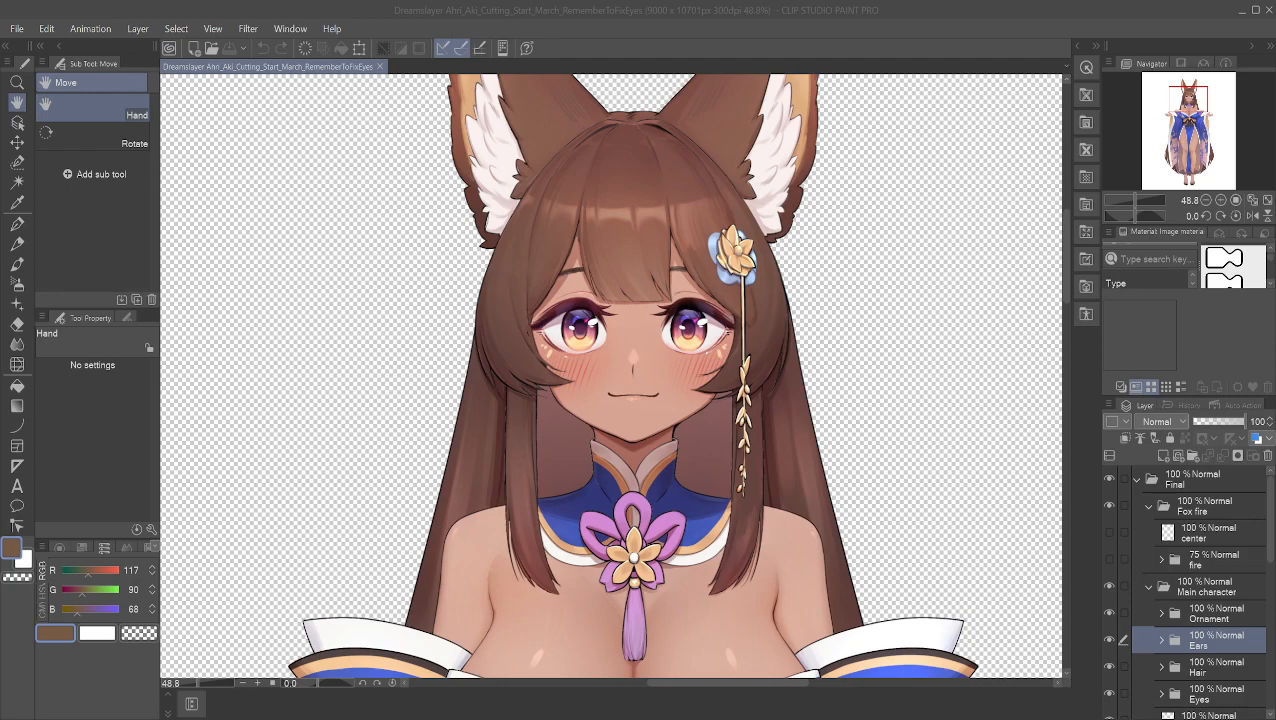
Step: Hide the Fox fire folder
scroll(668, 256, "up", 3)
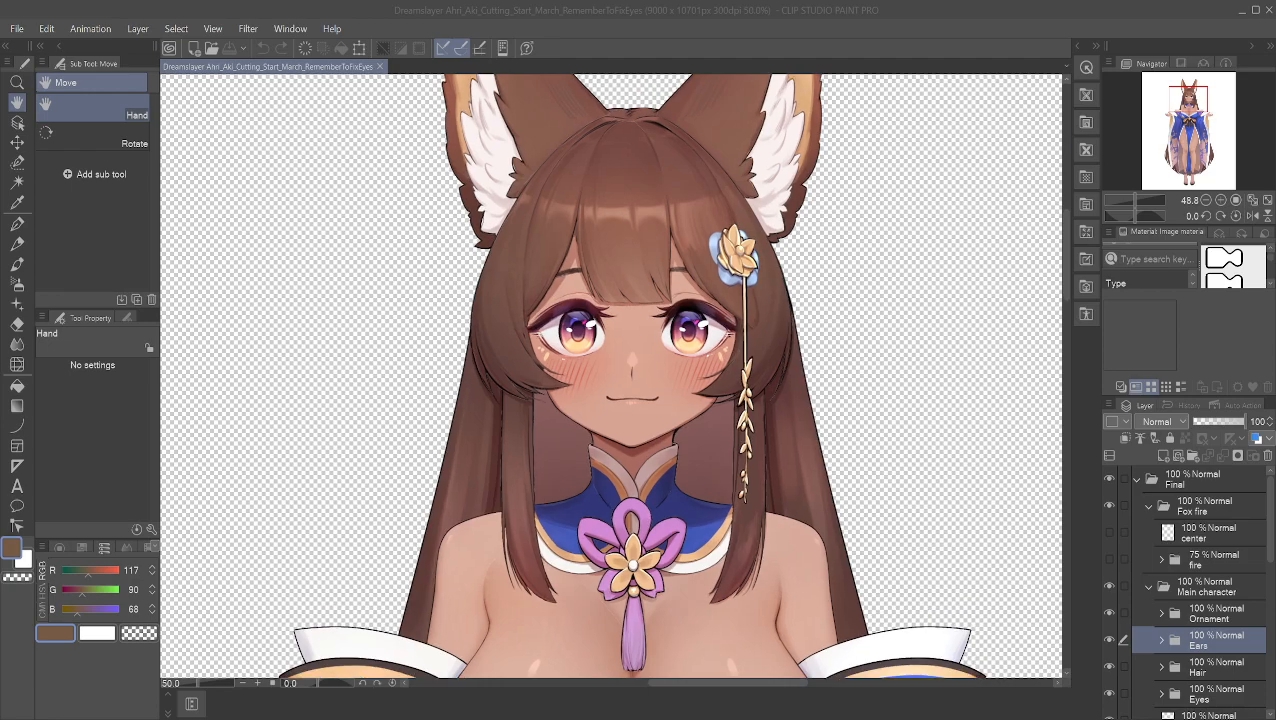
scroll(668, 256, "up", 2)
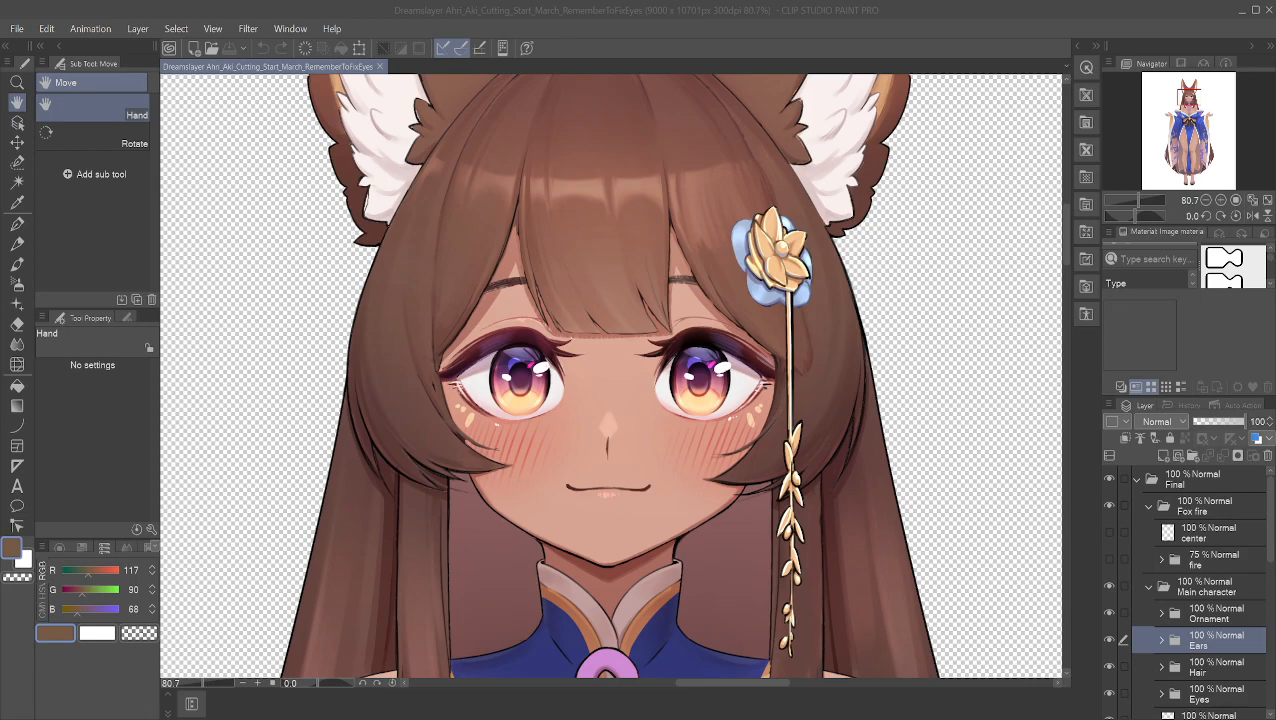
scroll(668, 256, "up", 2)
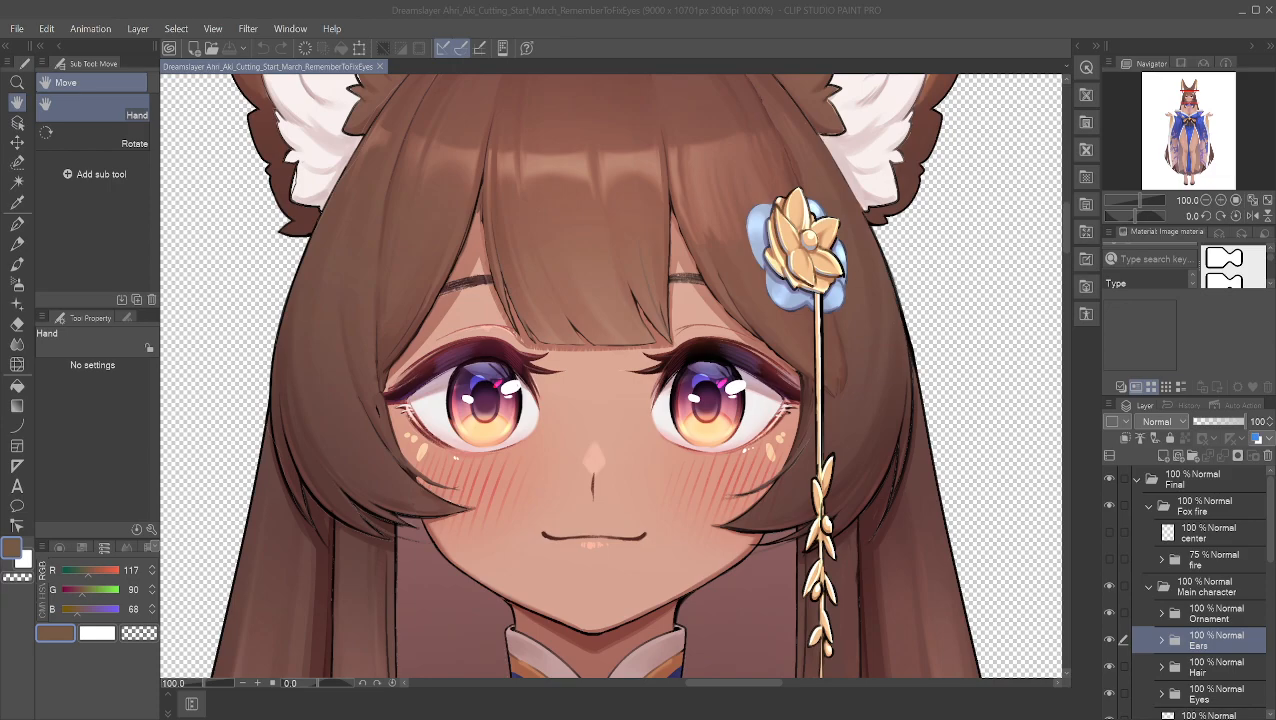
left_click(1109, 506)
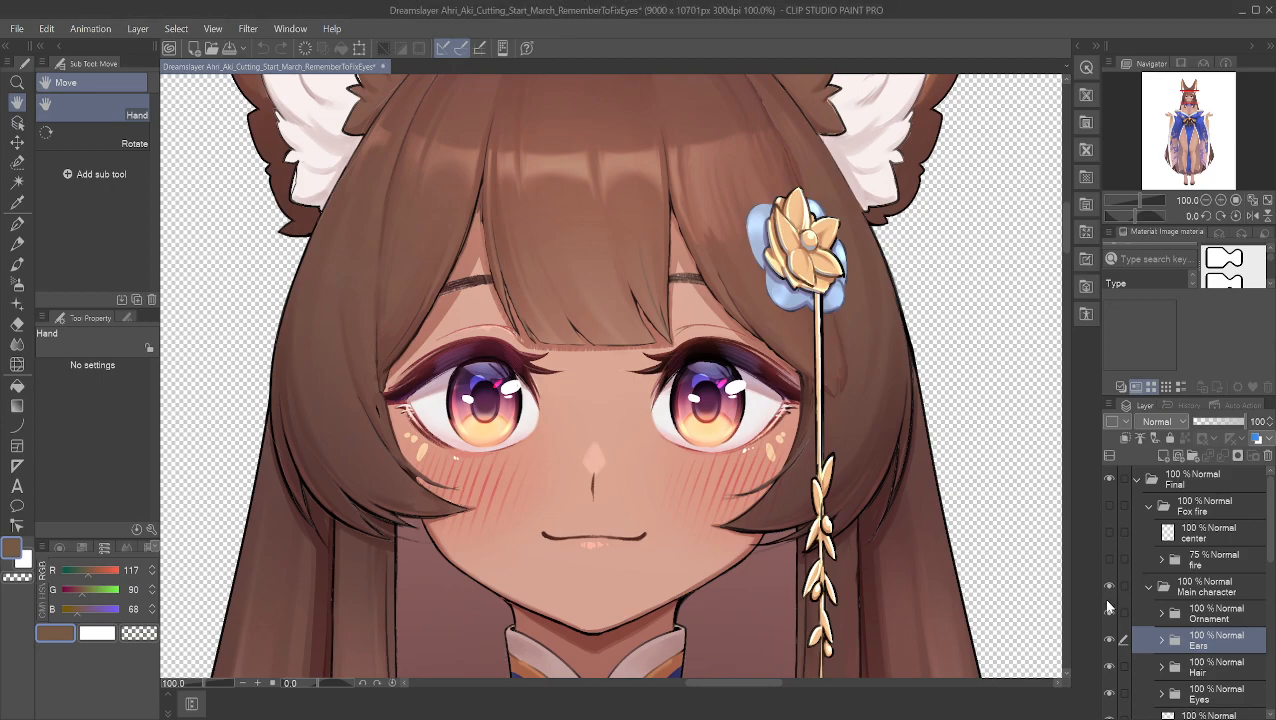
Step: Toggle the Hair and Ears folders off and back on to inspect the artwork beneath them
left_click(1110, 668)
scroll(880, 440, "down", 2)
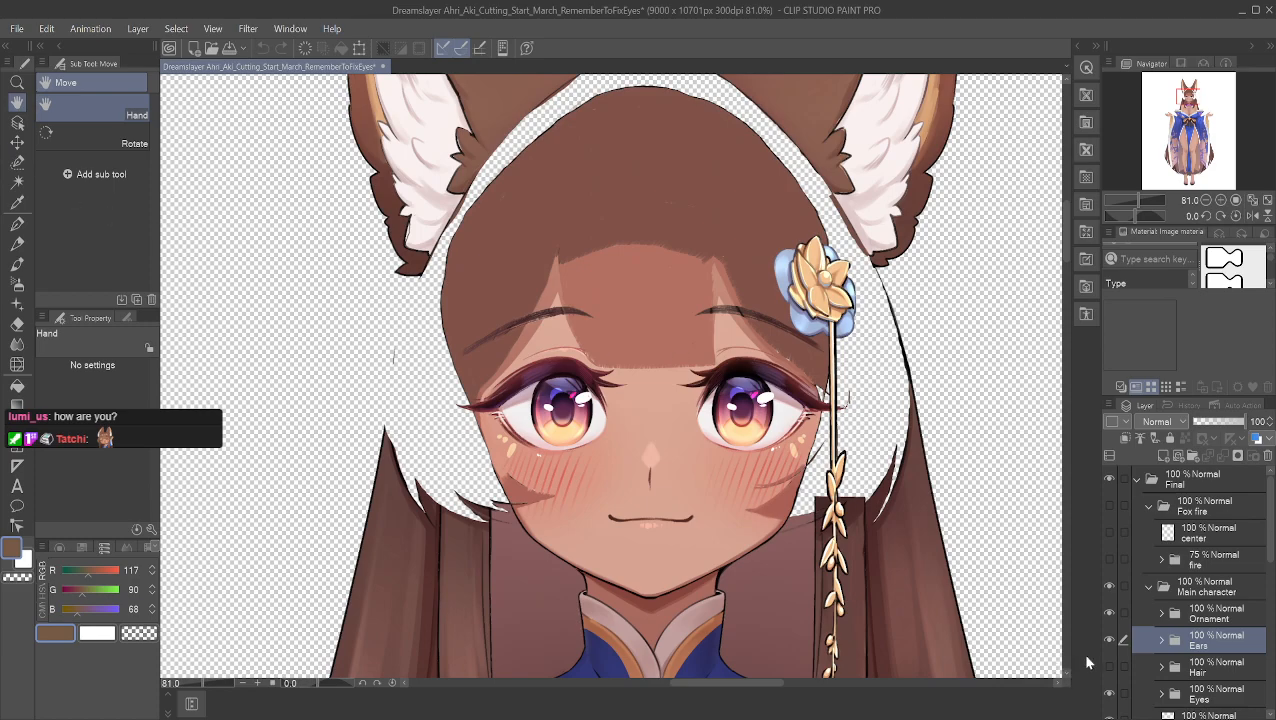
left_click(1110, 638)
left_click(1110, 638)
scroll(1107, 558, "down", 2)
left_click(1108, 620)
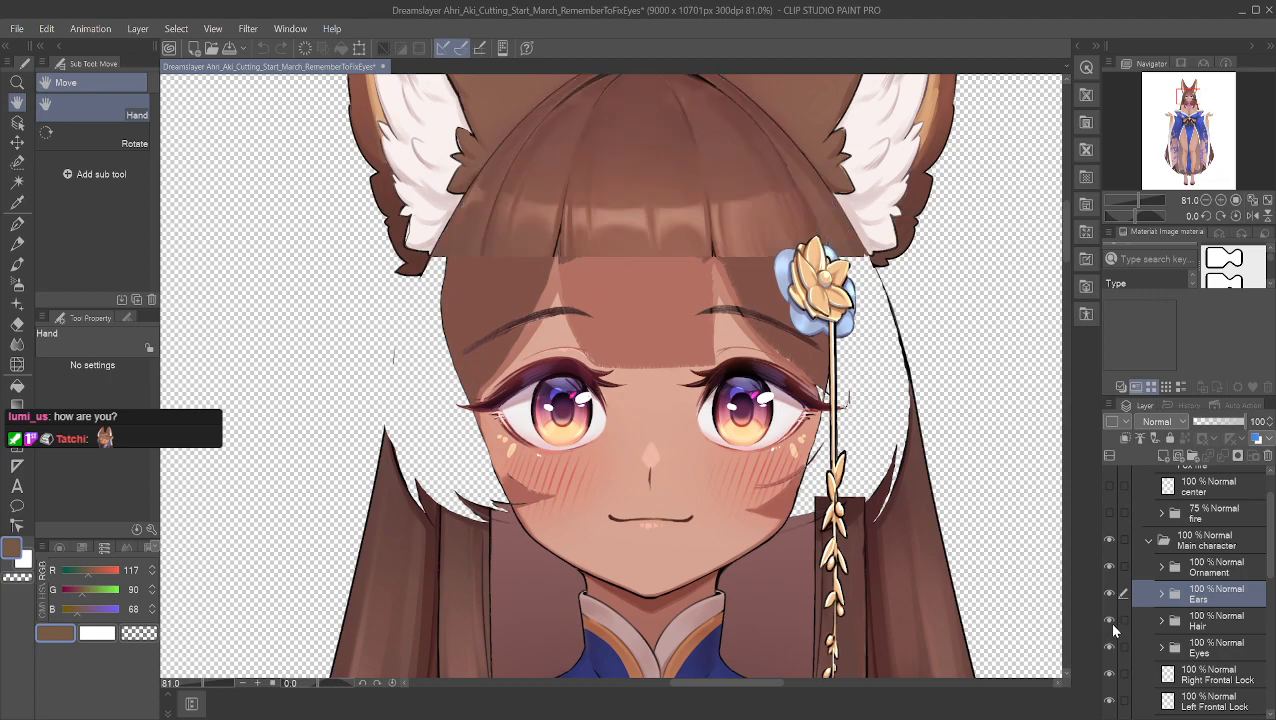
Step: Hide the Left and Right Frontal Lock layers to examine the area behind them, and show both again
left_click_drag(974, 576, 885, 317)
left_click_drag(868, 441, 870, 414)
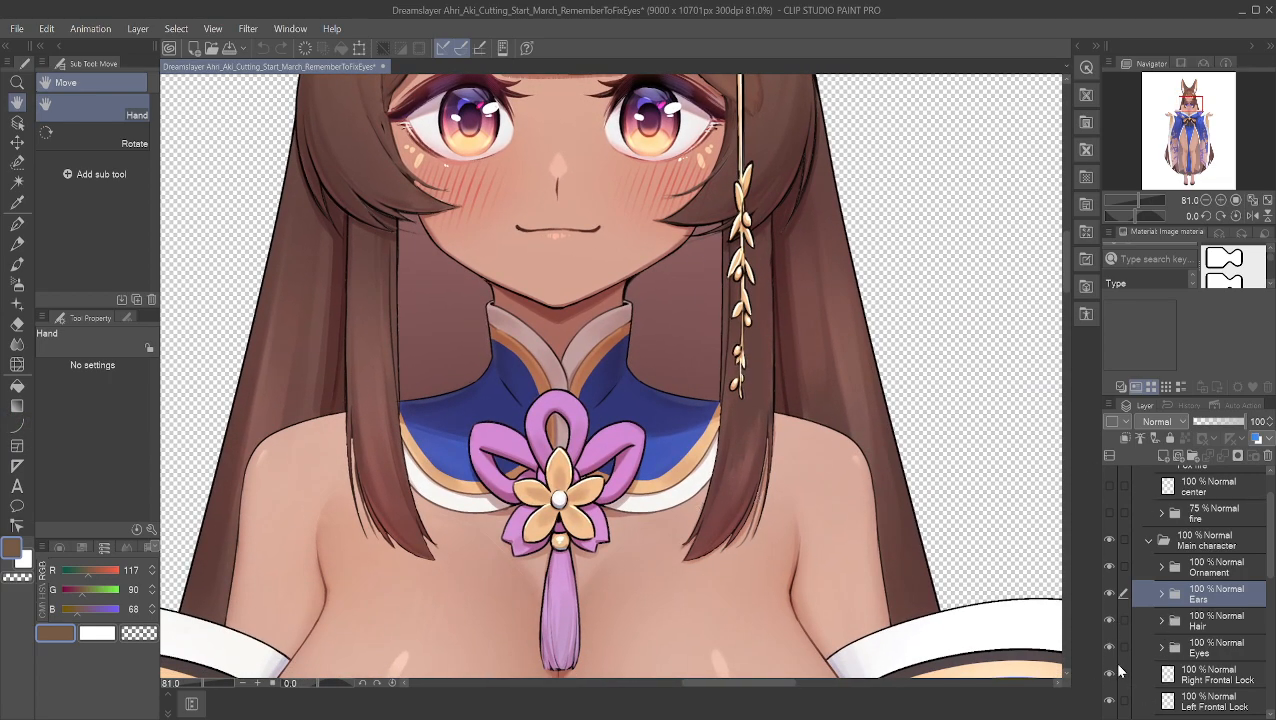
scroll(1118, 668, "down", 2)
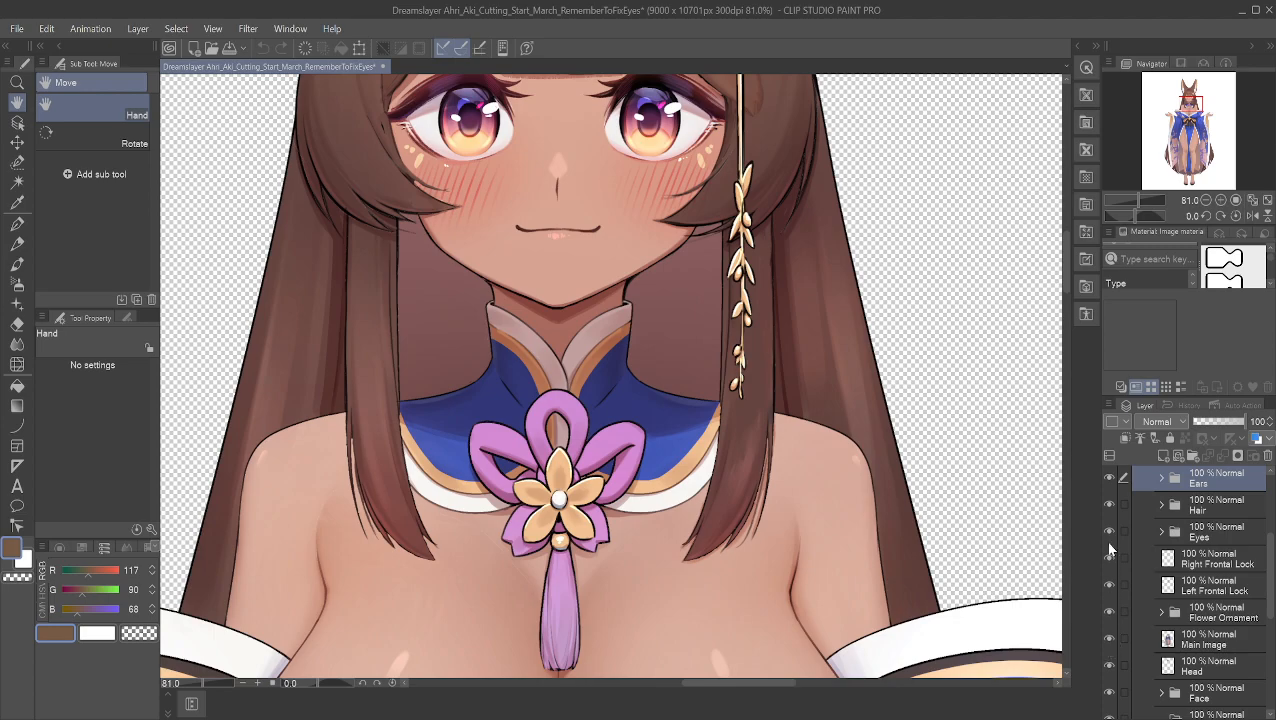
left_click(1110, 585)
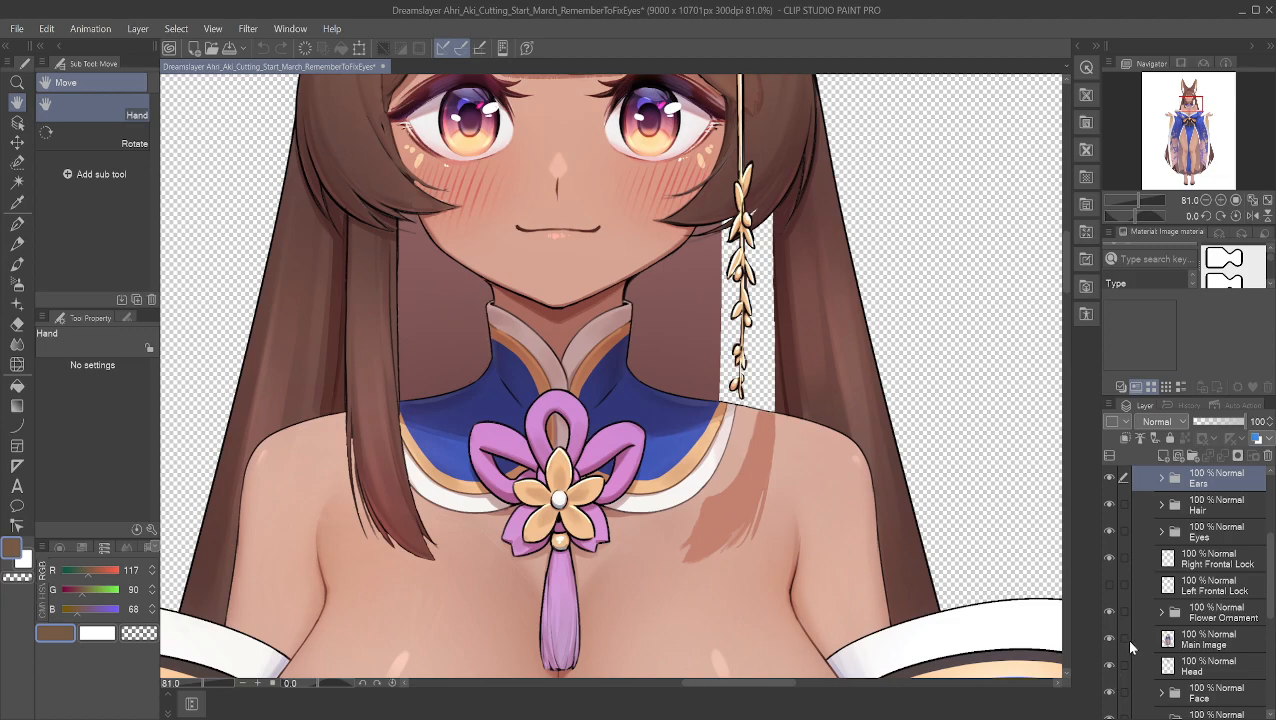
left_click(1108, 558)
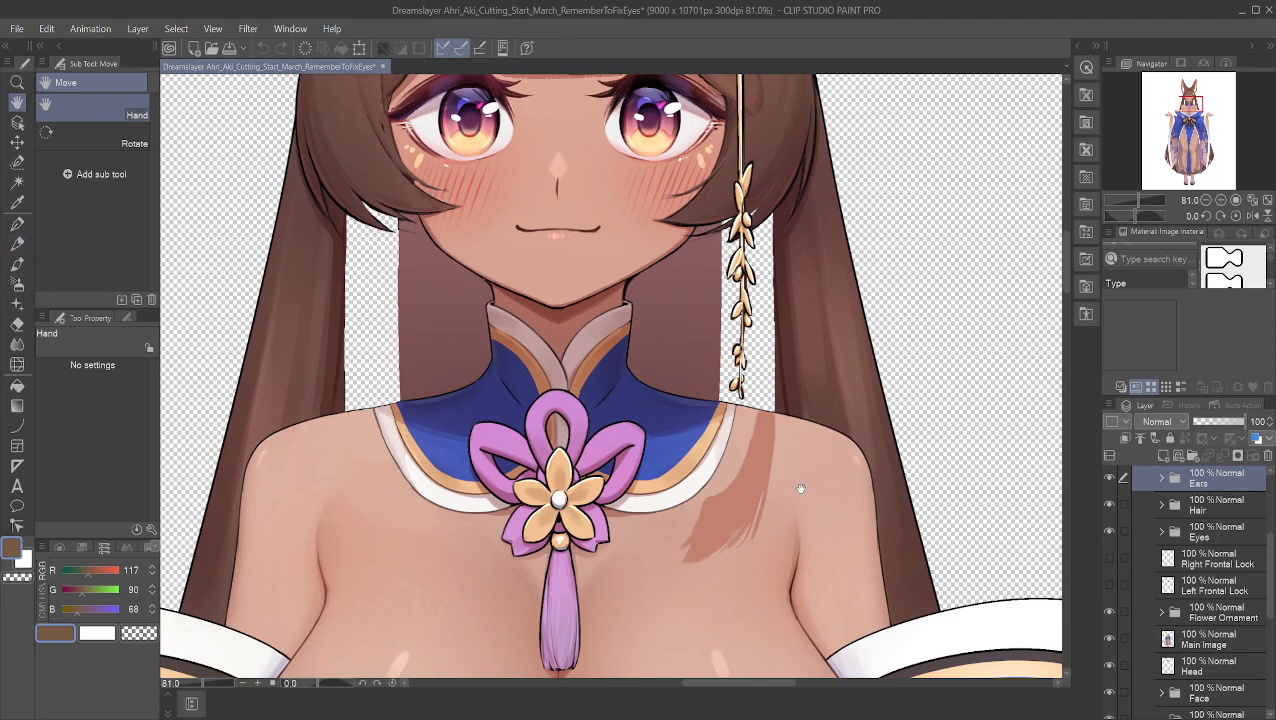
left_click(1107, 558)
left_click(1107, 584)
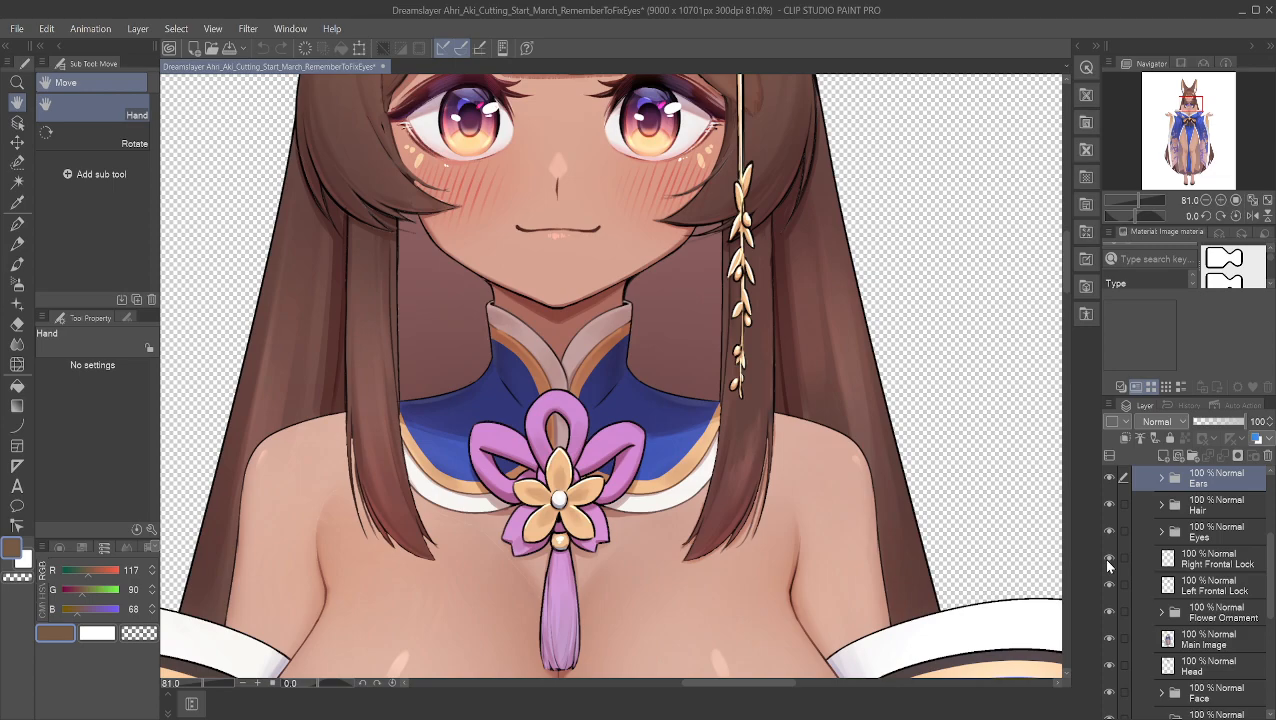
Step: Hide the Right Frontal Lock, toggle the Main Image layer off and on to compare the cut parts, and restore the lock
left_click(1108, 558)
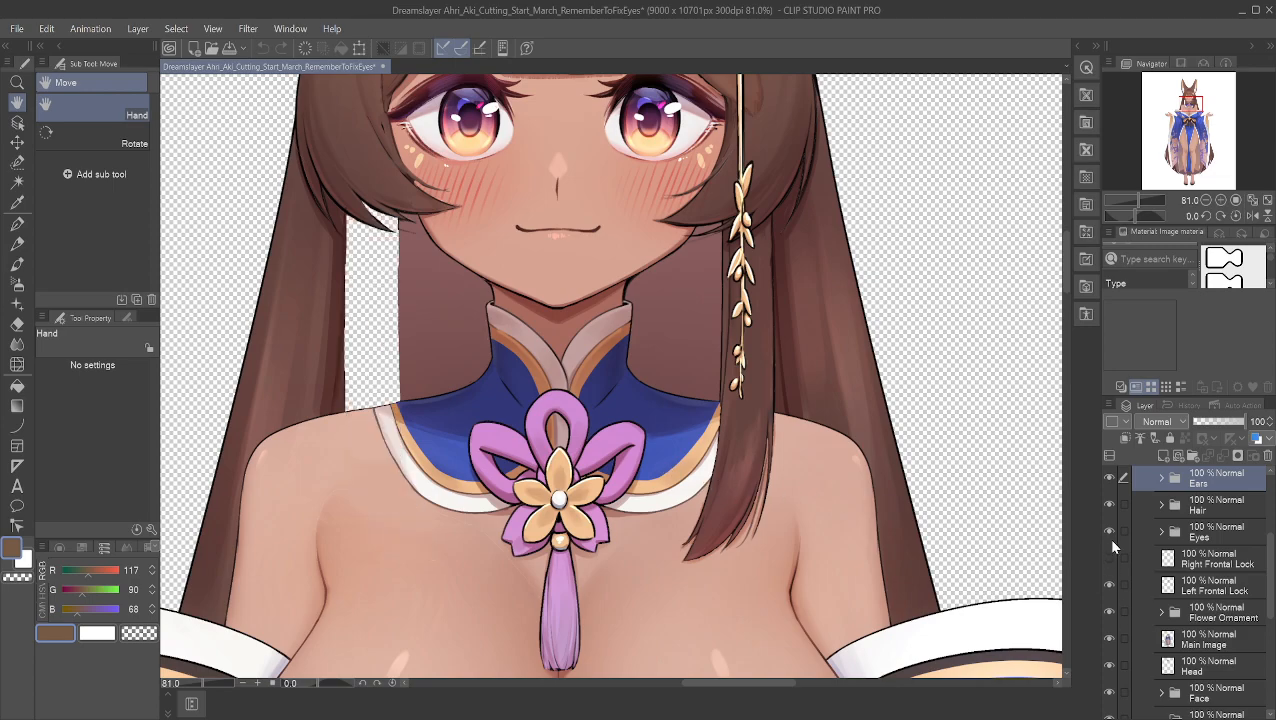
left_click(1108, 641)
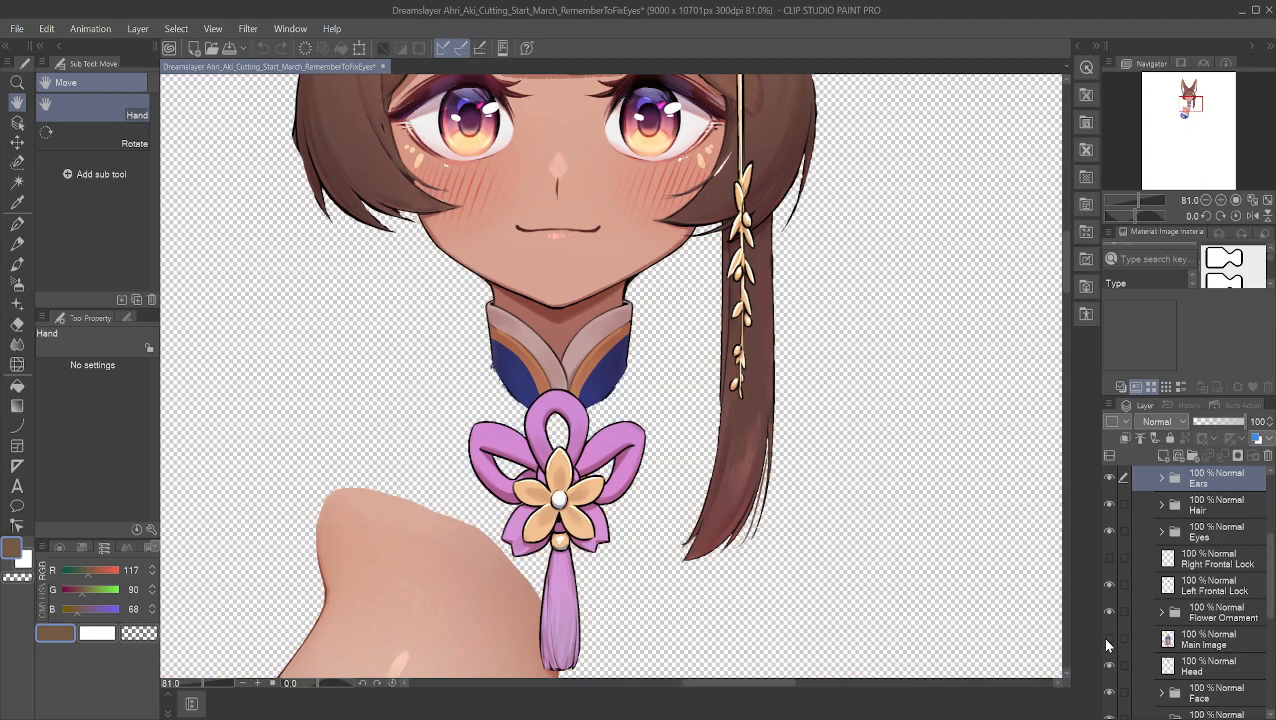
left_click(1107, 641)
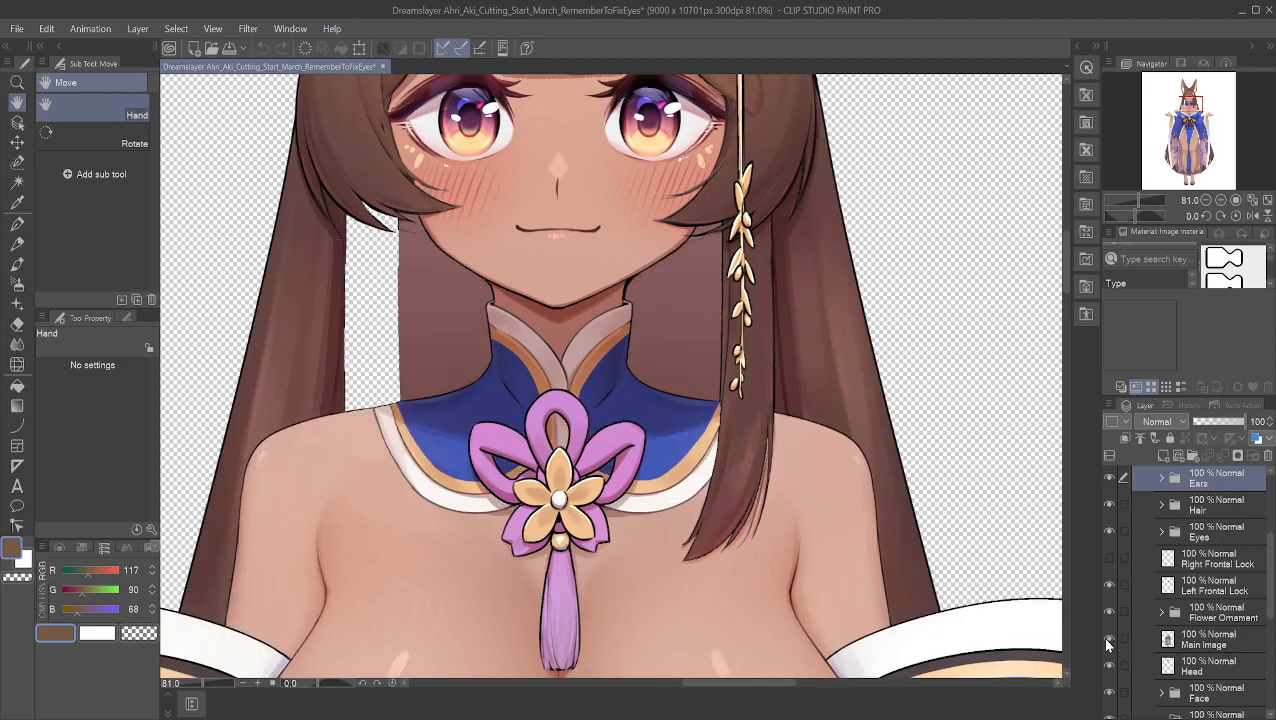
left_click(1107, 558)
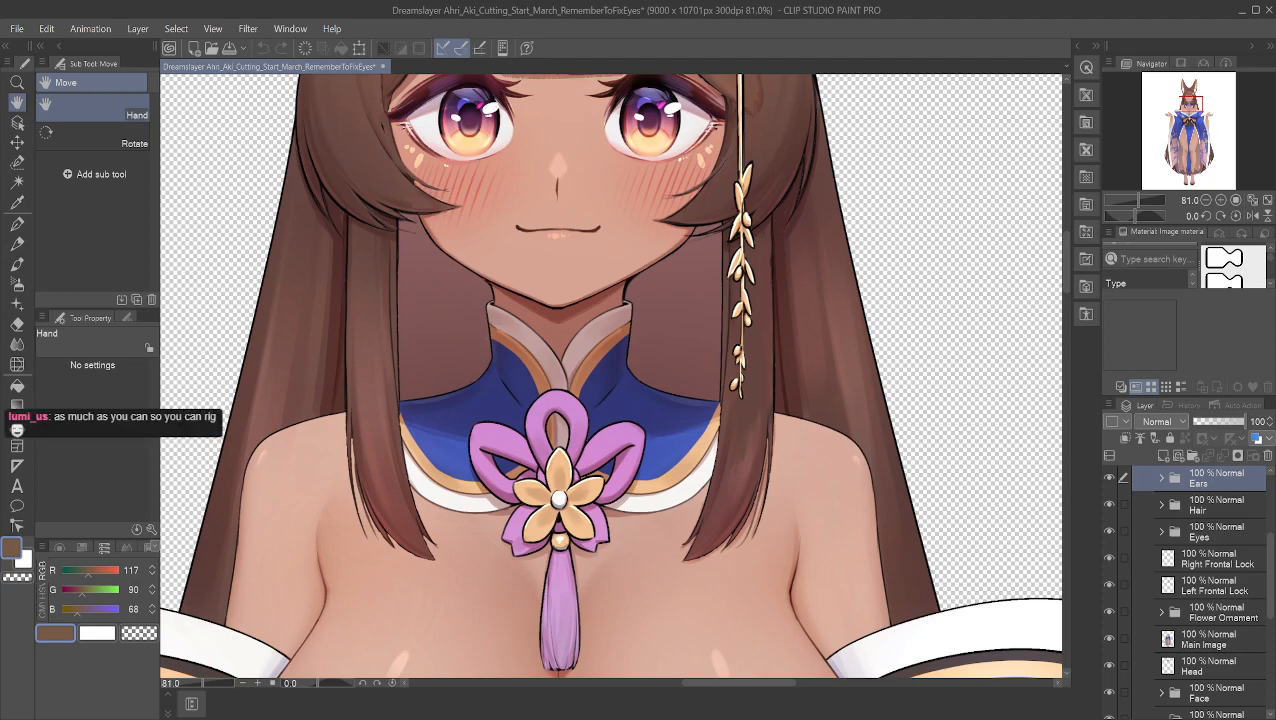
Step: Inspect the face and hair, toggling the Left Frontal Lock layer off and back on to check behind it
left_click_drag(755, 177, 889, 408)
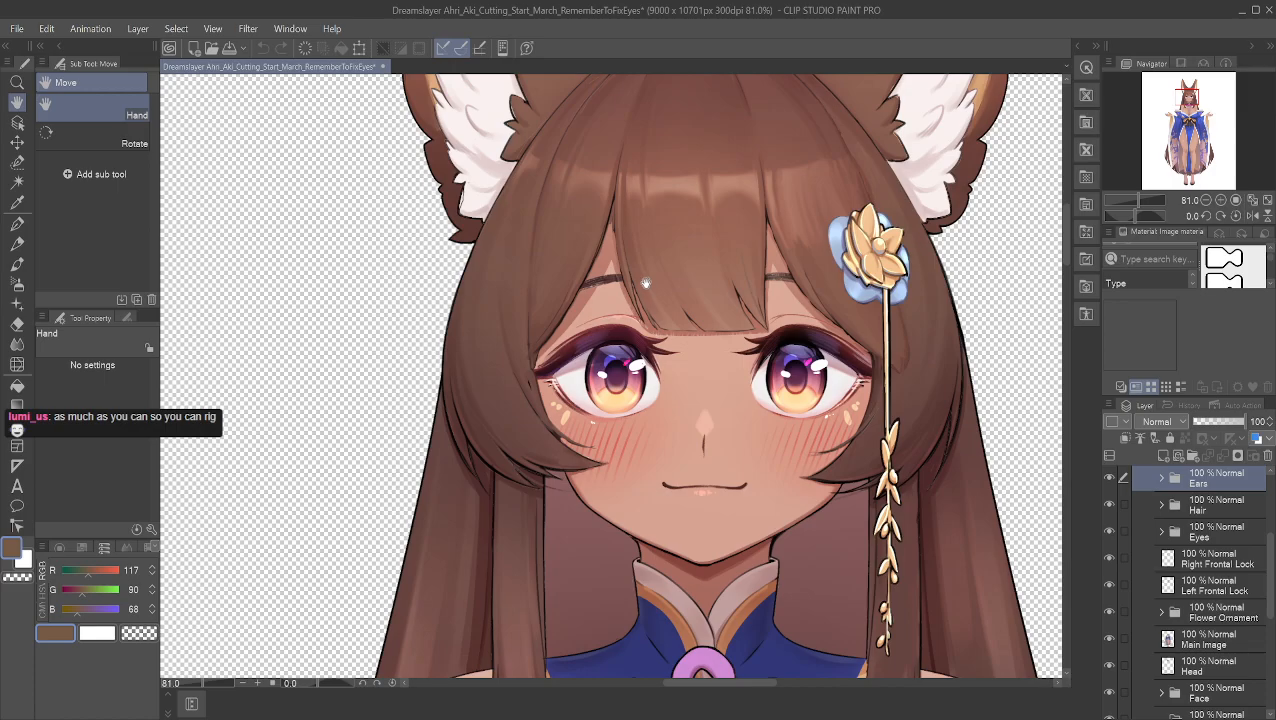
left_click_drag(664, 229, 613, 314)
left_click_drag(642, 424, 661, 290)
left_click_drag(687, 458, 722, 357)
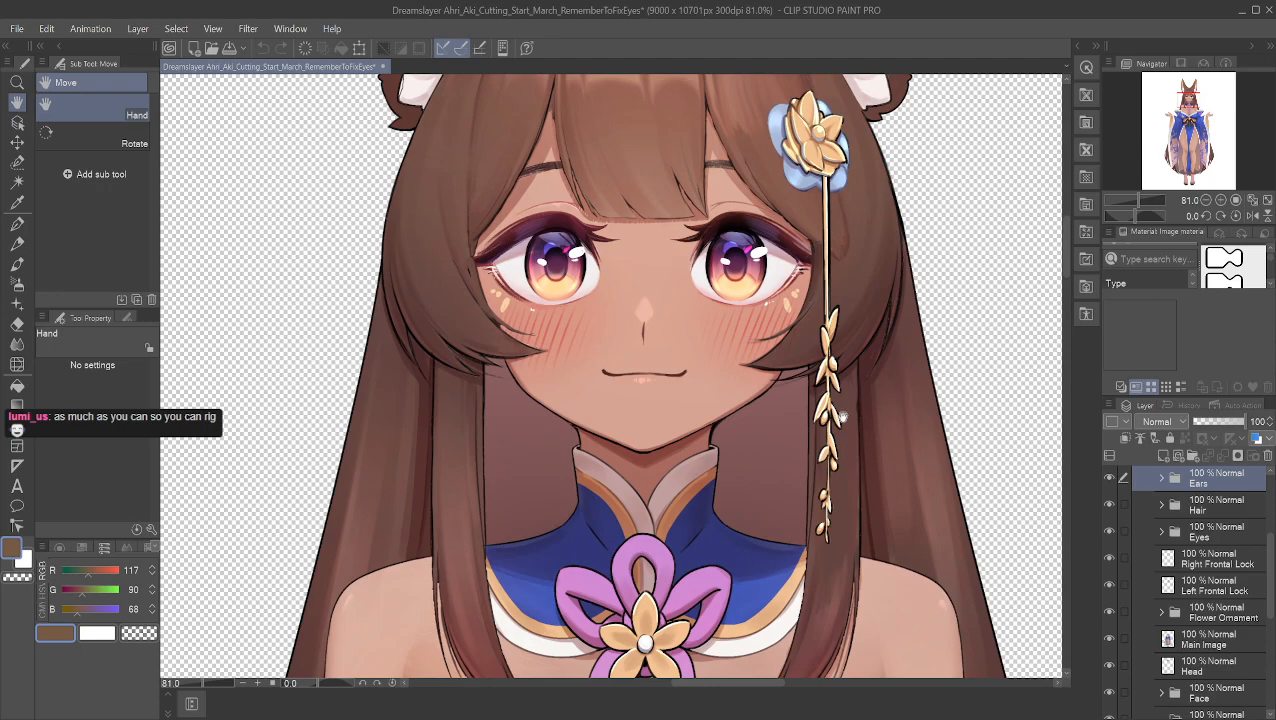
left_click_drag(818, 452, 787, 406)
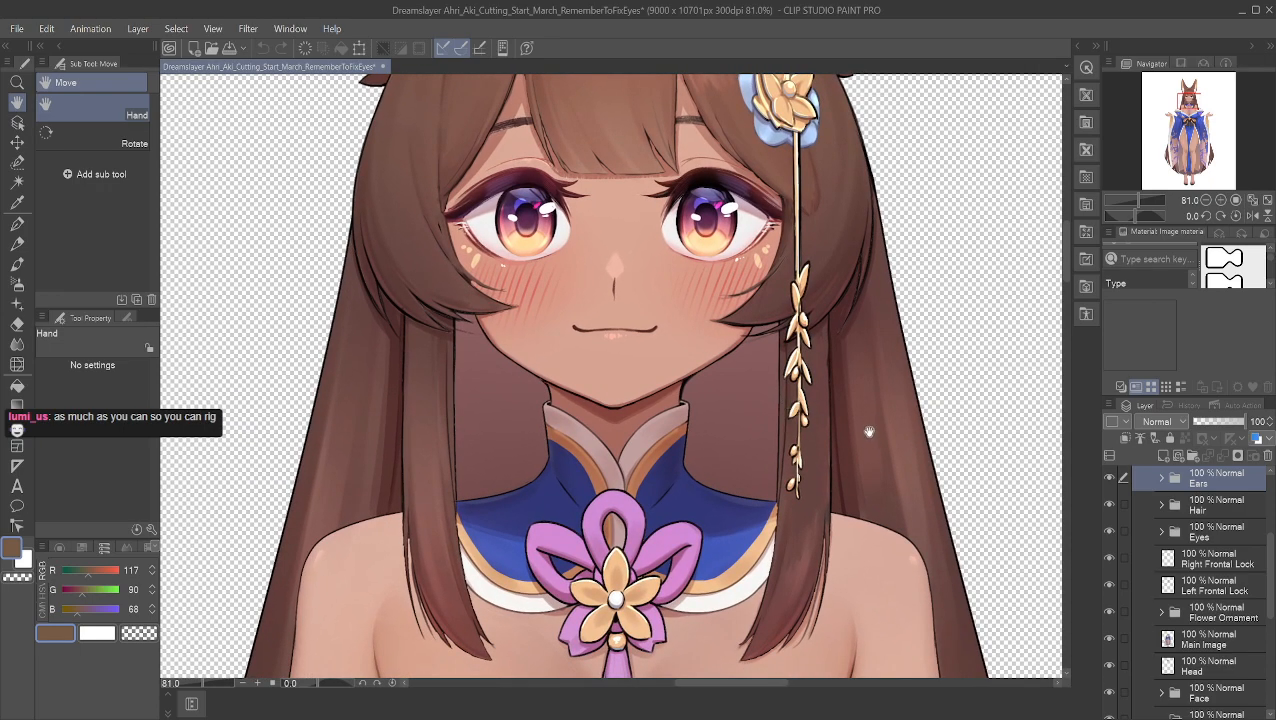
left_click_drag(869, 432, 836, 388)
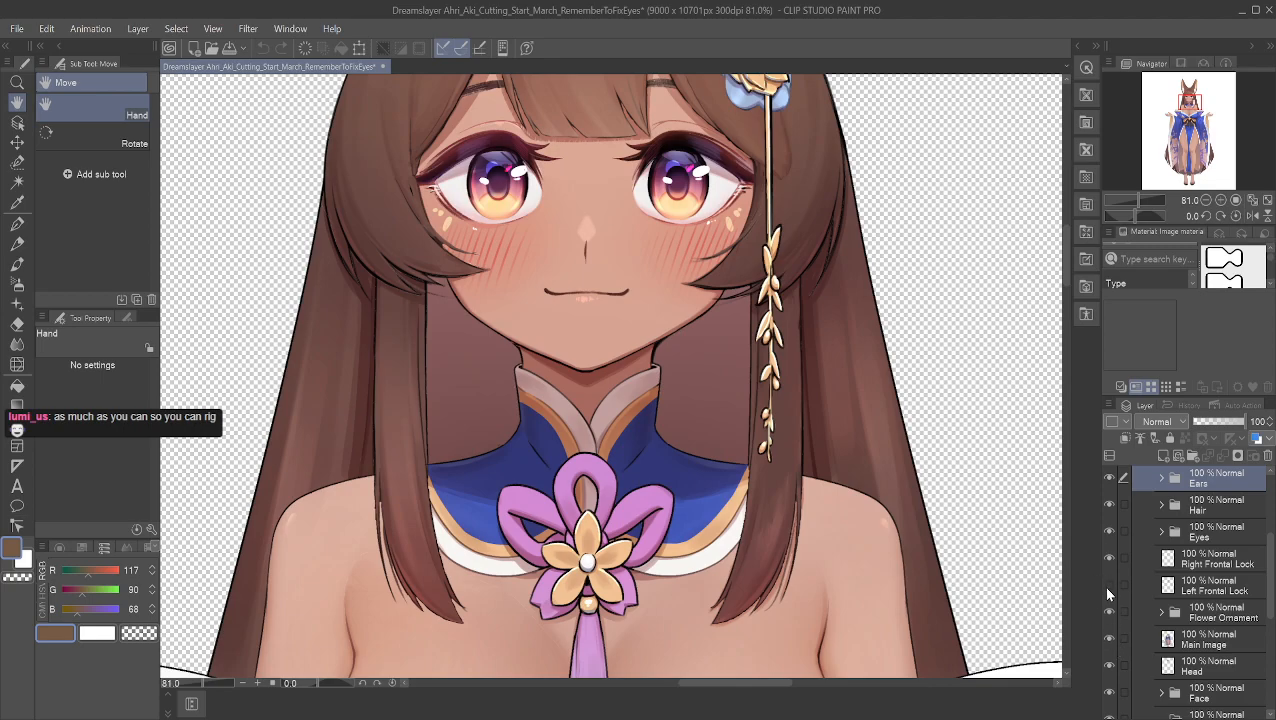
left_click(1108, 585)
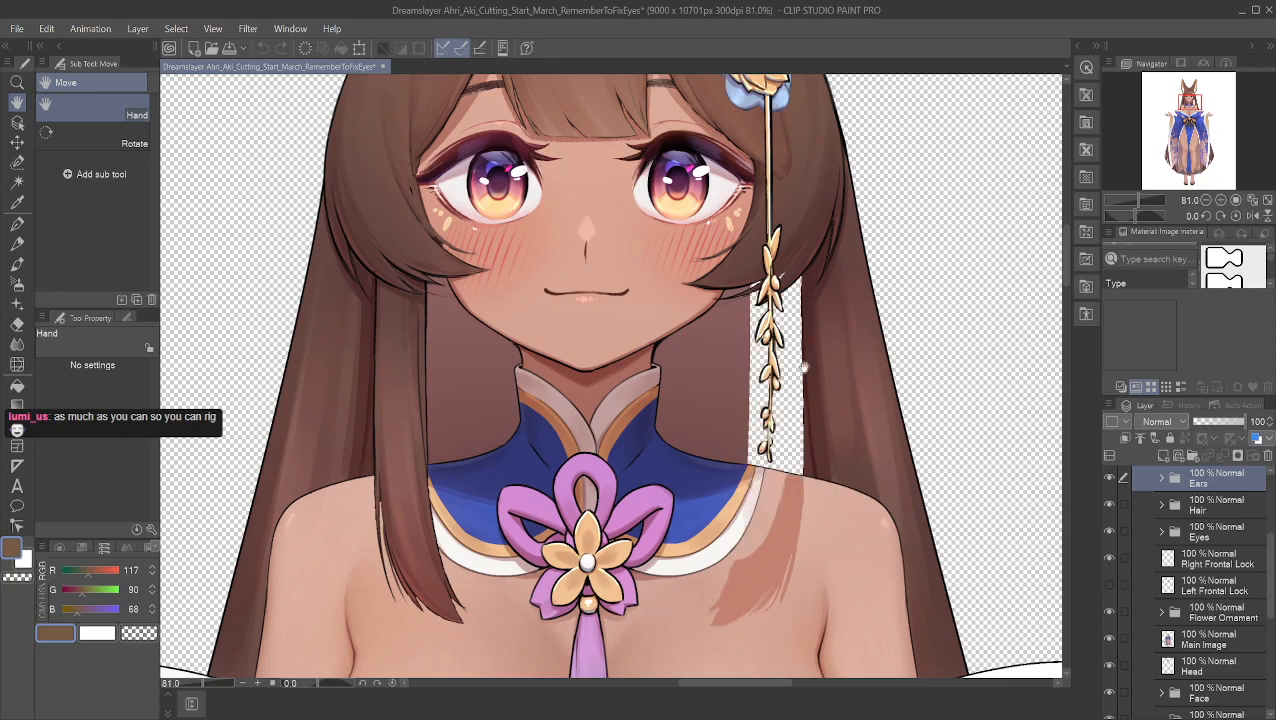
left_click(1108, 587)
scroll(898, 477, "down", 1)
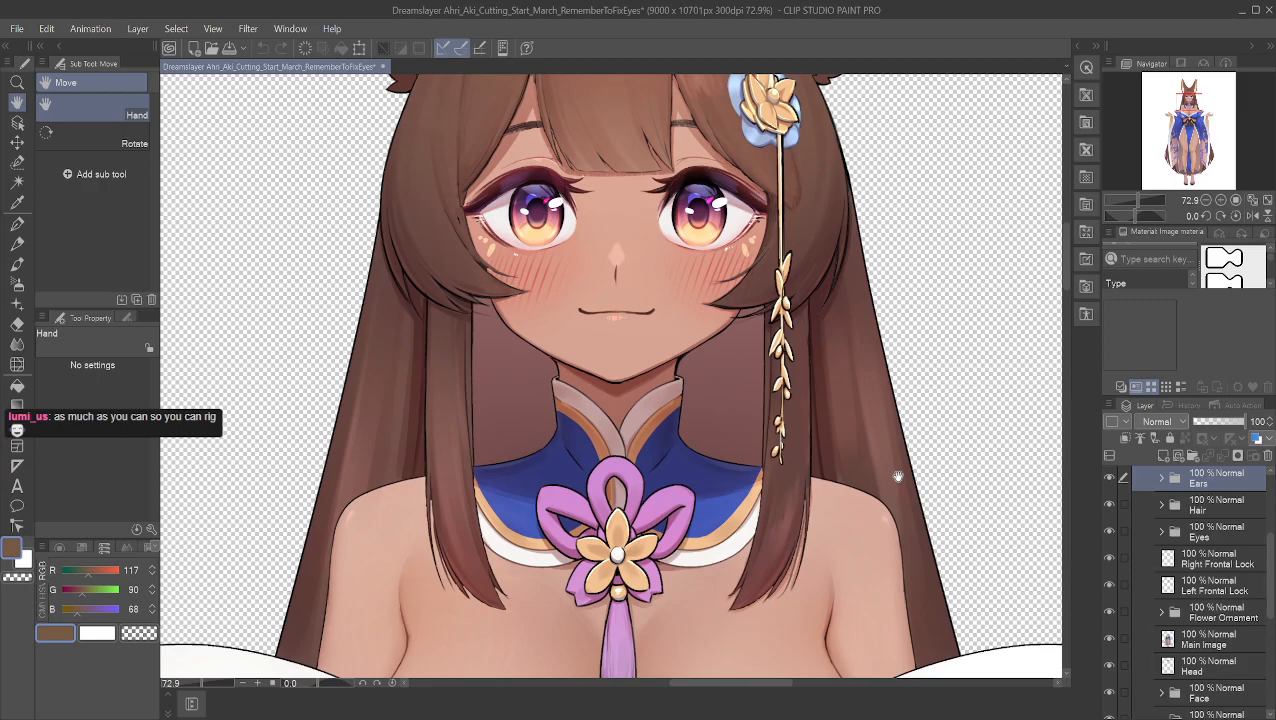
Step: Toggle the Head layer's visibility repeatedly to check it, and add the layer to the selection
left_click_drag(797, 300, 836, 445)
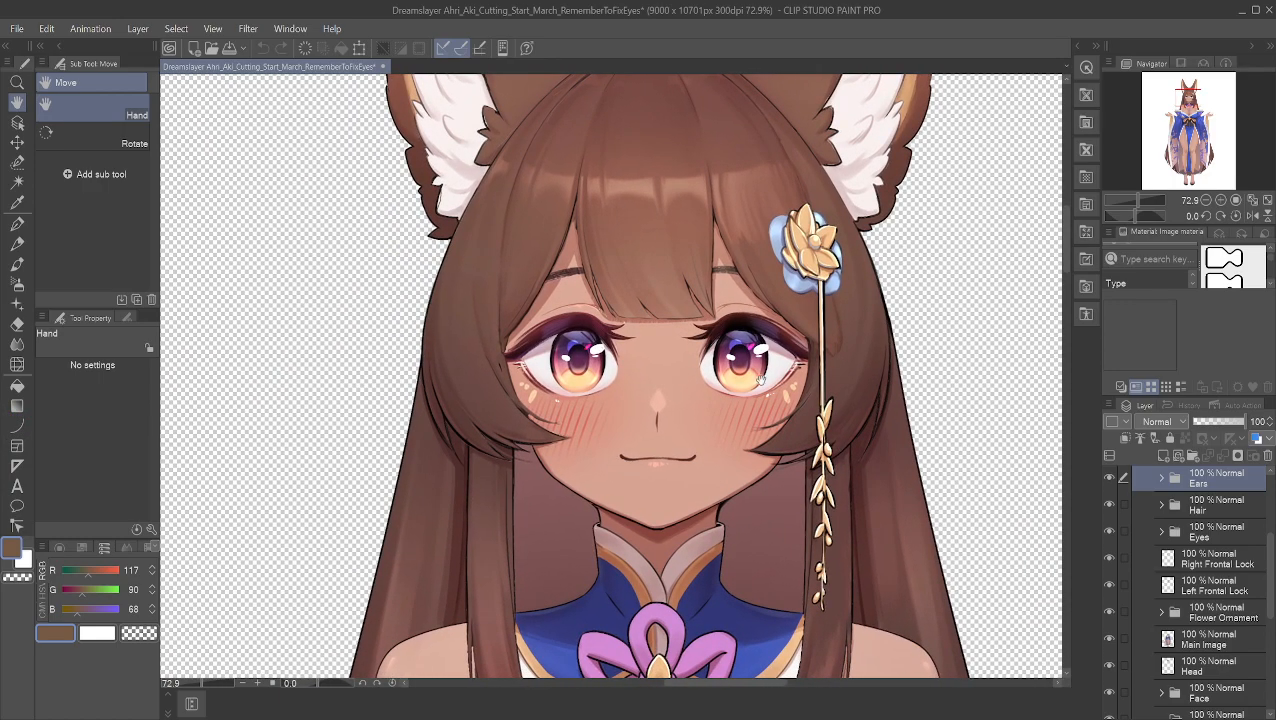
scroll(1173, 572, "up", 3)
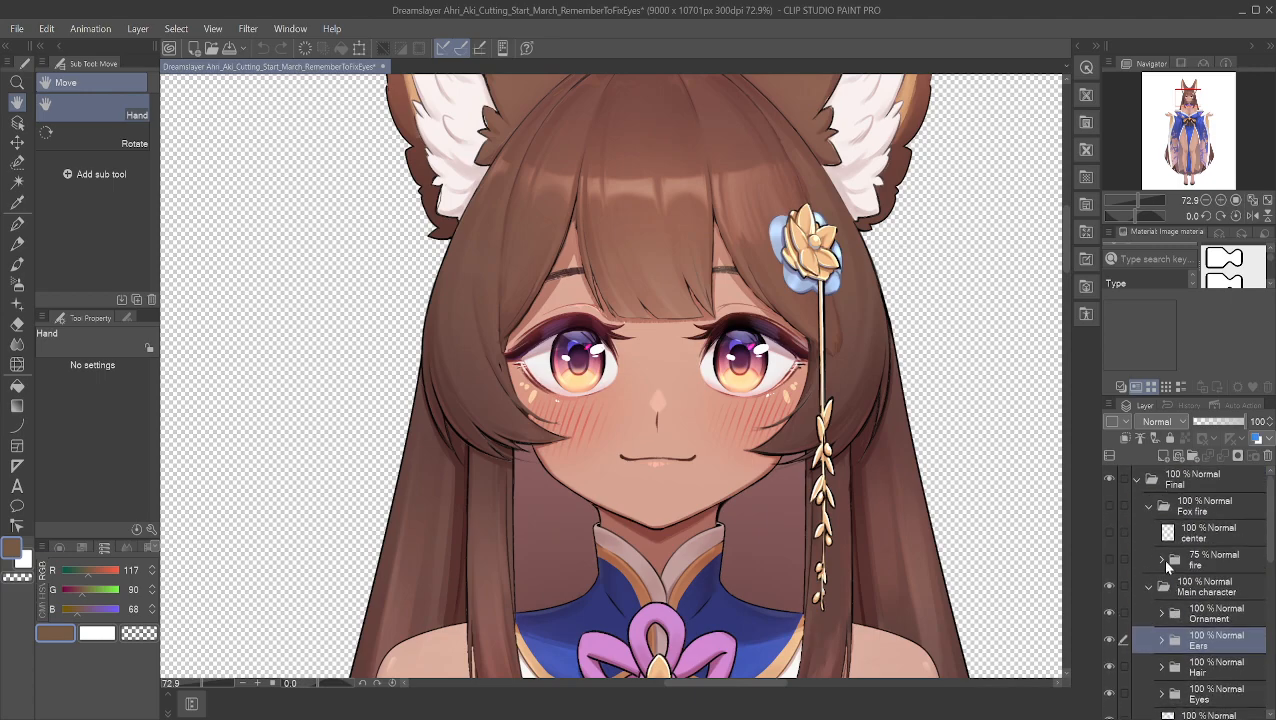
scroll(1129, 628, "down", 3)
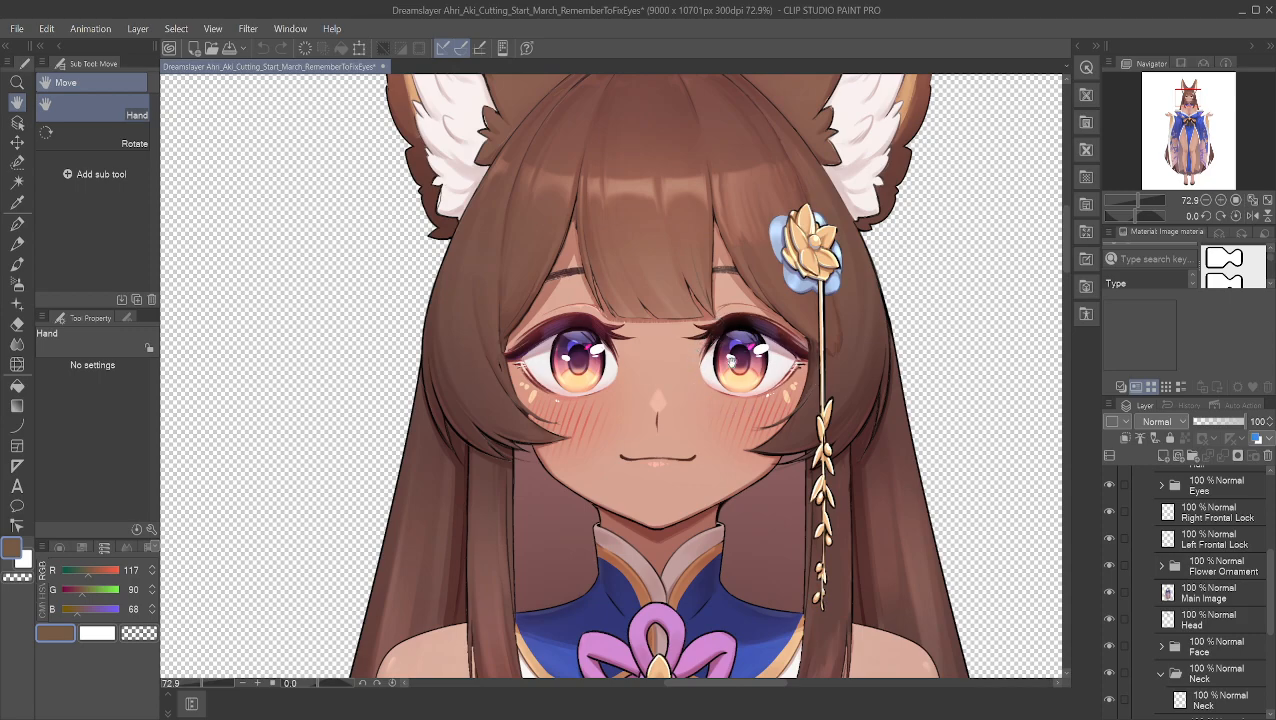
left_click(1113, 618)
left_click(1113, 618)
left_click(1113, 618)
left_click(1113, 618)
left_click(1113, 618)
left_click(1112, 615)
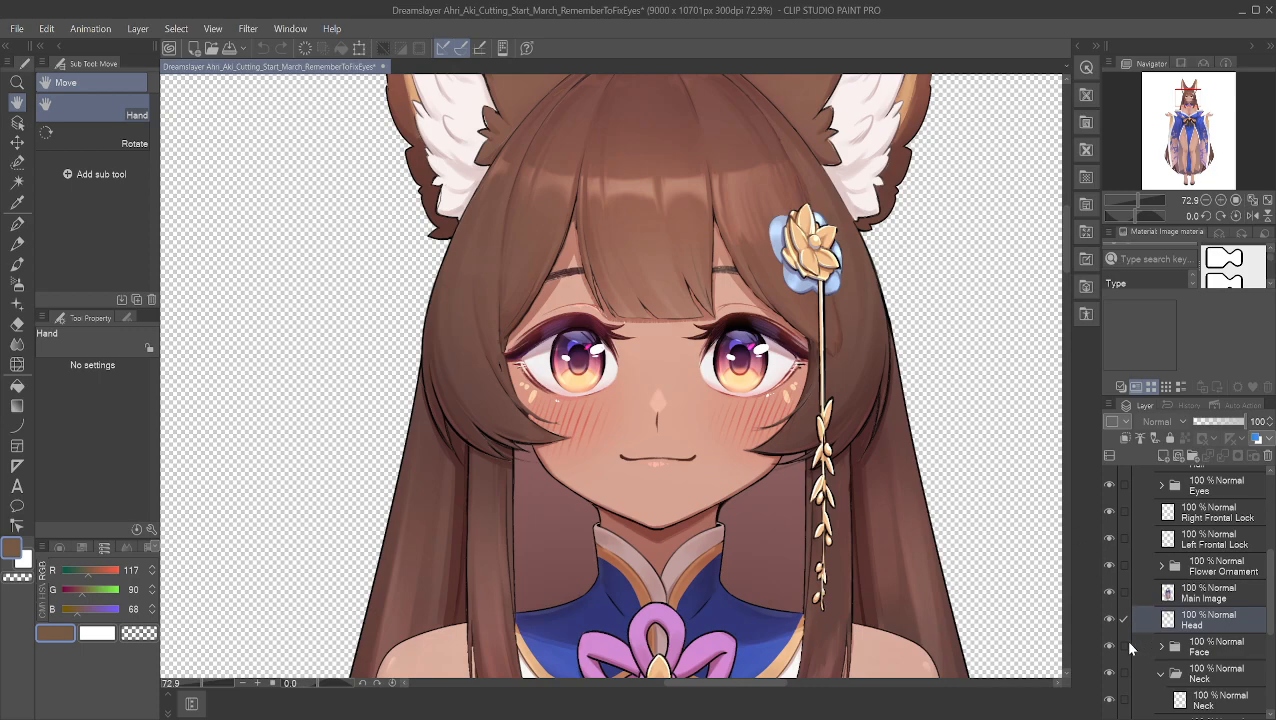
Step: Expand the Eyes folder and select the Right Eye folder inside it
scroll(1151, 569, "up", 2)
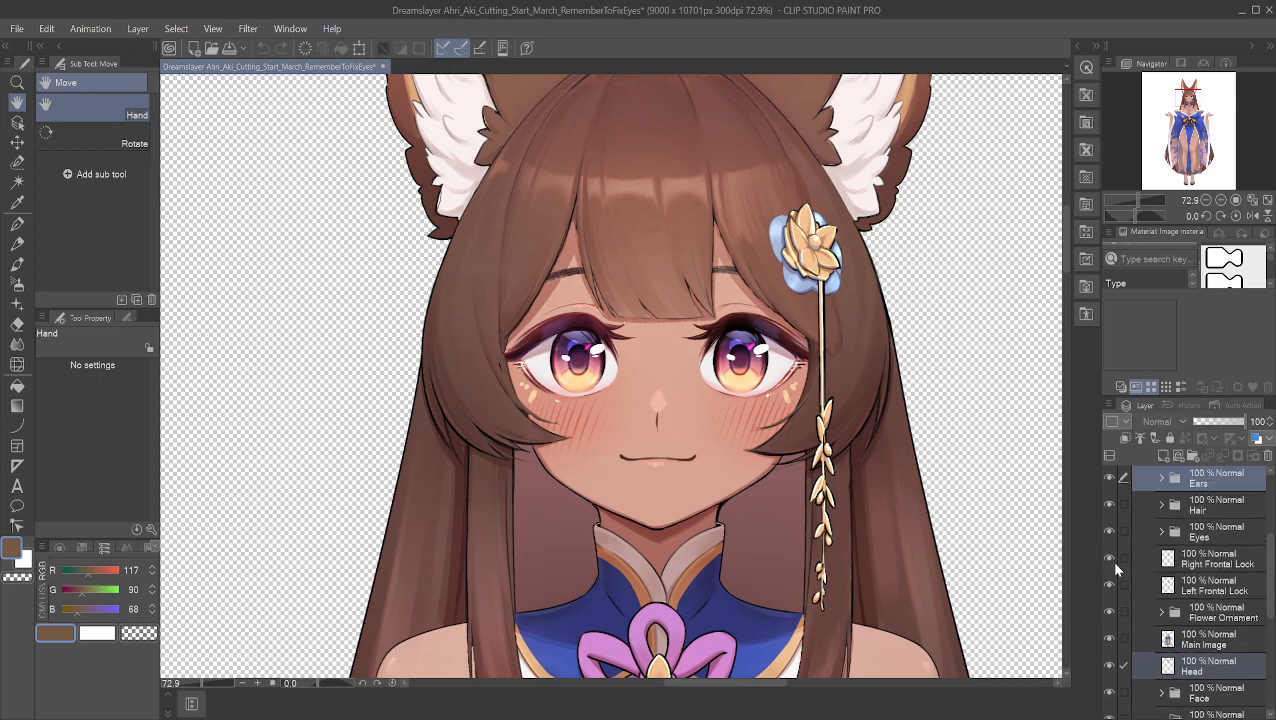
scroll(818, 418, "up", 2)
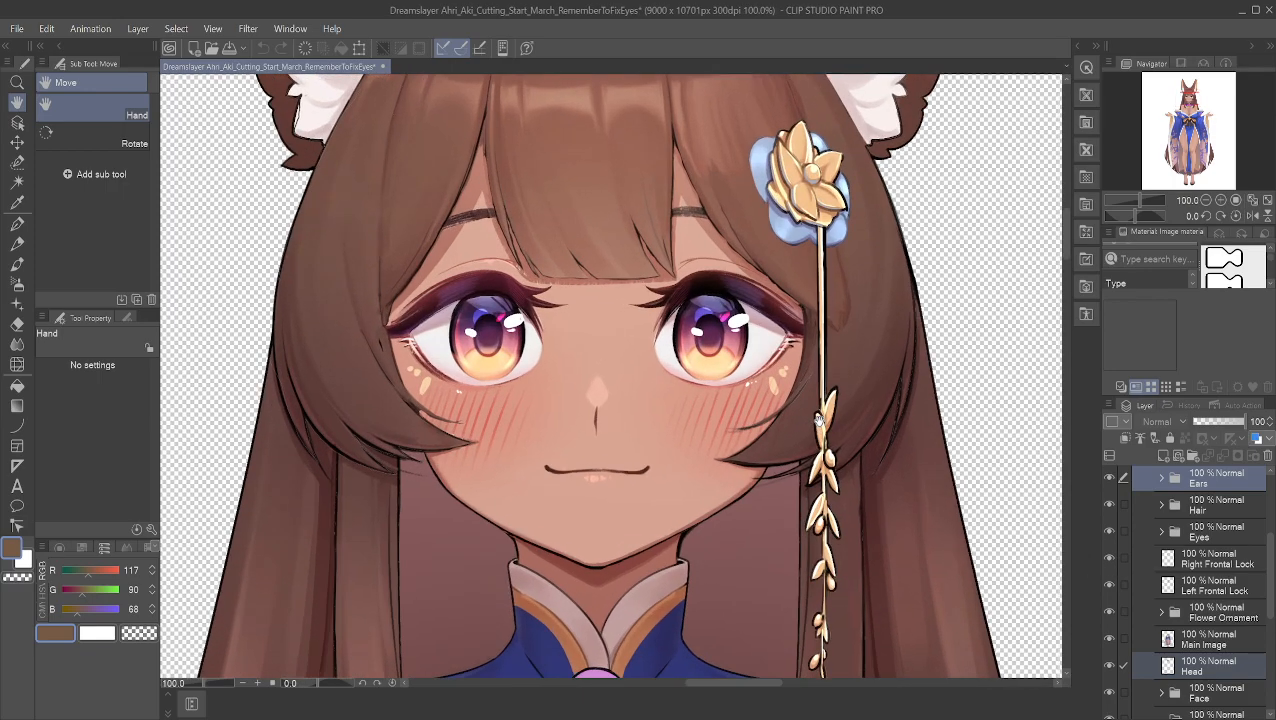
scroll(818, 418, "up", 3)
left_click_drag(630, 225, 841, 440)
scroll(841, 440, "down", 3)
scroll(1137, 578, "down", 3)
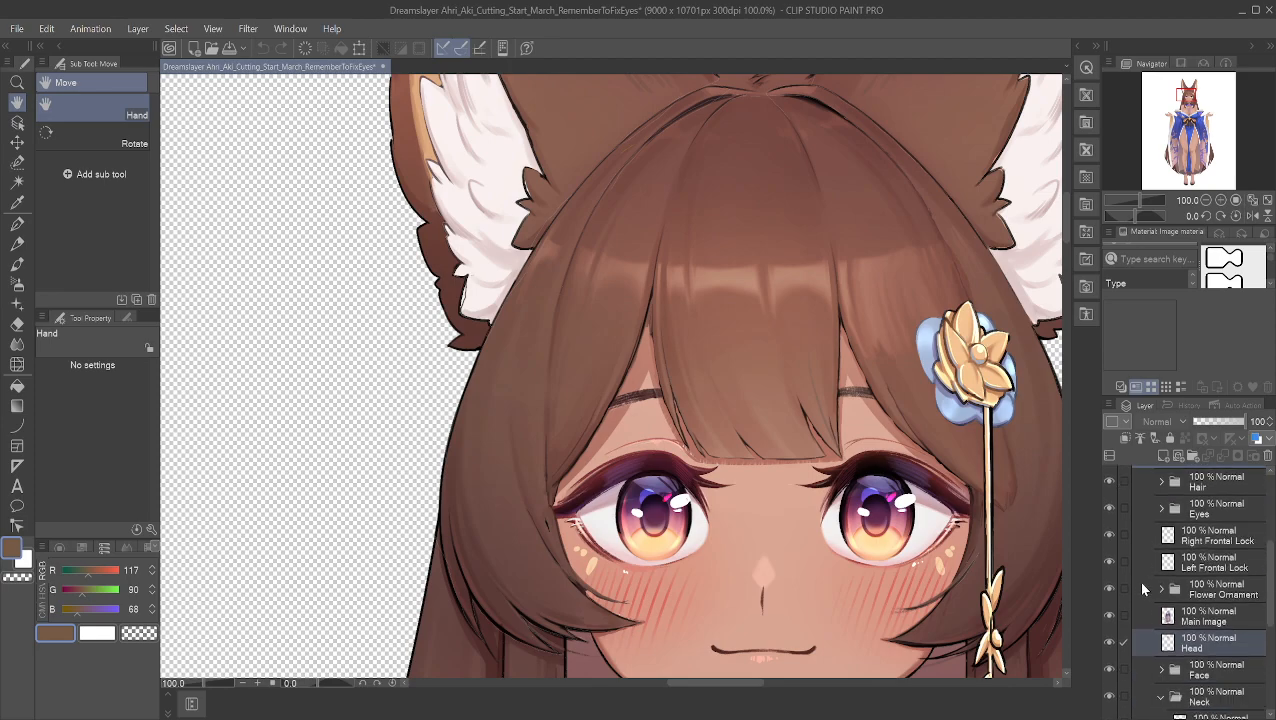
scroll(1147, 624, "down", 4)
scroll(1144, 620, "up", 10)
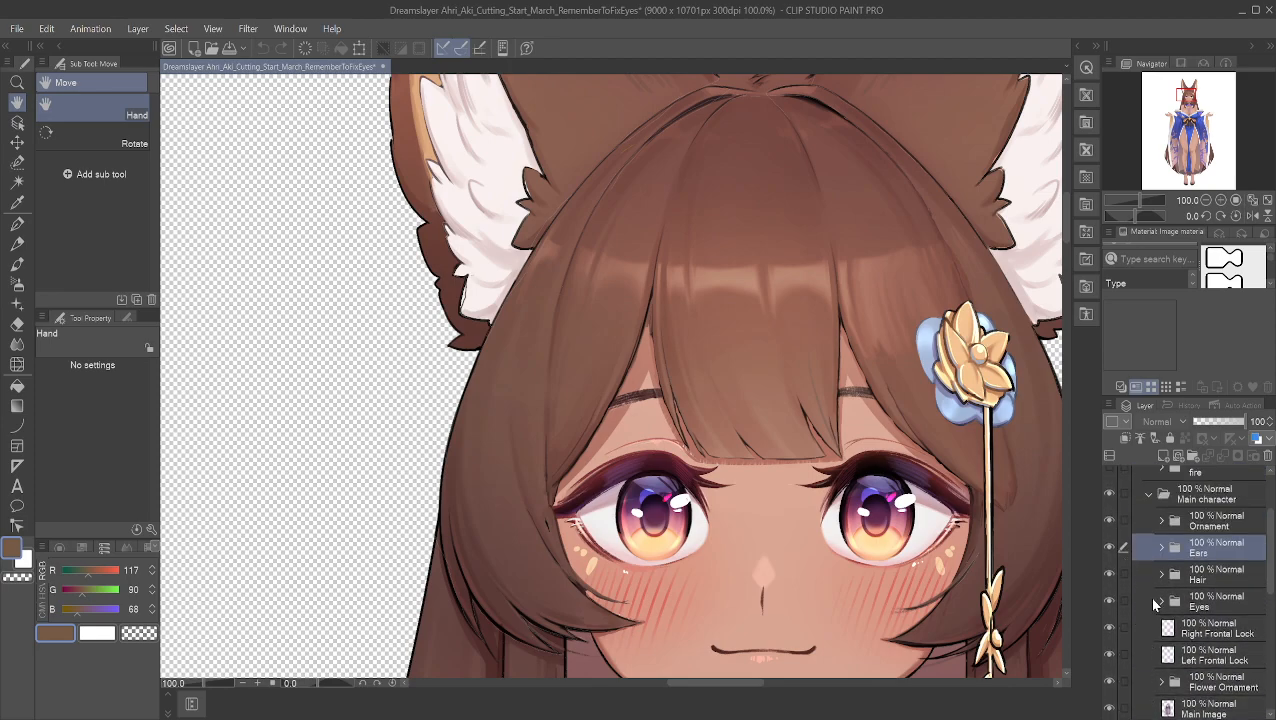
left_click(1148, 597)
left_click(1161, 601)
scroll(1170, 591, "down", 3)
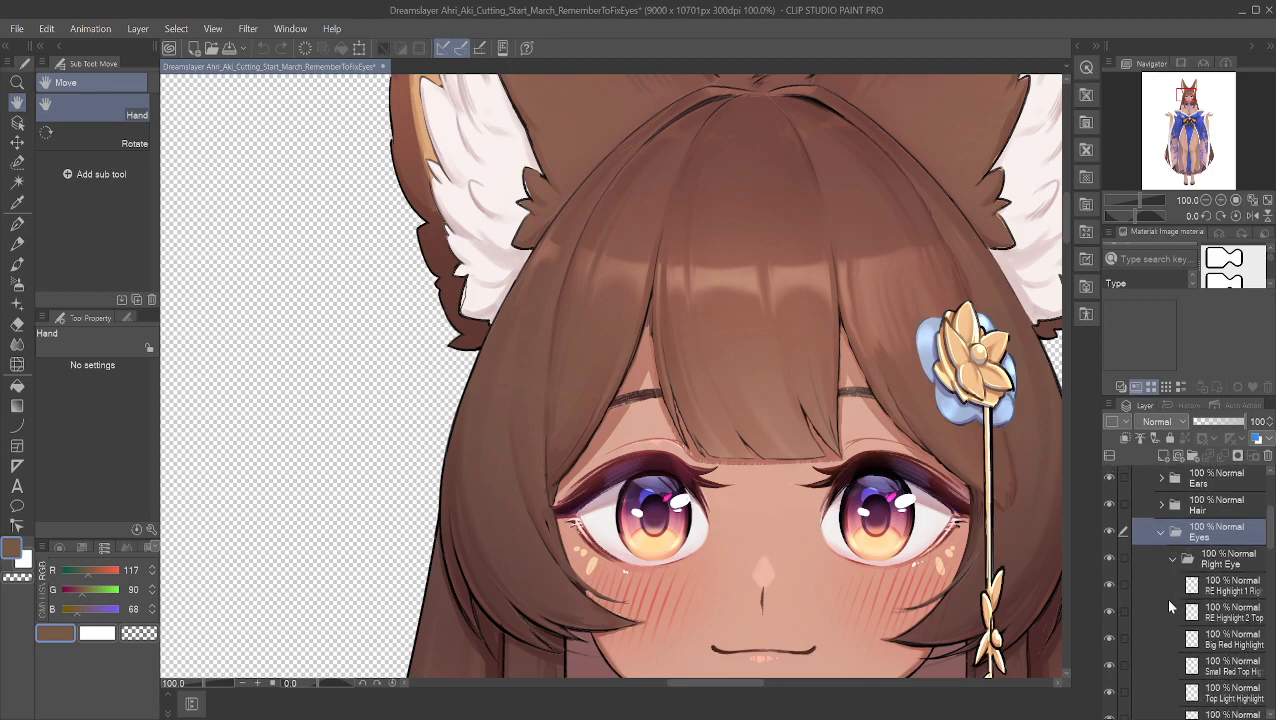
left_click(1232, 566)
Step: Toggle the first highlight layer of the Right Eye folder off and on to check what it contains
left_click_drag(960, 524, 813, 408)
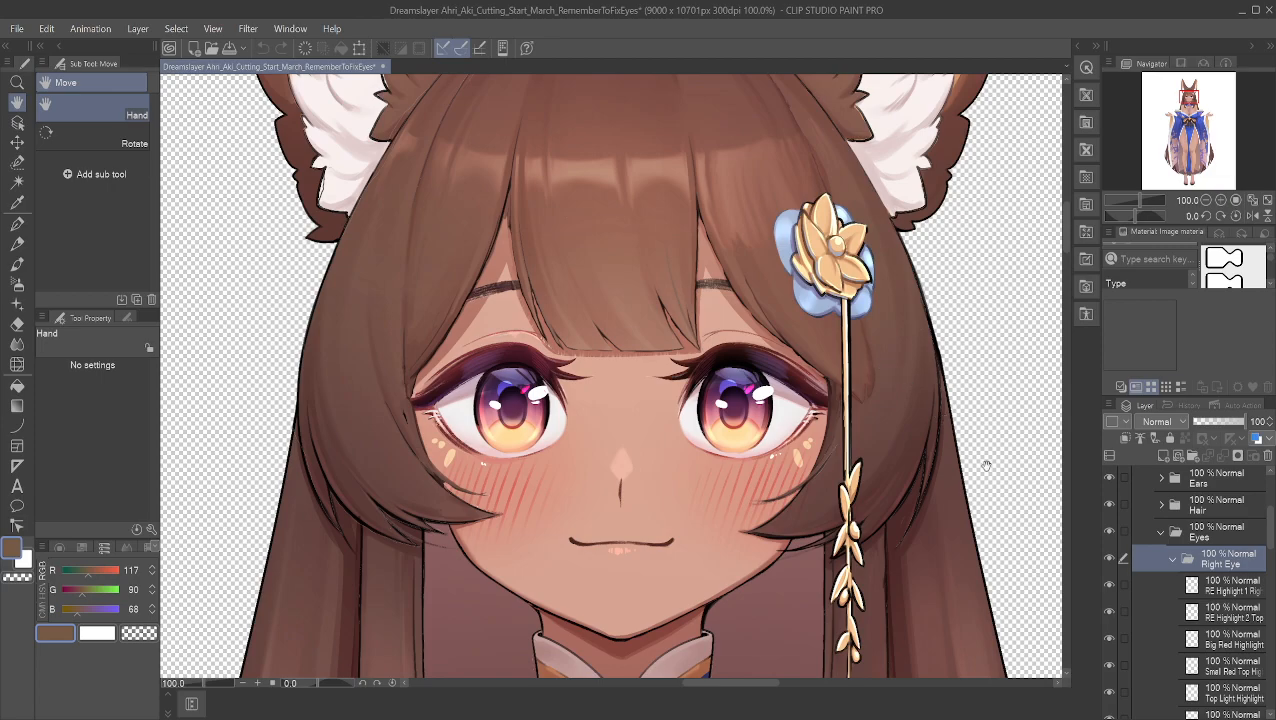
left_click(1109, 584)
left_click(1109, 584)
scroll(1109, 594, "down", 4)
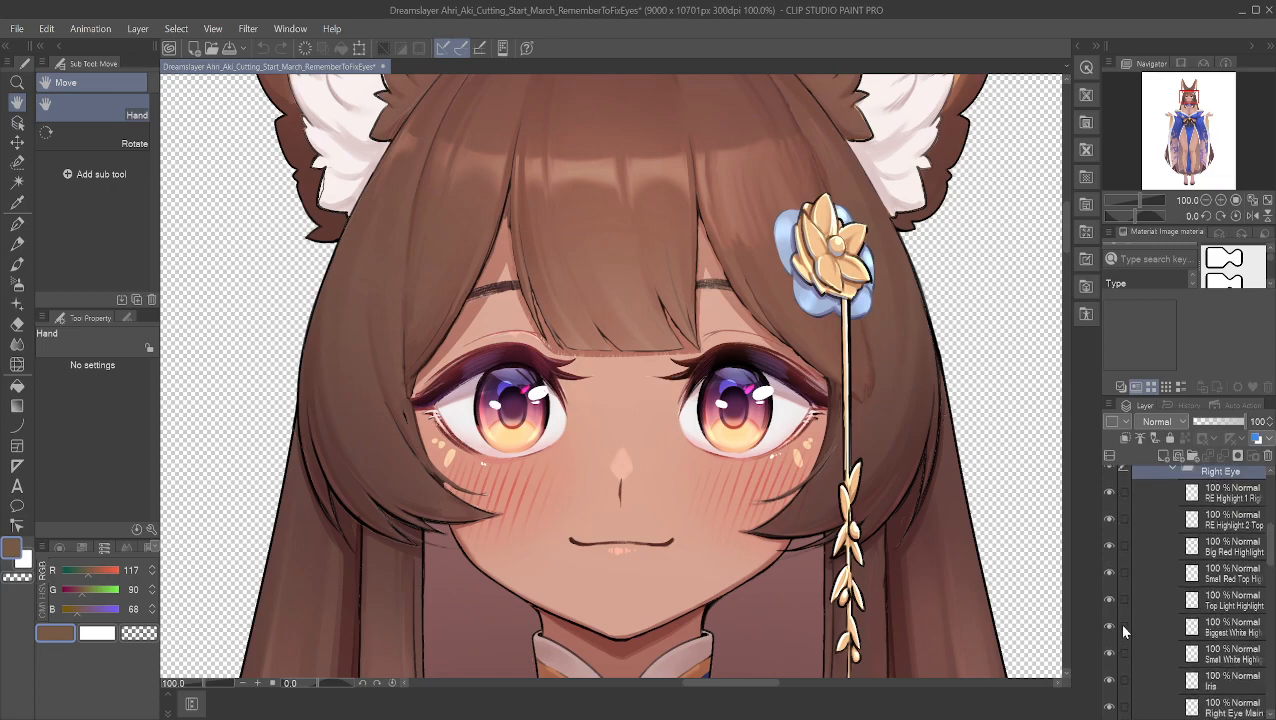
Step: Toggle the right eye's Iris and Right Eye Main layers to check how they are separated, ending with both hidden
left_click(1108, 658)
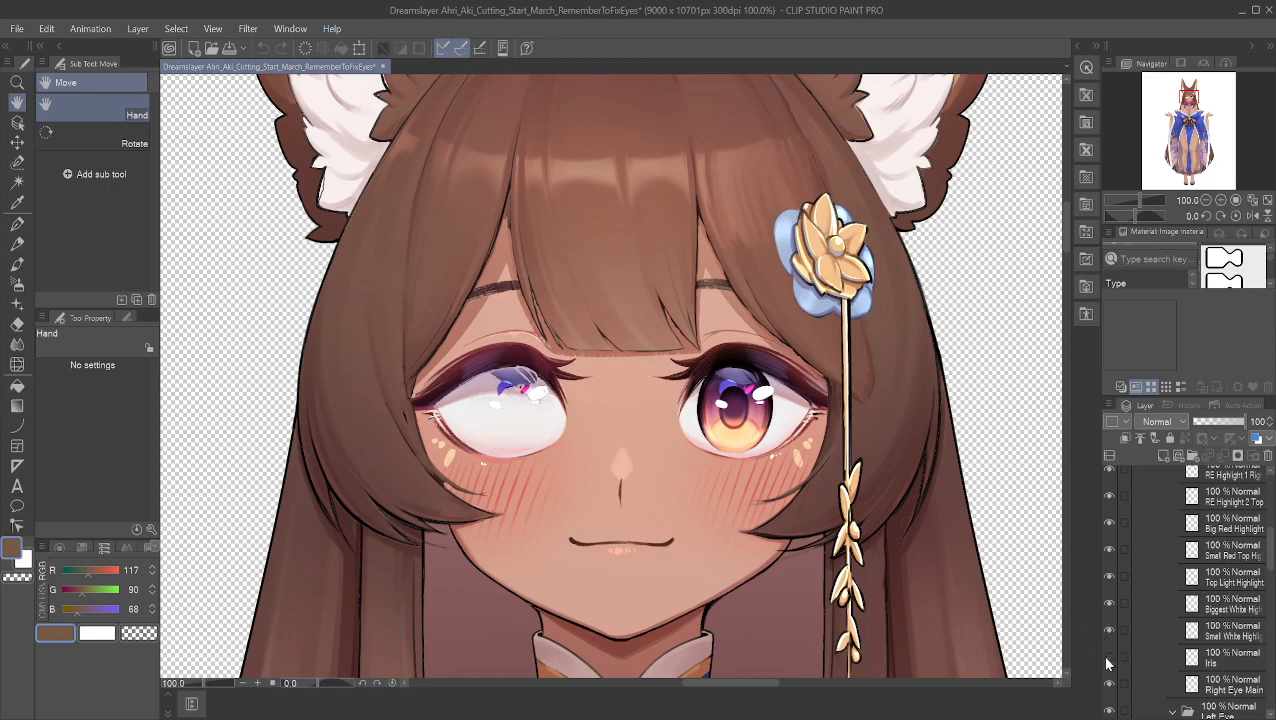
left_click(1108, 658)
left_click(1108, 684)
left_click(1108, 684)
left_click(1108, 684)
left_click(1108, 684)
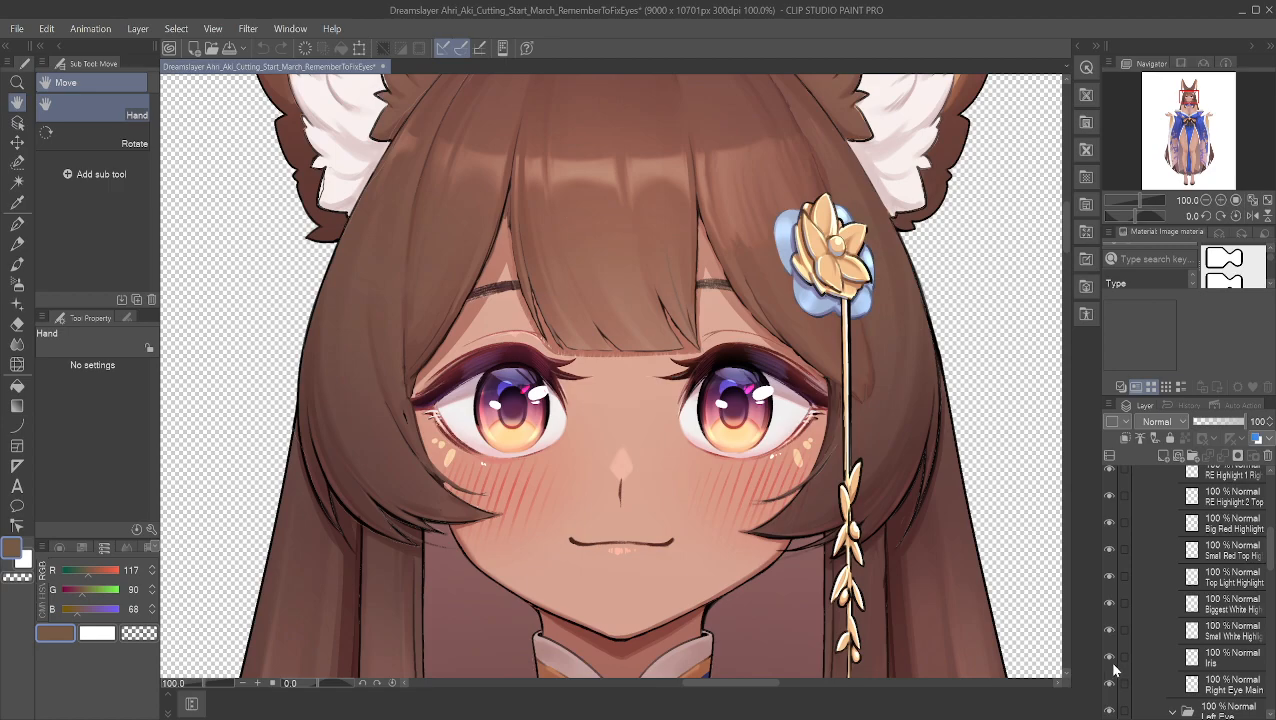
left_click(1109, 659)
left_click(1109, 684)
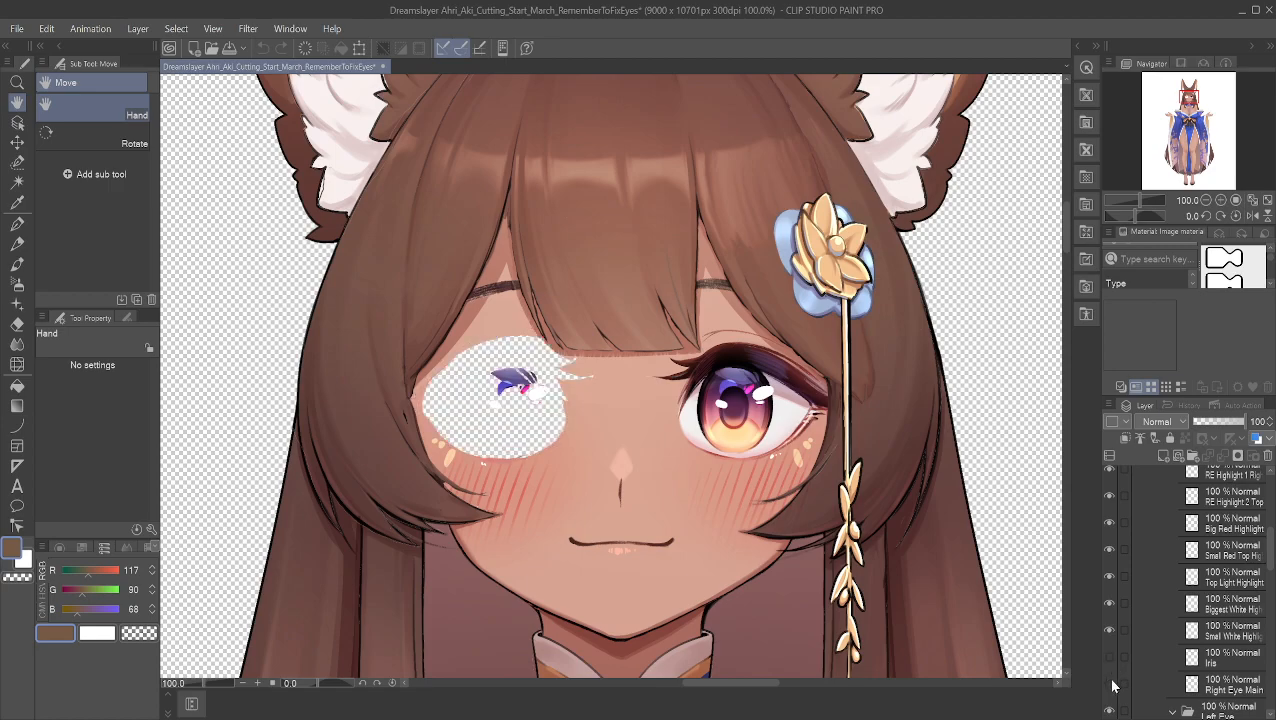
Step: Toggle the Right Eye Main layer's visibility repeatedly to check what it contains, leaving it visible
left_click(1109, 684)
left_click(1109, 684)
left_click(1109, 684)
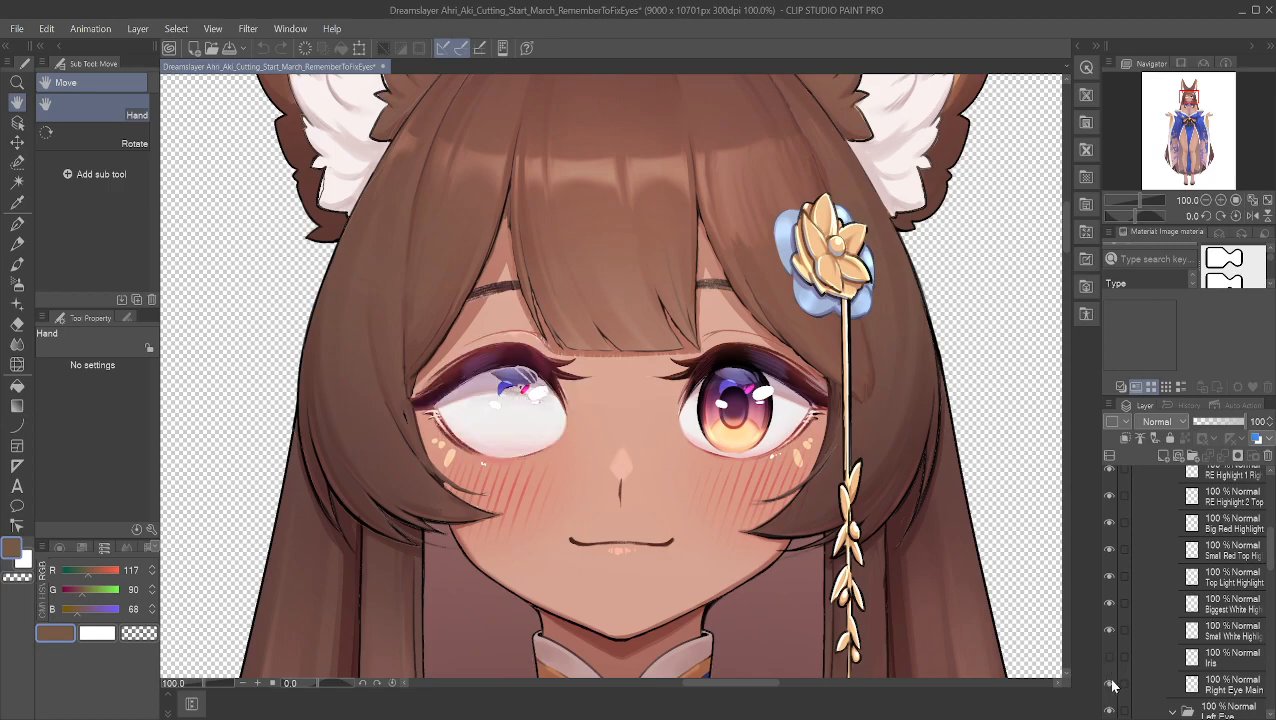
left_click(1109, 684)
left_click(1109, 684)
left_click(1109, 684)
left_click(1109, 684)
left_click(1111, 685)
left_click(1111, 685)
left_click(1110, 684)
left_click(1110, 684)
left_click(1109, 684)
left_click(1109, 684)
left_click(1110, 684)
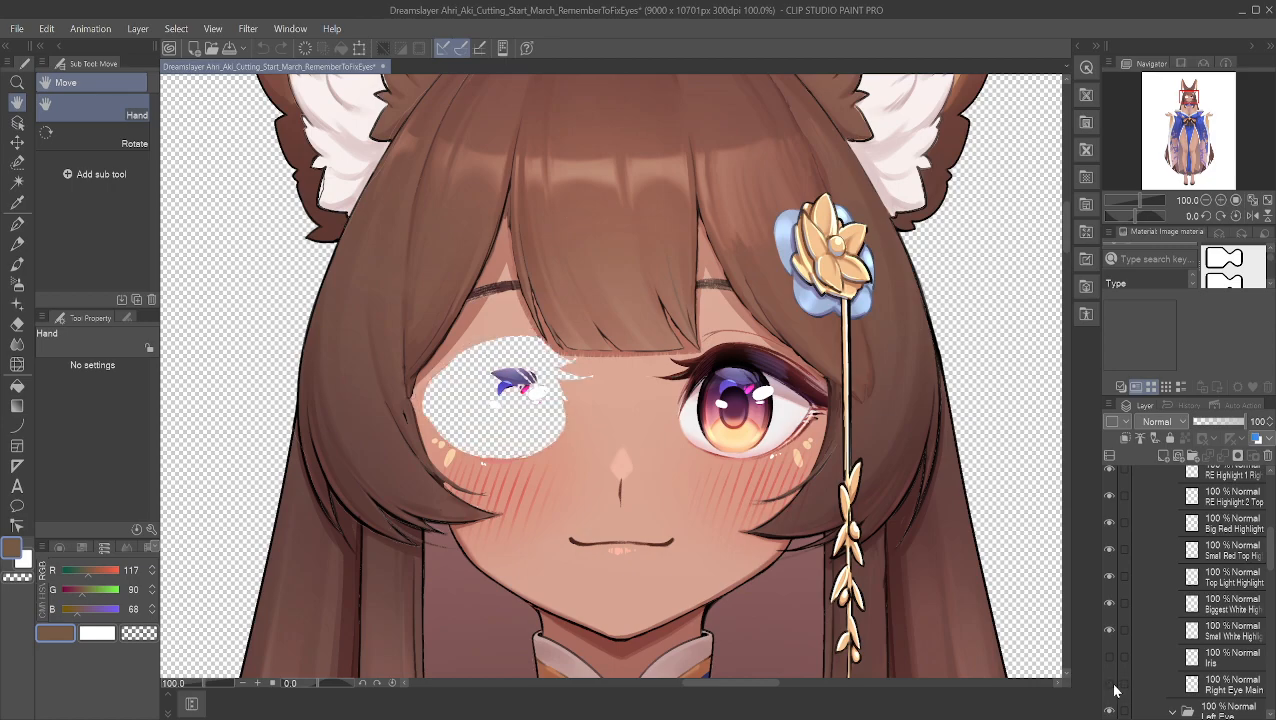
left_click(1109, 684)
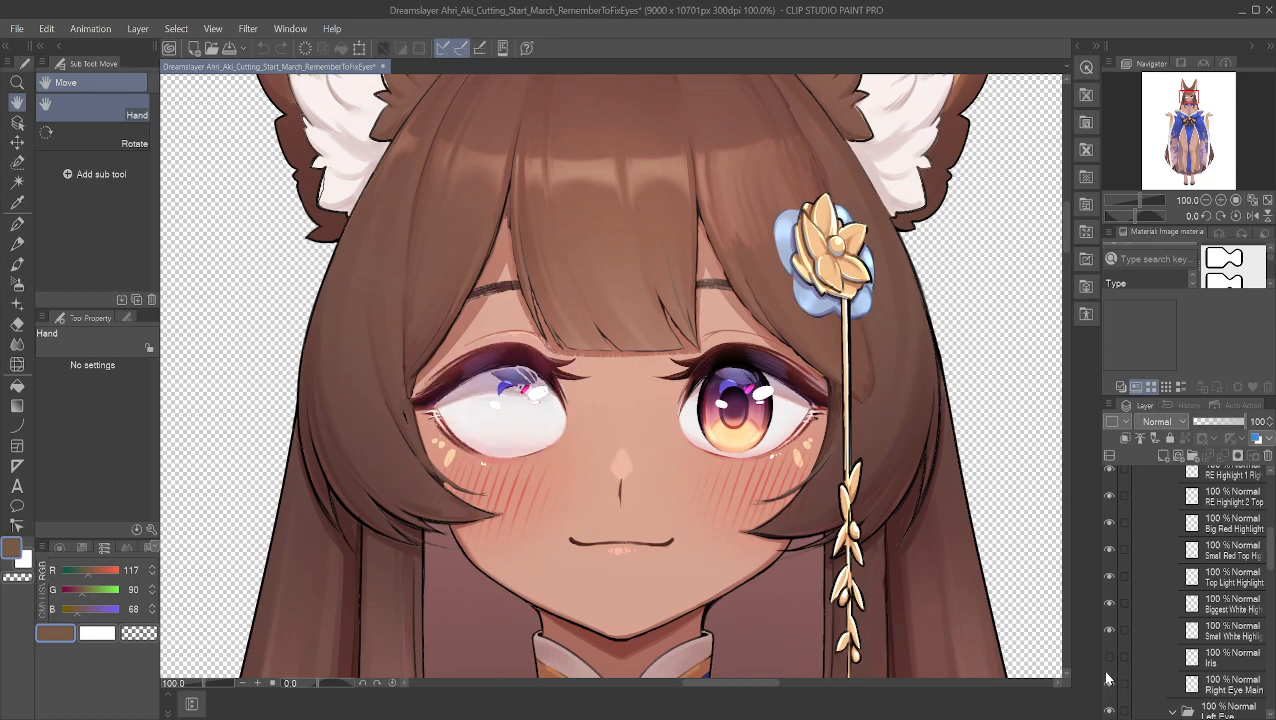
Step: Select the Right Eye Main layer and hide all the right eye's highlight layers above the Iris layer
left_click(1231, 688)
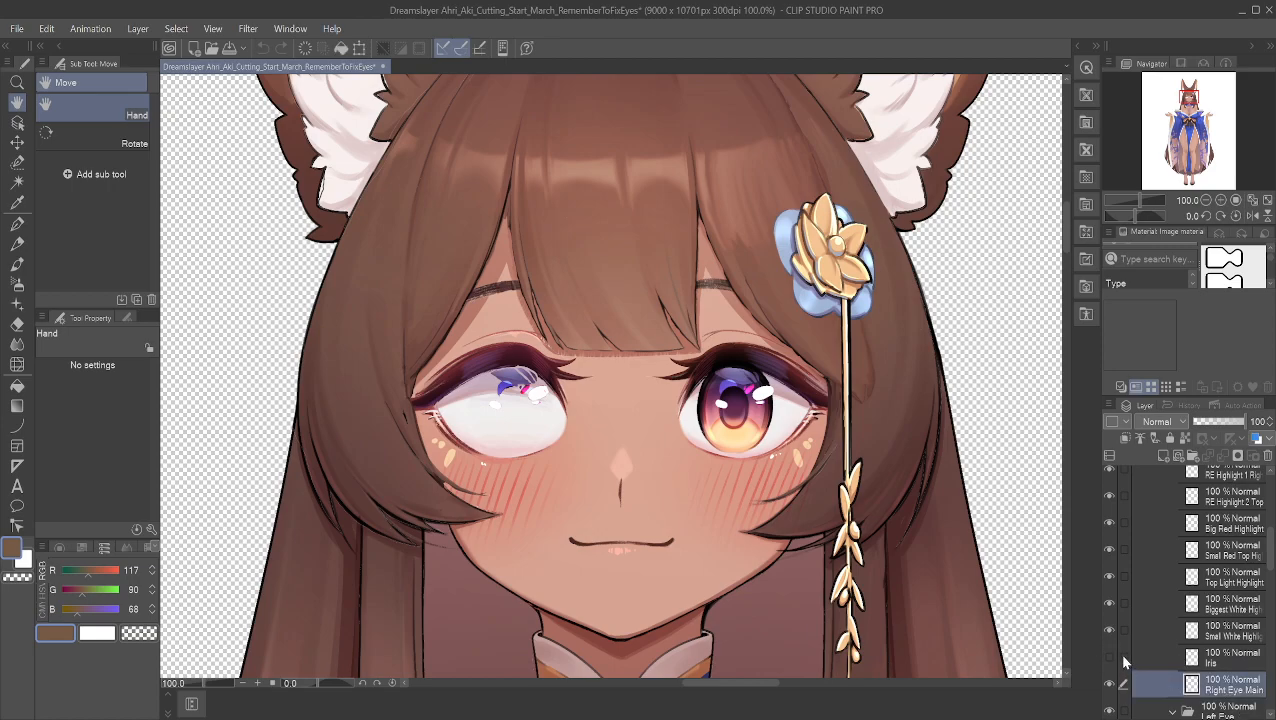
left_click(1109, 603)
left_click(1109, 577)
left_click(1109, 523)
left_click(1109, 496)
left_click(1108, 468)
scroll(1112, 545, "down", 2)
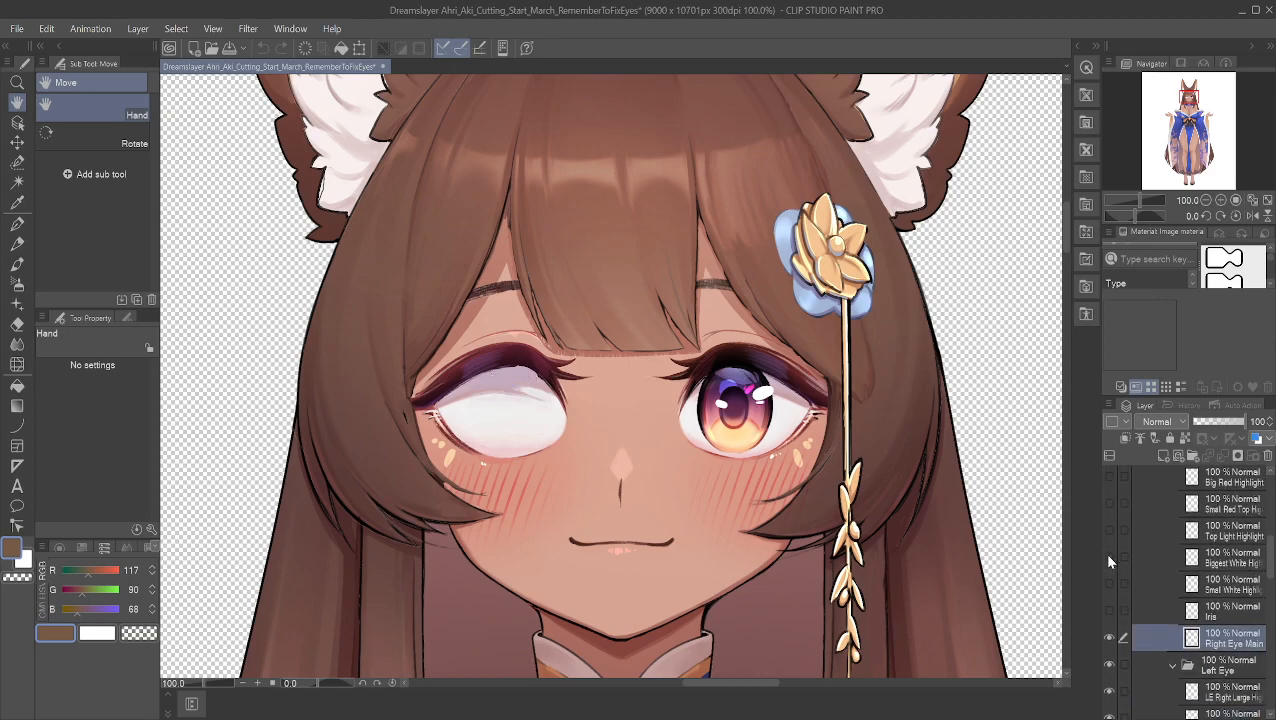
Step: Draw a thin Mapping pen line in the sampled dark lash colour across the notch in the right eye's upper lash line
scroll(675, 488, "up", 1)
scroll(677, 456, "up", 5)
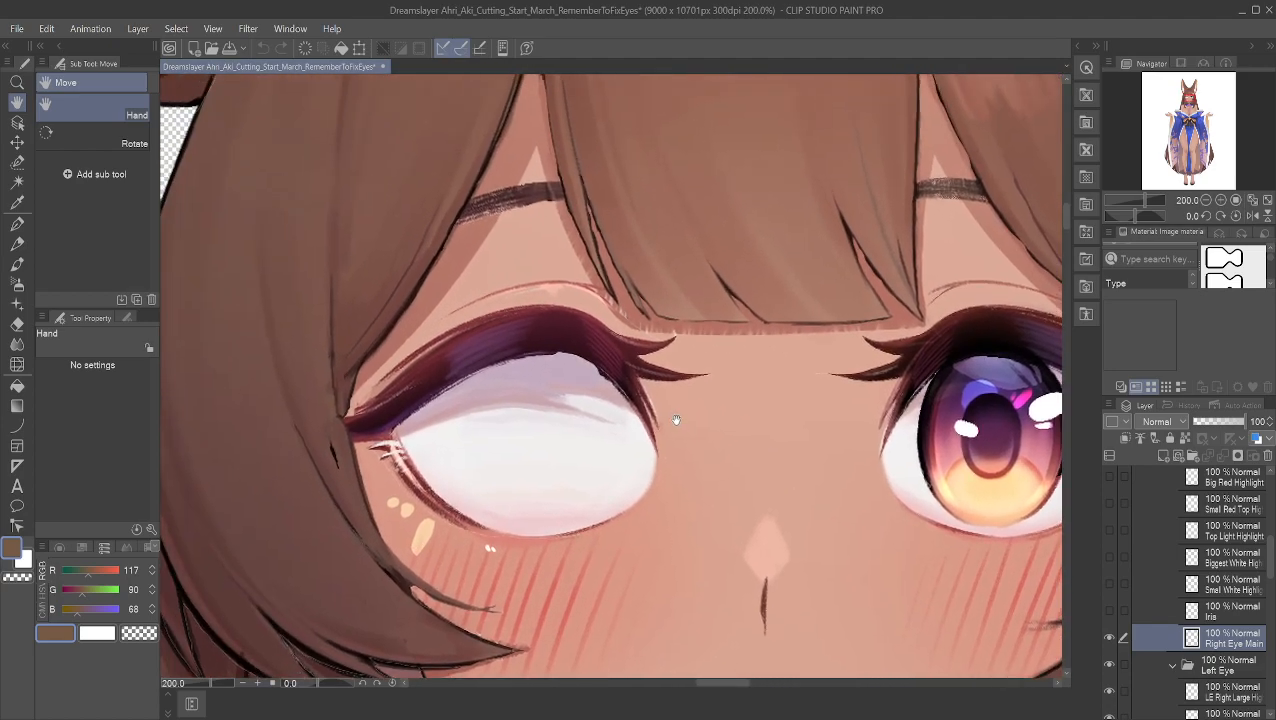
scroll(735, 488, "up", 6)
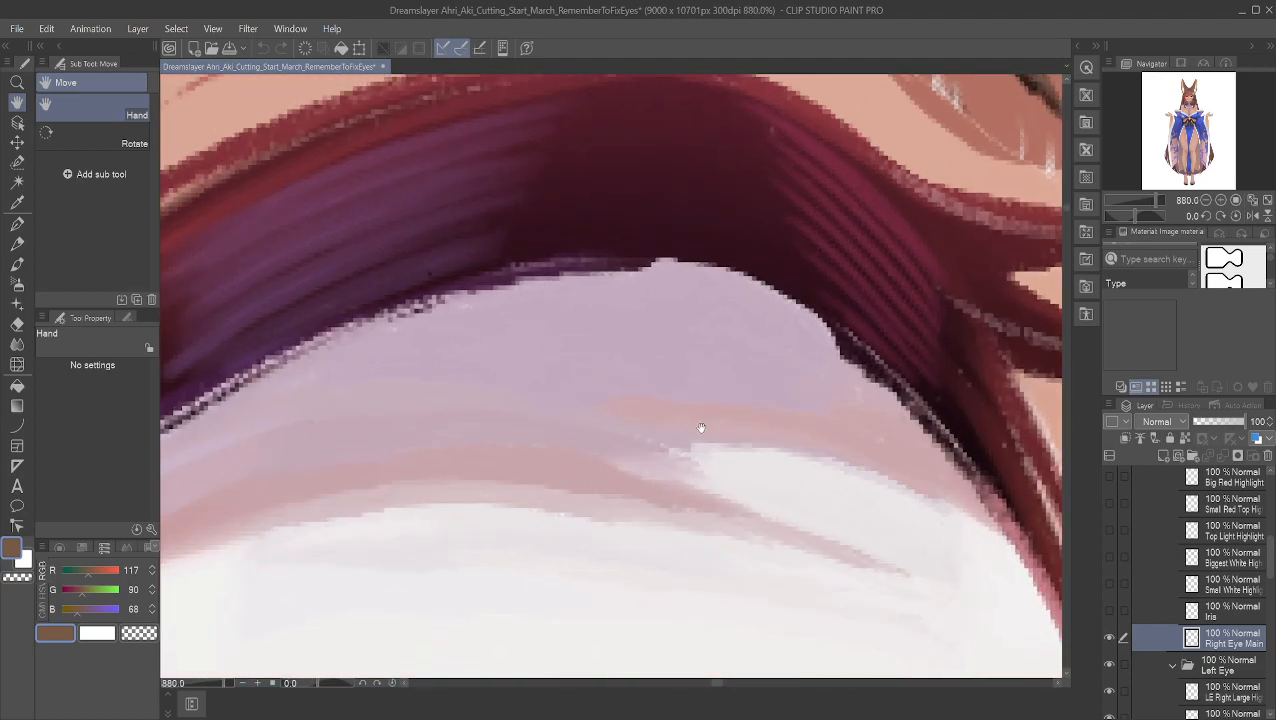
left_click_drag(701, 428, 661, 379)
scroll(661, 379, "down", 1)
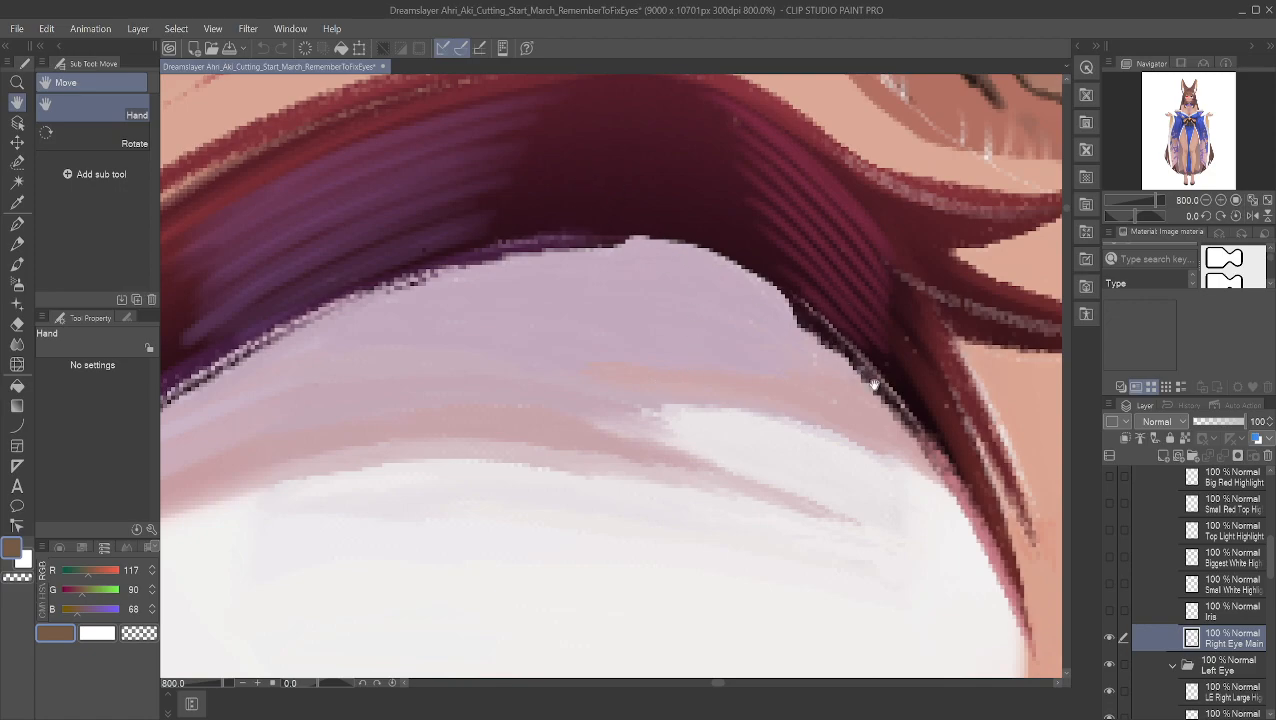
left_click_drag(863, 379, 906, 365)
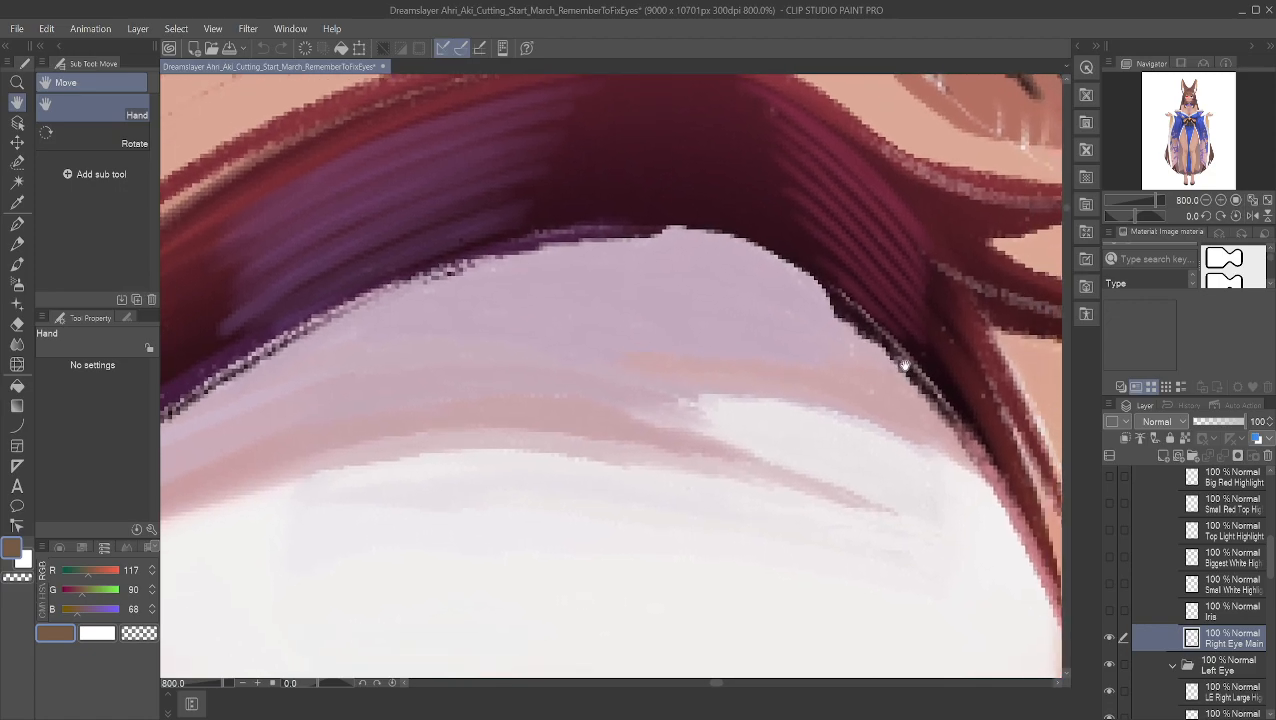
left_click(620, 227, "alt")
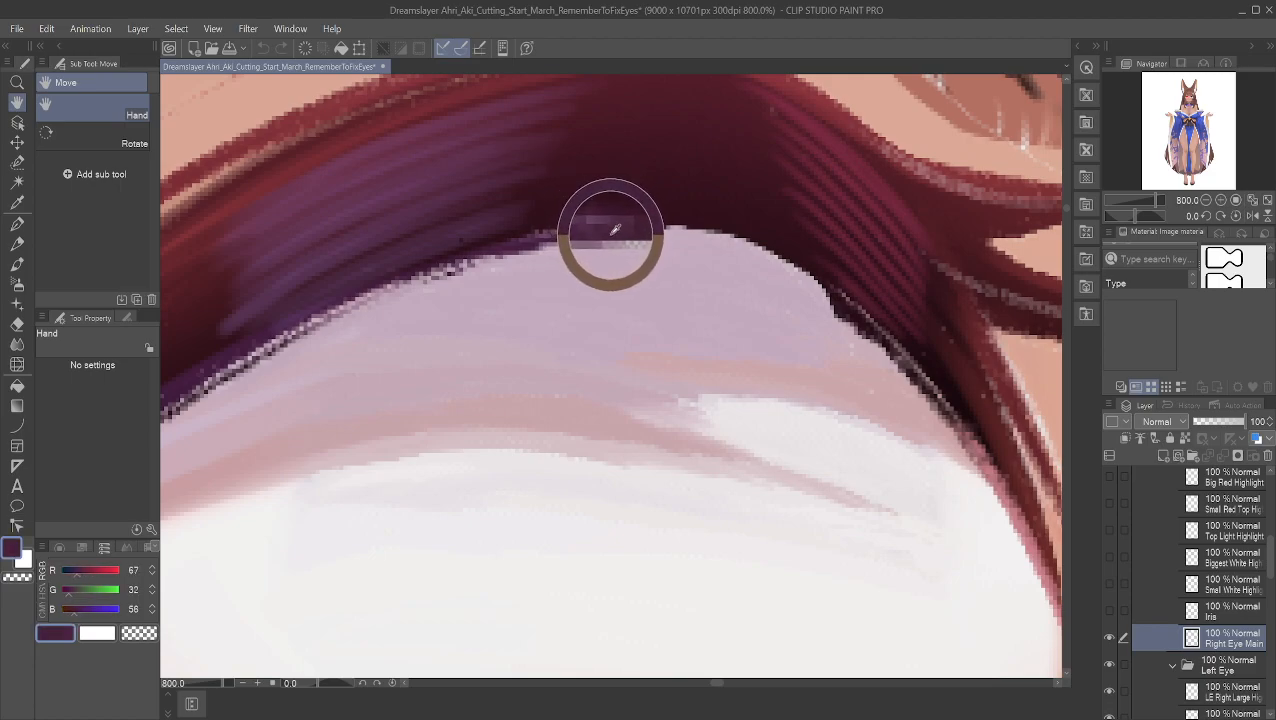
left_click_drag(216, 182, 206, 177)
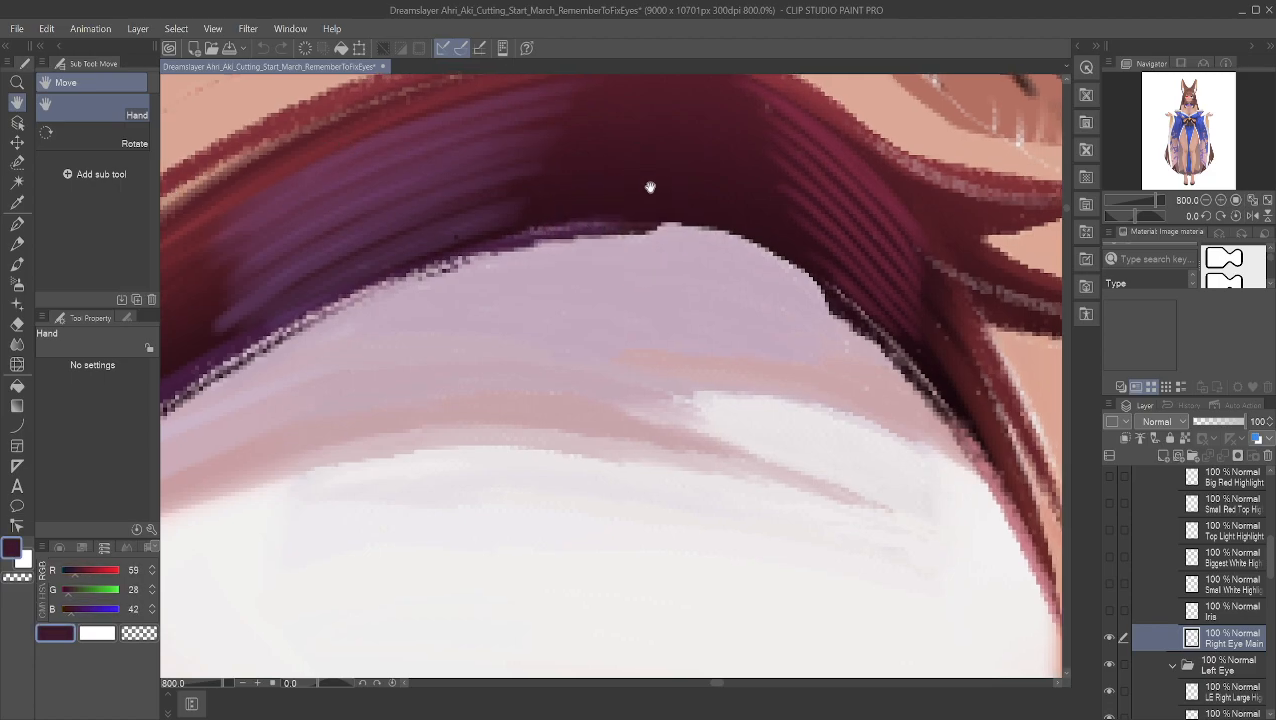
left_click_drag(212, 261, 165, 239)
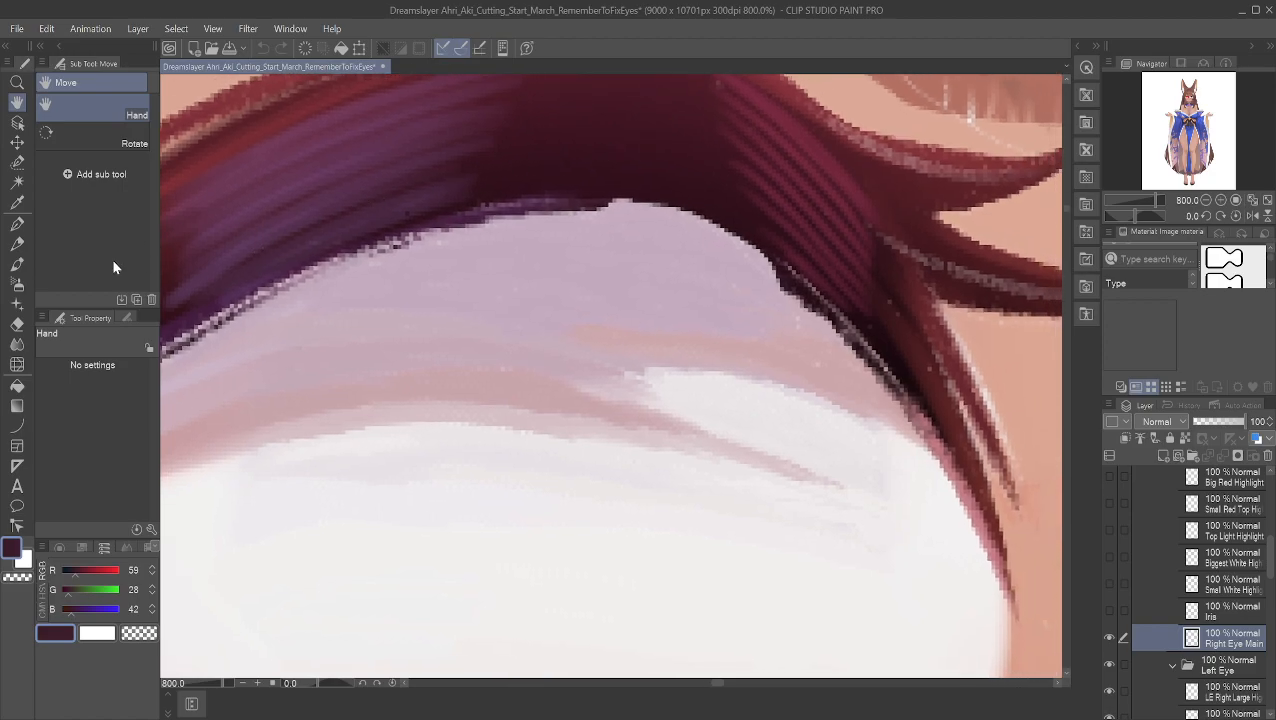
left_click(17, 223)
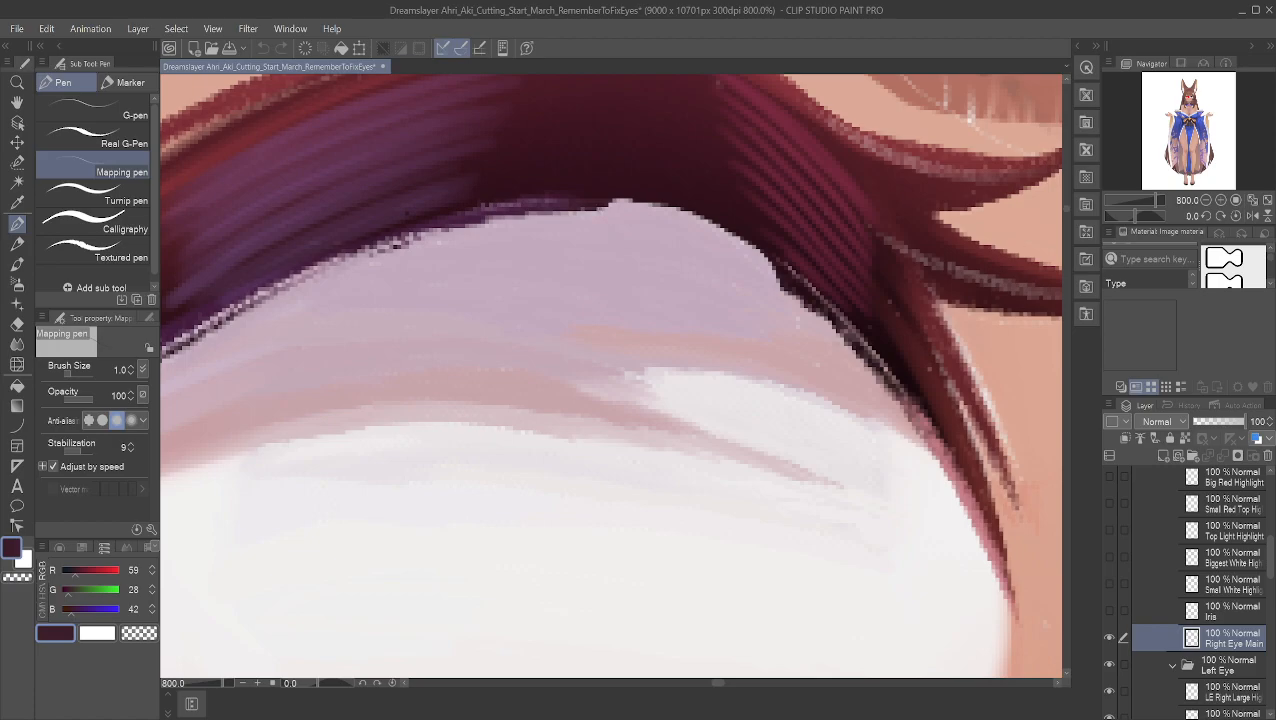
mouse_move(609, 208)
left_mouse_down()
mouse_move(597, 210)
mouse_move(709, 240)
mouse_move(779, 287)
left_mouse_up()
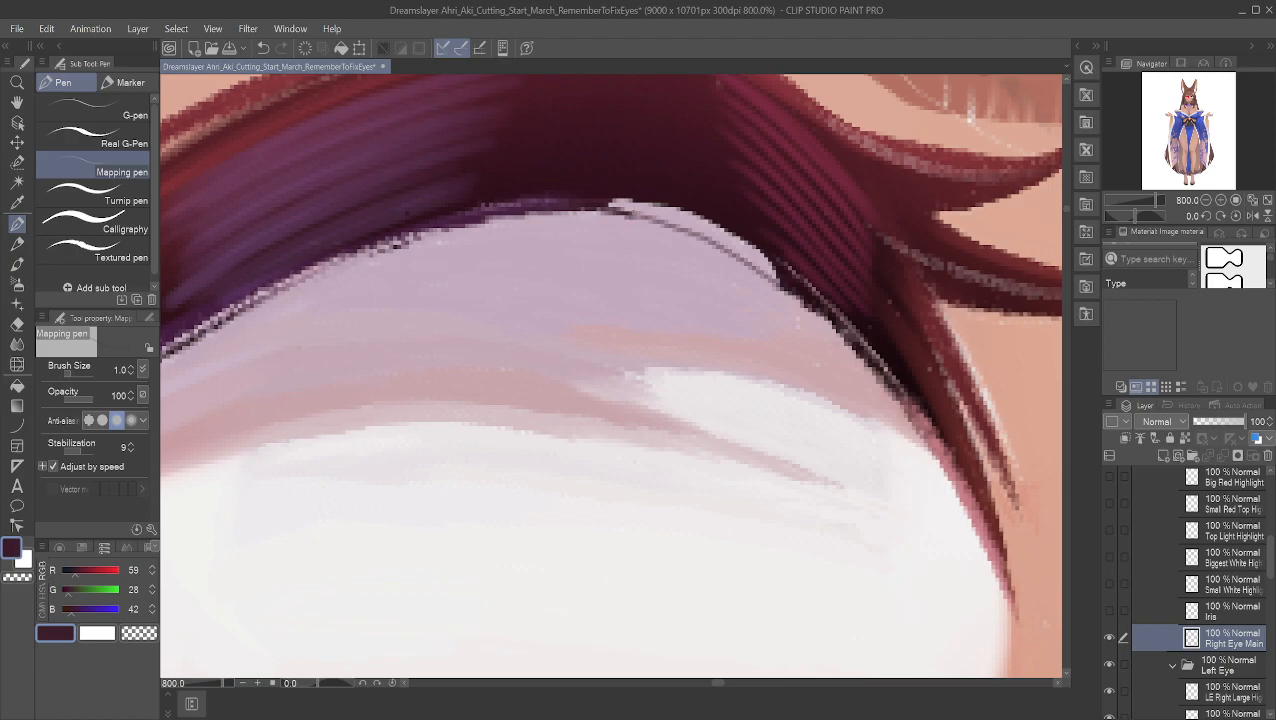
Step: Fill the pale gap between the new line and the upper lash with dark purple shades sampled from the lash
left_click(623, 180, "alt")
mouse_move(619, 201)
left_mouse_down()
mouse_move(642, 203)
mouse_move(608, 203)
mouse_move(702, 217)
mouse_move(767, 262)
mouse_move(647, 205)
left_mouse_up()
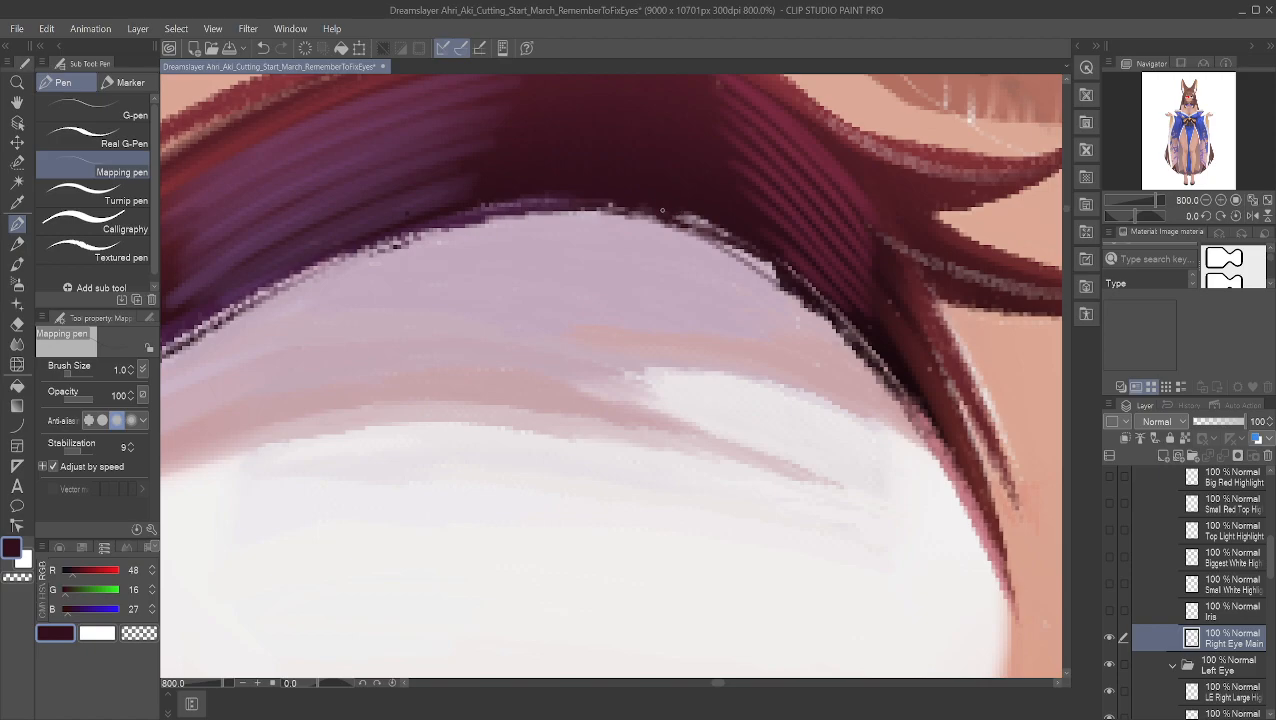
left_click(543, 202, "alt")
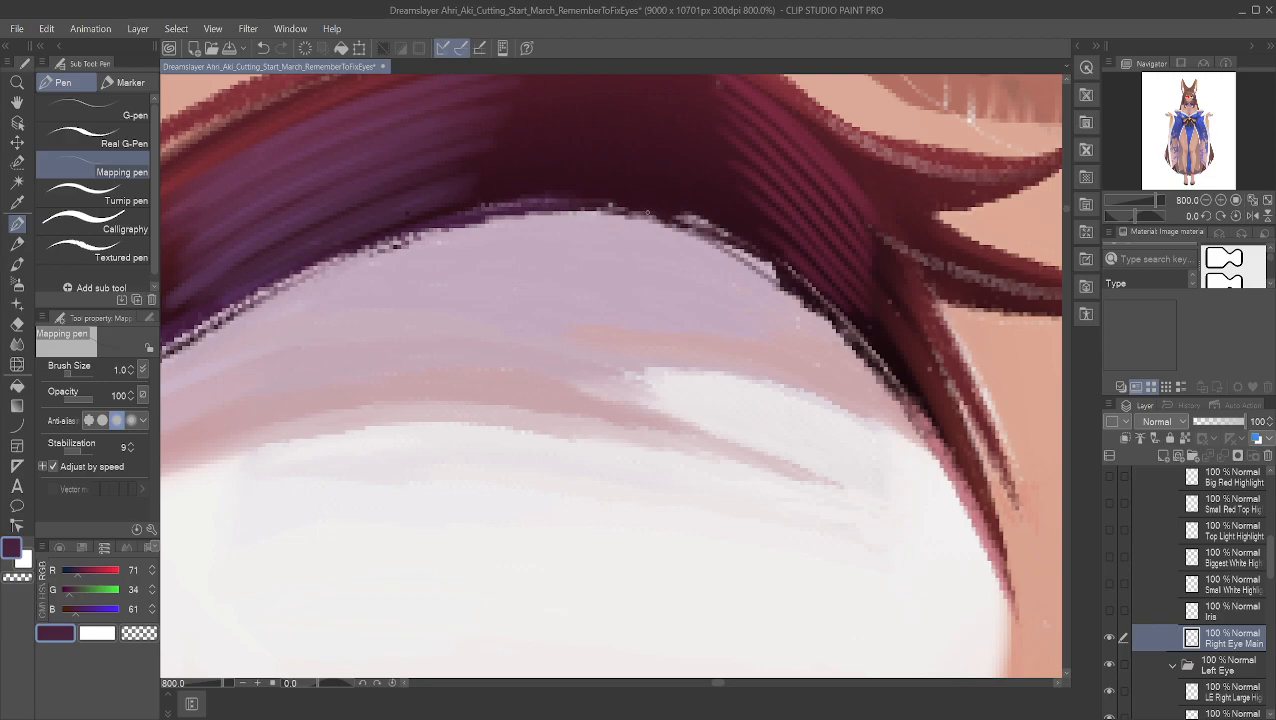
left_click_drag(705, 226, 687, 224)
left_click(686, 195, "alt")
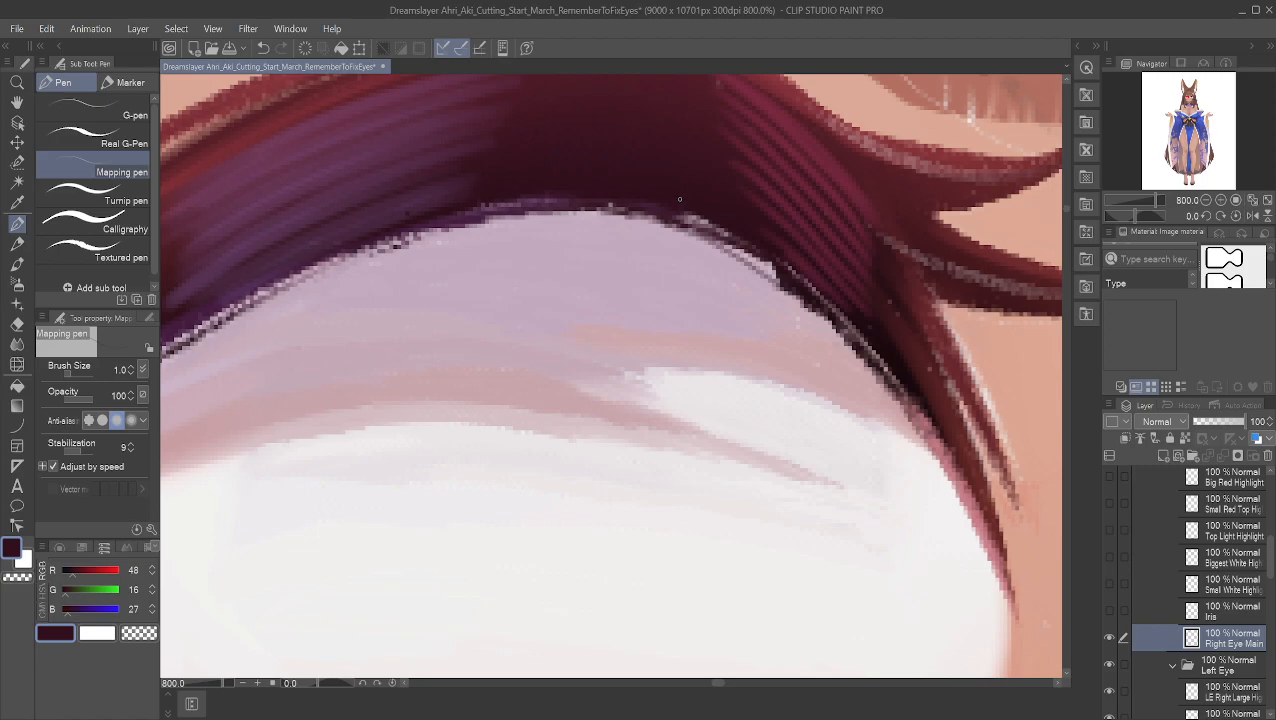
left_click_drag(680, 217, 774, 276)
Step: Paint over the remaining pale pixels along the inner half of the lash edge using darker sampled lash colours
left_click(775, 276, "alt")
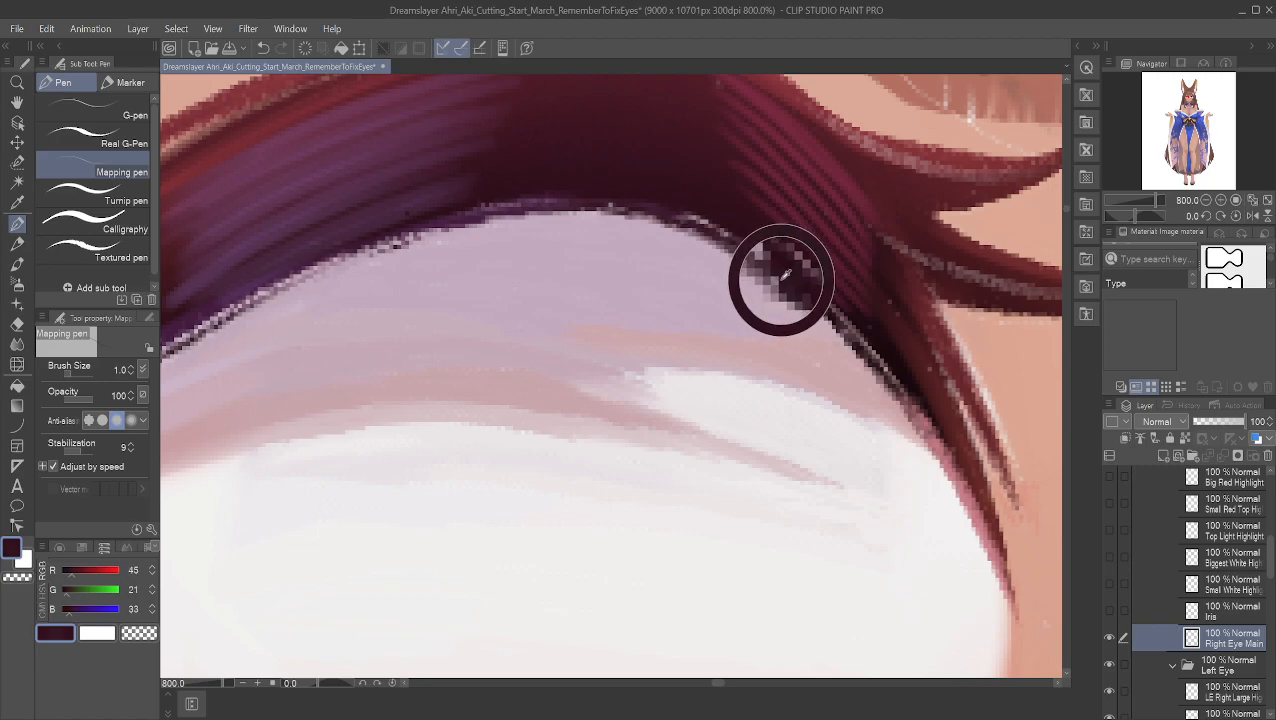
left_click(785, 279, "alt")
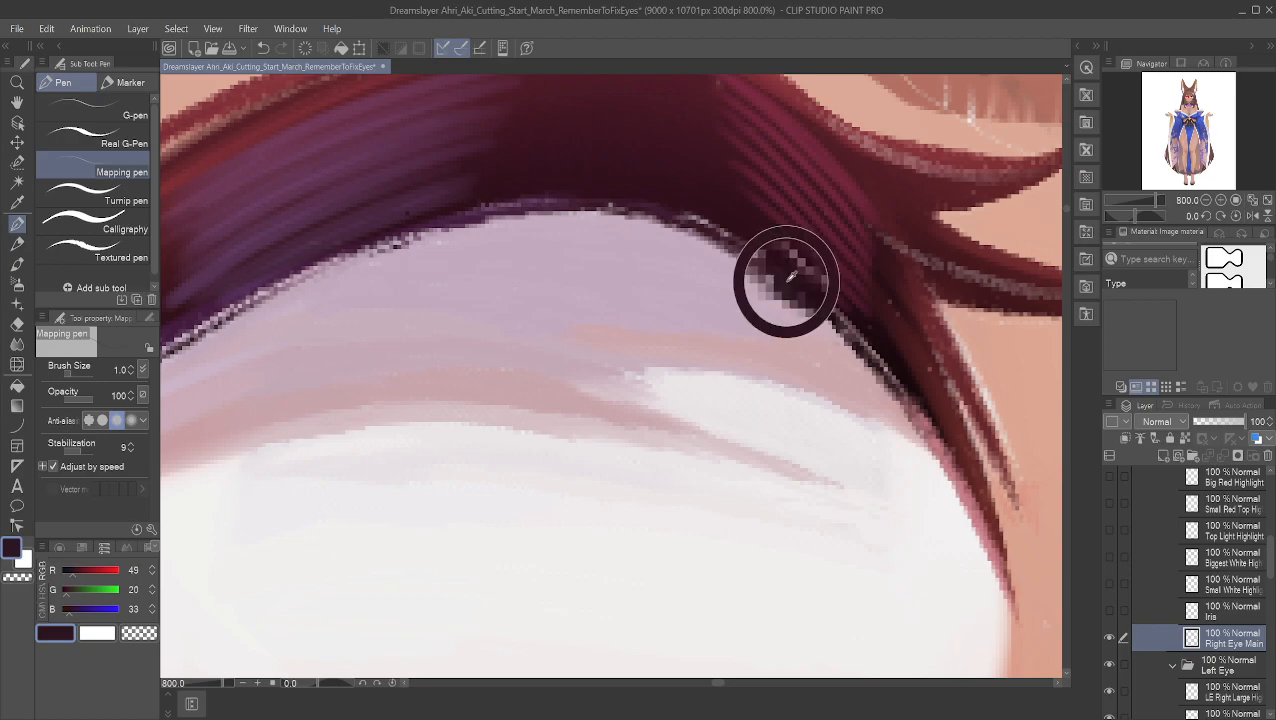
left_click(803, 284, "alt")
left_click_drag(778, 279, 684, 213)
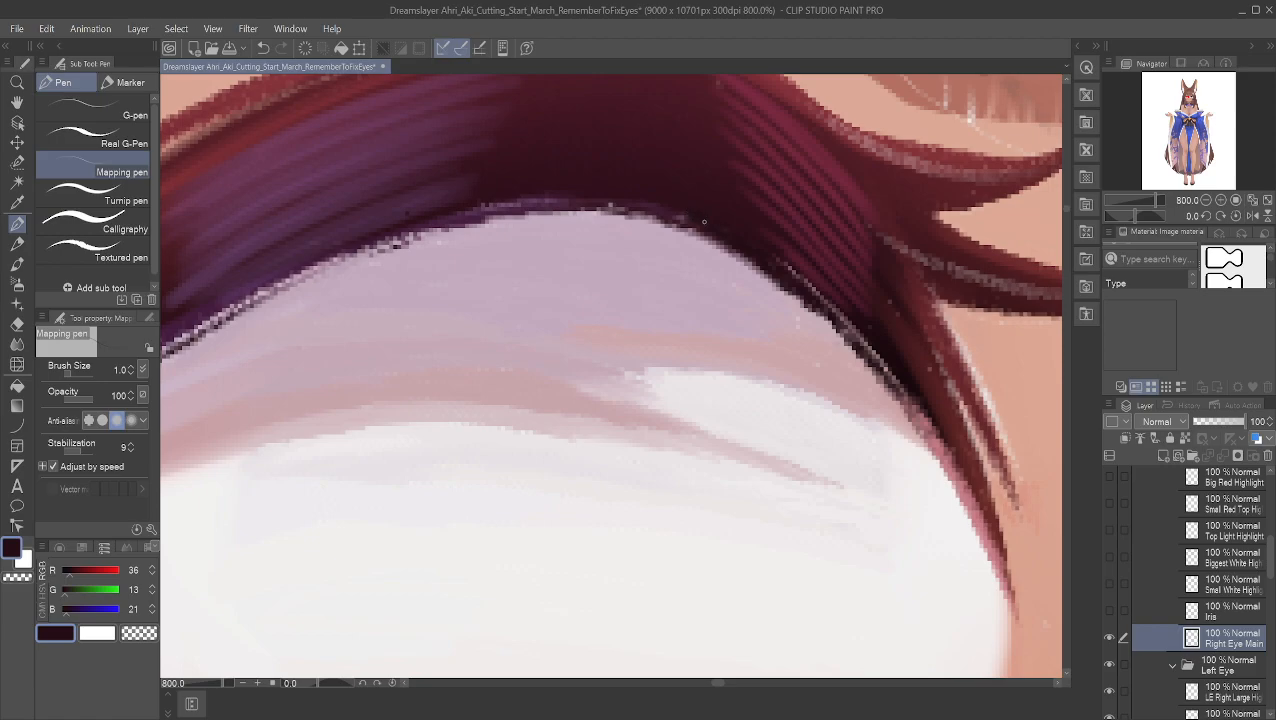
mouse_move(764, 260)
left_mouse_down()
mouse_move(774, 268)
mouse_move(716, 238)
left_mouse_up()
left_click(660, 208, "alt")
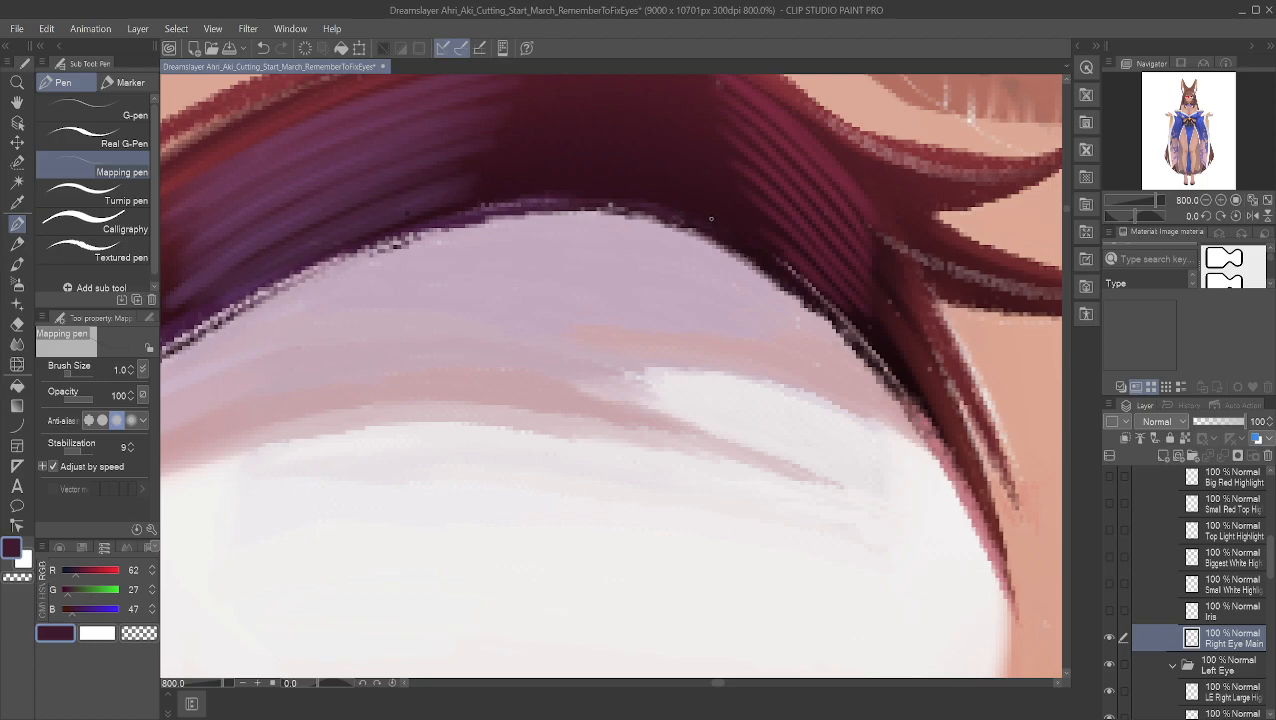
left_click(735, 218, "alt")
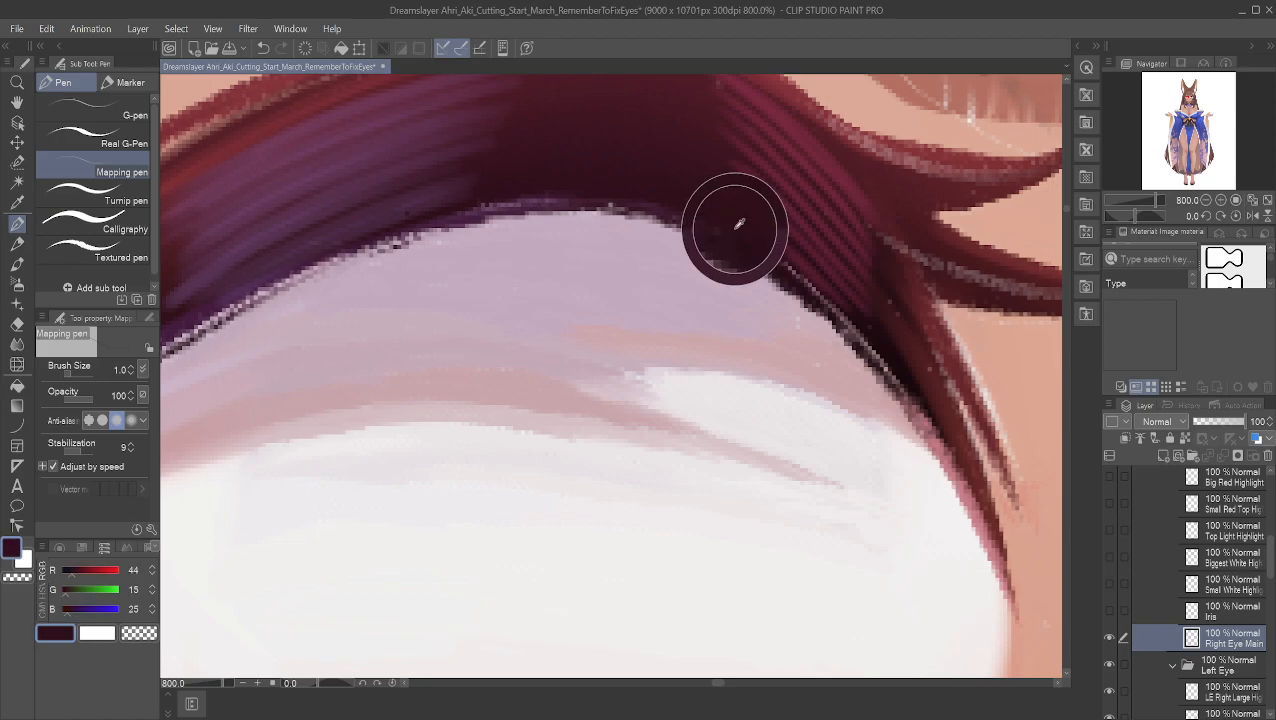
left_click(726, 214, "alt")
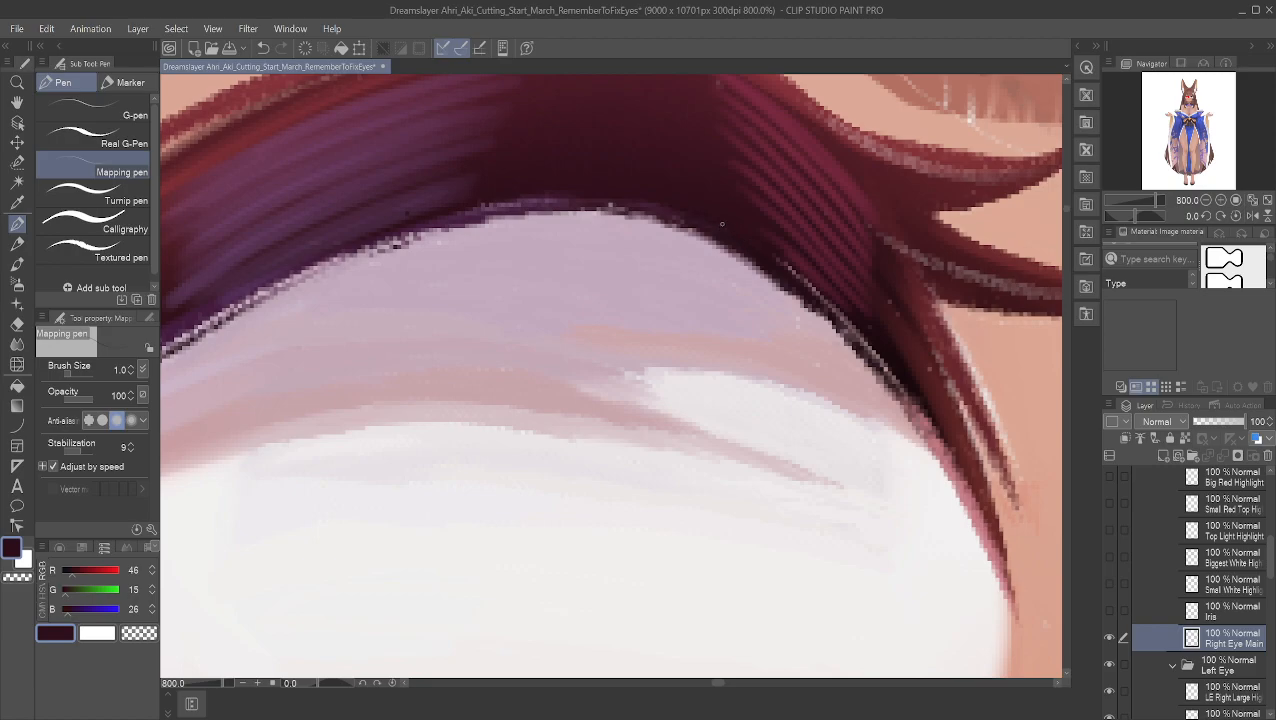
Step: Cover the light speckles along the lash edge down towards the inner eye corner with near-black sampled lash shades
left_click(777, 251, "alt")
left_click(830, 315, "alt")
left_click(829, 307, "alt")
mouse_move(835, 311)
left_mouse_down()
mouse_move(846, 341)
mouse_move(817, 319)
mouse_move(813, 287)
mouse_move(820, 300)
left_mouse_up()
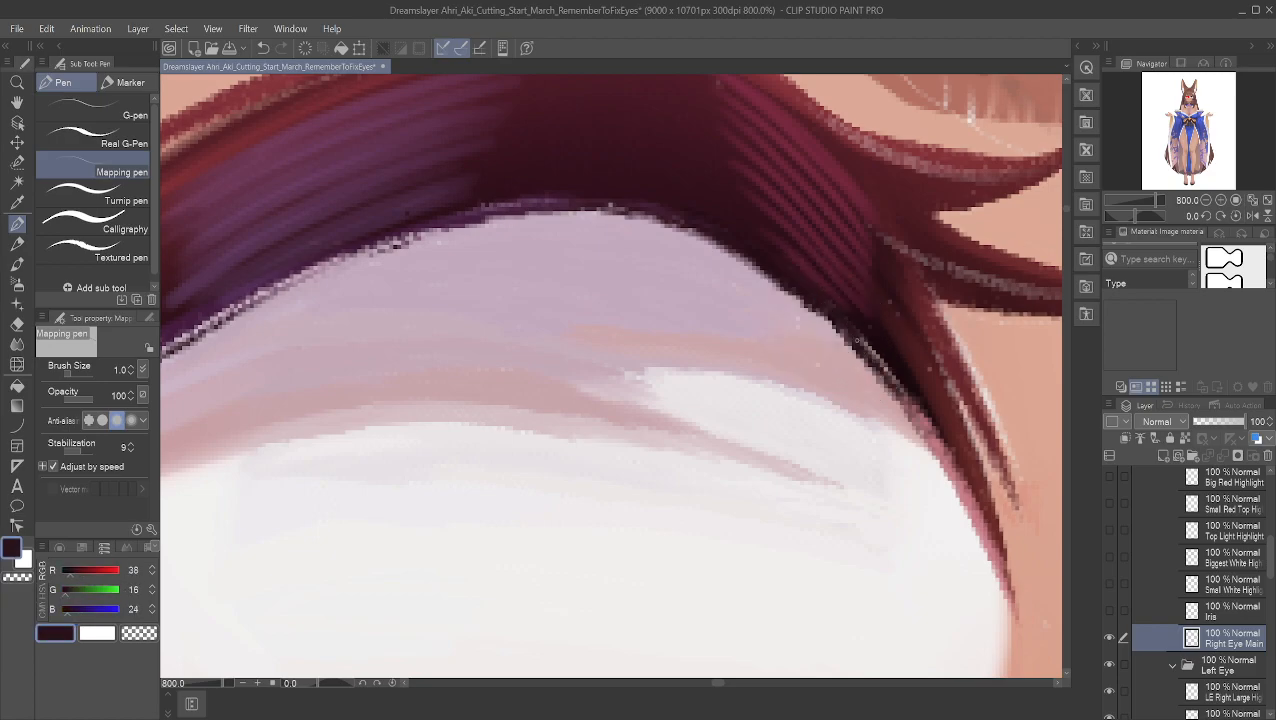
left_click_drag(884, 350, 888, 352, "alt")
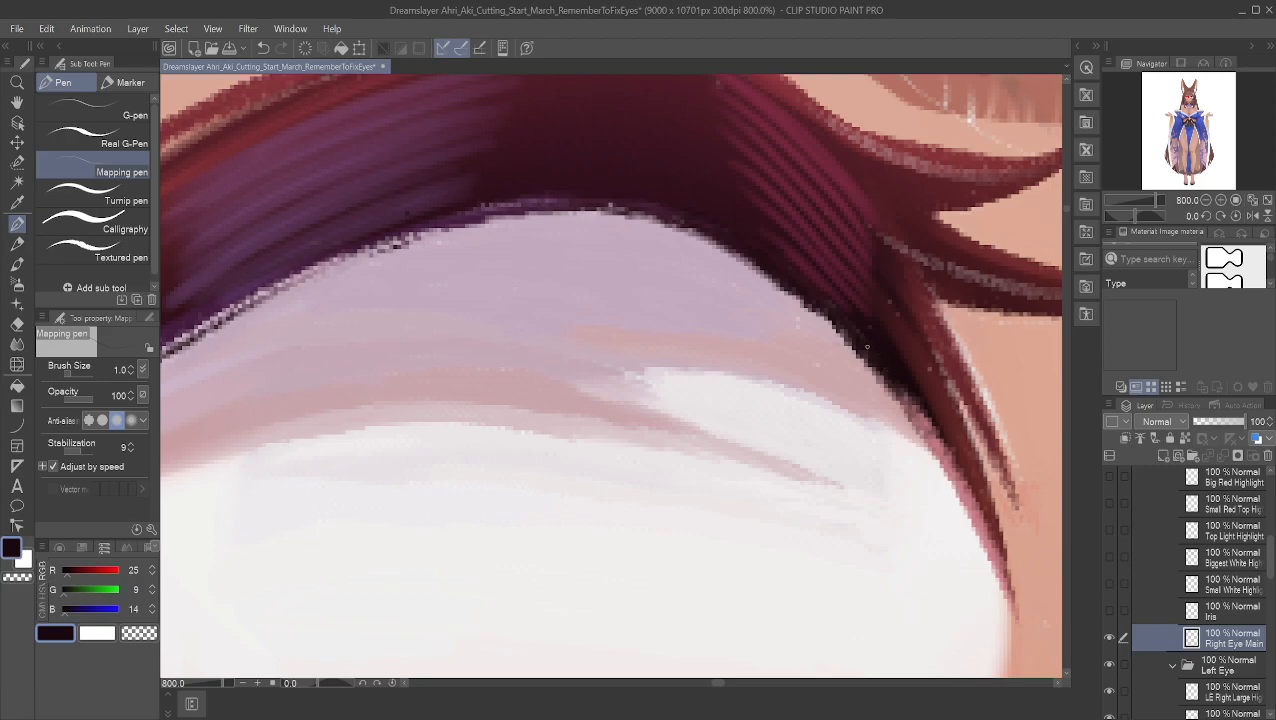
Step: Blend the repaired lash edge into the reddish lash strokes with sampled dark reds, and check the whole eye
left_click(820, 287, "alt")
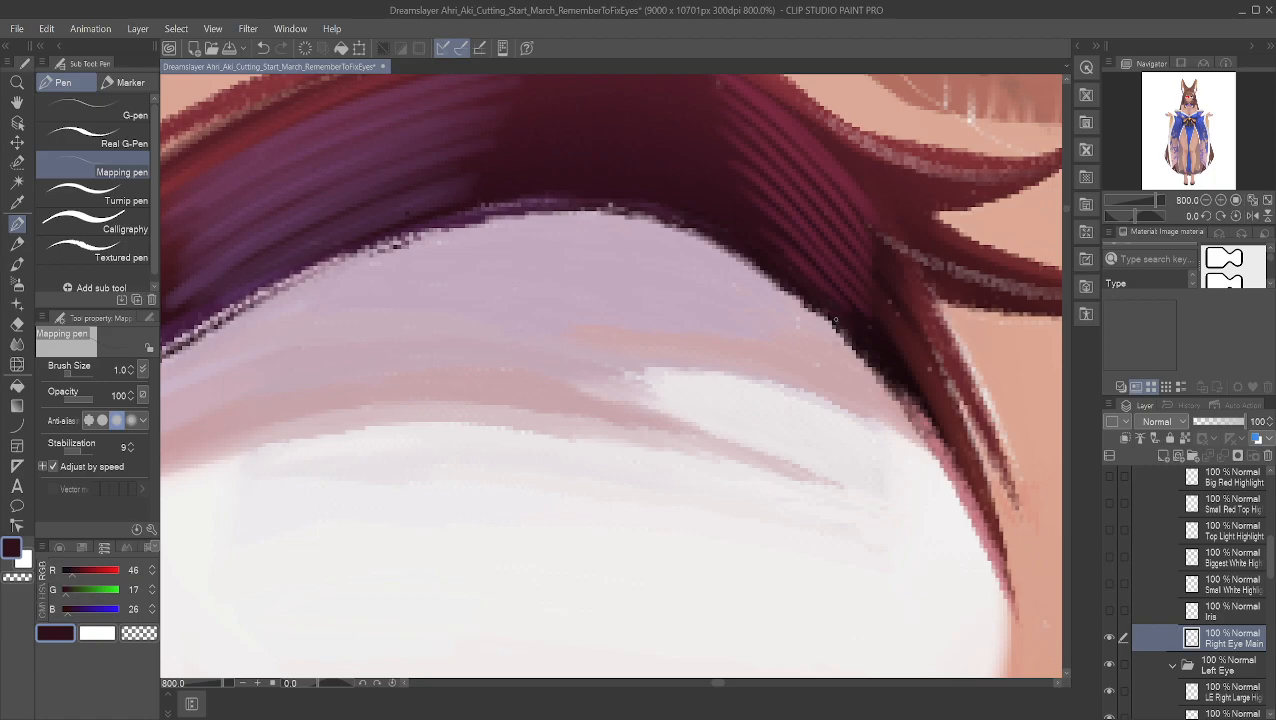
left_click(671, 215, "alt")
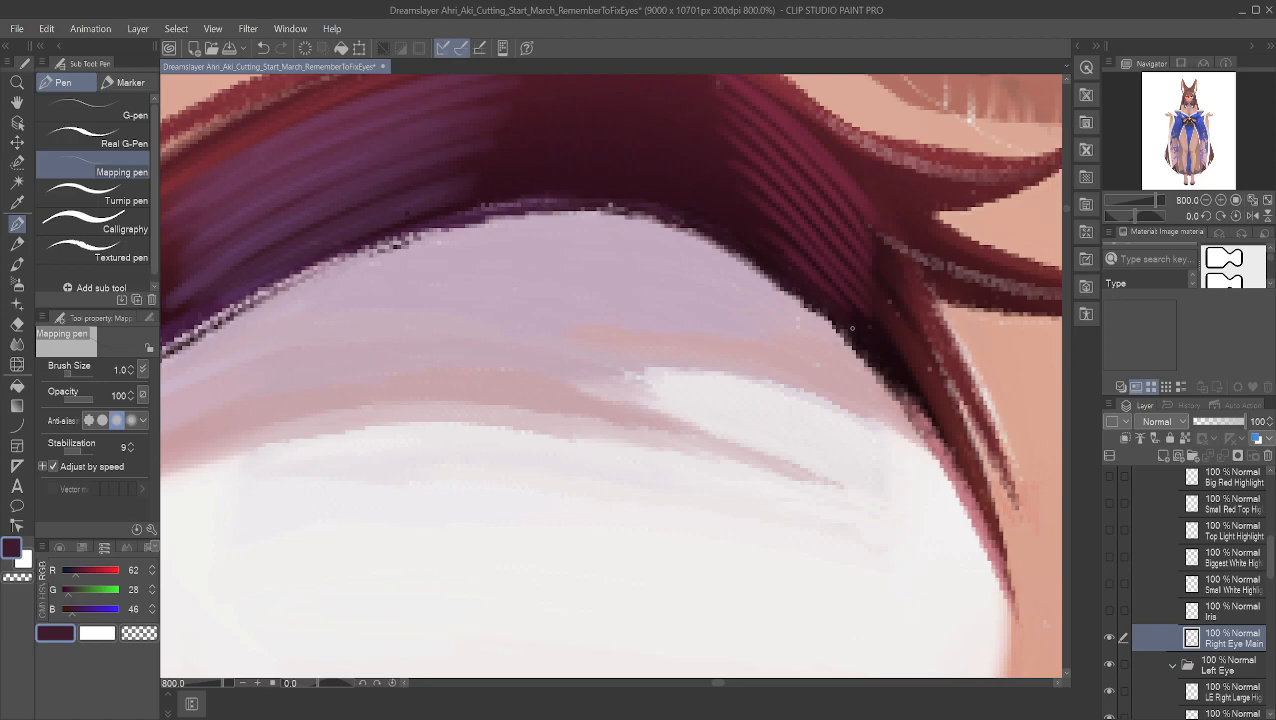
left_click(806, 270, "alt")
left_click(797, 247, "alt")
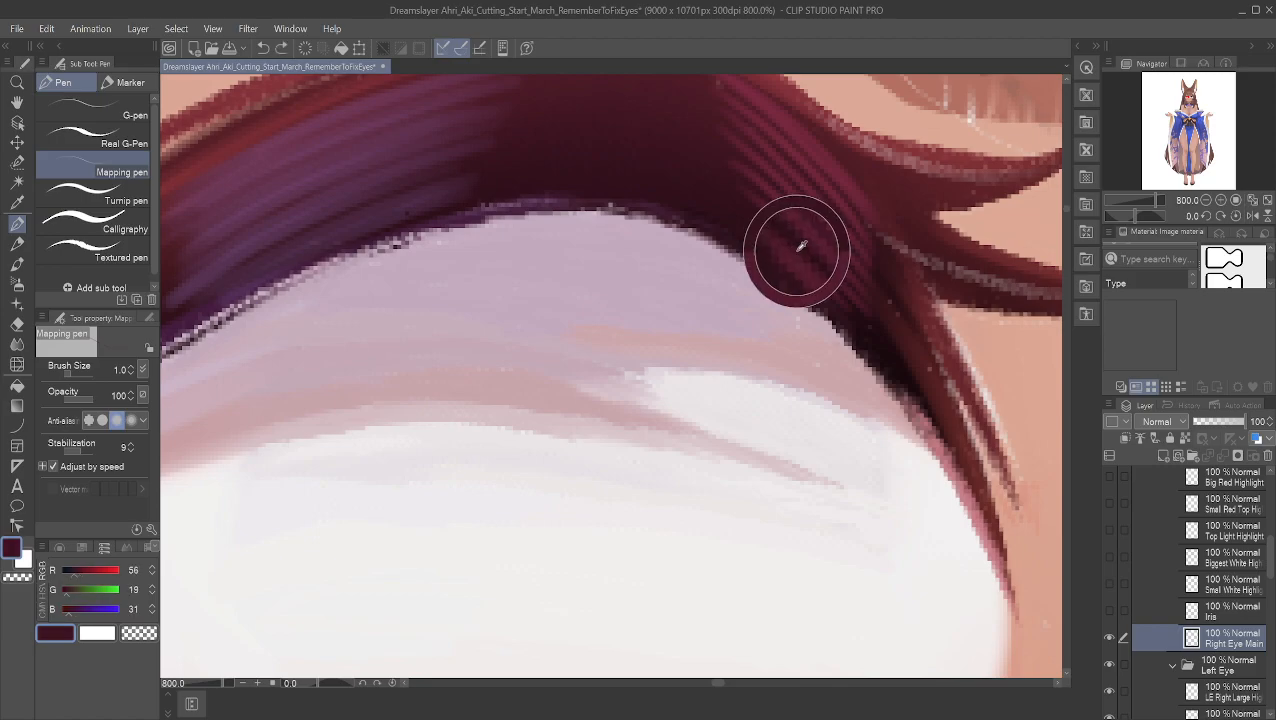
left_click(797, 261, "alt")
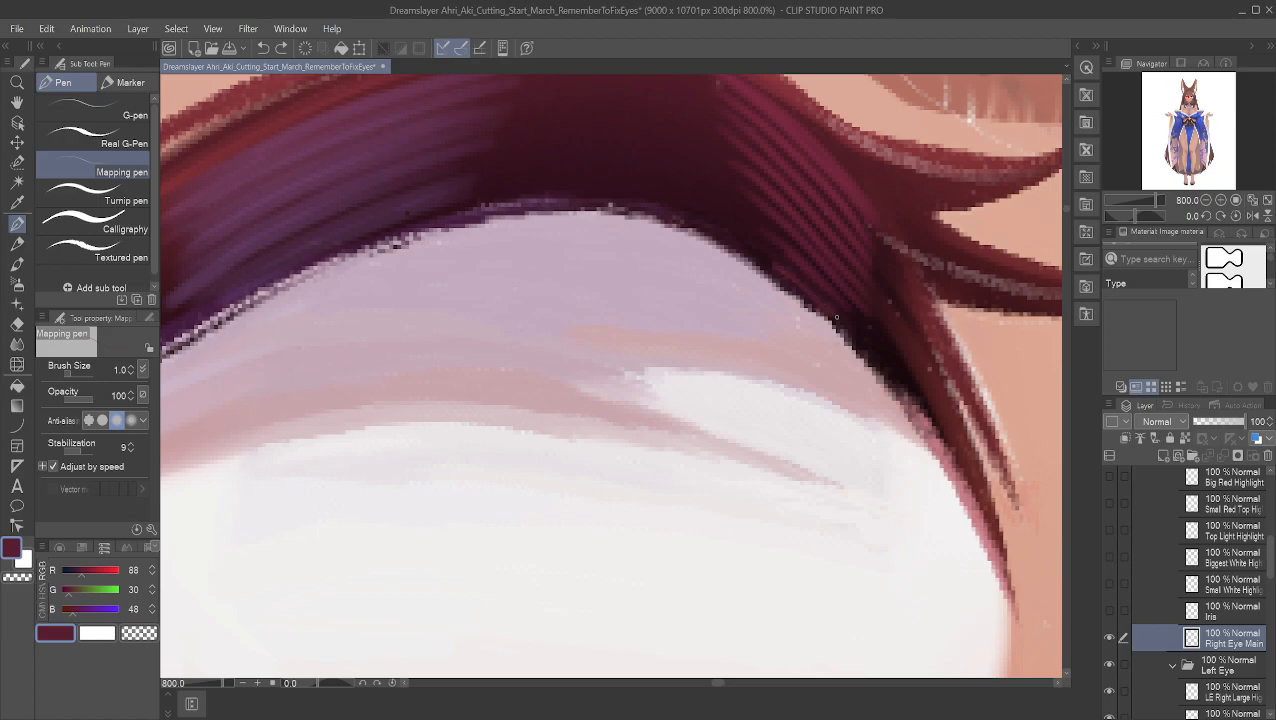
left_click_drag(786, 274, 775, 271)
left_click(777, 262, "alt")
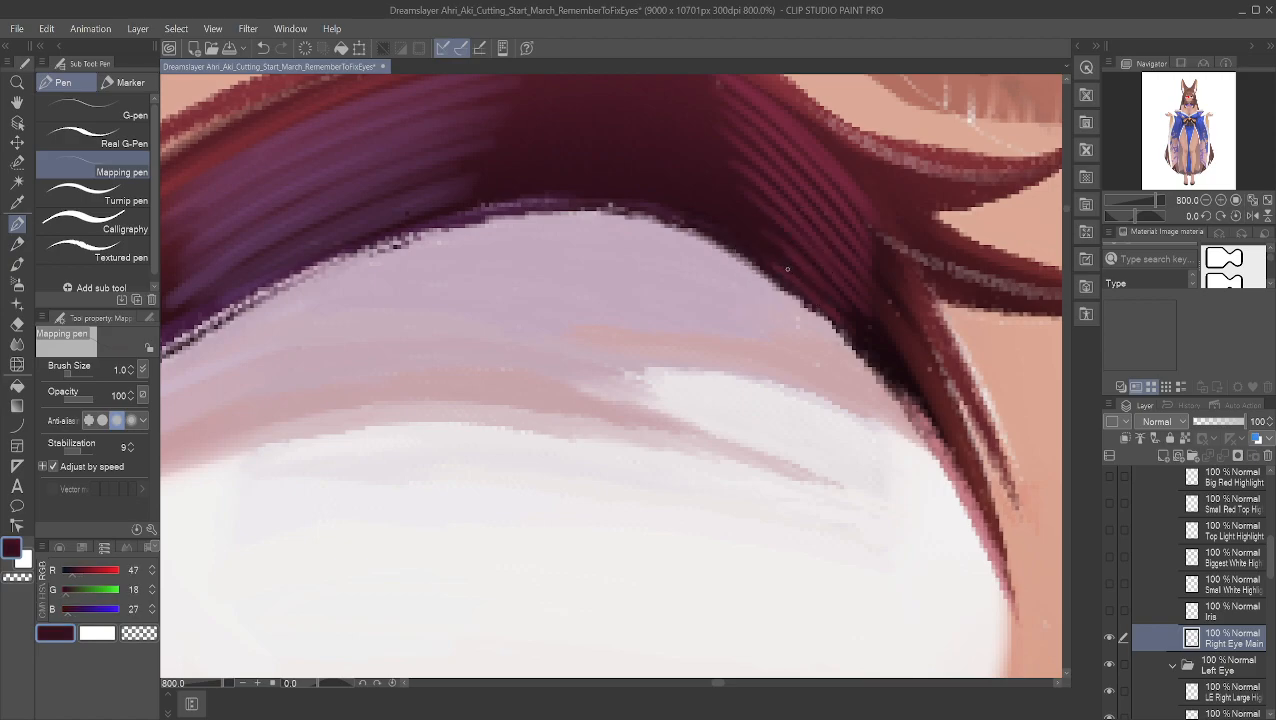
left_click(764, 251, "alt")
left_click(758, 247, "alt")
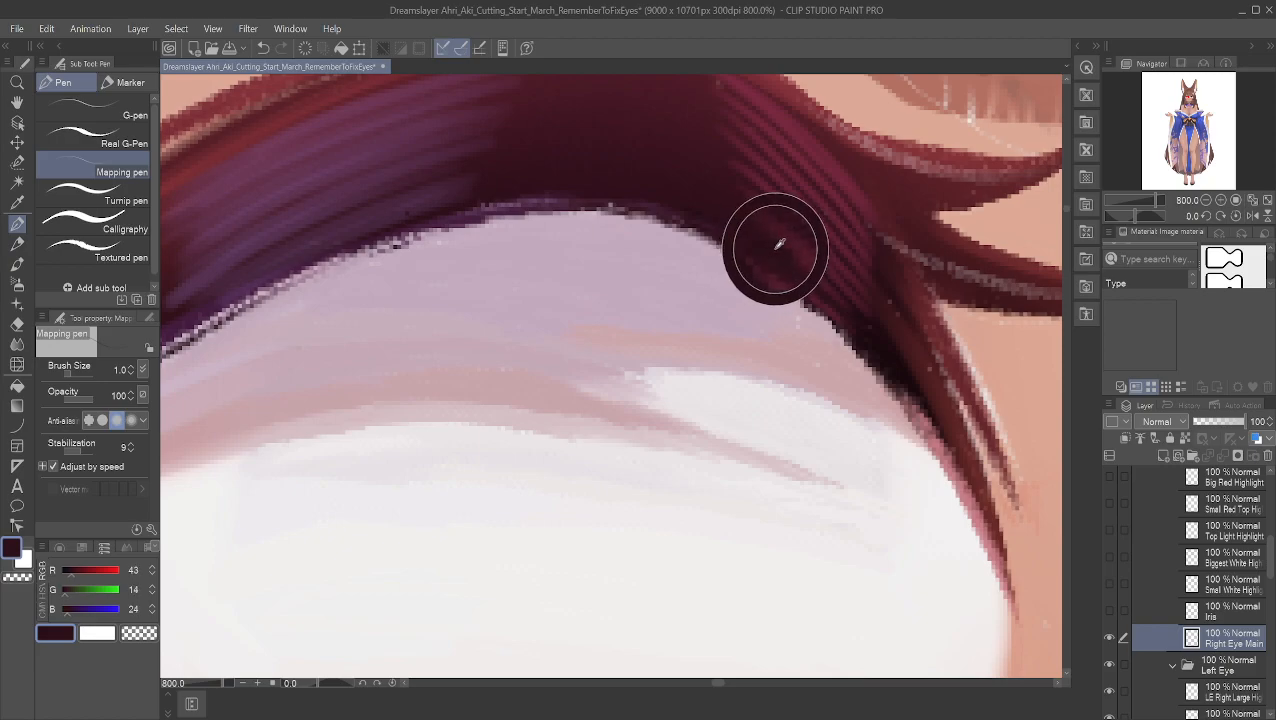
left_click(763, 233, "alt")
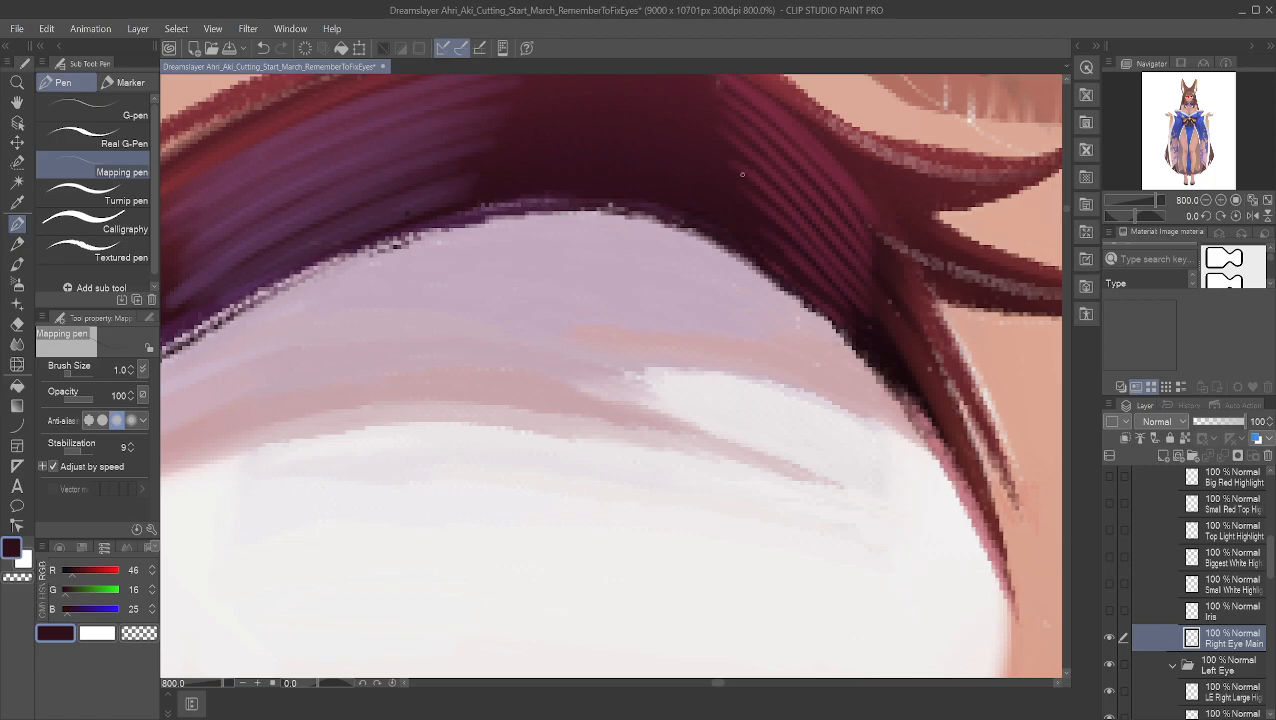
scroll(748, 172, "down", 10)
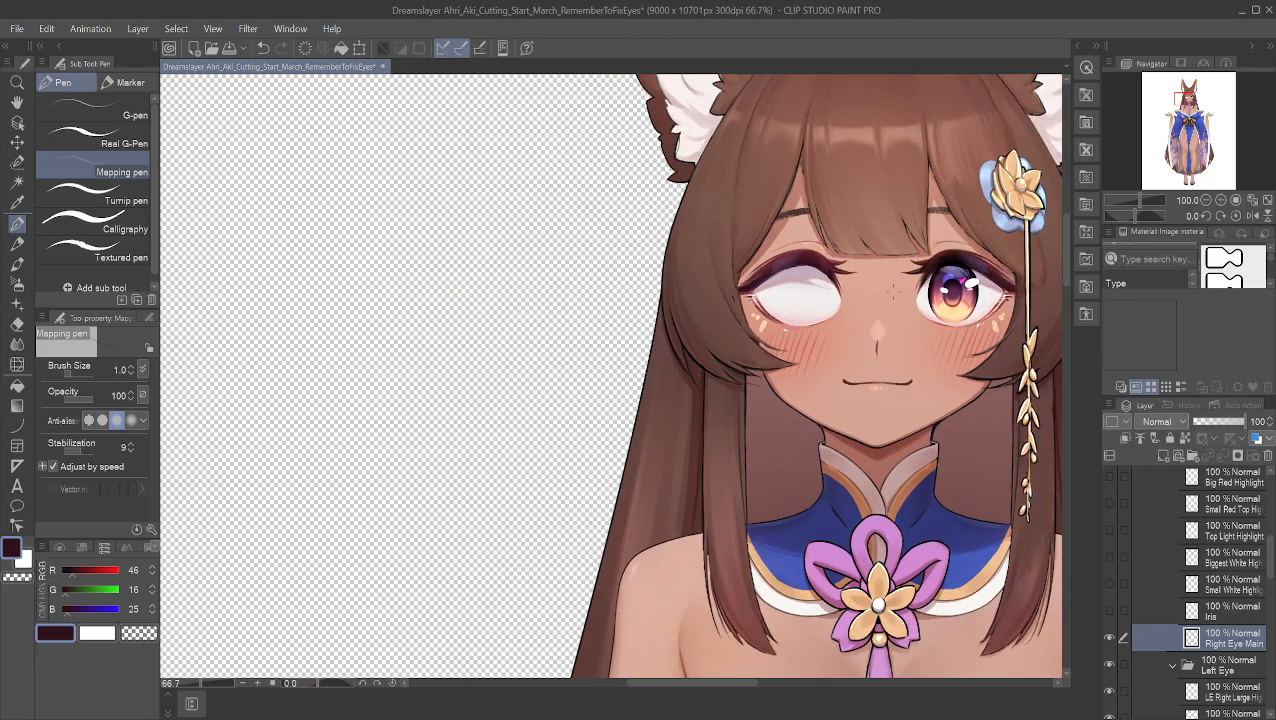
scroll(893, 290, "up", 1)
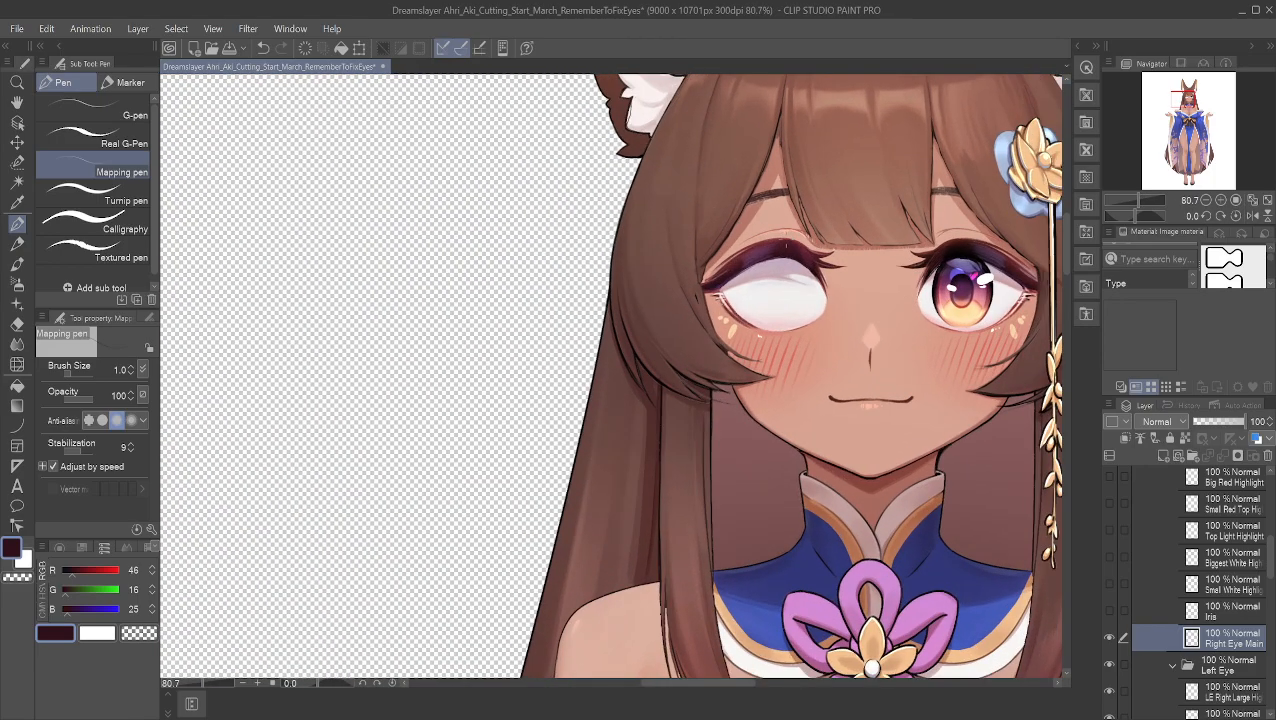
scroll(780, 270, "up", 1)
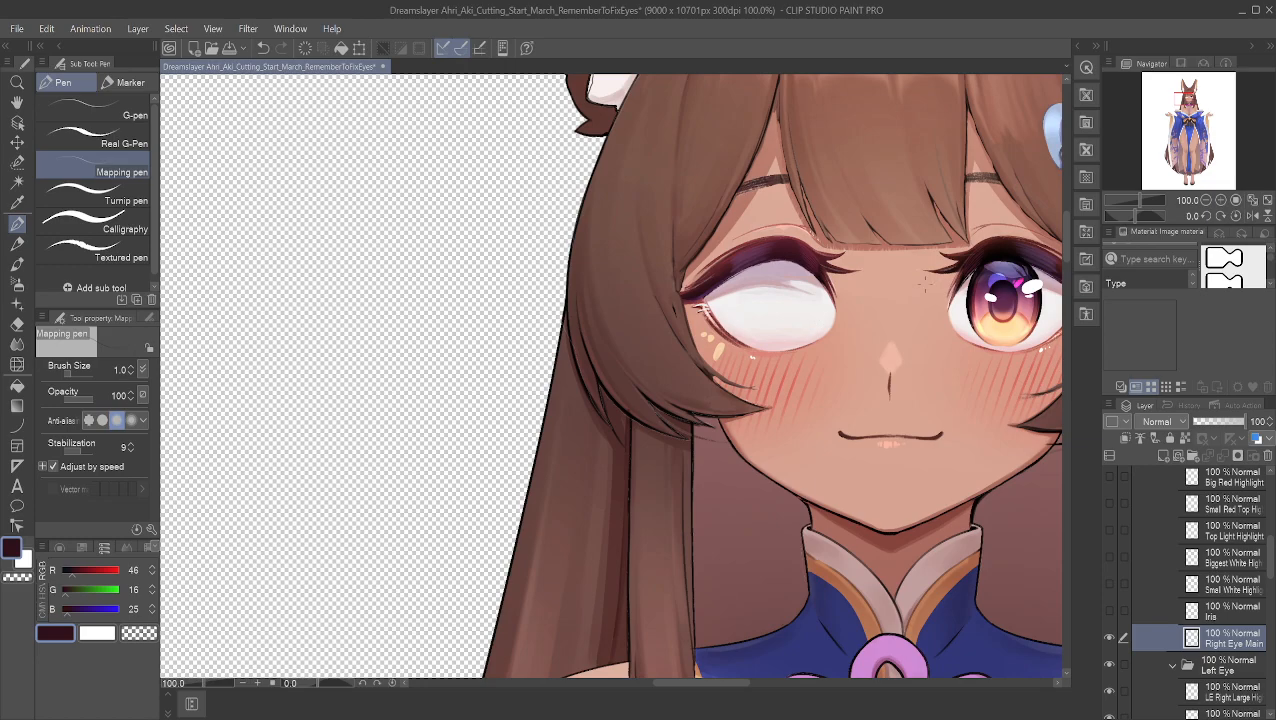
Step: Smooth the jagged lower edge of the upper lash near the inner eye corner with a dark shade sampled from the lash
scroll(516, 207, "up", 8)
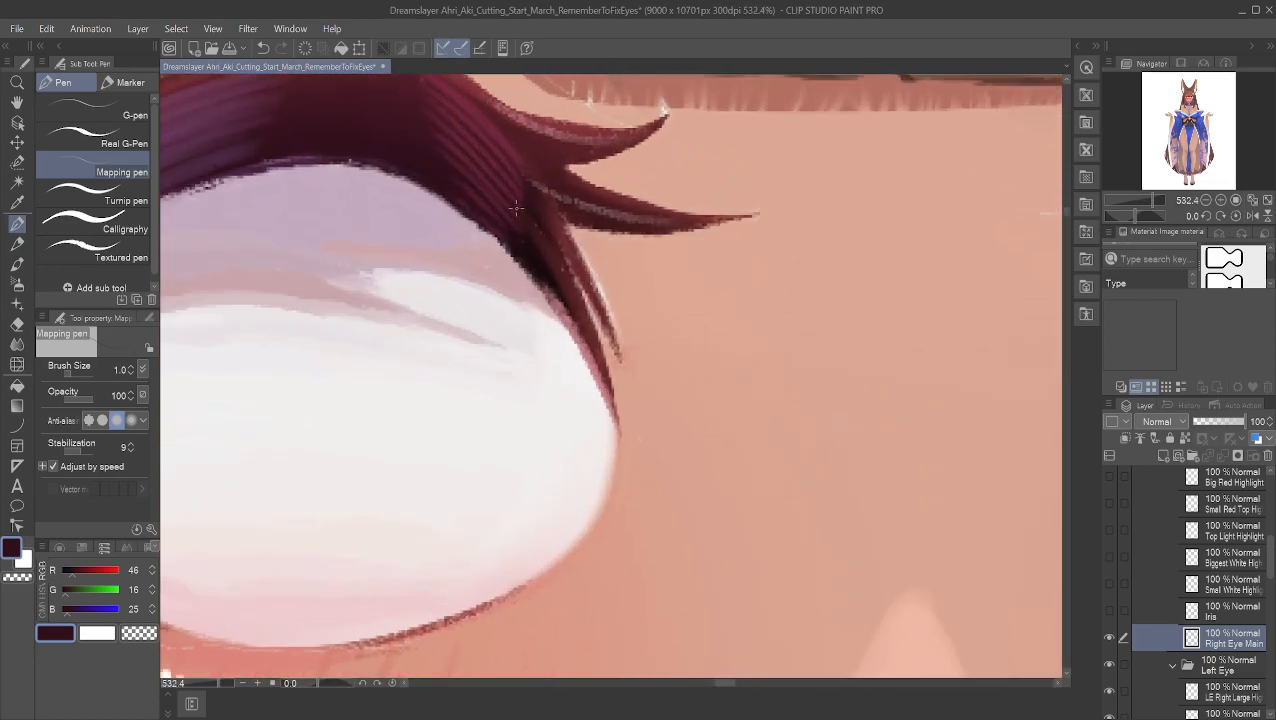
left_click(17, 102)
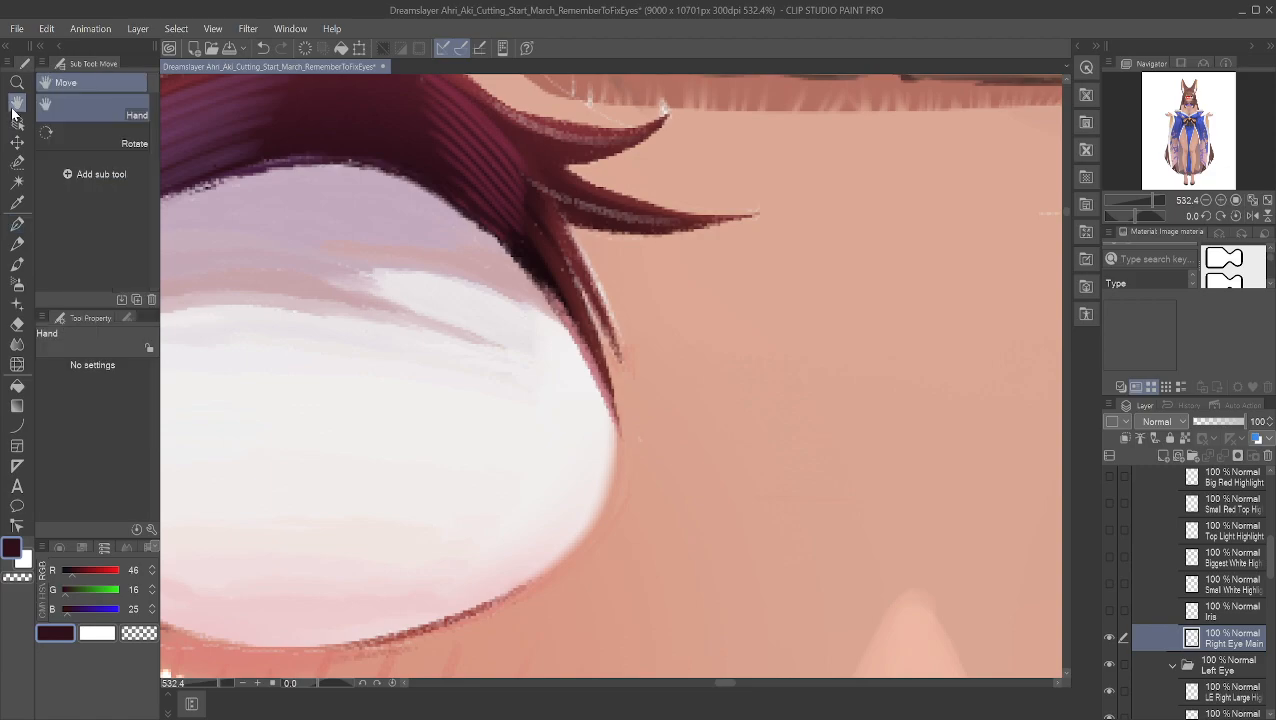
scroll(592, 222, "up", 2)
scroll(668, 315, "up", 3)
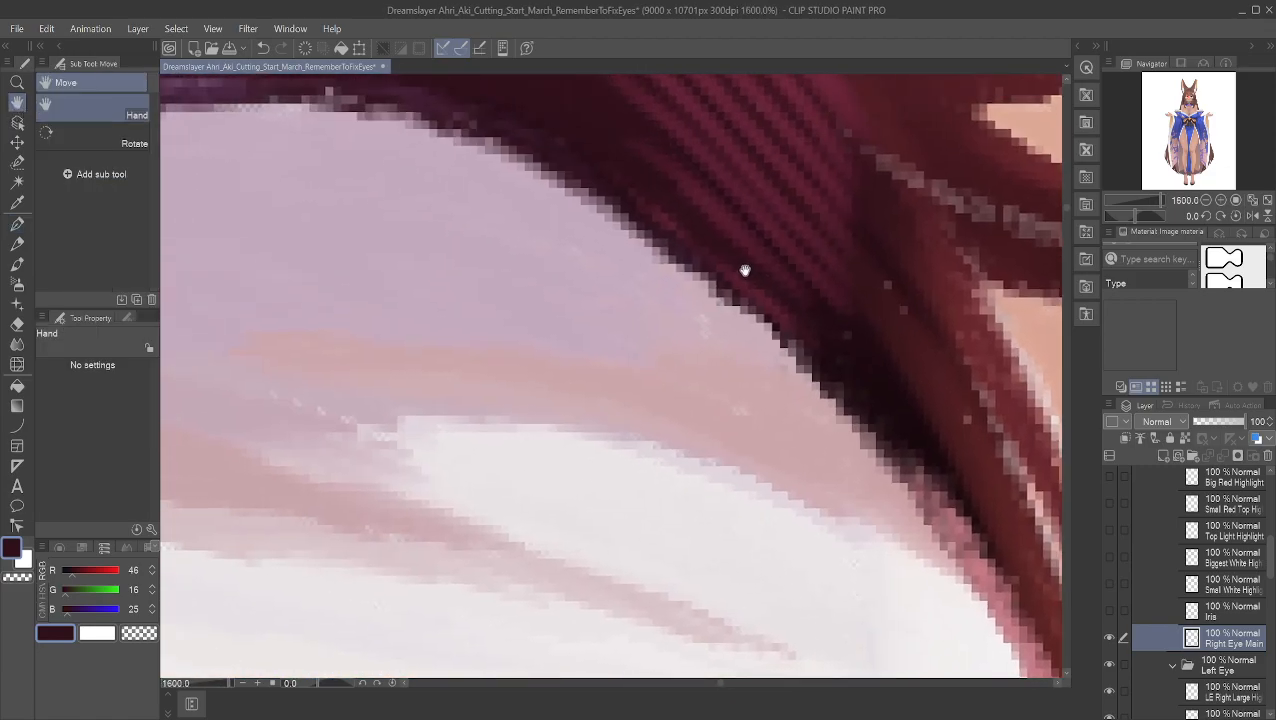
left_click_drag(745, 271, 749, 317)
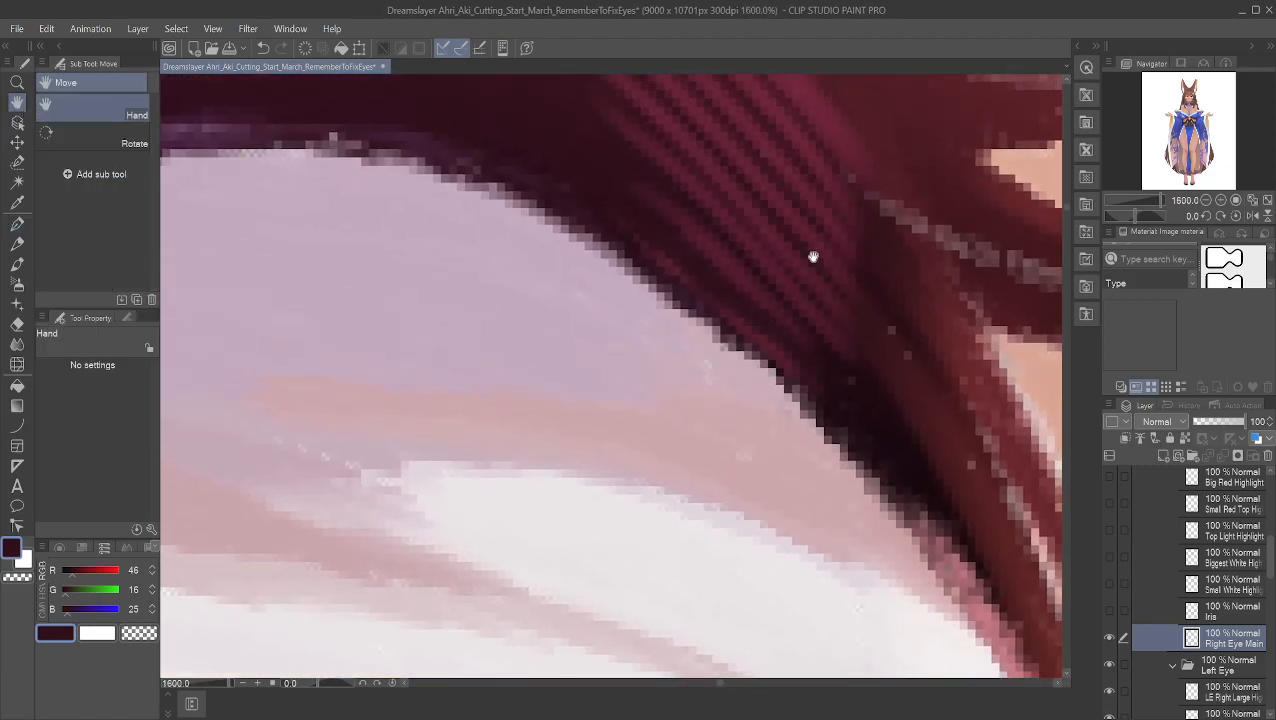
left_click(735, 336, "alt")
left_click(17, 222)
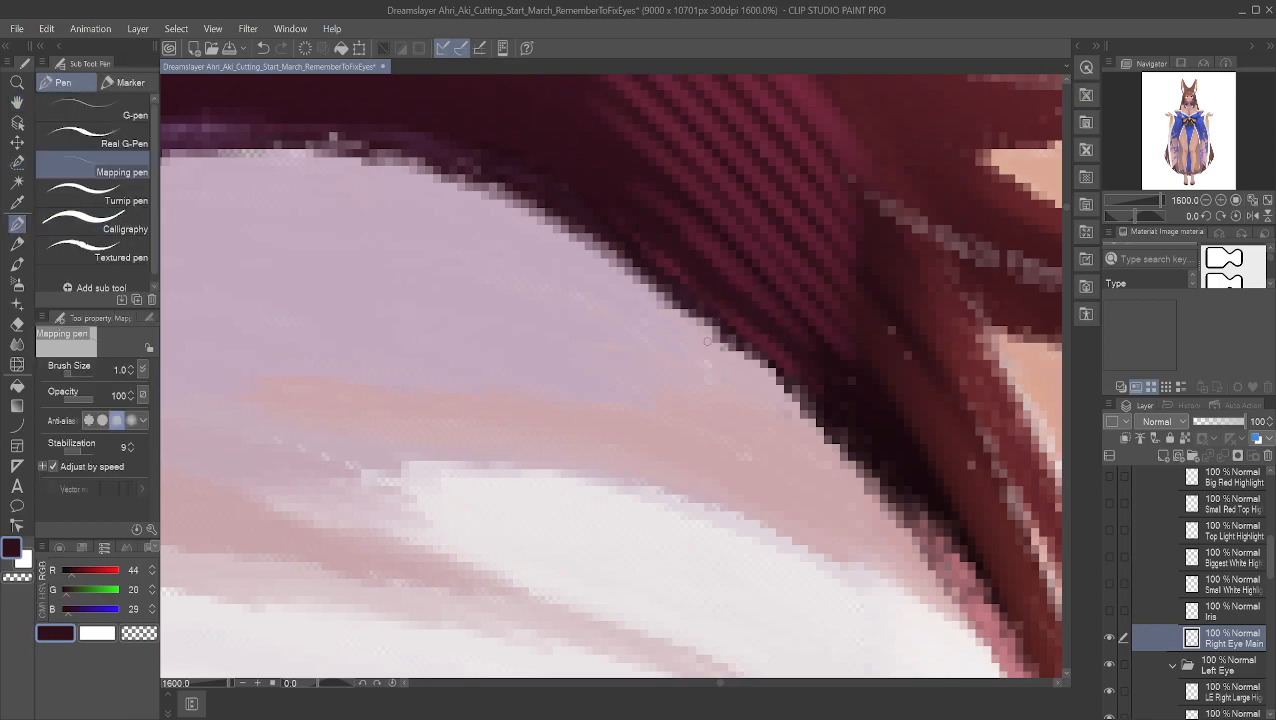
mouse_move(736, 339)
left_mouse_down()
mouse_move(765, 377)
mouse_move(821, 411)
mouse_move(700, 318)
left_mouse_up()
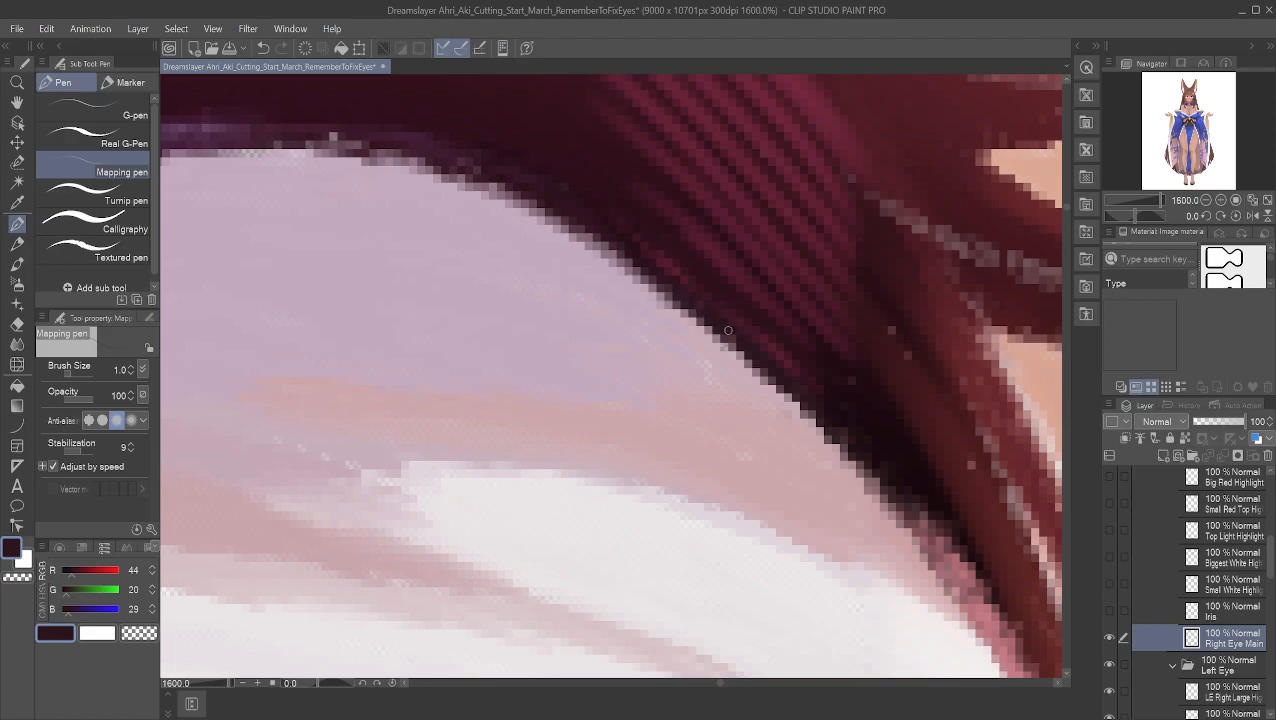
scroll(792, 365, "down", 10)
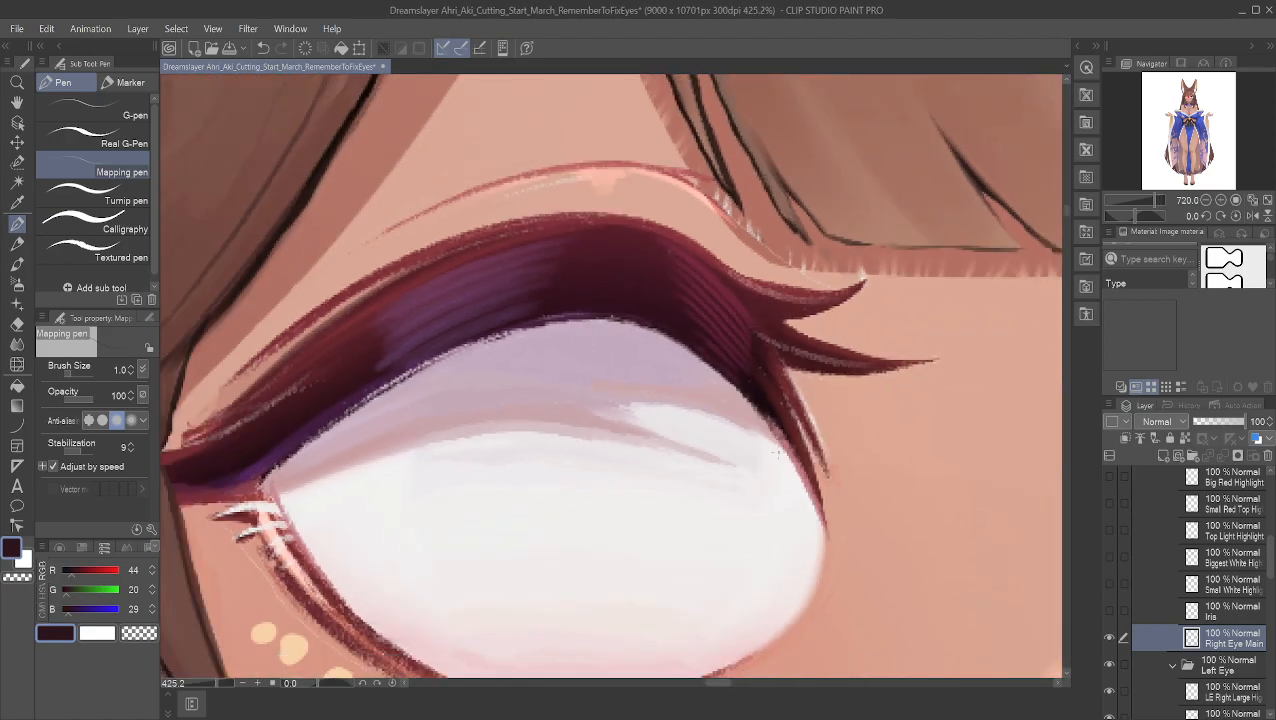
scroll(816, 535, "down", 2)
scroll(895, 562, "up", 3)
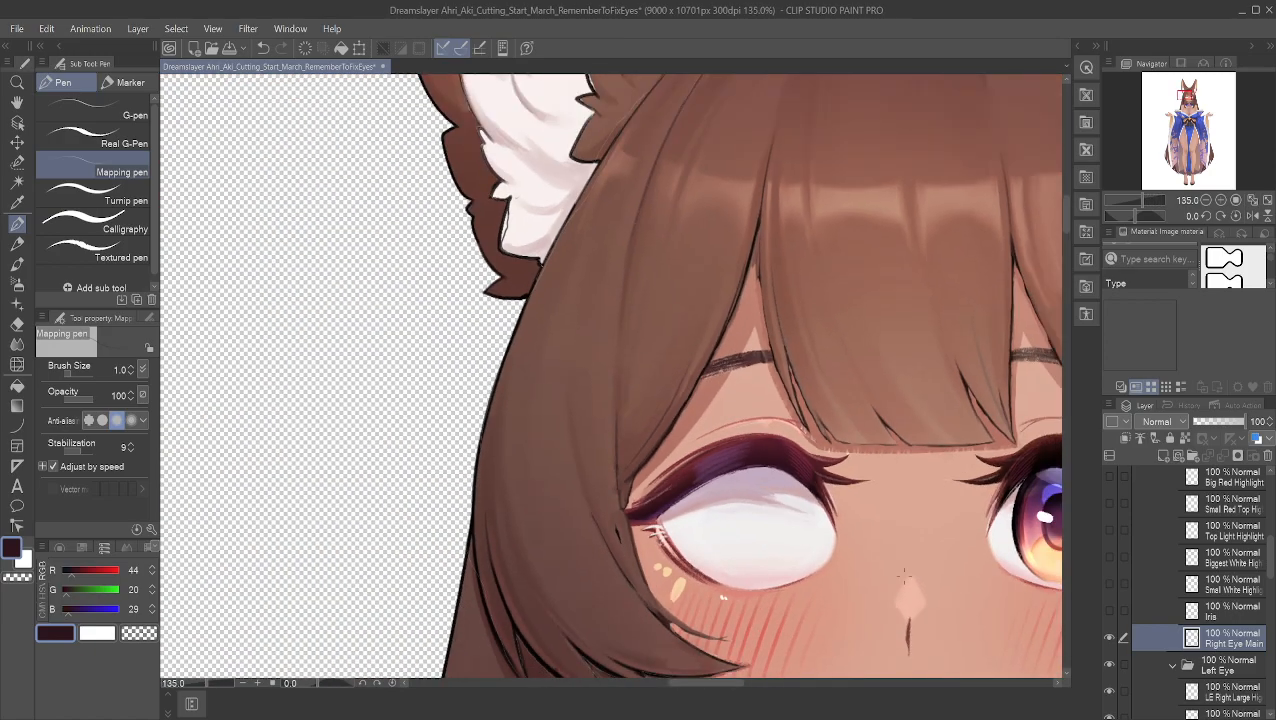
scroll(895, 562, "up", 3)
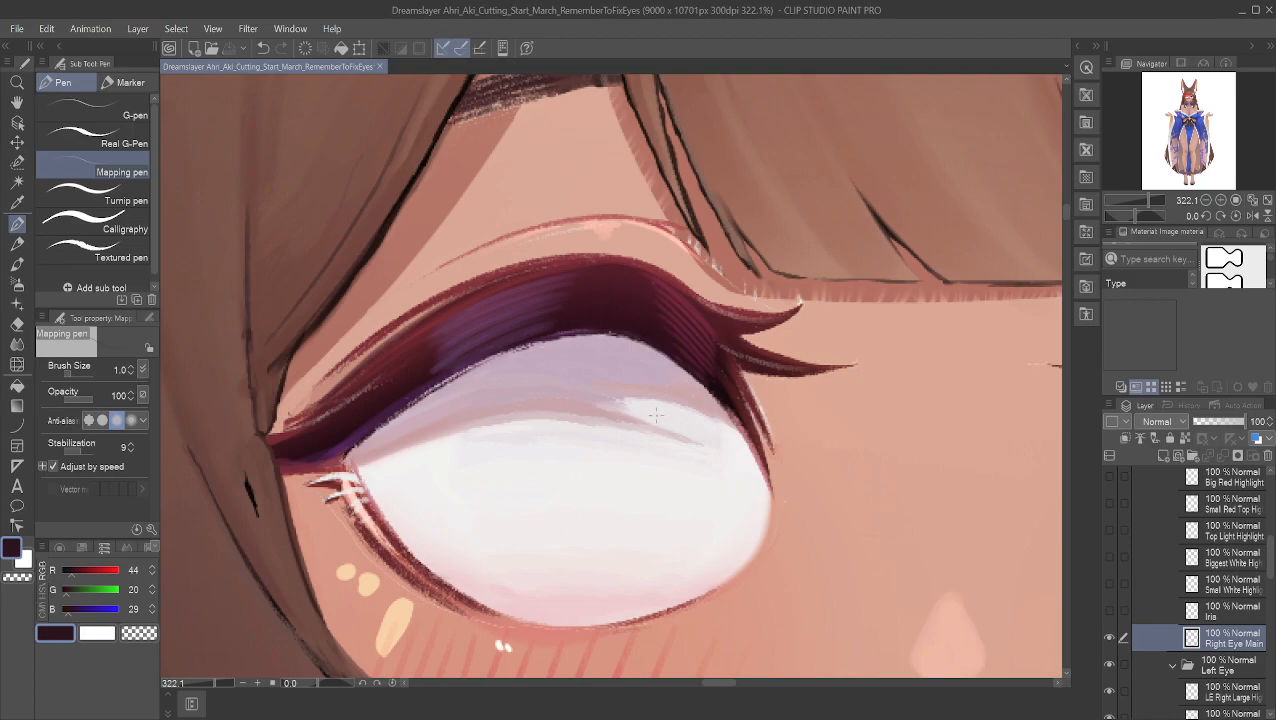
Step: Hide the Hair folder and examine the outer tip of the right eye's upper lash up close
scroll(643, 283, "up", 1)
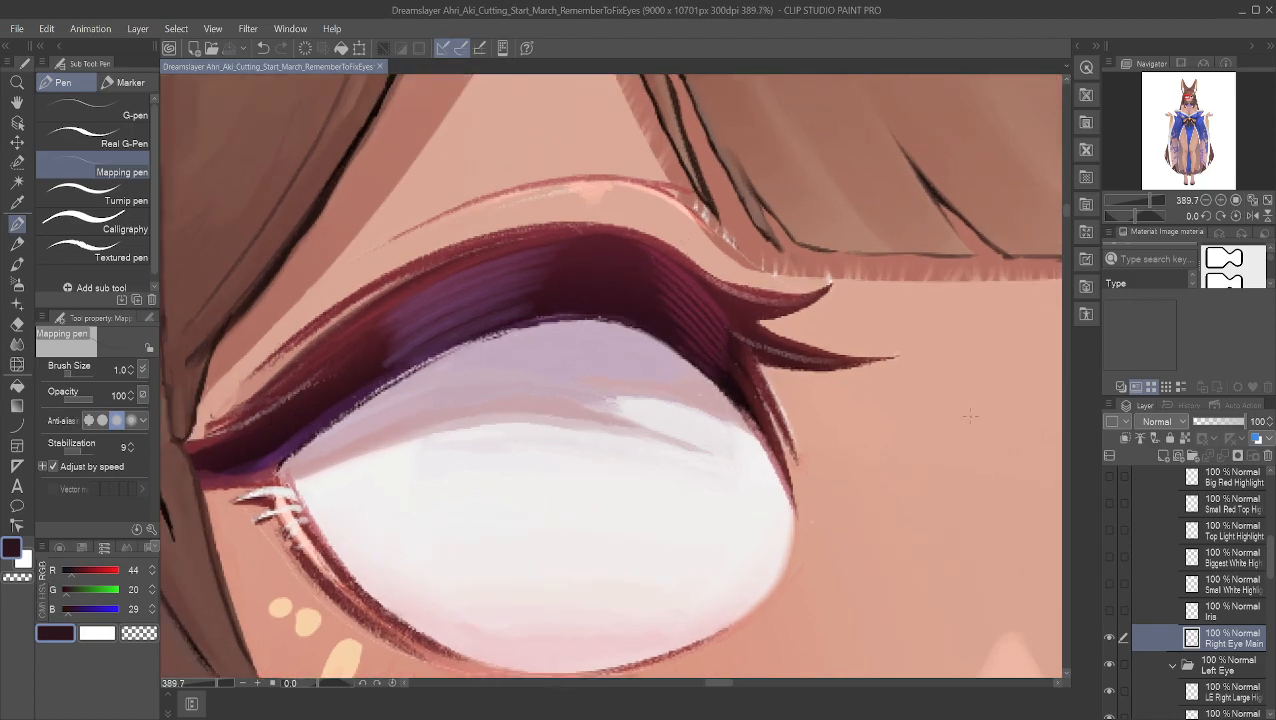
scroll(1168, 540, "up", 3)
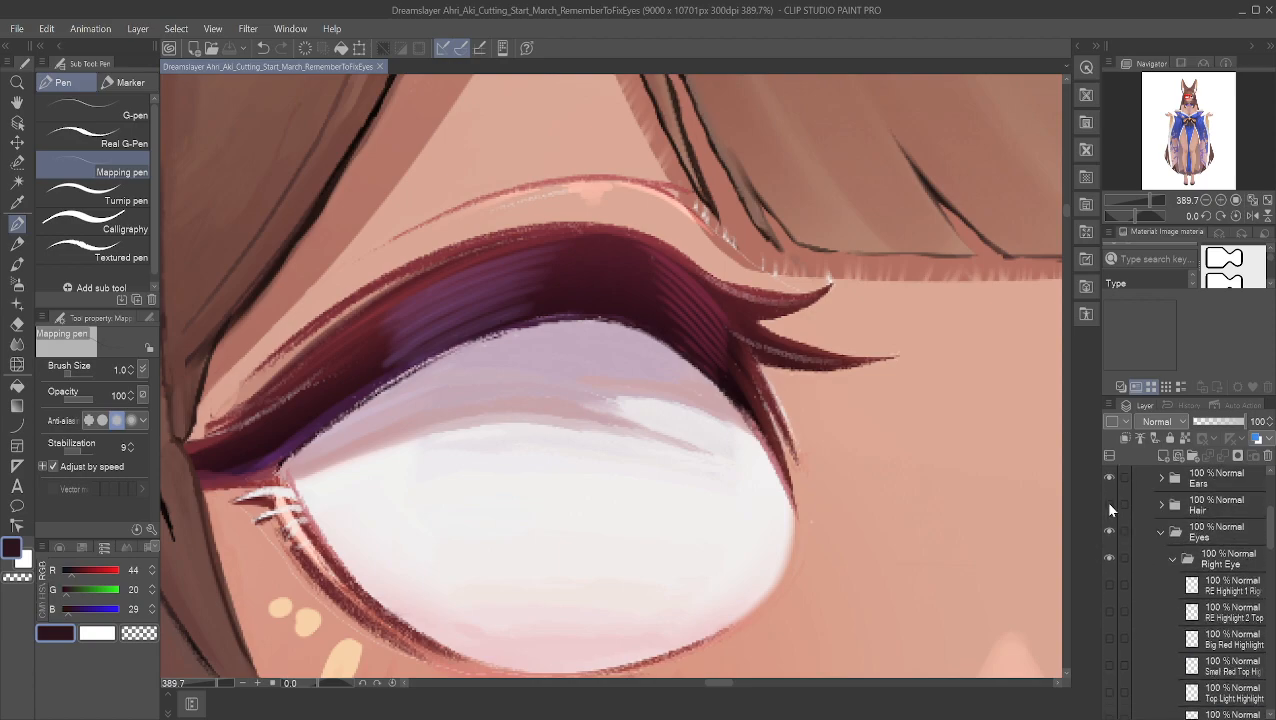
left_click(1108, 505)
left_click(17, 103)
left_click_drag(170, 217, 362, 207)
scroll(637, 332, "up", 1)
left_click_drag(708, 296, 669, 289)
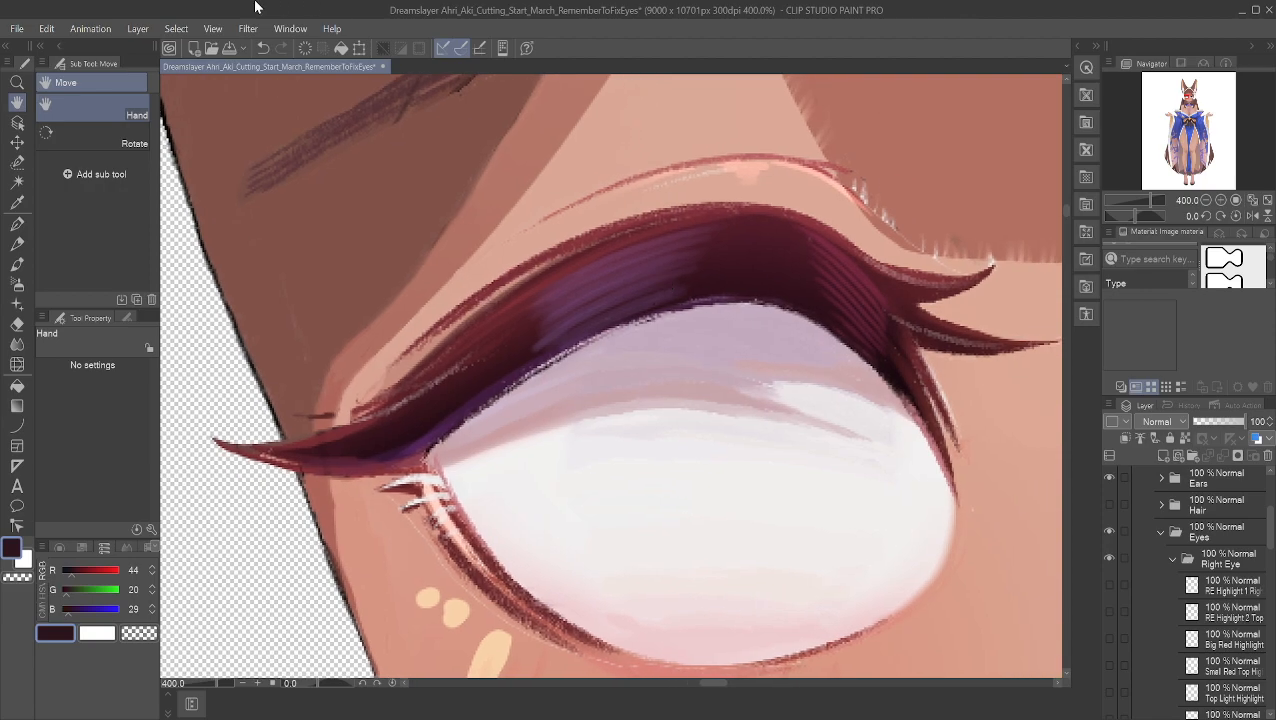
scroll(669, 289, "up", 4)
left_click_drag(279, 329, 490, 363)
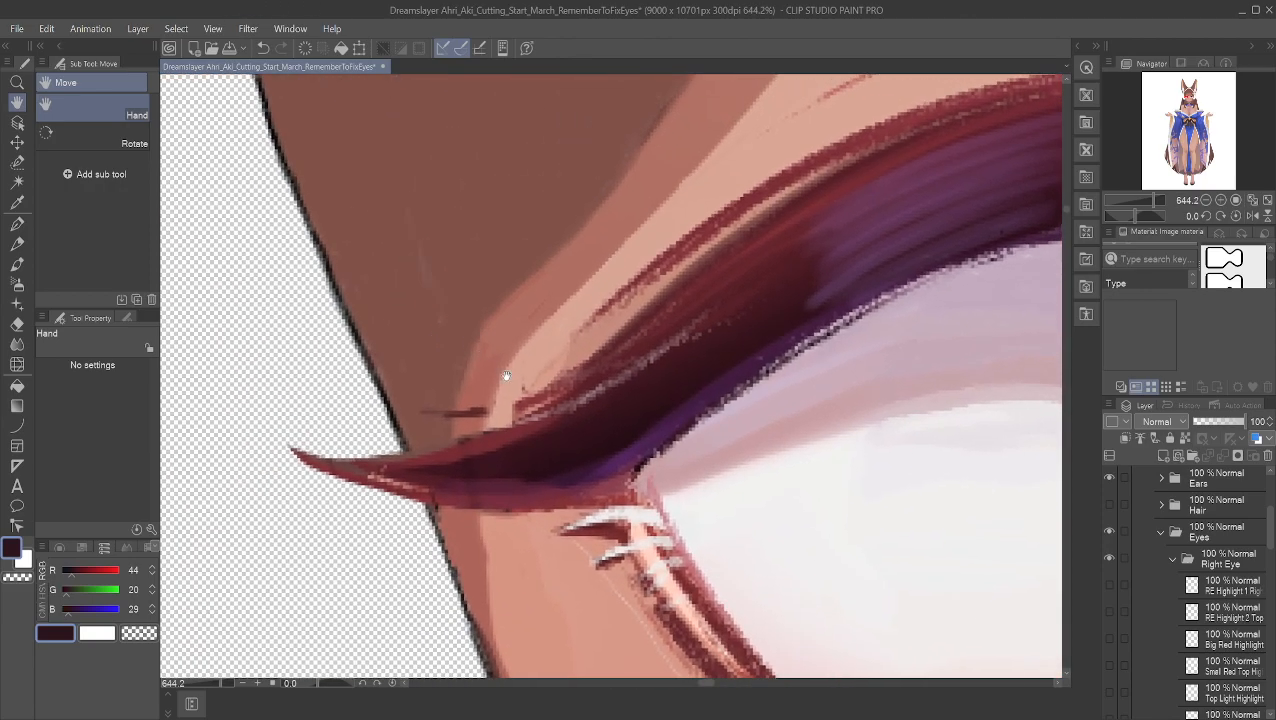
scroll(474, 403, "up", 1)
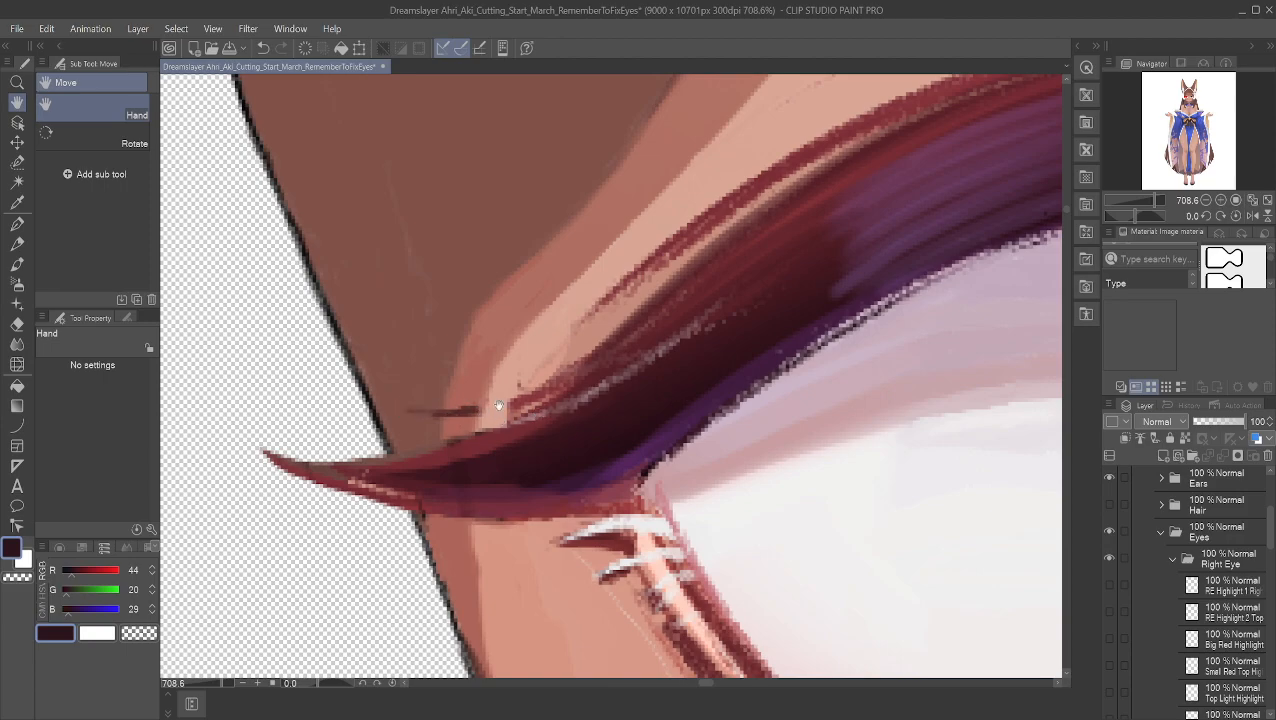
Step: Hide the Head layer to isolate the right eye parts and check the whole eye against transparency
scroll(1152, 543, "down", 3)
scroll(1128, 547, "down", 8)
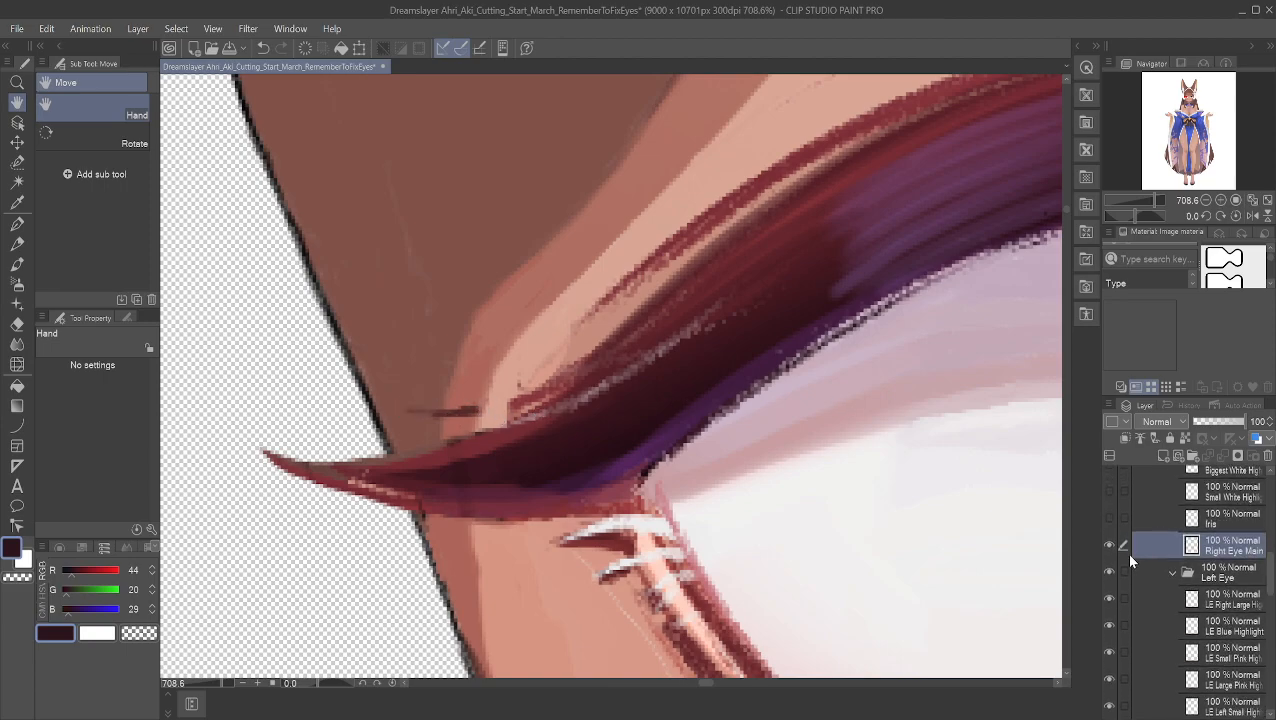
scroll(1124, 567, "down", 8)
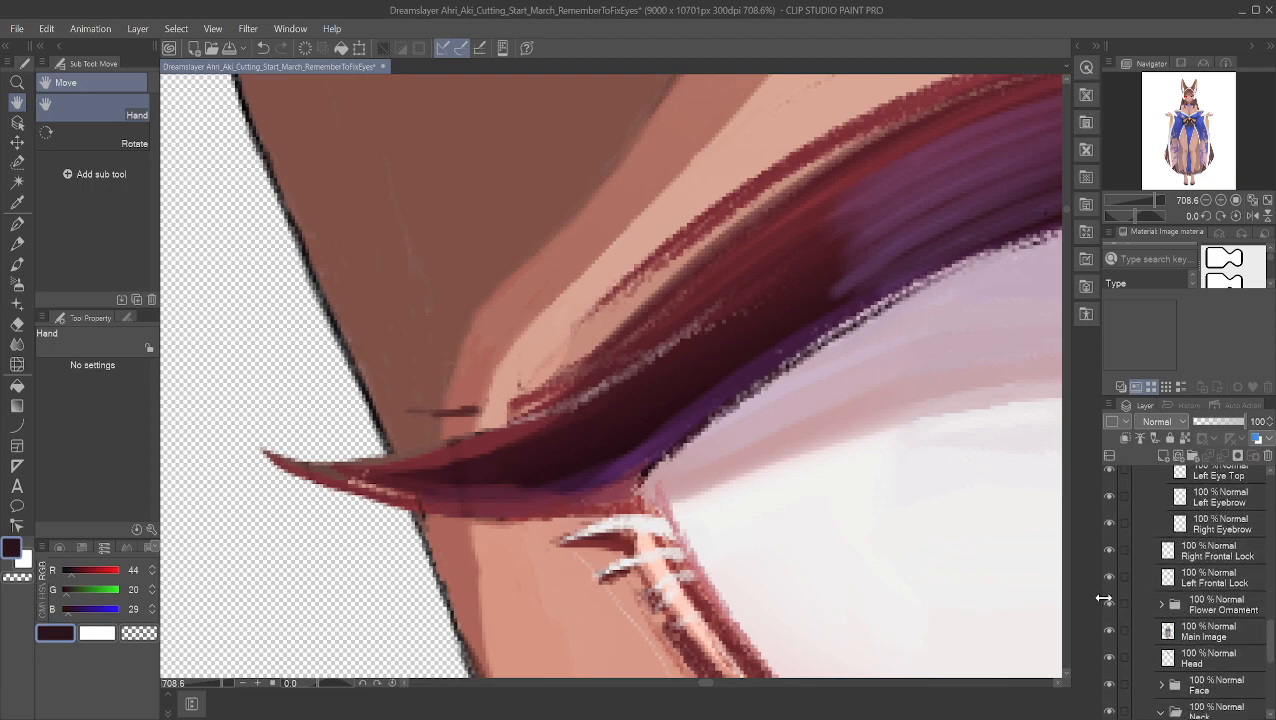
left_click(1105, 657)
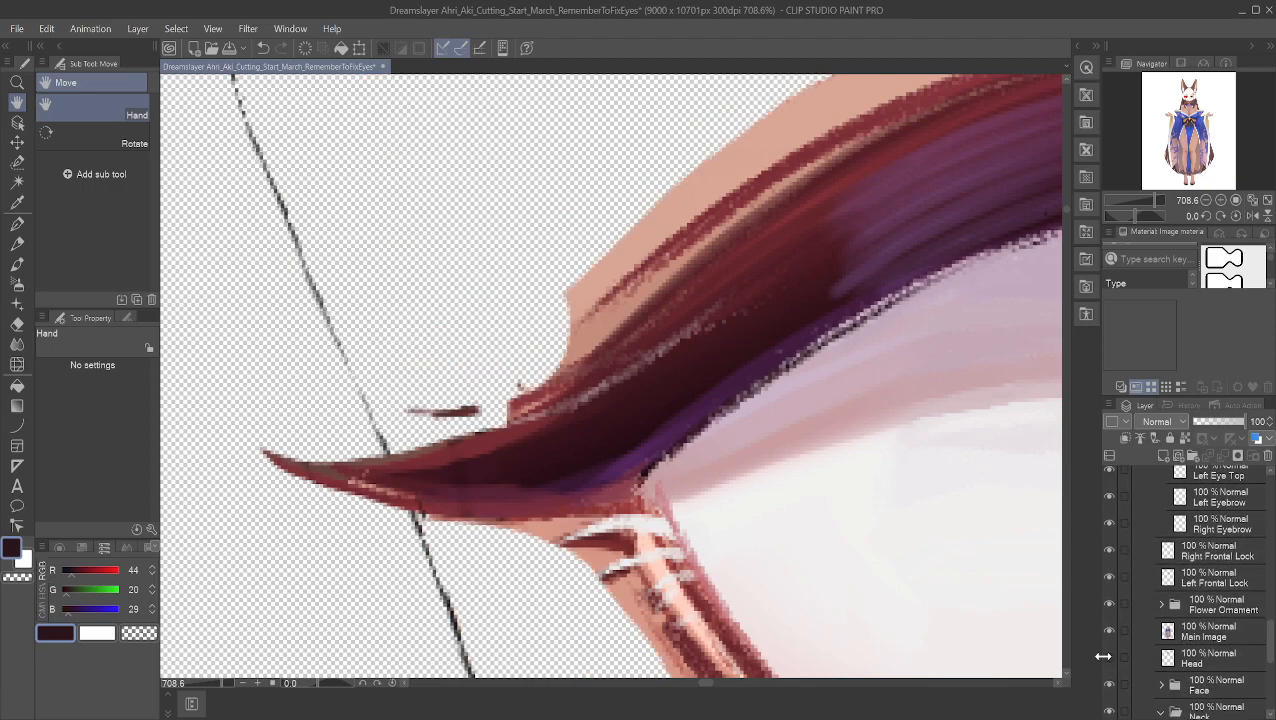
scroll(701, 394, "down", 2)
scroll(728, 339, "down", 3)
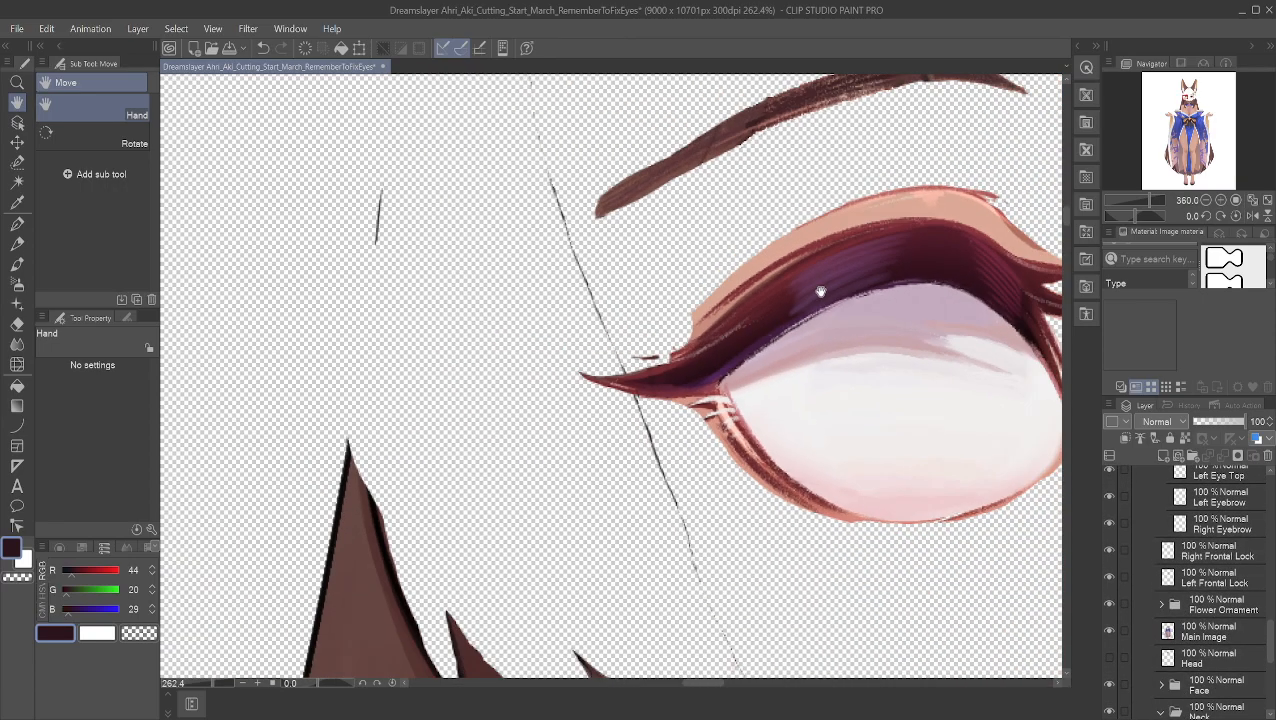
scroll(763, 293, "up", 1)
left_click_drag(718, 306, 715, 358)
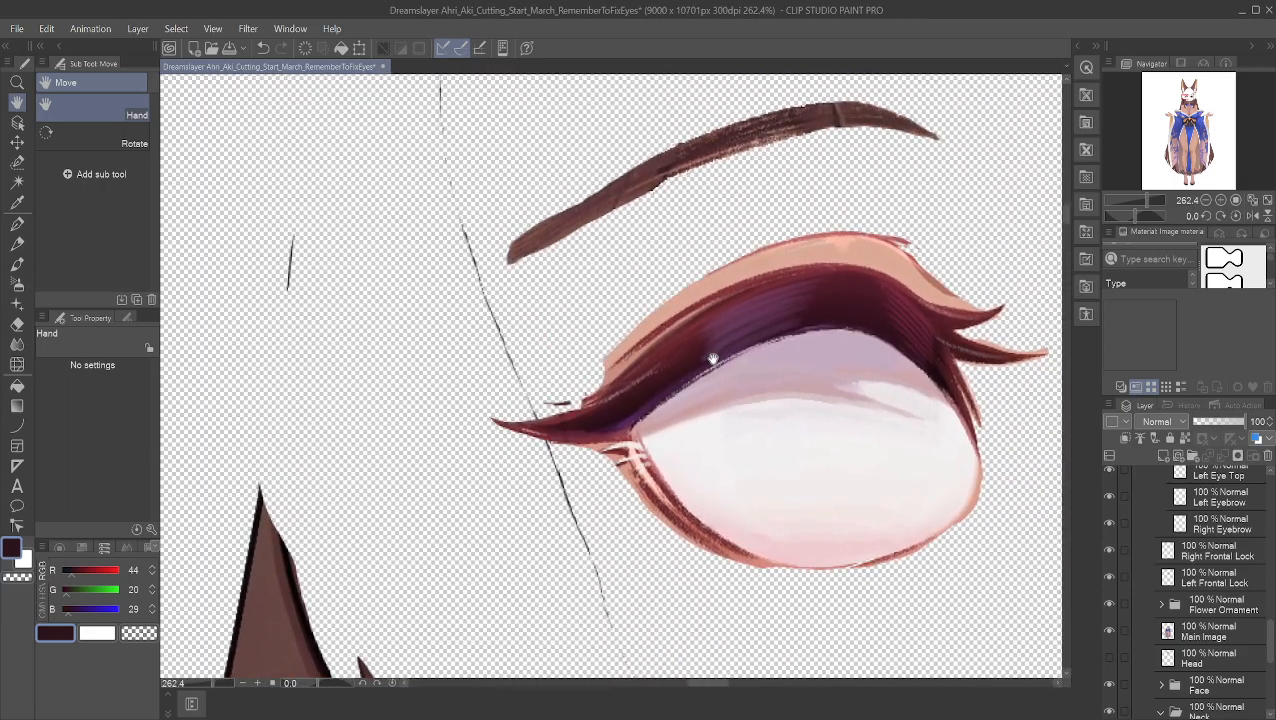
scroll(731, 357, "up", 1)
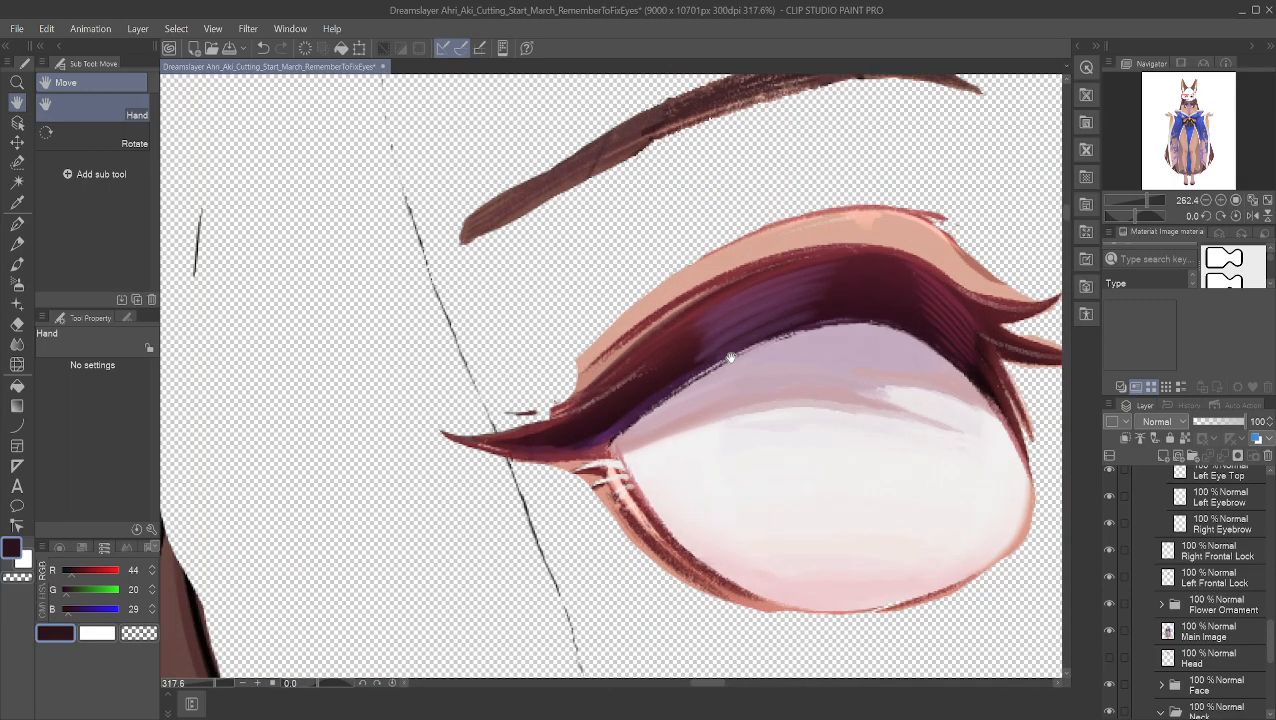
Step: Join the detached stroke above the outer lash tip to the lash using sampled reds, and clean away the stray curl above it
scroll(686, 400, "up", 2)
scroll(686, 400, "up", 3)
left_click_drag(504, 313, 830, 184)
scroll(820, 265, "up", 4)
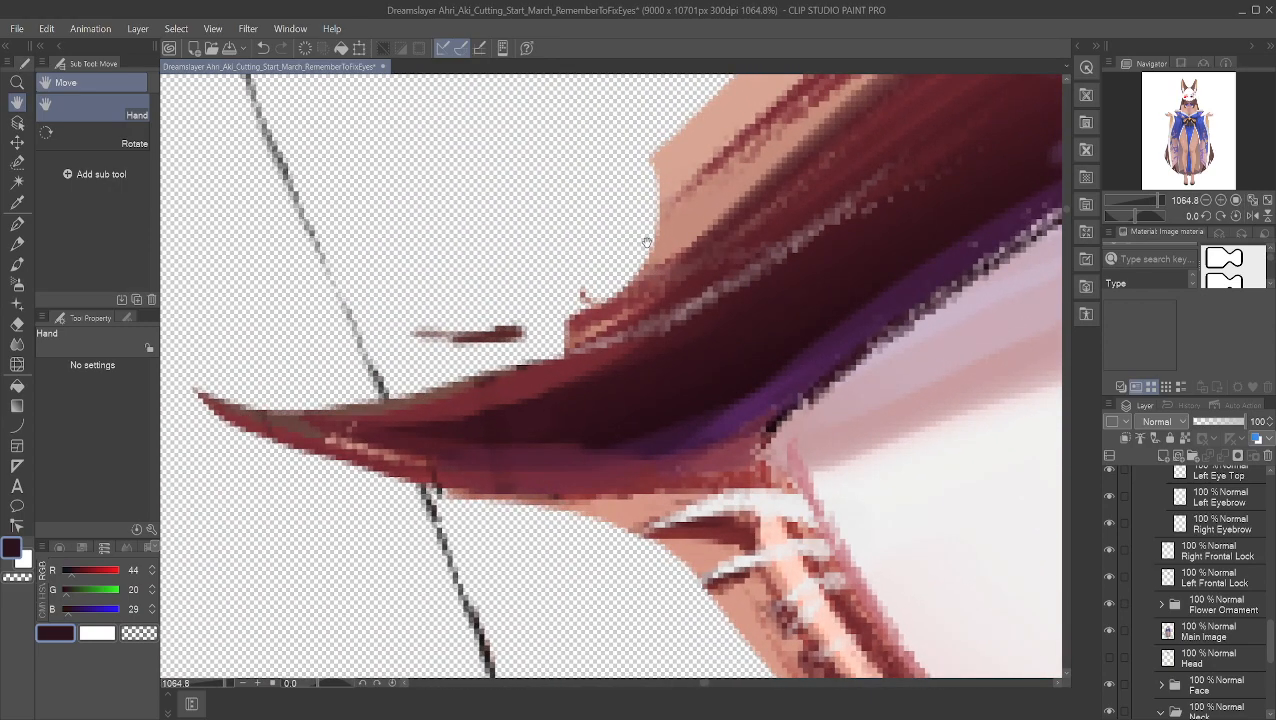
left_click_drag(568, 295, 676, 301)
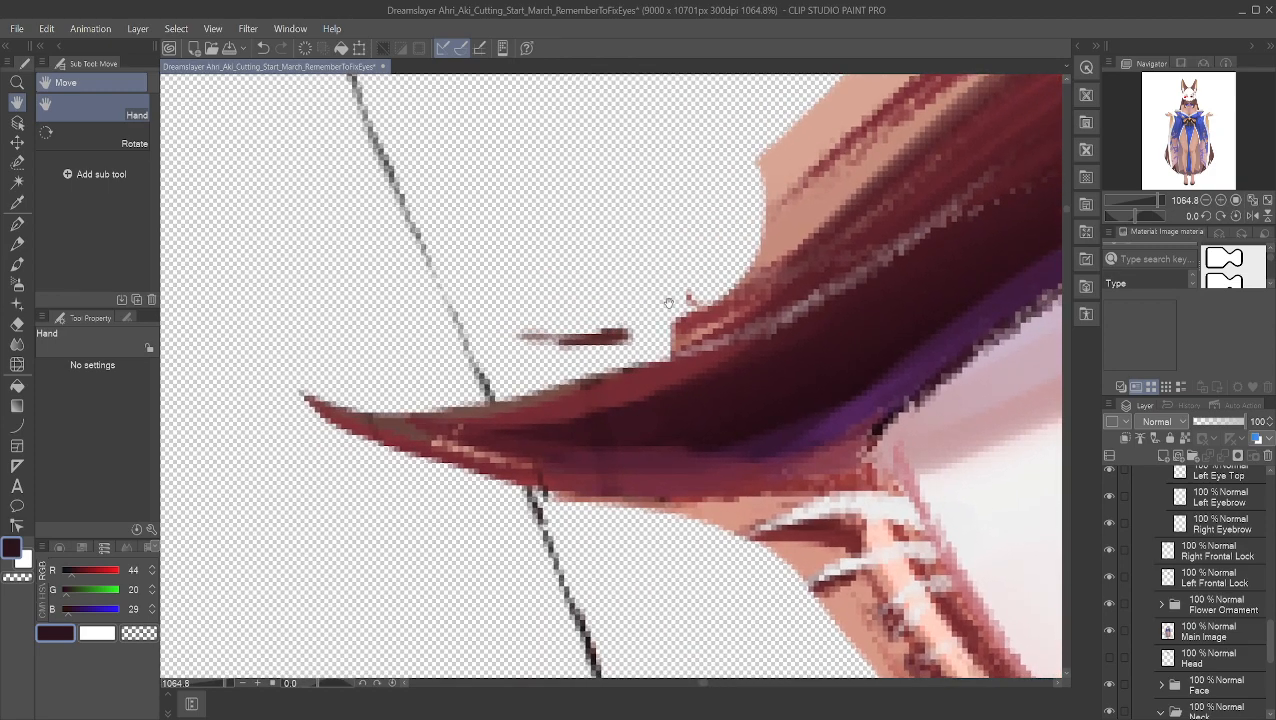
left_click(680, 326, "alt")
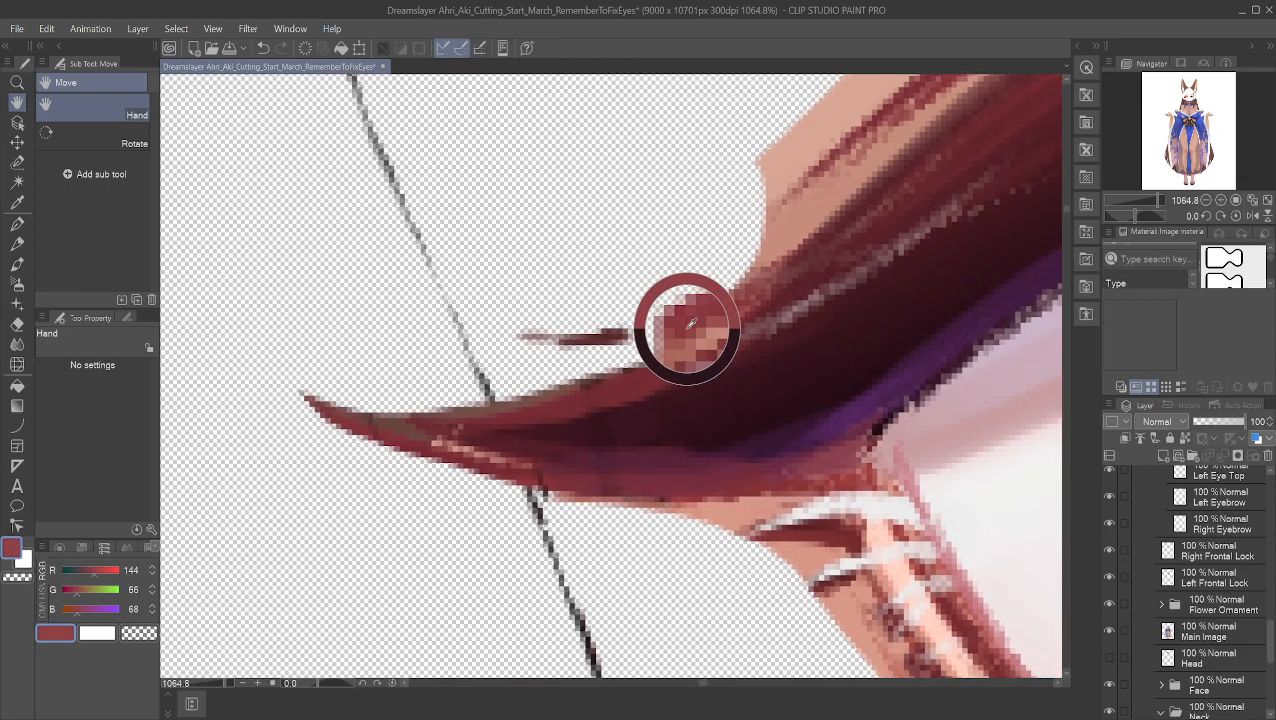
left_click(17, 223)
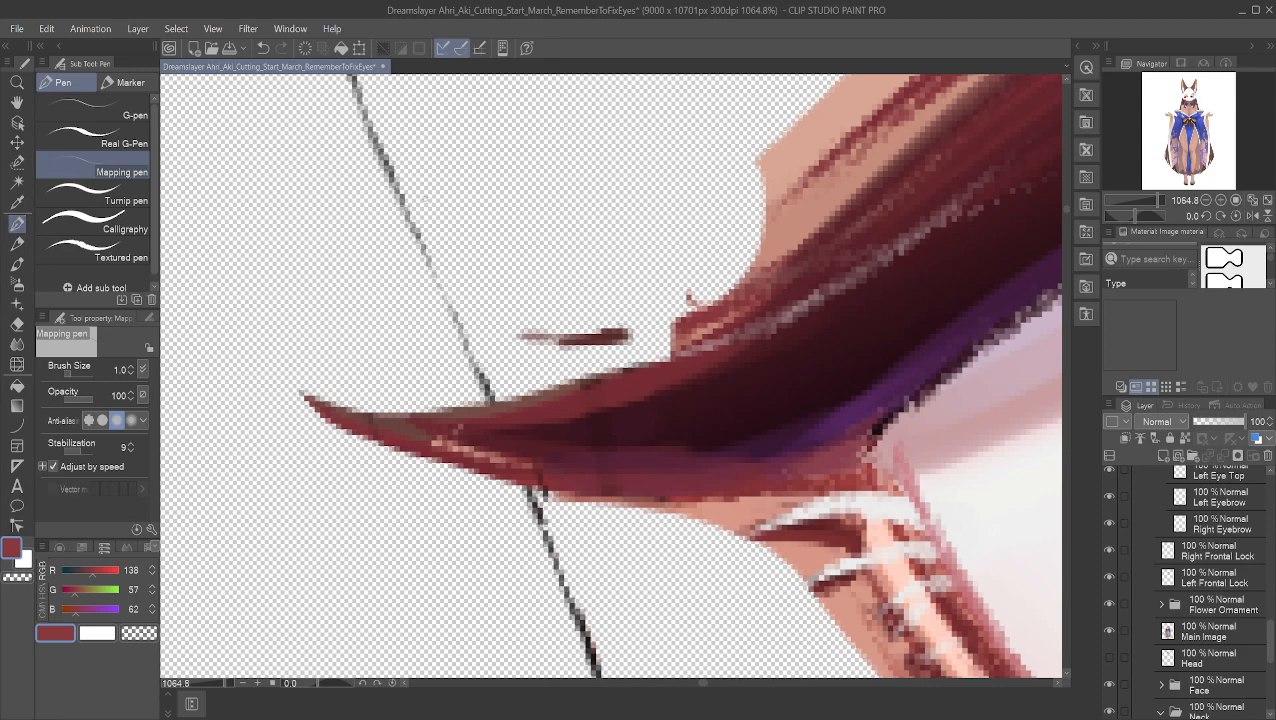
mouse_move(634, 331)
left_mouse_down()
mouse_move(679, 325)
mouse_move(634, 333)
mouse_move(672, 335)
left_mouse_up()
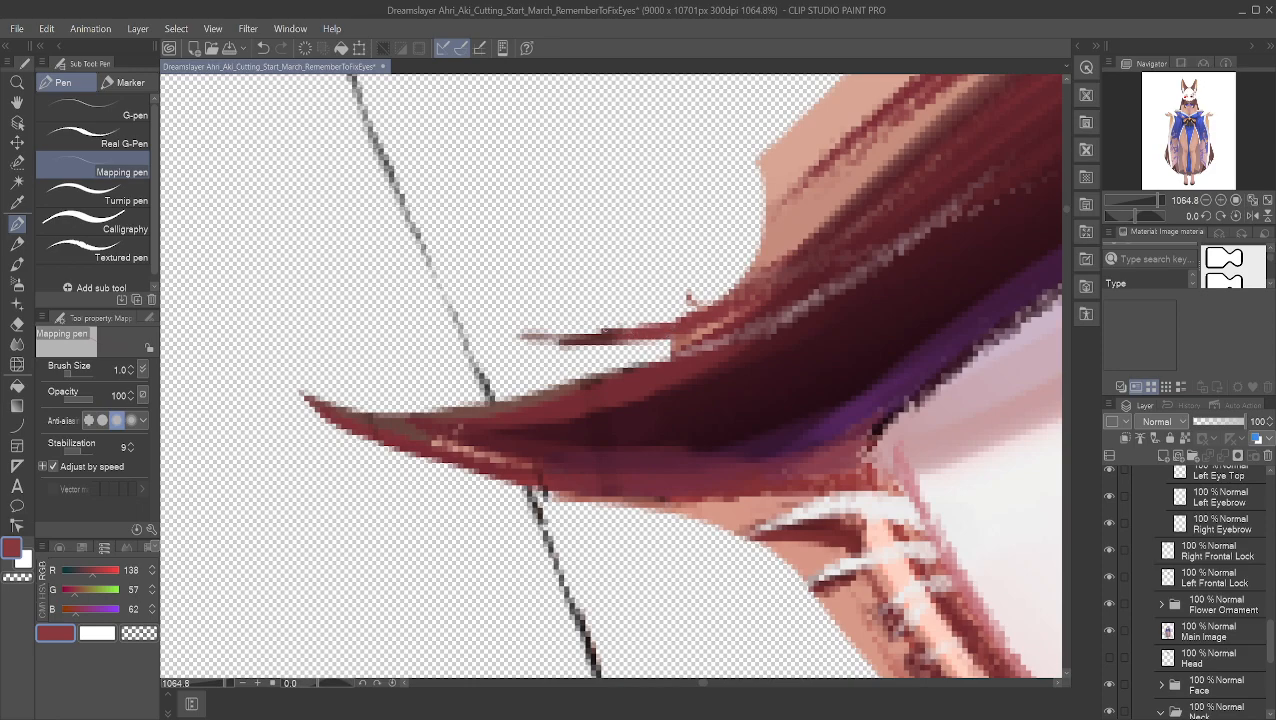
left_click(598, 336, "alt")
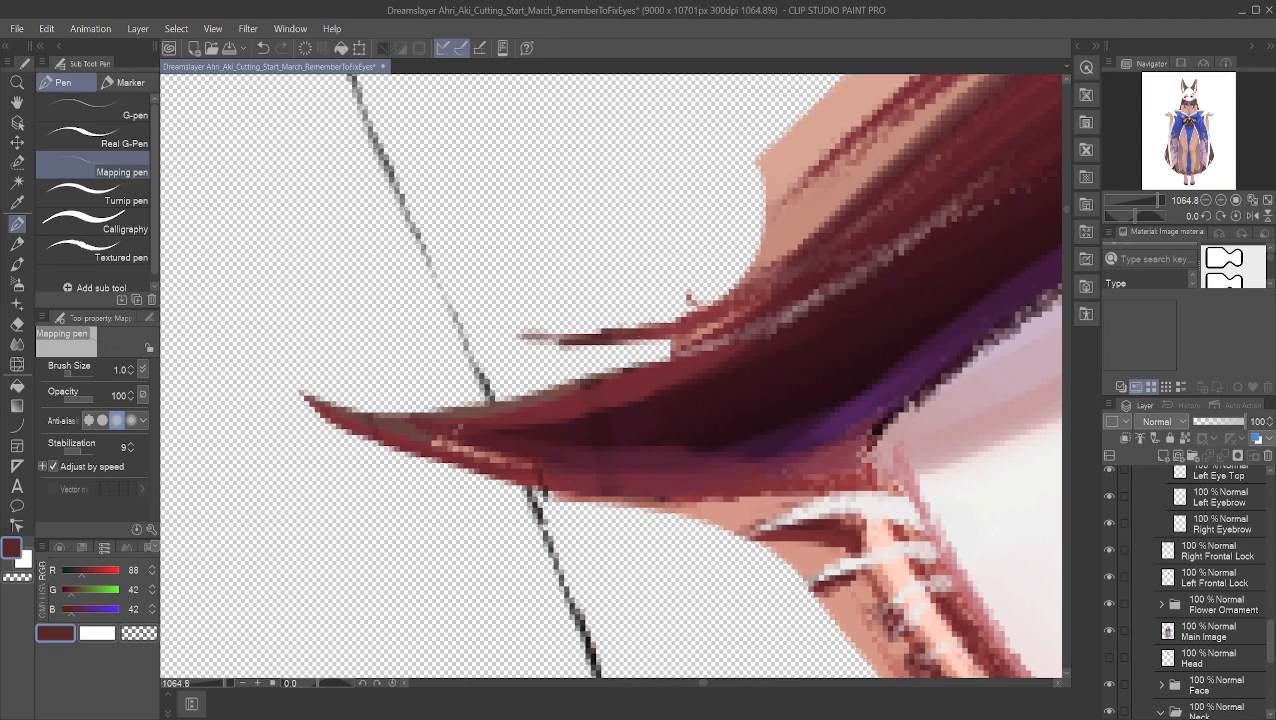
left_click(692, 297, "alt")
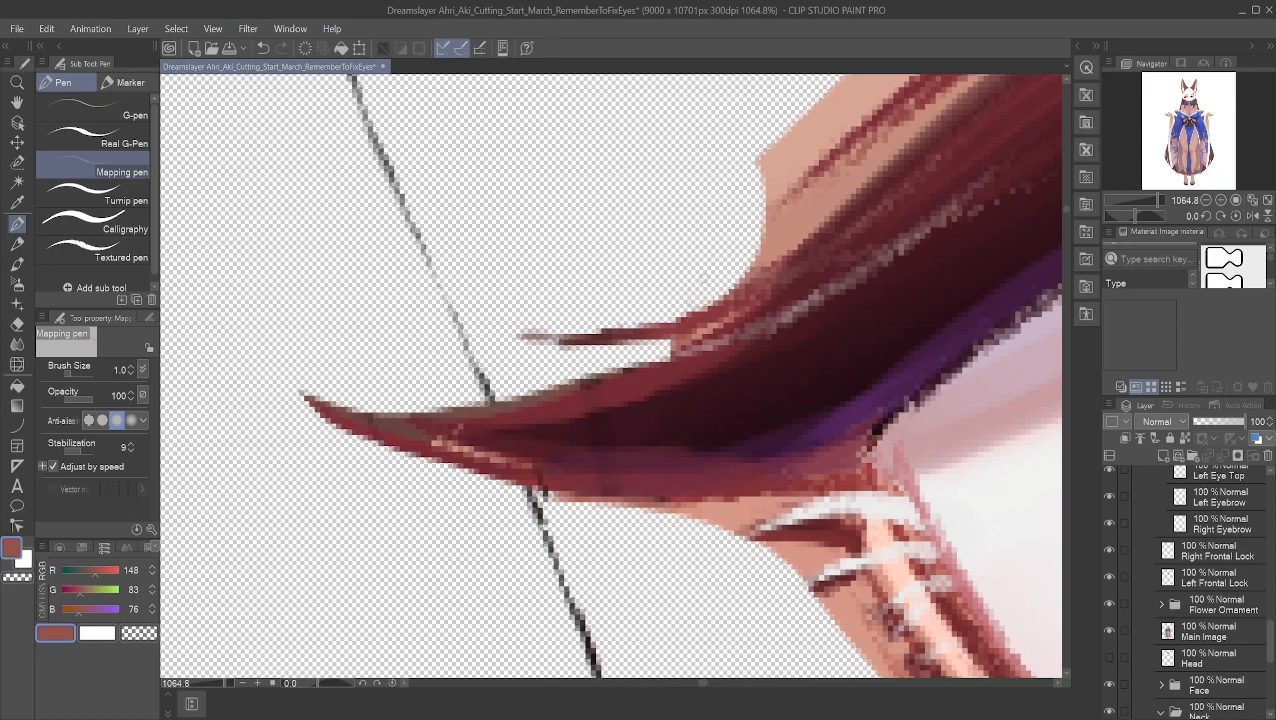
Step: Show the Head layer again and retouch the pale pixels where the stroke meets the lash with sampled reddish shades
left_click(1109, 658)
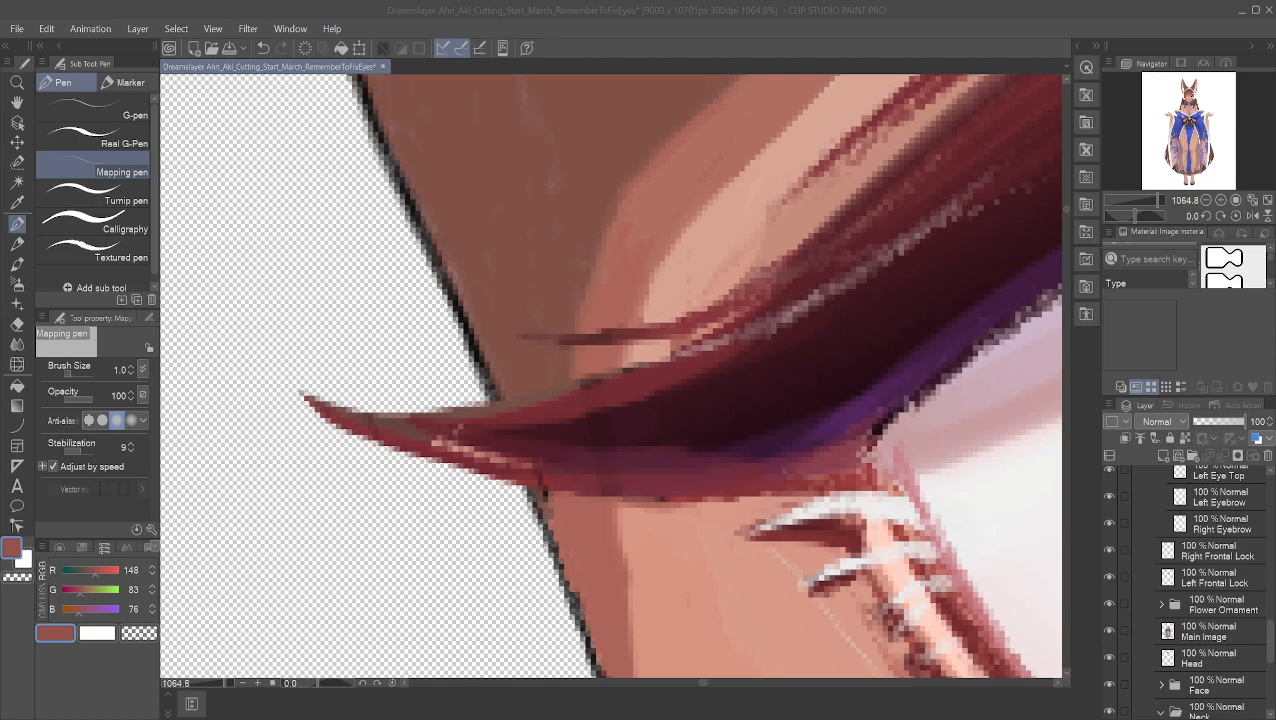
left_click(712, 322, "alt")
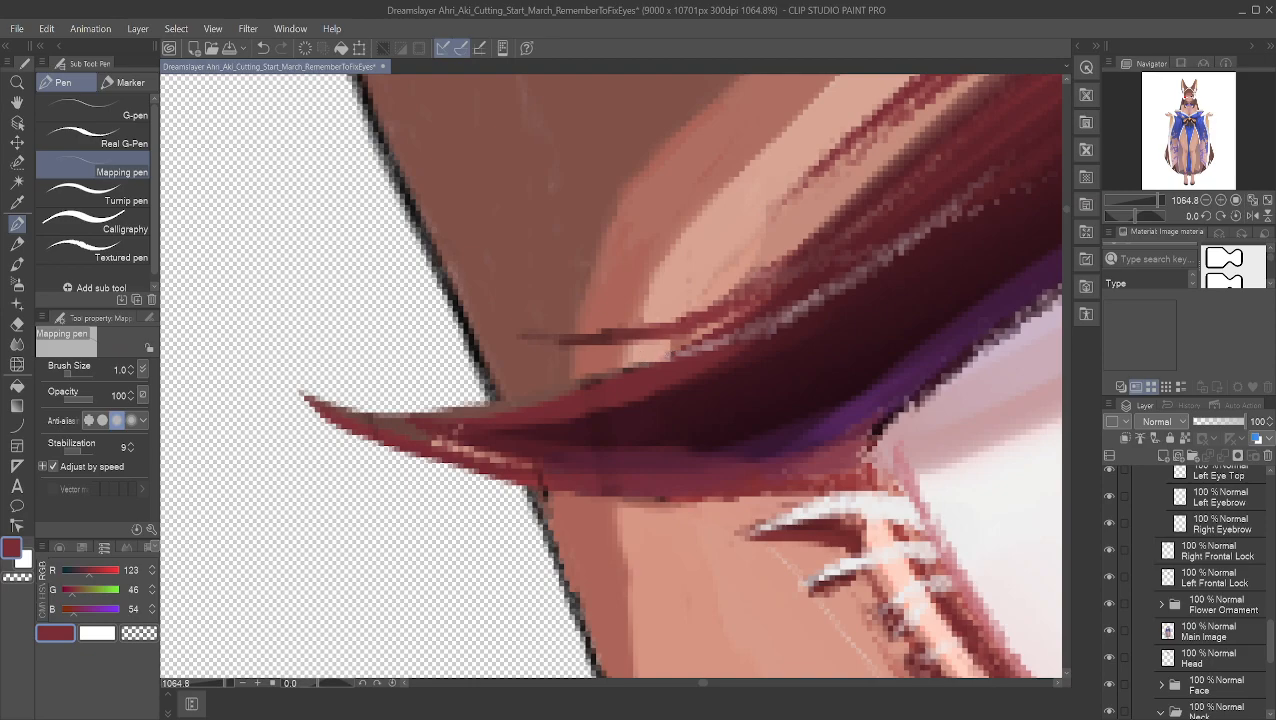
left_click(688, 354, "alt")
scroll(597, 497, "down", 8)
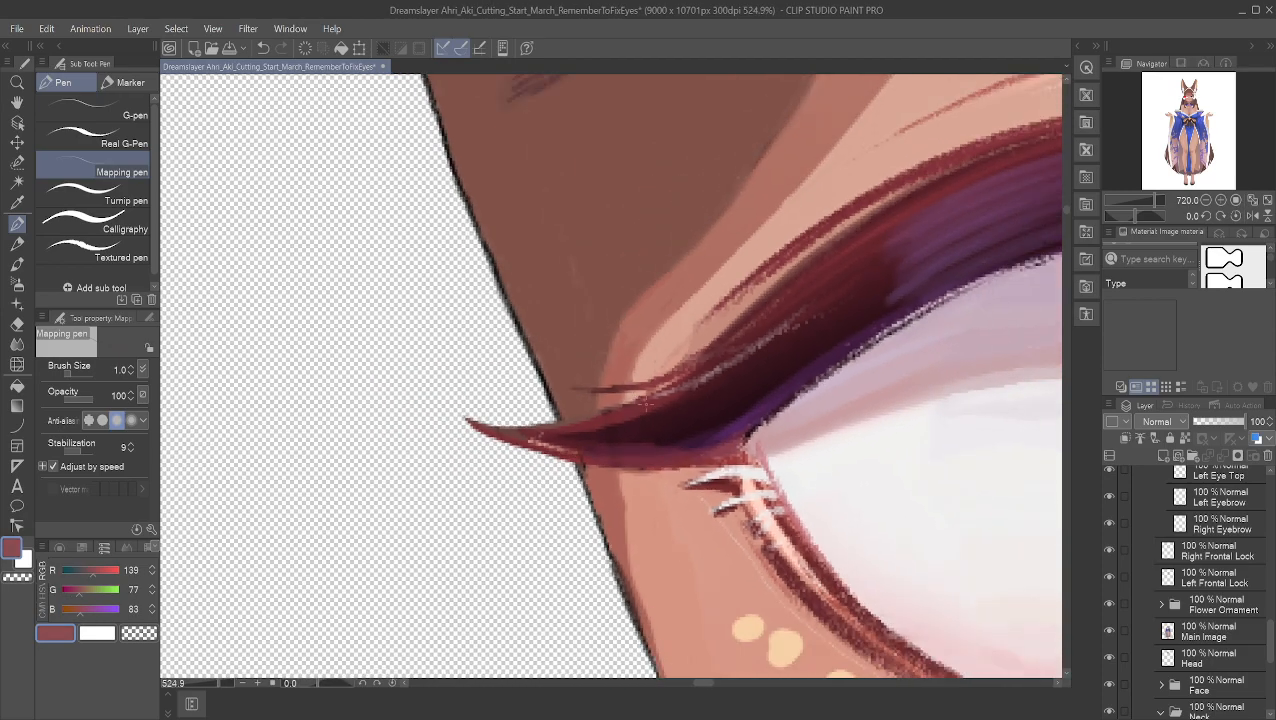
scroll(711, 459, "up", 6)
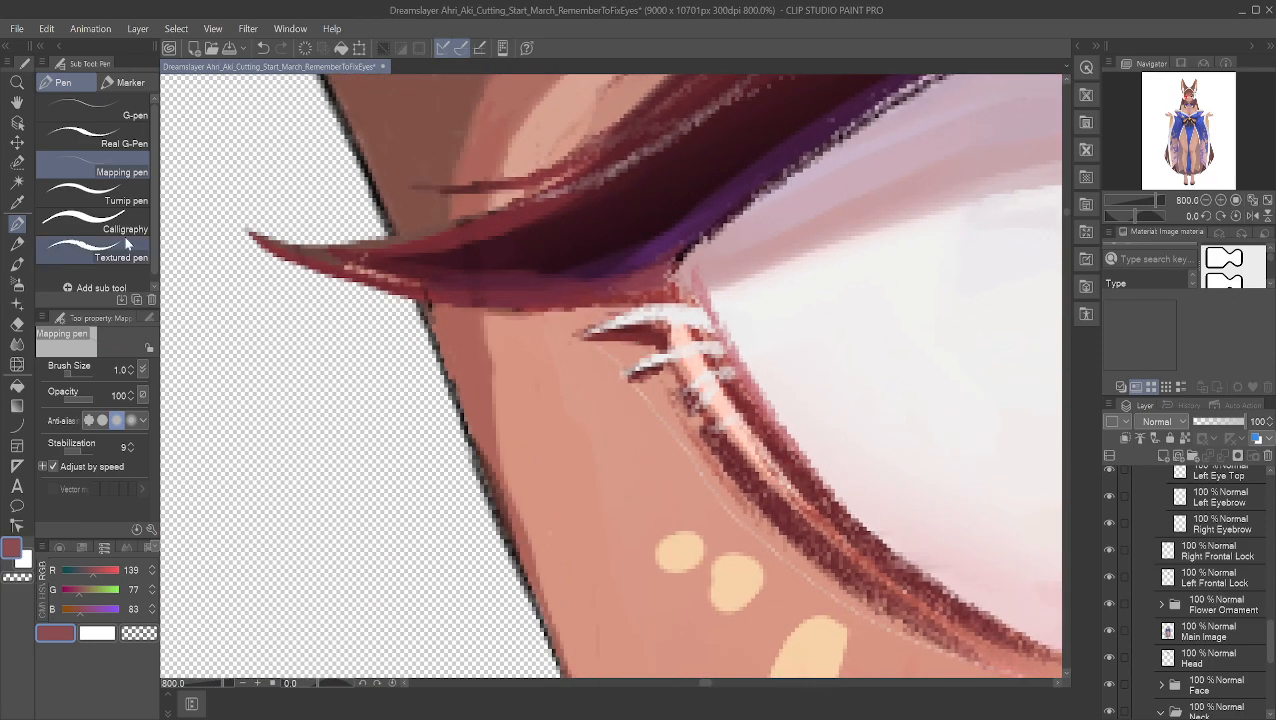
Step: Examine the outer half of the right eye's upper lash for remaining pale pixels
left_click(18, 103)
left_click_drag(726, 142, 635, 450)
scroll(615, 441, "down", 4)
scroll(812, 515, "up", 4)
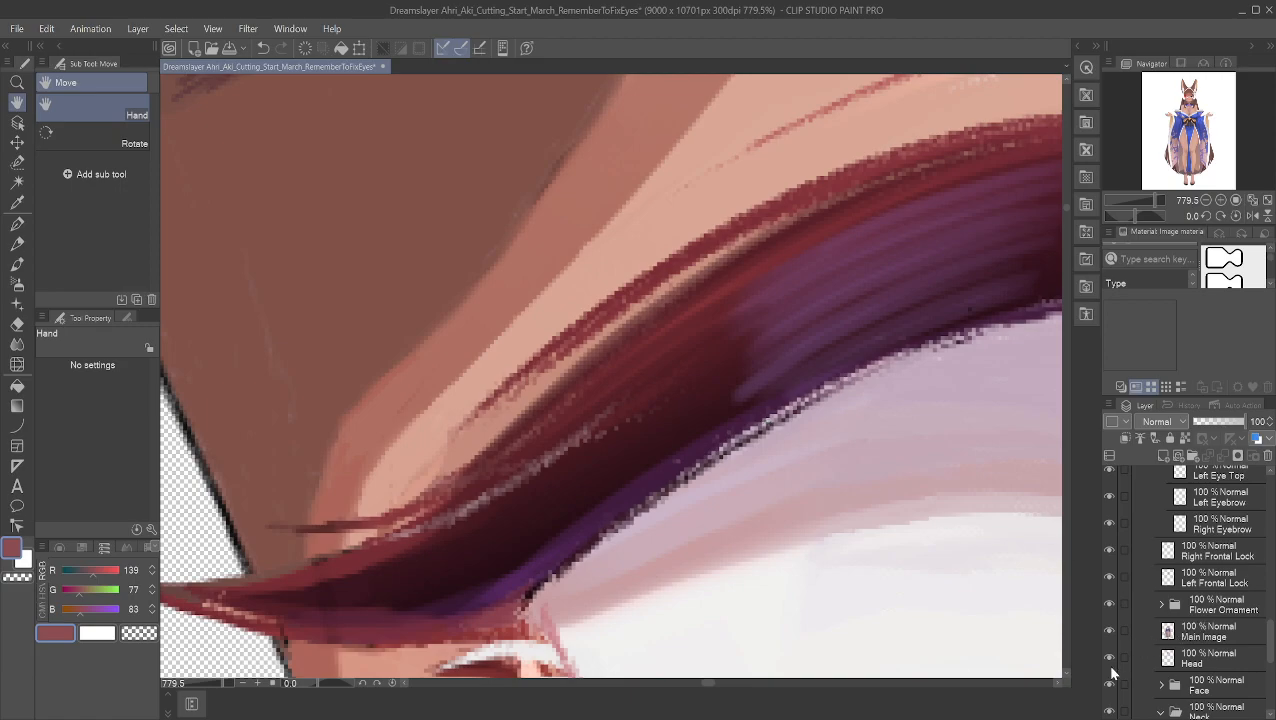
Step: Look through the layers between Head and the Main character folder, toggling the visibility of Left Eye Main off and on
scroll(1110, 603, "up", 5)
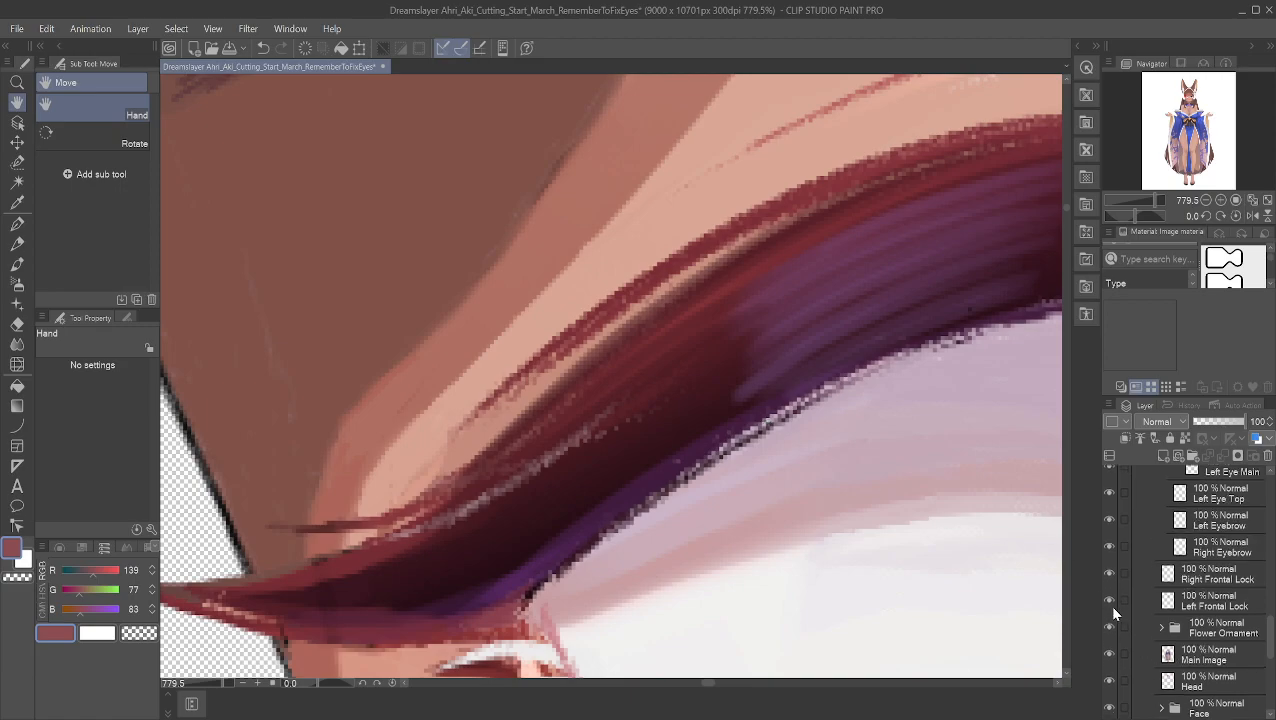
scroll(1112, 595, "down", 10)
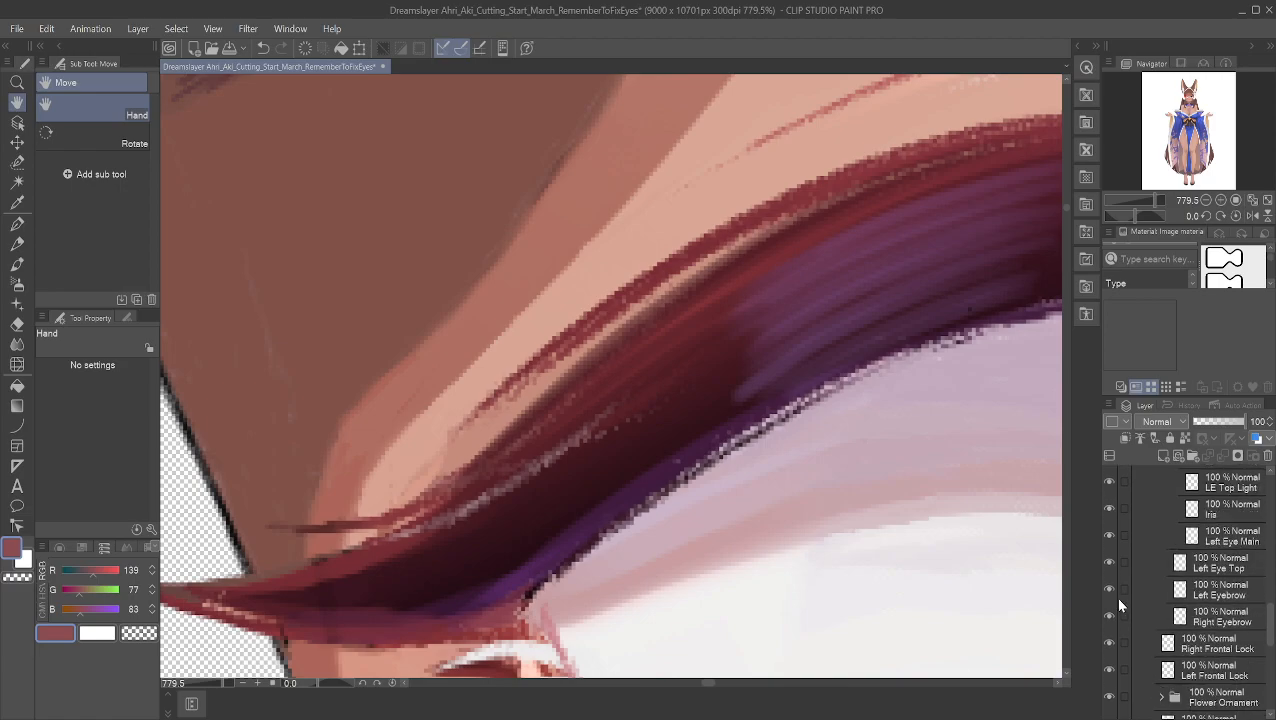
left_click(1110, 541)
left_click(1110, 541)
left_click(1110, 541)
left_click(1110, 541)
left_click(1110, 541)
left_click(1110, 541)
scroll(1114, 543, "up", 4)
scroll(1112, 541, "up", 6)
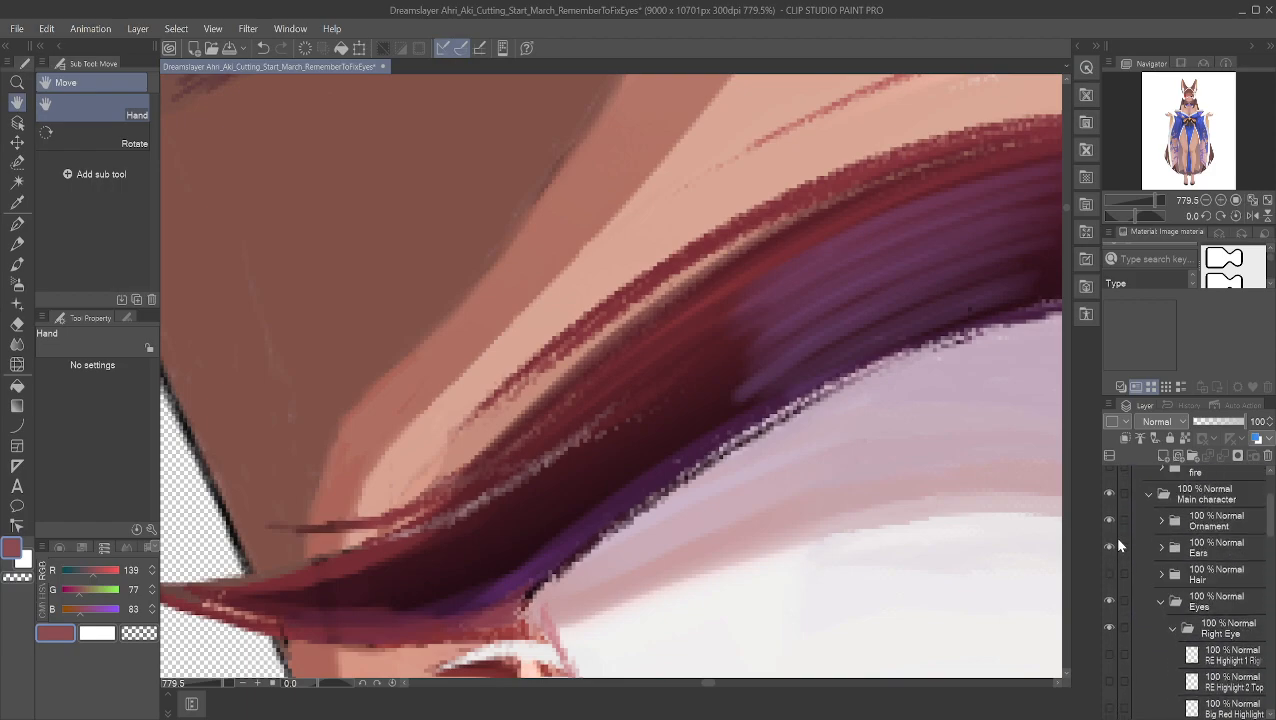
Step: Toggle the Hair folder's visibility on and off, and compare the upper lashes of the right and left eyes up close
left_click(1109, 573)
left_click(1109, 573)
scroll(746, 488, "down", 2)
scroll(746, 488, "down", 3)
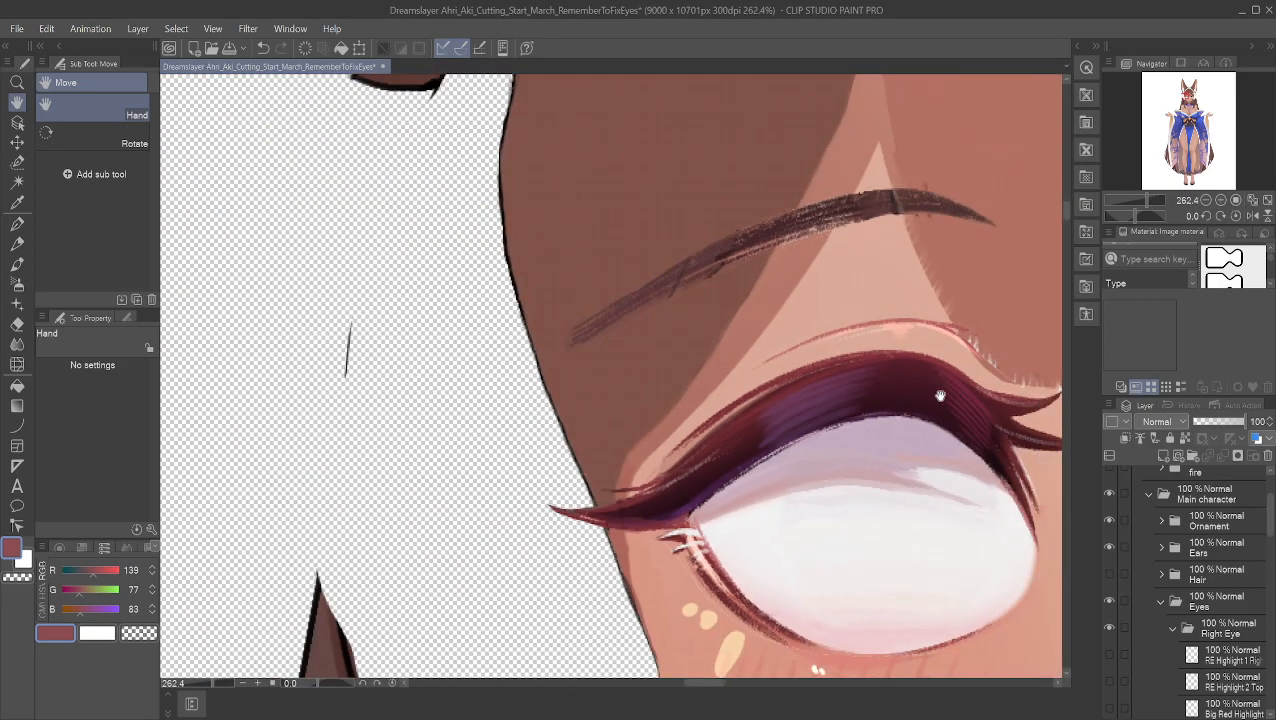
left_click_drag(940, 389, 592, 301)
left_click_drag(889, 375, 492, 320)
scroll(760, 350, "up", 7)
scroll(881, 360, "up", 10)
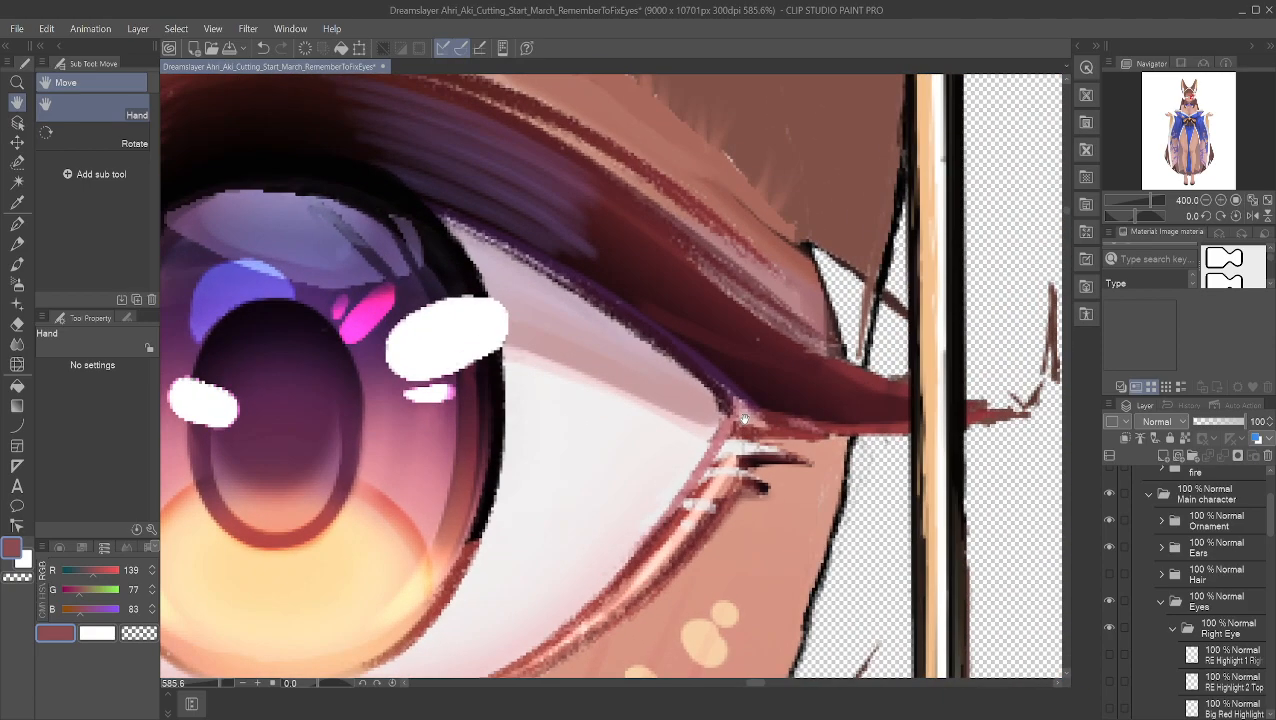
scroll(757, 363, "down", 6)
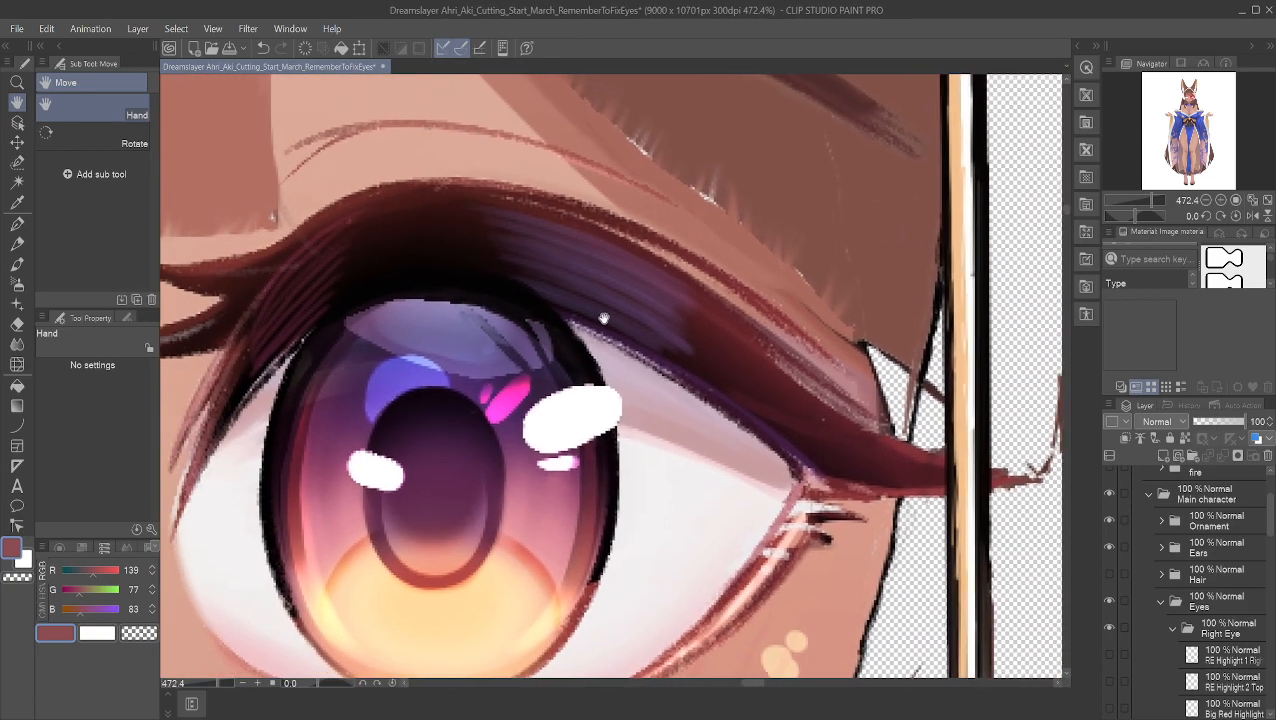
left_click_drag(604, 318, 946, 324)
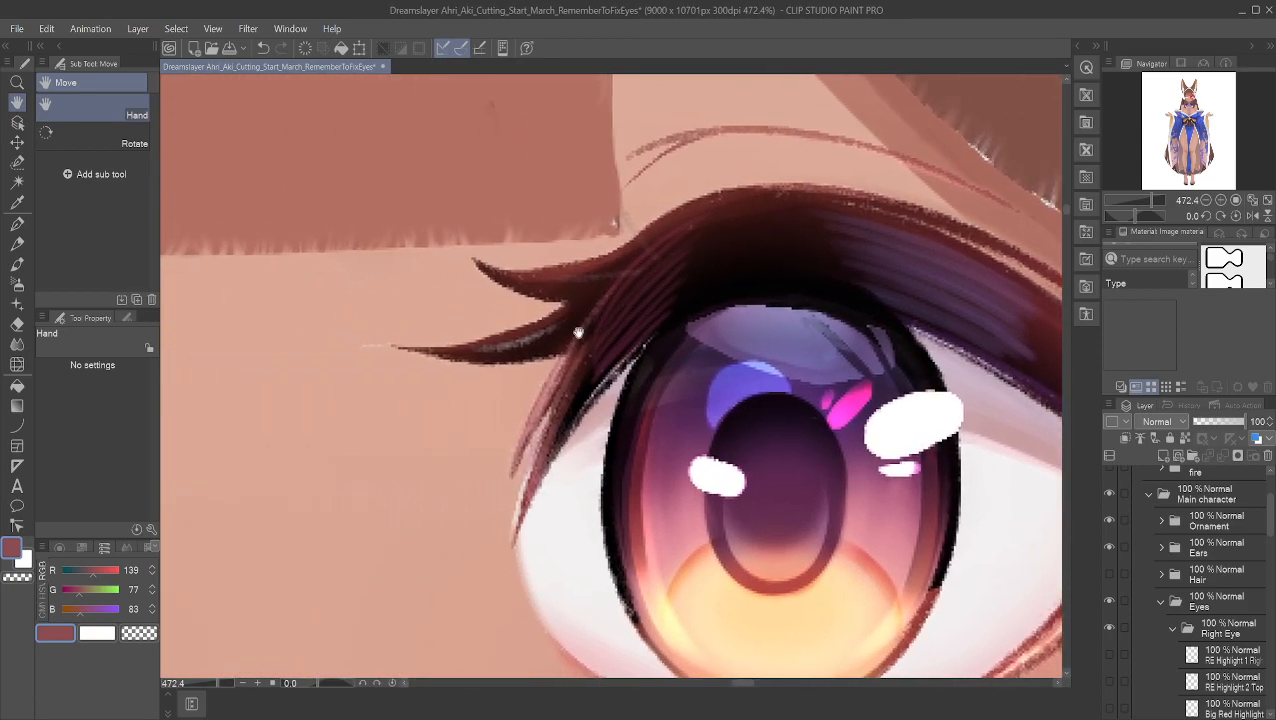
left_click_drag(503, 338, 903, 286)
left_click_drag(644, 309, 947, 315)
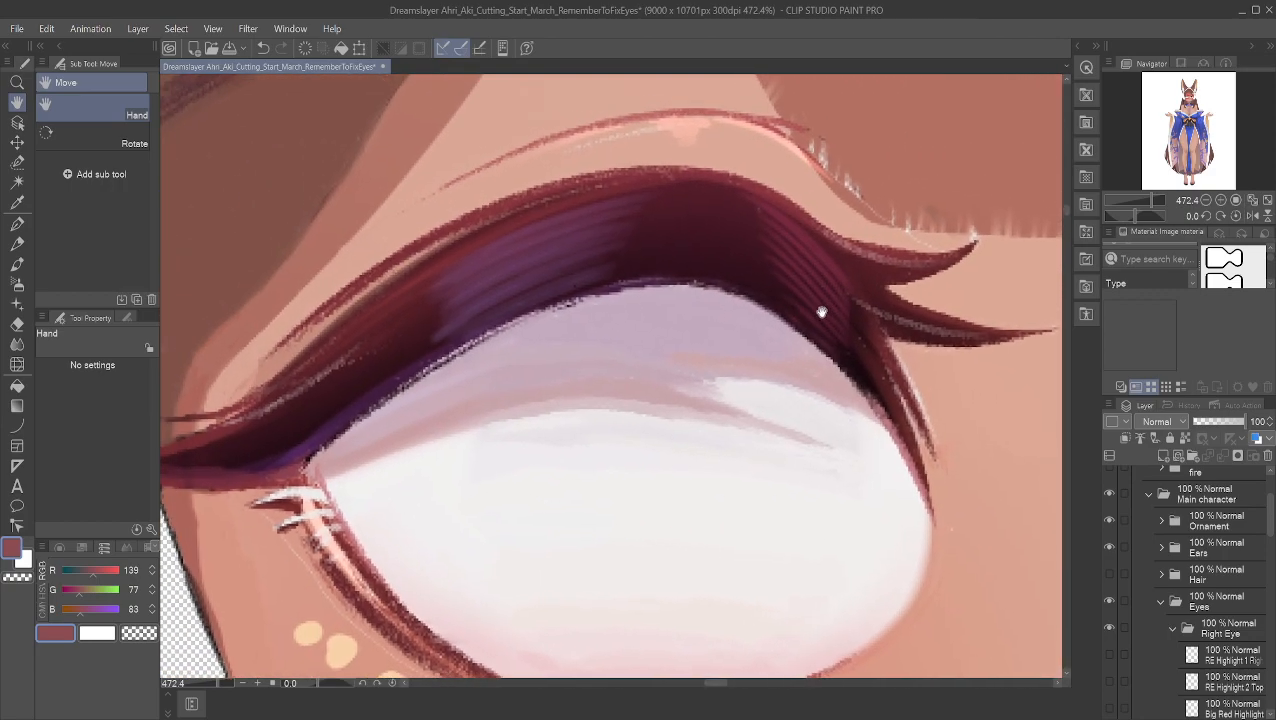
Step: Examine the right eye's inner lash flicks and the upper lash line for leftover pale pixels
scroll(850, 336, "up", 4)
scroll(855, 336, "down", 8)
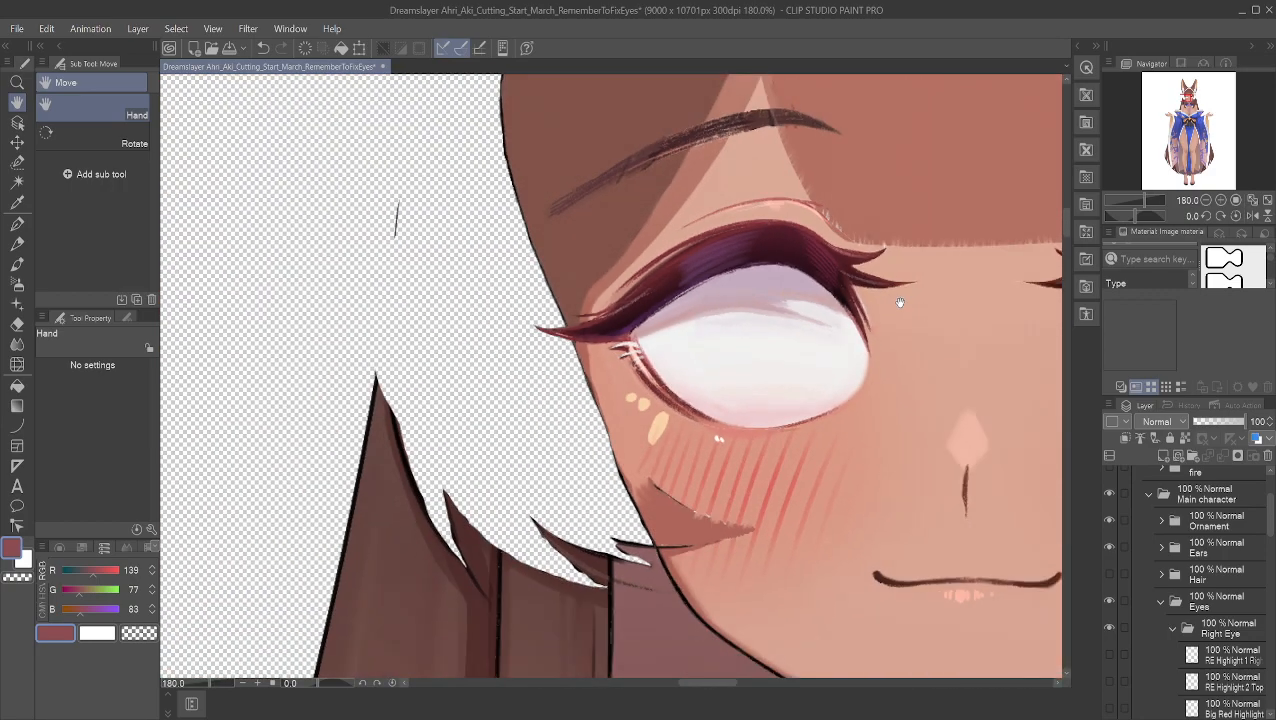
scroll(902, 303, "down", 6)
left_click_drag(965, 310, 737, 380)
scroll(736, 284, "down", 3)
scroll(750, 303, "up", 3)
scroll(750, 303, "up", 2)
scroll(735, 400, "up", 5)
left_click_drag(654, 321, 863, 393)
scroll(849, 413, "up", 6)
left_click_drag(713, 367, 741, 381)
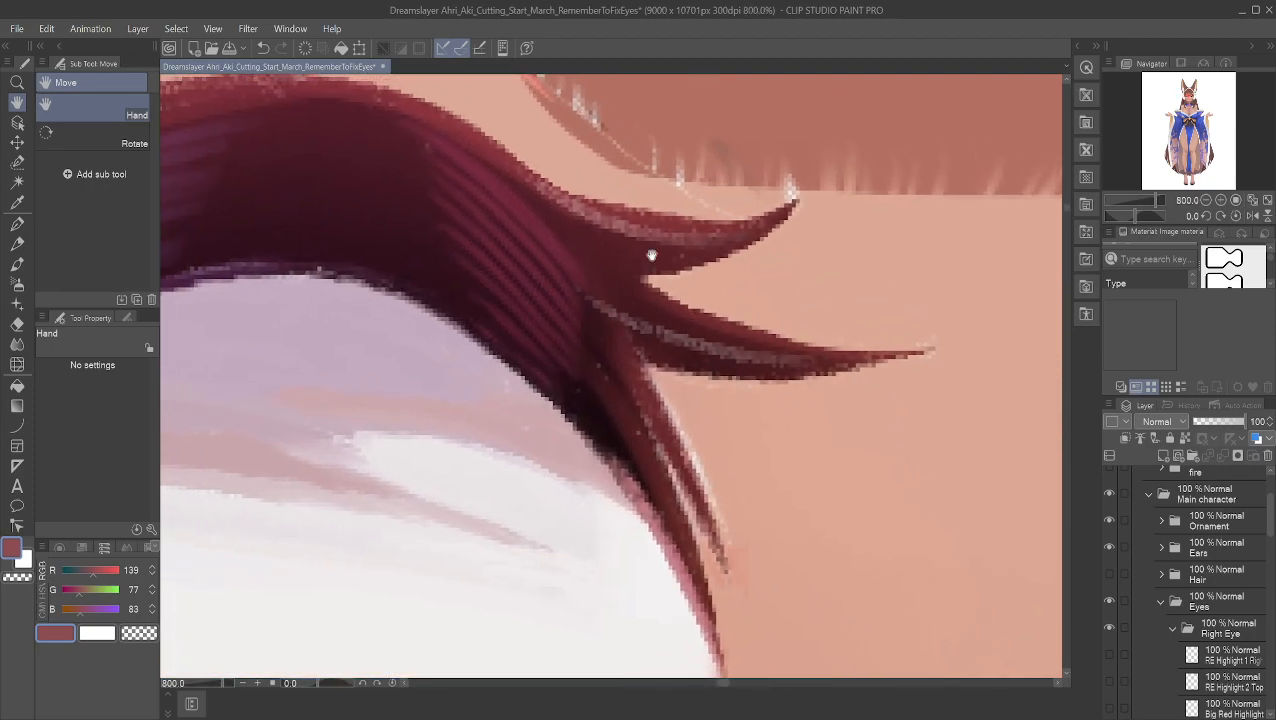
left_click_drag(411, 165, 560, 294)
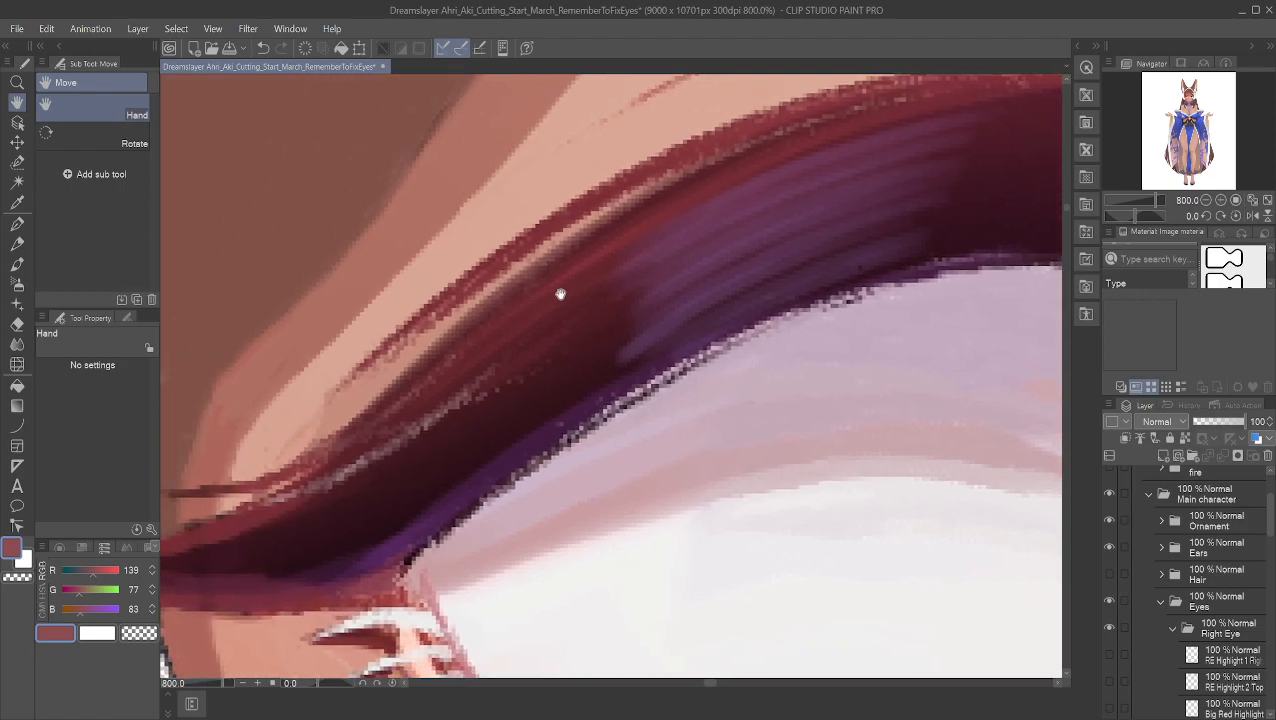
left_click_drag(398, 459, 593, 333)
Step: View both eyes together from farther away to judge how noticeable the right eye's lash flaws are
scroll(604, 304, "down", 4)
left_click_drag(801, 216, 696, 196)
scroll(696, 196, "down", 6)
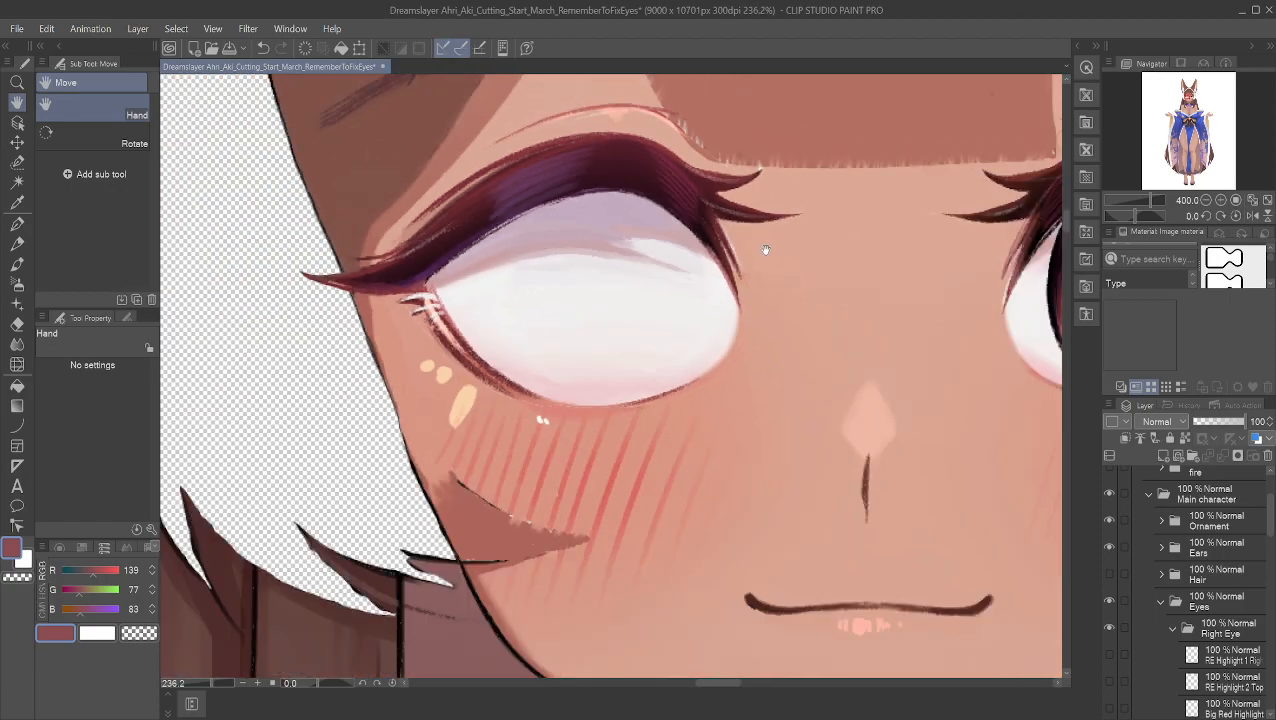
scroll(766, 250, "down", 3)
left_click_drag(843, 202, 666, 256)
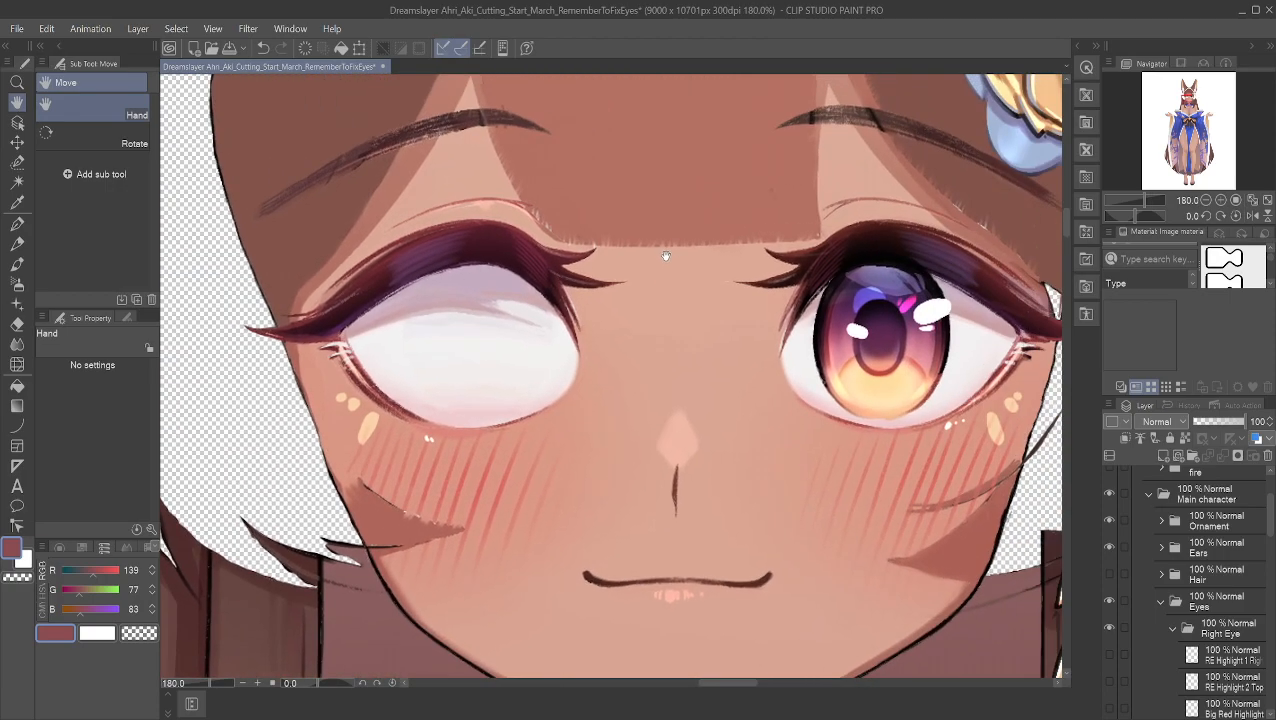
scroll(681, 240, "down", 4)
scroll(649, 222, "down", 2)
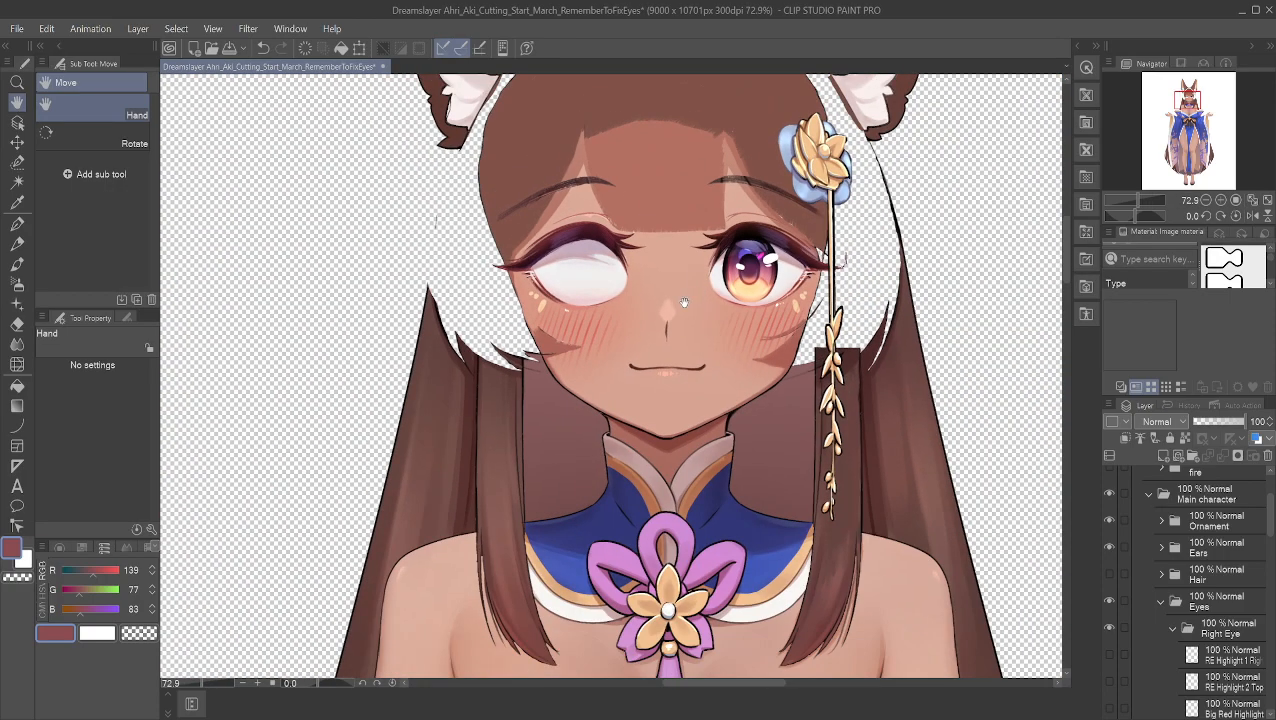
scroll(686, 301, "up", 1)
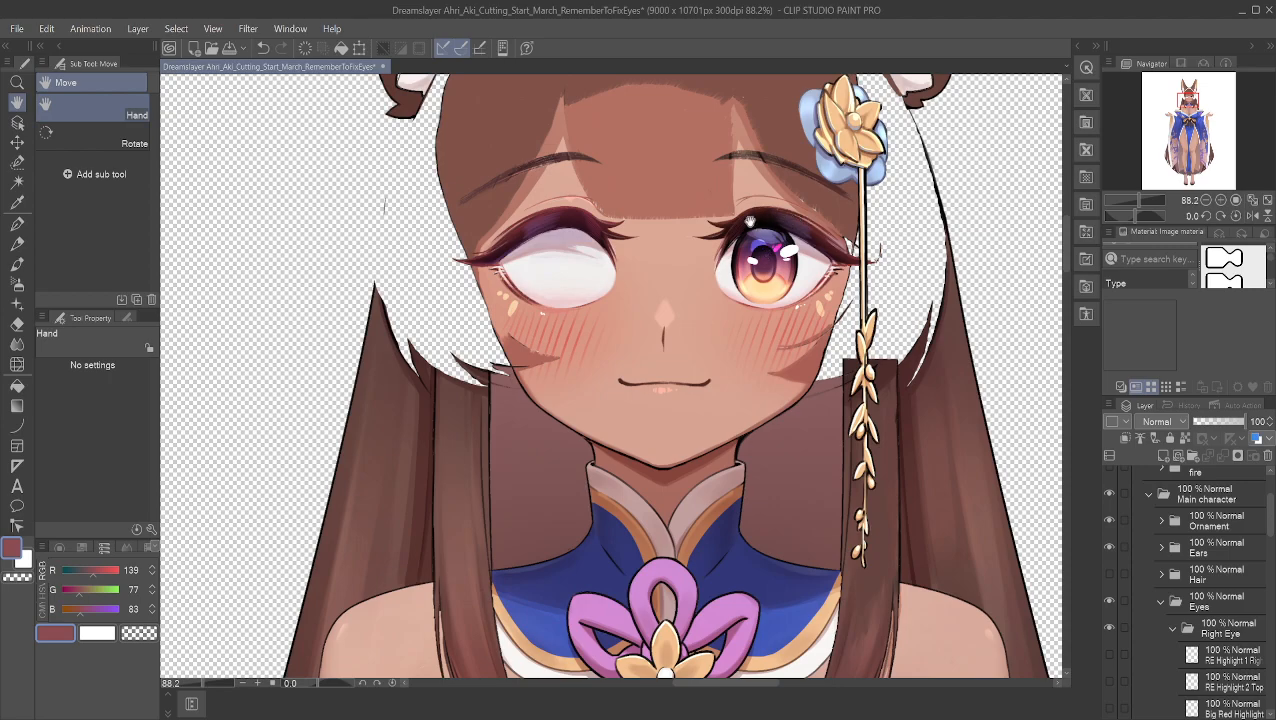
scroll(589, 297, "up", 4)
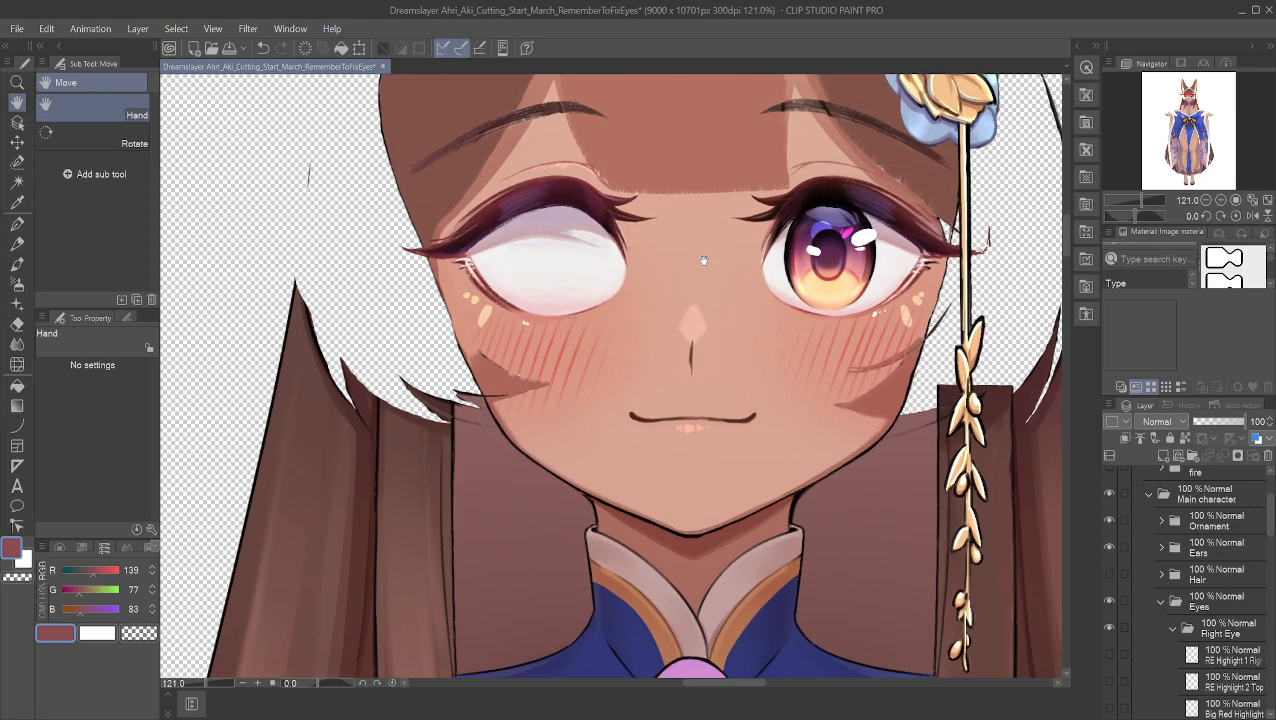
scroll(735, 380, "up", 4)
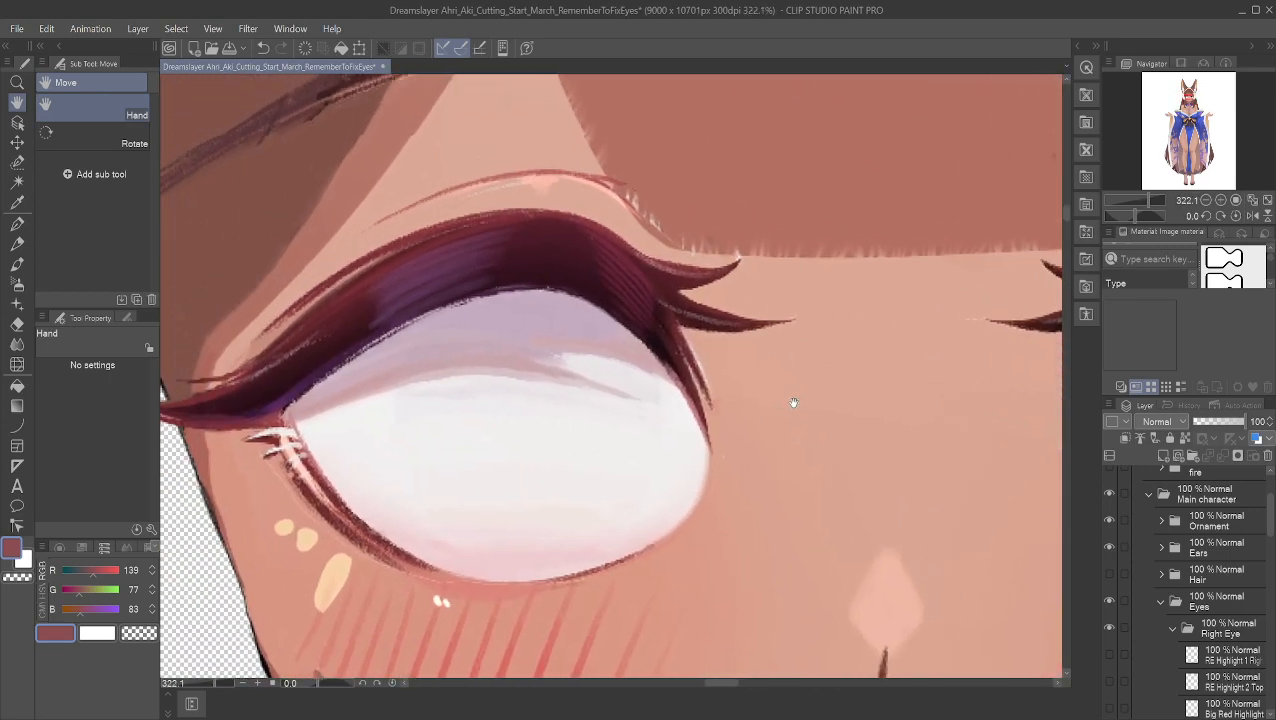
scroll(929, 457, "down", 4)
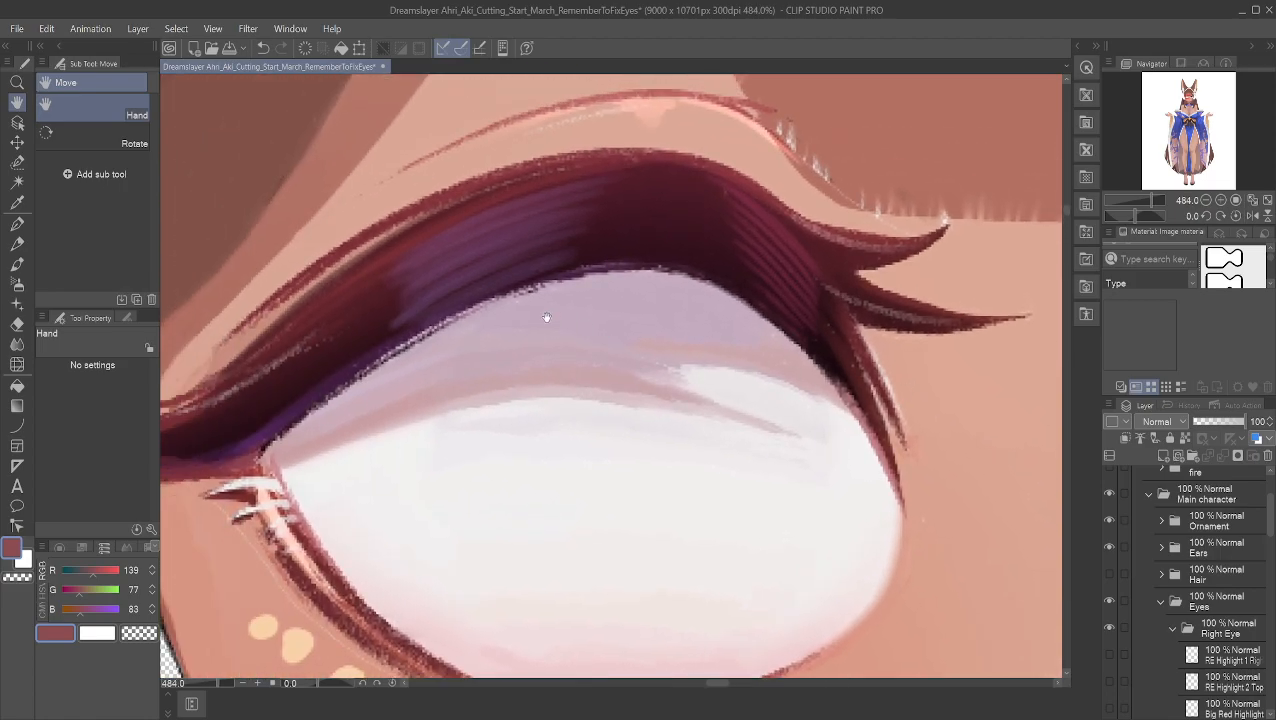
scroll(563, 337, "up", 4)
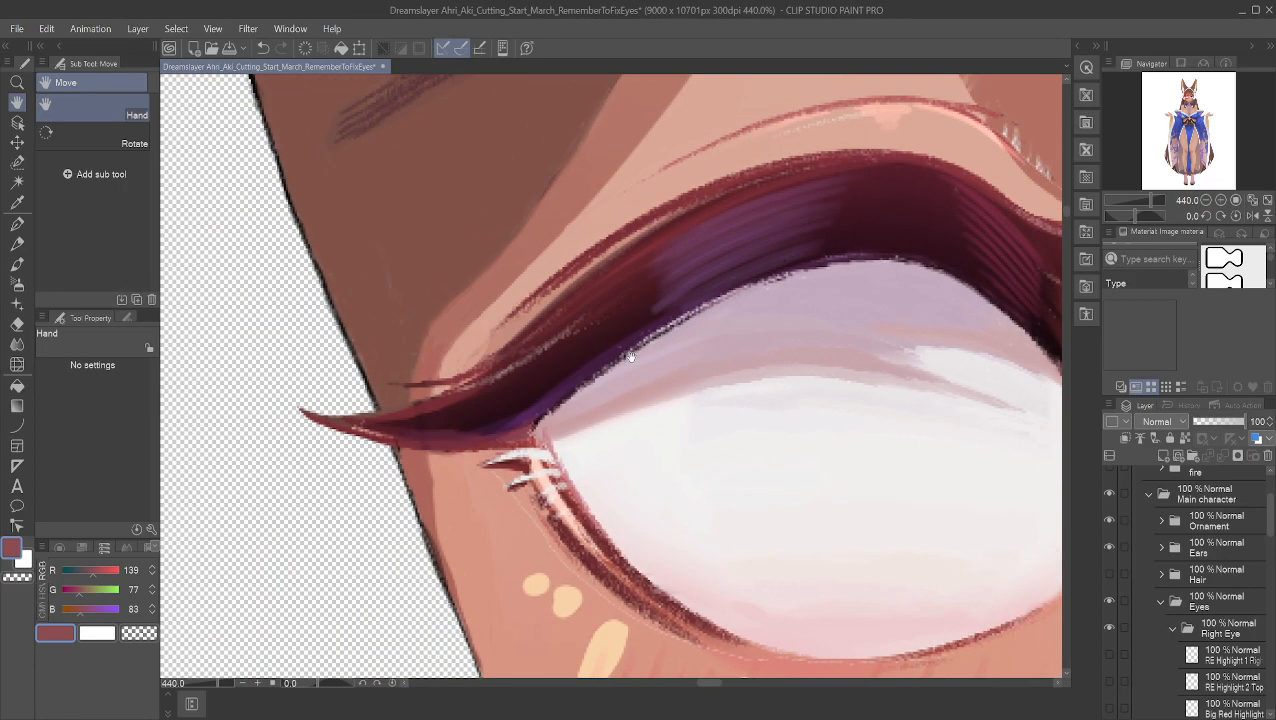
Step: Cover the pale pixels inside the right eye's outer lash tip with sampled dark reds using the Mapping pen
scroll(715, 320, "up", 5)
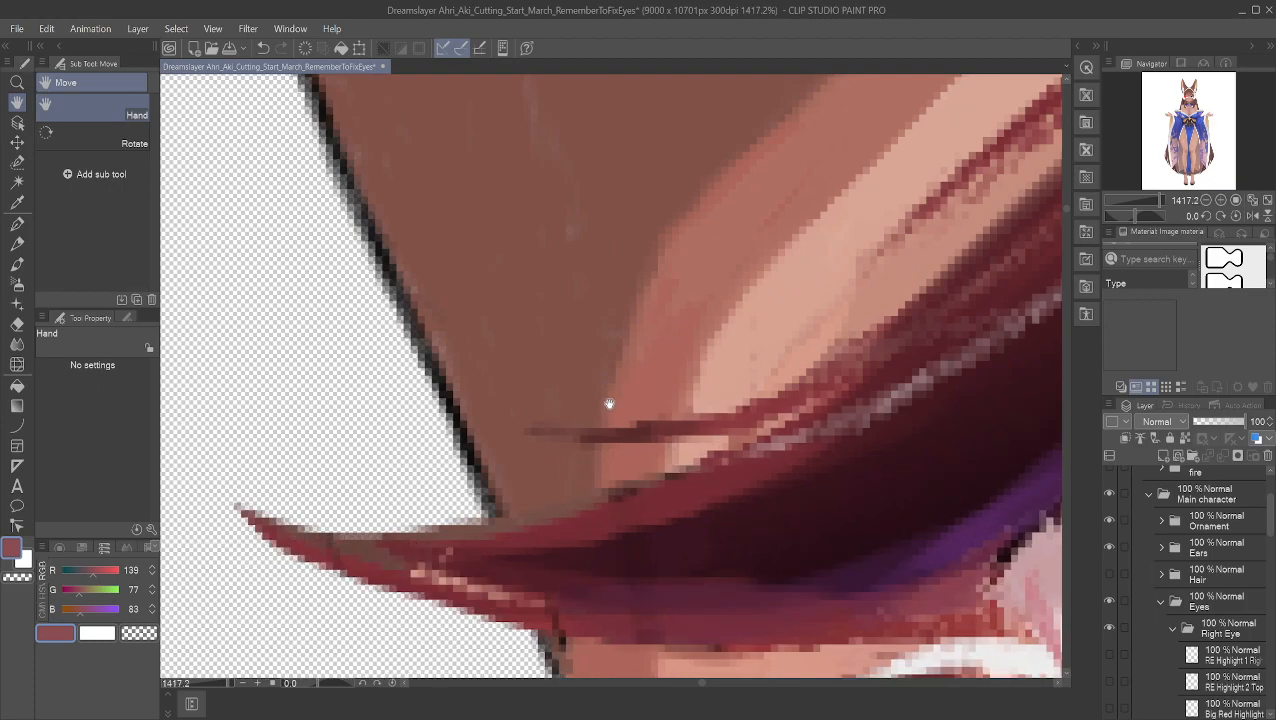
left_click_drag(487, 454, 676, 323)
scroll(642, 387, "up", 2)
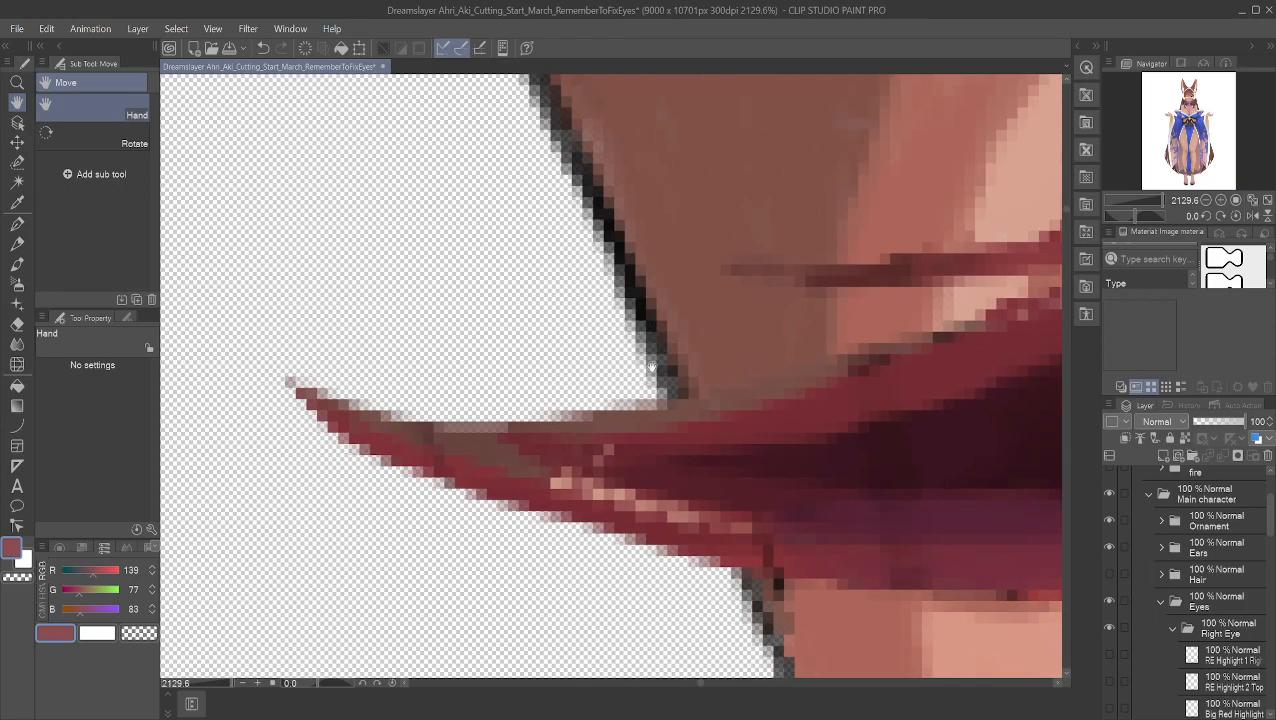
left_click(632, 450, "alt")
key("p")
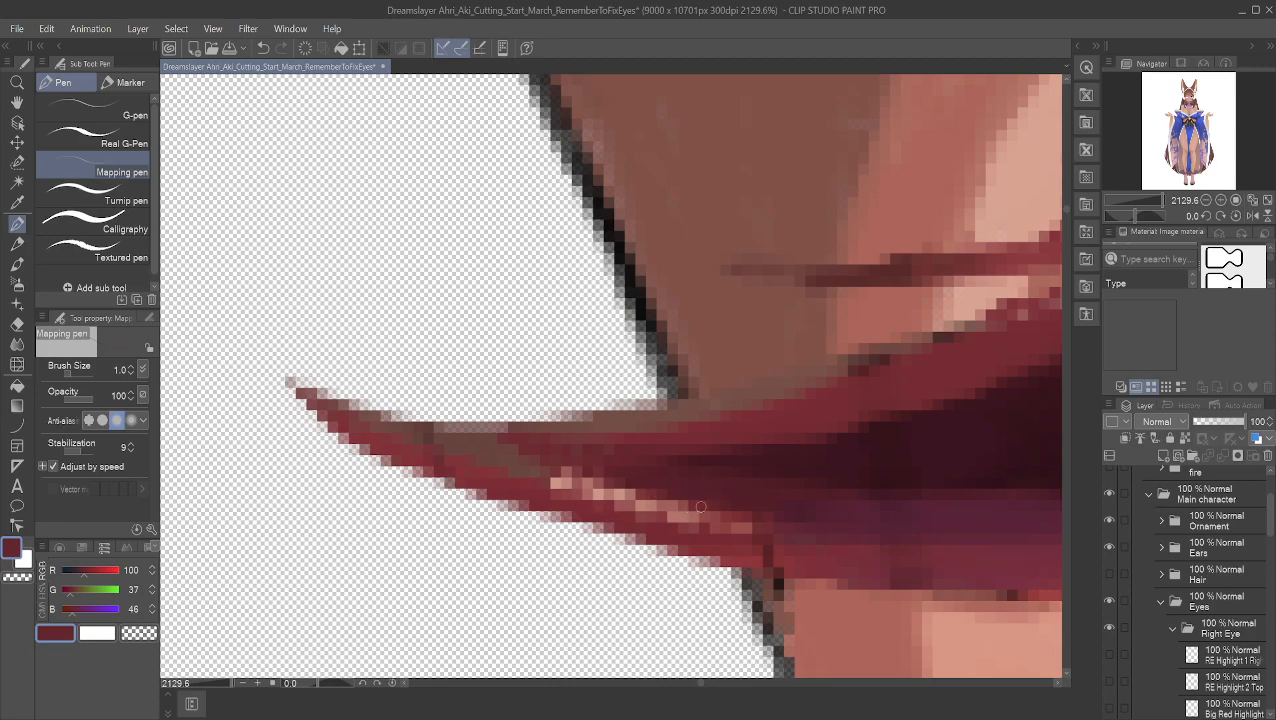
left_click(778, 521, "alt")
mouse_move(711, 520)
left_mouse_down()
mouse_move(623, 499)
mouse_move(744, 528)
mouse_move(581, 485)
left_mouse_up()
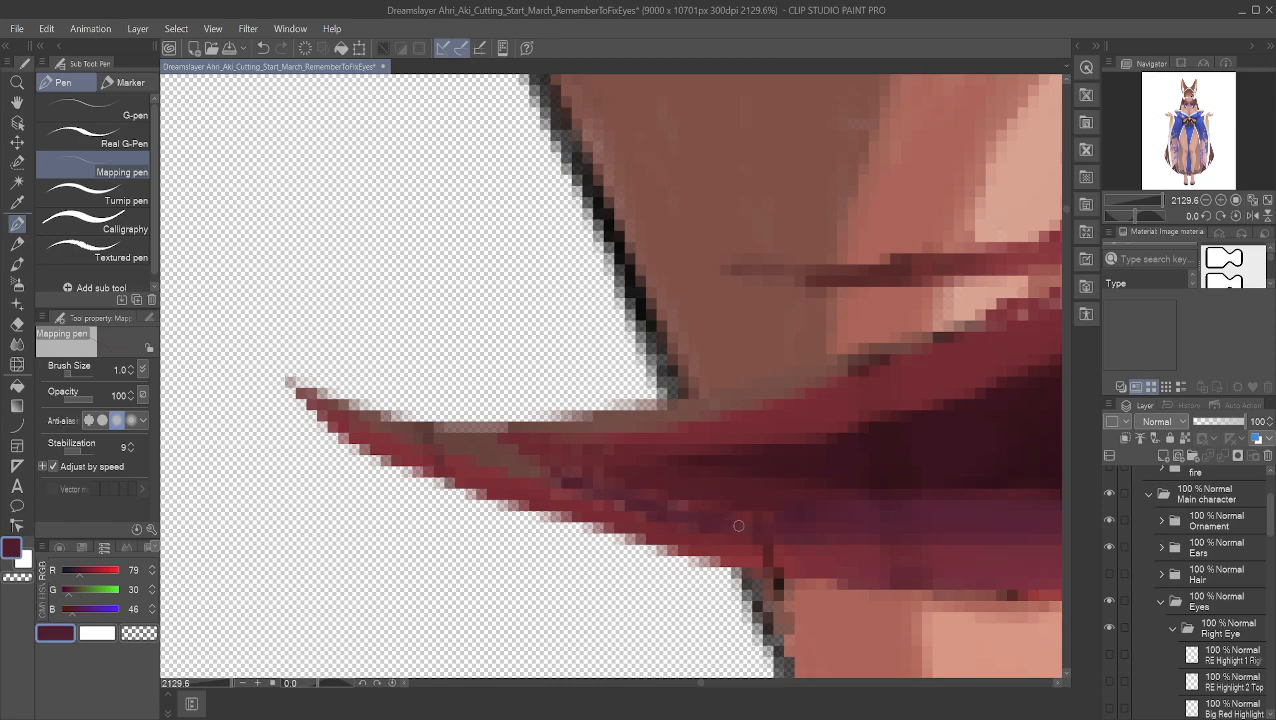
Step: Check the repainted outer lash tip of the right eye from a distance and at pixel level
scroll(662, 493, "down", 8)
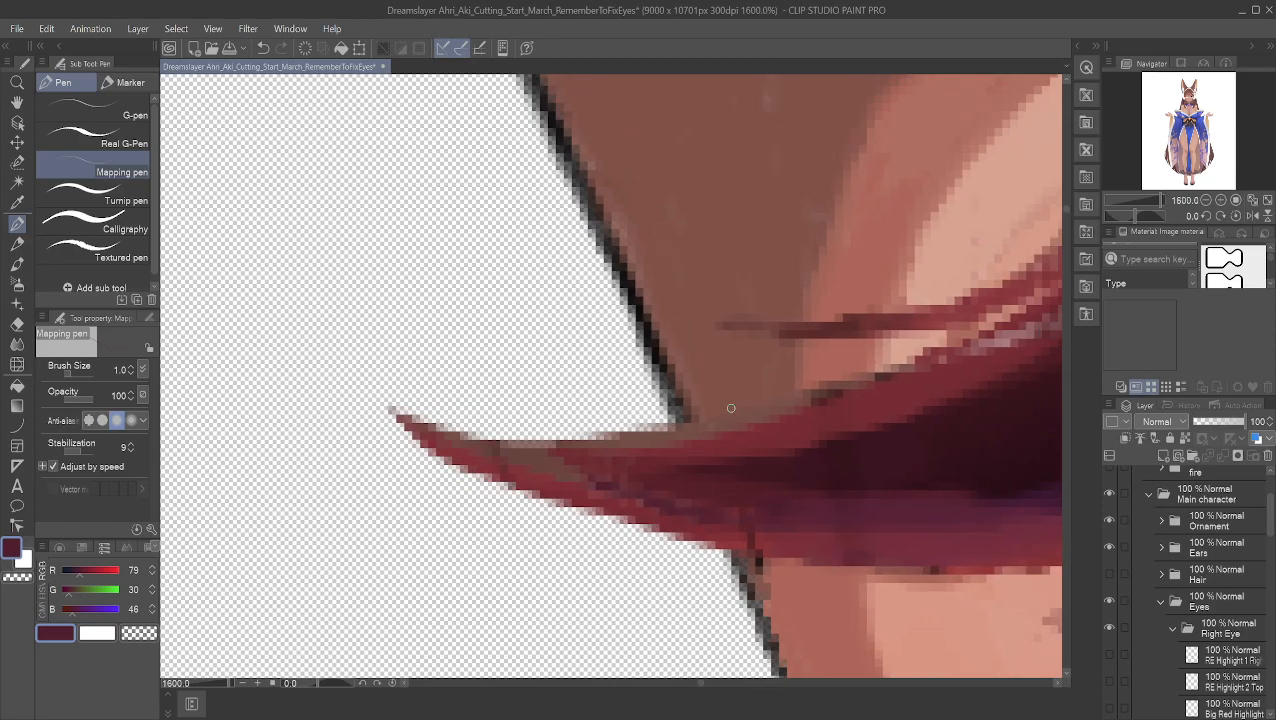
scroll(800, 280, "up", 5)
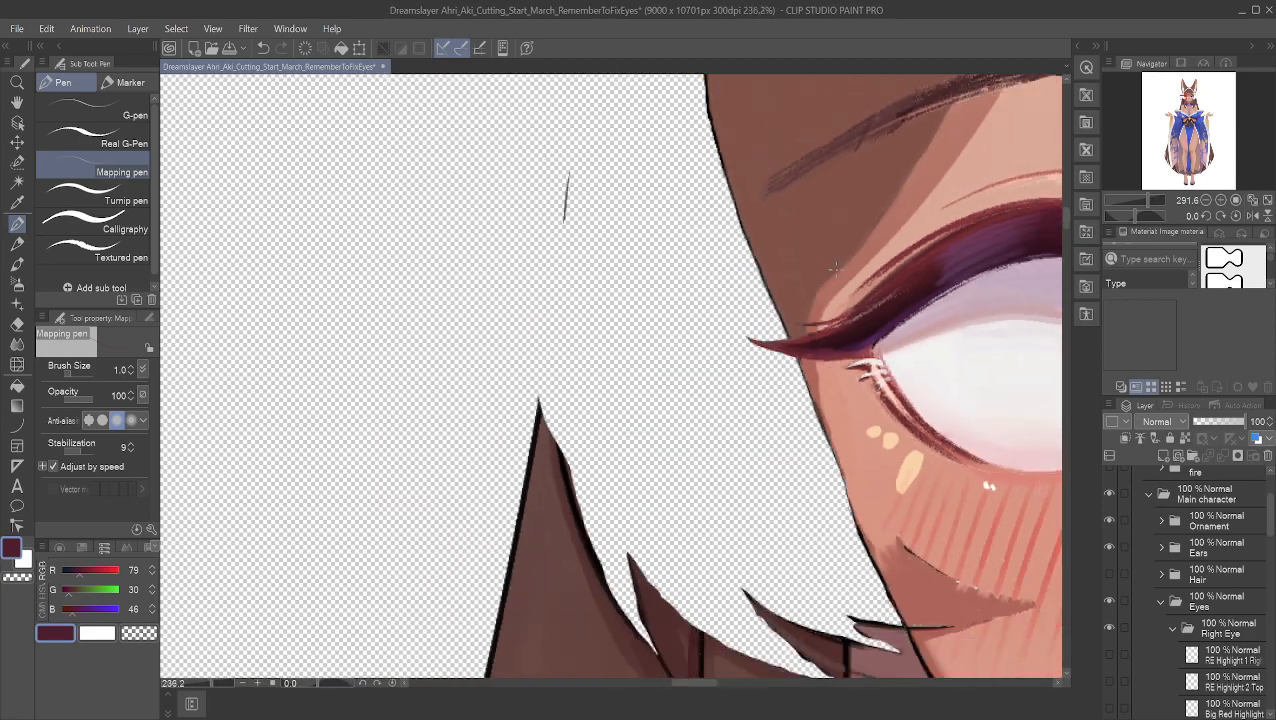
scroll(708, 376, "up", 6)
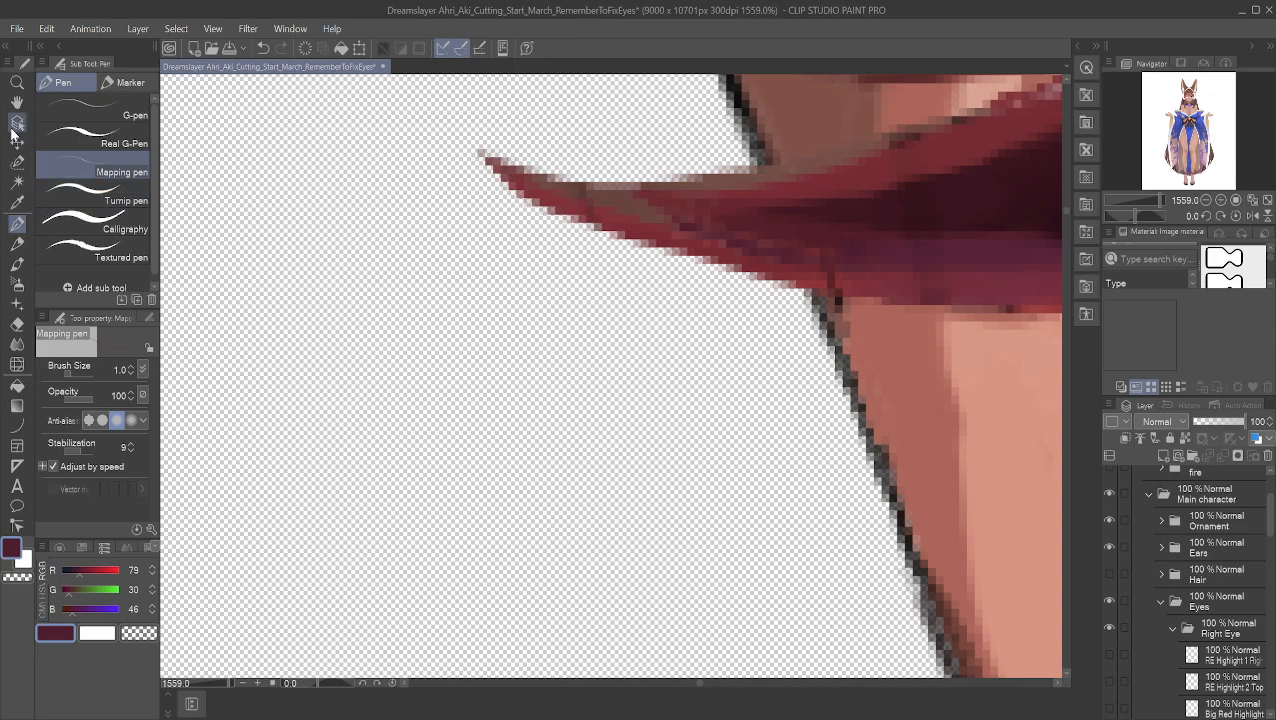
left_click(17, 102)
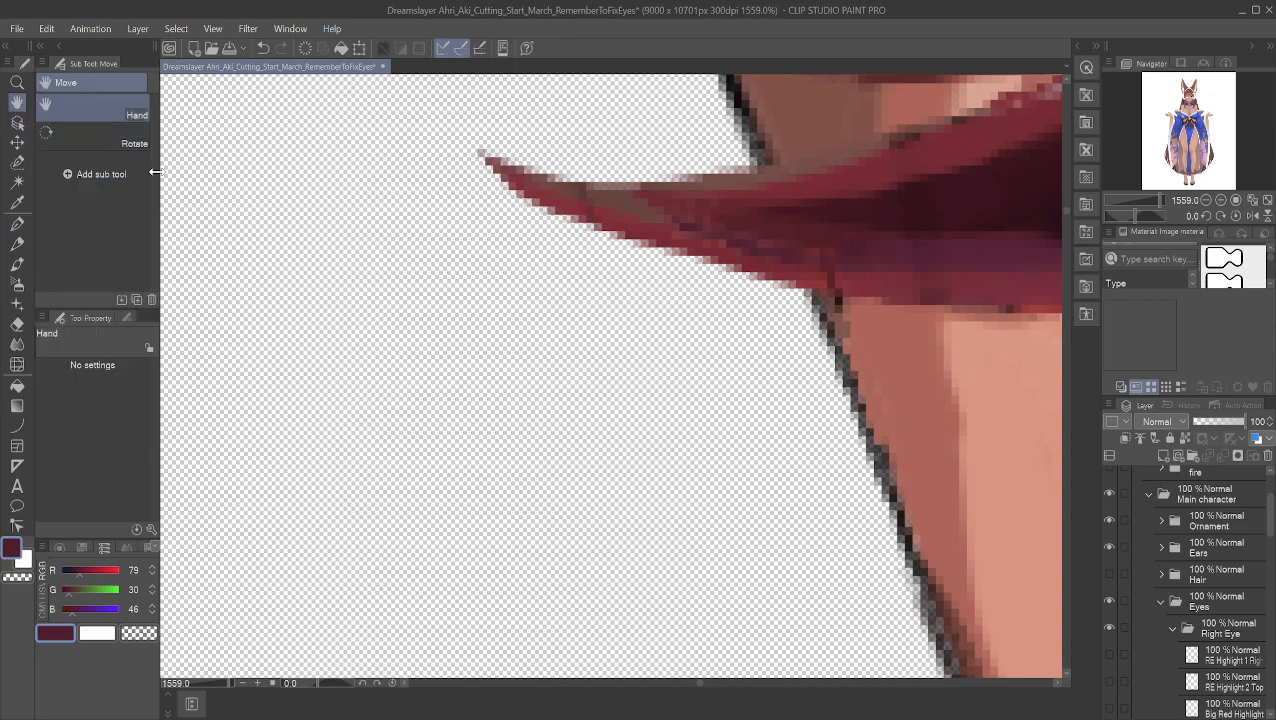
scroll(679, 444, "up", 5)
scroll(679, 444, "up", 1)
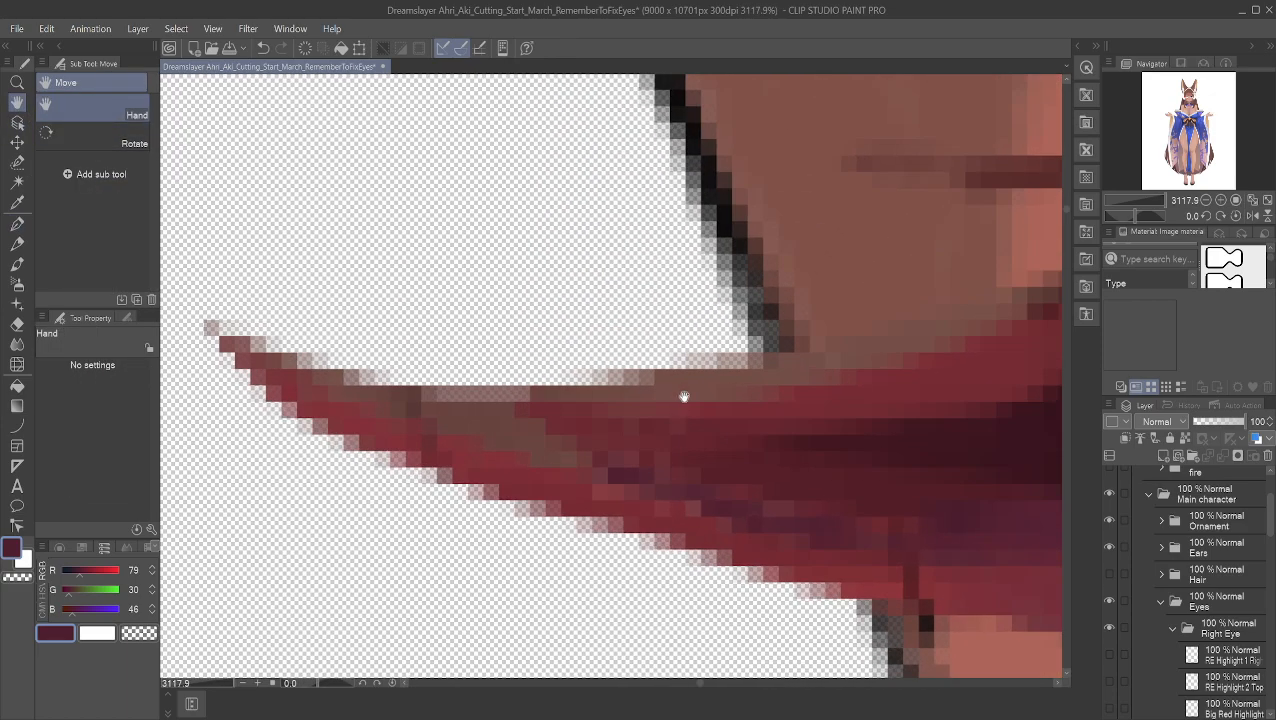
left_click(17, 223)
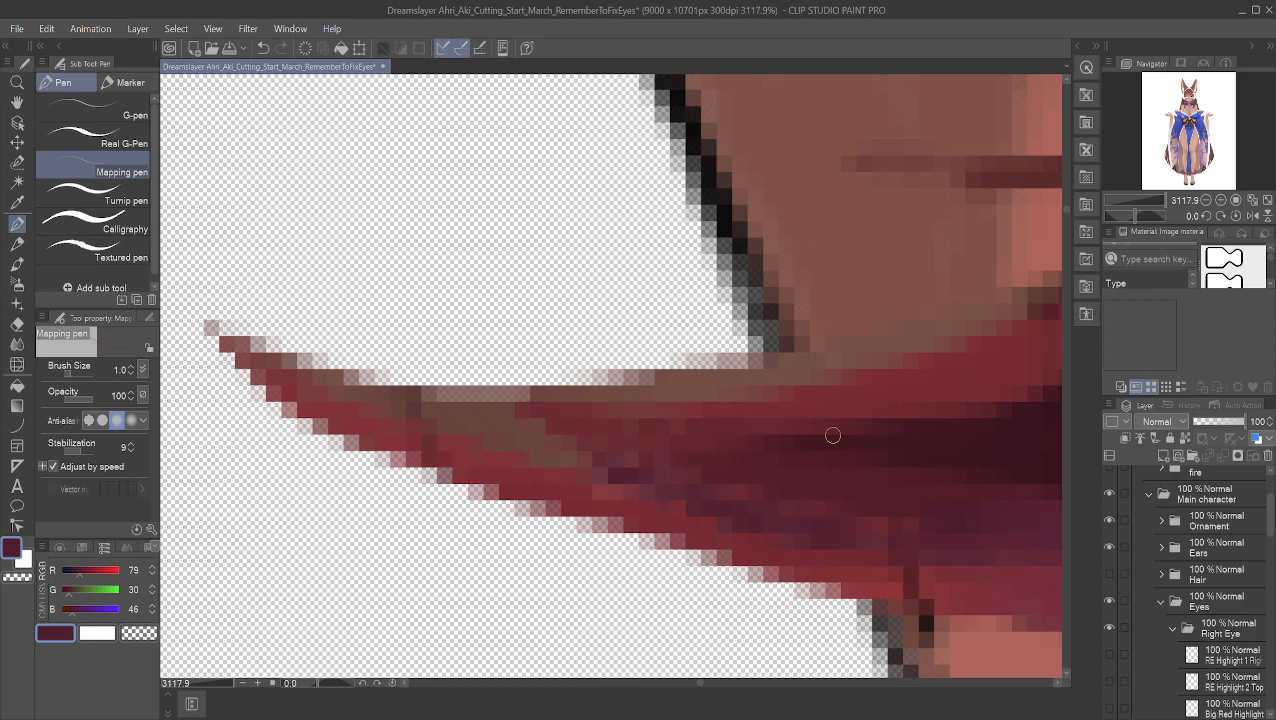
scroll(700, 425, "down", 5)
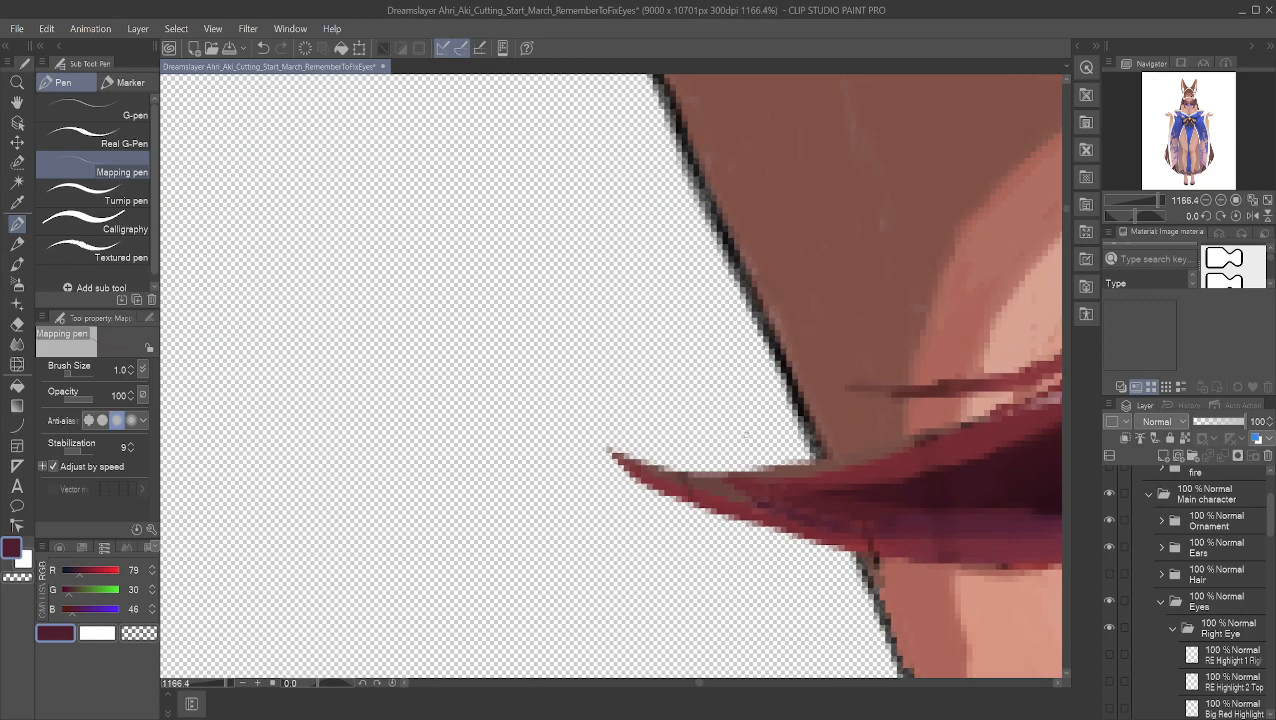
left_click(17, 143)
left_click_drag(737, 284, 458, 194)
key("ctrl+z")
Step: Hide the Head layer to isolate the right eye artwork
key("h")
left_click_drag(829, 256, 333, 179)
scroll(615, 196, "down", 5)
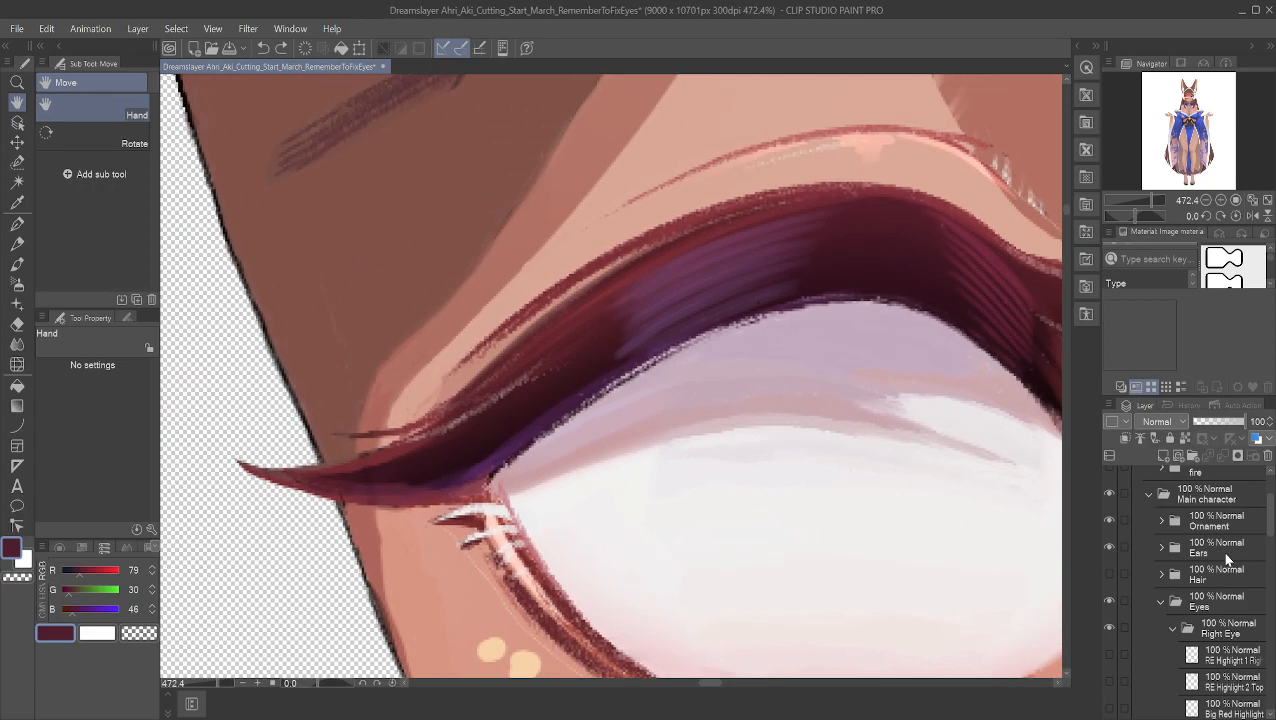
scroll(1122, 572, "down", 5)
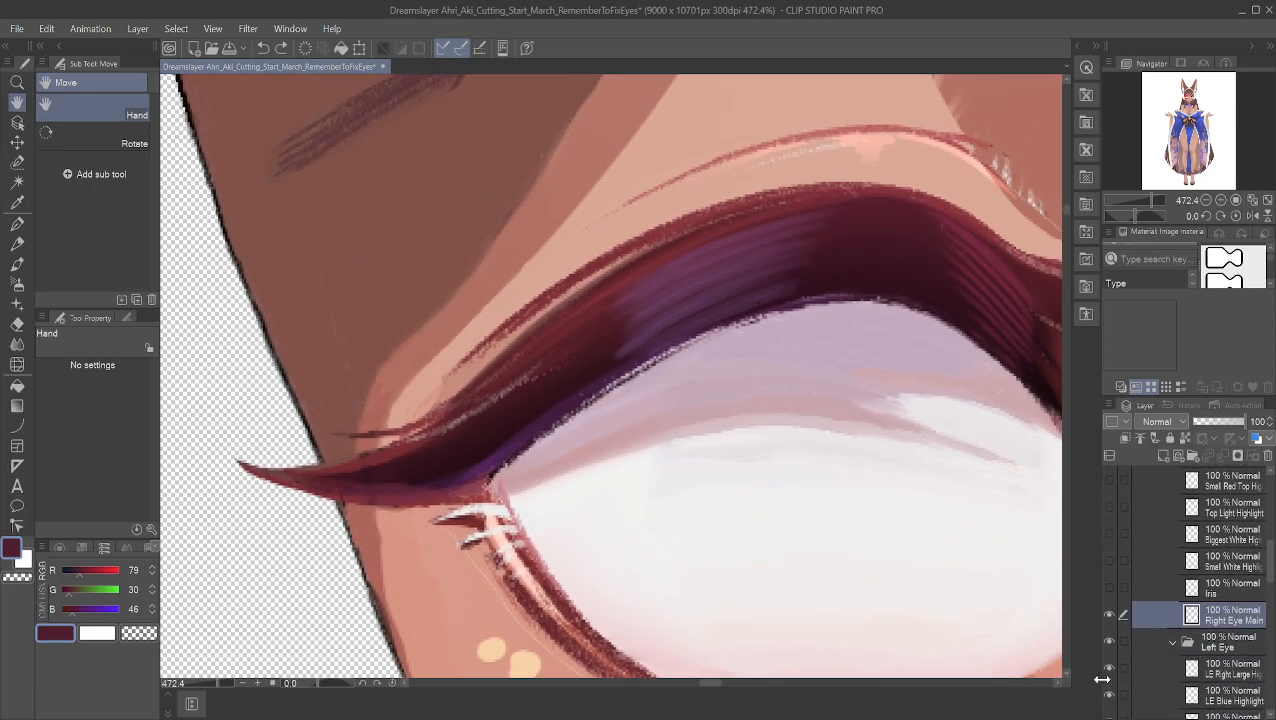
scroll(1110, 640, "down", 8)
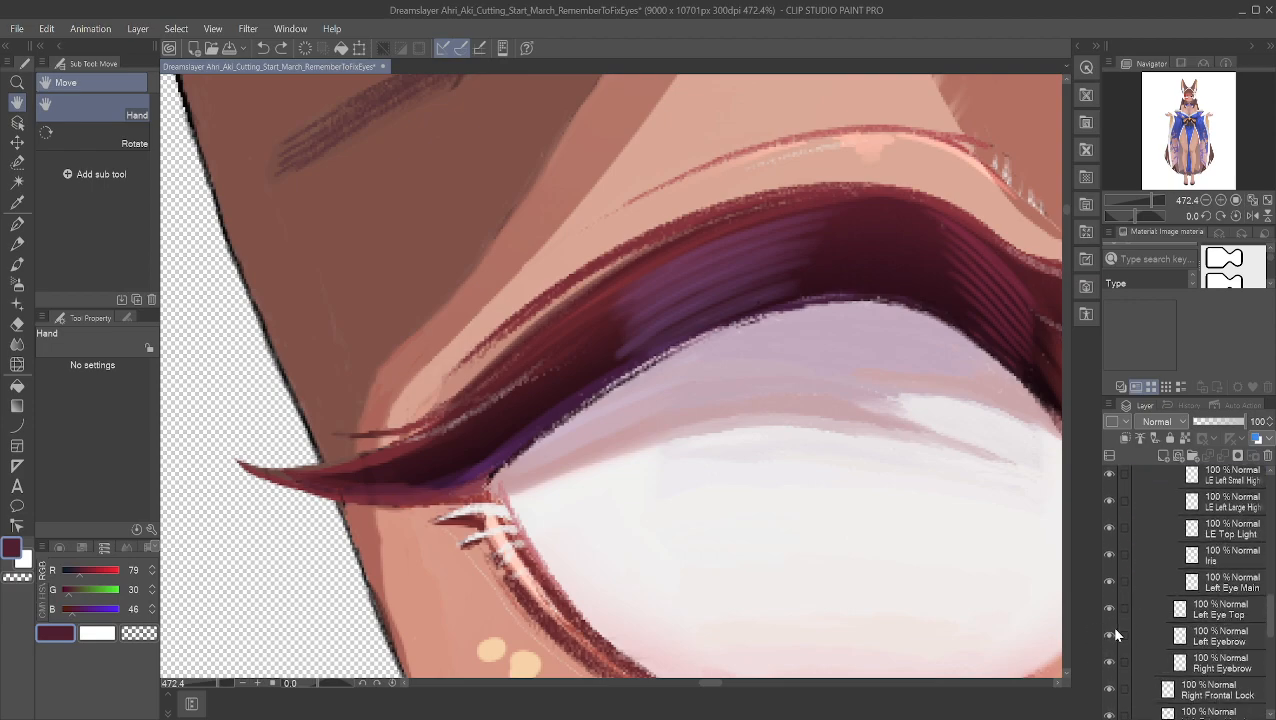
scroll(1146, 629, "down", 3)
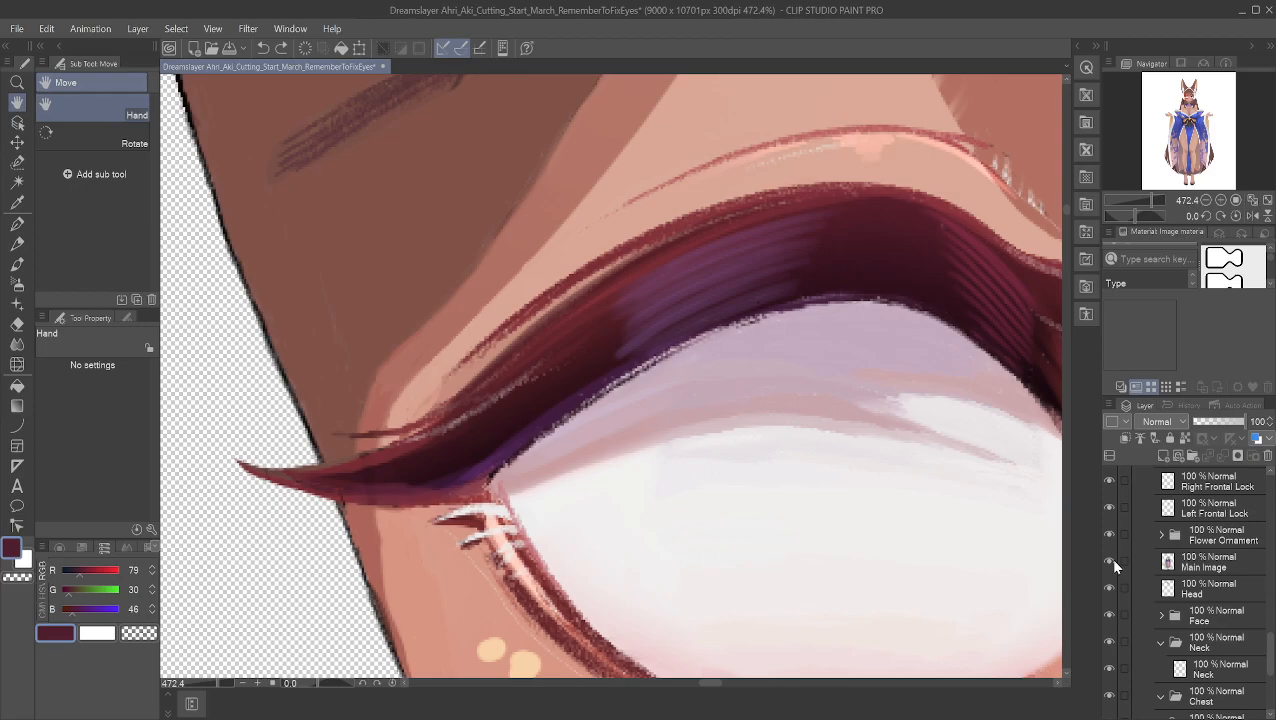
left_click(1109, 588)
Step: Select the dark red outer end of the right eye's upper lash with Auto select, adding areas to the selection
left_click_drag(612, 304, 642, 180)
scroll(733, 312, "up", 2)
scroll(720, 311, "down", 1)
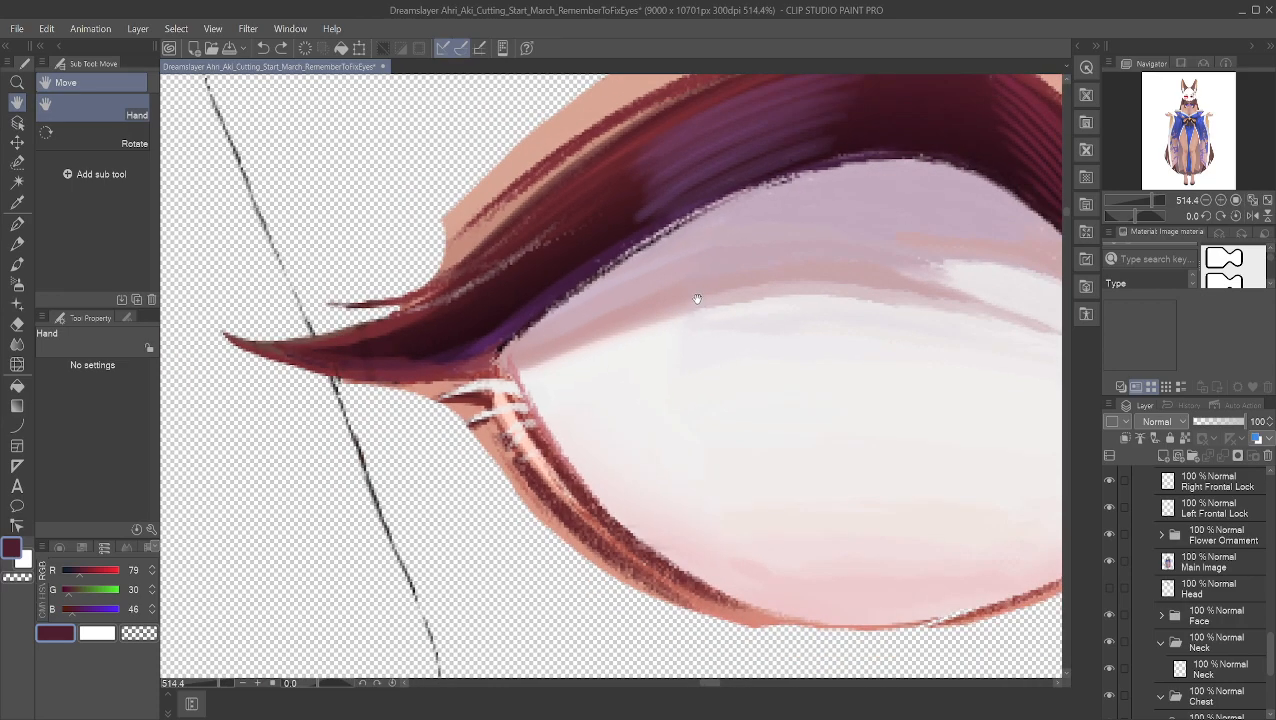
scroll(710, 280, "down", 1)
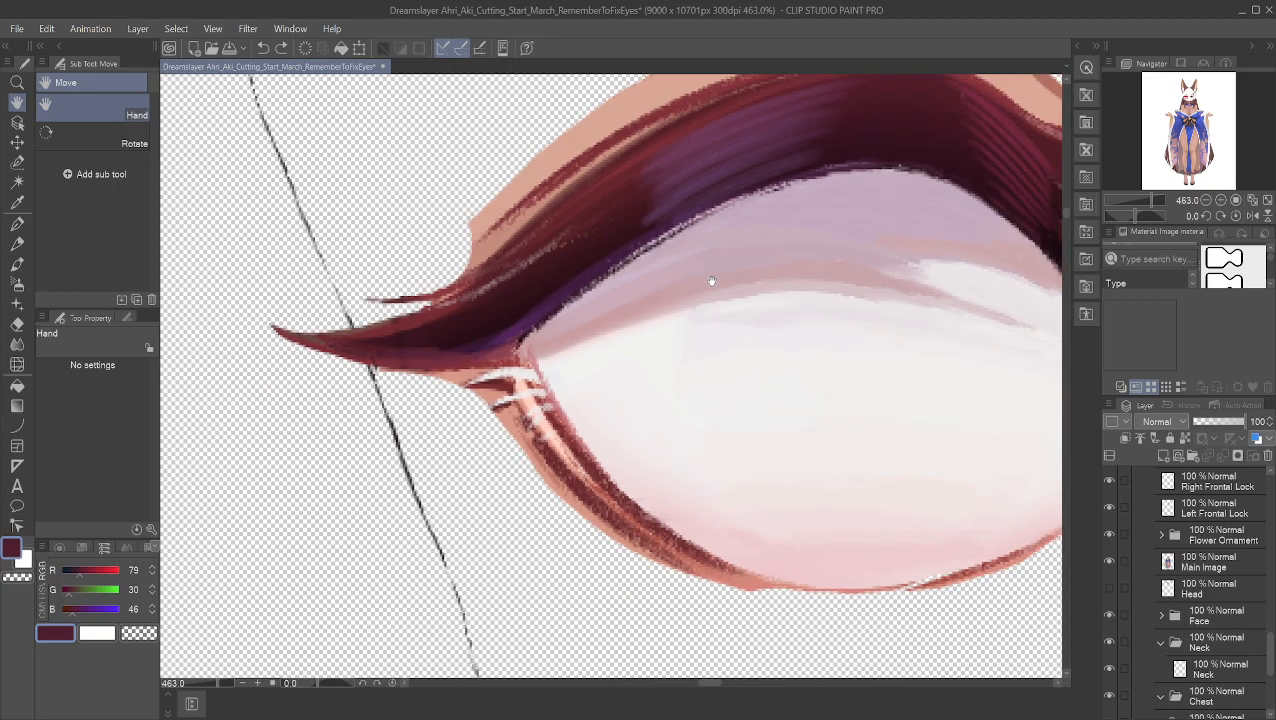
scroll(710, 280, "up", 2)
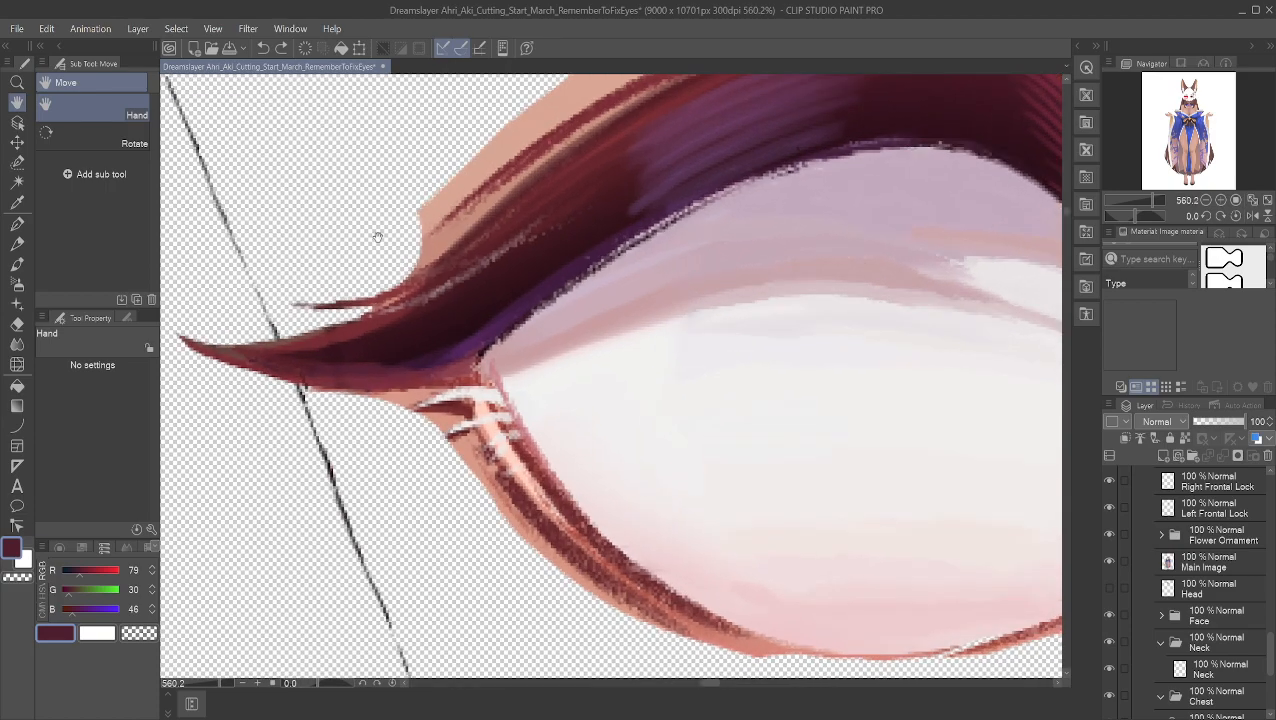
left_click(17, 182)
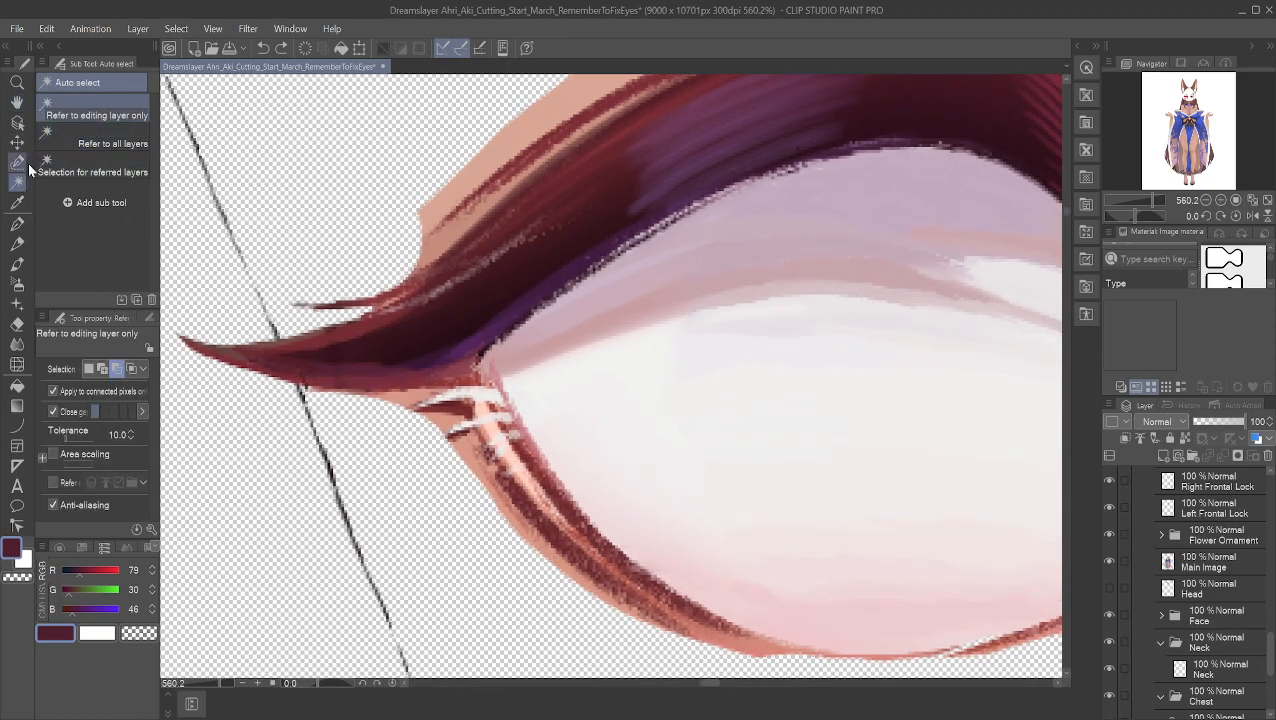
left_click(406, 331)
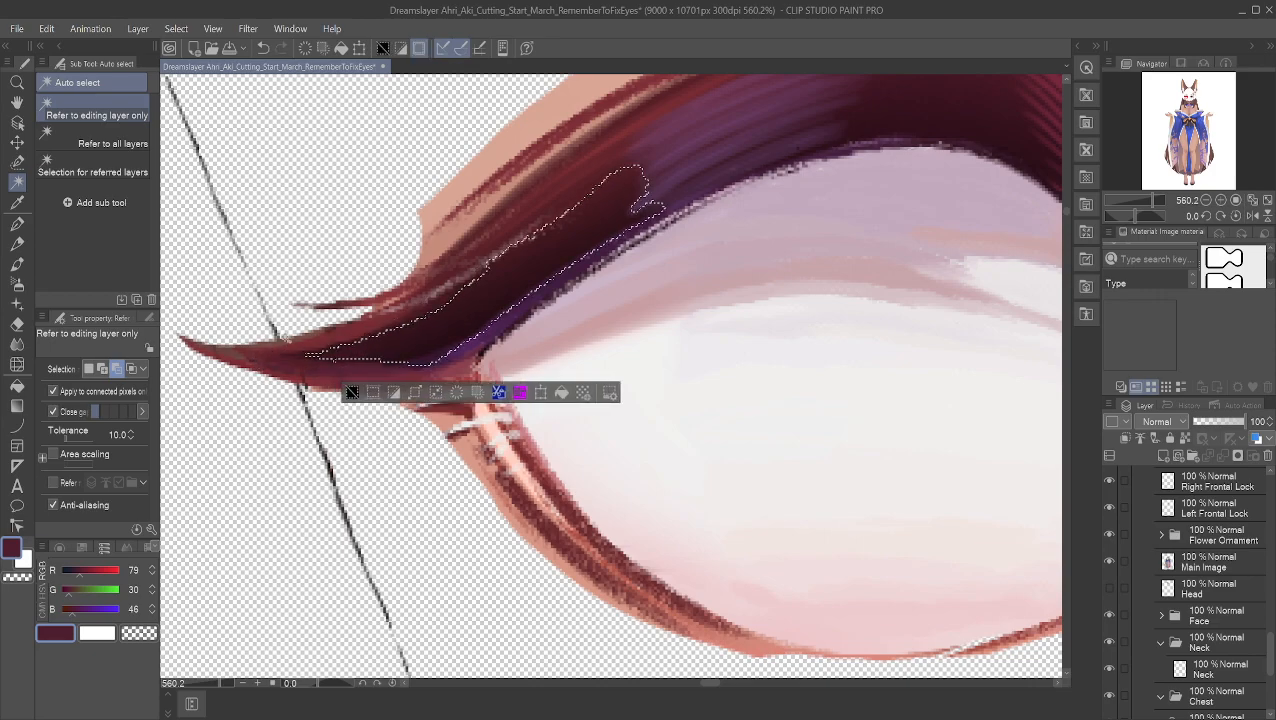
left_click(105, 372)
left_click(284, 362)
left_click(224, 353)
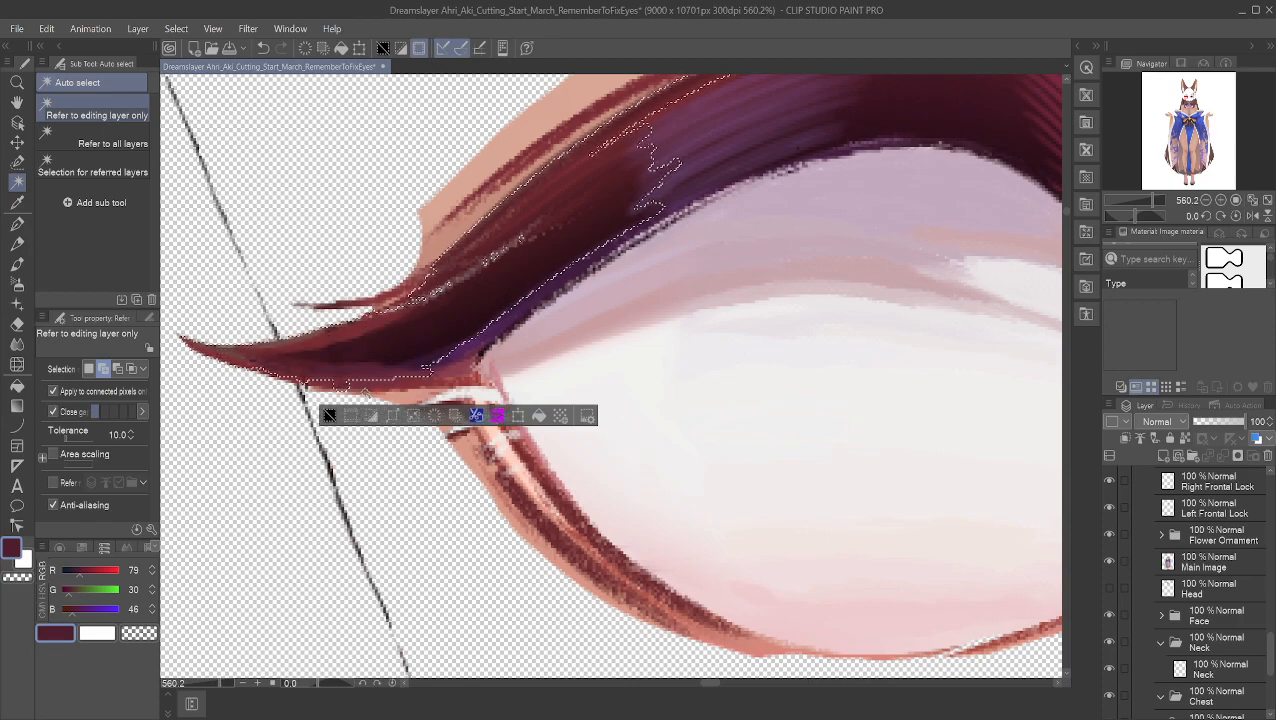
Step: Extend the Auto select selection over the purple and dark middle of the upper lash and the transparent surroundings
left_click(432, 368)
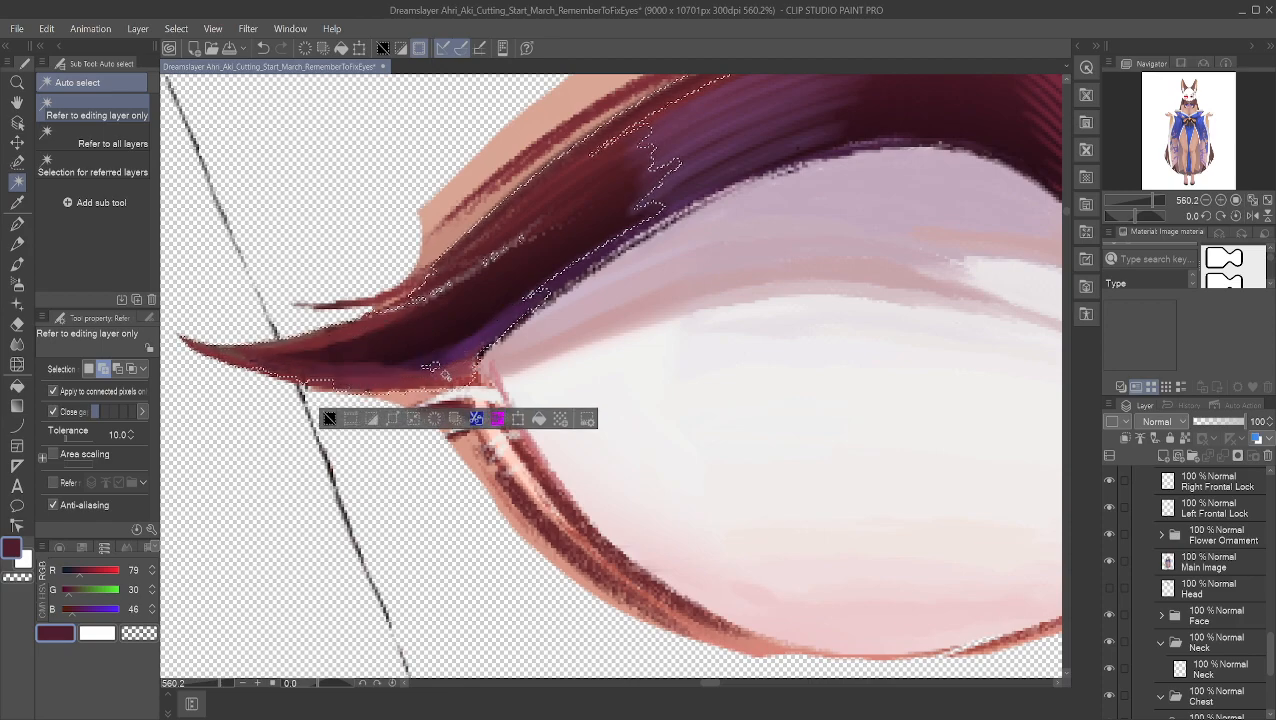
left_click(434, 366)
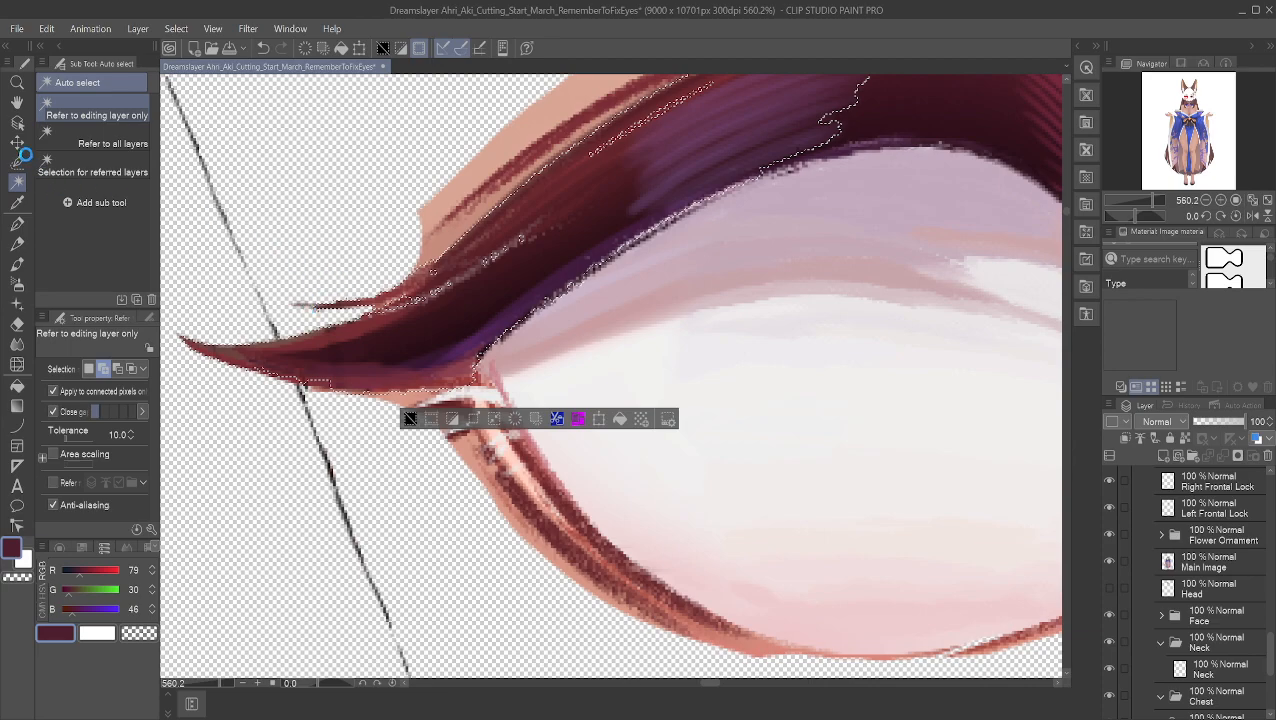
left_click(320, 210)
left_click(632, 127)
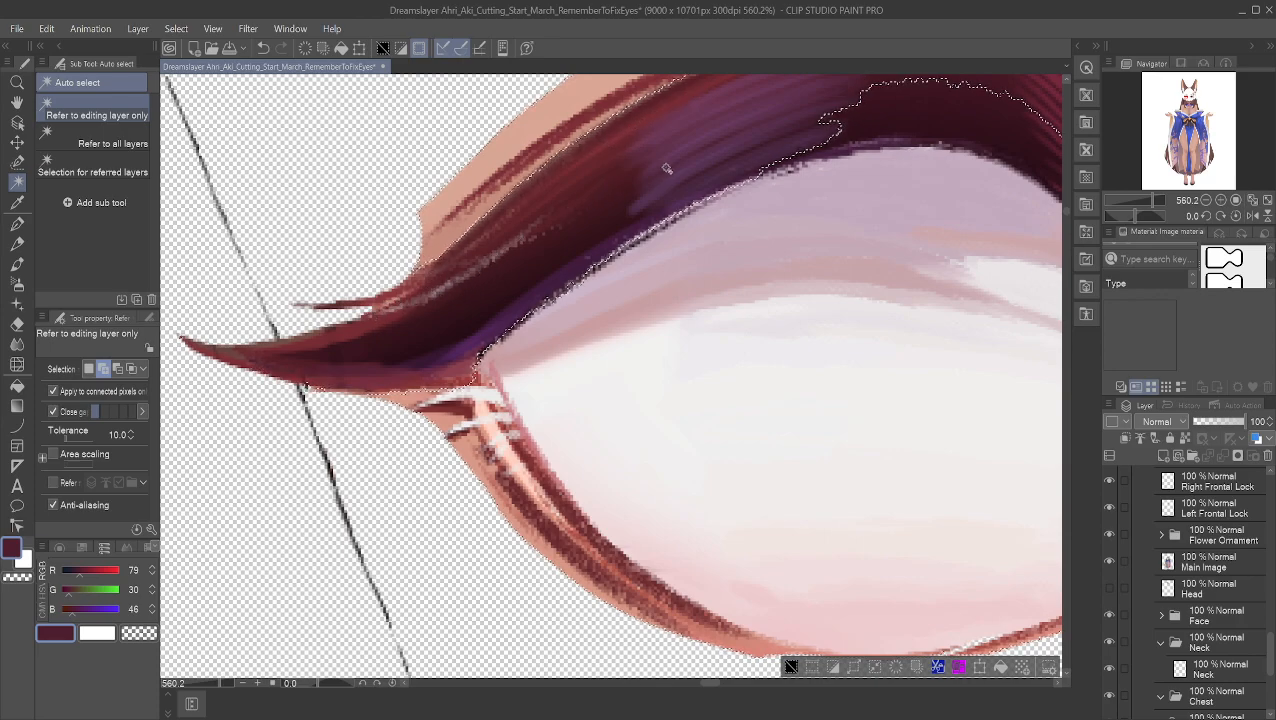
left_click(936, 122)
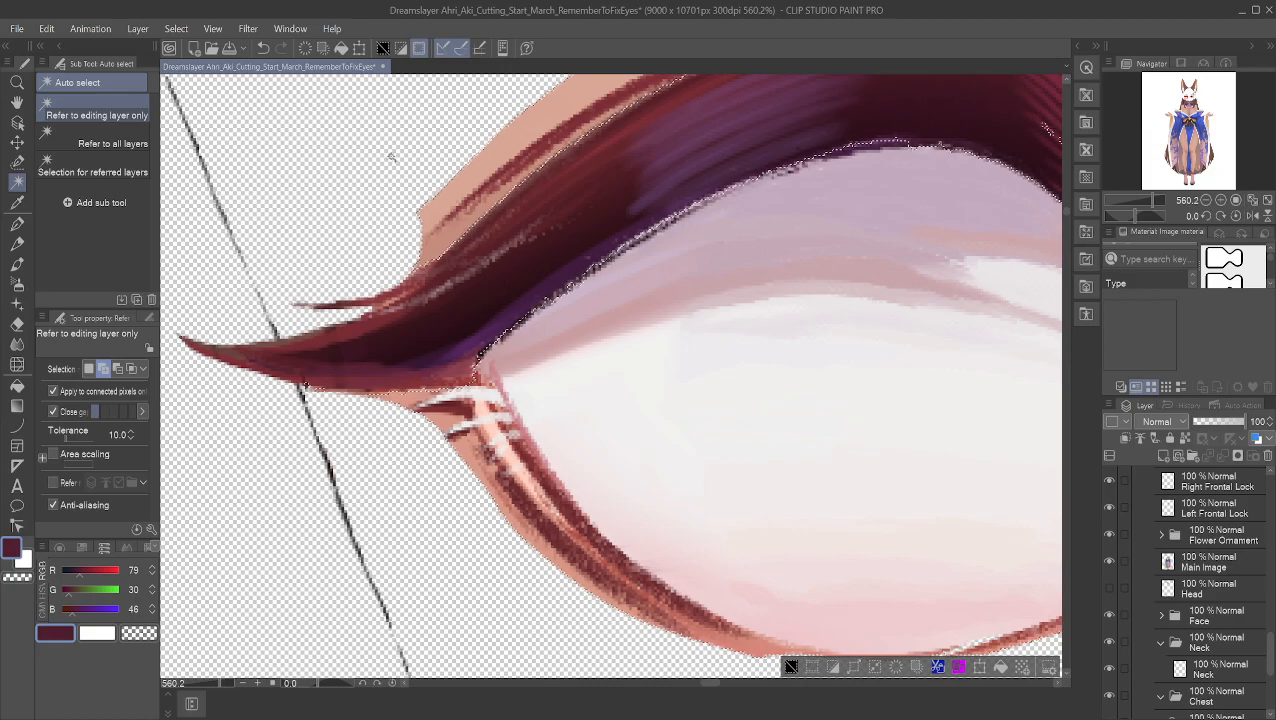
Step: Add the remaining strands and tips at the inner end of the upper lash to the selection with Auto select
left_click(17, 102)
left_click_drag(977, 131, 583, 302)
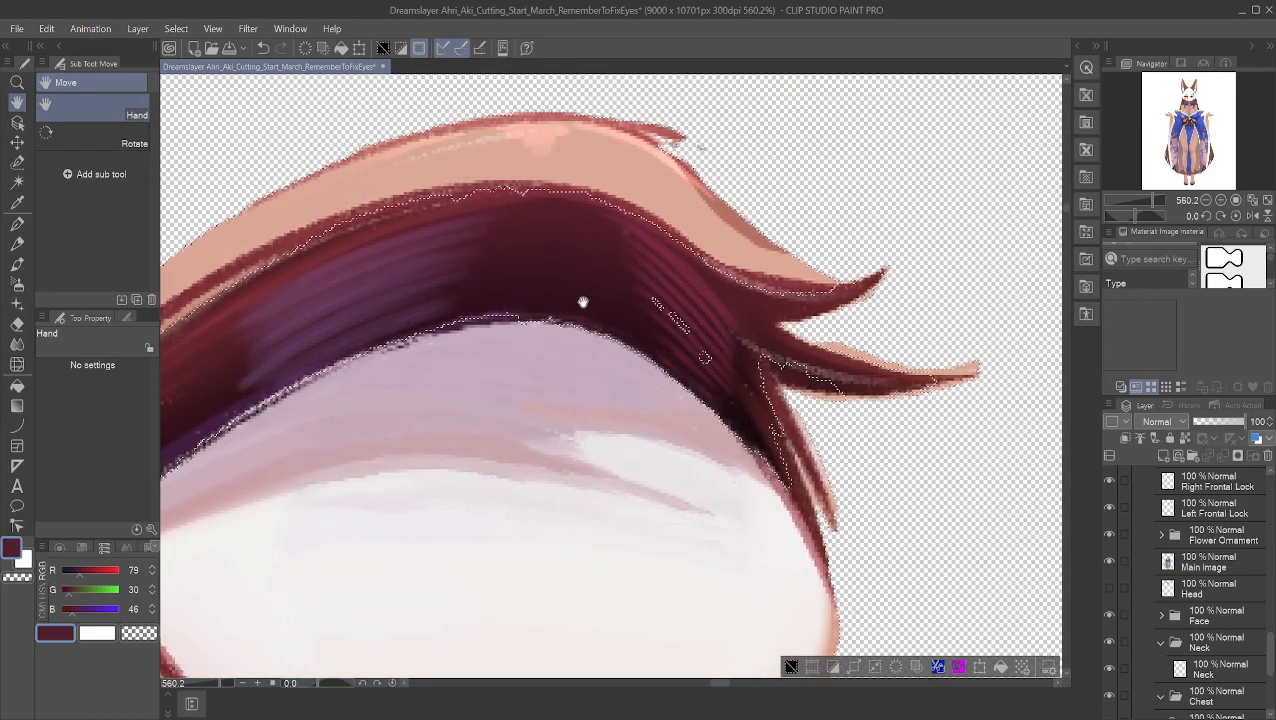
left_click(17, 182)
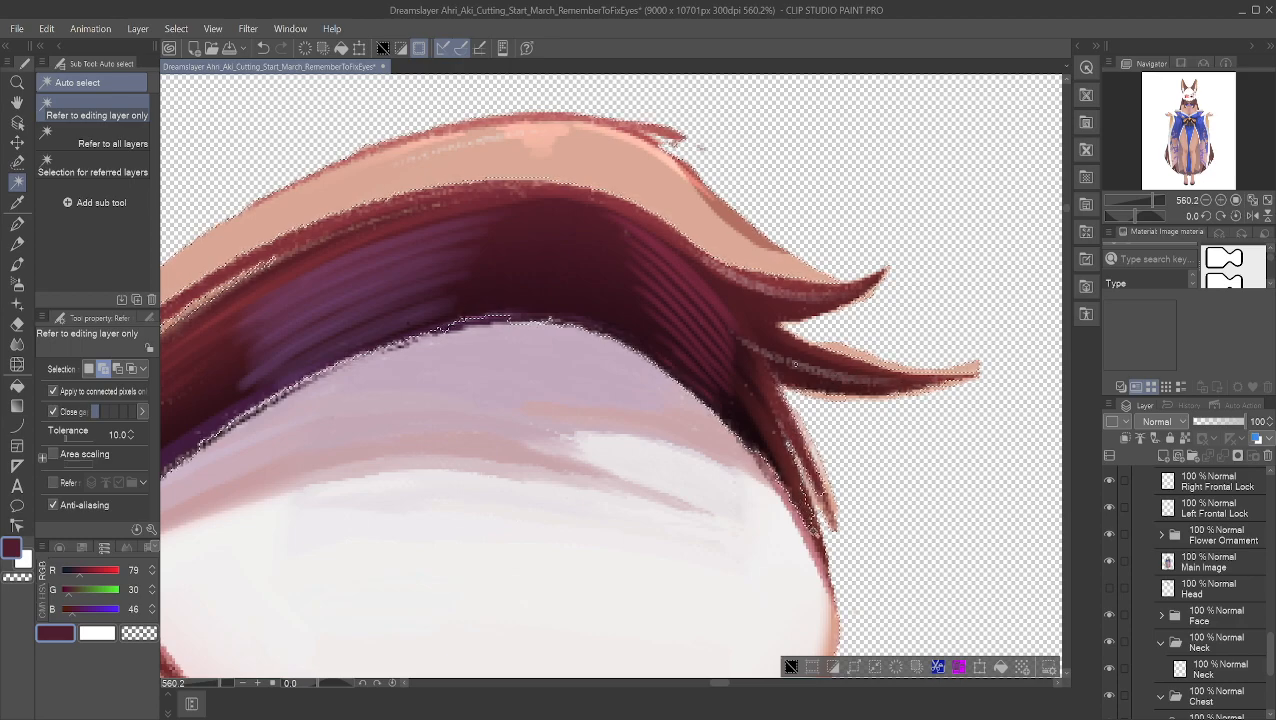
Step: Examine the selection's edge at pixel level around the right eye's outer corner and the adjoining lower lash
left_click(17, 102)
left_click_drag(472, 299, 912, 167)
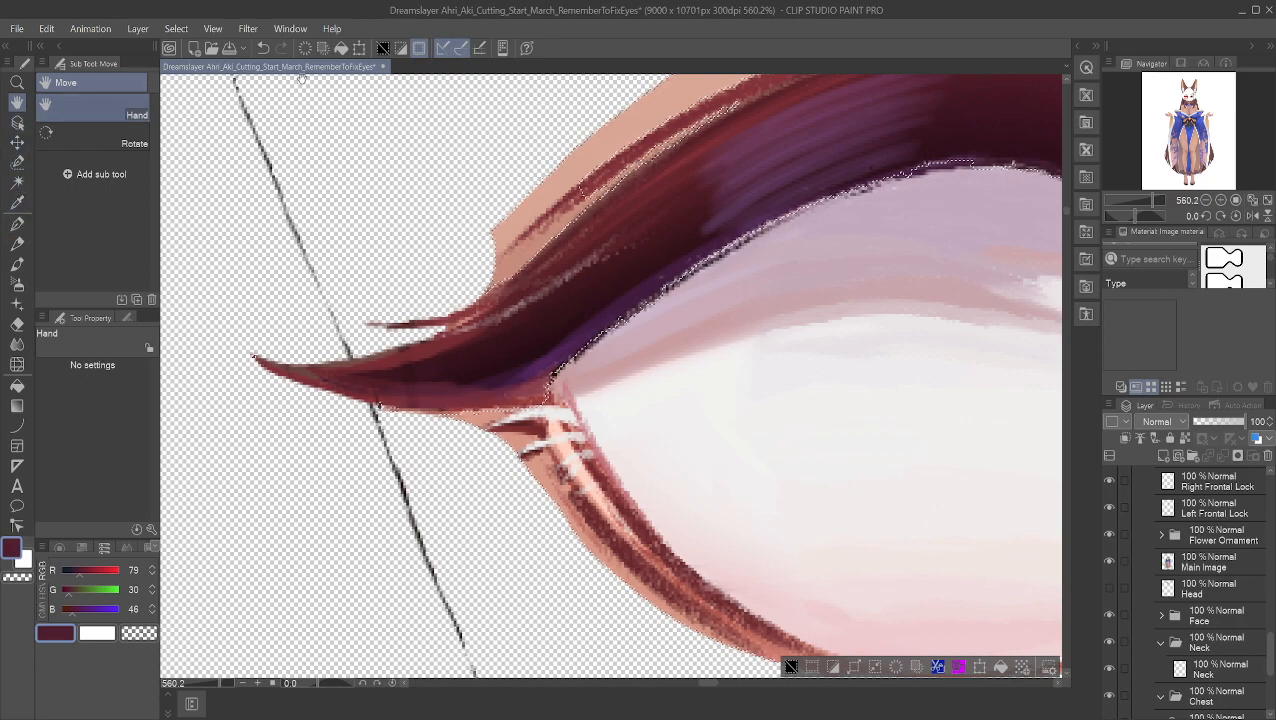
scroll(517, 328, "up", 5)
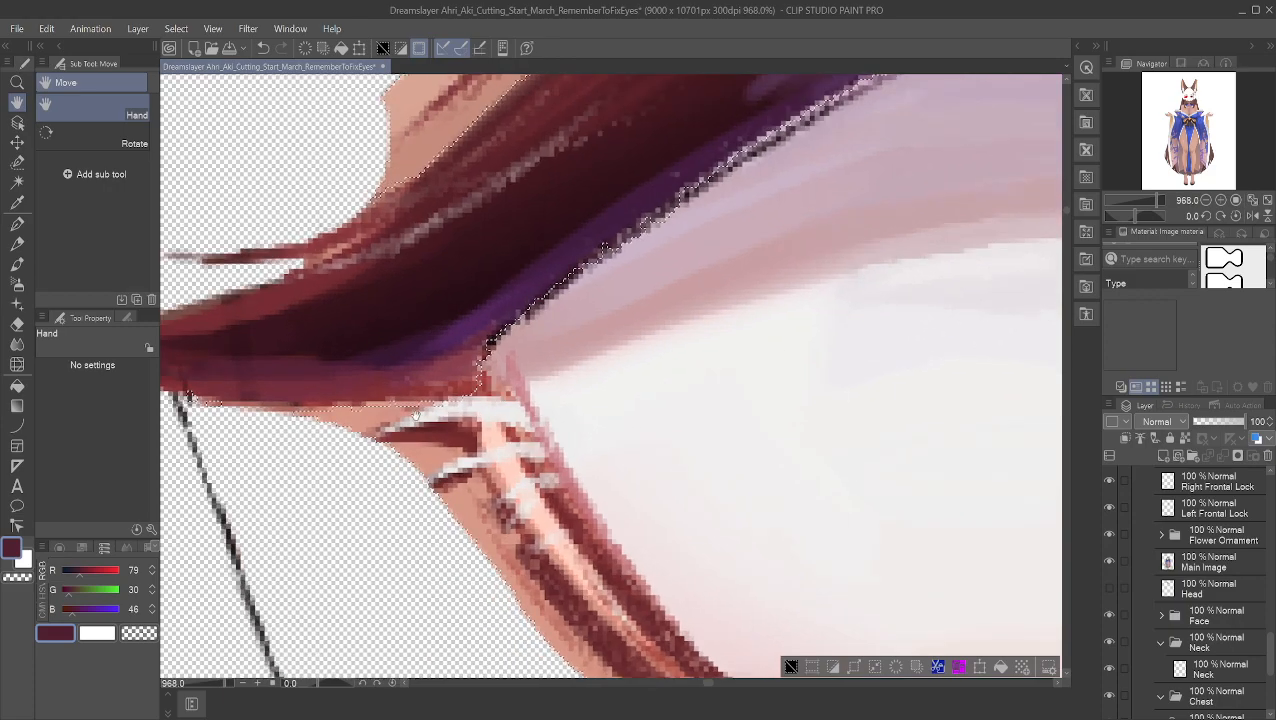
scroll(640, 451, "up", 5)
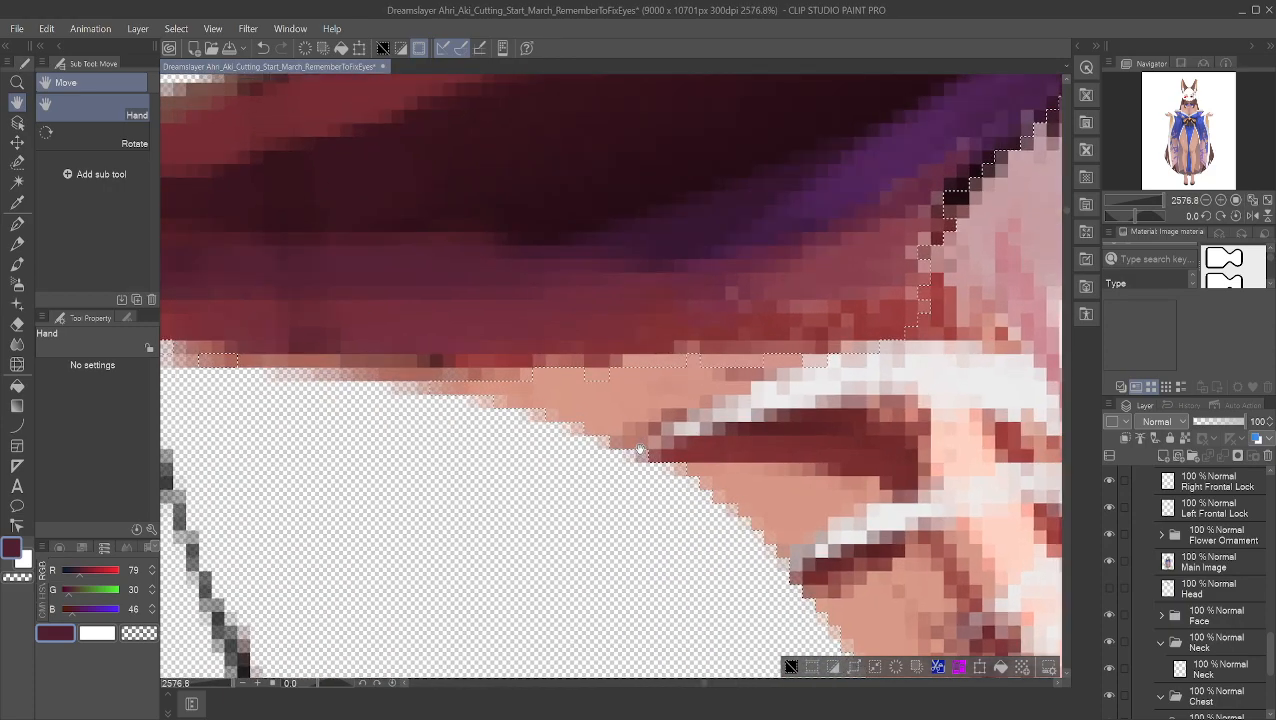
scroll(640, 451, "down", 5)
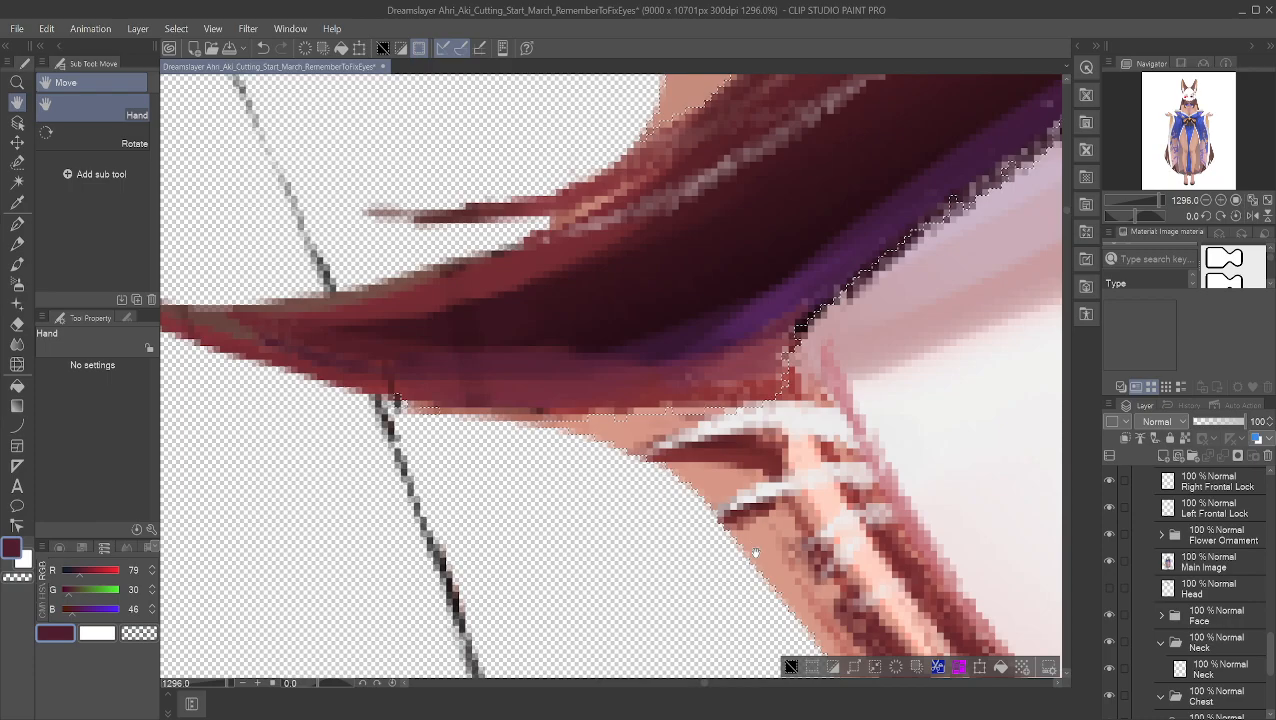
left_click_drag(756, 553, 648, 345)
left_click_drag(797, 529, 596, 317)
scroll(690, 425, "down", 2)
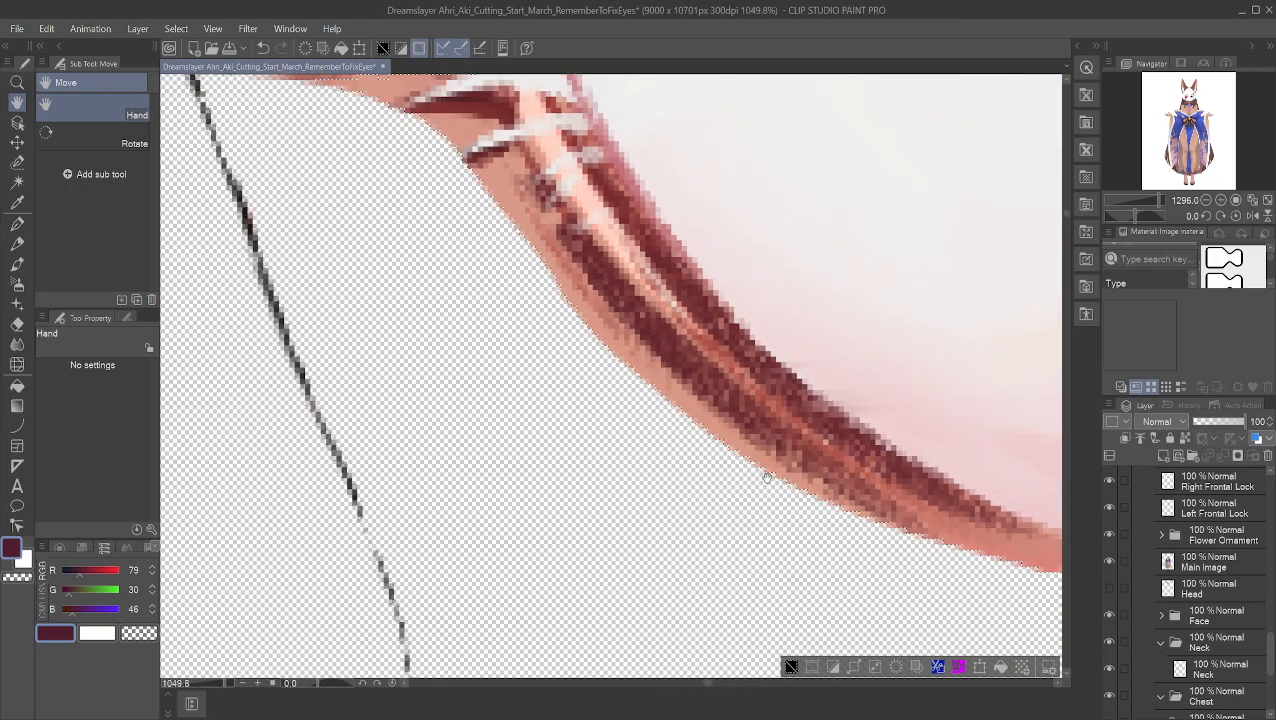
scroll(732, 532, "up", 3)
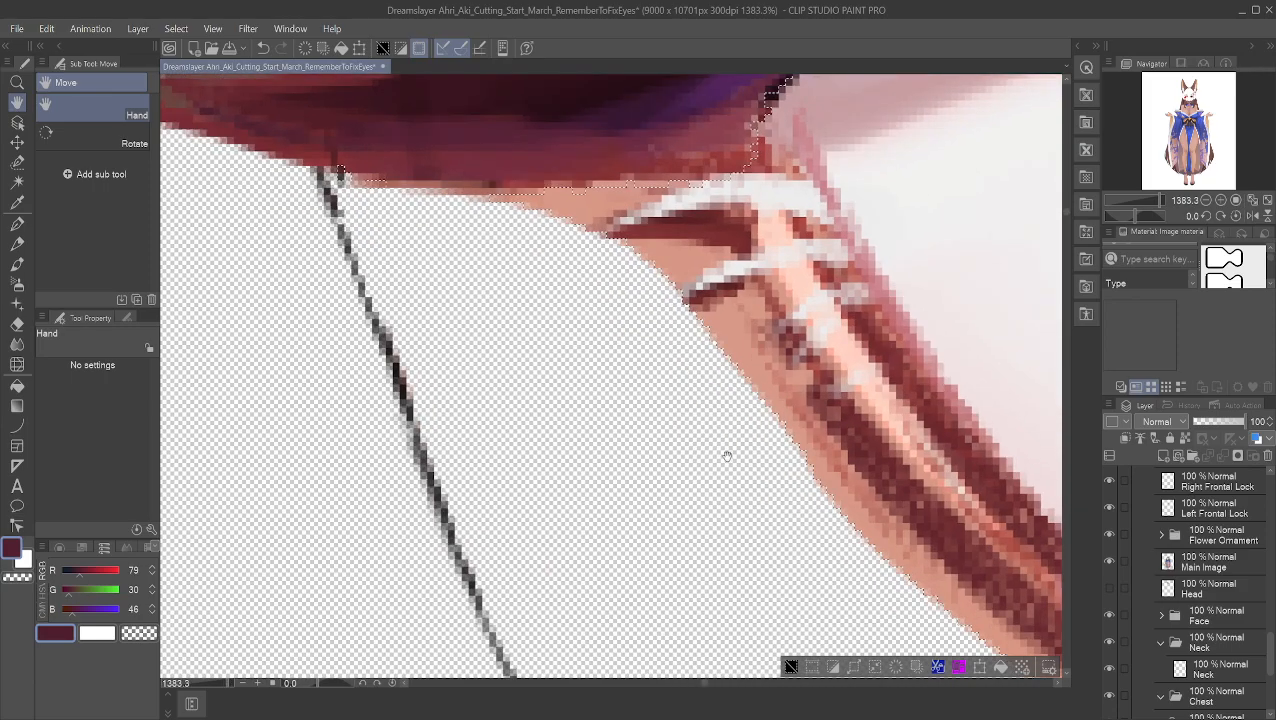
scroll(737, 521, "up", 4)
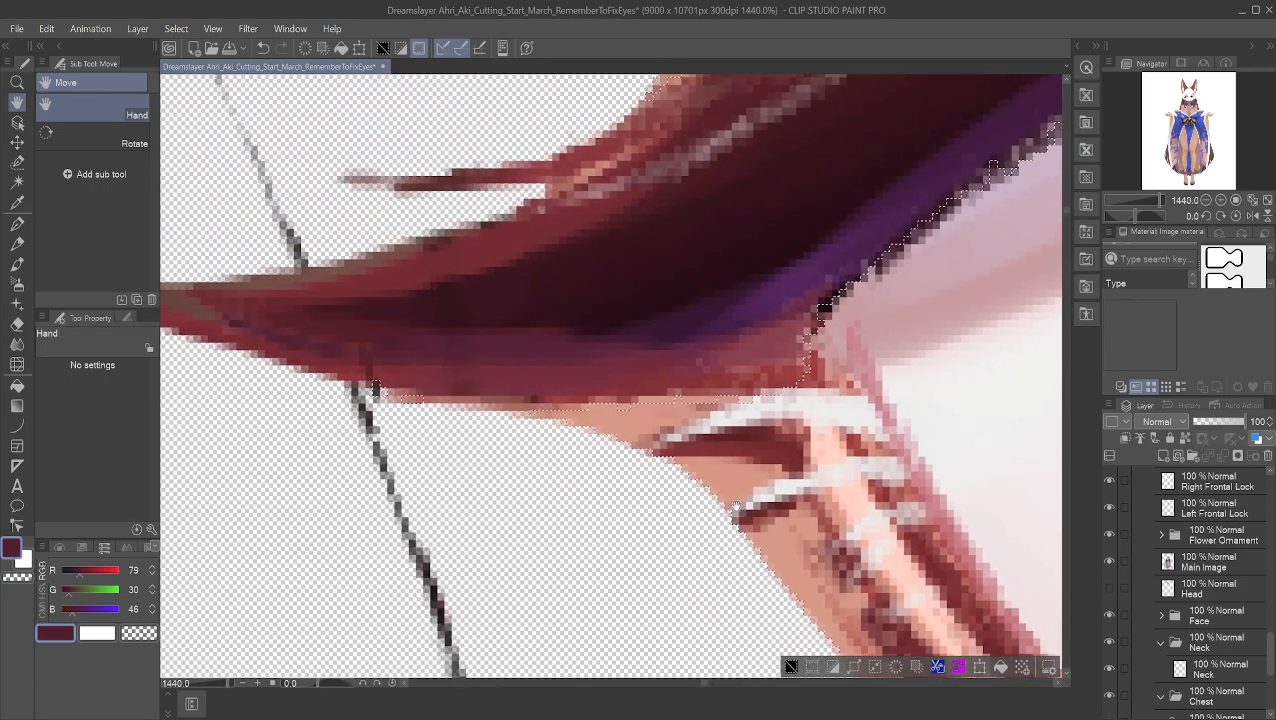
scroll(720, 469, "up", 1)
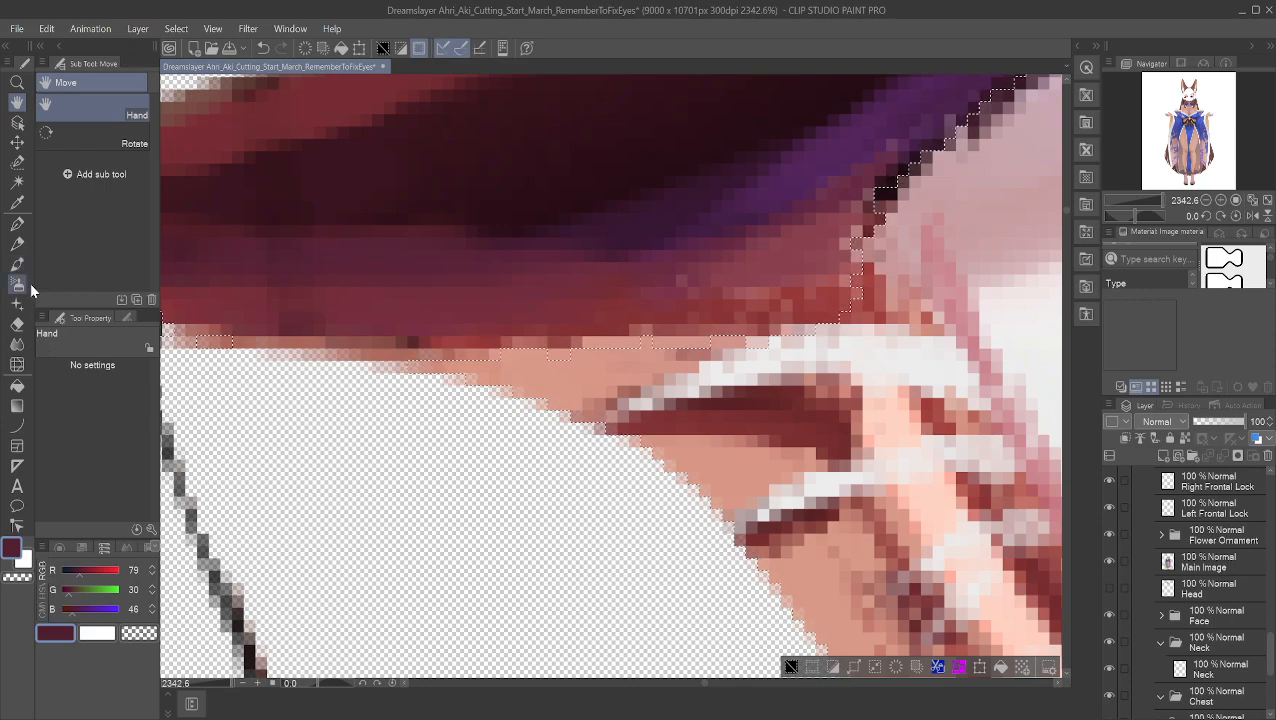
Step: Follow the selection outline along the lower lid and check it around the whole right eye
left_click(18, 186)
left_click(17, 162)
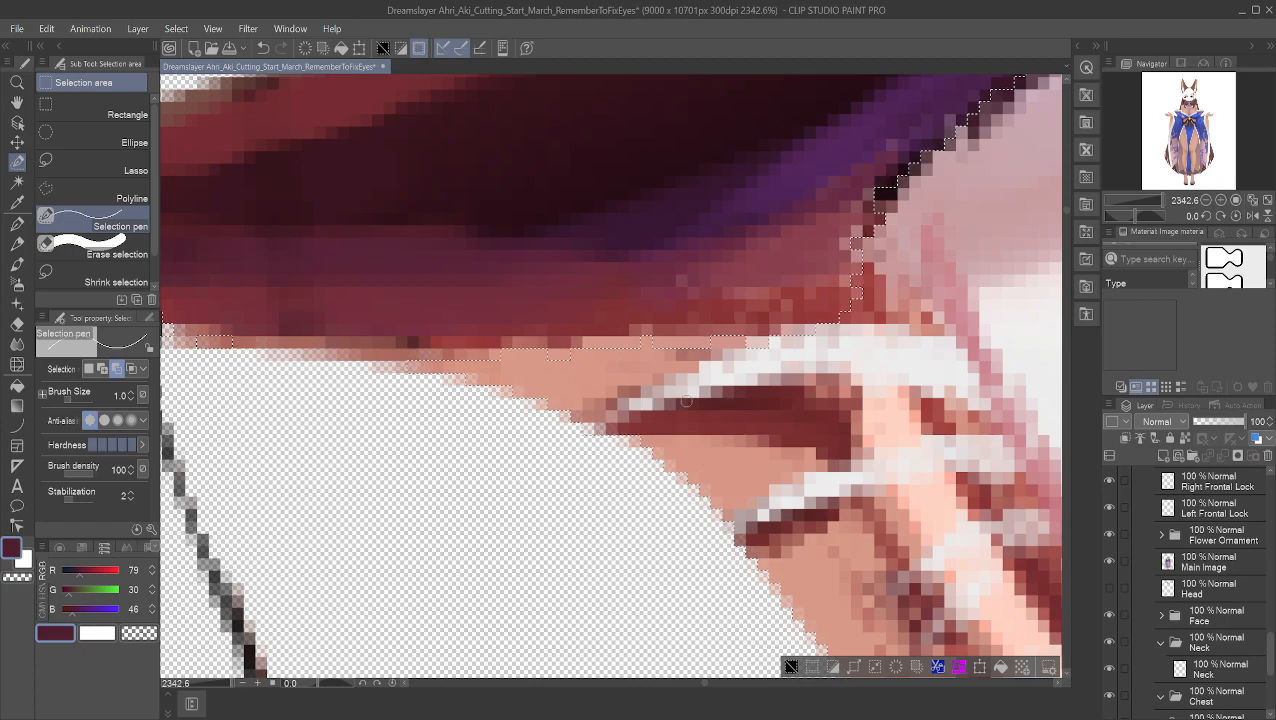
scroll(665, 560, "down", 2)
scroll(678, 606, "down", 1)
left_click(17, 104)
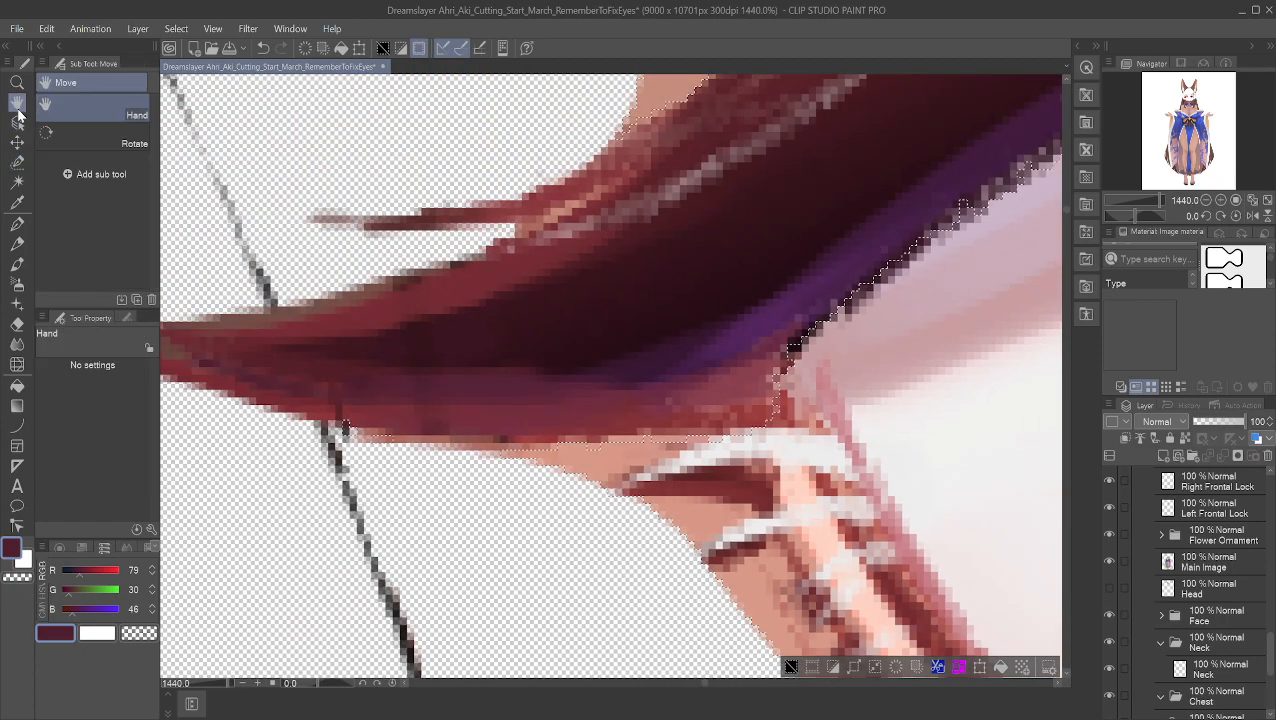
left_click_drag(690, 478, 371, 37)
scroll(609, 244, "down", 3)
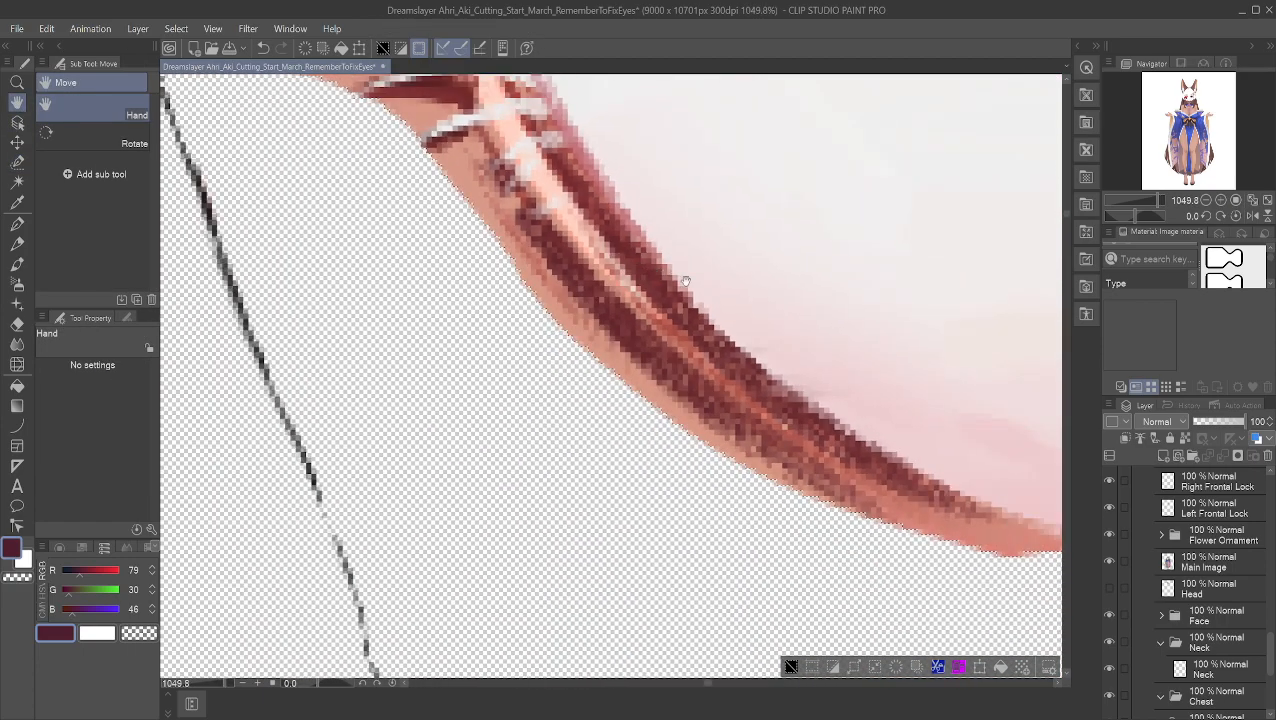
left_click_drag(817, 245, 465, 333)
scroll(476, 307, "down", 3)
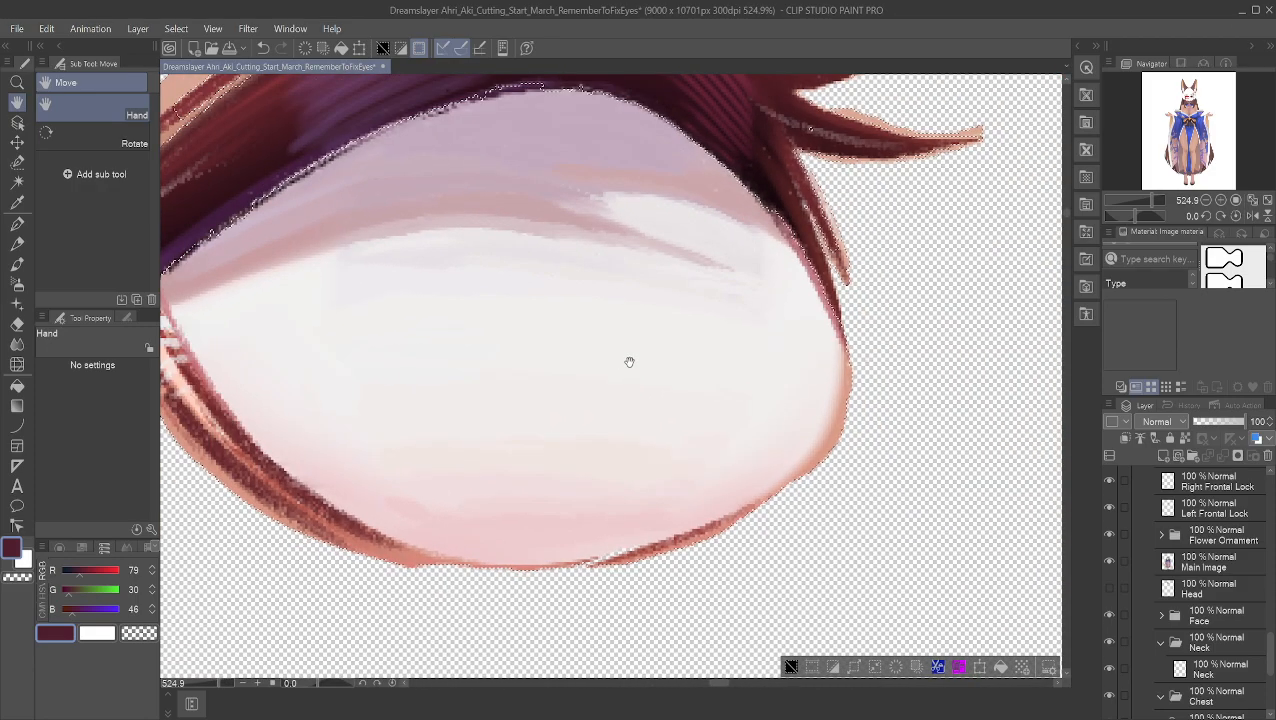
left_click_drag(629, 362, 775, 390)
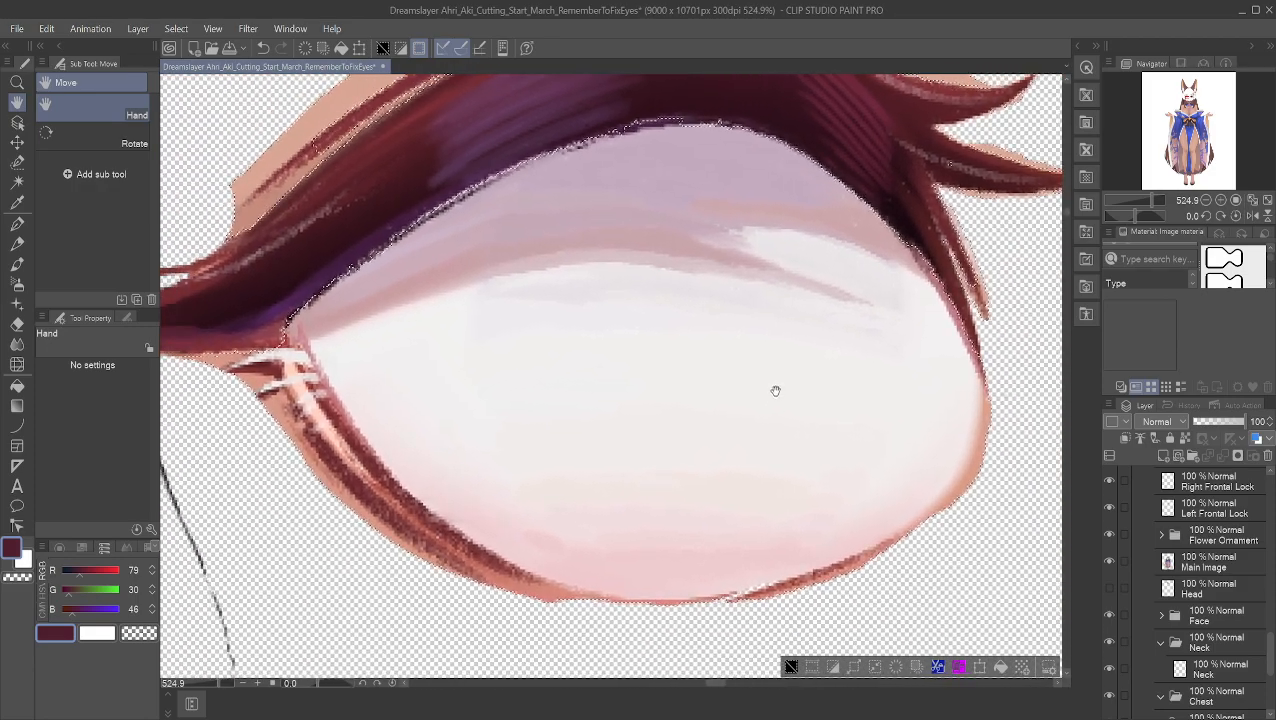
Step: Try to add the lower half of the right eye to the selection with the Lasso
left_click(17, 162)
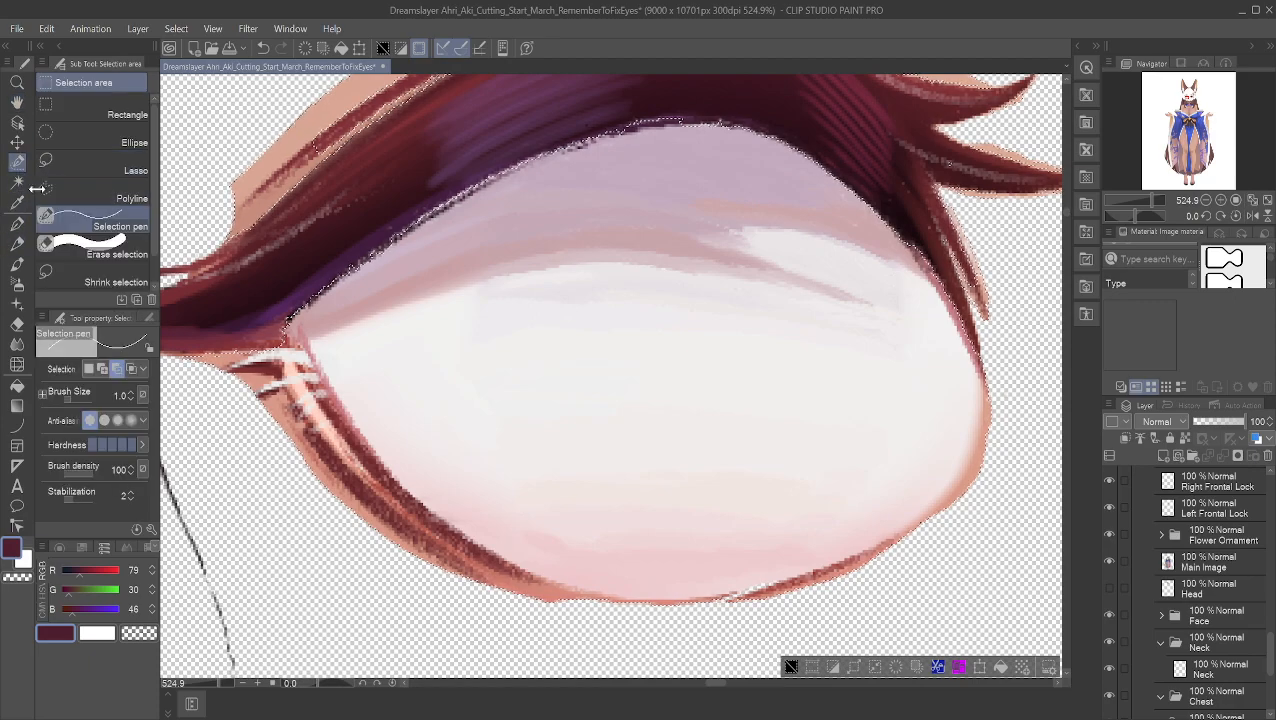
left_click(69, 168)
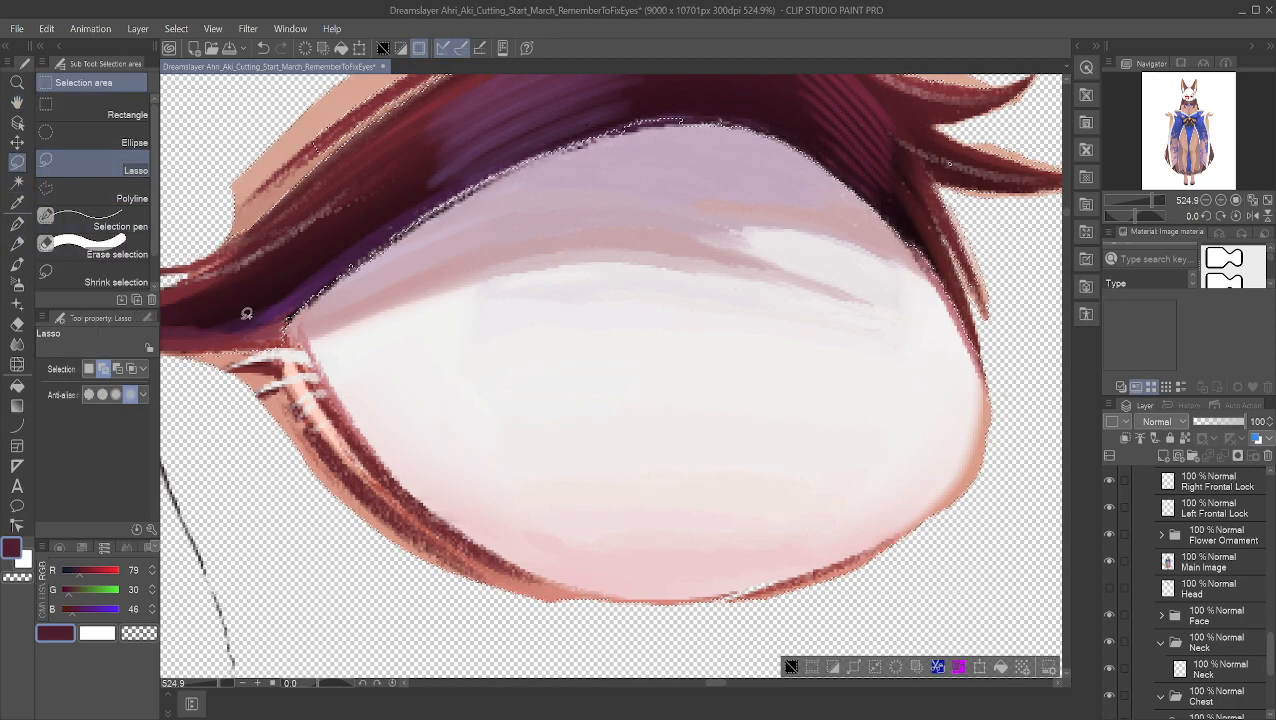
mouse_move(287, 340)
left_mouse_down()
mouse_move(601, 307)
mouse_move(934, 321)
left_mouse_up()
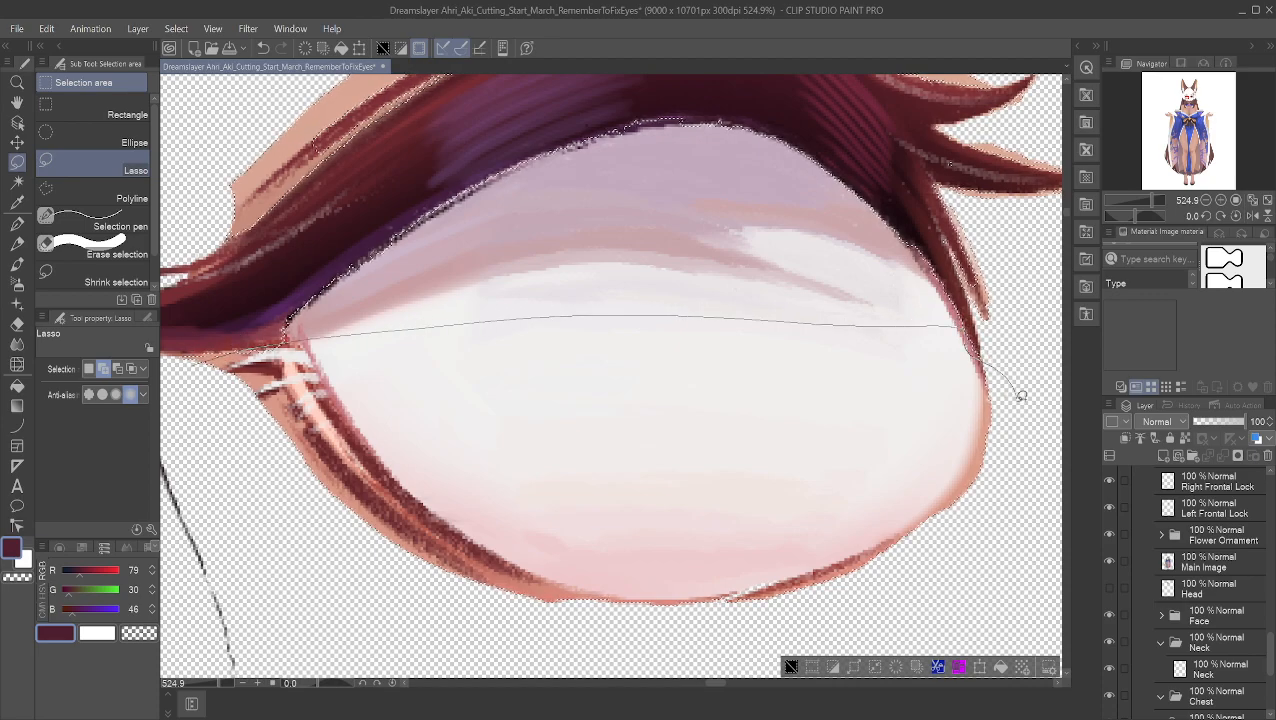
mouse_move(766, 638)
left_mouse_down()
mouse_move(619, 633)
mouse_move(465, 597)
left_mouse_up()
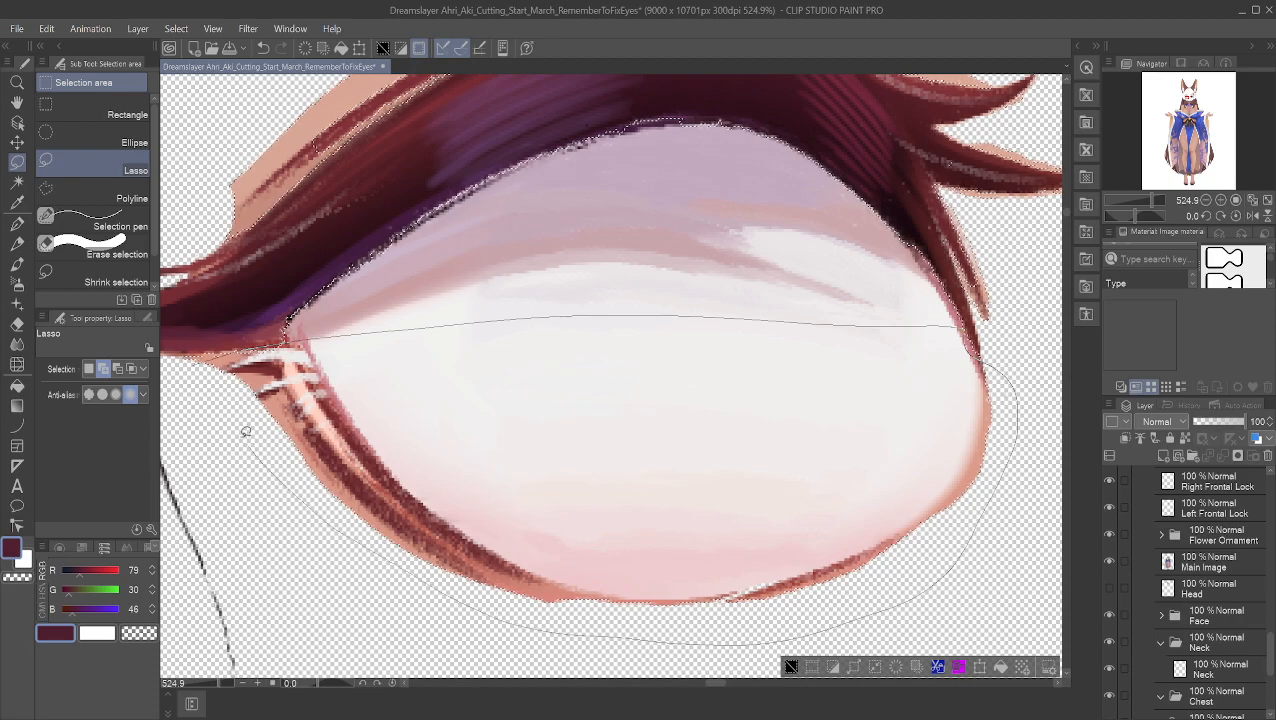
left_click_drag(207, 362, 240, 323)
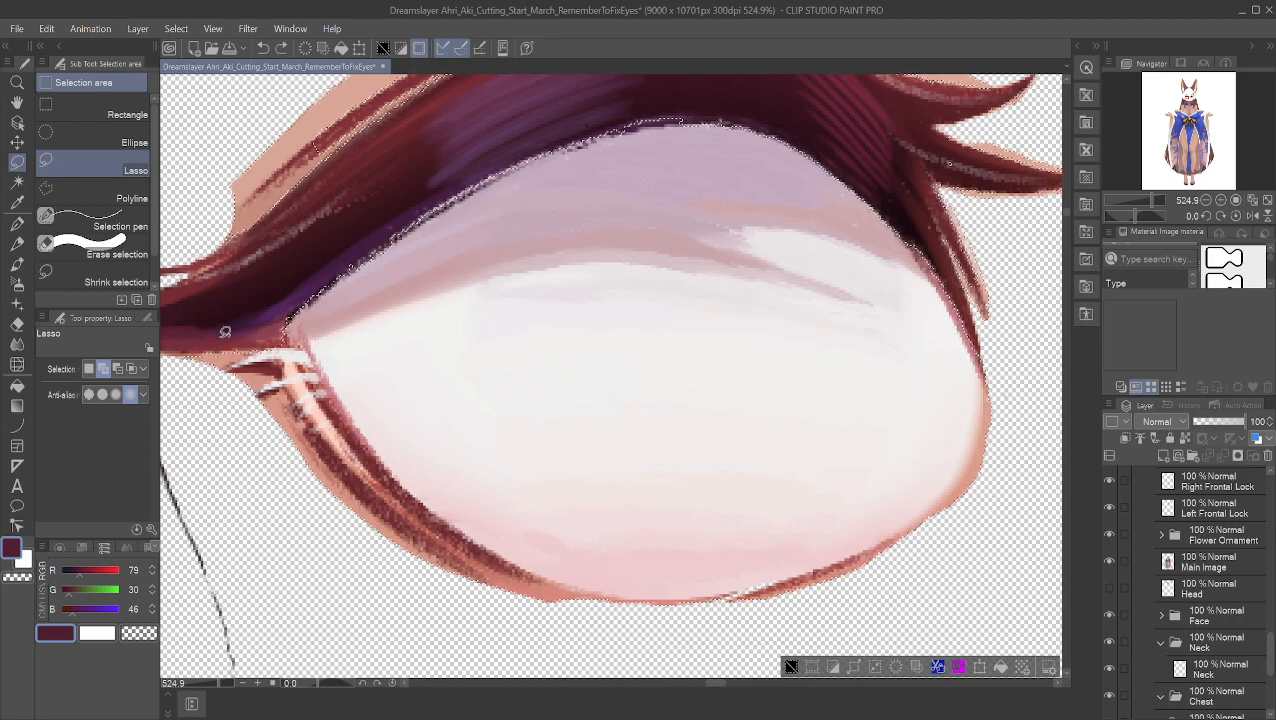
Step: Subtract the lower half of the right eye and the area just below it from the selection with the Lasso
left_click(117, 368)
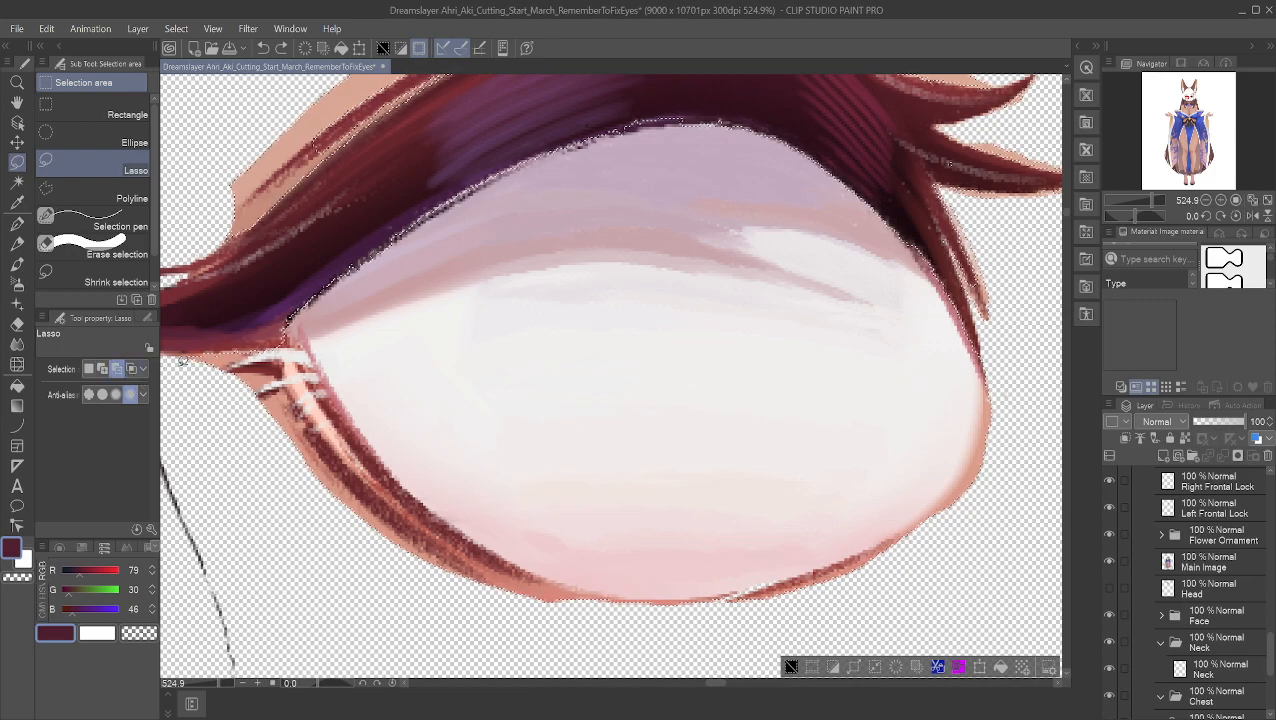
mouse_move(308, 345)
left_mouse_down()
mouse_move(627, 336)
mouse_move(870, 347)
mouse_move(948, 363)
mouse_move(1021, 412)
mouse_move(977, 553)
mouse_move(865, 620)
mouse_move(480, 623)
mouse_move(355, 544)
mouse_move(190, 355)
left_mouse_up()
mouse_move(185, 358)
left_mouse_down()
mouse_move(209, 427)
mouse_move(323, 525)
mouse_move(502, 641)
mouse_move(637, 643)
mouse_move(935, 604)
mouse_move(1022, 533)
mouse_move(1058, 415)
left_mouse_up()
mouse_move(942, 380)
left_mouse_down()
mouse_move(564, 333)
mouse_move(320, 375)
mouse_move(190, 362)
left_mouse_up()
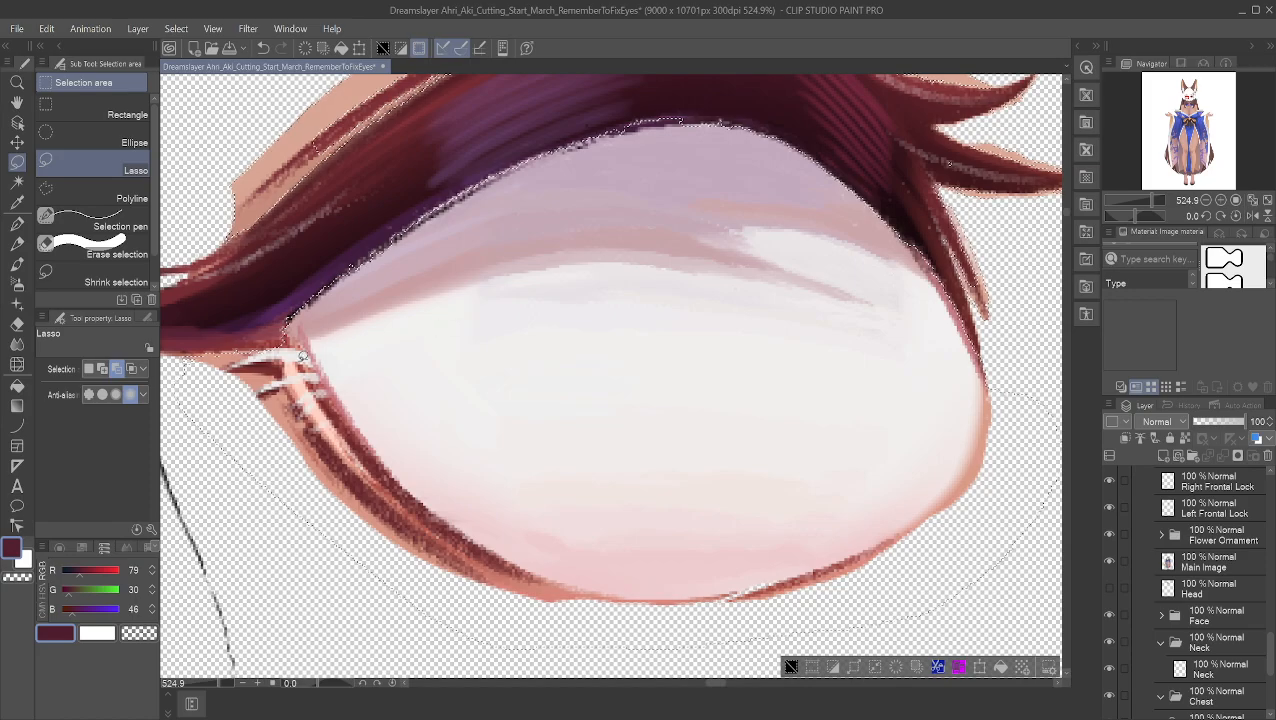
Step: Add the upper lash's outer tip and upper edge near the outer corner to the selection with the Lasso
left_click(17, 103)
left_click_drag(348, 195, 588, 251)
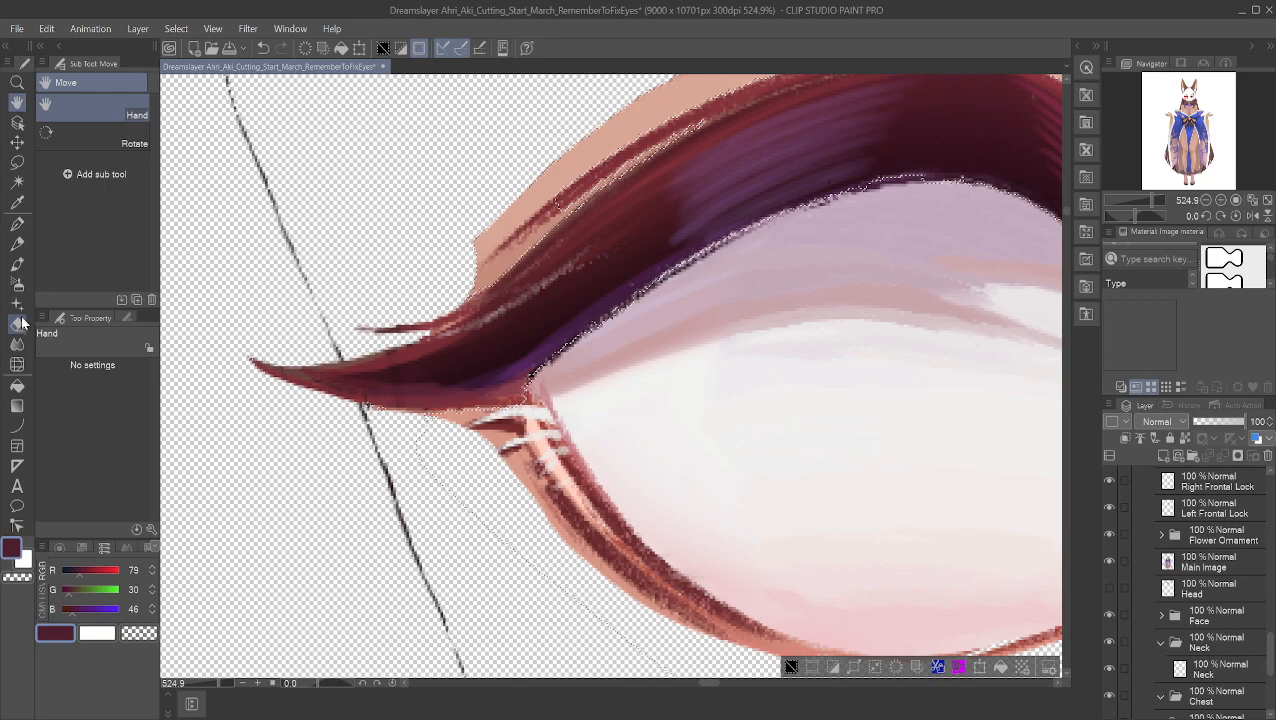
left_click(14, 164)
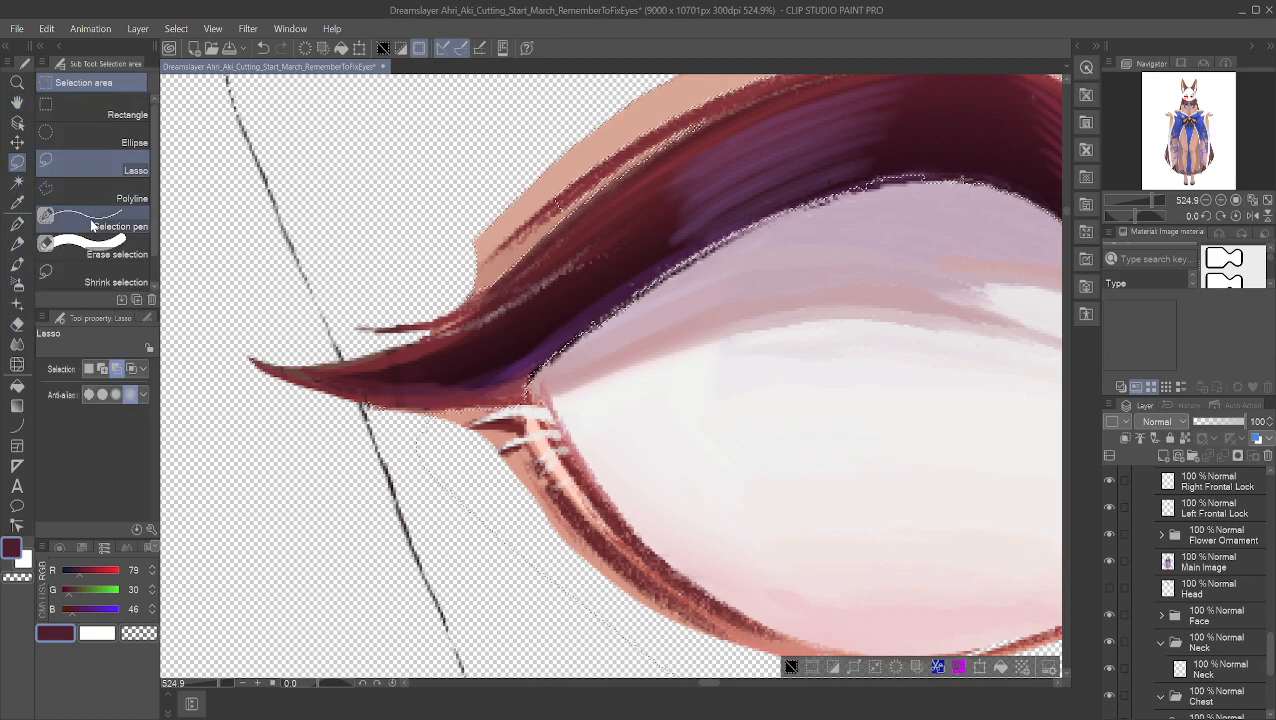
left_click(103, 368)
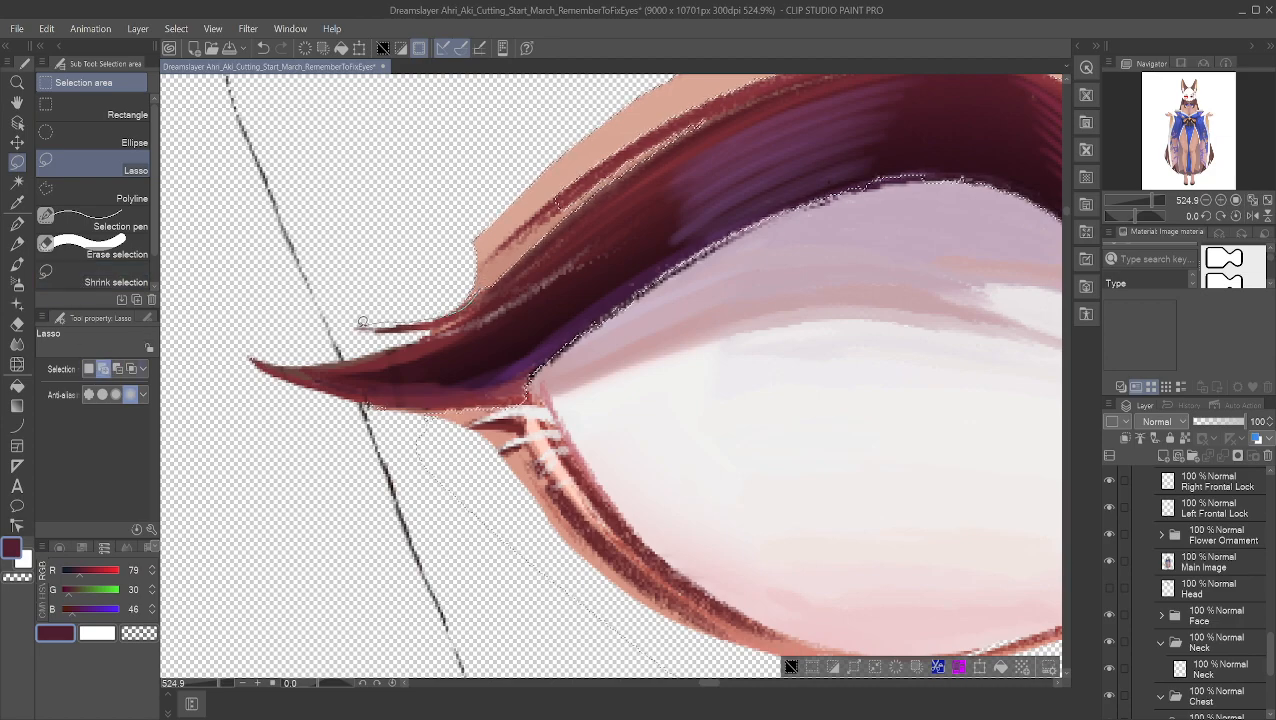
mouse_move(256, 357)
left_mouse_down()
mouse_move(290, 391)
mouse_move(391, 417)
left_mouse_up()
left_click_drag(495, 283, 461, 291)
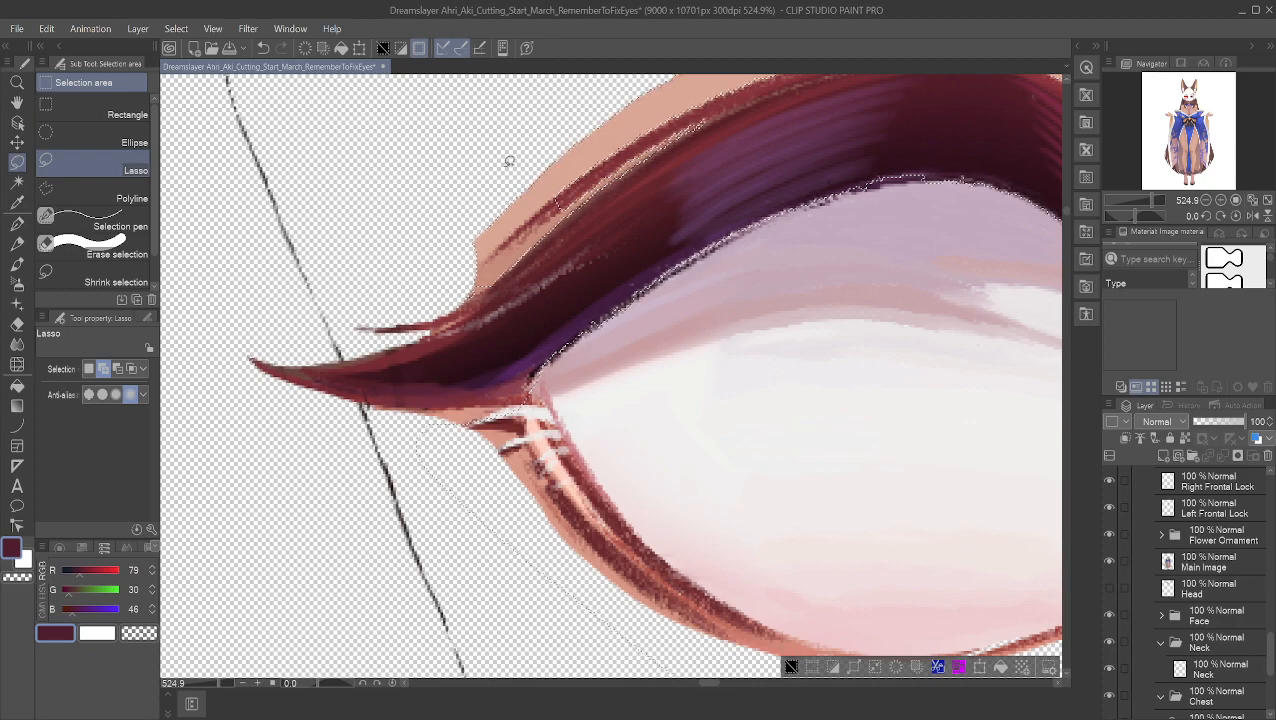
scroll(705, 424, "down", 1)
scroll(723, 424, "down", 1)
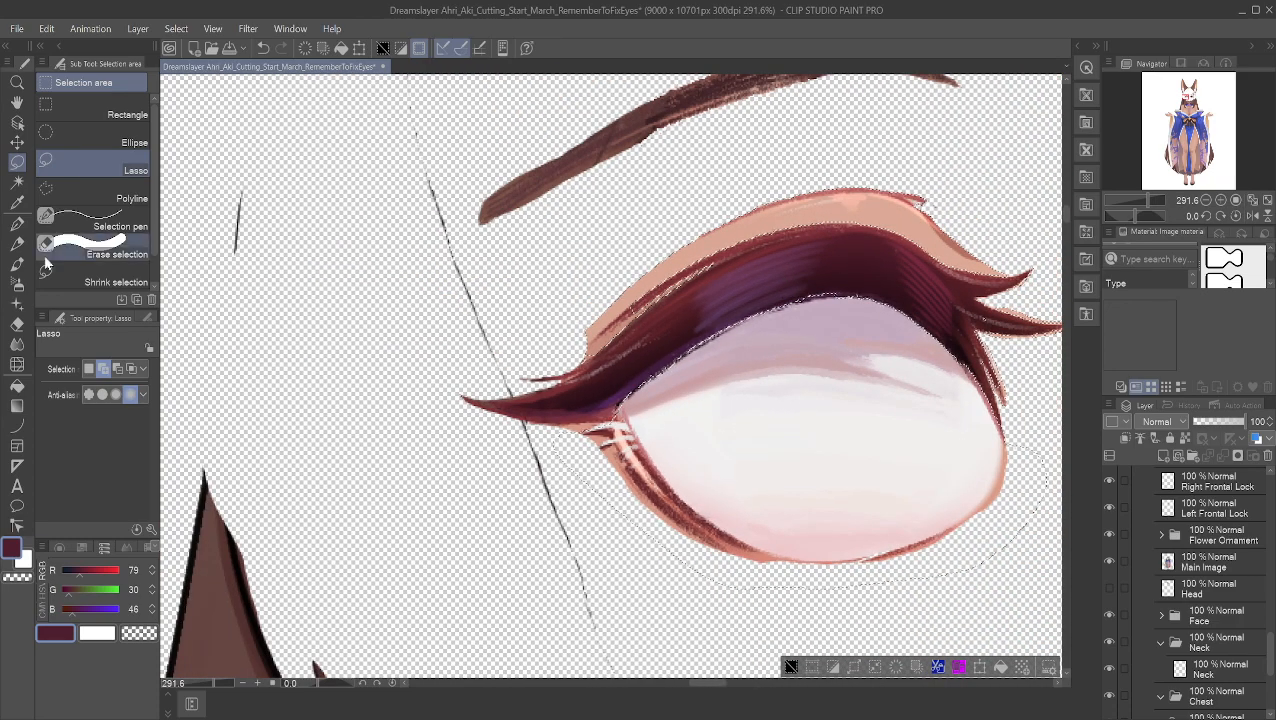
Step: Test-move the selected upper lash slightly with Move layer to check the selected area, and undo the move
left_click(17, 102)
left_click_drag(715, 332, 529, 321)
left_click(17, 142)
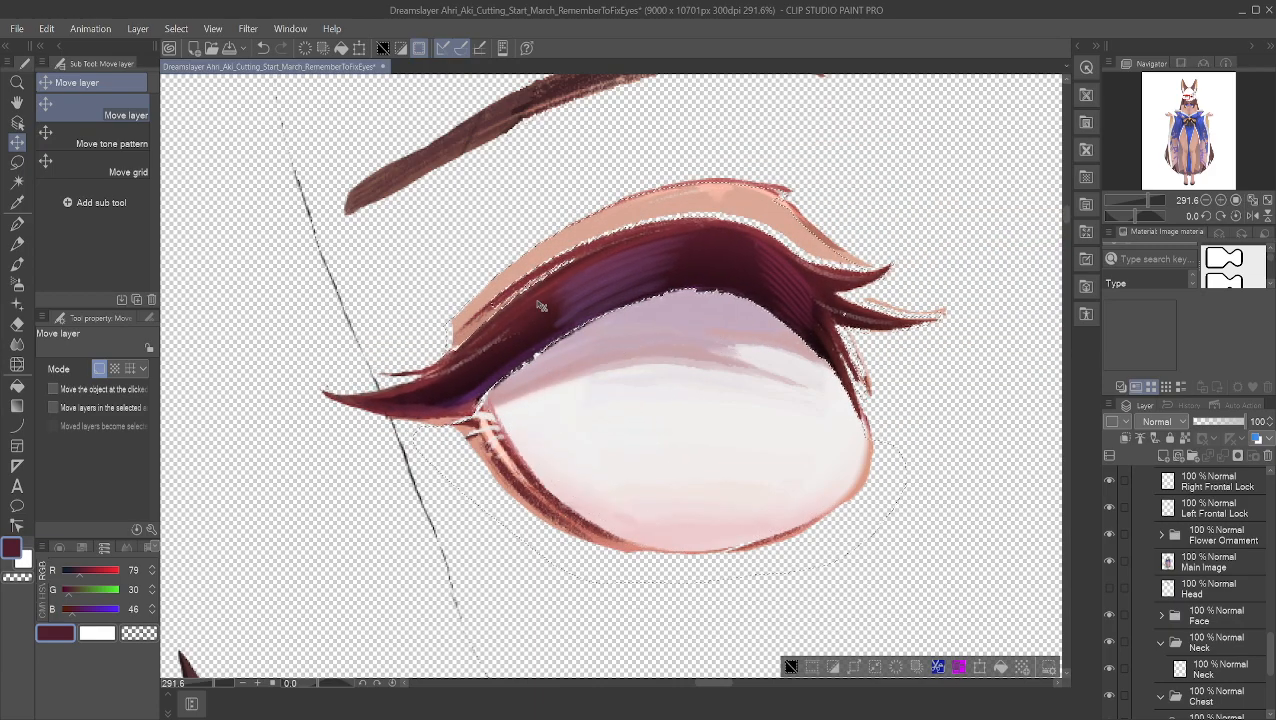
key("ctrl+z")
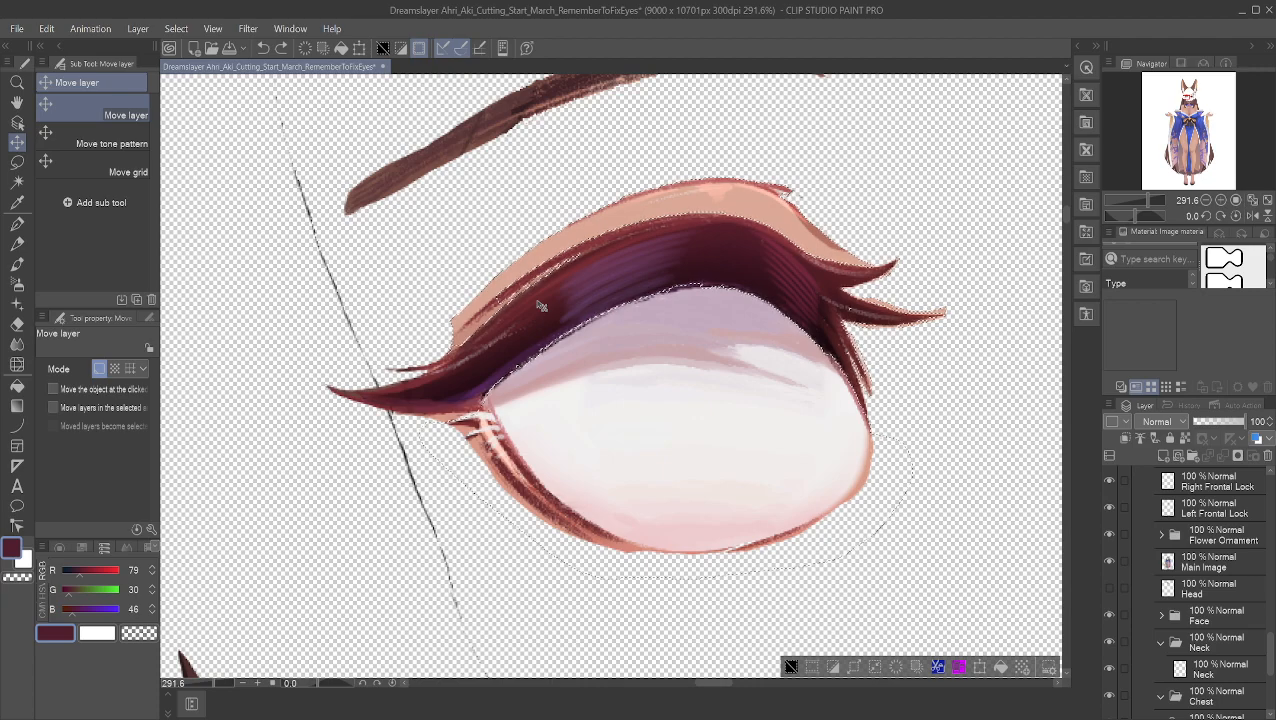
Step: Clear the selection around the upper lash with the Mapping pen active
left_click(17, 162)
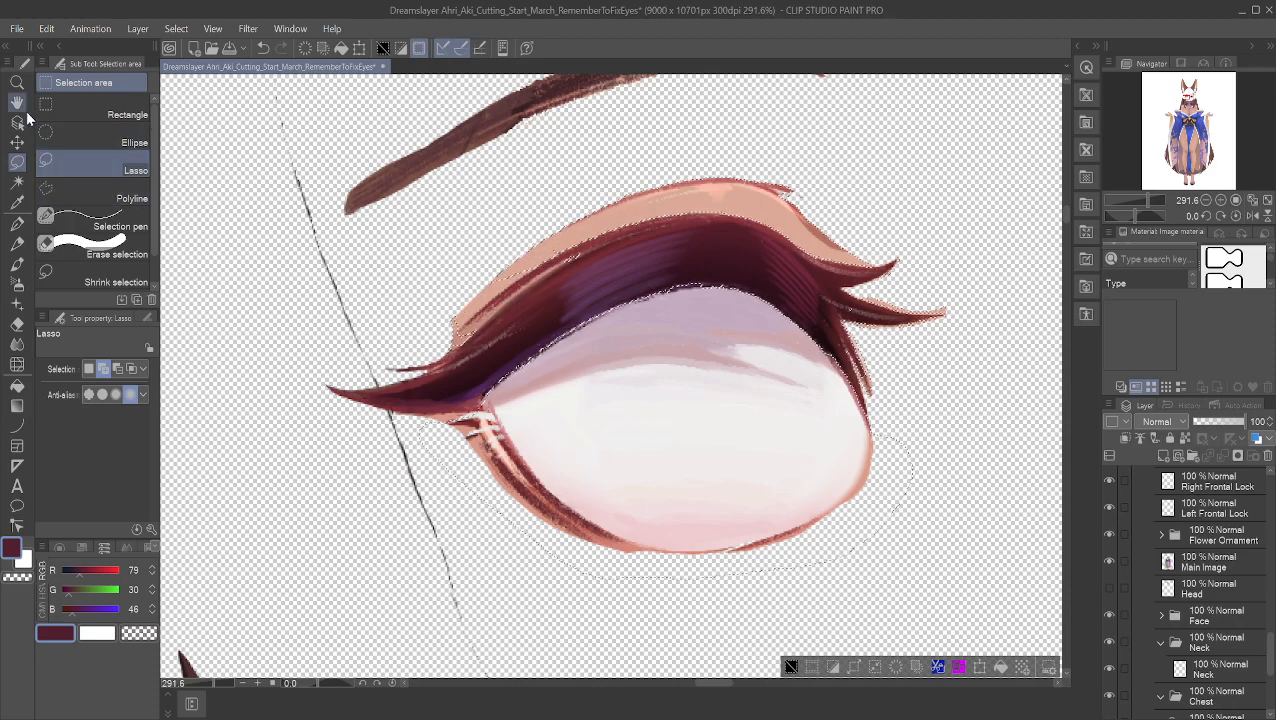
left_click(17, 224)
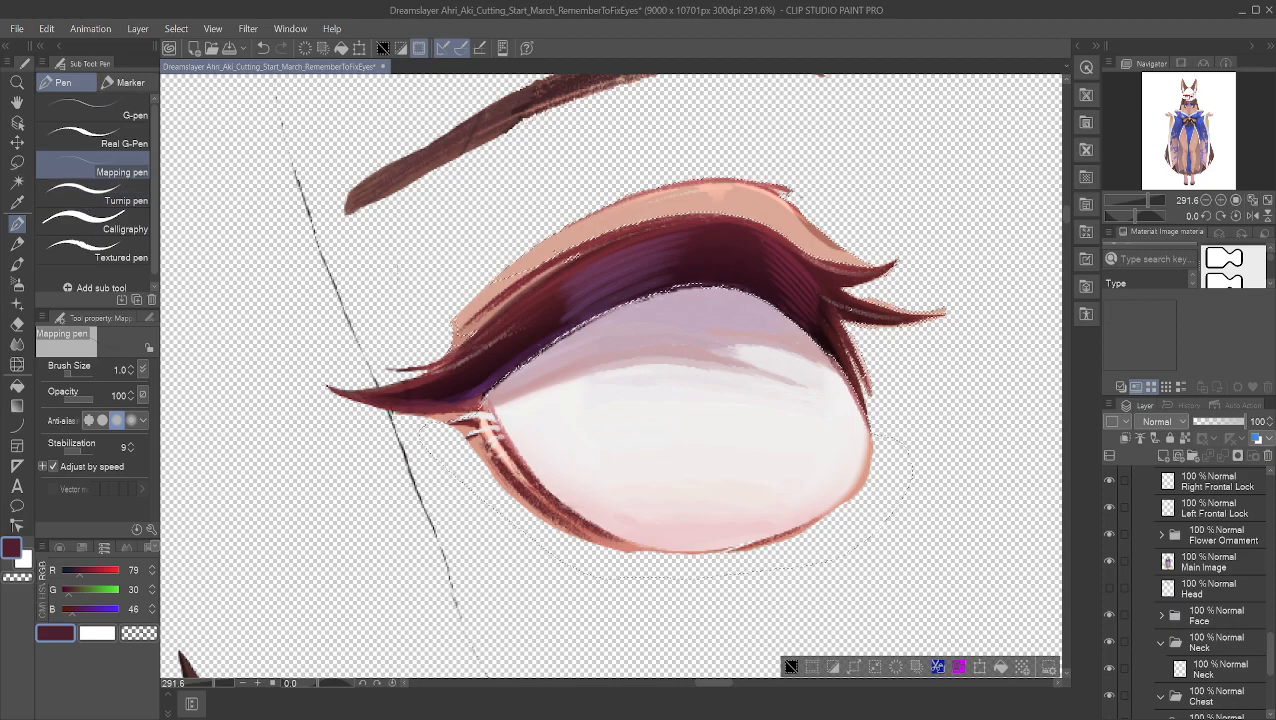
key("ctrl+d")
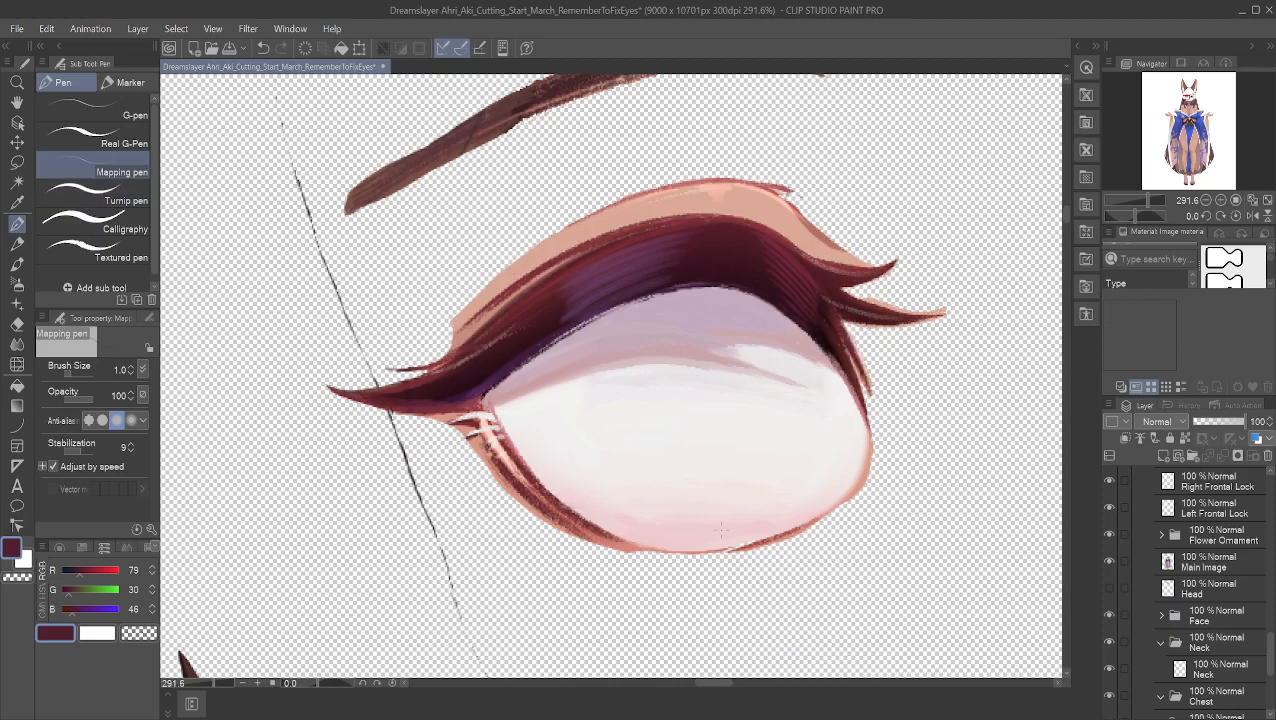
Step: Erase the skin-coloured strip joining the upper lash to the lower lid at the outer eye corner with the Mapping pen
scroll(420, 372, "up", 4)
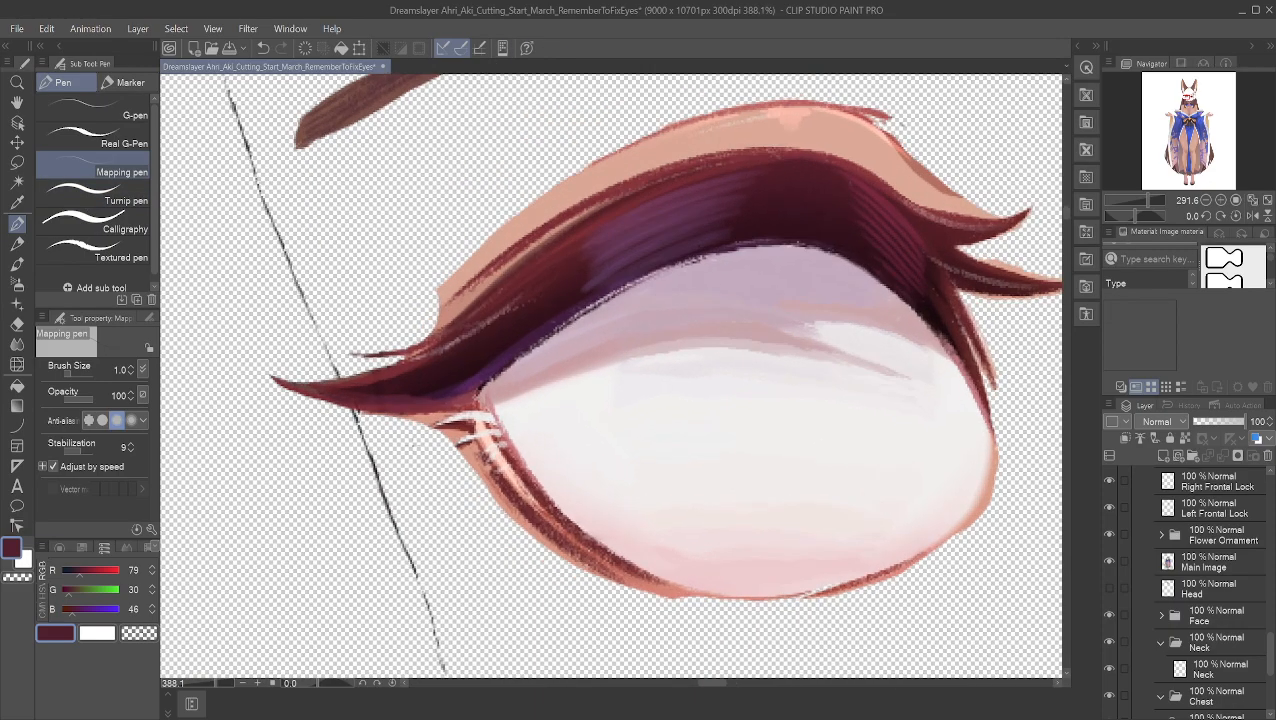
scroll(446, 425, "down", 3)
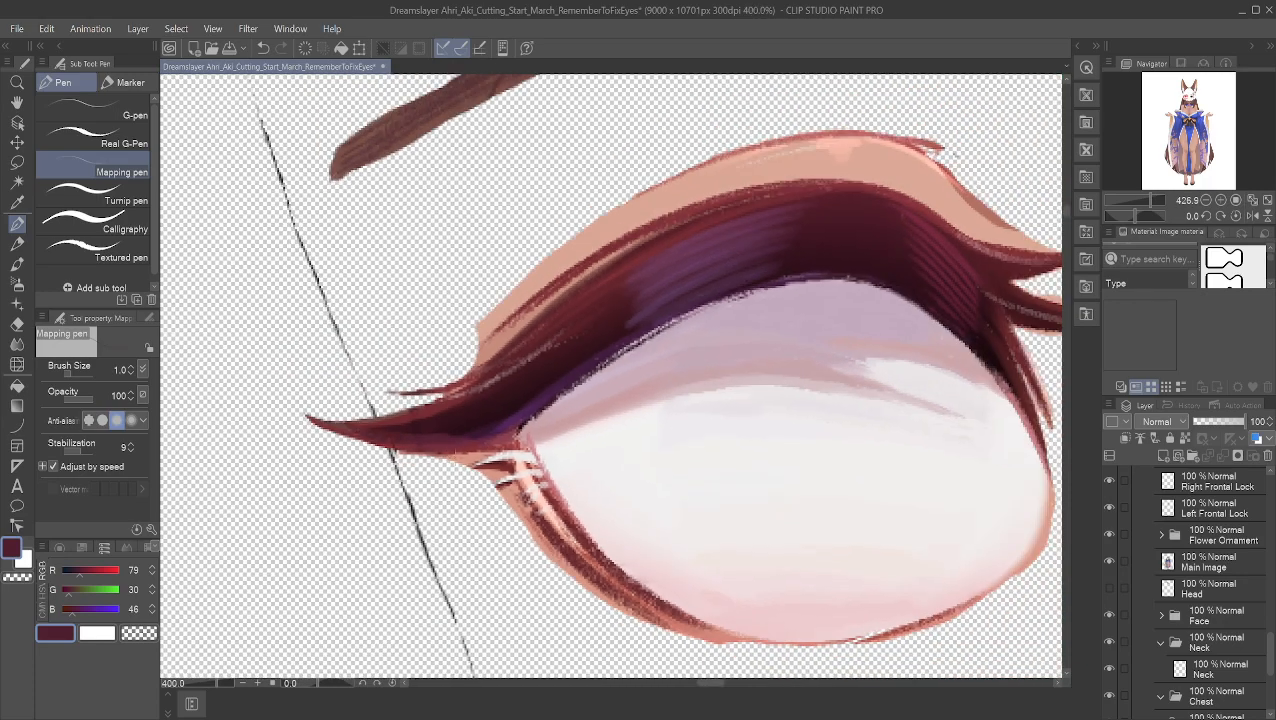
scroll(490, 595, "up", 2)
scroll(490, 596, "up", 1)
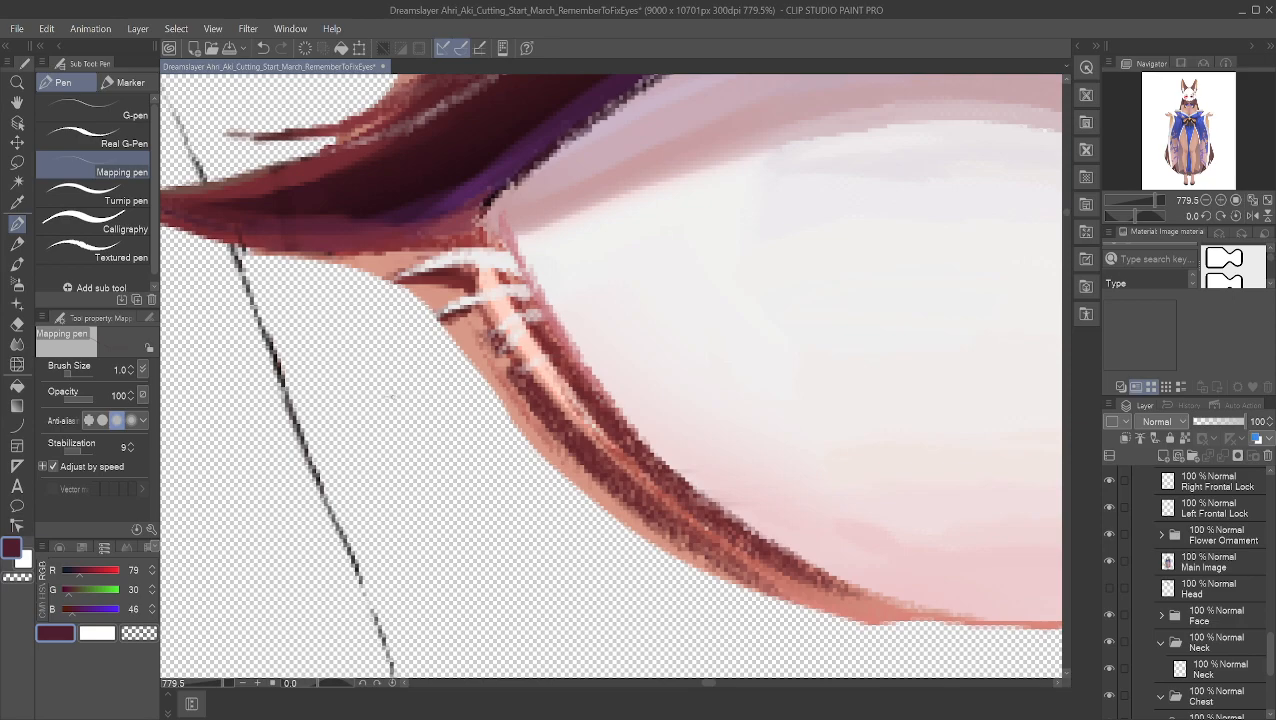
left_click(17, 102)
left_click_drag(337, 285, 442, 361)
scroll(535, 413, "up", 1)
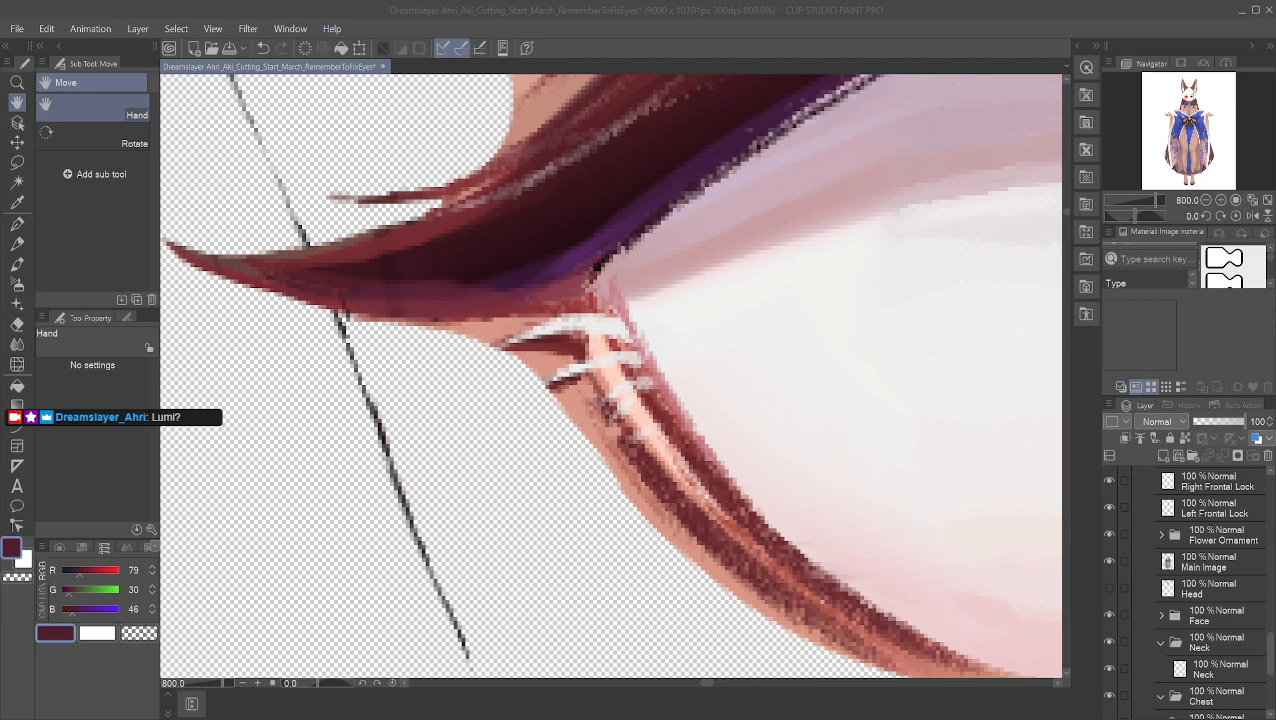
left_click(16, 223)
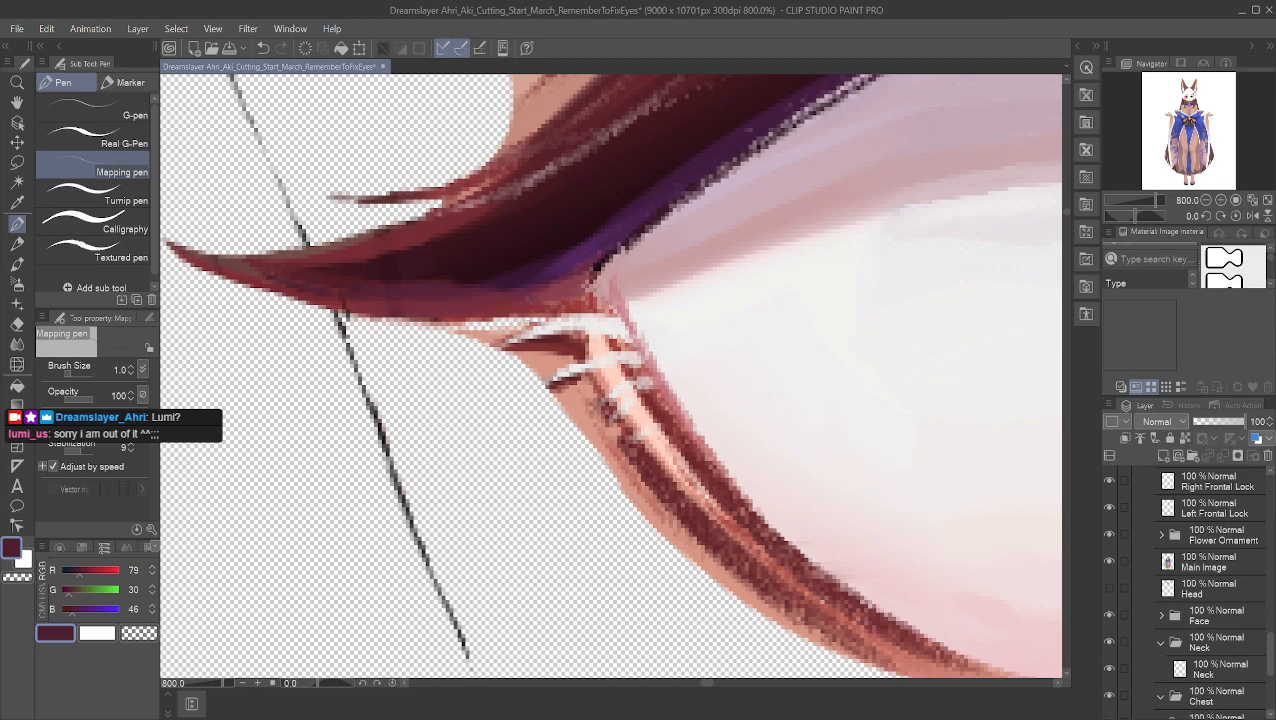
left_click_drag(508, 331, 470, 331)
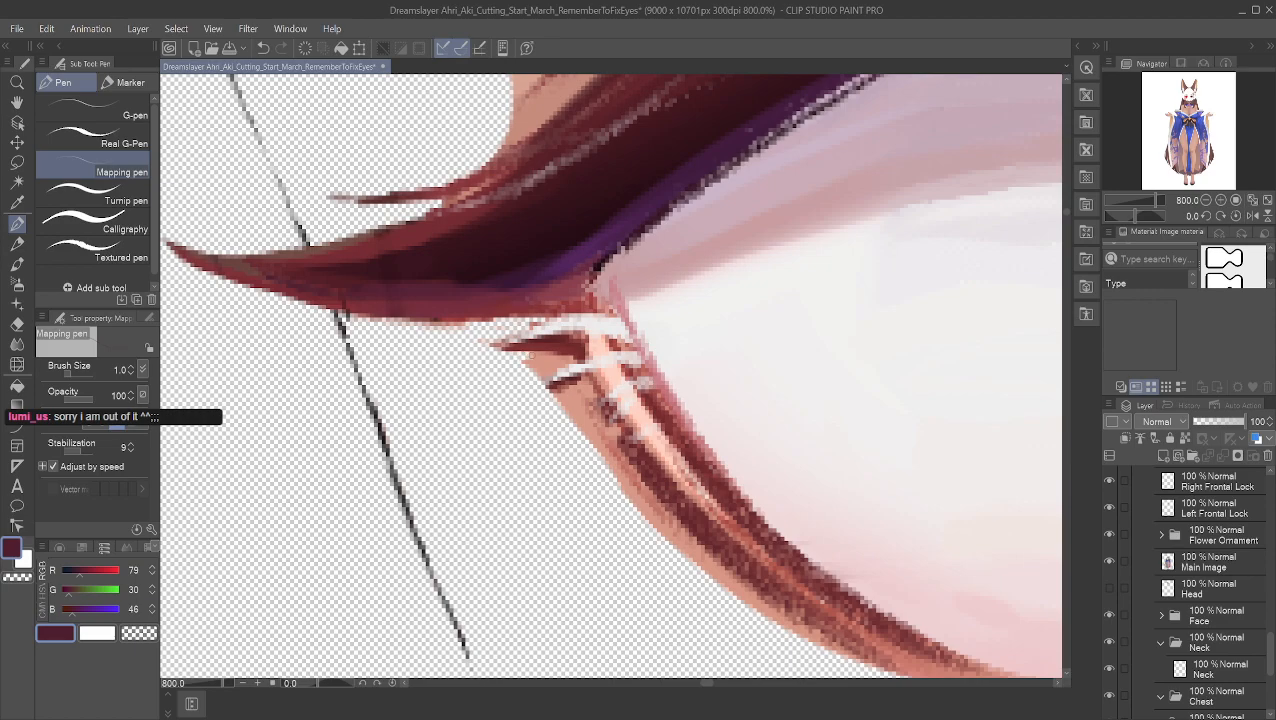
scroll(535, 449, "up", 7)
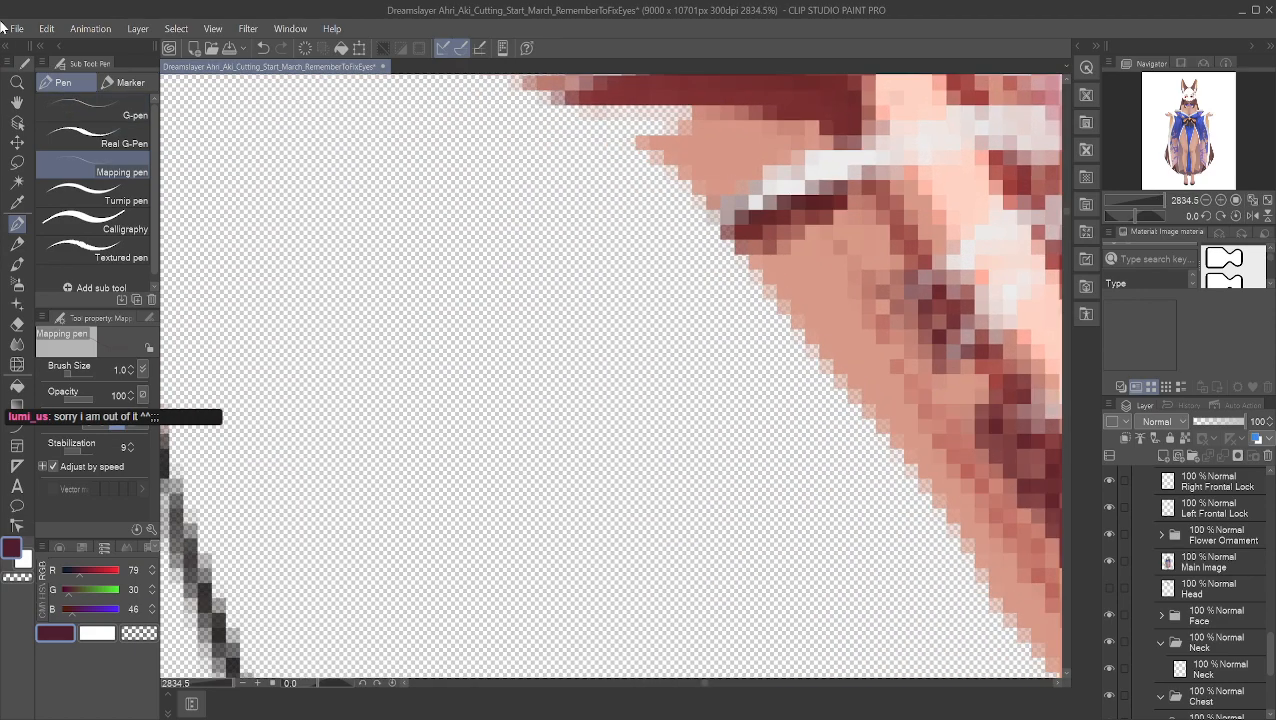
left_click(17, 102)
left_click_drag(570, 214, 555, 464)
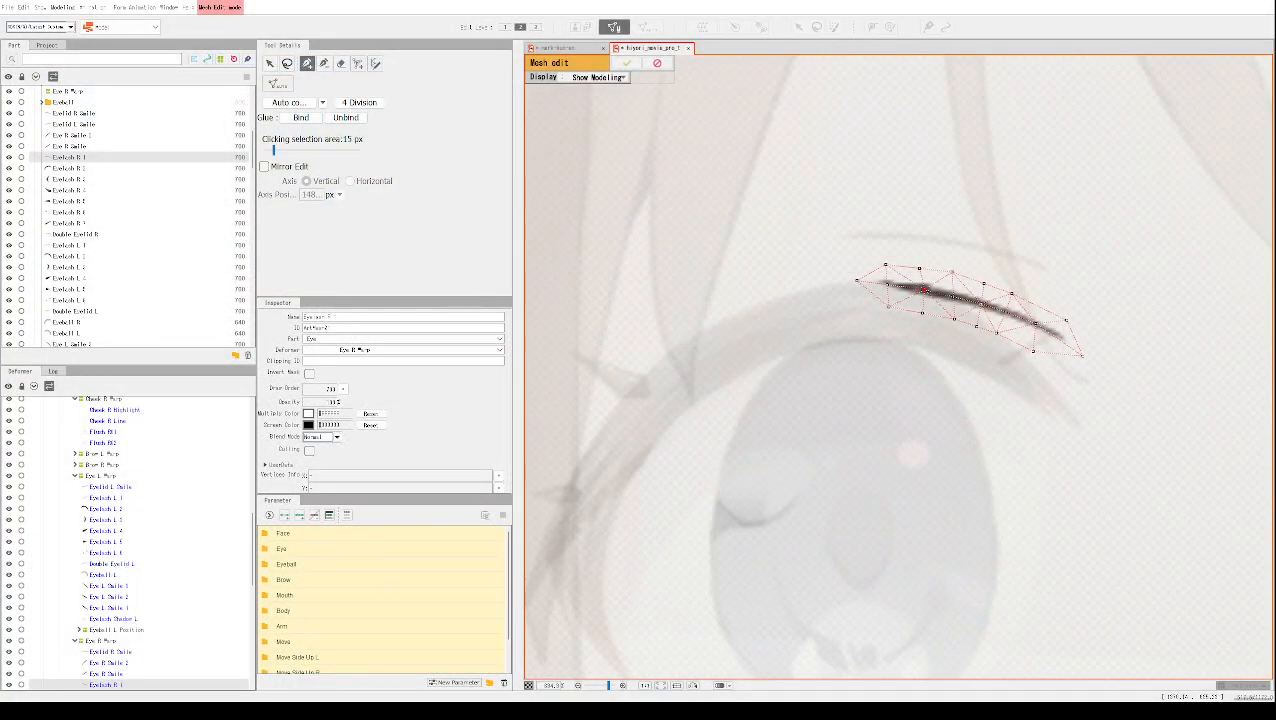
Step: Switch to Live2D Cubism Editor and finish the mesh edit of the Eyelash R 1 part
scroll(865, 328, "down", 5)
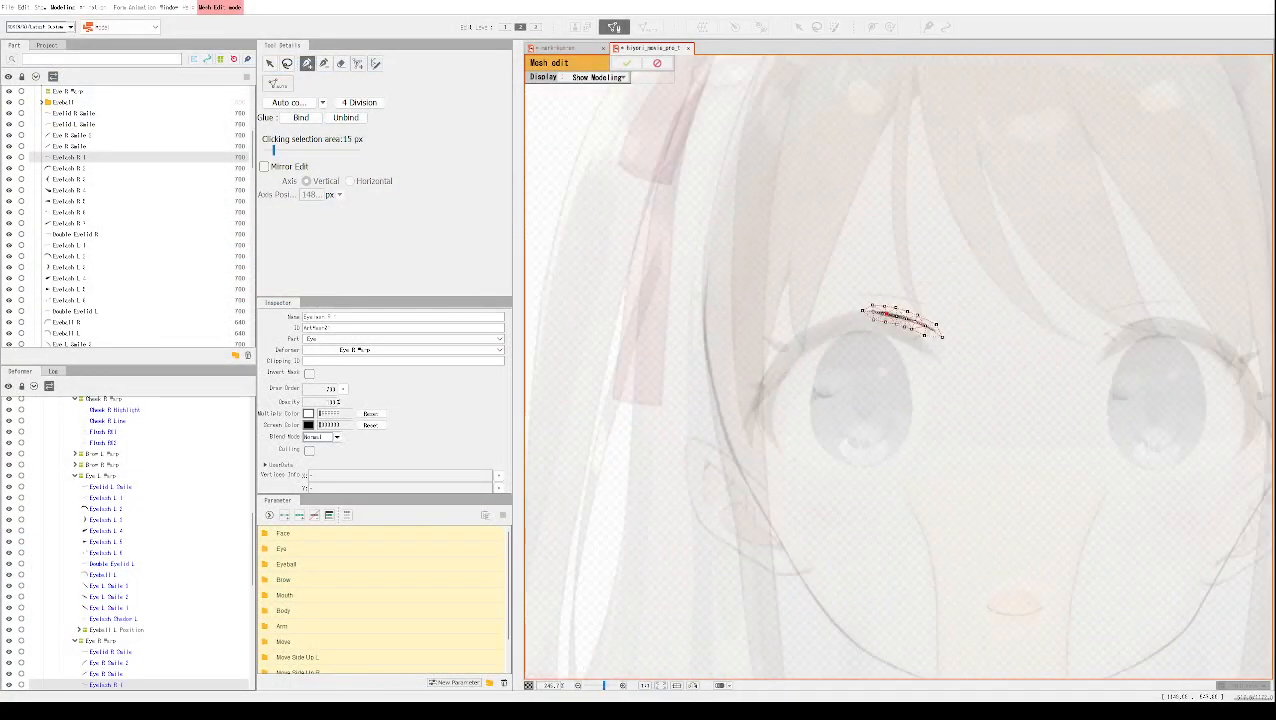
left_click(627, 64)
scroll(870, 342, "down", 5)
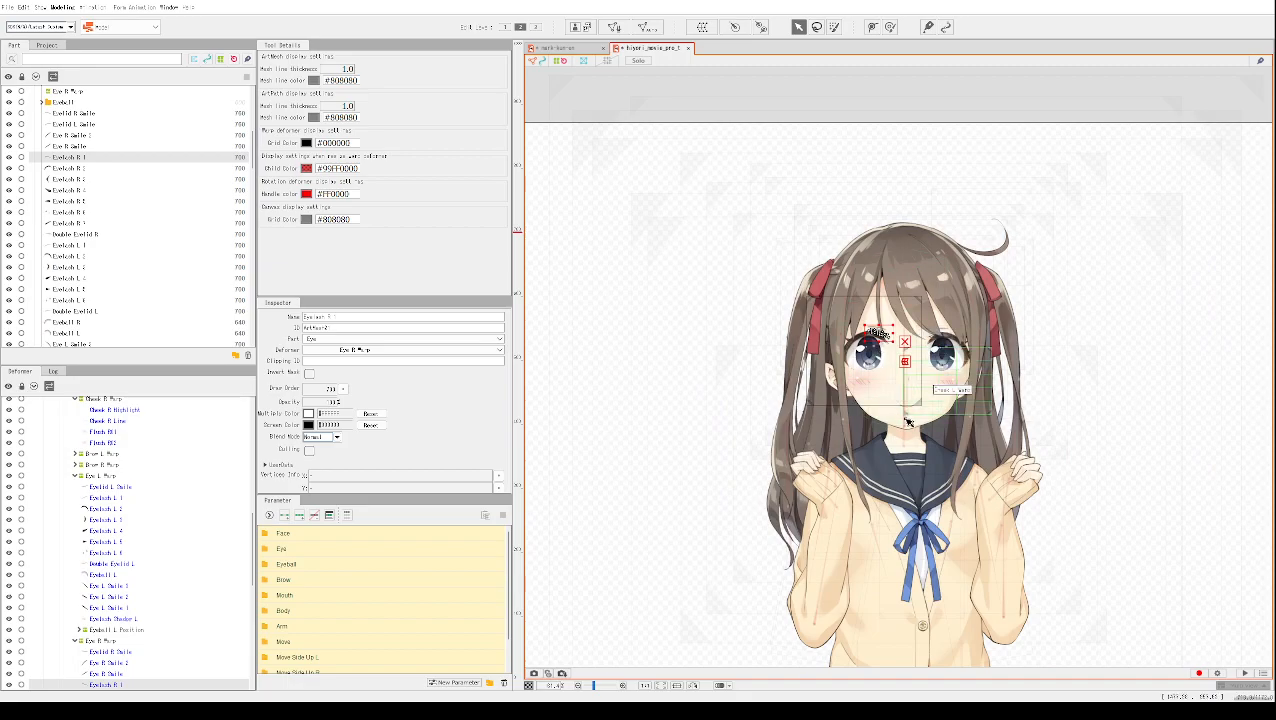
Step: Select the face contour and the right collar on the model to view their meshes
scroll(898, 408, "up", 6)
left_click_drag(860, 361, 754, 298)
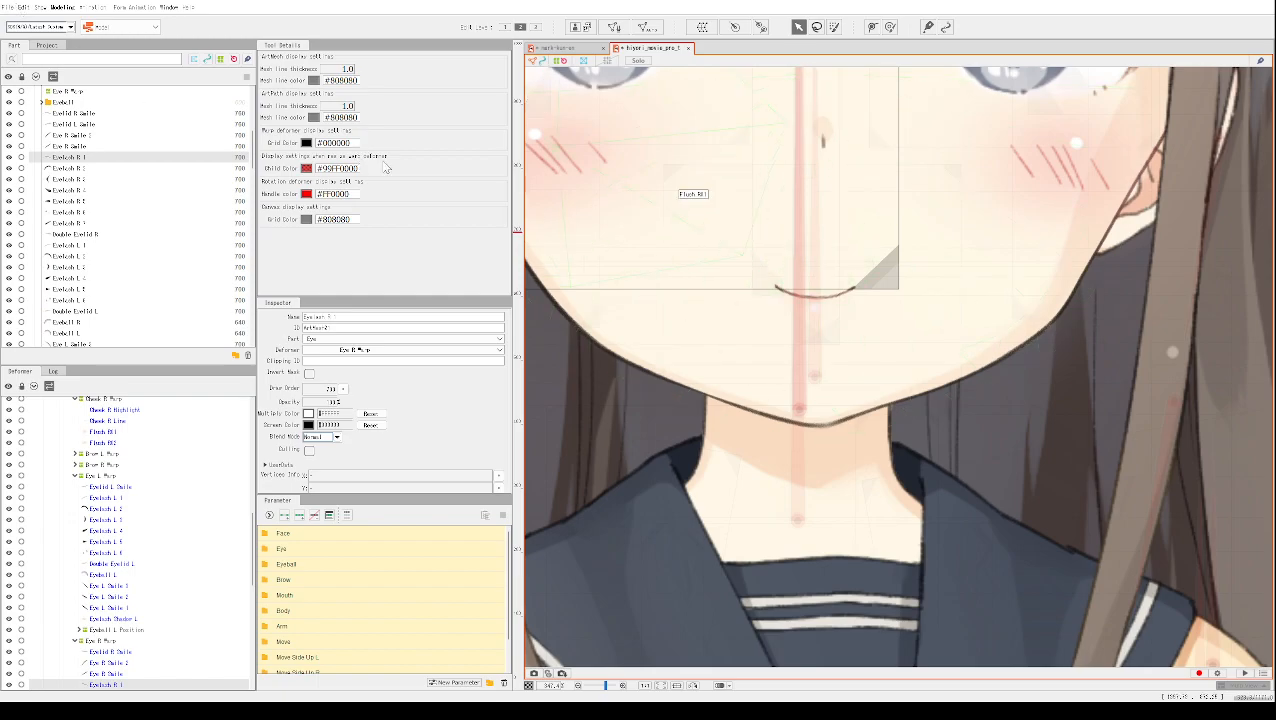
left_click(688, 380)
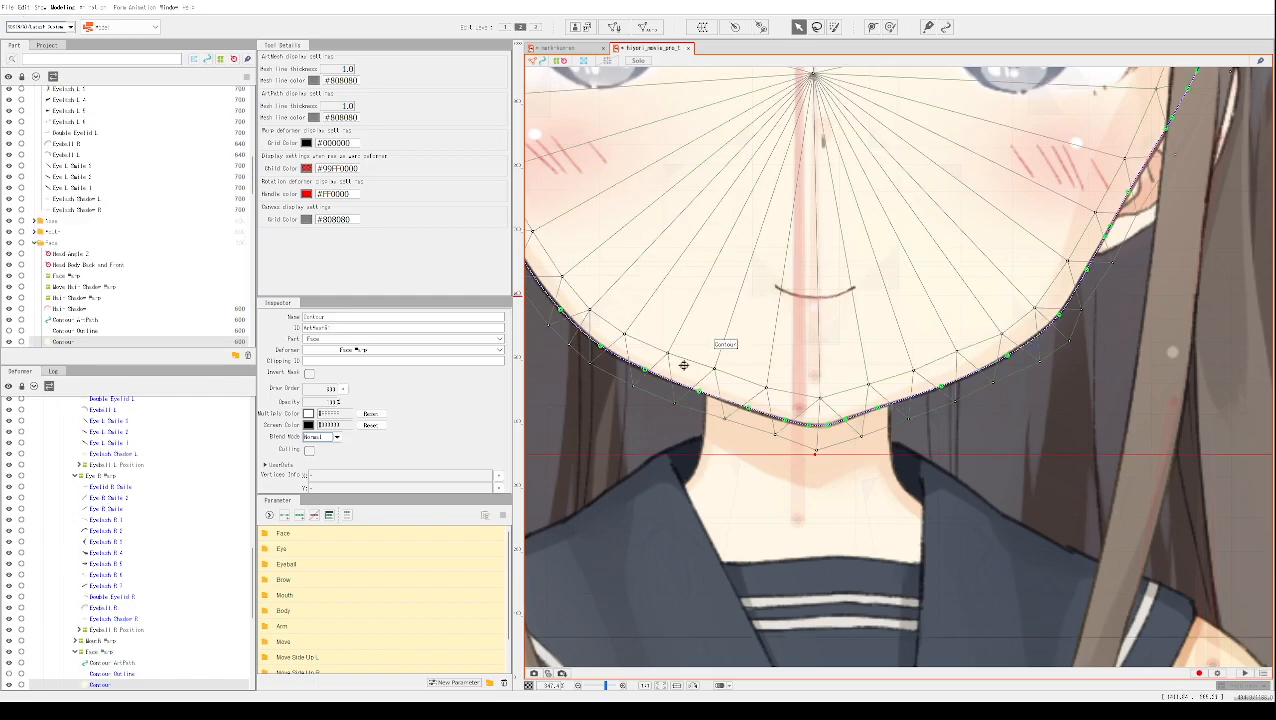
left_click(661, 473)
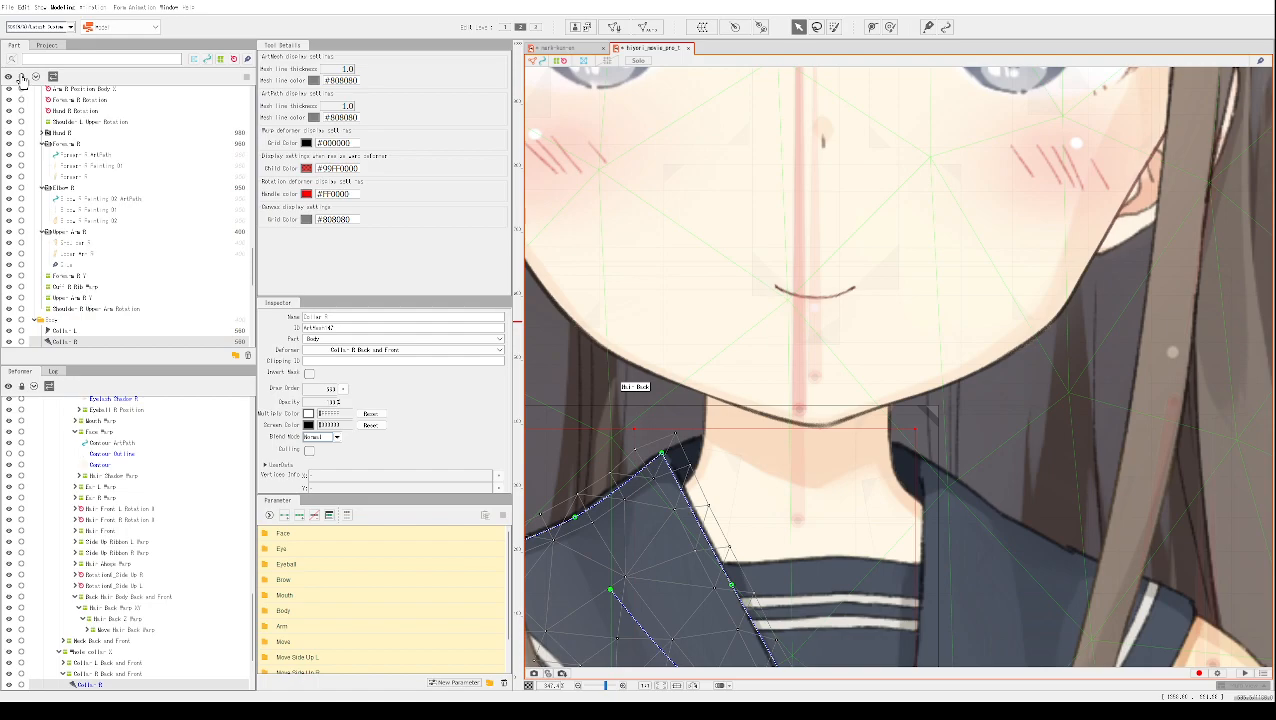
Step: Lock all parts and look through the parts list around the cheek, brow and eye folders
left_click(21, 77)
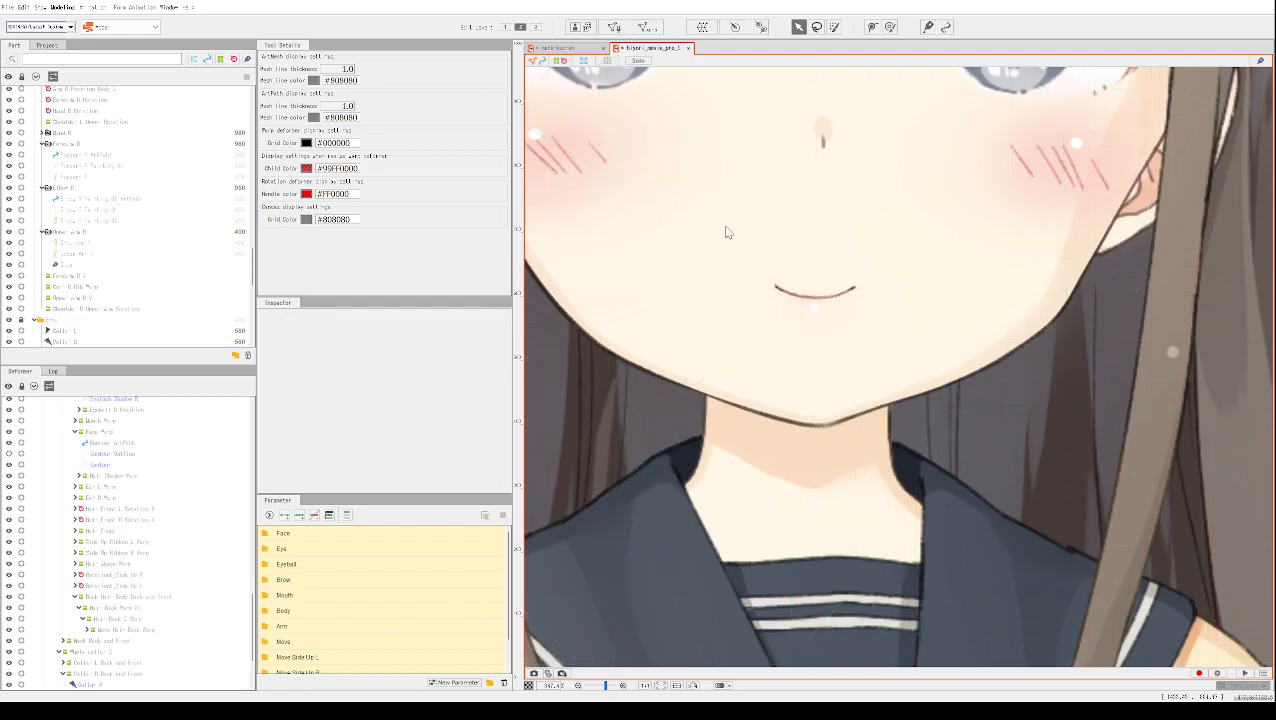
left_click_drag(752, 253, 1032, 595)
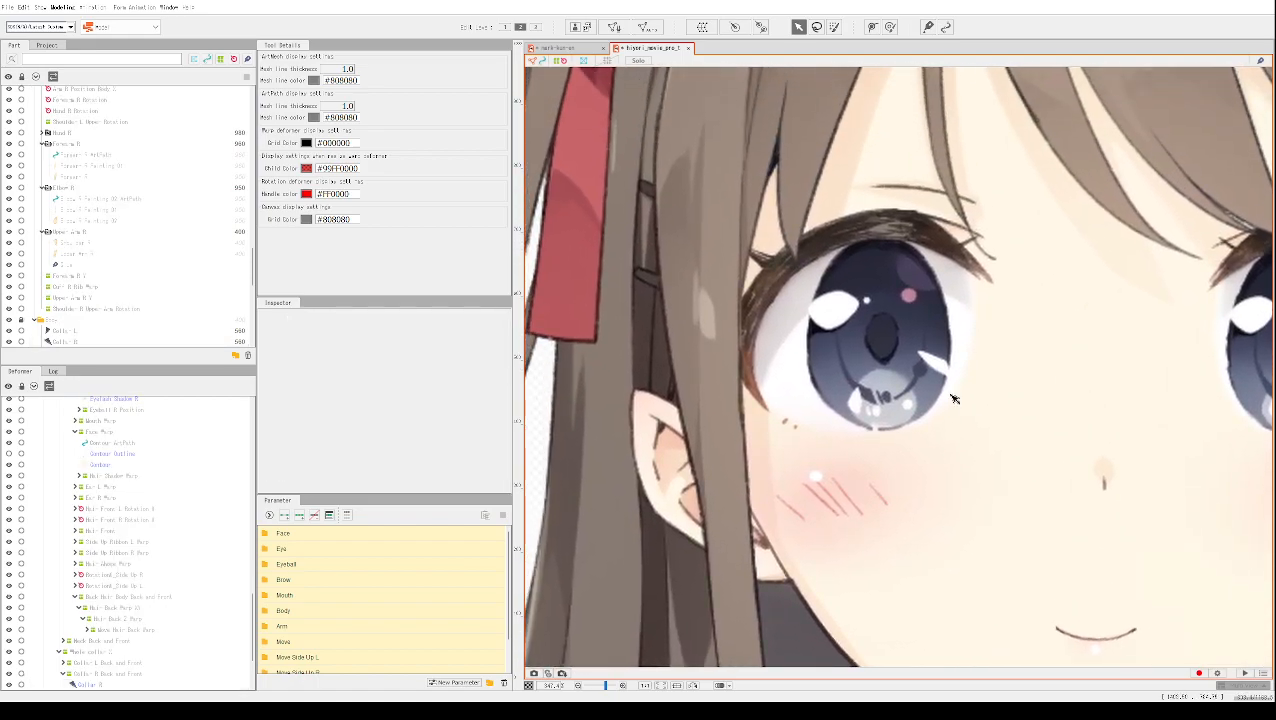
scroll(23, 212, "down", 3)
scroll(28, 250, "up", 3)
scroll(23, 230, "down", 5)
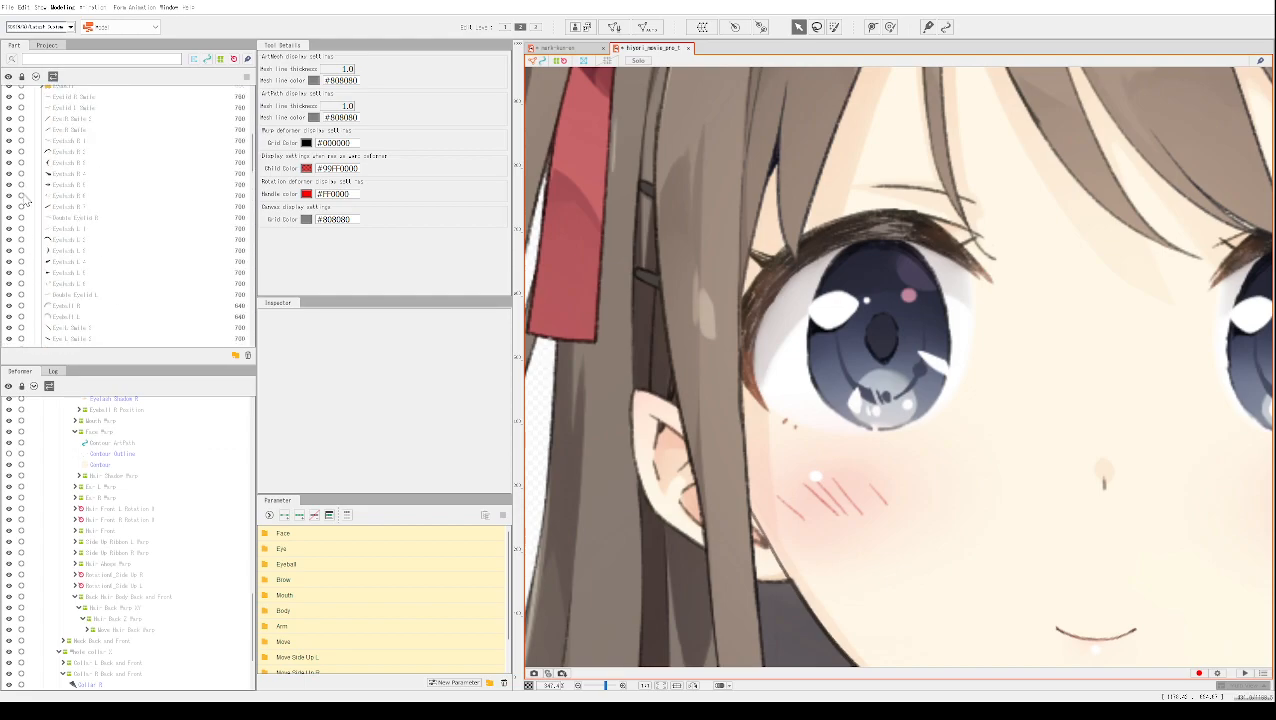
scroll(34, 210, "down", 5)
scroll(30, 240, "up", 6)
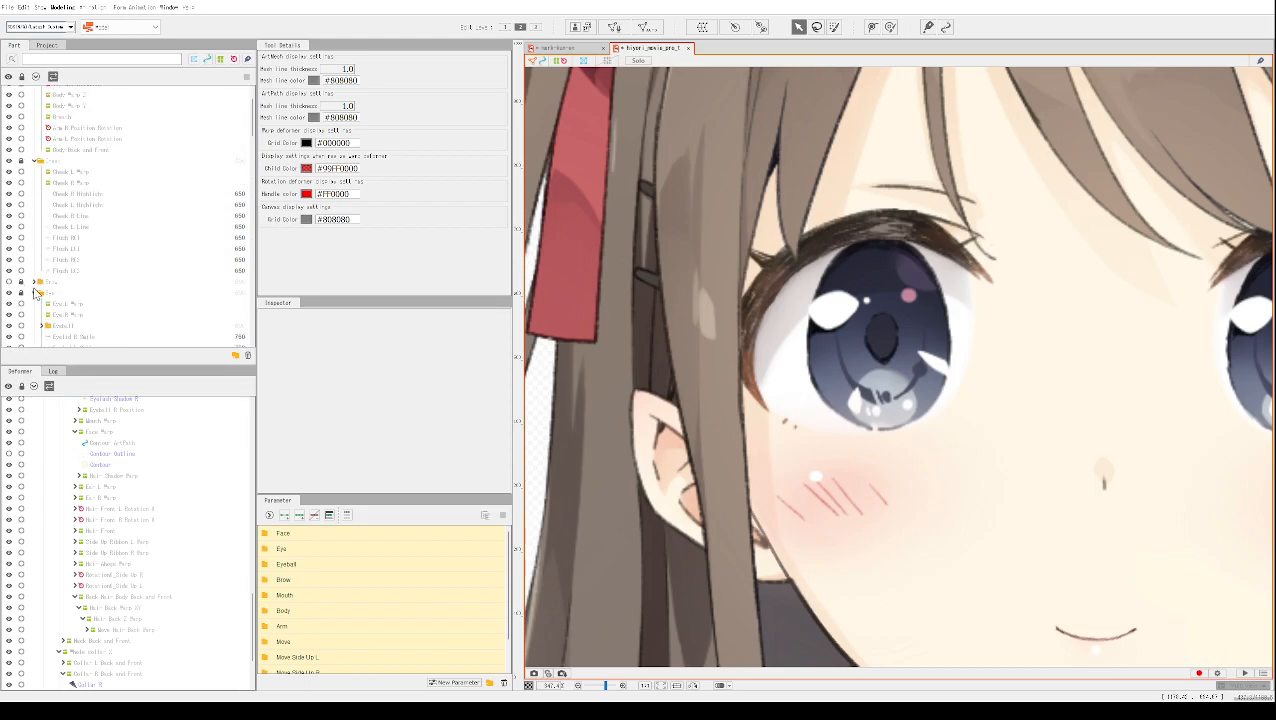
scroll(36, 285, "down", 4)
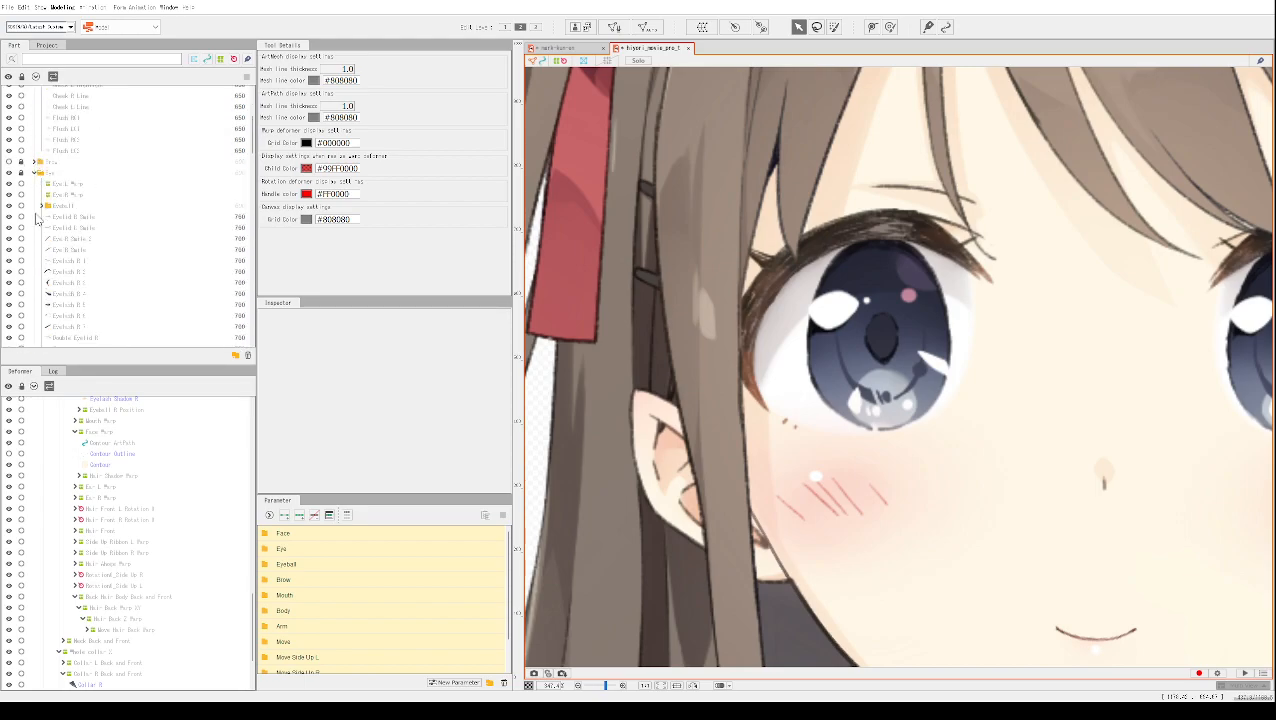
Step: Expand the Brow part folder and select Brow L and the Brow R Angle Warp in it
left_click(38, 163)
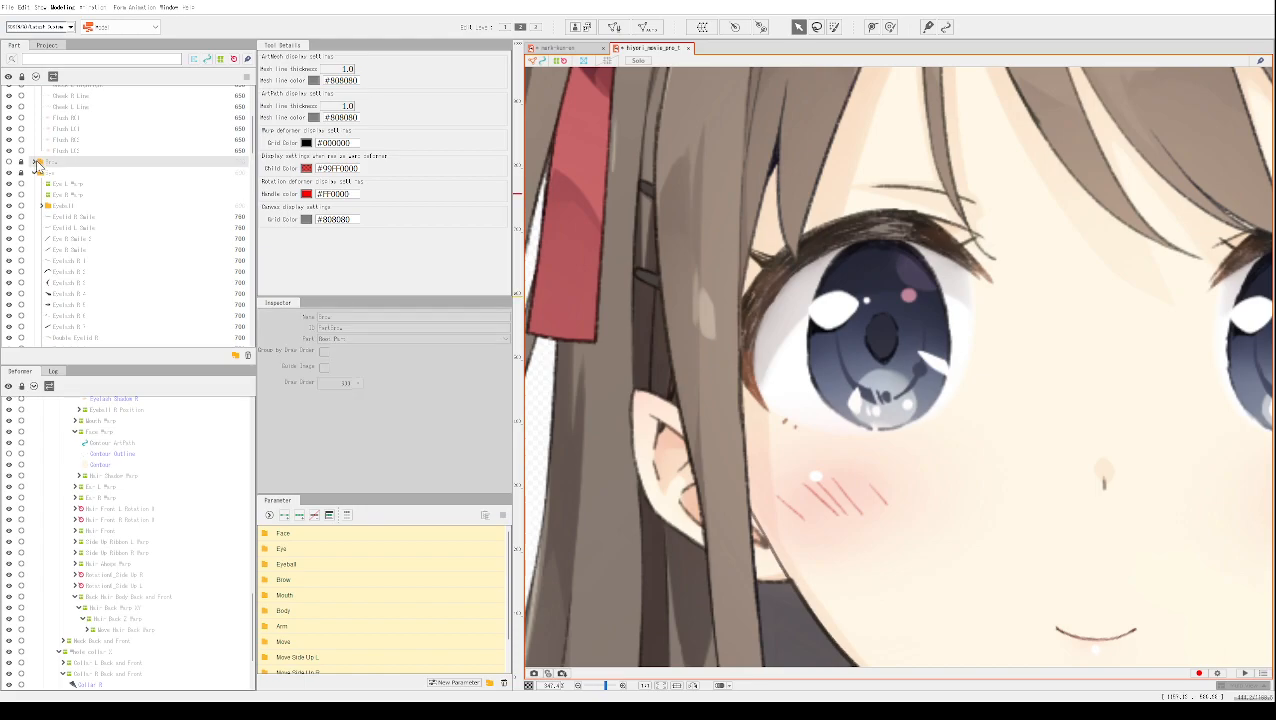
left_click(35, 162)
left_click(65, 176)
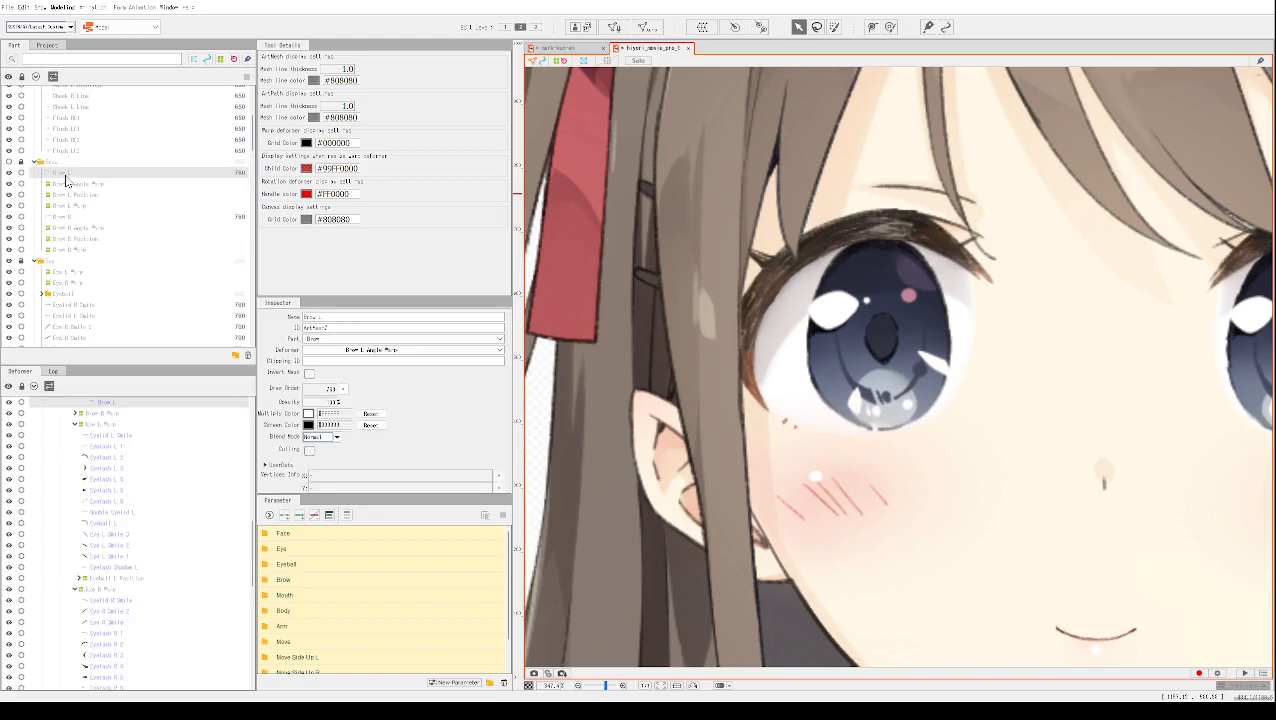
left_click(73, 228)
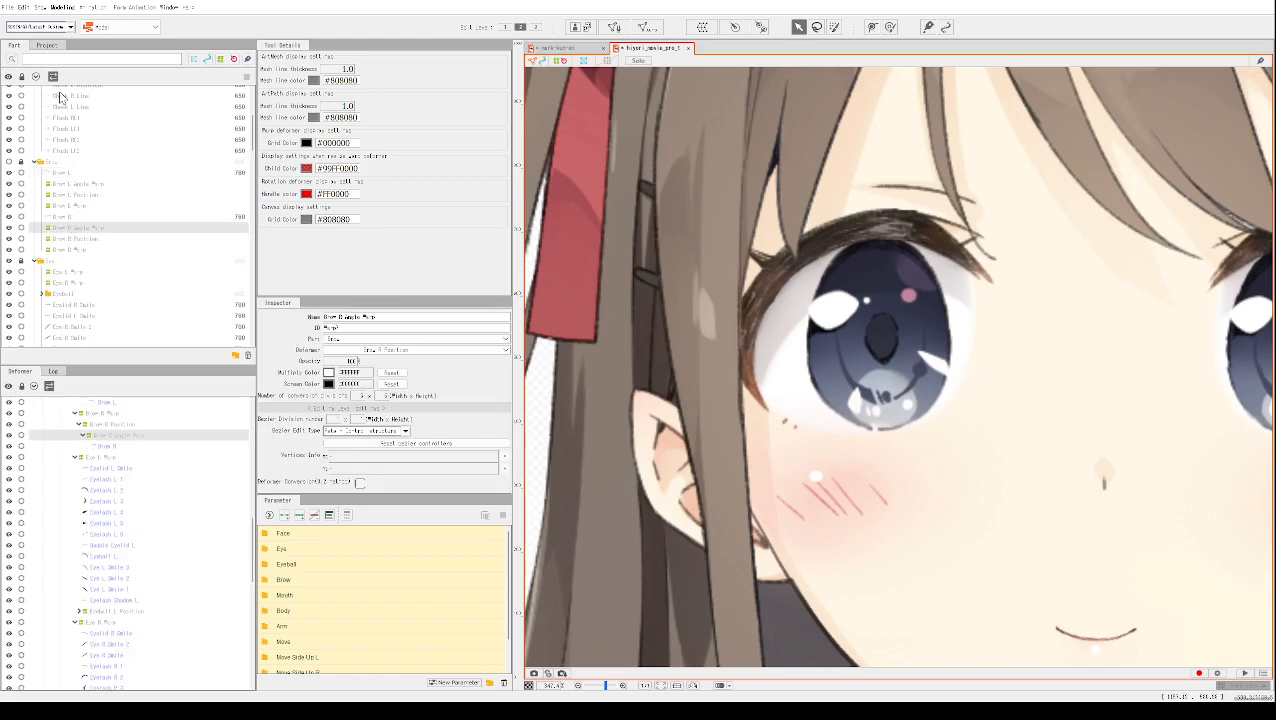
Step: Unlock all parts and inspect the left and right brow meshes and warps, ending on the Brow R mesh
left_click(23, 78)
left_click(67, 175)
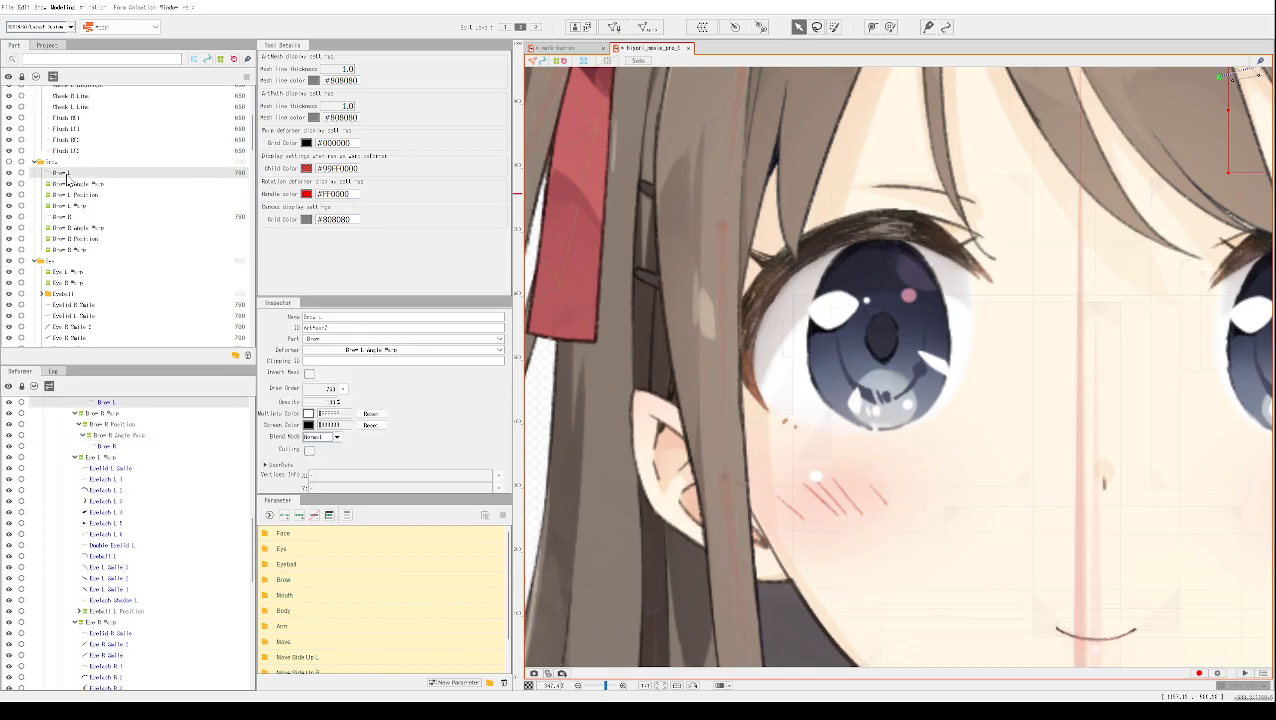
left_click(69, 194)
left_click(65, 205)
left_click(62, 229)
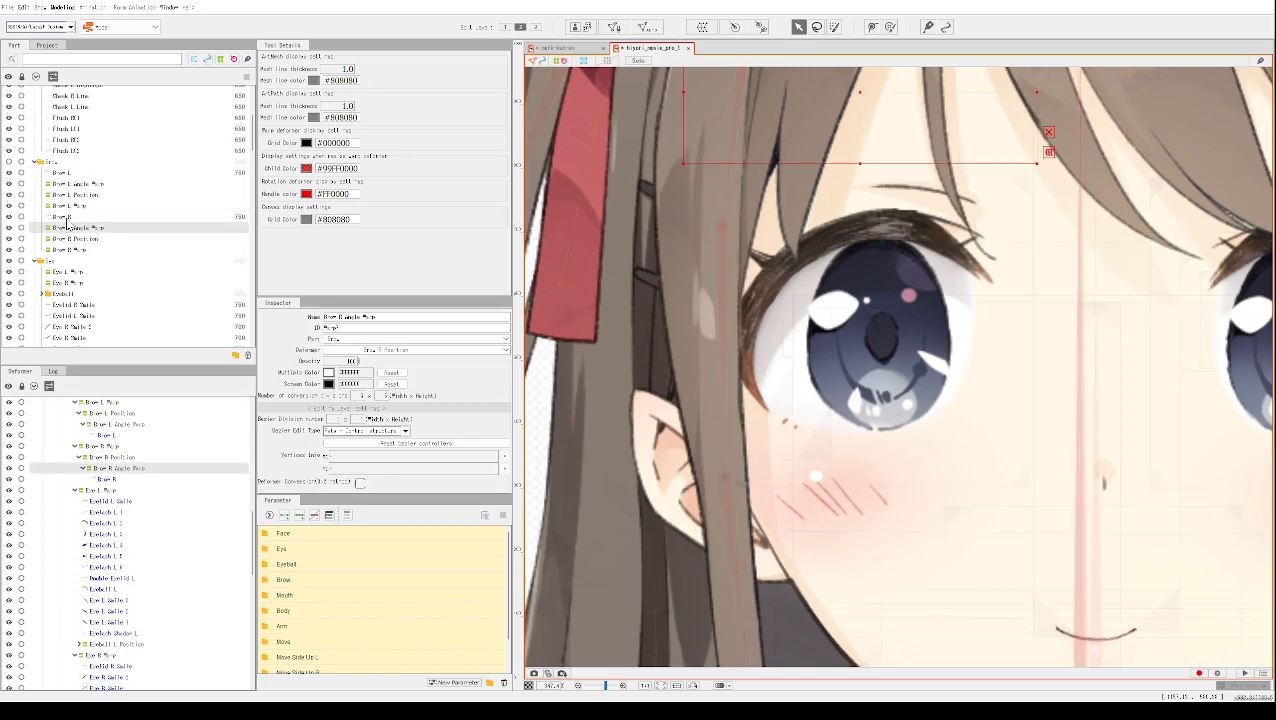
left_click(62, 216)
scroll(80, 192, "down", 1)
scroll(90, 194, "up", 2)
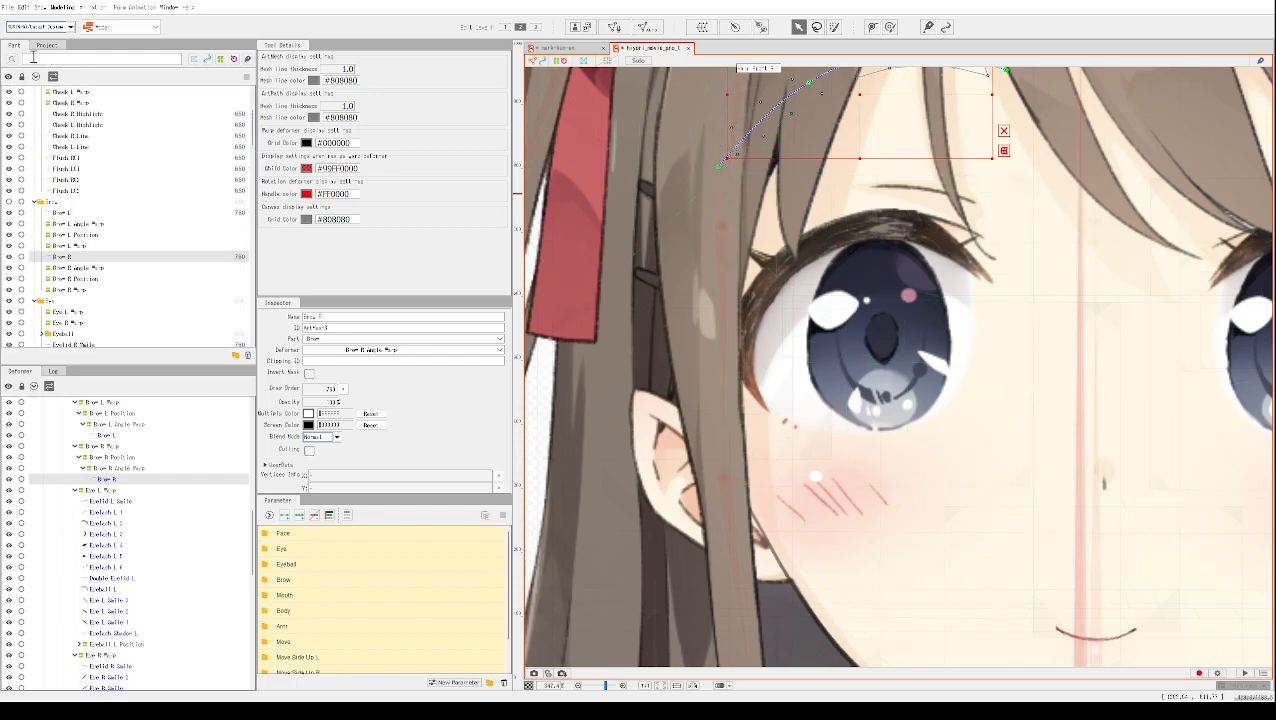
left_click_drag(1053, 218, 1076, 392)
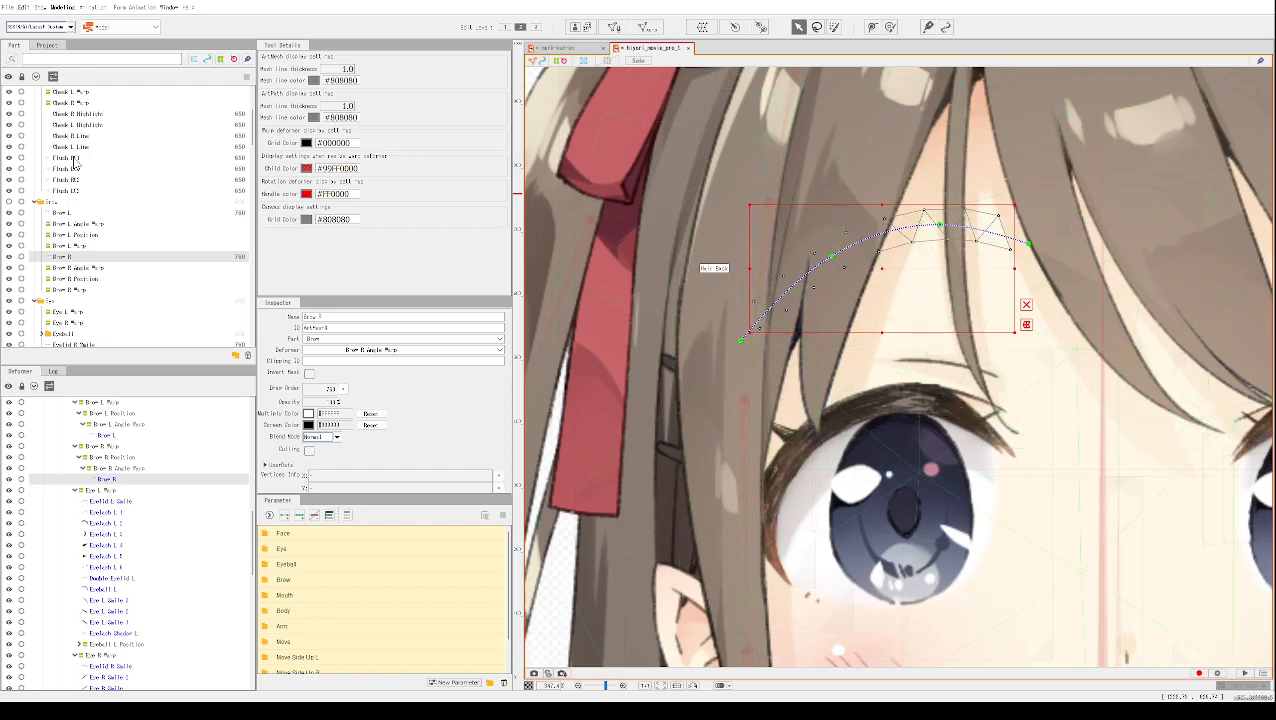
Step: Lock all parts and select the Eye R Warp in the Eye folder
left_click(20, 79)
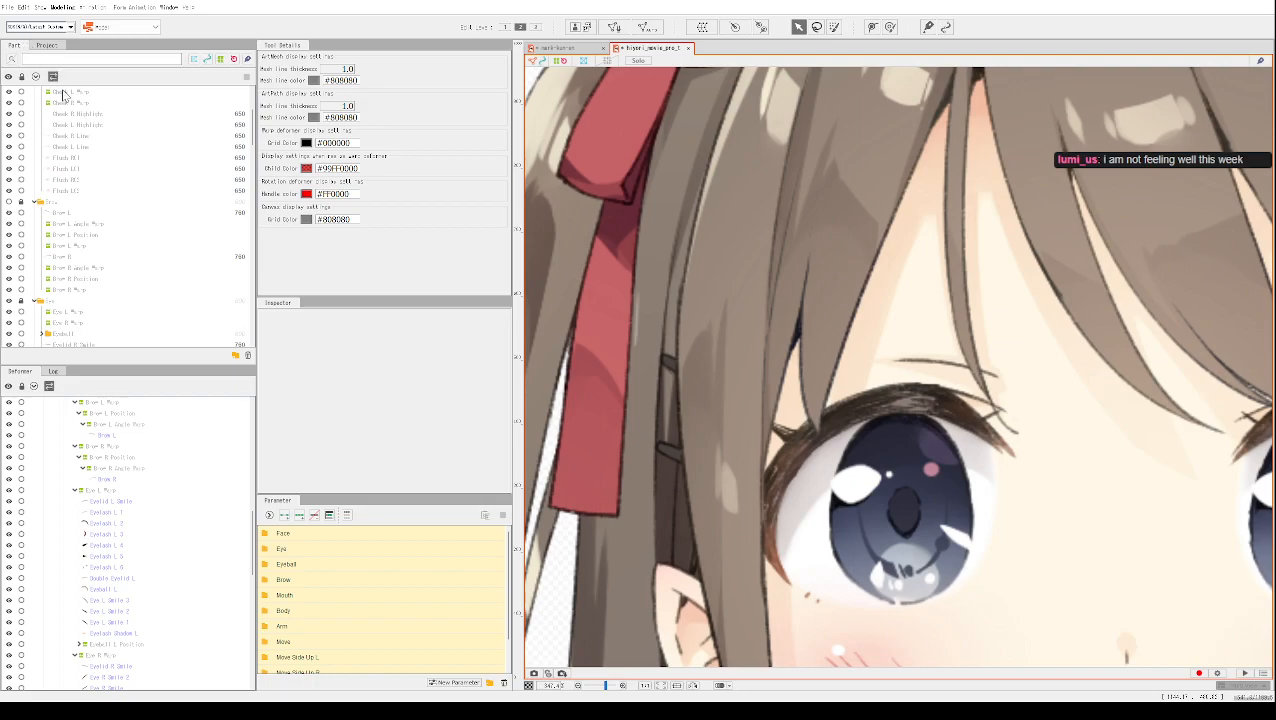
scroll(58, 197, "down", 2)
scroll(58, 197, "down", 3)
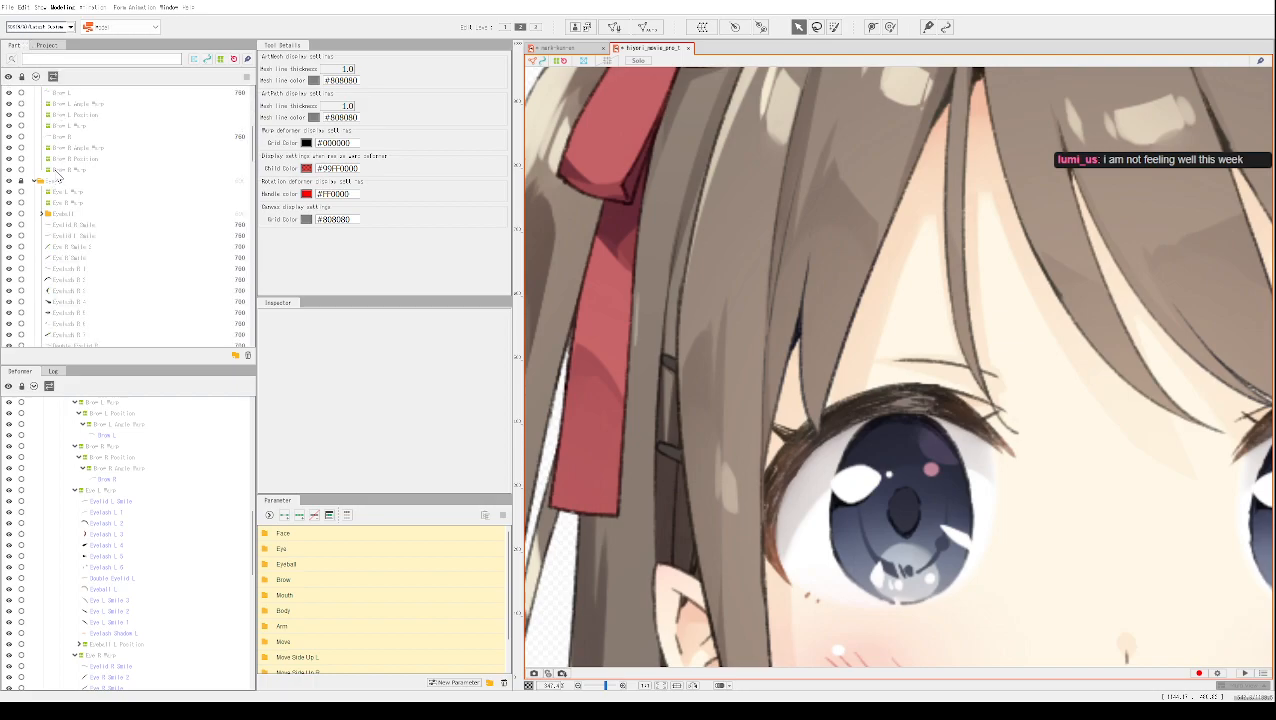
scroll(35, 205, "down", 6)
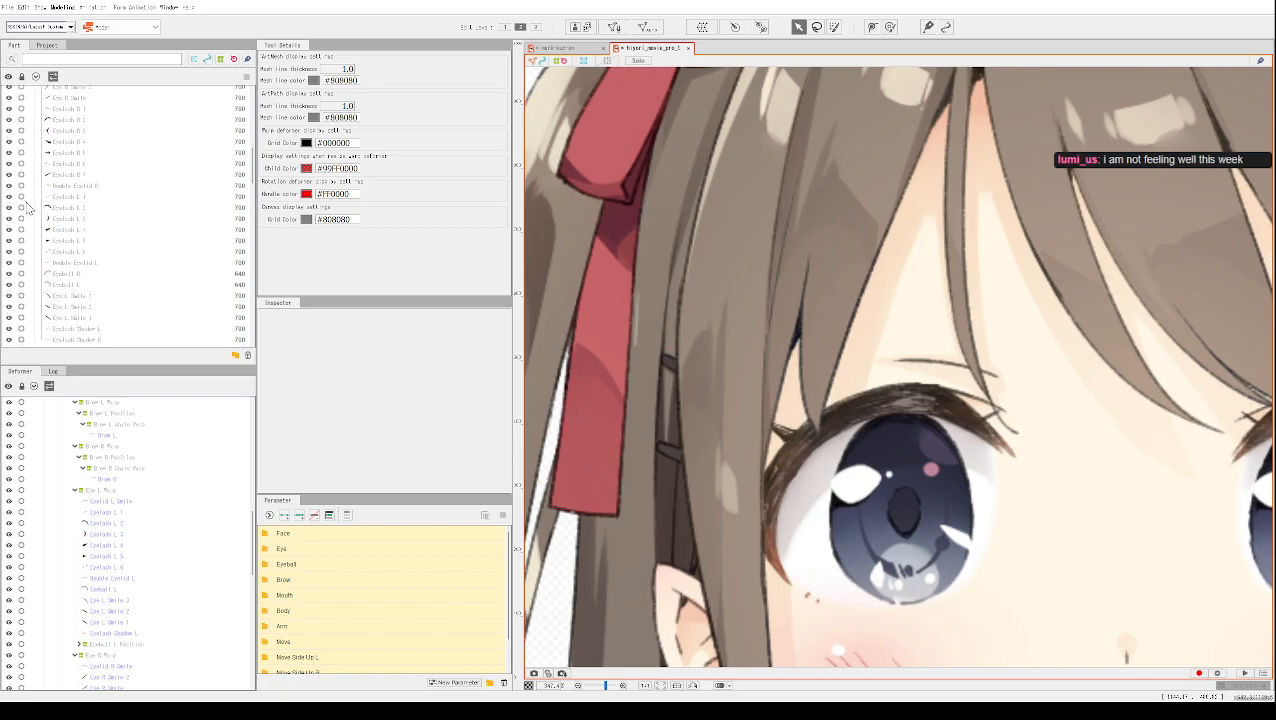
scroll(31, 230, "up", 8)
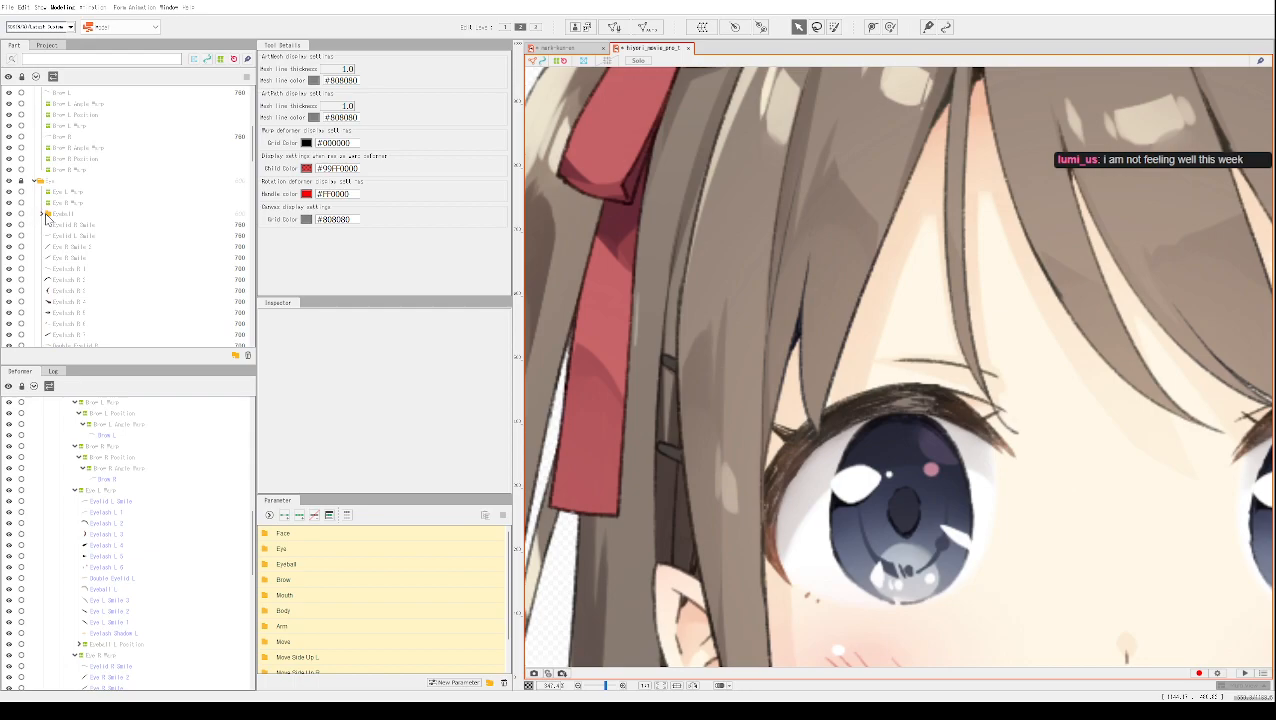
left_click(50, 203)
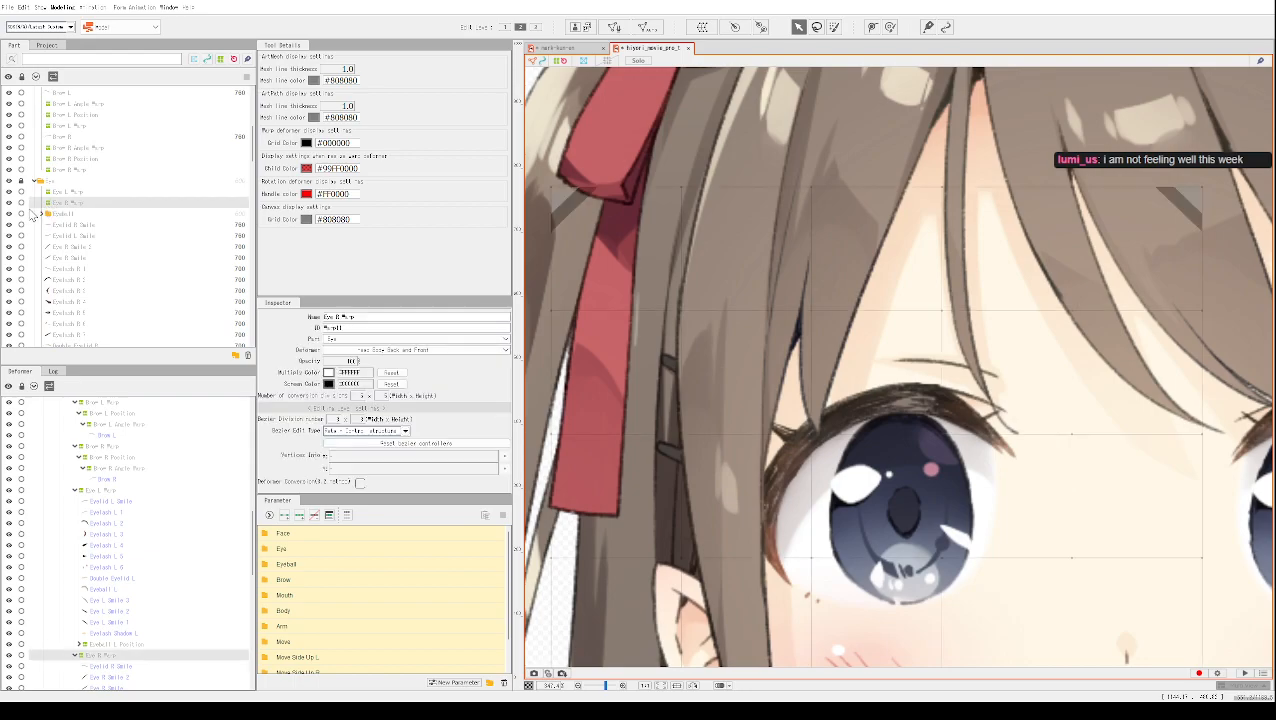
Step: Hide the Eye R Warp, and select and hide the Eyeball R mesh
scroll(115, 440, "up", 10)
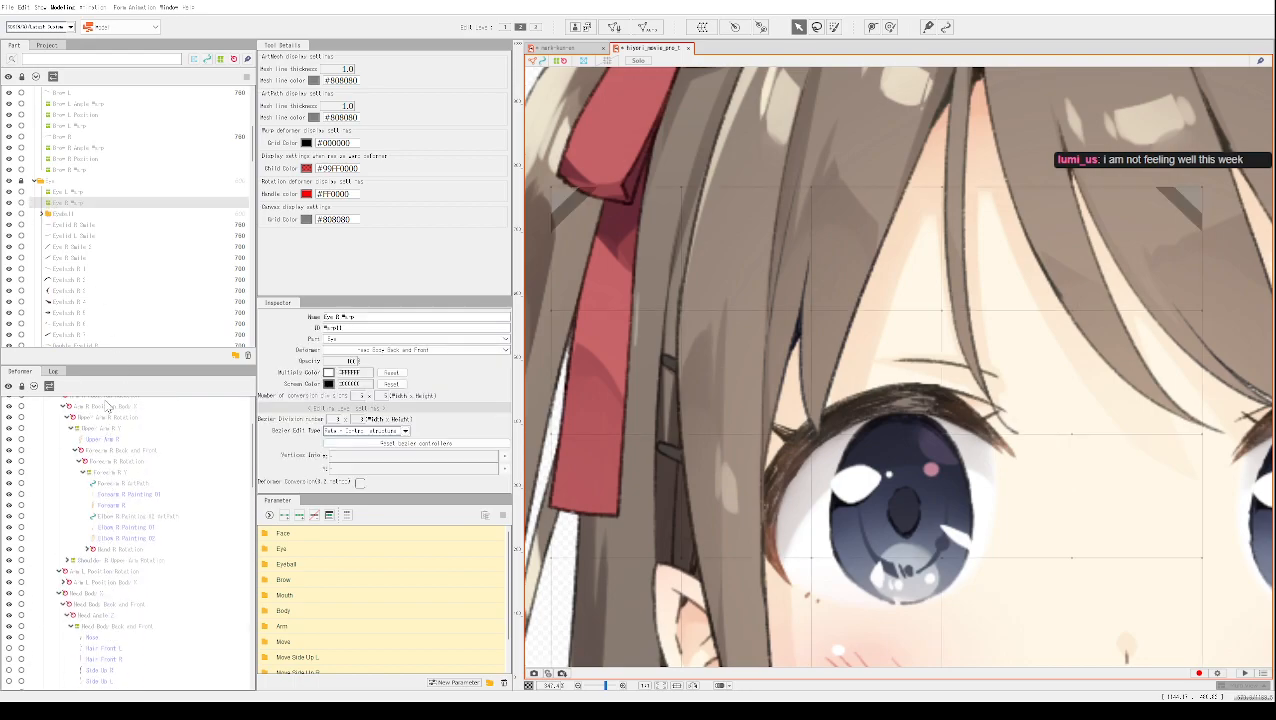
scroll(83, 217, "down", 1)
left_click(22, 165)
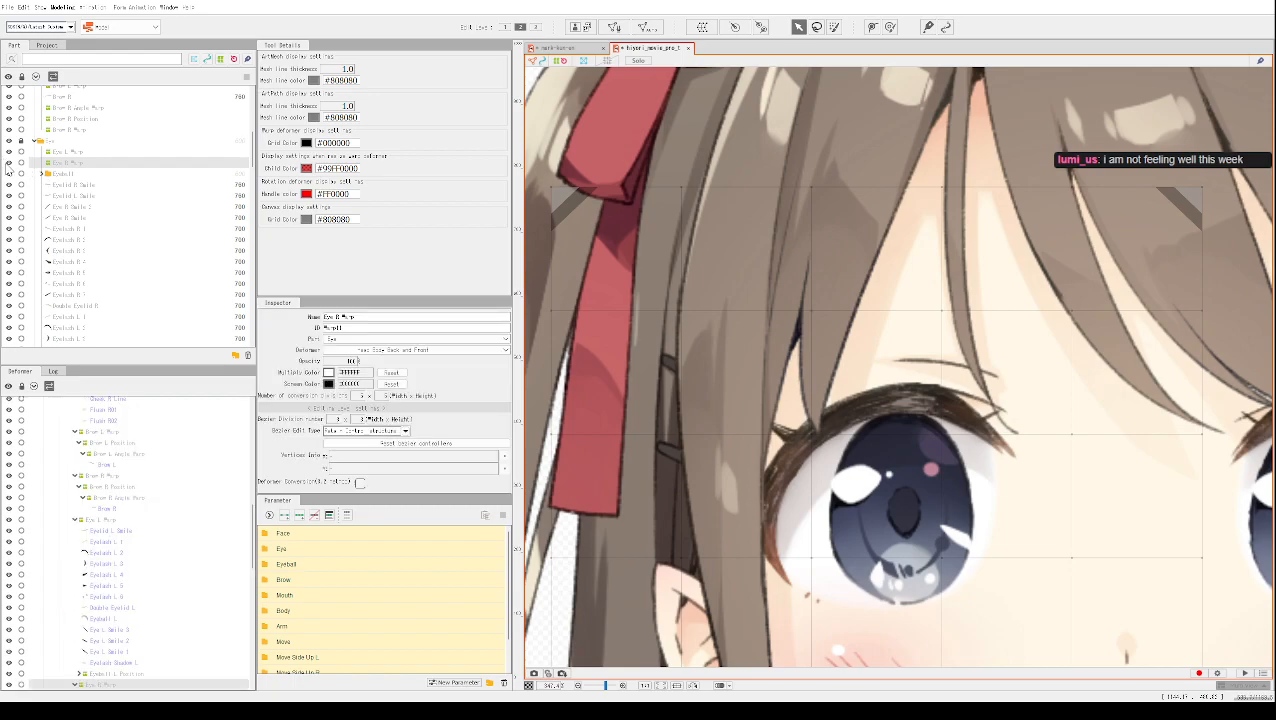
scroll(88, 190, "down", 5)
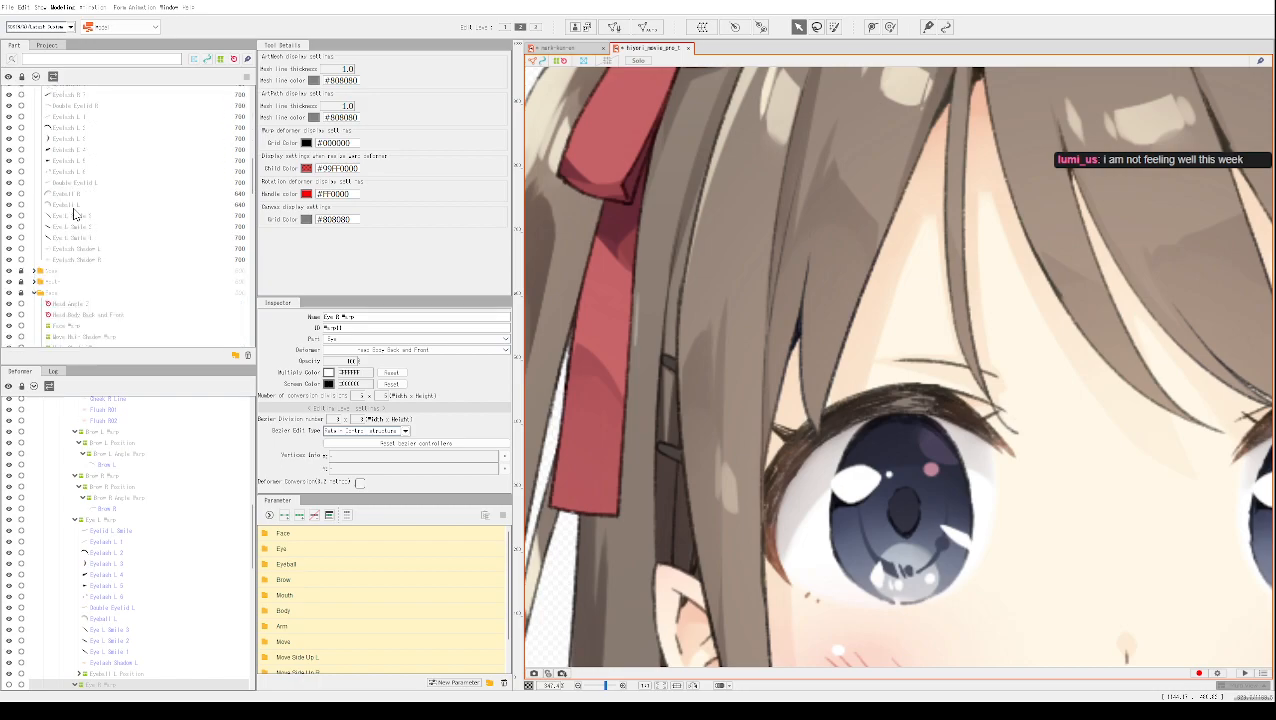
left_click(80, 193)
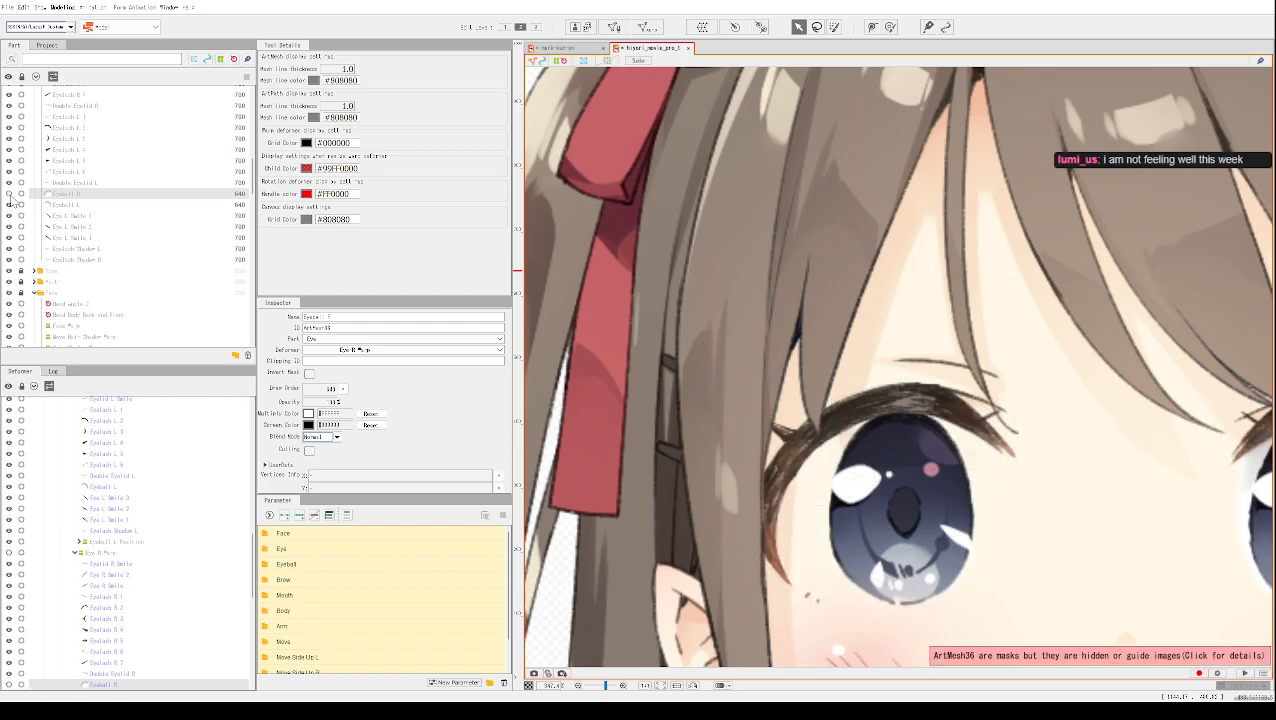
left_click(10, 195)
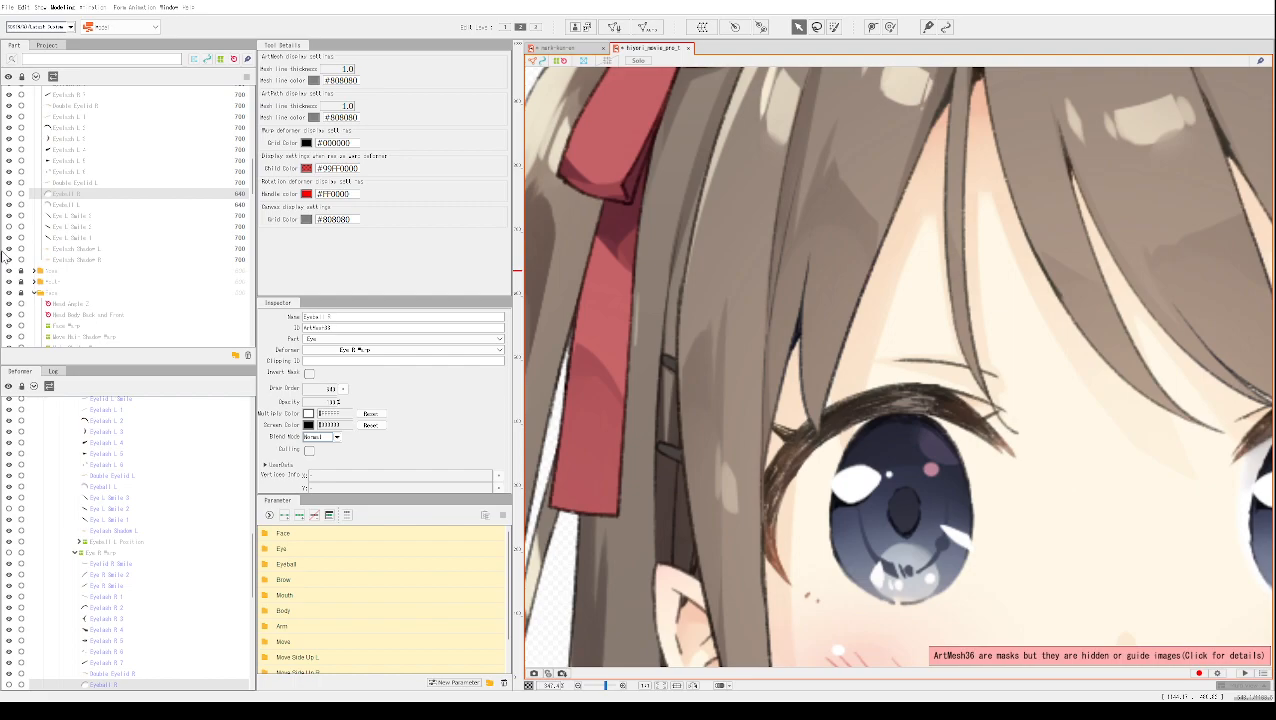
Step: Hide the Eyeball subfolder inside the Eye folder
scroll(35, 240, "down", 3)
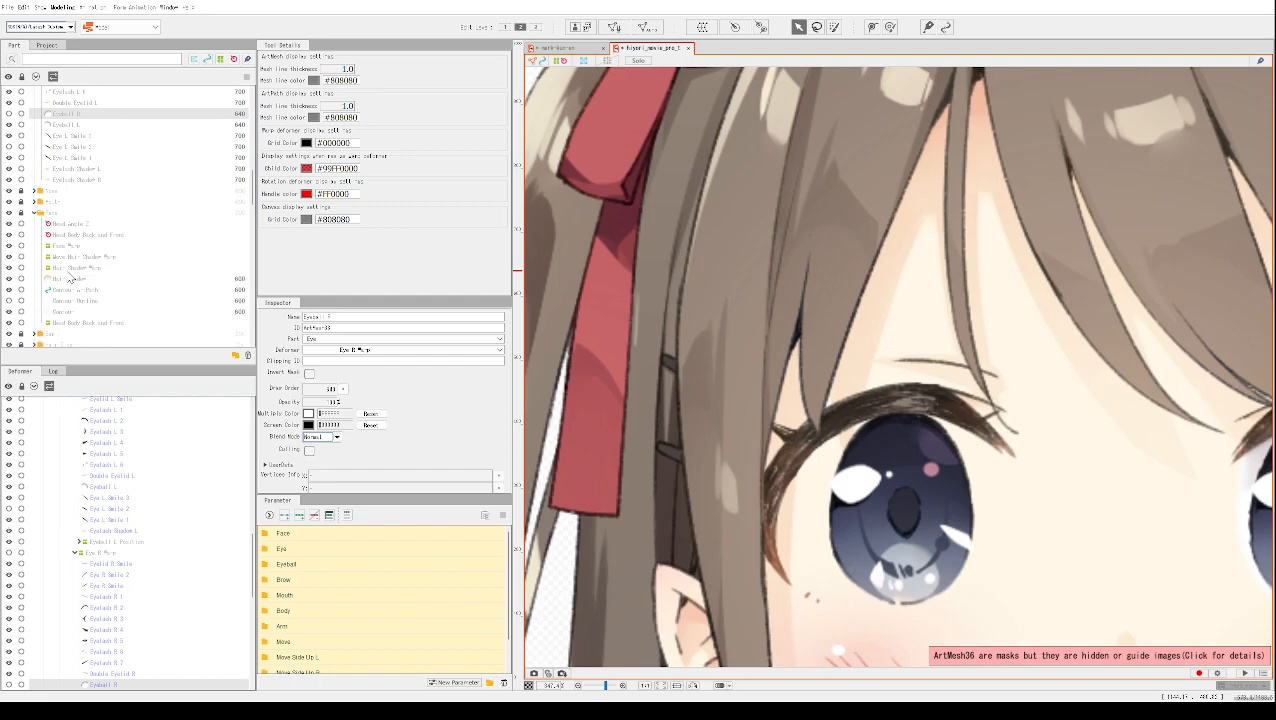
scroll(25, 190, "up", 2)
scroll(25, 190, "up", 4)
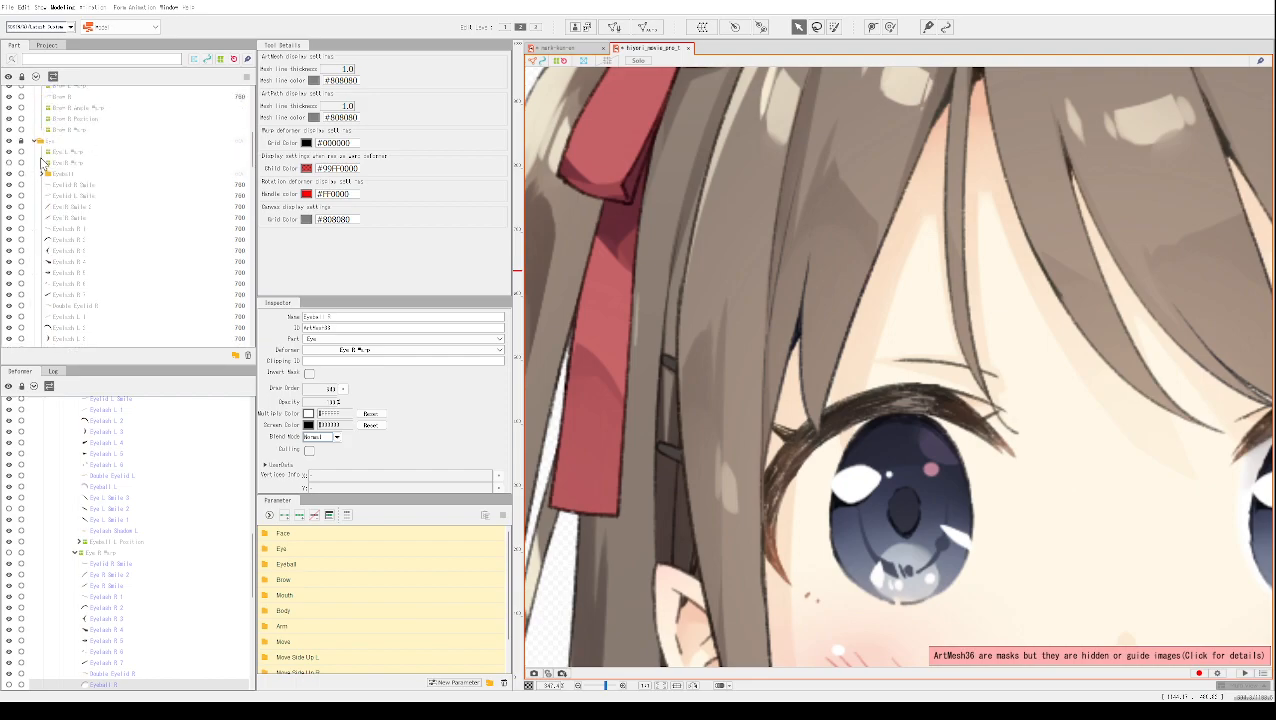
scroll(15, 172, "down", 2)
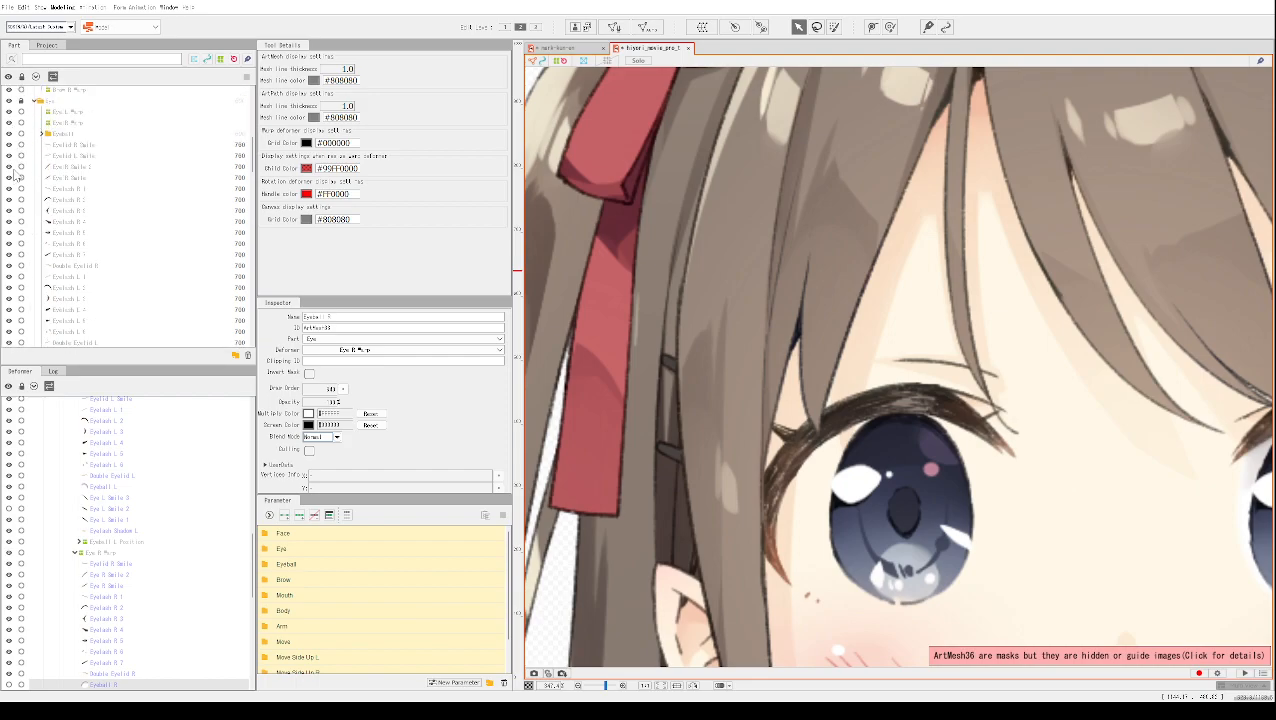
left_click(9, 134)
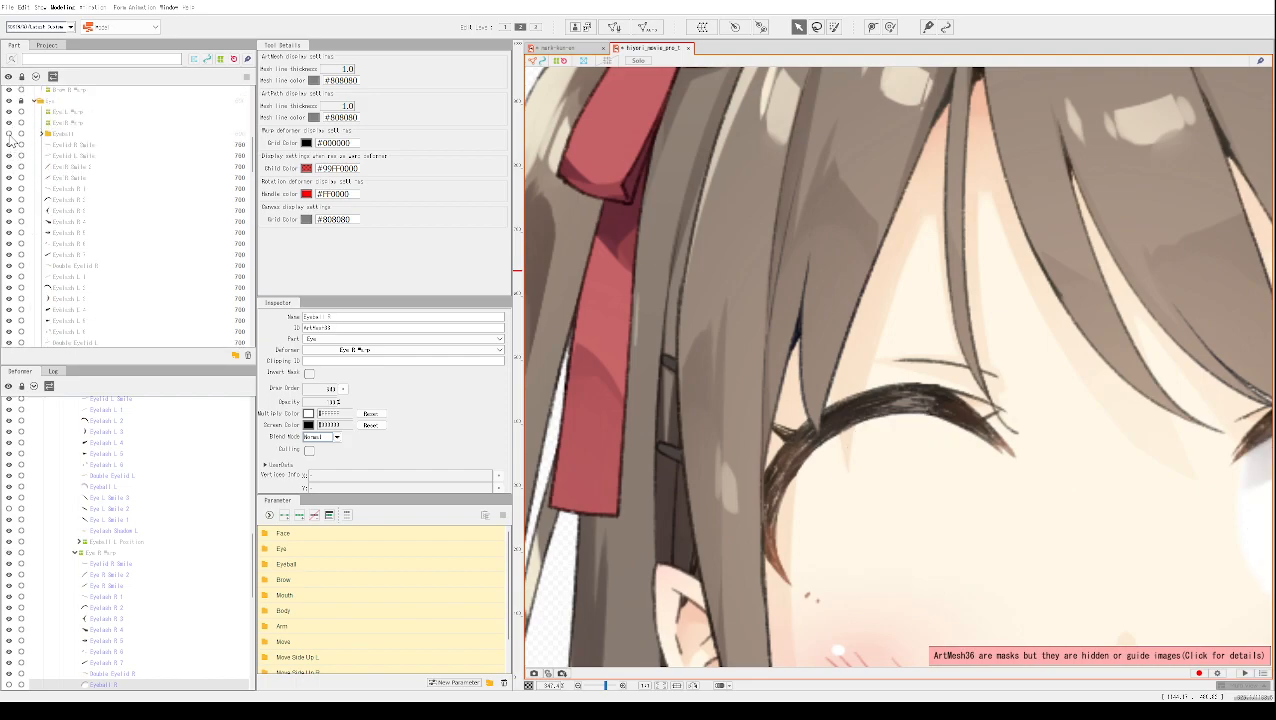
Step: Collapse the back hair folder, the expanded arm folder and the folder below it in the parts list
scroll(20, 158, "down", 2)
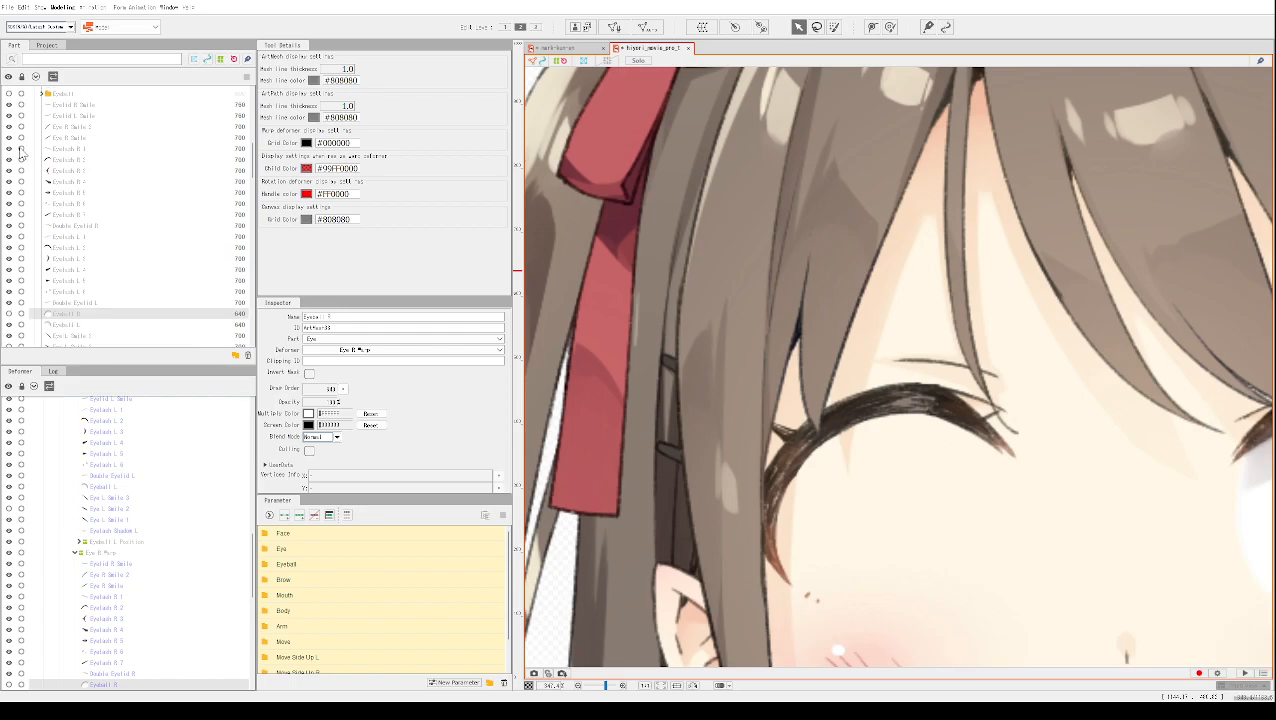
scroll(18, 150, "down", 3)
scroll(60, 238, "down", 2)
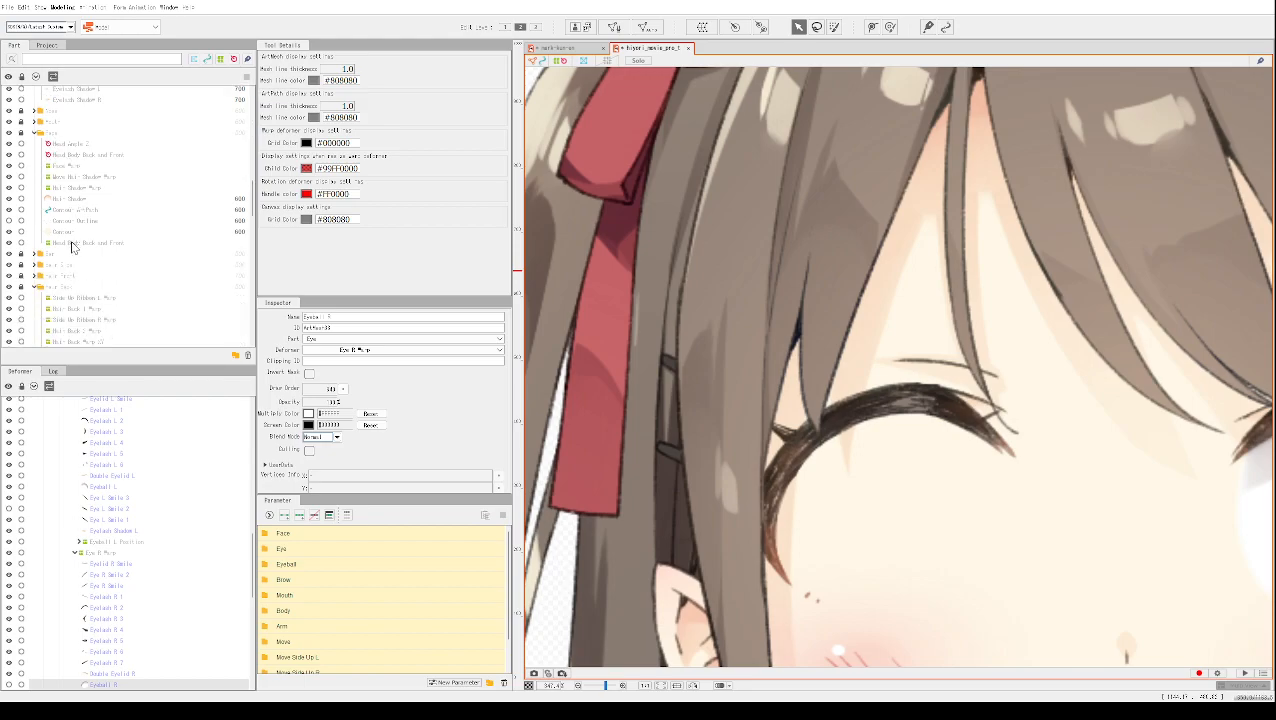
scroll(66, 262, "down", 2)
scroll(14, 255, "down", 2)
scroll(34, 262, "down", 3)
scroll(107, 239, "down", 1)
scroll(96, 228, "up", 5)
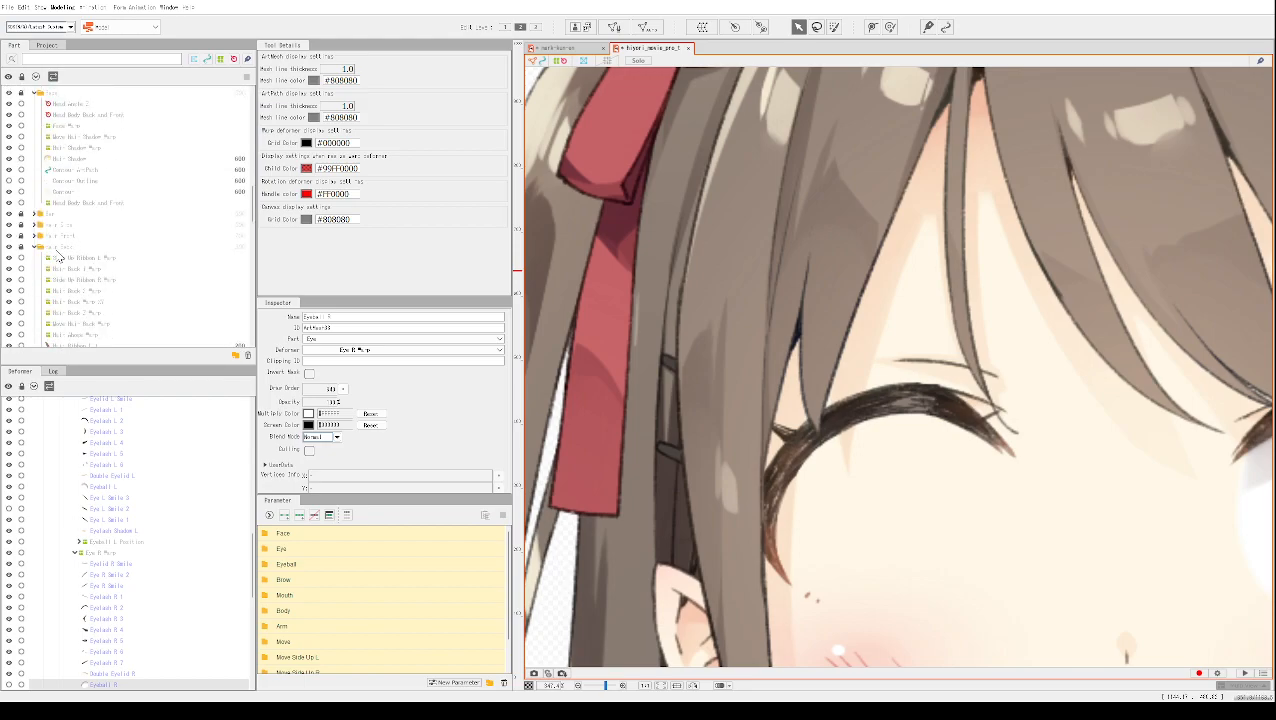
left_click(36, 247)
scroll(72, 228, "down", 3)
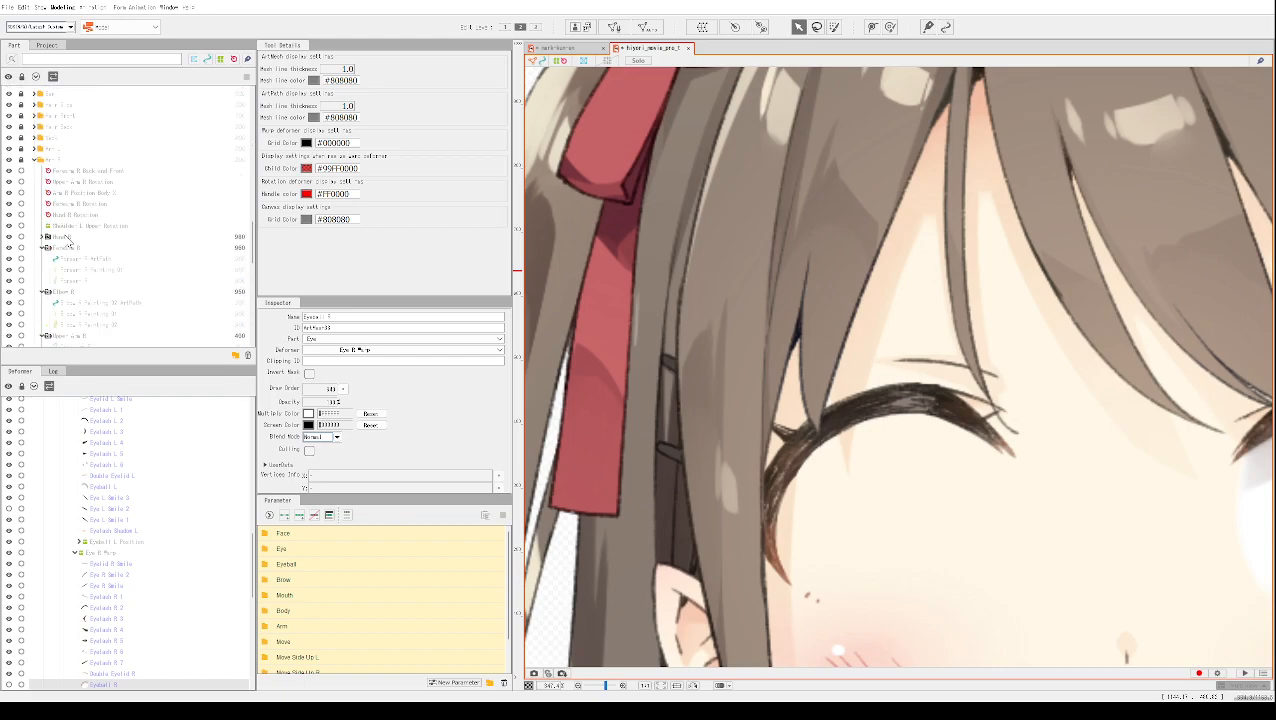
left_click(34, 161)
scroll(101, 186, "down", 4)
scroll(101, 186, "up", 4)
left_click(35, 172)
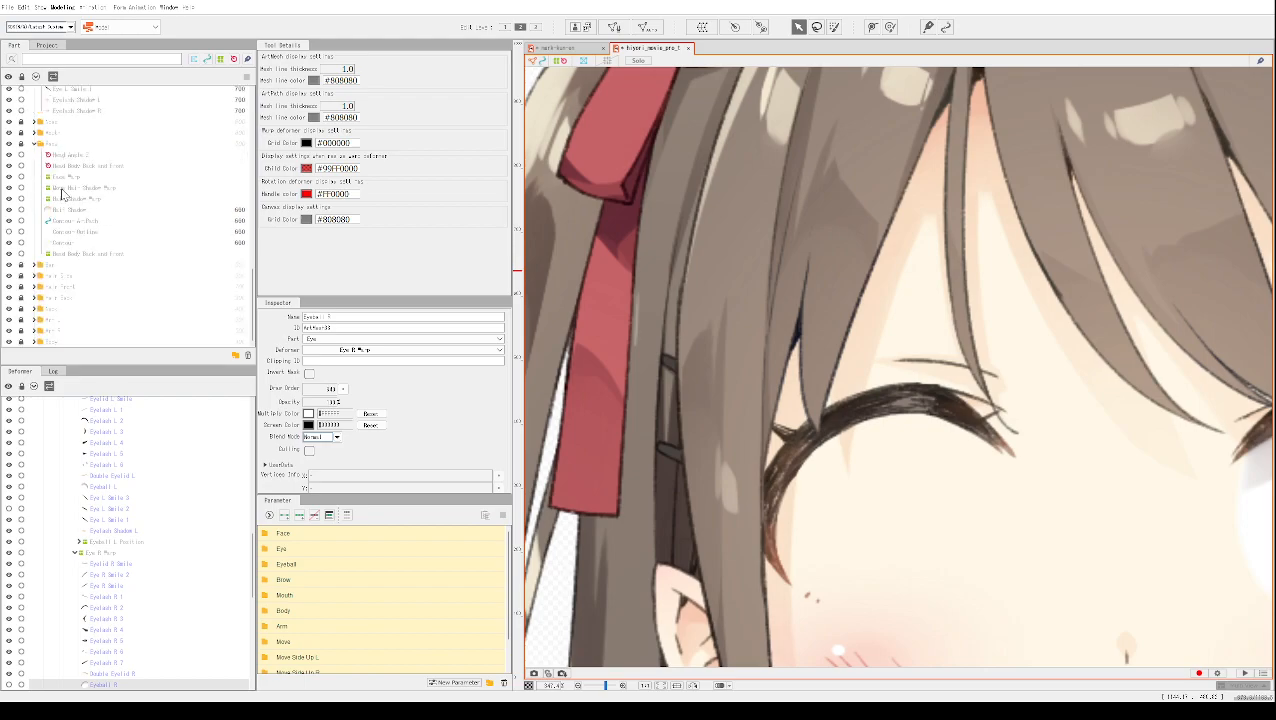
Step: Collapse the Face folder, the folder with the overall and body deformers, and the Cheek folder
scroll(46, 194, "up", 5)
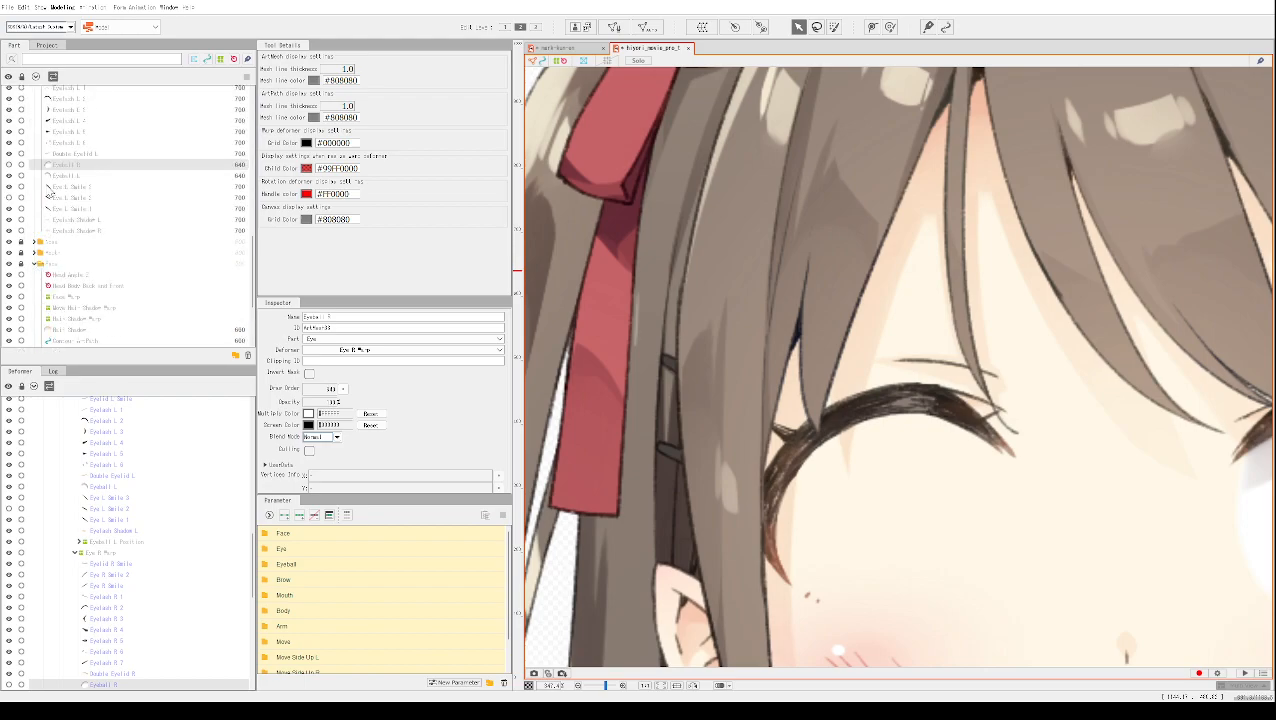
scroll(46, 211, "down", 5)
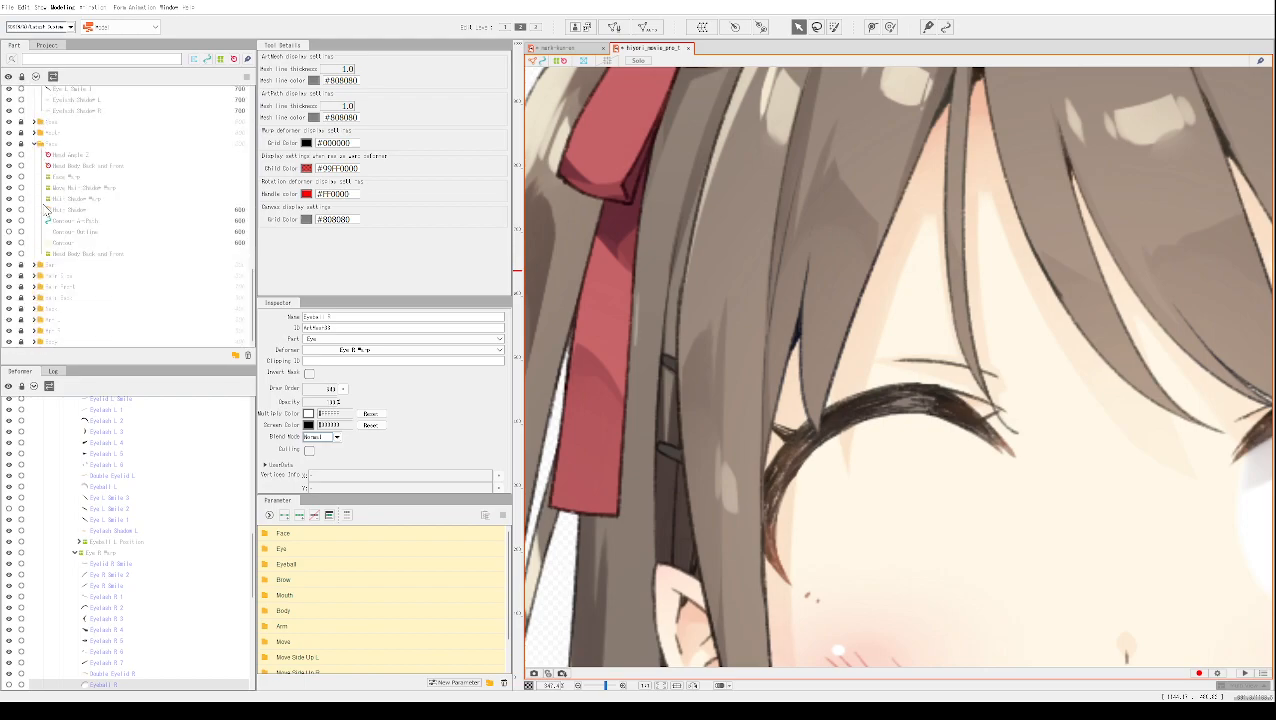
left_click(36, 144)
scroll(72, 277, "down", 5)
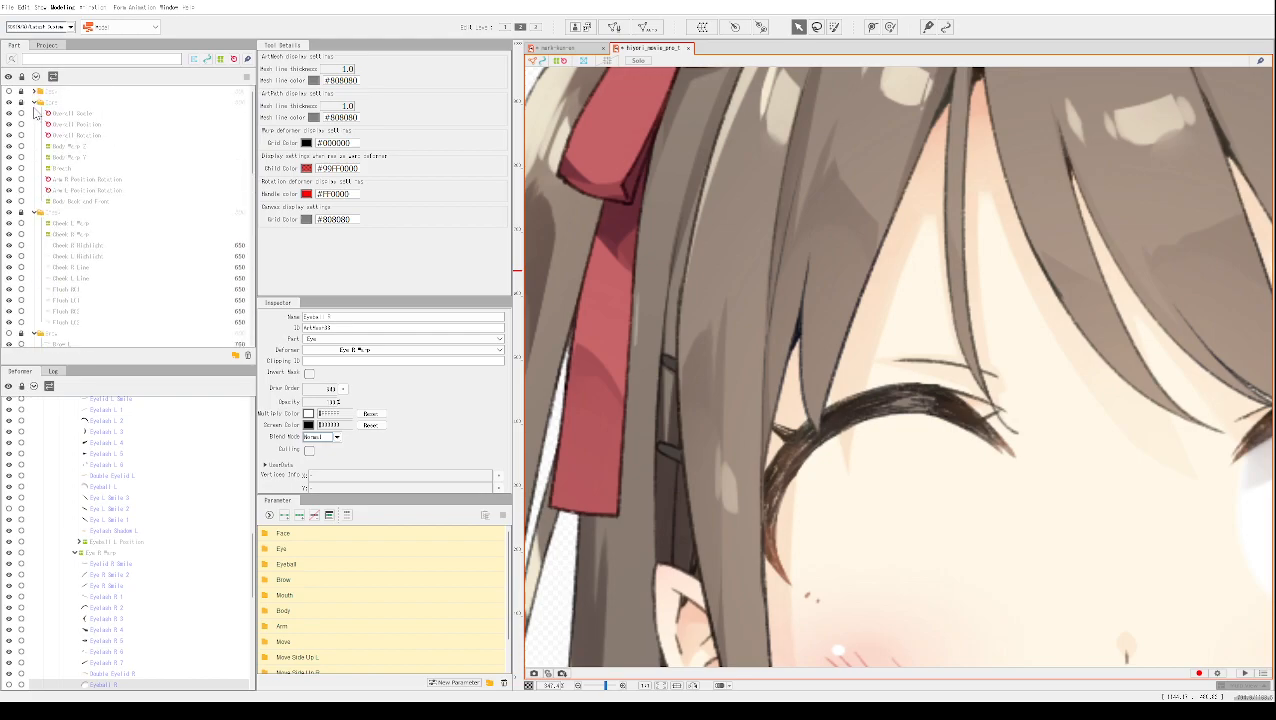
left_click(34, 102)
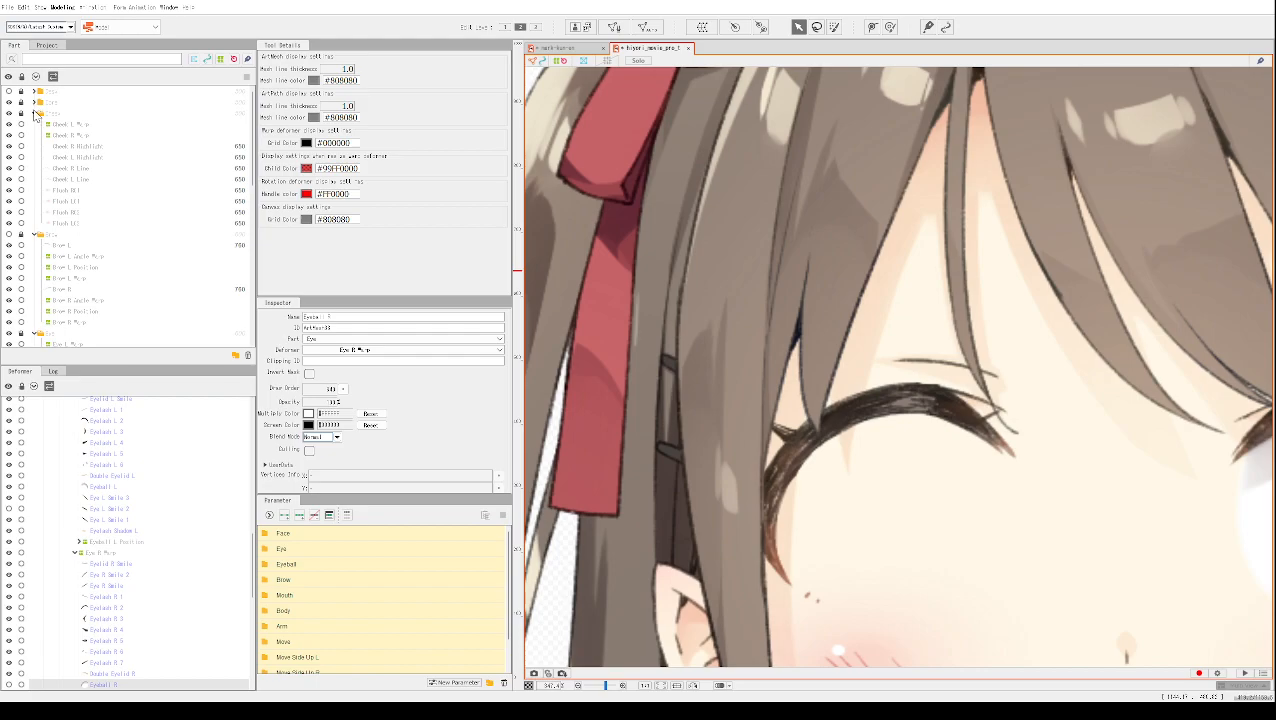
left_click(35, 113)
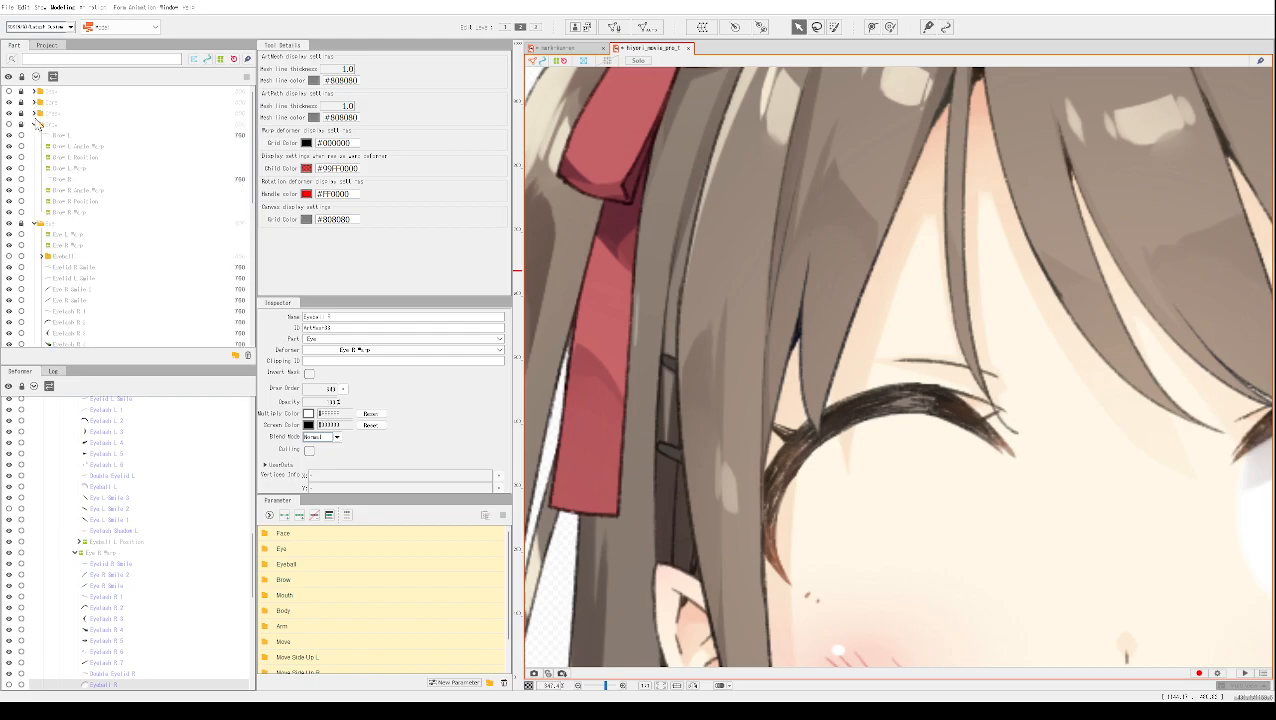
Step: Expand the Eyeball subfolder in the Eye folder and make it visible again
scroll(83, 184, "down", 1)
scroll(83, 193, "down", 1)
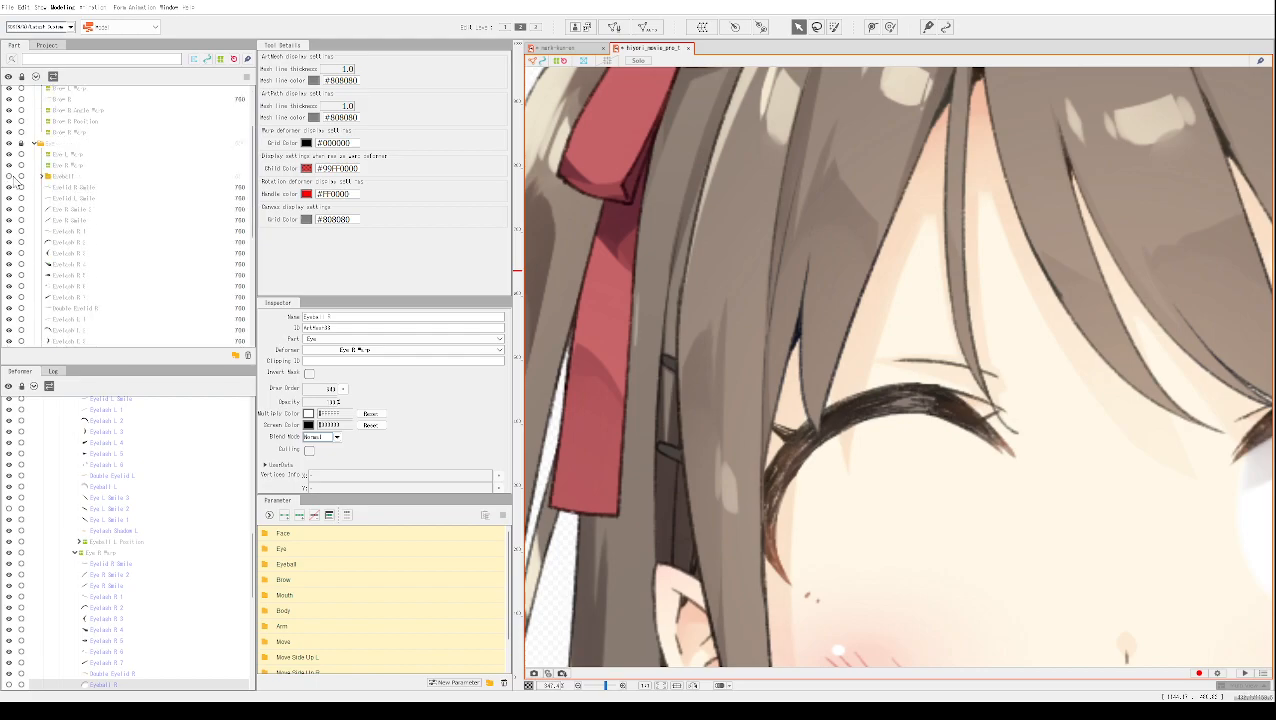
left_click(43, 177)
scroll(97, 212, "down", 1)
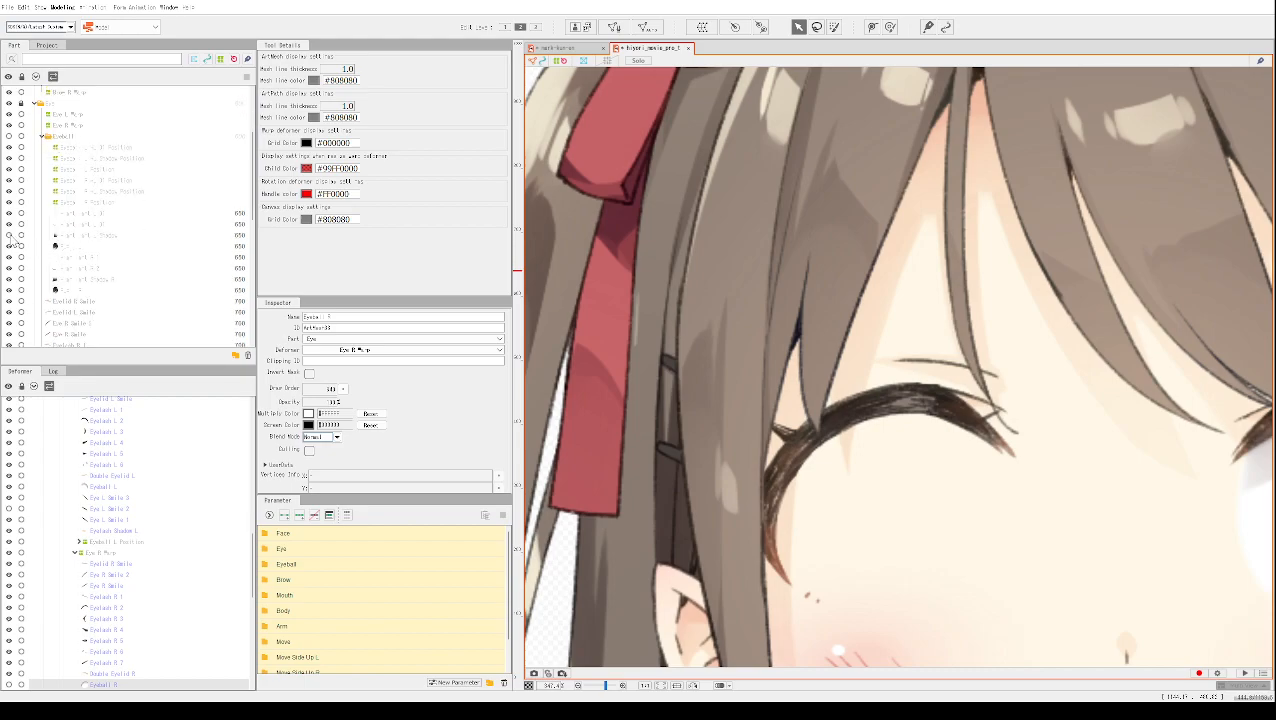
left_click(9, 137)
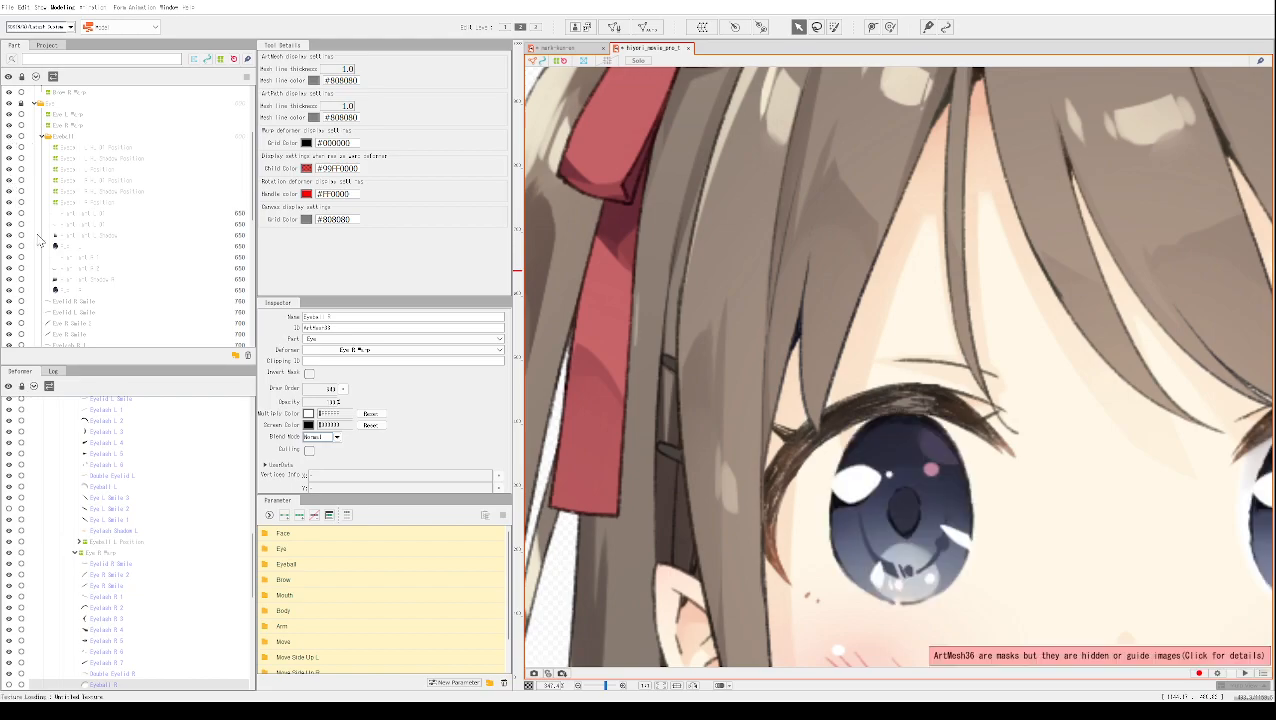
Step: Toggle the right iris mesh's visibility and hide the right eye's highlight and shadow meshes in the Eyeball folder
left_click(10, 290)
left_click(10, 290)
left_click(10, 290)
left_click(10, 290)
left_click(9, 268)
left_click(9, 258)
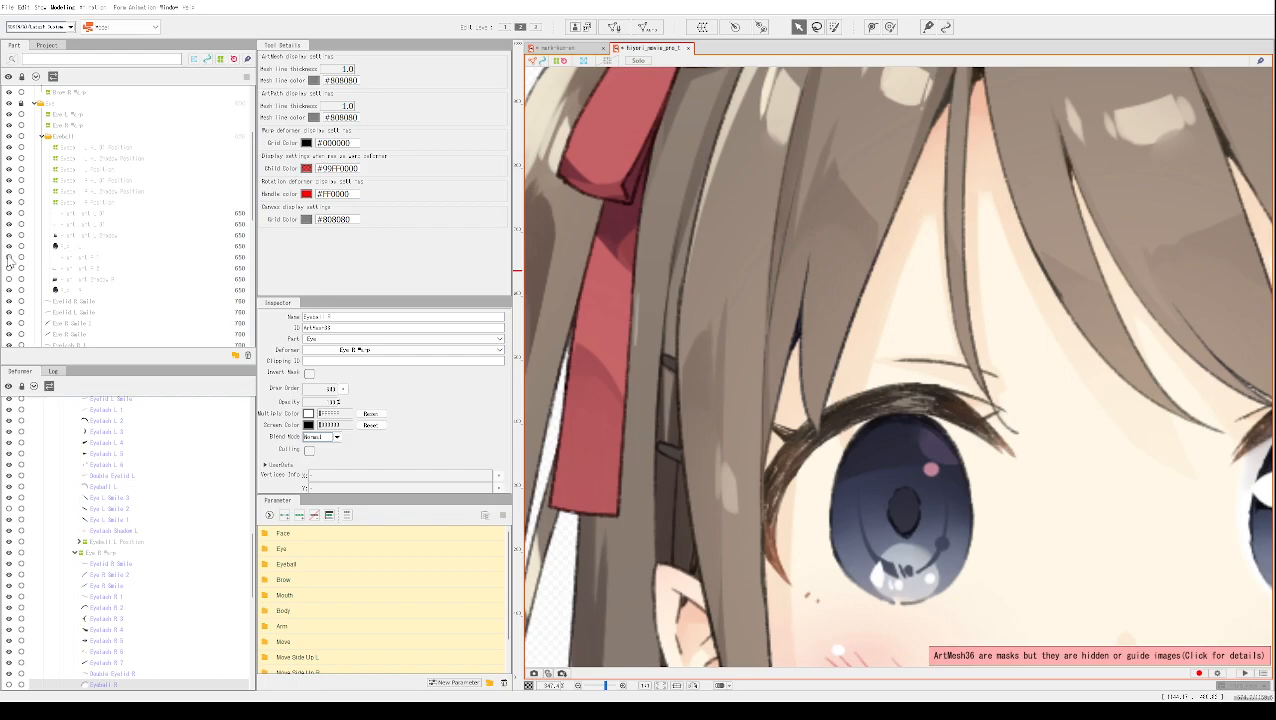
Step: Toggle the left and right iris meshes off and on to identify what each one covers, and clear the selection
left_click(9, 248)
left_click(9, 248)
left_click(9, 290)
left_click(9, 290)
left_click(937, 470)
left_click(11, 290)
left_click(11, 290)
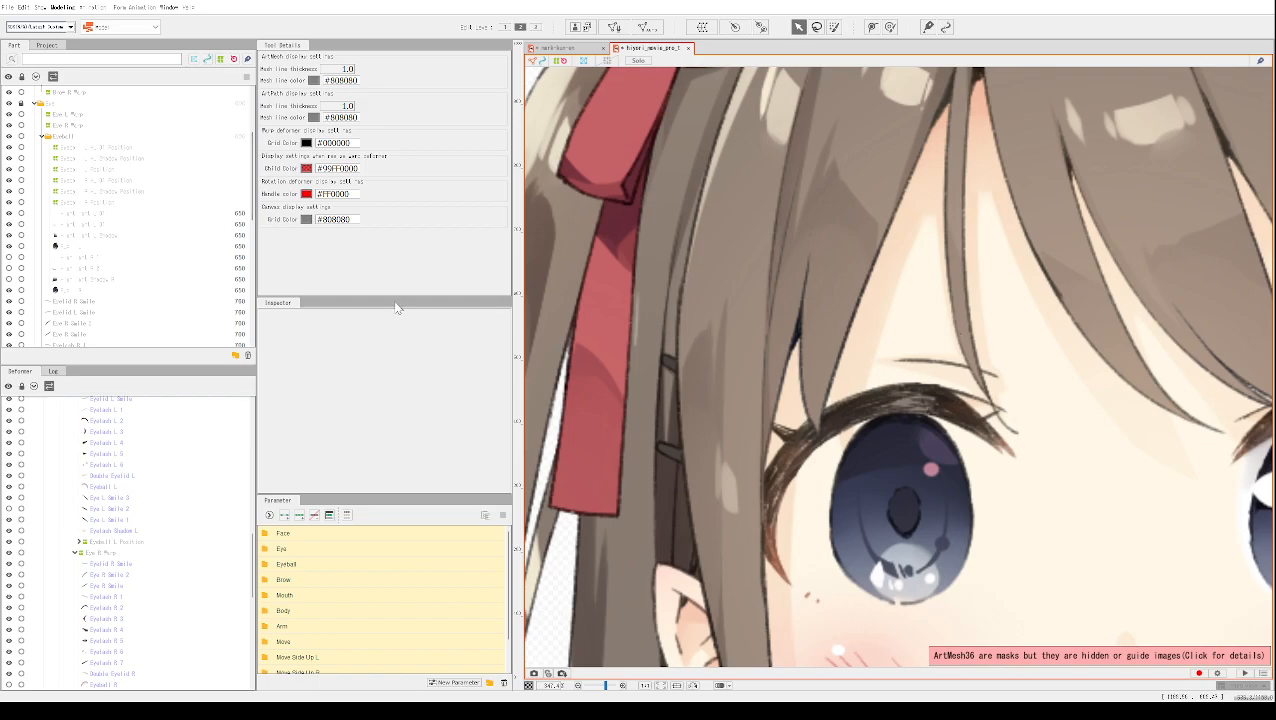
Step: Toggle Eyelash R 2 repeatedly to compare the upper lash shape, leaving it hidden
scroll(60, 207, "down", 3)
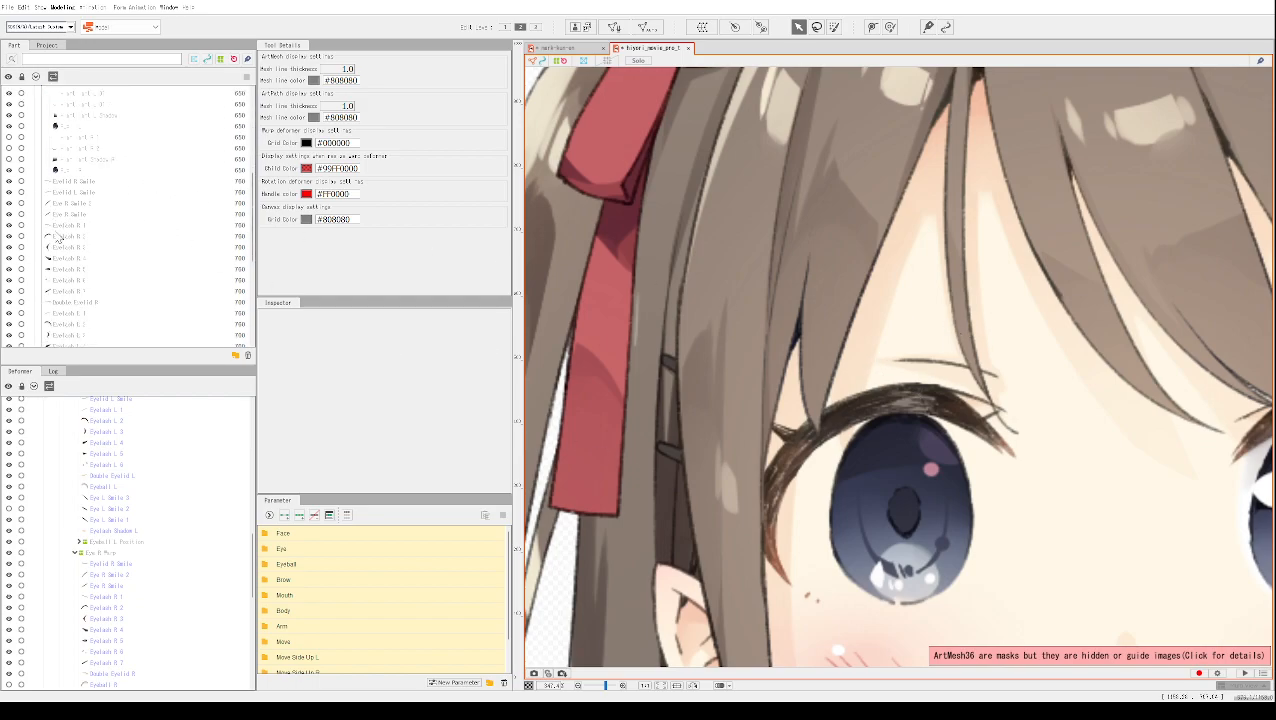
left_click(10, 236)
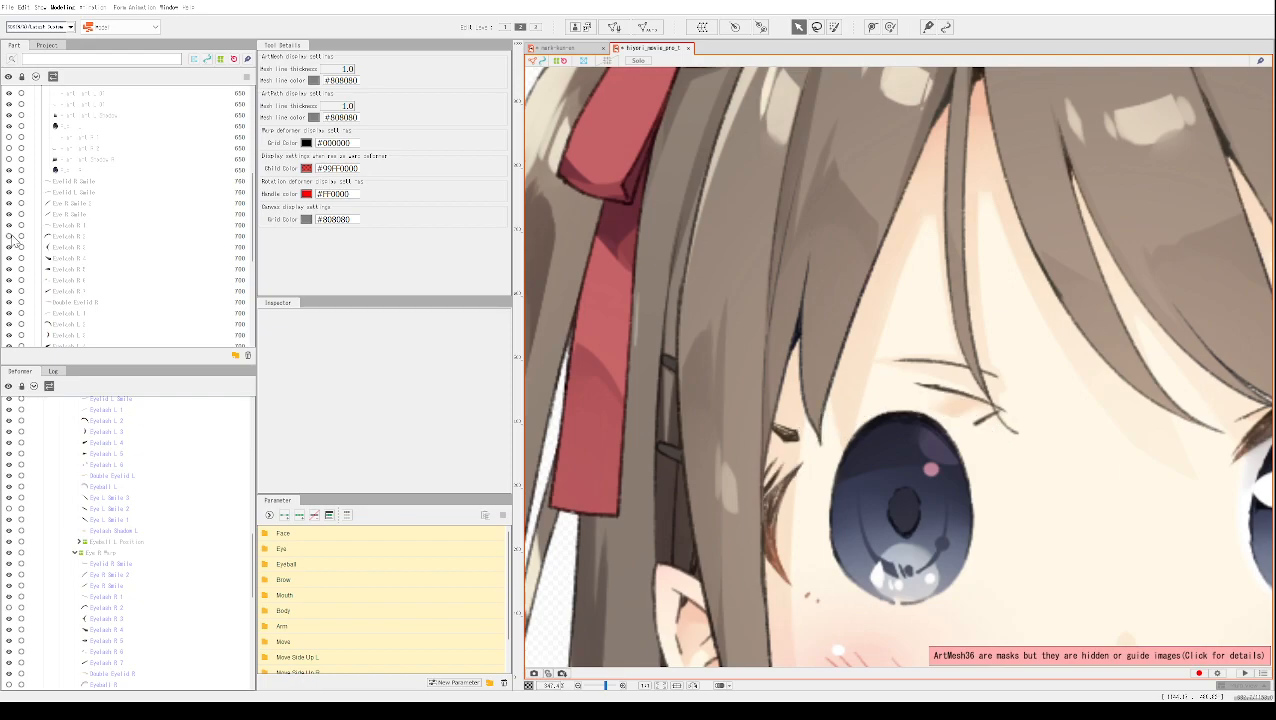
left_click(10, 236)
left_click(10, 236)
left_click(10, 236)
left_click(10, 236)
left_click(10, 236)
left_click(10, 236)
Step: Hide the Hair Side and Hair Front folders to expose the right eye's remaining lash pieces
scroll(15, 220, "up", 5)
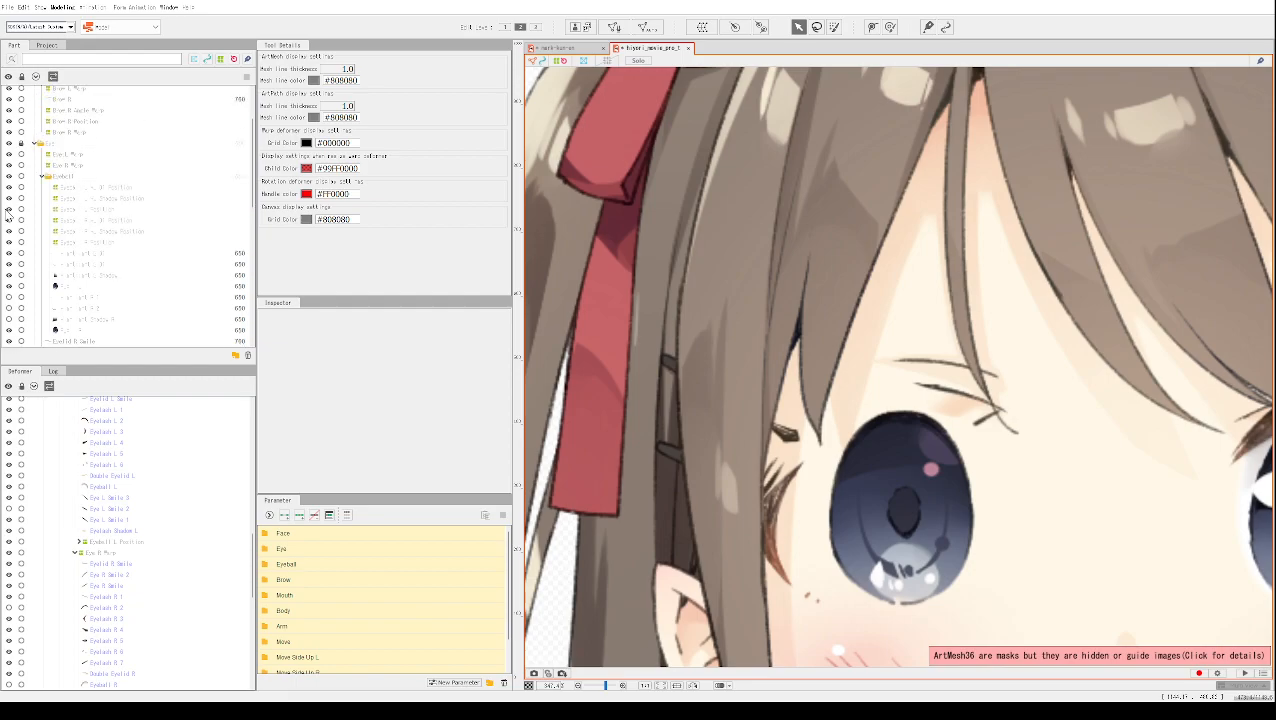
scroll(20, 200, "down", 10)
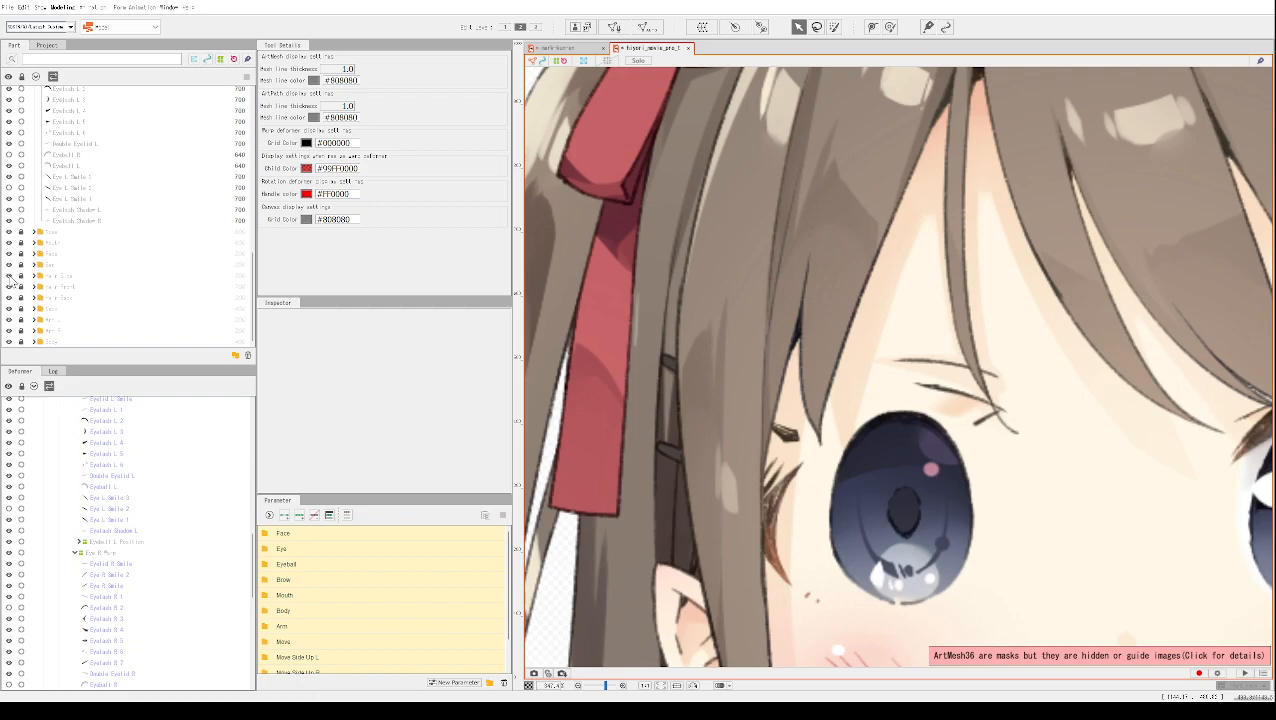
left_click(9, 276)
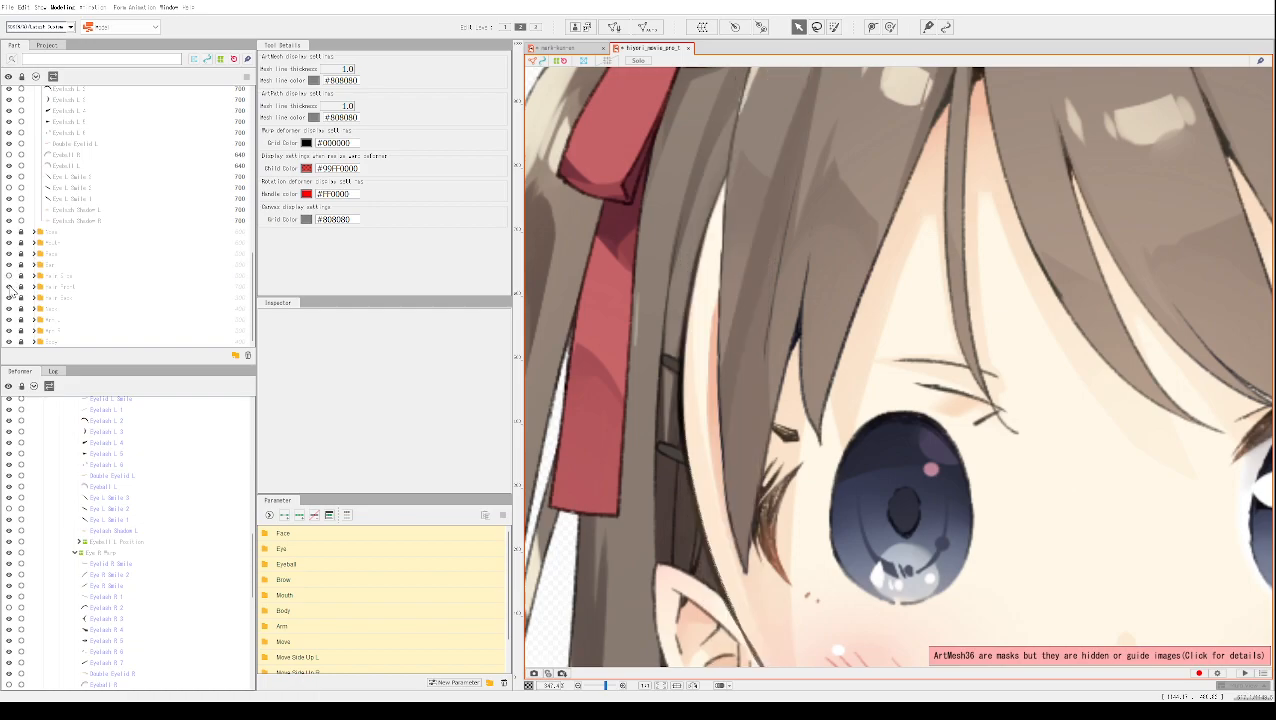
left_click(9, 288)
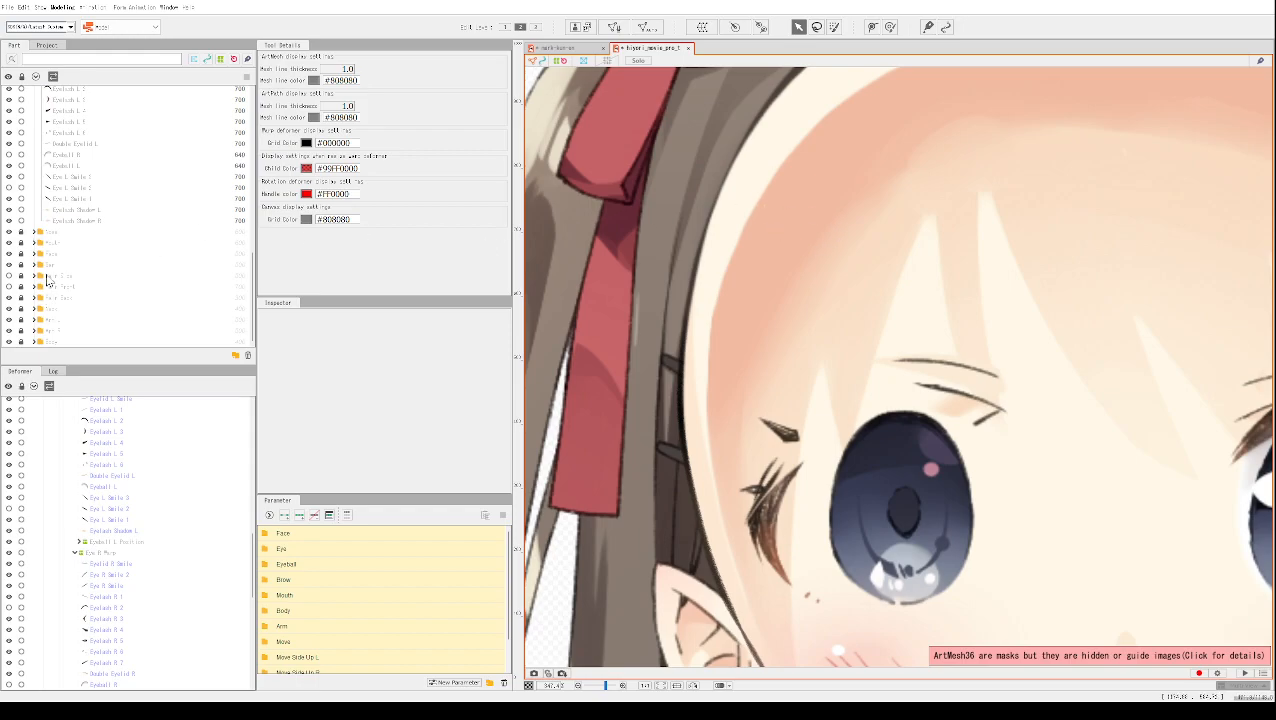
Step: Look through the Parts list and open and collapse the Face folder to check which meshes it holds
scroll(72, 252, "up", 5)
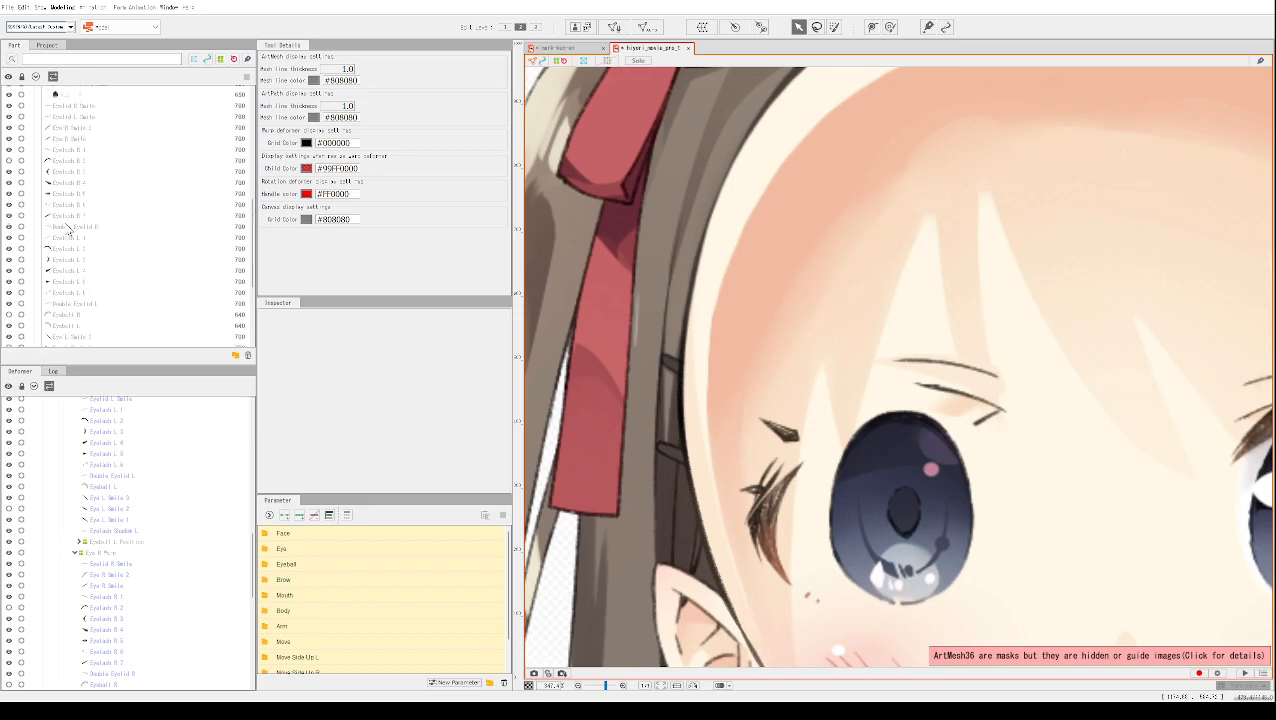
scroll(70, 245, "down", 5)
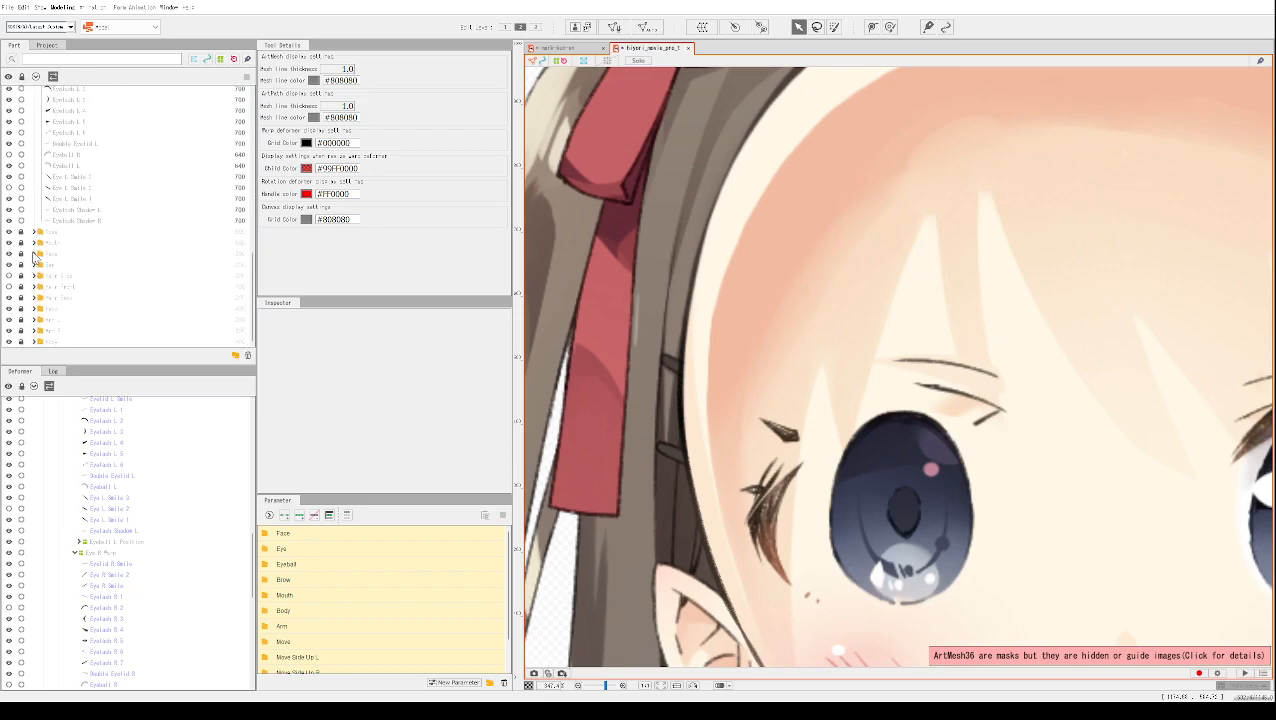
left_click(36, 254)
scroll(36, 260, "down", 3)
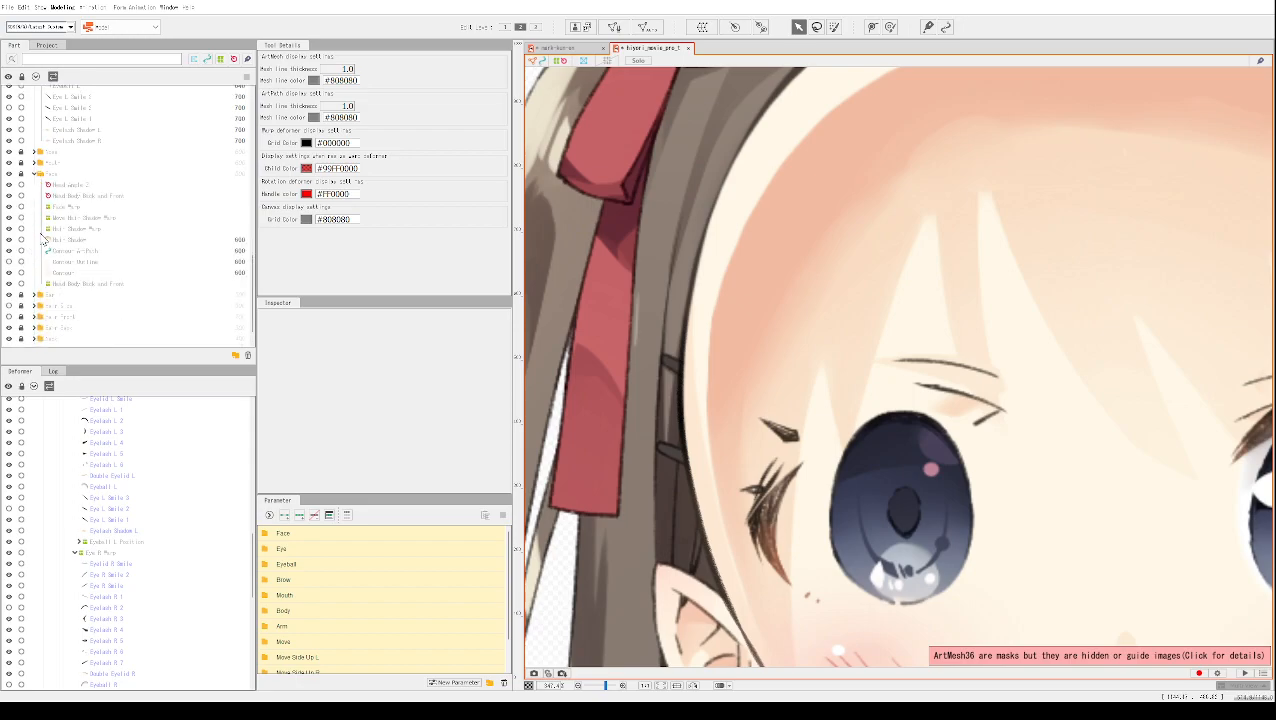
left_click(37, 175)
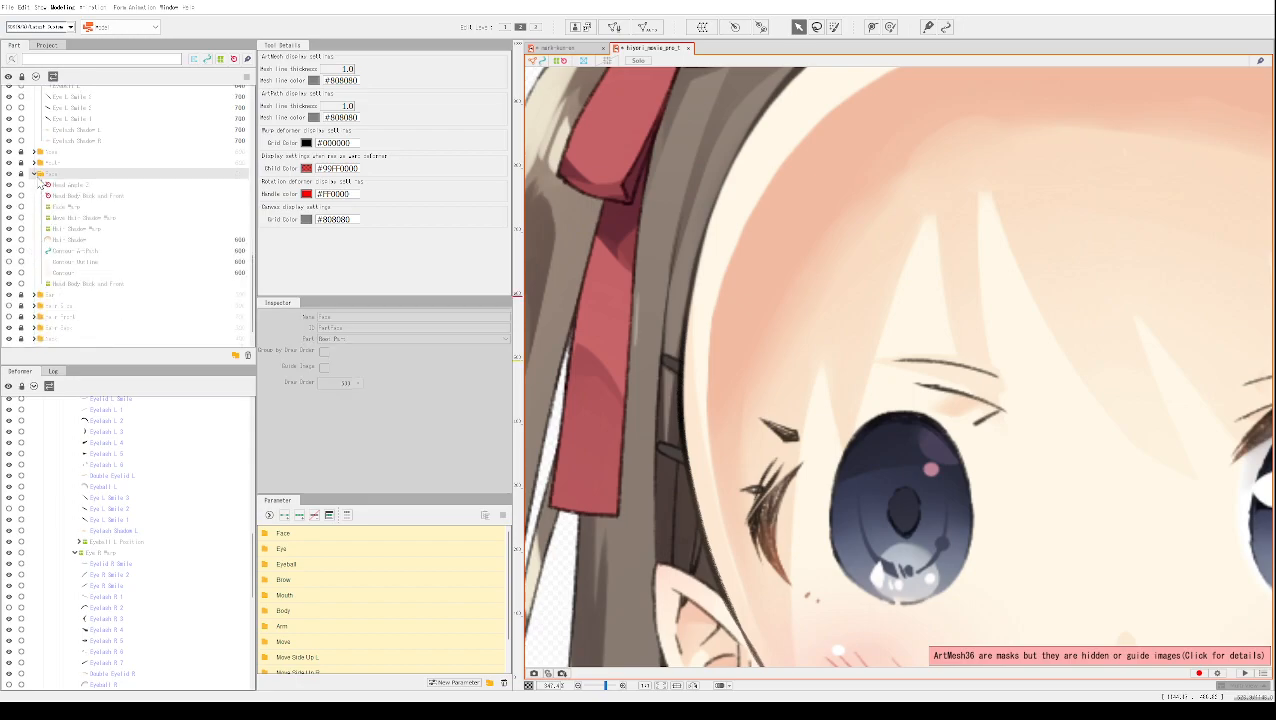
left_click(36, 175)
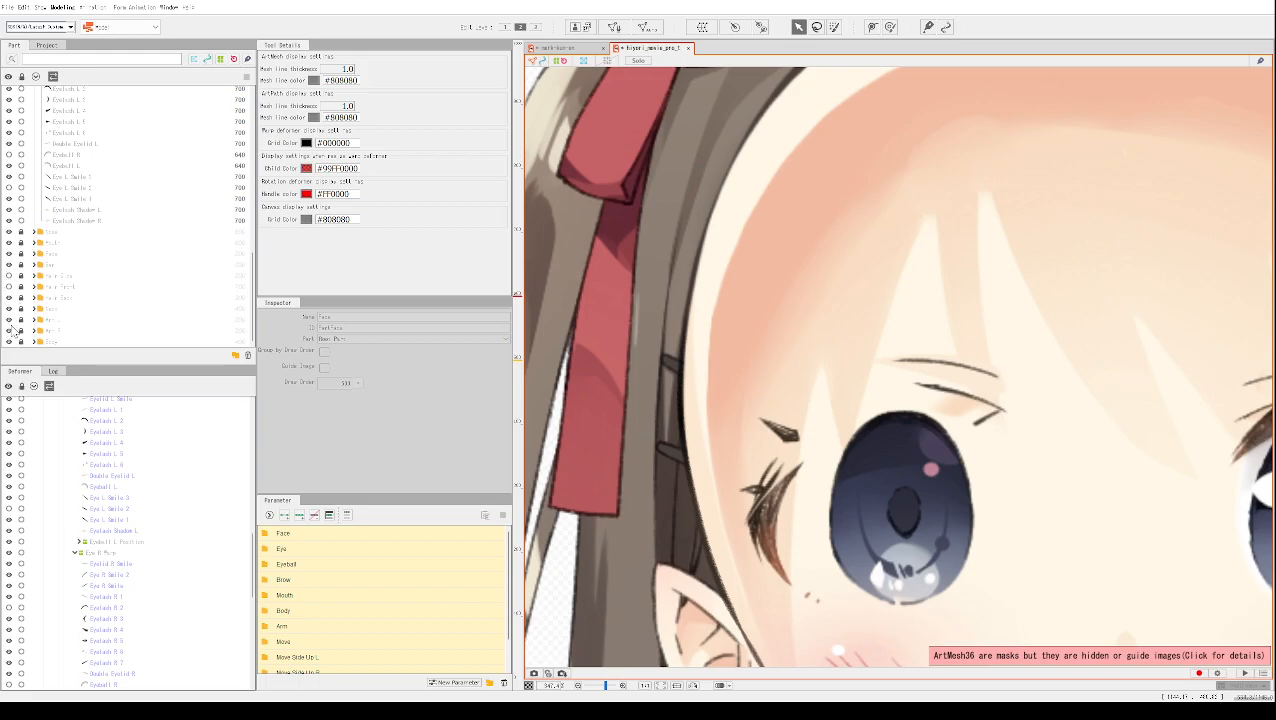
Step: Show the Brow folder again, toggling the neighbouring folders above it to check what they cover
scroll(31, 243, "up", 1)
scroll(31, 243, "up", 5)
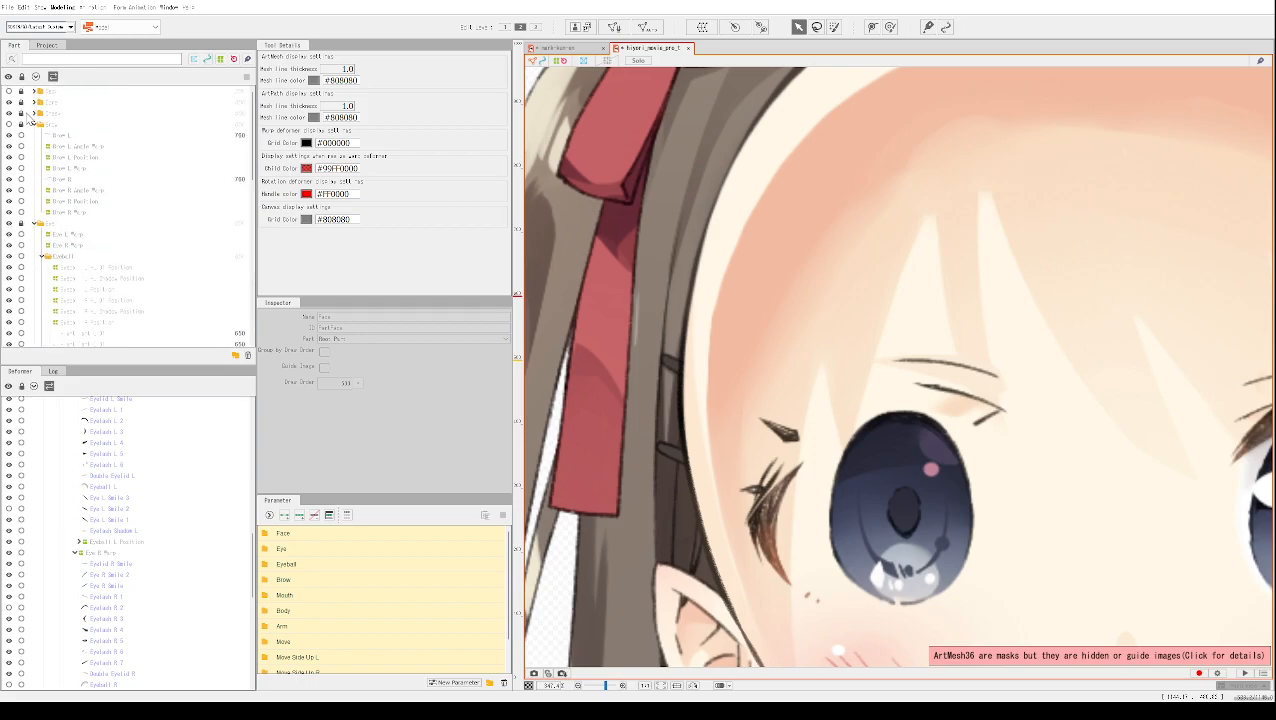
left_click(9, 103)
left_click(9, 115)
left_click(9, 115)
left_click(8, 127)
left_click(8, 127)
left_click(8, 127)
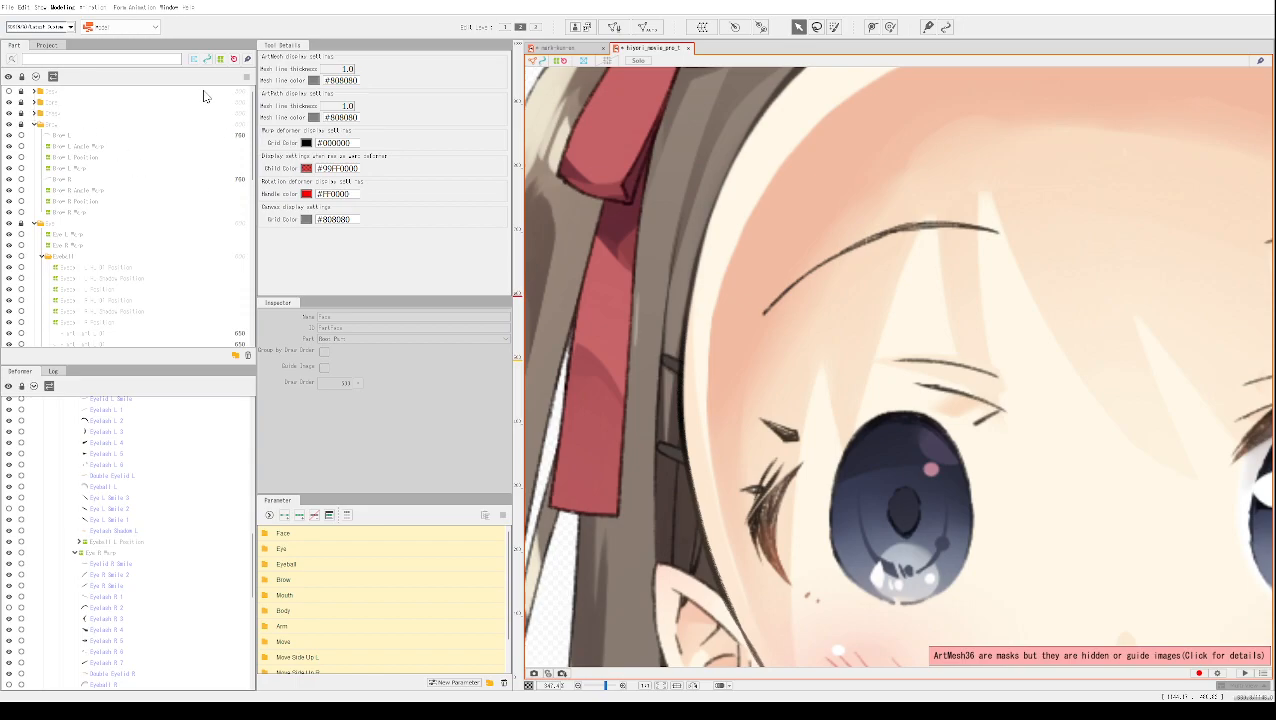
Step: Select the Hair Shadow mesh on the forehead and toggle its visibility off and on to see what it covers
left_click(797, 182)
right_click(797, 182)
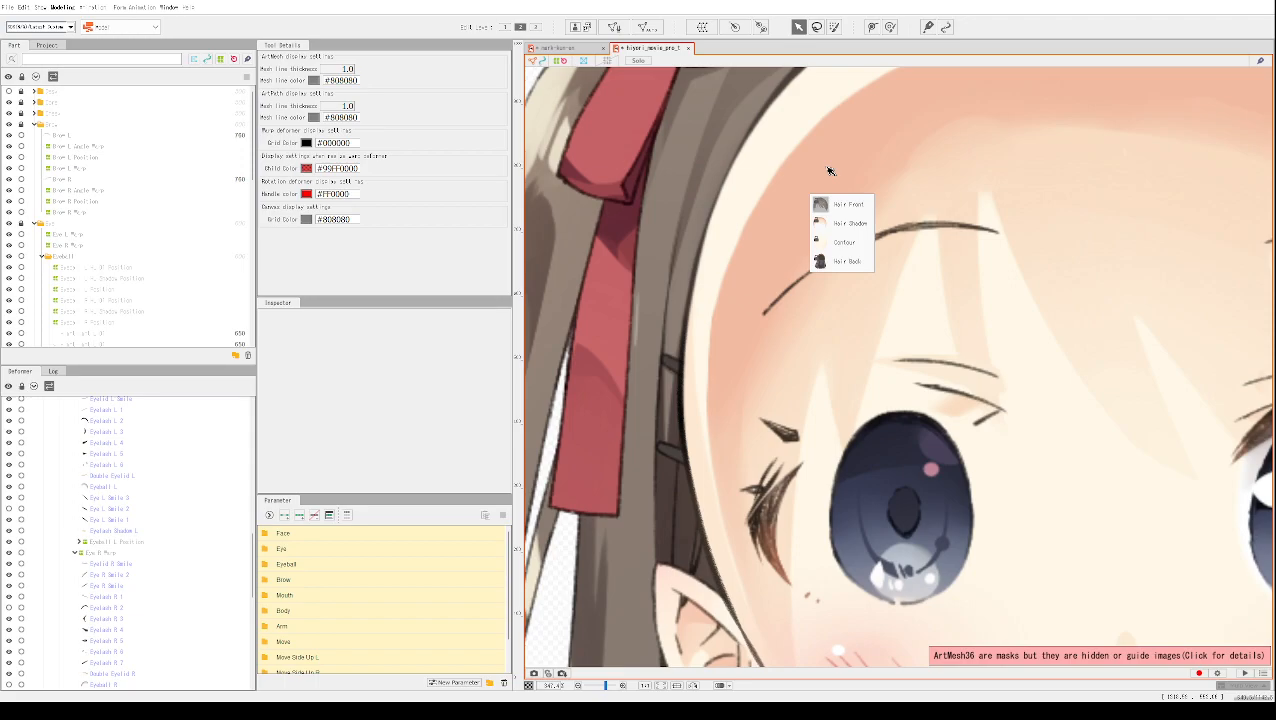
left_click(845, 224)
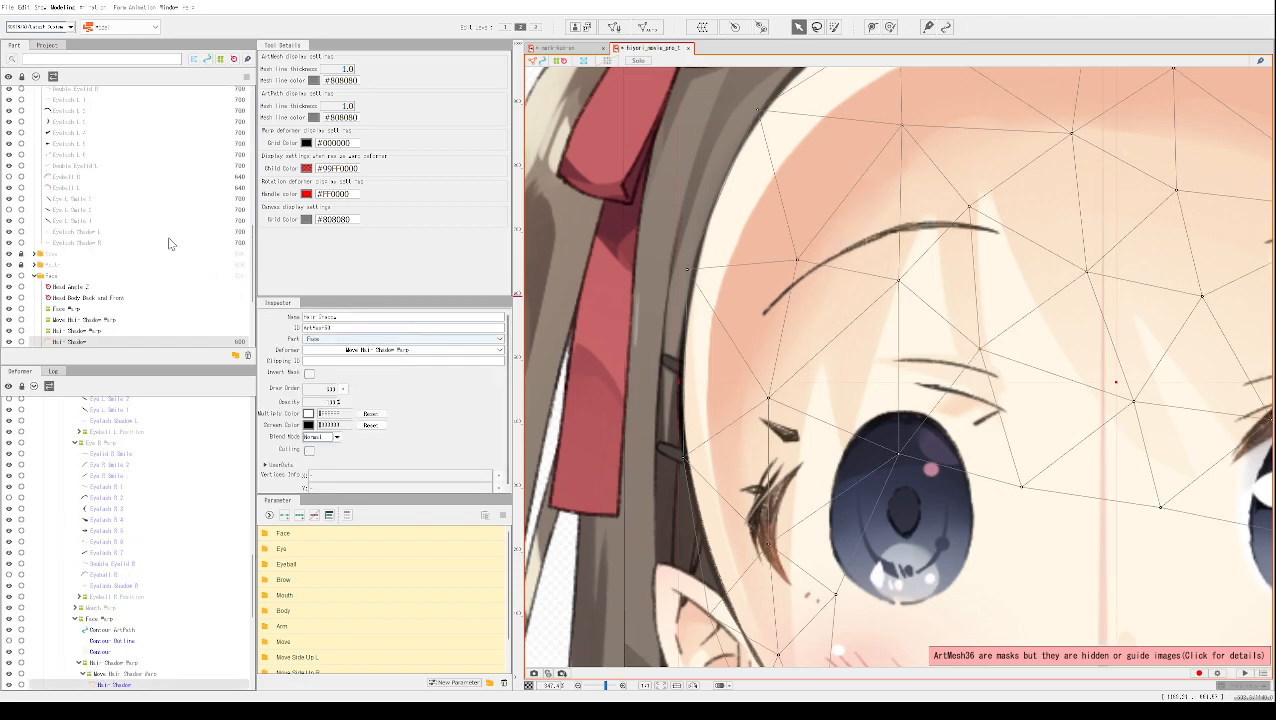
scroll(174, 248, "down", 3)
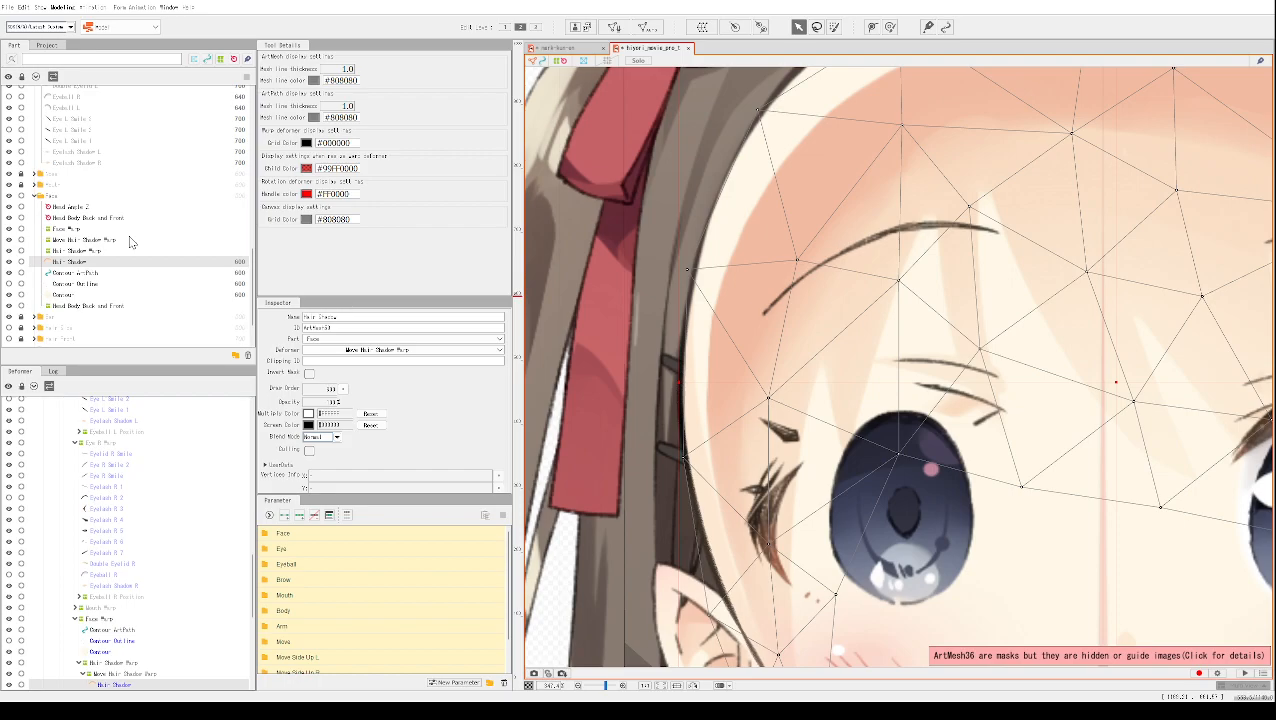
left_click(9, 262)
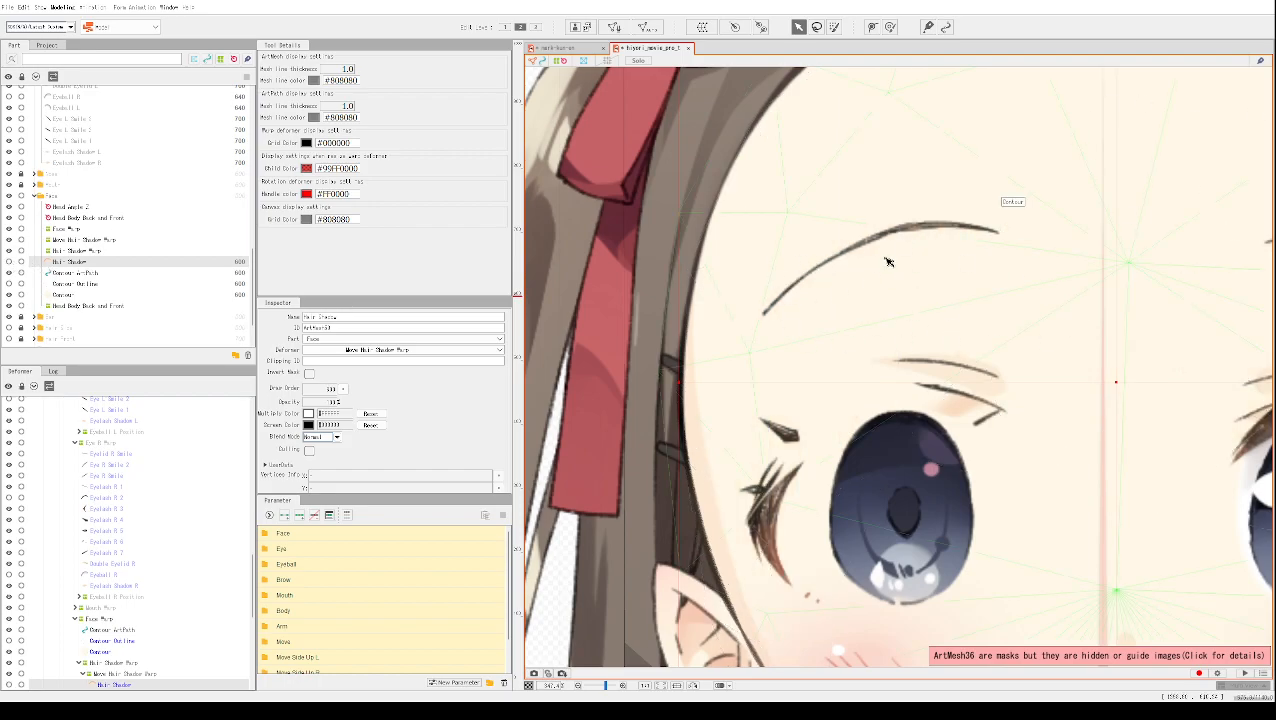
left_click(9, 262)
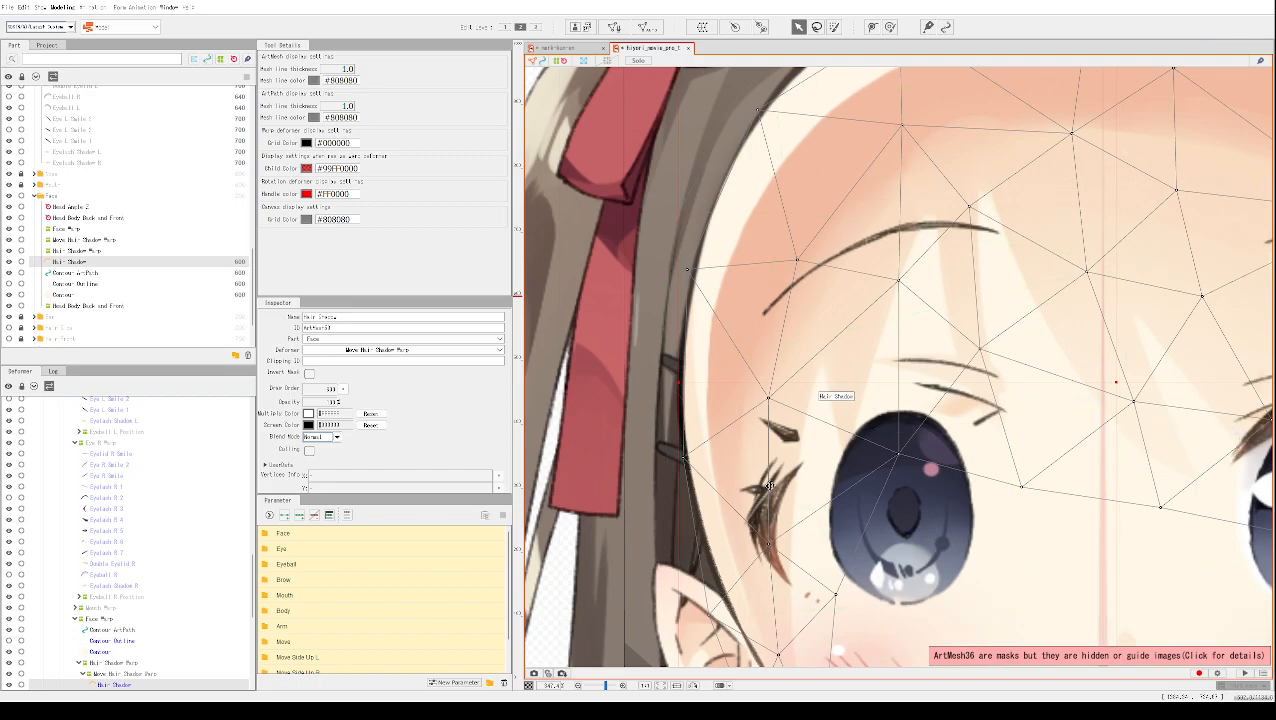
Step: Toggle Eyelash R 3 repeatedly to identify its part of the outer lash, leaving it hidden
scroll(15, 240, "up", 5)
scroll(14, 232, "down", 1)
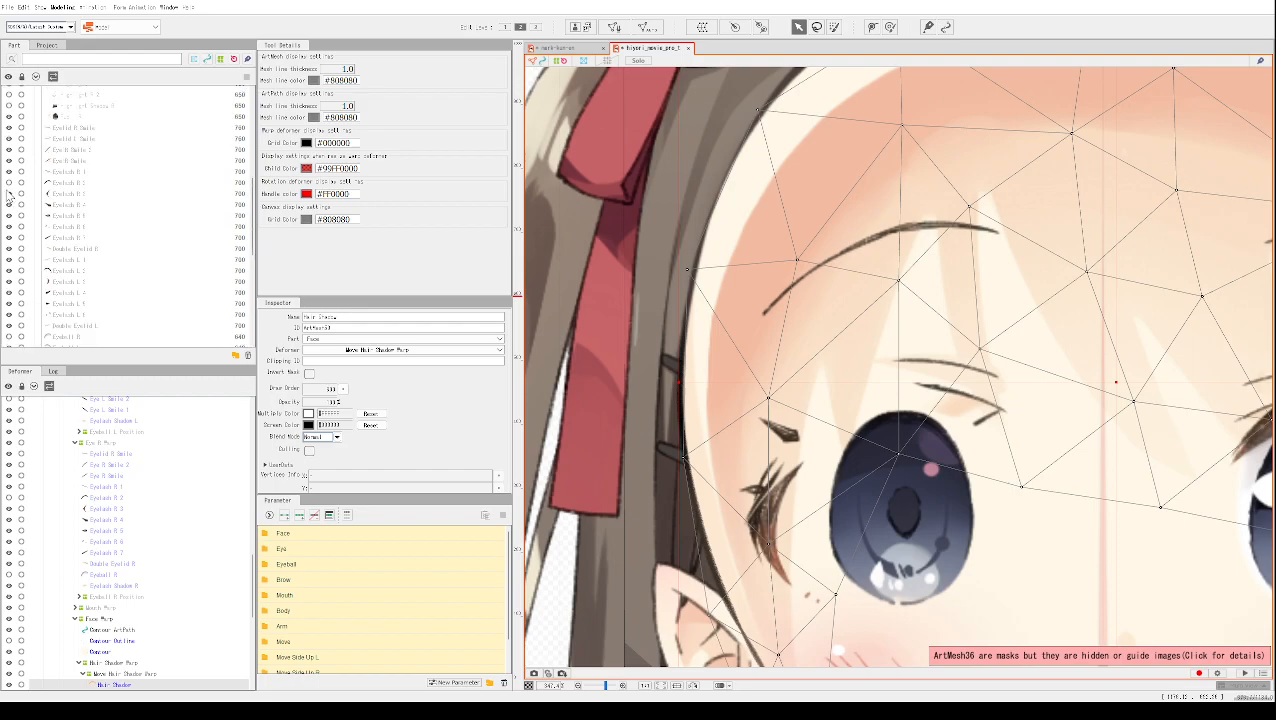
left_click(9, 193)
left_click(9, 193)
left_click(9, 193)
left_click(9, 193)
left_click(10, 195)
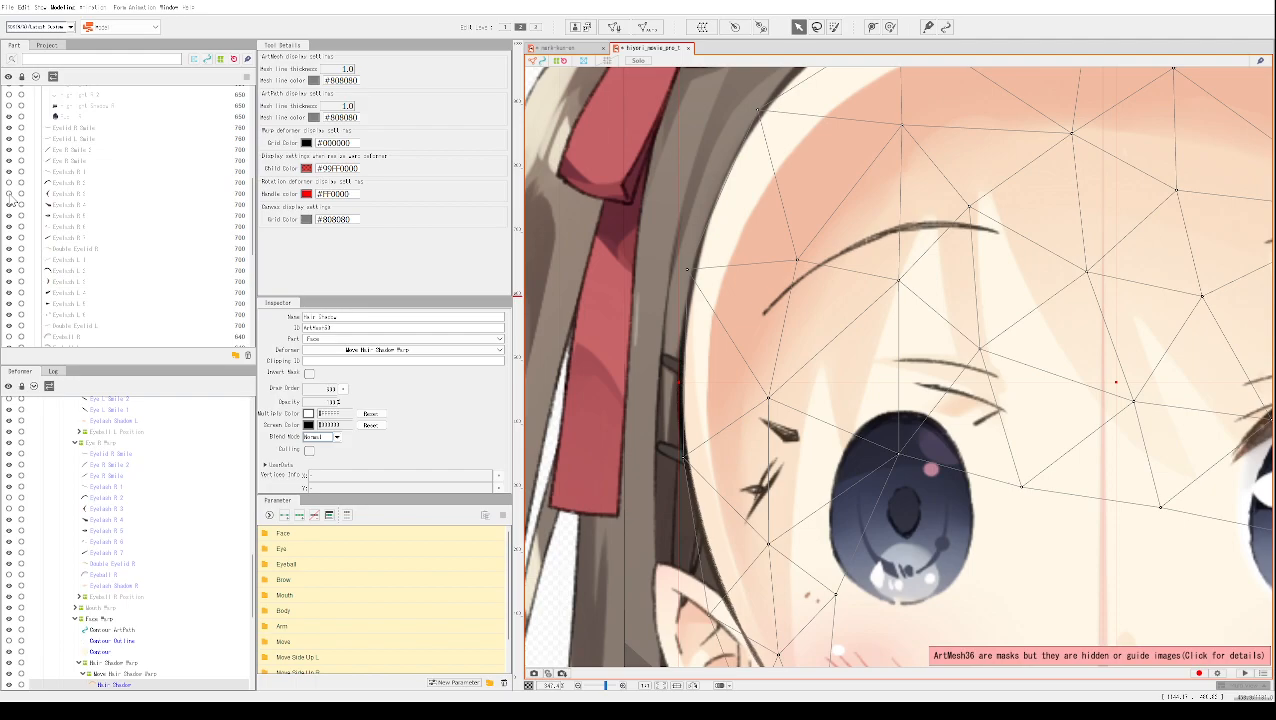
Step: Toggle the neighbouring right lash and smile meshes to identify them, leaving Eyelash R 1 hidden and Eyelash R 2 shown
left_click(9, 204)
left_click(9, 204)
left_click(9, 176)
left_click(9, 176)
left_click(8, 173)
left_click(9, 162)
left_click(8, 183)
left_click(8, 160)
left_click(9, 152)
left_click(11, 142)
left_click(12, 160)
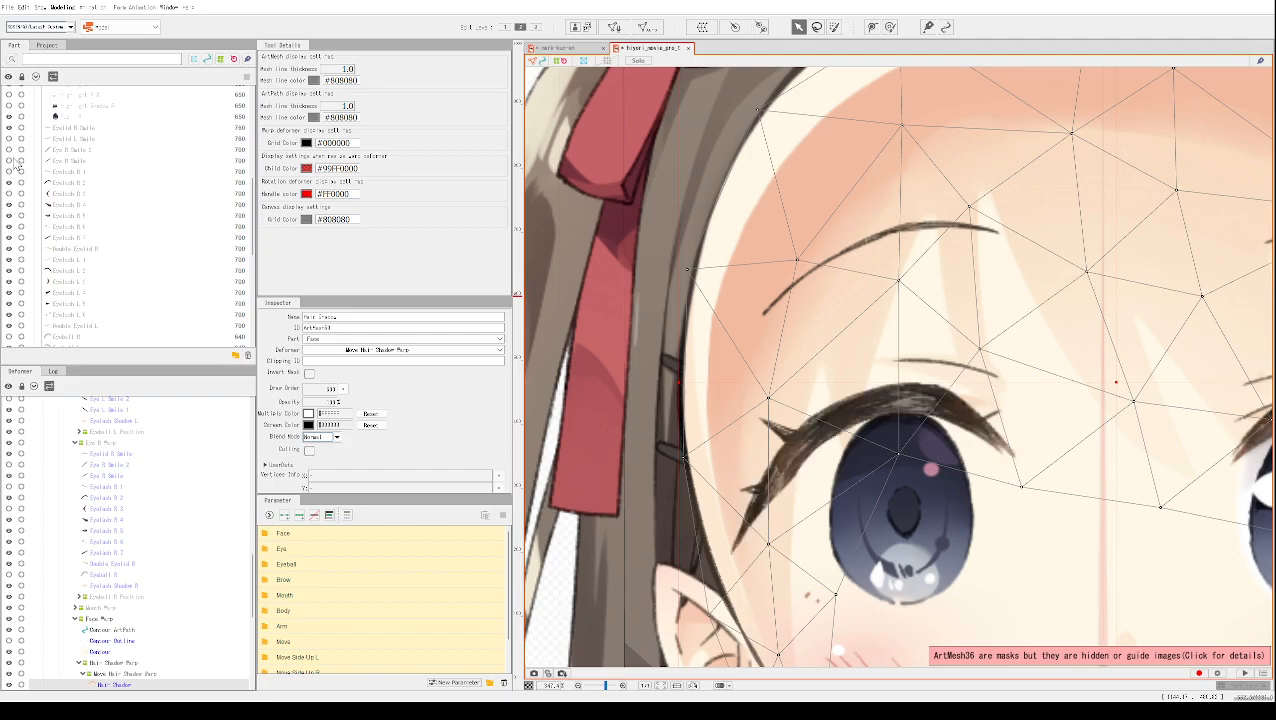
left_click(12, 161)
Step: Hide the Face folder and the back hair so the eyes stand alone on the transparent background
scroll(60, 228, "down", 8)
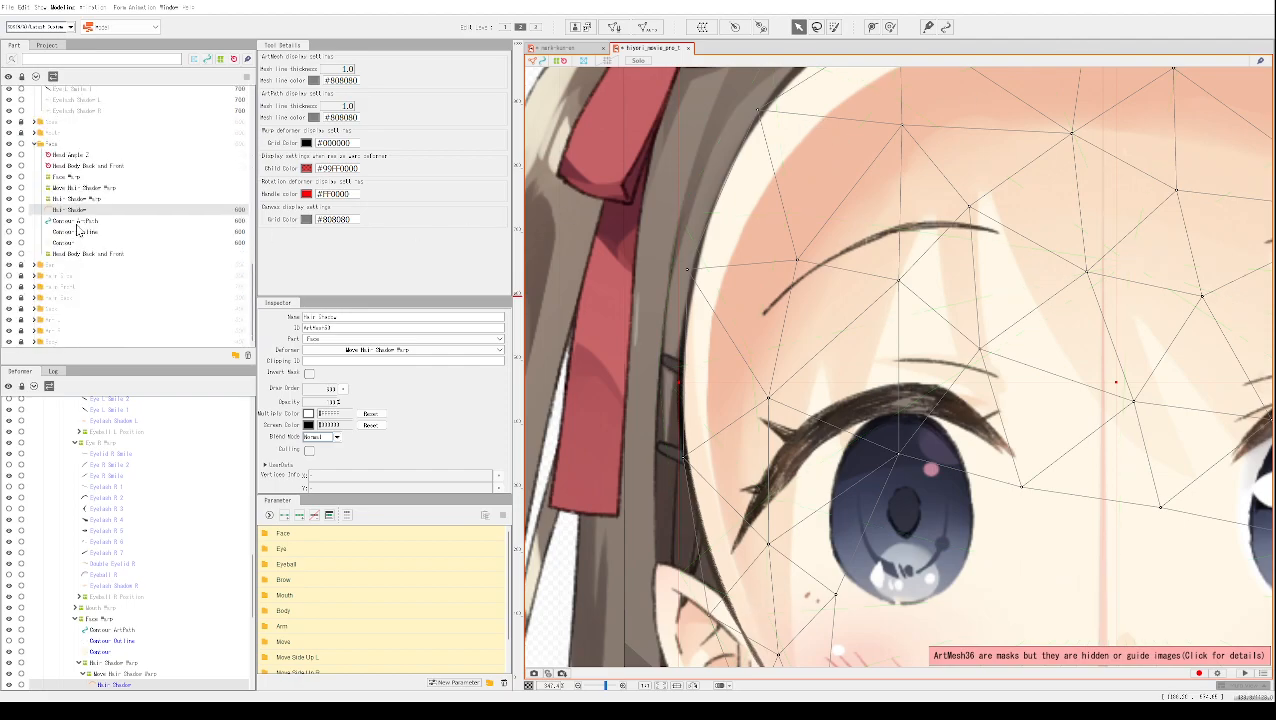
left_click(12, 145)
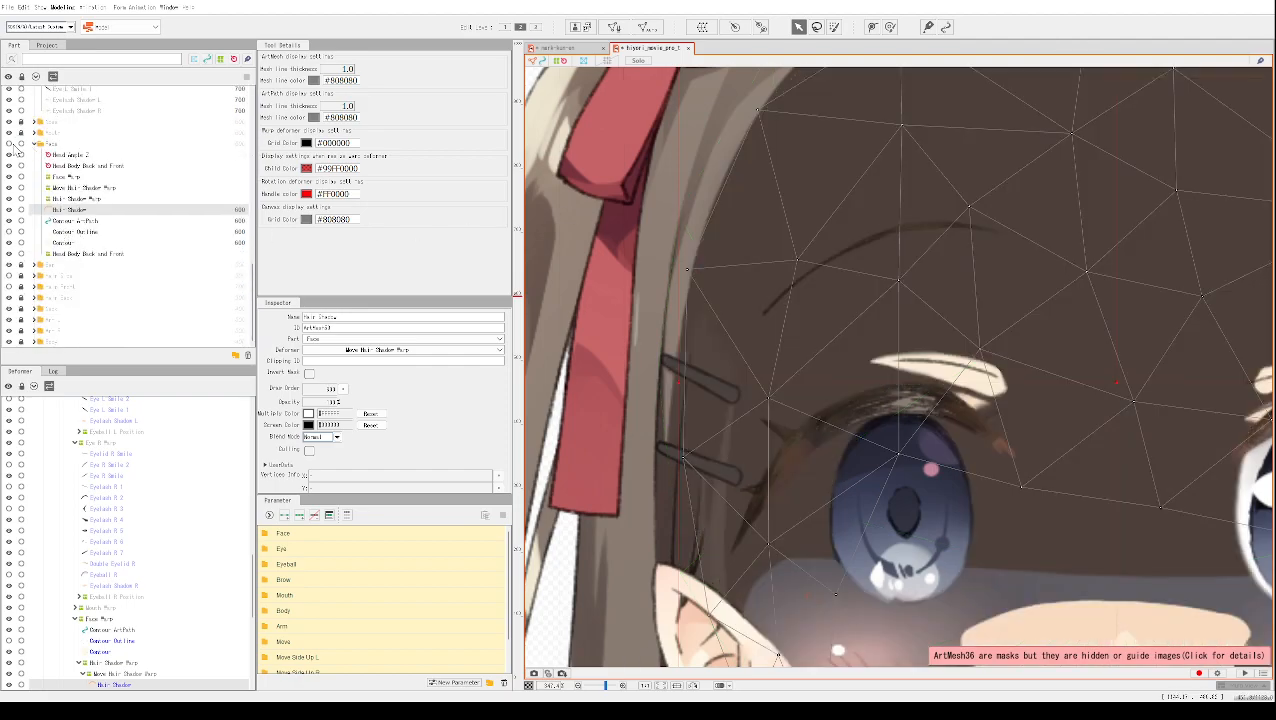
left_click(8, 305)
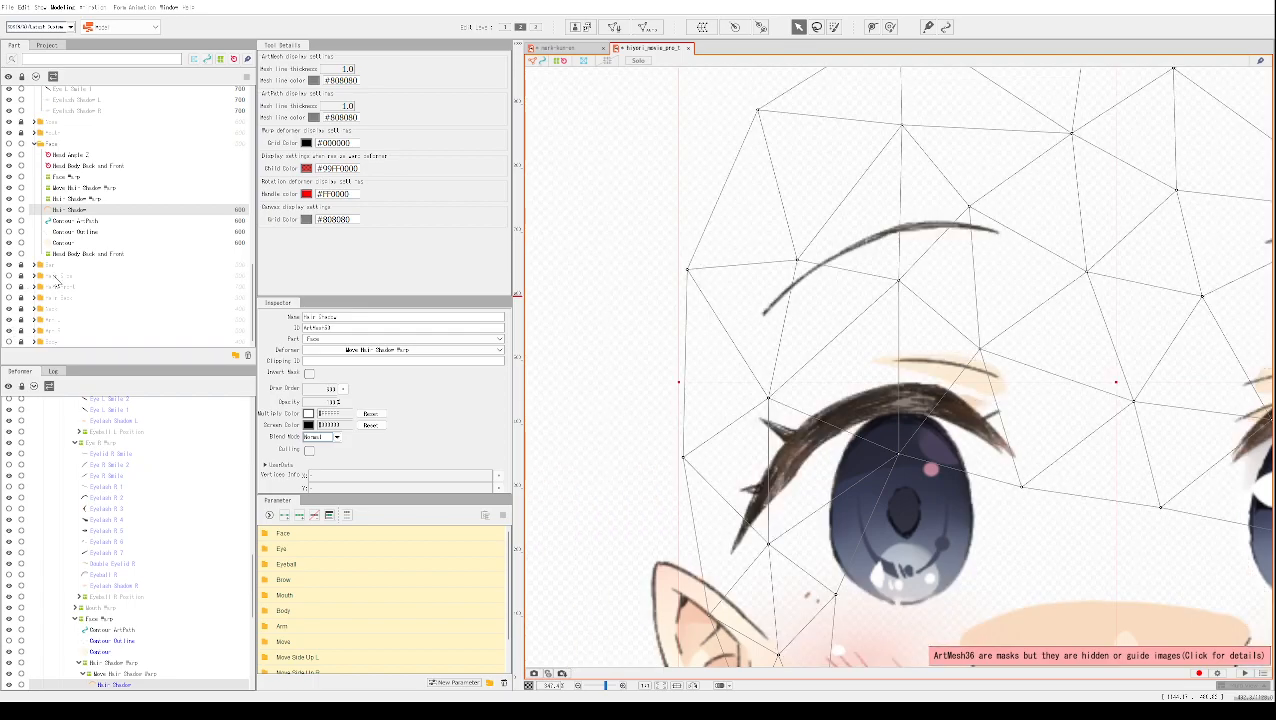
Step: Deselect the mesh and examine the painted texture and edges of the right eye's upper lash up close
scroll(783, 520, "up", 5)
scroll(783, 520, "up", 3)
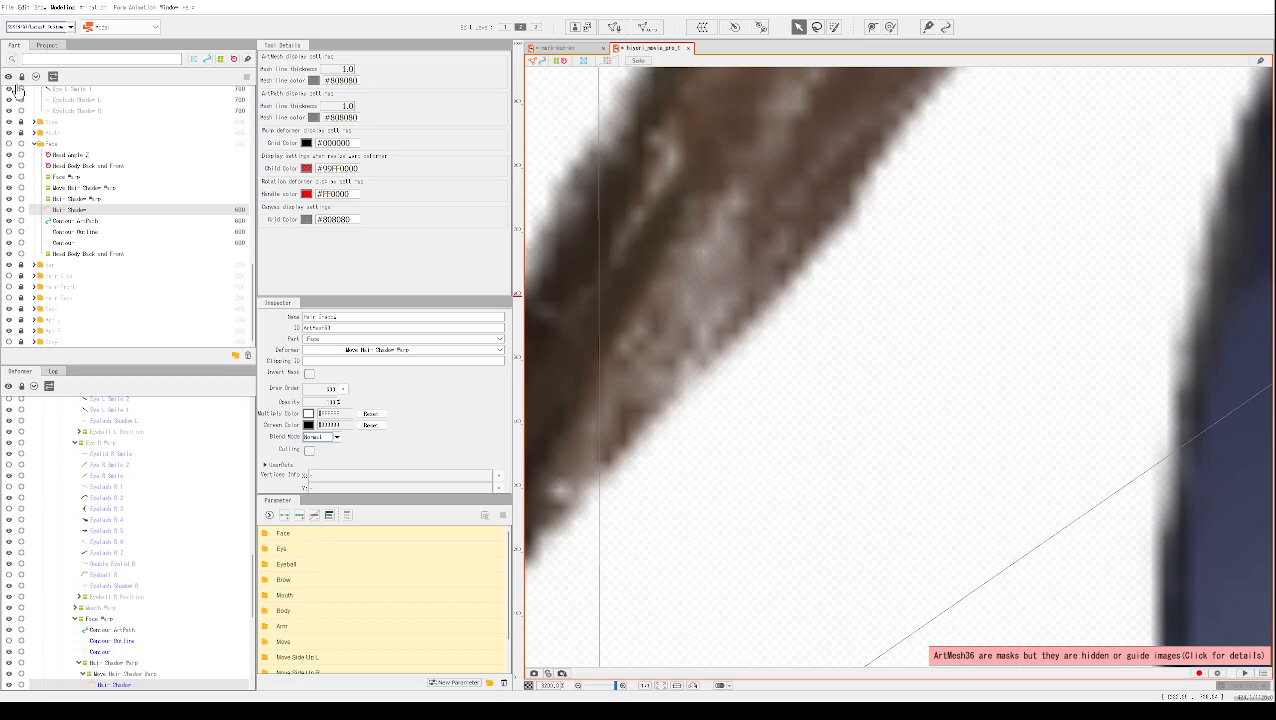
left_click_drag(718, 397, 746, 367)
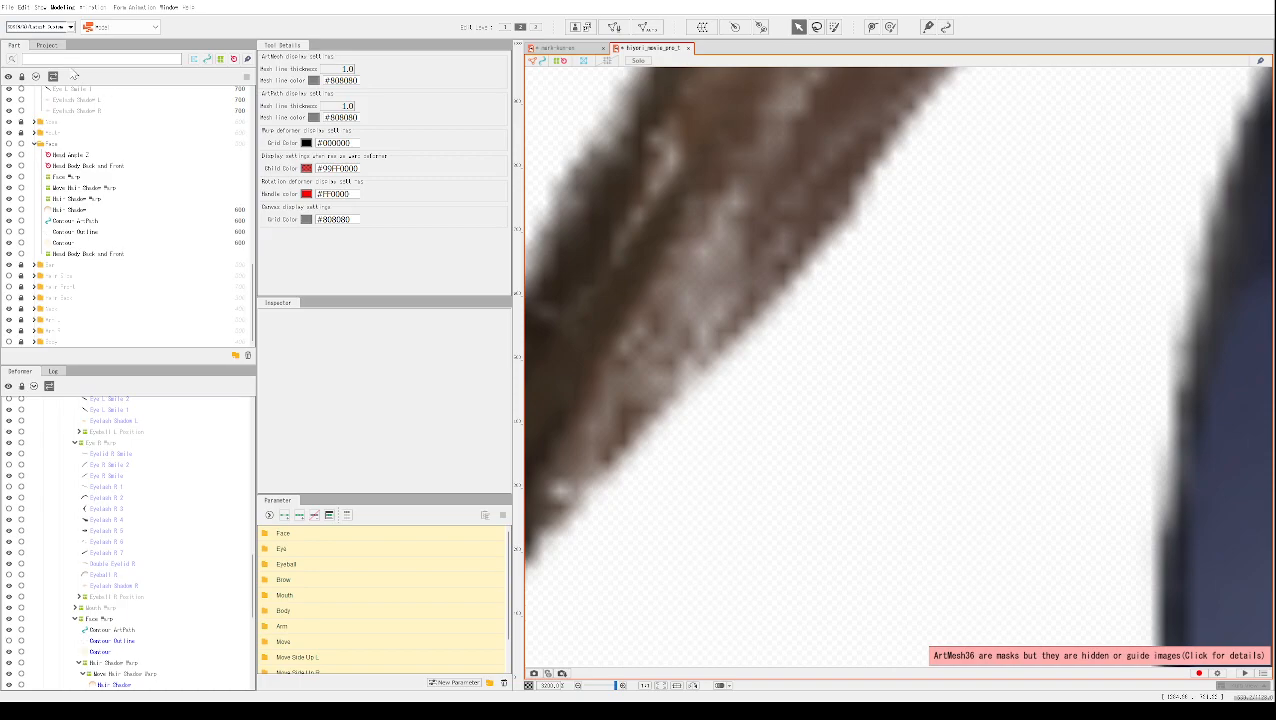
left_click_drag(718, 305, 746, 307)
left_click_drag(938, 400, 1042, 184)
left_click_drag(906, 378, 878, 395)
scroll(948, 253, "up", 5)
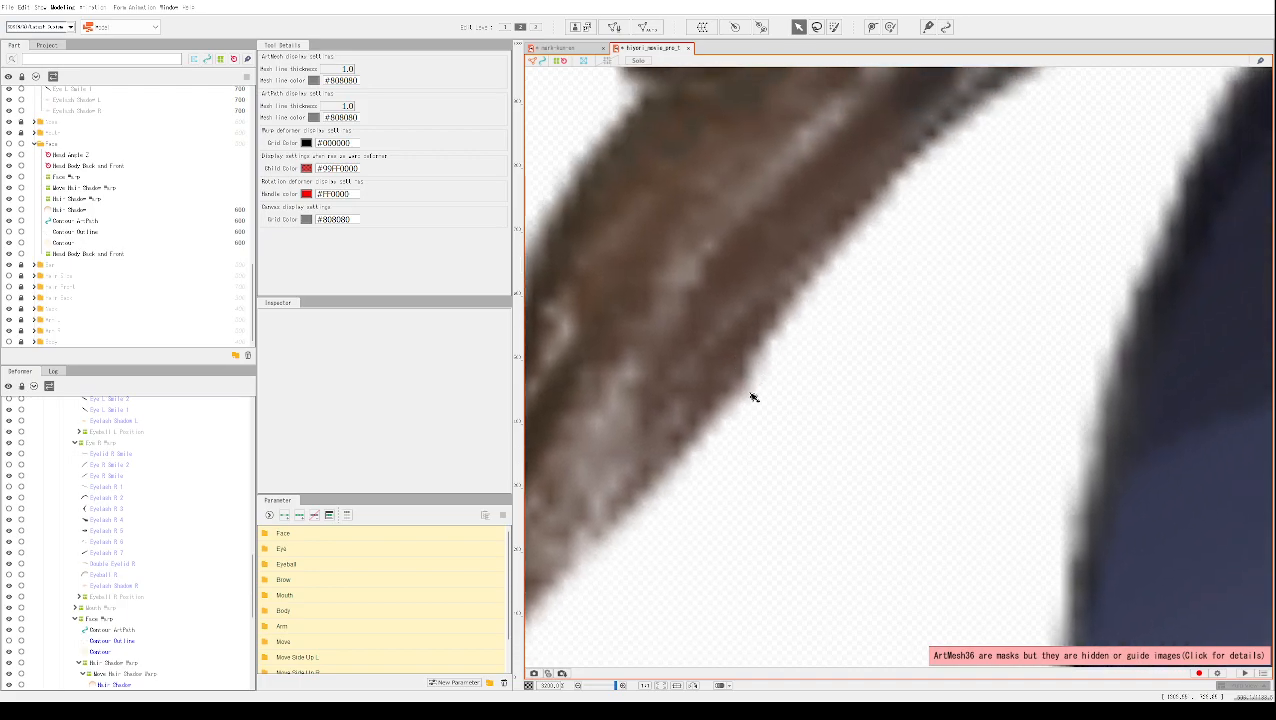
left_click_drag(857, 282, 997, 376)
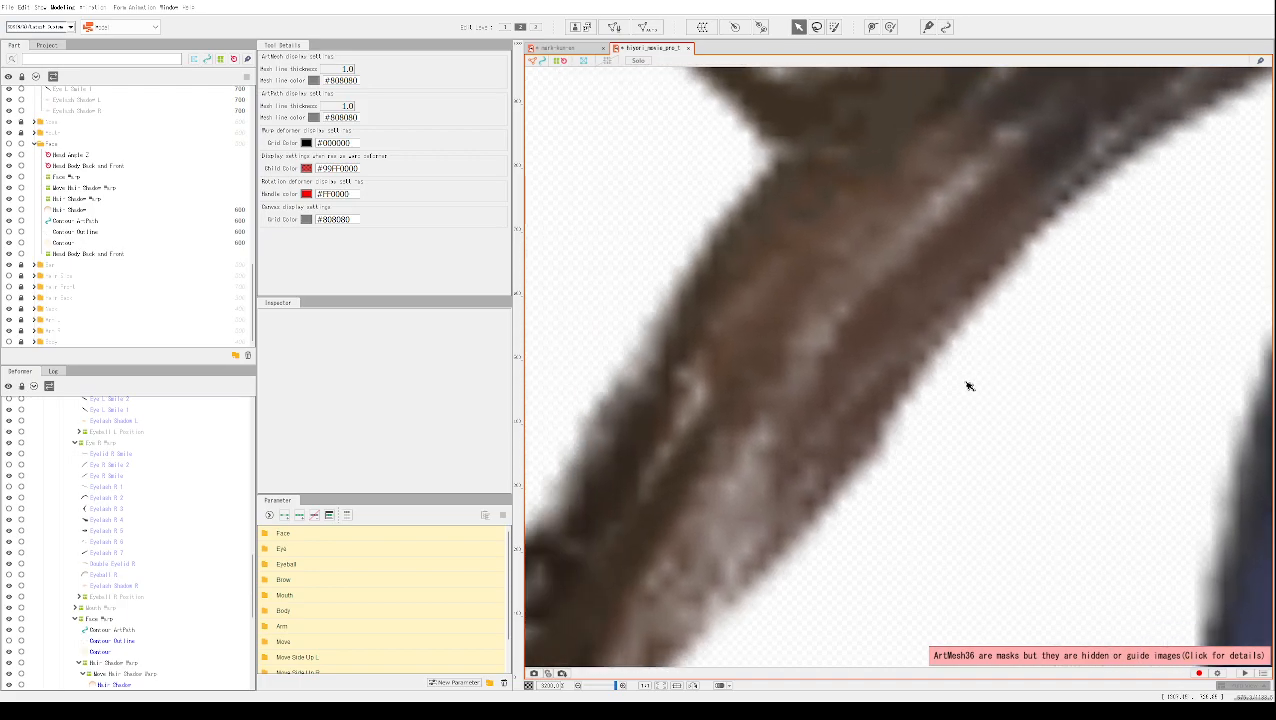
scroll(945, 395, "down", 3)
left_click_drag(970, 424, 744, 458)
scroll(744, 458, "up", 3)
left_click_drag(803, 308, 780, 442)
scroll(780, 442, "down", 4)
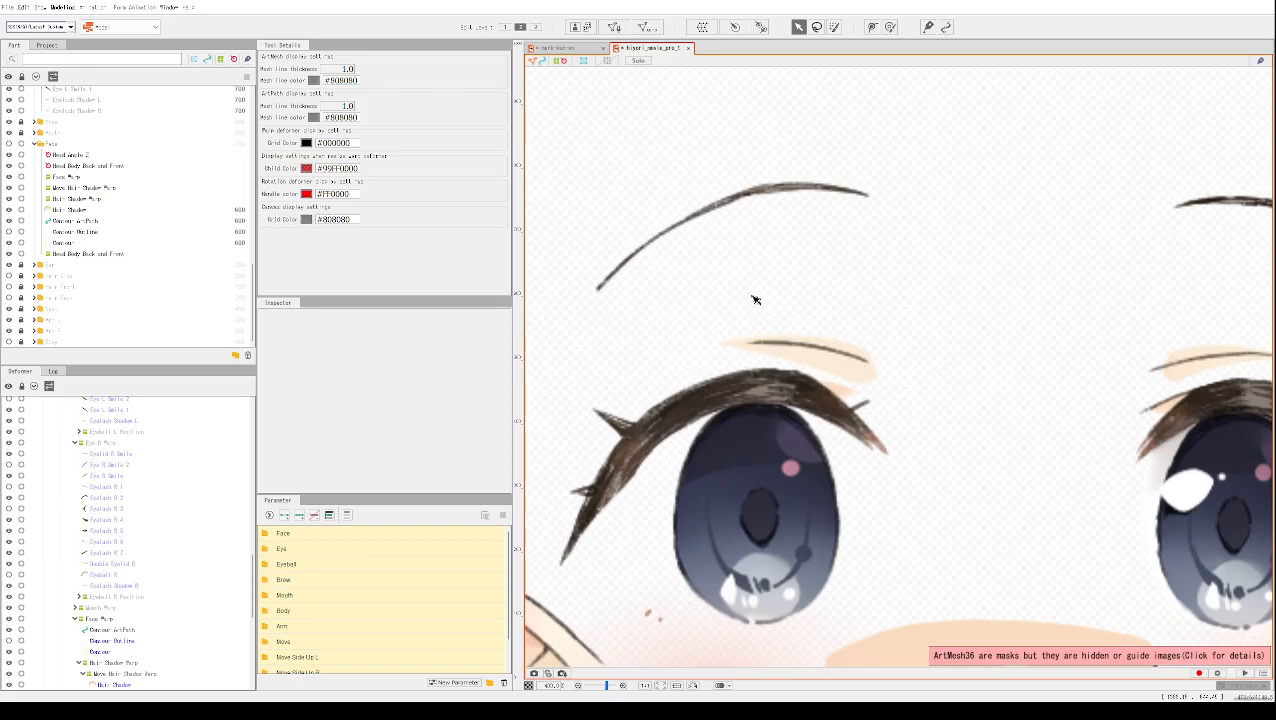
Step: Toggle Brow L off and on to check which eyebrow line it covers
scroll(31, 265, "up", 6)
scroll(51, 220, "up", 3)
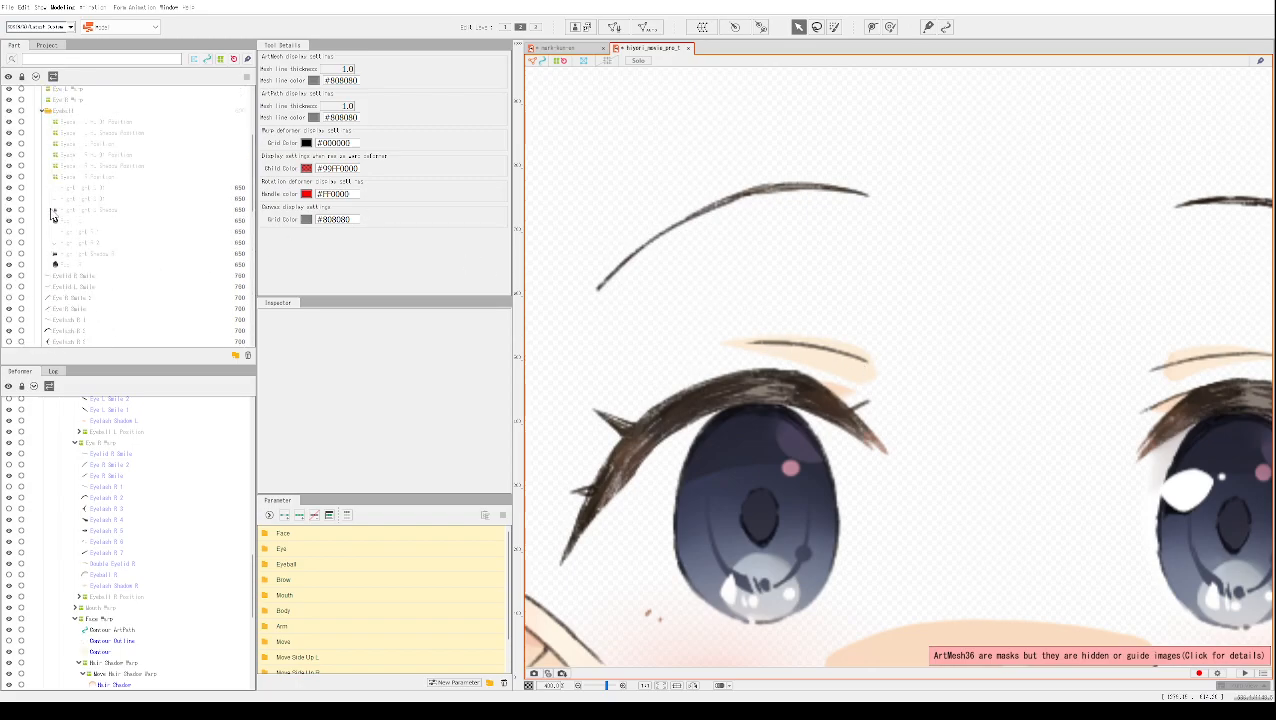
scroll(85, 190, "up", 4)
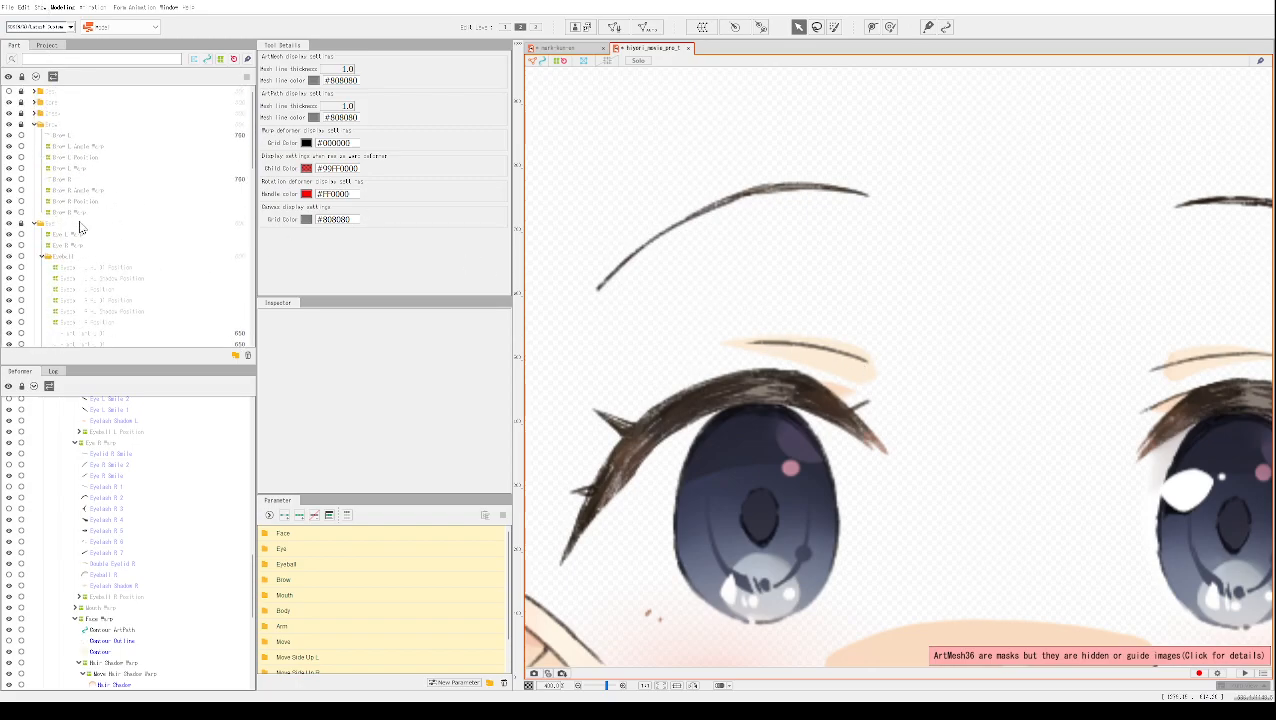
left_click(9, 136)
left_click(9, 136)
Step: Toggle individual right lash meshes in the Eye folder off and on to identify each piece
scroll(16, 180, "down", 4)
scroll(24, 214, "down", 2)
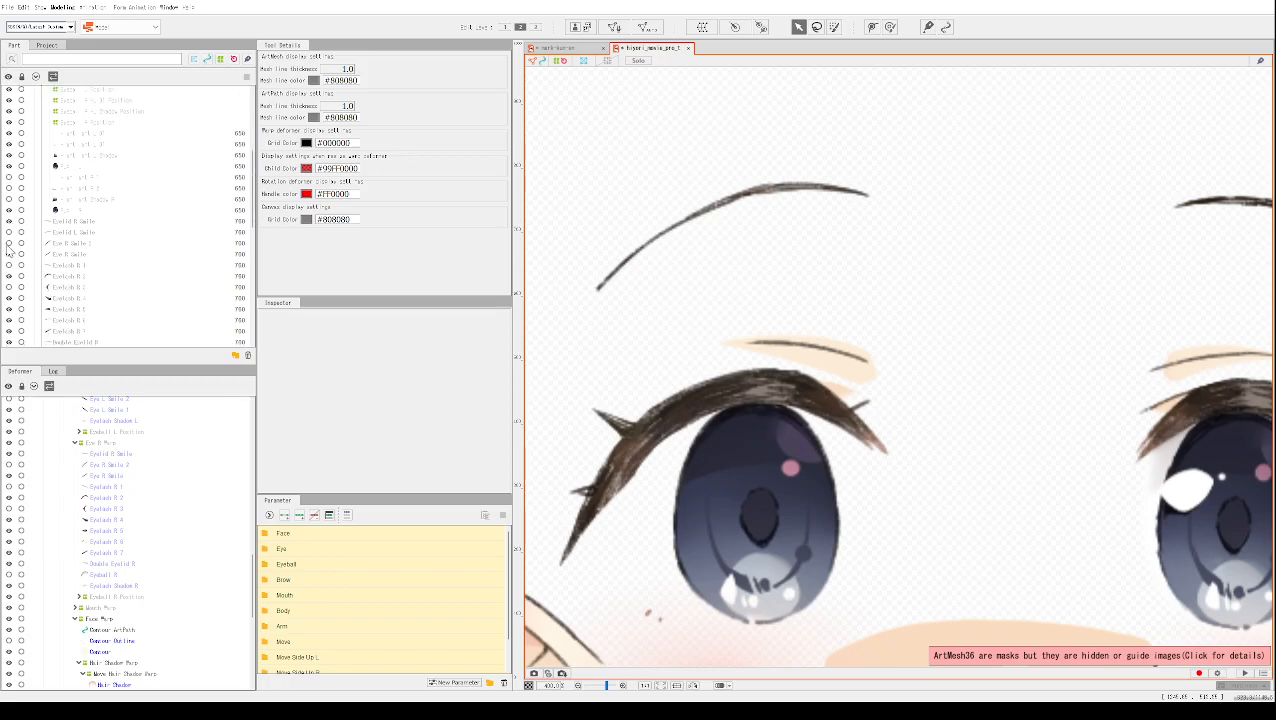
scroll(10, 250, "down", 1)
left_click(10, 240)
left_click(10, 240)
left_click(10, 223)
left_click(10, 223)
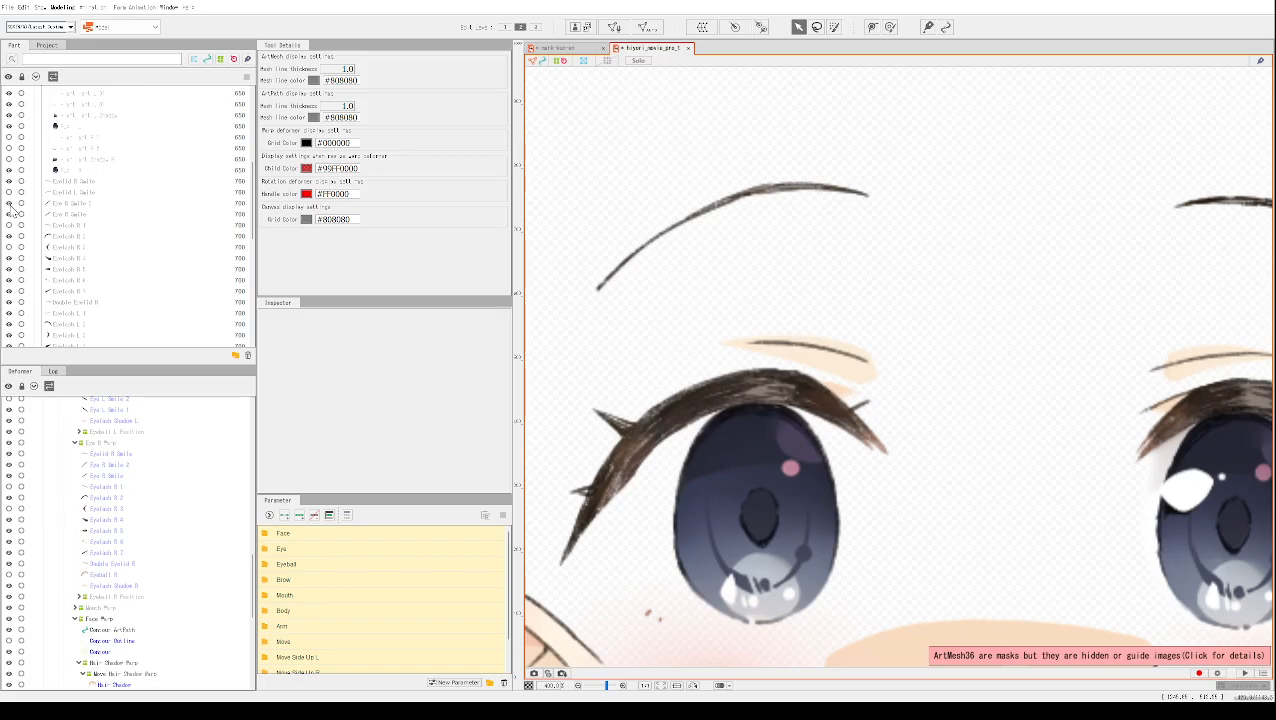
left_click(8, 260)
left_click(8, 260)
Step: Toggle Eyelash L 1 and Eyelash L 2 off and on to compare the left lash pieces
left_click(11, 314)
left_click(11, 314)
left_click(11, 314)
left_click(11, 314)
left_click(8, 325)
left_click(8, 325)
scroll(9, 315, "down", 3)
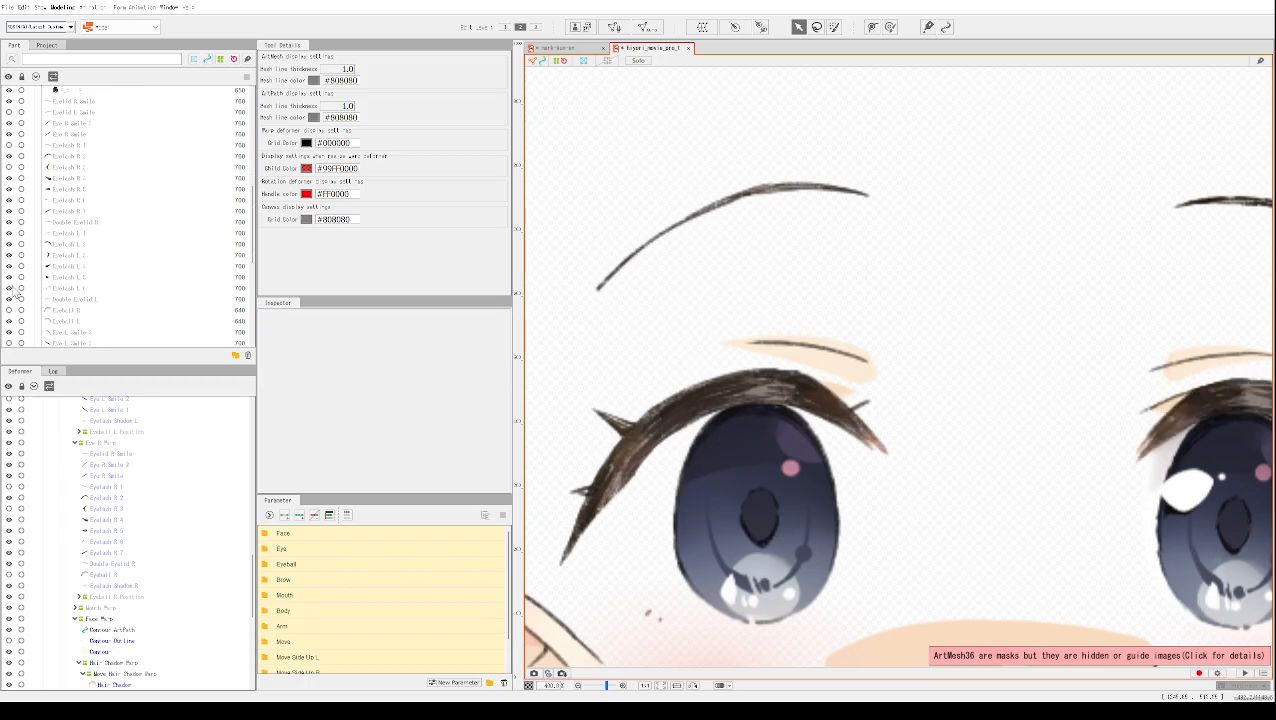
Step: Toggle Eyelash Shadow L and Eyelash Shadow R to check what the lash shadow meshes cover
scroll(17, 296, "down", 3)
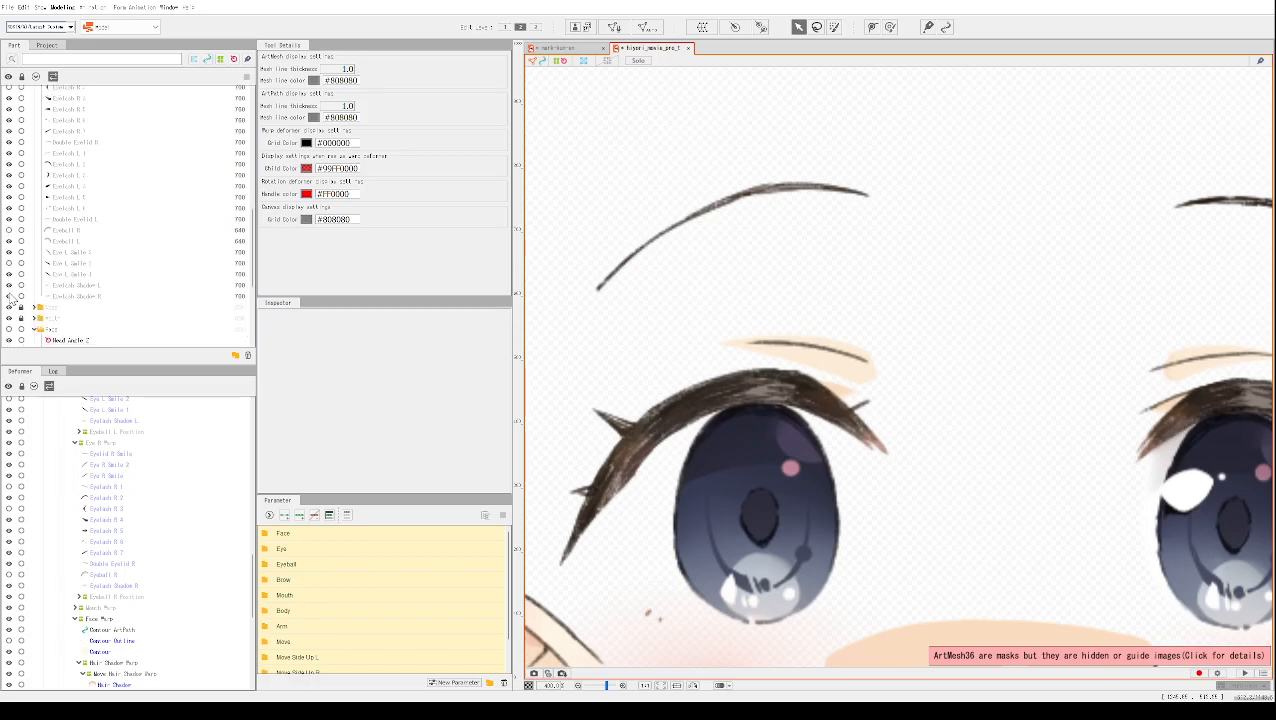
left_click(9, 286)
left_click(9, 286)
left_click(9, 286)
left_click(9, 286)
left_click(9, 297)
left_click(9, 297)
scroll(12, 296, "up", 1)
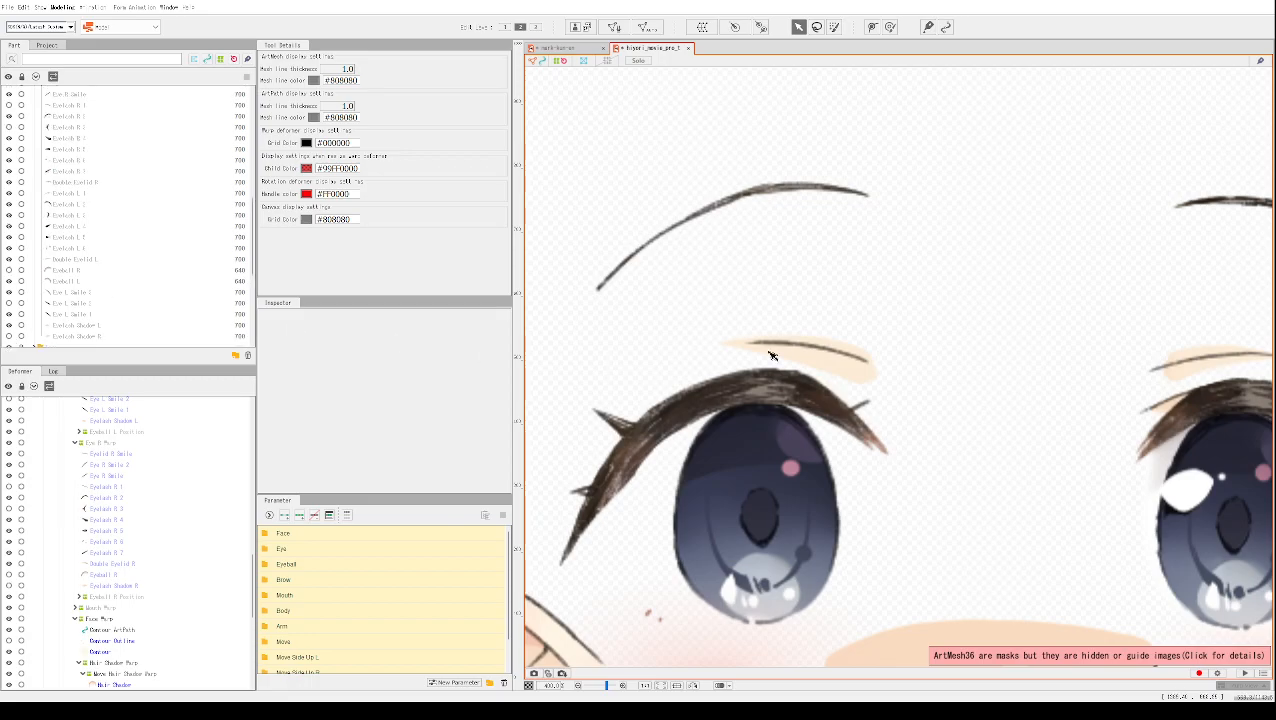
Step: Select the Contour mesh behind the eyelid, show the Face folder to inspect it, and hide the folder again
mouse_move(825, 370)
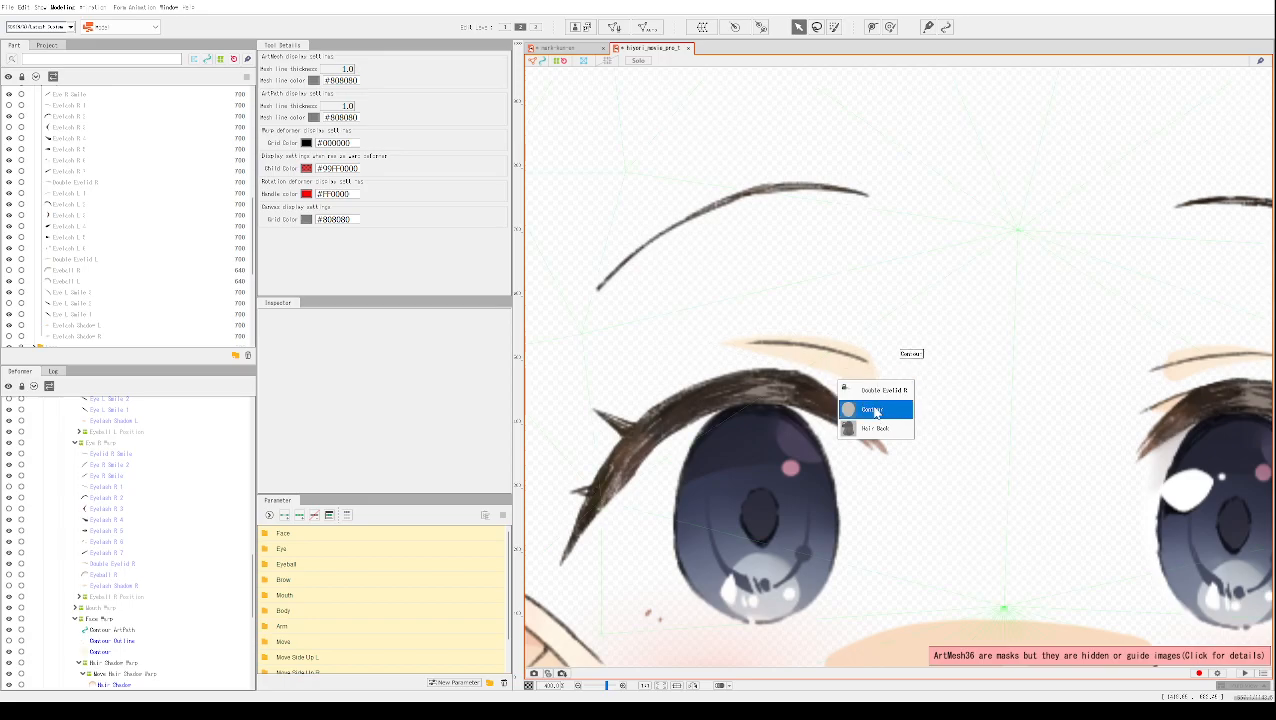
left_click(614, 365)
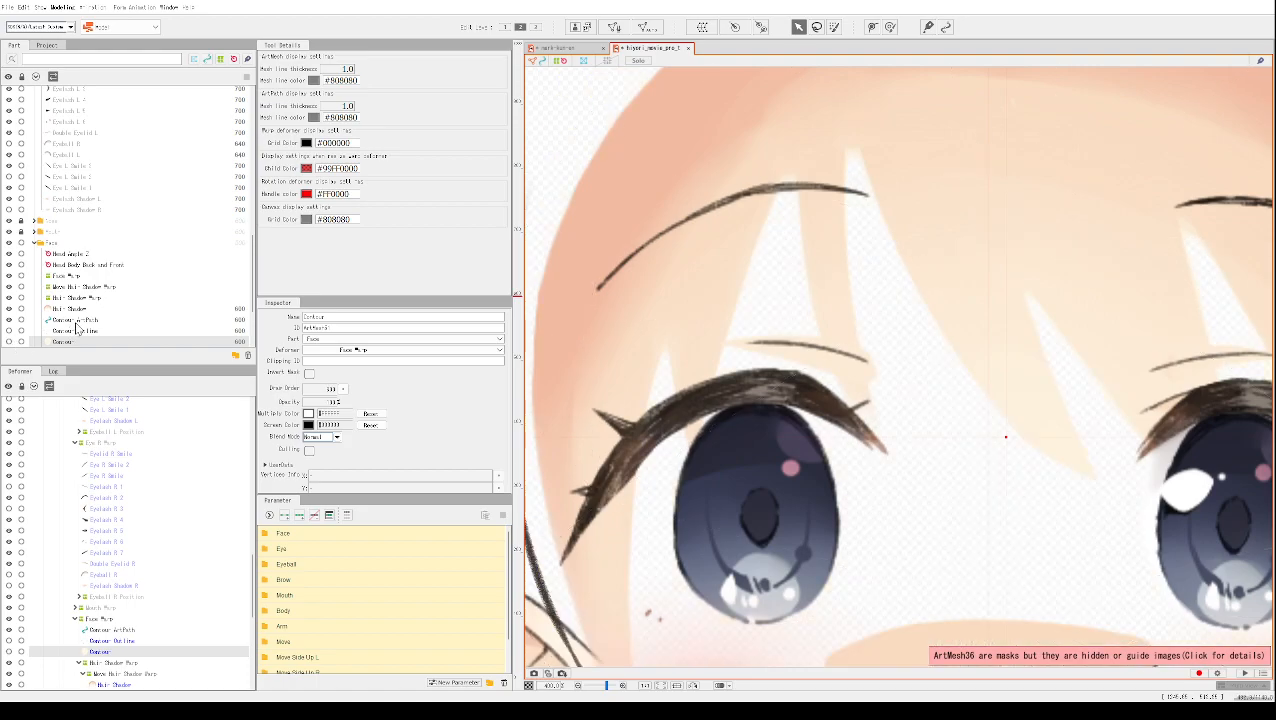
scroll(131, 262, "down", 2)
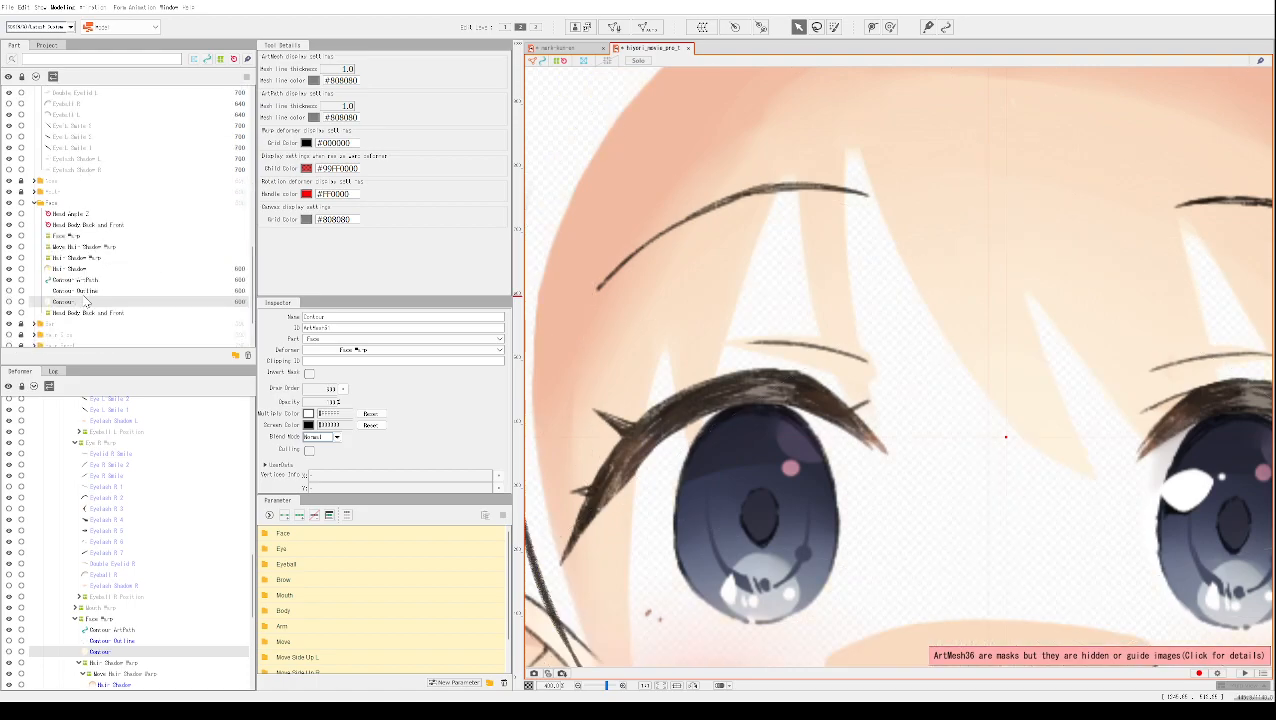
scroll(86, 300, "down", 3)
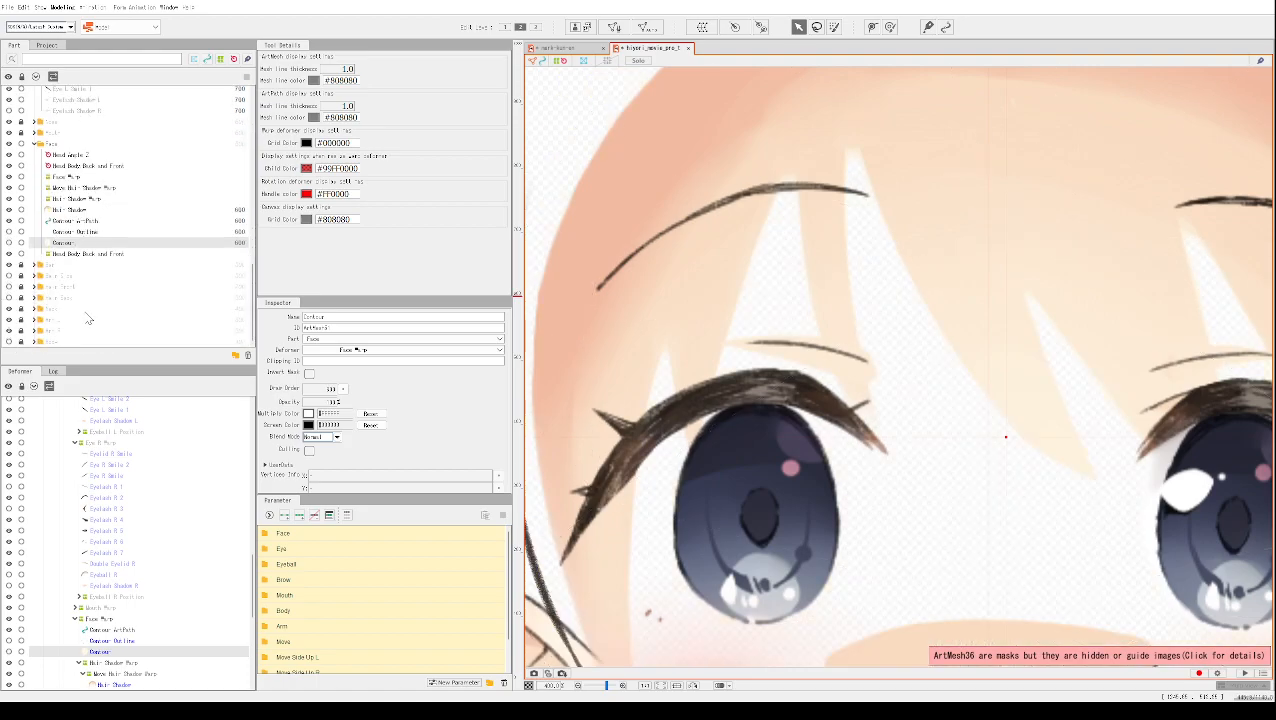
left_click(15, 148)
scroll(60, 190, "up", 10)
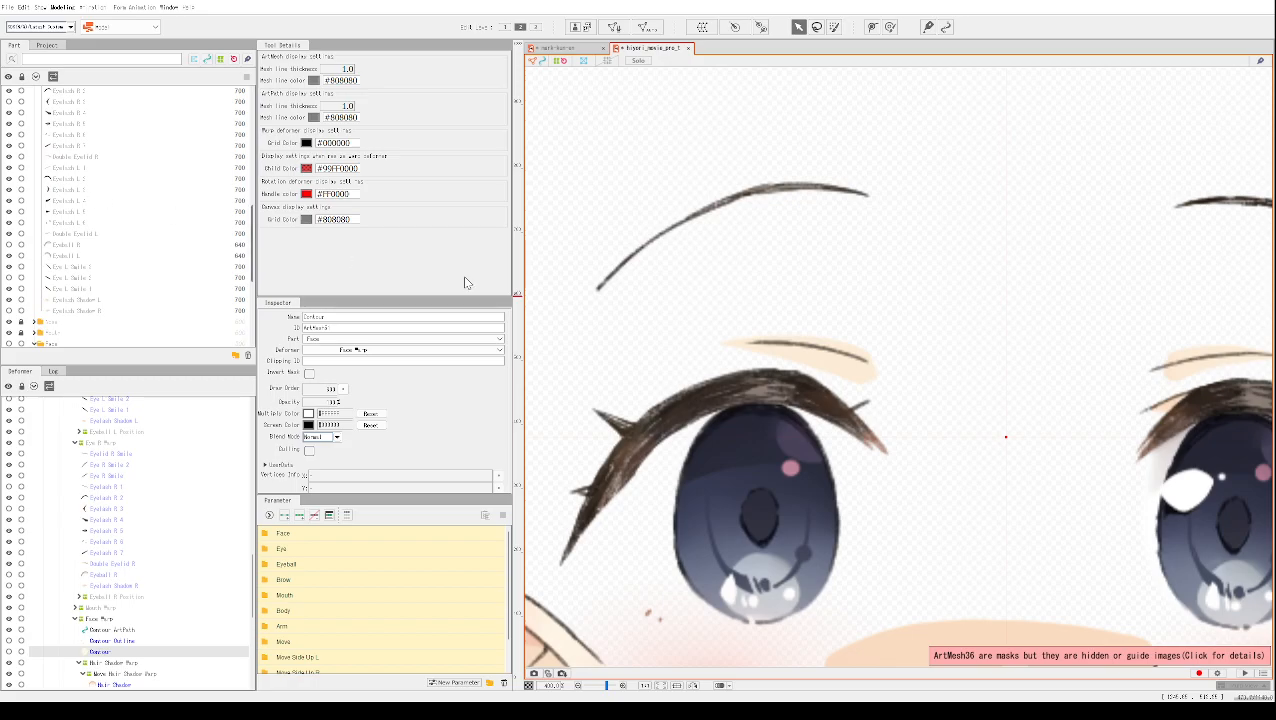
Step: Select the Double Eyelid R mesh above the right eye and toggle it off and on to see what it covers
left_click(803, 358)
right_click(803, 358)
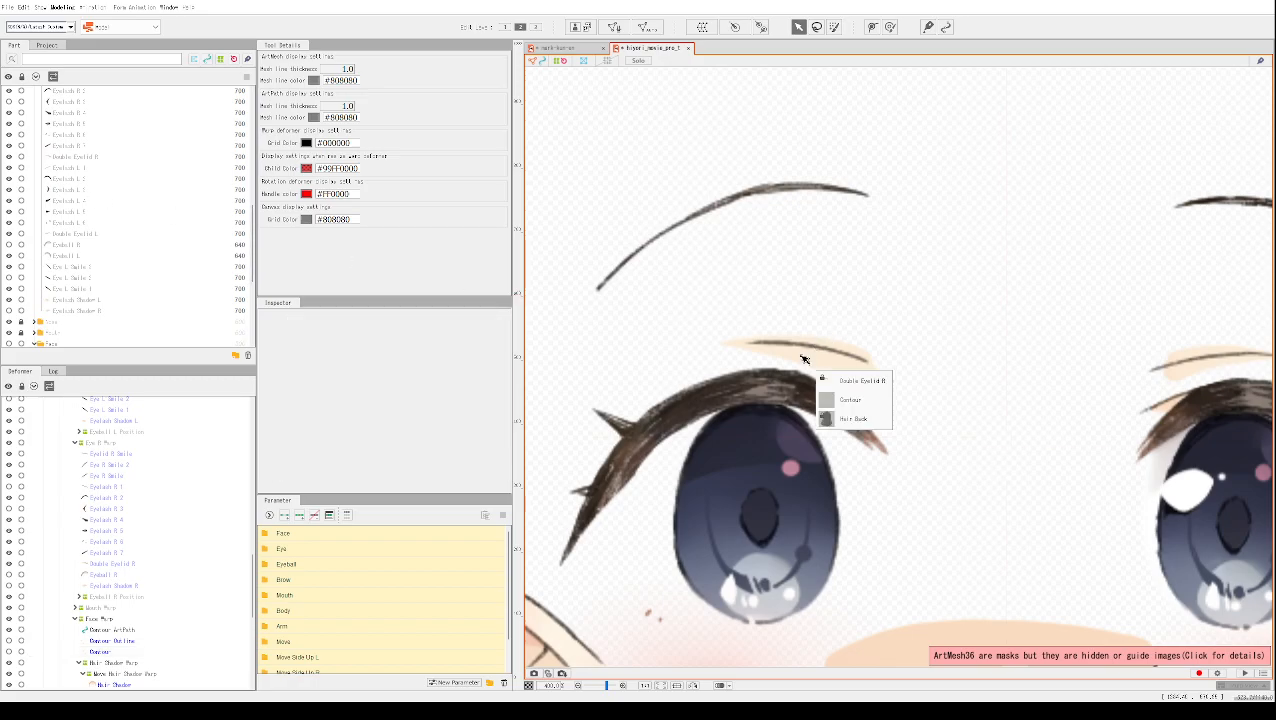
left_click(856, 381)
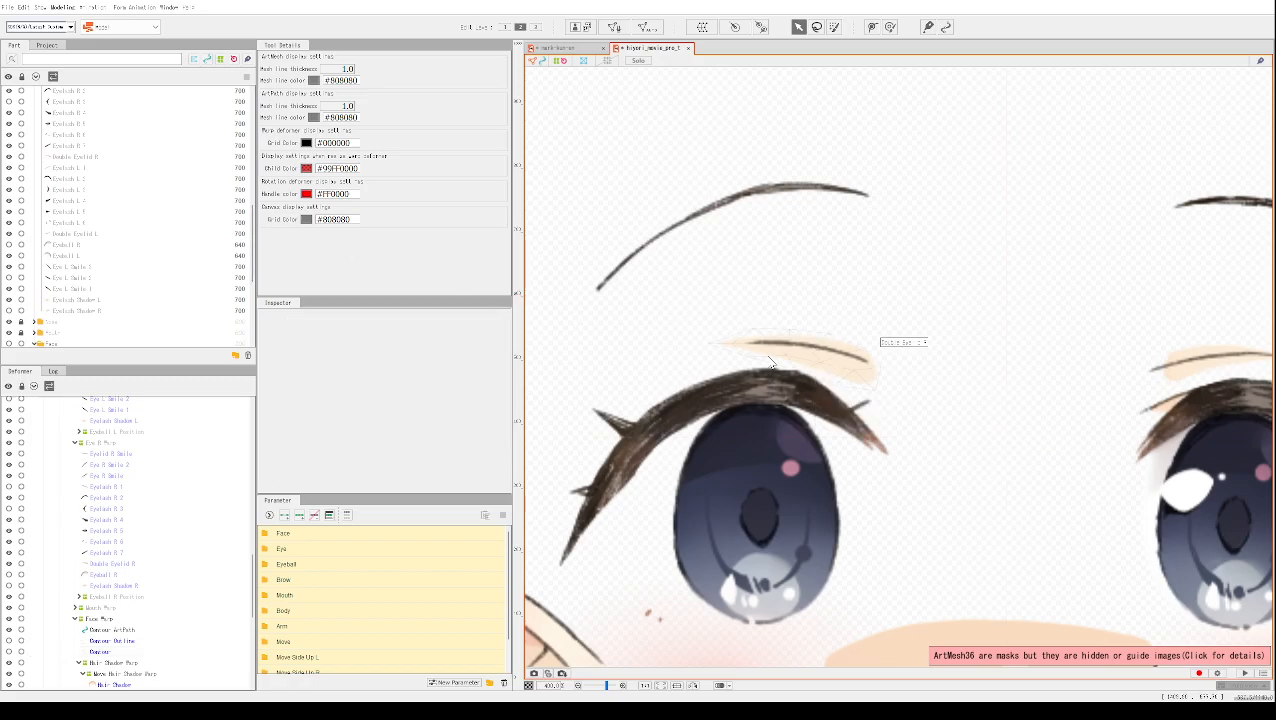
left_click(10, 157)
left_click(10, 157)
left_click(10, 157)
left_click(10, 157)
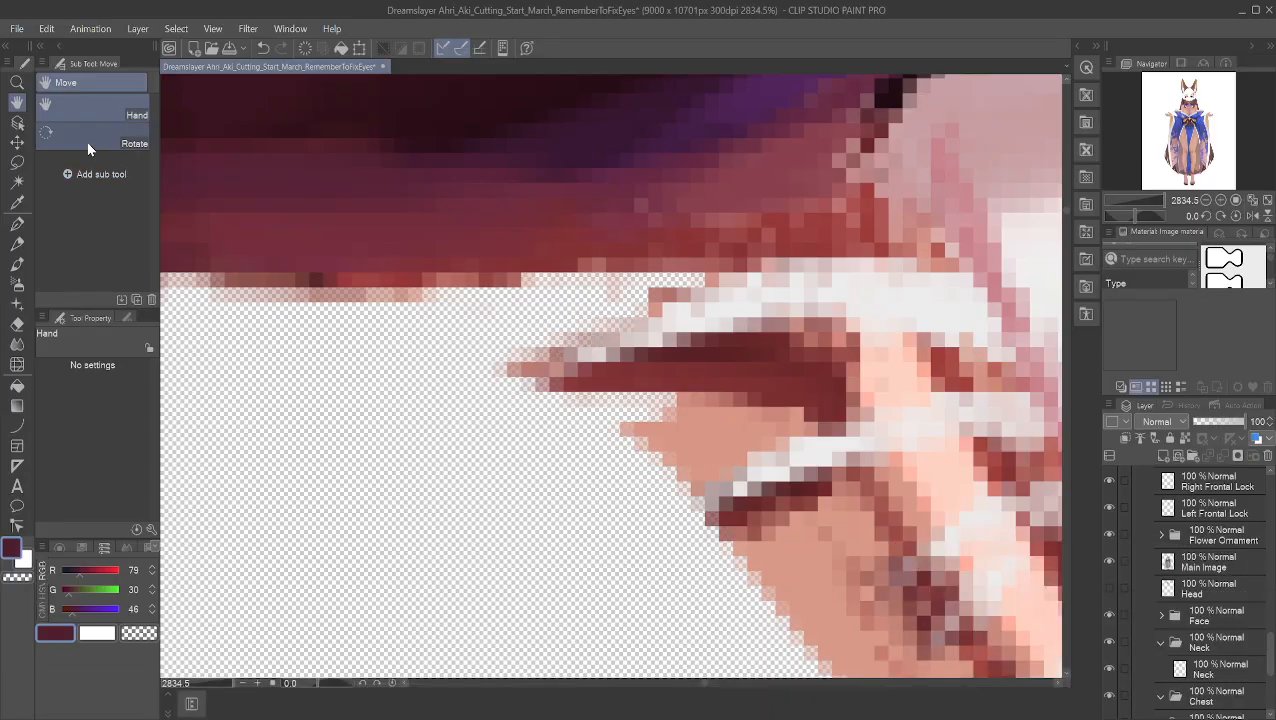
left_click(19, 205)
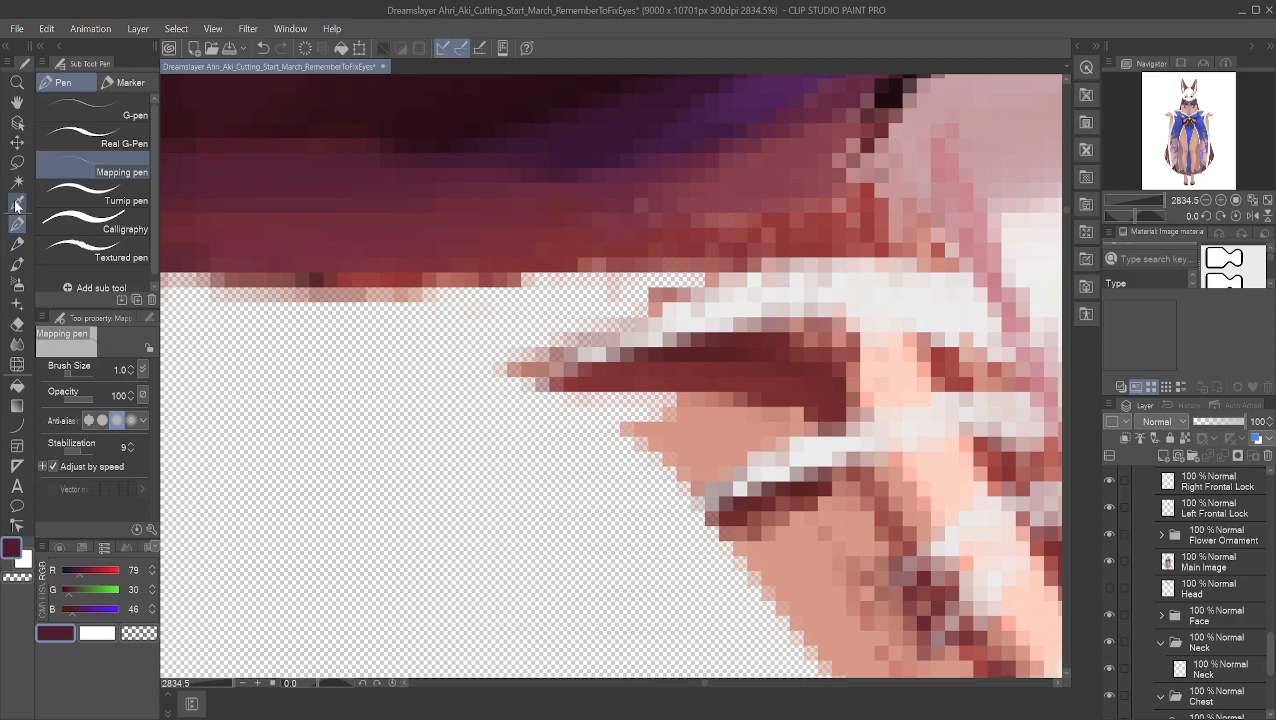
left_click_drag(606, 598, 582, 530)
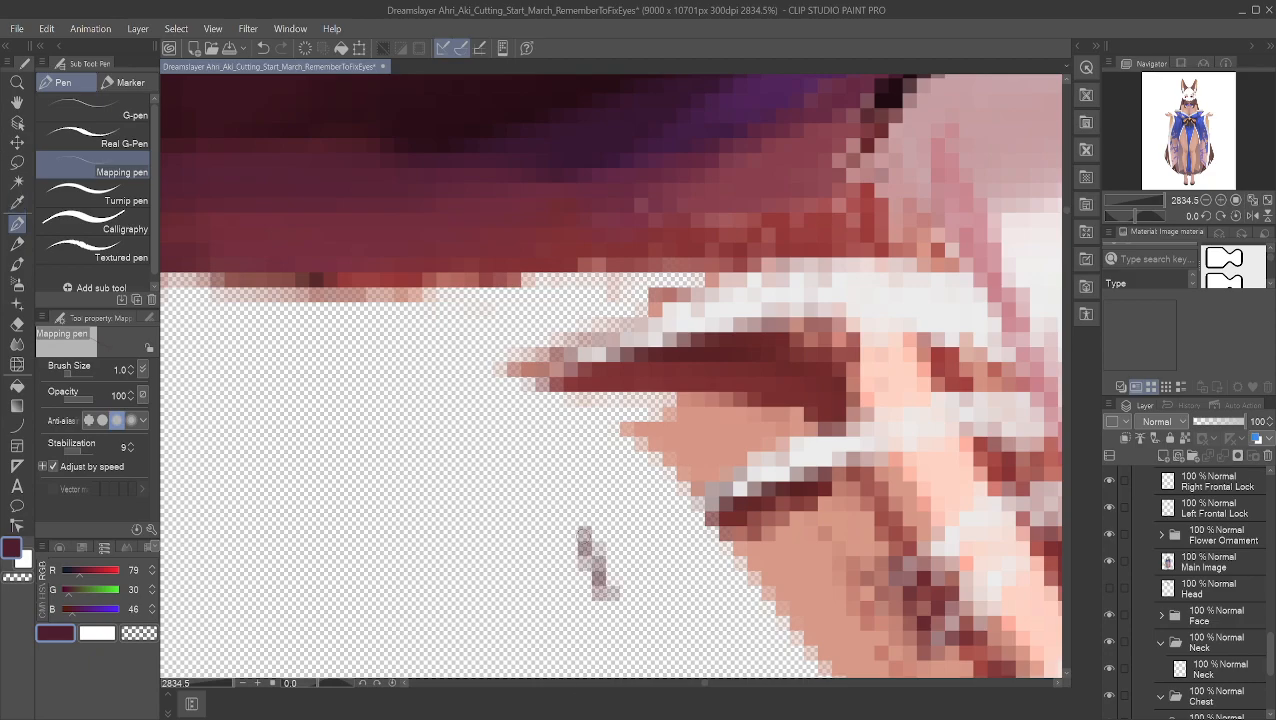
key("ctrl+z")
Step: Erase the skin-coloured pixels around the first two white lower lash tips with a very fine hard eraser
left_click(17, 102)
left_click_drag(750, 622, 606, 419)
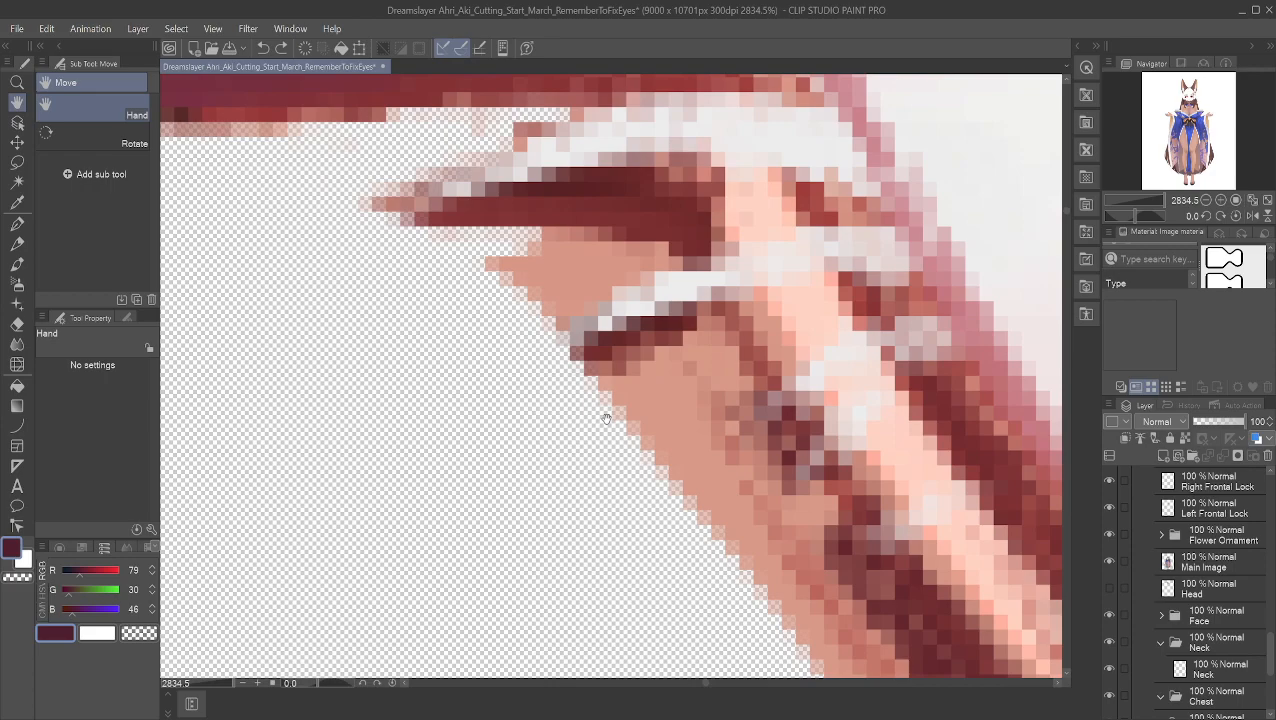
left_click(17, 223)
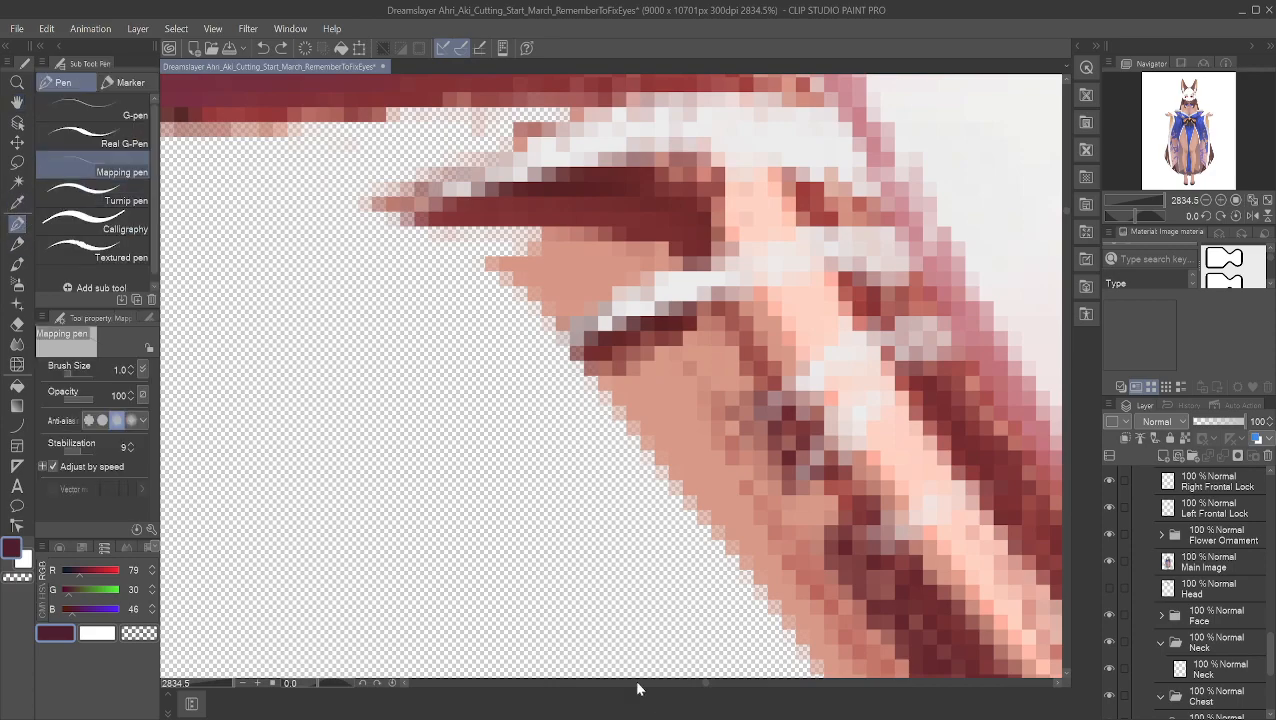
mouse_move(499, 262)
left_mouse_down()
mouse_move(428, 314)
mouse_move(452, 264)
mouse_move(548, 266)
mouse_move(536, 257)
mouse_move(525, 276)
mouse_move(549, 274)
mouse_move(531, 322)
mouse_move(569, 298)
mouse_move(555, 320)
mouse_move(576, 281)
mouse_move(554, 257)
mouse_move(567, 248)
mouse_move(601, 269)
mouse_move(599, 287)
mouse_move(637, 263)
mouse_move(588, 256)
left_mouse_up()
left_click(131, 373)
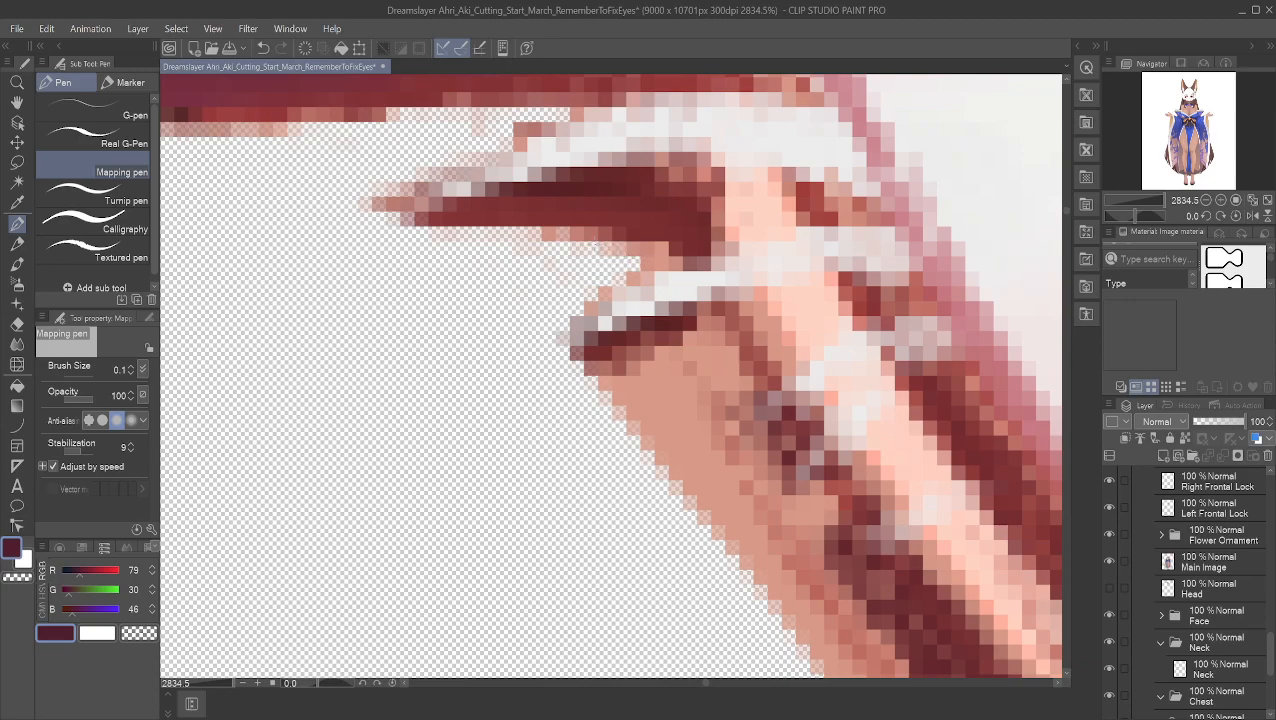
left_click(131, 366)
left_click_drag(551, 236, 547, 241)
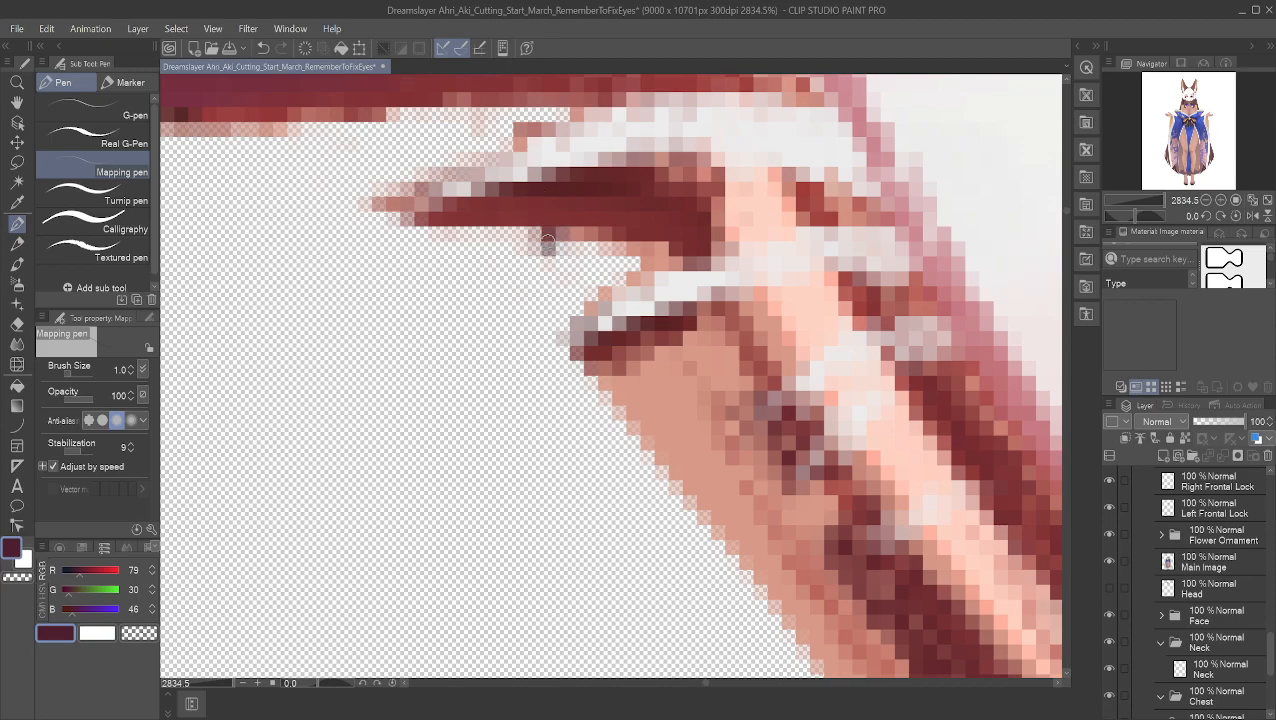
key("ctrl+z")
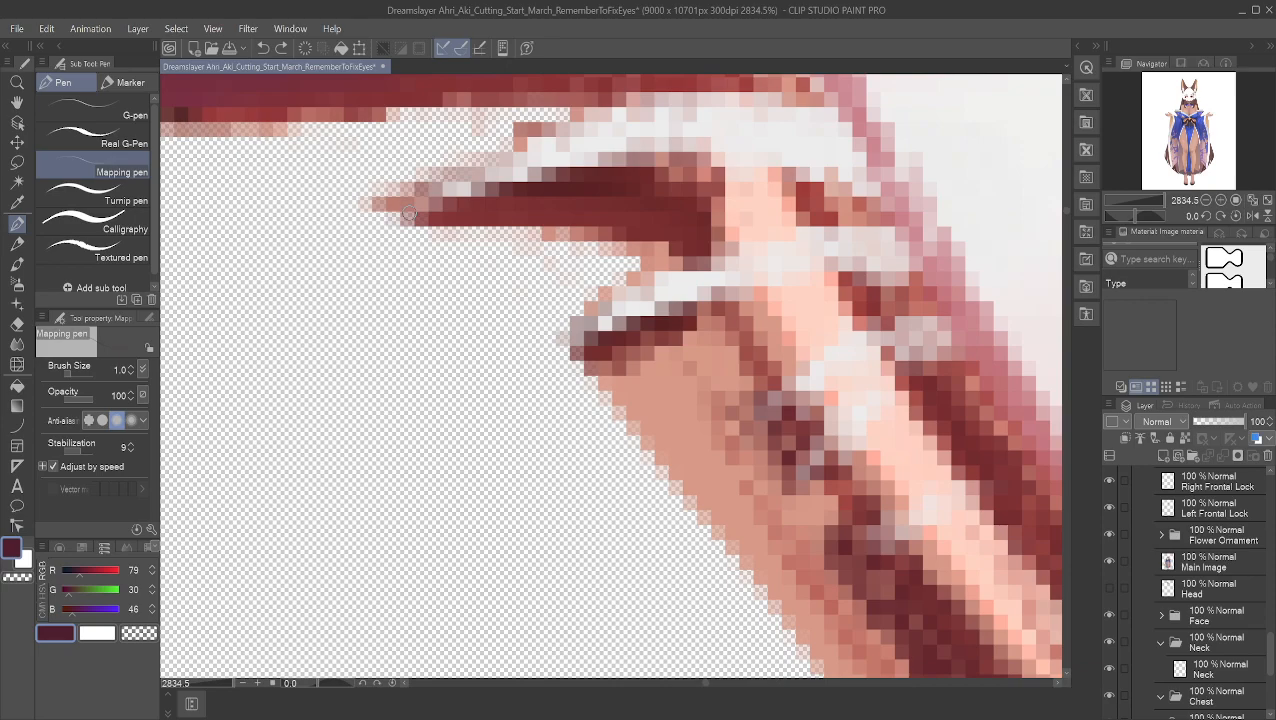
left_click(17, 324)
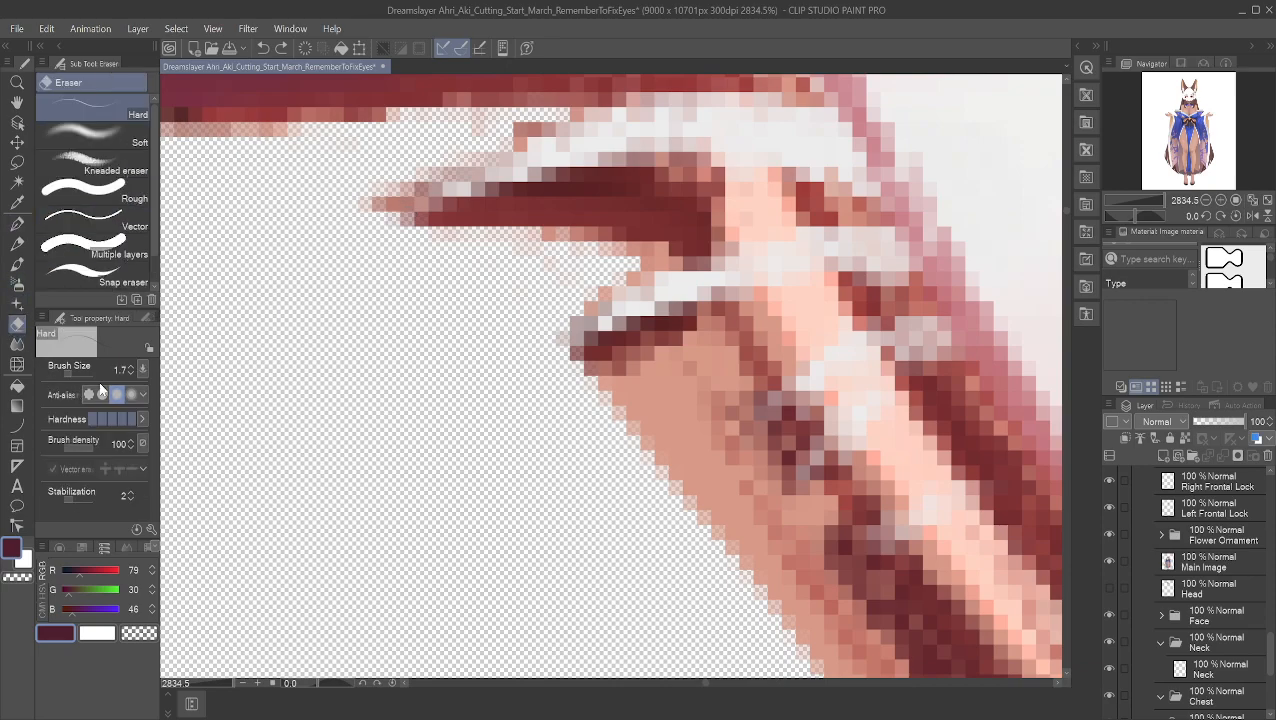
left_click(131, 374)
left_click(17, 223)
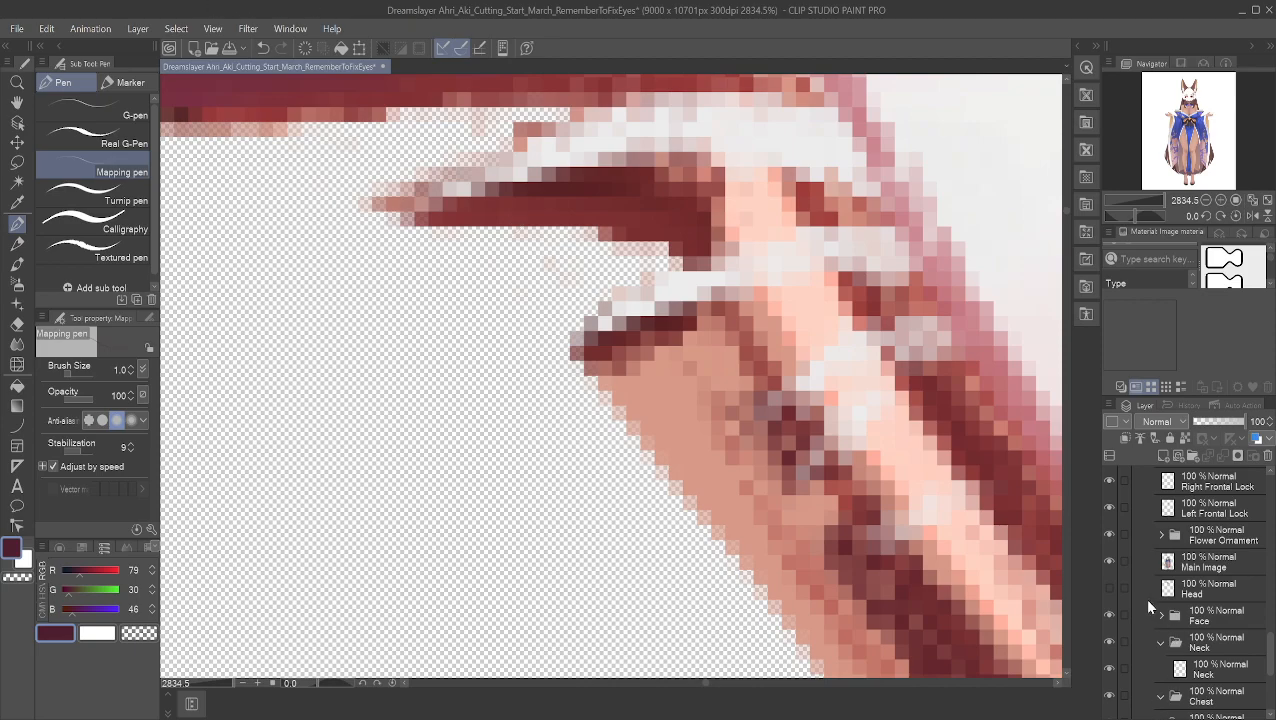
Step: Show the Head layer to check how the erased lash area looks against the face skin
scroll(1121, 583, "down", 1)
scroll(1121, 583, "up", 1)
left_click(1108, 588)
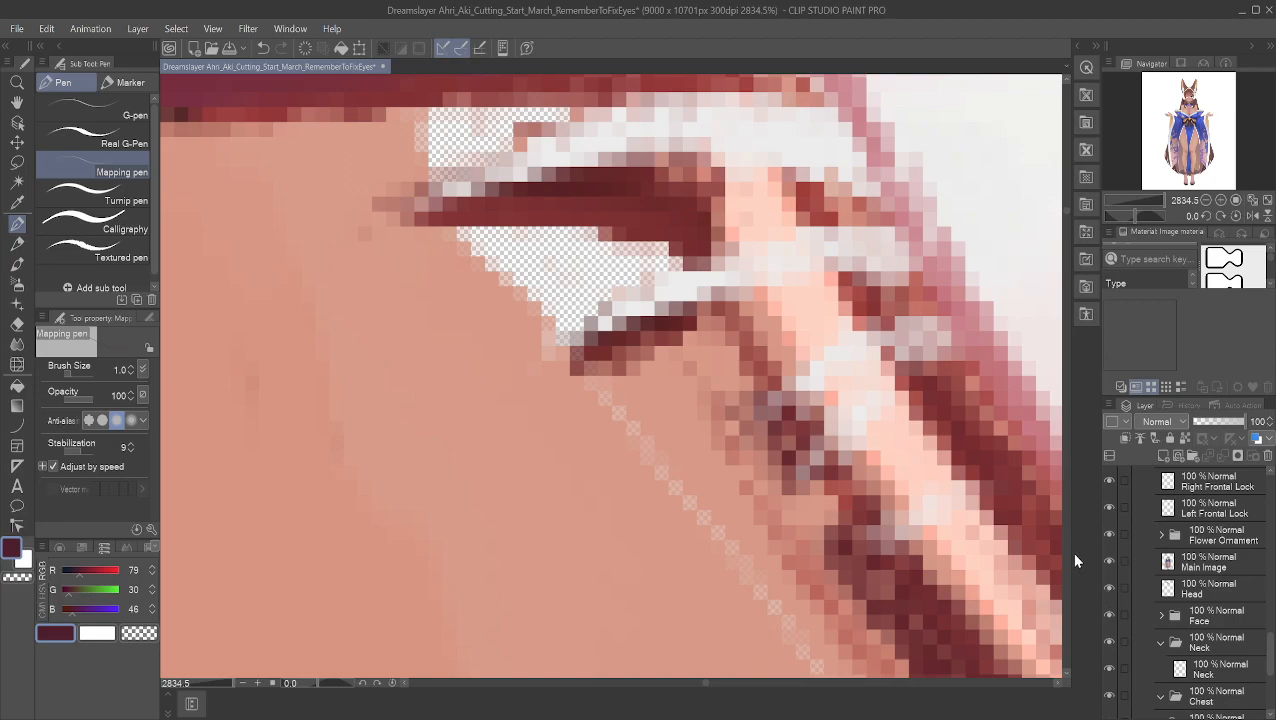
scroll(564, 394, "down", 1)
scroll(564, 394, "down", 2)
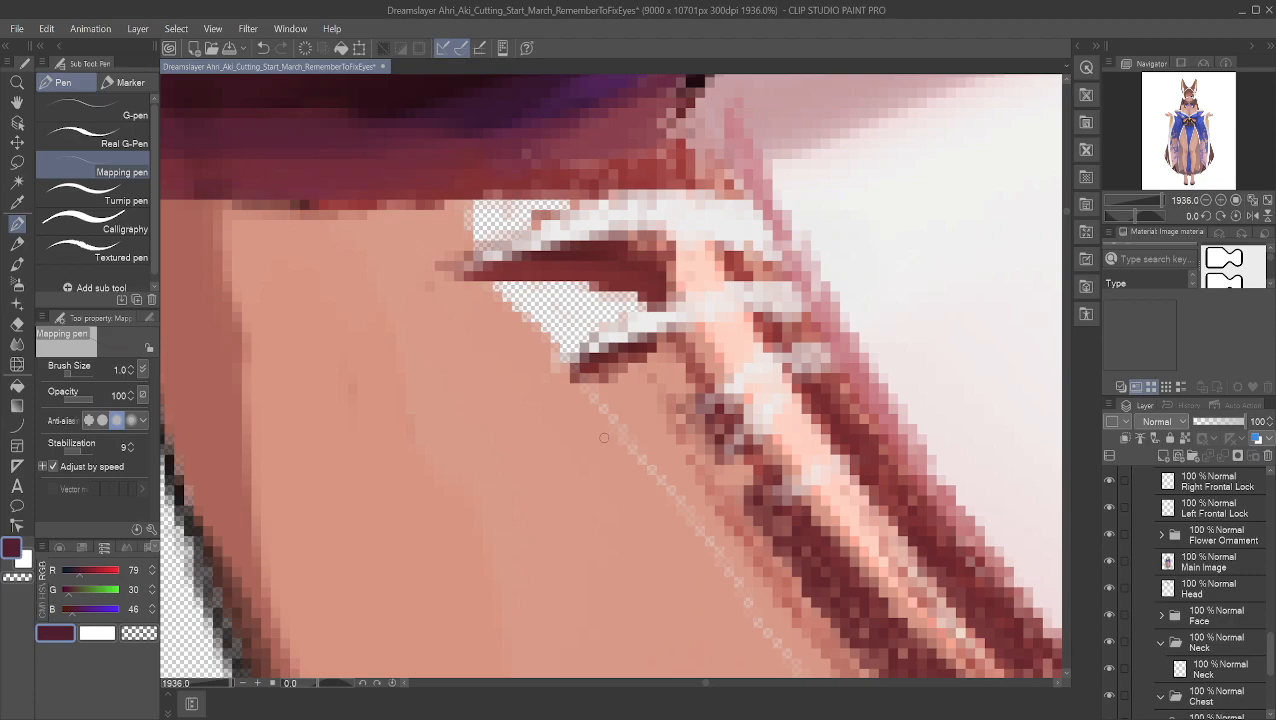
Step: Undo the eraser strokes made around the white lower lash tips
key("ctrl+z")
key("ctrl+z")
key("ctrl+z")
key("ctrl+z")
key("ctrl+z")
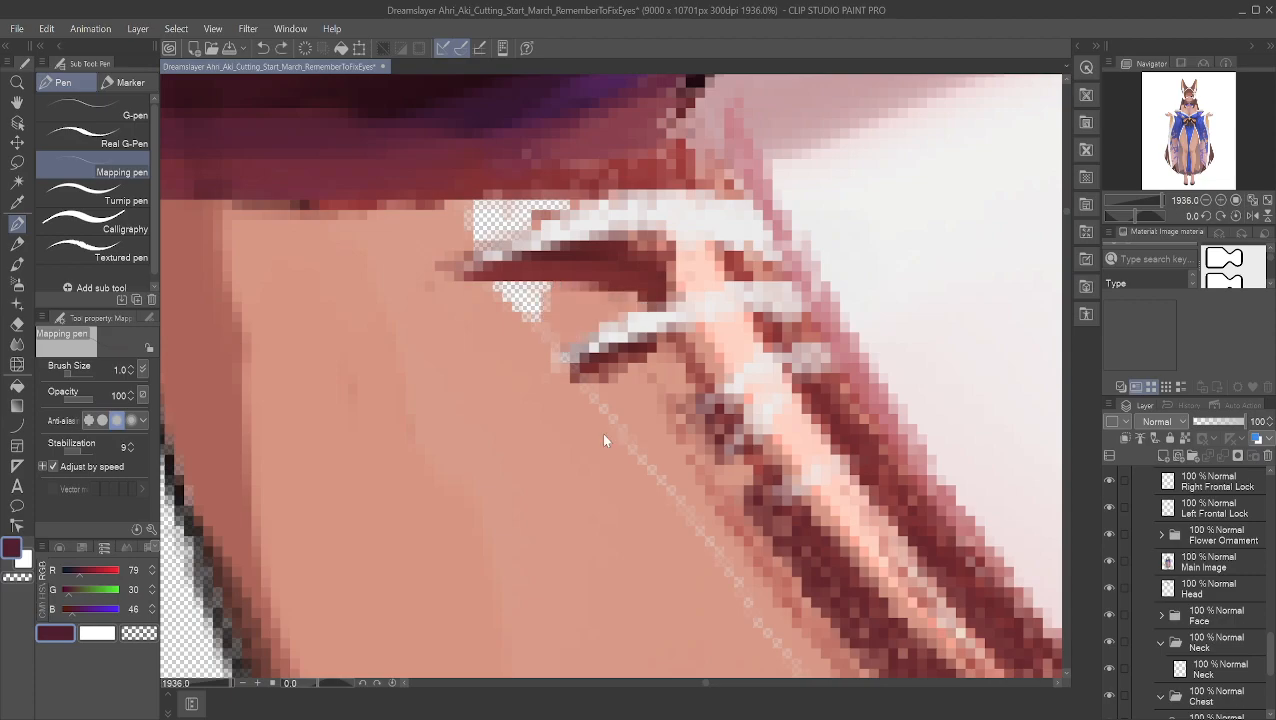
key("ctrl+z")
key("ctrl+z")
key("ctrl+z")
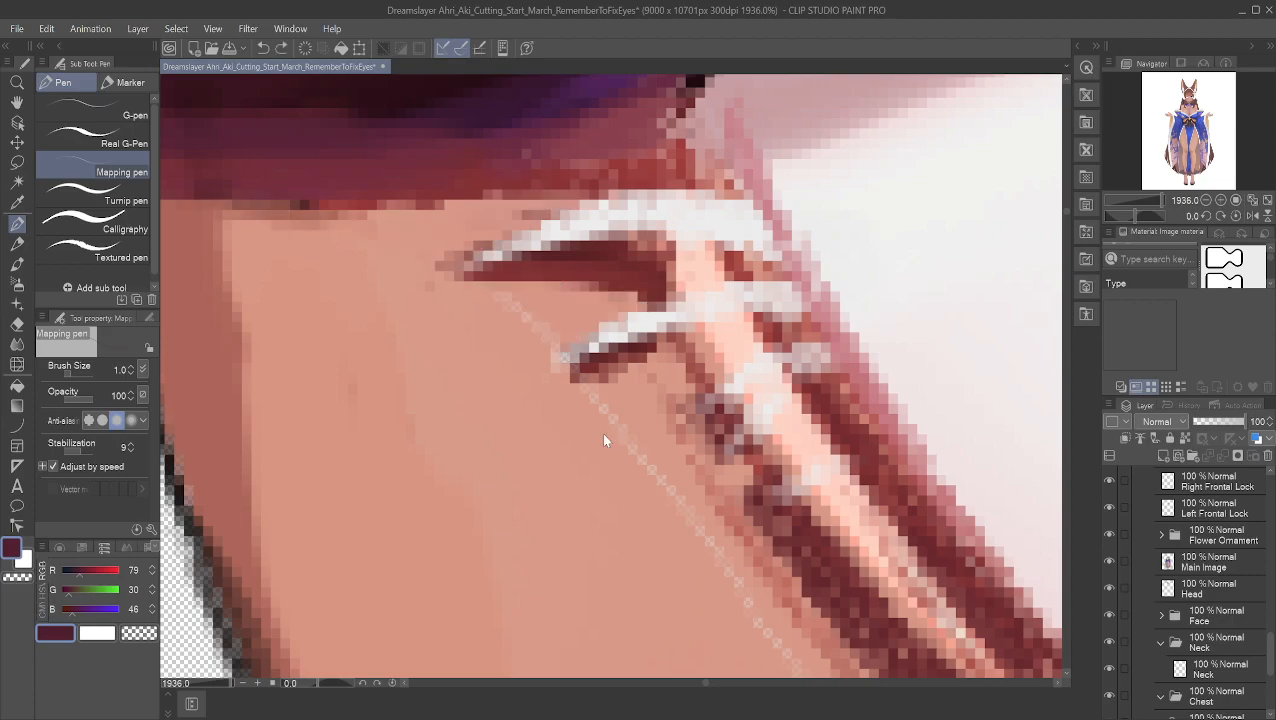
Step: Check the edit history around the undone eraser strokes and inspect the restored outer eye corner
scroll(603, 433, "down", 4)
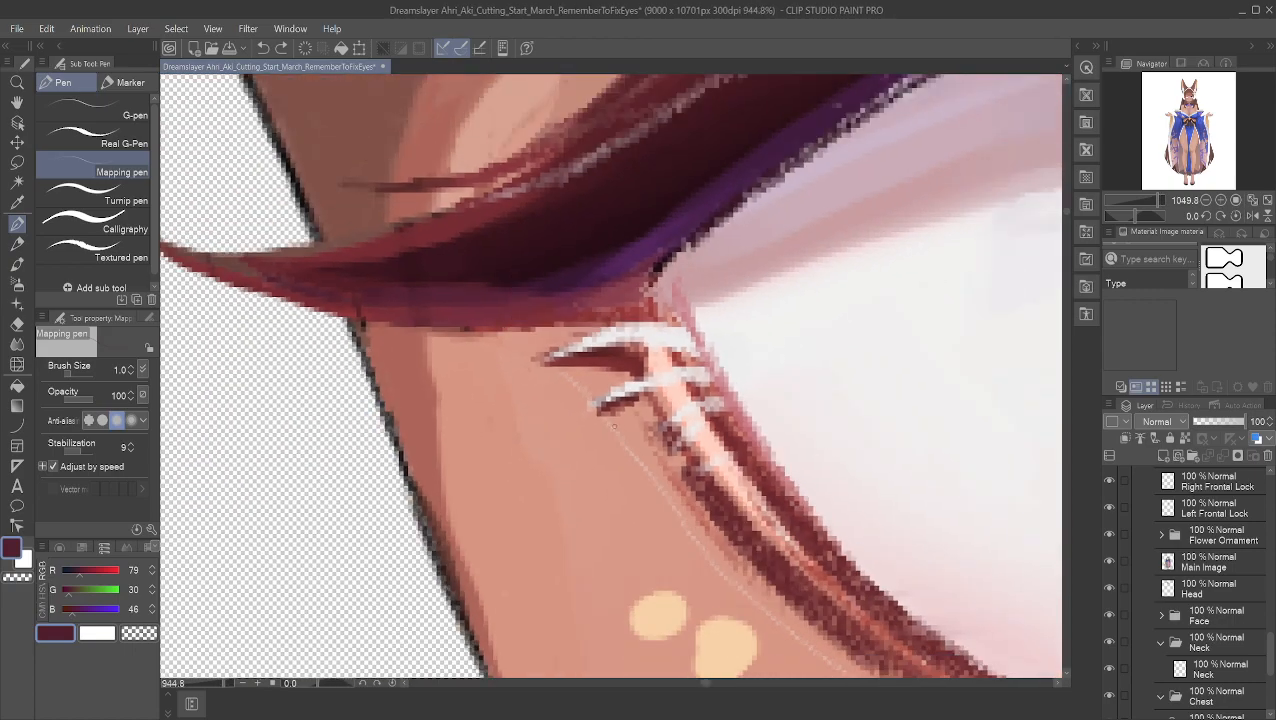
left_click(1180, 405)
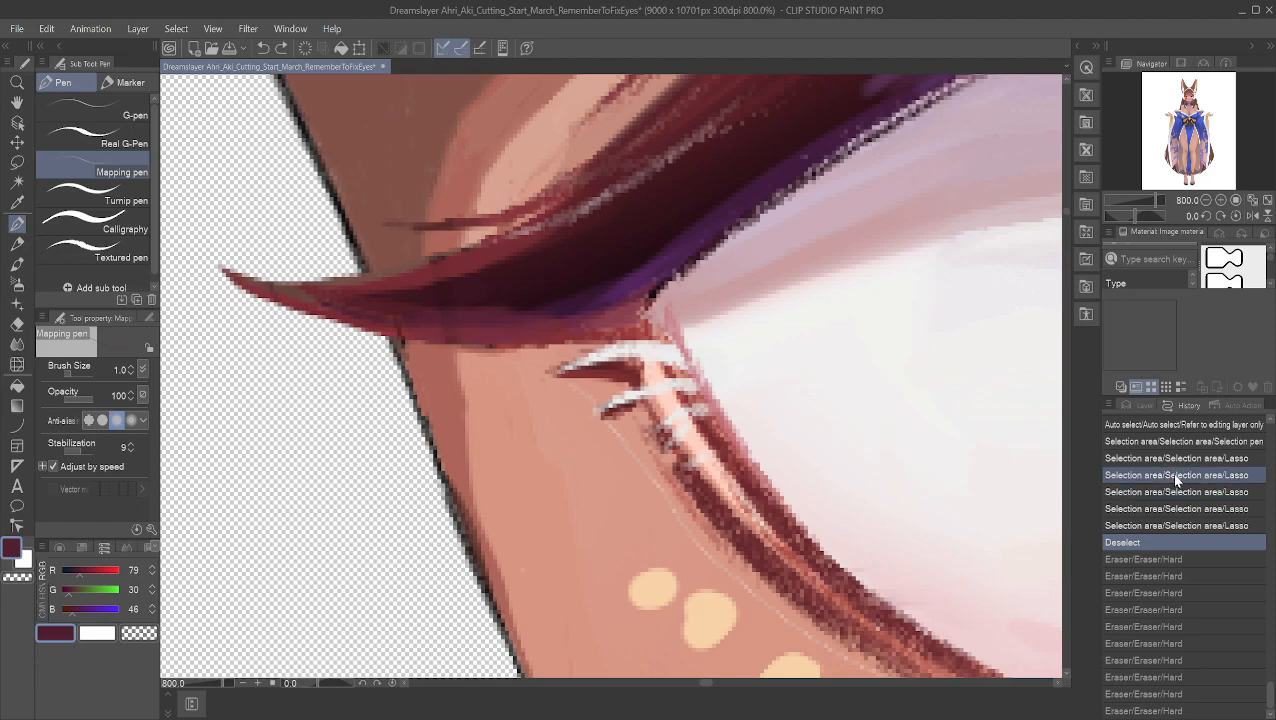
scroll(887, 424, "up", 4)
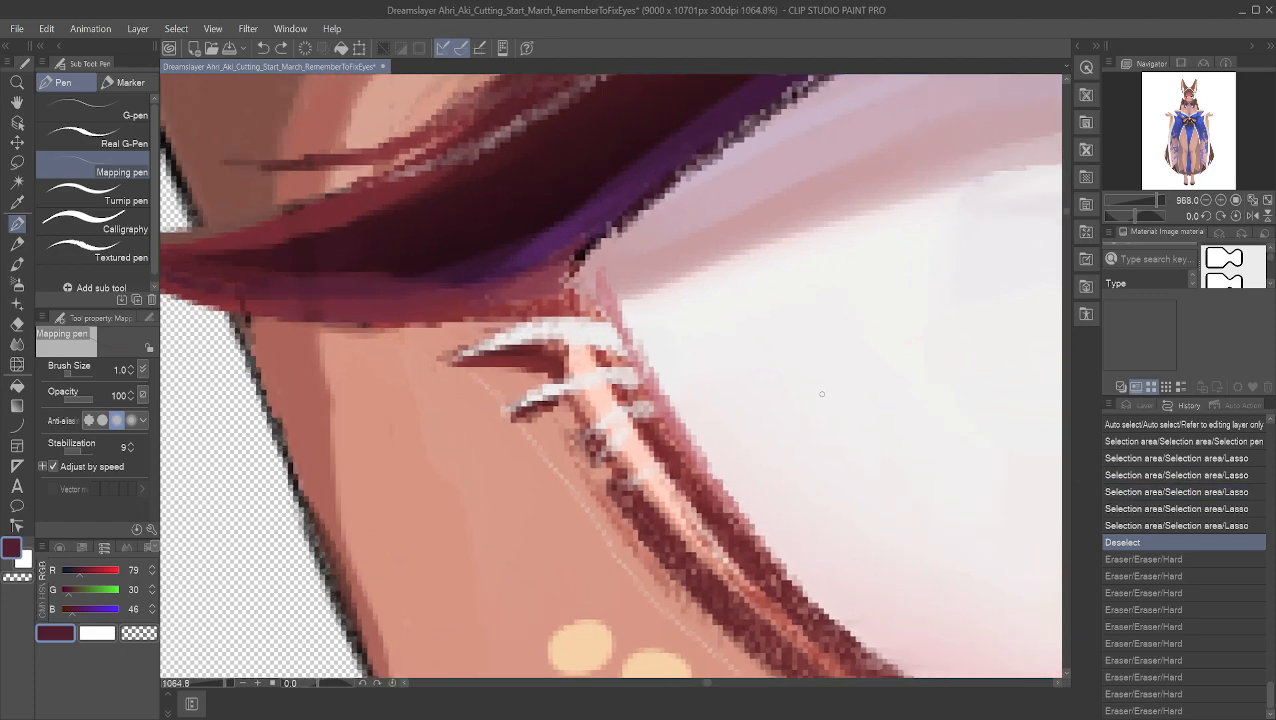
scroll(622, 349, "up", 1)
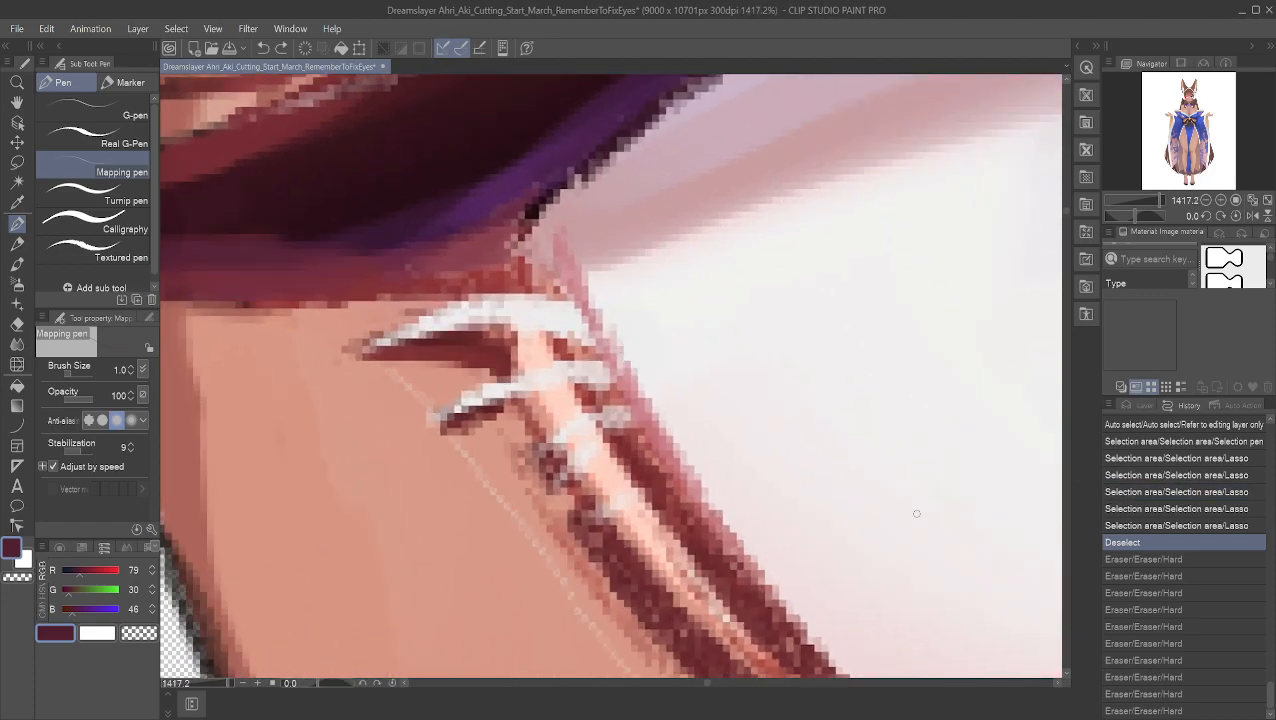
scroll(794, 476, "down", 3)
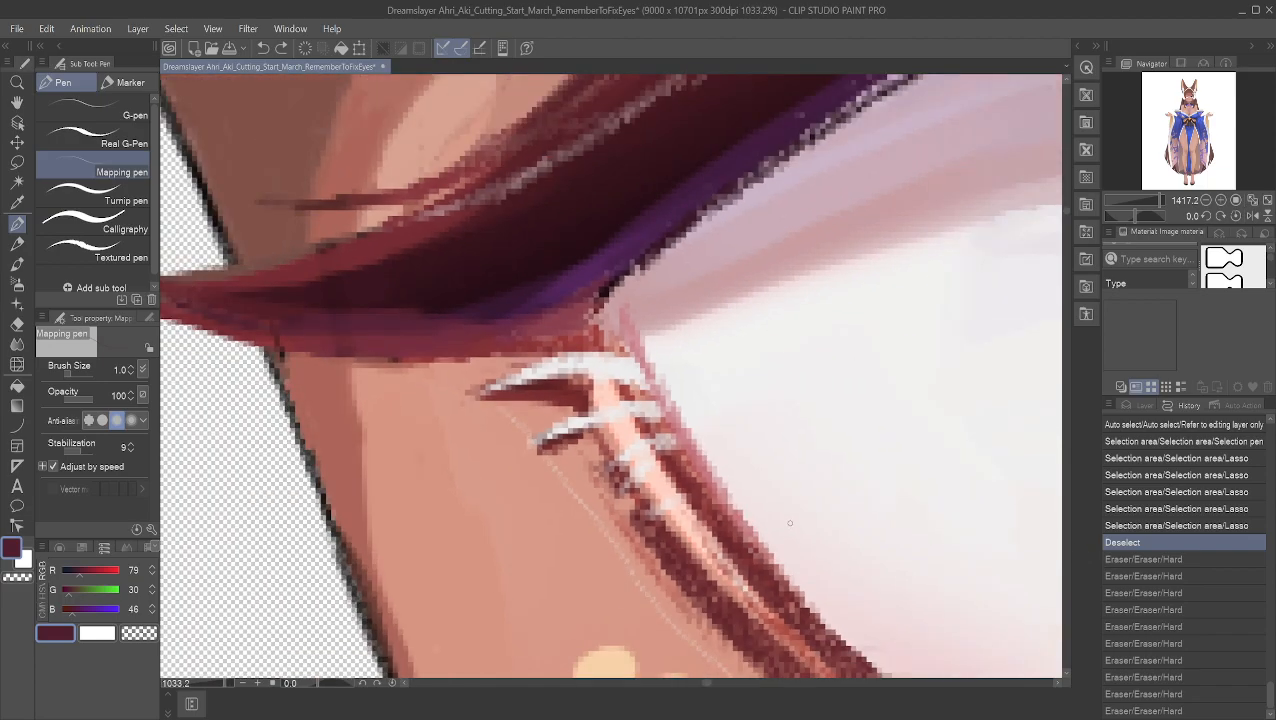
Step: Choose the Selection pen for pixel-level selecting and hide the Head layer
left_click(17, 181)
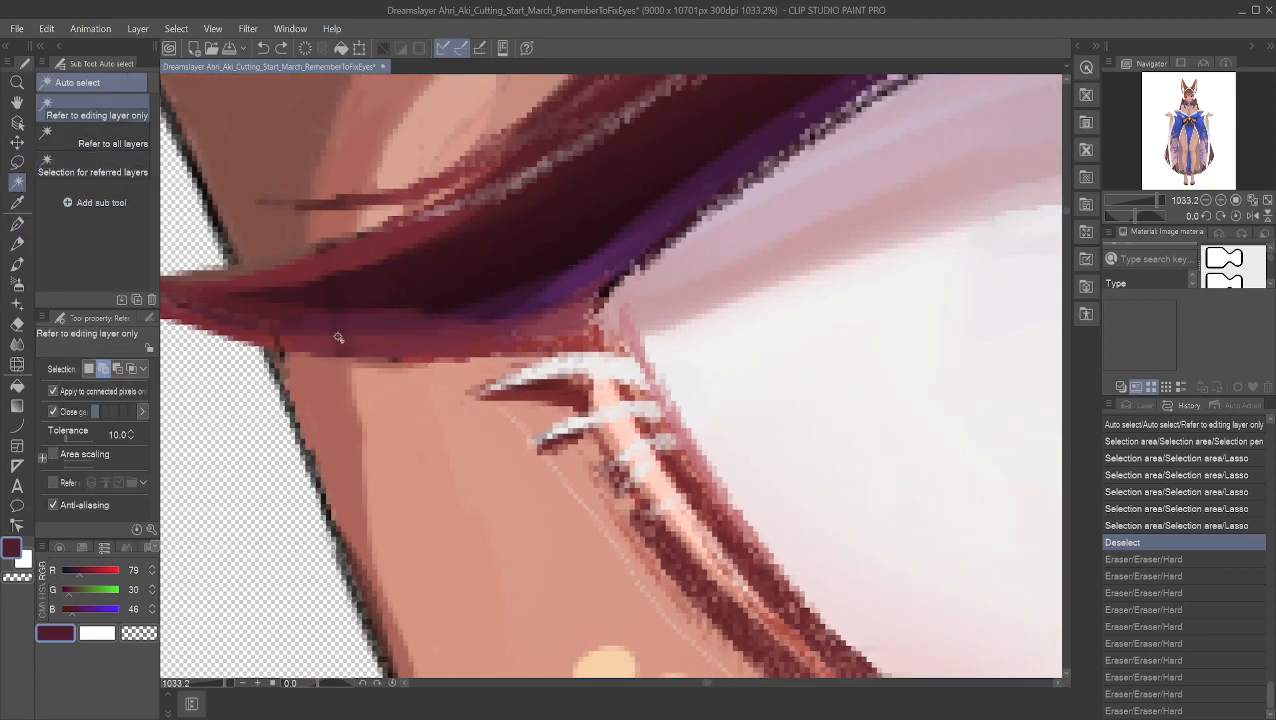
scroll(338, 336, "up", 9)
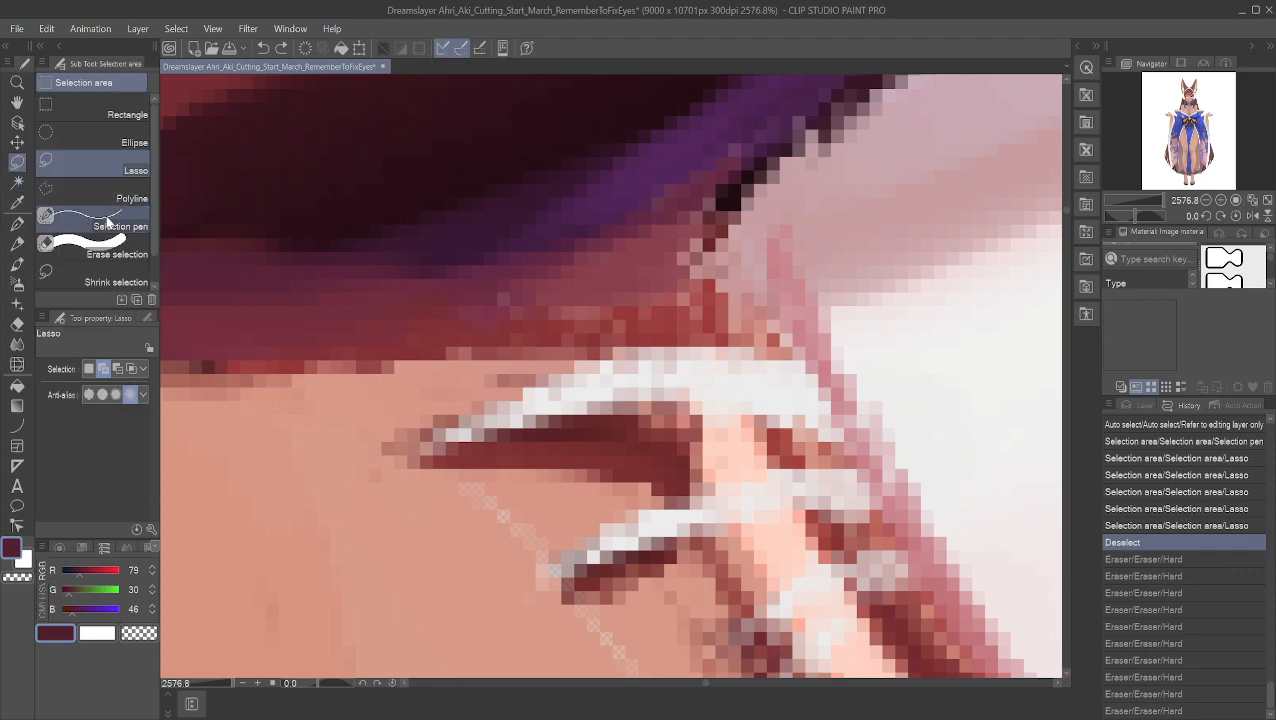
left_click(108, 222)
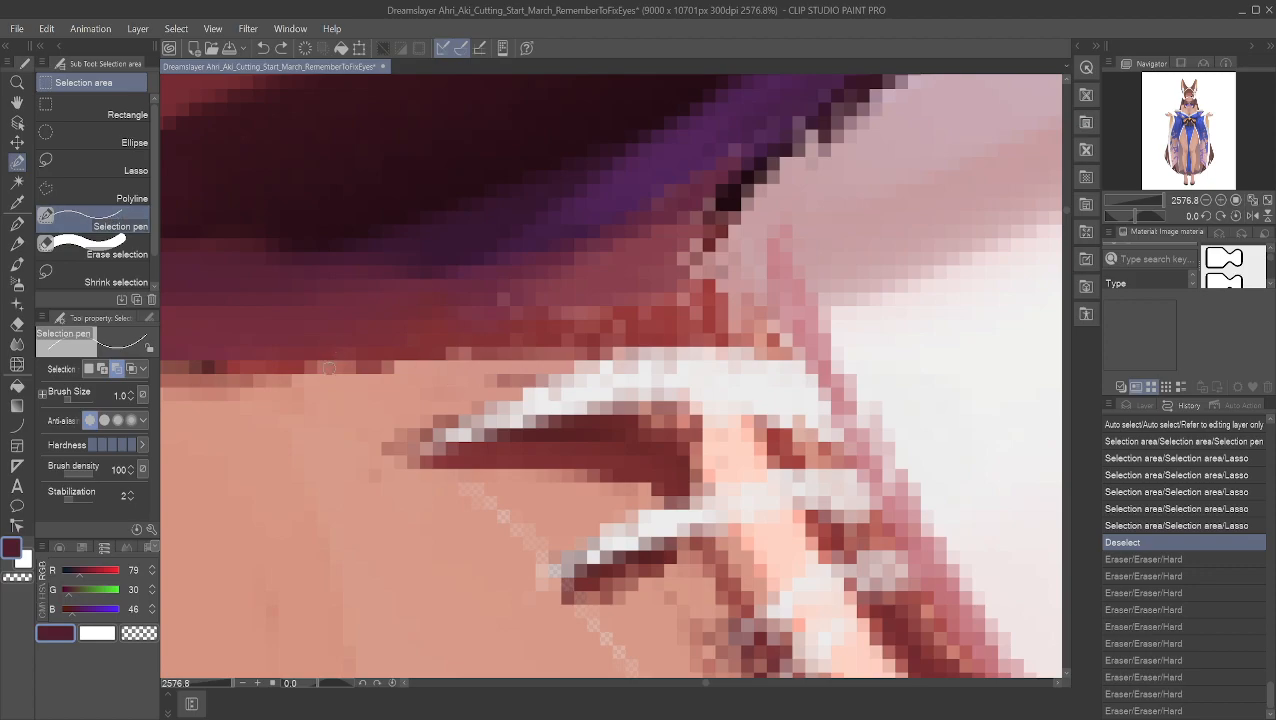
left_click(1136, 404)
left_click(1107, 585)
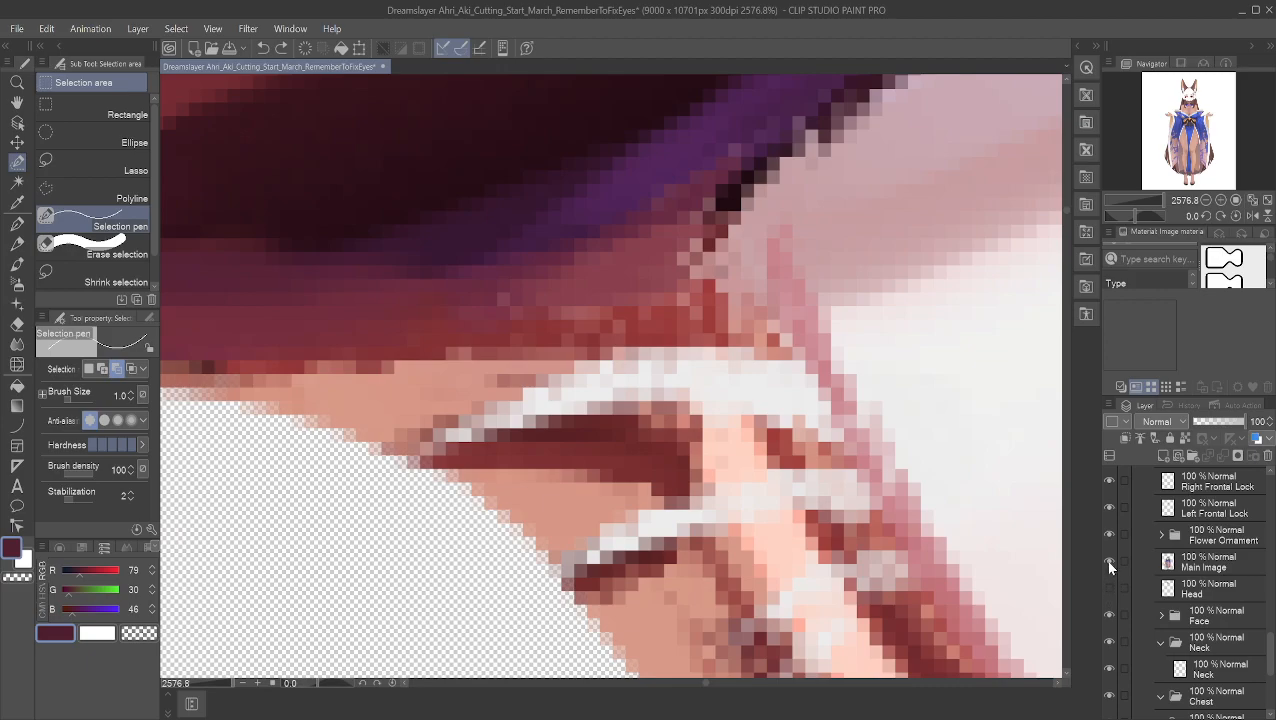
Step: Toggle the Main Image layer off and on to check which eye pixels belong to it
left_click(1108, 563)
left_click(1105, 559)
left_click(1105, 559)
left_click(1105, 559)
Step: Set the Selection pen to add to the selection and mark the skin strip between the upper lash and the first lower lash
scroll(456, 464, "up", 1)
left_click(17, 102)
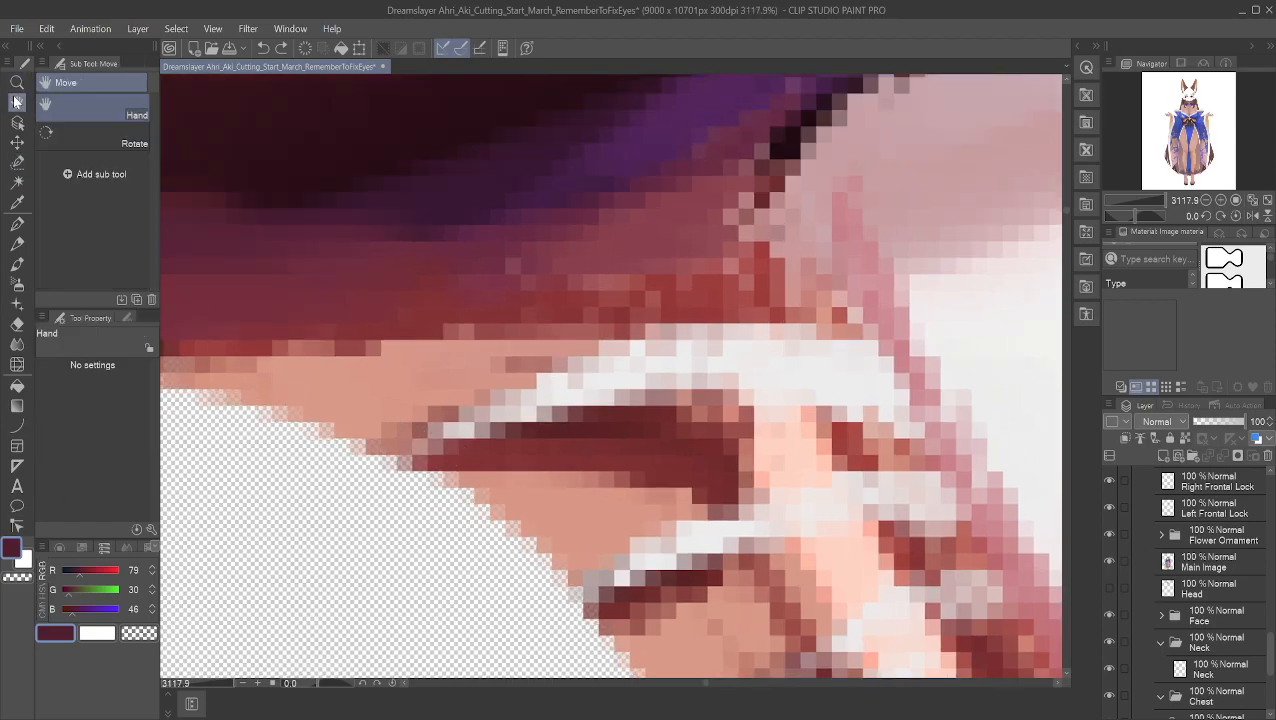
left_click_drag(316, 285, 480, 286)
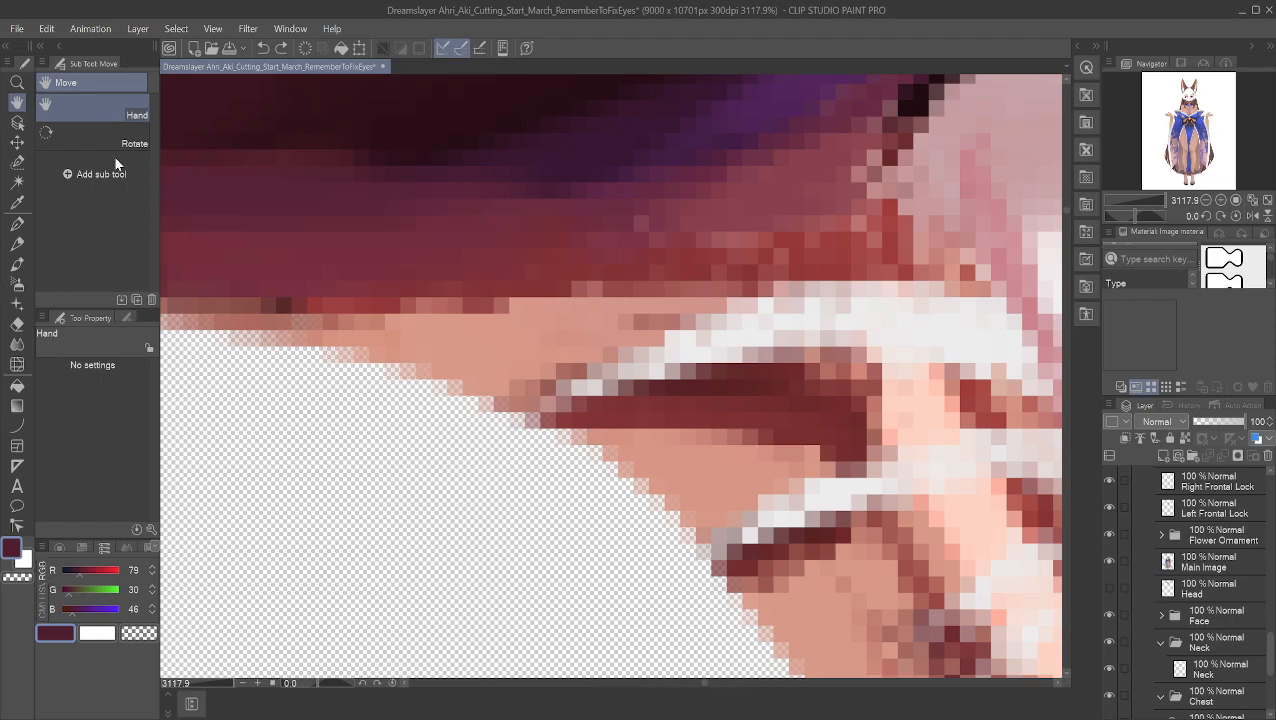
left_click(17, 223)
left_click(17, 182)
left_click(17, 162)
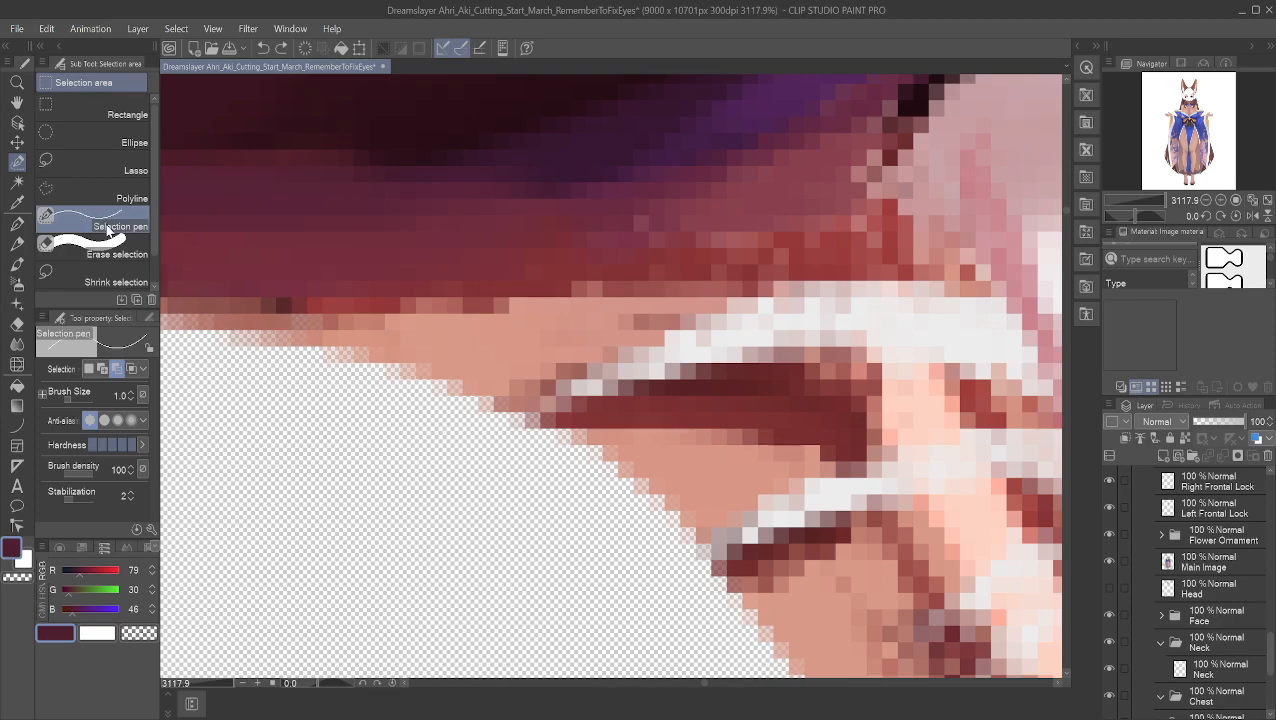
left_click(102, 369)
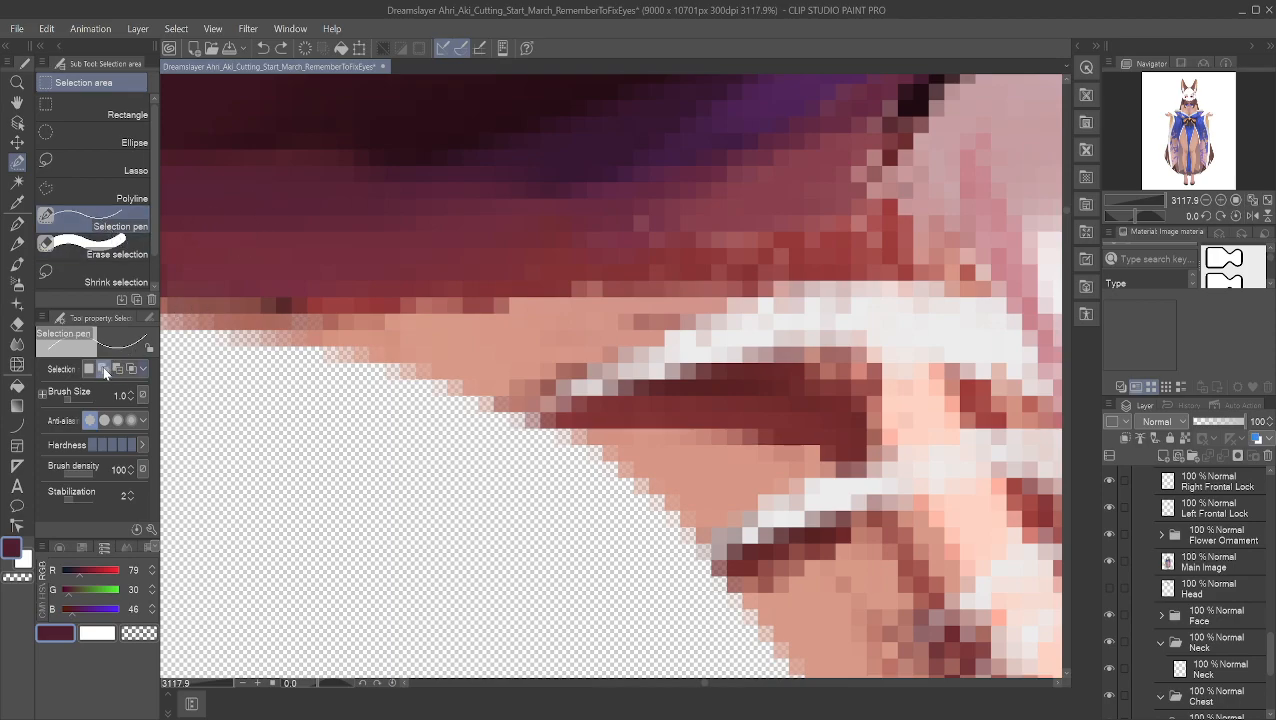
left_click_drag(300, 338, 718, 302)
left_click_drag(530, 322, 694, 318)
Step: Undo the selection strokes that spill onto the upper lash and mark only the skin pixels just below its edge
mouse_move(578, 290)
left_mouse_down()
mouse_move(595, 291)
mouse_move(557, 308)
mouse_move(410, 308)
left_mouse_up()
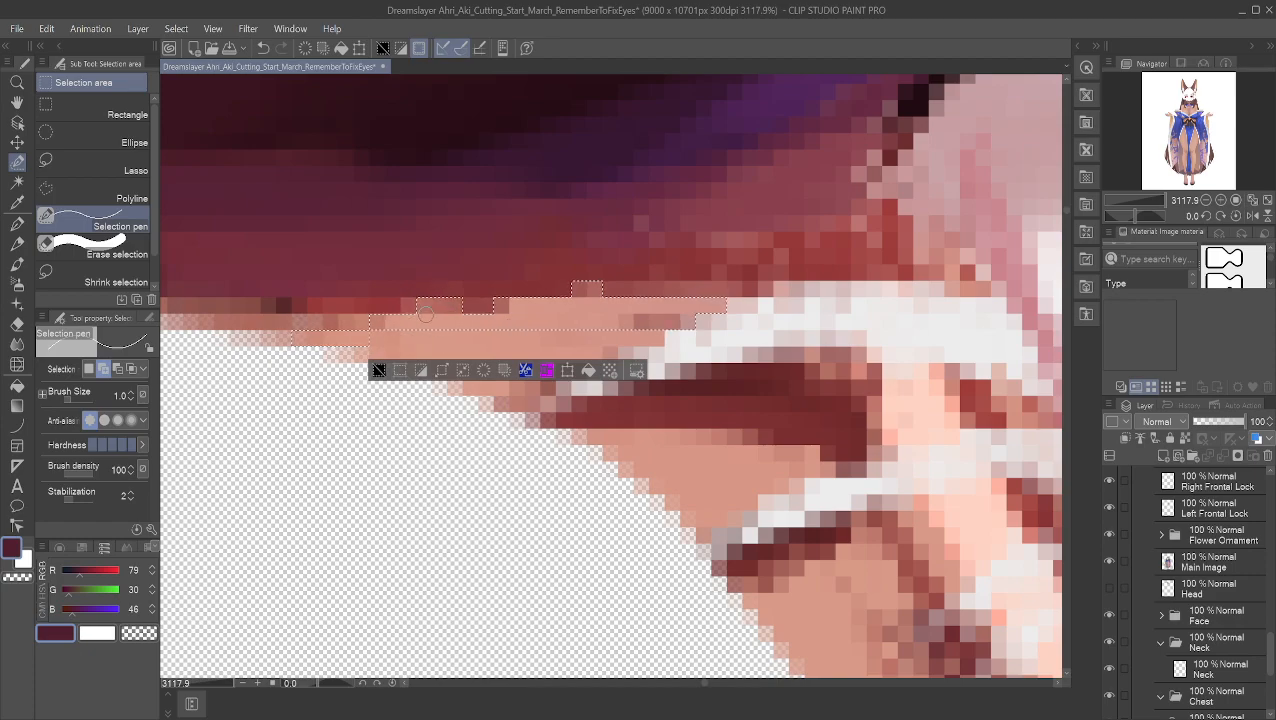
key("ctrl+z")
key("ctrl+z")
left_click_drag(569, 305, 514, 306)
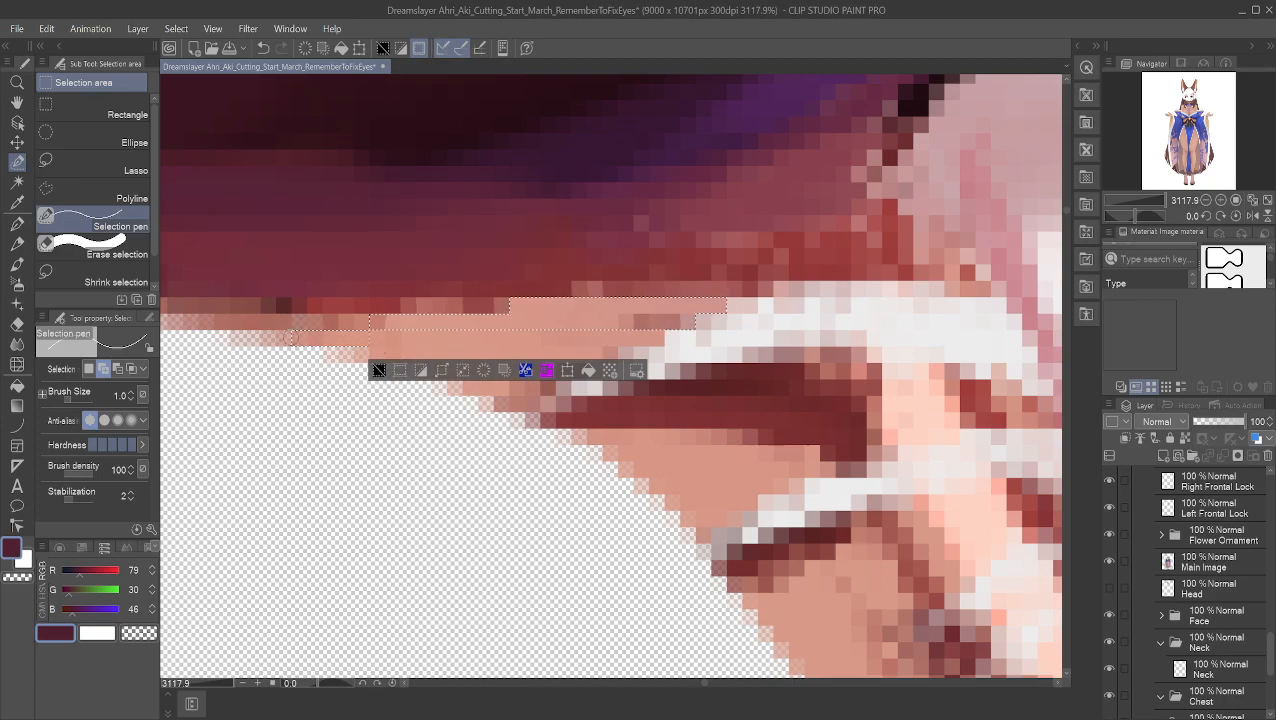
Step: Extend the selection over the remaining skin under the upper lash, outward and down to the first lower lash's tip
left_click_drag(285, 337, 252, 338)
mouse_move(168, 322)
left_mouse_down()
mouse_move(663, 338)
mouse_move(463, 355)
left_mouse_up()
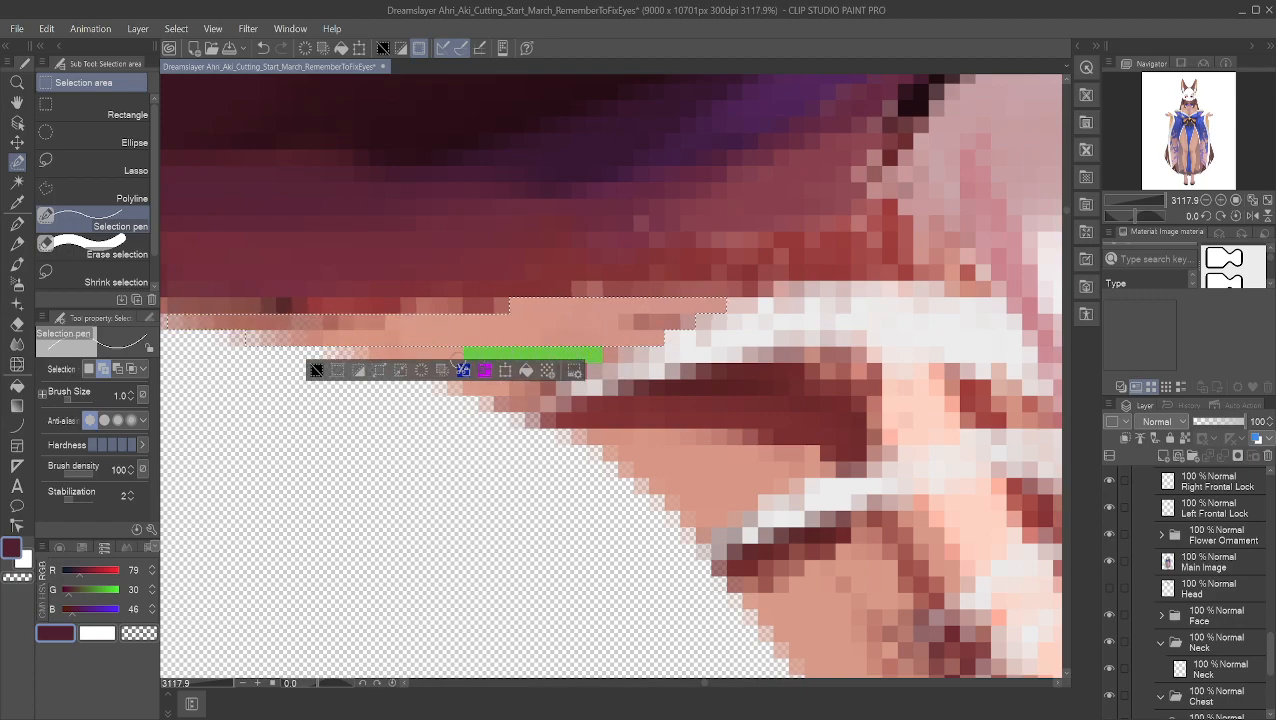
left_click_drag(340, 352, 338, 353)
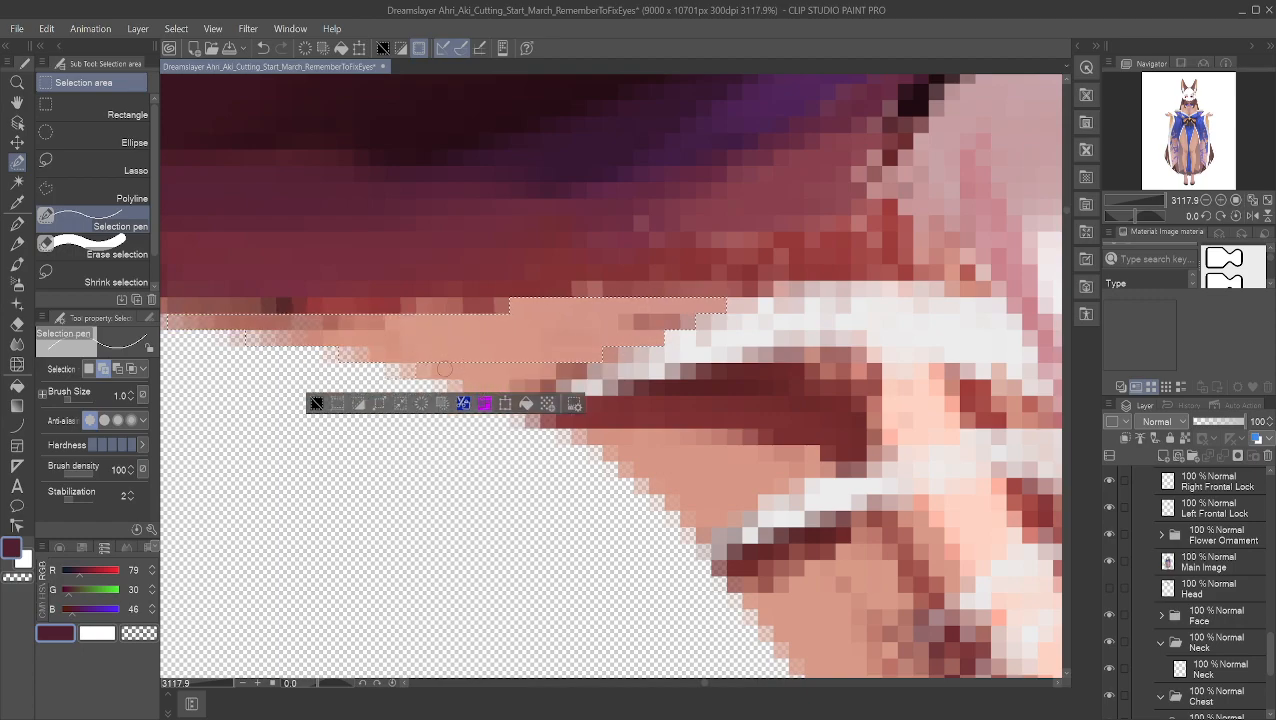
mouse_move(498, 368)
left_mouse_down()
mouse_move(571, 371)
mouse_move(447, 387)
left_mouse_up()
mouse_move(553, 403)
left_mouse_down()
mouse_move(488, 392)
mouse_move(577, 416)
mouse_move(533, 419)
left_mouse_up()
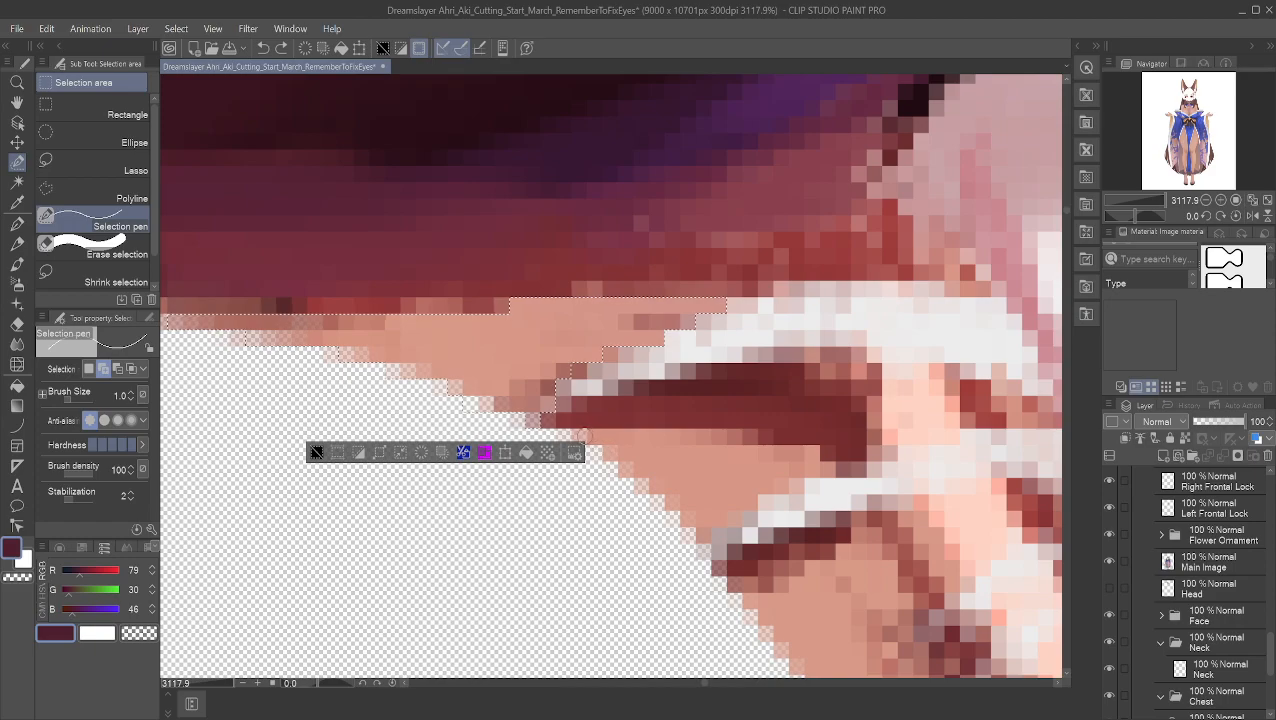
Step: Add the skin patch between the first and second lower lash tips to the selection
mouse_move(598, 436)
left_mouse_down()
mouse_move(757, 437)
mouse_move(612, 452)
mouse_move(820, 454)
mouse_move(634, 470)
left_mouse_up()
left_click_drag(795, 489, 620, 490)
mouse_move(762, 503)
left_mouse_down()
mouse_move(660, 504)
mouse_move(713, 518)
mouse_move(665, 518)
mouse_move(690, 535)
left_mouse_up()
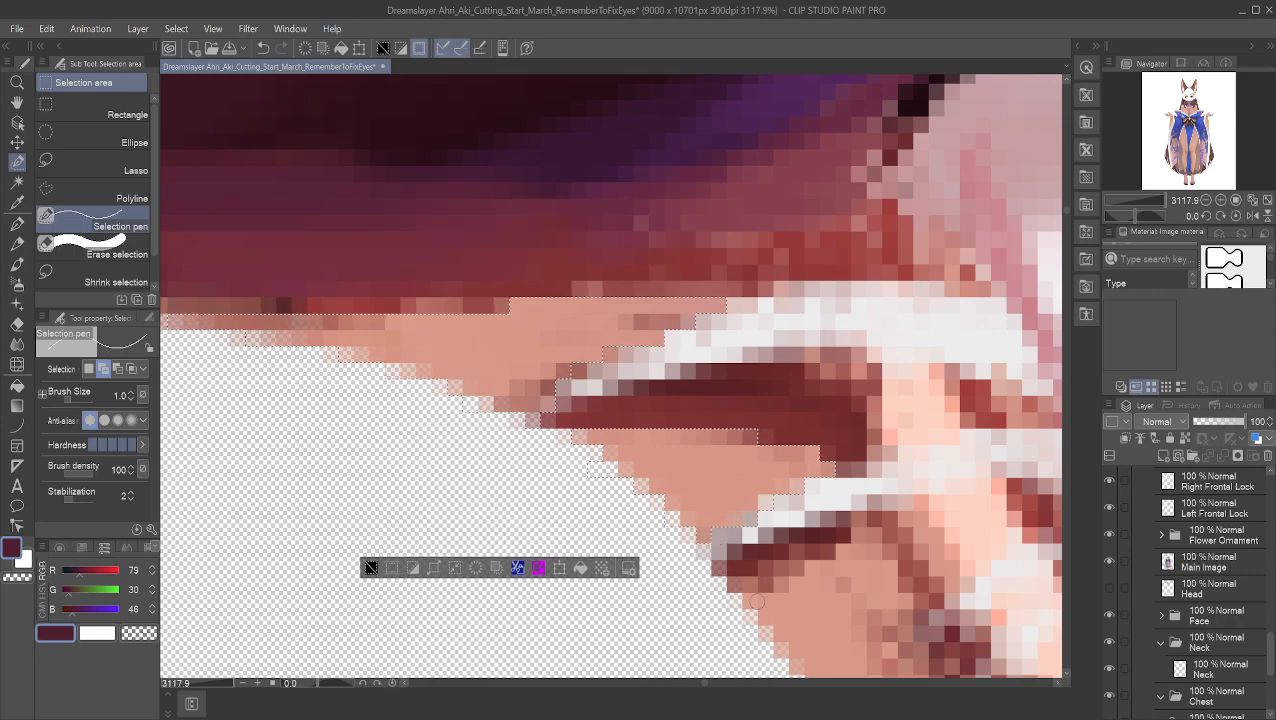
Step: Add the skin patch beneath the second lower lash tip to the selection, keeping the dark lash pixels out
left_click_drag(752, 600, 750, 601)
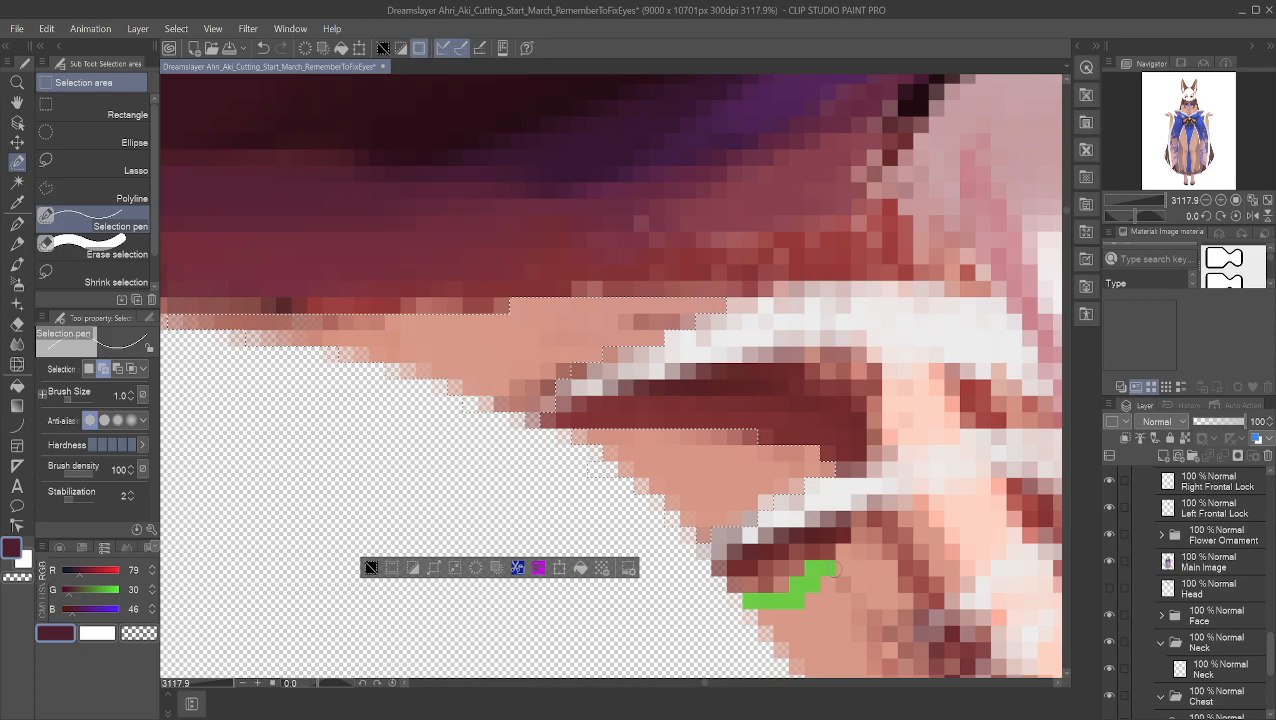
left_click_drag(844, 554, 862, 549)
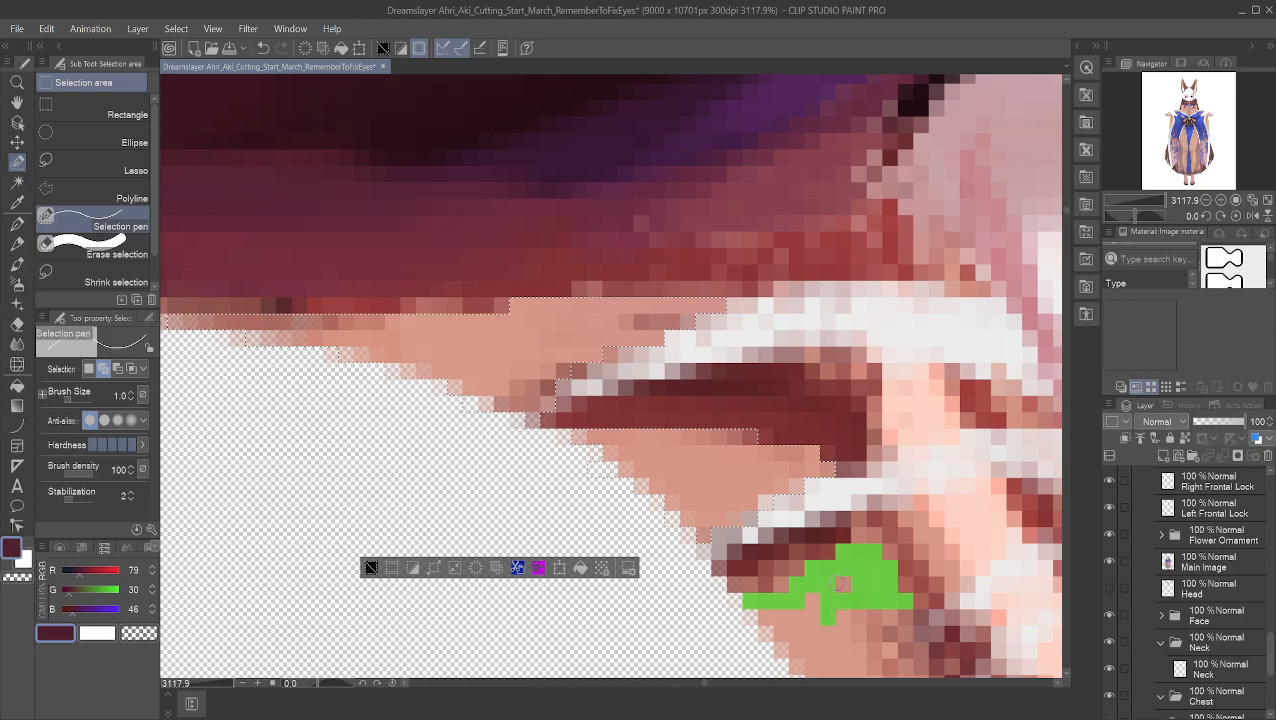
left_click_drag(776, 620, 774, 620)
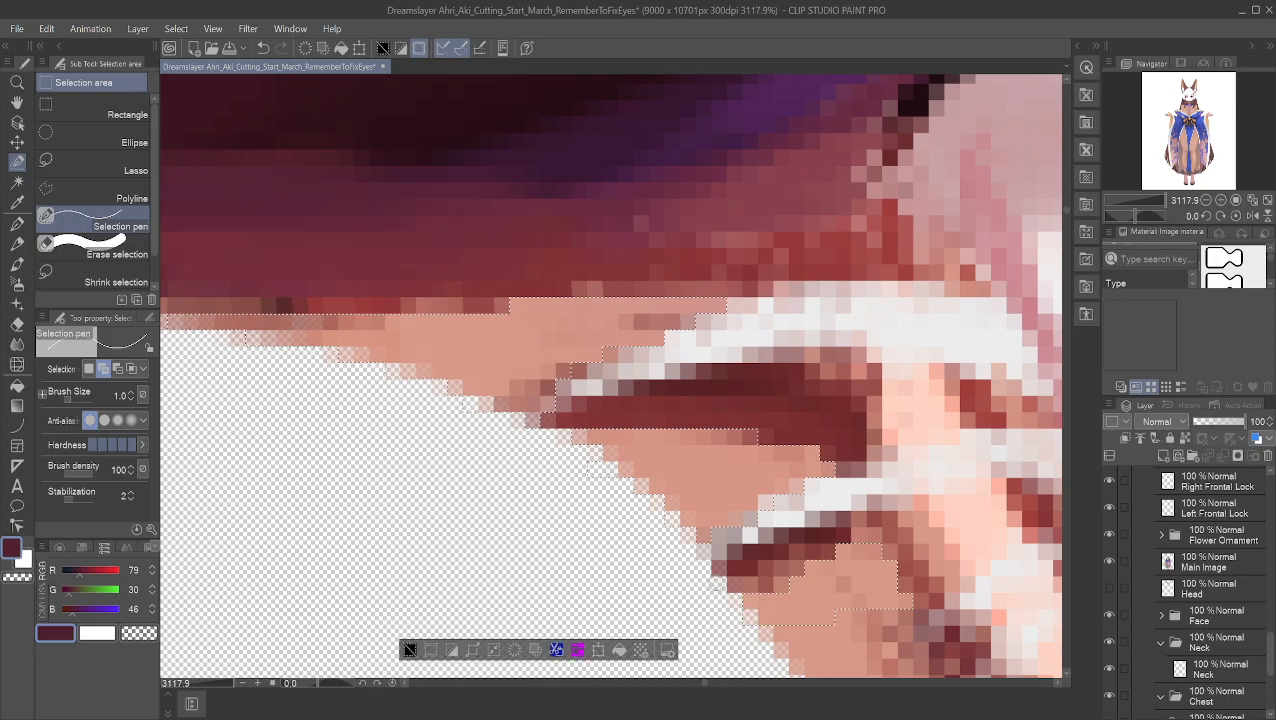
left_click(15, 145)
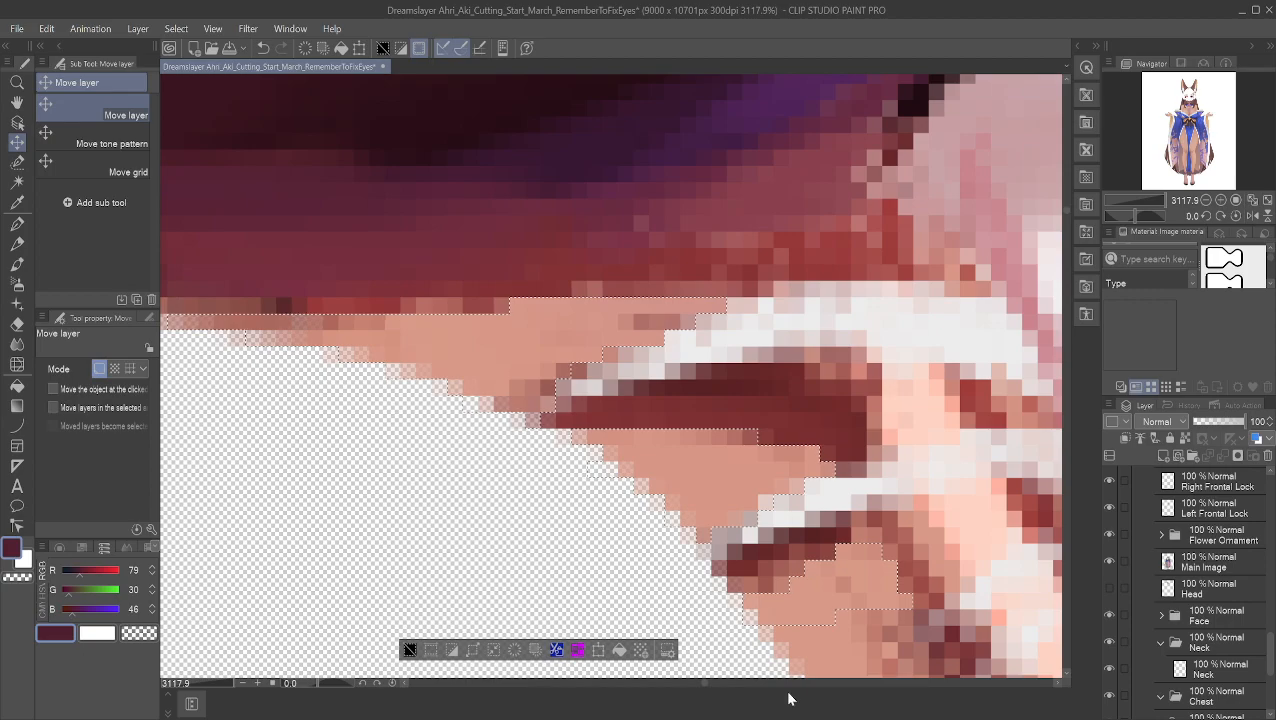
left_click_drag(798, 662, 521, 290)
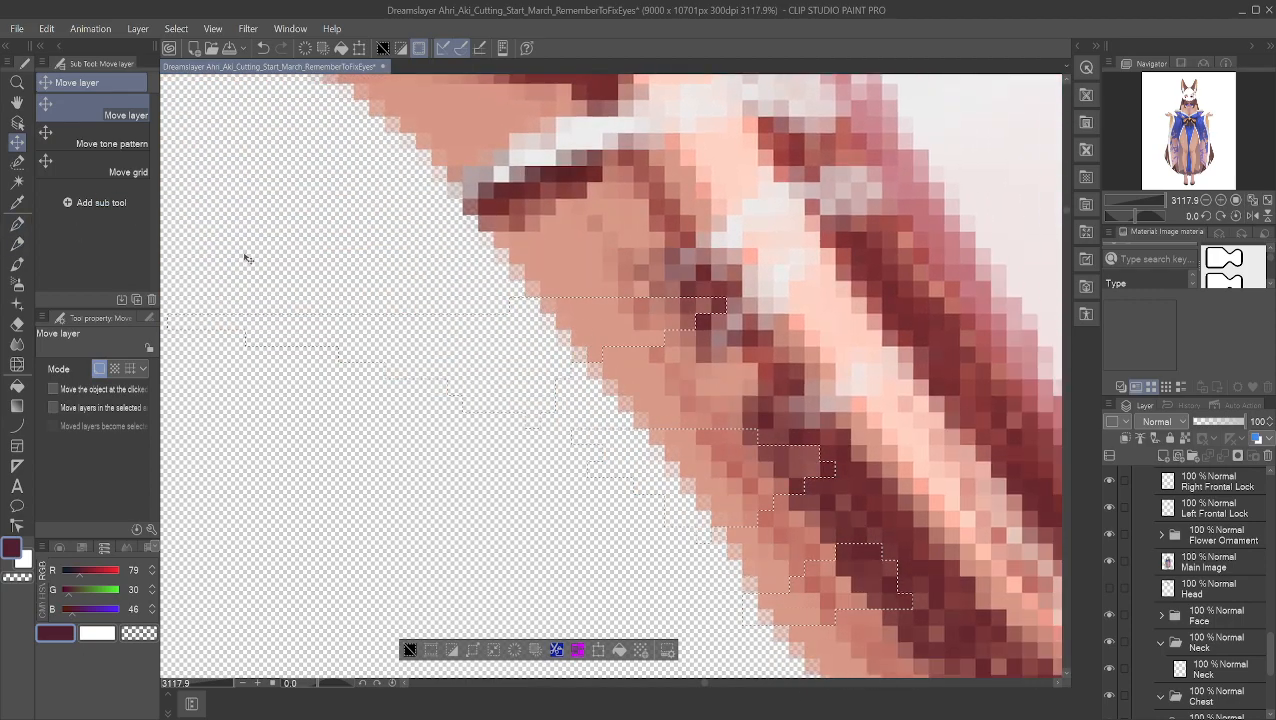
left_click(17, 162)
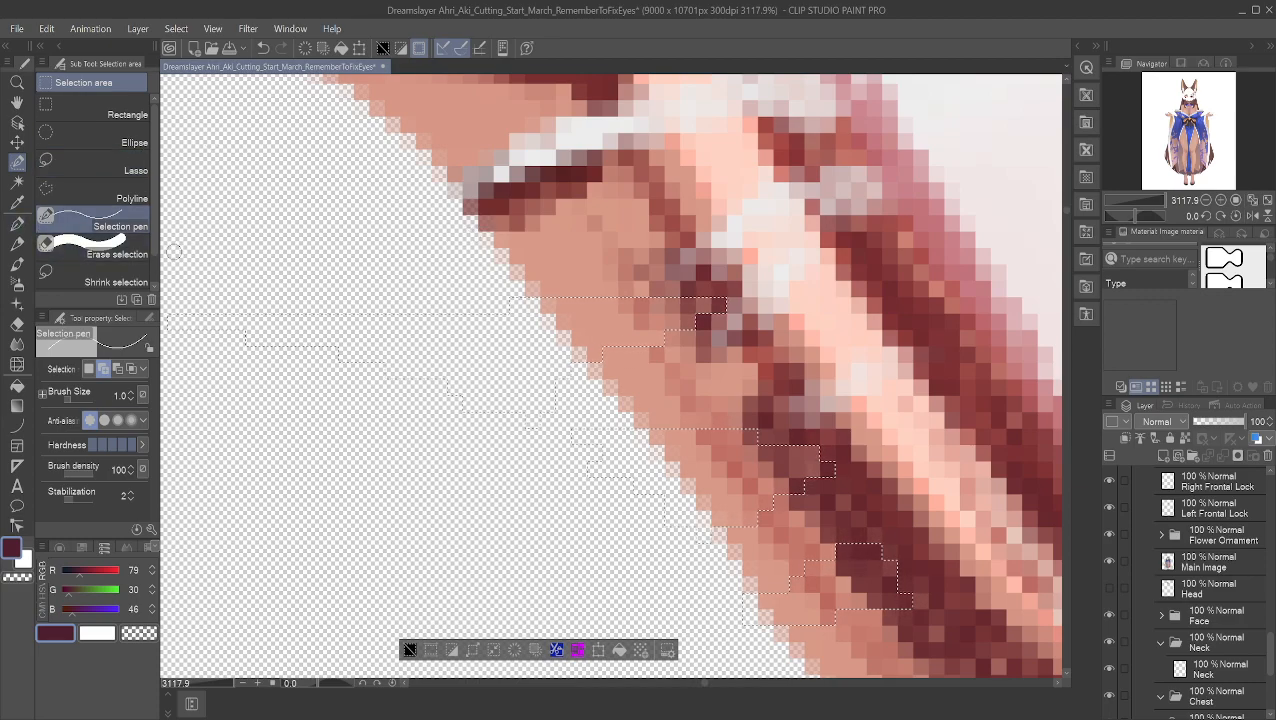
key("ctrl+z")
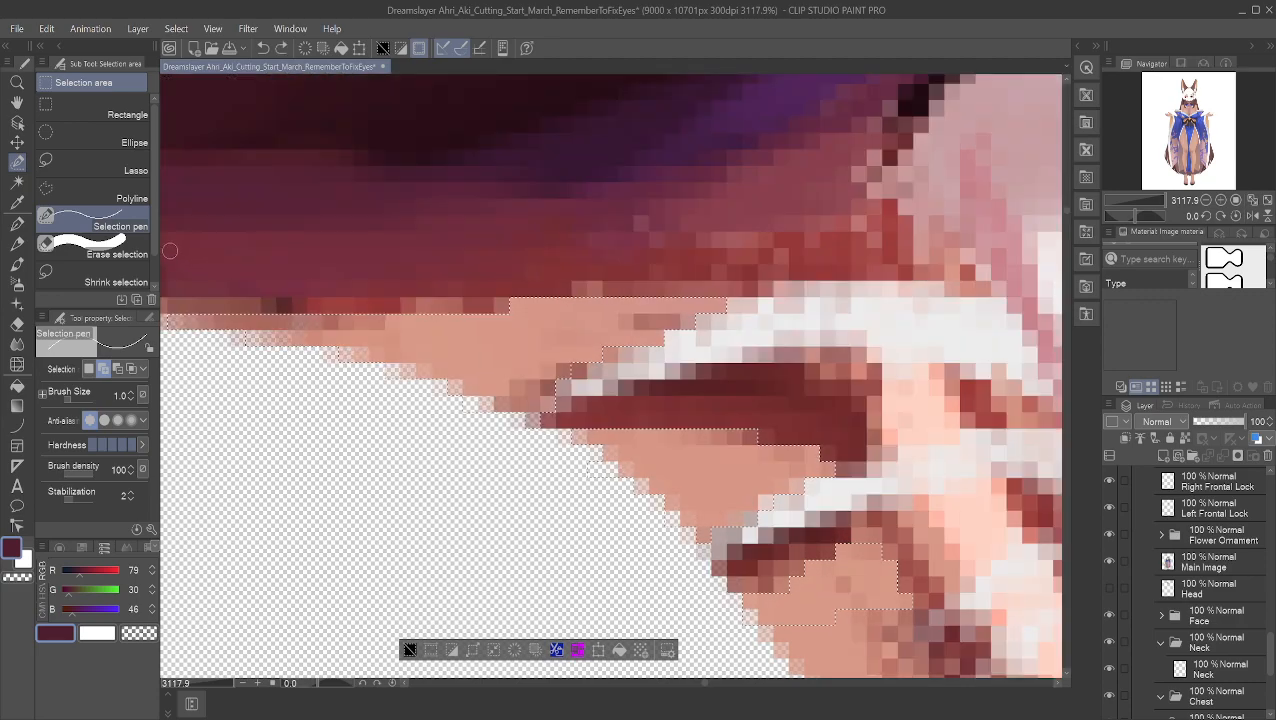
Step: Extend the selection by a few rows of skin directly below the second lower lash, up to the dark pixel cluster
left_click(17, 103)
left_click_drag(598, 535, 401, 172)
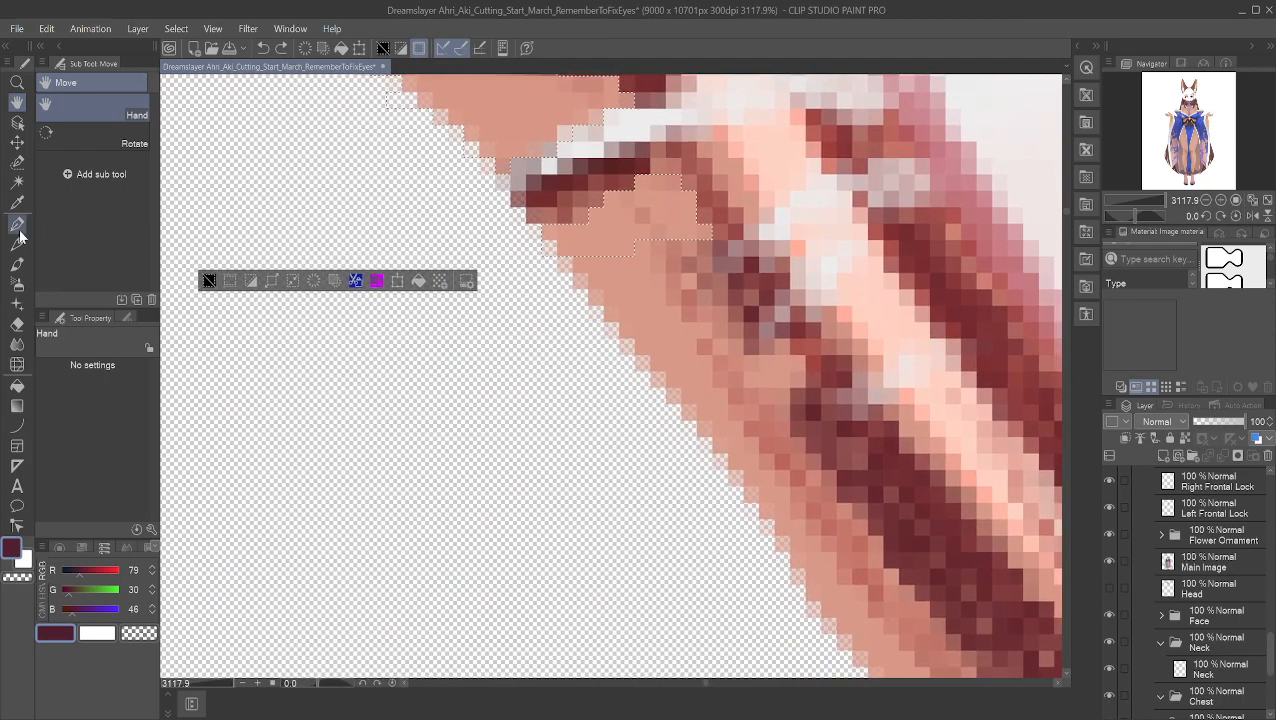
left_click(17, 163)
left_click(17, 163)
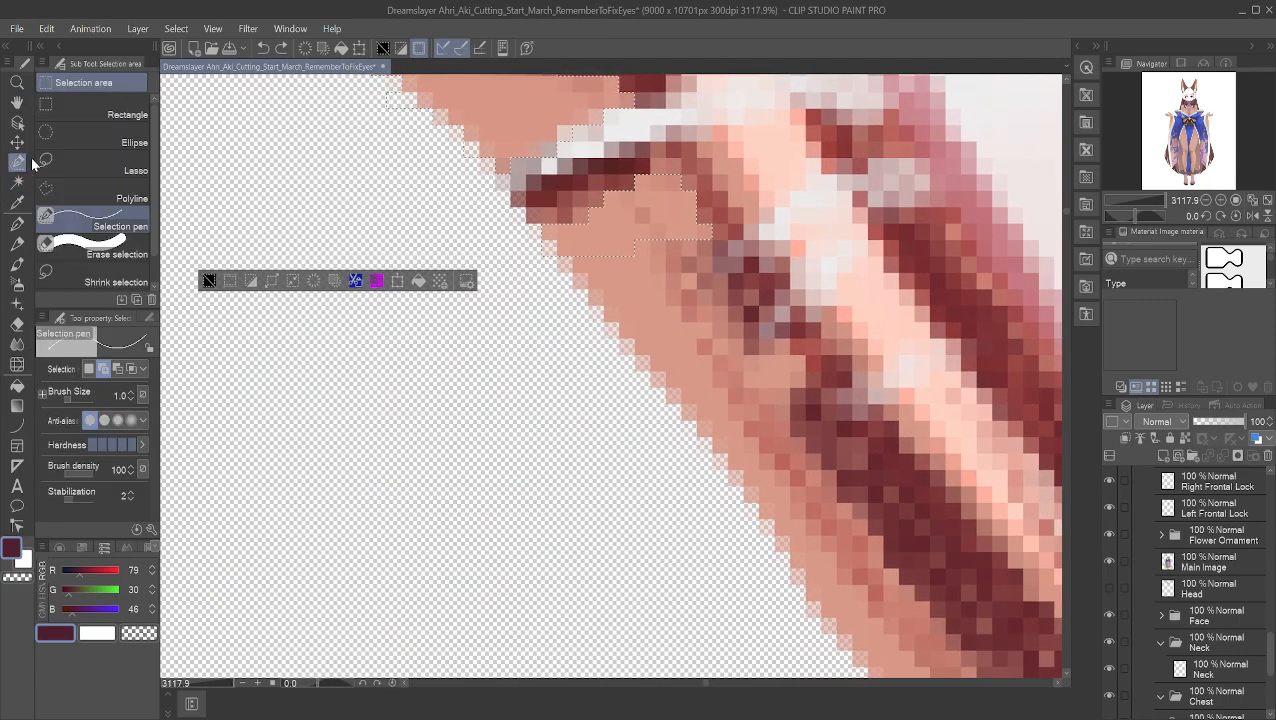
mouse_move(653, 233)
left_mouse_down()
mouse_move(696, 246)
mouse_move(593, 265)
mouse_move(698, 263)
left_mouse_up()
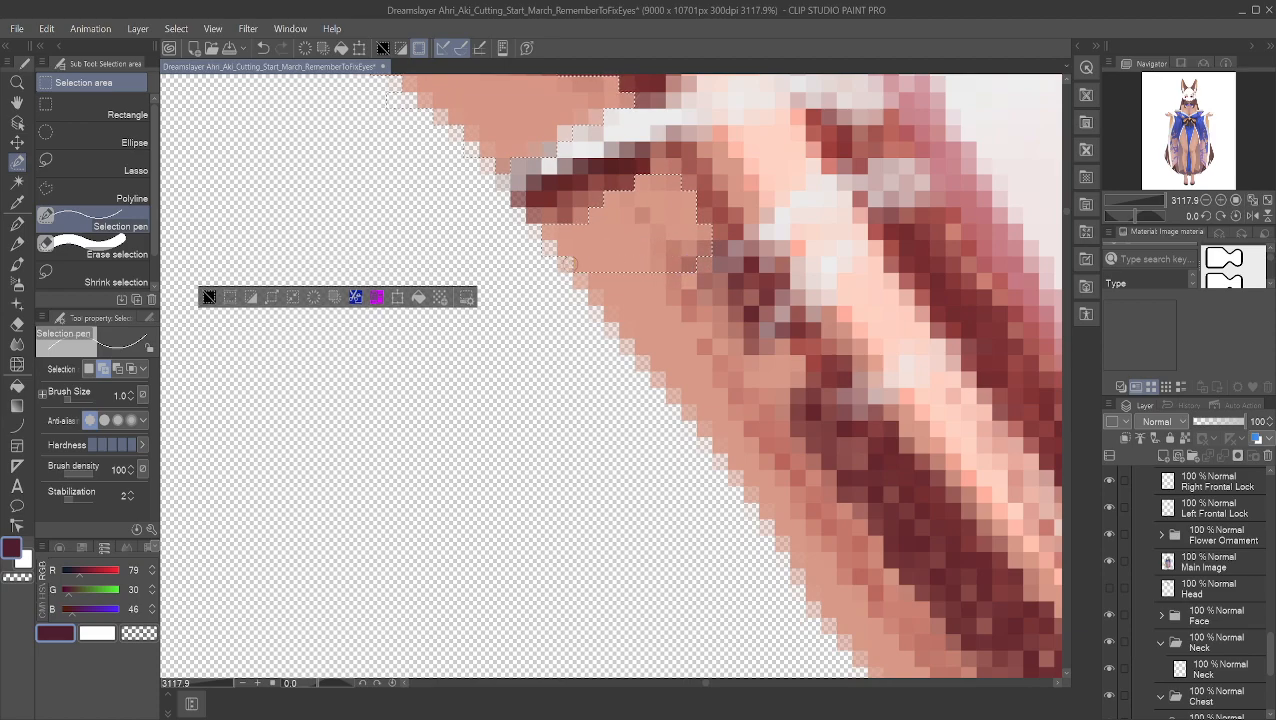
left_click_drag(581, 280, 598, 277)
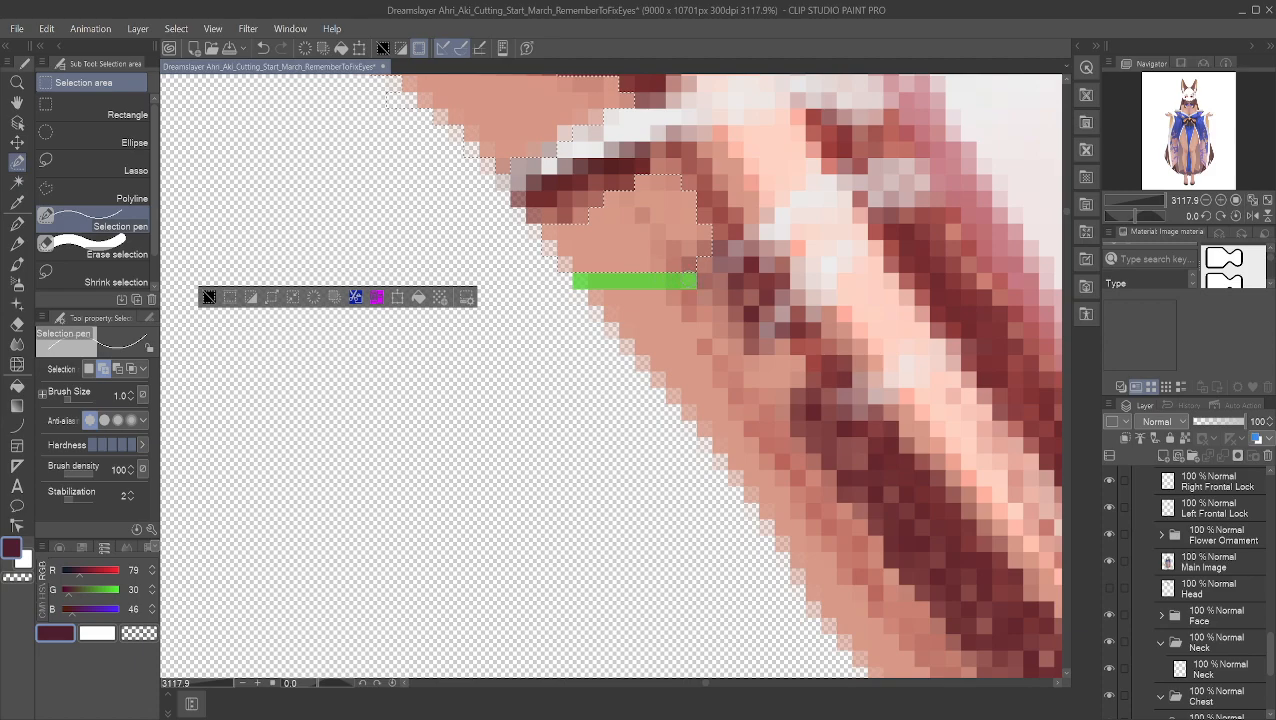
left_click_drag(689, 281, 695, 282)
Step: Continue the selection down the skin strip, following the outer edge of the dark pixel cluster and the lower lash line
mouse_move(590, 297)
left_mouse_down()
mouse_move(708, 291)
mouse_move(720, 314)
mouse_move(595, 314)
mouse_move(627, 331)
left_mouse_up()
mouse_move(734, 330)
left_mouse_down()
mouse_move(782, 348)
mouse_move(638, 362)
mouse_move(646, 347)
left_mouse_up()
mouse_move(727, 347)
left_mouse_down()
mouse_move(799, 363)
mouse_move(775, 368)
mouse_move(798, 376)
mouse_move(652, 380)
left_mouse_up()
mouse_move(790, 396)
left_mouse_down()
mouse_move(668, 396)
mouse_move(787, 413)
mouse_move(783, 428)
mouse_move(699, 428)
mouse_move(720, 445)
mouse_move(806, 445)
left_mouse_up()
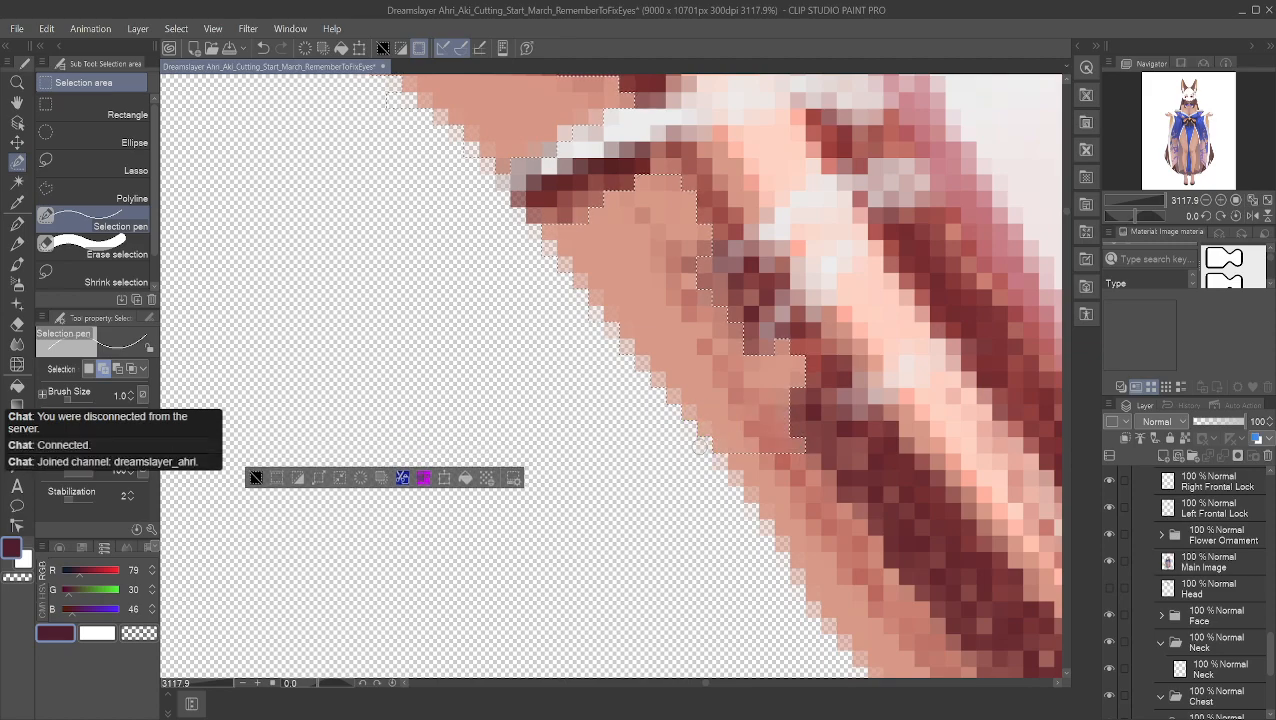
mouse_move(712, 461)
left_mouse_down()
mouse_move(822, 462)
mouse_move(828, 478)
mouse_move(736, 478)
left_mouse_up()
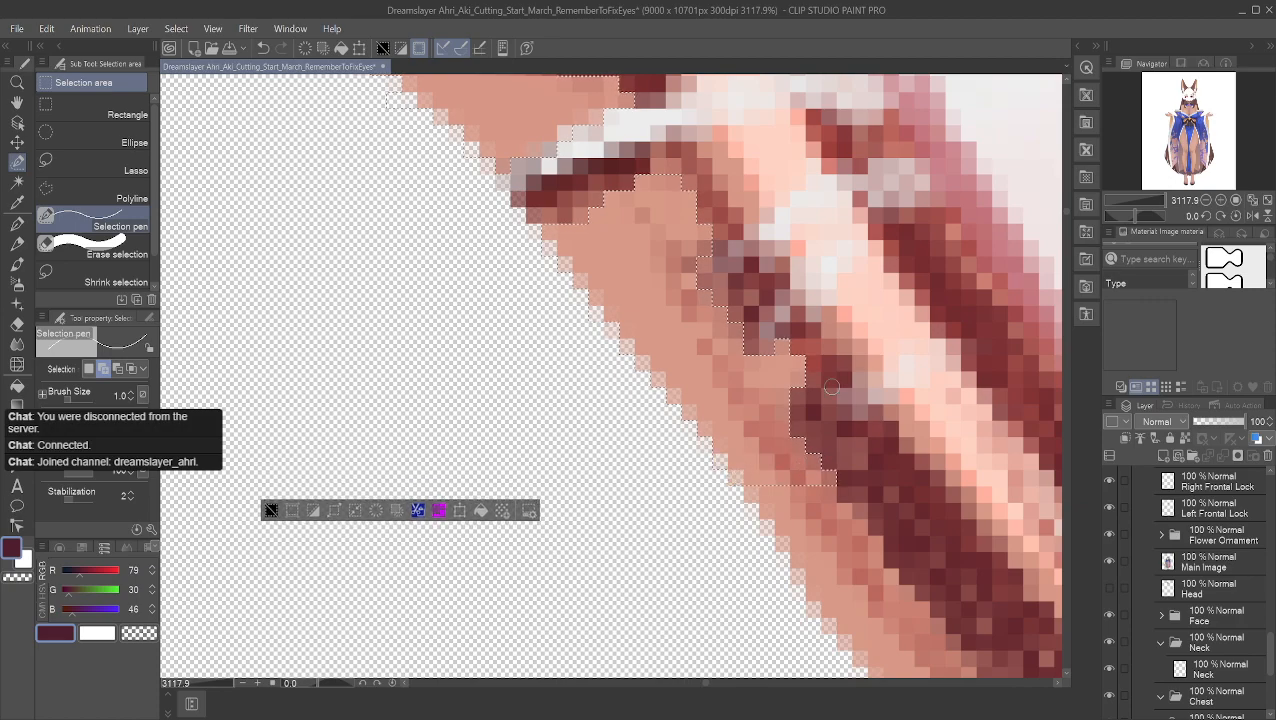
mouse_move(836, 494)
left_mouse_down()
mouse_move(752, 494)
mouse_move(778, 514)
left_mouse_up()
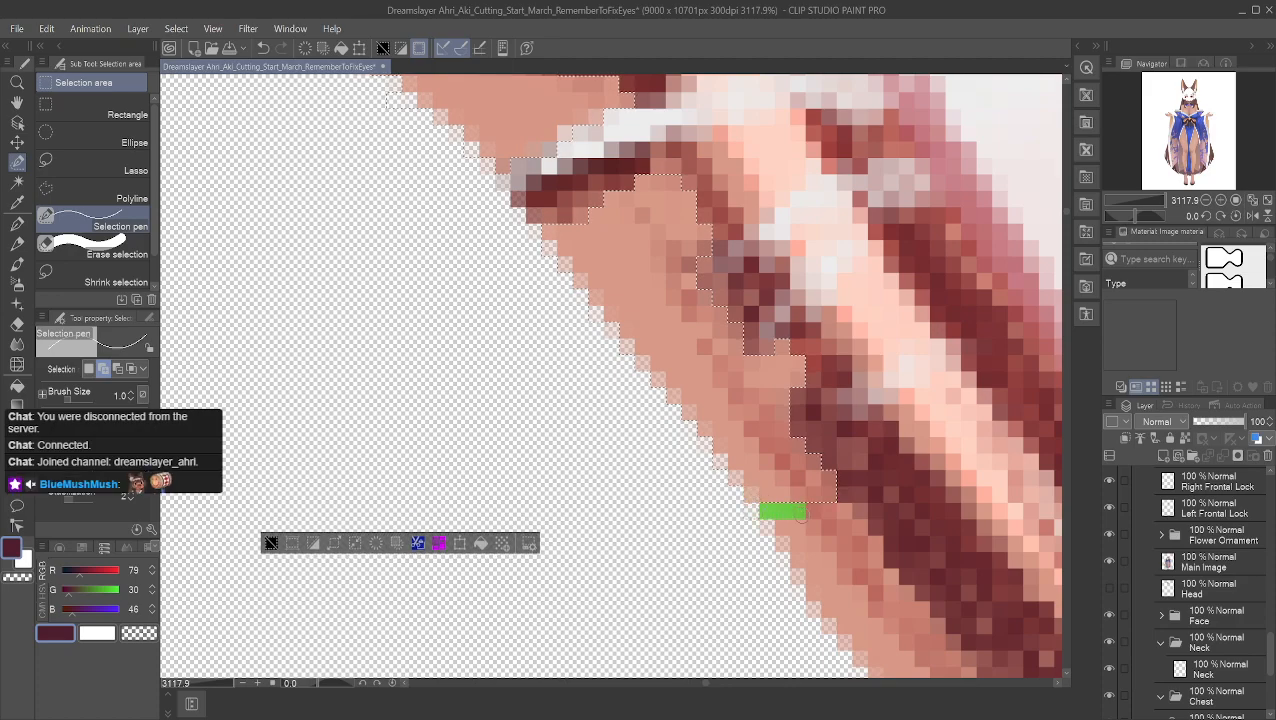
mouse_move(858, 527)
left_mouse_down()
mouse_move(782, 526)
mouse_move(810, 543)
mouse_move(879, 543)
mouse_move(875, 561)
mouse_move(791, 561)
mouse_move(798, 576)
mouse_move(900, 576)
mouse_move(906, 592)
mouse_move(809, 592)
mouse_move(841, 610)
mouse_move(928, 607)
mouse_move(932, 626)
mouse_move(825, 625)
mouse_move(847, 640)
mouse_move(958, 641)
left_mouse_up()
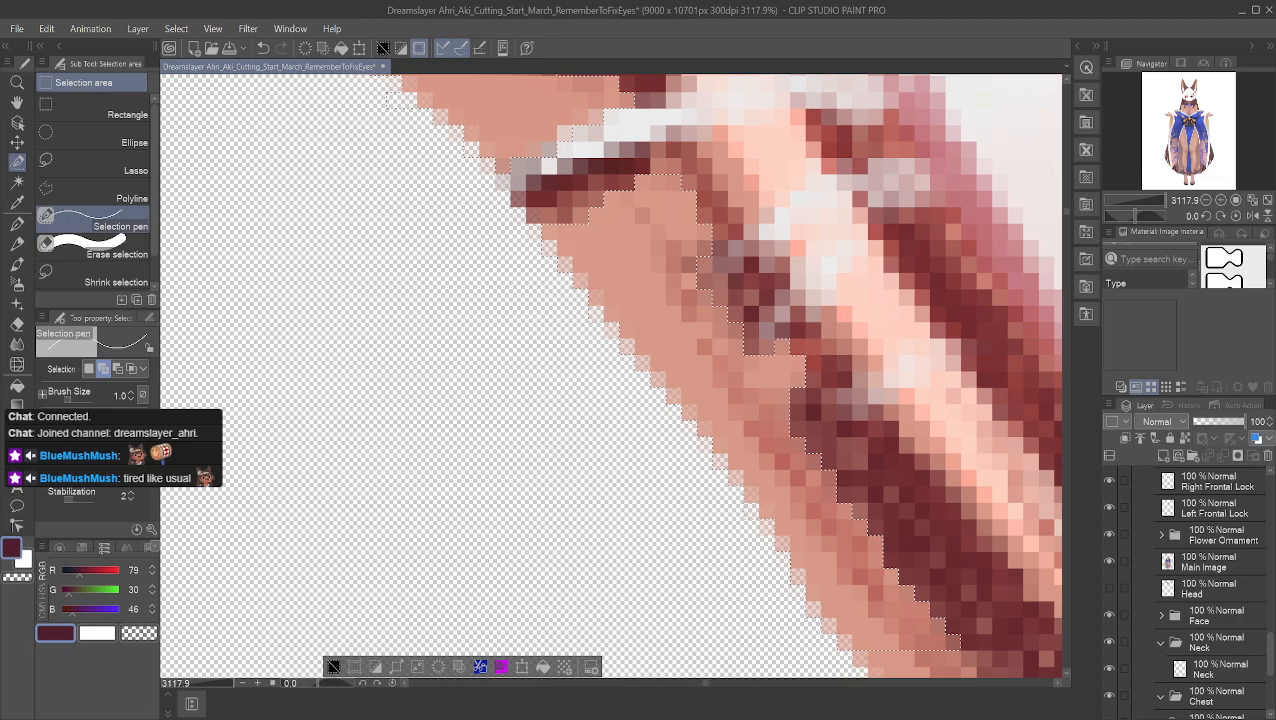
Step: Select the next stretch of skin along the lower lash line's outer side, tracing the stepped edge of the dark pixels
left_click(26, 102)
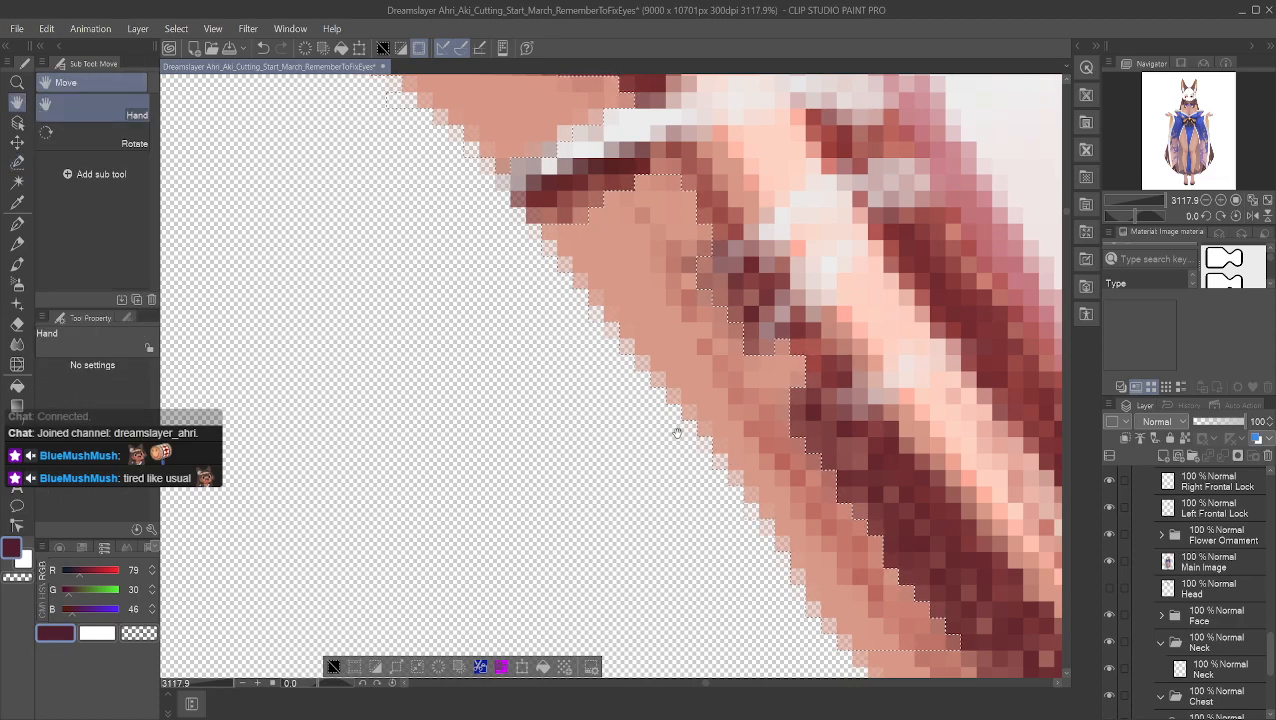
left_click_drag(720, 541, 583, 342)
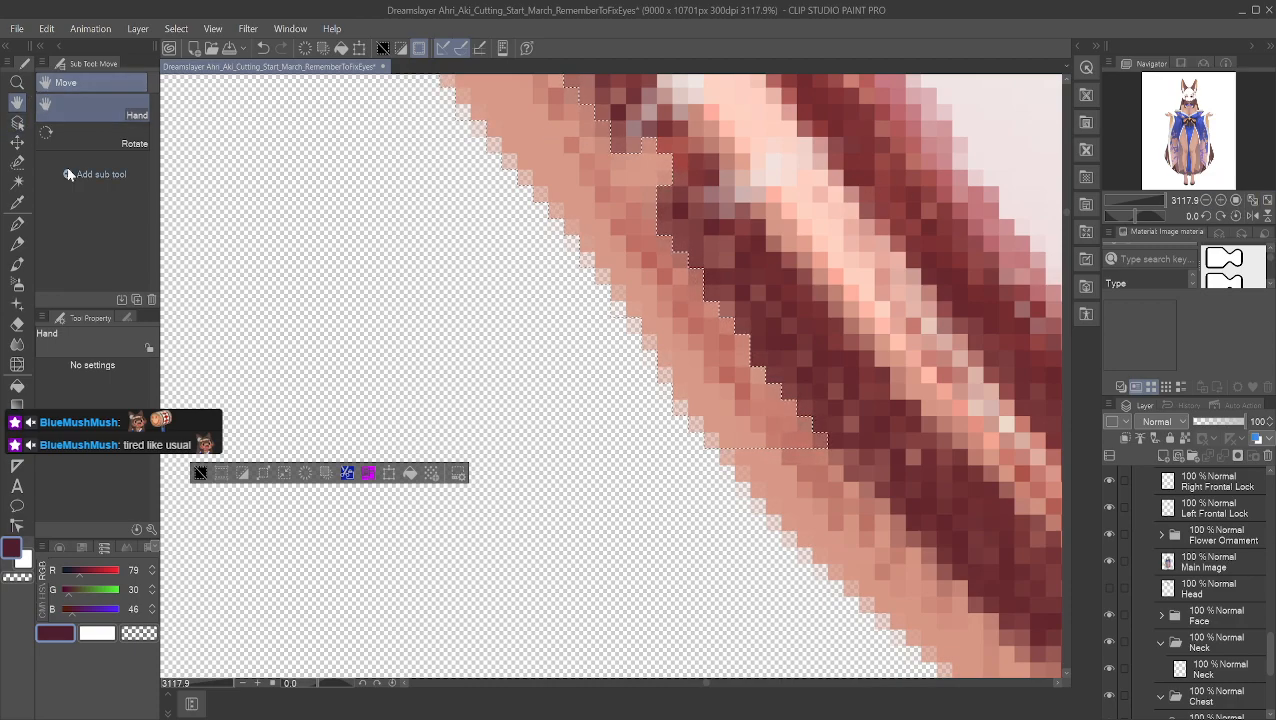
left_click(17, 104)
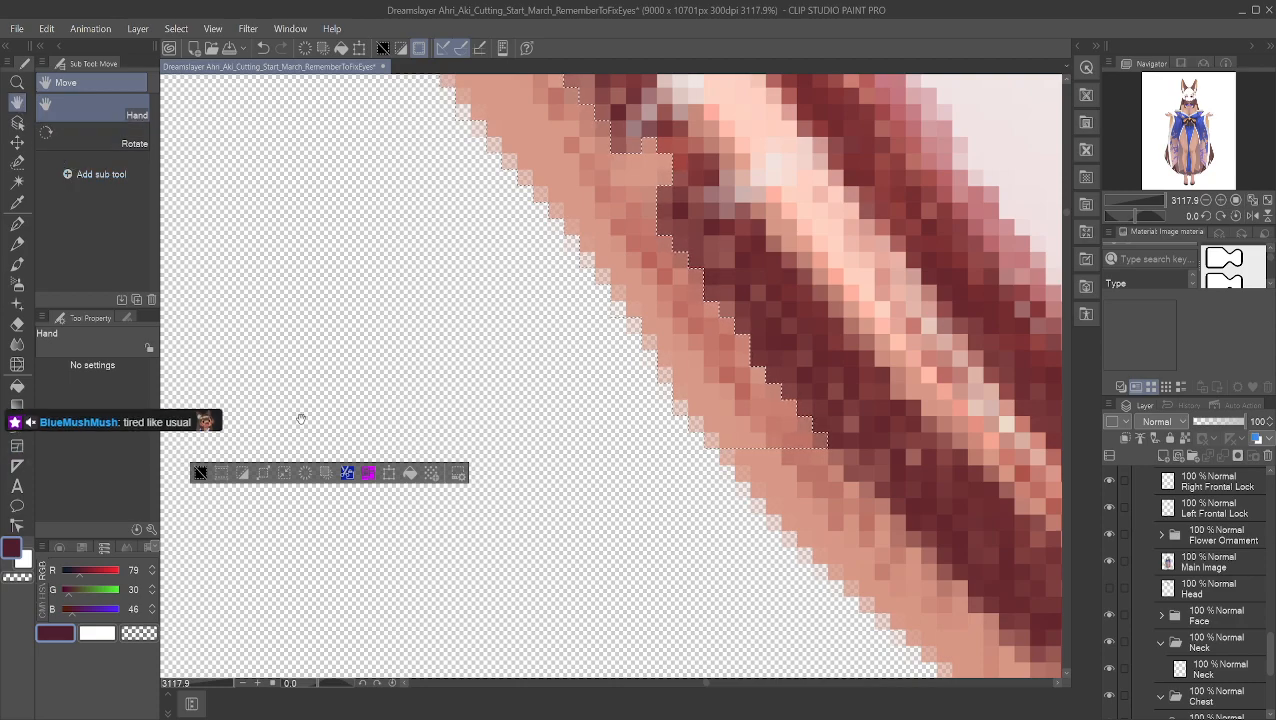
left_click(18, 164)
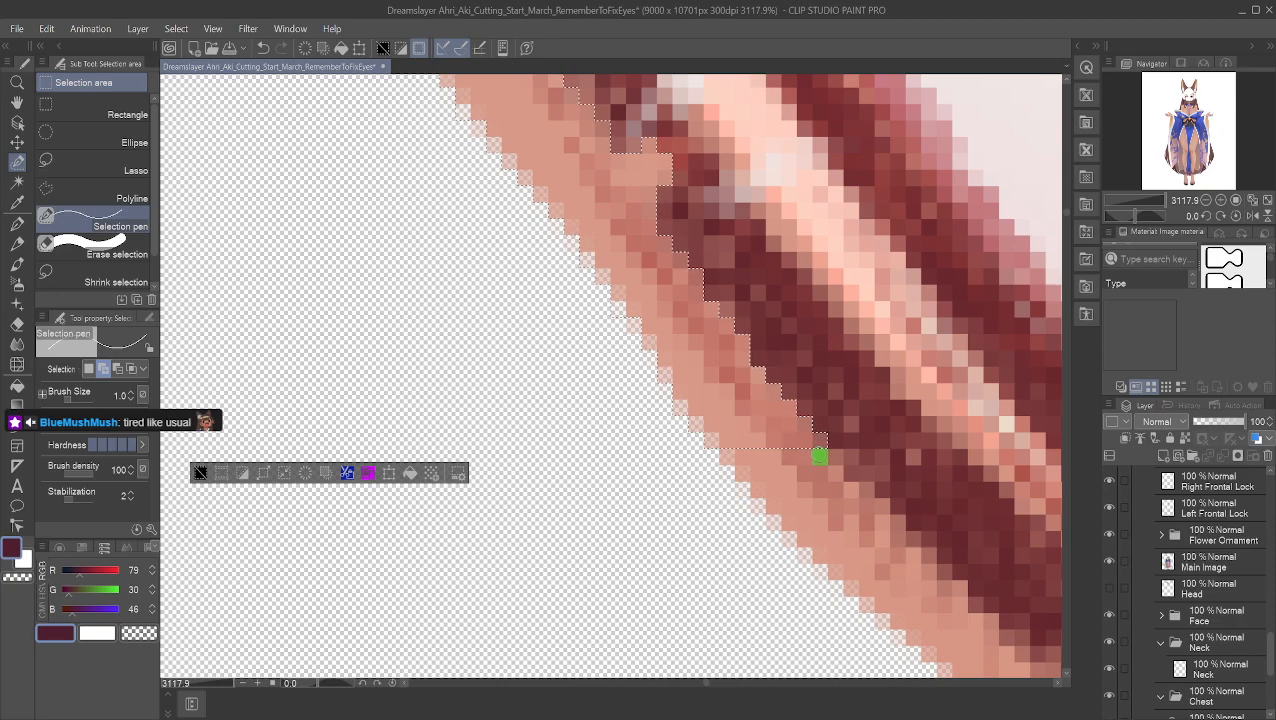
mouse_move(826, 458)
left_mouse_down()
mouse_move(787, 470)
mouse_move(835, 471)
mouse_move(789, 497)
left_mouse_up()
mouse_move(774, 507)
left_mouse_down()
mouse_move(880, 508)
mouse_move(900, 523)
mouse_move(786, 521)
mouse_move(911, 540)
mouse_move(929, 556)
mouse_move(801, 554)
left_mouse_up()
mouse_move(856, 571)
left_mouse_down()
mouse_move(816, 572)
mouse_move(948, 573)
mouse_move(942, 592)
mouse_move(850, 589)
left_mouse_up()
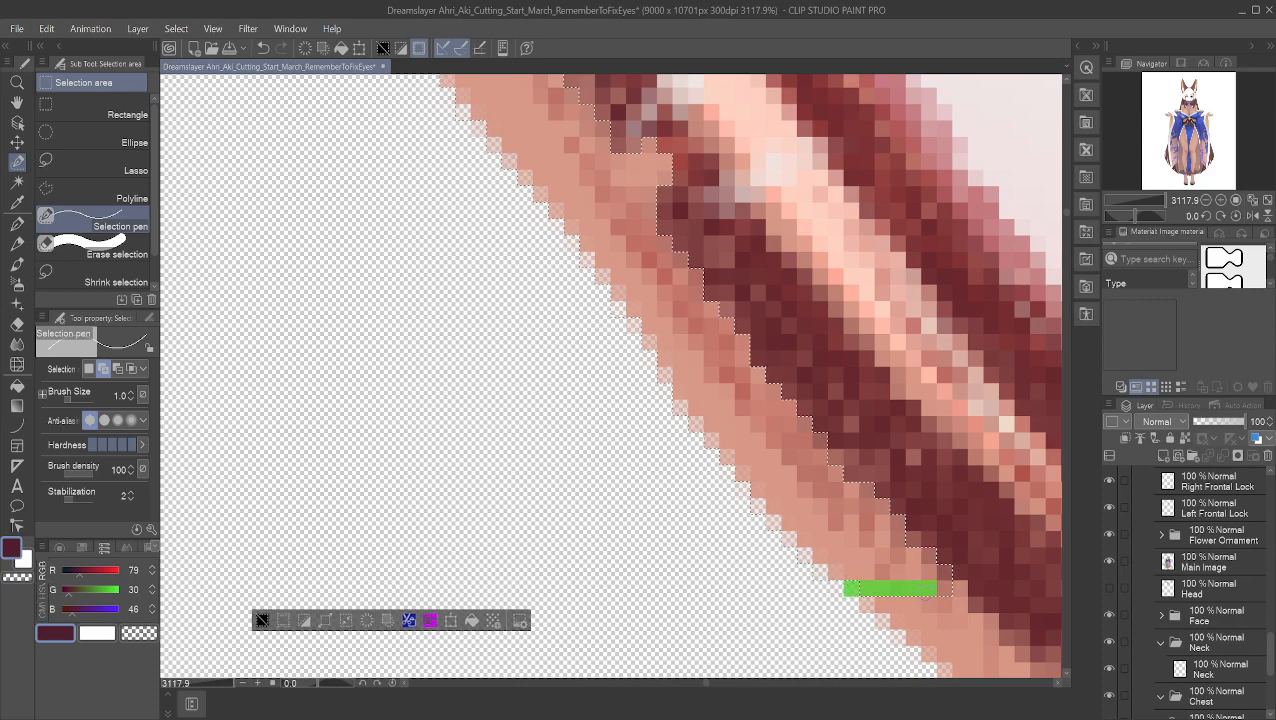
left_click_drag(958, 593, 958, 593)
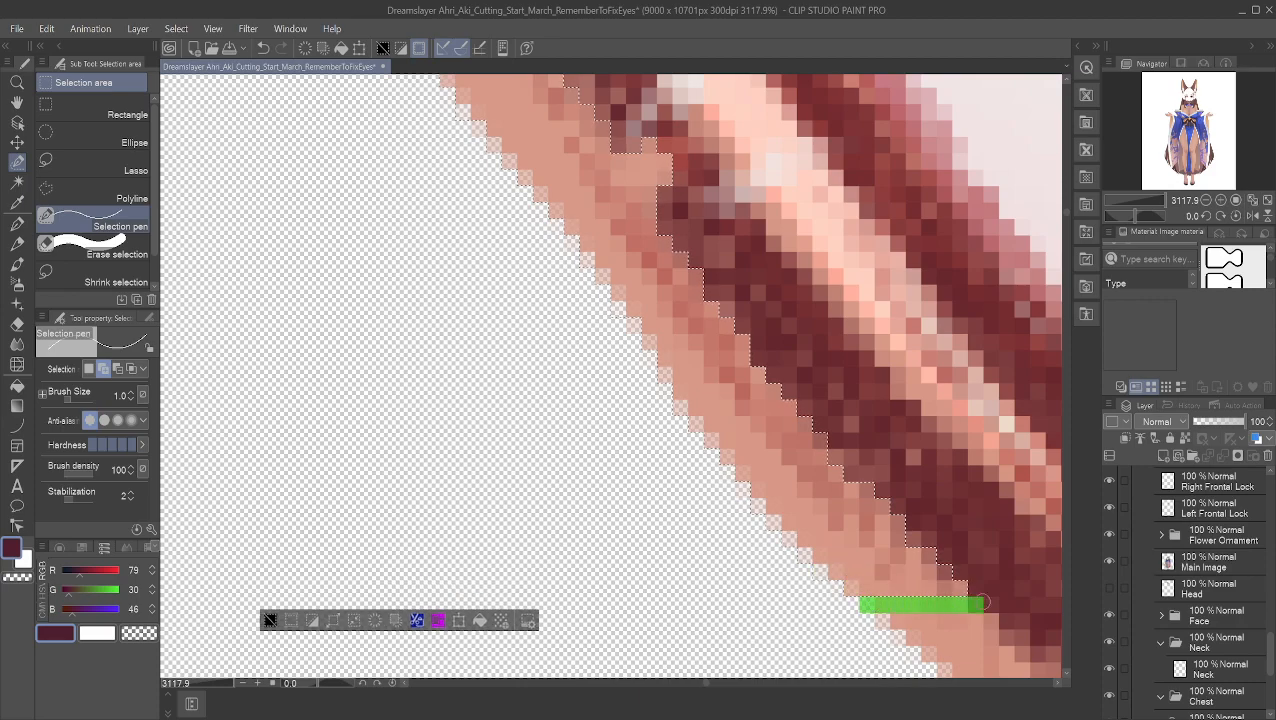
left_click_drag(862, 605, 862, 605)
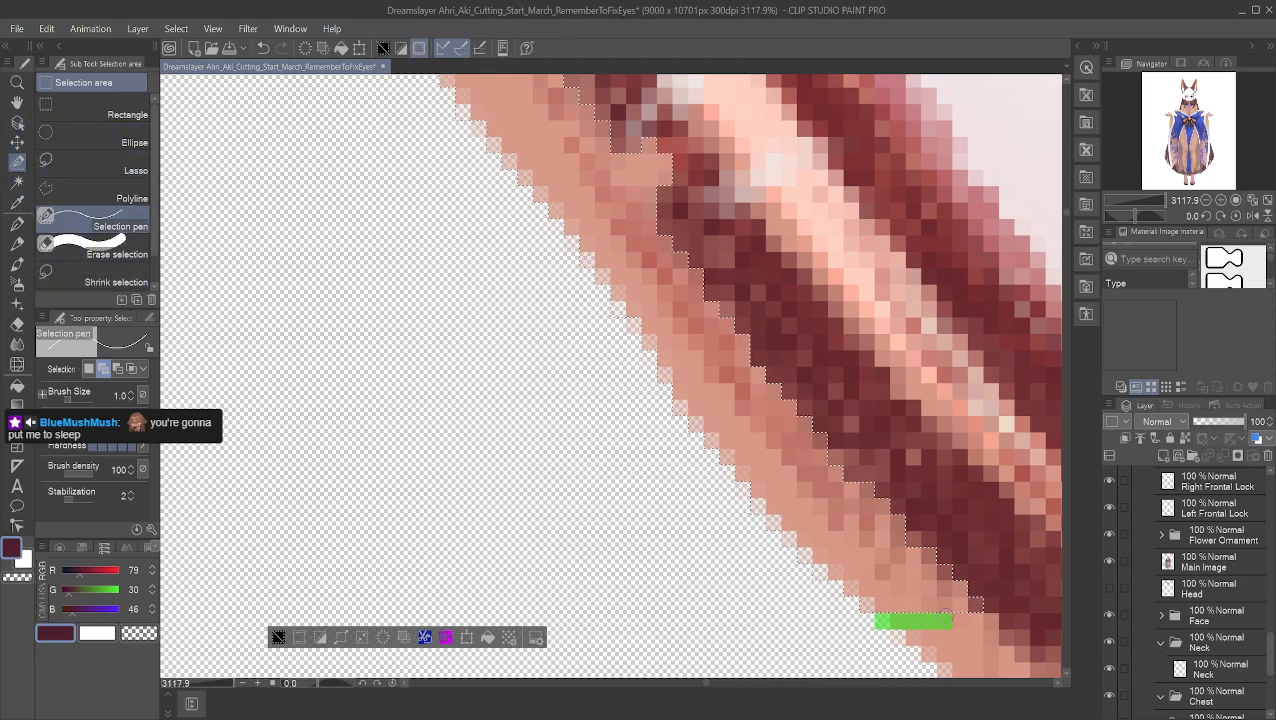
left_click_drag(920, 640, 1006, 654)
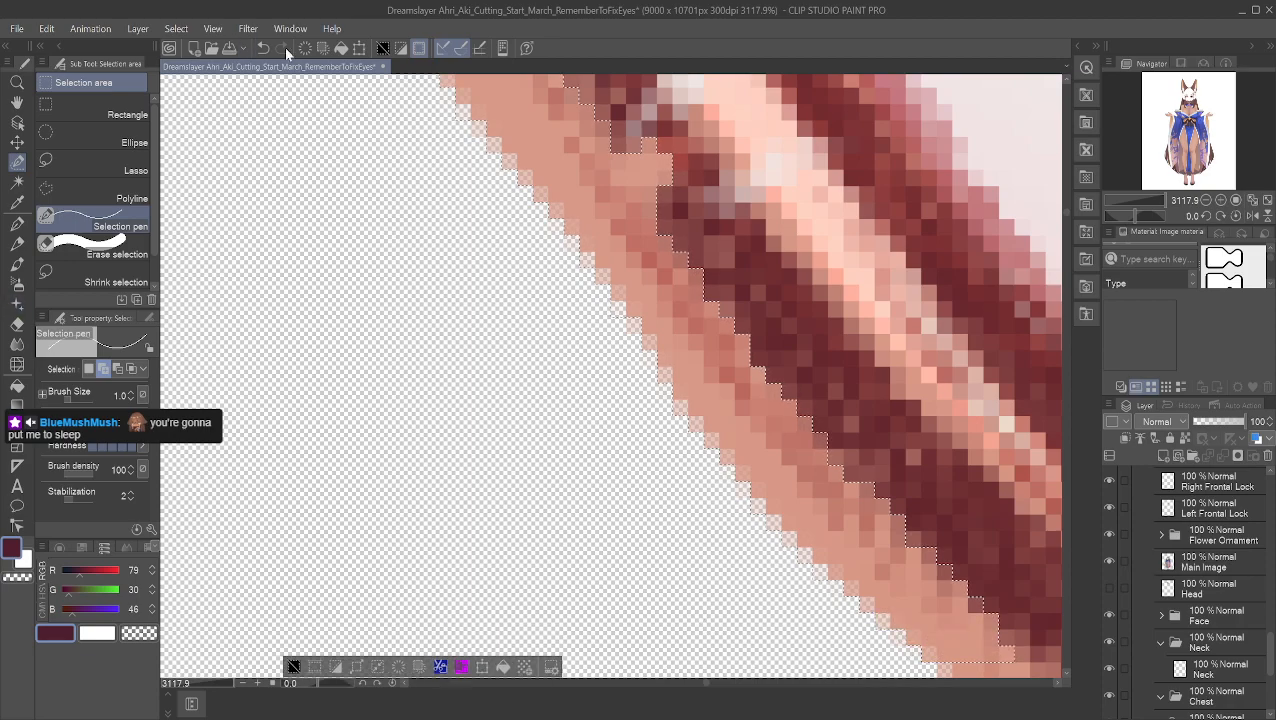
Step: Extend the selection along the narrowing skin strip under the lower lash line to where it blends into the lash color
left_click(18, 102)
left_click_drag(621, 316, 550, 273)
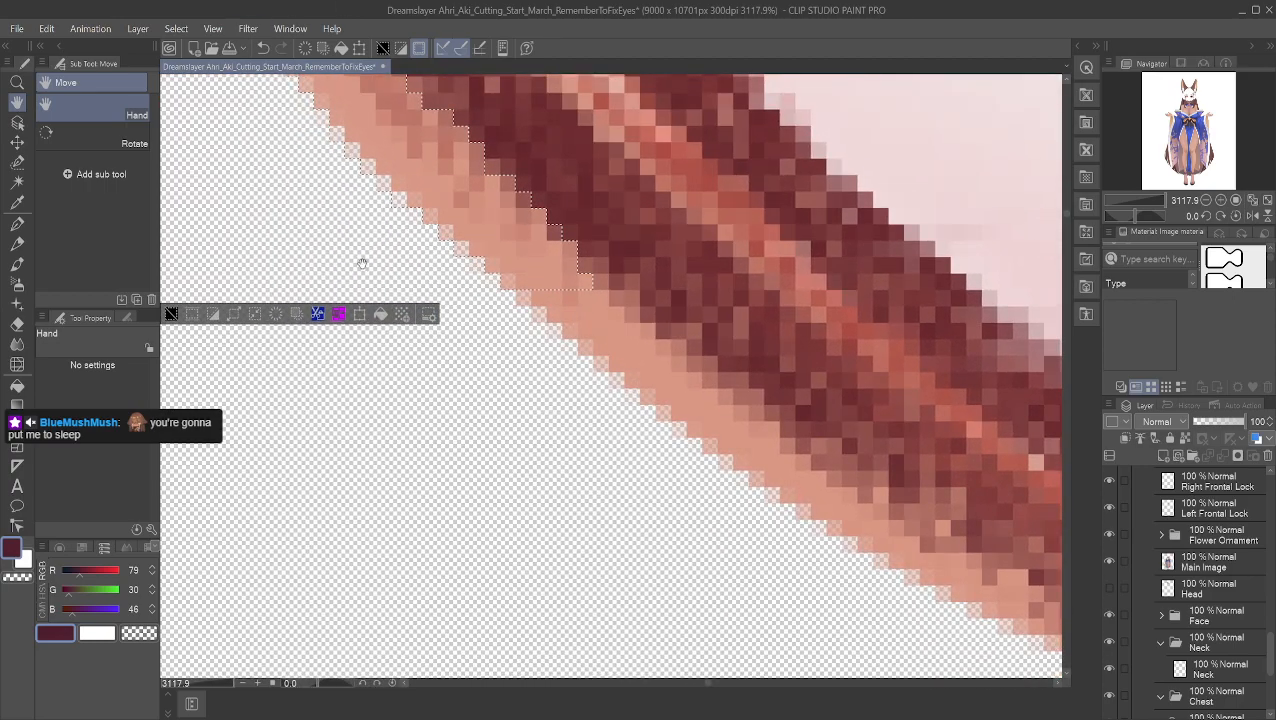
scroll(460, 340, "down", 4)
scroll(545, 382, "down", 4)
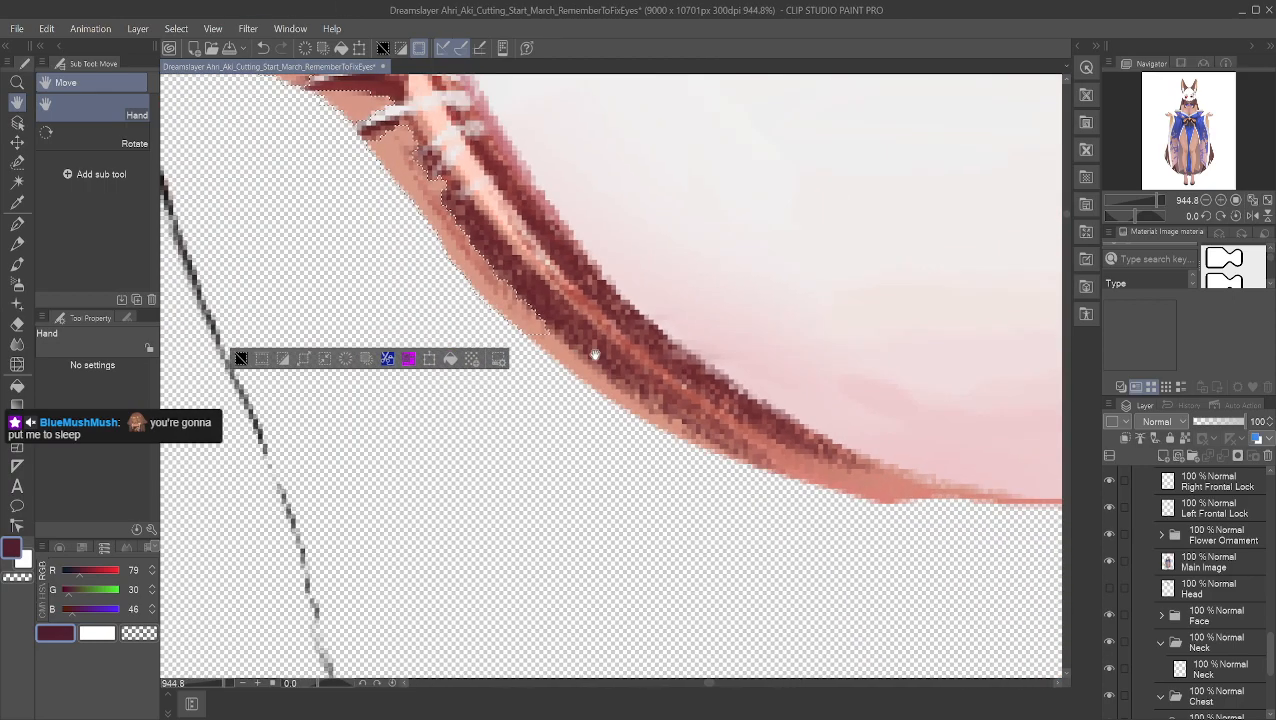
scroll(594, 355, "up", 3)
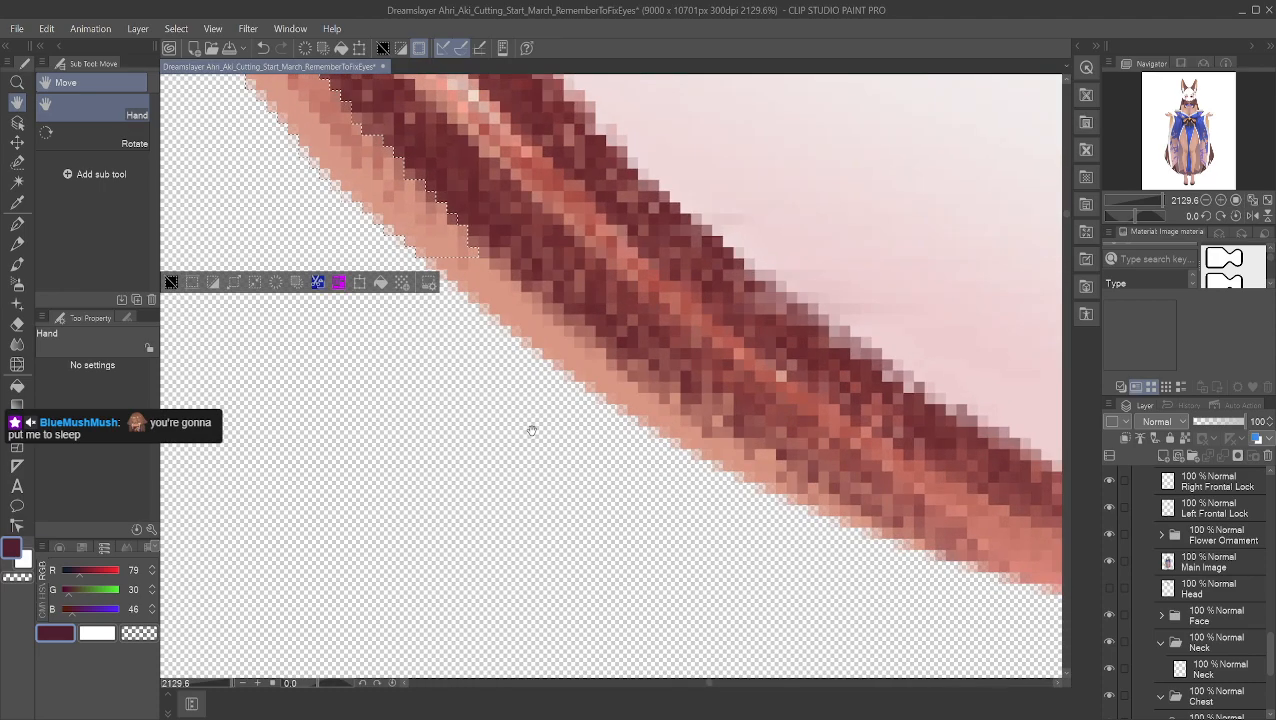
left_click(17, 162)
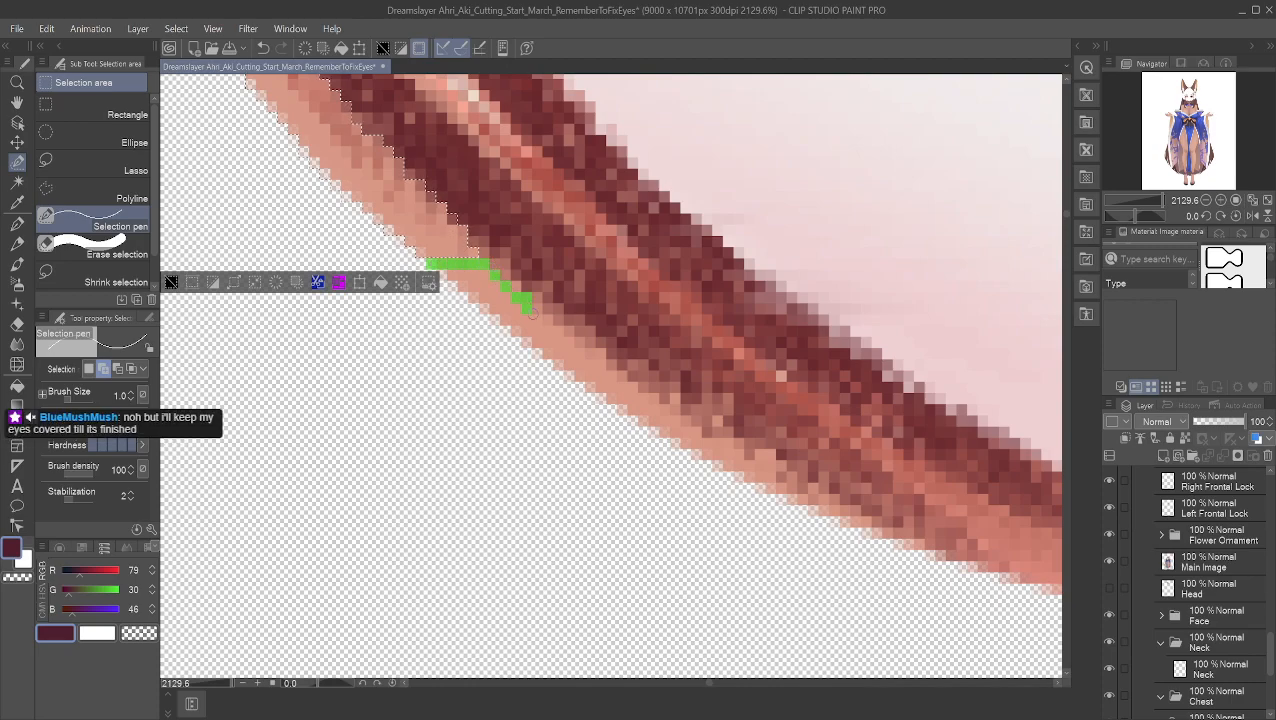
left_click_drag(561, 338, 612, 378)
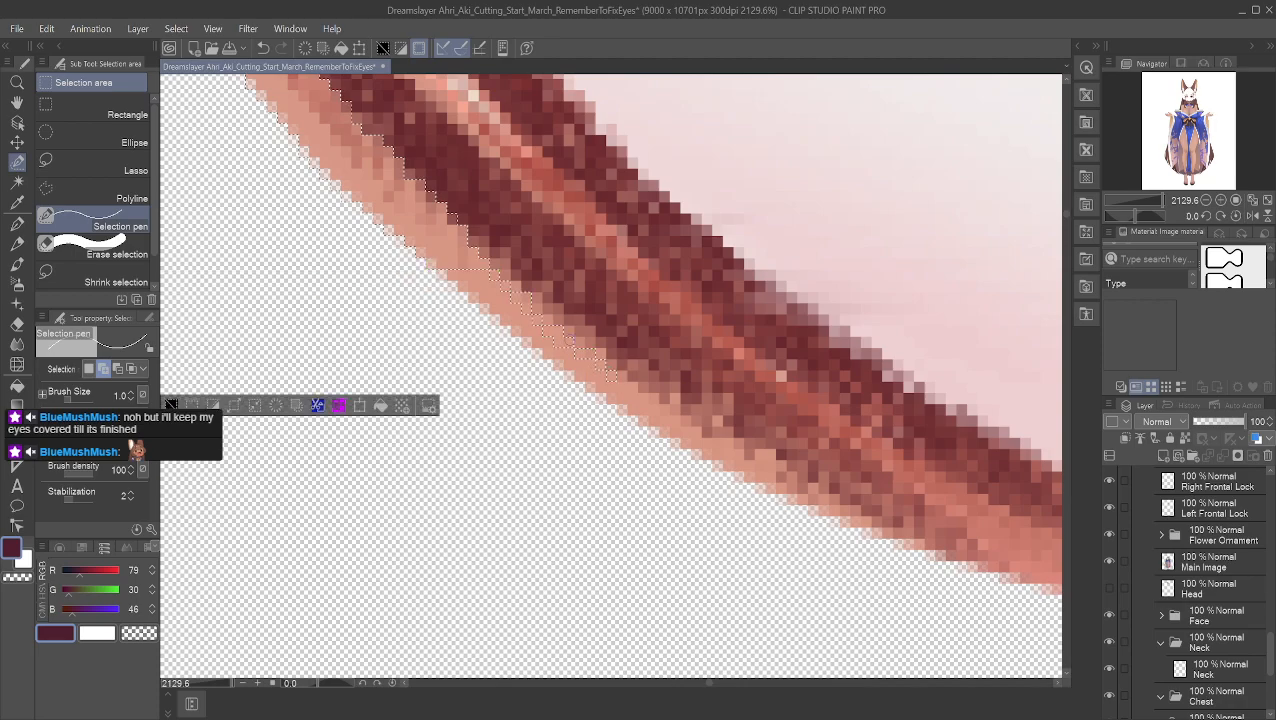
mouse_move(439, 272)
left_mouse_down()
mouse_move(521, 286)
mouse_move(473, 298)
mouse_move(521, 298)
mouse_move(485, 309)
mouse_move(554, 320)
mouse_move(542, 330)
mouse_move(564, 330)
mouse_move(527, 343)
mouse_move(585, 353)
mouse_move(558, 364)
mouse_move(617, 376)
mouse_move(591, 387)
mouse_move(636, 387)
mouse_move(620, 401)
mouse_move(632, 410)
mouse_move(678, 402)
mouse_move(652, 421)
mouse_move(696, 419)
mouse_move(665, 432)
mouse_move(701, 432)
left_mouse_up()
mouse_move(686, 442)
left_mouse_down()
mouse_move(733, 444)
mouse_move(733, 456)
mouse_move(706, 451)
mouse_move(729, 463)
mouse_move(703, 454)
mouse_move(732, 466)
mouse_move(718, 465)
mouse_move(781, 466)
left_mouse_up()
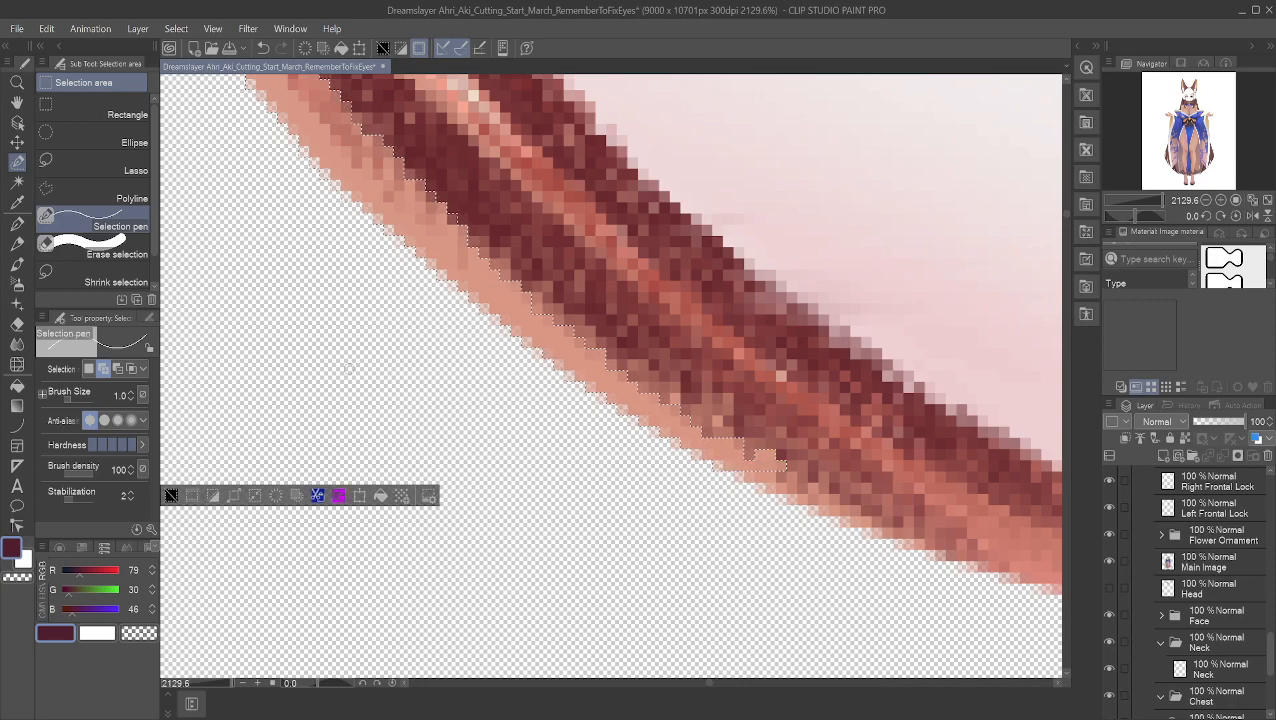
Step: Add the last thin skin pixels along the strip's lower edge and subtract stray lash pixels from the selection
left_click(118, 369)
left_click(103, 369)
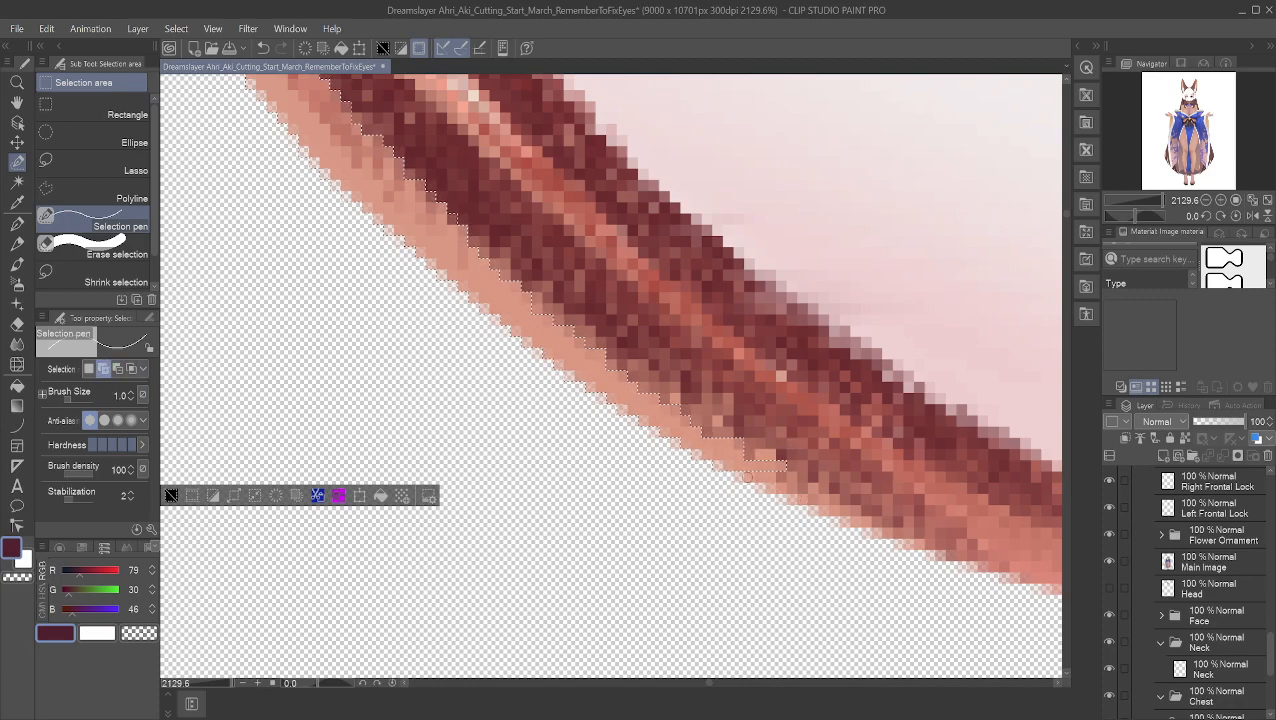
mouse_move(796, 477)
left_mouse_down()
mouse_move(767, 489)
mouse_move(817, 498)
mouse_move(813, 488)
mouse_move(870, 524)
left_mouse_up()
left_click(841, 500)
left_click(118, 371)
left_click_drag(836, 484, 808, 488)
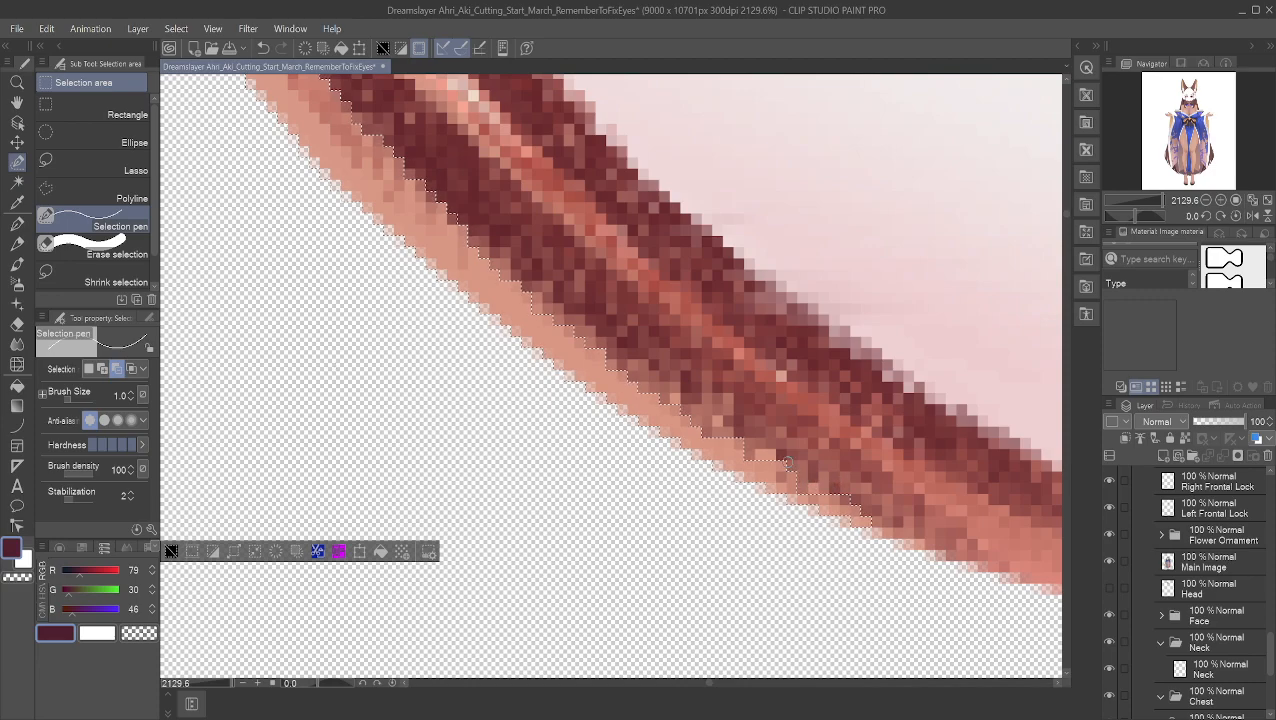
Step: Examine the selected skin edge and the rest of the lower lash line toward the eye's bottom for remaining skin pixels
scroll(843, 486, "down", 1)
scroll(845, 487, "down", 5)
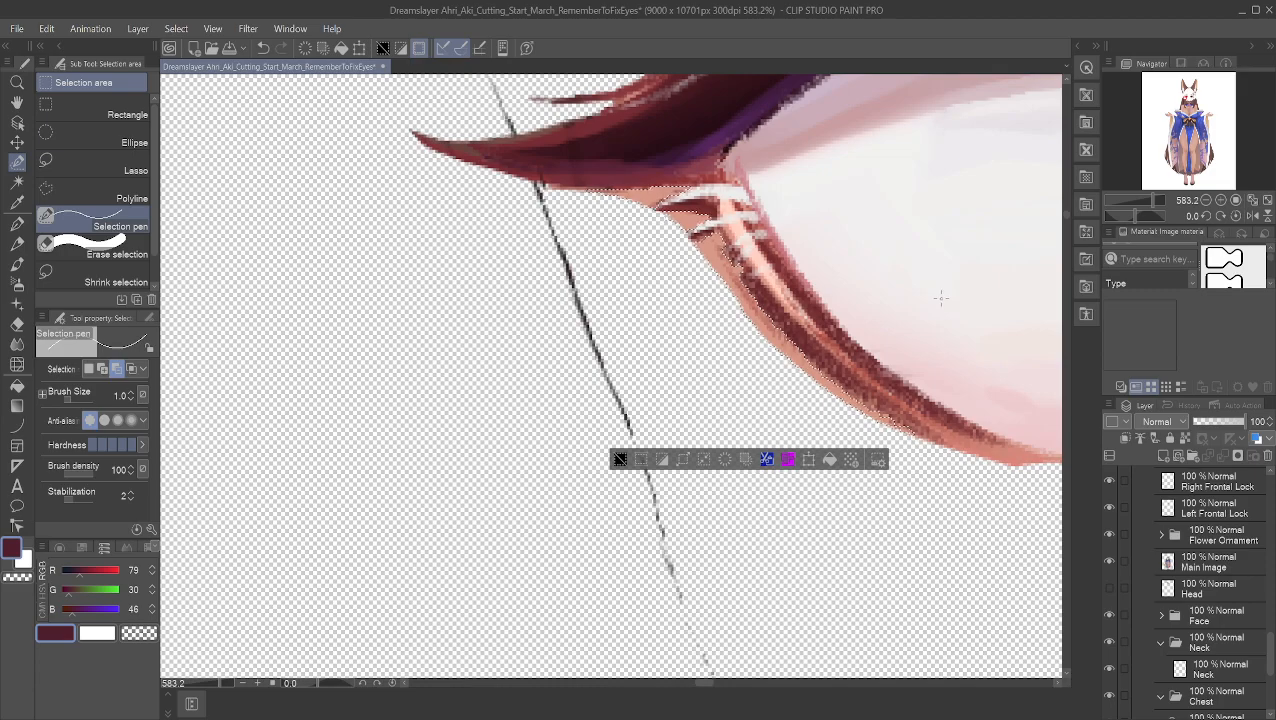
scroll(860, 390, "up", 2)
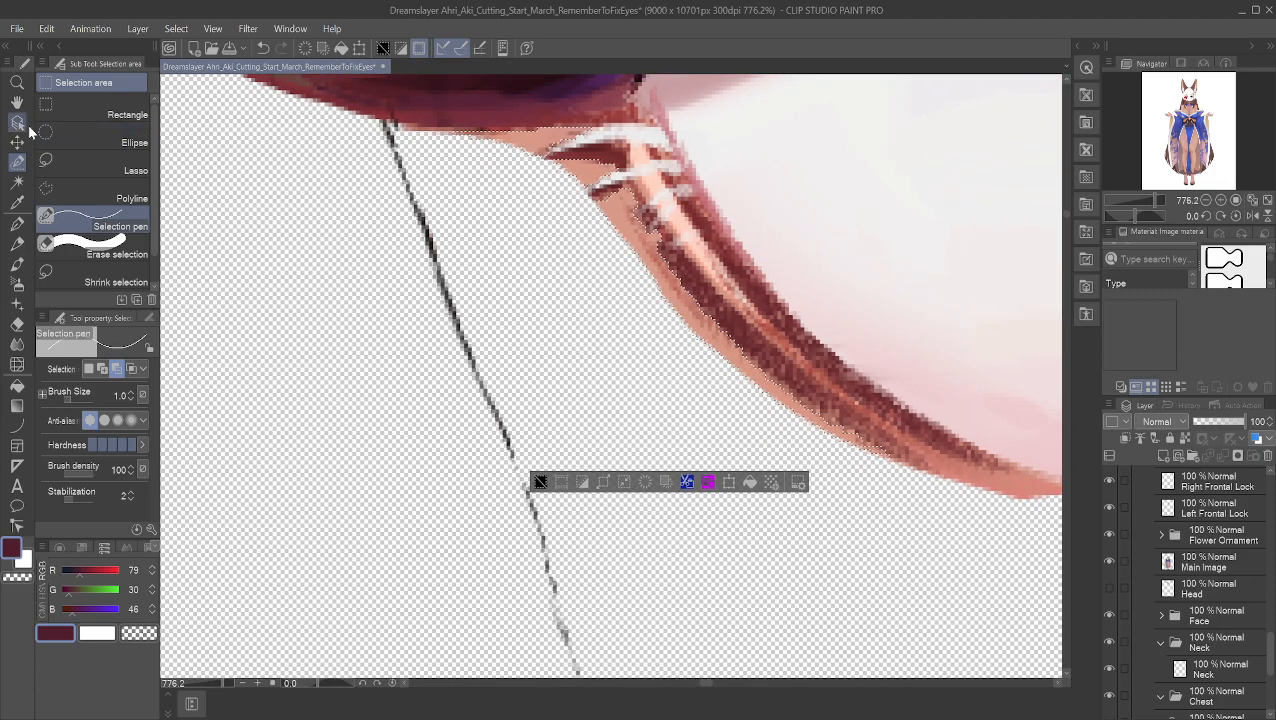
left_click(17, 105)
left_click_drag(810, 320, 674, 254)
scroll(794, 312, "up", 3)
left_click_drag(646, 361, 617, 213)
scroll(648, 298, "up", 2)
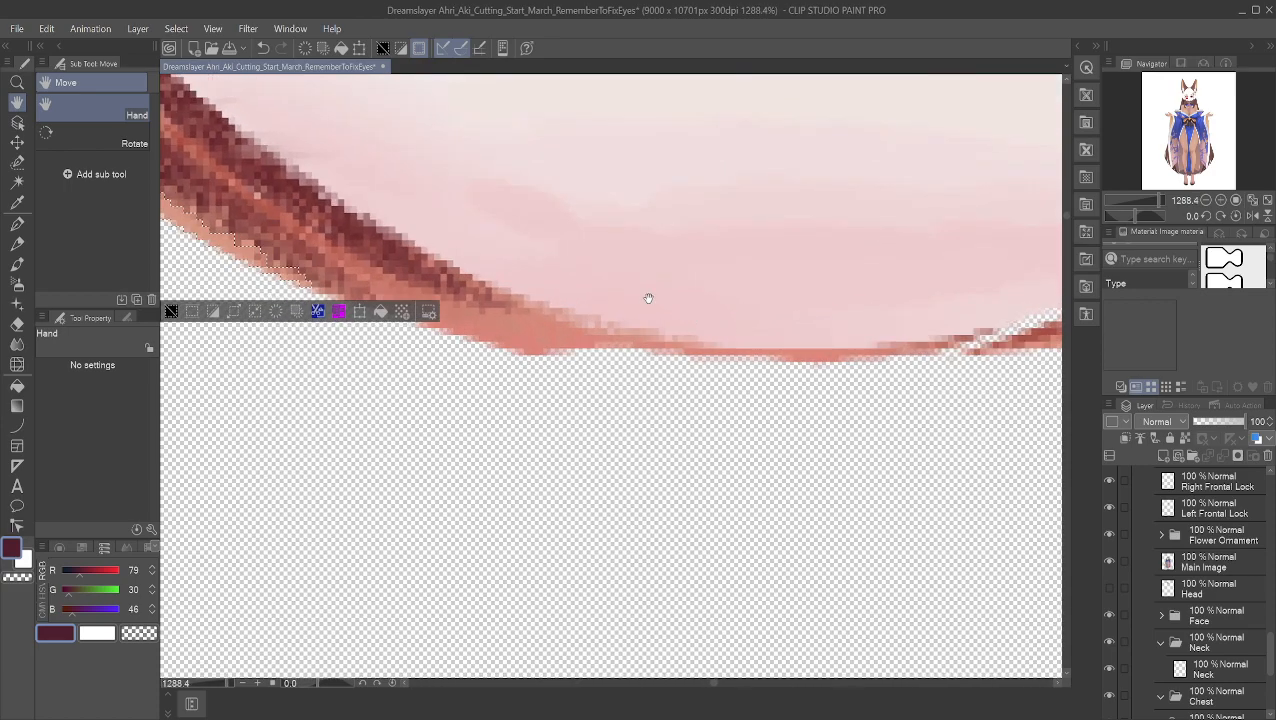
left_click_drag(648, 298, 848, 321)
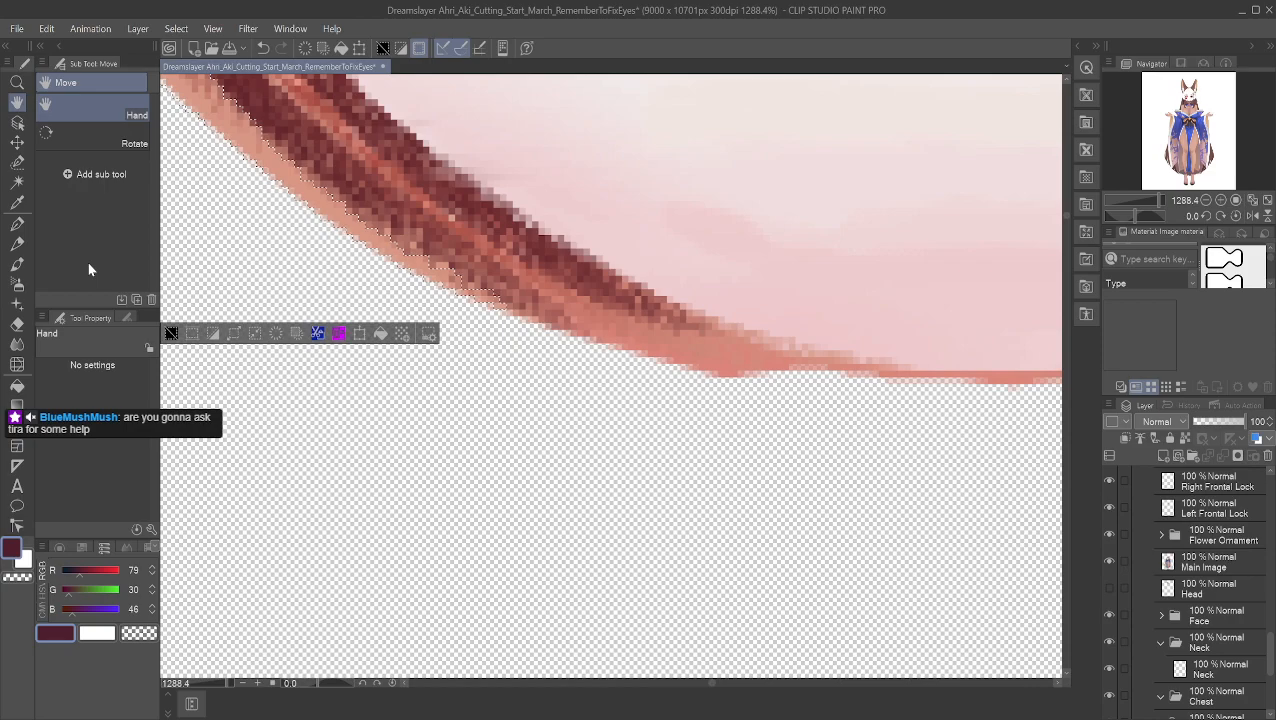
Step: Add the remaining skin strip under the lower lash line, through its fade toward the eye's bottom, to the selection
left_click(18, 163)
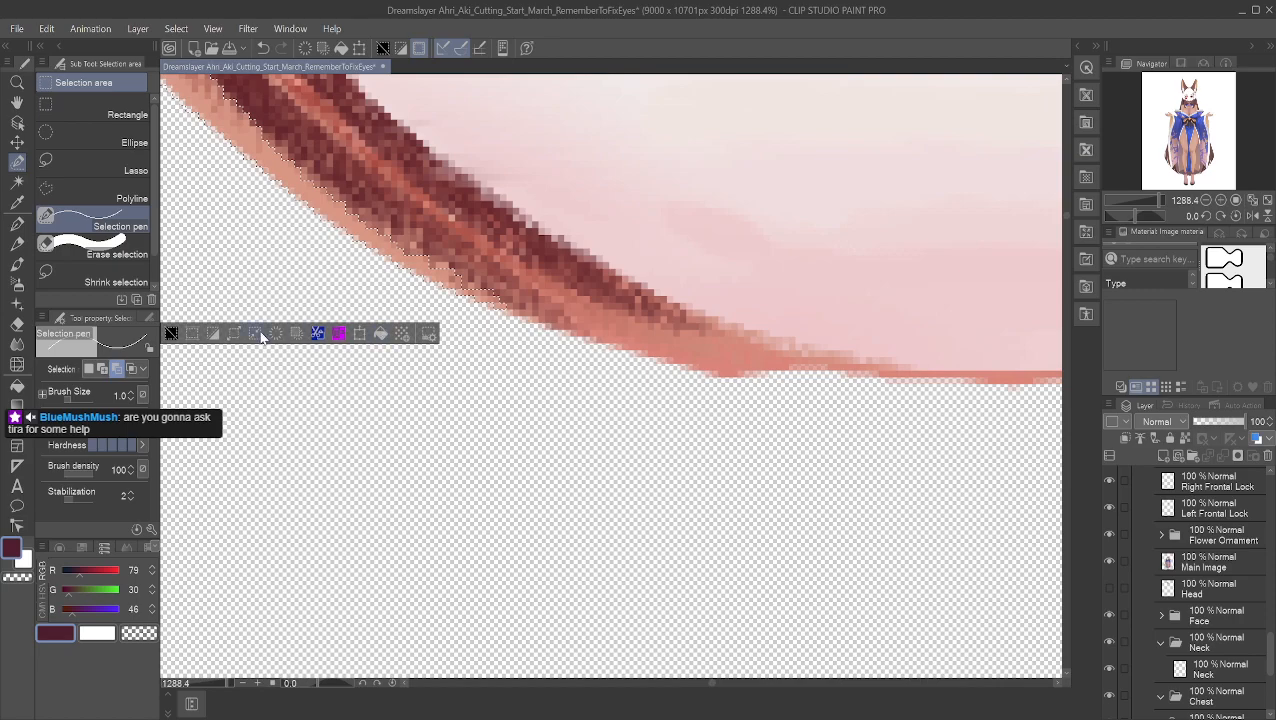
left_click(103, 368)
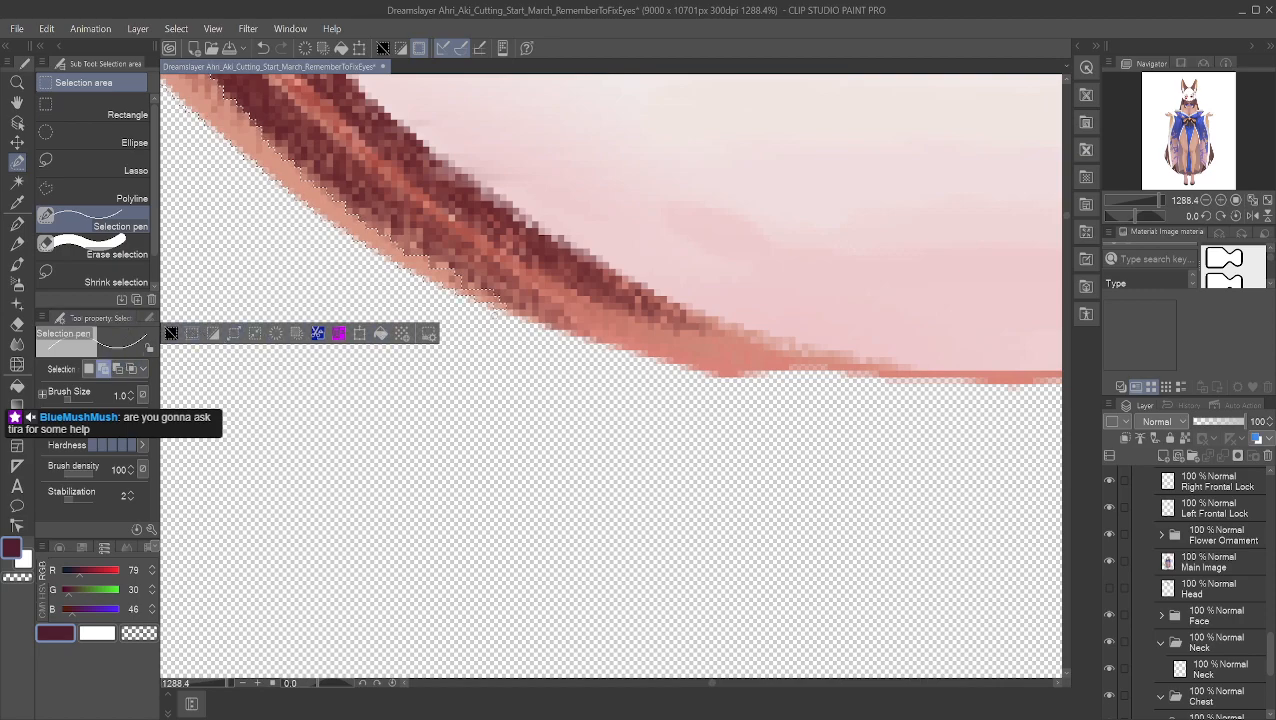
left_click_drag(510, 307, 714, 352)
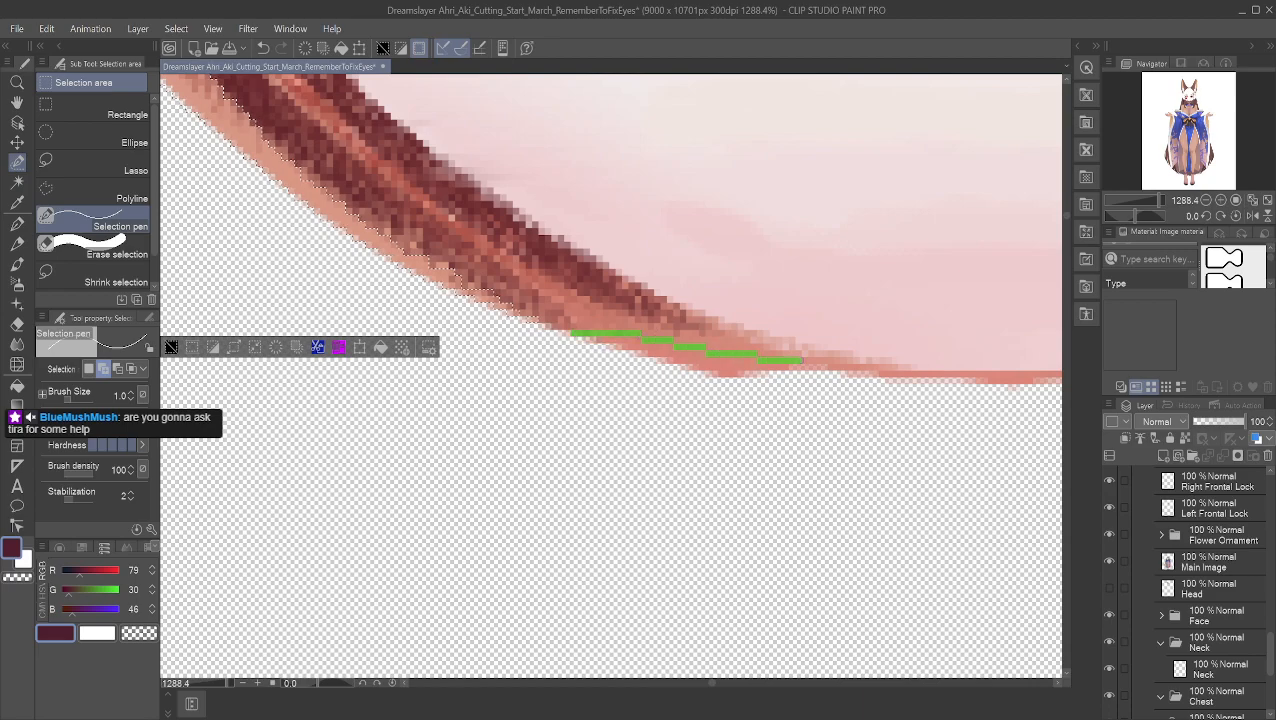
left_click_drag(798, 361, 800, 362)
left_click_drag(598, 338, 750, 350)
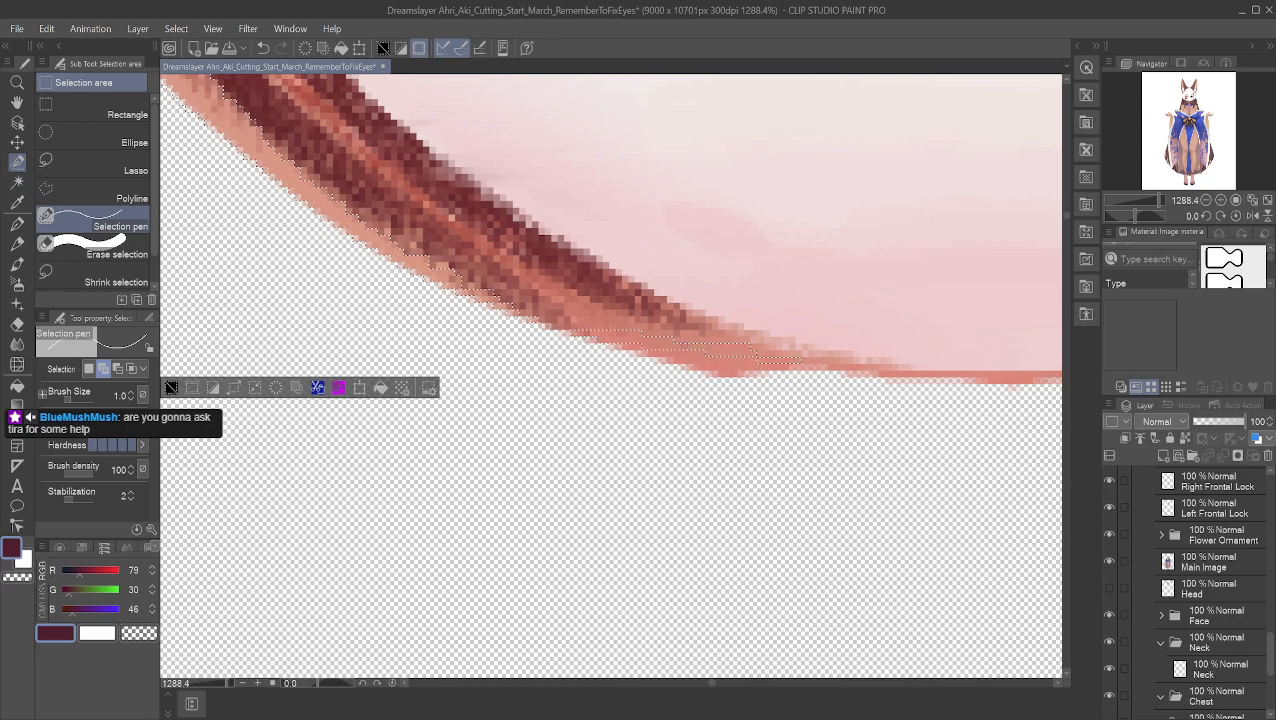
left_click_drag(642, 333, 789, 354)
mouse_move(730, 360)
left_mouse_down()
mouse_move(640, 343)
mouse_move(743, 367)
mouse_move(698, 354)
mouse_move(711, 354)
left_mouse_up()
left_click_drag(720, 373, 741, 373)
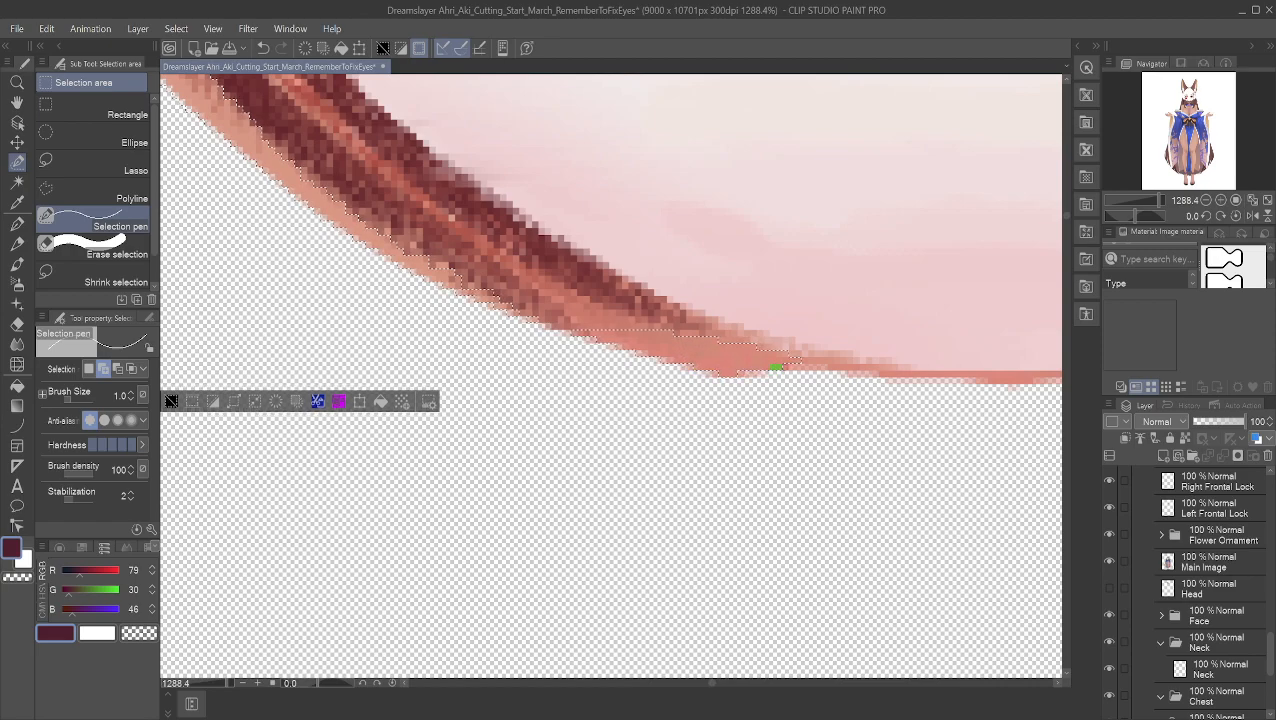
Step: Examine the finished skin selection around the lower lash line and the eye's outer corner
scroll(750, 332, "down", 2)
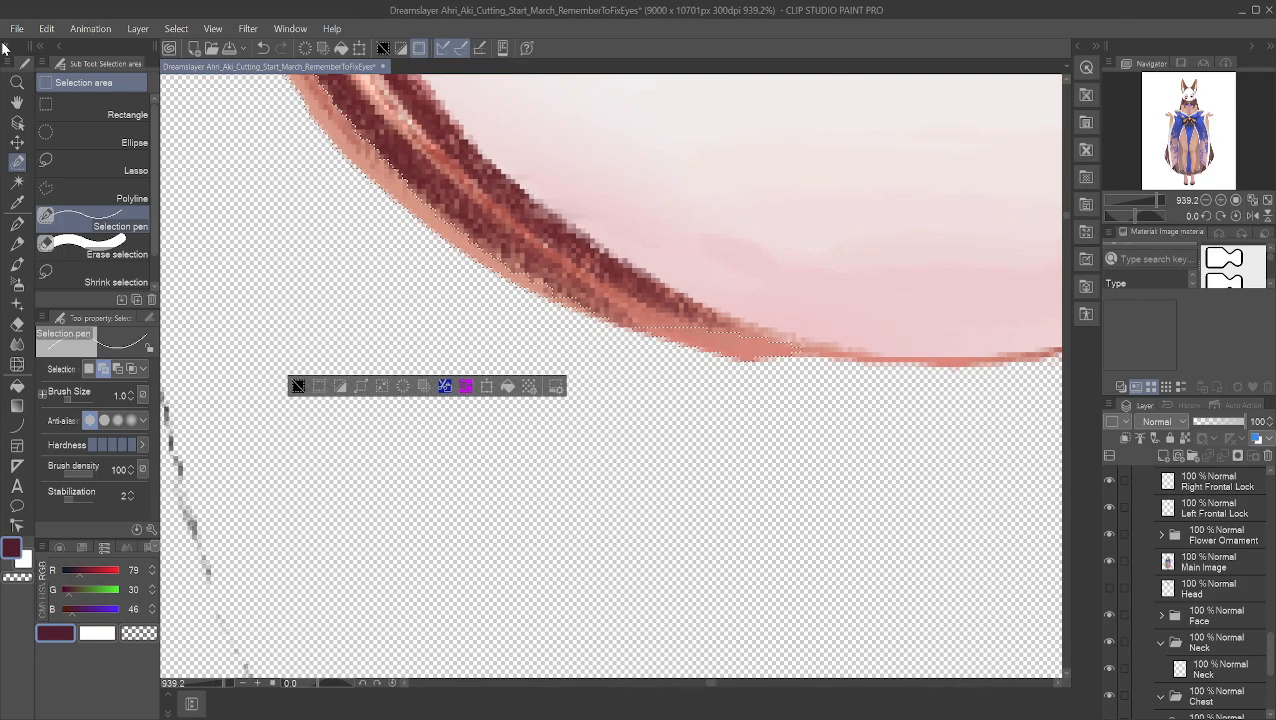
left_click(16, 104)
left_click_drag(997, 282, 246, 300)
left_click_drag(799, 143, 752, 462)
scroll(756, 390, "down", 2)
left_click_drag(689, 424, 829, 462)
left_click_drag(866, 396, 942, 276)
scroll(916, 270, "down", 2)
left_click_drag(786, 256, 897, 396)
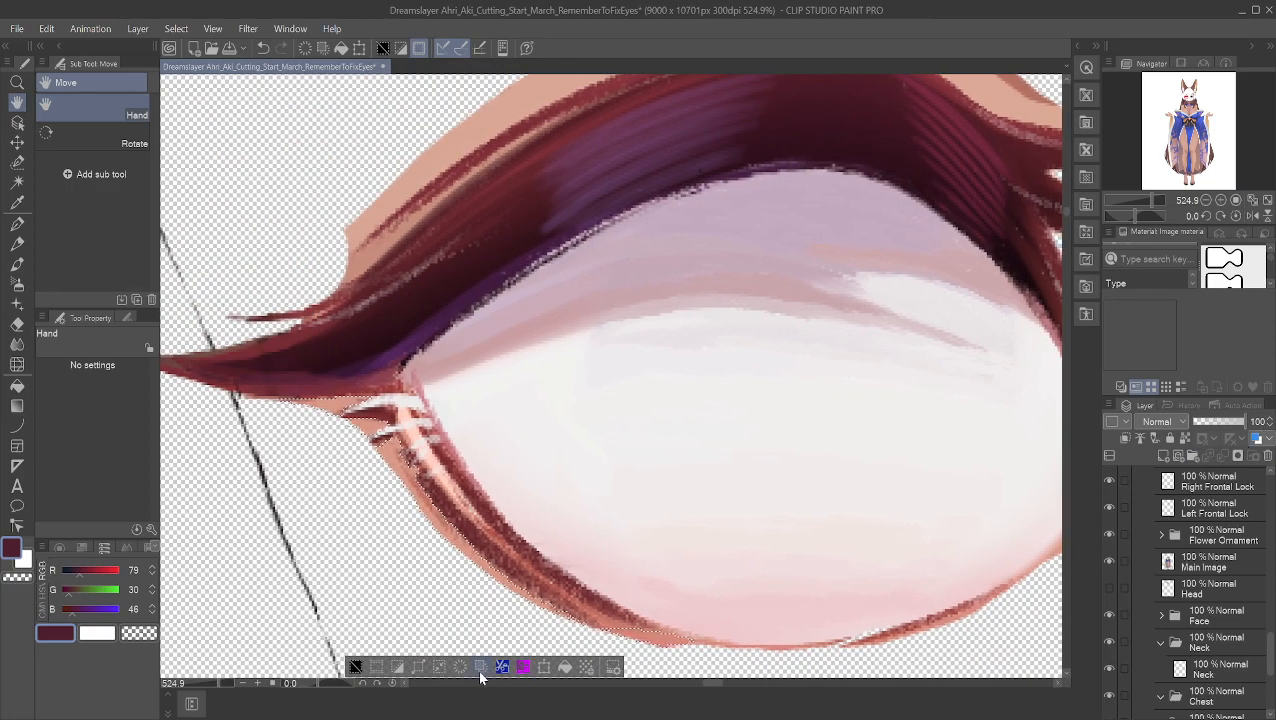
Step: Cut the selected skin to a new layer, rename it Right Eye Trimmed, hide it and clear the selection
left_click(936, 575, "ctrl+shift")
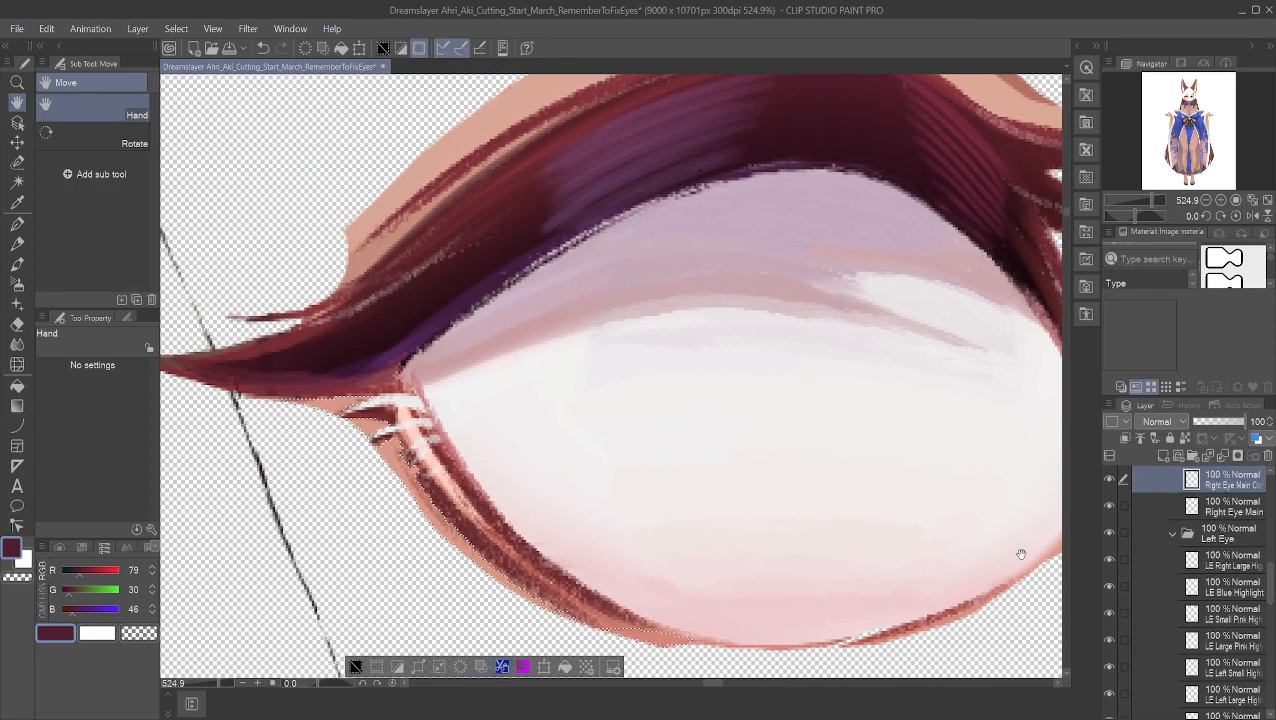
scroll(1229, 492, "up", 2)
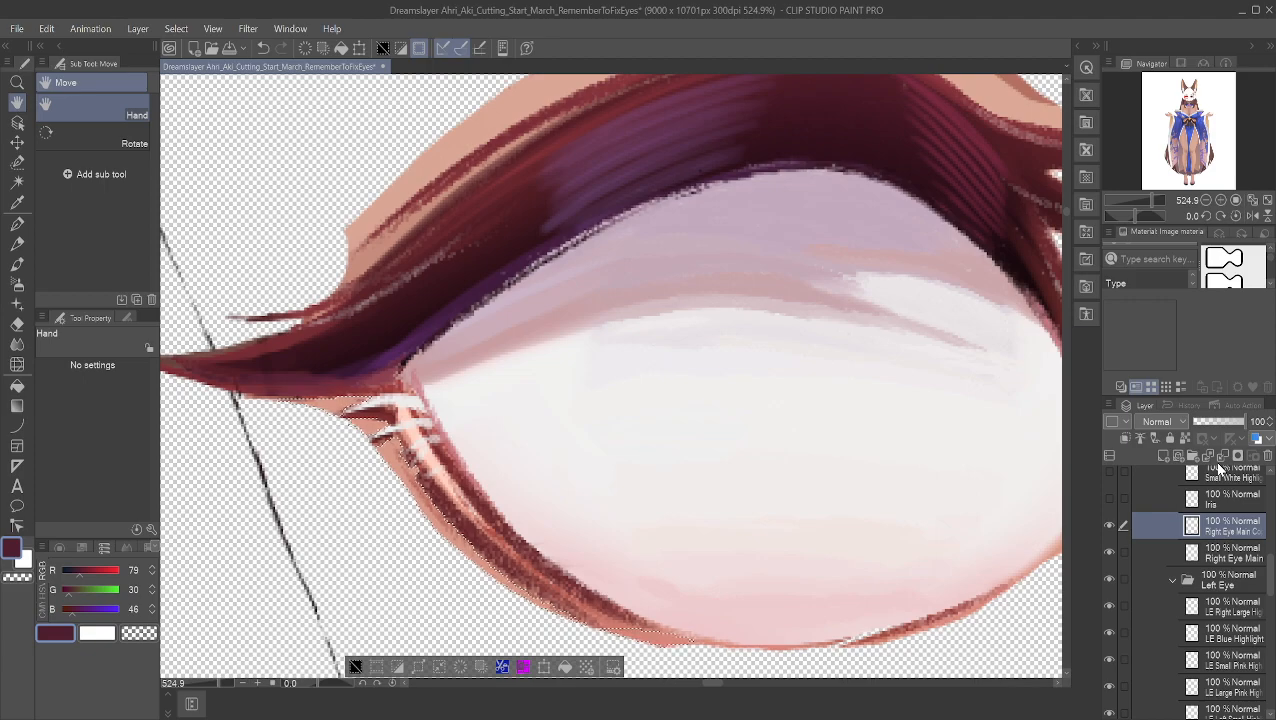
key("Return")
left_click(1107, 526)
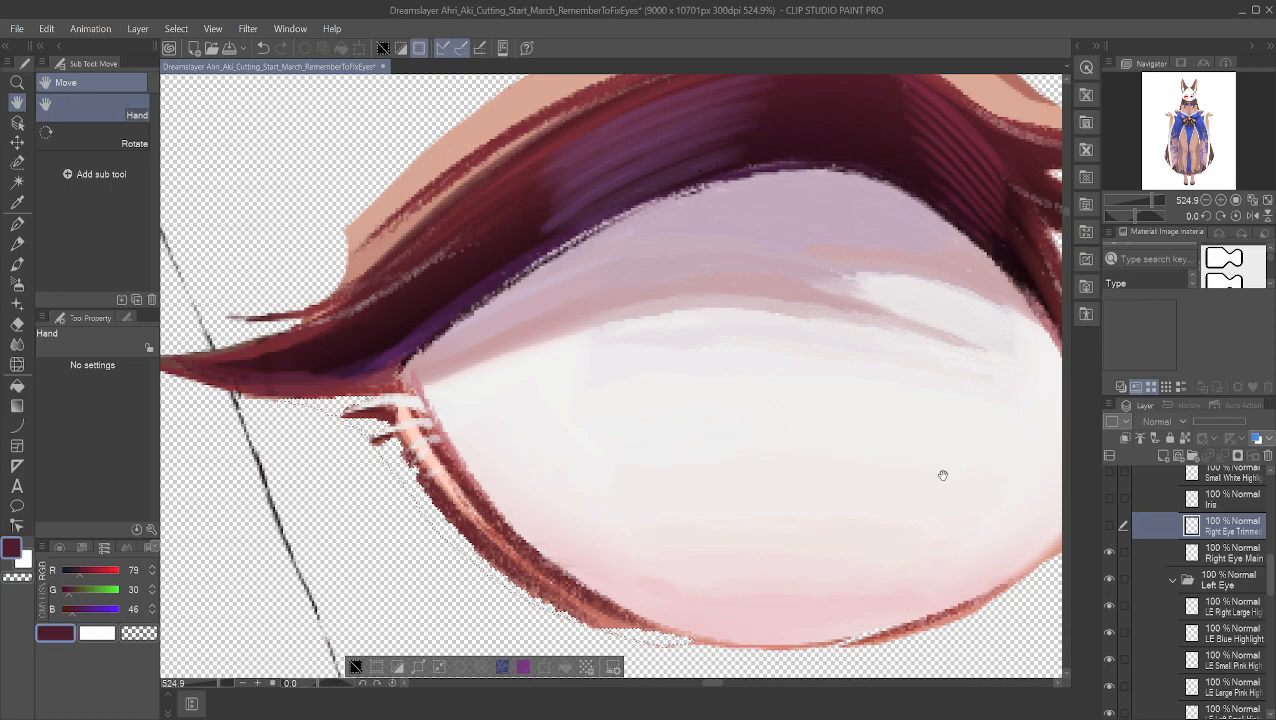
scroll(748, 292, "down", 1)
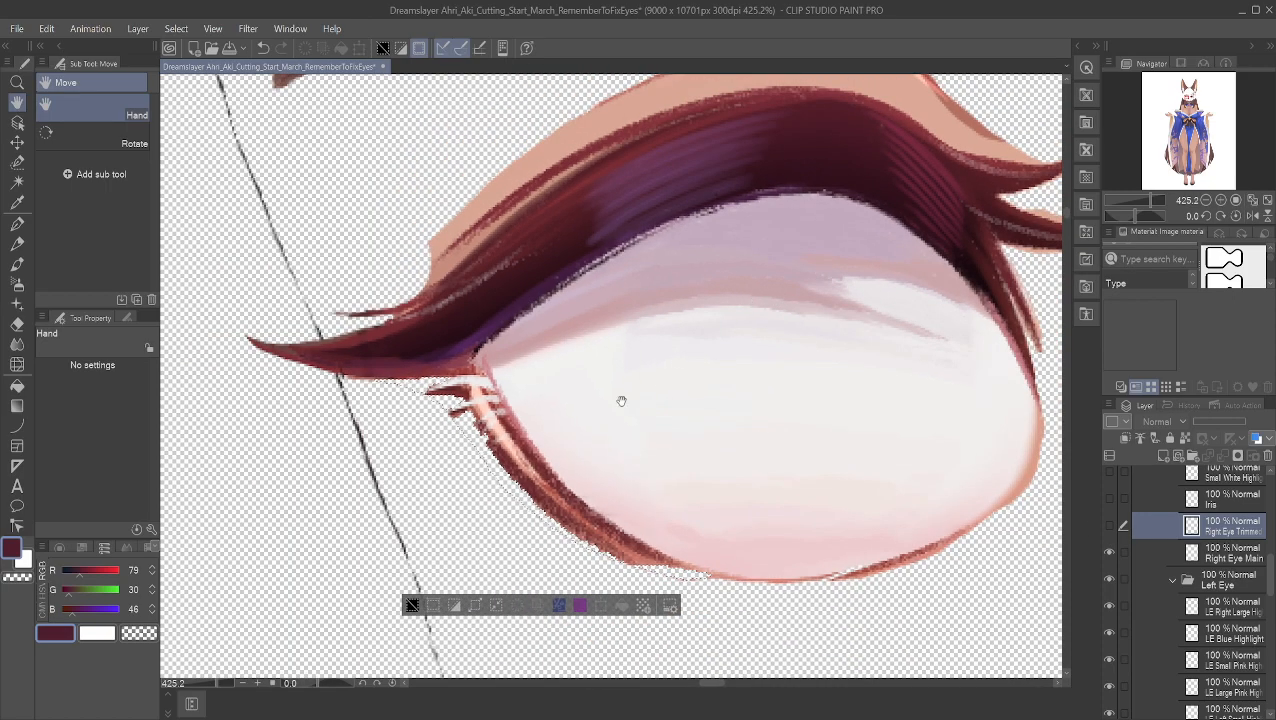
left_click(412, 605)
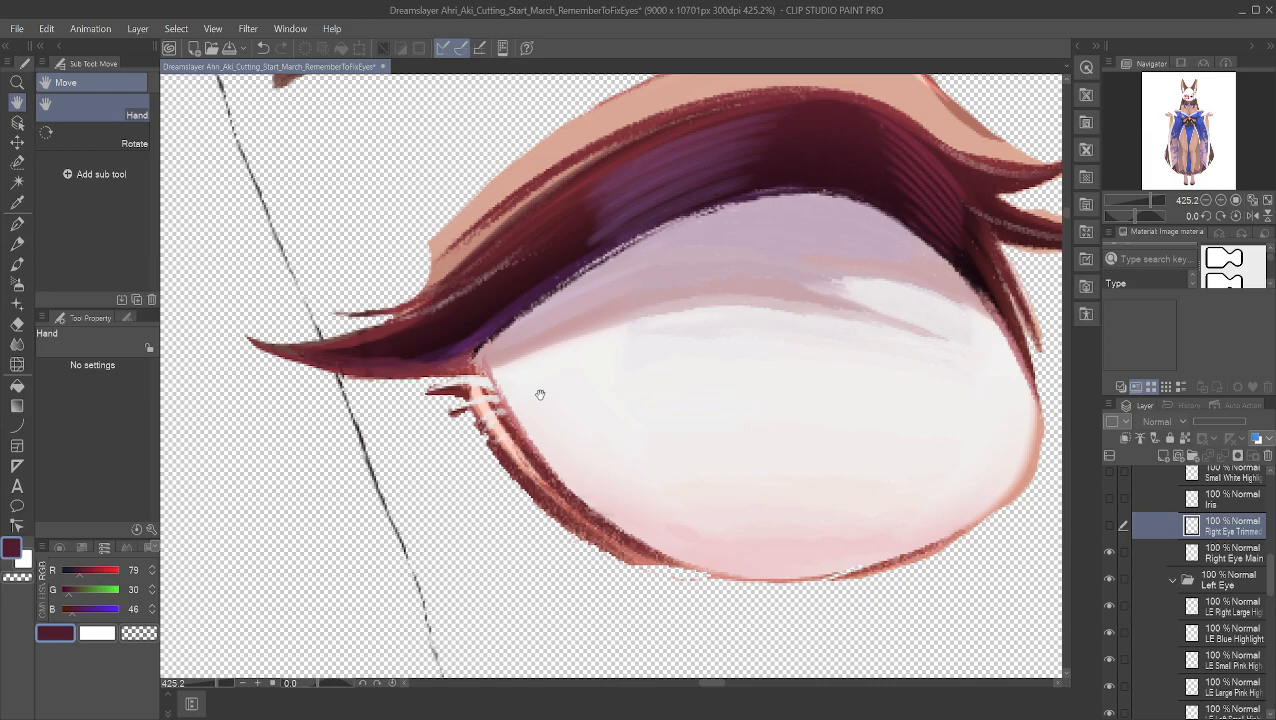
Step: Auto-select the skin band between the upper lash and the eyelid crease line on the Right Eye Main layer
left_click_drag(632, 222, 667, 392)
scroll(661, 268, "down", 1)
left_click_drag(623, 350, 667, 309)
left_click_drag(662, 225, 535, 208)
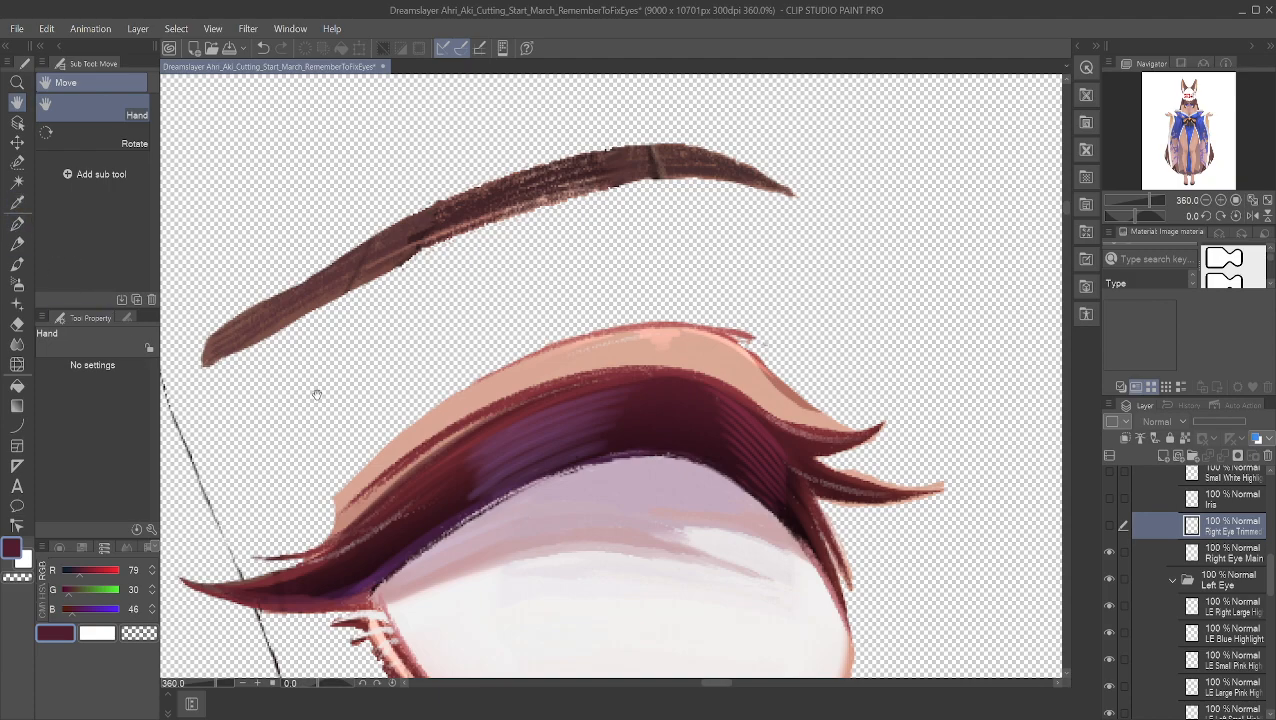
scroll(466, 416, "up", 1)
left_click_drag(447, 377, 502, 305)
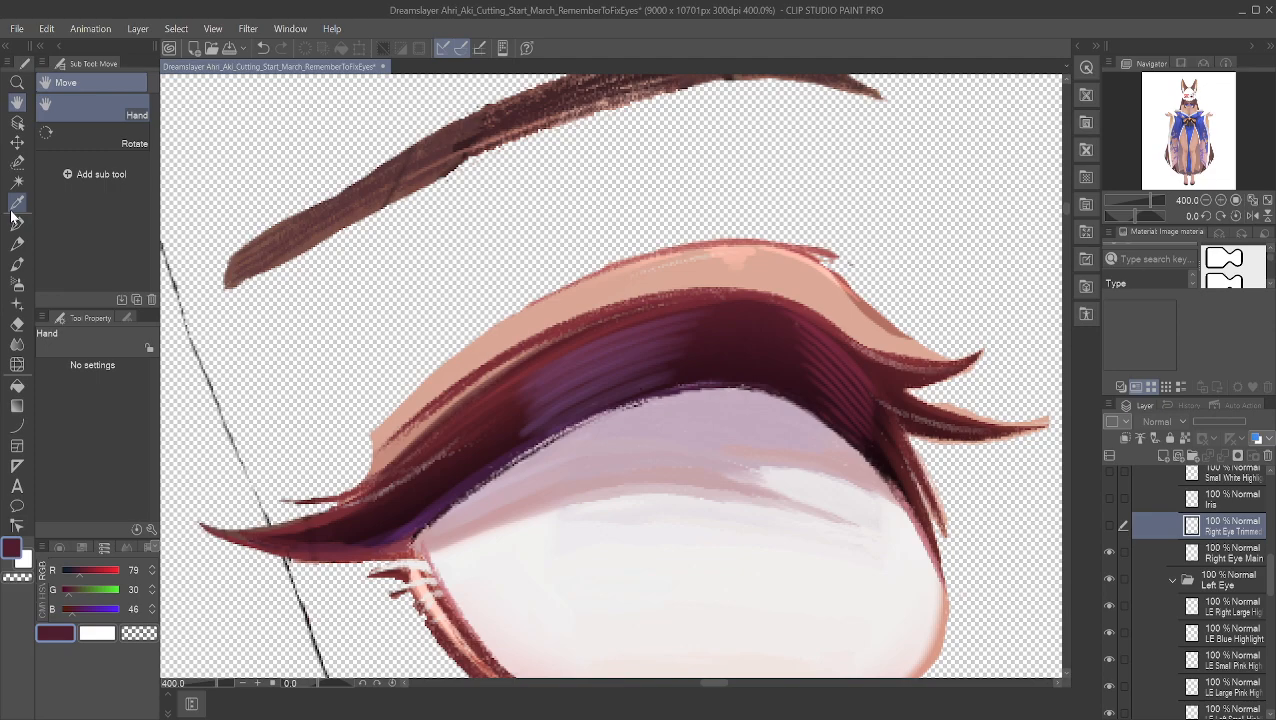
left_click(17, 162)
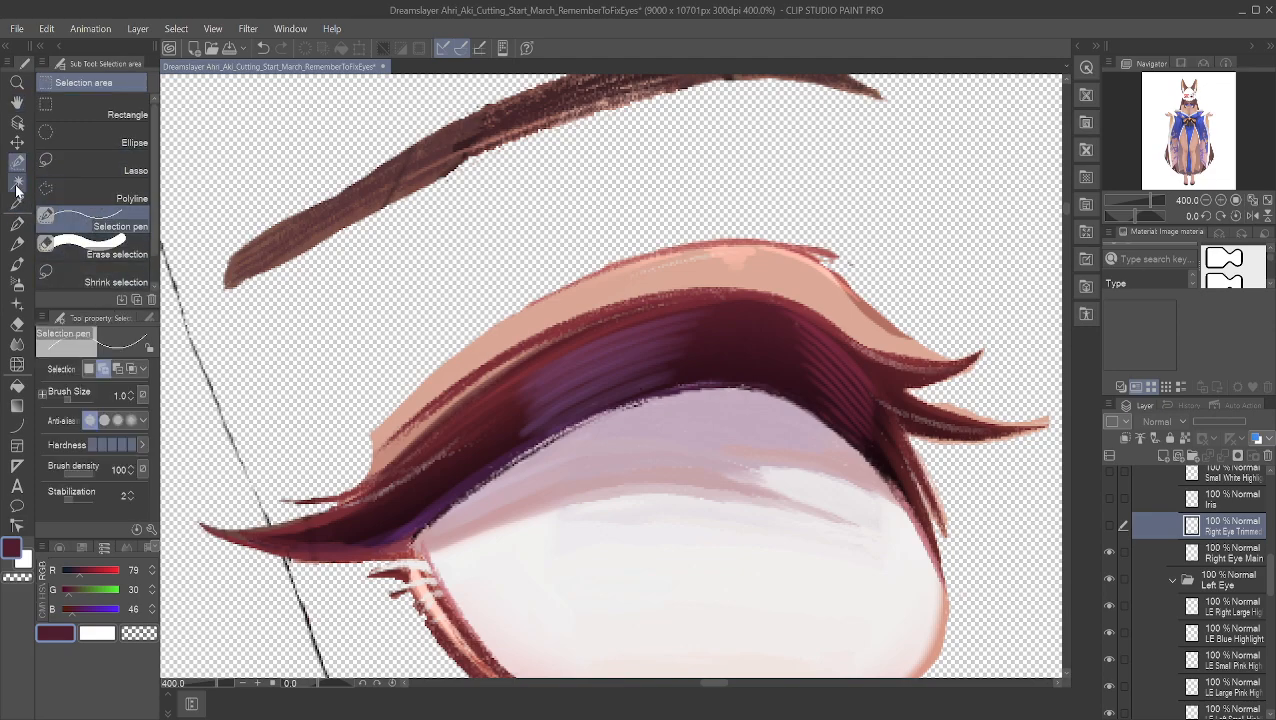
left_click(17, 182)
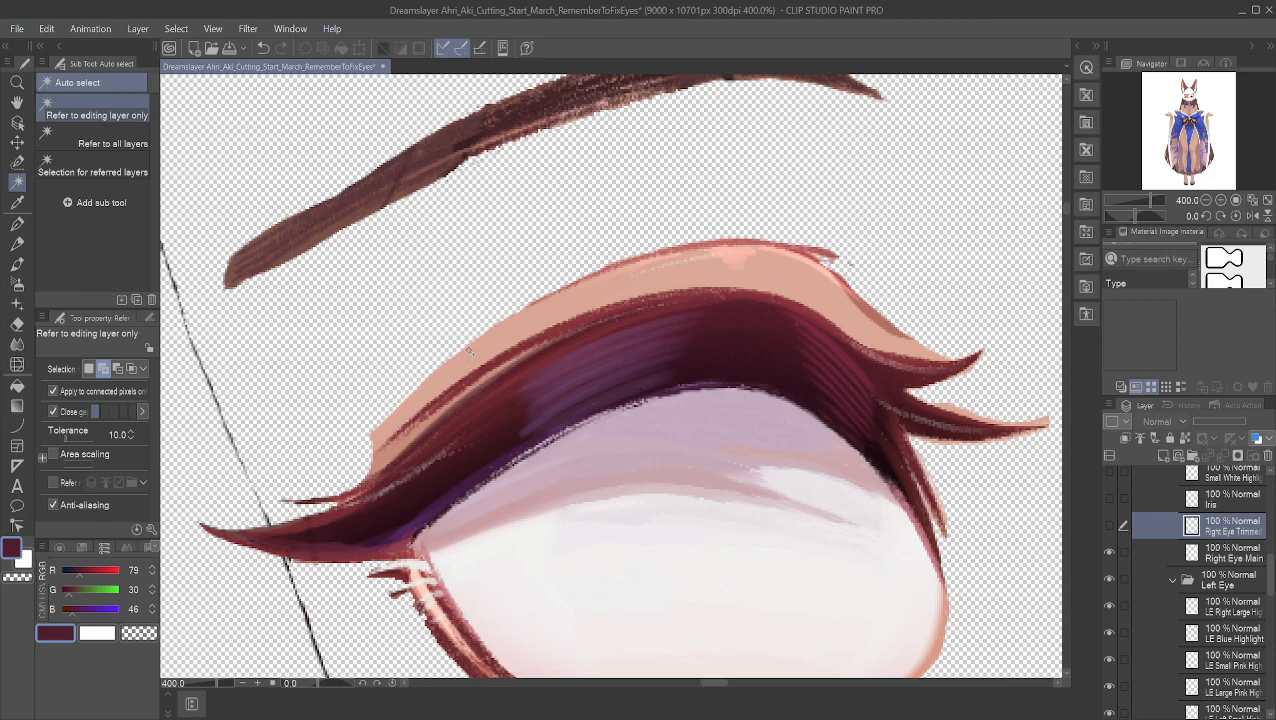
left_click(1220, 556)
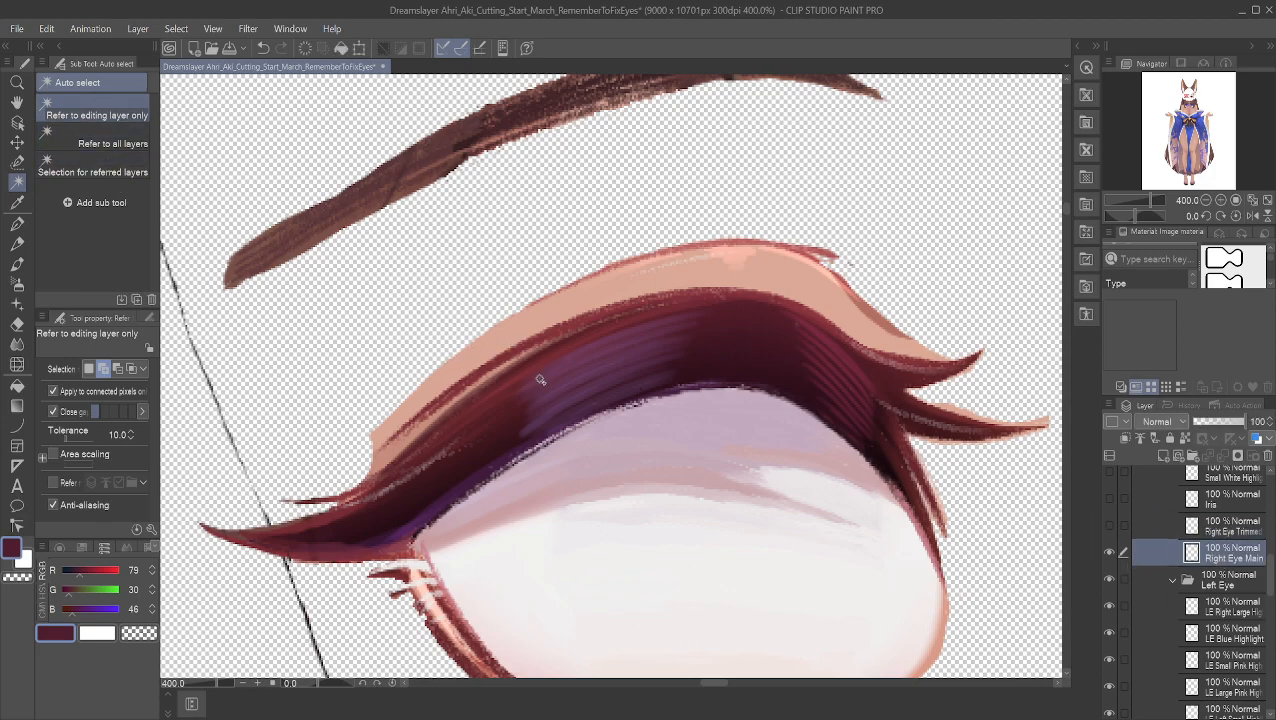
left_click(526, 328)
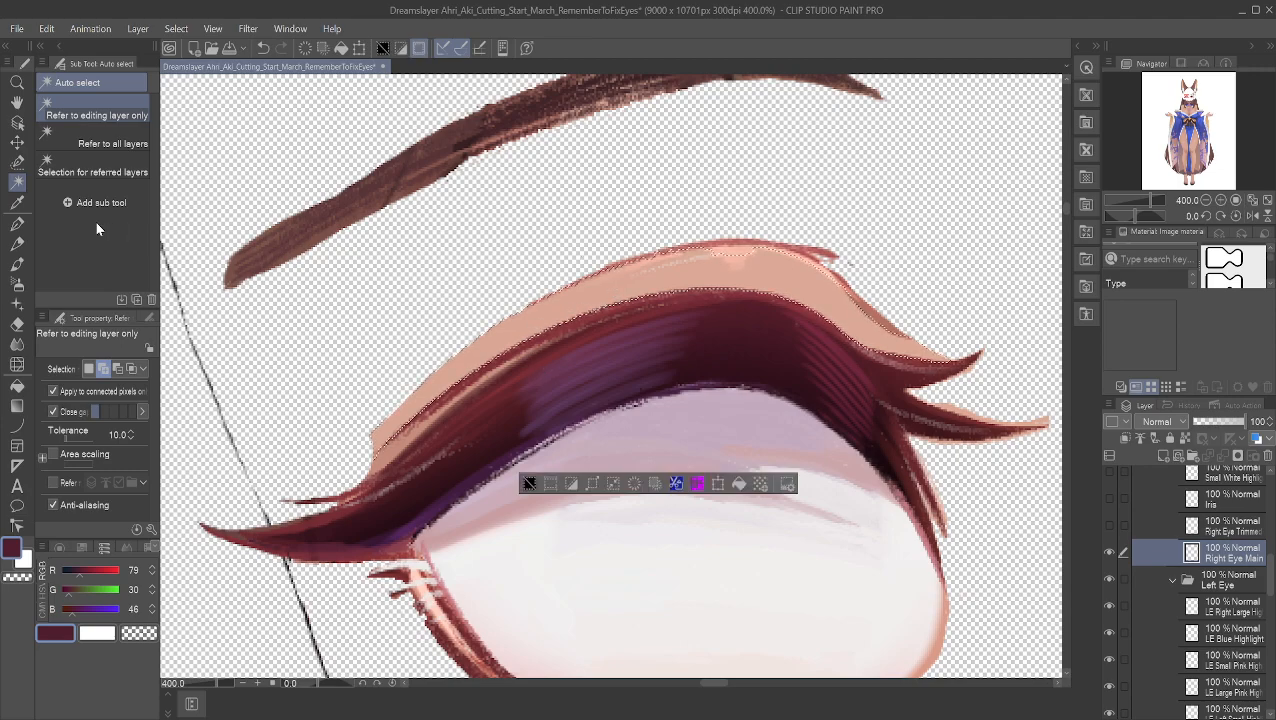
Step: Subtract the reddish crease line pixels from the skin band selection along its upper edge with the Selection pen
left_click(17, 162)
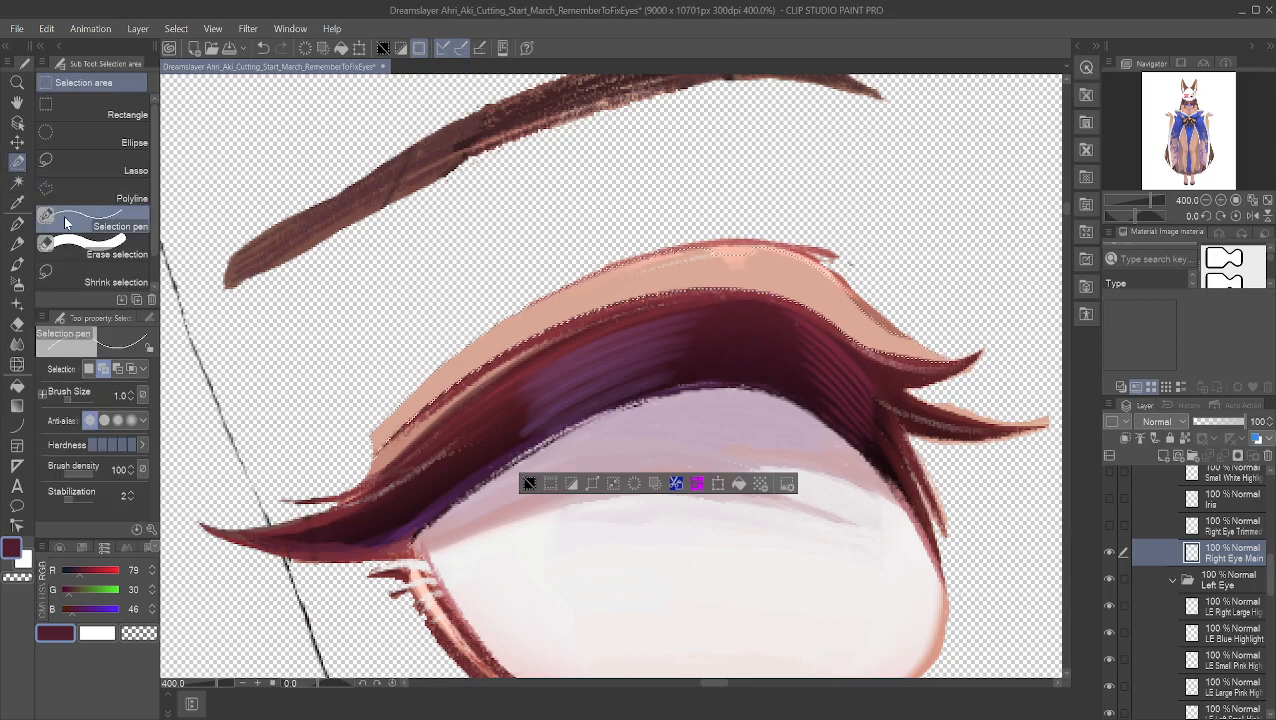
scroll(510, 294, "up", 11)
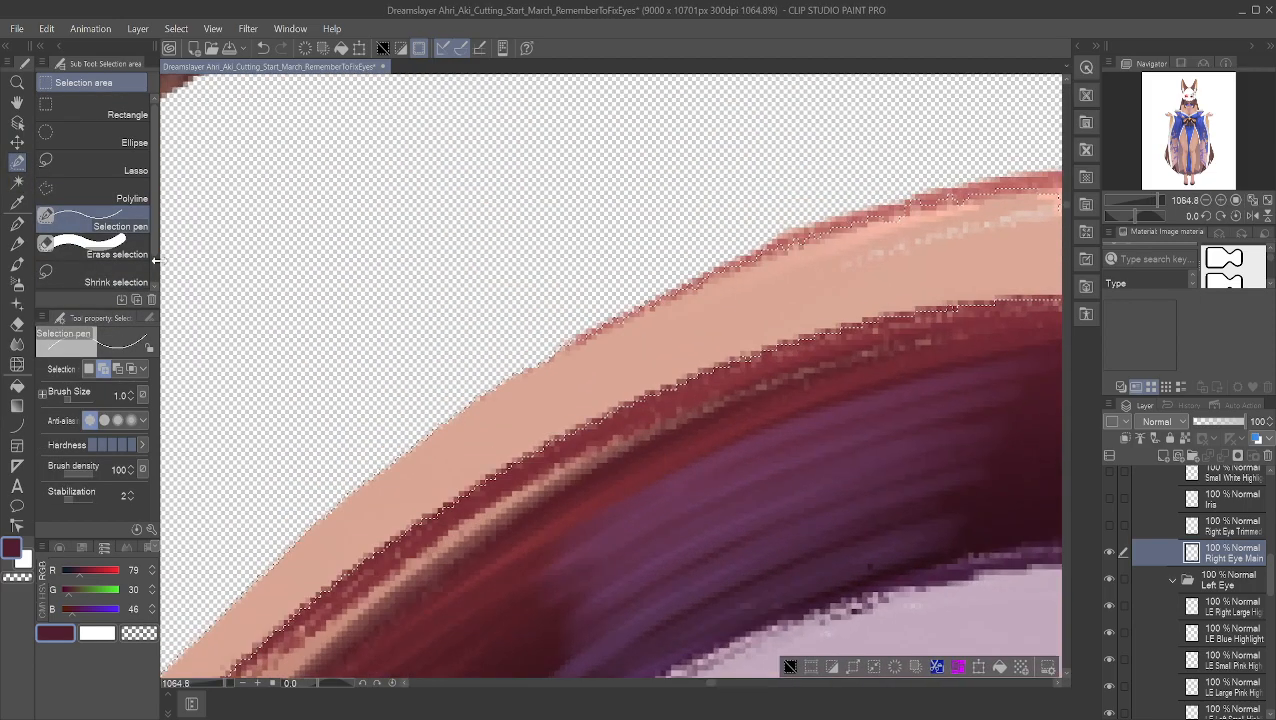
left_click(17, 102)
left_click_drag(740, 225, 453, 279)
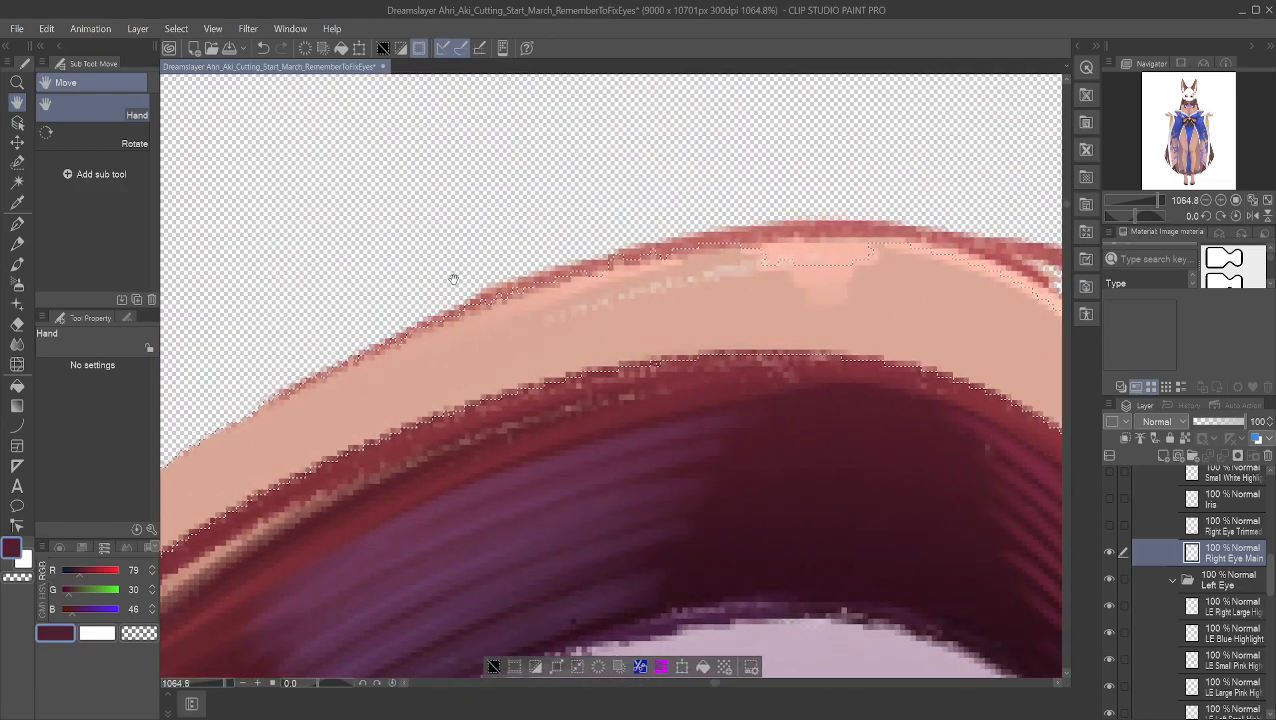
scroll(438, 280, "down", 1)
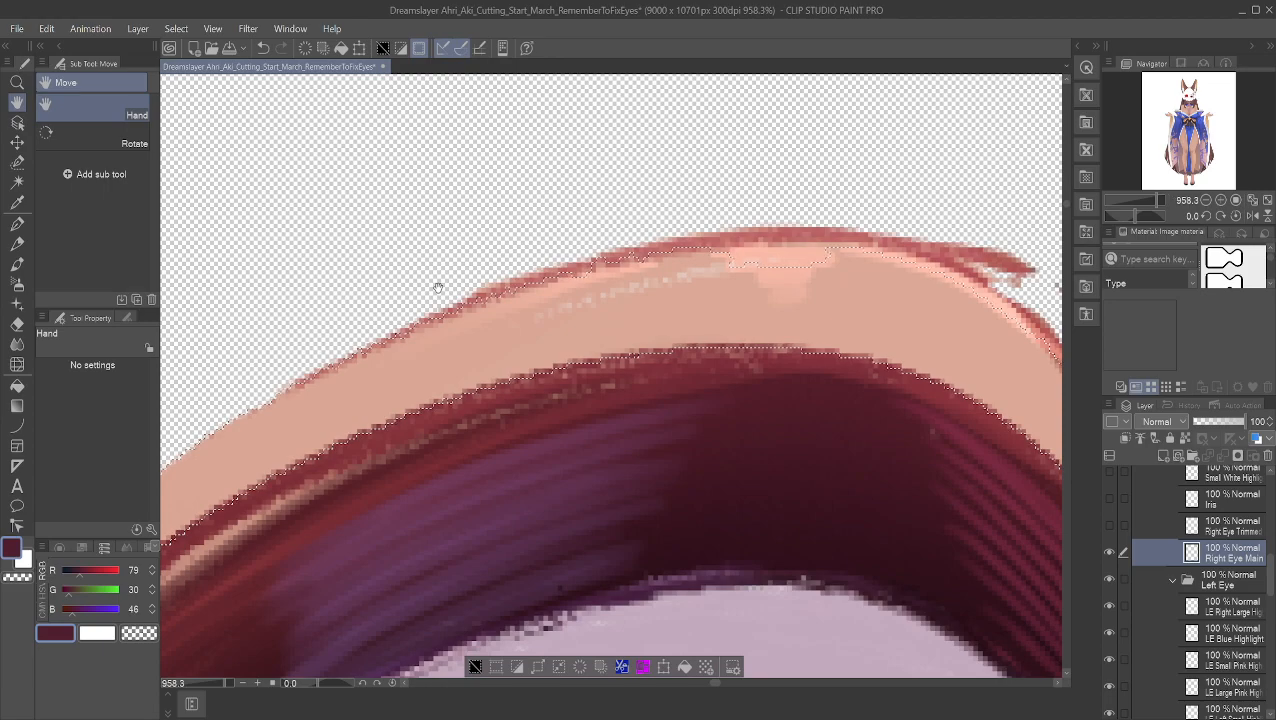
left_click(17, 162)
left_click(117, 369)
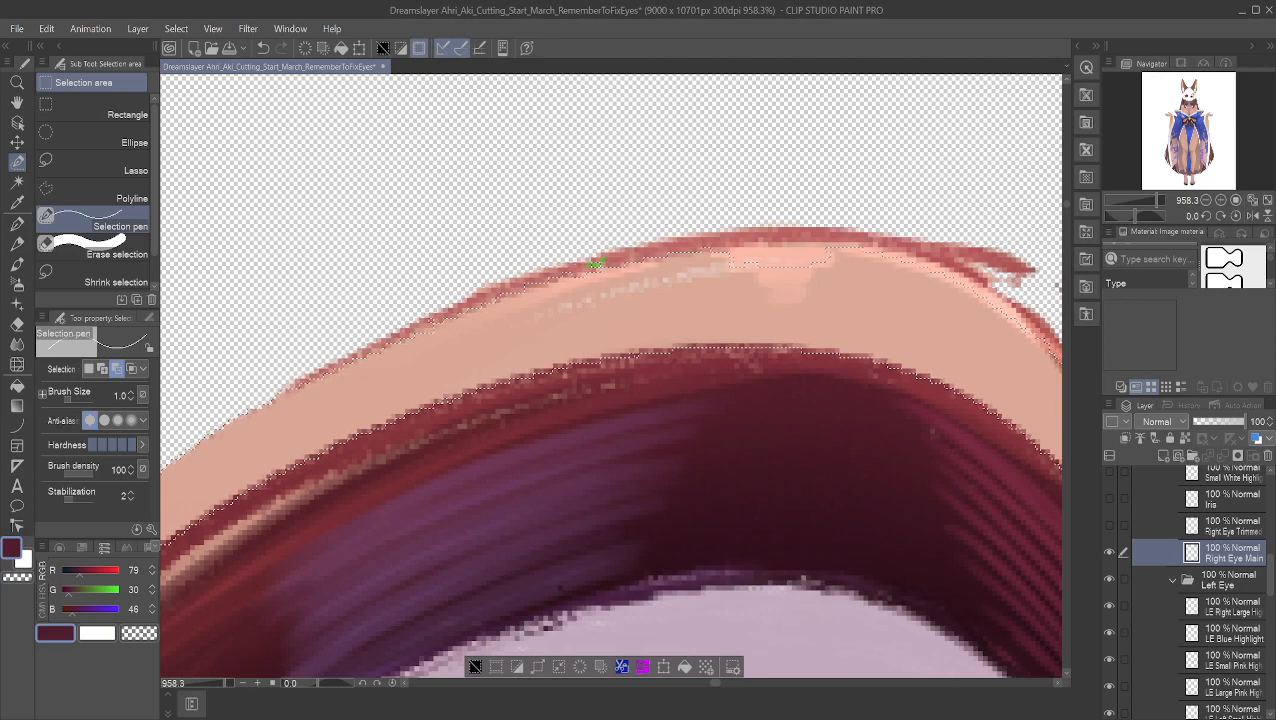
mouse_move(525, 286)
left_mouse_down()
mouse_move(552, 276)
mouse_move(493, 297)
left_mouse_up()
Step: Refine the selection's edge along the outer stretch of the crease line, adding the missed skin pixels below it
left_click(17, 102)
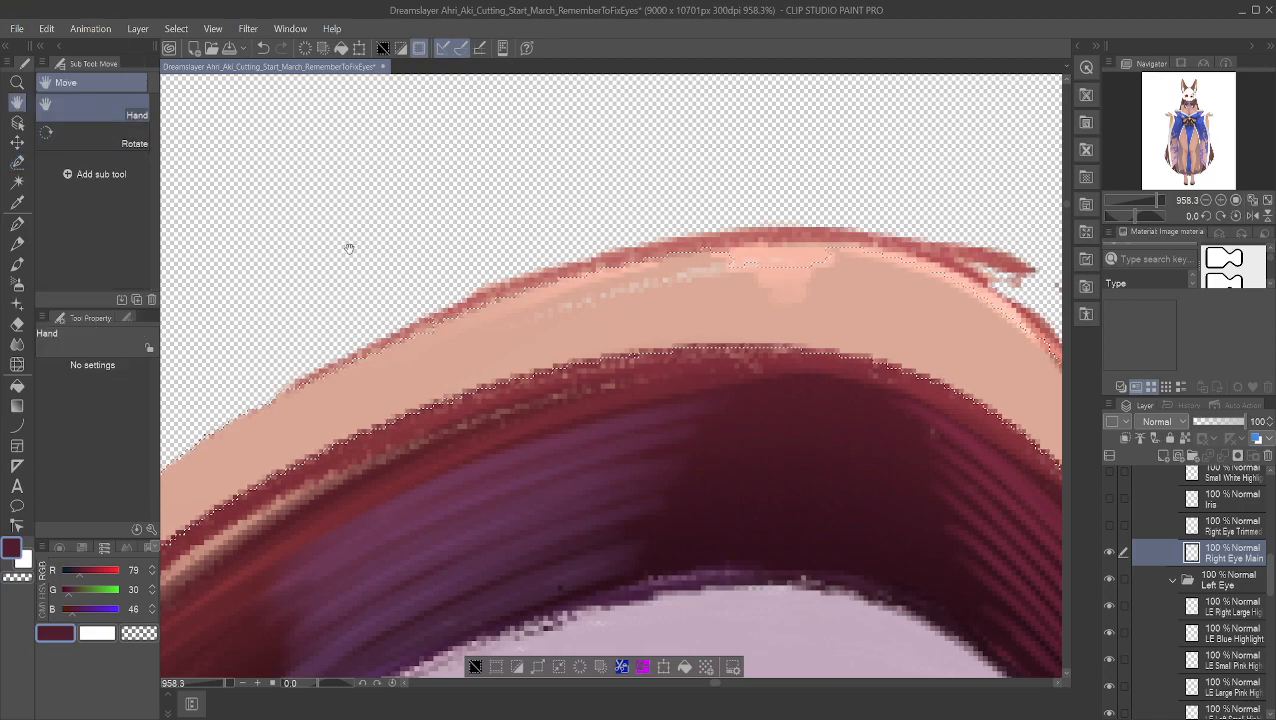
left_click_drag(349, 249, 590, 246)
scroll(644, 273, "up", 8)
left_click_drag(658, 290, 559, 305)
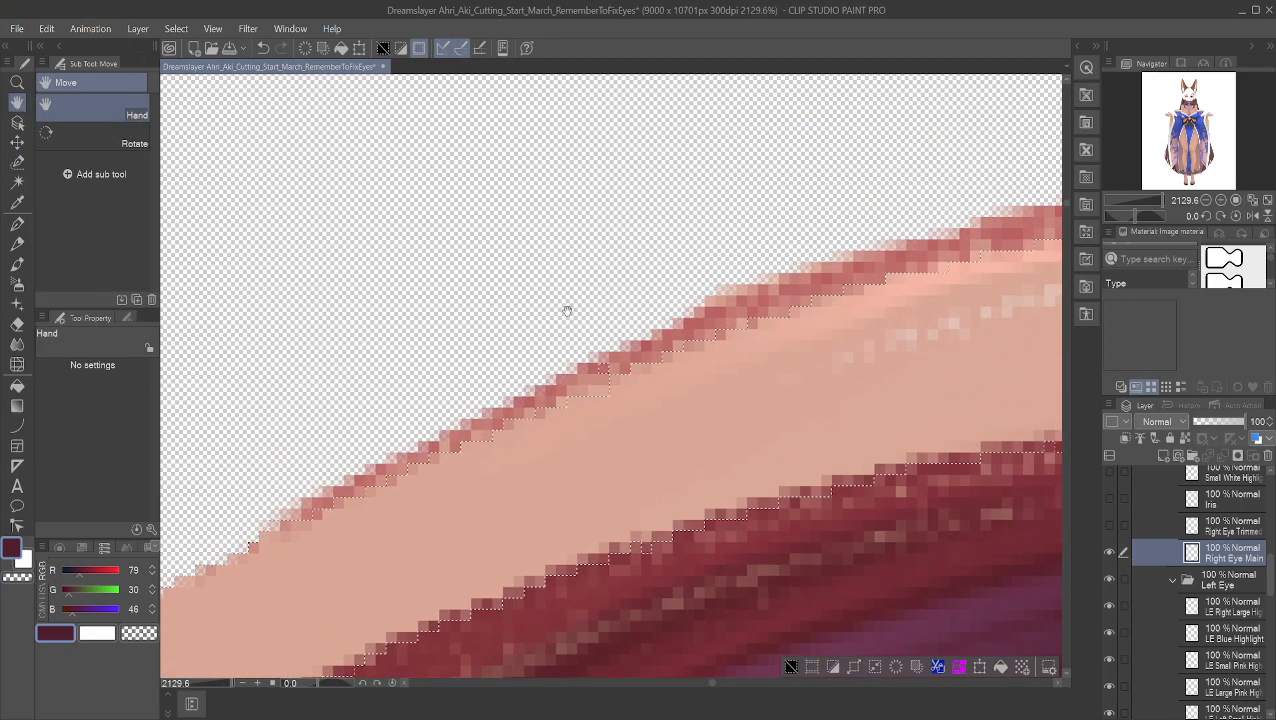
scroll(559, 305, "up", 3)
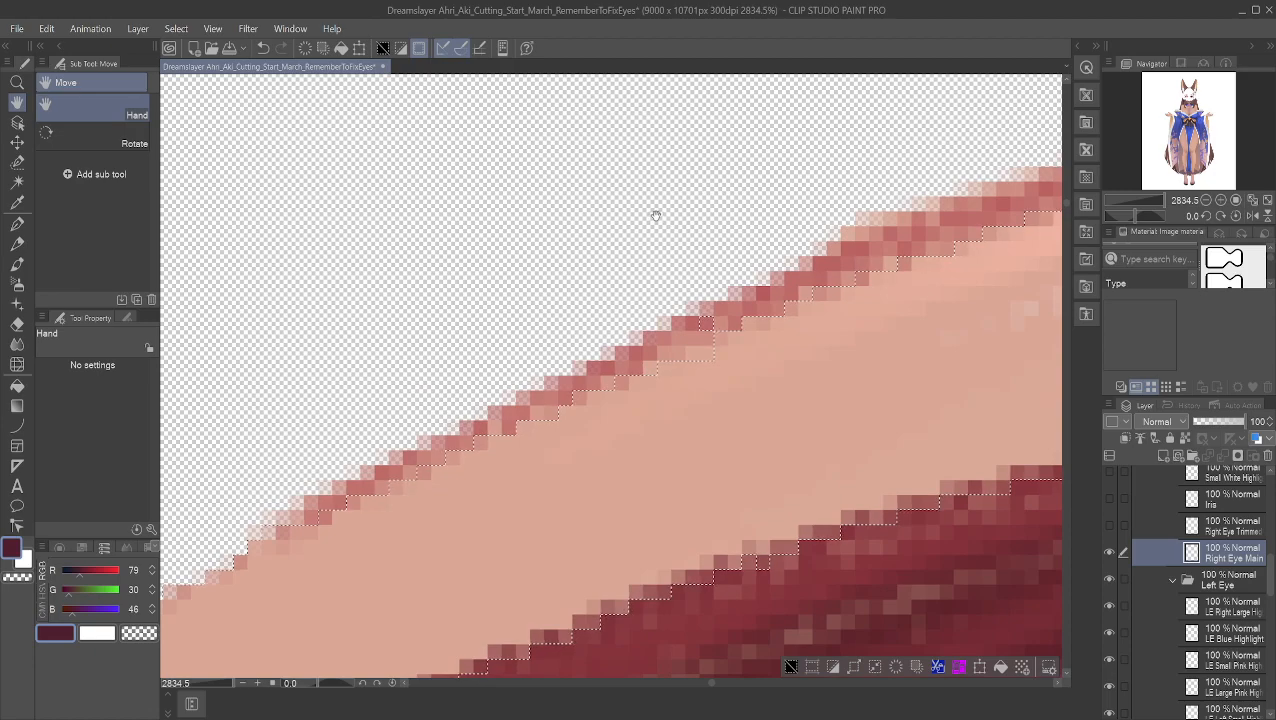
left_click(17, 161)
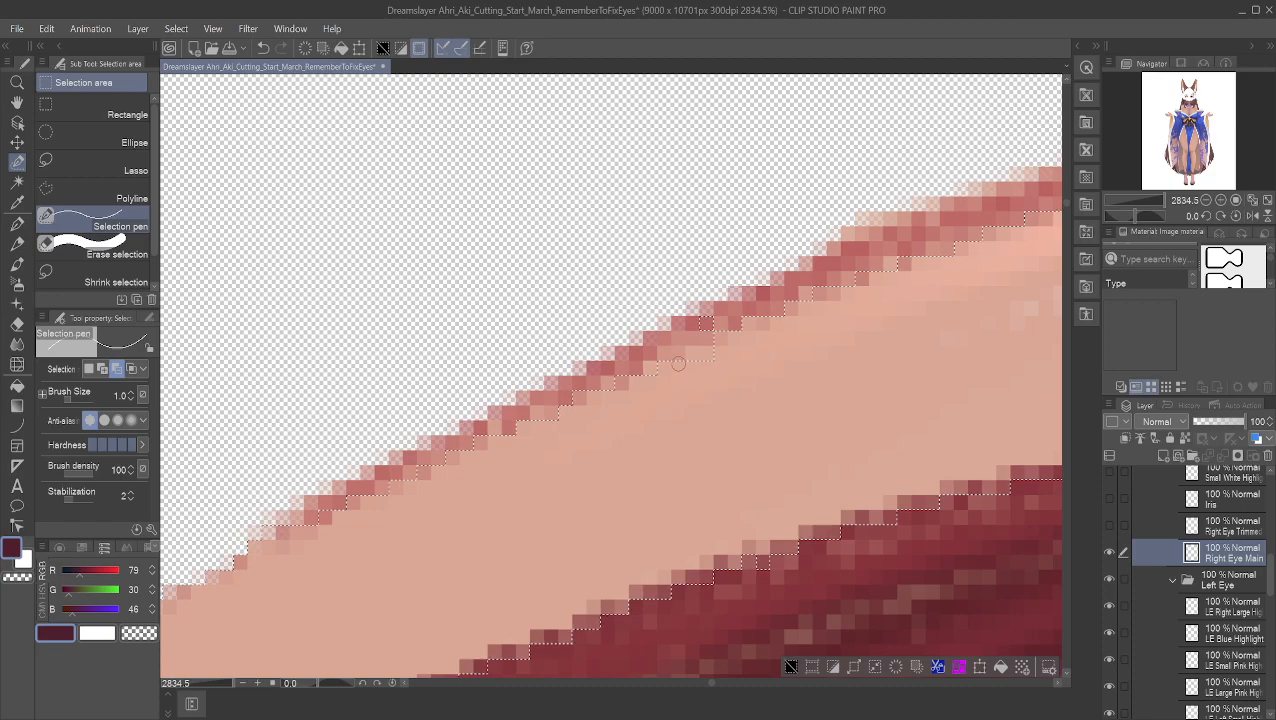
left_click(718, 357)
left_click(103, 369)
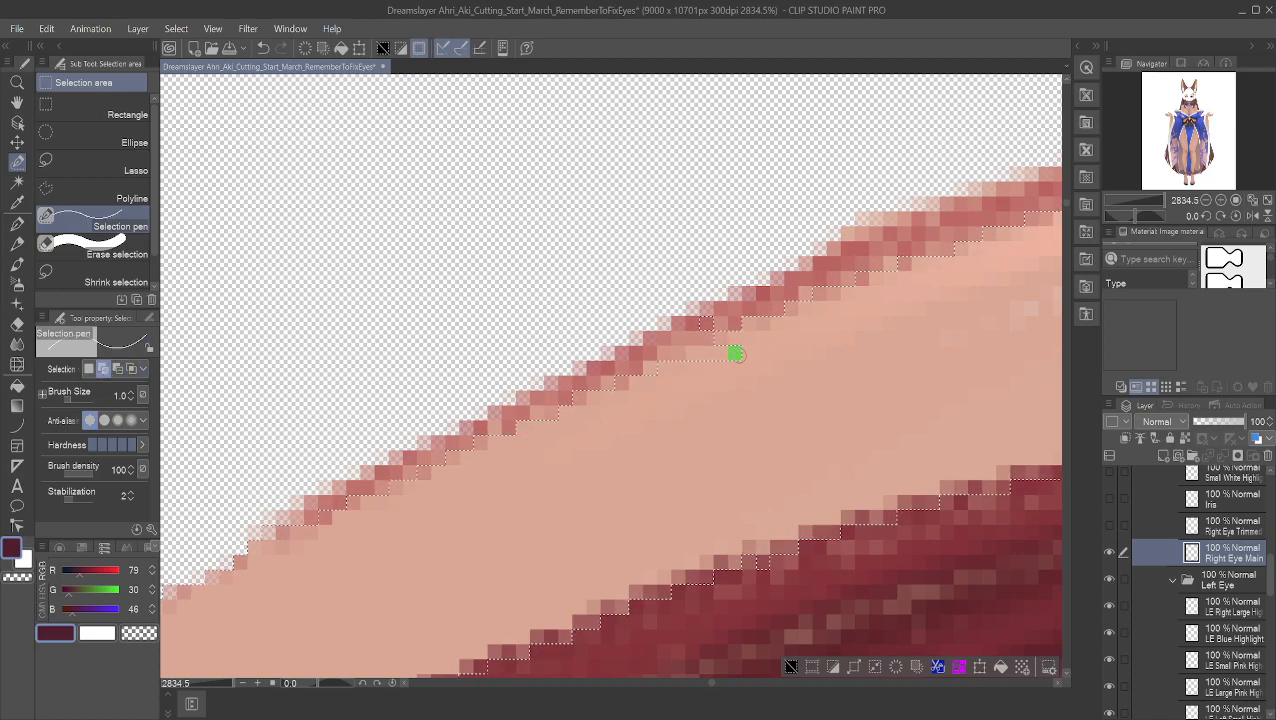
left_click_drag(736, 354, 693, 352)
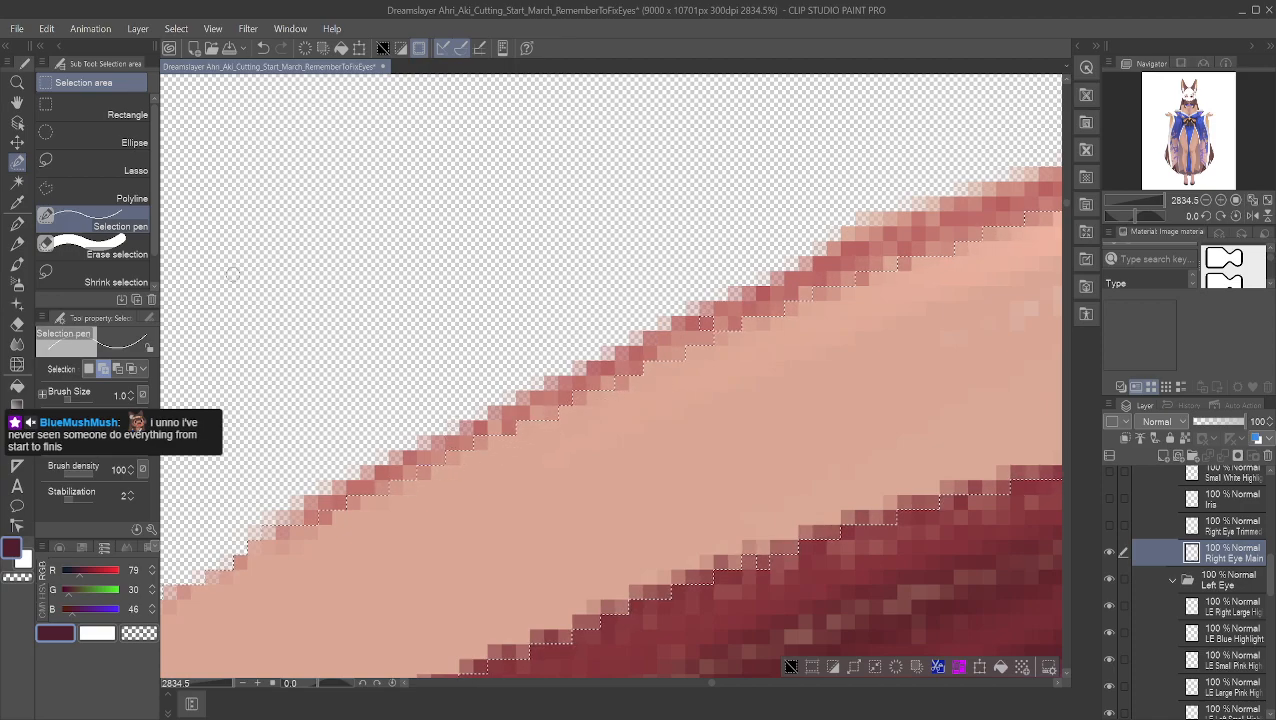
Step: Subtract stray crease line pixels from the selection along the next stretch toward the eyelid's crest
left_click(117, 369)
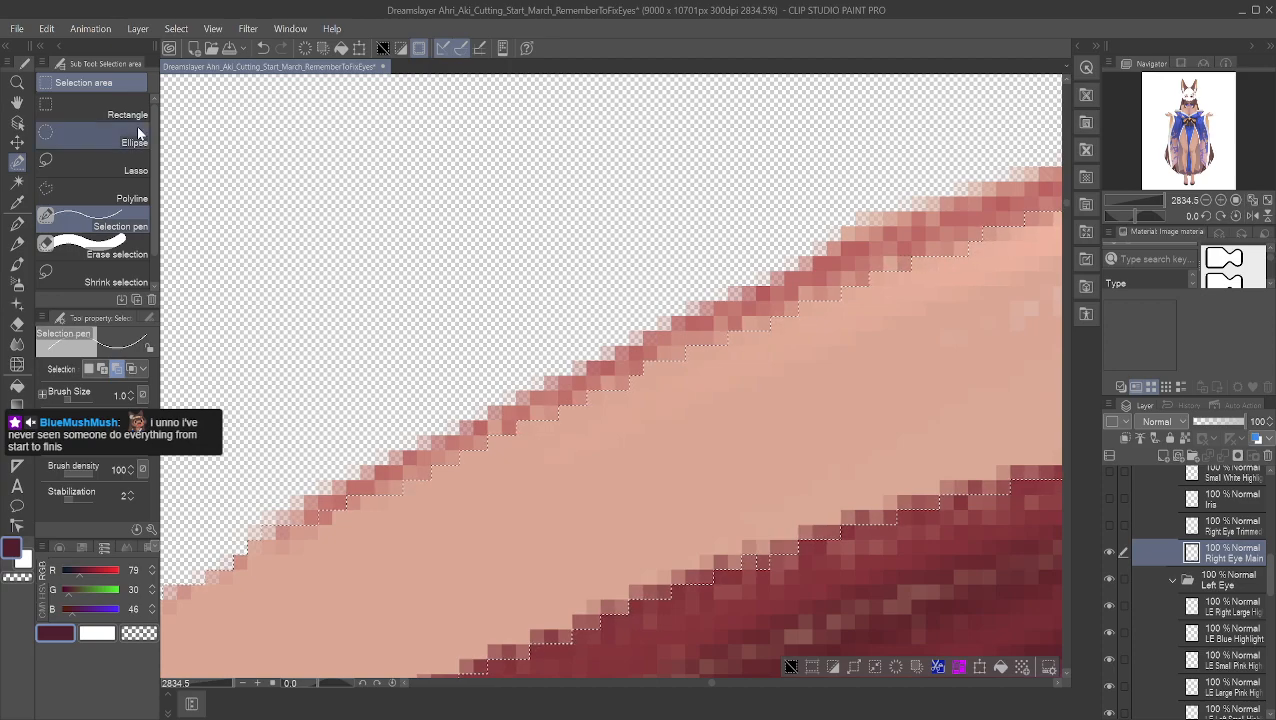
key("h")
left_click_drag(792, 177, 275, 345)
key("m")
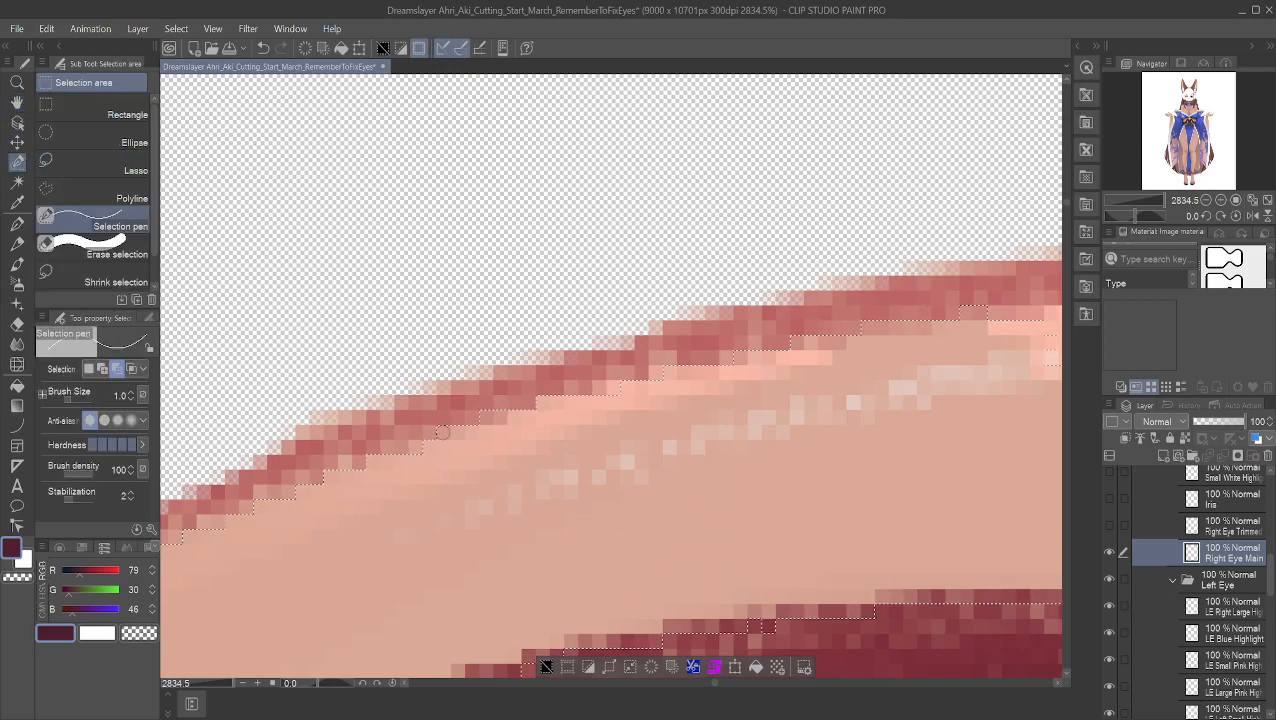
left_click_drag(487, 419, 501, 418)
left_click(104, 370)
left_click(17, 104)
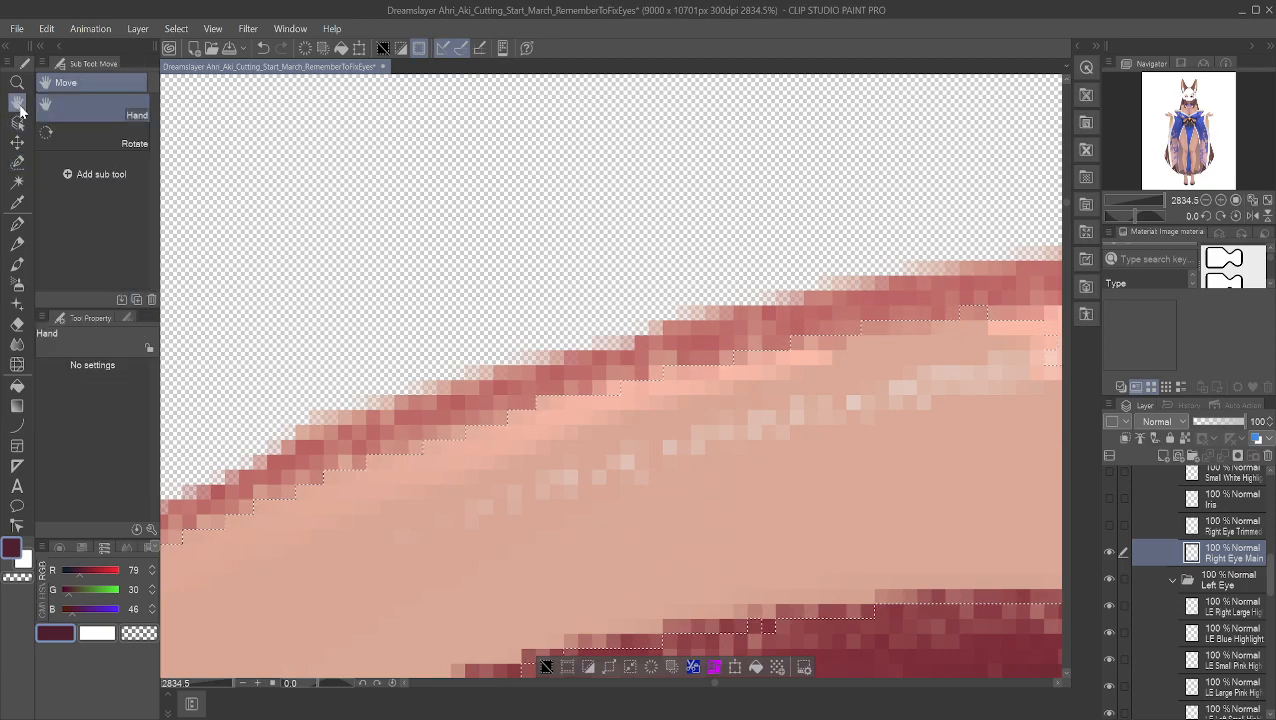
left_click_drag(712, 362, 270, 380)
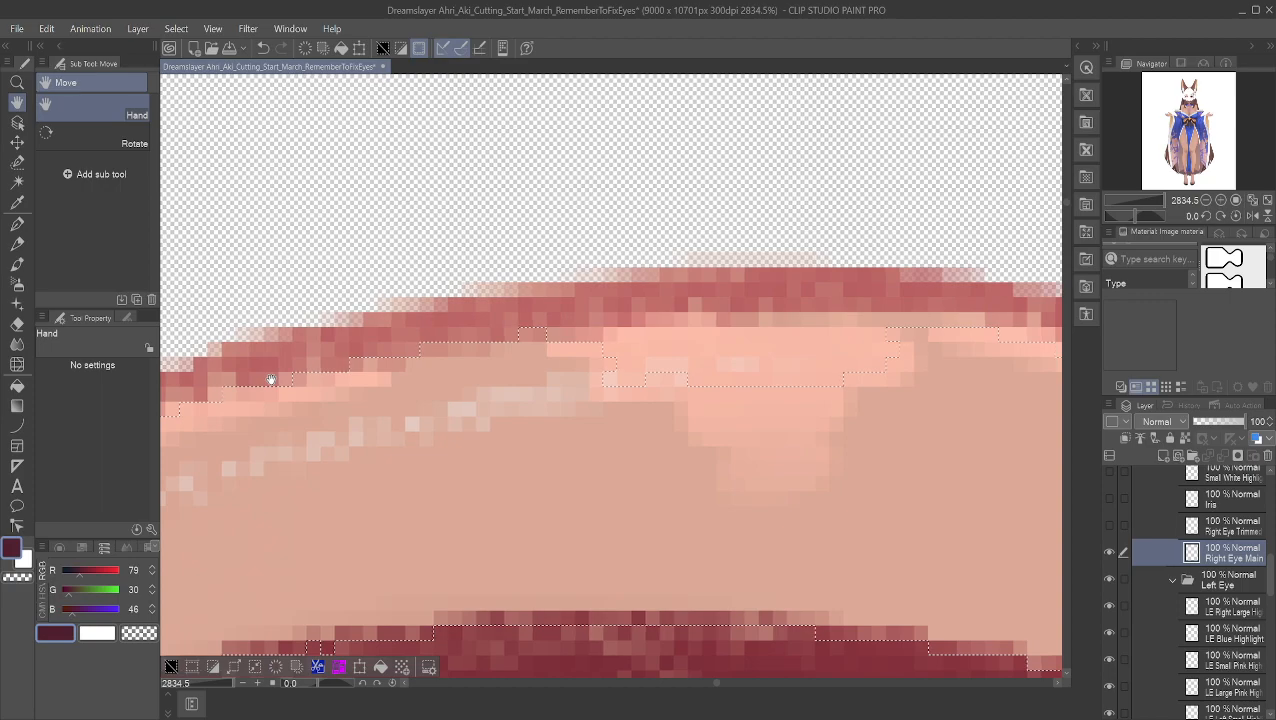
Step: Add the missed light pink pixels along the eyelid's upper middle edge to the selection with the Selection pen
left_click(17, 161)
left_click_drag(548, 349, 857, 356)
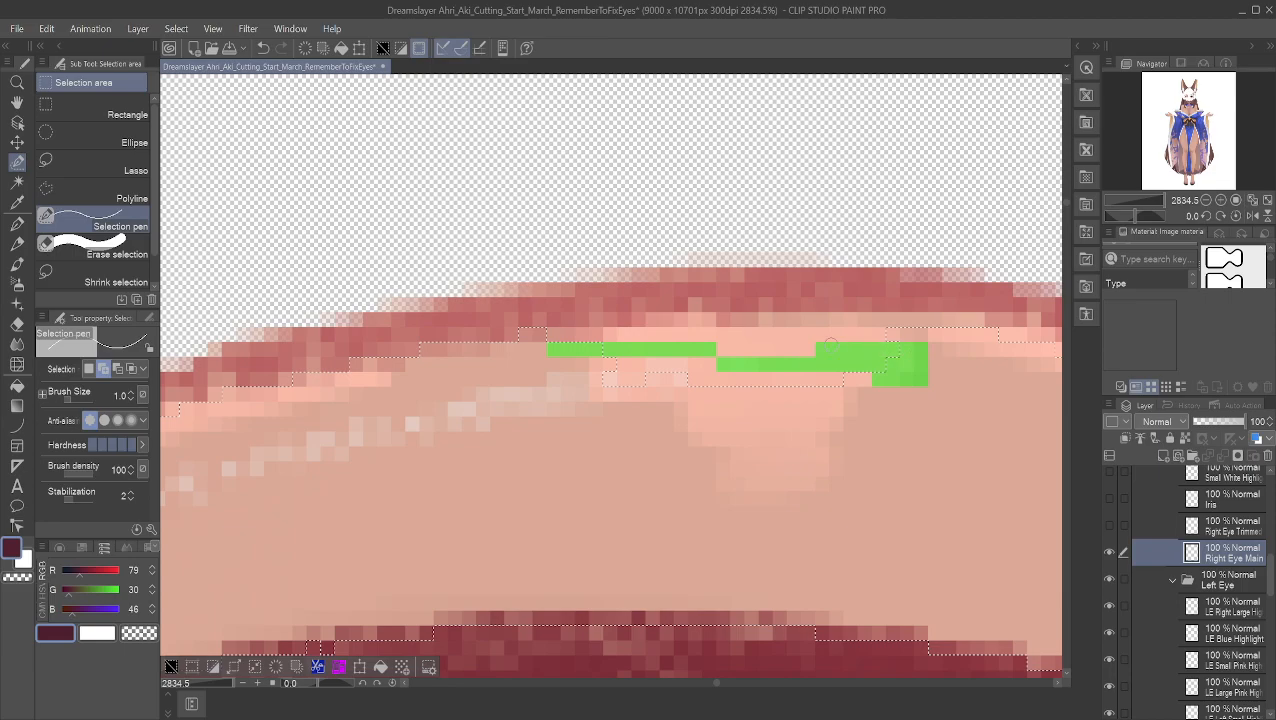
left_click_drag(640, 364, 632, 364)
mouse_move(568, 379)
left_mouse_down()
mouse_move(790, 365)
mouse_move(890, 384)
left_mouse_up()
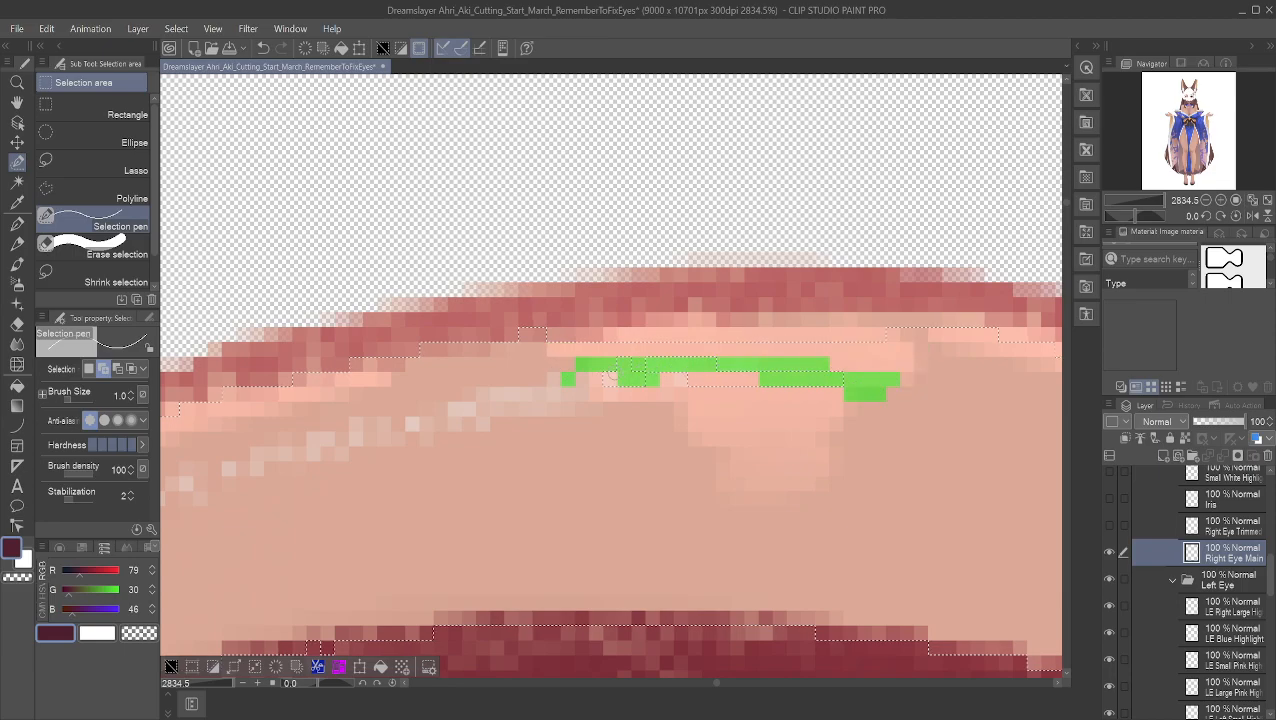
left_click_drag(624, 371, 538, 366)
left_click_drag(735, 384, 720, 372)
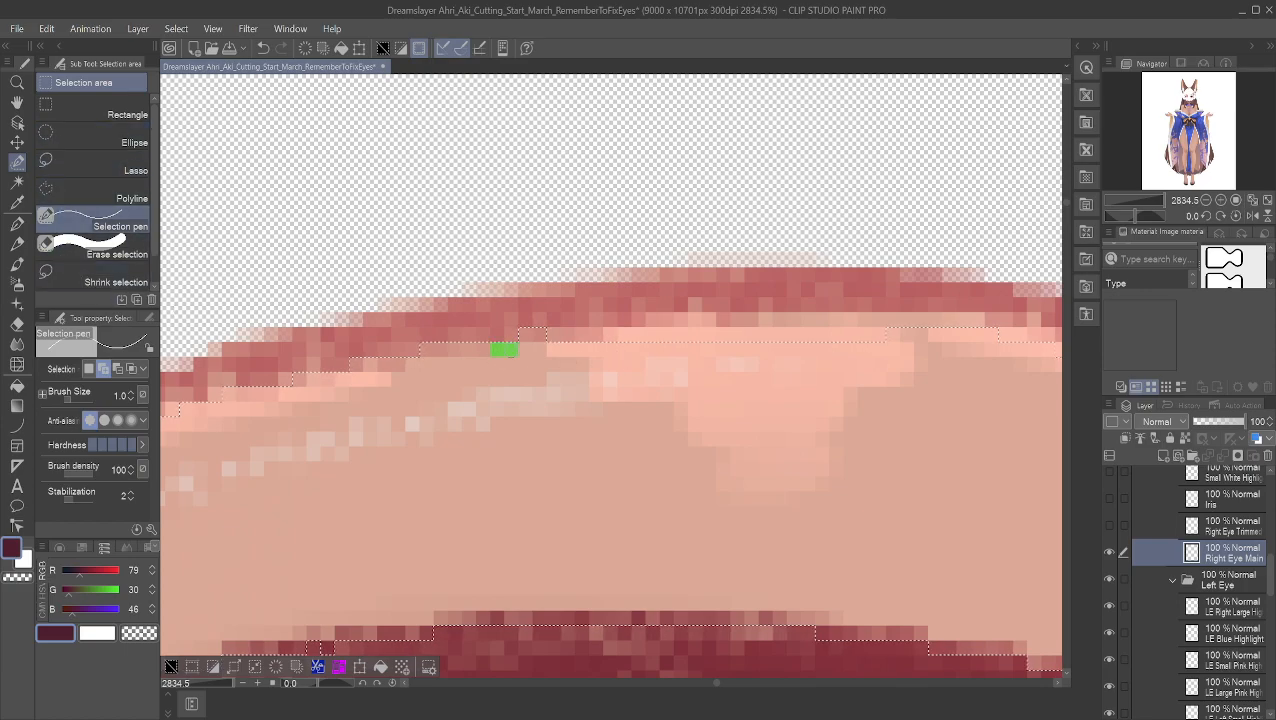
mouse_move(618, 336)
left_mouse_down()
mouse_move(882, 337)
mouse_move(741, 330)
left_mouse_up()
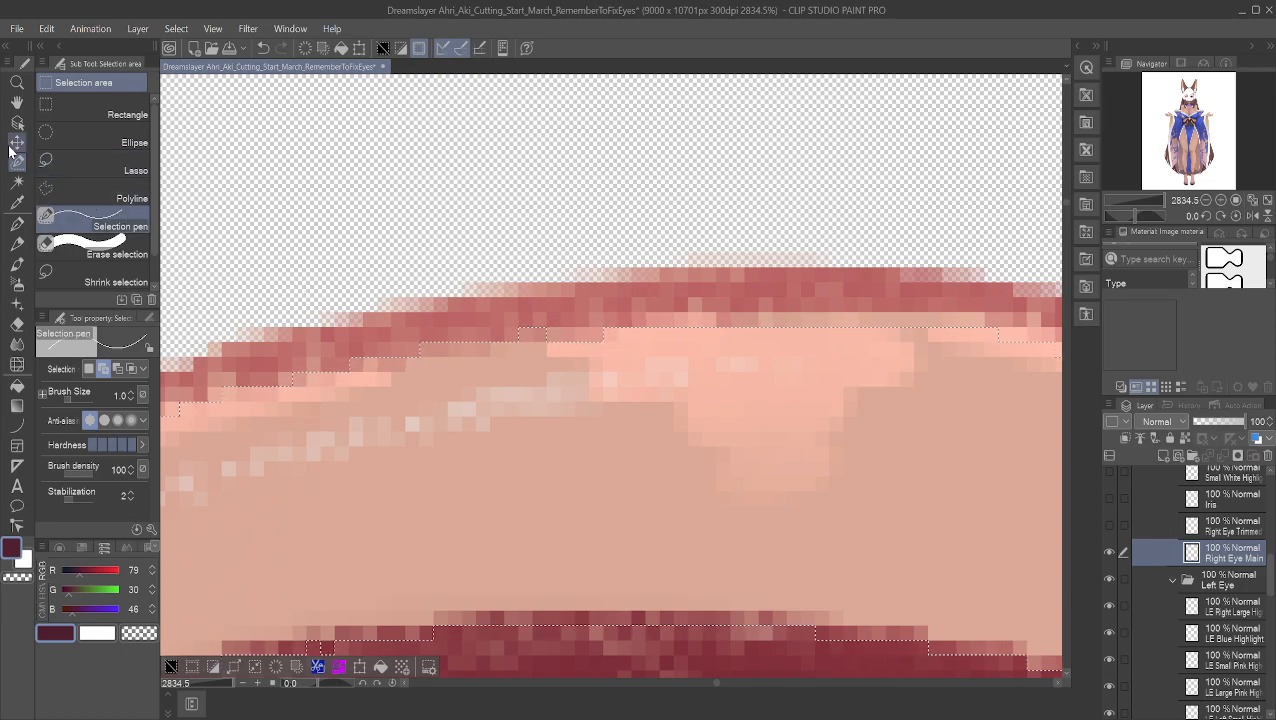
Step: Extend the selection with the Selection pen over the light pink pixels under the upper red line, toward the eye's outer corner
key("h")
left_click_drag(747, 382, 353, 345)
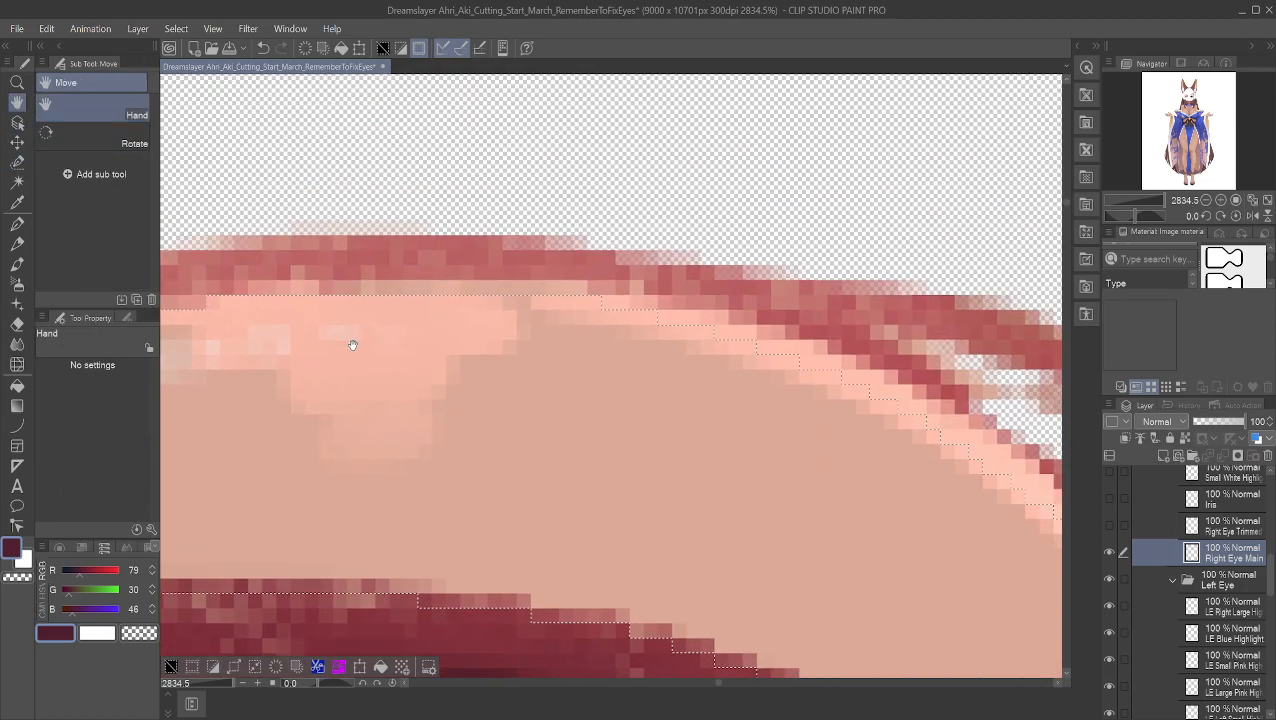
left_click(20, 244)
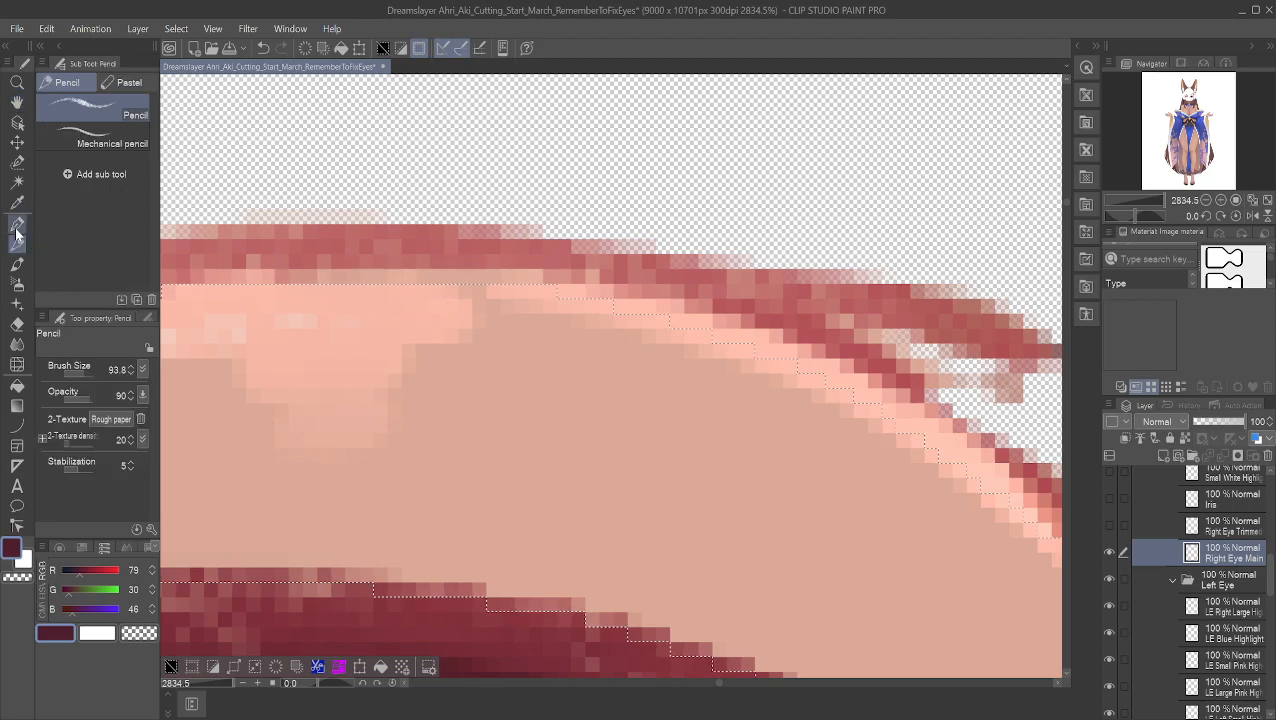
left_click(18, 225)
left_click(17, 163)
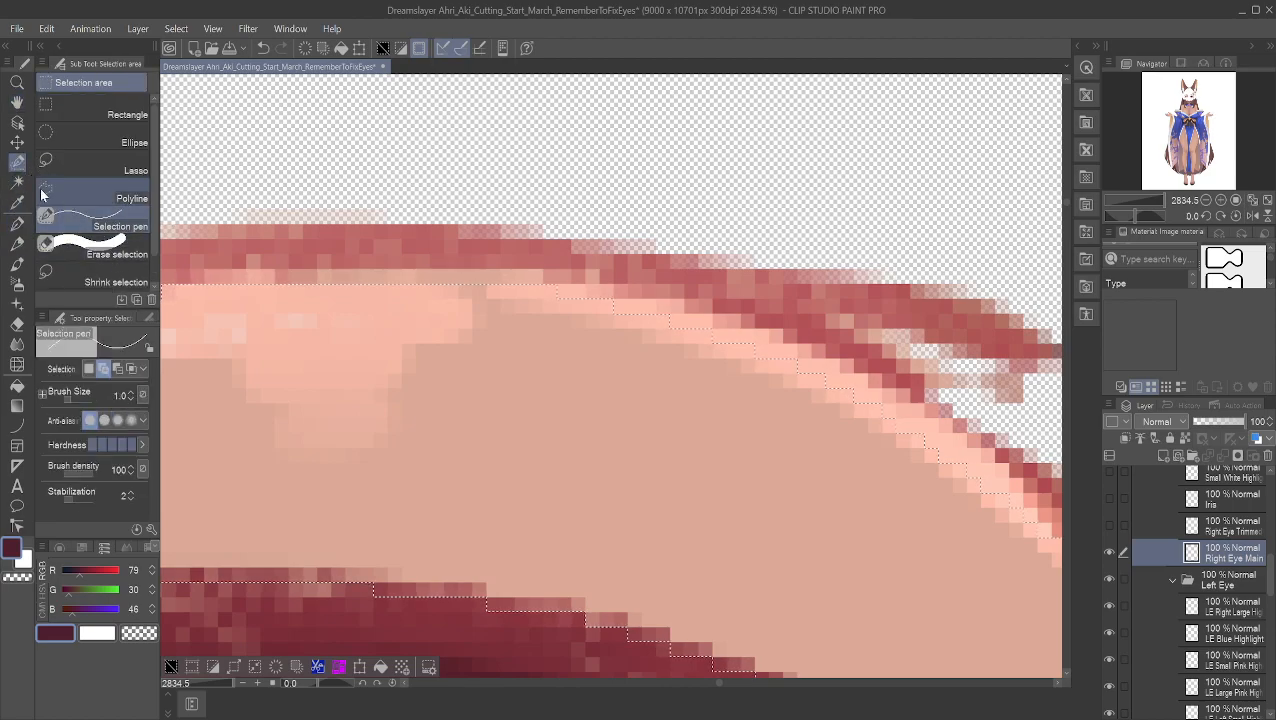
left_click(17, 182)
left_click(17, 163)
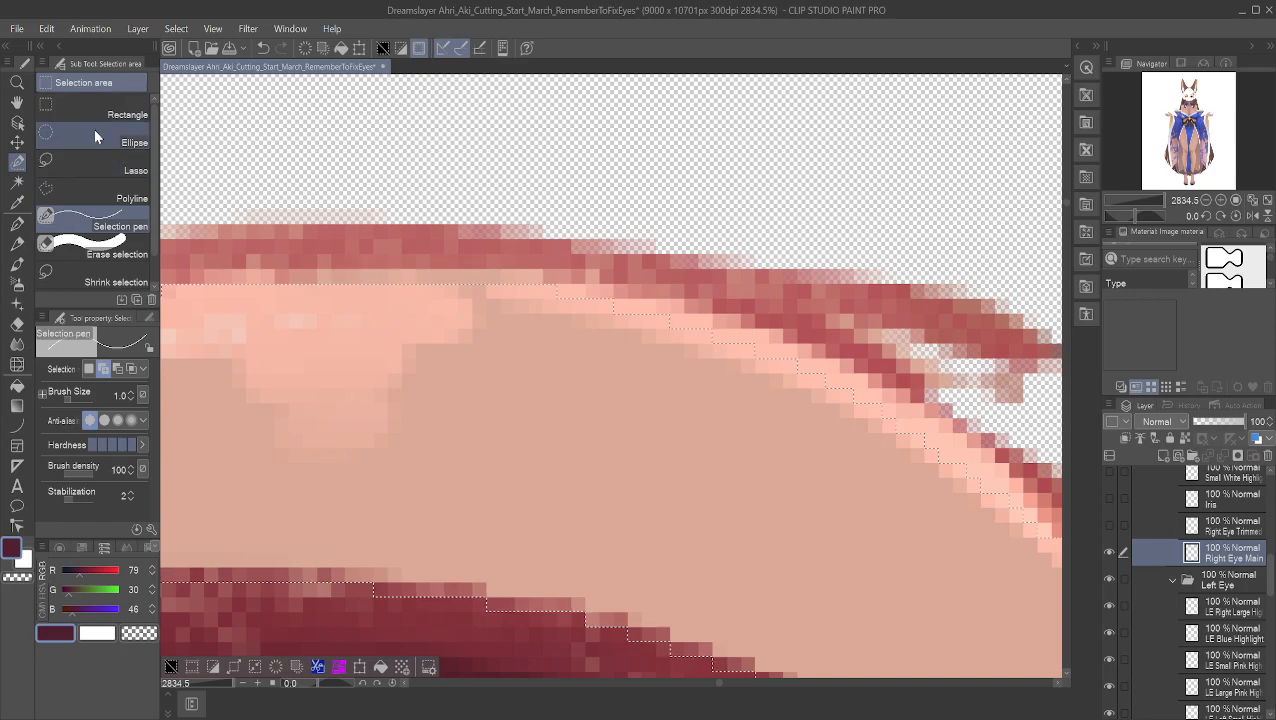
mouse_move(545, 291)
left_mouse_down()
mouse_move(614, 291)
mouse_move(621, 321)
mouse_move(655, 307)
mouse_move(612, 307)
mouse_move(673, 311)
mouse_move(832, 368)
left_mouse_up()
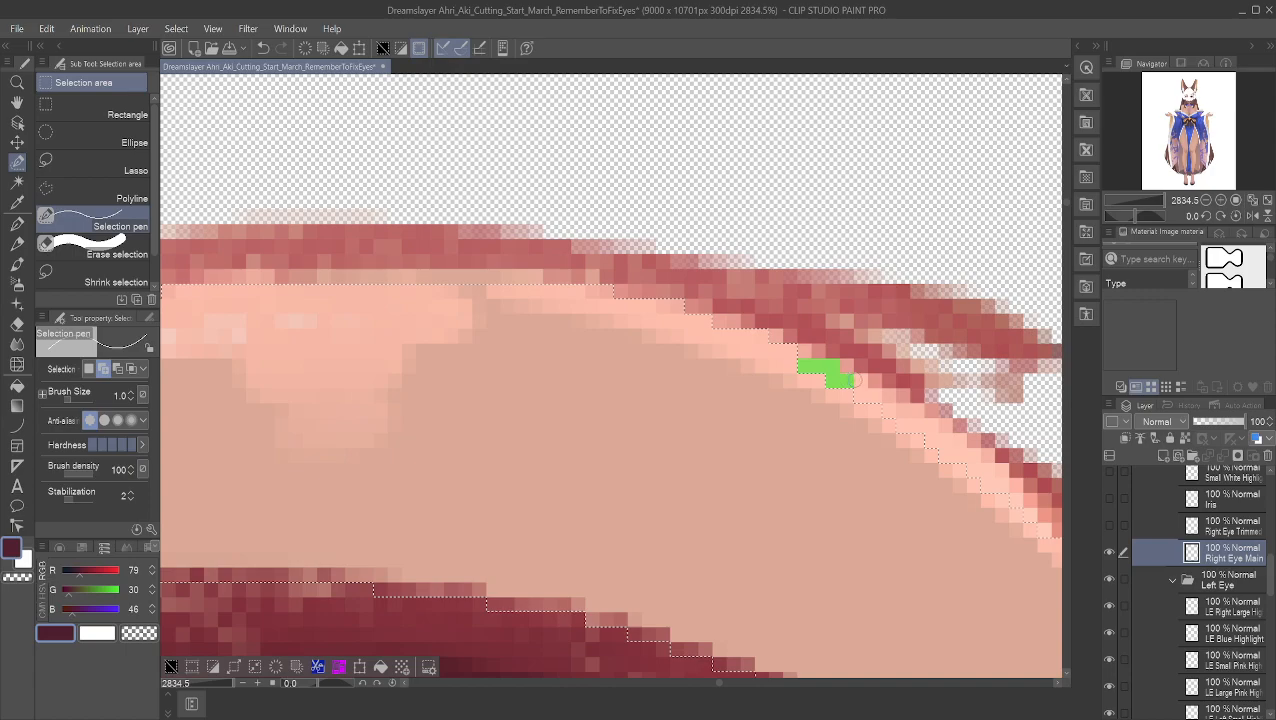
mouse_move(931, 439)
left_mouse_down()
mouse_move(1038, 530)
mouse_move(980, 460)
left_mouse_up()
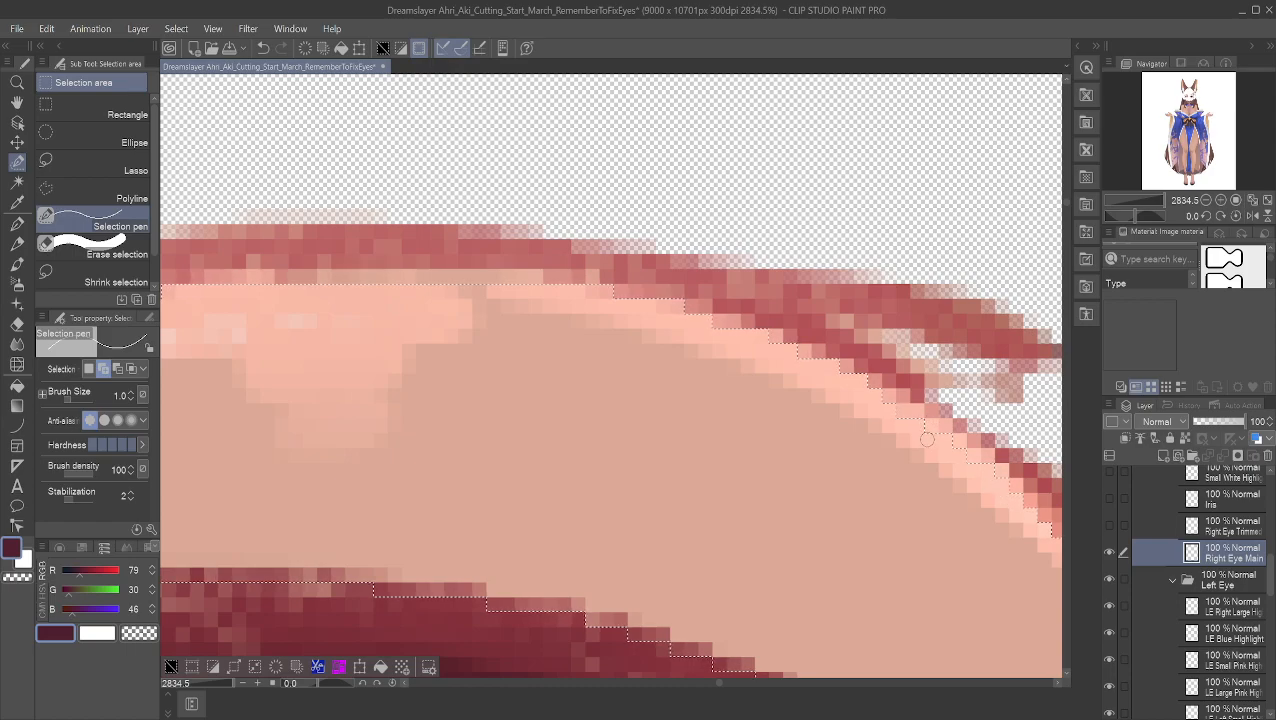
left_click_drag(958, 432, 967, 457)
left_click_drag(916, 411, 917, 412)
Step: Subtract stray pixels from the selection along the inner edge of the brown shadow near the eyelid's outer corner
left_click(17, 102)
left_click_drag(720, 381, 305, 250)
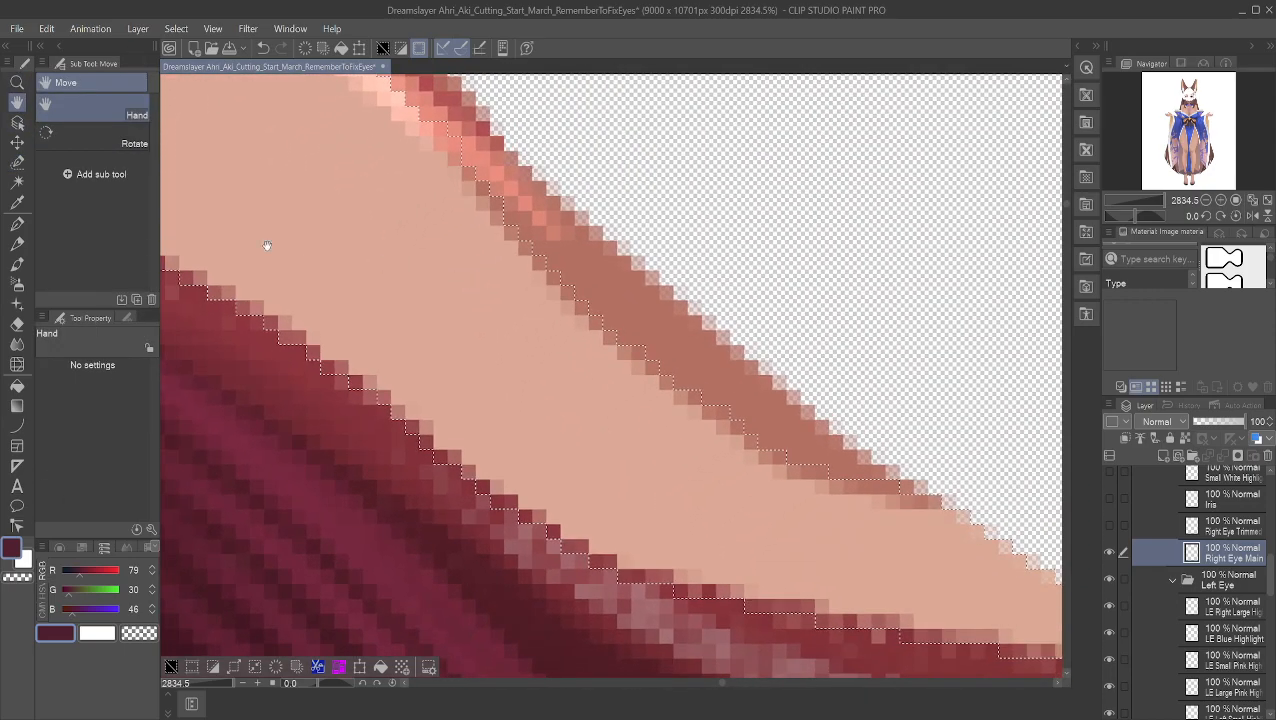
scroll(490, 221, "down", 4)
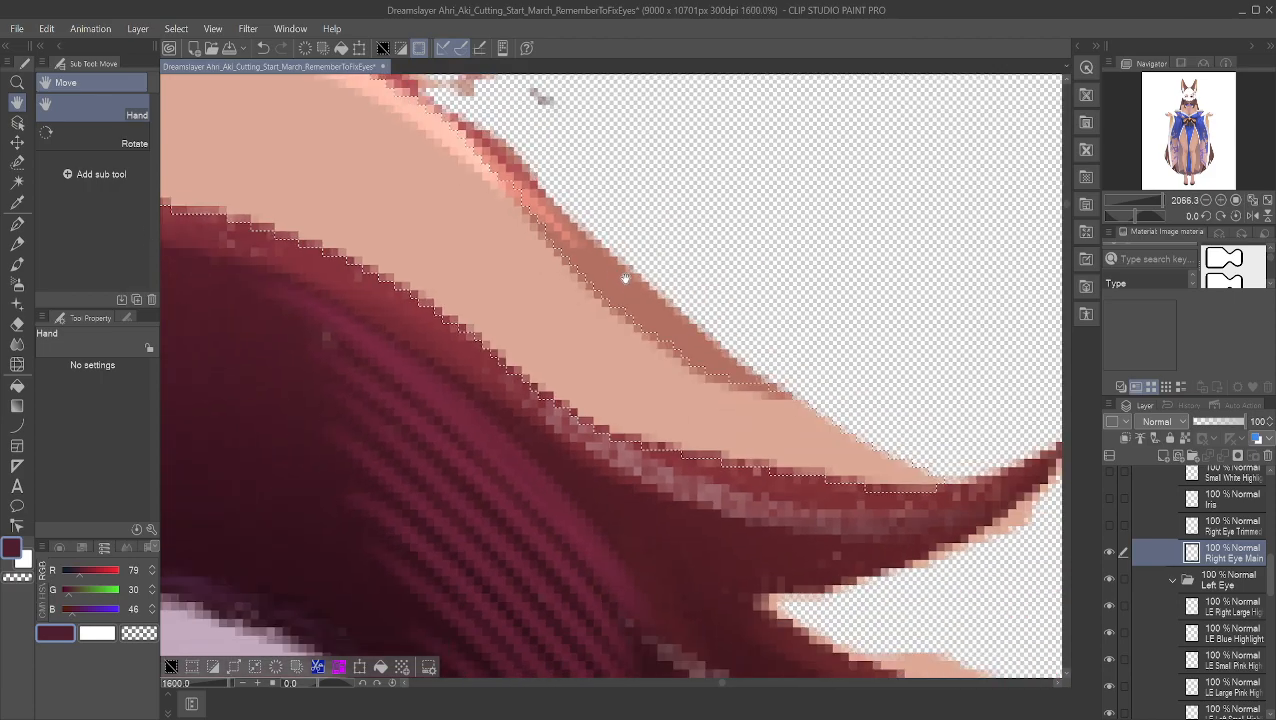
scroll(548, 260, "down", 3)
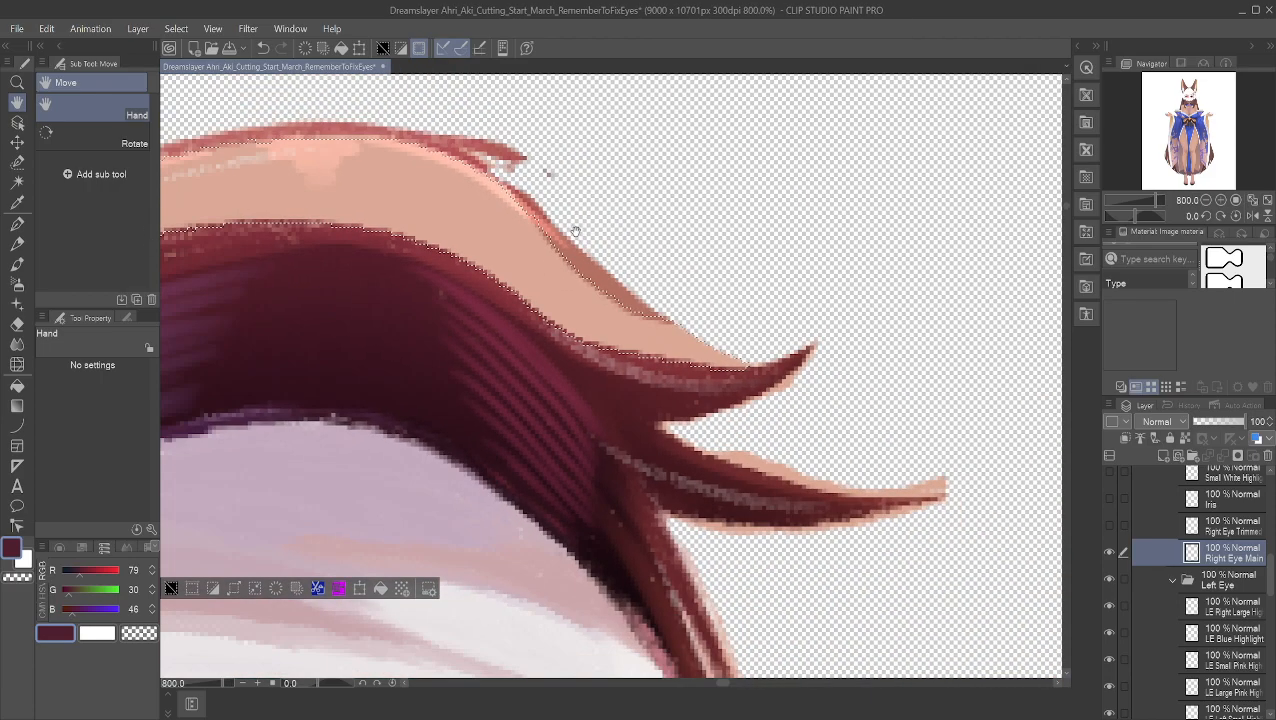
scroll(559, 218, "up", 1)
scroll(559, 218, "up", 2)
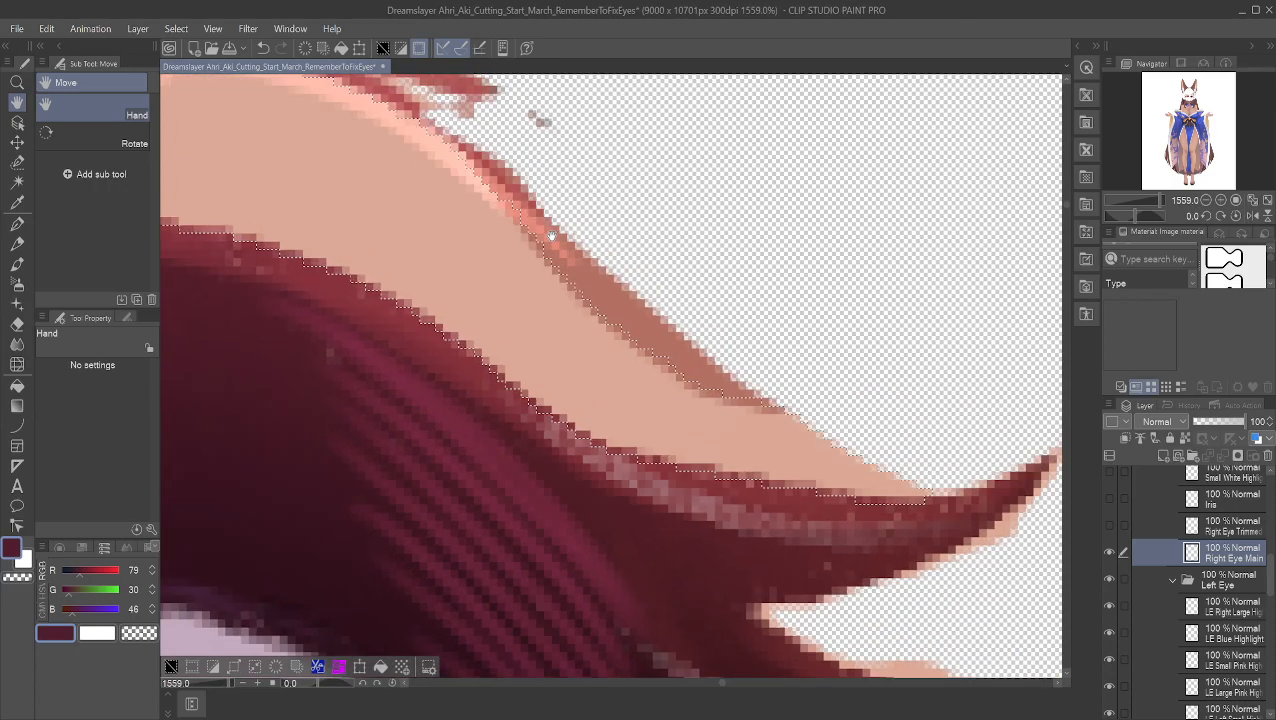
scroll(594, 276, "down", 1)
scroll(594, 276, "down", 2)
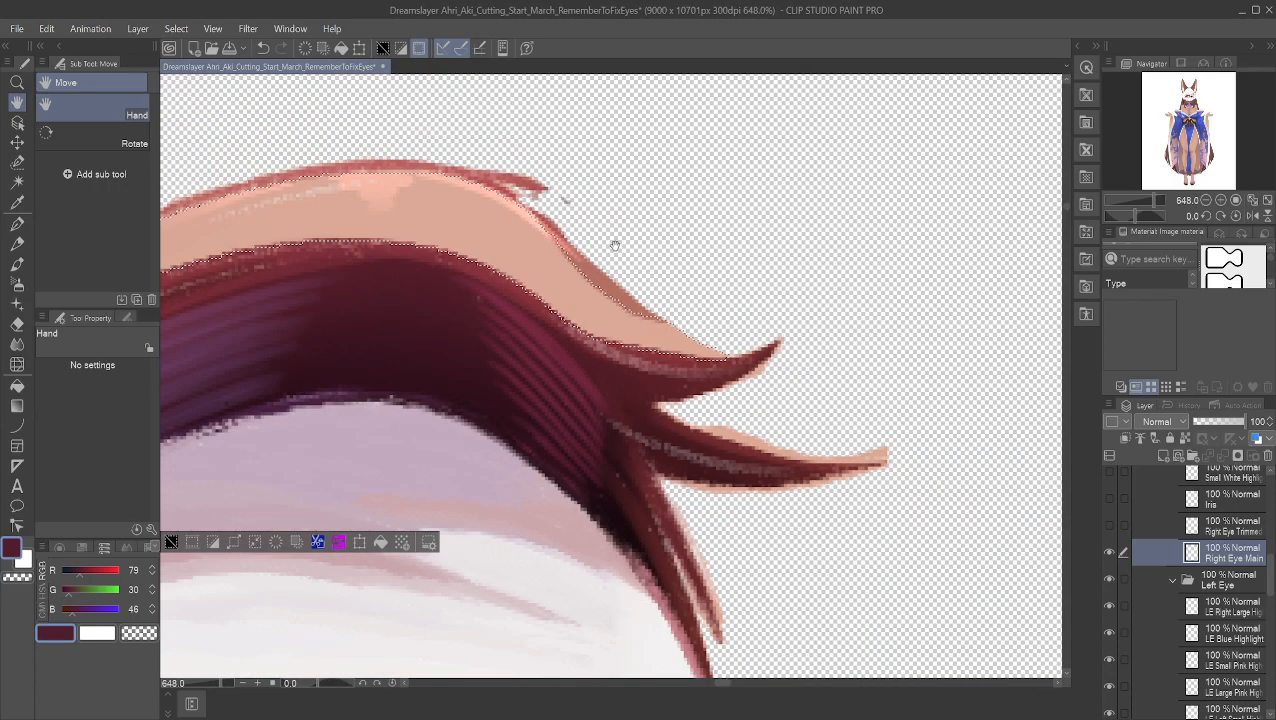
scroll(612, 240, "up", 5)
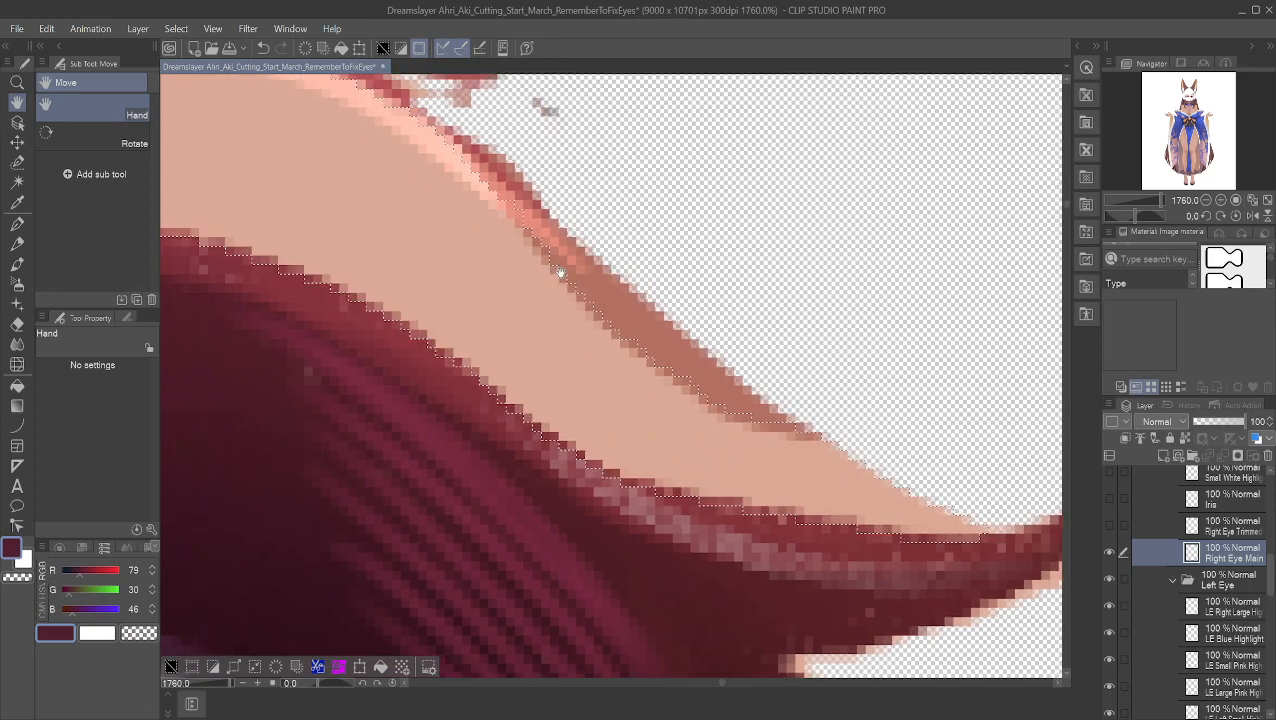
left_click_drag(561, 272, 616, 287)
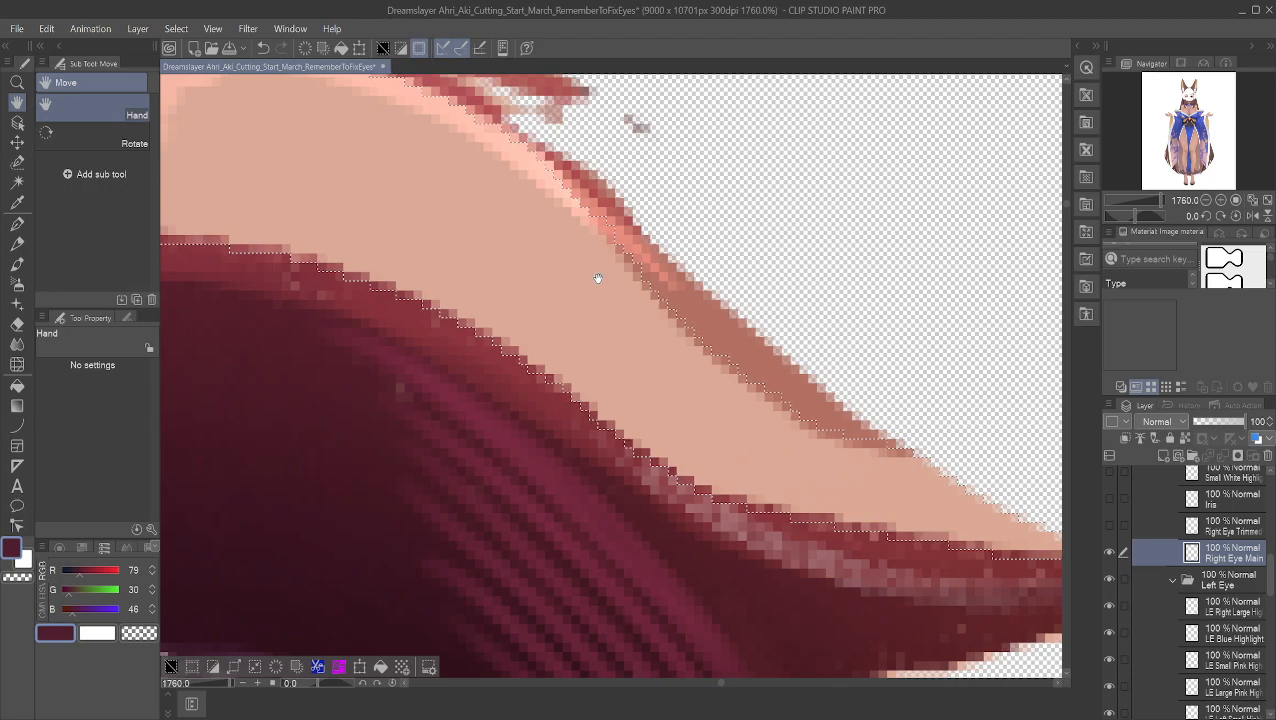
left_click(17, 161)
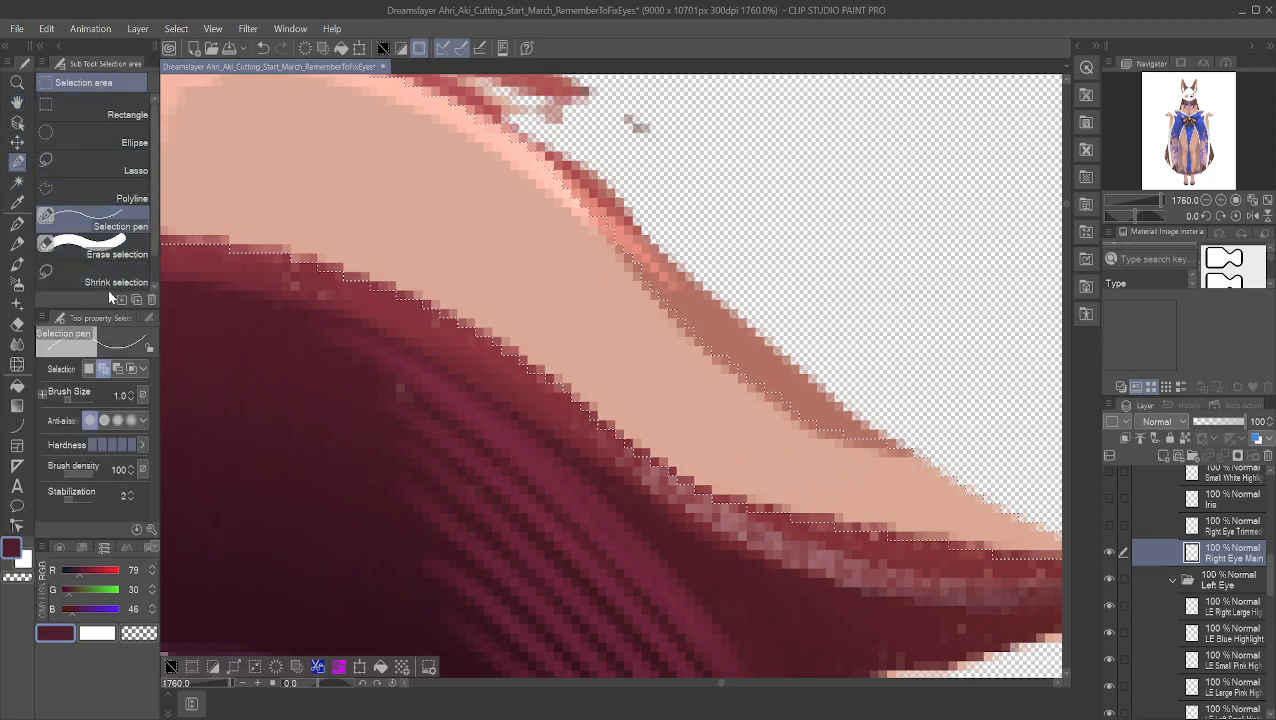
left_click(117, 368)
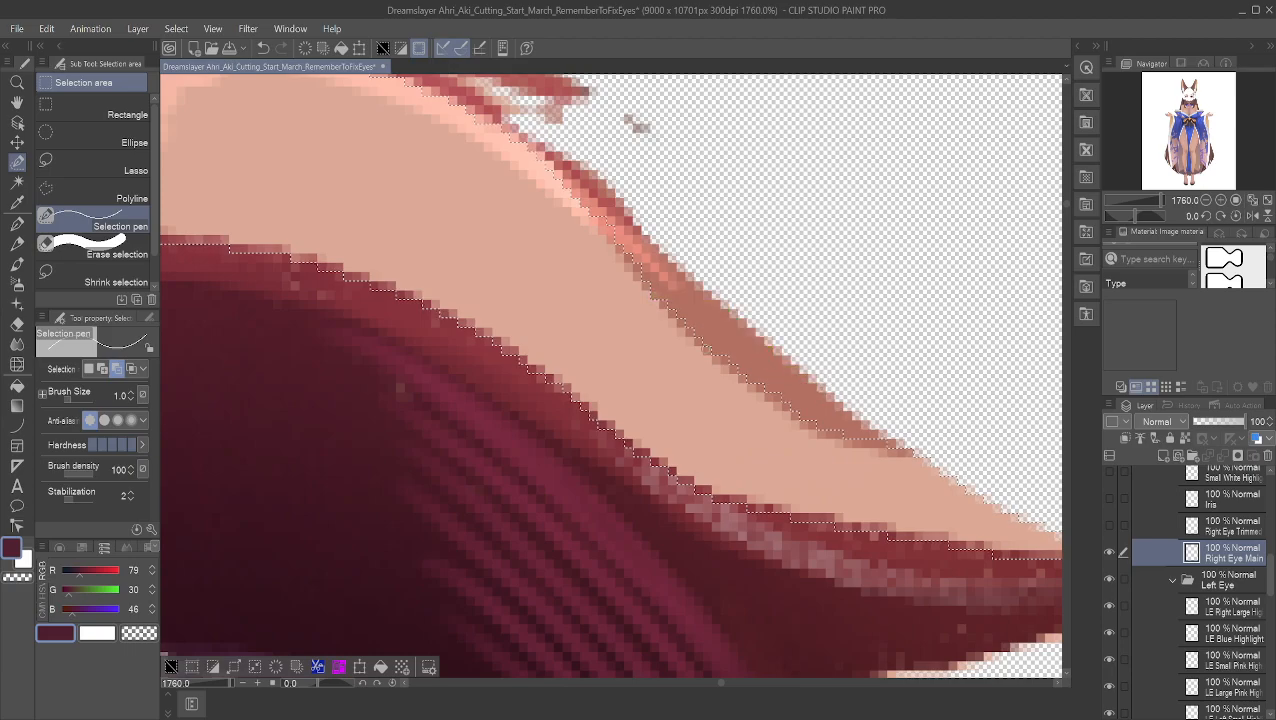
left_click_drag(665, 313, 688, 331)
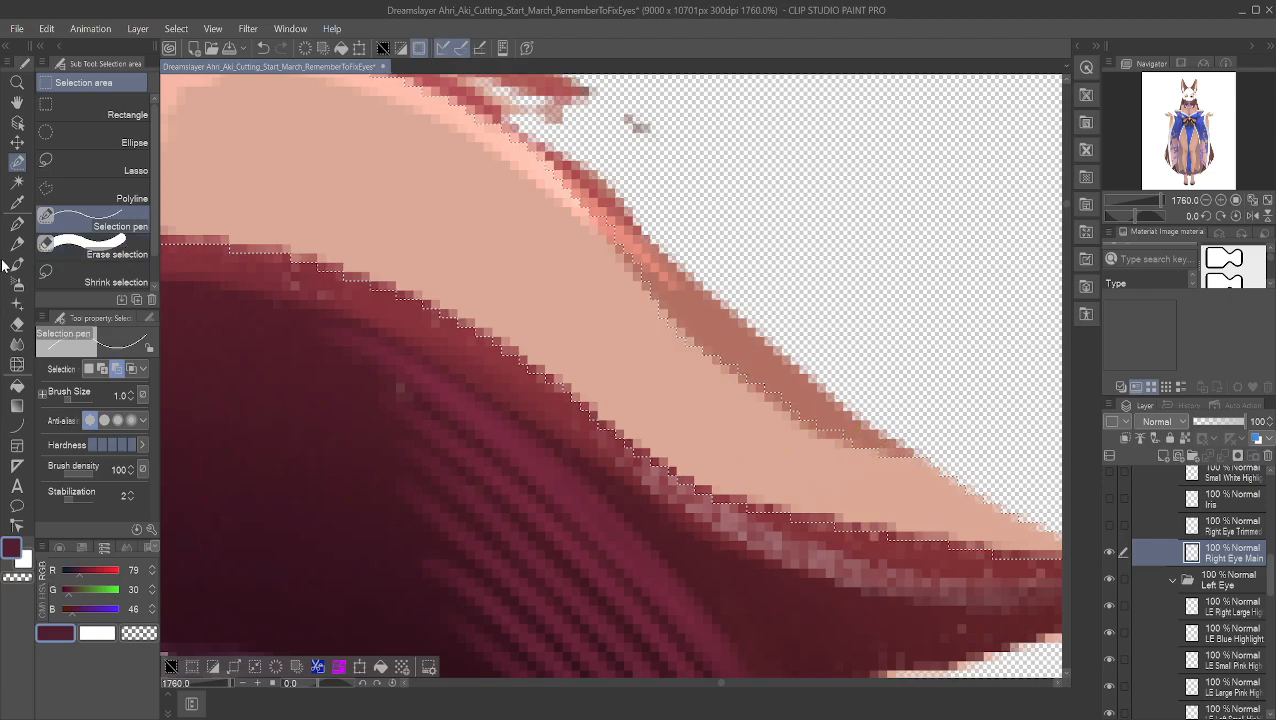
Step: Refine the selection edge along the brown eyelid shadow by adding missed skin pixels and subtracting shadow pixels
left_click(102, 368)
left_click(665, 316, "alt")
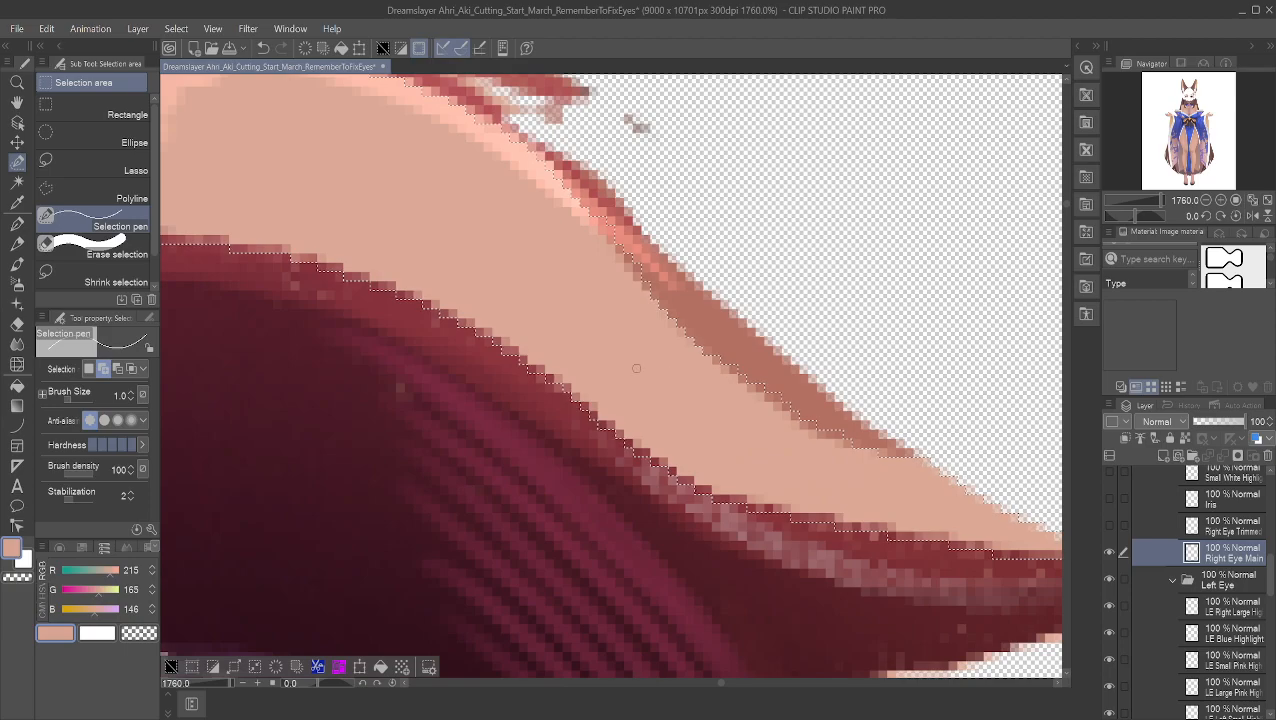
left_click(117, 368)
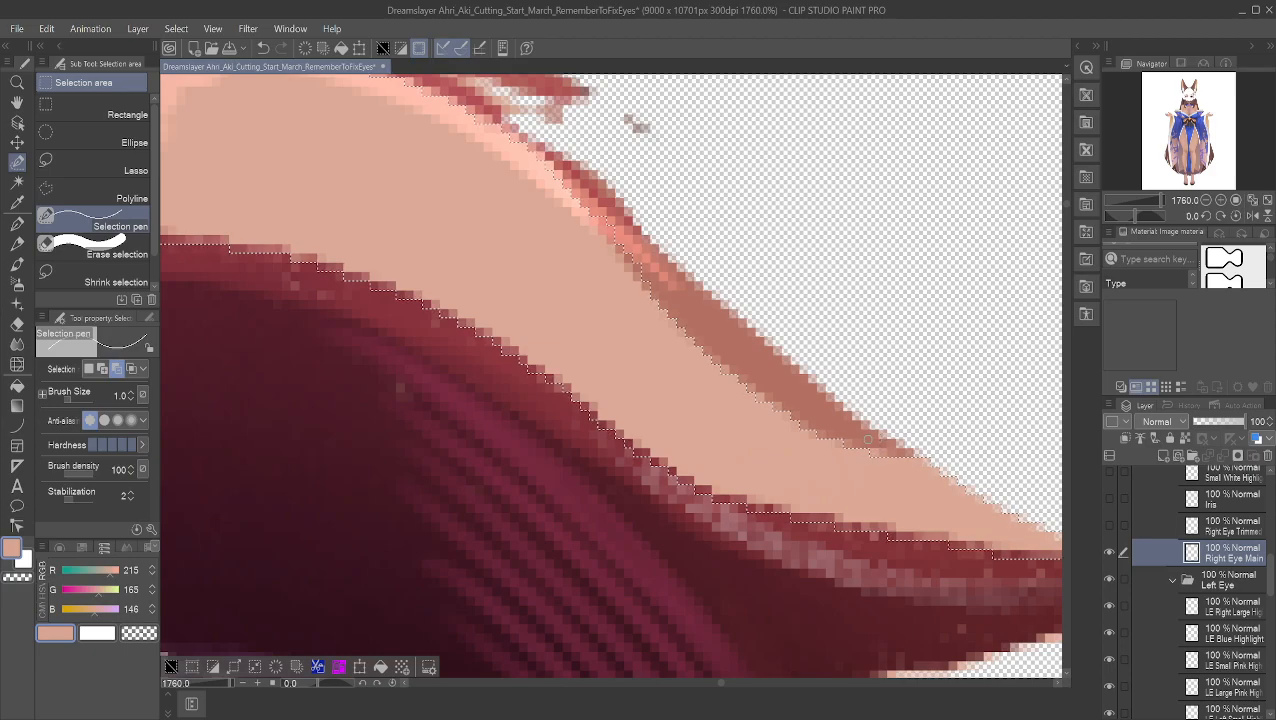
left_click(103, 370)
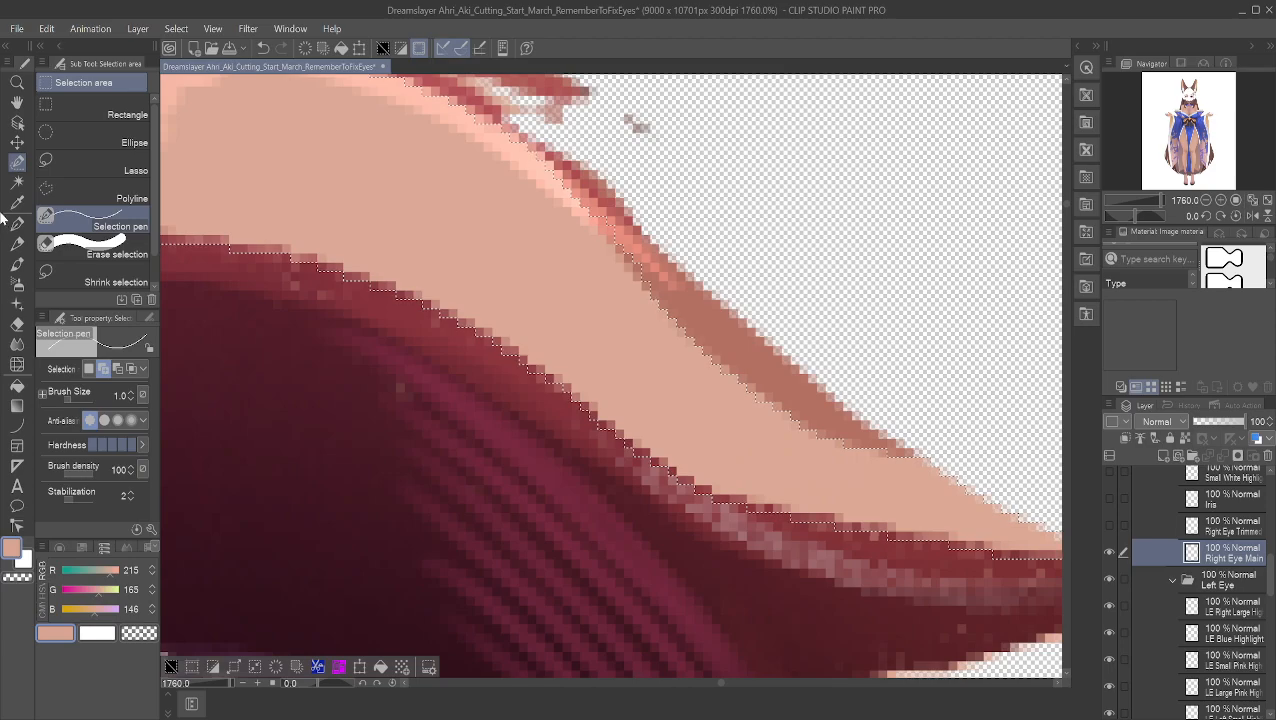
Step: Subtract the dark red lash pixels from the selection along the eyelid's lower edge at the outer corner
left_click(17, 102)
left_click_drag(740, 390, 434, 222)
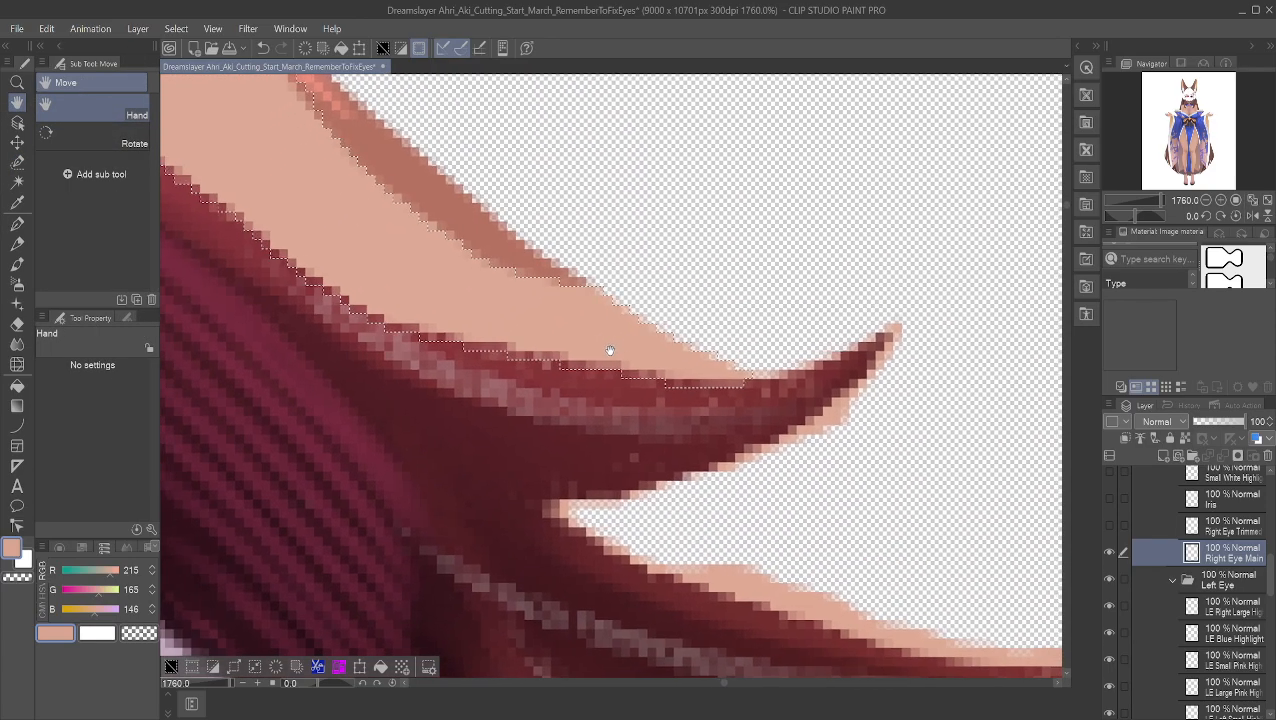
left_click(17, 180)
left_click(17, 142)
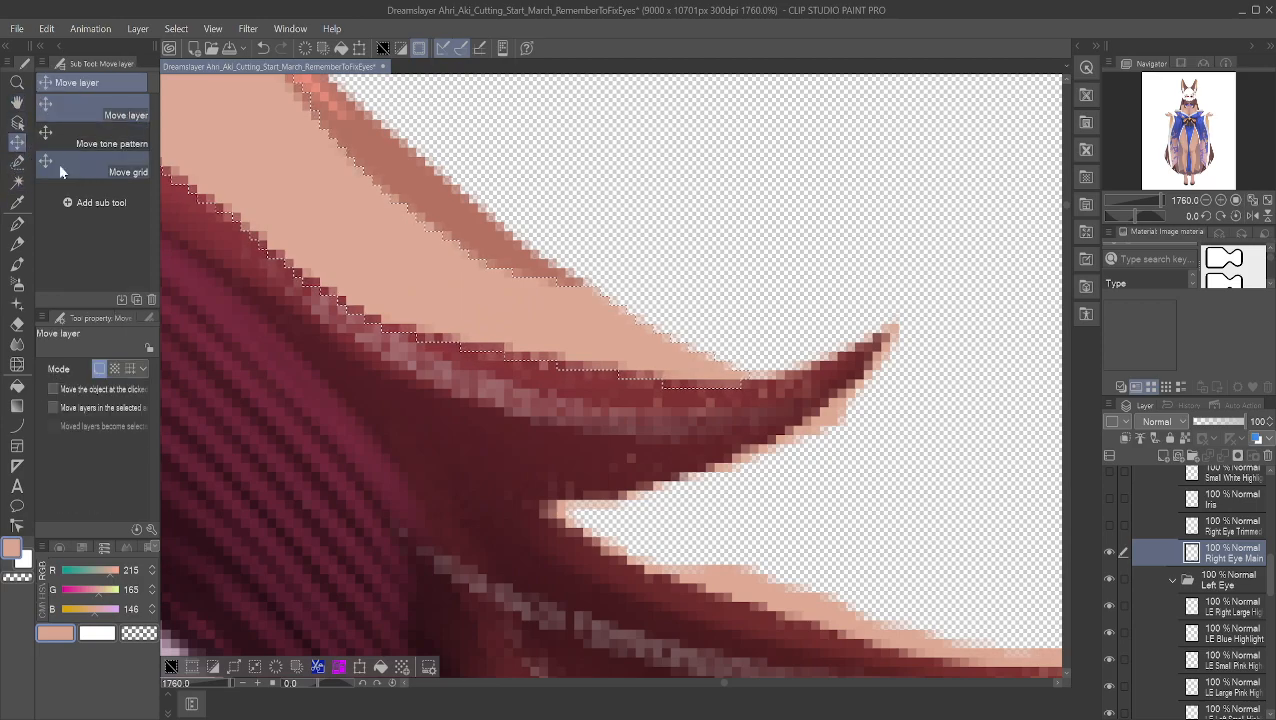
left_click(17, 162)
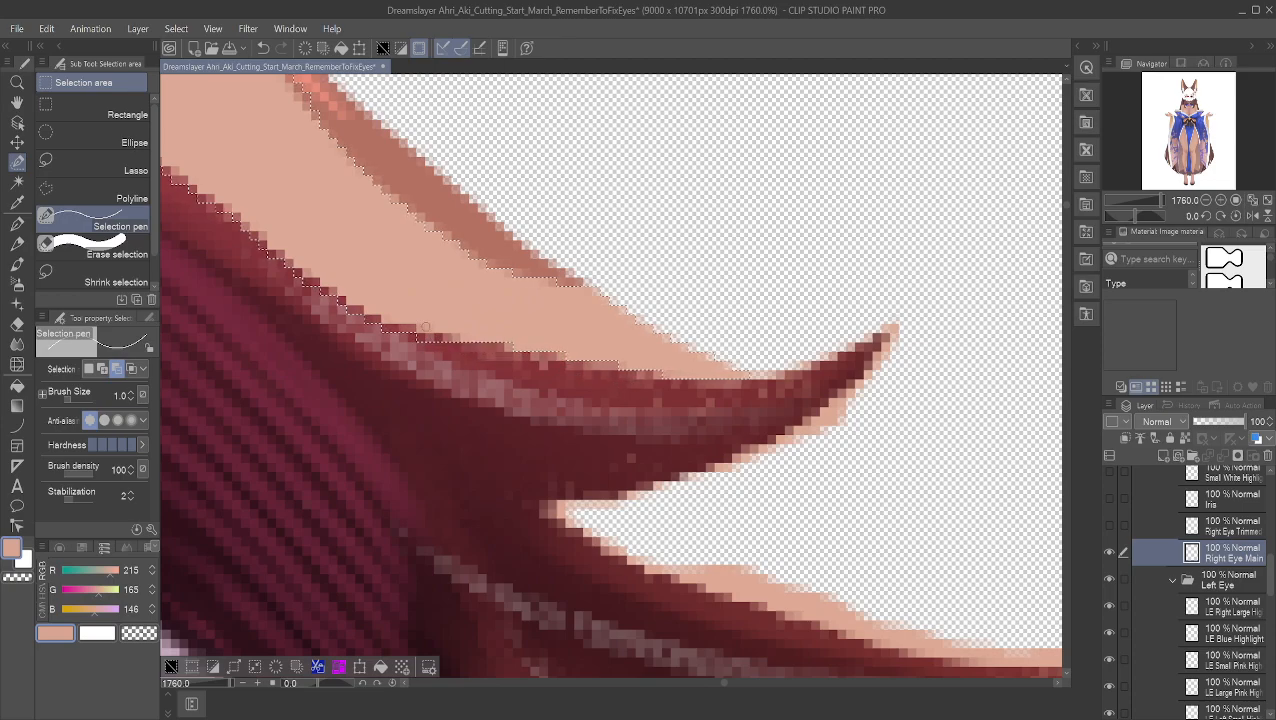
left_click_drag(430, 339, 447, 338)
Step: Subtract the dark red lash pixels from the selection along the descending lower edge between the eyelid's middle and outer corner
left_click(17, 102)
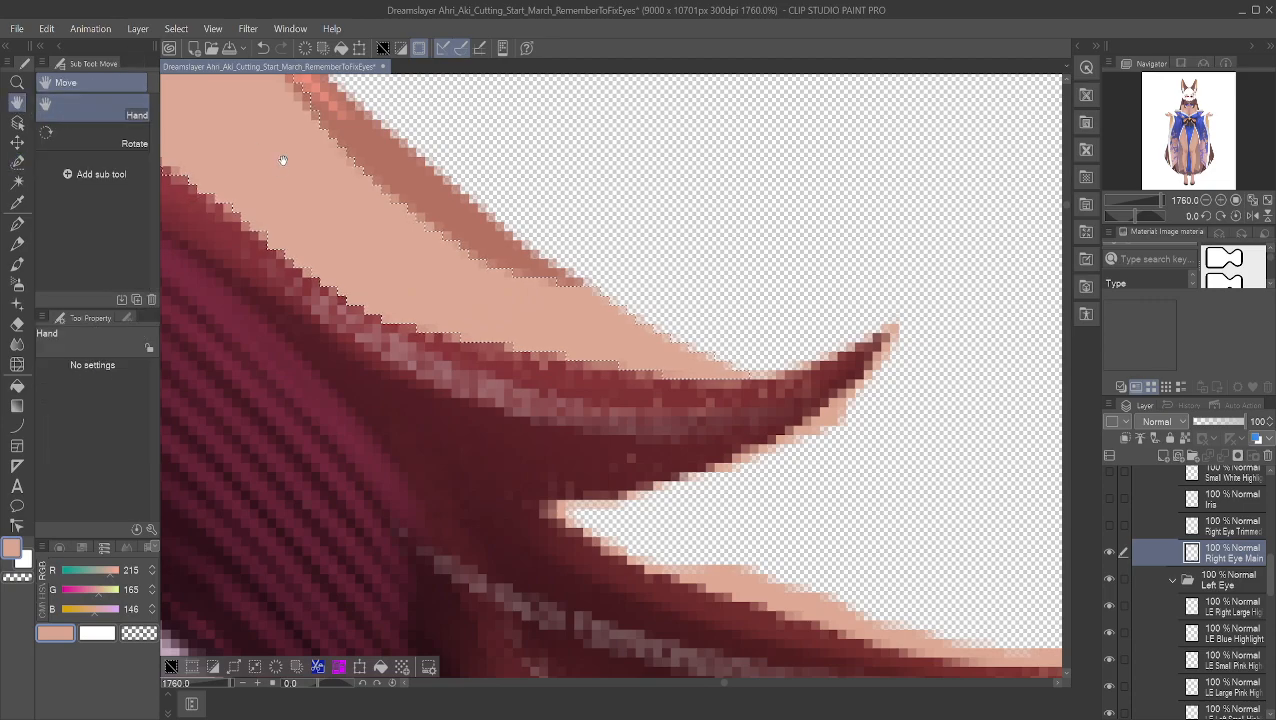
left_click_drag(282, 157, 673, 380)
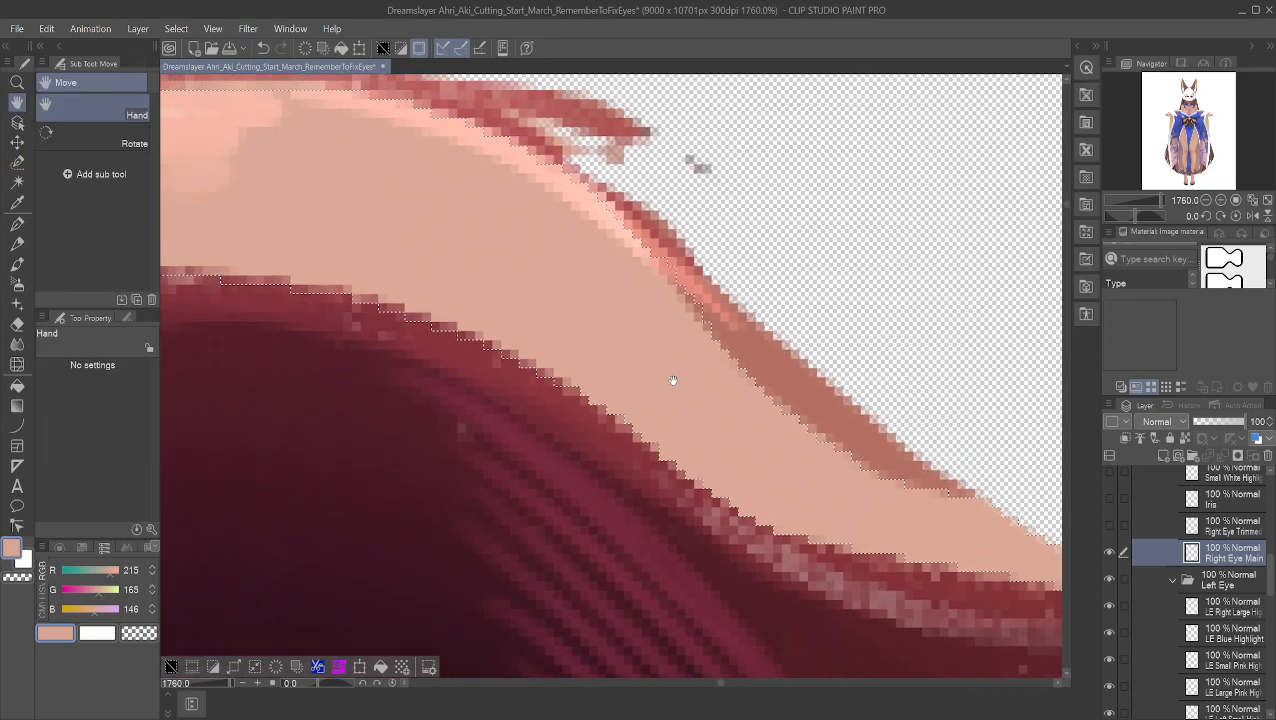
left_click(20, 162)
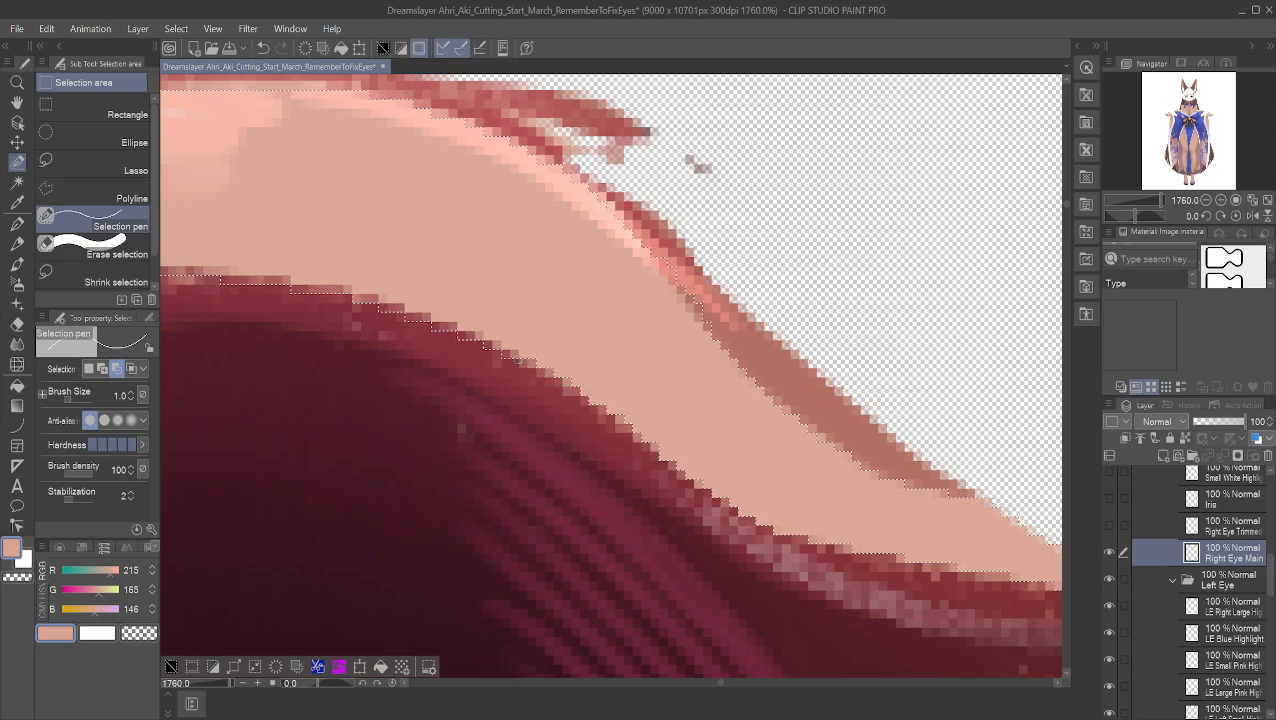
mouse_move(479, 336)
left_mouse_down()
mouse_move(368, 307)
mouse_move(380, 298)
mouse_move(220, 277)
left_mouse_up()
left_click(462, 336)
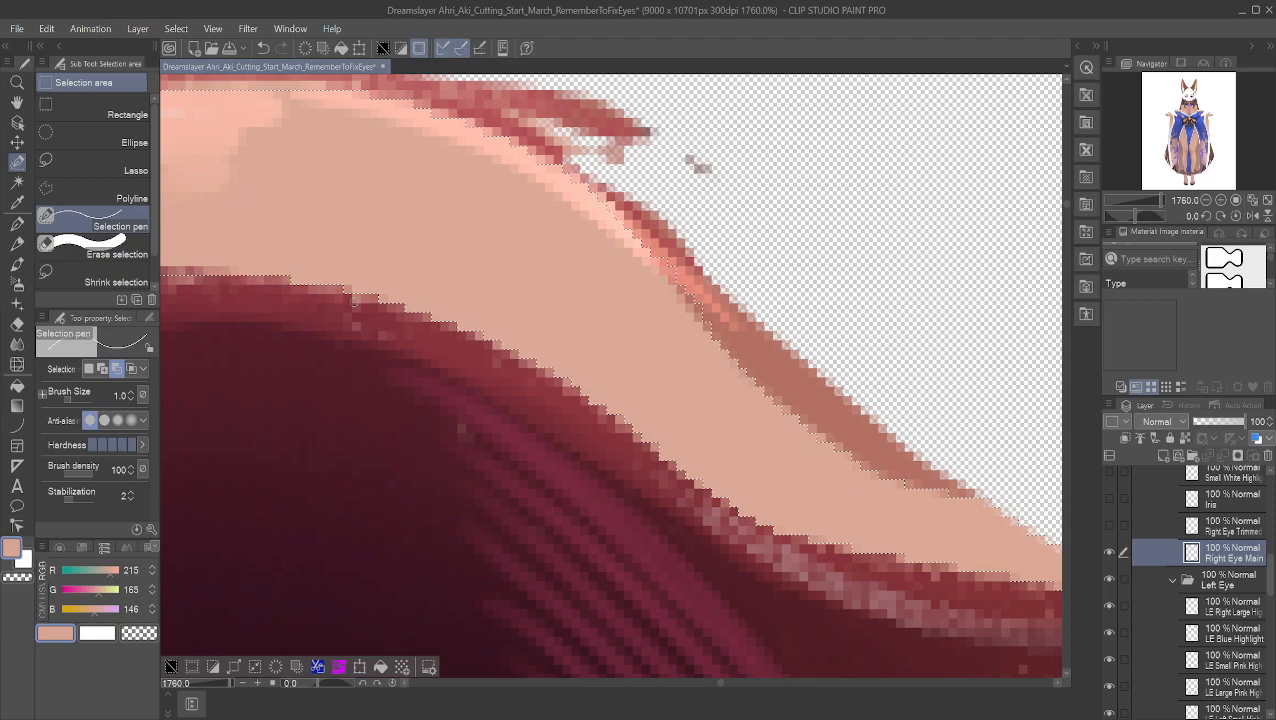
Step: Subtract the dark red lash pixels from the selection along the crest of the eyelid's lower edge with the Selection pen
left_click(17, 104)
left_click_drag(259, 200, 815, 345)
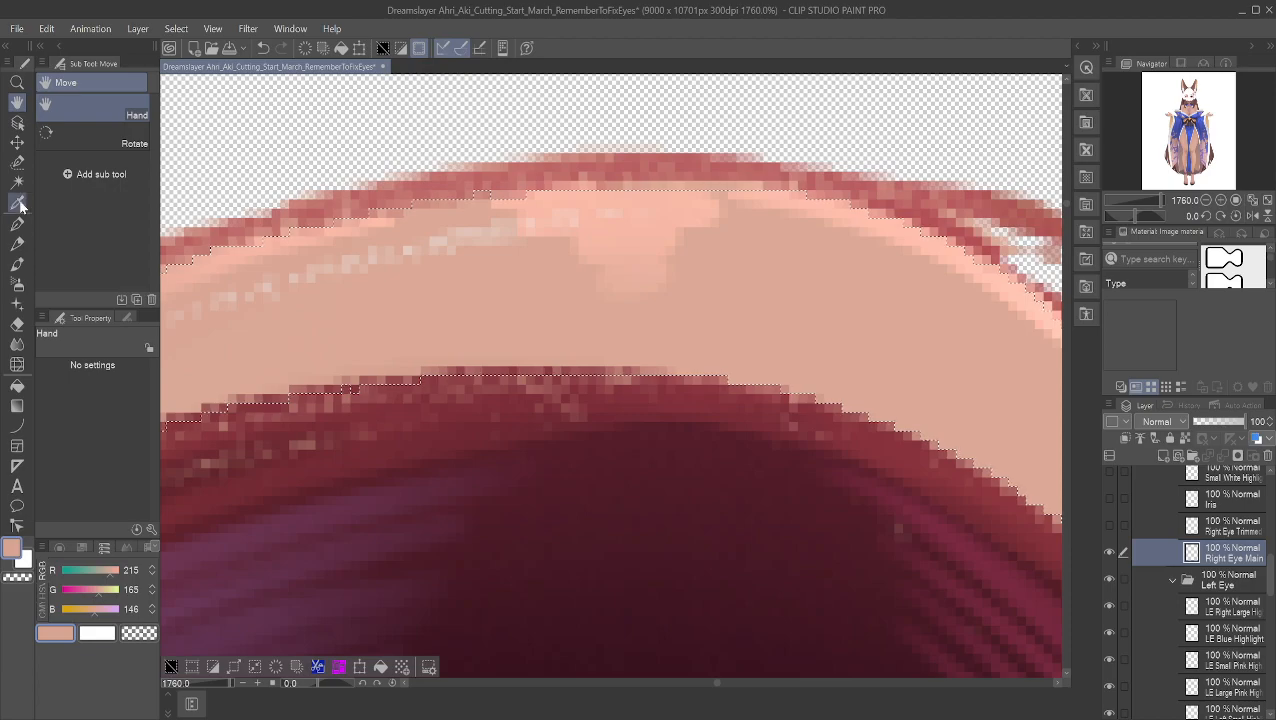
left_click(17, 162)
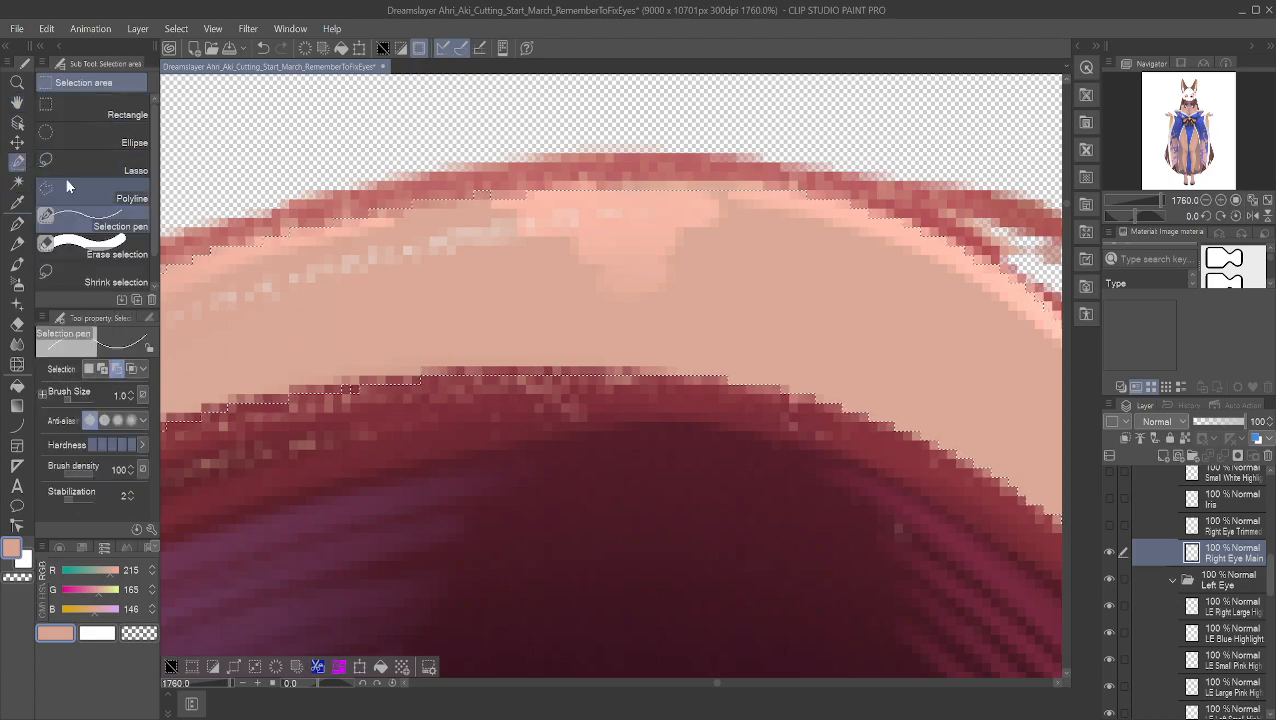
left_click(101, 370)
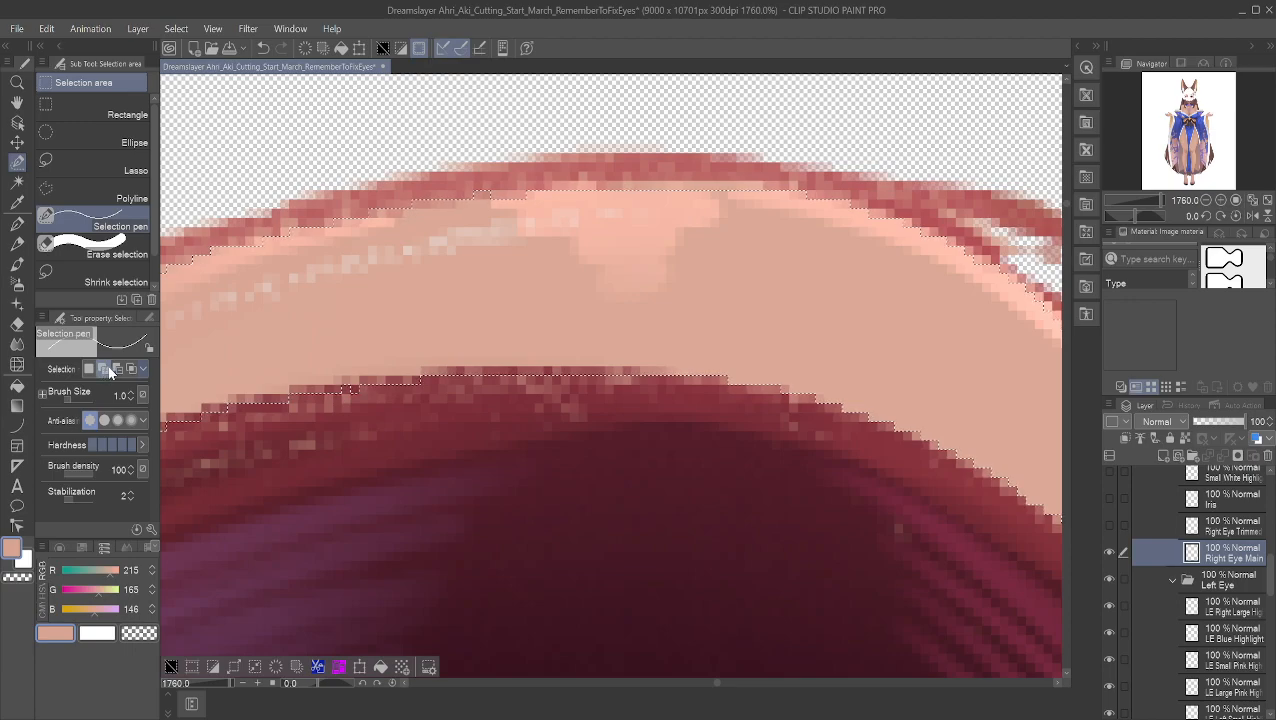
left_click(117, 369)
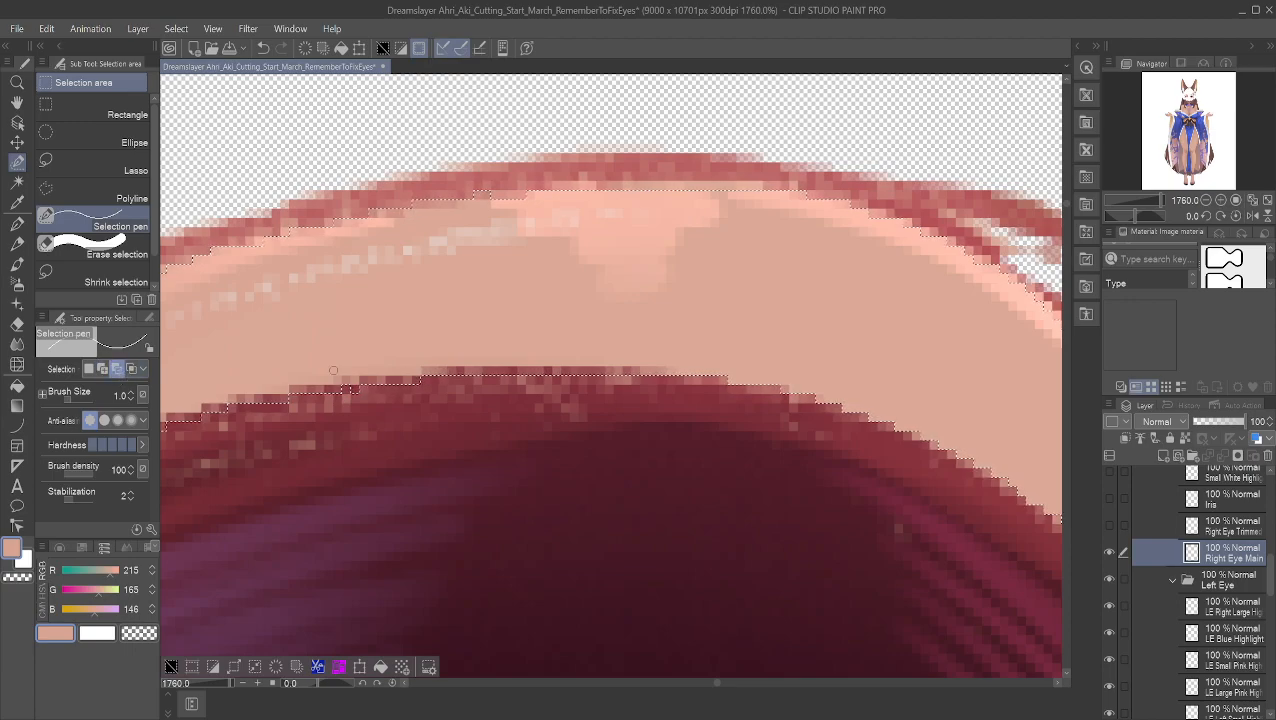
left_click_drag(672, 371, 659, 371)
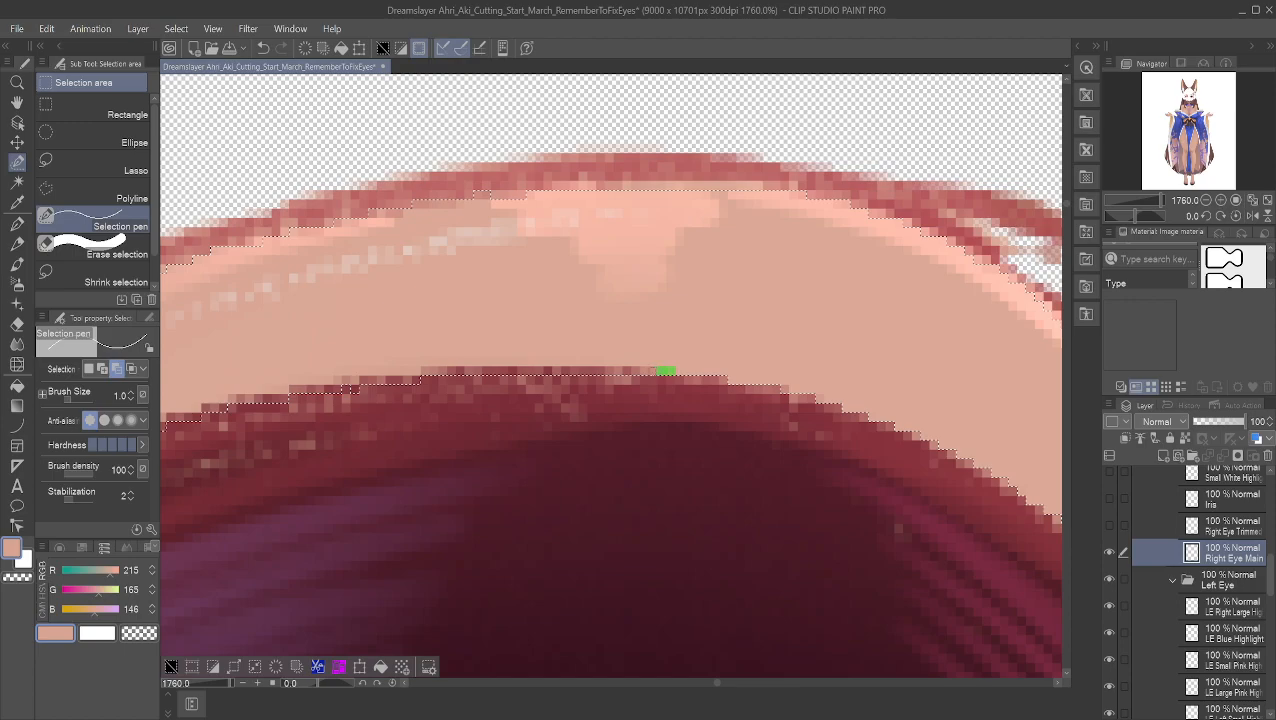
left_click_drag(521, 365, 459, 372)
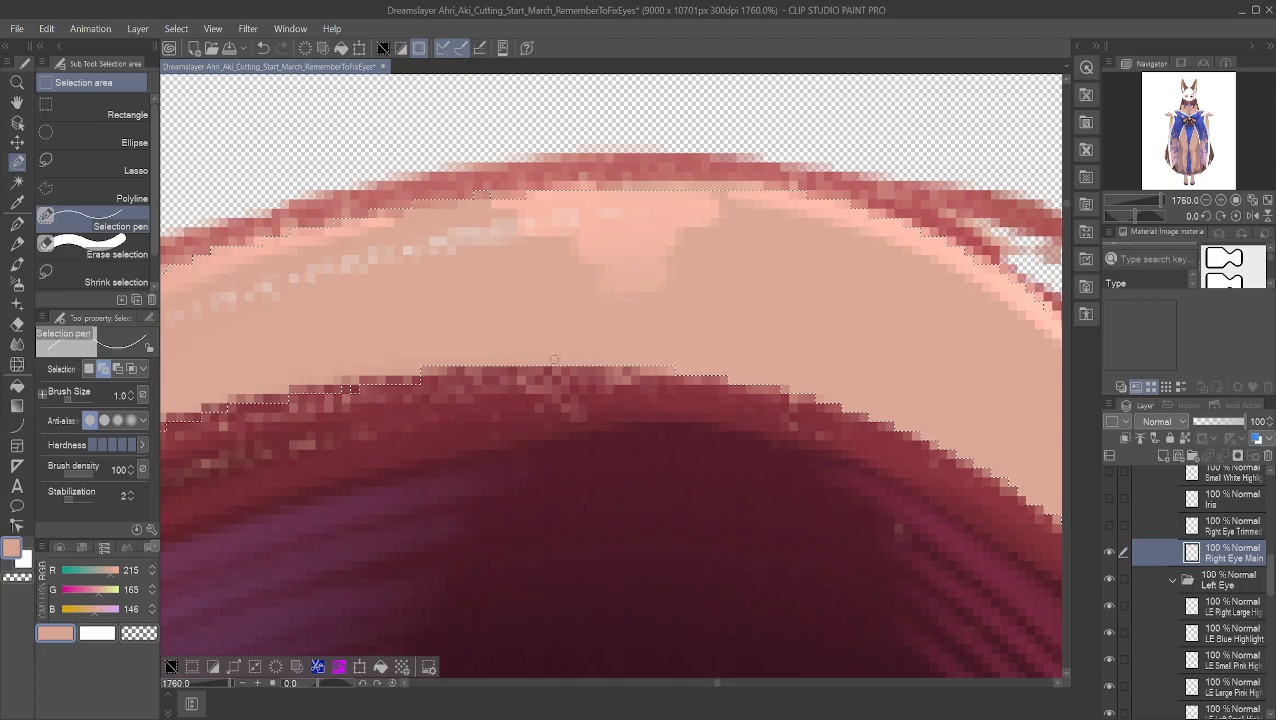
left_click(118, 370)
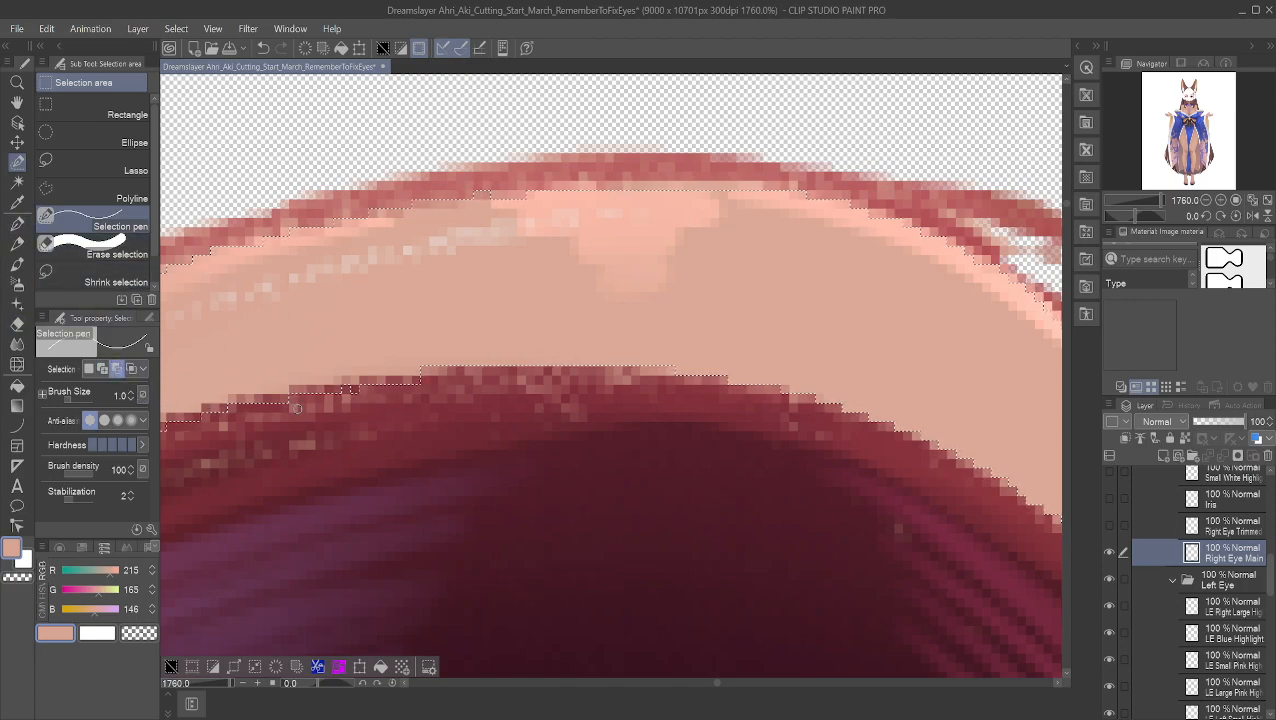
left_click_drag(418, 380, 287, 387)
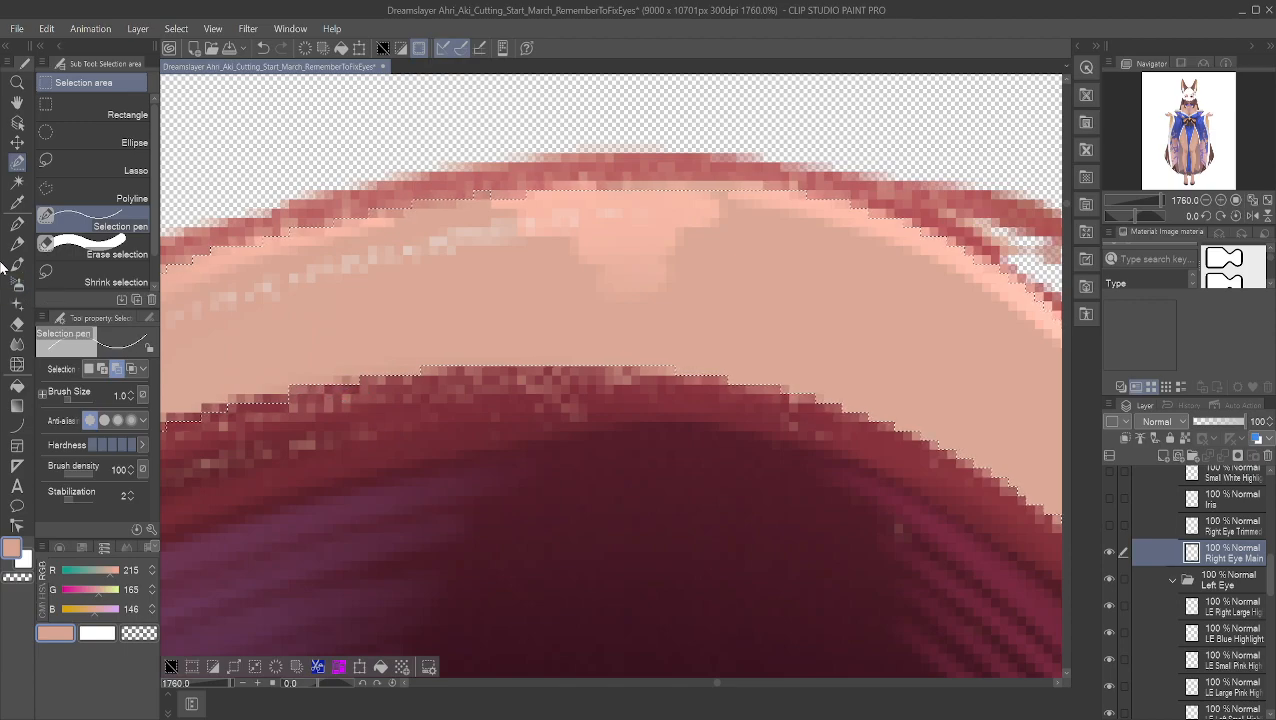
Step: Subtract the dark red lash pixels from the selection along the lower edge sloping from the eyelid's crest toward the inner corner
left_click(17, 102)
left_click_drag(380, 400, 720, 256)
left_click(17, 162)
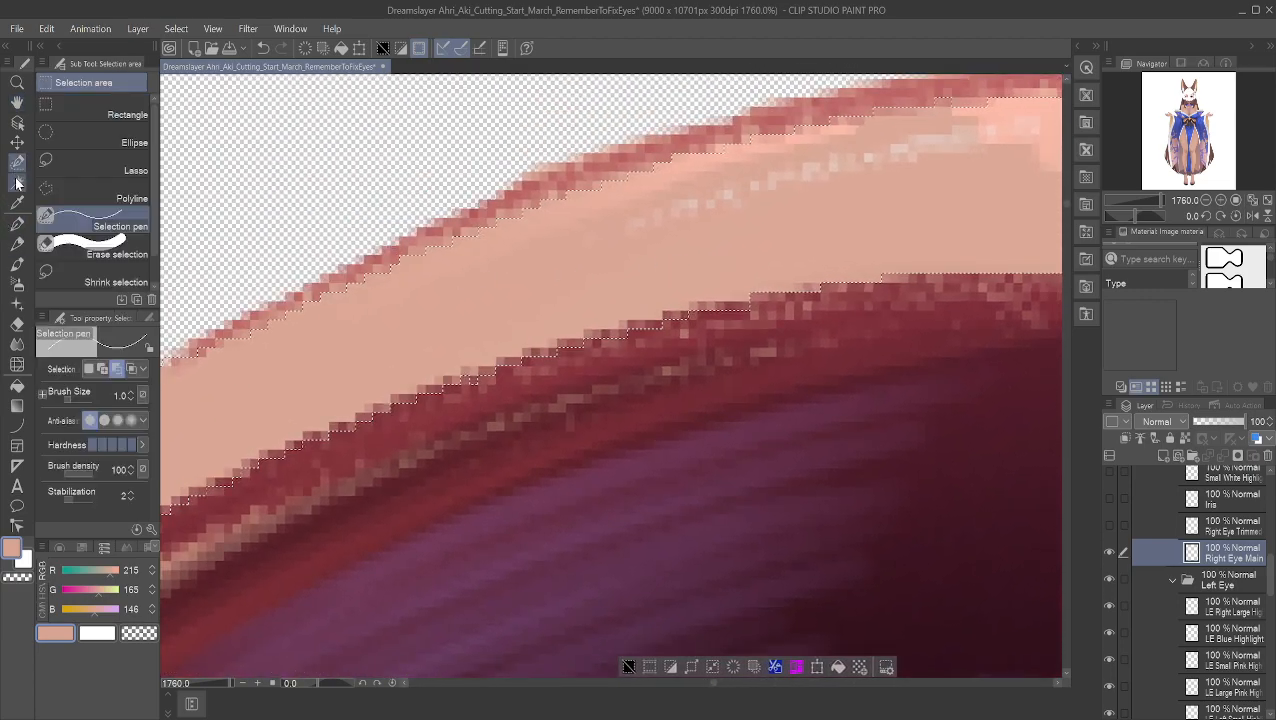
mouse_move(746, 306)
left_mouse_down()
mouse_move(551, 342)
mouse_move(522, 369)
mouse_move(474, 371)
left_mouse_up()
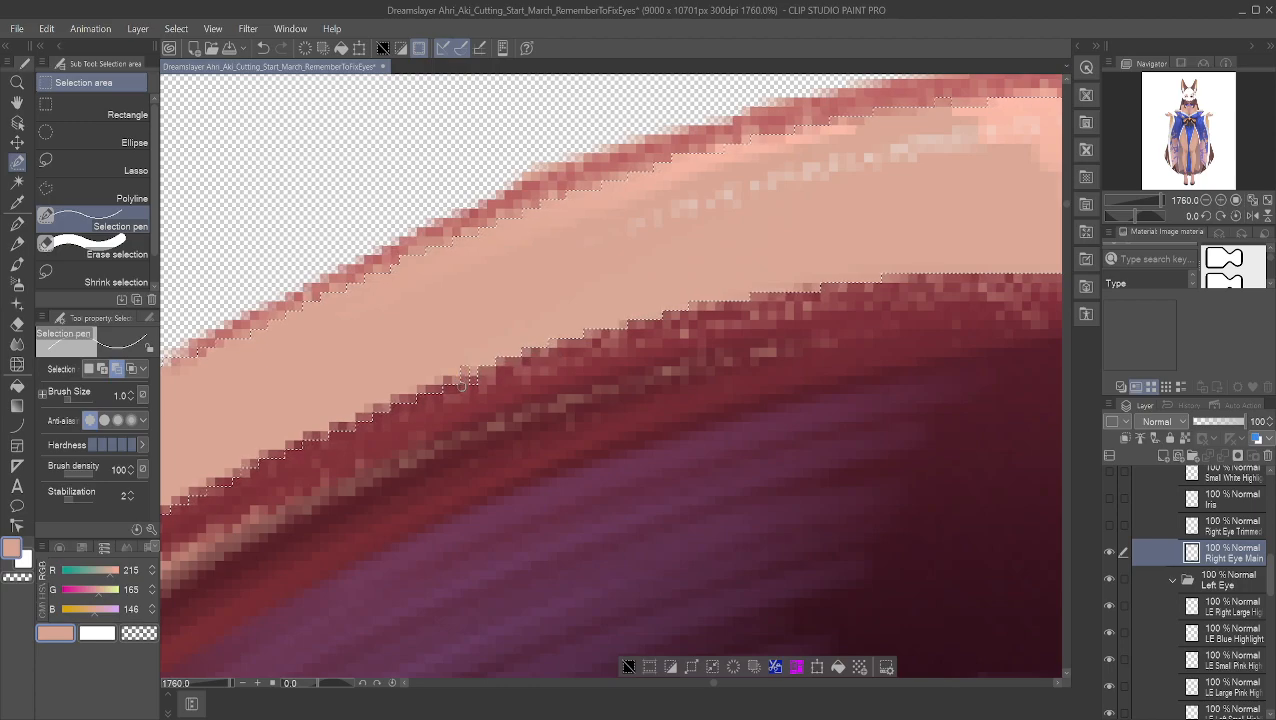
left_click_drag(470, 377, 331, 428)
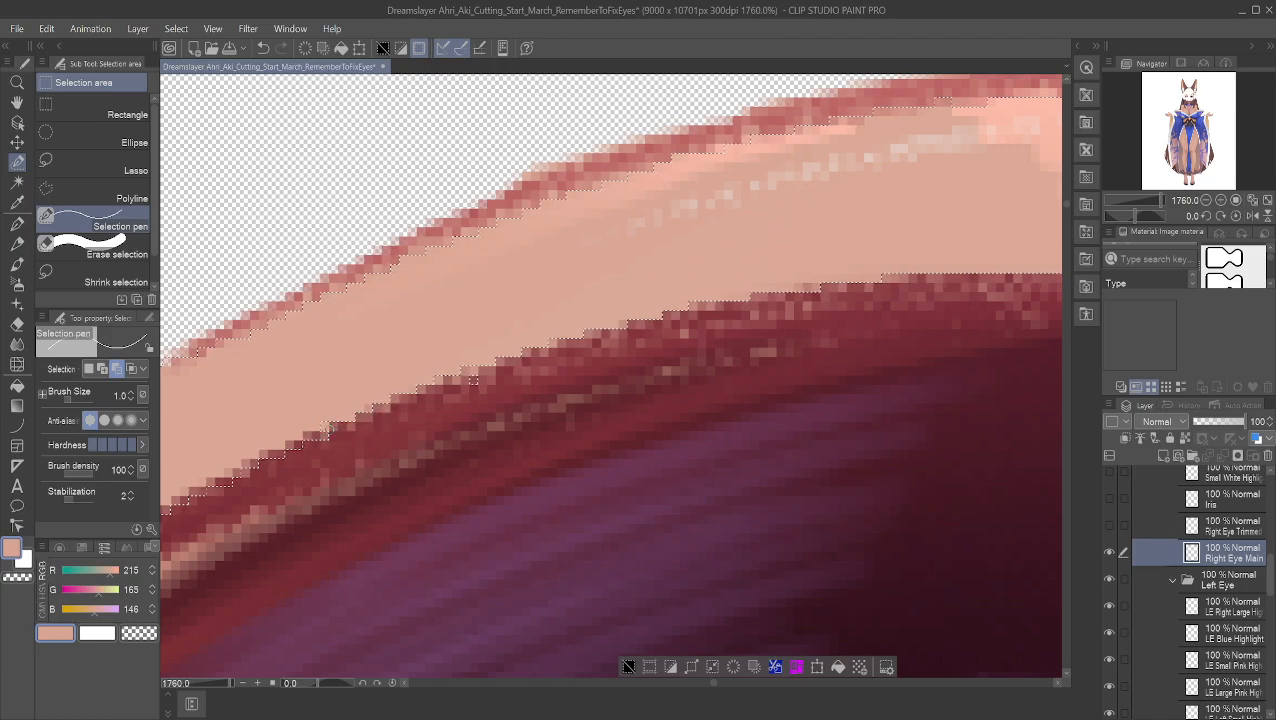
left_click_drag(314, 430, 334, 431)
mouse_move(266, 457)
left_mouse_down()
mouse_move(294, 454)
mouse_move(258, 461)
left_mouse_up()
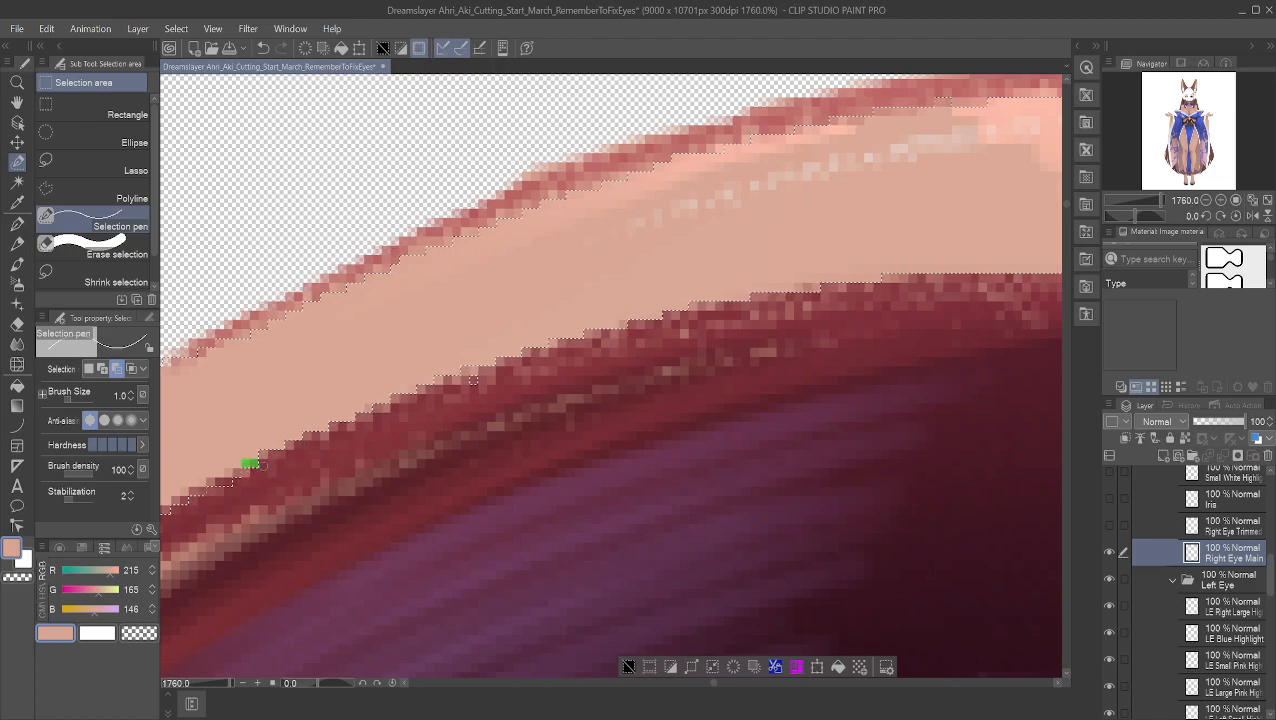
left_click(211, 483)
left_click_drag(211, 483, 195, 493)
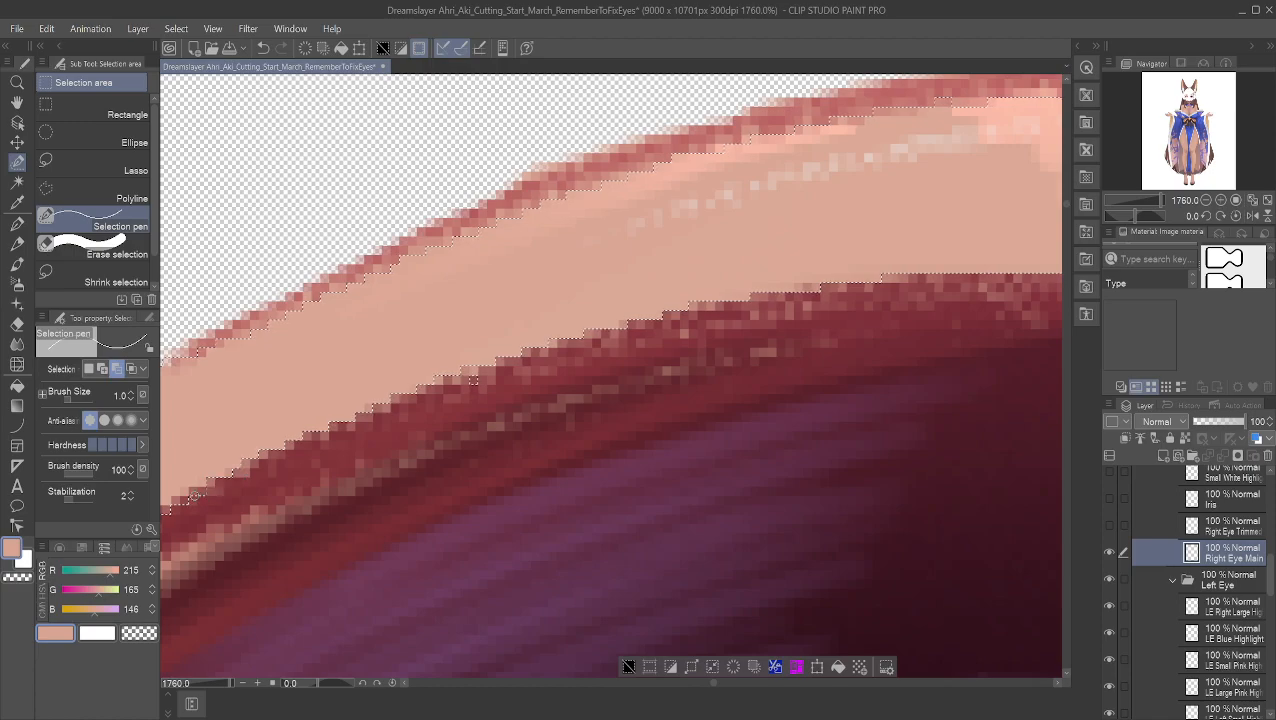
left_click(177, 500)
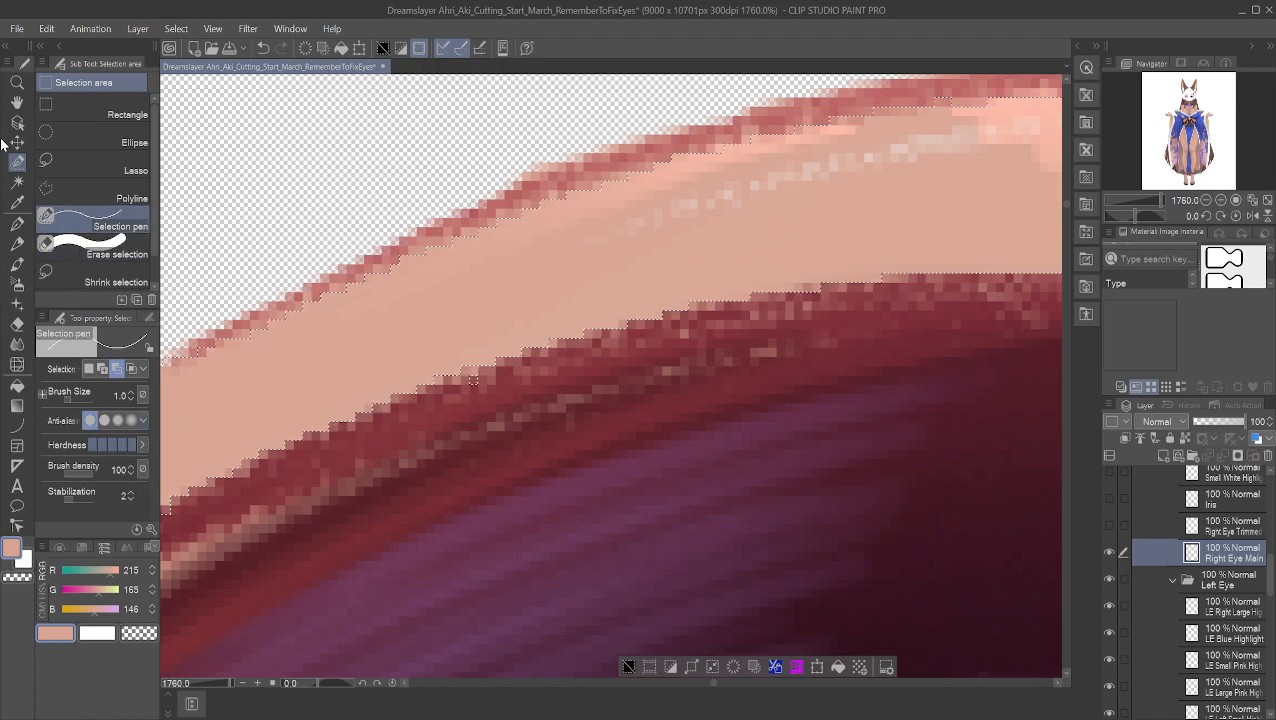
Step: Subtract the remaining lash pixels from the selection farther along the lower edge, closer to the eyelid's inner corner
left_click(17, 102)
left_click_drag(305, 437, 800, 195)
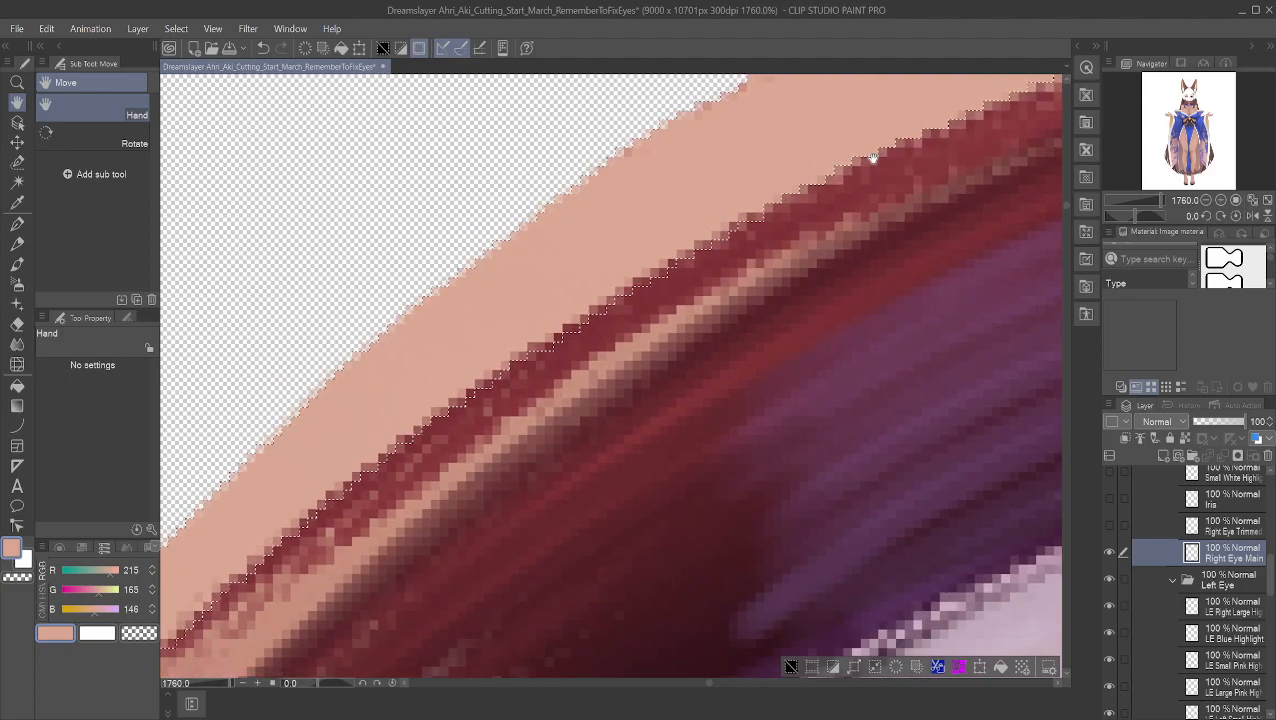
left_click(18, 162)
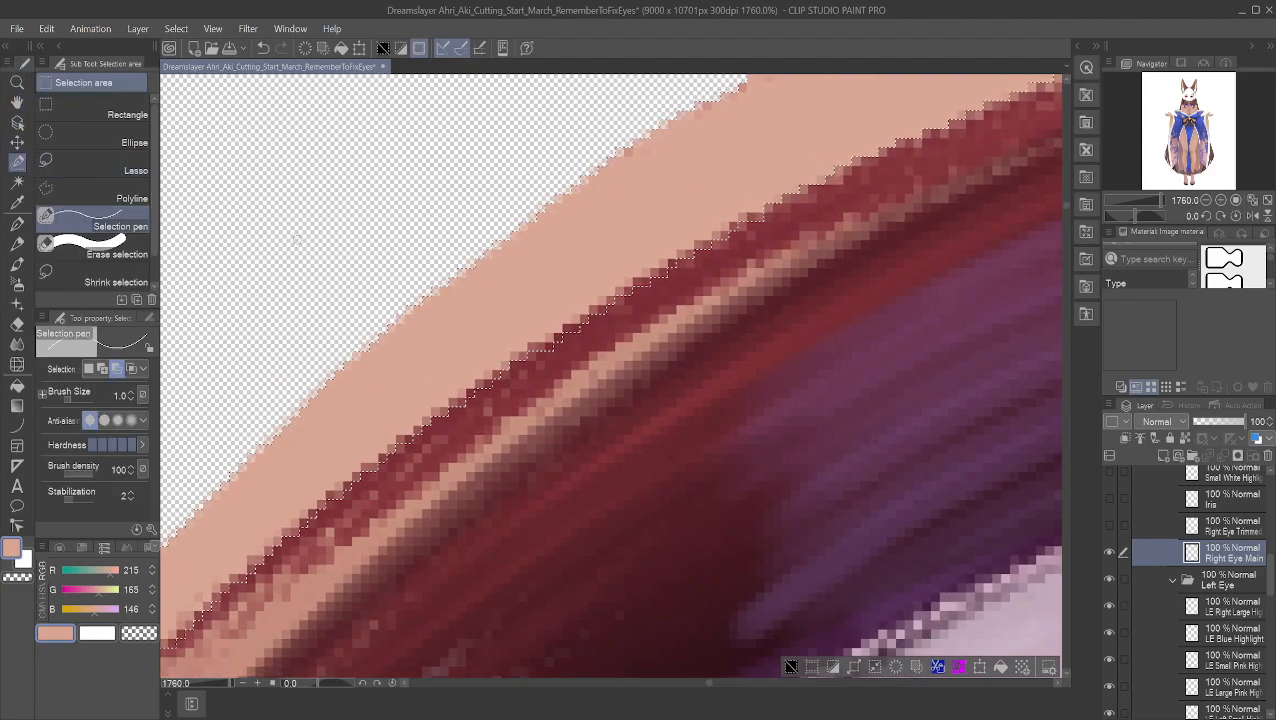
left_click(755, 216)
left_click(737, 226)
left_click_drag(723, 235, 735, 236)
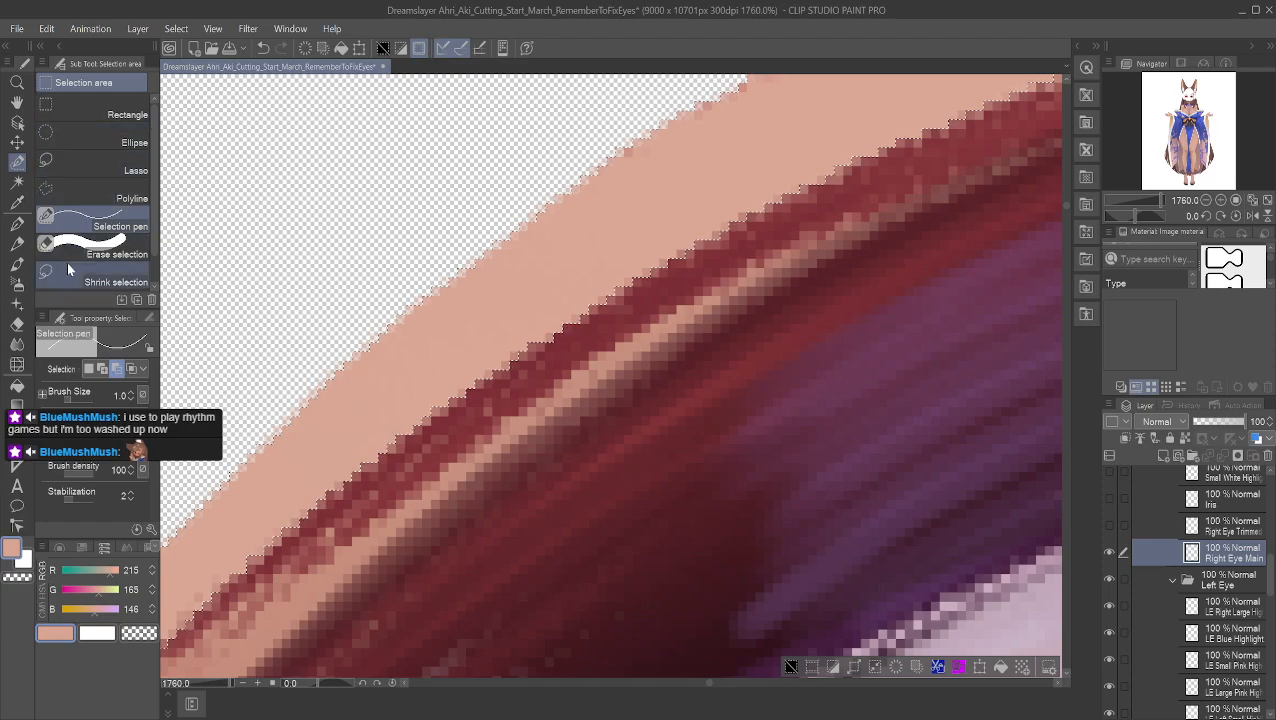
Step: Refine the selection at the eyelid's inner tip by subtracting the reddish shadow pixels and adding back missed skin pixels
left_click(17, 102)
left_click_drag(327, 475, 610, 260)
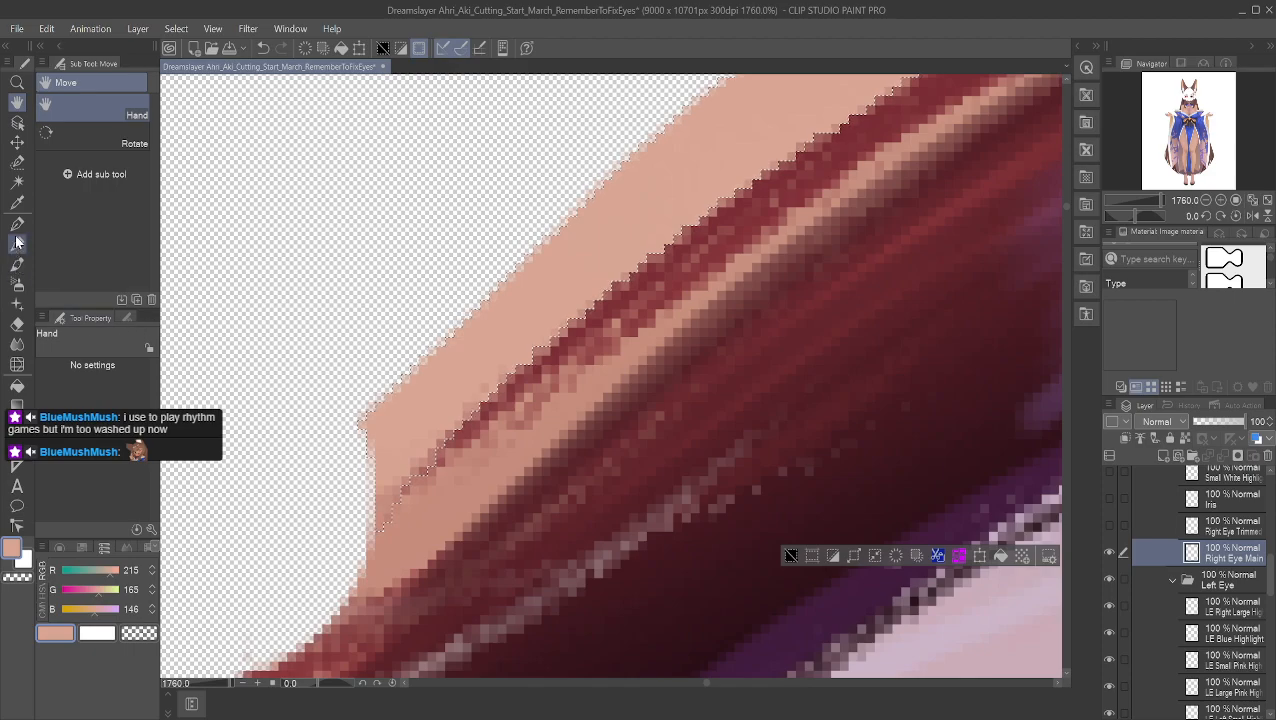
left_click(17, 161)
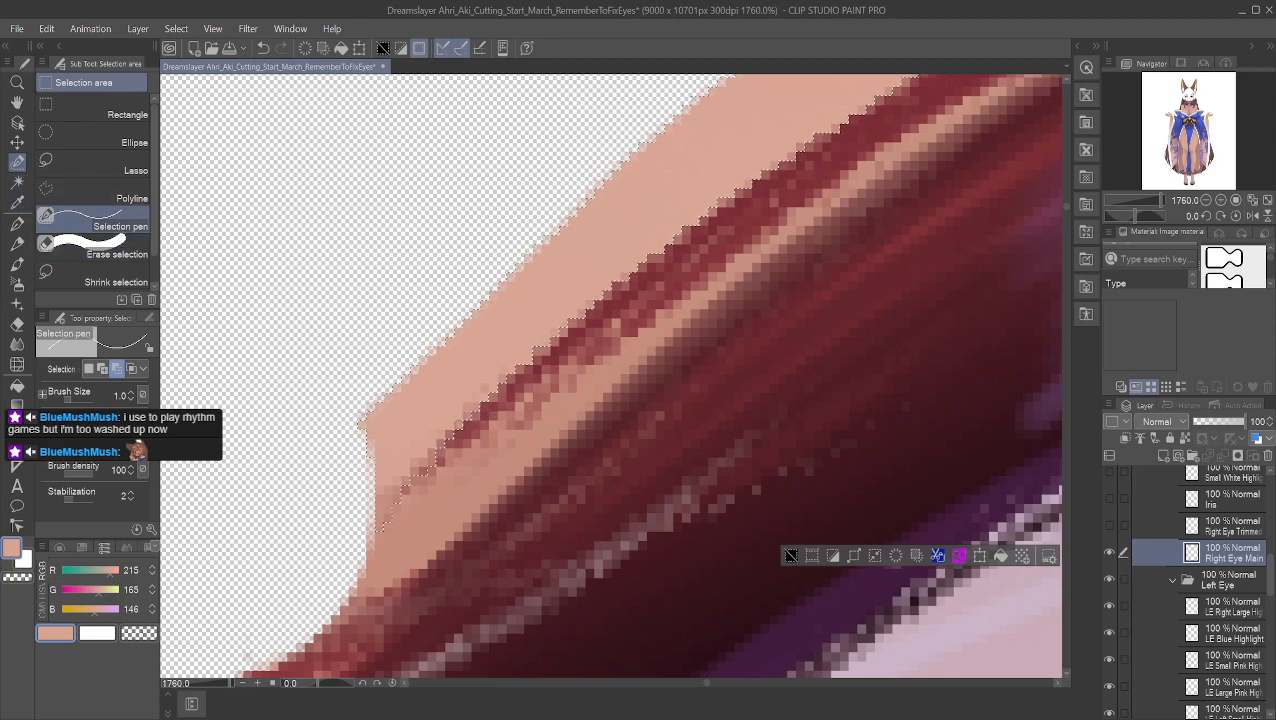
left_click(104, 369)
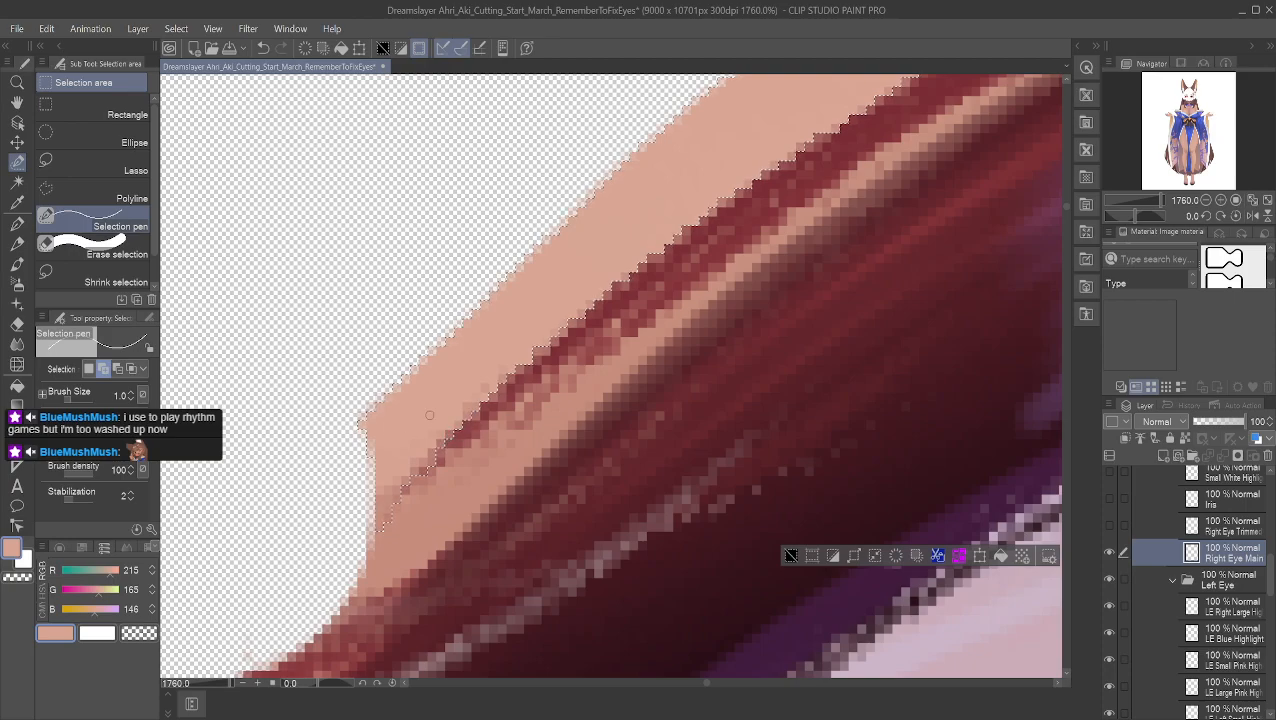
left_click(118, 369)
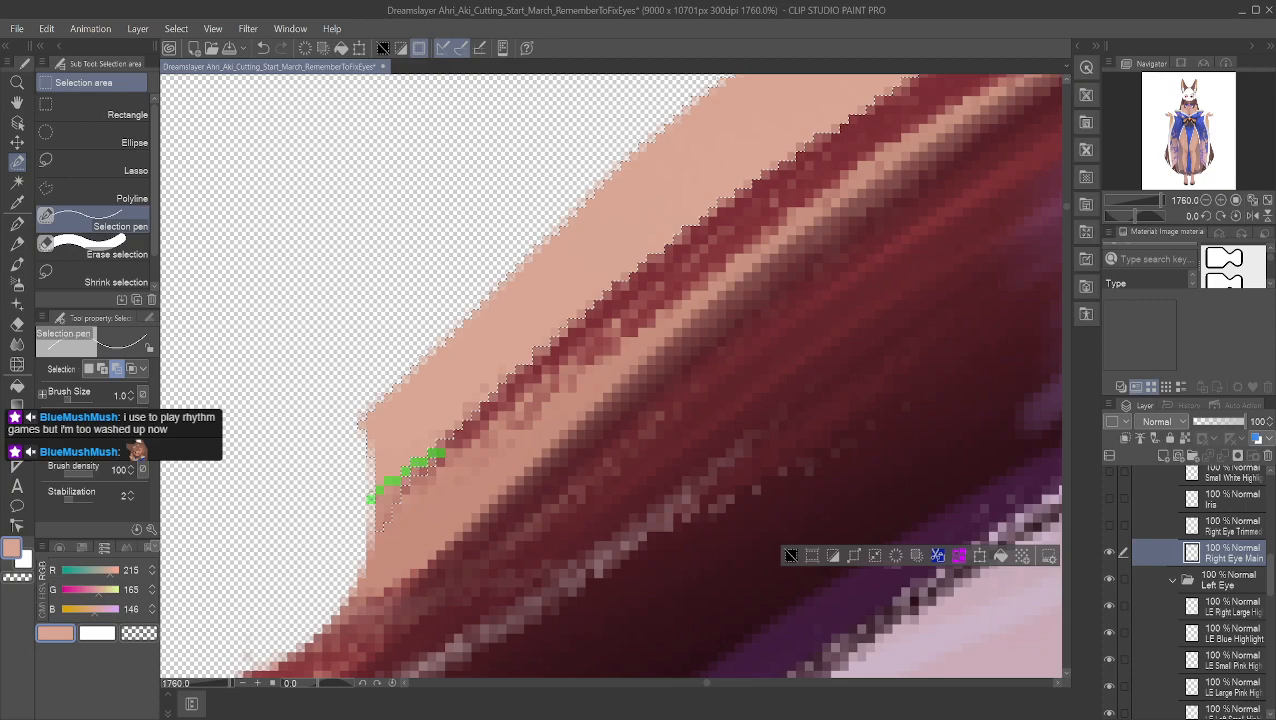
left_click_drag(418, 472, 376, 530)
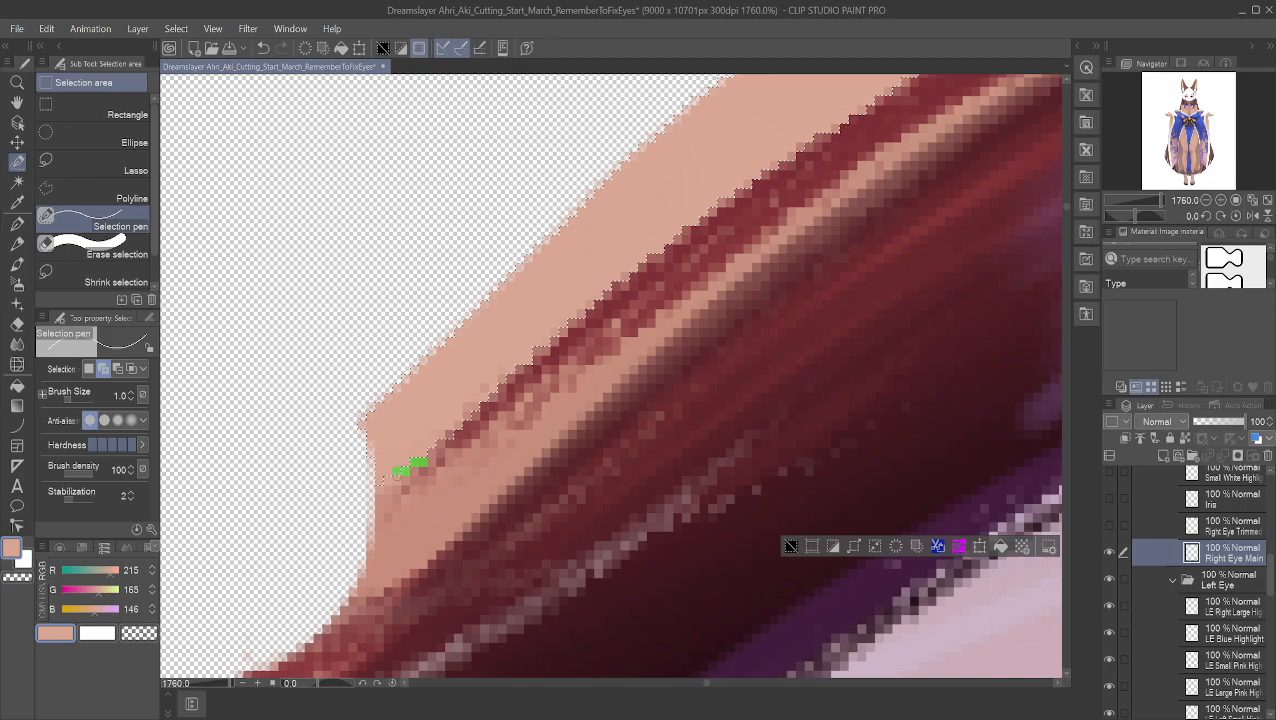
left_click_drag(389, 488, 384, 515)
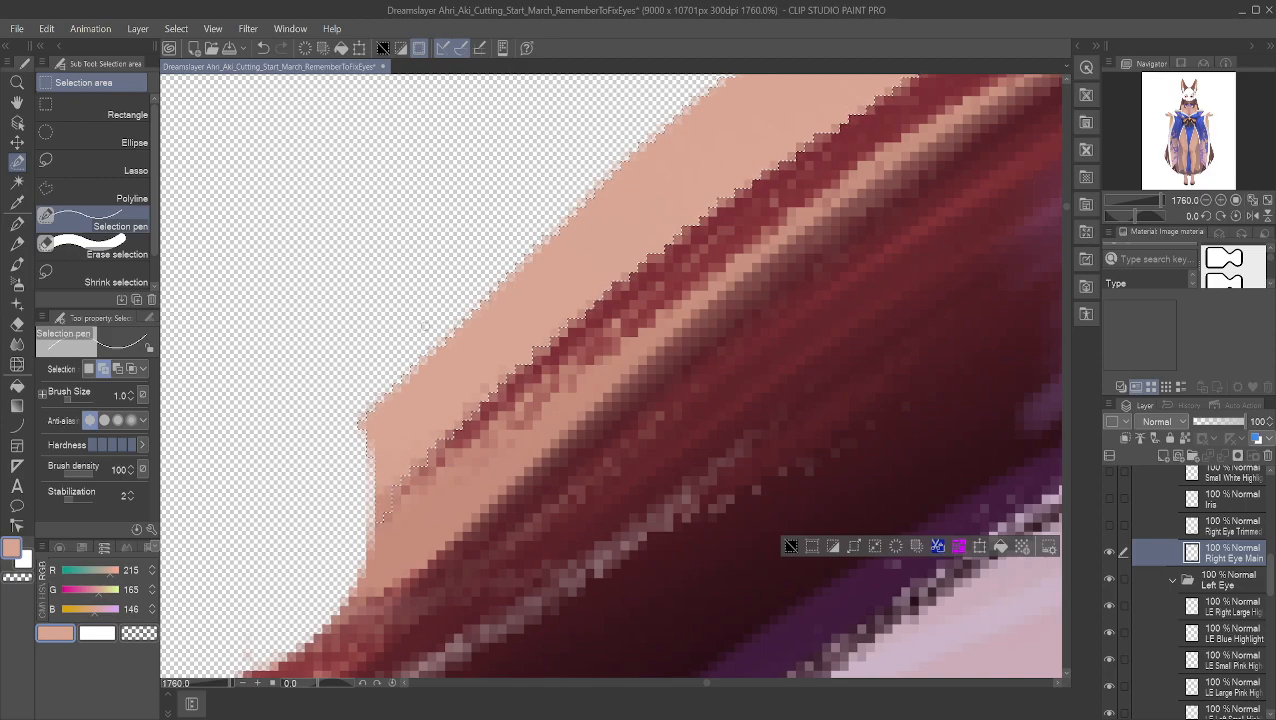
Step: Cut and paste the selected eyelid skin onto a new layer and rename that layer R Eyelid
scroll(701, 330, "down", 3)
scroll(701, 330, "down", 3)
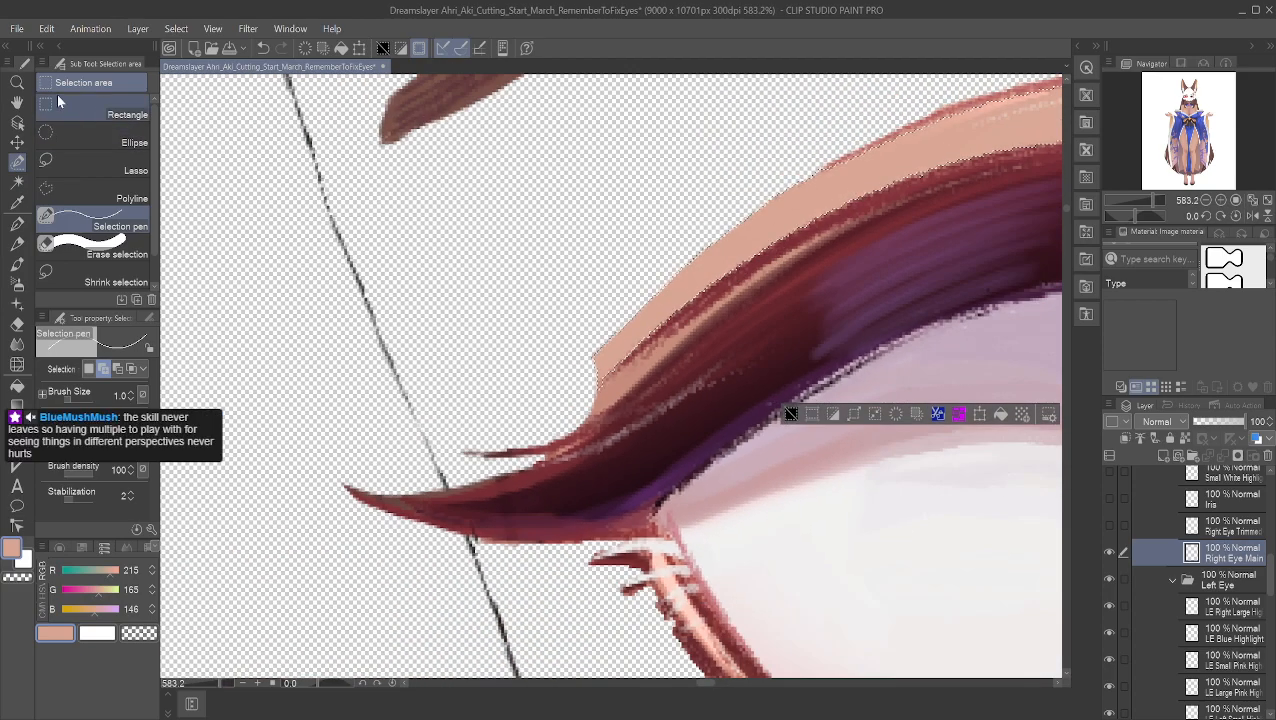
key("space")
left_click_drag(708, 189, 365, 228)
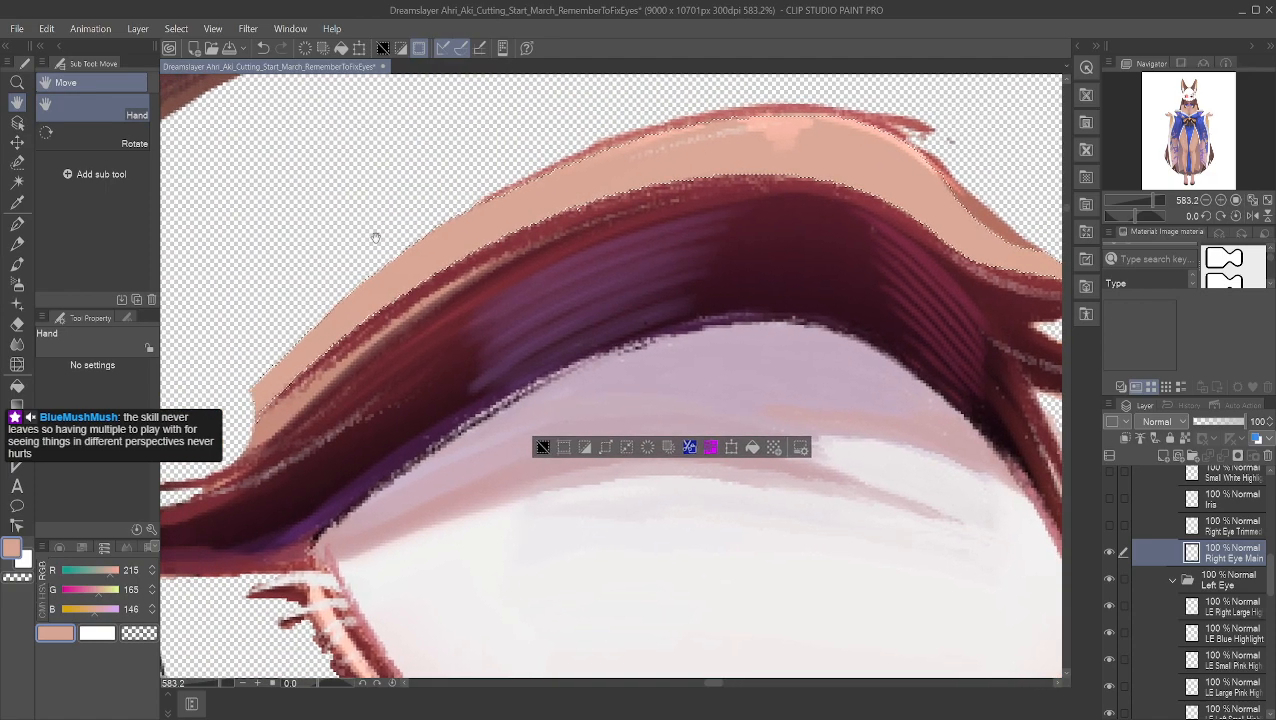
scroll(391, 258, "down", 1)
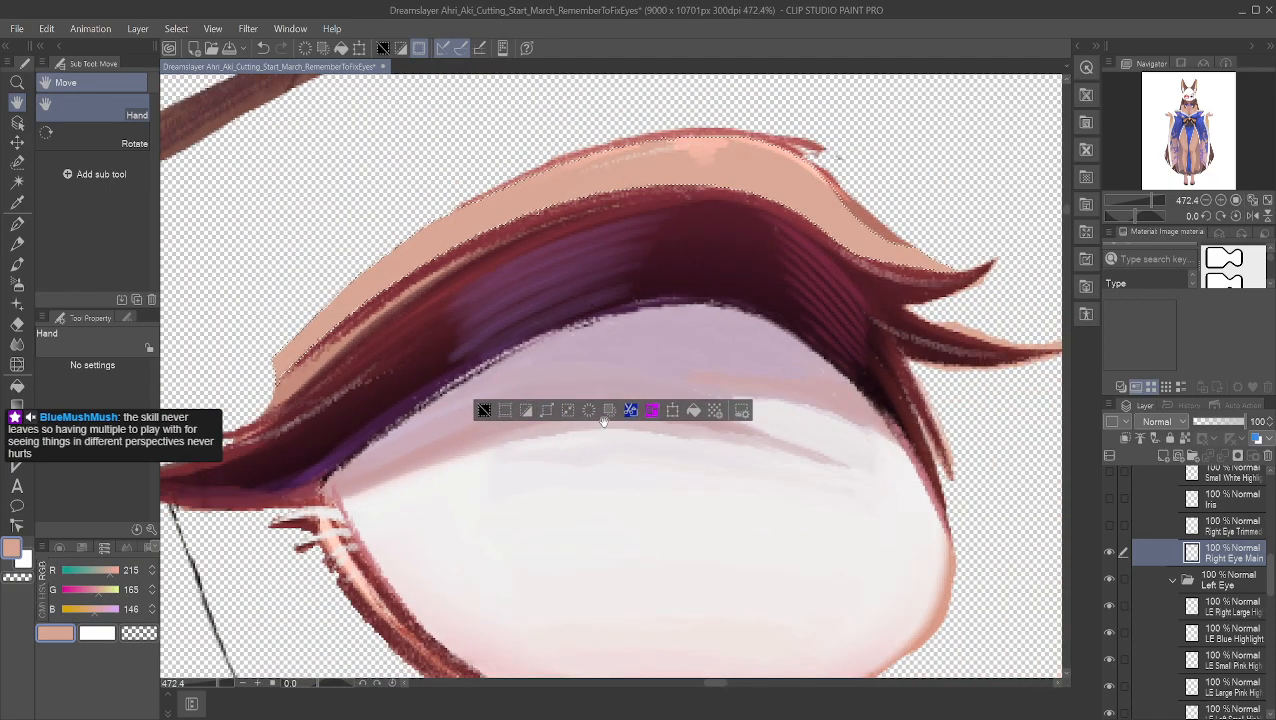
left_click(630, 411)
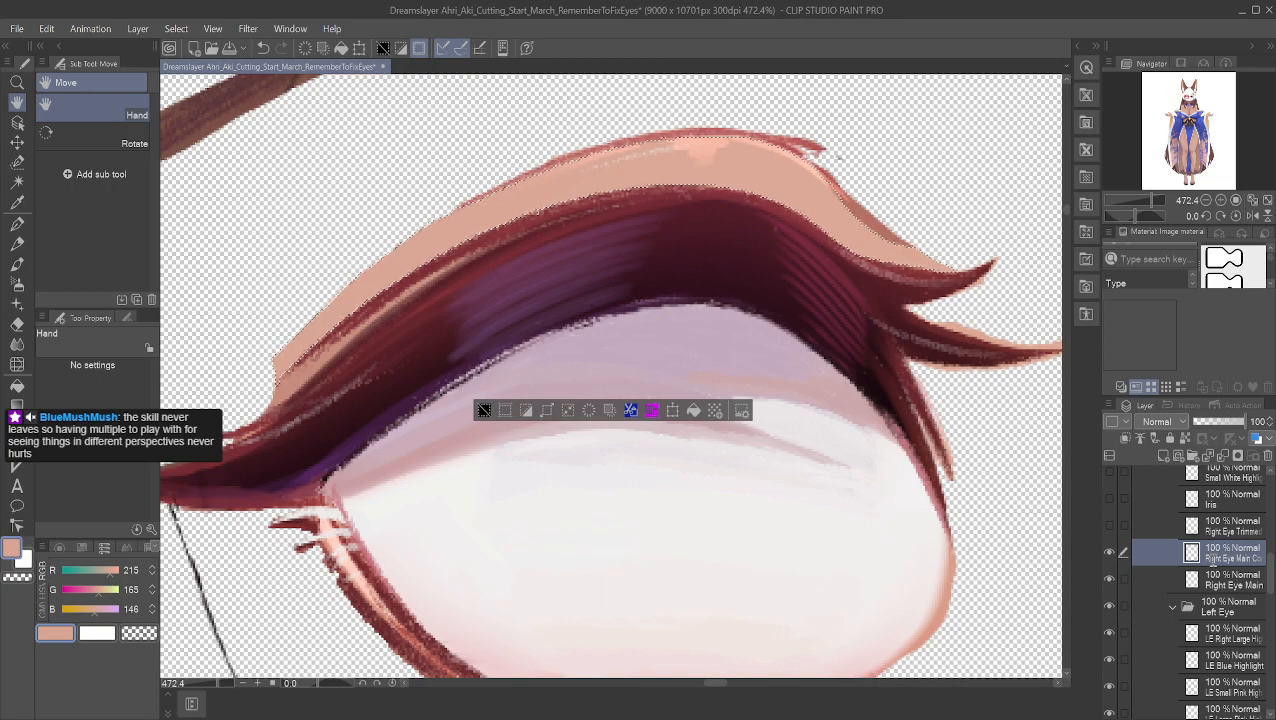
key("Return")
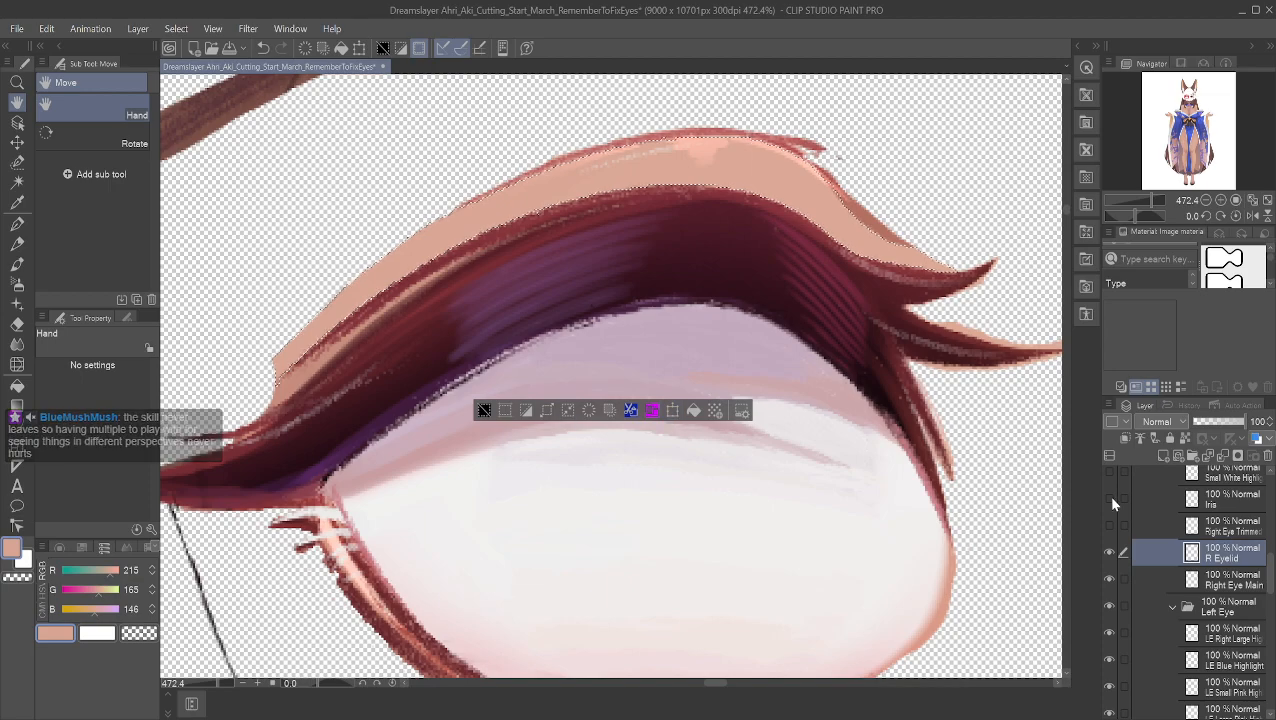
Step: Hide the R Eyelid layer and examine the Right Eye Main artwork along the cut for leftover eyelid pixels
left_click(1109, 552)
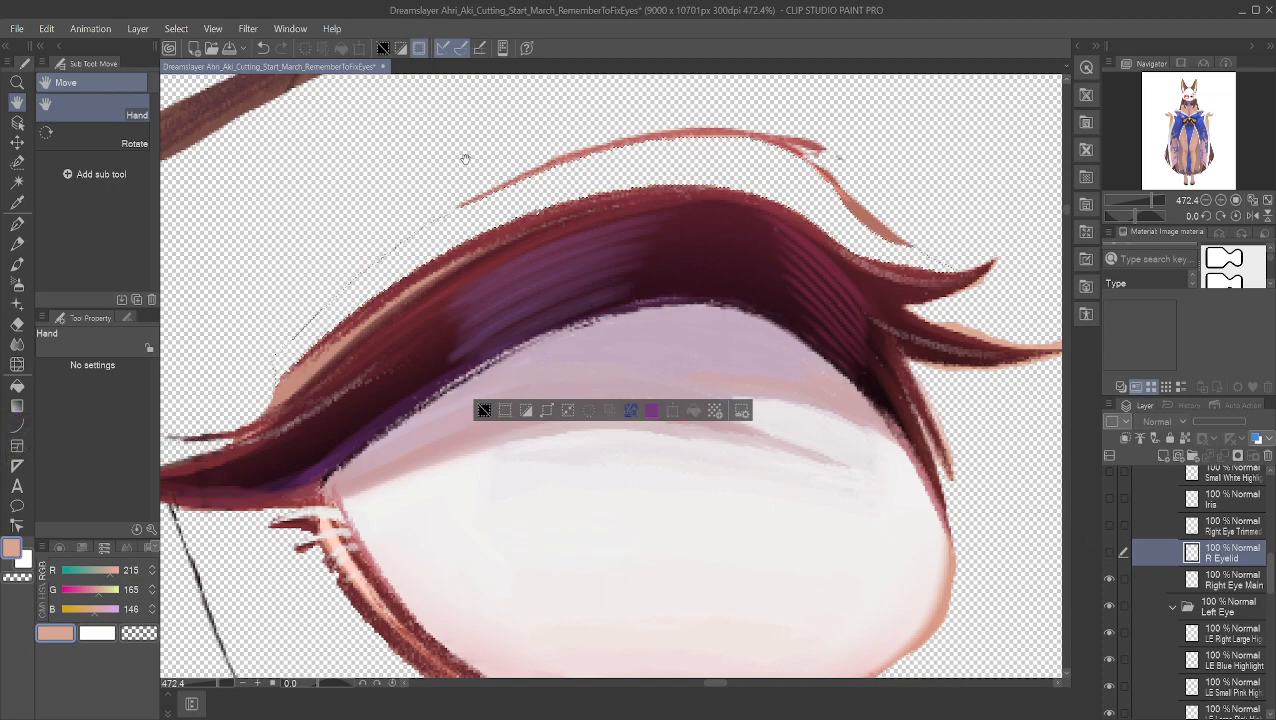
scroll(465, 160, "up", 5)
scroll(481, 212, "up", 4)
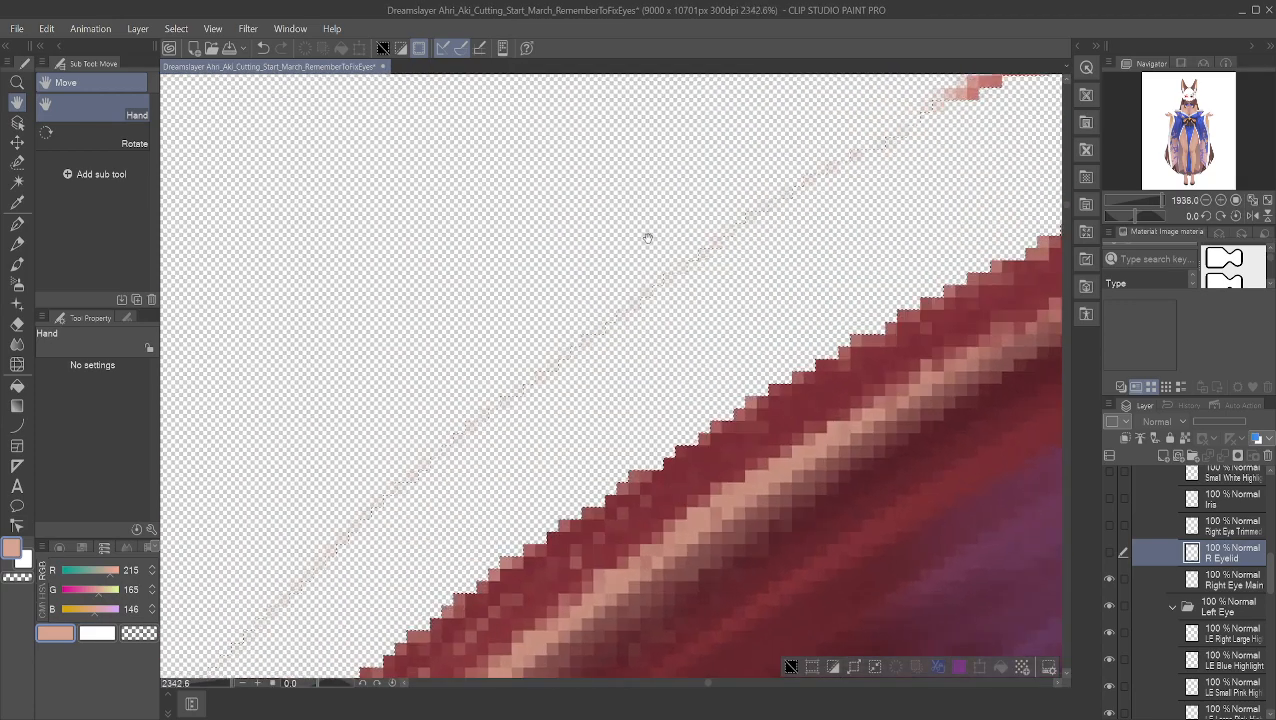
scroll(660, 241, "down", 1)
scroll(700, 227, "down", 1)
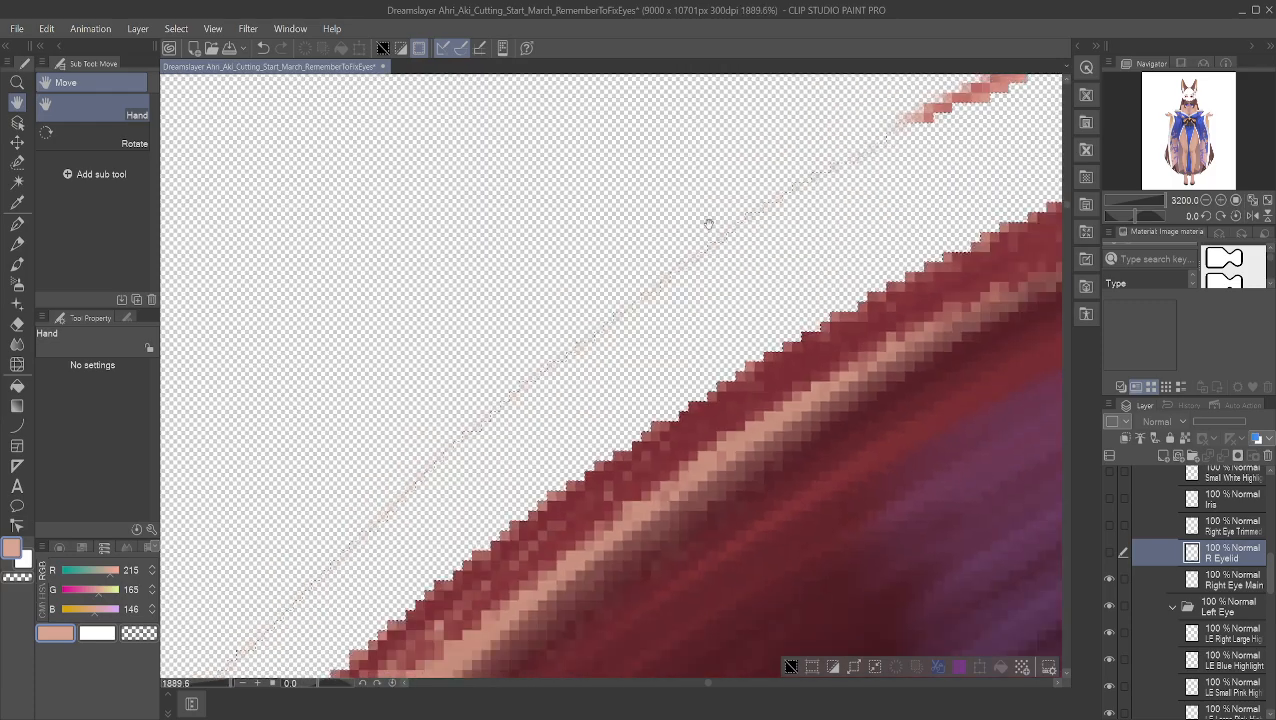
scroll(709, 227, "down", 4)
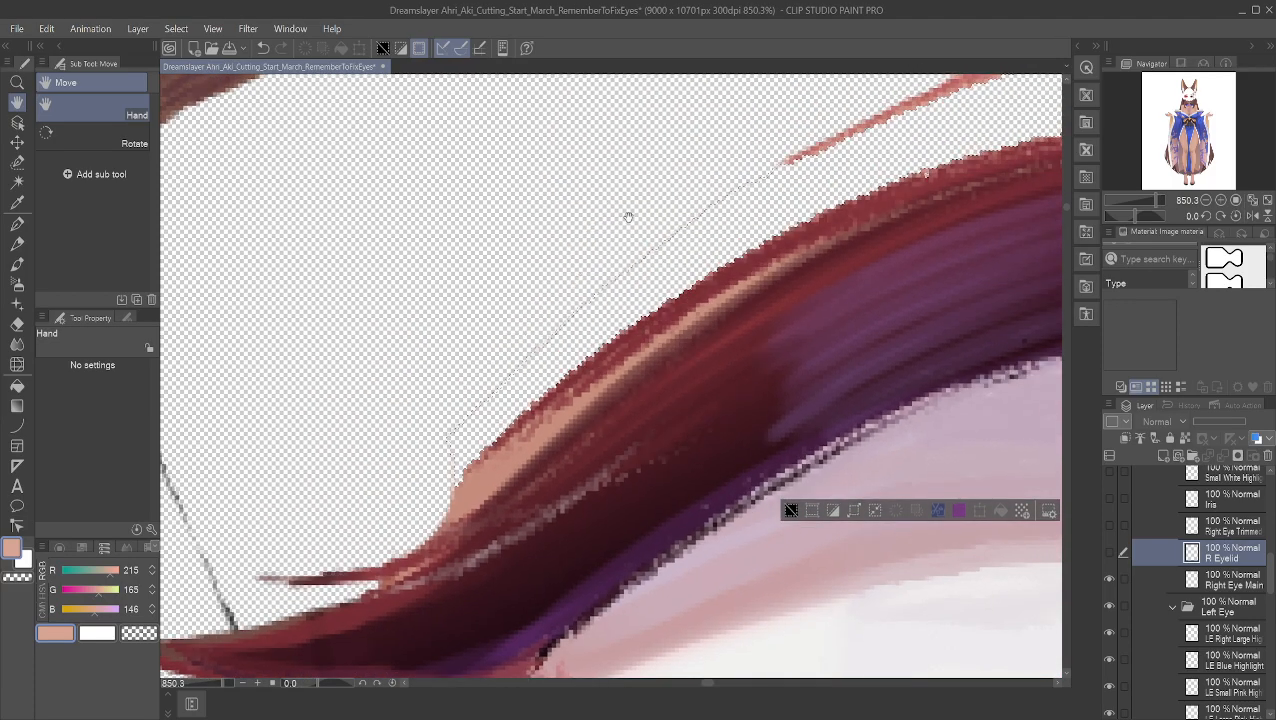
scroll(637, 215, "down", 2)
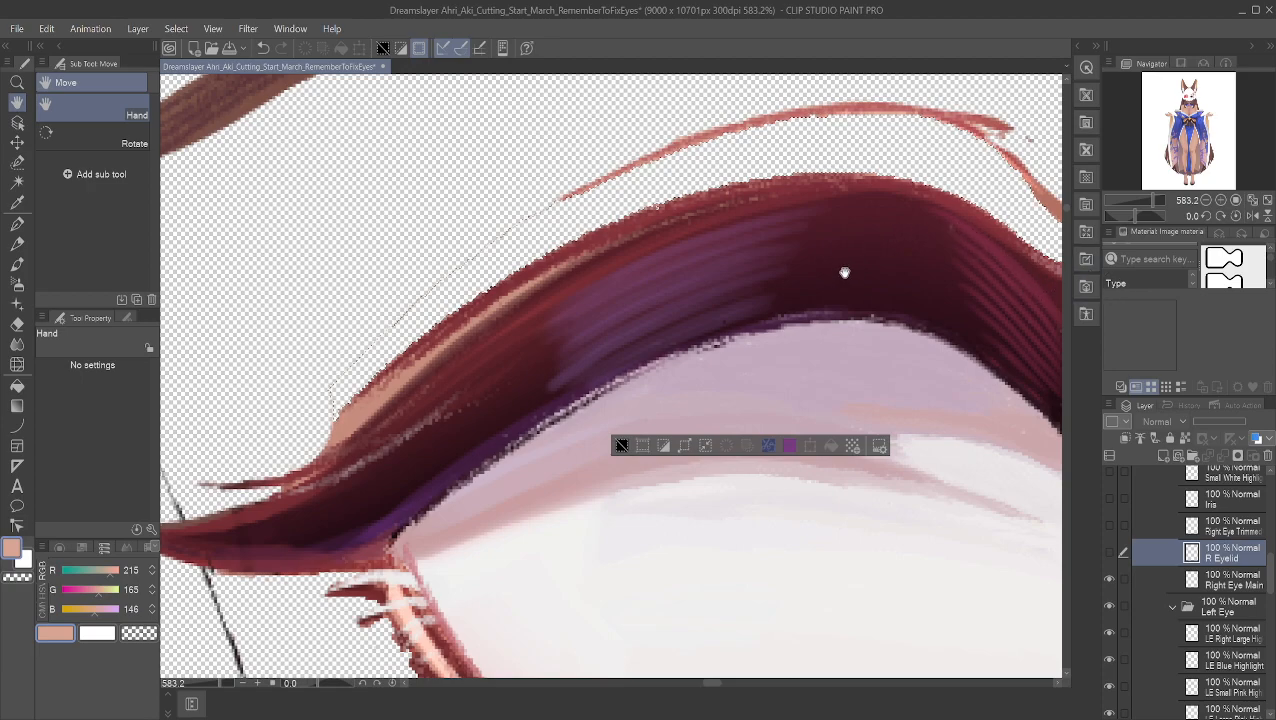
scroll(847, 268, "down", 3)
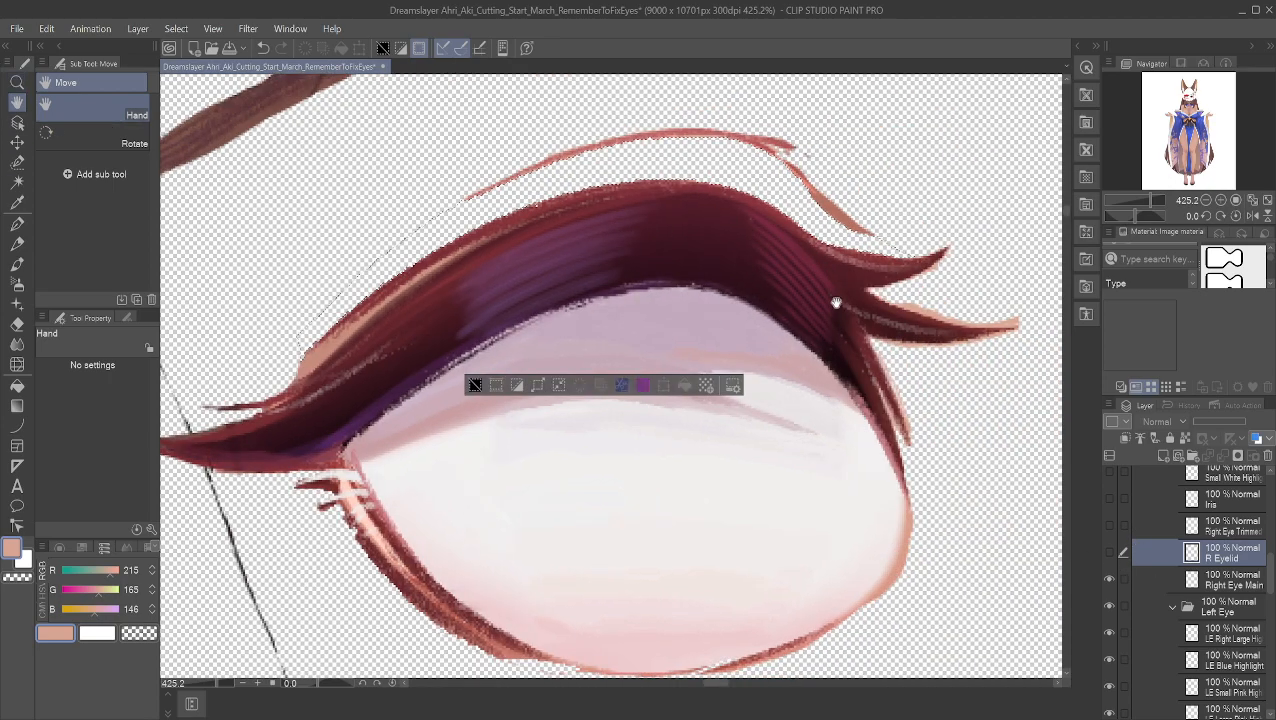
scroll(1132, 519, "up", 5)
scroll(1132, 521, "up", 4)
scroll(816, 244, "down", 3)
left_click_drag(880, 201, 826, 191)
Step: Turn the Fox fire folder with its center and fire layers, and the Hair folder, visible again
scroll(959, 454, "up", 5)
left_click(1109, 507)
left_click(1108, 533)
left_click(1110, 559)
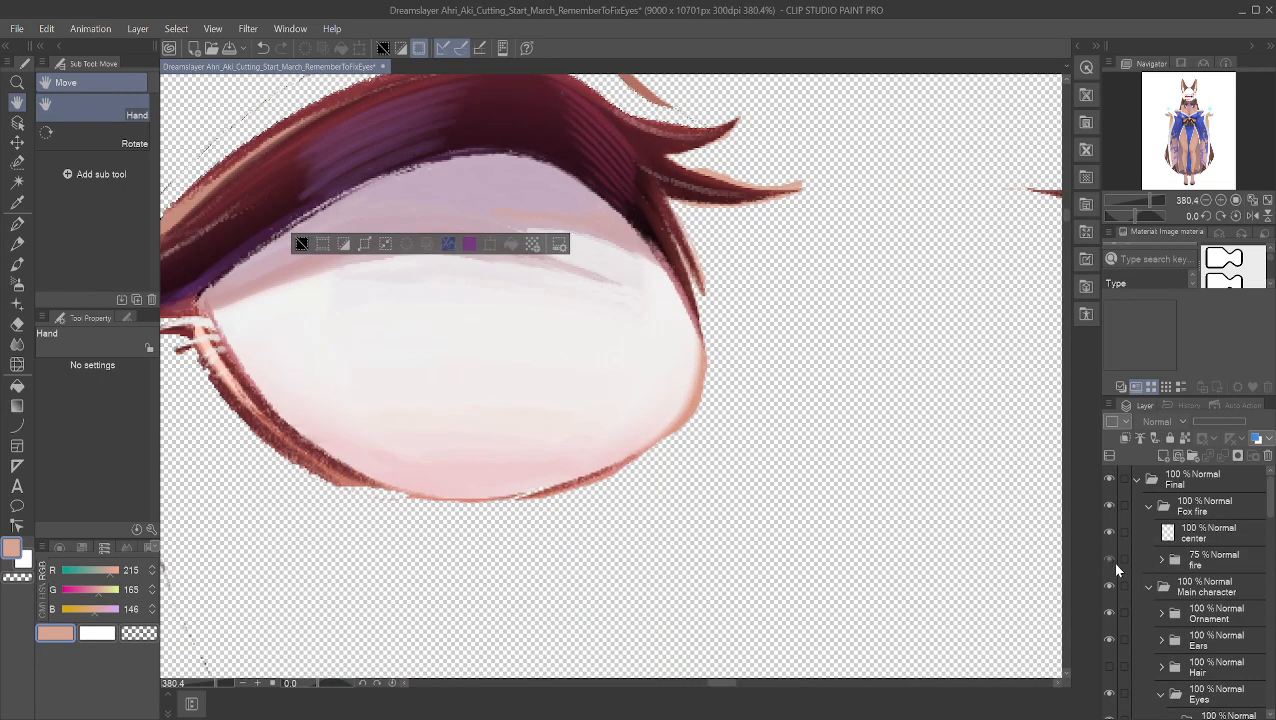
left_click(1109, 666)
scroll(1121, 591, "down", 3)
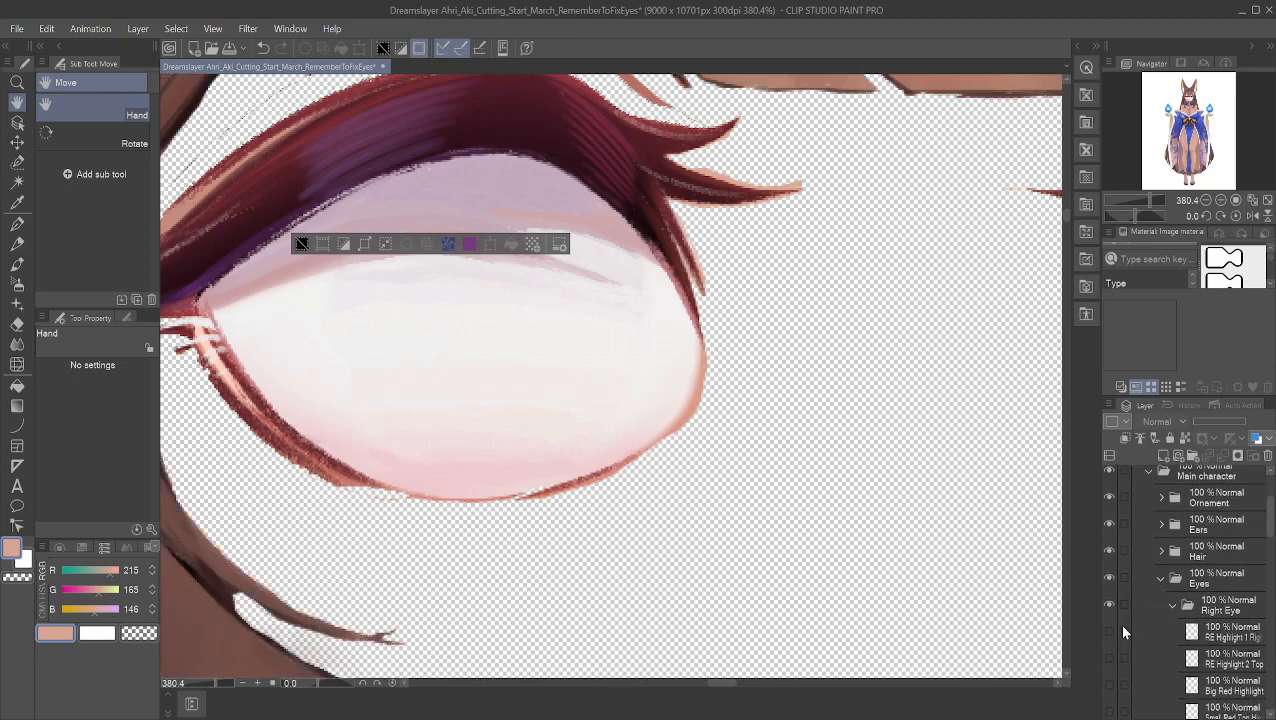
Step: Show the hidden layers of the Right Eye folder again, from the highlights and iris down to R Eyelid
left_click(1109, 631)
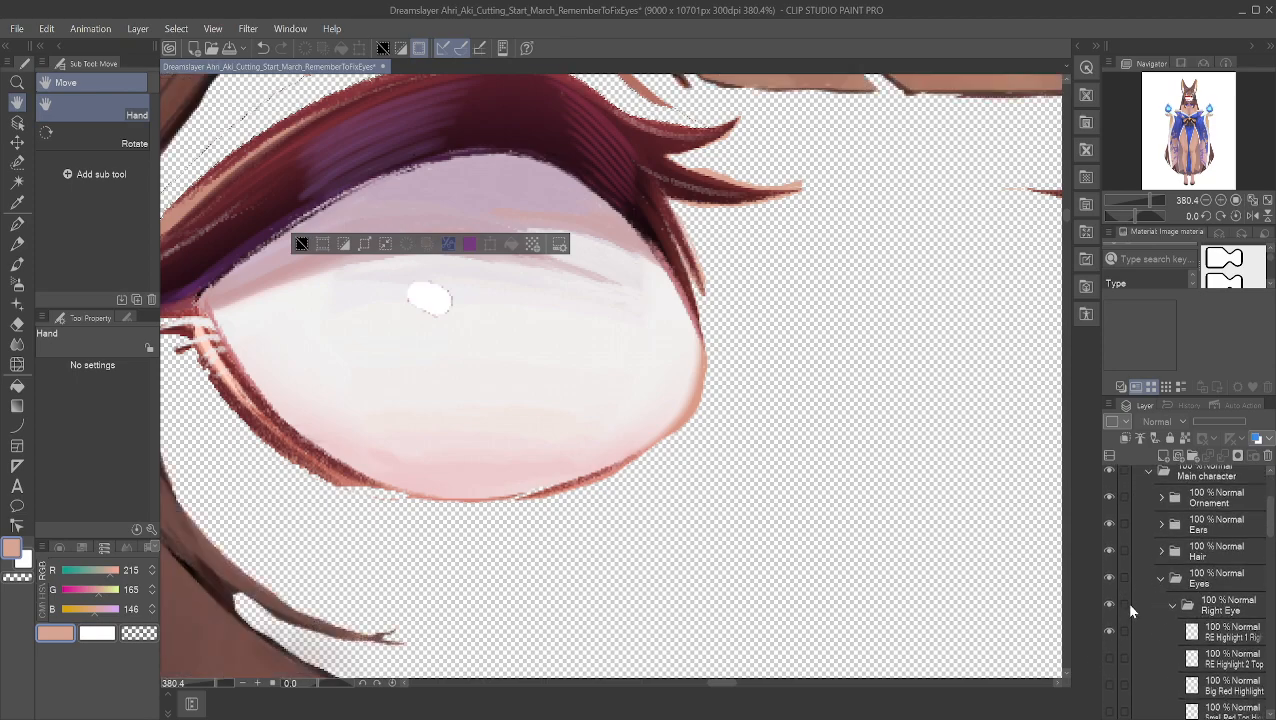
left_click(1168, 605)
scroll(1120, 596, "down", 2)
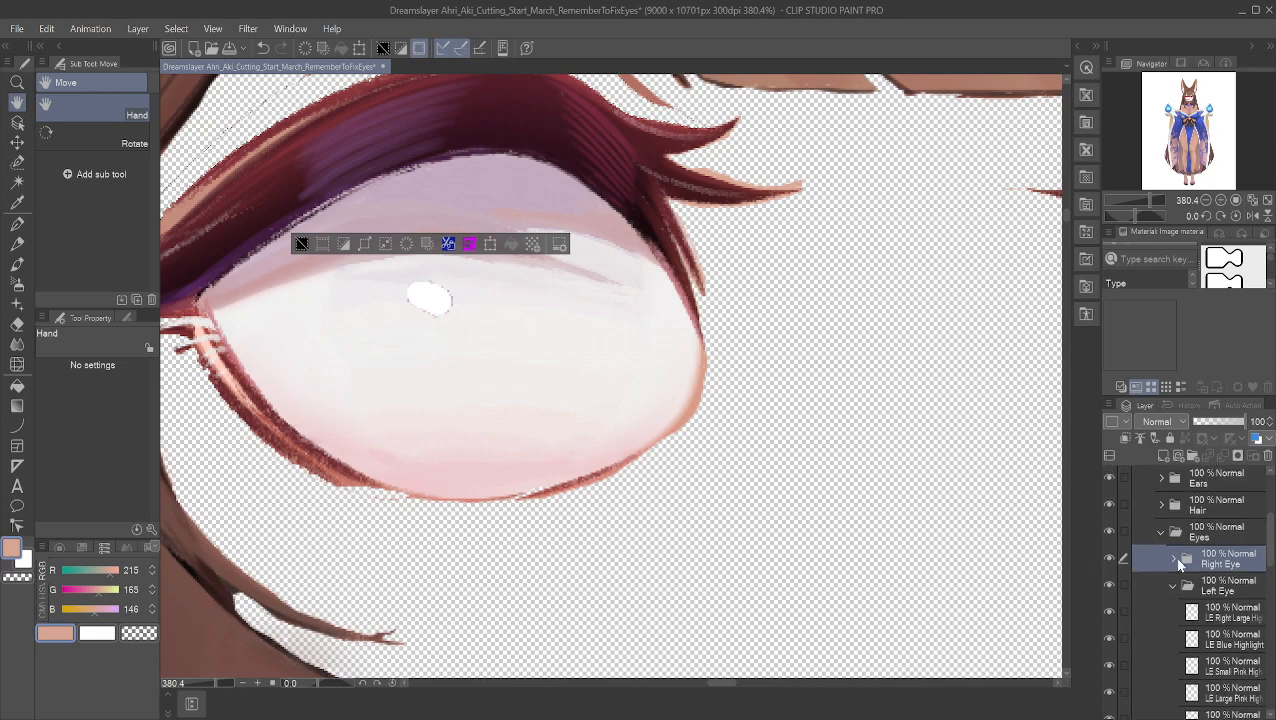
left_click(1173, 559)
scroll(1105, 570, "down", 2)
left_click_drag(1104, 563, 1104, 655)
scroll(1102, 602, "down", 3)
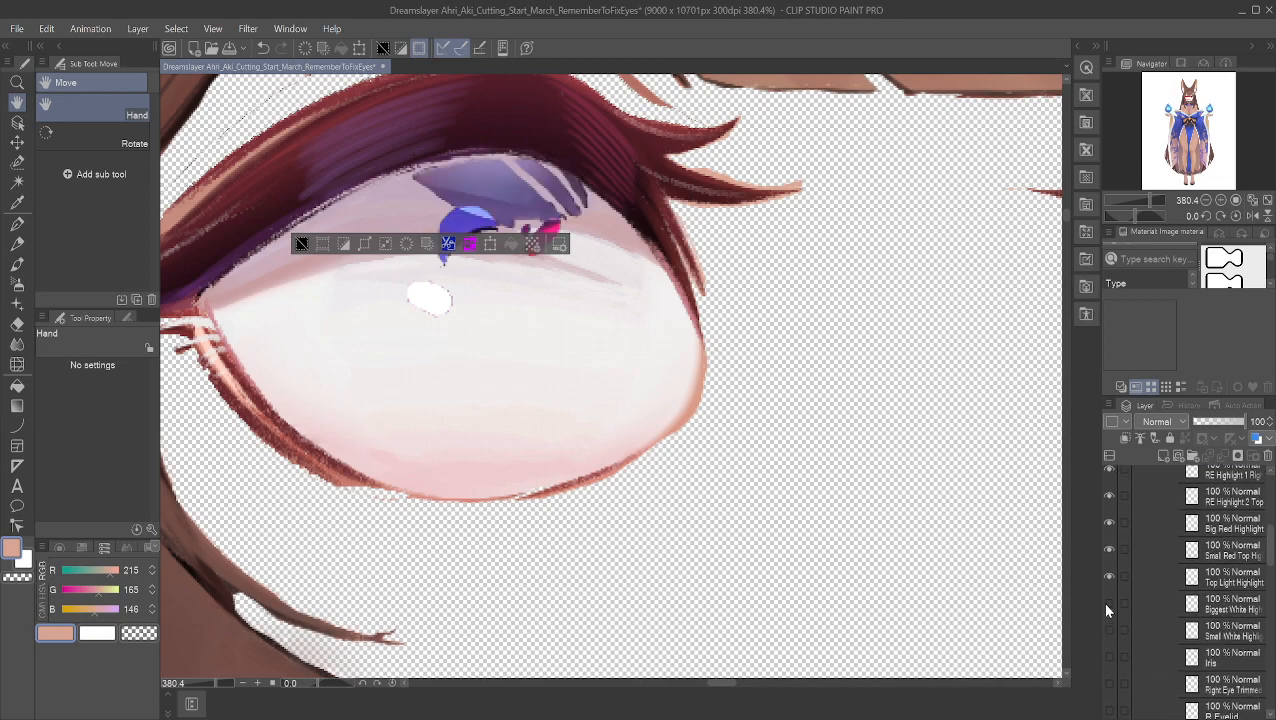
left_click(1102, 602)
scroll(1110, 617, "down", 3)
left_click_drag(1103, 563, 1109, 632)
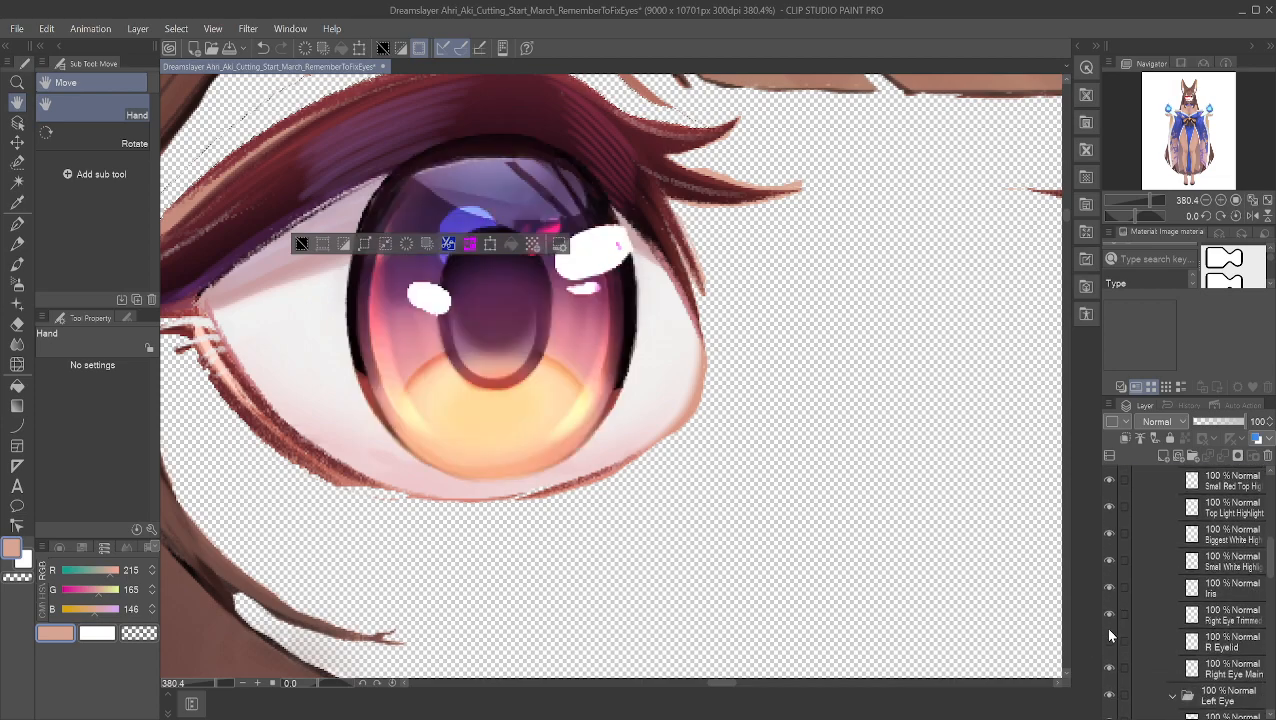
Step: Collapse the Right Eye and Eyes folders and make the Head layer and the Tail folder visible
scroll(1112, 564, "down", 6)
scroll(1113, 570, "up", 8)
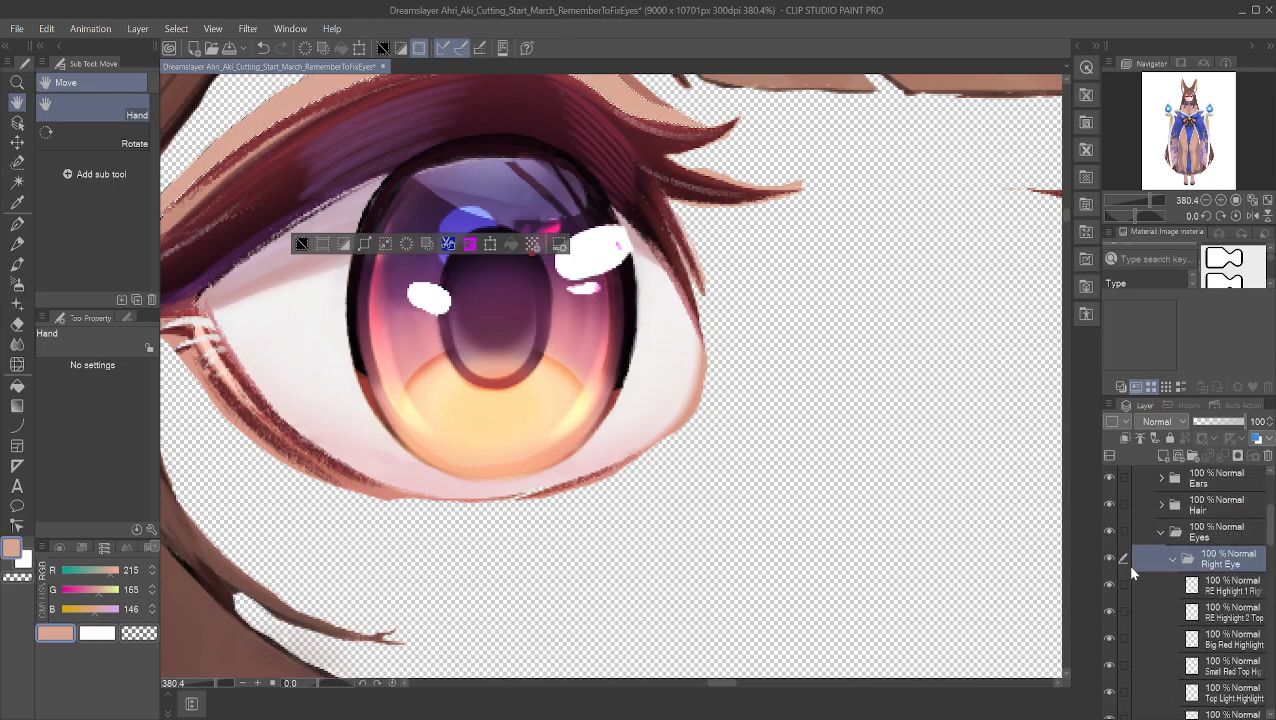
scroll(1160, 610, "up", 3)
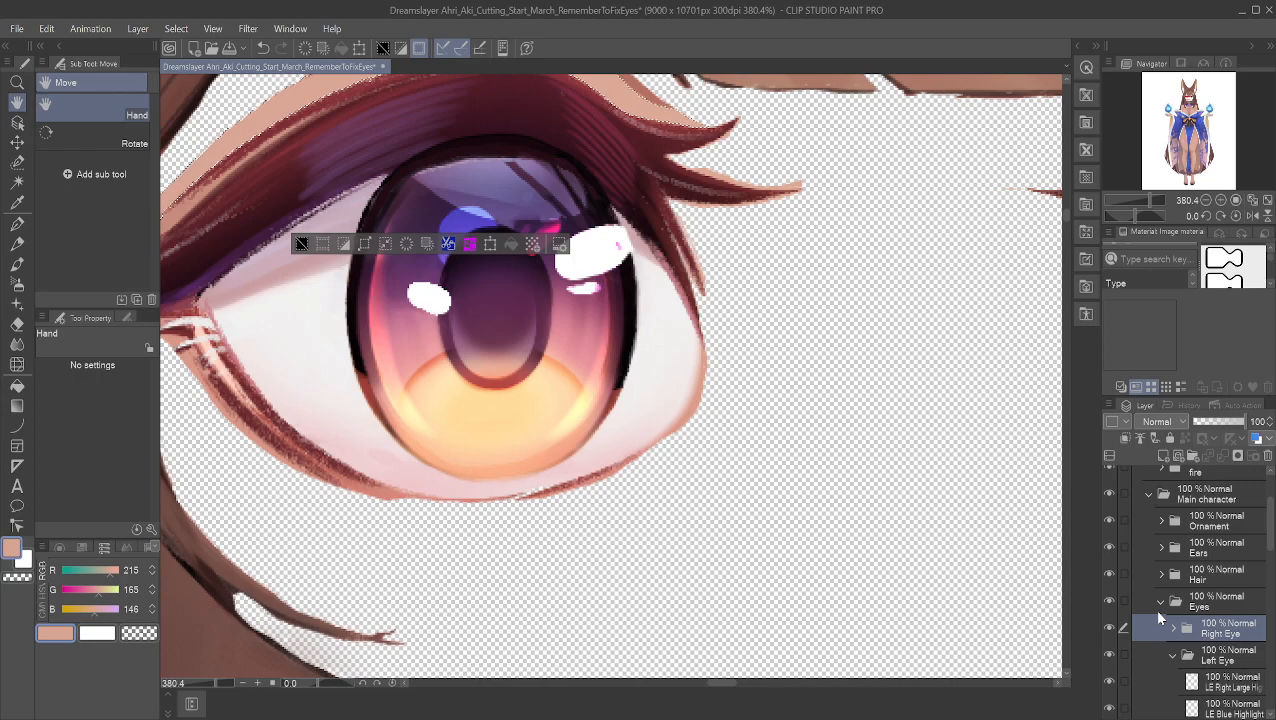
left_click(1160, 601)
scroll(1150, 585, "down", 4)
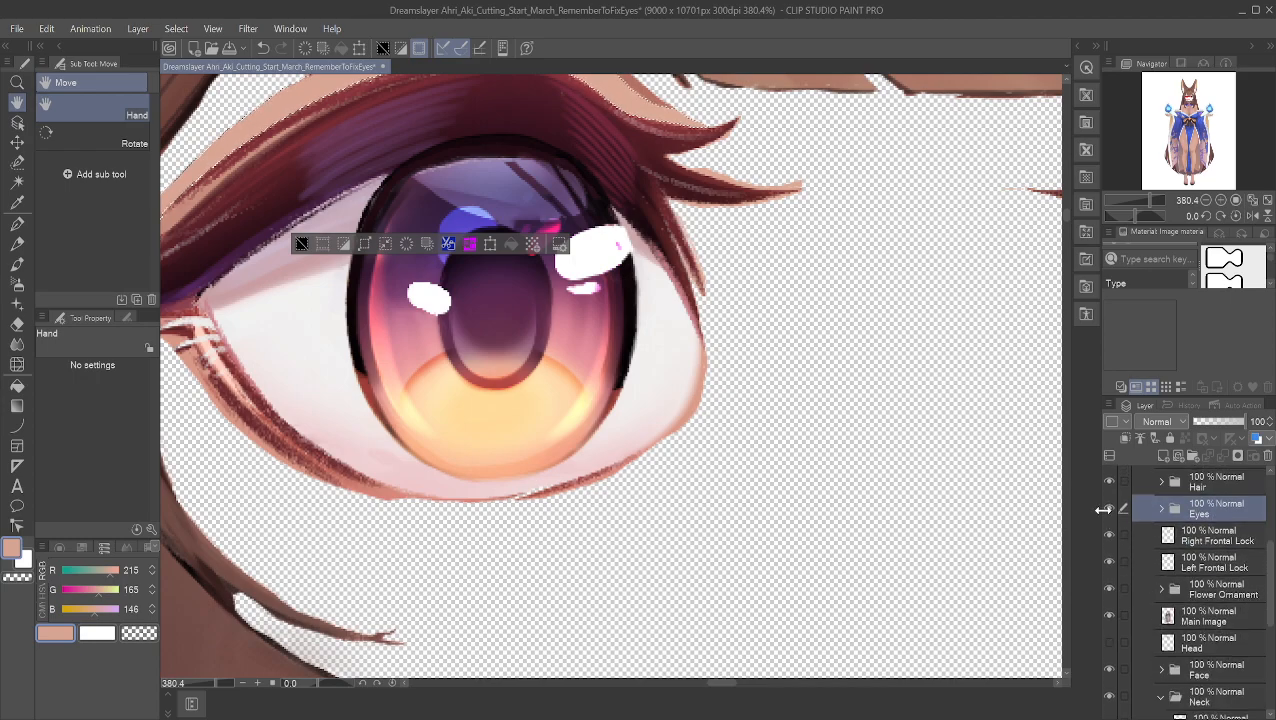
left_click(1109, 640)
scroll(1112, 603, "down", 10)
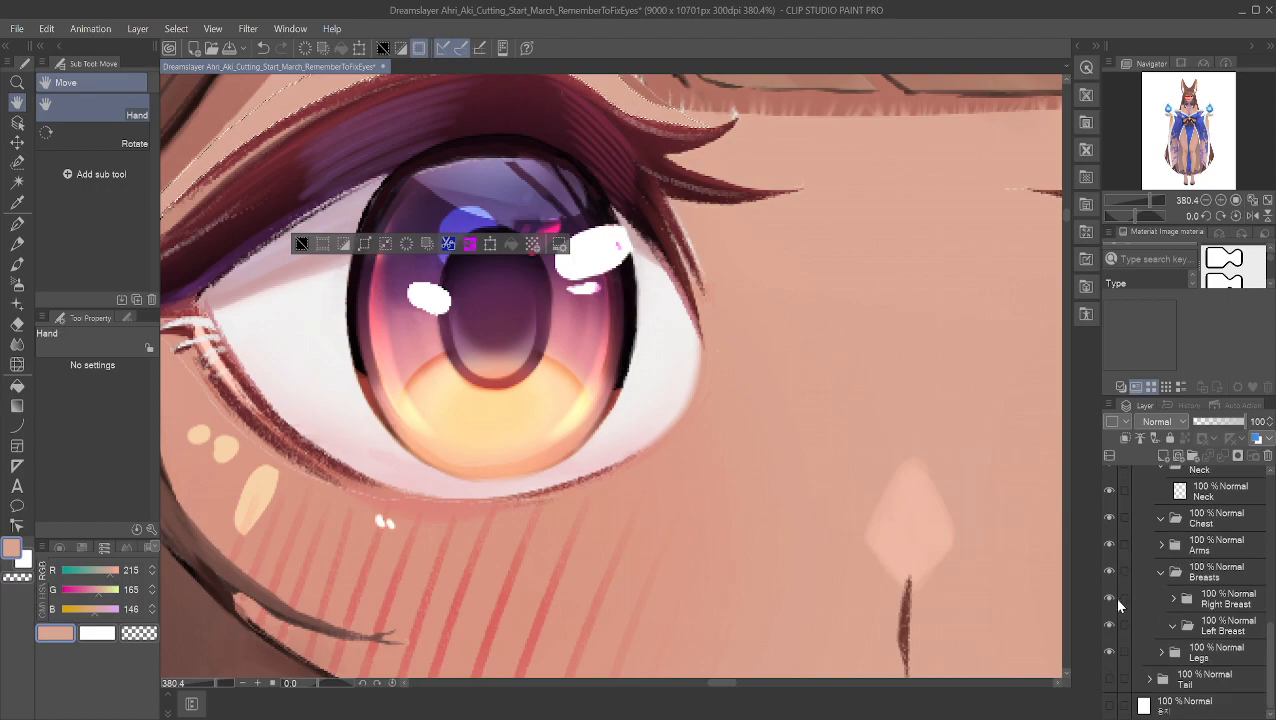
left_click(1109, 679)
Step: Examine the reassembled character, from a close view of the face out to the full body
scroll(839, 399, "down", 3)
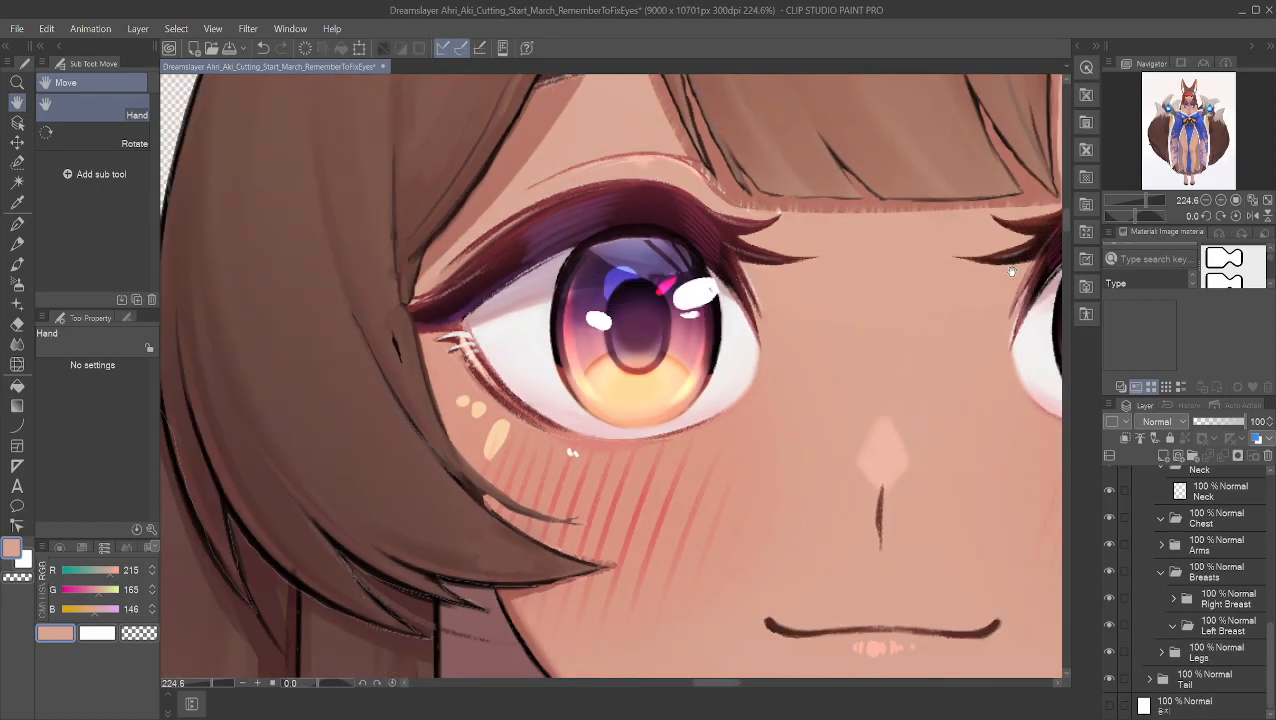
scroll(854, 256, "down", 4)
scroll(799, 413, "down", 6)
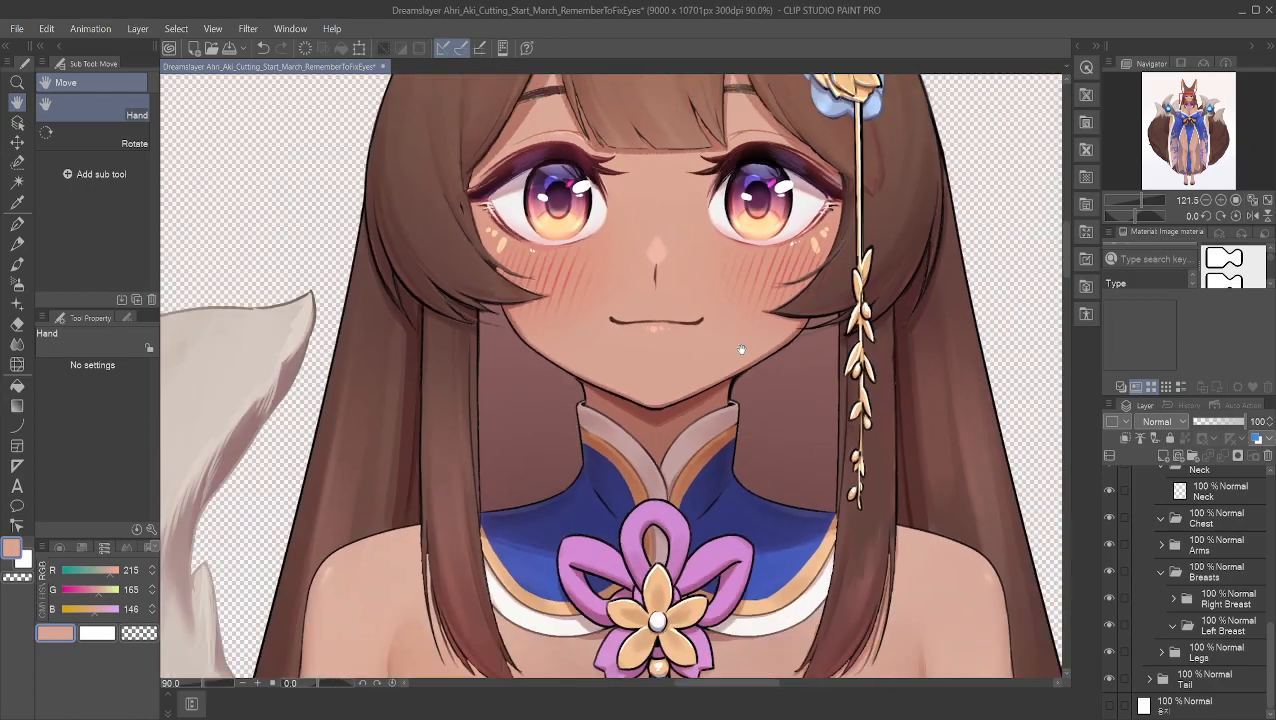
scroll(867, 316, "down", 3)
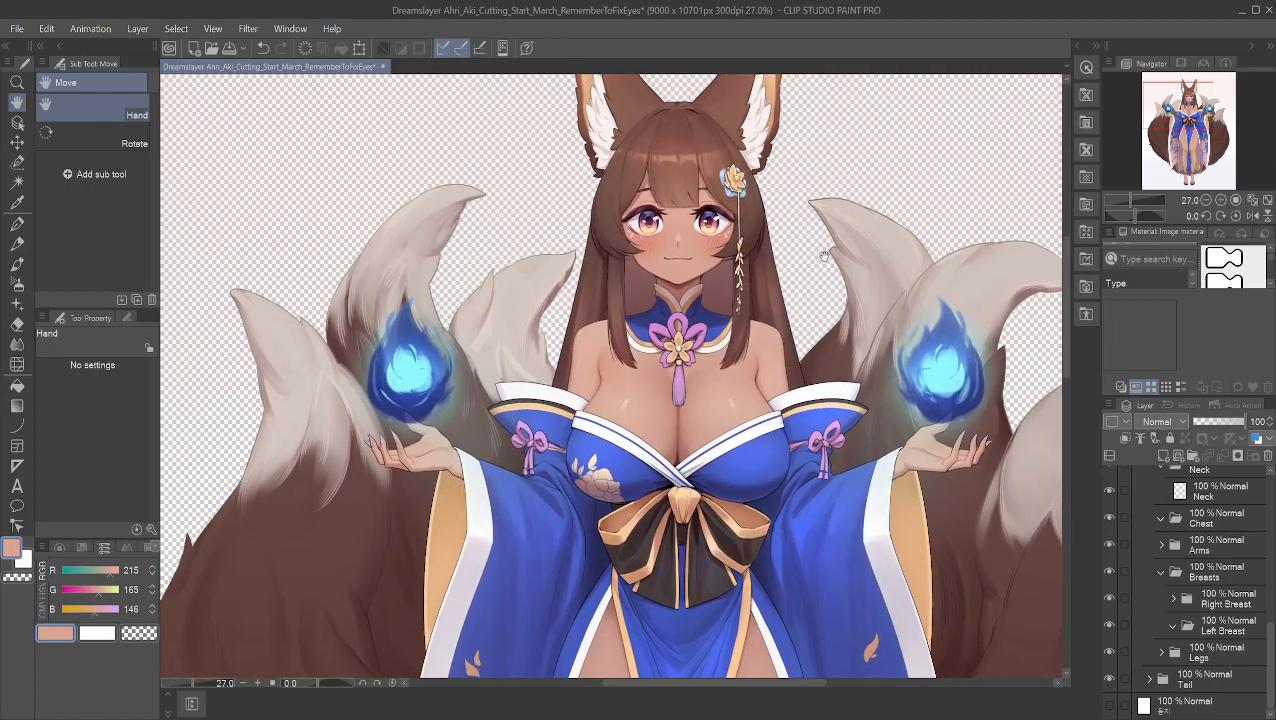
scroll(764, 137, "down", 5)
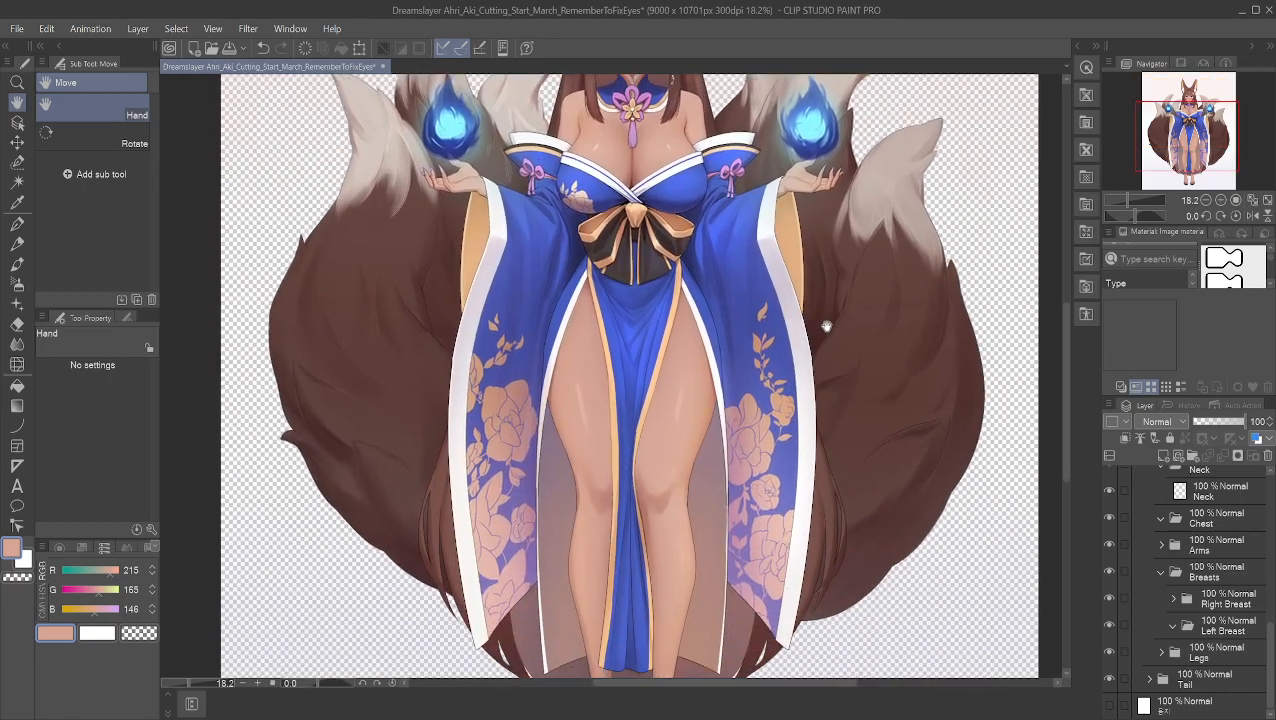
left_click_drag(803, 145, 764, 430)
left_click_drag(778, 268, 792, 363)
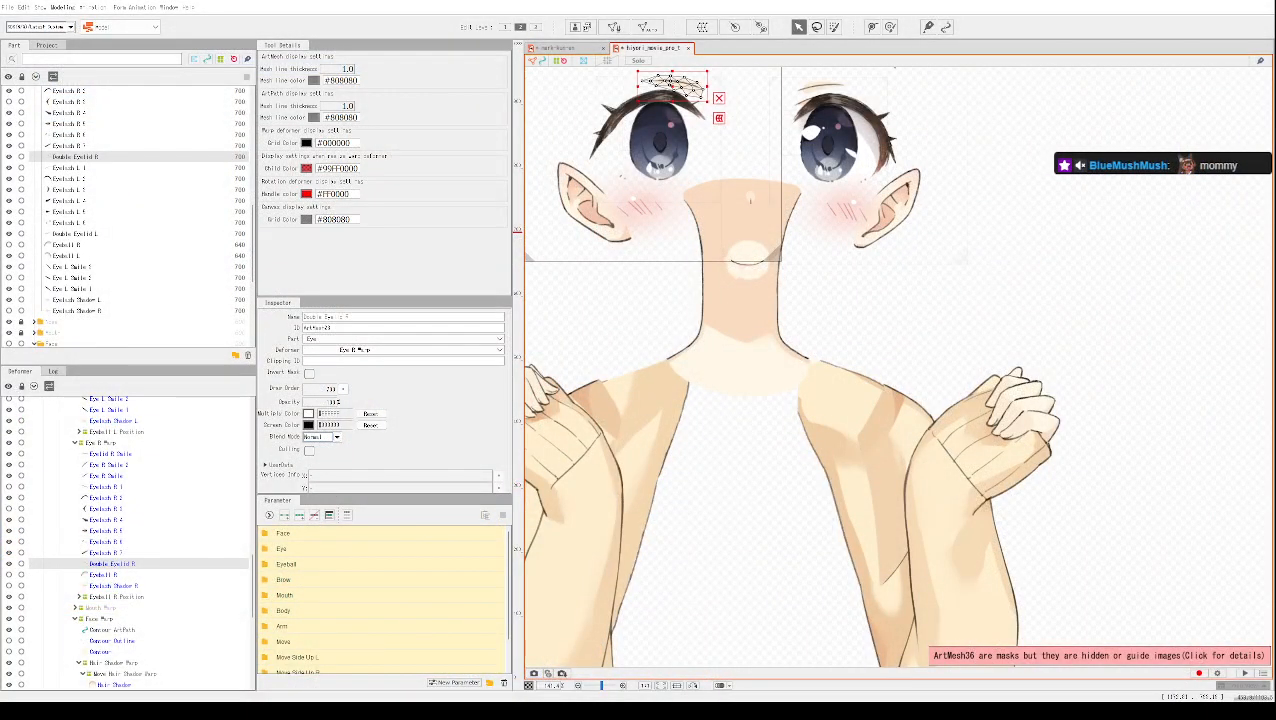
Step: Switch to the Hiyori sample model in Live2D Cubism and make all of its parts visible
scroll(645, 220, "down", 2)
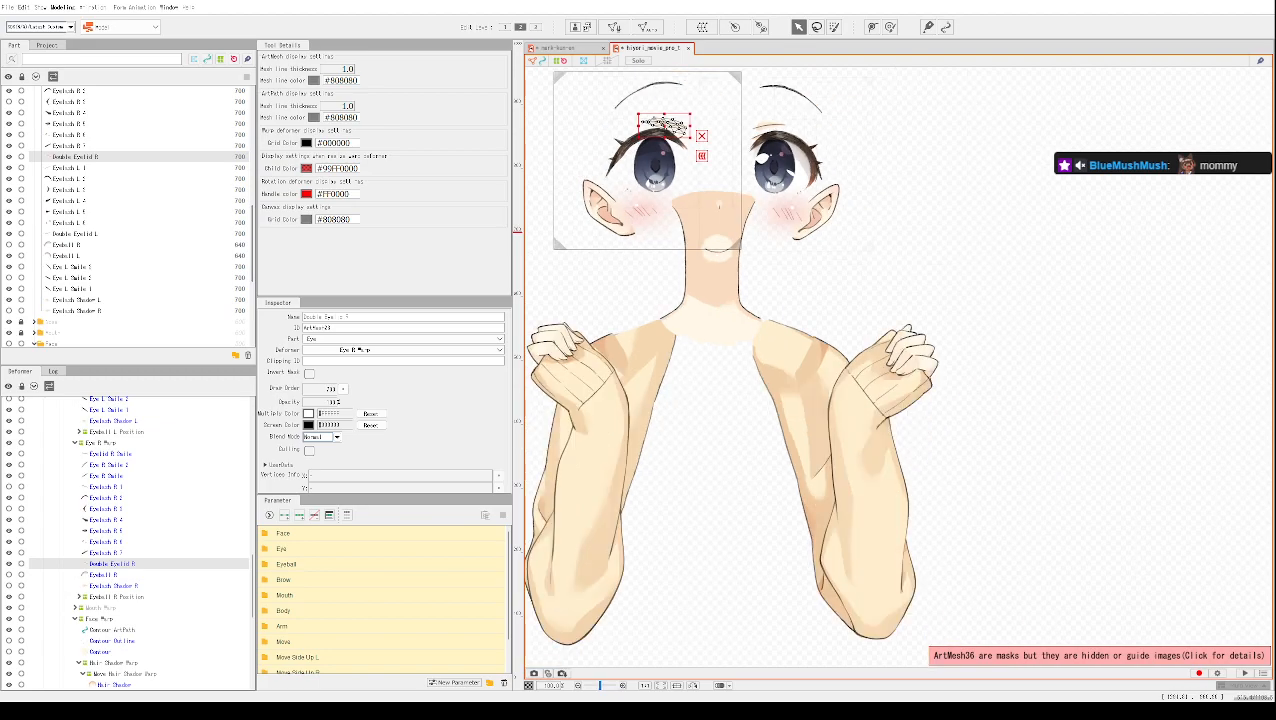
scroll(755, 342, "up", 5)
scroll(760, 330, "down", 3)
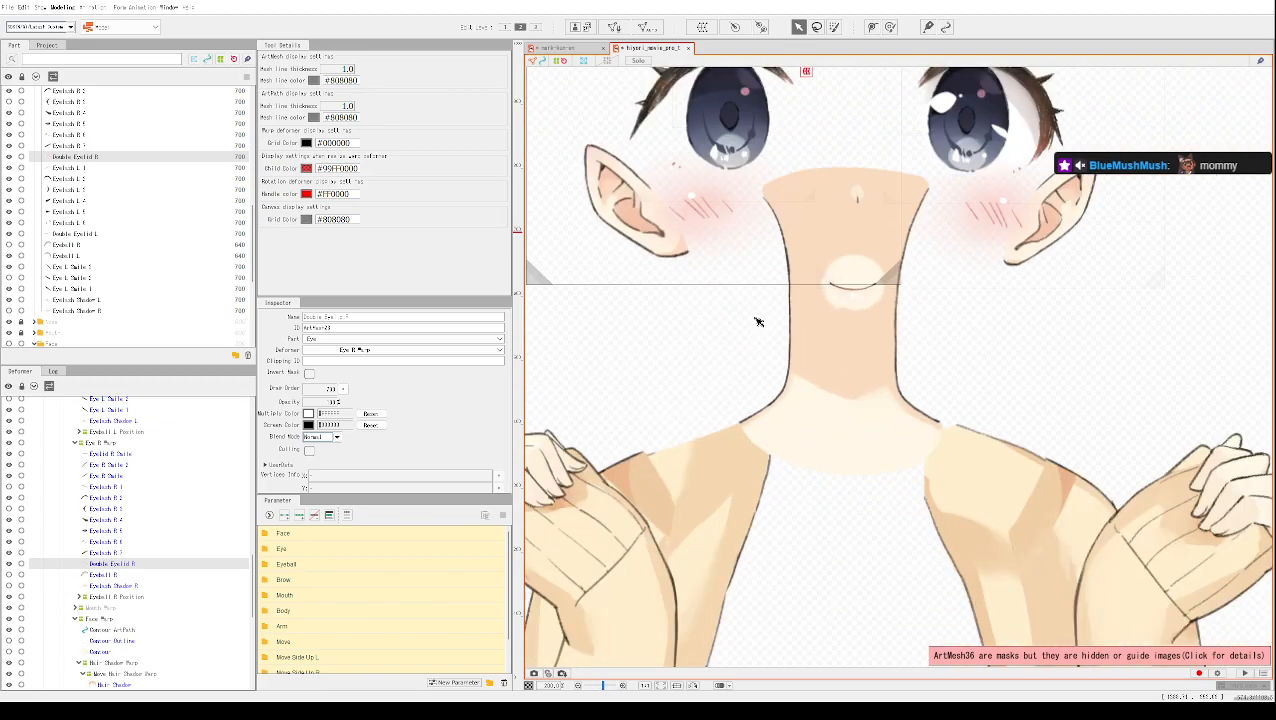
left_click_drag(837, 352, 881, 362)
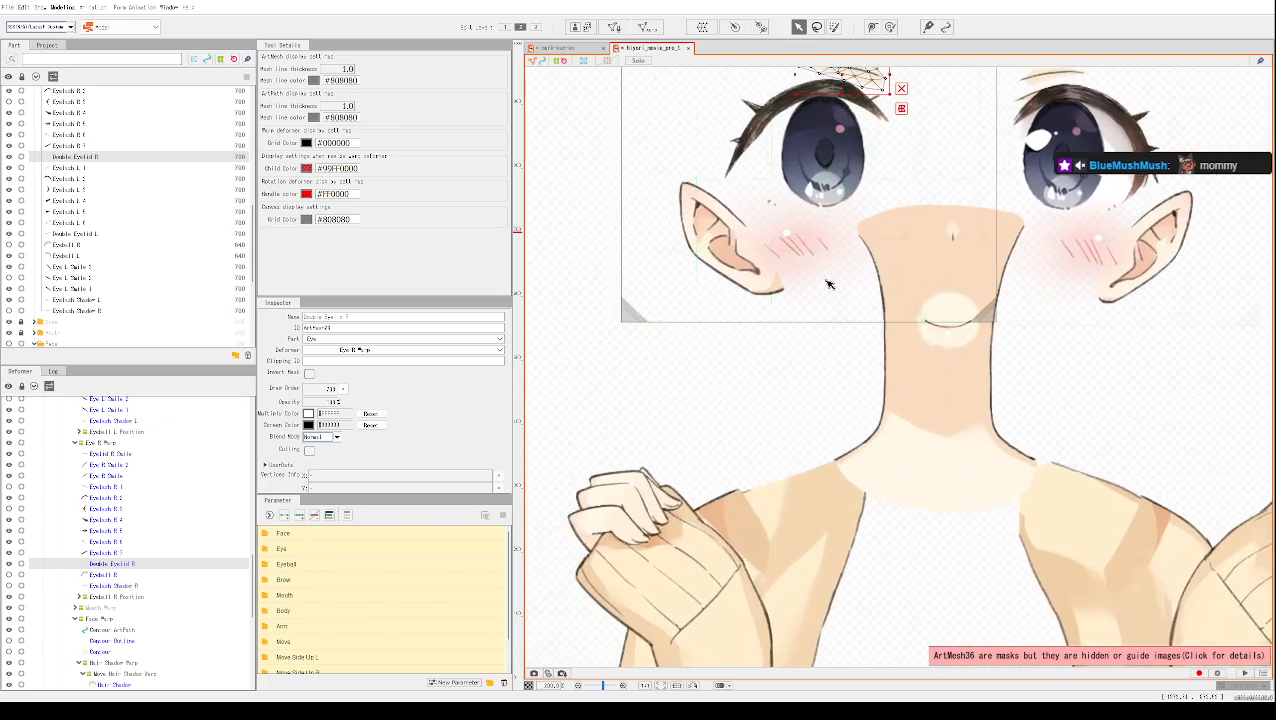
scroll(6, 192, "up", 5)
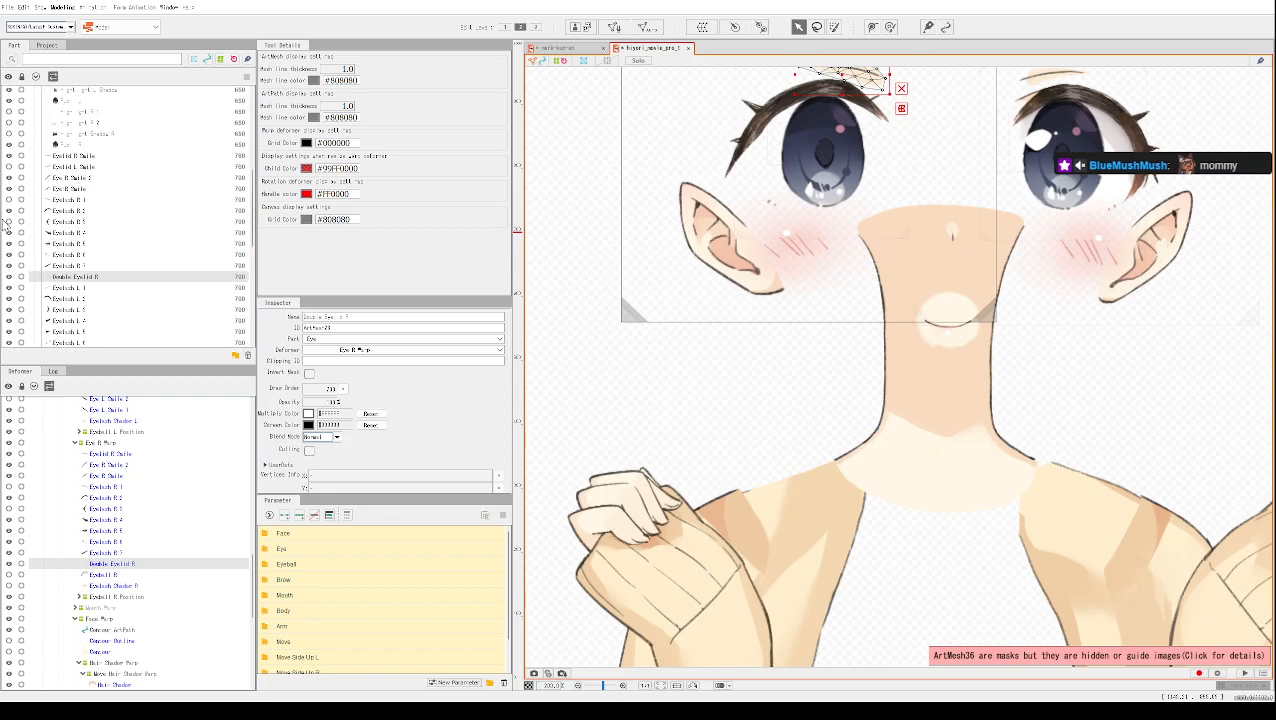
scroll(6, 205, "down", 2)
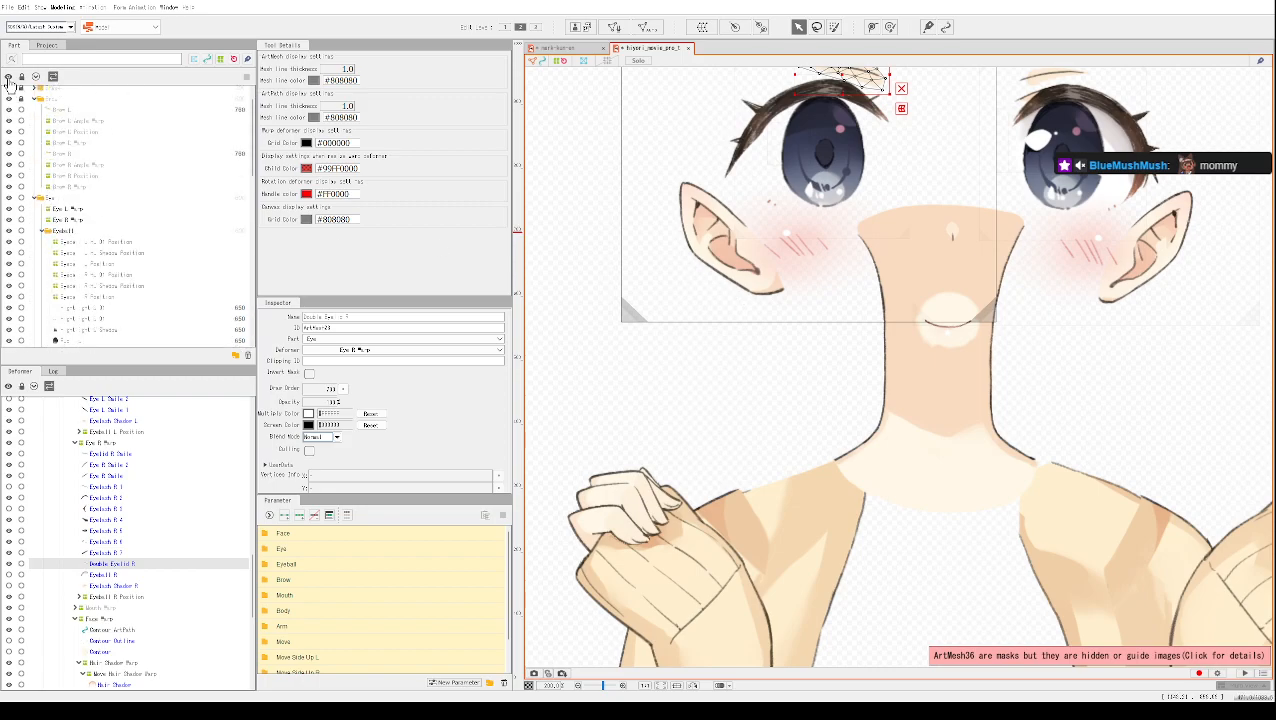
left_click(8, 78)
left_click(8, 79)
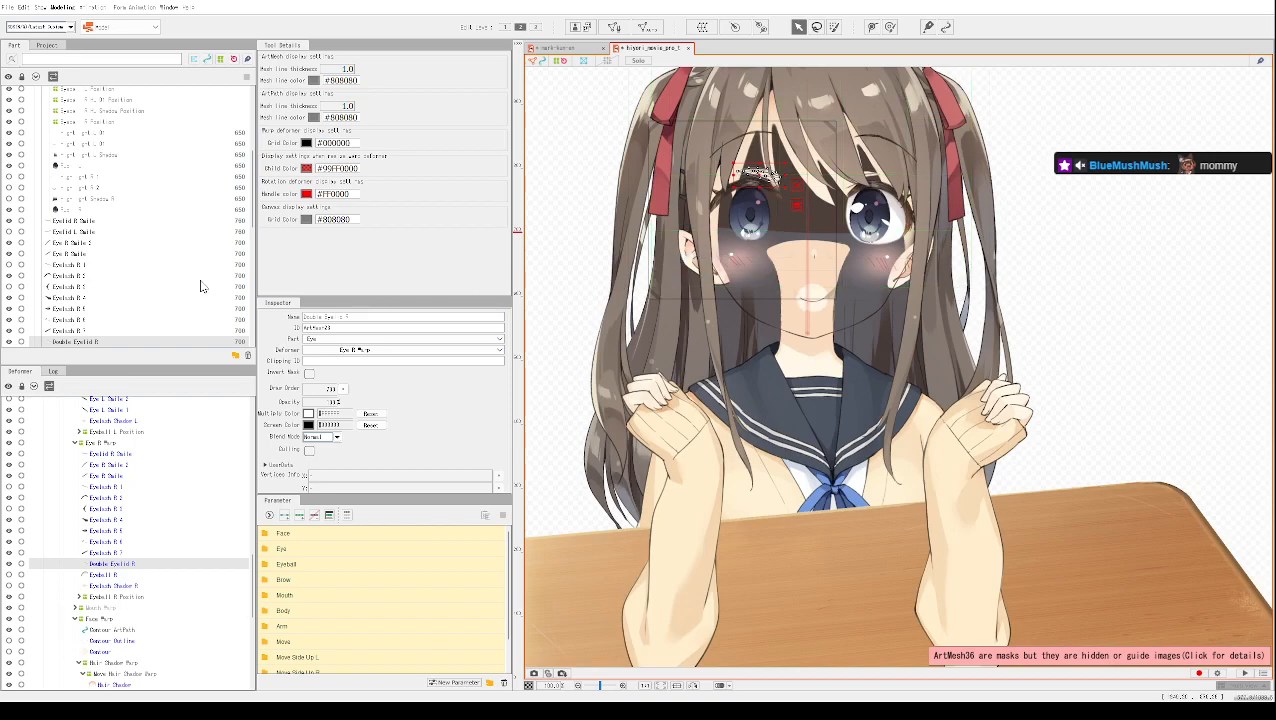
Step: Show the model's hidden eyelash parts along with the face's Contour Outline and Contour parts
left_click_drag(11, 199, 12, 186)
scroll(14, 184, "down", 4)
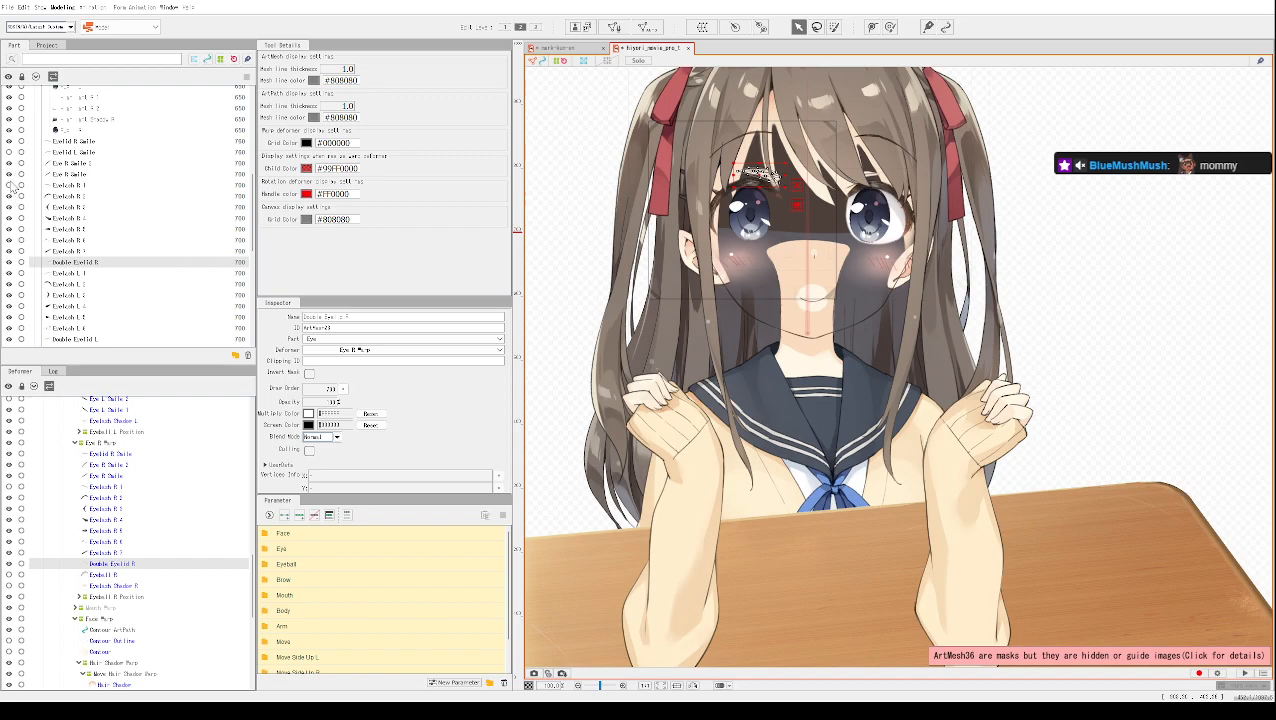
scroll(11, 171, "down", 5)
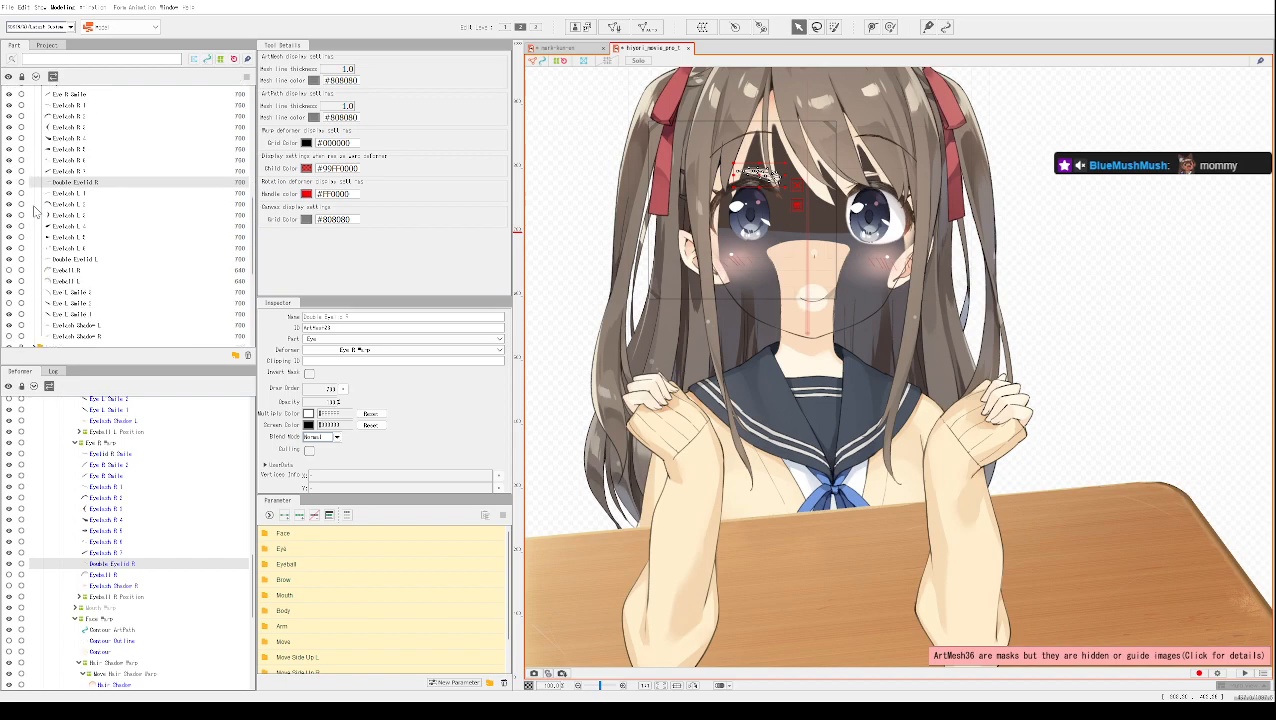
left_click(10, 137)
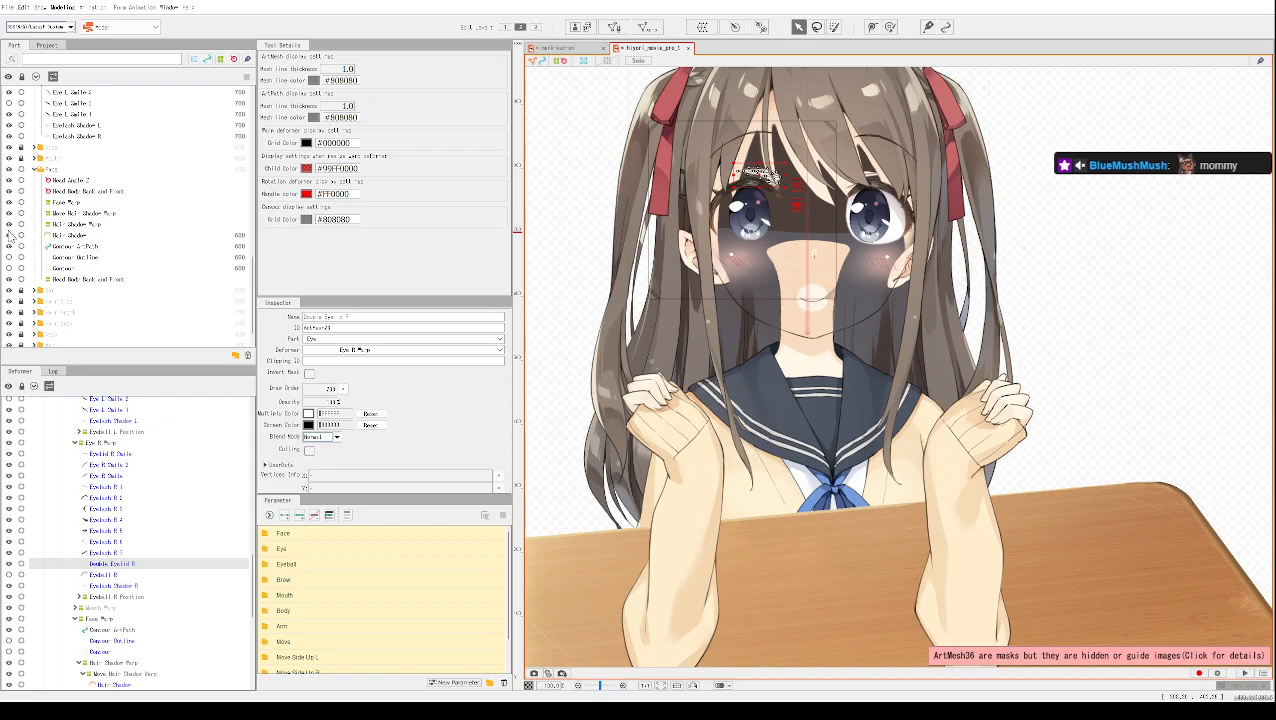
left_click(10, 257)
left_click(10, 269)
scroll(14, 310, "down", 2)
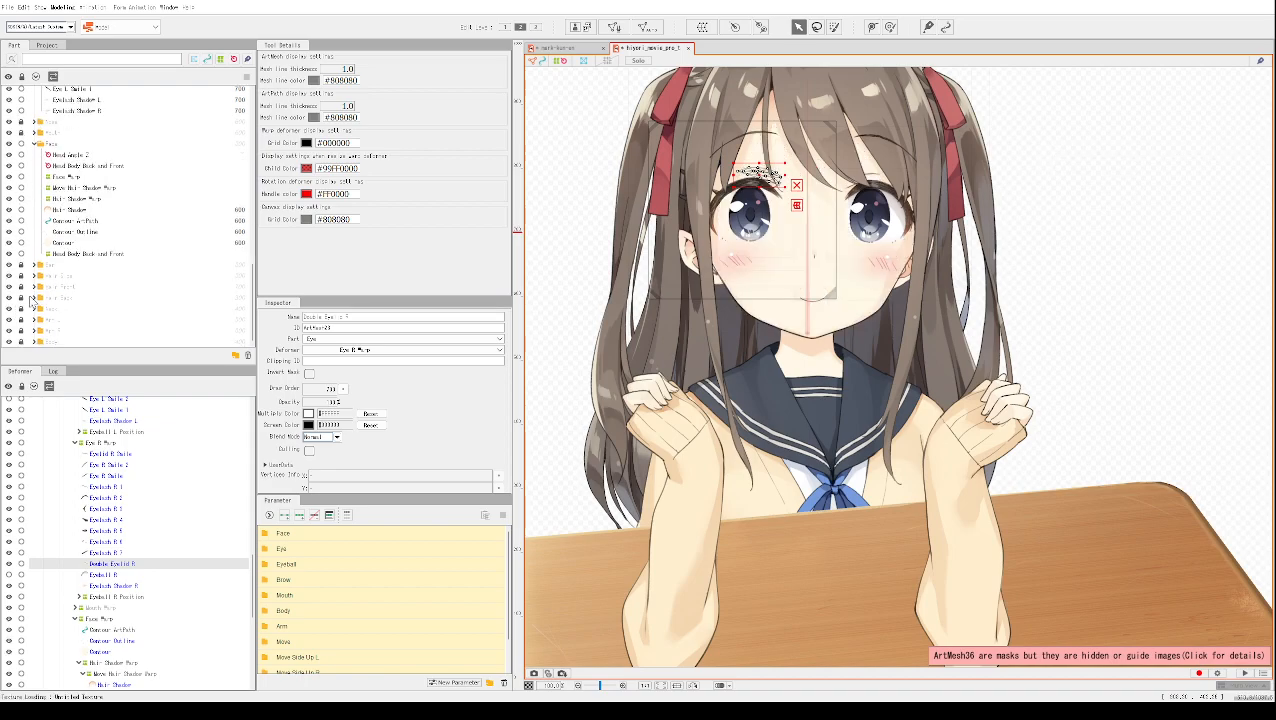
Step: Deselect the double eyelid mesh and lock all parts of the model
left_click_drag(1128, 268, 1218, 345)
left_click(20, 80)
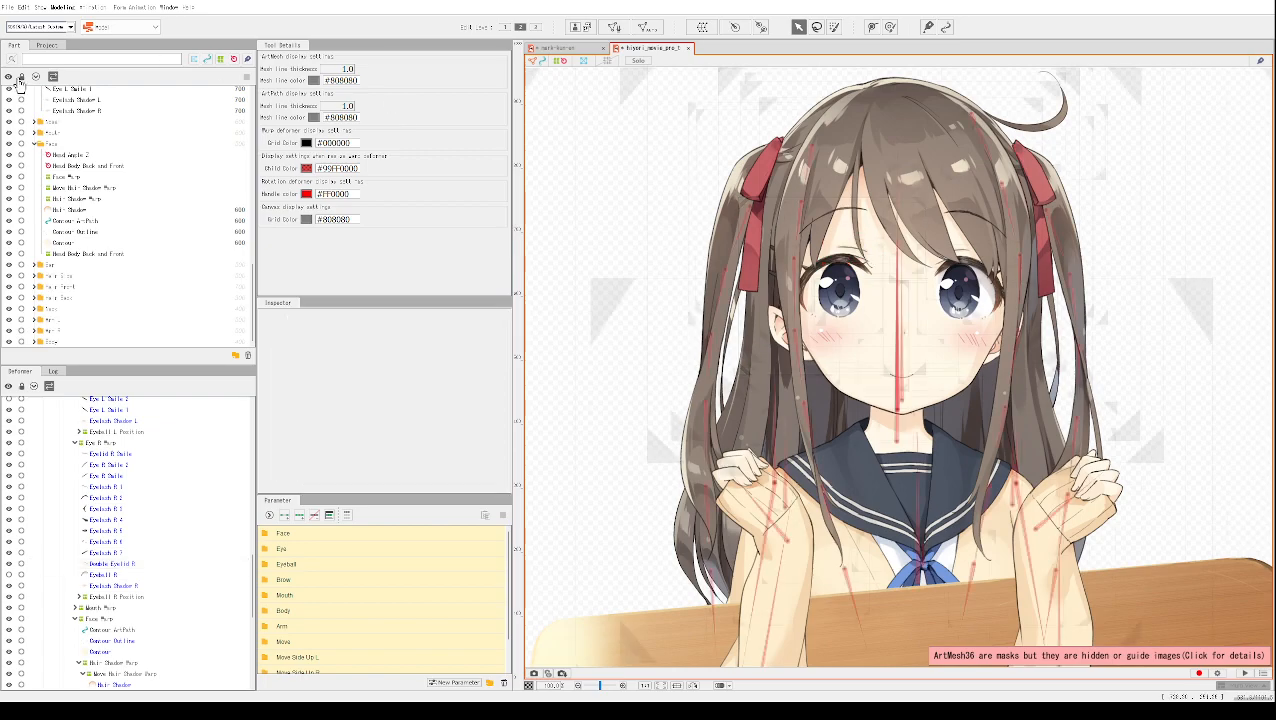
left_click(23, 79)
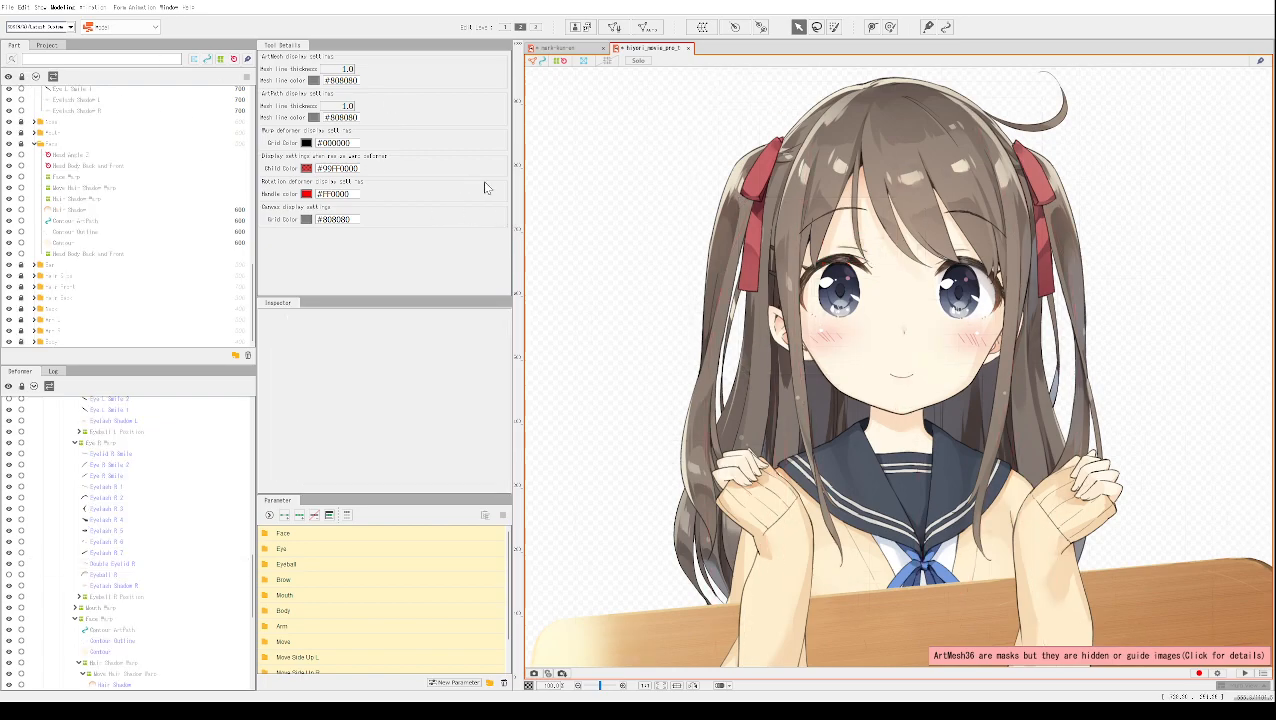
Step: Hide the wooden desk in front of the sample character
scroll(650, 195, "down", 3)
left_click_drag(671, 203, 705, 181)
scroll(43, 210, "up", 10)
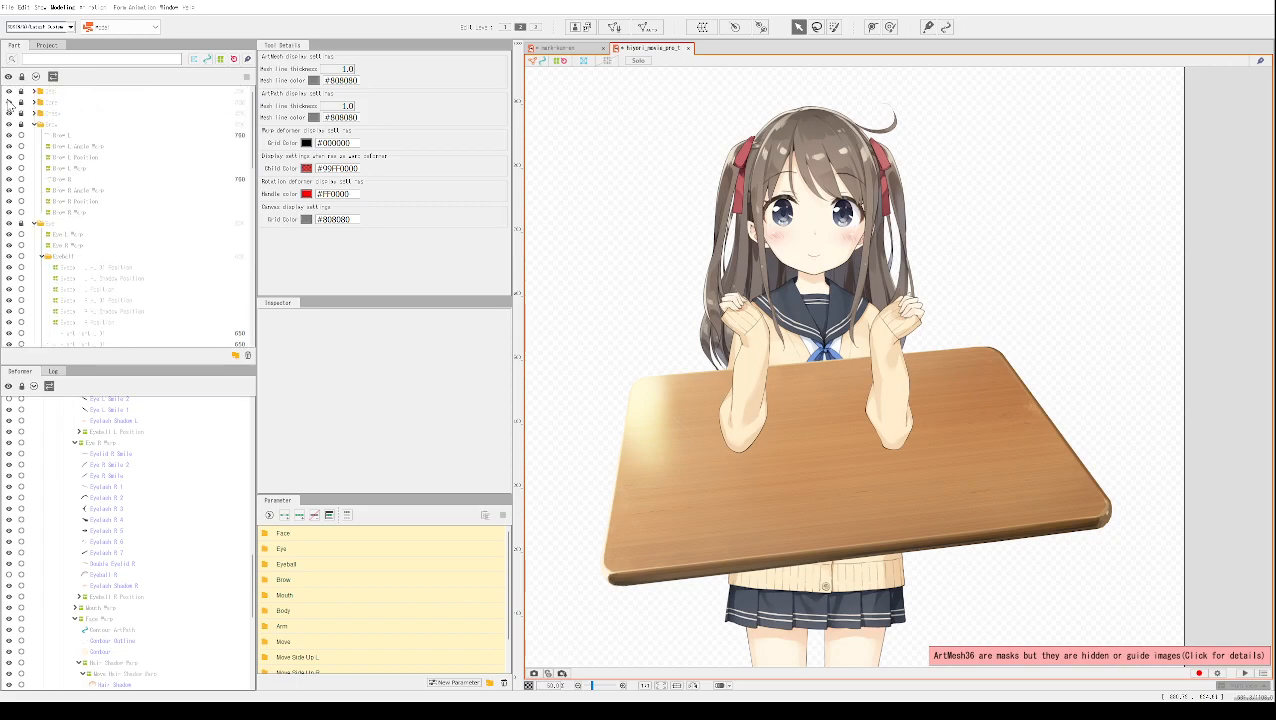
left_click(10, 101)
scroll(775, 300, "down", 3)
scroll(735, 293, "up", 4)
Step: Examine the sample character's right eye up close, including its lashes and double eyelid line
left_click_drag(735, 175, 720, 327)
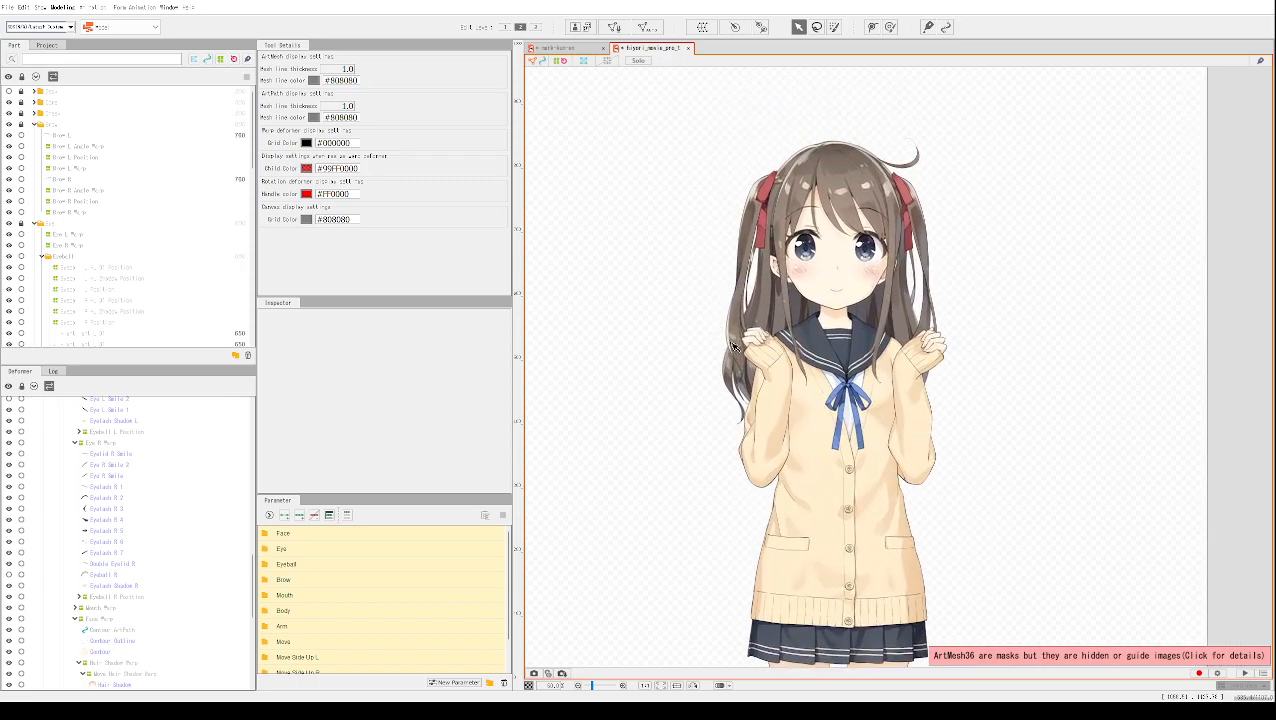
scroll(720, 327, "up", 3)
left_click_drag(710, 214, 706, 305)
scroll(700, 291, "up", 3)
scroll(700, 291, "up", 1)
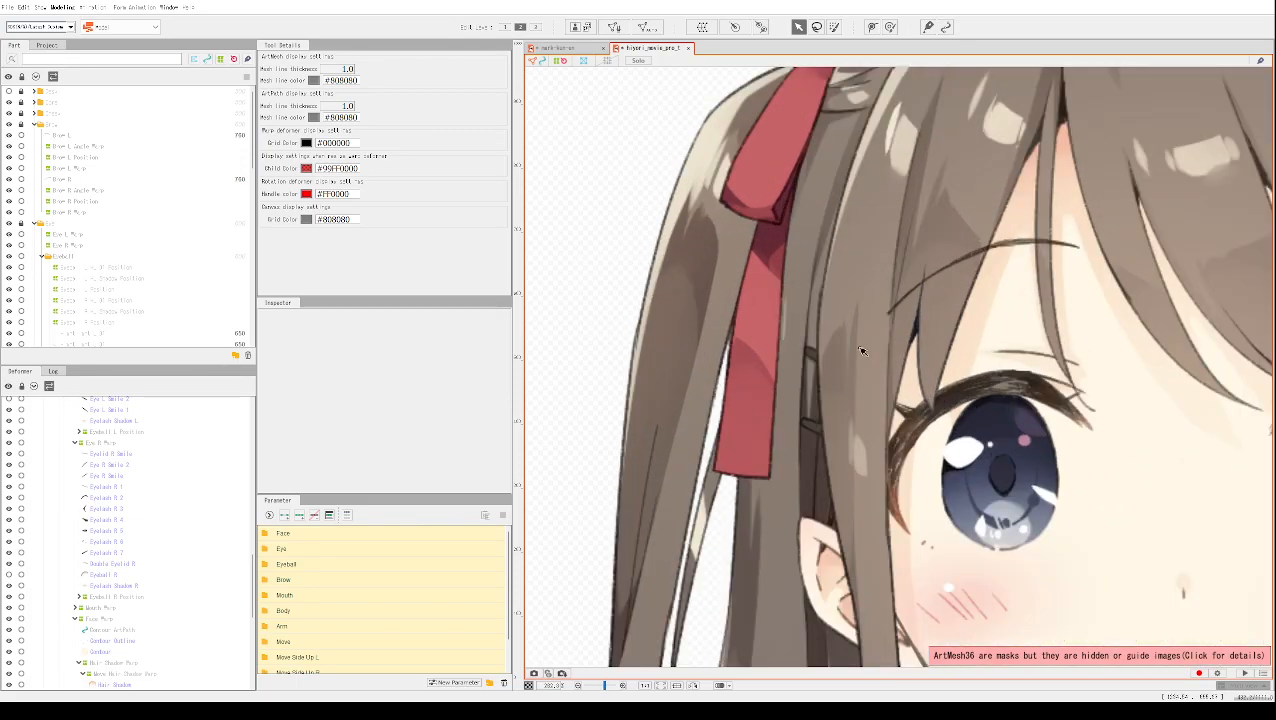
scroll(952, 370, "down", 2)
scroll(952, 370, "up", 2)
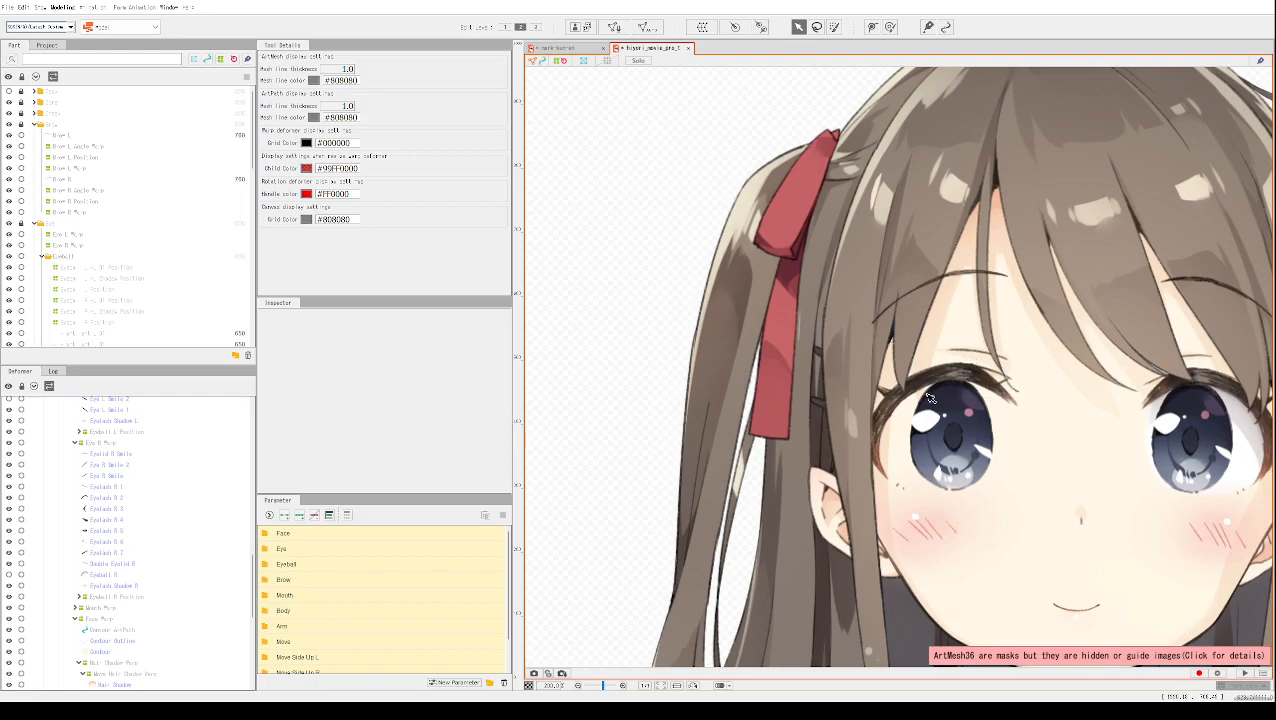
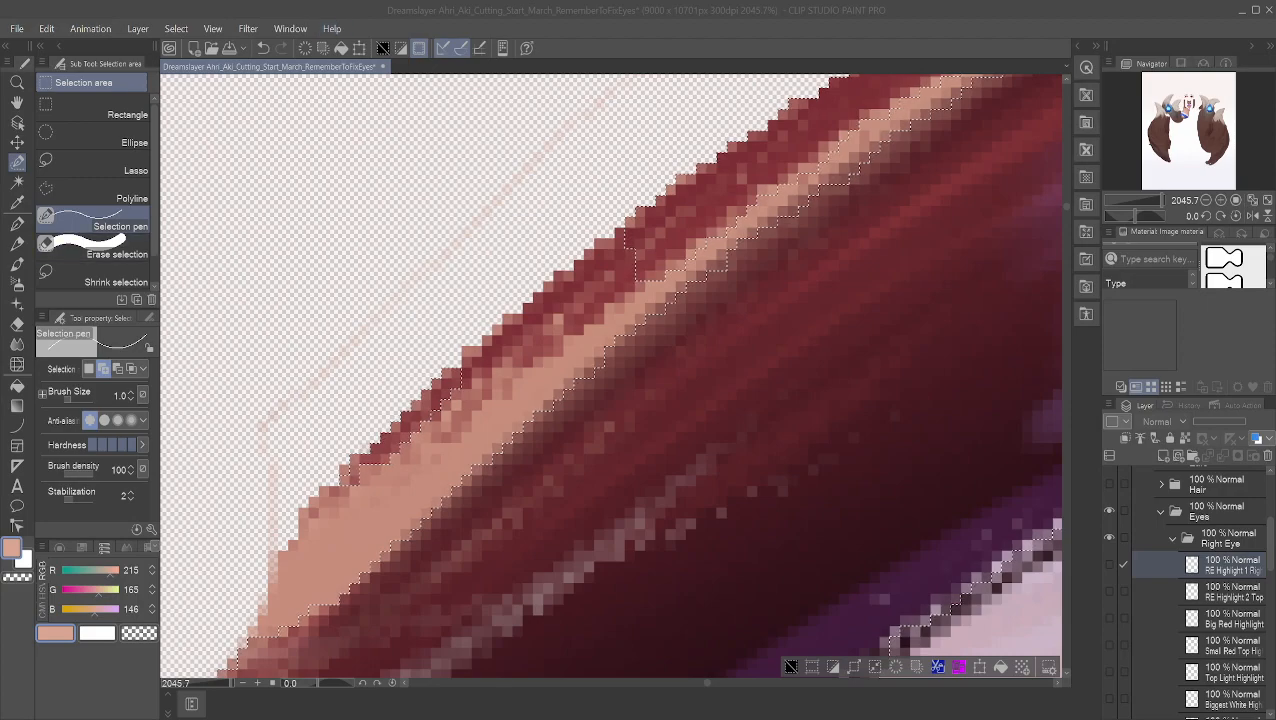
Step: Add the pale pixels scattered through the red outer edge above the eyelid's skin strip to the selection with the Selection pen
left_click(642, 217)
mouse_move(624, 238)
left_mouse_down()
mouse_move(681, 200)
mouse_move(614, 250)
mouse_move(678, 205)
mouse_move(720, 200)
mouse_move(638, 245)
mouse_move(679, 236)
mouse_move(648, 258)
mouse_move(669, 252)
mouse_move(670, 232)
mouse_move(659, 263)
left_mouse_up()
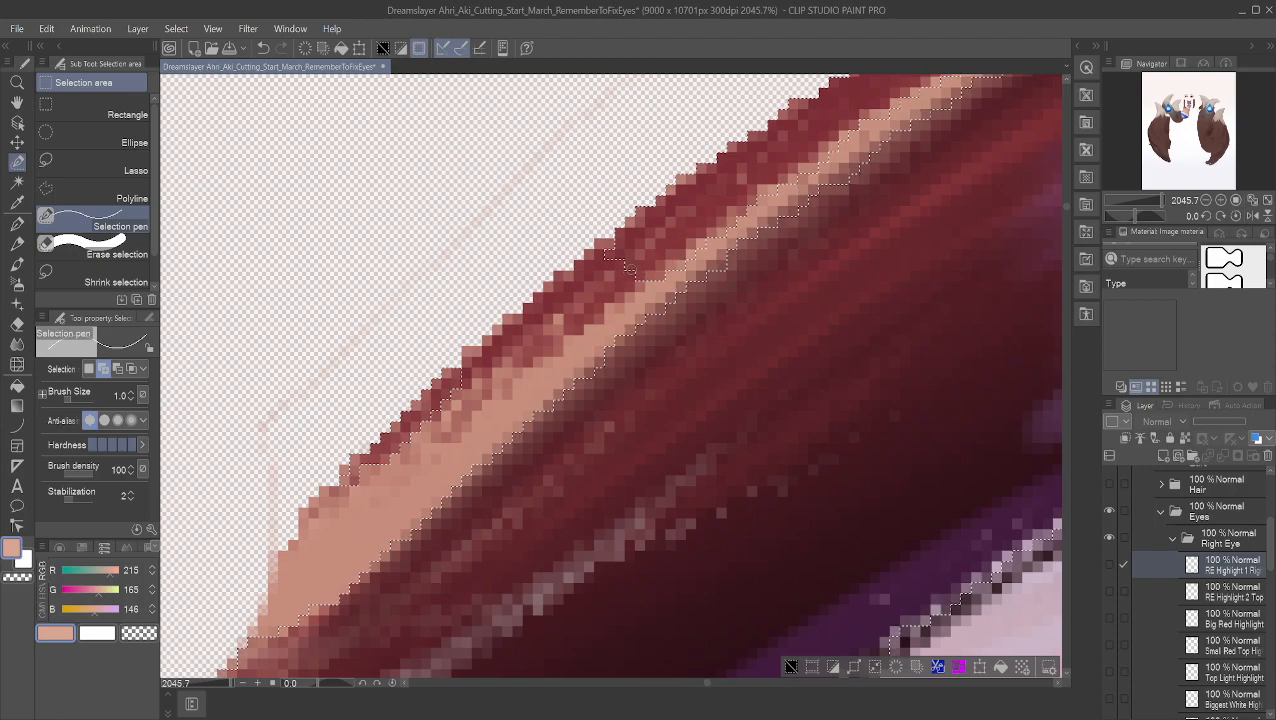
left_click(640, 276)
mouse_move(620, 286)
left_mouse_down()
mouse_move(649, 274)
mouse_move(532, 362)
left_mouse_up()
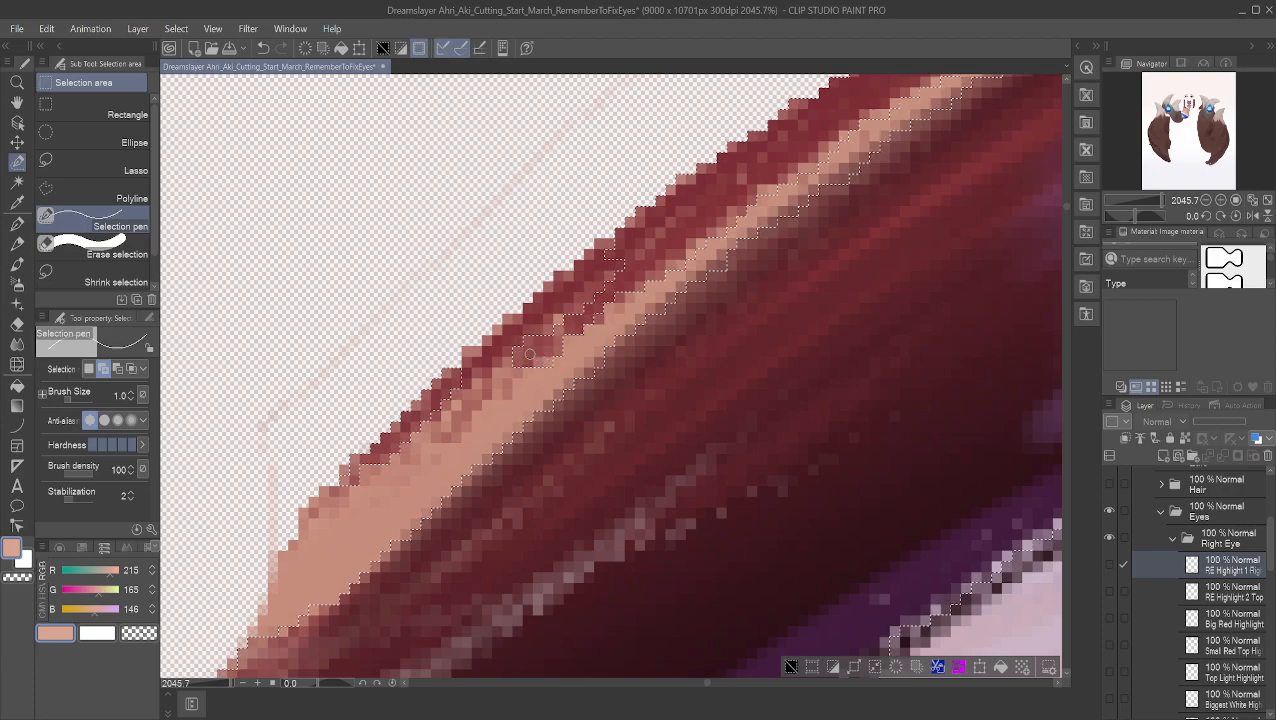
left_click_drag(453, 376, 611, 254)
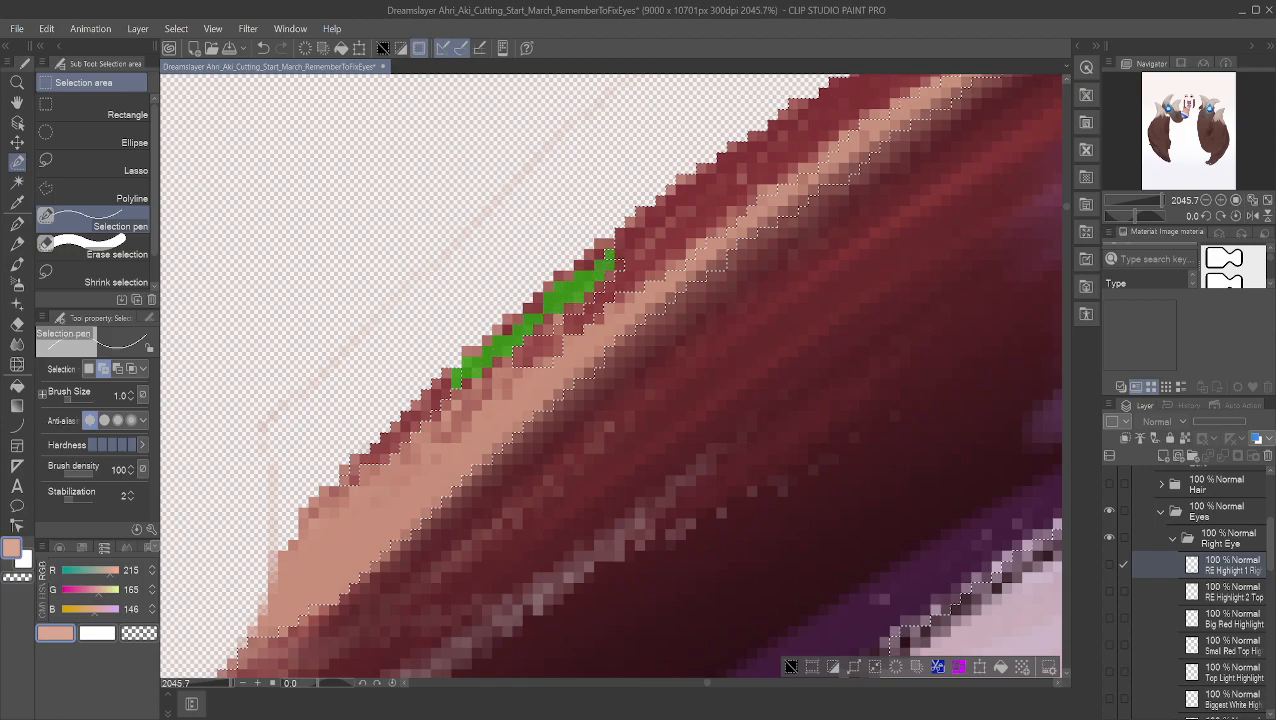
mouse_move(550, 294)
left_mouse_down()
mouse_move(475, 351)
mouse_move(487, 395)
mouse_move(445, 438)
mouse_move(462, 427)
left_mouse_up()
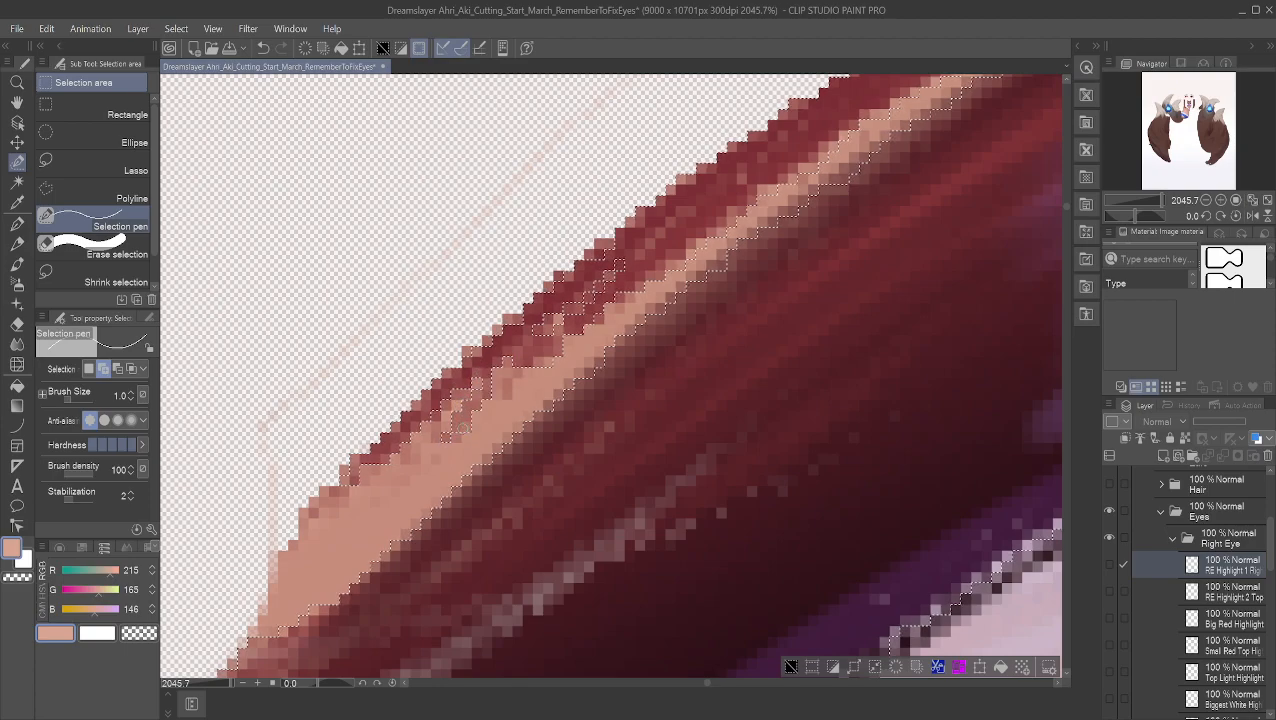
mouse_move(518, 361)
left_mouse_down()
mouse_move(496, 380)
mouse_move(508, 374)
left_mouse_up()
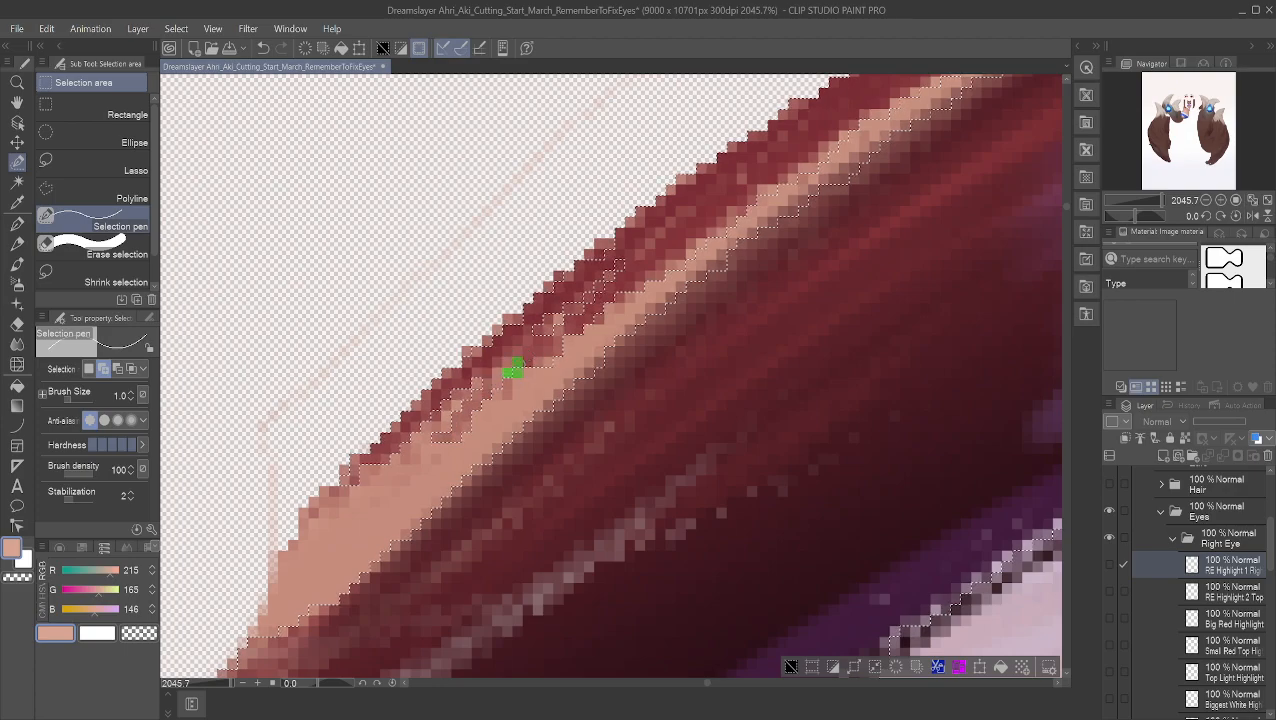
left_click_drag(620, 276, 513, 354)
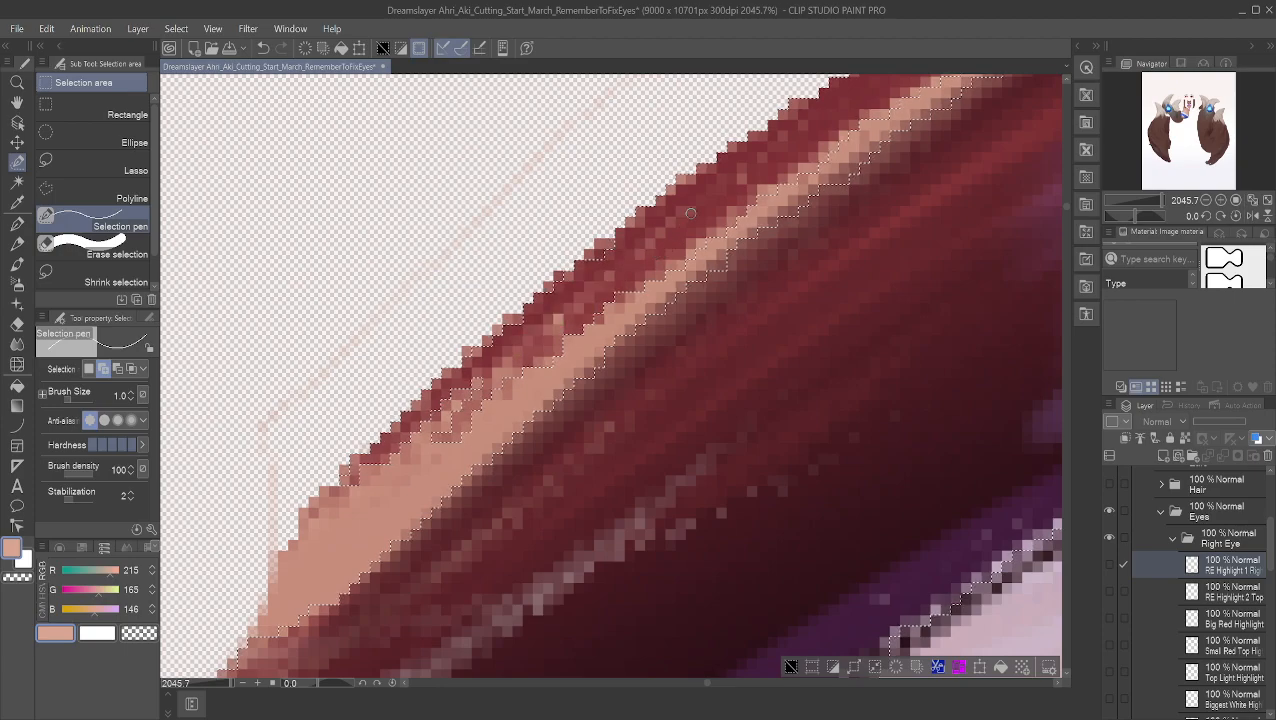
Step: Extend the selection along the thin skin-coloured strip as it narrows toward the middle of the upper lash line
left_click(17, 120)
left_click(17, 104)
left_click_drag(373, 94, 433, 388)
left_click(17, 160)
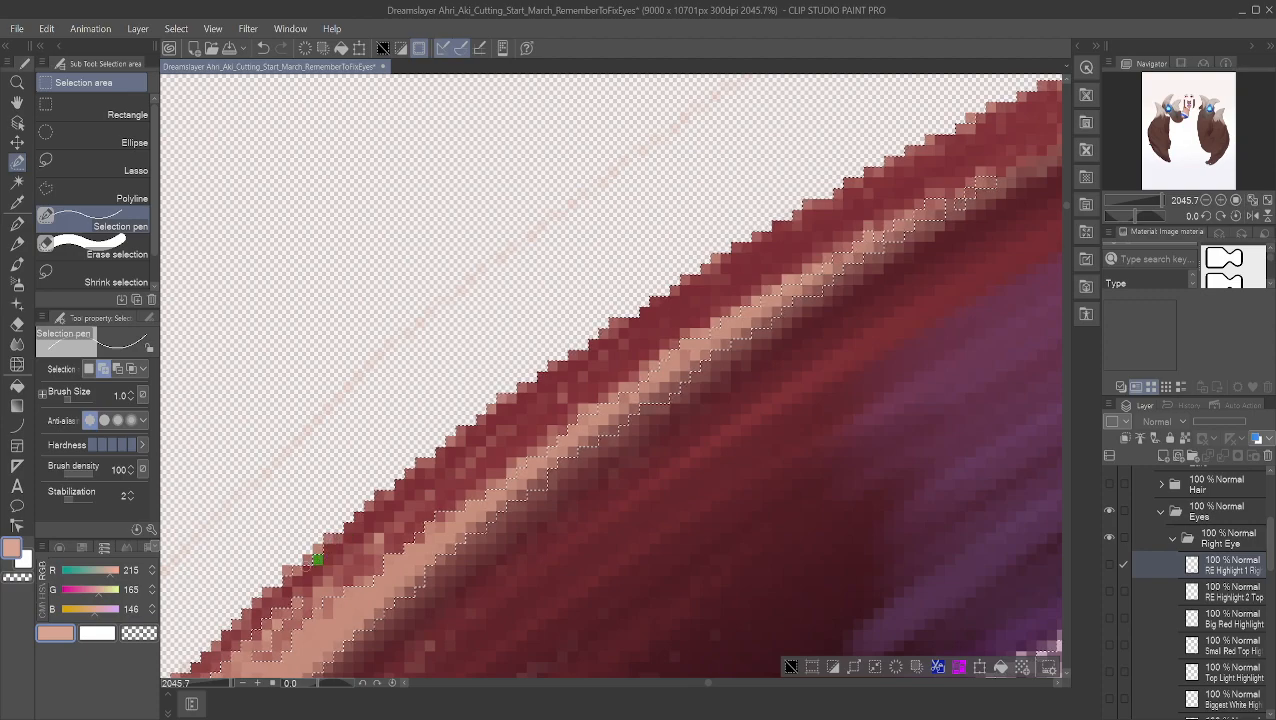
left_click(16, 104)
left_click_drag(600, 215, 615, 245)
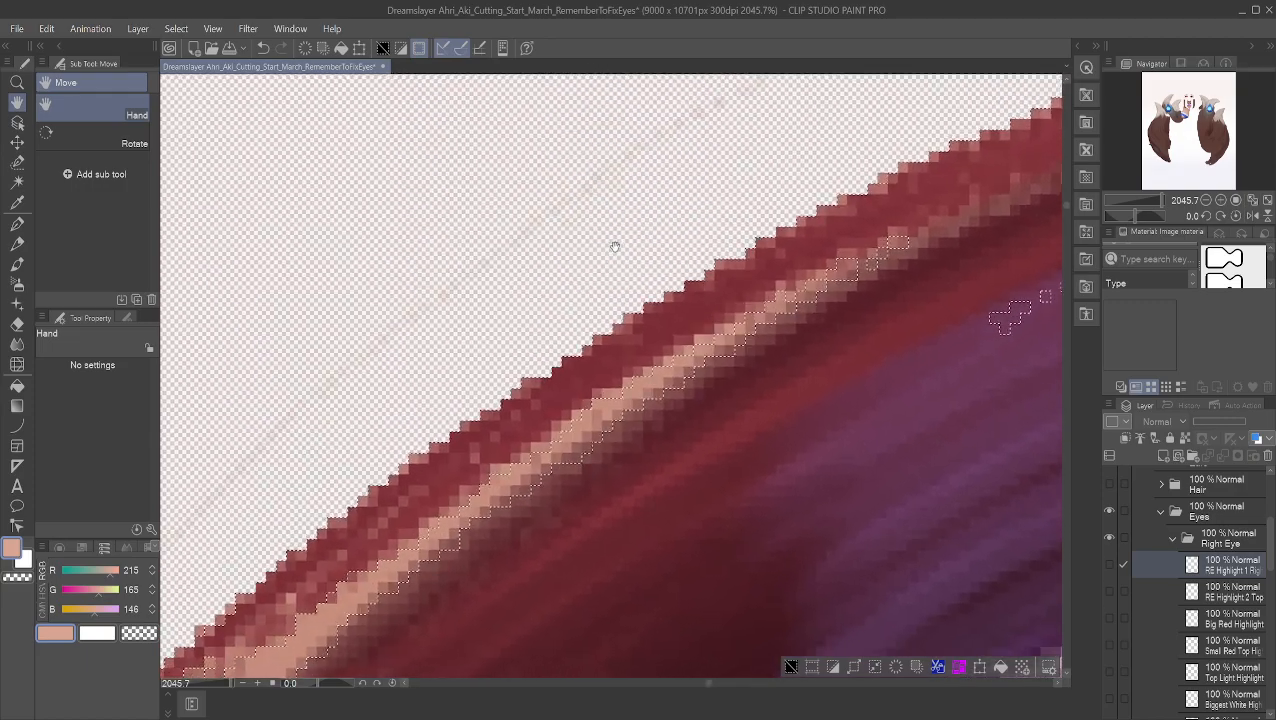
left_click(17, 162)
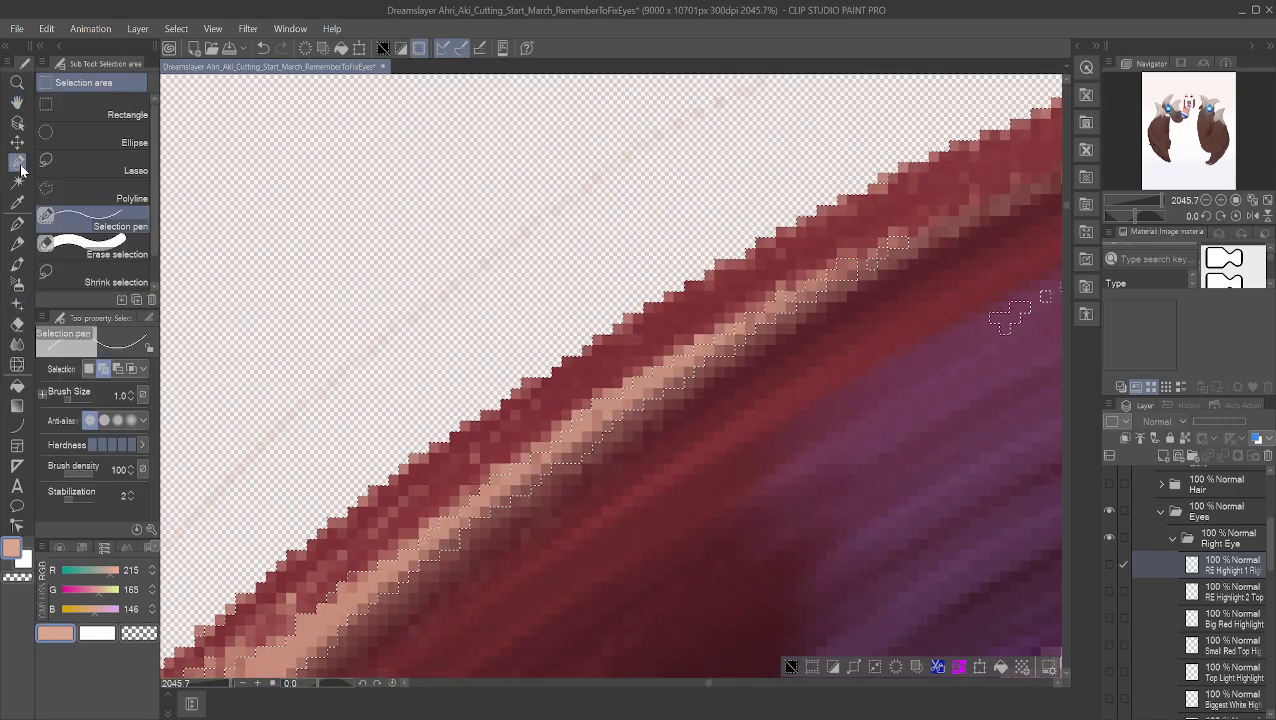
Step: Remove the stray selected patches inside the purple part of the lashes from the selection
left_click(118, 369)
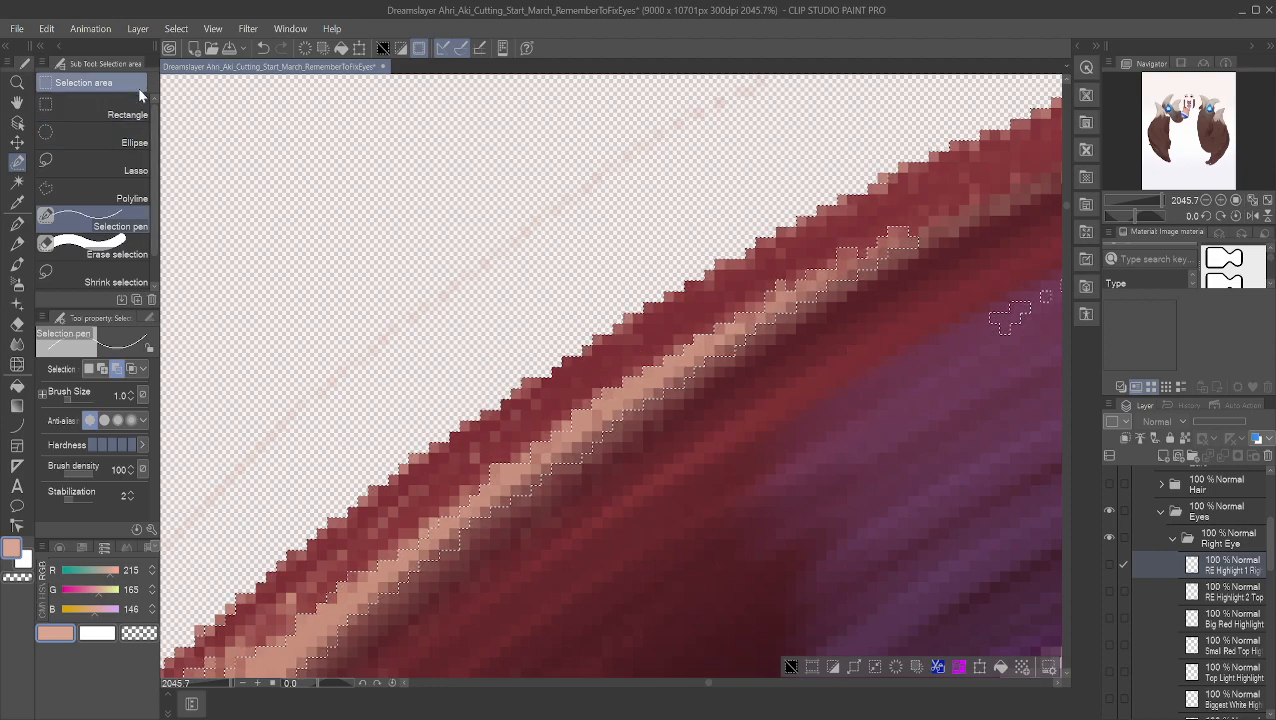
left_click(17, 142)
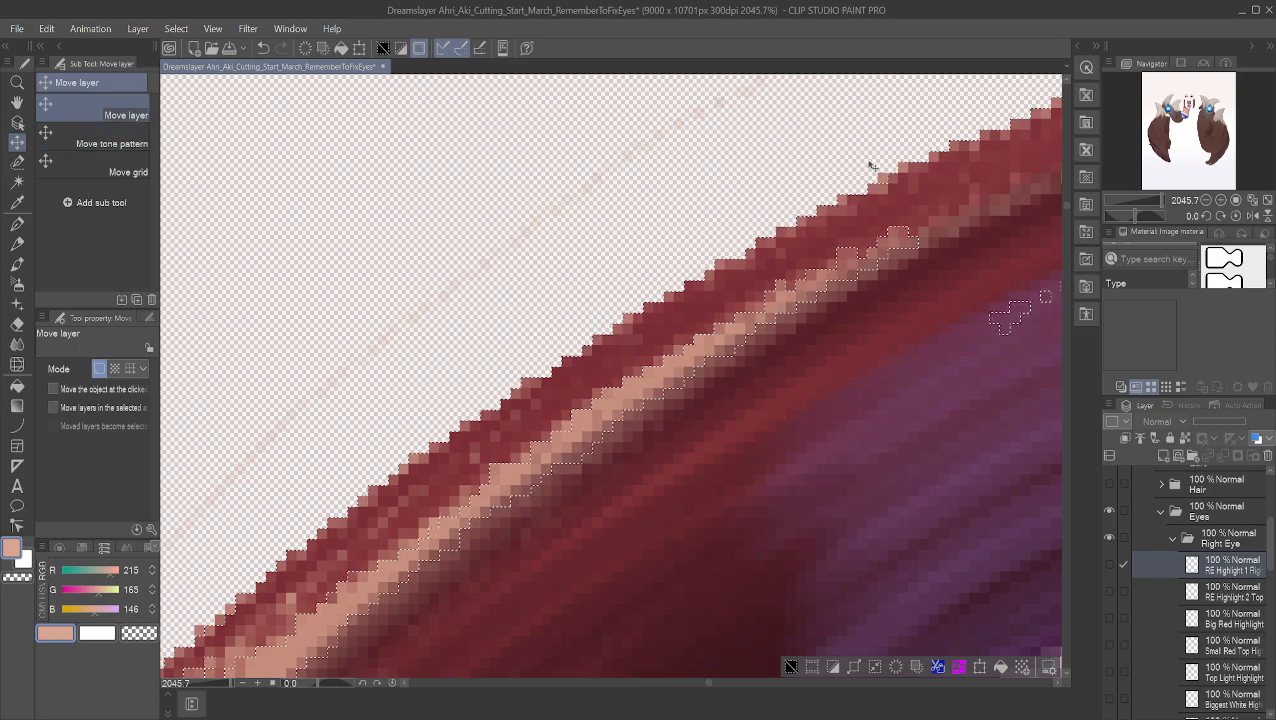
key("h")
left_click_drag(663, 99, 2, 258)
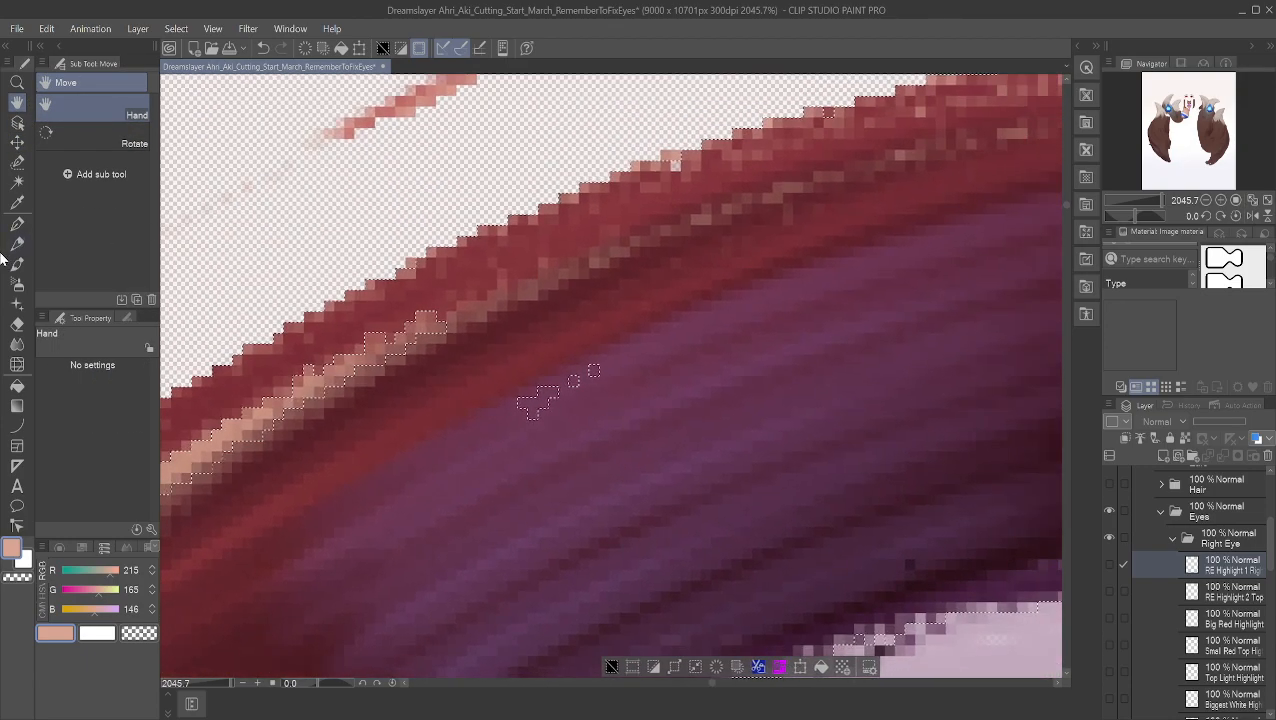
left_click(17, 182)
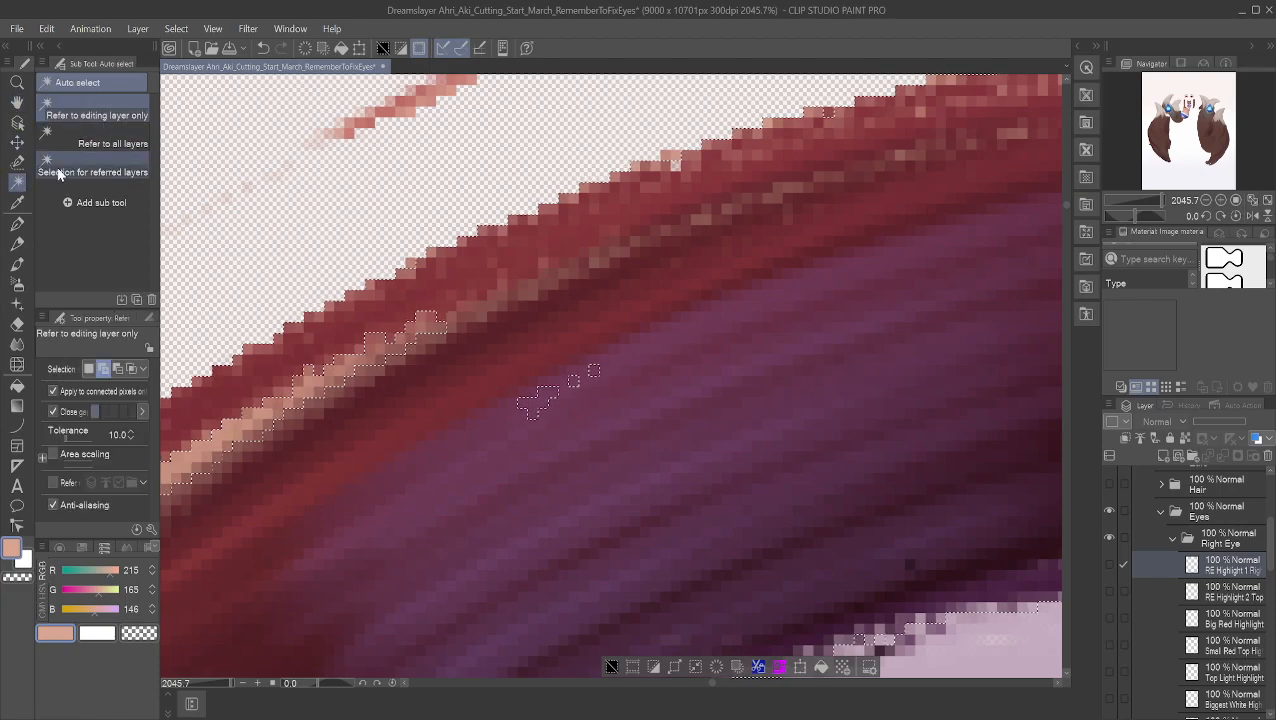
left_click(17, 161)
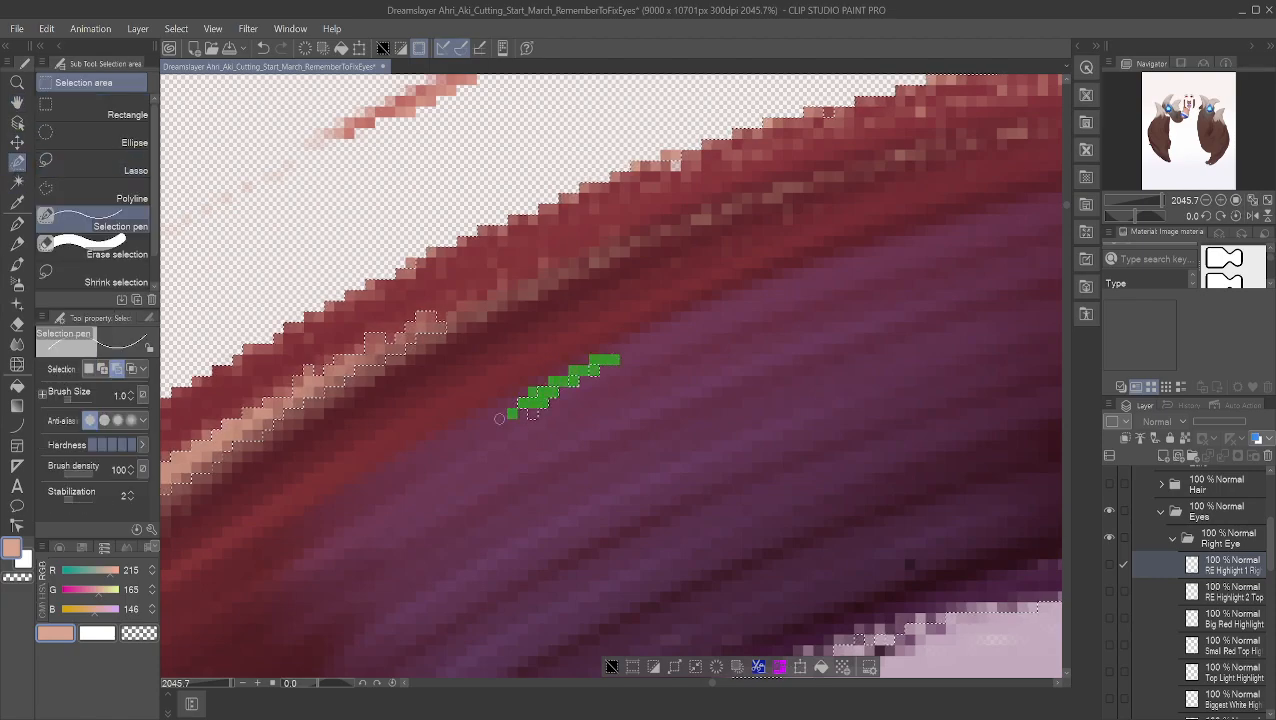
mouse_move(614, 362)
left_mouse_down()
mouse_move(530, 393)
mouse_move(468, 440)
left_mouse_up()
Step: Refine the selection edge where the purple lash line meets the pale eye area, correcting individual boundary pixels
left_click(103, 369)
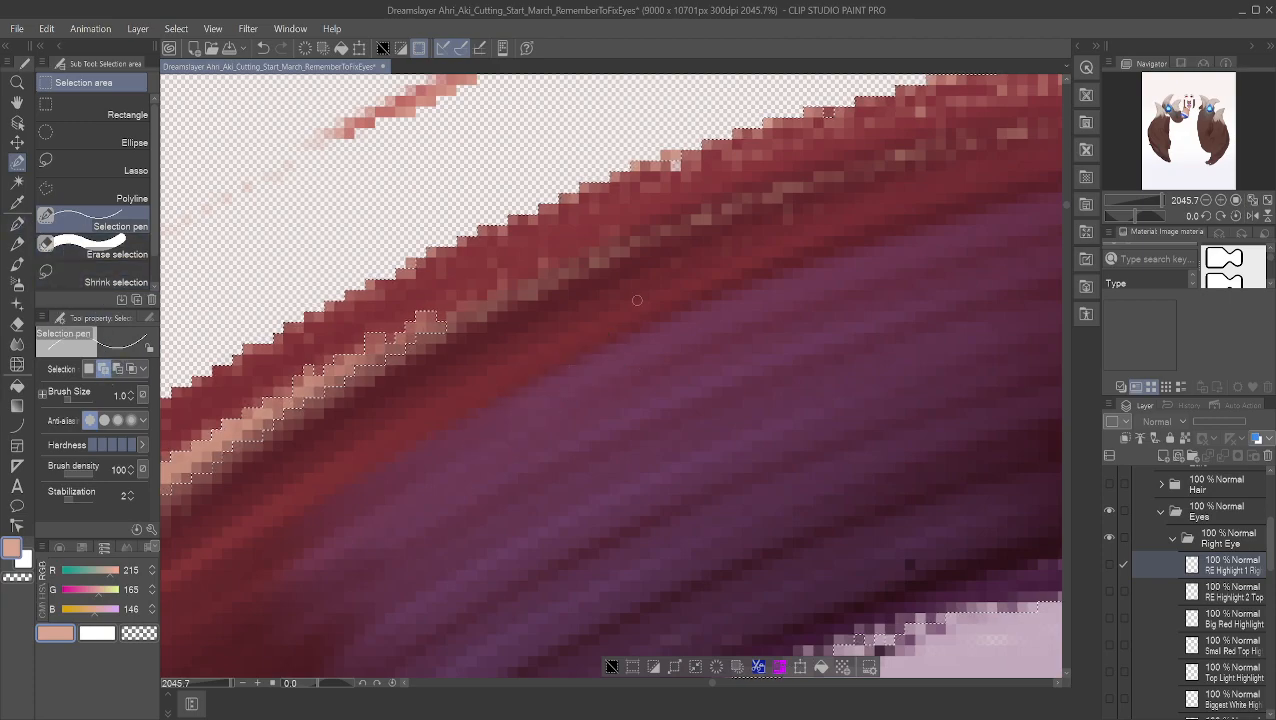
left_click(17, 102)
left_click_drag(655, 200, 694, 103)
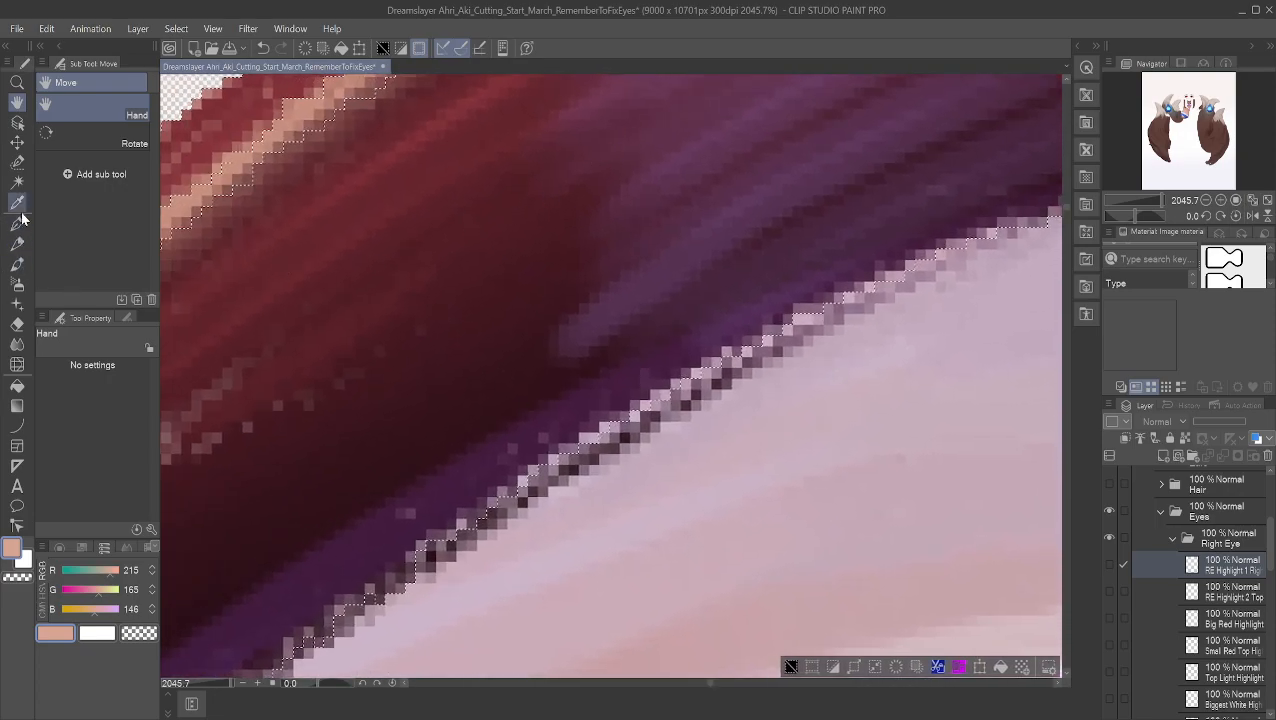
left_click(17, 164)
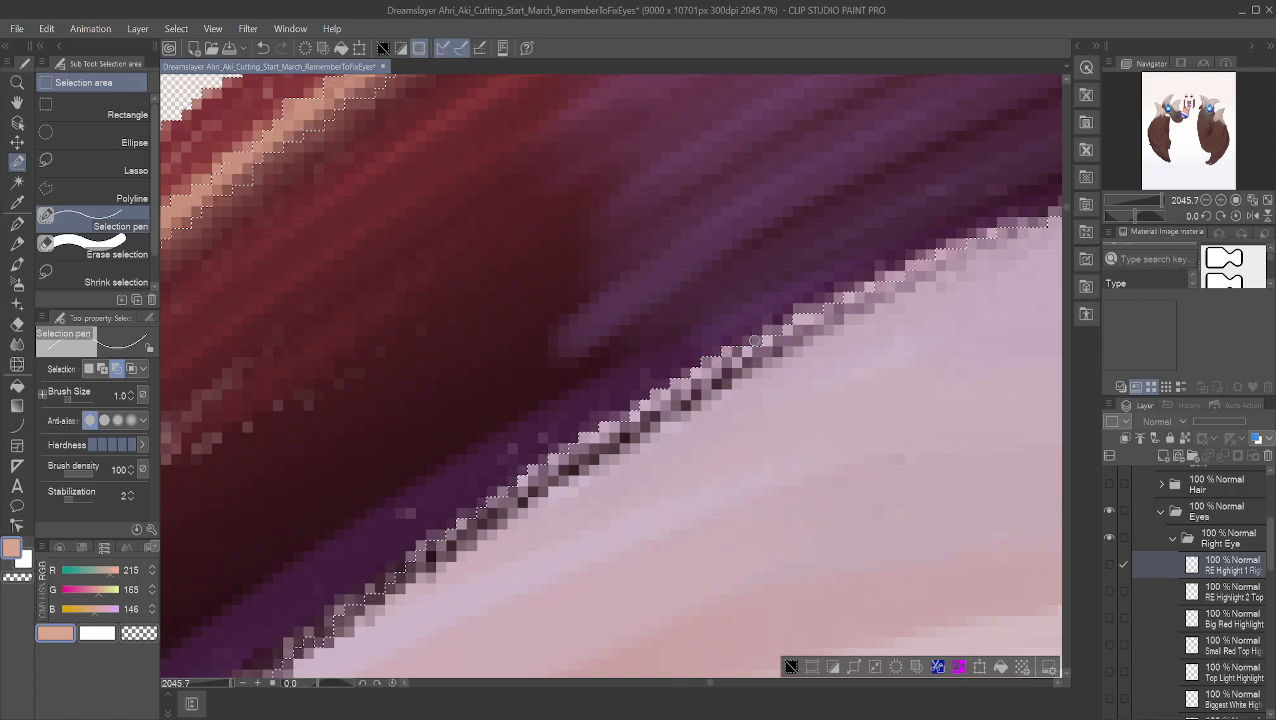
left_click_drag(792, 328, 792, 319)
left_click_drag(880, 278, 908, 276)
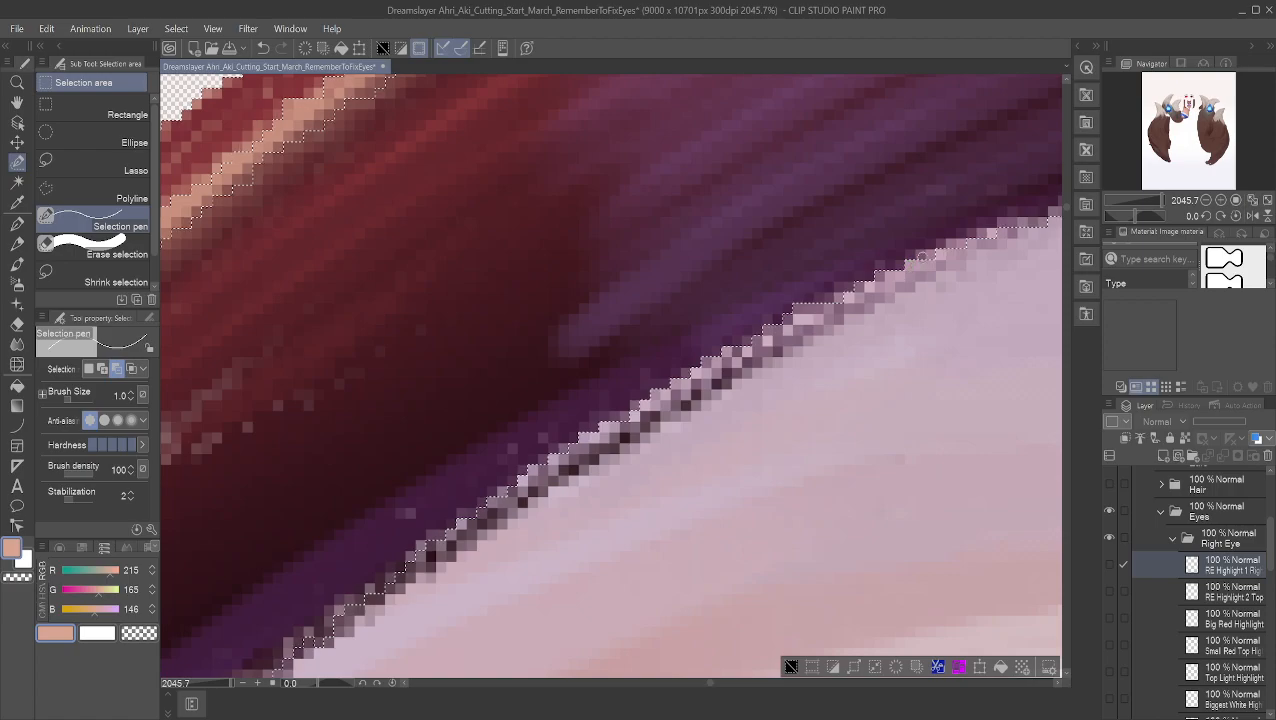
Step: Touch up the selection's jagged border pixels farther along the lower lash edge, toward the middle of the eye
left_click(17, 102)
left_click_drag(830, 225, 467, 456)
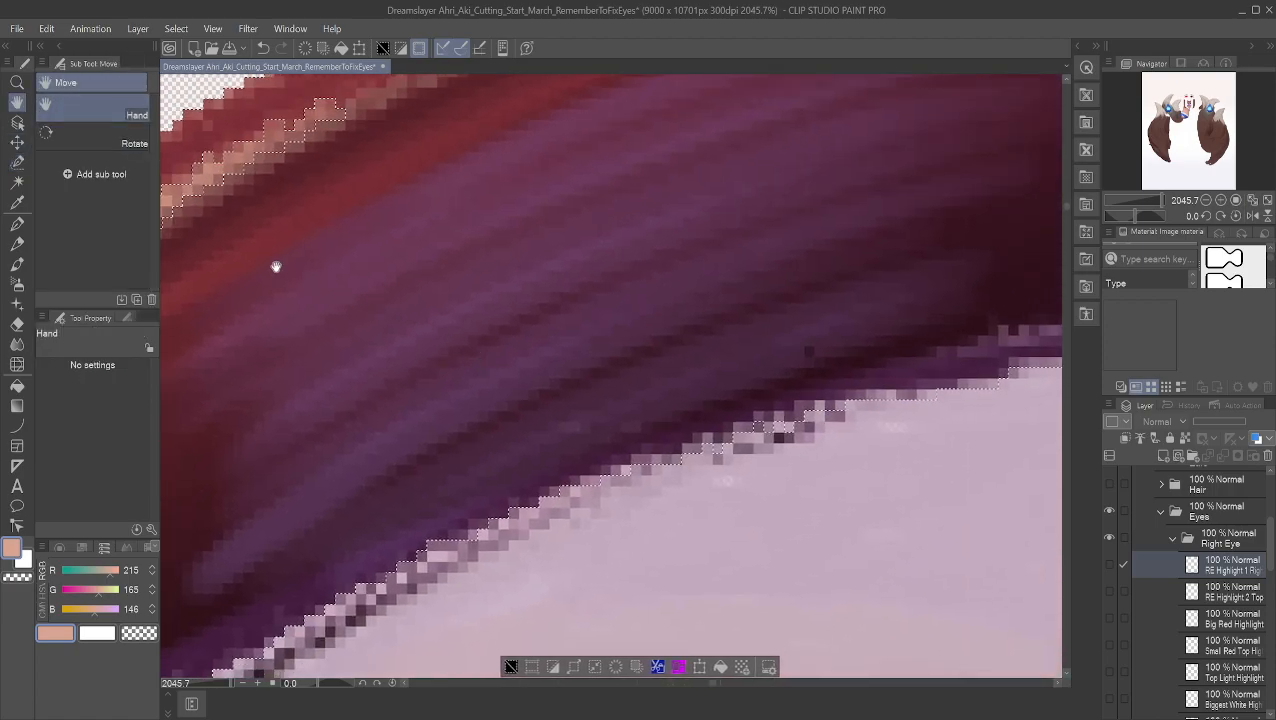
left_click(17, 162)
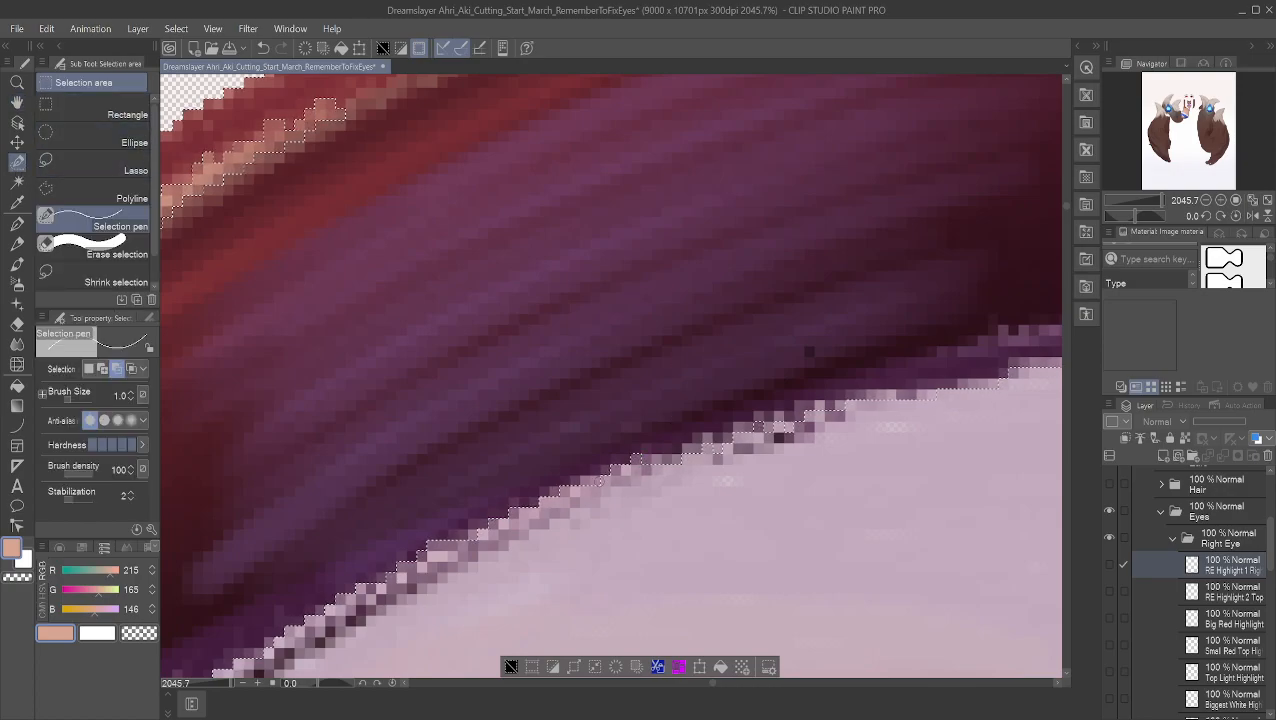
left_click(103, 368)
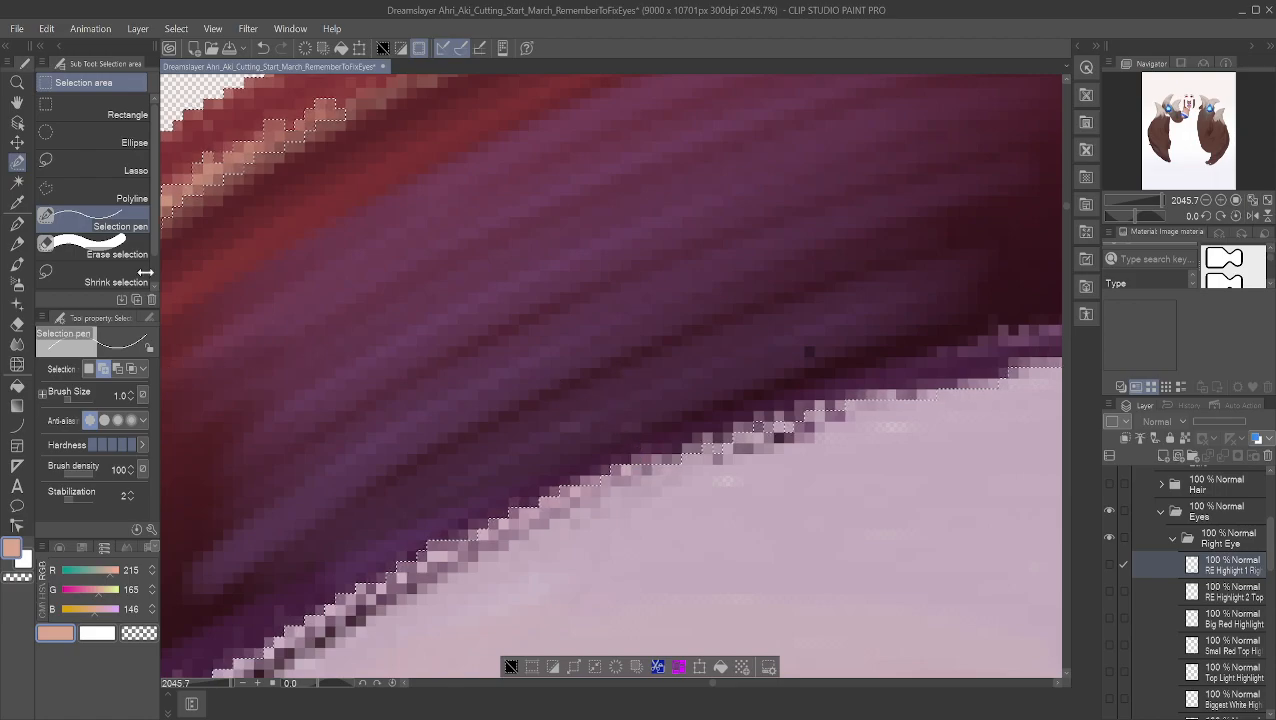
left_click(17, 102)
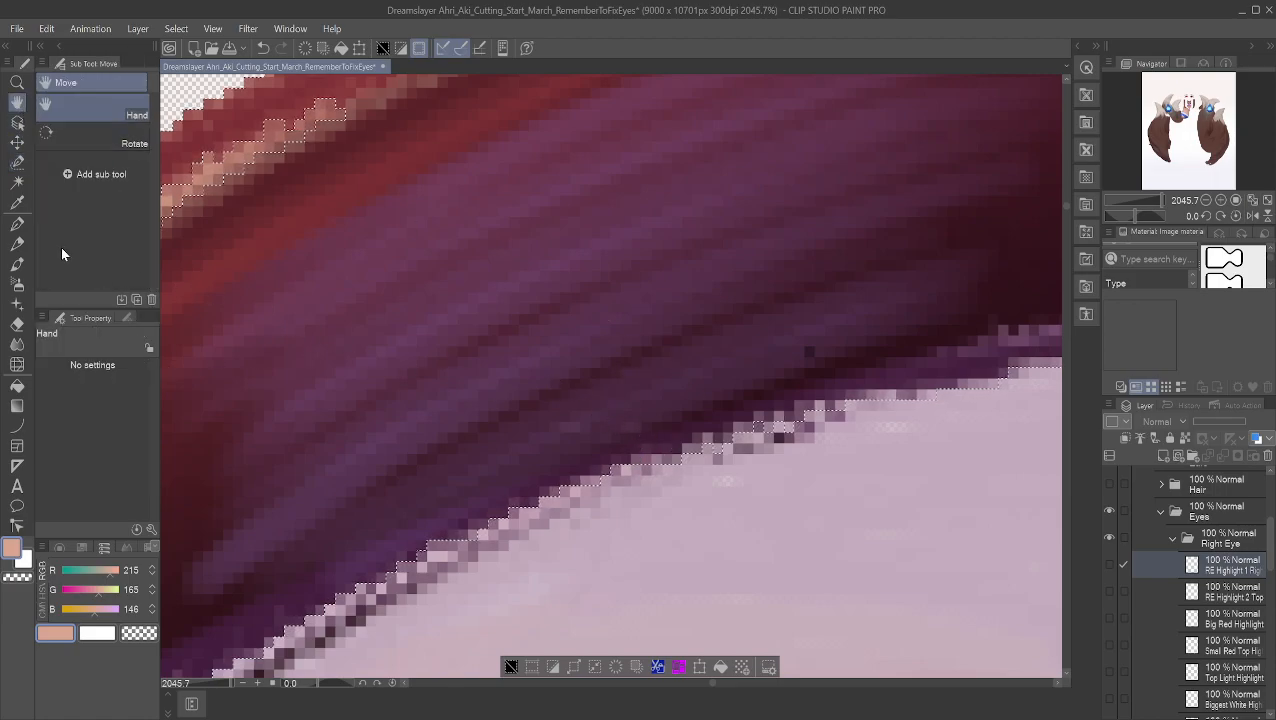
left_click(17, 162)
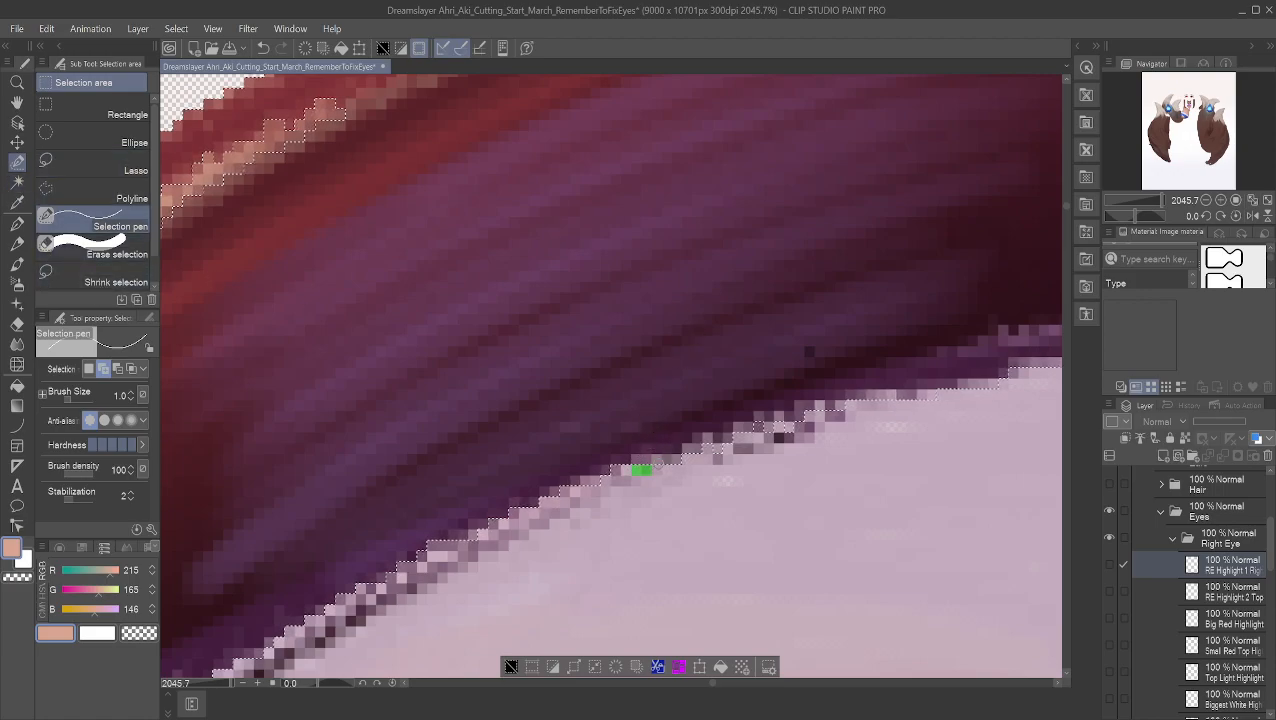
left_click(118, 370)
left_click_drag(641, 460, 645, 466)
Step: Even out the selection along the crest of the pale eye area, removing the protruding pixels that reach into the dark lashes
left_click(118, 369)
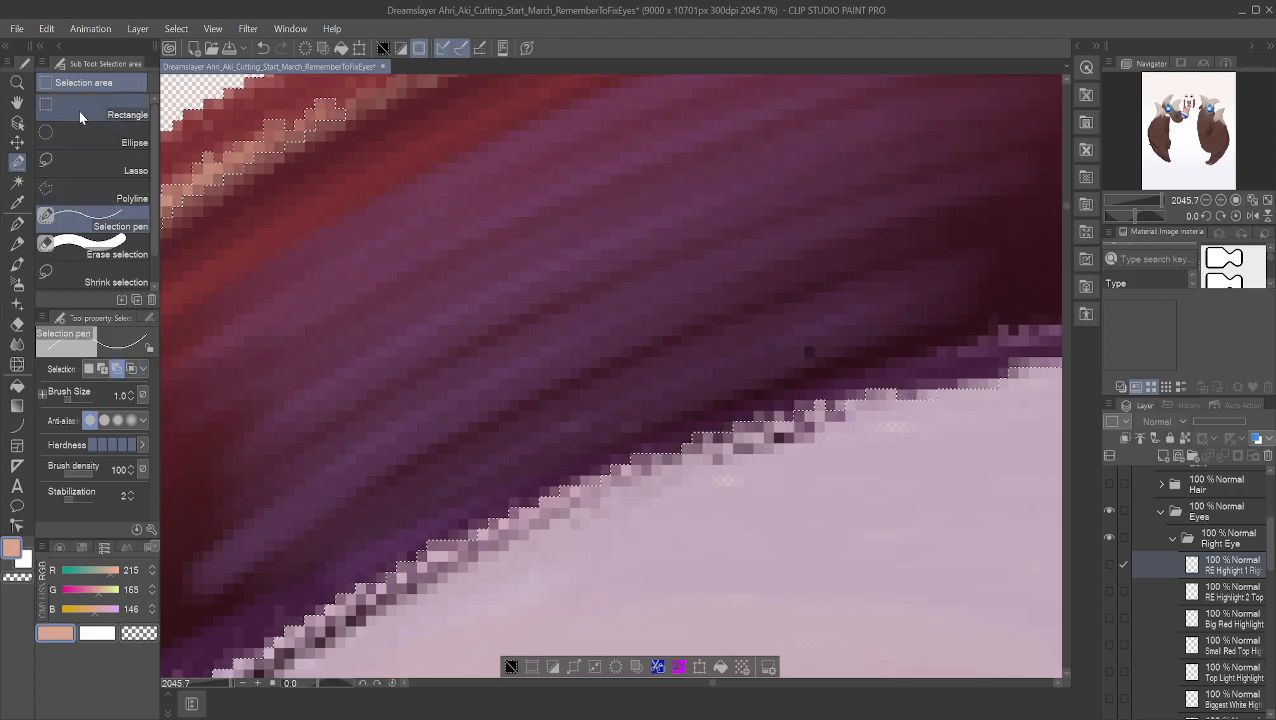
left_click(17, 102)
left_click_drag(773, 295, 211, 282)
left_click(17, 161)
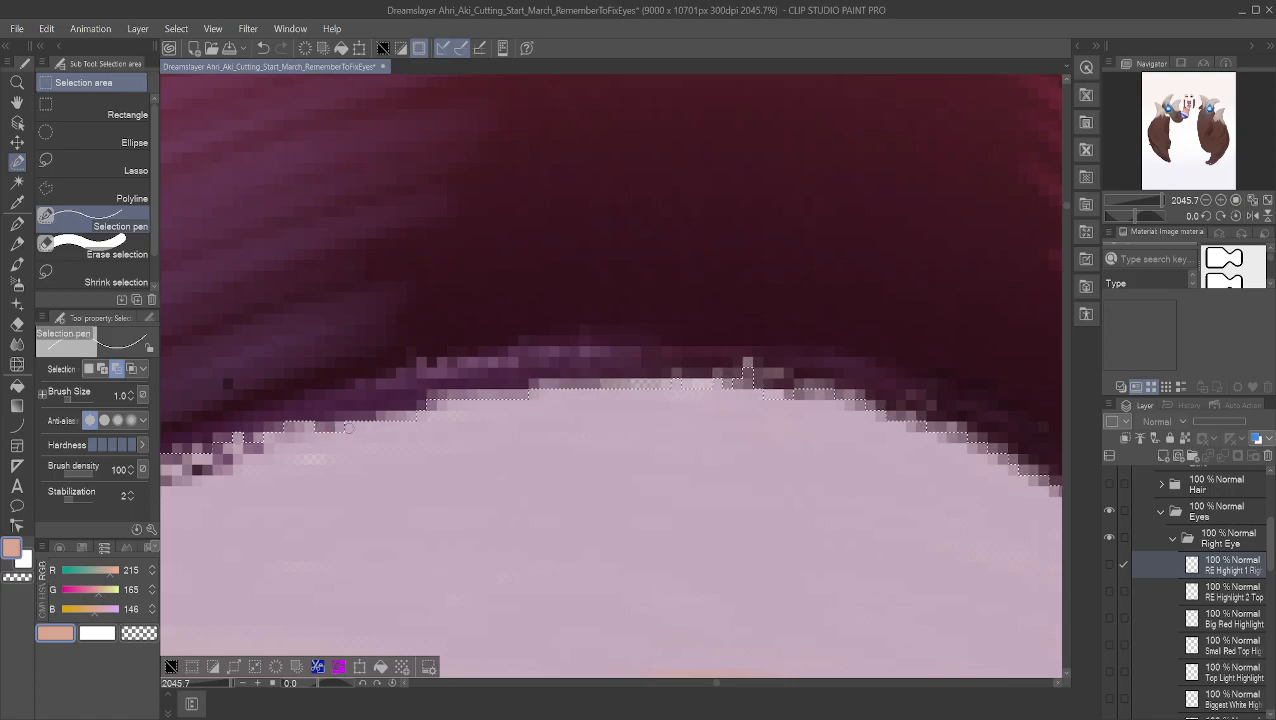
left_click_drag(446, 407, 708, 377)
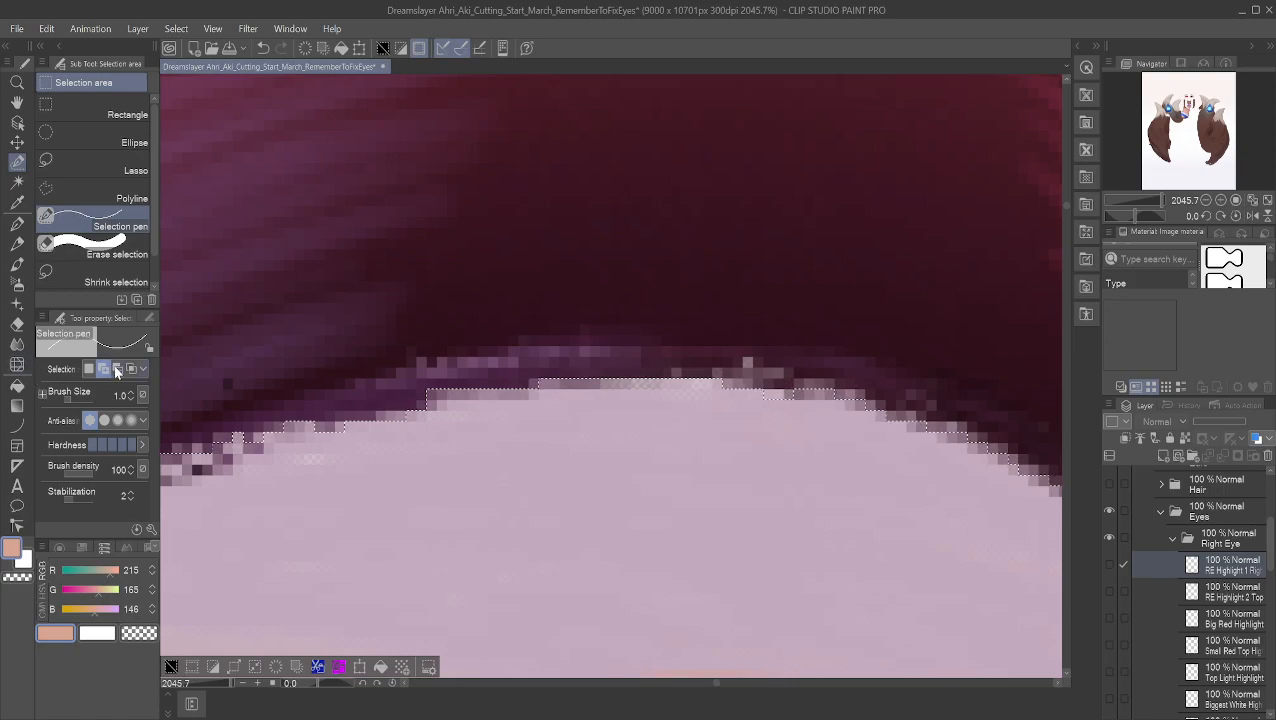
left_click_drag(770, 395, 784, 395)
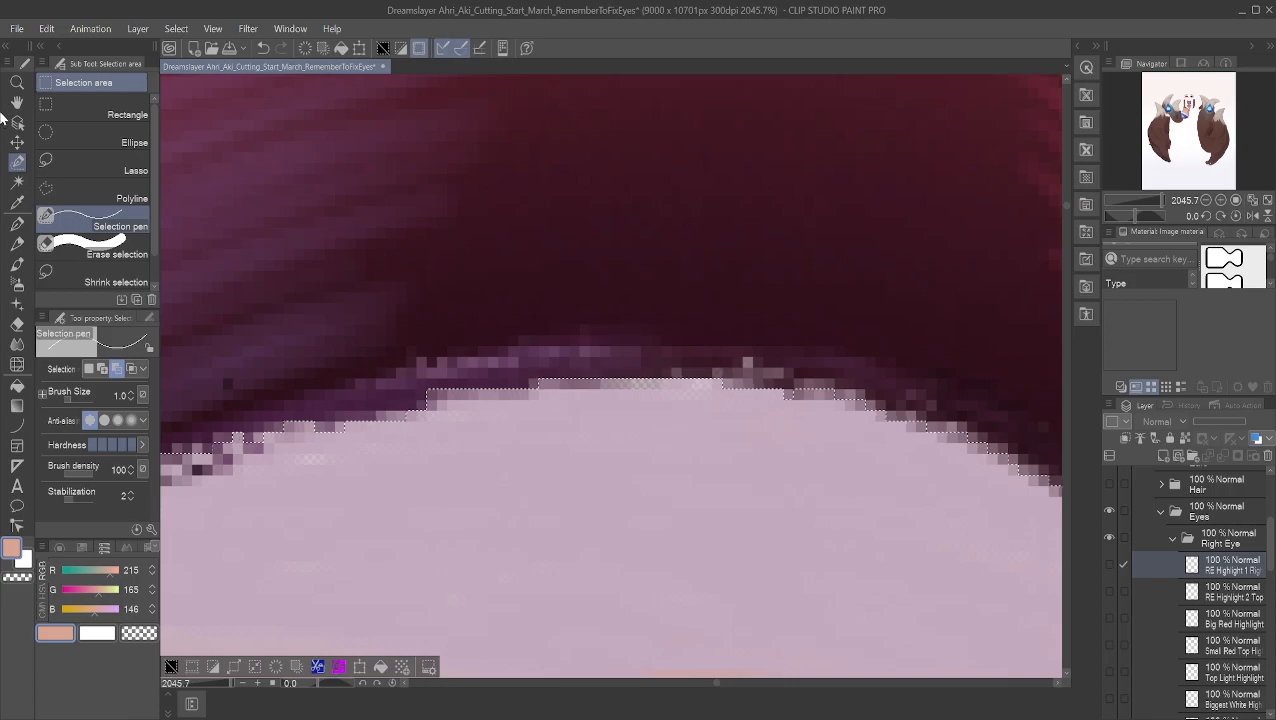
Step: Inspect the selection border down the far side of the pale eye area and around the outer lash tips for stray pixels
left_click(17, 102)
left_click_drag(749, 288, 350, 180)
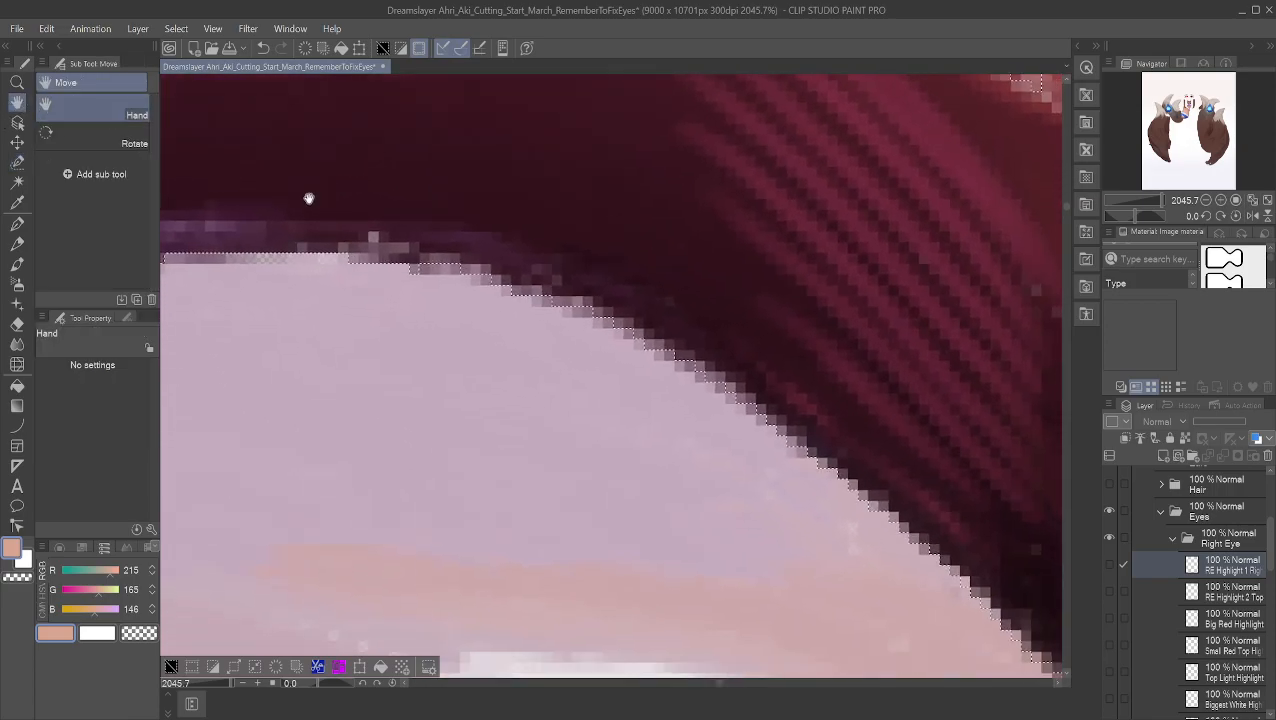
left_click(17, 161)
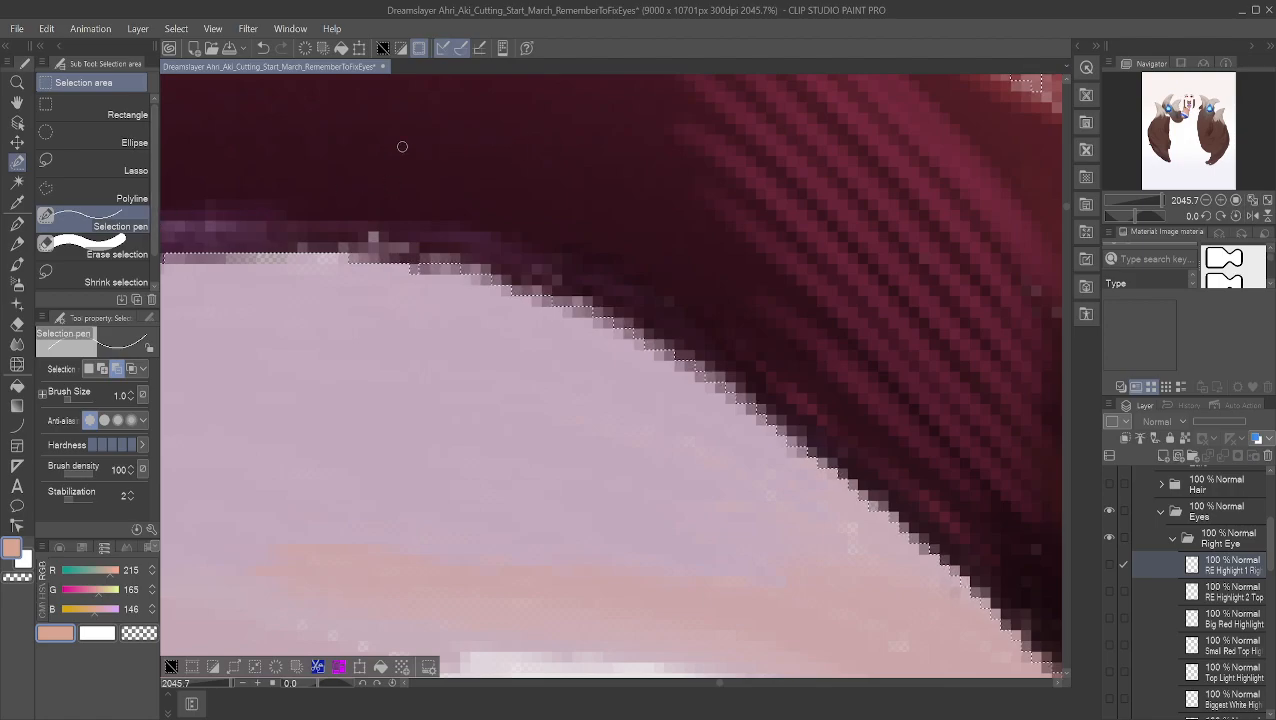
left_click(16, 105)
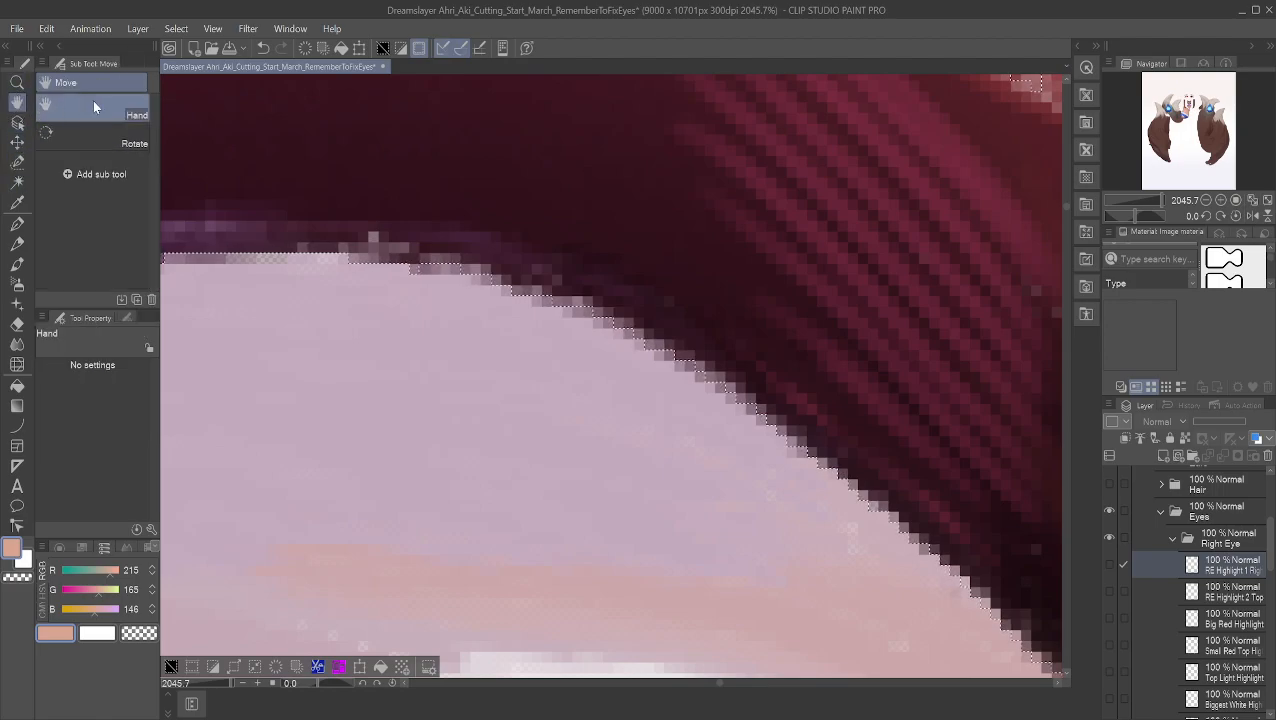
left_click(17, 162)
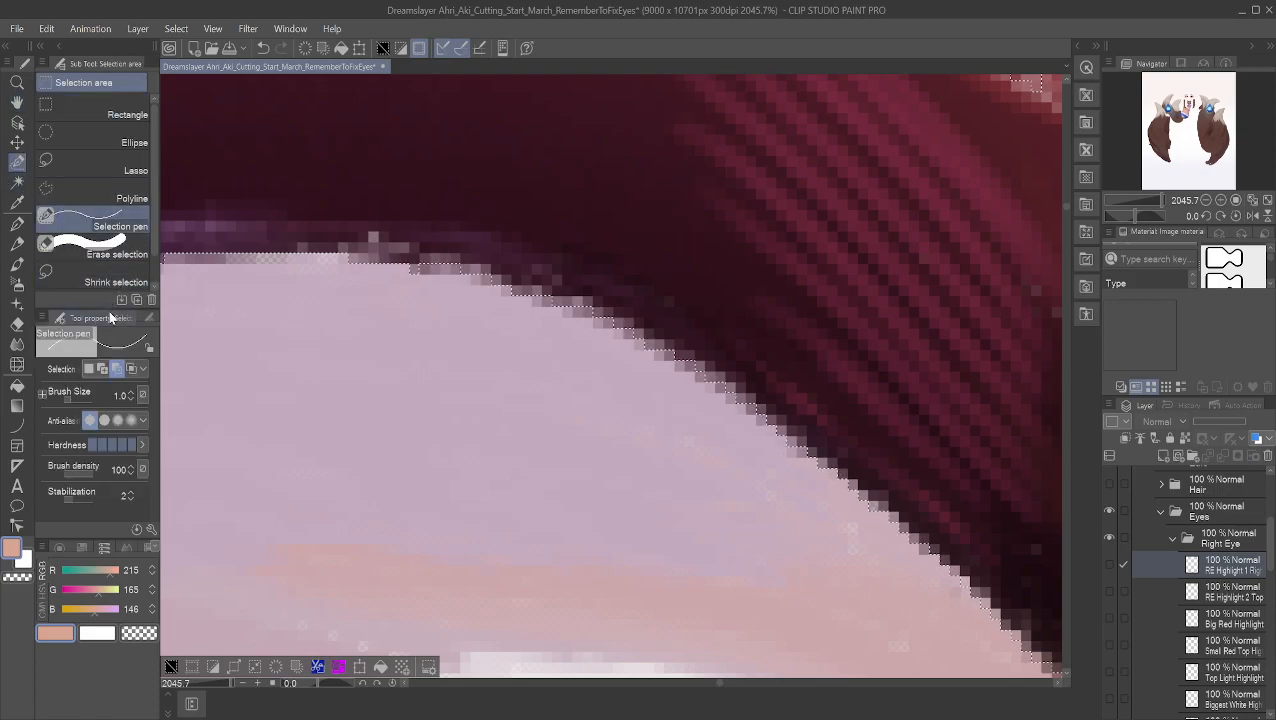
left_click(104, 368)
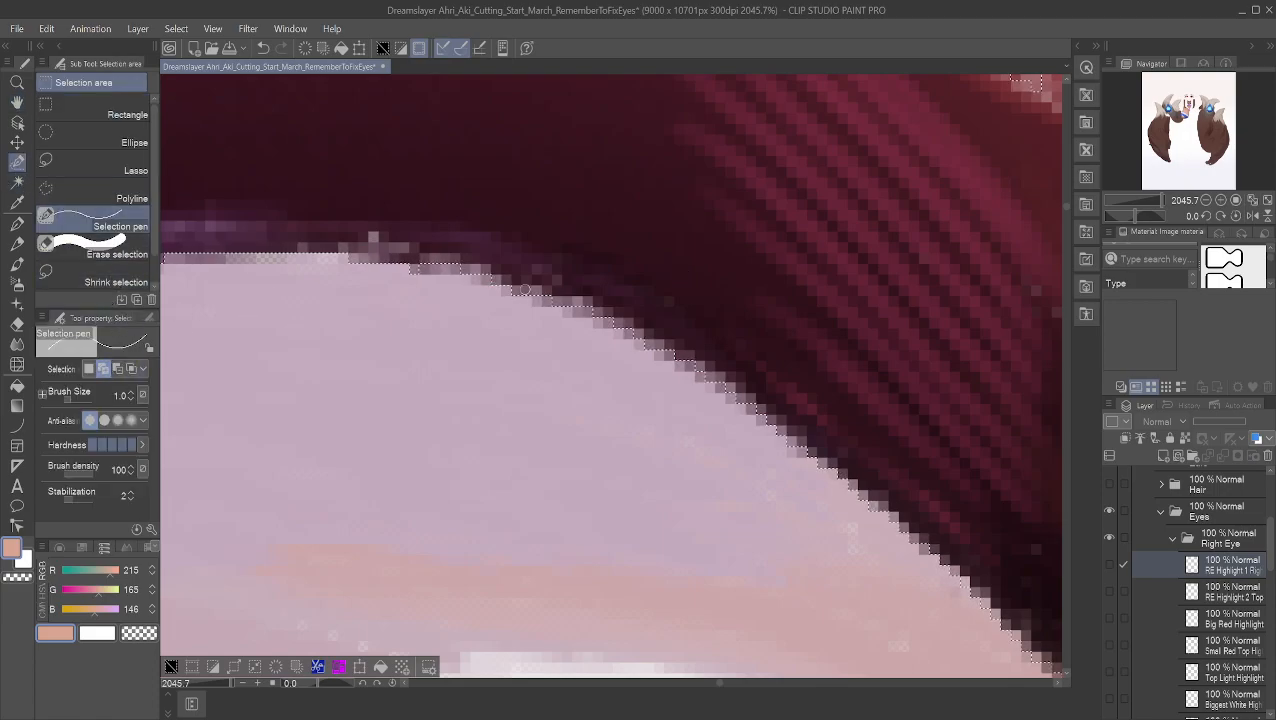
key("ctrl+z")
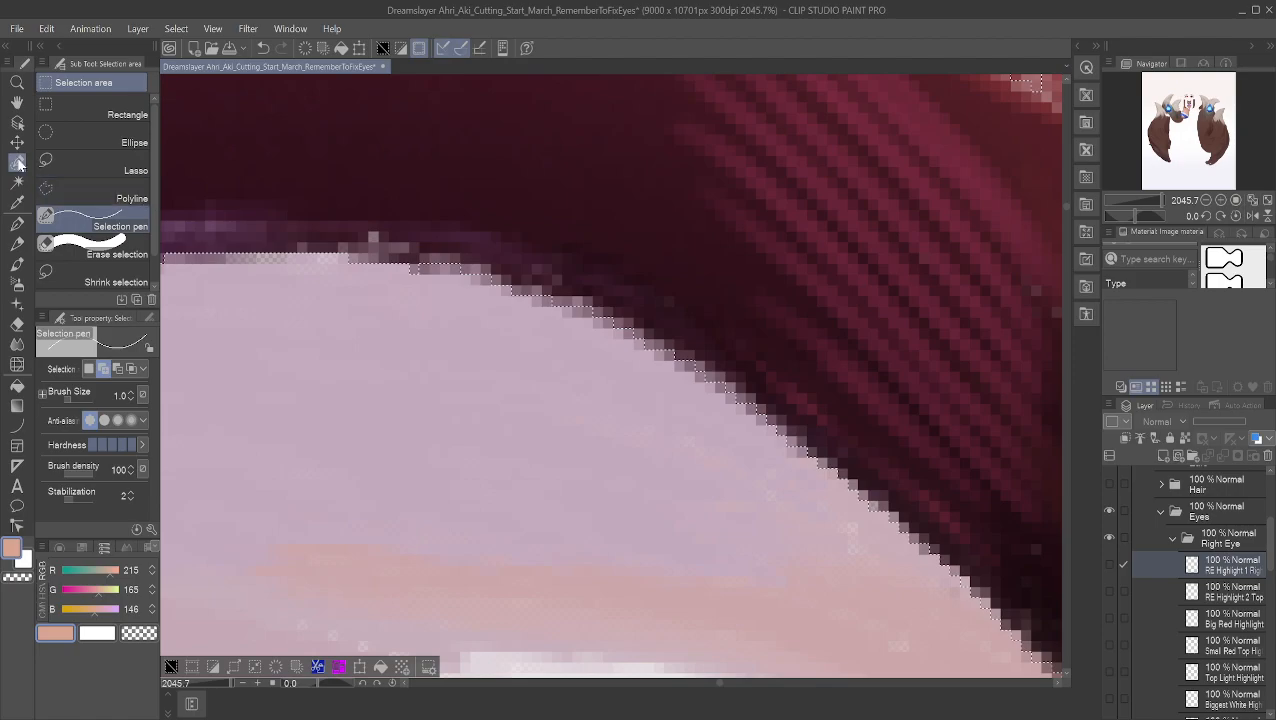
left_click(17, 103)
left_click_drag(589, 172, 402, 370)
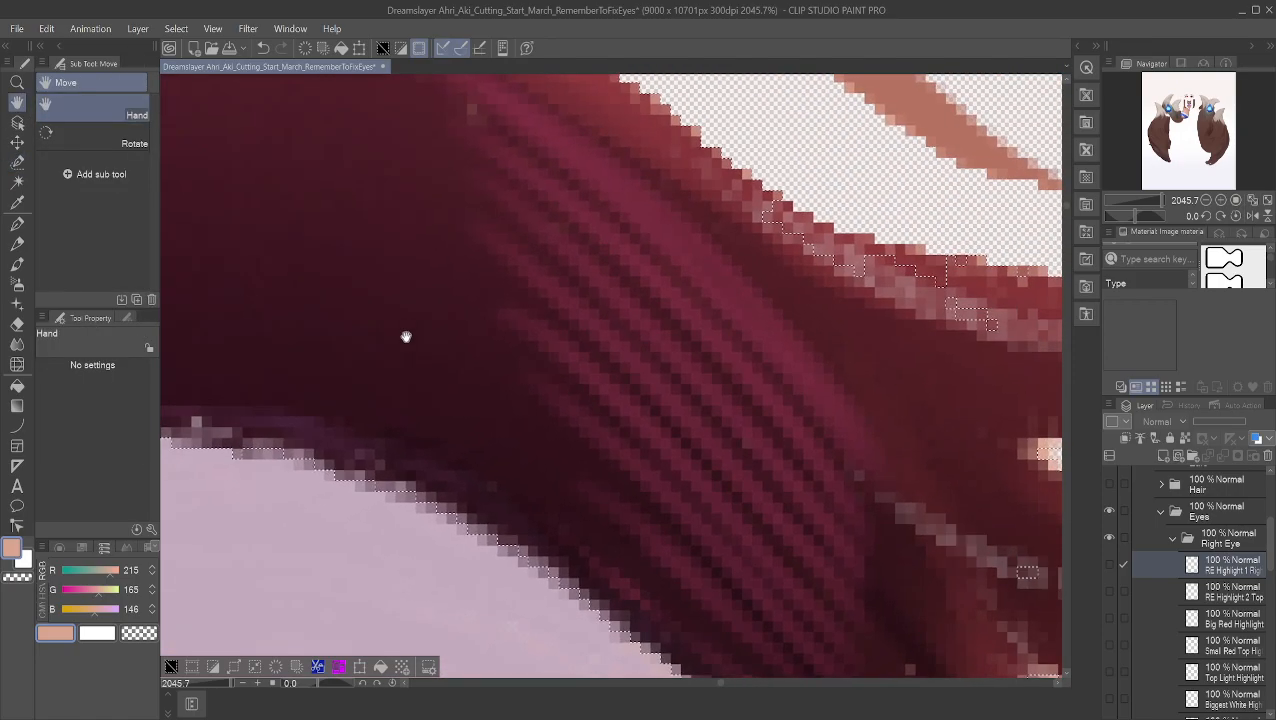
scroll(365, 234, "down", 4)
left_click_drag(312, 281, 404, 356)
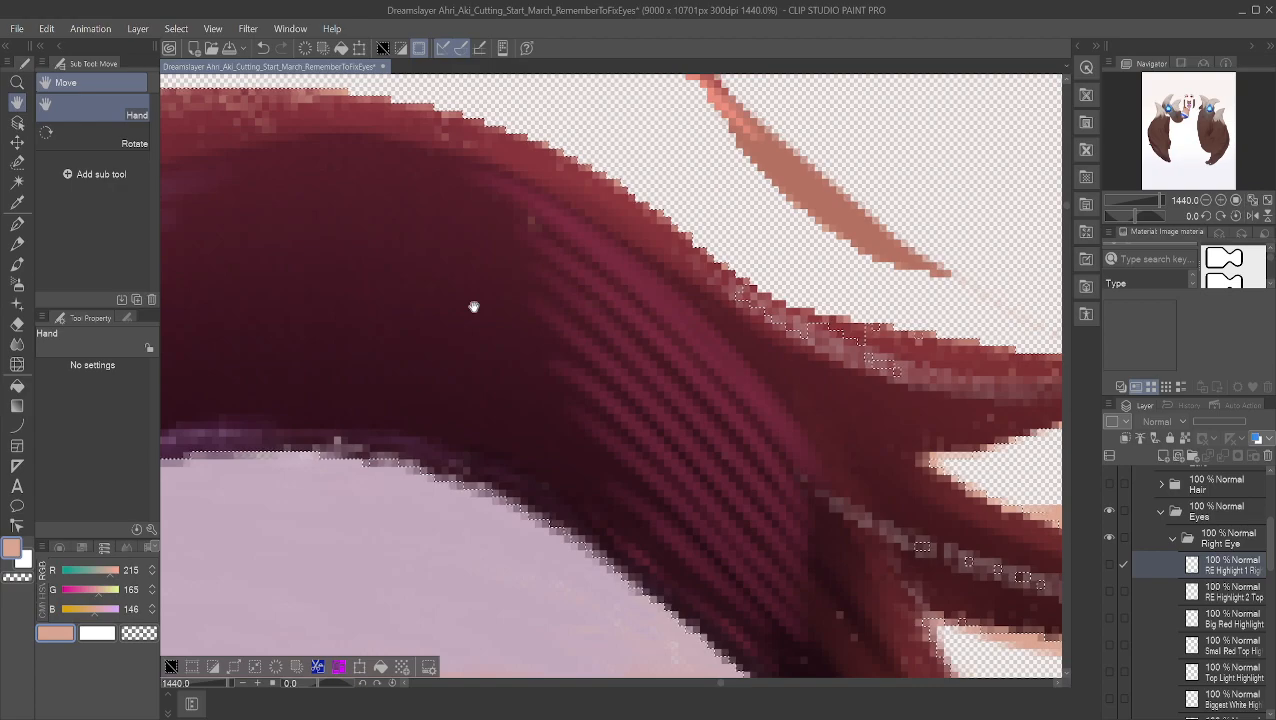
Step: Add the unselected highlight pixels along the uppermost outer lash to the selection with the 1.0 px Selection pen
left_click(18, 163)
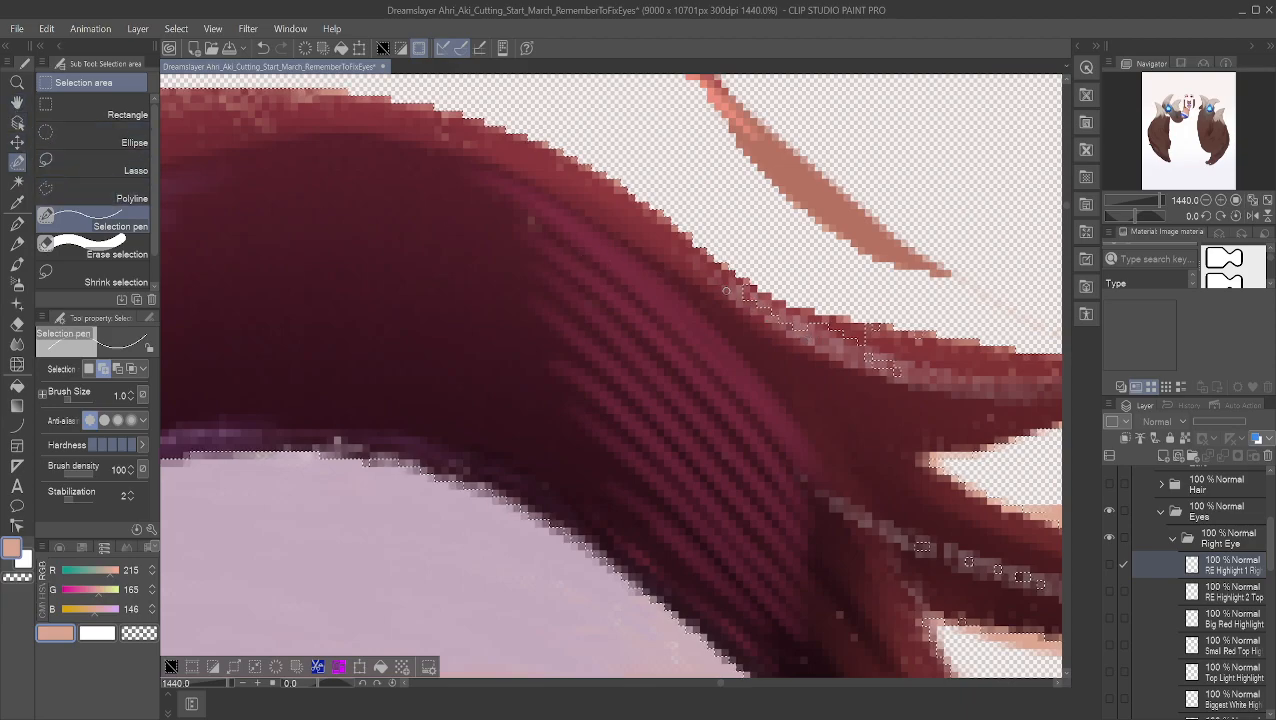
left_click_drag(821, 327, 823, 328)
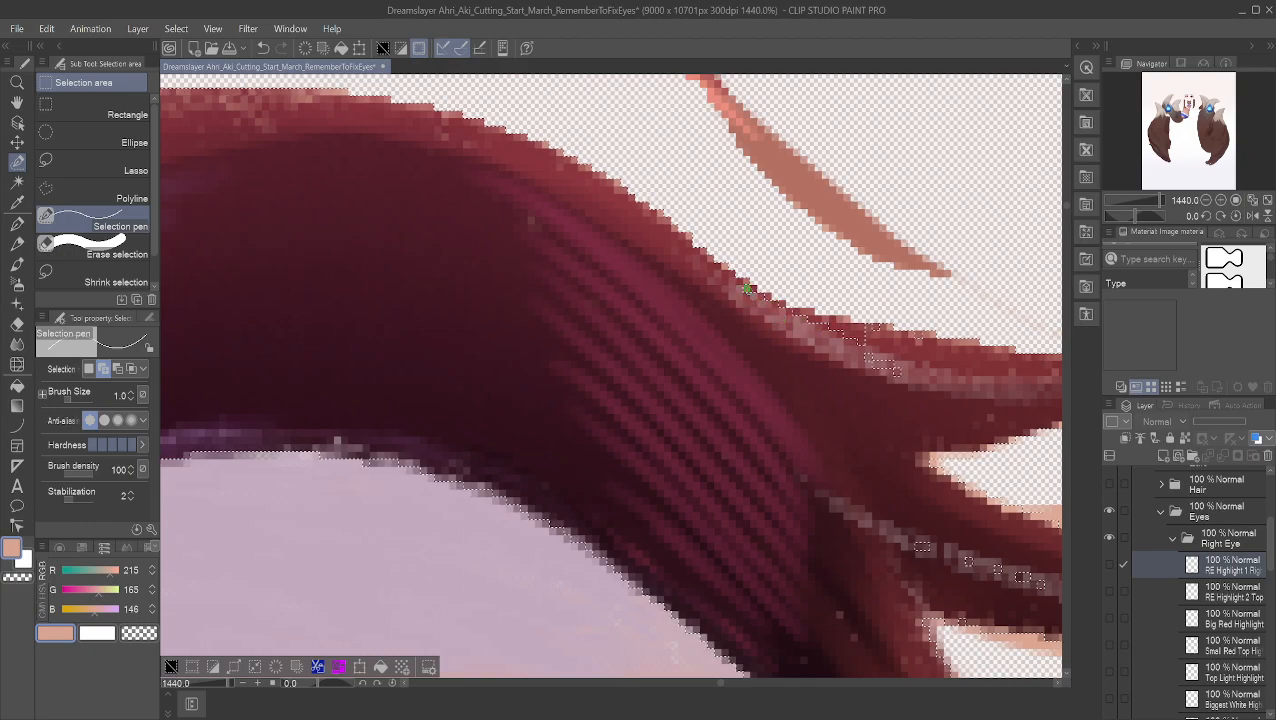
left_click_drag(796, 311, 871, 344)
left_click_drag(854, 349, 910, 373)
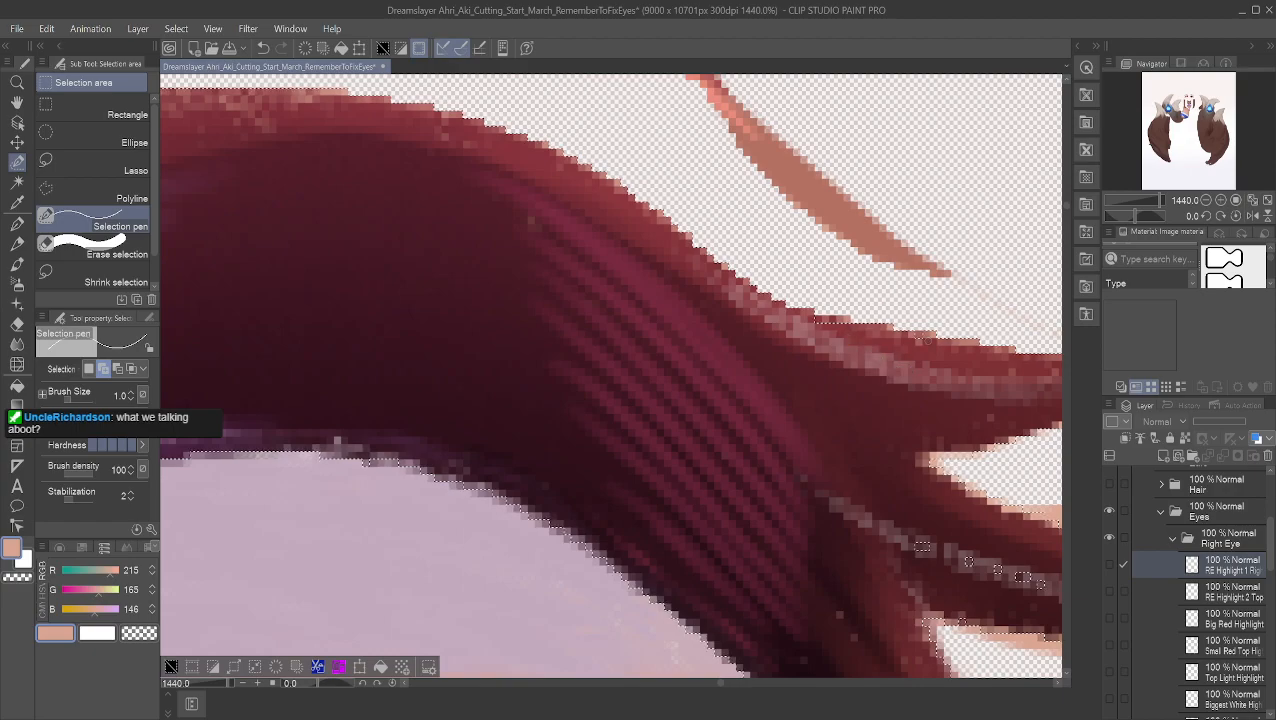
left_click_drag(844, 320, 806, 318)
Step: Fill the small selection gaps along the light highlight streak of the middle outer lash
left_click(18, 103)
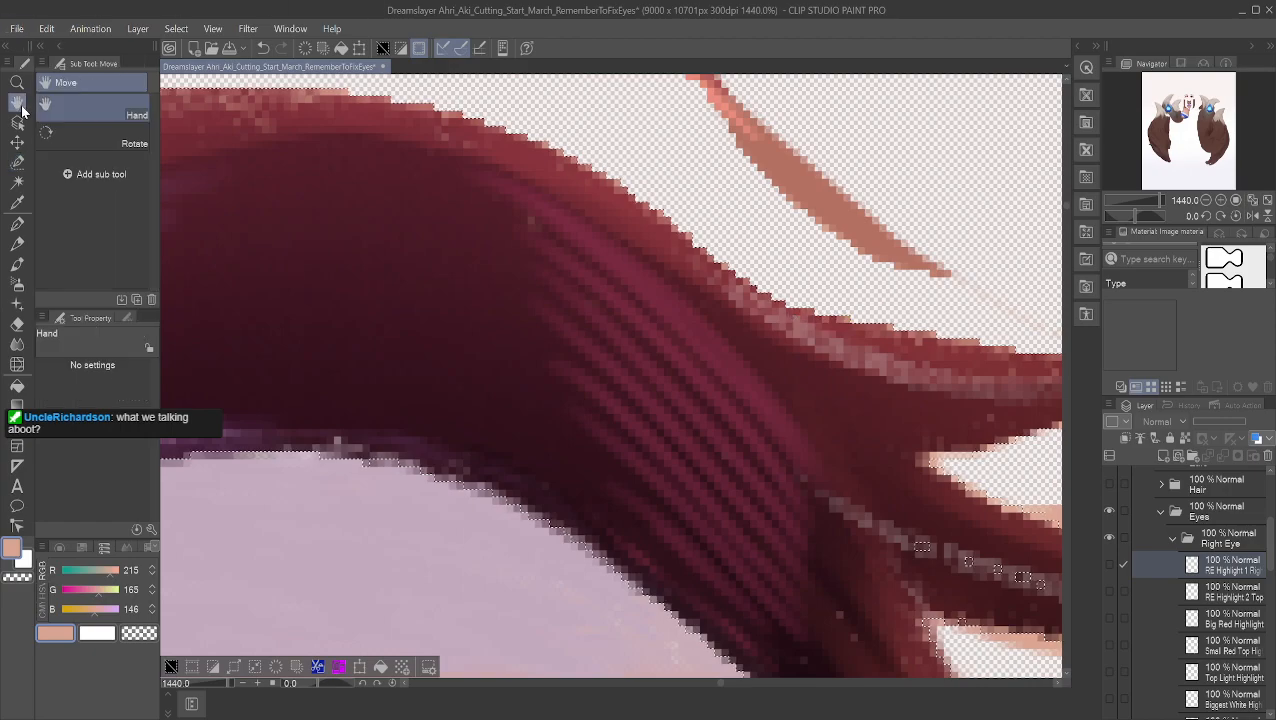
left_click_drag(911, 490, 652, 256)
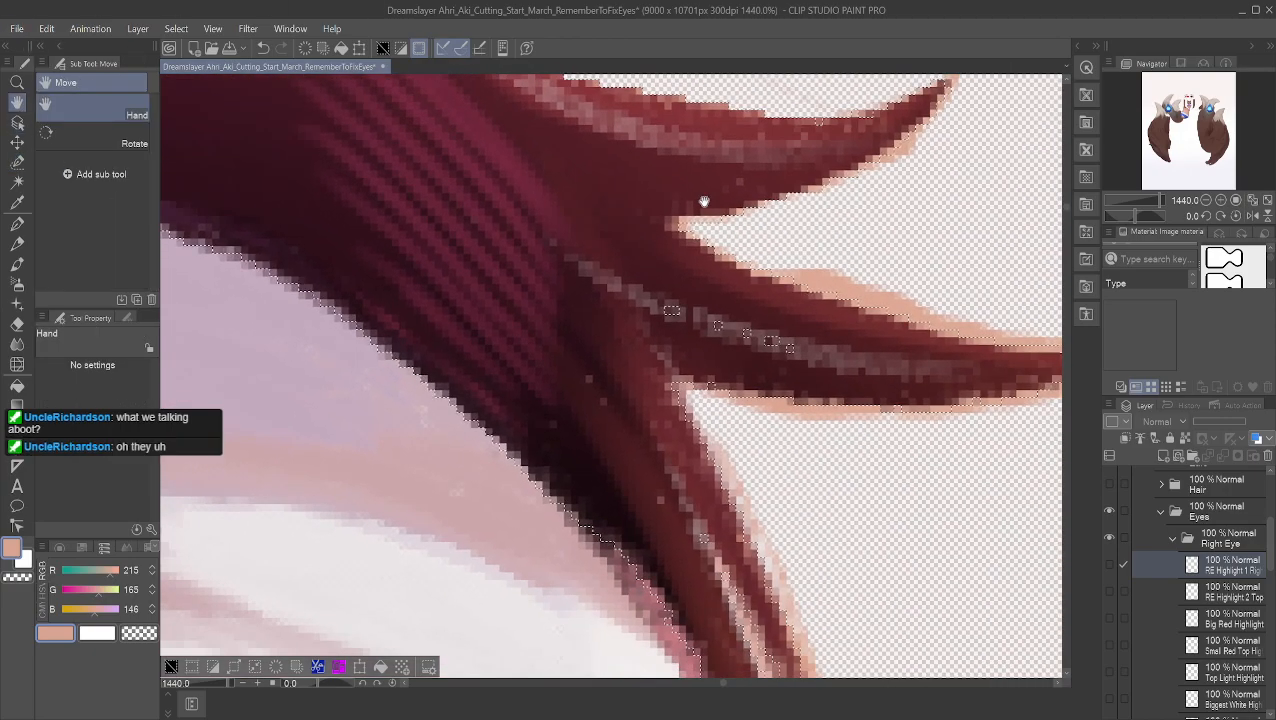
left_click(18, 163)
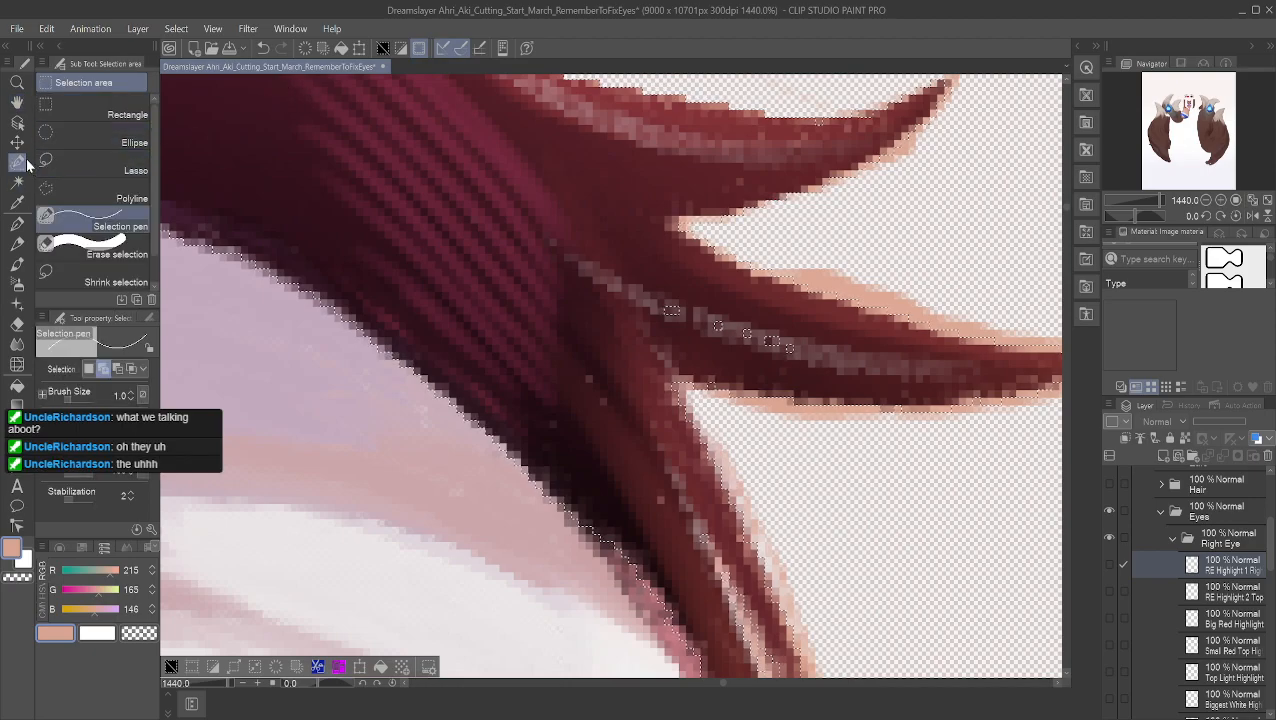
left_click_drag(667, 308, 812, 350)
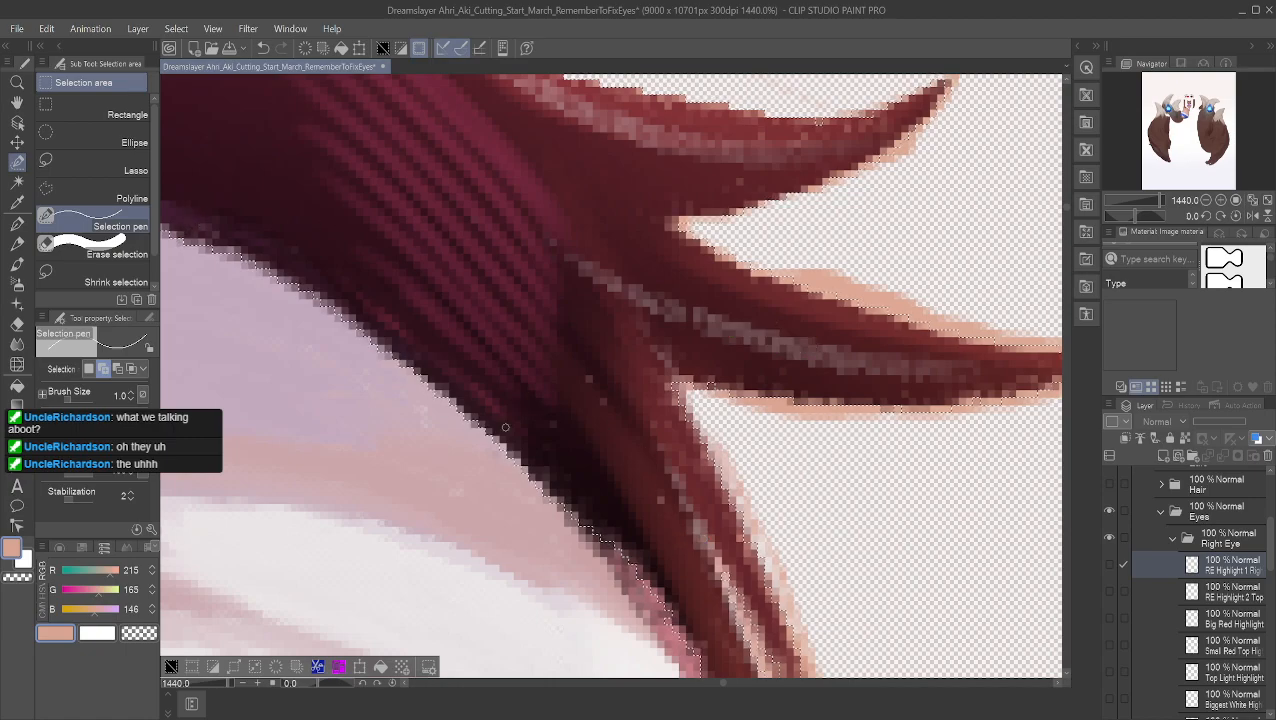
Step: Refine the selection on the lowest outer lash, subtracting the pale pixels along its edge and between its strands
left_click(17, 102)
left_click_drag(648, 503, 466, 172)
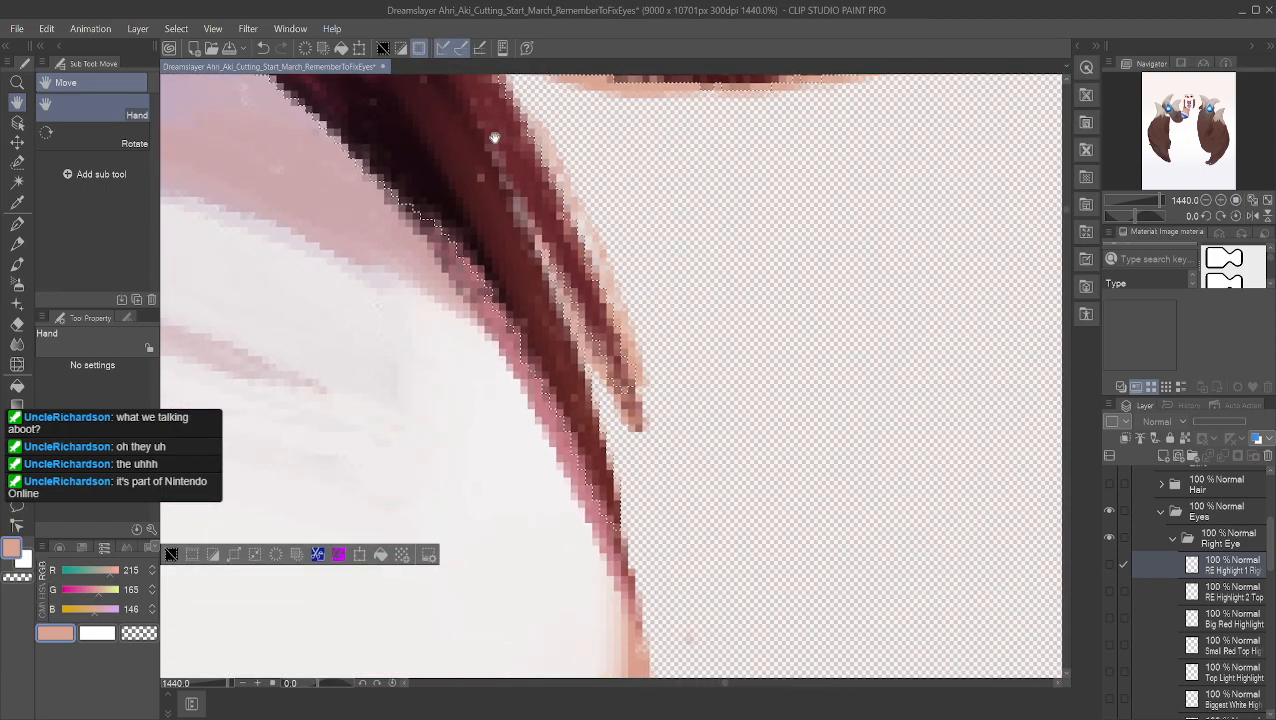
left_click(17, 162)
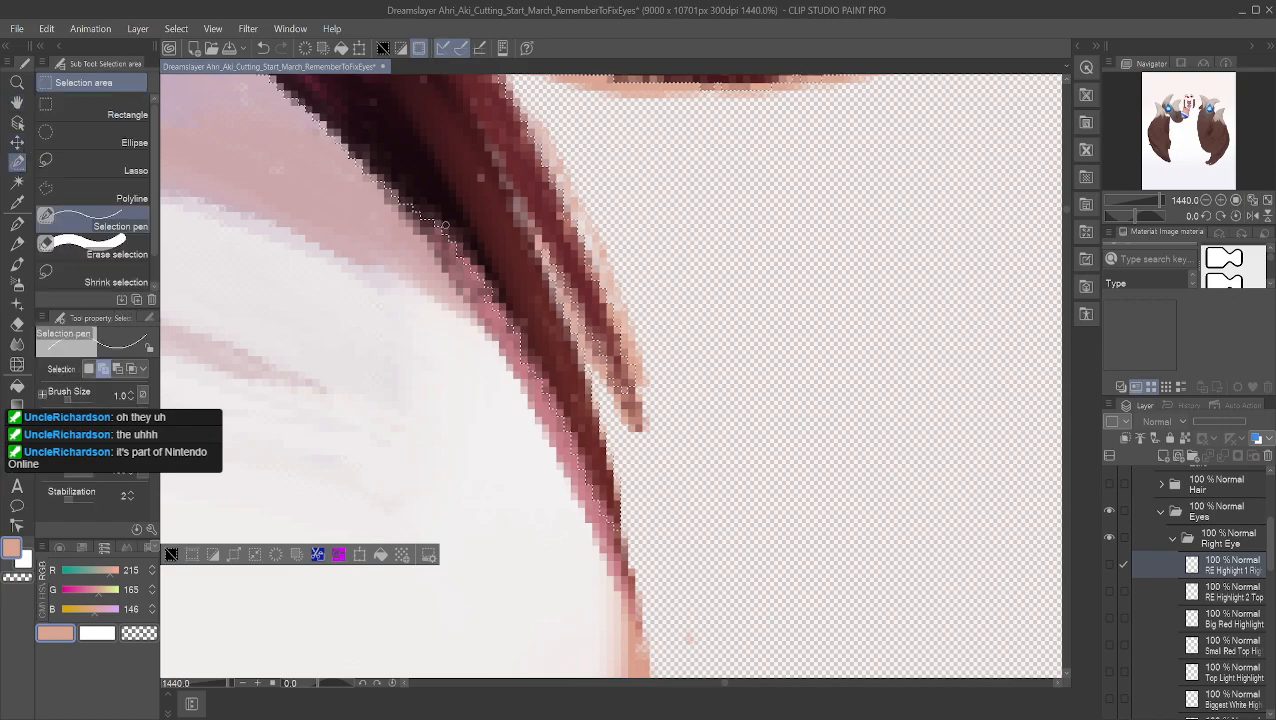
key("h")
left_click_drag(433, 181, 621, 296)
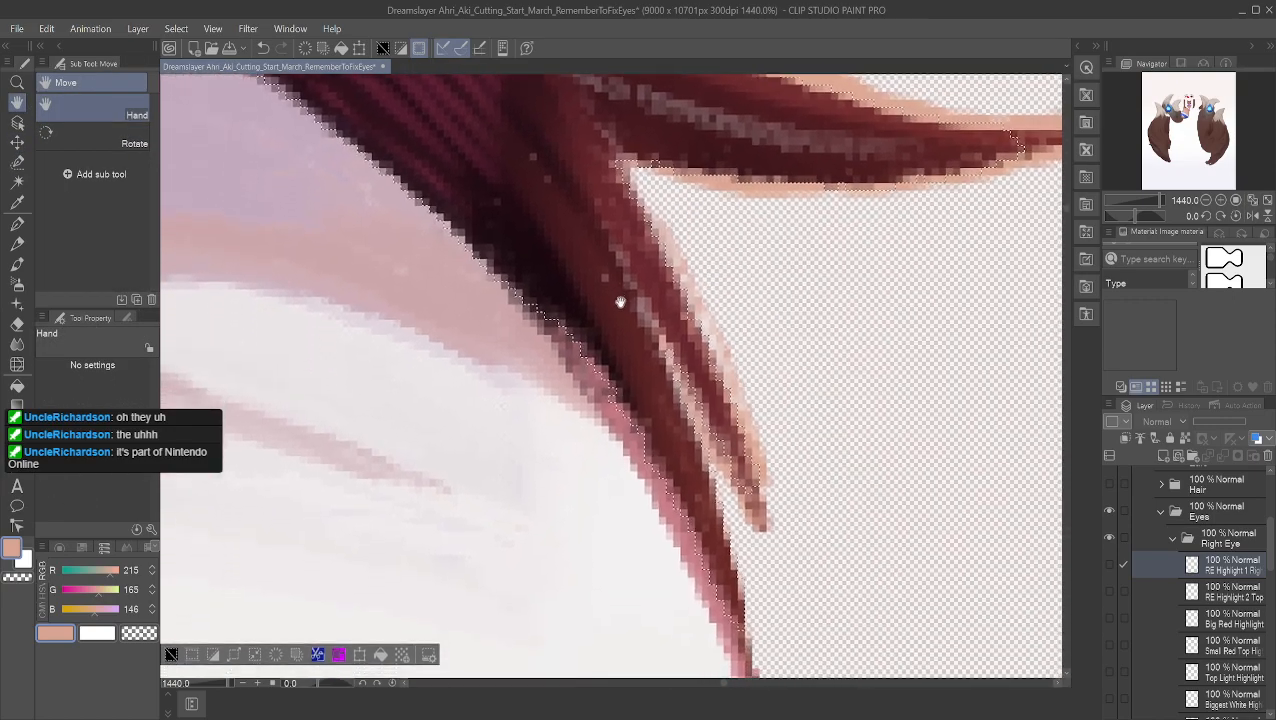
left_click(17, 182)
left_click(17, 162)
left_click(118, 368)
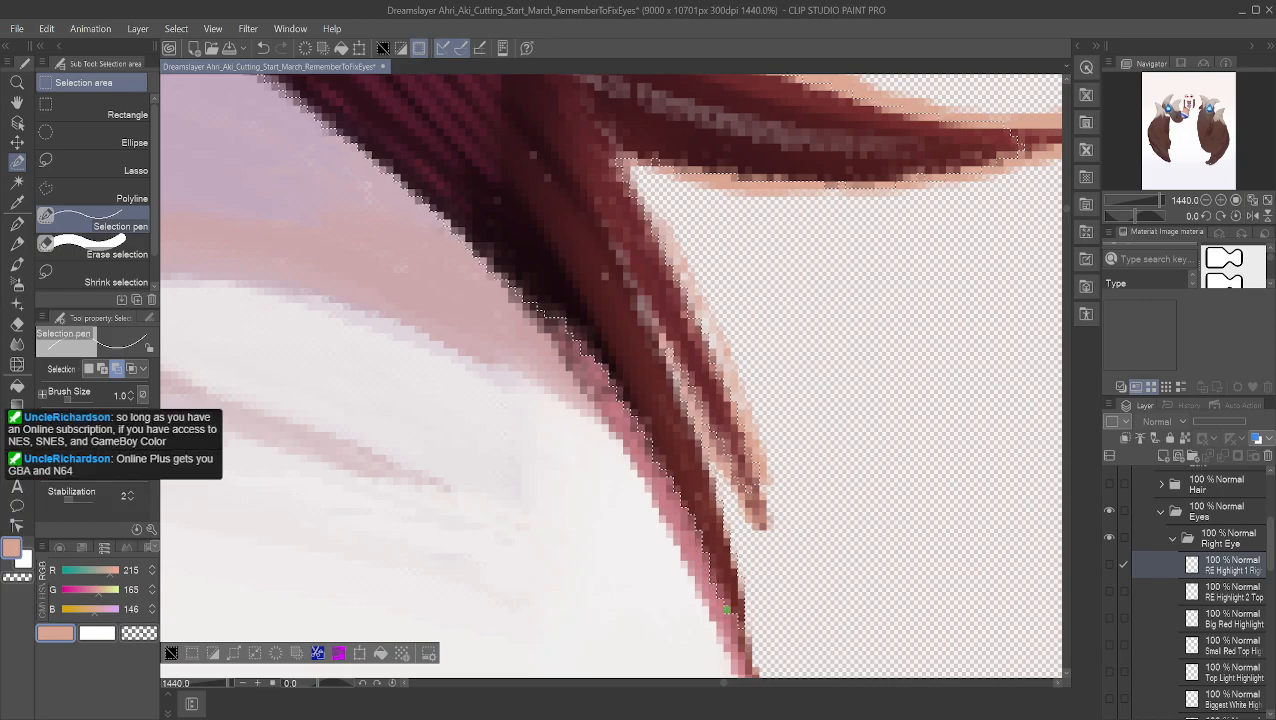
left_click(720, 594)
left_click_drag(731, 543, 738, 572)
left_click_drag(677, 395, 670, 352)
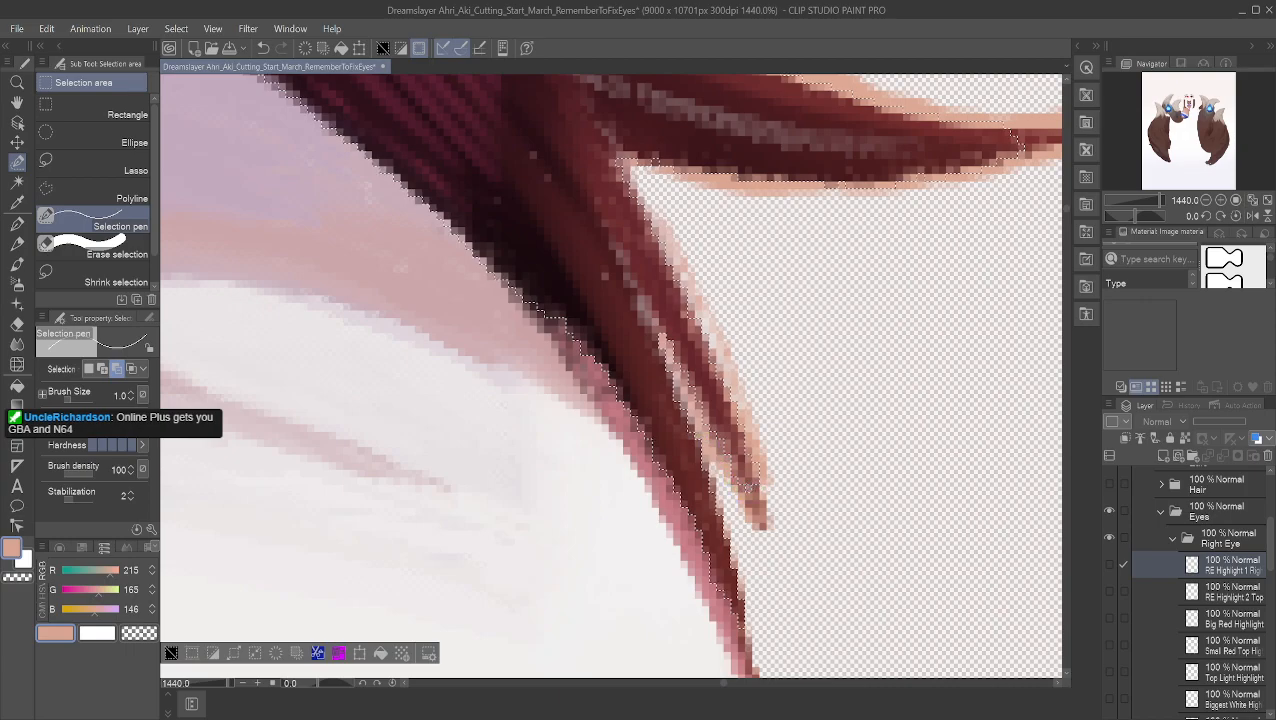
left_click(103, 368)
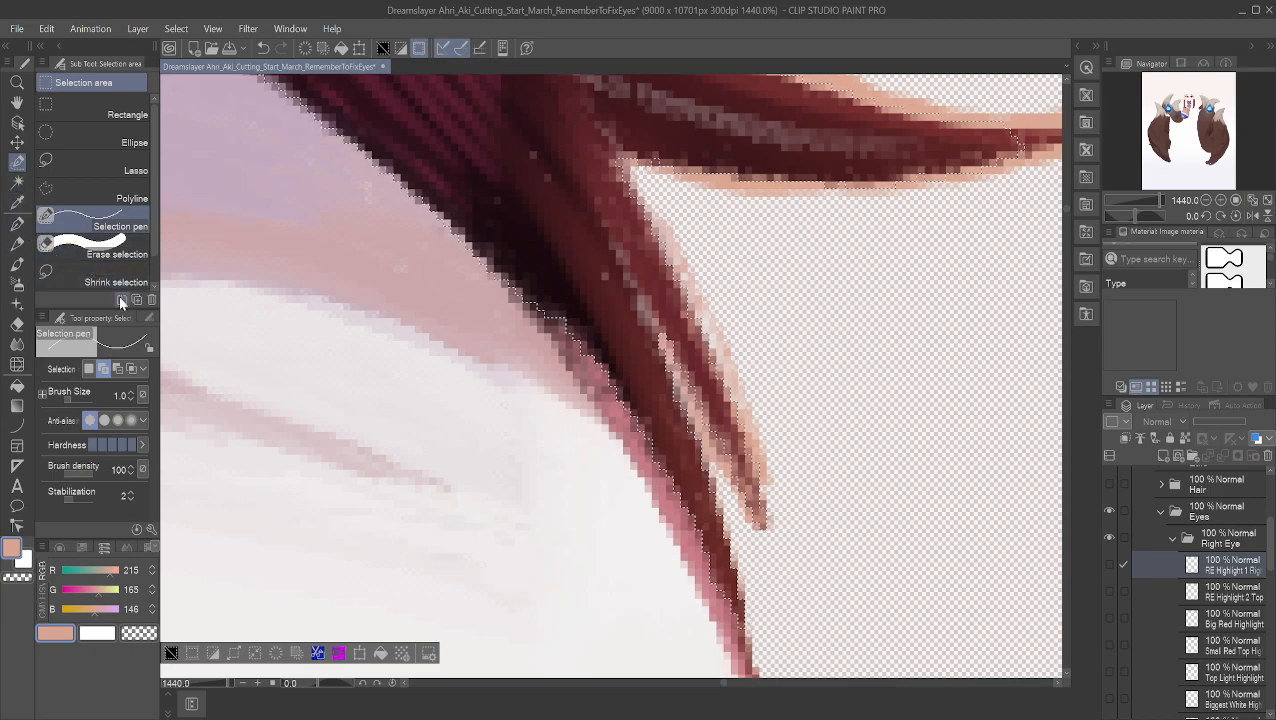
left_click(118, 368)
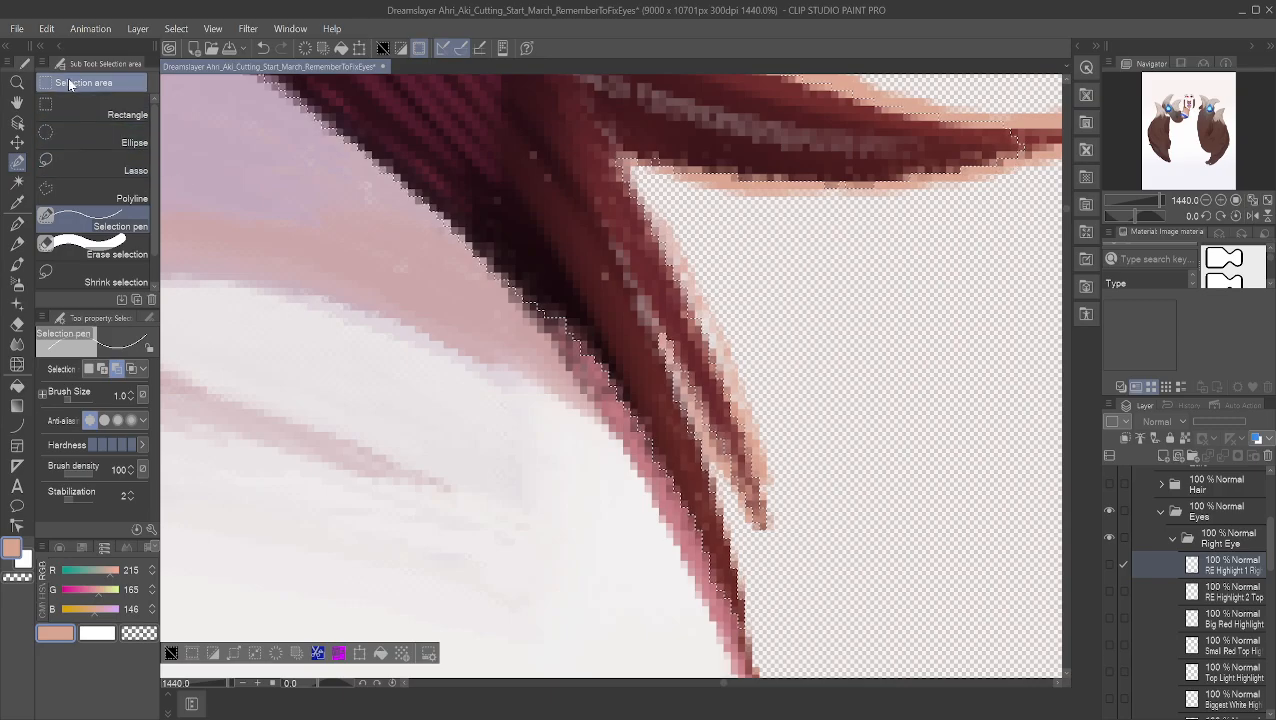
Step: Extend the selection over the dark tip of the middle outer lash and subtract stray skin-coloured pixels along its edges
left_click(21, 102)
left_click_drag(762, 216, 476, 442)
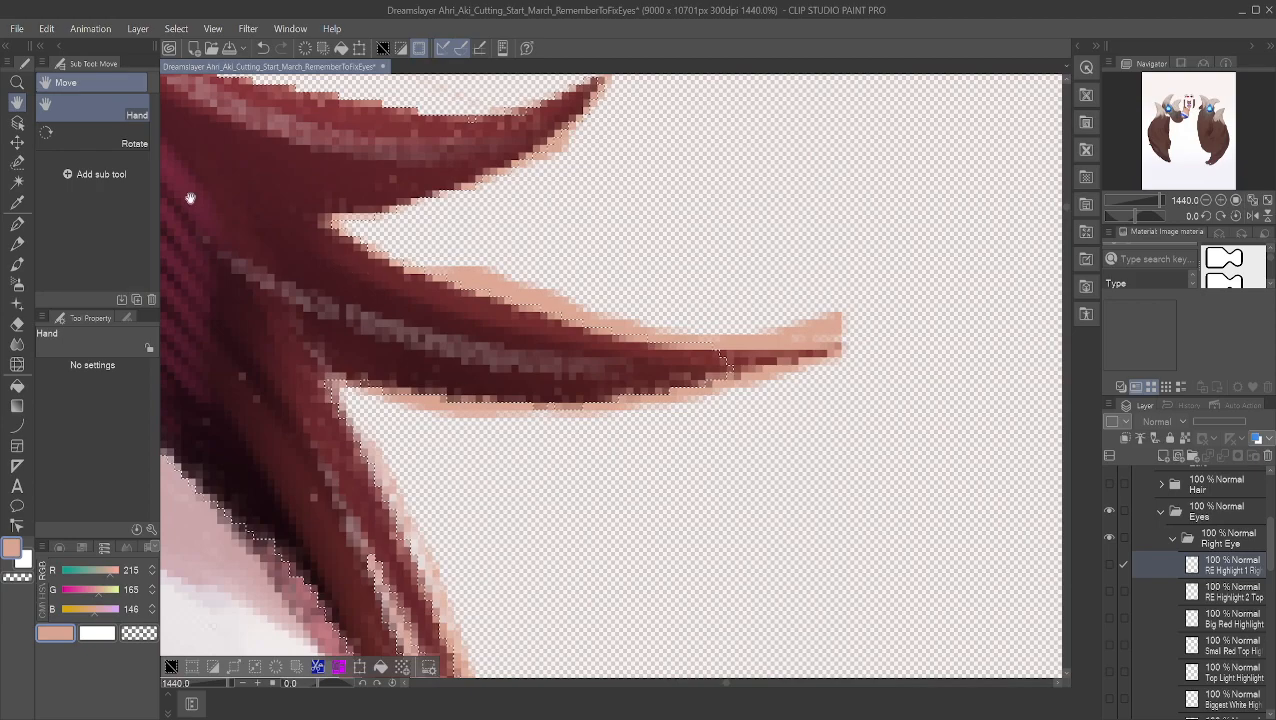
left_click(17, 161)
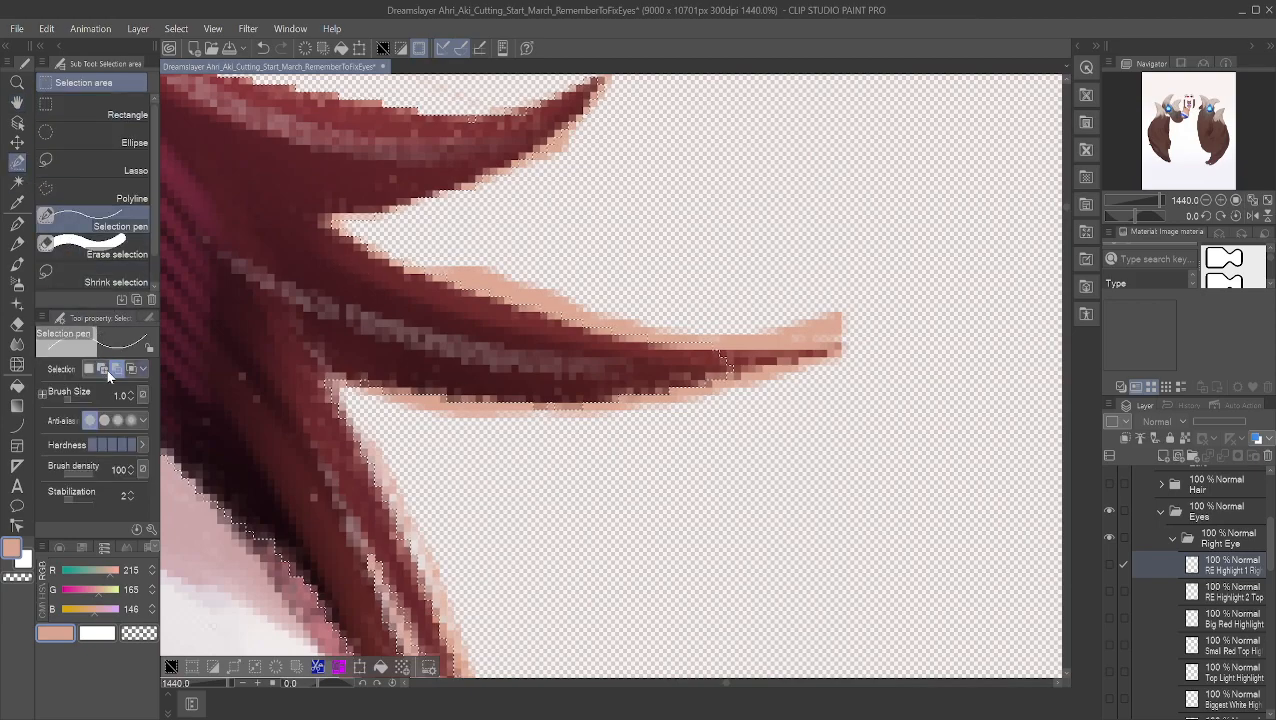
left_click_drag(764, 352, 828, 353)
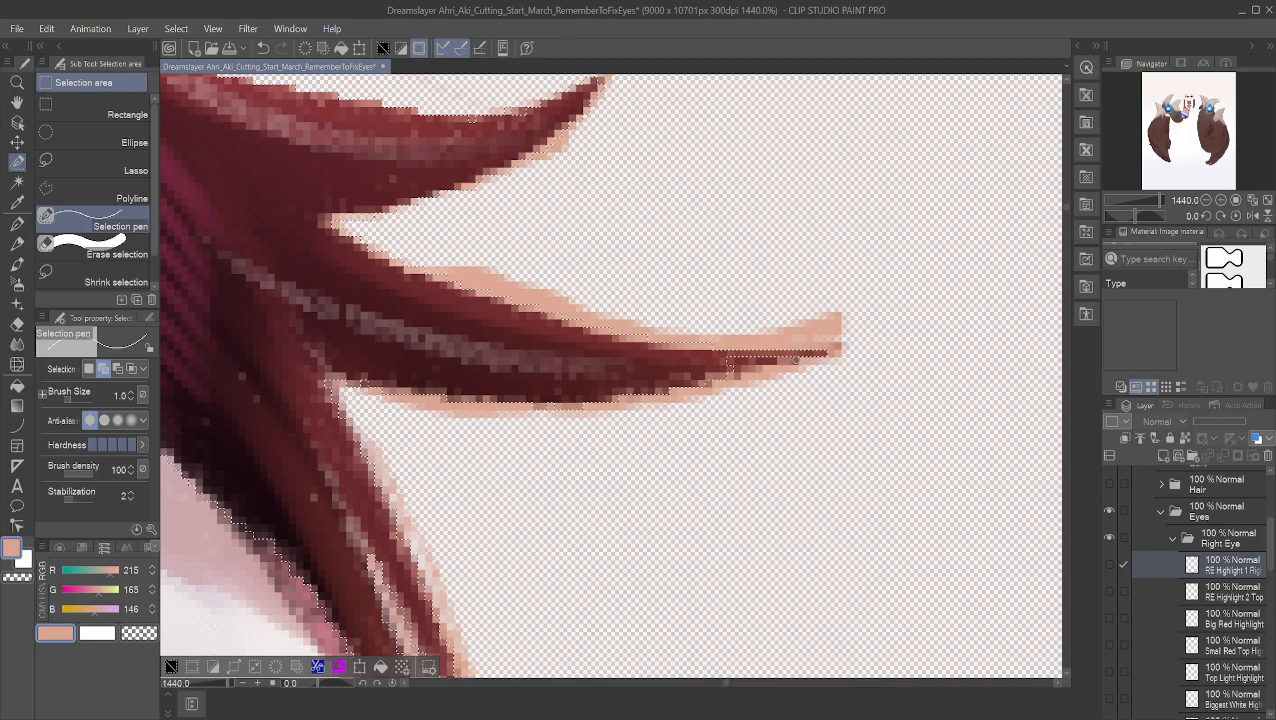
left_click_drag(728, 365, 730, 365)
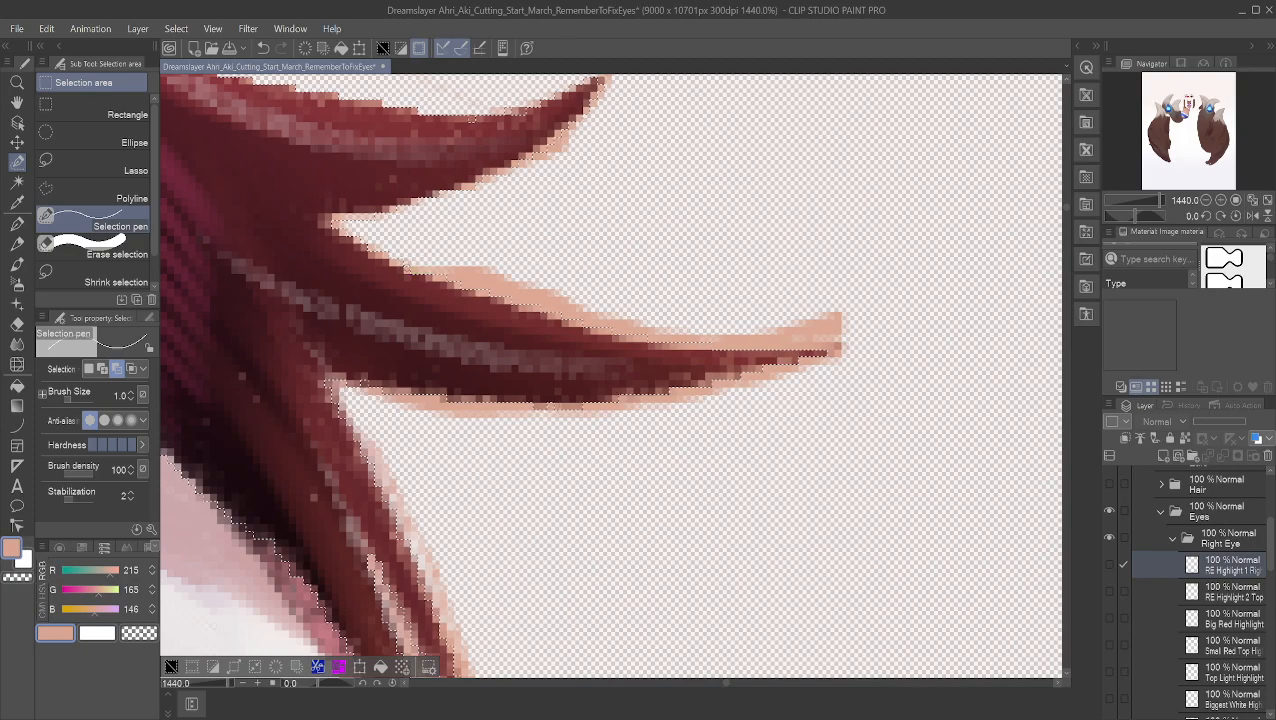
left_click(381, 255)
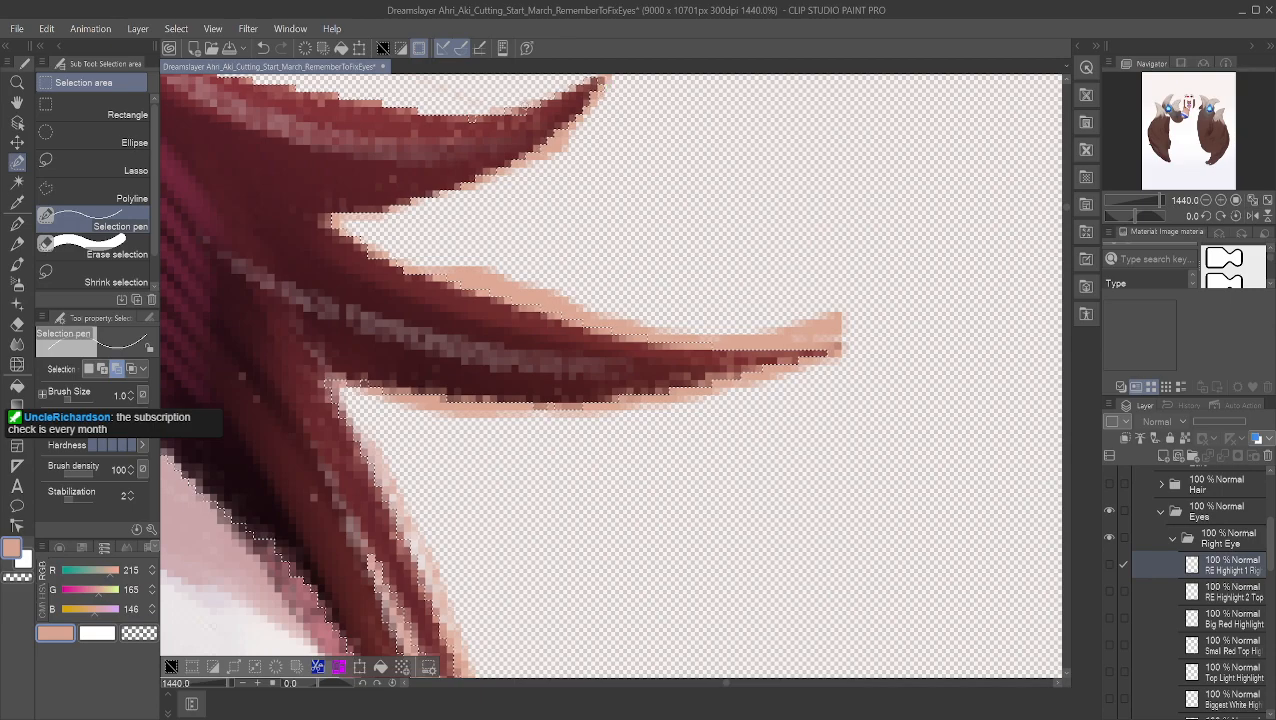
Step: Touch up the selection border around the tip of the uppermost outer lash by adding and subtracting edge pixels
left_click(17, 102)
left_click_drag(553, 153, 491, 224)
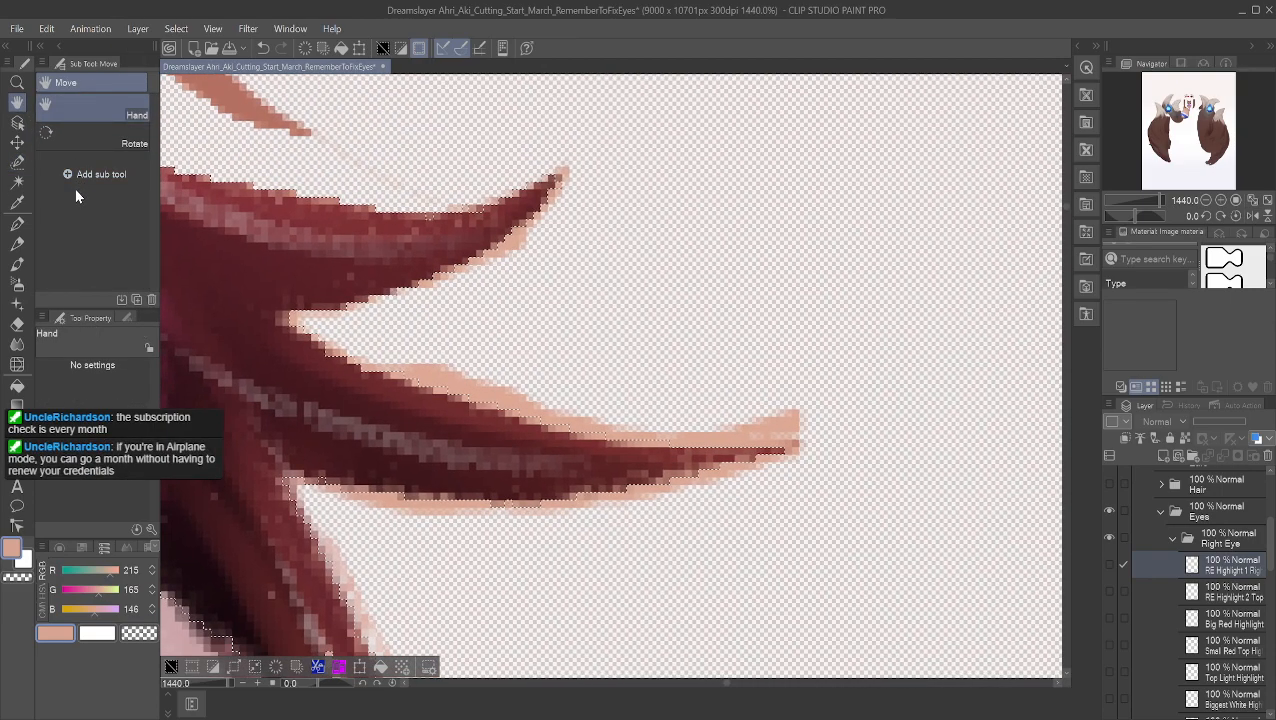
left_click(18, 163)
left_click(103, 368)
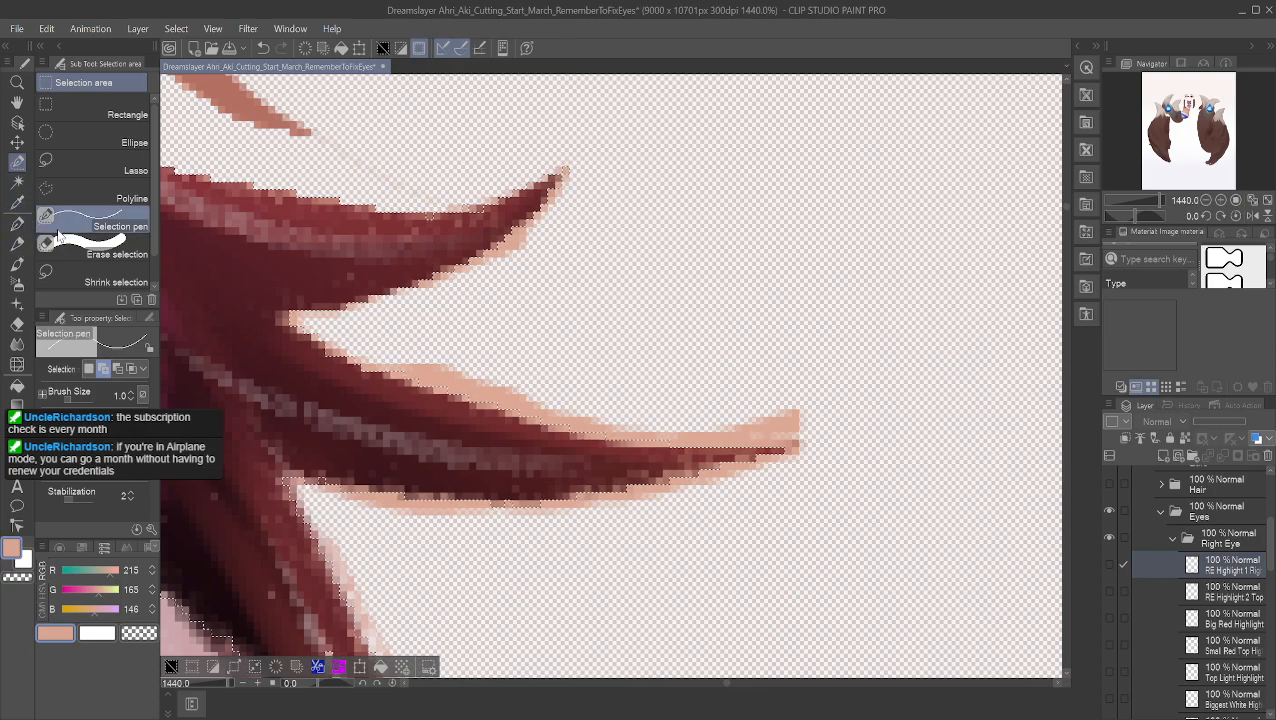
left_click(117, 368)
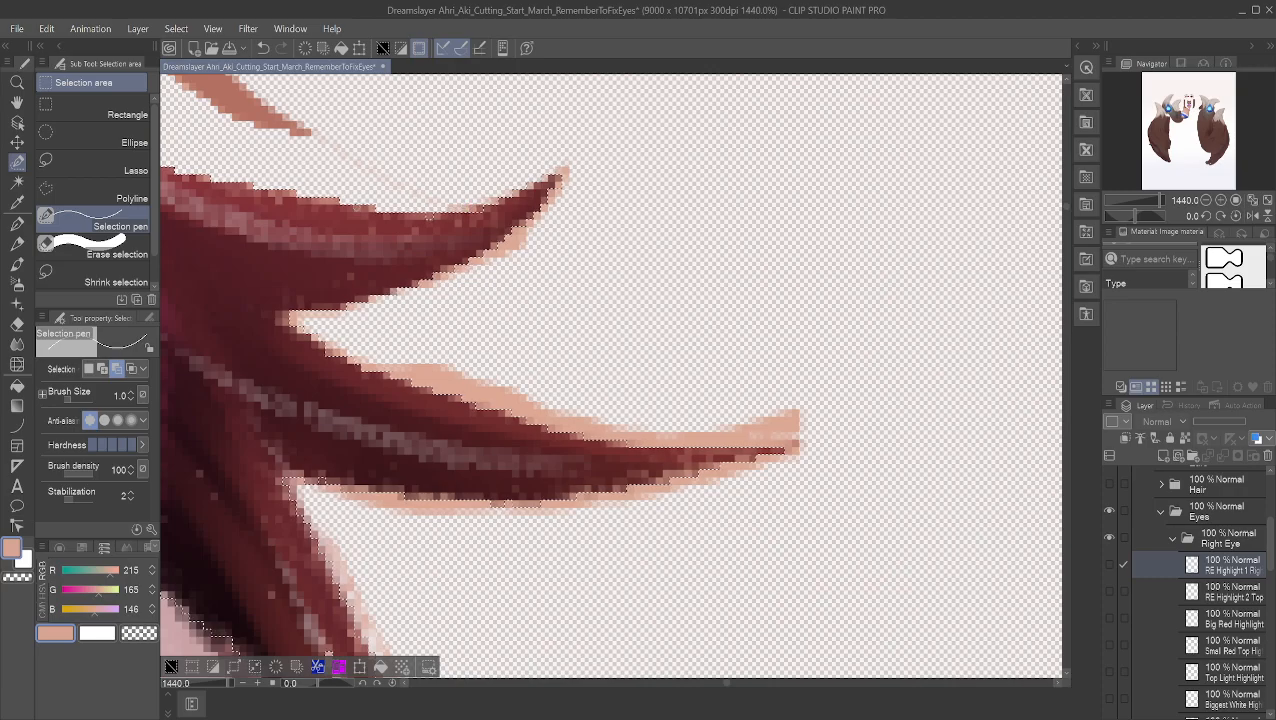
Step: Subtract the pale boundary pixels at the crest of the upper lash line from the selection
left_click(17, 103)
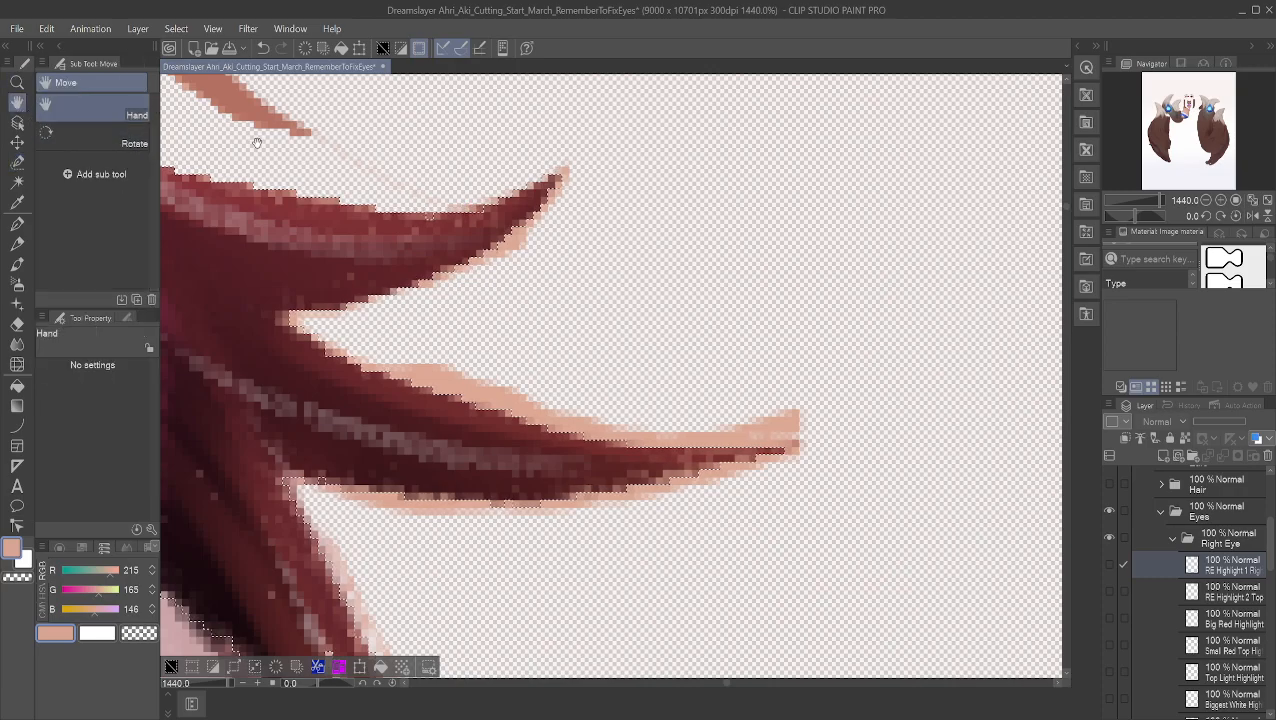
left_click_drag(250, 138, 516, 165)
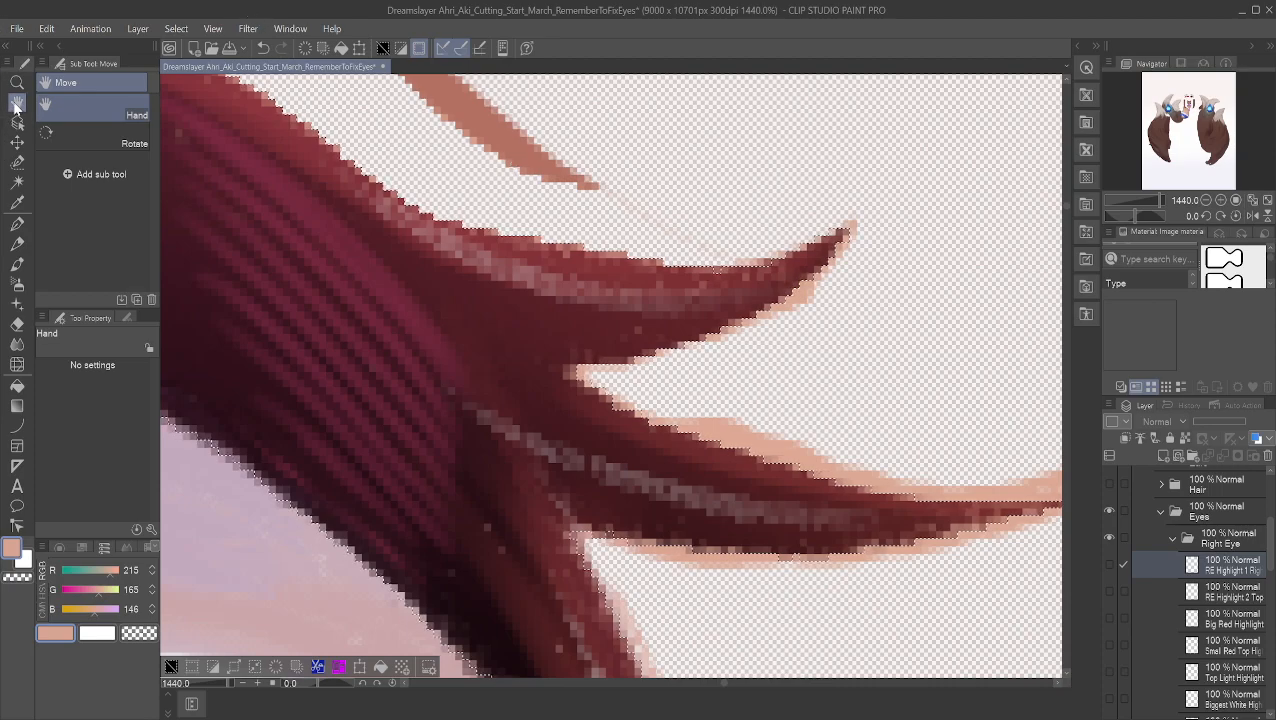
left_click_drag(394, 112, 506, 164)
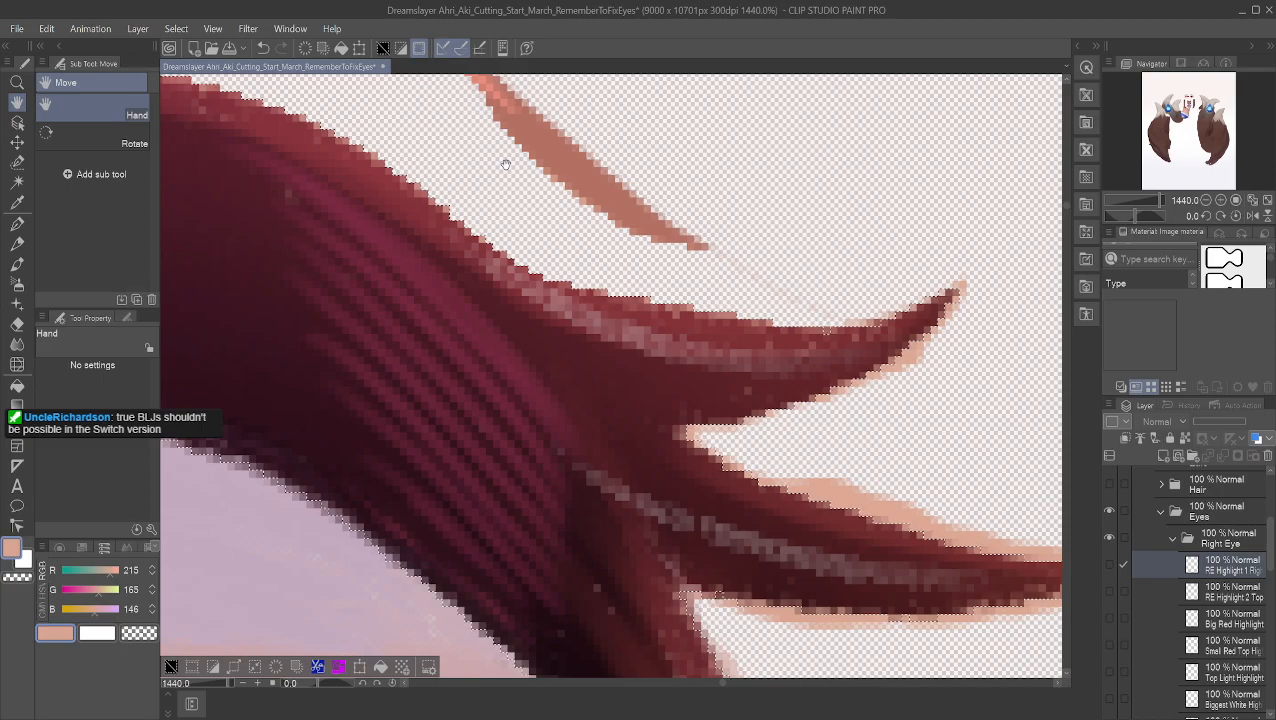
left_click_drag(262, 122, 598, 379)
left_click_drag(251, 209, 313, 197)
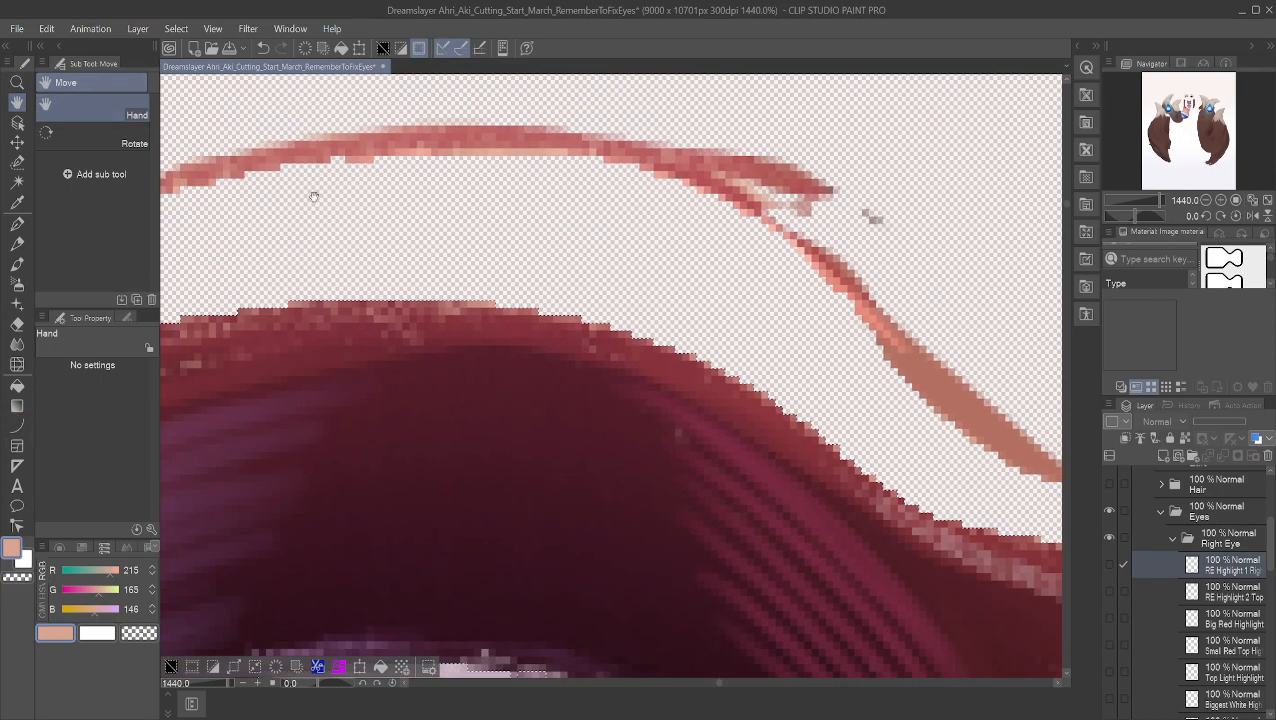
left_click(17, 161)
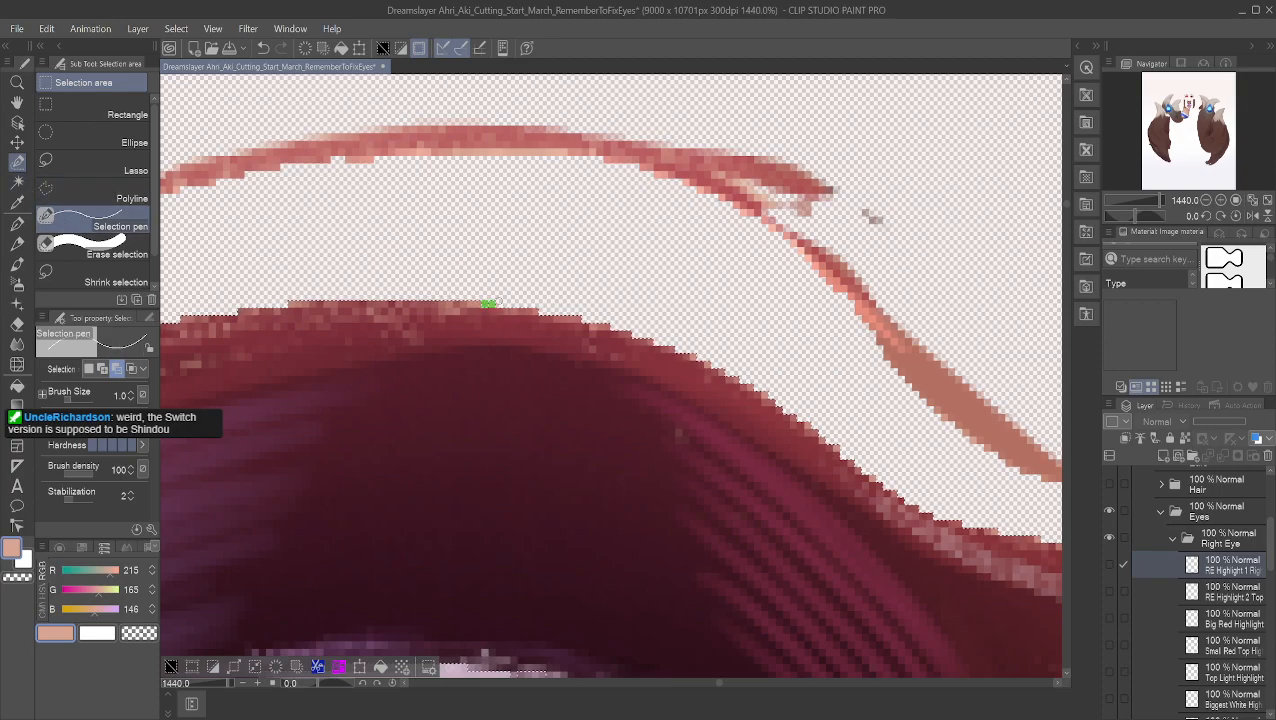
left_click(103, 368)
Step: Inspect the selection border along the upper lash line to the inner eye corner and back for missed pixels
left_click(17, 102)
left_click_drag(869, 214, 401, 208)
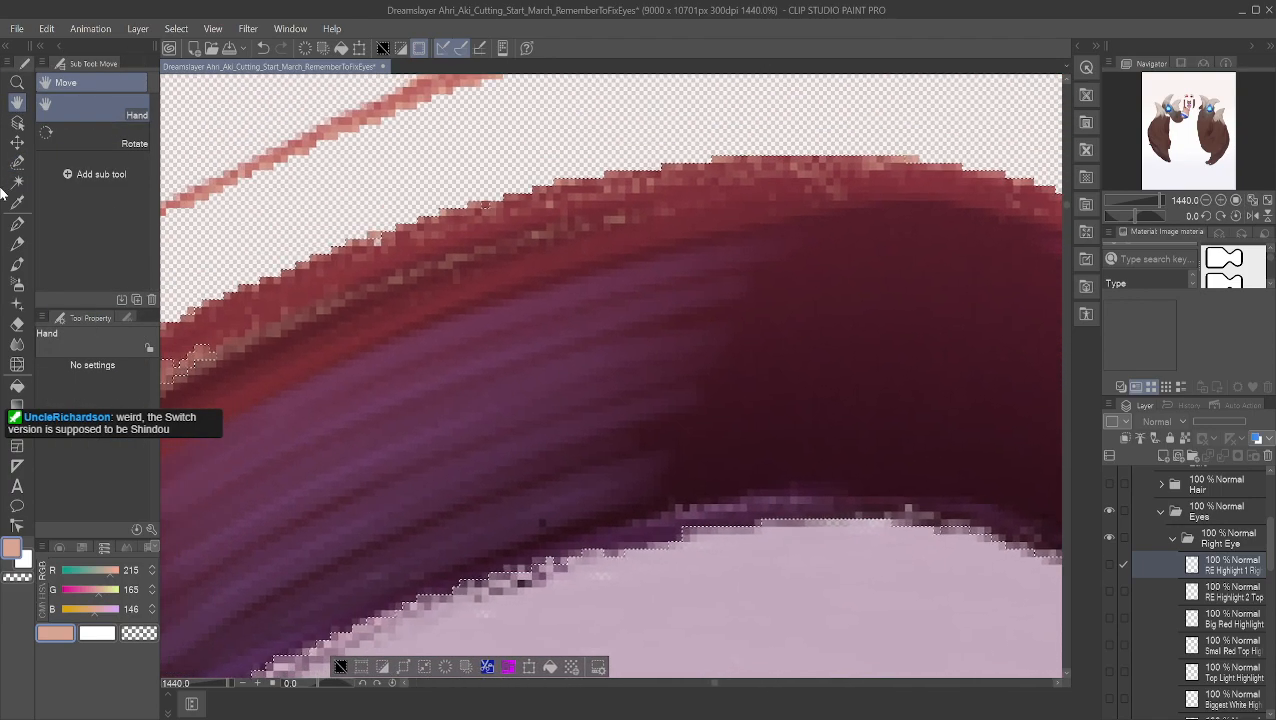
left_click(17, 162)
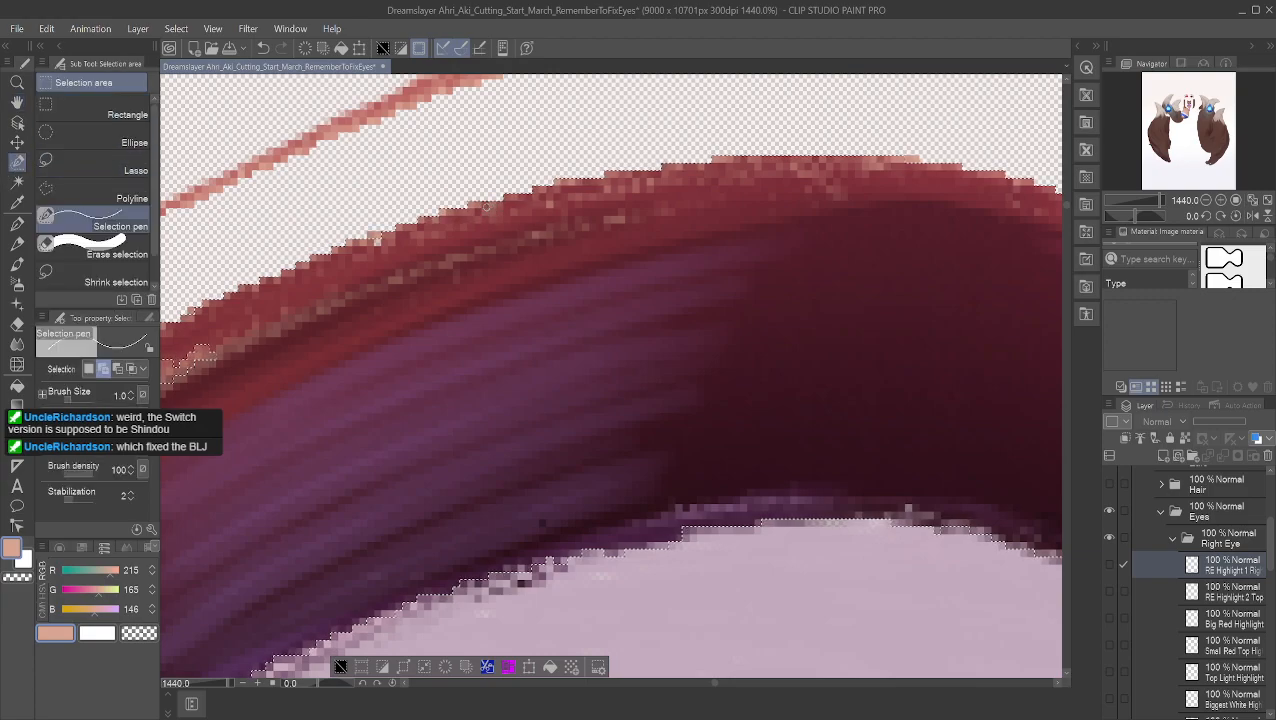
left_click(17, 102)
left_click_drag(414, 219, 590, 125)
left_click_drag(356, 199, 545, 138)
left_click_drag(399, 198, 585, 98)
left_click_drag(386, 230, 493, 151)
mouse_move(437, 195)
left_mouse_down()
mouse_move(504, 142)
mouse_move(515, 157)
mouse_move(527, 147)
left_mouse_up()
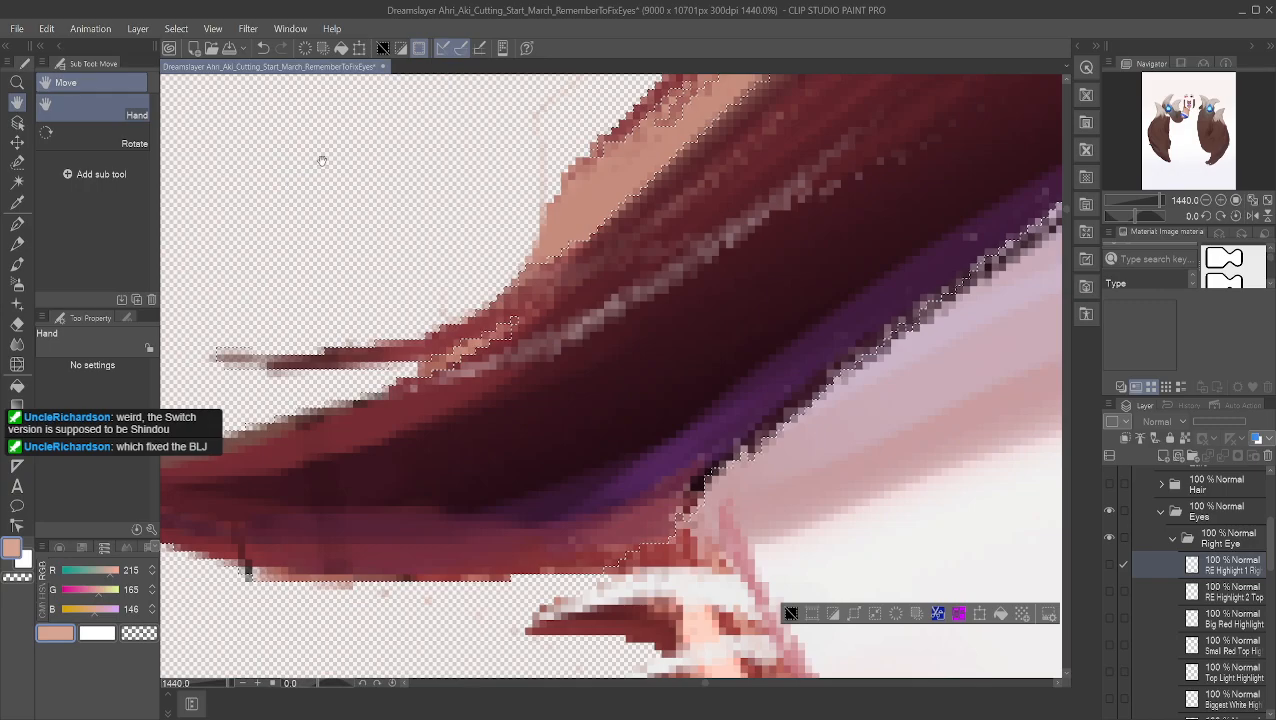
mouse_move(552, 125)
left_mouse_down()
mouse_move(441, 253)
mouse_move(382, 265)
left_mouse_up()
left_click_drag(574, 154, 356, 273)
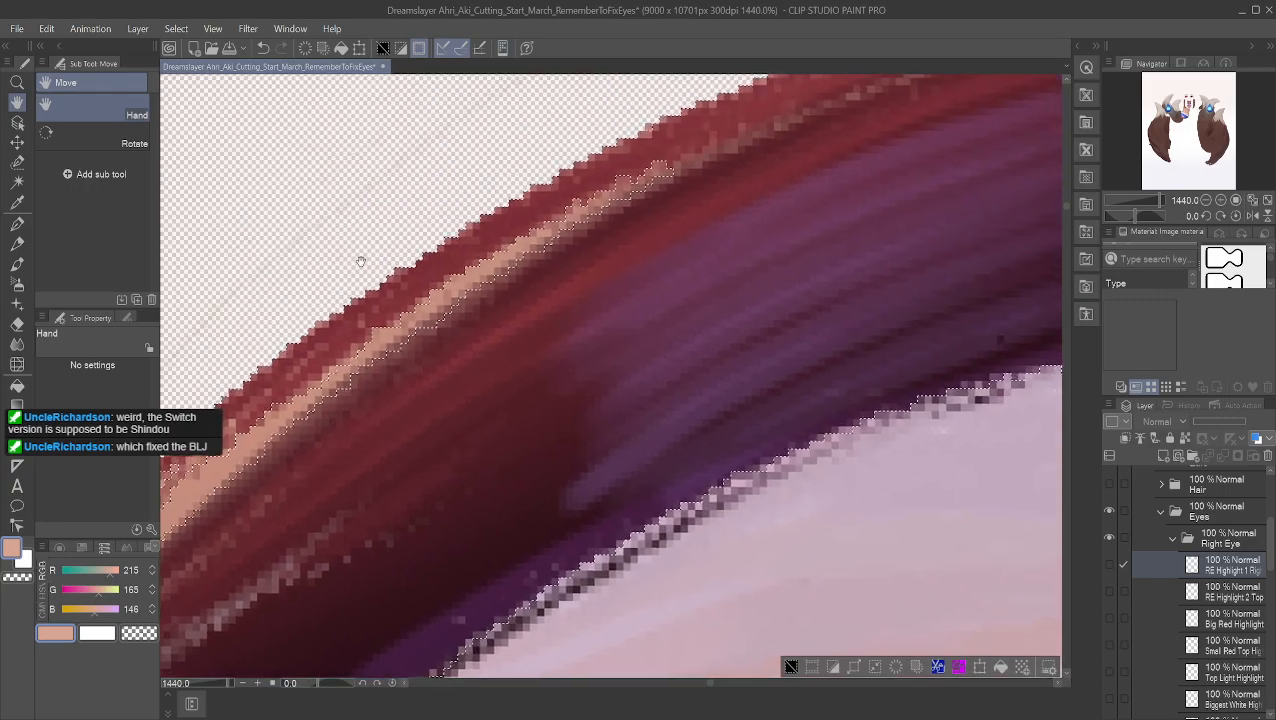
left_click_drag(460, 167, 214, 253)
left_click_drag(493, 151, 260, 199)
left_click_drag(765, 162, 450, 120)
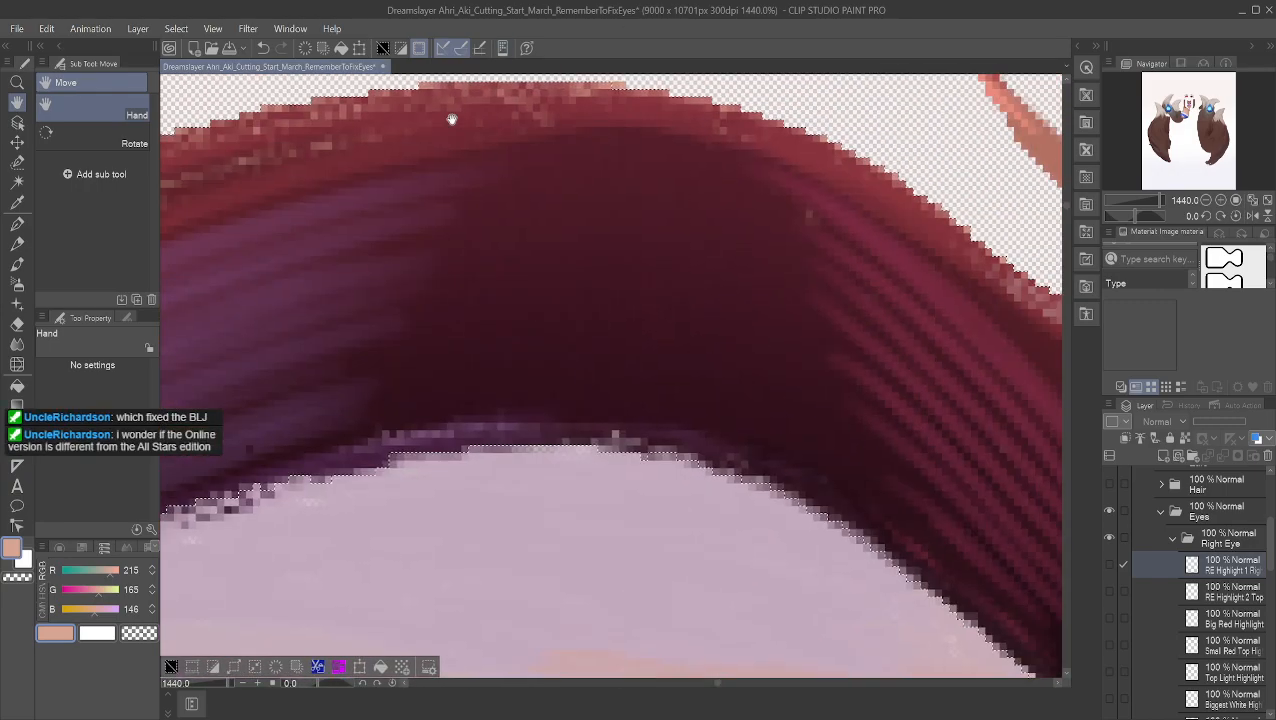
Step: Cut the selected lashes out of the Right Eye Main layer and paste them onto a new layer named "R Eyelash"
scroll(701, 316, "down", 2)
scroll(667, 404, "down", 4)
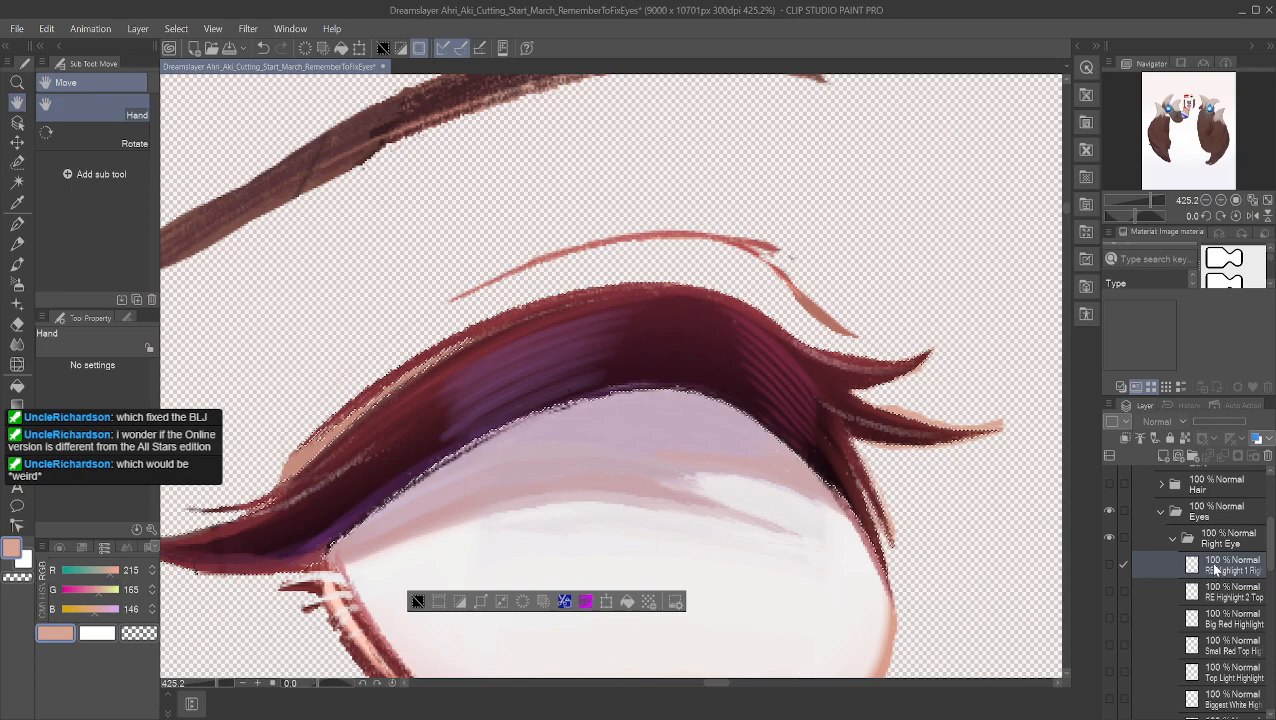
scroll(1215, 565, "down", 4)
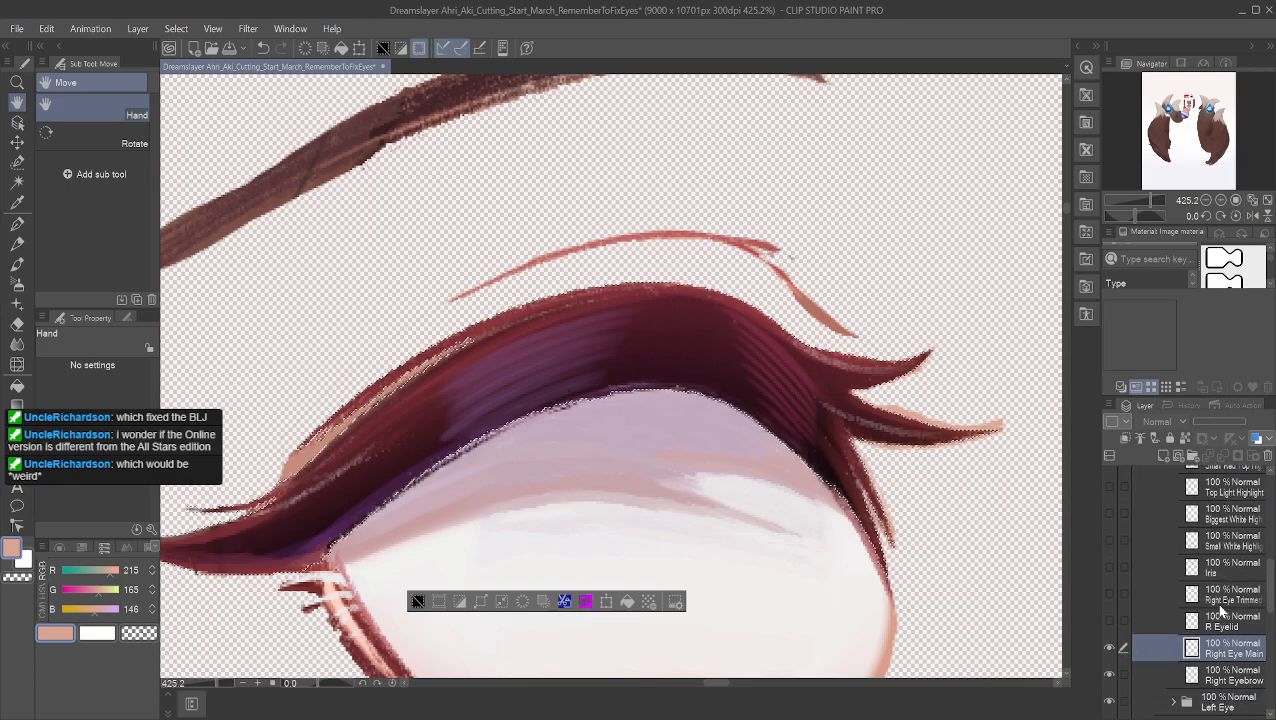
scroll(1225, 618, "up", 3)
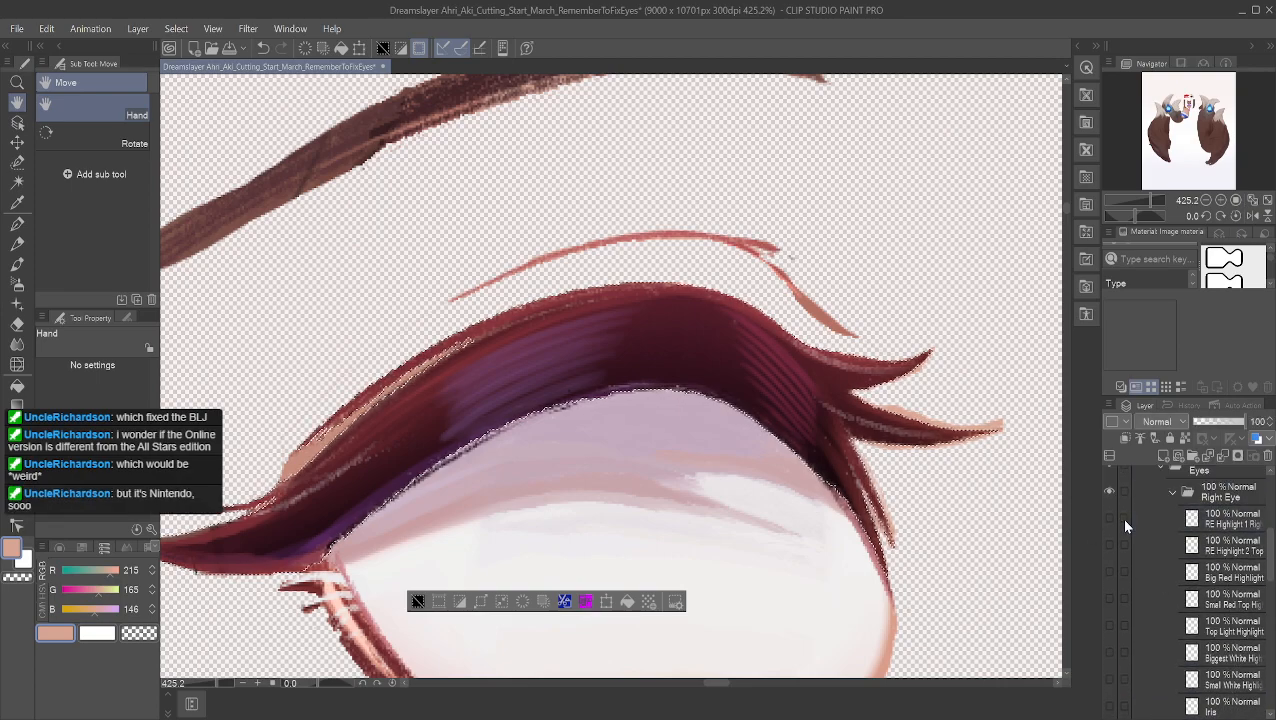
scroll(1221, 589, "down", 6)
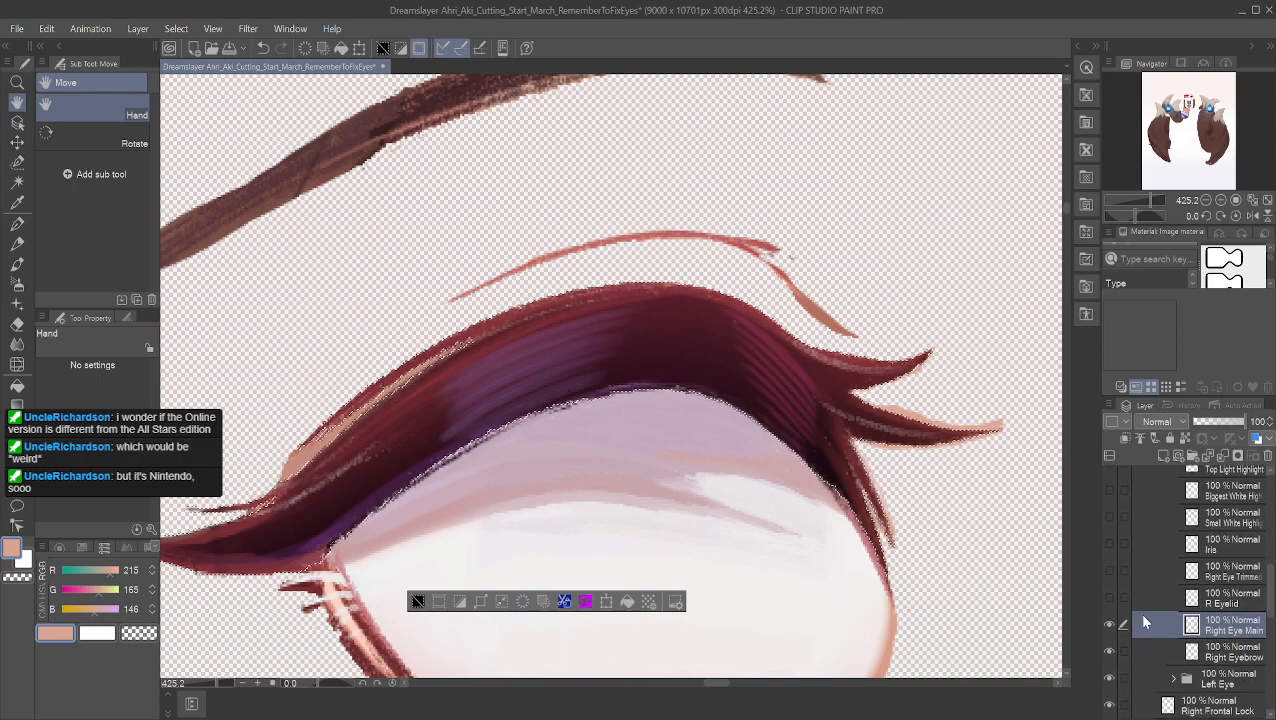
left_click(565, 604)
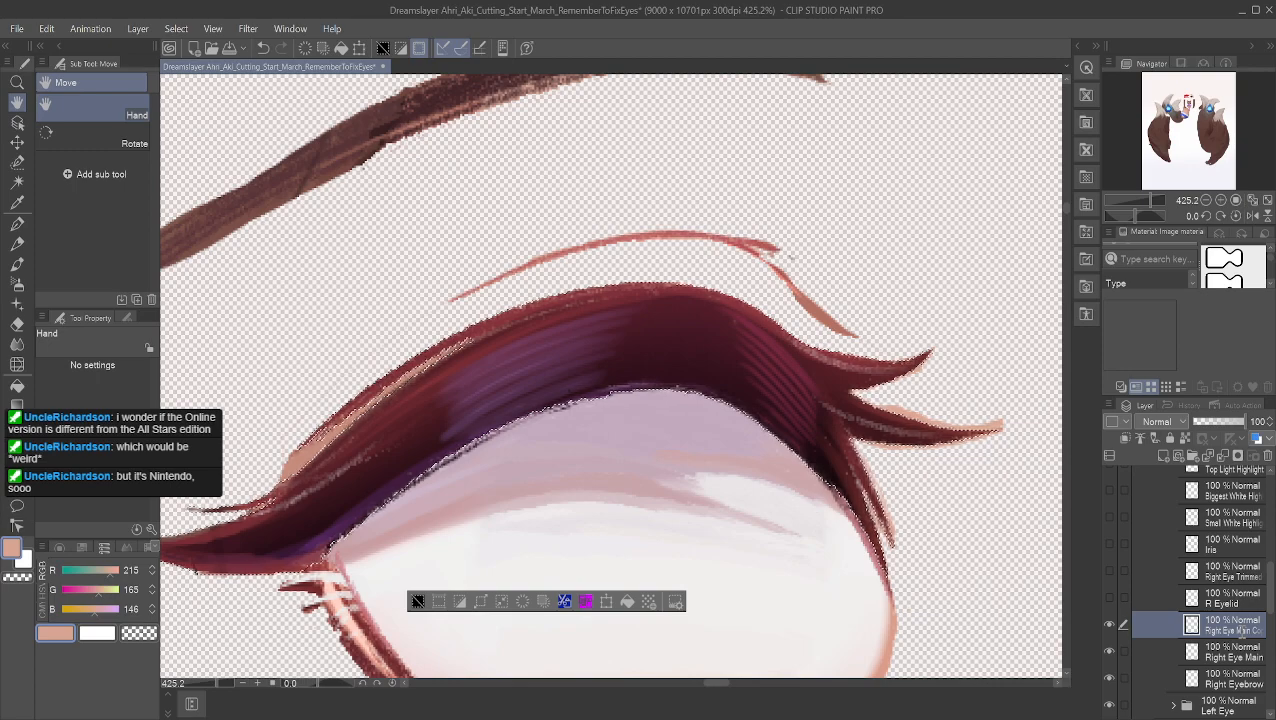
key("Return")
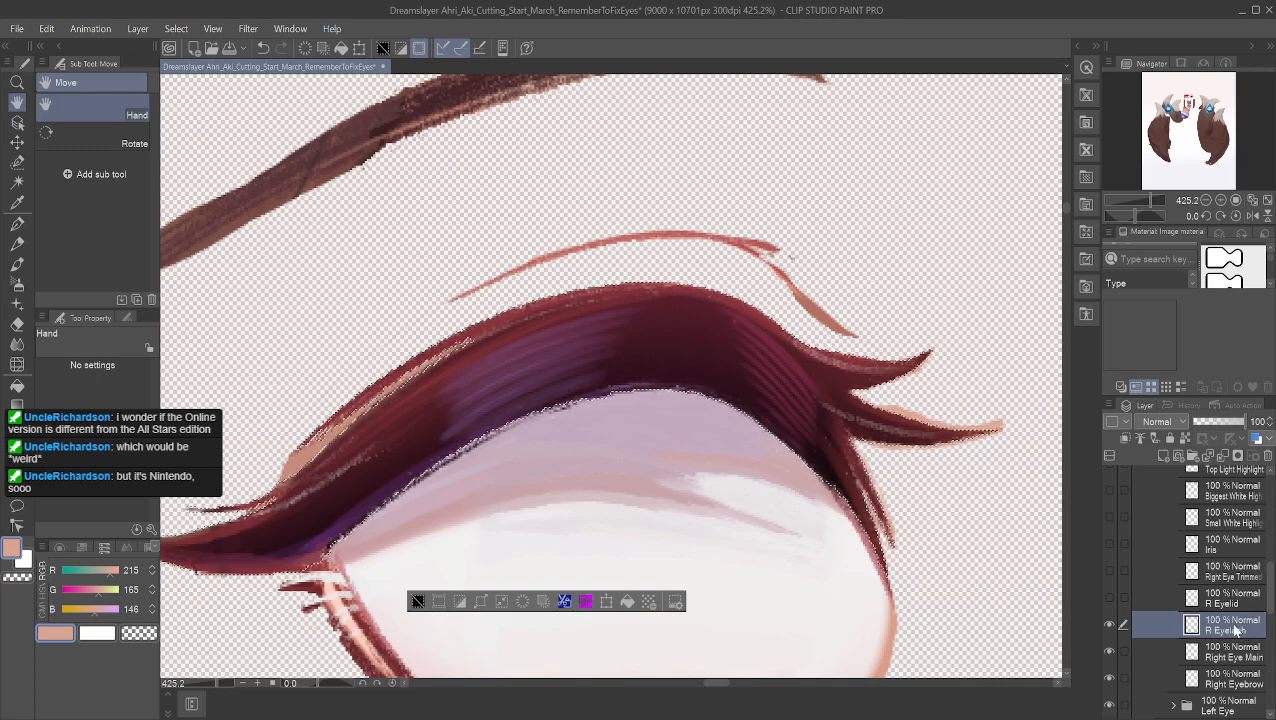
Step: Hide the R Eyelash layer and check the eye artwork left underneath for lash remnants
left_click(1109, 625)
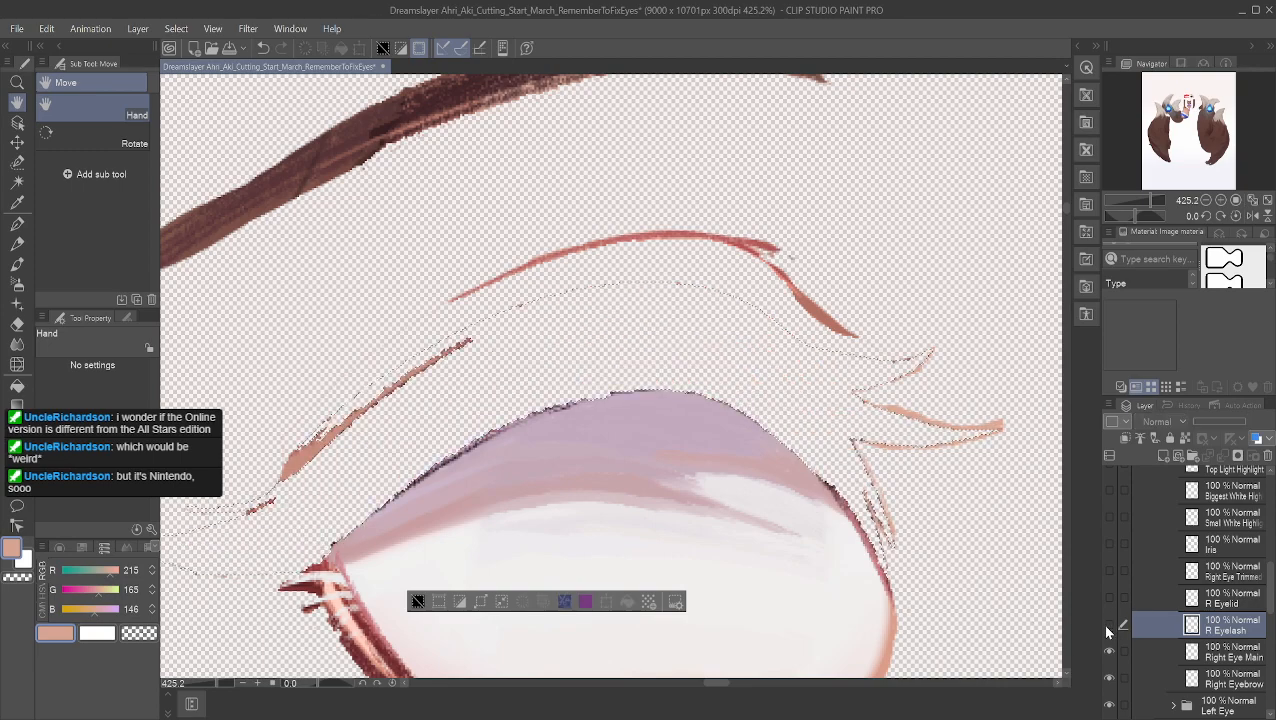
left_click(1106, 627)
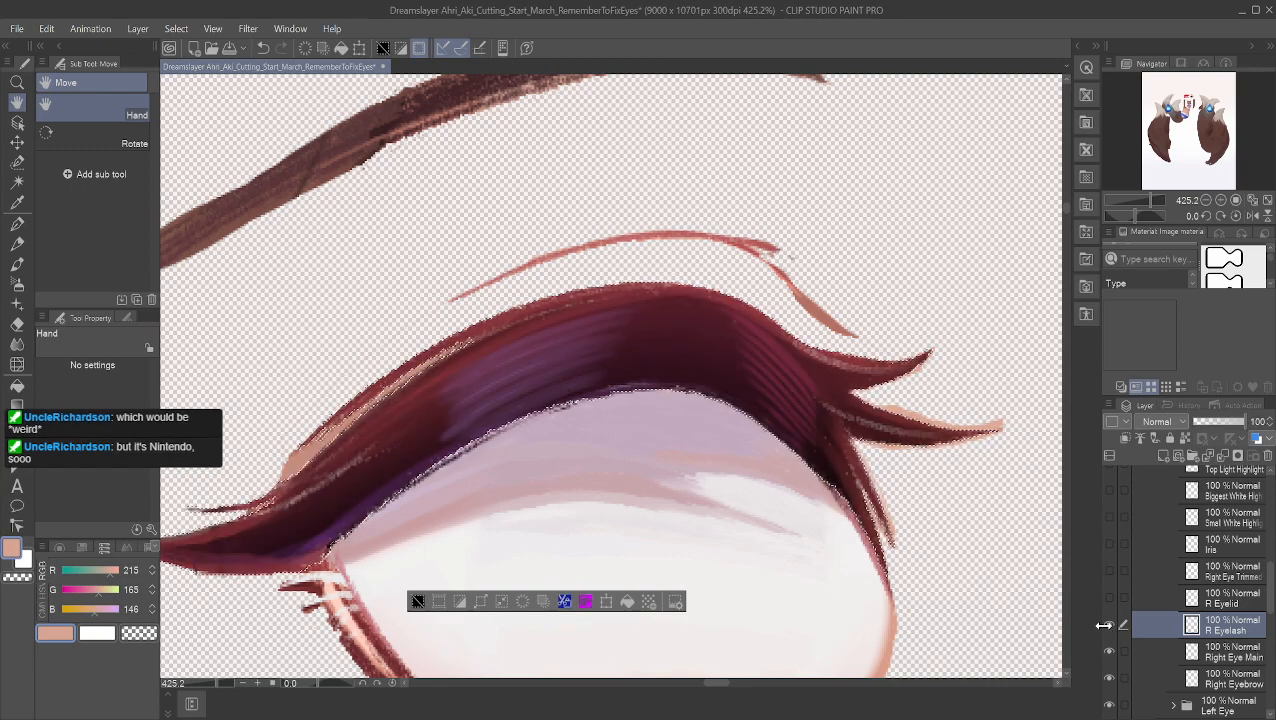
left_click(1106, 627)
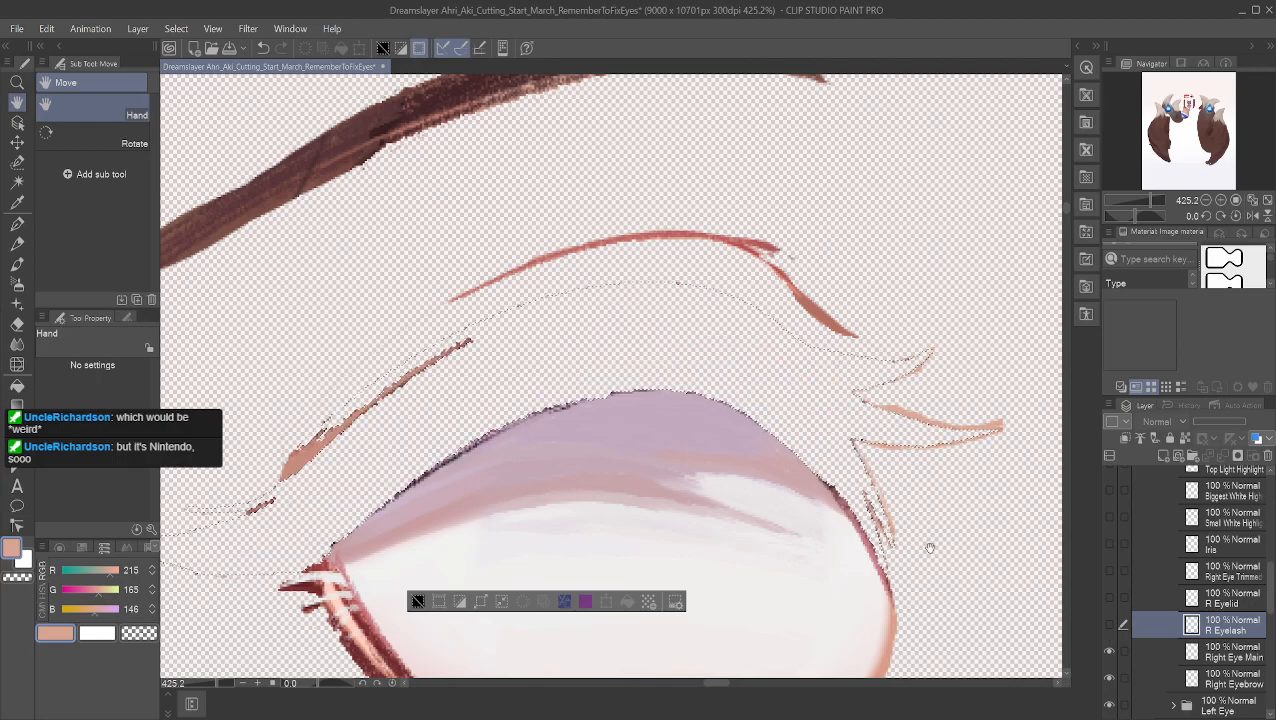
scroll(700, 415, "down", 2)
scroll(746, 430, "down", 2)
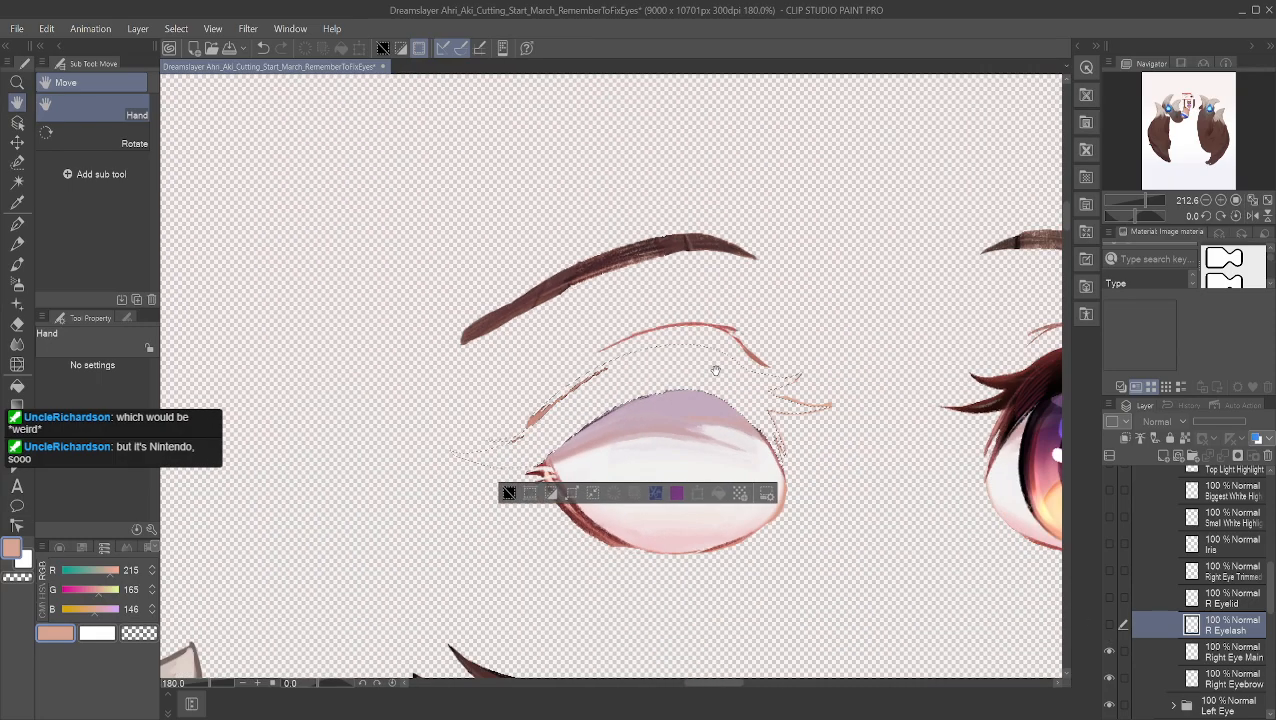
scroll(715, 345, "up", 4)
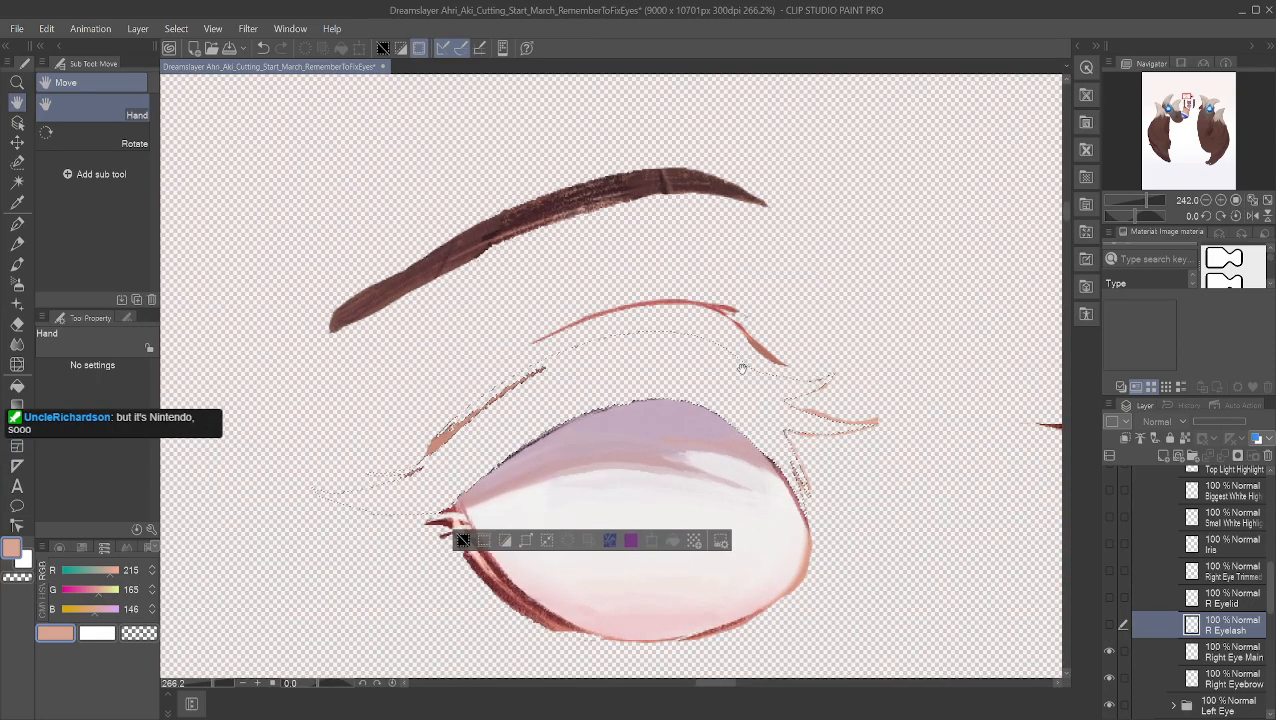
scroll(713, 366, "down", 4)
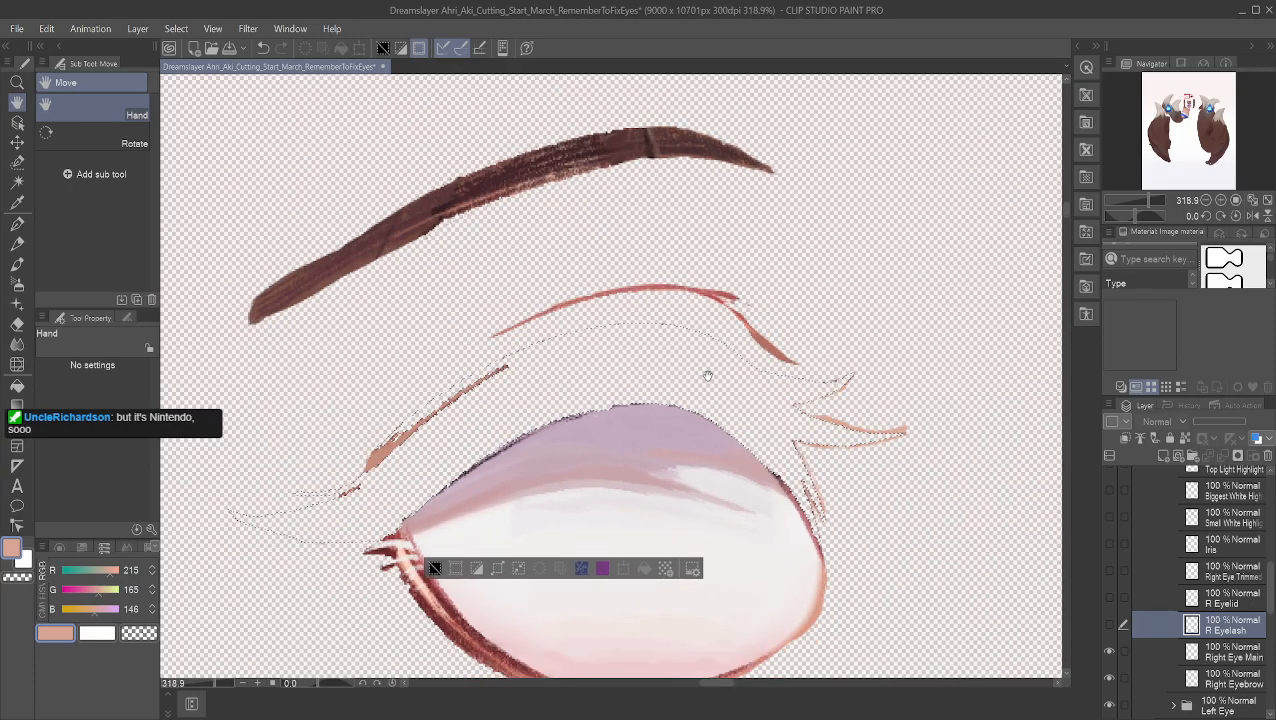
scroll(705, 382, "up", 3)
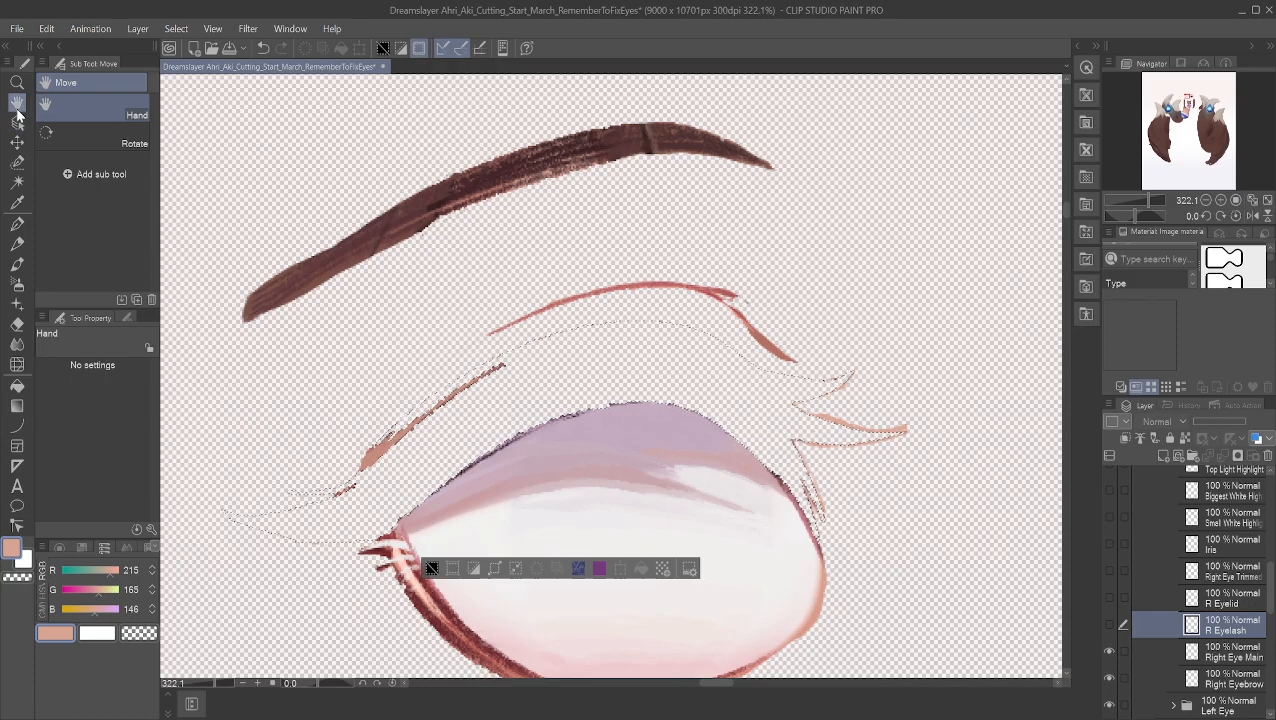
left_click_drag(600, 462, 624, 335)
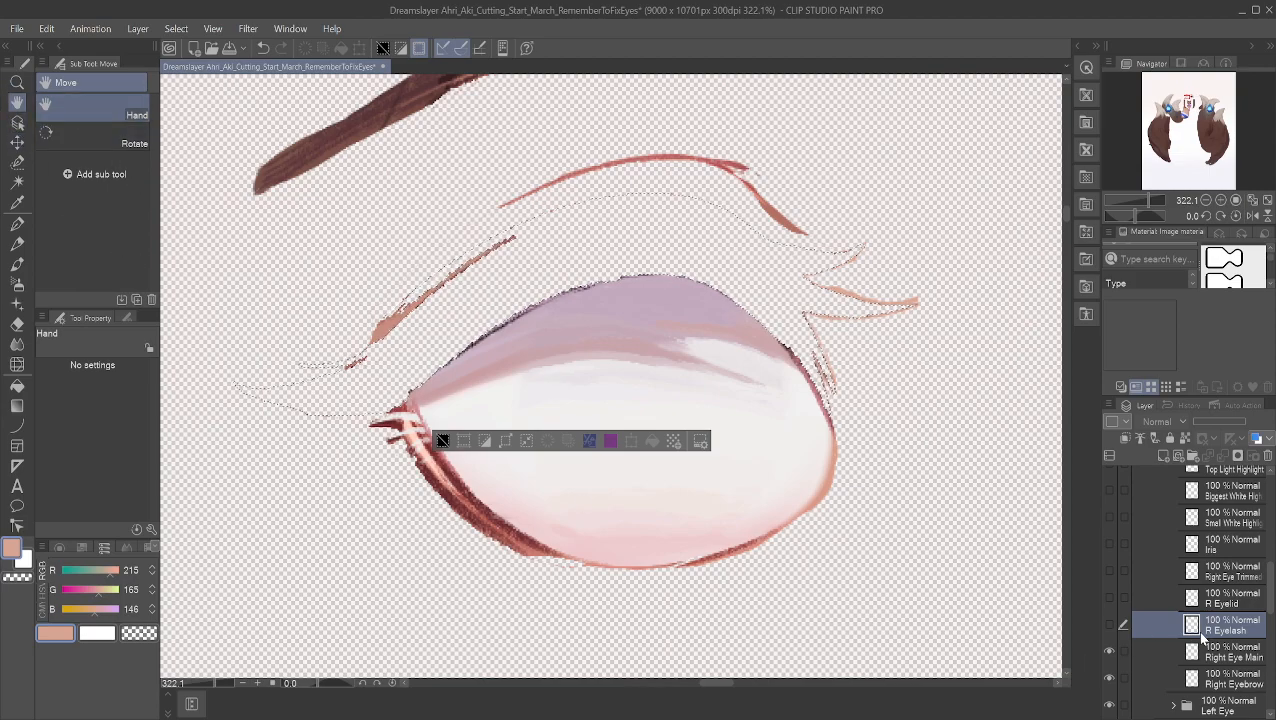
Step: Make Right Eye Main the active layer, check its content by toggling its visibility, and clear the lash selection
scroll(1188, 640, "down", 3)
scroll(1184, 640, "down", 5)
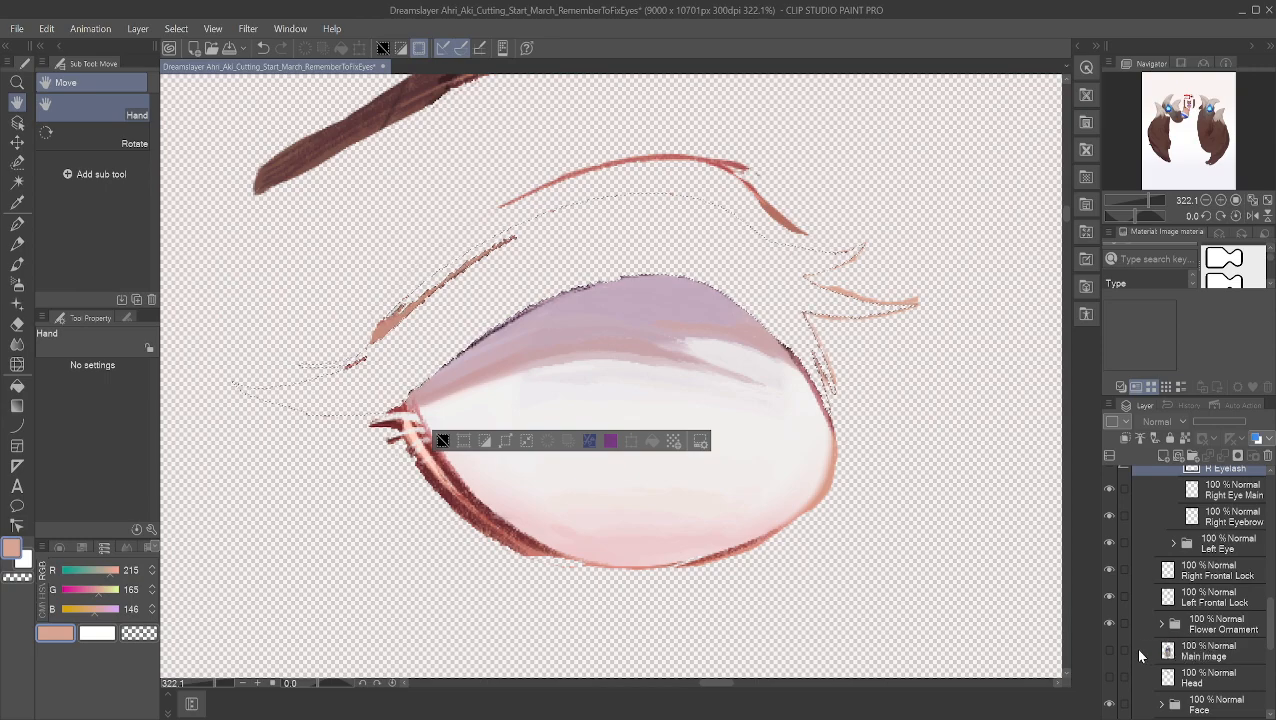
scroll(1186, 614, "up", 3)
scroll(1186, 608, "up", 3)
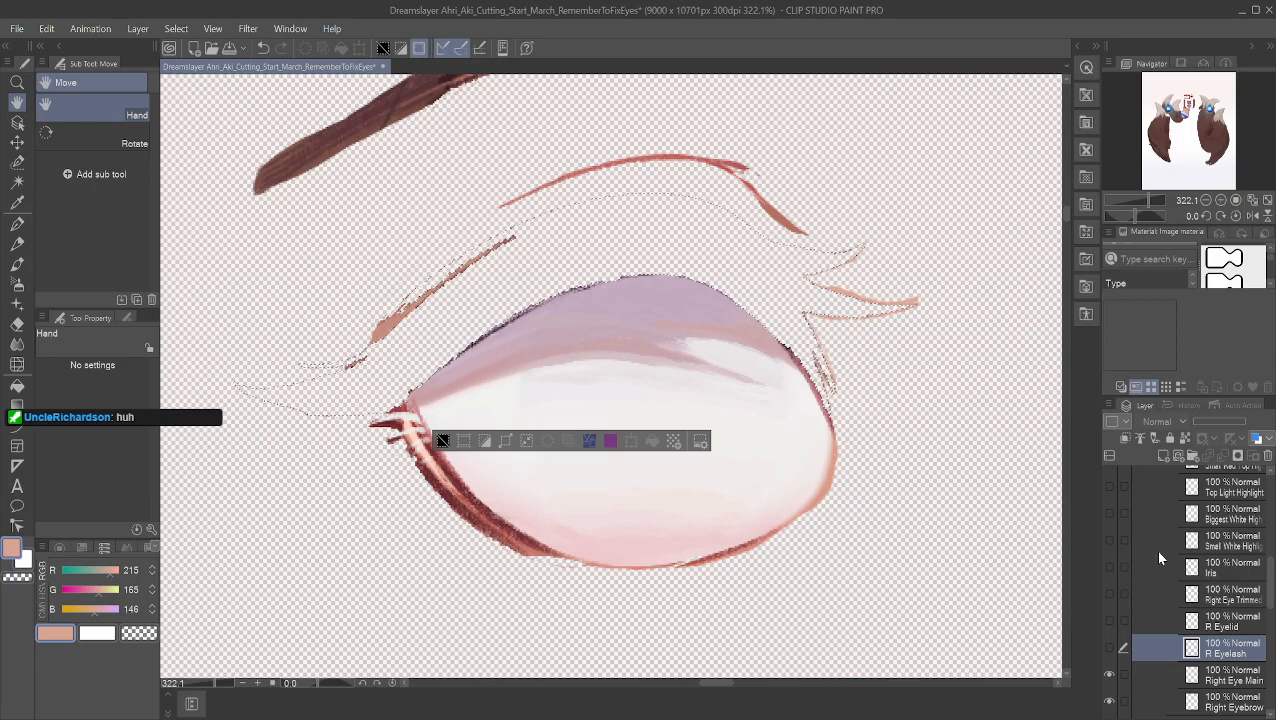
scroll(1119, 654, "down", 2)
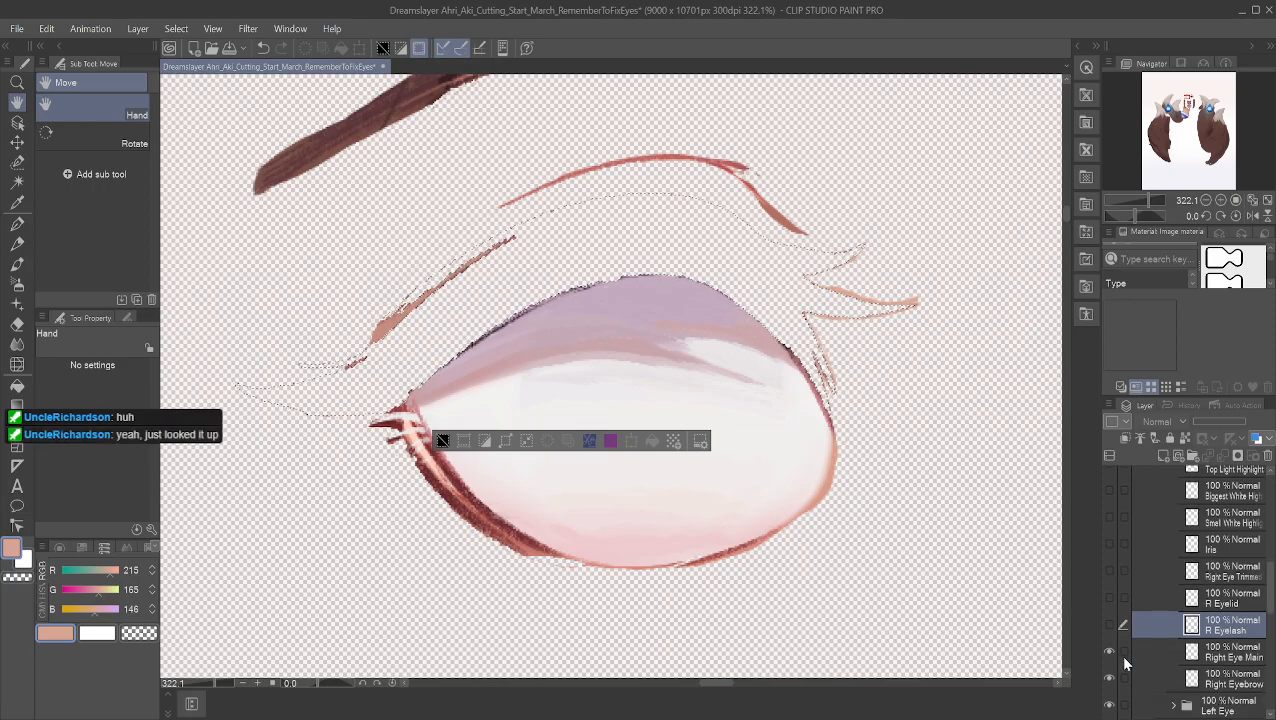
left_click(1228, 636)
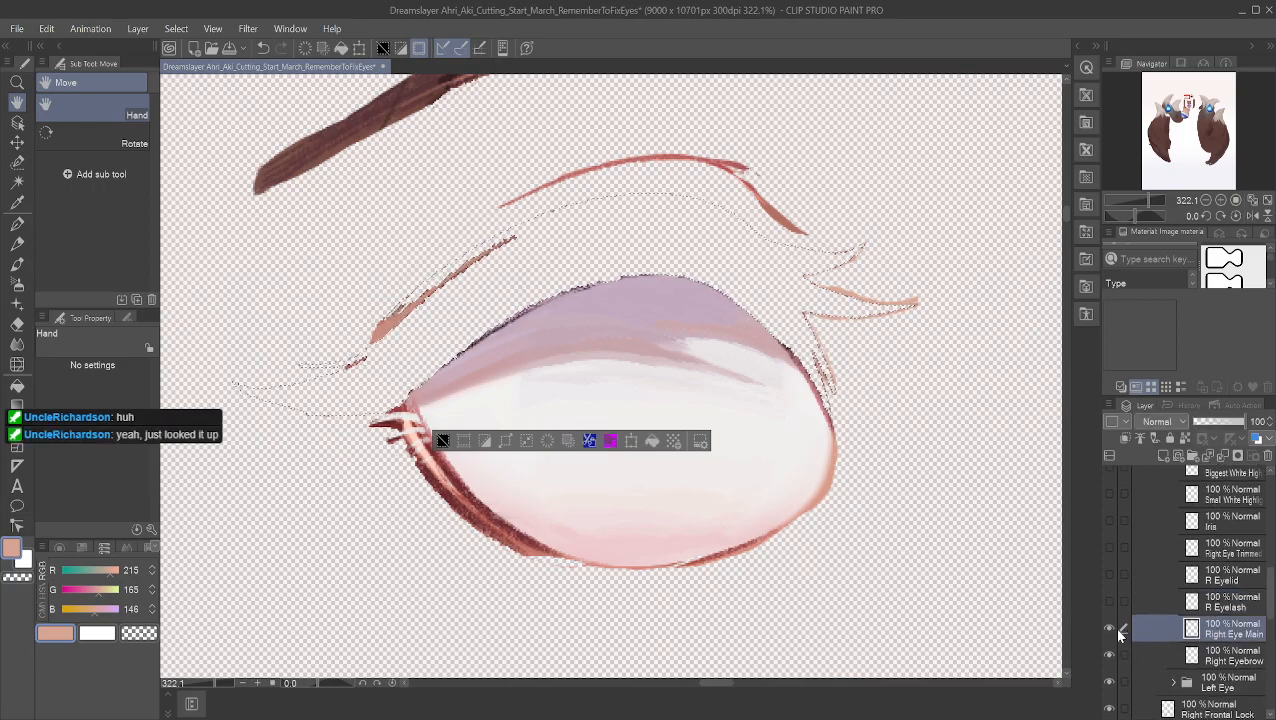
left_click(1109, 630)
left_click(1109, 630)
left_click(1109, 630)
left_click(1109, 630)
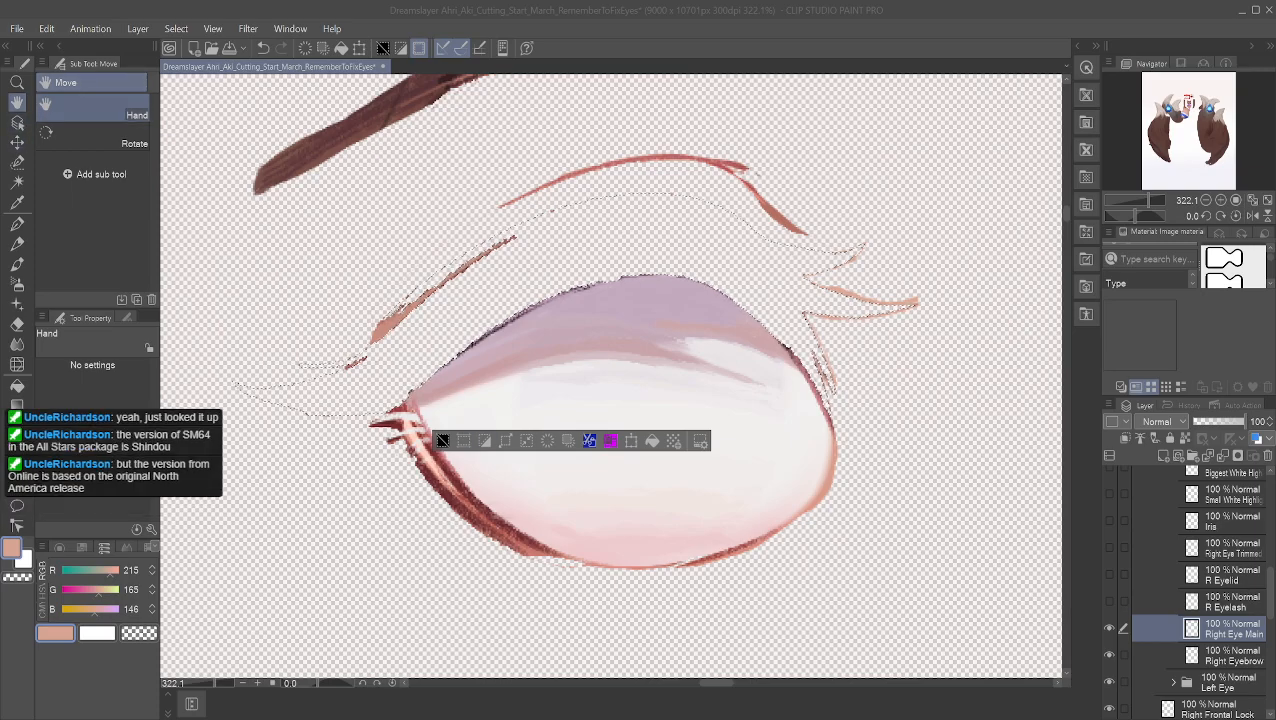
left_click(429, 440)
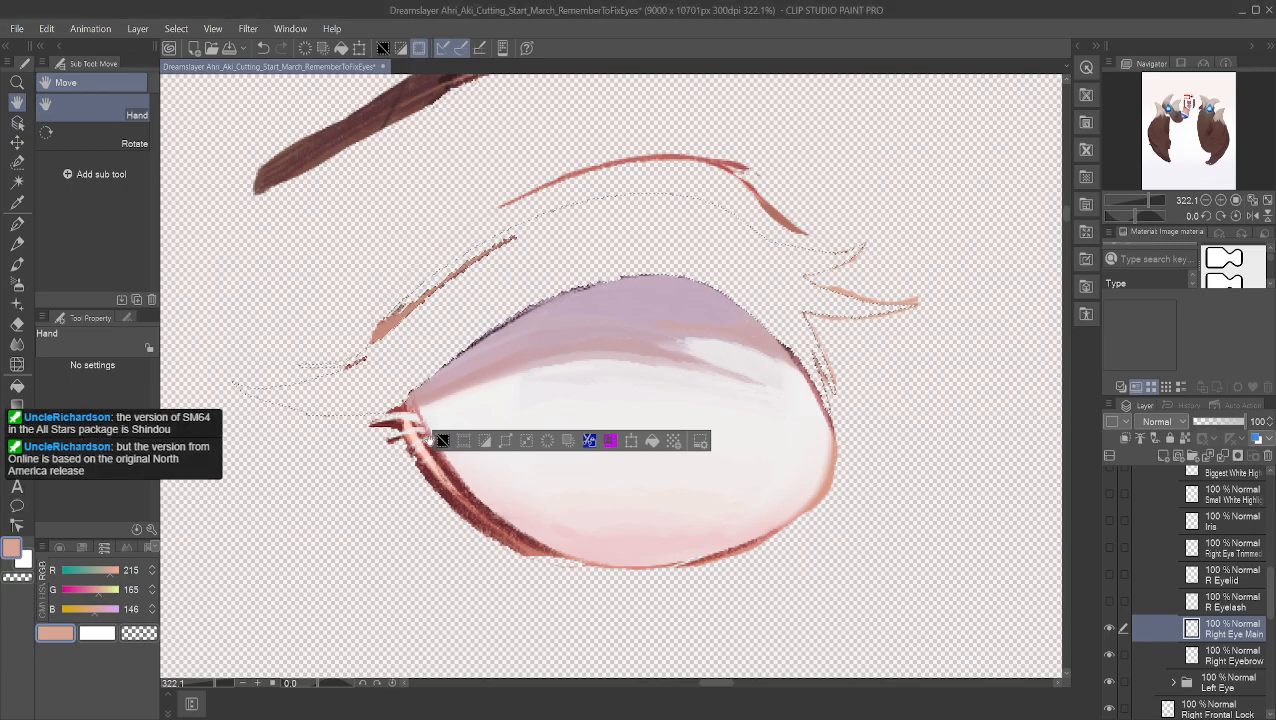
left_click(443, 442)
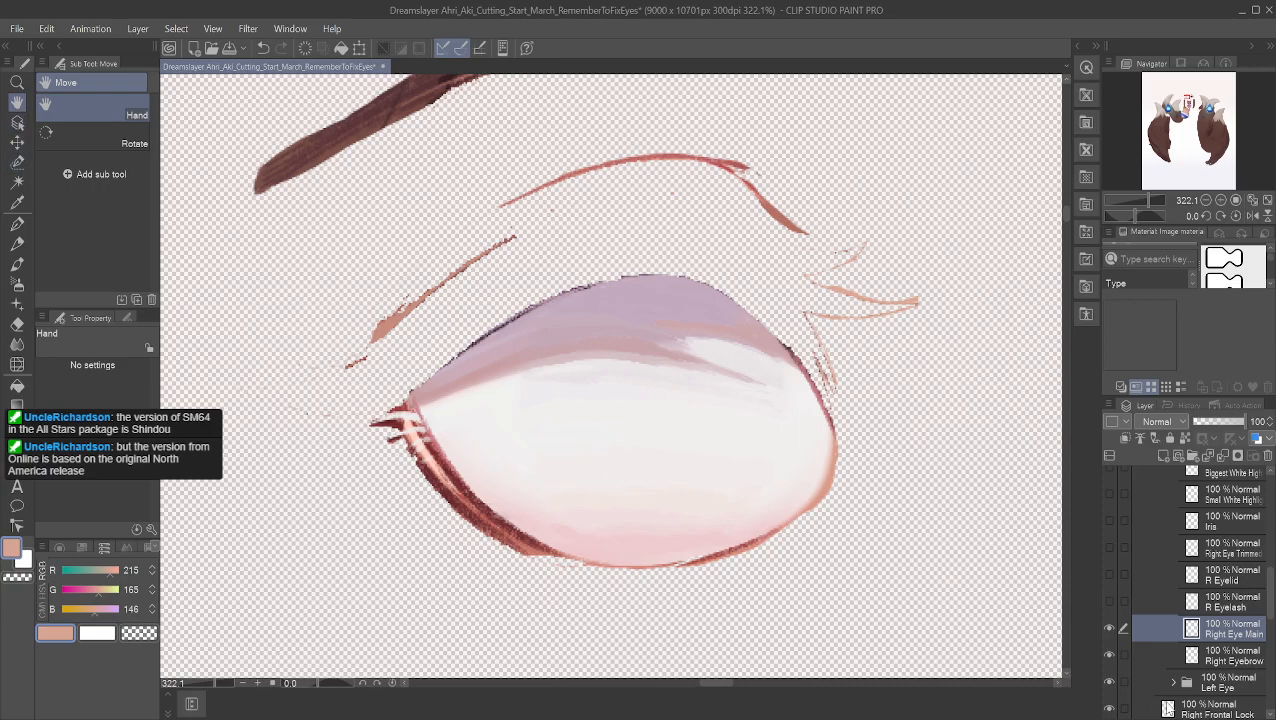
Step: Auto-select the eye white and the purple eyelid-shadow area above it on the Right Eye Main layer
left_click(1229, 661)
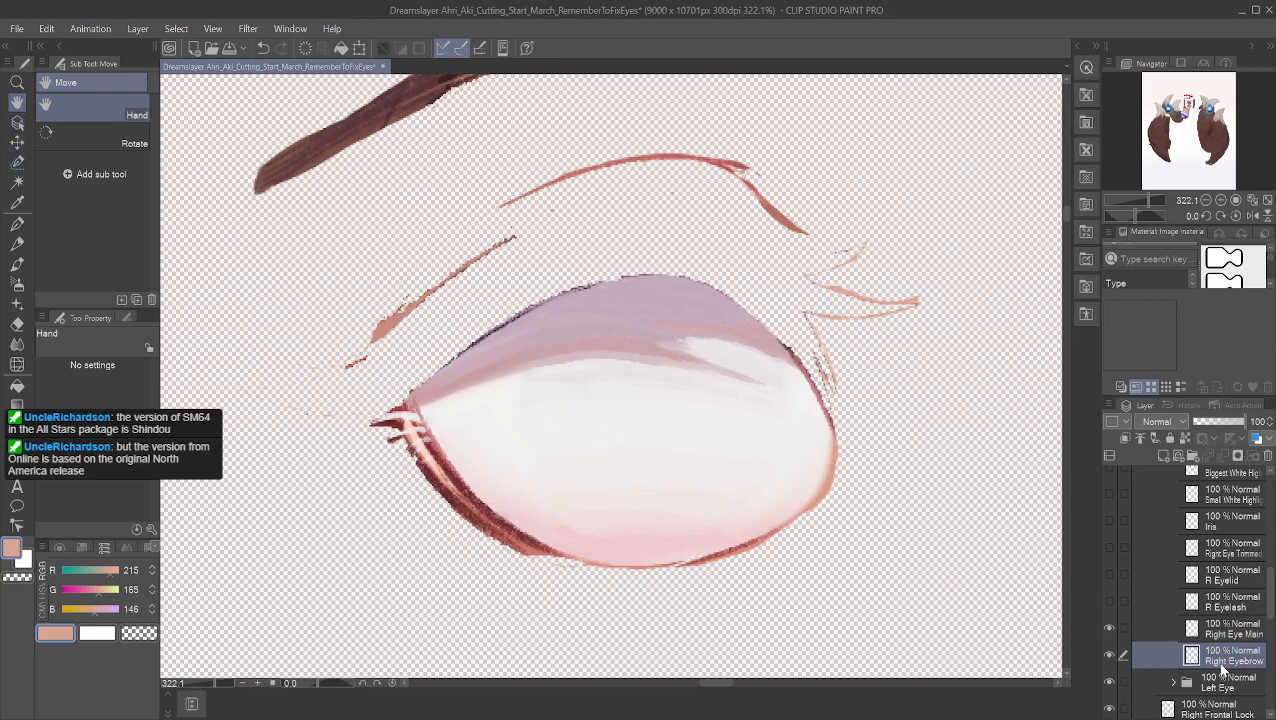
left_click(1223, 637)
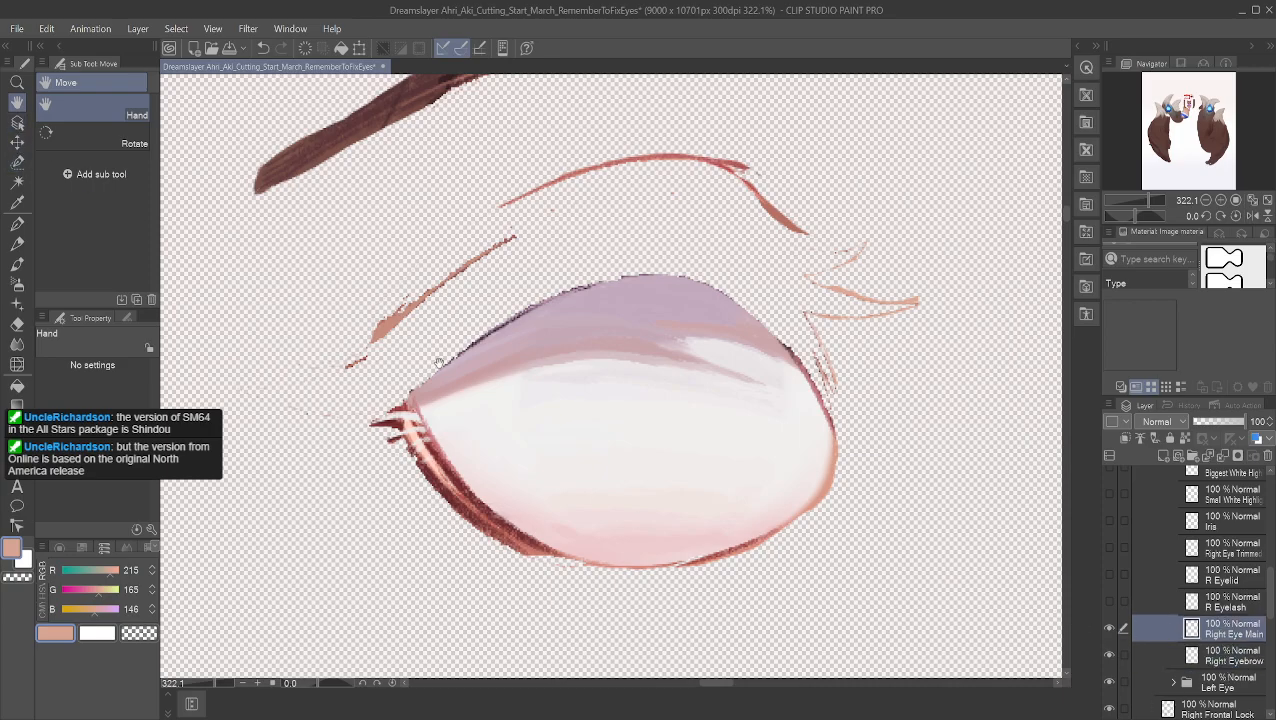
left_click(17, 182)
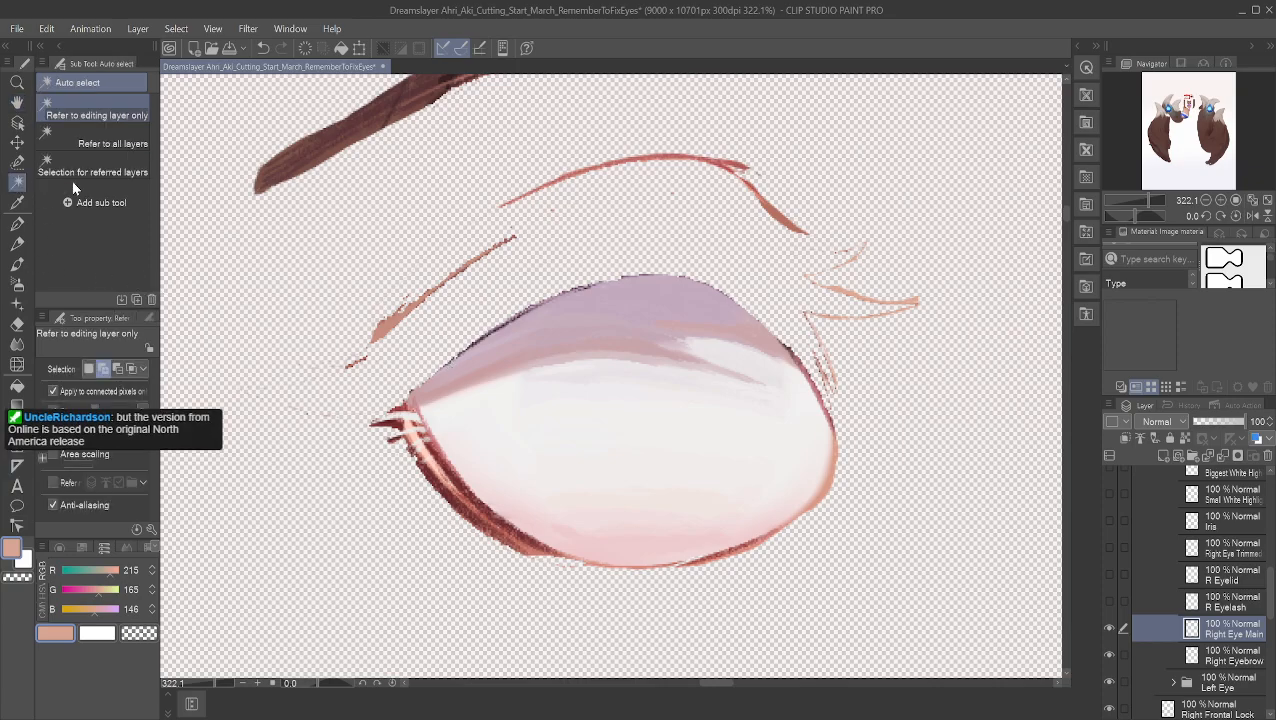
left_click(597, 378)
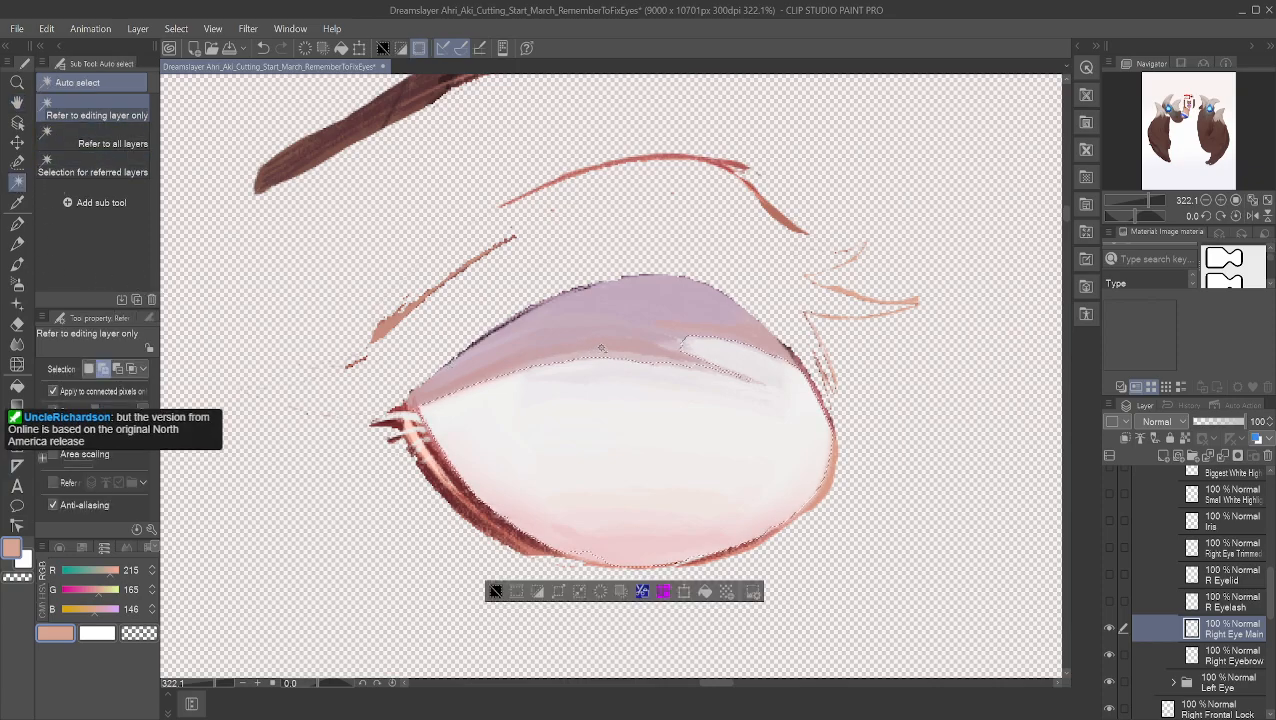
left_click(601, 348)
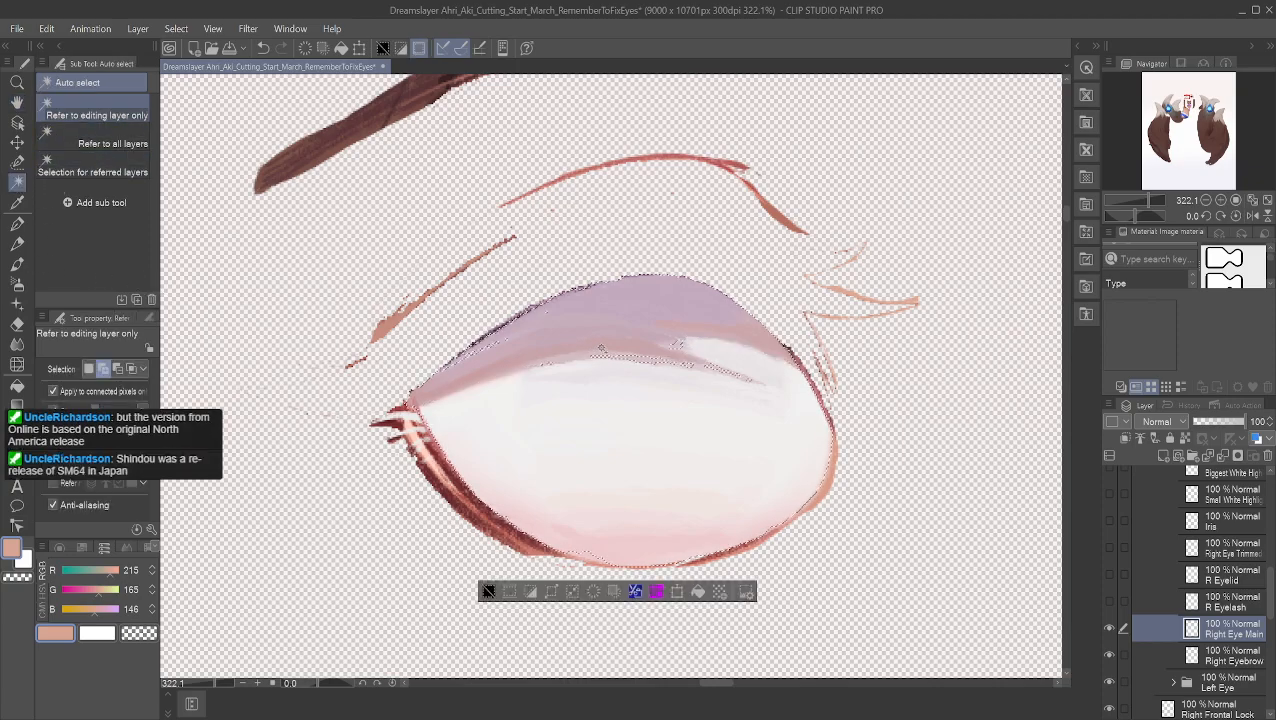
Step: Lasso the unselected gaps along the shadow's lower edge and around the white highlight to add them to the selection
left_click(17, 161)
scroll(406, 273, "up", 4)
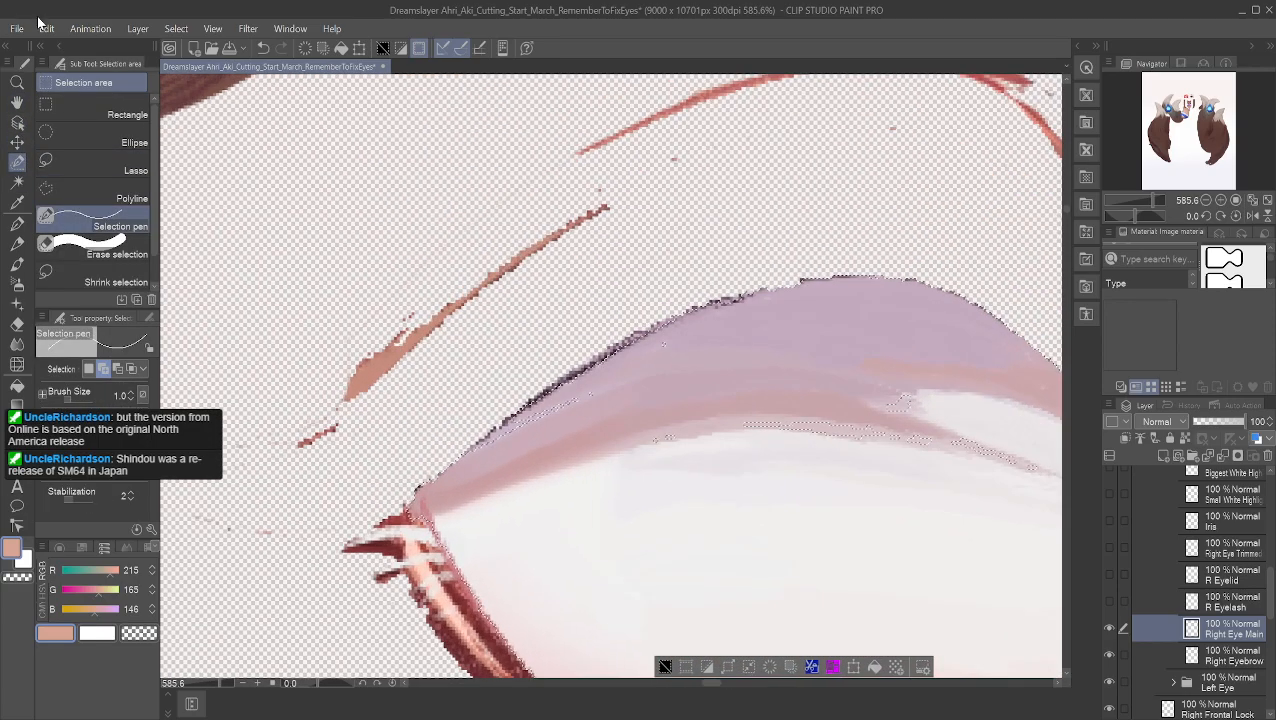
left_click(17, 102)
left_click_drag(696, 275, 543, 184)
scroll(692, 276, "up", 2)
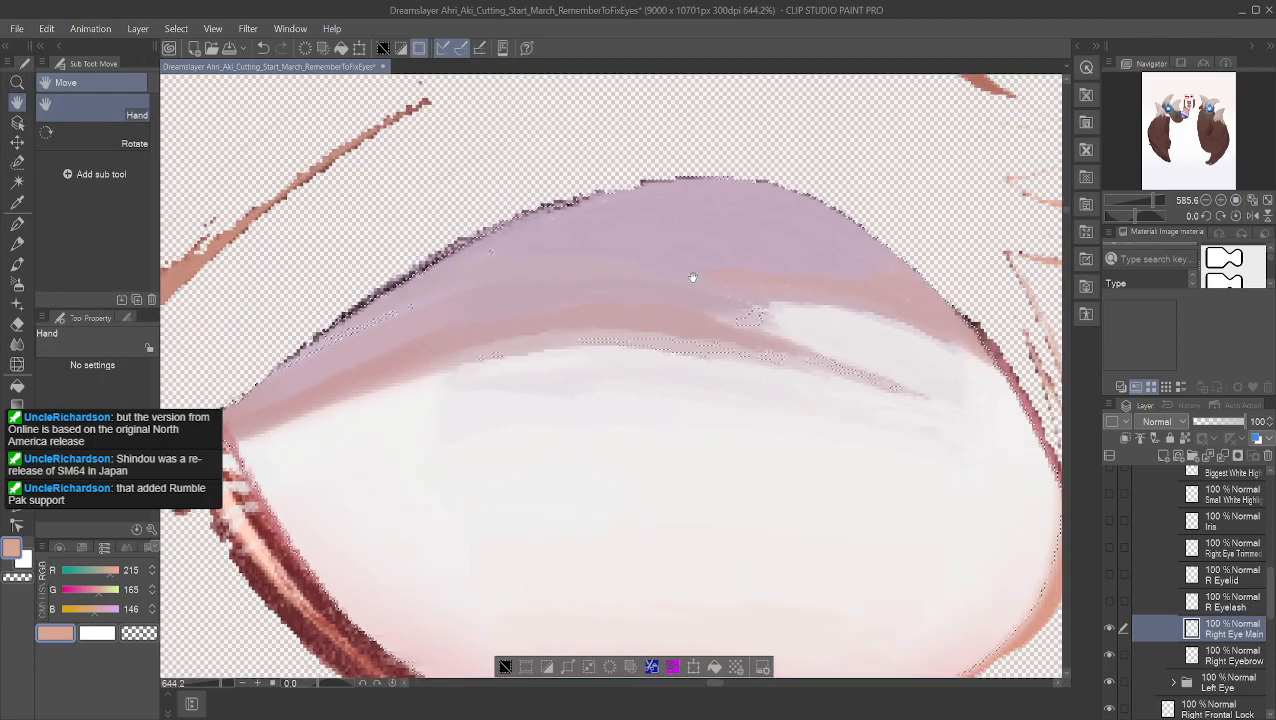
scroll(762, 319, "down", 1)
left_click_drag(758, 318, 682, 192)
scroll(695, 267, "up", 2)
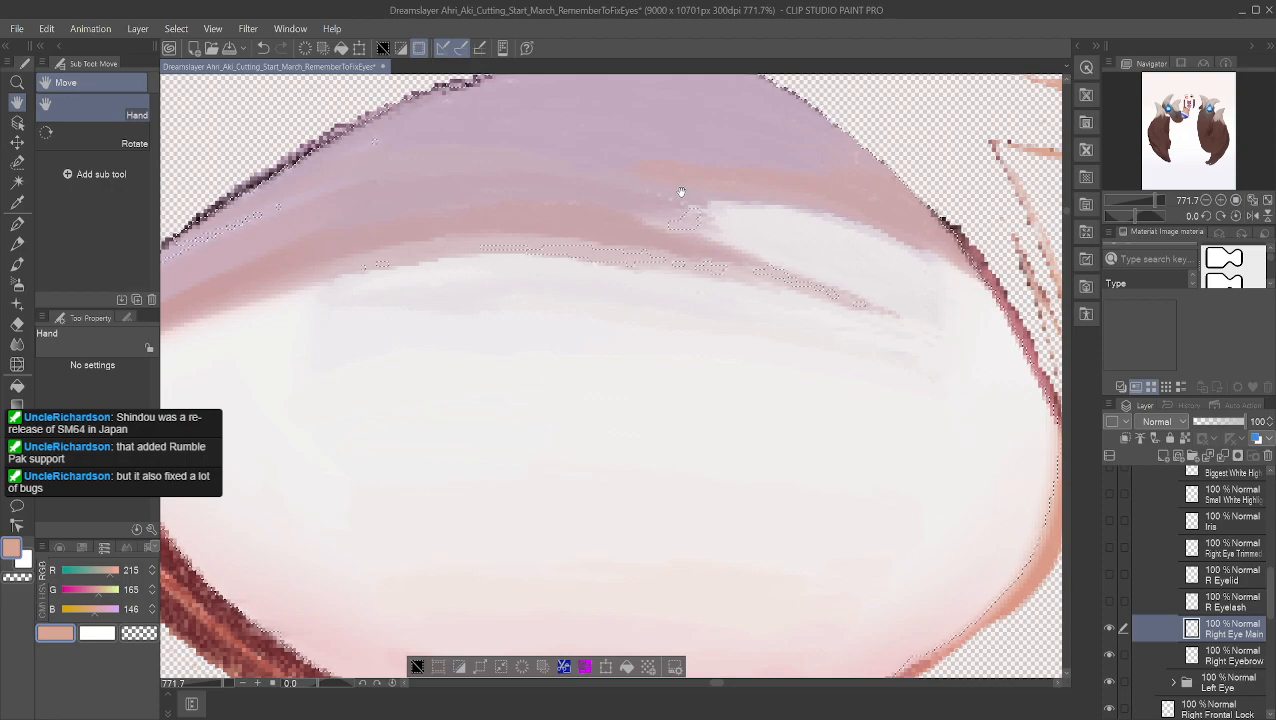
left_click(17, 162)
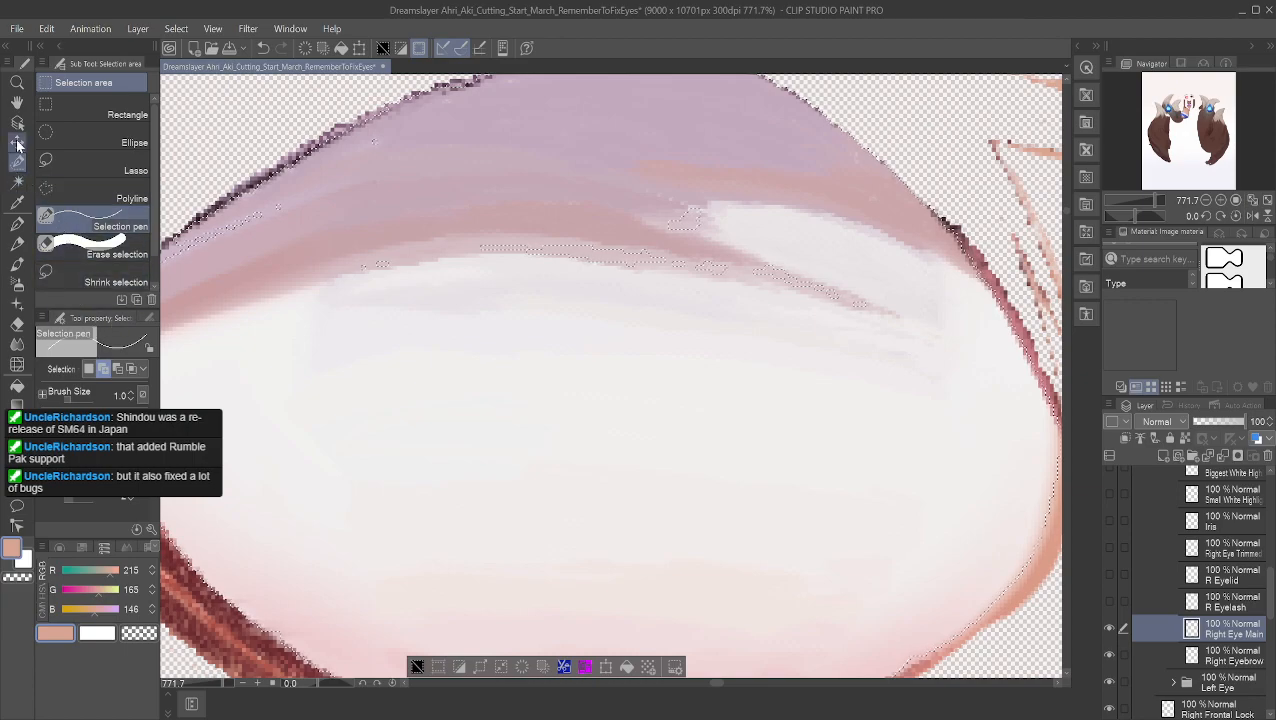
left_click(88, 166)
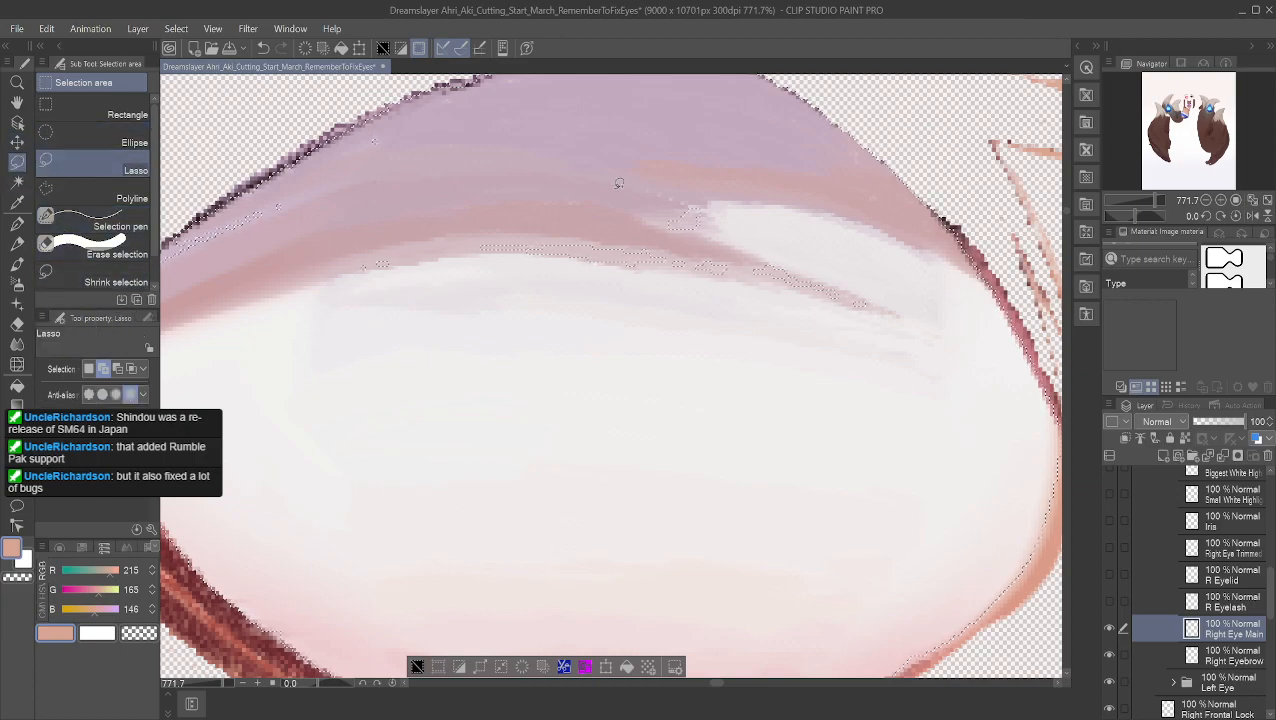
mouse_move(755, 197)
left_mouse_down()
mouse_move(770, 204)
mouse_move(382, 172)
mouse_move(786, 339)
mouse_move(856, 257)
mouse_move(760, 200)
left_mouse_up()
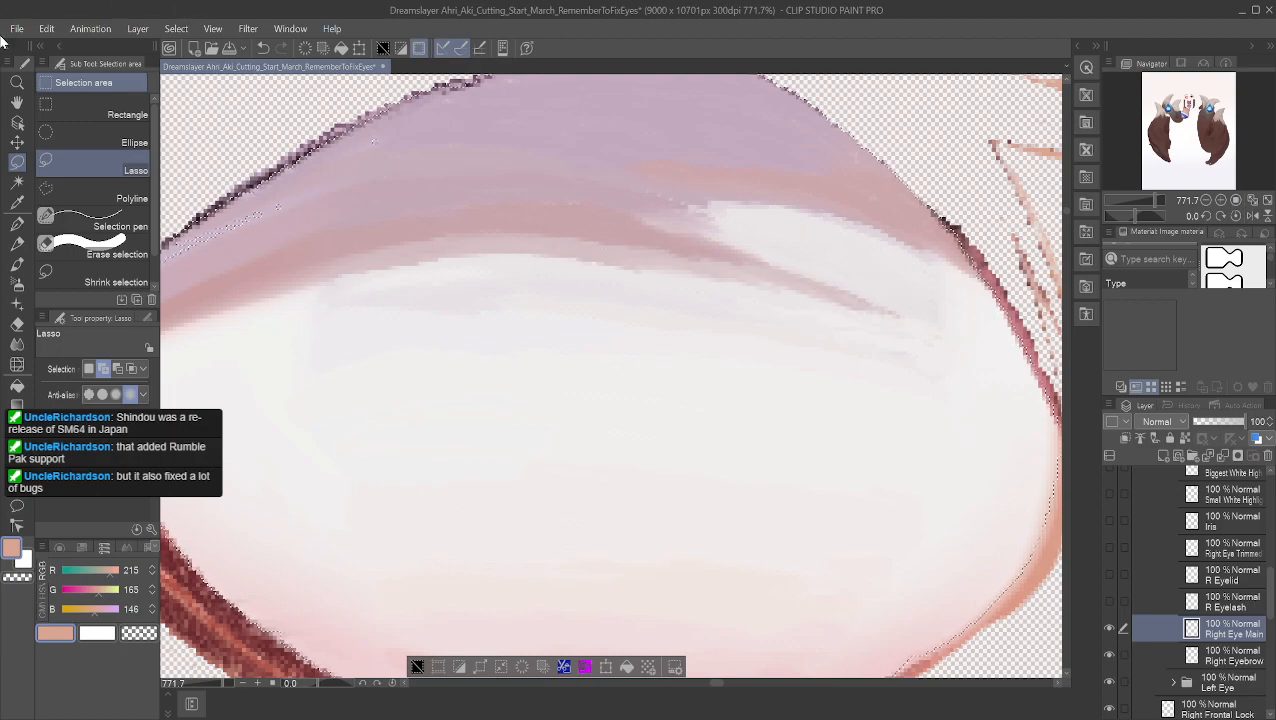
Step: Lasso the unselected strips along the purple shadow's outer edge near the left eye corner to add them to the selection
left_click(17, 102)
left_click_drag(407, 227, 727, 229)
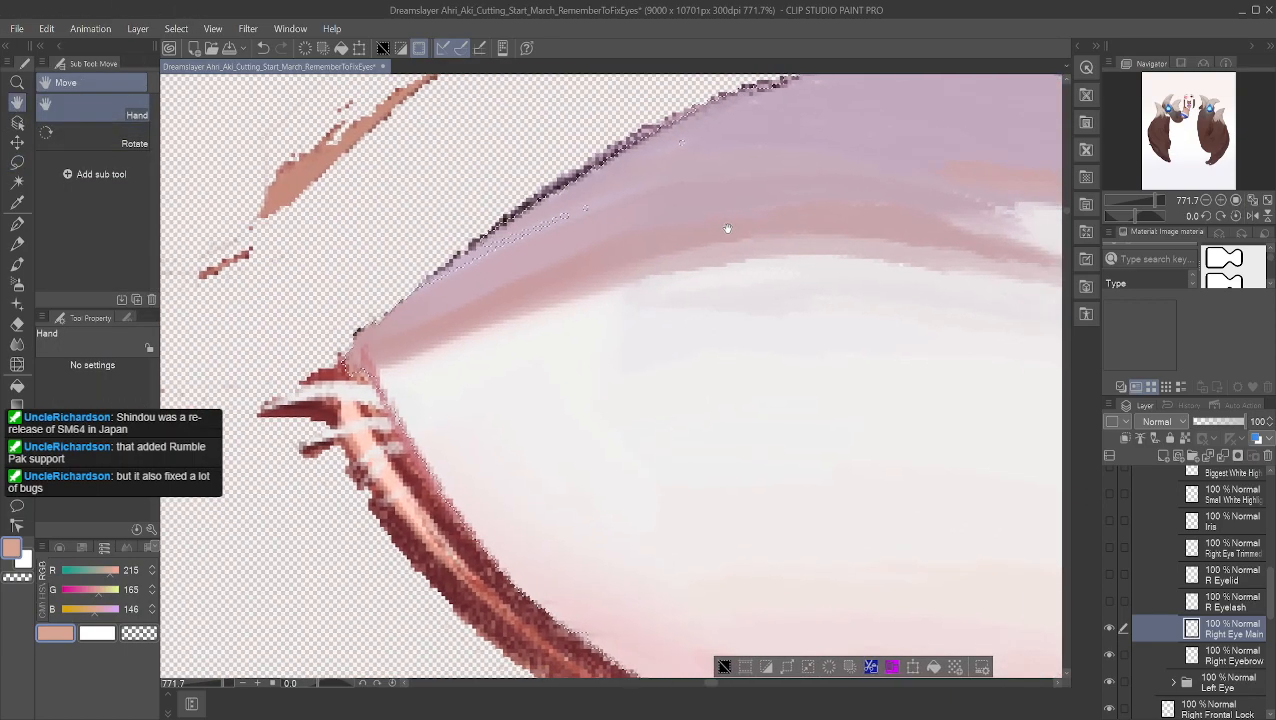
left_click(17, 162)
mouse_move(507, 220)
left_mouse_down()
mouse_move(620, 205)
mouse_move(477, 286)
mouse_move(428, 283)
left_mouse_up()
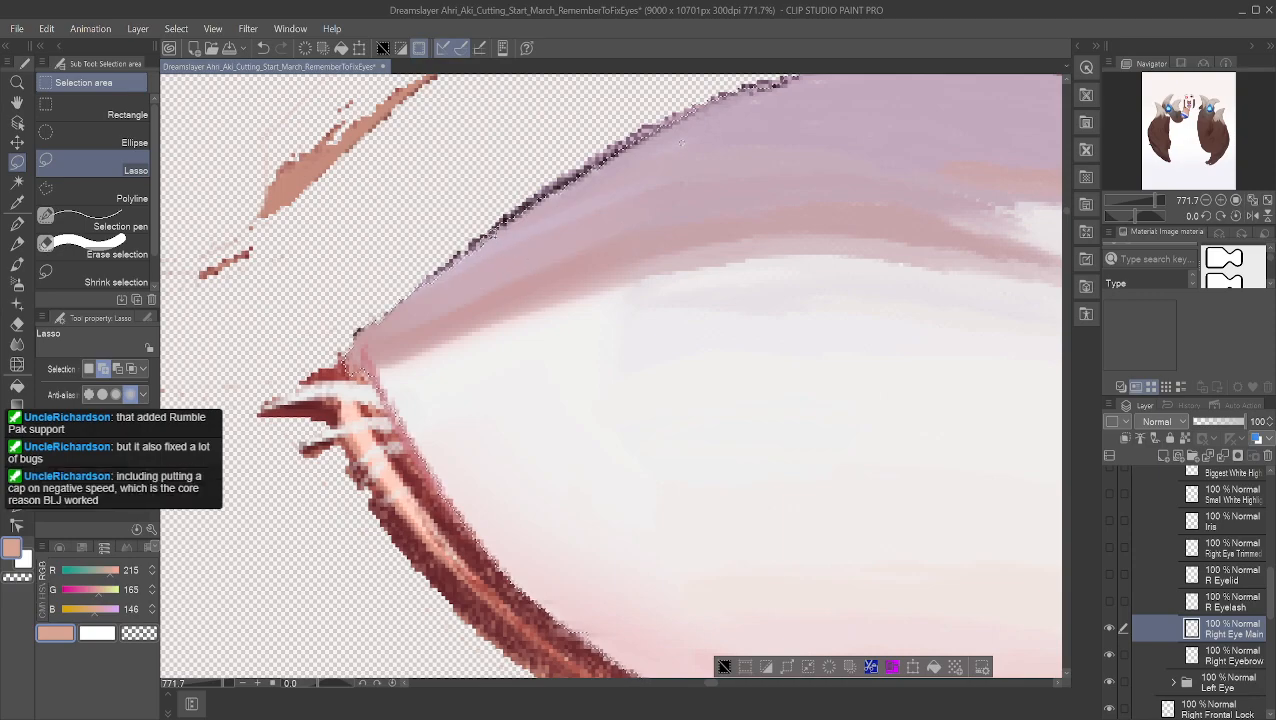
left_click_drag(494, 251, 497, 218)
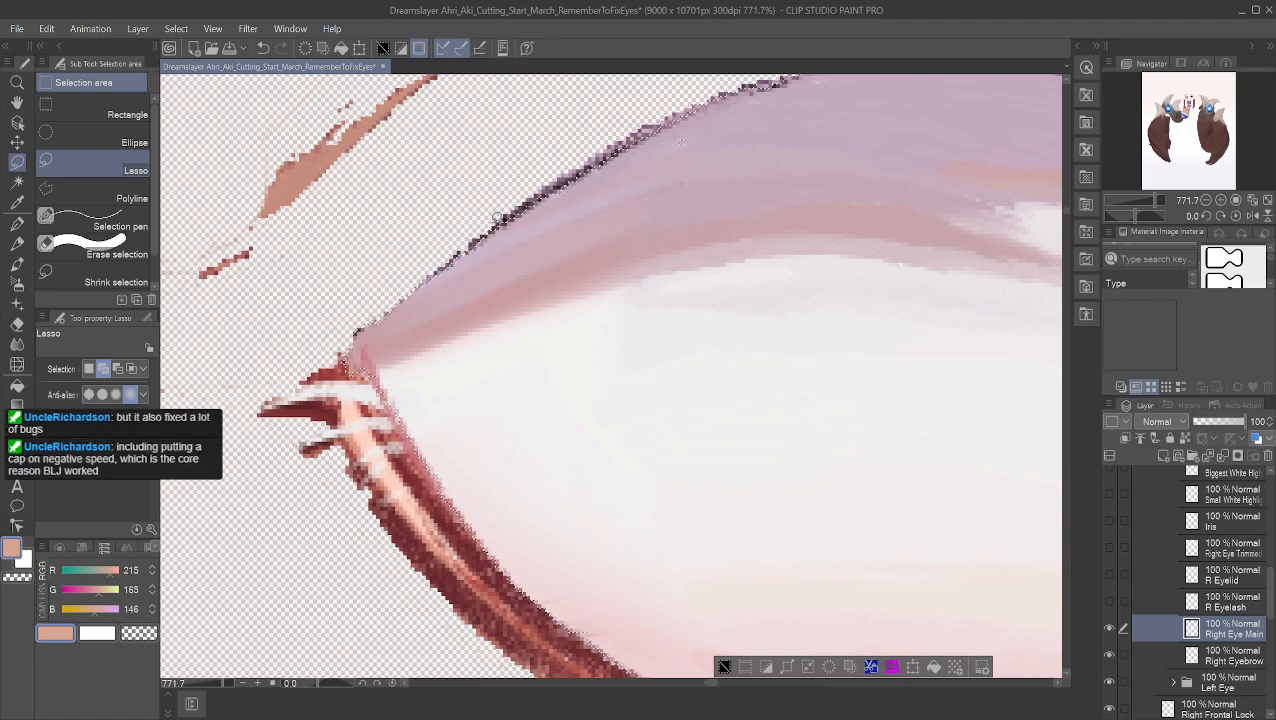
Step: Try to add the remaining pixels along the eyelid shadow's dark upper edge to the selection with Auto select on the editing layer only
left_click(17, 102)
left_click_drag(465, 299, 332, 428)
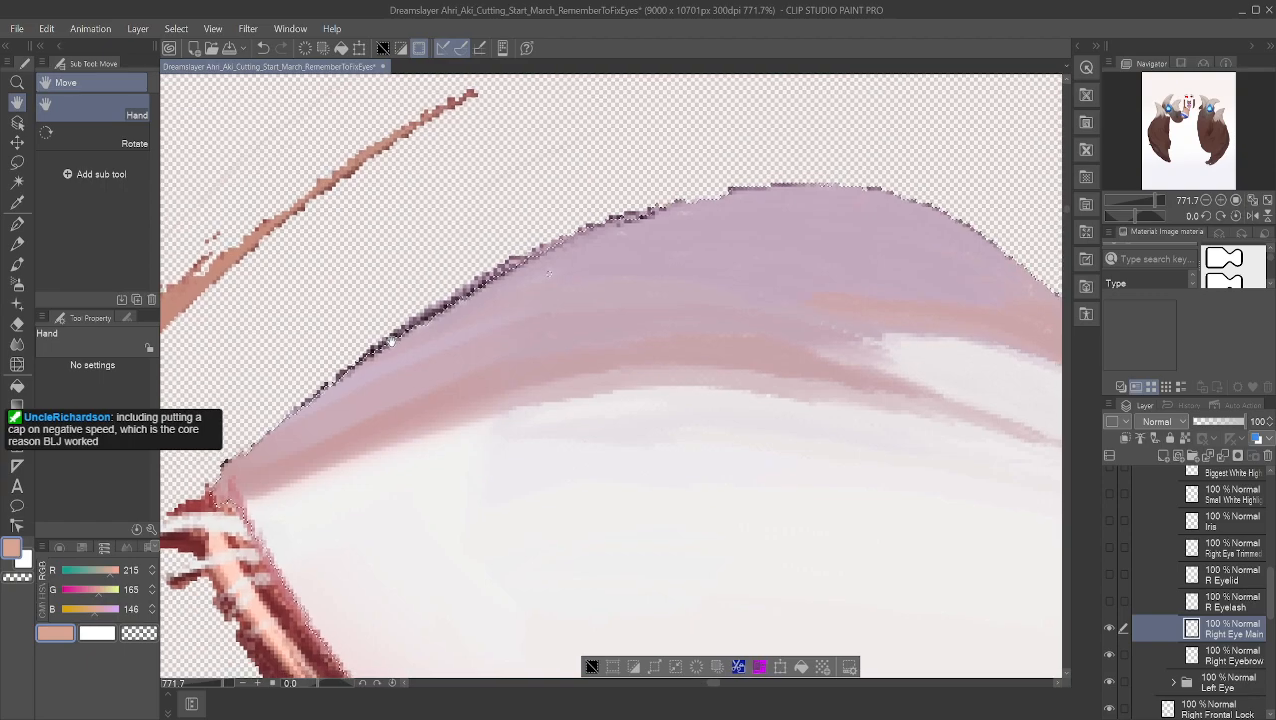
left_click(17, 162)
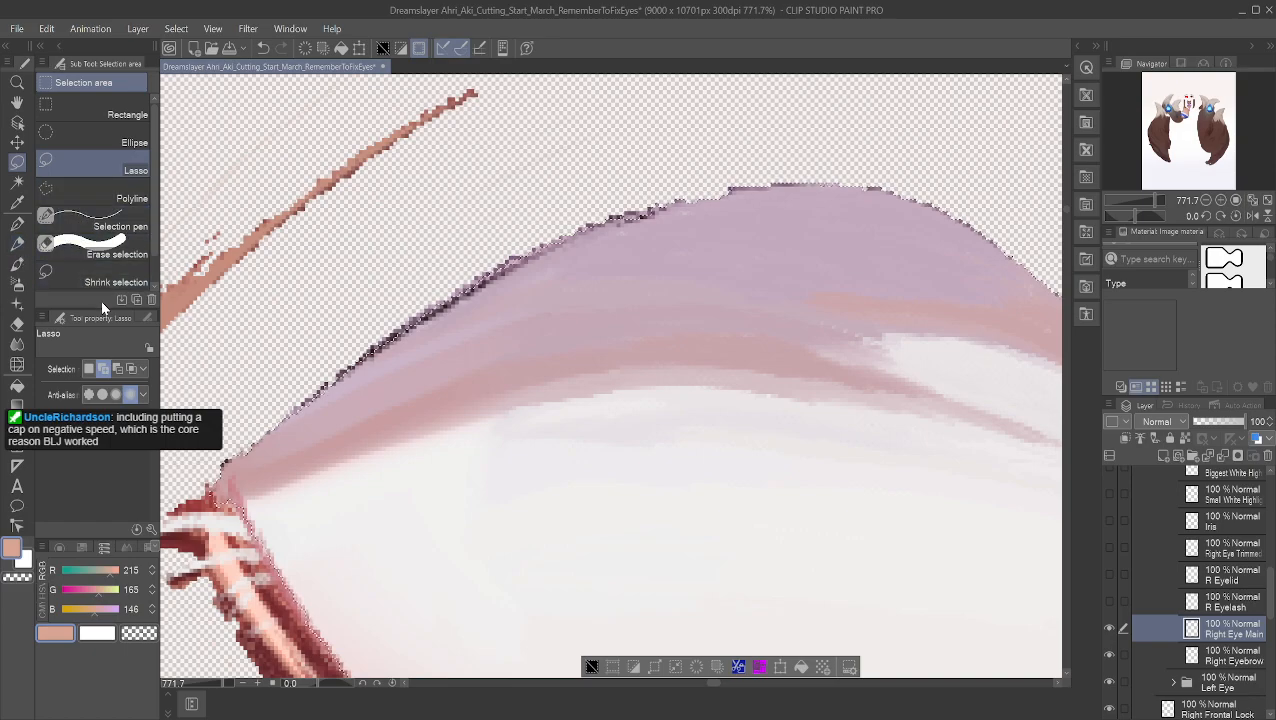
left_click(17, 182)
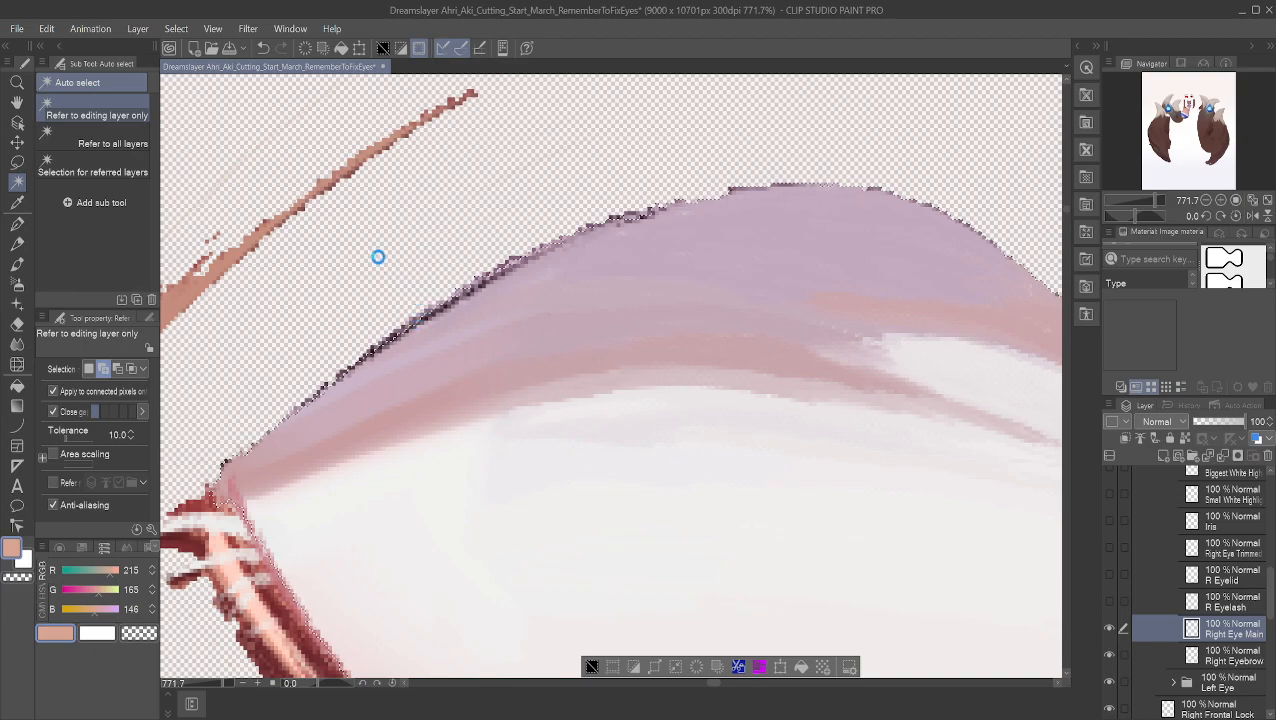
left_click(421, 316)
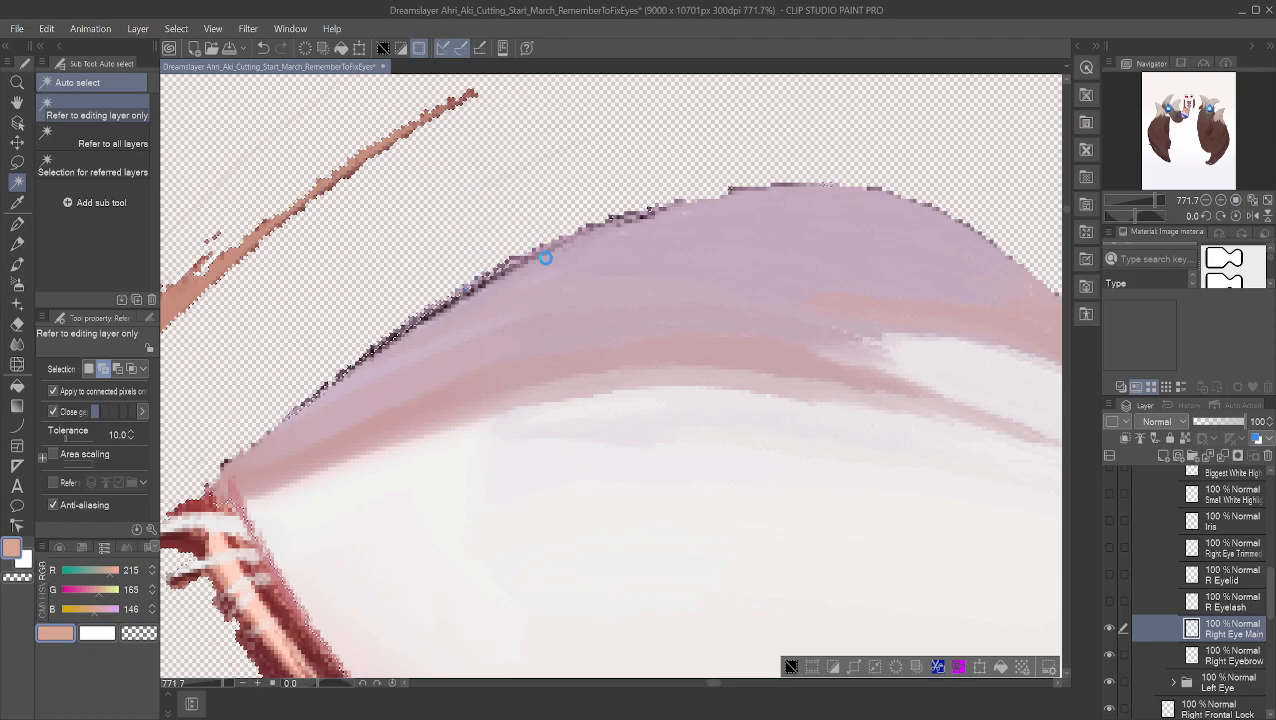
Step: Lasso the soft pink fringe along the eye white's lower-right rim to add it to the selection
scroll(580, 286, "down", 3)
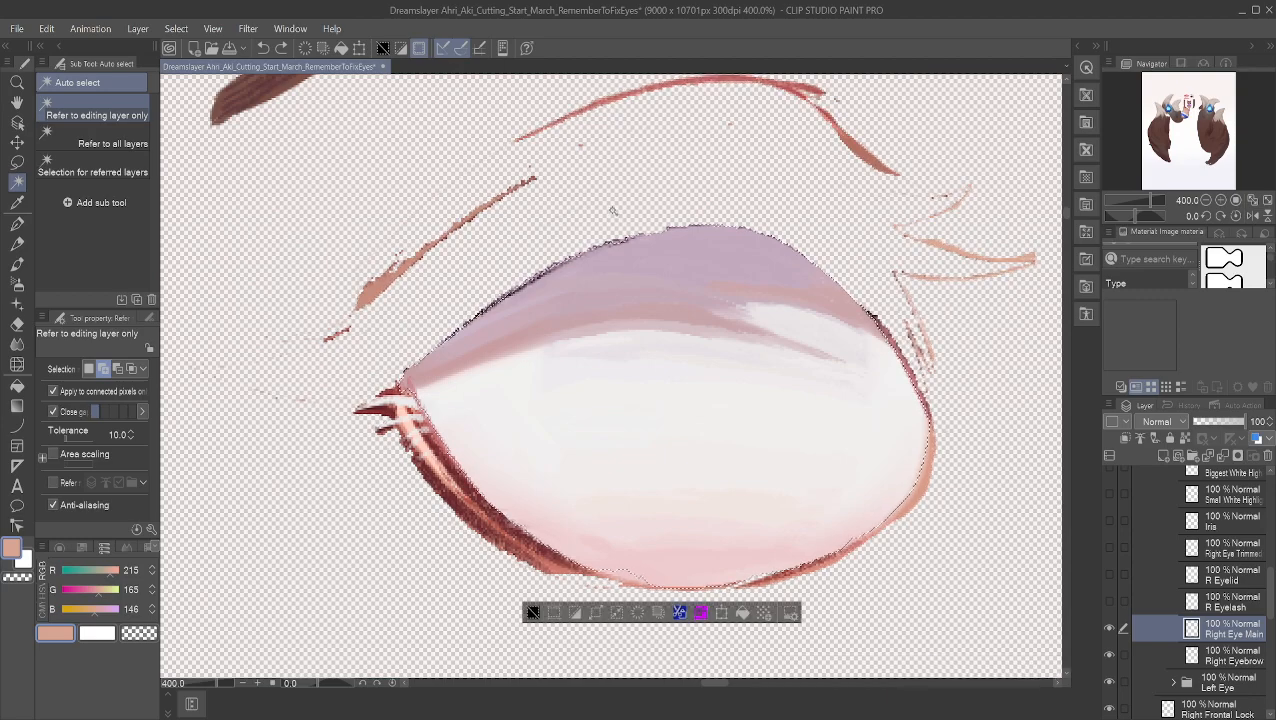
scroll(865, 365, "up", 3)
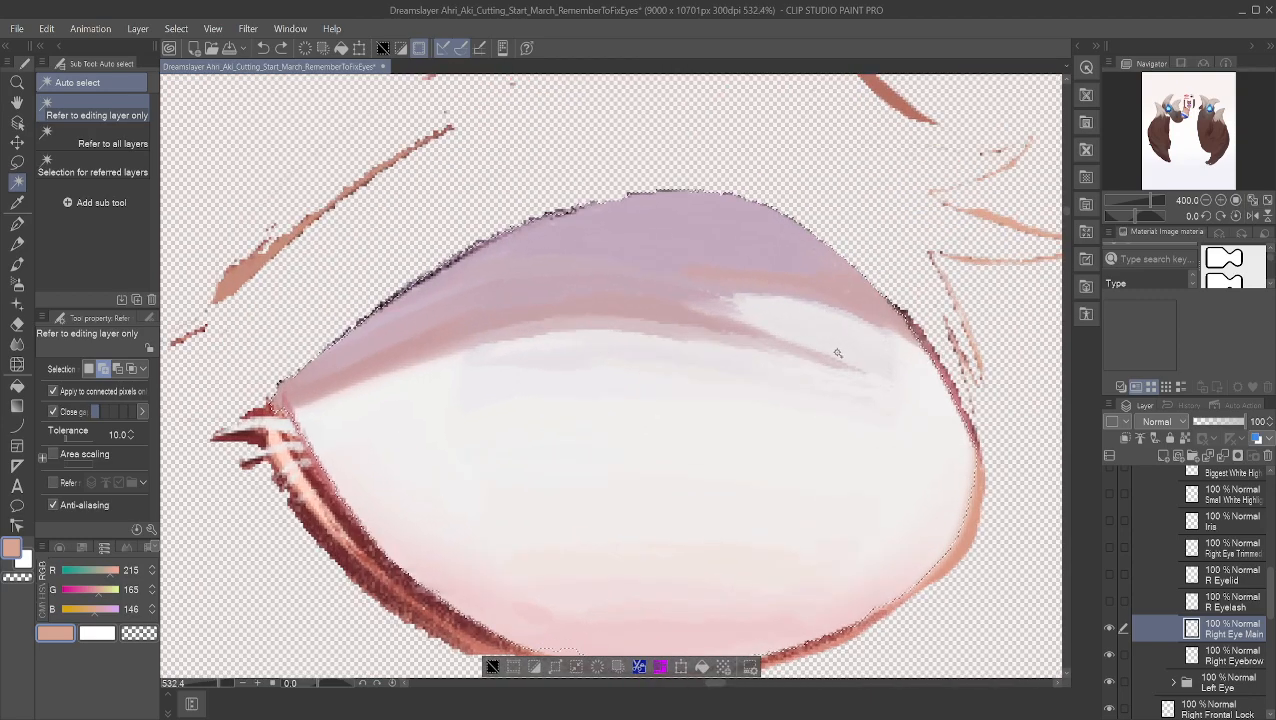
scroll(948, 385, "up", 2)
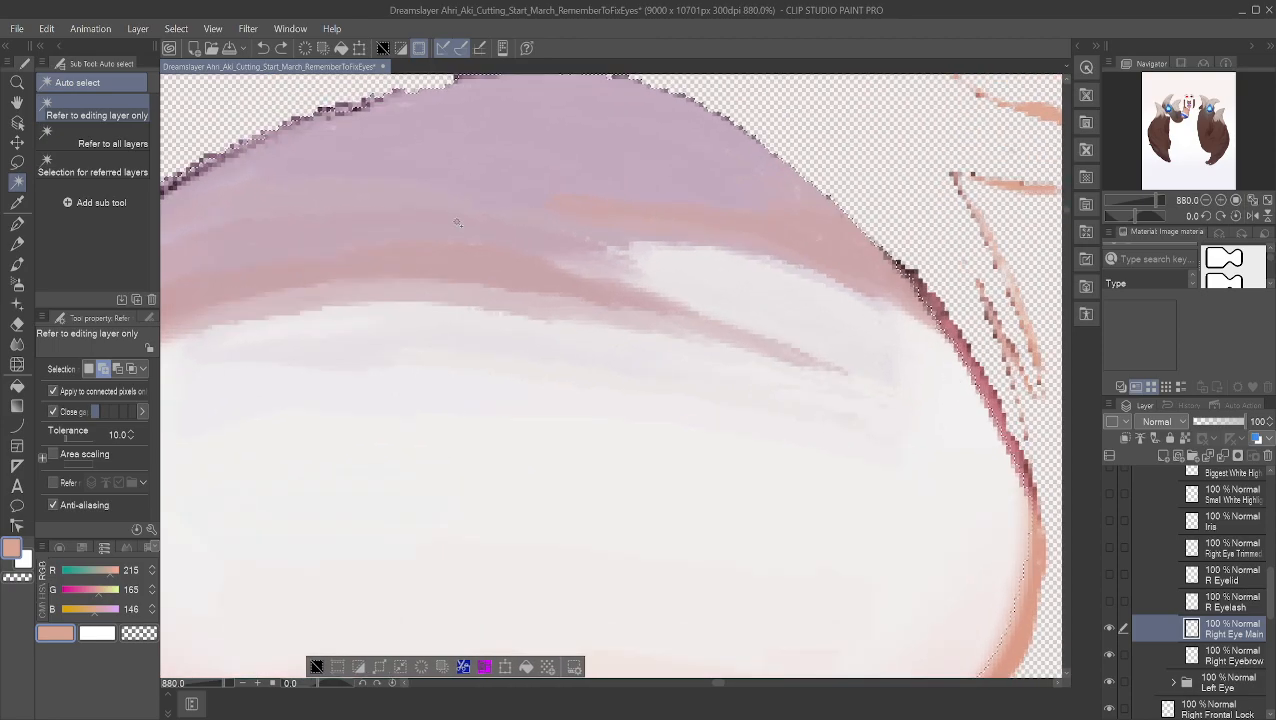
left_click(17, 101)
left_click_drag(720, 310, 628, 172)
left_click_drag(716, 428, 720, 268)
scroll(789, 322, "up", 3)
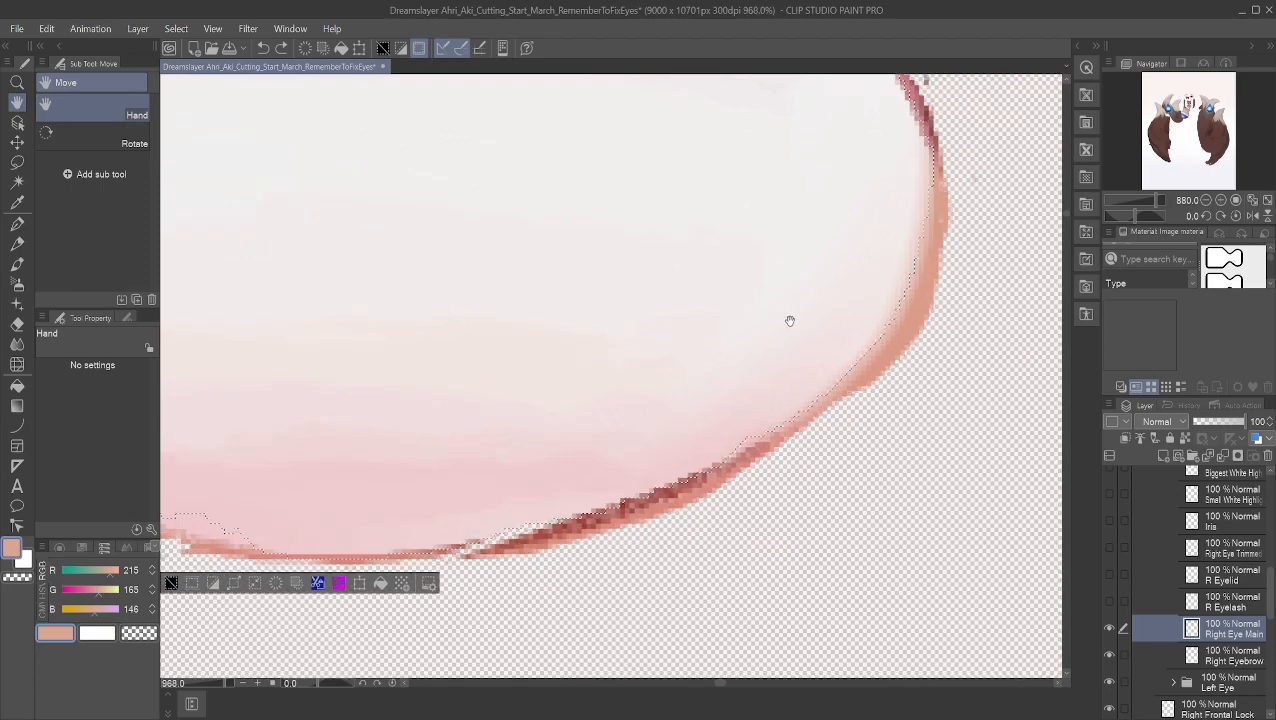
scroll(841, 327, "up", 5)
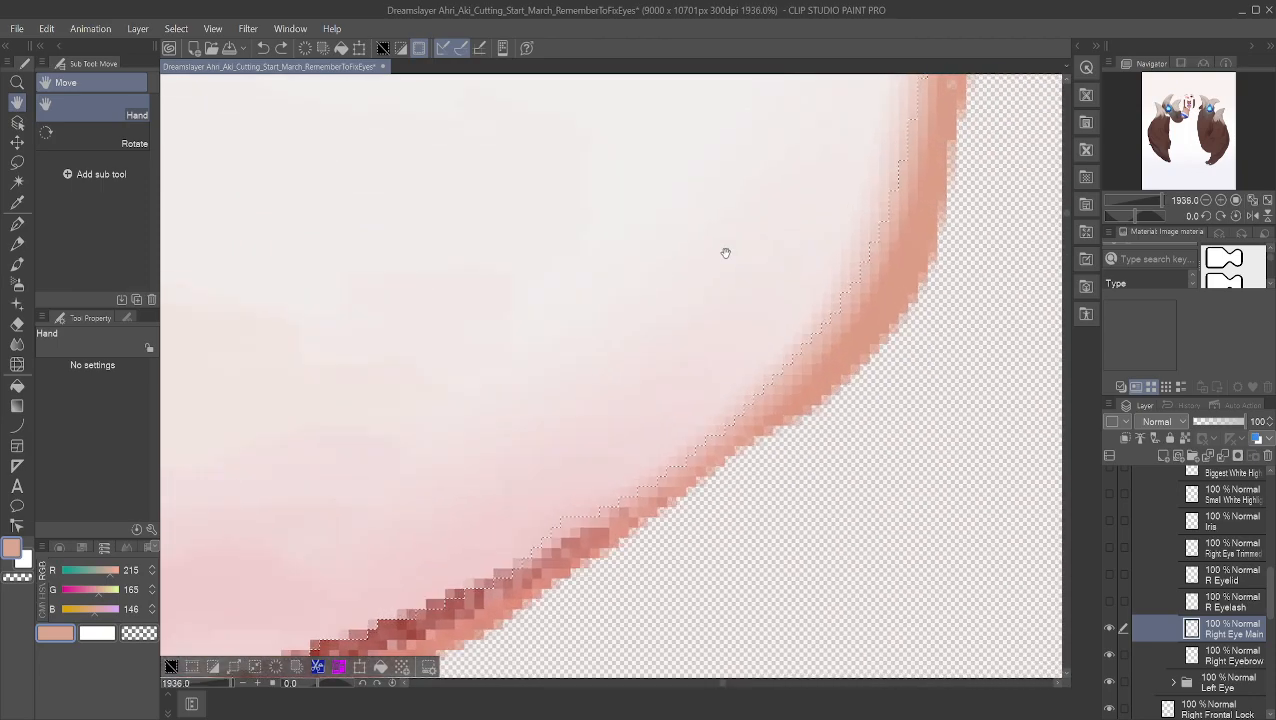
scroll(660, 315, "up", 1)
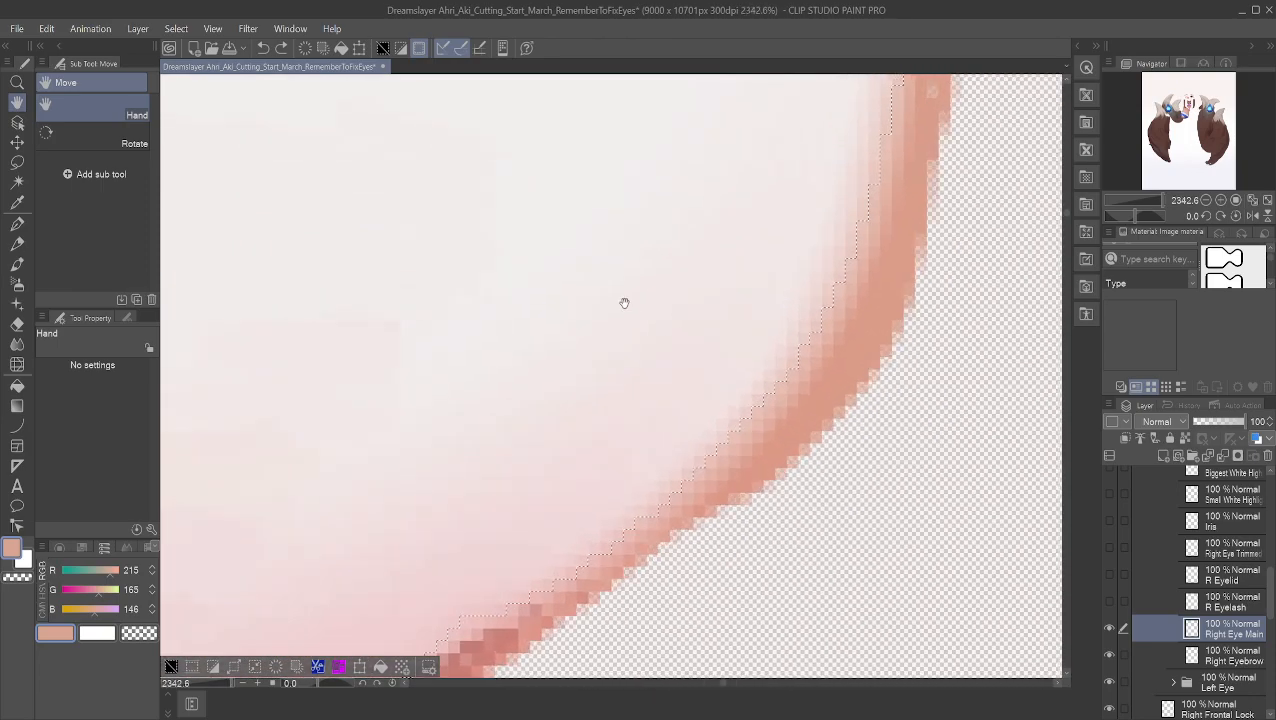
left_click(17, 182)
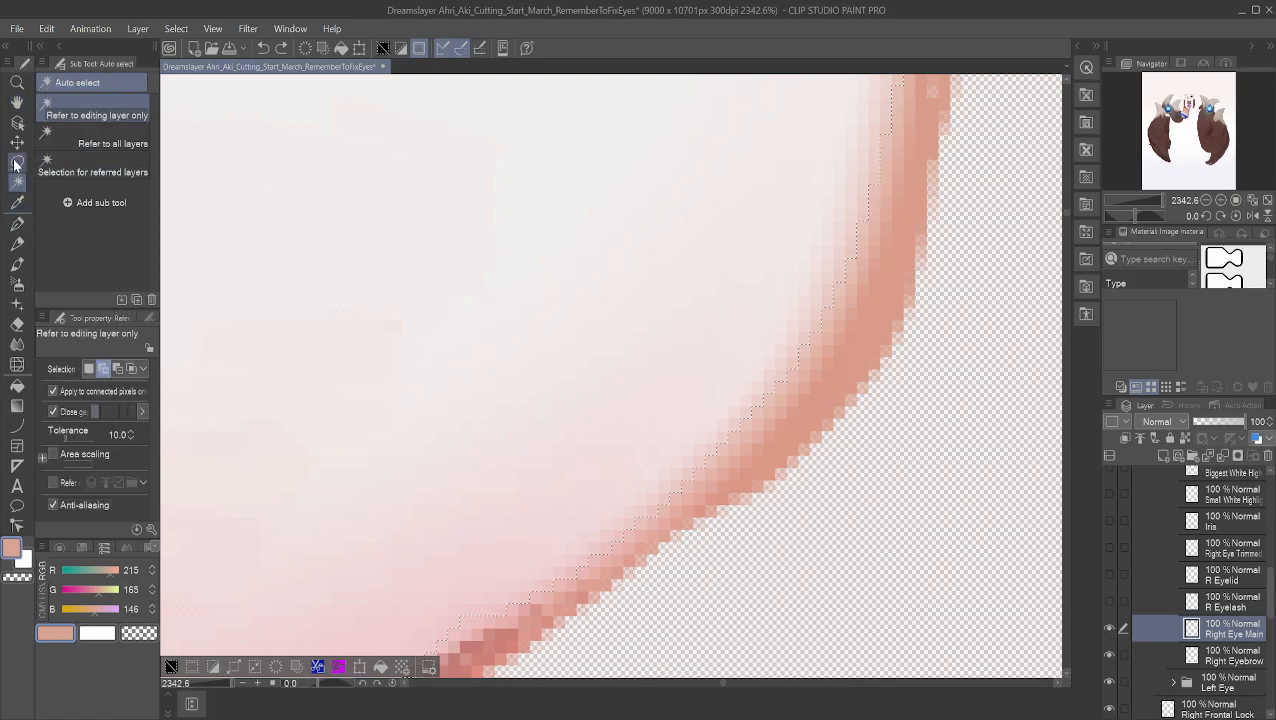
left_click(16, 163)
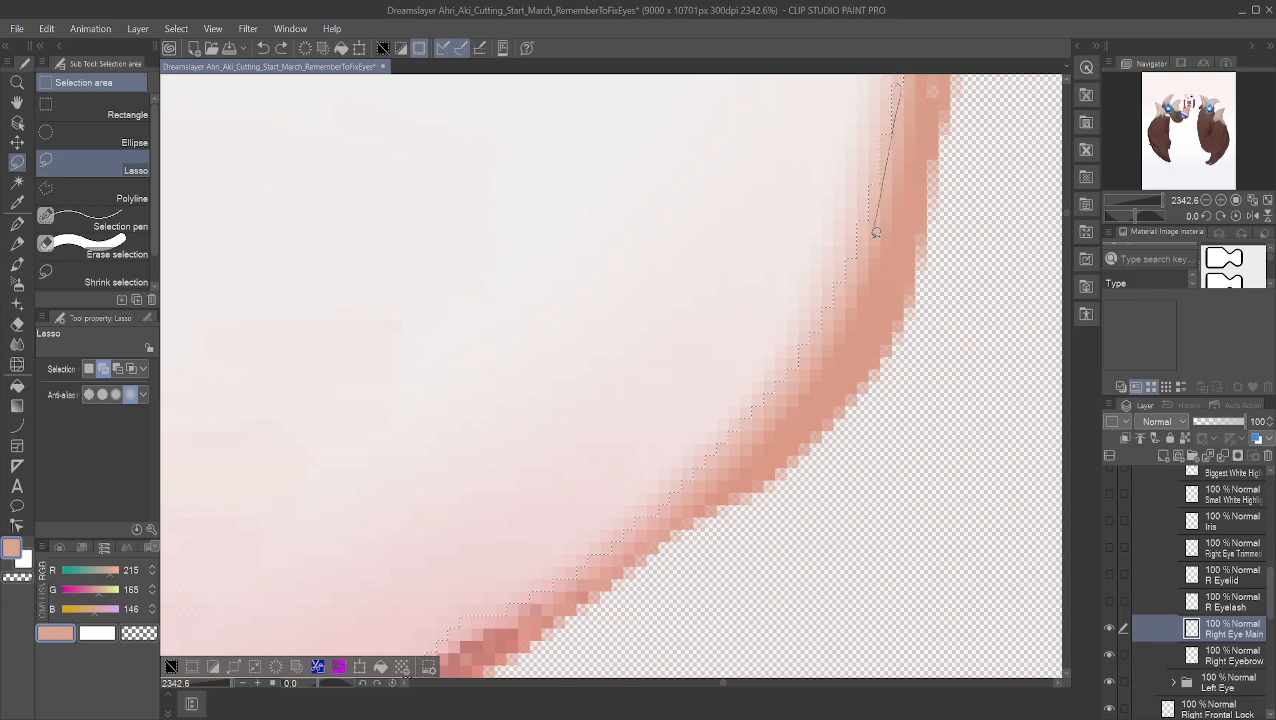
mouse_move(653, 517)
left_mouse_down()
mouse_move(470, 374)
mouse_move(544, 263)
mouse_move(684, 169)
mouse_move(900, 76)
left_mouse_up()
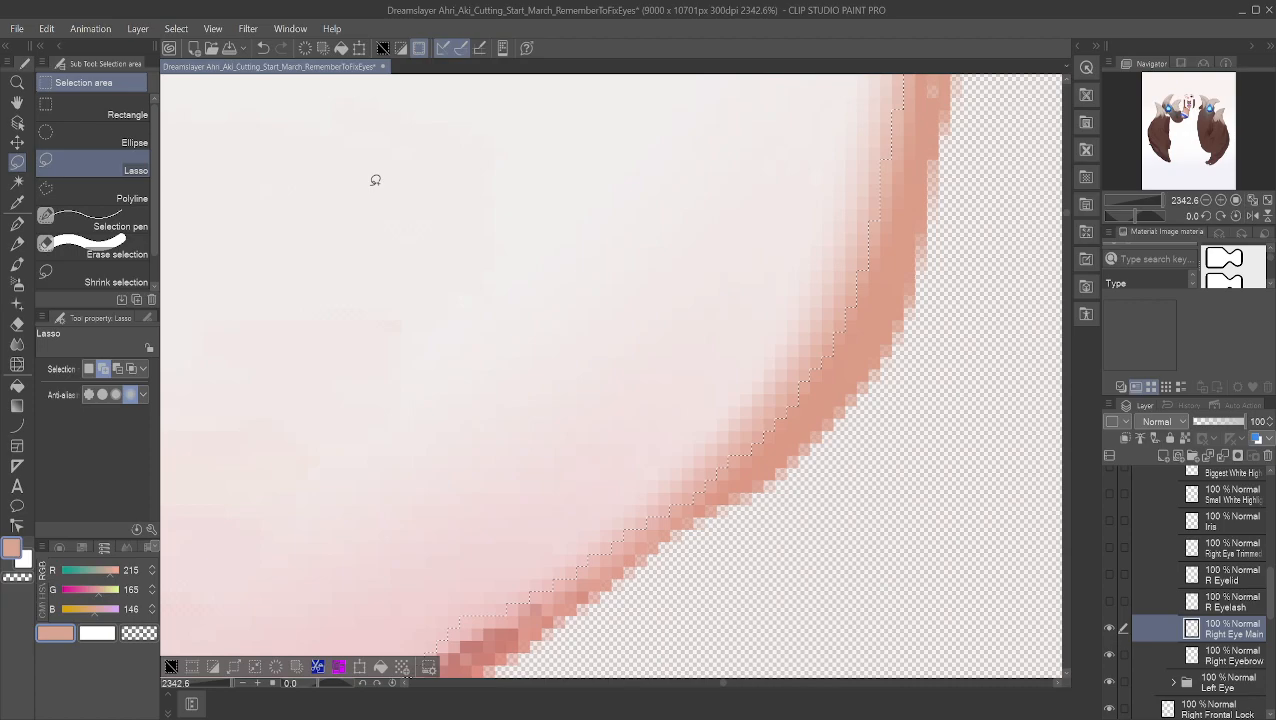
Step: Lasso the unselected pixels just above the upper end of the dark red lower-lid line to add them to the selection
key("h")
left_click_drag(745, 352, 852, 259)
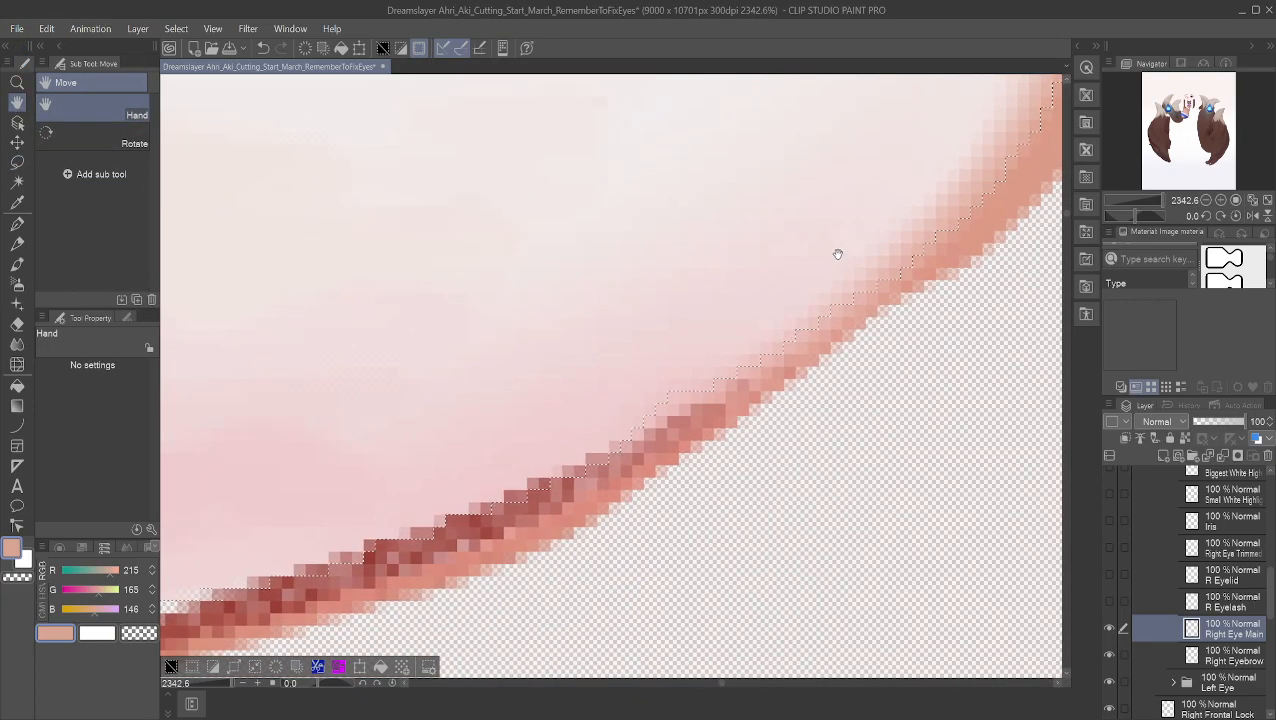
left_click(14, 164)
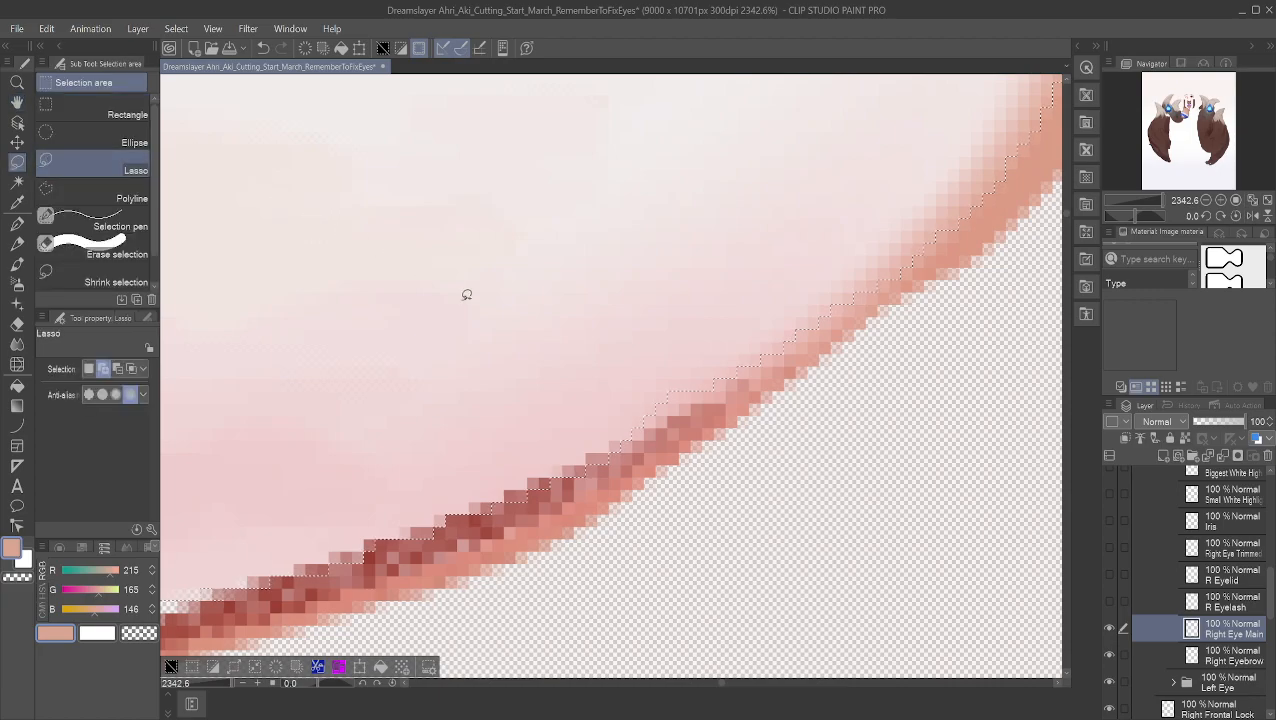
left_click_drag(624, 431, 700, 399)
mouse_move(749, 362)
left_mouse_down()
mouse_move(812, 282)
mouse_move(641, 359)
mouse_move(596, 432)
left_mouse_up()
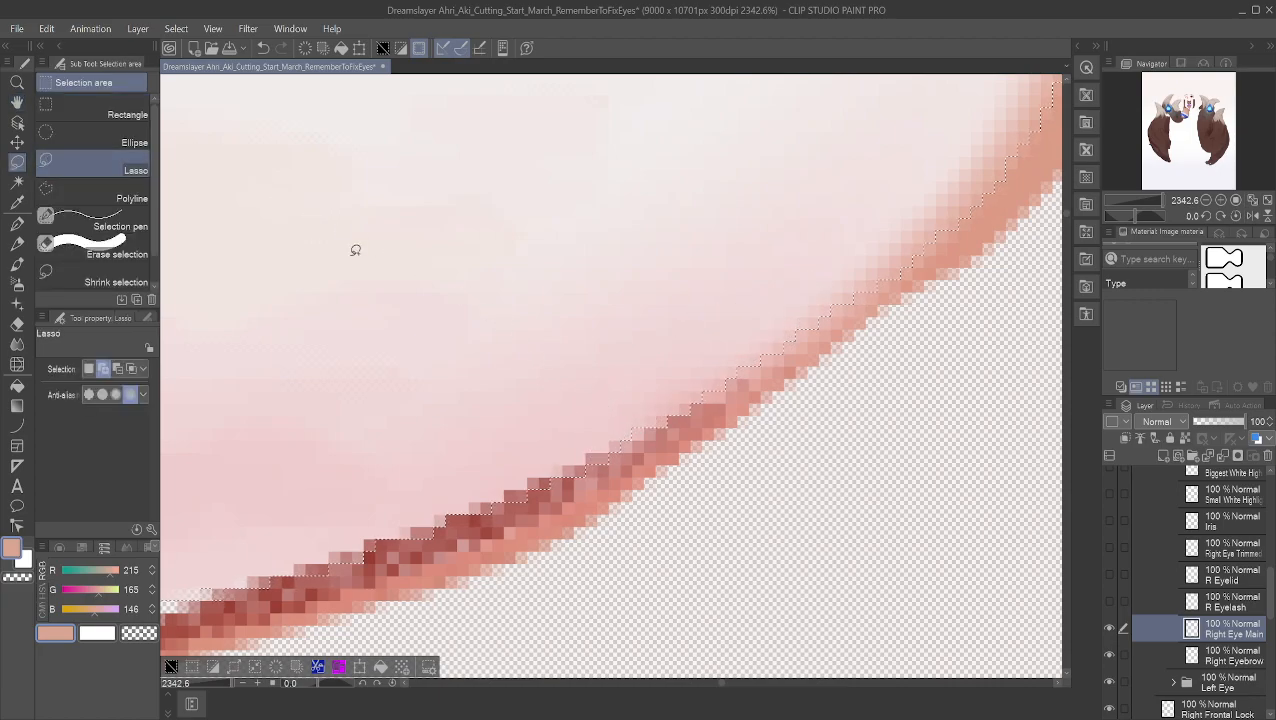
Step: Use the Selection pen in subtract mode at size 1.0 to trim a stray pixel at the dark red lower-lid line's upper edge
left_click(17, 102)
mouse_move(346, 299)
left_mouse_down()
mouse_move(720, 250)
mouse_move(773, 288)
left_mouse_up()
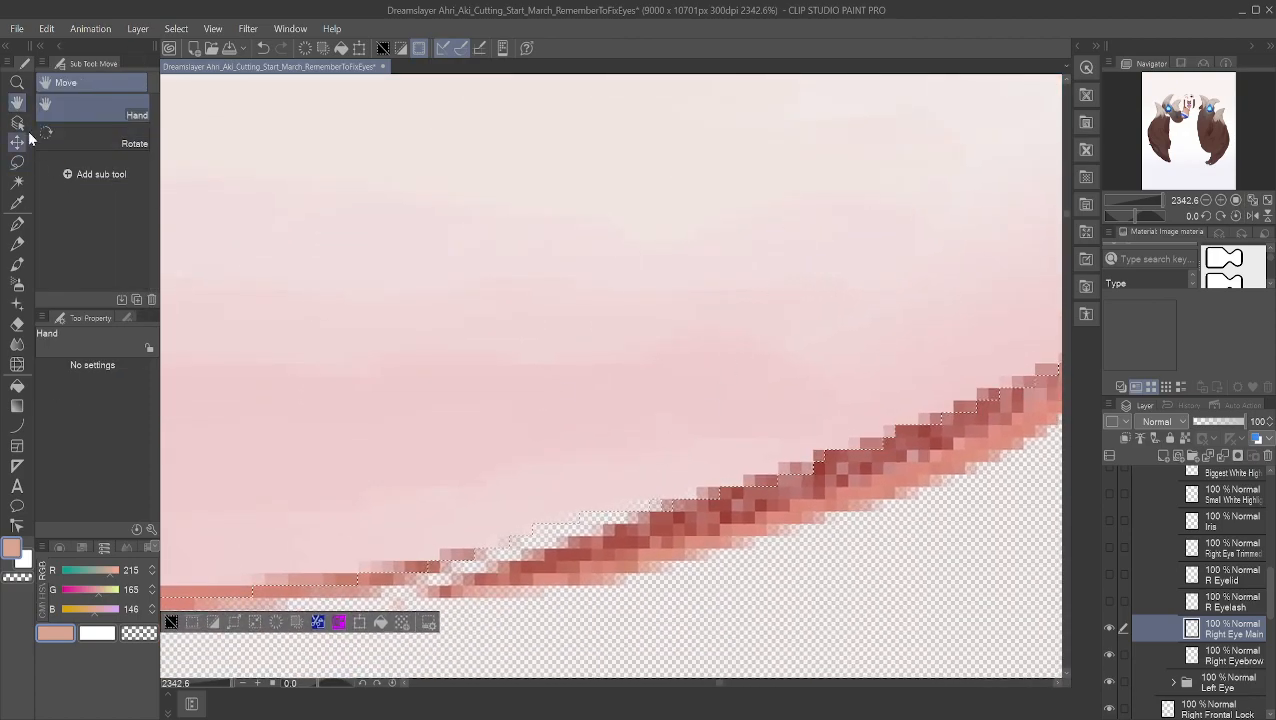
left_click(17, 162)
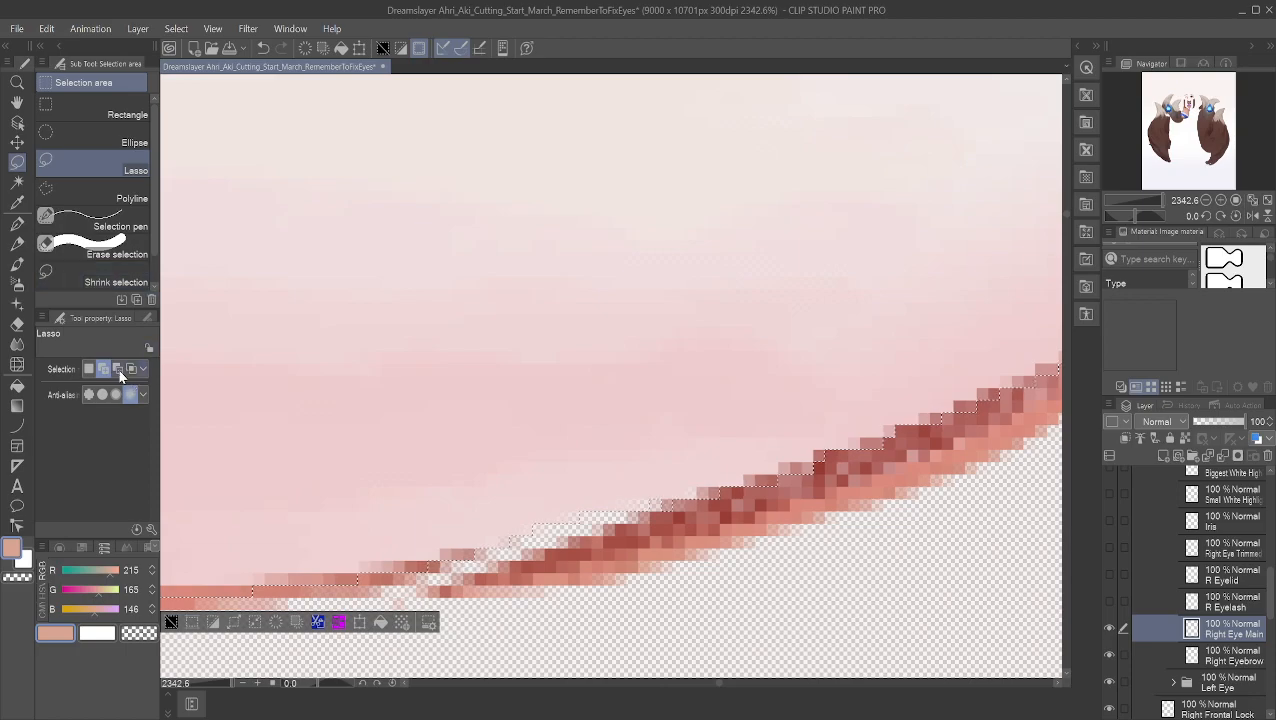
left_click(114, 224)
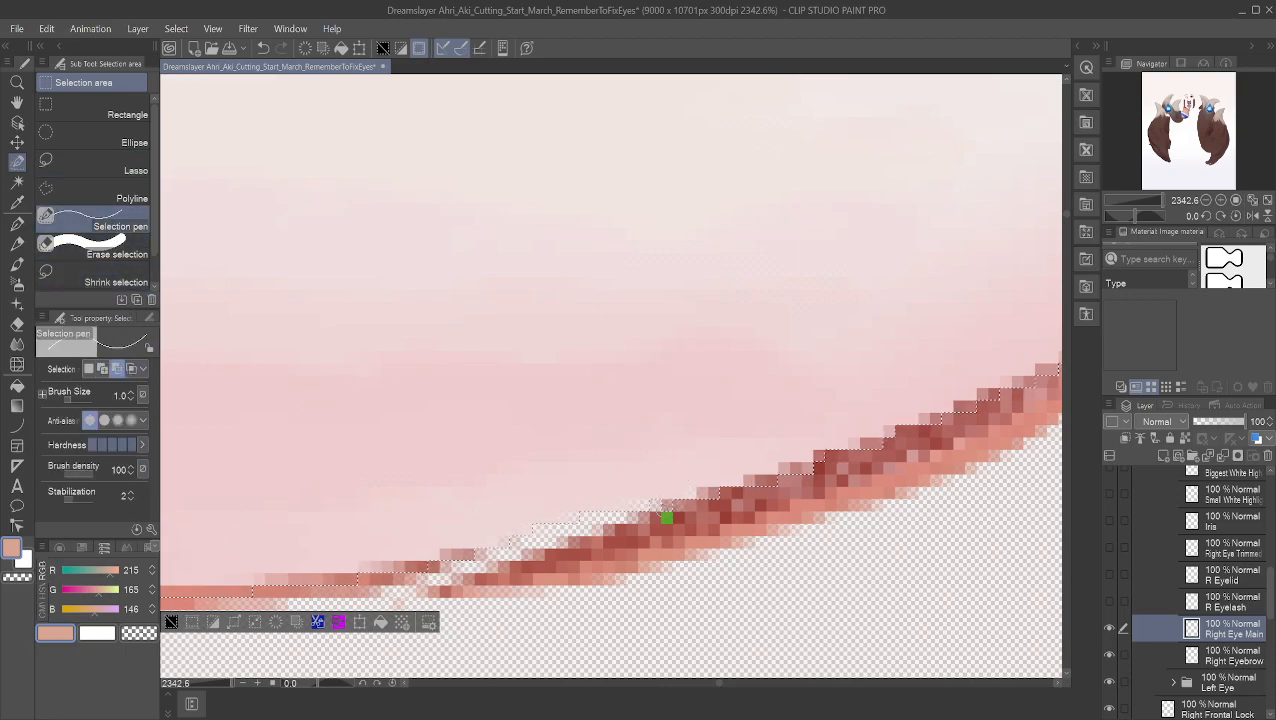
scroll(595, 379, "down", 1)
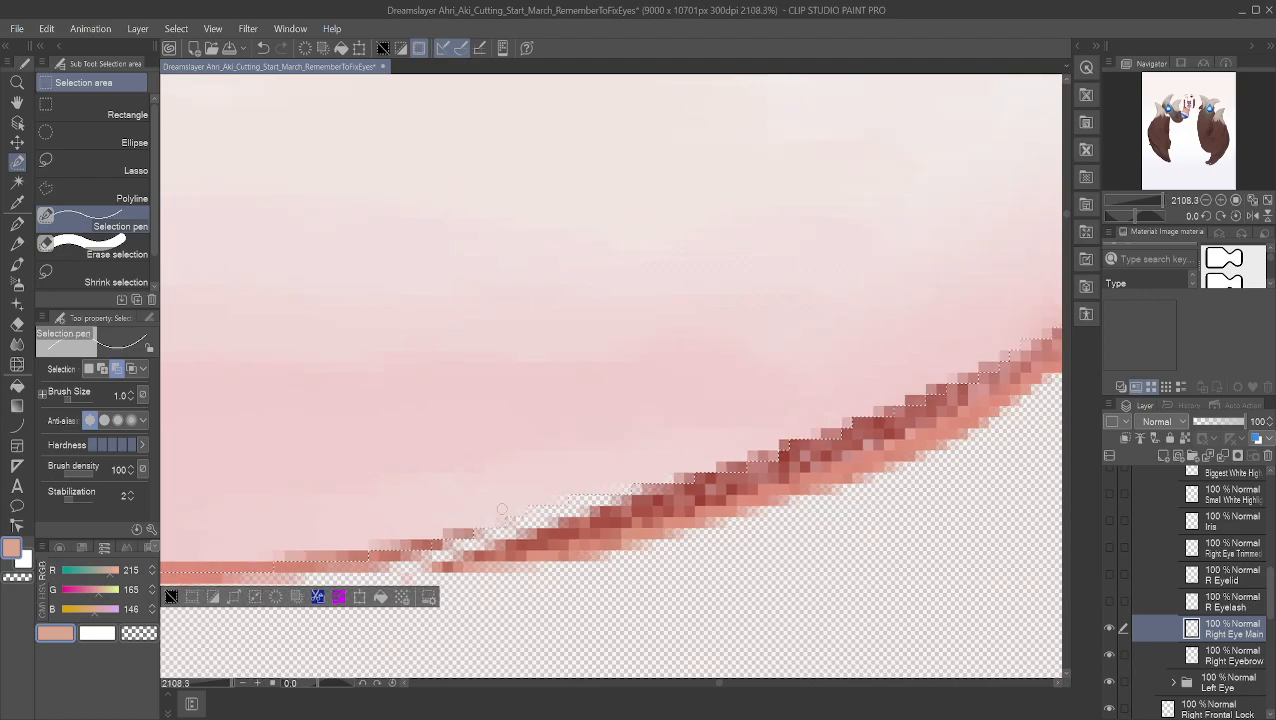
Step: Subtract the orange lower-lid outline pixels beneath the eye white from the selection with Selection pen strokes
left_click(17, 104)
left_click_drag(520, 401, 798, 271)
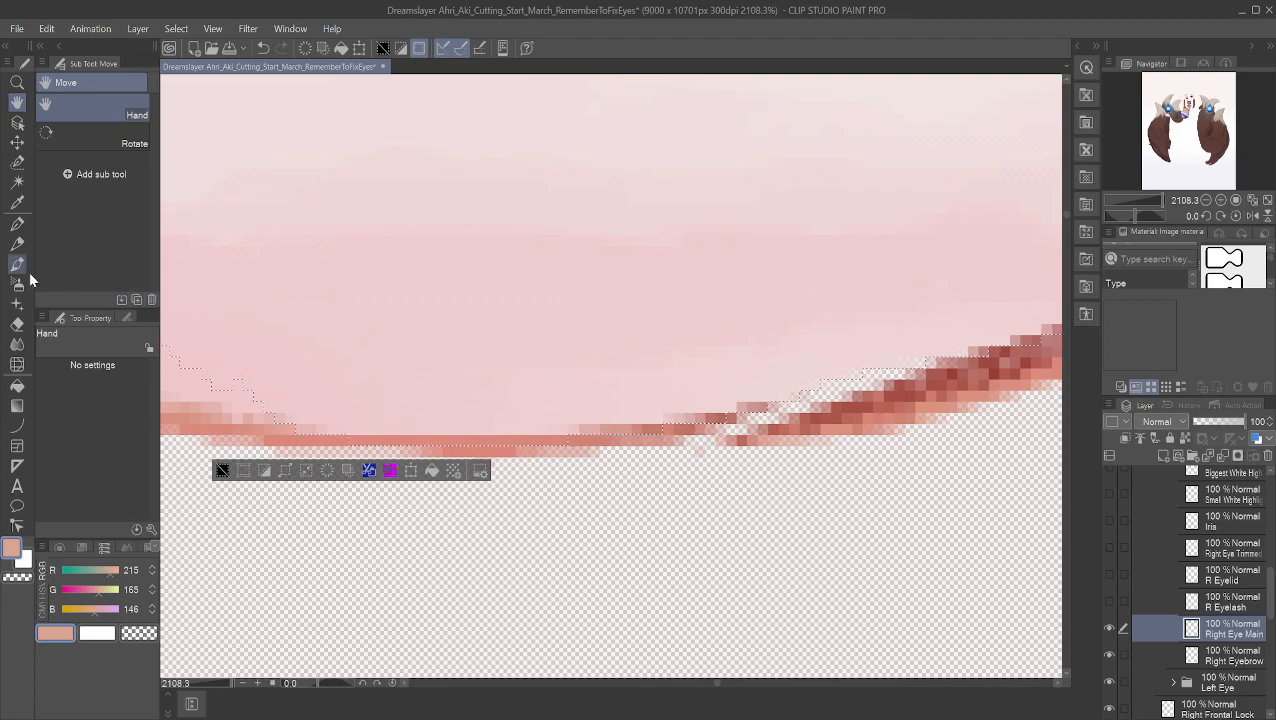
left_click(17, 161)
mouse_move(740, 407)
left_mouse_down()
mouse_move(779, 407)
mouse_move(728, 417)
left_mouse_up()
left_click_drag(634, 430, 672, 429)
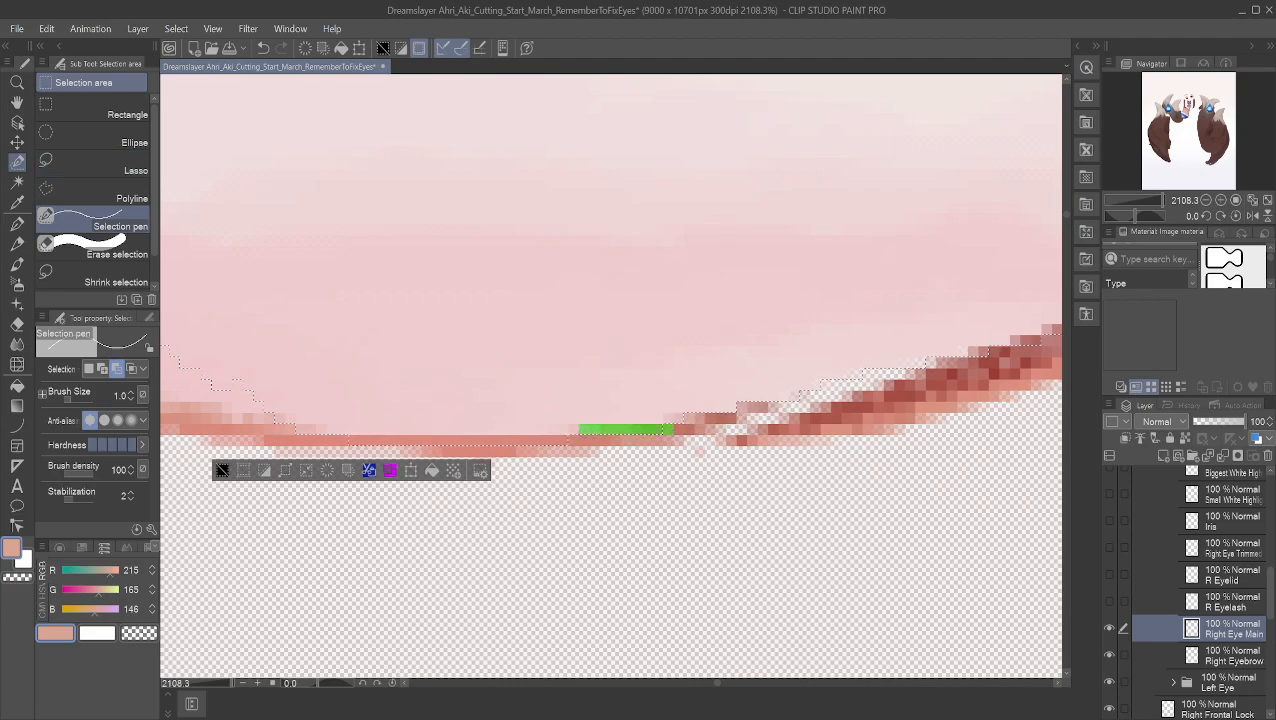
left_click_drag(586, 440, 530, 448)
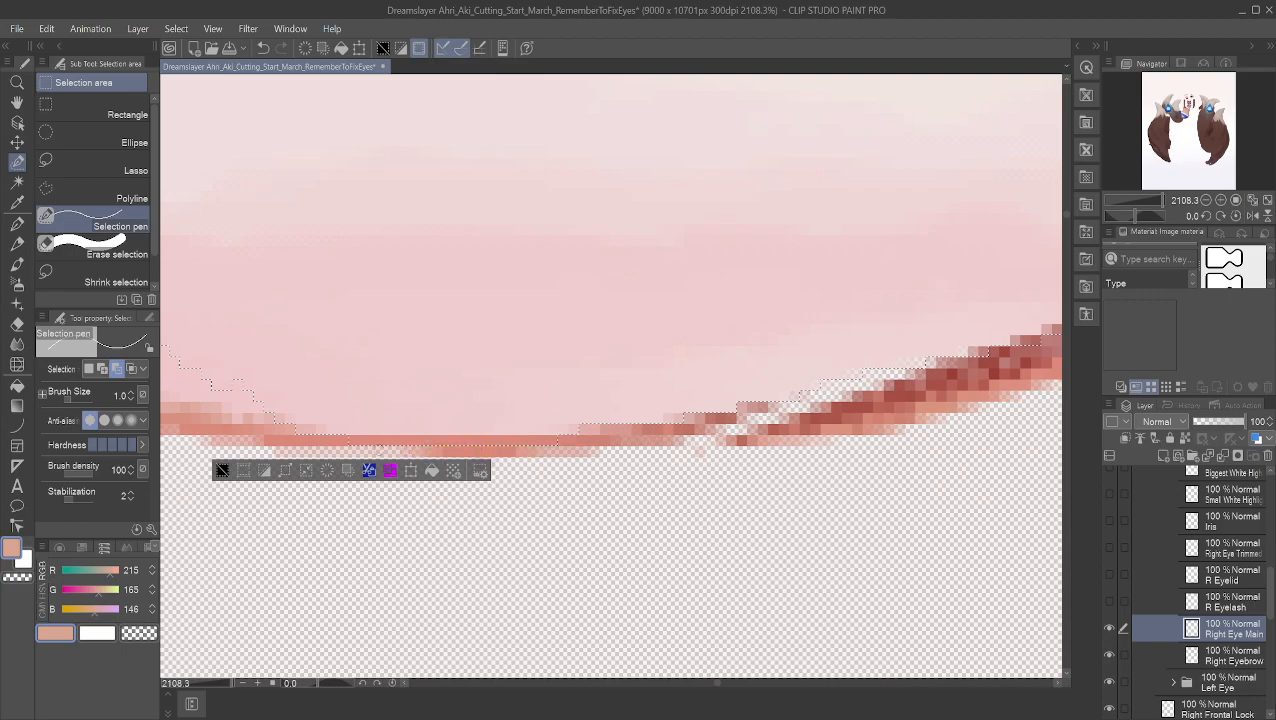
left_click_drag(330, 441, 463, 431)
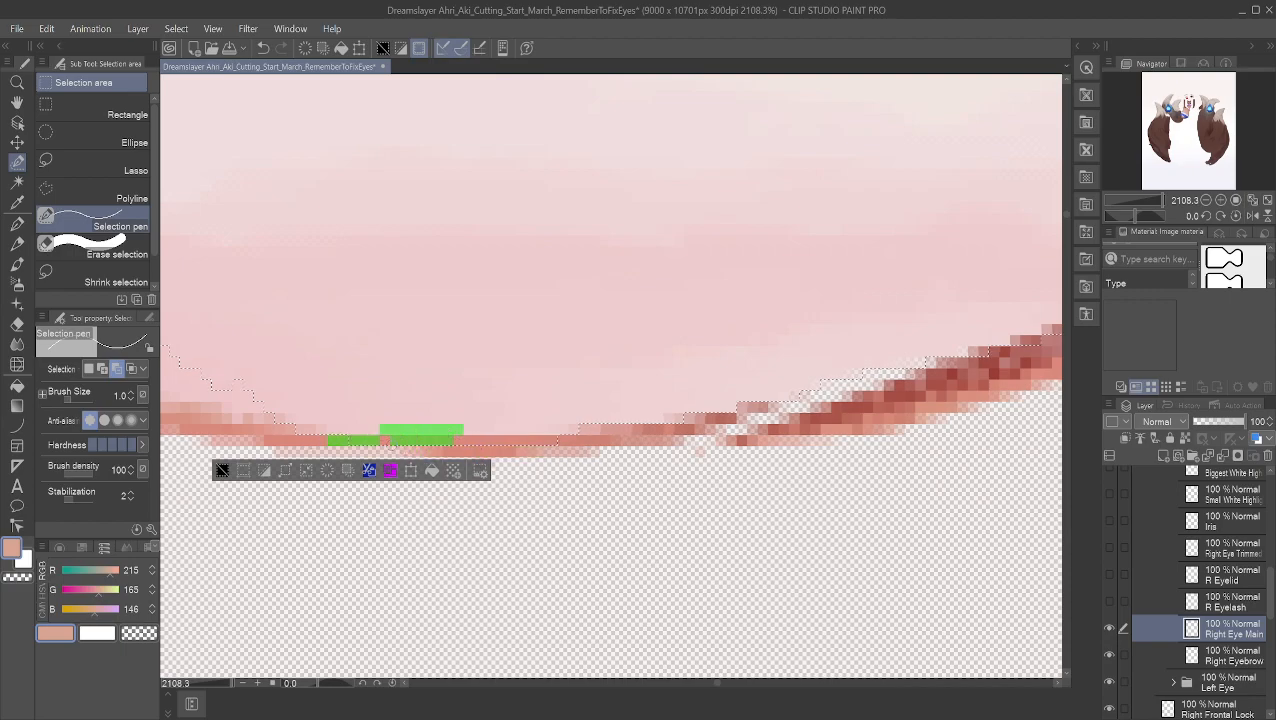
left_click_drag(340, 441, 343, 441)
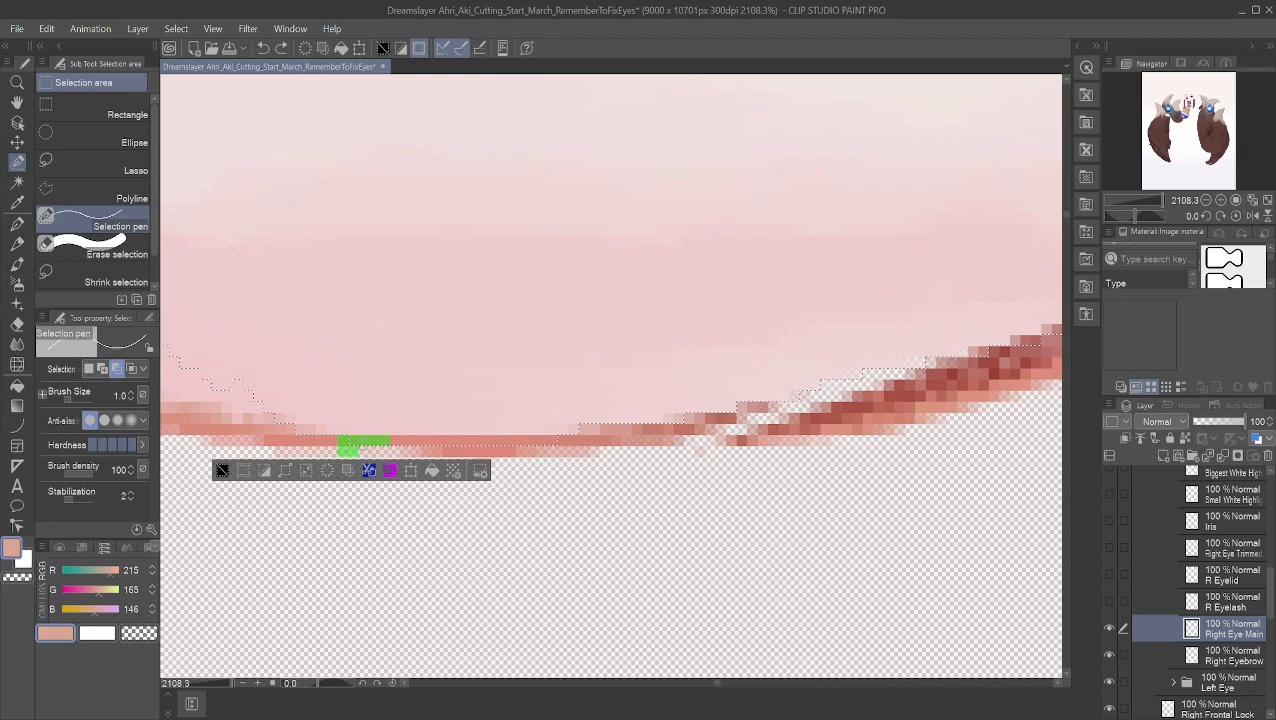
left_click_drag(470, 440, 620, 441)
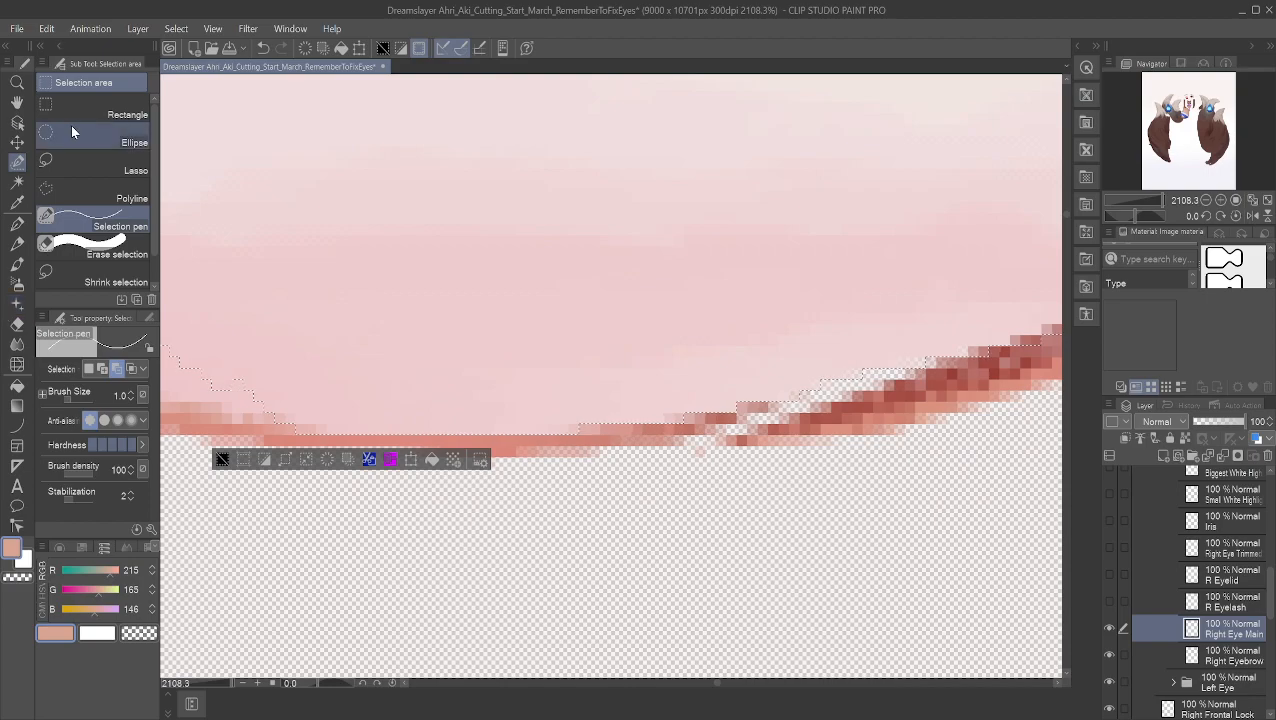
Step: Lasso the unselected pink gap above the orange lid line, left of the eye's lowest point, to add it to the selection
left_click(17, 102)
left_click_drag(399, 296, 846, 268)
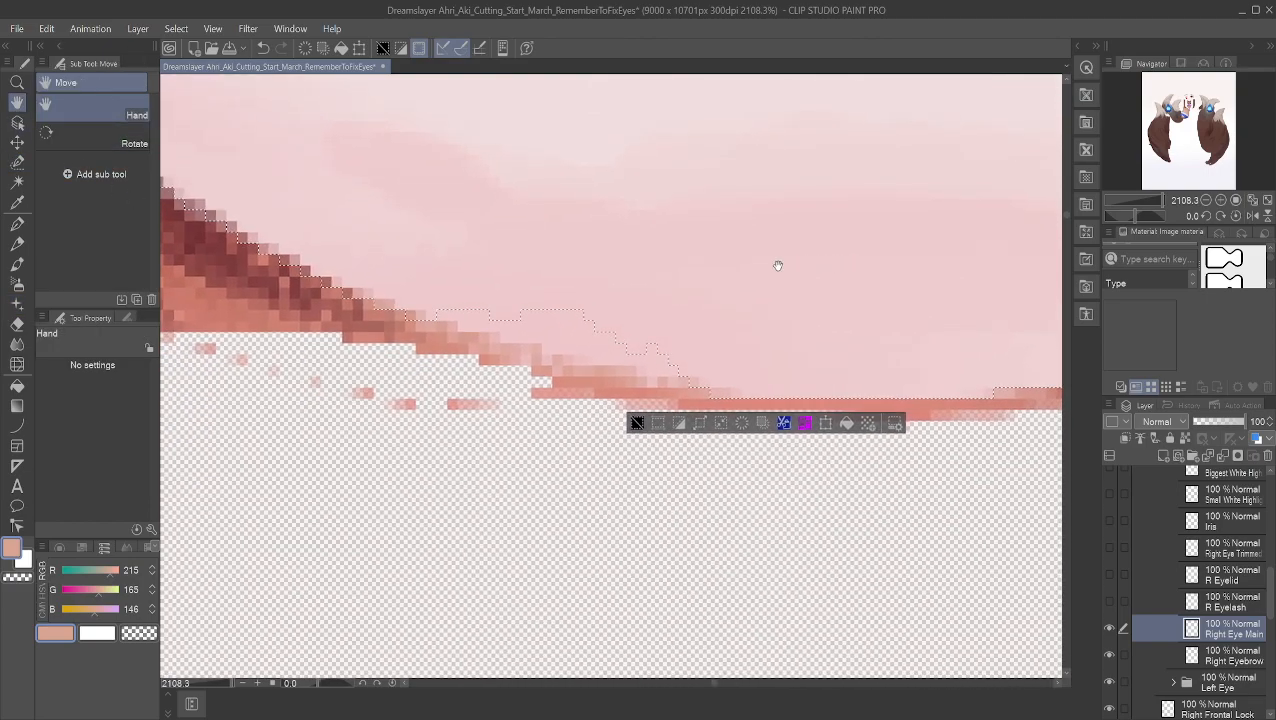
left_click(15, 185)
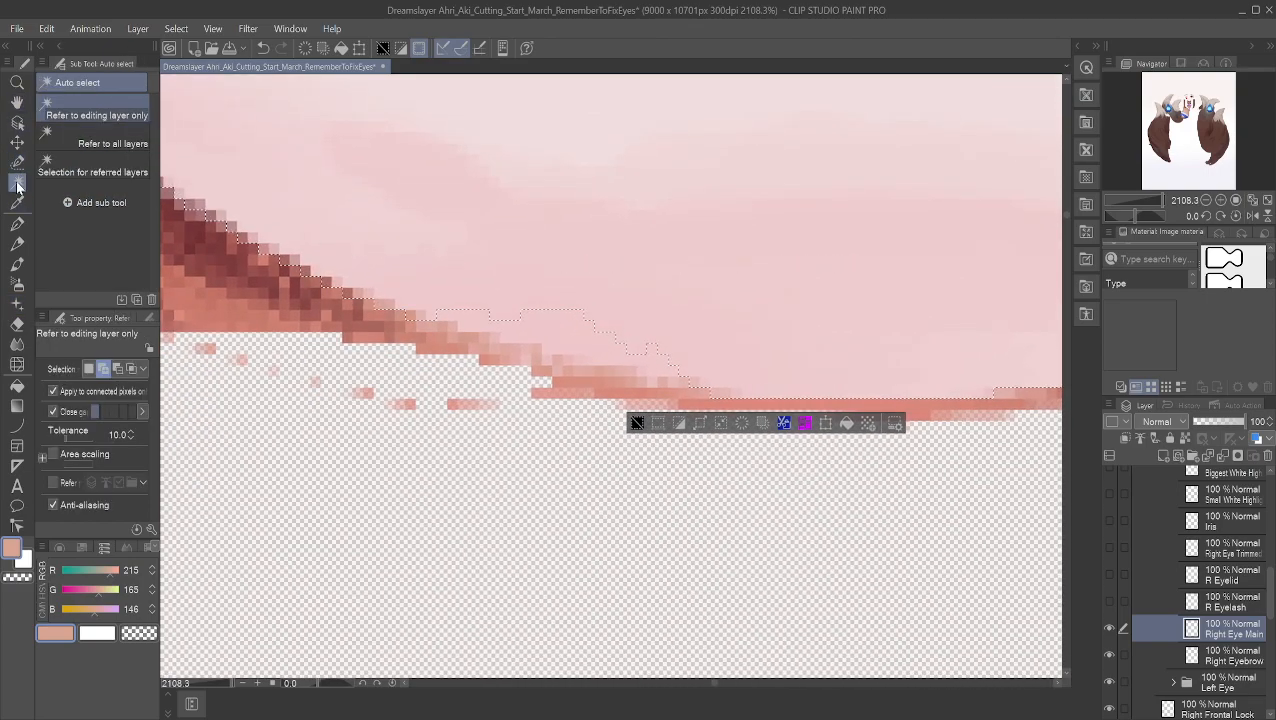
left_click(17, 162)
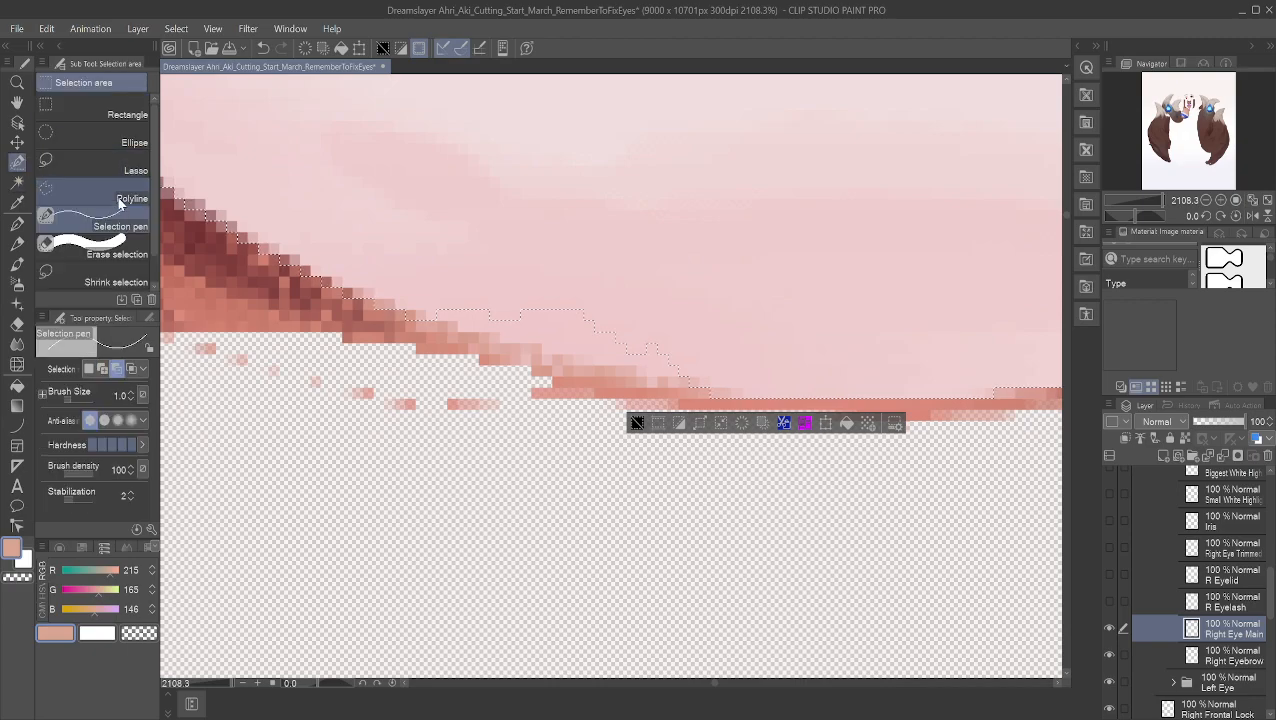
left_click(95, 166)
mouse_move(571, 349)
left_mouse_down()
mouse_move(415, 300)
mouse_move(505, 273)
mouse_move(747, 352)
mouse_move(710, 383)
left_mouse_up()
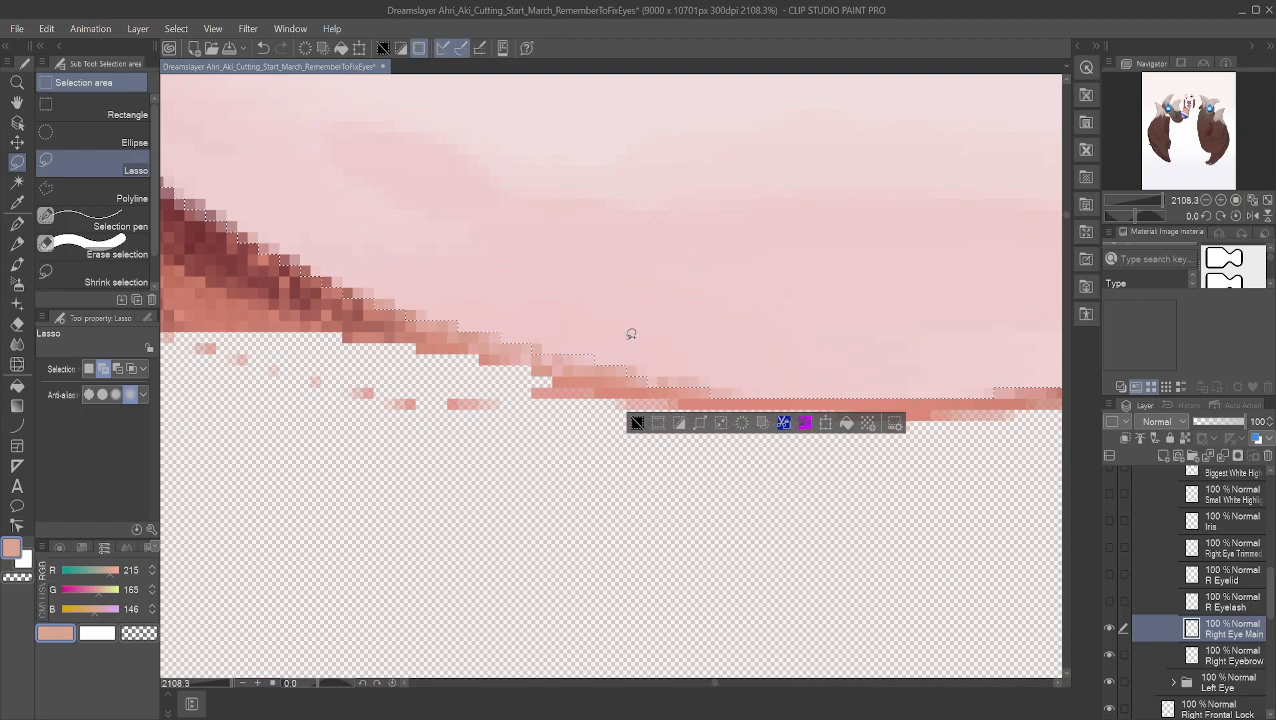
left_click(17, 182)
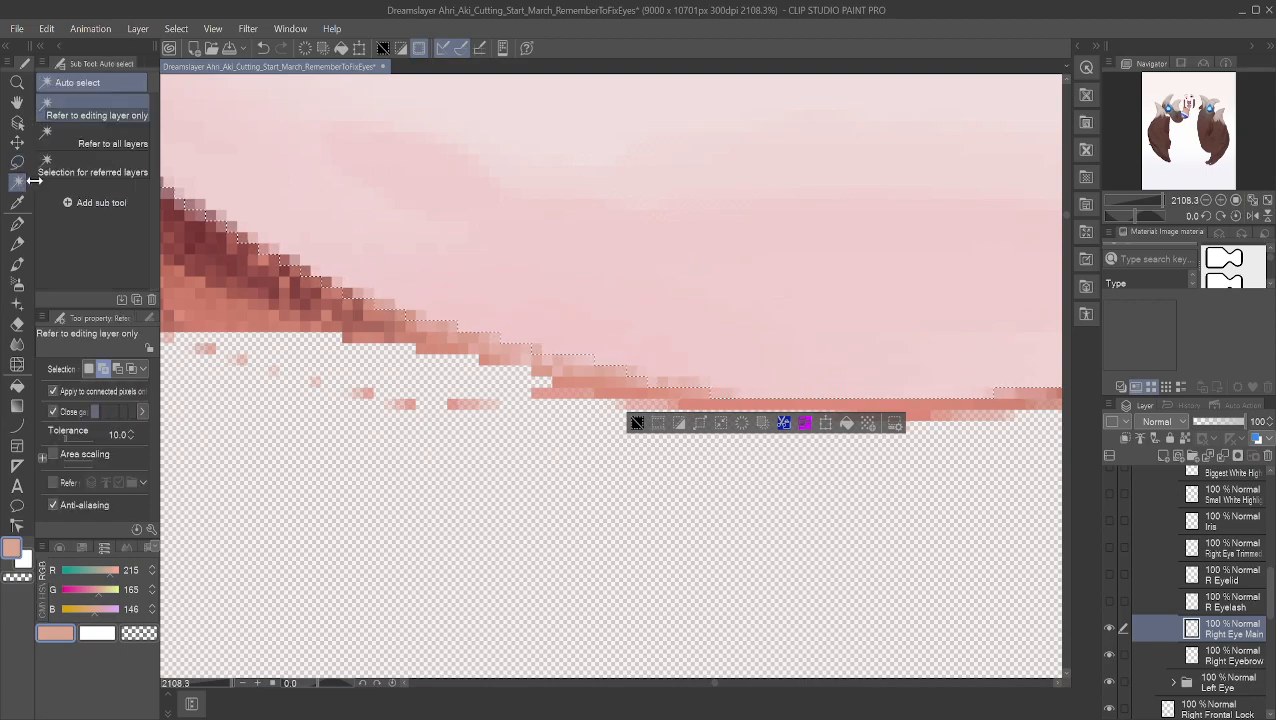
left_click(17, 161)
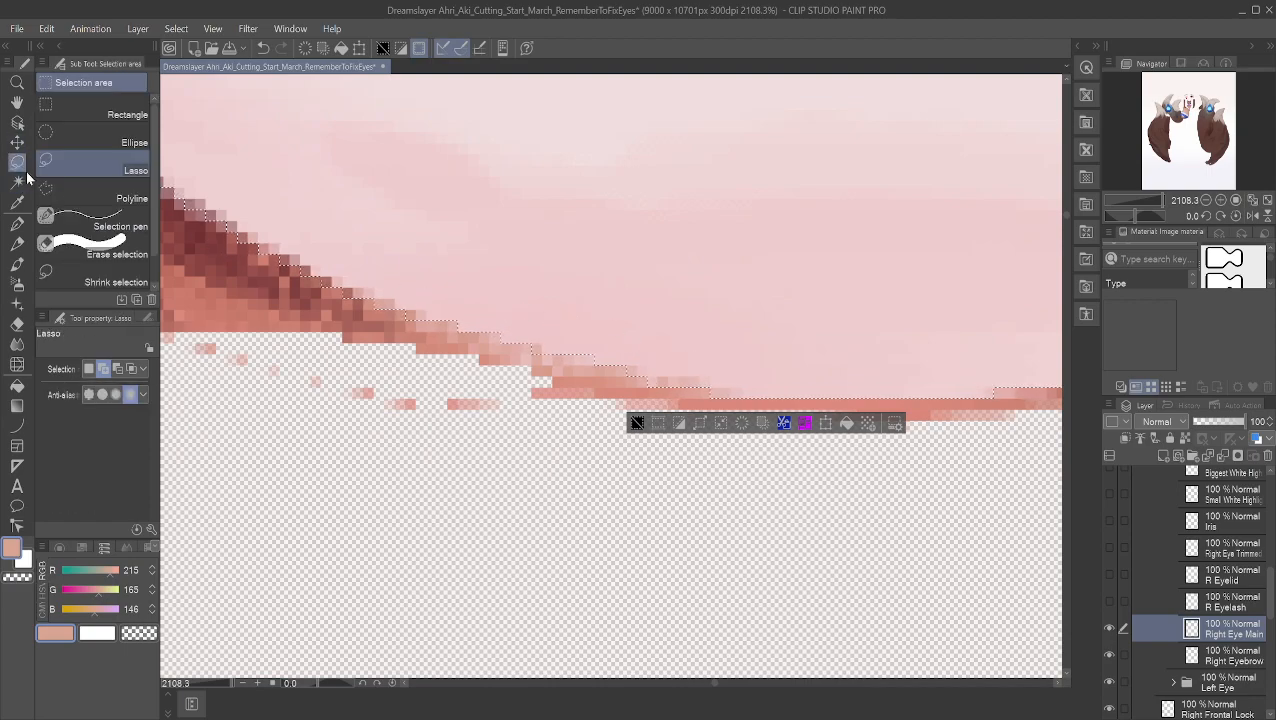
Step: Add missed pixels along the orange lid line's upper edge to the selection with the Selection pen, then subtract a stray one near its dark end
left_click(92, 230)
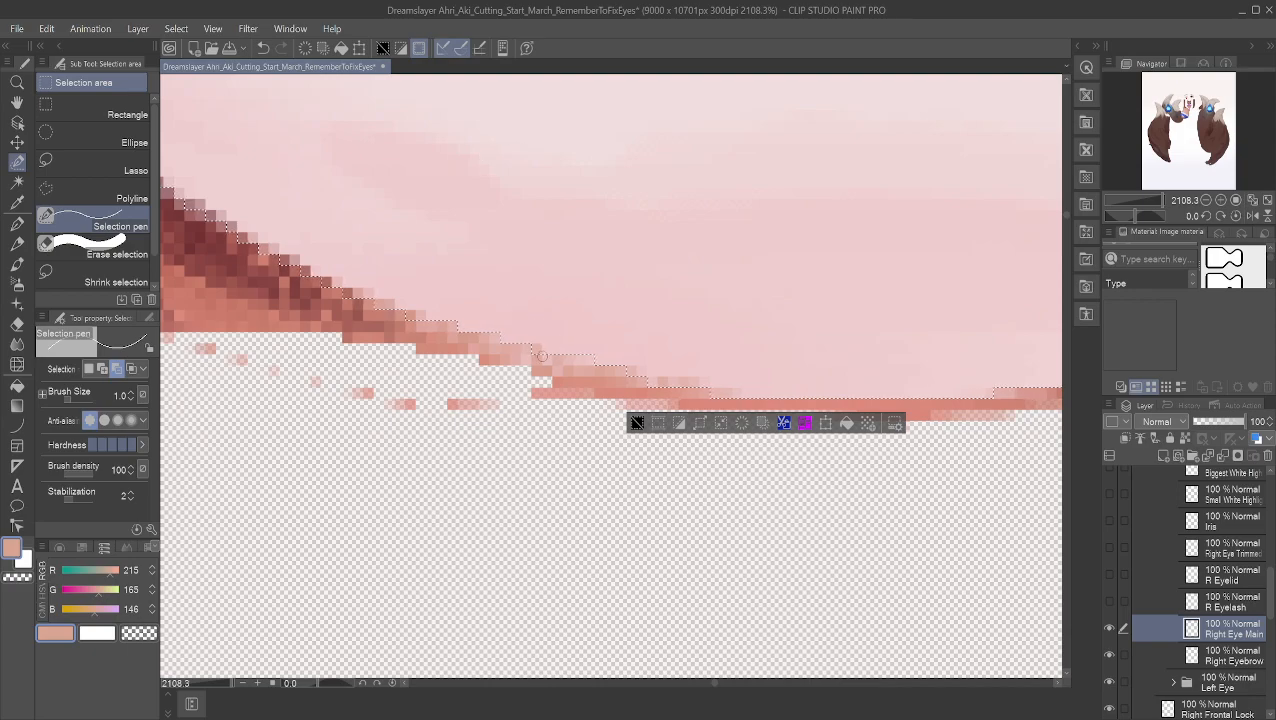
left_click(595, 352)
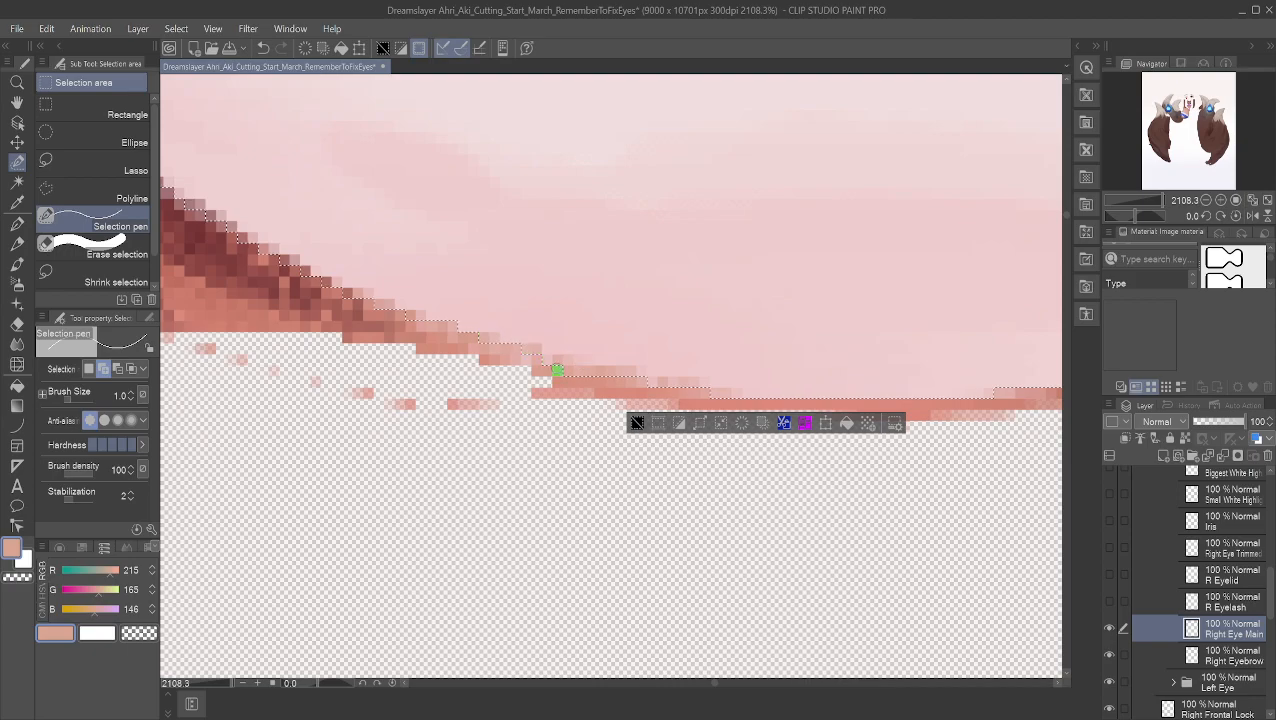
left_click_drag(497, 343, 462, 327)
scroll(530, 280, "up", 3)
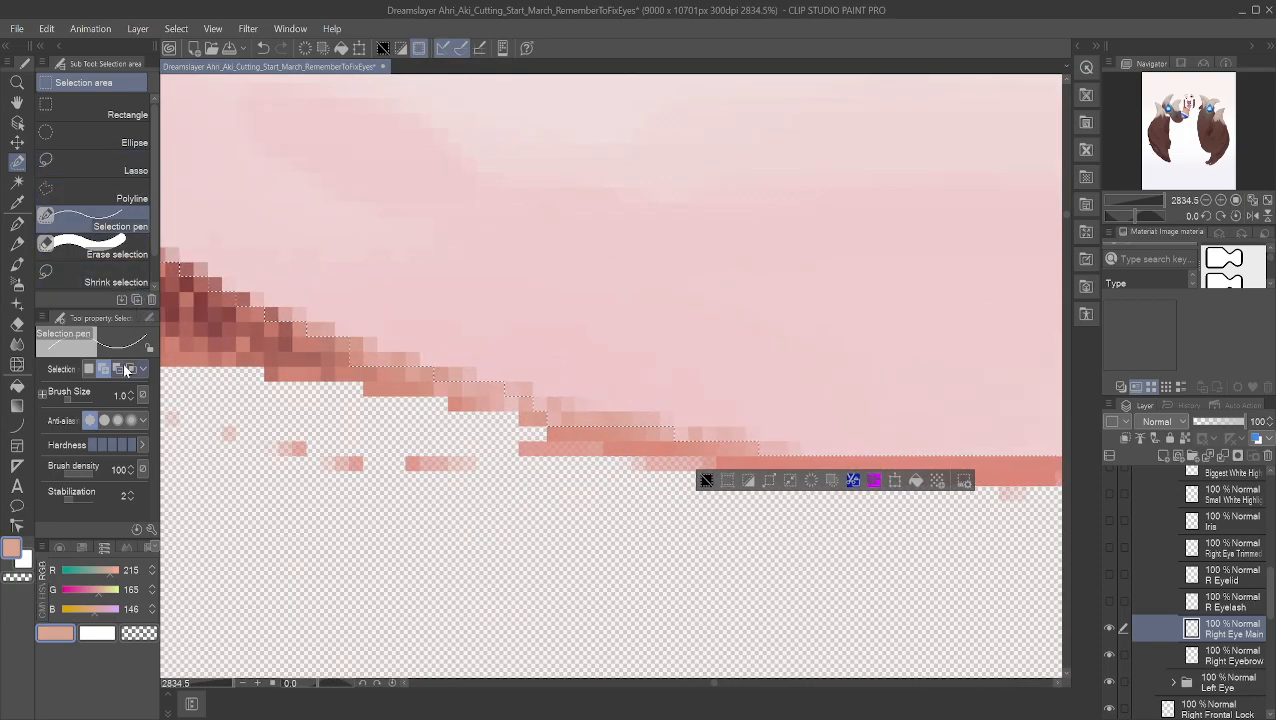
left_click(118, 369)
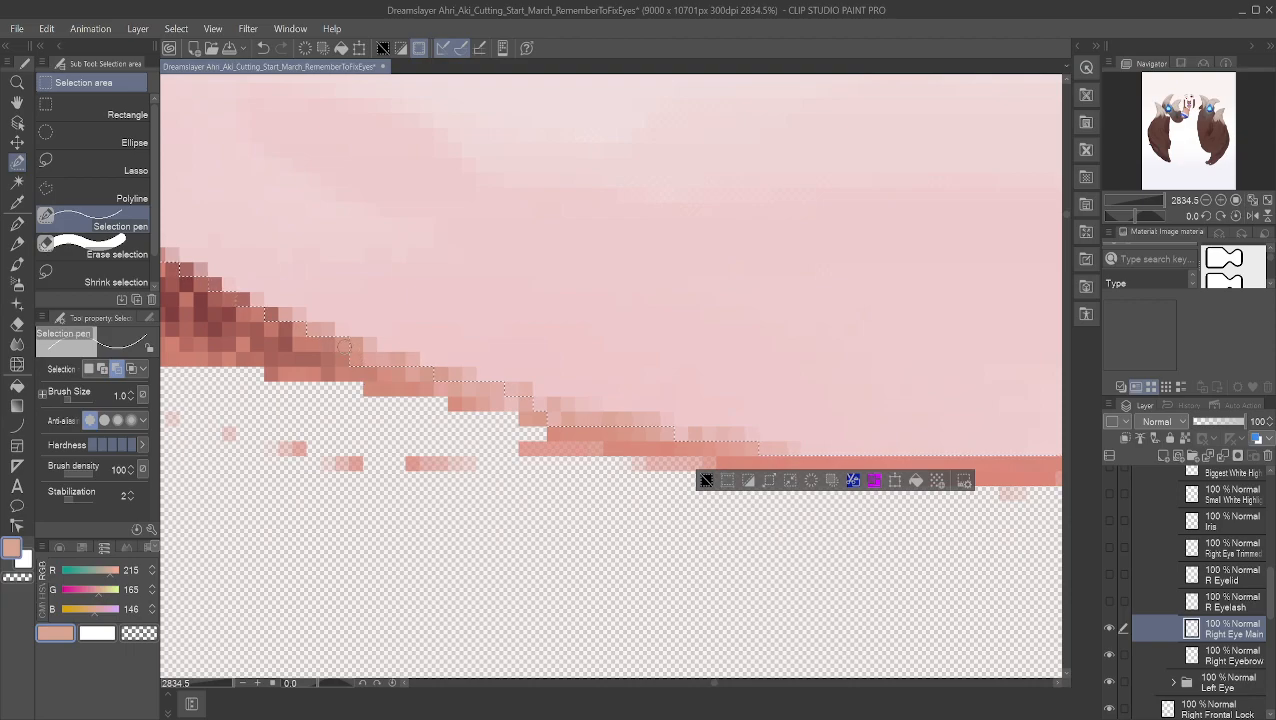
left_click(354, 358)
Step: Subtract the stray pixels along the upper edge of the dark red lower-lid line from the selection using size 1.0 Selection pen strokes
scroll(518, 313, "down", 5)
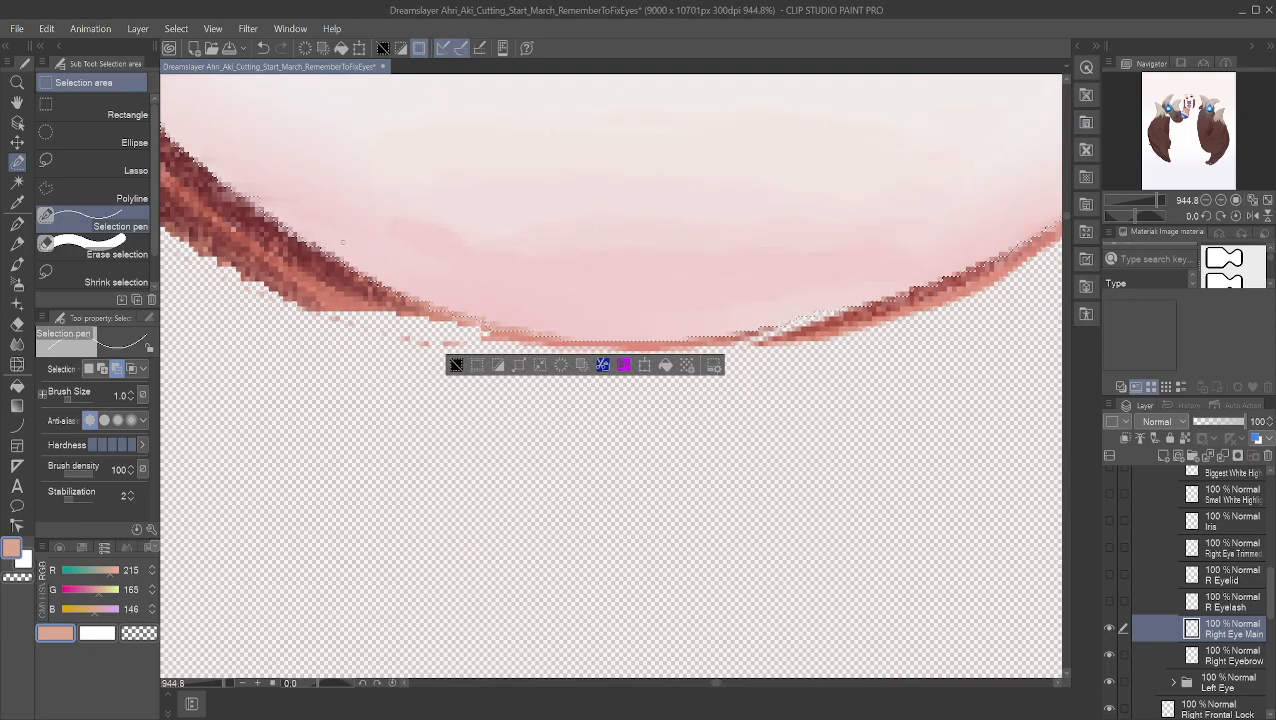
scroll(230, 260, "up", 2)
left_click(11, 107)
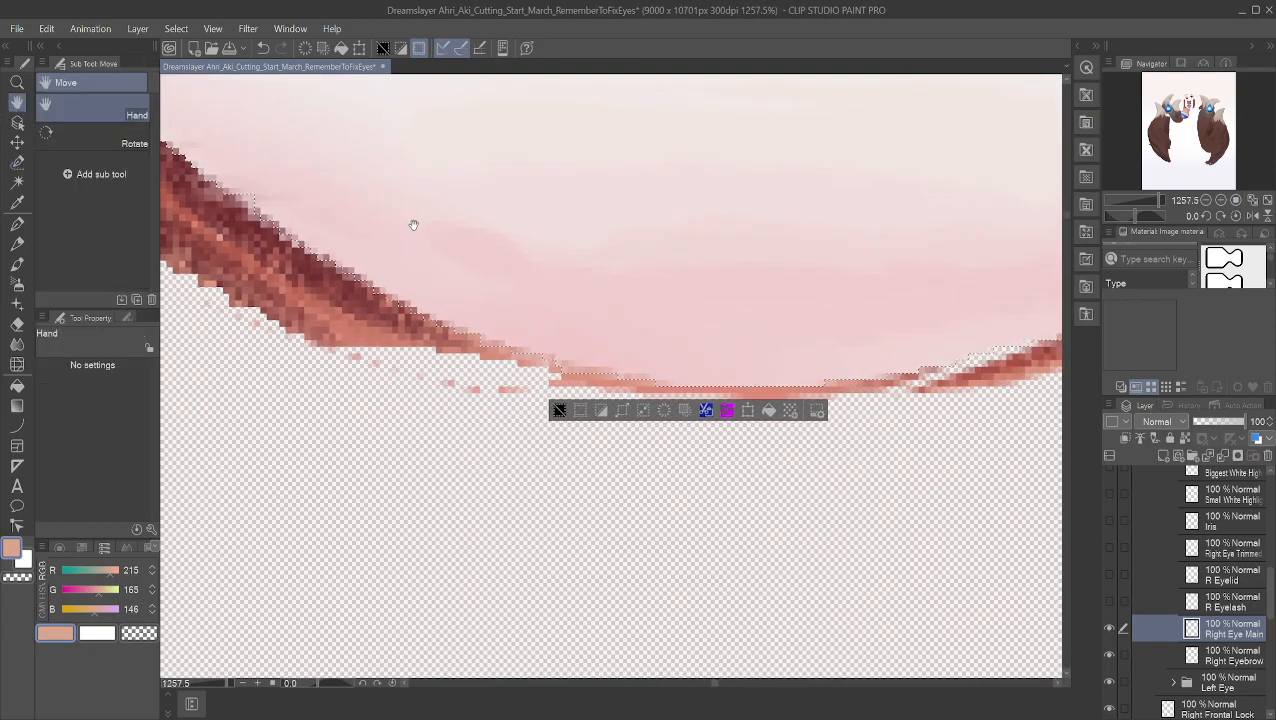
left_click_drag(428, 233, 600, 341)
scroll(600, 340, "up", 4)
scroll(578, 326, "up", 5)
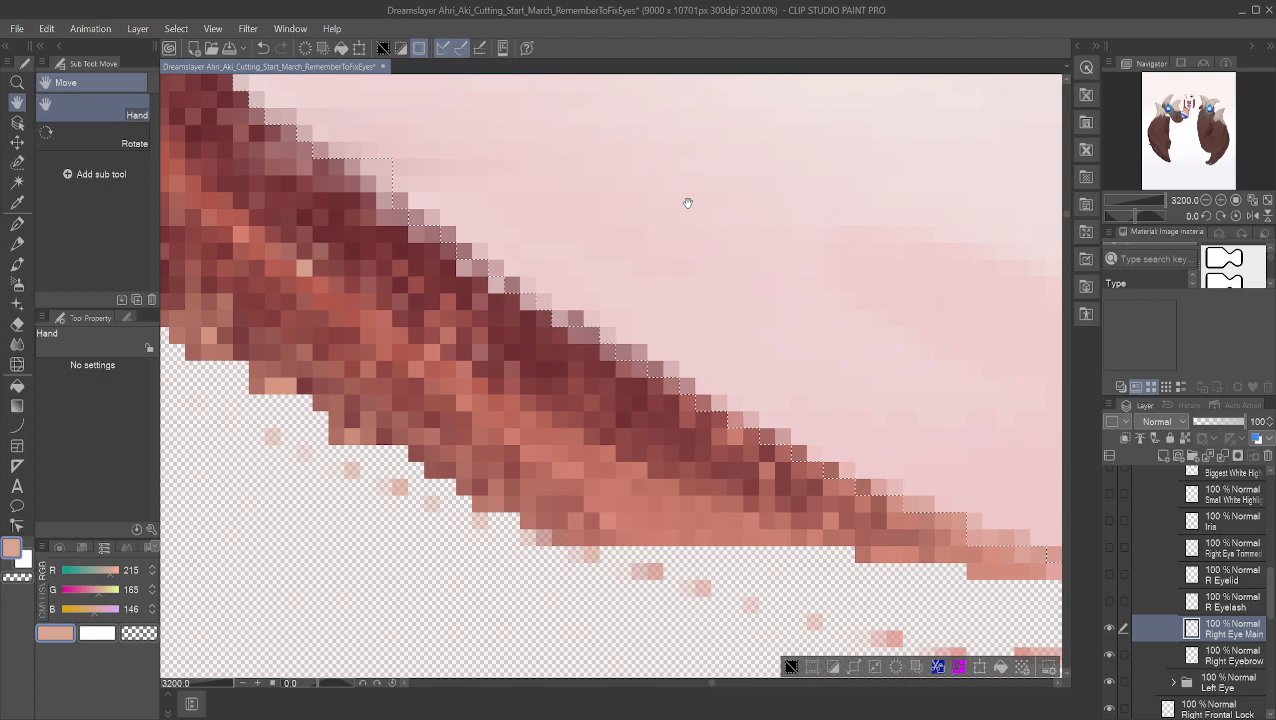
left_click(17, 162)
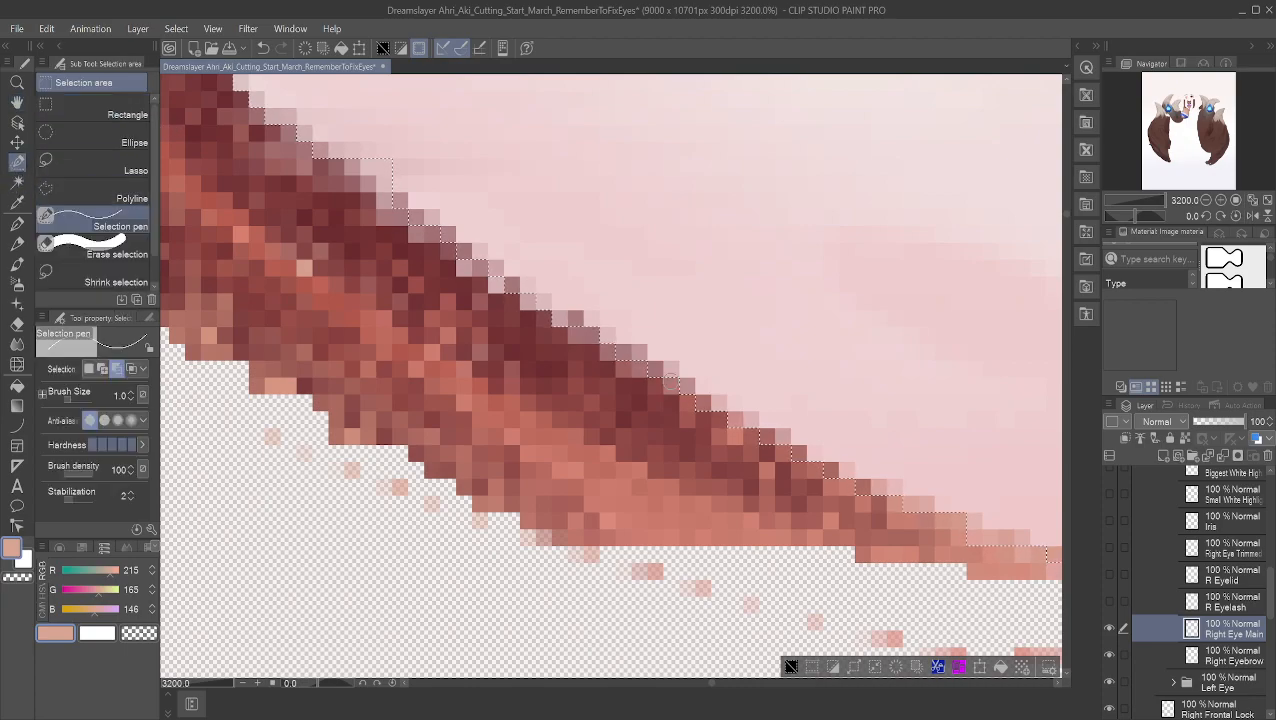
left_click(510, 290)
left_click_drag(482, 274, 378, 204)
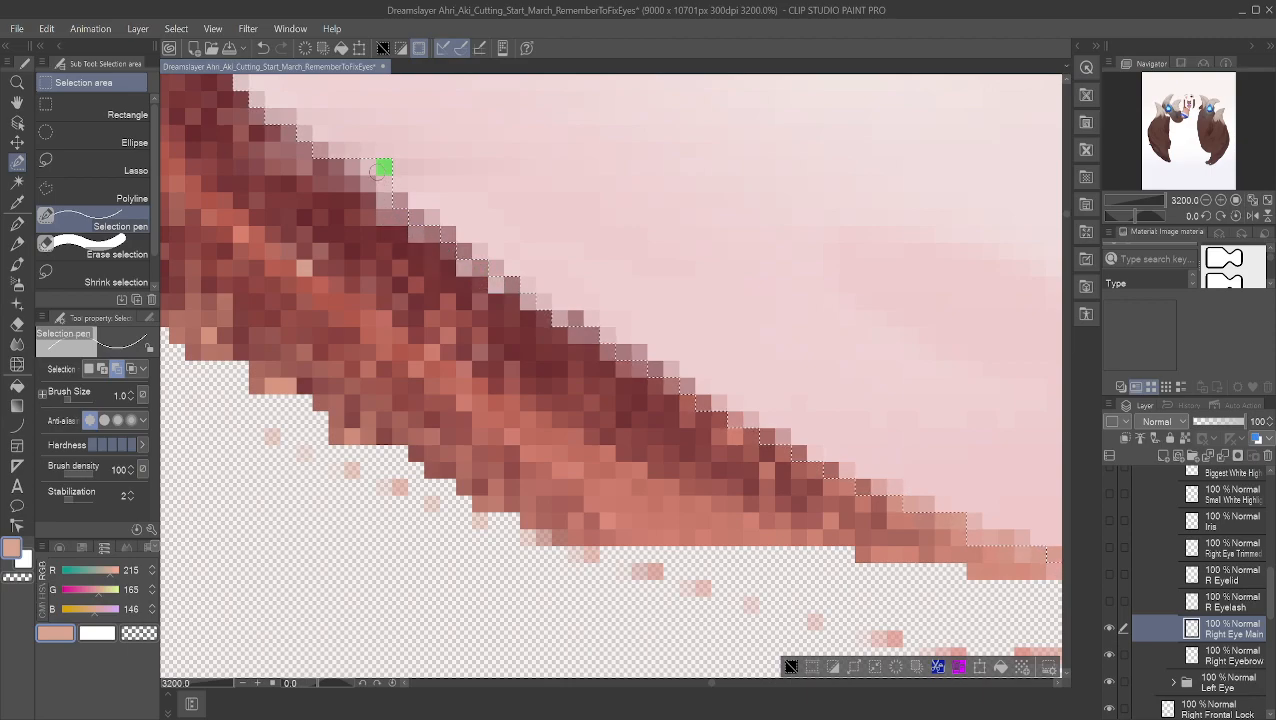
left_click_drag(355, 153, 335, 149)
Step: Subtract the pink fringe pixels along the steeper, upper stretch of the dark red lower-lid line from the selection
key("space")
left_click_drag(277, 147, 731, 602)
left_click_drag(581, 276, 686, 402)
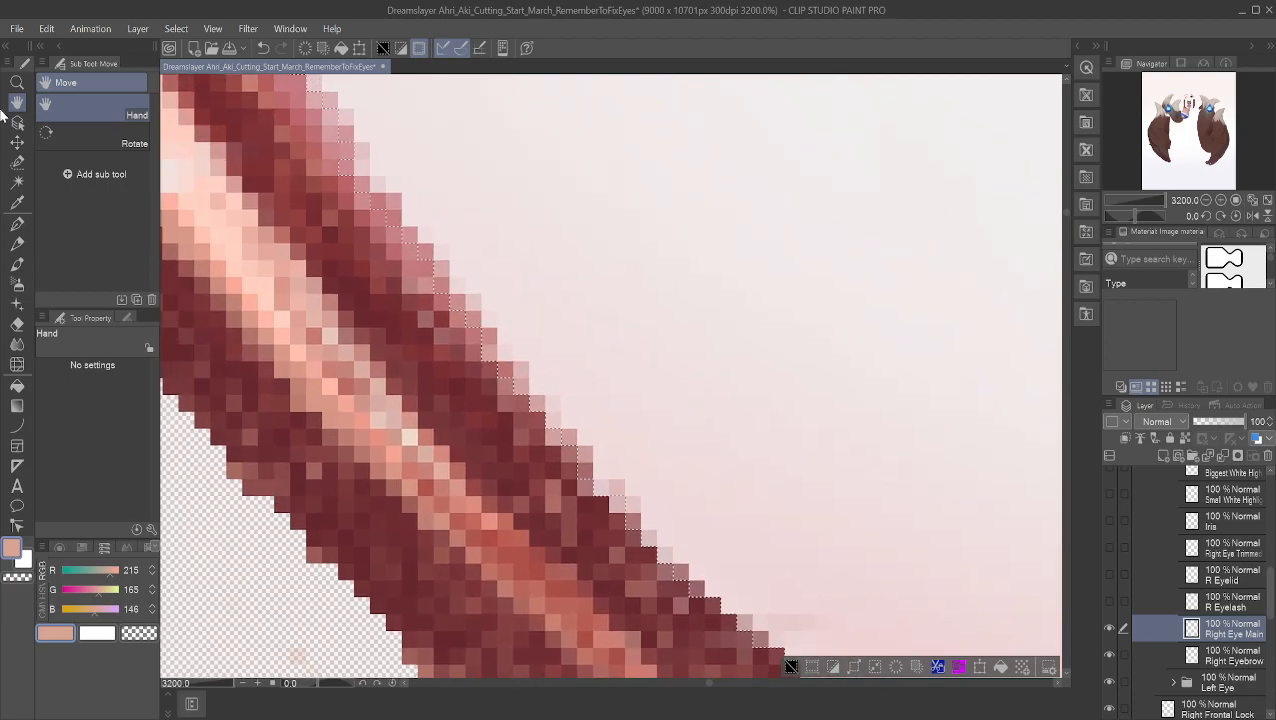
left_click(16, 163)
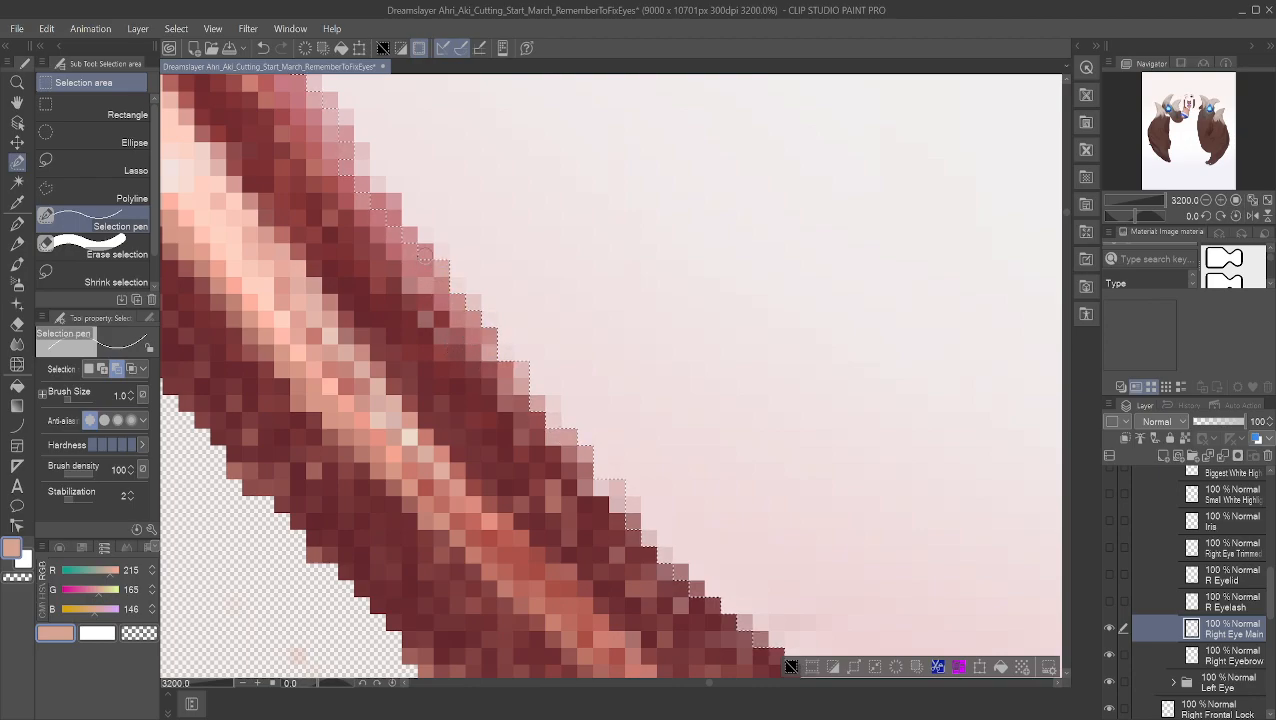
left_click_drag(393, 202, 378, 201)
left_click(362, 184)
left_click(346, 168)
Step: Subtract the stray pink pixel at the eye white's edge beside the white lash strands from the selection
key("h")
left_click_drag(368, 137, 662, 517)
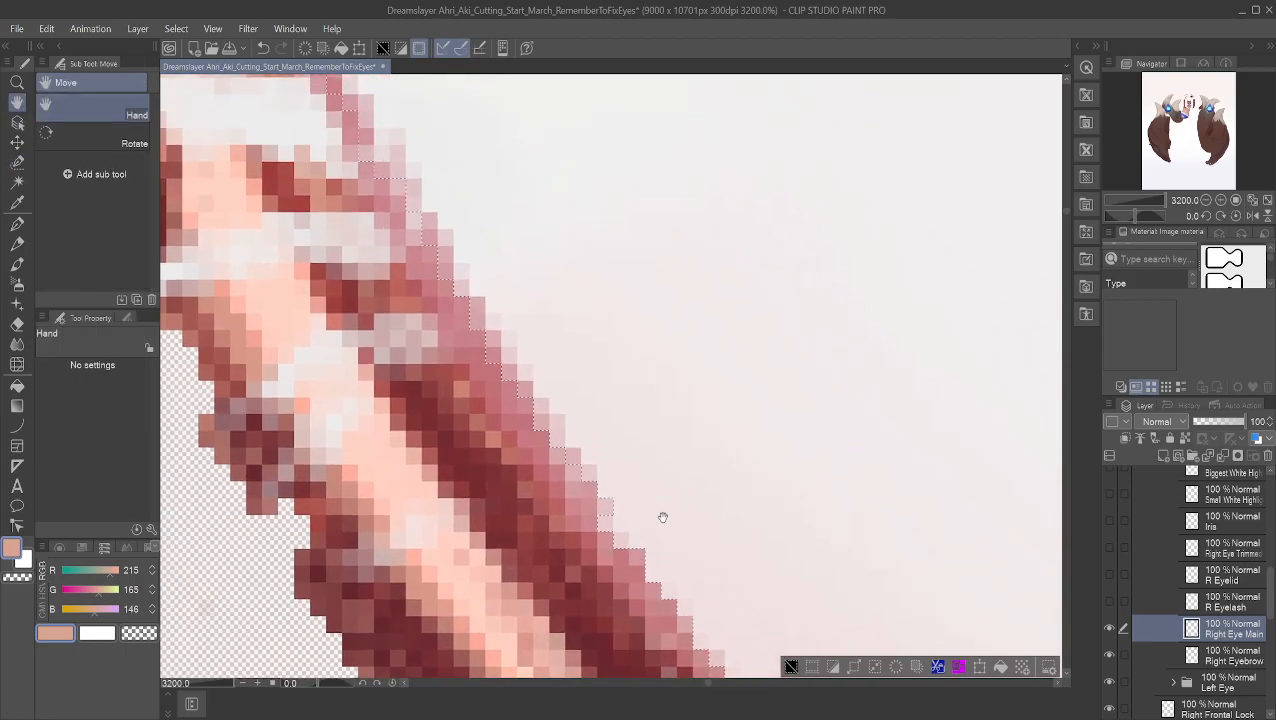
left_click(17, 162)
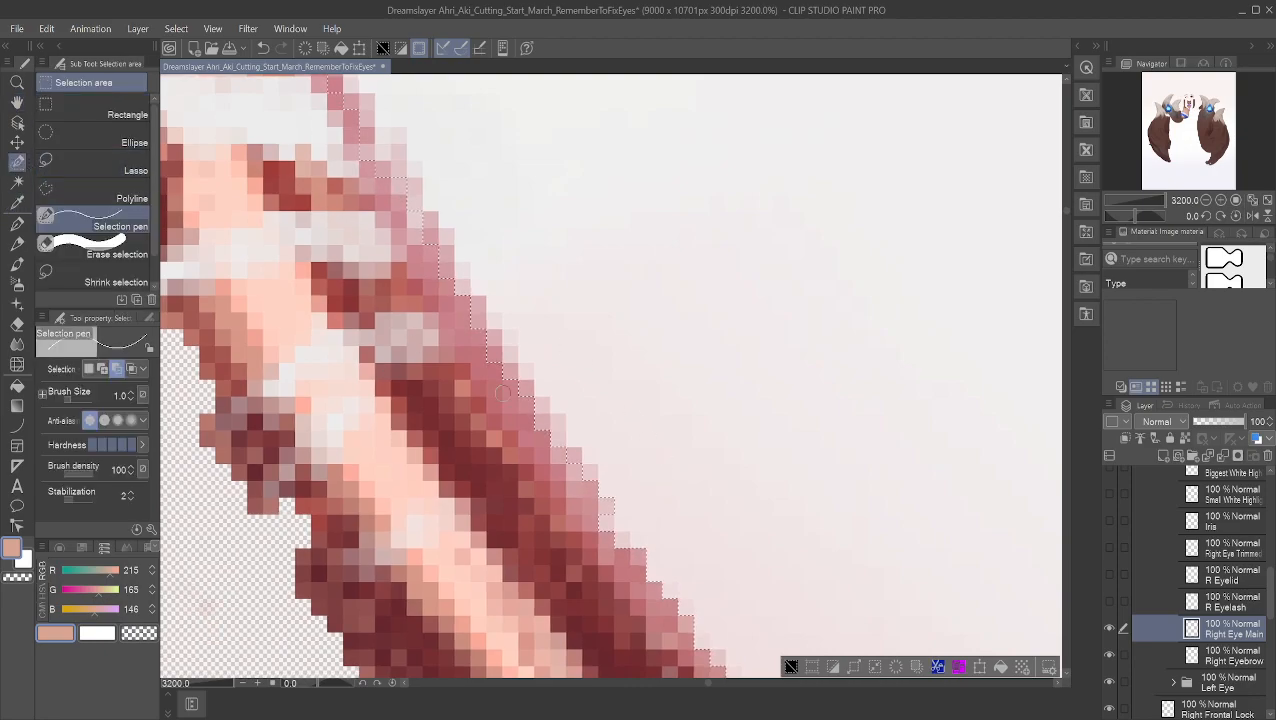
left_click(543, 421)
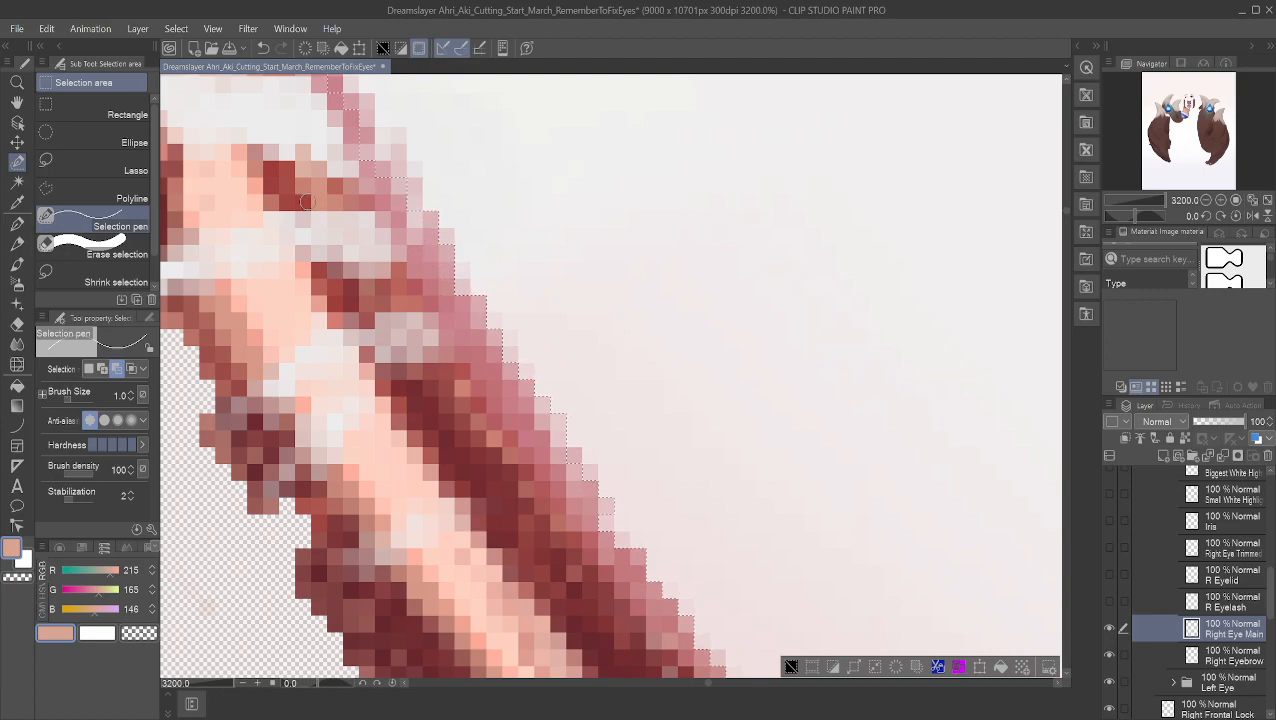
Step: Examine the selection edge around the eye corner with the white lashes and along the purple upper-lid shadow
left_click(17, 103)
left_click_drag(437, 169, 543, 344)
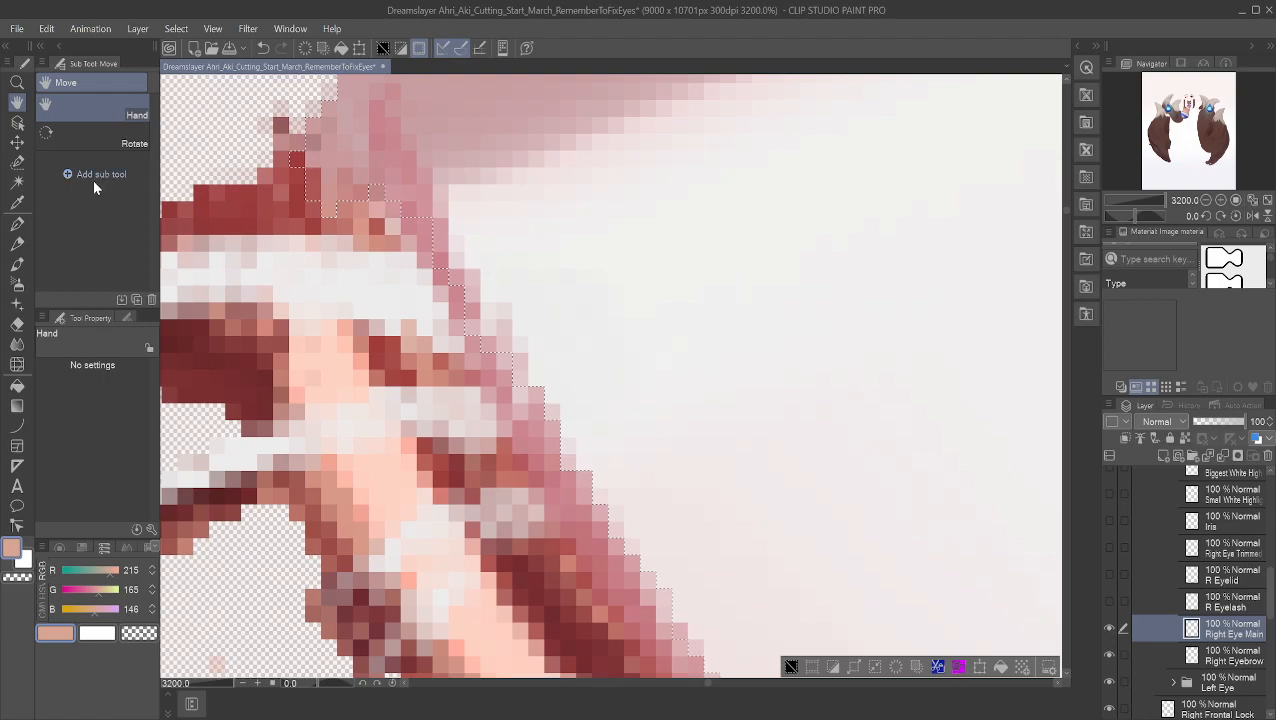
left_click(17, 162)
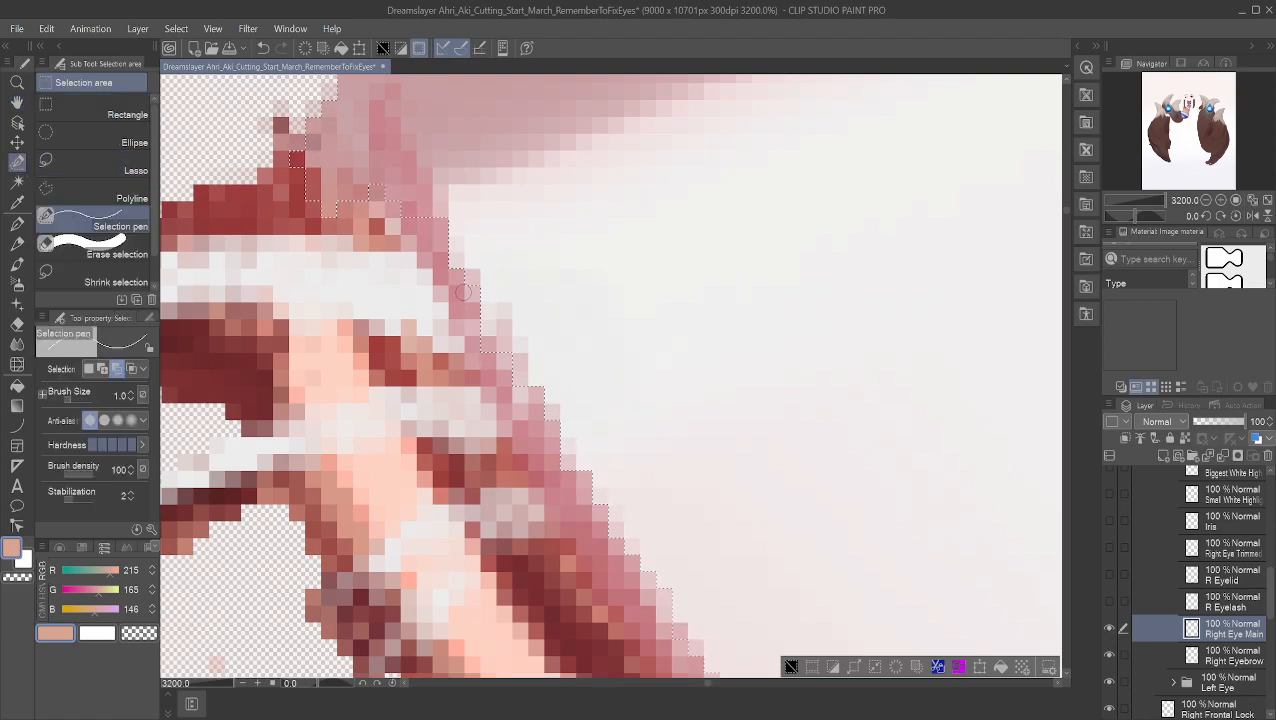
left_click(18, 103)
scroll(635, 327, "down", 3)
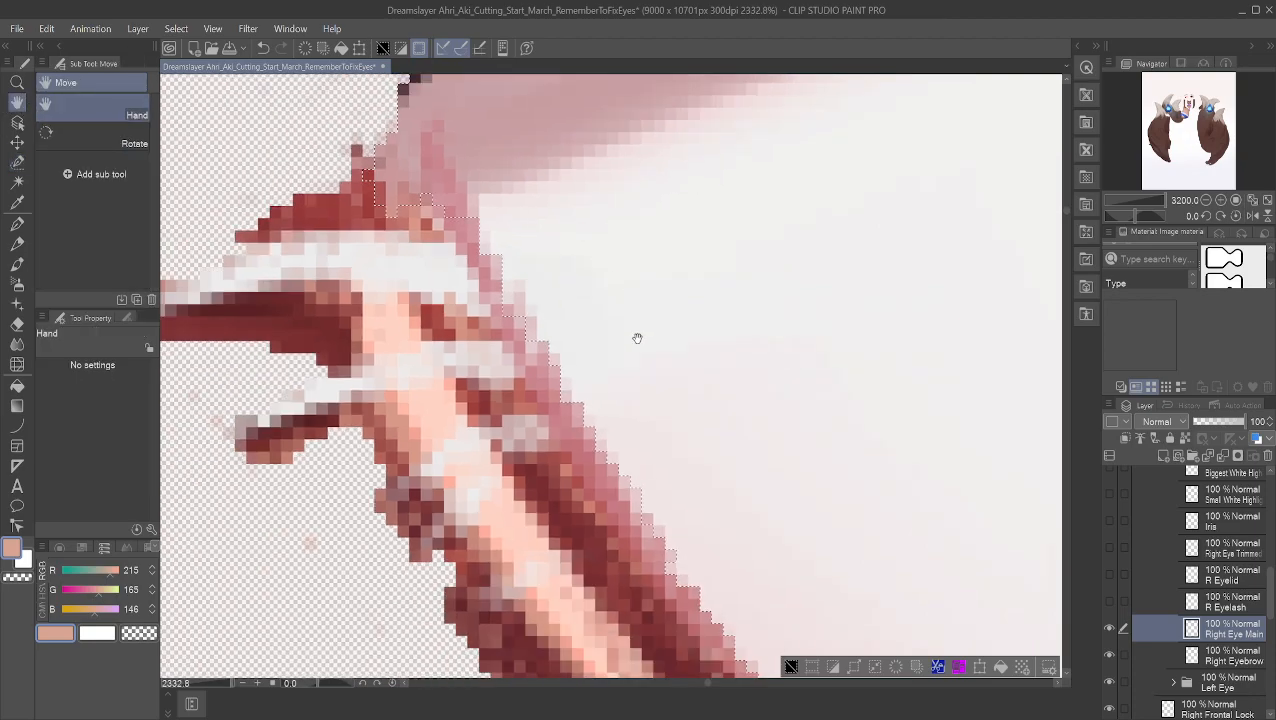
scroll(656, 307, "down", 1)
left_click_drag(531, 216, 588, 441)
scroll(626, 447, "up", 6)
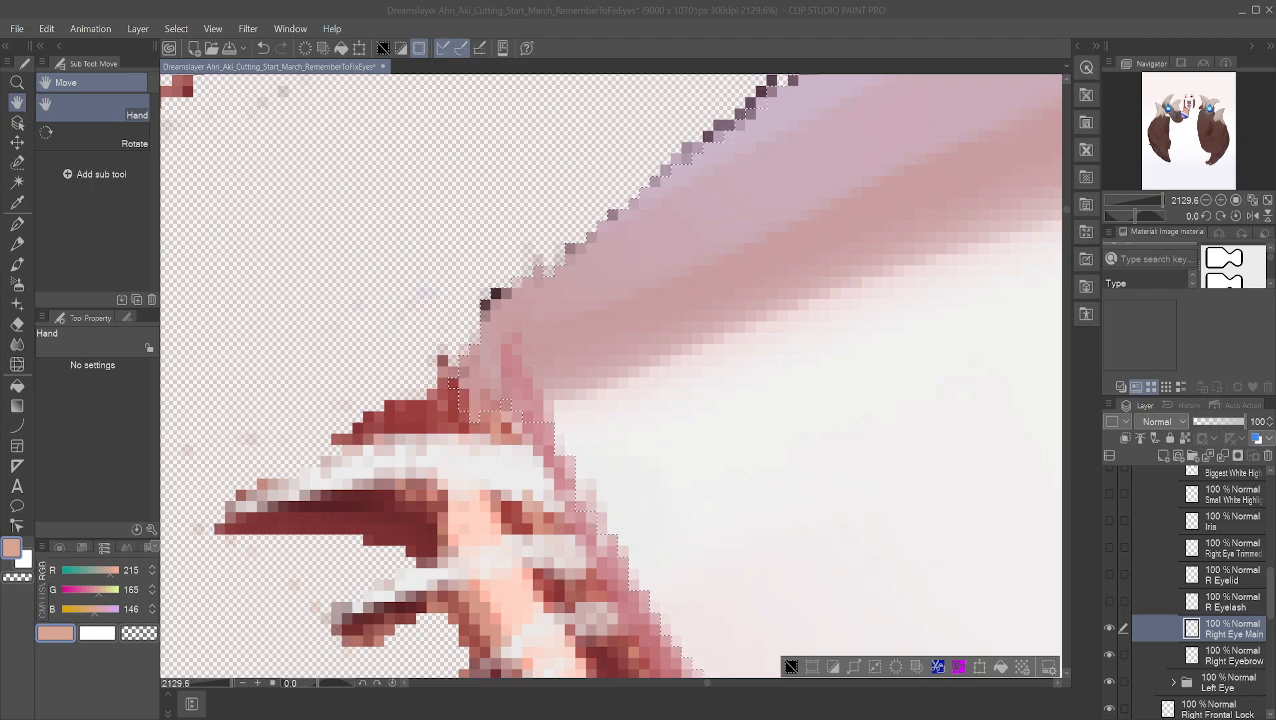
left_click(507, 327)
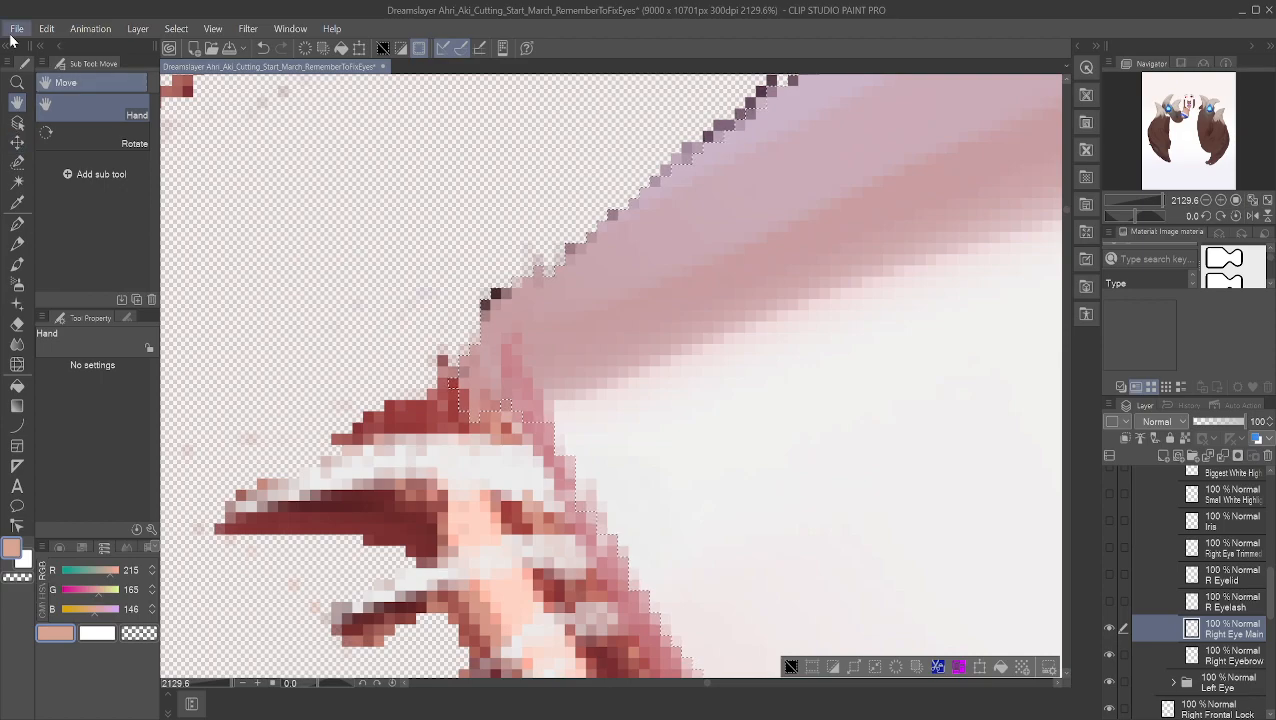
scroll(710, 341, "down", 1)
scroll(740, 335, "down", 1)
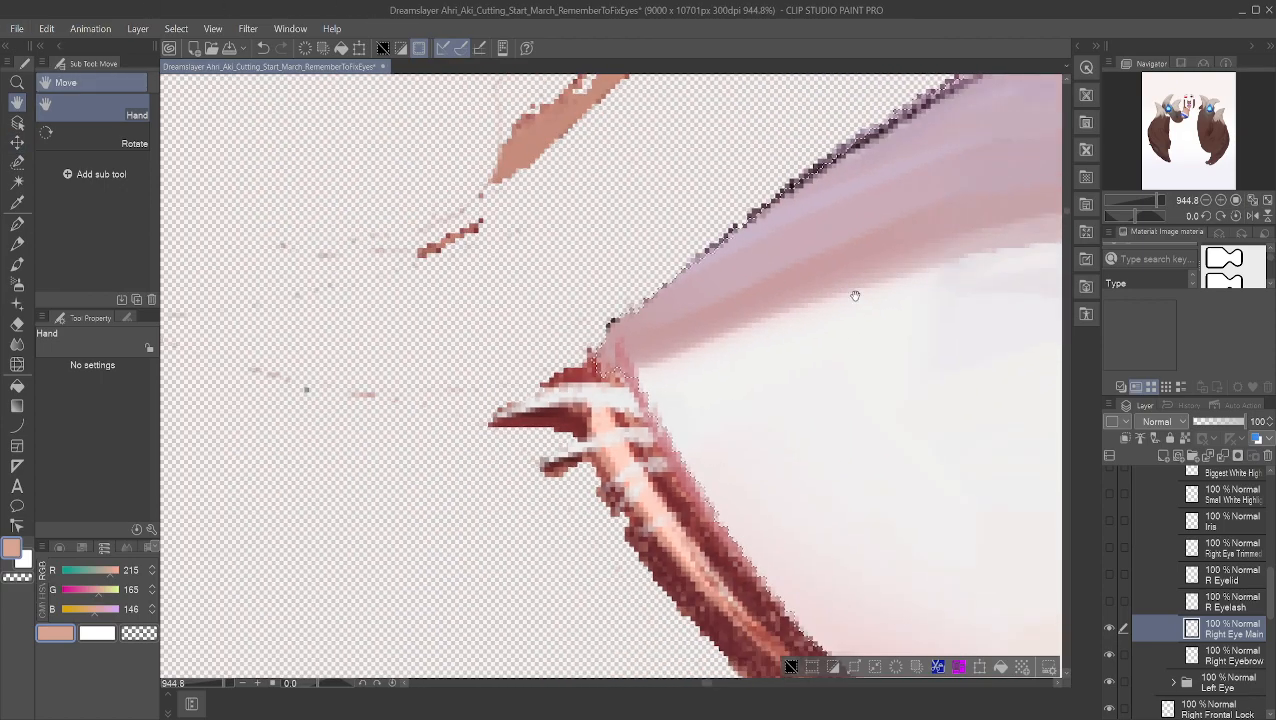
left_click_drag(792, 290, 173, 182)
scroll(755, 356, "down", 1)
left_click_drag(734, 463, 632, 547)
left_click_drag(632, 490, 631, 548)
Step: Add the unselected dark purple edge pixels near the crest of the upper-lid shadow to the selection with the Selection pen in add mode
scroll(618, 497, "up", 4)
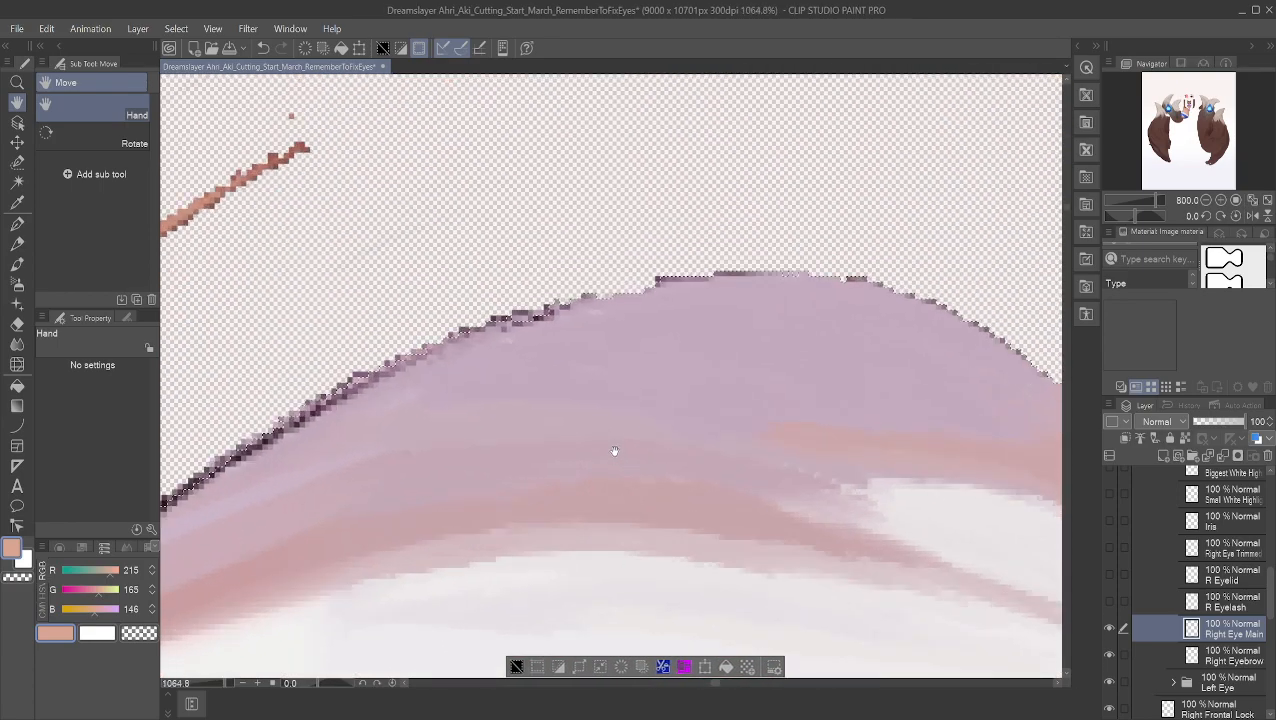
left_click_drag(482, 352, 664, 578)
scroll(573, 424, "up", 2)
scroll(662, 548, "up", 1)
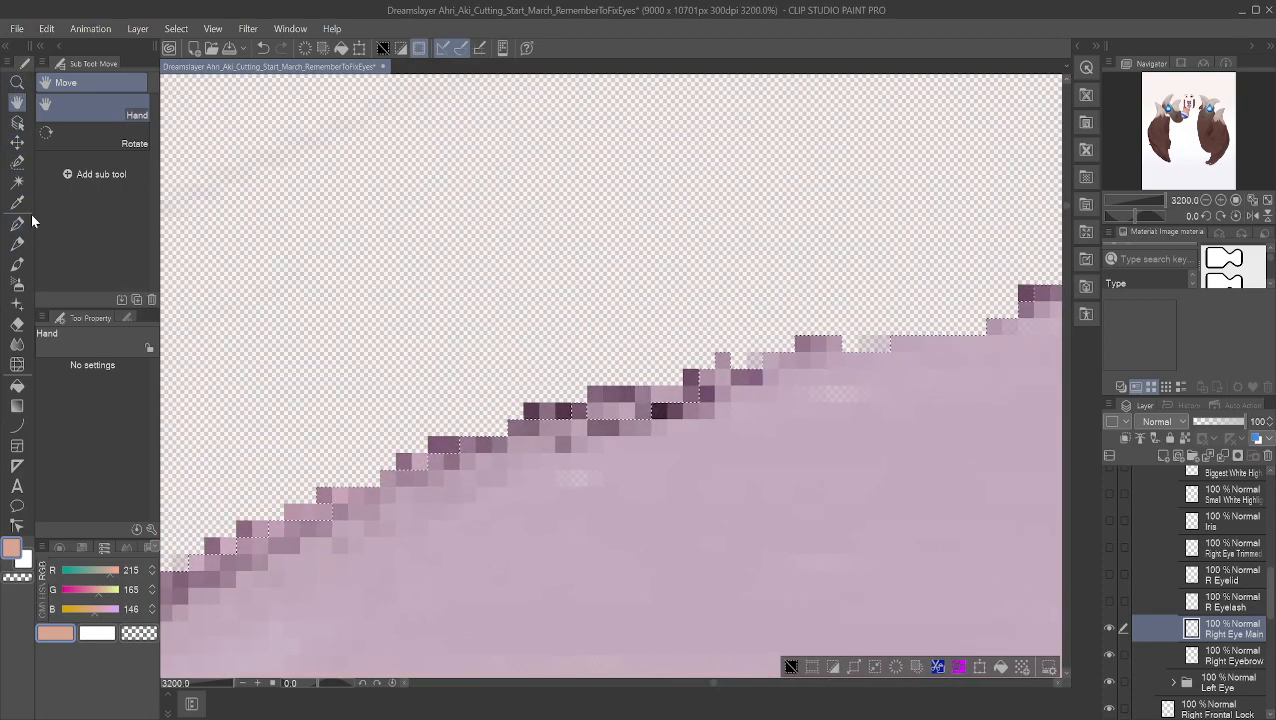
left_click(17, 165)
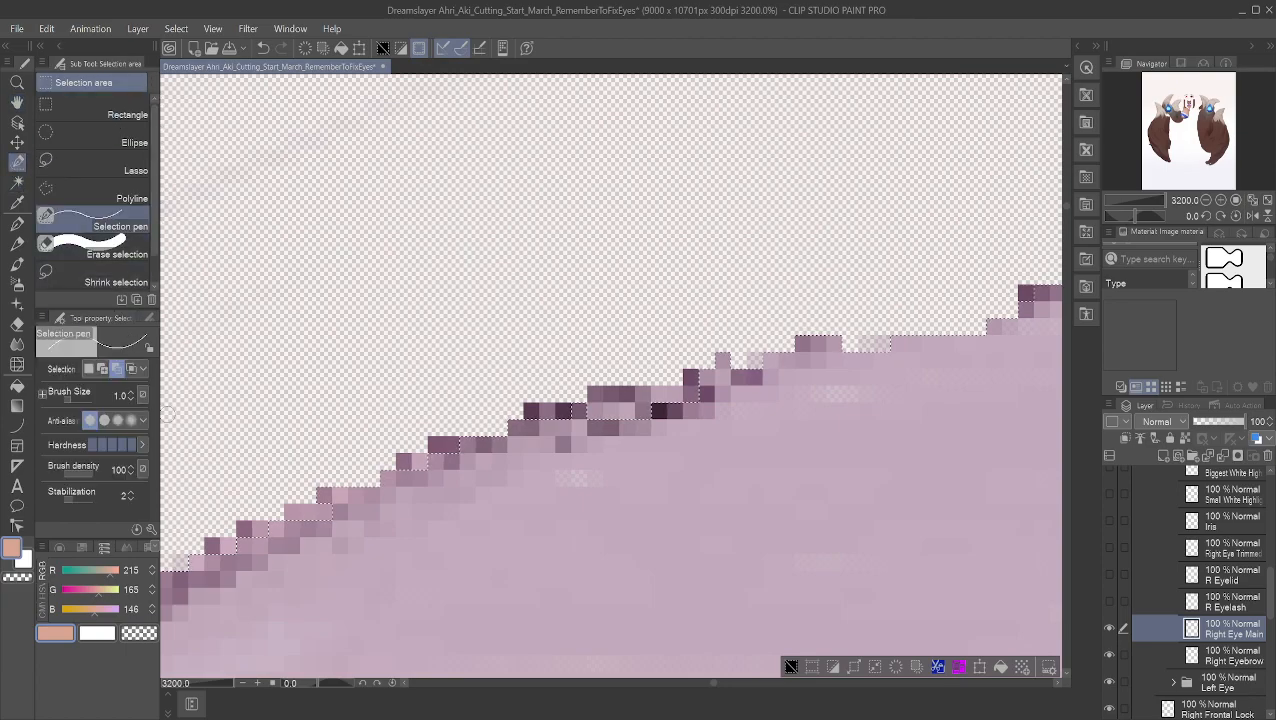
left_click(103, 369)
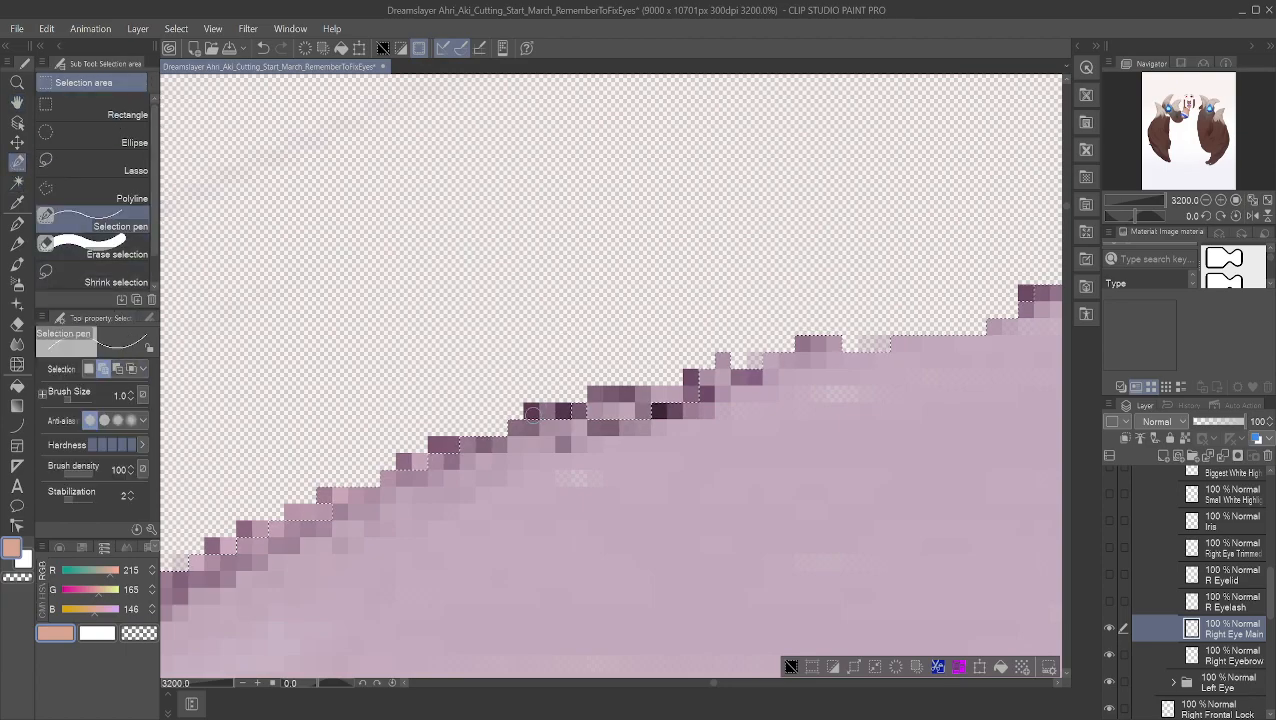
left_click_drag(524, 410, 588, 410)
left_click_drag(683, 410, 684, 410)
mouse_move(606, 393)
left_mouse_down()
mouse_move(727, 394)
mouse_move(696, 380)
left_mouse_up()
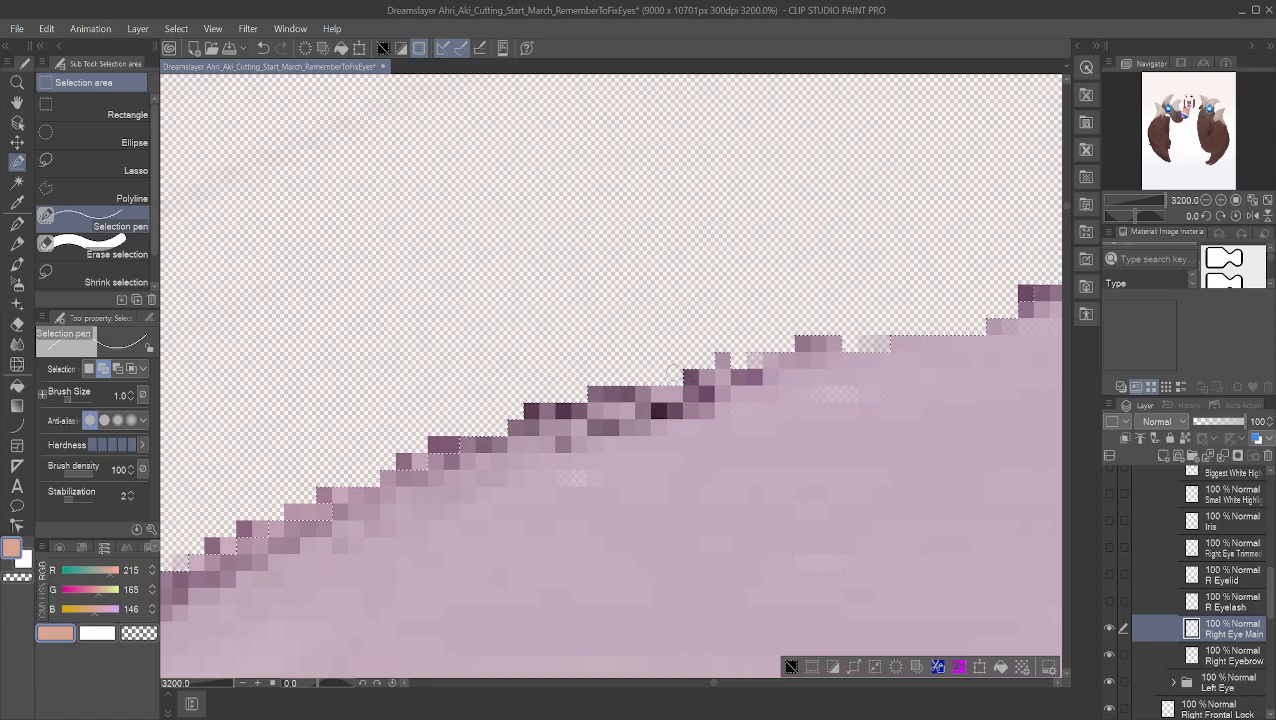
mouse_move(288, 516)
left_mouse_down()
mouse_move(326, 512)
mouse_move(207, 545)
left_mouse_up()
Step: Add the unselected dark pixels midway down the upper-lid shadow's sloping outer edge to the selection with short Selection pen strokes
left_click(17, 103)
scroll(379, 256, "down", 3)
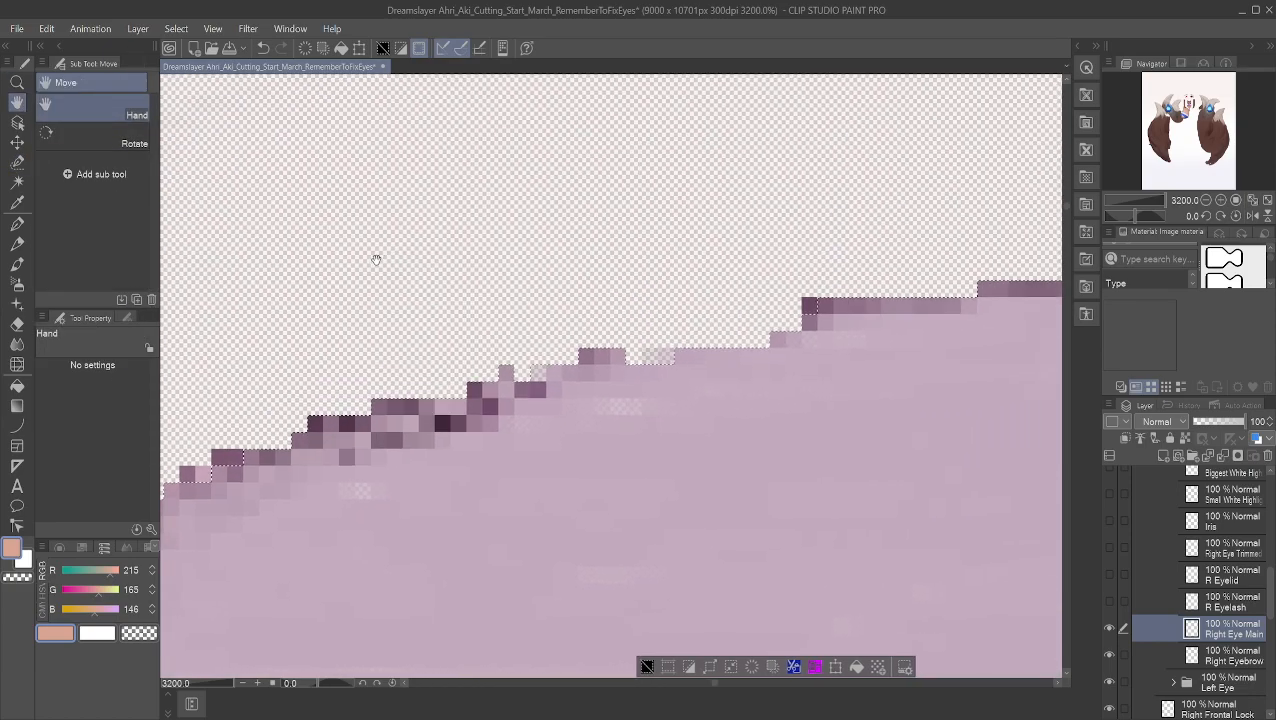
scroll(621, 328, "down", 2)
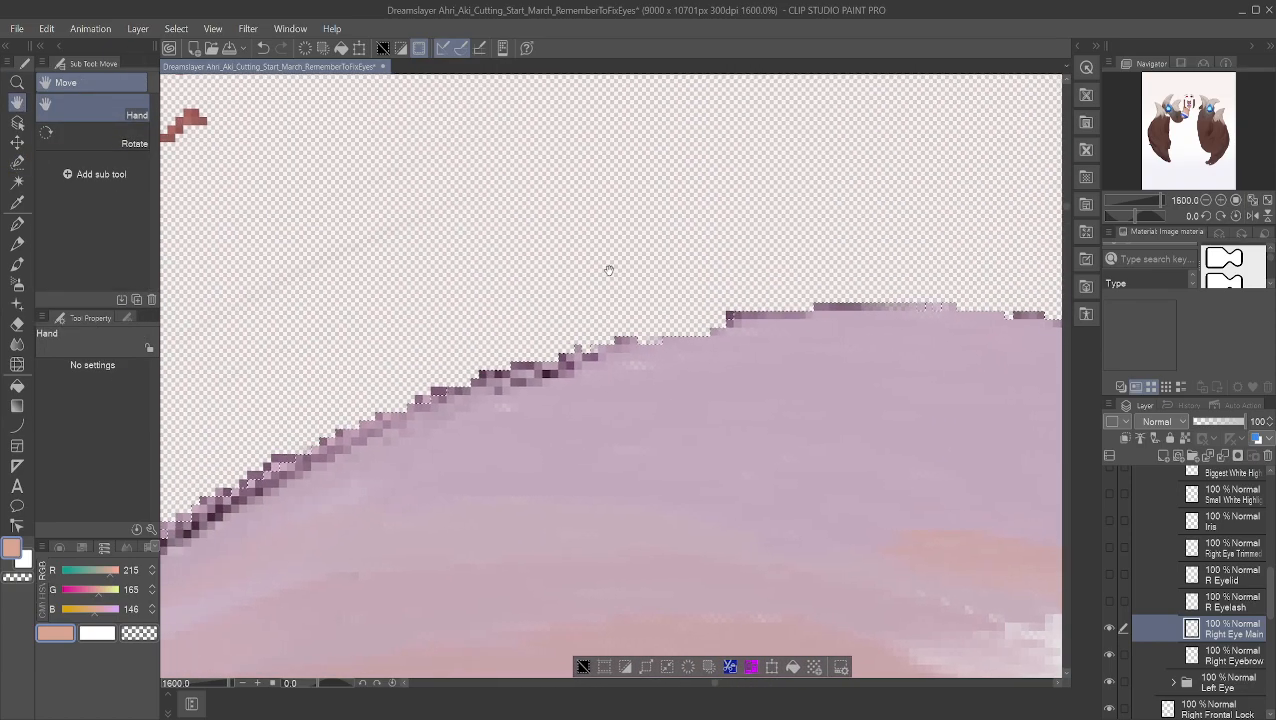
left_click_drag(604, 270, 314, 234)
left_click_drag(505, 233, 625, 239)
left_click_drag(478, 235, 641, 219)
mouse_move(444, 239)
left_mouse_down()
mouse_move(592, 209)
mouse_move(578, 211)
left_mouse_up()
scroll(570, 211, "up", 5)
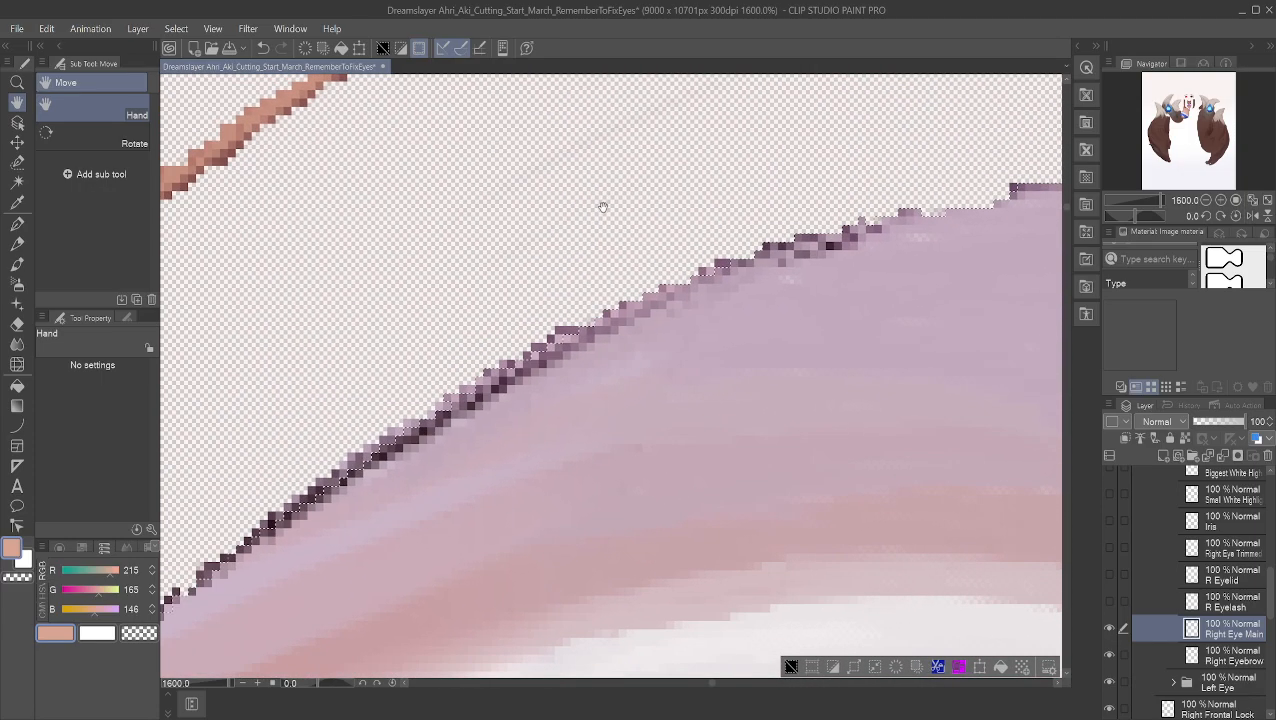
scroll(620, 325, "up", 1)
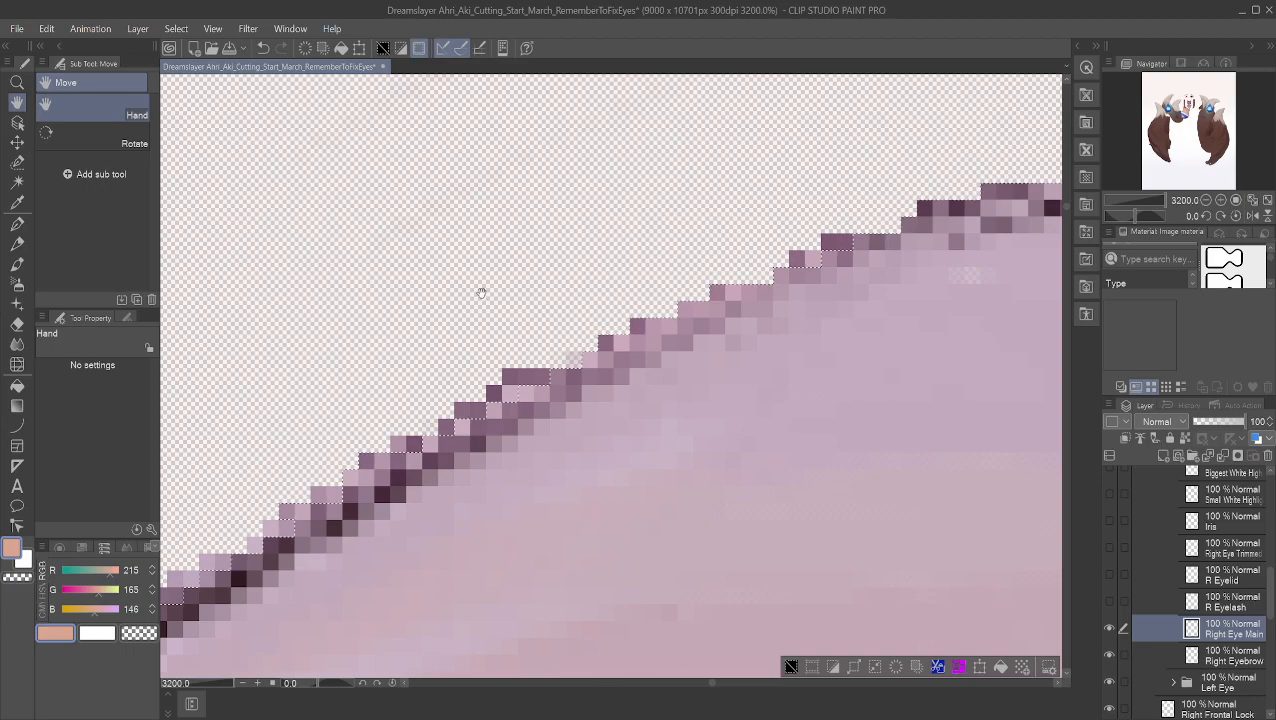
left_click_drag(479, 293, 633, 216)
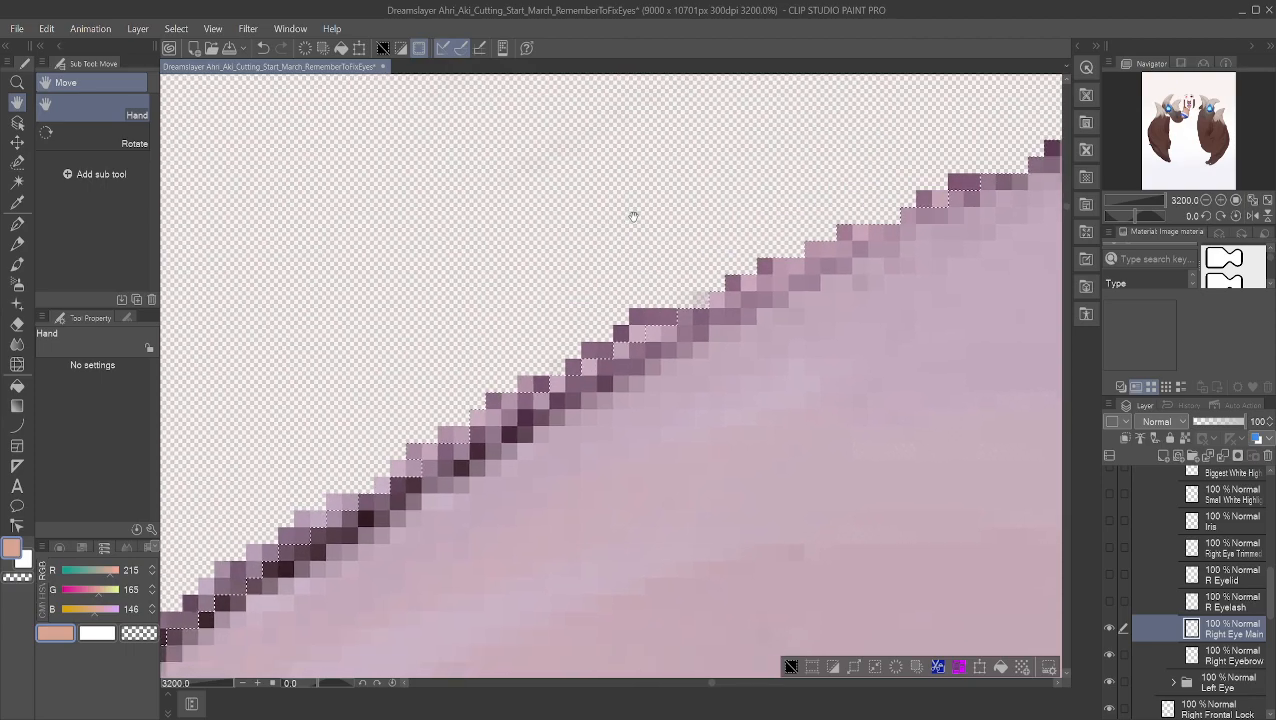
left_click(18, 163)
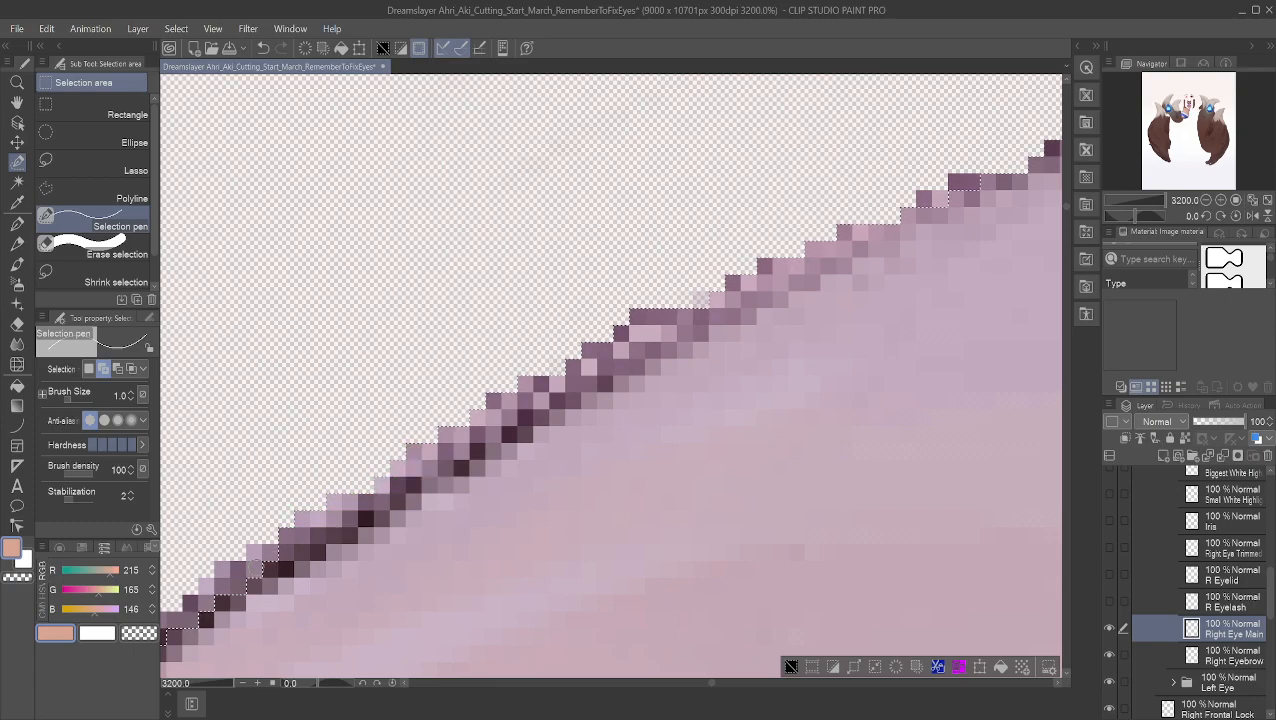
left_click(253, 571)
mouse_move(254, 570)
left_mouse_down()
mouse_move(222, 569)
mouse_move(262, 584)
left_mouse_up()
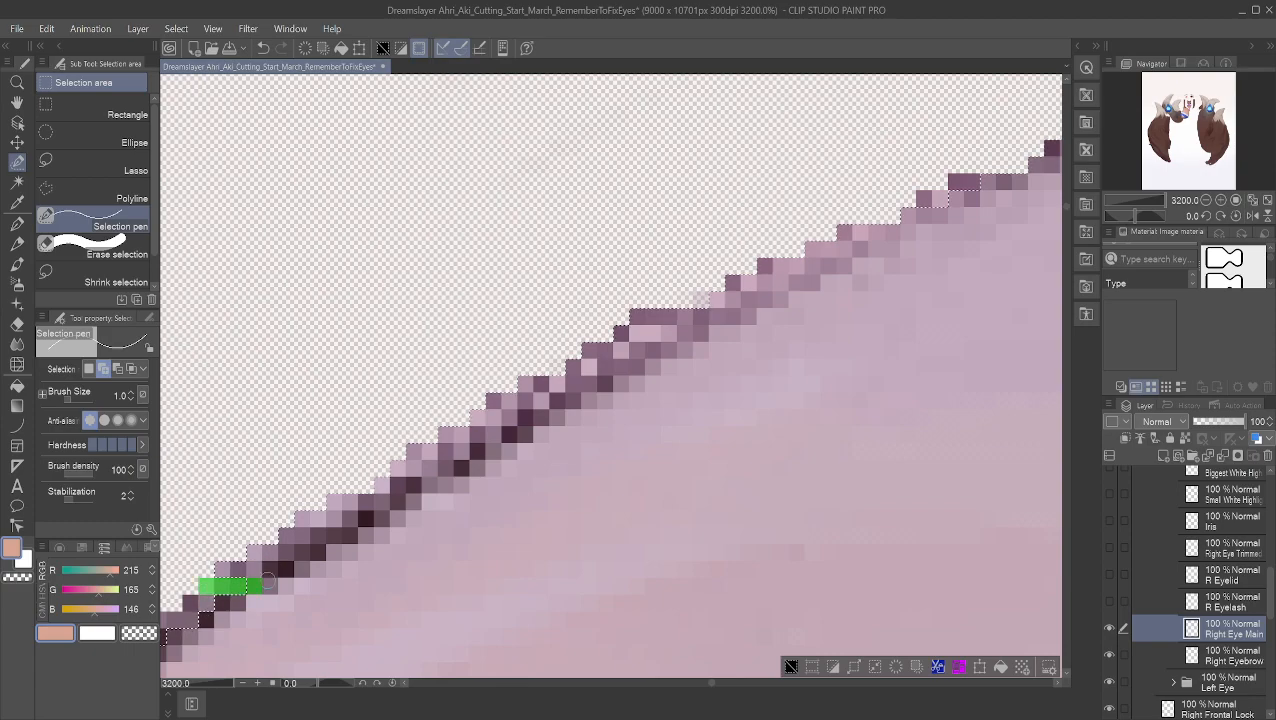
mouse_move(192, 606)
left_mouse_down()
mouse_move(222, 600)
mouse_move(213, 619)
left_mouse_up()
Step: Add the remaining dark and mauve outline pixels on the lower part of the upper-lid slope, toward the eye corner, to the selection
key("space")
left_click_drag(468, 489, 758, 188)
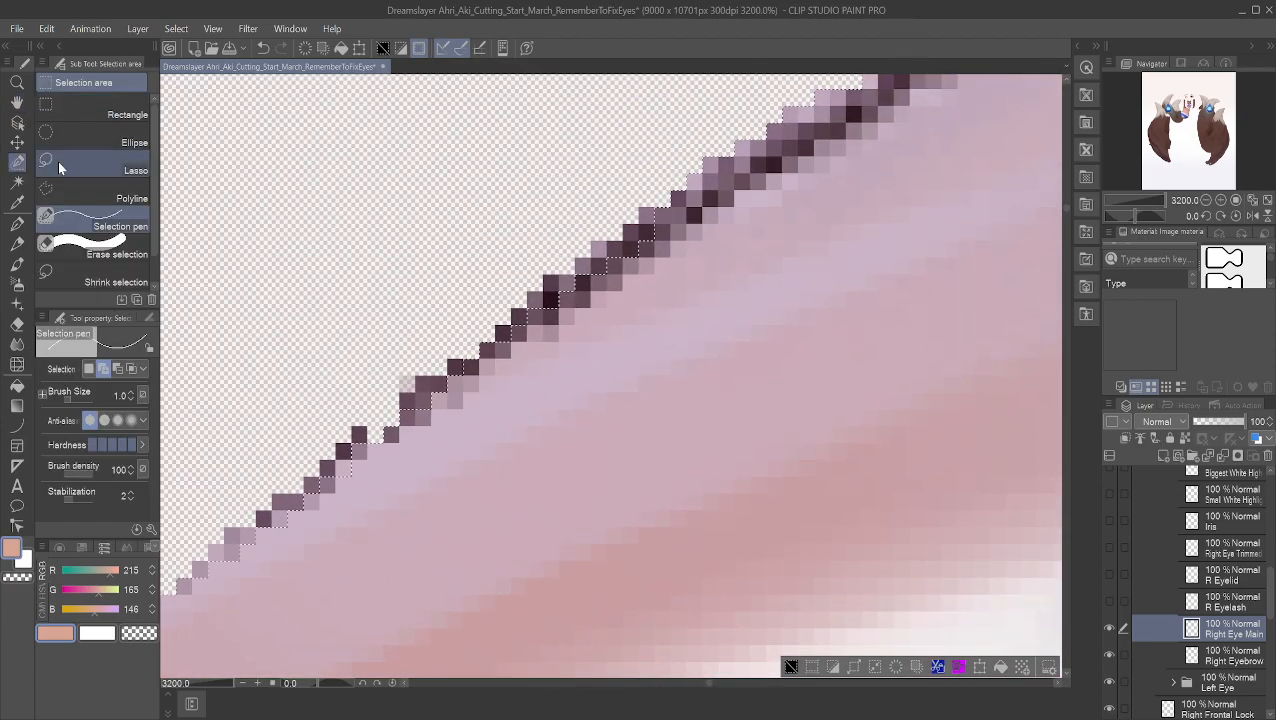
mouse_move(646, 214)
left_mouse_down()
mouse_move(630, 248)
mouse_move(582, 265)
mouse_move(577, 287)
mouse_move(550, 282)
mouse_move(549, 299)
mouse_move(534, 298)
mouse_move(474, 366)
mouse_move(409, 391)
mouse_move(439, 400)
mouse_move(276, 530)
left_mouse_up()
left_click_drag(314, 499, 293, 505)
left_click_drag(281, 517, 246, 535)
left_click_drag(232, 546, 178, 592)
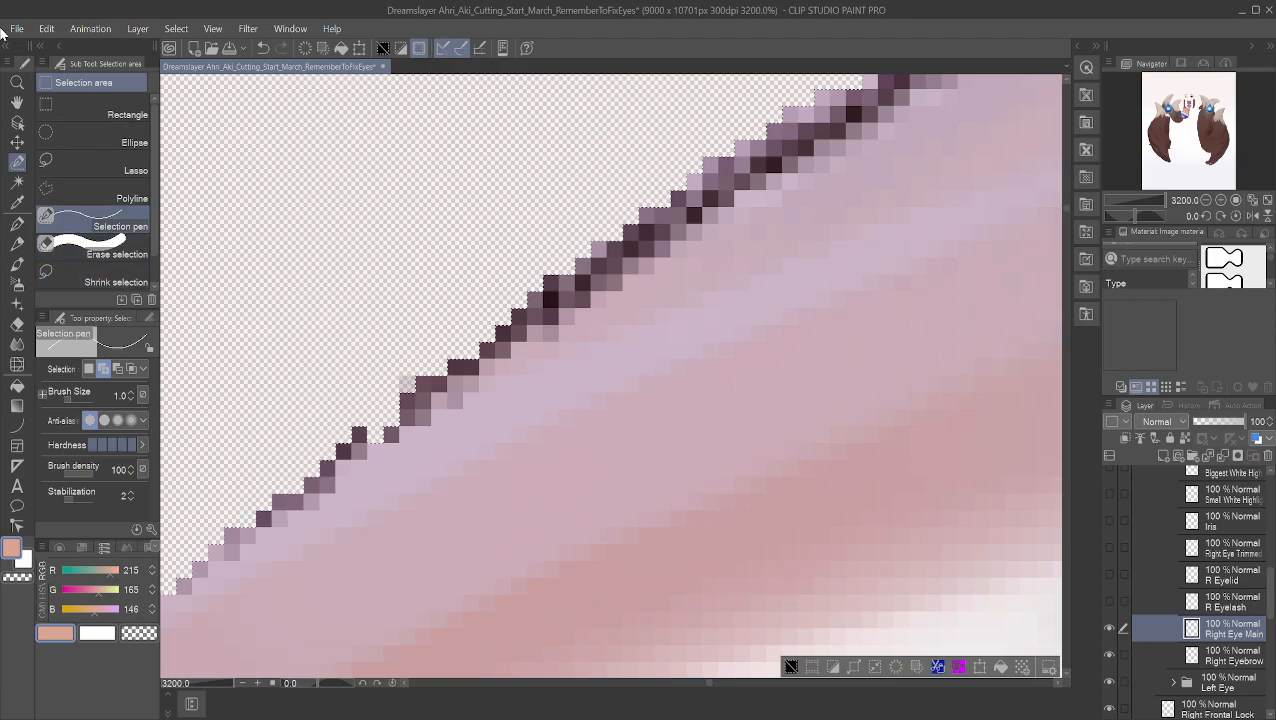
left_click(18, 104)
left_click_drag(378, 339, 632, 178)
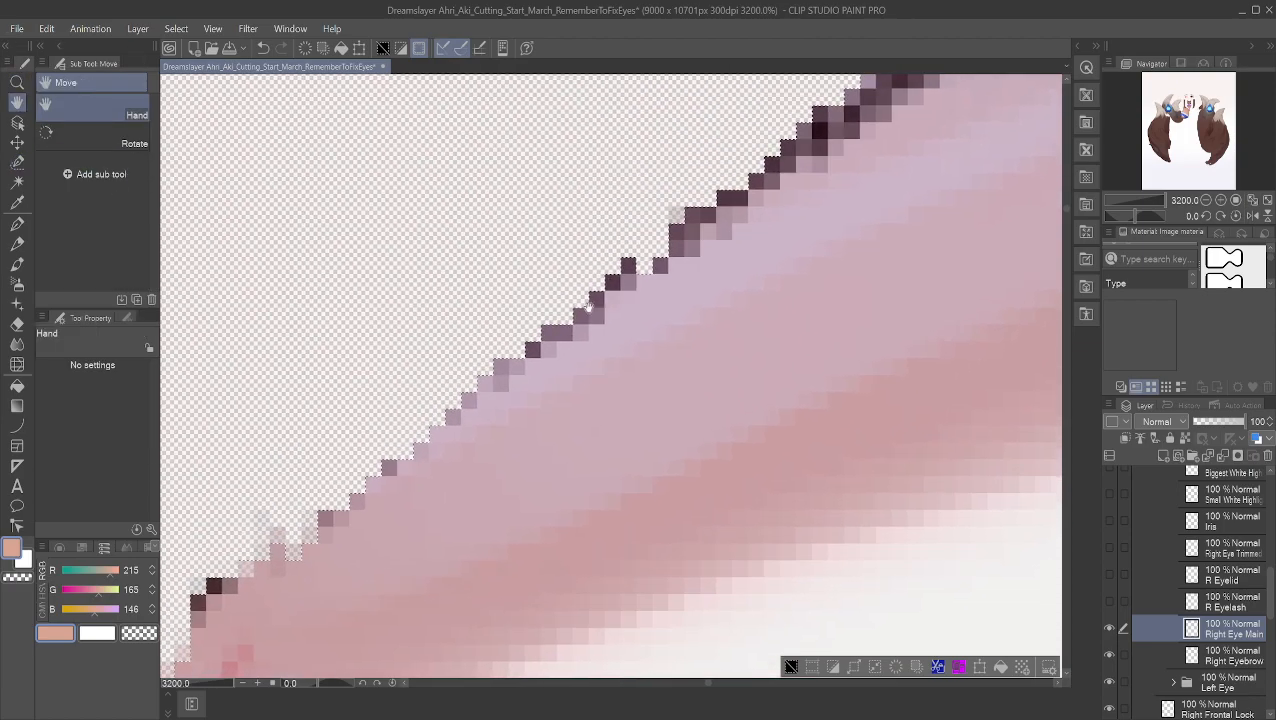
Step: Check the selection outline along the upper-lid slope, at the lash corner and around the whole eye white
left_click_drag(590, 302, 649, 215)
left_click_drag(458, 315, 567, 225)
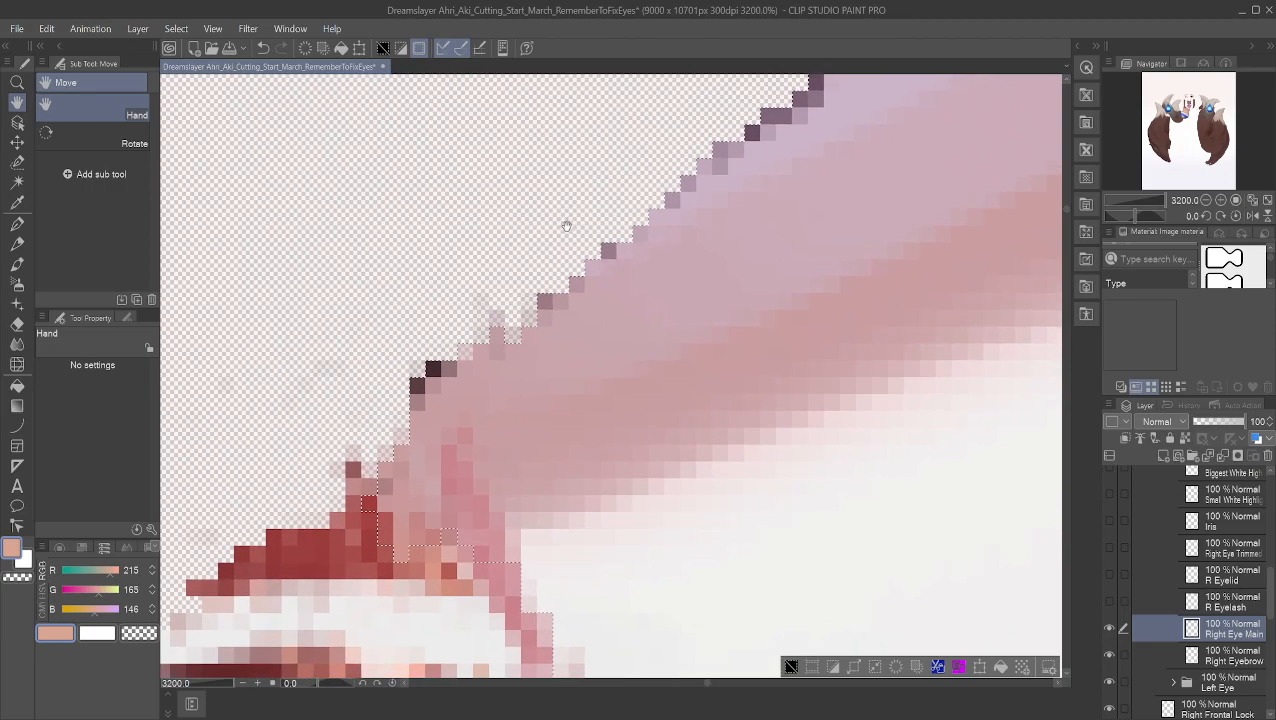
left_click_drag(554, 355, 580, 294)
scroll(607, 308, "down", 5)
scroll(642, 392, "down", 4)
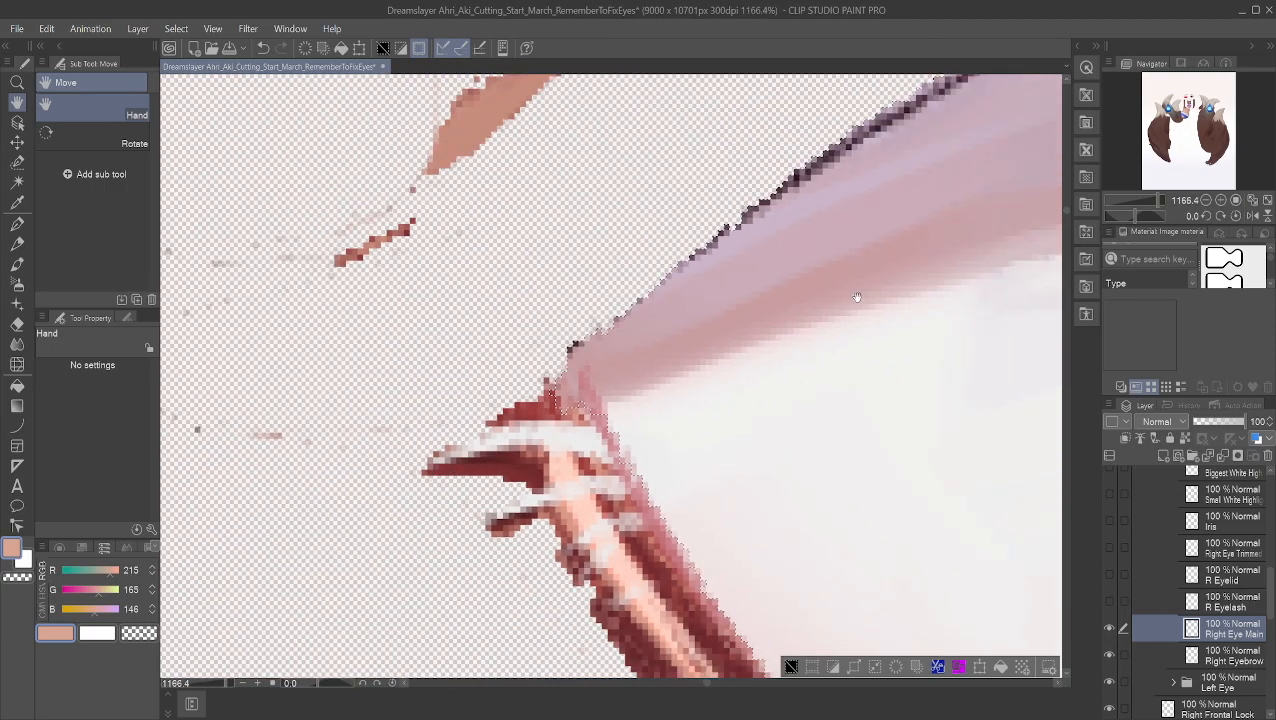
left_click_drag(1000, 300, 550, 296)
scroll(590, 298, "down", 2)
scroll(760, 298, "down", 5)
left_click_drag(908, 275, 629, 244)
scroll(641, 239, "down", 2)
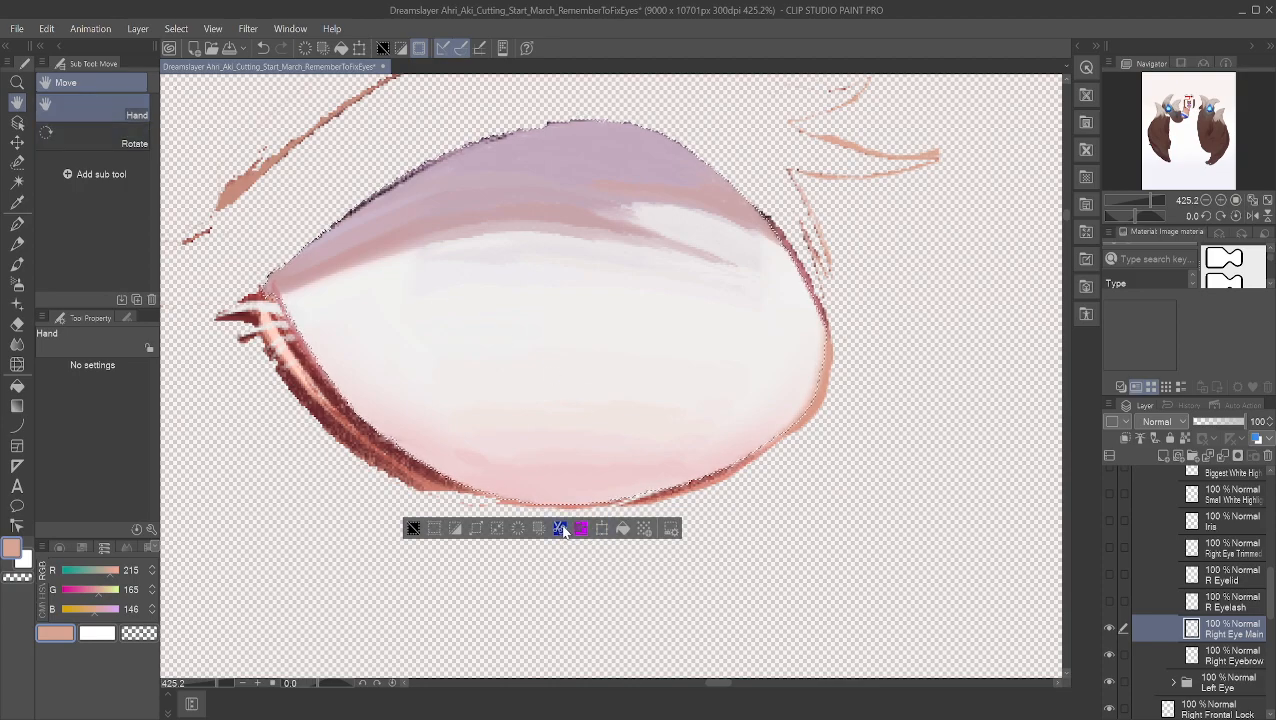
Step: Move the selected eye white and shadow to a new layer named R Eye White, and rename Right Eye Main as Right Eye Leftovers
left_click(562, 530)
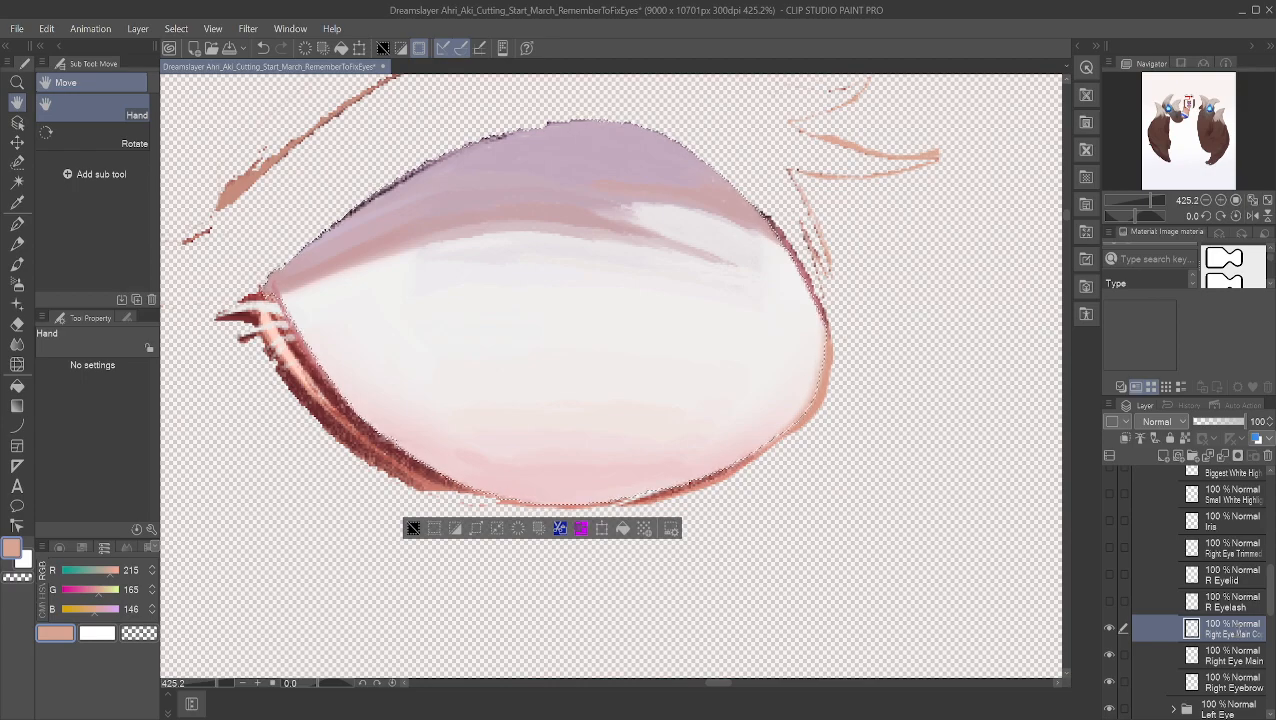
key("Return")
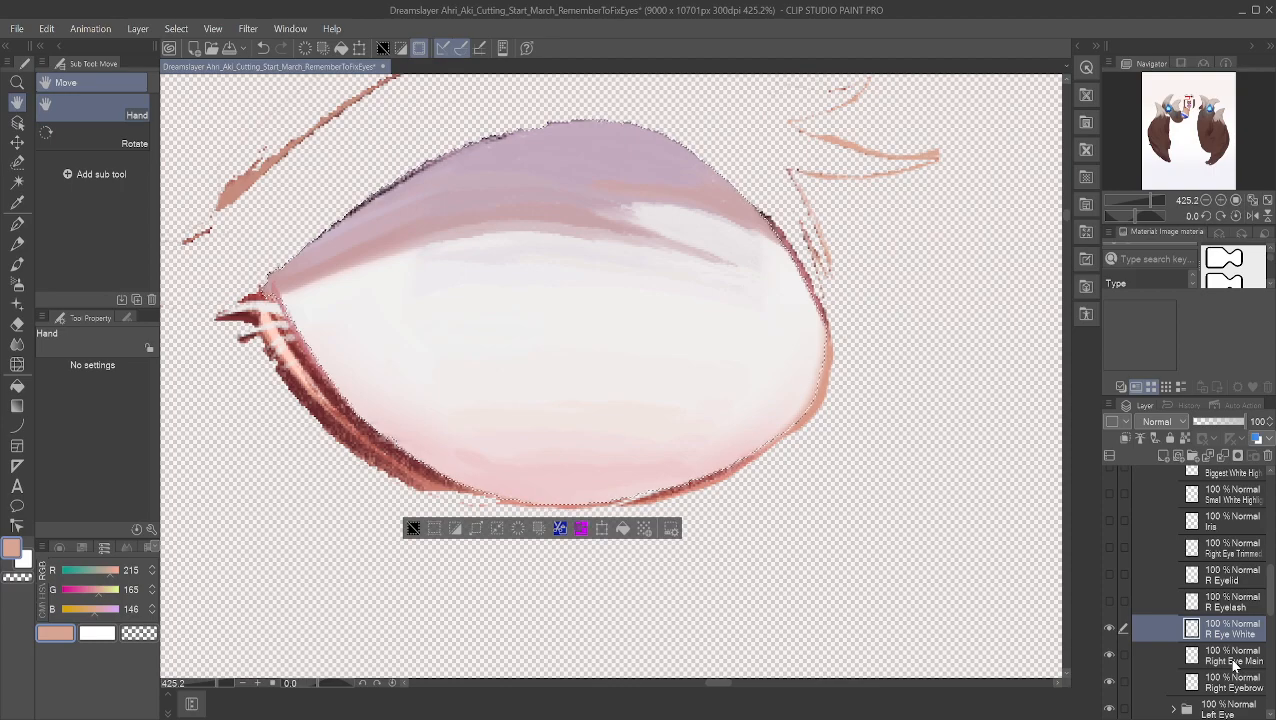
left_click(1233, 660)
left_click(1210, 688)
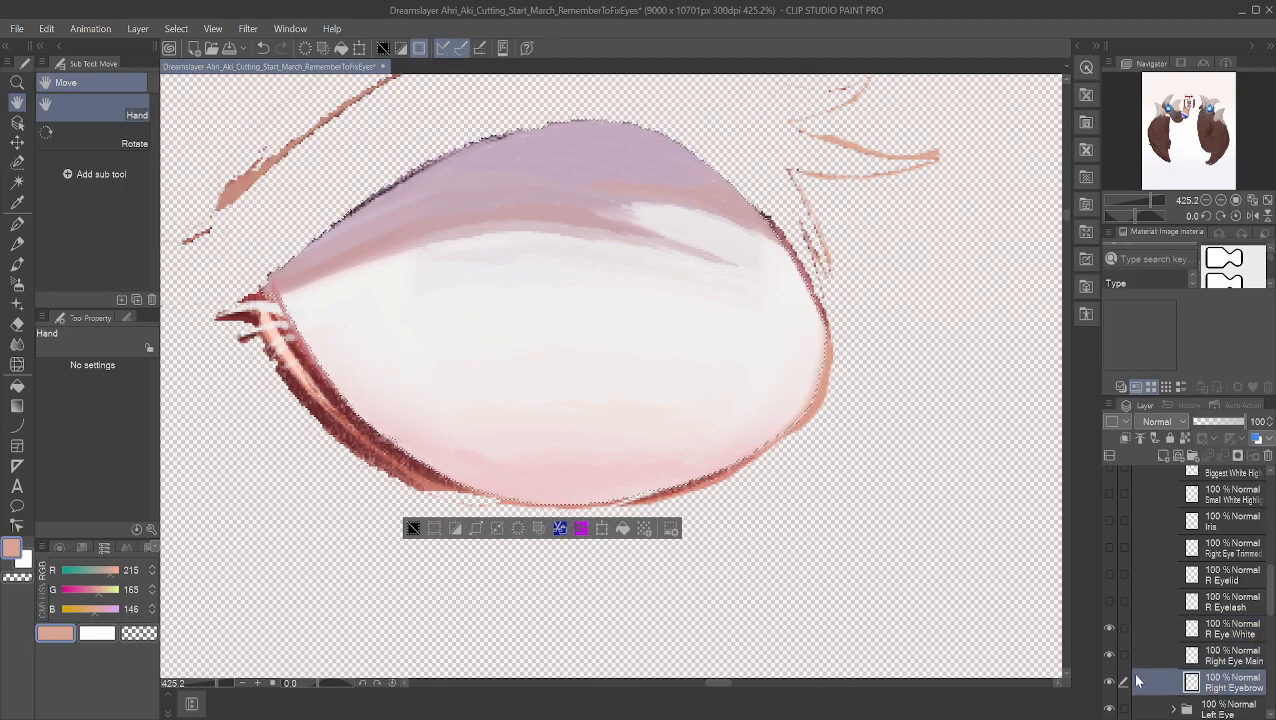
left_click(1211, 664)
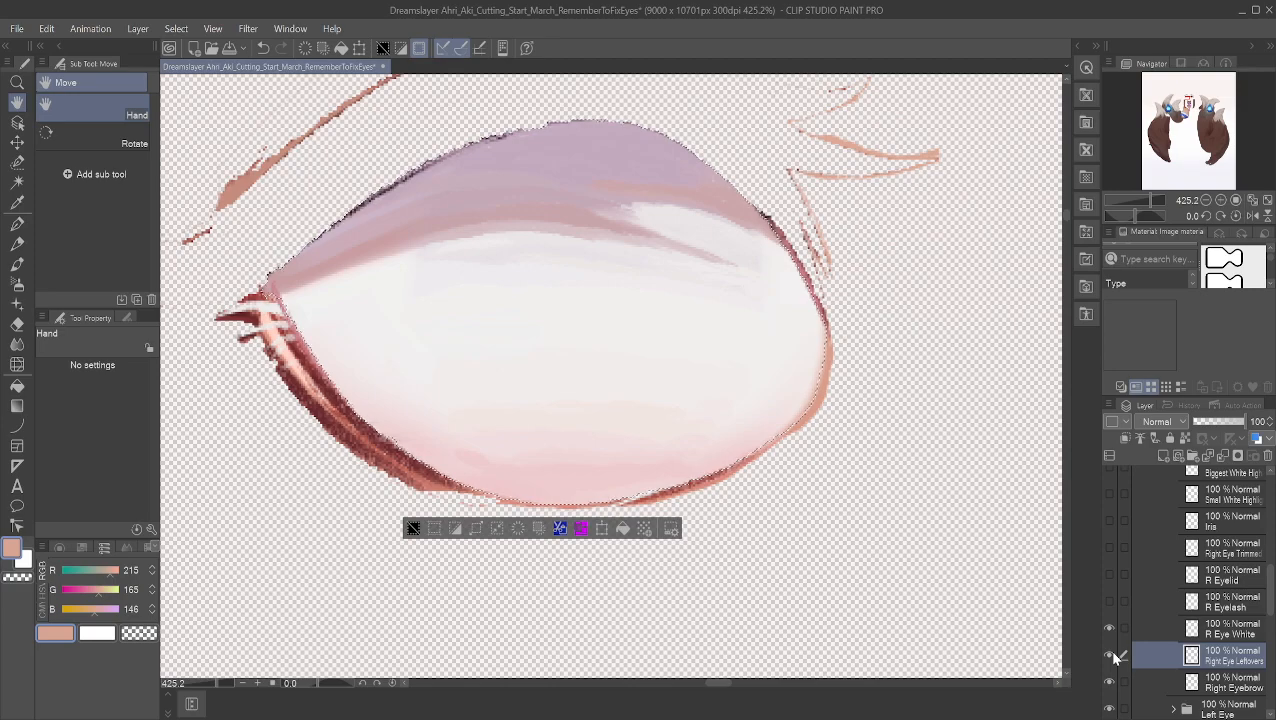
Step: Hide the Right Eye Leftovers layer and toggle R Eye White's visibility to inspect the extracted eye white
left_click(1109, 655)
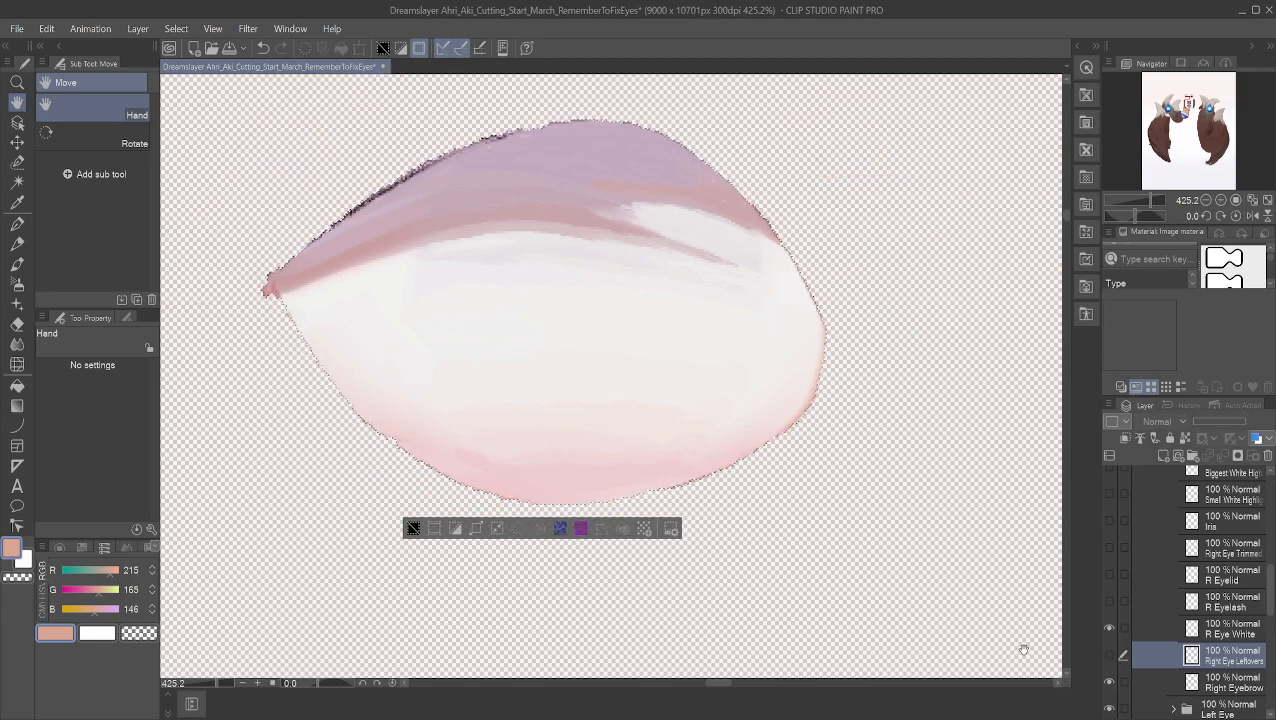
left_click(1108, 630)
left_click(1108, 630)
scroll(632, 395, "down", 2)
scroll(600, 365, "down", 5)
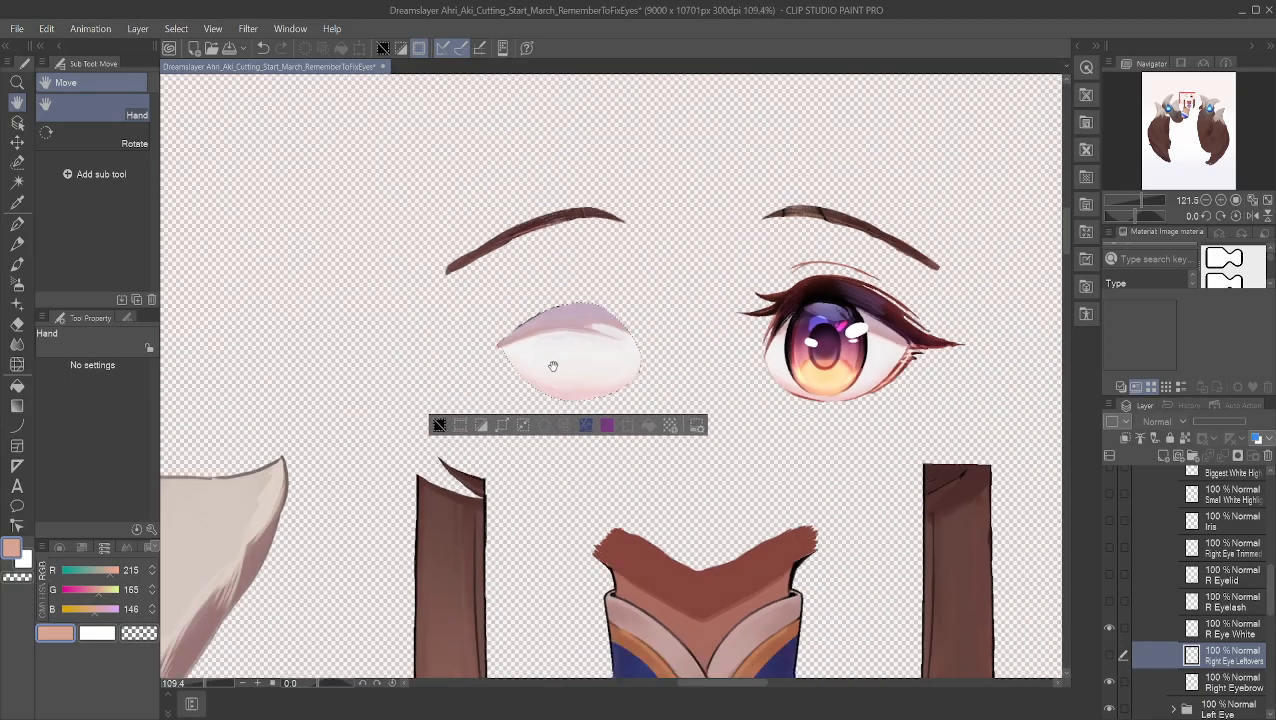
scroll(605, 363, "up", 1)
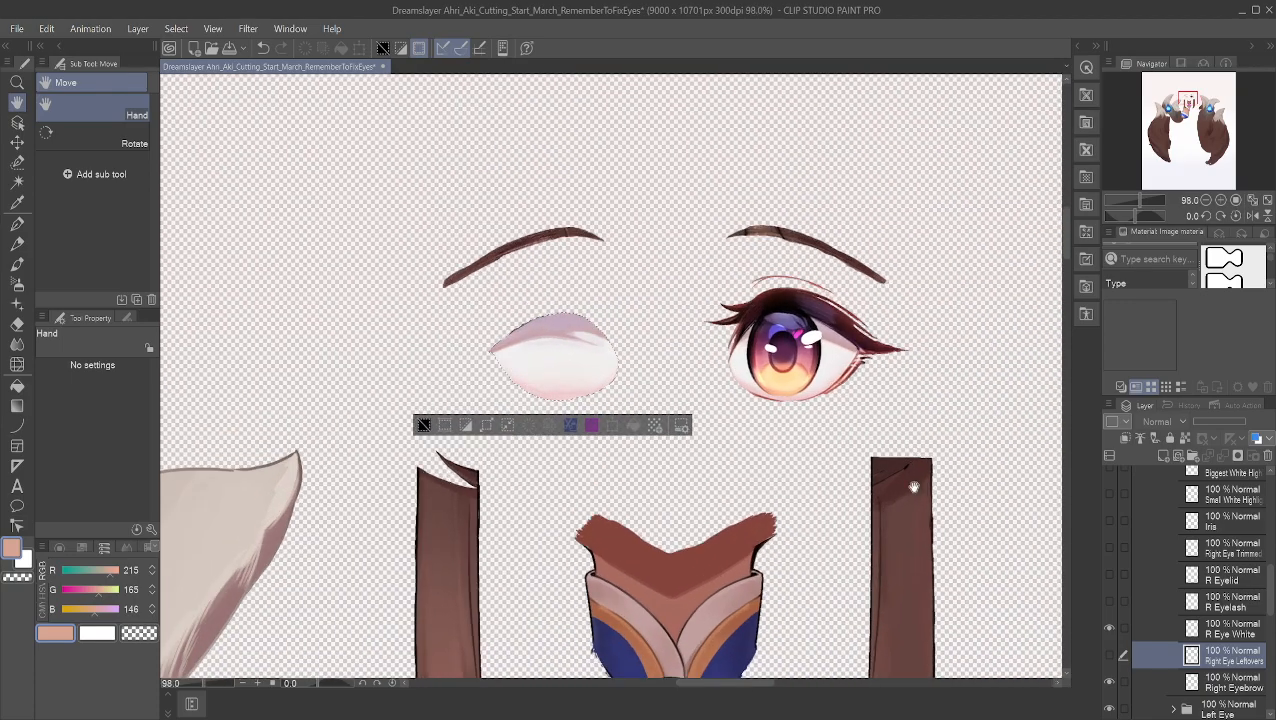
left_click(1108, 630)
Step: Show the right eye's first four highlight layers, down to the small red top one, and clear the selection
scroll(1110, 622, "up", 5)
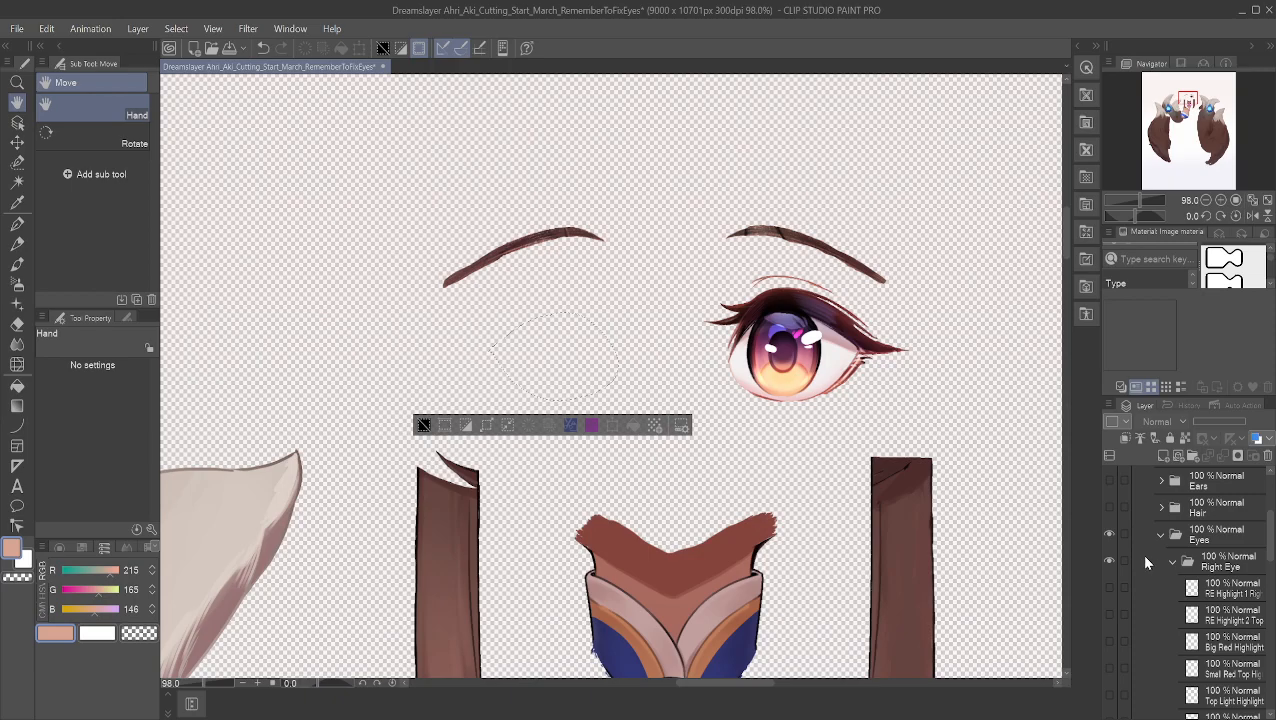
left_click(1108, 562)
left_click(1108, 562)
left_click(1108, 614)
left_click(1107, 640)
scroll(1105, 635, "down", 2)
left_click(1108, 622)
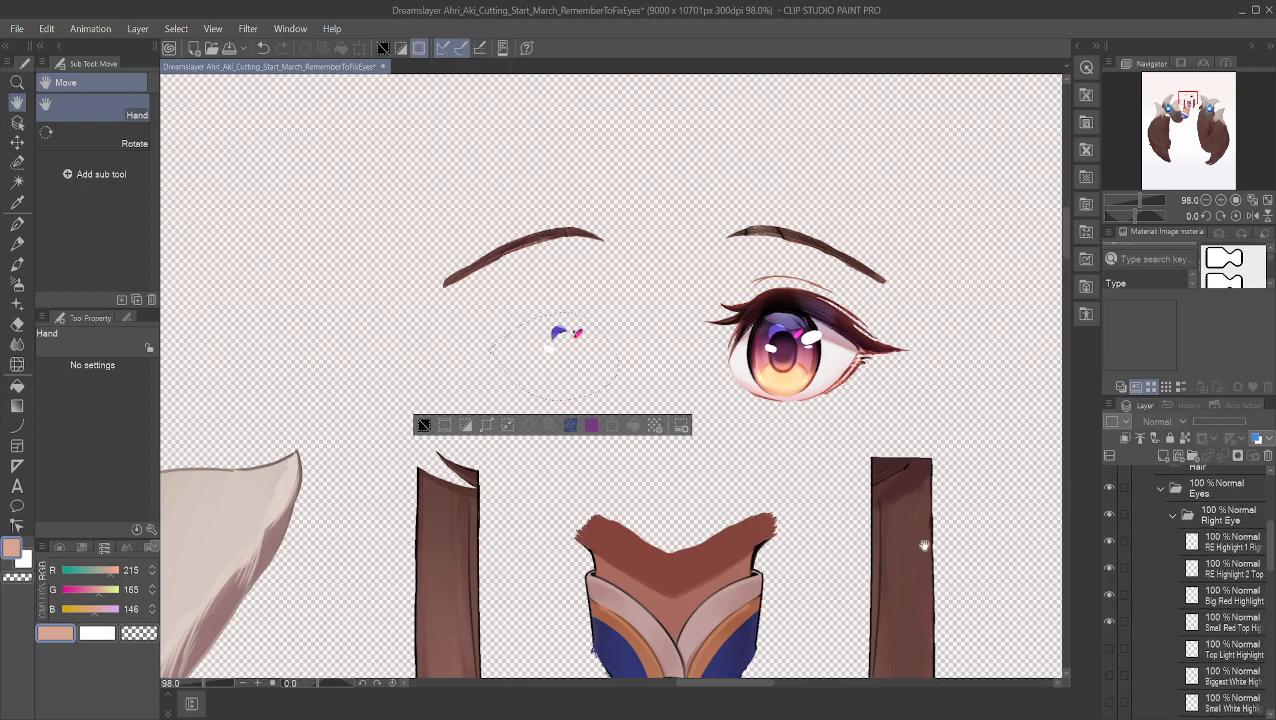
left_click(424, 425)
scroll(897, 458, "down", 1)
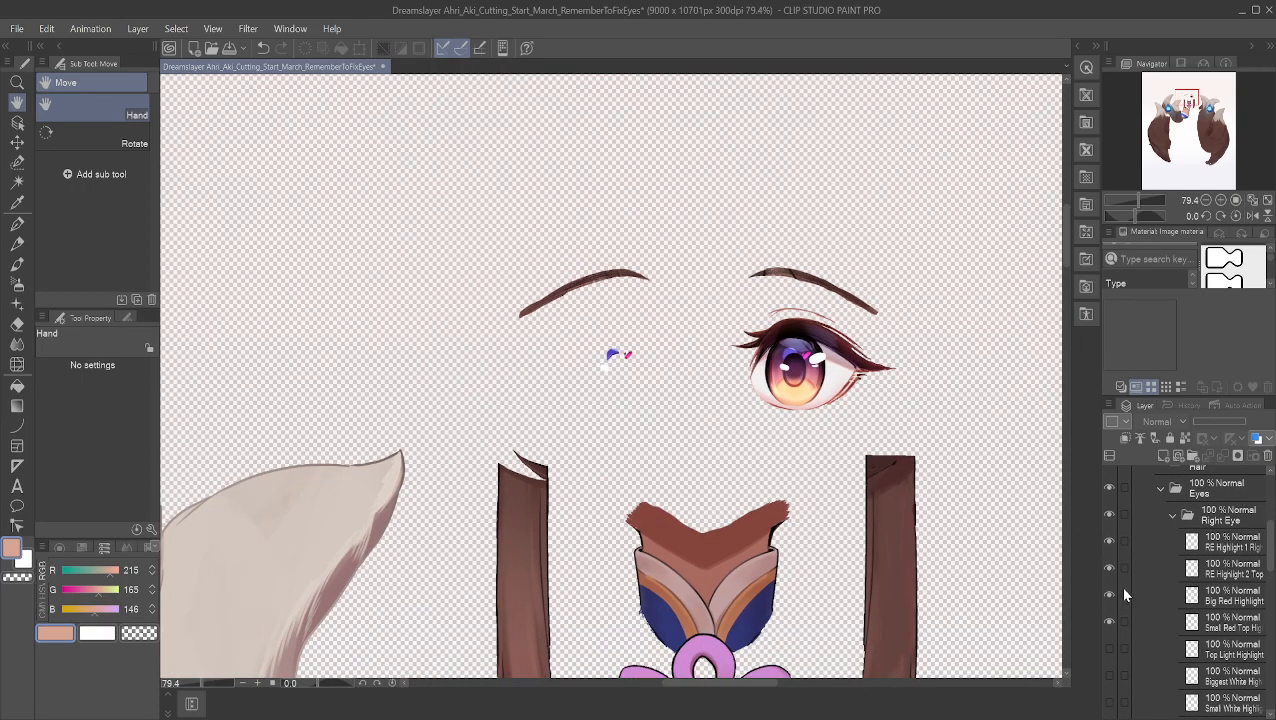
Step: Show the remaining Right Eye layers from Top Light Highlight down to R Eye White
left_click(1108, 648)
left_click(1108, 675)
scroll(1125, 652, "down", 4)
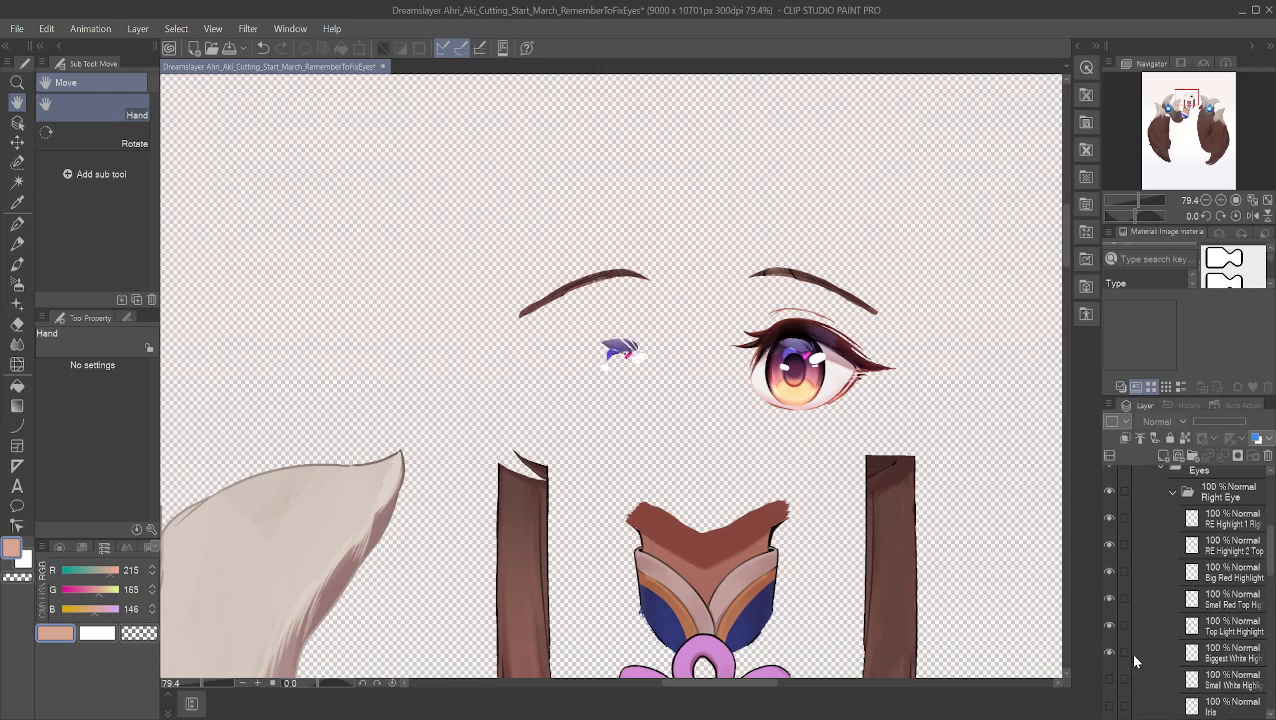
left_click(1108, 590)
left_click(1108, 617)
left_click(1108, 644)
left_click(1108, 671)
scroll(1110, 600, "down", 3)
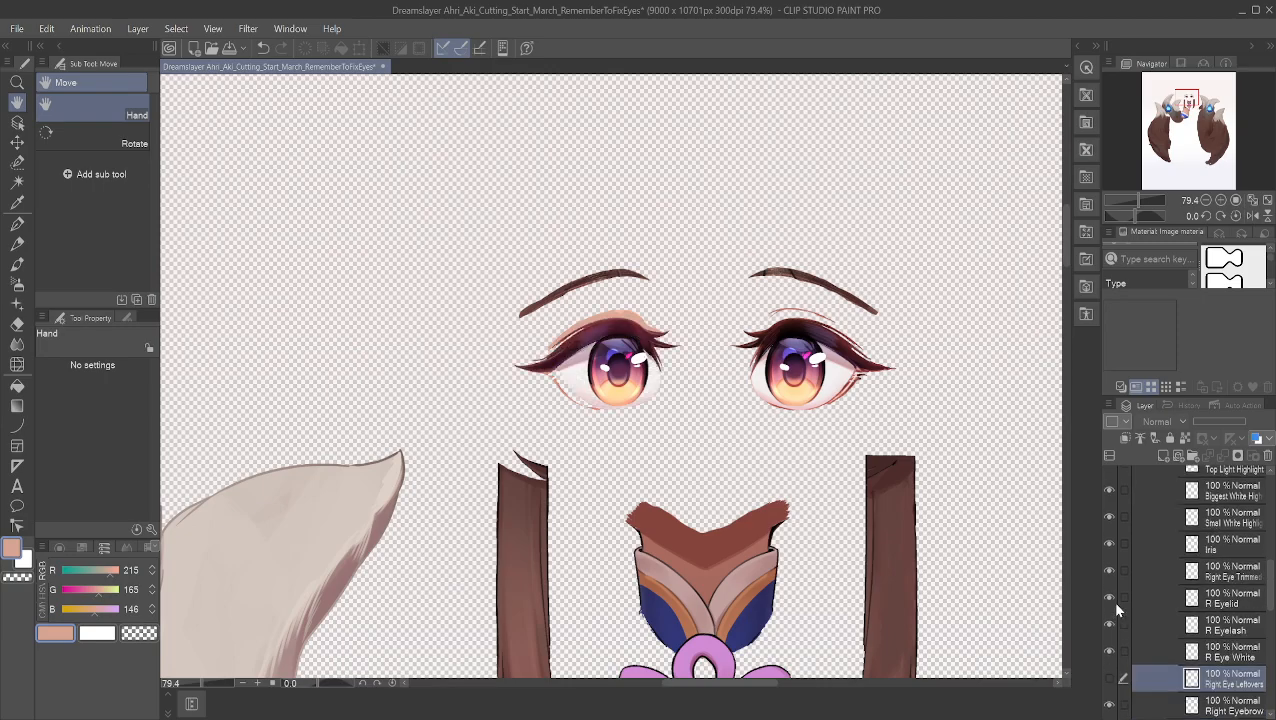
Step: Show the Right Eye Leftovers layer, toggling it and R Eyelash to check what each contributes to the right eye
left_click(1107, 655)
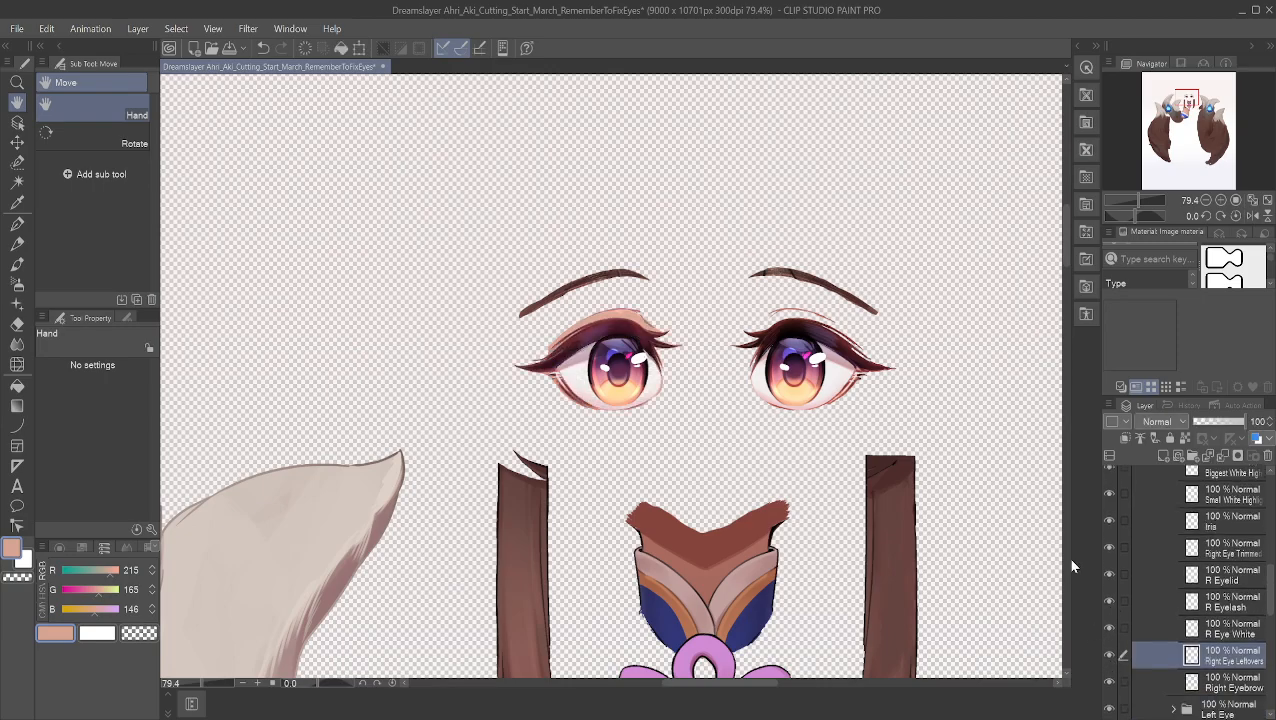
left_click(1107, 655)
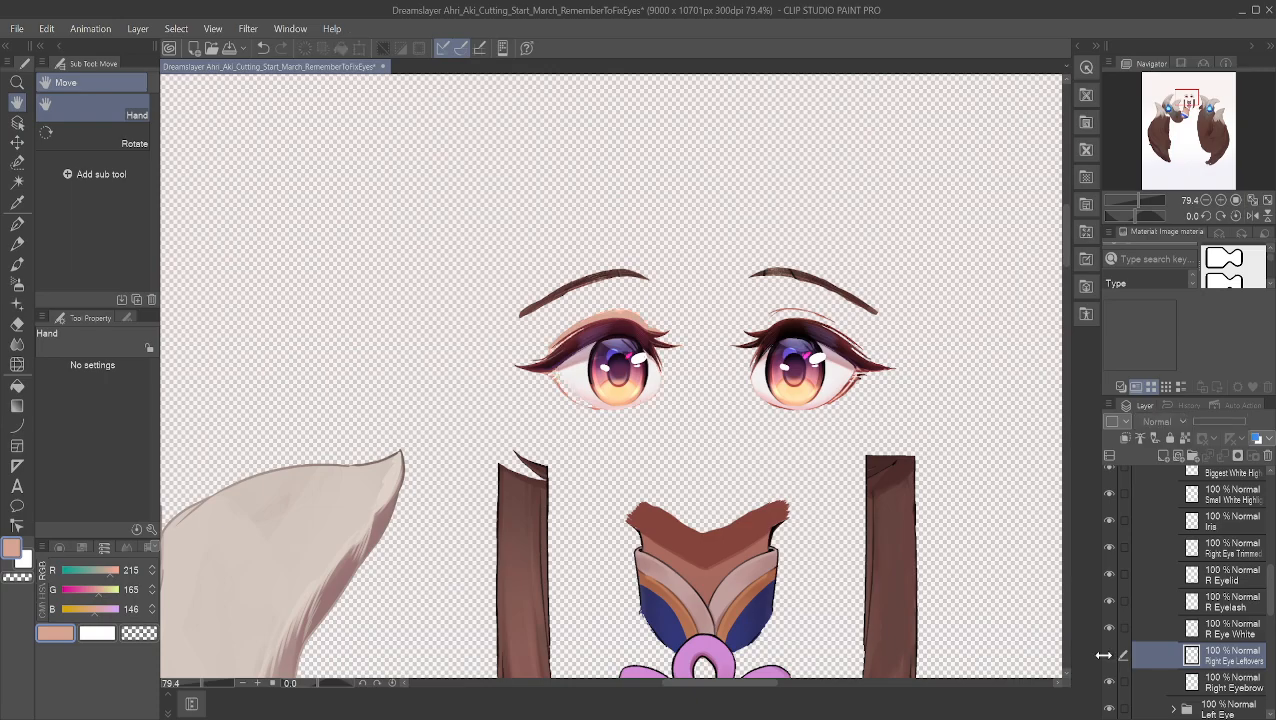
left_click(1107, 655)
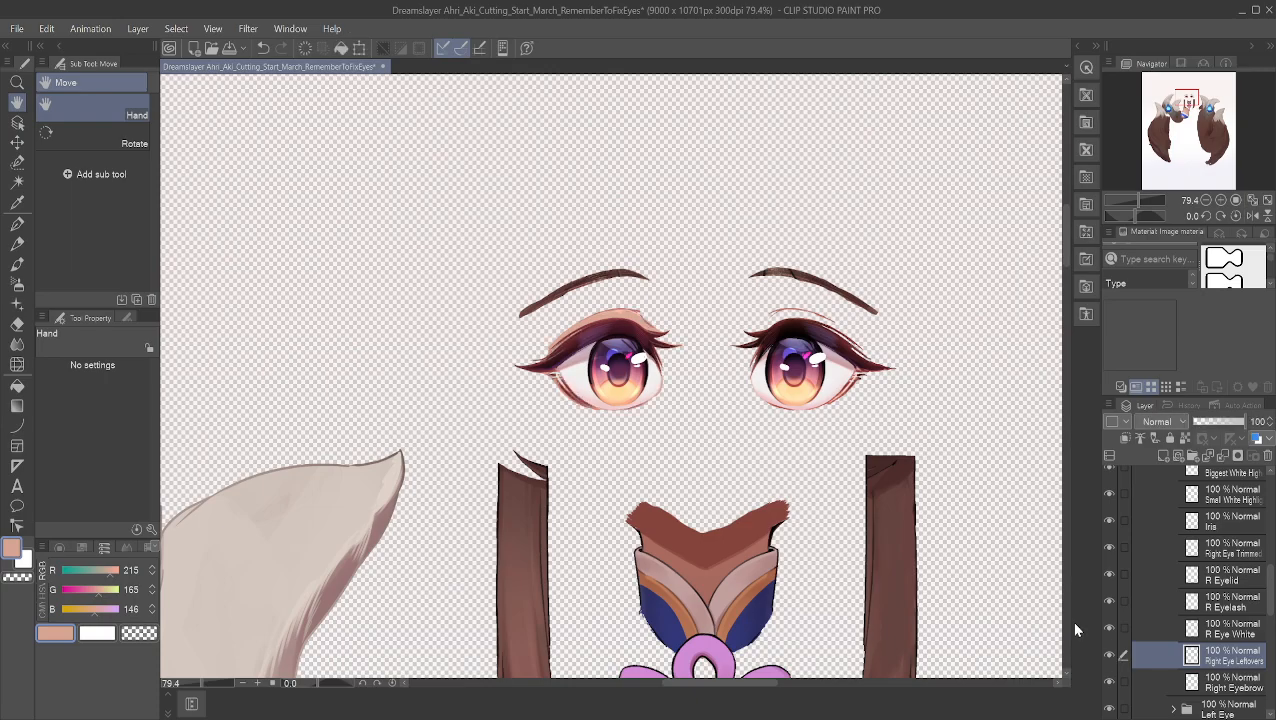
scroll(648, 449, "up", 2)
scroll(660, 435, "up", 1)
scroll(720, 335, "up", 1)
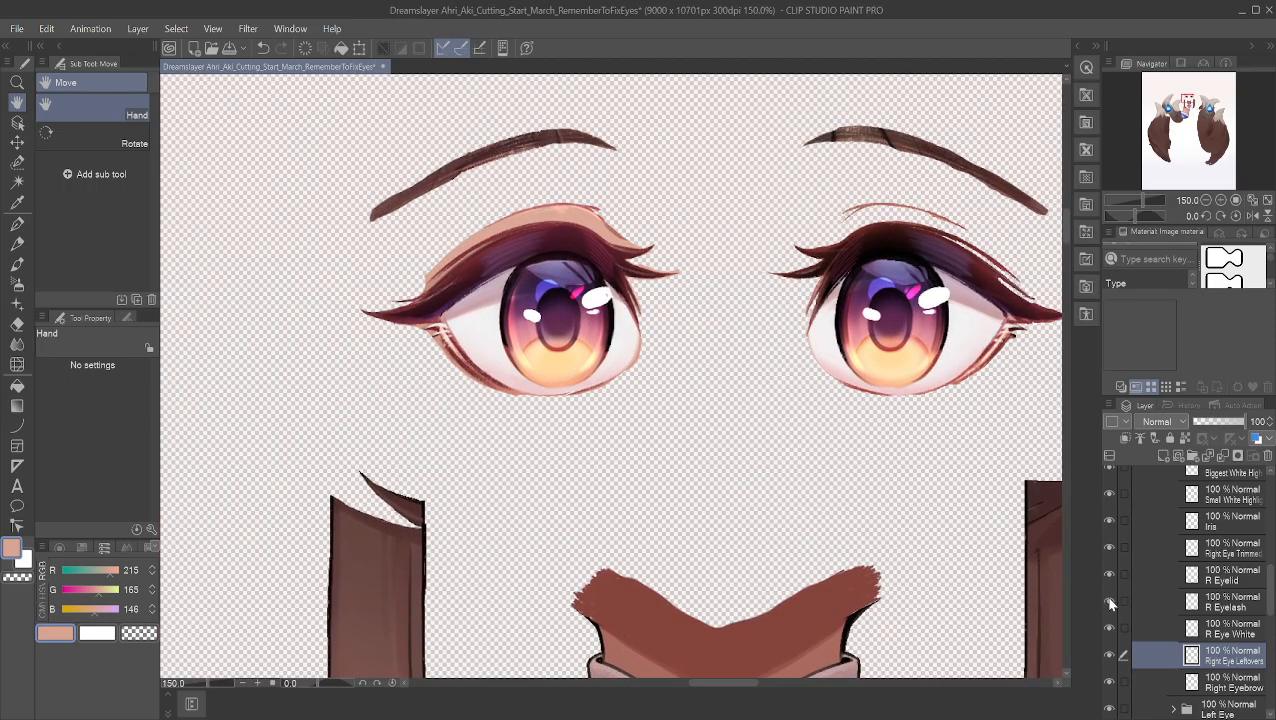
left_click(1109, 602)
left_click(1109, 602)
left_click(1109, 602)
left_click(1109, 602)
Step: Collapse the Right Eye layer folder and expand the Left Eye folder
scroll(1118, 578, "up", 3)
scroll(1120, 580, "up", 4)
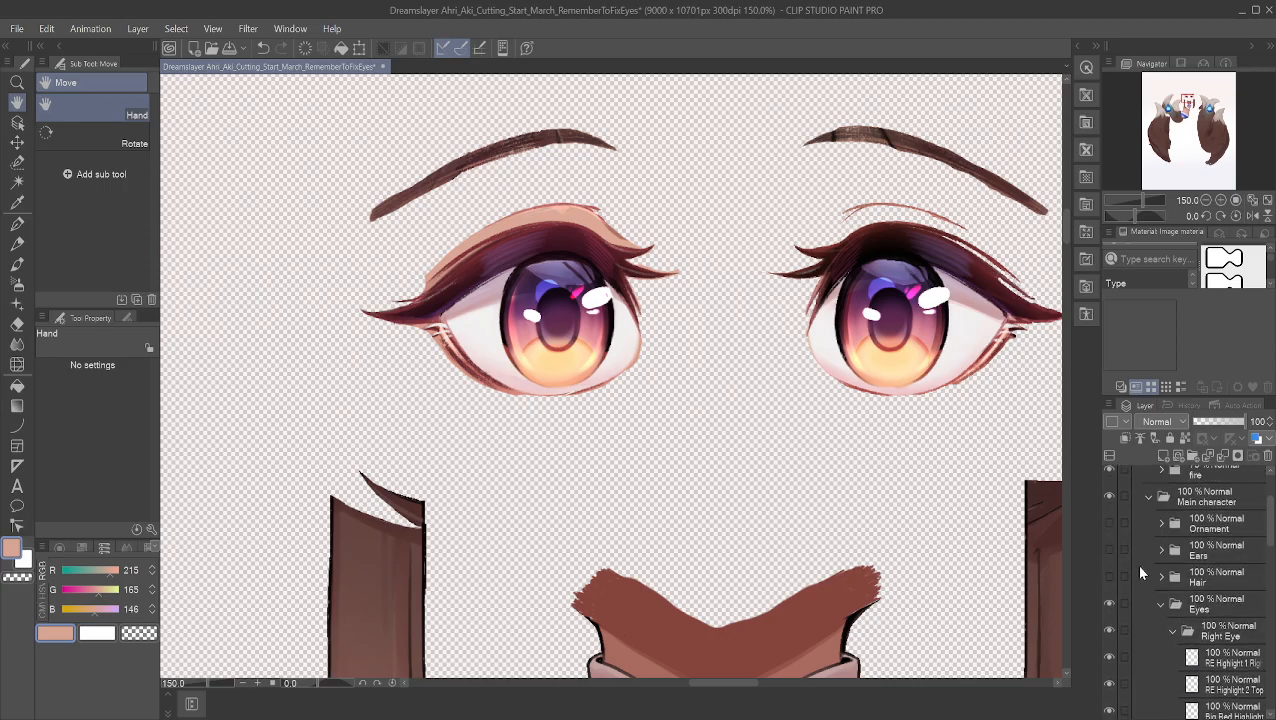
left_click(1168, 634)
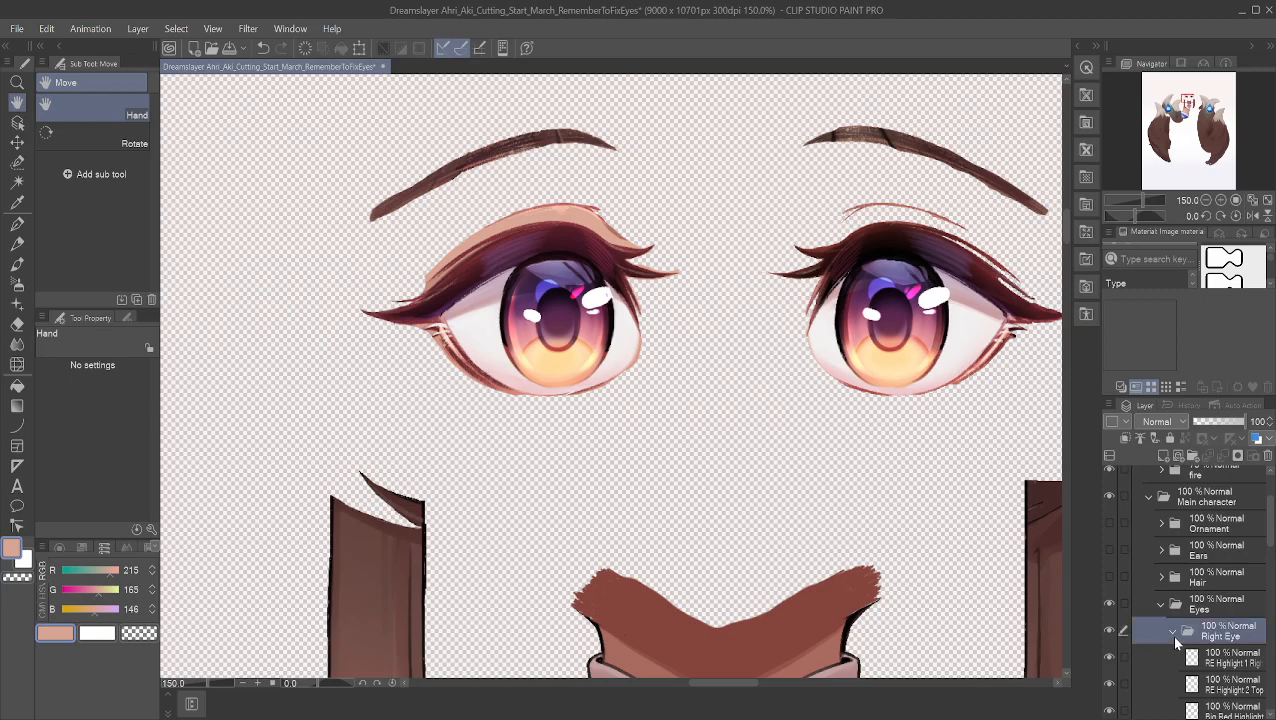
scroll(1170, 635, "down", 1)
left_click(1172, 610)
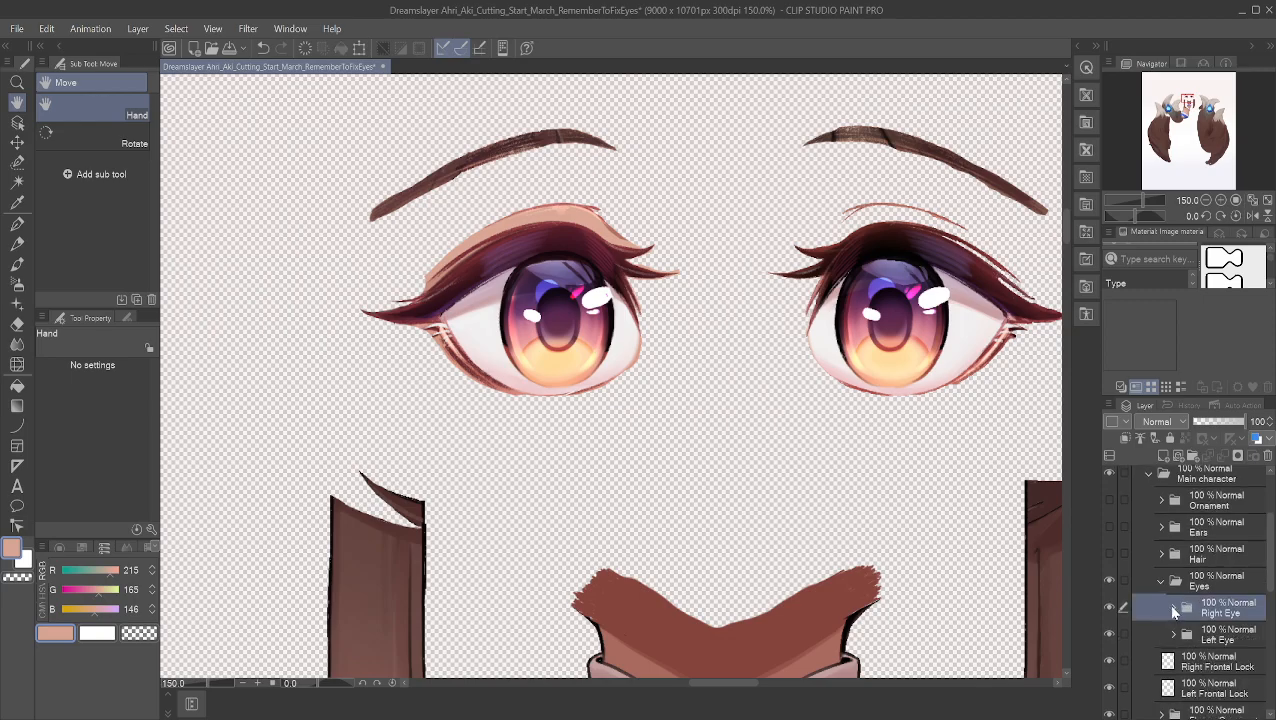
left_click(1180, 640)
left_click_drag(792, 399, 463, 463)
scroll(520, 482, "up", 7)
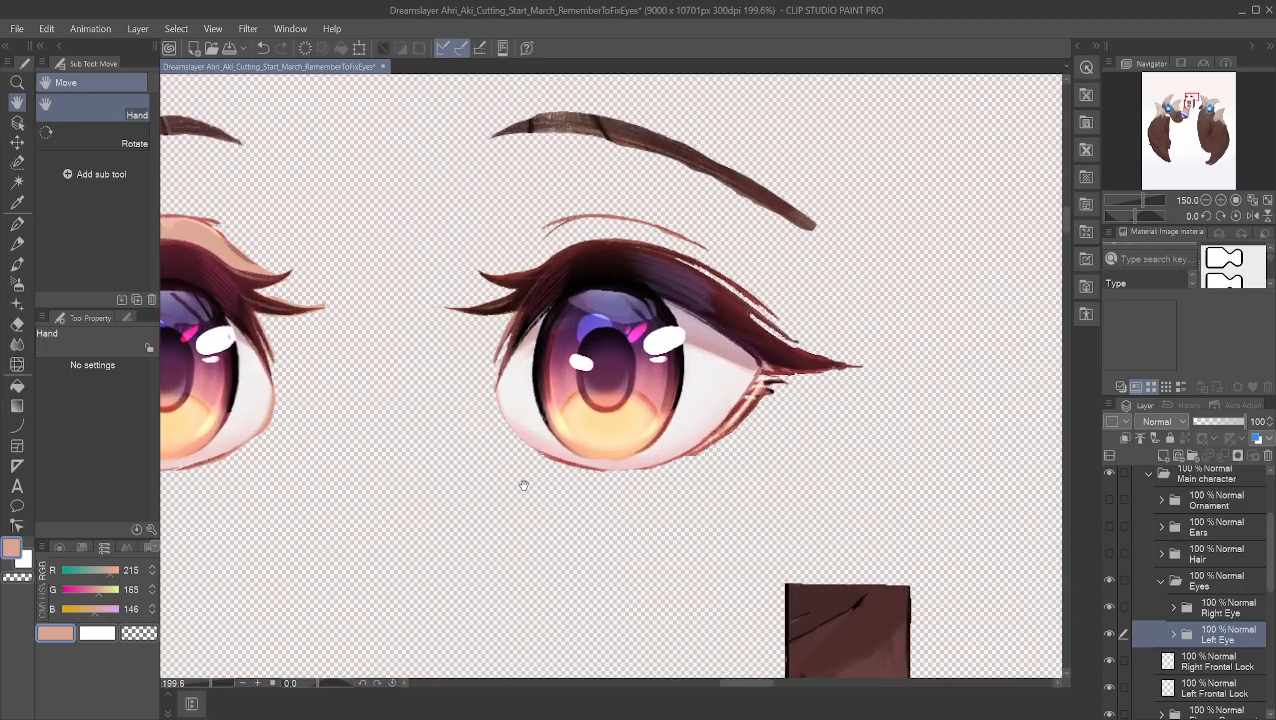
left_click_drag(565, 527, 557, 593)
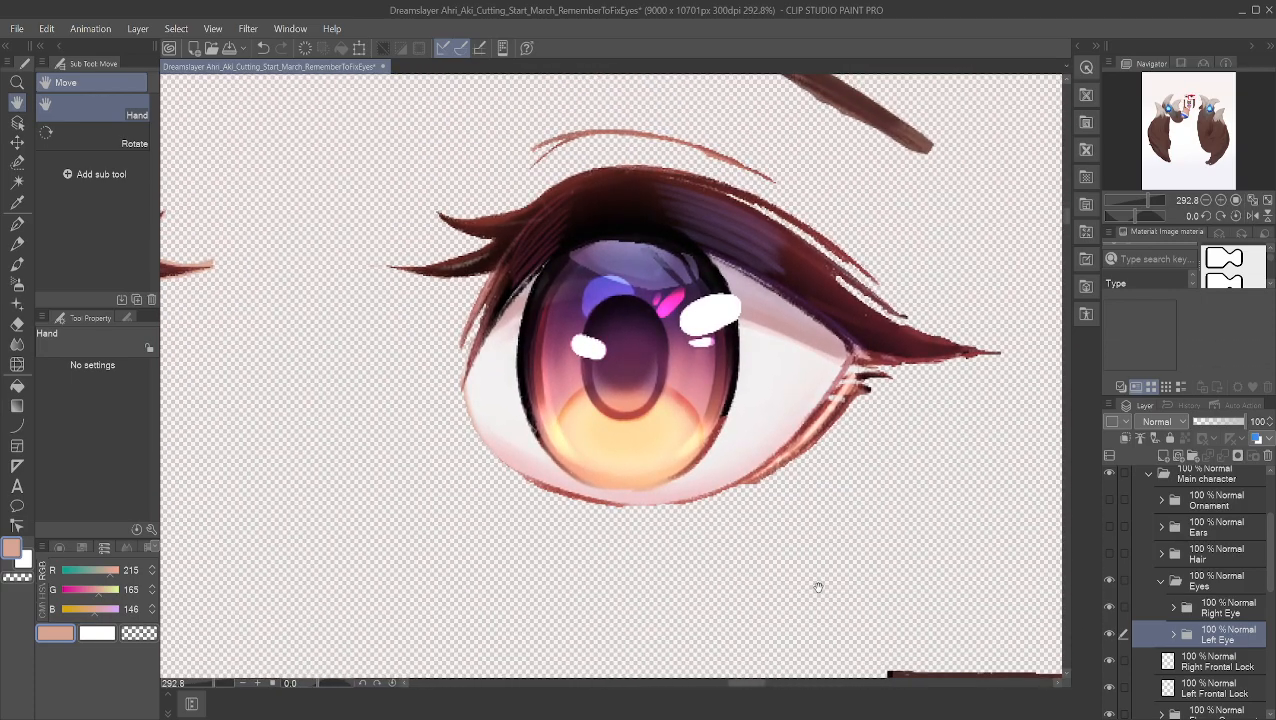
scroll(1234, 686, "down", 2)
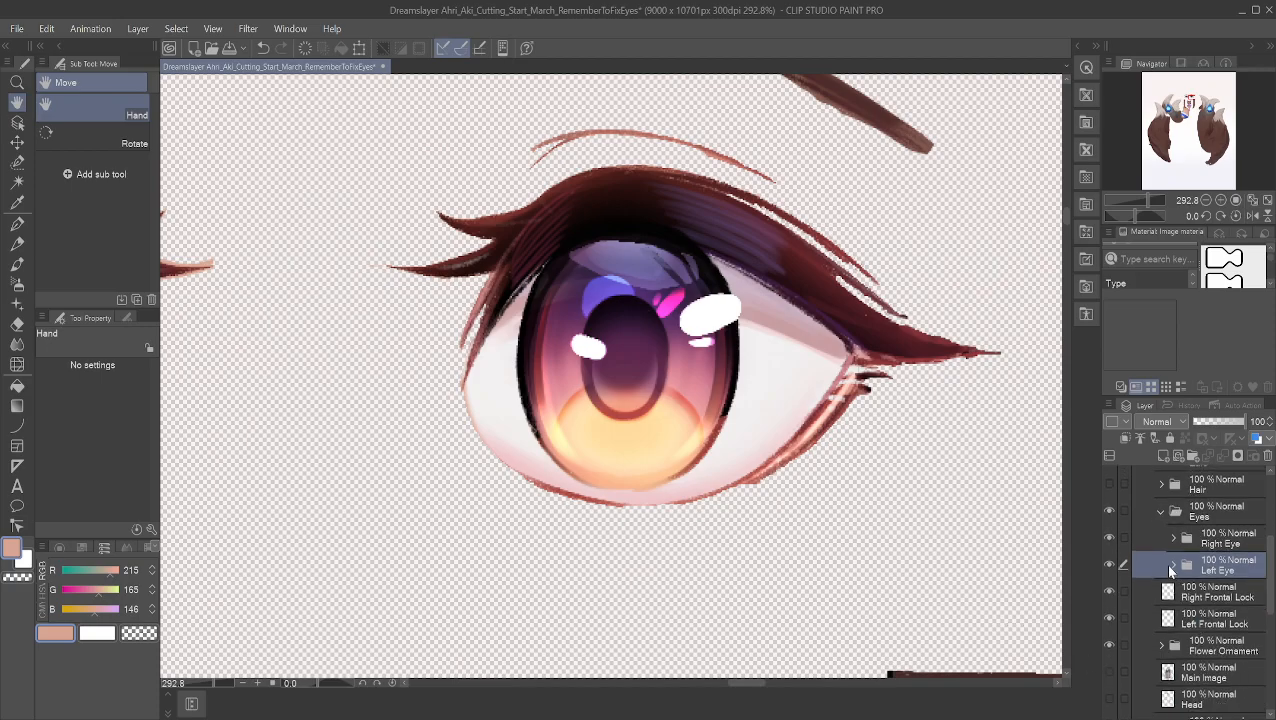
left_click(1167, 565)
Step: Hide the six left-eye highlight layers, LE Top Light and the left Iris
left_click(1109, 569)
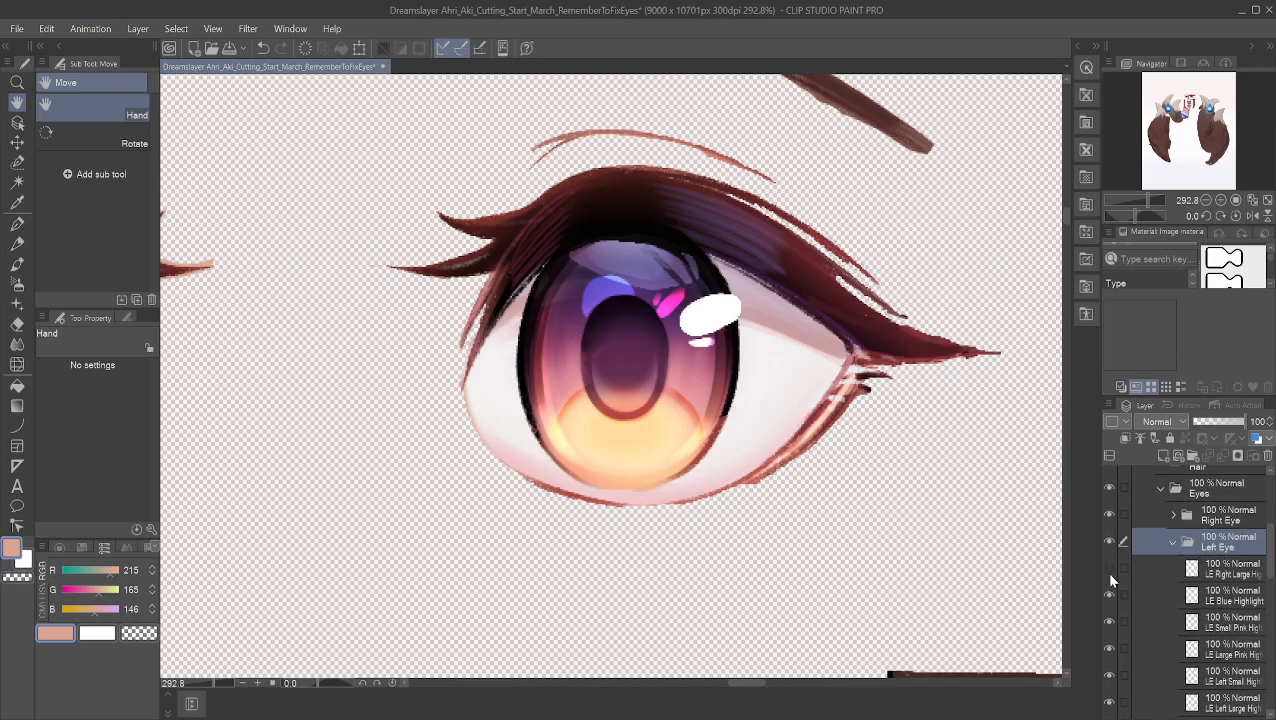
left_click(1108, 569)
left_click_drag(1108, 569, 1105, 651)
scroll(1116, 620, "down", 1)
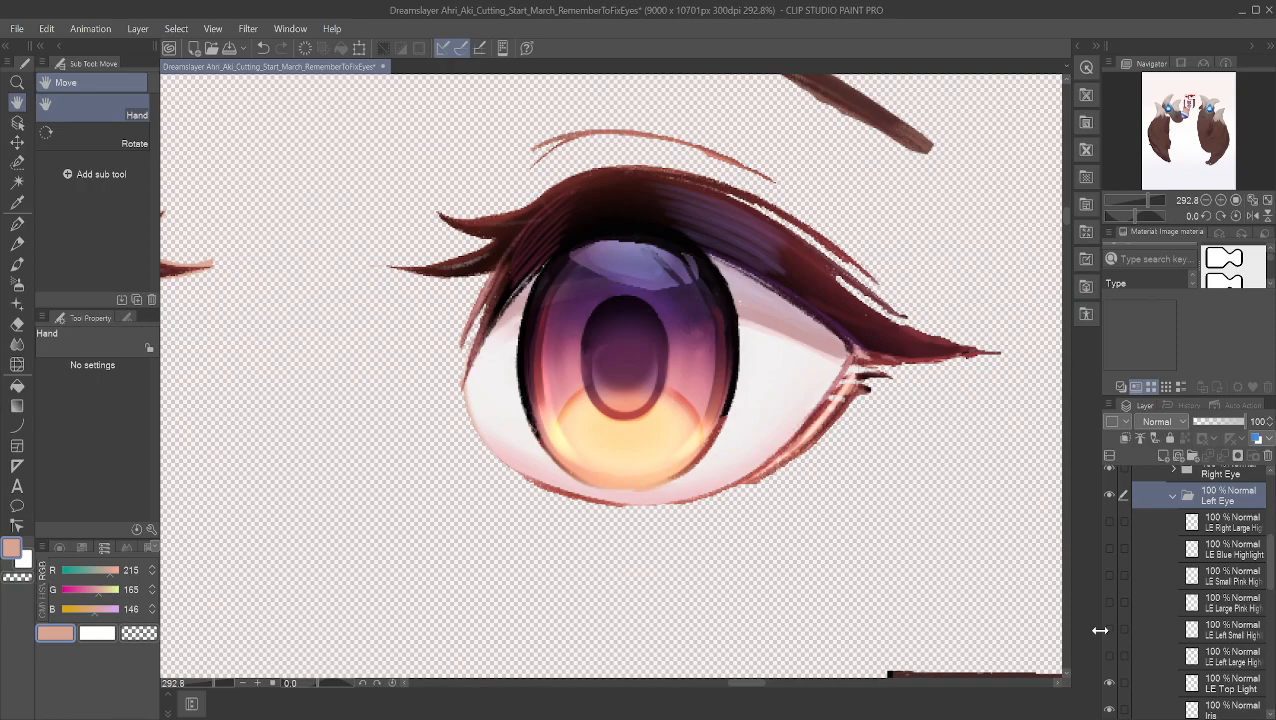
scroll(1107, 634, "down", 1)
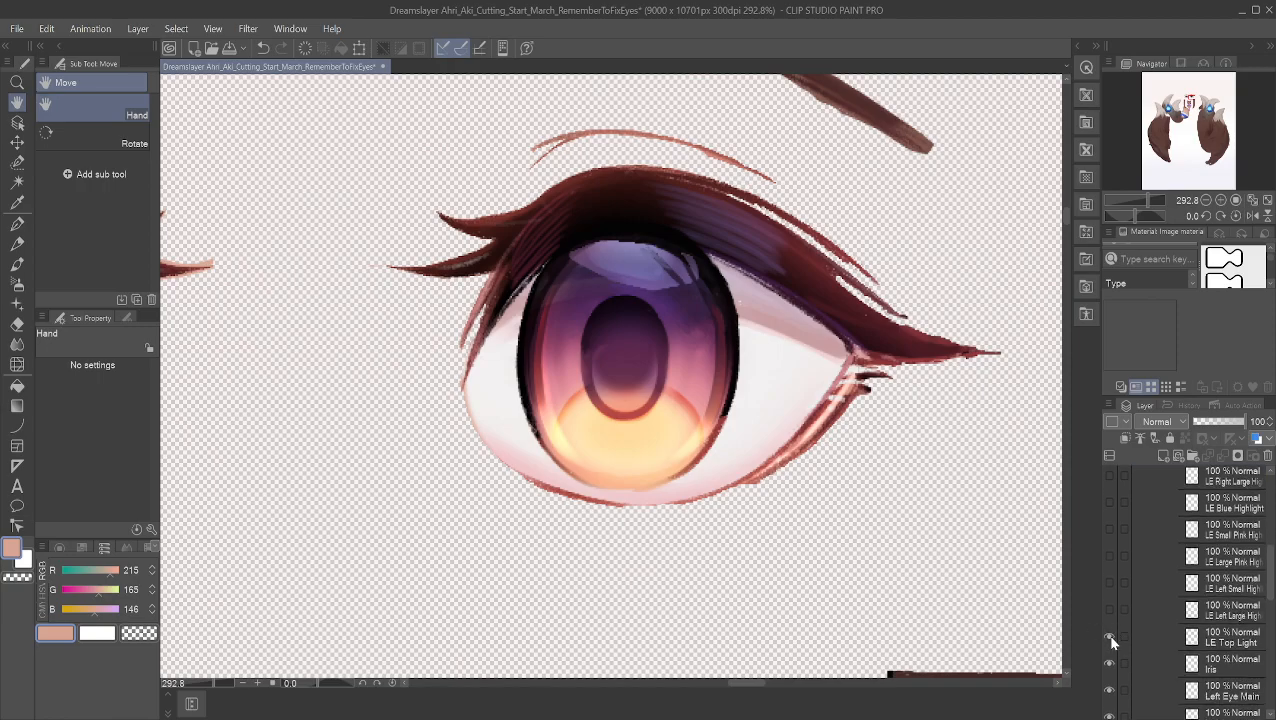
left_click(1109, 637)
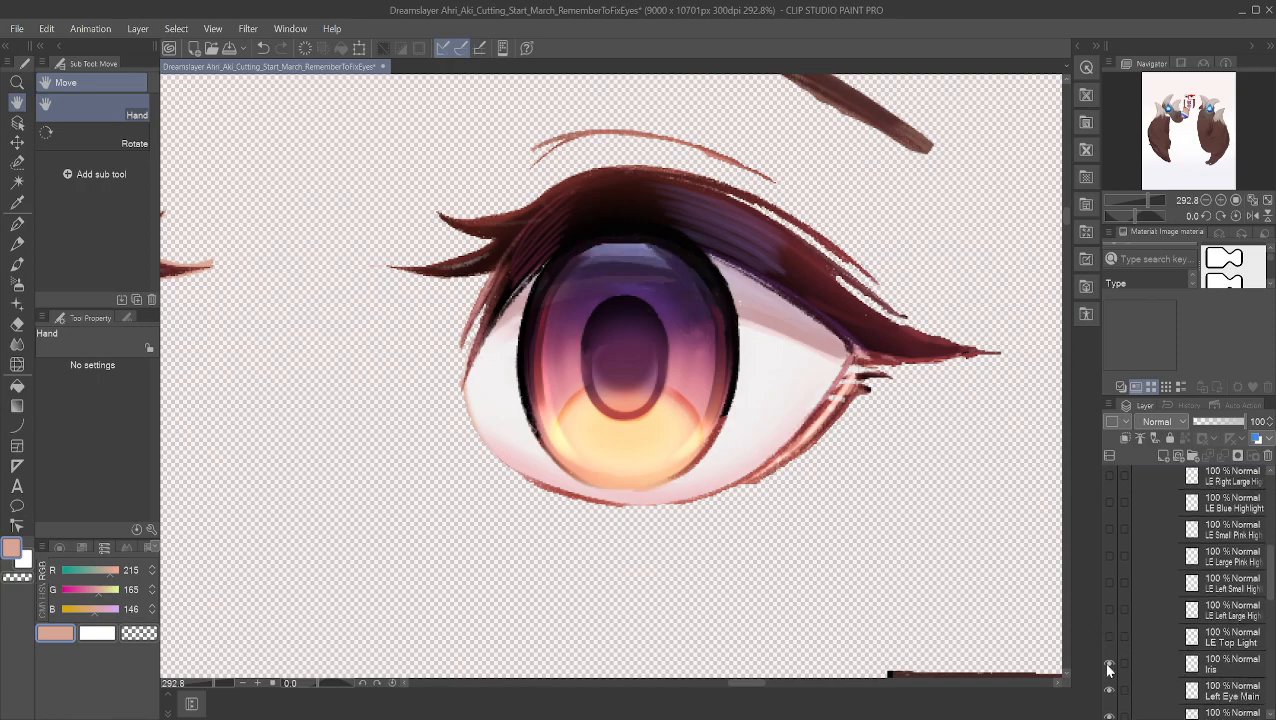
left_click(1108, 664)
scroll(1107, 659, "down", 1)
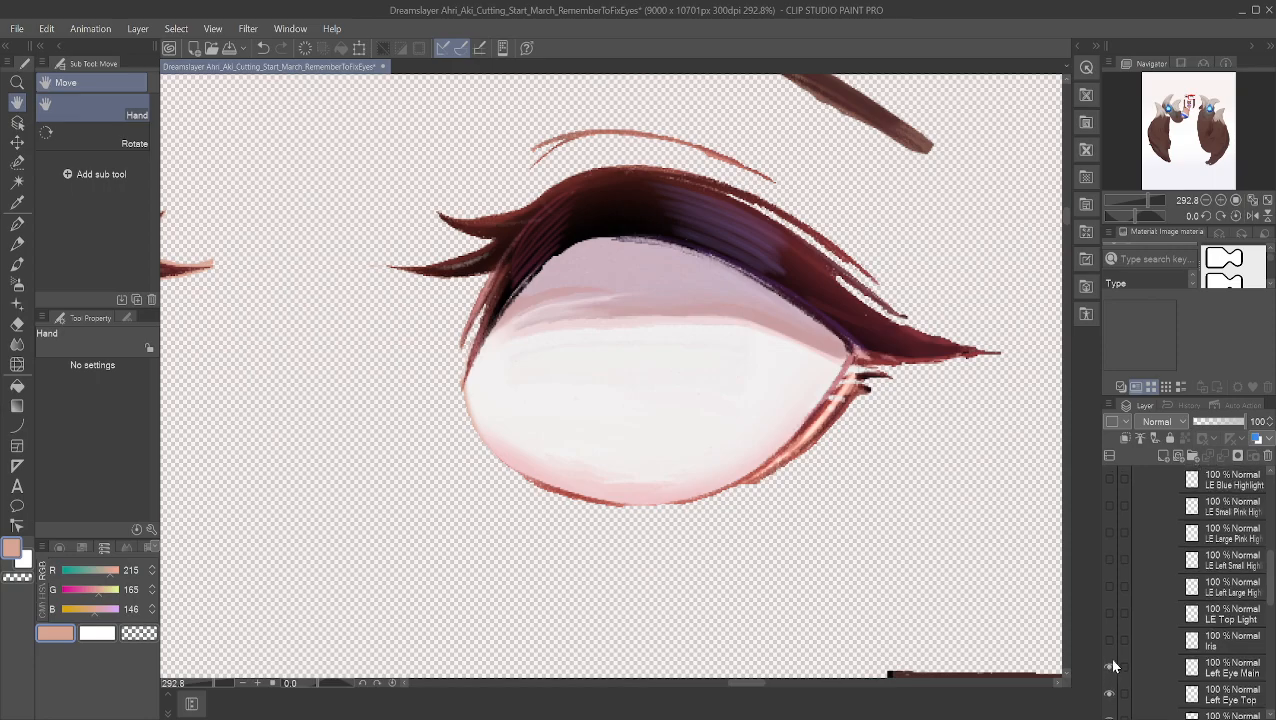
Step: Toggle the visibility of Left Eye Main and Left Eyebrow to check what each layer contains
left_click(1111, 665)
left_click(1110, 665)
scroll(1113, 648, "down", 2)
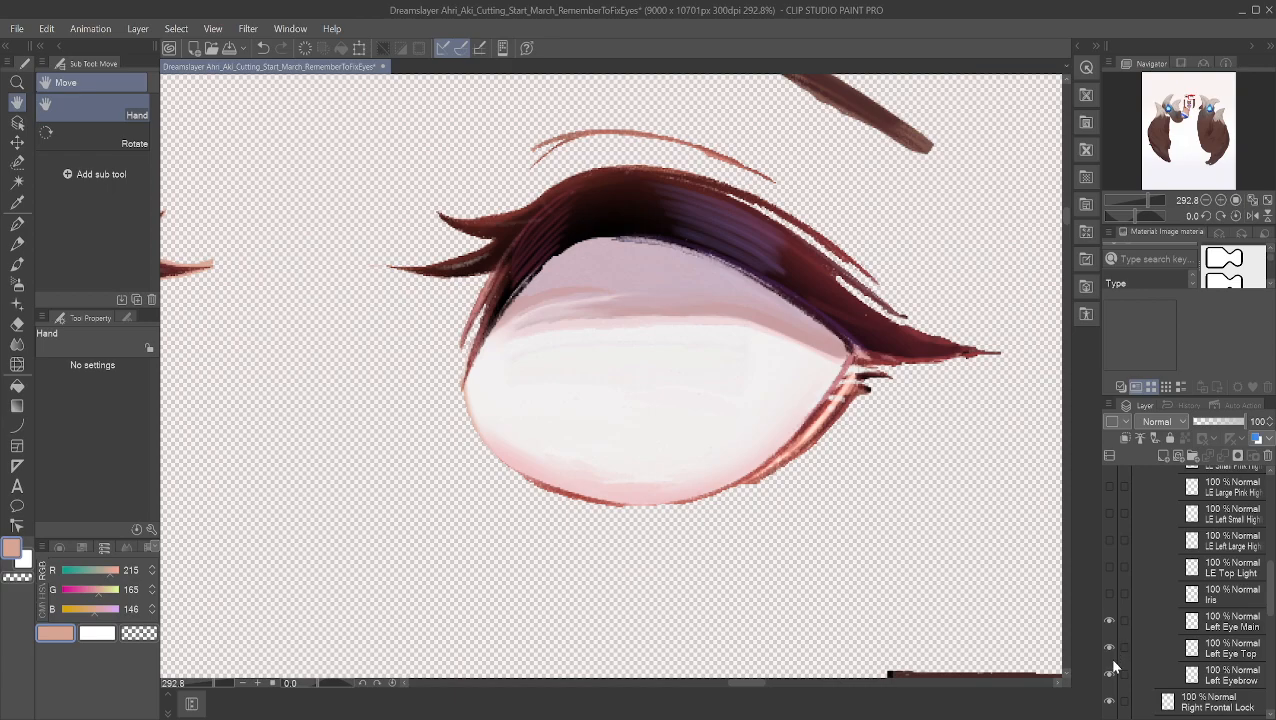
left_click(1108, 675)
left_click(1108, 676)
left_click(1108, 676)
left_click(1108, 676)
Step: Show the Head layer beneath the eyes and examine the left eye's lid, lashes and corner against the face
scroll(1126, 646, "down", 4)
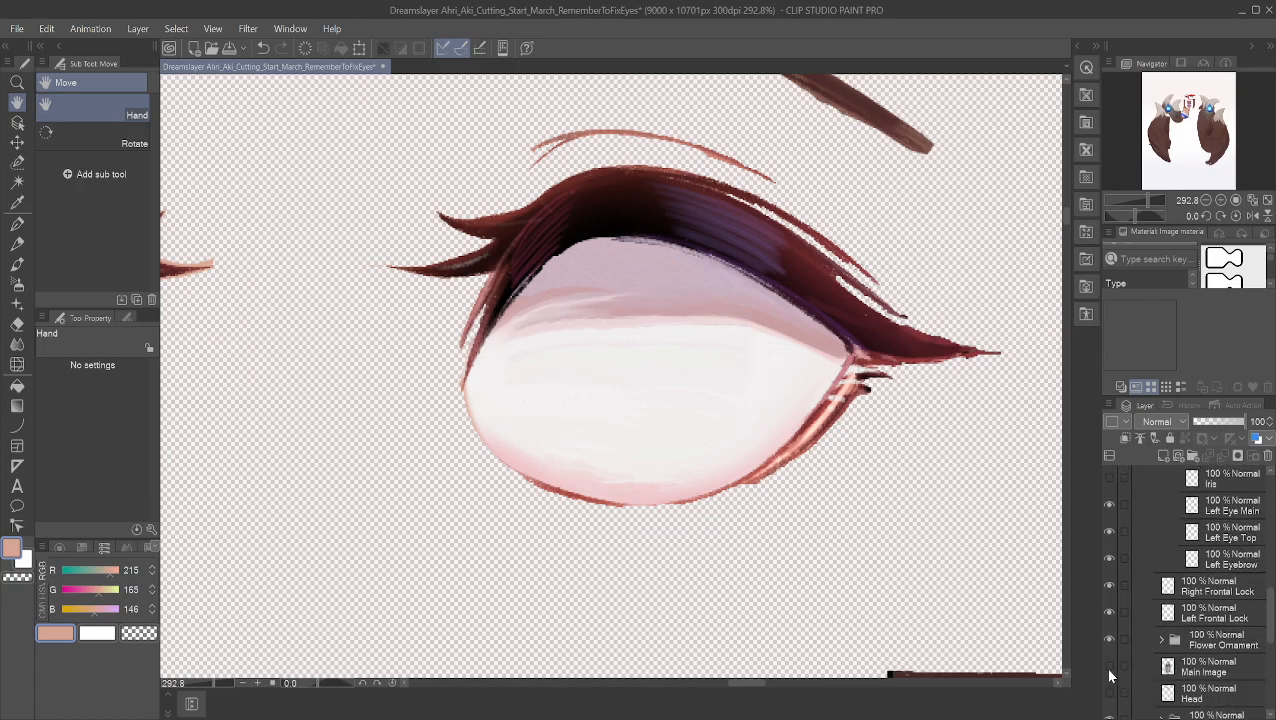
left_click(1109, 670)
left_click(1109, 668)
left_click(1109, 691)
left_click(1109, 691)
left_click(1109, 691)
left_click_drag(295, 470, 645, 501)
left_click_drag(652, 438, 456, 527)
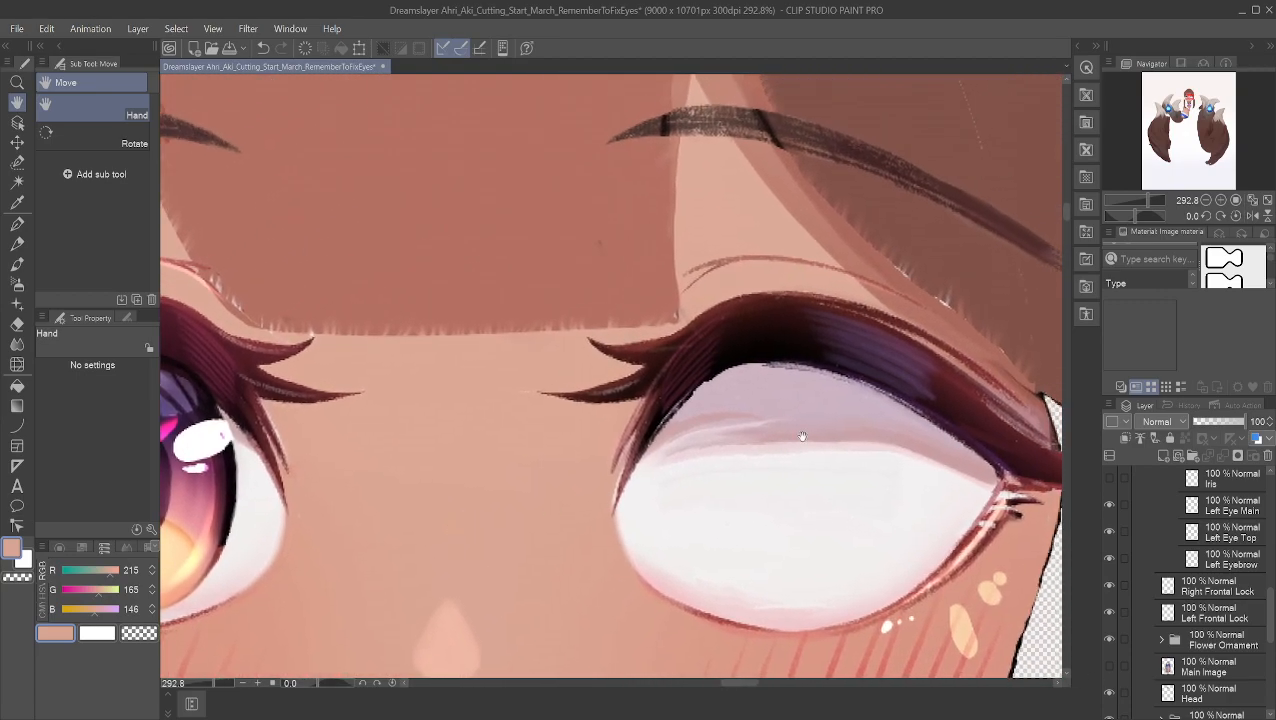
left_click_drag(803, 436, 661, 431)
scroll(667, 432, "up", 3)
scroll(667, 432, "up", 1)
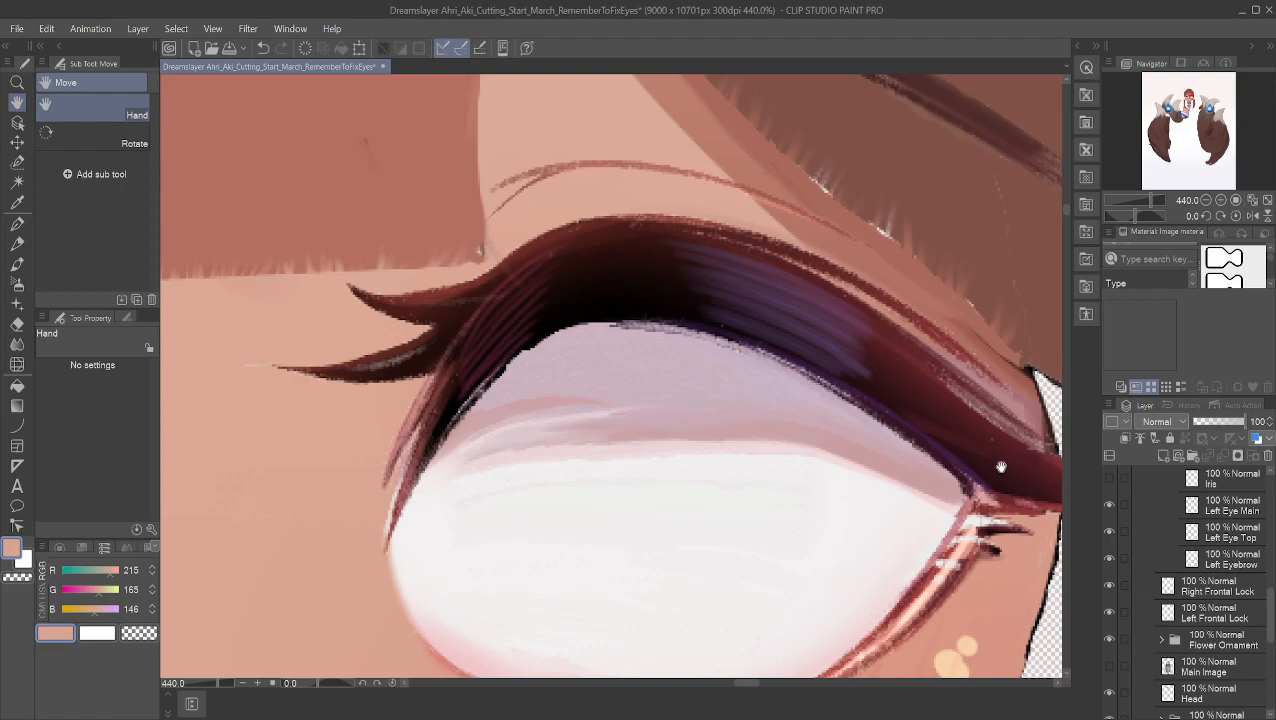
scroll(883, 400, "down", 5)
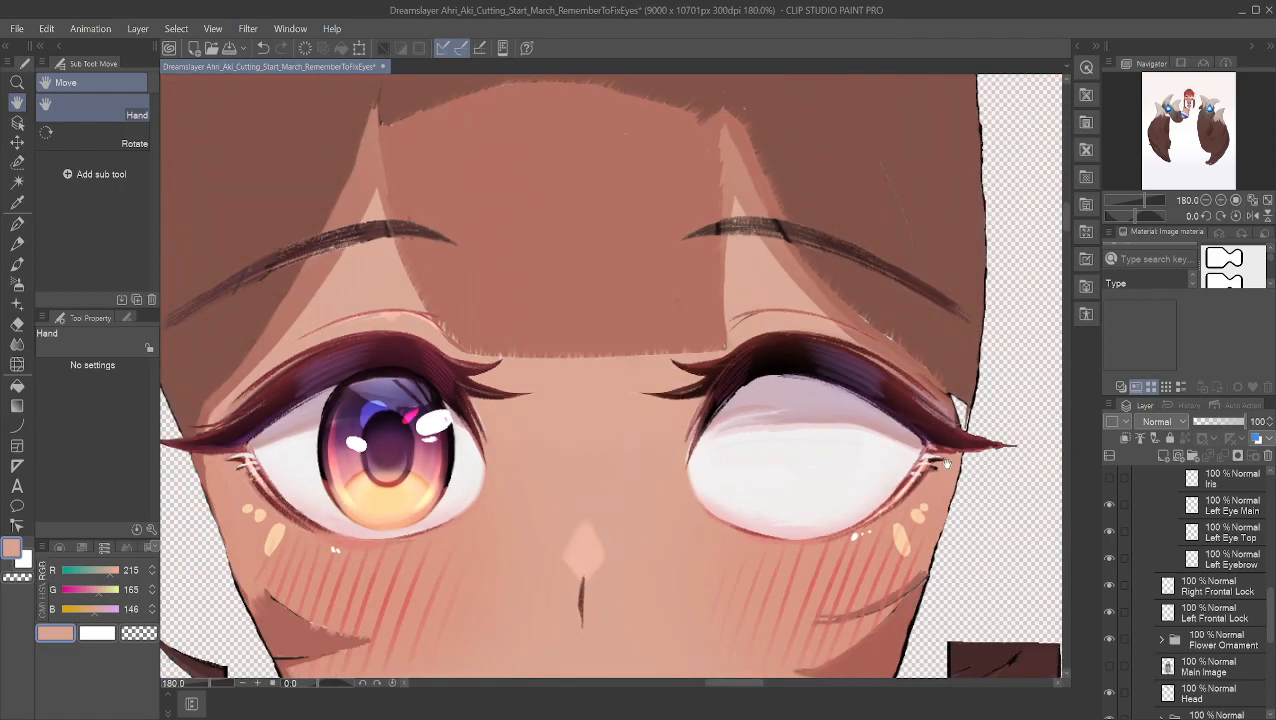
Step: Examine the left eye's outer corner against the face, and hide the Head layer
scroll(940, 460, "up", 5)
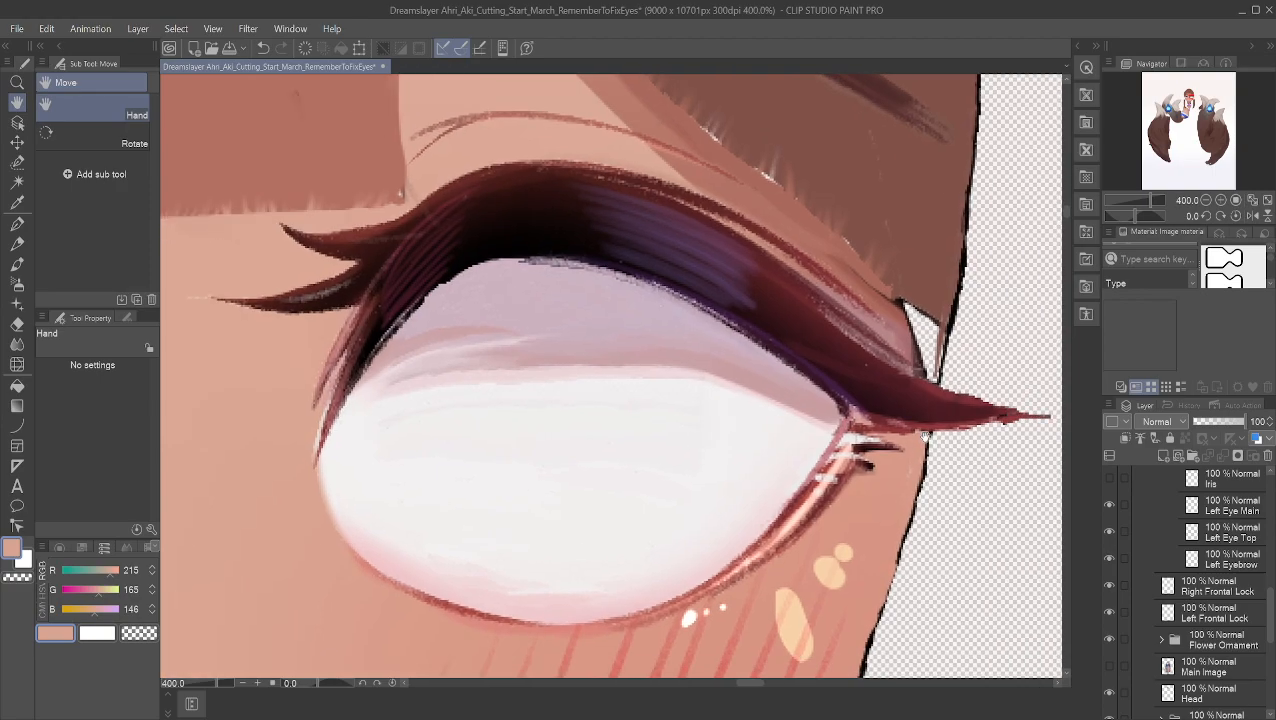
scroll(925, 437, "up", 3)
scroll(926, 440, "down", 3)
left_click_drag(929, 436, 943, 434)
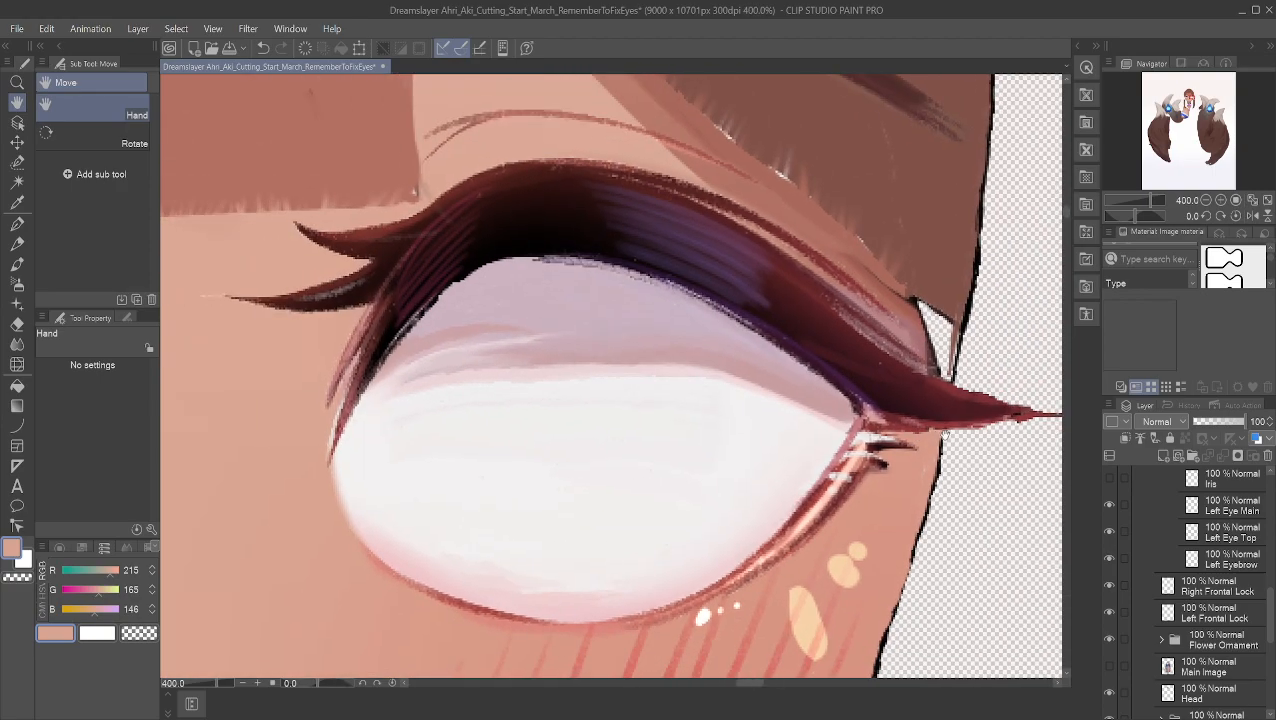
left_click(1108, 692)
Step: Examine the isolated left eye's upper lid and inner lashes closely for stray pixels and gaps along their edges
left_click_drag(381, 293, 451, 326)
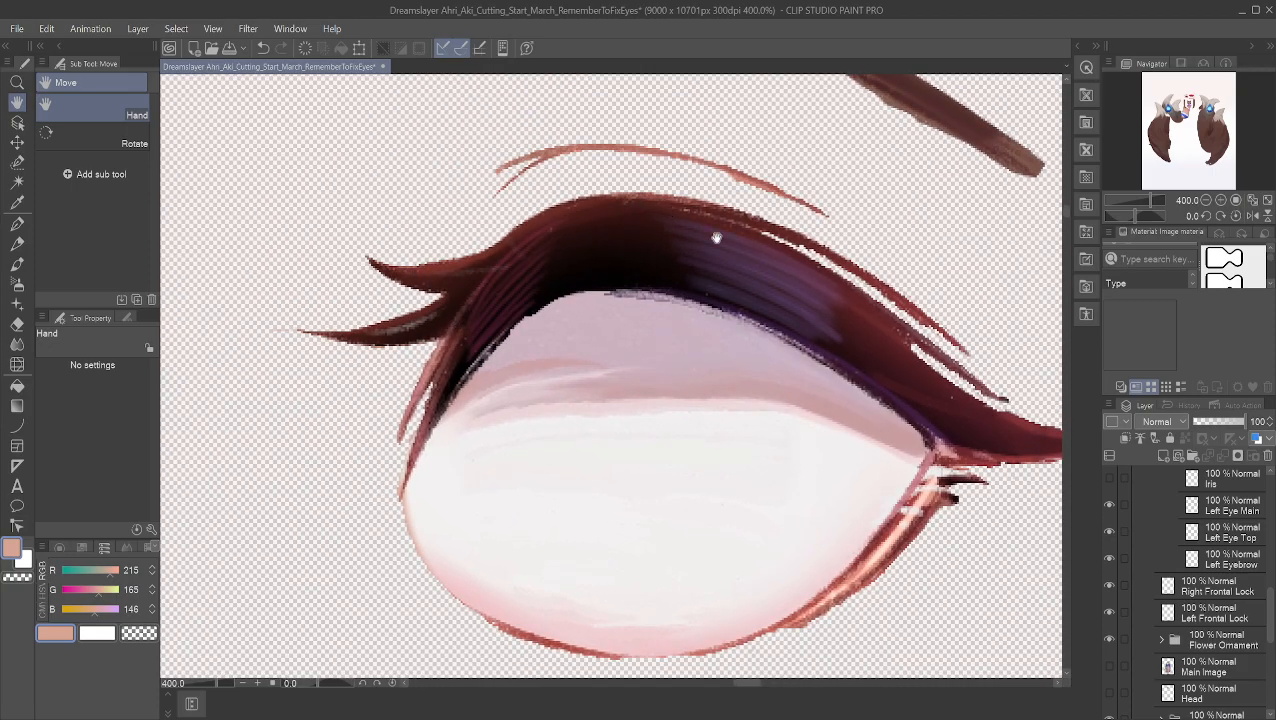
scroll(716, 238, "up", 3)
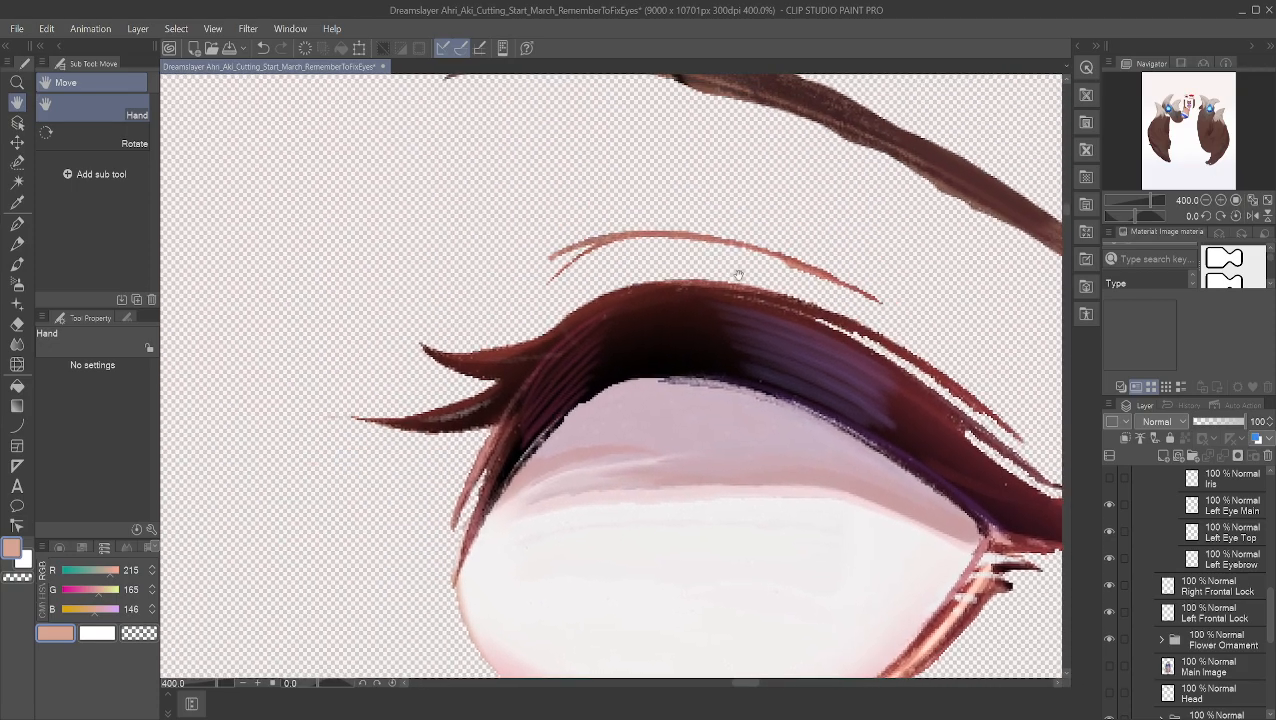
scroll(740, 240, "up", 1)
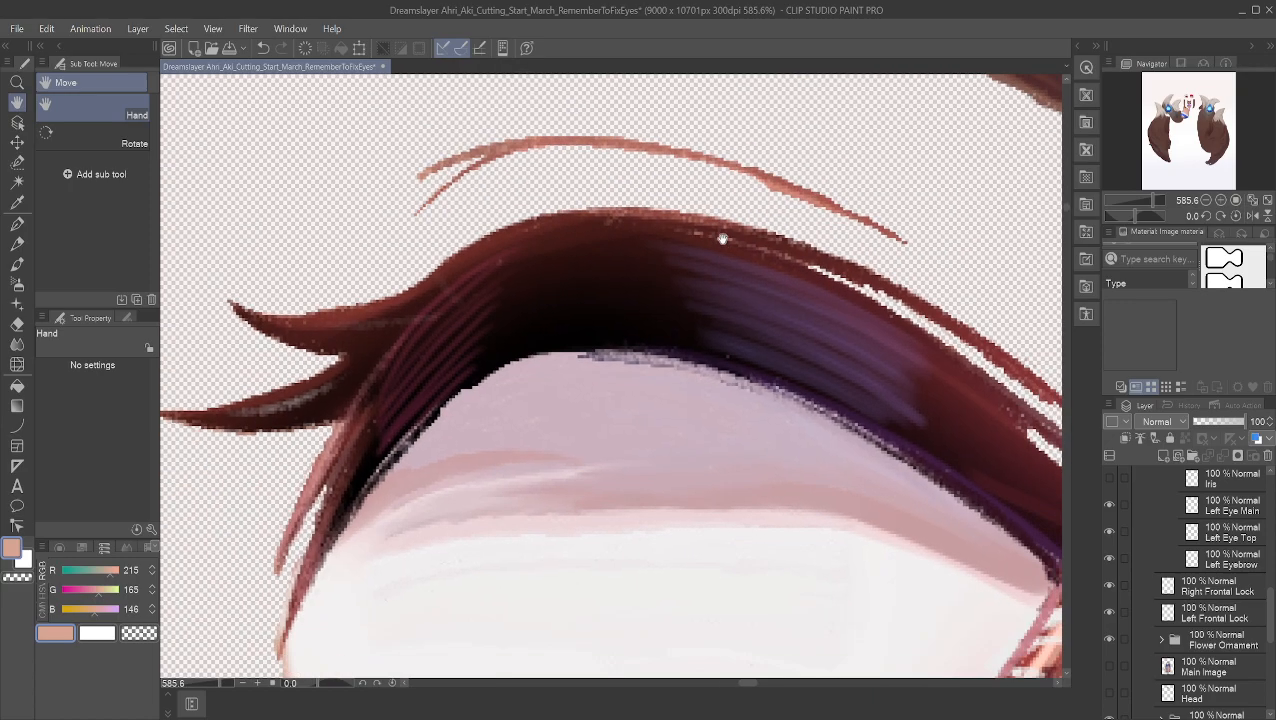
scroll(642, 231, "down", 2)
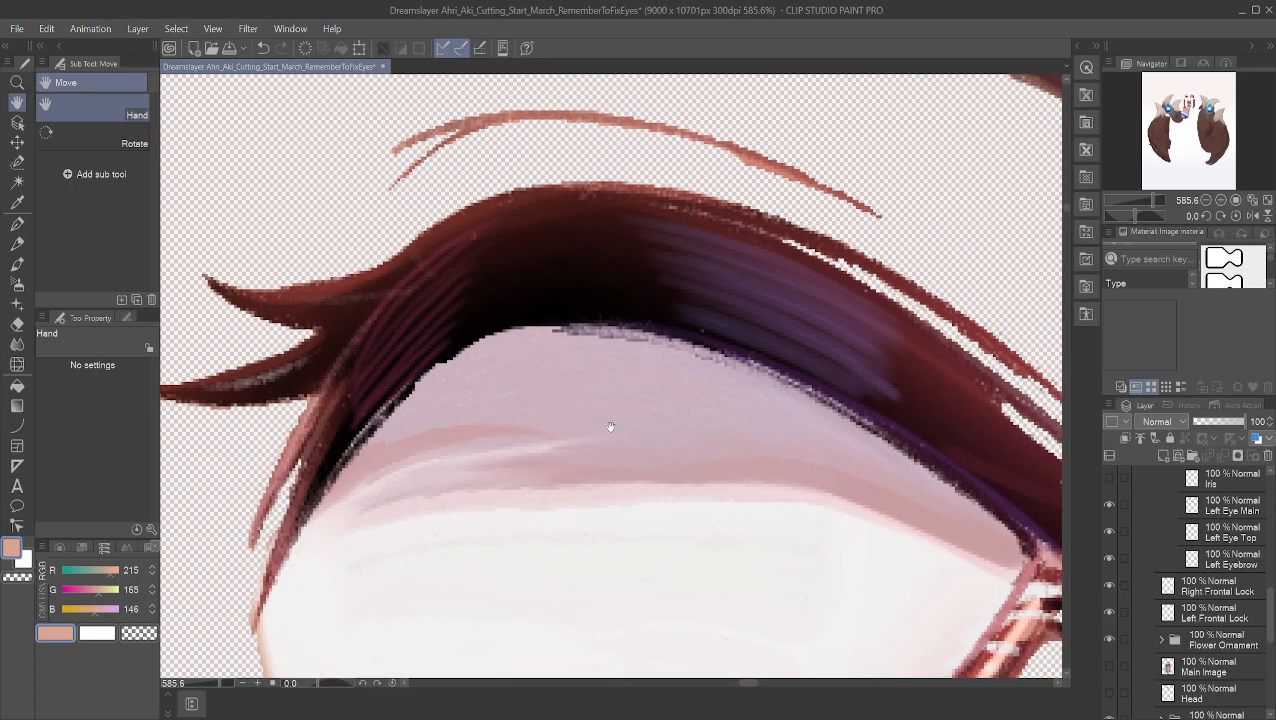
scroll(440, 352, "up", 1)
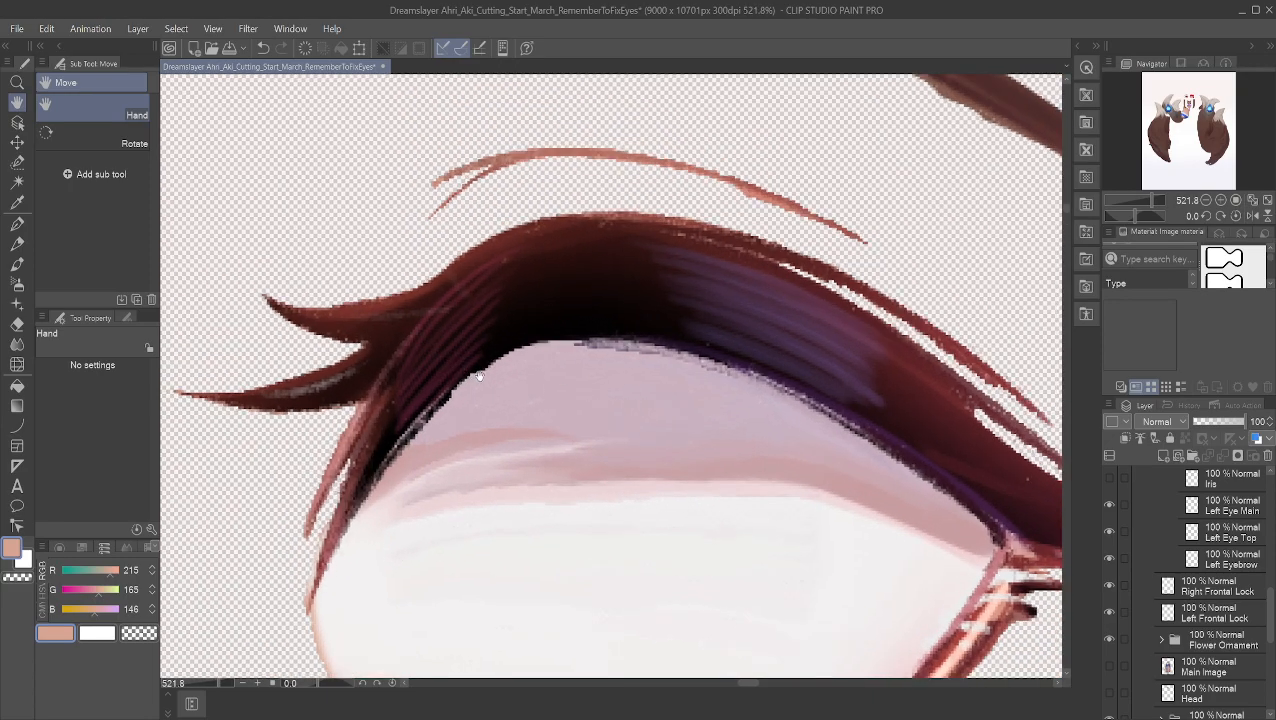
left_click_drag(550, 305, 668, 270)
scroll(597, 368, "up", 3)
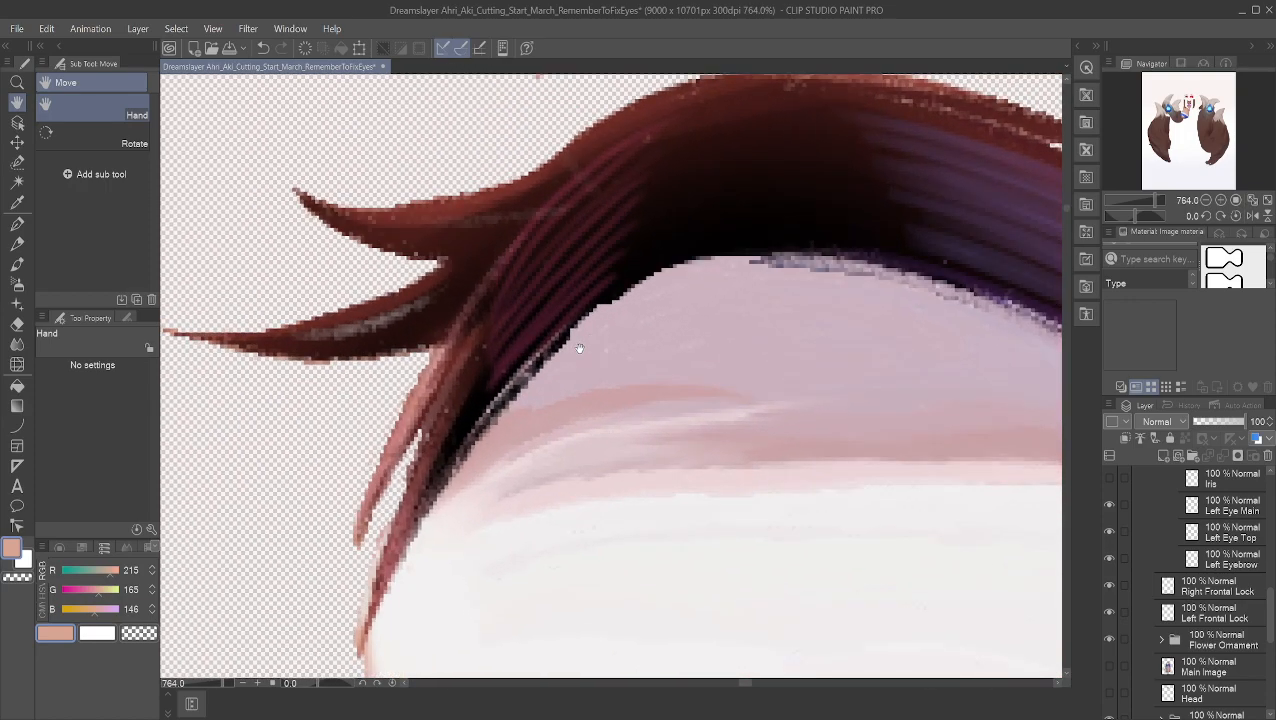
left_click_drag(428, 371, 511, 331)
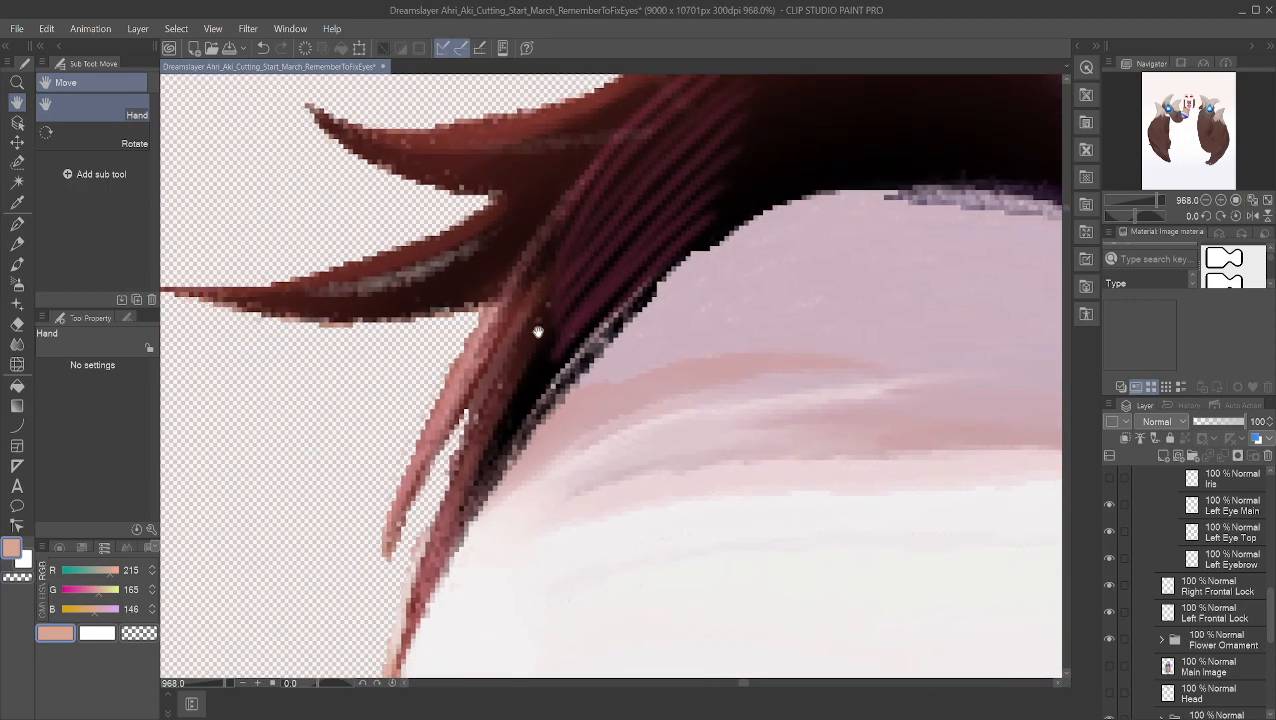
scroll(497, 327, "down", 2)
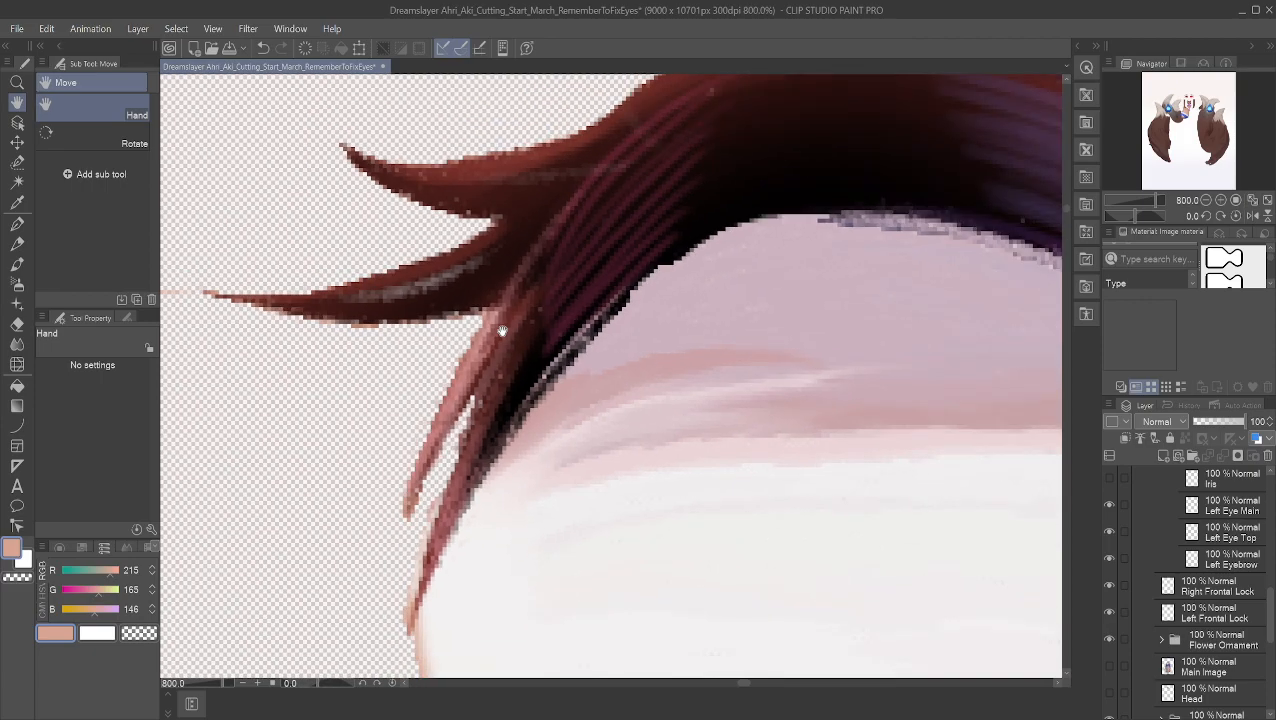
scroll(503, 330, "up", 2)
scroll(527, 283, "down", 3)
scroll(490, 326, "up", 4)
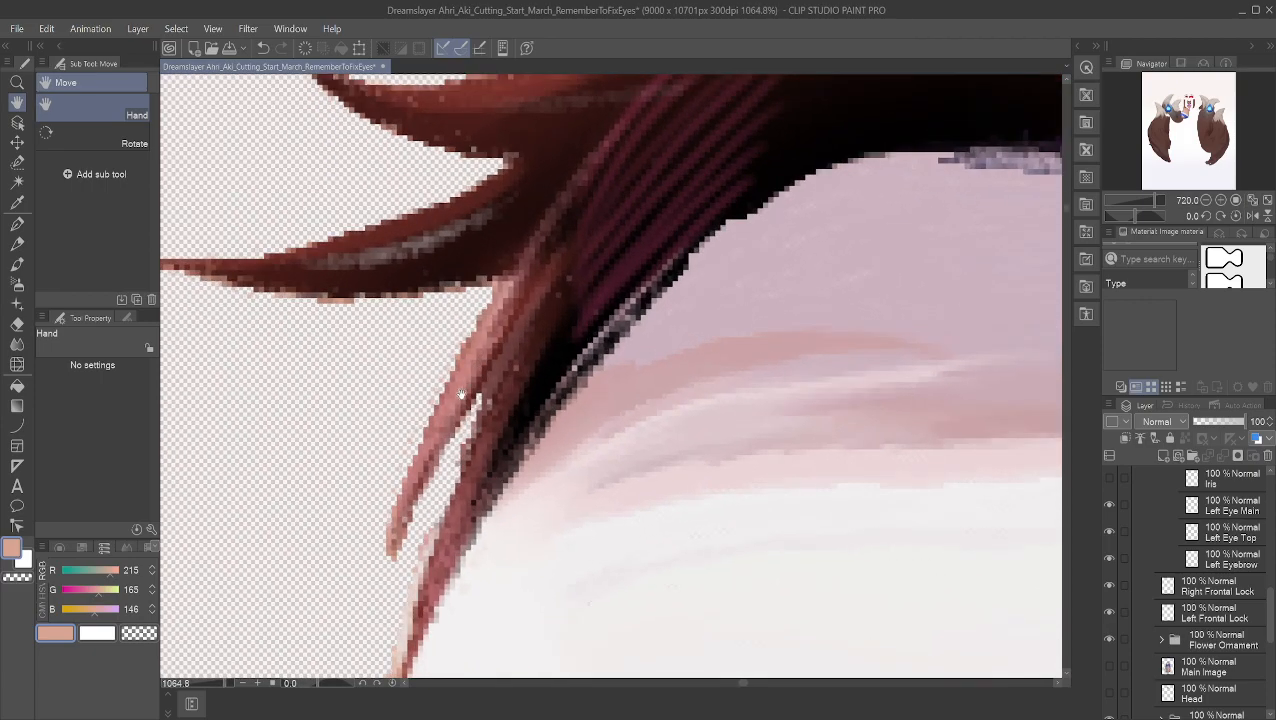
scroll(463, 388, "up", 5)
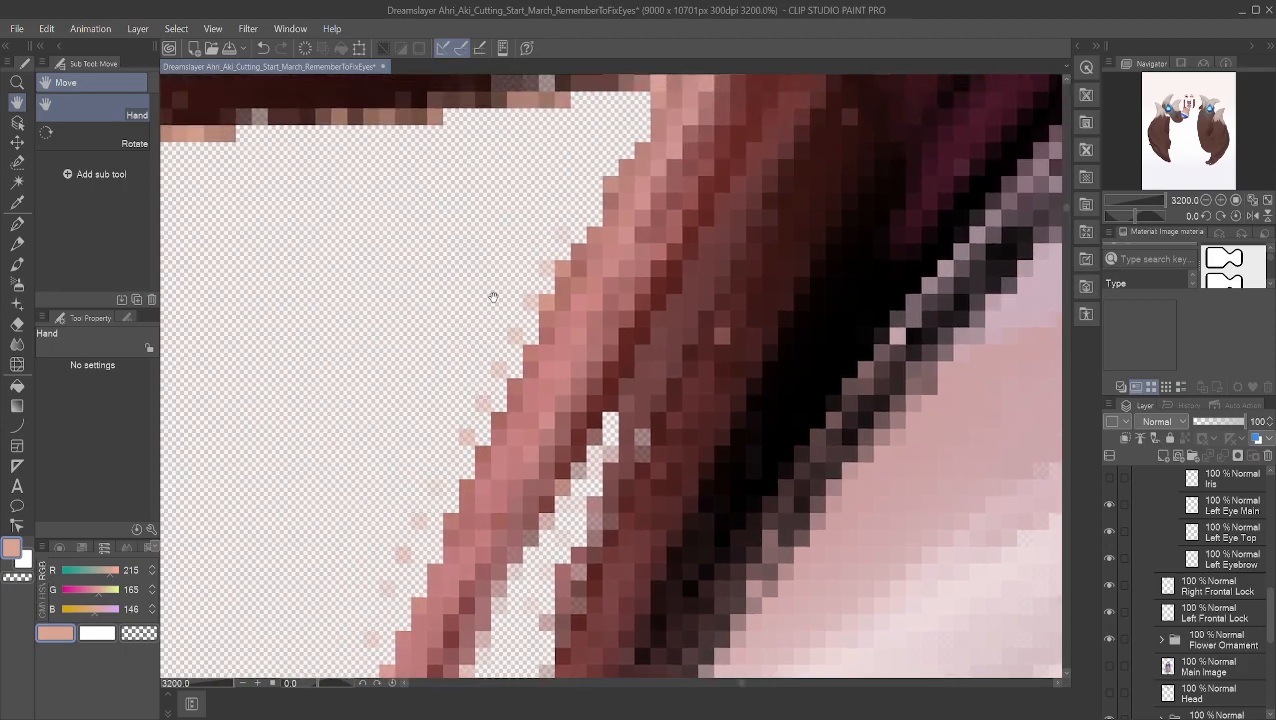
left_click_drag(493, 297, 563, 200)
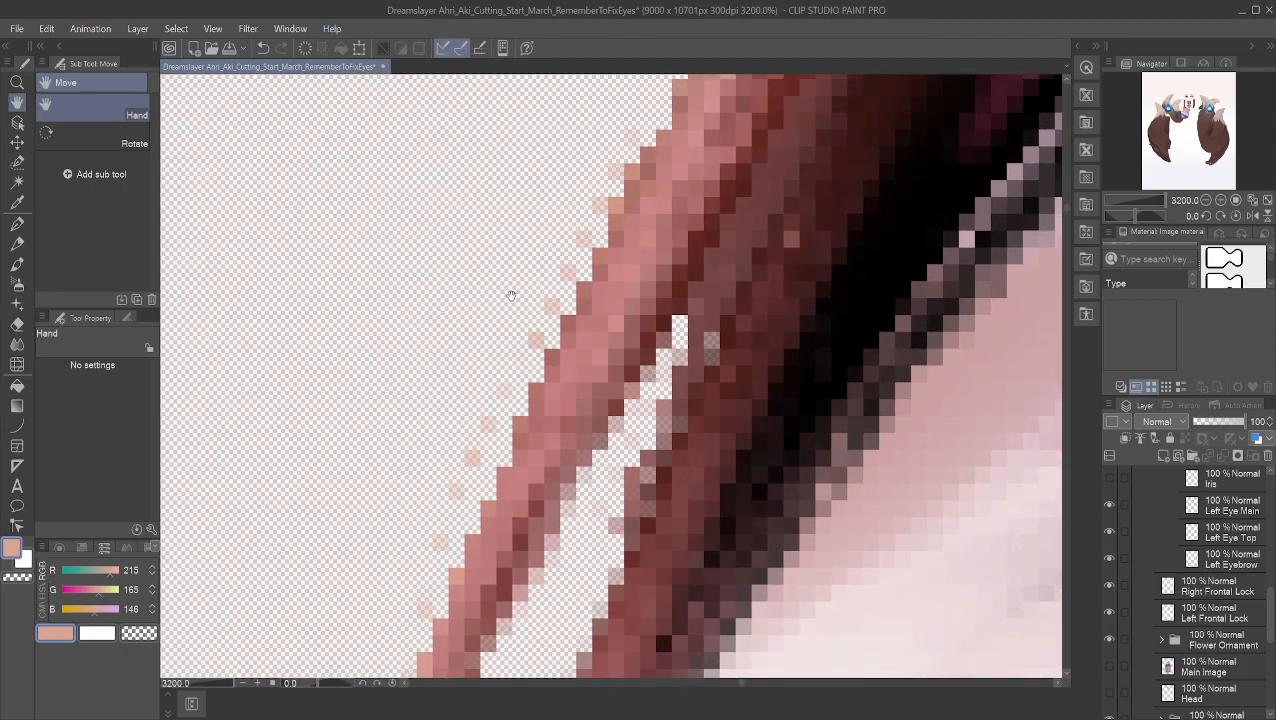
scroll(484, 290, "down", 4)
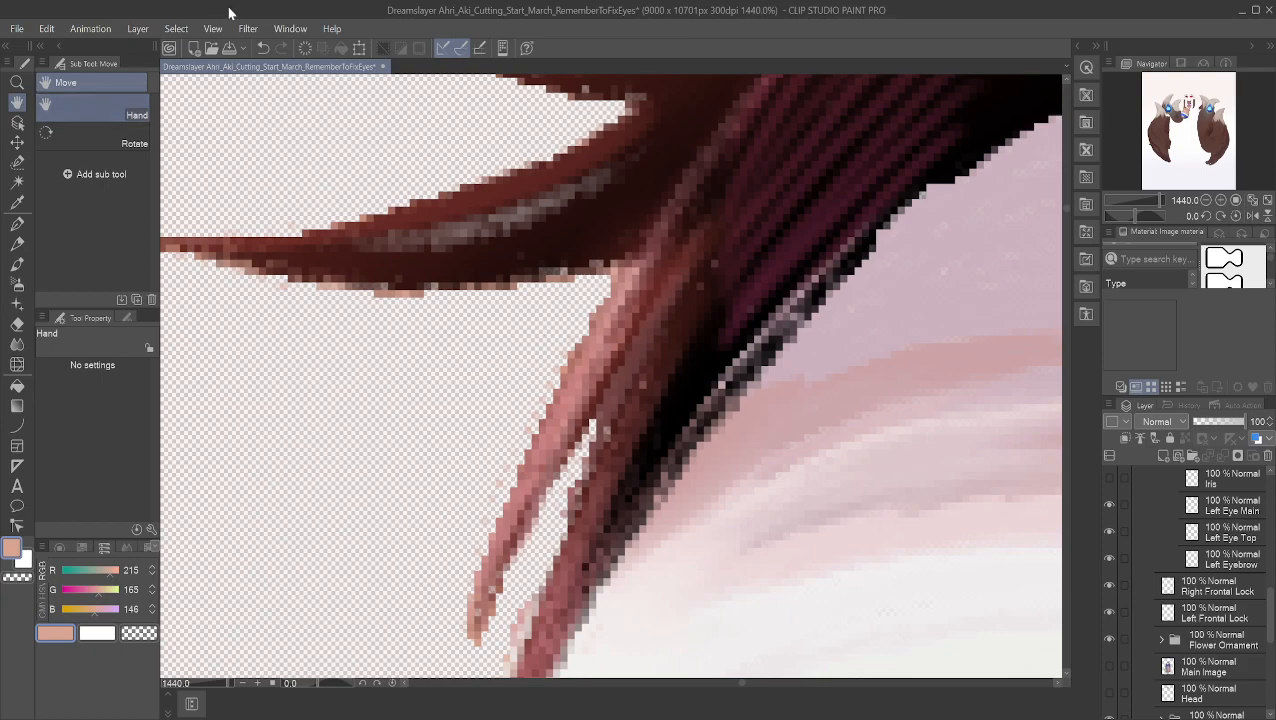
Step: Clean up the stray pixels beside the inner lower lashes on the Left Eye Main layer with the Mapping pen at size 1.0
left_click(18, 223)
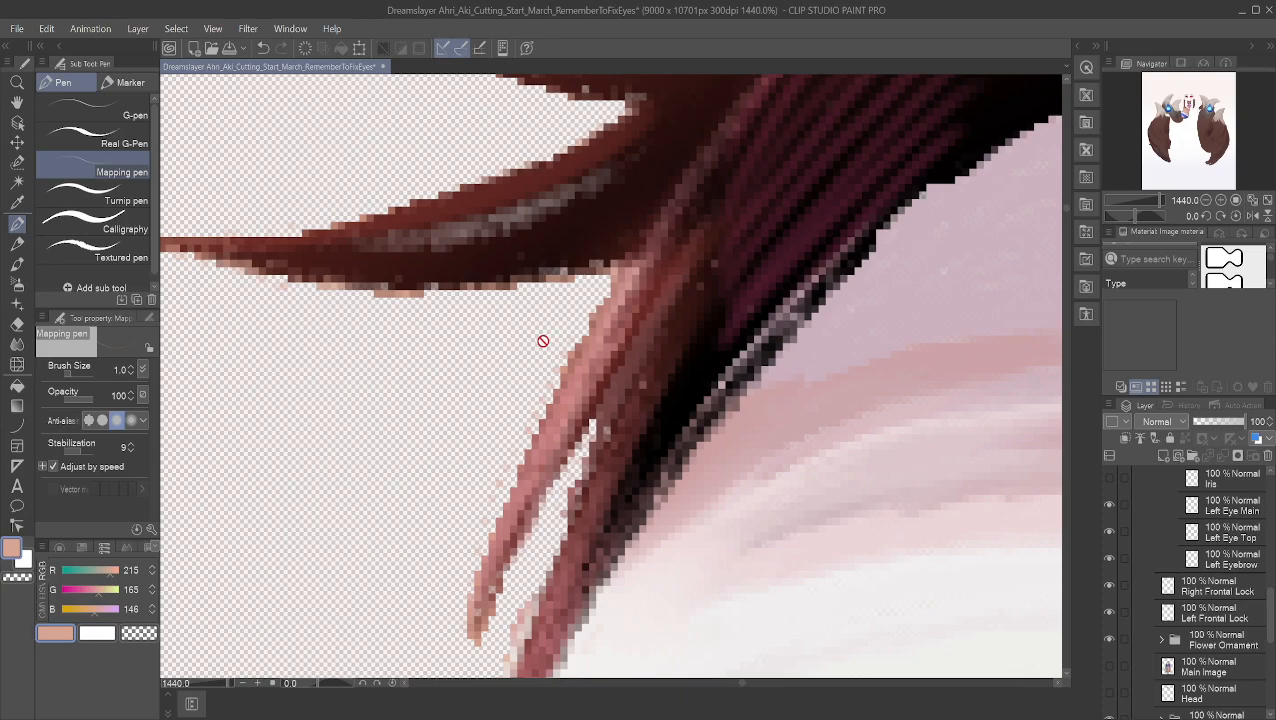
scroll(1160, 576, "up", 1)
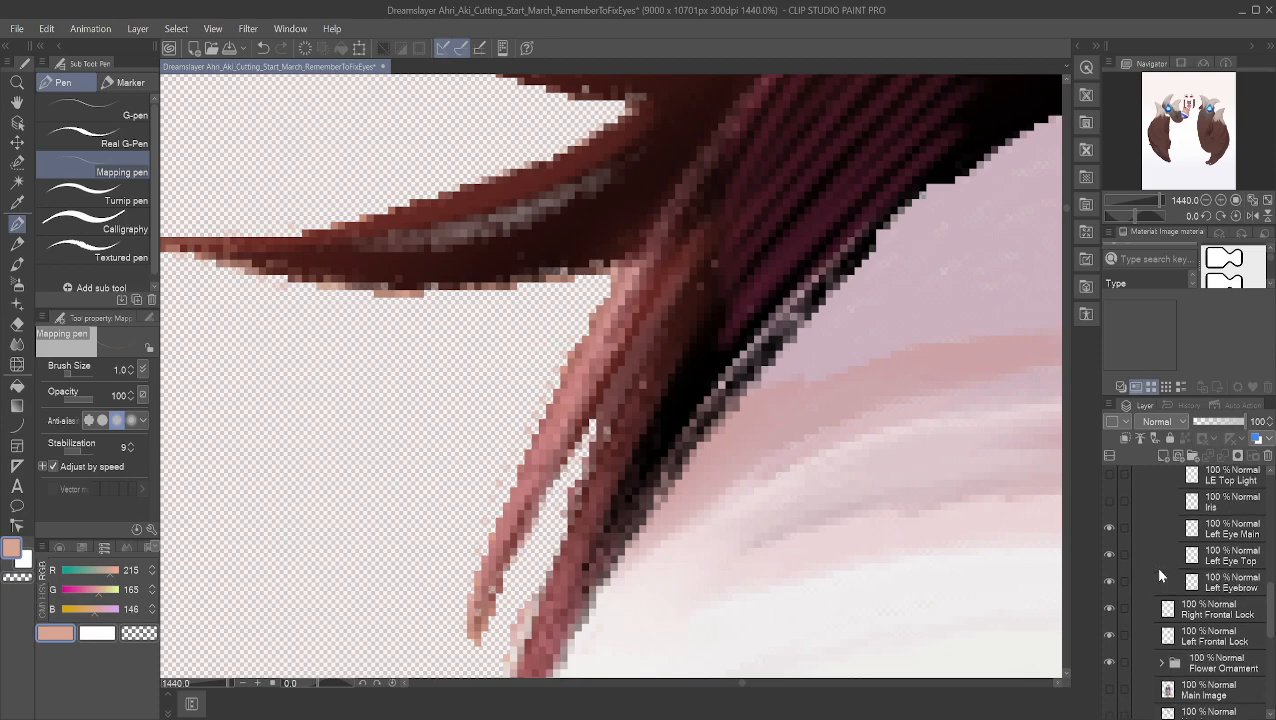
scroll(1190, 665, "up", 4)
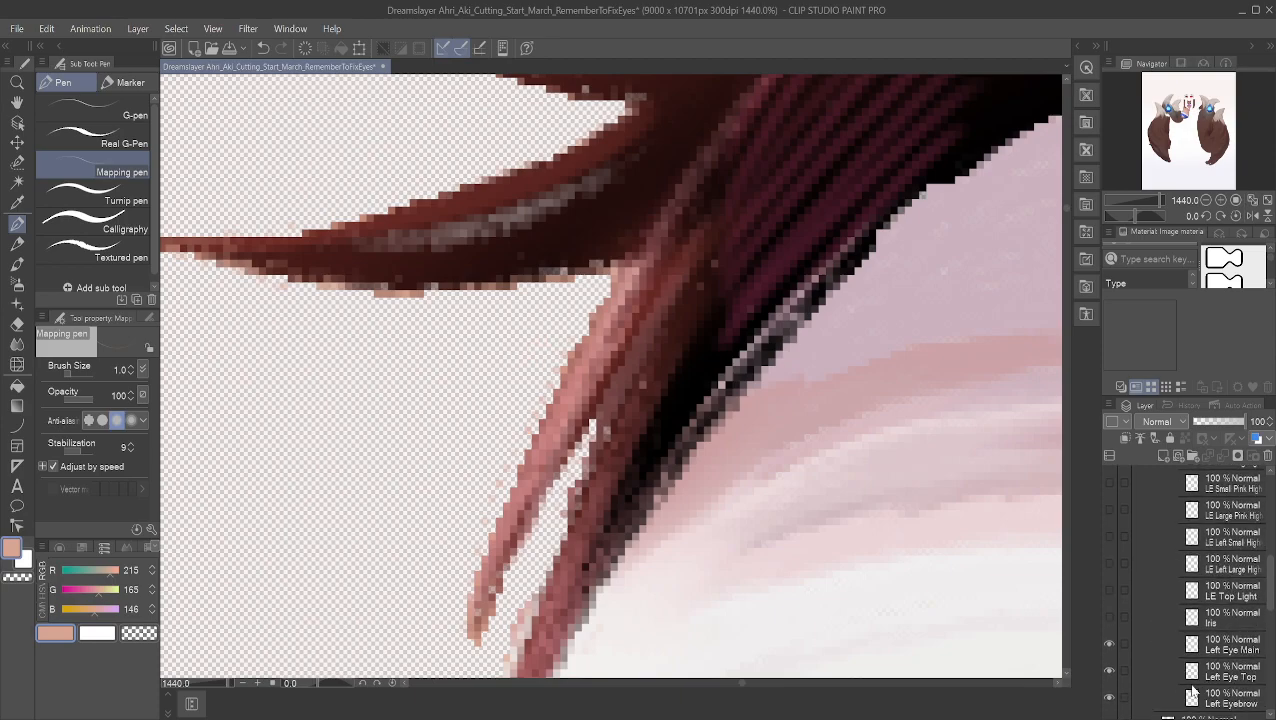
left_click(1237, 650)
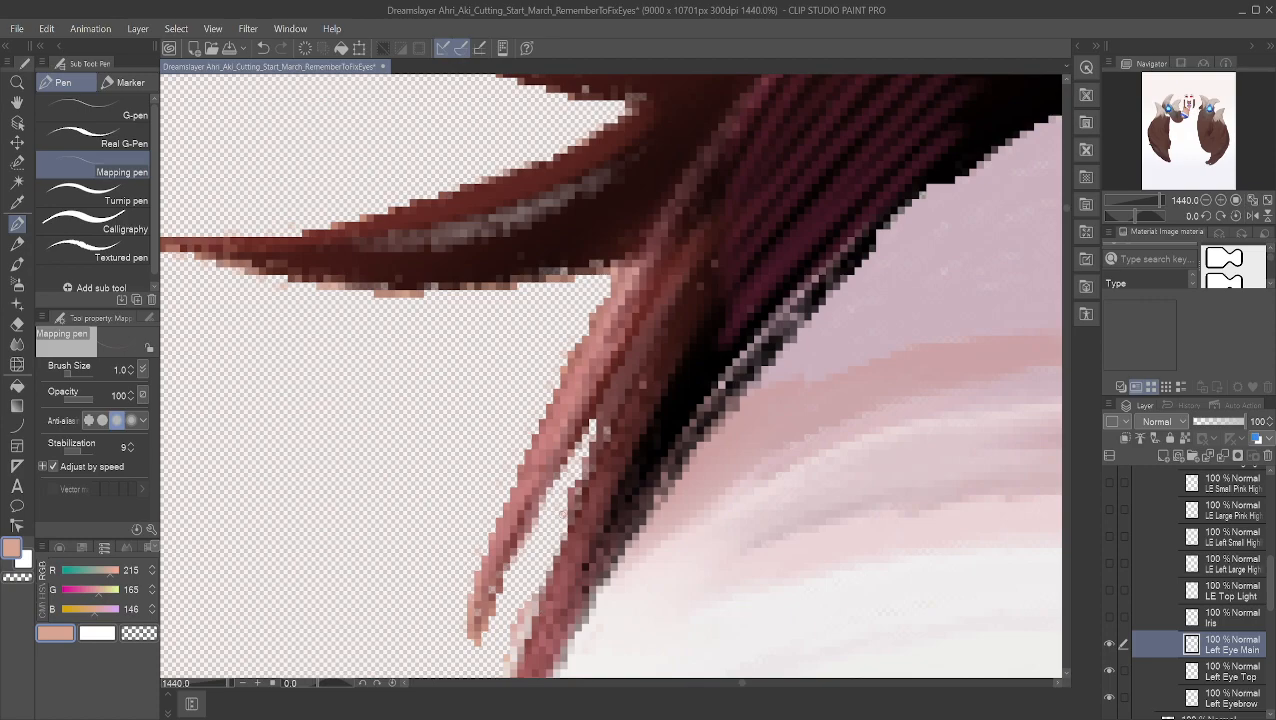
left_click_drag(519, 604, 509, 640)
Step: Examine the left eye's outline and upper lid edge from the inner lashes to the outer corner
left_click(17, 102)
scroll(369, 453, "down", 2)
left_click_drag(369, 453, 347, 376)
scroll(385, 500, "down", 2)
left_click_drag(385, 500, 338, 350)
left_click_drag(348, 458, 226, 244)
mouse_move(446, 473)
left_mouse_down()
mouse_move(387, 396)
mouse_move(302, 396)
left_mouse_up()
mouse_move(581, 379)
left_mouse_down()
mouse_move(410, 384)
mouse_move(342, 443)
mouse_move(527, 587)
mouse_move(558, 430)
mouse_move(580, 624)
left_mouse_up()
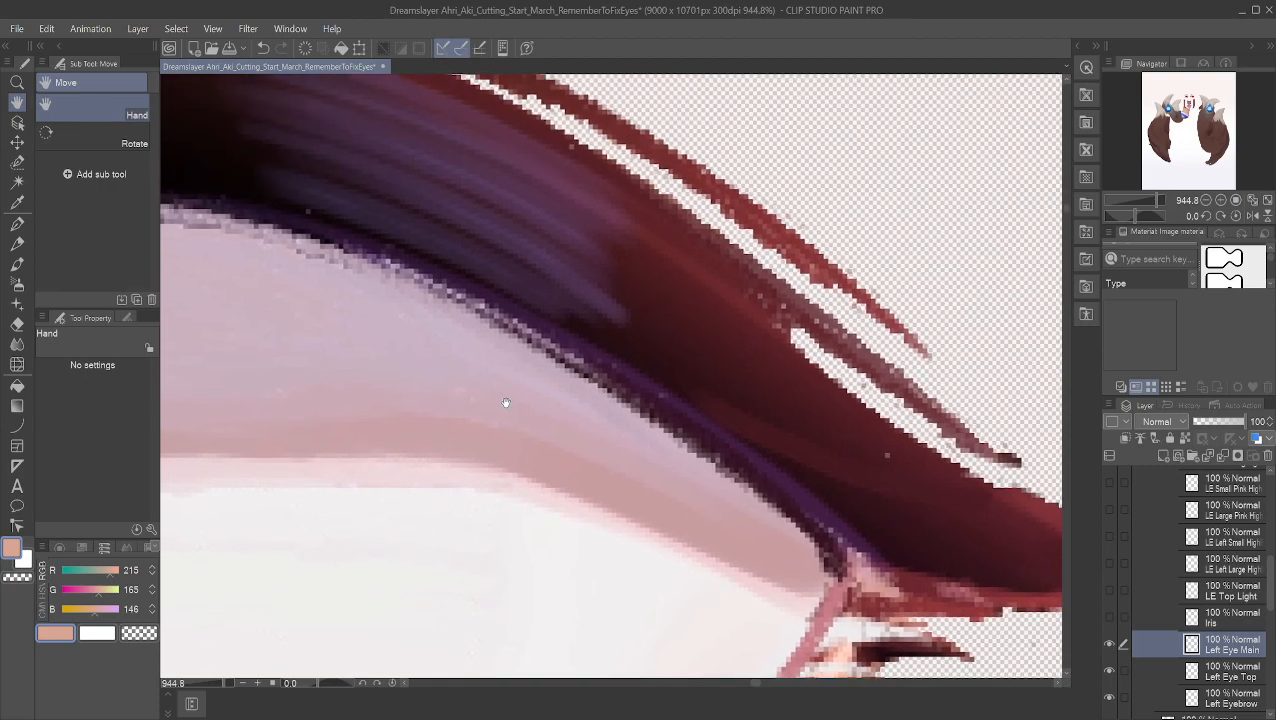
left_click_drag(420, 322, 595, 419)
scroll(535, 369, "down", 3)
scroll(535, 369, "down", 2)
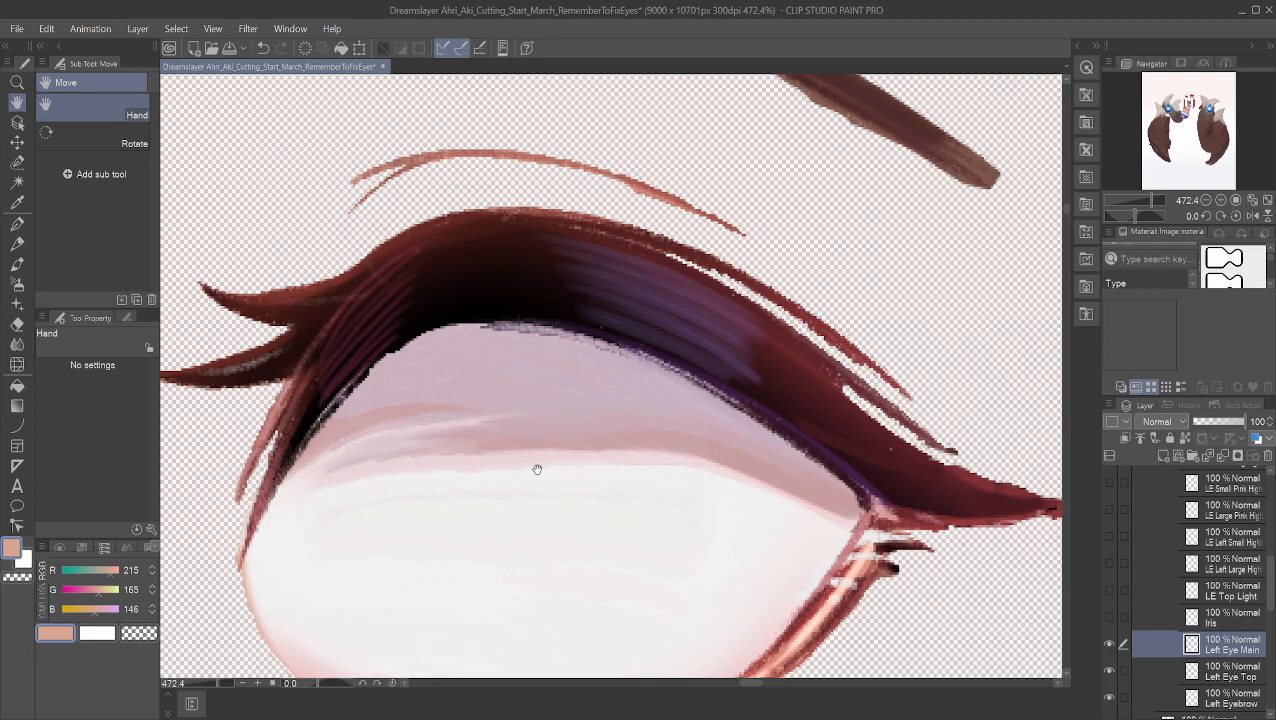
Step: Auto-select the dark upper lid on Left Eye Main, adding the inner lashes and the purple and red outer sections
left_click(17, 181)
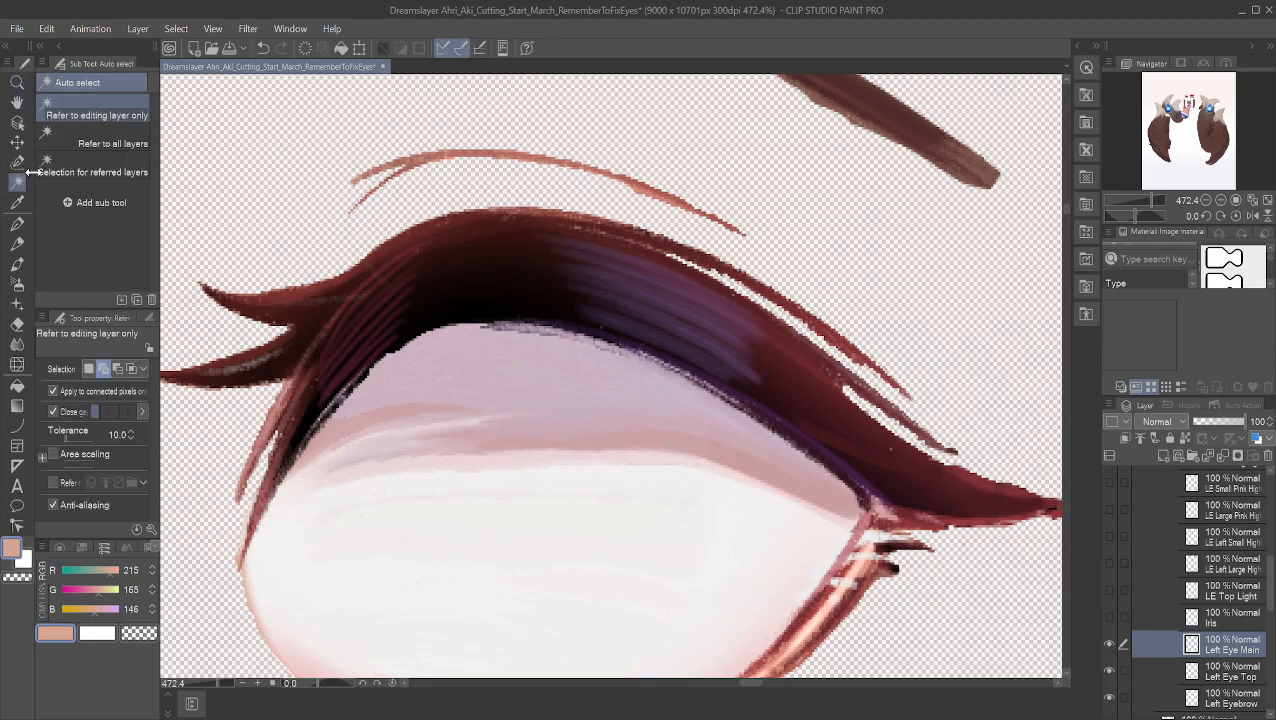
left_click(17, 161)
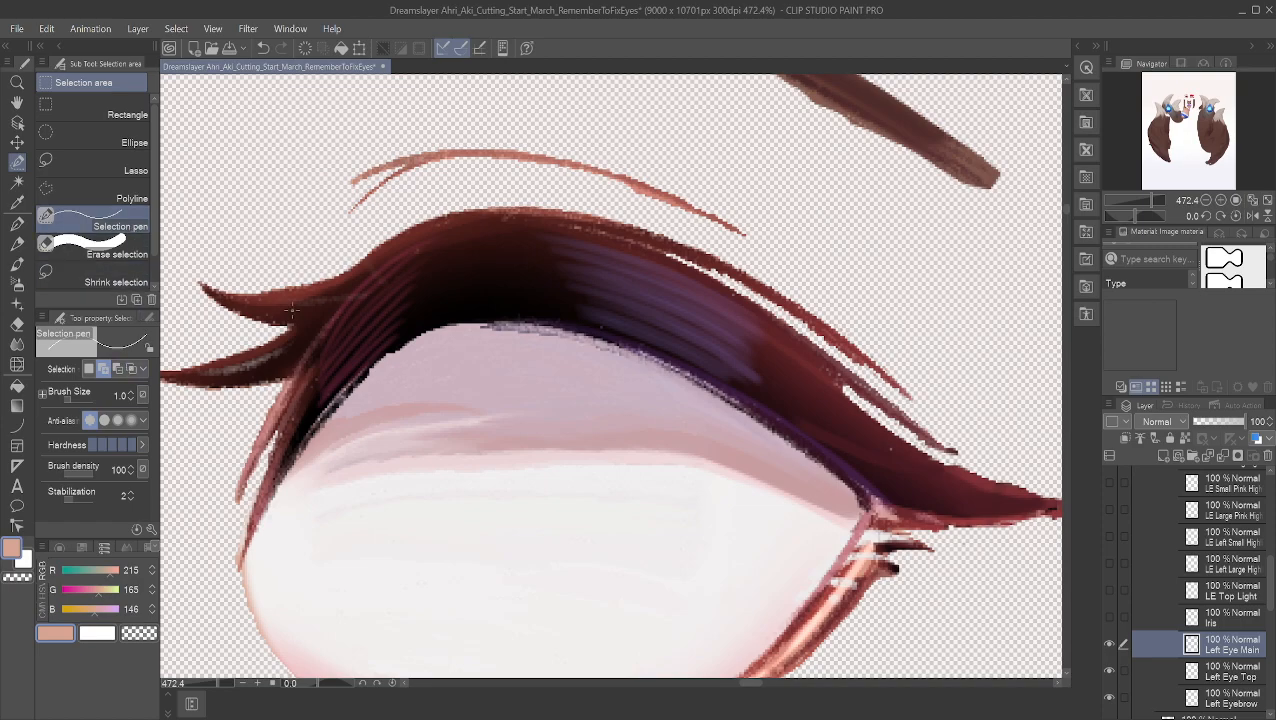
left_click_drag(418, 285, 414, 290)
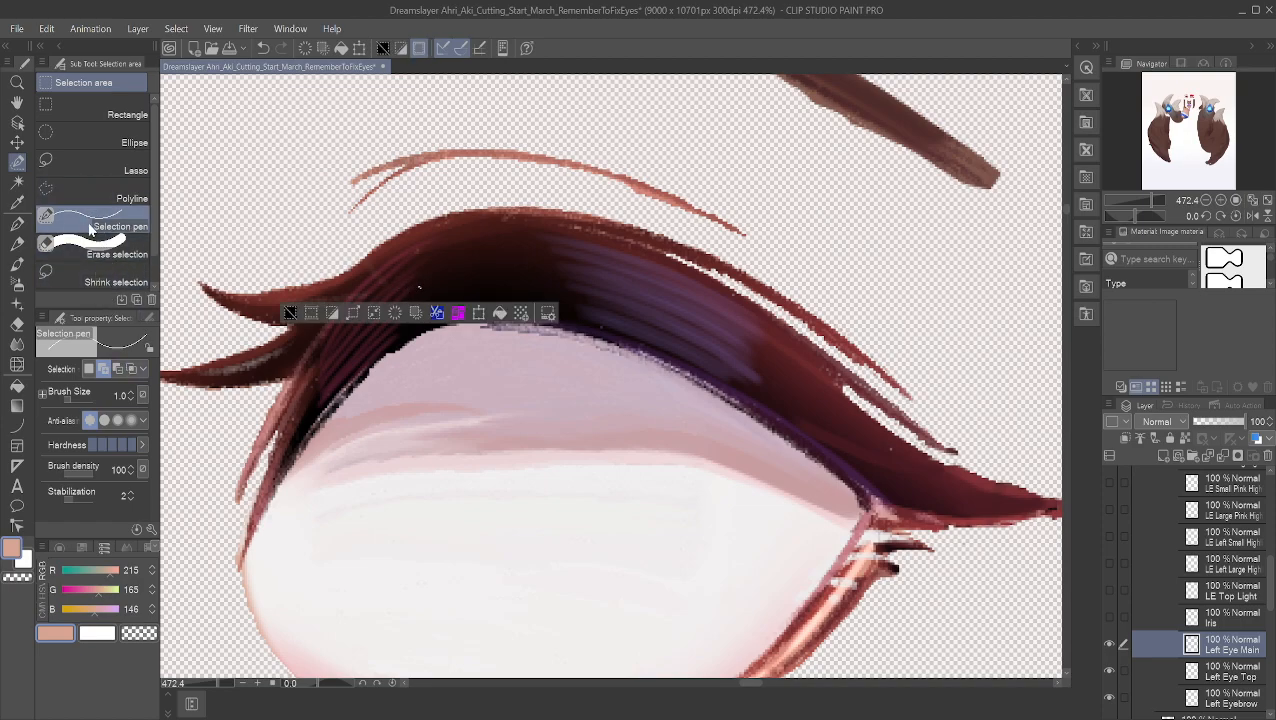
left_click(17, 182)
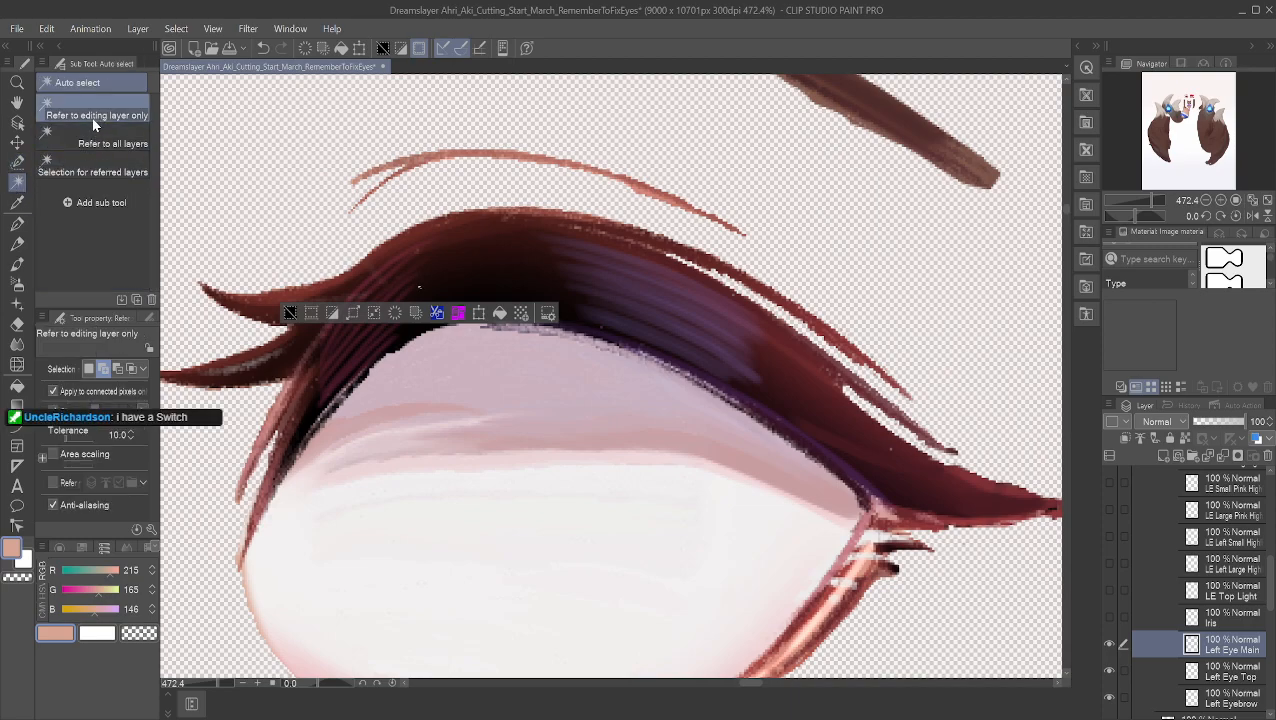
left_click(449, 257)
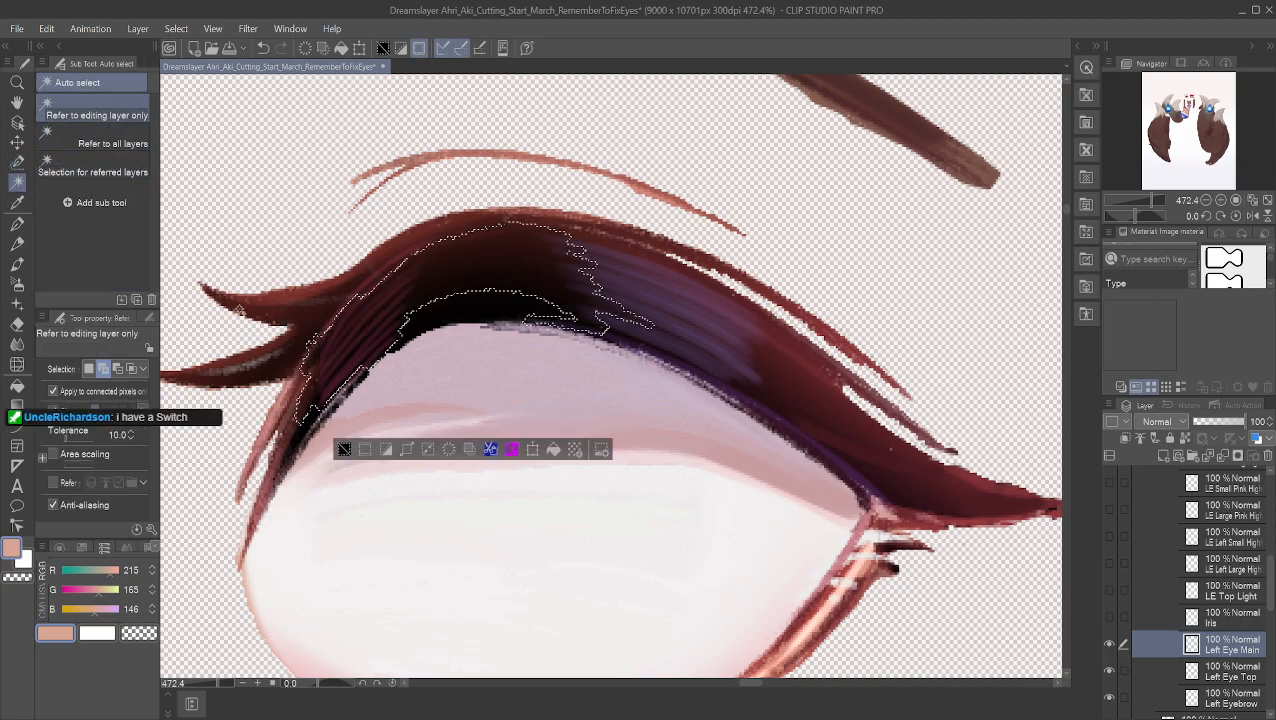
left_click(285, 295, "shift")
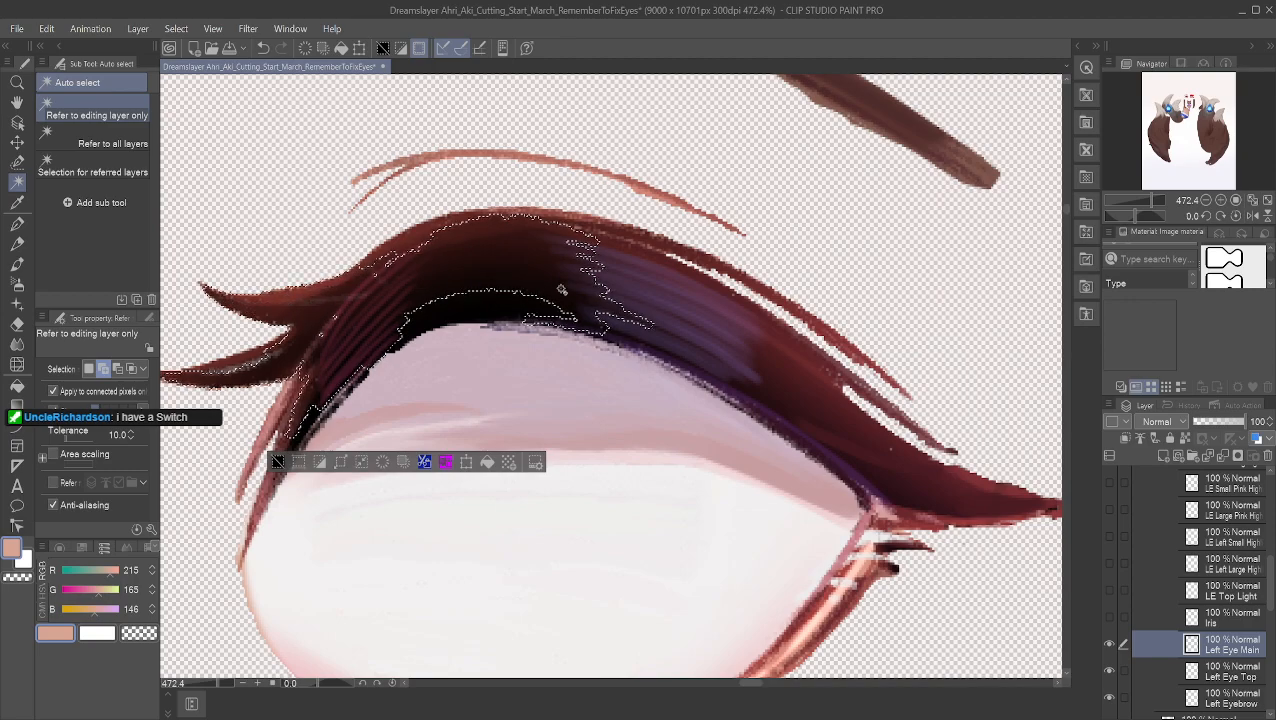
left_click(717, 285, "shift")
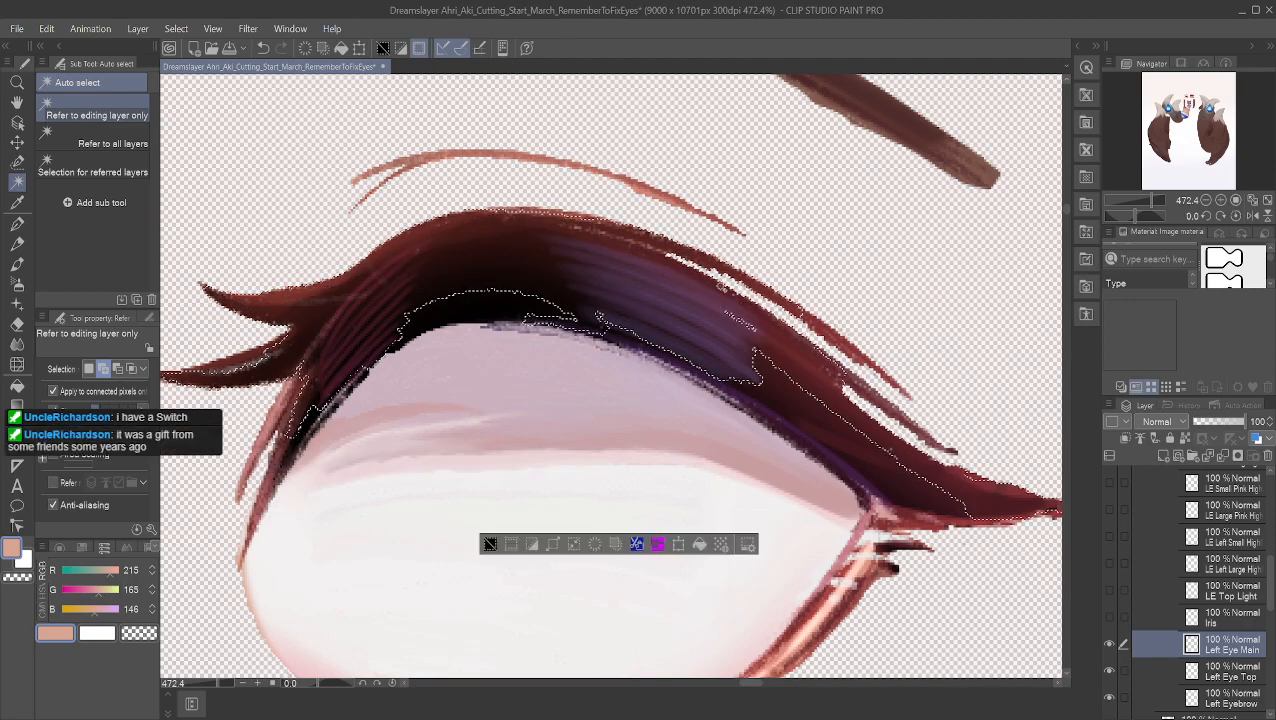
Step: Add the lid's purple lower edge, the black band above the eye white and the inner lower lashes to the selection
left_click(797, 416)
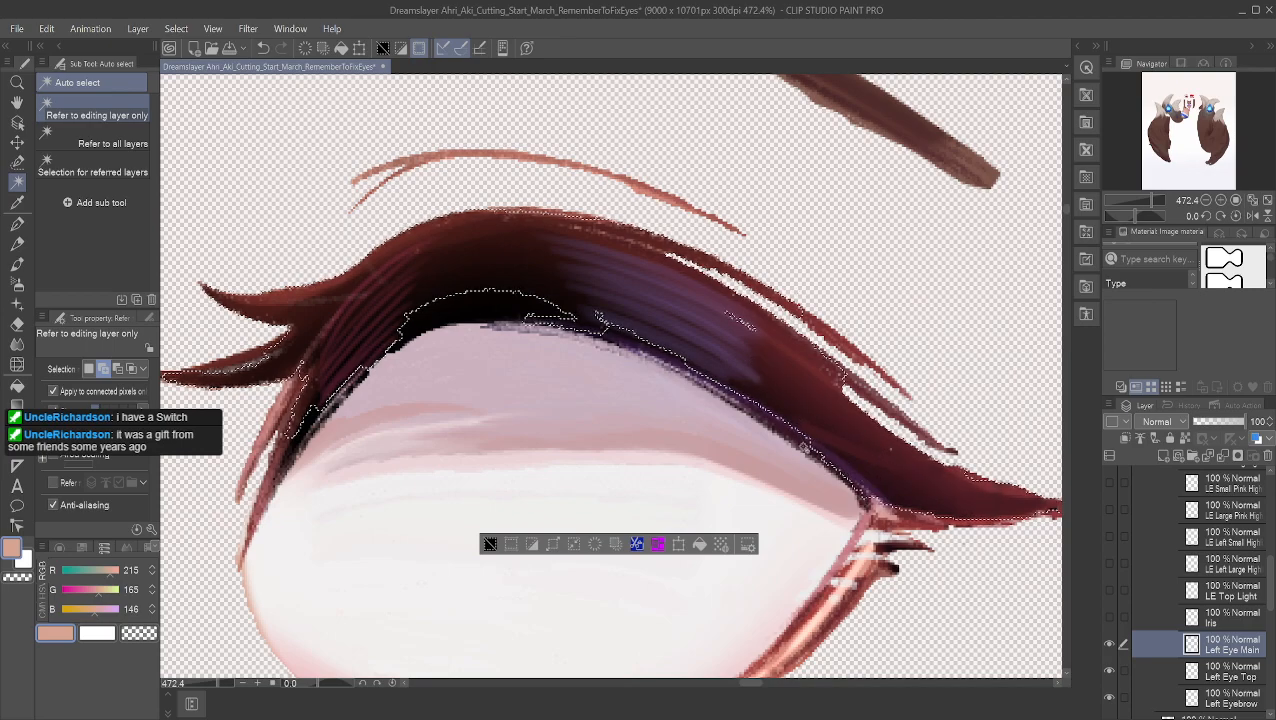
left_click(534, 308)
left_click(474, 309)
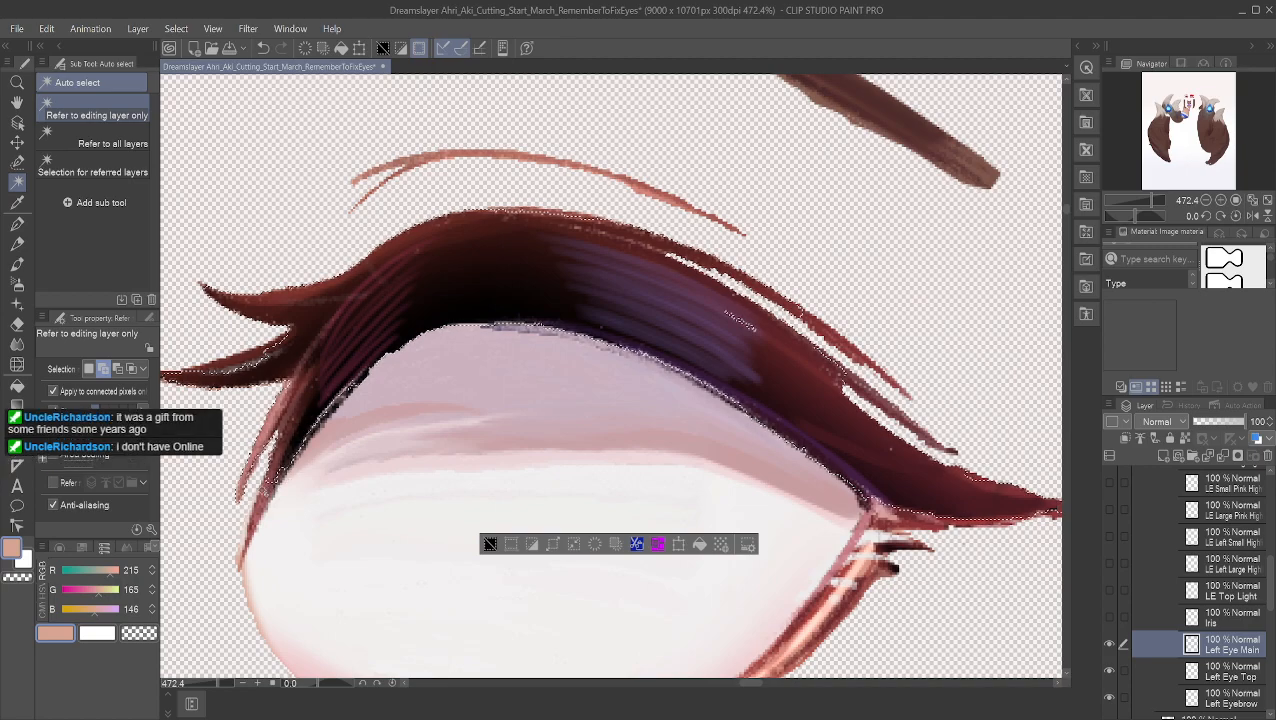
left_click(267, 492)
left_click(255, 532)
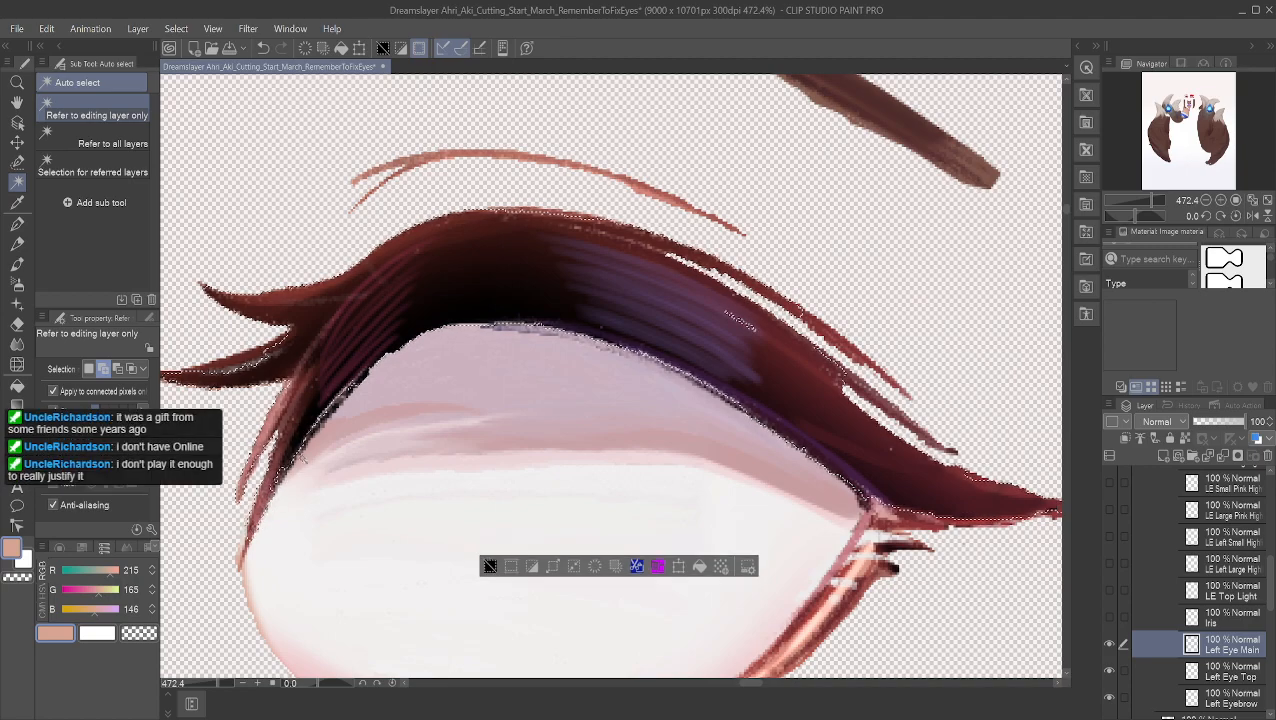
Step: Add the unselected lower-edge pixels near the long left lash's tip to the selection, using the Selection pen at size 1.0
left_click(17, 102)
left_click_drag(372, 200, 627, 246)
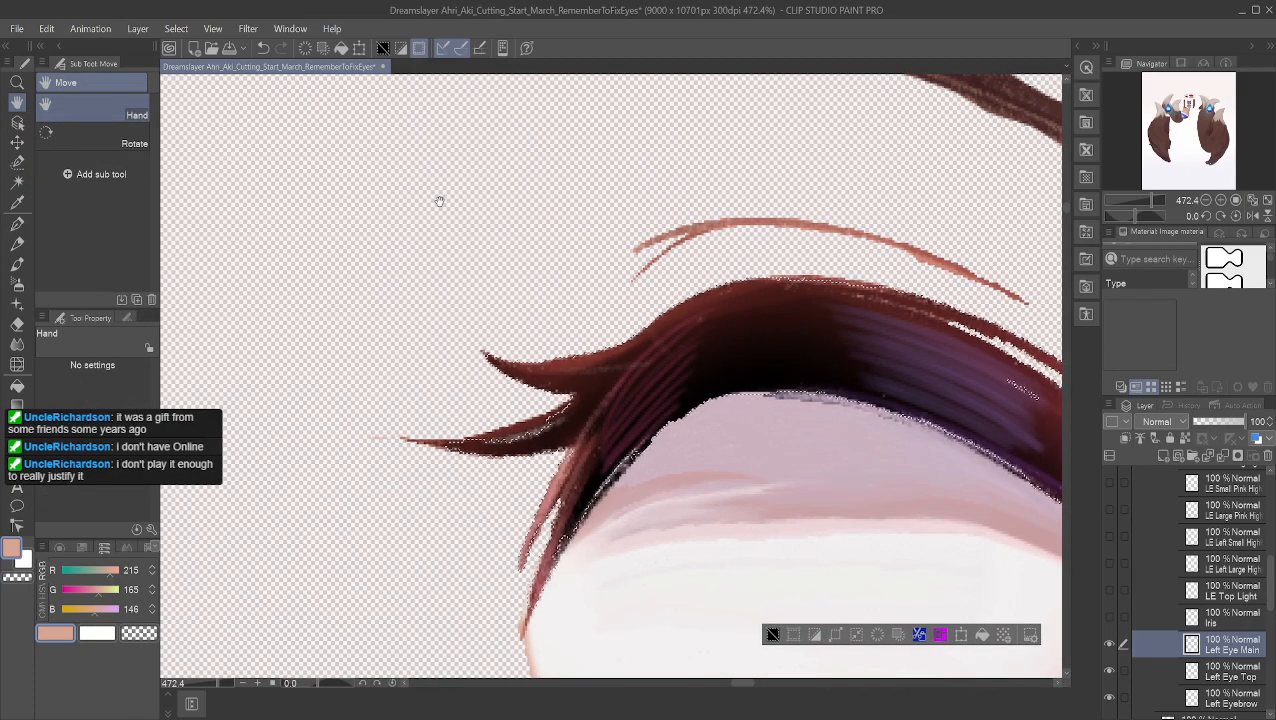
scroll(577, 422, "up", 2)
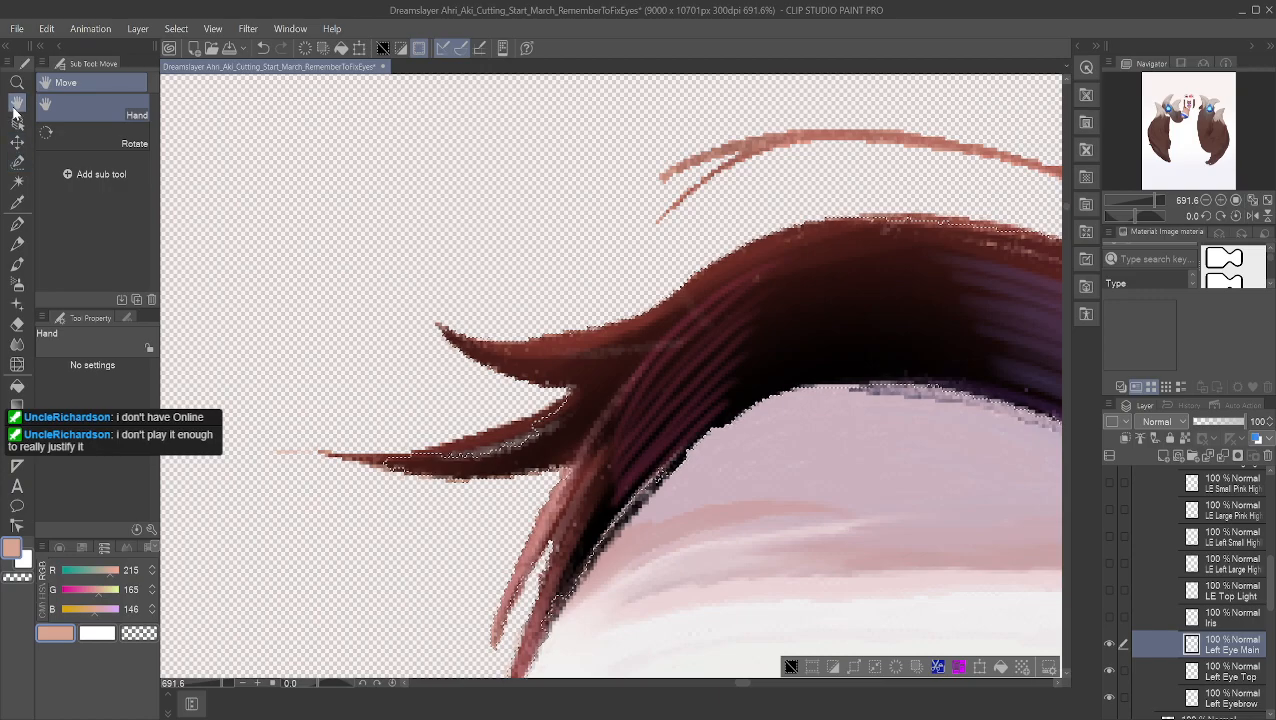
scroll(370, 322, "up", 1)
scroll(390, 468, "up", 2)
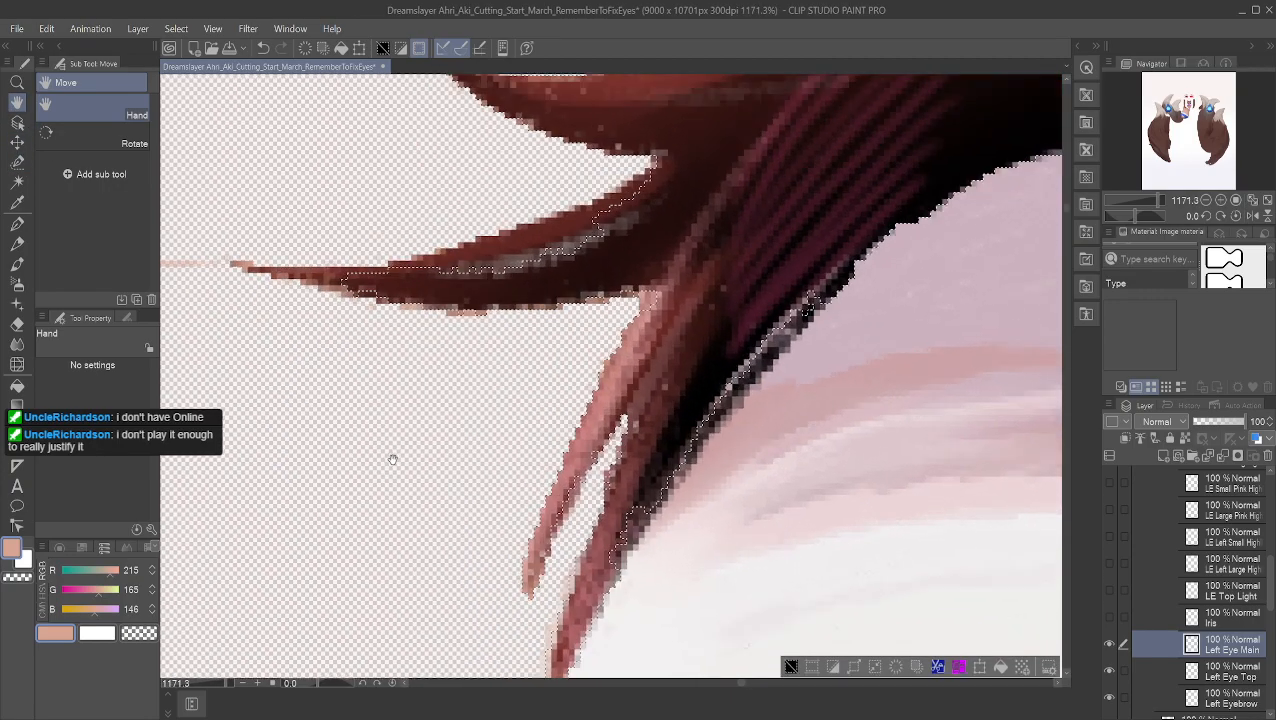
left_click_drag(280, 353, 365, 576)
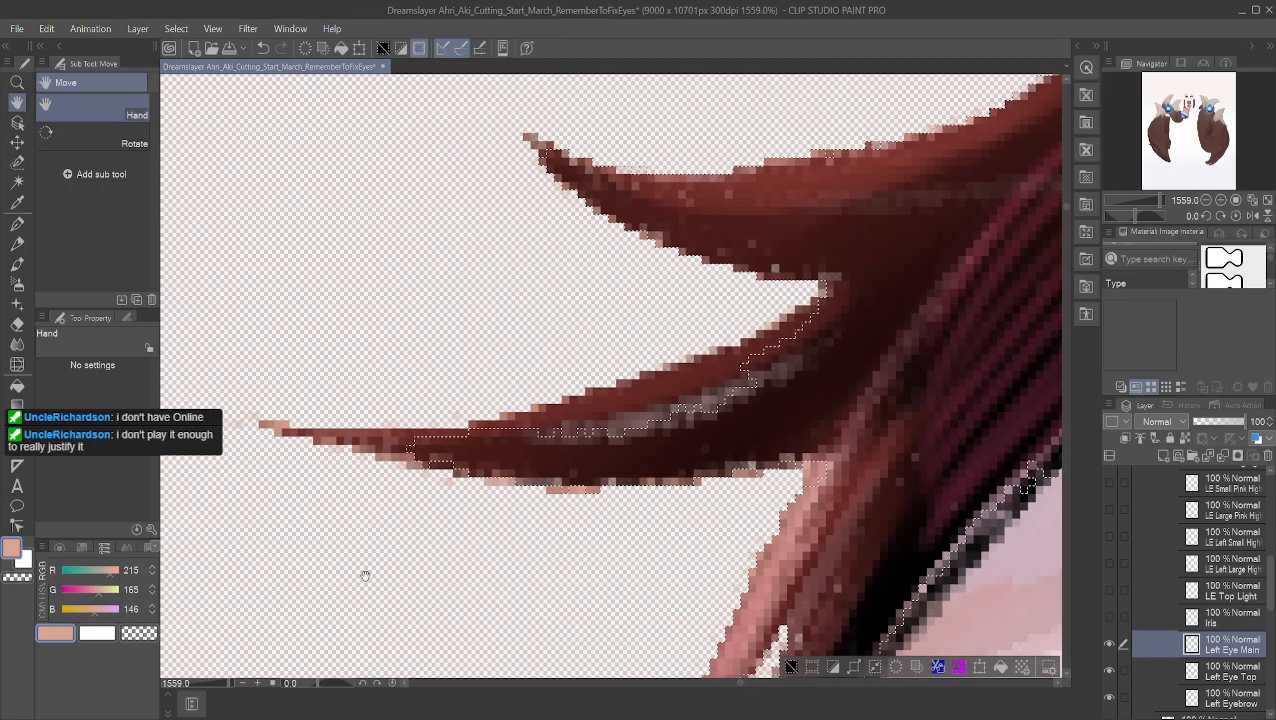
left_click(17, 161)
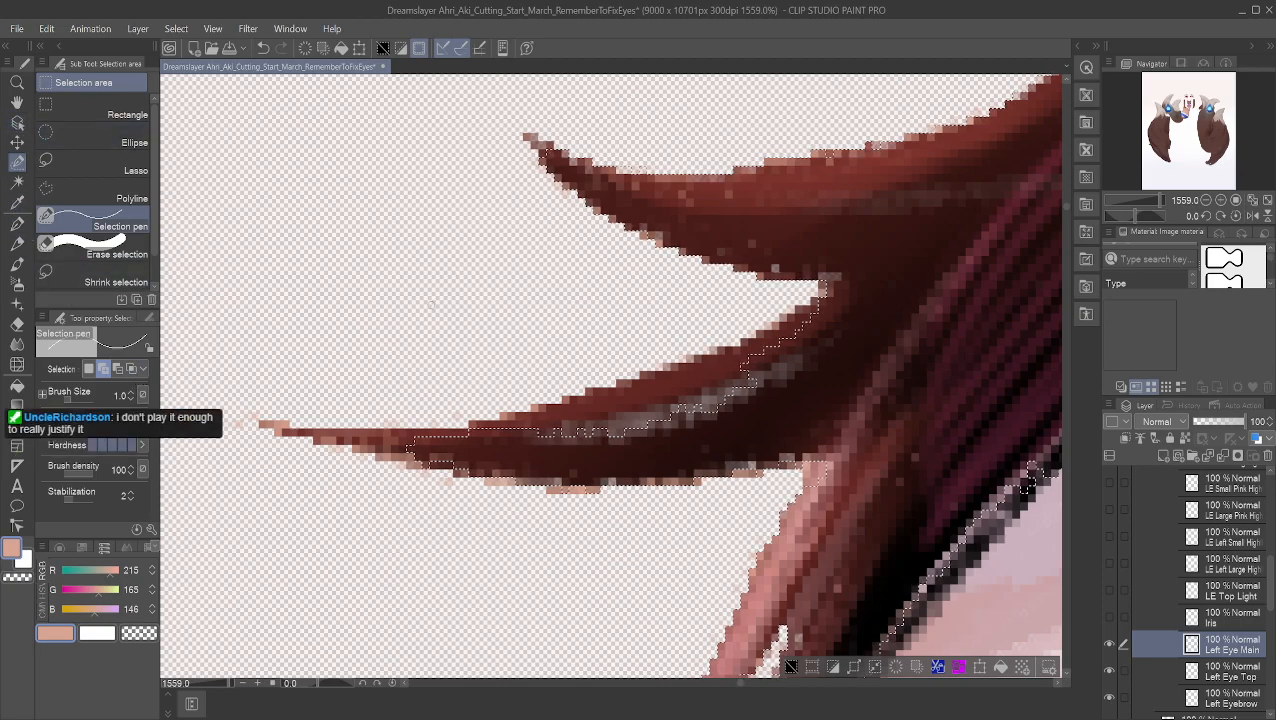
left_click(19, 185)
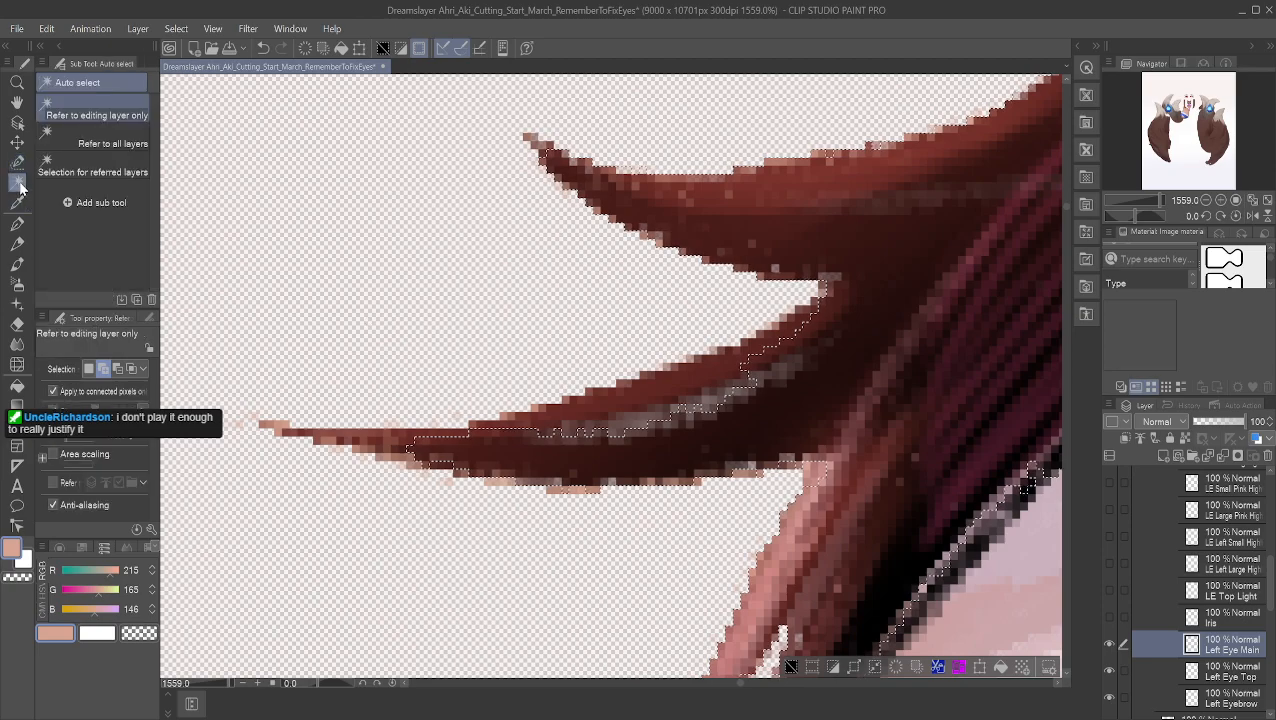
left_click(18, 166)
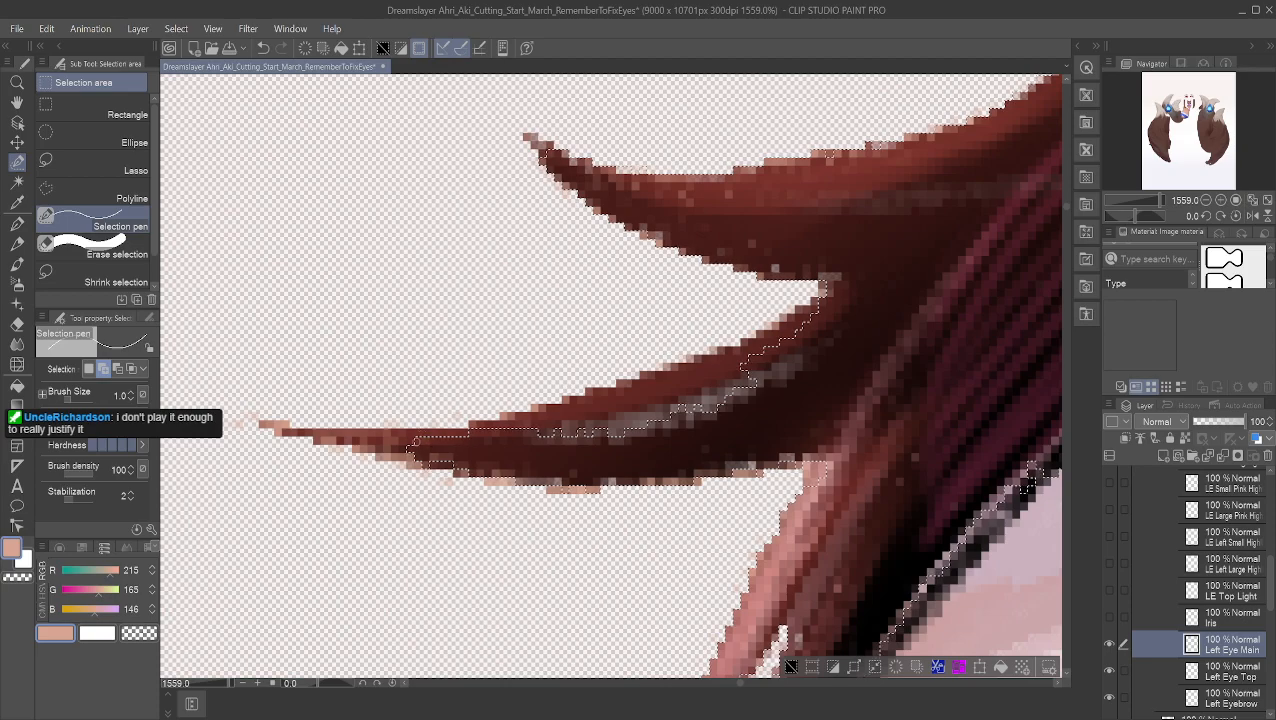
left_click_drag(434, 457, 456, 465)
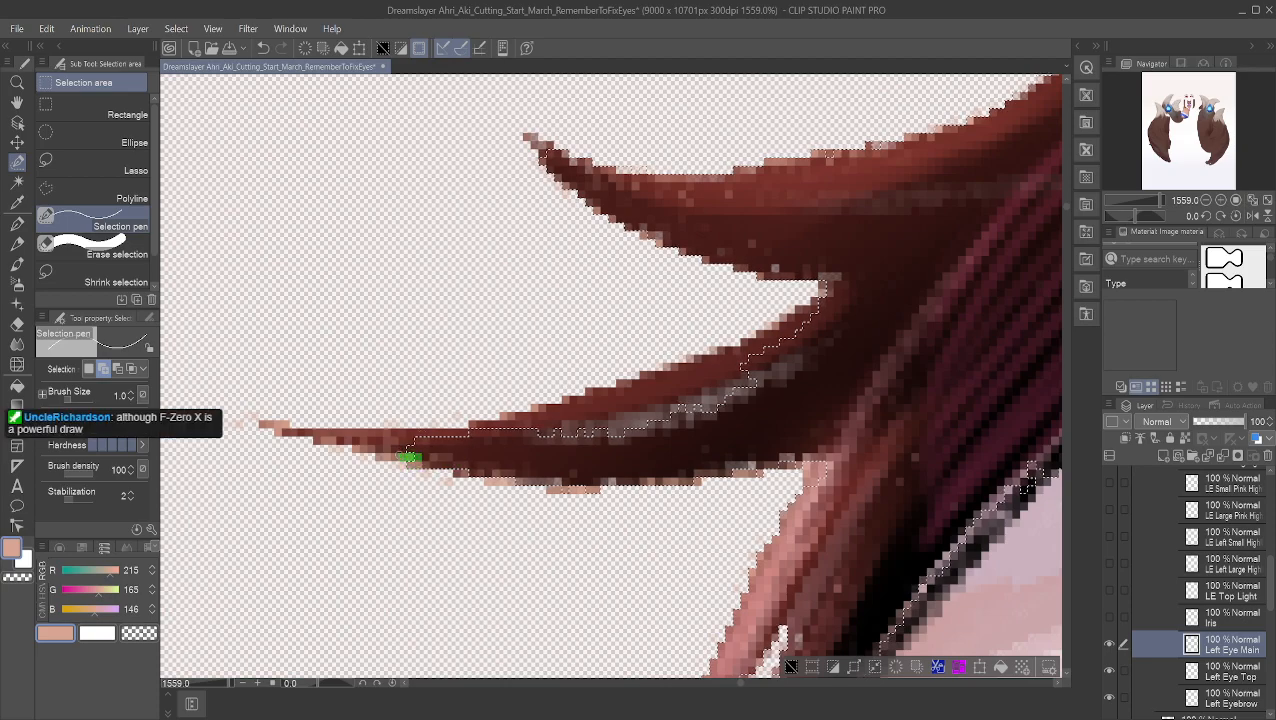
left_click(363, 449)
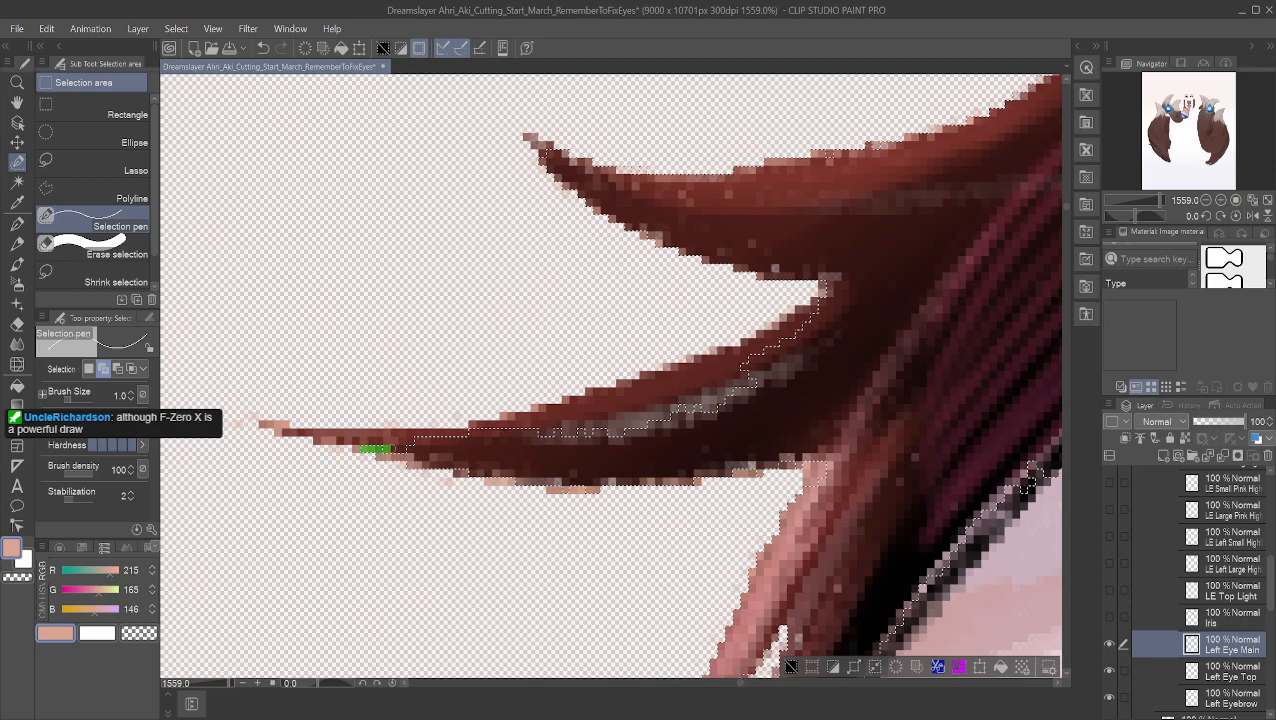
Step: Add the upper edge of the long lash's tip to the selection and deselect the spill just above it
mouse_move(430, 440)
left_mouse_down()
mouse_move(314, 440)
mouse_move(358, 425)
mouse_move(484, 424)
mouse_move(471, 430)
left_mouse_up()
left_click(263, 424)
left_click(415, 432)
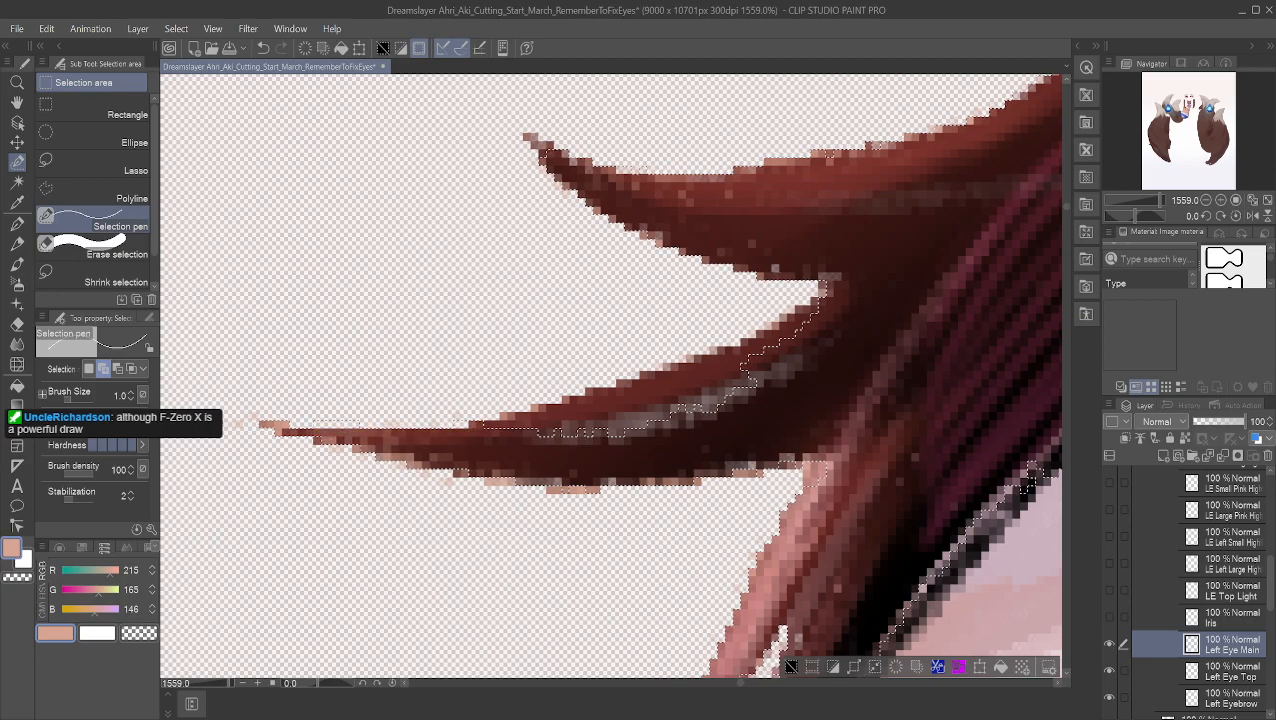
left_click(118, 370)
left_click(310, 424)
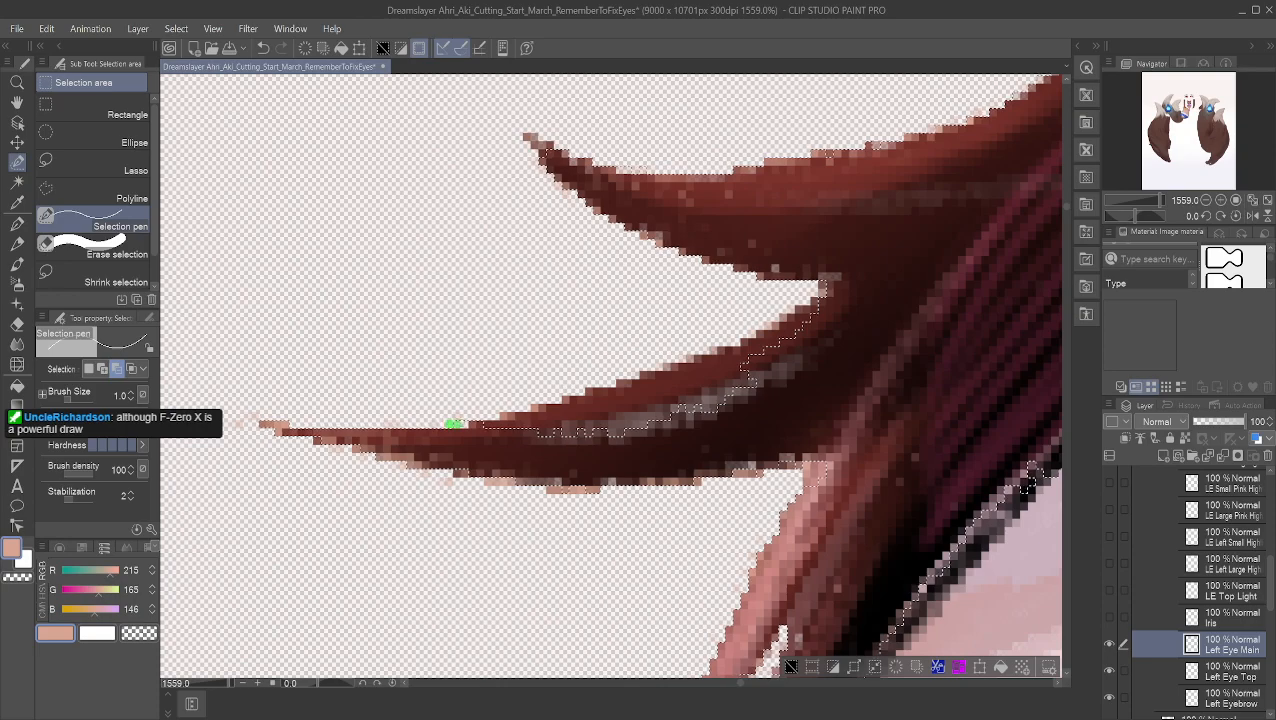
Step: Add the long lash's upper red edge and grey highlight streak to the selection with the Selection pen
left_click(104, 369)
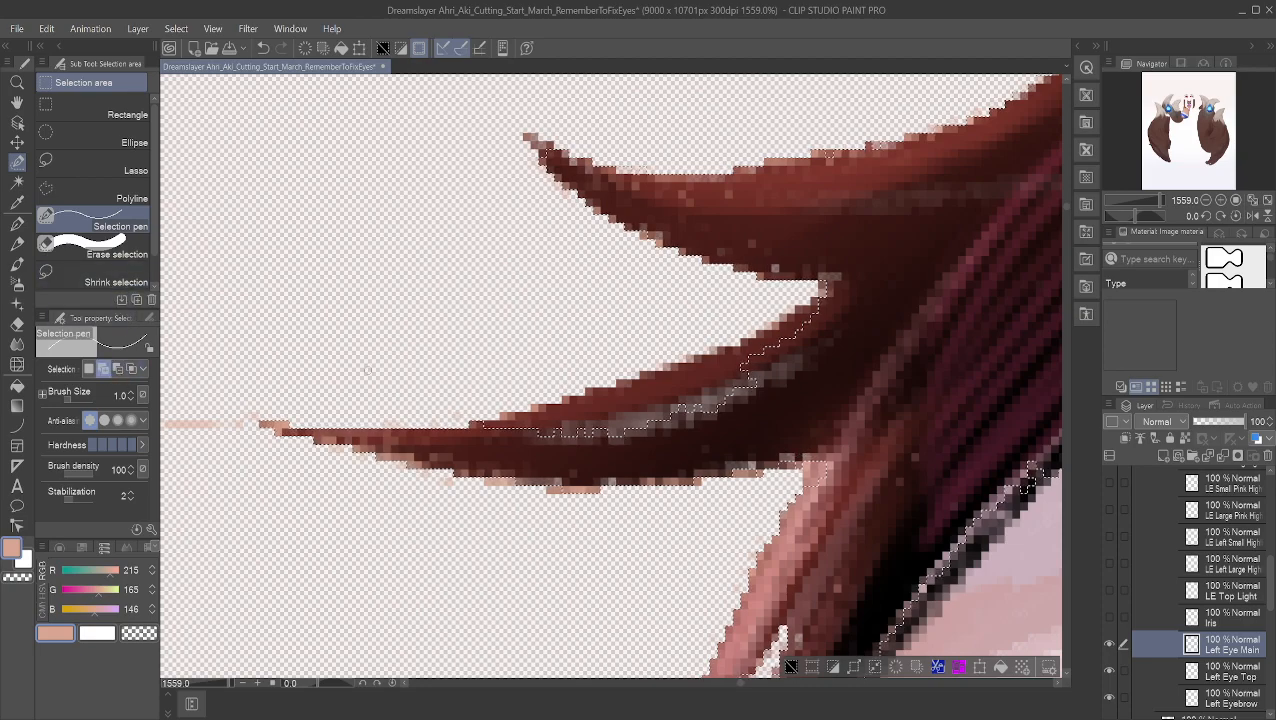
mouse_move(664, 425)
left_mouse_down()
mouse_move(735, 385)
mouse_move(642, 433)
mouse_move(576, 443)
mouse_move(670, 404)
mouse_move(540, 447)
left_mouse_up()
left_click_drag(685, 405, 524, 450)
mouse_move(524, 450)
left_mouse_down()
mouse_move(735, 384)
mouse_move(507, 450)
left_mouse_up()
mouse_move(692, 376)
left_mouse_down()
mouse_move(712, 342)
mouse_move(754, 338)
mouse_move(590, 426)
left_mouse_up()
left_click_drag(756, 356, 547, 450)
mouse_move(776, 375)
left_mouse_down()
mouse_move(752, 383)
mouse_move(737, 360)
mouse_move(795, 345)
mouse_move(752, 356)
mouse_move(815, 308)
mouse_move(795, 333)
mouse_move(805, 320)
mouse_move(592, 424)
mouse_move(730, 352)
left_mouse_up()
mouse_move(565, 432)
left_mouse_down()
mouse_move(527, 452)
mouse_move(530, 415)
mouse_move(476, 431)
left_mouse_up()
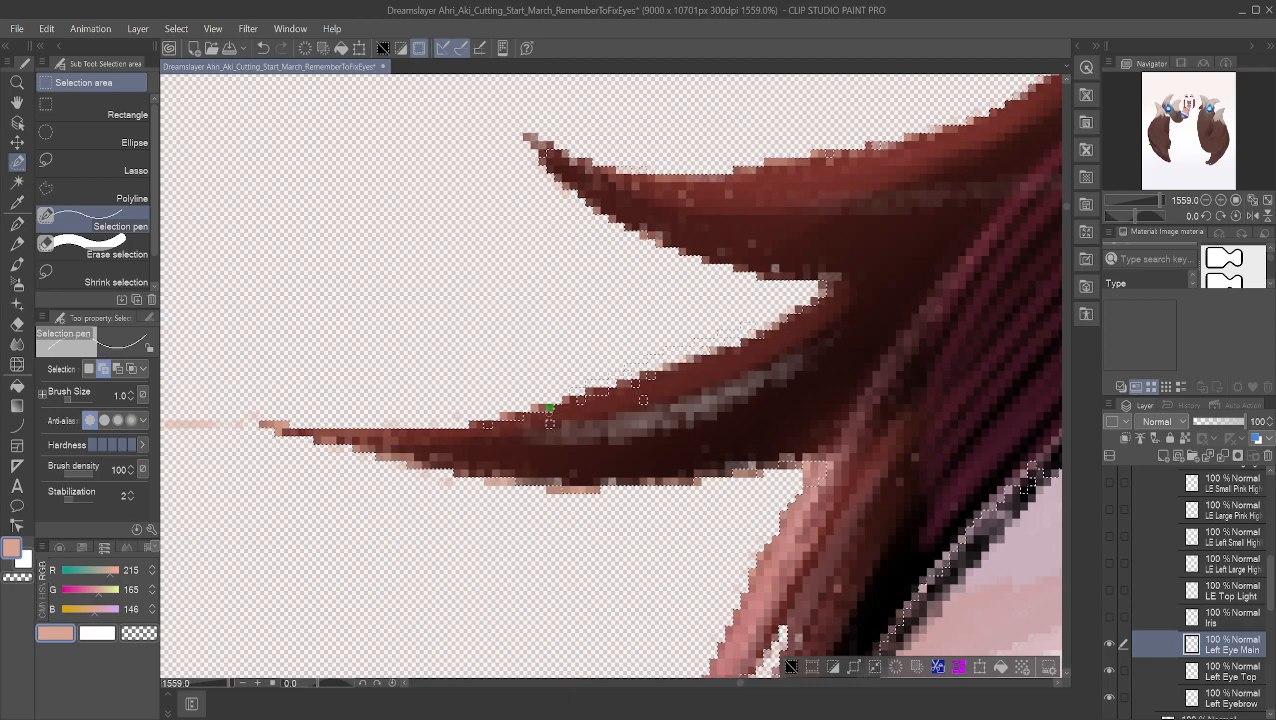
mouse_move(636, 392)
left_mouse_down()
mouse_move(650, 400)
mouse_move(584, 393)
mouse_move(595, 393)
mouse_move(479, 428)
mouse_move(492, 425)
left_mouse_up()
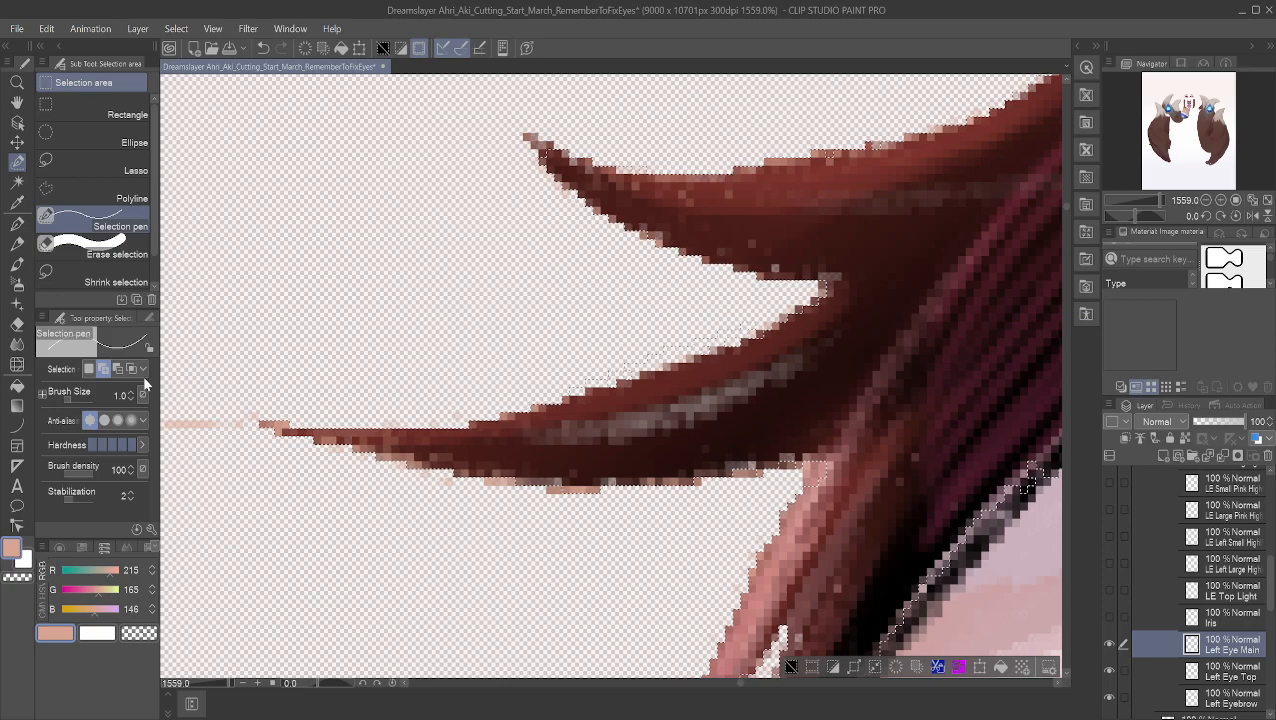
Step: Remove the spill above the long lash from the selection and add the missed pixels along the shorter lash's underside
left_click(122, 369)
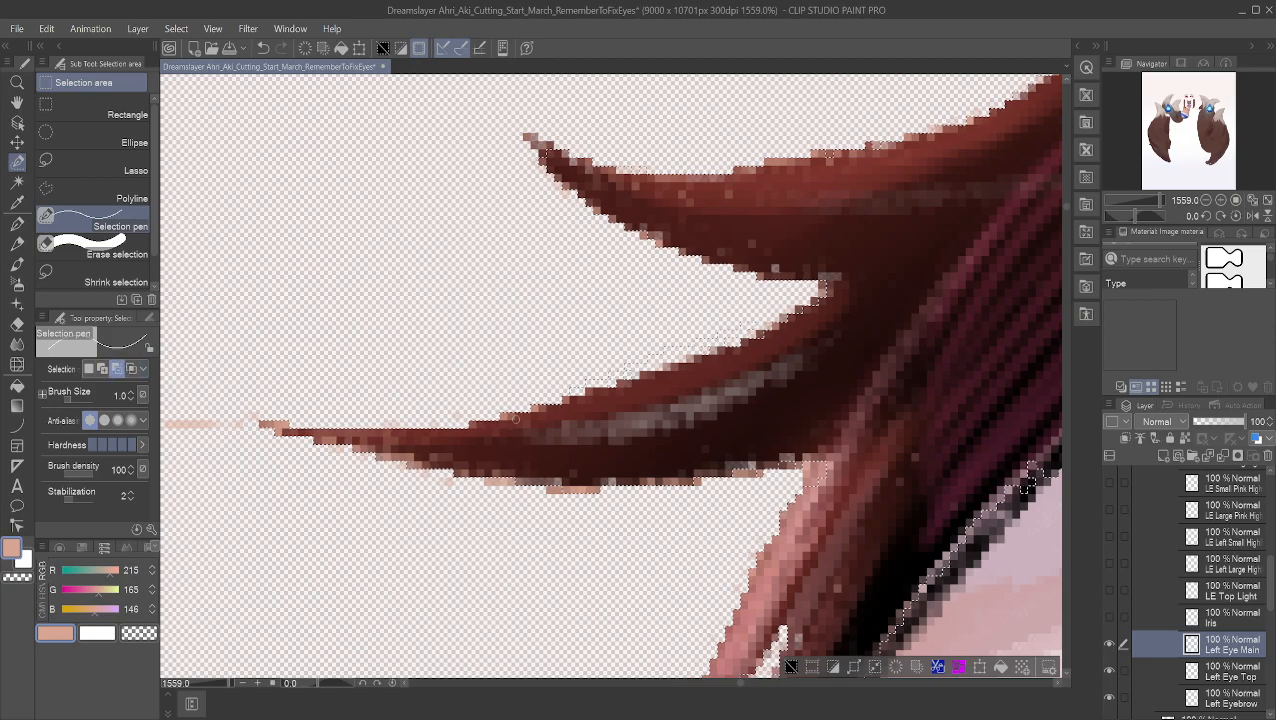
left_click_drag(563, 391, 583, 391)
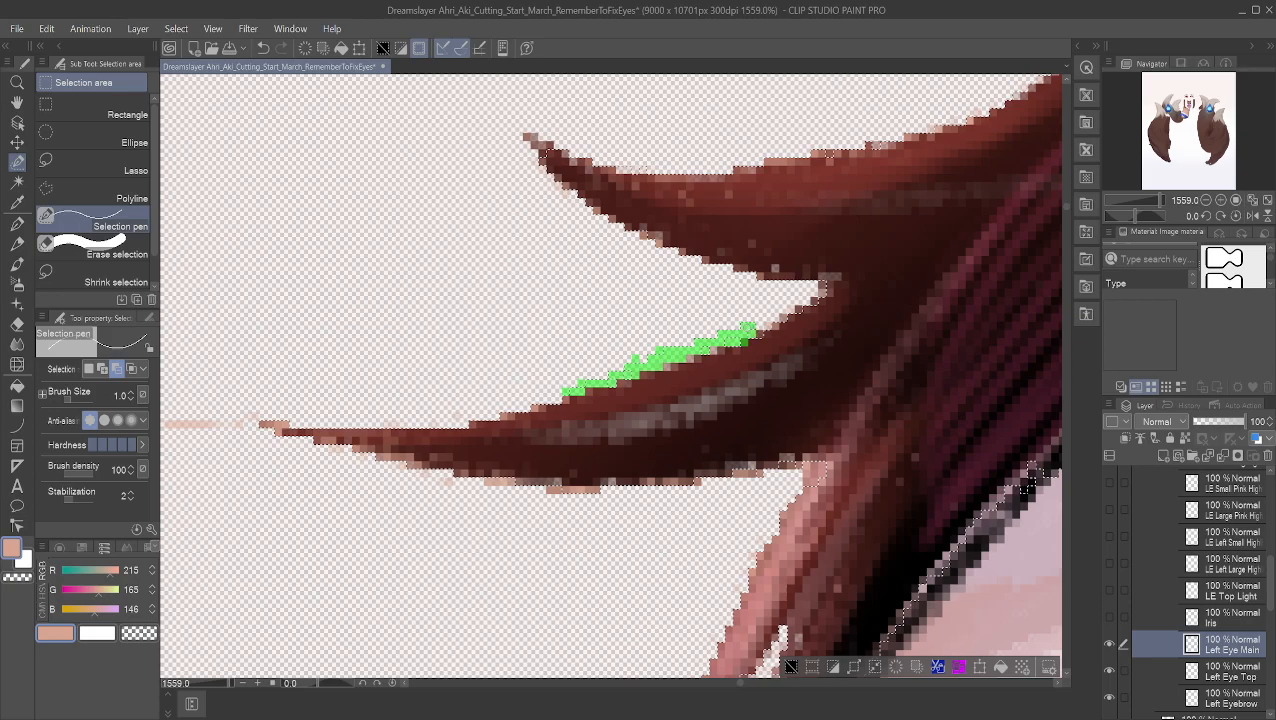
left_click_drag(752, 328, 755, 333)
left_click(104, 369)
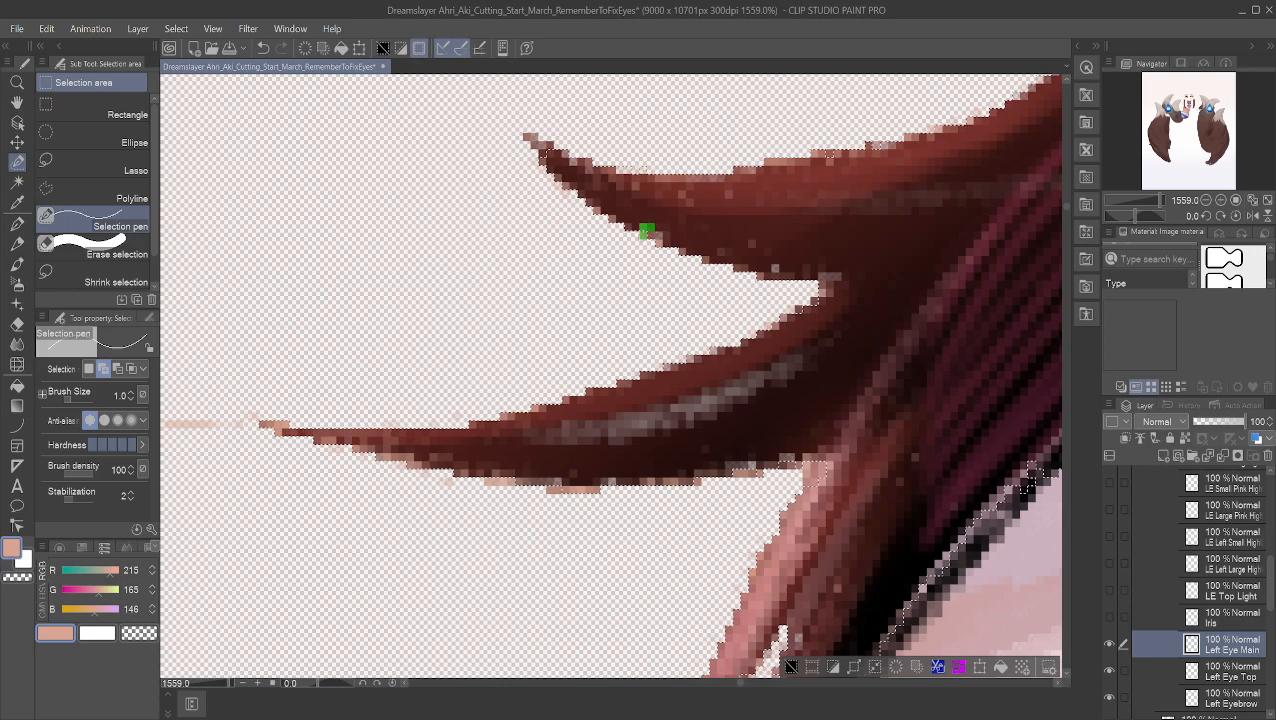
left_click_drag(800, 274, 836, 271)
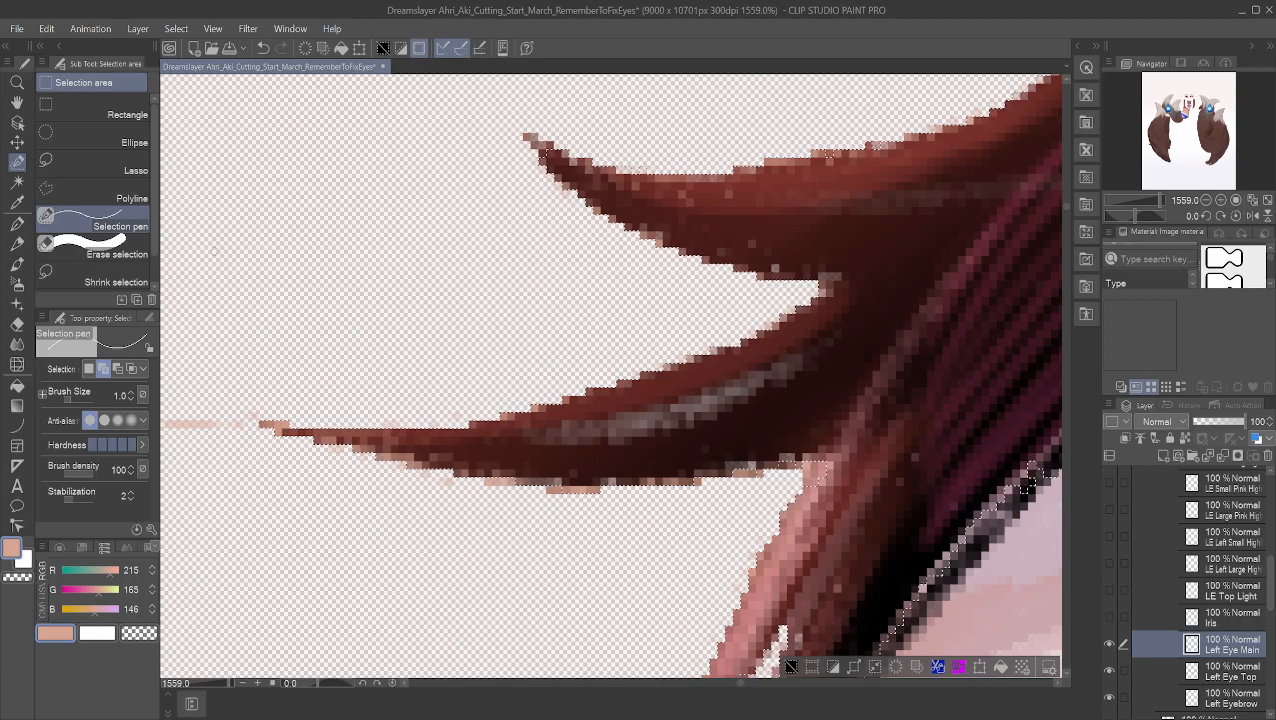
left_click(17, 102)
left_click_drag(737, 164, 691, 229)
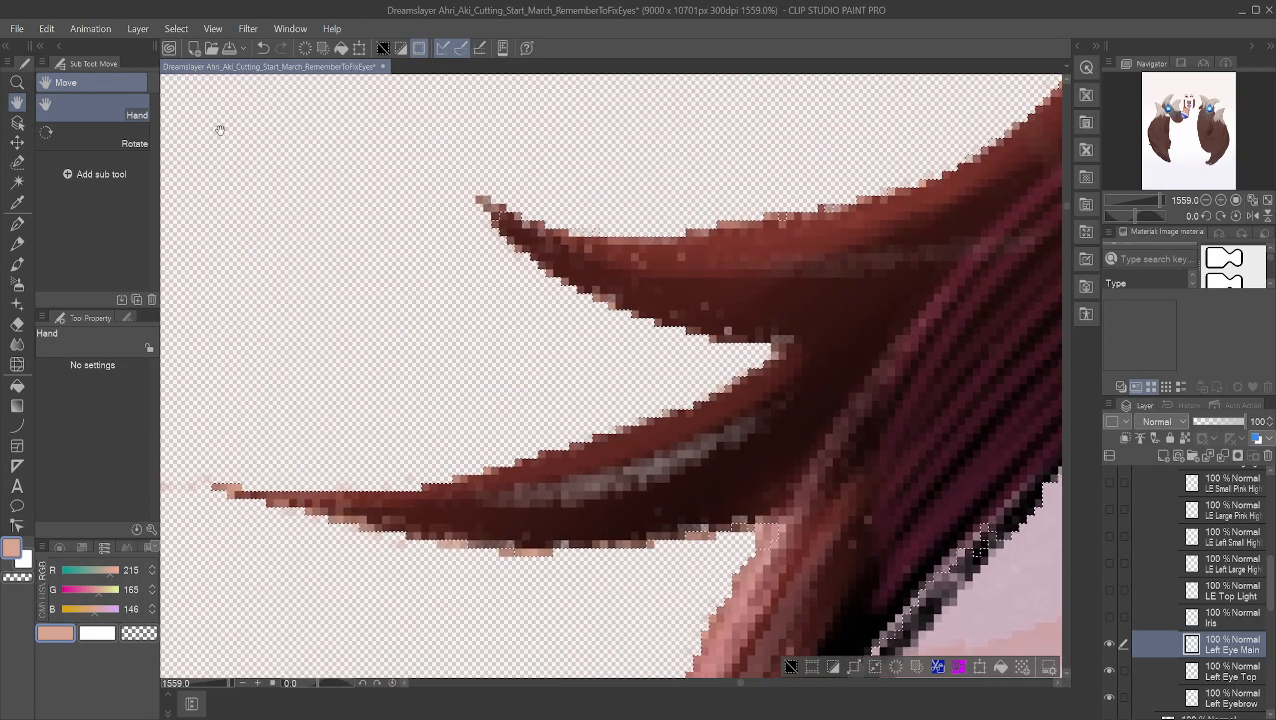
left_click(17, 181)
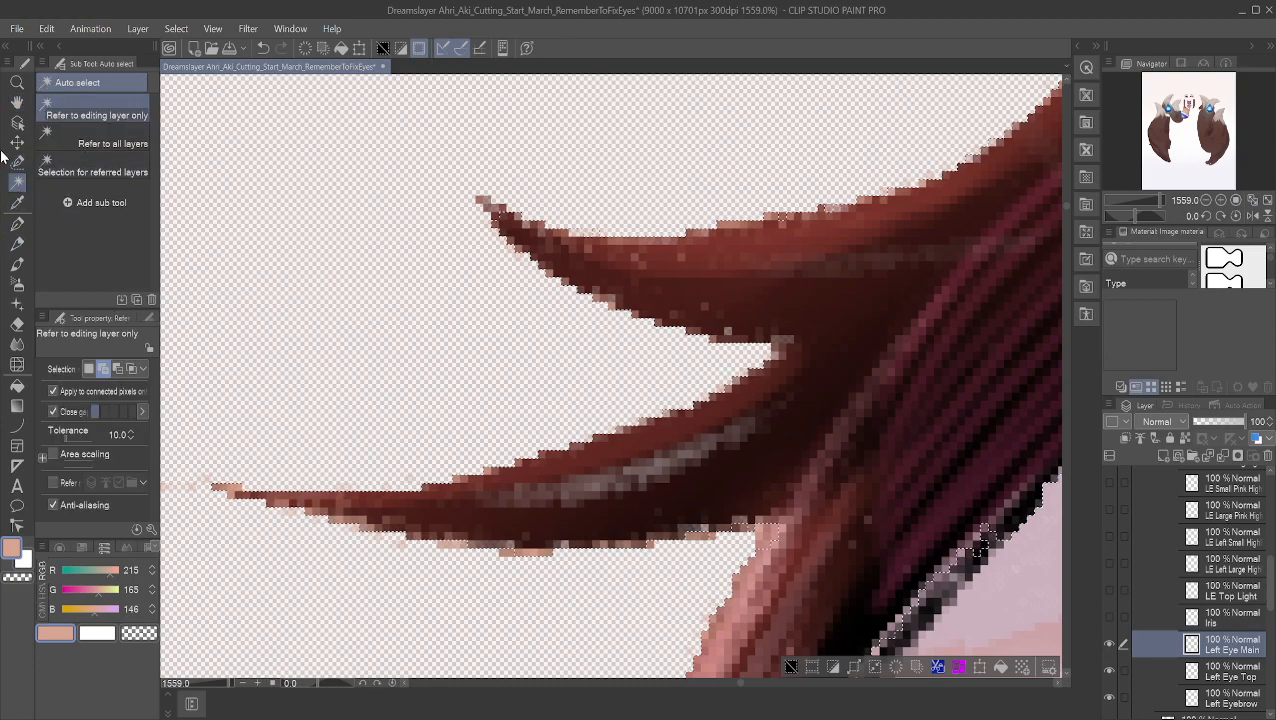
left_click(17, 163)
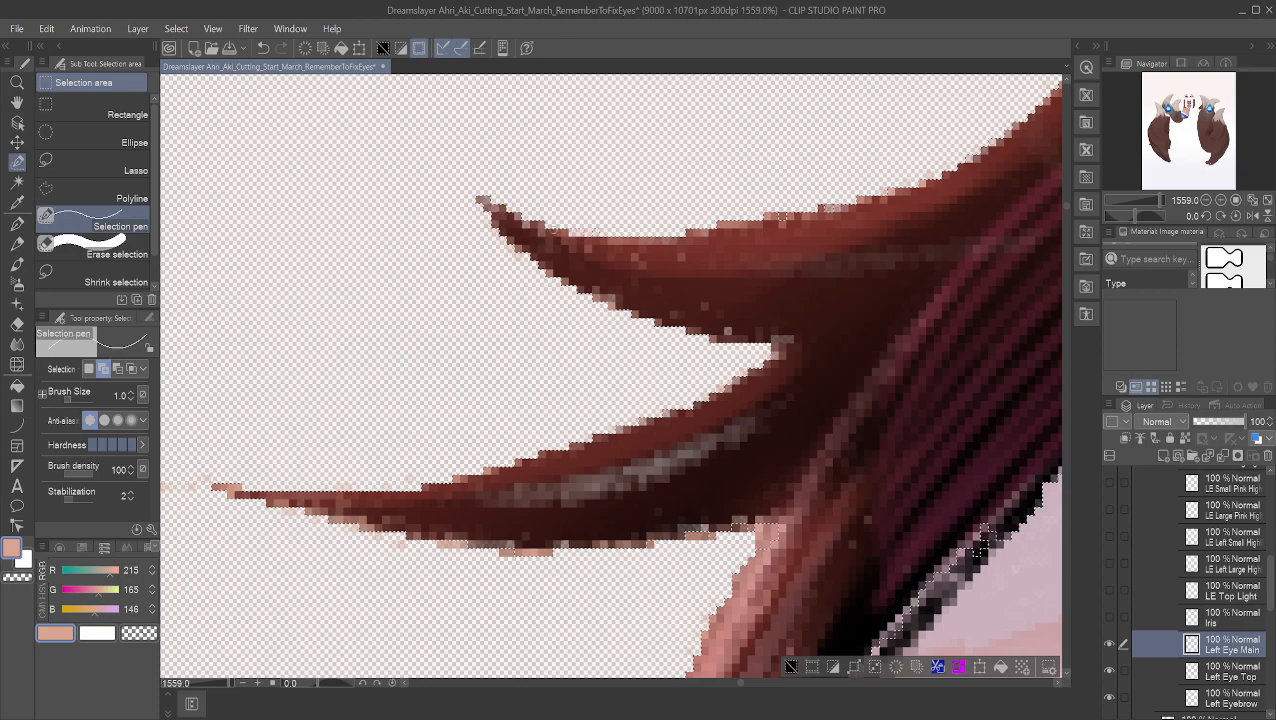
left_click(117, 368)
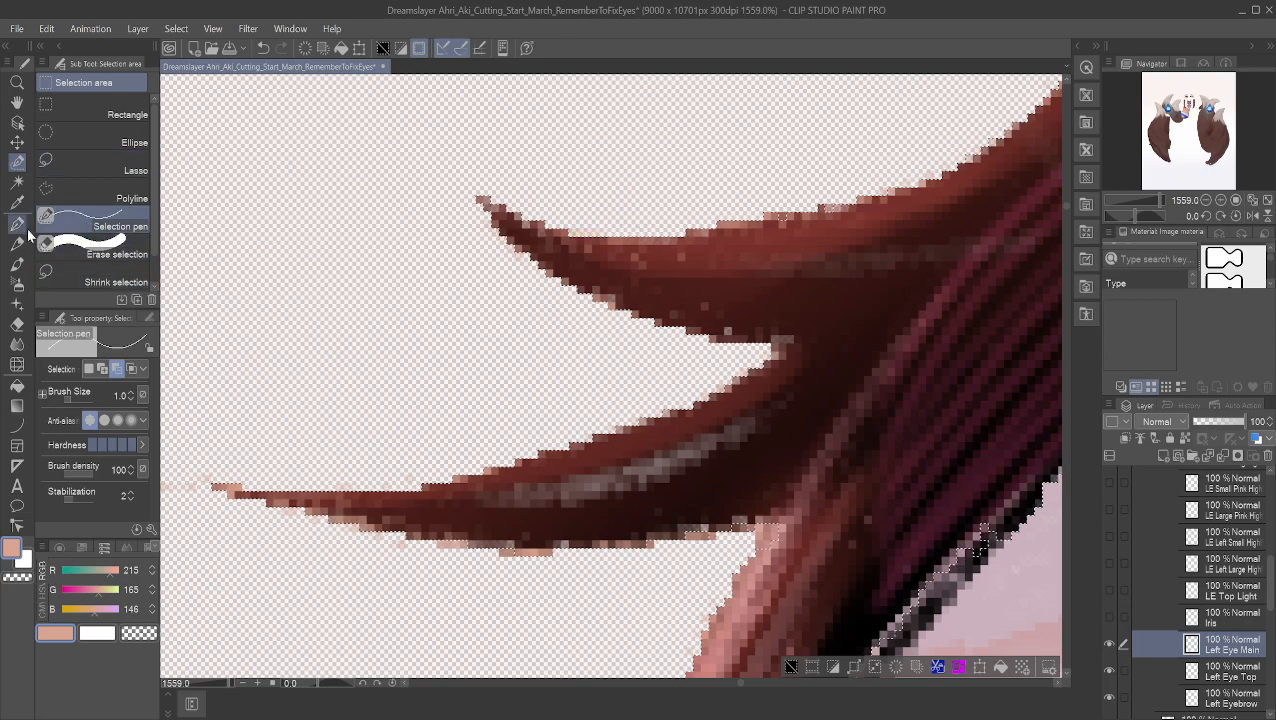
left_click(103, 368)
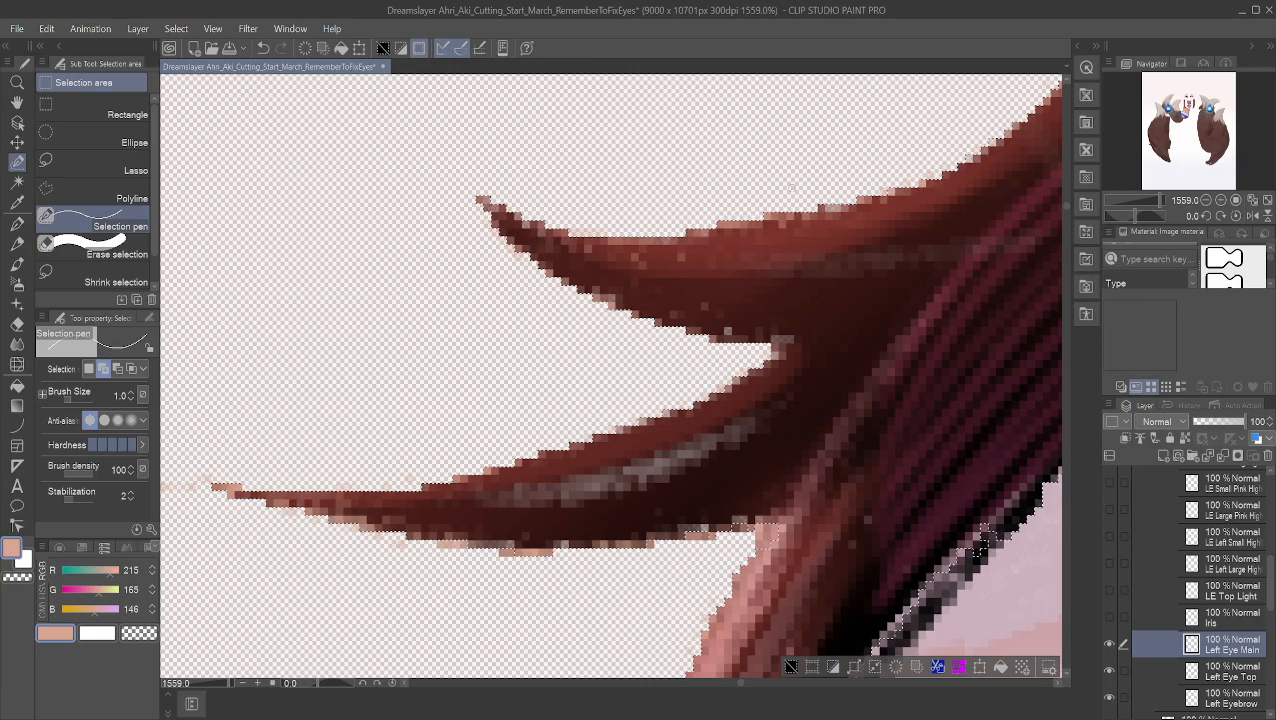
Step: Add the light red pixels along the crest of the upper lid to the selection with the Selection pen
left_click(15, 108)
left_click_drag(822, 201, 272, 397)
left_click_drag(788, 246, 402, 234)
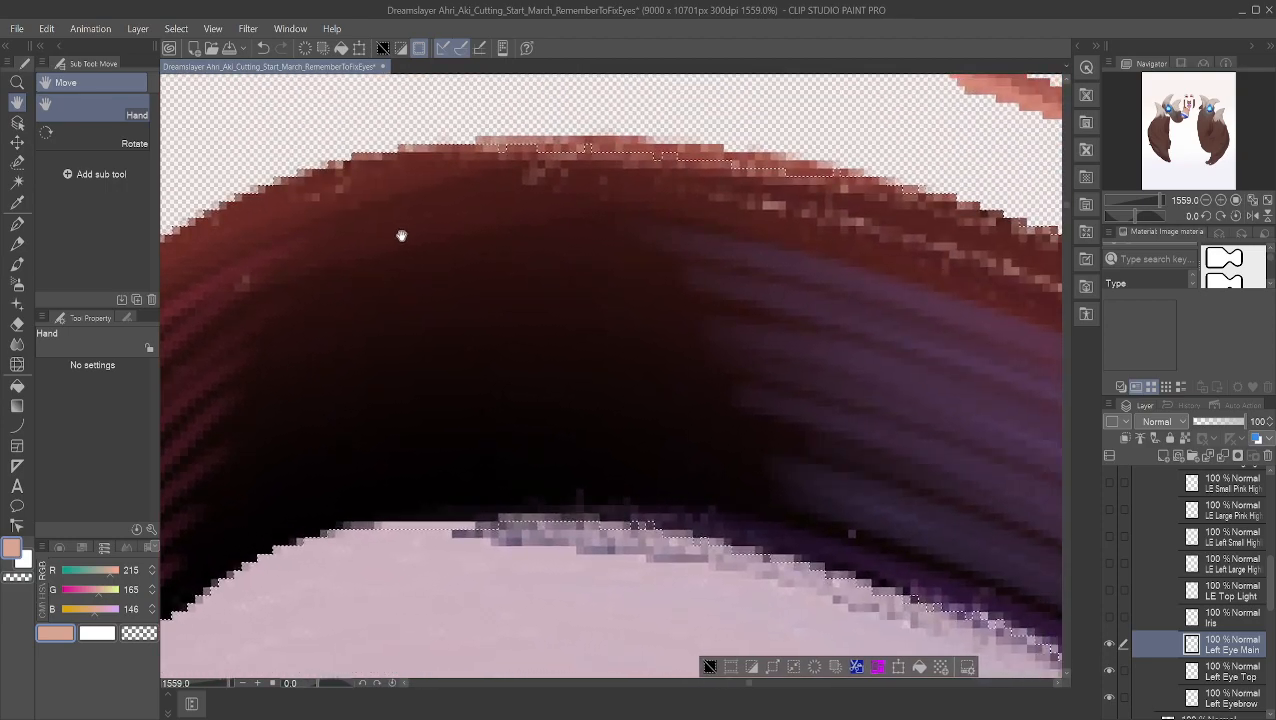
left_click(17, 182)
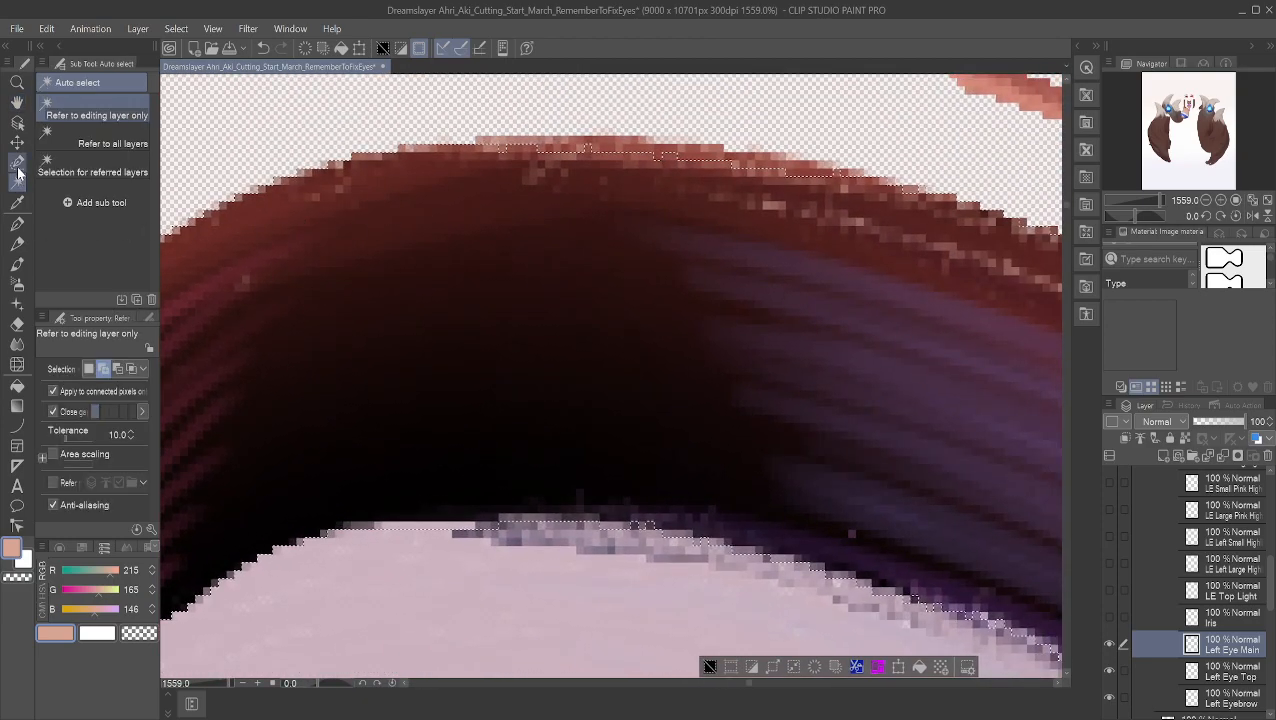
left_click(17, 161)
left_click_drag(494, 147, 712, 153)
left_click_drag(490, 140, 545, 140)
left_click_drag(645, 140, 647, 140)
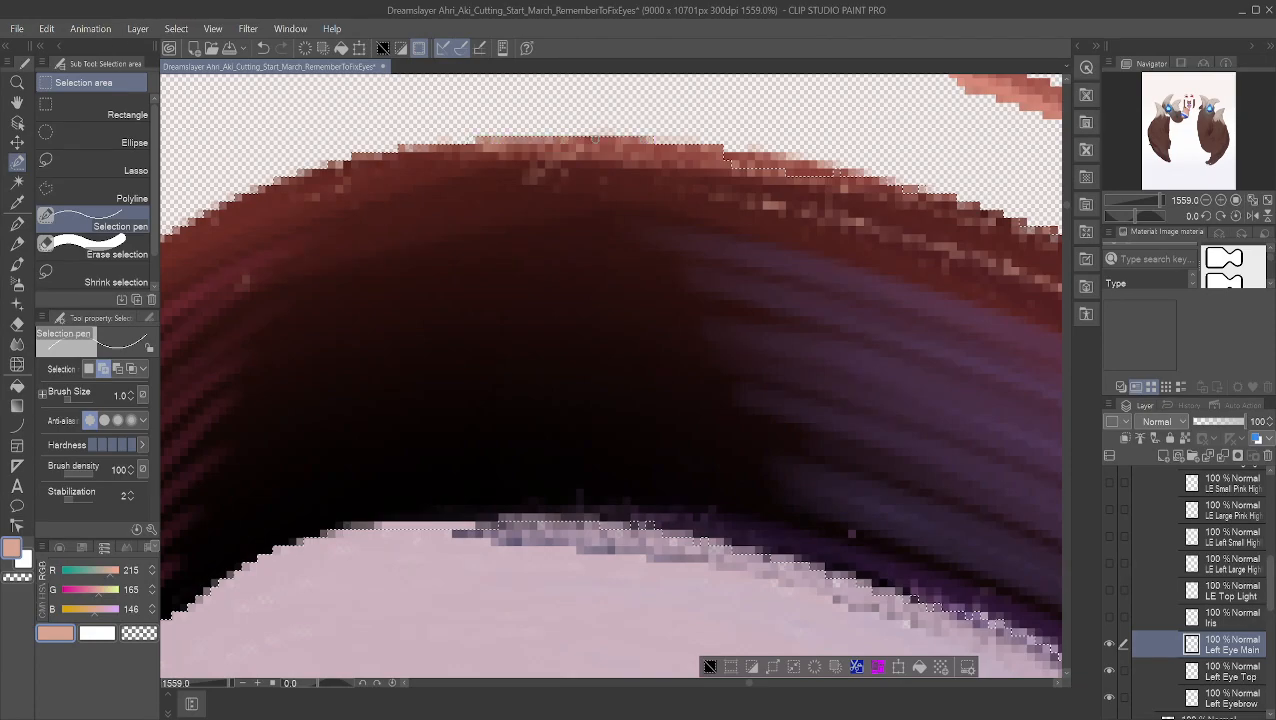
Step: Extend the selection over the pale red upper-edge pixels to the right of the lid's crest
left_click(117, 368)
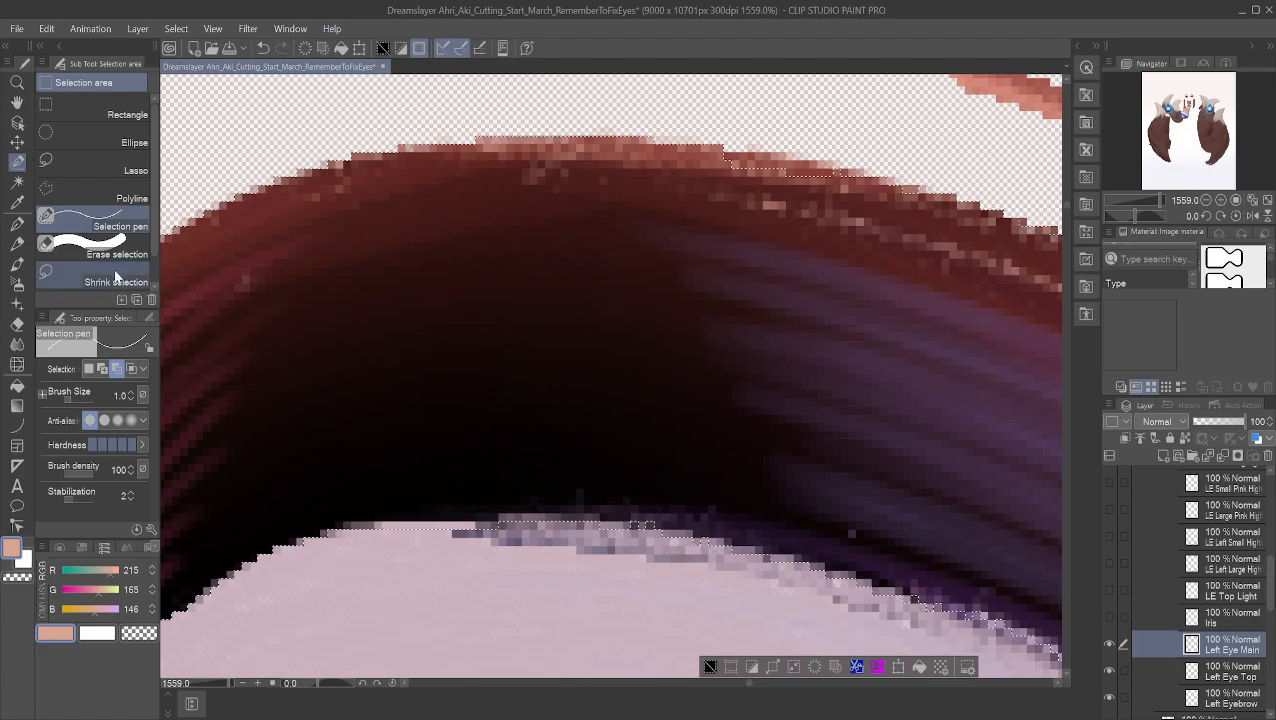
left_click(103, 369)
mouse_move(722, 156)
left_mouse_down()
mouse_move(786, 156)
mouse_move(728, 163)
mouse_move(840, 173)
mouse_move(760, 160)
left_mouse_up()
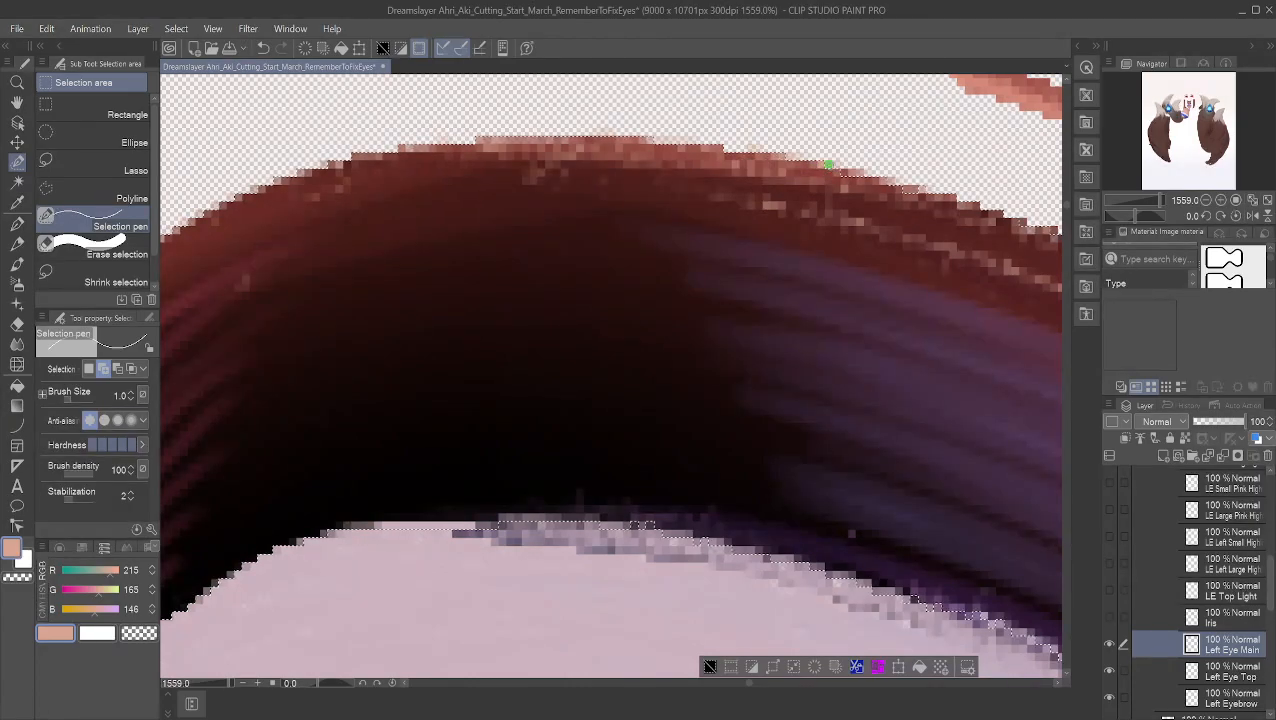
left_click_drag(859, 172, 830, 172)
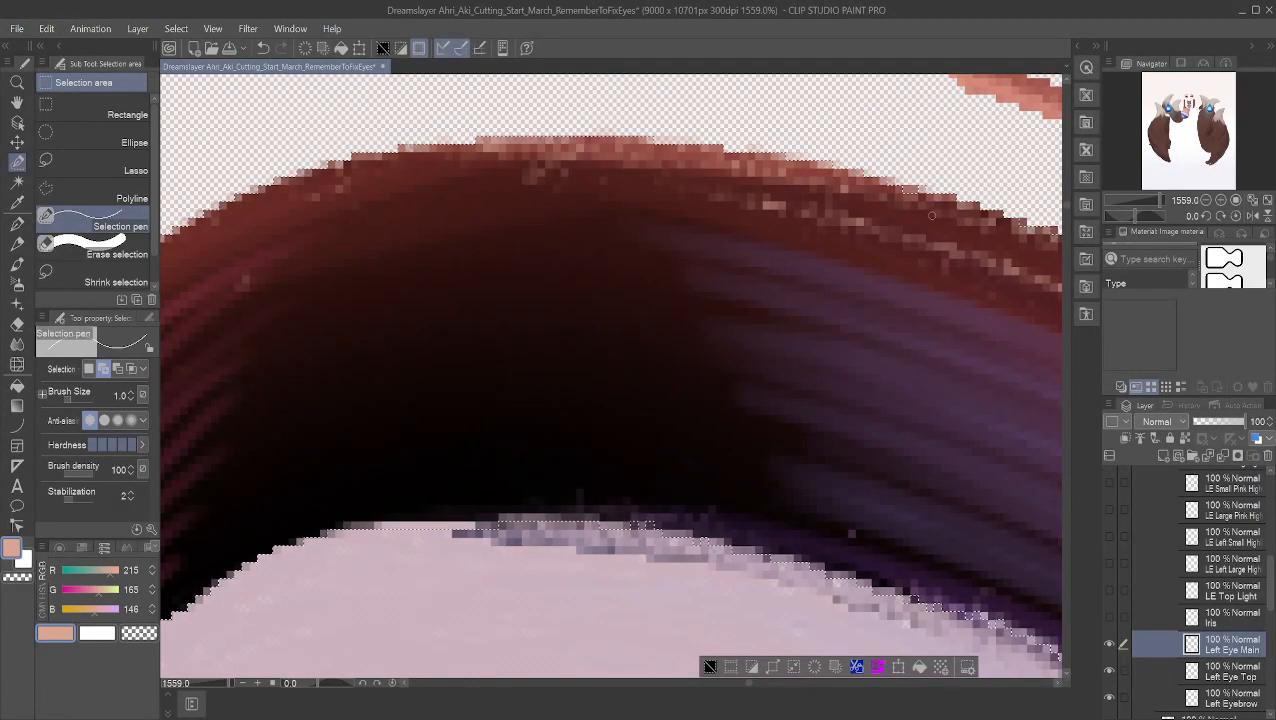
Step: Fill the small unselected gaps inside the lid's purple-red section with the Selection pen
left_click(17, 102)
left_click_drag(880, 250, 458, 200)
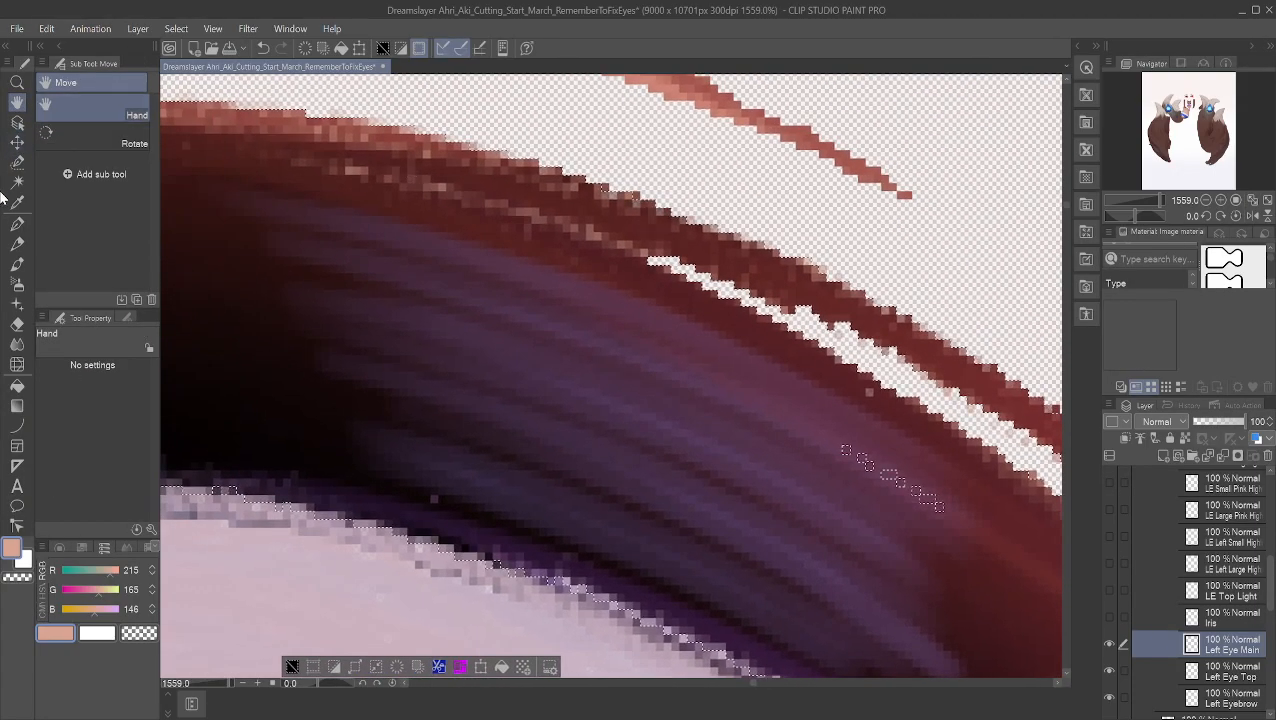
left_click(17, 163)
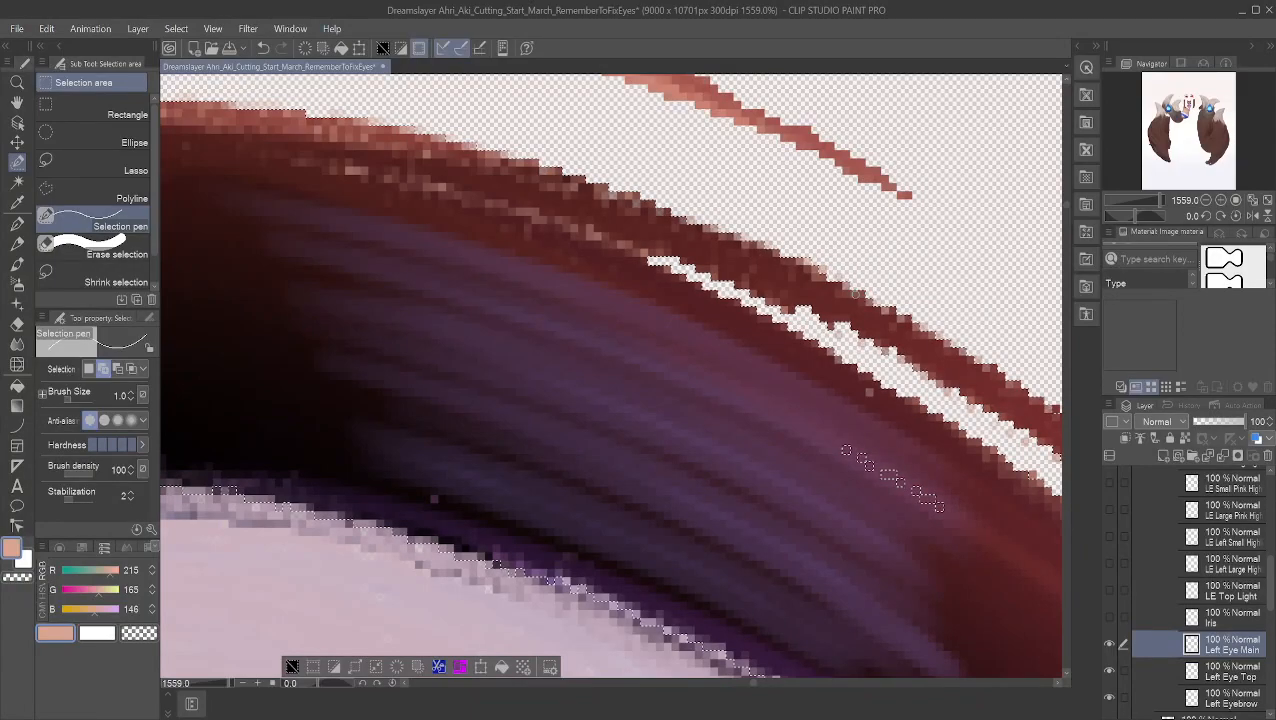
mouse_move(918, 482)
left_mouse_down()
mouse_move(935, 510)
mouse_move(962, 515)
mouse_move(808, 438)
mouse_move(848, 456)
left_mouse_up()
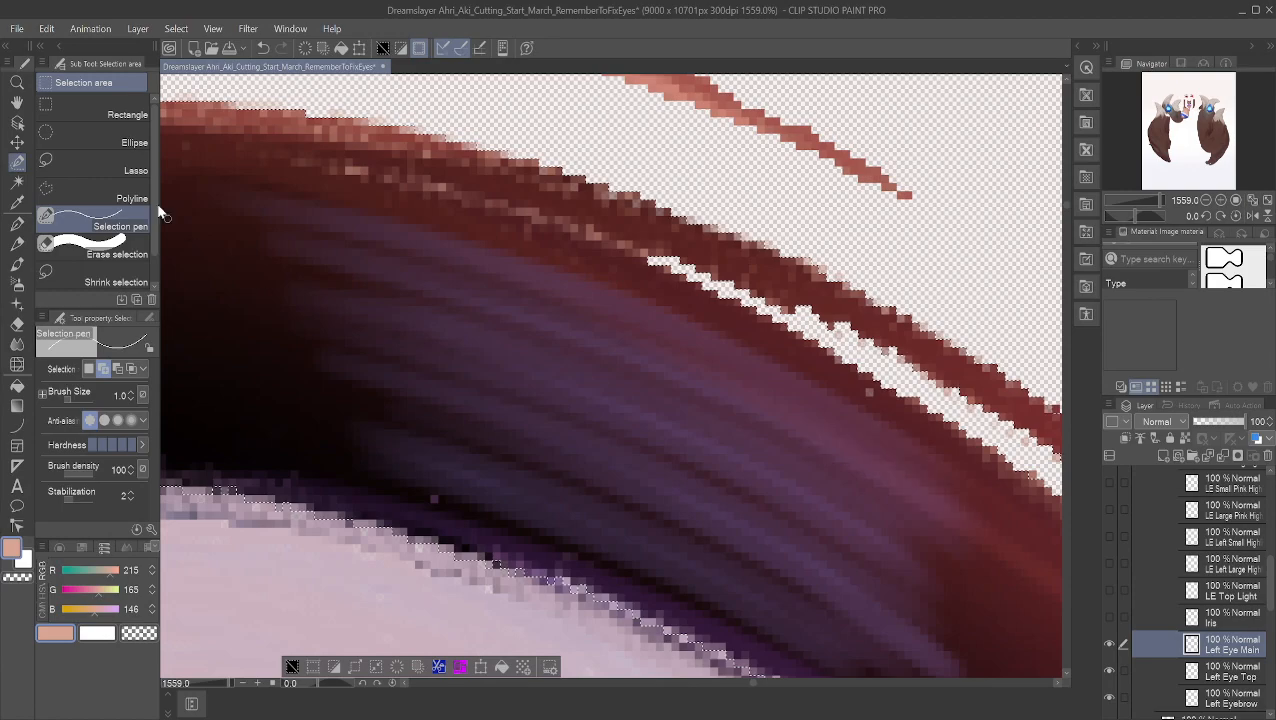
Step: Add the underside and outer tip of the lower lash near the lid's outer corner to the selection with the Selection pen
left_click(17, 103)
left_click_drag(931, 472, 342, 128)
left_click_drag(668, 413, 445, 284)
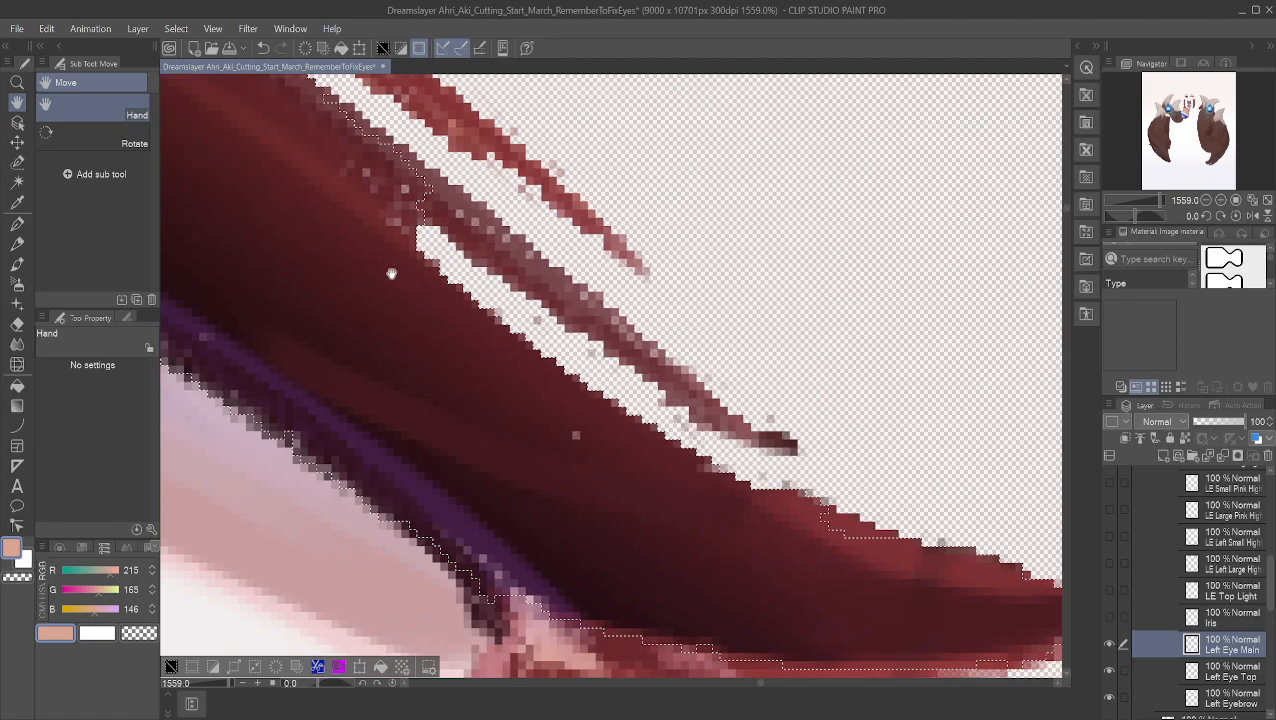
left_click(17, 162)
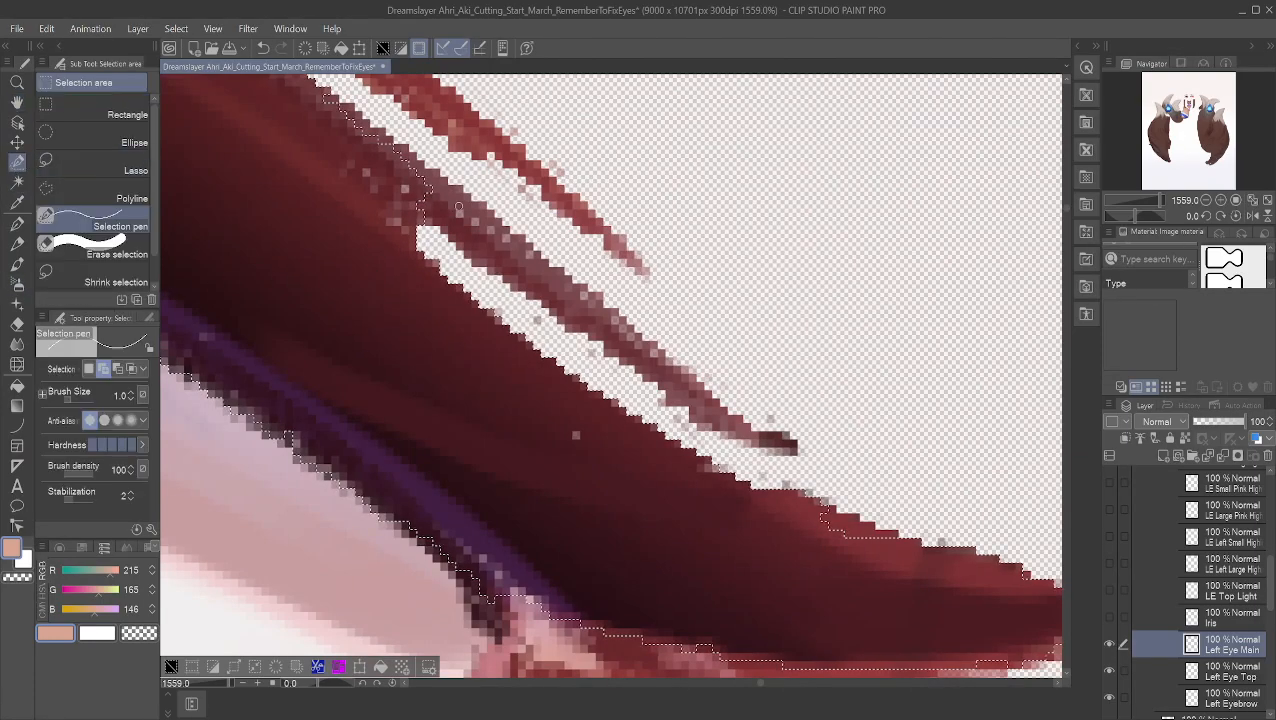
left_click(424, 214)
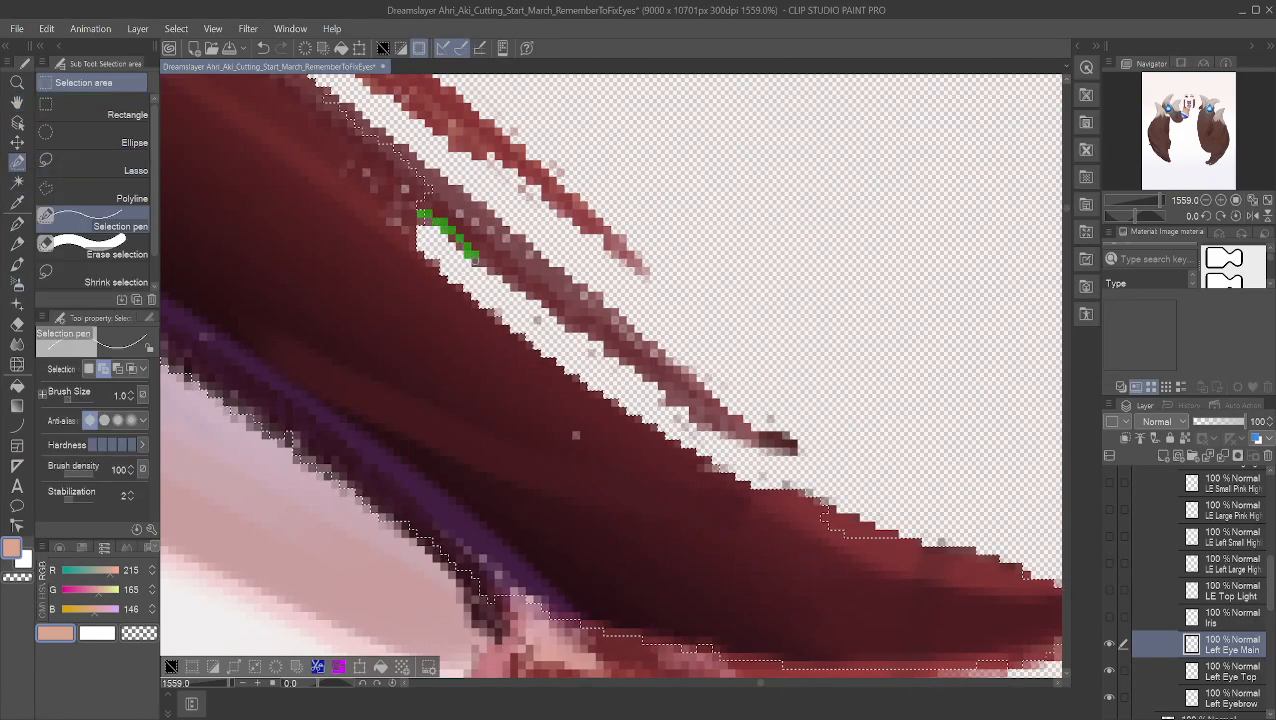
mouse_move(526, 291)
left_mouse_down()
mouse_move(701, 410)
mouse_move(793, 450)
mouse_move(784, 436)
mouse_move(720, 431)
left_mouse_up()
mouse_move(746, 427)
left_mouse_down()
mouse_move(690, 426)
mouse_move(723, 411)
mouse_move(666, 402)
mouse_move(704, 394)
mouse_move(674, 387)
mouse_move(707, 394)
mouse_move(621, 352)
left_mouse_up()
left_click(607, 345)
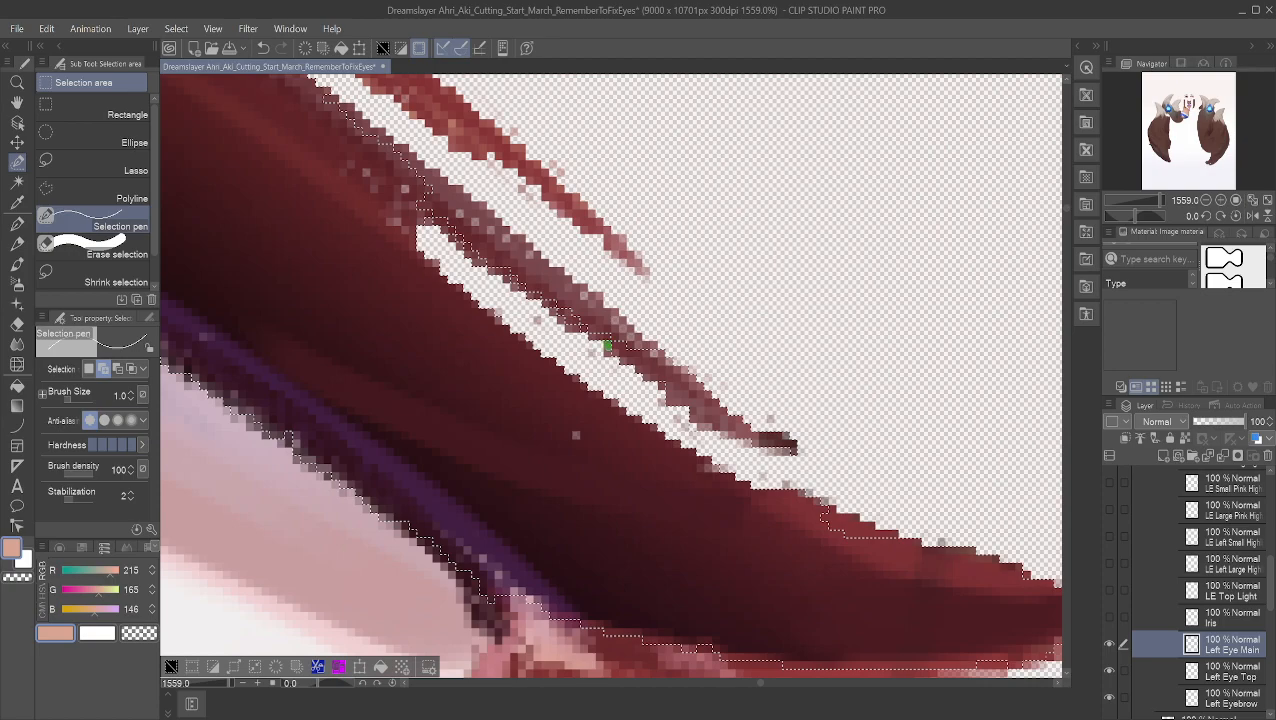
Step: Fill the selection across the body of the lower lash, working from its middle up toward its base
left_click_drag(655, 345, 566, 327)
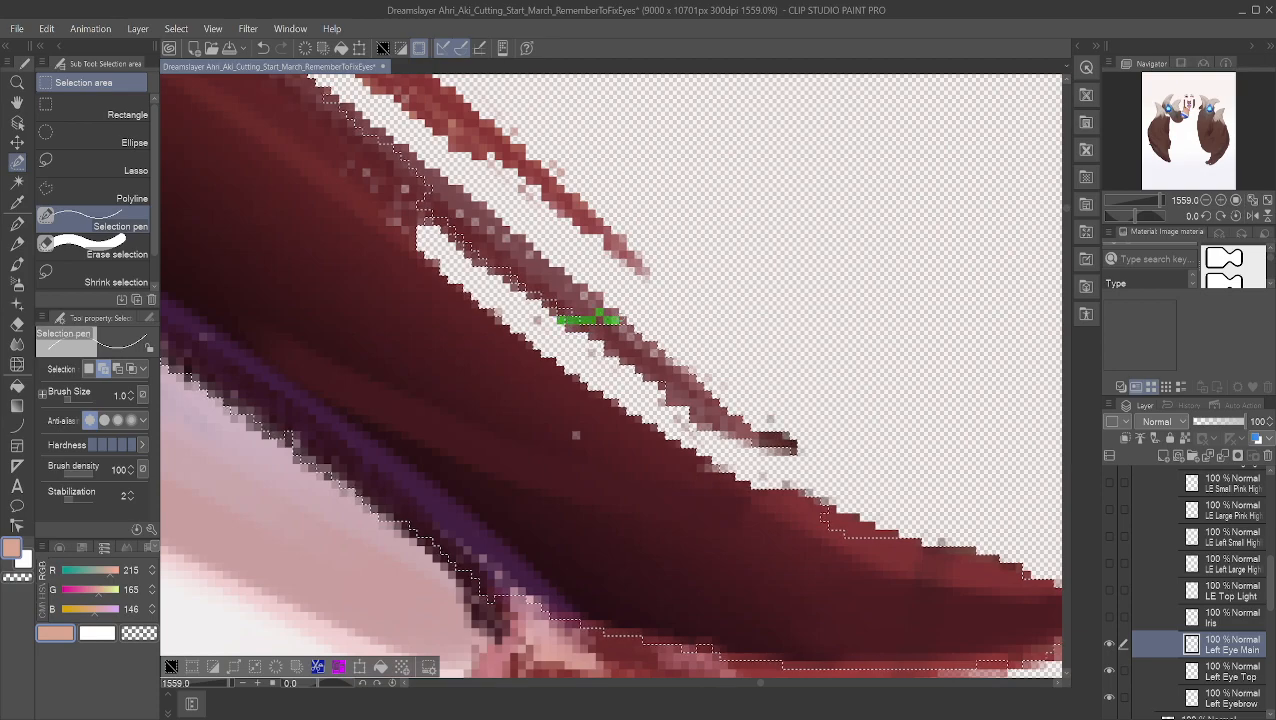
left_click_drag(626, 315, 613, 311)
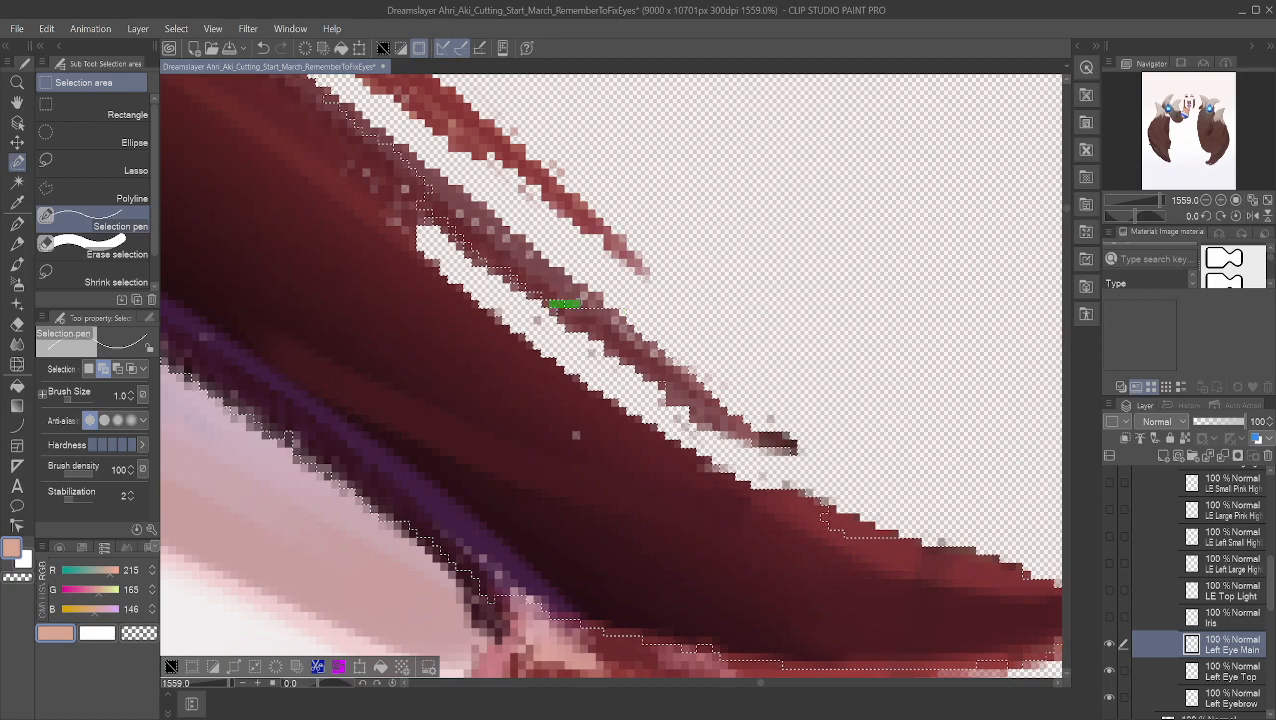
left_click_drag(600, 302, 587, 303)
left_click(117, 368)
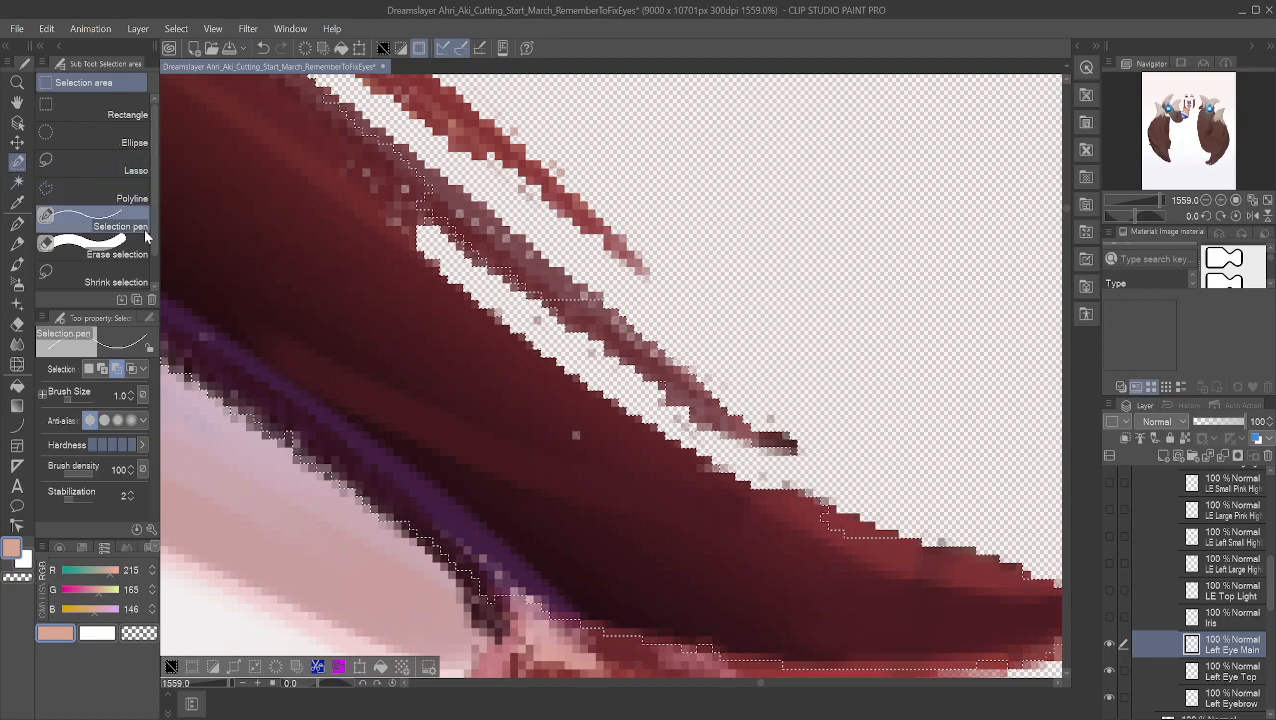
left_click(104, 369)
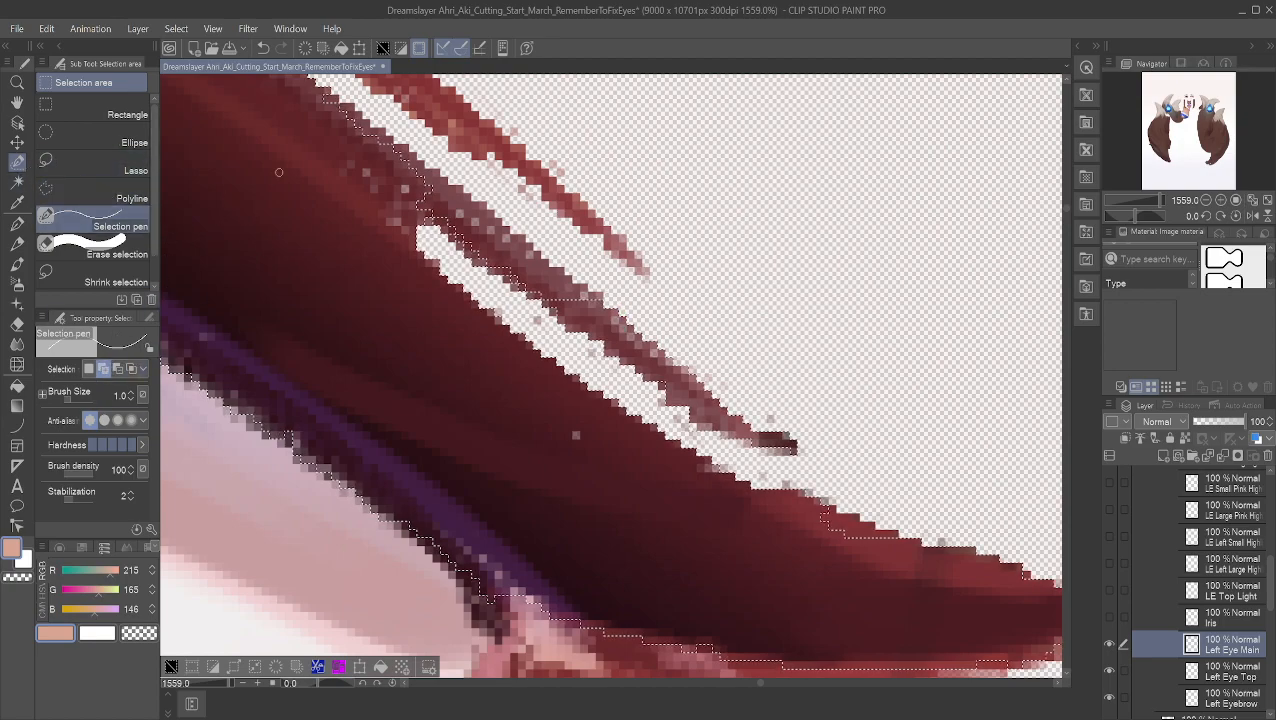
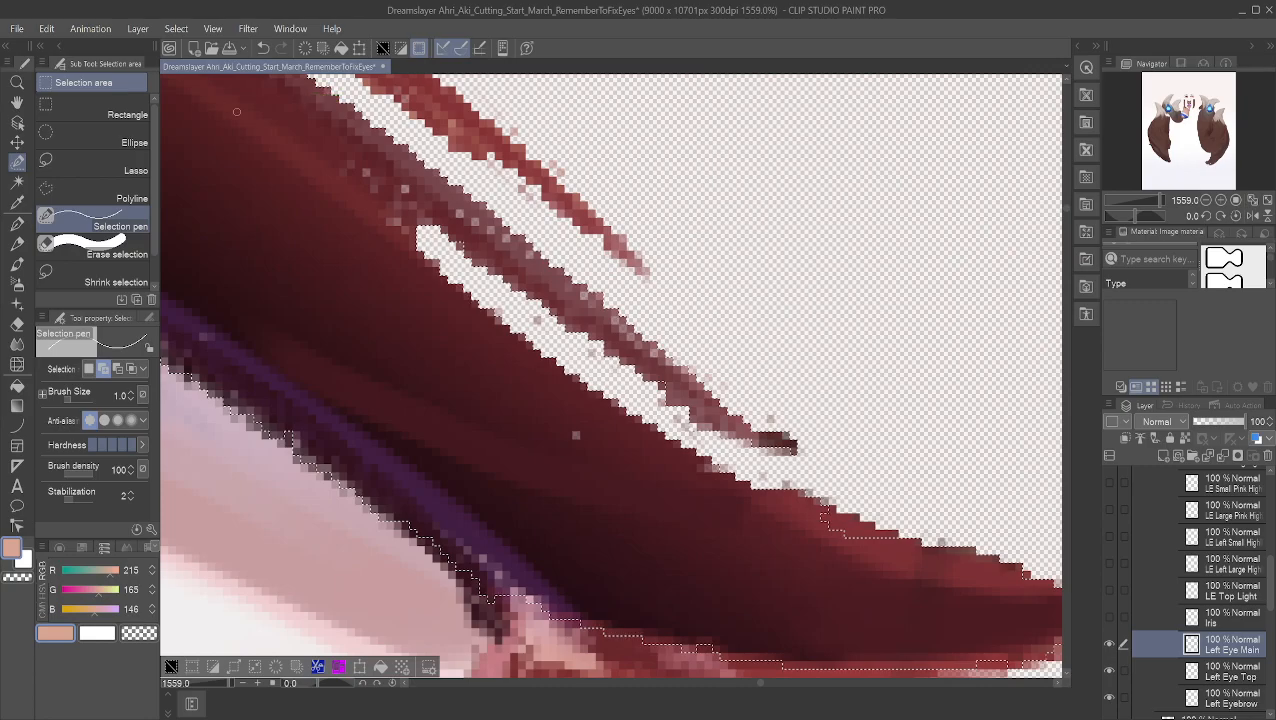
Step: Extend the selection along the underside of the longer upper lash and over its pointed tip
left_click(17, 102)
left_click_drag(285, 217, 239, 211)
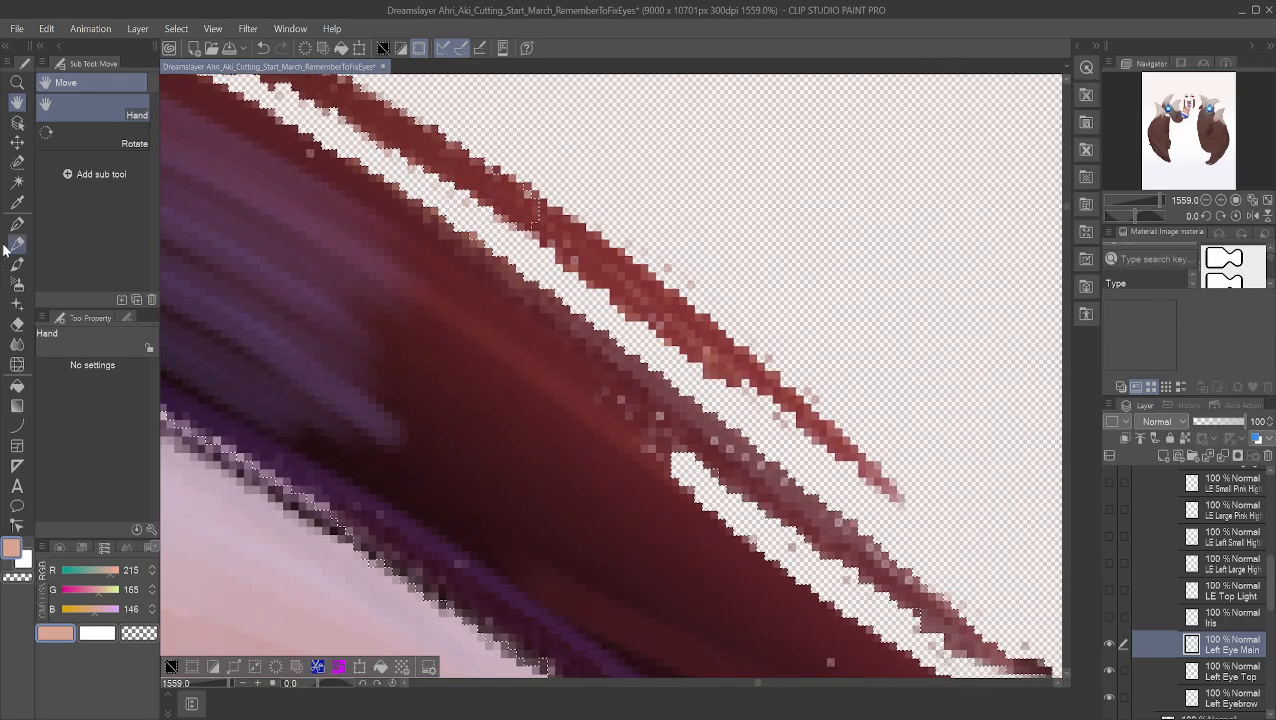
left_click(17, 161)
left_click(130, 145)
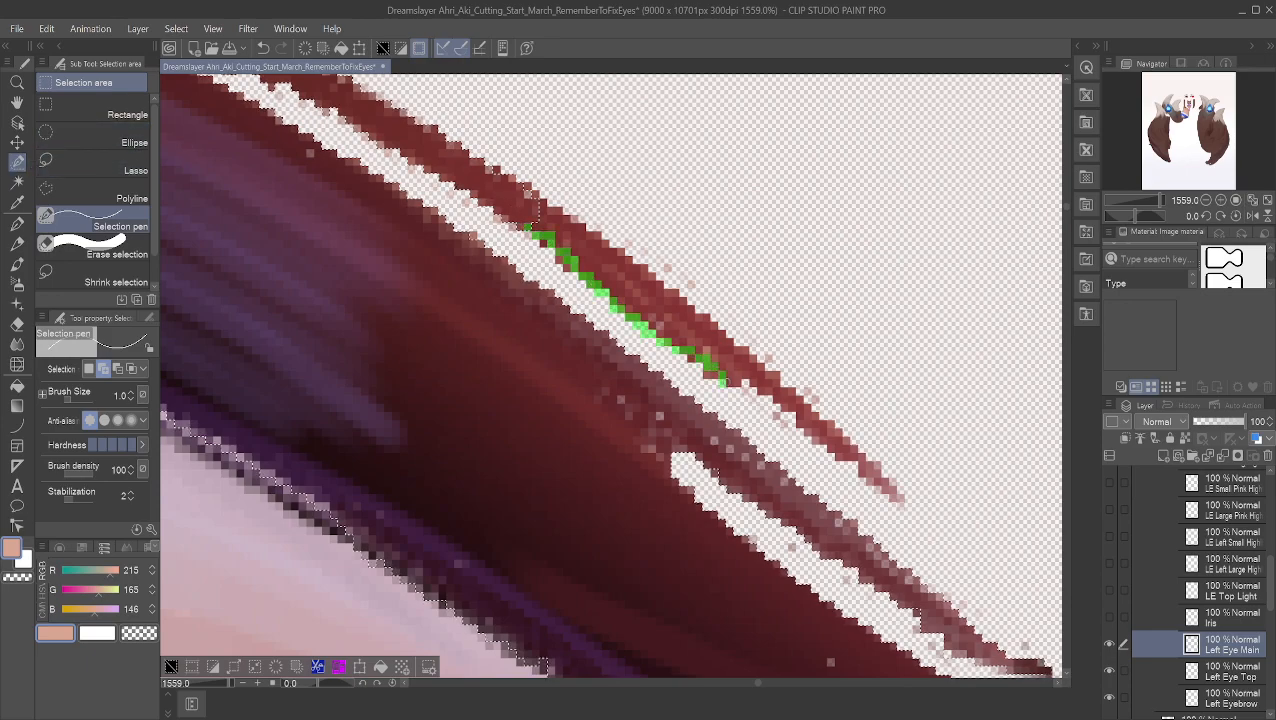
left_click_drag(776, 396, 850, 460)
left_click_drag(895, 497, 805, 428)
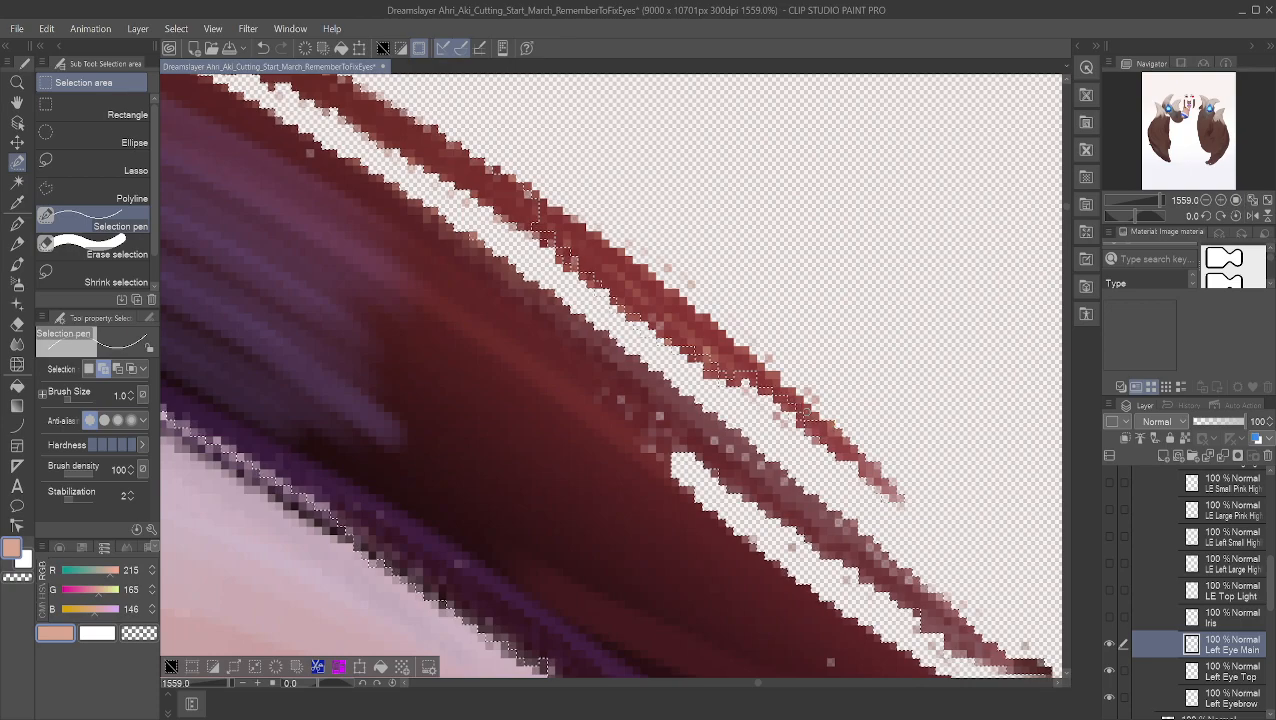
Step: Fill the selection across the upper lash's body, working inward from its thin outer section
mouse_move(793, 409)
left_mouse_down()
mouse_move(783, 404)
mouse_move(794, 400)
left_mouse_up()
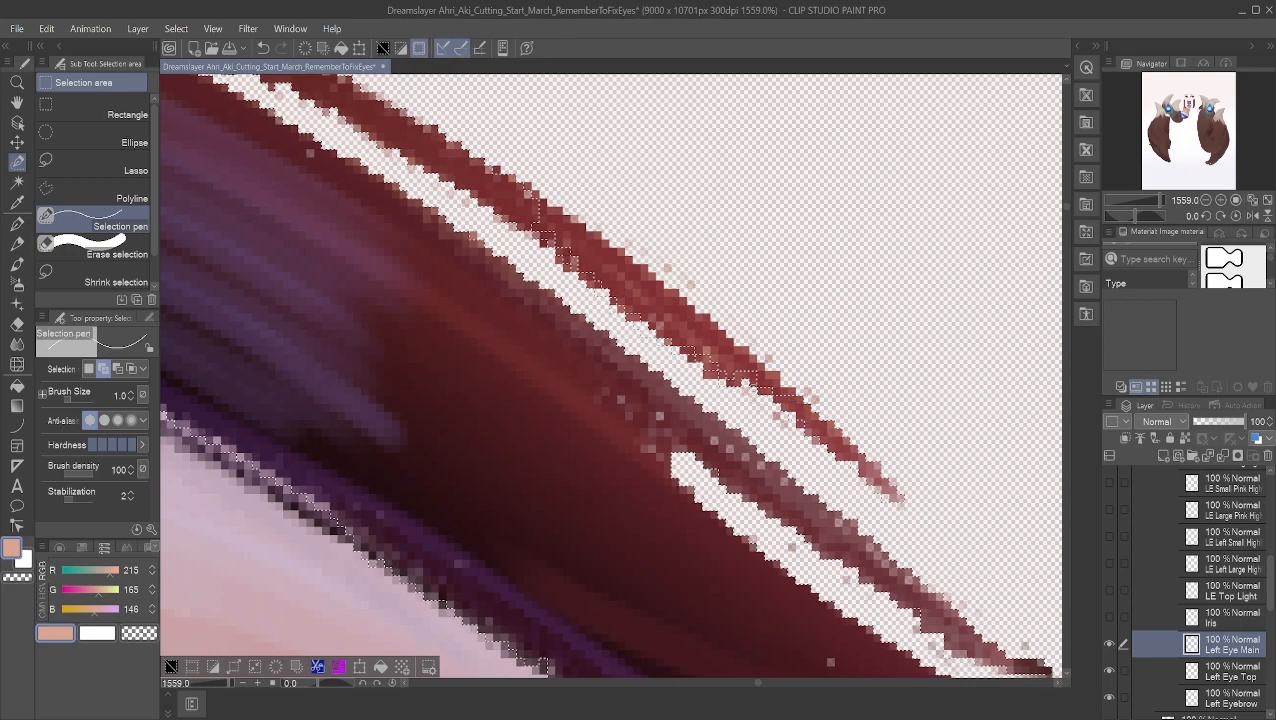
left_click(785, 391)
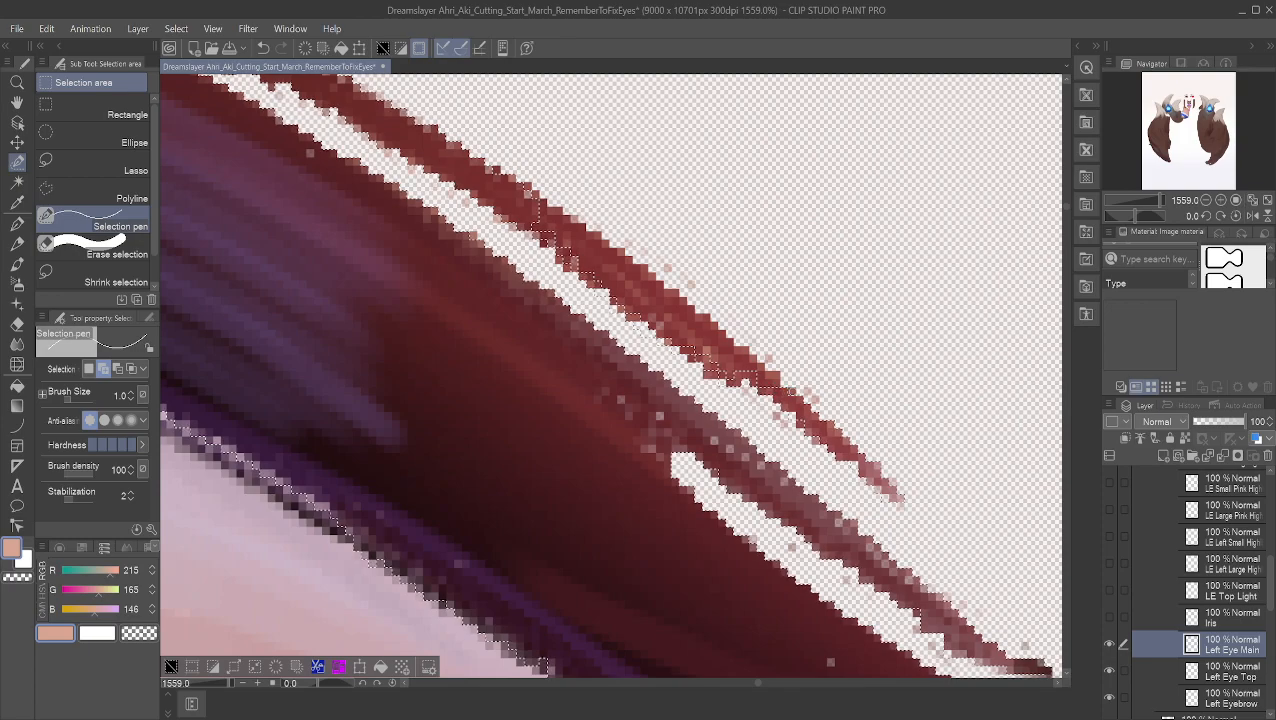
left_click(763, 373)
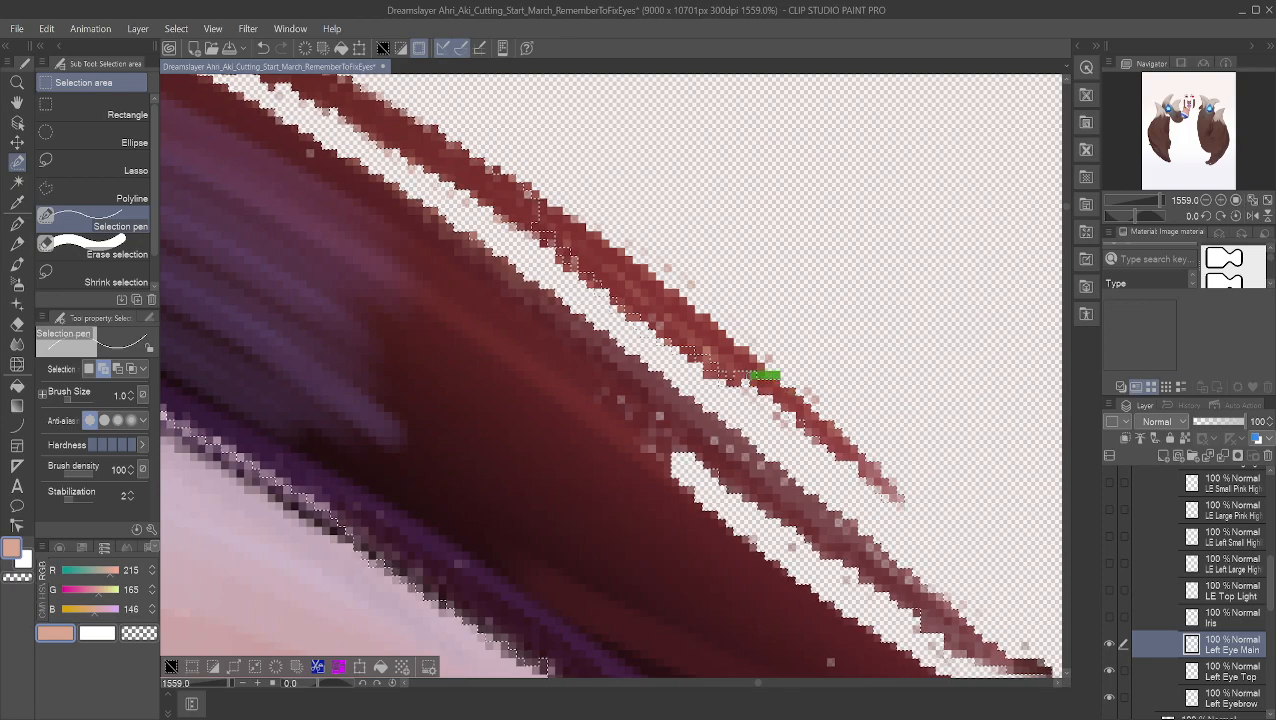
Step: Add the unselected pixels of the upper red lash strand to the selection with the Selection pen
left_click(732, 373)
mouse_move(710, 366)
left_mouse_down()
mouse_move(764, 366)
mouse_move(692, 357)
mouse_move(742, 350)
mouse_move(664, 342)
mouse_move(733, 342)
mouse_move(660, 330)
mouse_move(726, 333)
left_mouse_up()
mouse_move(650, 327)
left_mouse_down()
mouse_move(718, 325)
mouse_move(628, 309)
mouse_move(687, 309)
left_mouse_up()
left_click(689, 310)
left_click(622, 309)
left_click(613, 301)
mouse_move(608, 300)
left_mouse_down()
mouse_move(686, 300)
mouse_move(611, 293)
mouse_move(596, 284)
mouse_move(662, 284)
mouse_move(574, 267)
mouse_move(648, 267)
mouse_move(563, 260)
left_mouse_up()
left_click(668, 293)
left_click(575, 267)
left_click(563, 260)
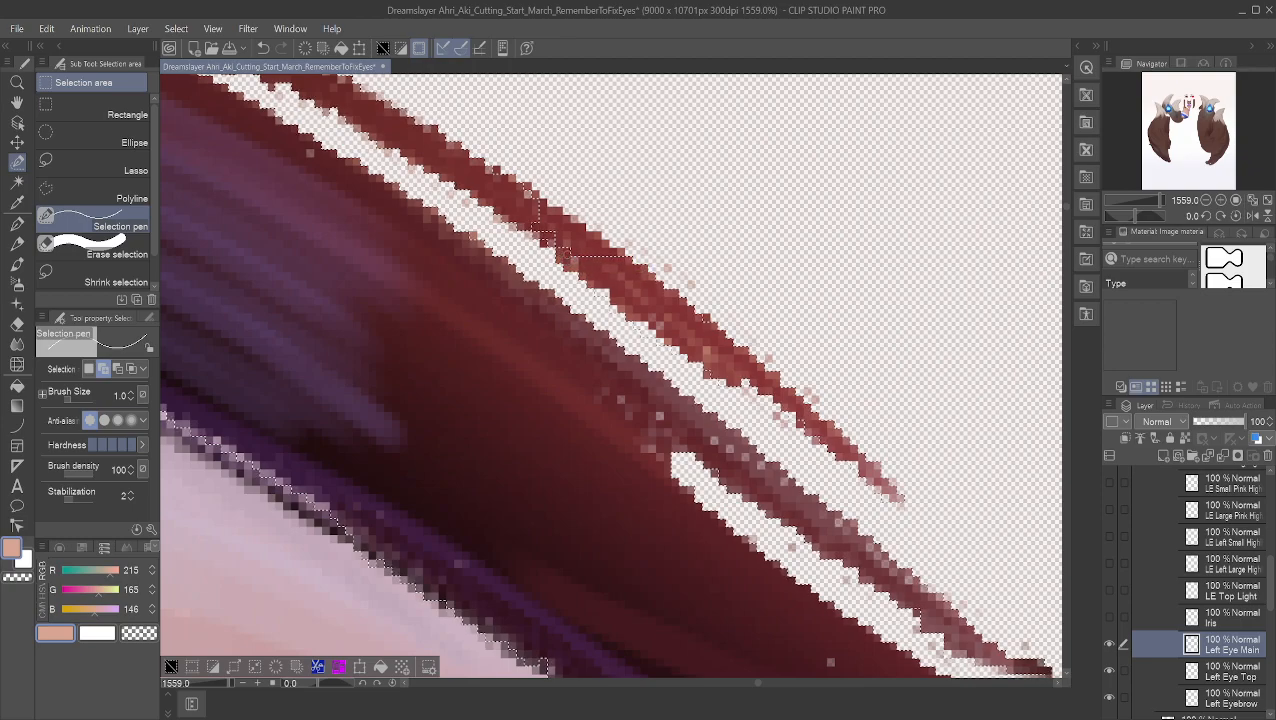
left_click_drag(605, 244, 574, 244)
left_click(542, 236)
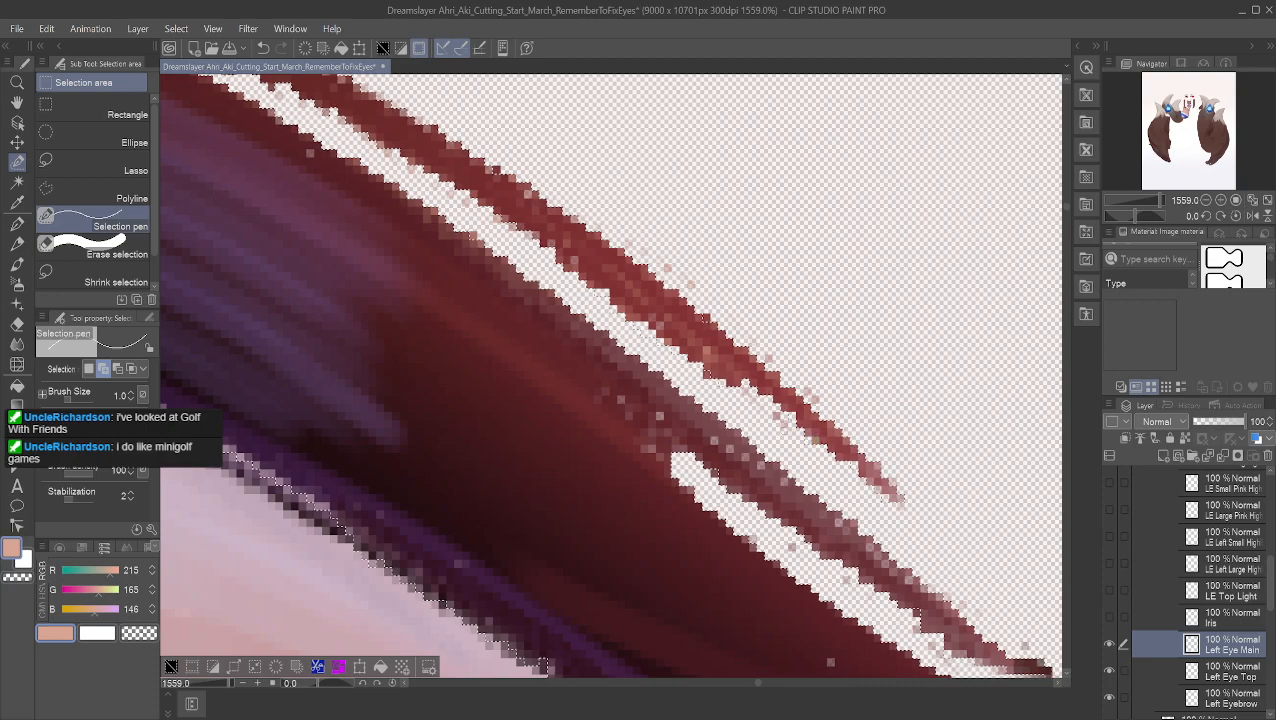
left_click(117, 368)
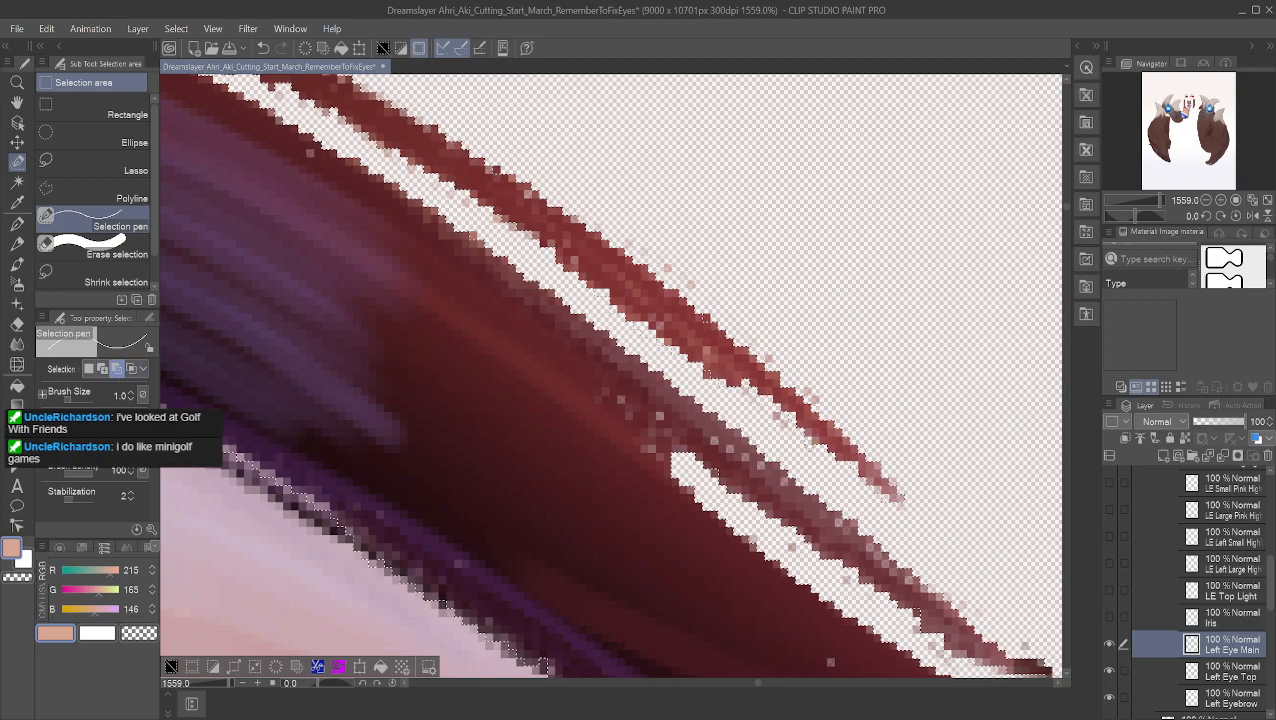
left_click(17, 102)
left_click_drag(572, 255, 632, 320)
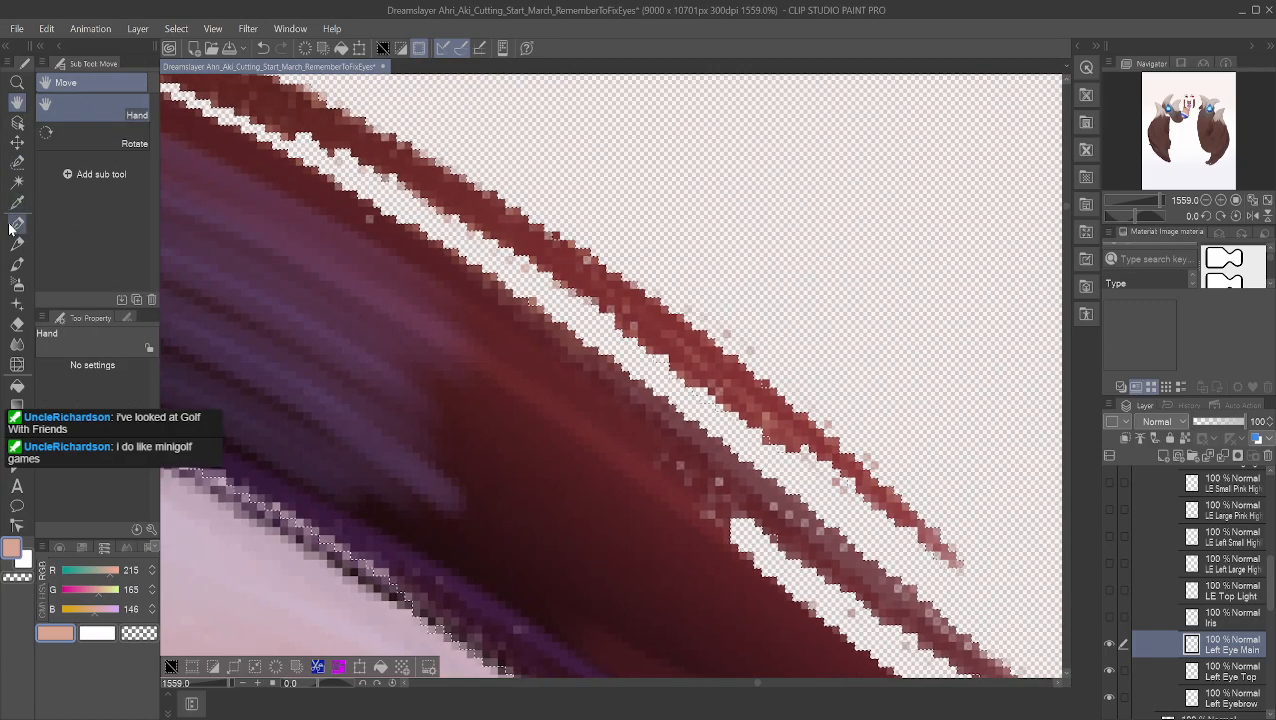
left_click(17, 162)
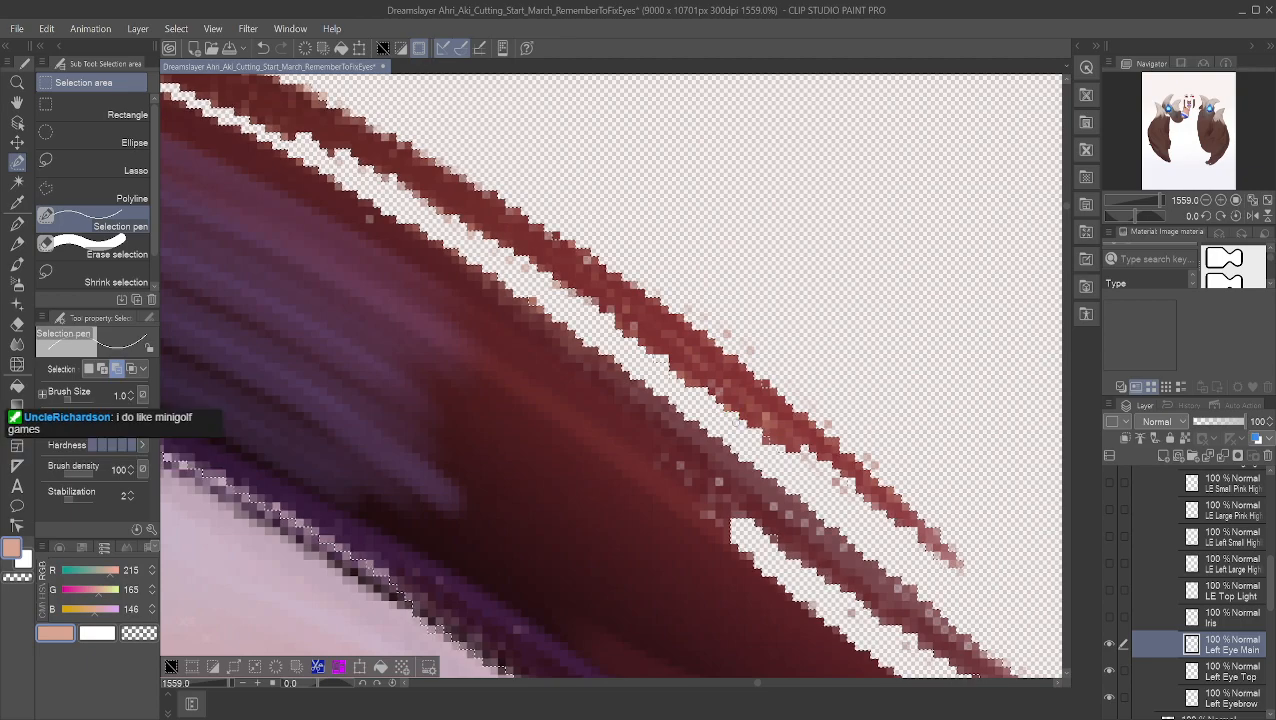
left_click(103, 368)
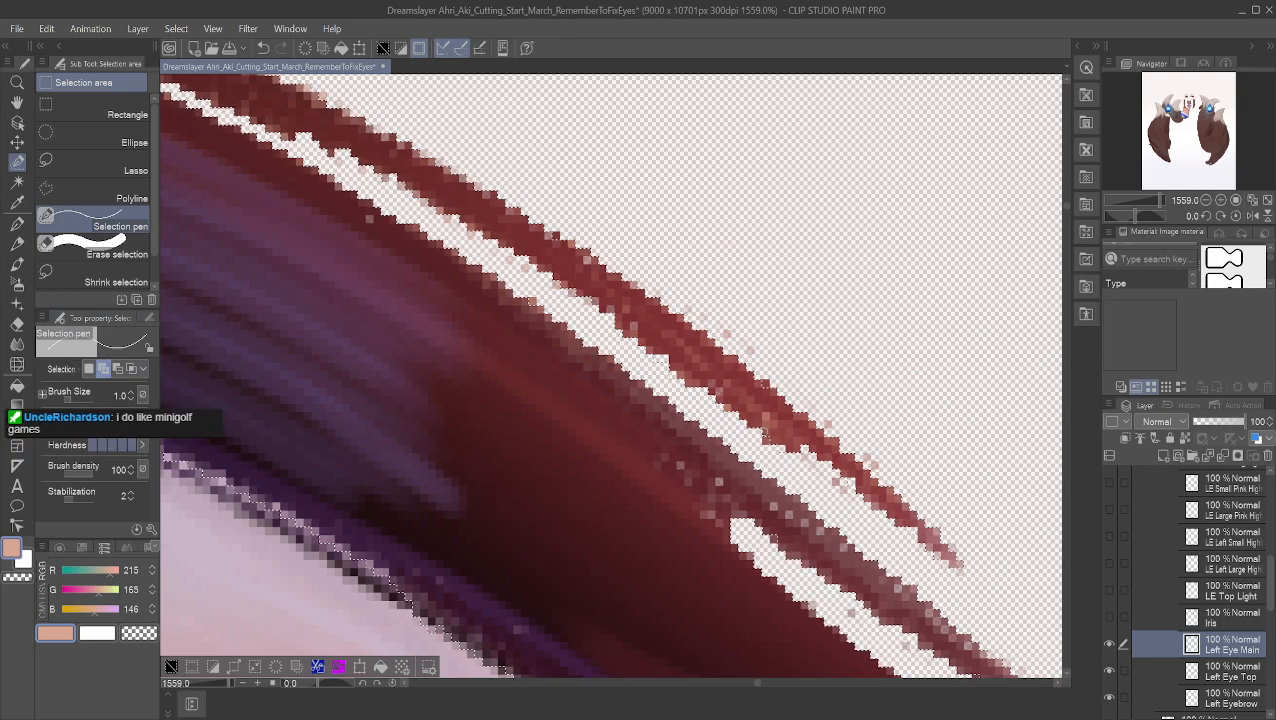
left_click(118, 369)
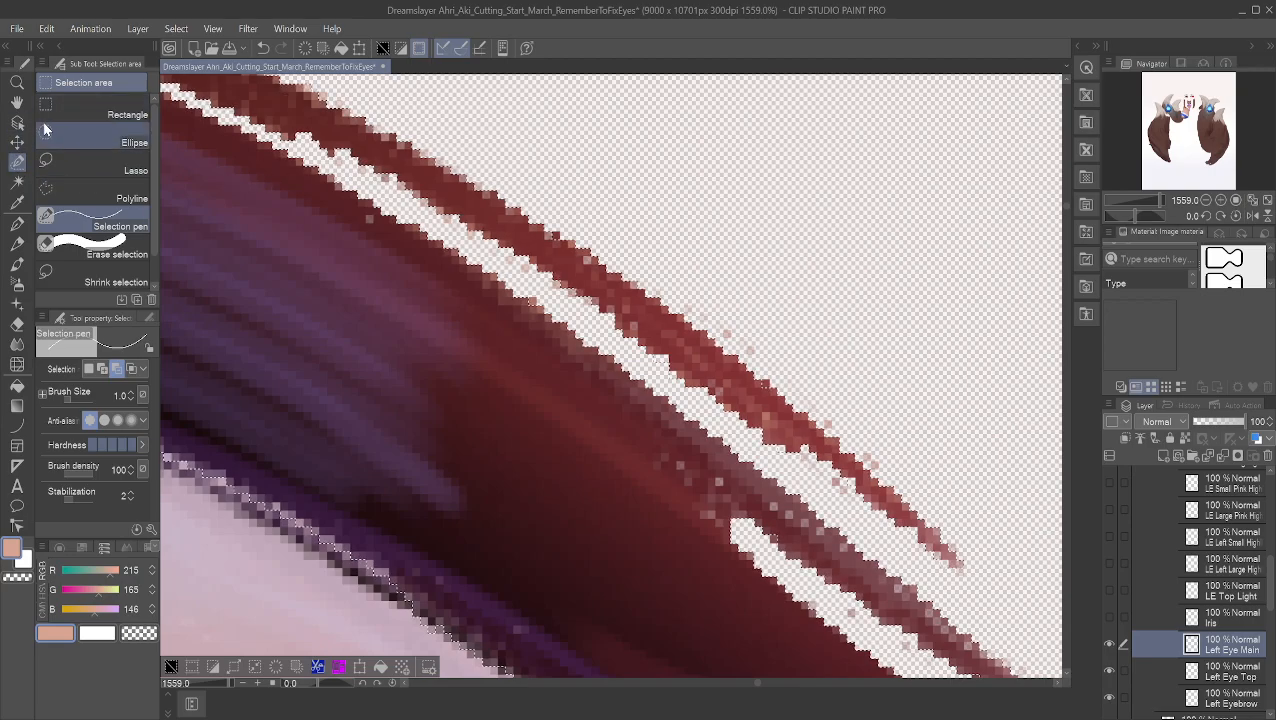
Step: Extend the selection over the dark pixels along the inner edge of the lash at the eye's inner corner
left_click(17, 103)
left_click_drag(282, 134, 474, 218)
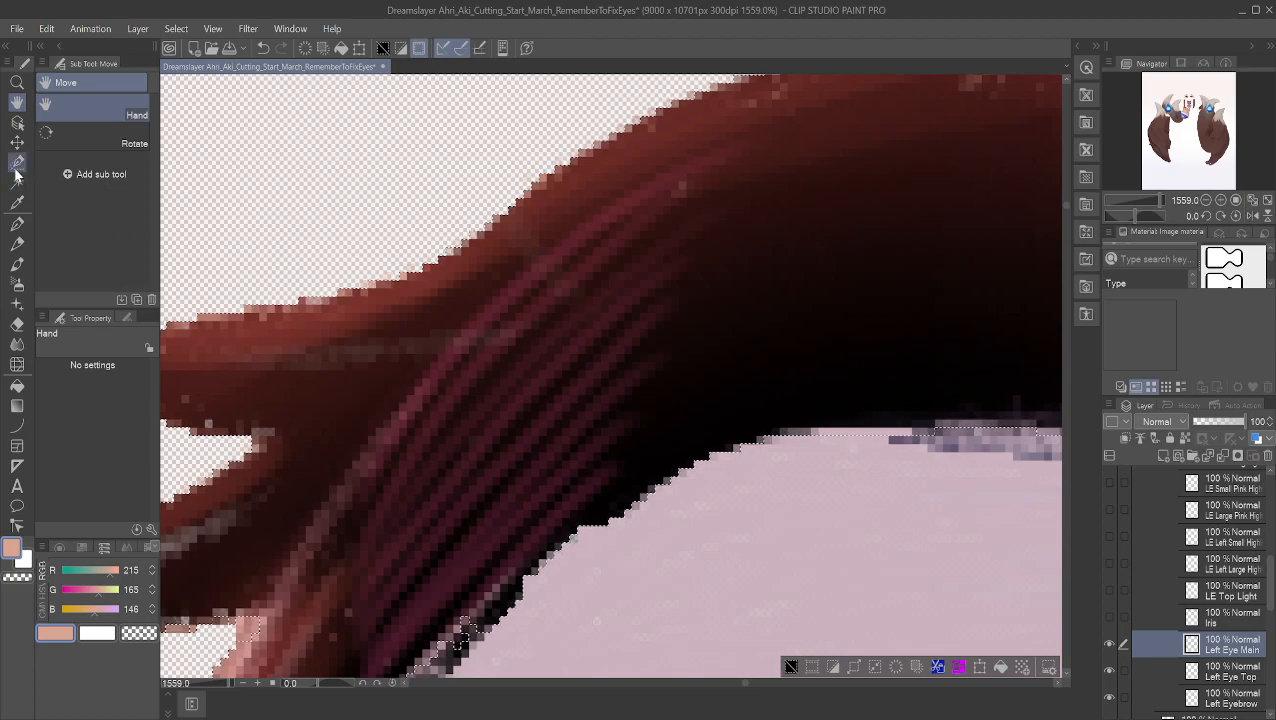
left_click_drag(388, 318, 620, 163)
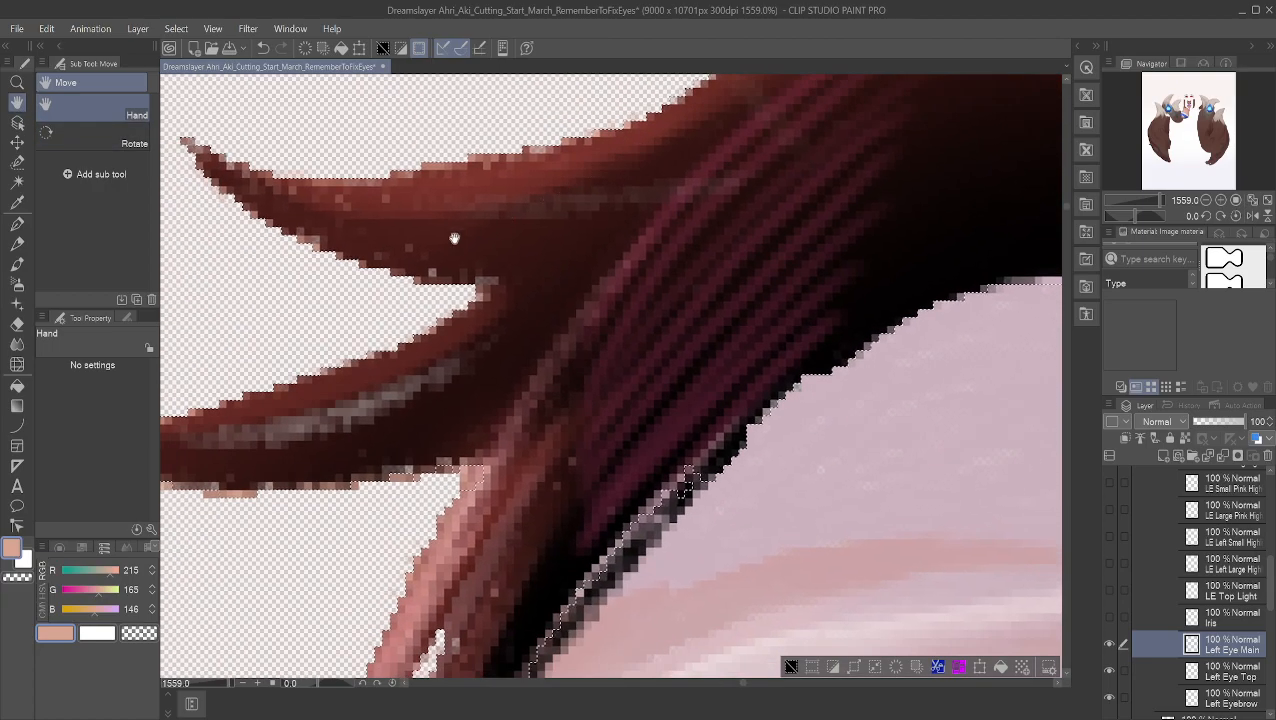
left_click_drag(319, 218, 494, 128)
left_click_drag(716, 339, 788, 126)
left_click_drag(604, 382, 629, 322)
left_click_drag(288, 256, 271, 256)
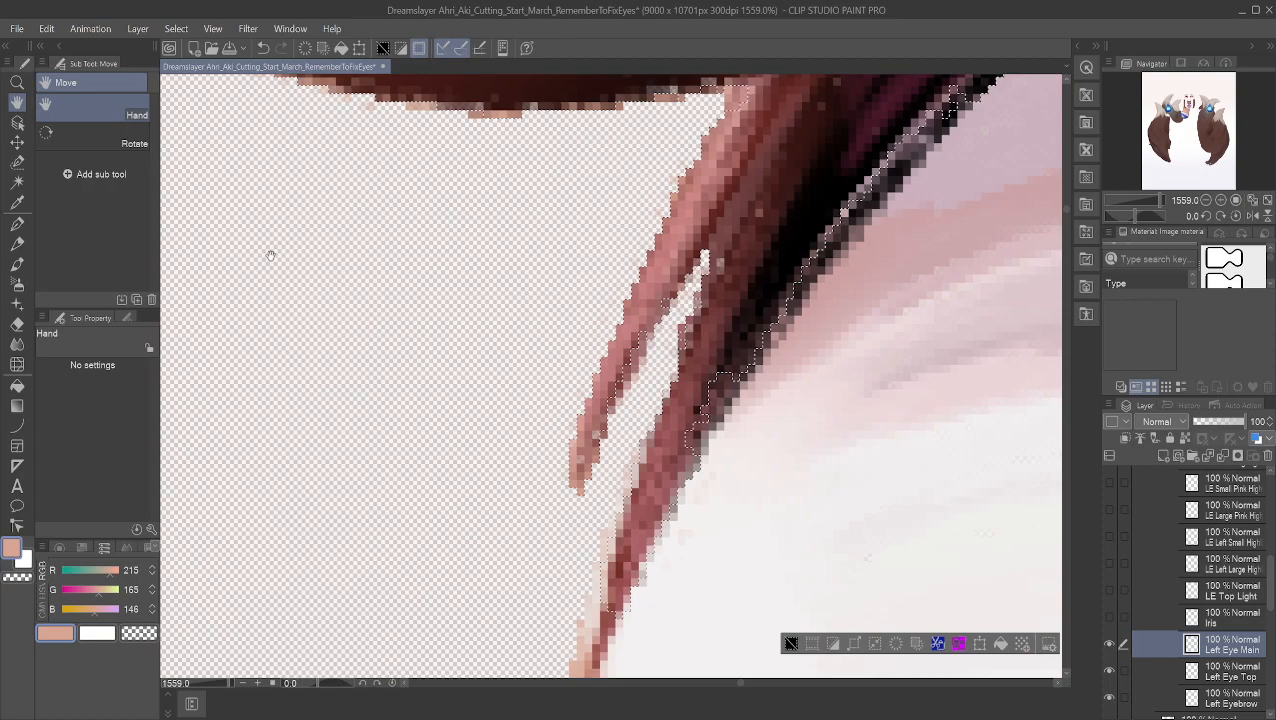
left_click(17, 162)
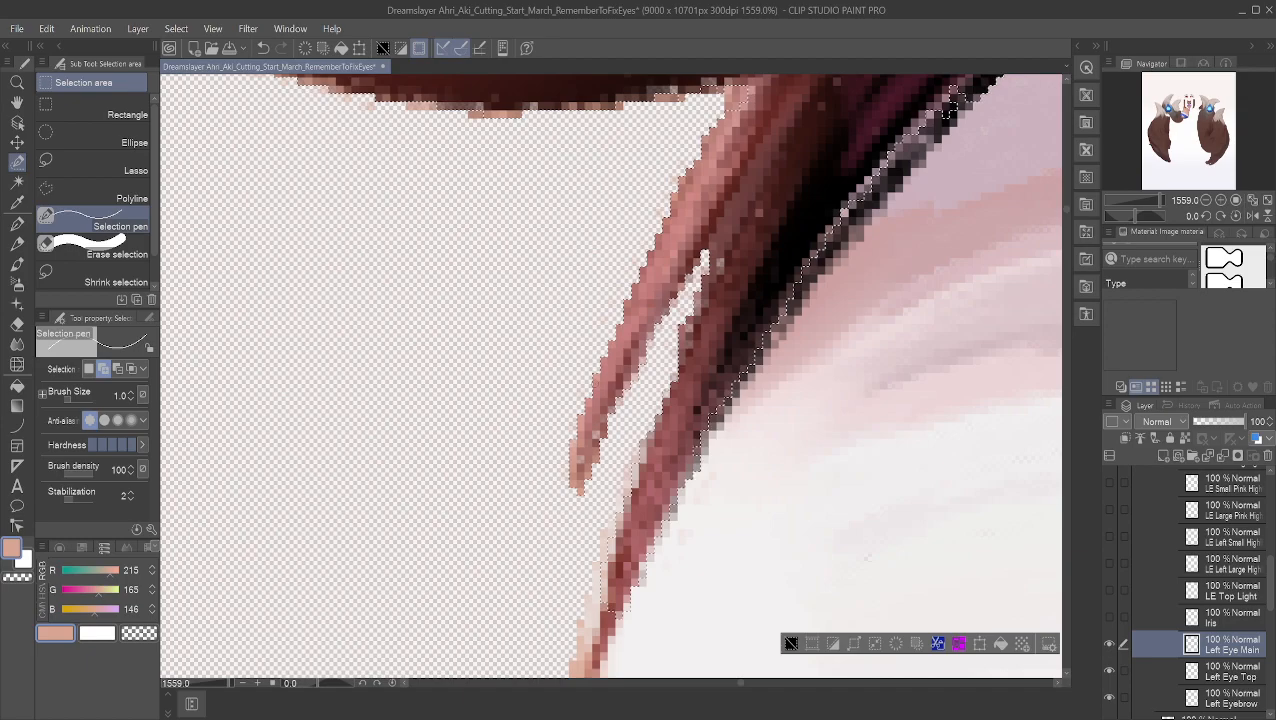
Step: Refine the selection along the inner-corner lash and extend it down toward the lash's lower tip
left_click(16, 105)
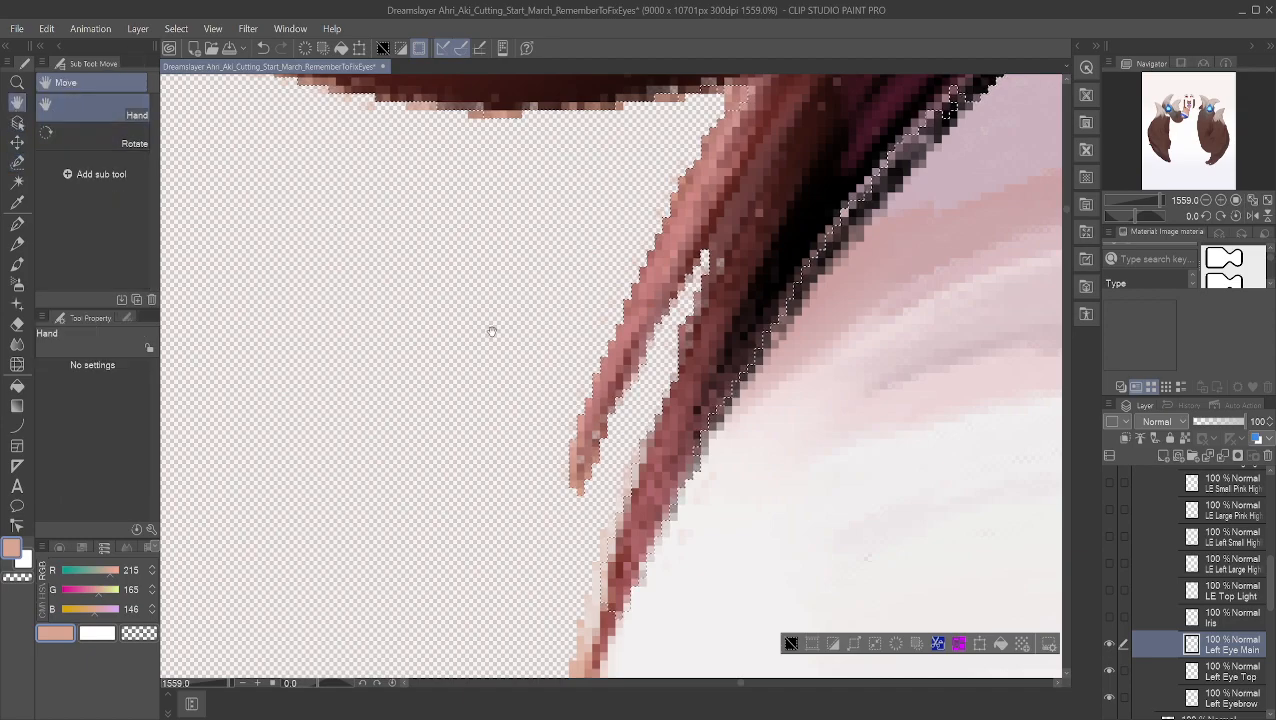
scroll(440, 285, "down", 5)
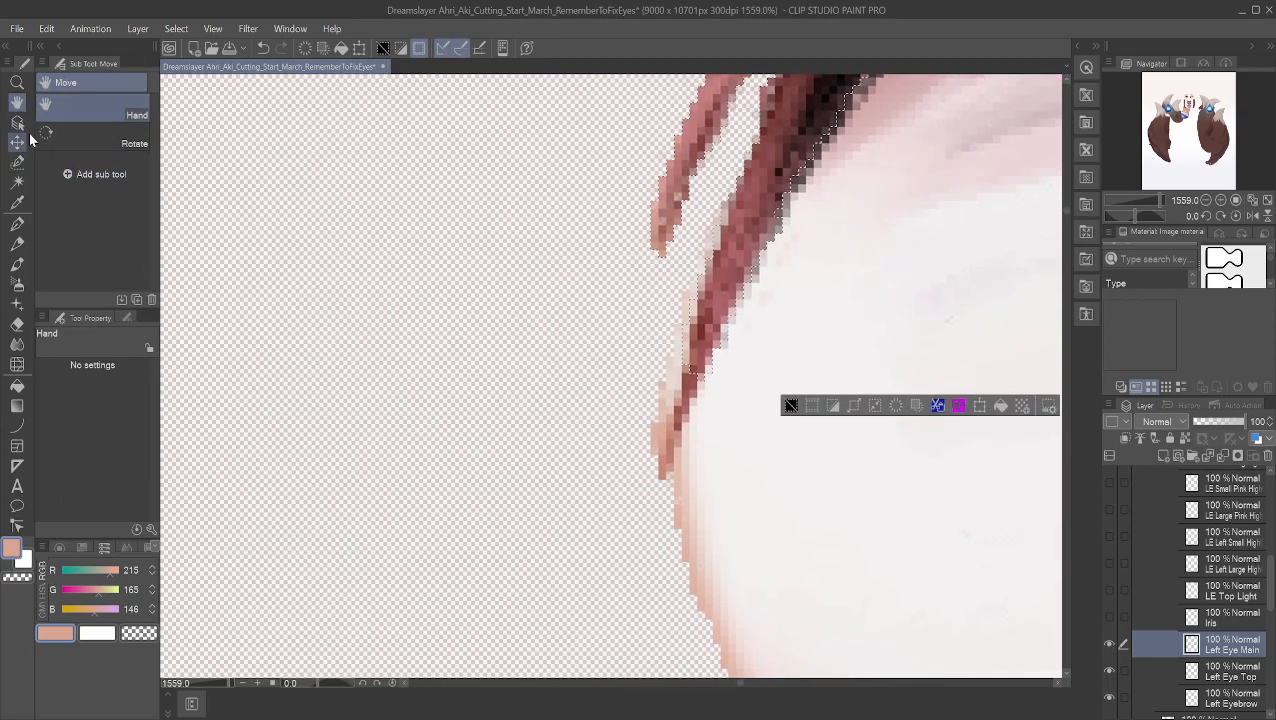
left_click(16, 162)
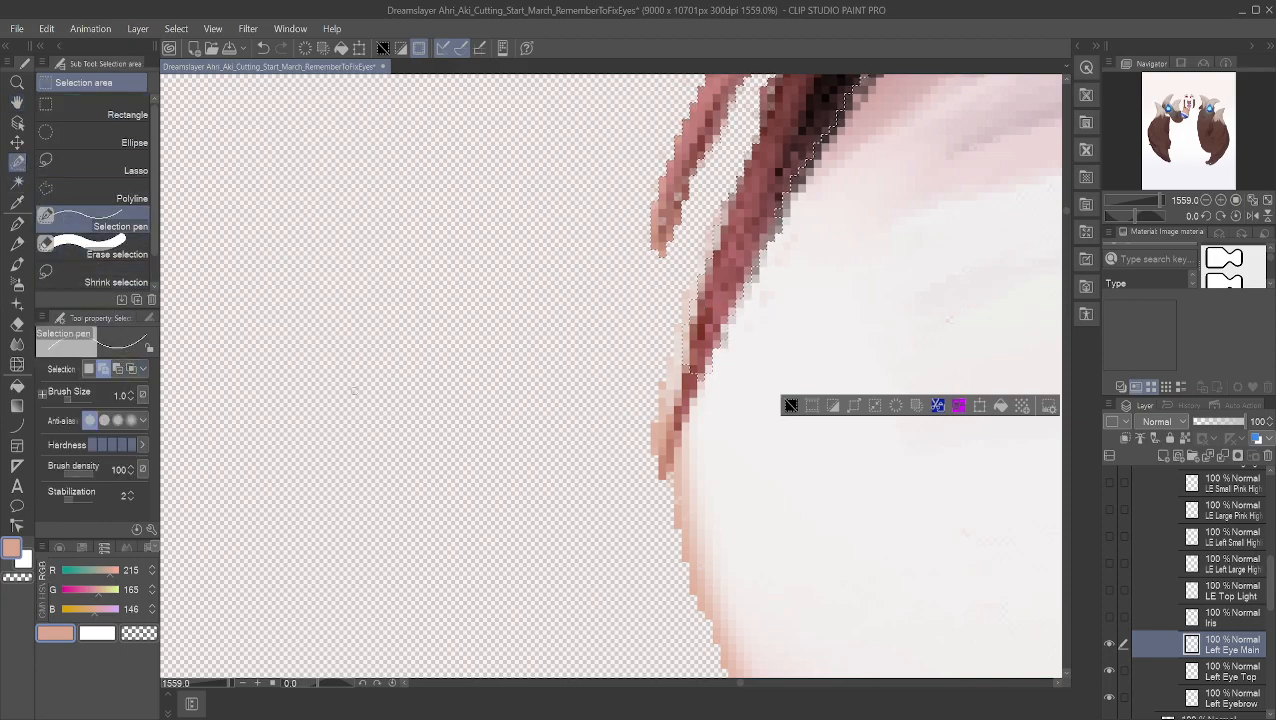
left_click(115, 370)
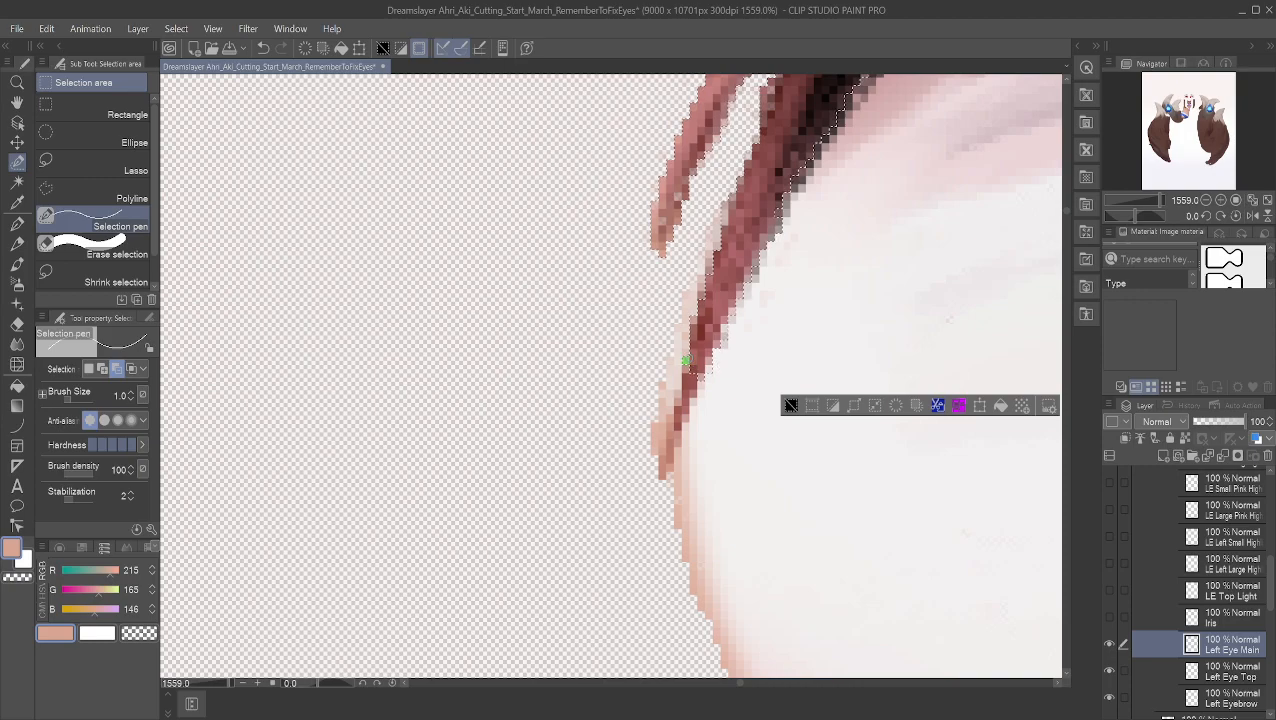
left_click(102, 369)
mouse_move(688, 373)
left_mouse_down()
mouse_move(677, 427)
mouse_move(690, 380)
left_mouse_up()
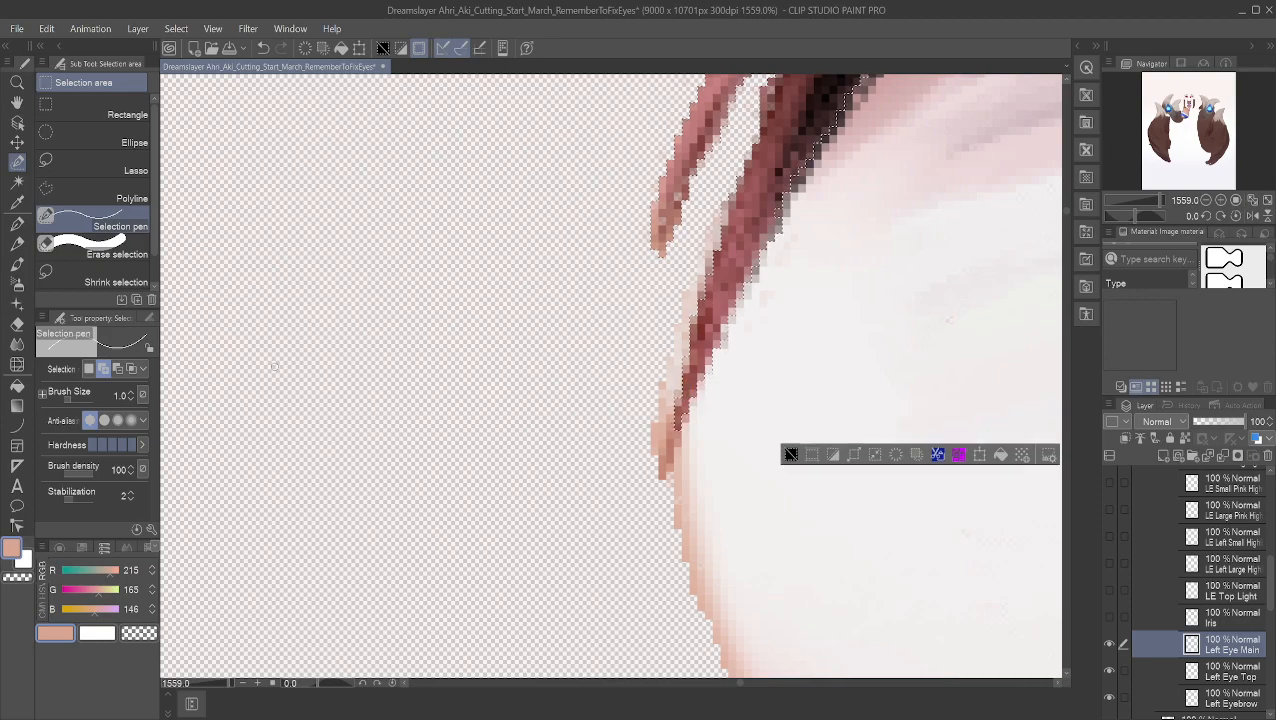
left_click(130, 369)
left_click(116, 369)
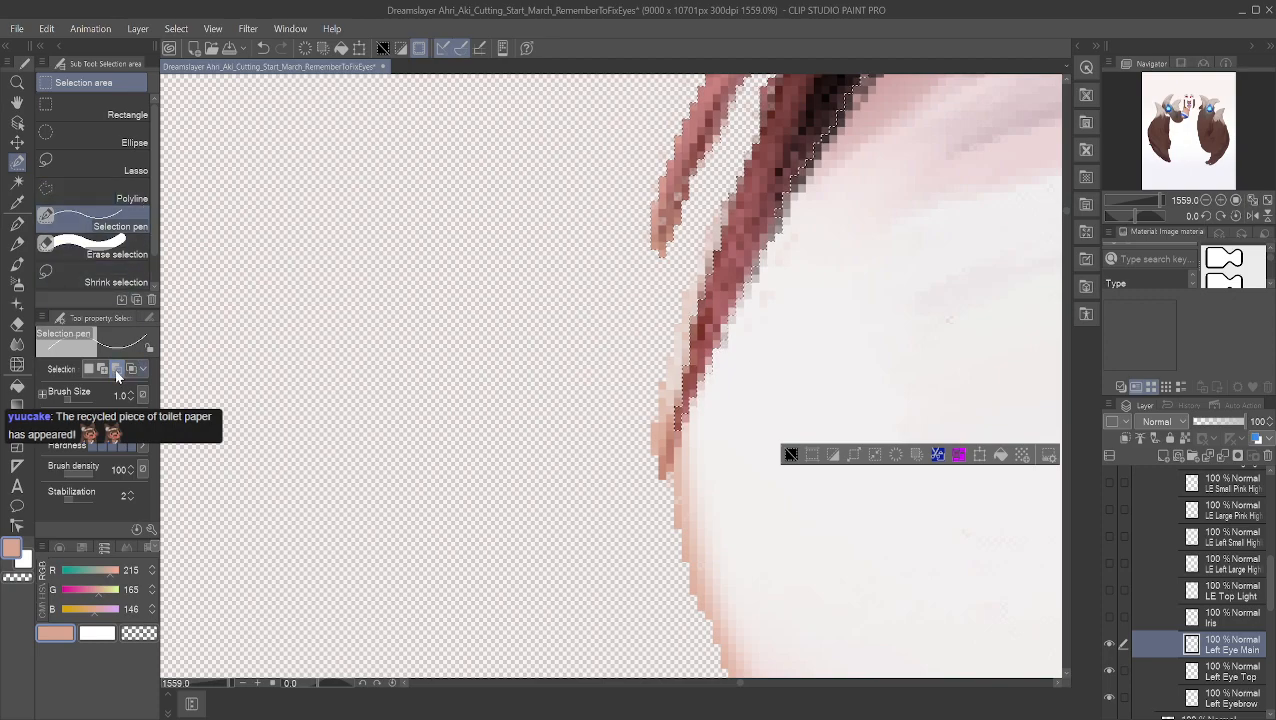
left_click(105, 369)
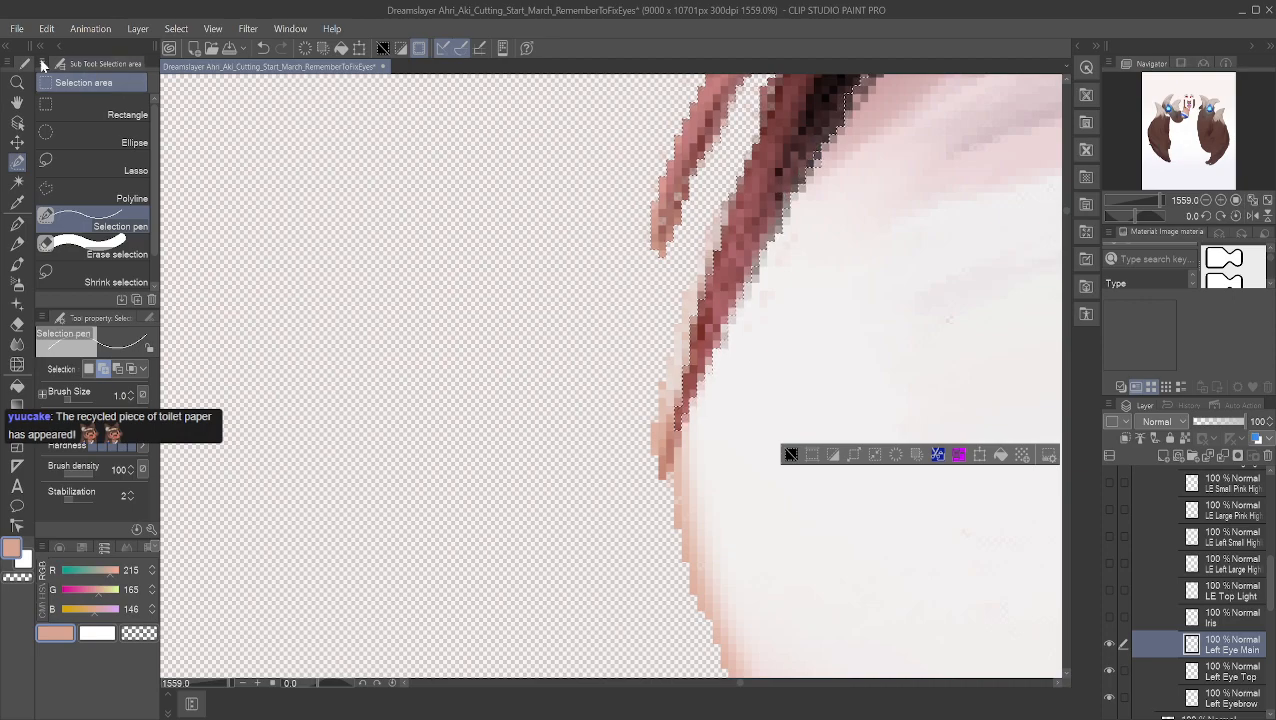
Step: Add the pixels of the pointed outer lash tip and its lower edge to the selection with the Selection pen
key("h")
left_click_drag(805, 244, 418, 434)
left_click_drag(840, 177, 590, 276)
left_click_drag(785, 172, 316, 168)
left_click_drag(926, 260, 521, 145)
left_click_drag(849, 341, 330, 95)
left_click_drag(457, 215, 598, 179)
left_click_drag(803, 278, 584, 137)
scroll(672, 179, "down", 4)
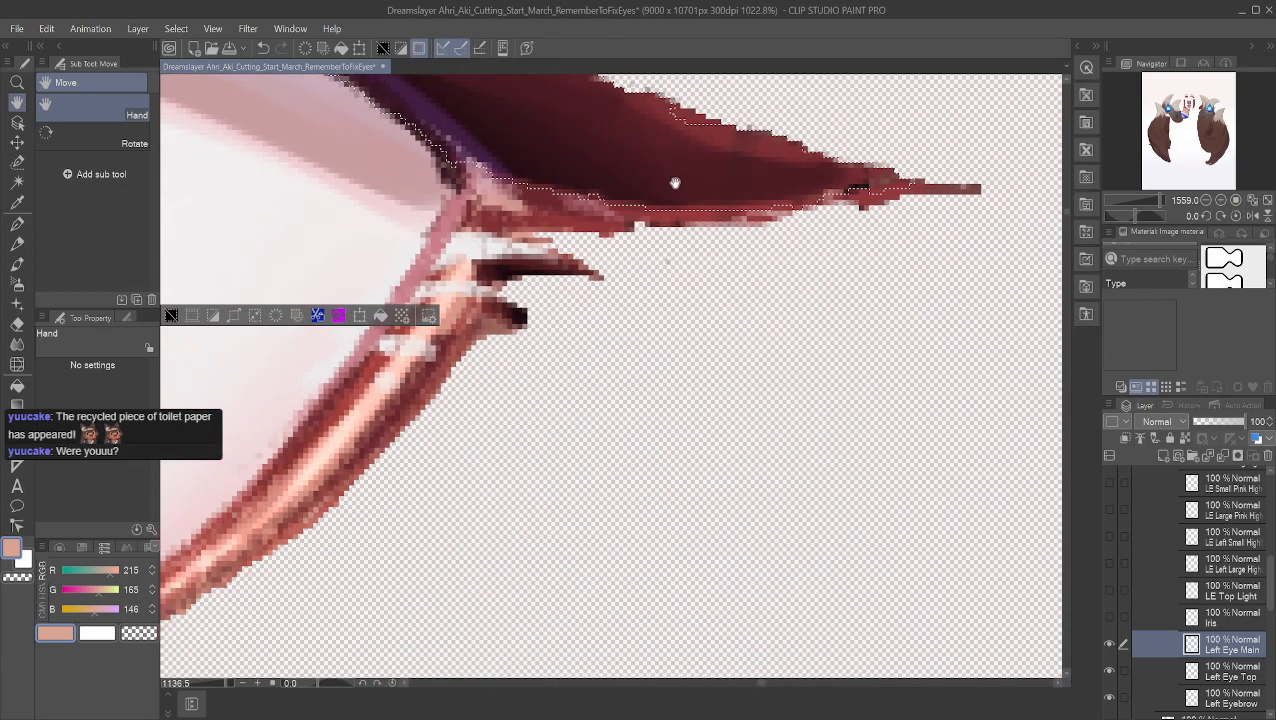
left_click_drag(709, 197, 493, 360)
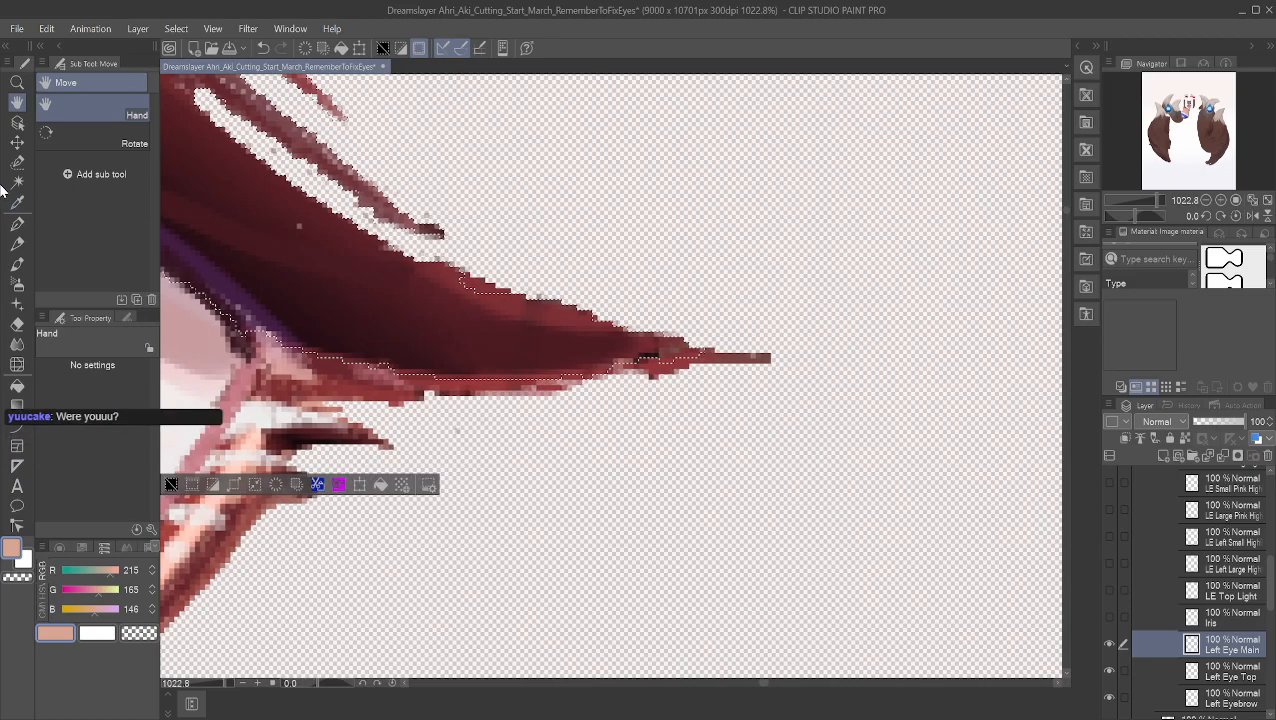
left_click(16, 165)
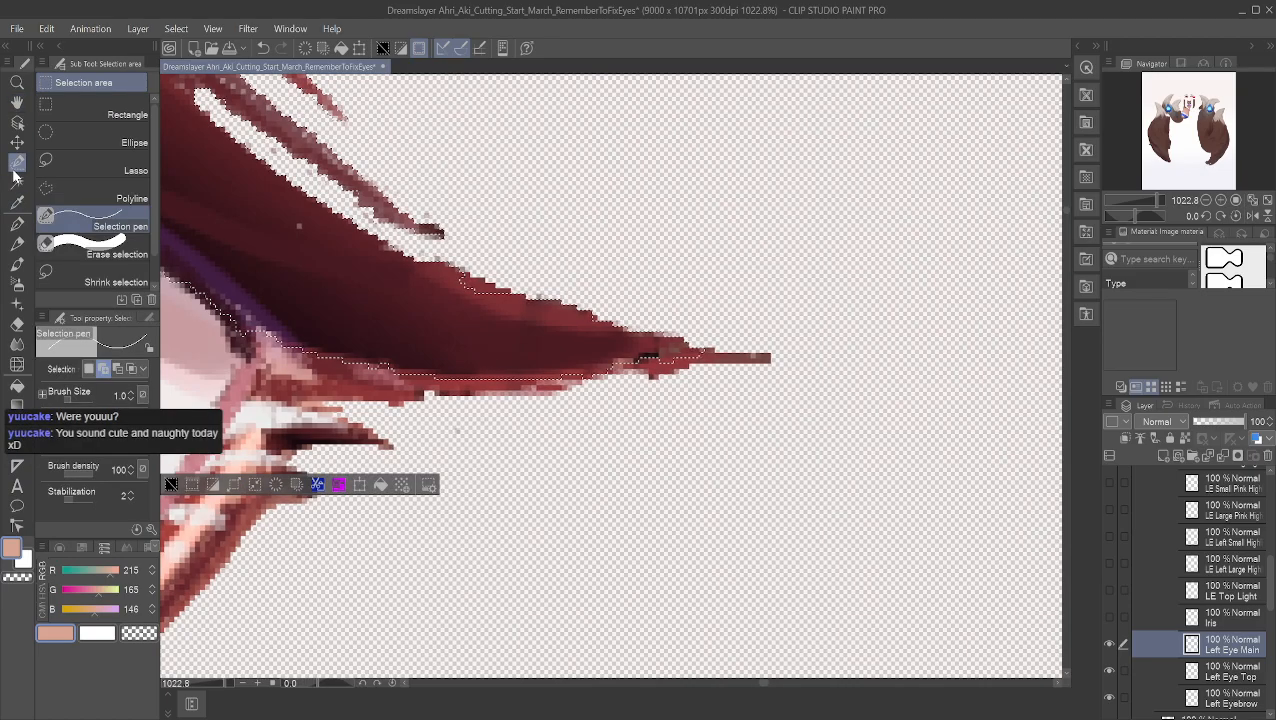
left_click_drag(610, 367, 612, 366)
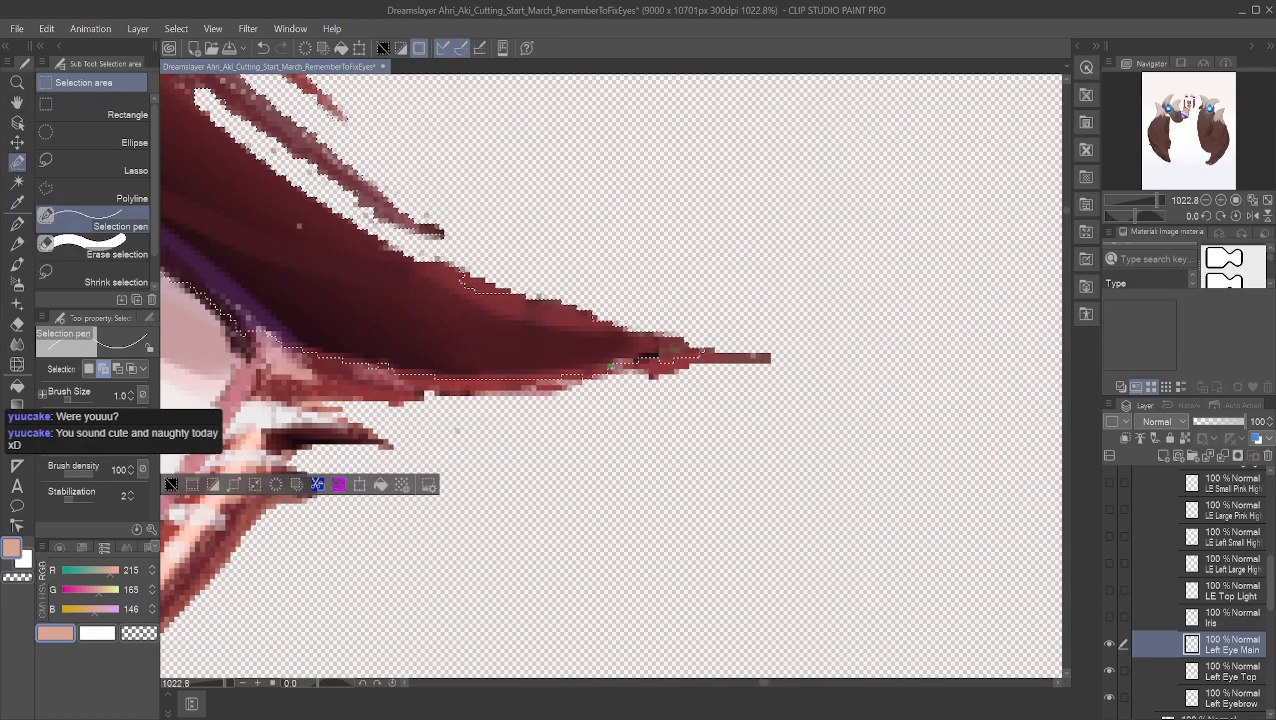
mouse_move(728, 356)
left_mouse_down()
mouse_move(769, 358)
mouse_move(714, 360)
left_mouse_up()
left_click_drag(610, 366, 612, 366)
left_click_drag(724, 366, 757, 356)
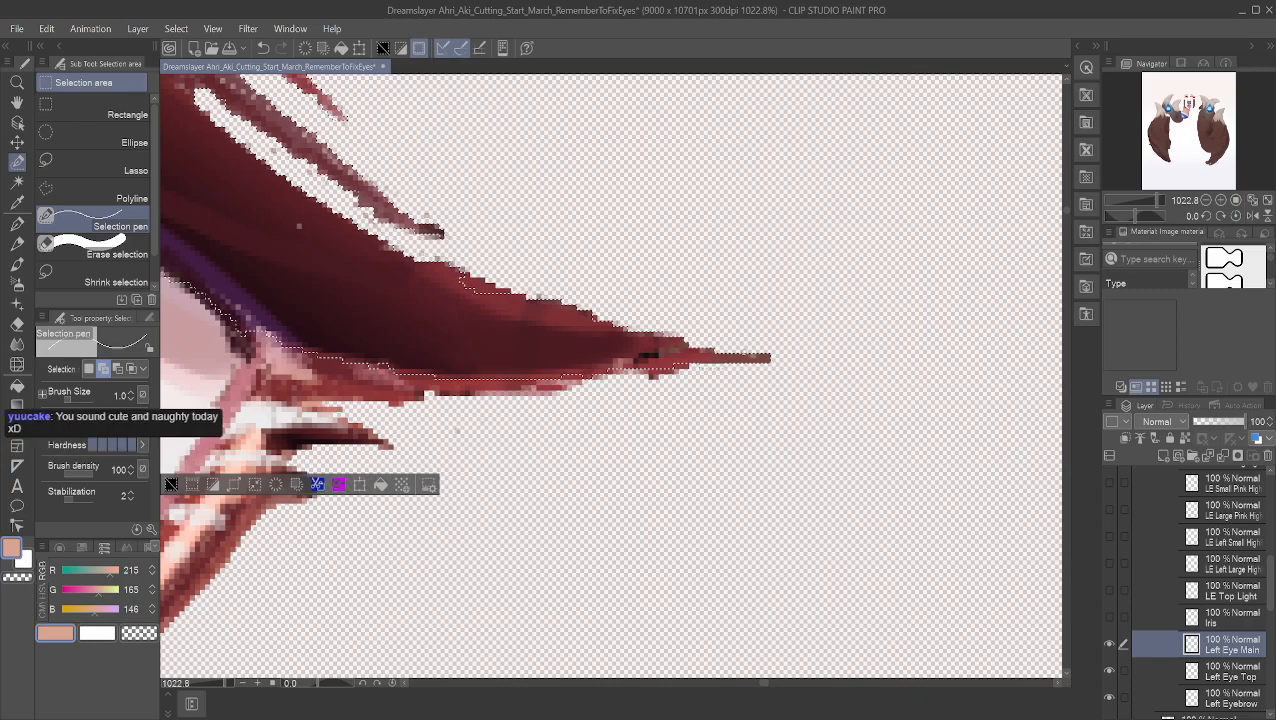
left_click(17, 183)
left_click(17, 162)
left_click_drag(680, 372, 688, 368)
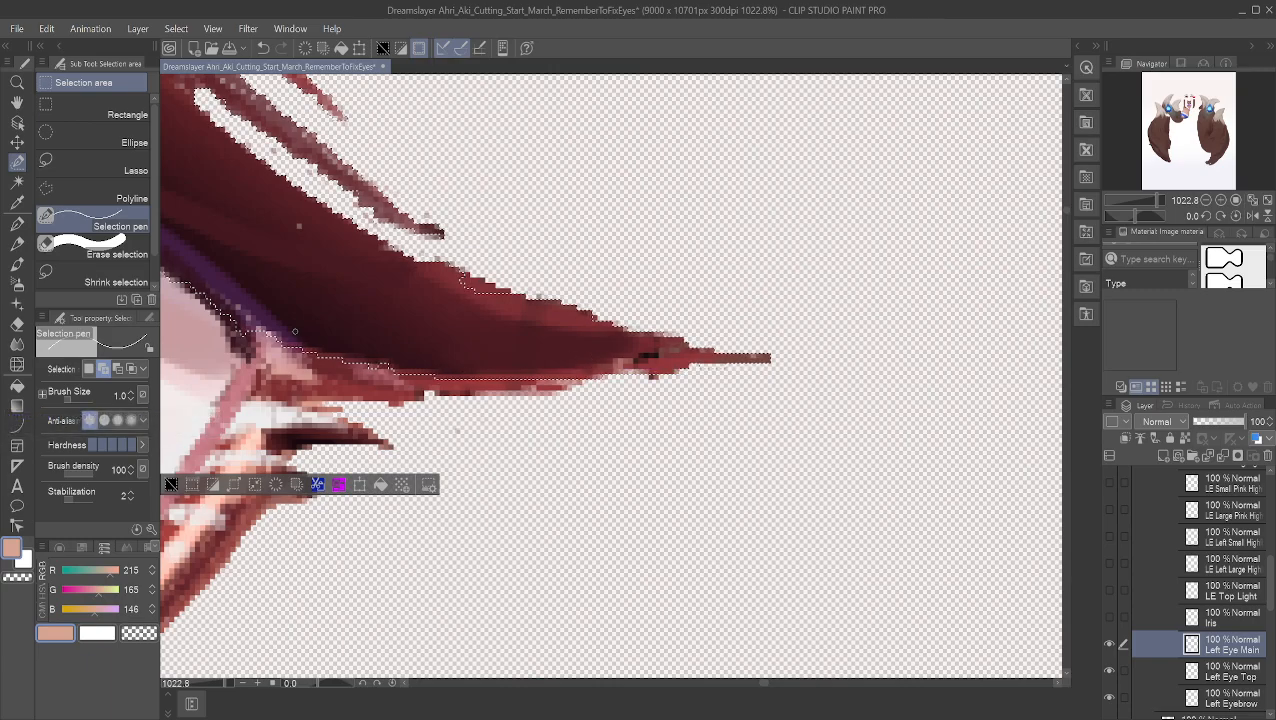
Step: Subtract the empty strip below the thin outer lash tip from the selection
left_click(17, 102)
left_click_drag(427, 363, 469, 274)
scroll(469, 274, "up", 5)
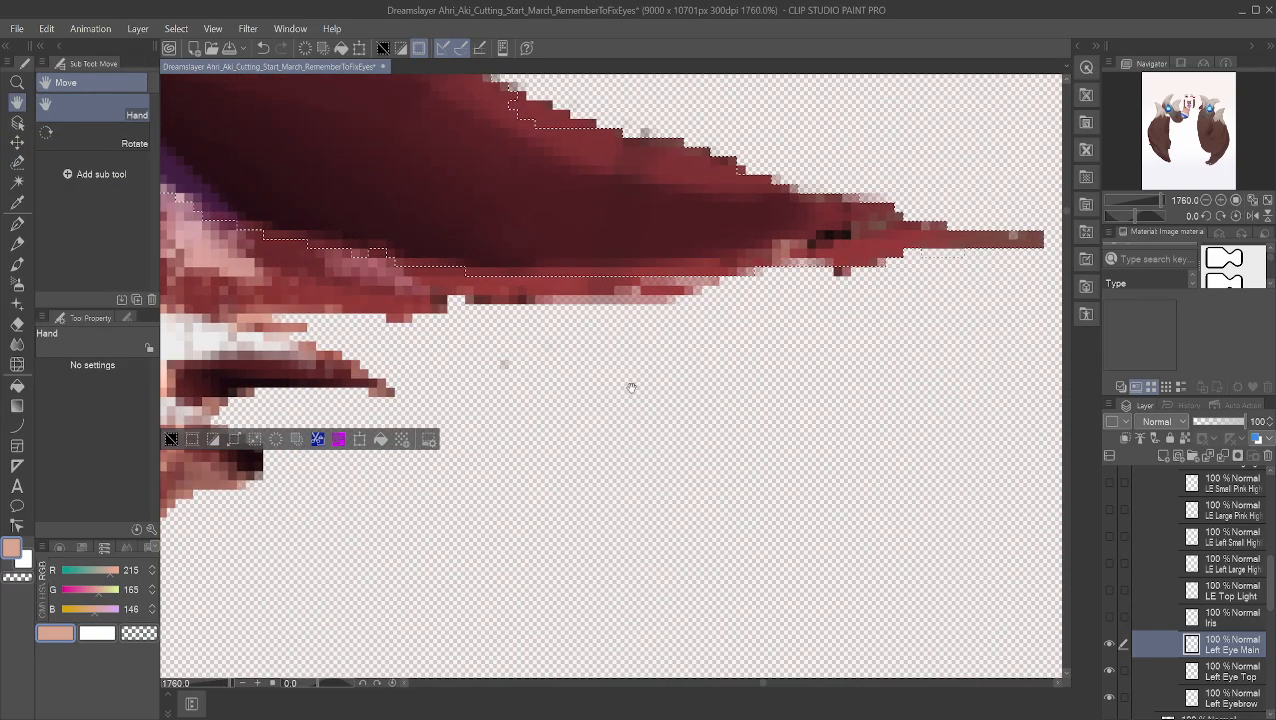
scroll(629, 378, "up", 2)
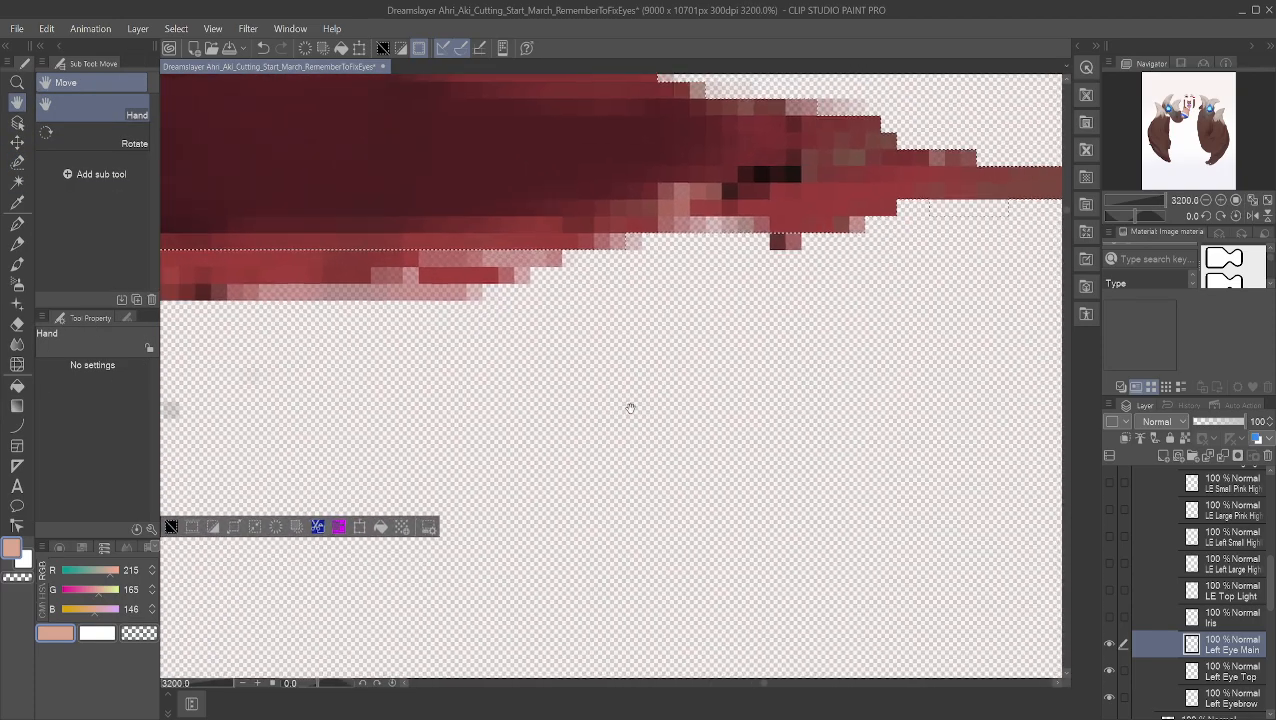
left_click_drag(647, 401, 507, 427)
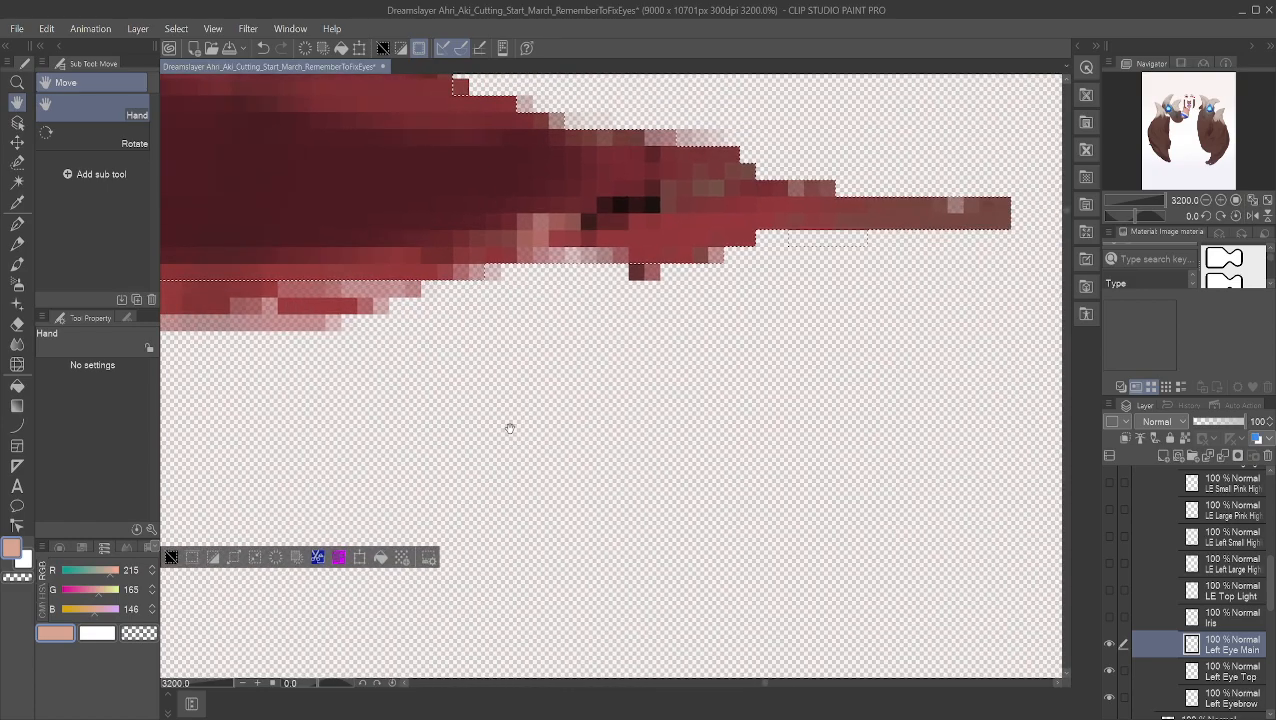
left_click(17, 162)
left_click(117, 368)
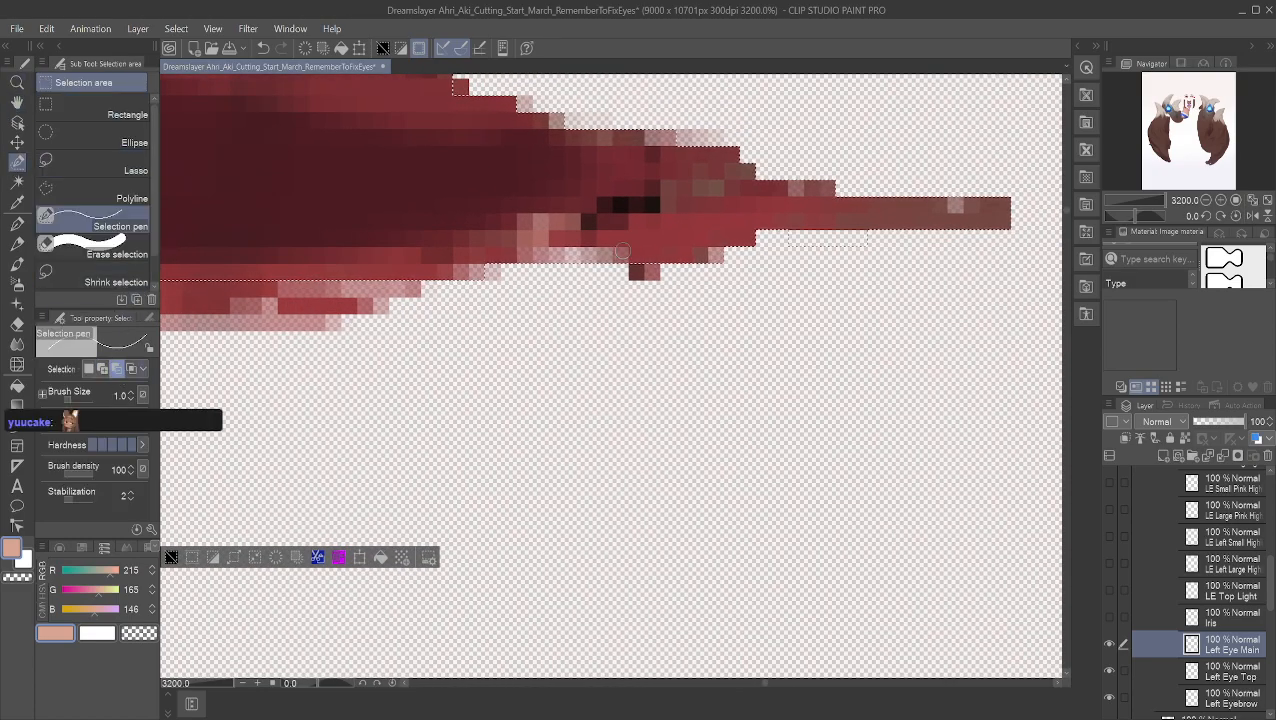
mouse_move(790, 236)
left_mouse_down()
mouse_move(871, 254)
mouse_move(783, 247)
left_mouse_up()
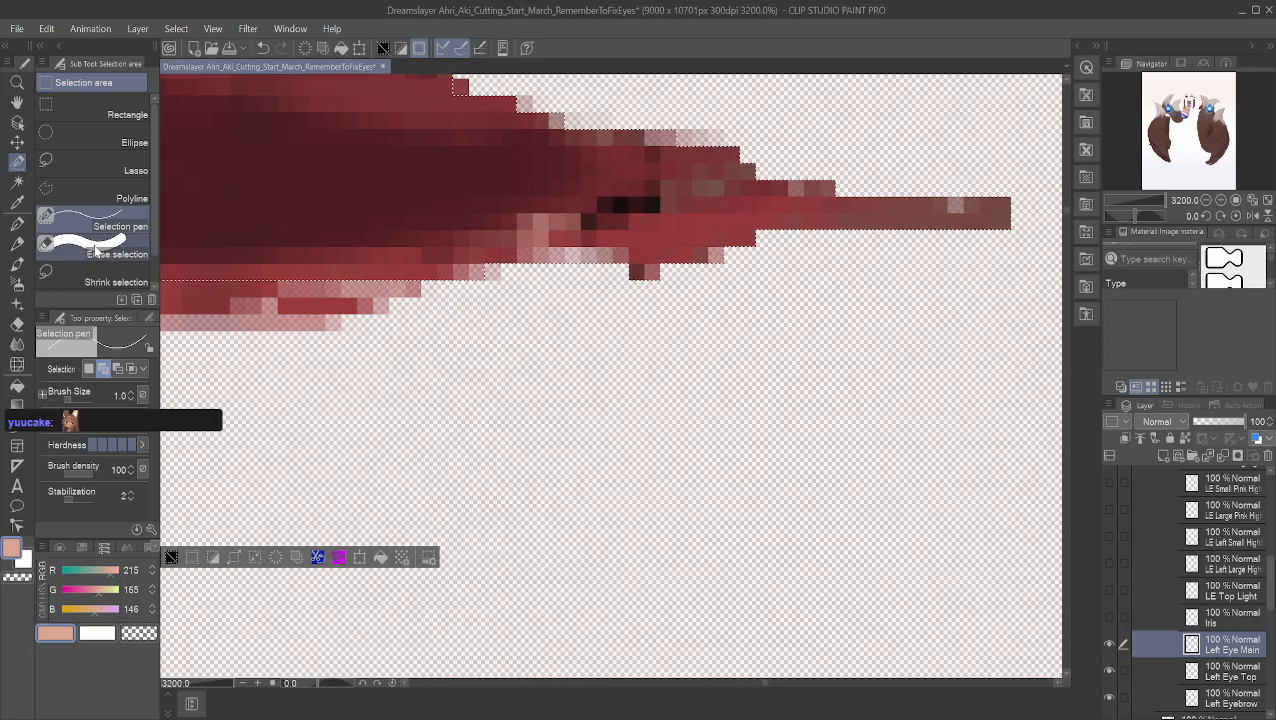
Step: Add the red and pink pixels along the underside of the outer lash to the selection
left_click(17, 102)
left_click_drag(438, 348, 778, 338)
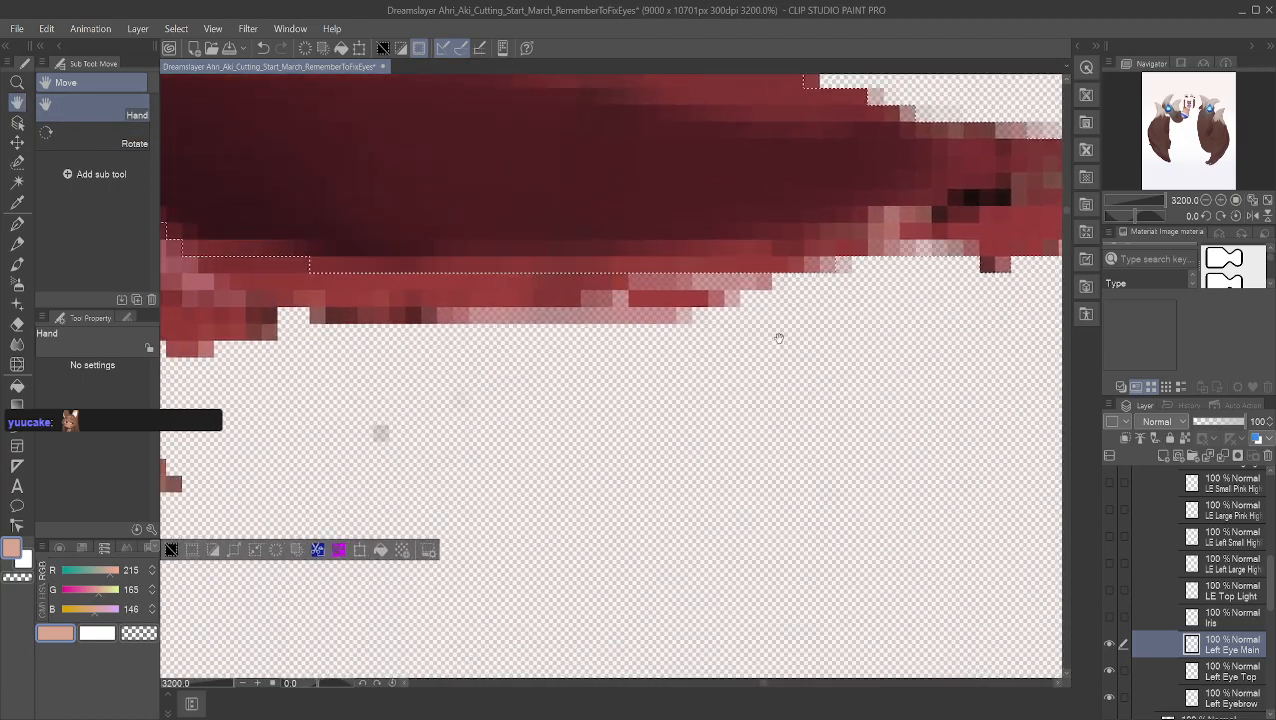
left_click(16, 184)
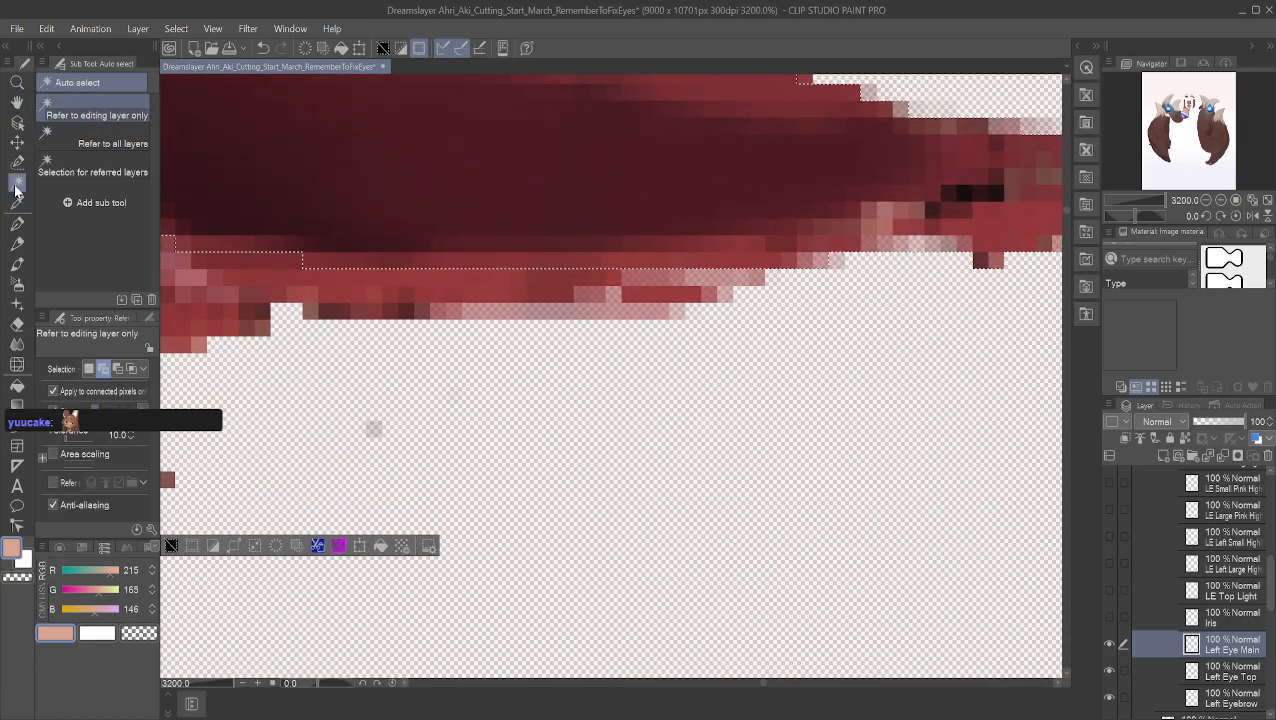
left_click(17, 162)
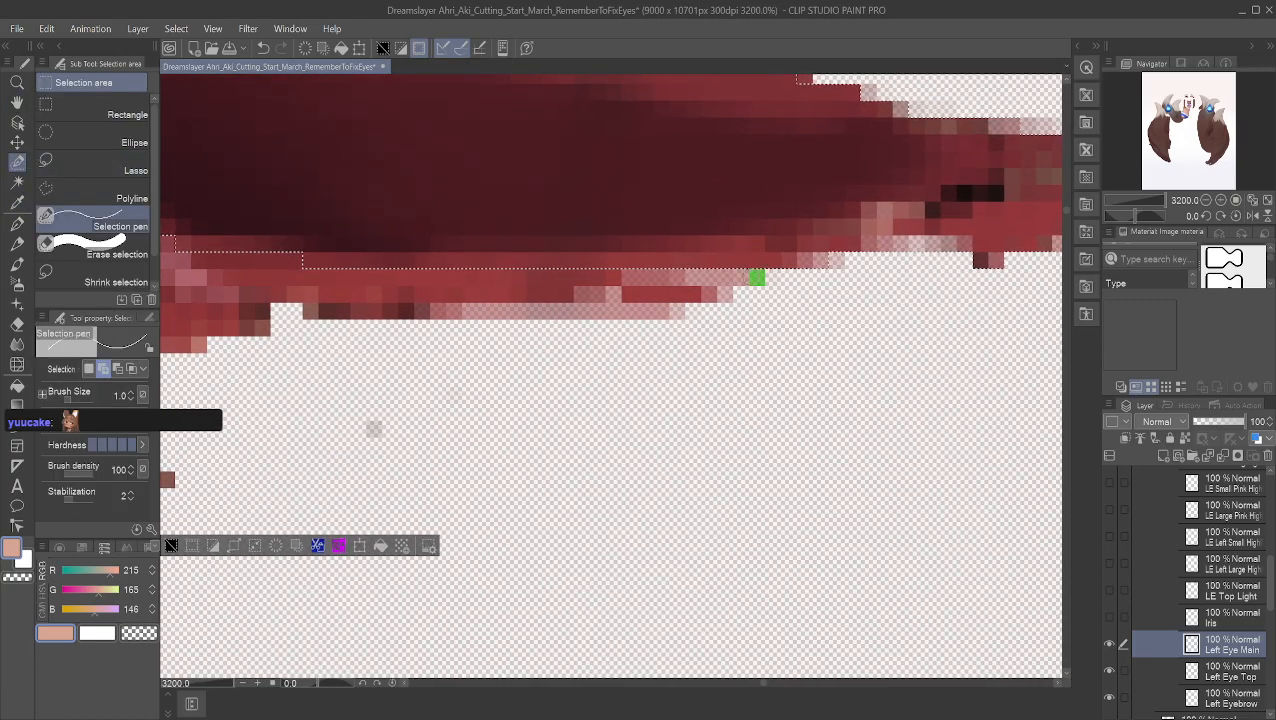
mouse_move(728, 288)
left_mouse_down()
mouse_move(690, 293)
mouse_move(690, 278)
mouse_move(470, 268)
mouse_move(320, 276)
mouse_move(660, 288)
mouse_move(300, 282)
mouse_move(488, 278)
mouse_move(362, 290)
mouse_move(455, 293)
left_mouse_up()
mouse_move(316, 305)
left_mouse_down()
mouse_move(512, 300)
mouse_move(676, 311)
left_mouse_up()
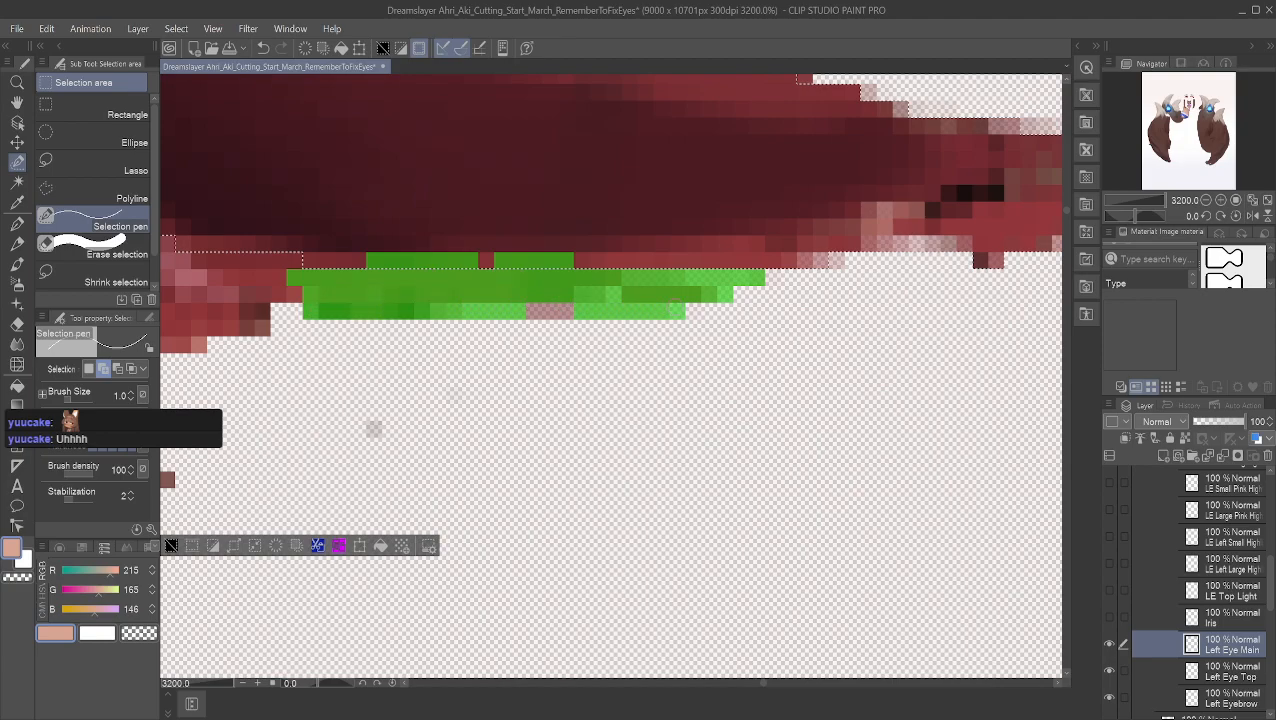
left_click_drag(528, 311, 600, 296)
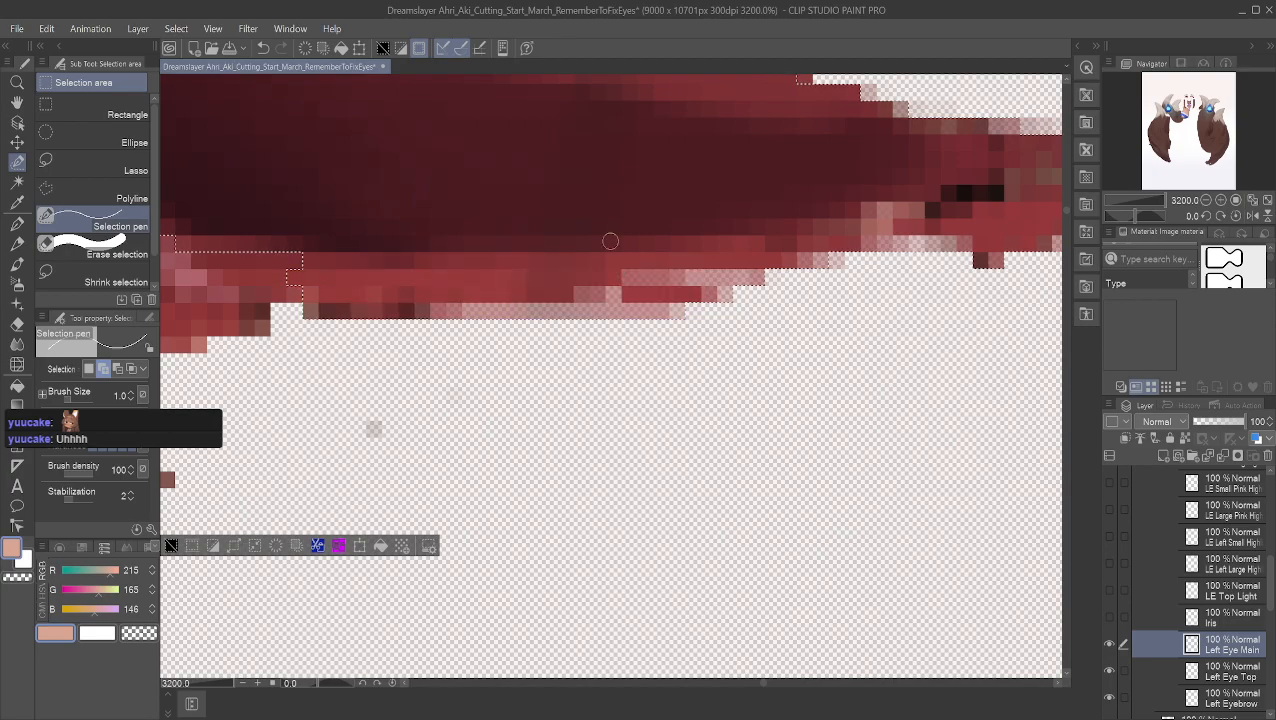
Step: Add the red and pink pixels beneath the dark lash near the outer eye corner to the selection with the Selection pen
left_click(17, 102)
left_click_drag(375, 186, 703, 211)
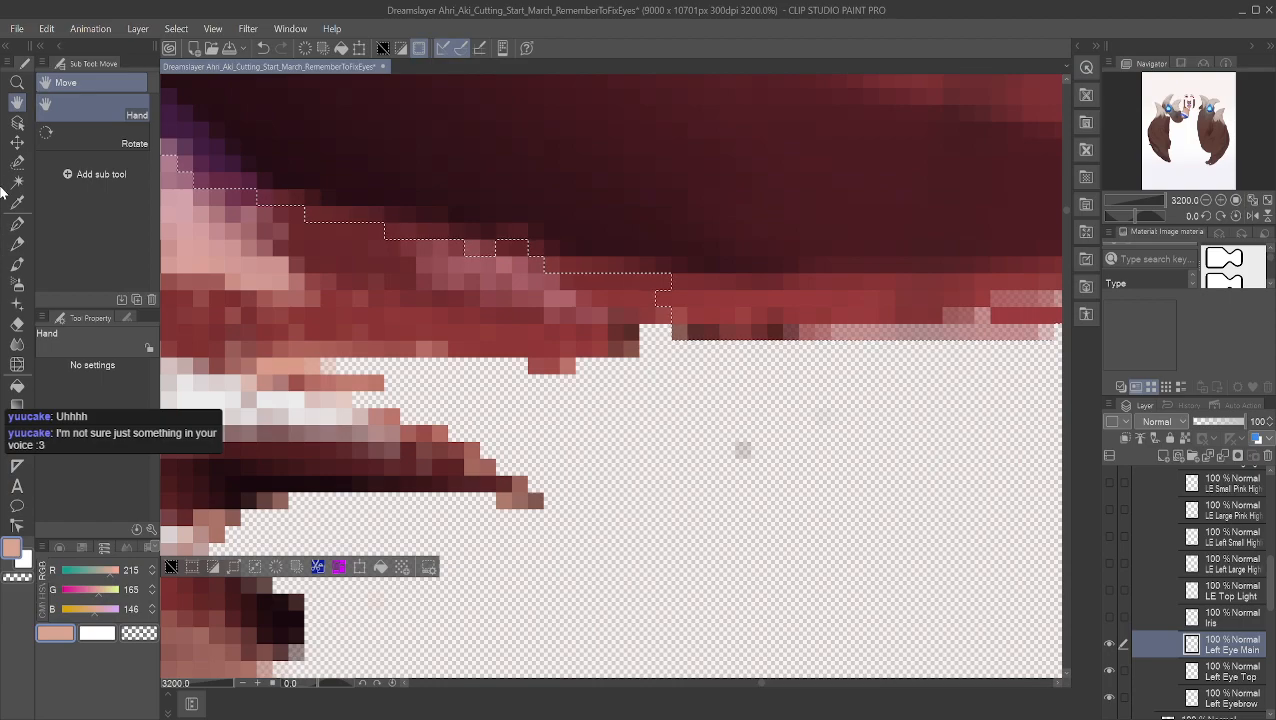
left_click(17, 162)
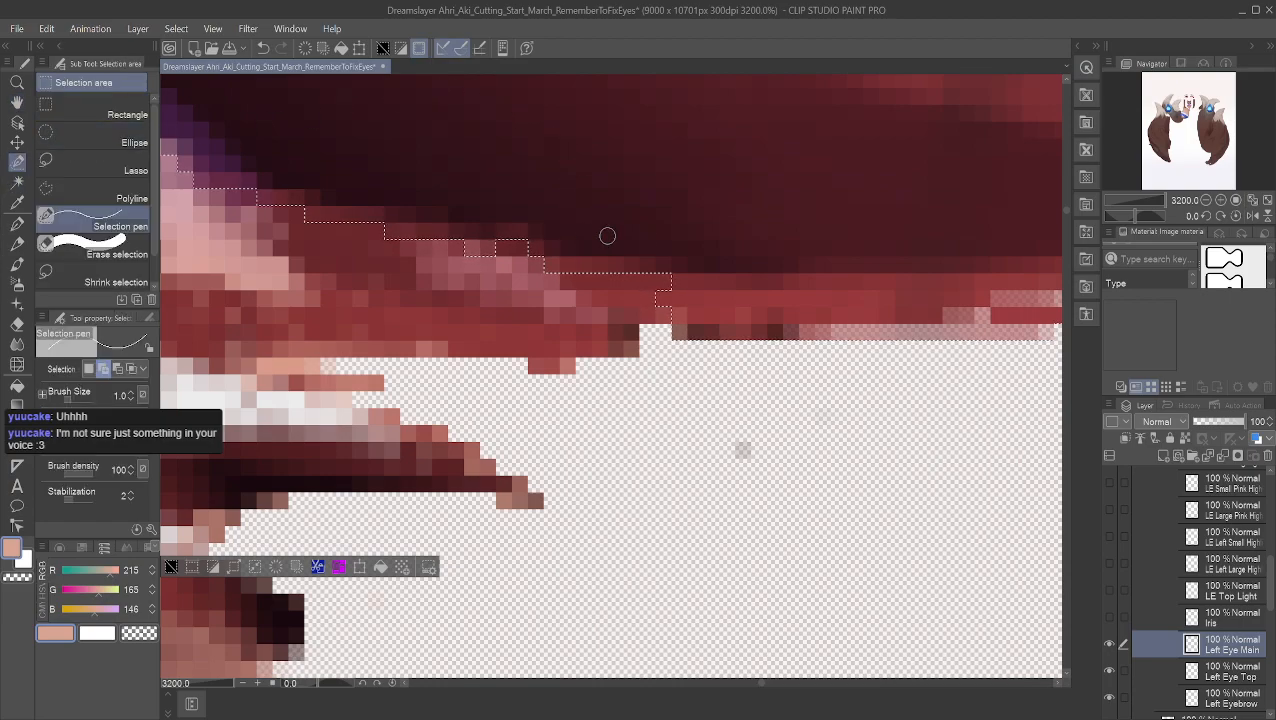
mouse_move(656, 298)
left_mouse_down()
mouse_move(589, 294)
mouse_move(583, 305)
mouse_move(615, 314)
mouse_move(626, 346)
mouse_move(562, 348)
mouse_move(568, 364)
mouse_move(540, 359)
mouse_move(538, 346)
mouse_move(561, 343)
mouse_move(518, 327)
mouse_move(579, 327)
mouse_move(535, 304)
mouse_move(488, 334)
mouse_move(574, 319)
mouse_move(473, 343)
mouse_move(500, 345)
mouse_move(525, 340)
mouse_move(329, 344)
mouse_move(309, 220)
mouse_move(571, 246)
mouse_move(554, 276)
mouse_move(368, 260)
left_mouse_up()
left_click(615, 315)
mouse_move(305, 212)
left_mouse_down()
mouse_move(338, 246)
mouse_move(485, 240)
left_mouse_up()
mouse_move(558, 265)
left_mouse_down()
mouse_move(343, 267)
mouse_move(322, 283)
mouse_move(510, 281)
mouse_move(420, 297)
mouse_move(318, 292)
mouse_move(344, 334)
mouse_move(418, 333)
mouse_move(505, 308)
left_mouse_up()
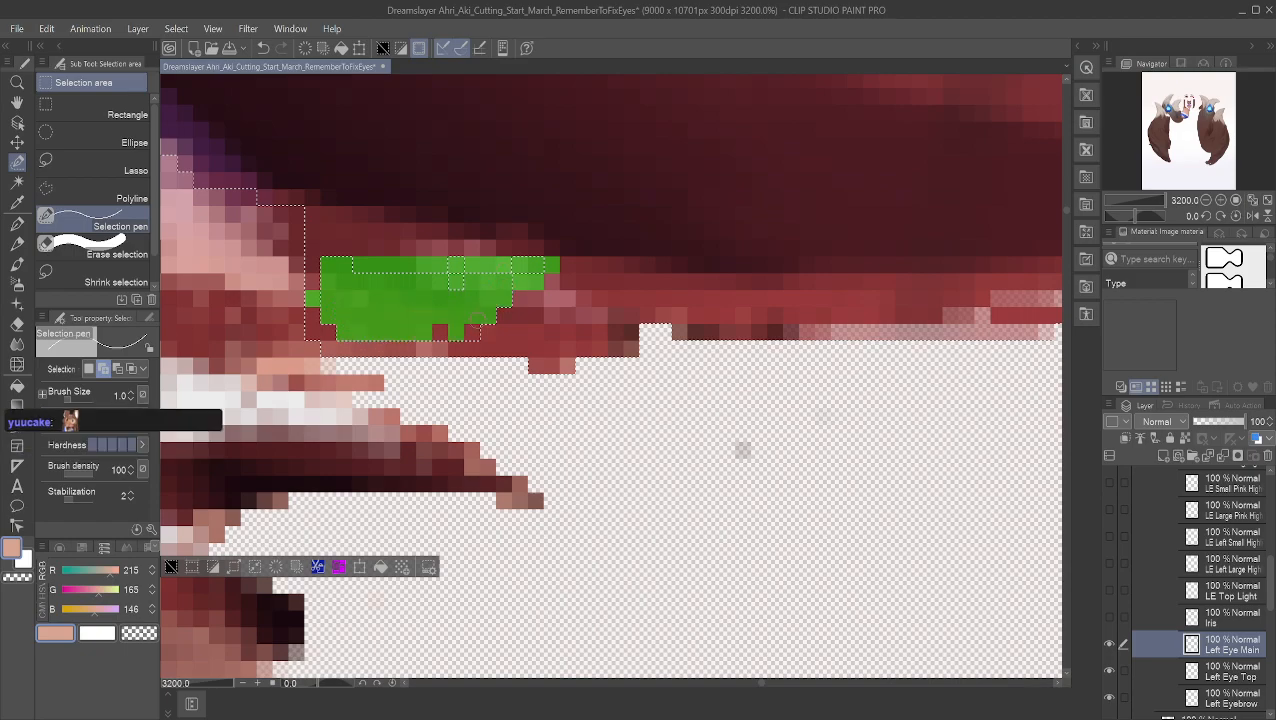
left_click_drag(405, 329, 405, 329)
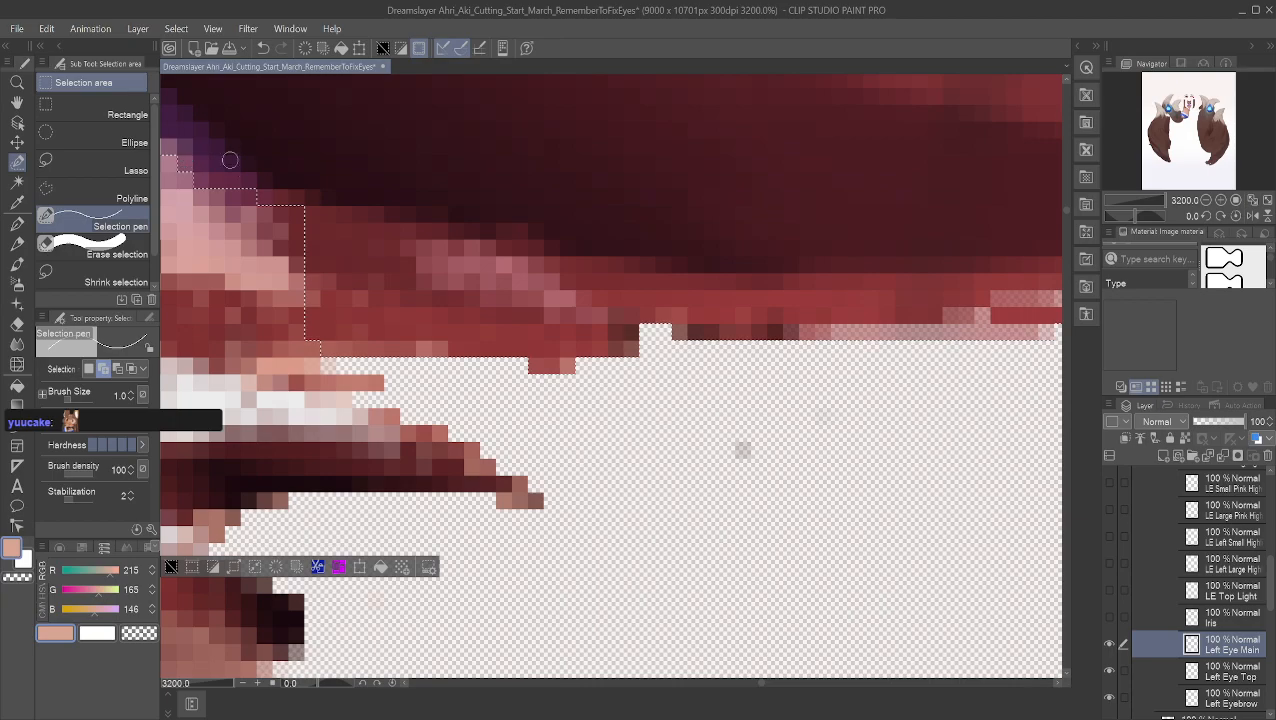
Step: Add the missed red pixels along the upper edge of the outer lash to the selection
scroll(574, 224, "down", 2)
scroll(574, 224, "down", 3)
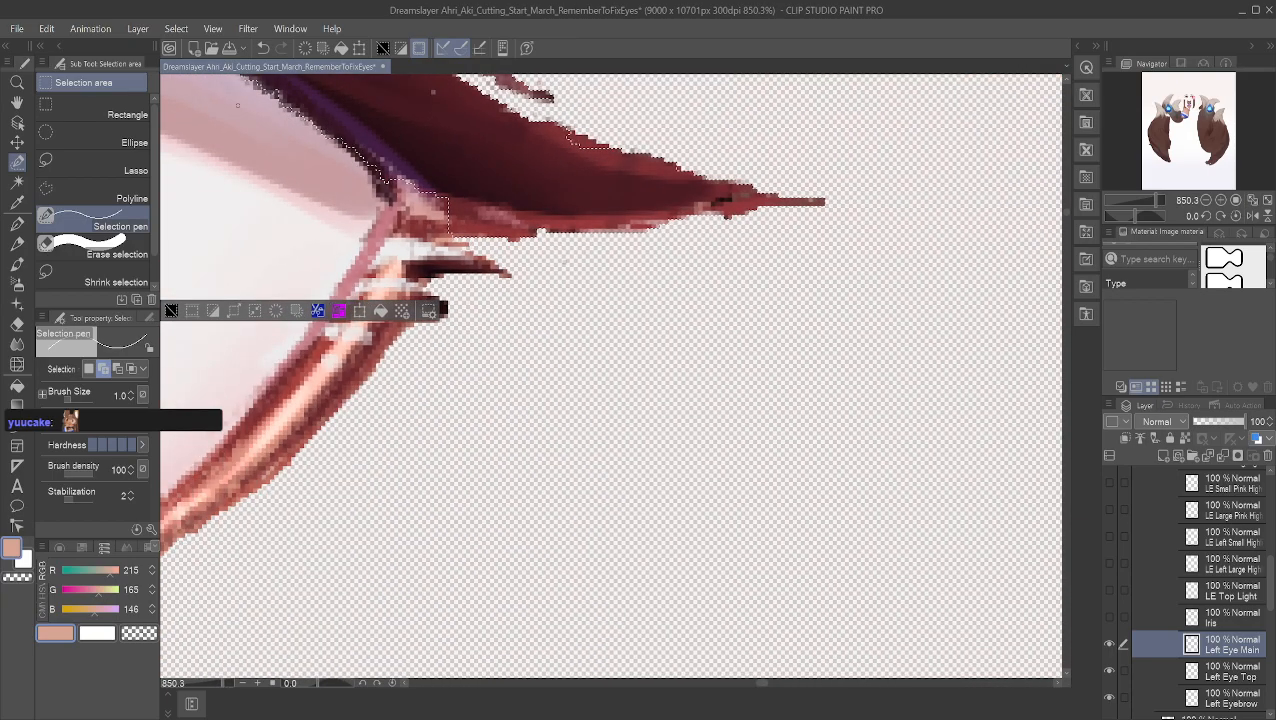
left_click(17, 103)
left_click_drag(538, 88, 716, 323)
scroll(822, 452, "up", 3)
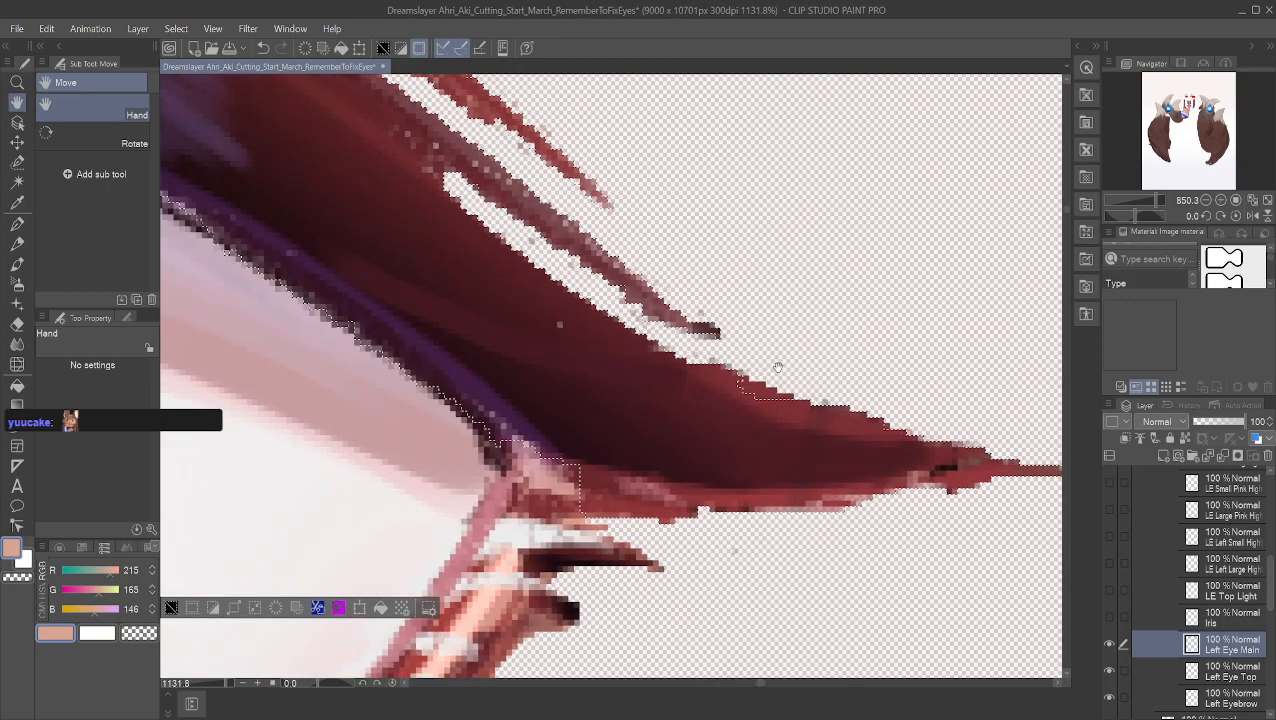
scroll(822, 452, "up", 1)
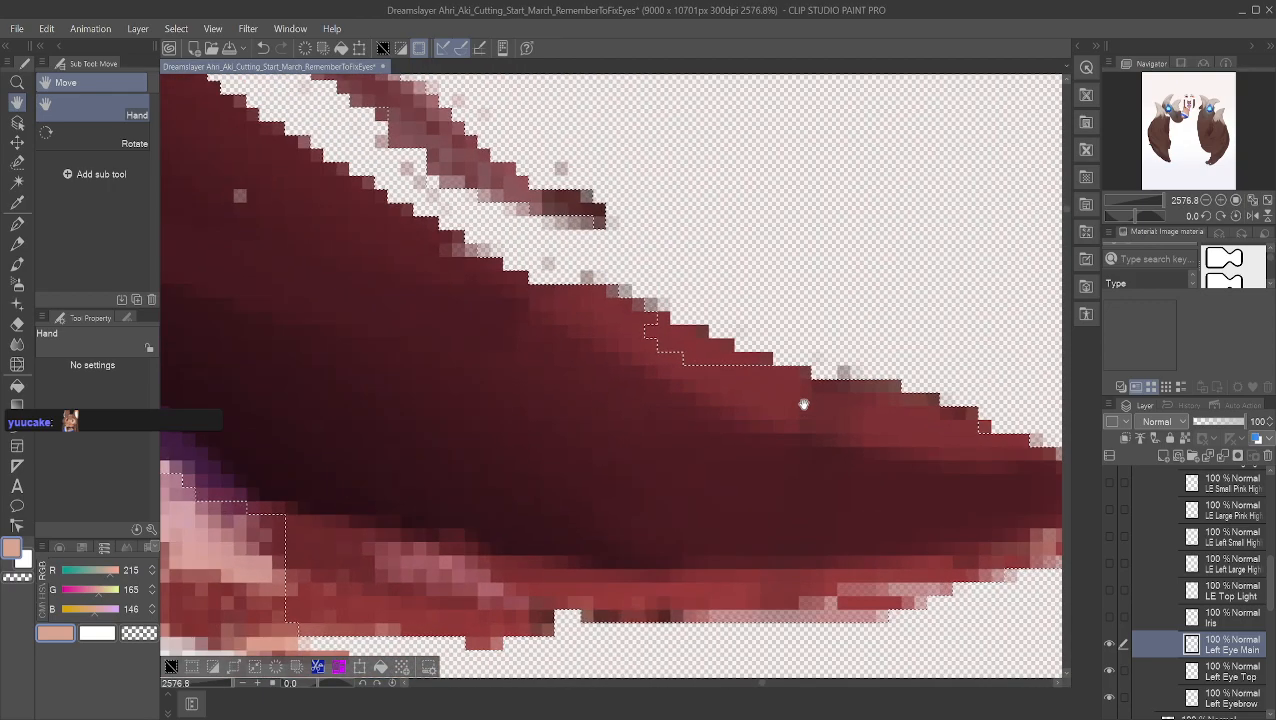
left_click(17, 162)
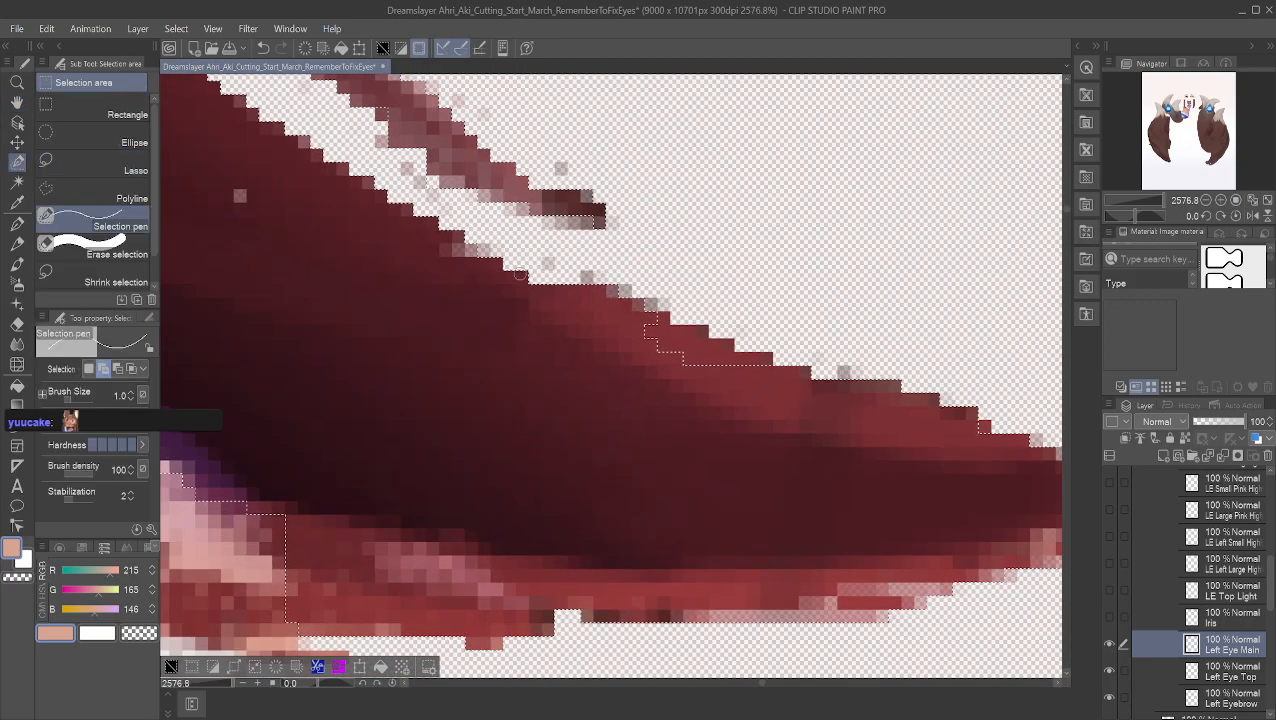
left_click_drag(649, 331, 678, 332)
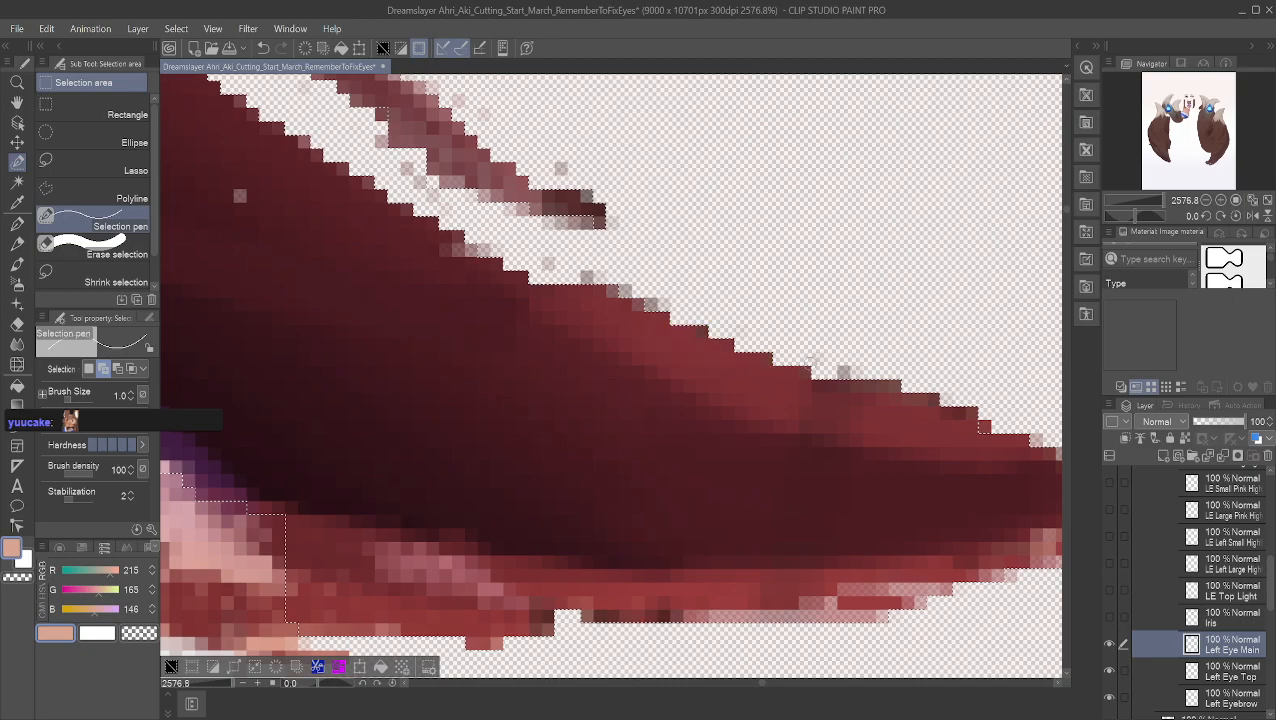
left_click(985, 427)
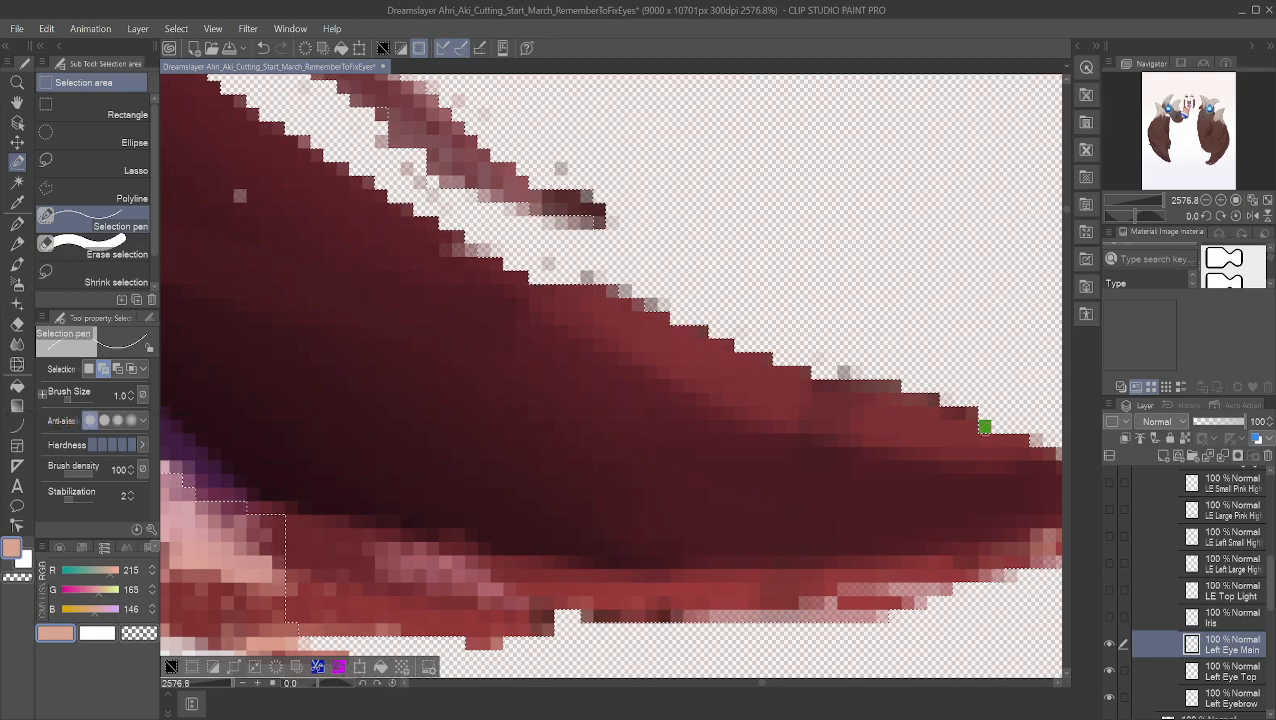
Step: Check the selection edge along the thin upper lash strands for missed or stray pixels
left_click(17, 103)
left_click_drag(290, 210, 679, 464)
left_click_drag(505, 260, 592, 428)
left_click_drag(310, 111, 518, 289)
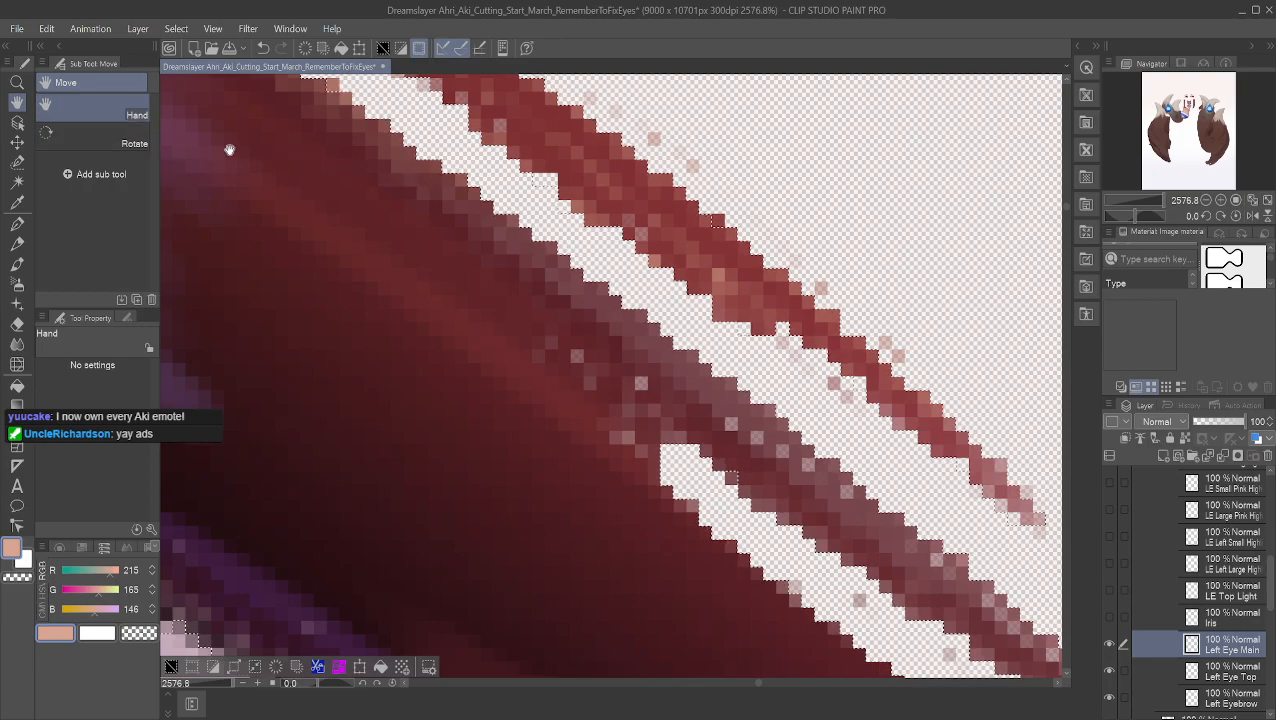
left_click(17, 162)
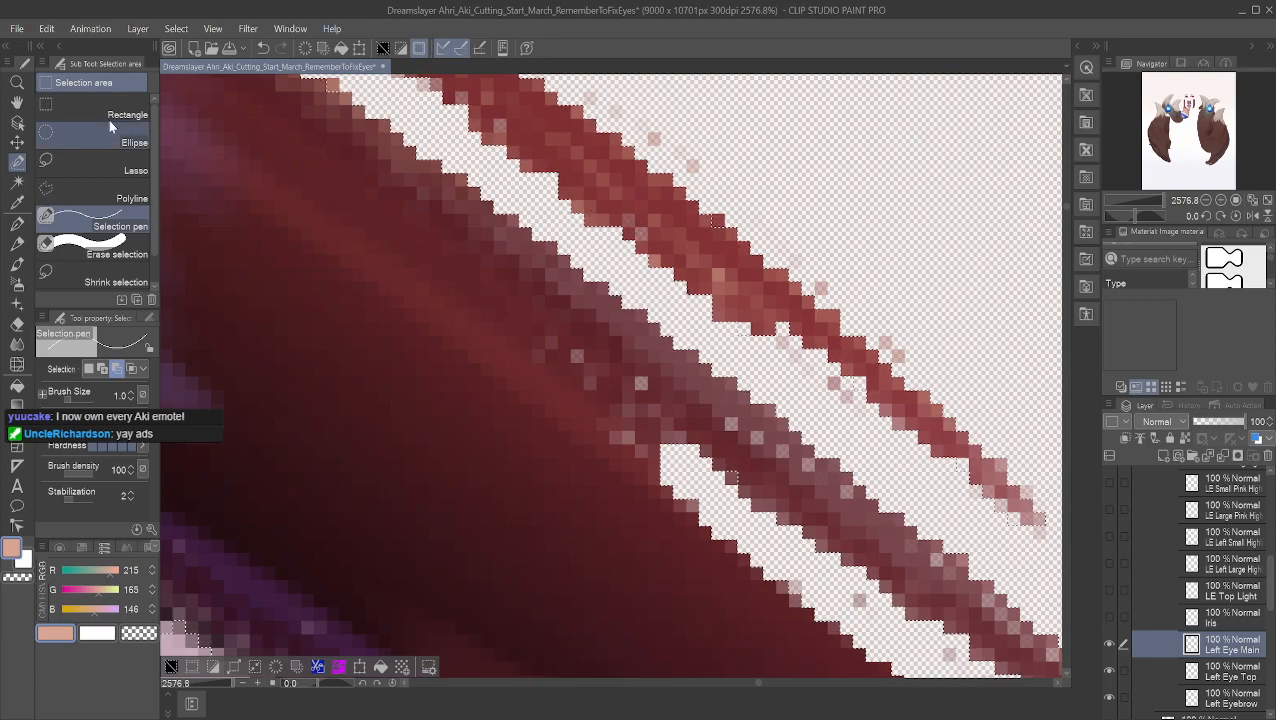
left_click(26, 102)
left_click_drag(563, 232, 501, 235)
left_click(17, 162)
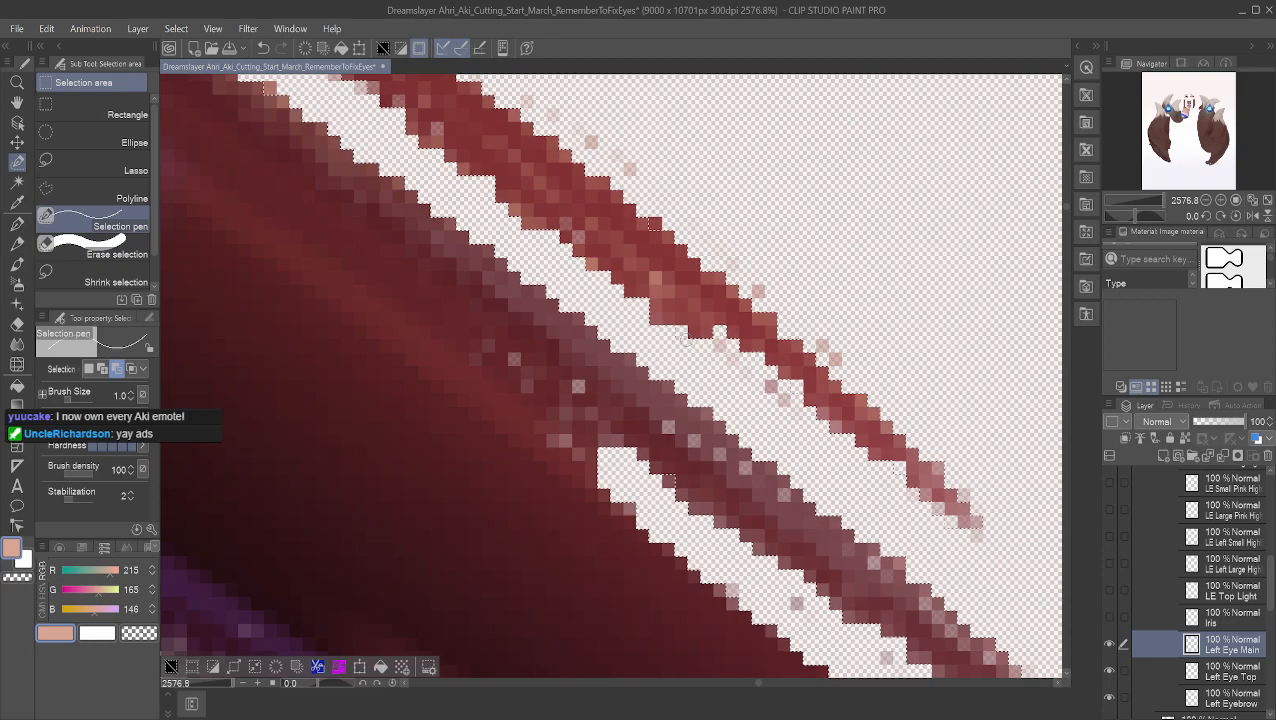
left_click(103, 369)
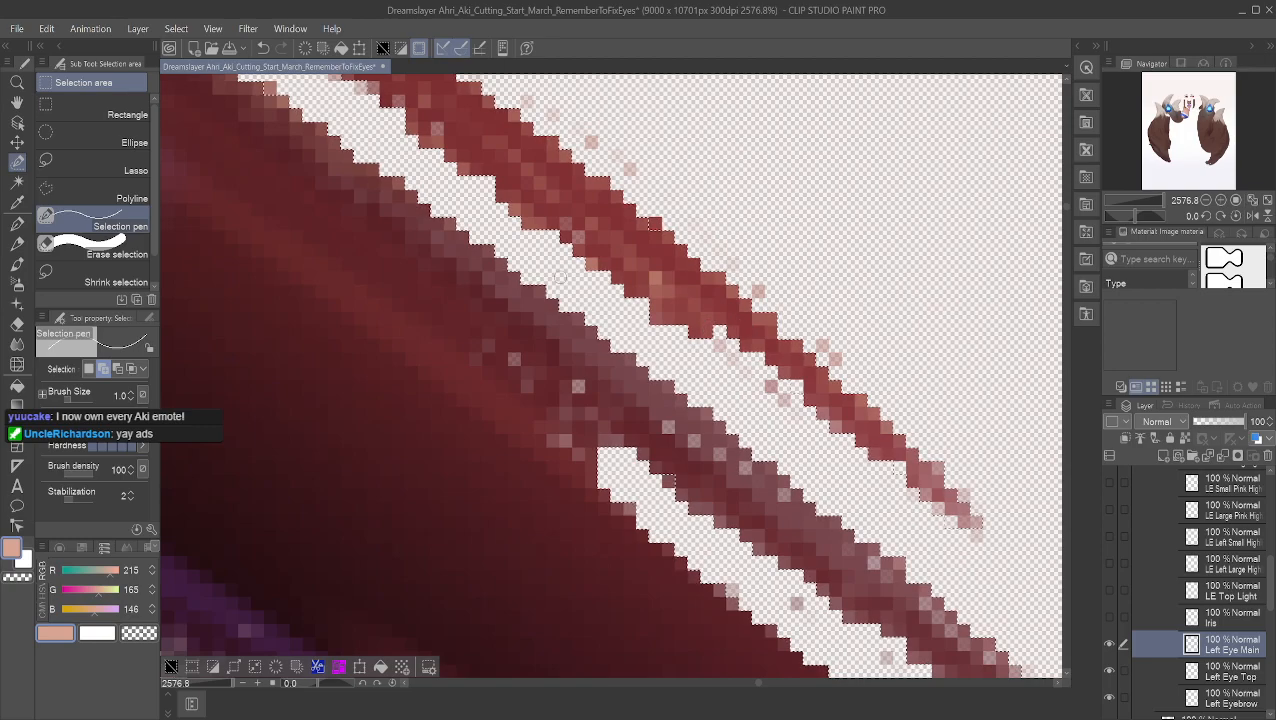
left_click(20, 181)
left_click(17, 162)
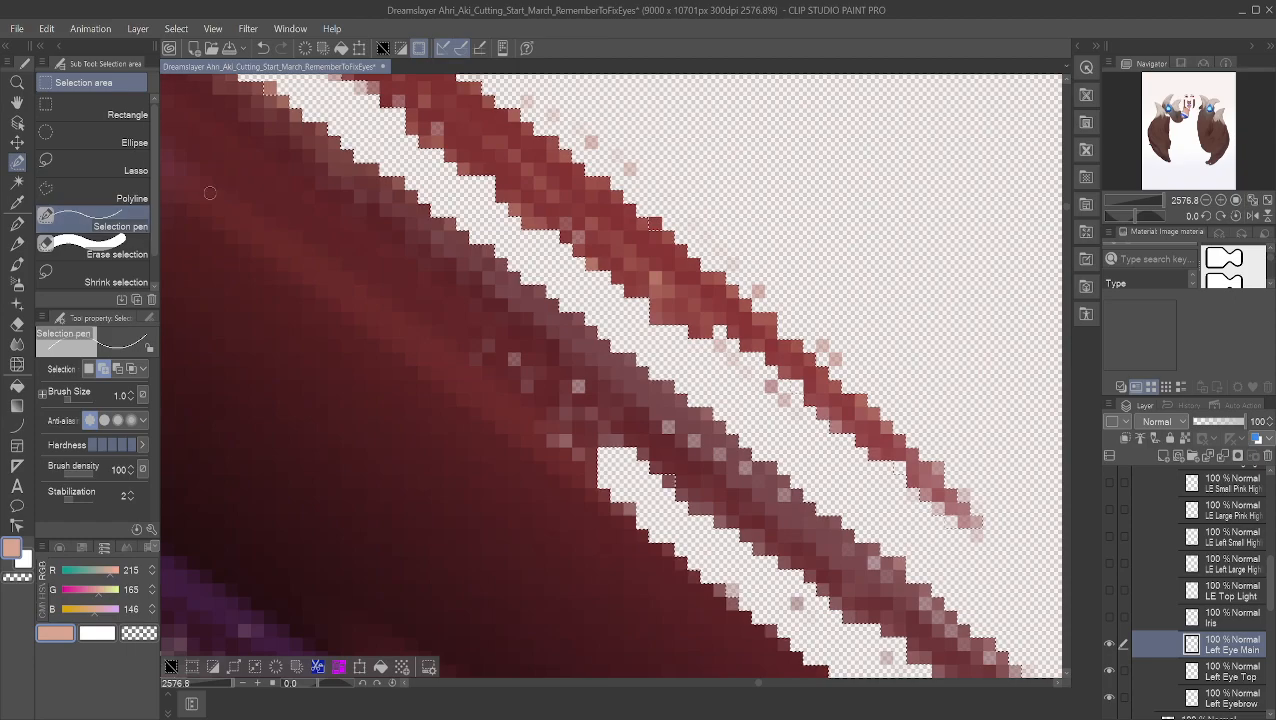
left_click(118, 369)
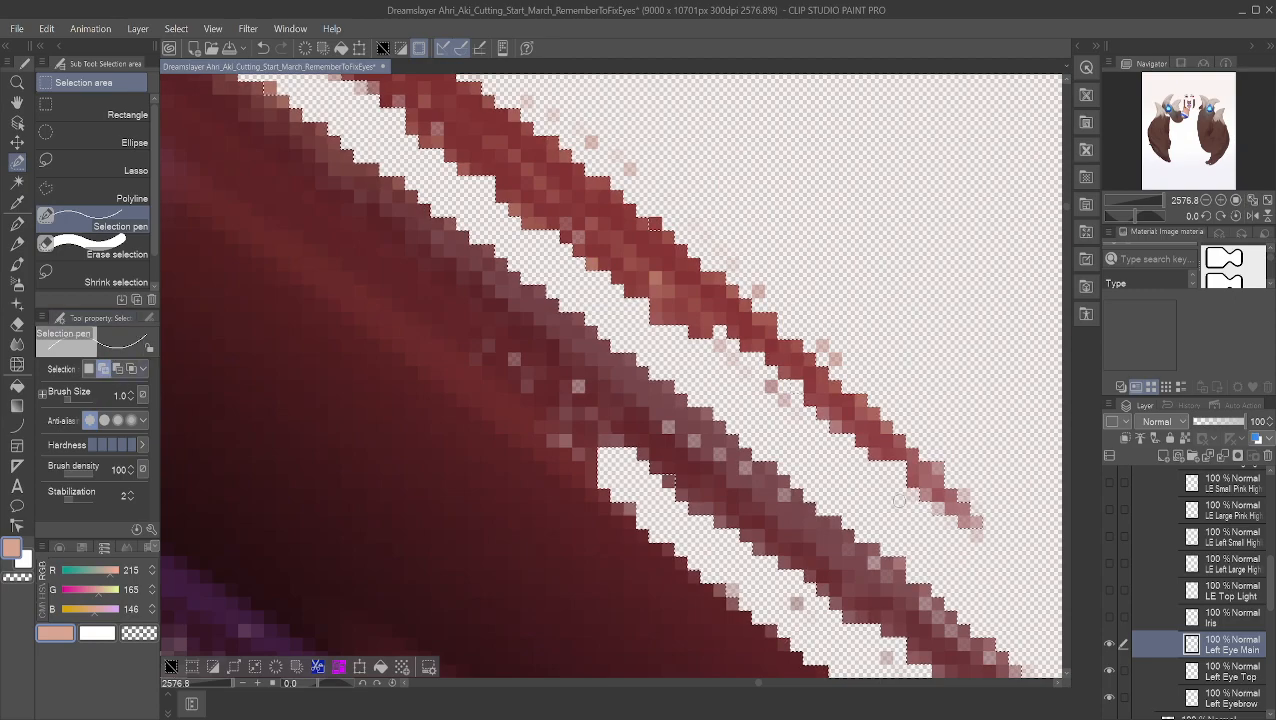
Step: Inspect the selection outline along the whole upper lash, from the lid arch and inner lashes to the outer corner
left_click(17, 102)
left_click_drag(530, 498, 730, 238)
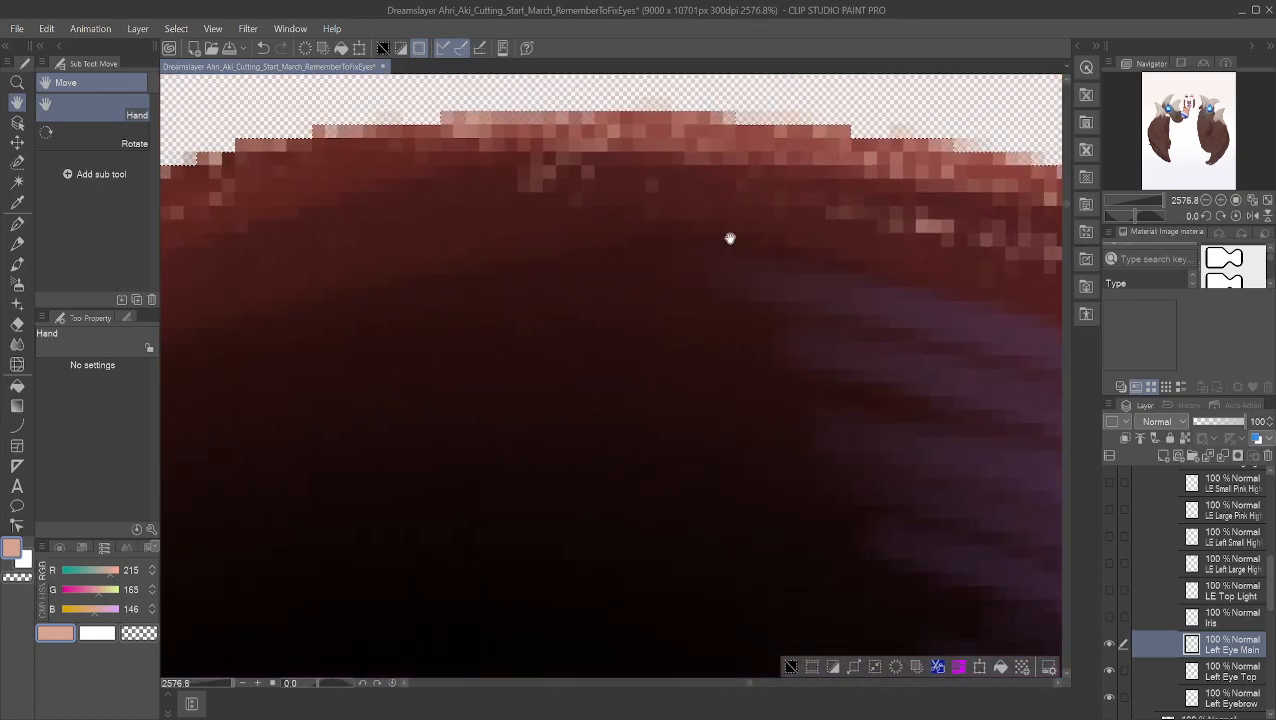
scroll(713, 219, "down", 3)
left_click_drag(641, 219, 558, 222)
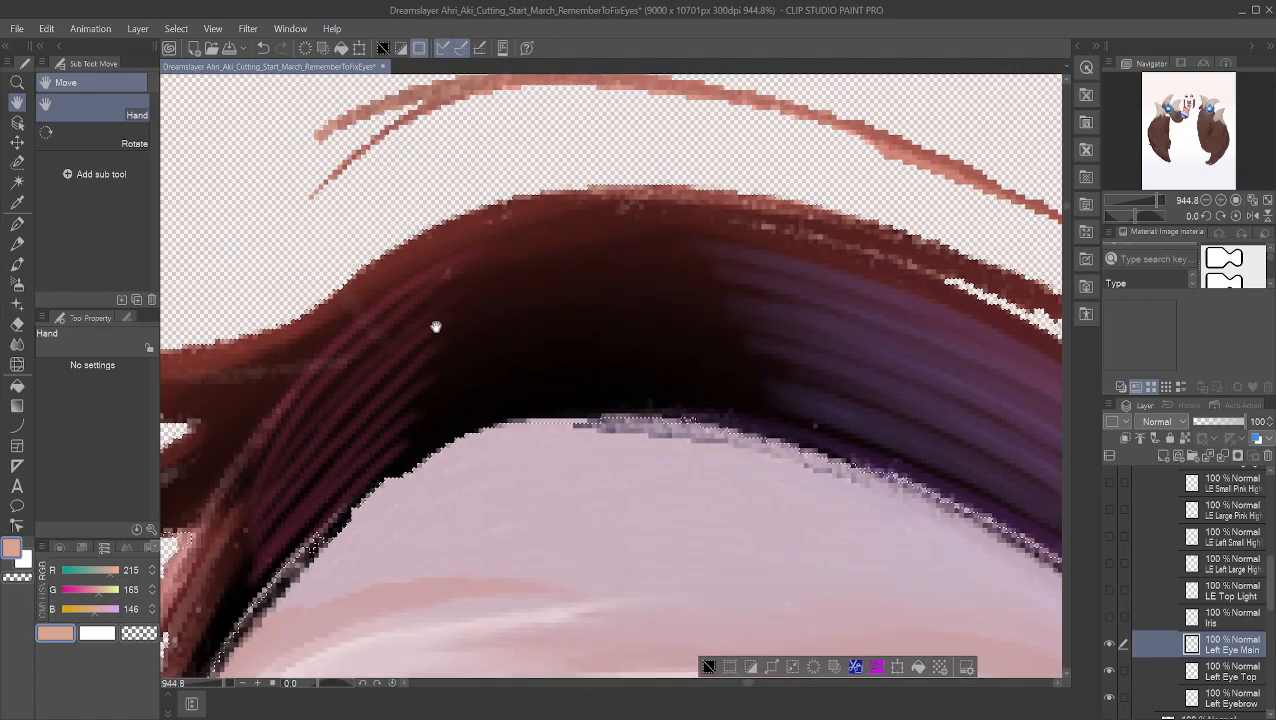
left_click_drag(436, 327, 632, 137)
left_click_drag(518, 250, 533, 156)
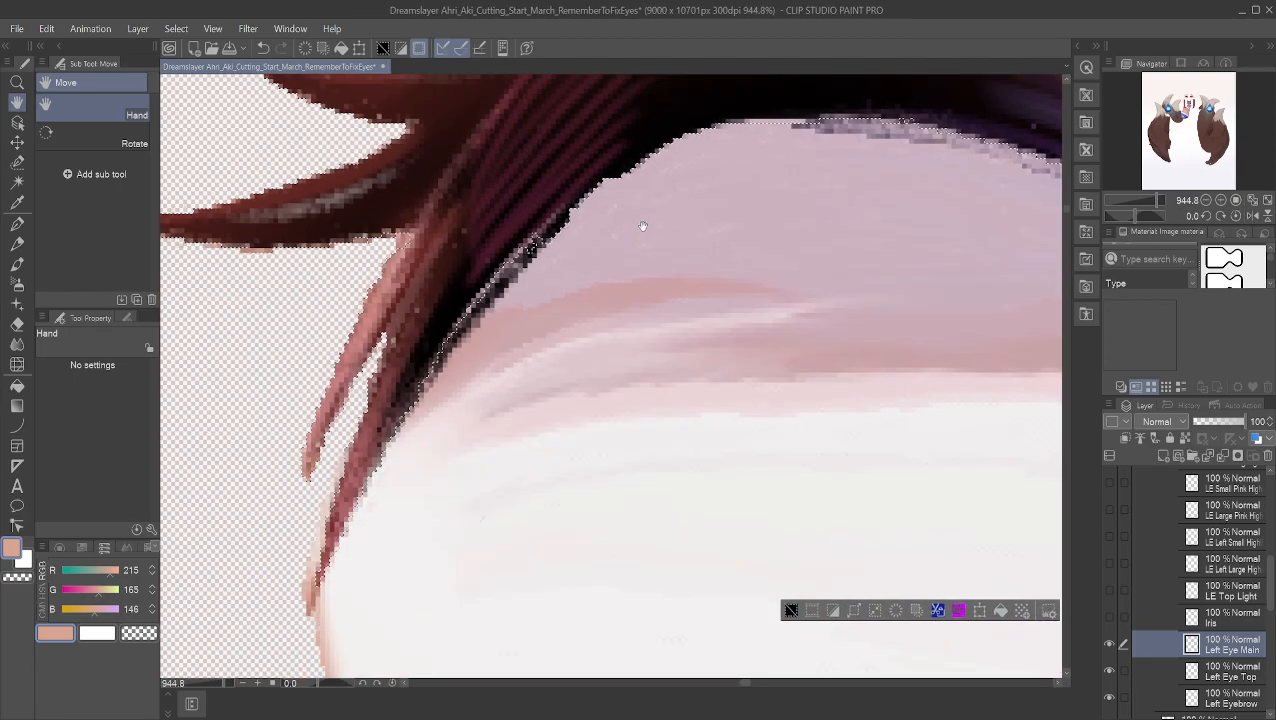
left_click_drag(852, 179, 330, 322)
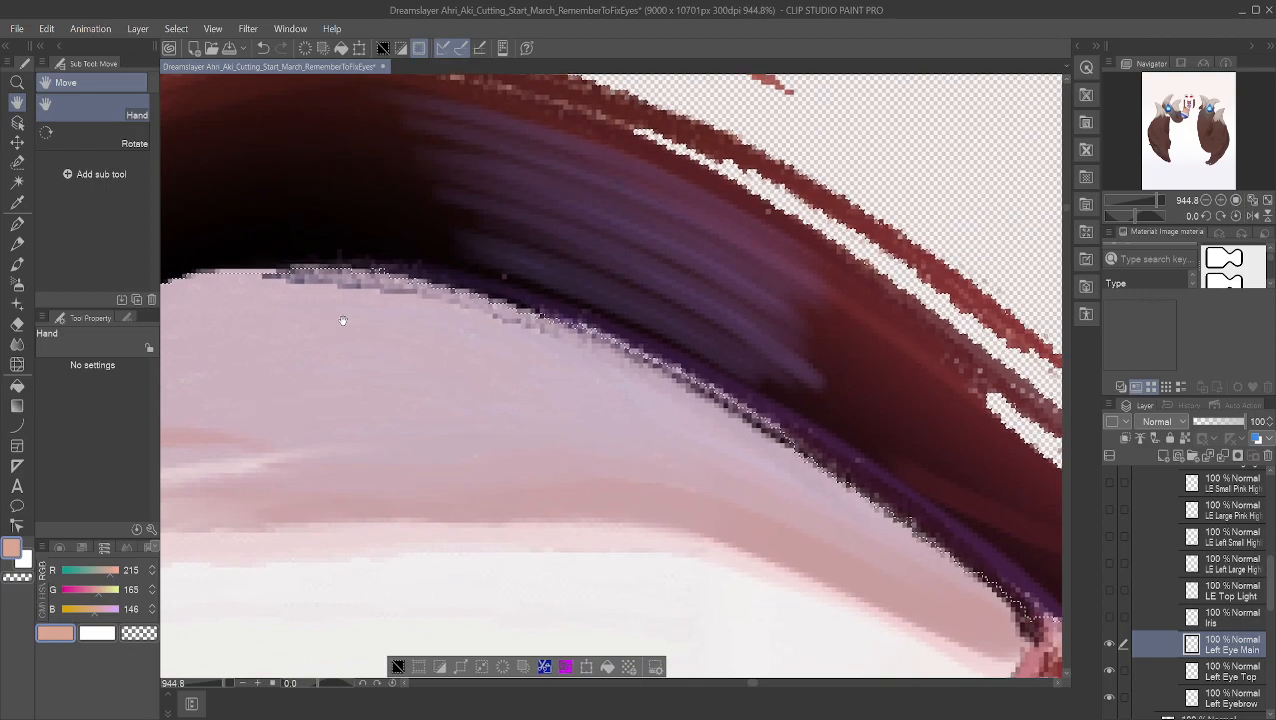
left_click_drag(701, 273, 592, 238)
scroll(592, 238, "down", 3)
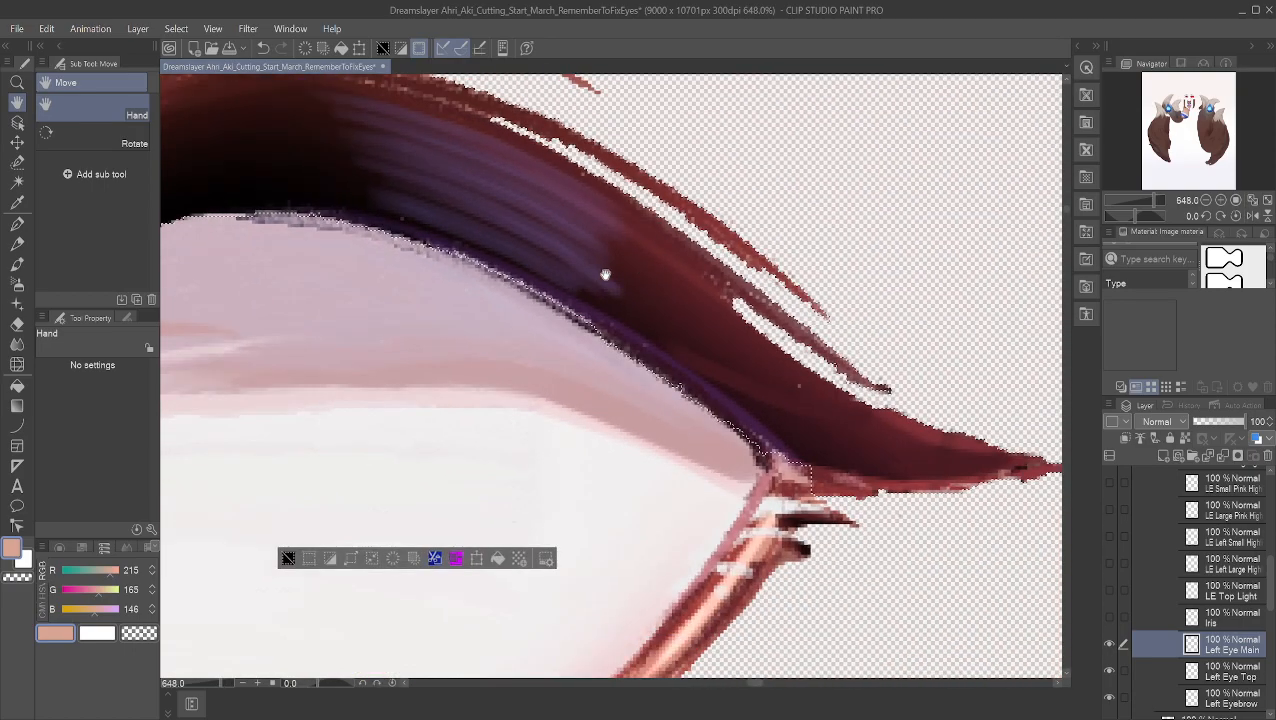
scroll(912, 378, "up", 1)
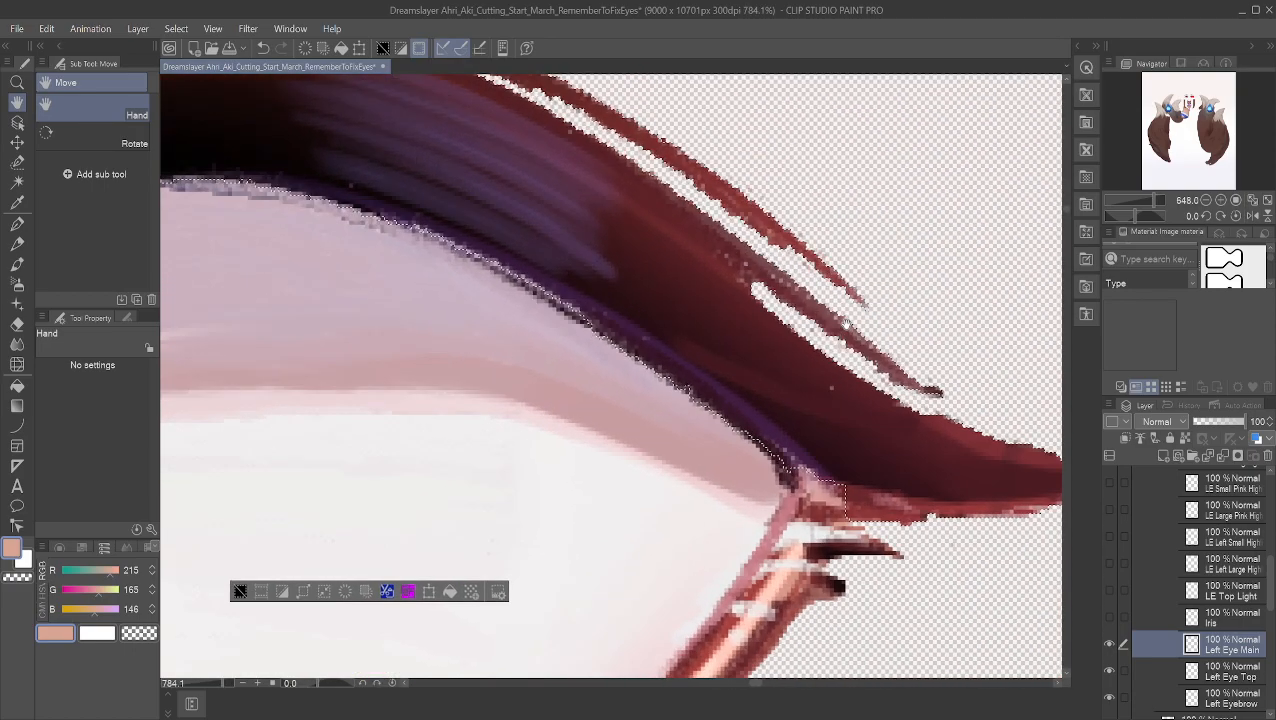
scroll(813, 458, "up", 3)
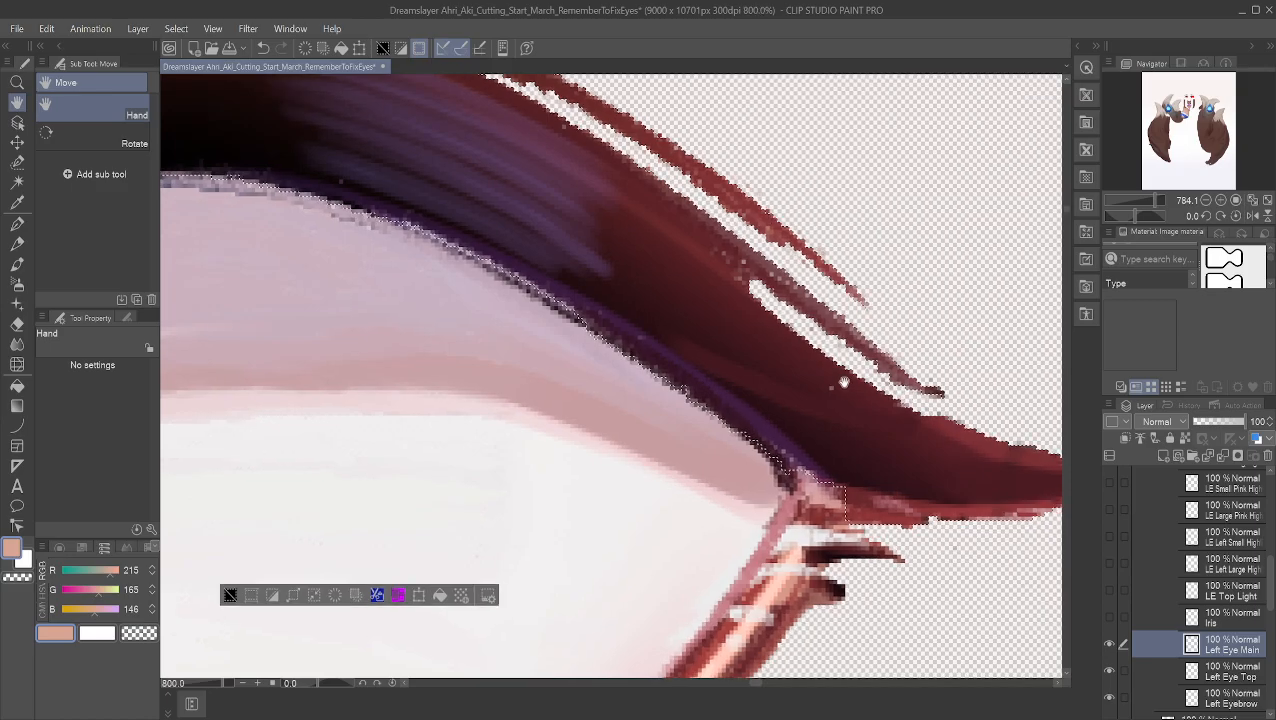
scroll(760, 360, "up", 3)
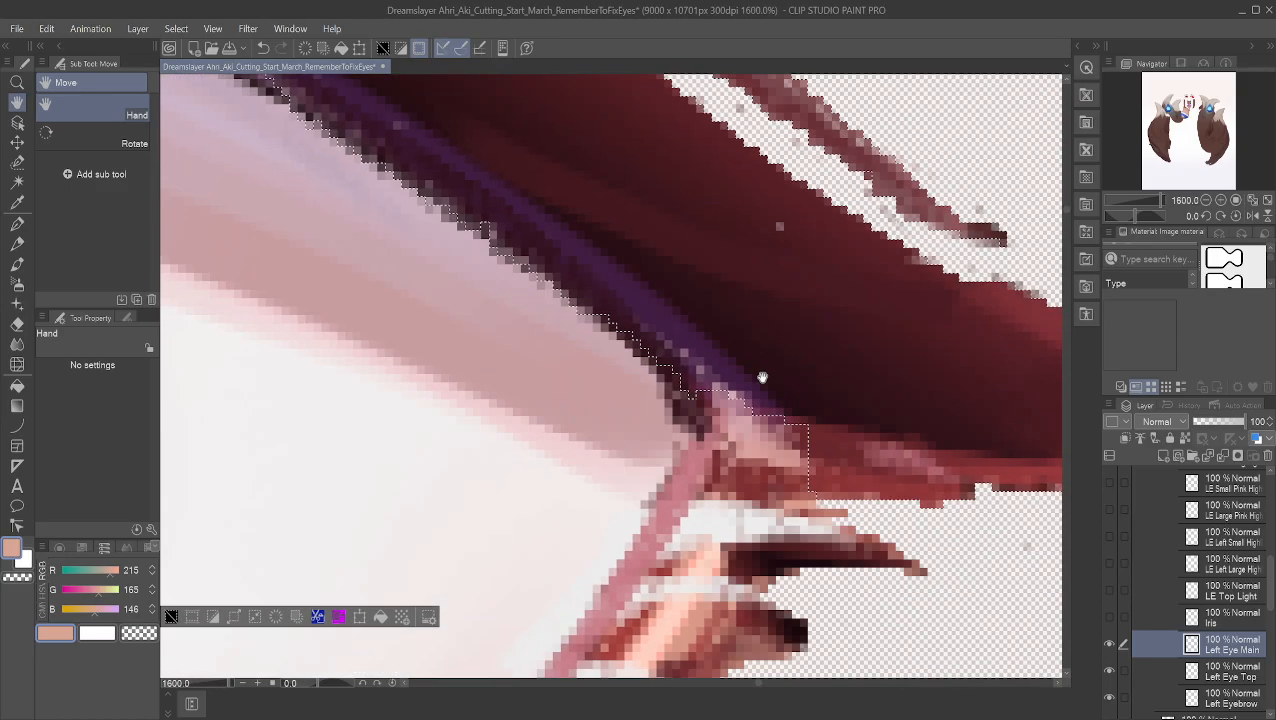
Step: Subtract the lower red skin pixels beneath the lash at the outer eye corner from the selection
left_click_drag(772, 369, 672, 271)
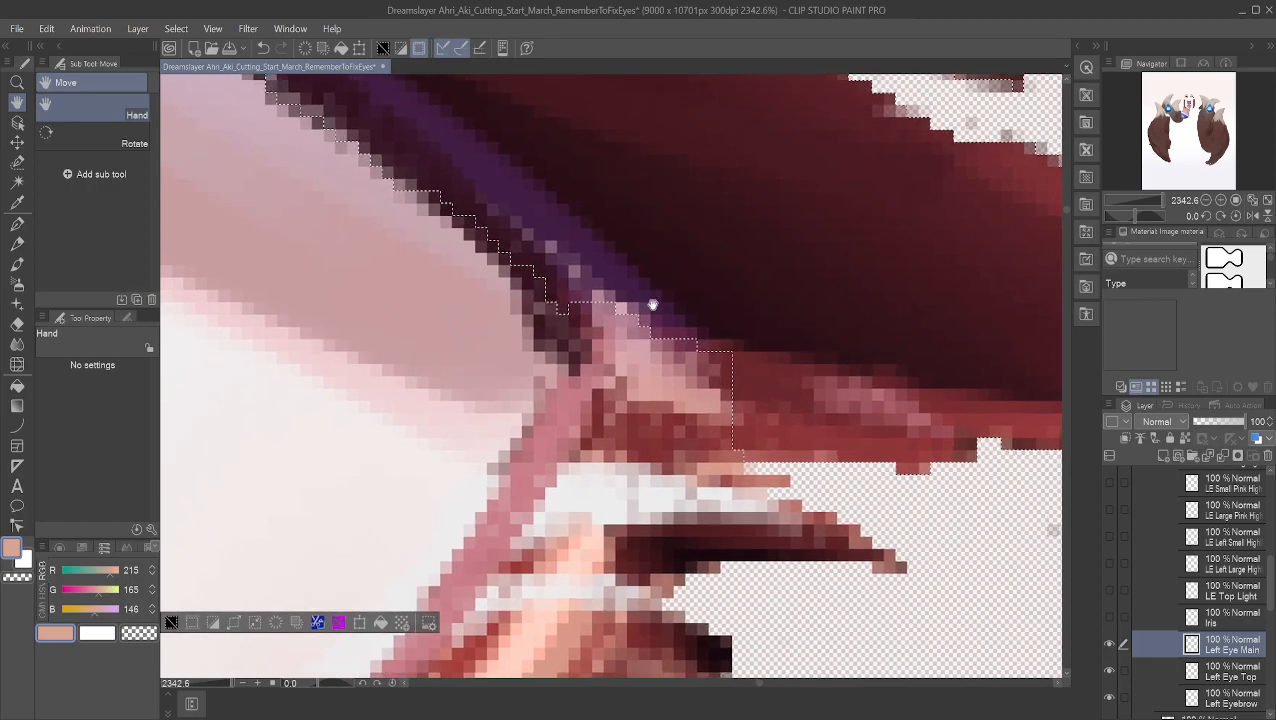
left_click(16, 168)
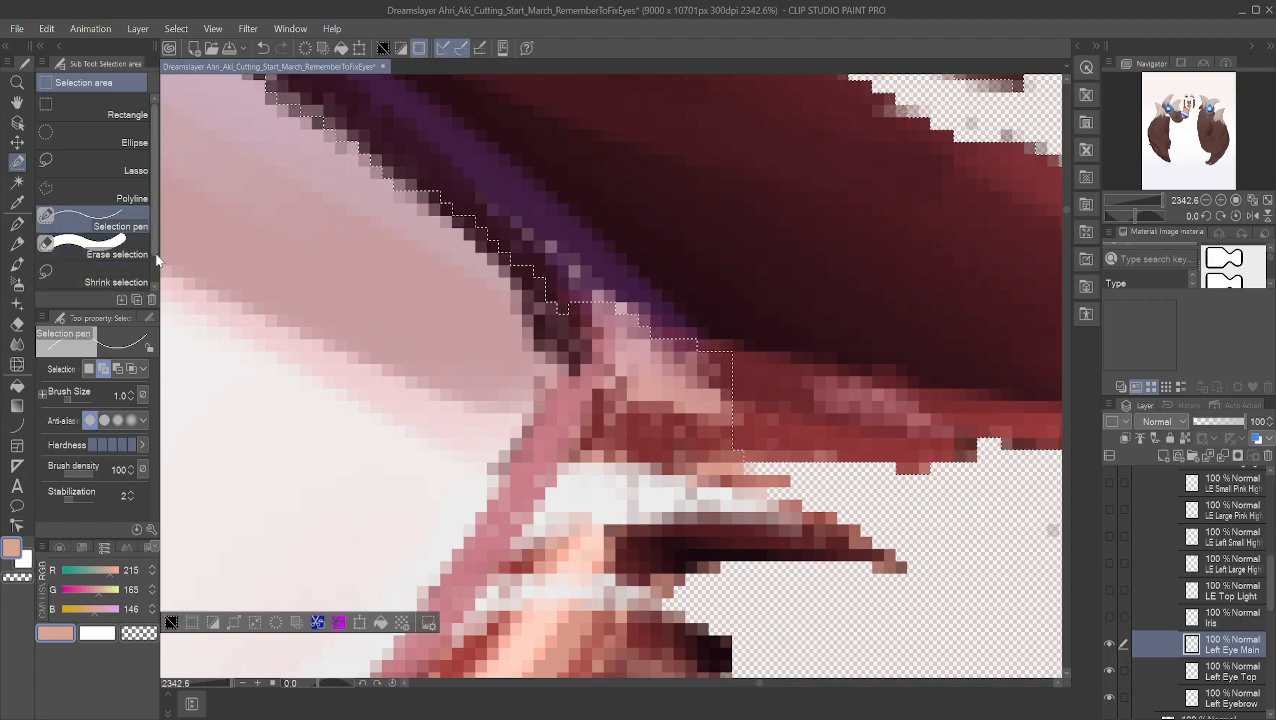
left_click(117, 369)
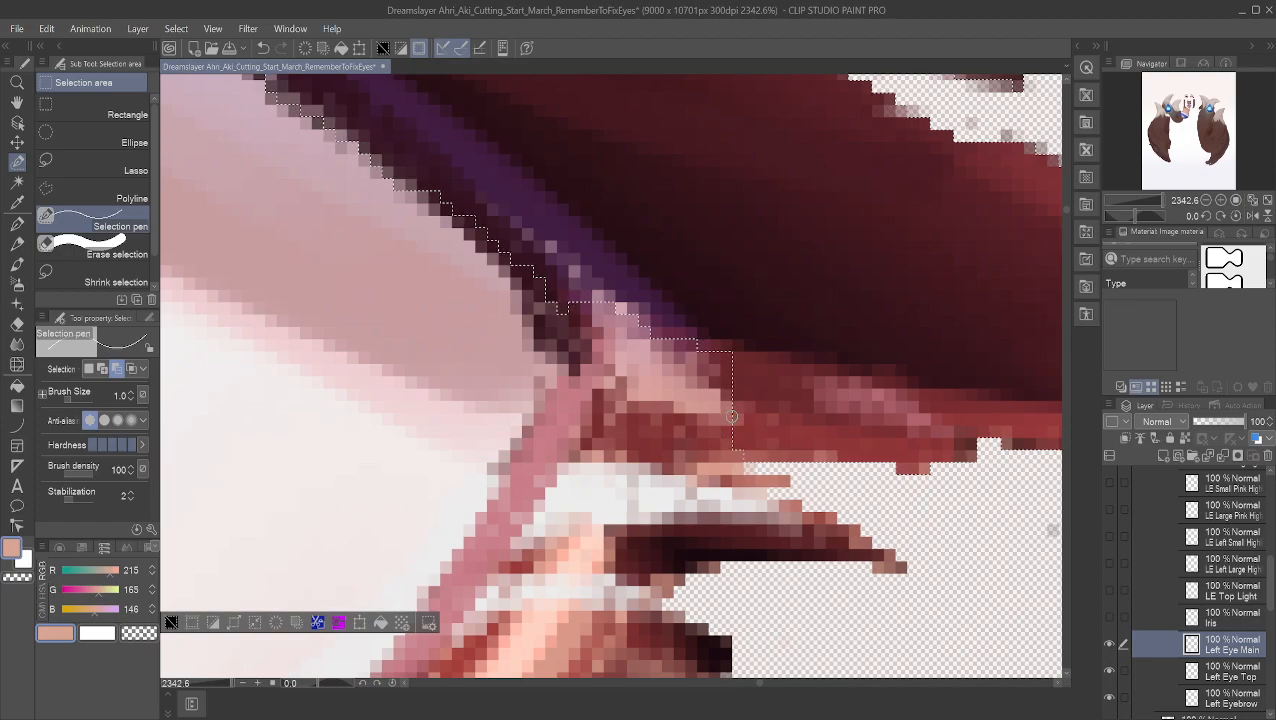
left_click_drag(735, 414, 866, 447)
left_click_drag(965, 455, 940, 452)
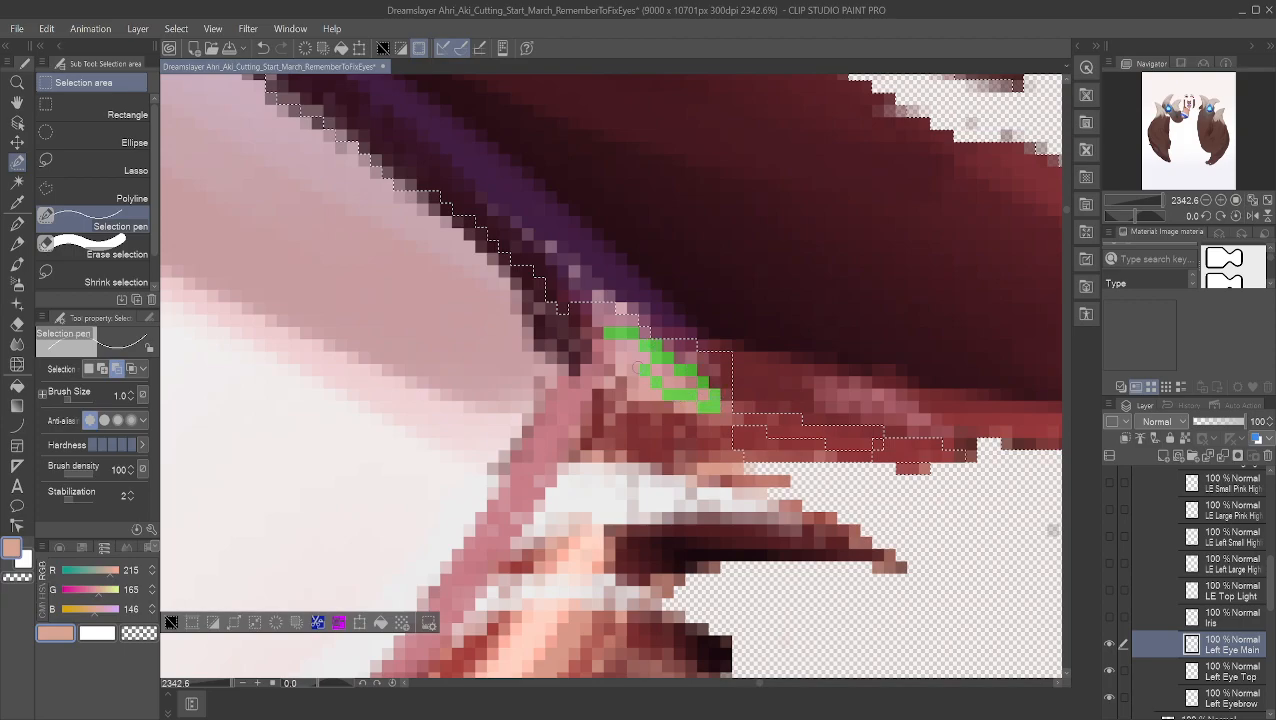
left_click_drag(630, 345, 630, 345)
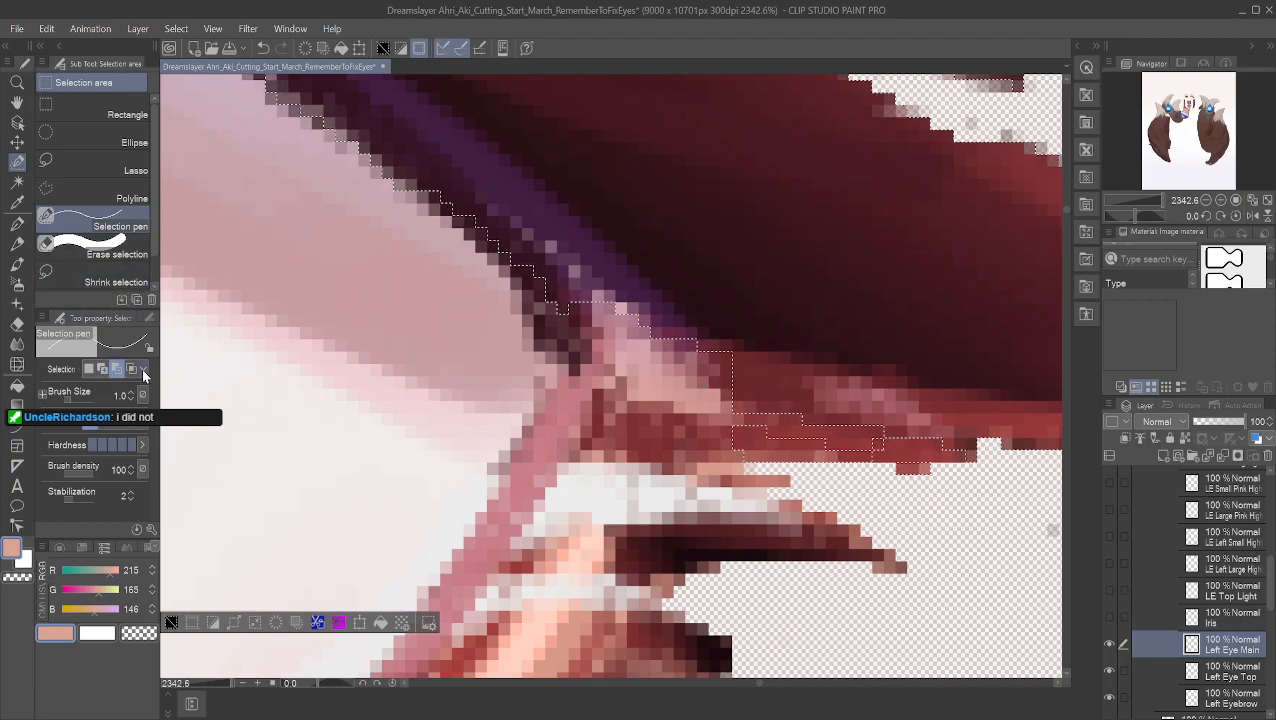
mouse_move(761, 420)
left_mouse_down()
mouse_move(970, 452)
mouse_move(898, 468)
mouse_move(936, 468)
mouse_move(746, 444)
left_mouse_up()
mouse_move(822, 444)
left_mouse_down()
mouse_move(733, 430)
mouse_move(737, 443)
mouse_move(807, 451)
mouse_move(730, 455)
left_mouse_up()
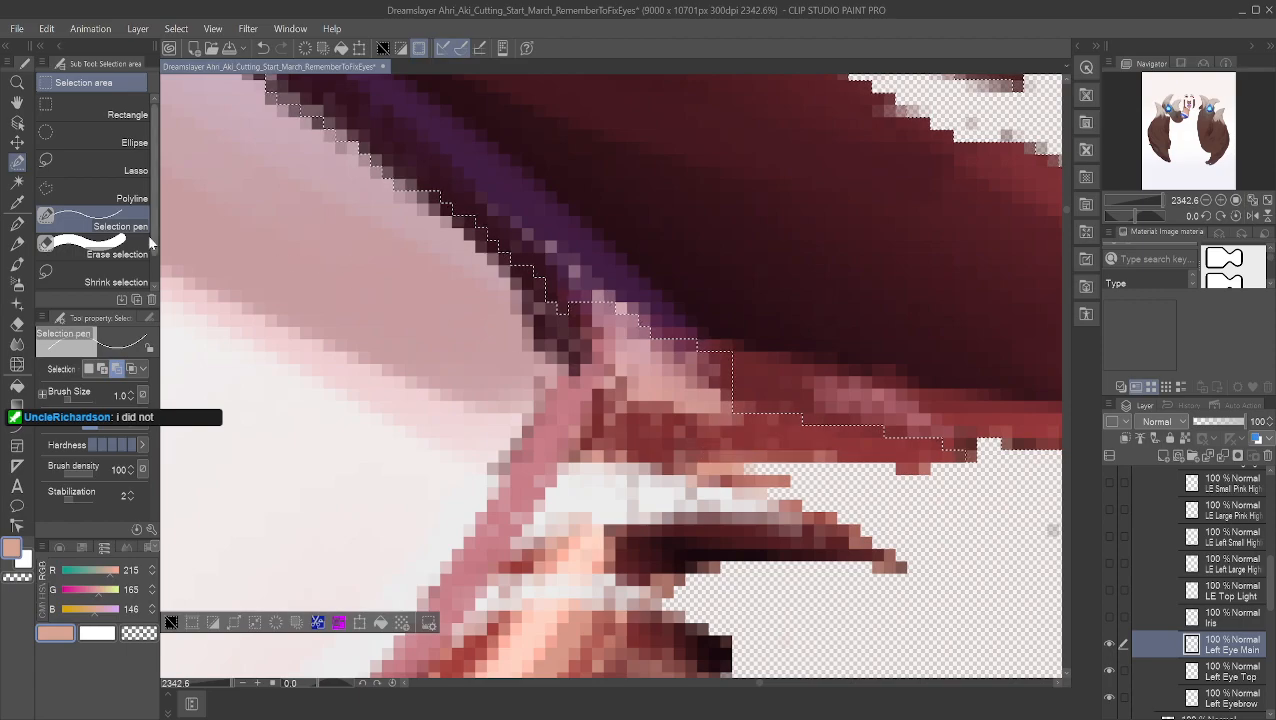
Step: Subtract the stray pixel at the eye corner and trim the lash's lower selection edge into a smoother diagonal
left_click(562, 309)
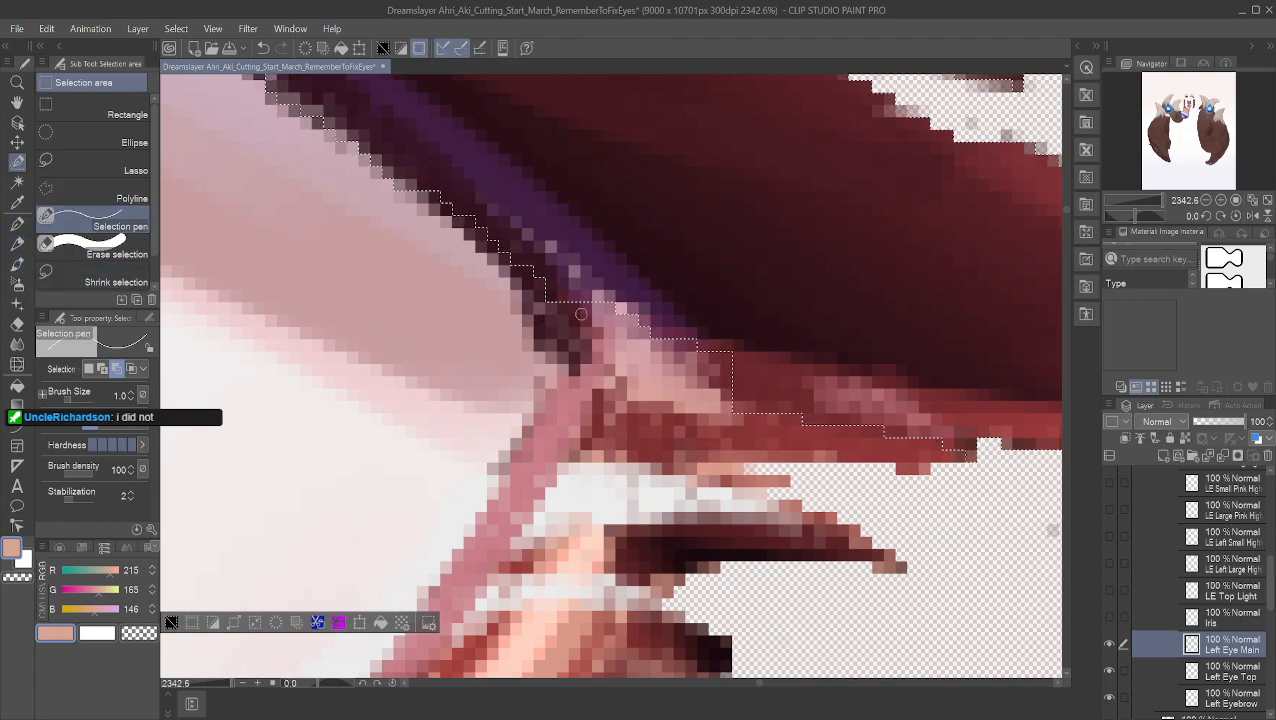
left_click_drag(726, 382, 860, 421)
left_click_drag(762, 394, 715, 407)
left_click_drag(808, 406, 960, 455)
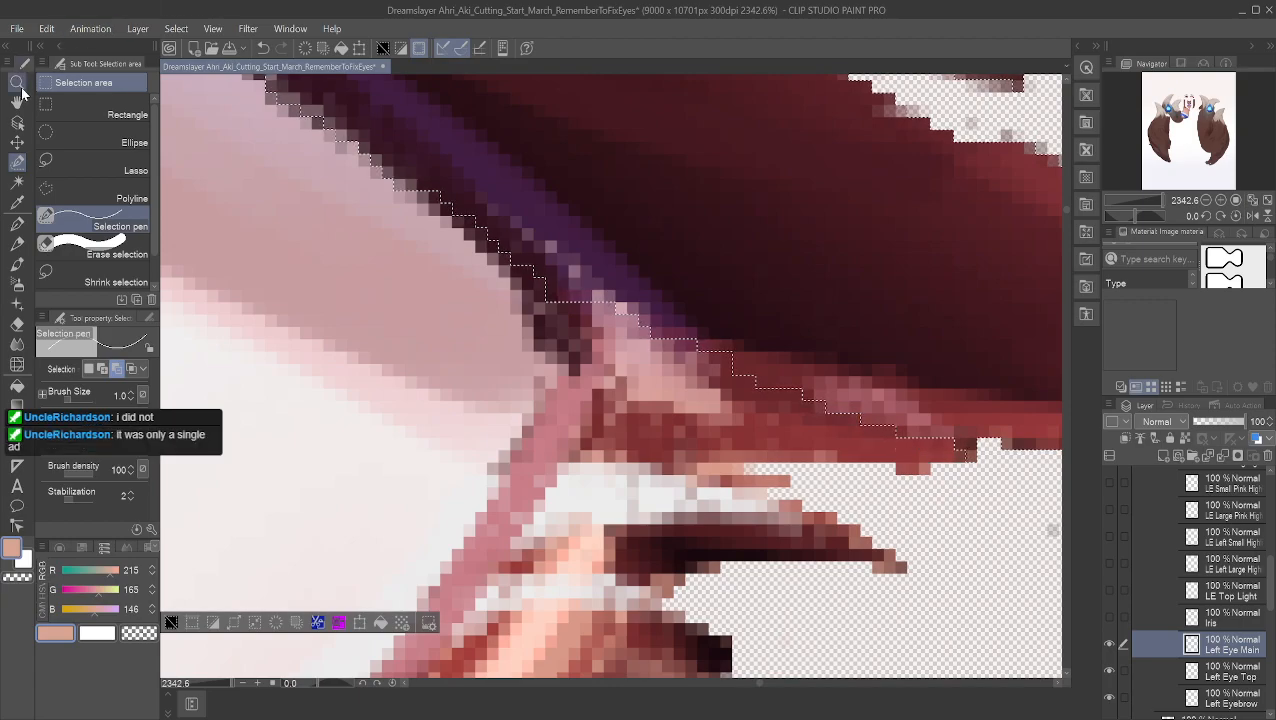
Step: Review the trimmed selection edge around the outer eye corner and lash tip
scroll(510, 281, "down", 1)
scroll(544, 192, "down", 1)
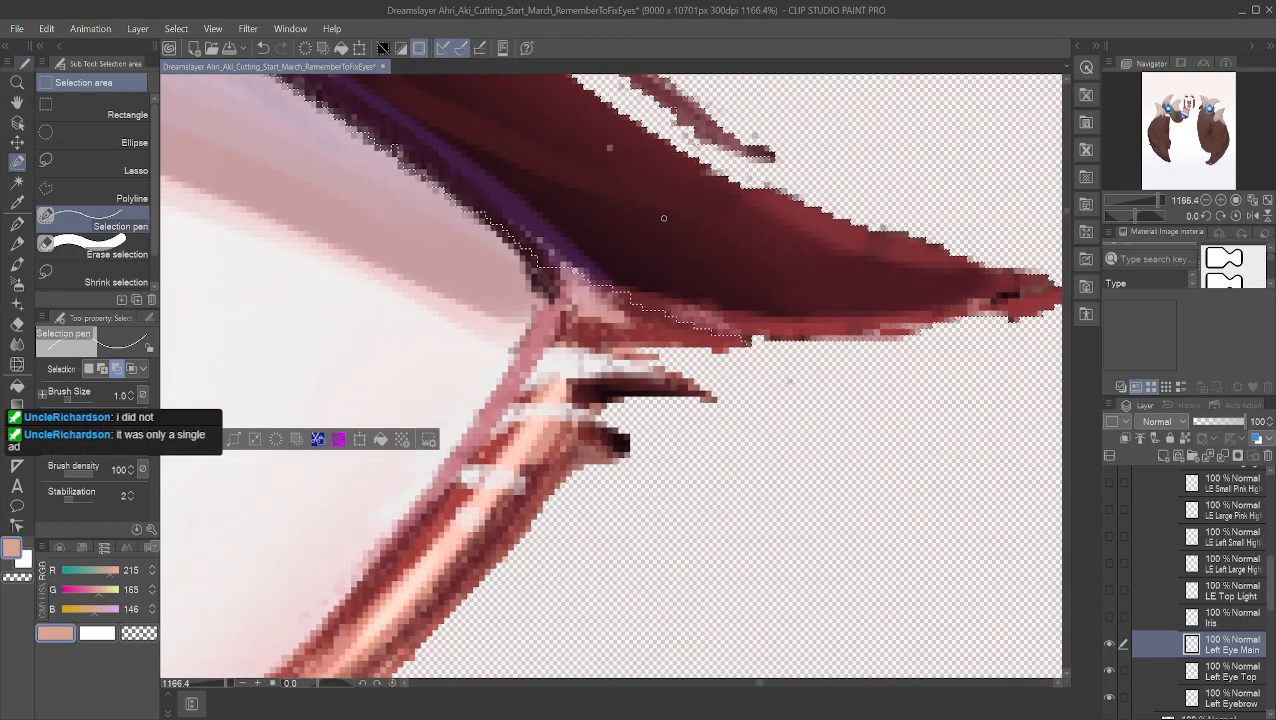
left_click(17, 102)
left_click_drag(502, 183, 421, 288)
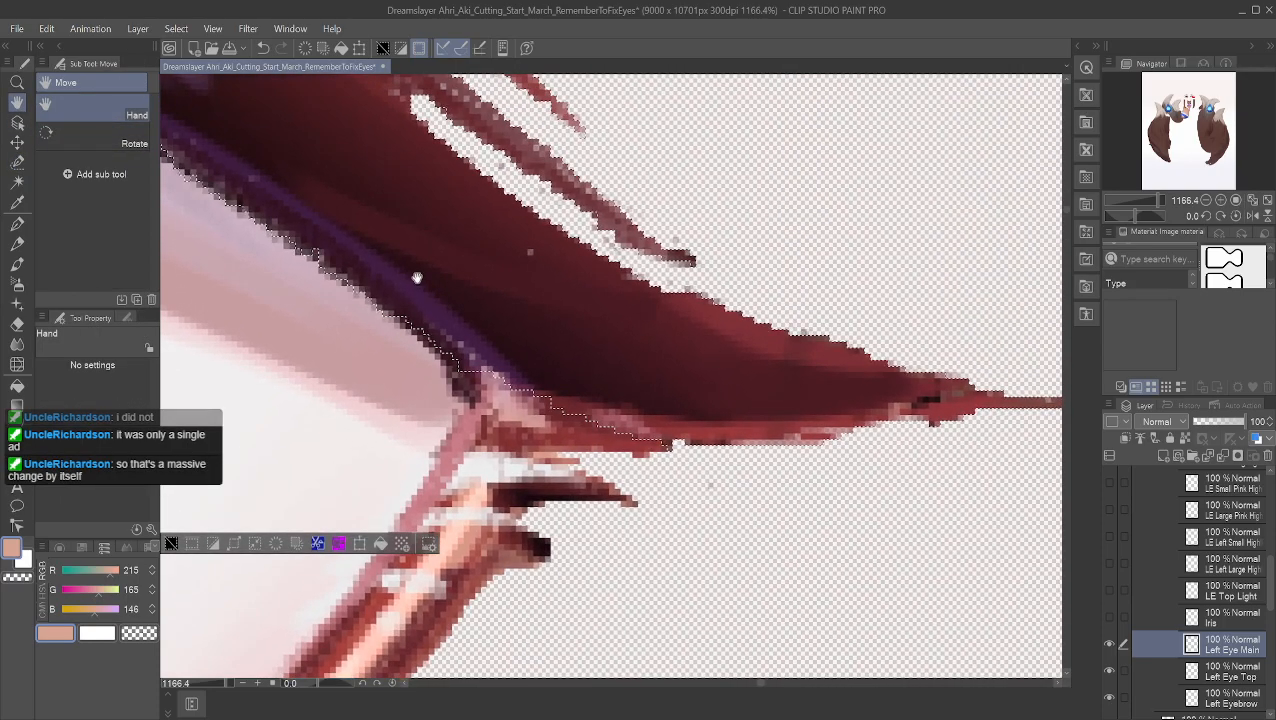
scroll(455, 260, "up", 1)
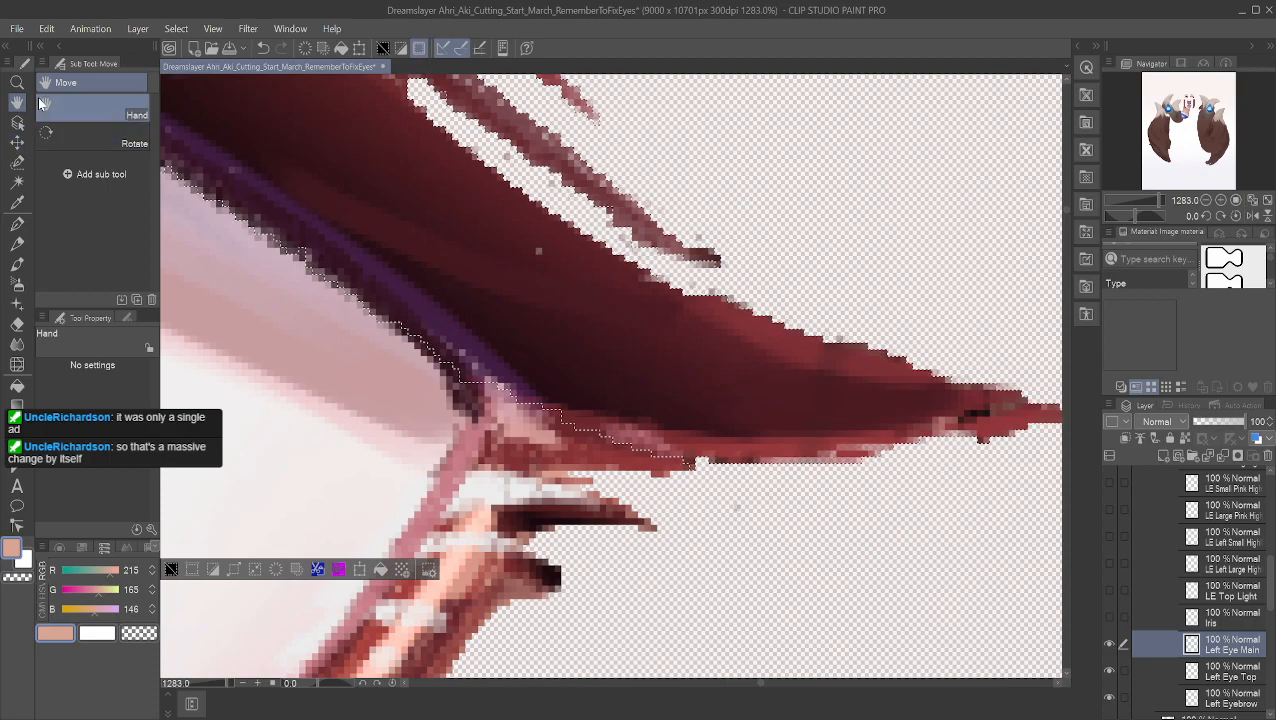
Step: Add the missed dark pixels along the upper lash's lower edge, through to the outer eye corner, with the Selection pen
left_click(21, 162)
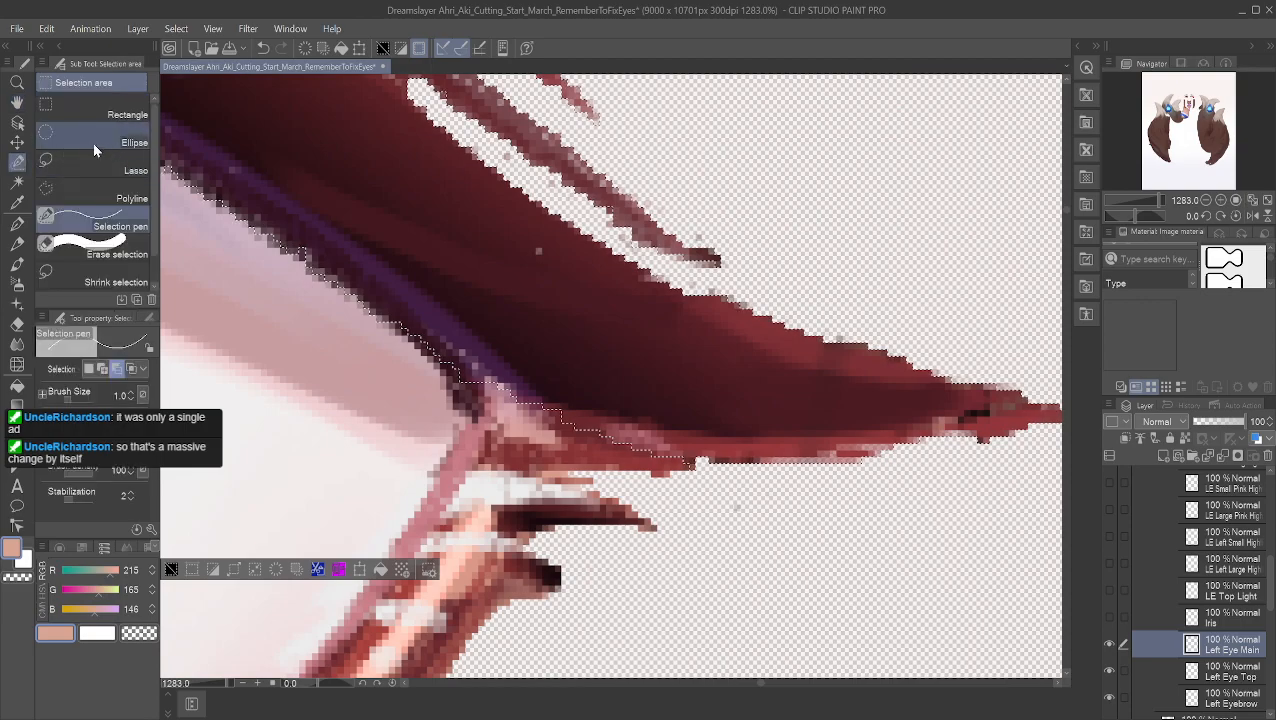
left_click(104, 369)
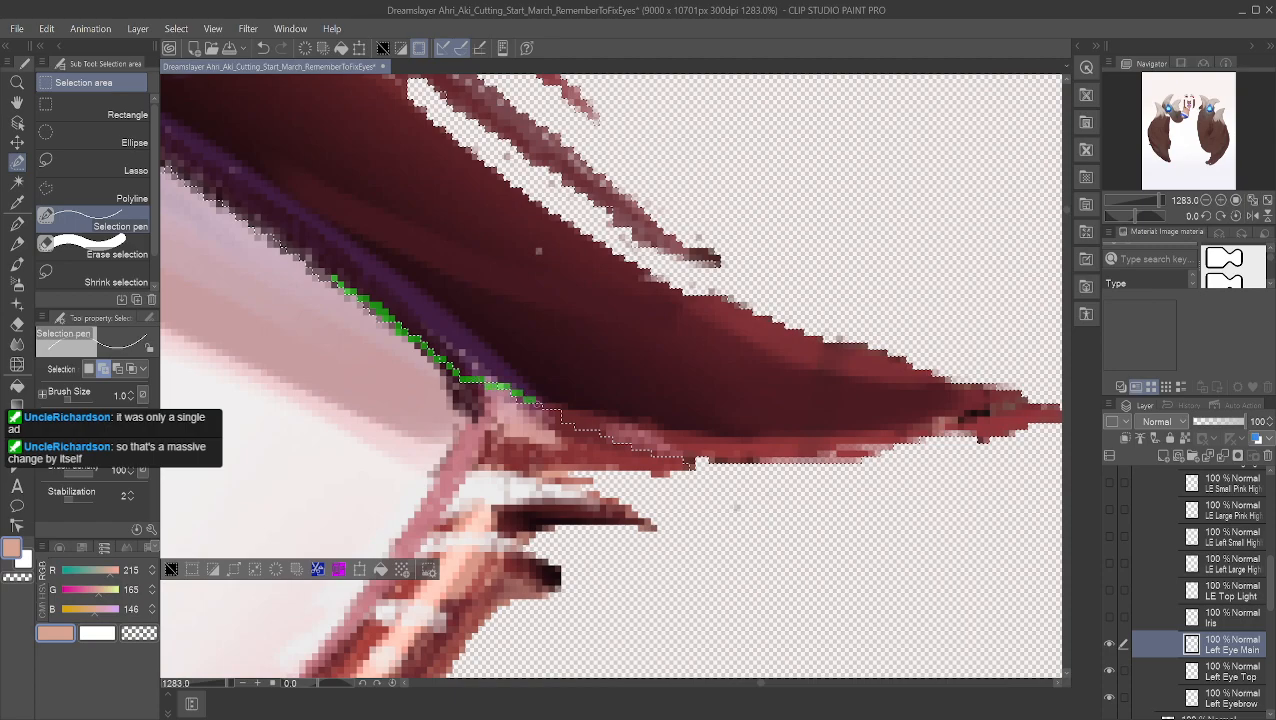
left_click_drag(683, 463, 690, 464)
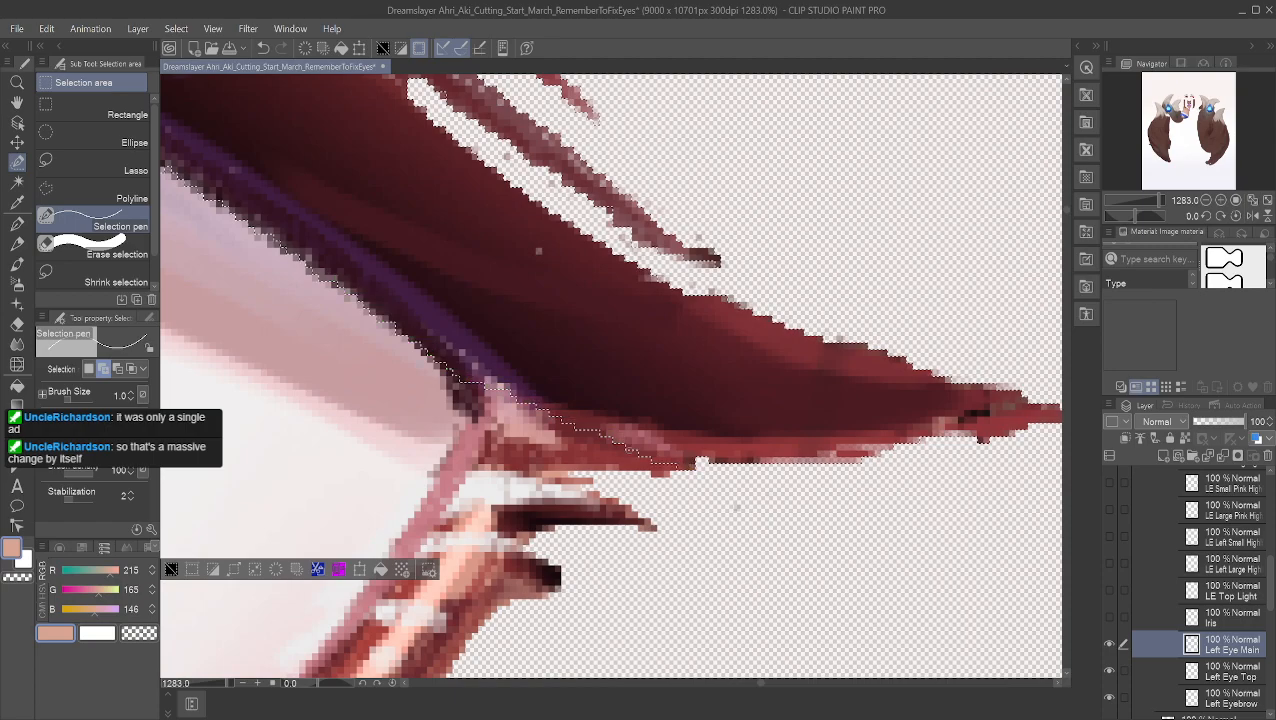
left_click_drag(460, 378, 470, 379)
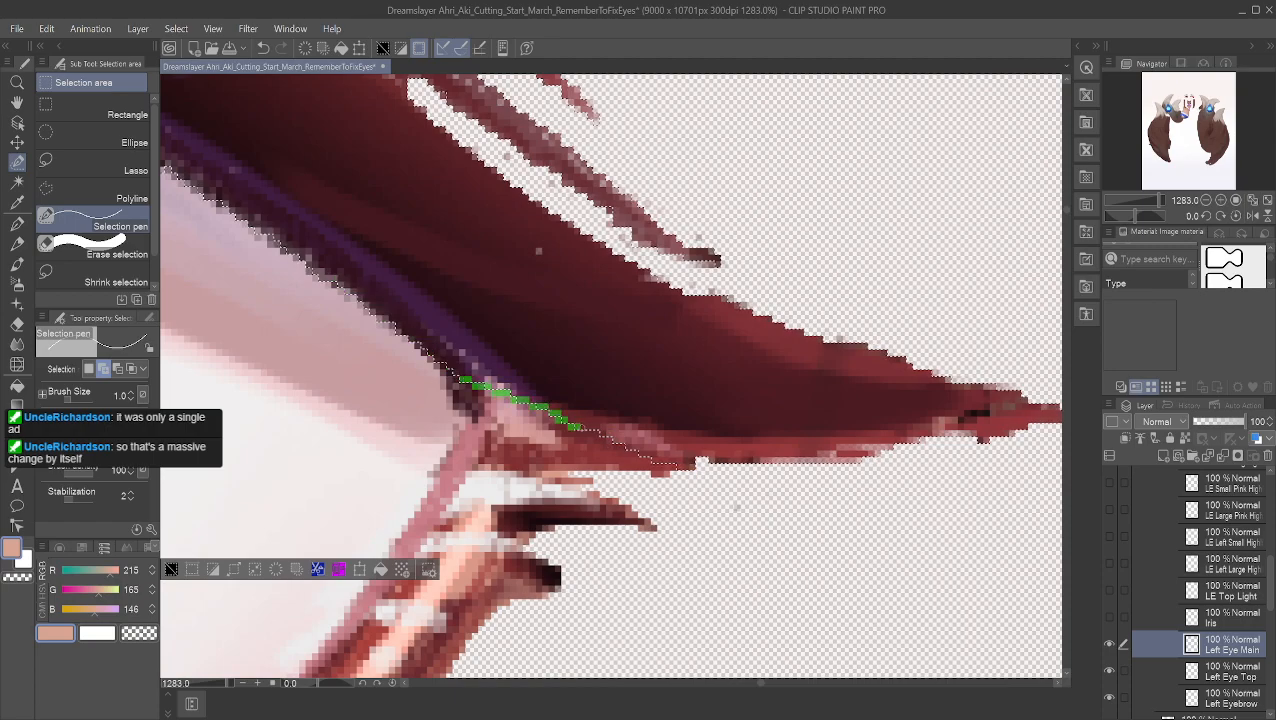
left_click_drag(645, 448, 670, 458)
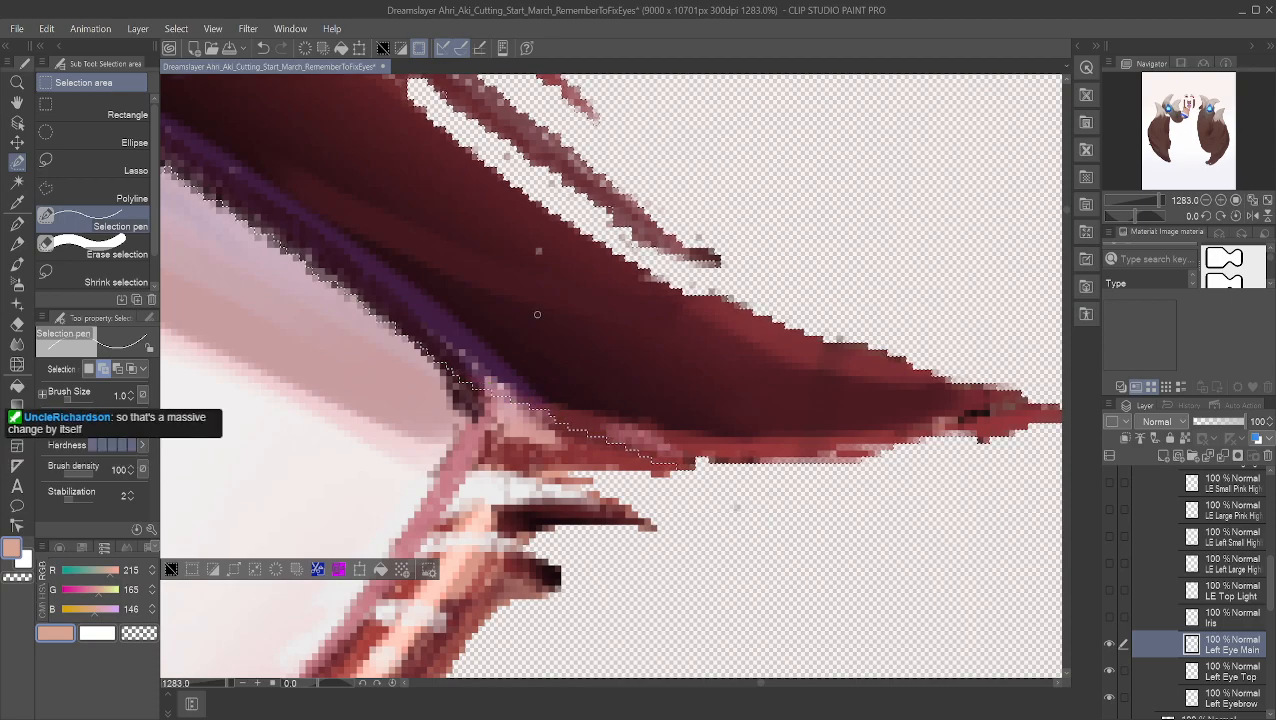
Step: Cut the selected upper lash from Left Eye Main onto a new layer and name it "Left Eyelash"
scroll(537, 314, "down", 3)
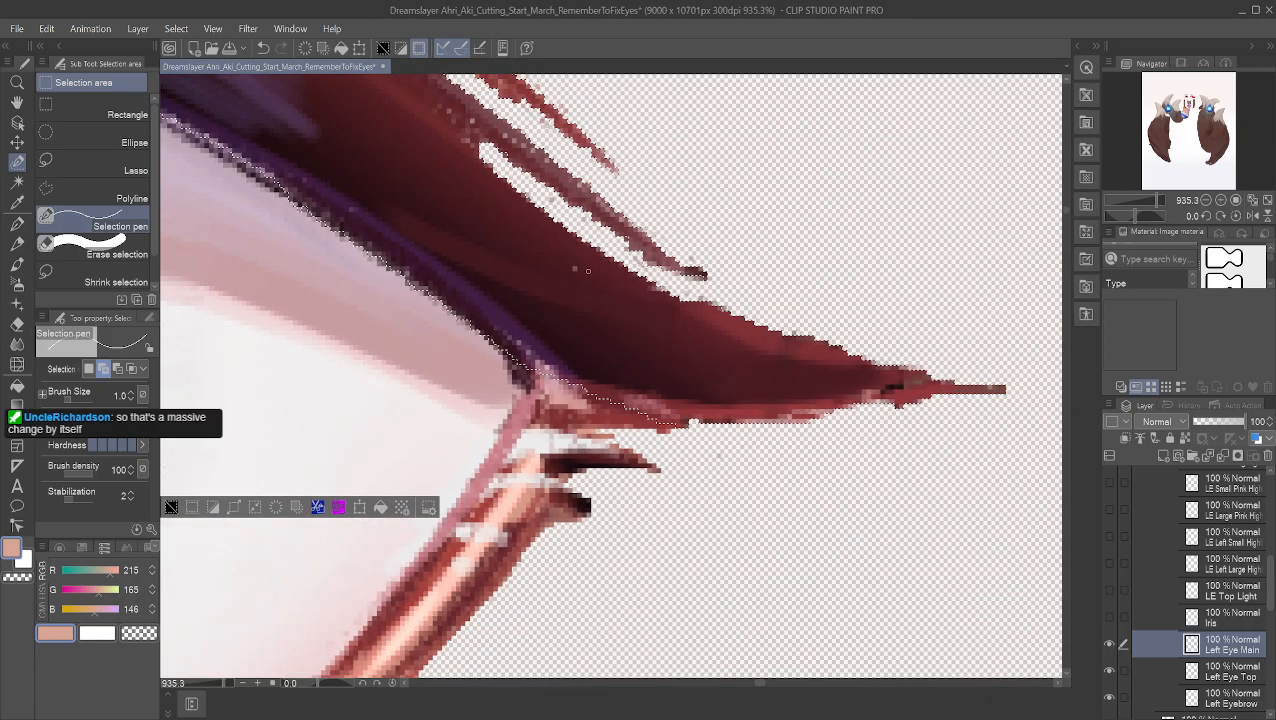
left_click(17, 102)
left_click_drag(421, 148, 816, 287)
scroll(816, 287, "down", 3)
left_click_drag(538, 277, 663, 318)
scroll(641, 270, "down", 2)
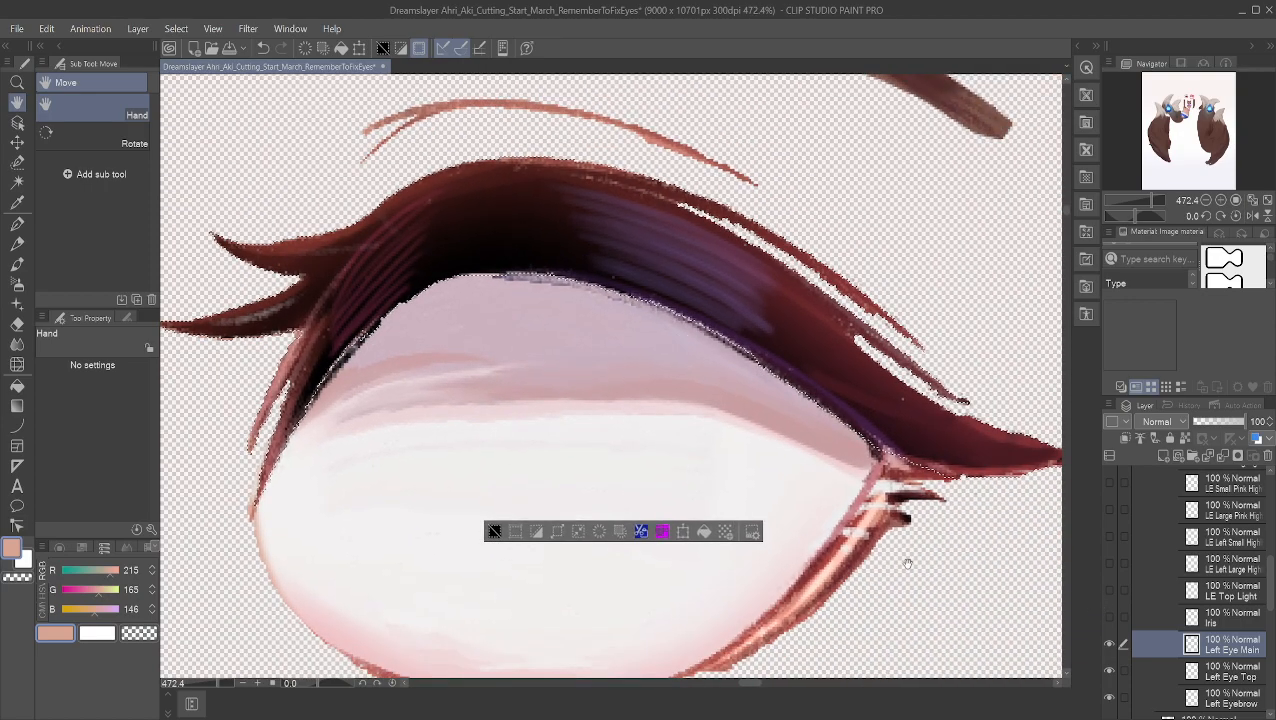
left_click(645, 531)
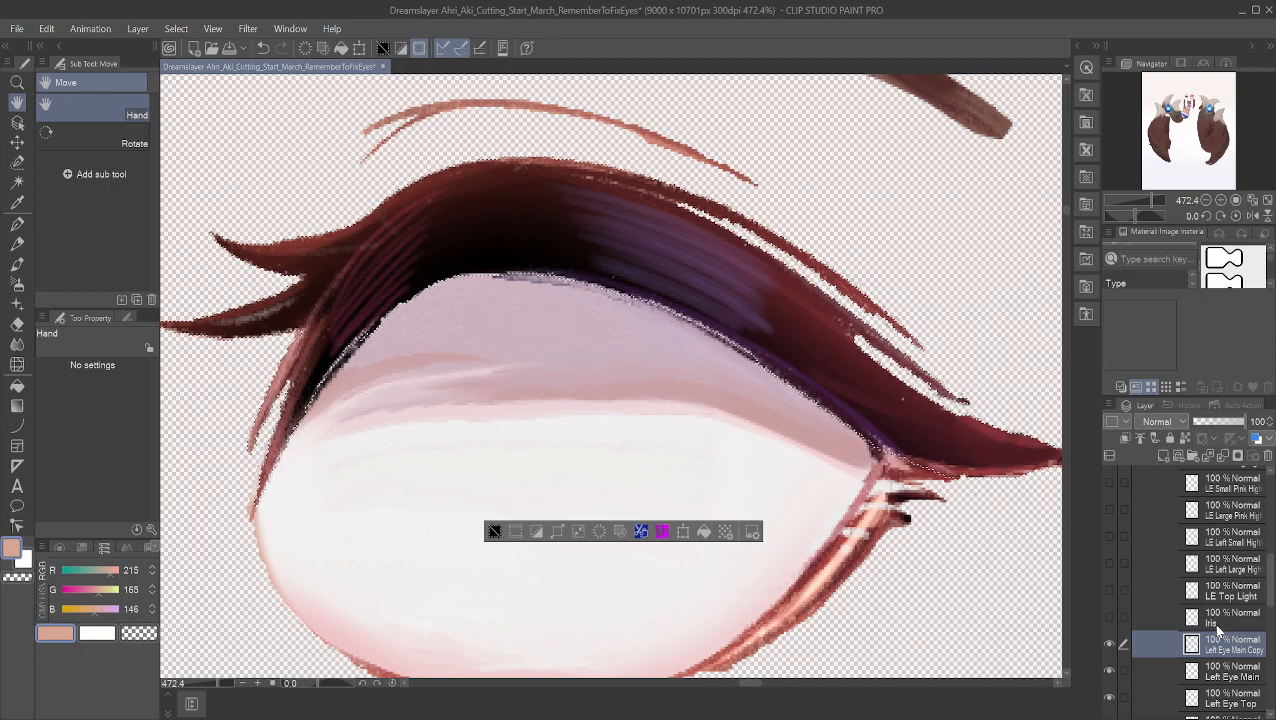
key("Return")
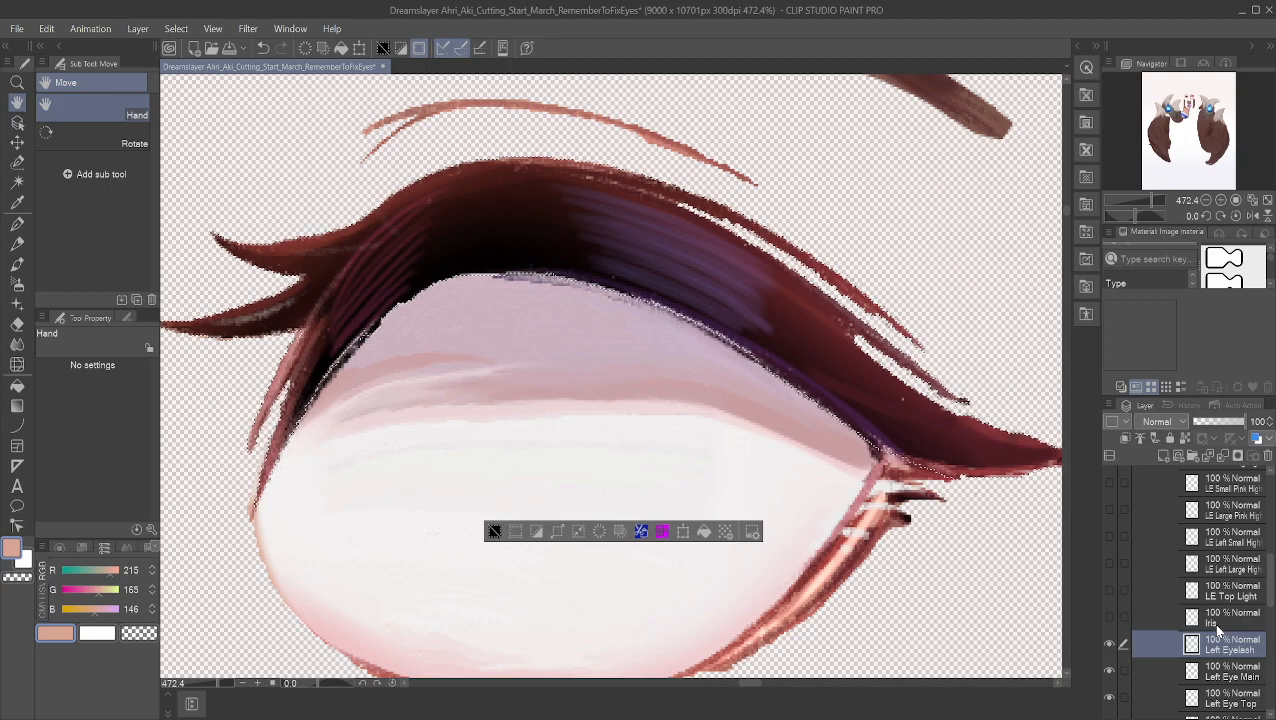
Step: Check the lash separation by toggling the visibility of the Left Eyelash and Left Eye Main layers
left_click(1110, 645)
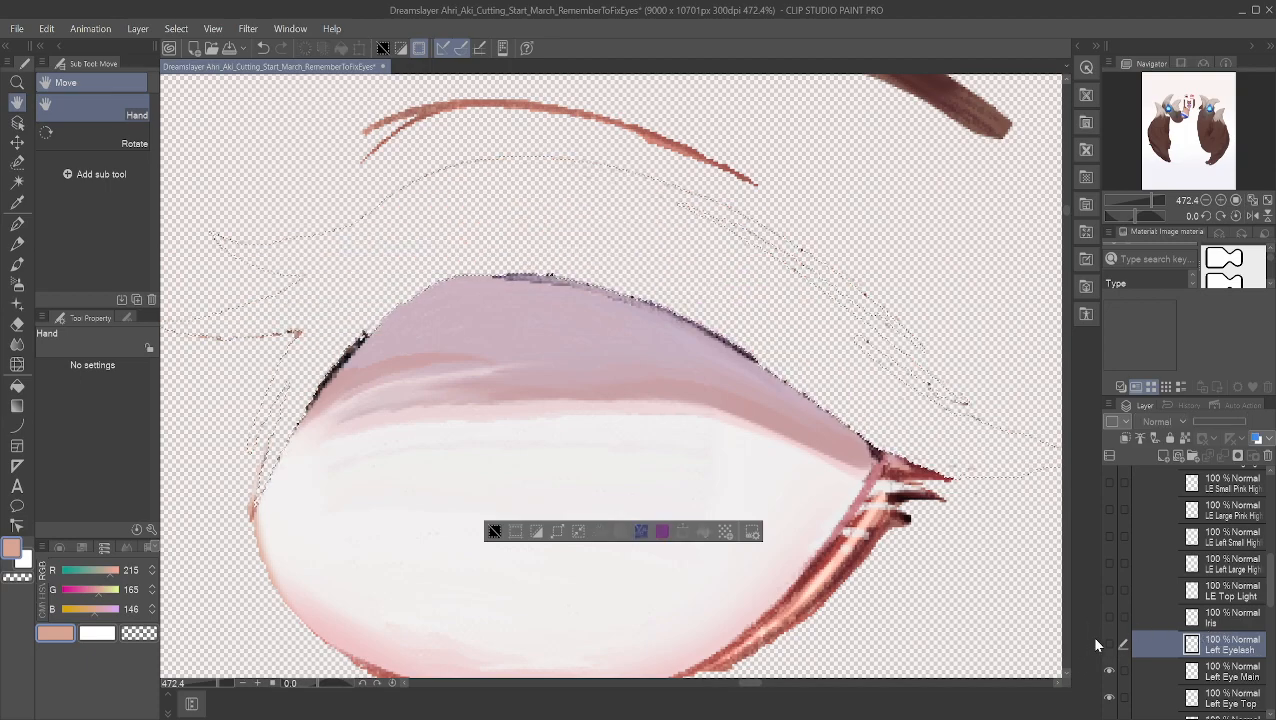
scroll(991, 630, "down", 1)
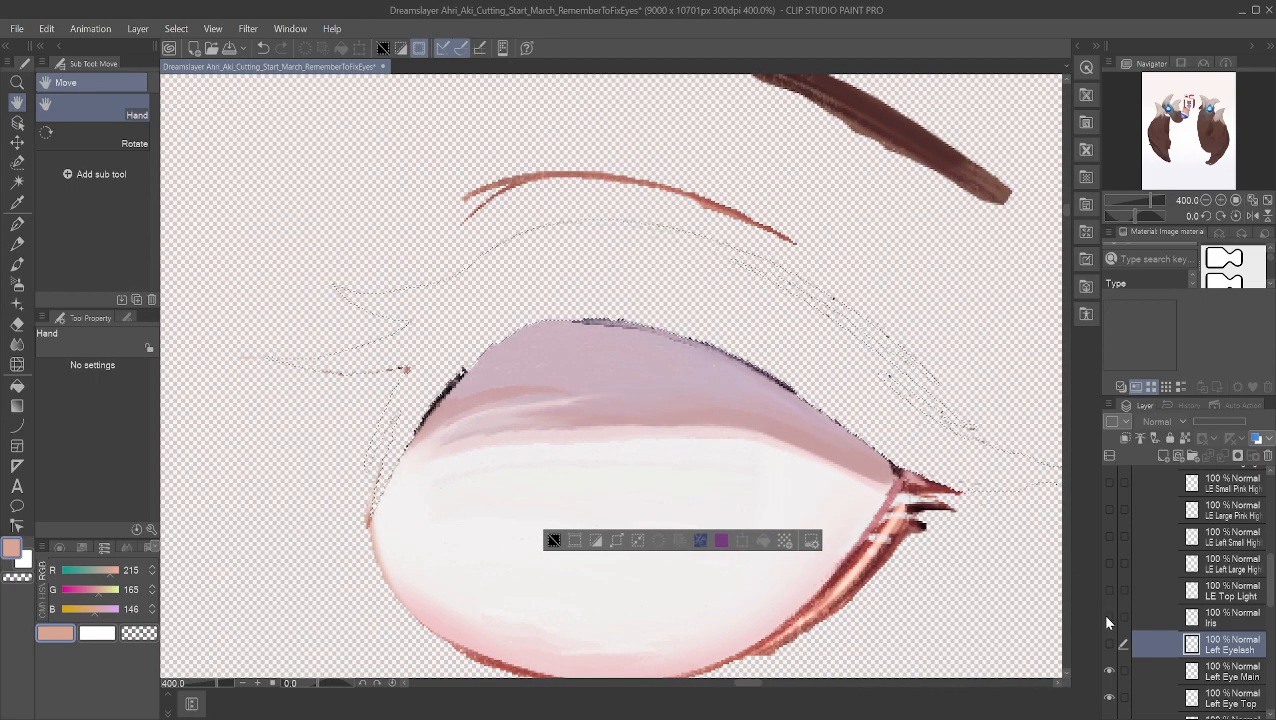
left_click(1109, 644)
left_click(1108, 671)
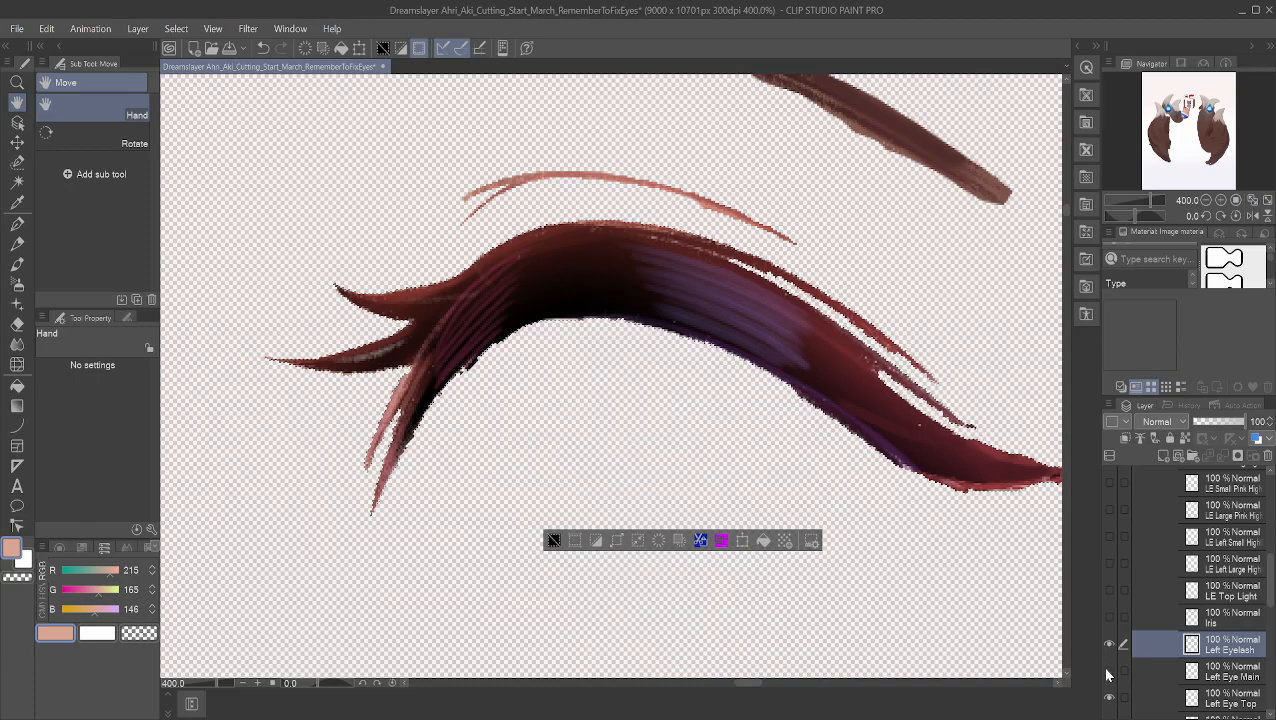
left_click(1108, 672)
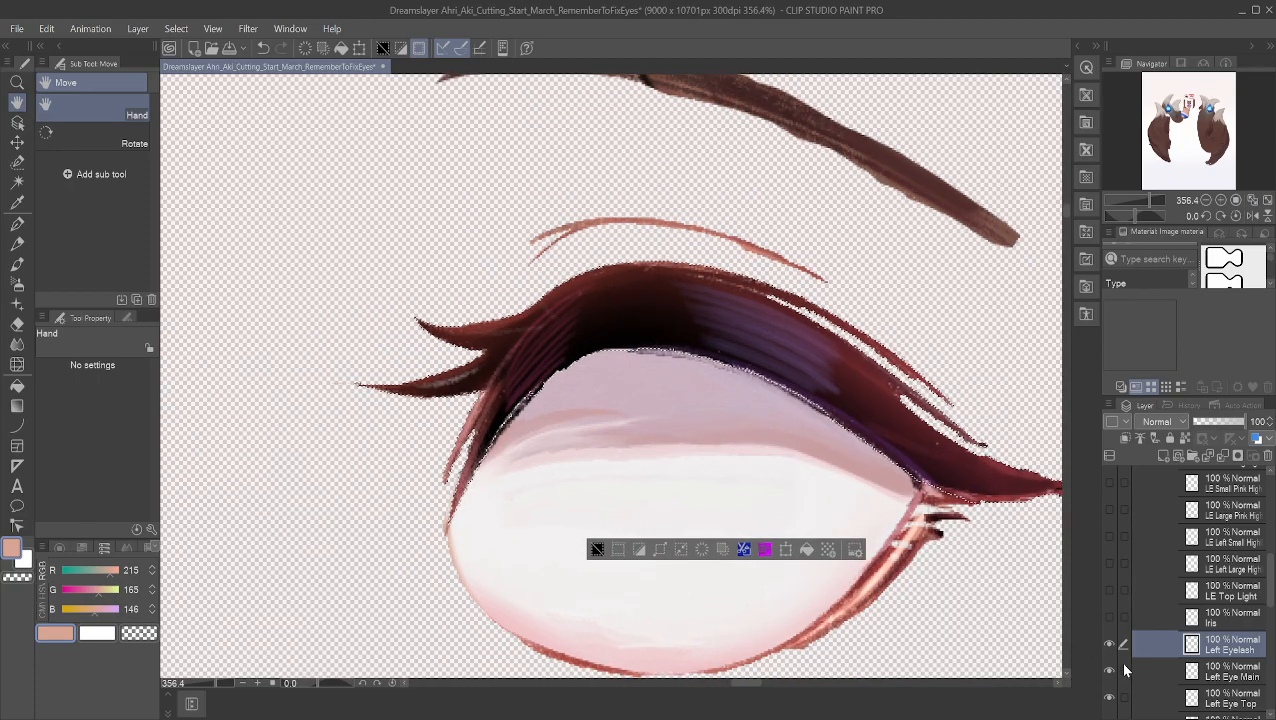
left_click(1108, 672)
left_click(1108, 672)
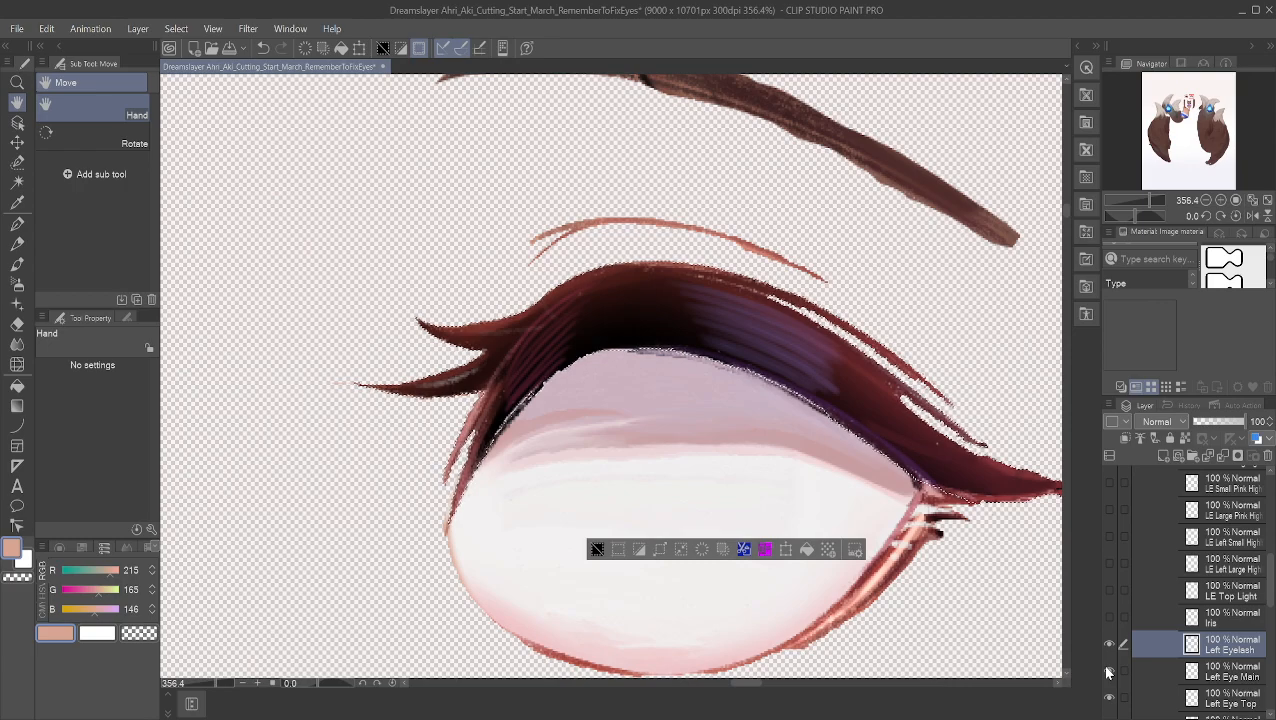
left_click(1108, 671)
left_click(1108, 671)
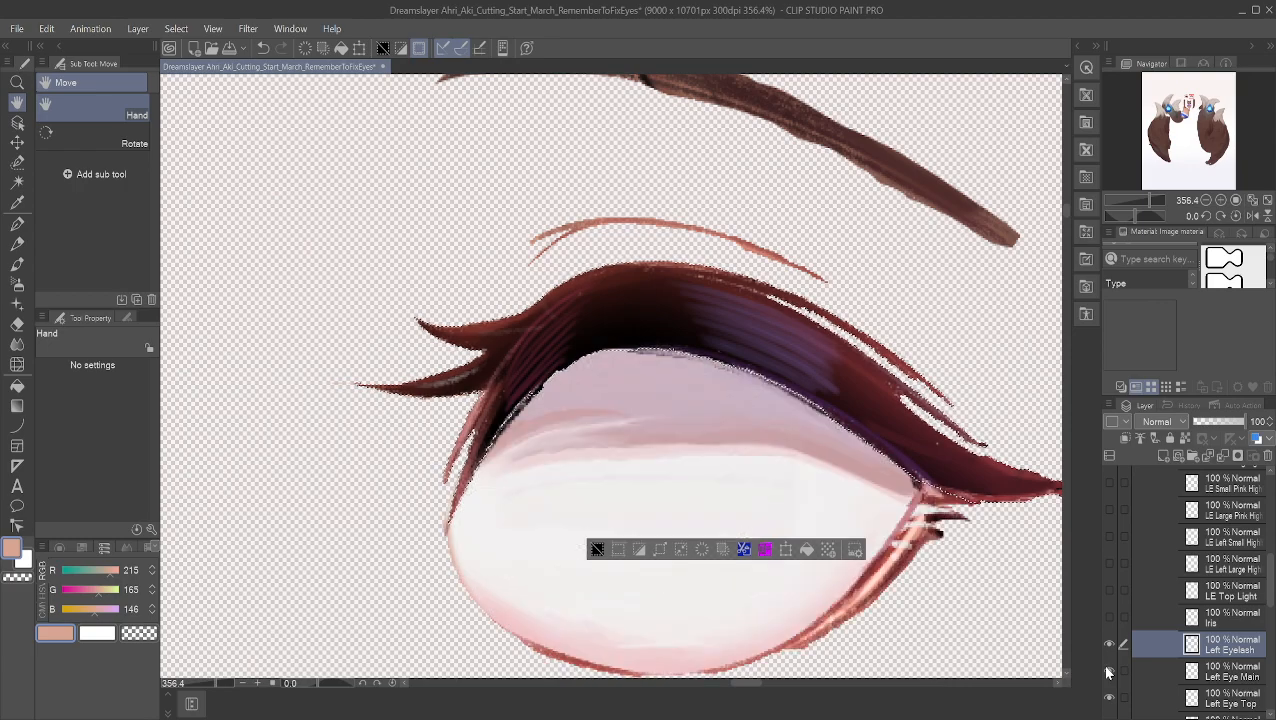
Step: Rename the Left Eye Main layer as "L Eye White"
left_click(1248, 678)
scroll(1250, 680, "down", 2)
scroll(1252, 680, "down", 1)
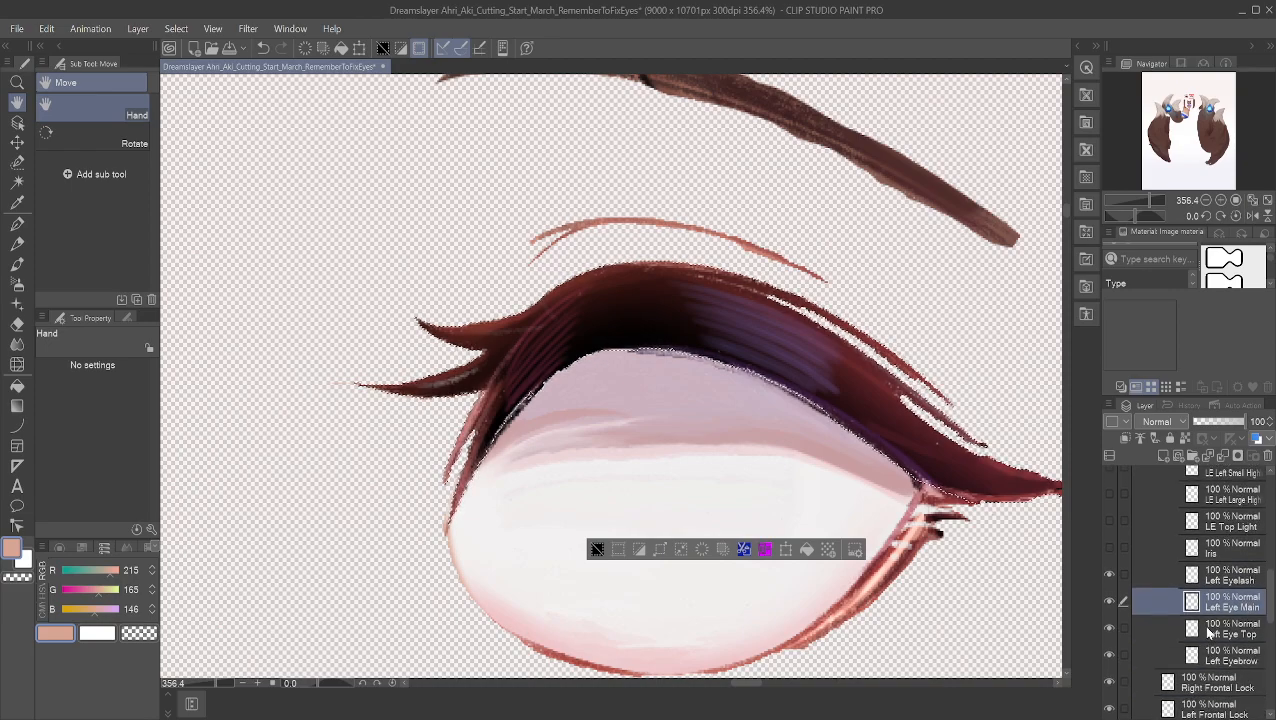
left_click(1109, 601)
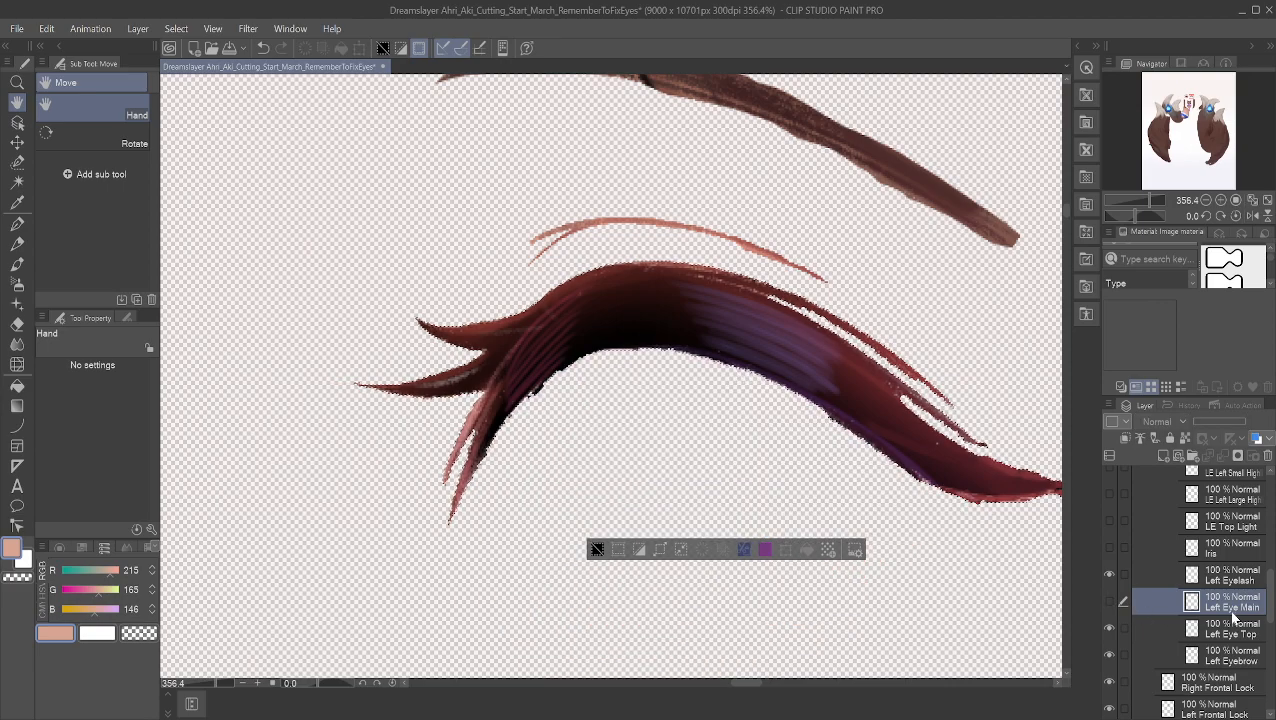
left_click(1109, 601)
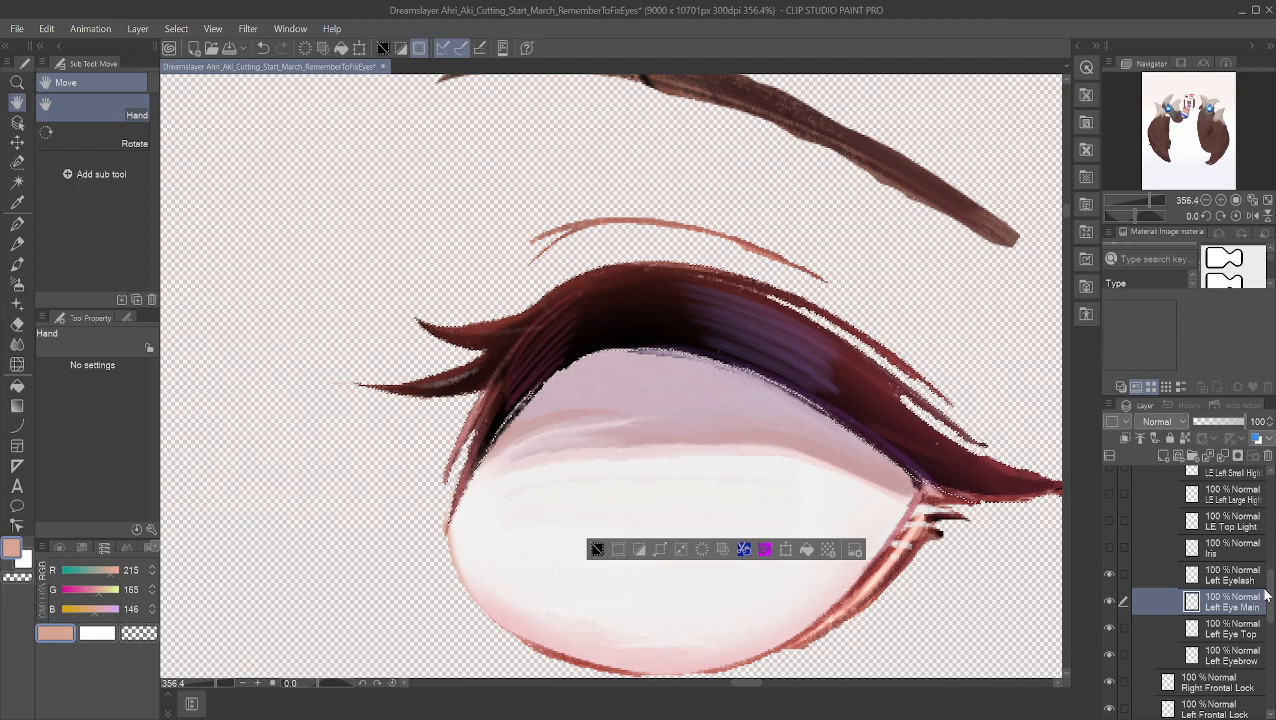
key("ctrl+z")
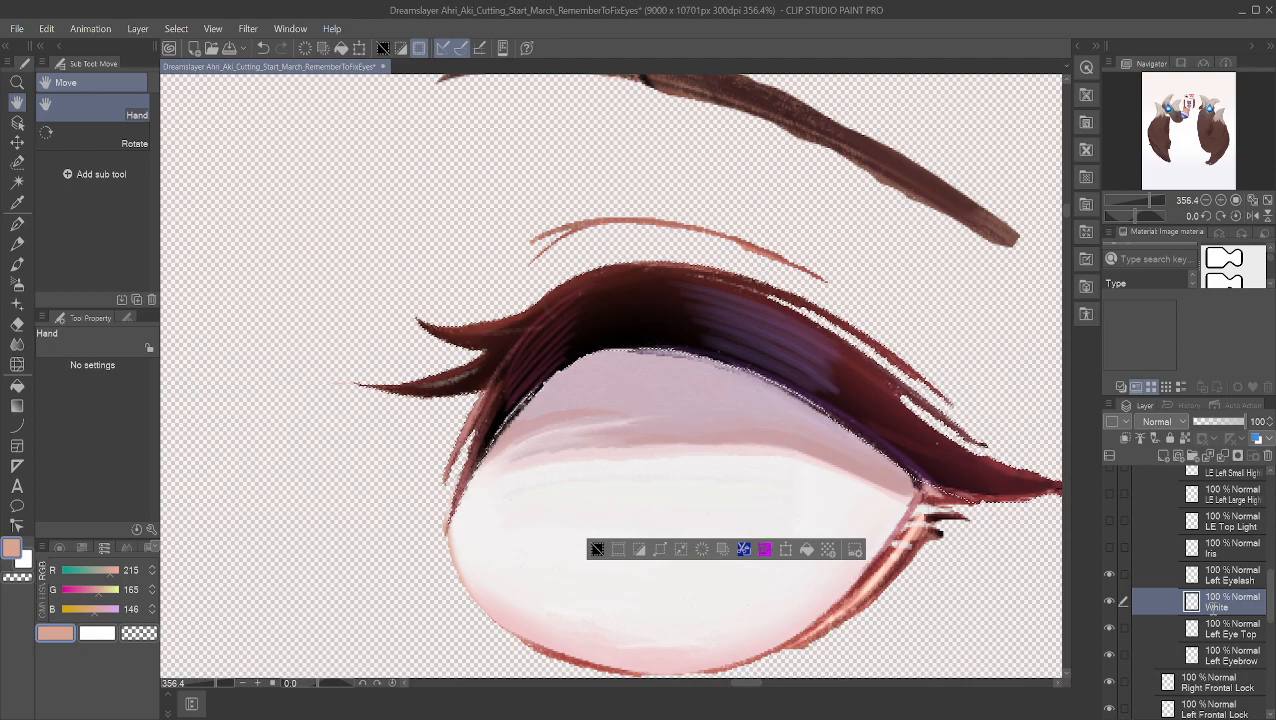
key("Return")
Step: Clear the old selection and auto-select colour areas of the lower lash line on L Eye White, referring to the editing layer only
scroll(990, 605, "up", 3)
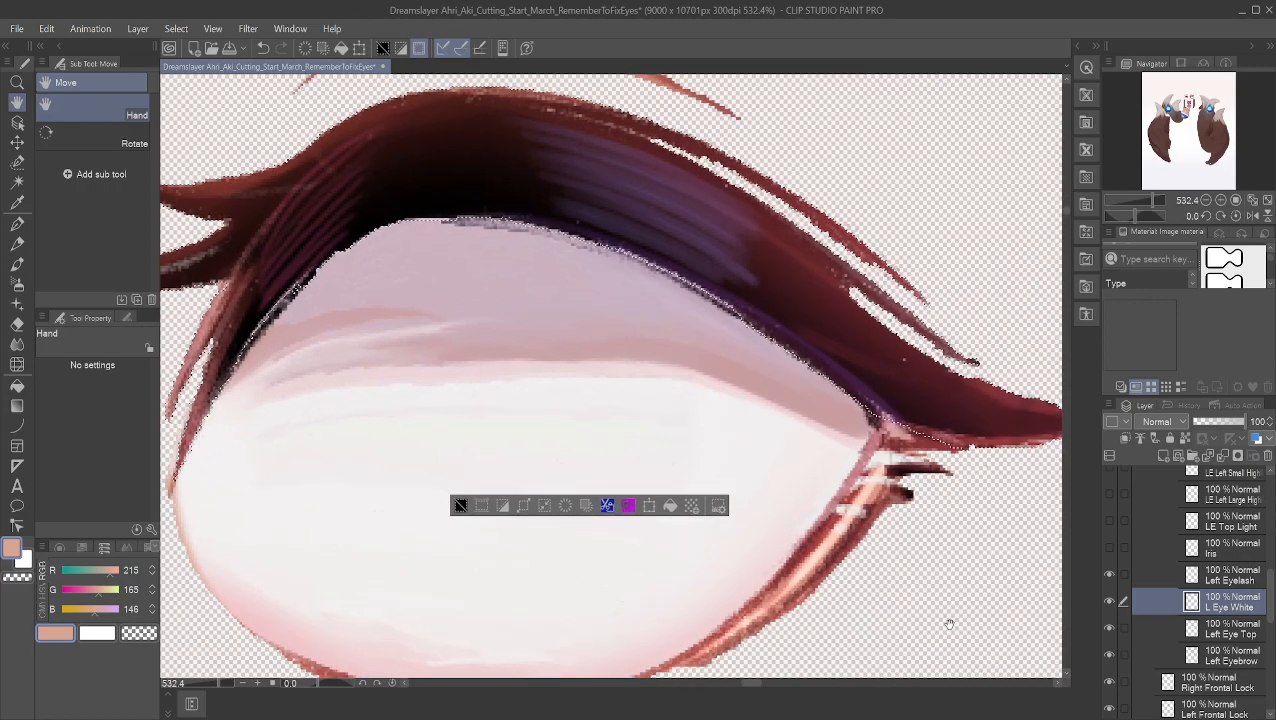
scroll(929, 599, "up", 1)
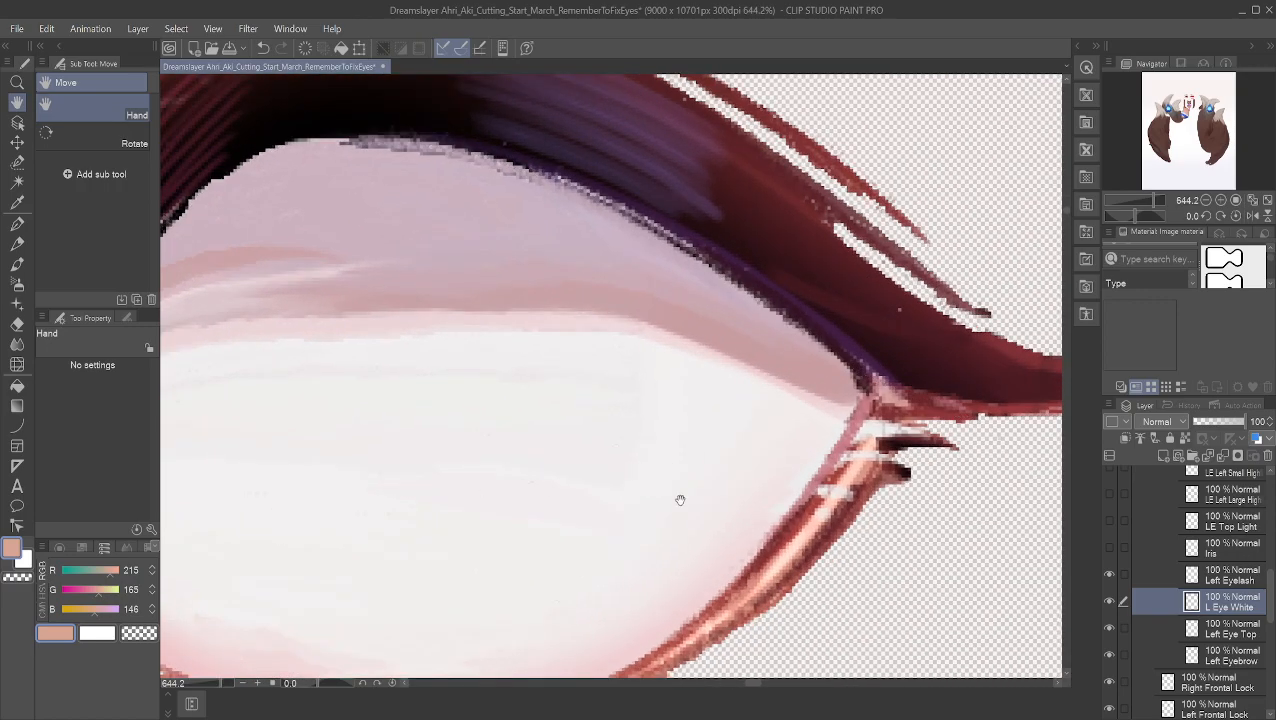
scroll(848, 487, "up", 1)
left_click_drag(948, 570, 880, 396)
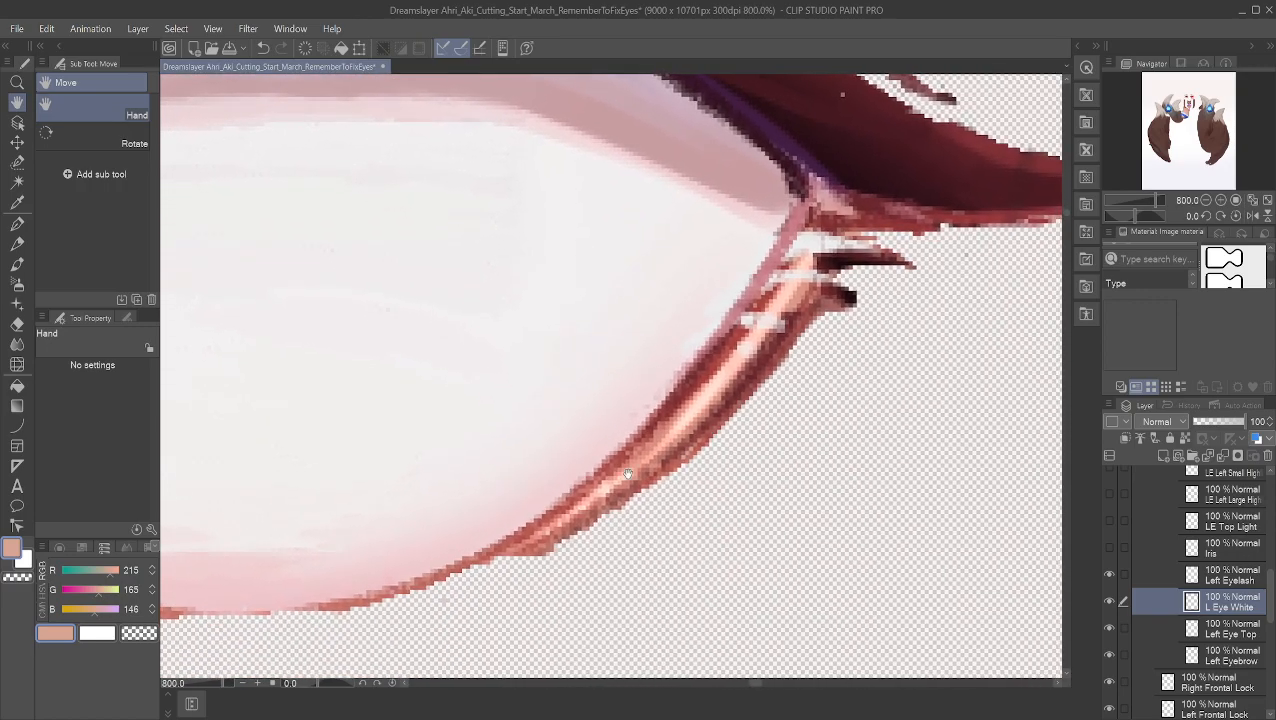
left_click(17, 181)
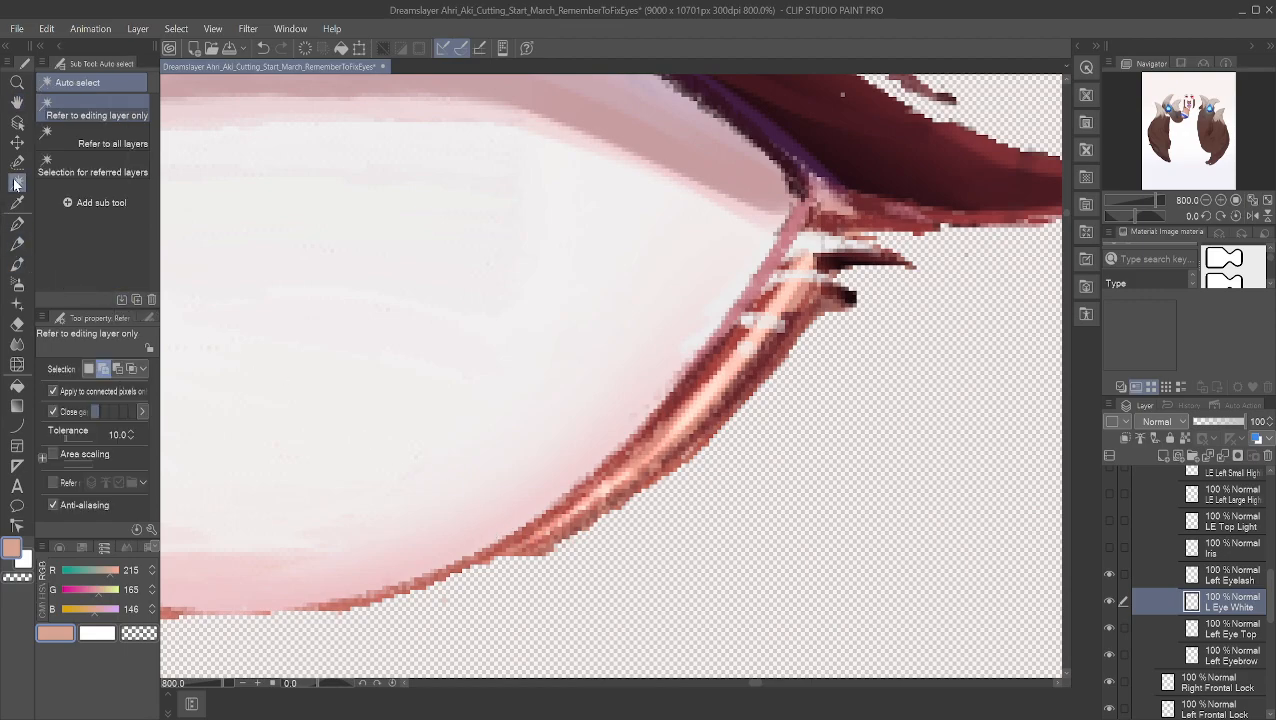
left_click(578, 515)
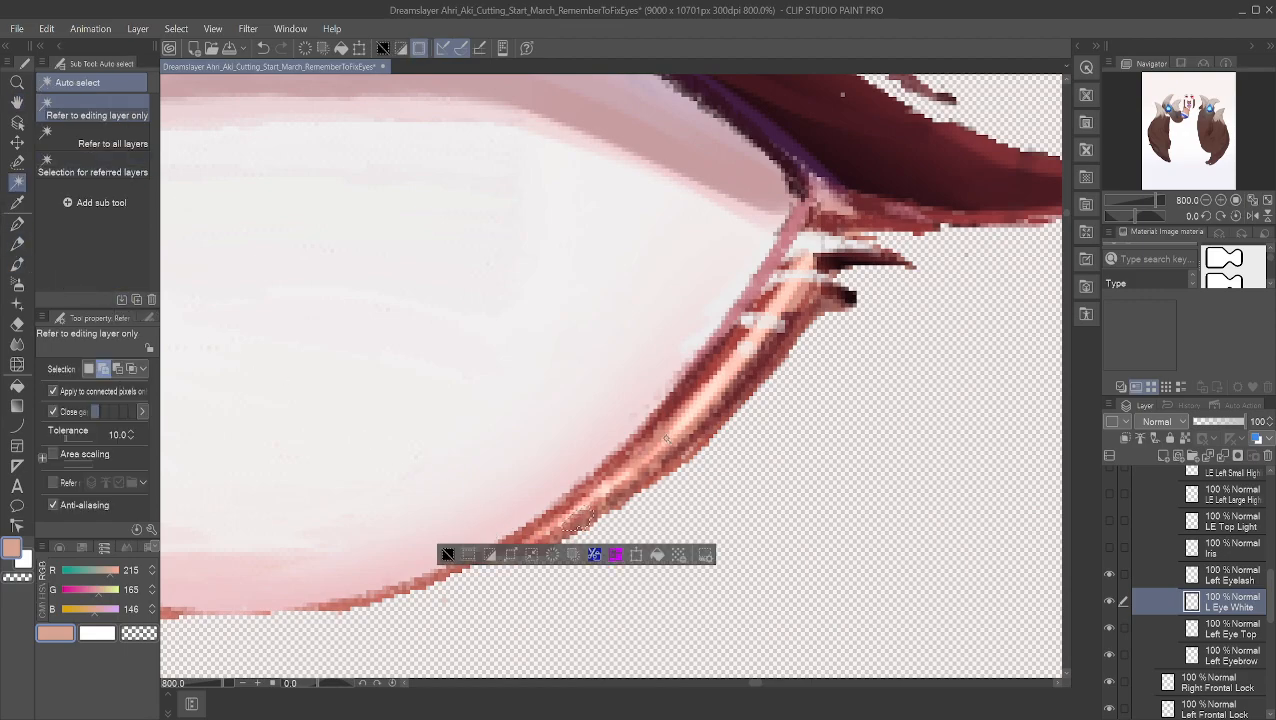
left_click(742, 353)
left_click(803, 246)
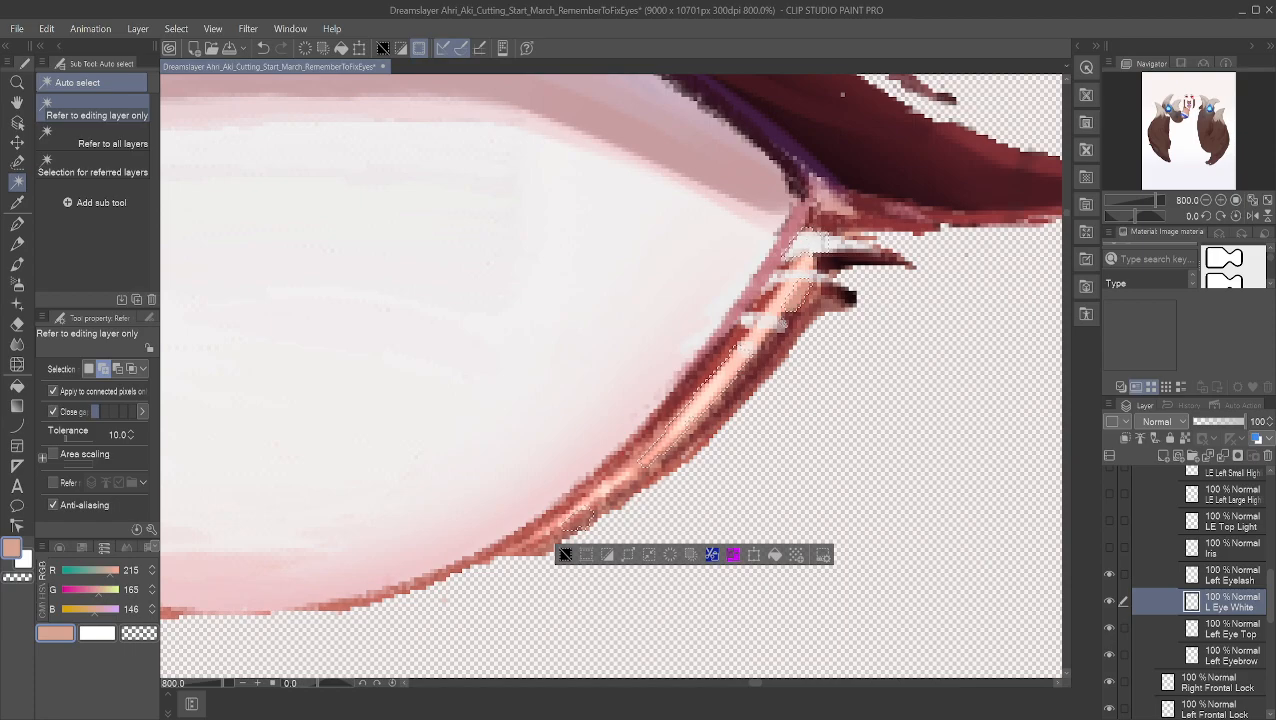
Step: Lasso the outer lower lash line into the selection, hide the Left Eyelash layer, and include the red pixels at the eye corner
left_click(17, 162)
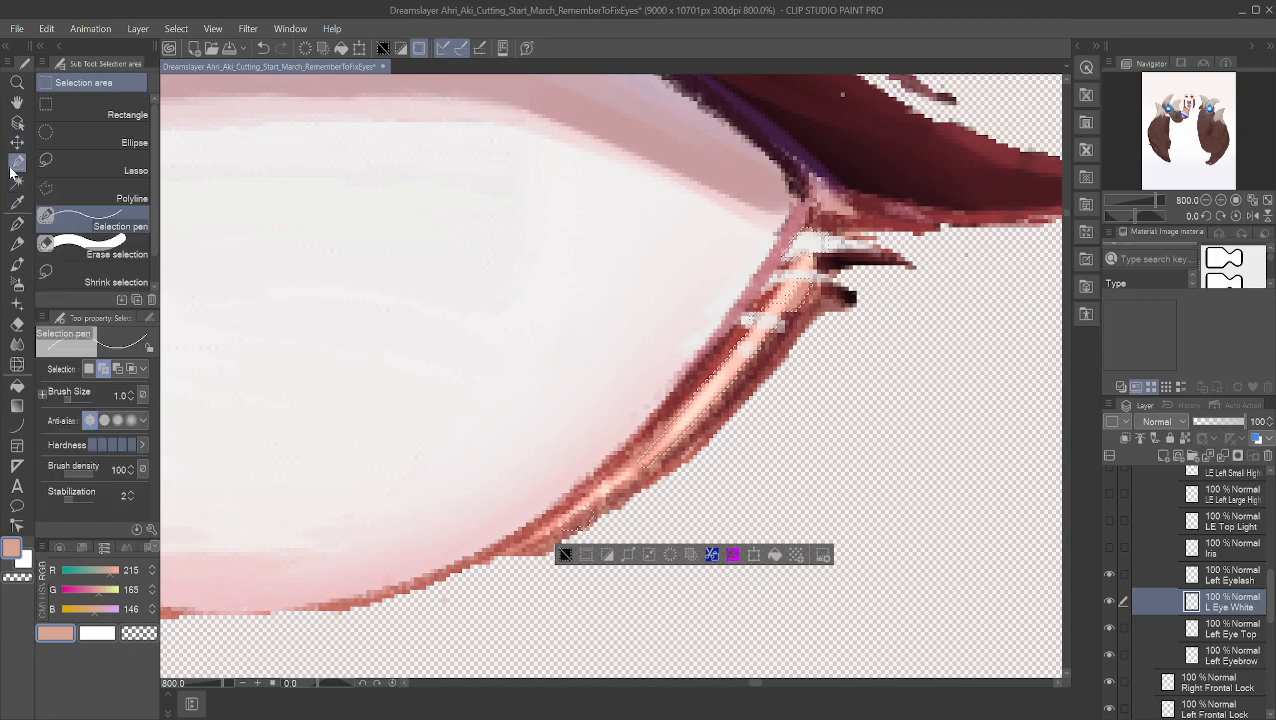
left_click(88, 170)
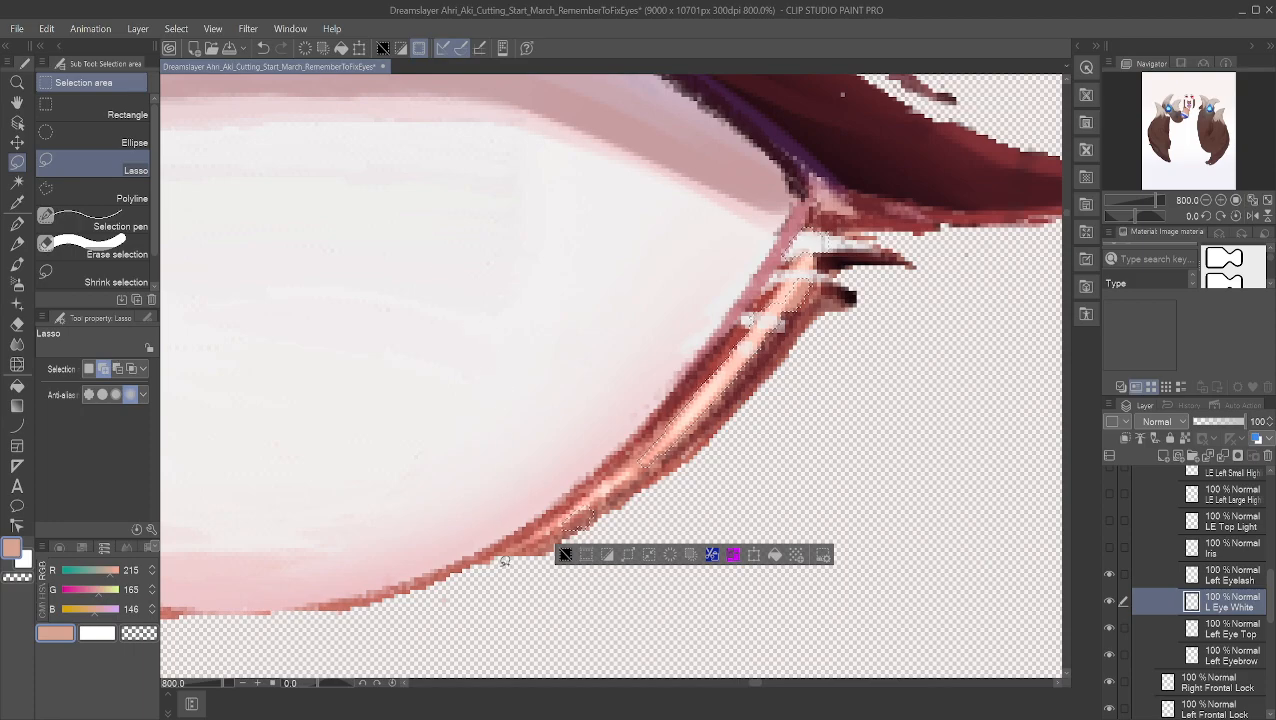
left_click_drag(503, 558, 498, 556)
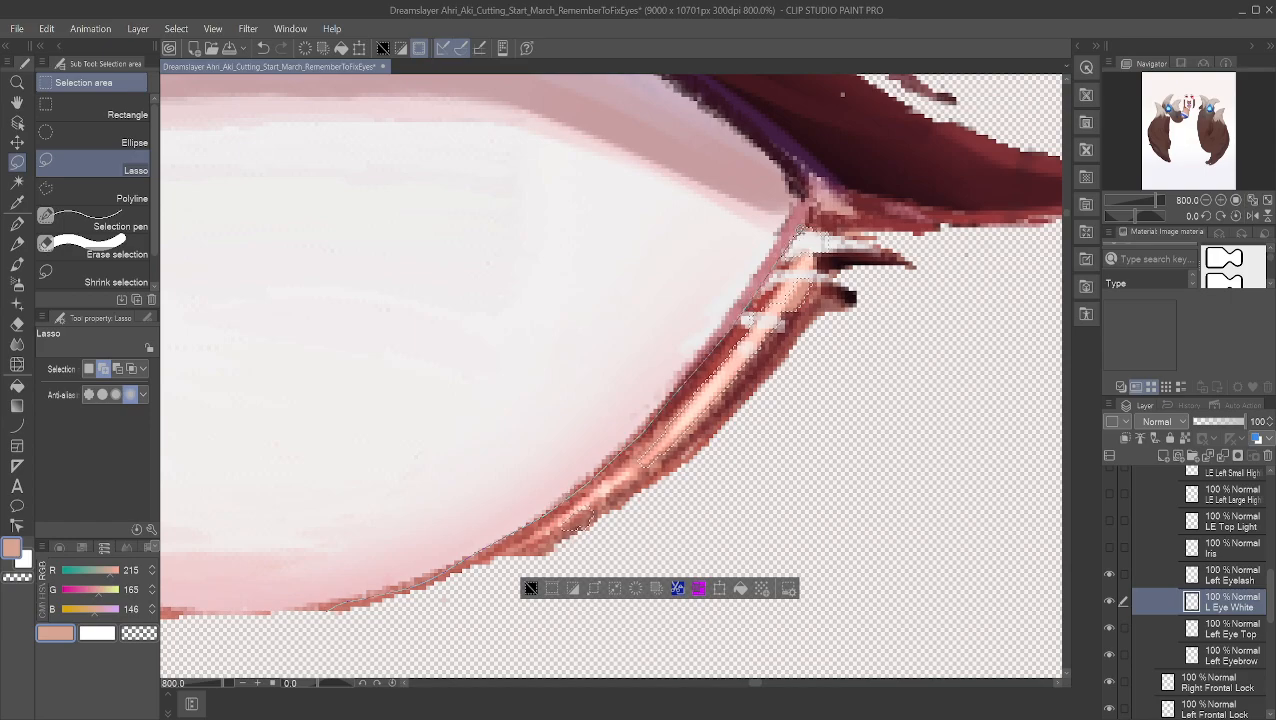
mouse_move(857, 201)
left_mouse_down()
mouse_move(920, 236)
mouse_move(936, 279)
mouse_move(916, 343)
mouse_move(807, 455)
mouse_move(677, 533)
mouse_move(561, 567)
mouse_move(463, 558)
left_mouse_up()
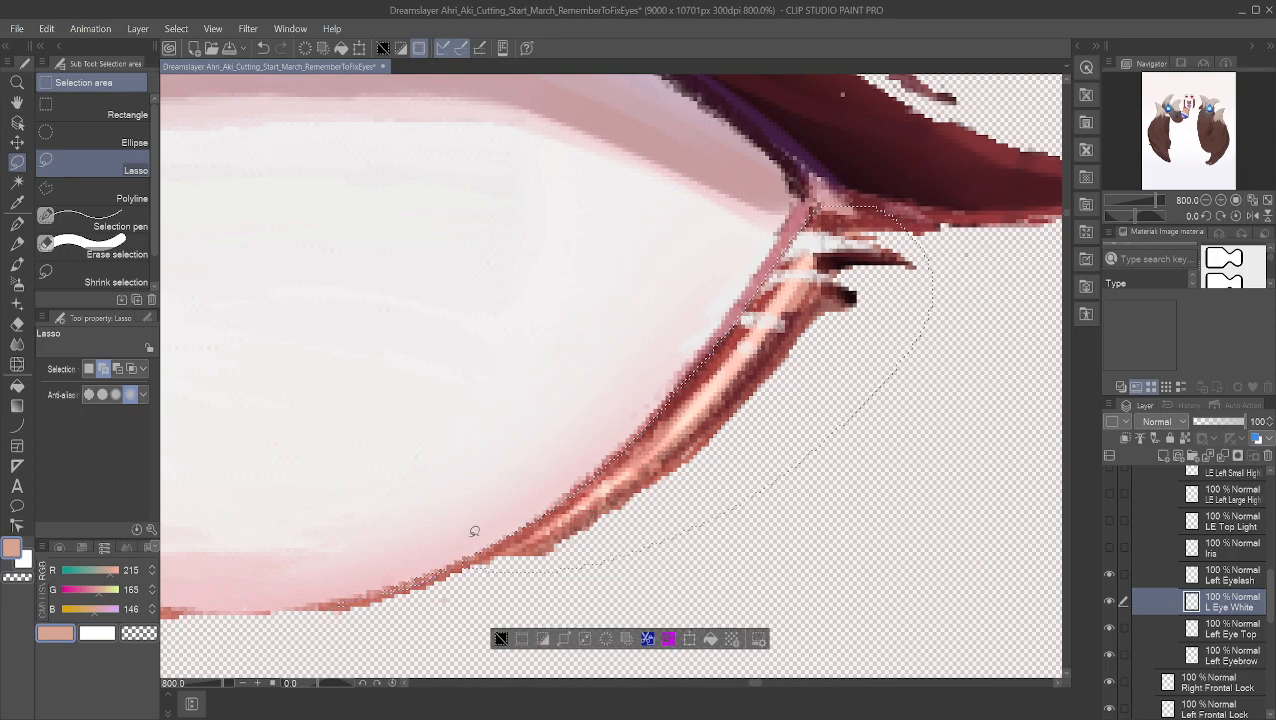
left_click(1108, 574)
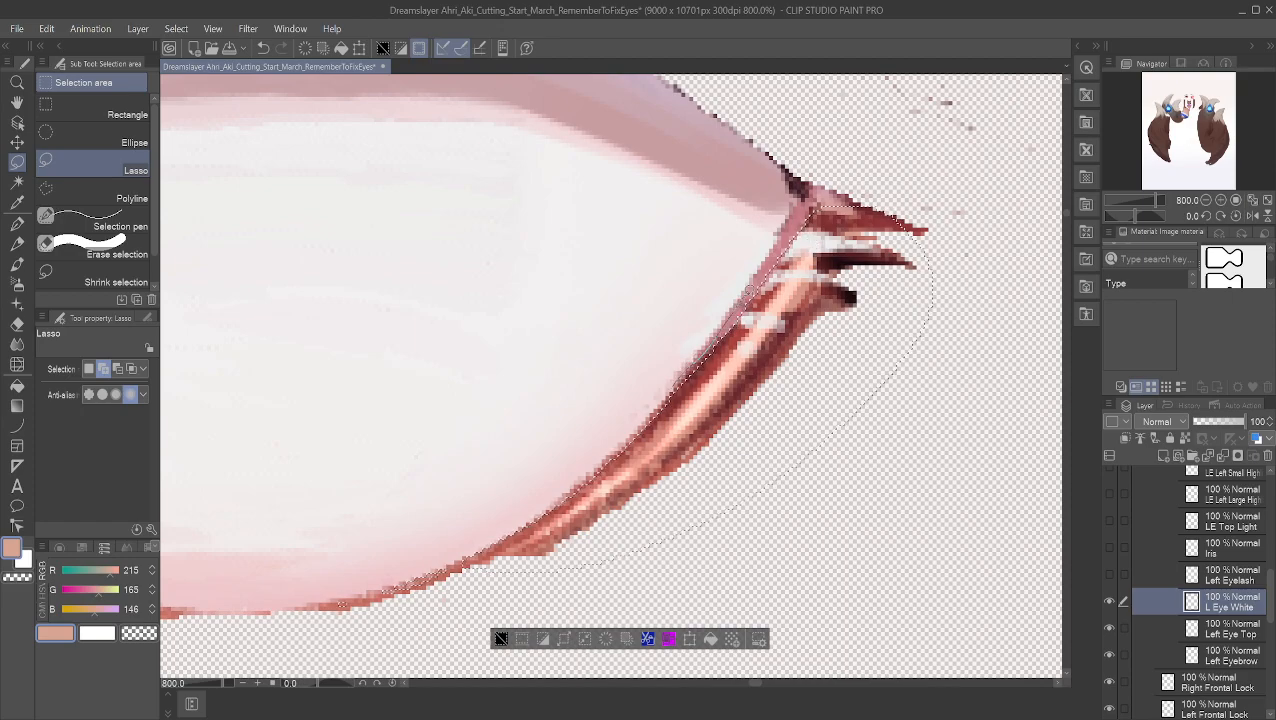
mouse_move(778, 233)
left_mouse_down()
mouse_move(890, 215)
mouse_move(940, 185)
mouse_move(906, 347)
mouse_move(853, 341)
left_mouse_up()
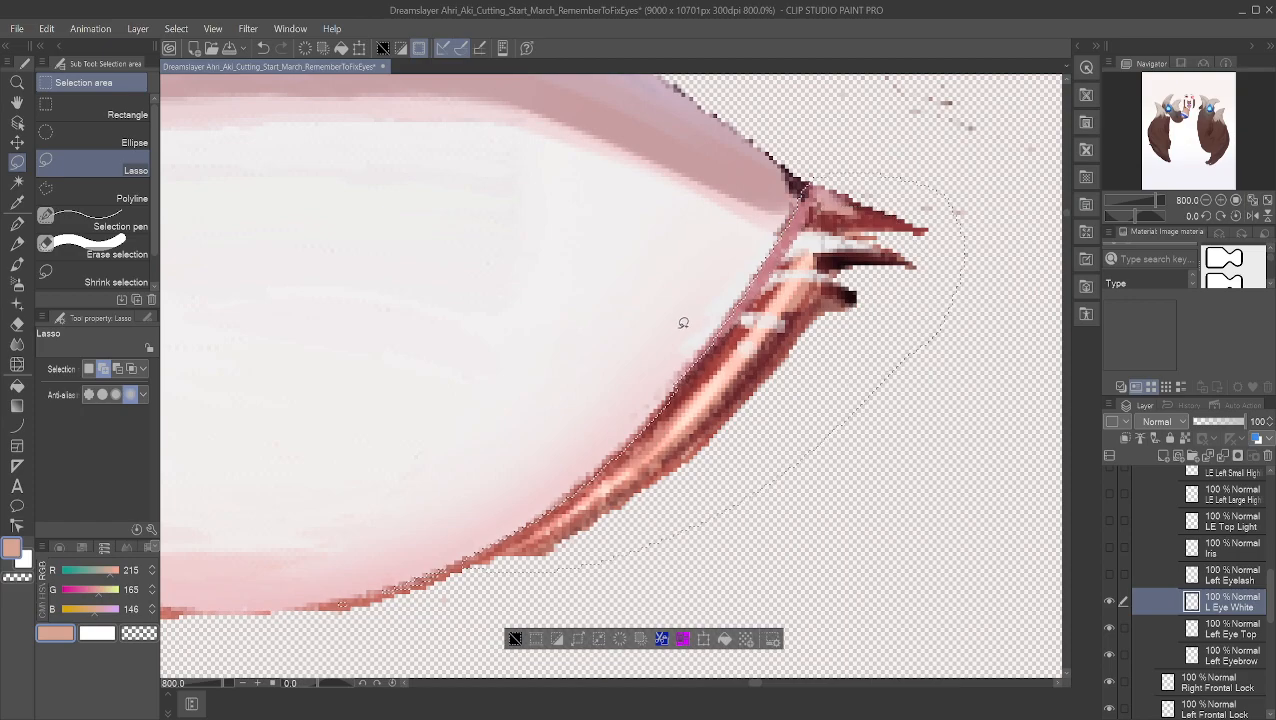
Step: Subtract the empty area around the outer lash tips and beneath the lower lash line from the selection with the Lasso
left_click(118, 369)
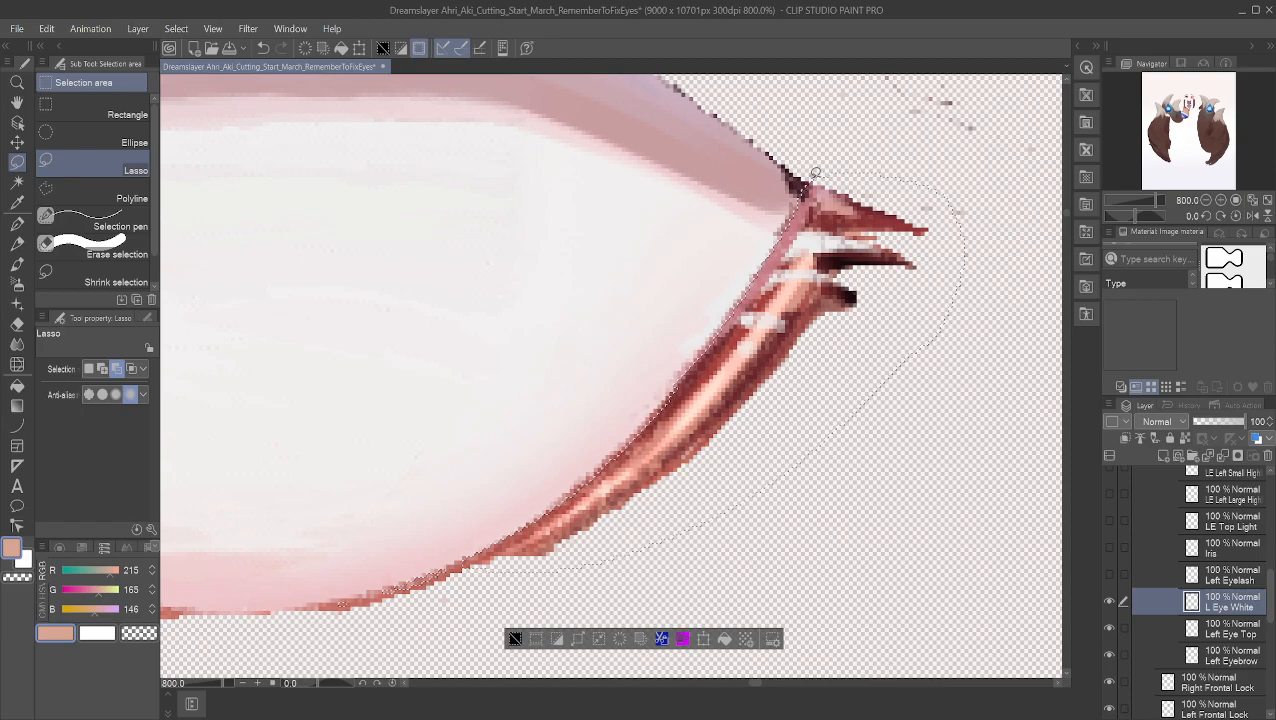
left_click_drag(880, 153, 811, 172)
left_click_drag(886, 232, 987, 260)
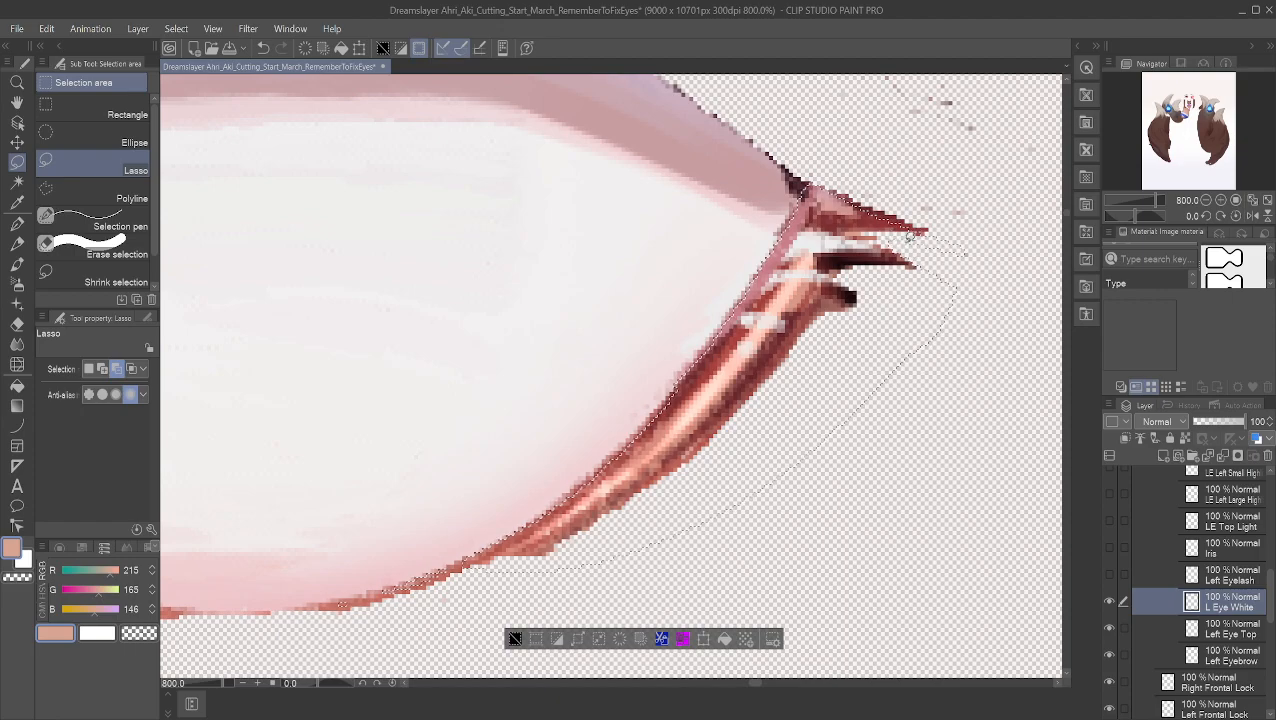
mouse_move(912, 240)
left_mouse_down()
mouse_move(942, 246)
mouse_move(932, 283)
left_mouse_up()
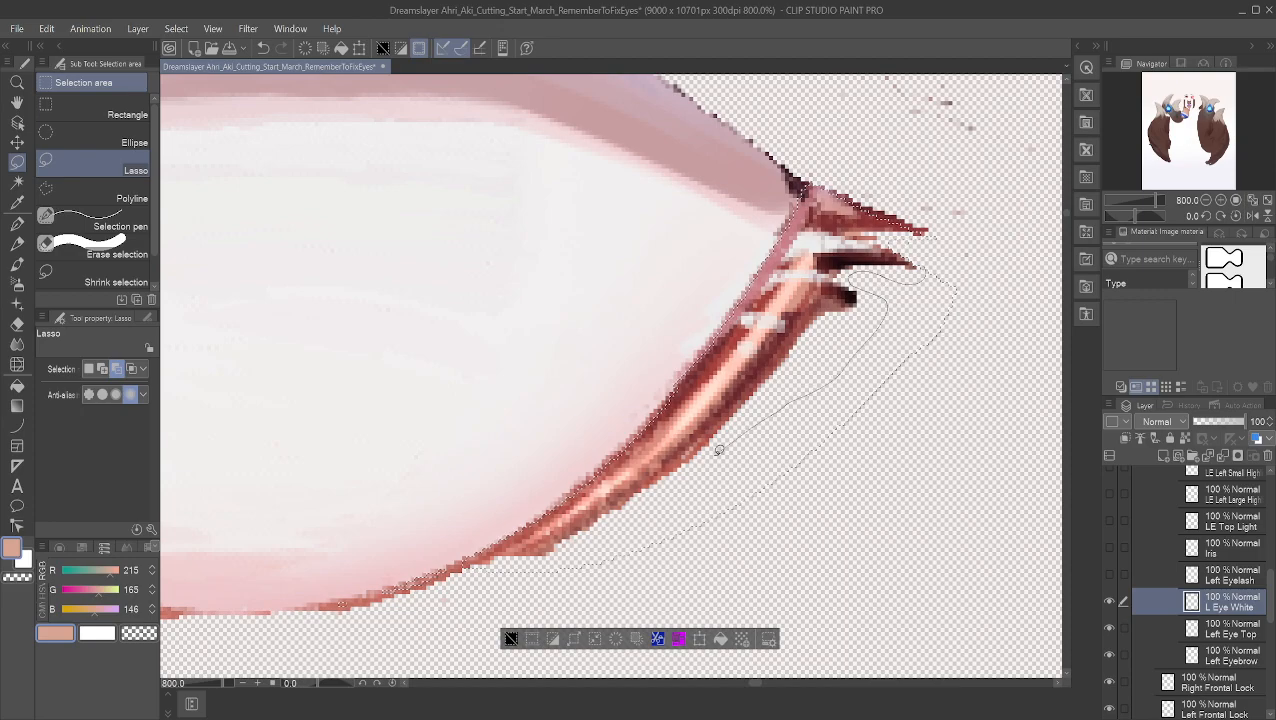
mouse_move(754, 545)
left_mouse_down()
mouse_move(933, 413)
mouse_move(990, 297)
left_mouse_up()
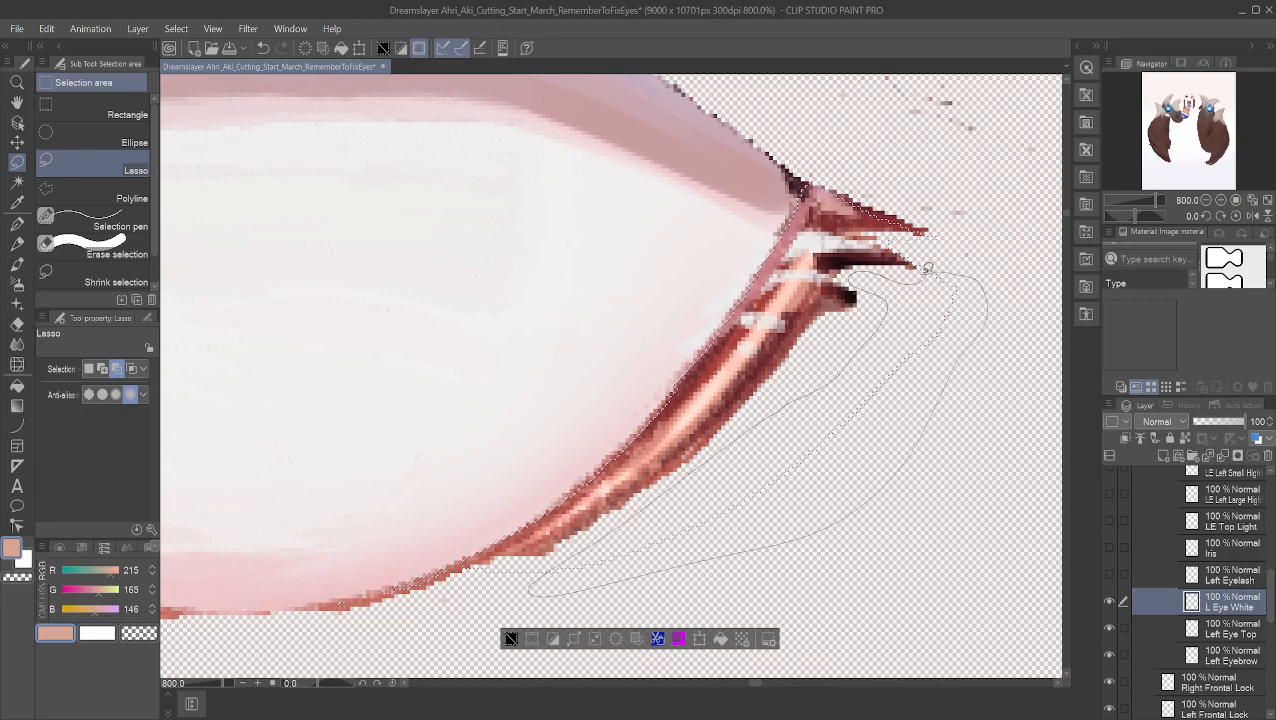
left_click_drag(927, 268, 907, 283)
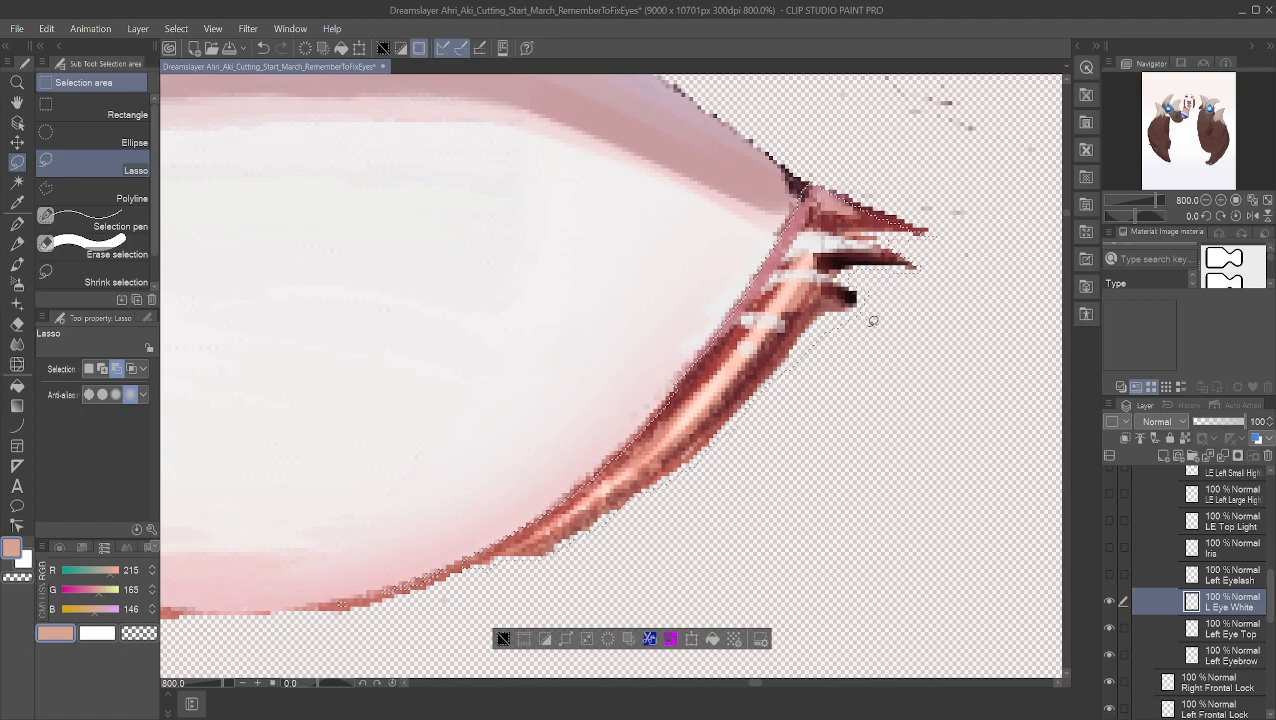
Step: Add the missing edge pixels along the upper side of the topmost outer lash to the selection with the Selection pen
left_click(98, 224)
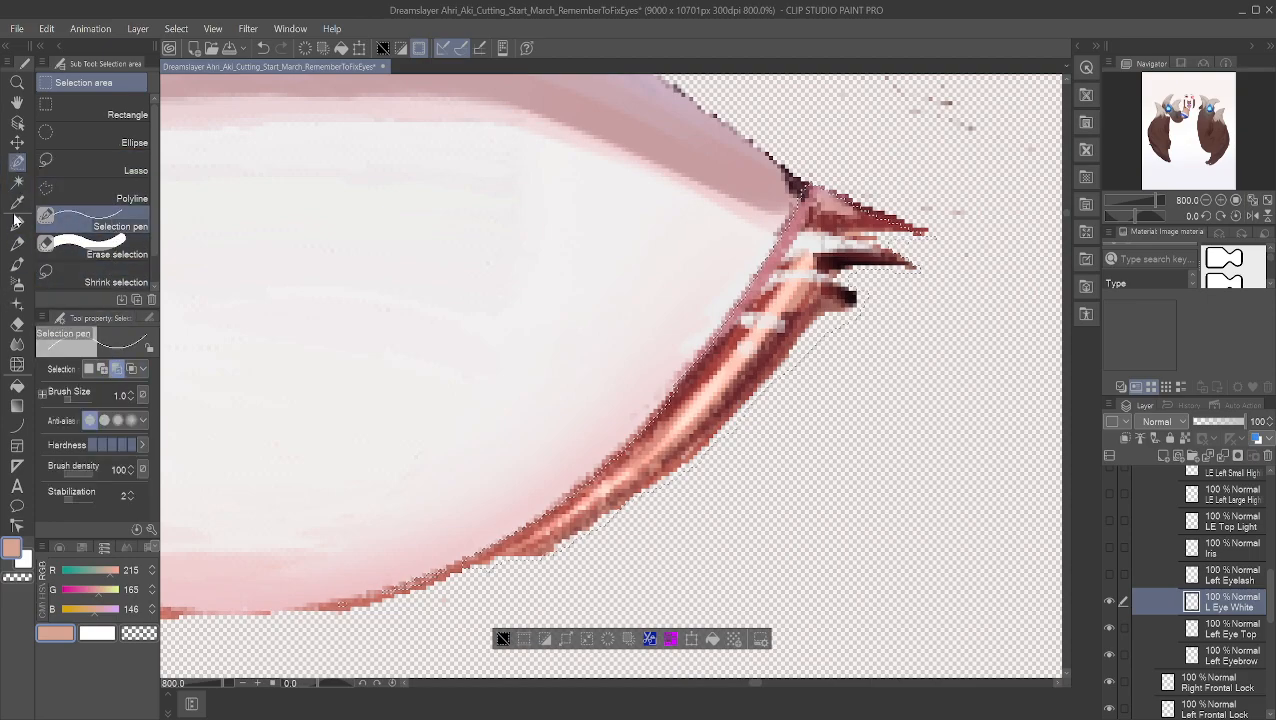
left_click(17, 102)
left_click_drag(908, 261, 857, 418)
scroll(857, 418, "up", 10)
scroll(857, 418, "up", 2)
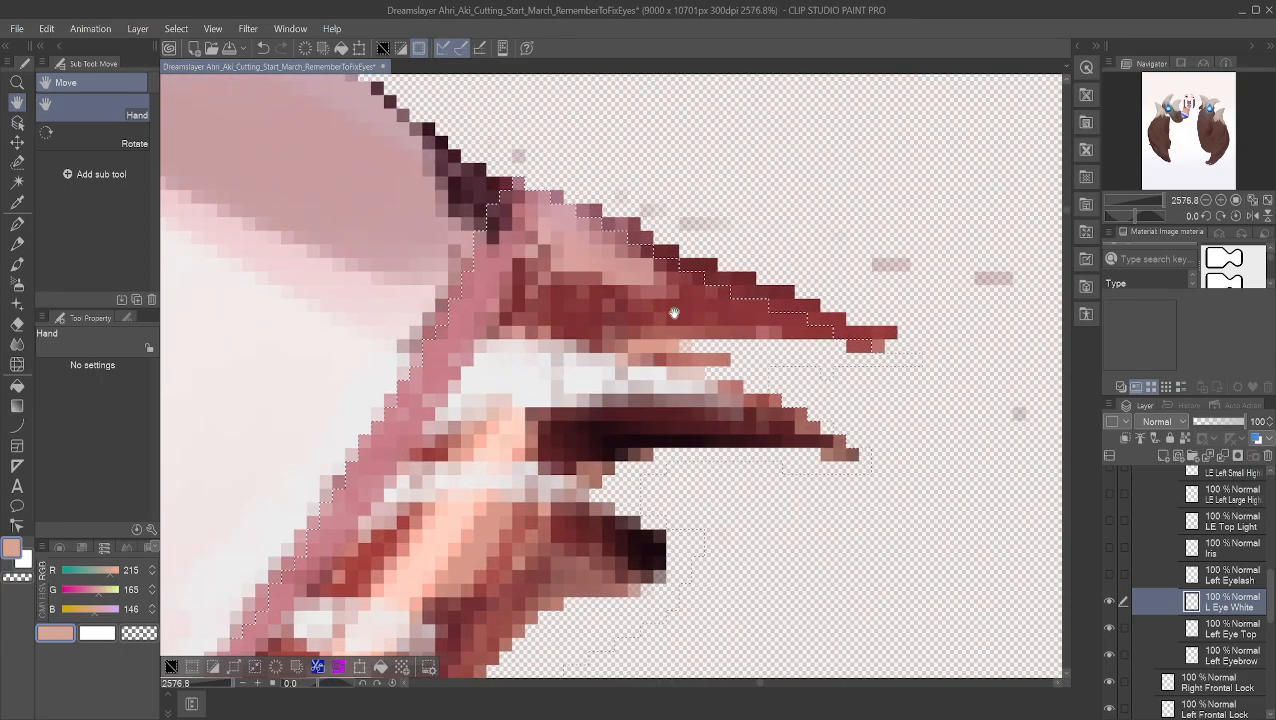
scroll(707, 380, "up", 3)
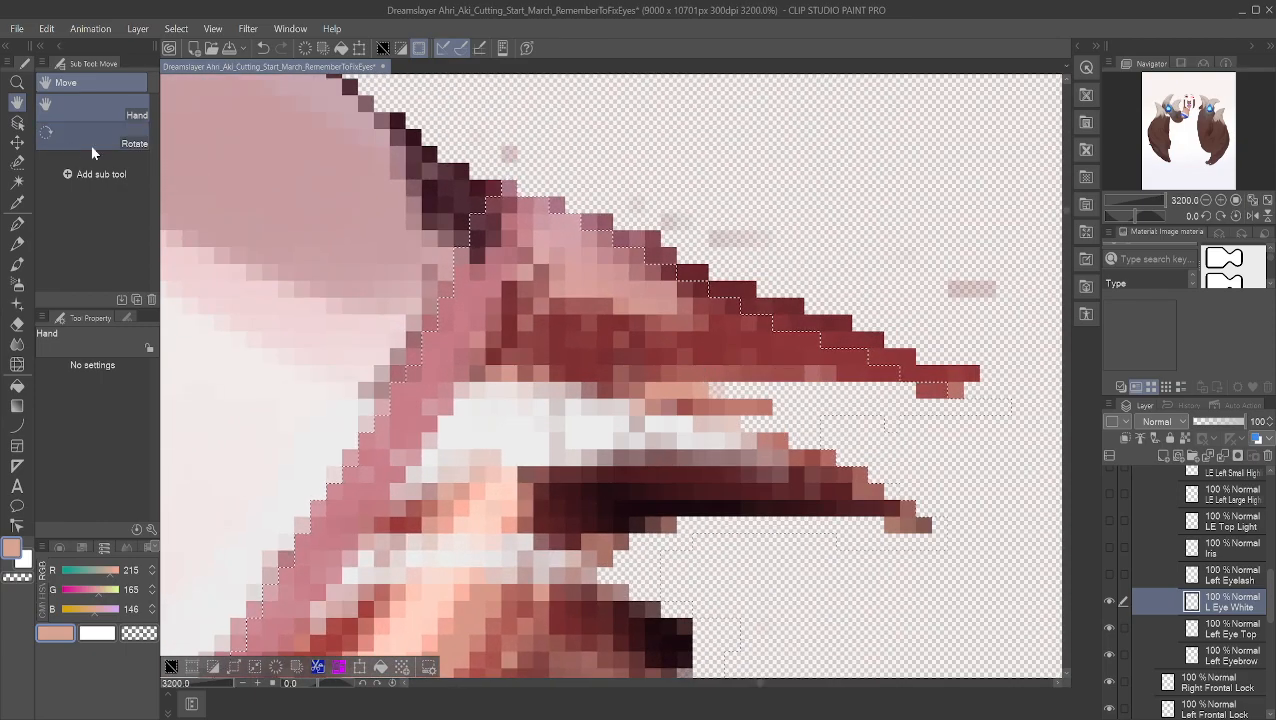
left_click(17, 162)
left_click(117, 369)
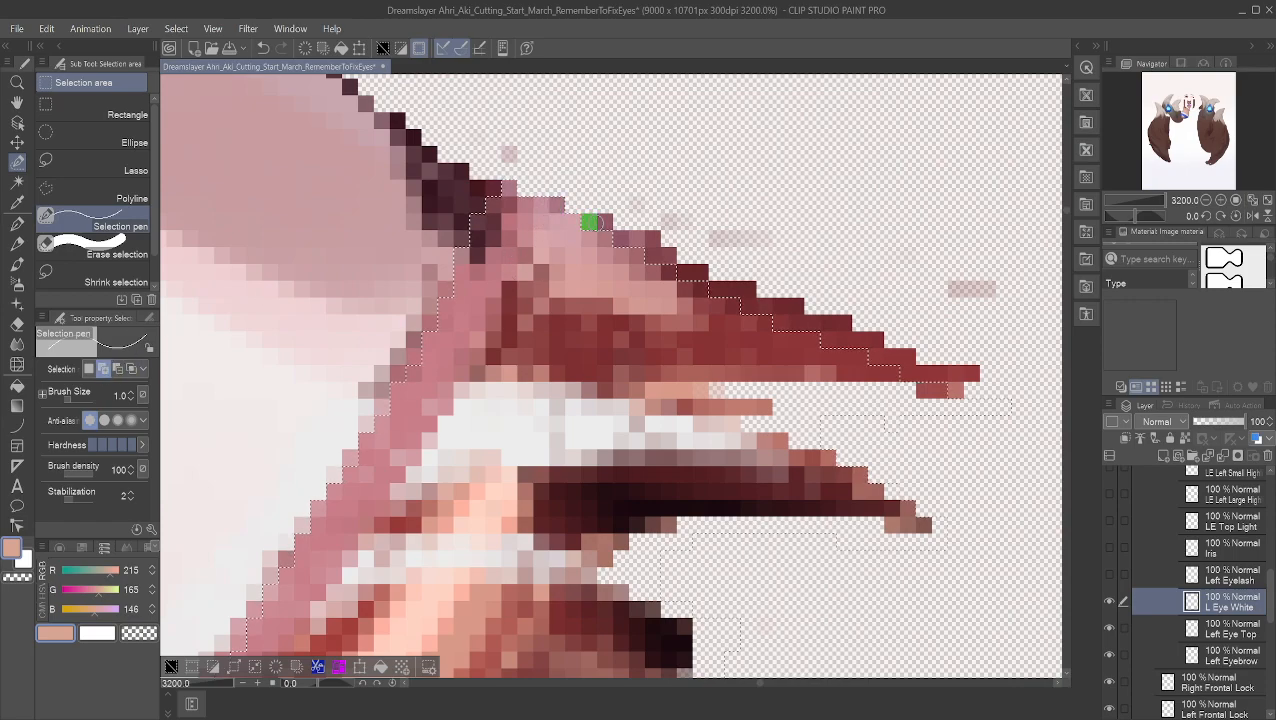
mouse_move(605, 238)
left_mouse_down()
mouse_move(652, 238)
mouse_move(683, 276)
left_mouse_up()
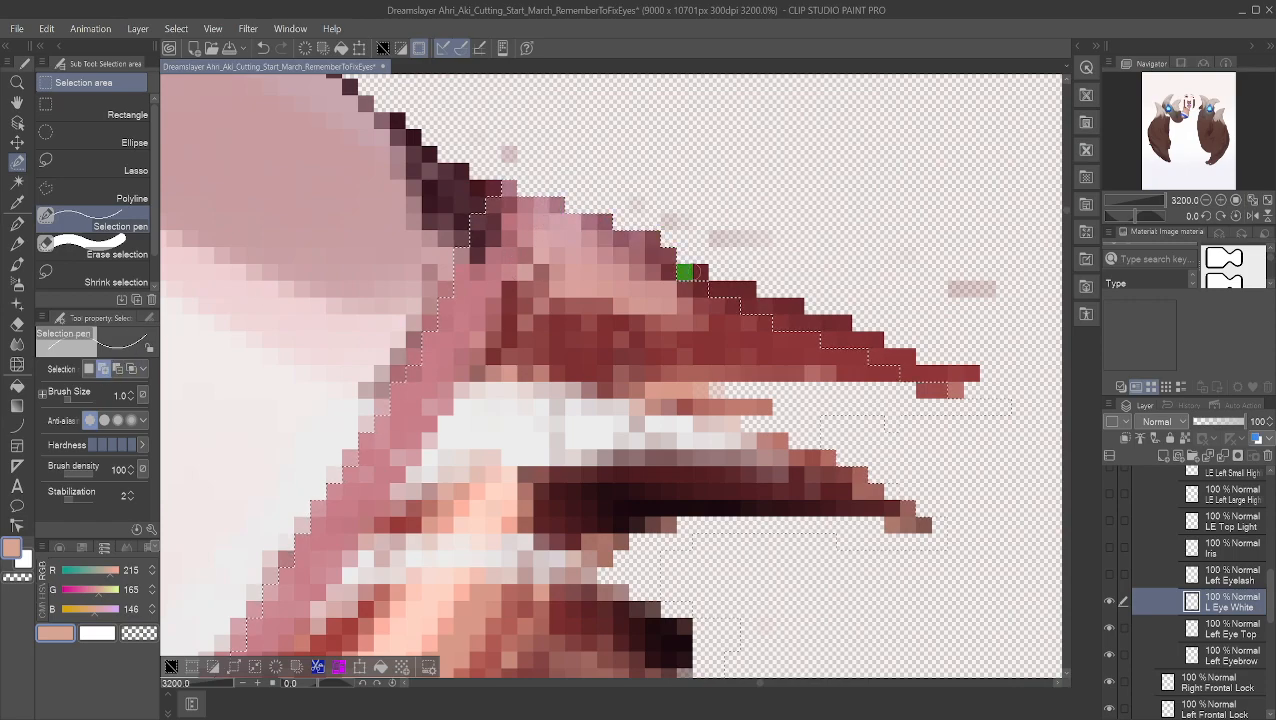
mouse_move(777, 311)
left_mouse_down()
mouse_move(800, 306)
mouse_move(831, 340)
left_mouse_up()
mouse_move(843, 339)
left_mouse_down()
mouse_move(923, 374)
mouse_move(964, 373)
left_mouse_up()
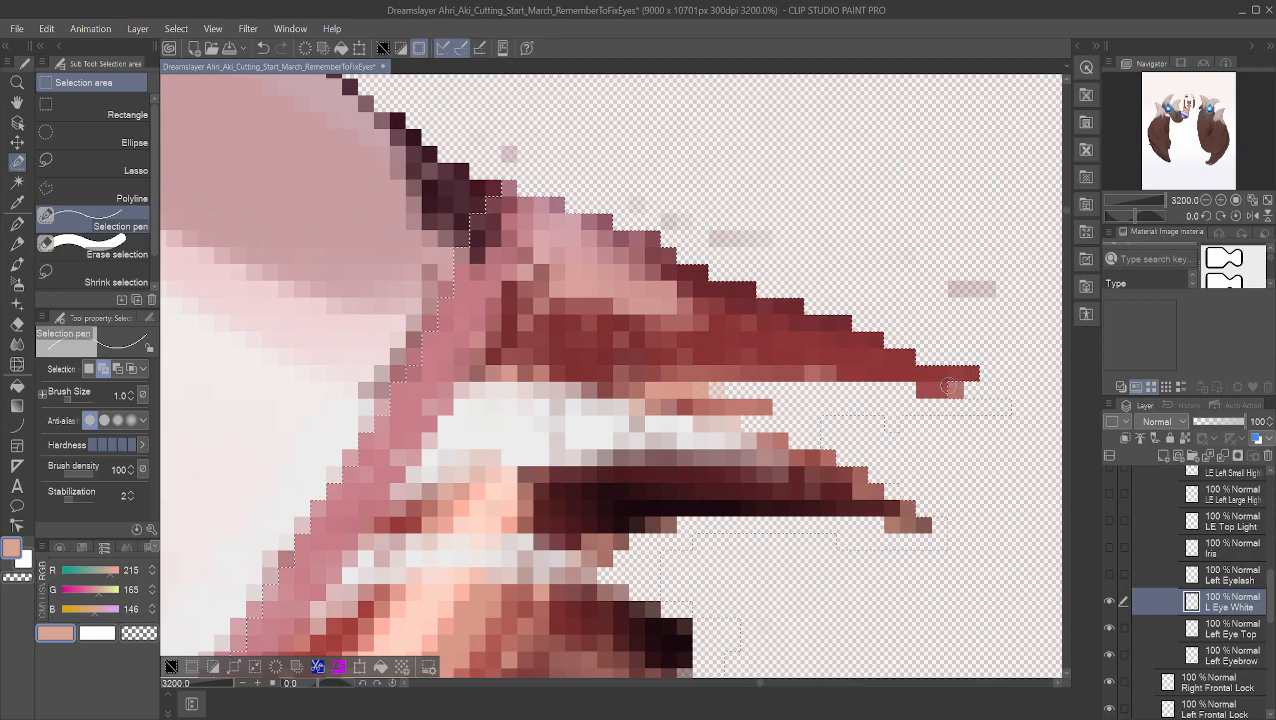
Step: Subtract the transparent pixels beneath the topmost lash and around the middle lash from the selection with the Selection pen
left_click(130, 368)
left_click(117, 368)
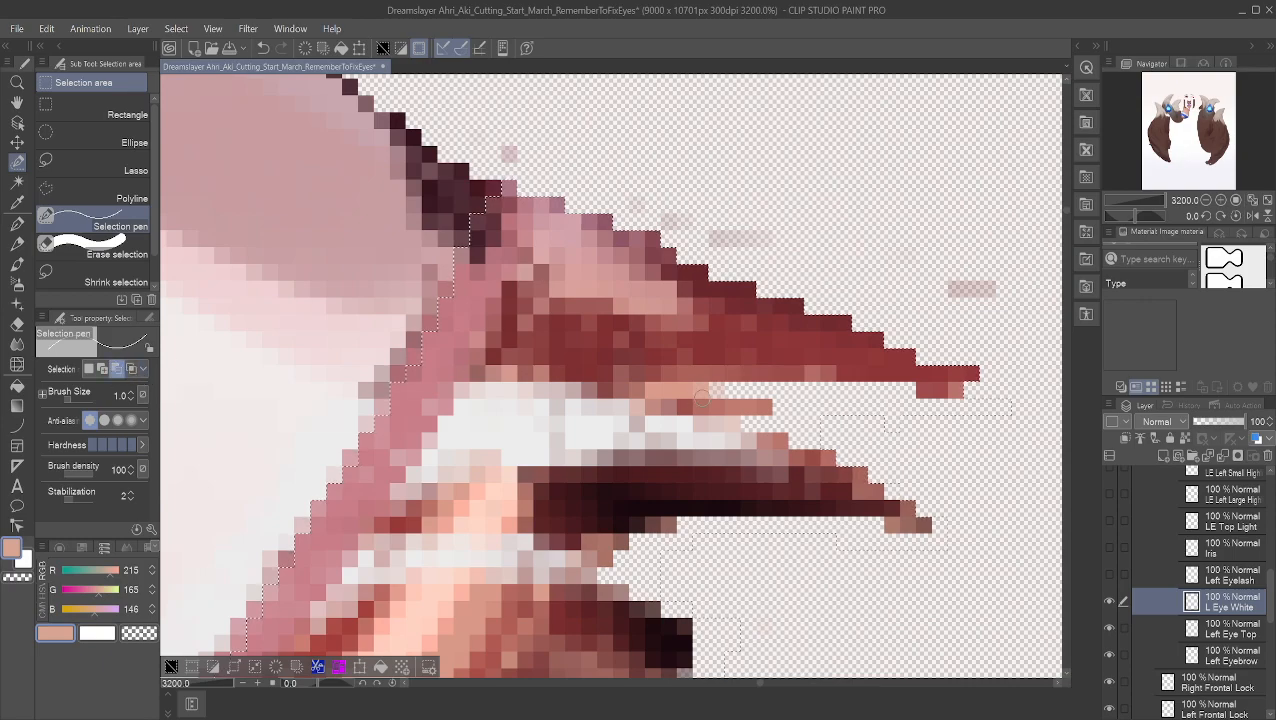
left_click_drag(738, 391, 1005, 408)
left_click_drag(907, 389, 710, 386)
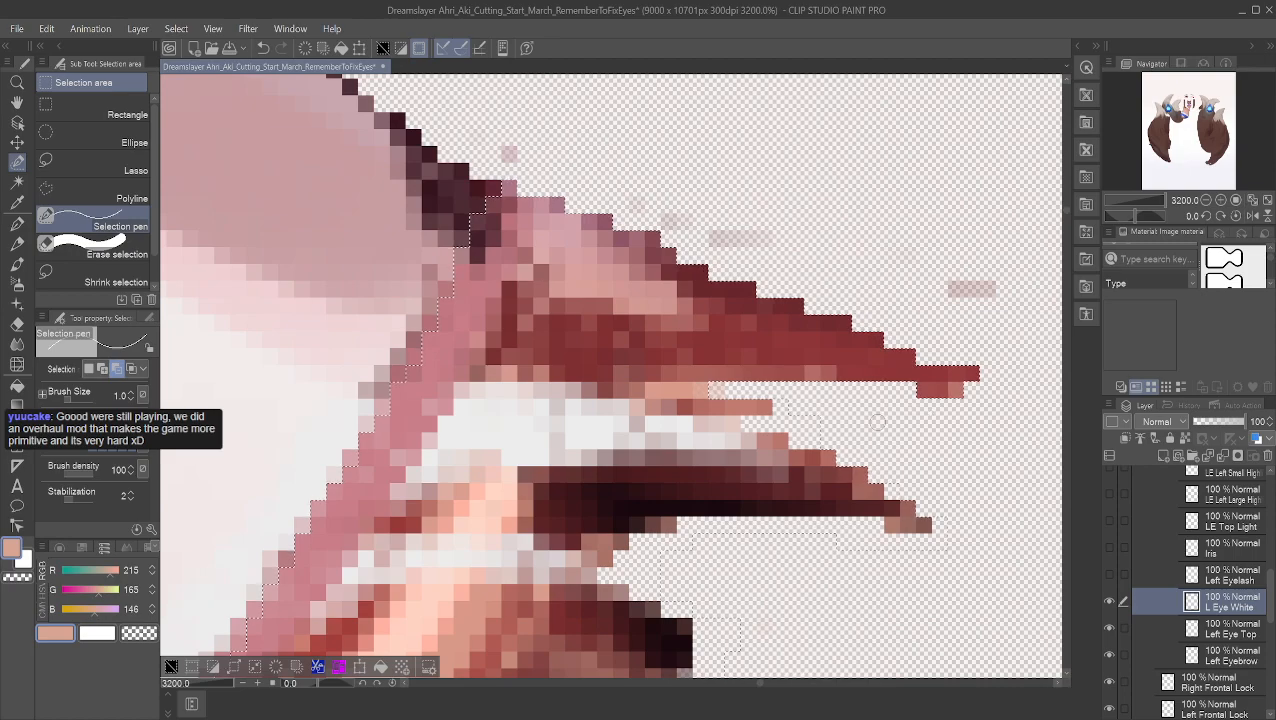
mouse_move(742, 420)
left_mouse_down()
mouse_move(789, 425)
mouse_move(794, 441)
left_mouse_up()
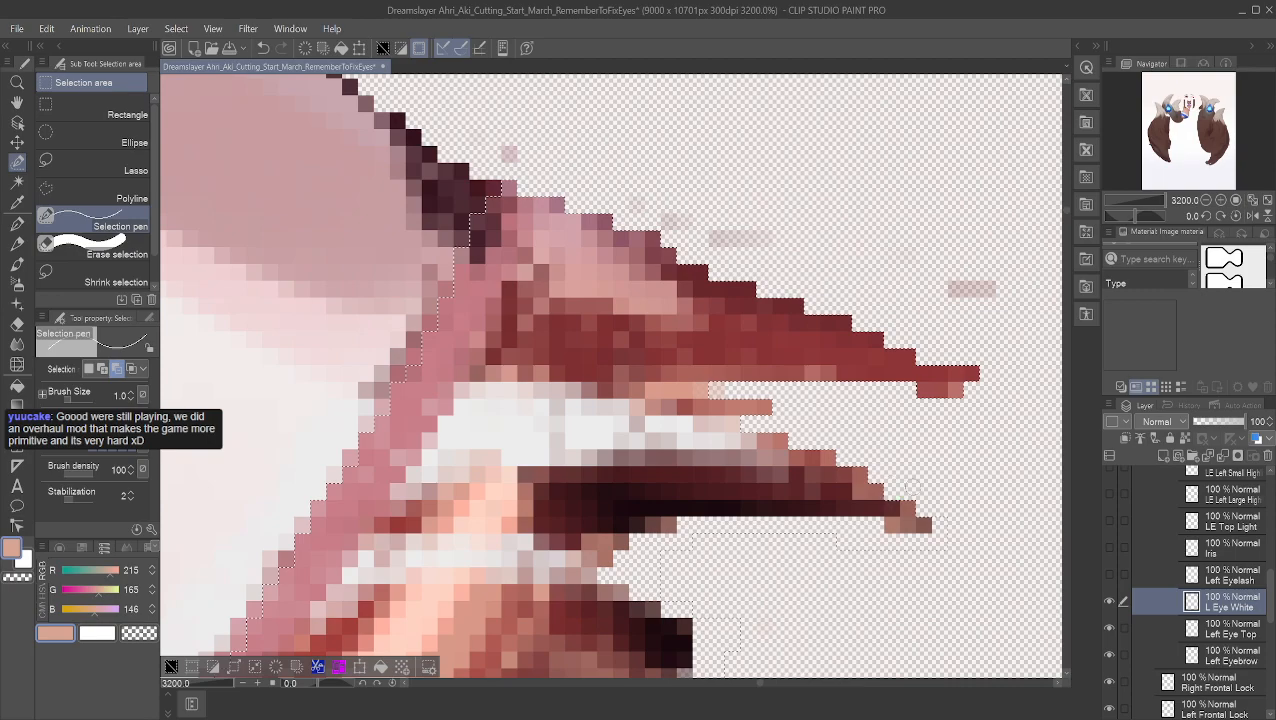
mouse_move(938, 506)
left_mouse_down()
mouse_move(940, 543)
mouse_move(841, 541)
mouse_move(876, 524)
mouse_move(680, 524)
mouse_move(684, 543)
mouse_move(652, 541)
mouse_move(603, 579)
mouse_move(660, 557)
left_mouse_up()
mouse_move(684, 542)
left_mouse_down()
mouse_move(676, 607)
mouse_move(702, 605)
left_mouse_up()
Step: Subtract the transparent pixels around the tip of the lowest outer lash from the selection
key("h")
left_click_drag(832, 544, 755, 213)
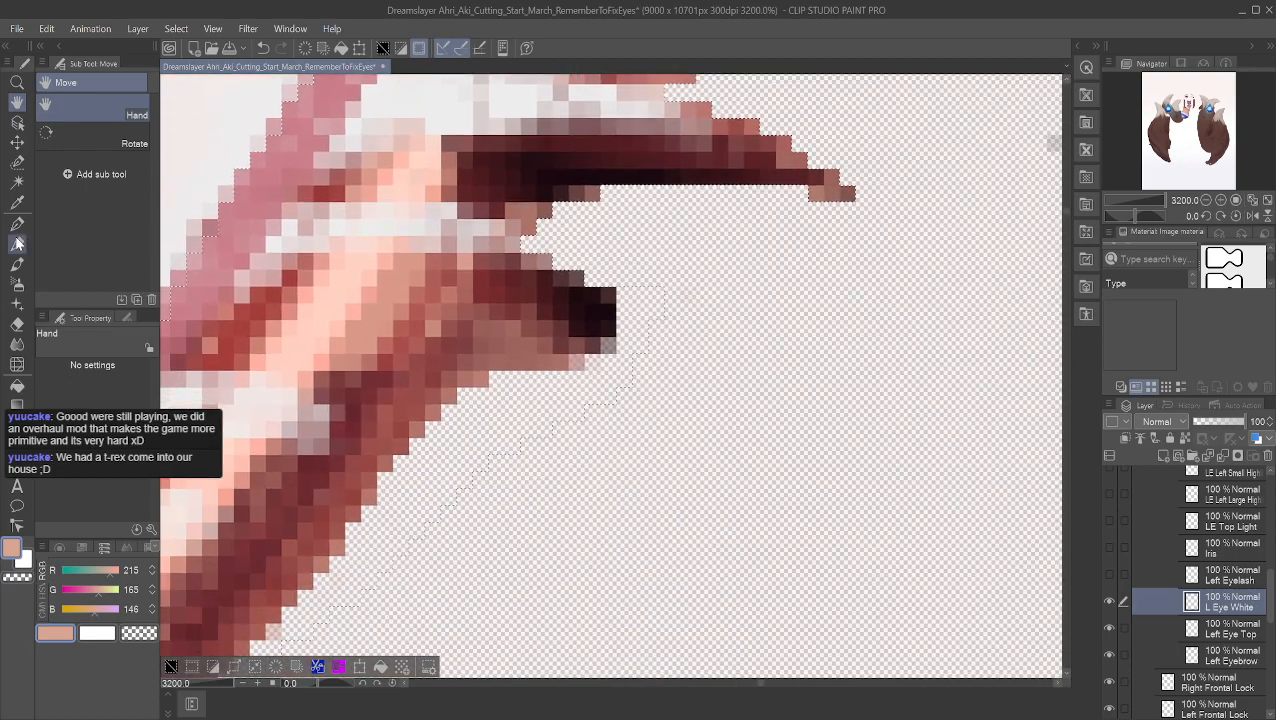
left_click(17, 162)
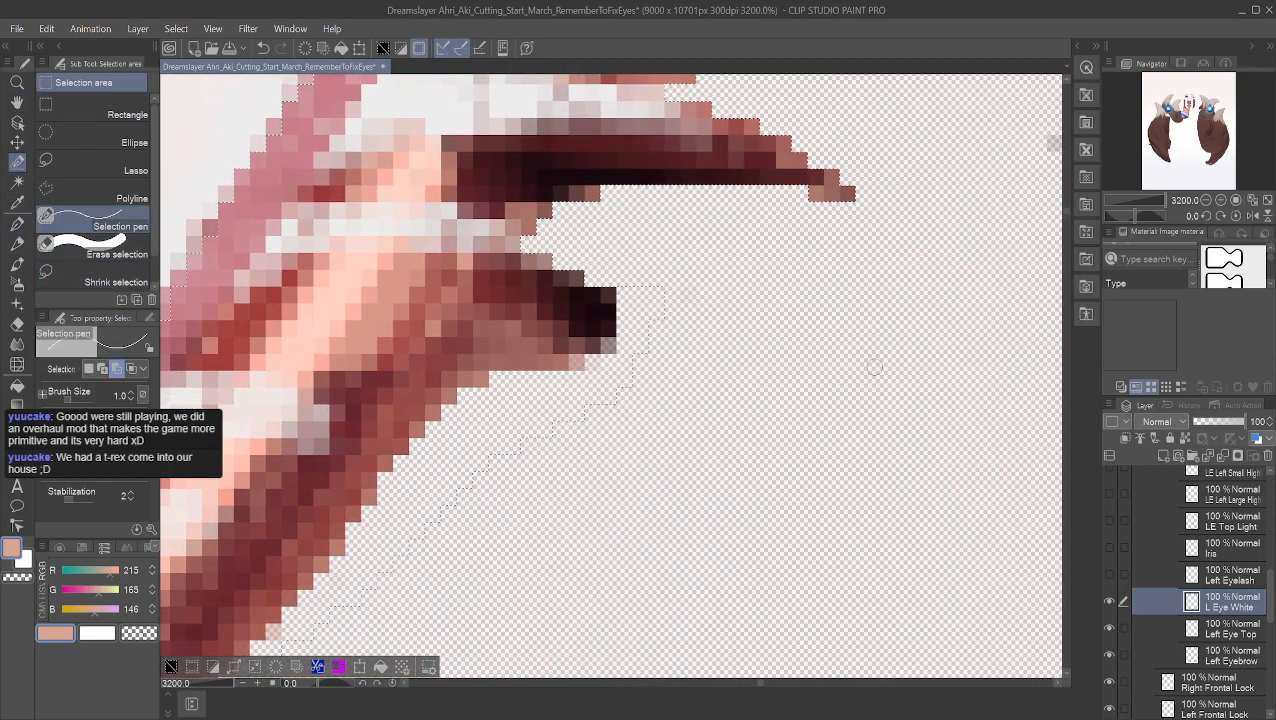
mouse_move(652, 272)
left_mouse_down()
mouse_move(644, 382)
mouse_move(640, 278)
mouse_move(641, 376)
left_mouse_up()
mouse_move(624, 272)
left_mouse_down()
mouse_move(629, 412)
mouse_move(608, 363)
mouse_move(607, 420)
left_mouse_up()
left_click_drag(592, 352, 598, 432)
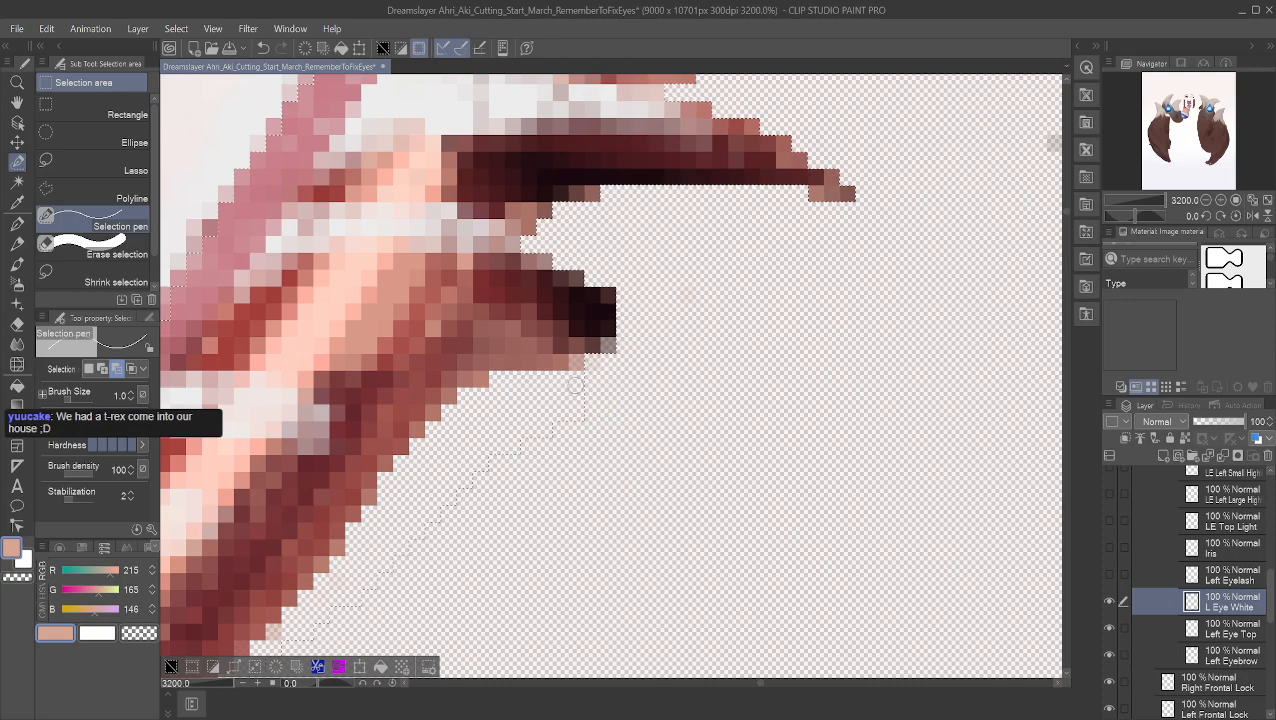
left_click_drag(568, 370, 570, 442)
Step: Trim the selection to the lash line's stepped outer edge just below the lowest lash, removing the transparent pixels
left_click_drag(494, 377, 578, 377)
mouse_move(460, 395)
left_mouse_down()
mouse_move(584, 396)
mouse_move(500, 412)
mouse_move(580, 412)
left_mouse_up()
left_click_drag(441, 434, 570, 430)
left_click_drag(418, 449, 522, 445)
left_click_drag(402, 464, 484, 464)
mouse_move(385, 480)
left_mouse_down()
mouse_move(501, 463)
mouse_move(457, 473)
mouse_move(482, 463)
mouse_move(430, 498)
mouse_move(393, 497)
mouse_move(472, 489)
left_mouse_up()
mouse_move(368, 515)
left_mouse_down()
mouse_move(447, 513)
mouse_move(353, 530)
mouse_move(381, 535)
mouse_move(353, 548)
mouse_move(458, 524)
left_mouse_up()
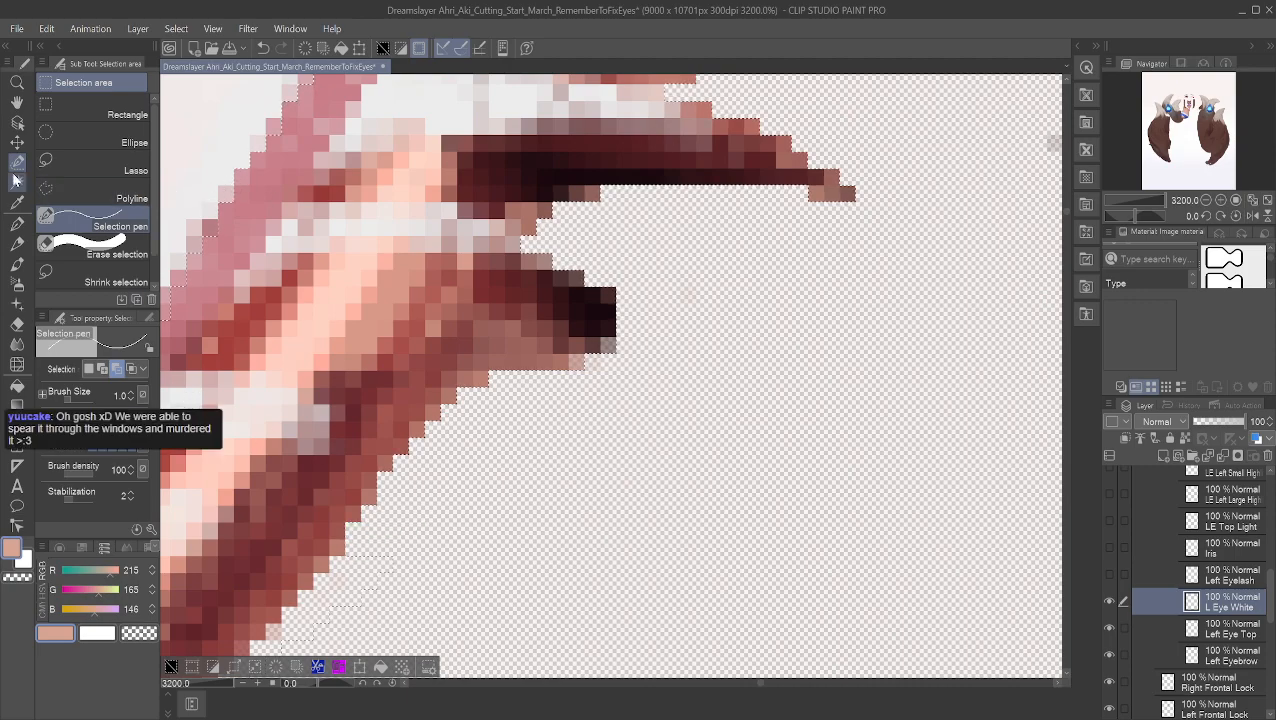
Step: Continue down the lash line's steep outer edge, subtracting the transparent pixels from the selection
left_click(17, 102)
left_click_drag(380, 470, 641, 214)
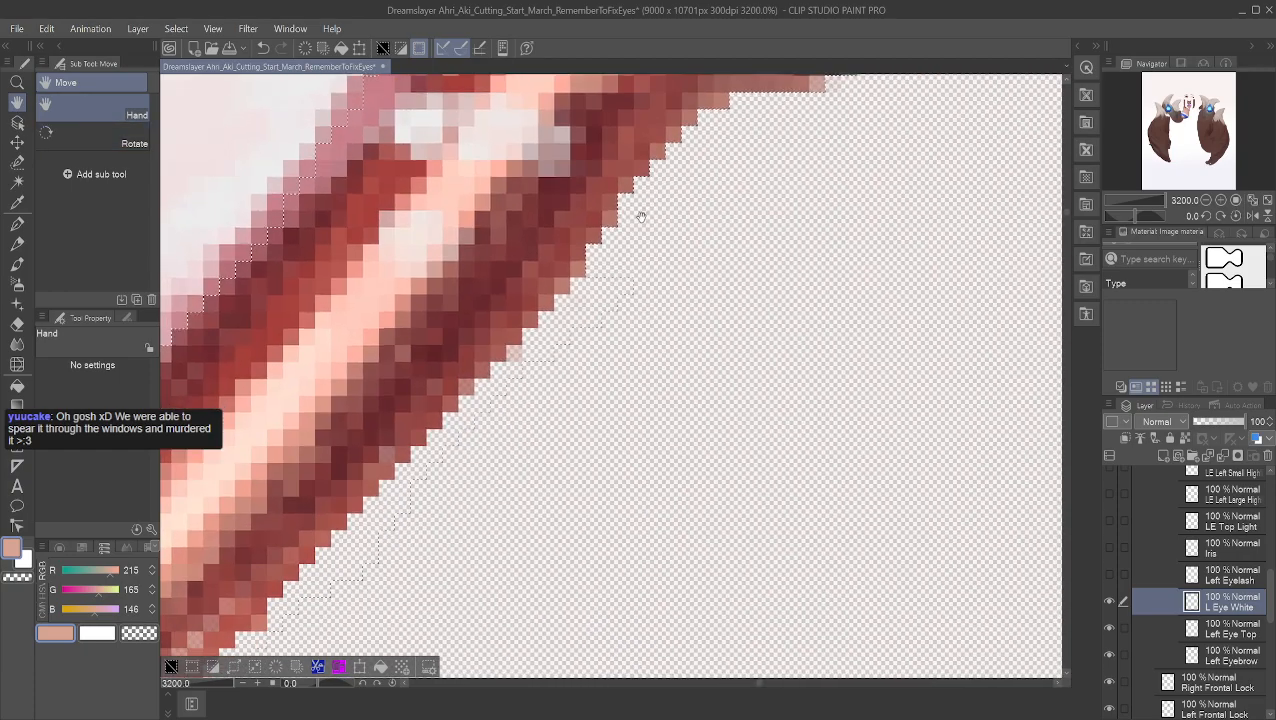
left_click(17, 162)
left_click_drag(575, 286, 660, 267)
mouse_move(547, 320)
left_mouse_down()
mouse_move(650, 319)
mouse_move(535, 340)
mouse_move(573, 333)
mouse_move(529, 353)
mouse_move(585, 351)
left_mouse_up()
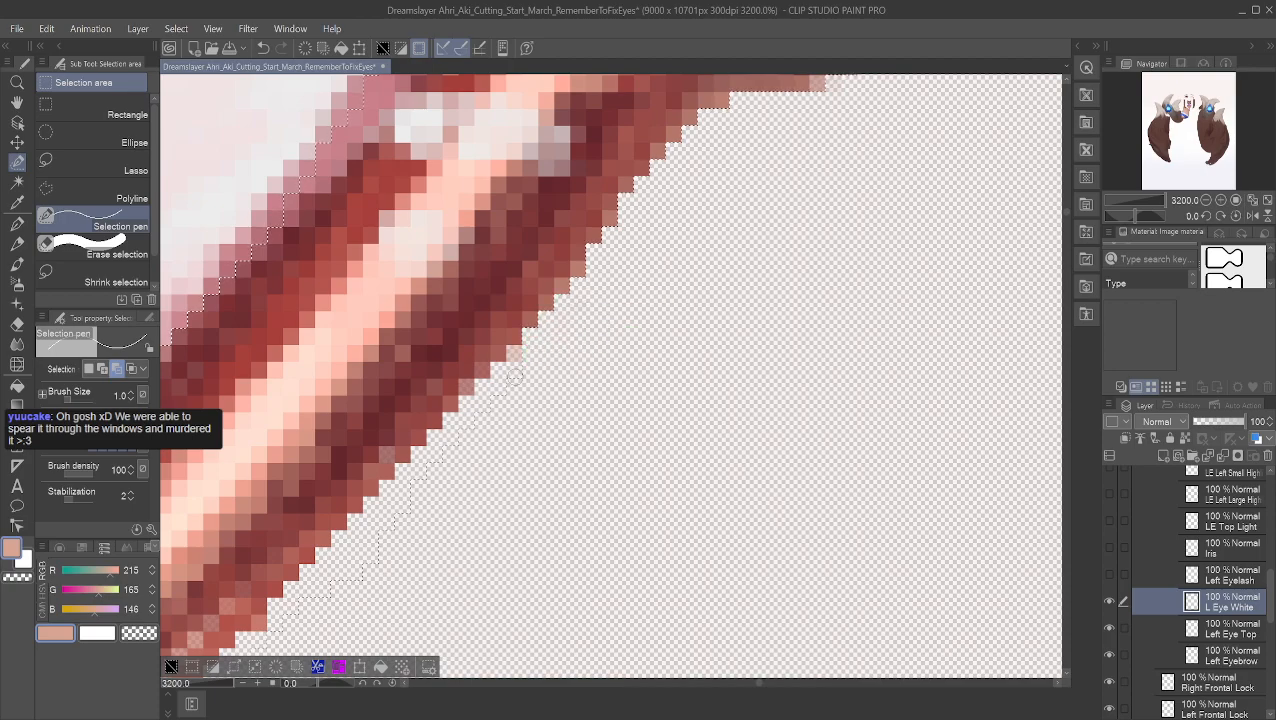
mouse_move(482, 387)
left_mouse_down()
mouse_move(534, 387)
mouse_move(466, 404)
mouse_move(503, 403)
mouse_move(434, 437)
mouse_move(474, 437)
left_mouse_up()
mouse_move(396, 471)
left_mouse_down()
mouse_move(435, 471)
mouse_move(396, 492)
mouse_move(403, 544)
mouse_move(387, 488)
mouse_move(390, 549)
mouse_move(371, 519)
mouse_move(371, 573)
mouse_move(372, 508)
mouse_move(343, 588)
mouse_move(324, 557)
mouse_move(328, 604)
mouse_move(306, 572)
mouse_move(306, 602)
mouse_move(280, 622)
left_mouse_up()
Step: Subtract the transparent and faint stray pixels beneath the thick lower curve of the lash line from the selection
left_click(16, 104)
mouse_move(256, 289)
left_mouse_down()
mouse_move(356, 436)
mouse_move(641, 142)
mouse_move(498, 285)
mouse_move(650, 182)
left_mouse_up()
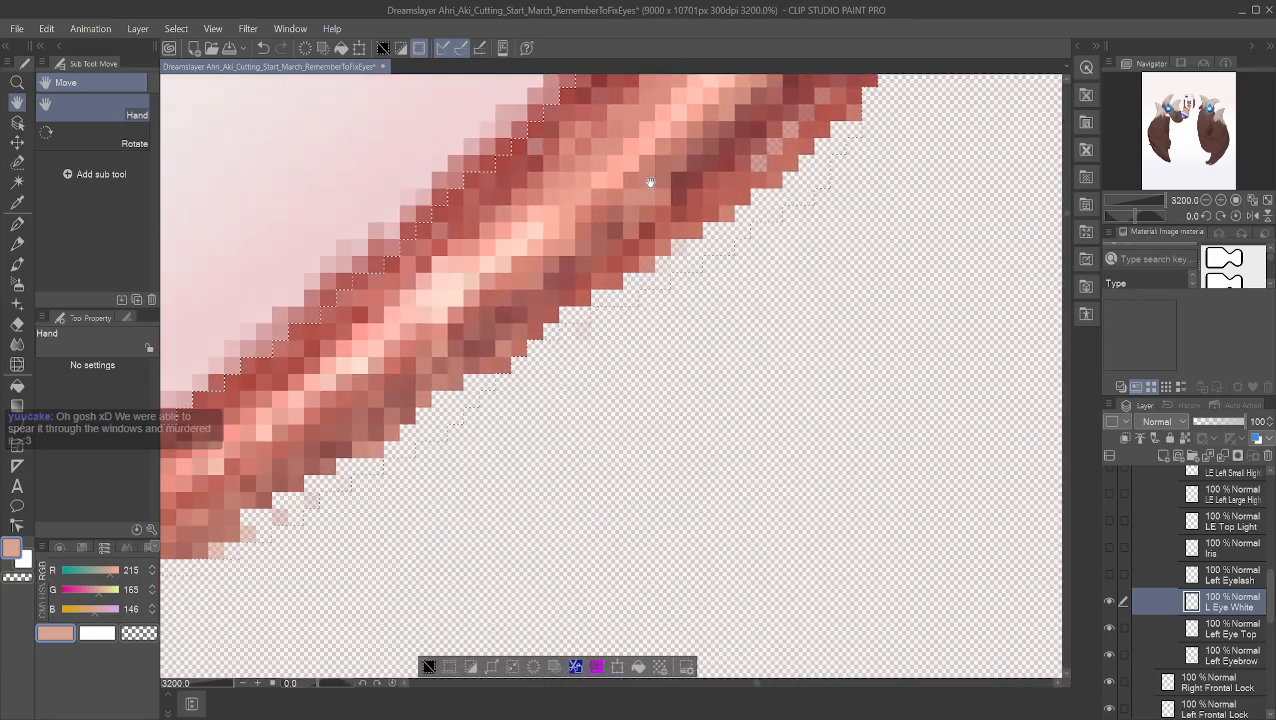
left_click(17, 162)
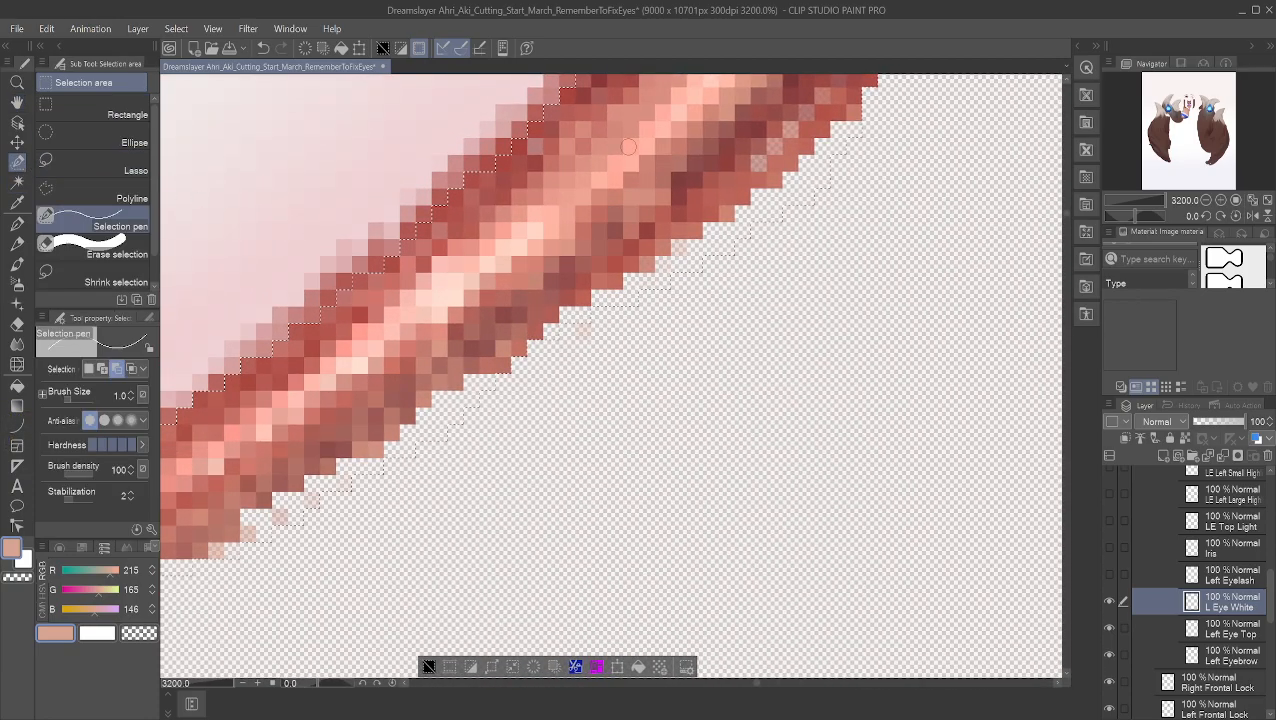
mouse_move(855, 127)
left_mouse_down()
mouse_move(822, 148)
mouse_move(812, 195)
left_mouse_up()
left_click_drag(711, 228, 711, 293)
left_click_drag(695, 246, 696, 298)
mouse_move(680, 246)
left_mouse_down()
mouse_move(680, 284)
mouse_move(648, 308)
left_mouse_up()
left_click_drag(632, 268, 631, 322)
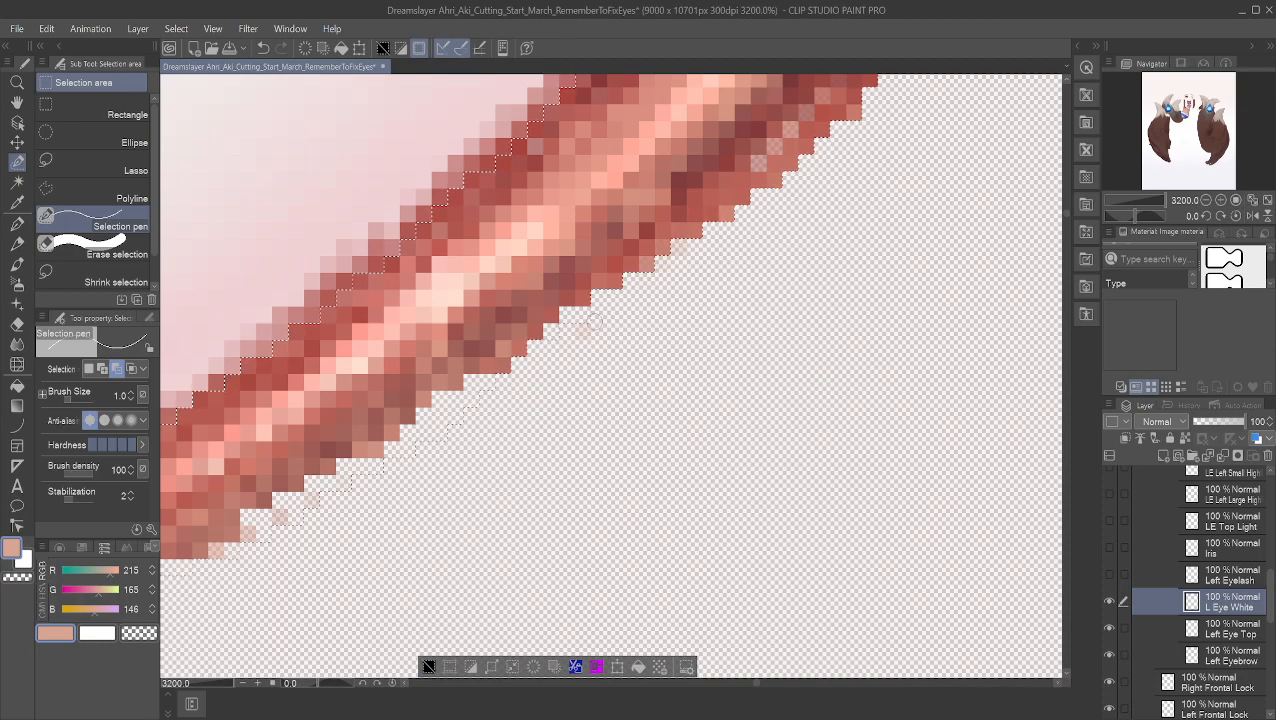
left_click_drag(482, 382, 427, 448)
mouse_move(455, 399)
left_mouse_down()
mouse_move(431, 445)
mouse_move(422, 422)
mouse_move(418, 438)
left_mouse_up()
mouse_move(408, 432)
left_mouse_down()
mouse_move(348, 508)
mouse_move(403, 461)
mouse_move(343, 388)
mouse_move(277, 371)
mouse_move(365, 431)
mouse_move(352, 471)
mouse_move(389, 466)
left_mouse_up()
mouse_move(312, 484)
left_mouse_down()
mouse_move(350, 481)
mouse_move(287, 499)
mouse_move(322, 509)
mouse_move(249, 521)
mouse_move(282, 536)
mouse_move(216, 549)
left_mouse_up()
Step: Subtract the empty strip beneath the point where the lash line narrows from the selection
left_click(16, 104)
left_click_drag(635, 295, 735, 165)
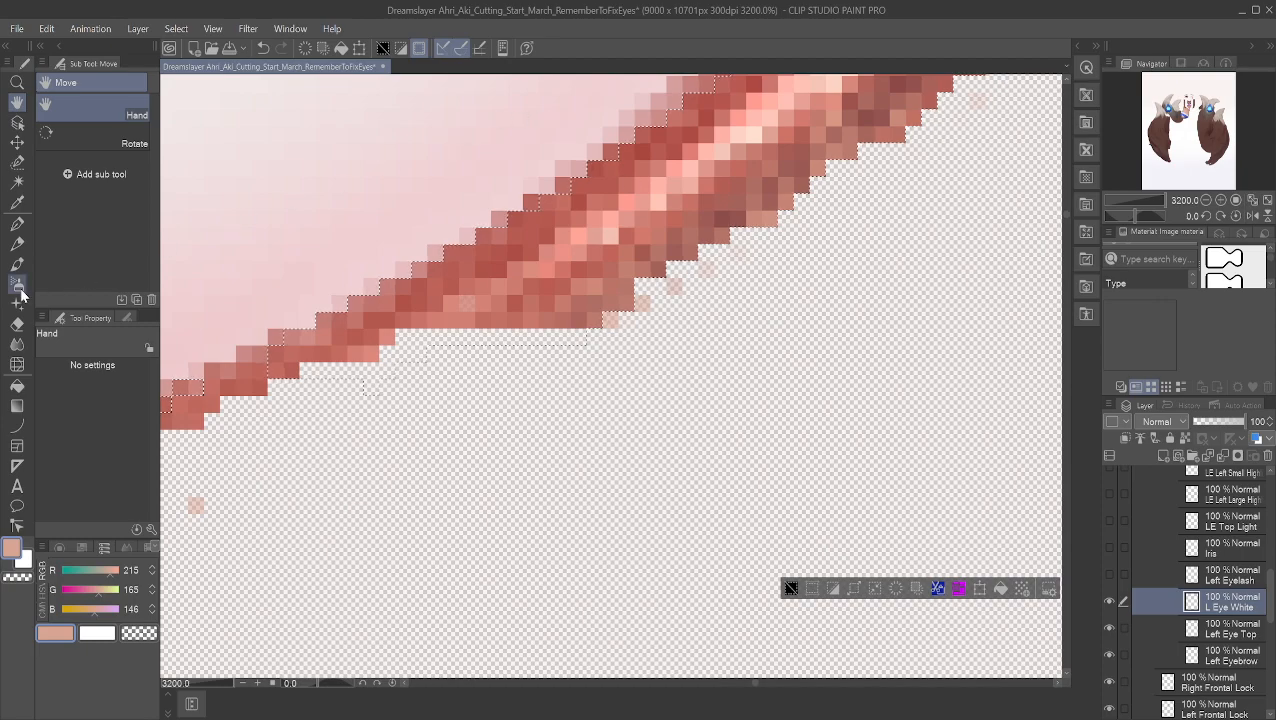
left_click(17, 162)
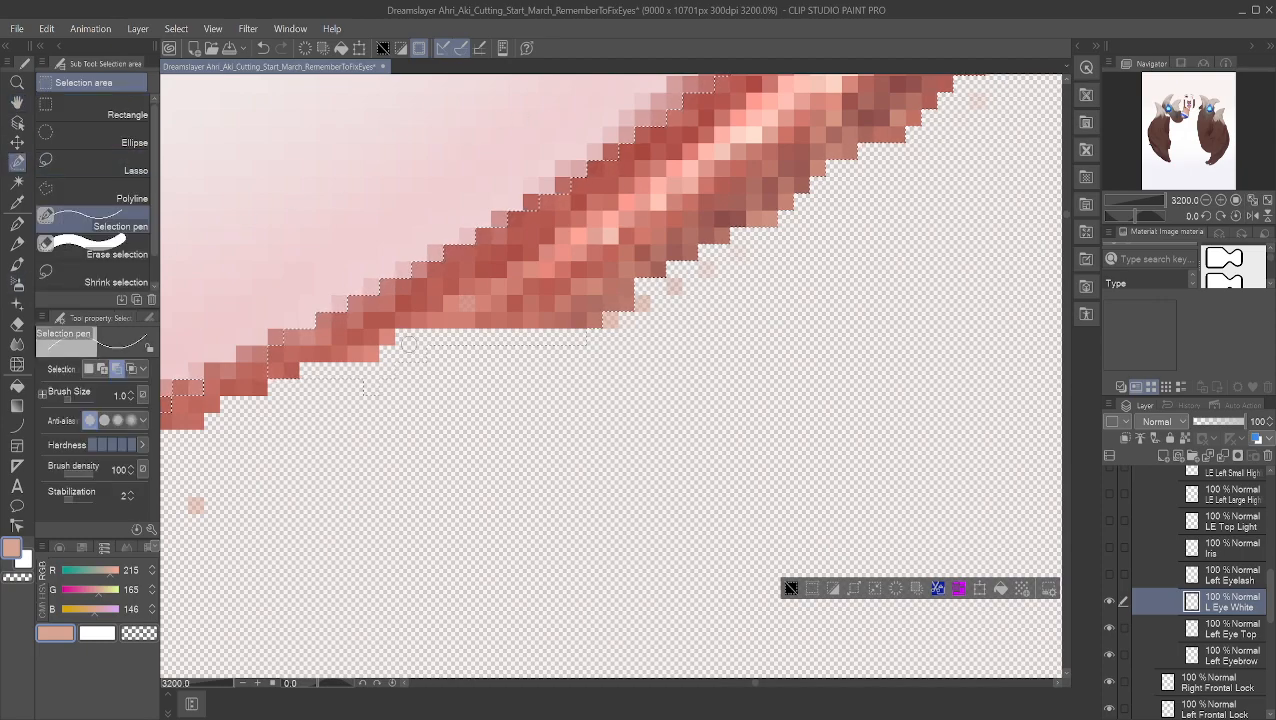
mouse_move(403, 337)
left_mouse_down()
mouse_move(584, 337)
mouse_move(380, 353)
mouse_move(387, 370)
mouse_move(302, 374)
left_mouse_up()
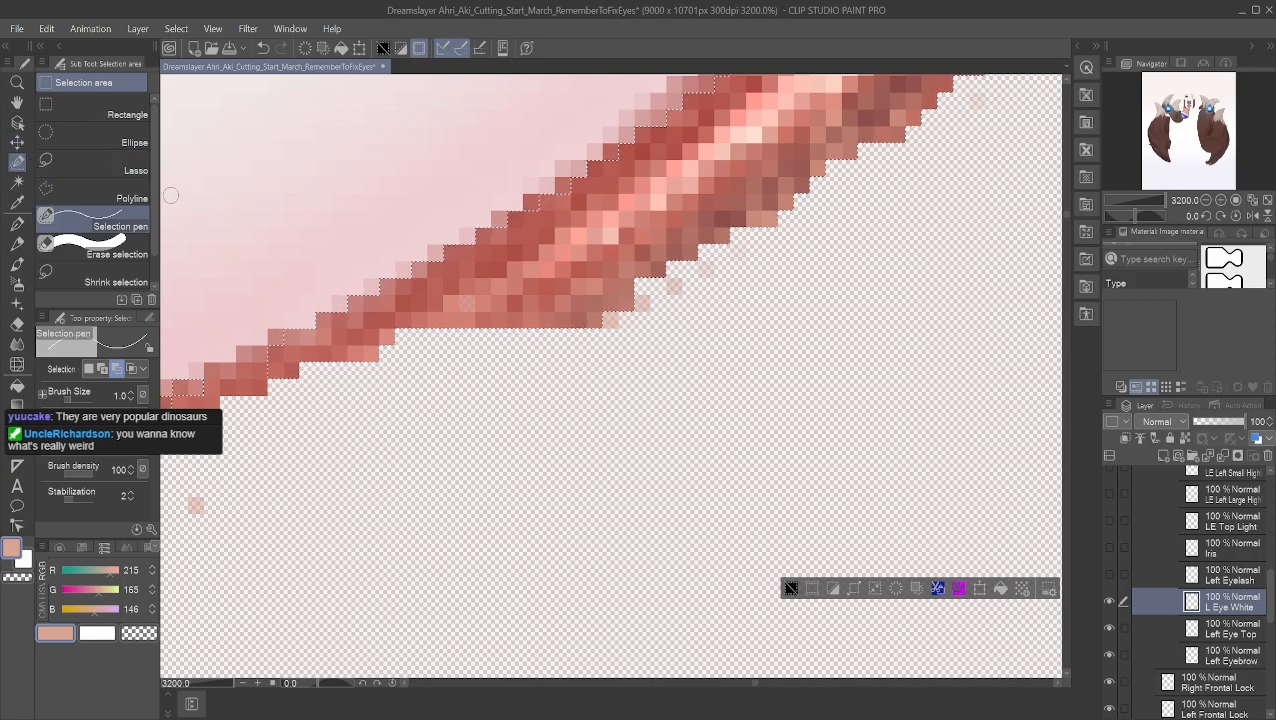
Step: Add the missing red pixels of the thin lower lash line to the selection and subtract the surplus transparent ones
left_click(17, 102)
left_click_drag(309, 435, 662, 367)
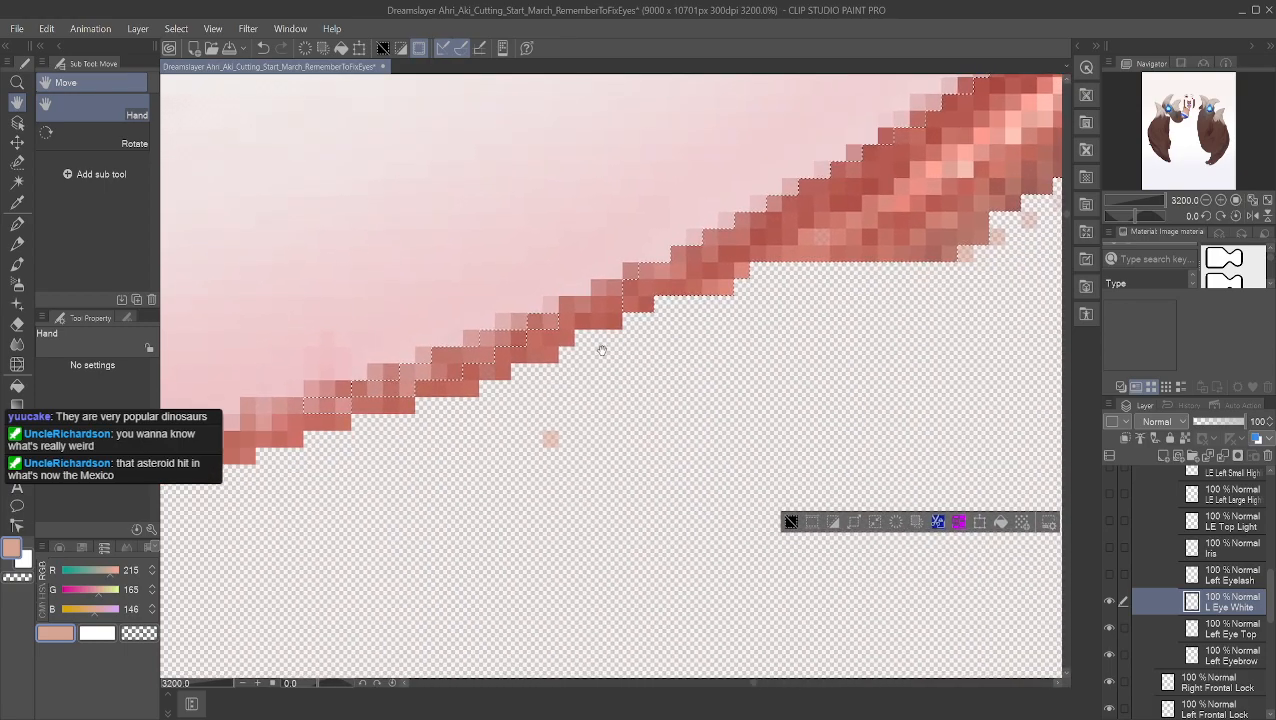
left_click(17, 161)
left_click(103, 369)
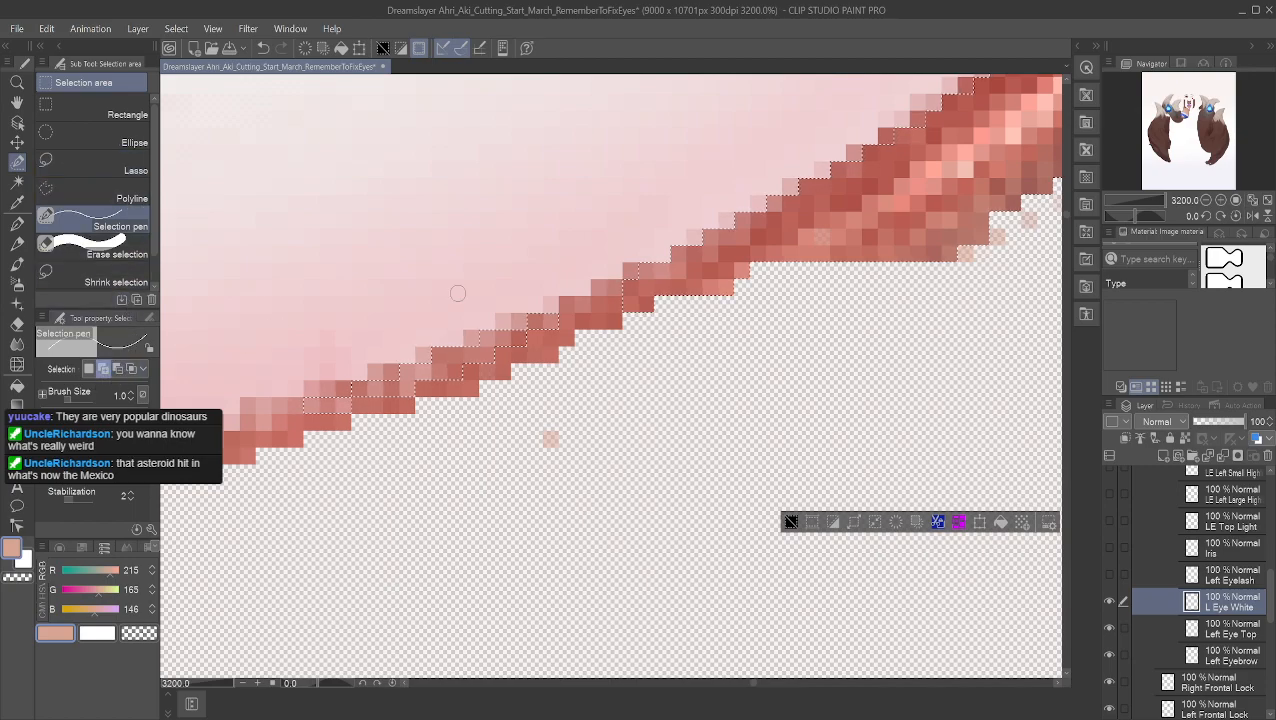
left_click_drag(535, 339, 487, 371)
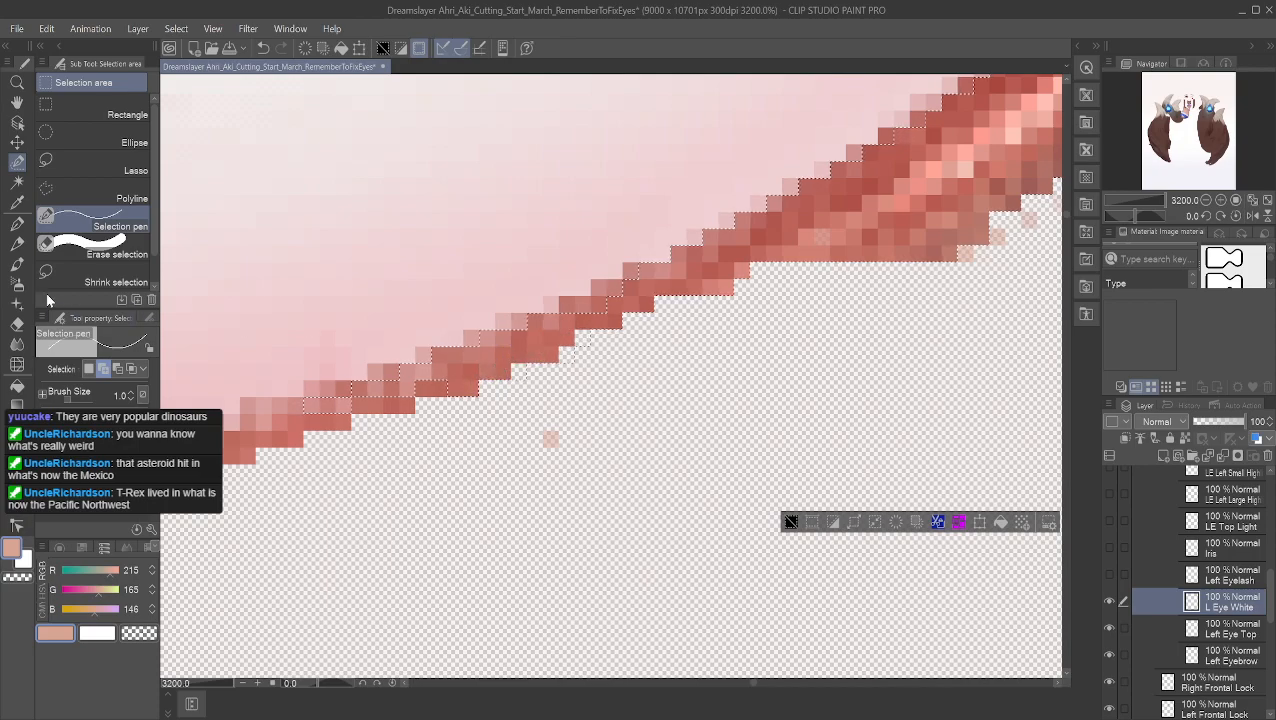
left_click(119, 369)
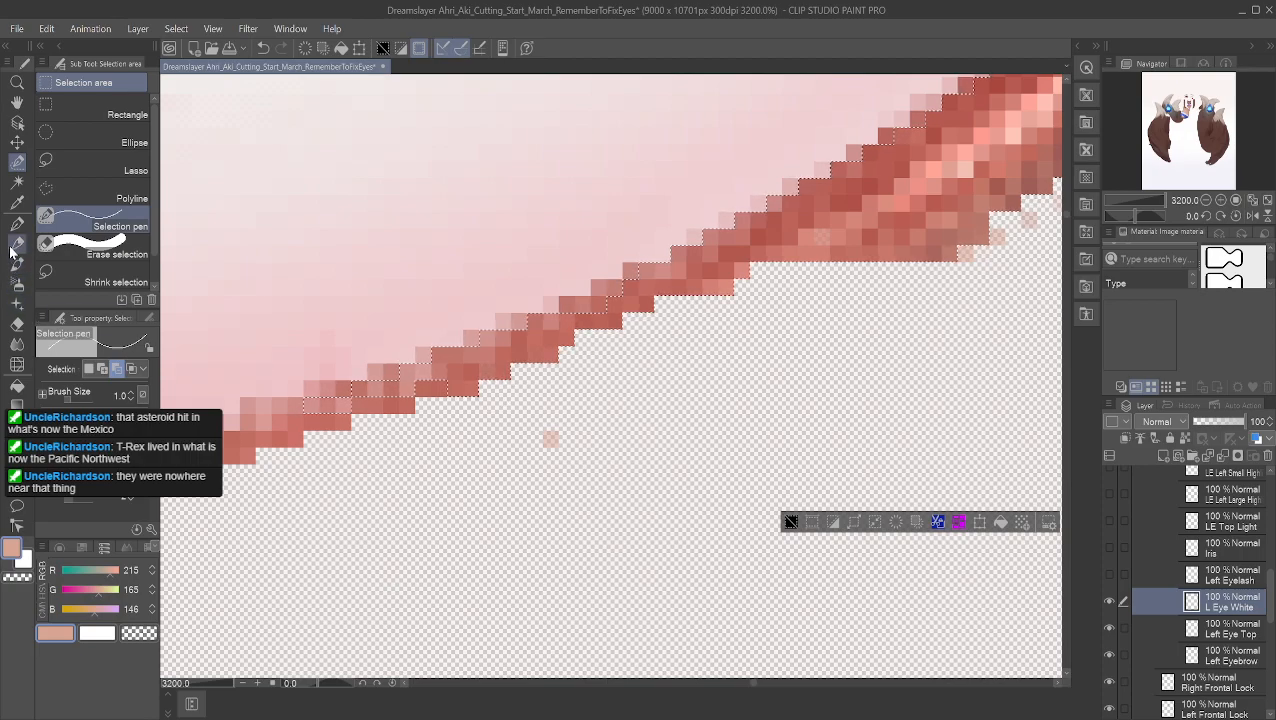
left_click(104, 370)
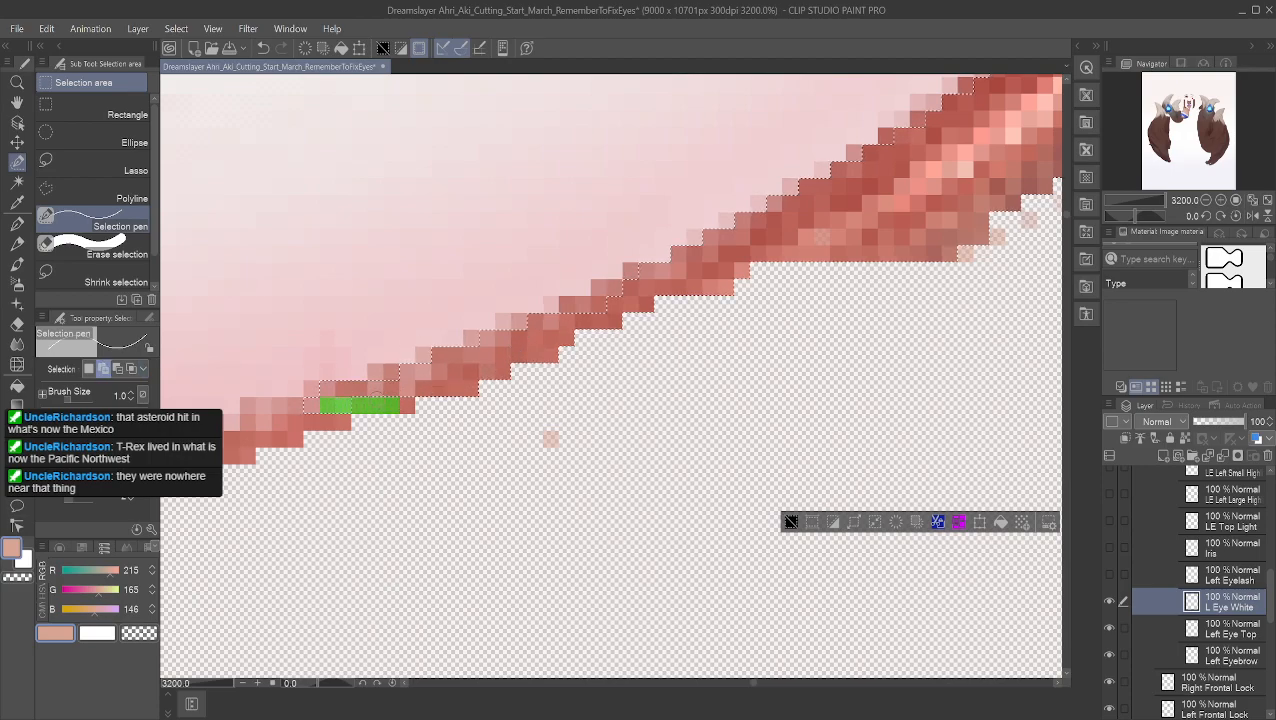
left_click_drag(407, 389, 420, 388)
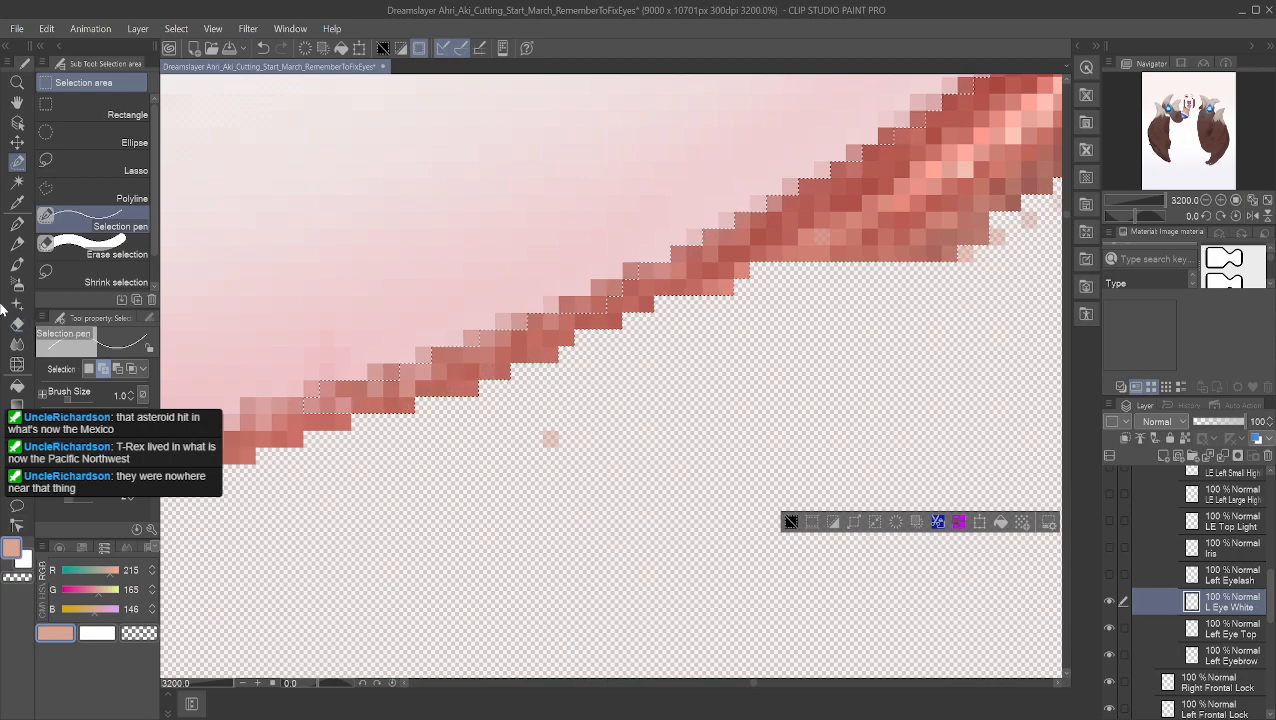
Step: Add the remaining dark red pixels toward the inner end of the thin lower lash line to the selection
left_click(17, 102)
left_click_drag(316, 346, 604, 191)
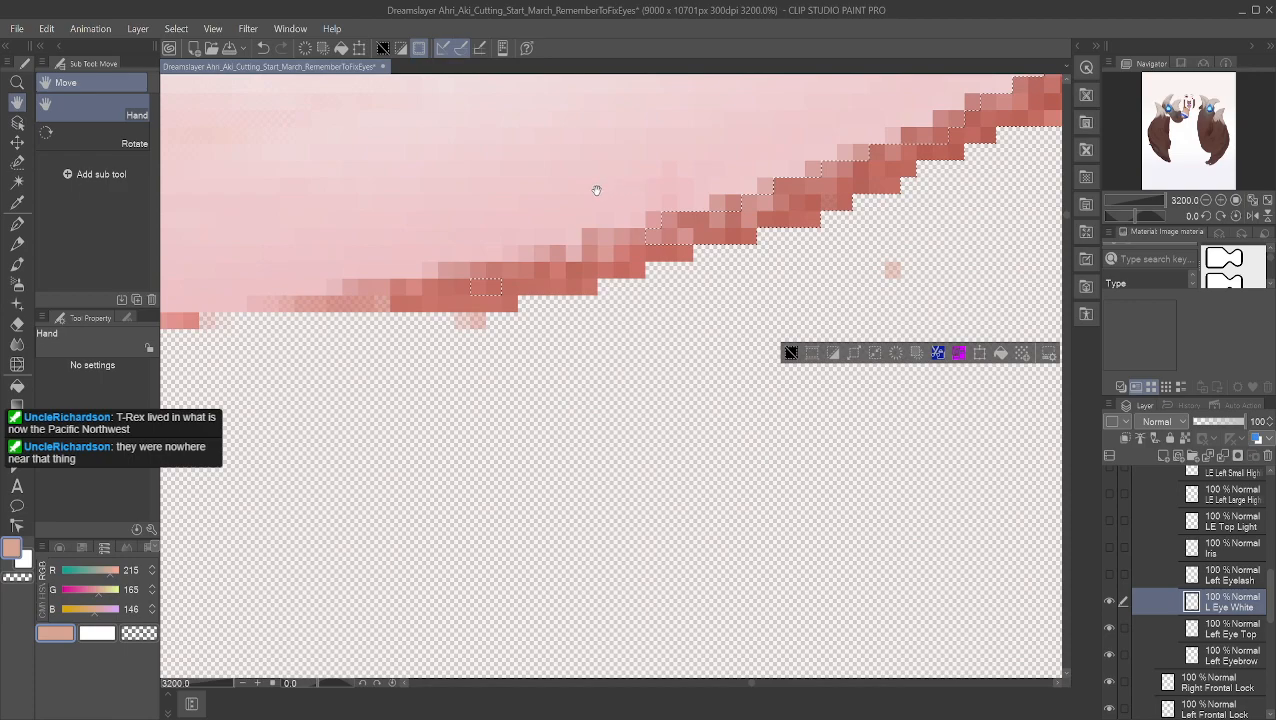
left_click(17, 162)
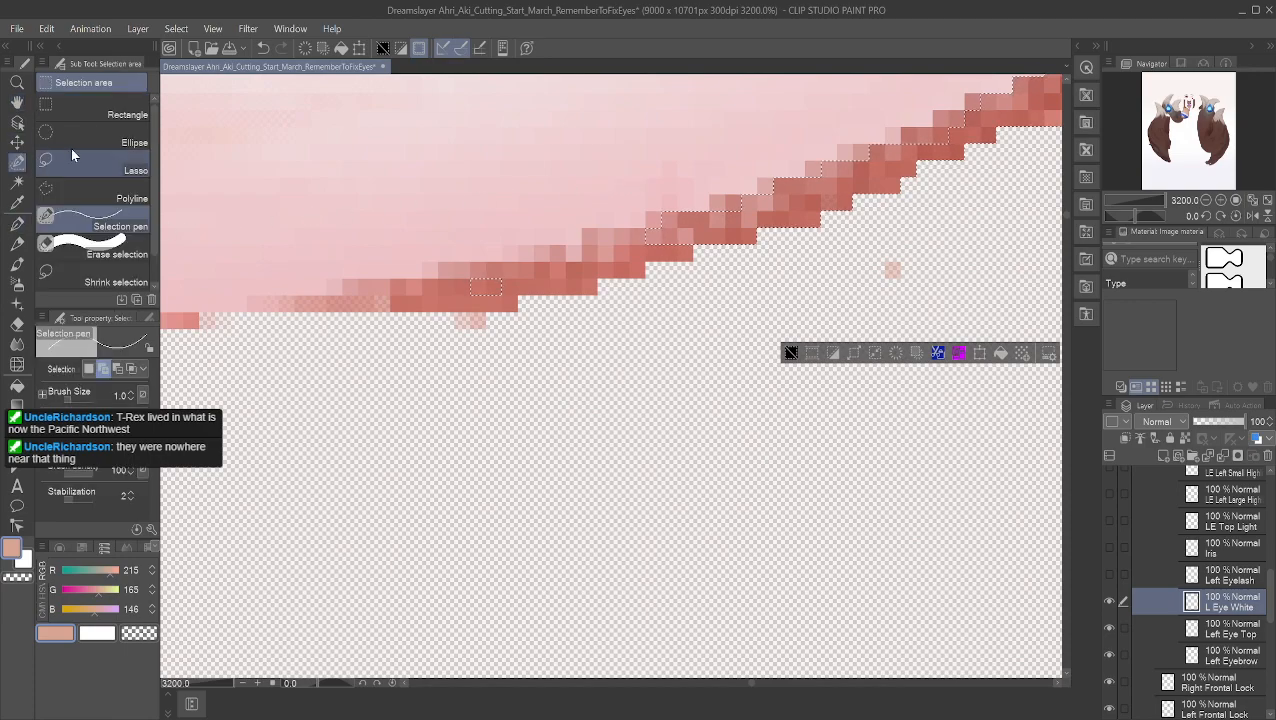
mouse_move(684, 240)
left_mouse_down()
mouse_move(602, 272)
mouse_move(685, 236)
mouse_move(606, 271)
left_mouse_up()
mouse_move(685, 237)
left_mouse_down()
mouse_move(562, 266)
mouse_move(550, 281)
mouse_move(624, 259)
mouse_move(555, 282)
mouse_move(586, 286)
mouse_move(470, 285)
left_mouse_up()
mouse_move(597, 270)
left_mouse_down()
mouse_move(472, 277)
mouse_move(467, 290)
mouse_move(480, 269)
mouse_move(412, 288)
mouse_move(470, 290)
left_mouse_up()
left_click_drag(390, 300, 522, 300)
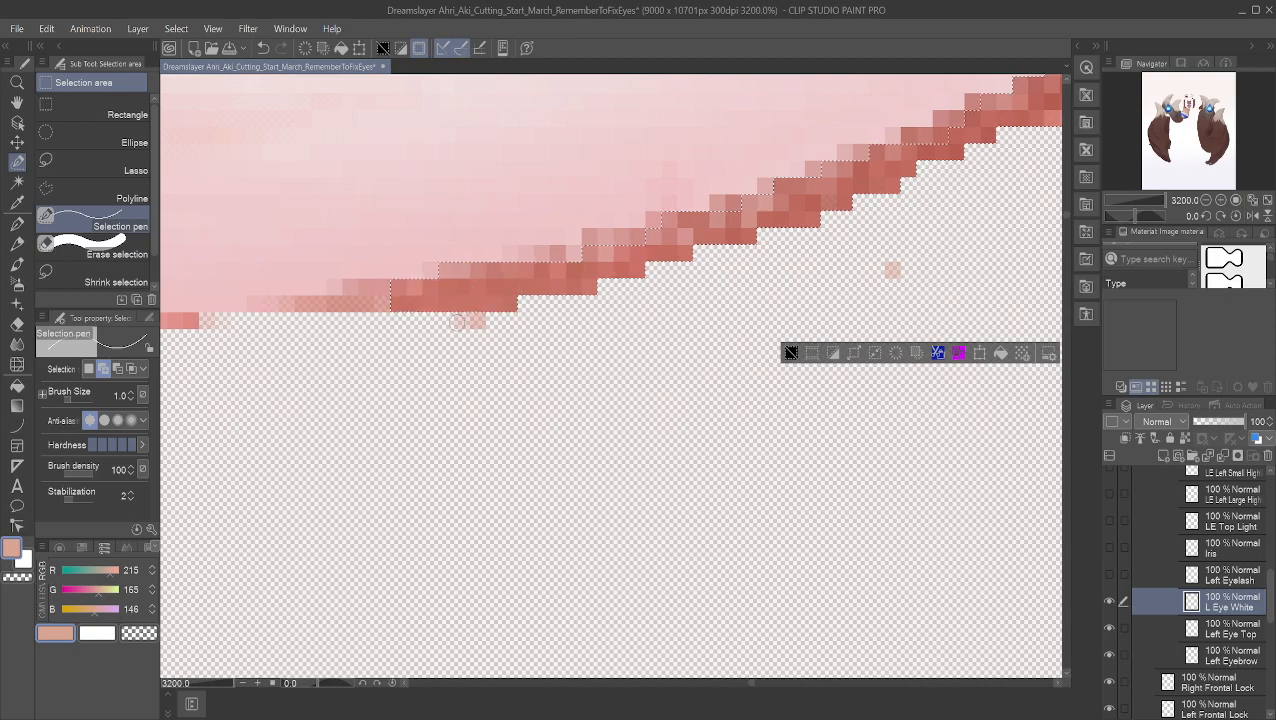
Step: Add the pale reddish pixels where the thin lower lash line fades out to the selection
mouse_move(388, 301)
left_mouse_down()
mouse_move(326, 301)
mouse_move(362, 290)
mouse_move(346, 289)
left_mouse_up()
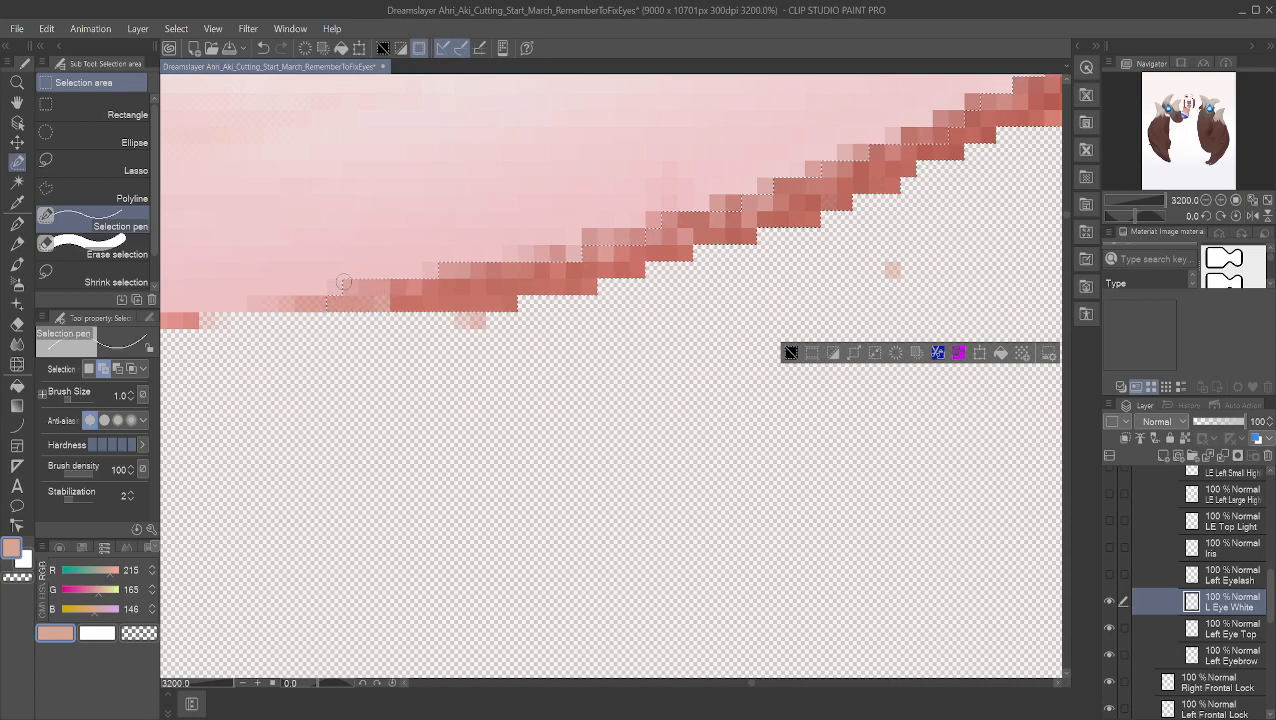
scroll(335, 272, "down", 4)
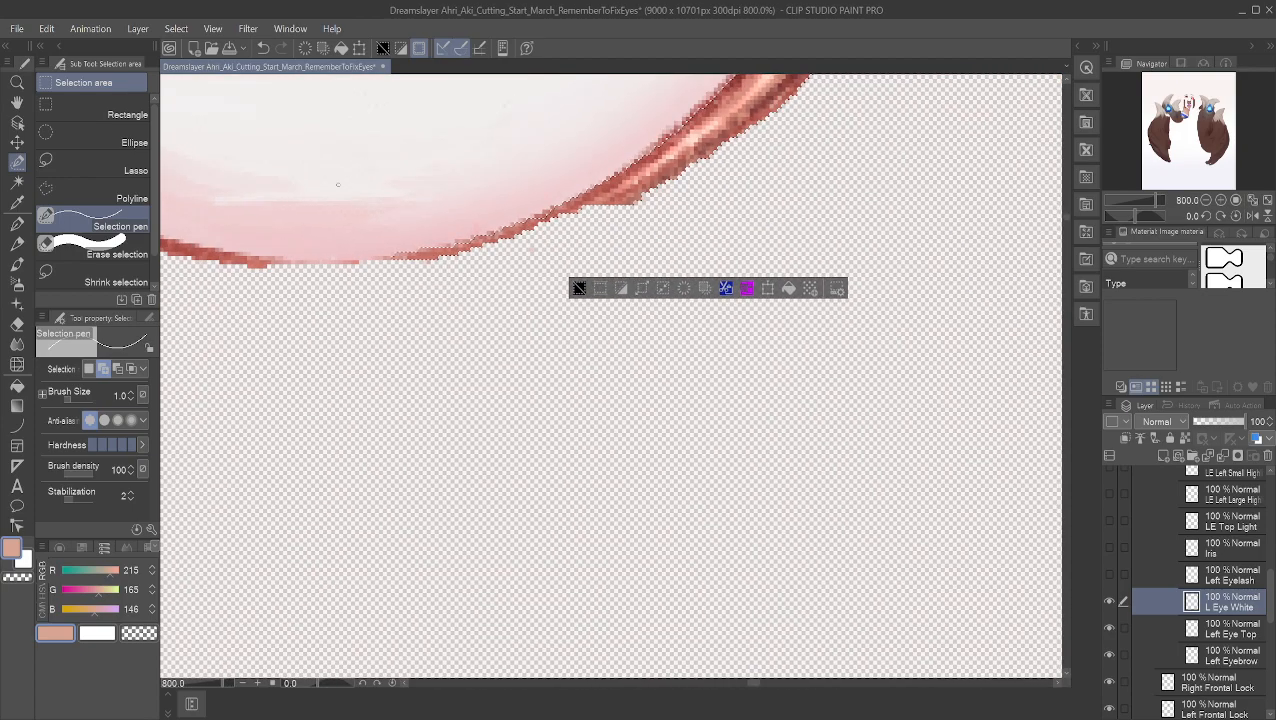
Step: Cut the selected lash line from L Eye White and paste it onto a new layer named "L Eye Edge"
left_click(17, 102)
left_click_drag(355, 222, 726, 345)
left_click_drag(541, 322, 688, 414)
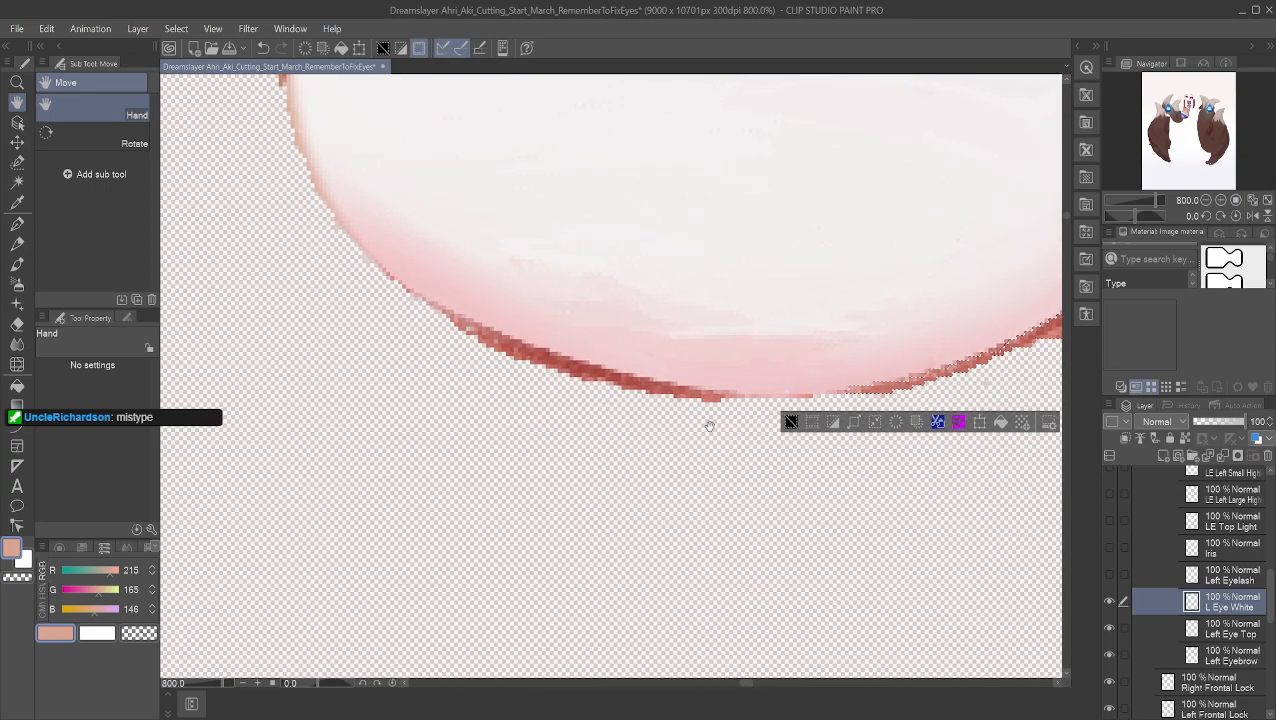
scroll(690, 405, "up", 3)
left_click_drag(570, 256, 686, 270)
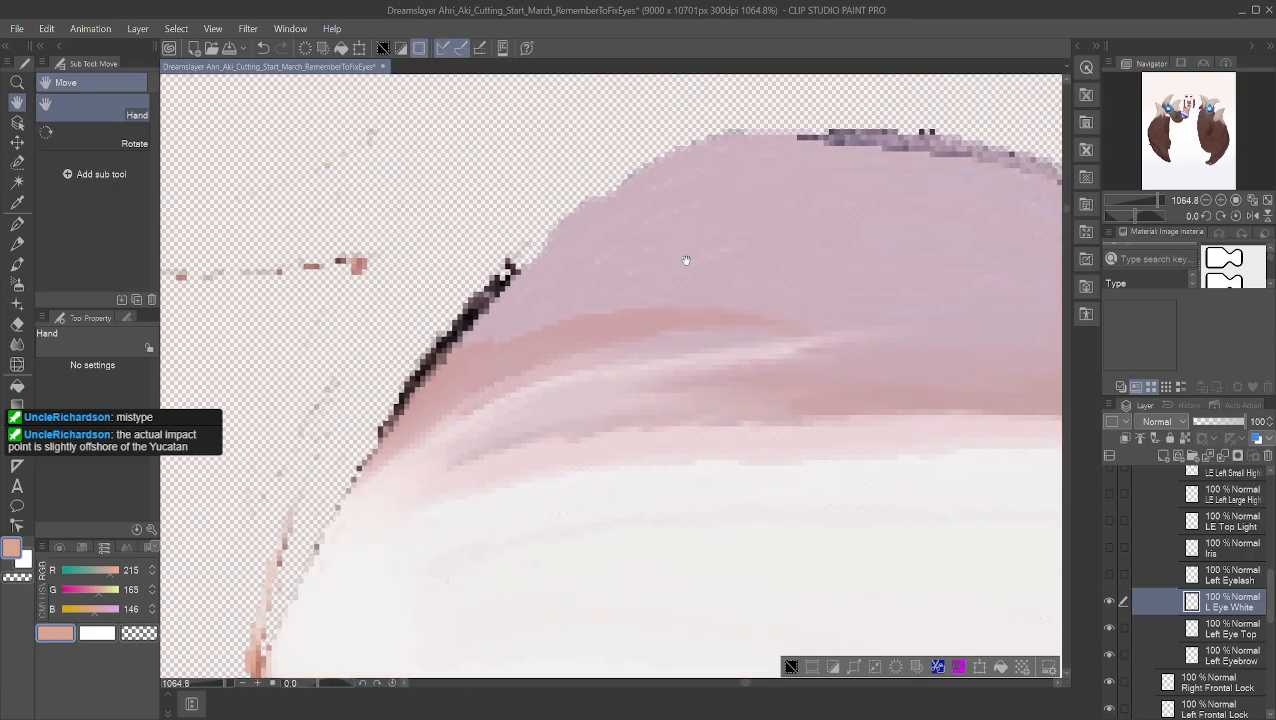
scroll(686, 270, "down", 1)
left_click_drag(803, 319, 547, 205)
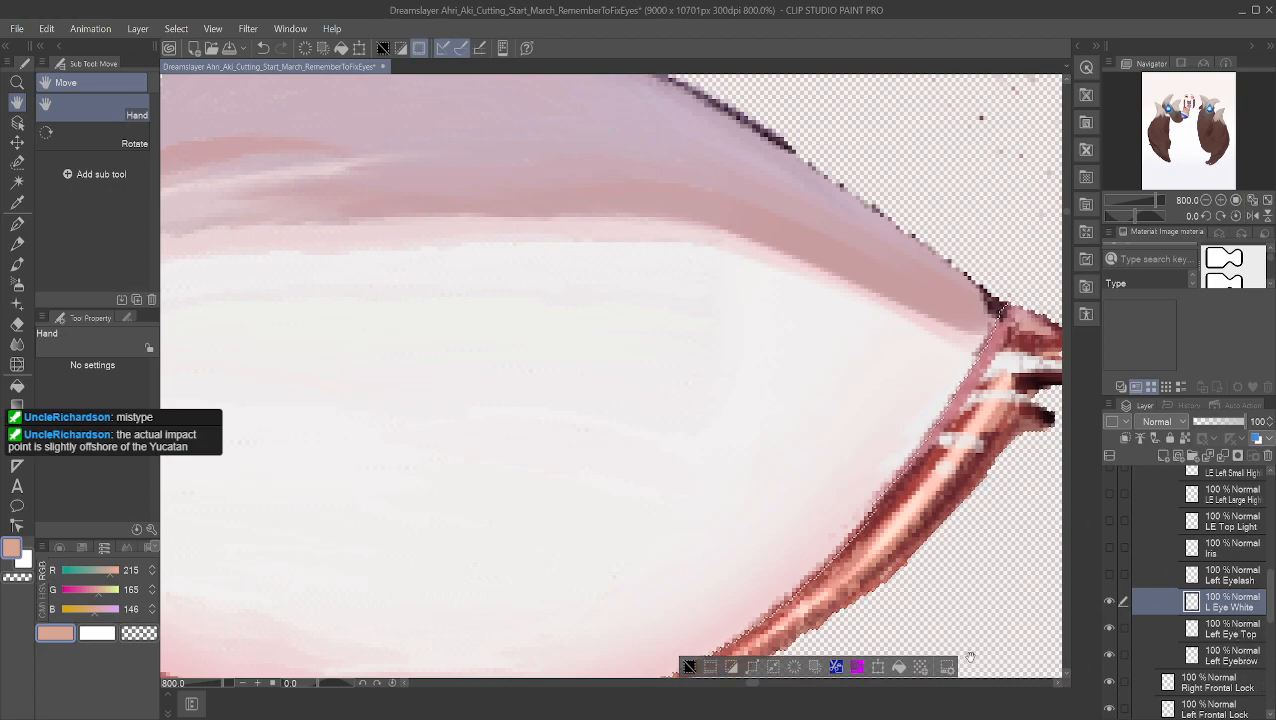
left_click(835, 668)
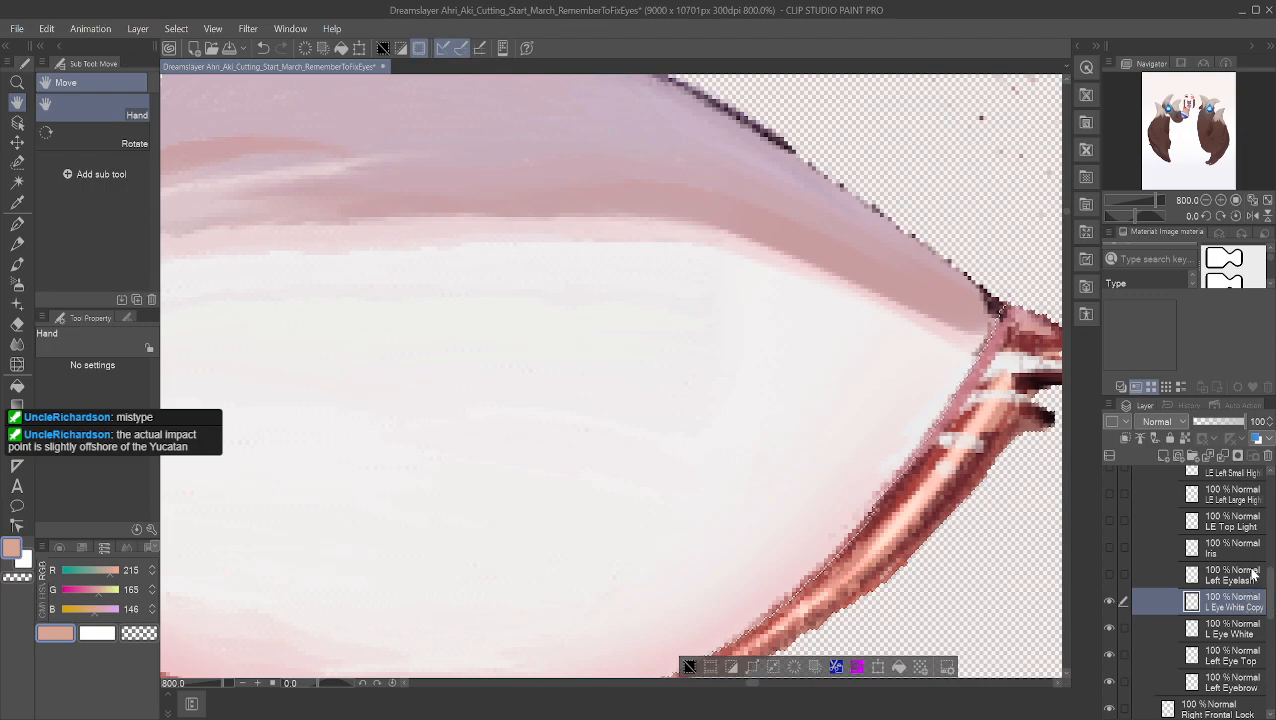
type("L Eye Edge")
key("Return")
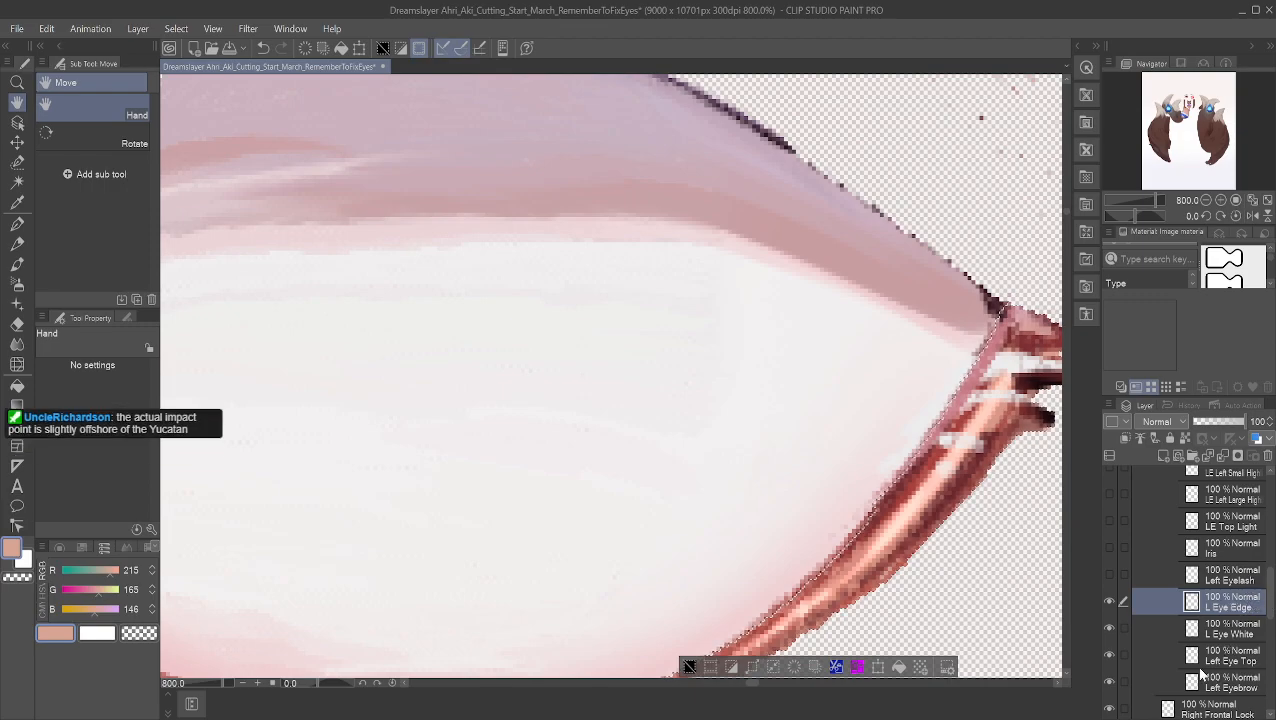
Step: Hide the L Eye Edge layer and toggle L Eye White off and on to check what remains on it
left_click(1107, 600)
scroll(900, 488, "down", 2)
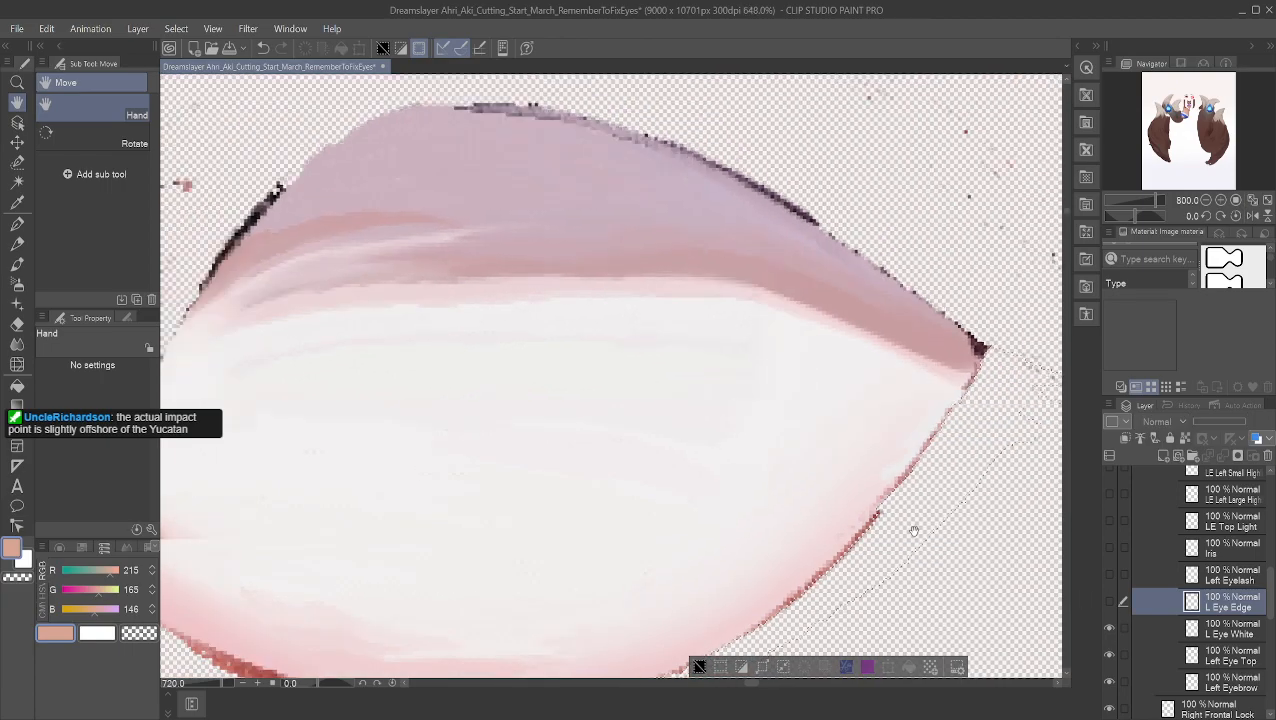
scroll(678, 488, "down", 5)
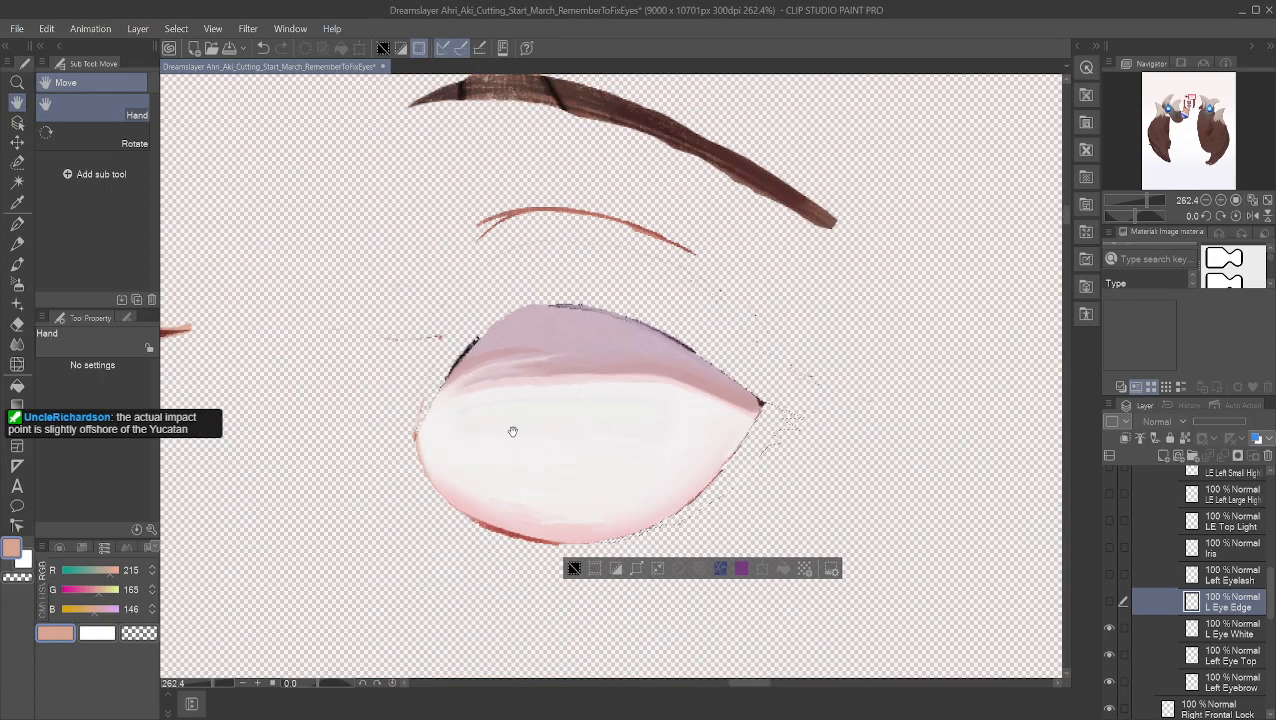
left_click(1108, 628)
left_click(1108, 628)
left_click(1108, 628)
left_click(1108, 628)
scroll(350, 426, "up", 3)
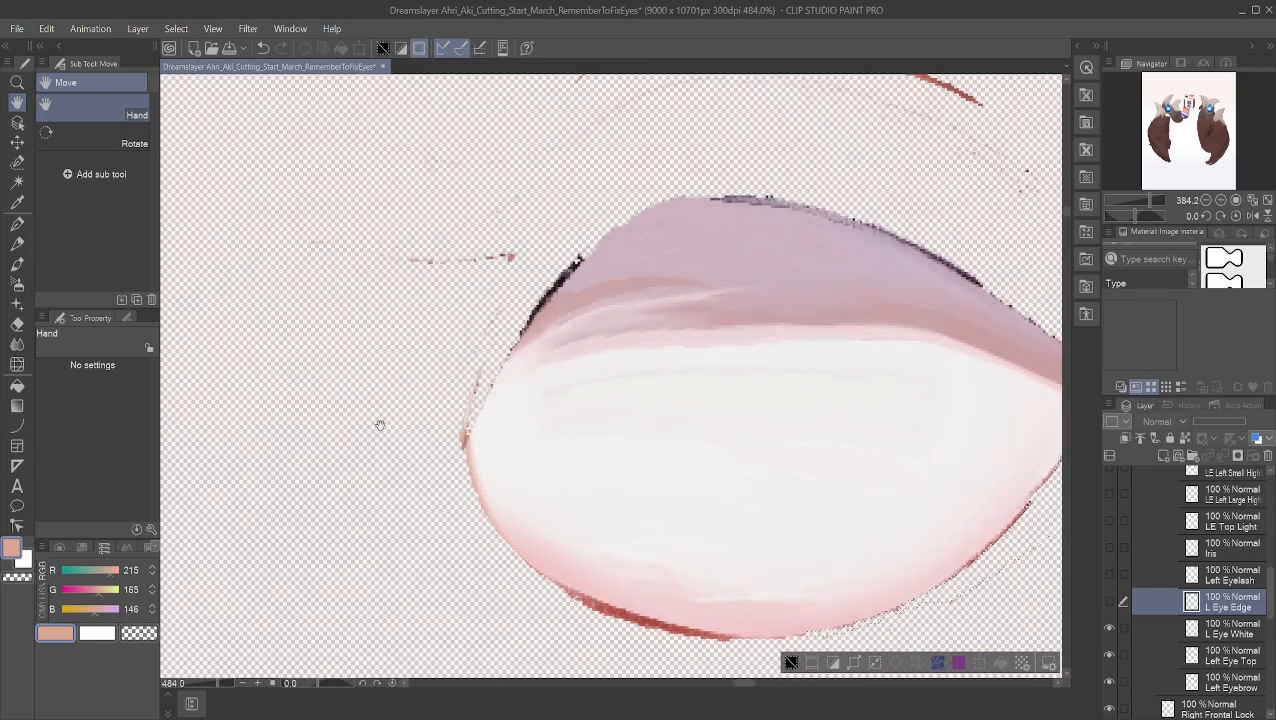
scroll(381, 429, "up", 3)
left_click_drag(431, 303, 541, 472)
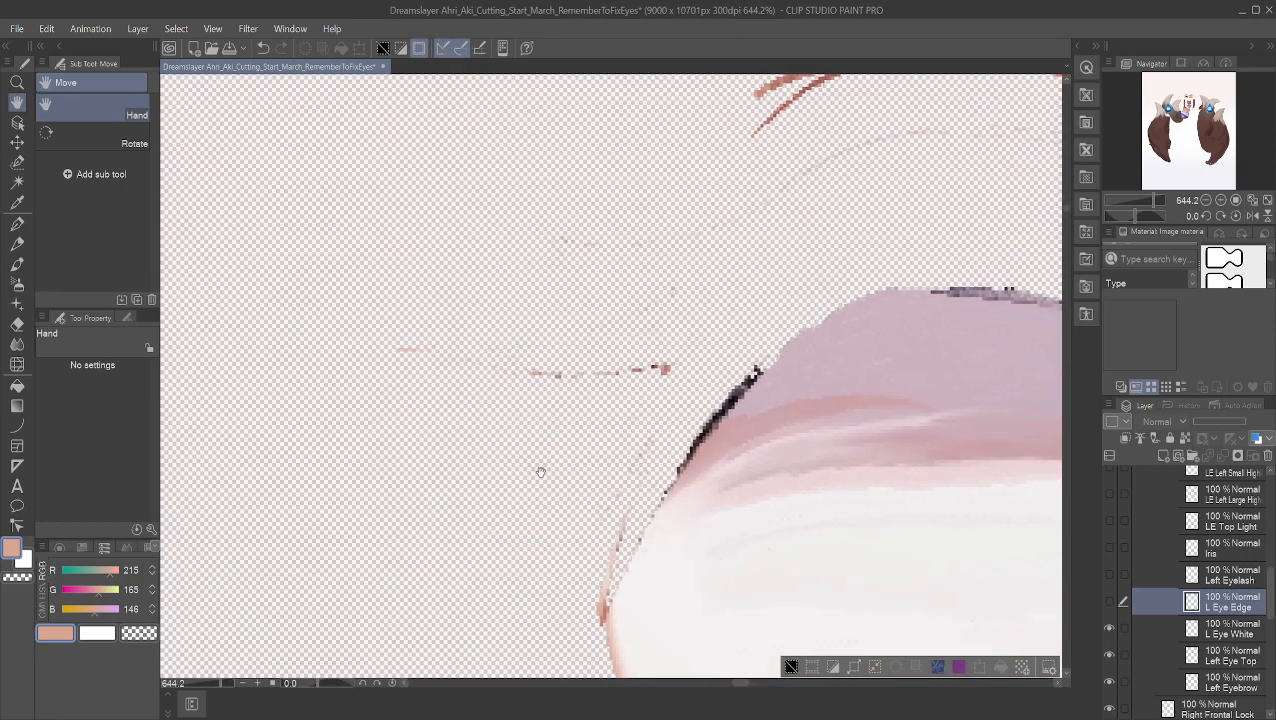
Step: Make L Eye White the active layer and hide the Left Eye Top, Left Eyebrow, Right Frontal Lock and Left Frontal Lock layers
left_click(17, 222)
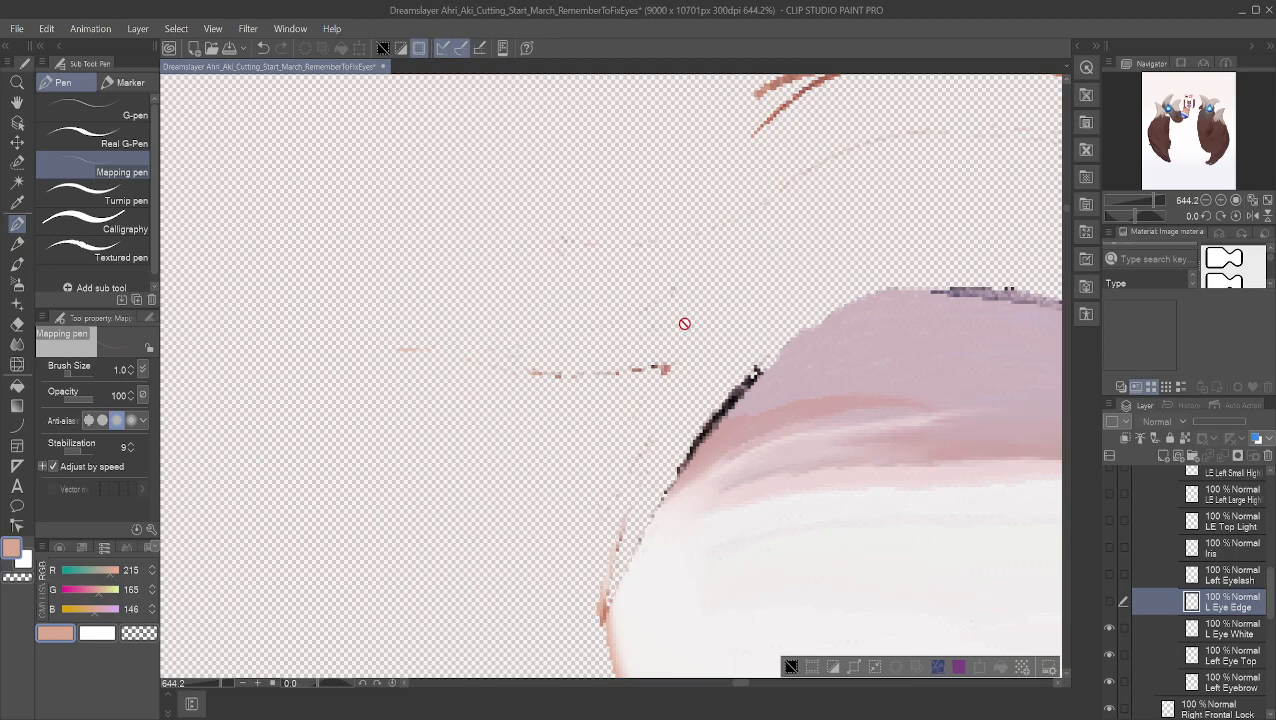
left_click(1156, 627)
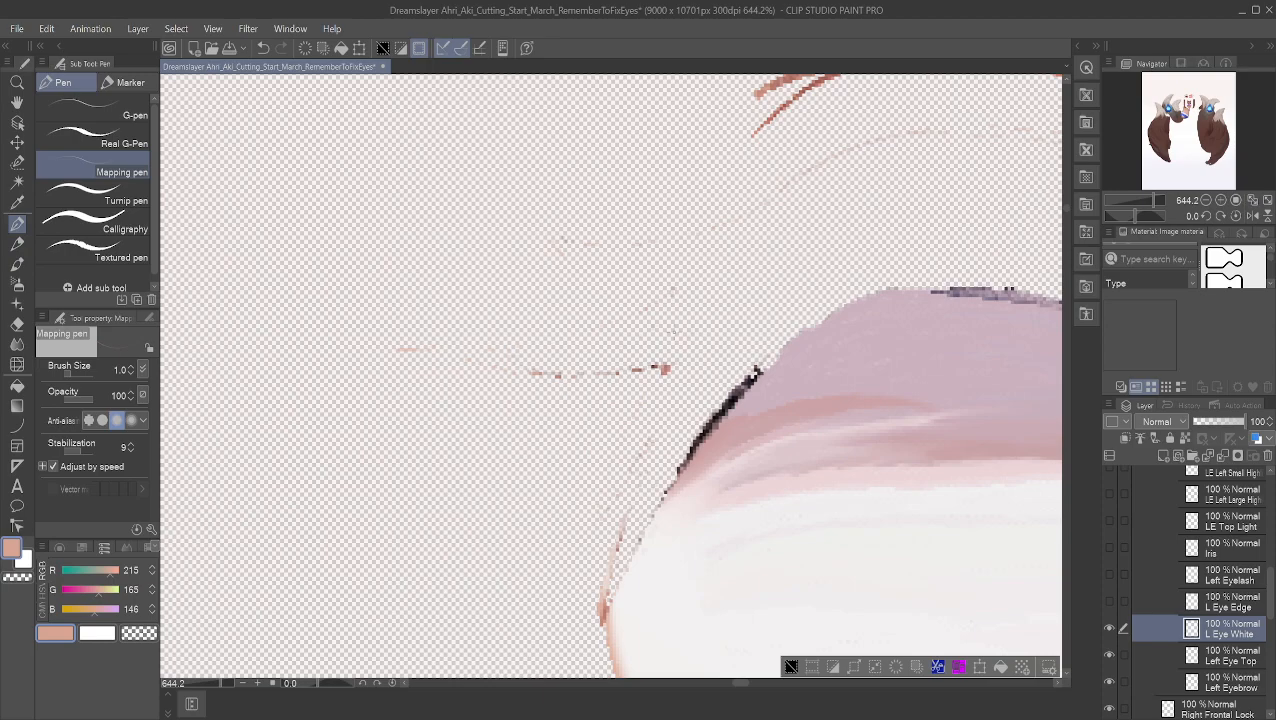
left_click(1108, 654)
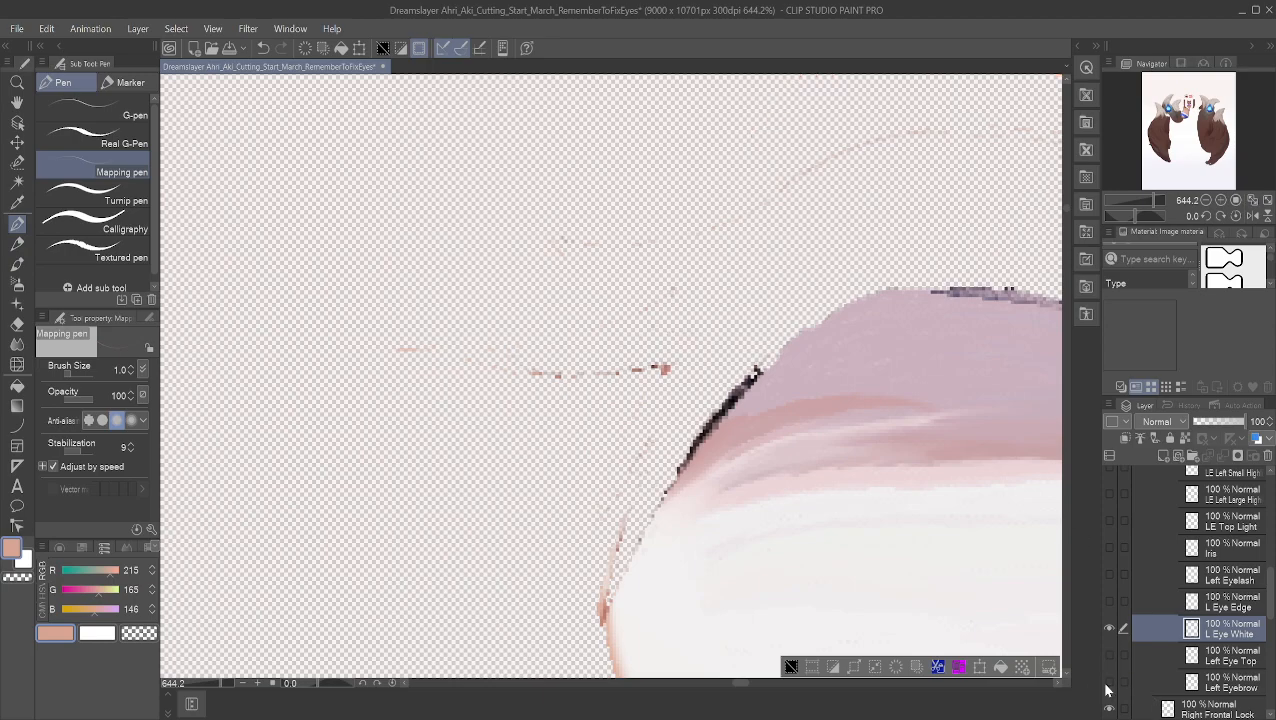
scroll(1106, 655, "down", 2)
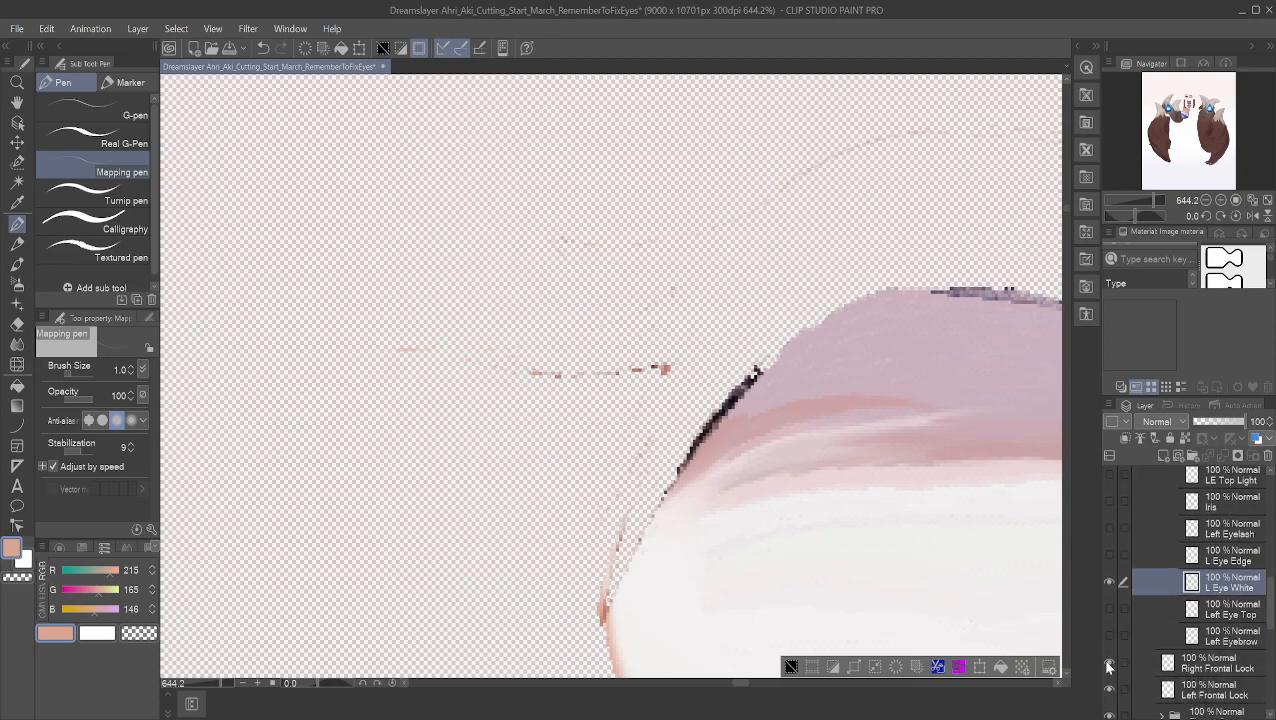
scroll(1106, 652, "down", 10)
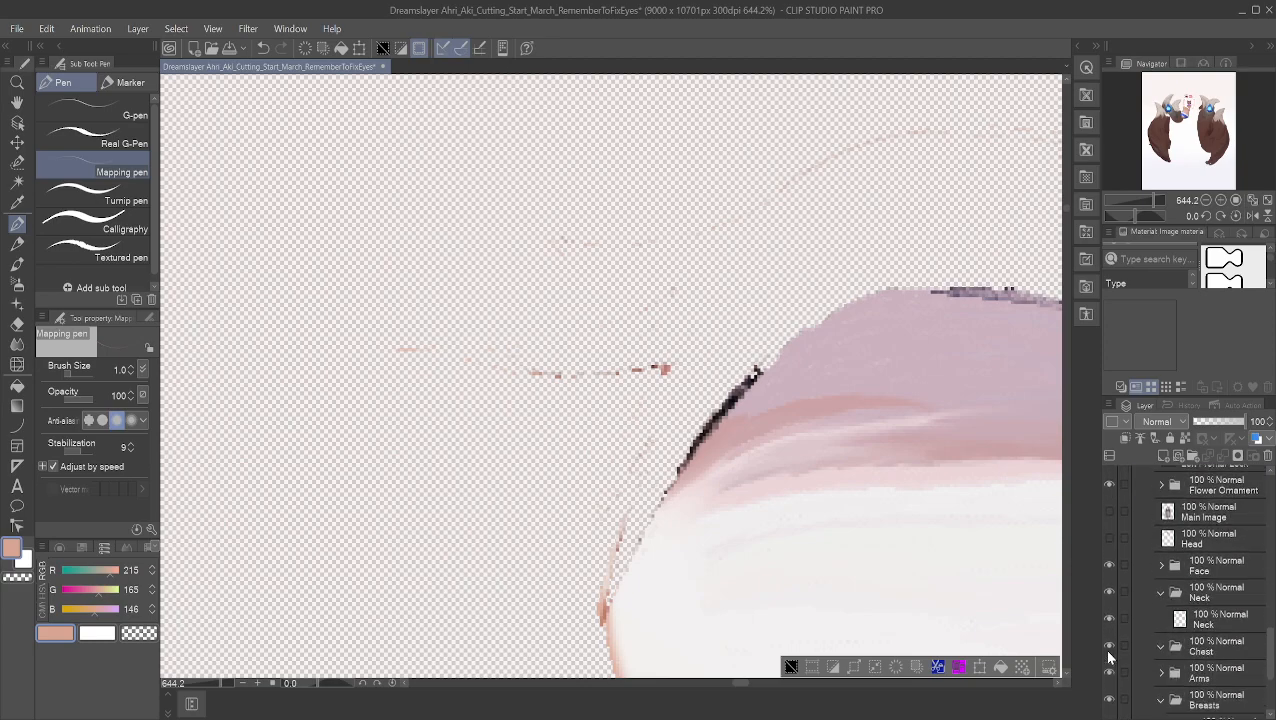
scroll(1115, 600, "up", 5)
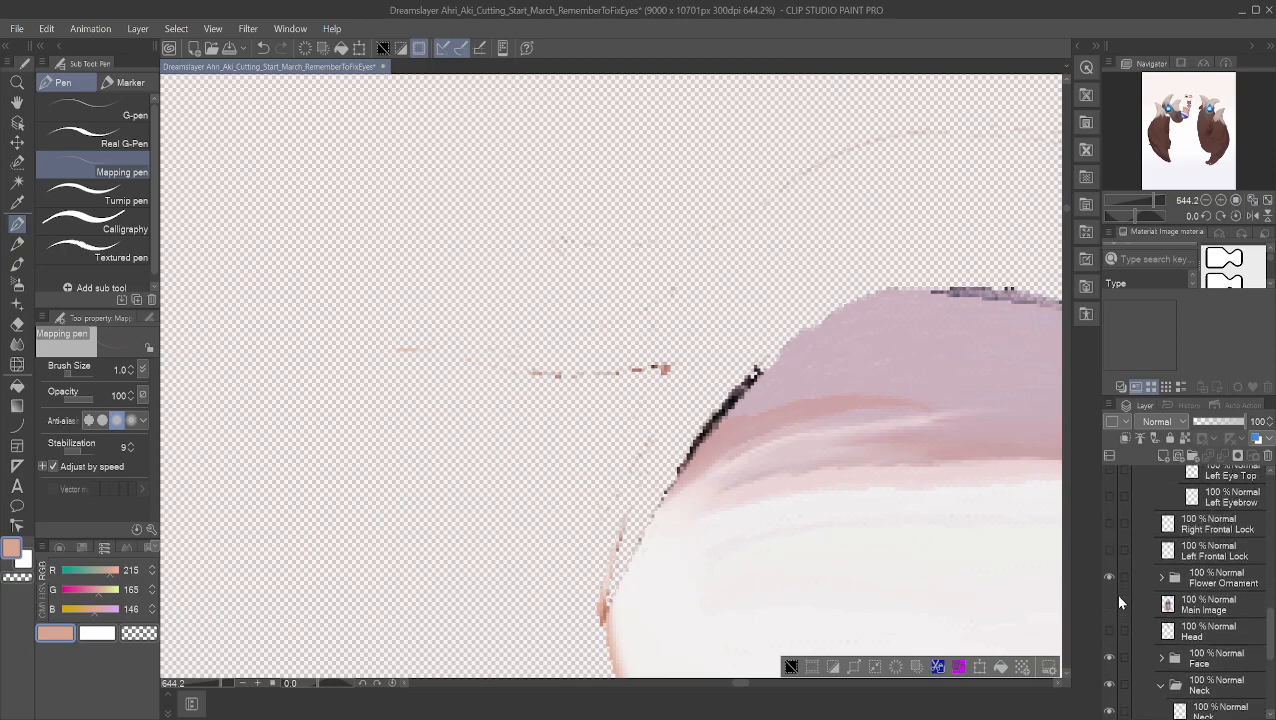
scroll(1170, 553, "up", 10)
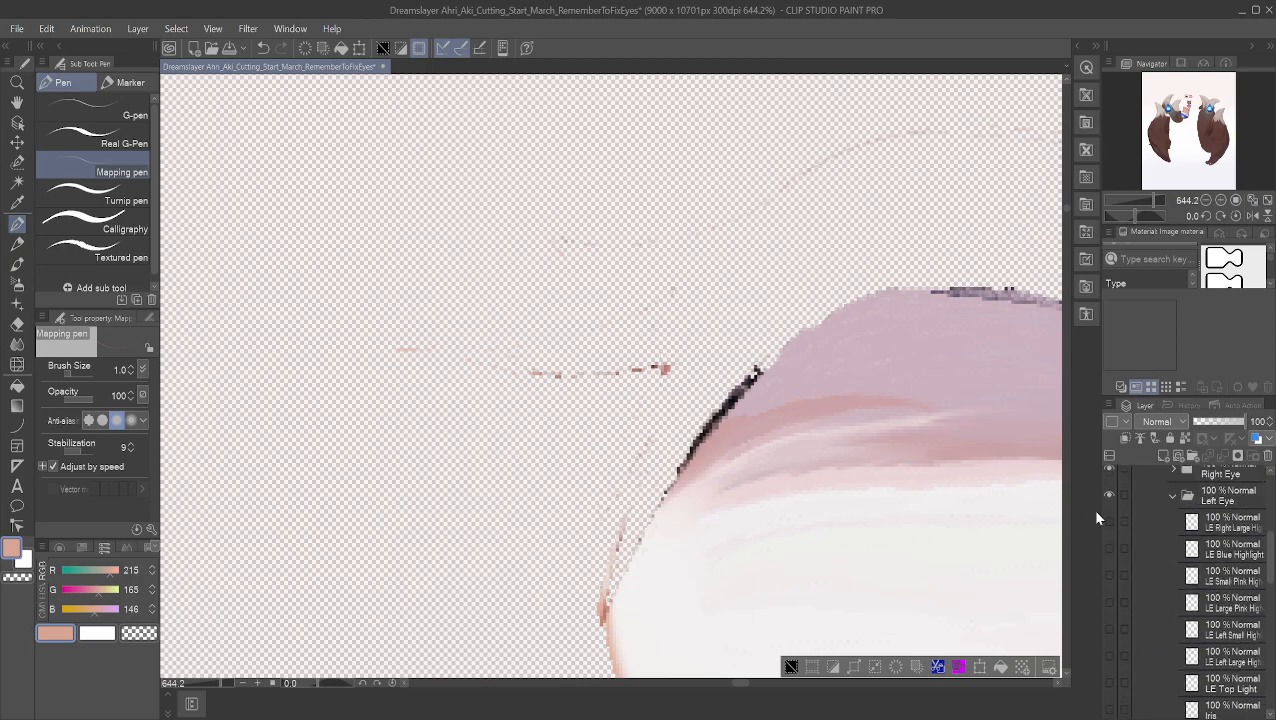
Step: Hide the Right Eye folder and toggle L Eye White off and on to check which stray pixels belong to it
scroll(1110, 525, "up", 1)
left_click(1109, 491)
left_click(1108, 518)
left_click(1108, 518)
scroll(1139, 556, "down", 9)
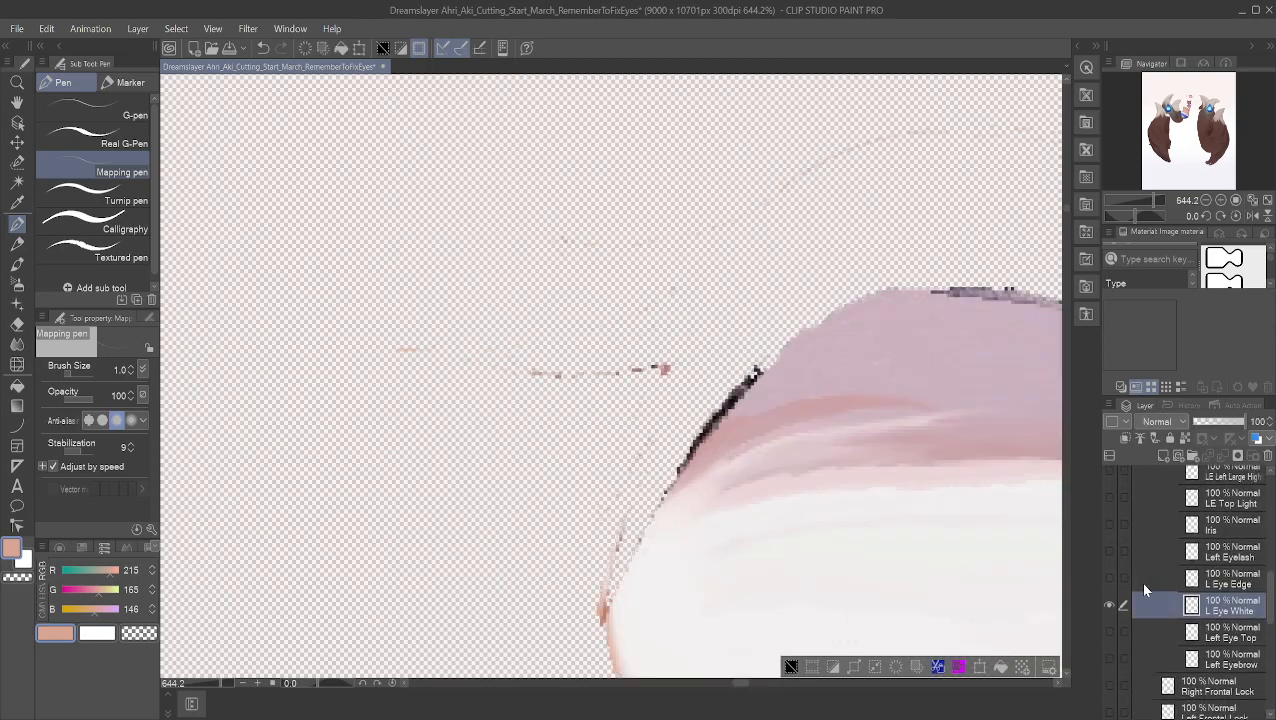
left_click(1109, 604)
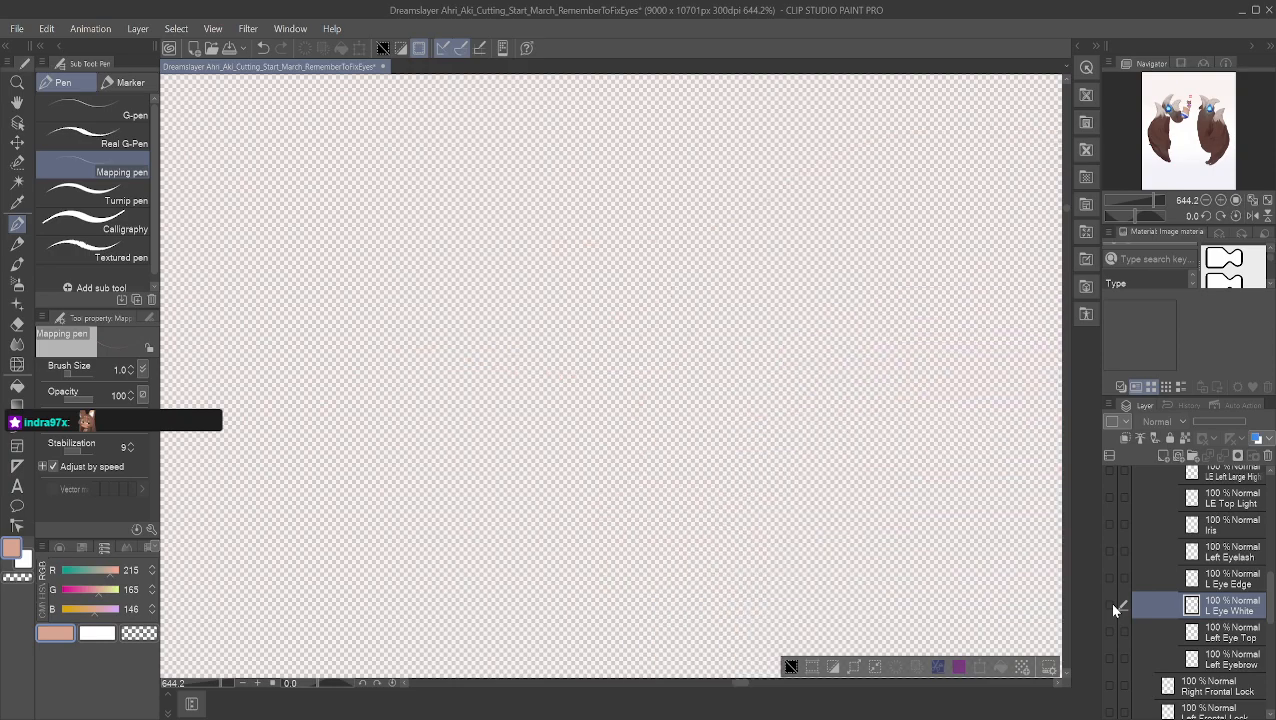
left_click(1112, 606)
scroll(703, 484, "up", 3)
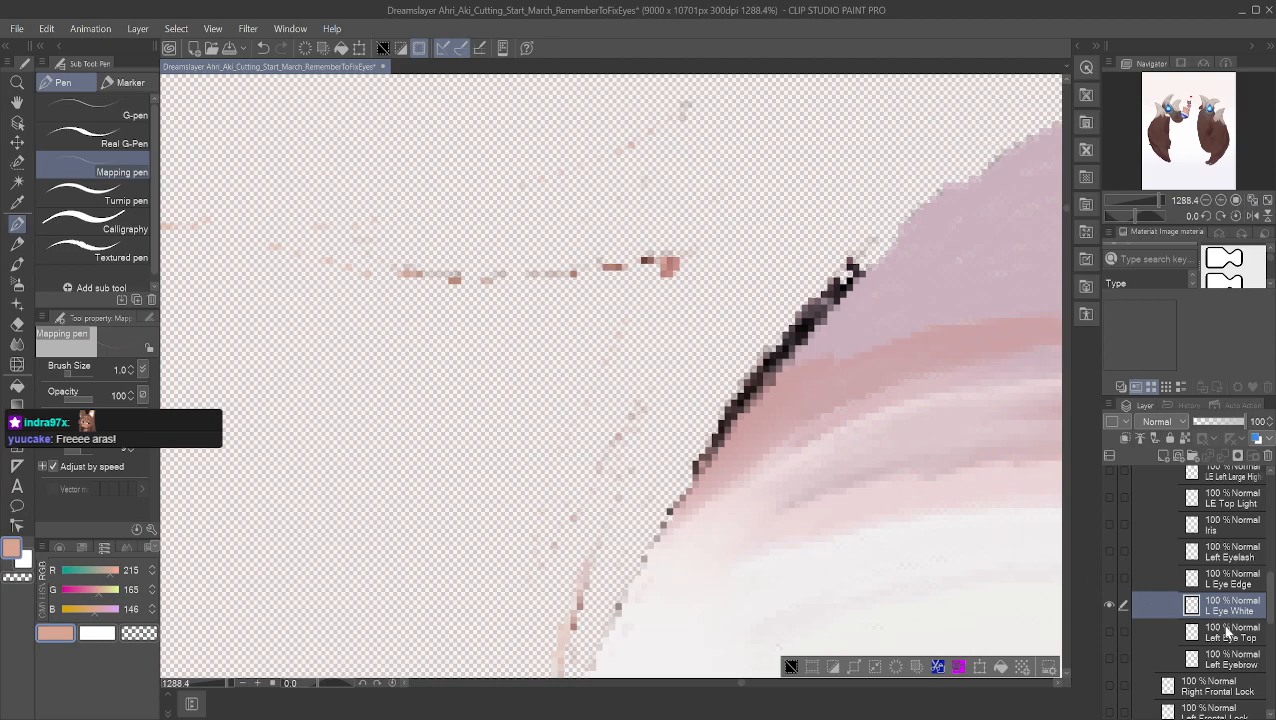
Step: Briefly show the Left Eyelash layer to compare it with the stray pixels, and reactivate L Eye White
left_click(1221, 562)
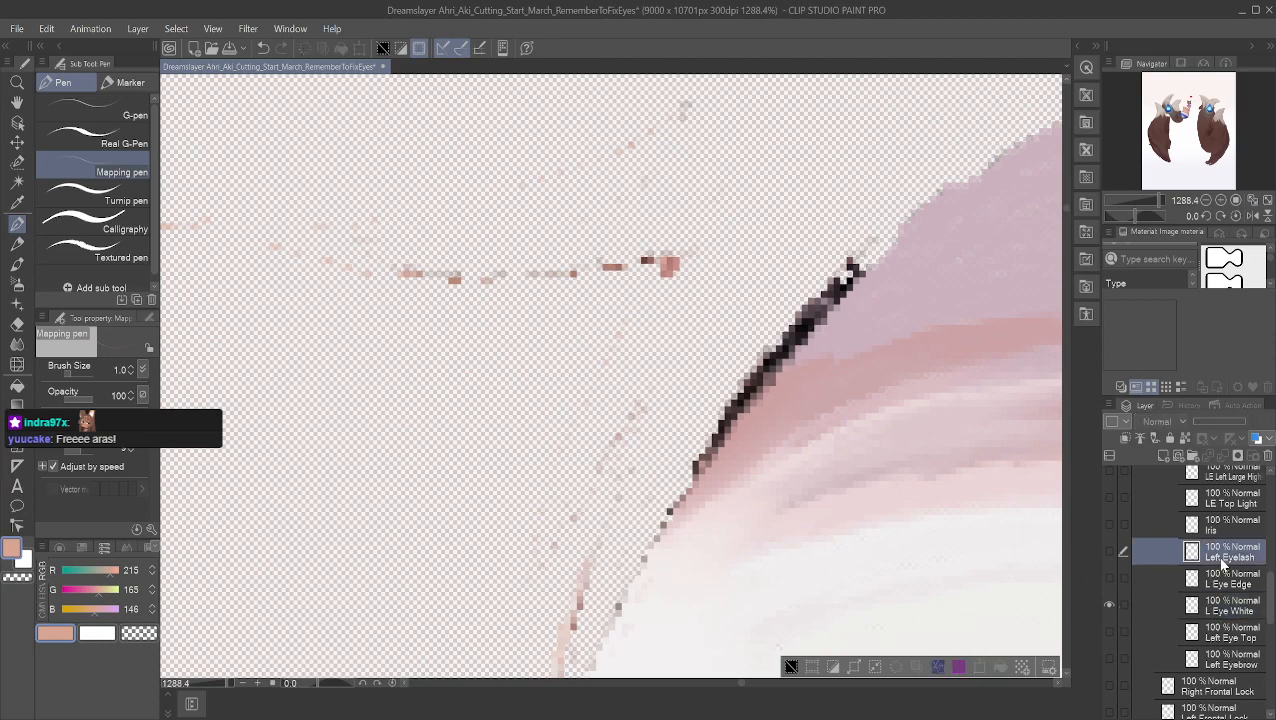
left_click(1106, 549)
left_click(1106, 549)
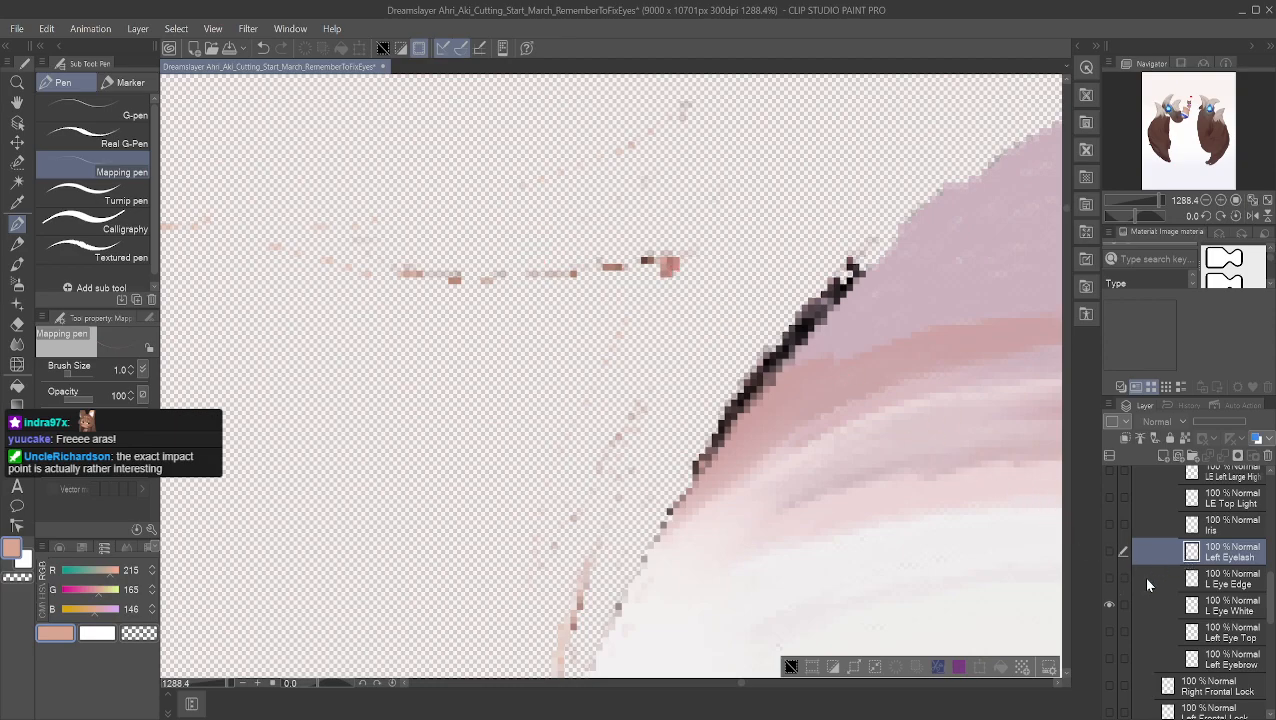
left_click(1150, 609)
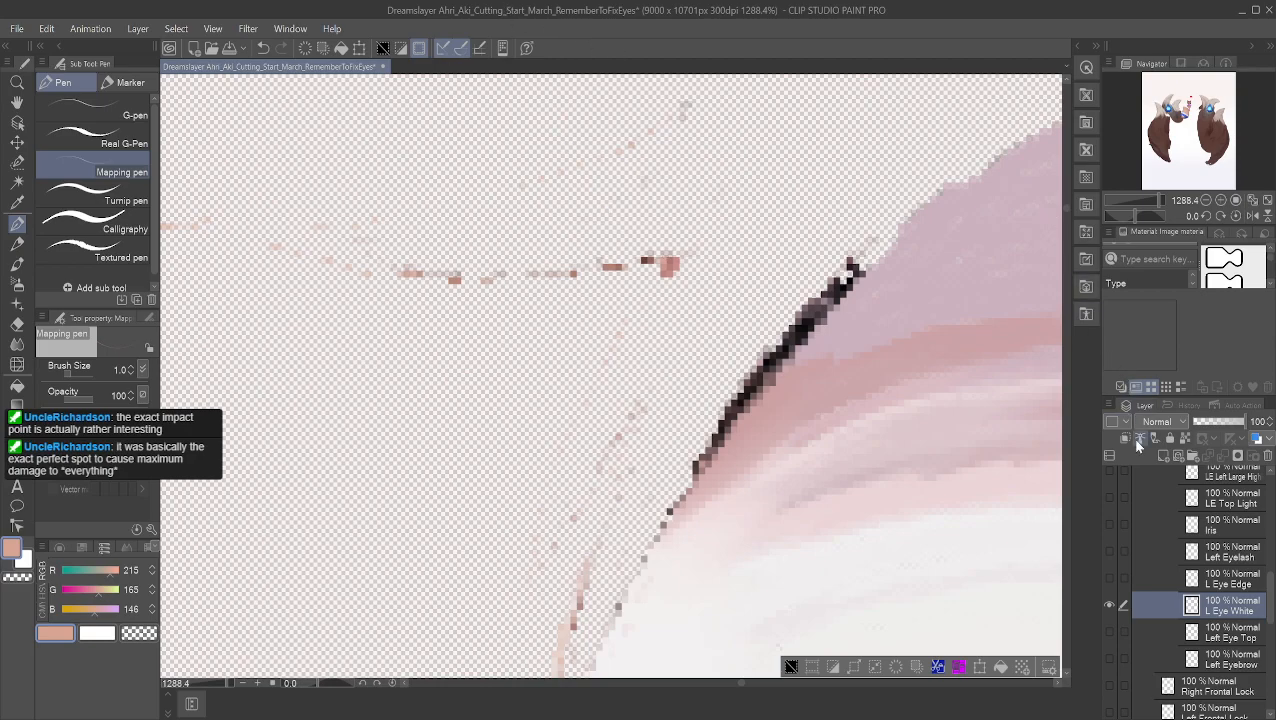
Step: Clear the selection and erase the stray pixels outside the left edge of the eye on L Eye White
scroll(690, 285, "down", 10)
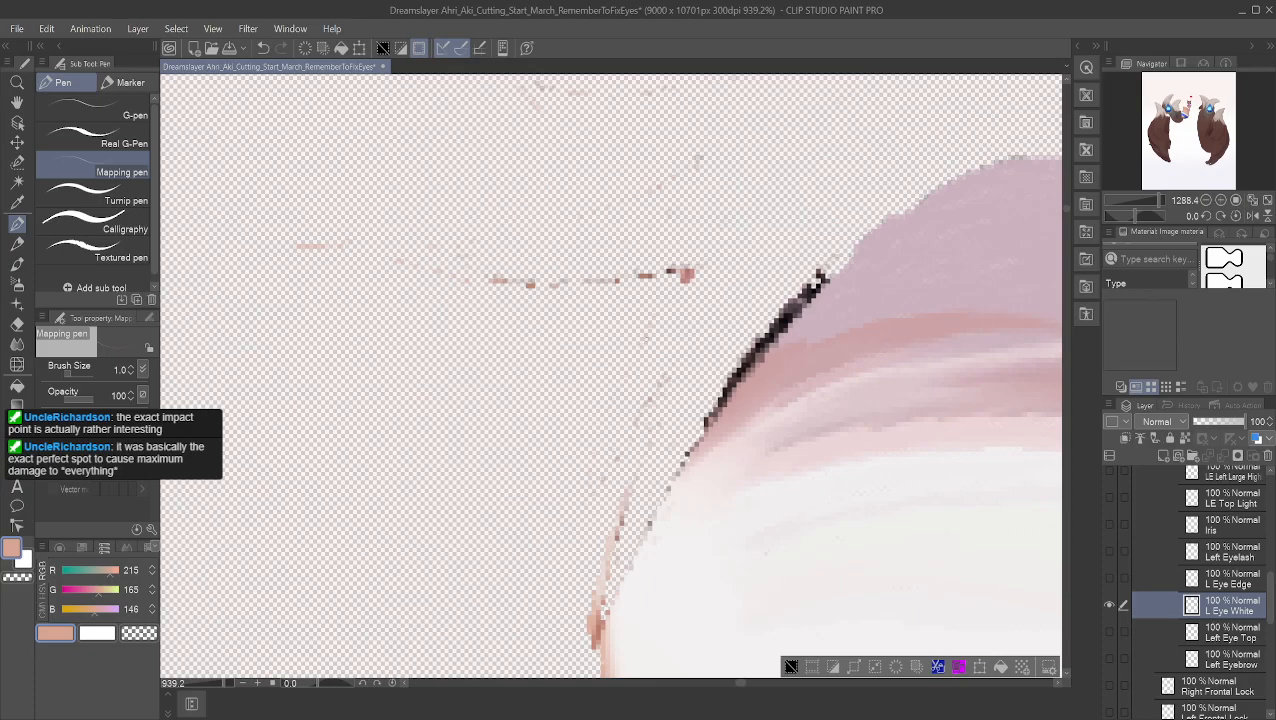
scroll(663, 213, "down", 2)
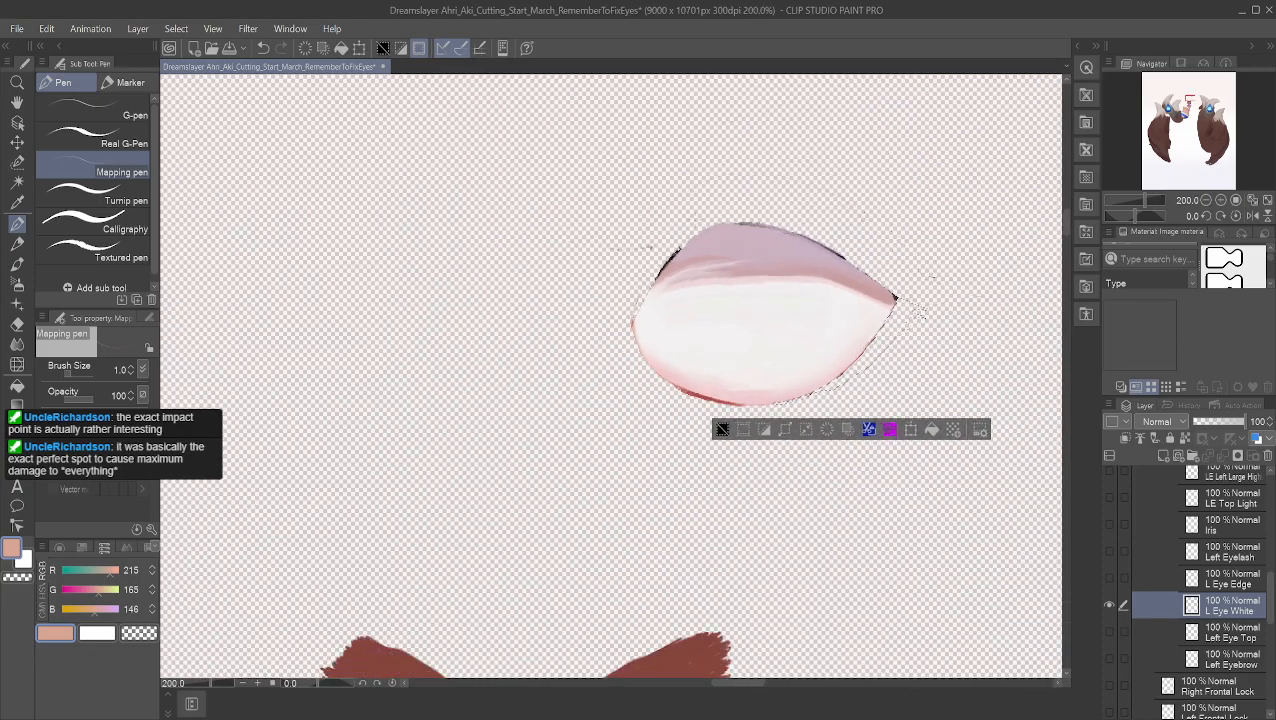
scroll(646, 270, "up", 6)
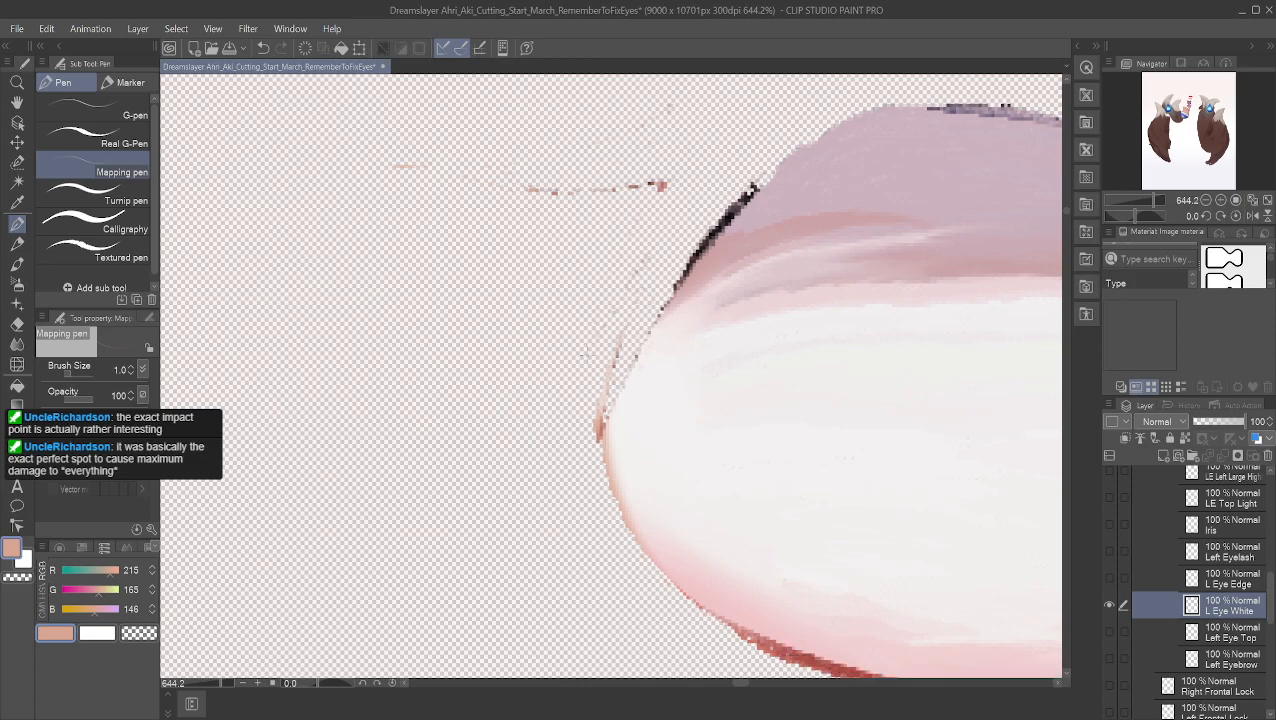
scroll(587, 267, "up", 2)
left_click(17, 103)
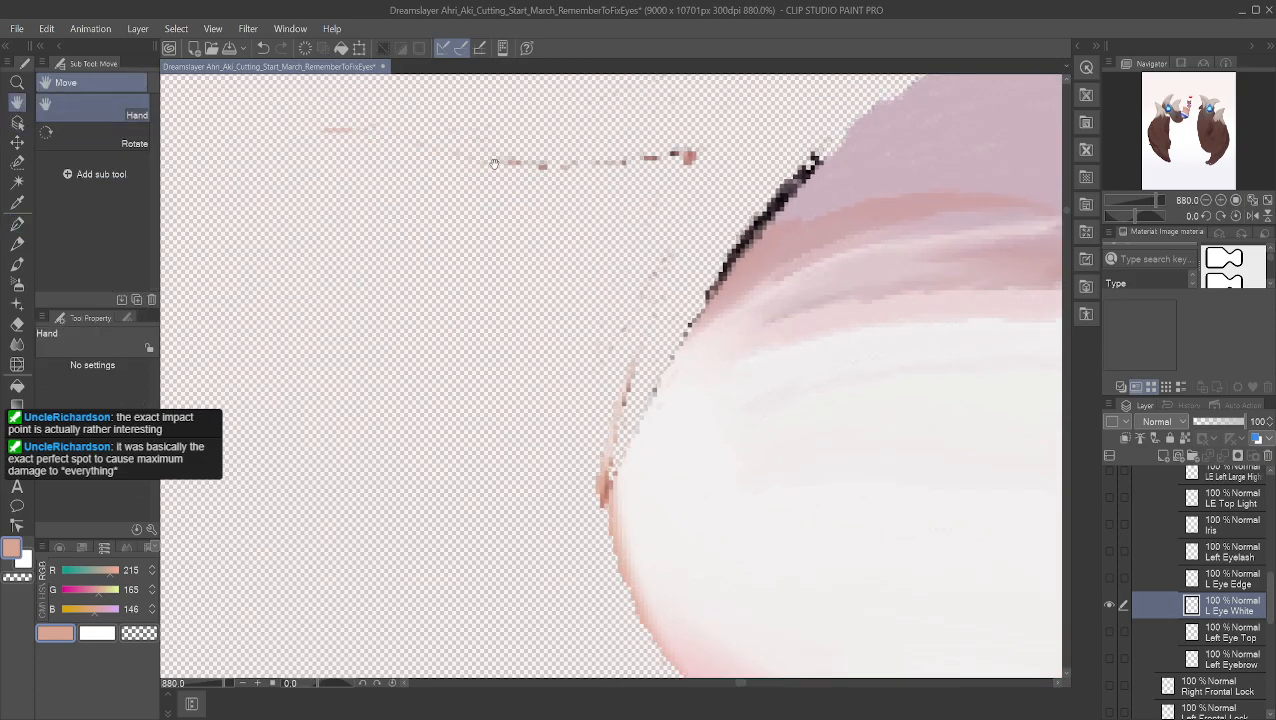
left_click_drag(502, 122, 506, 327)
scroll(506, 327, "up", 1)
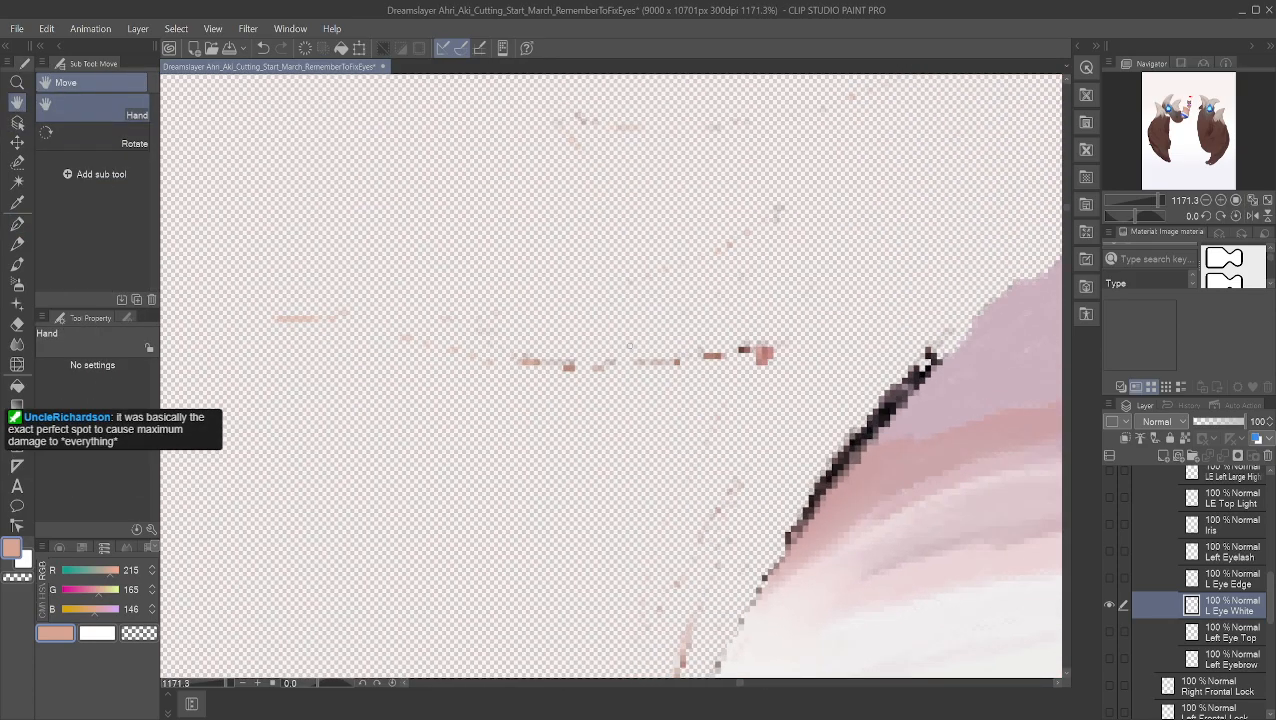
mouse_move(768, 347)
left_mouse_down()
mouse_move(763, 358)
mouse_move(758, 348)
mouse_move(676, 362)
mouse_move(778, 346)
mouse_move(597, 368)
left_mouse_up()
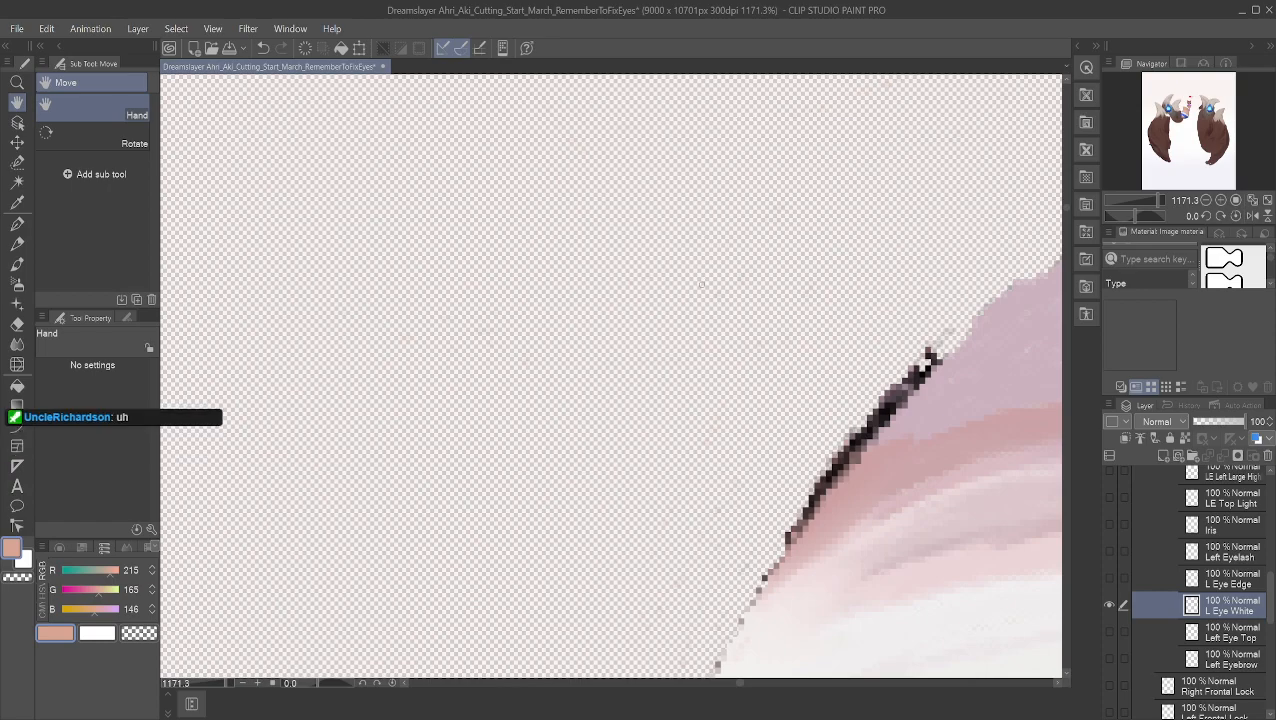
Step: Inspect the cleaned area outside the eye's dark left edge at high zoom for leftover faint pixels
scroll(663, 214, "up", 5)
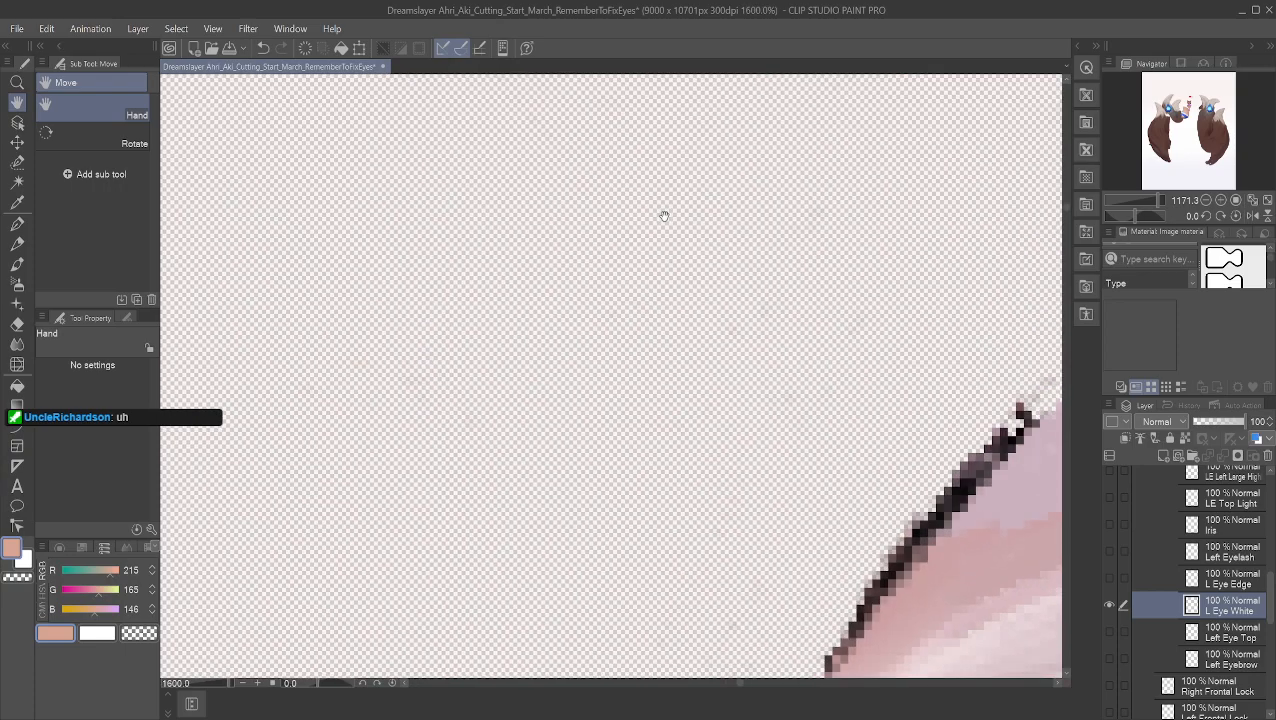
scroll(612, 196, "up", 1)
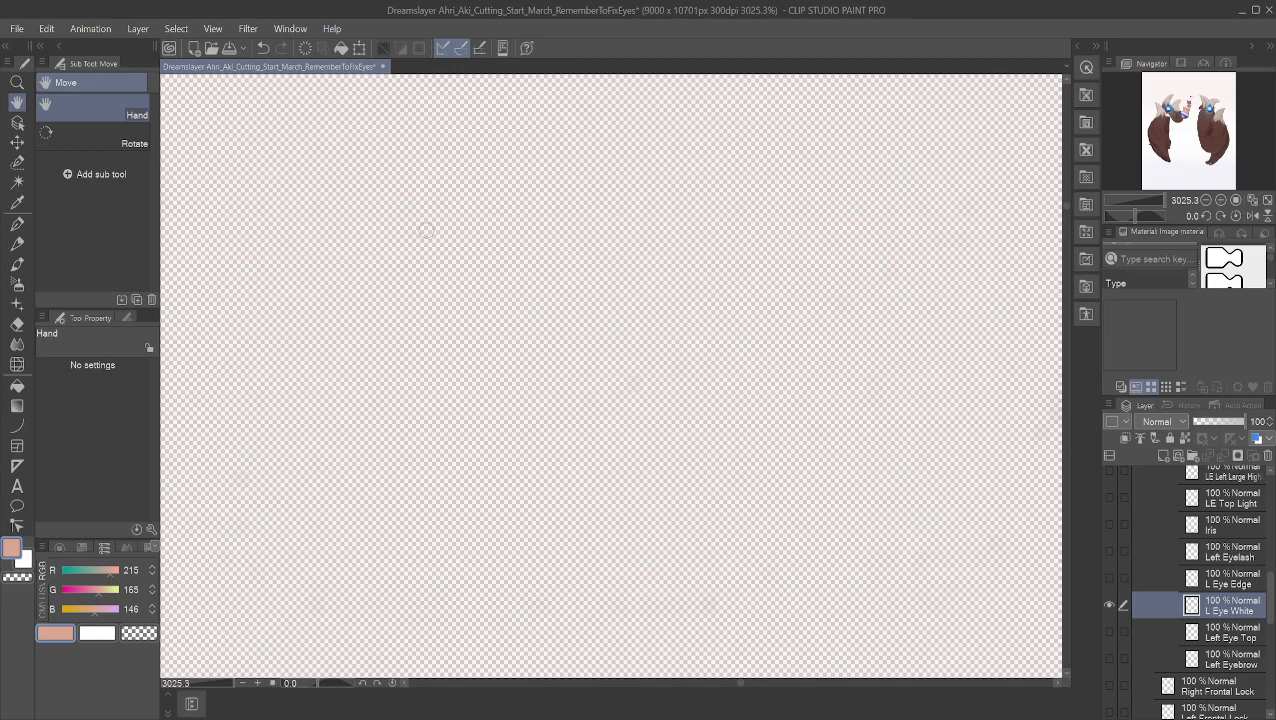
scroll(746, 504, "down", 5)
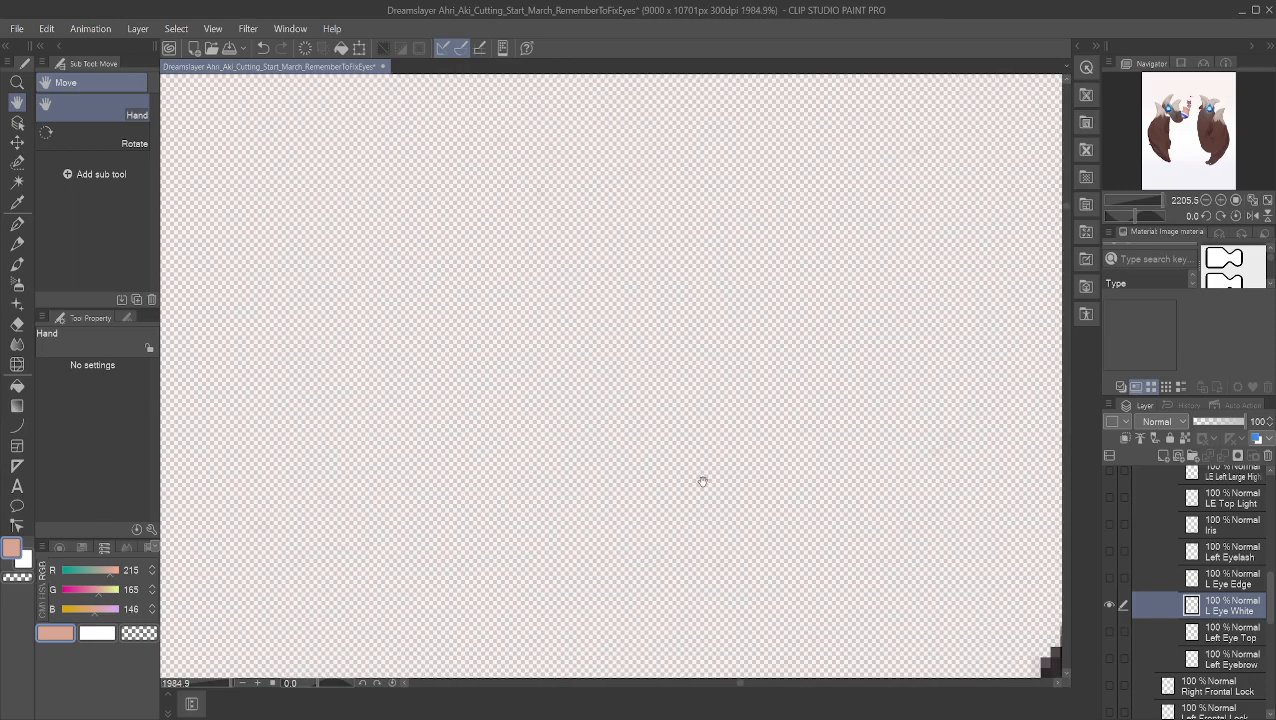
scroll(775, 487, "down", 8)
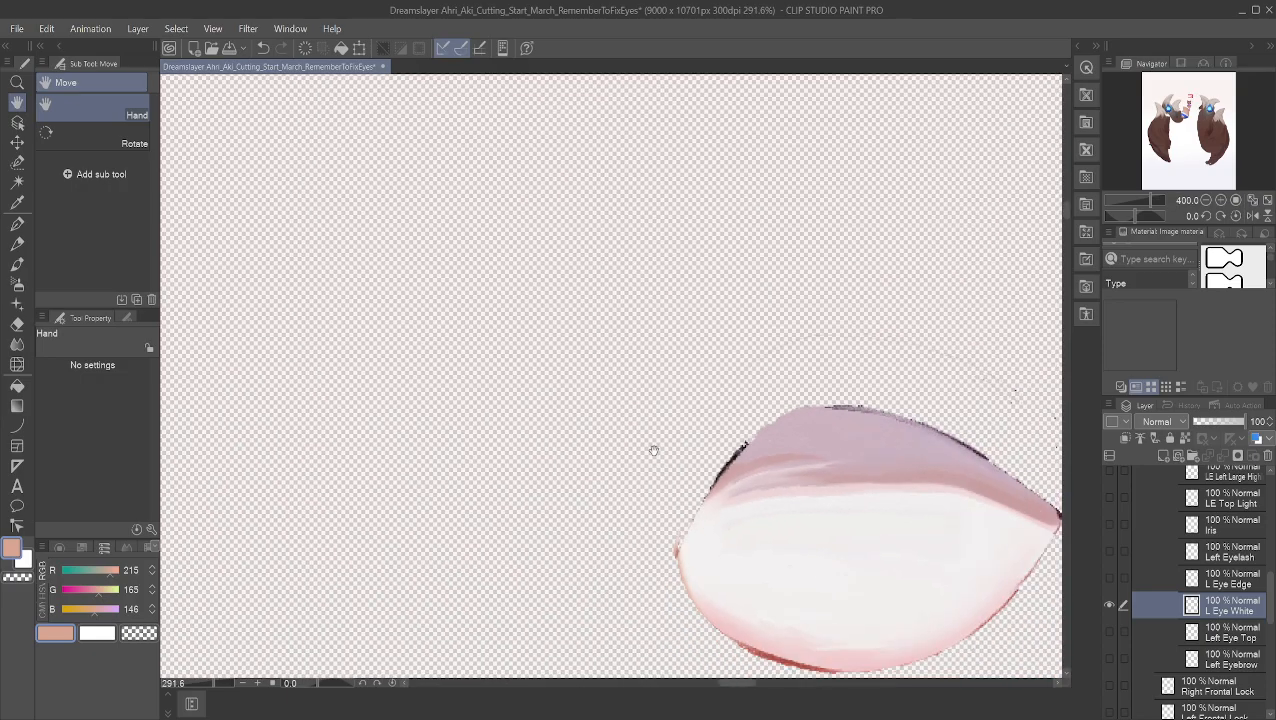
scroll(653, 451, "down", 2)
left_click_drag(629, 421, 496, 415)
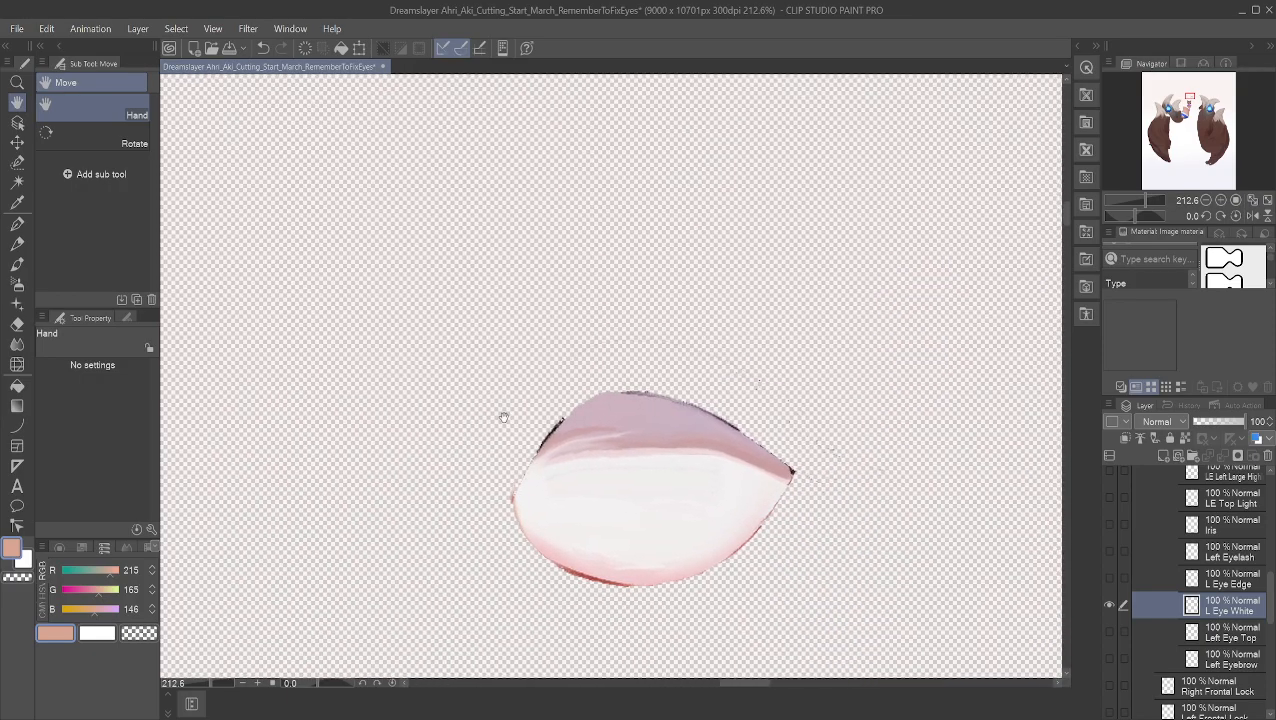
Step: Erase the stray pixels above and beyond the outer corner of the eye on L Eye White with the Hard eraser at size 58.9, and reduce its size to 1.0
scroll(800, 444, "up", 4)
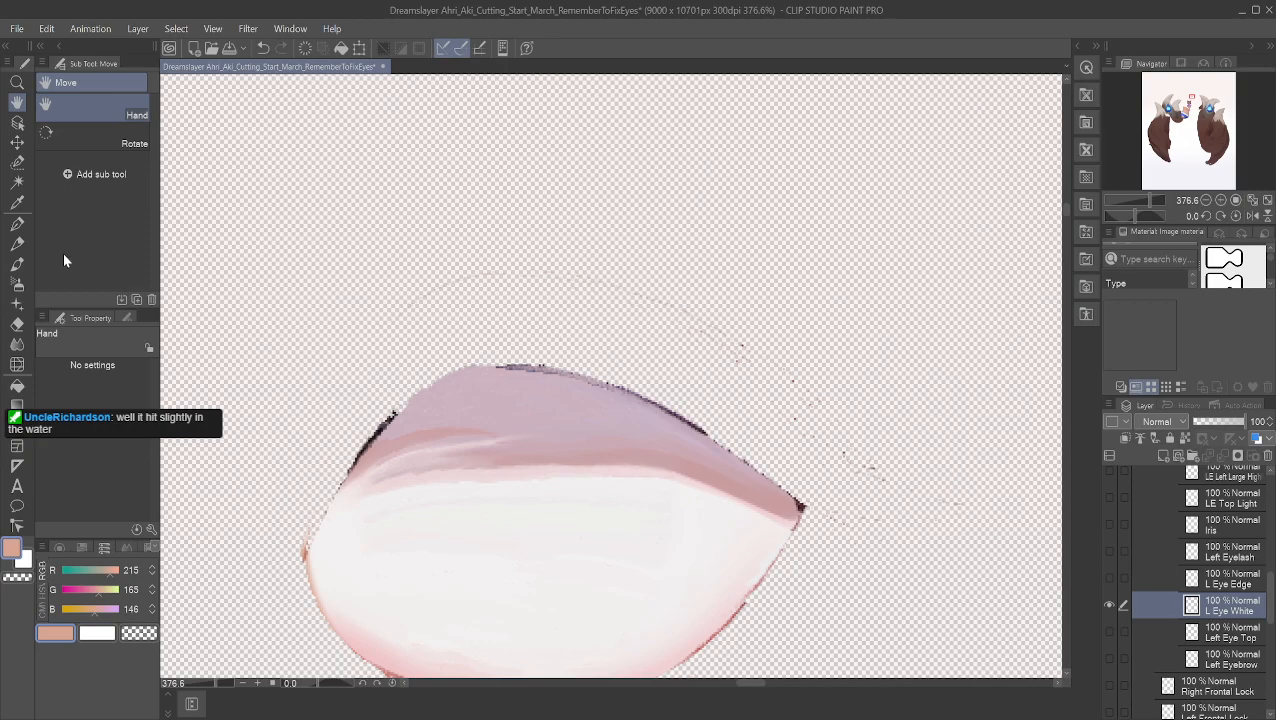
left_click(17, 324)
left_click_drag(75, 377, 80, 371)
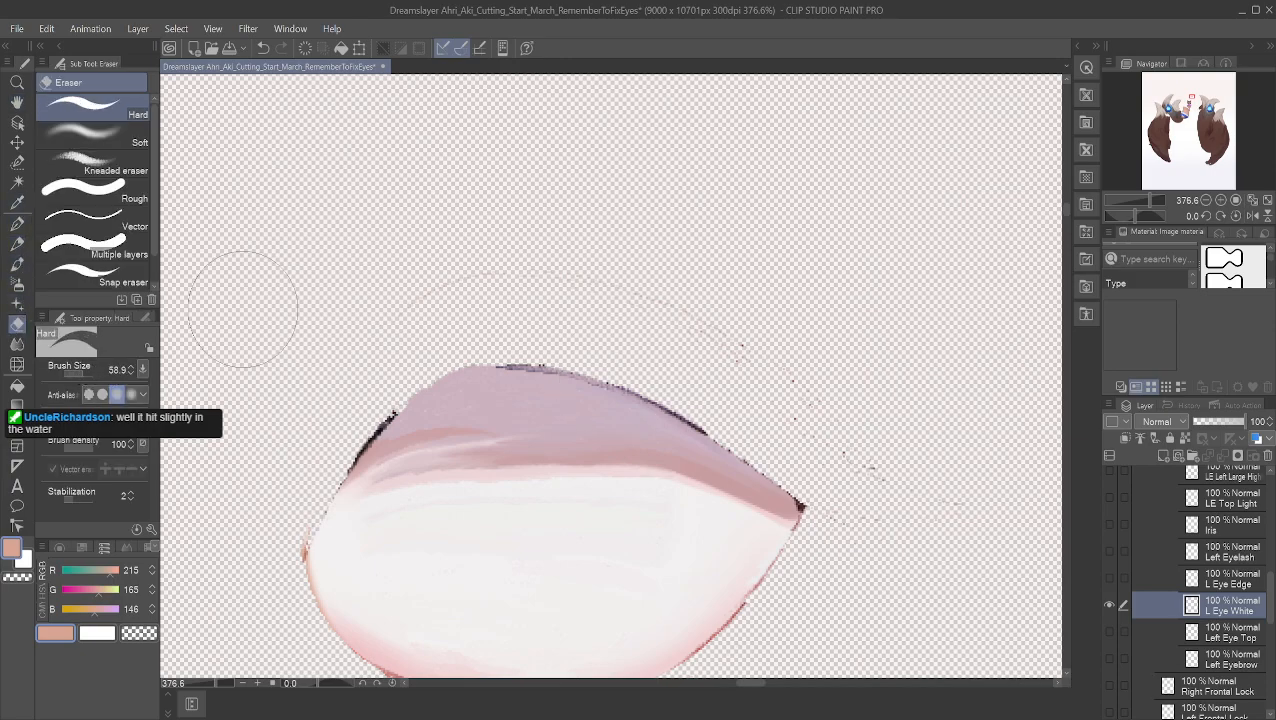
mouse_move(545, 268)
left_mouse_down()
mouse_move(669, 292)
mouse_move(756, 328)
mouse_move(920, 492)
mouse_move(956, 496)
mouse_move(887, 547)
mouse_move(869, 515)
left_mouse_up()
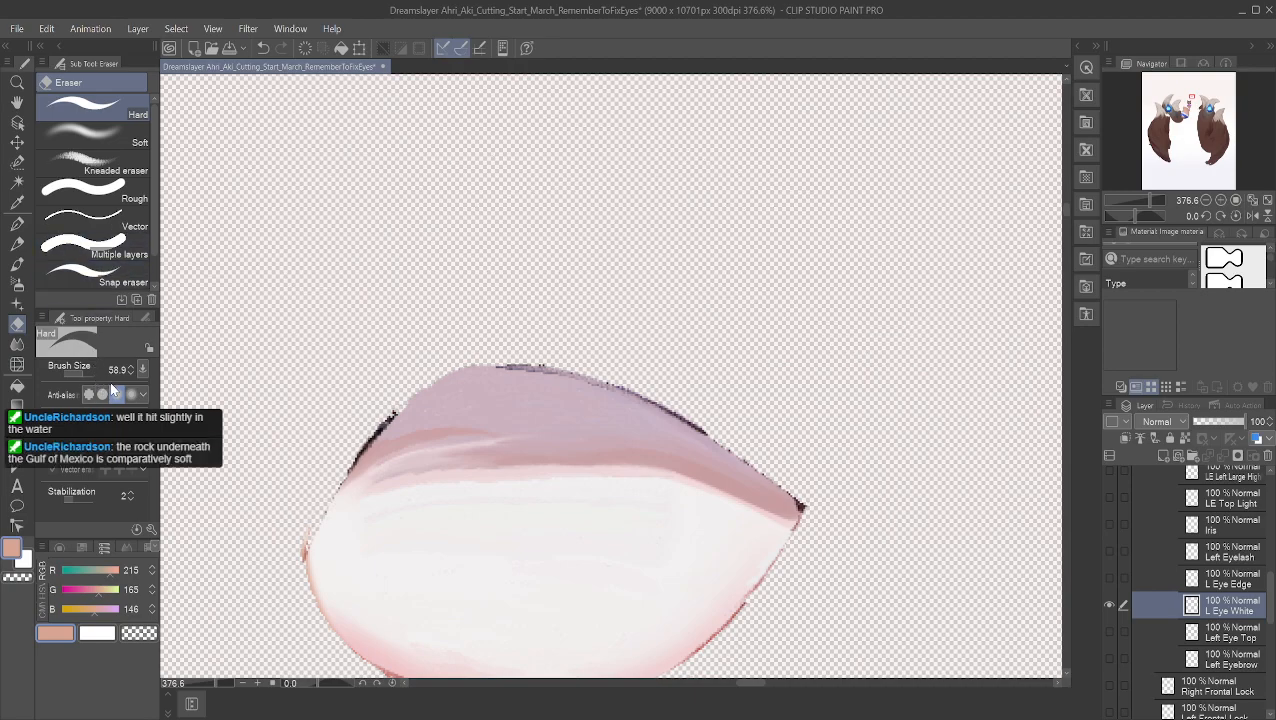
left_click(73, 375)
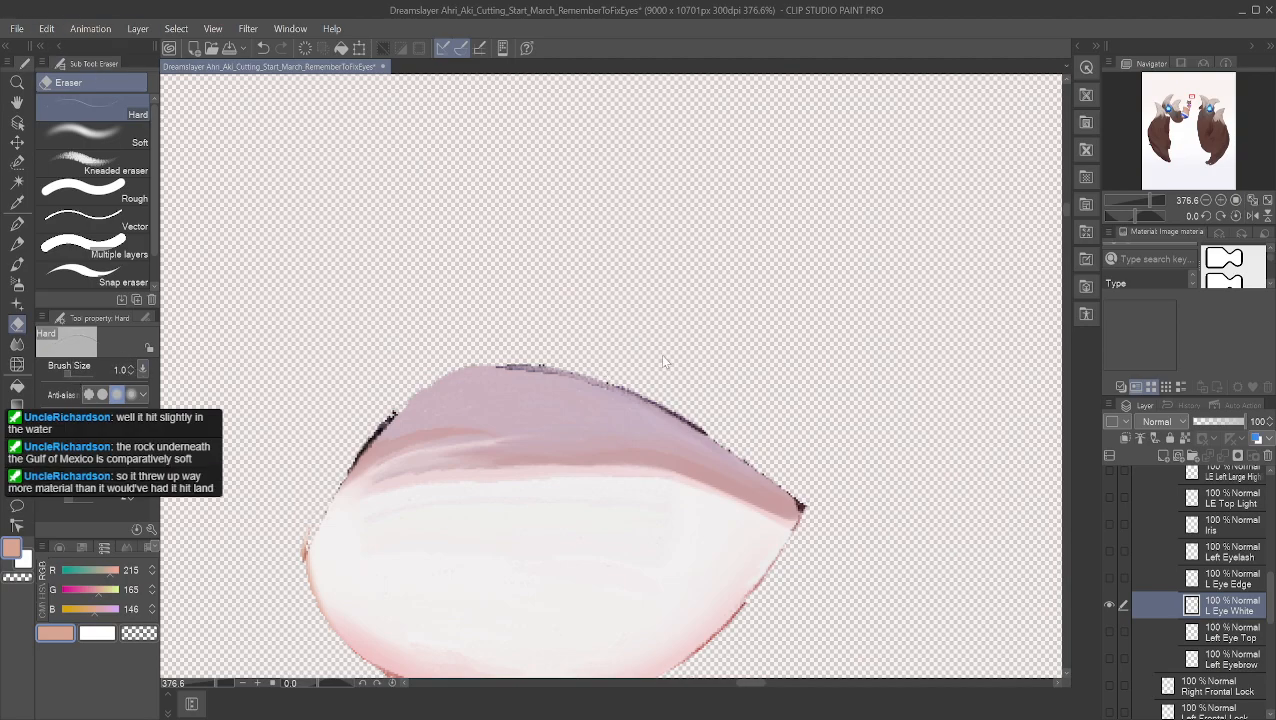
scroll(795, 347, "down", 3)
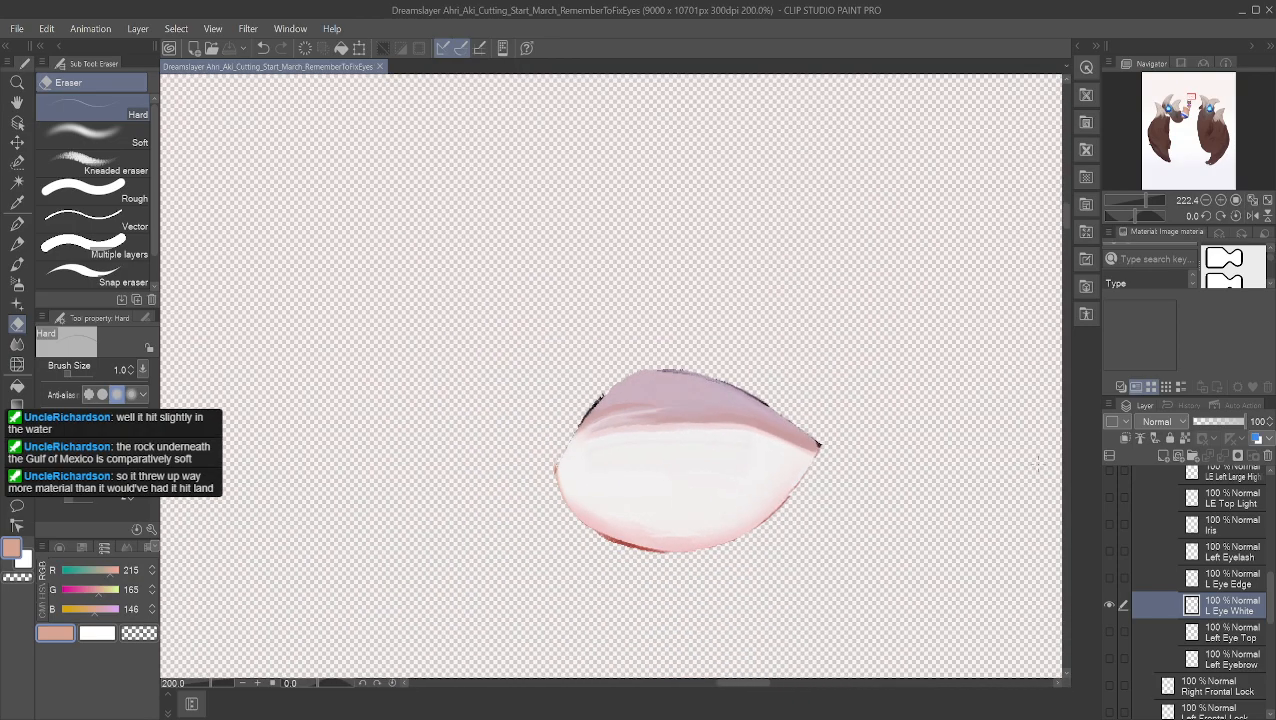
Step: Turn on the Left Eyebrow, Left Eye Top, L Eye White, L Eye Edge and Left Eyelash layers
left_click(1109, 602)
scroll(1100, 575, "up", 3)
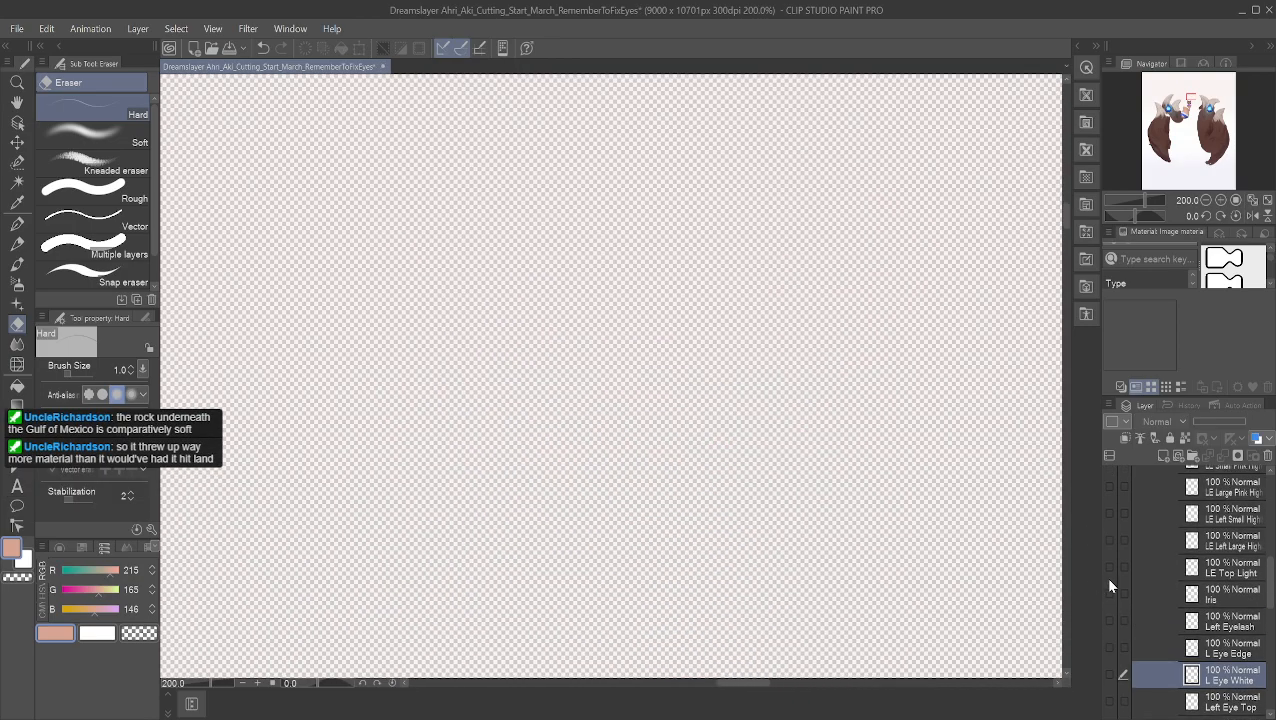
scroll(1110, 570, "up", 5)
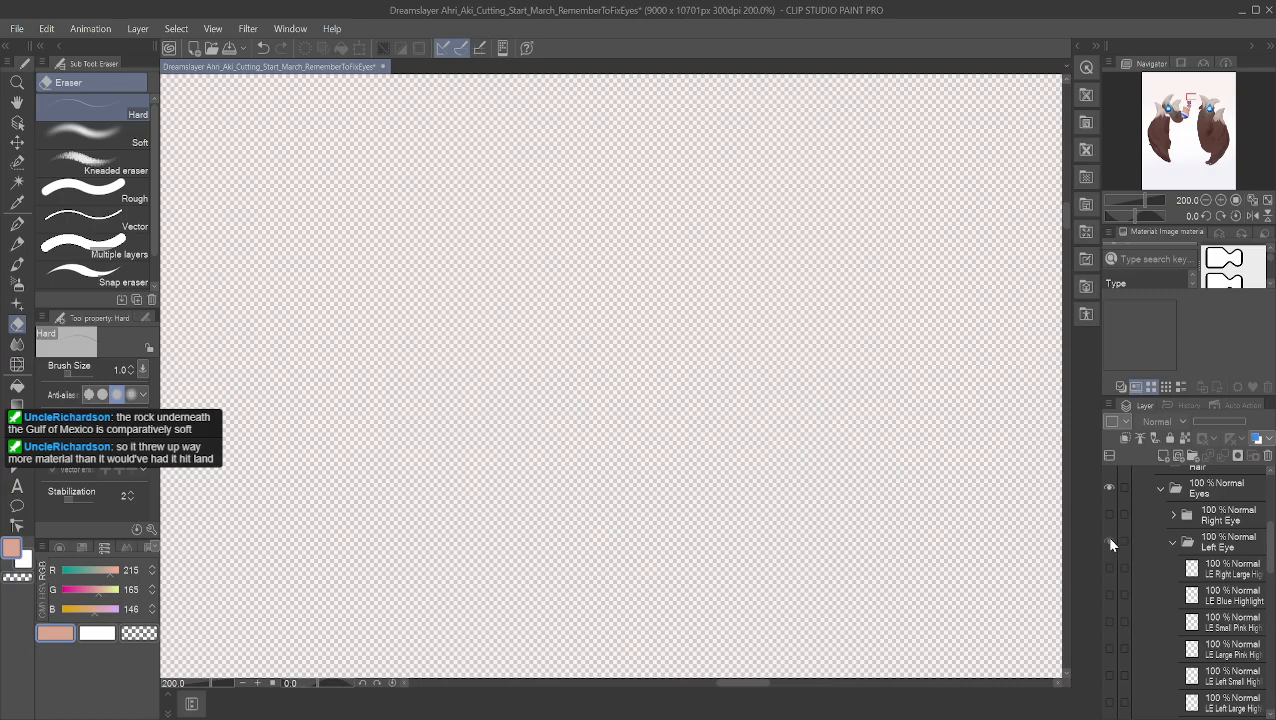
scroll(1110, 560, "down", 8)
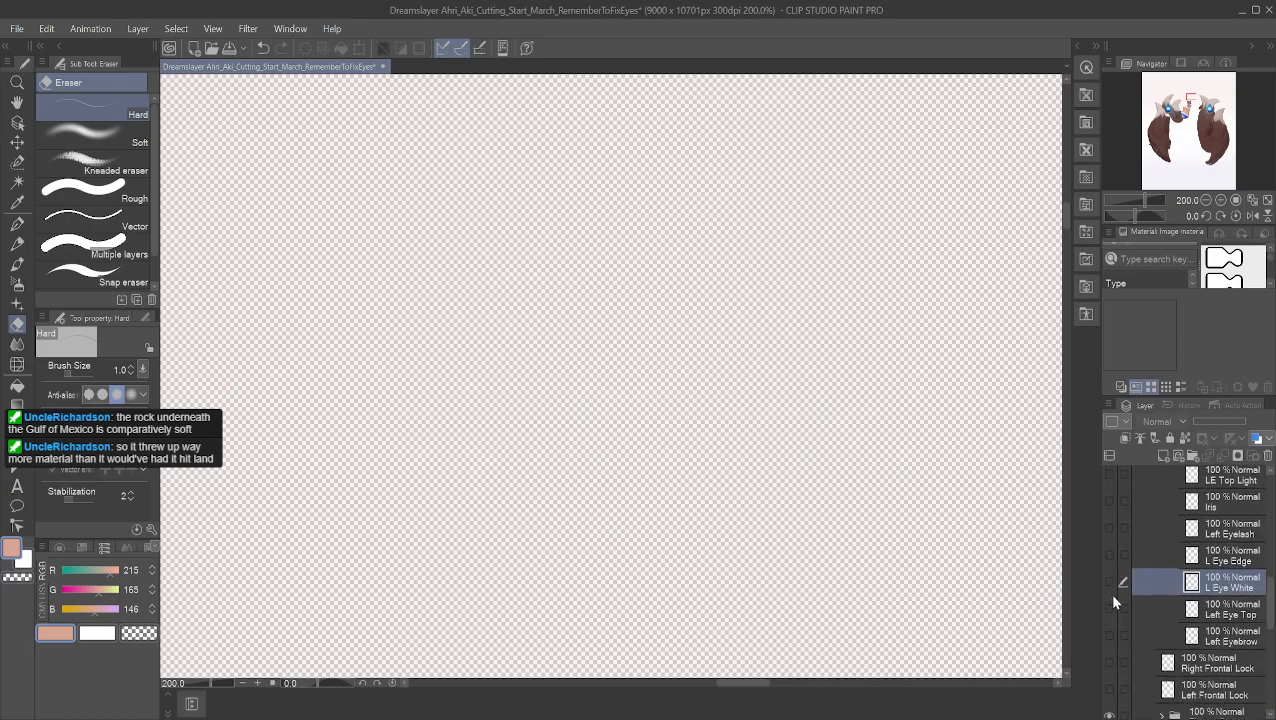
scroll(1112, 600, "down", 2)
left_click_drag(1109, 591, 1110, 536)
scroll(1110, 540, "up", 2)
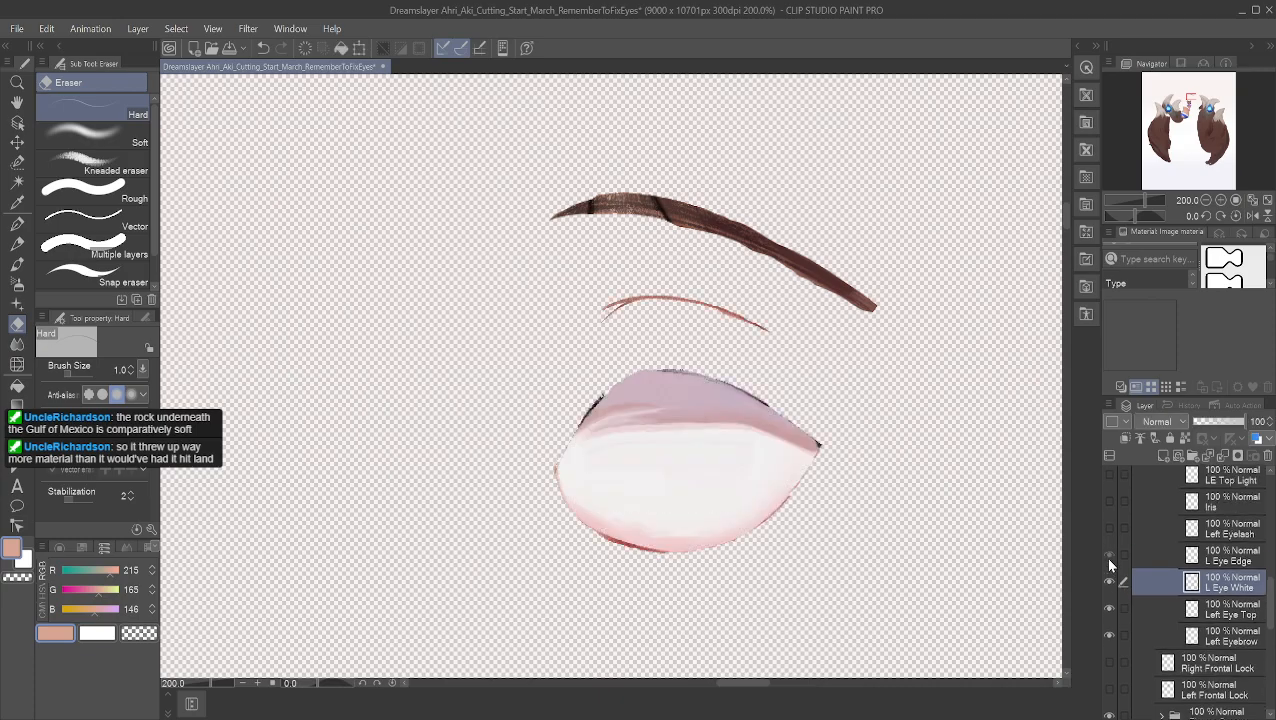
left_click(1108, 556)
left_click(1109, 528)
scroll(1110, 535, "up", 1)
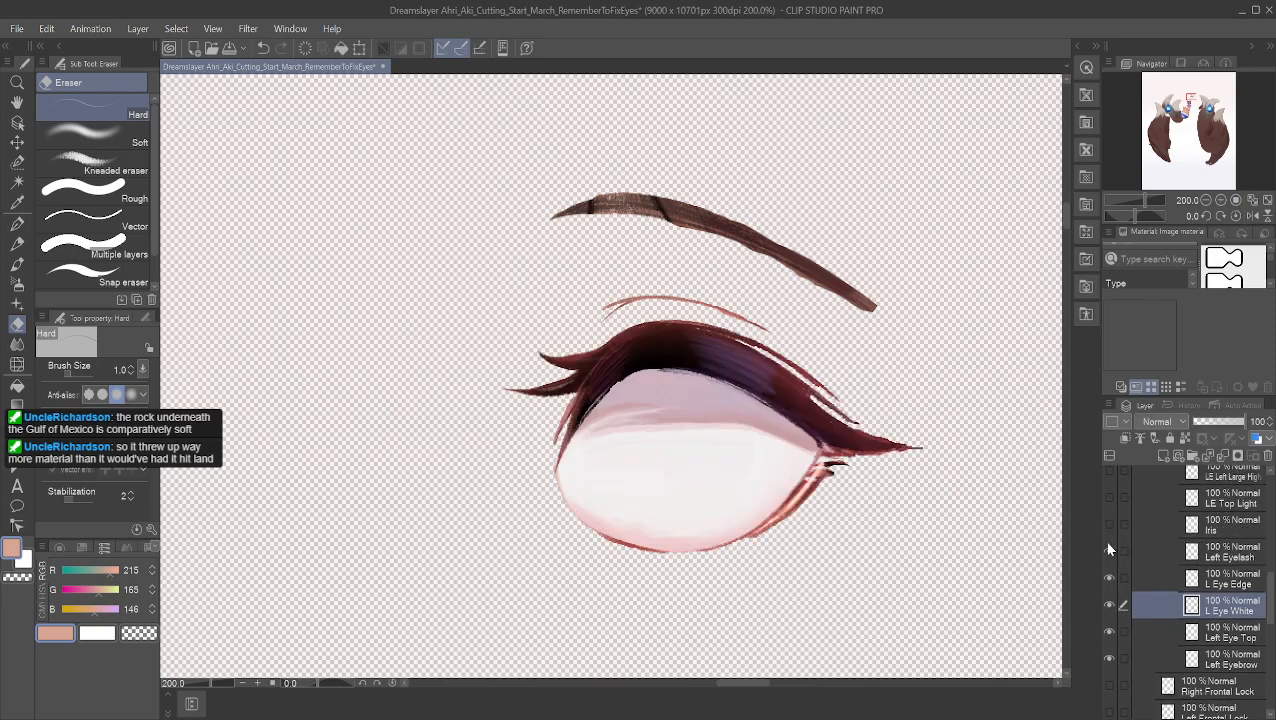
Step: Show the Iris, LE Top Light and all the LE highlight layers in the Left Eye folder
left_click(1109, 521)
scroll(1105, 530, "up", 2)
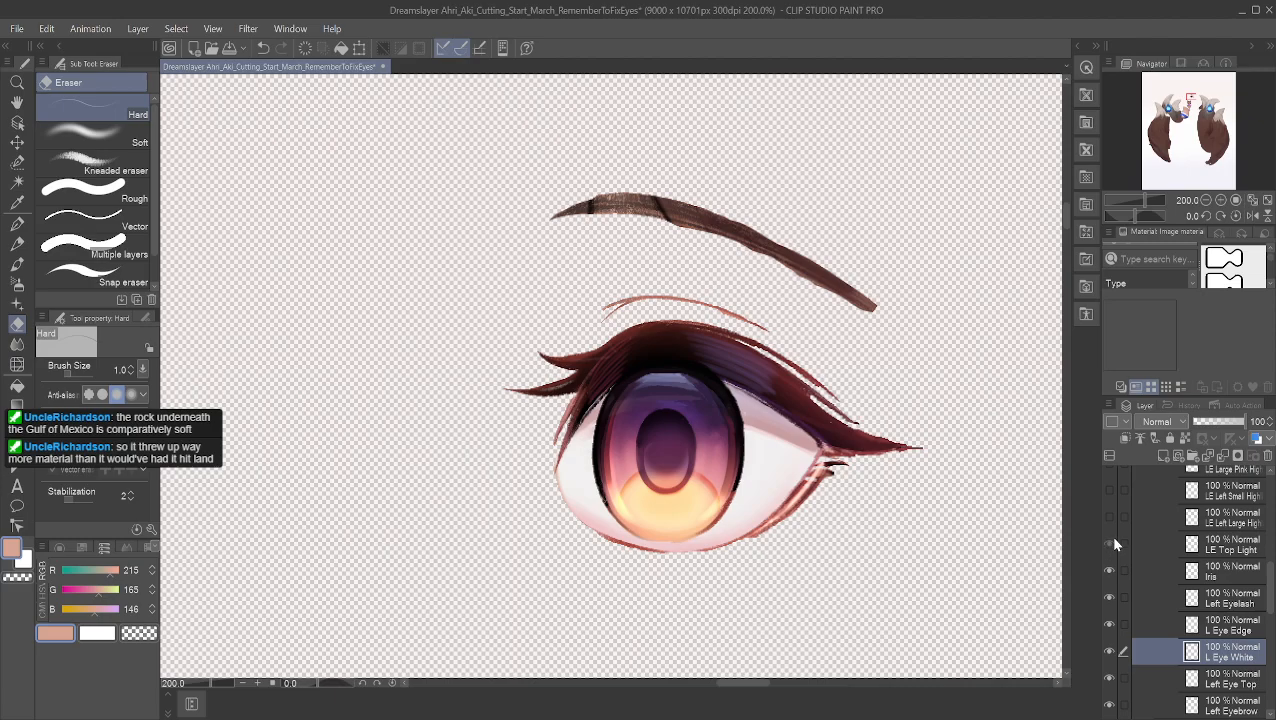
left_click(1110, 543)
scroll(1110, 545, "up", 2)
left_click(1108, 563)
left_click(1109, 536)
left_click(1110, 509)
left_click(1109, 482)
scroll(1107, 547, "up", 3)
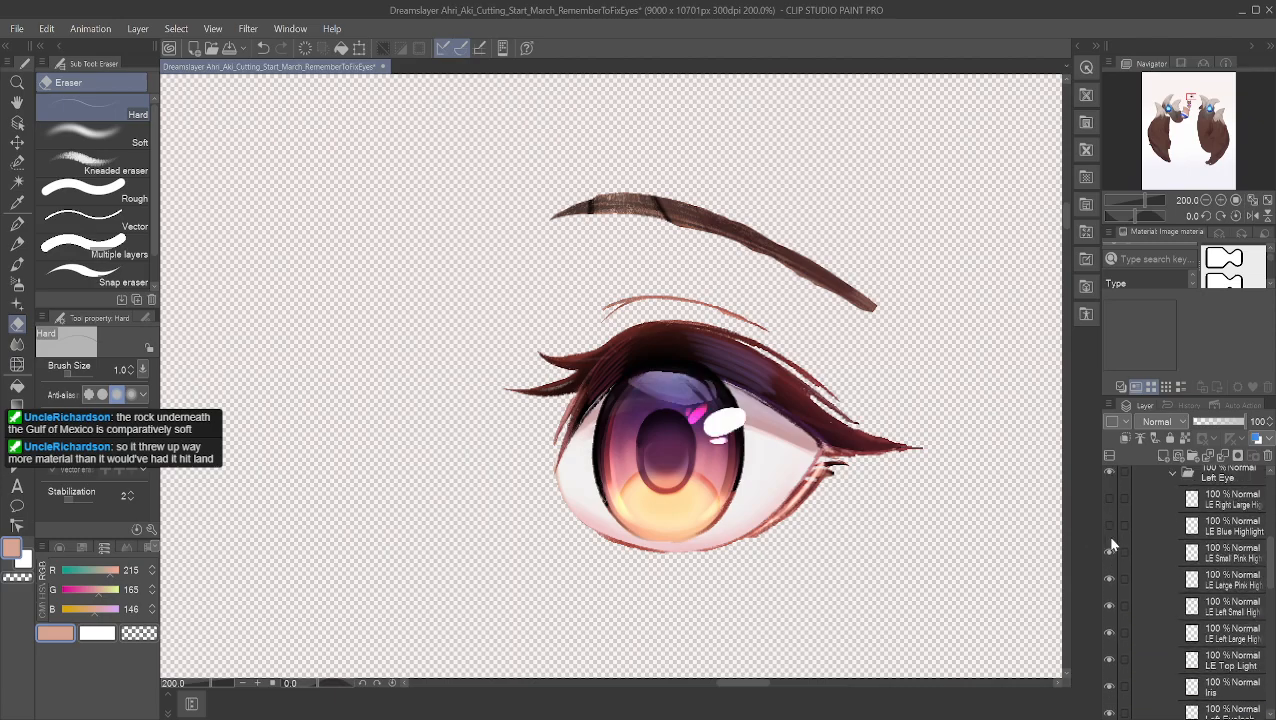
left_click(1106, 498)
left_click(1107, 524)
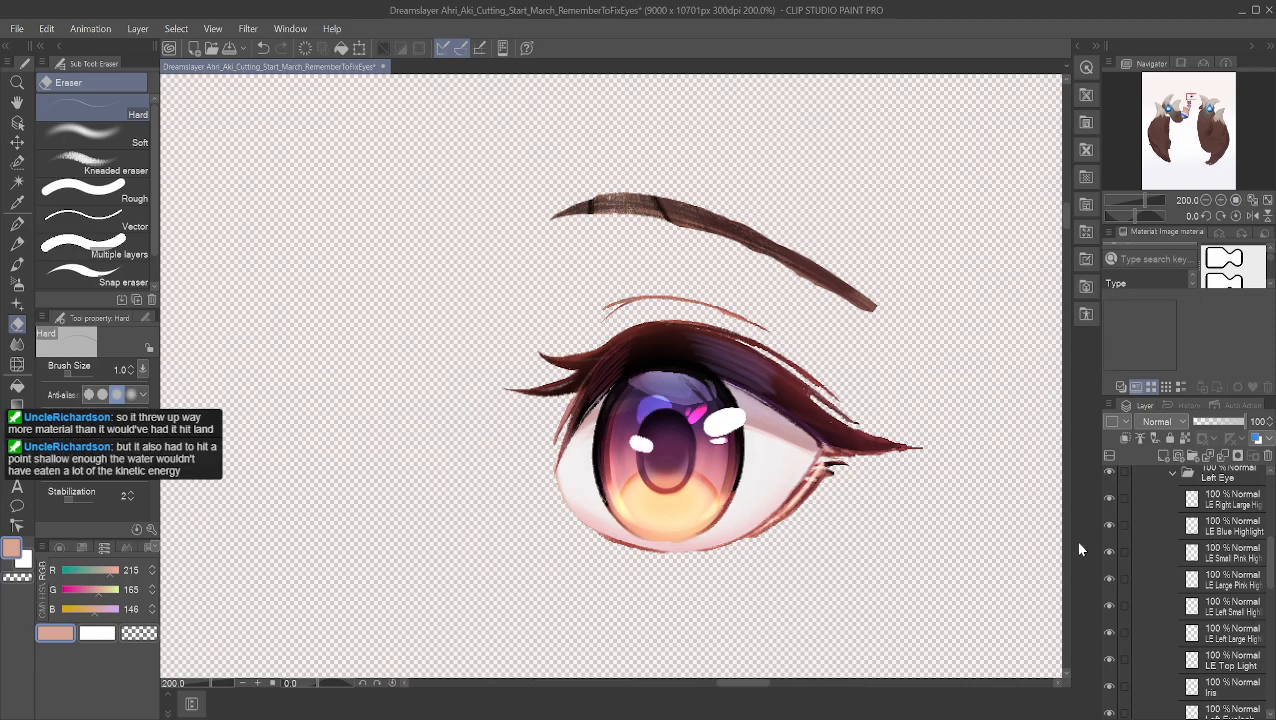
Step: Show the Head layer beneath the left eye and check the complete eye up close
scroll(1104, 483, "down", 5)
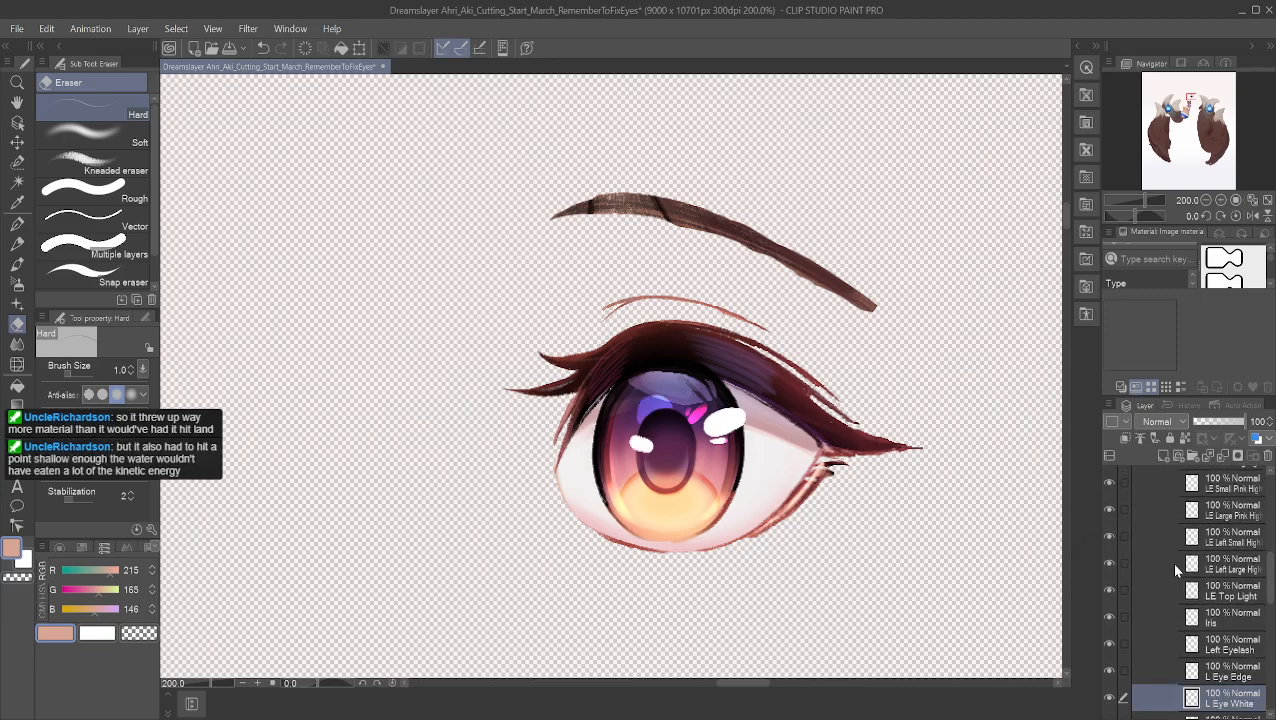
scroll(1173, 588, "down", 1)
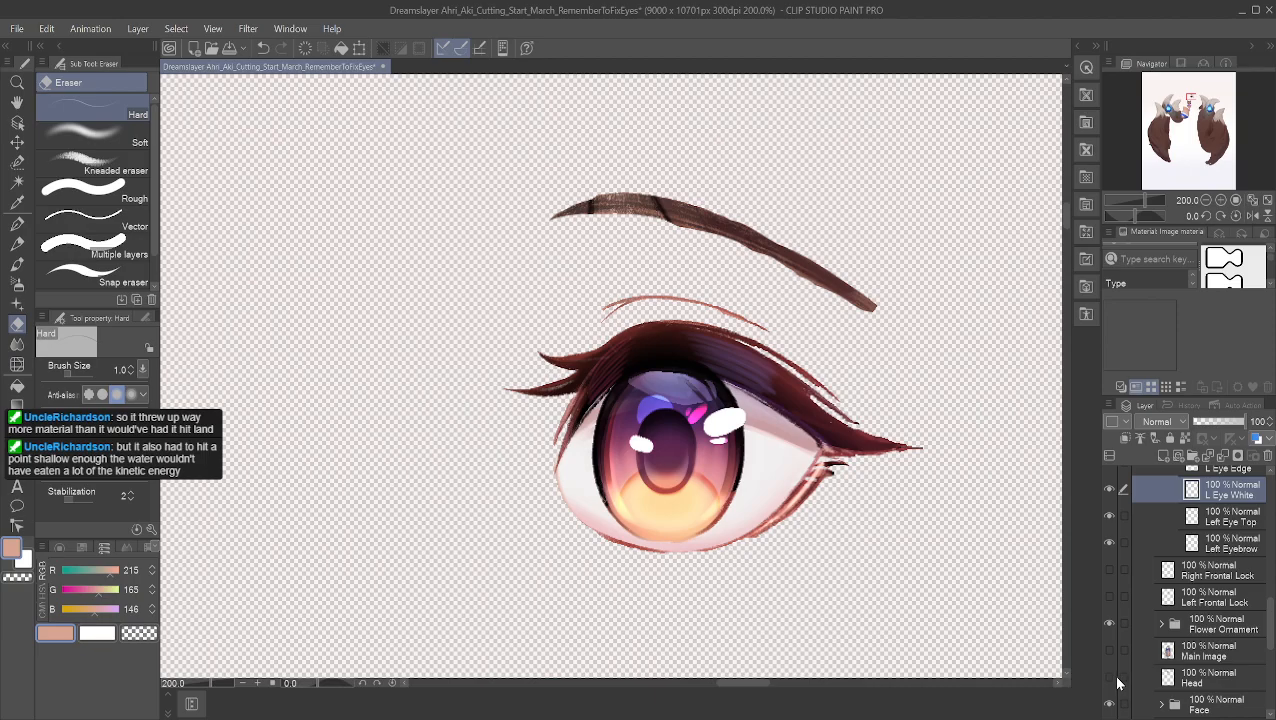
left_click(1108, 677)
scroll(727, 424, "up", 5)
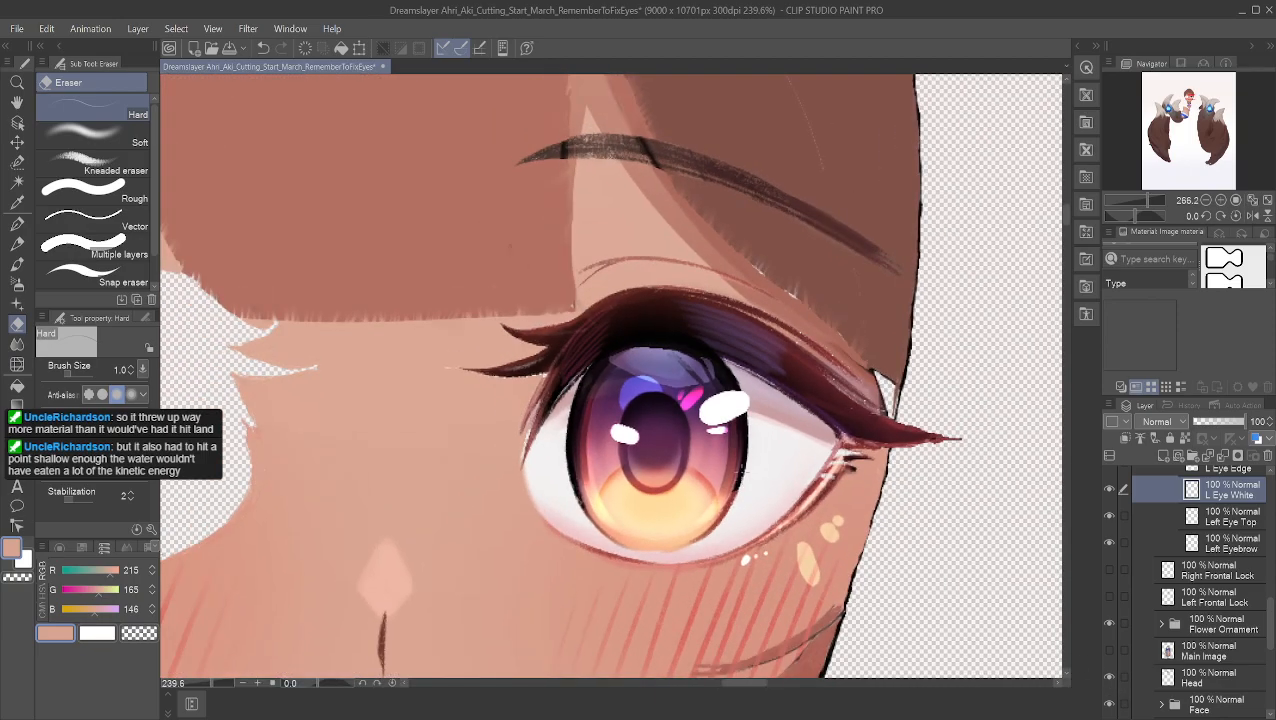
scroll(690, 358, "up", 1)
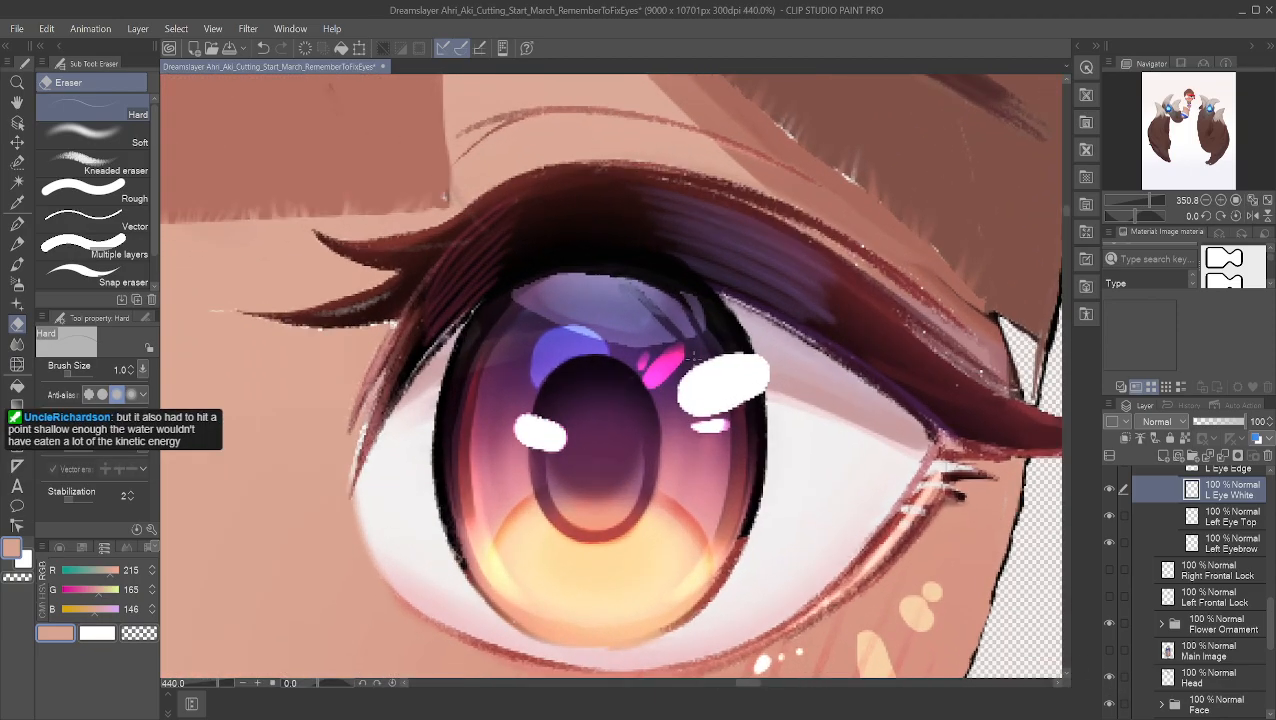
scroll(690, 358, "up", 1)
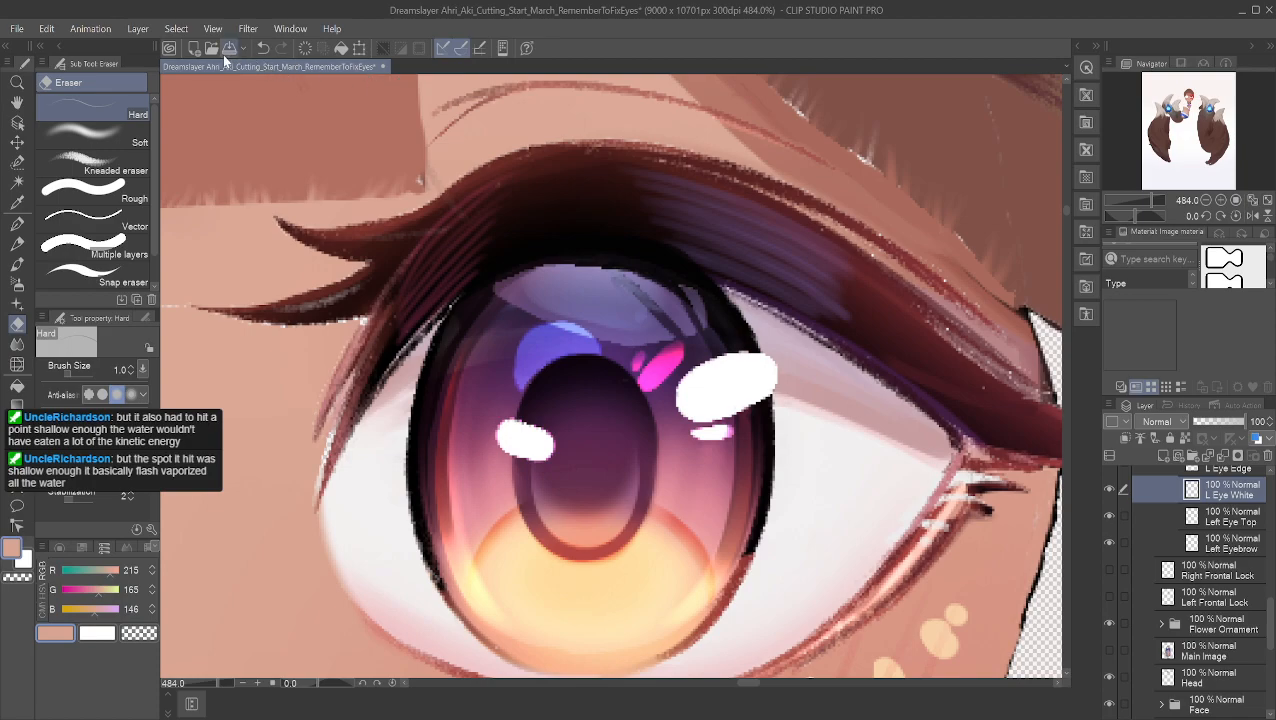
Step: Mark a starting selection along the upper edge of the left eyelash with the Selection pen
left_click(17, 103)
left_click_drag(592, 128, 561, 248)
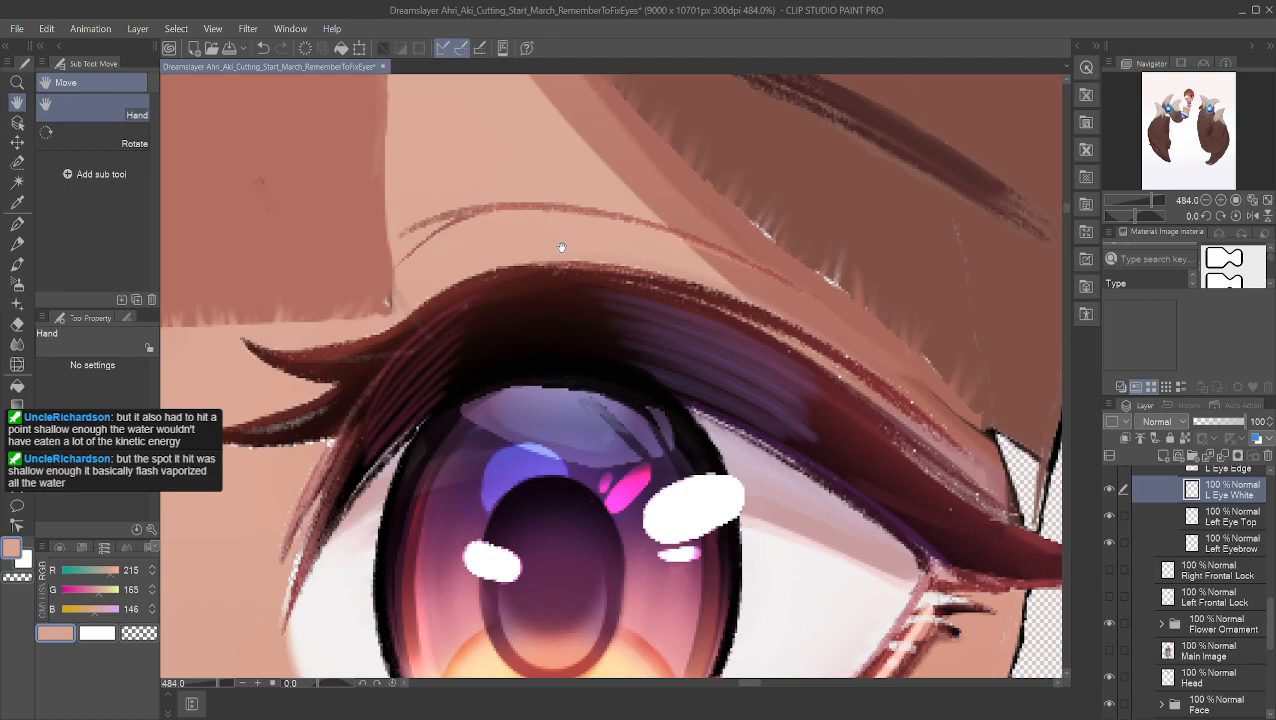
left_click(17, 162)
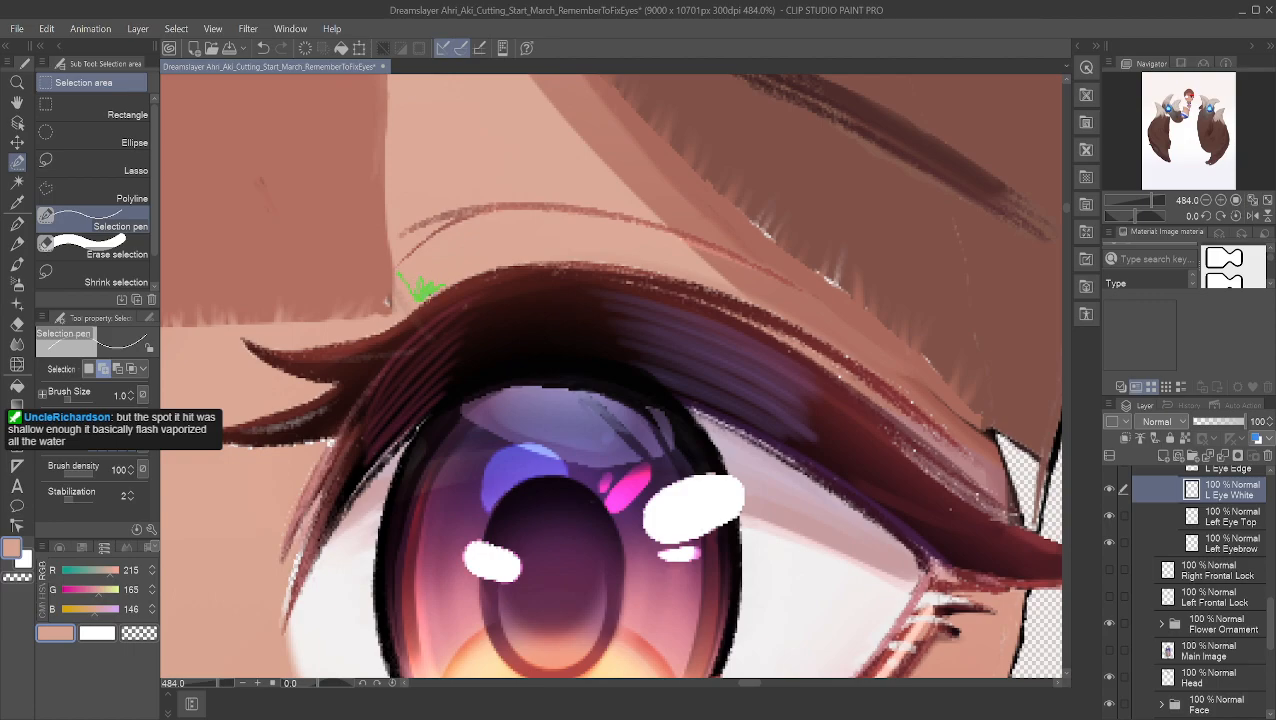
mouse_move(512, 257)
left_mouse_down()
mouse_move(571, 246)
mouse_move(700, 268)
left_mouse_up()
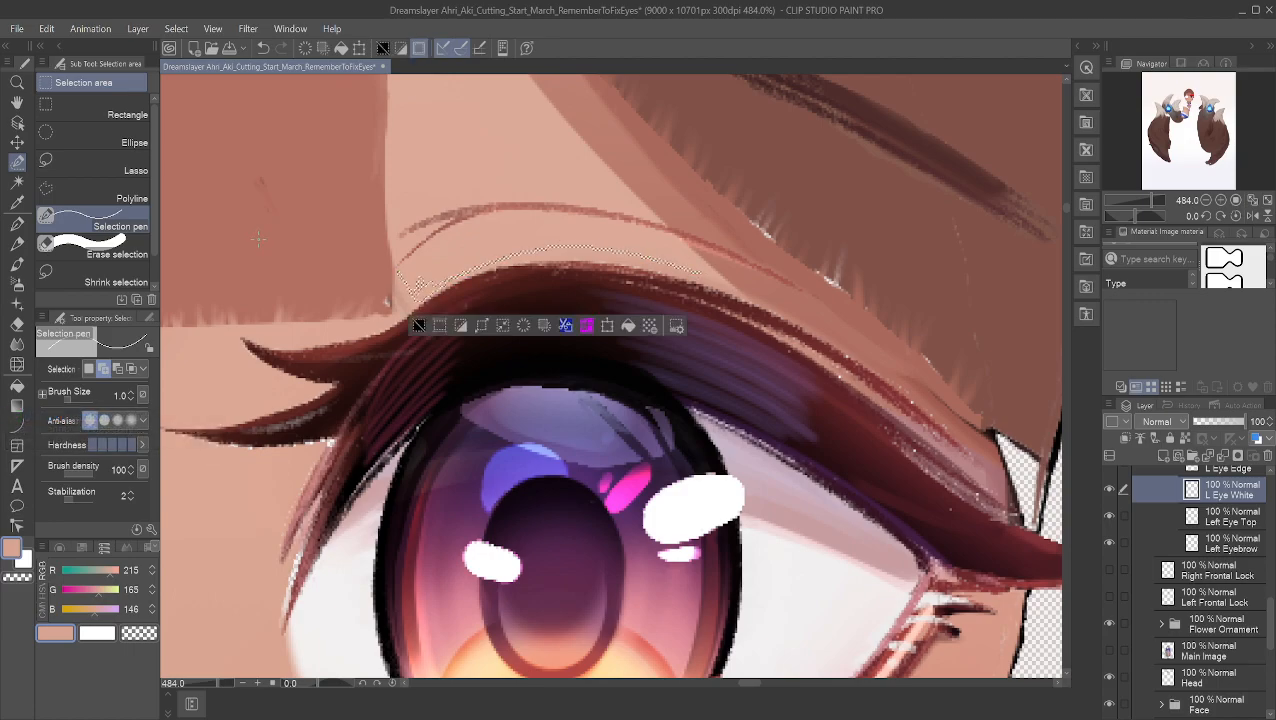
Step: Add the eyelid skin between the crease line and the eyelash to the selection with the Lasso, reaching over the inner lash tips
left_click(113, 169)
left_click(103, 369)
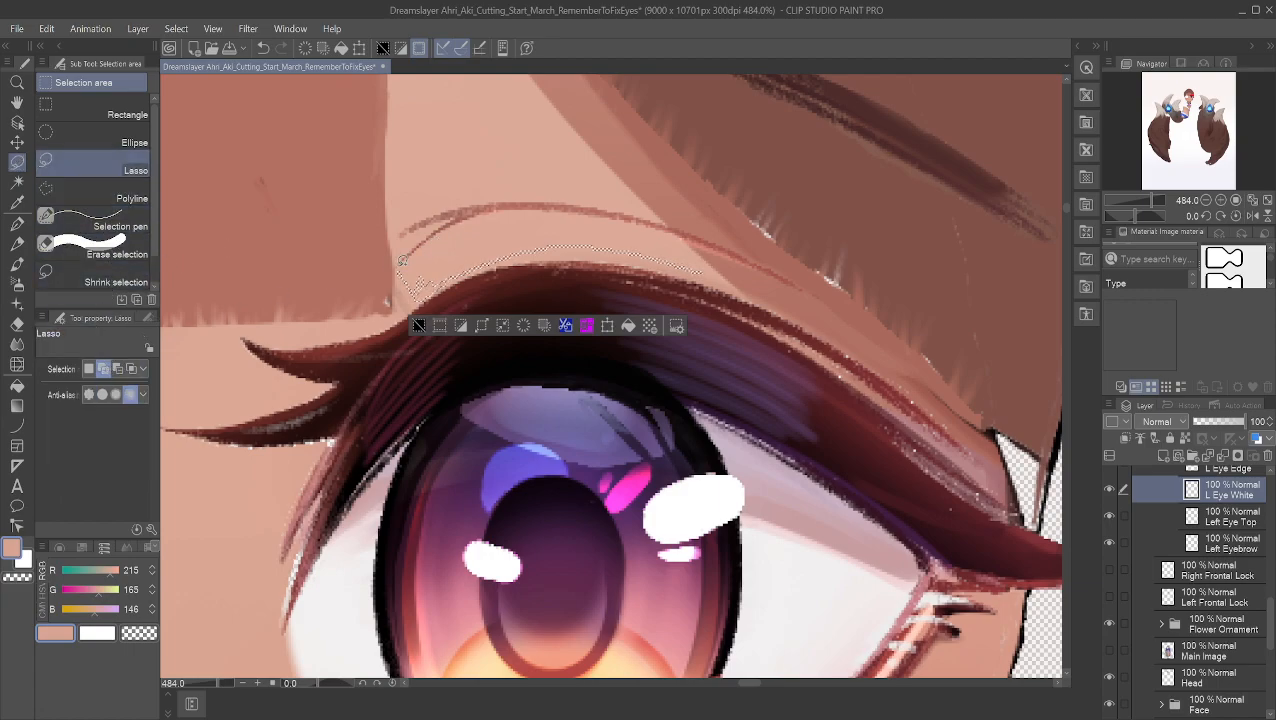
mouse_move(400, 268)
left_mouse_down()
mouse_move(474, 214)
mouse_move(615, 213)
mouse_move(696, 236)
mouse_move(866, 340)
mouse_move(679, 267)
mouse_move(503, 260)
left_mouse_up()
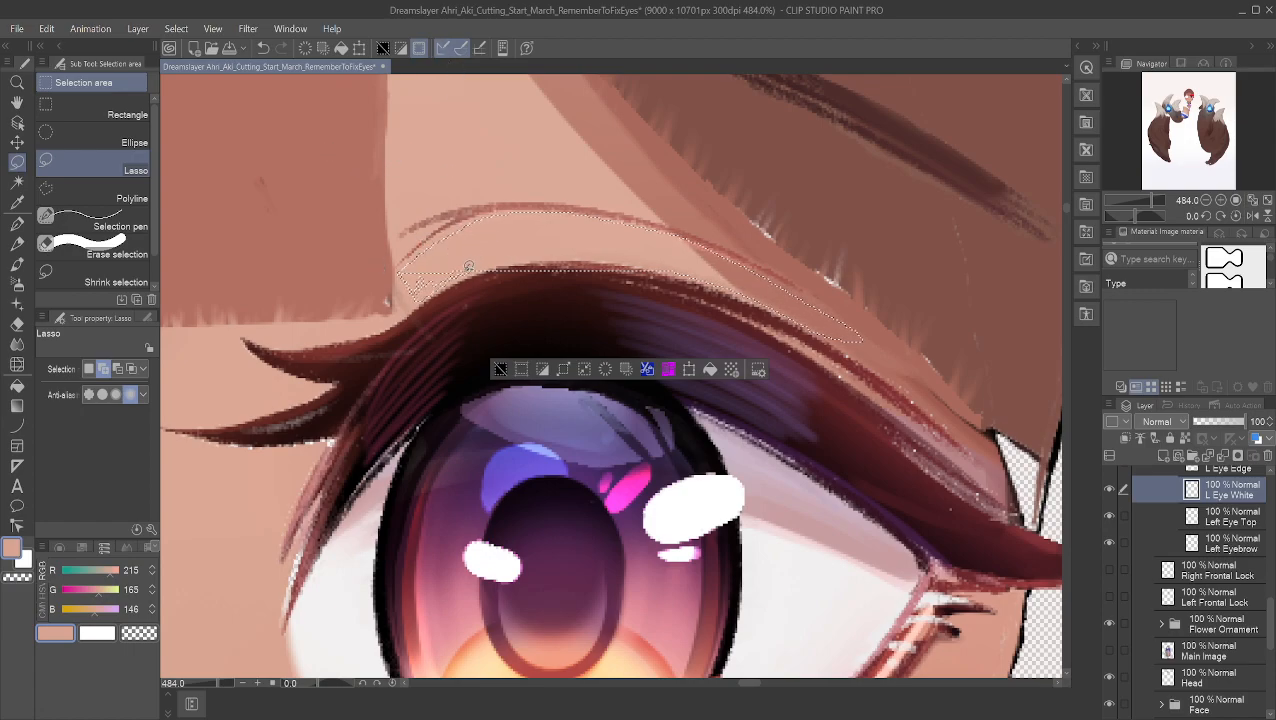
left_click_drag(460, 270, 469, 268)
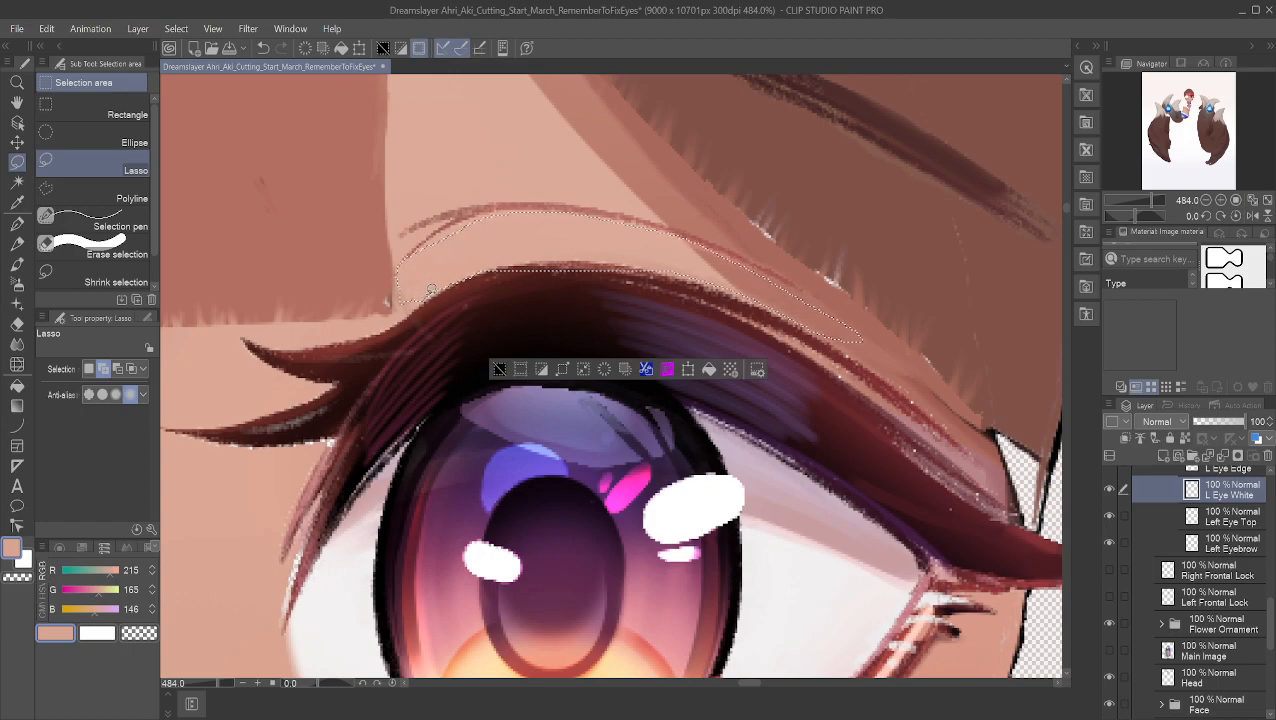
mouse_move(390, 313)
left_mouse_down()
mouse_move(314, 346)
mouse_move(282, 338)
mouse_move(297, 308)
mouse_move(372, 264)
left_mouse_up()
left_click_drag(490, 217, 416, 300)
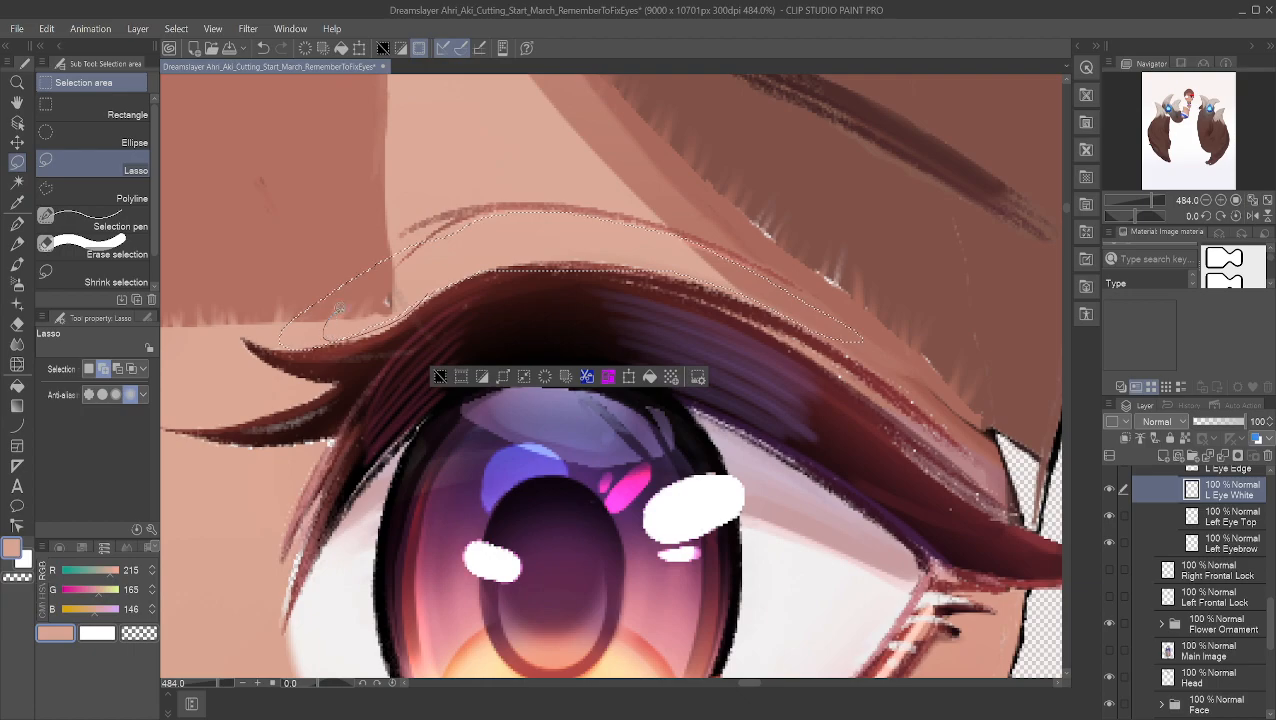
Step: Extend the lasso selection along the crease to the eye's outer corner, and subtract its outermost part
mouse_move(429, 293)
left_mouse_down()
mouse_move(395, 298)
mouse_move(436, 282)
left_mouse_up()
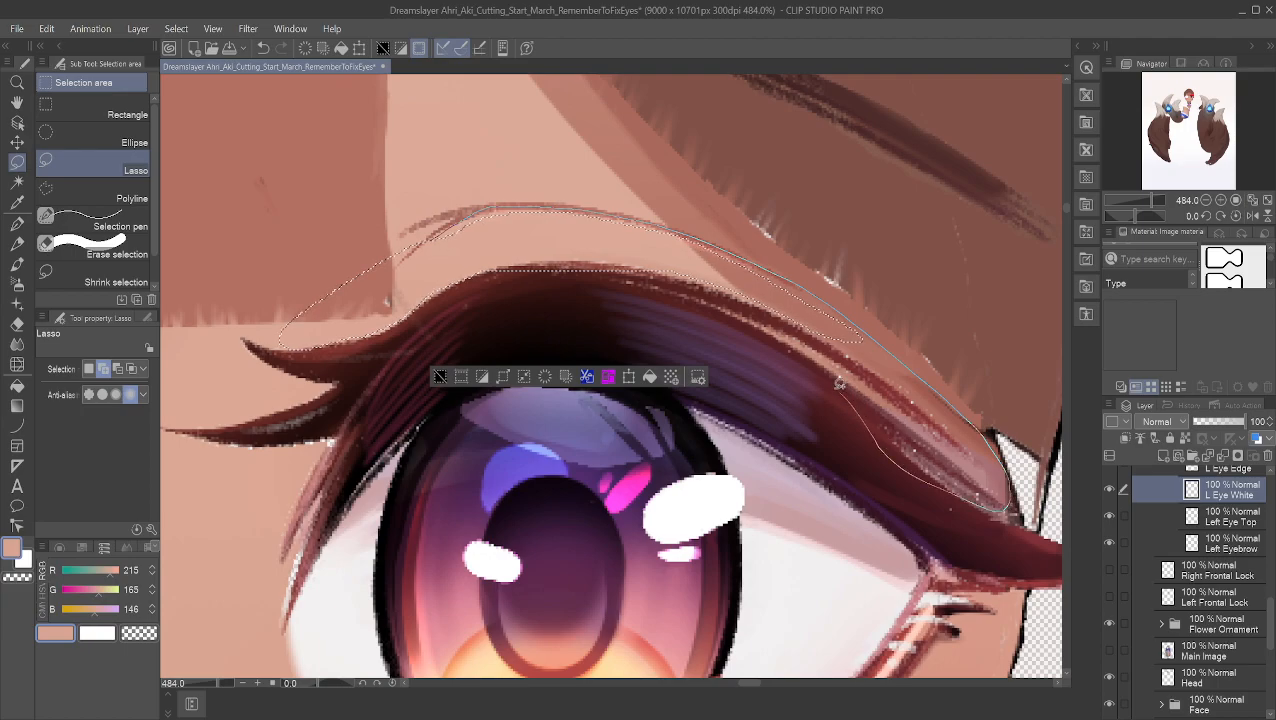
left_click_drag(591, 262, 600, 266)
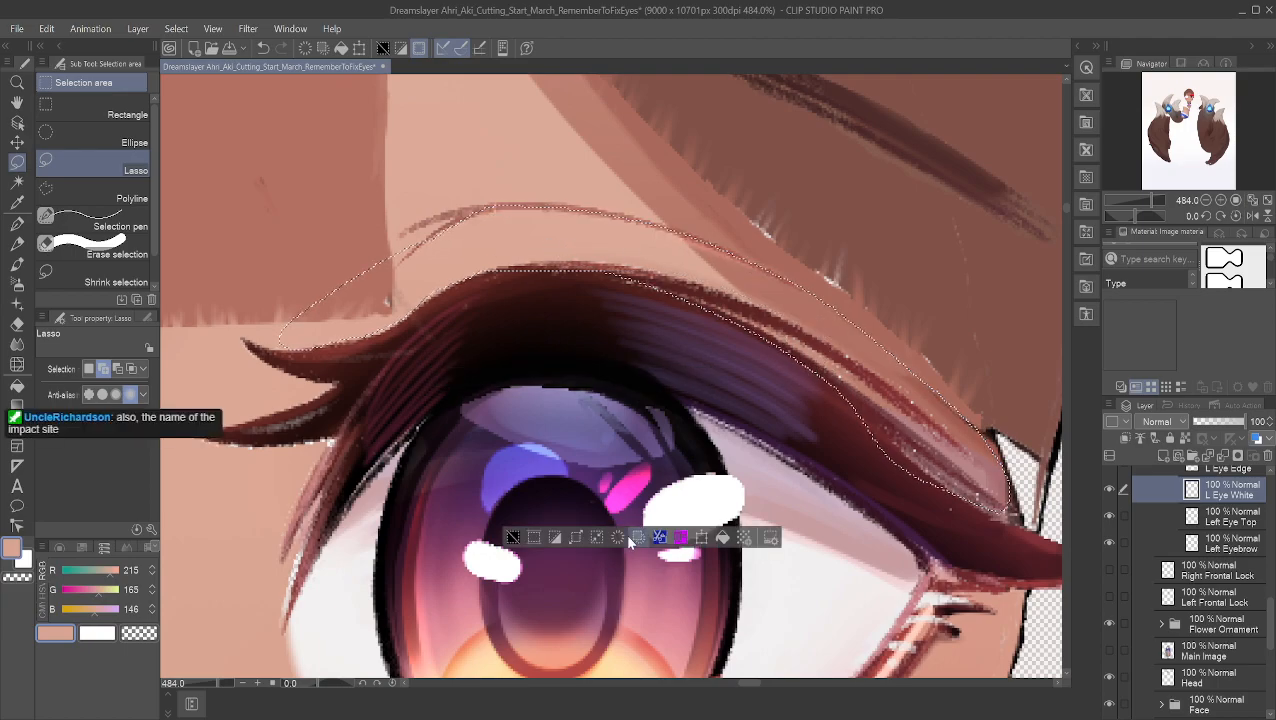
left_click(119, 370)
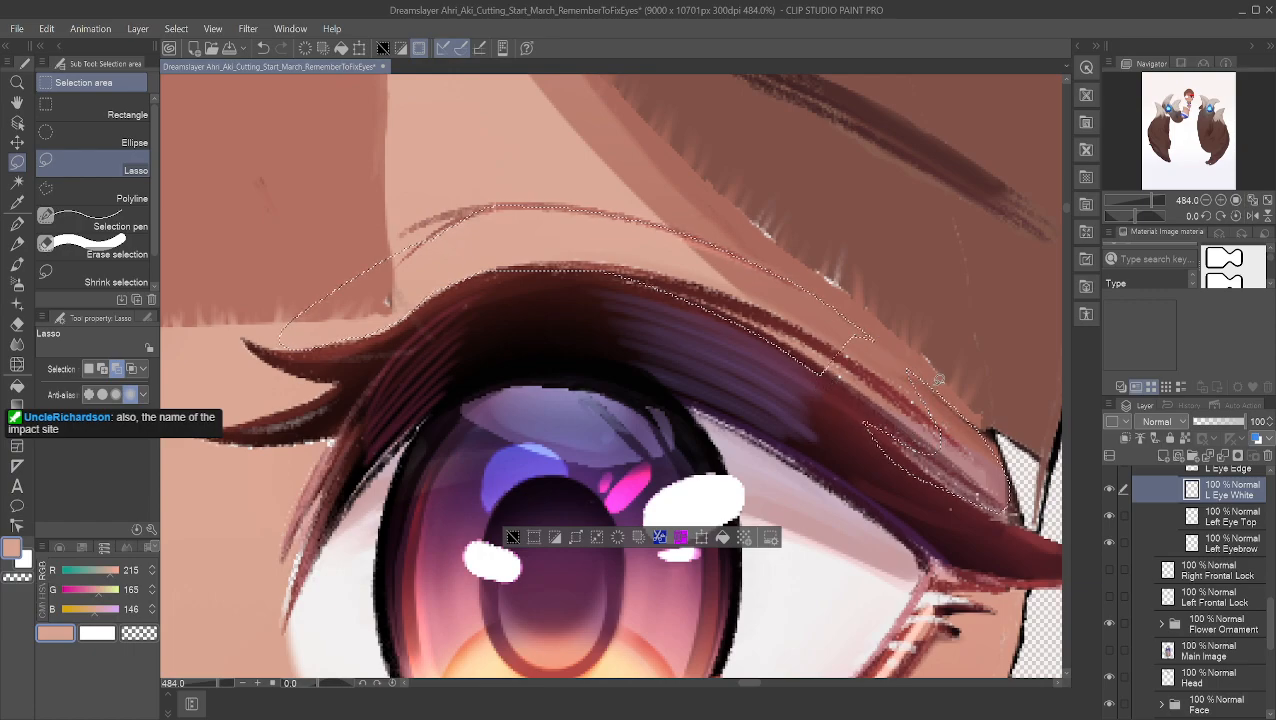
mouse_move(1030, 521)
left_mouse_down()
mouse_move(1046, 443)
mouse_move(871, 362)
left_mouse_up()
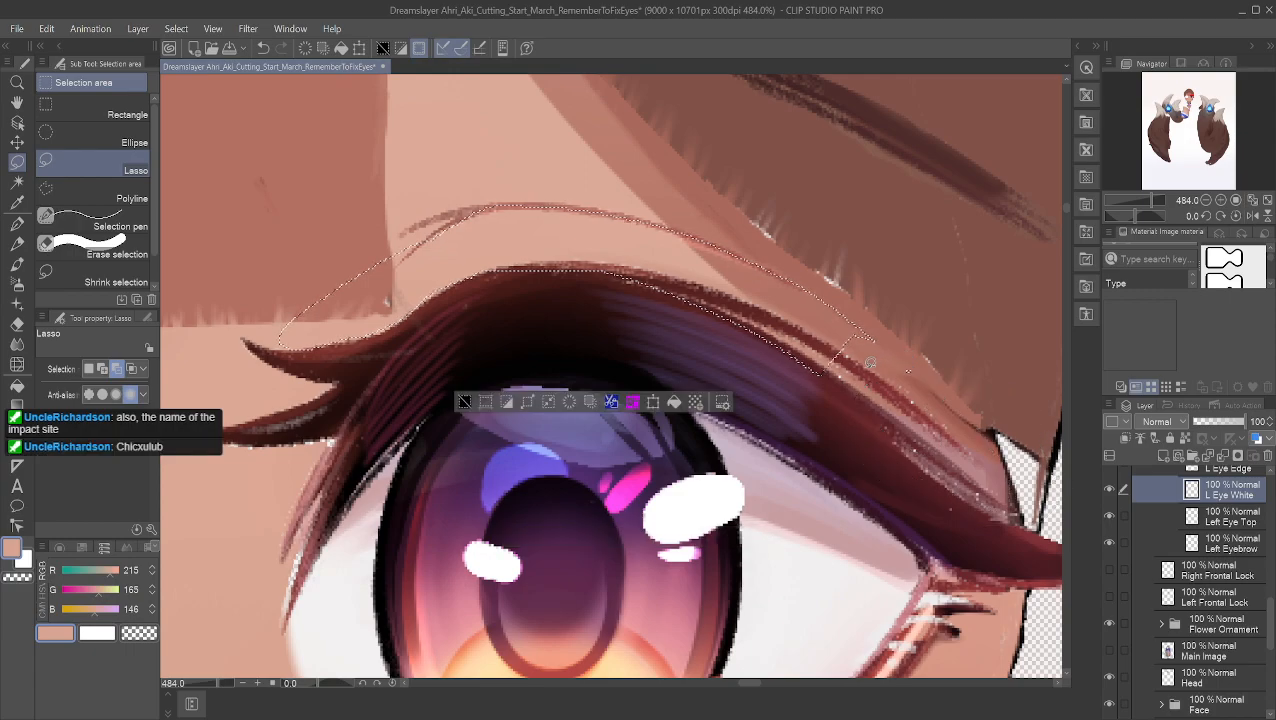
Step: Add the outer part of the upper lid, partway toward the eye's outer corner, to the lasso selection
left_click(103, 370)
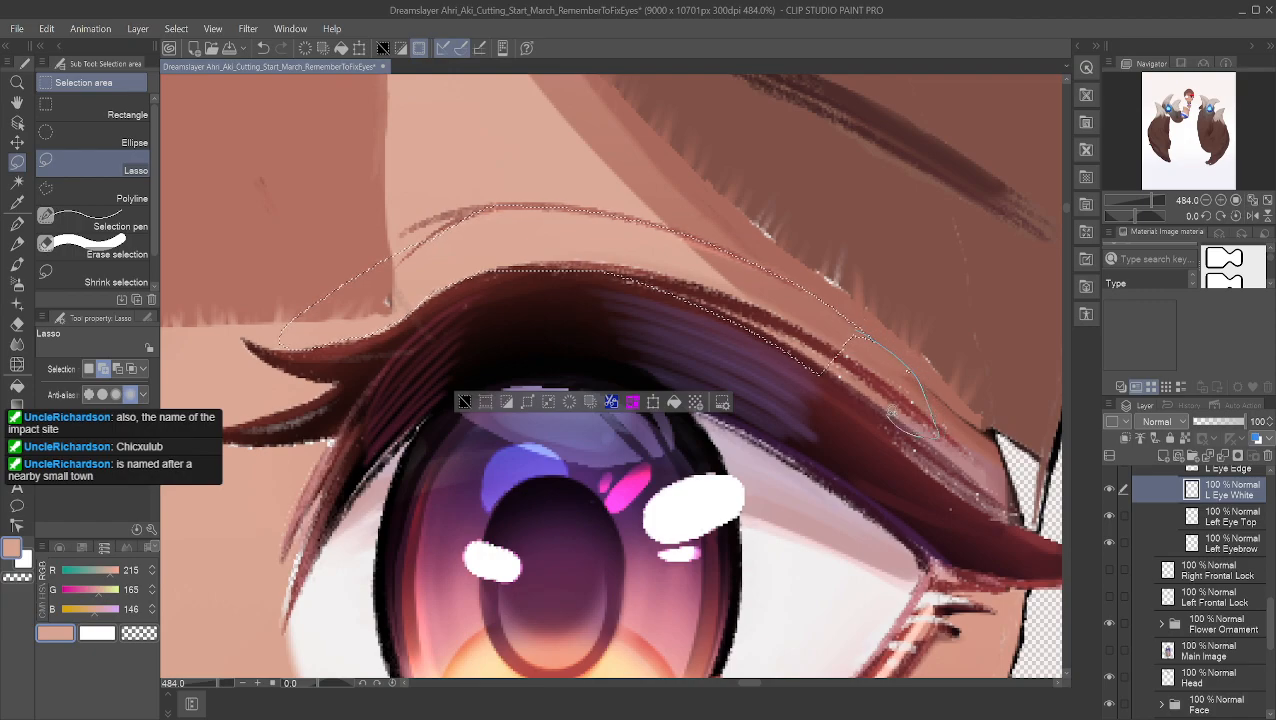
left_click_drag(848, 340, 903, 333)
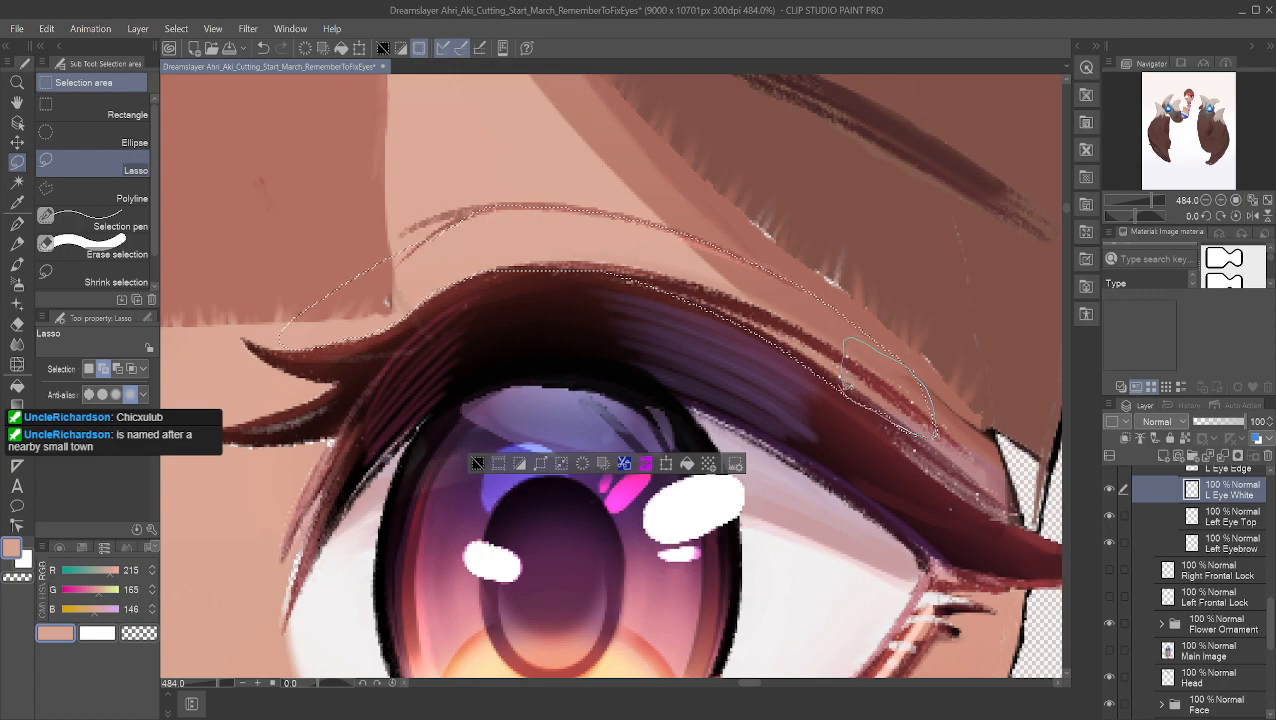
left_click_drag(847, 383, 846, 381)
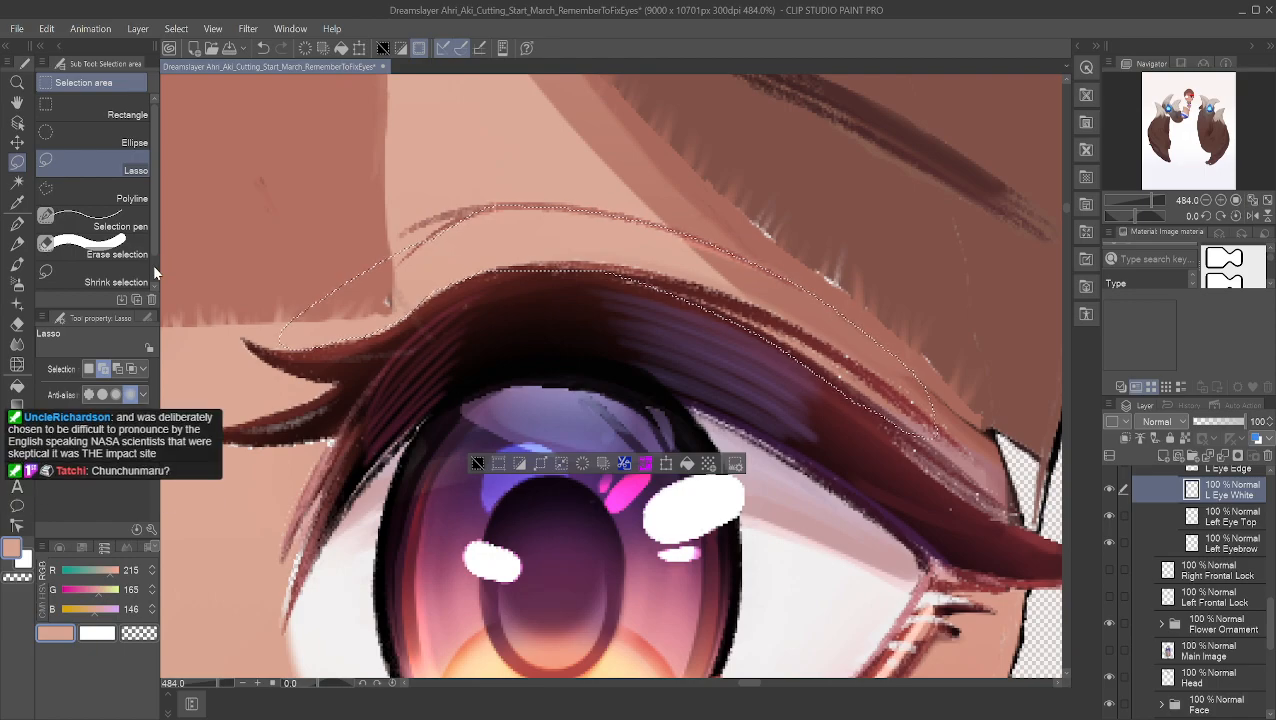
Step: Subtract the dark lash area along the selection's lower edge, and create a new raster layer above L Eye White
left_click(117, 368)
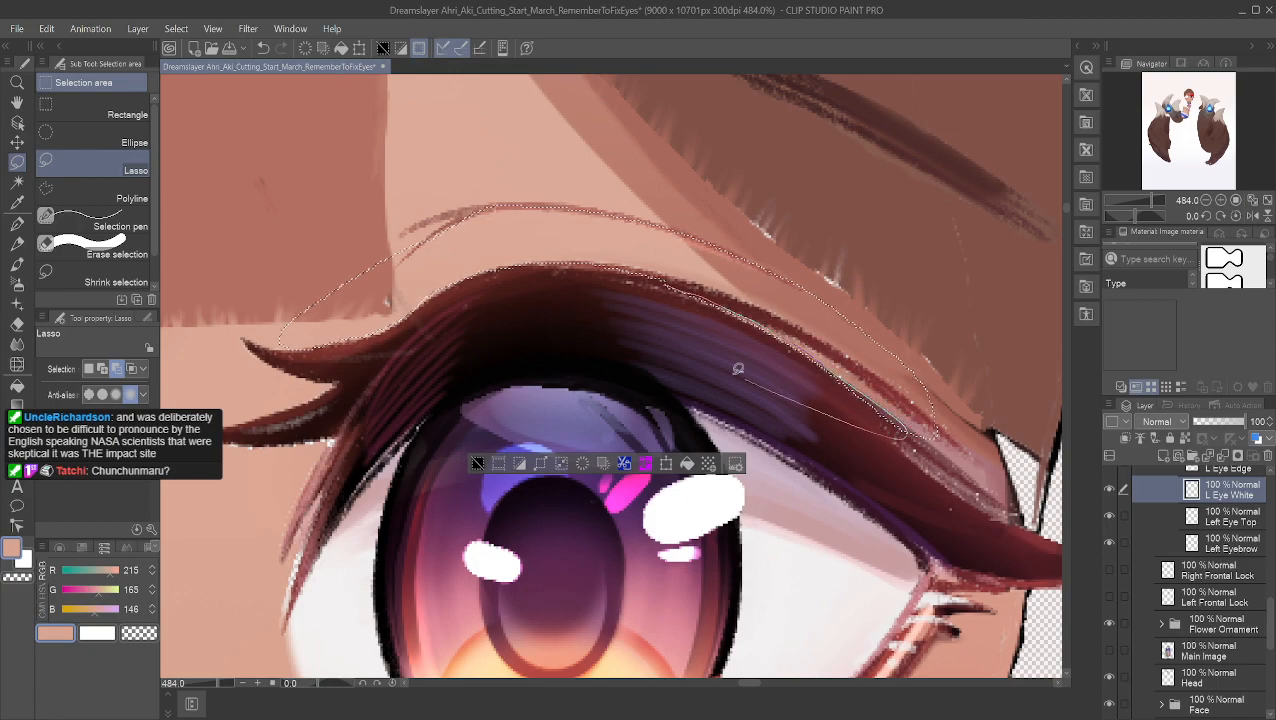
left_click_drag(667, 287, 665, 284)
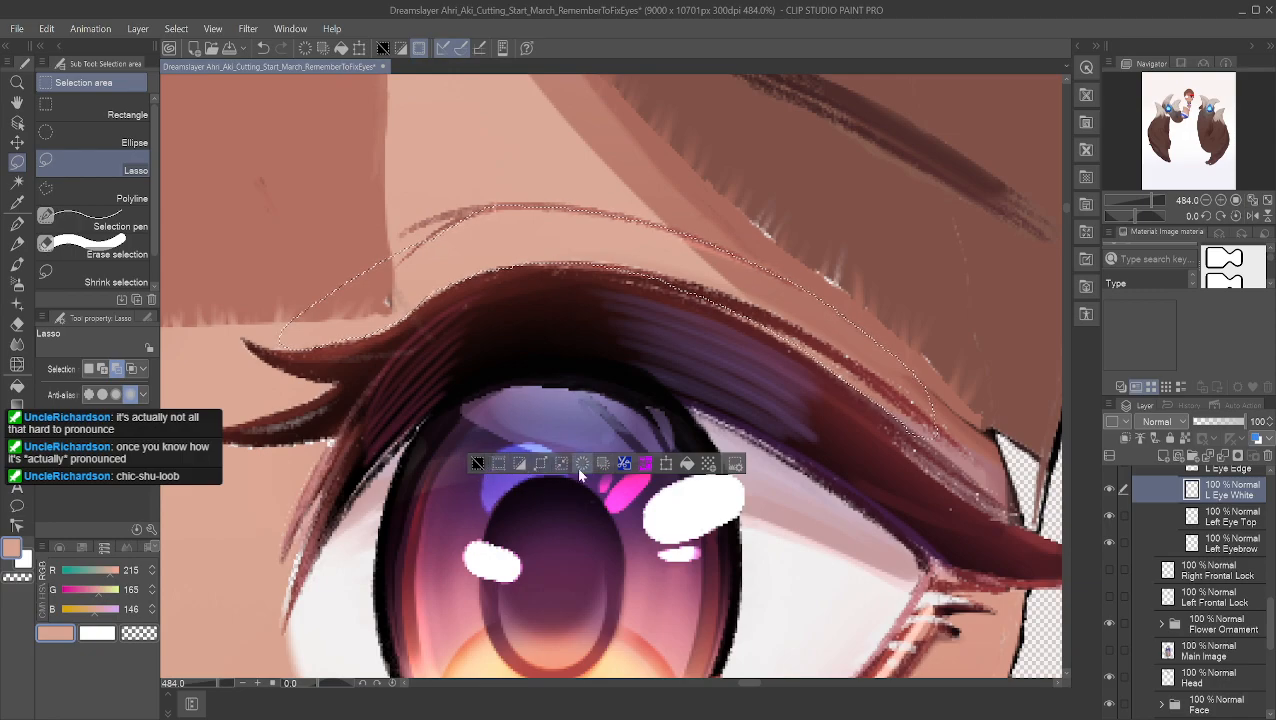
left_click(1160, 458)
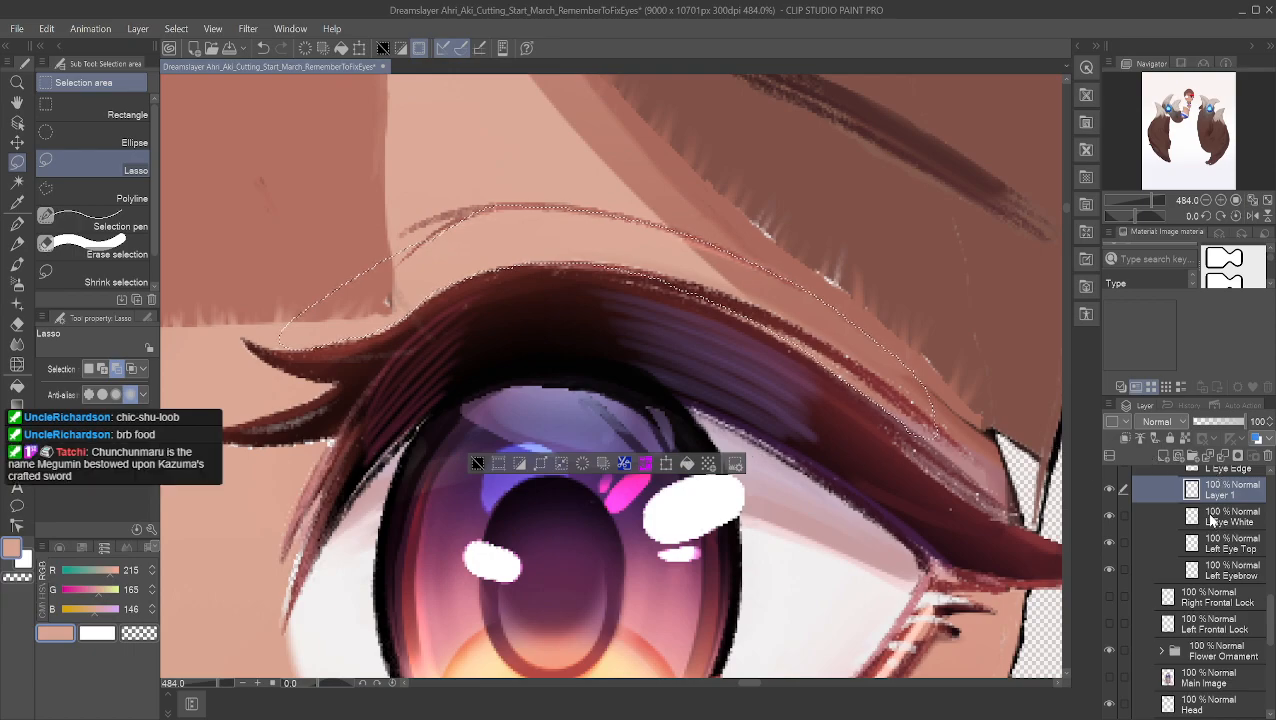
Step: Merge the empty new layer down into L Eye White and make Main Image the active layer
key("ctrl+e")
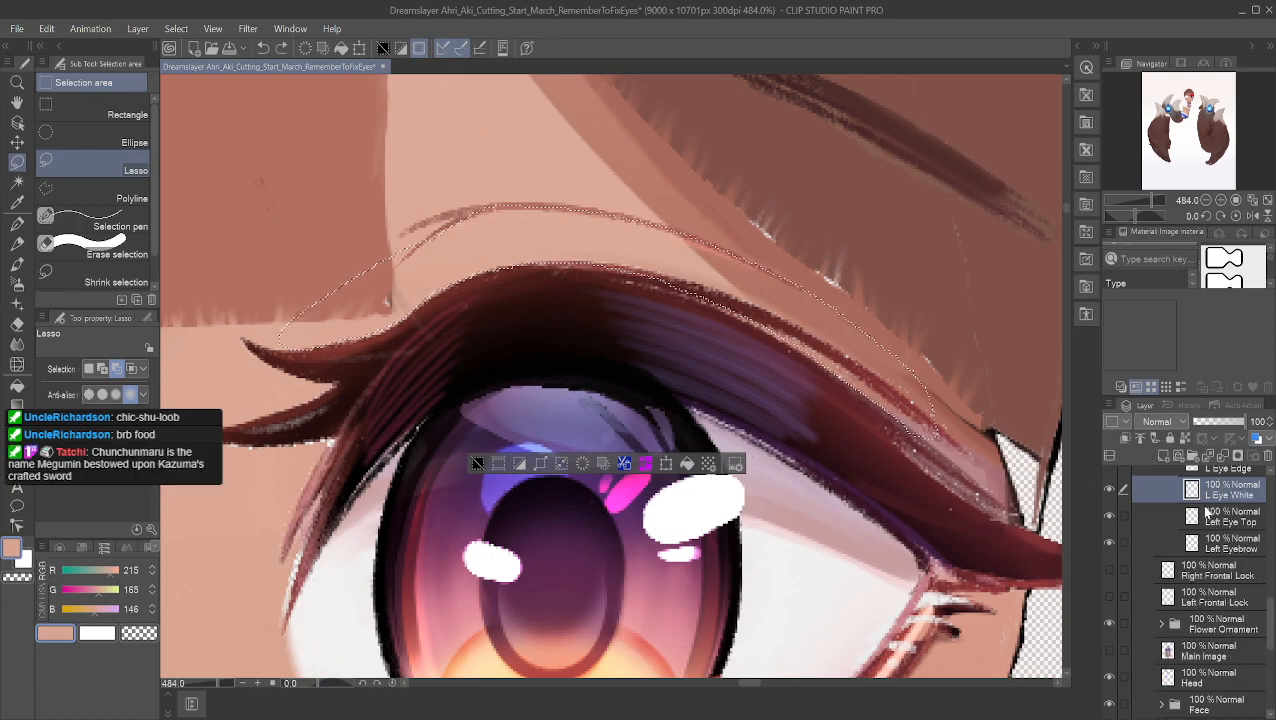
left_click(646, 466)
scroll(1225, 560, "down", 3)
left_click(1222, 584)
scroll(1222, 586, "up", 4)
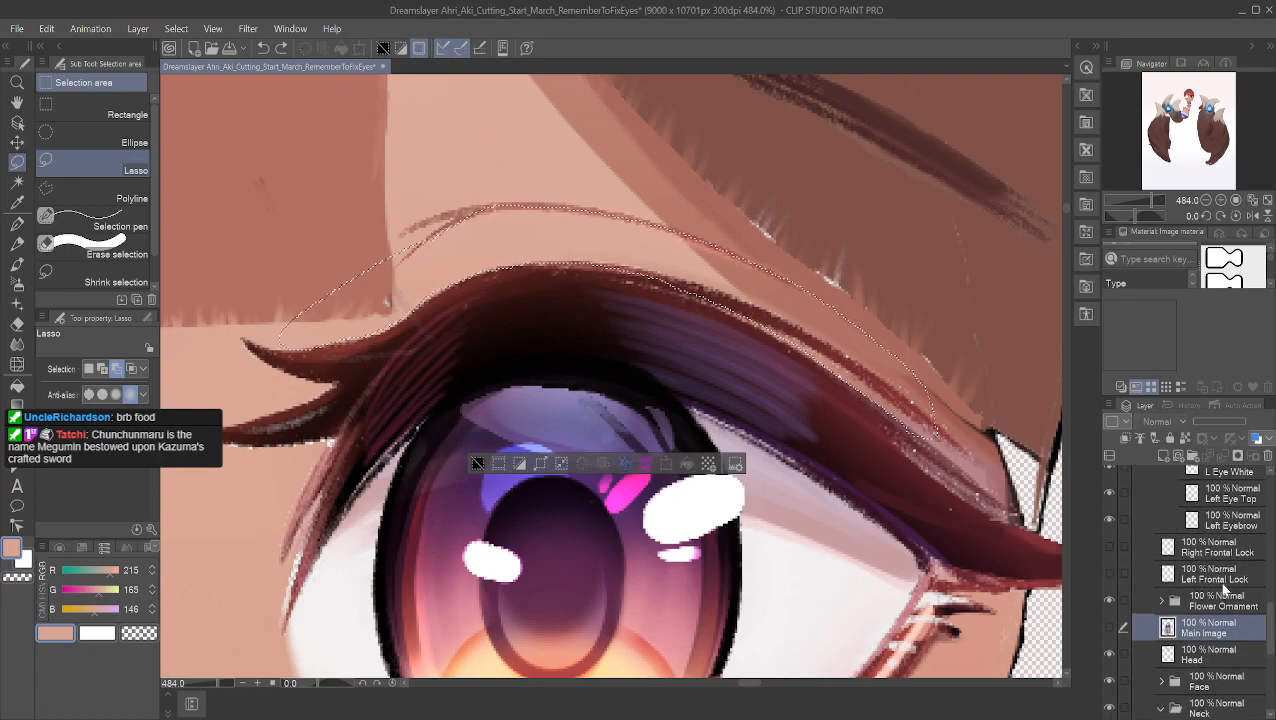
Step: Show and hide the Main Image layer to check whether it contains the selected eyelid skin
scroll(1225, 586, "up", 2)
scroll(841, 505, "down", 1)
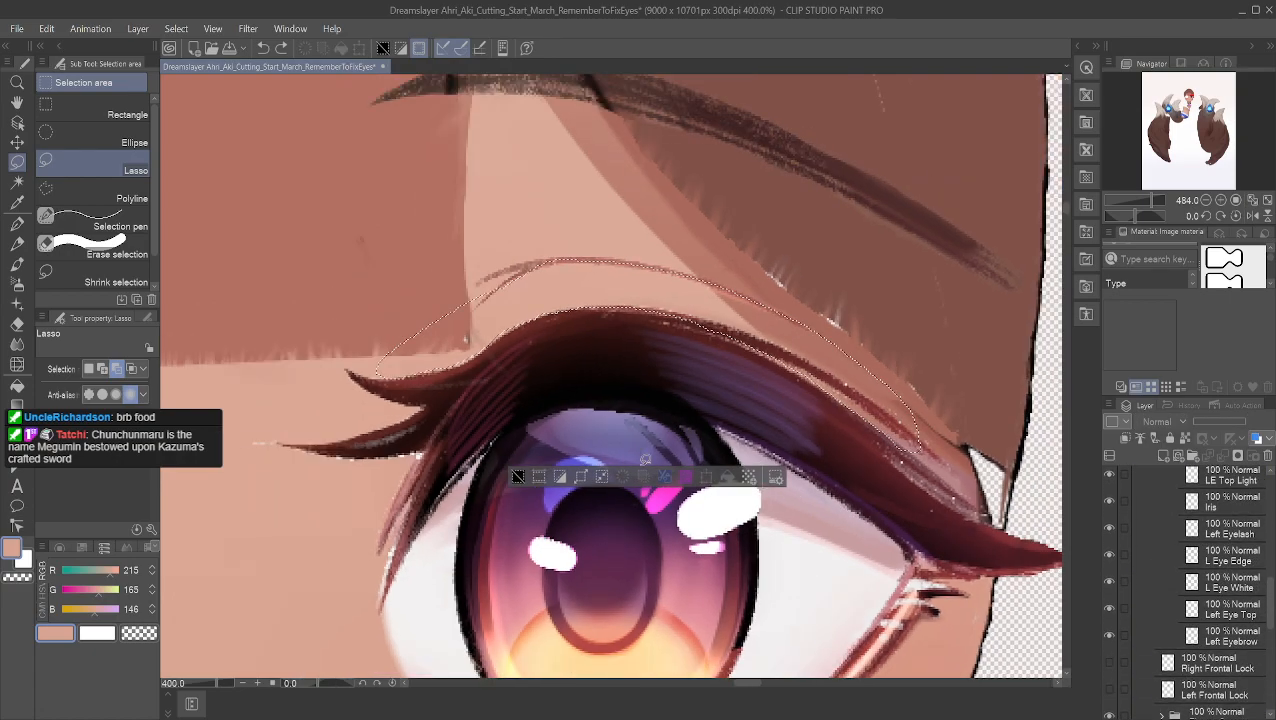
scroll(1192, 574, "up", 2)
scroll(1248, 604, "down", 4)
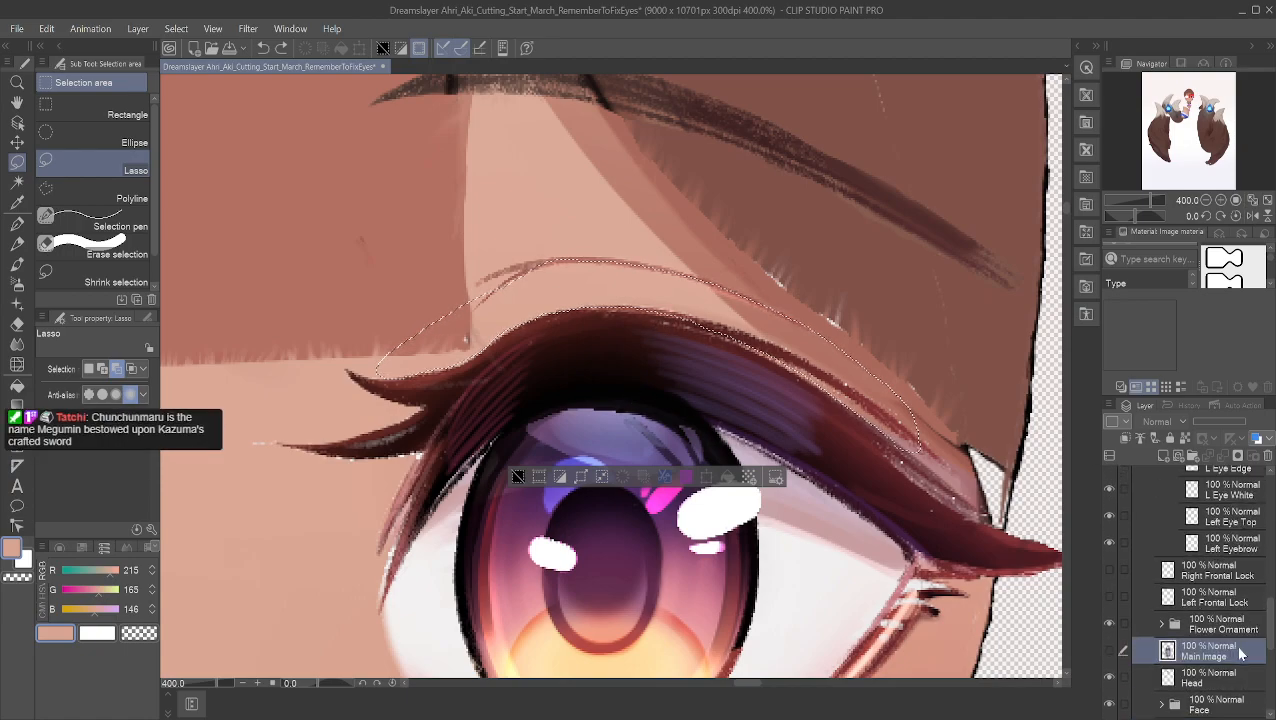
left_click(1109, 651)
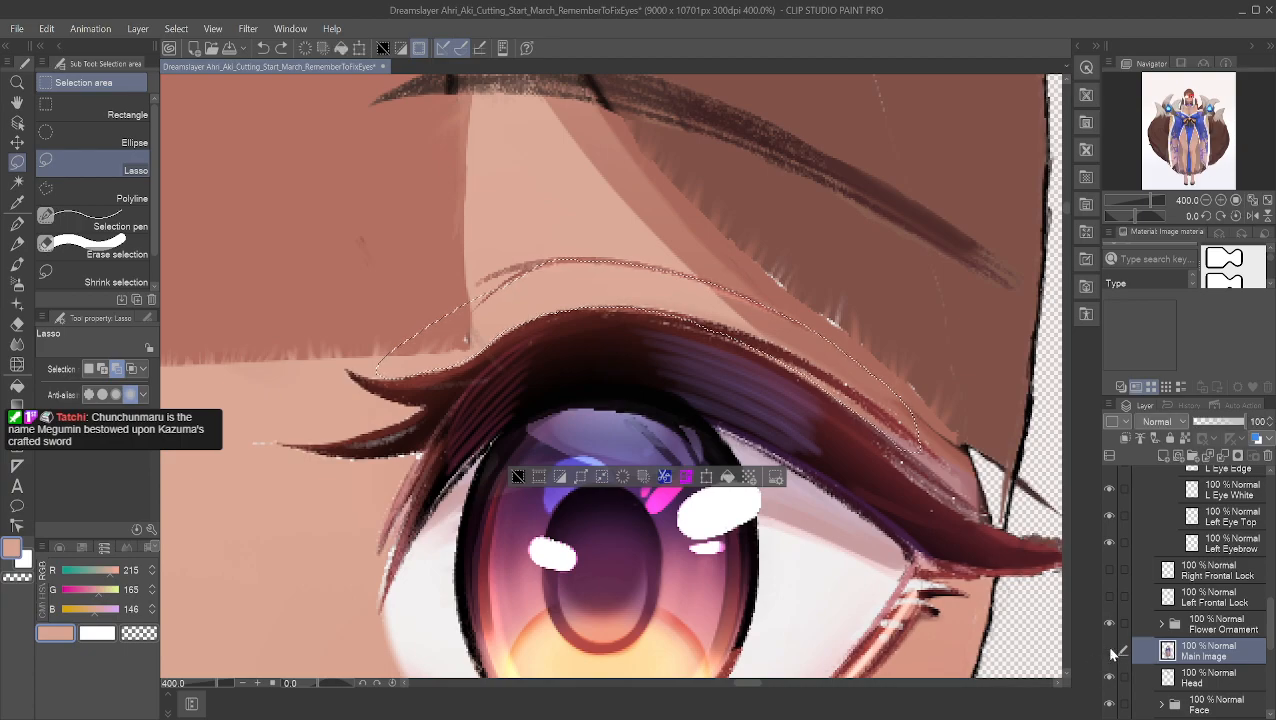
left_click(1109, 651)
scroll(1160, 627, "up", 2)
scroll(1165, 625, "down", 4)
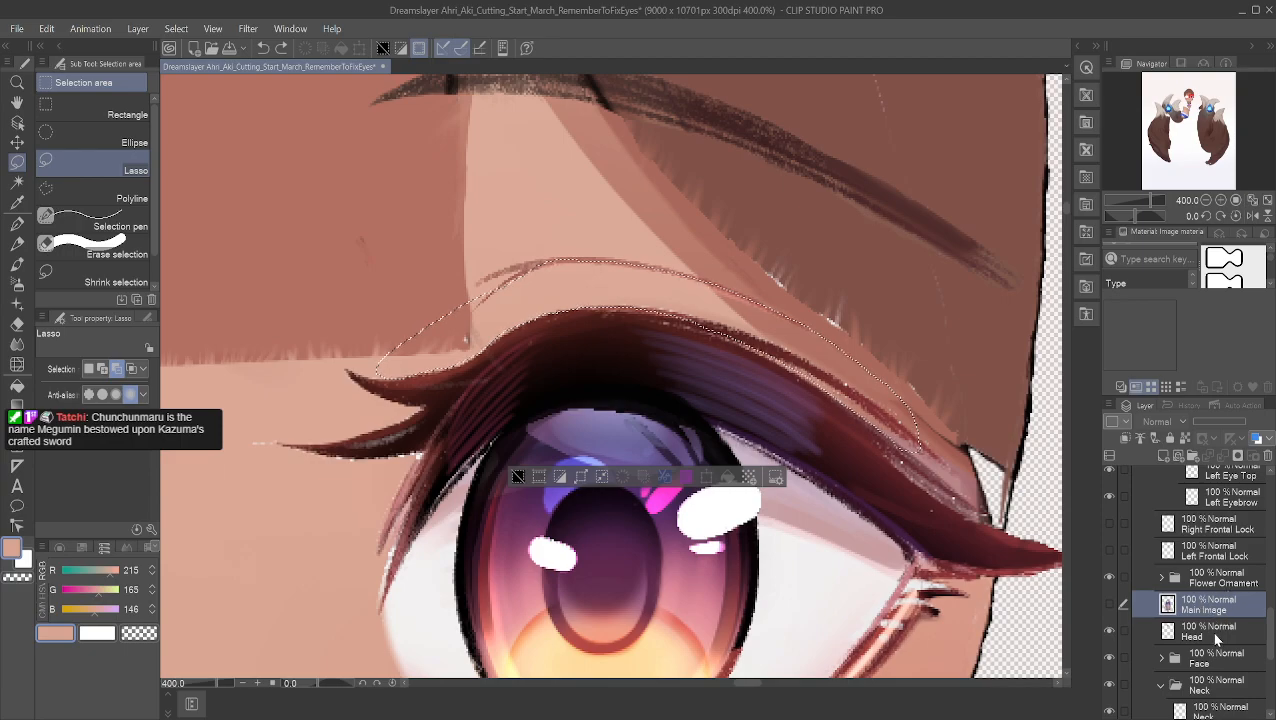
Step: Copy the selected eyelid skin from Head into a new layer named L Eyelid, and place it directly below Left Eyebrow
left_click(1210, 631)
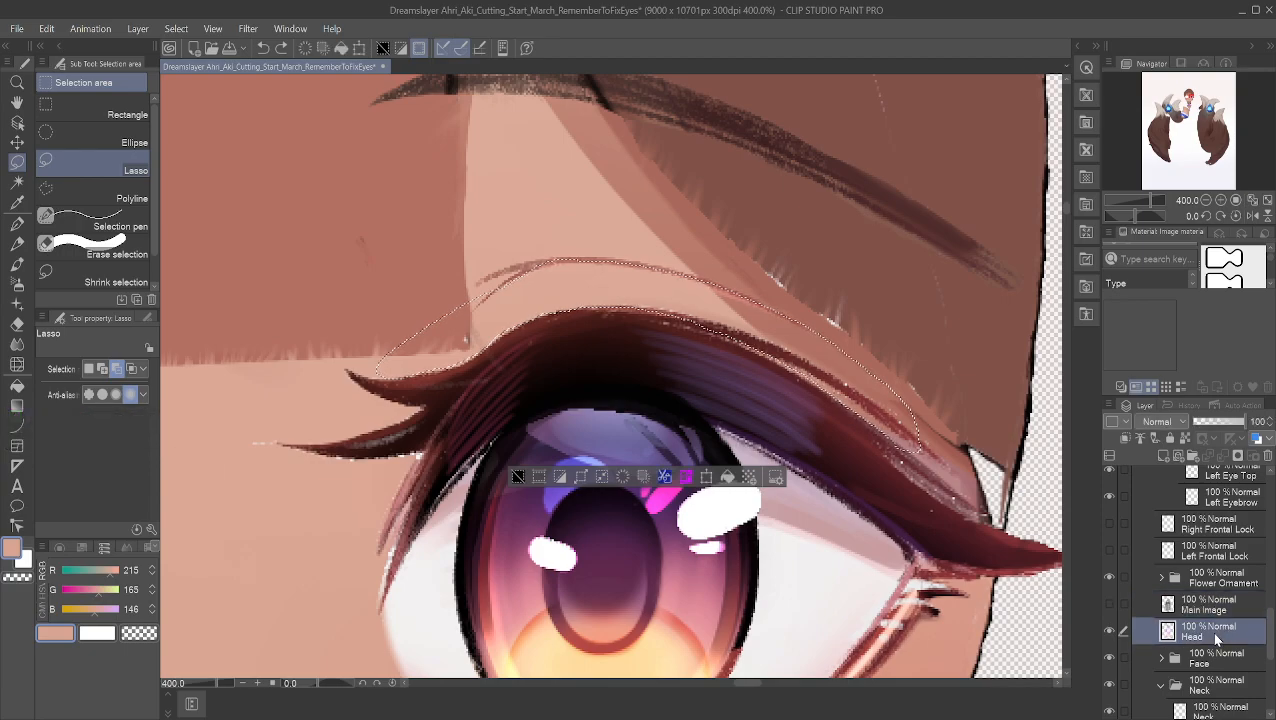
left_click(681, 484)
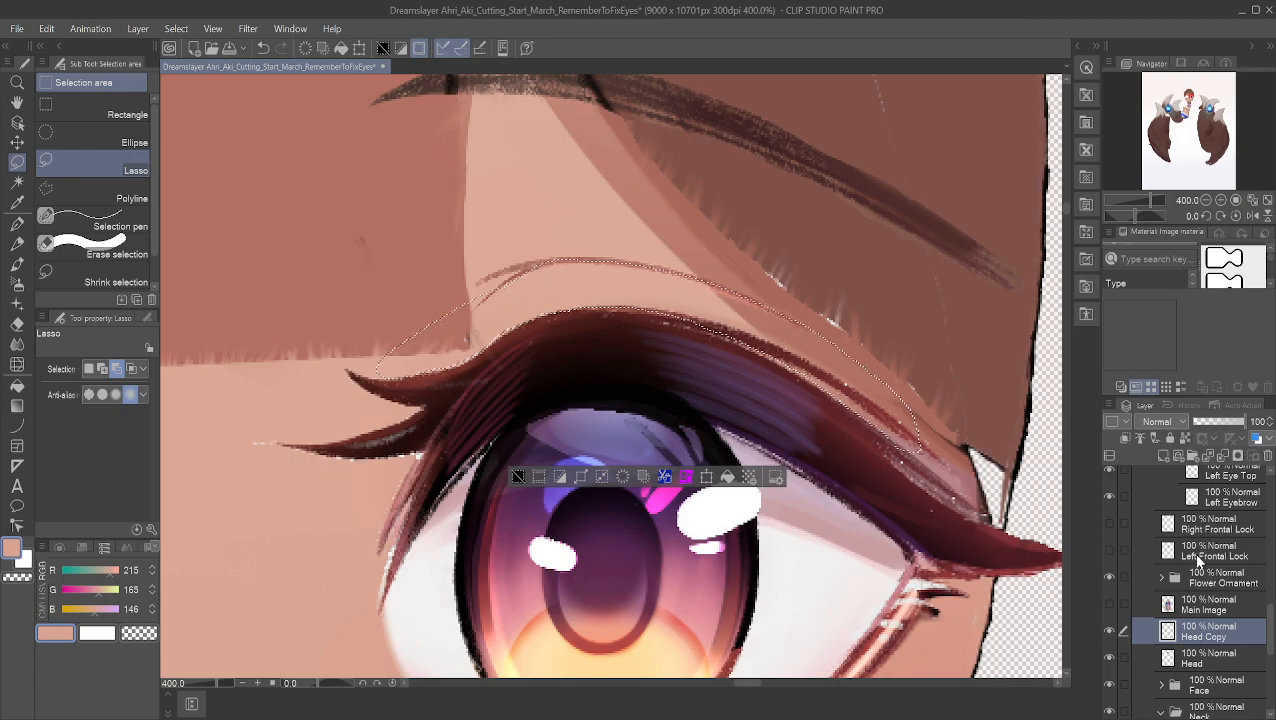
type("L Eyelid")
key("Return")
left_click_drag(1216, 636, 1226, 511)
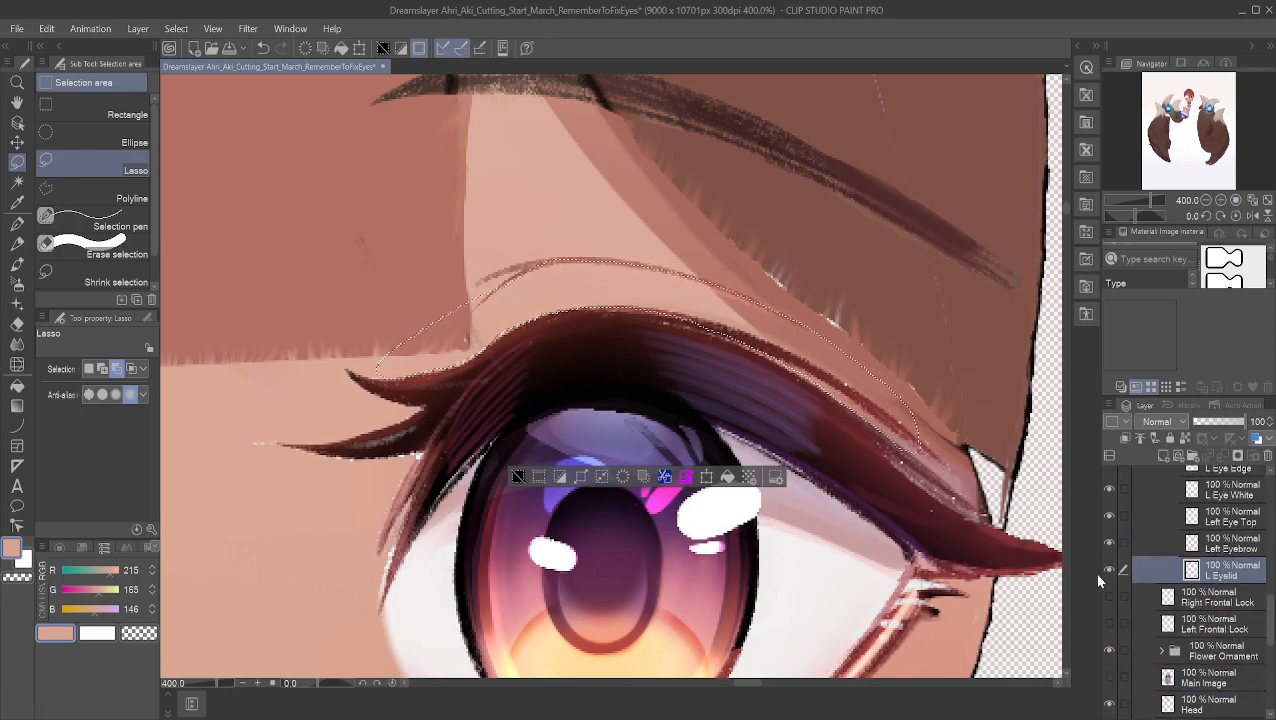
Step: Hide the Head layer, and ready the Mapping pen with the light eyelid skin color at brush size 9.3
left_click(1108, 708)
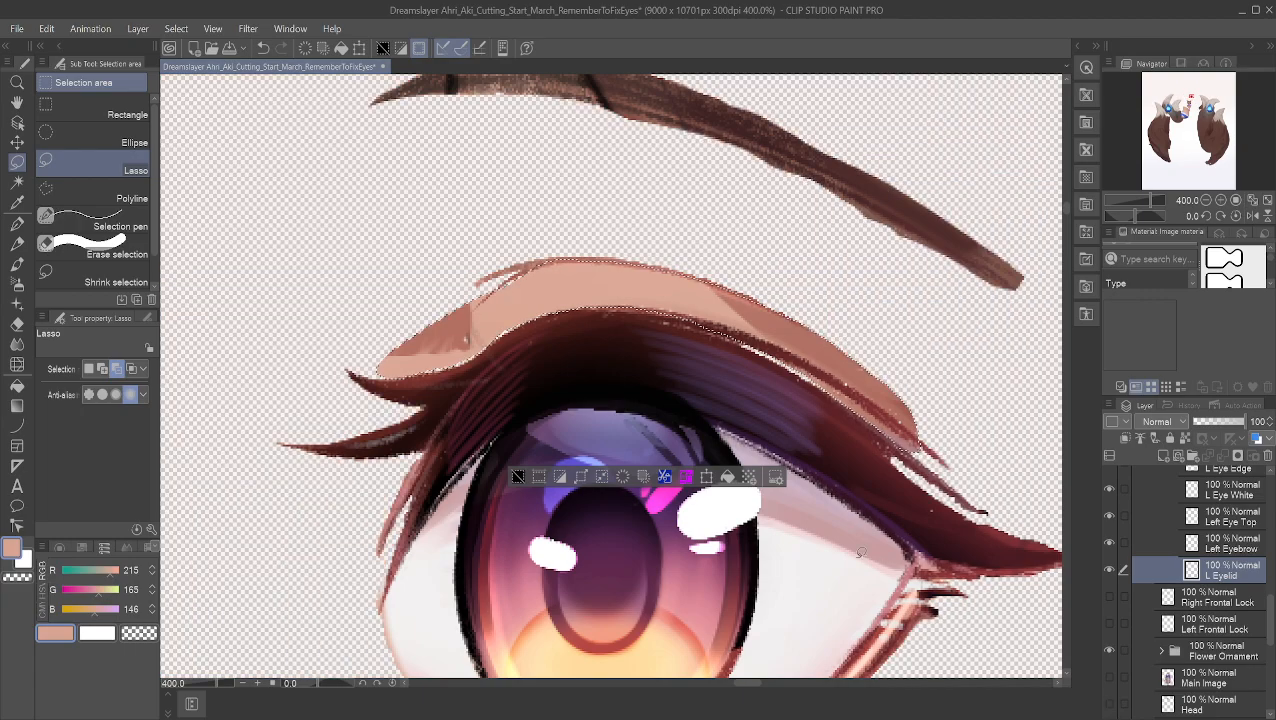
scroll(849, 464, "up", 2)
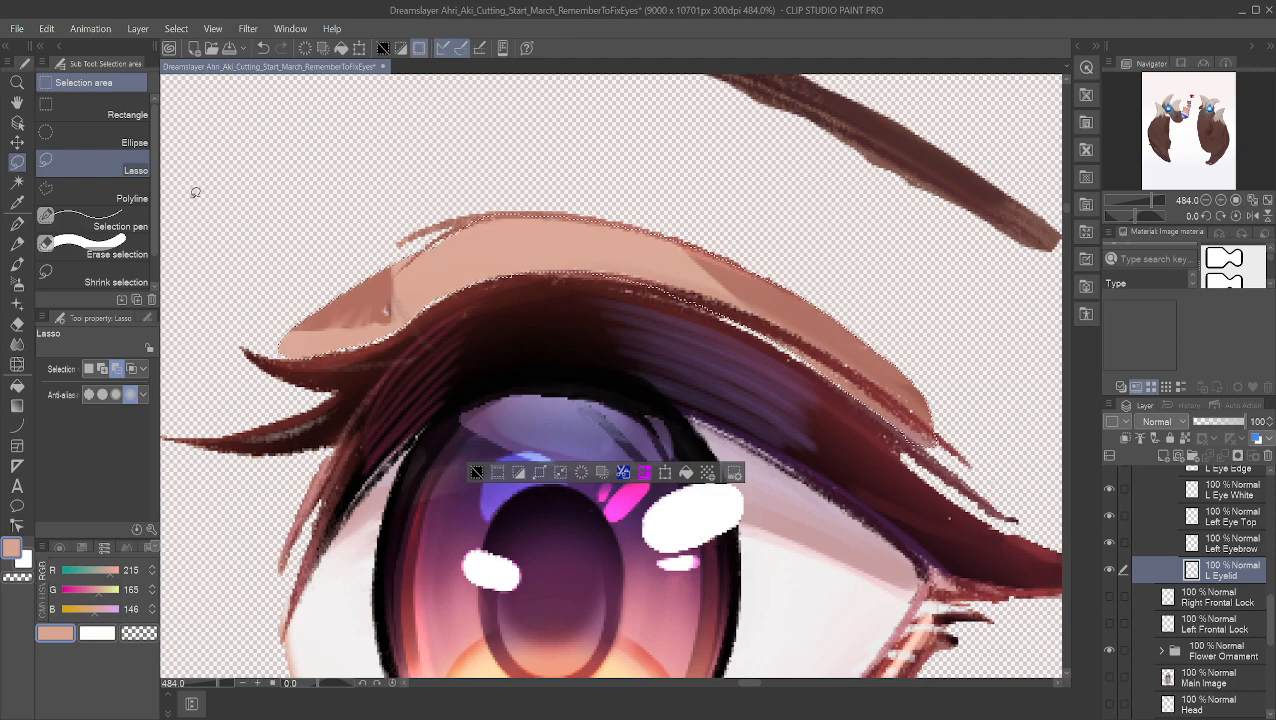
left_click(646, 252, "alt")
left_click_drag(679, 263, 445, 288, "alt")
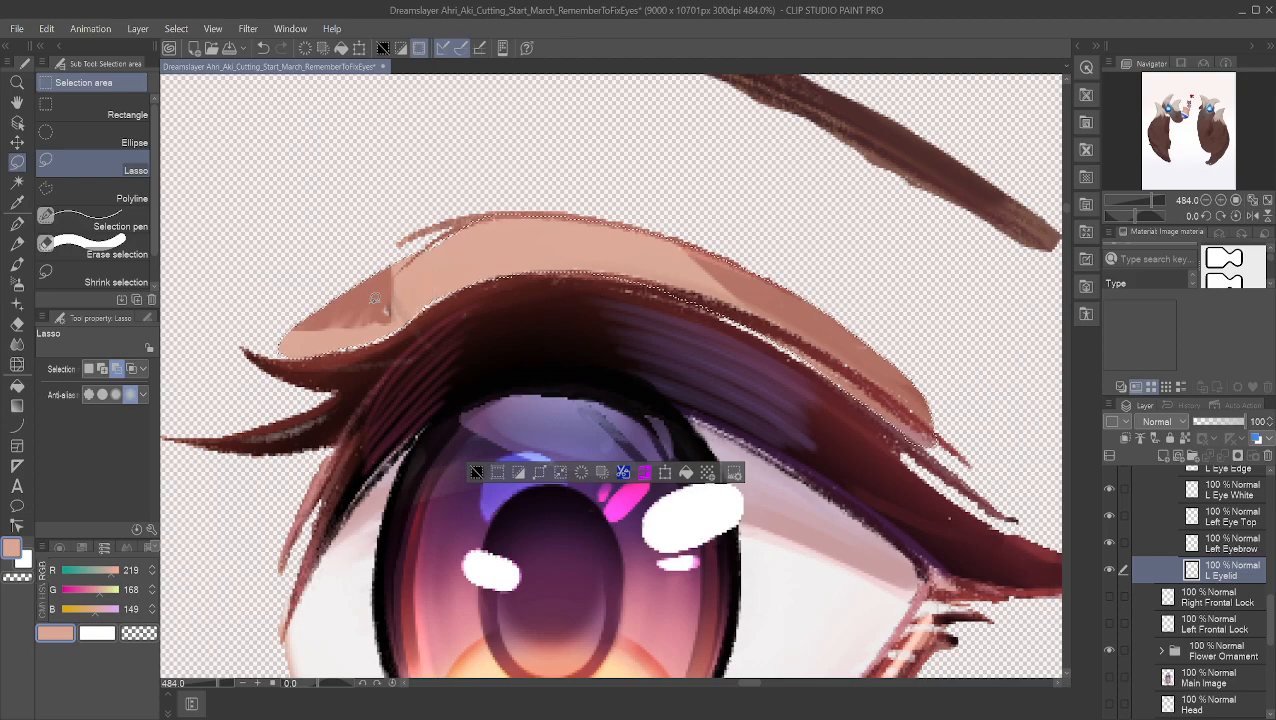
left_click(17, 222)
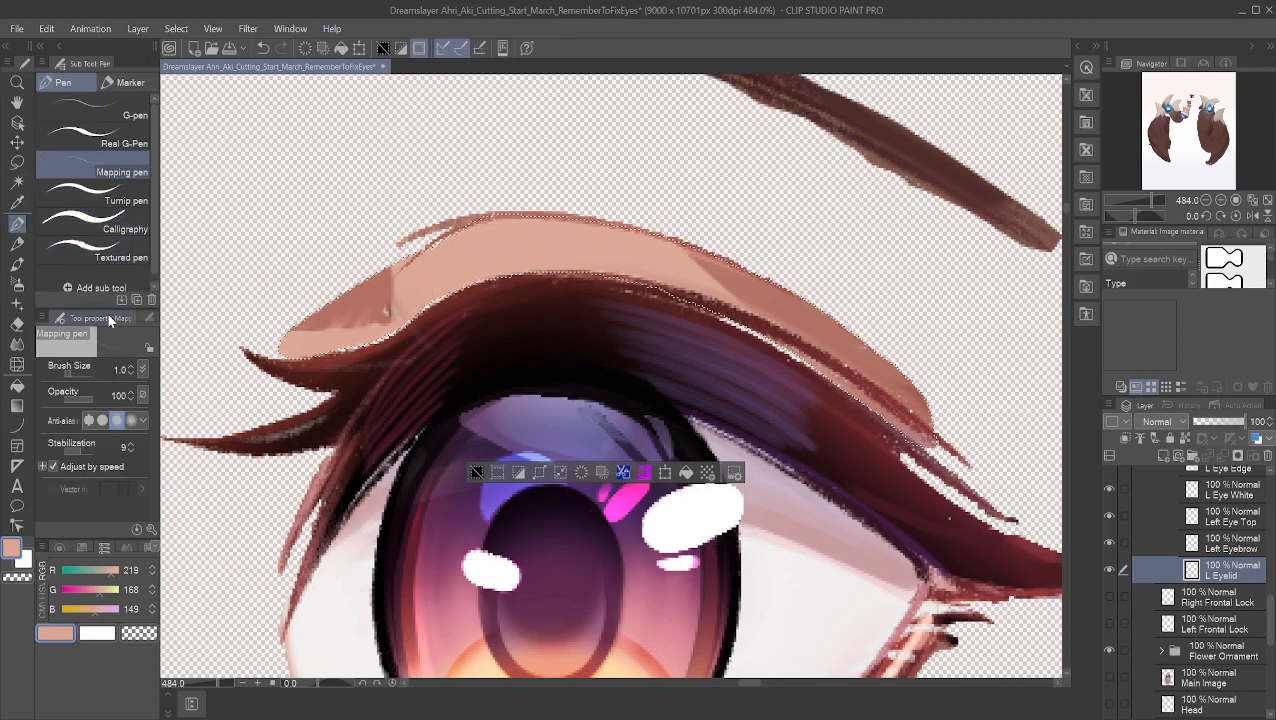
left_click_drag(78, 376, 80, 376)
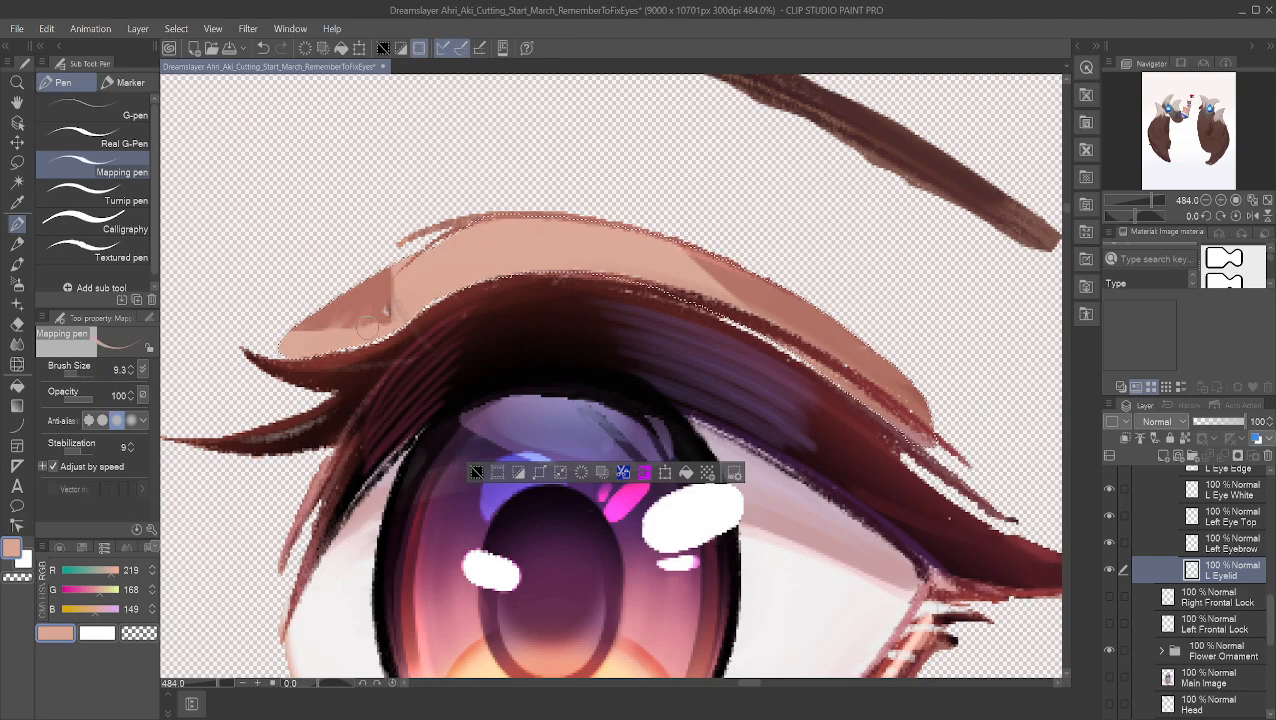
Step: Paint the light skin color over the darker shadow patch at the inner end of the L Eyelid shape
mouse_move(402, 299)
left_mouse_down()
mouse_move(370, 329)
mouse_move(317, 327)
left_mouse_up()
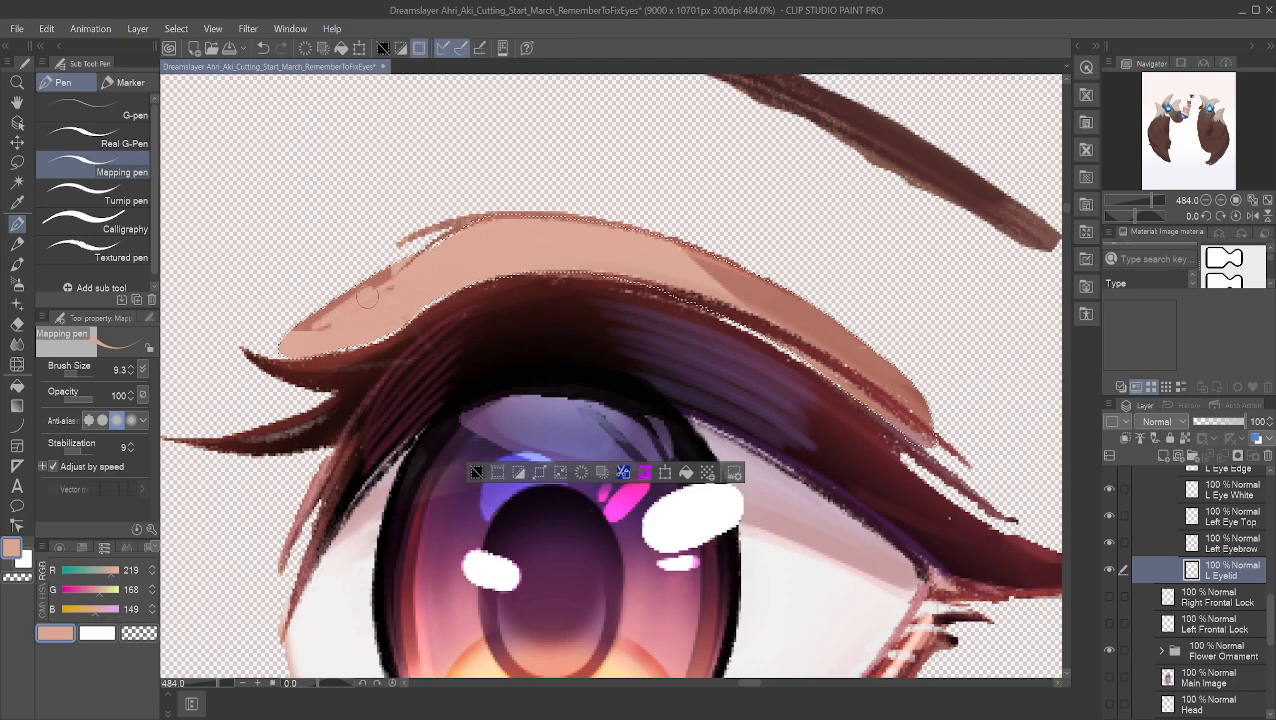
left_click_drag(390, 282, 282, 344)
left_click_drag(330, 308, 298, 340)
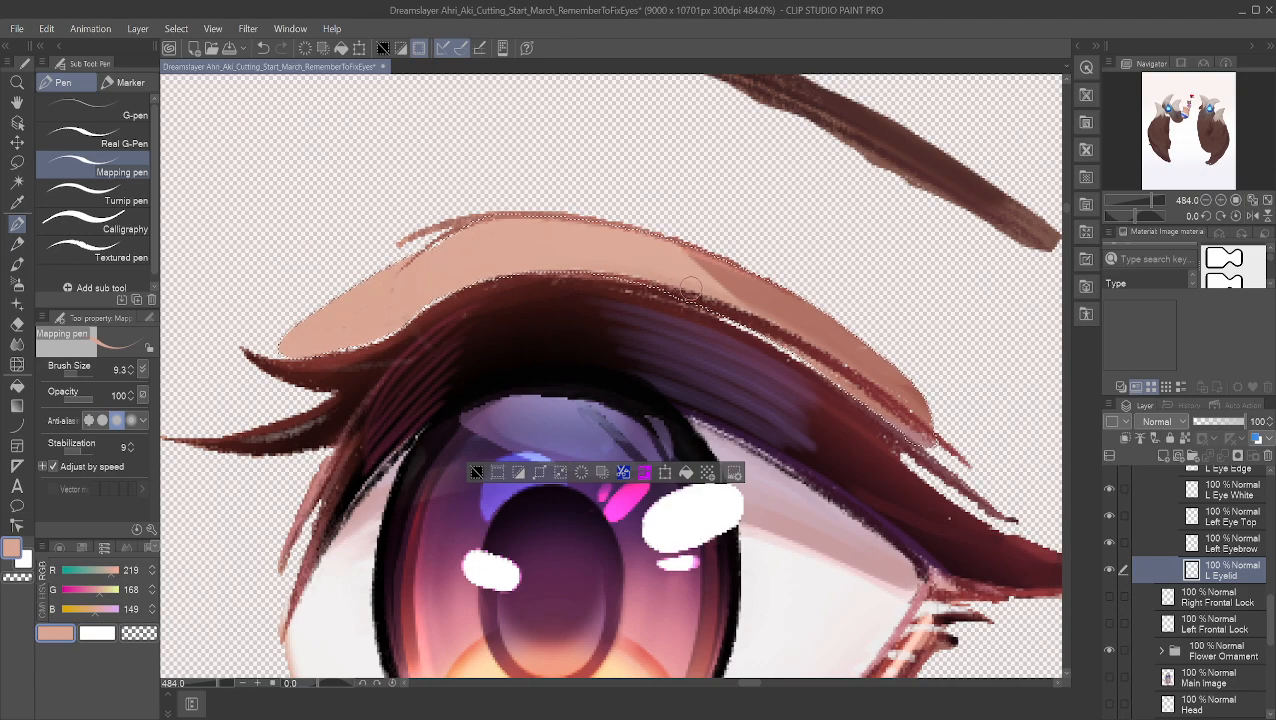
Step: Sample the skin color beside the outer shadow and paint it over the shadow along the eyelid's outer half
mouse_move(690, 288)
left_mouse_down()
mouse_move(690, 272)
mouse_move(722, 268)
mouse_move(707, 265)
left_mouse_up()
left_click(674, 263, "alt")
mouse_move(740, 285)
left_mouse_down()
mouse_move(795, 318)
mouse_move(819, 343)
mouse_move(785, 345)
mouse_move(832, 376)
mouse_move(728, 305)
mouse_move(671, 287)
left_mouse_up()
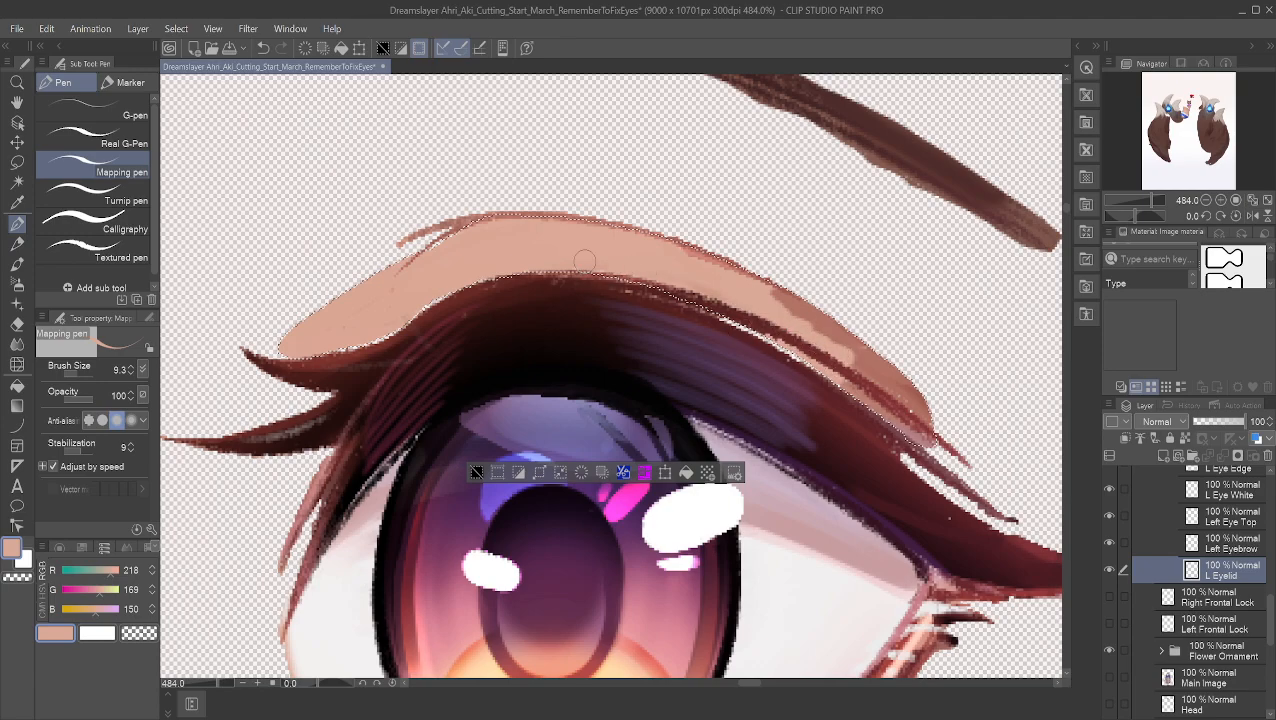
mouse_move(822, 326)
left_mouse_down()
mouse_move(766, 293)
mouse_move(785, 289)
mouse_move(756, 286)
mouse_move(870, 353)
mouse_move(847, 389)
mouse_move(863, 395)
mouse_move(824, 346)
mouse_move(864, 363)
mouse_move(867, 351)
mouse_move(853, 347)
mouse_move(867, 399)
mouse_move(874, 369)
mouse_move(791, 366)
mouse_move(773, 314)
mouse_move(792, 331)
mouse_move(752, 293)
mouse_move(787, 293)
mouse_move(817, 308)
mouse_move(815, 338)
mouse_move(807, 309)
mouse_move(840, 325)
left_mouse_up()
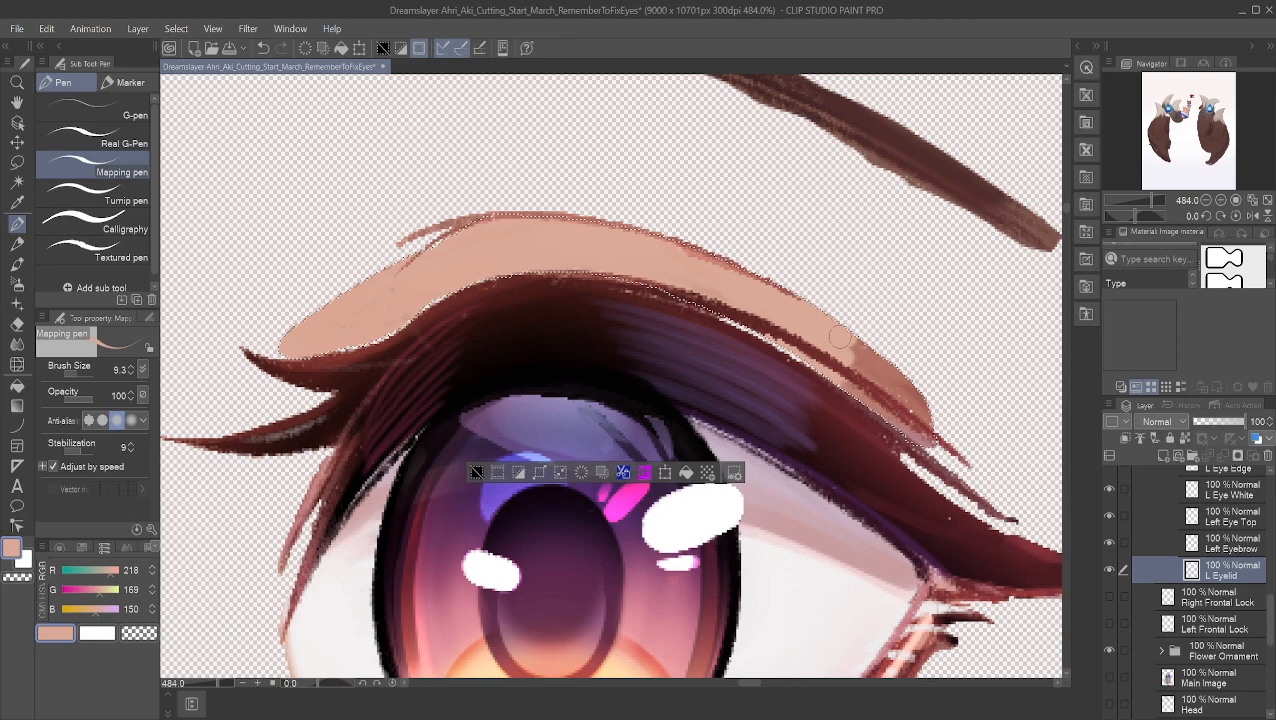
Step: Try covering the remaining shadow near the eyelid's outer end with skin color, and undo those last strokes
mouse_move(845, 369)
left_mouse_down()
mouse_move(852, 358)
mouse_move(860, 375)
mouse_move(848, 332)
mouse_move(878, 388)
left_mouse_up()
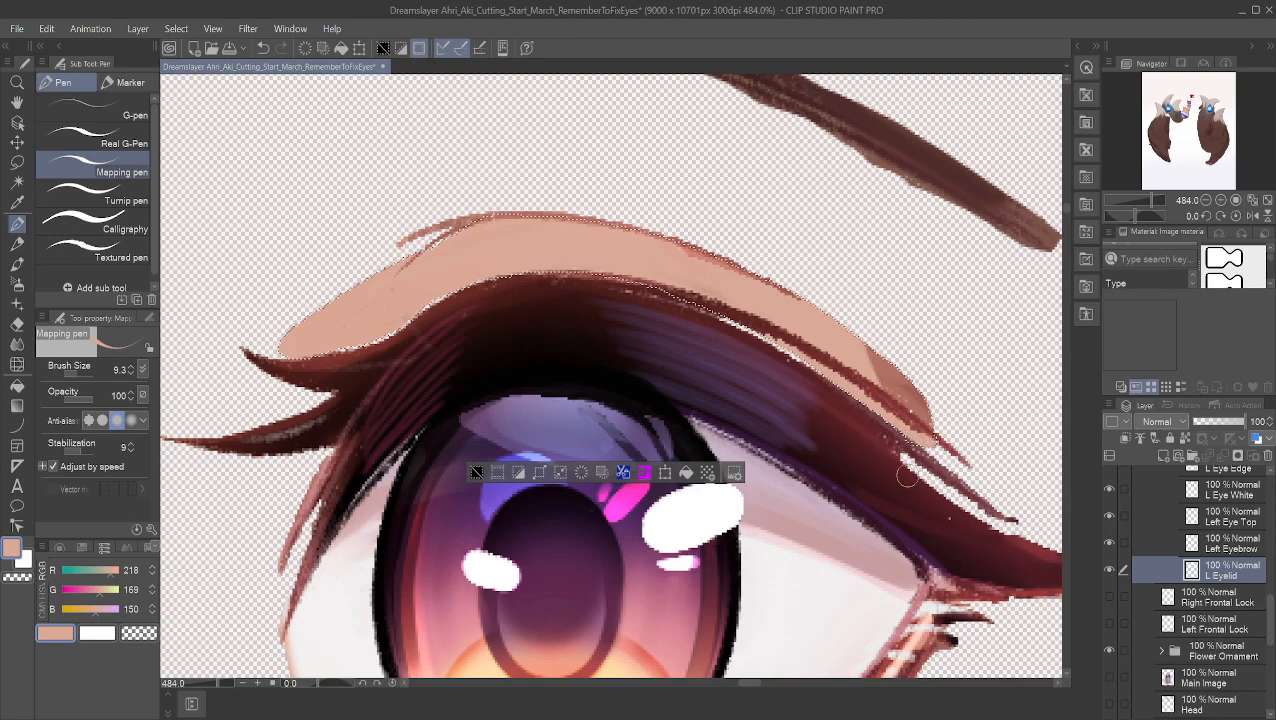
key("ctrl+z")
key("ctrl+z")
key("ctrl+z")
key("ctrl+z")
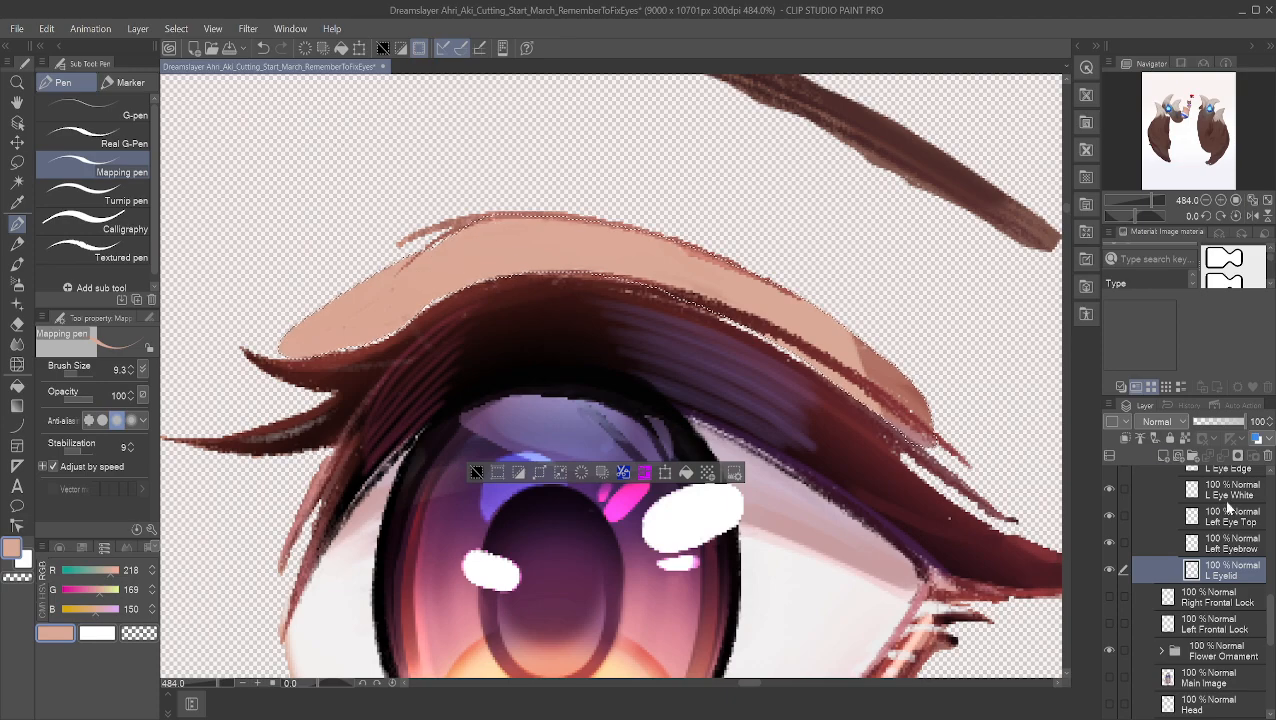
Step: Toggle the visibility of the L Eyelid layer to inspect the painted eyelid against the crease and lash lines
left_click(1108, 572)
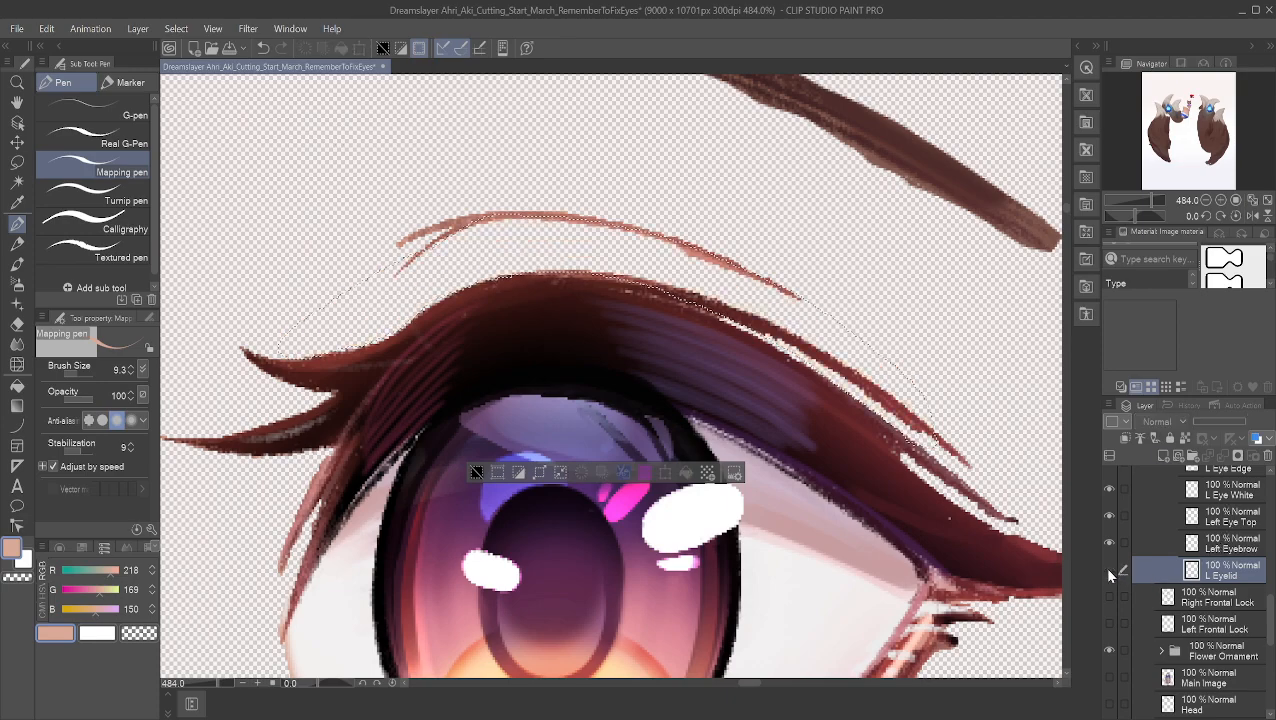
left_click(1108, 572)
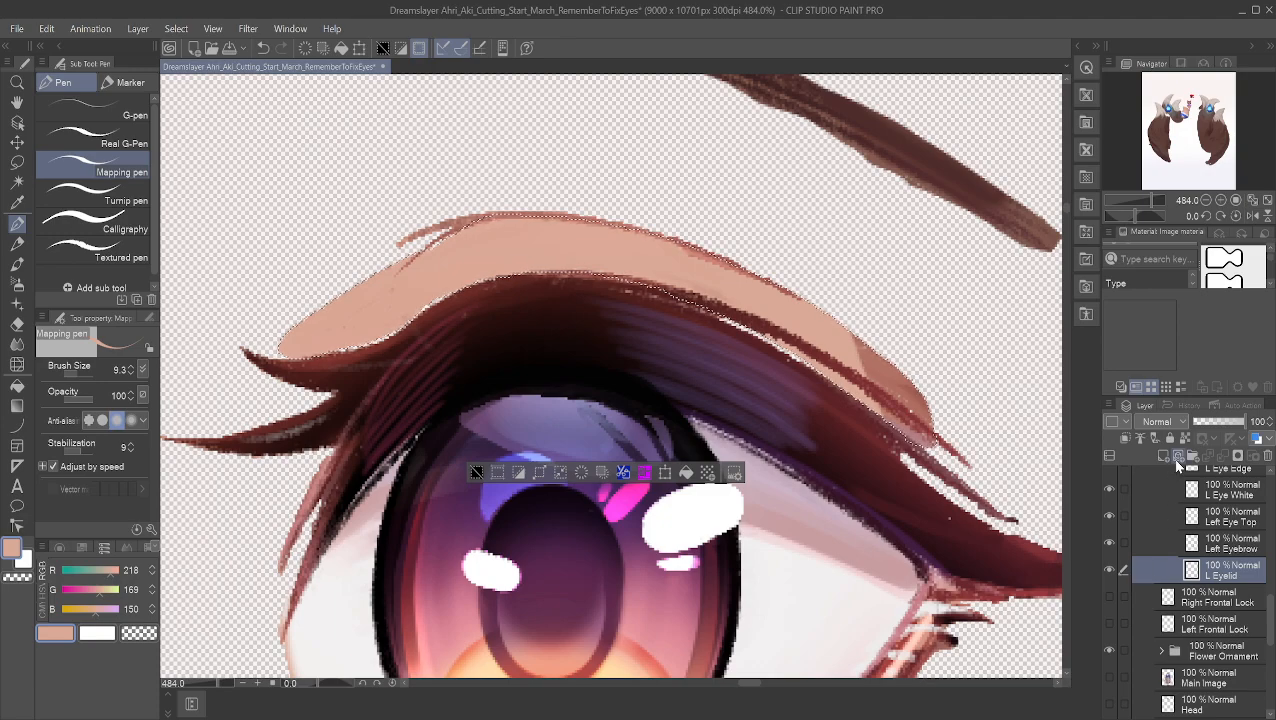
left_click(1110, 568)
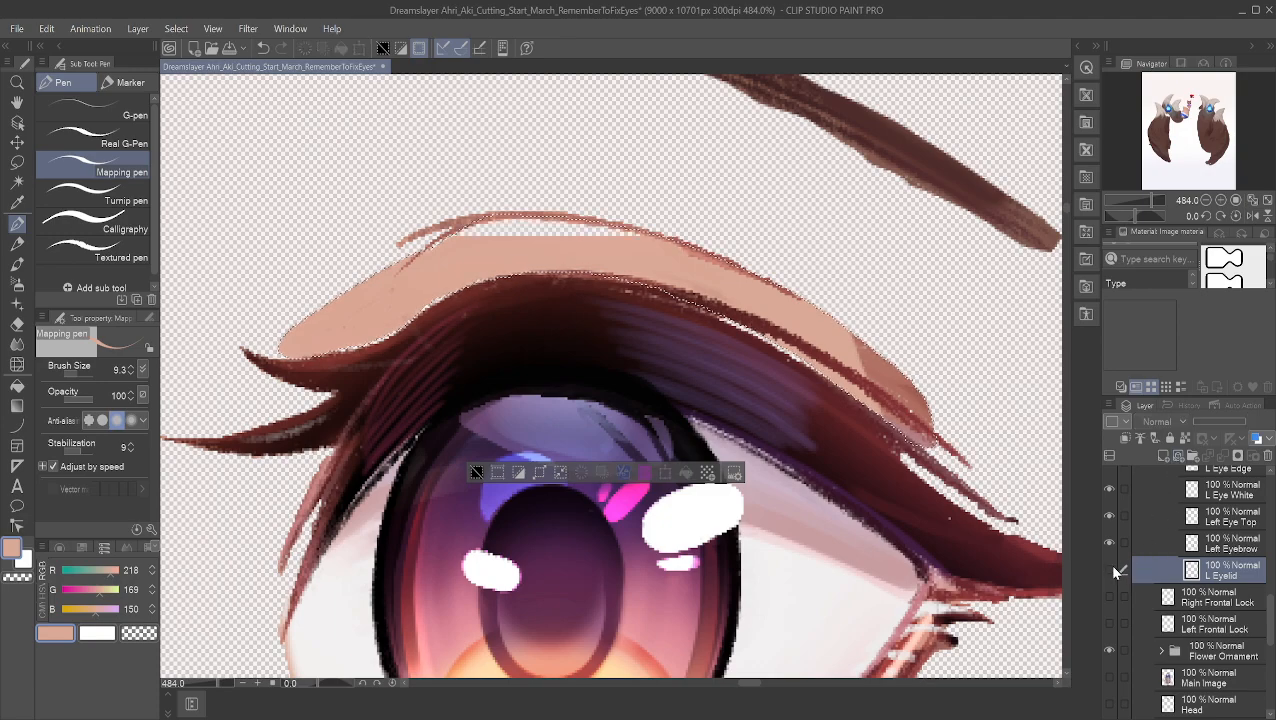
left_click(1109, 569)
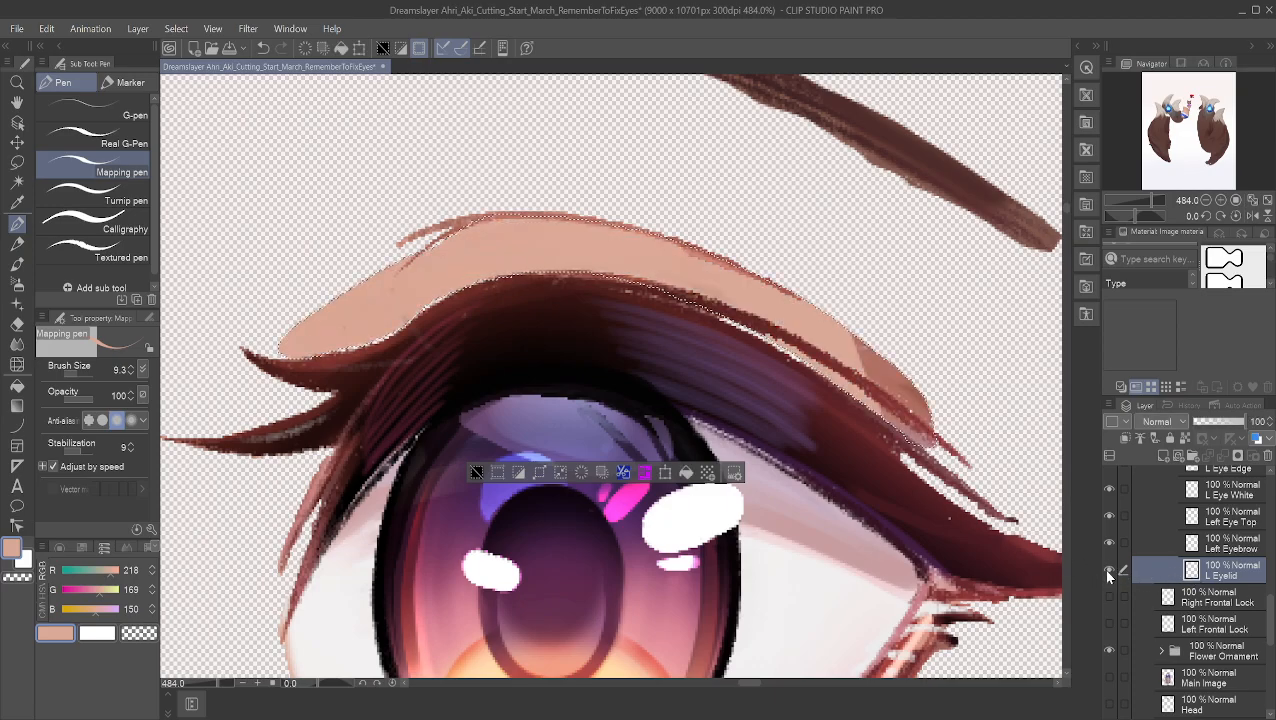
scroll(1150, 575, "down", 1)
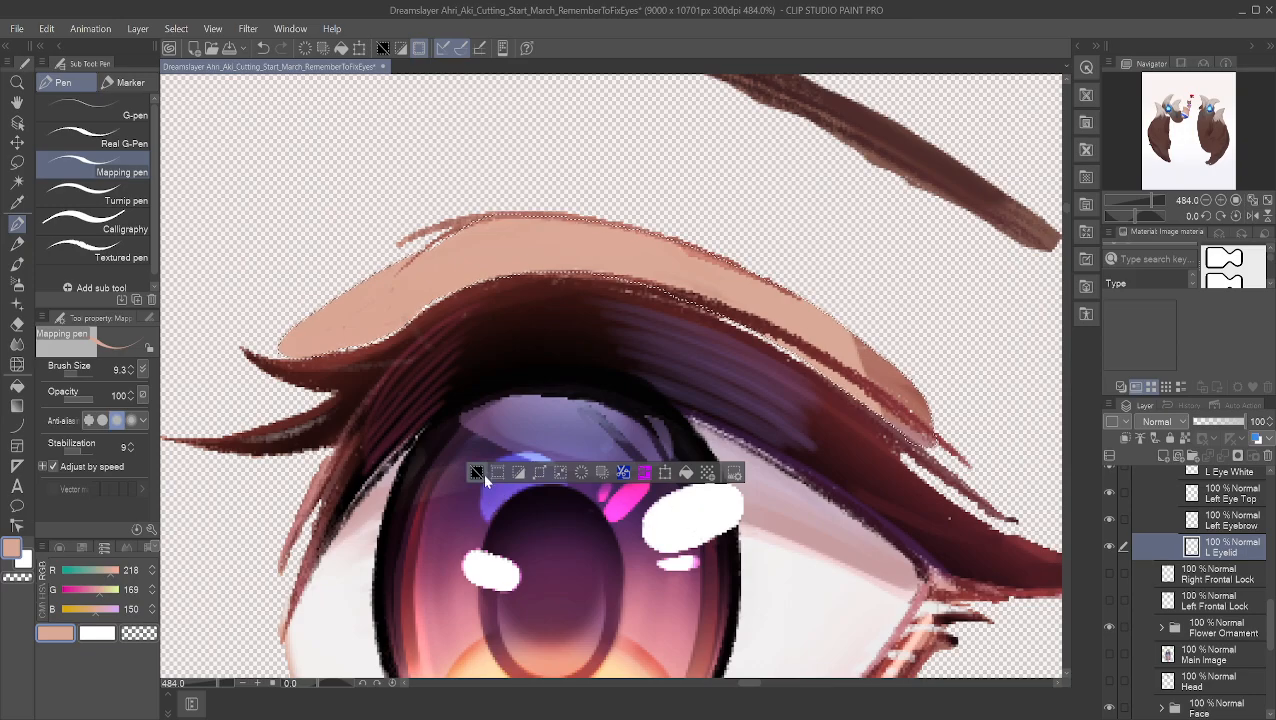
Step: Clear the selection and make the Main Image and Head layers visible
key("ctrl+d")
scroll(544, 347, "down", 4)
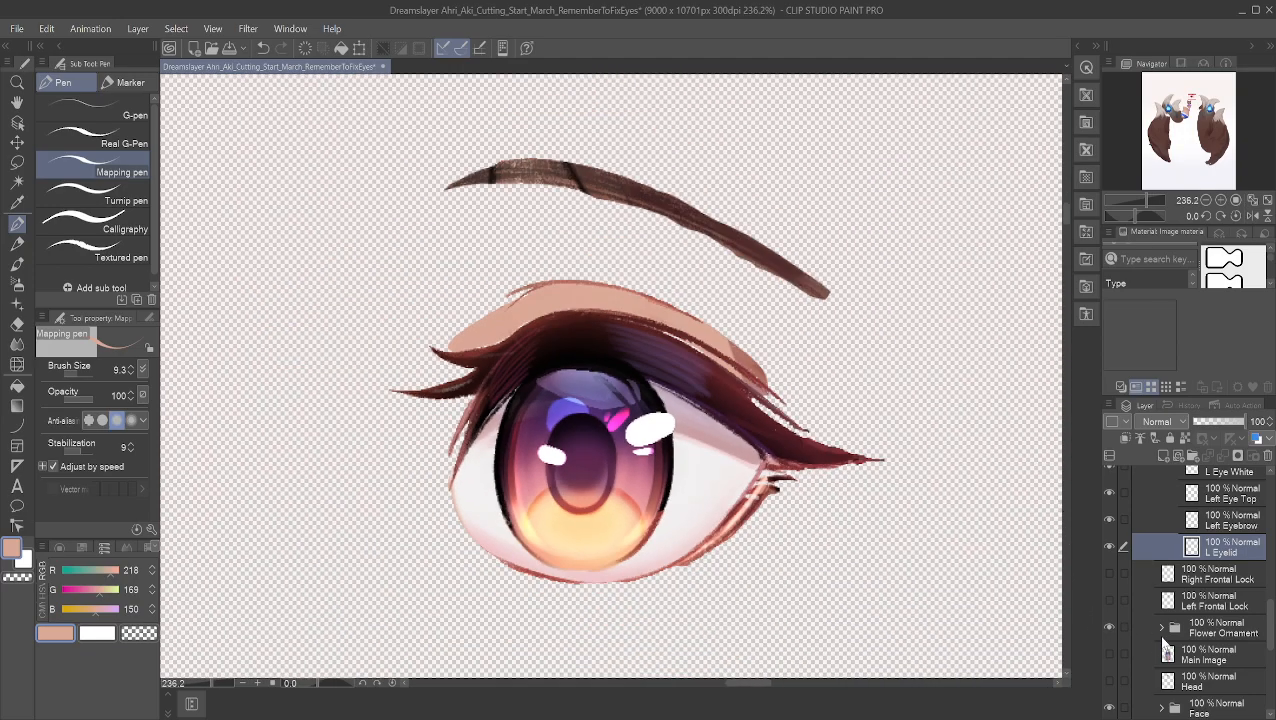
left_click(1107, 653)
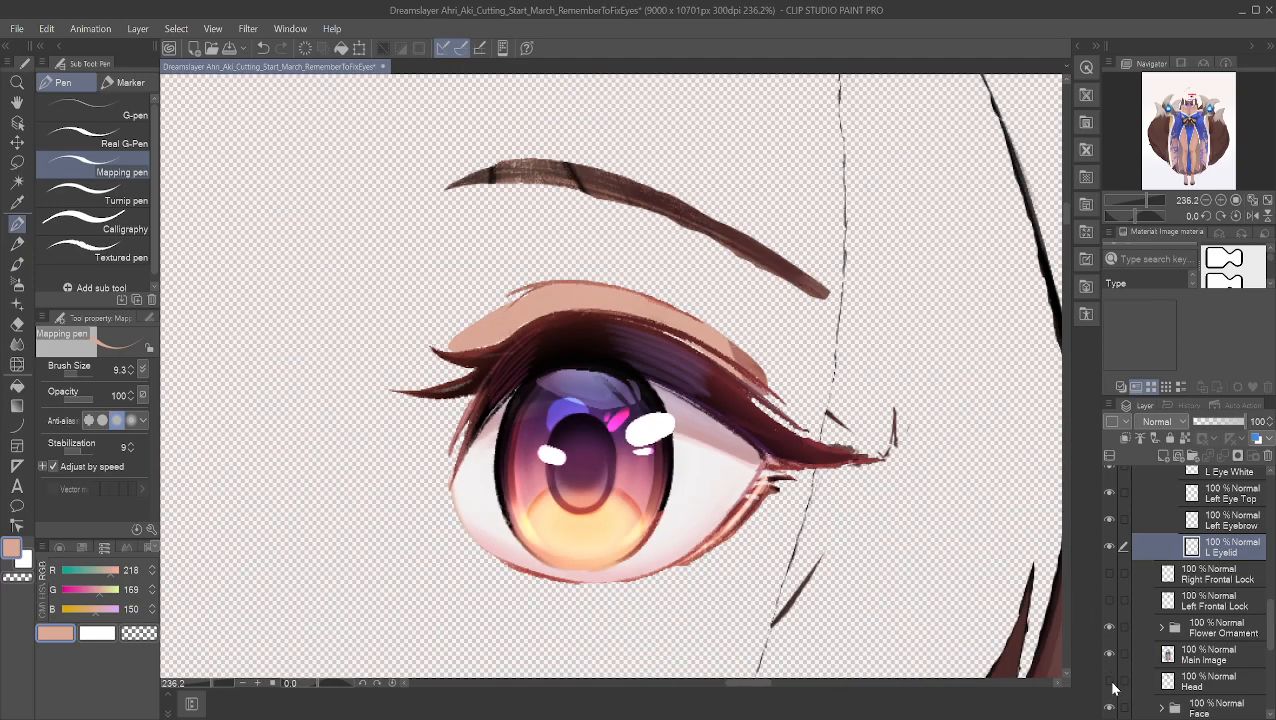
left_click(1109, 680)
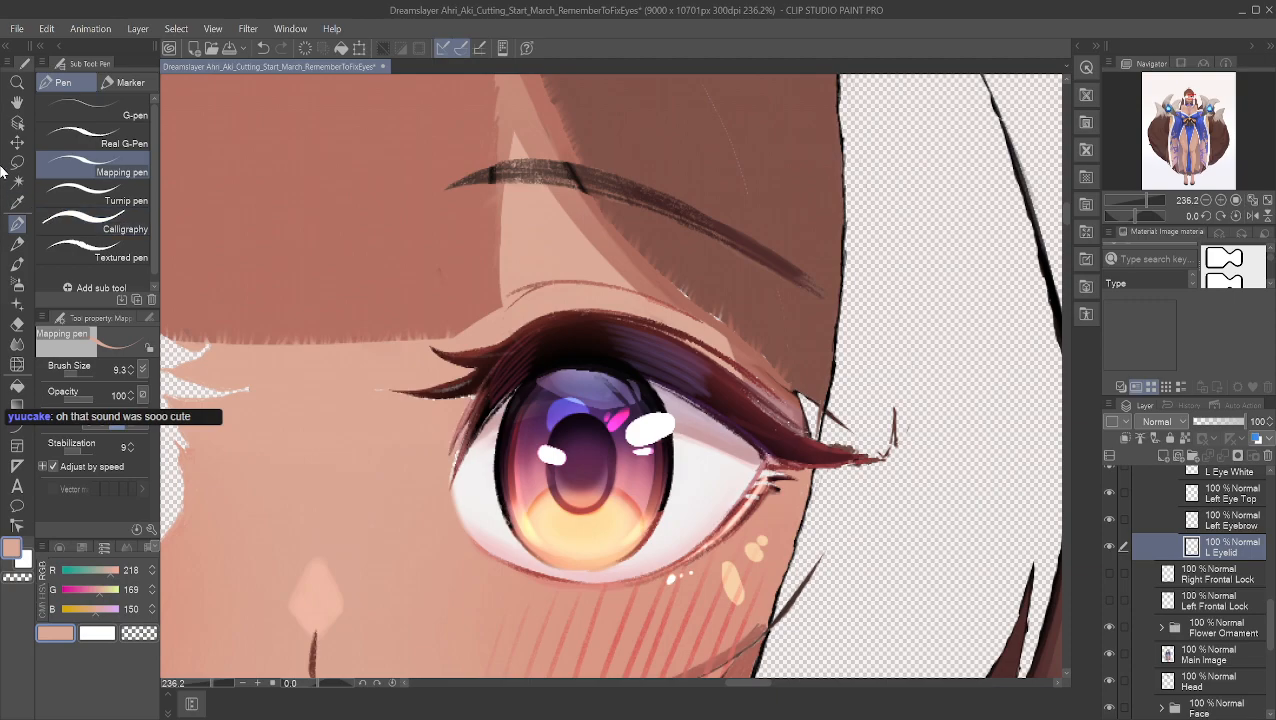
Step: Make the Right Frontal Lock and Left Frontal Lock layers visible, and look over both eye areas of the face
left_click(17, 102)
left_click_drag(299, 178, 627, 205)
left_click_drag(438, 191, 547, 205)
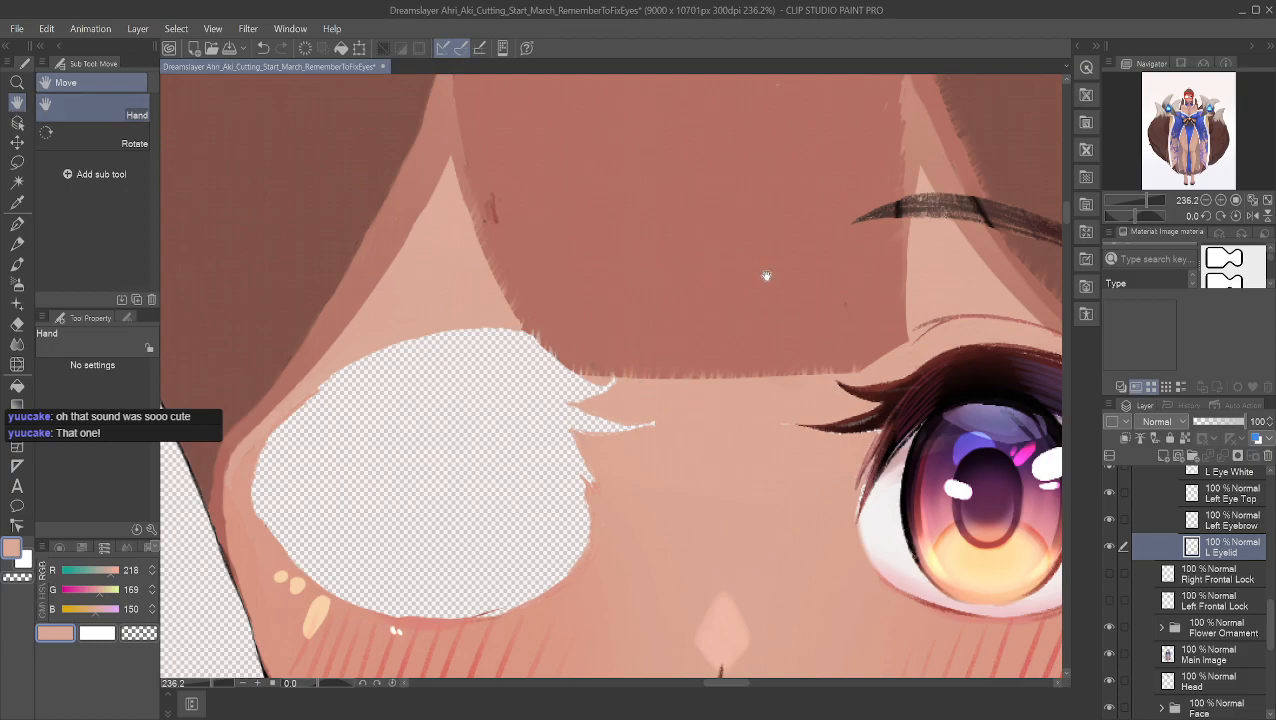
scroll(1163, 571, "down", 3)
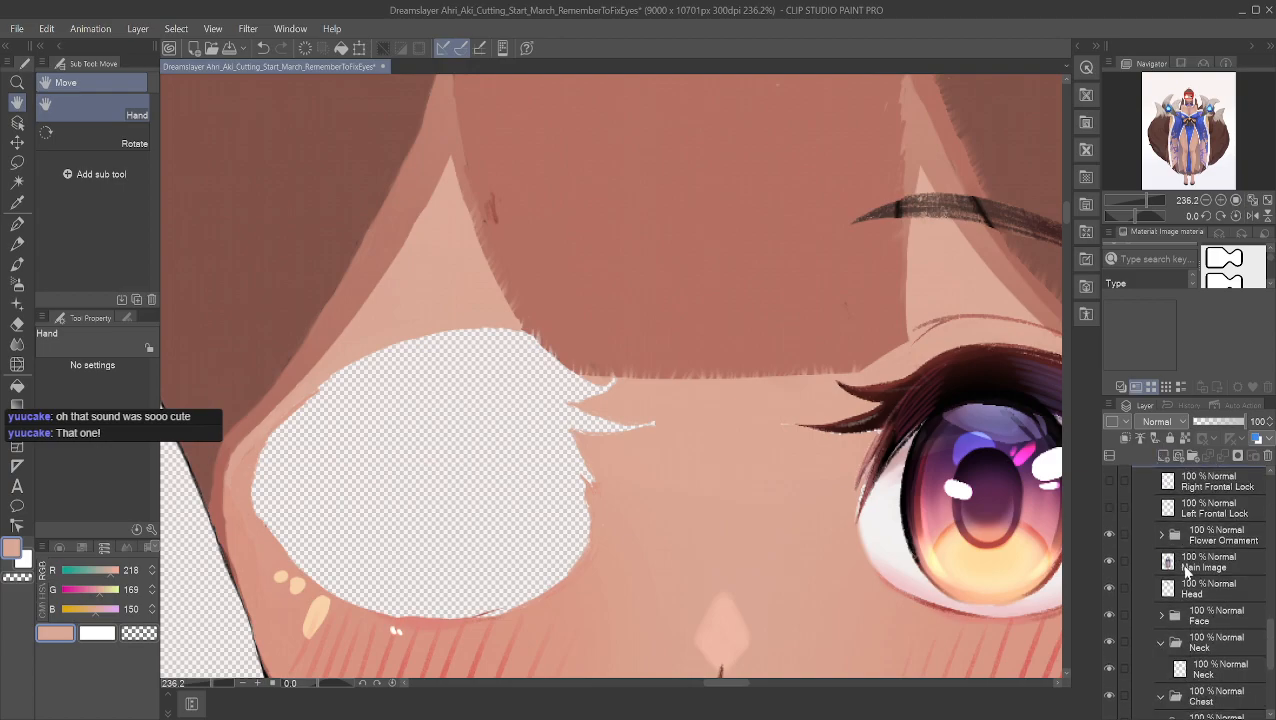
scroll(1180, 518, "up", 2)
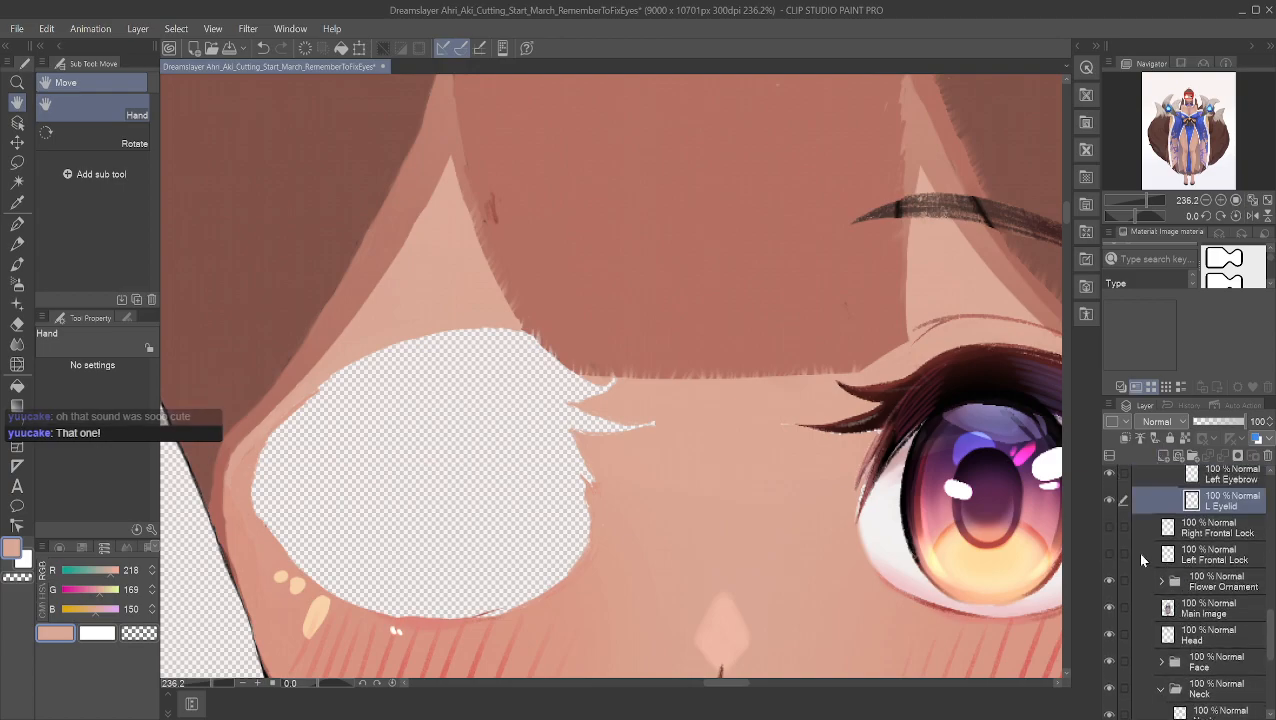
left_click(1109, 526)
left_click(1109, 549)
scroll(1109, 551, "up", 5)
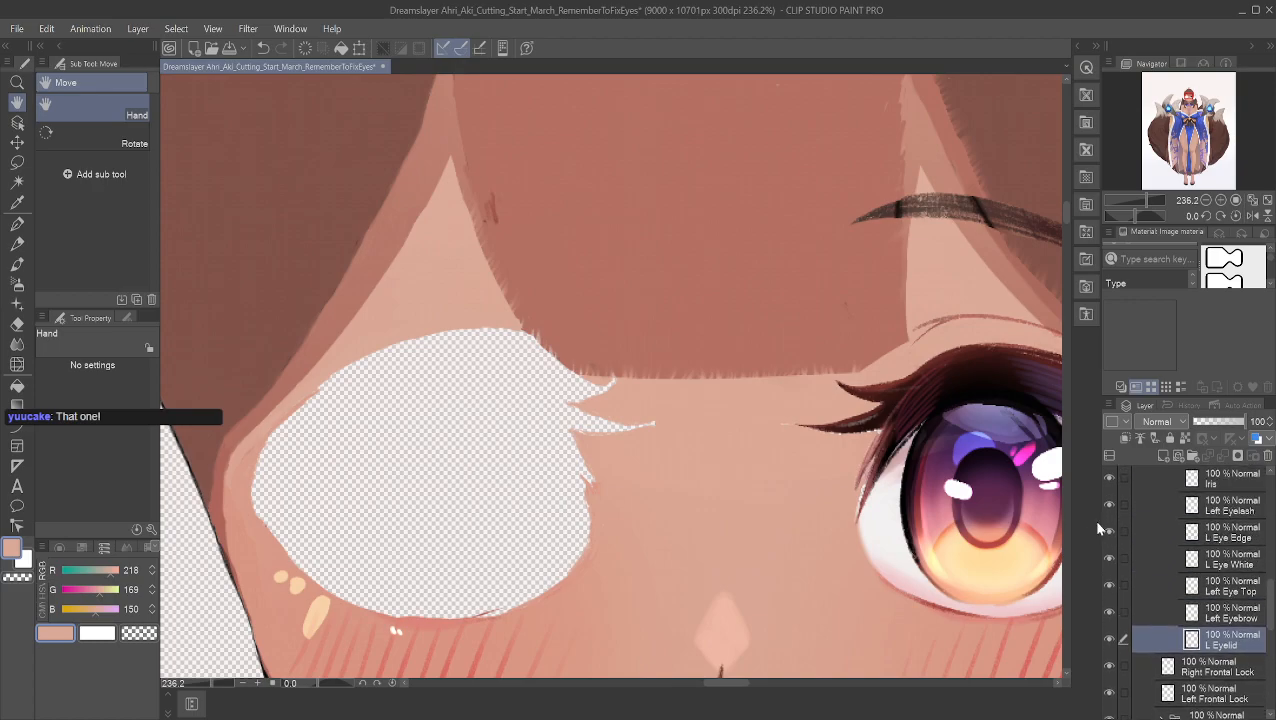
scroll(1006, 470, "down", 2)
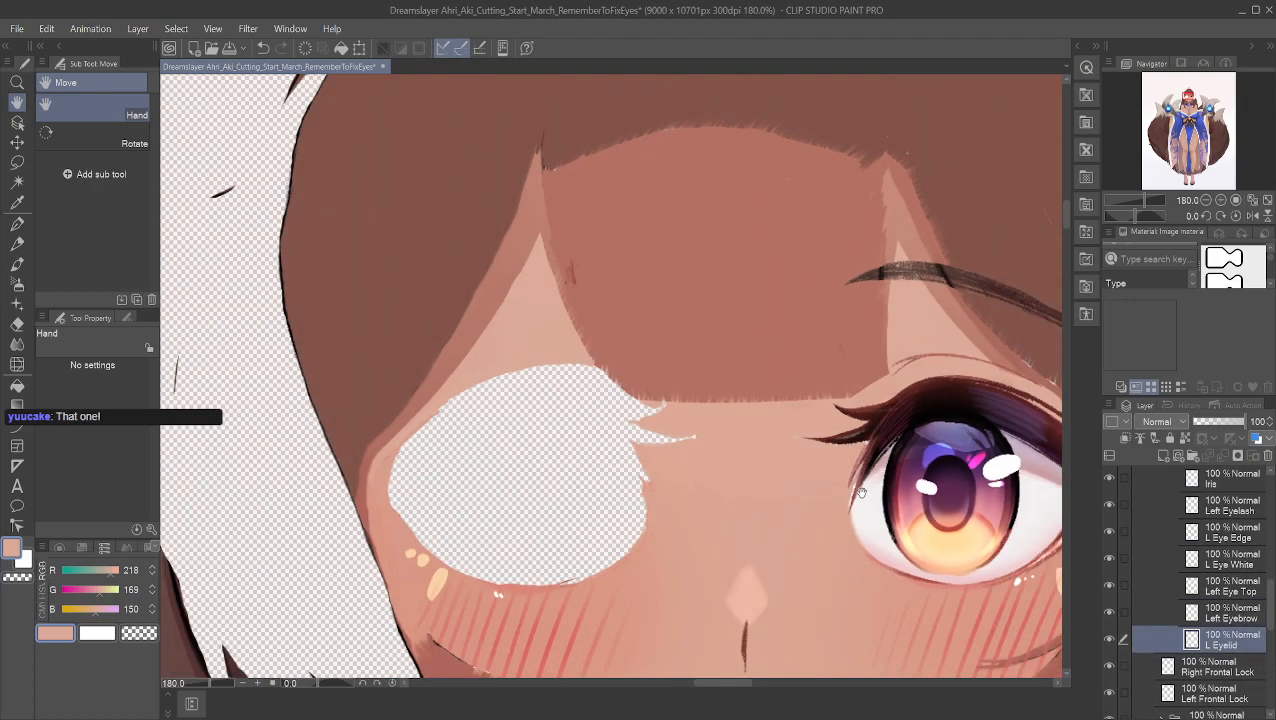
scroll(1040, 556, "down", 2)
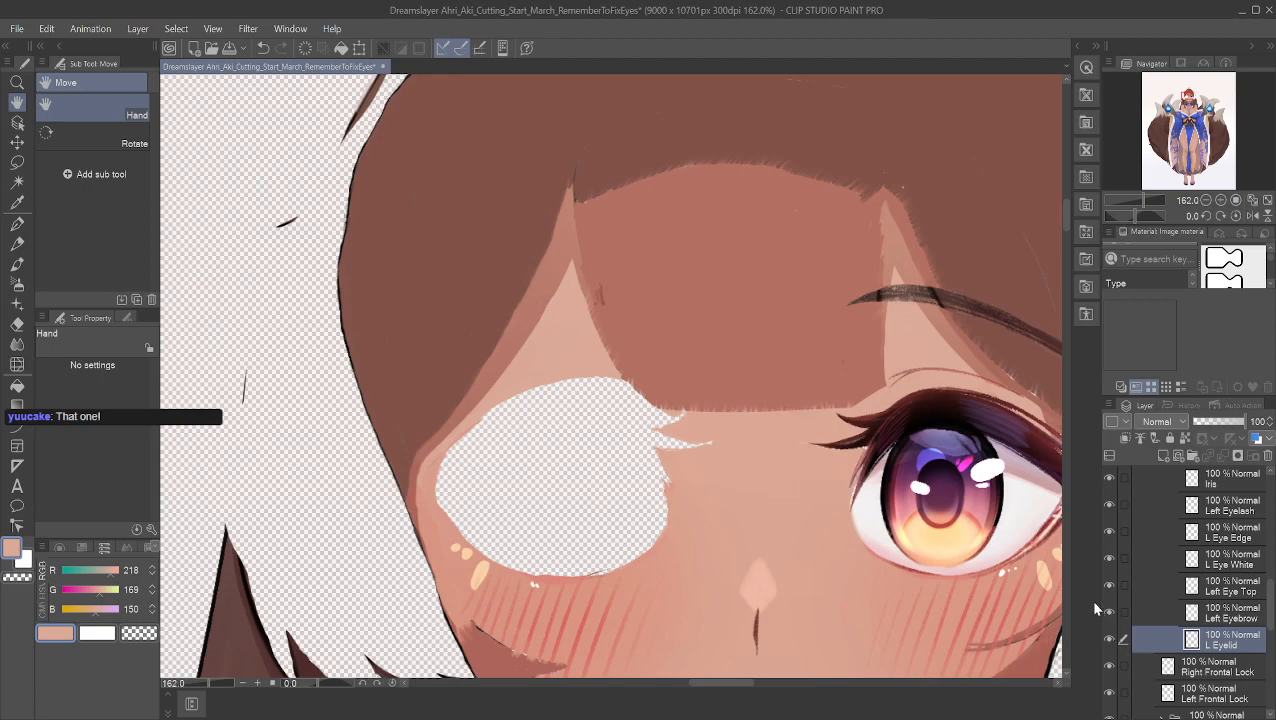
scroll(1133, 580, "up", 4)
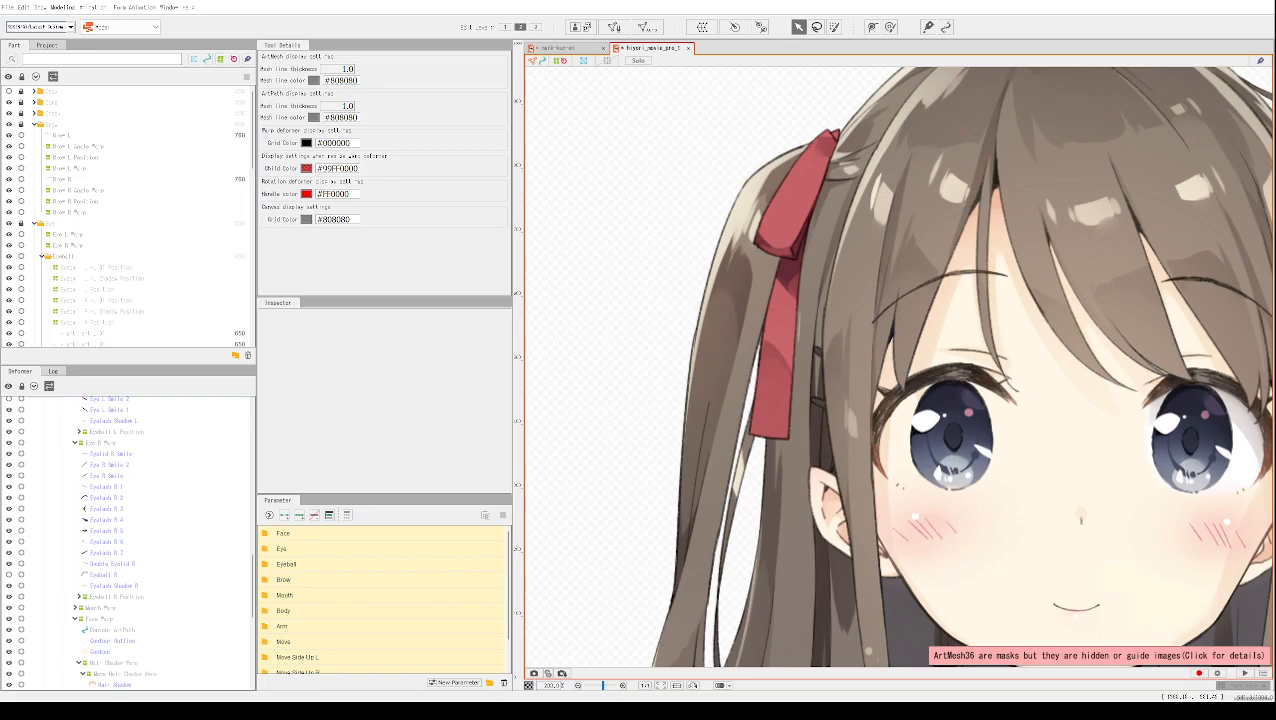
Step: Hide the eye parts folder in the Live2D Cubism sample model to examine the face skin beneath the eyes
left_click_drag(708, 210, 563, 153)
left_click_drag(943, 236, 786, 132)
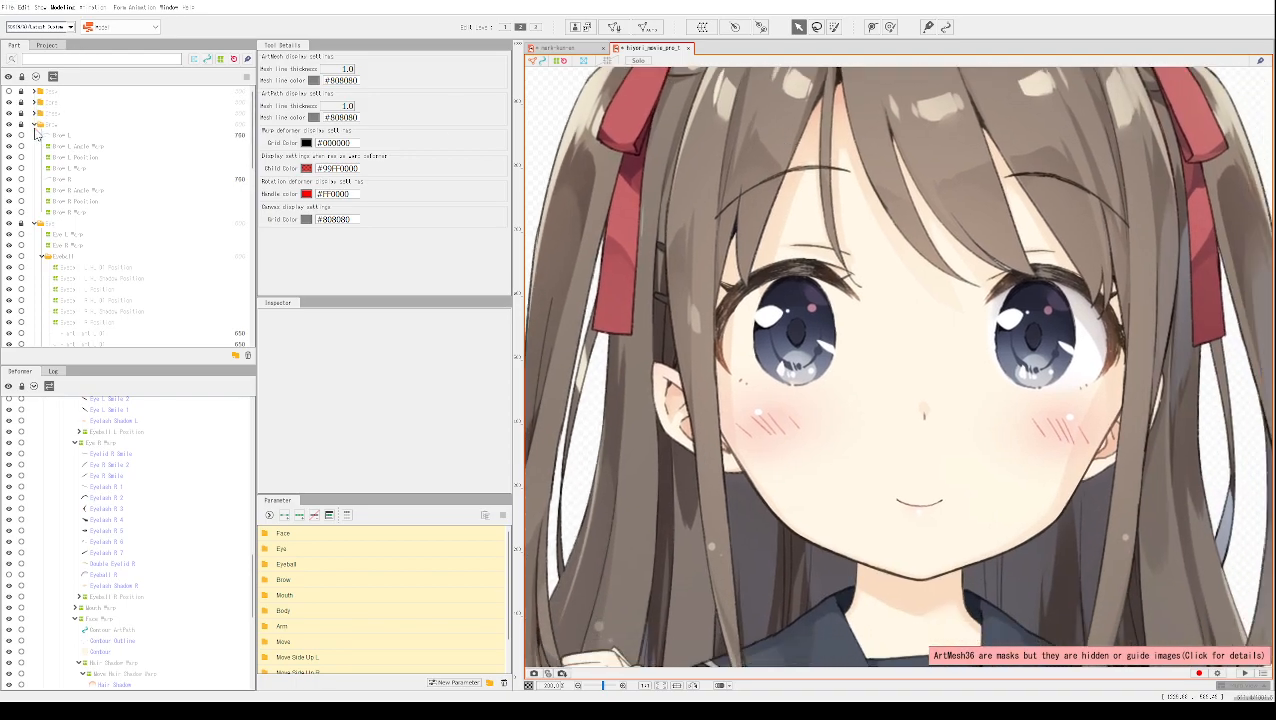
scroll(20, 138, "down", 4)
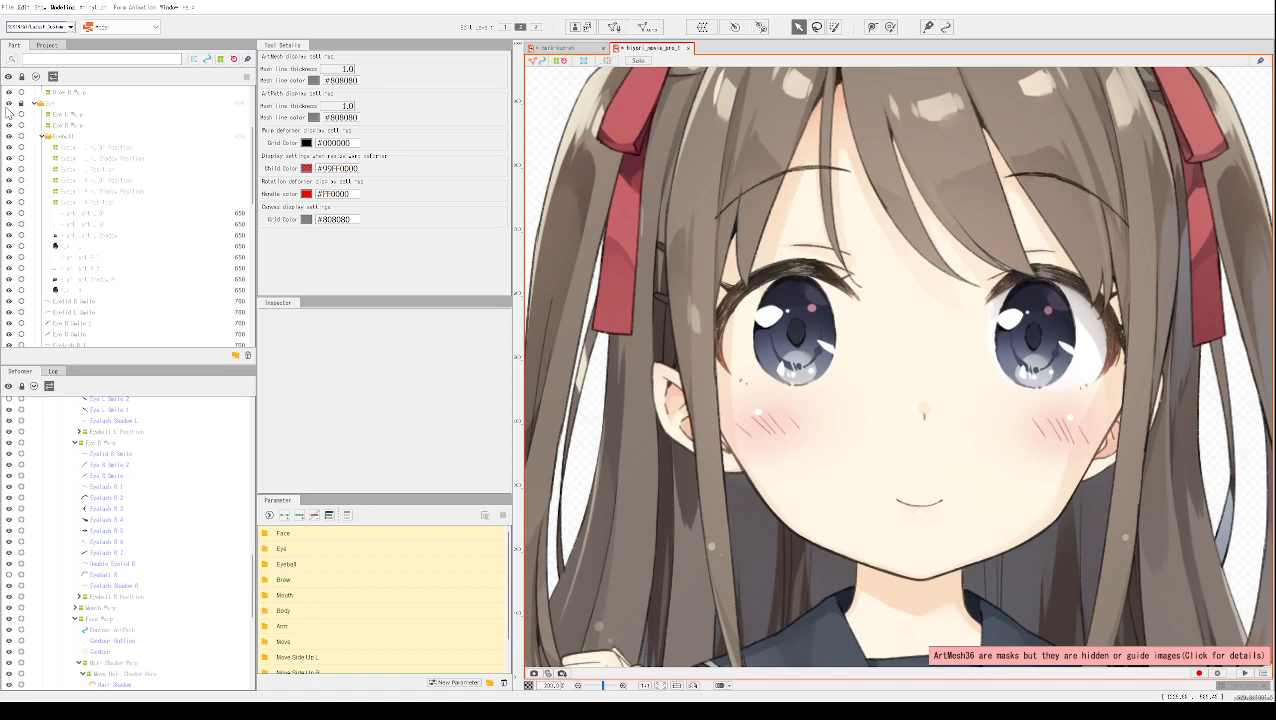
left_click(9, 104)
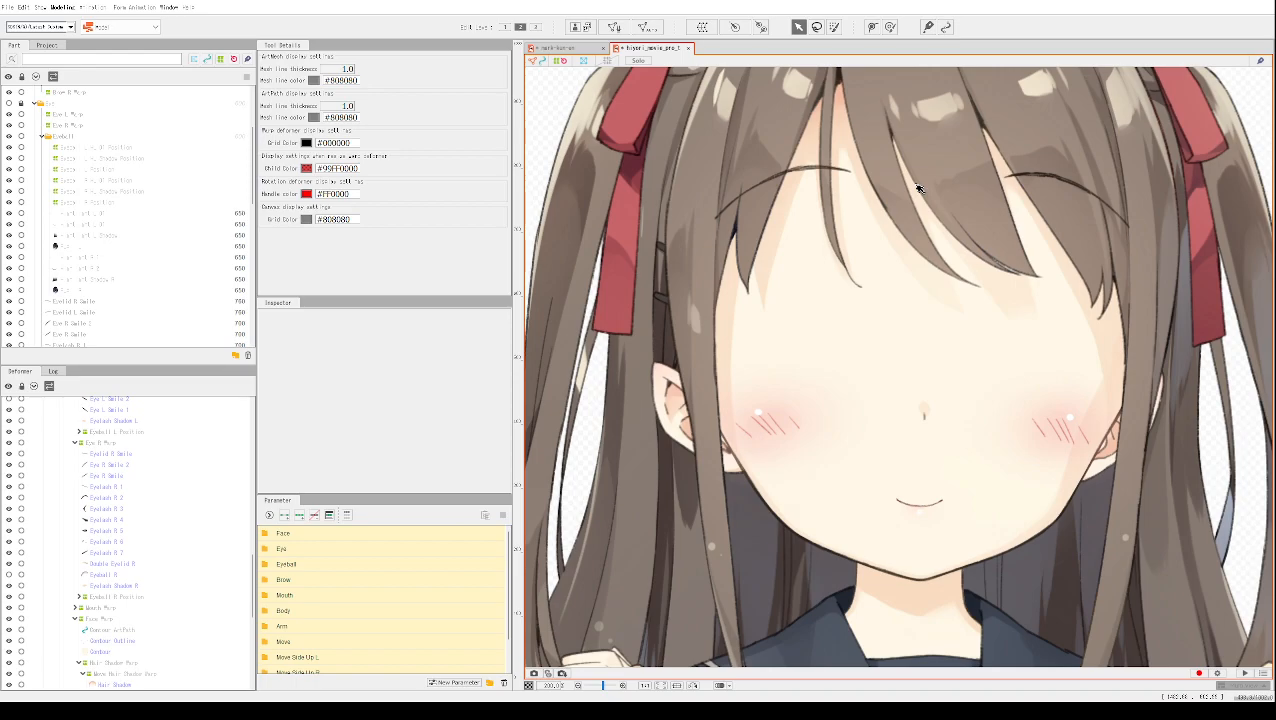
left_click(10, 113)
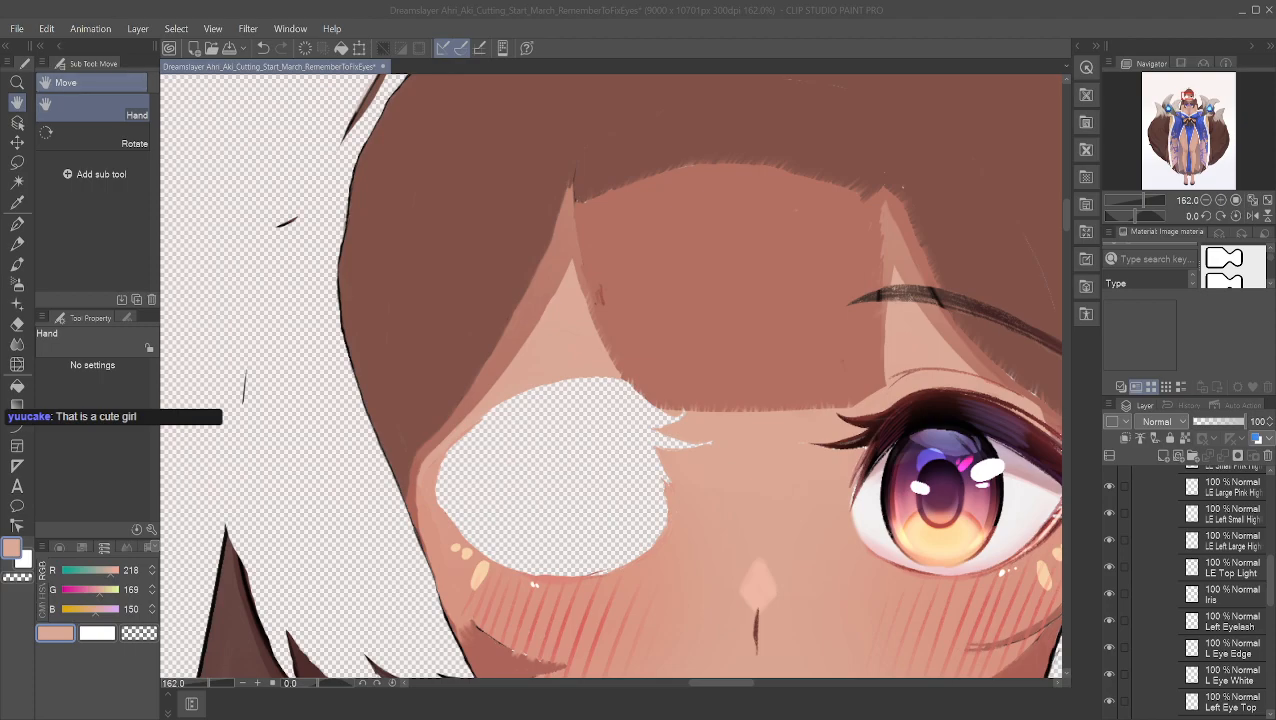
Step: Return to the Clip Studio Paint illustration and hide the Left Eye folder to expose the skin around both eye openings
left_click(613, 359)
left_click_drag(692, 422, 638, 295)
scroll(706, 352, "up", 2)
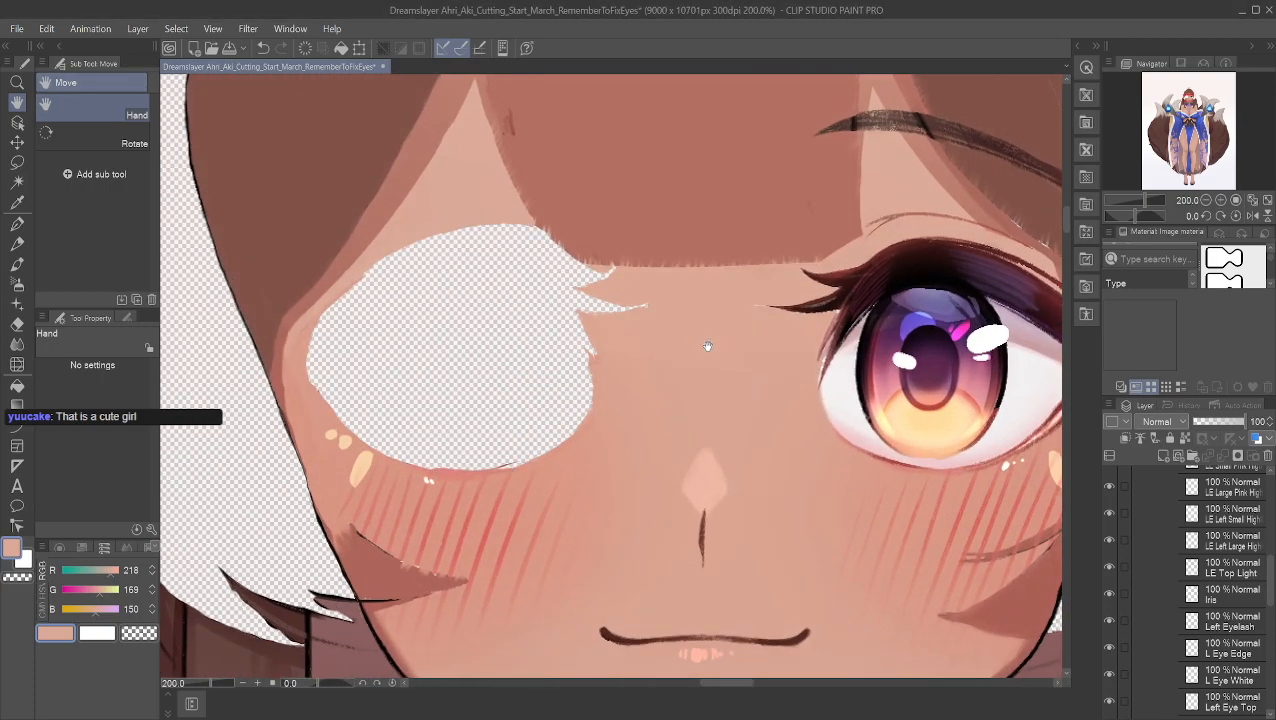
left_click_drag(706, 345, 644, 276)
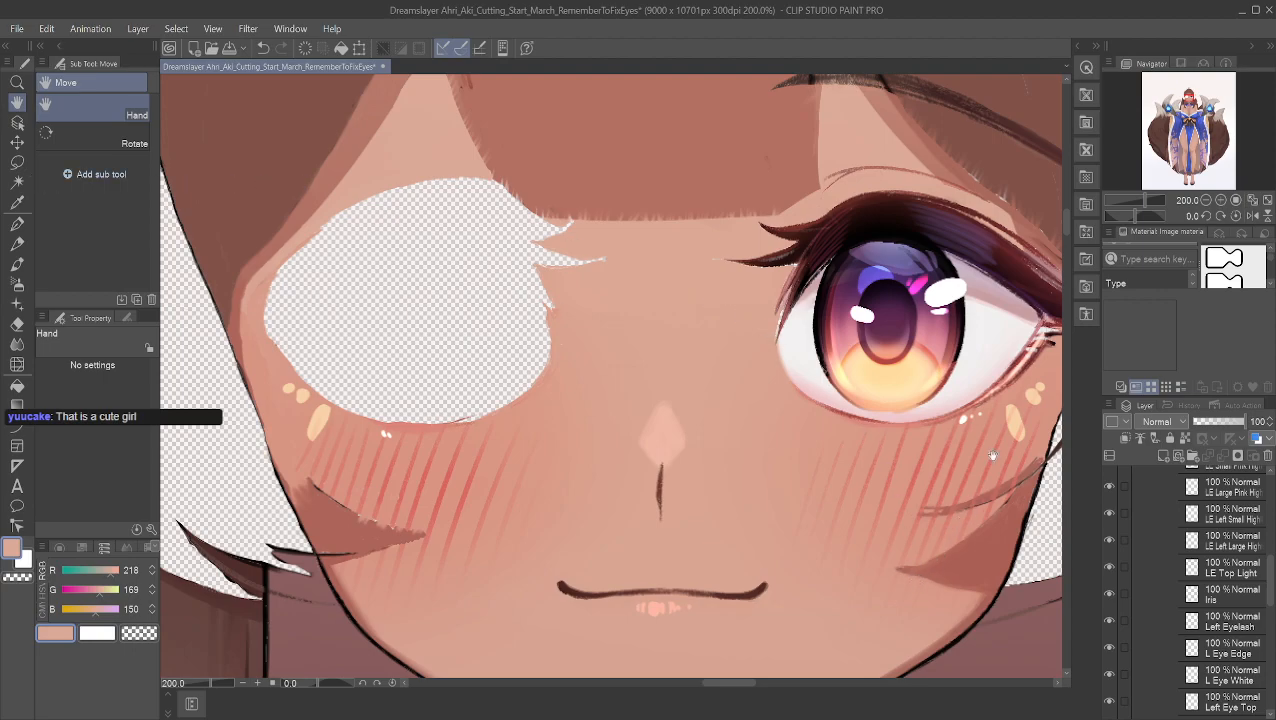
scroll(1106, 568, "up", 3)
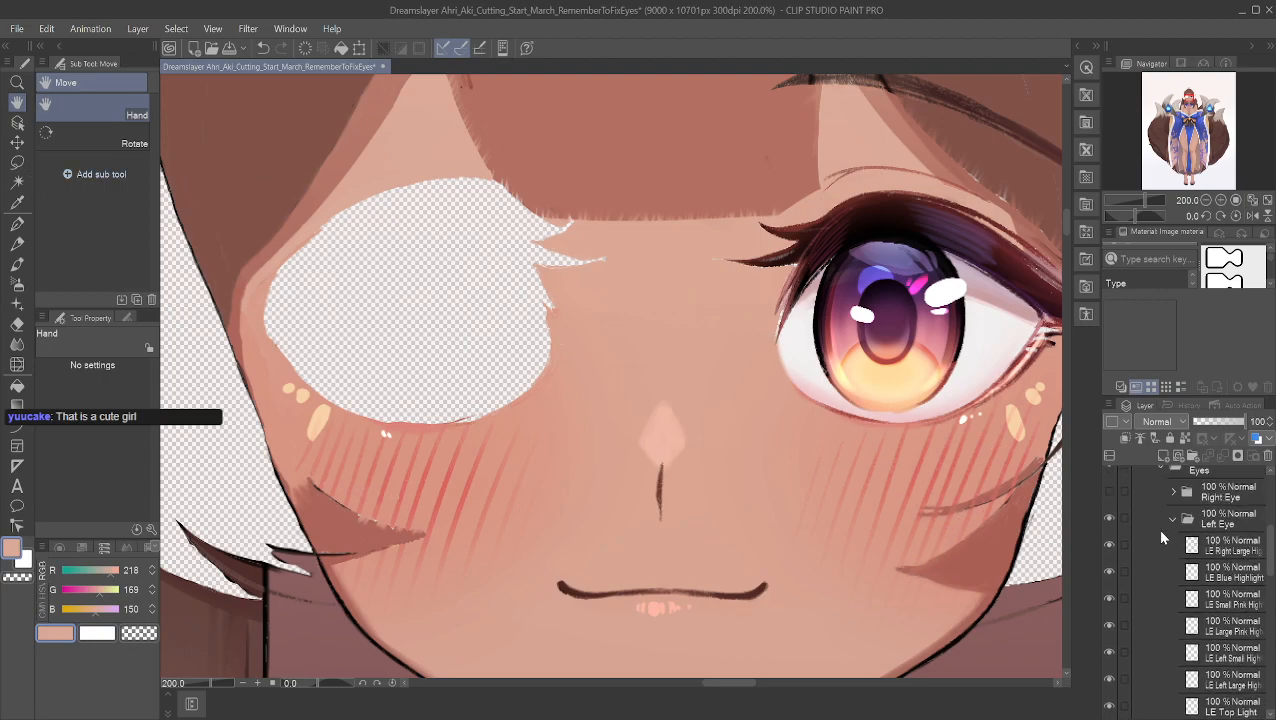
left_click(1108, 520)
left_click_drag(863, 370, 759, 355)
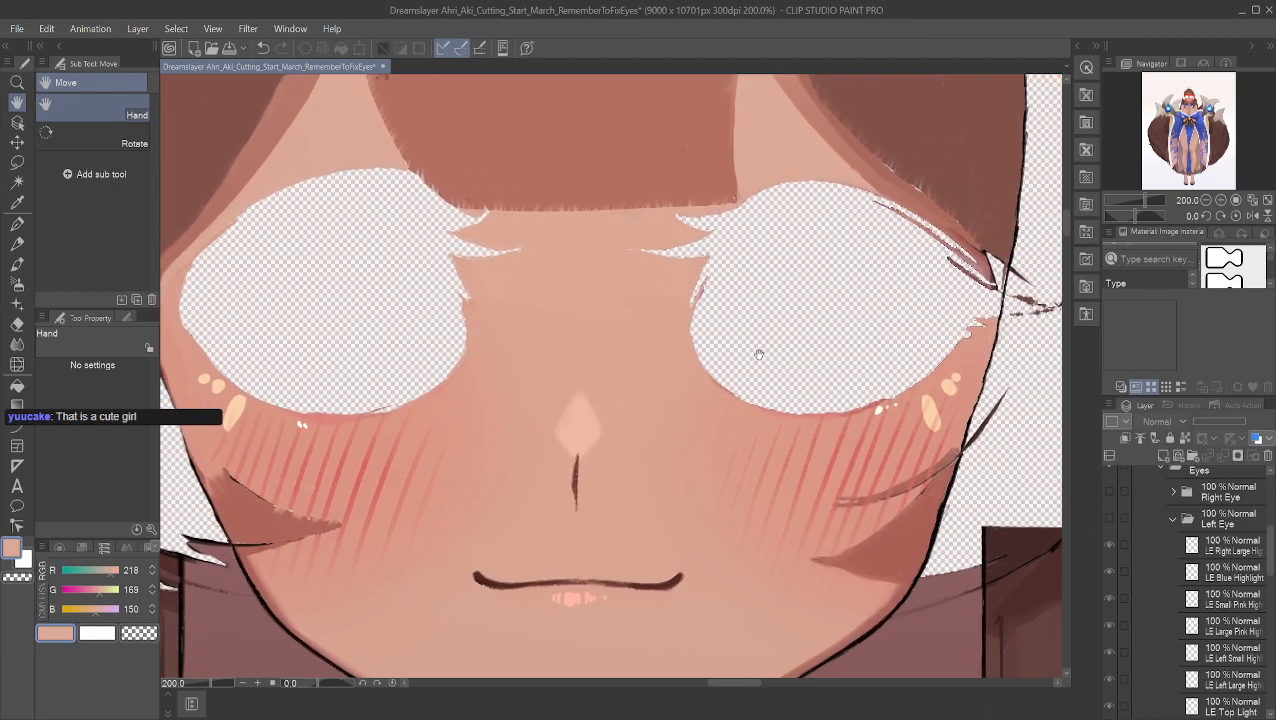
Step: Examine the empty eye openings, the shaded forehead and the hair outline on the face
left_click_drag(527, 272, 456, 328)
left_click_drag(193, 347, 190, 344)
mouse_move(474, 354)
left_mouse_down()
mouse_move(478, 298)
mouse_move(468, 350)
left_mouse_up()
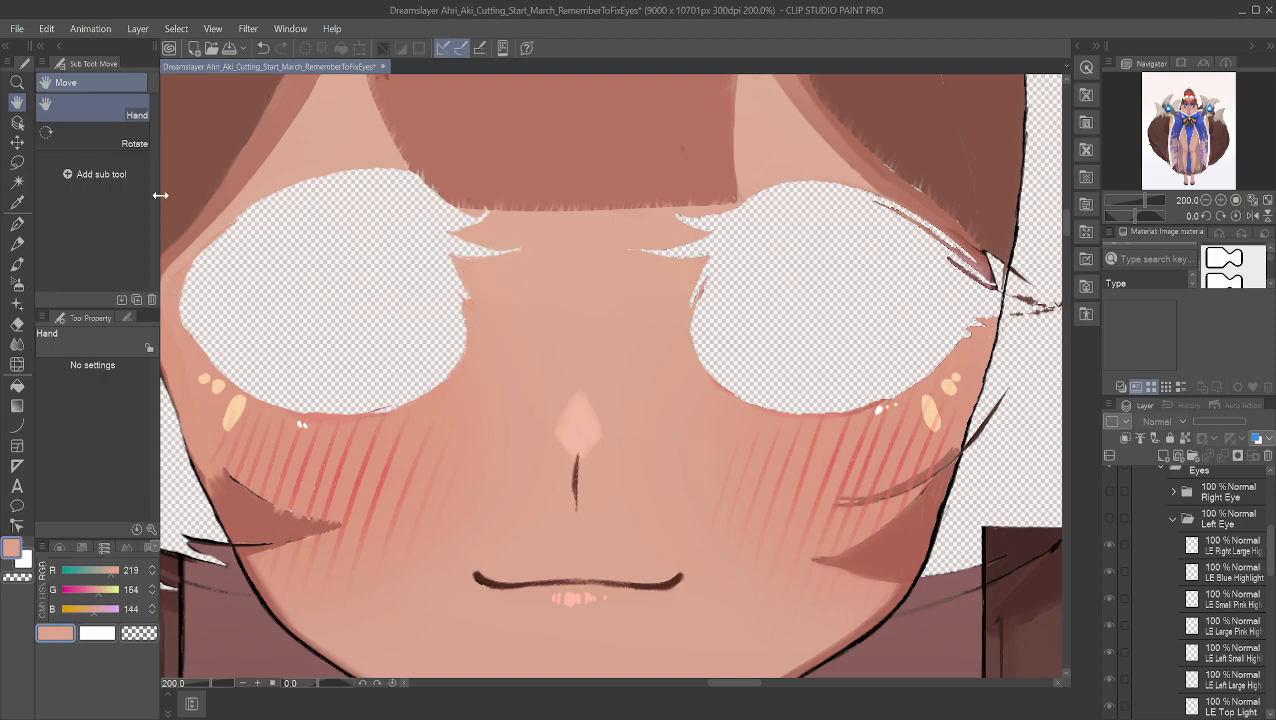
left_click_drag(496, 280, 498, 271)
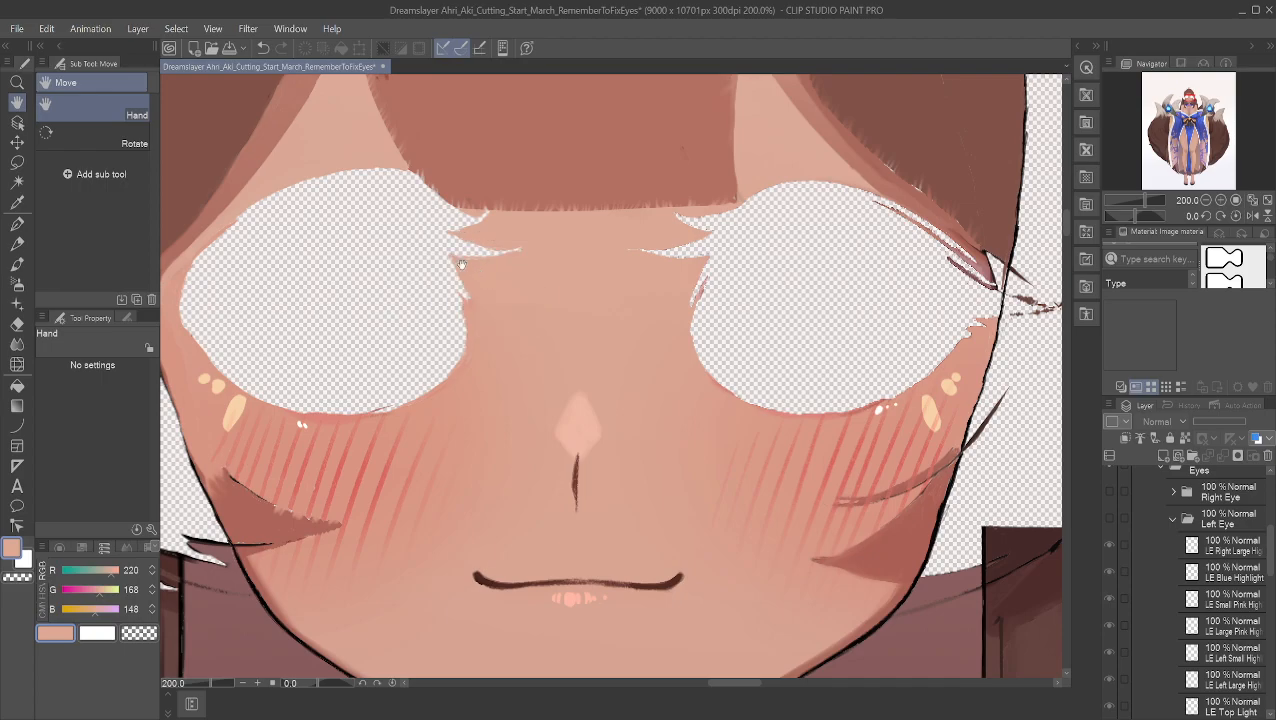
left_click(18, 226)
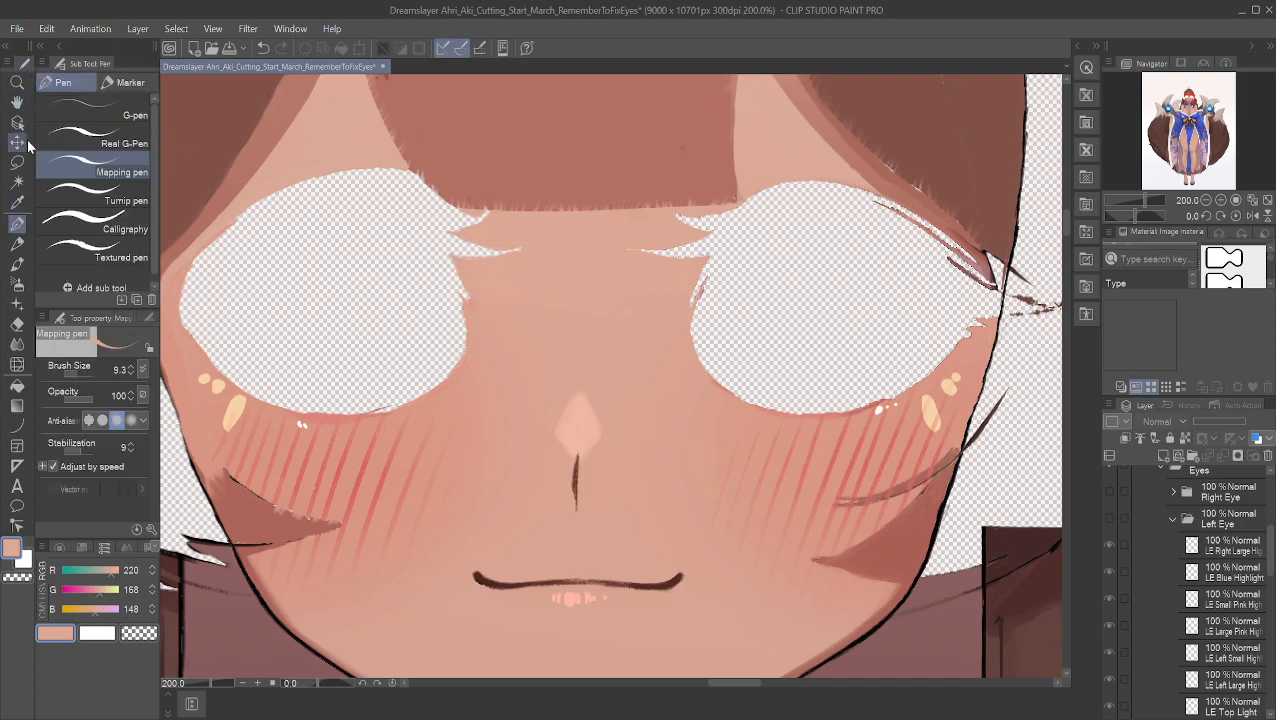
scroll(250, 215, "up", 2)
scroll(292, 156, "down", 5)
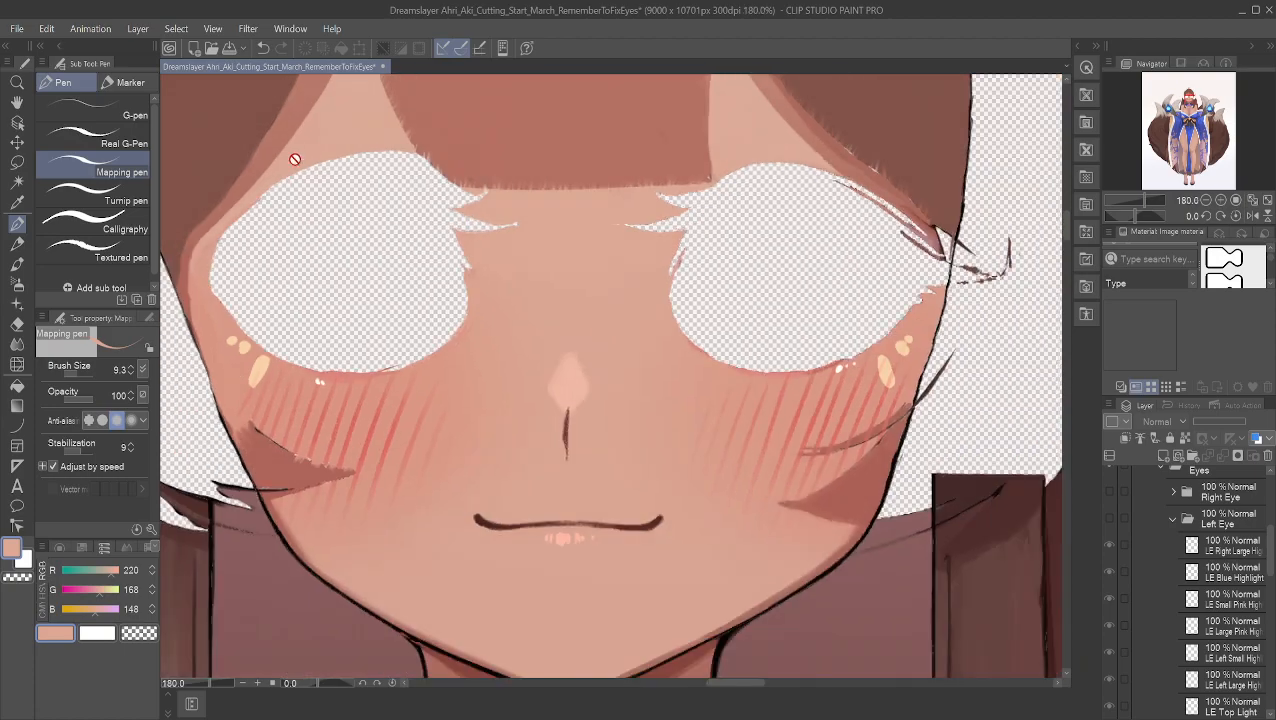
left_click(18, 104)
left_click_drag(398, 191, 574, 459)
scroll(574, 459, "down", 4)
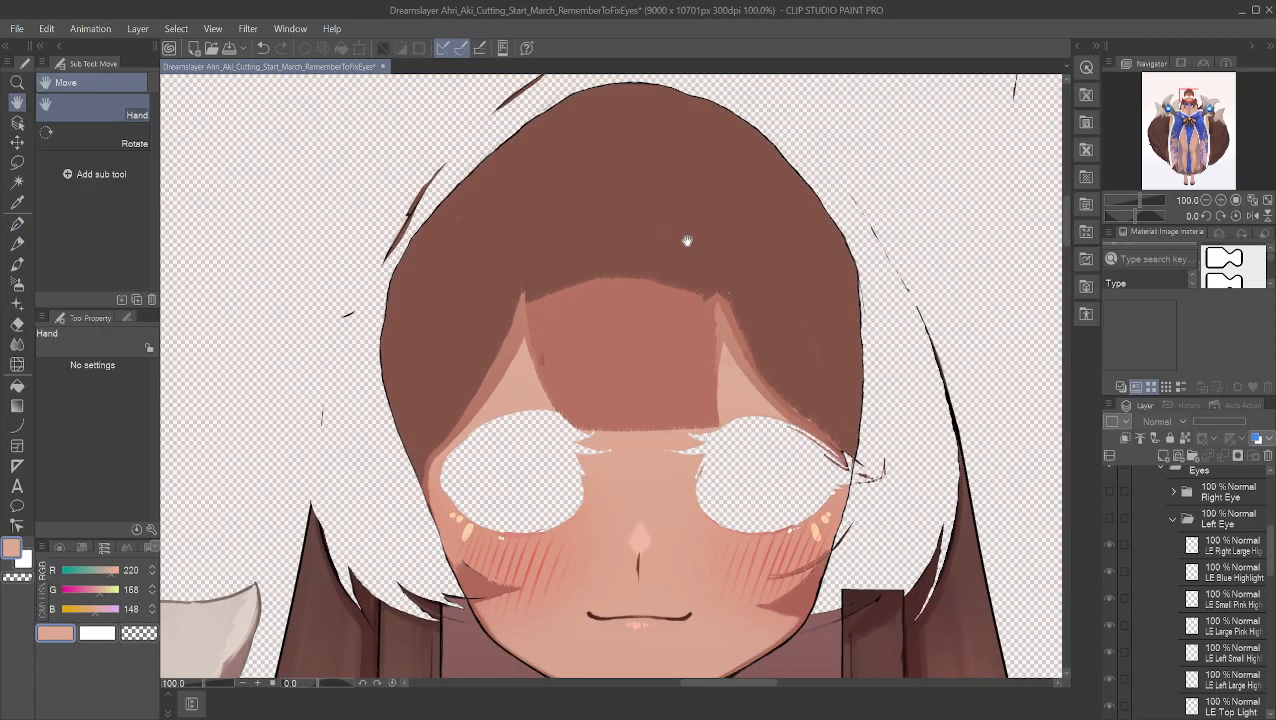
Step: Auto-select the hair shadow across the forehead on the Head layer, referring to the editing layer only
left_click(17, 182)
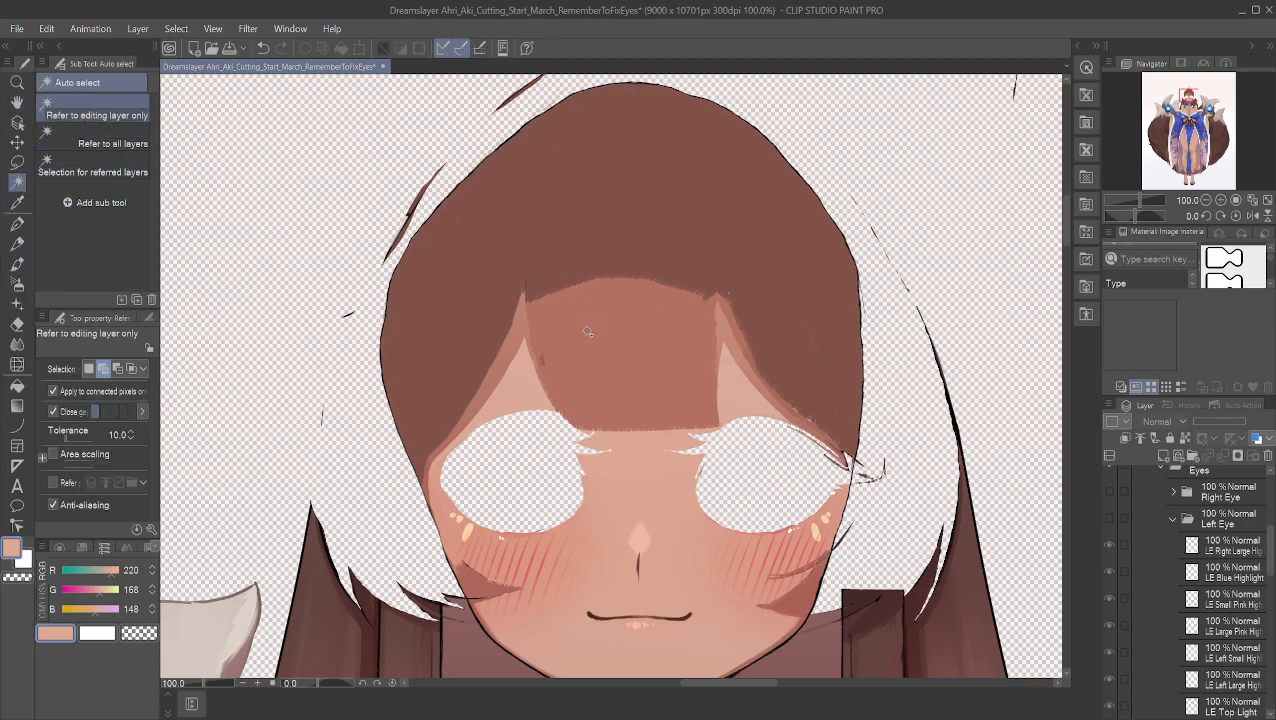
scroll(1232, 548, "up", 2)
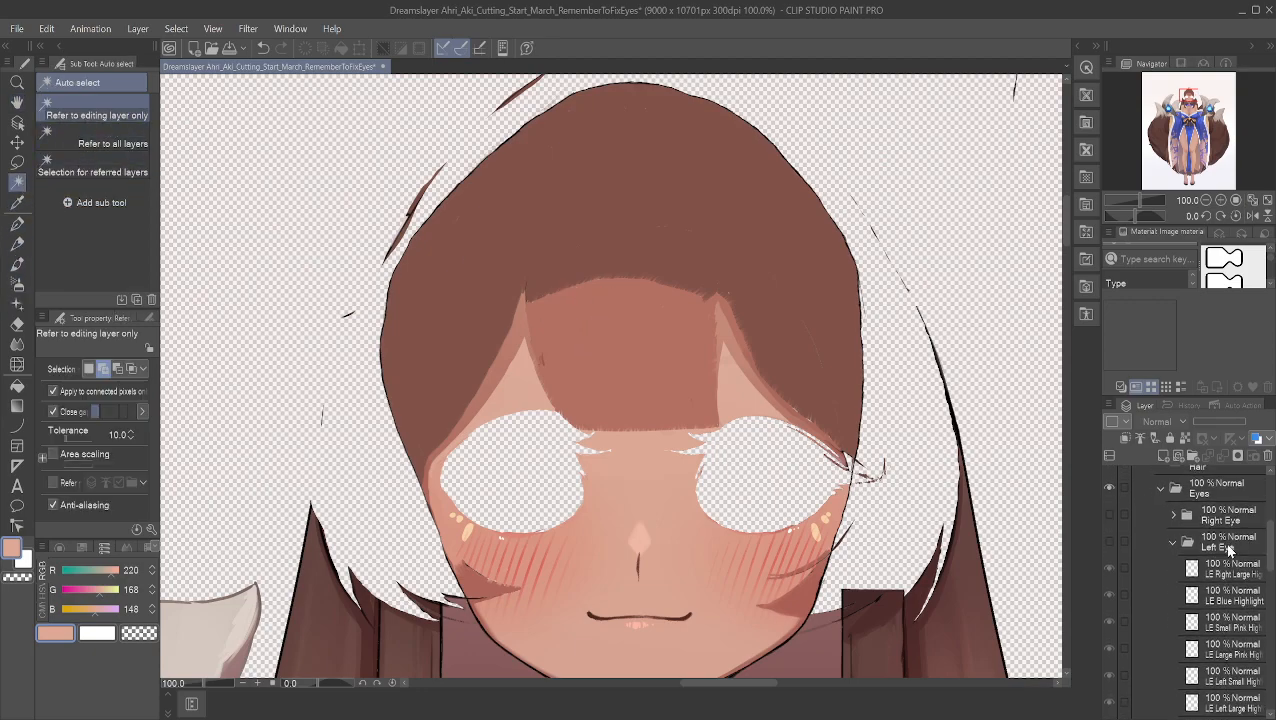
scroll(1232, 548, "down", 5)
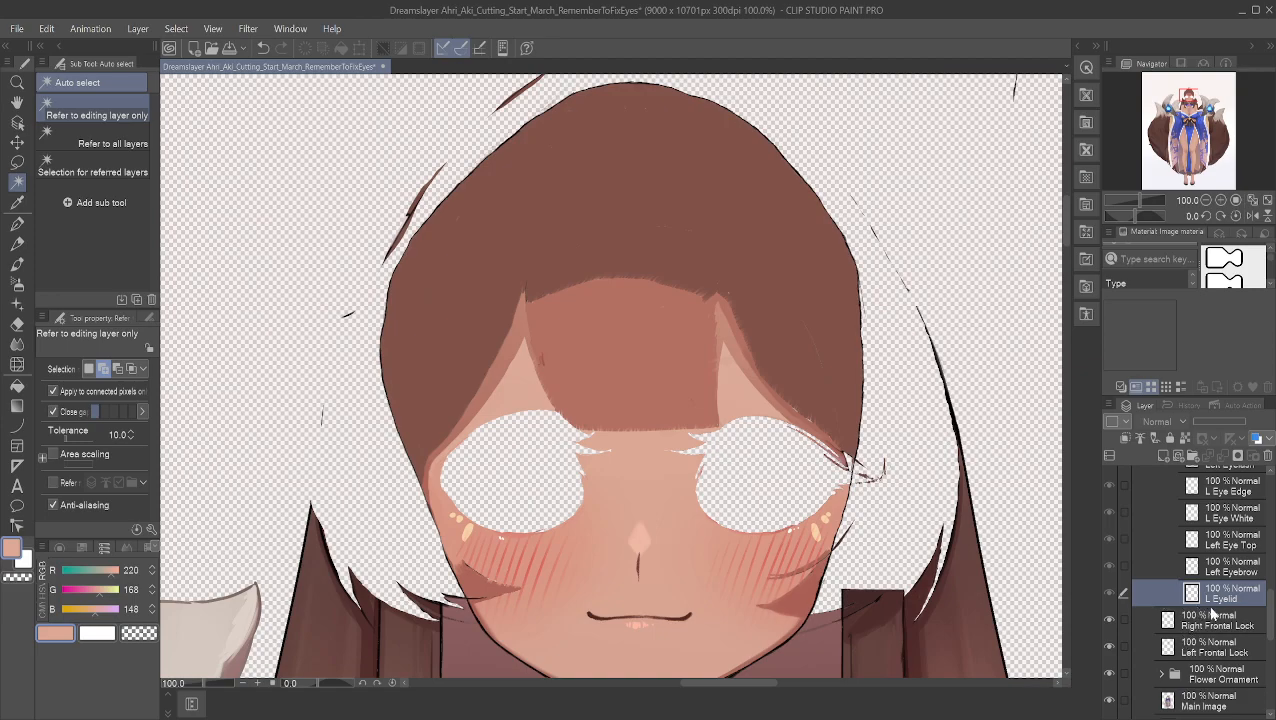
scroll(1210, 613, "down", 2)
left_click(1198, 686)
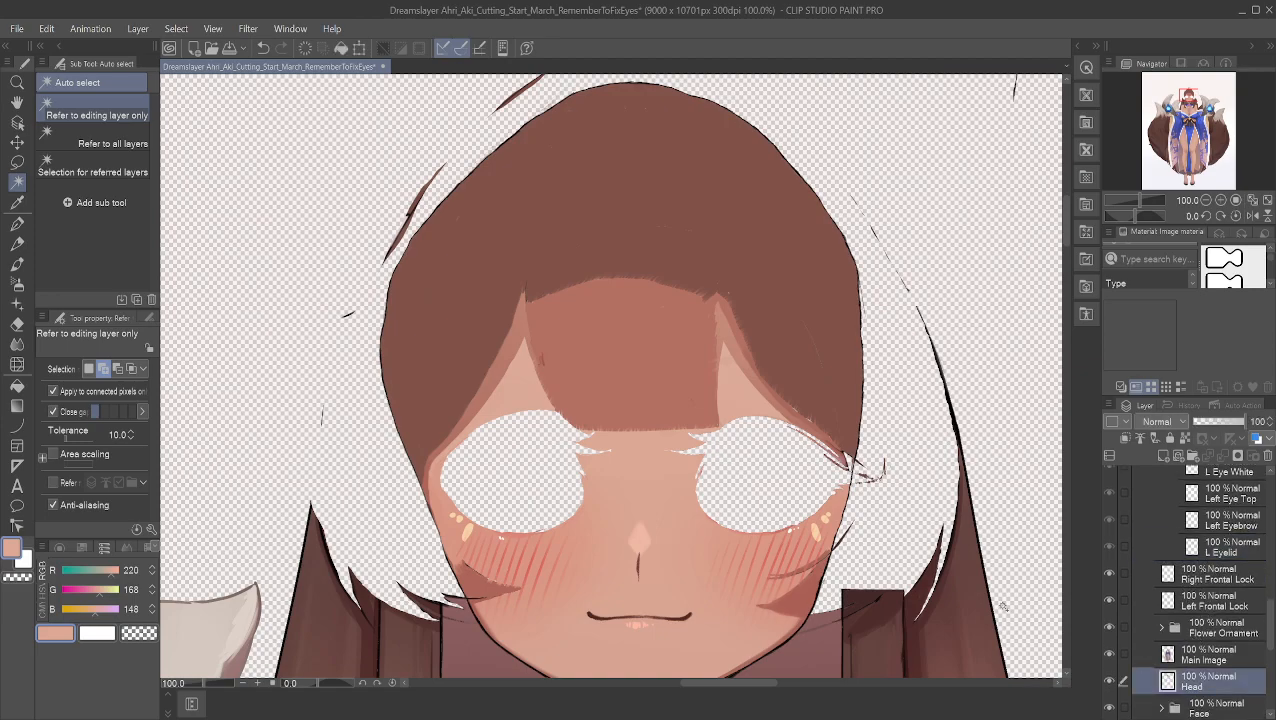
left_click(584, 377)
scroll(590, 380, "up", 3)
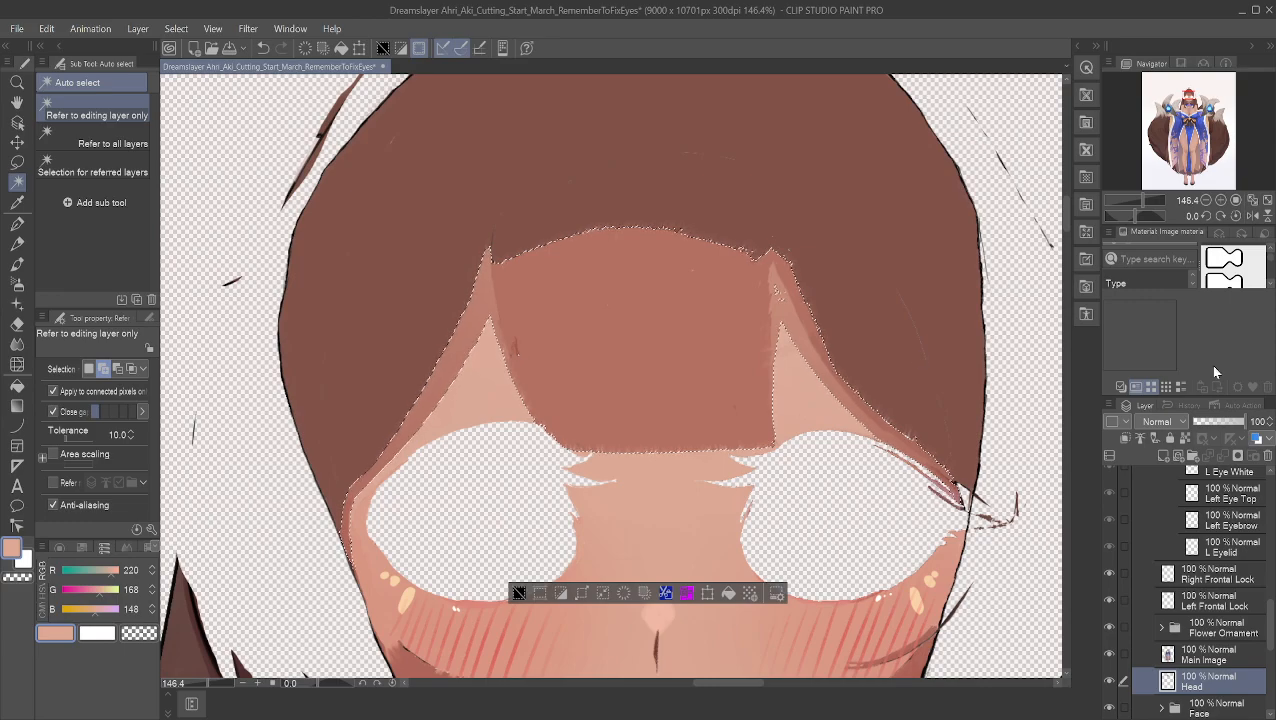
scroll(578, 213, "down", 1)
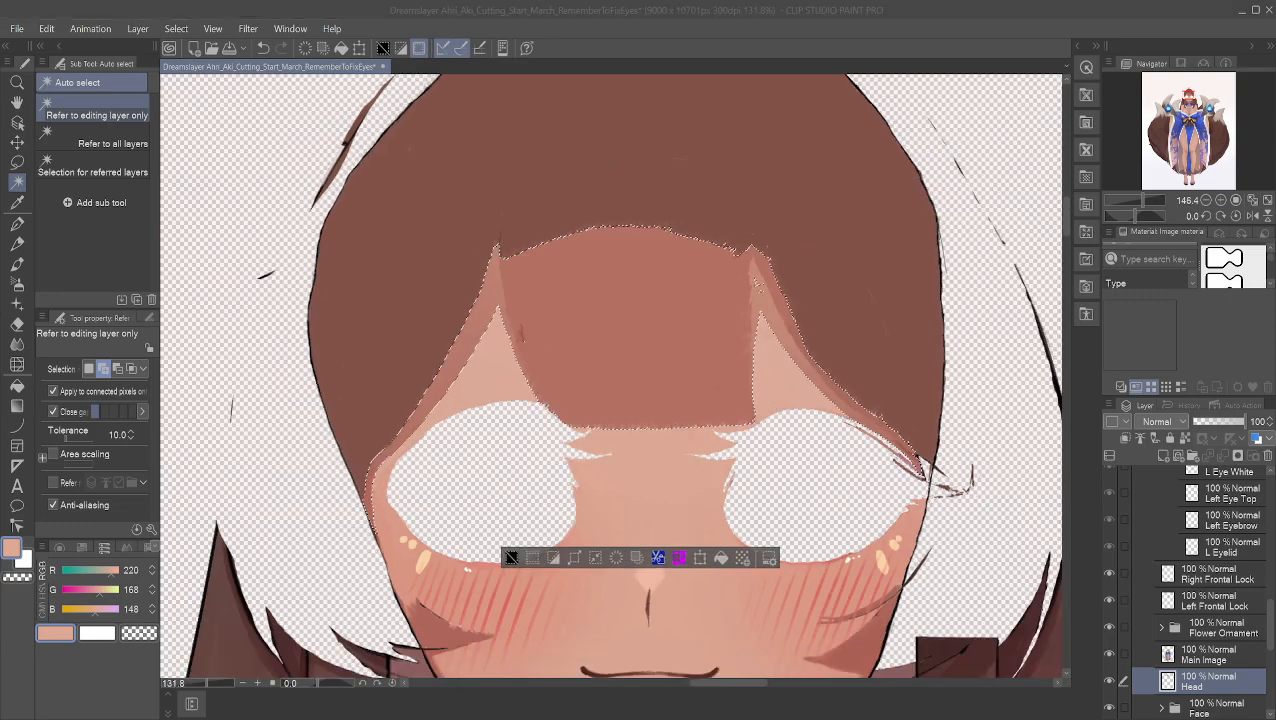
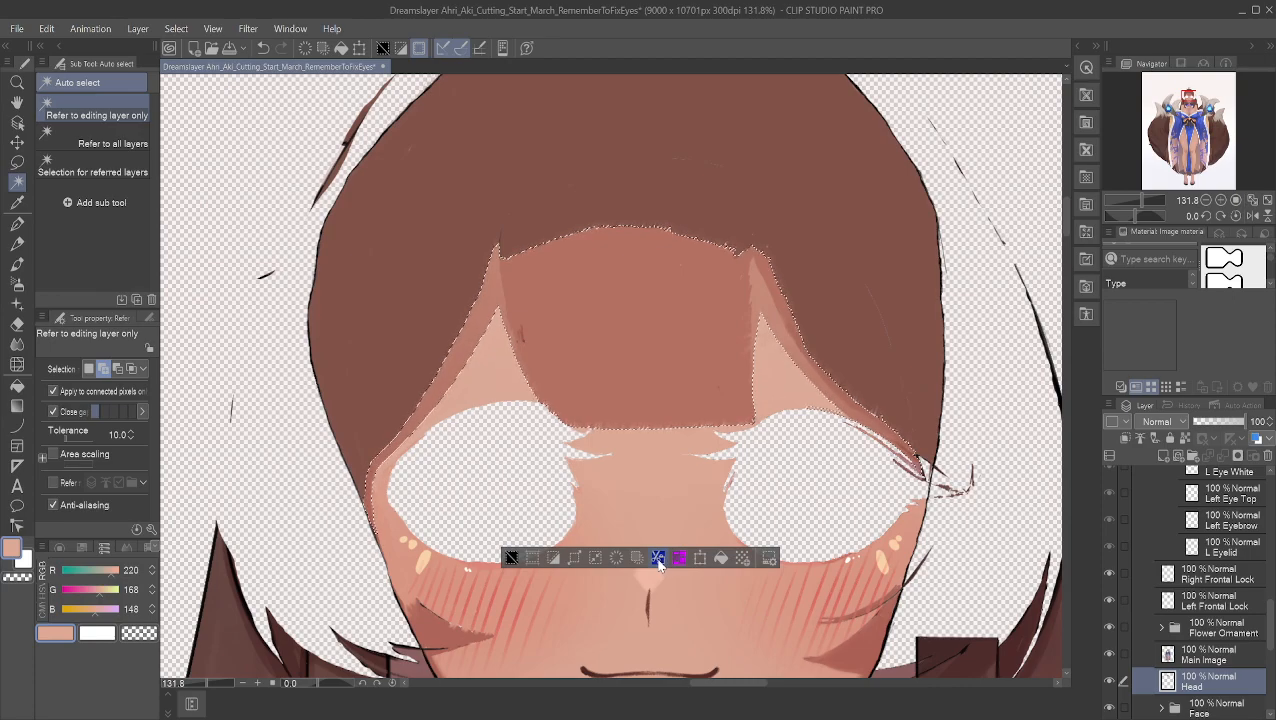
Step: Cut and paste the selected forehead shadow onto its own layer and name it Hair Shadow
left_click(658, 561)
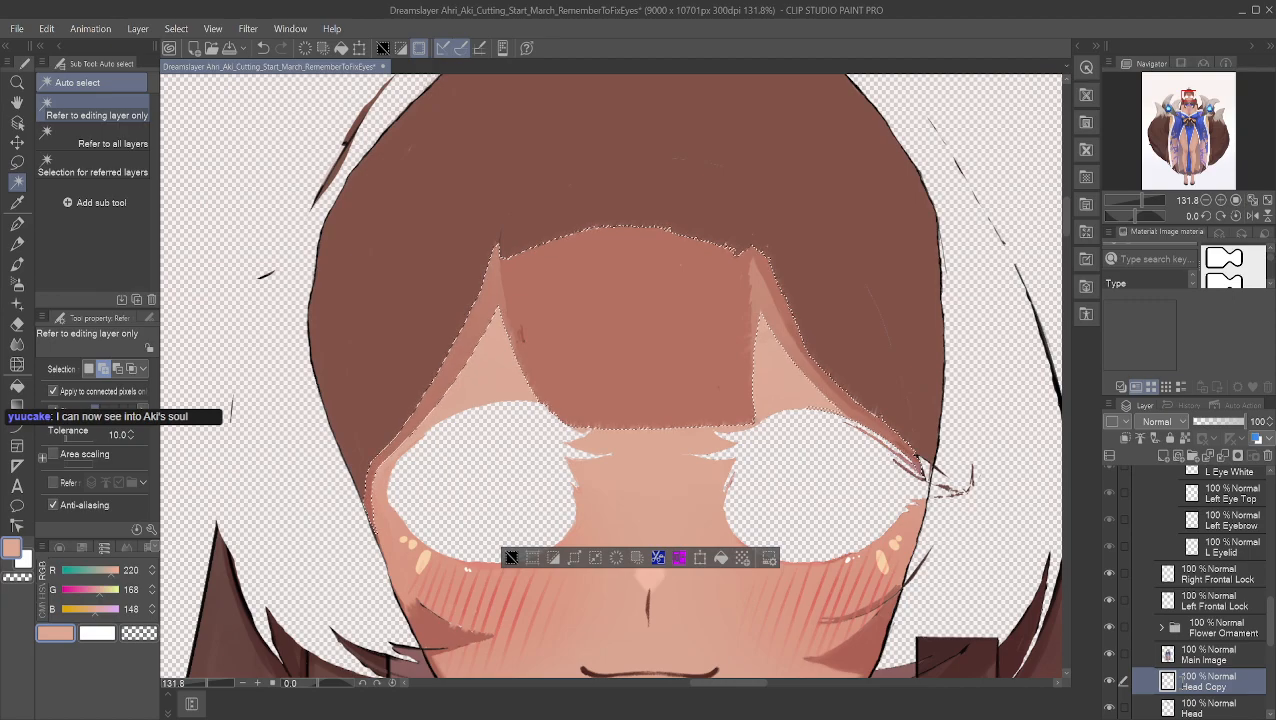
double_click(1183, 684)
type("Hair Shadow")
key("Return")
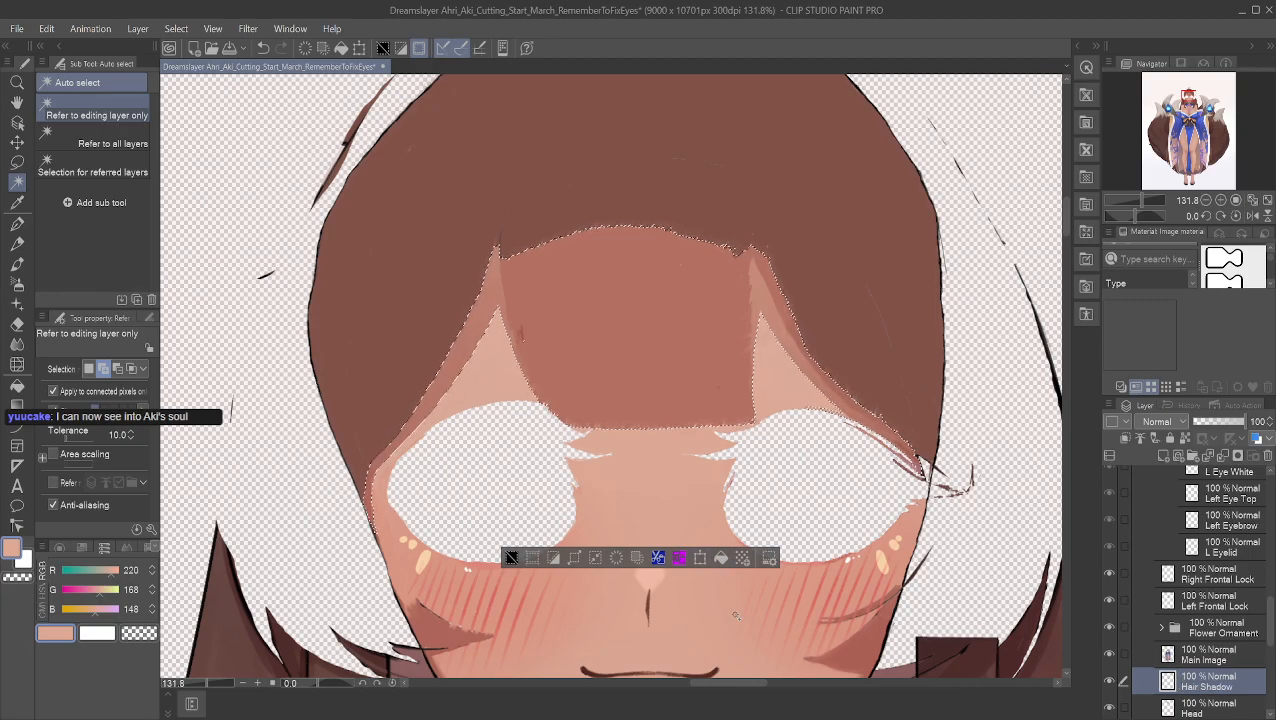
Step: Hide the Hair Shadow layer, clear the selection and make Main Image the active layer
key("Delete")
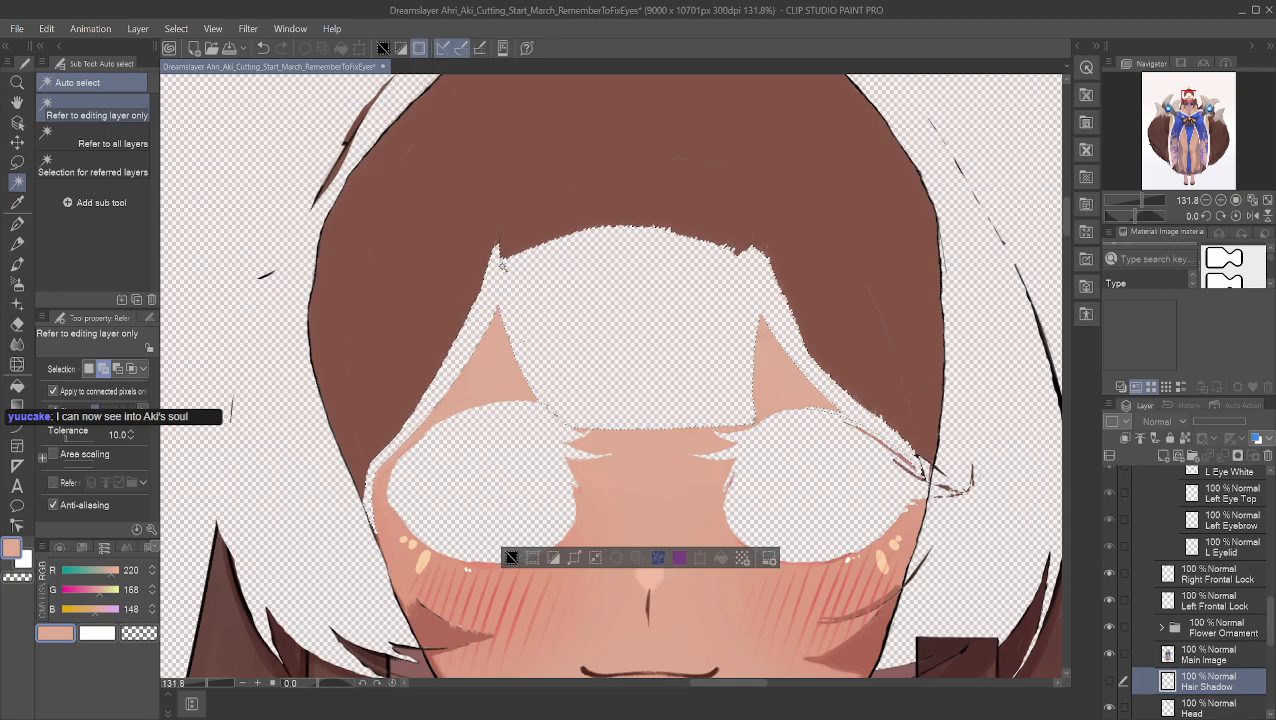
left_click(511, 557)
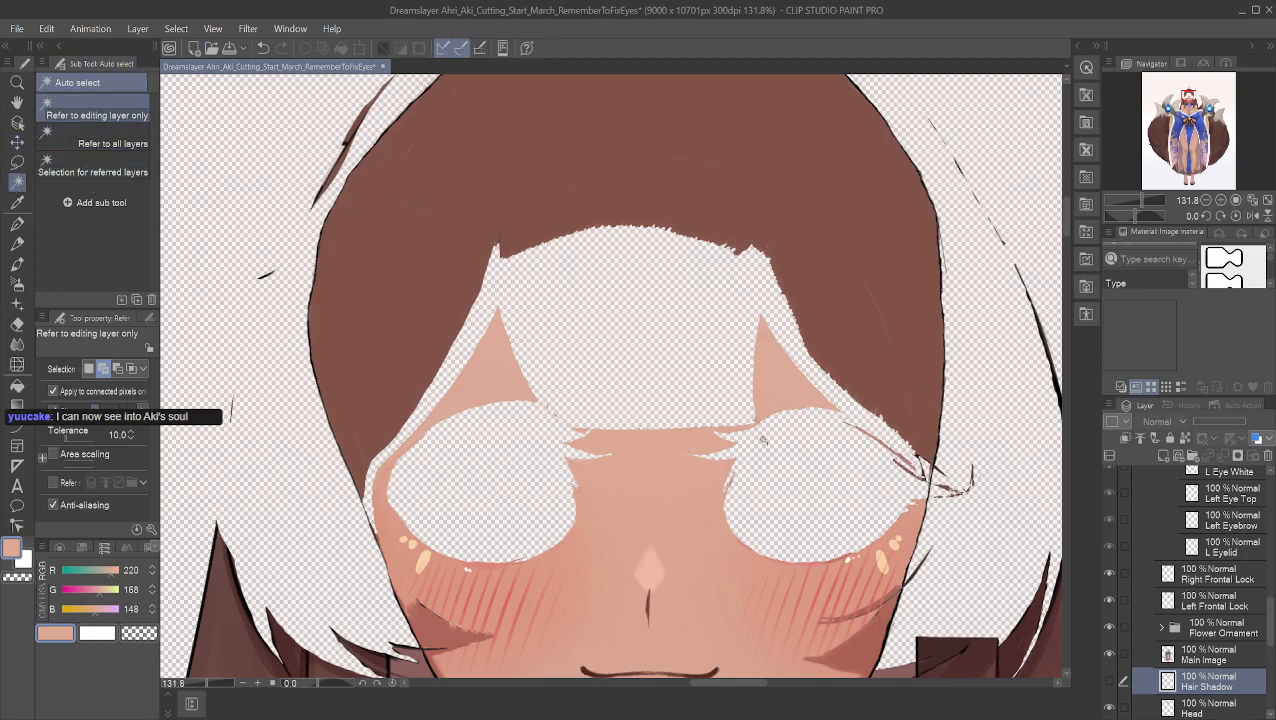
left_click(1143, 656)
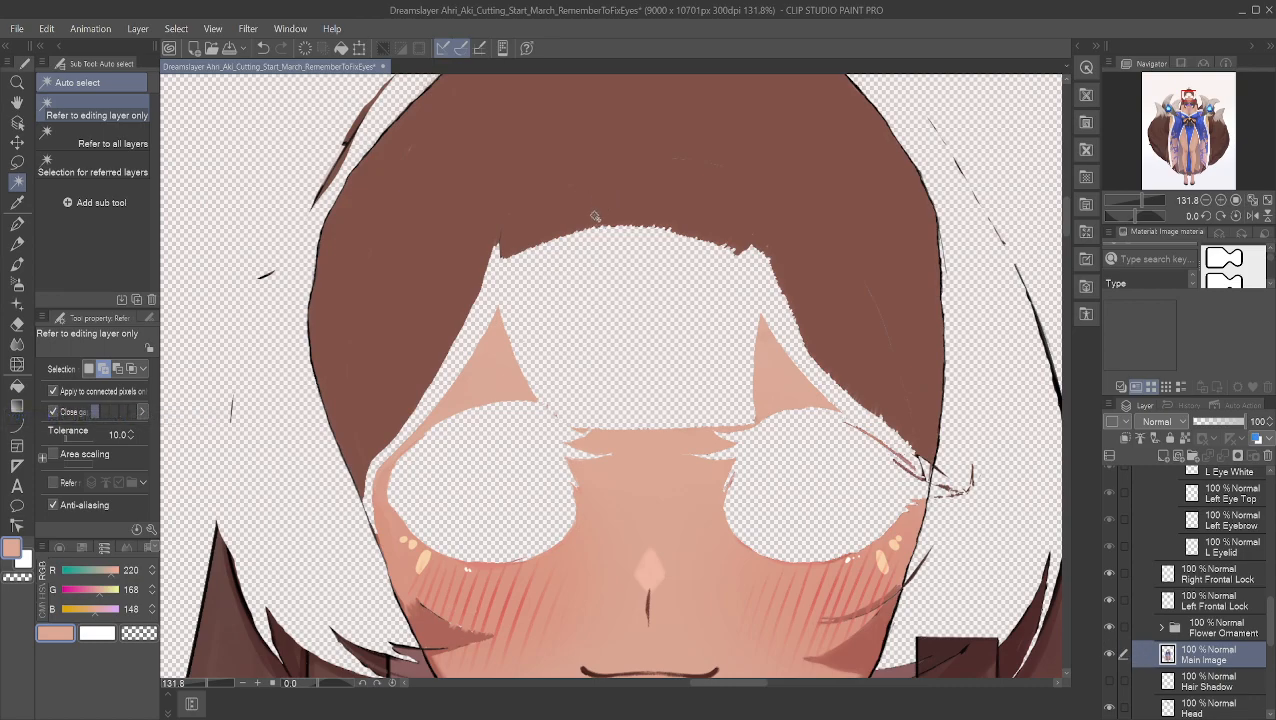
left_click(450, 245)
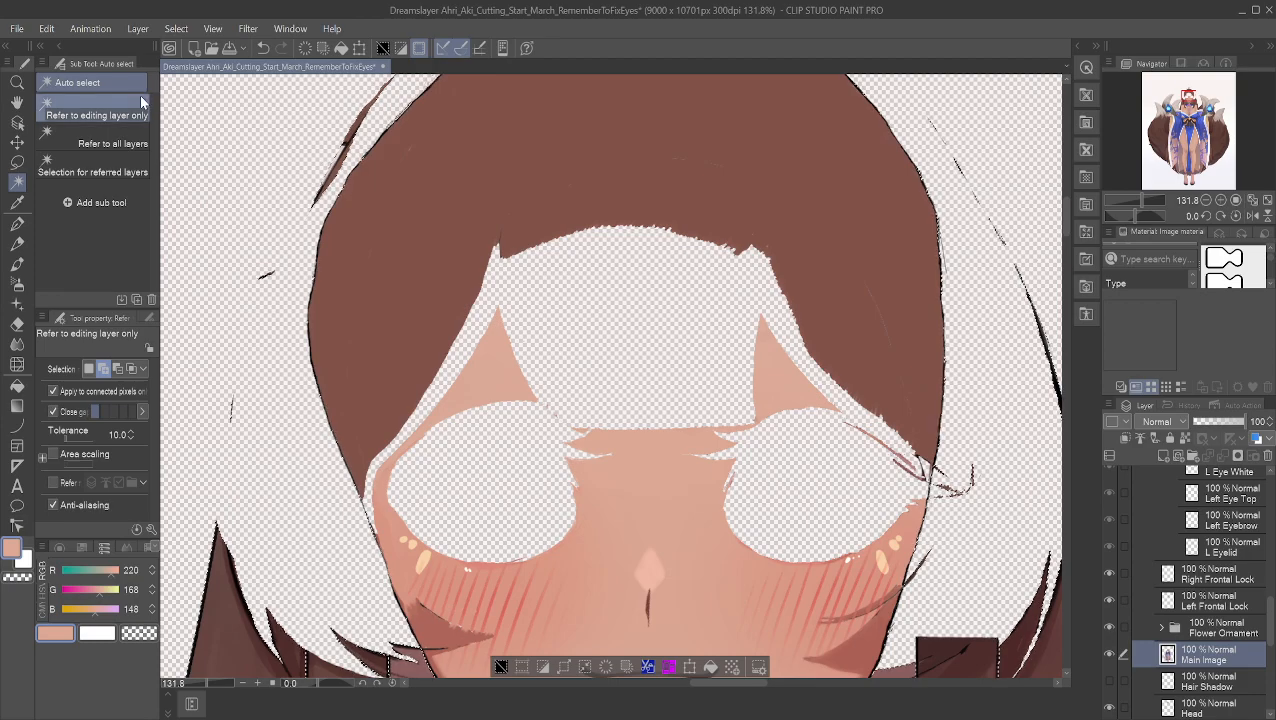
scroll(507, 233, "down", 2)
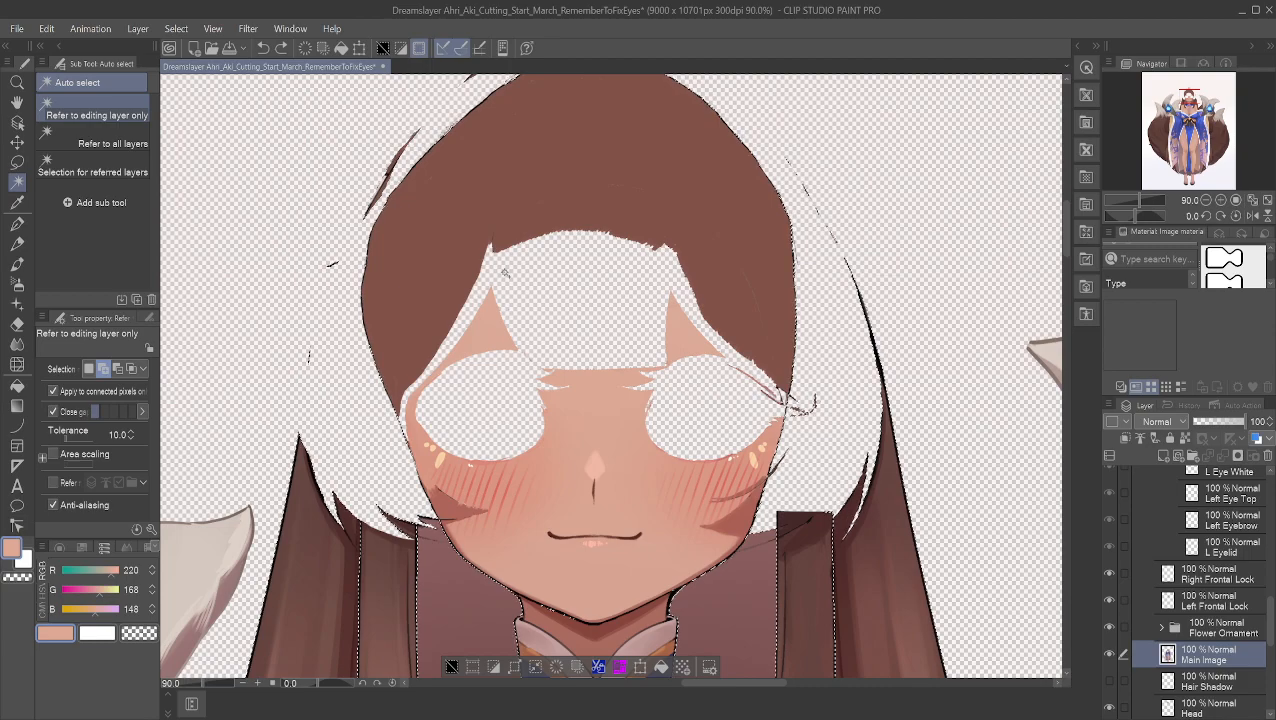
key("ctrl+d")
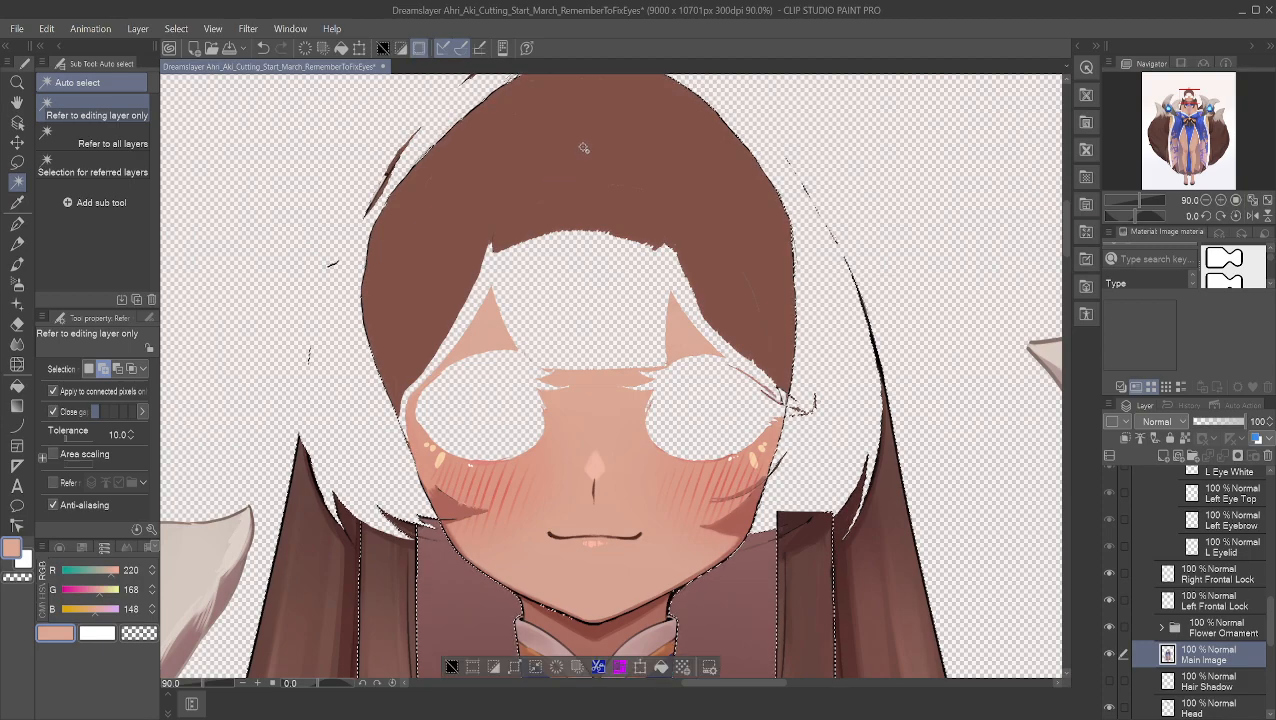
key("ctrl+z")
Step: Lasso-select a band across the brown forehead area of the face, from one temple to the other
scroll(586, 156, "up", 1)
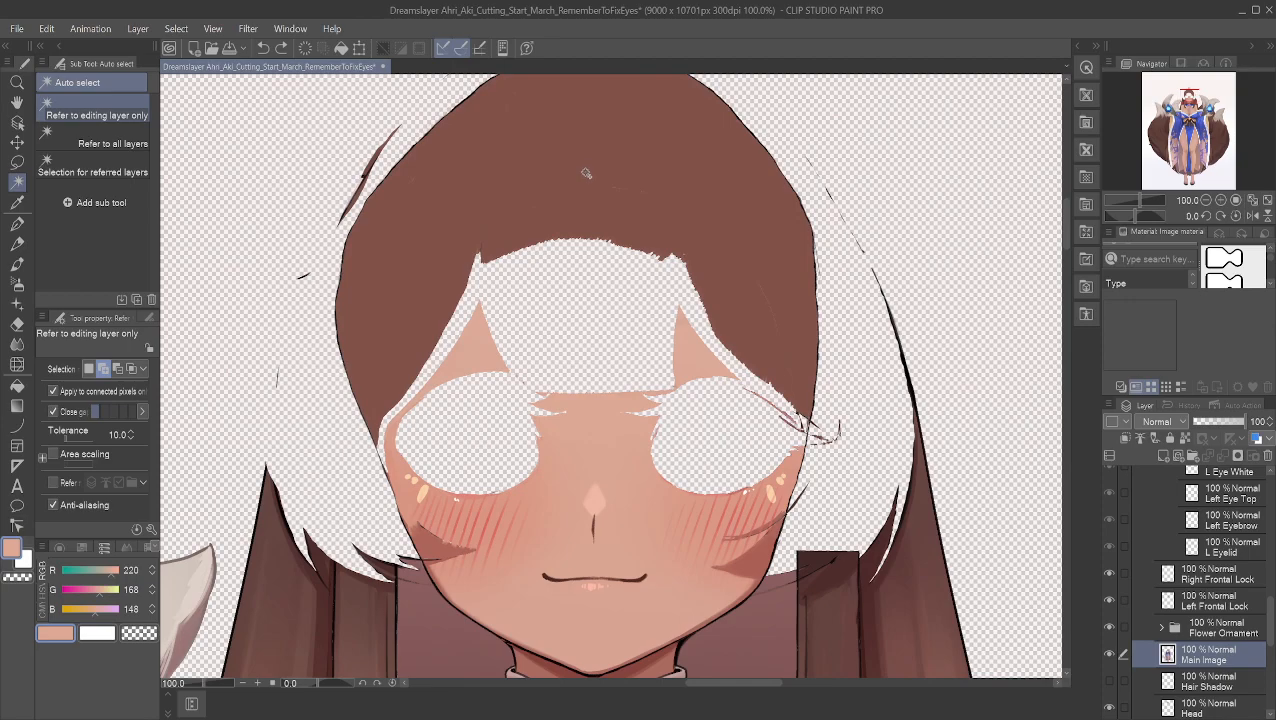
scroll(586, 173, "up", 3)
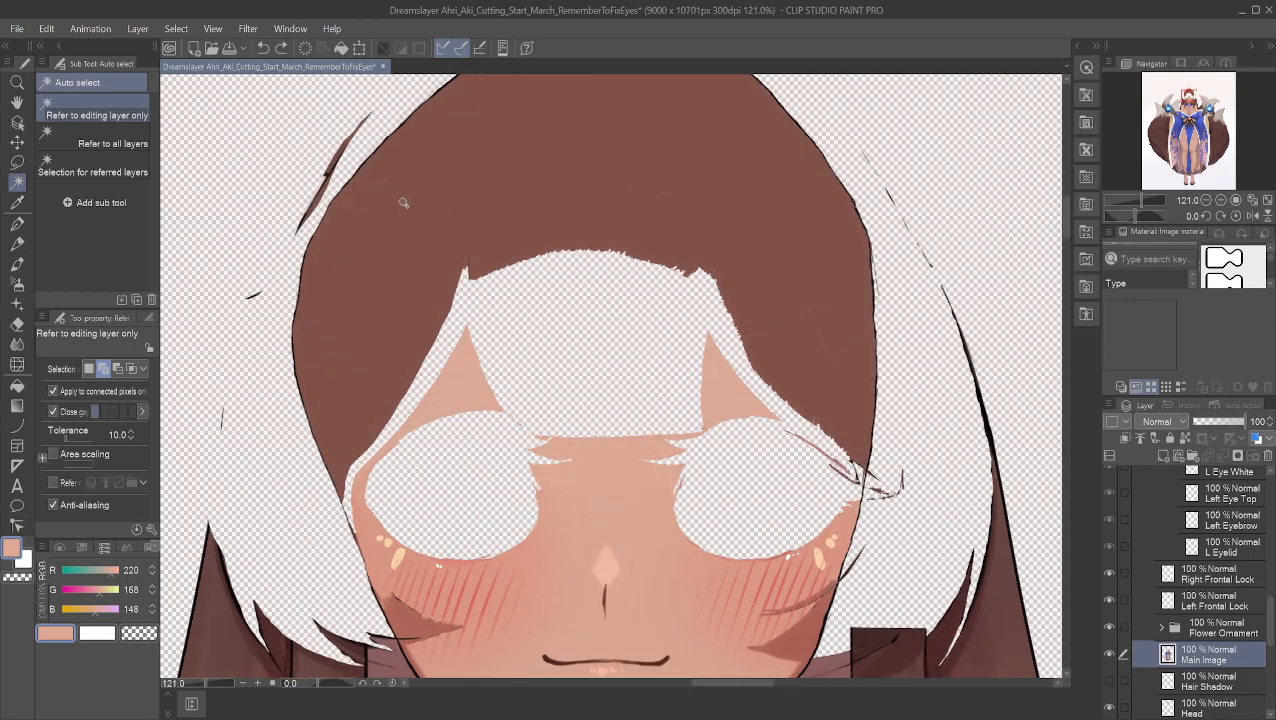
left_click(28, 167)
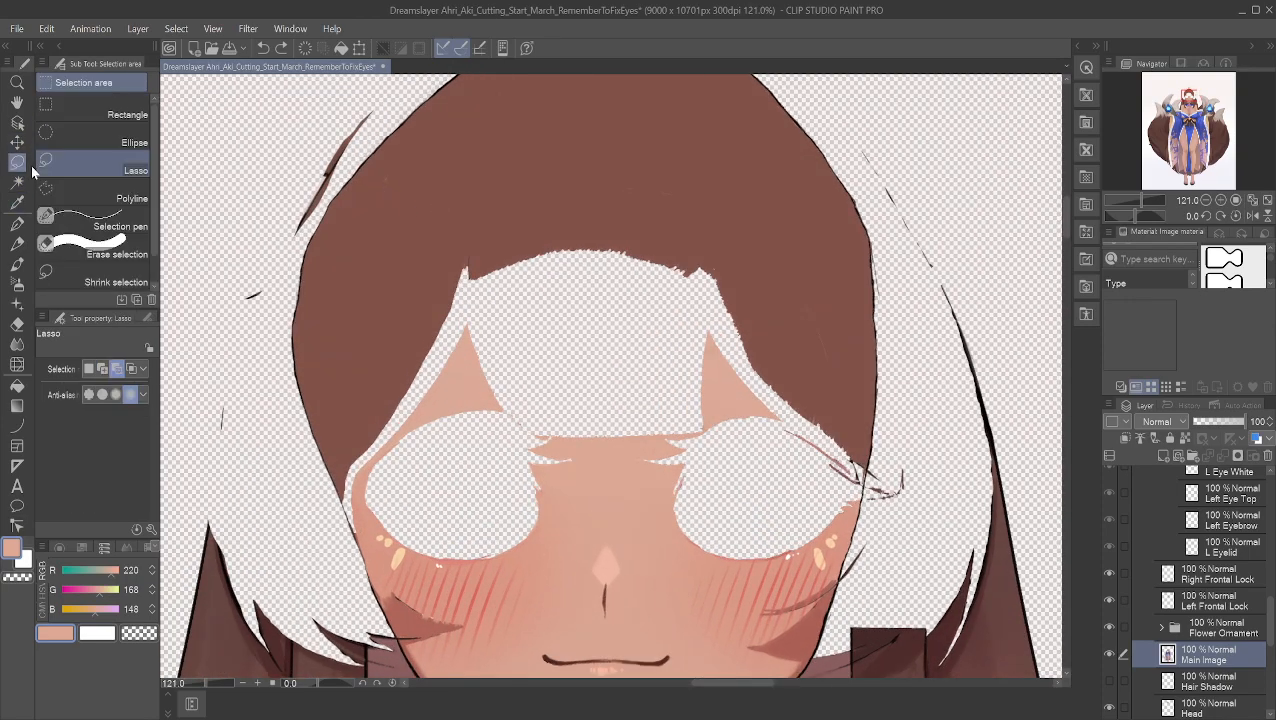
mouse_move(342, 488)
left_mouse_down()
mouse_move(362, 286)
mouse_move(476, 166)
mouse_move(696, 160)
mouse_move(822, 251)
mouse_move(860, 317)
mouse_move(869, 453)
mouse_move(659, 385)
mouse_move(534, 381)
mouse_move(462, 392)
mouse_move(409, 421)
mouse_move(368, 478)
left_mouse_up()
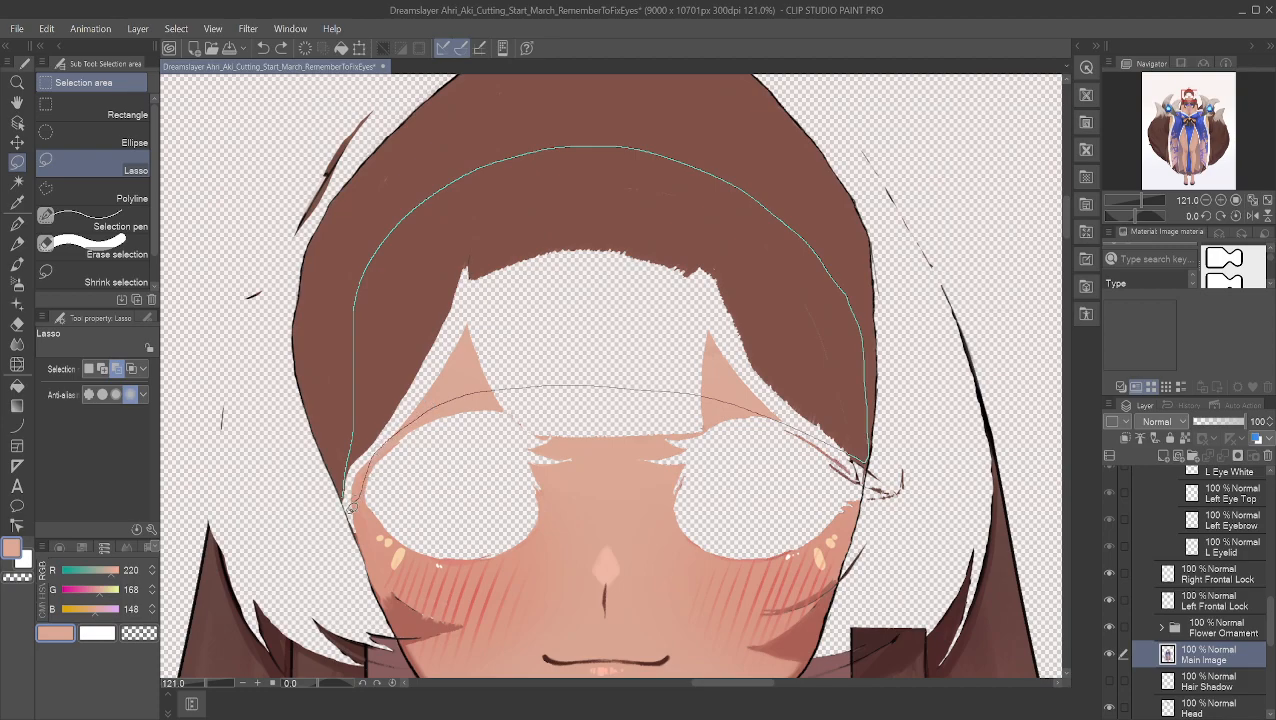
left_click_drag(345, 522, 341, 488)
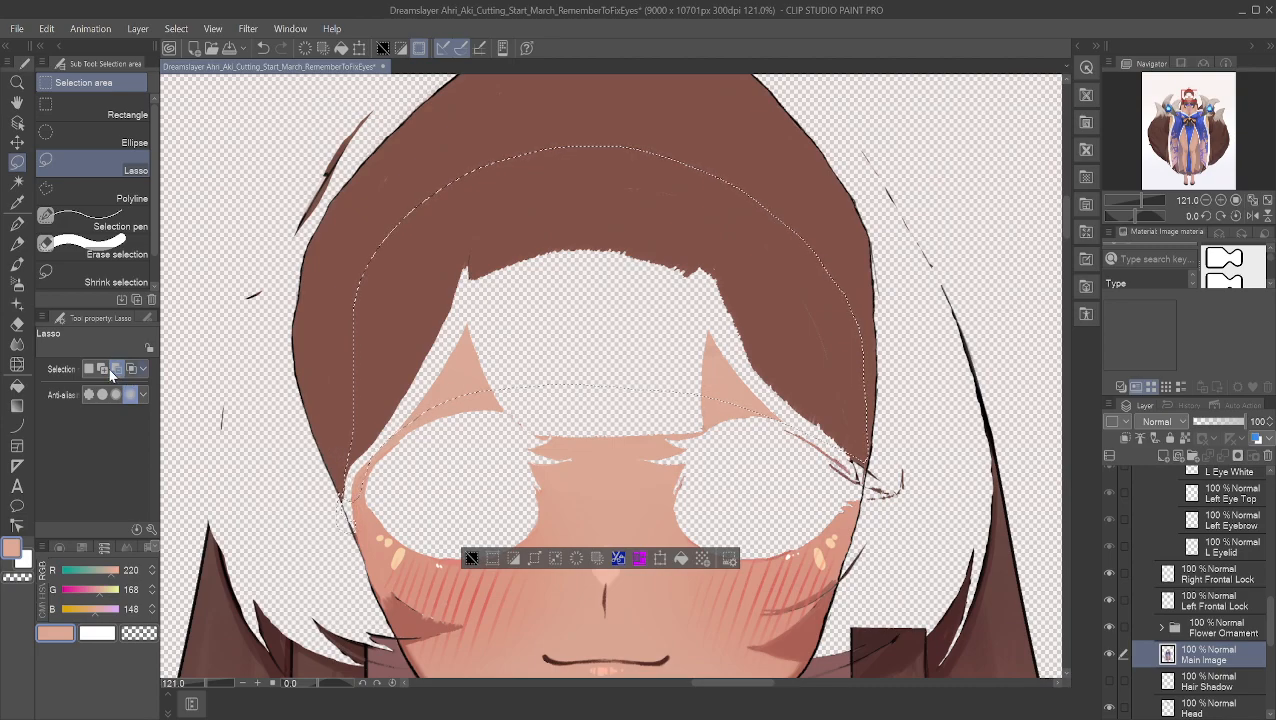
Step: Try to extend the lasso selection outward to the head outline and down over the eye openings
mouse_move(349, 516)
left_mouse_down()
mouse_move(309, 330)
mouse_move(443, 119)
mouse_move(860, 192)
mouse_move(877, 380)
left_mouse_up()
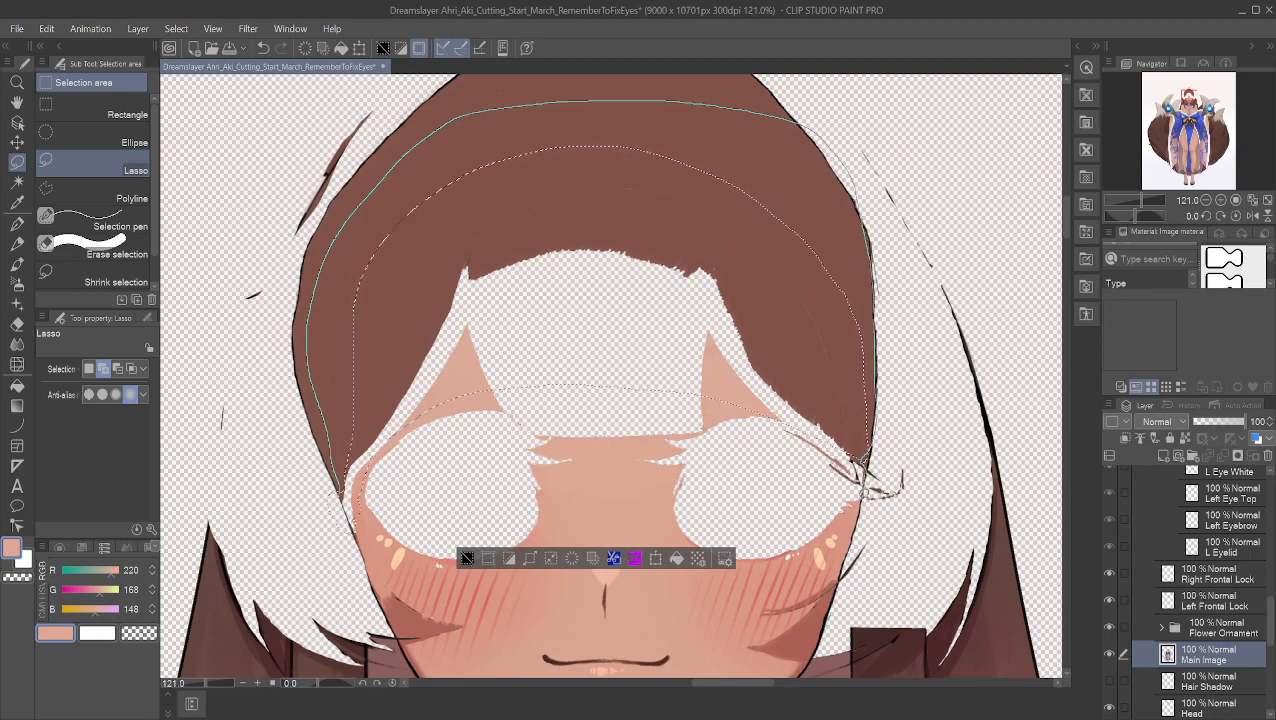
mouse_move(806, 438)
left_mouse_down()
mouse_move(690, 398)
mouse_move(575, 394)
left_mouse_up()
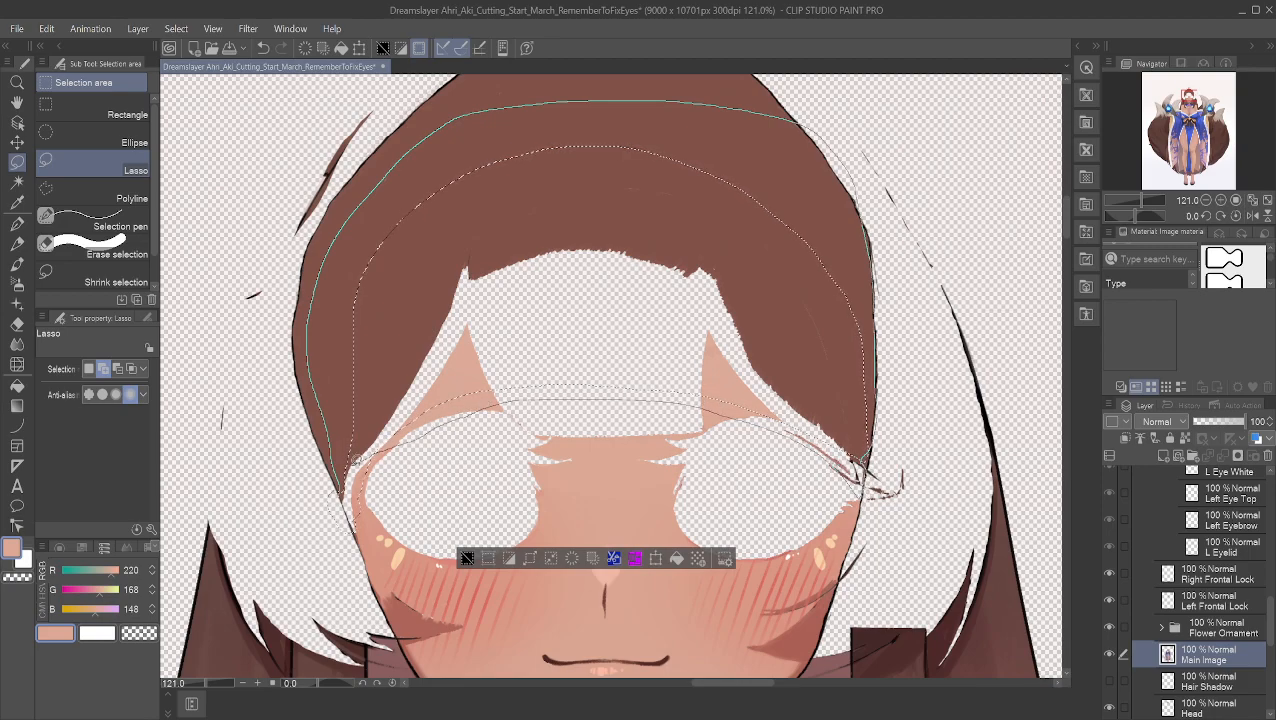
left_click_drag(357, 459, 350, 466)
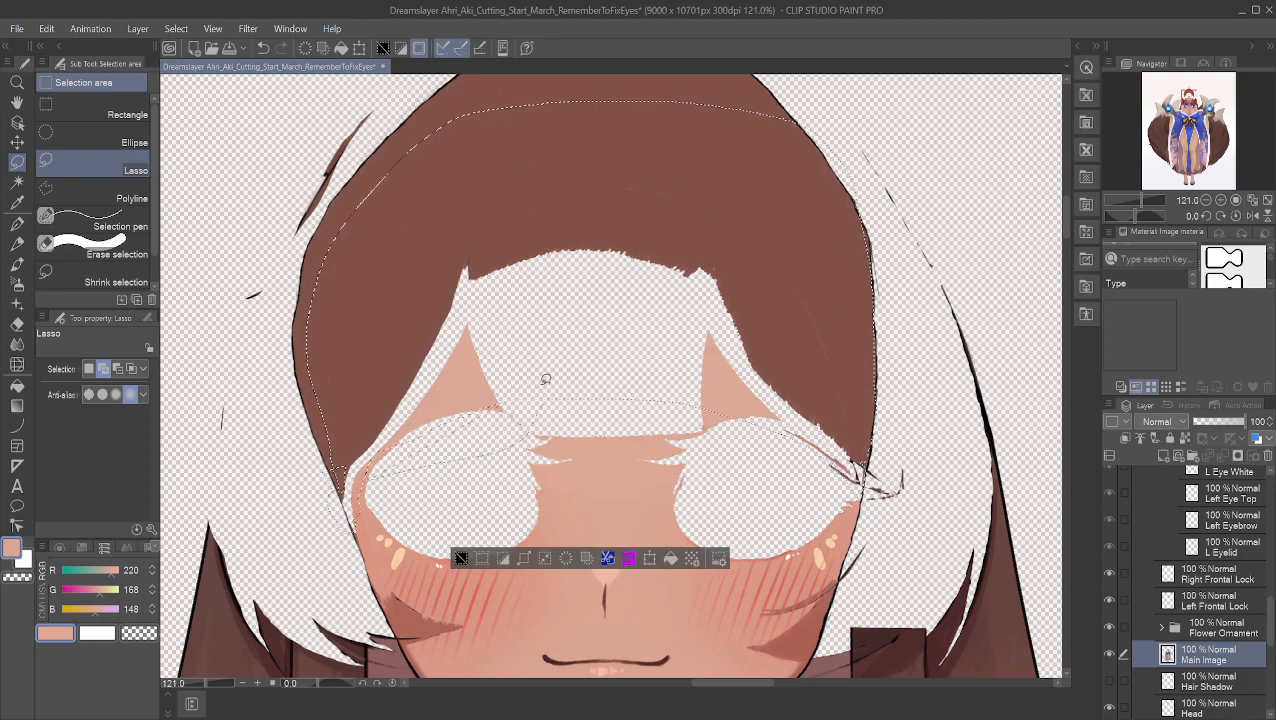
mouse_move(519, 432)
left_mouse_down()
mouse_move(542, 450)
mouse_move(797, 464)
left_mouse_up()
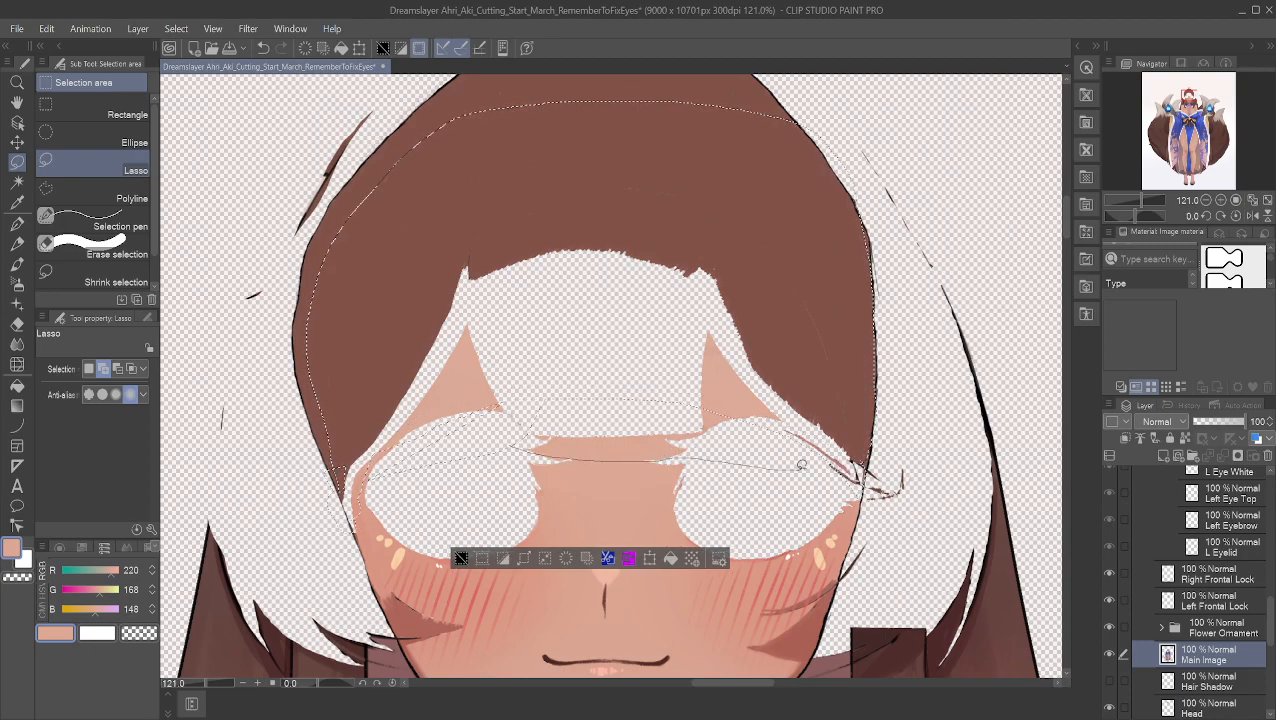
mouse_move(863, 440)
left_mouse_down()
mouse_move(638, 360)
mouse_move(531, 421)
mouse_move(775, 443)
mouse_move(703, 376)
left_mouse_up()
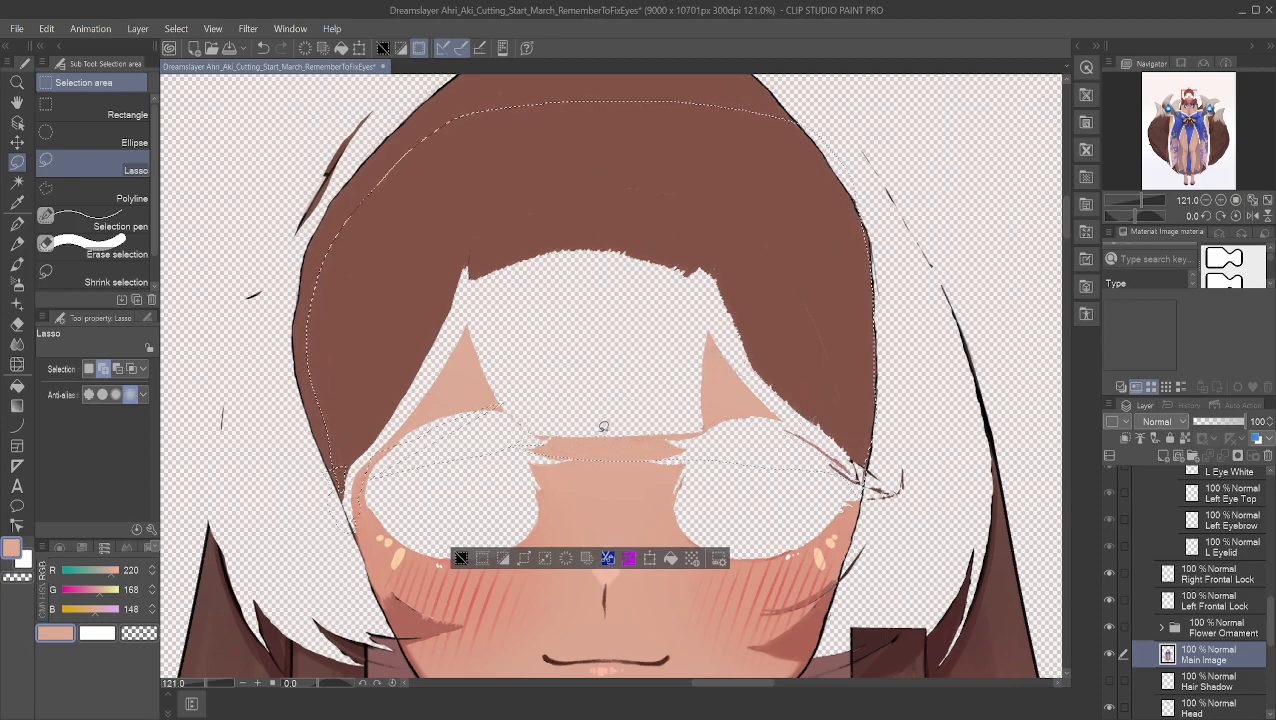
left_click_drag(556, 414, 399, 464)
key("ctrl+z")
key("ctrl+z")
key("ctrl+z")
key("ctrl+z")
key("ctrl+z")
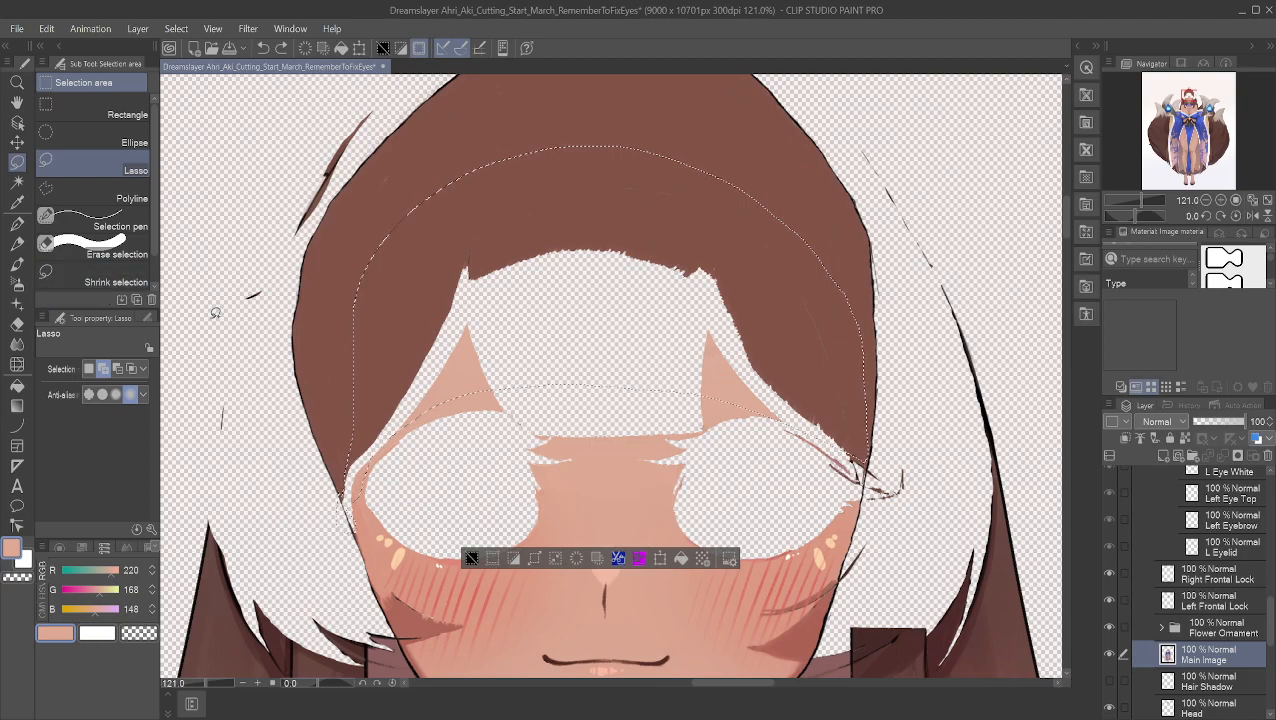
Step: Try one wider lasso around the brown forehead area, and clear the selection
mouse_move(296, 346)
left_mouse_down()
mouse_move(308, 228)
mouse_move(451, 106)
mouse_move(633, 95)
mouse_move(732, 124)
mouse_move(799, 180)
mouse_move(848, 247)
mouse_move(876, 342)
mouse_move(868, 454)
mouse_move(846, 449)
left_mouse_up()
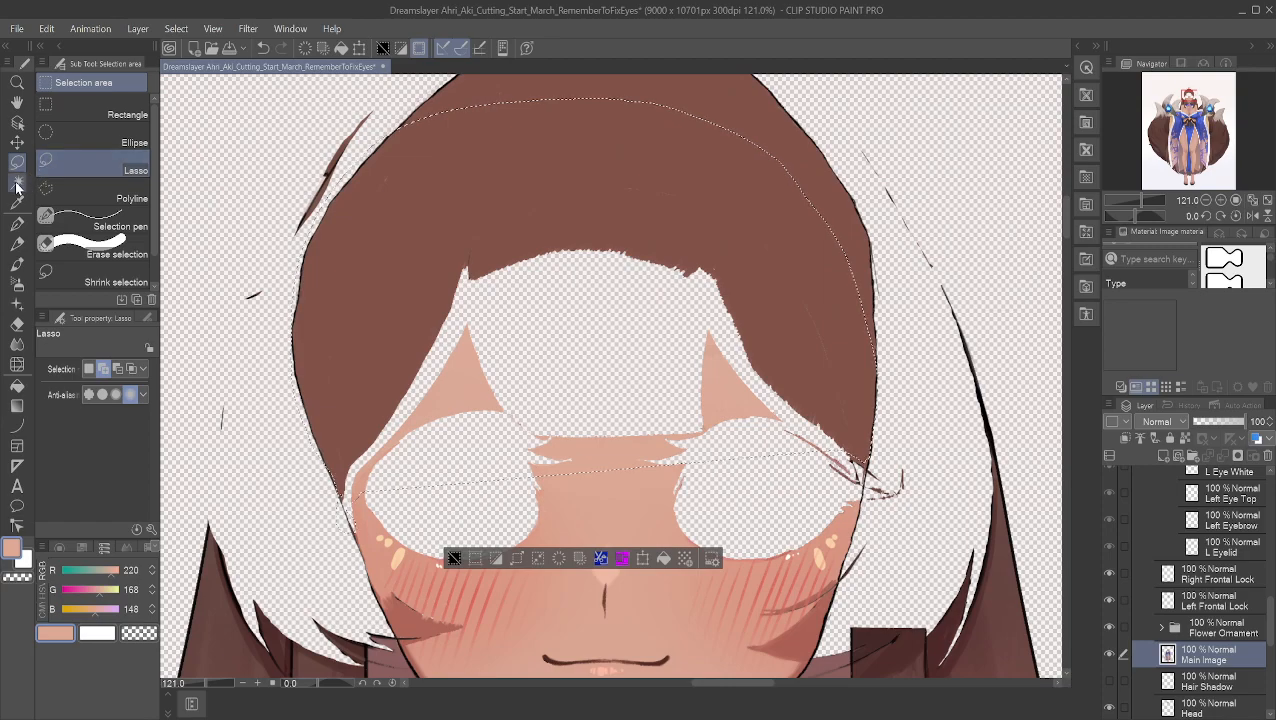
key("ctrl+z")
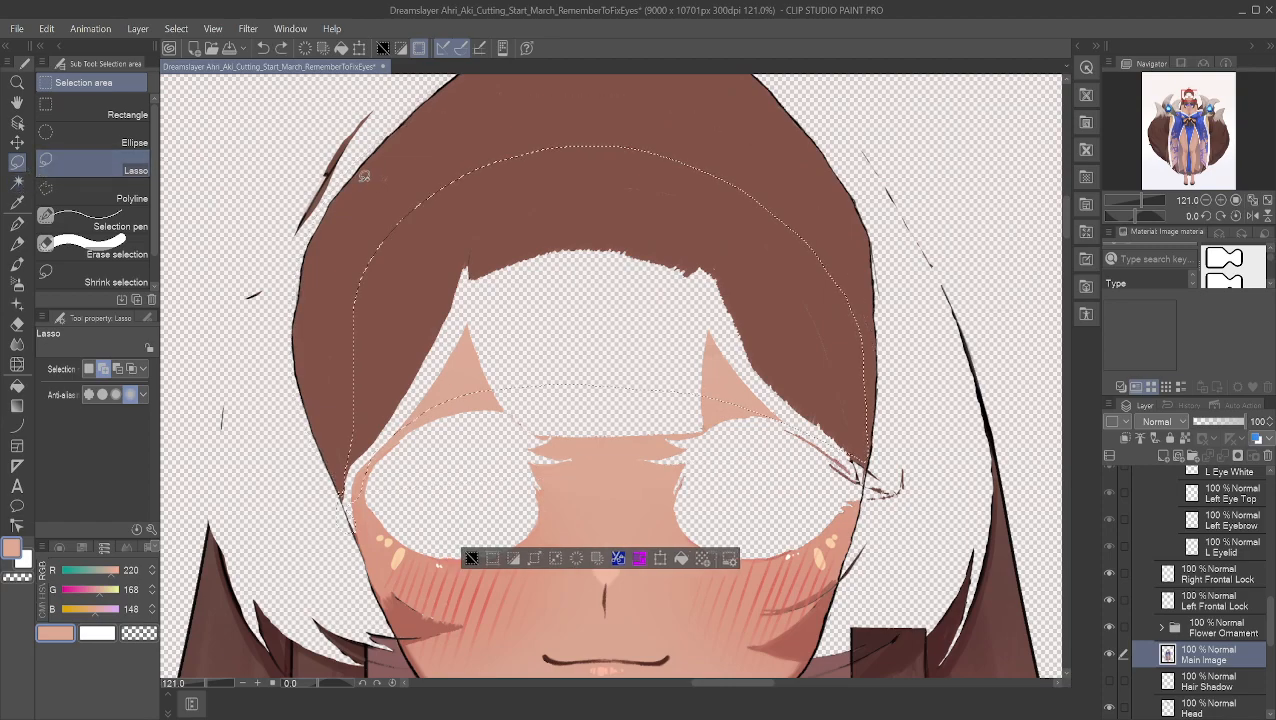
key("ctrl+d")
Step: Set the auto select tolerance to 28.8 and try it on the skin between the eyes
left_click(18, 184)
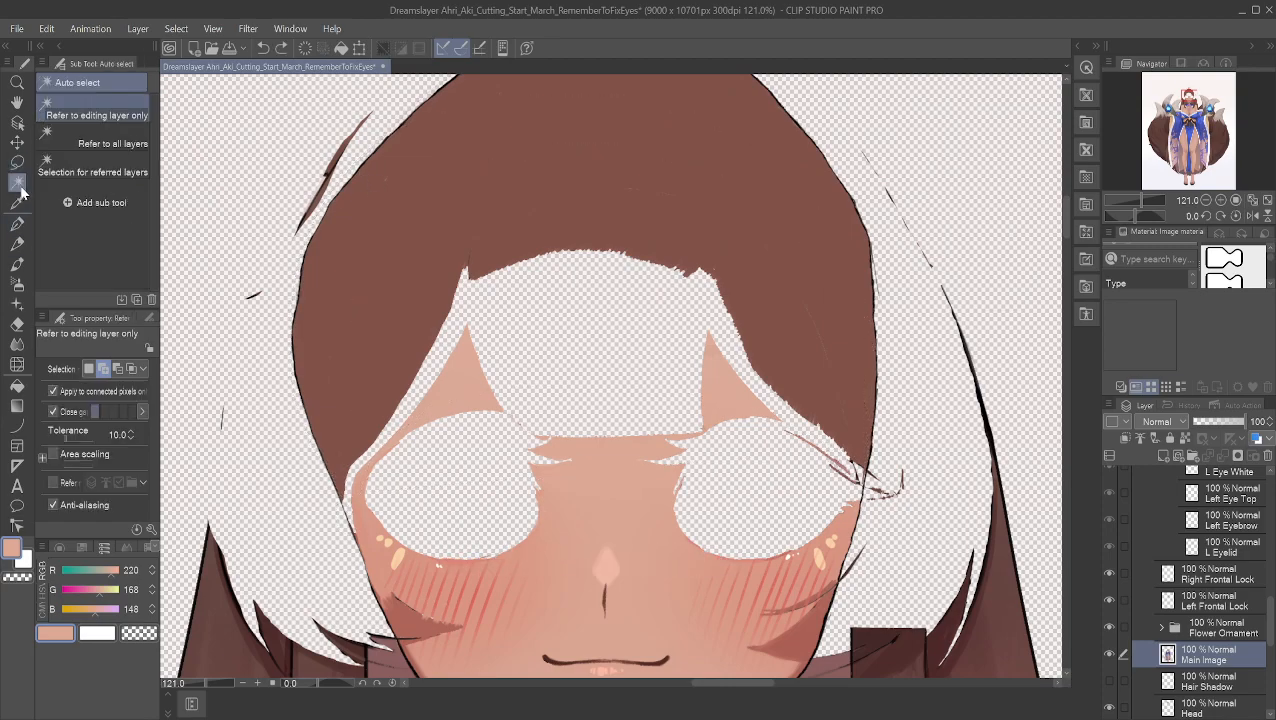
left_click(132, 433)
left_click(131, 438)
left_click(131, 438)
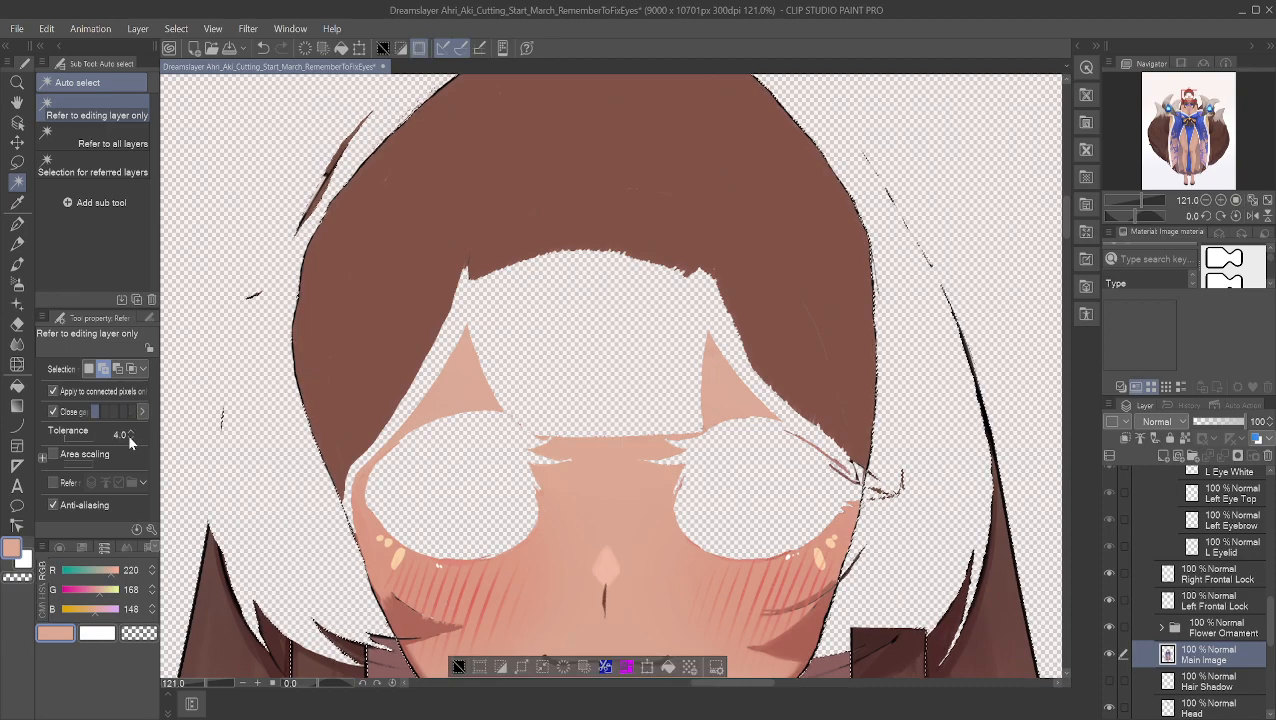
double_click(130, 439)
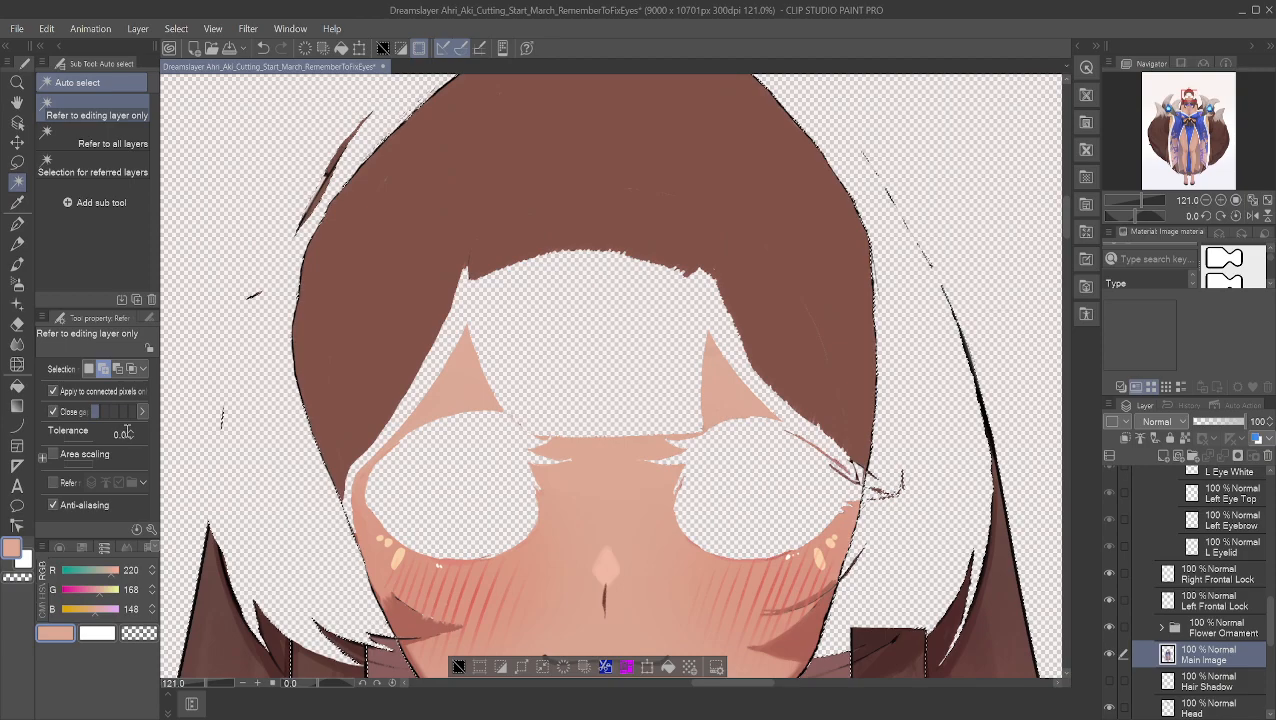
left_click_drag(70, 440, 85, 442)
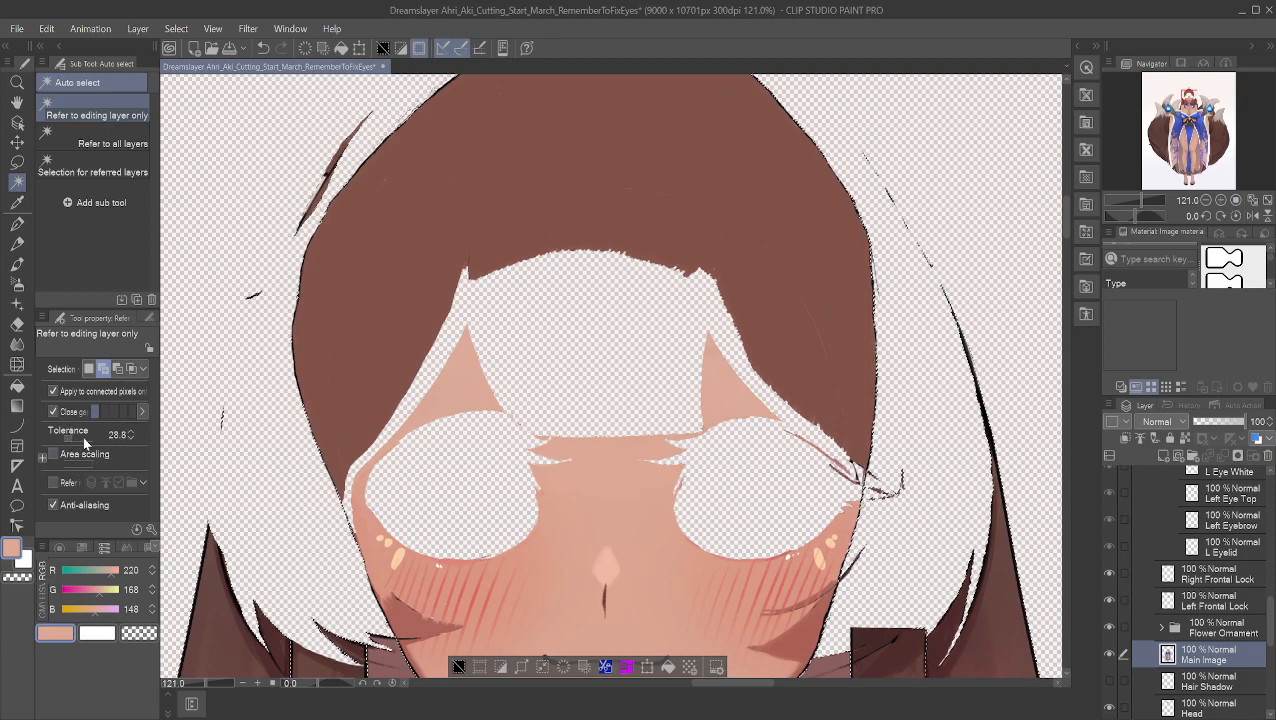
left_click(577, 471)
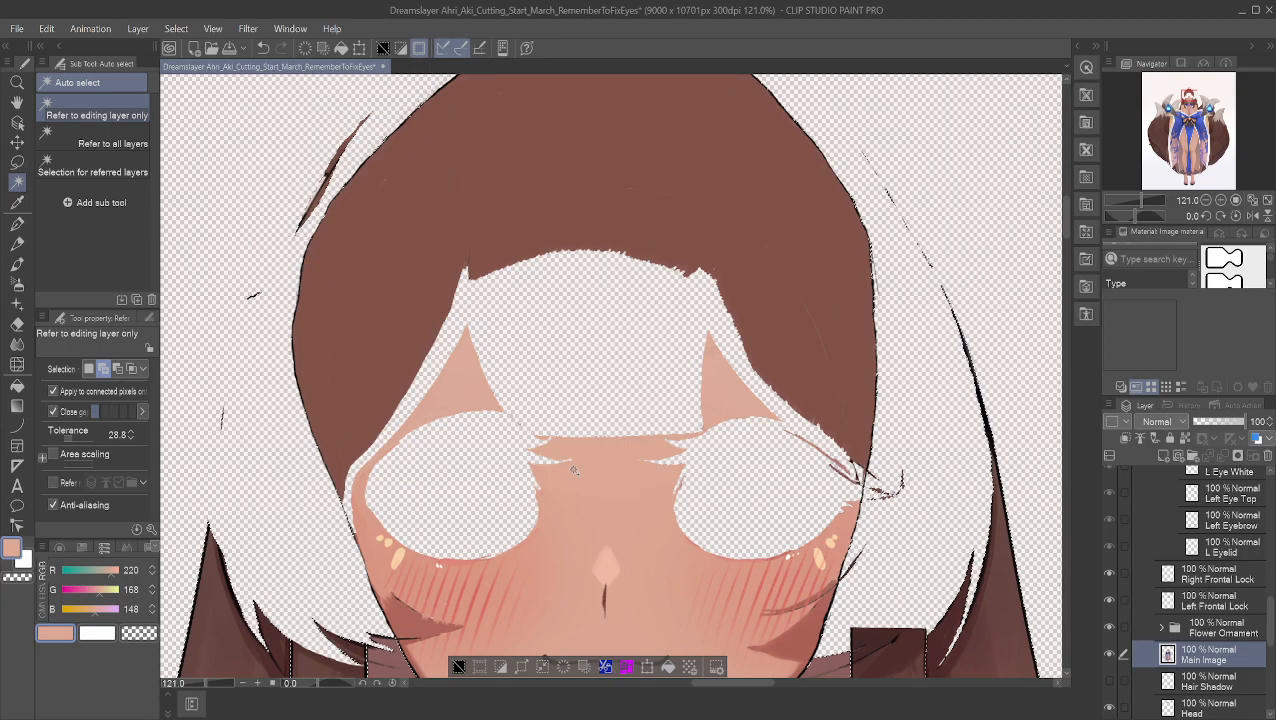
Step: Switch auto select to new selection mode, try it on the face skin, and clear the selection
left_click(89, 369)
left_click(568, 514)
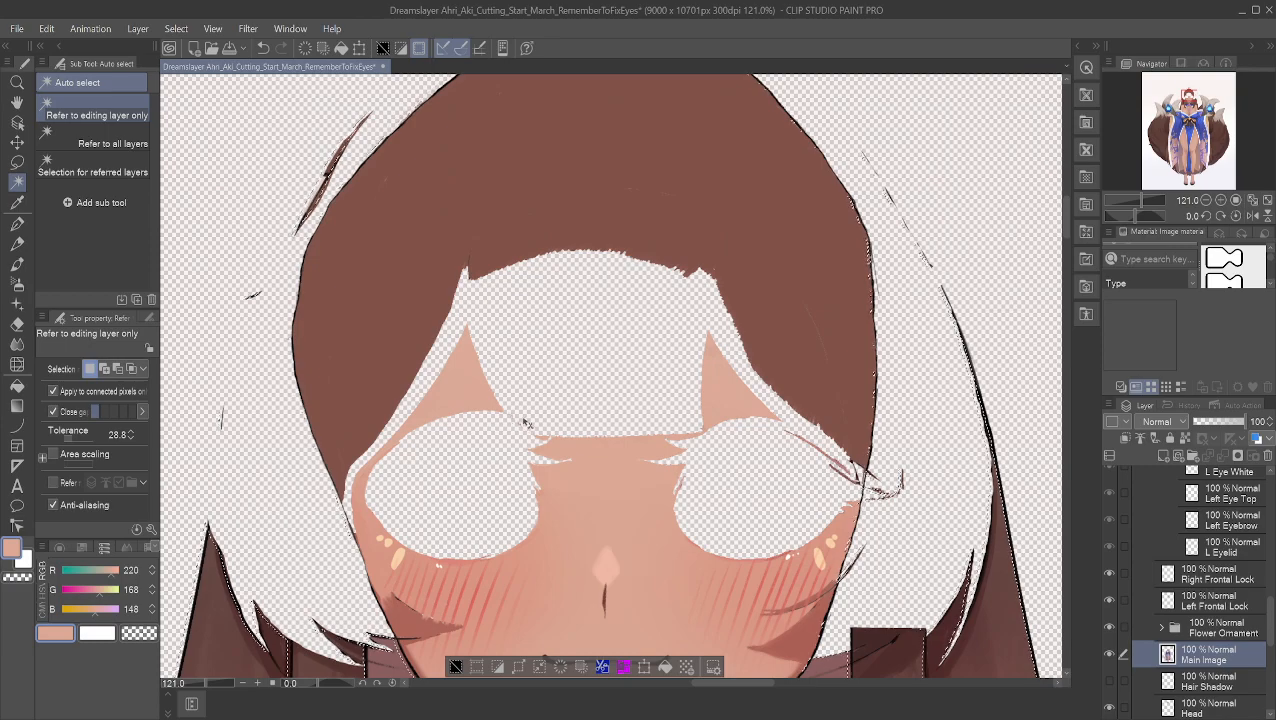
key("ctrl+z")
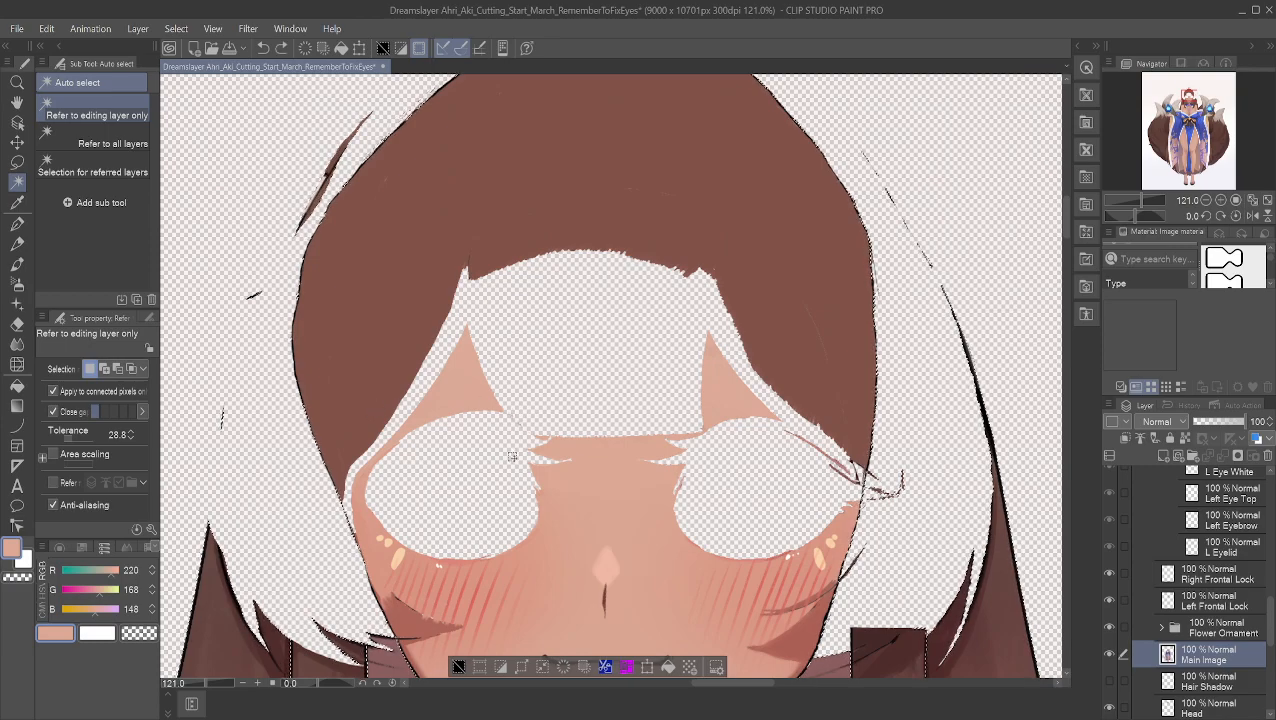
key("ctrl+d")
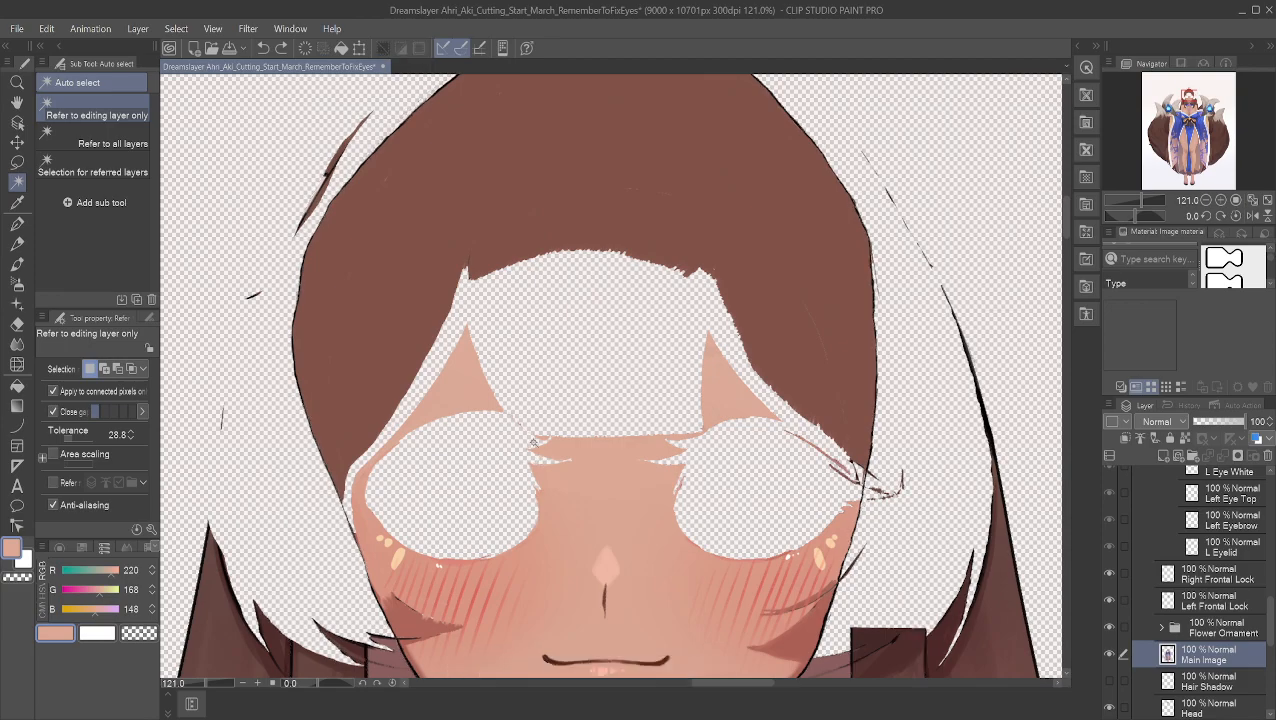
left_click(1188, 405)
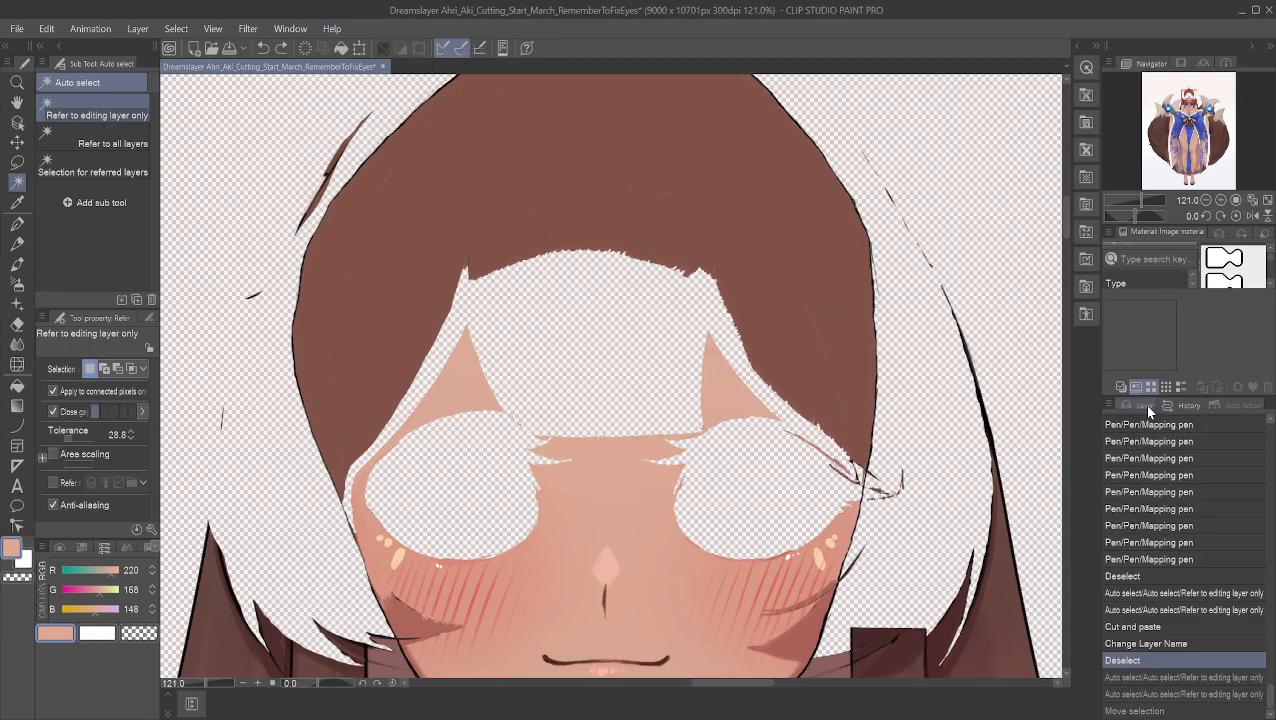
left_click(1147, 408)
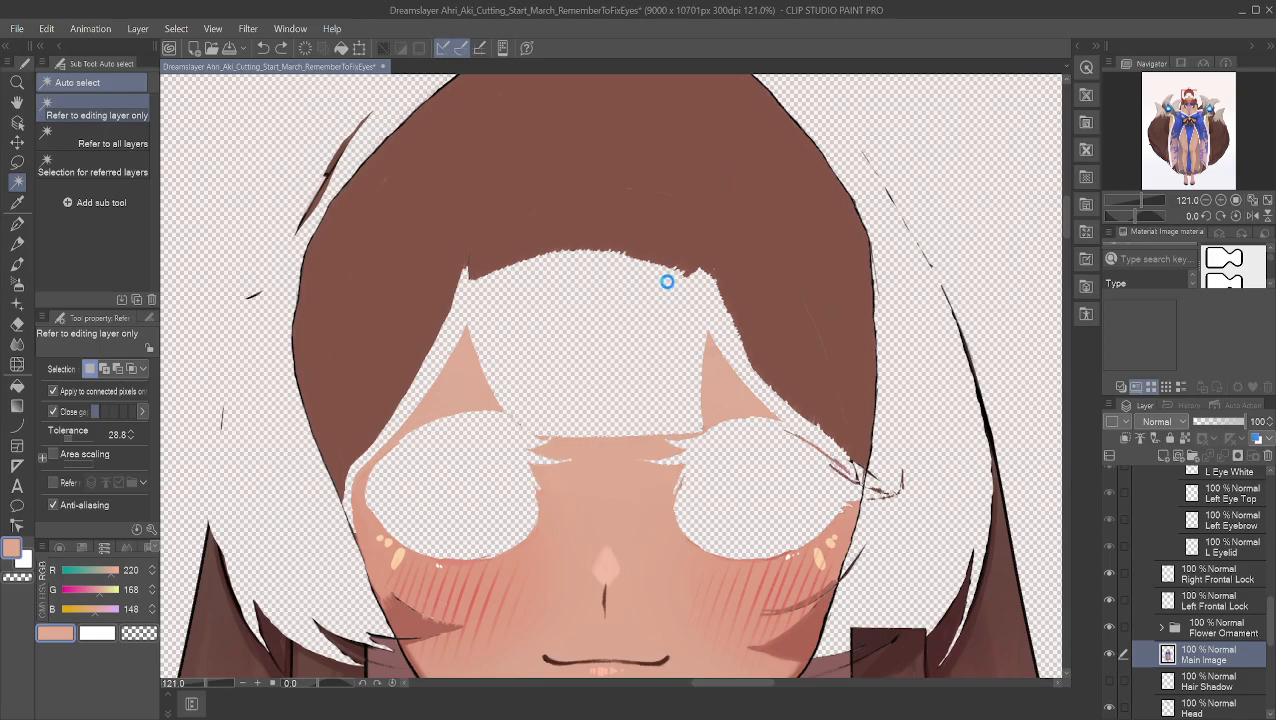
Step: Try to auto-select the empty forehead opening, check the selection's extent over the figure, and deselect it
left_click(666, 277)
scroll(672, 292, "down", 5)
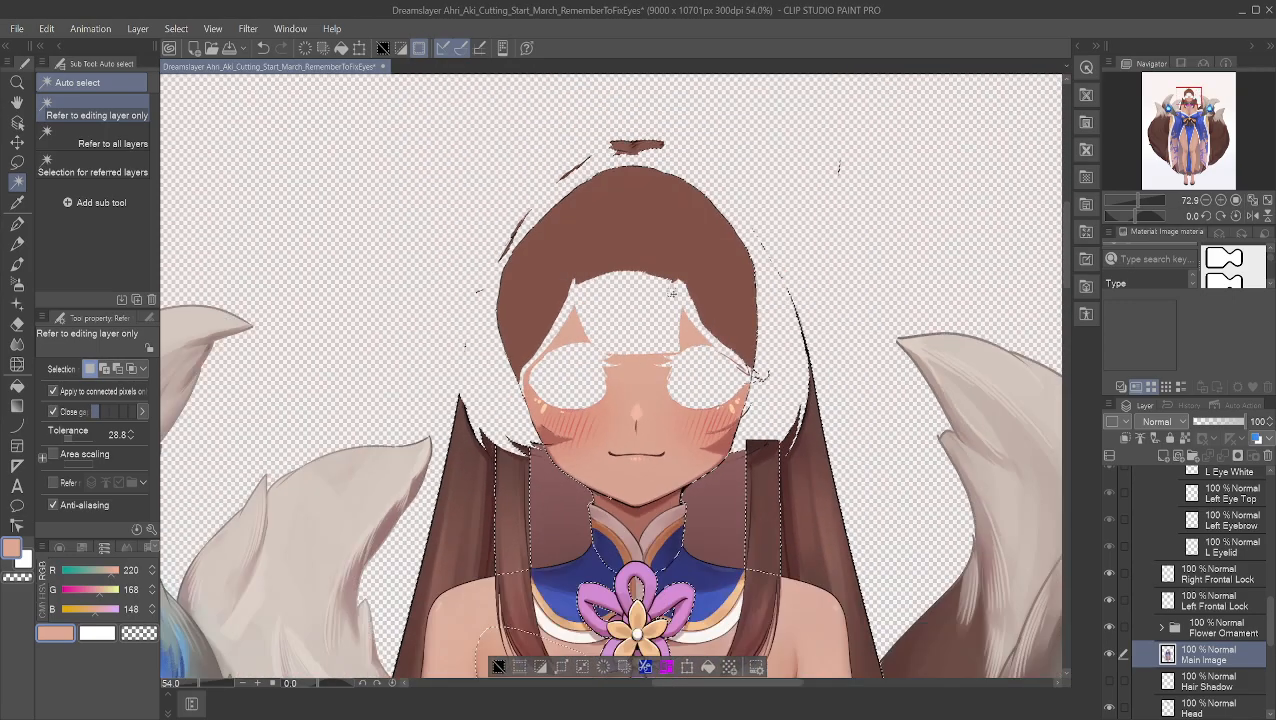
scroll(678, 309, "down", 3)
scroll(607, 362, "up", 5)
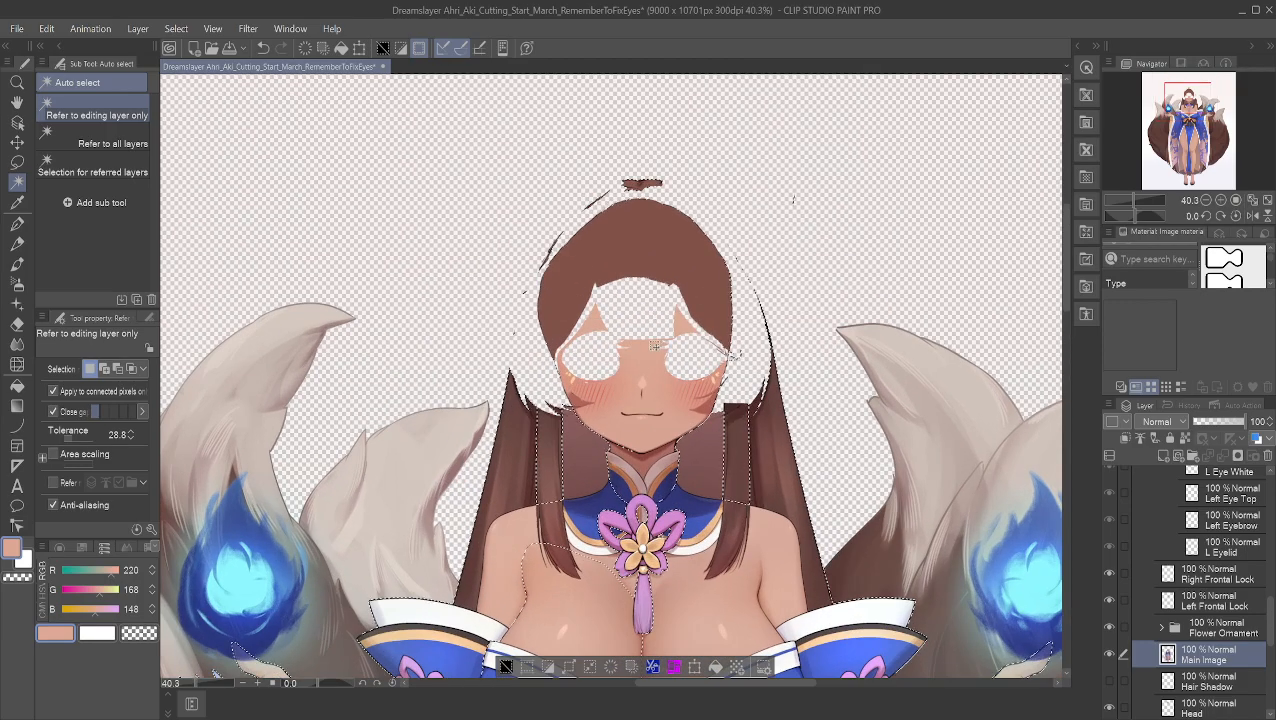
scroll(607, 362, "up", 2)
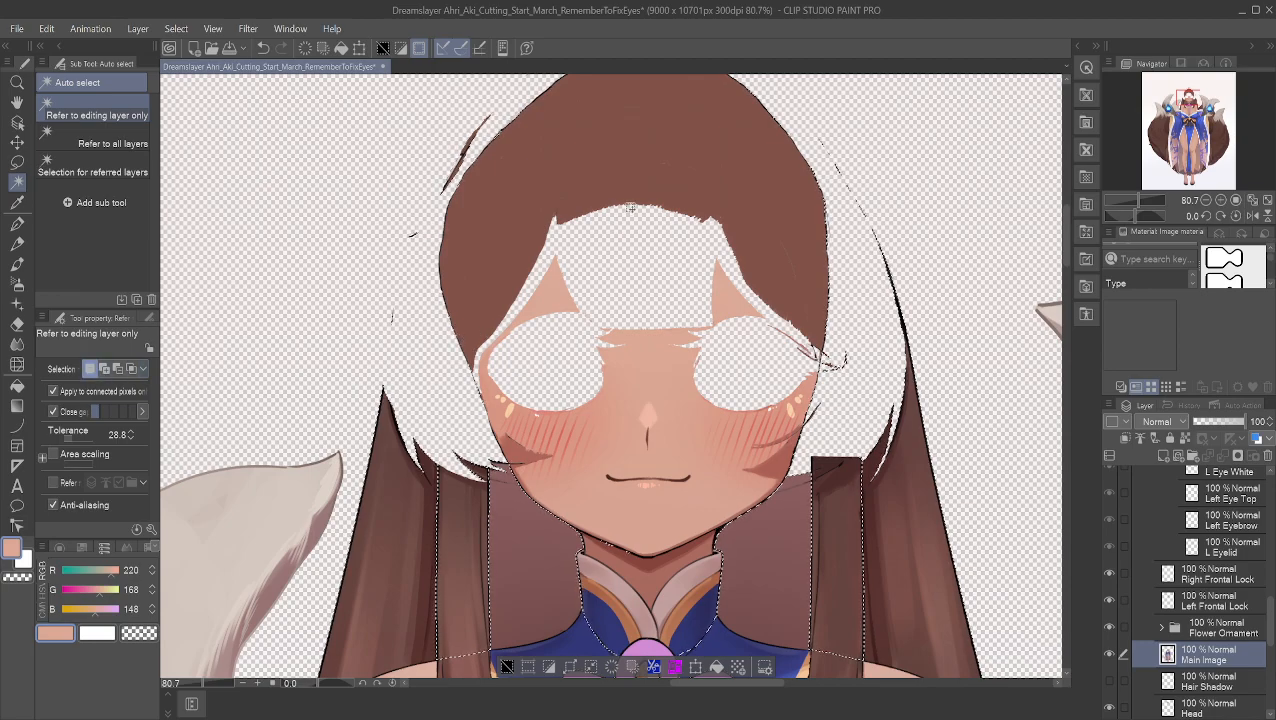
left_click(506, 666)
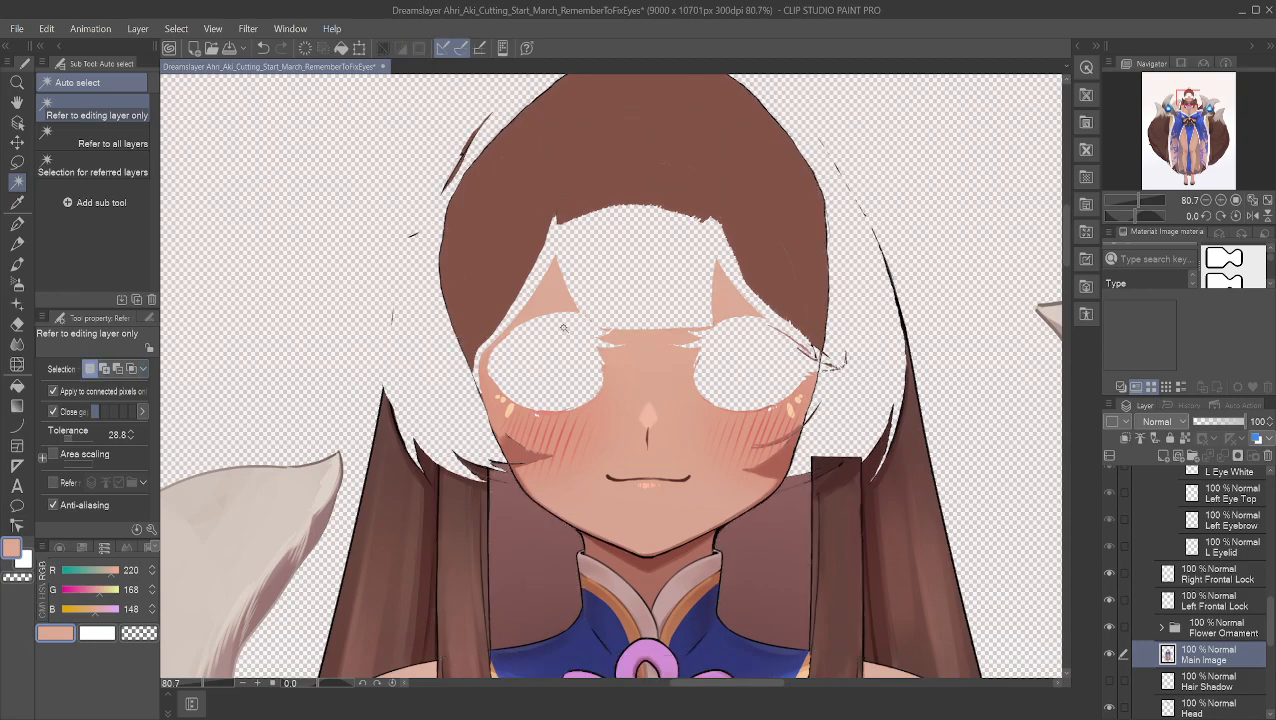
Step: Lower the auto select tolerance to 0.0 and try to auto-select the brown forehead area
left_click(614, 194)
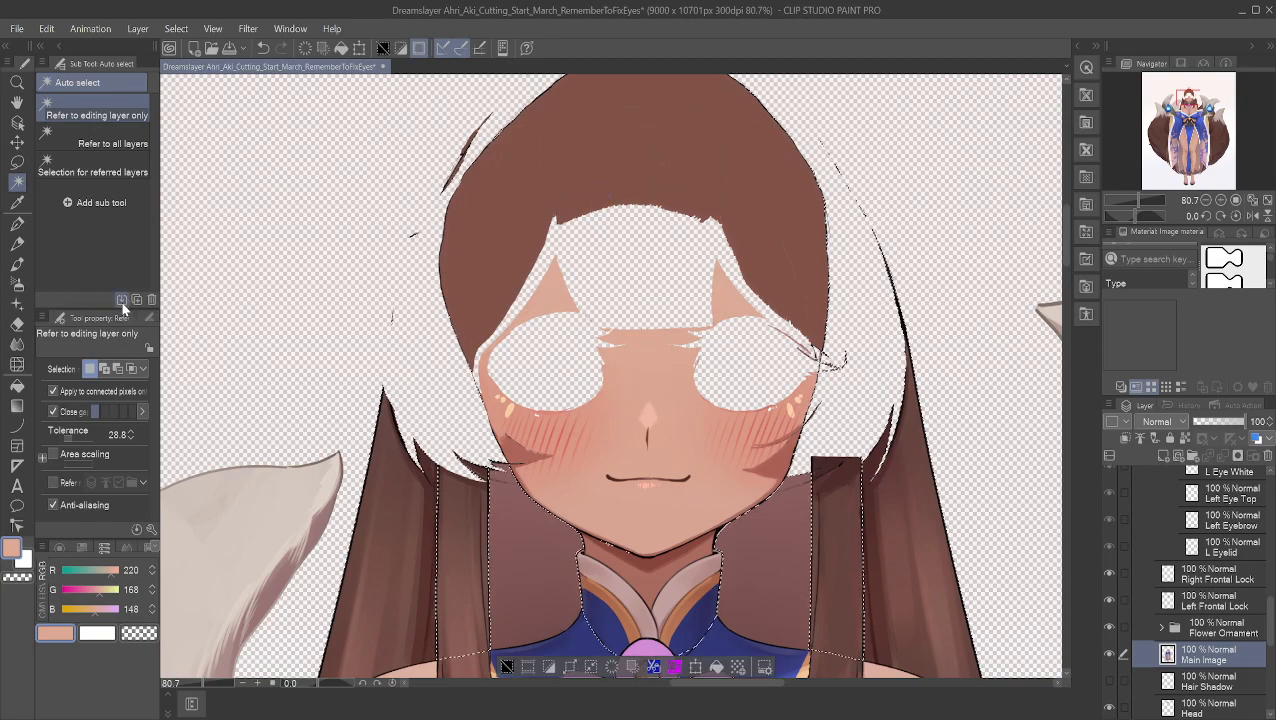
left_click(130, 441)
left_click(507, 666)
left_click(578, 179)
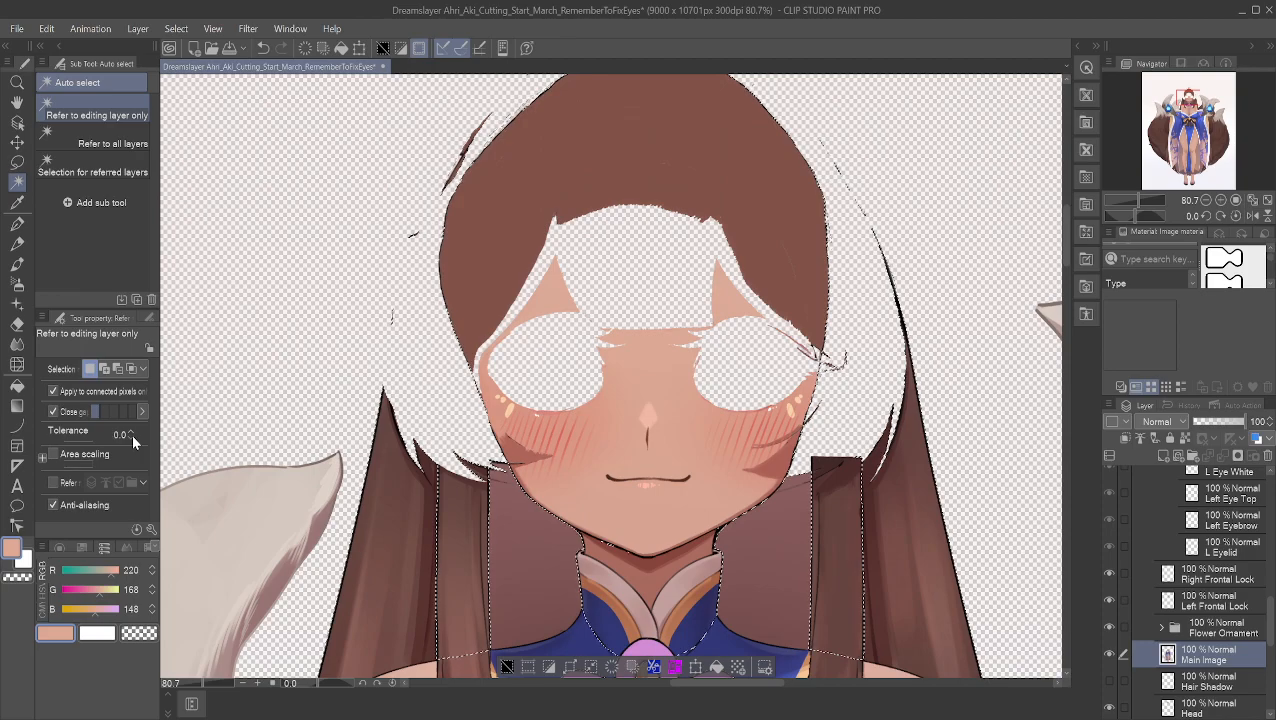
key("ctrl+z")
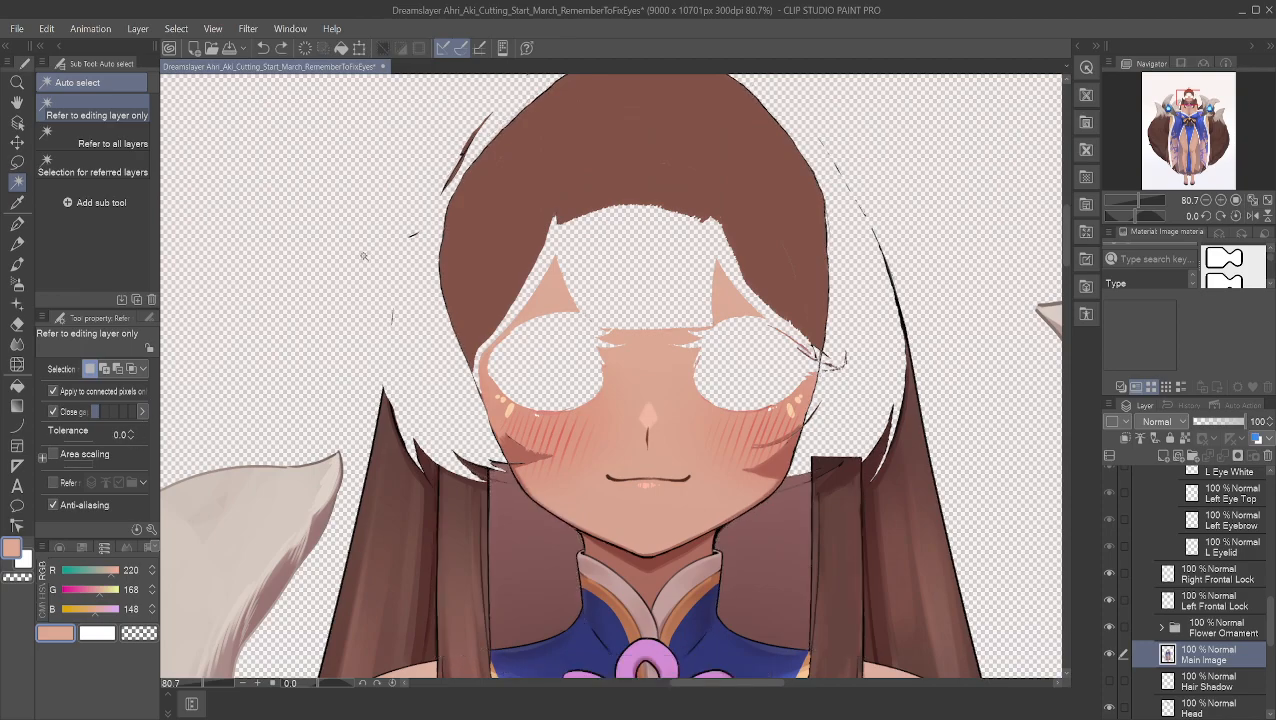
Step: Turn off gap closing for auto select and clear the trial selection made on the brown forehead
left_click(571, 172)
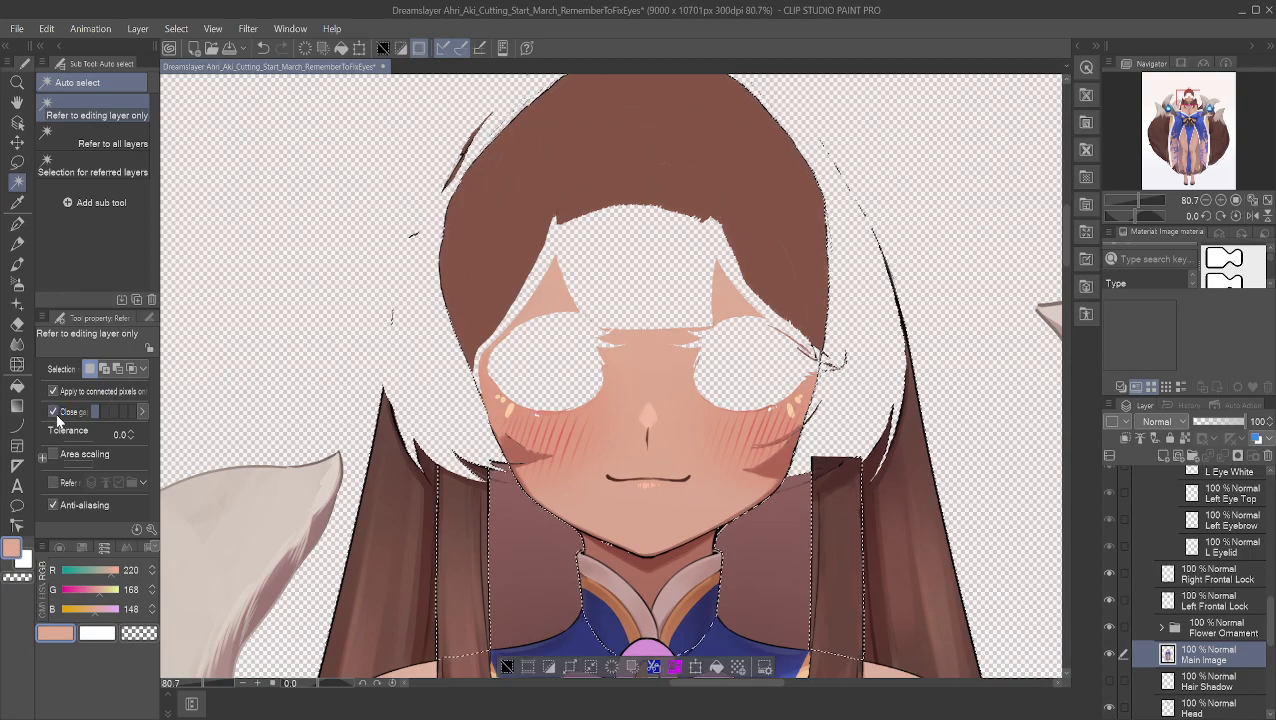
left_click(54, 411)
key("ctrl+d")
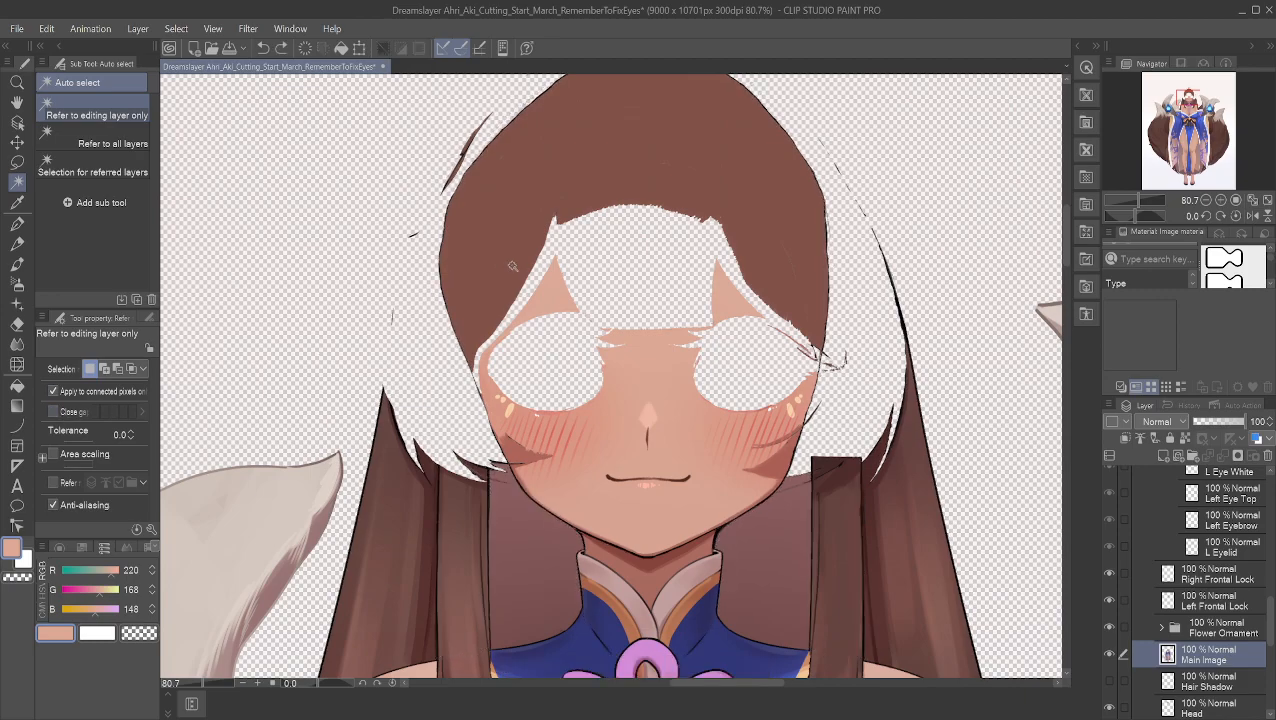
Step: Turn off the connected-pixels-only option and try to auto-select the brown forehead area again
left_click(540, 201)
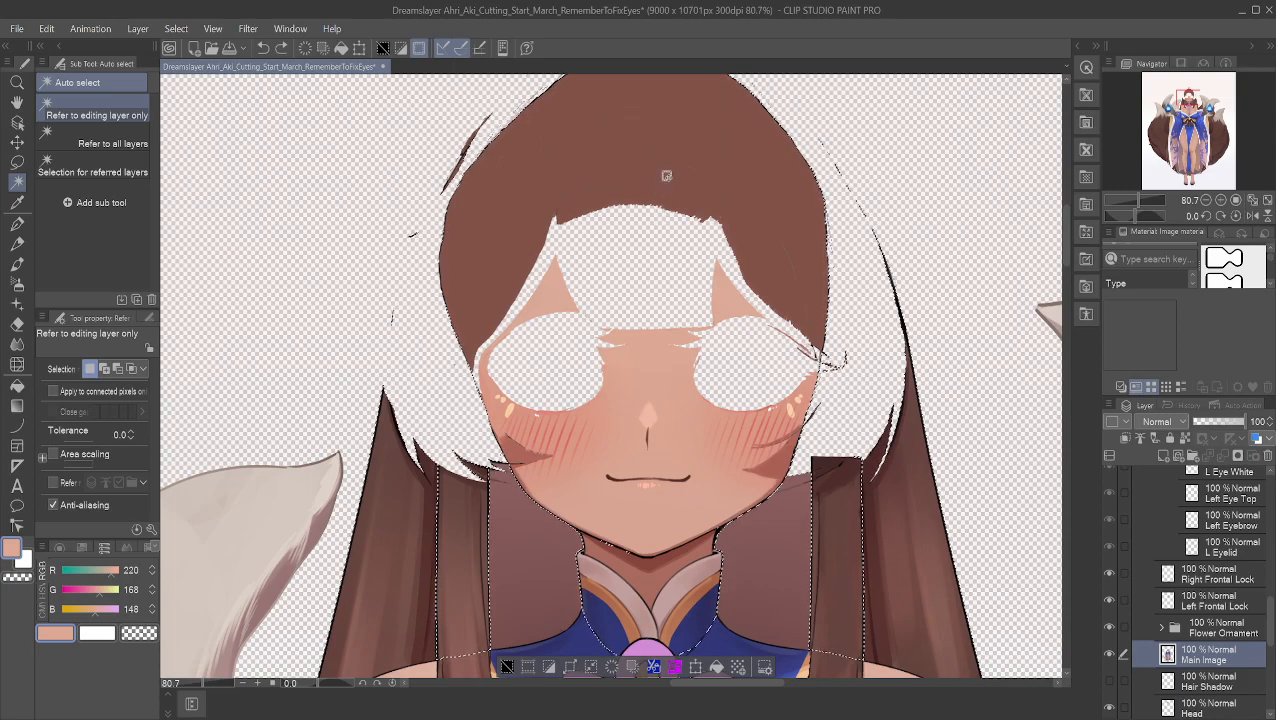
key("ctrl+z")
left_click(666, 176)
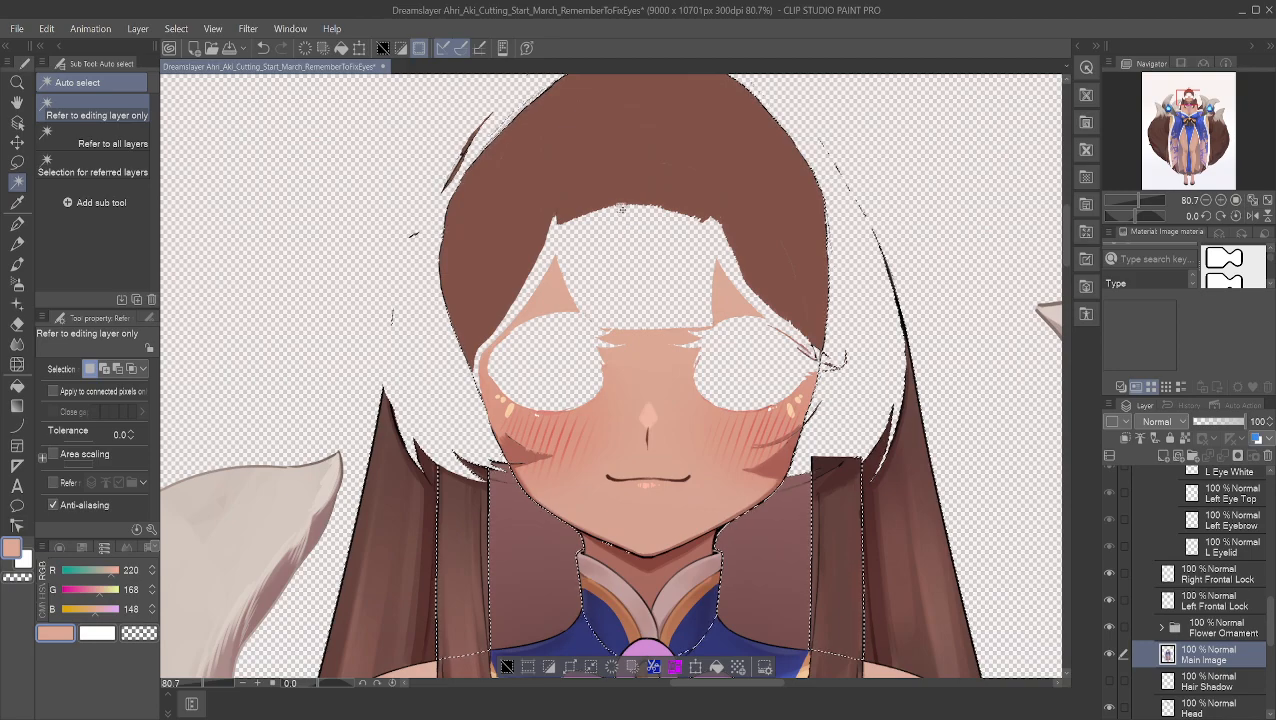
key("ctrl+z")
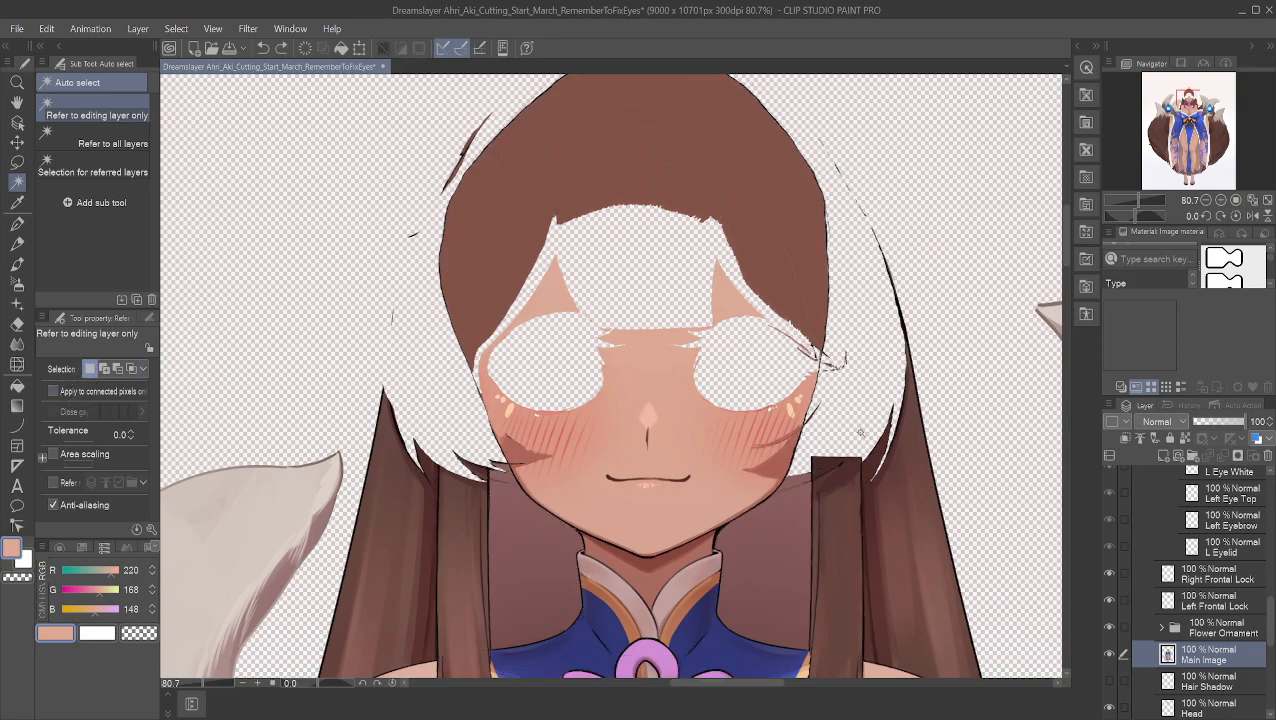
Step: Turn connected-pixels-only and gap closing back on for auto select and raise its tolerance
left_click(1185, 405)
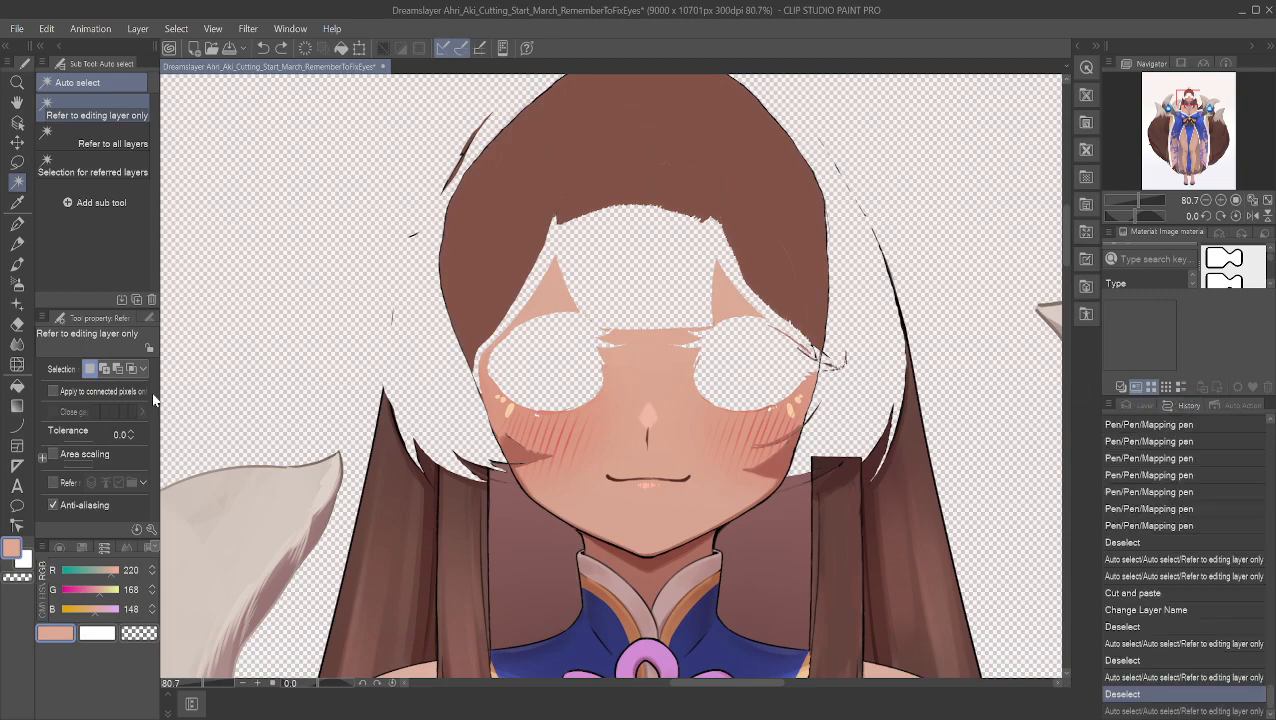
left_click(130, 430)
left_click(53, 391)
left_click(53, 411)
Step: Draw a lasso selection by hand around the whole brown forehead area above the eyes
left_click(18, 164)
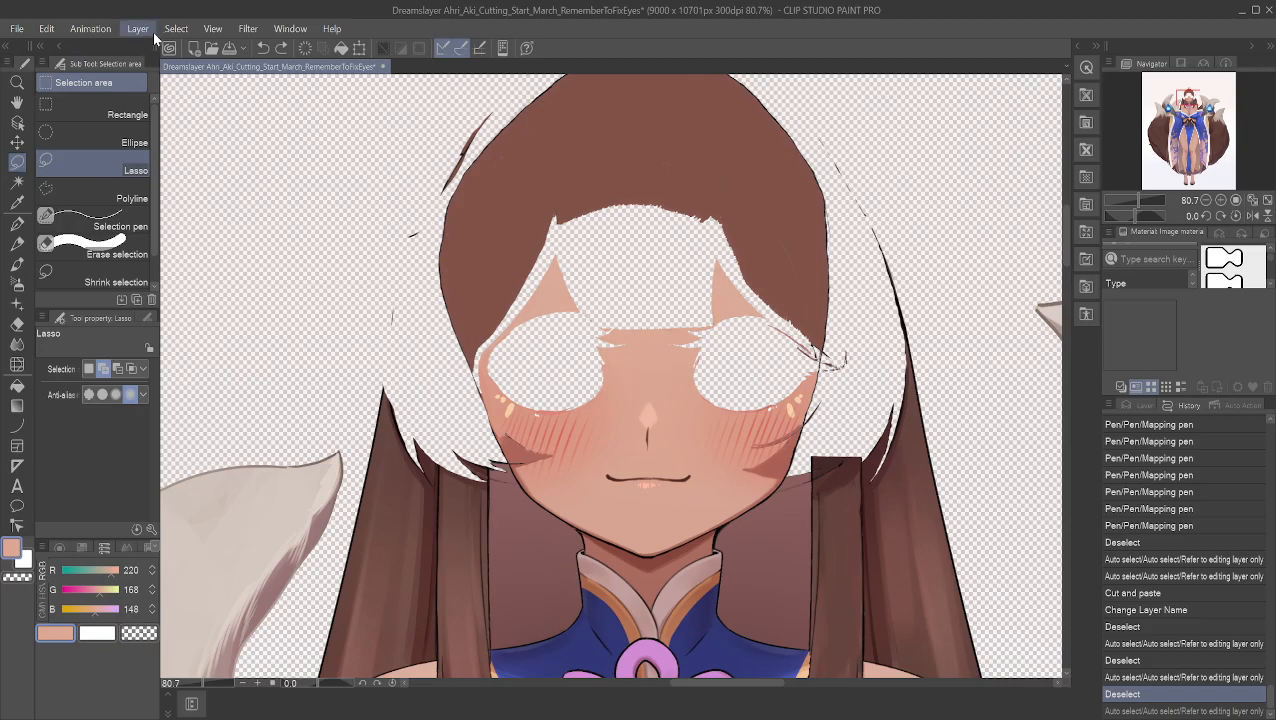
left_click(17, 102)
mouse_move(333, 148)
left_mouse_down()
mouse_move(381, 366)
mouse_move(353, 281)
left_mouse_up()
left_click(18, 163)
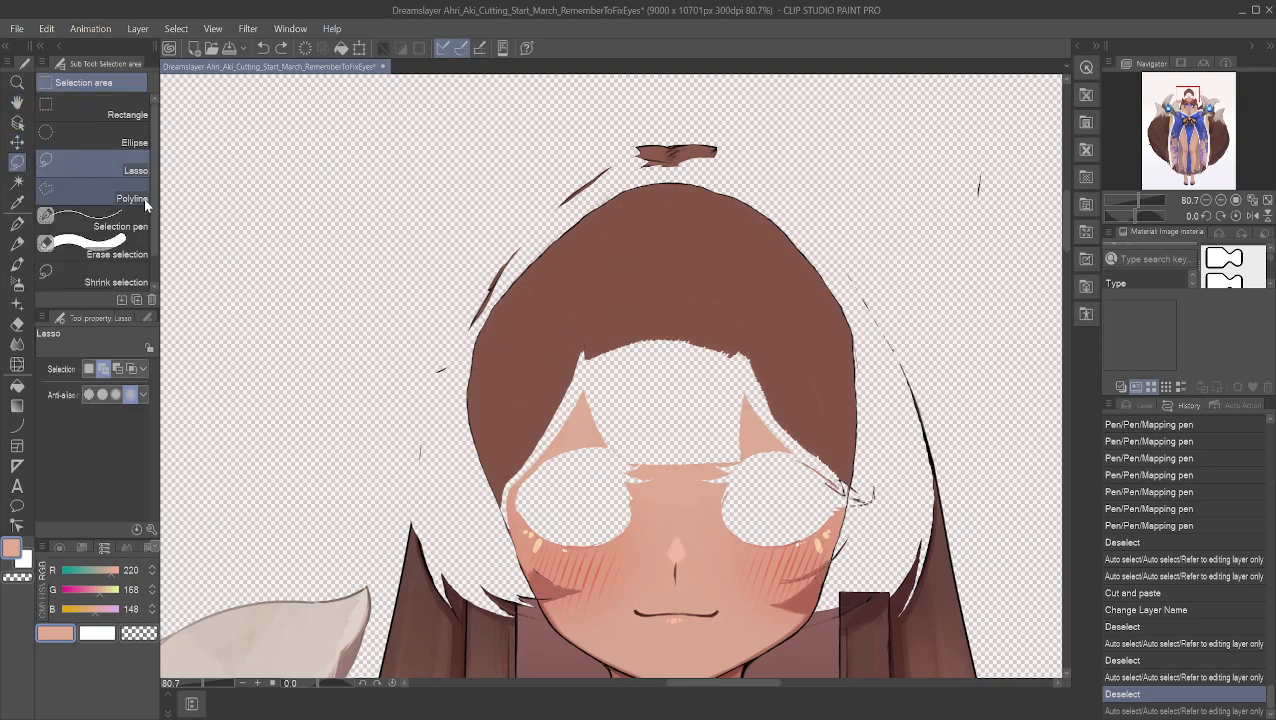
mouse_move(500, 495)
left_mouse_down()
mouse_move(471, 396)
mouse_move(479, 344)
mouse_move(513, 274)
mouse_move(578, 211)
mouse_move(672, 172)
mouse_move(710, 174)
mouse_move(815, 240)
mouse_move(863, 357)
mouse_move(857, 487)
mouse_move(789, 425)
mouse_move(755, 361)
mouse_move(691, 342)
mouse_move(590, 354)
mouse_move(487, 493)
left_mouse_up()
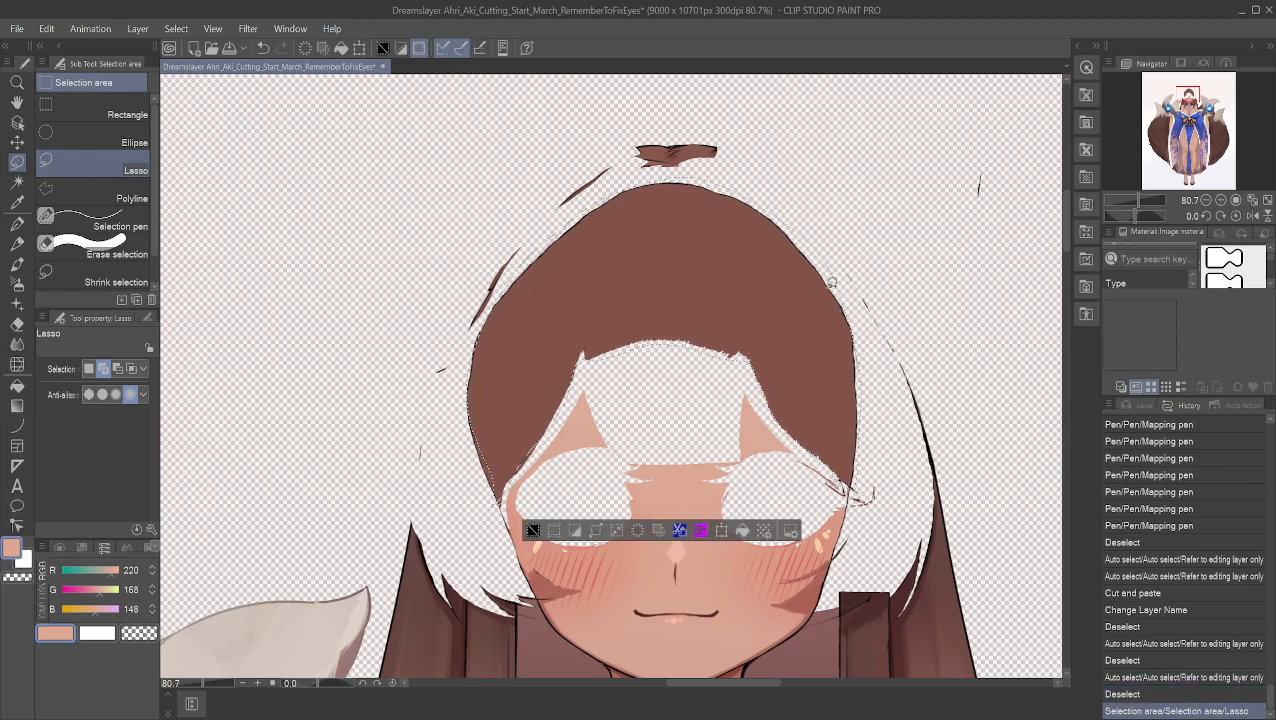
Step: Check the selection outline up close and add lassoed patches along the left side of the brown area down to its tip
scroll(790, 310, "up", 3)
scroll(660, 305, "up", 1)
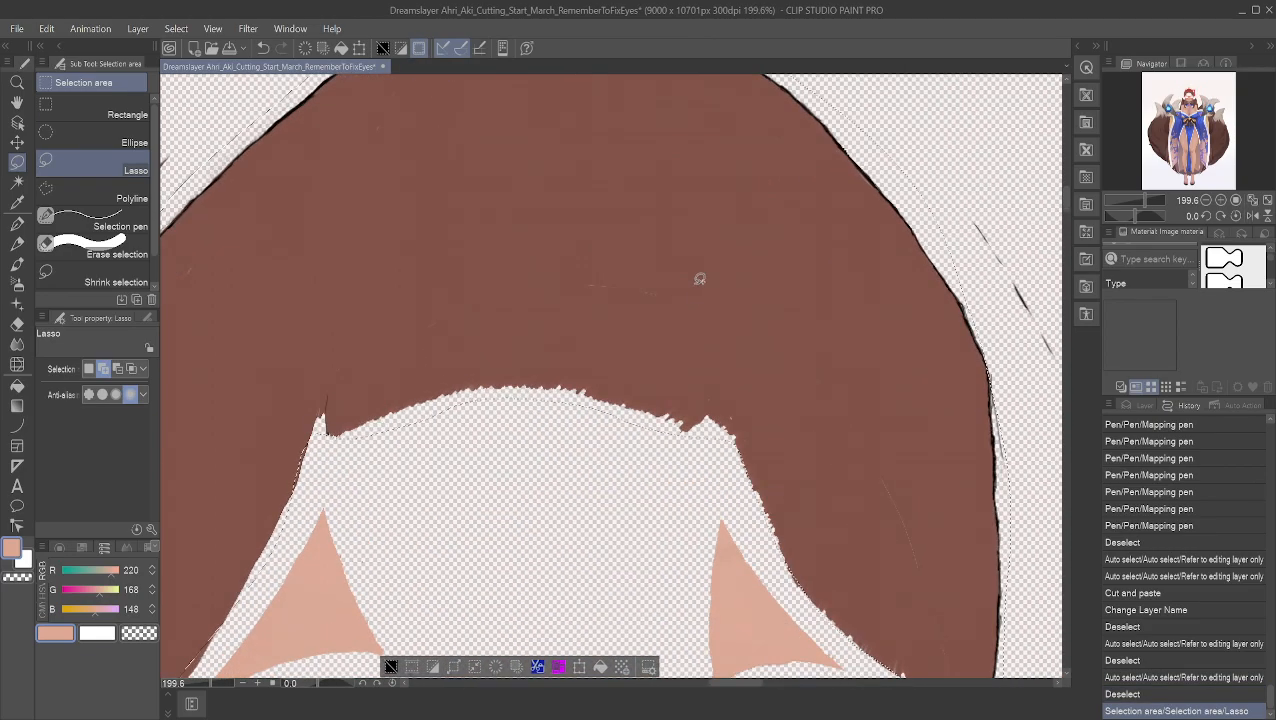
scroll(700, 290, "down", 2)
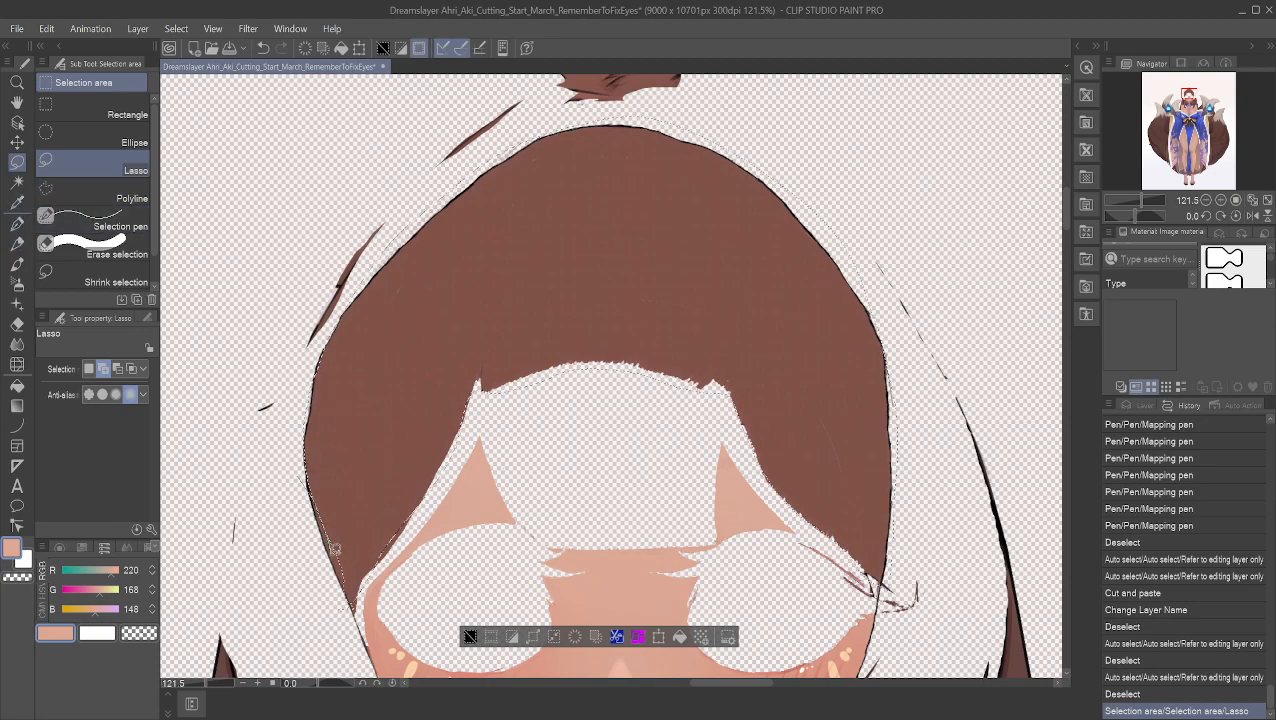
mouse_move(331, 487)
left_mouse_down()
mouse_move(307, 470)
mouse_move(319, 477)
left_mouse_up()
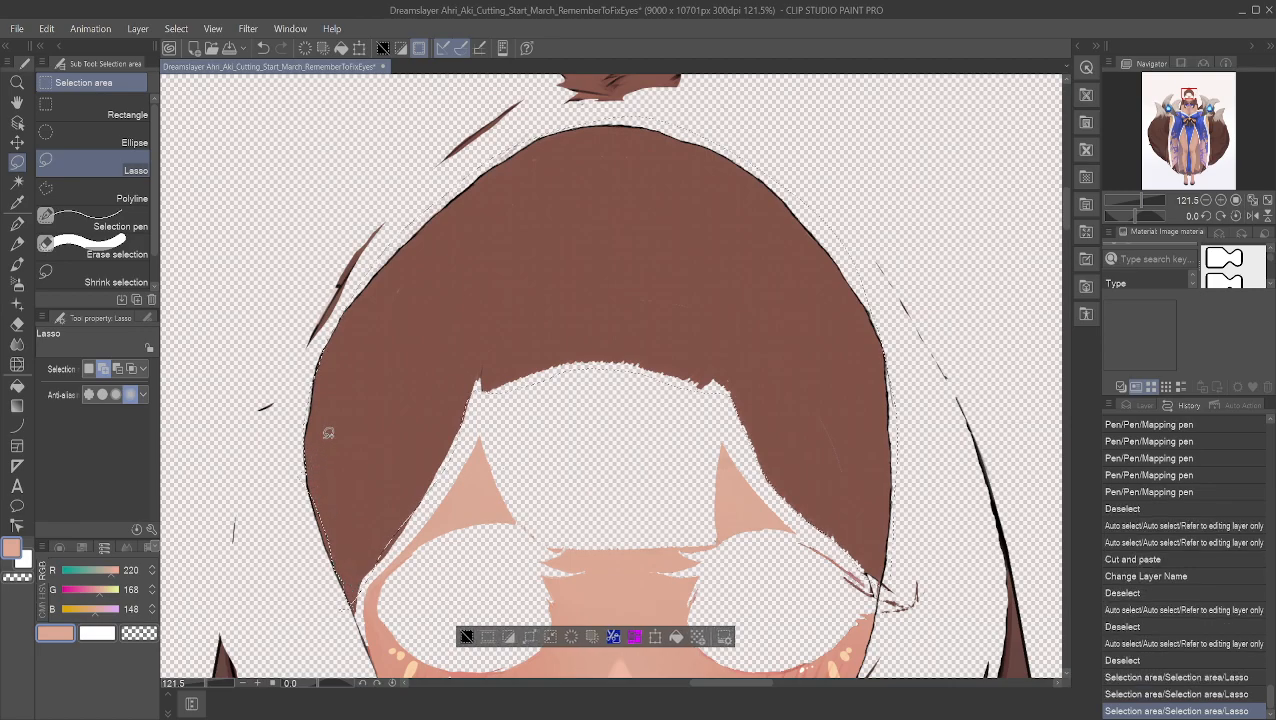
scroll(504, 300, "down", 3)
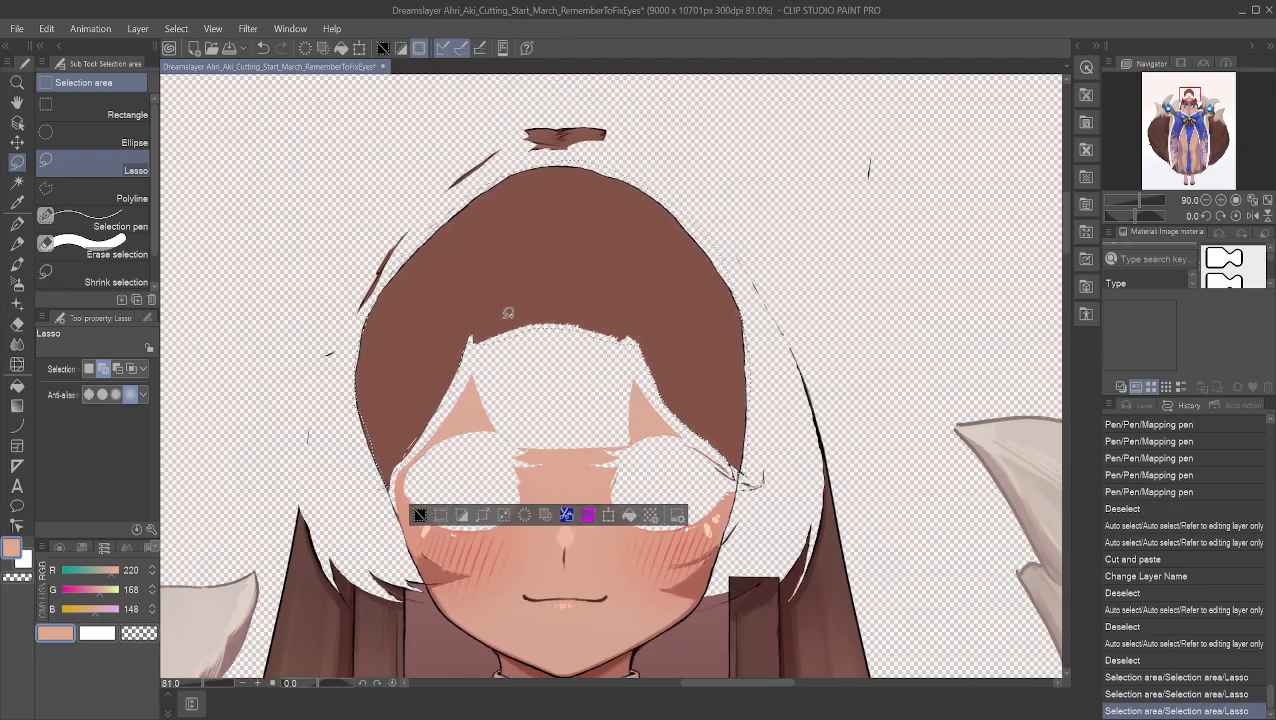
scroll(540, 320, "down", 1)
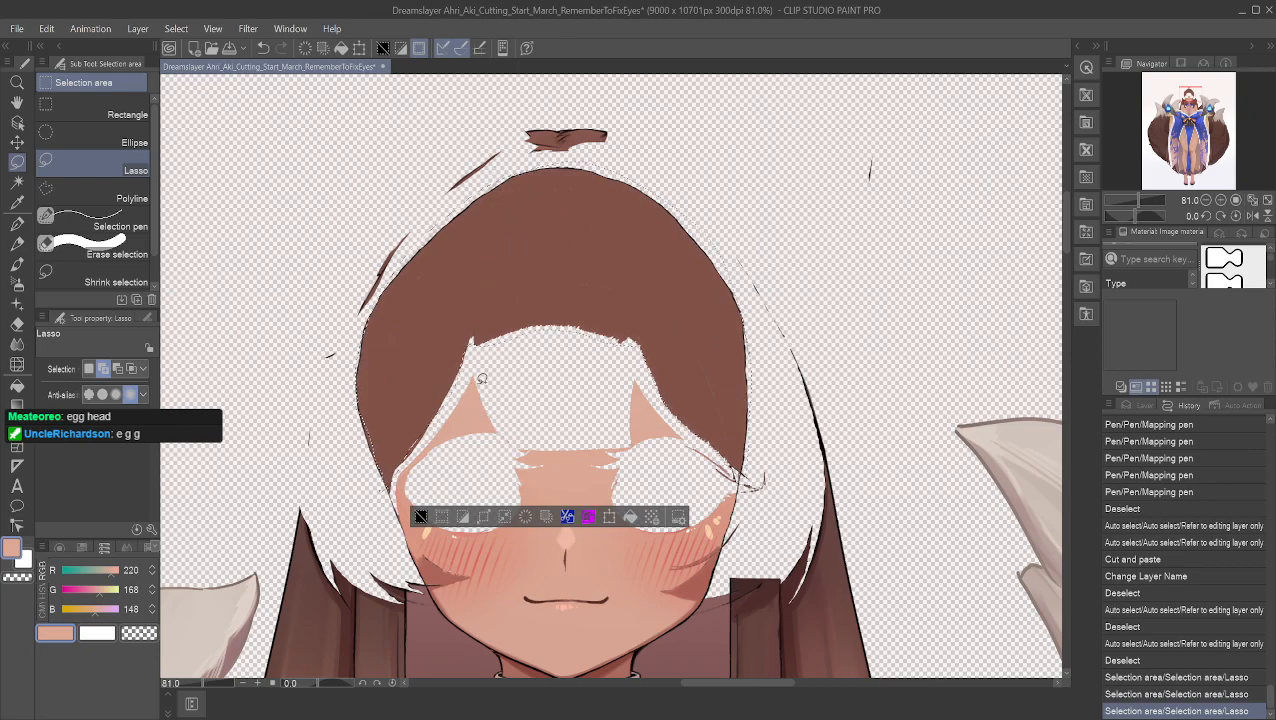
scroll(446, 345, "up", 3)
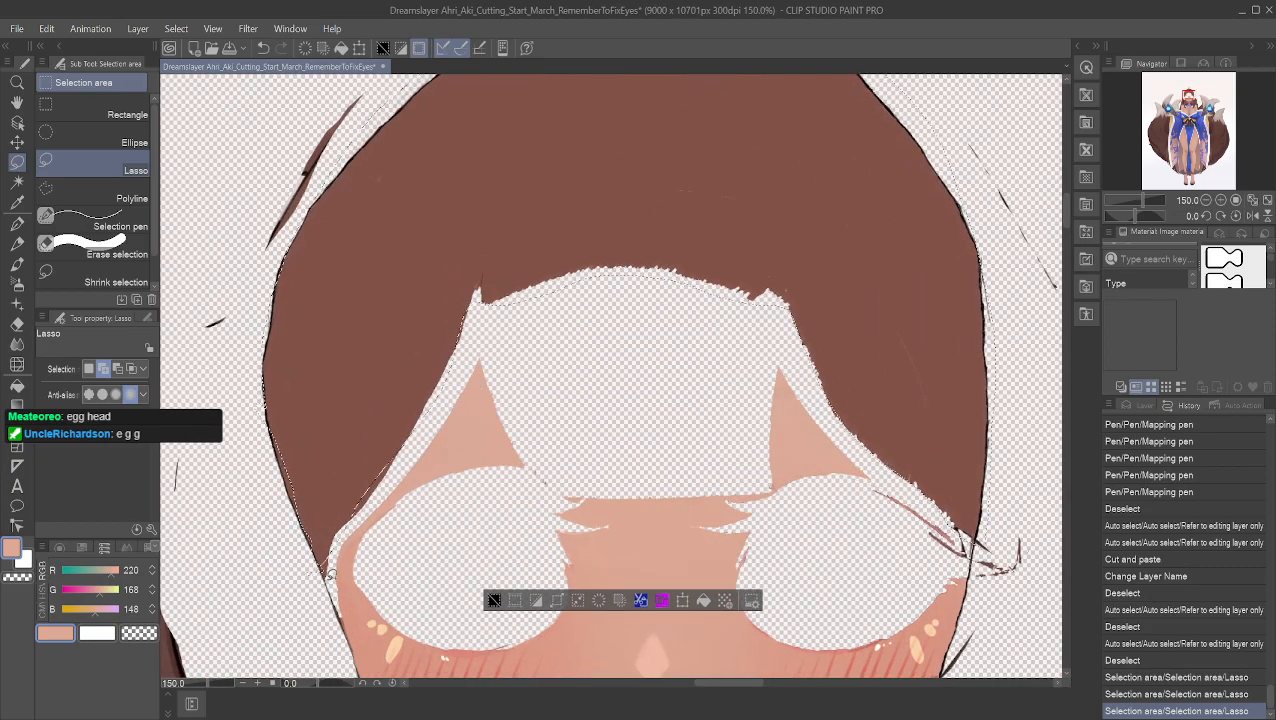
mouse_move(279, 360)
left_mouse_down()
mouse_move(353, 393)
mouse_move(341, 531)
left_mouse_up()
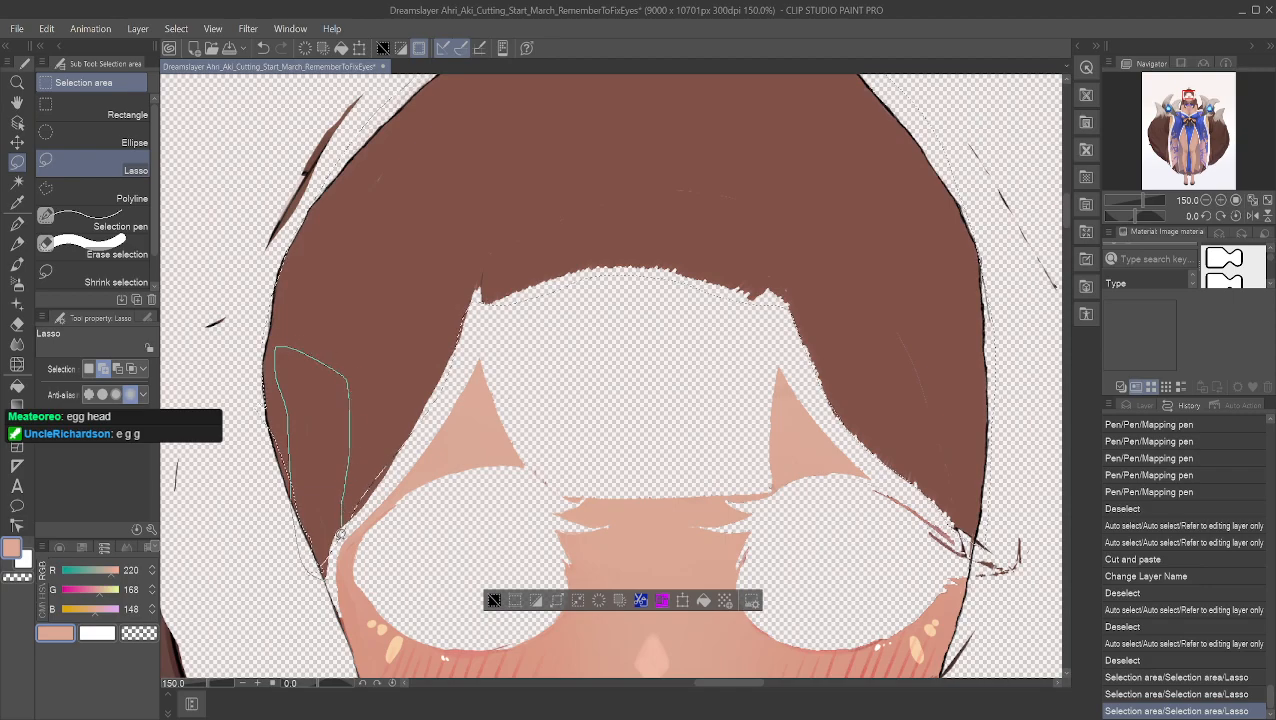
mouse_move(316, 577)
left_mouse_down()
mouse_move(300, 407)
mouse_move(300, 497)
left_mouse_up()
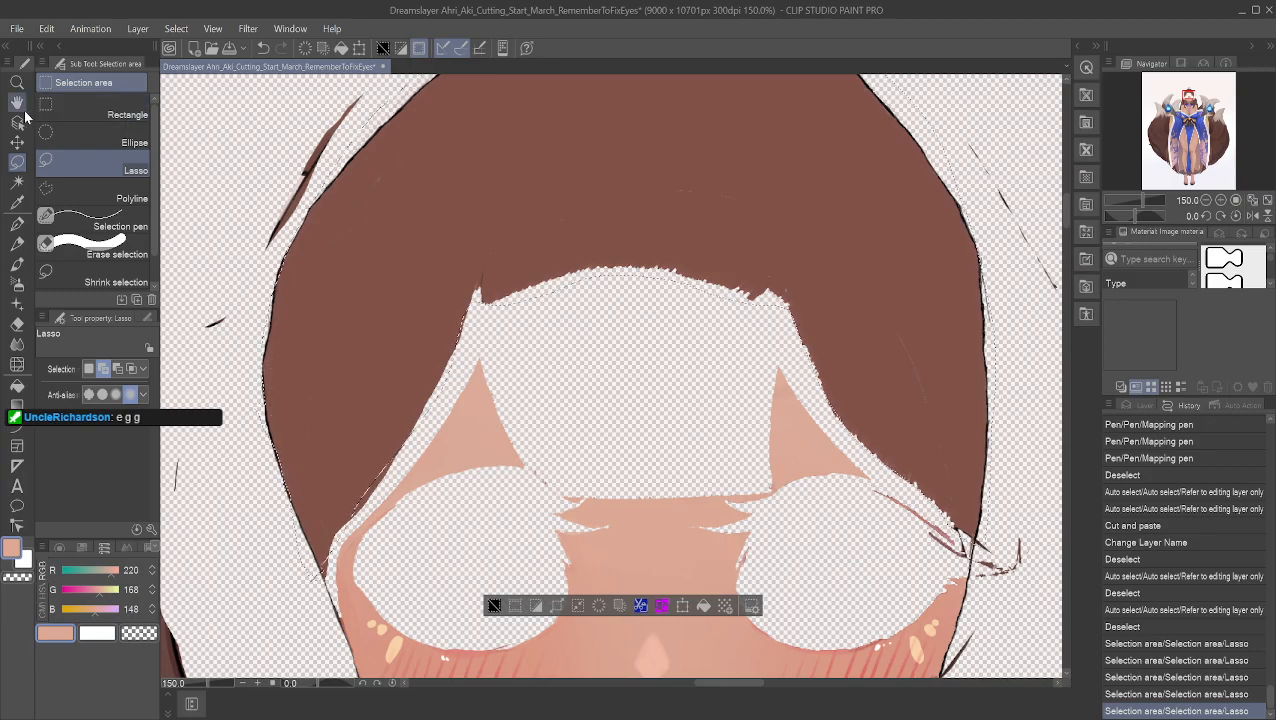
Step: Refine the selection at the brown area's lower-left tip by adding a lassoed patch and subtracting the excess beside it
left_click_drag(366, 142, 281, 261)
left_click_drag(672, 426, 662, 315)
left_click_drag(746, 390, 736, 347)
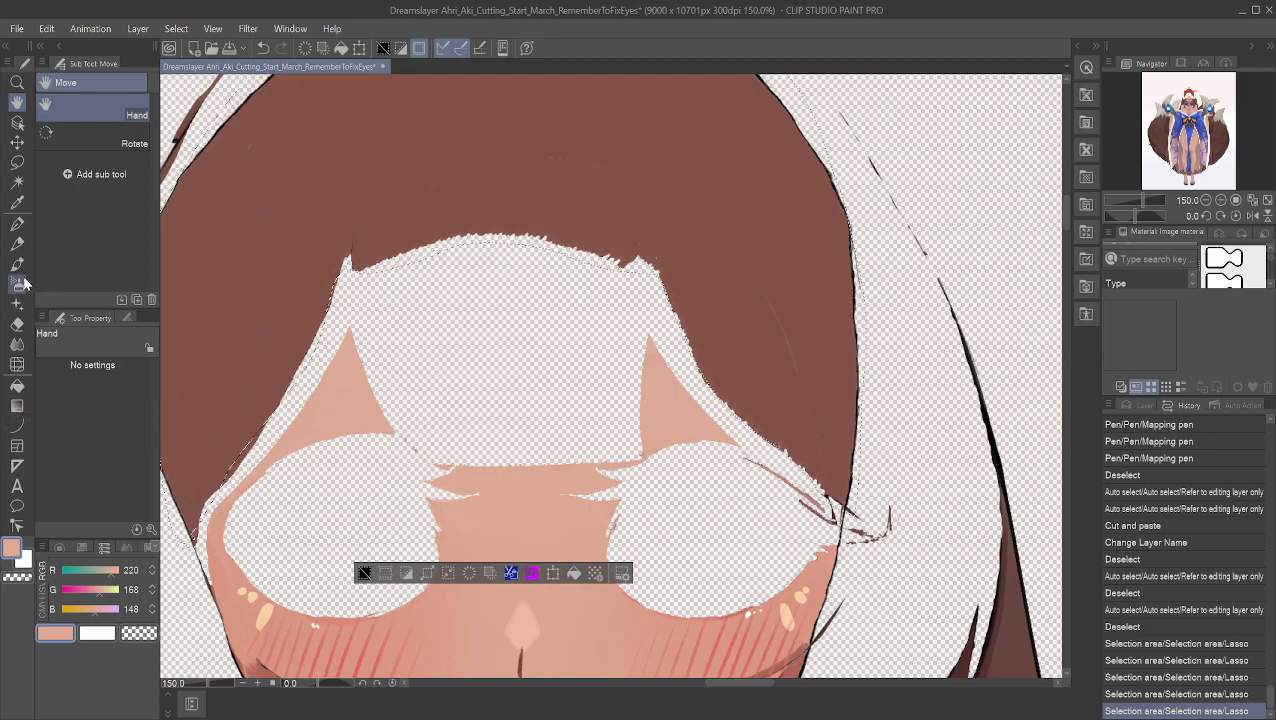
left_click(17, 162)
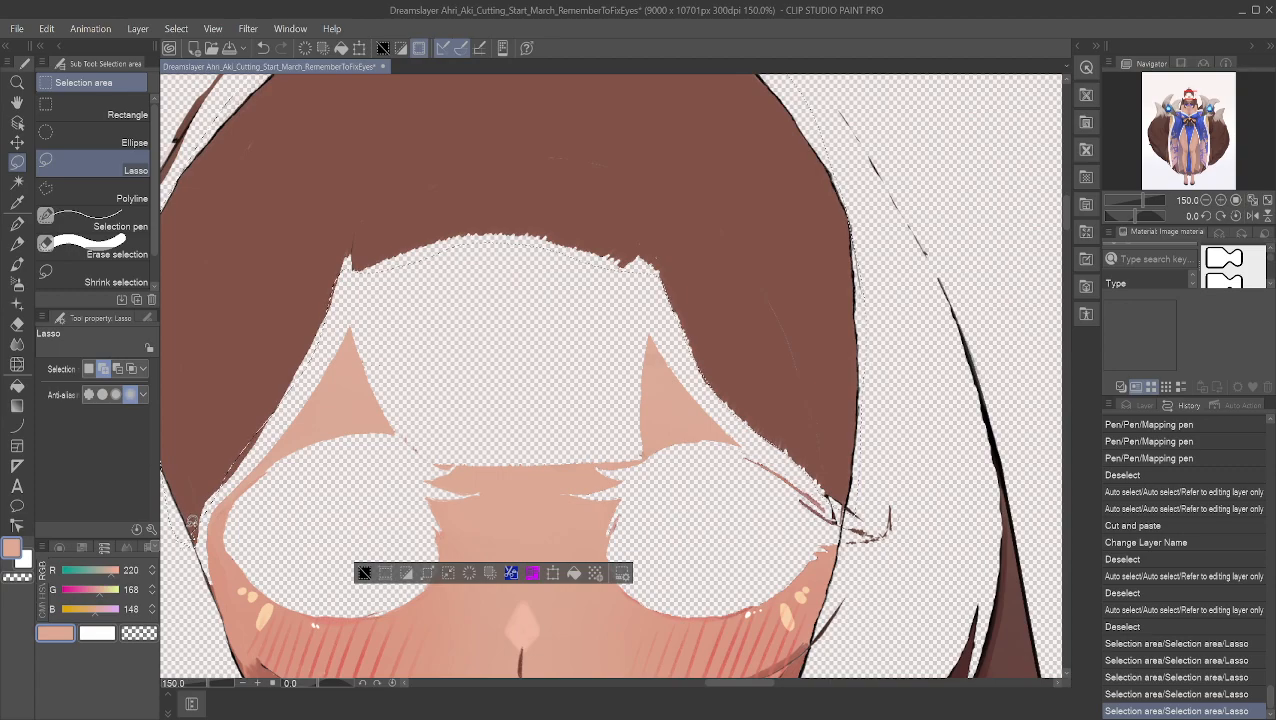
left_click_drag(200, 545, 196, 489)
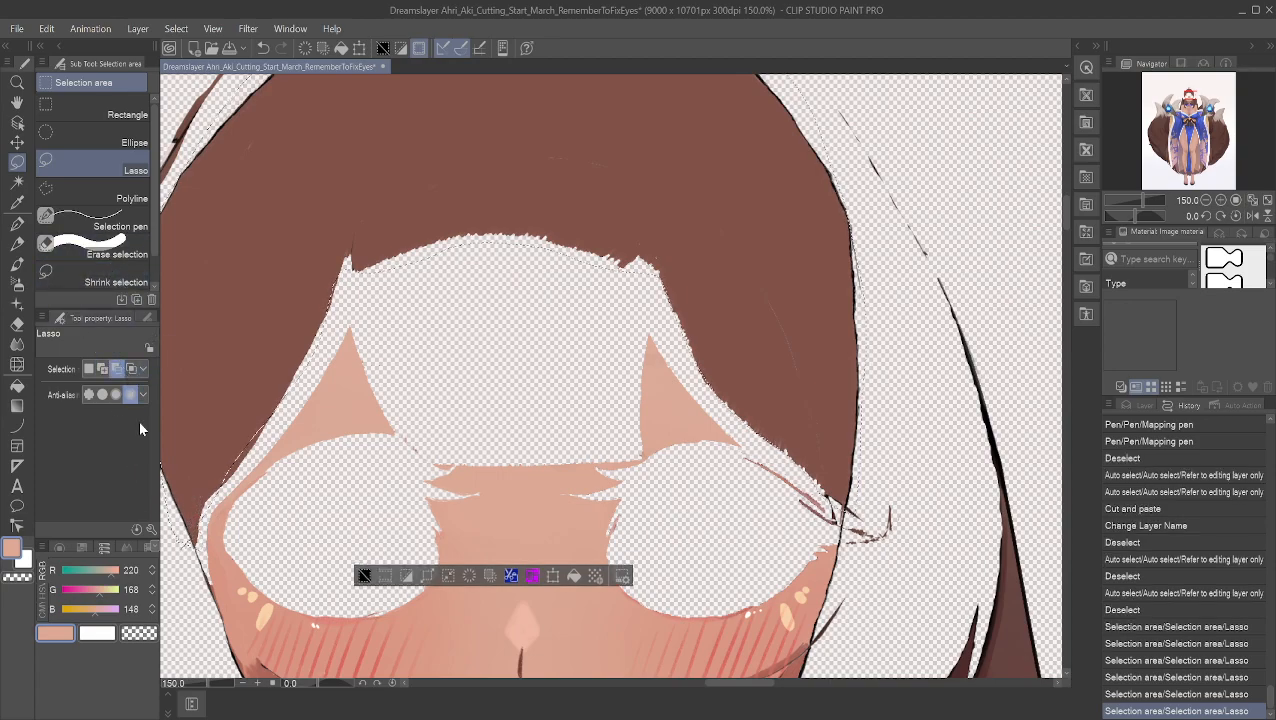
mouse_move(193, 547)
left_mouse_down()
mouse_move(176, 495)
mouse_move(190, 549)
left_mouse_up()
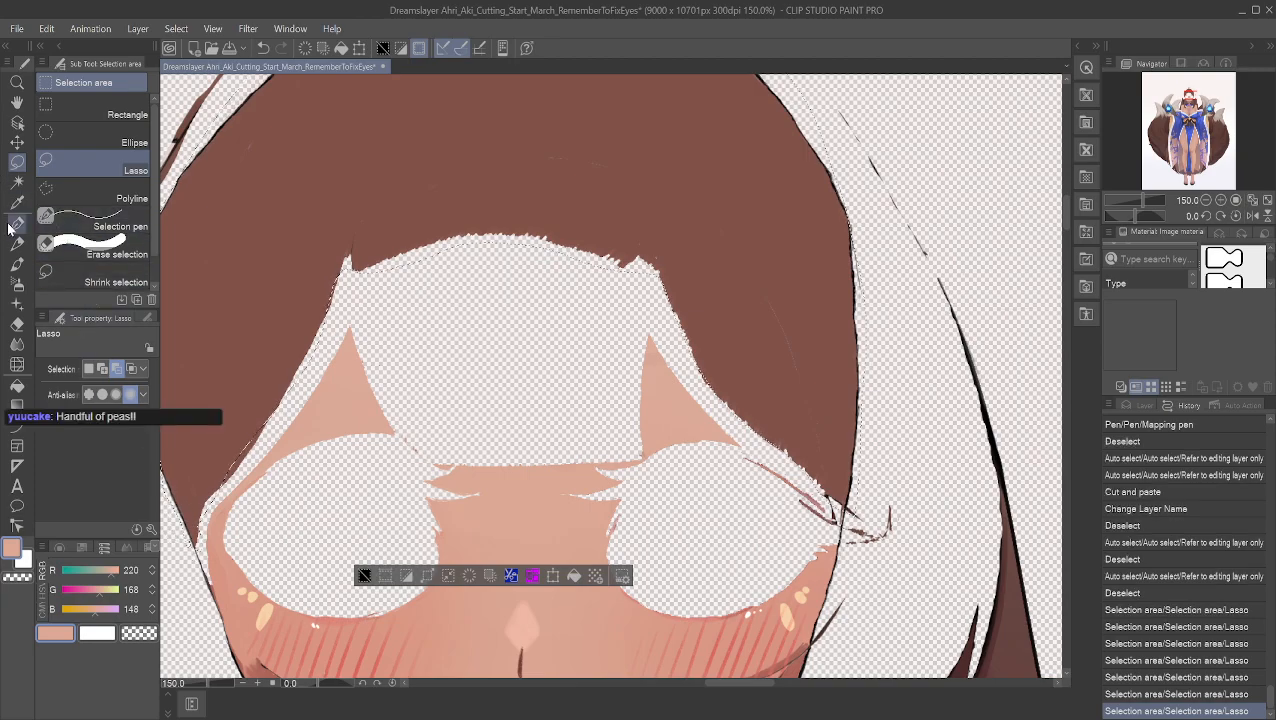
Step: Return the lasso to adding mode and extend the selection along the left outline of the brown area
left_click(17, 104)
left_click_drag(234, 322, 355, 337)
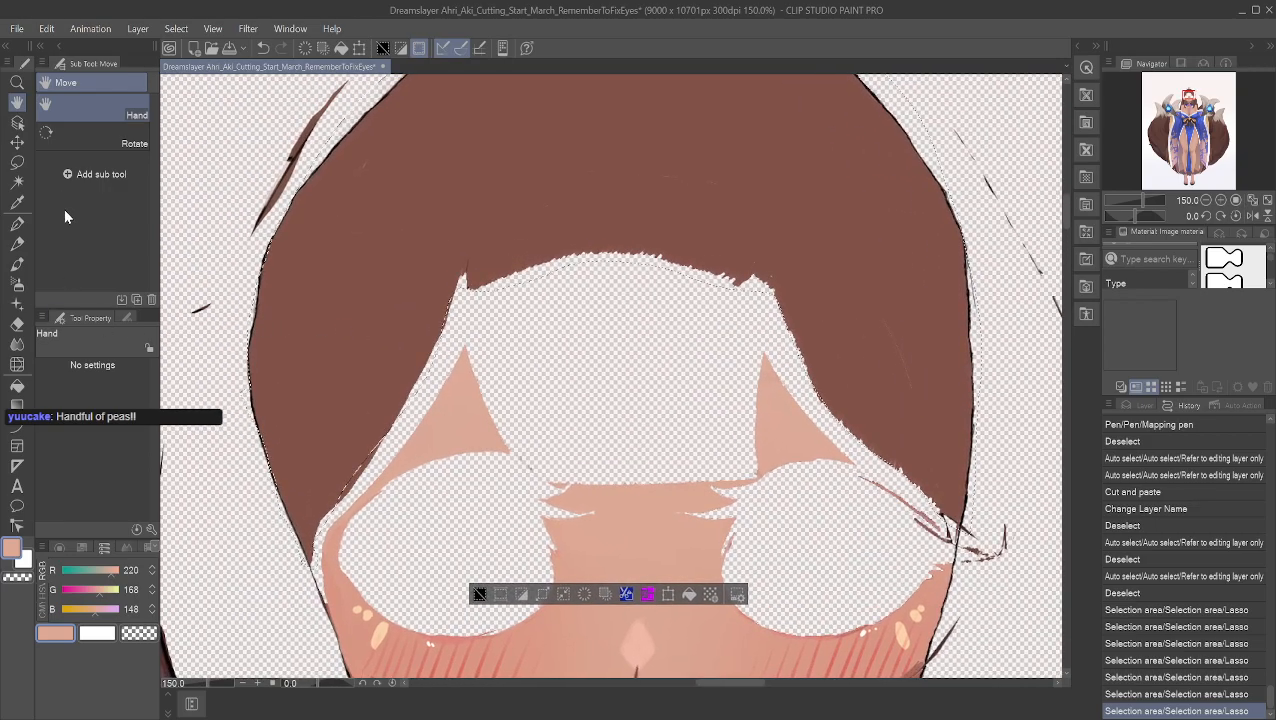
left_click(17, 162)
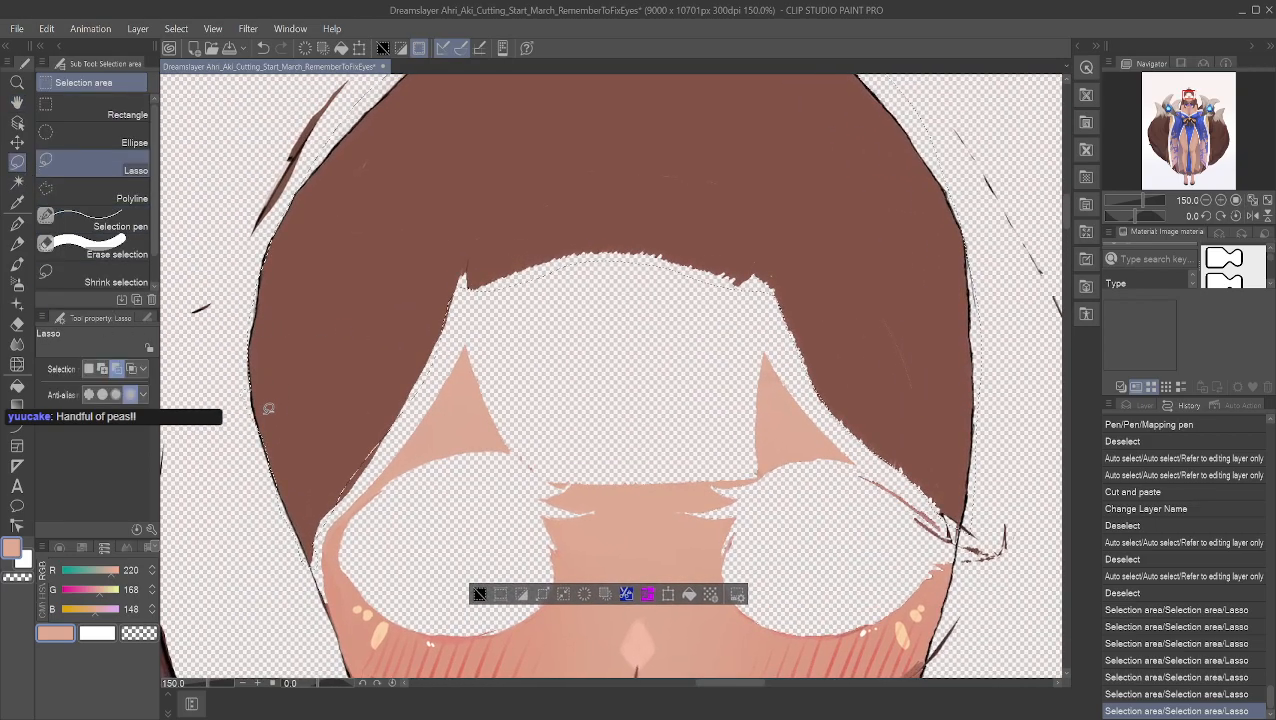
left_click(103, 368)
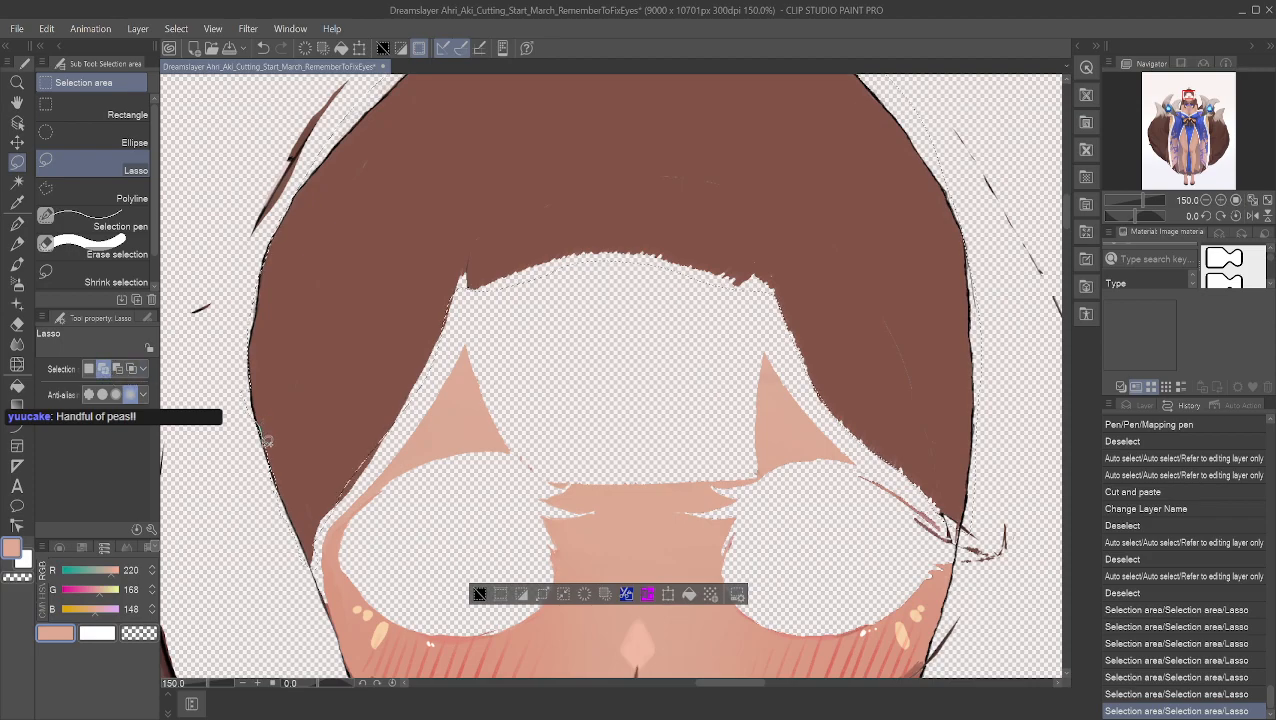
left_click_drag(274, 411, 267, 361)
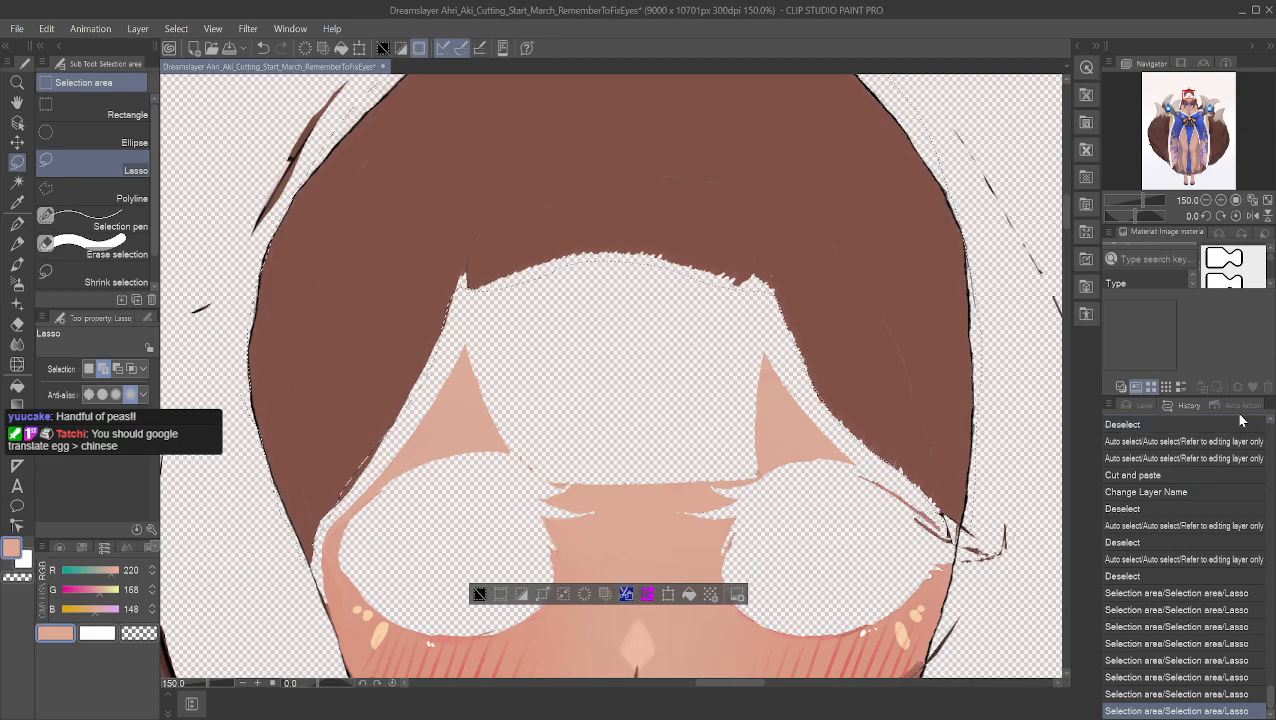
Step: Cut the selected brown area from the Main Image layer and paste it onto a new layer
left_click(1141, 405)
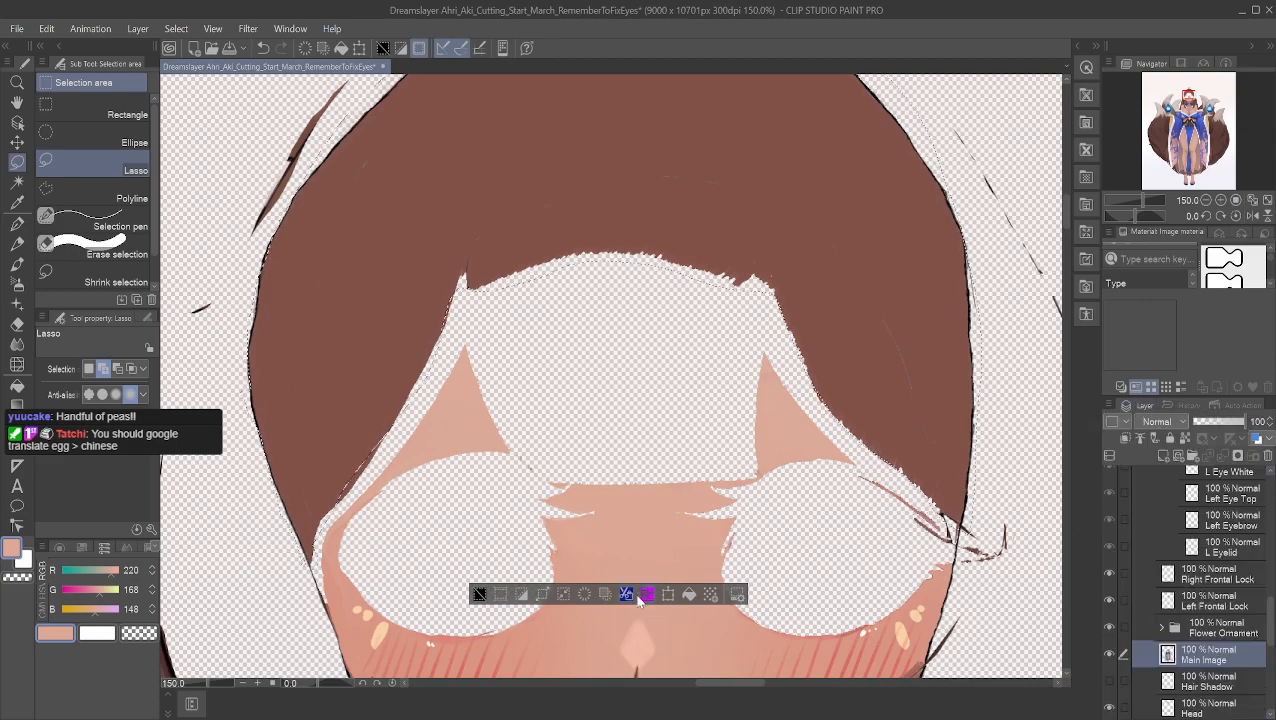
left_click(626, 595)
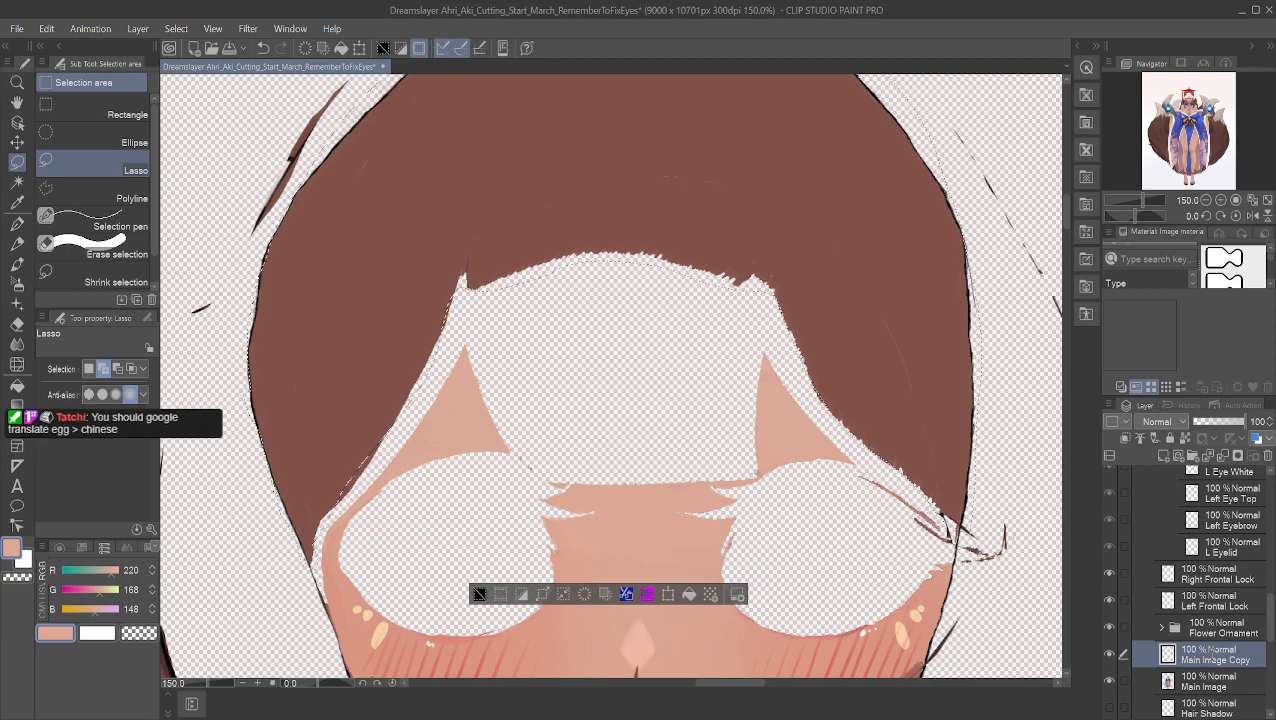
Step: Rename the pasted layer "Under Hair Shadow", then undo the renaming
type("Under Hair Shadow")
key("Return")
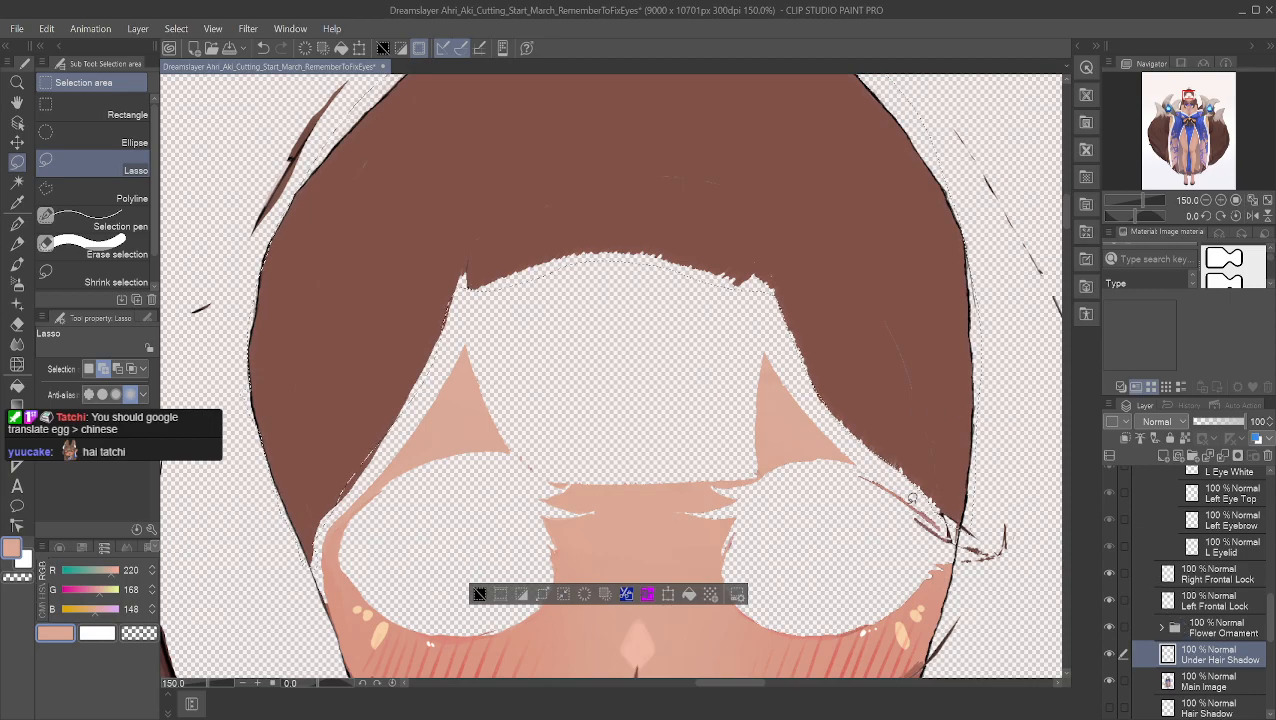
key("ctrl+z")
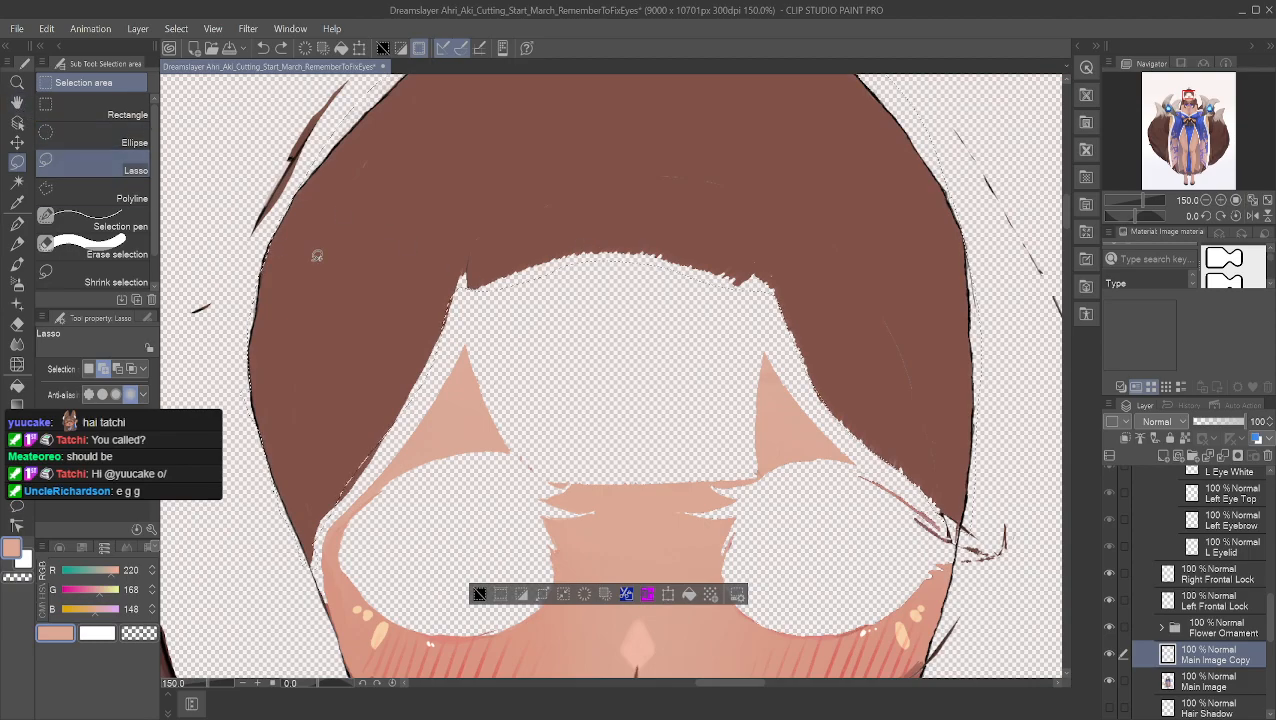
Step: Add the missed sliver along the brown area's lower-left inner edge to the selection and subtract the empty strip beside its tip
left_click(17, 103)
left_click_drag(362, 256, 457, 245)
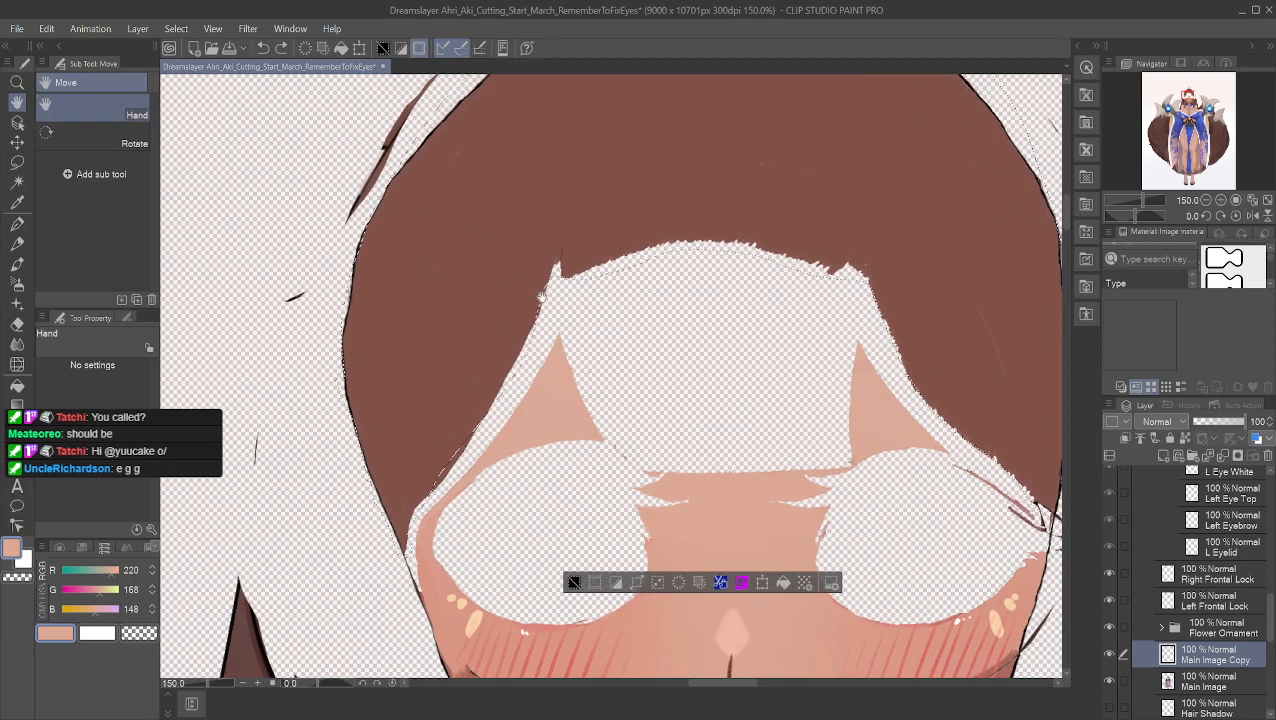
scroll(548, 305, "up", 3)
left_click_drag(426, 372, 482, 303)
scroll(496, 309, "up", 1)
scroll(485, 315, "down", 2)
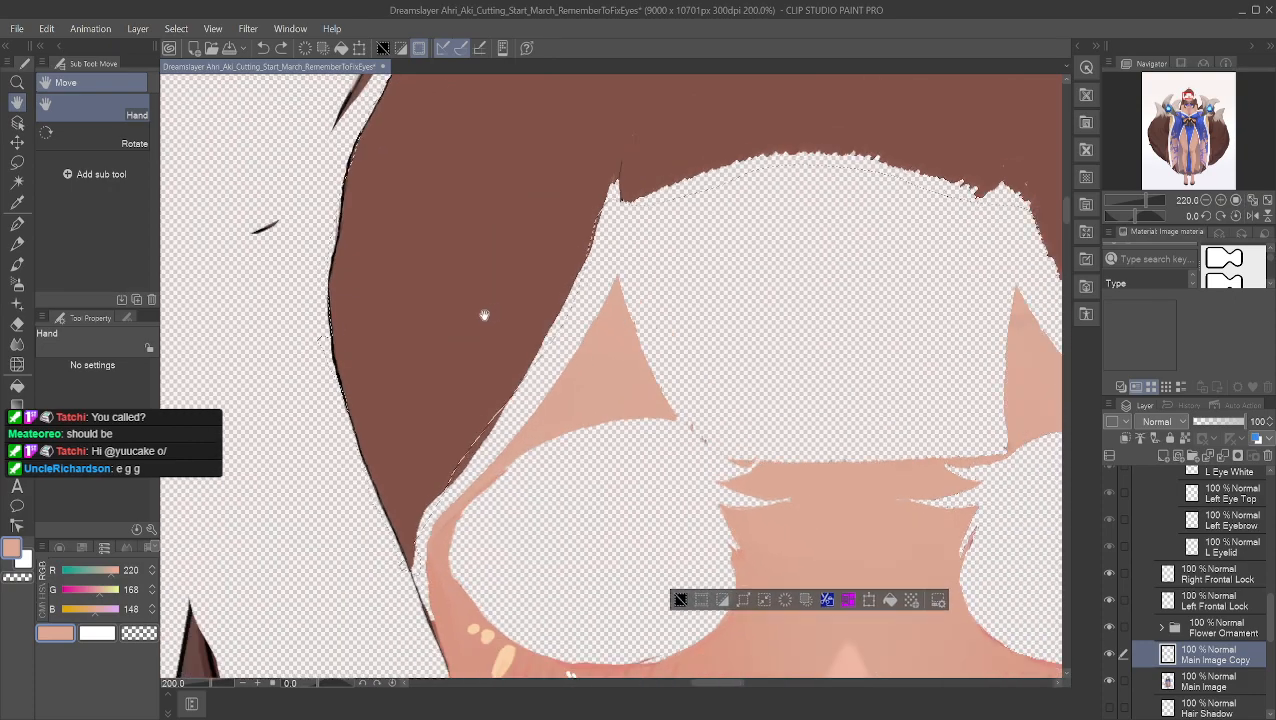
scroll(469, 323, "down", 1)
scroll(466, 315, "up", 6)
left_click_drag(475, 344, 531, 261)
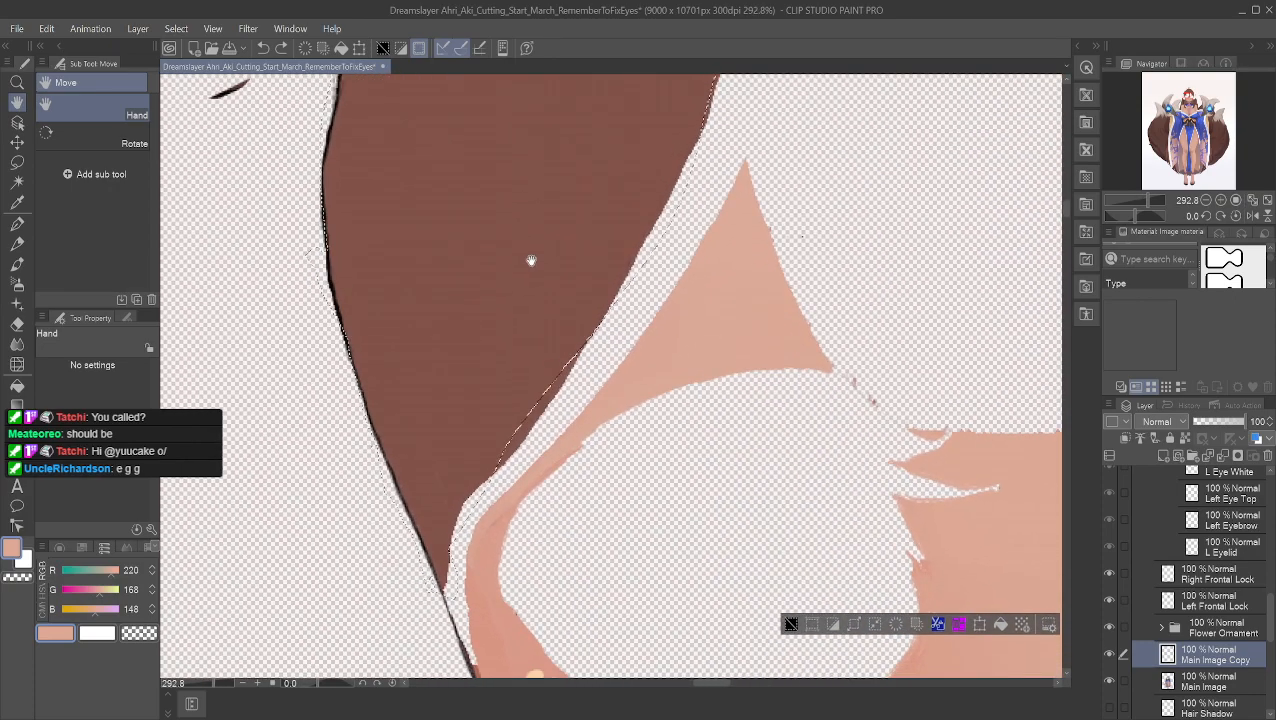
scroll(515, 352, "up", 1)
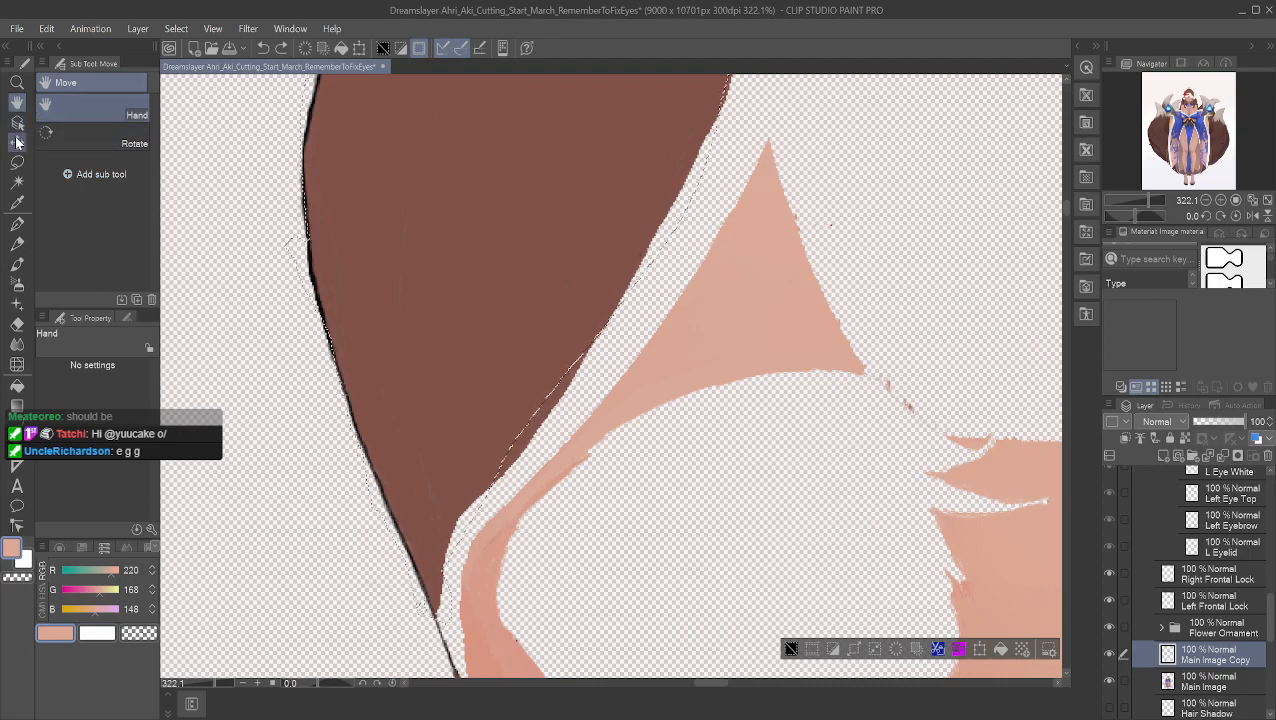
scroll(490, 293, "down", 3)
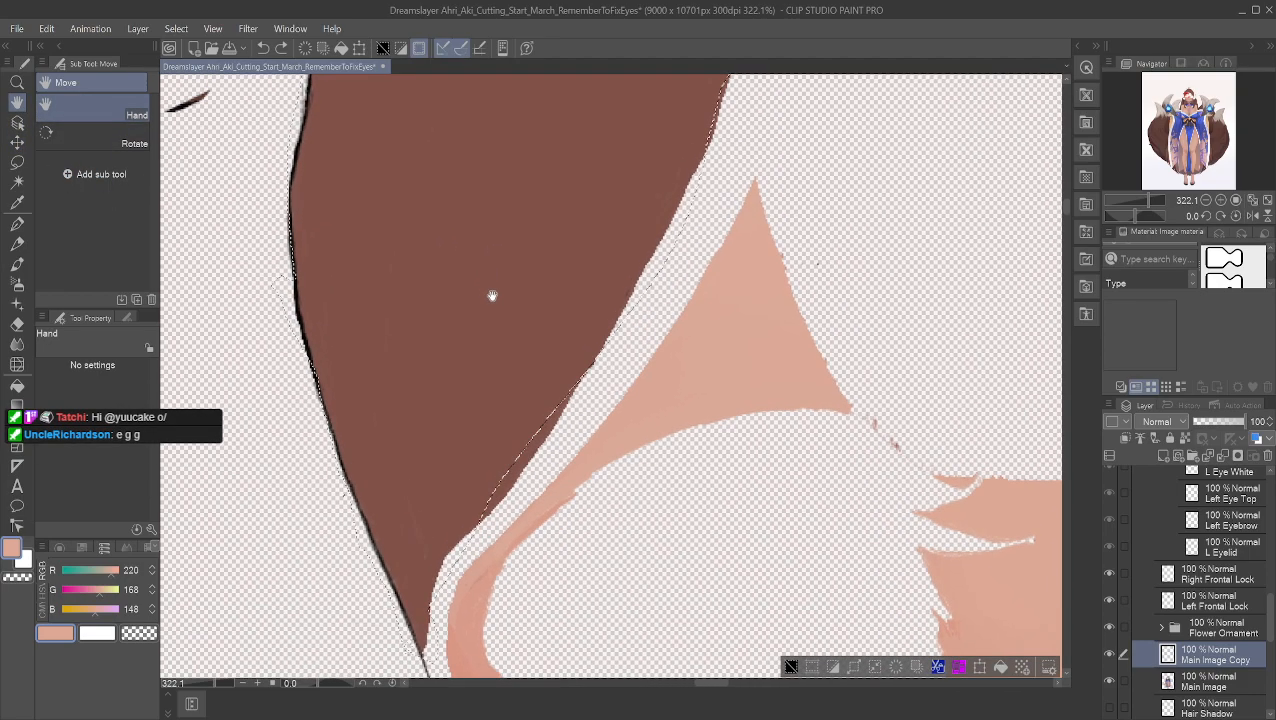
scroll(592, 371, "up", 1)
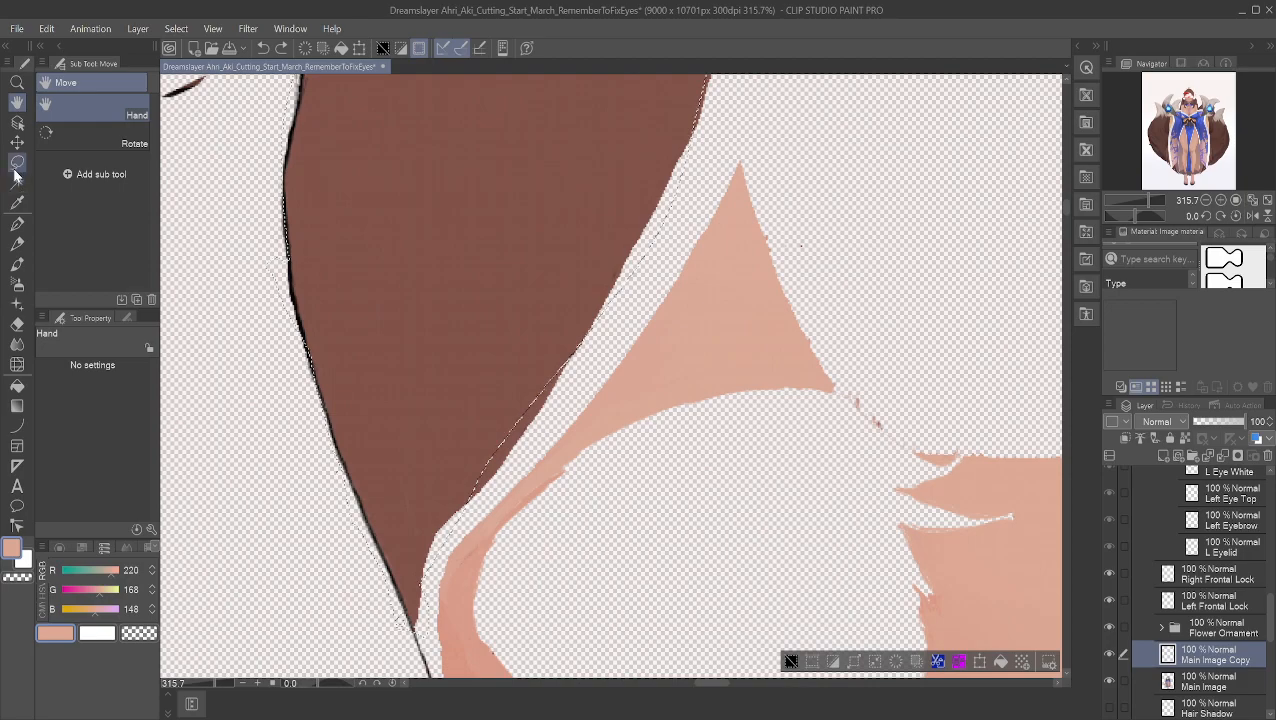
left_click(17, 162)
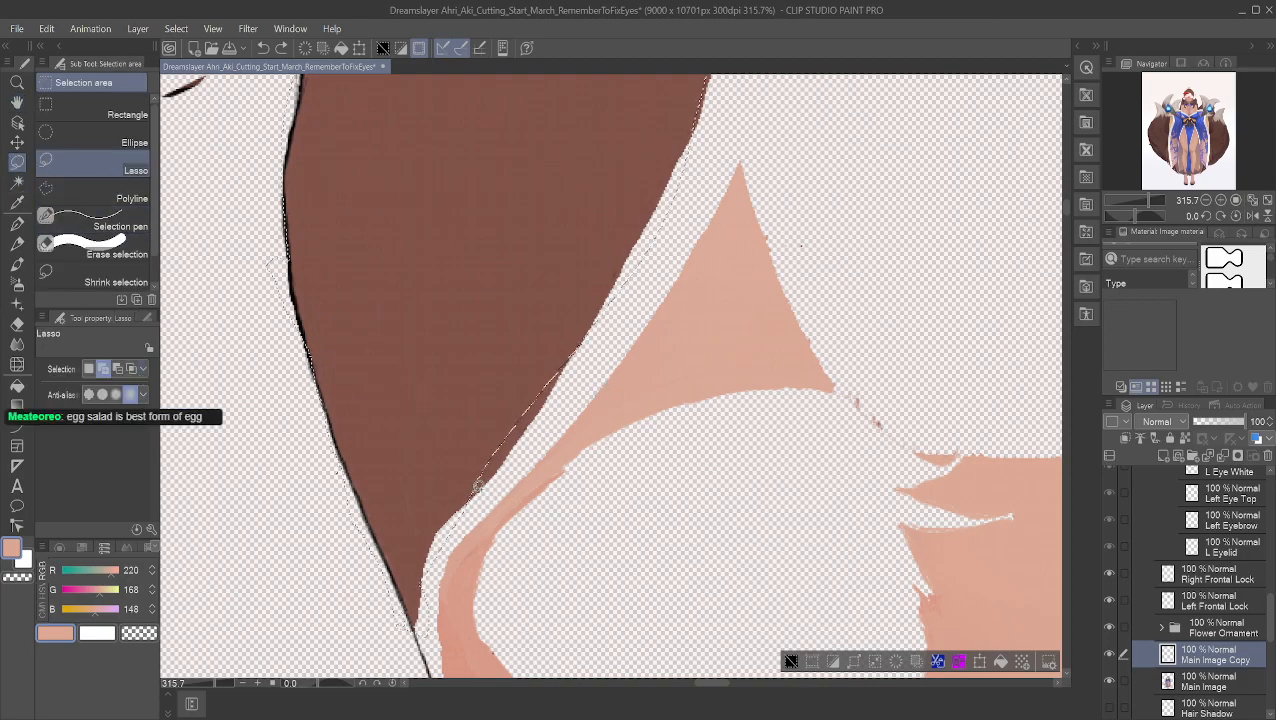
left_click_drag(563, 367, 501, 378)
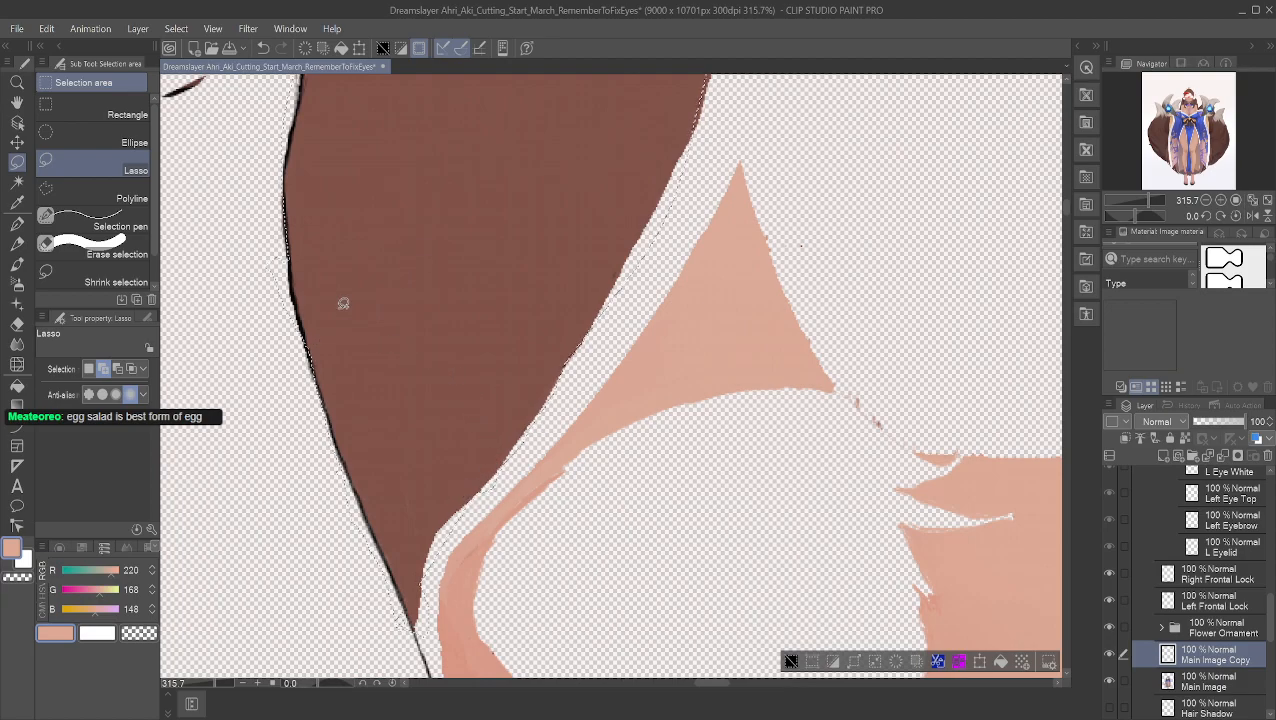
left_click(118, 370)
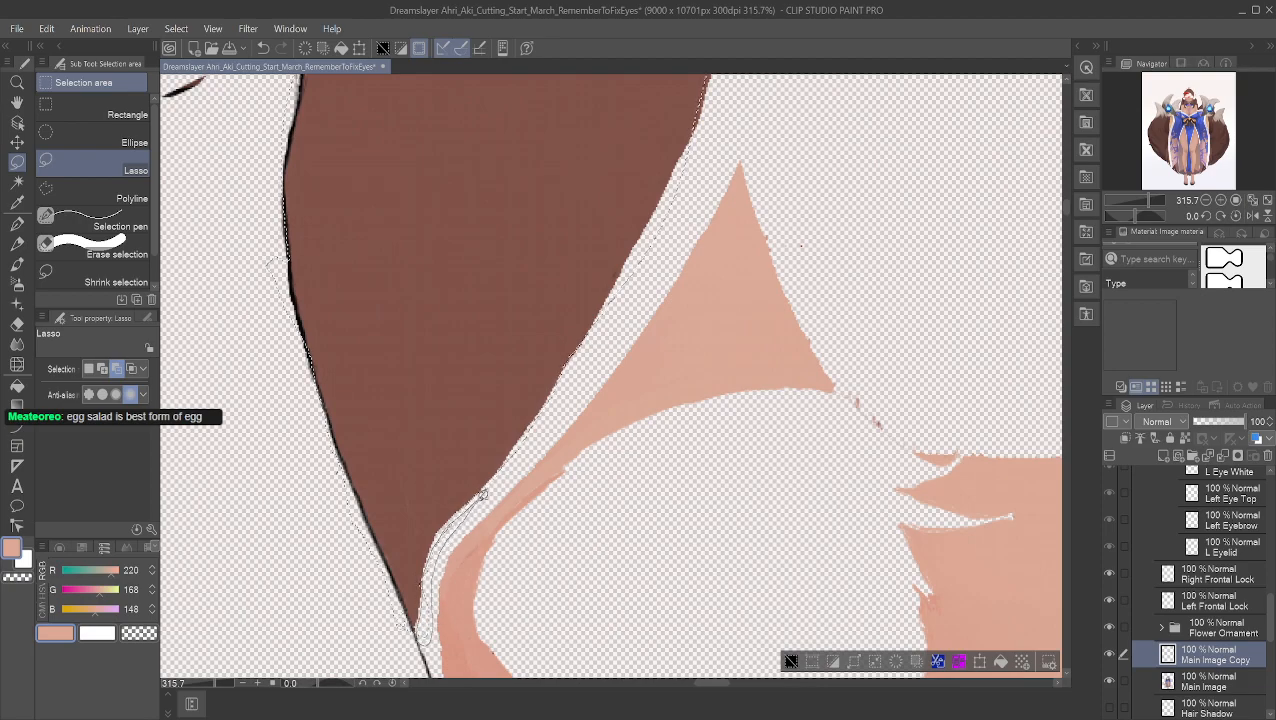
left_click_drag(481, 494, 479, 496)
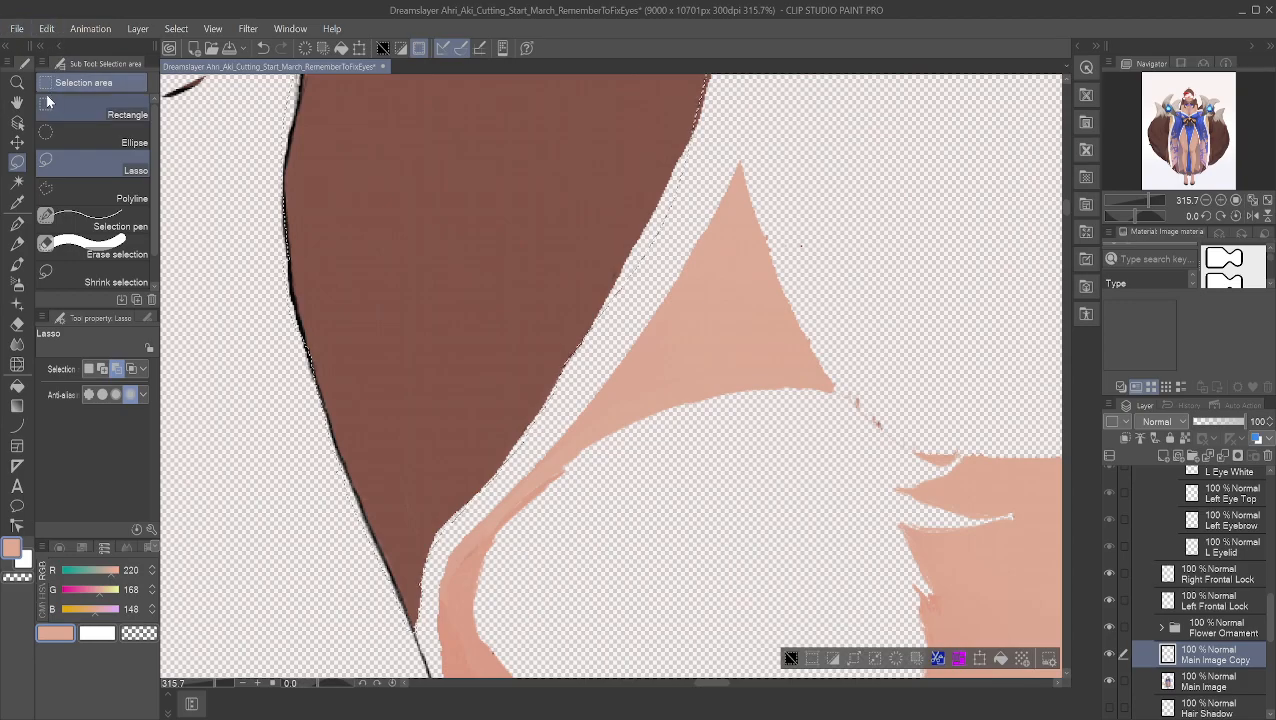
Step: Examine the selection outline along the inner and upper edges of the brown forehead area
left_click(17, 103)
mouse_move(590, 199)
left_mouse_down()
mouse_move(512, 287)
mouse_move(558, 461)
mouse_move(561, 410)
mouse_move(525, 419)
left_mouse_up()
scroll(678, 177, "down", 2)
left_click_drag(682, 180, 575, 376)
left_click_drag(785, 265, 662, 204)
left_click_drag(610, 300, 580, 208)
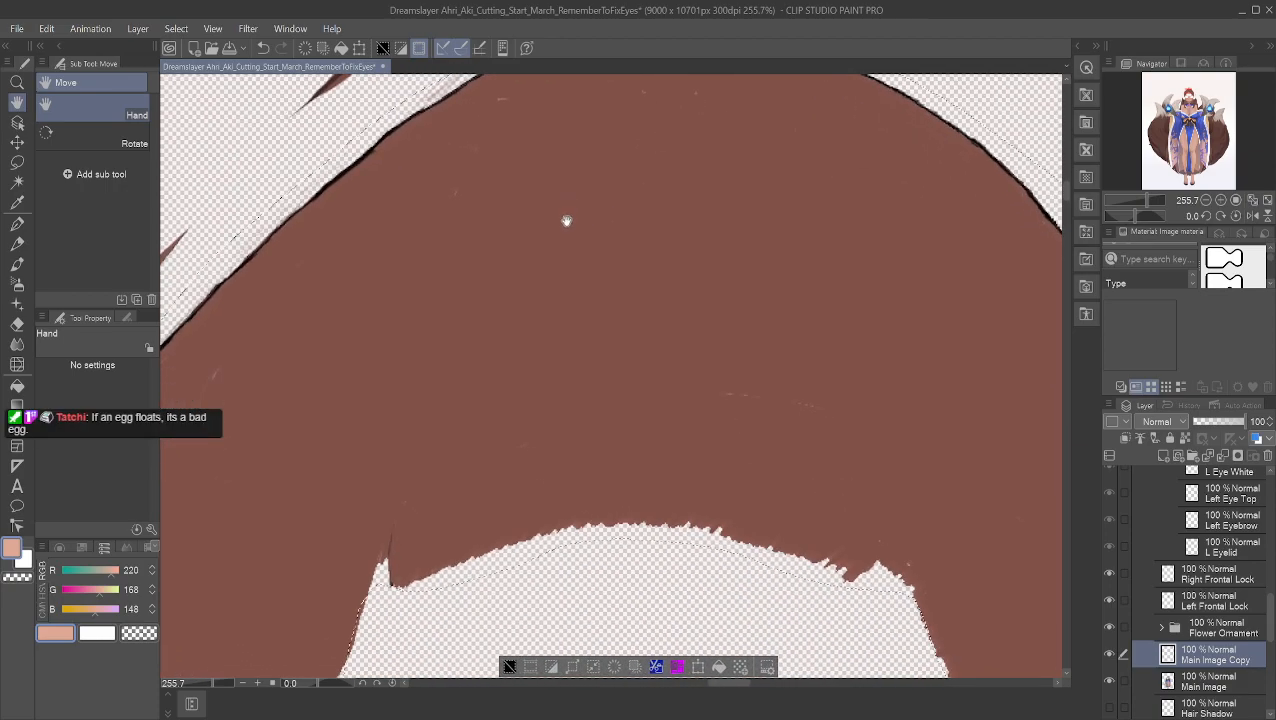
scroll(566, 209, "down", 5)
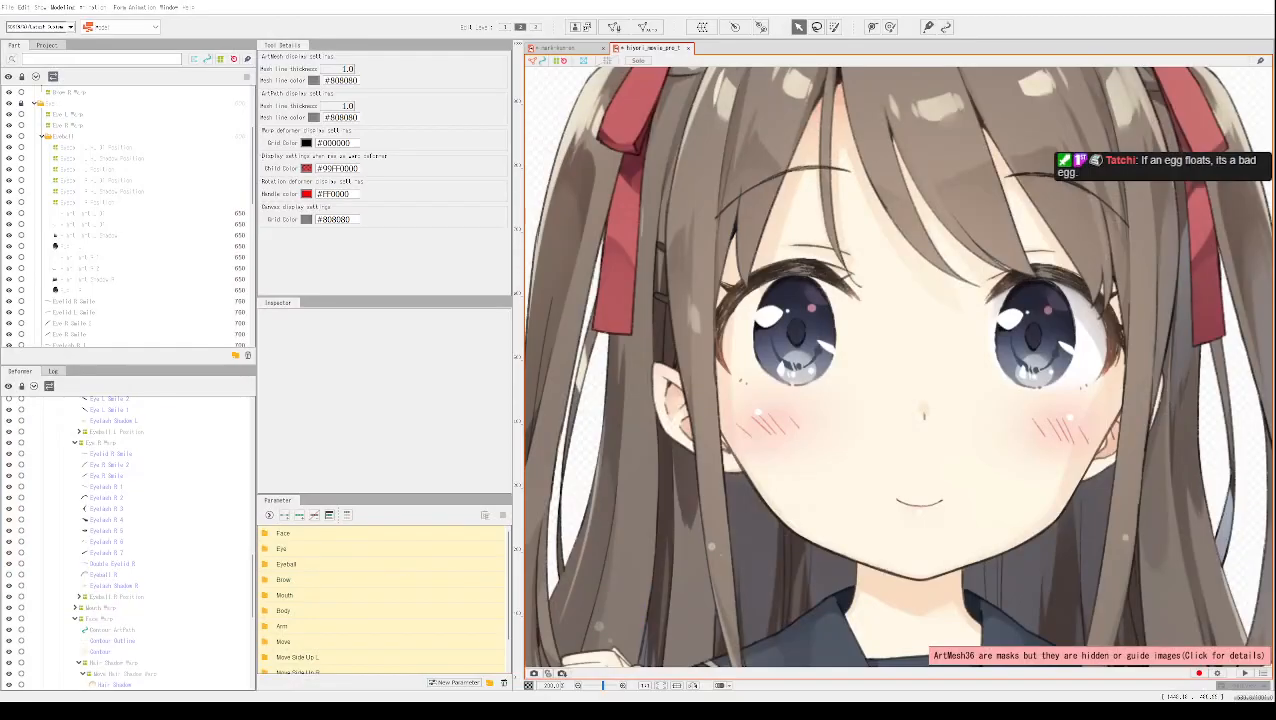
Step: Switch to the Live2D Cubism sample model and hide its back, front and side hair part folders
scroll(677, 296, "down", 5)
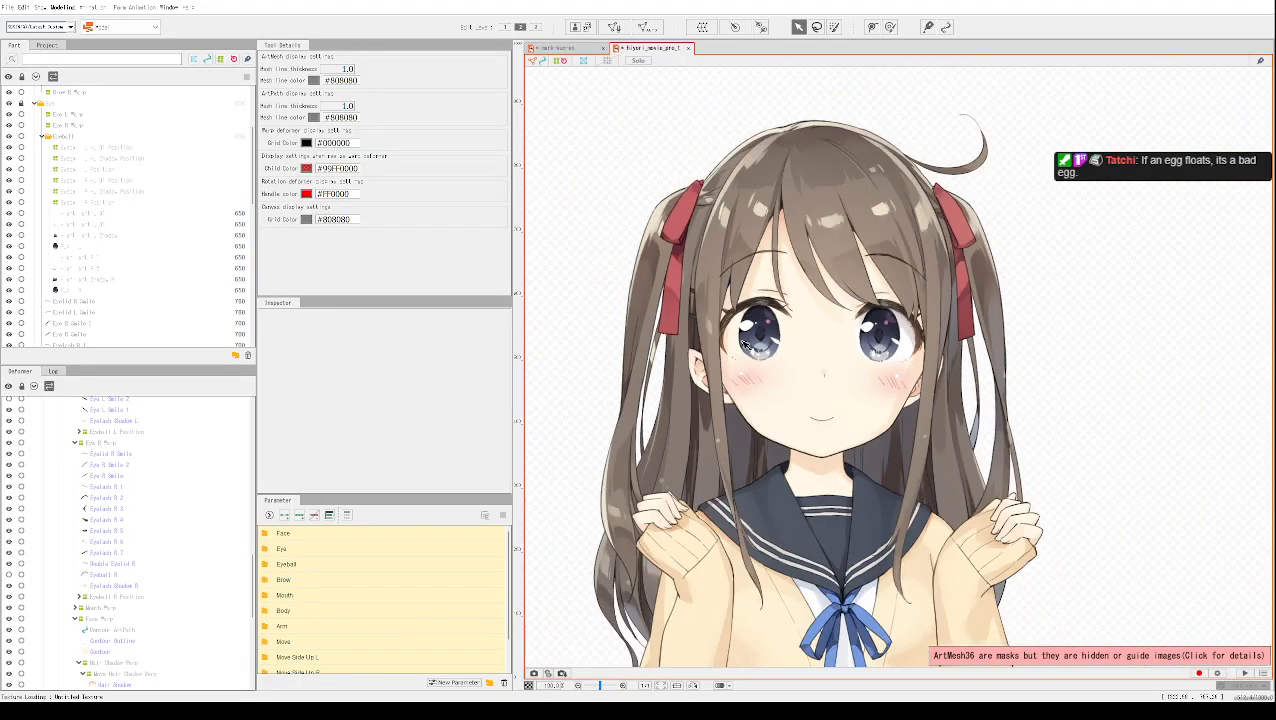
scroll(7, 207, "down", 6)
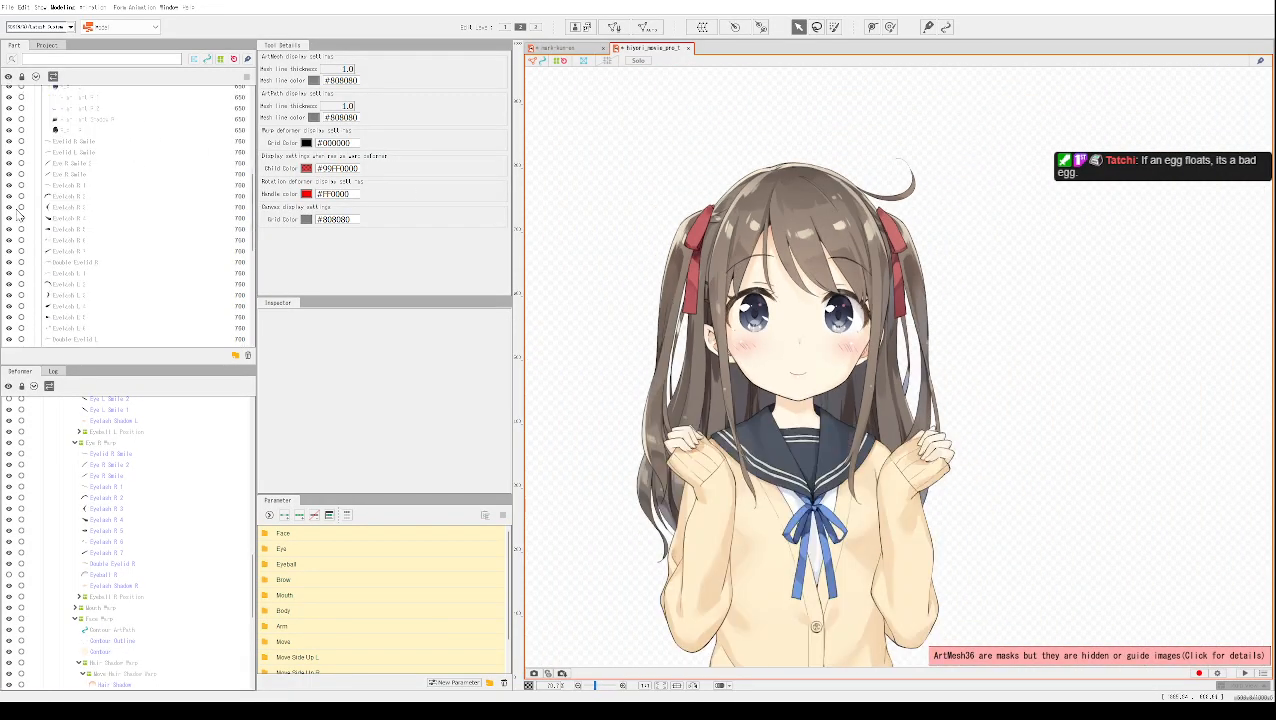
scroll(20, 230, "up", 8)
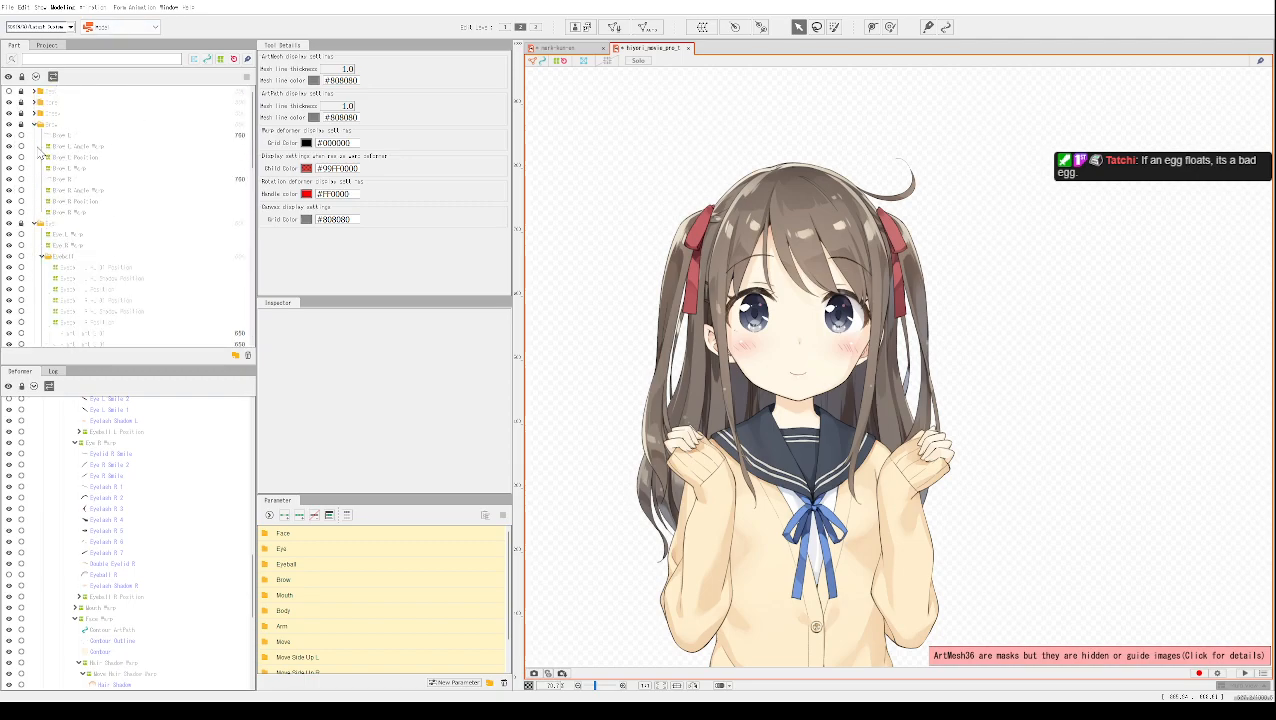
scroll(37, 140, "down", 8)
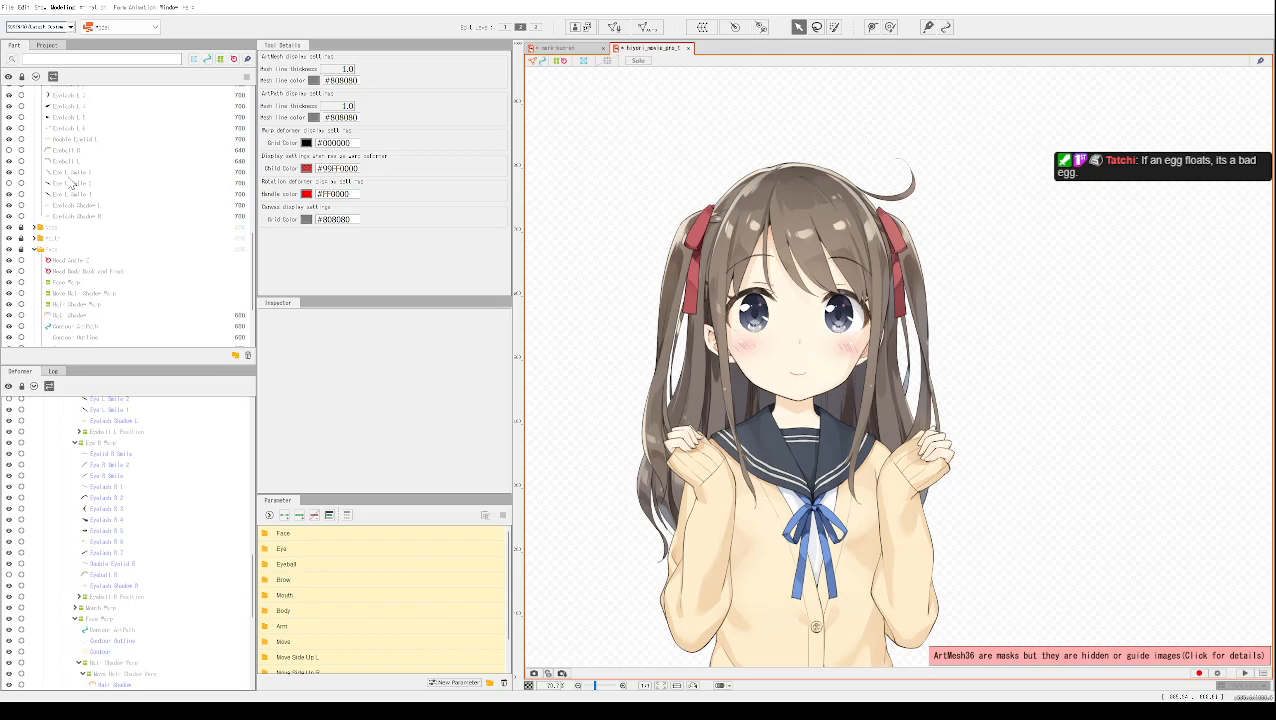
scroll(88, 340, "down", 3)
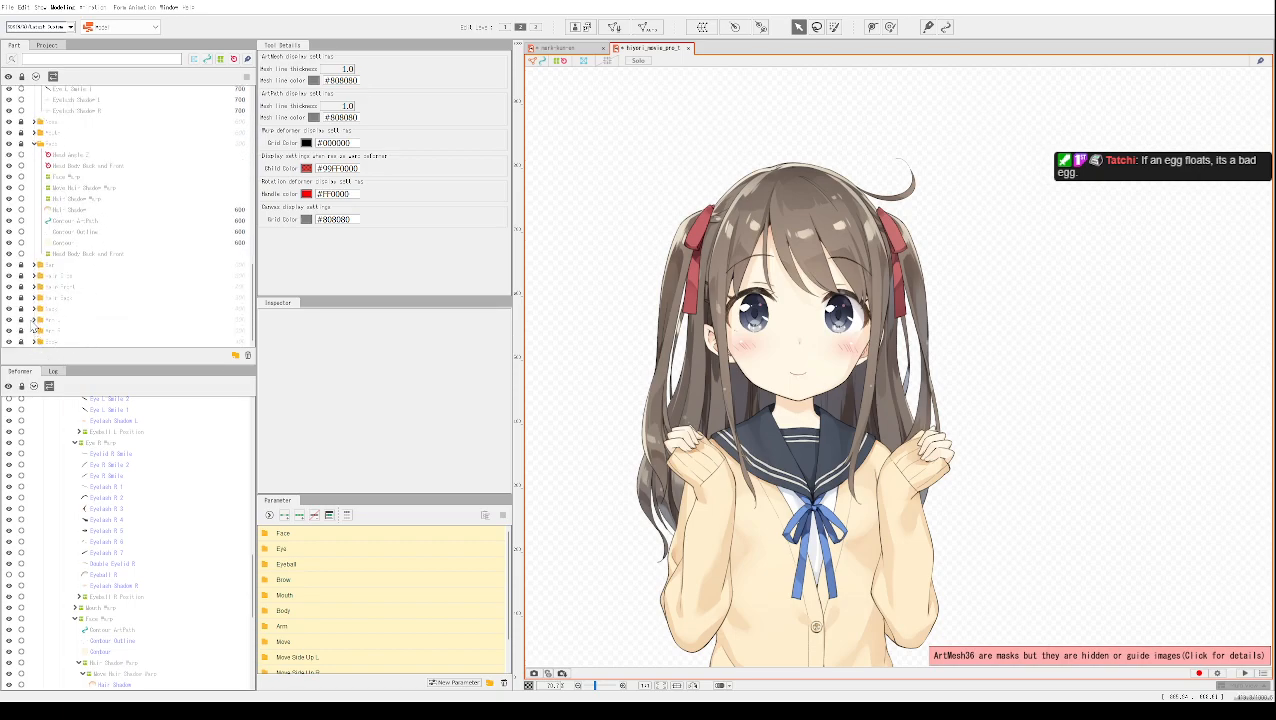
left_click(9, 298)
left_click(9, 287)
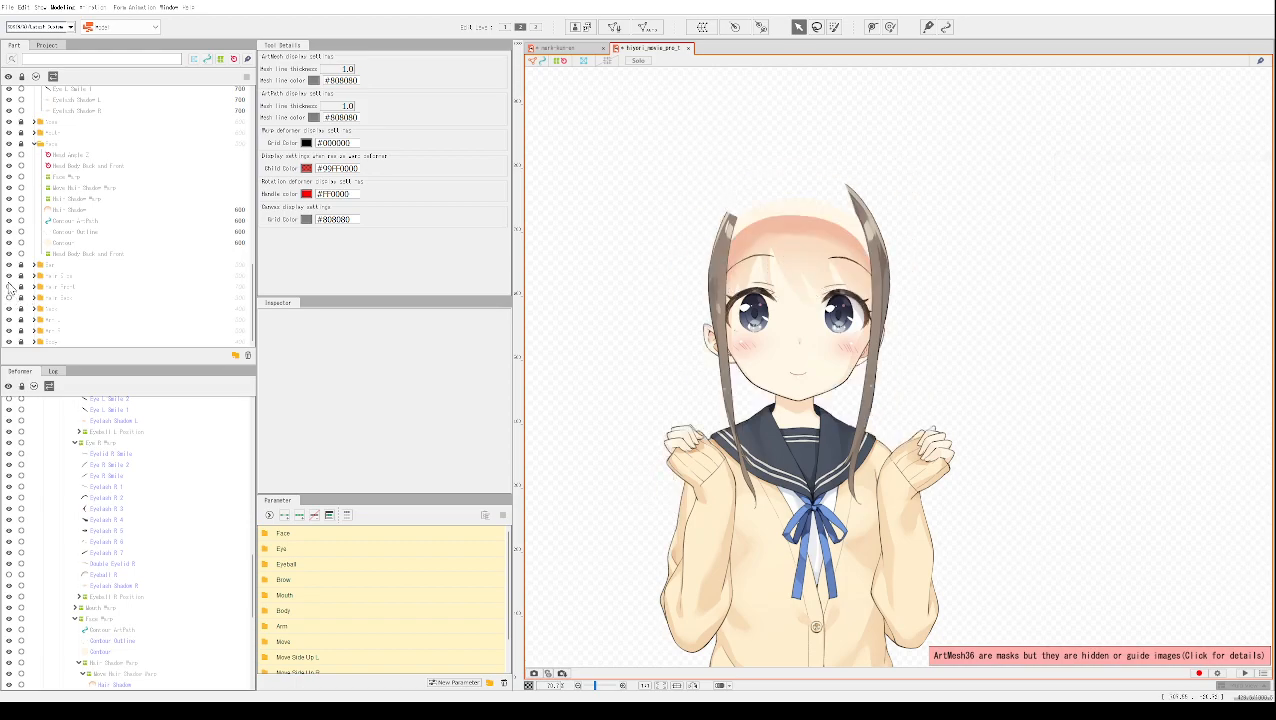
left_click(9, 276)
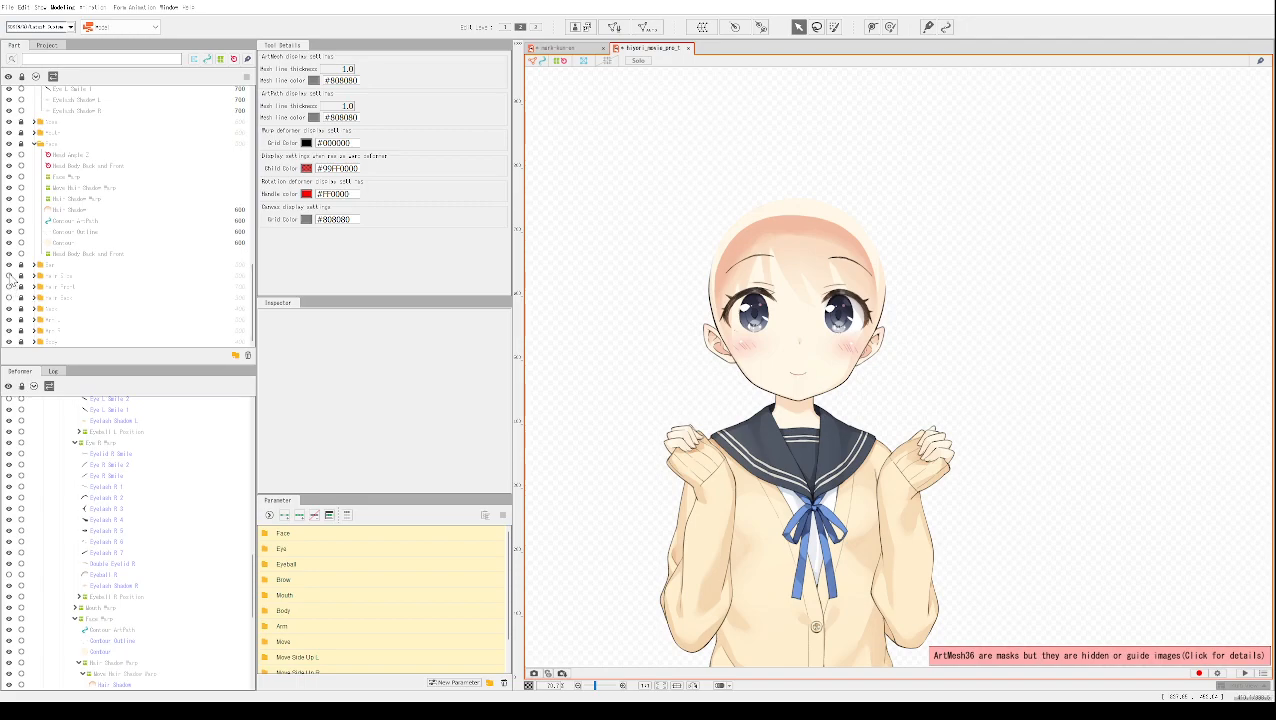
Step: Select the Hair Shadow mesh on the sample model's forehead and toggle its visibility, leaving it hidden
right_click(800, 248)
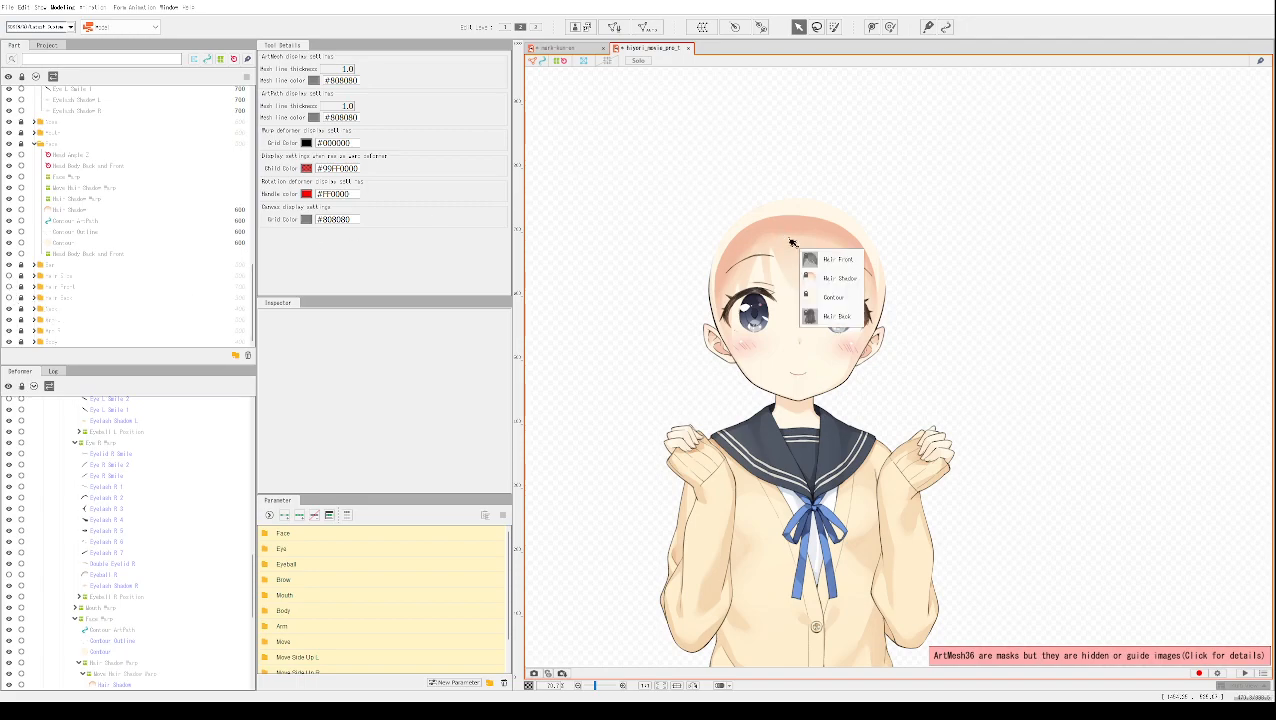
left_click(811, 279)
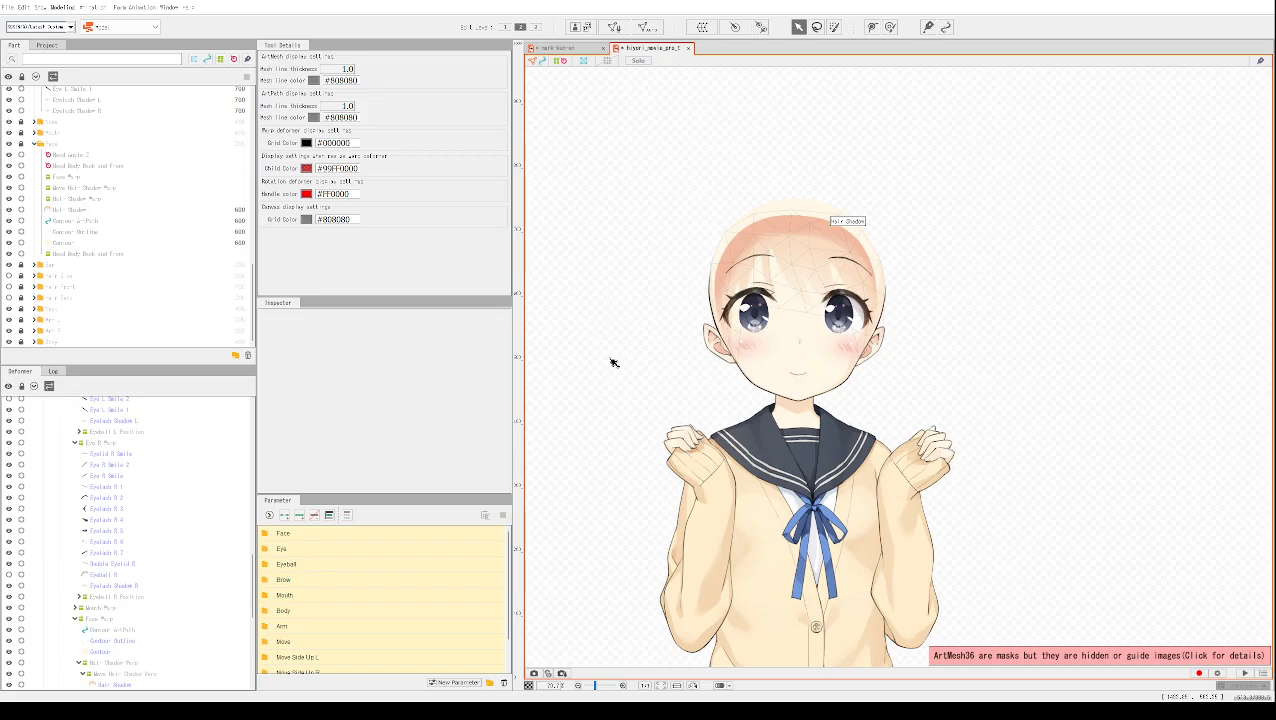
left_click(9, 211)
left_click(9, 211)
left_click(9, 211)
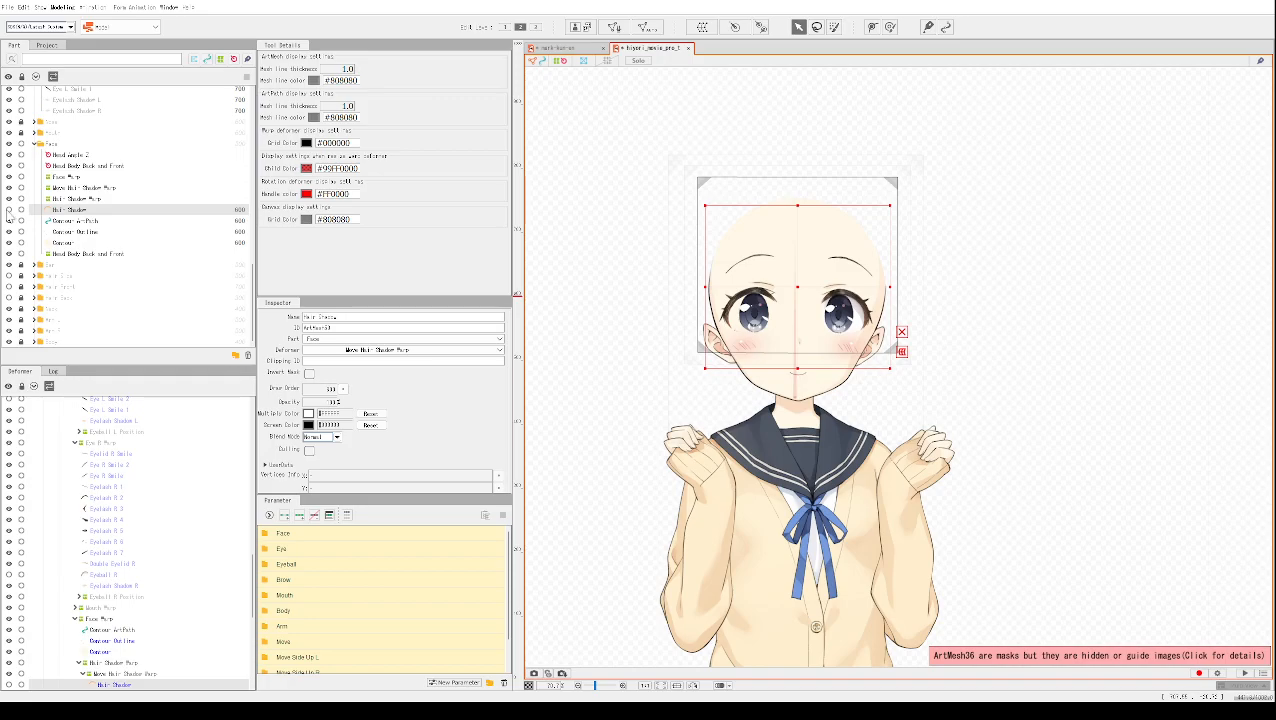
Step: Examine the sample model's bare head closely, following the scalp contour from the ear up over the forehead
scroll(928, 298, "up", 5)
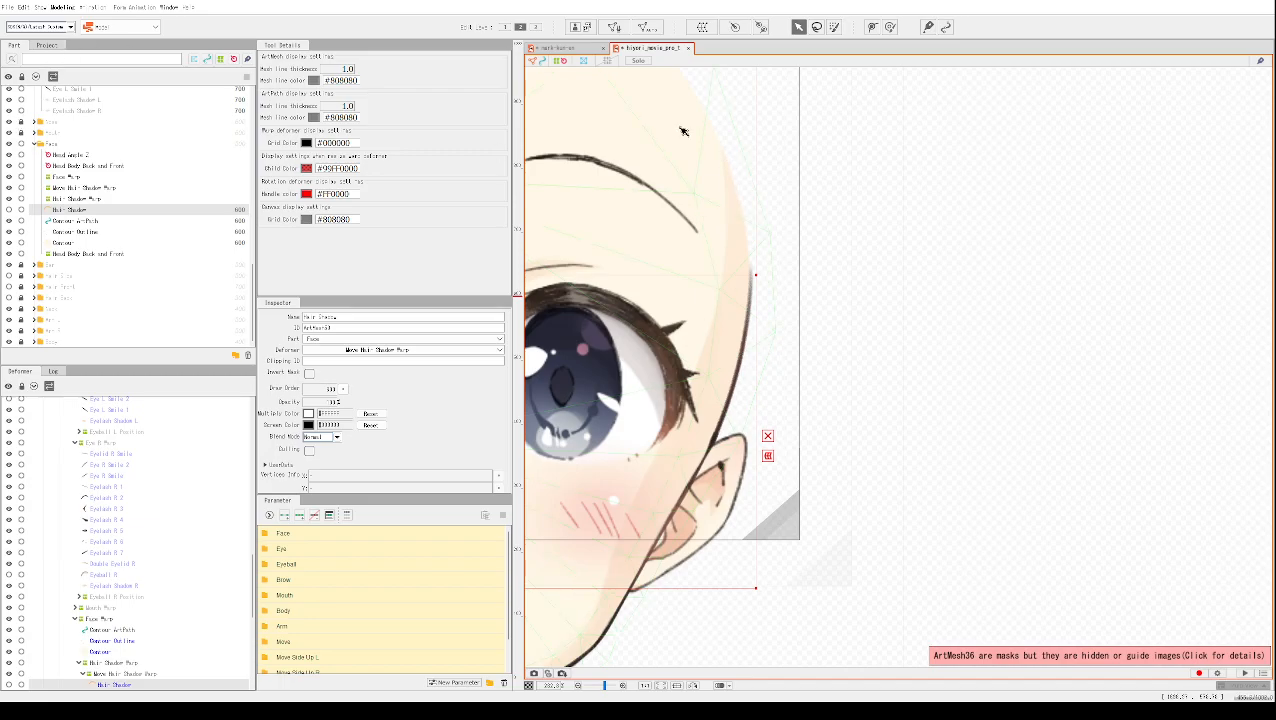
left_click_drag(876, 214, 1128, 406)
scroll(877, 376, "down", 3)
scroll(888, 372, "up", 2)
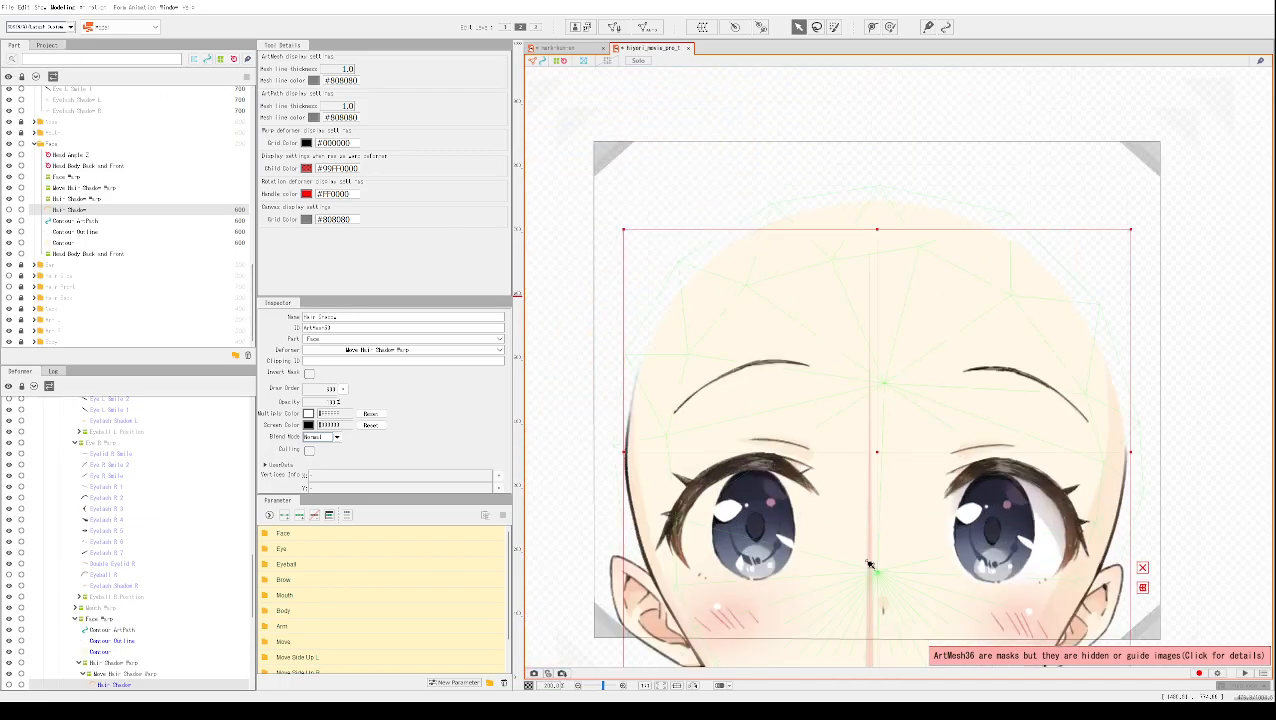
left_click_drag(863, 162, 865, 72)
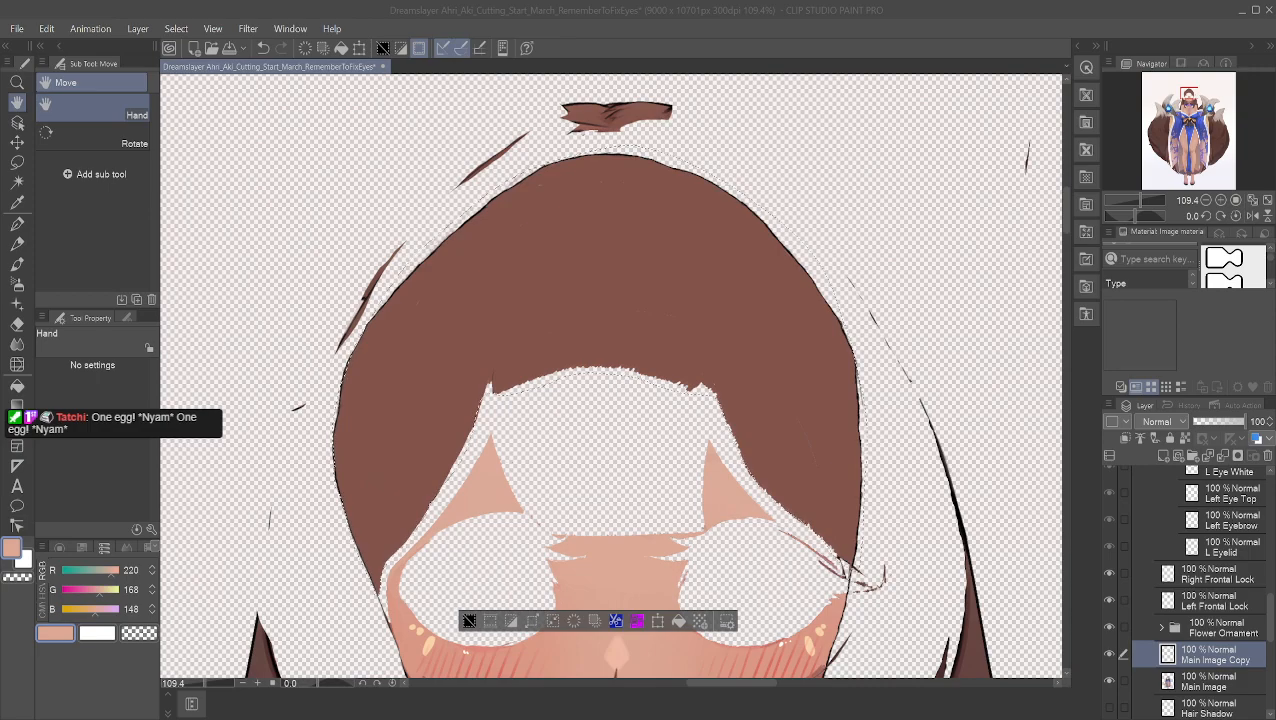
Step: Return to Clip Studio Paint, try a Curve line across the brown area, sample the skin colour and undo the line
left_click(20, 181)
left_click(17, 161)
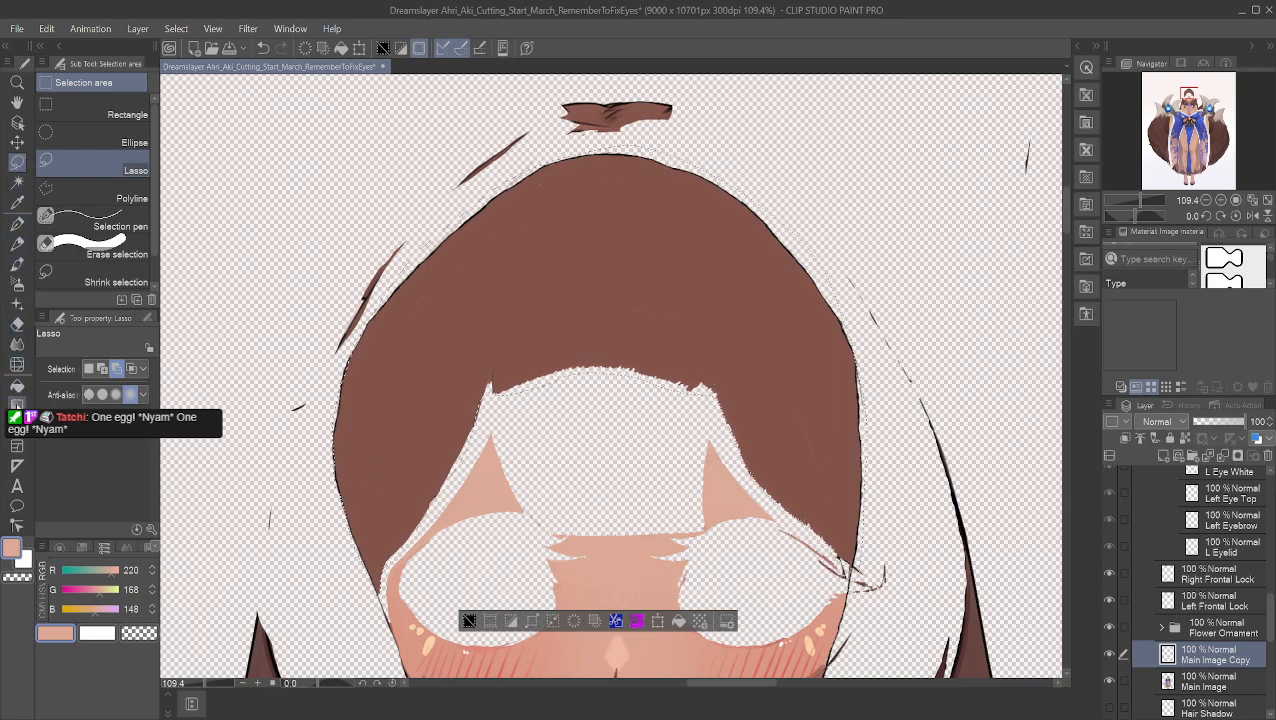
left_click(17, 405)
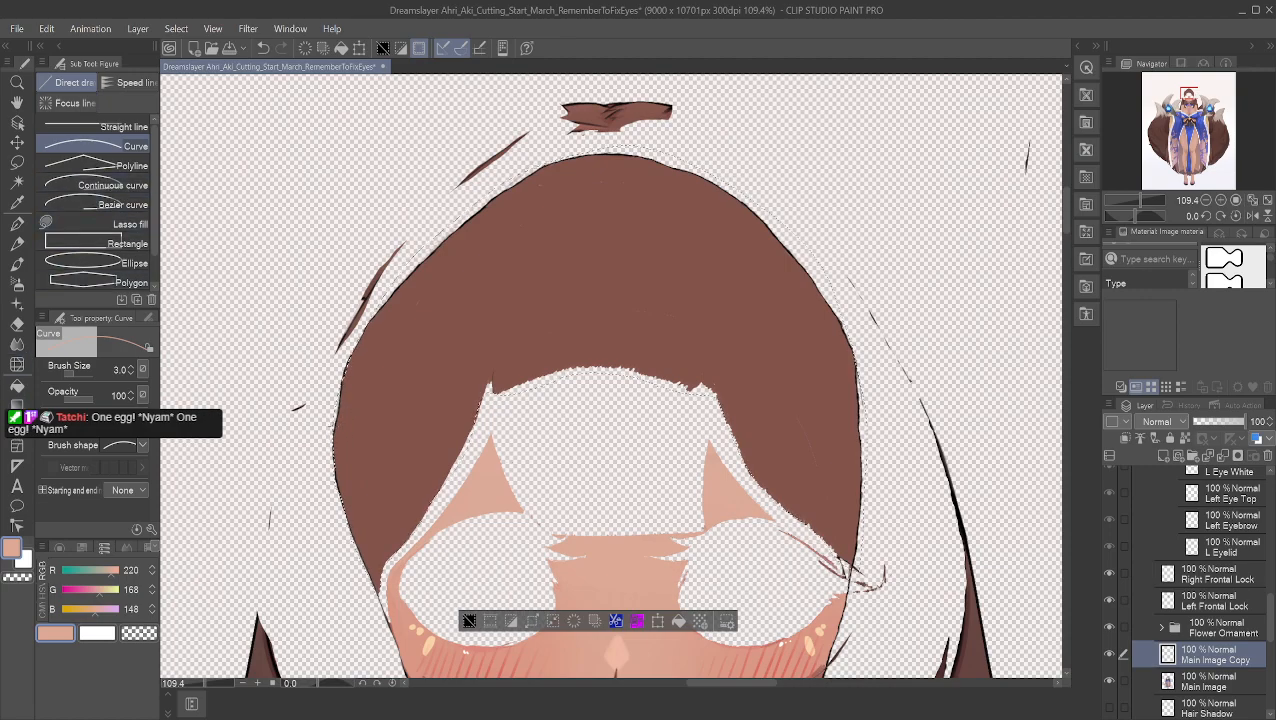
left_click_drag(383, 421, 850, 434)
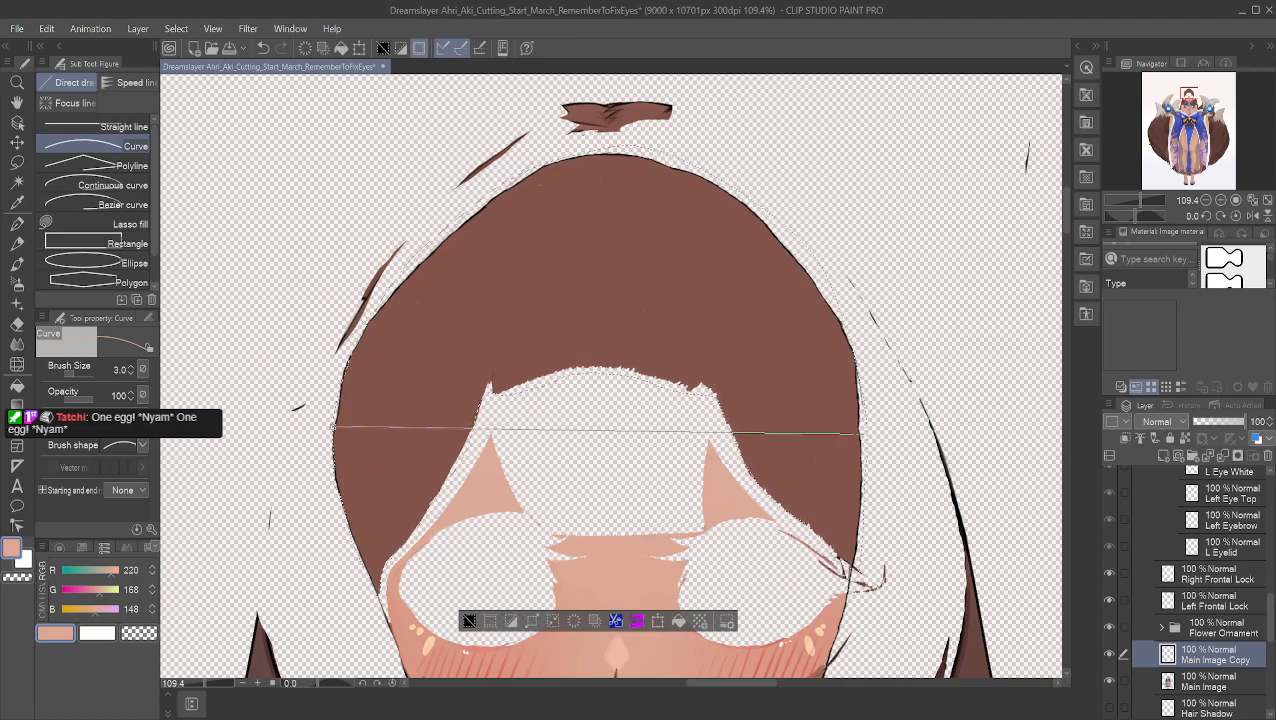
left_click(855, 433)
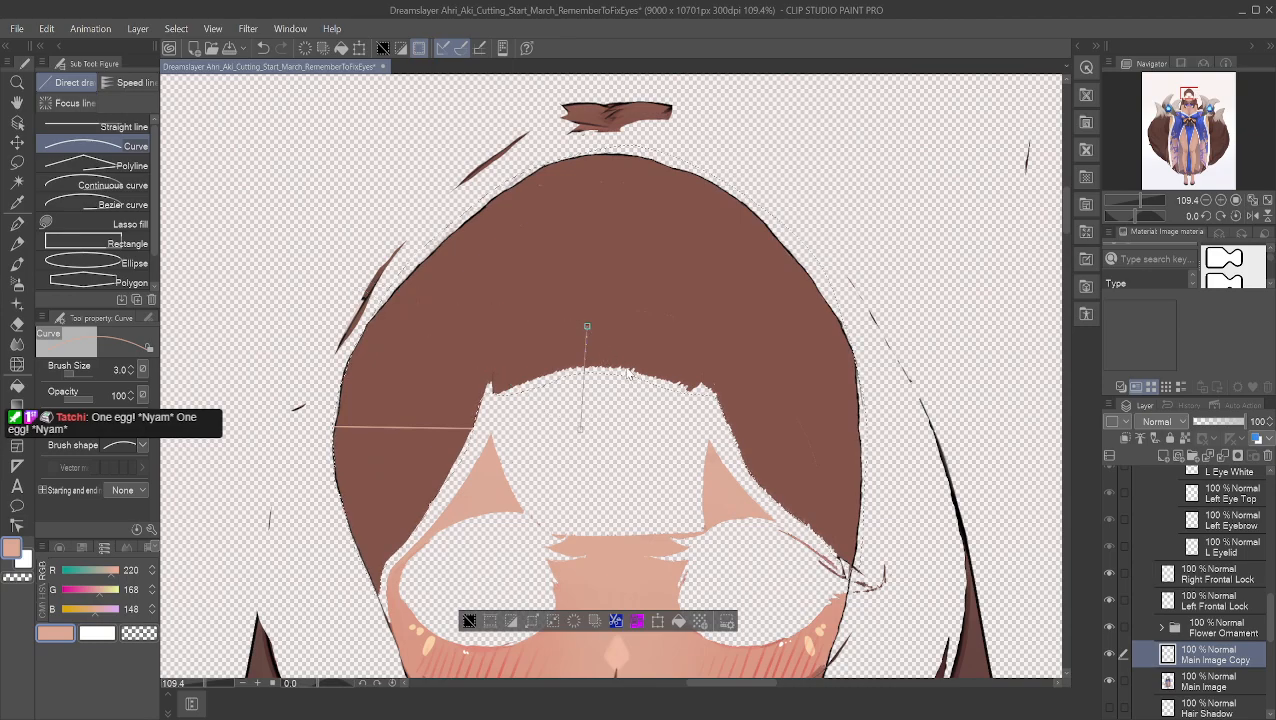
left_click(477, 619)
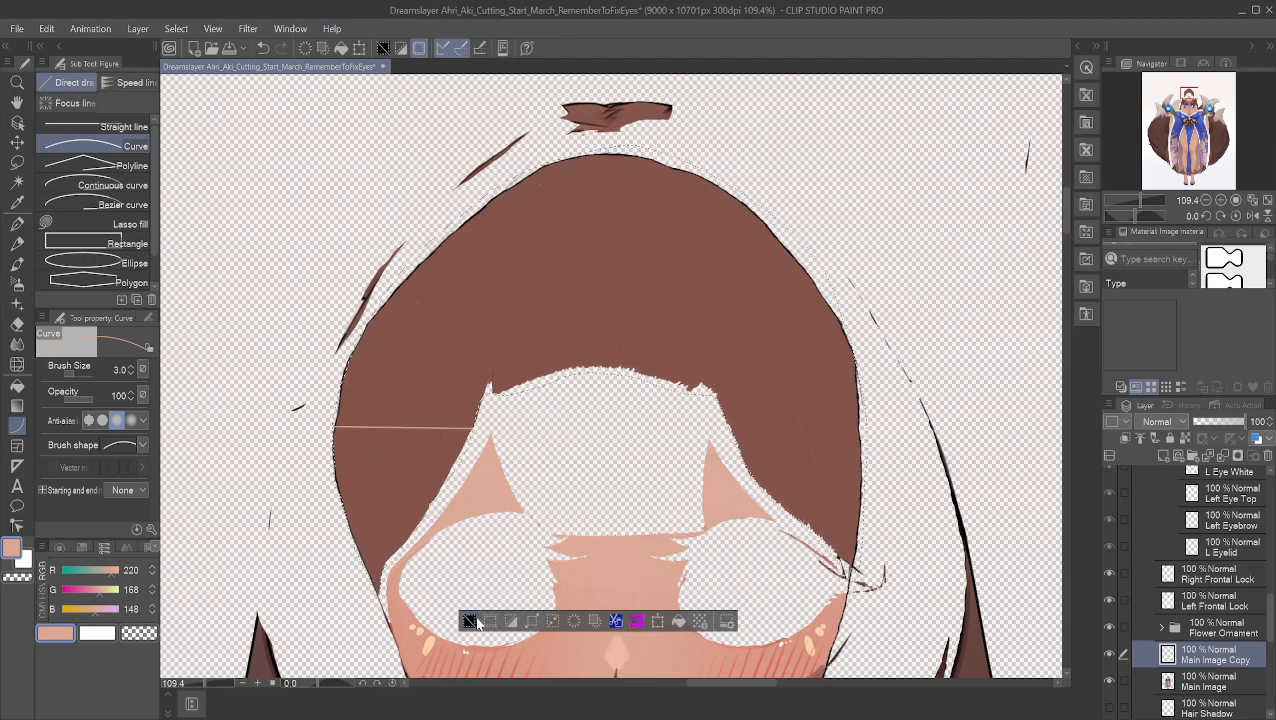
left_click(491, 474, "alt")
key("ctrl+z")
Step: Try a skin-coloured Curve arching over the brown area between its side outlines, compare it with the head shape and cancel it
left_click_drag(700, 466, 861, 478)
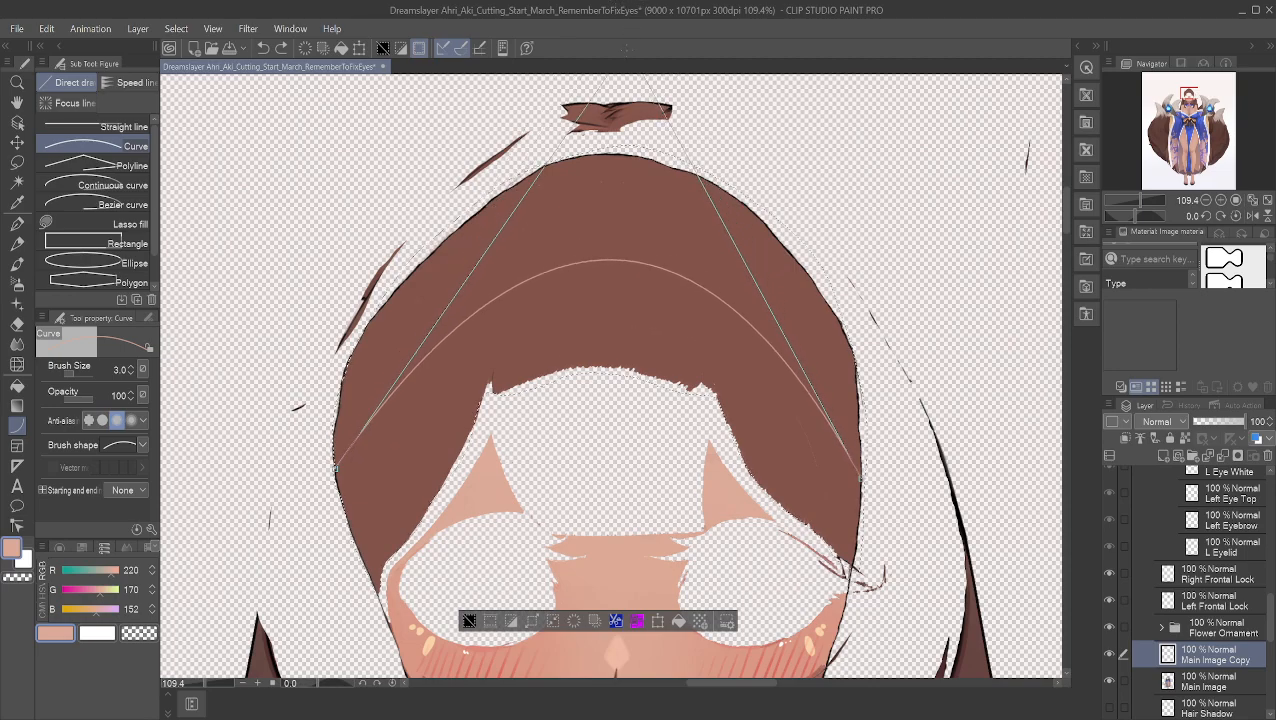
scroll(590, 50, "down", 2)
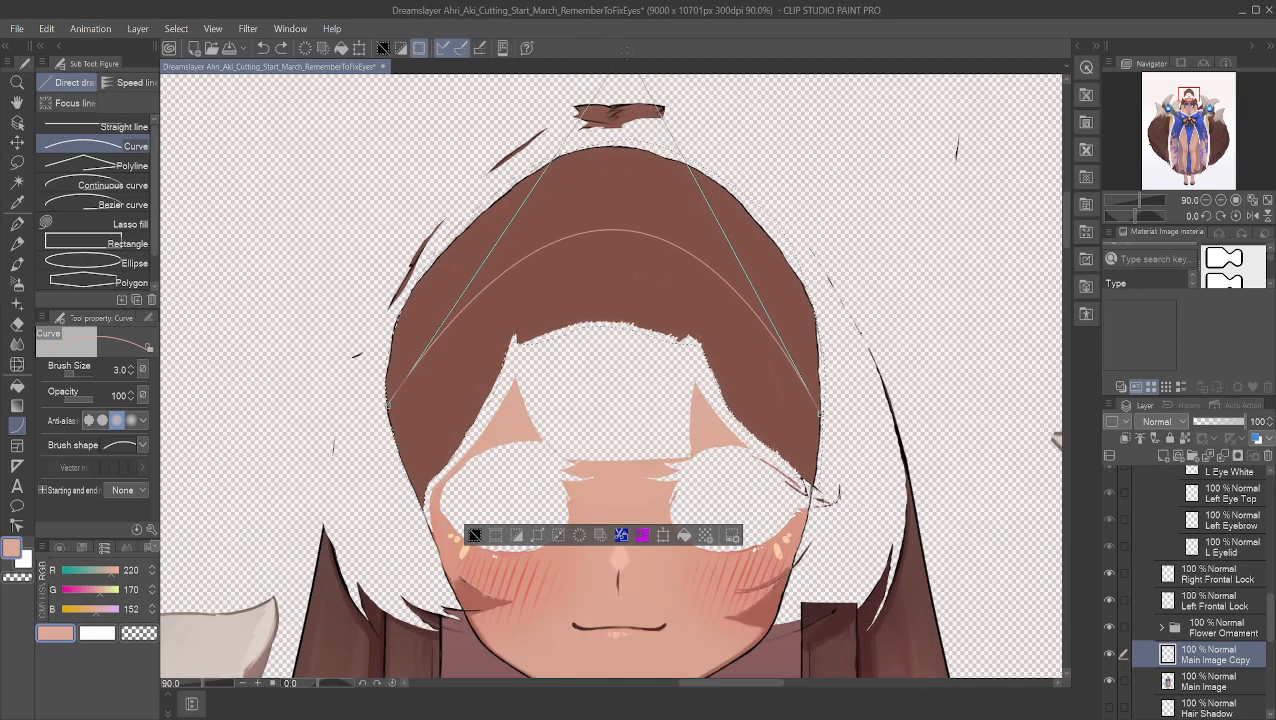
scroll(628, 40, "down", 1)
scroll(628, 40, "down", 1)
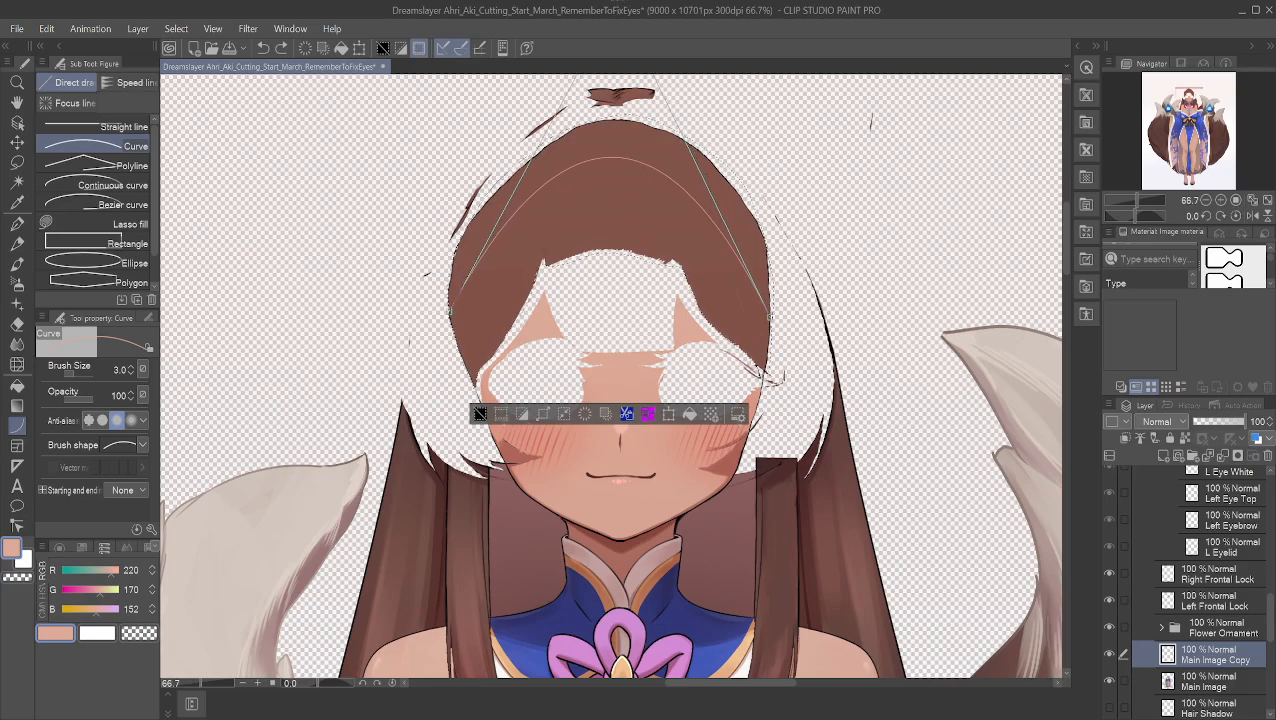
scroll(628, 40, "down", 1)
scroll(628, 40, "up", 4)
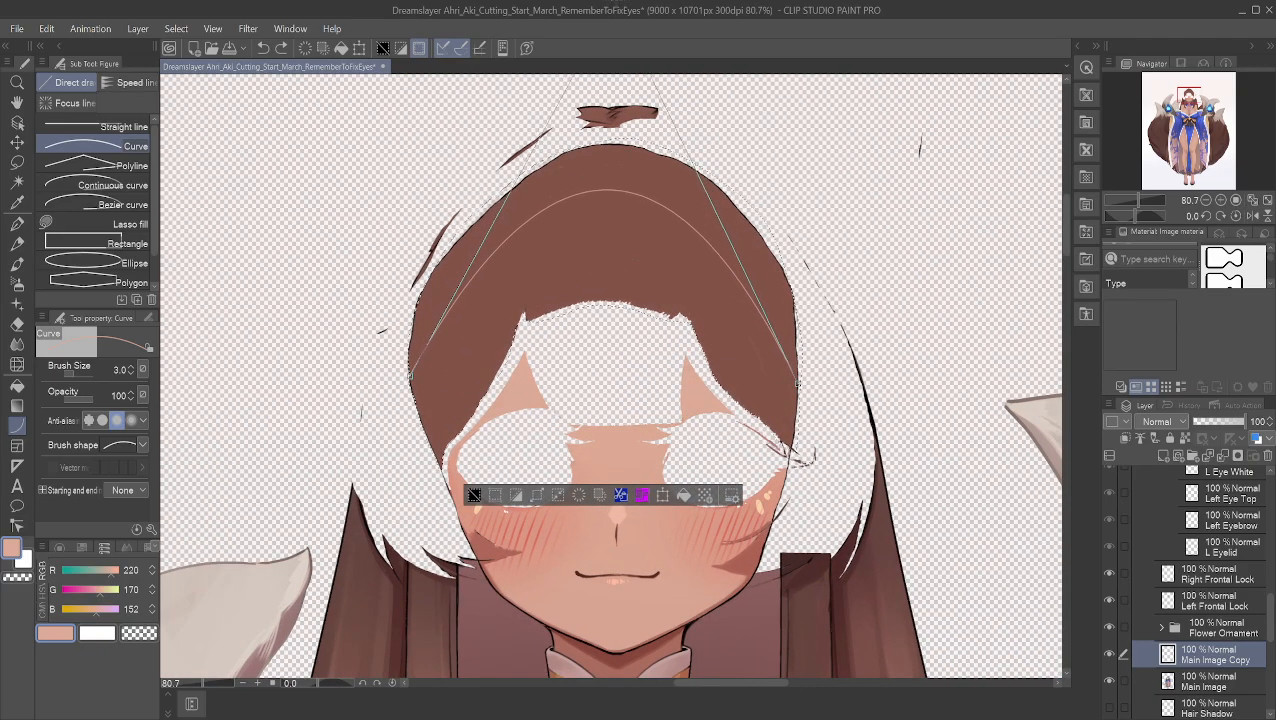
scroll(628, 40, "up", 3)
scroll(612, 29, "up", 3)
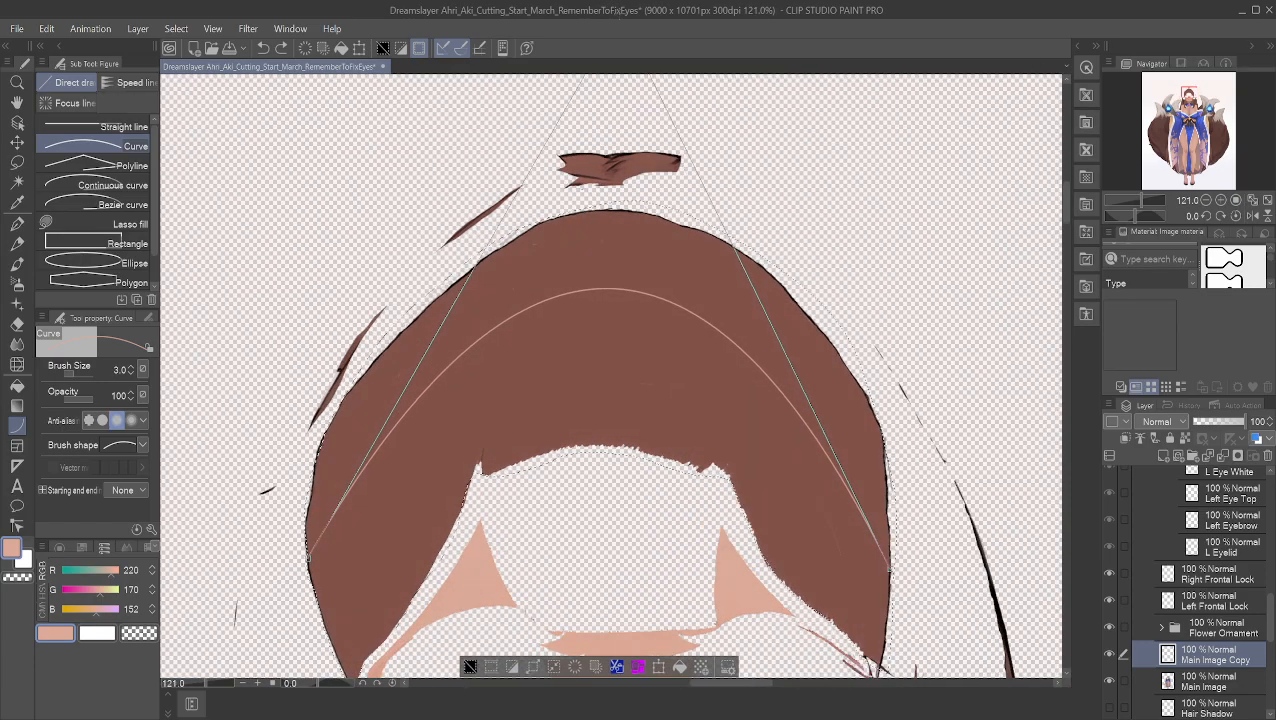
scroll(622, 9, "up", 1)
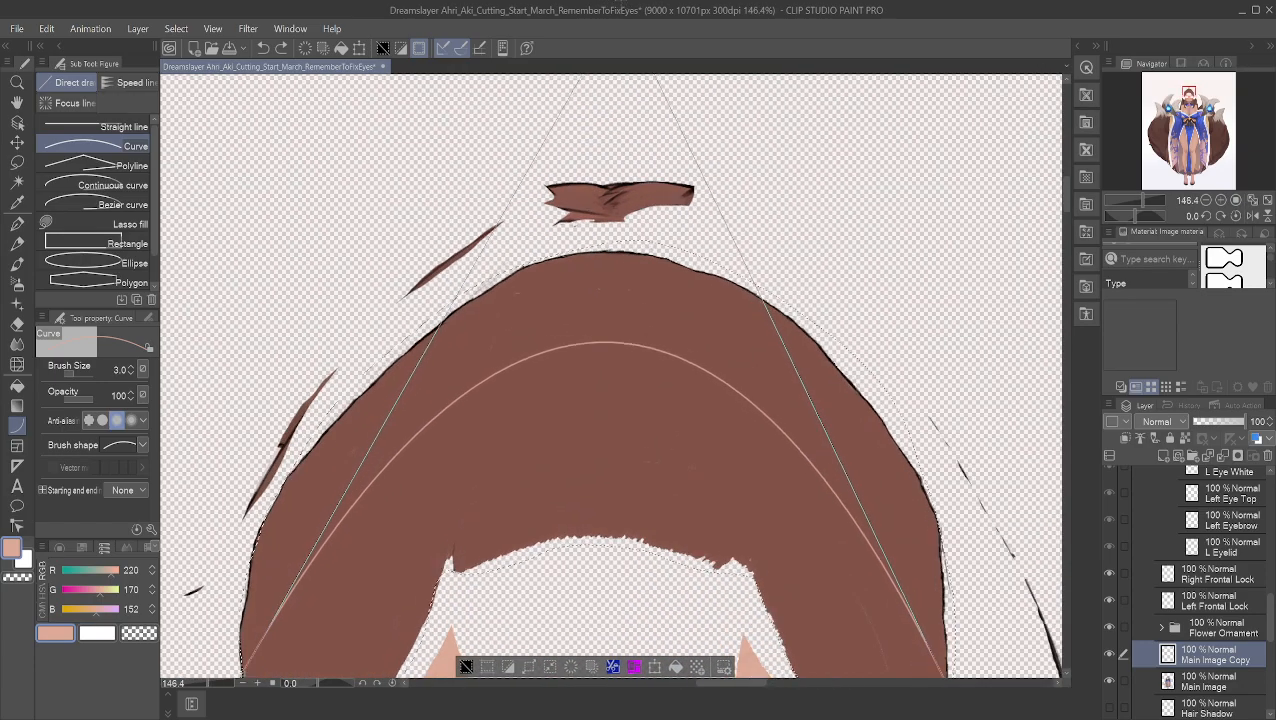
scroll(622, 9, "up", 2)
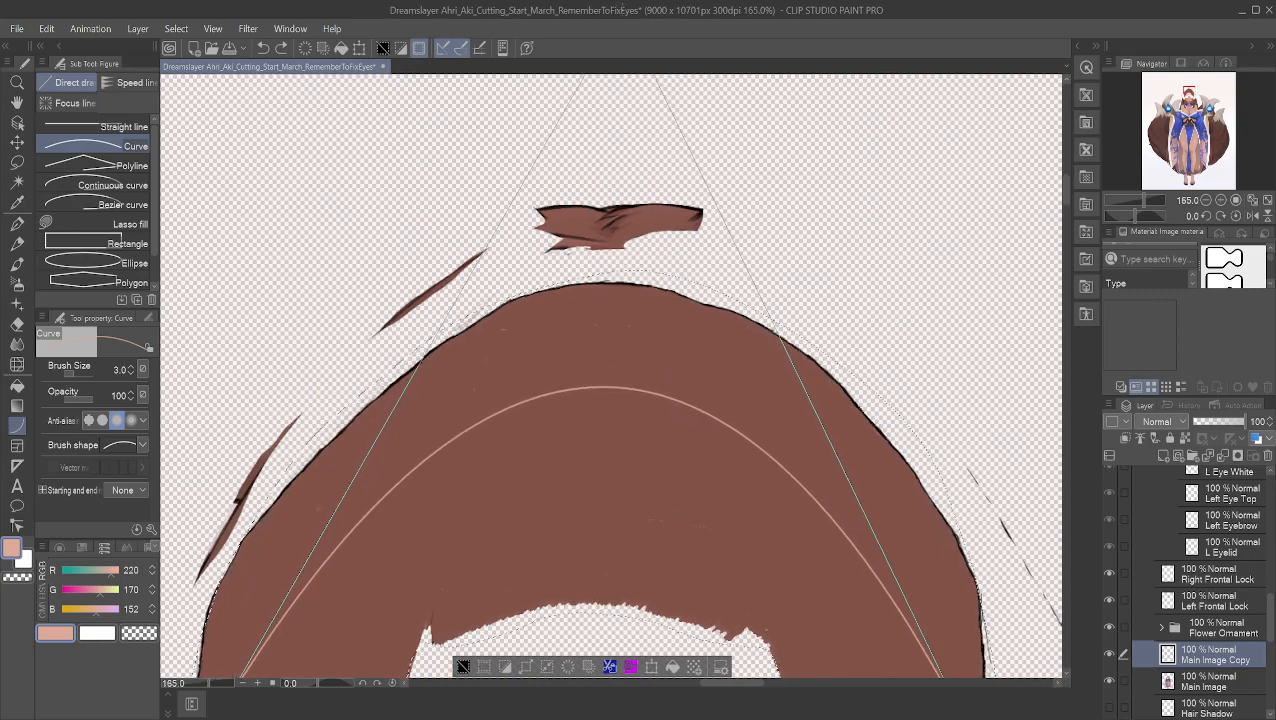
scroll(622, 9, "up", 2)
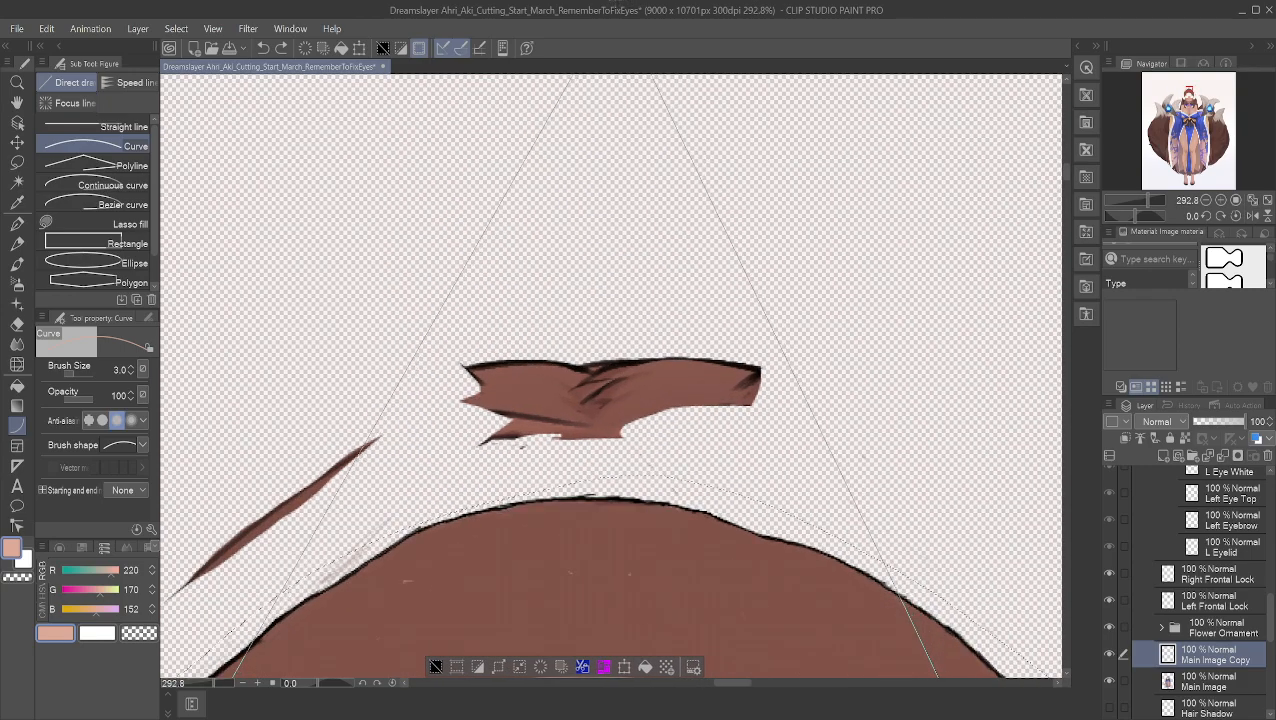
scroll(578, 58, "down", 2)
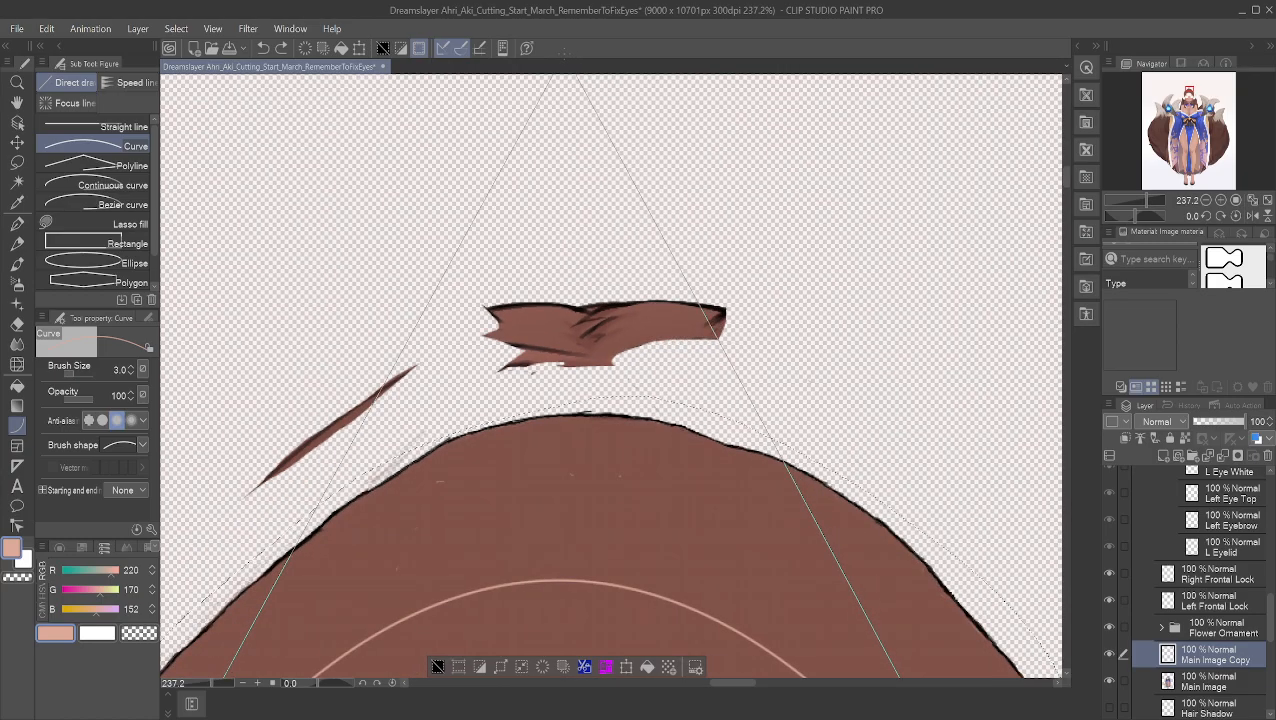
scroll(578, 58, "down", 4)
scroll(568, 57, "down", 2)
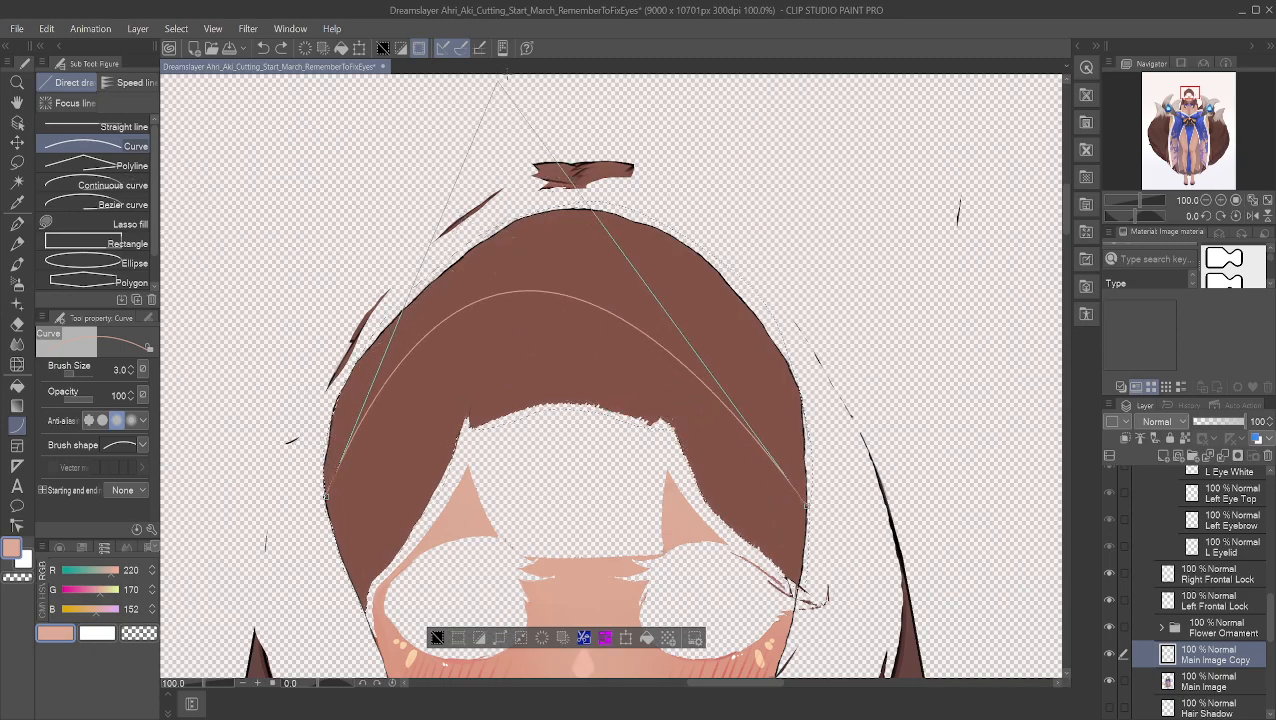
key("Escape")
Step: Try to shape a scalp line with the Bezier curve between the brown area's side outlines and its peak, then discard it
left_click(110, 204)
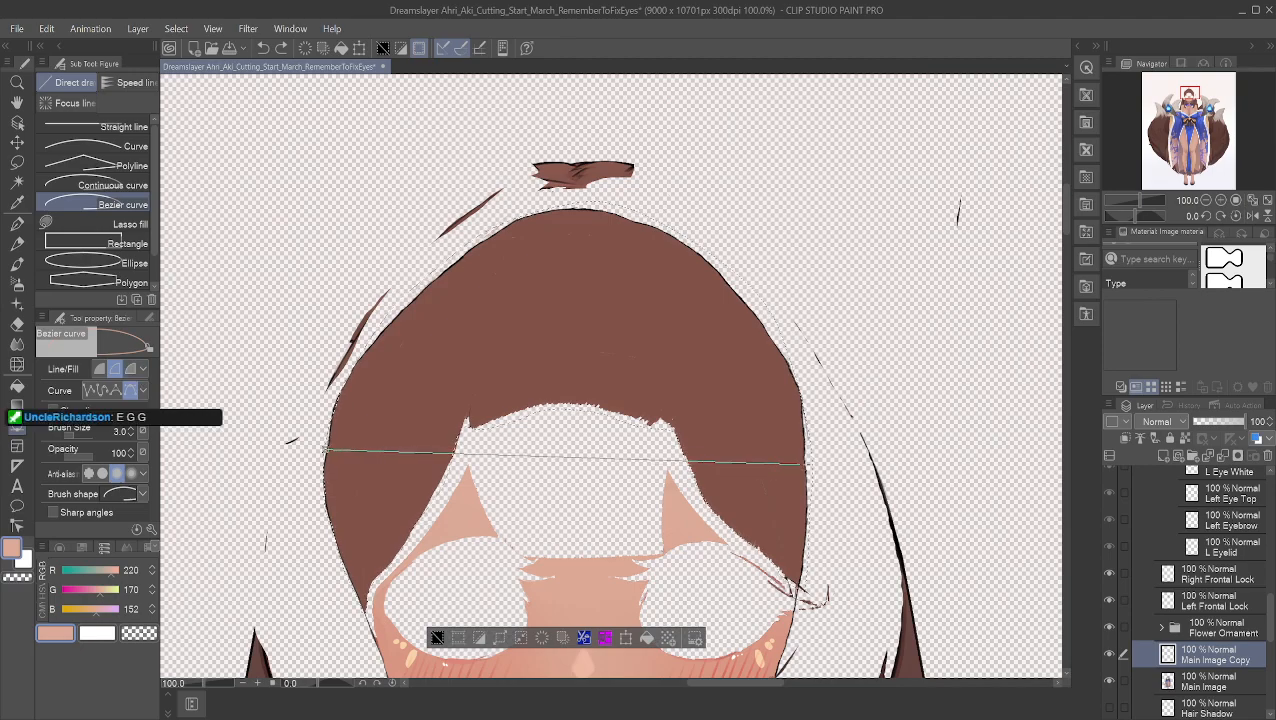
left_click_drag(800, 452, 595, 390)
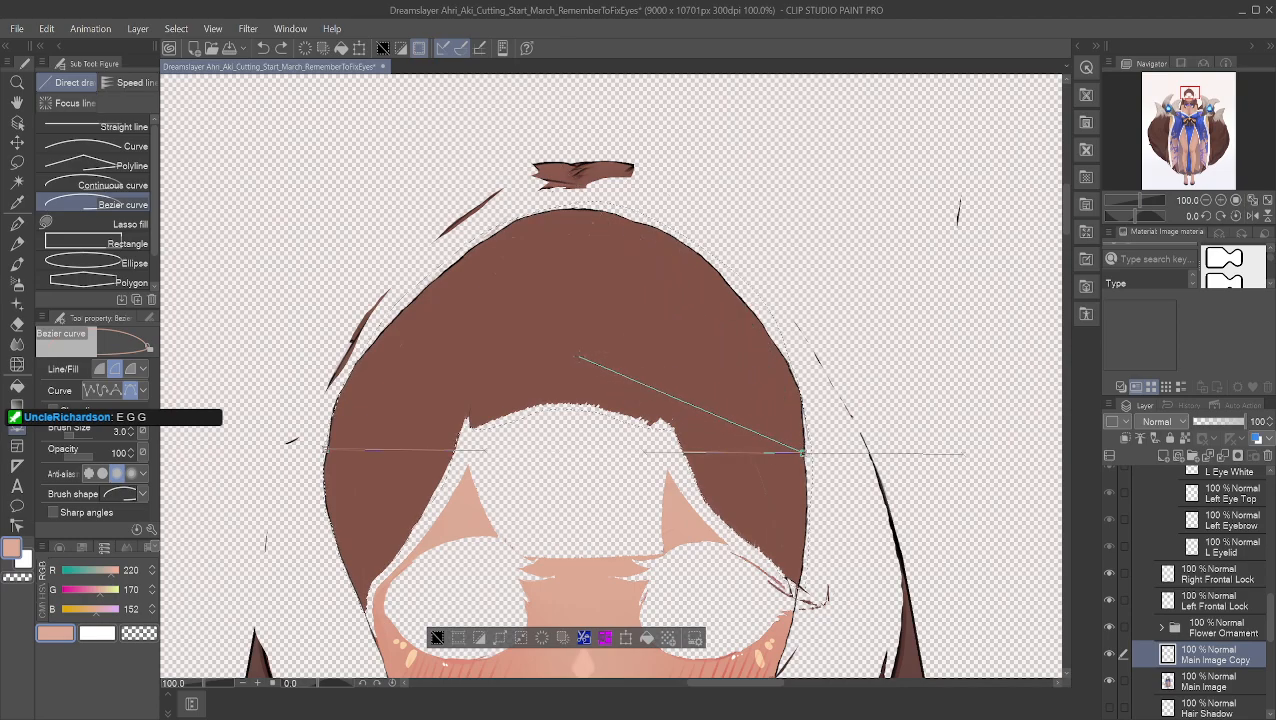
key("Escape")
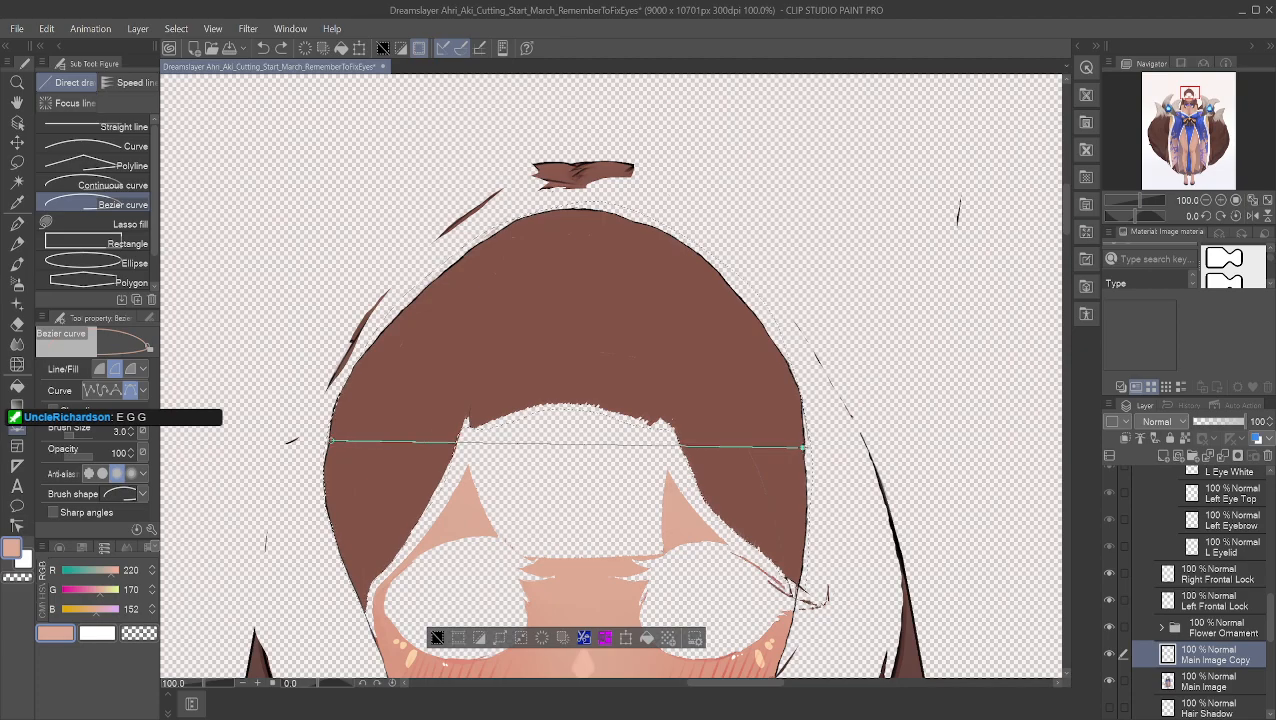
left_click(802, 436)
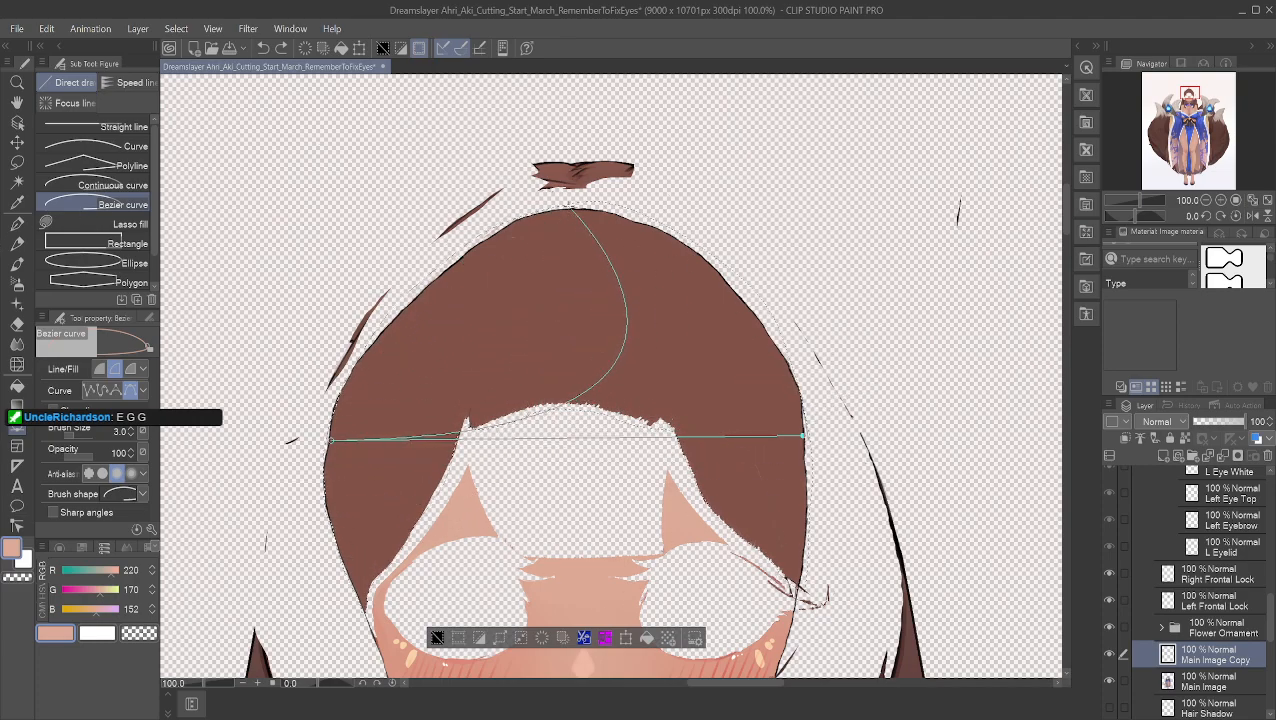
left_click_drag(565, 208, 757, 355)
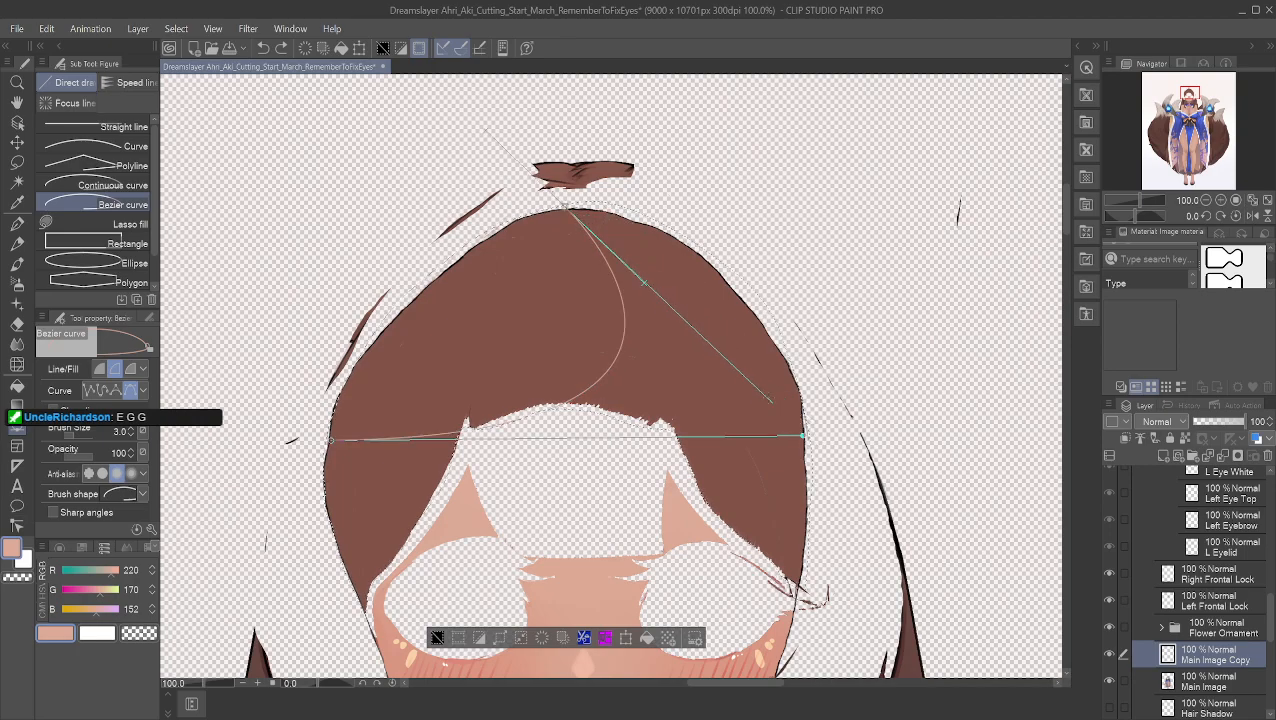
key("Escape")
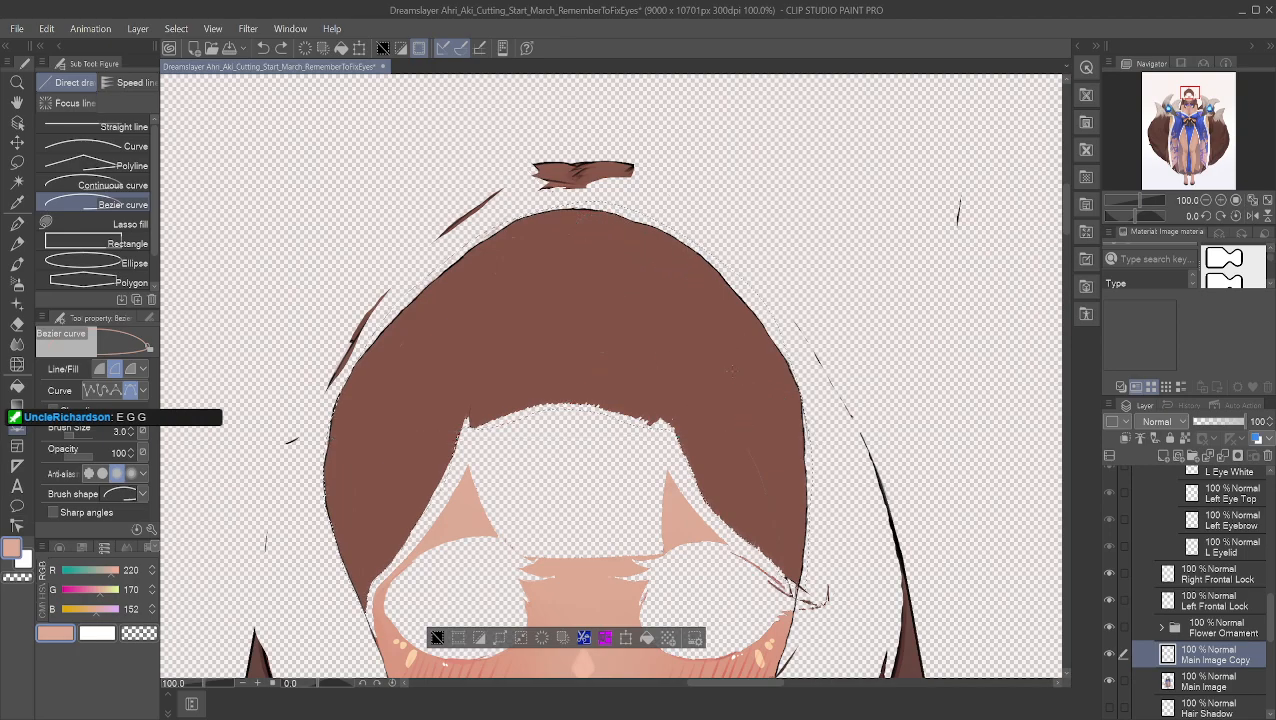
Step: Return to the Curve tool, sample the brown fill colour and bend a curve between the side outlines along the head's top
left_click(118, 190)
left_click(100, 146)
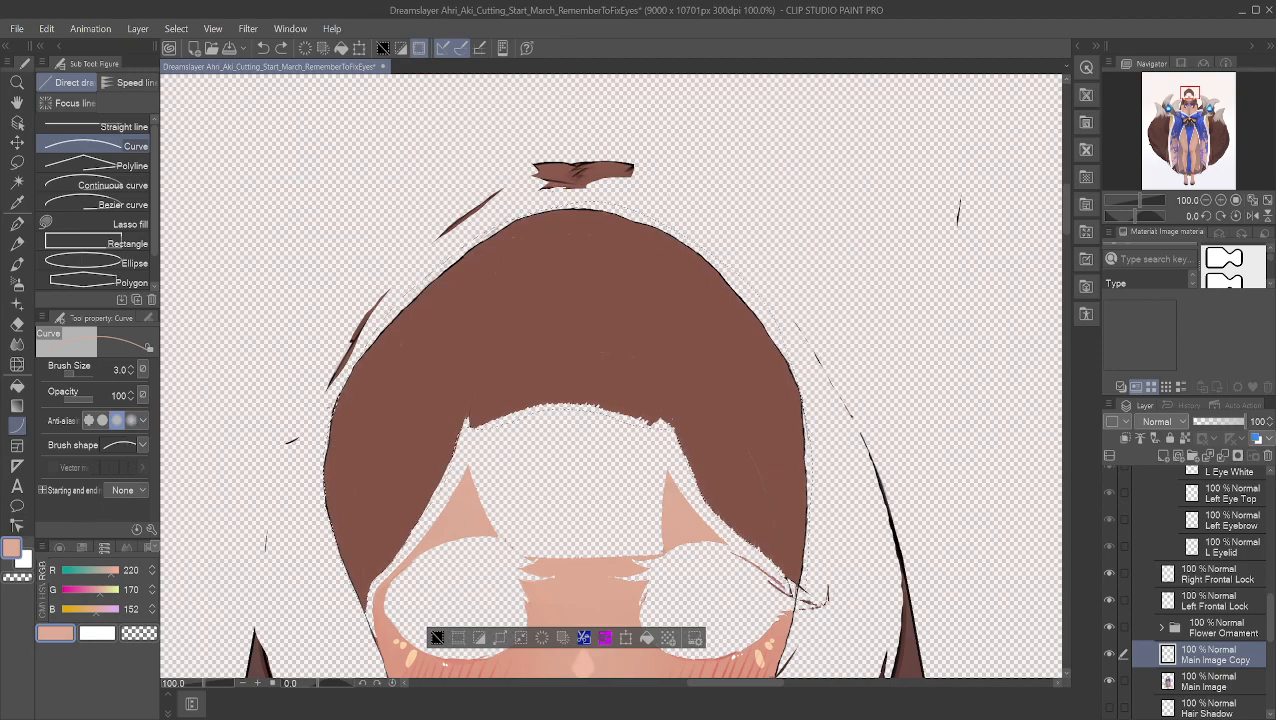
left_click_drag(683, 398, 799, 407)
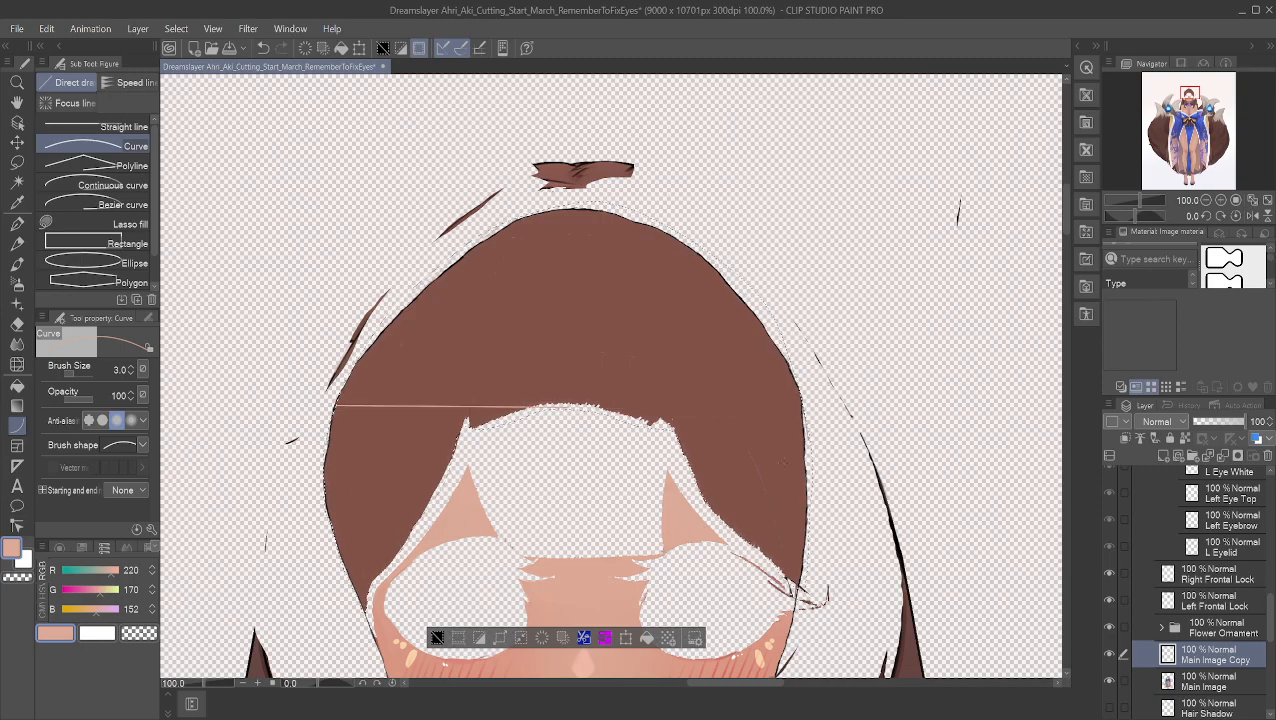
left_click(536, 374, "alt")
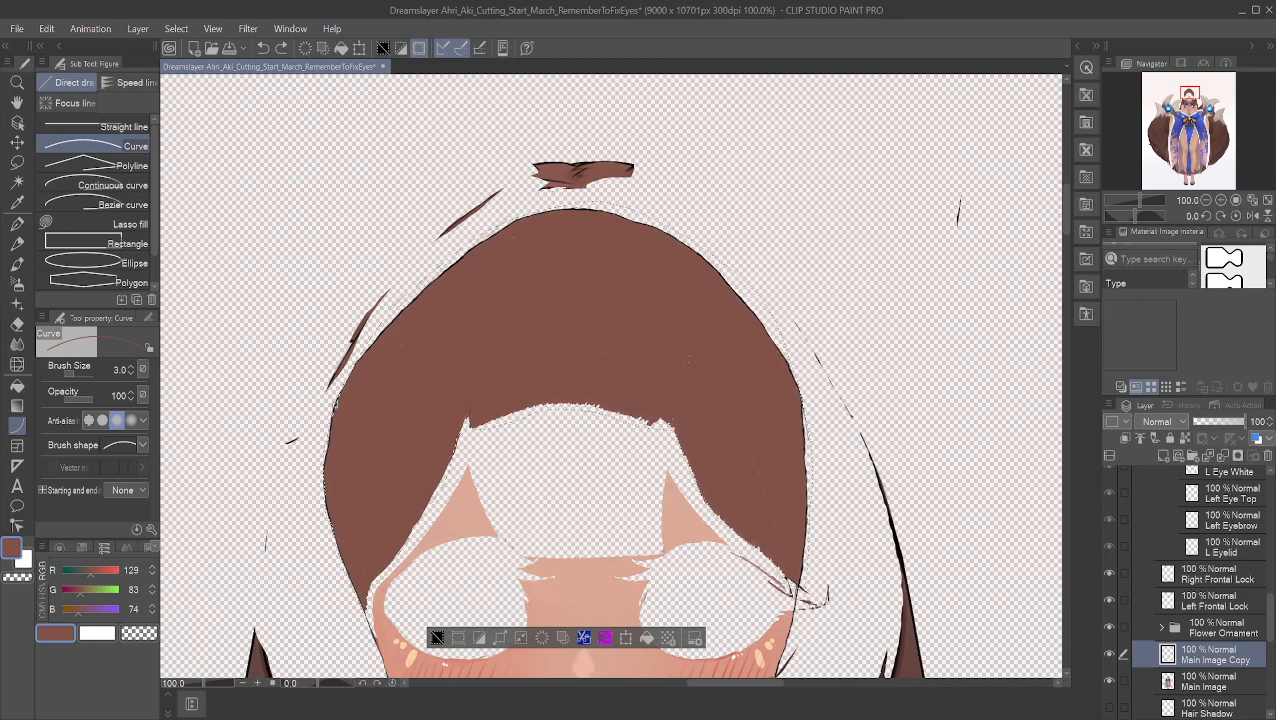
left_click_drag(335, 404, 800, 404)
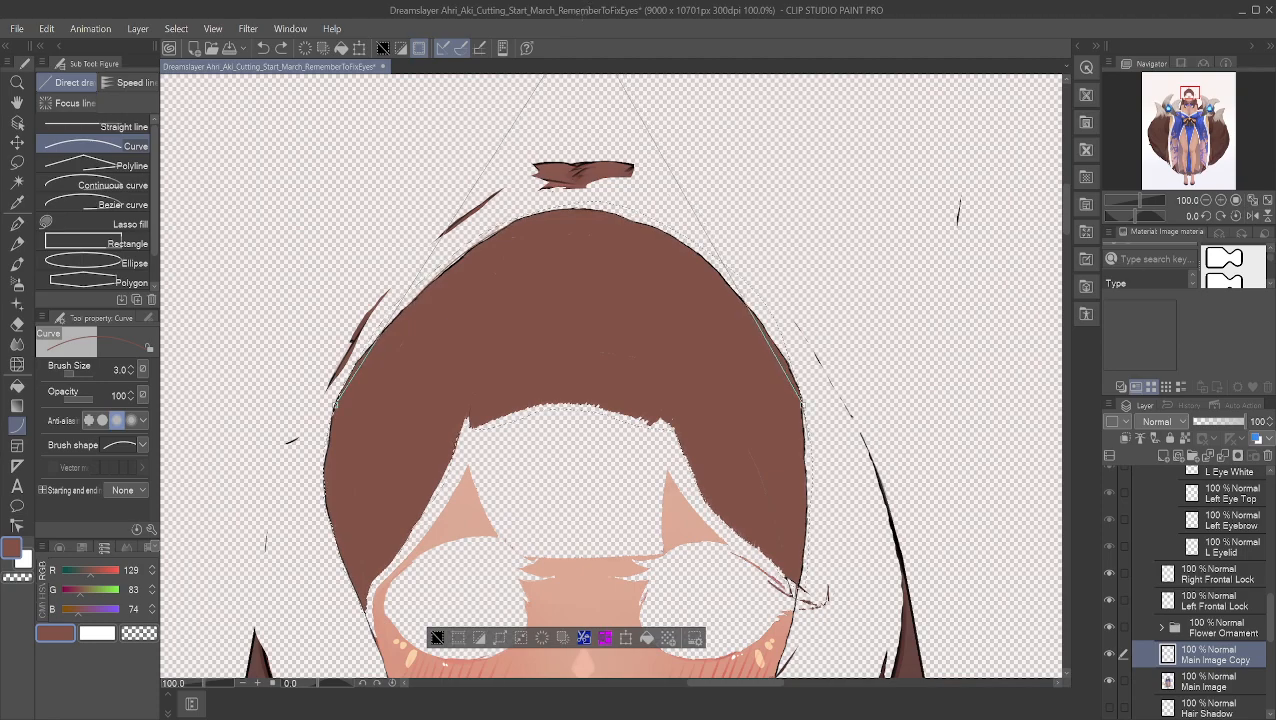
Step: Examine the outline along the upper edge of the brown head fill up close
left_click(583, 14)
scroll(575, 285, "up", 7)
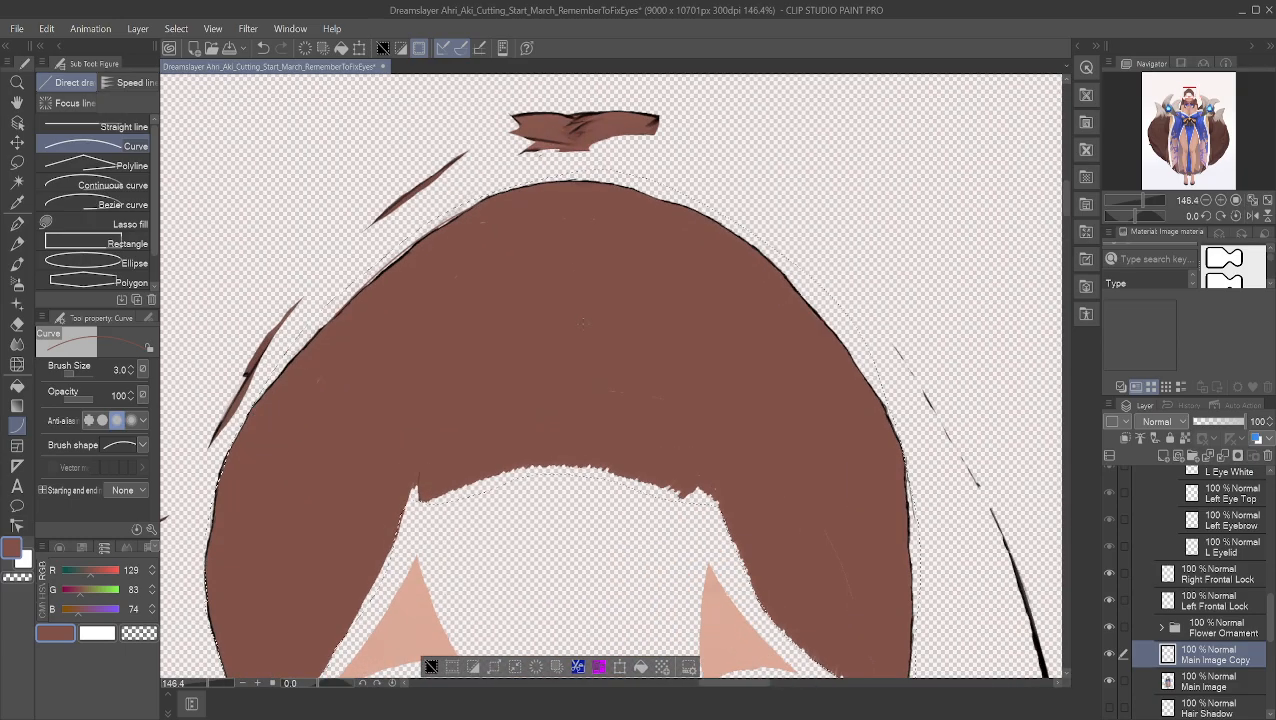
scroll(575, 268, "up", 5)
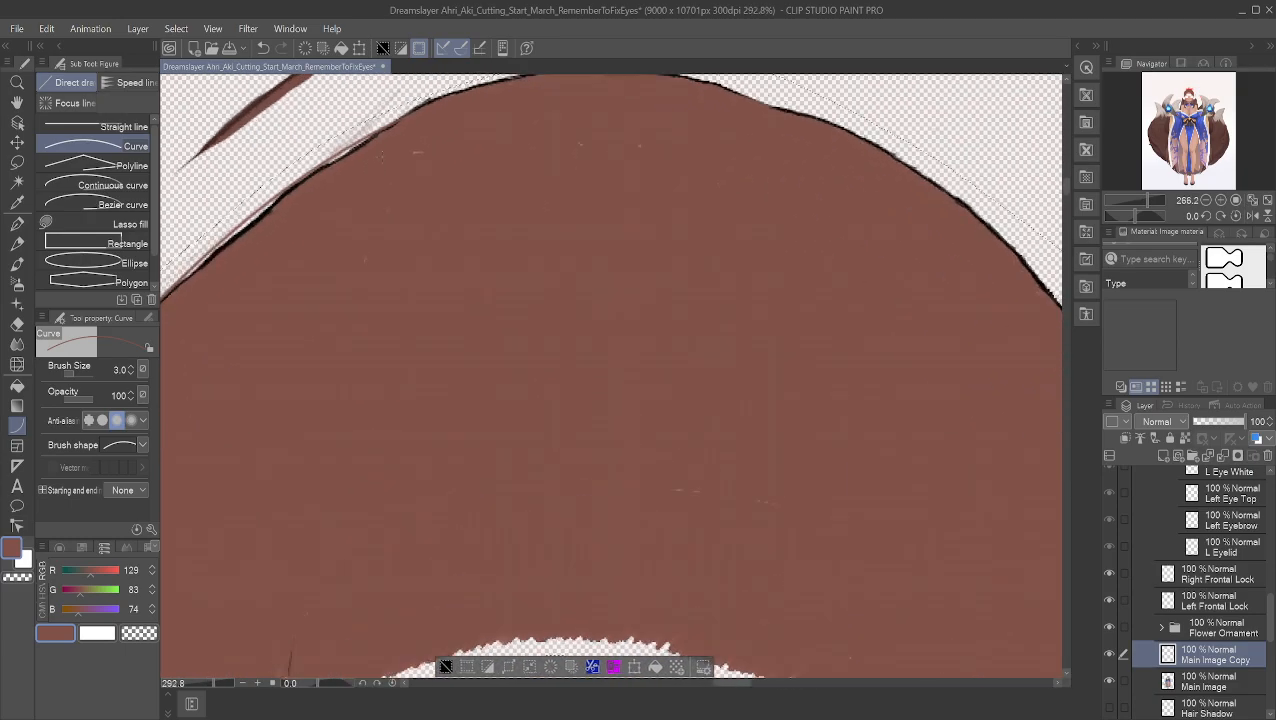
scroll(575, 268, "down", 5)
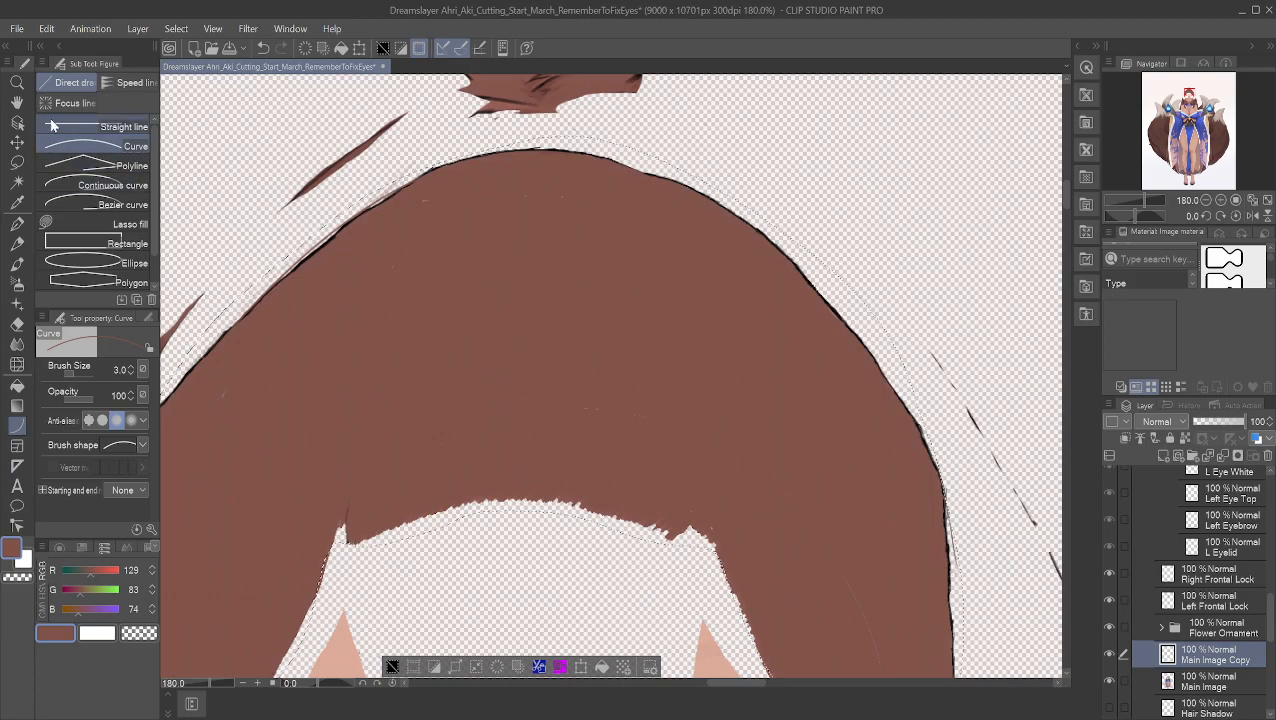
left_click(17, 102)
left_click_drag(347, 212, 535, 177)
scroll(535, 177, "up", 1)
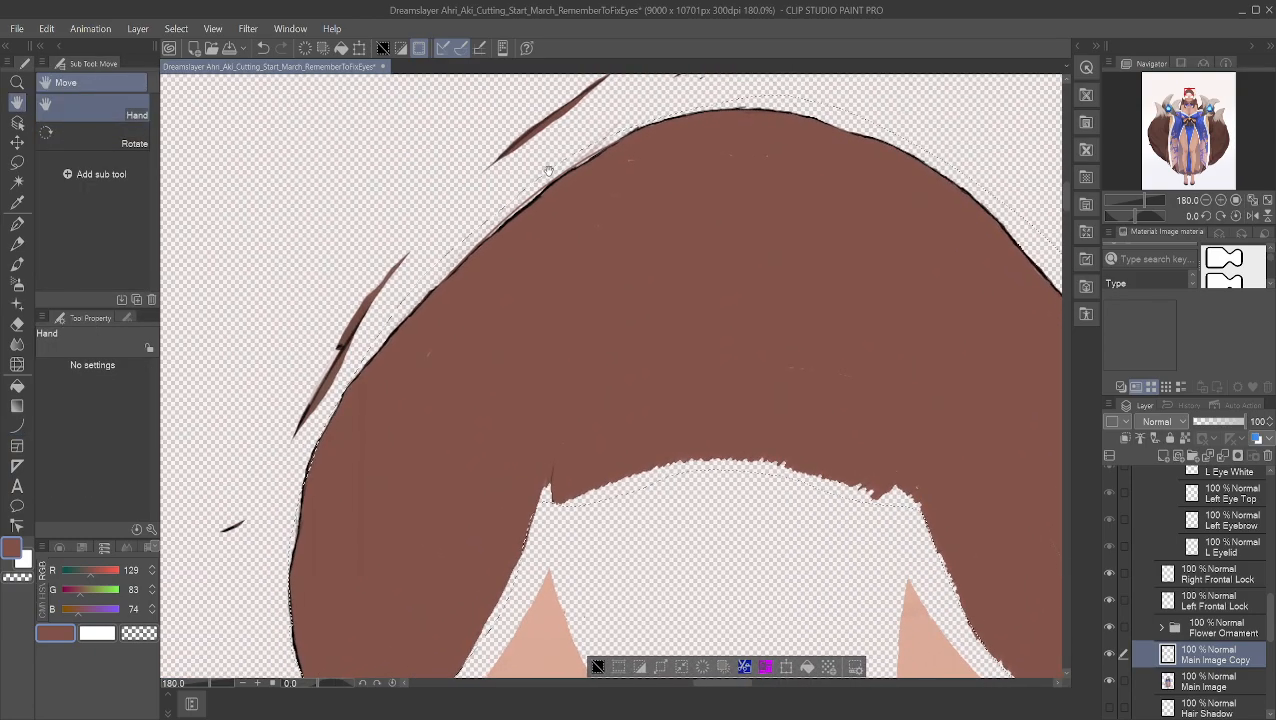
scroll(556, 231, "up", 3)
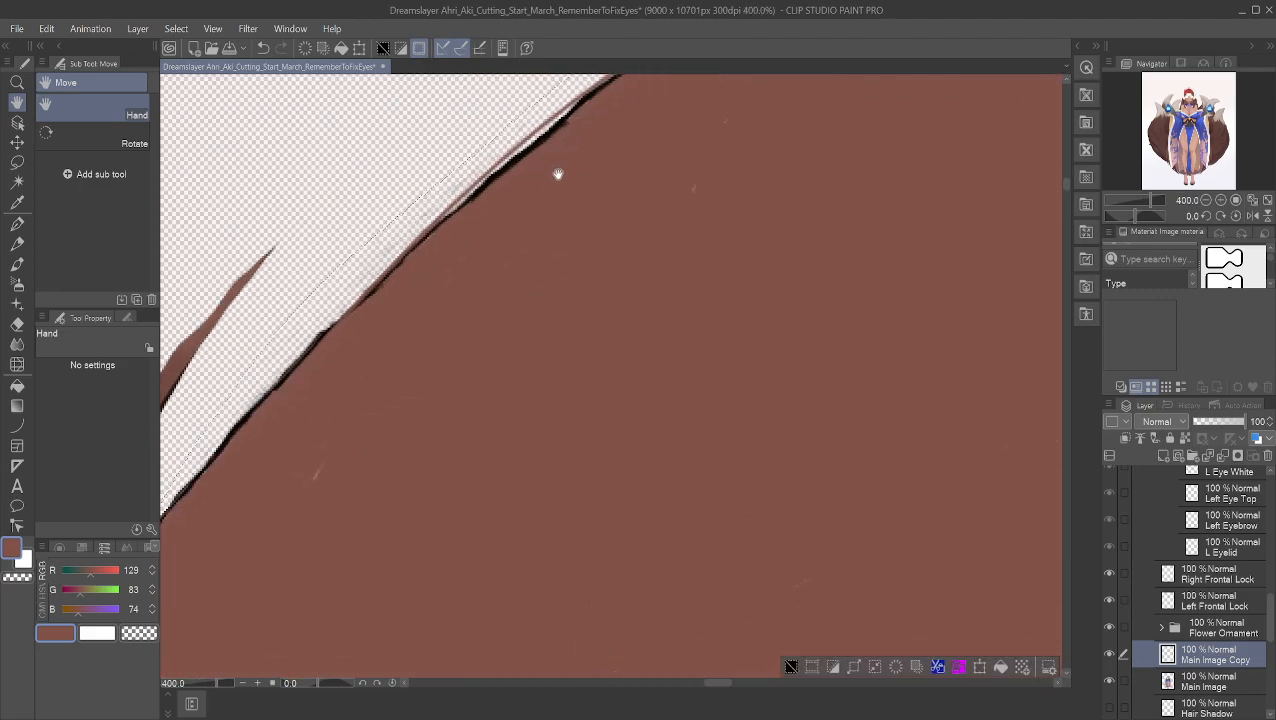
scroll(437, 207, "down", 1)
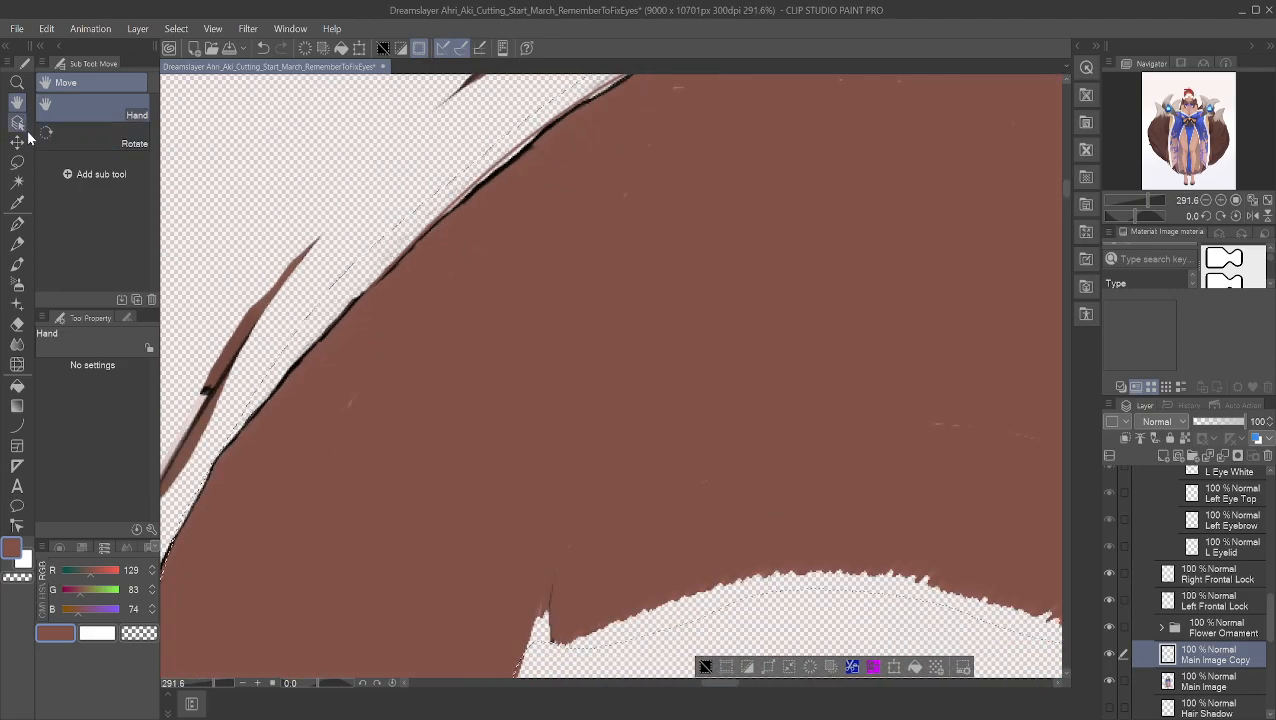
scroll(418, 233, "down", 1)
left_click_drag(418, 233, 222, 312)
scroll(464, 253, "down", 6)
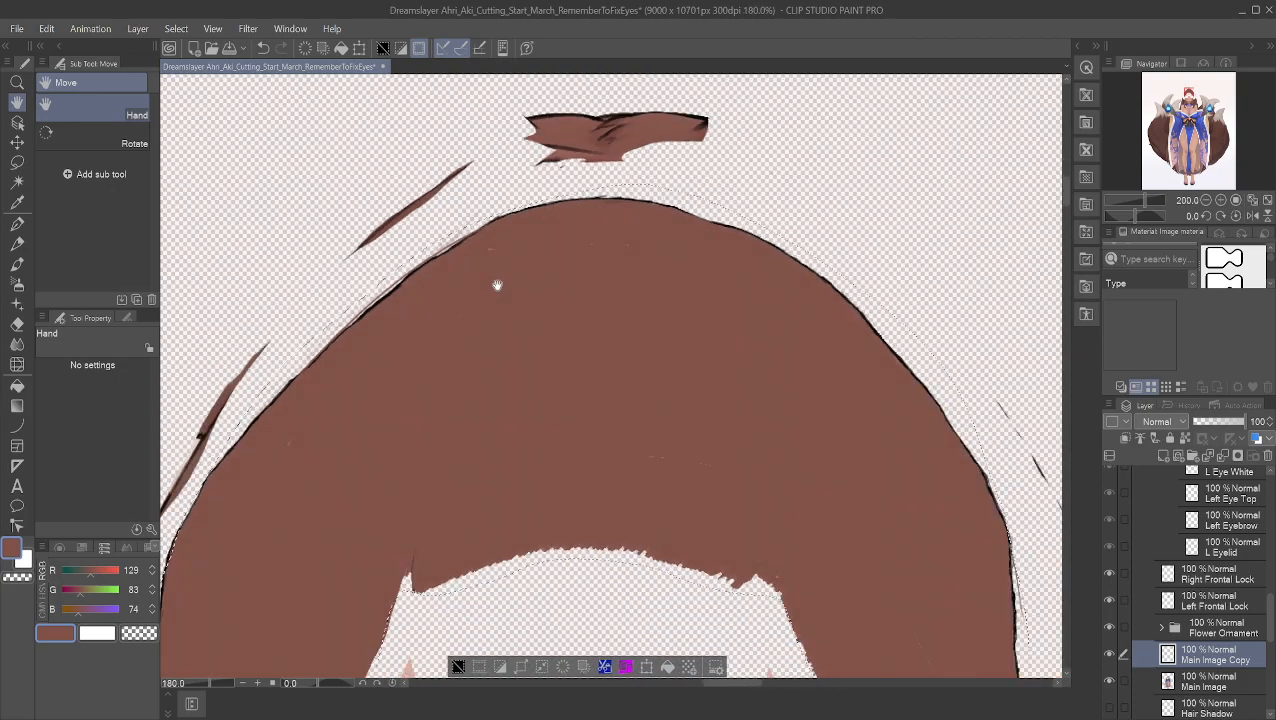
Step: Set the drawing colour to black (RGB 0, 0, 0) and clear the selection around the head
left_click(97, 632)
left_click(55, 633)
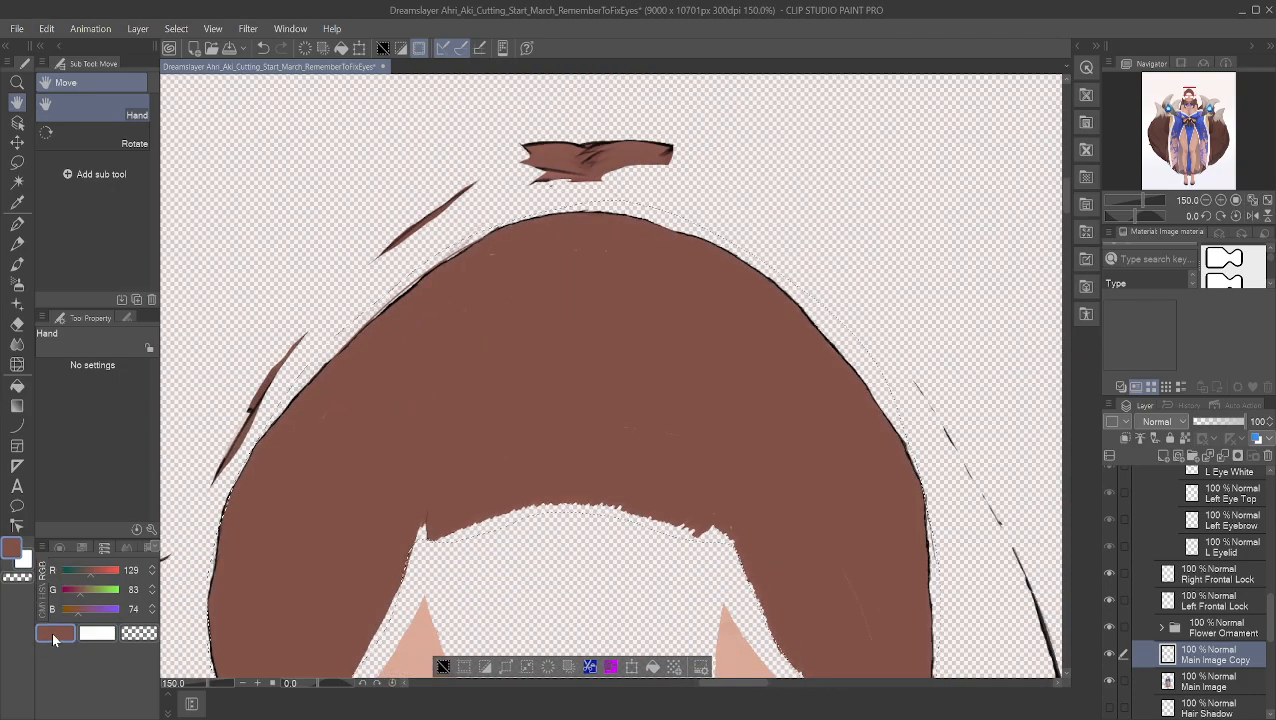
left_click_drag(75, 617, 174, 606)
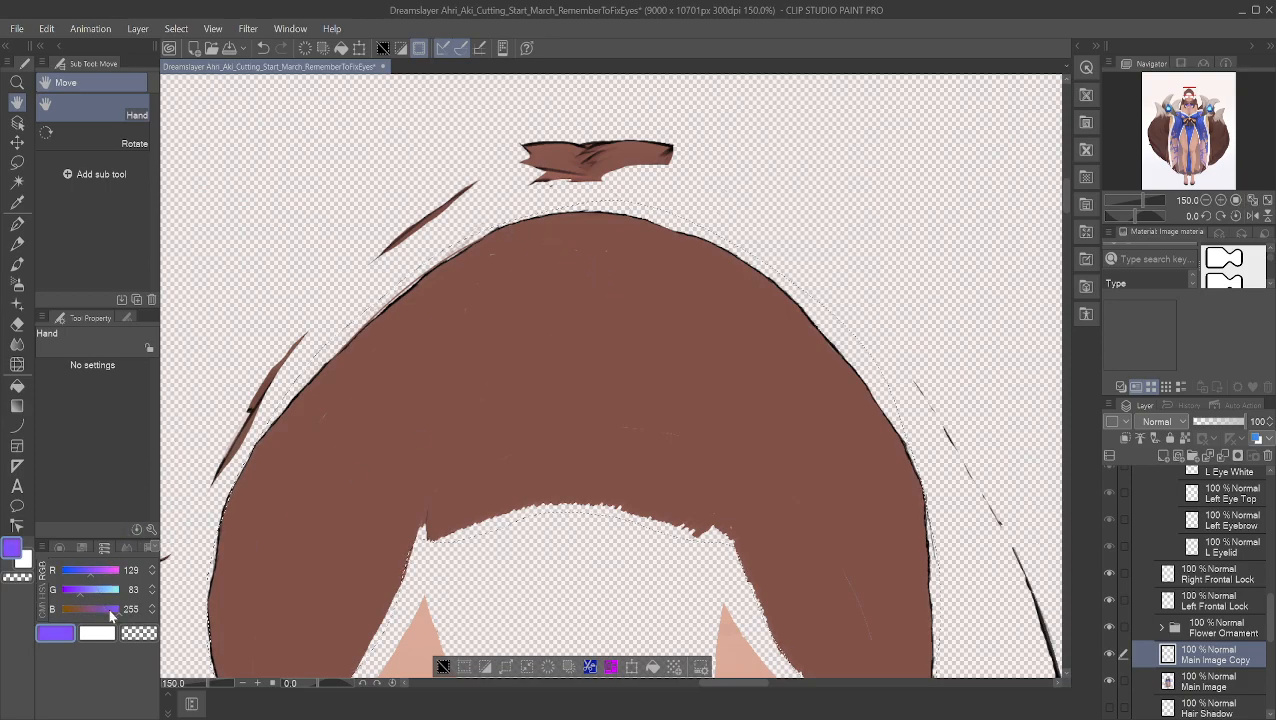
left_click_drag(117, 613, 40, 570)
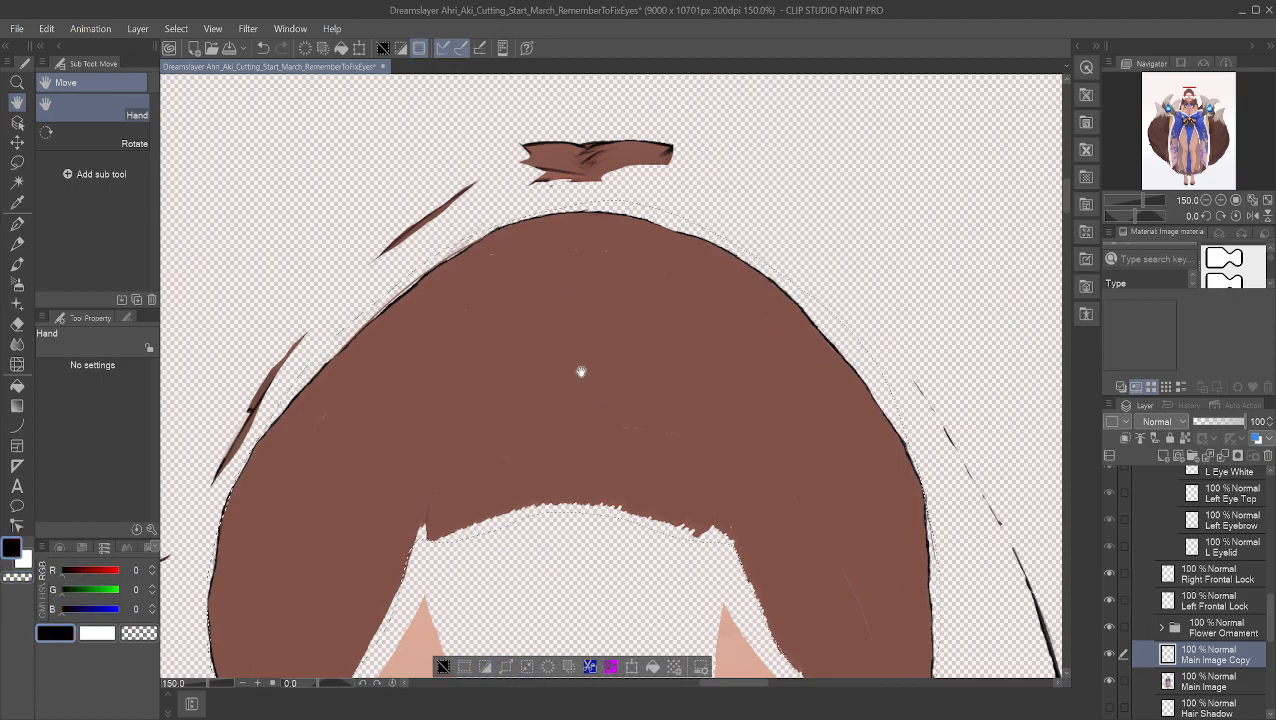
scroll(573, 385, "down", 2)
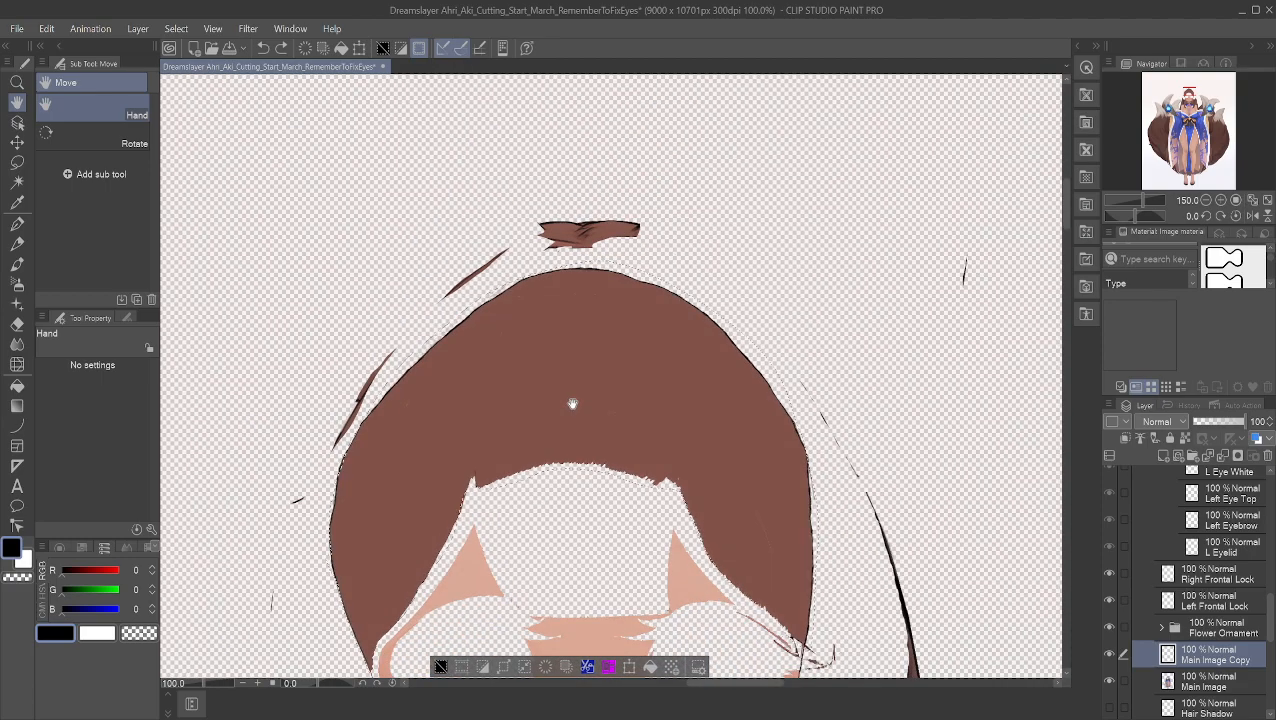
scroll(572, 403, "down", 2)
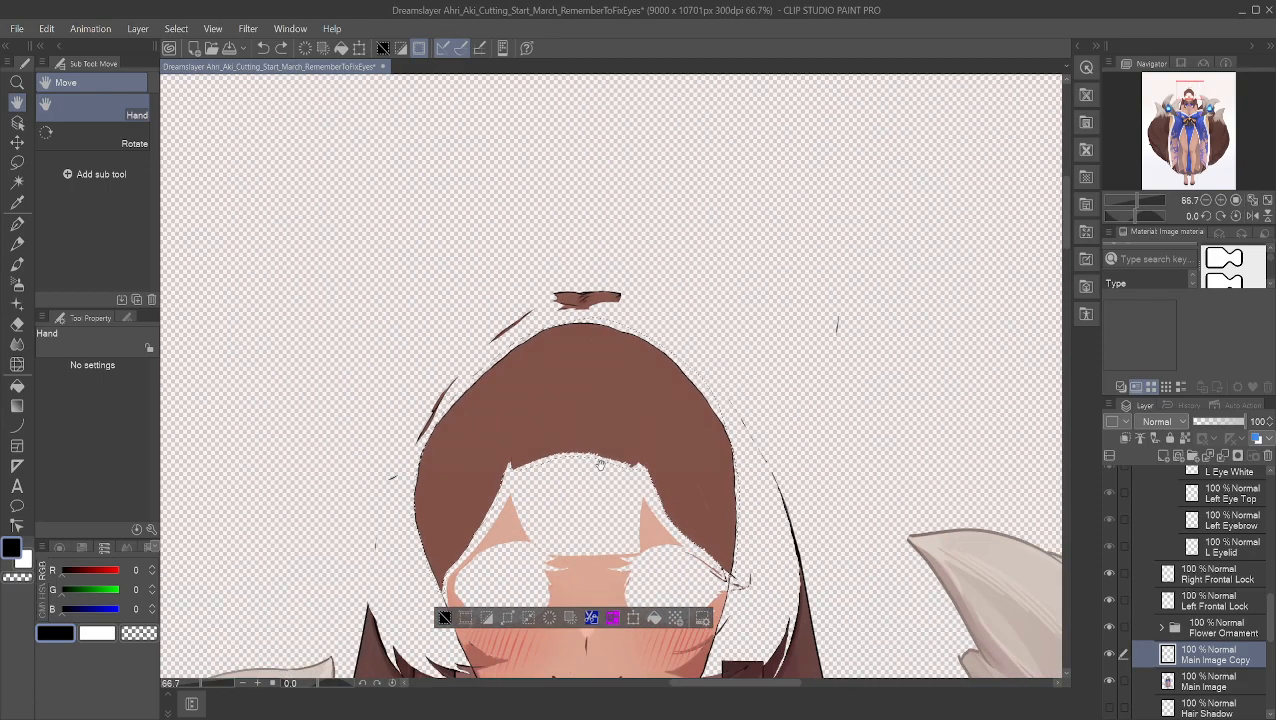
scroll(599, 462, "up", 2)
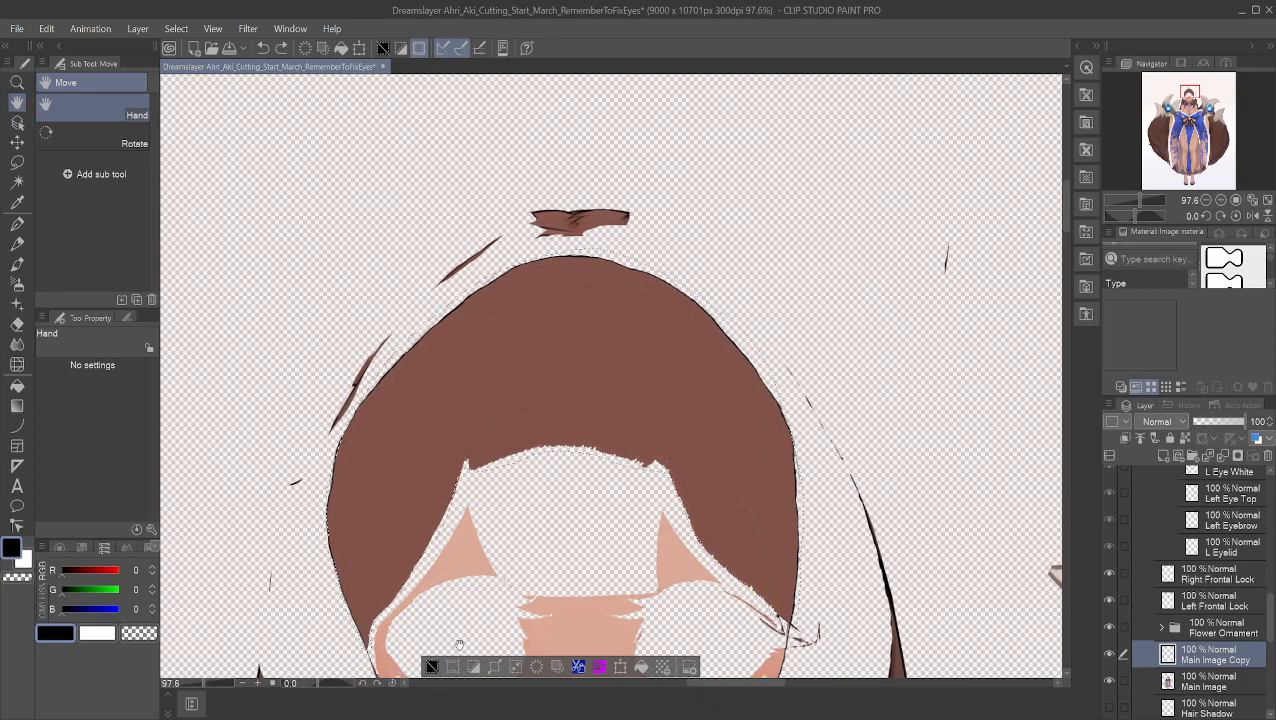
scroll(470, 459, "down", 1)
scroll(520, 500, "down", 2)
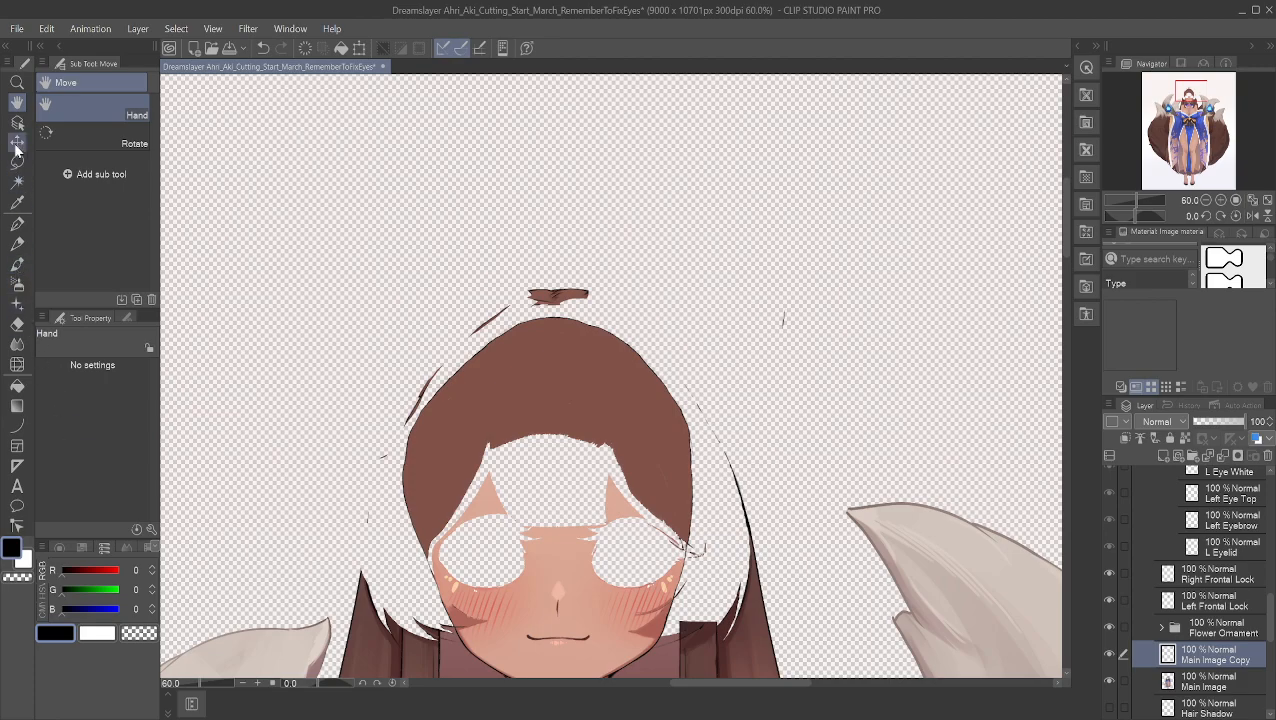
Step: Draw a black arched curve, brush size 3.0, across the brown head fill from its left edge to its right edge
left_click(17, 425)
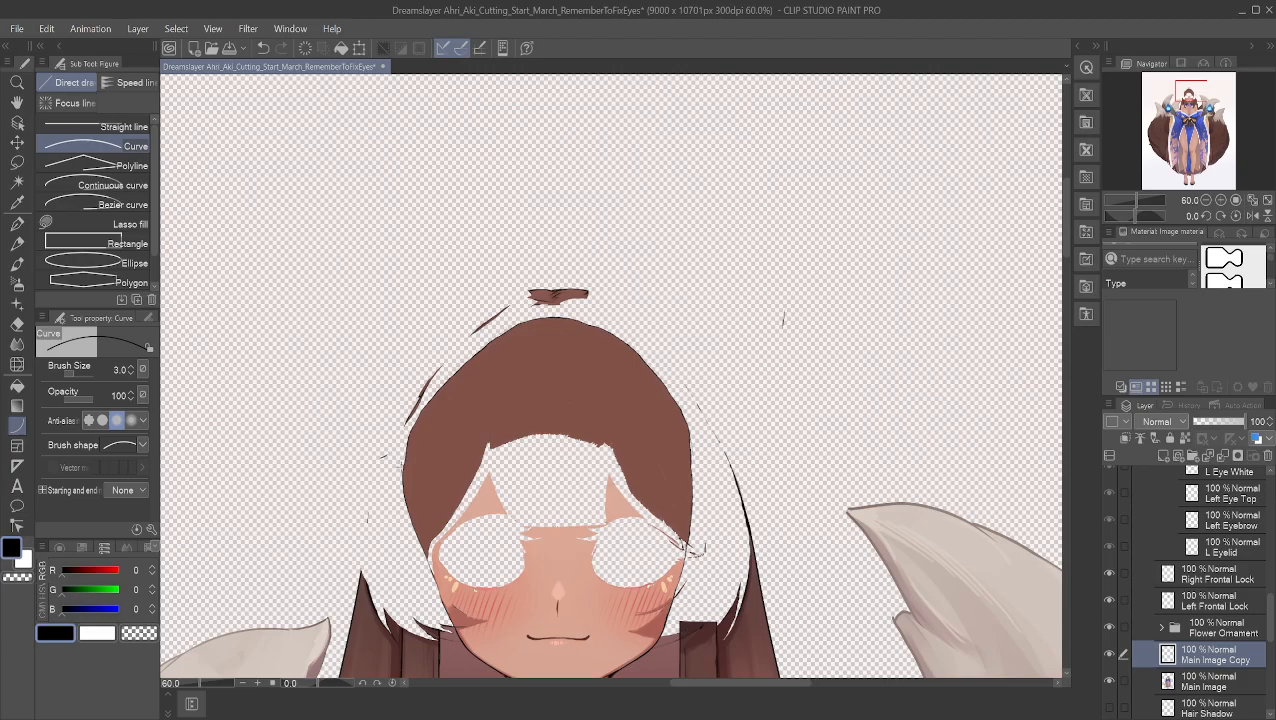
left_click_drag(402, 467, 687, 467)
left_click(561, 208)
scroll(475, 420, "up", 2)
scroll(462, 435, "down", 2)
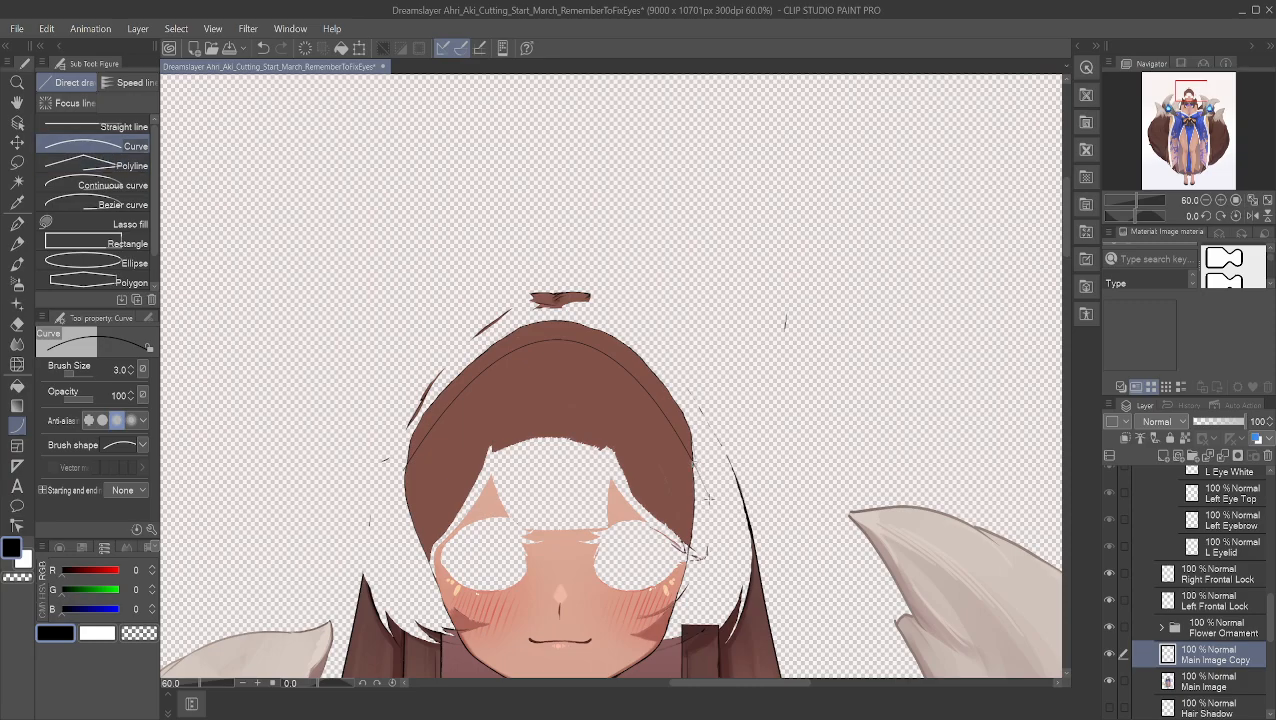
Step: Draw a second black curve from the right edge of the head fill down to the cheek
left_click_drag(694, 464, 662, 644)
left_click(693, 465)
key("ctrl+z")
left_click_drag(694, 465, 671, 598)
scroll(697, 552, "up", 5)
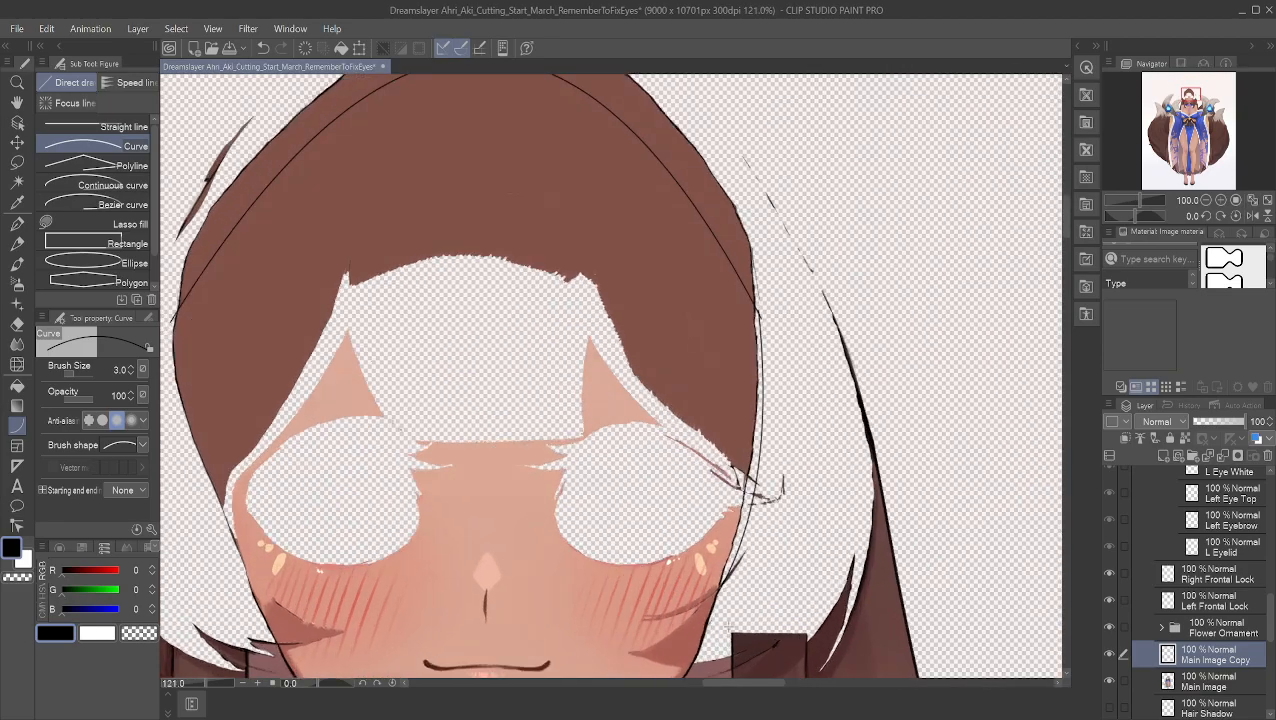
scroll(693, 577, "down", 3)
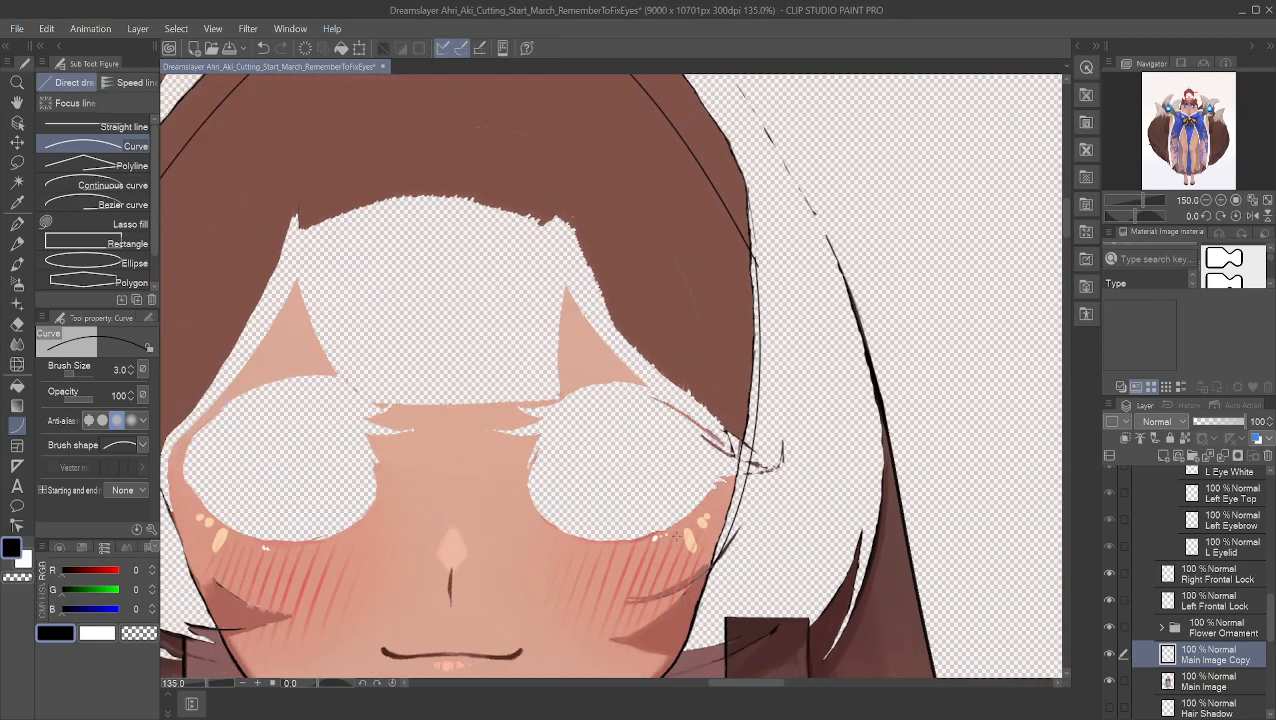
scroll(659, 509, "down", 1)
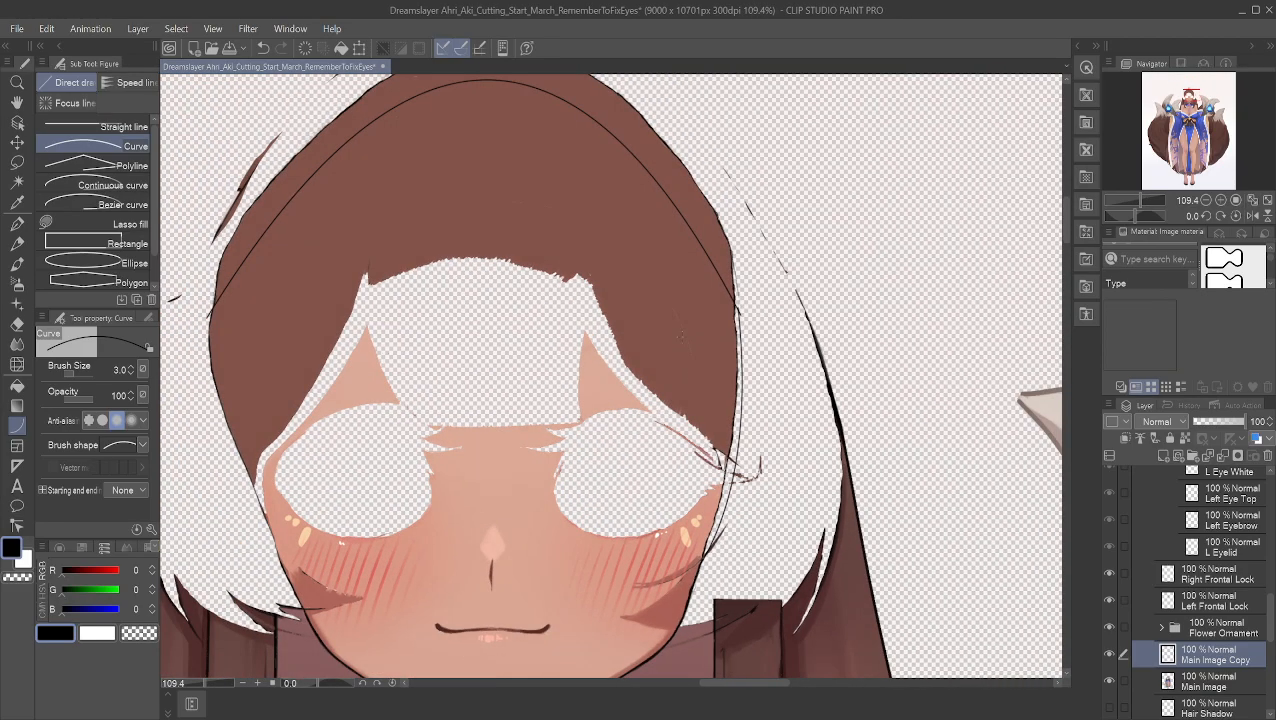
scroll(659, 323, "down", 1)
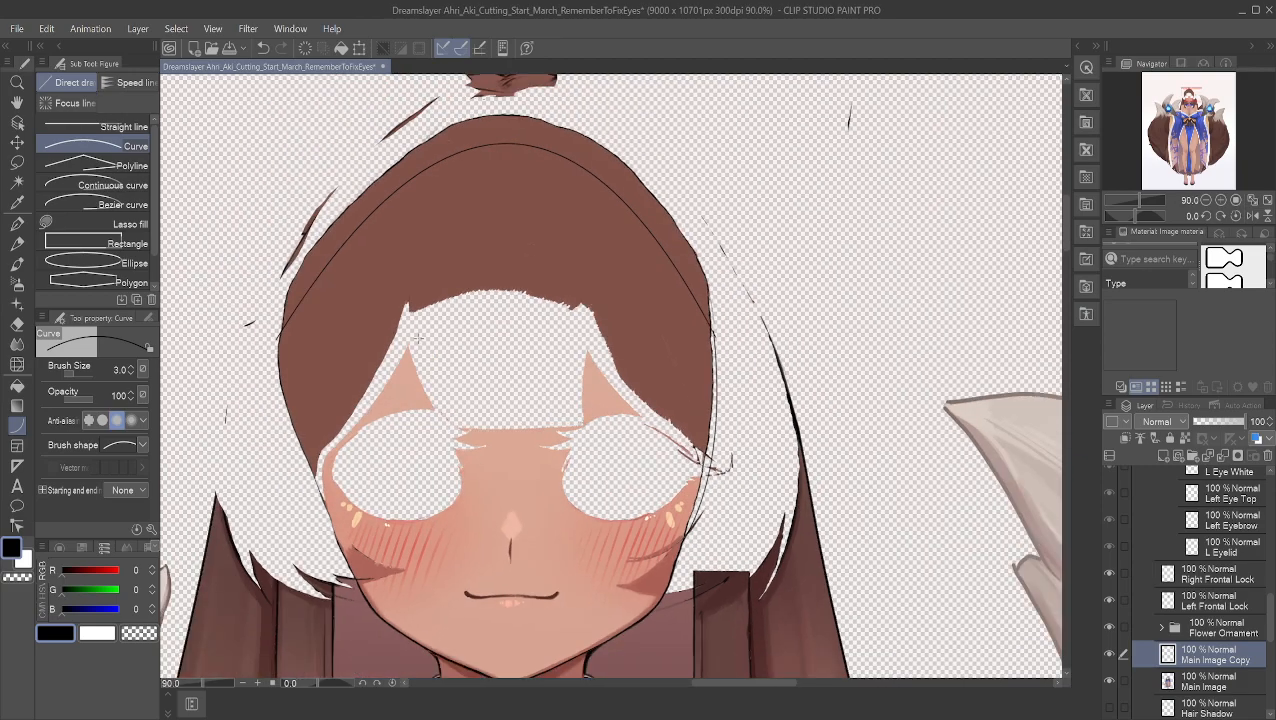
scroll(406, 345, "down", 1)
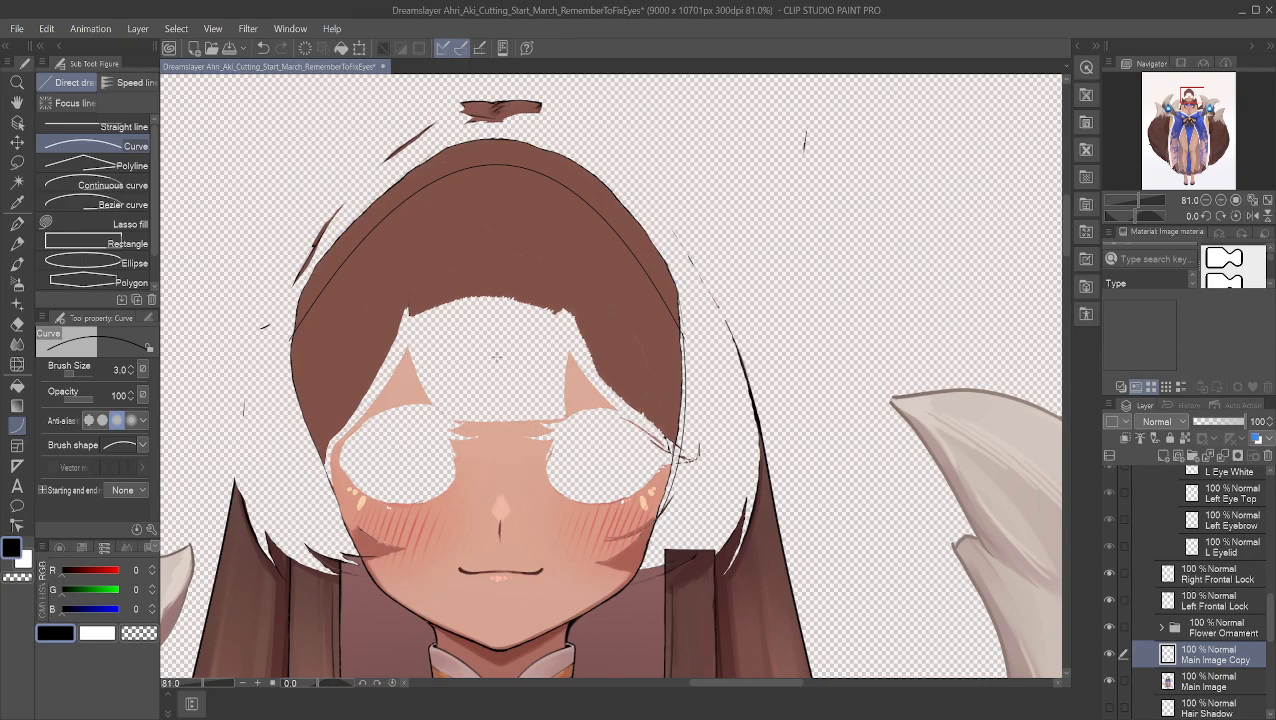
Step: Undo both head curves and the deselection, and save the document
key("ctrl+z")
key("ctrl+z")
left_click(1167, 406)
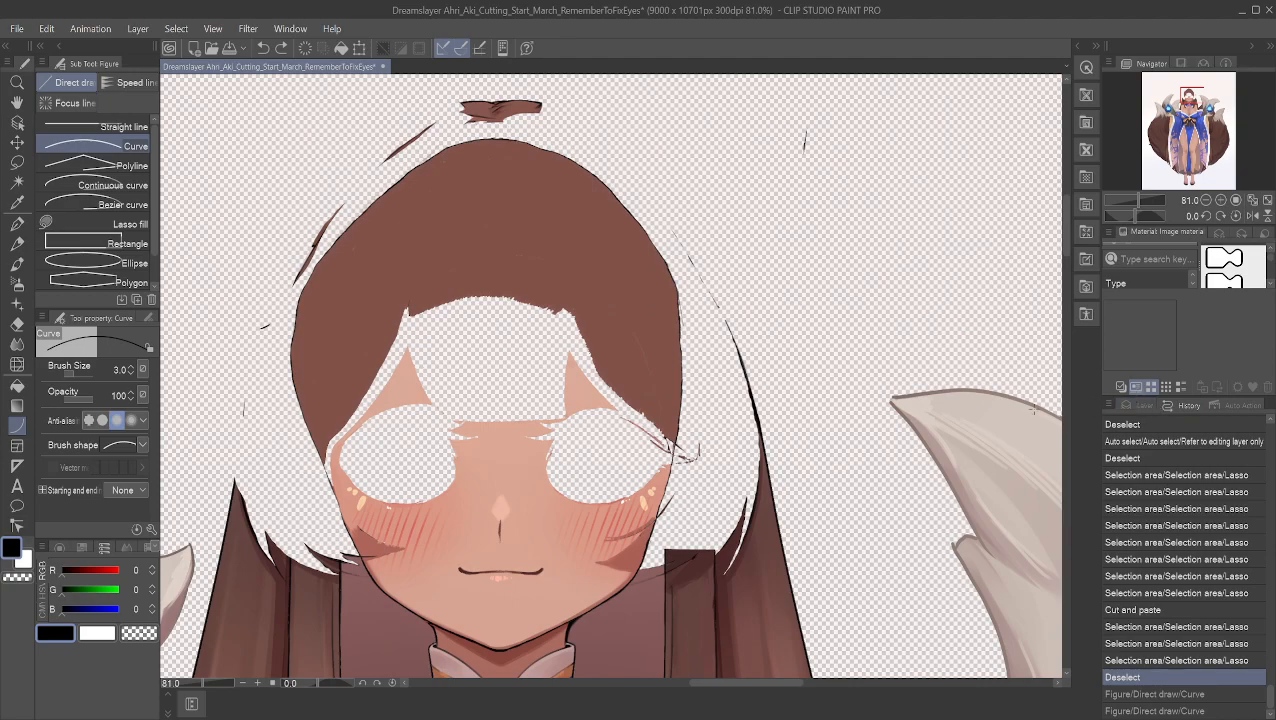
key("ctrl+z")
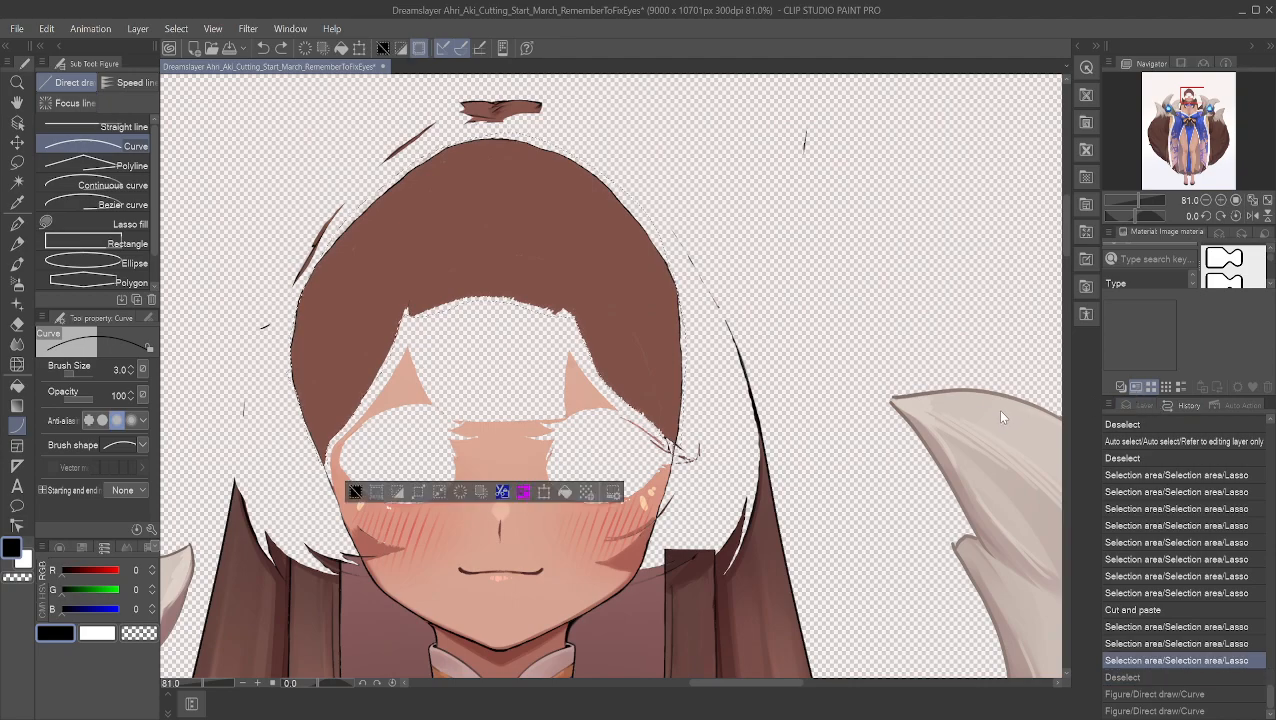
key("ctrl+s")
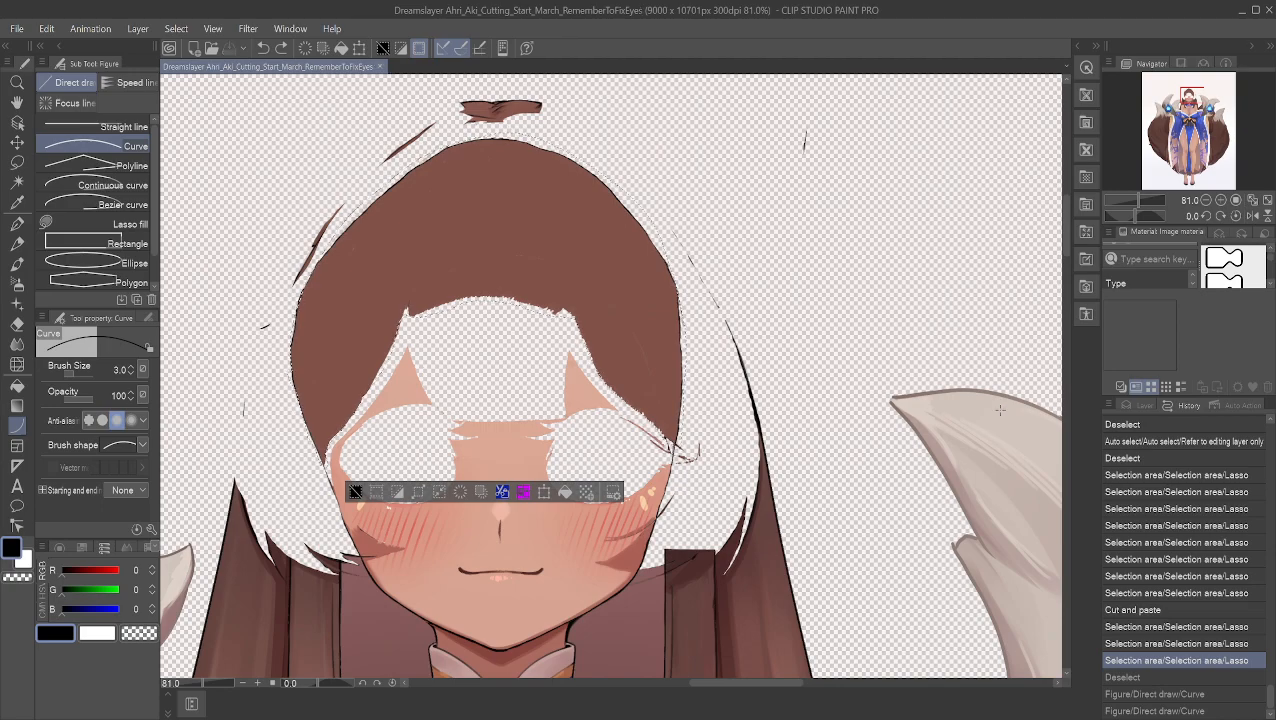
Step: Save the document under the name testaki and restore both undone curves from the history
left_click(70, 160)
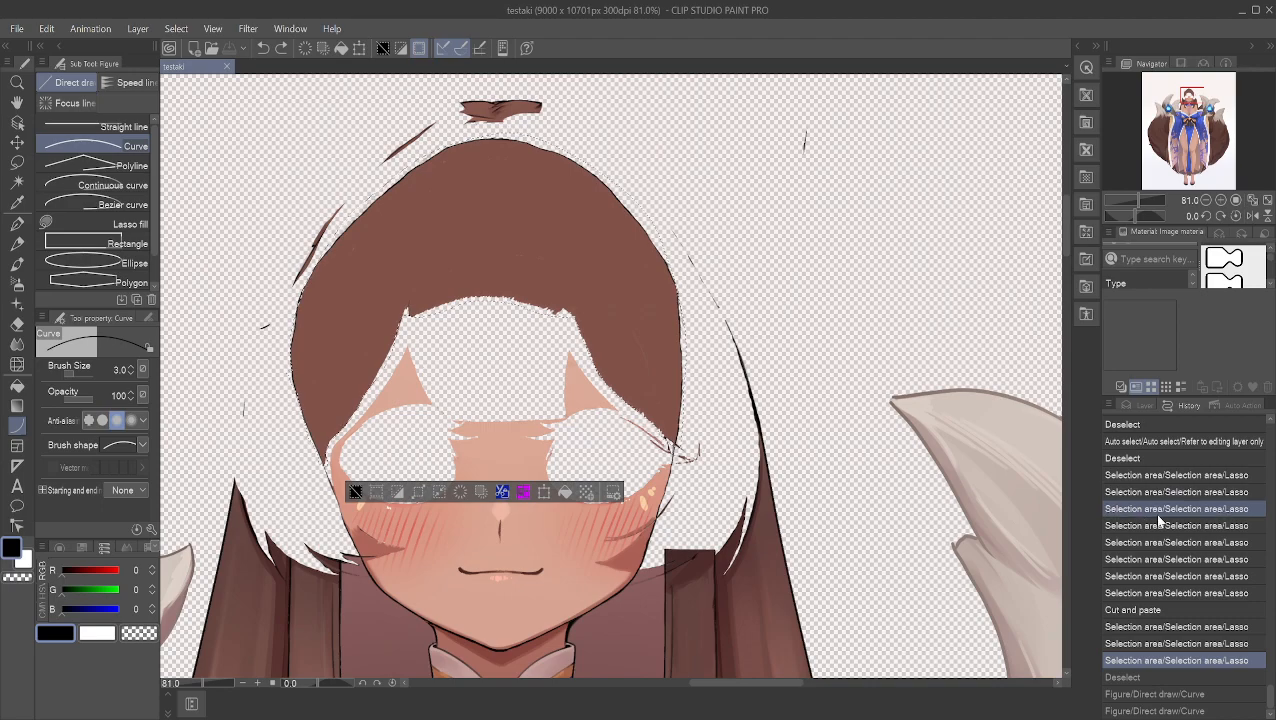
left_click(1188, 710)
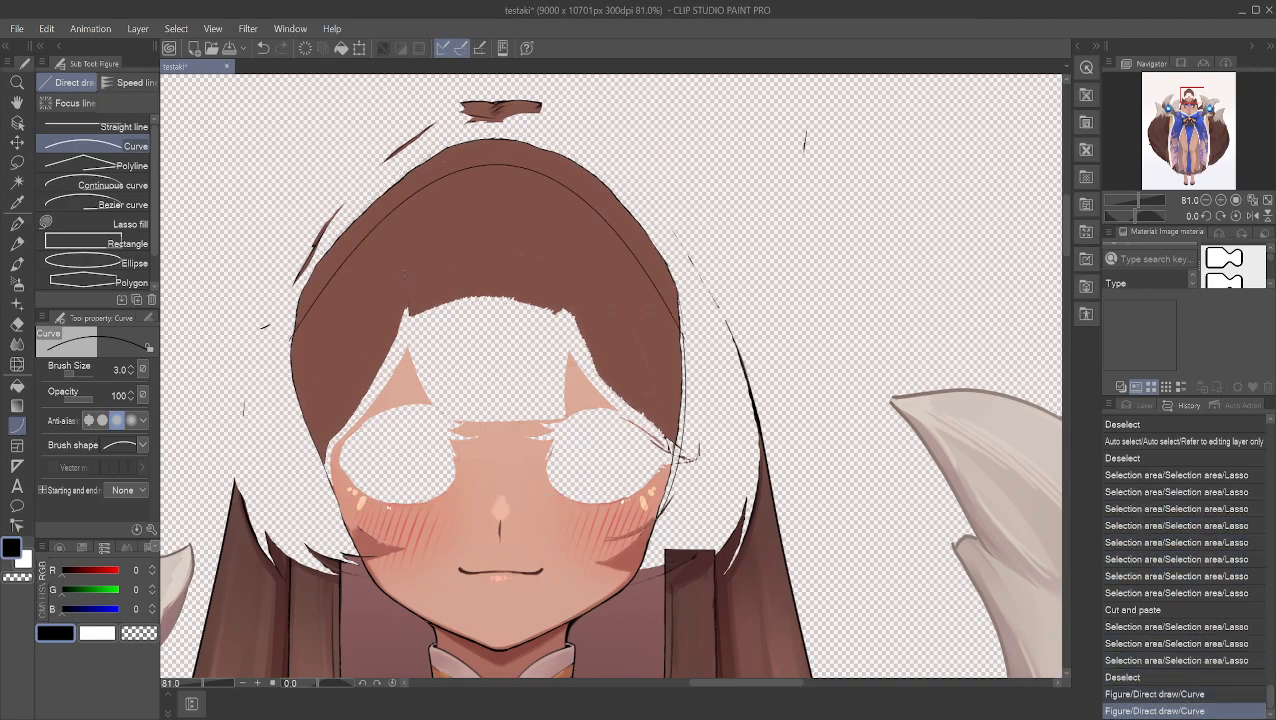
scroll(260, 222, "up", 2)
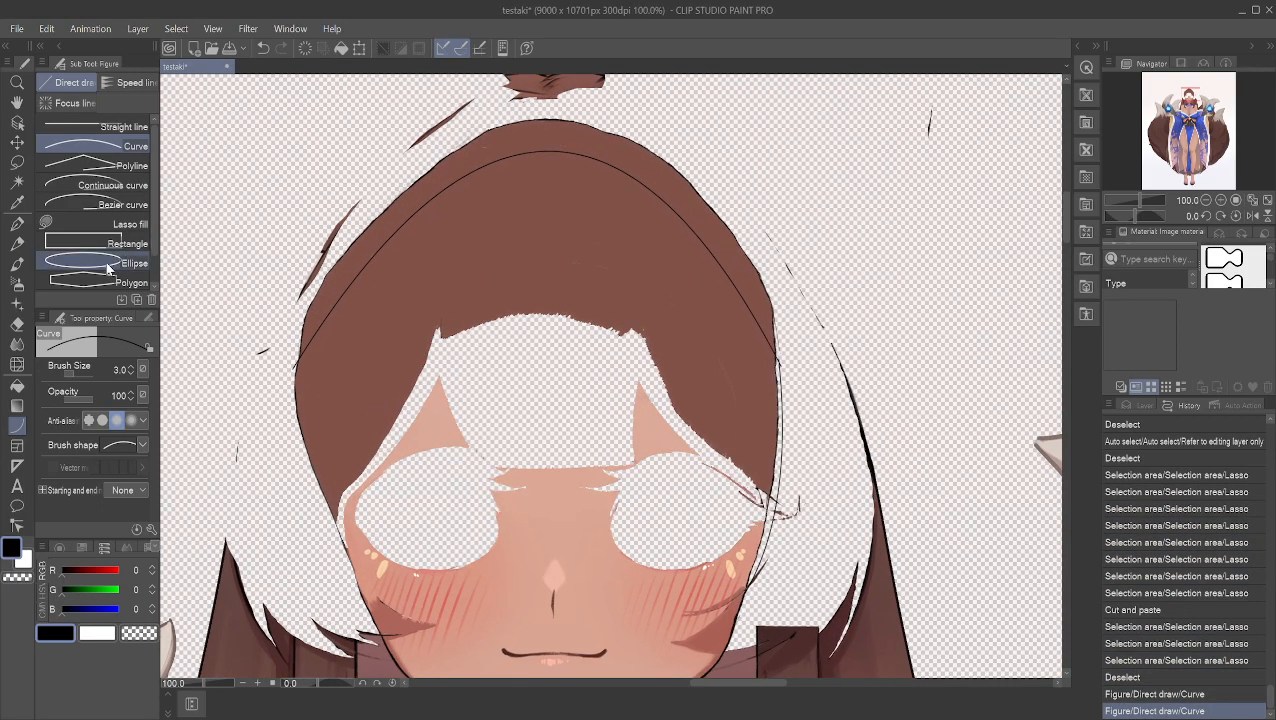
Step: Hide and reshow the Main Image Copy and Main Image layers in turn to check what each contains
left_click(17, 224)
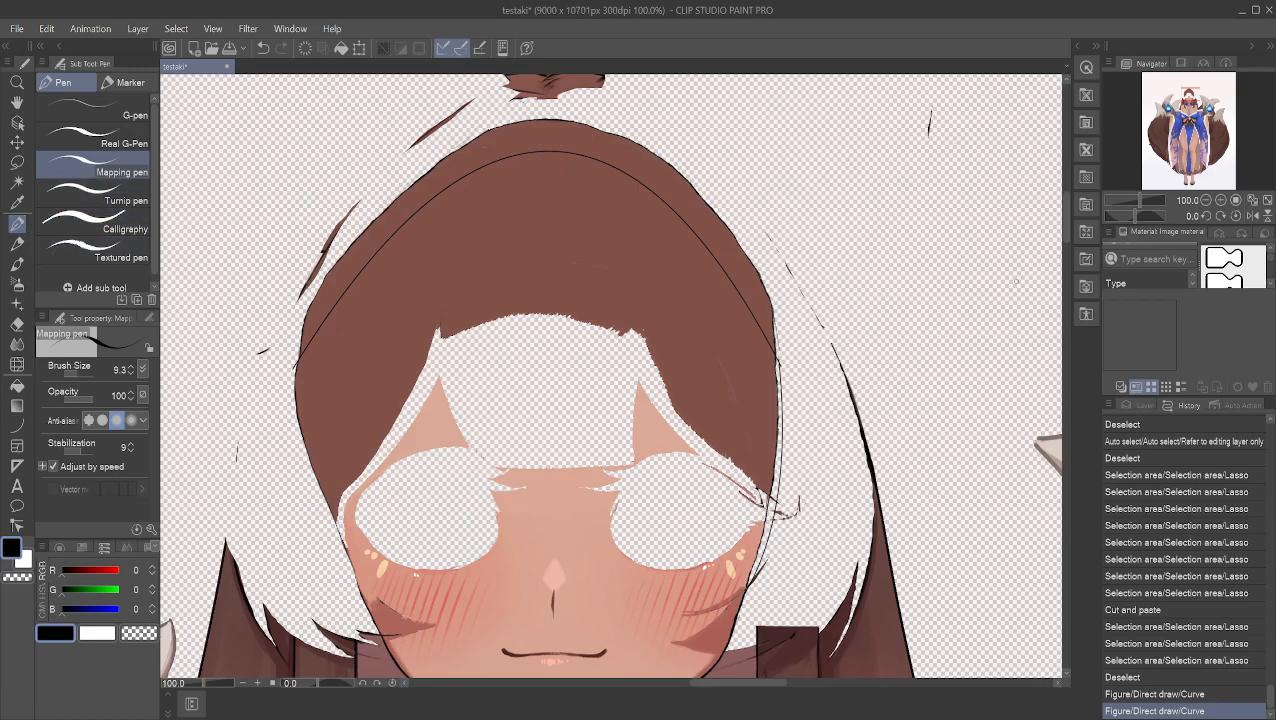
left_click(1140, 405)
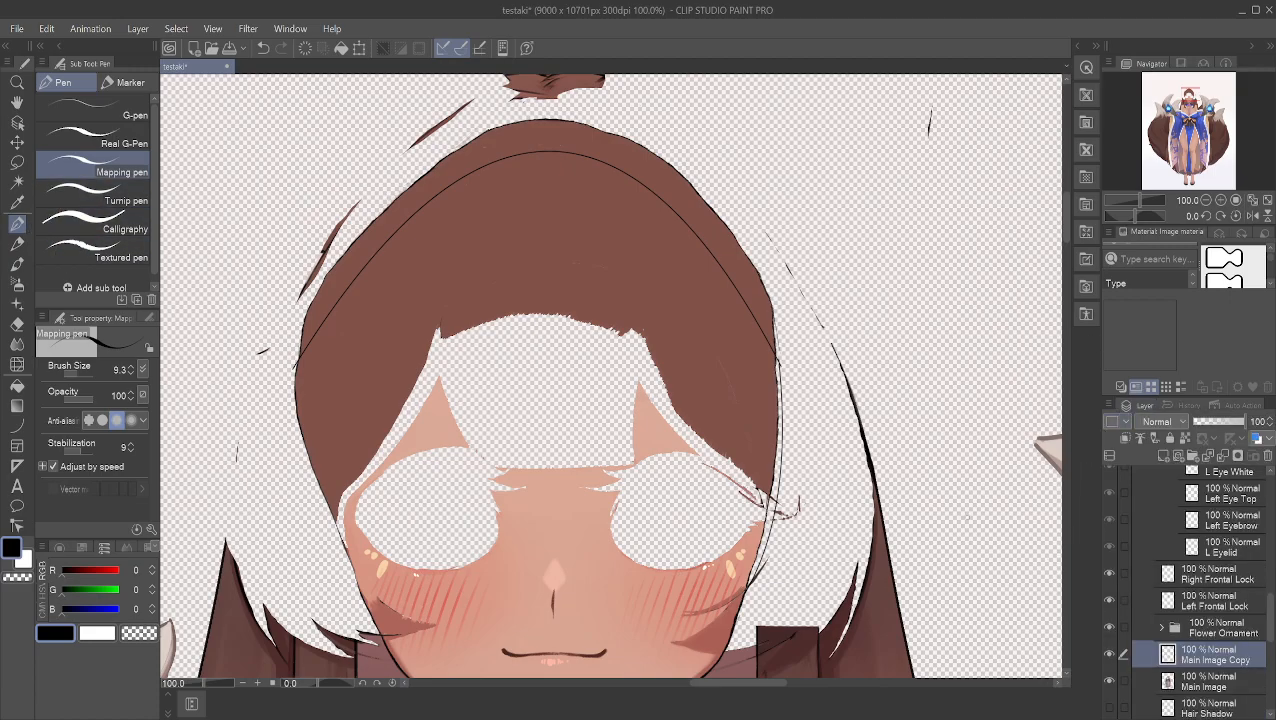
left_click(1108, 654)
left_click(1108, 654)
left_click(1109, 656)
left_click(1109, 656)
left_click(1108, 680)
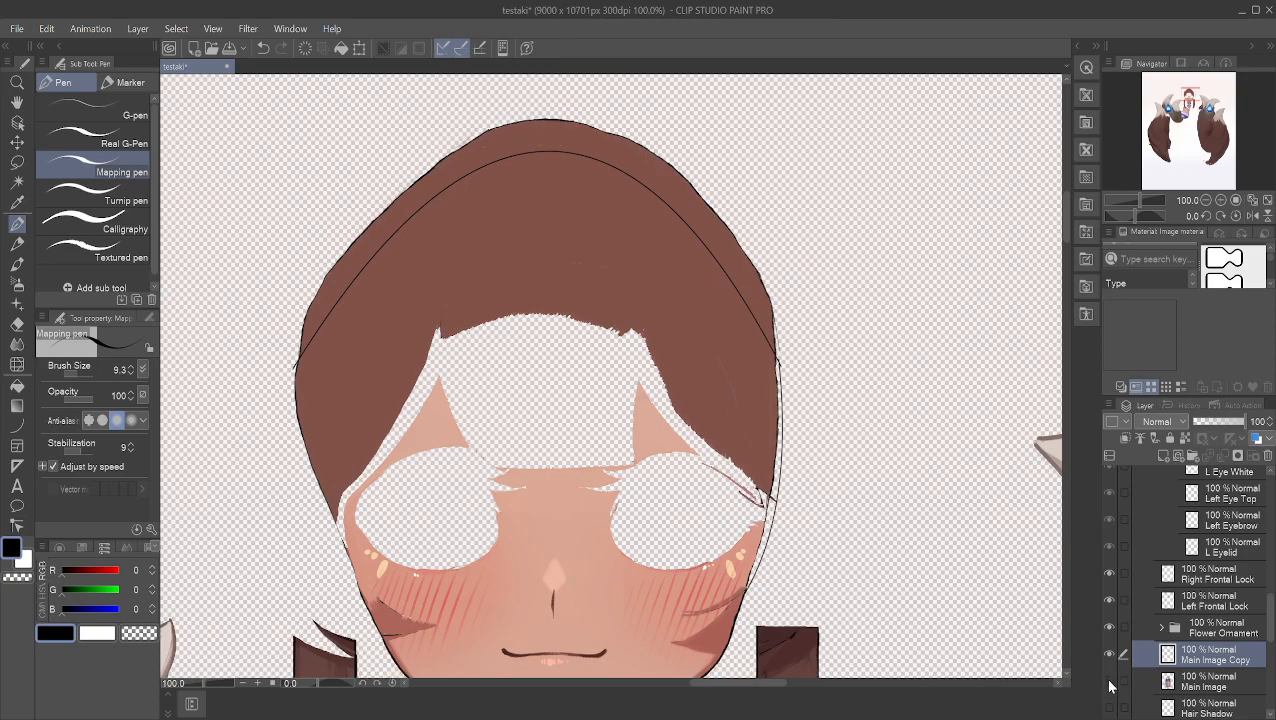
left_click(1108, 680)
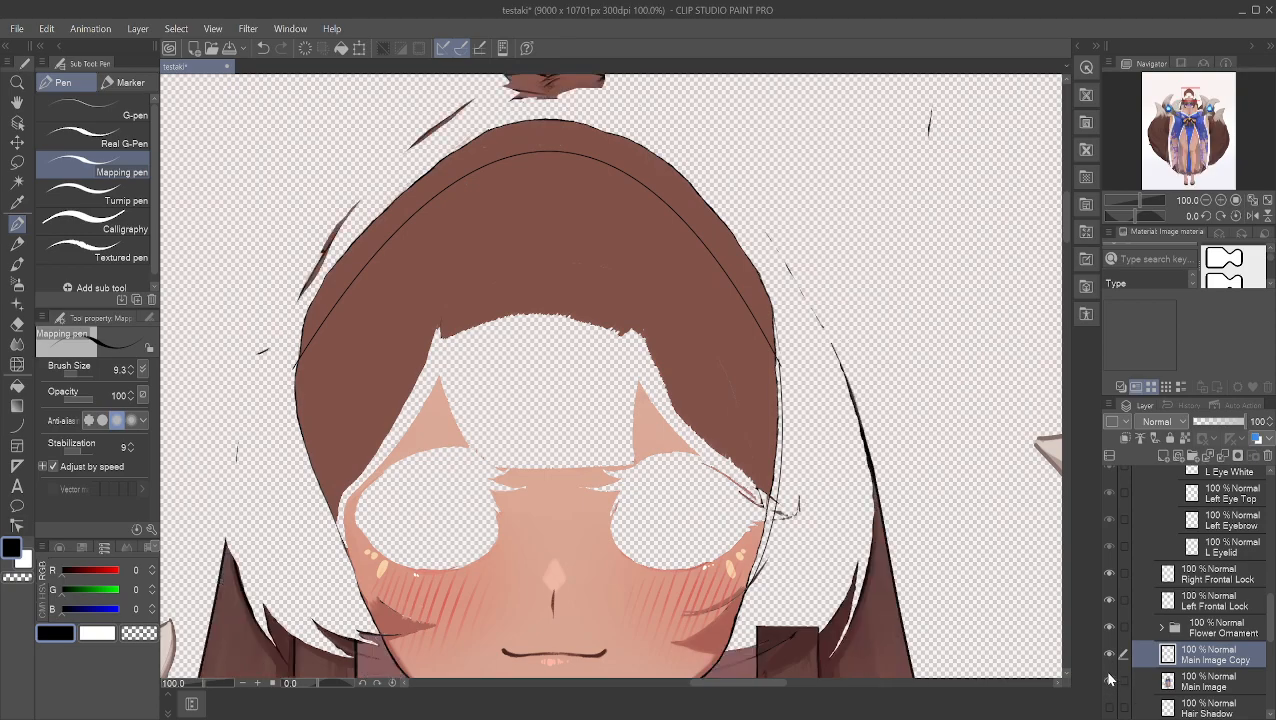
Step: Erase the brown fill outside the new black head curve on the Head layer, using the Hard eraser at size 69.7
left_click(1136, 681)
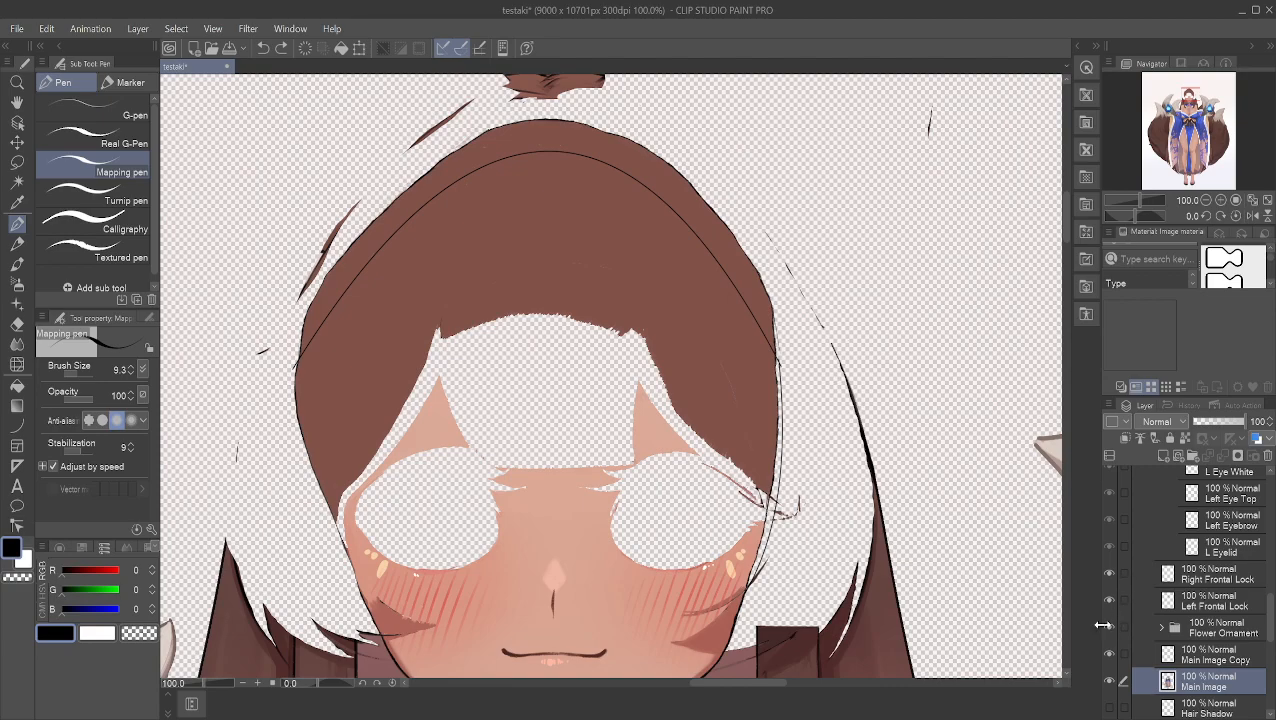
scroll(1188, 625, "down", 2)
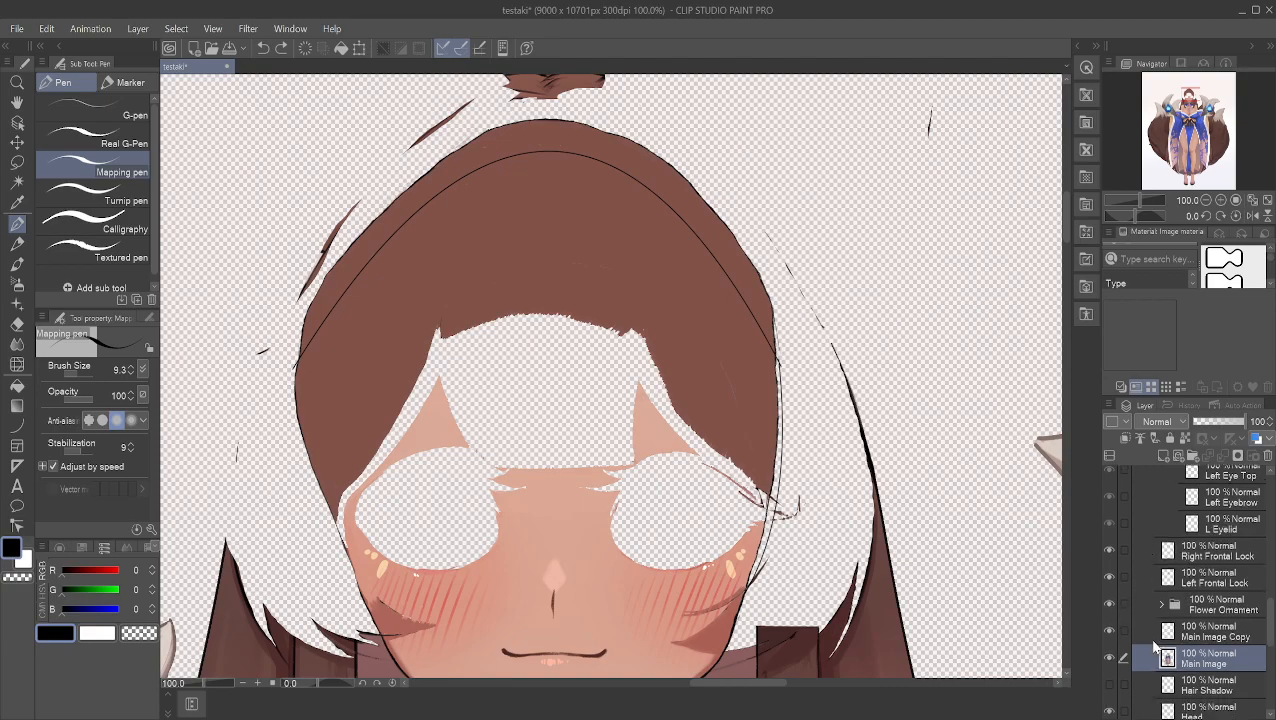
left_click(1175, 696)
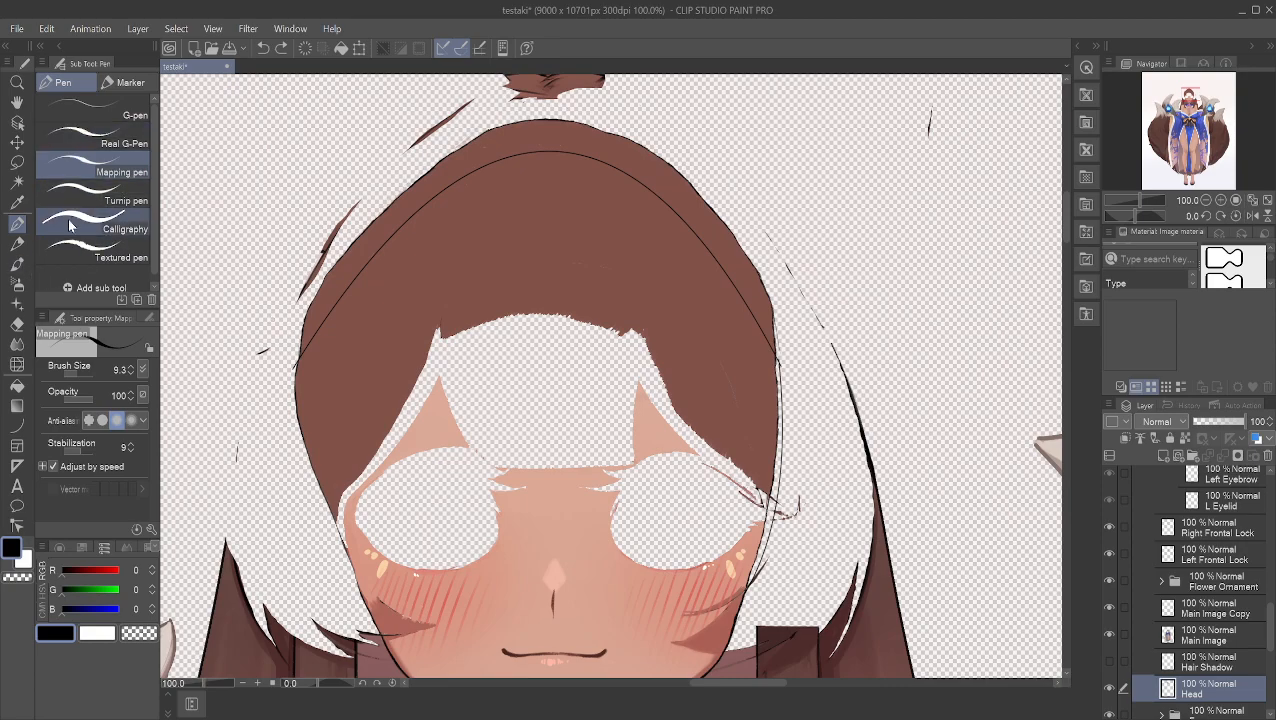
left_click(15, 327)
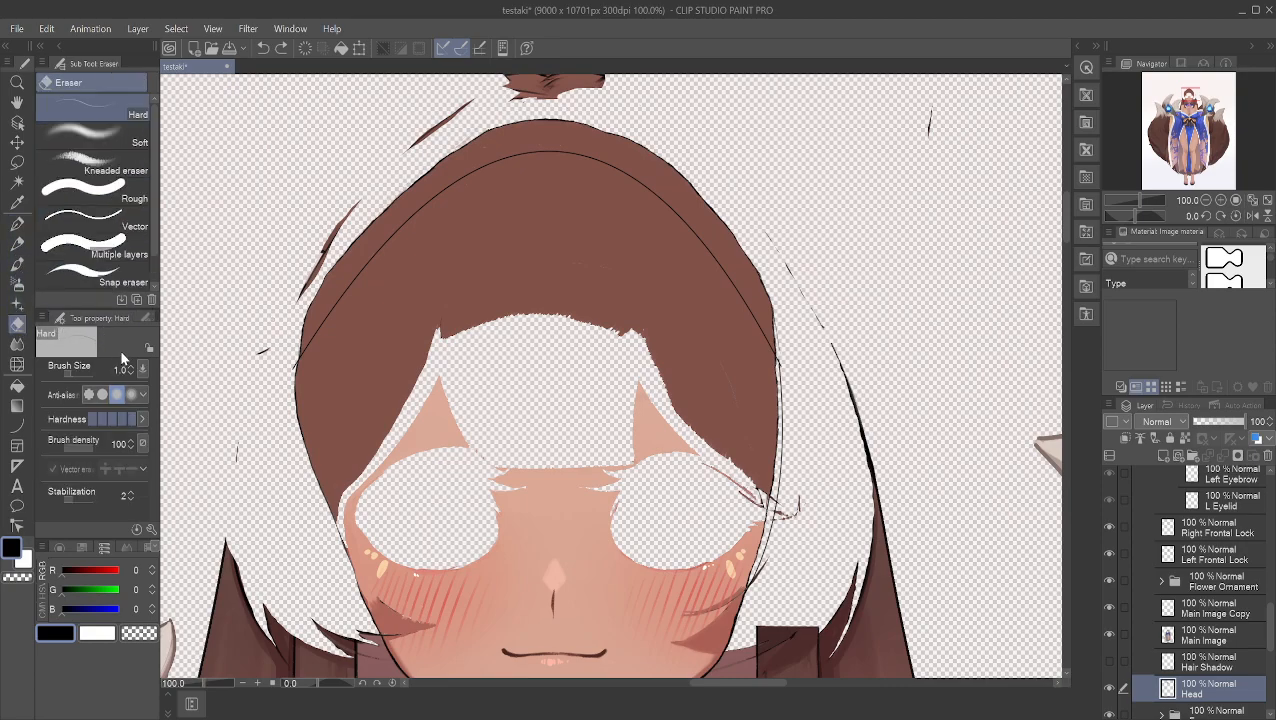
left_click_drag(75, 372, 80, 372)
left_click_drag(79, 370, 83, 372)
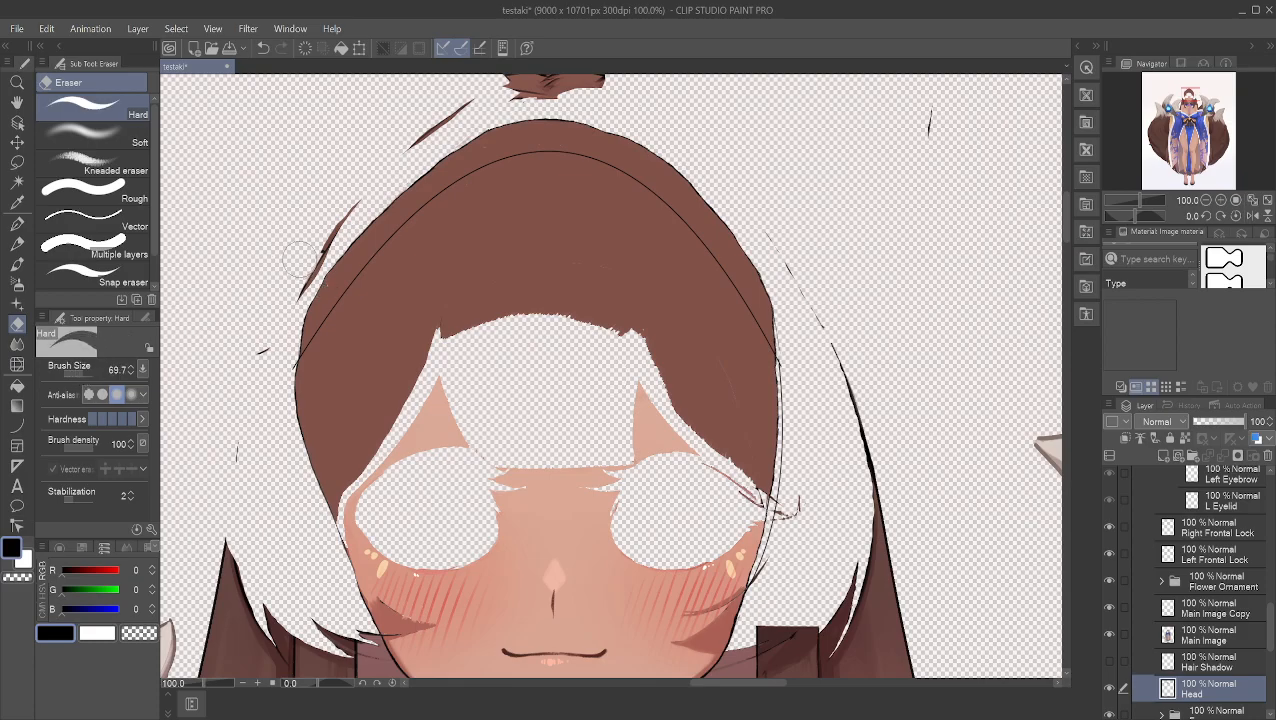
mouse_move(286, 325)
left_mouse_down()
mouse_move(347, 252)
mouse_move(320, 266)
mouse_move(358, 242)
mouse_move(306, 313)
mouse_move(330, 255)
mouse_move(462, 152)
mouse_move(473, 127)
mouse_move(573, 118)
mouse_move(656, 153)
mouse_move(714, 205)
mouse_move(781, 333)
mouse_move(733, 236)
mouse_move(651, 157)
mouse_move(603, 128)
mouse_move(522, 126)
mouse_move(489, 131)
mouse_move(388, 195)
mouse_move(296, 316)
mouse_move(291, 332)
mouse_move(315, 292)
mouse_move(280, 369)
mouse_move(292, 318)
mouse_move(343, 239)
mouse_move(406, 187)
mouse_move(508, 138)
mouse_move(590, 140)
mouse_move(637, 158)
mouse_move(761, 287)
left_mouse_up()
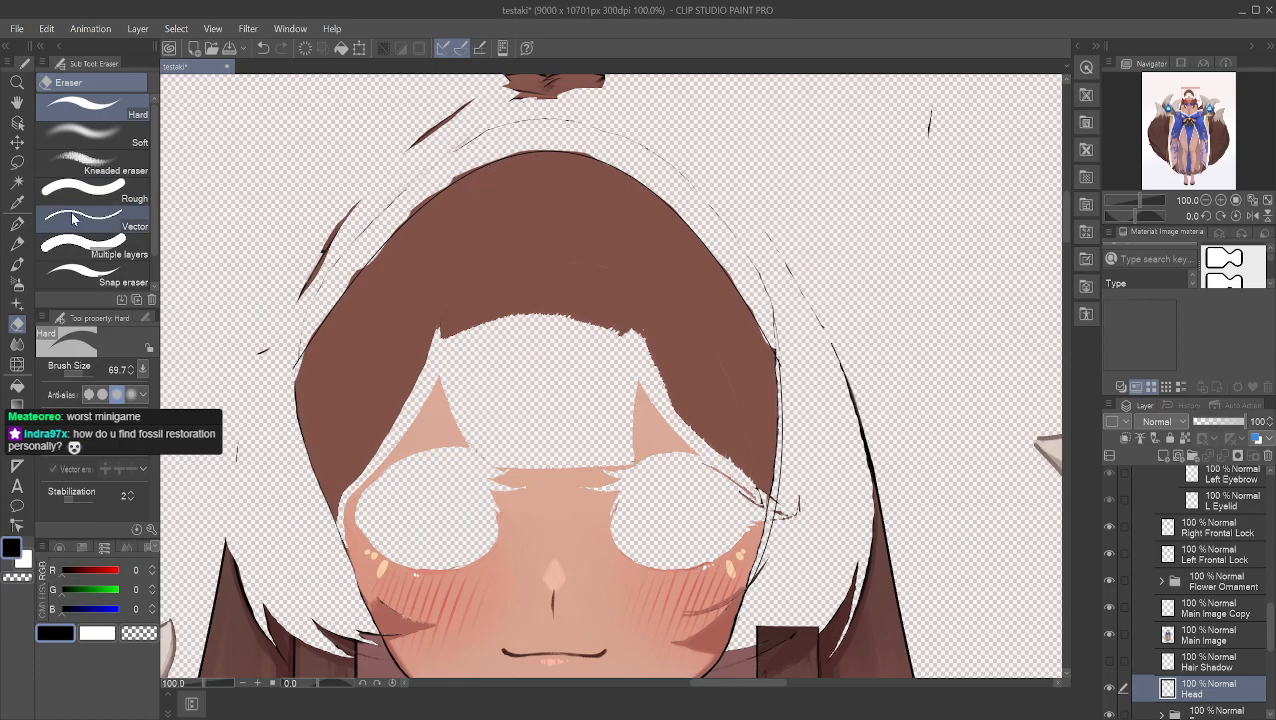
Step: Paint the gap along the right edge of the head with the Mapping pen in sampled brown, and the temple in sampled skin tone
left_click(740, 366, "alt")
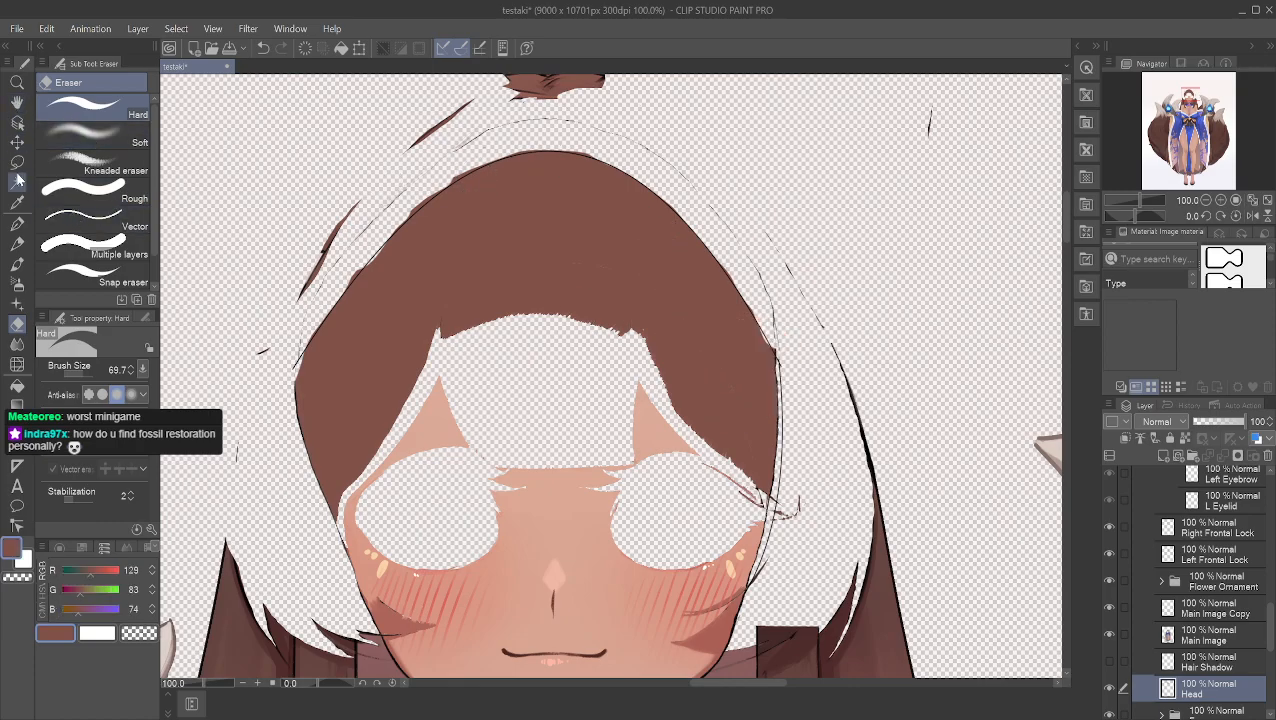
left_click(17, 223)
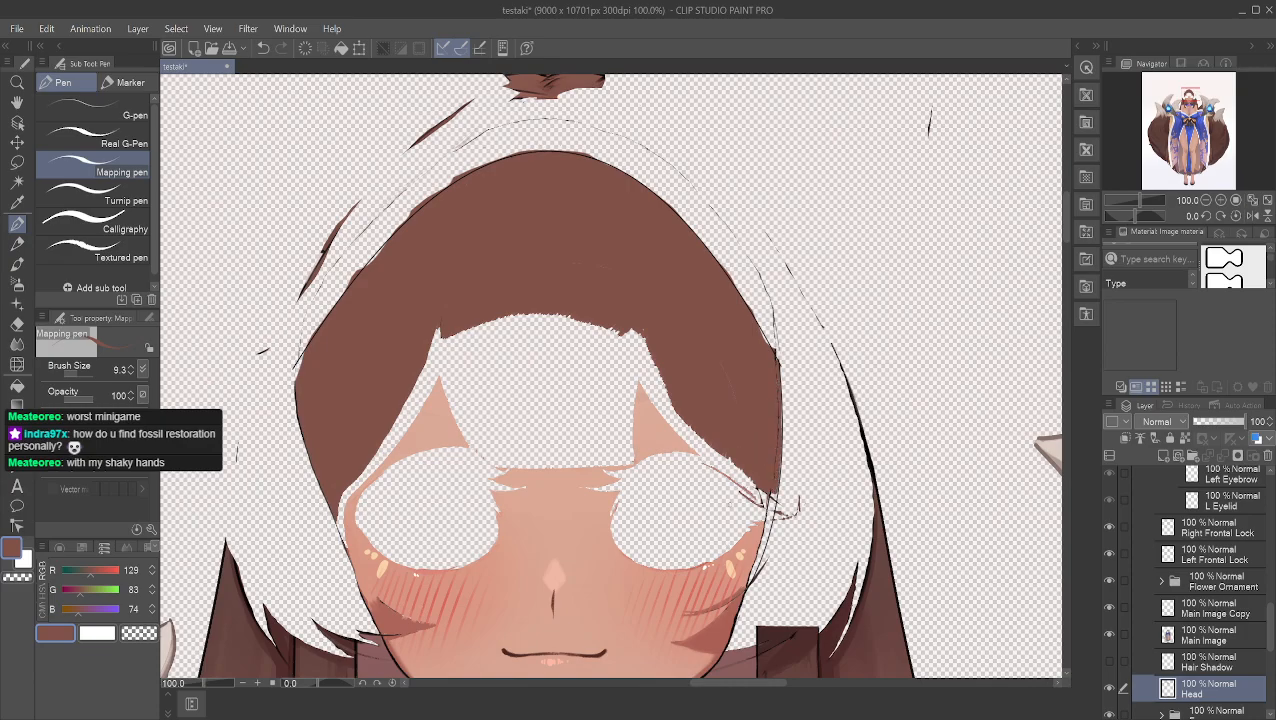
left_click(760, 543, "alt")
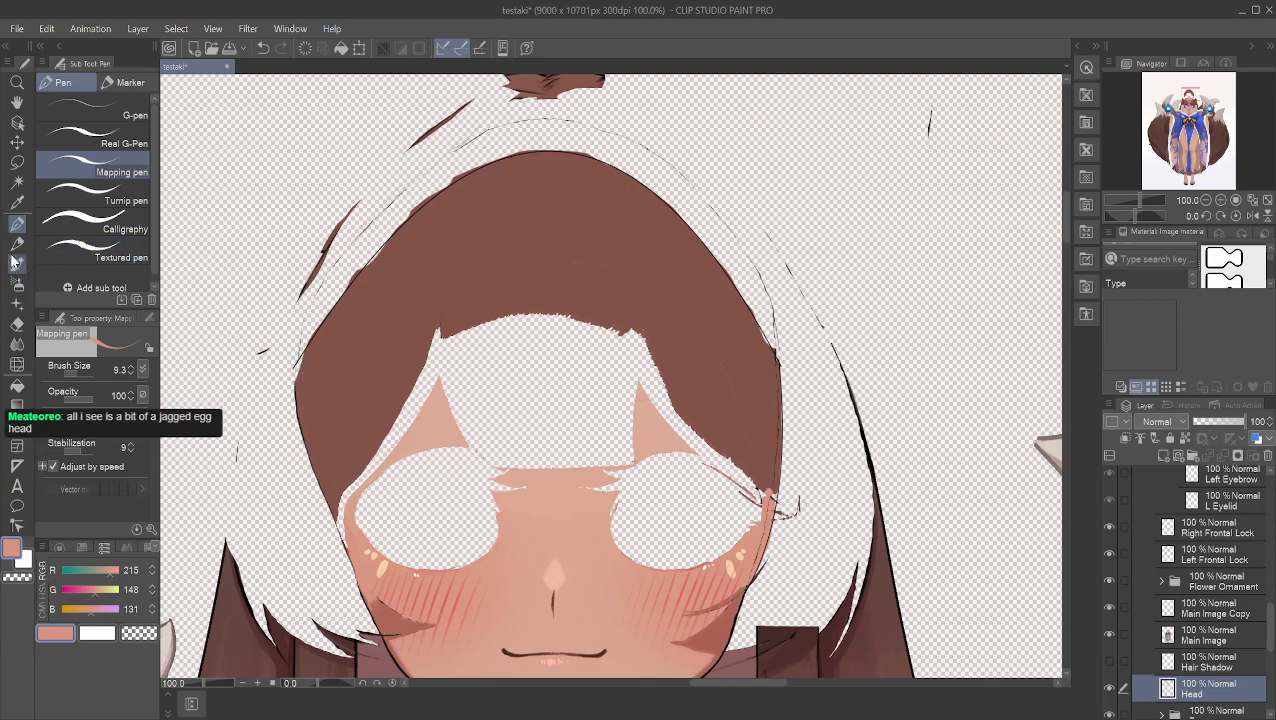
Step: Try painting over the brown head fill in the lighter forehead skin tone with the Mapping pen at size 82.4
left_click(434, 443, "alt")
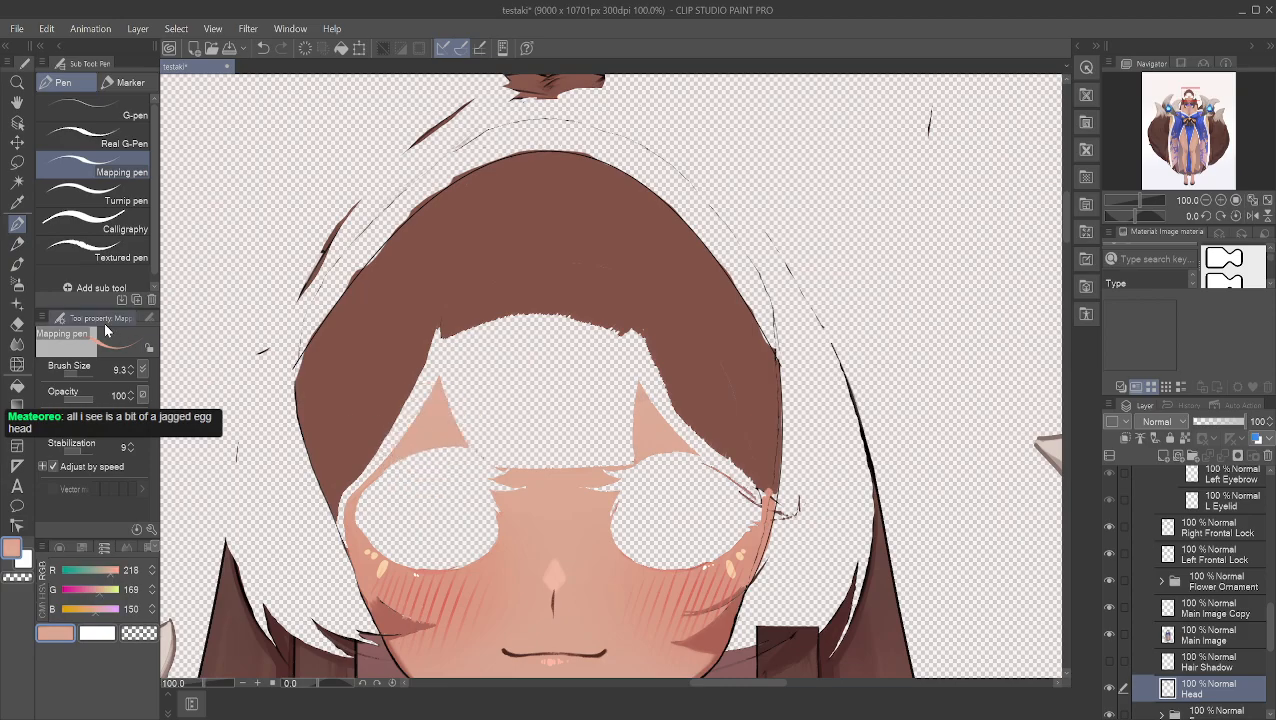
left_click_drag(66, 368, 74, 370)
mouse_move(424, 294)
left_mouse_down()
mouse_move(429, 281)
mouse_move(360, 427)
left_mouse_up()
left_click(85, 374)
left_click_drag(85, 373, 92, 373)
left_click(78, 373)
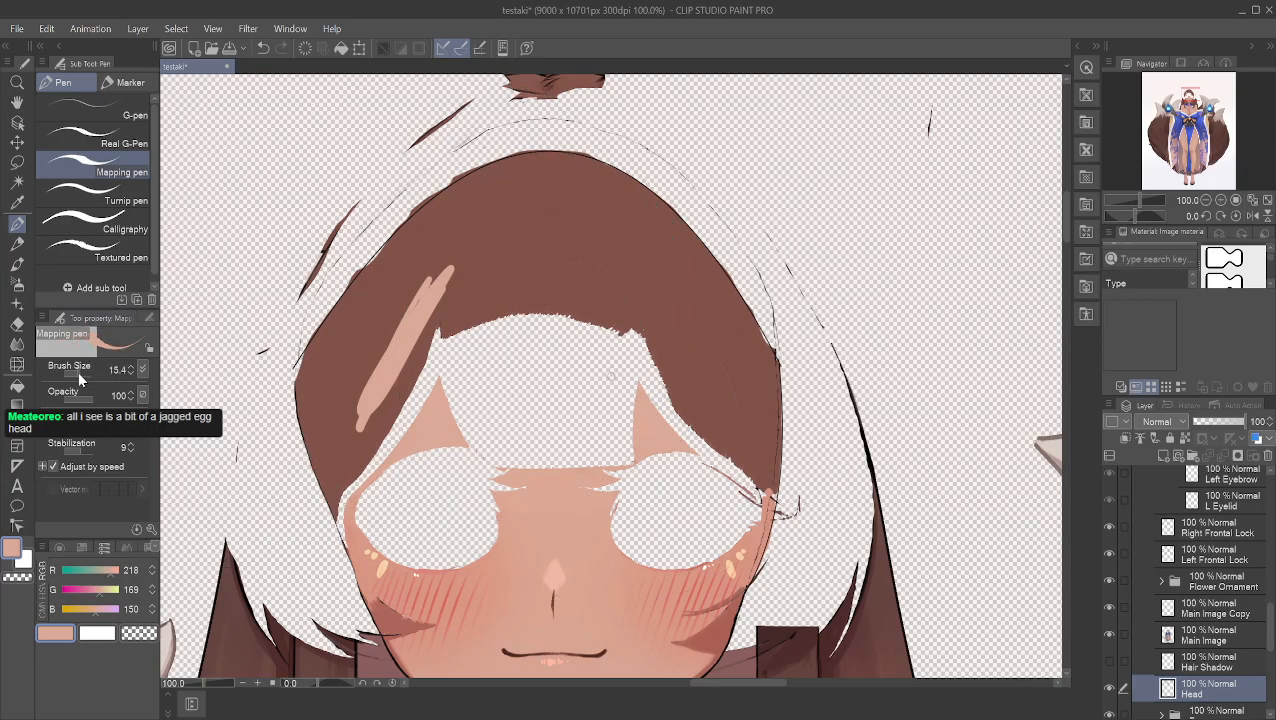
left_click_drag(79, 370, 83, 370)
mouse_move(356, 330)
left_mouse_down()
mouse_move(336, 370)
mouse_move(318, 366)
mouse_move(312, 386)
mouse_move(341, 502)
mouse_move(331, 432)
mouse_move(352, 356)
mouse_move(325, 393)
mouse_move(341, 317)
mouse_move(426, 231)
mouse_move(507, 188)
mouse_move(593, 171)
mouse_move(475, 187)
mouse_move(422, 225)
mouse_move(563, 170)
mouse_move(646, 188)
mouse_move(598, 185)
mouse_move(657, 226)
mouse_move(700, 285)
mouse_move(660, 222)
mouse_move(752, 368)
mouse_move(735, 333)
mouse_move(578, 225)
mouse_move(391, 218)
mouse_move(505, 198)
mouse_move(493, 253)
mouse_move(428, 299)
mouse_move(364, 415)
mouse_move(405, 316)
left_mouse_up()
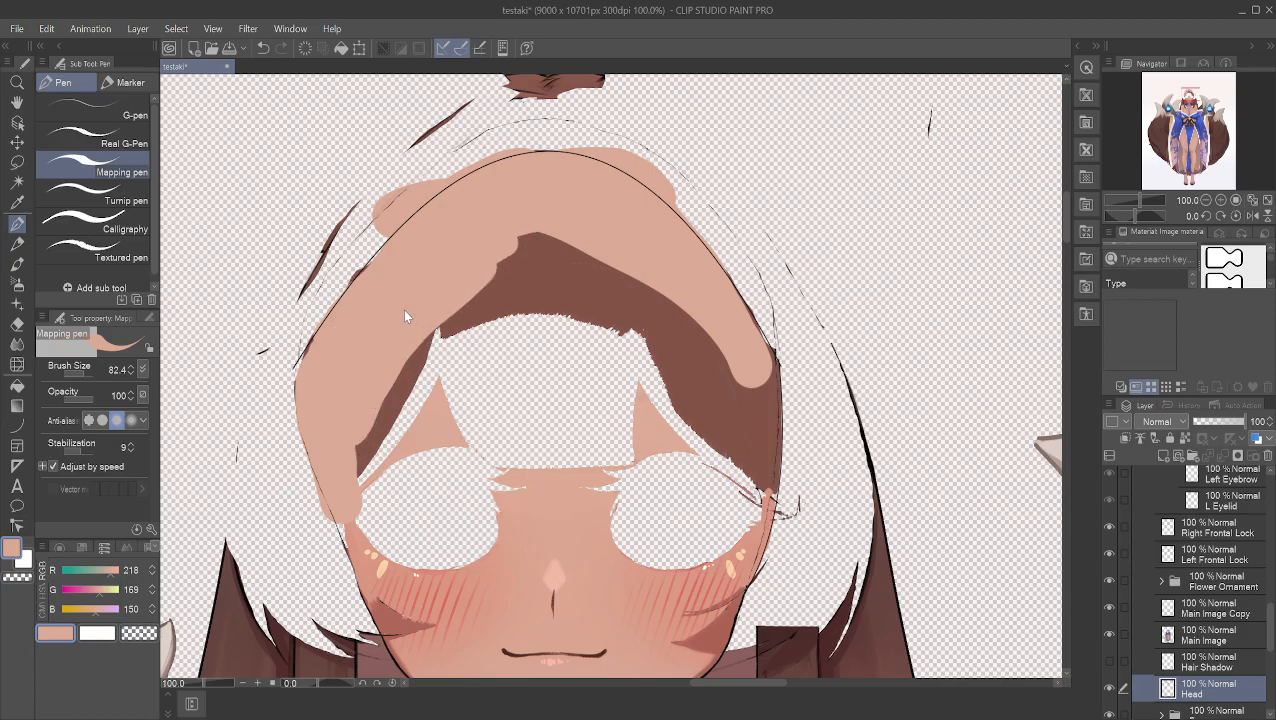
key("ctrl+z")
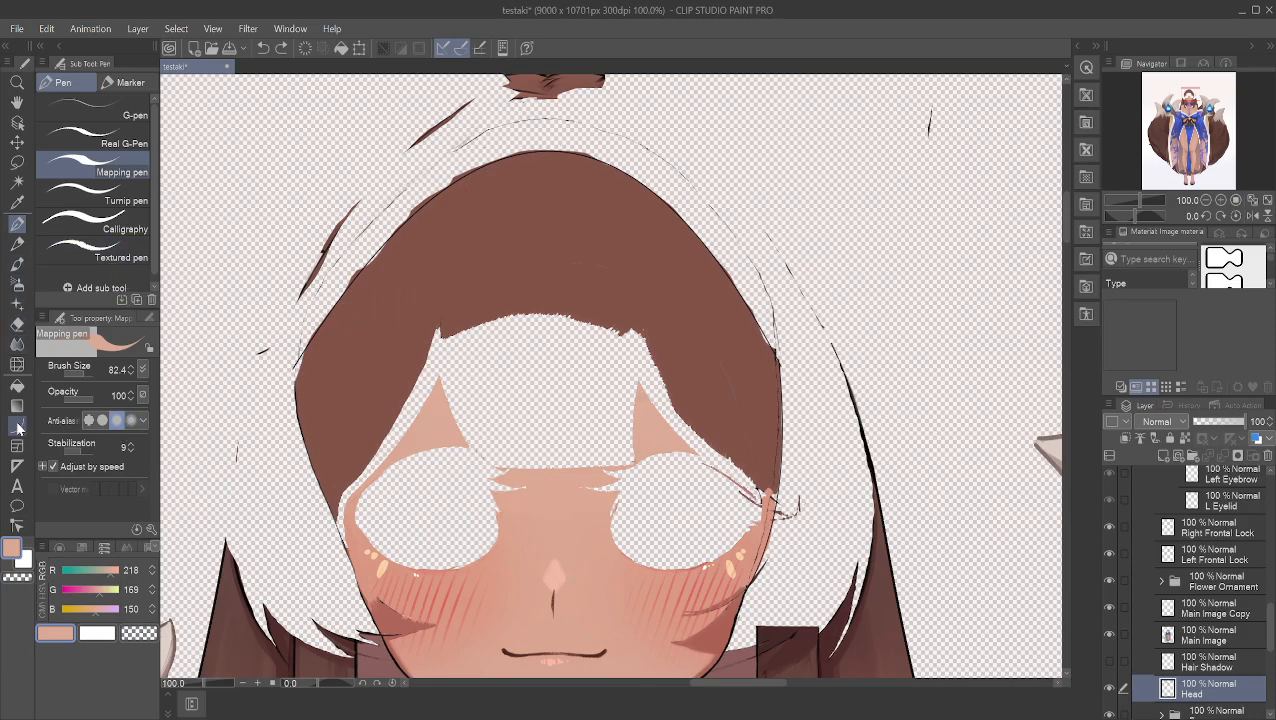
Step: Fill the brown head area with the sampled skin tone and paint over the transparent forehead gaps with the Mapping pen
left_click(17, 385)
left_click(515, 228)
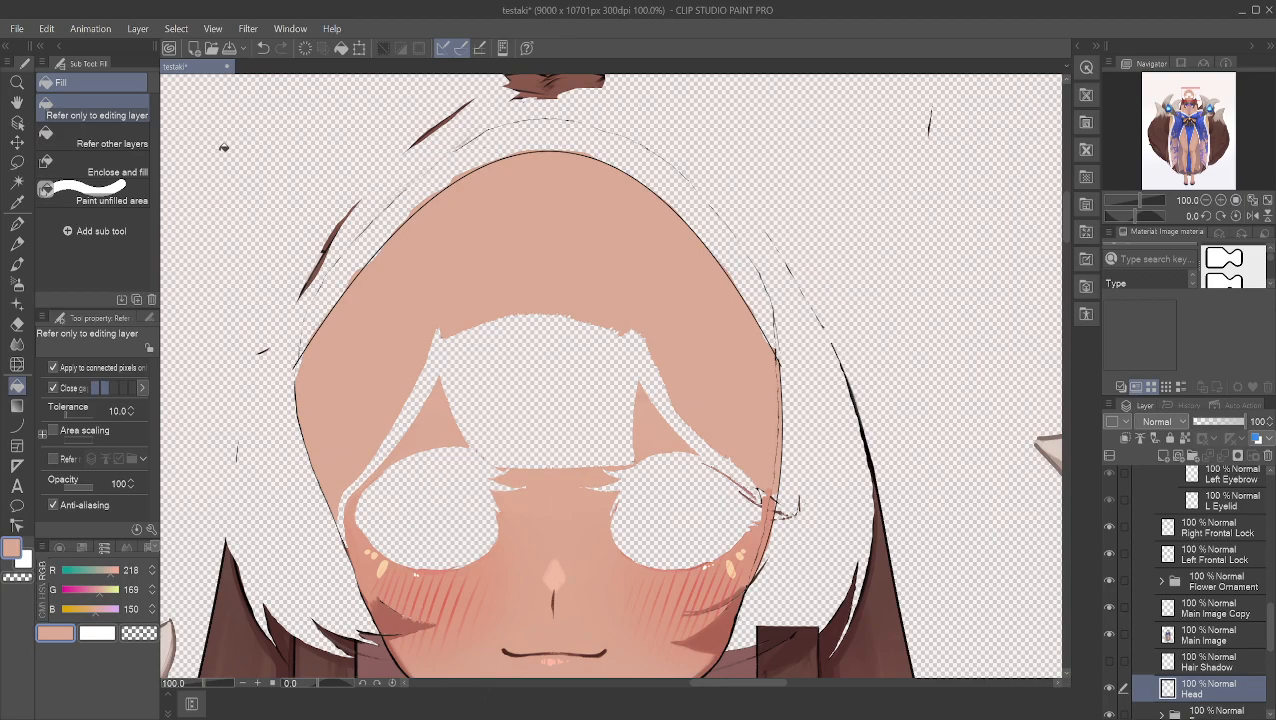
left_click(16, 226)
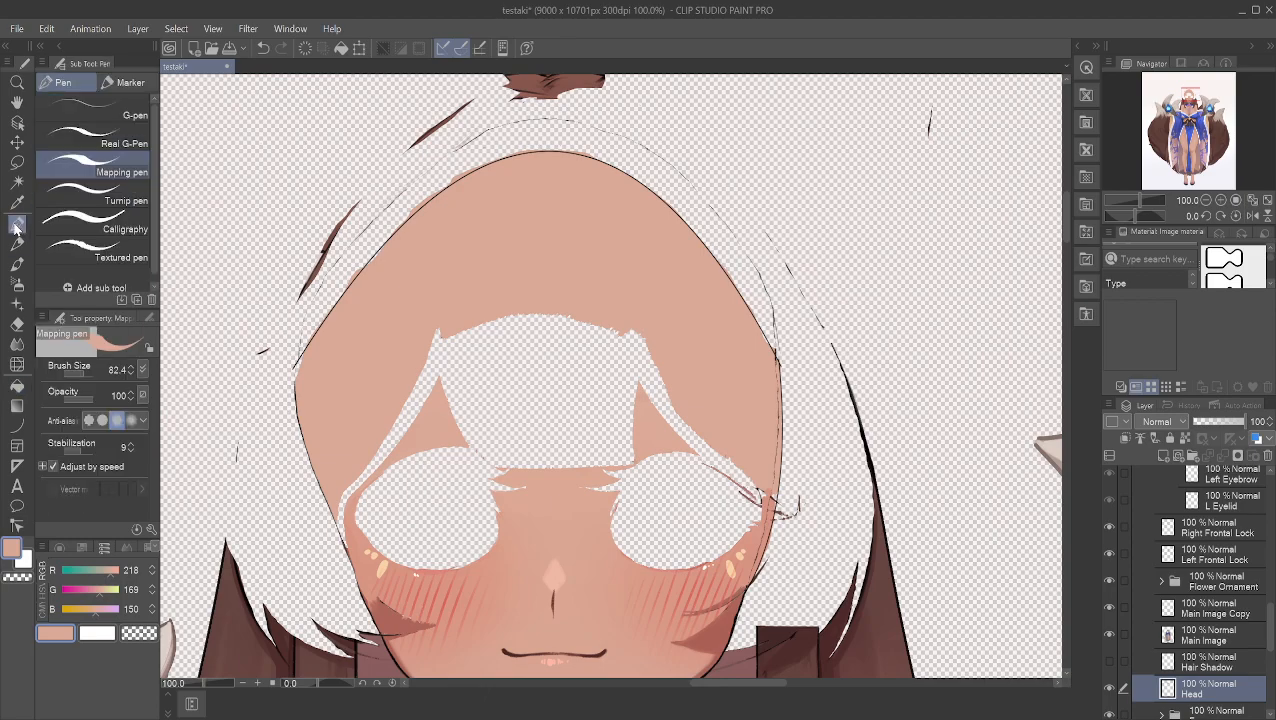
mouse_move(490, 305)
left_mouse_down()
mouse_move(441, 334)
mouse_move(441, 321)
mouse_move(453, 351)
mouse_move(350, 478)
left_mouse_up()
mouse_move(528, 293)
left_mouse_down()
mouse_move(481, 332)
mouse_move(499, 321)
mouse_move(538, 324)
mouse_move(538, 340)
mouse_move(608, 336)
mouse_move(562, 370)
mouse_move(471, 392)
mouse_move(446, 414)
mouse_move(705, 414)
mouse_move(674, 418)
mouse_move(754, 462)
mouse_move(698, 428)
mouse_move(567, 405)
mouse_move(538, 421)
mouse_move(455, 424)
mouse_move(635, 446)
mouse_move(459, 448)
mouse_move(565, 439)
mouse_move(381, 458)
mouse_move(531, 437)
mouse_move(377, 462)
mouse_move(695, 450)
left_mouse_up()
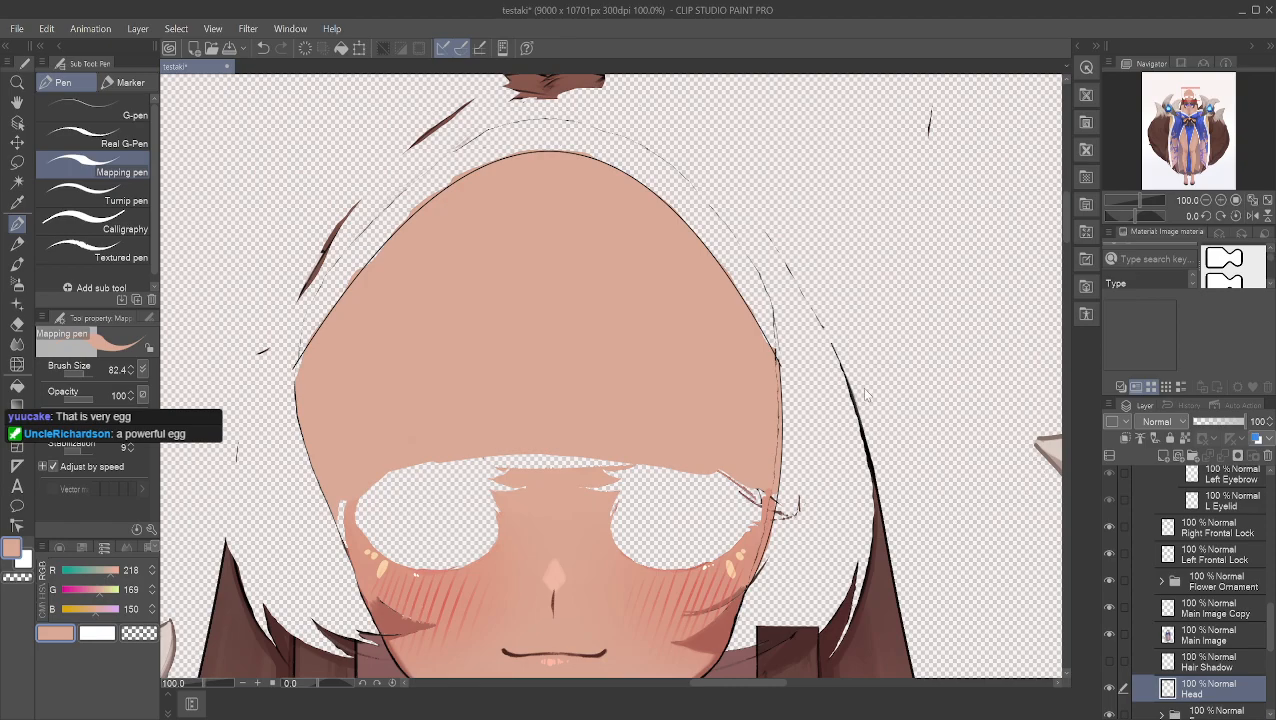
Step: Compare the original rounder head with the trimmed, skin-filled version by repeatedly undoing and redoing the edits
key("ctrl+z")
key("ctrl+z")
key("ctrl+z")
key("ctrl+z")
key("ctrl+z")
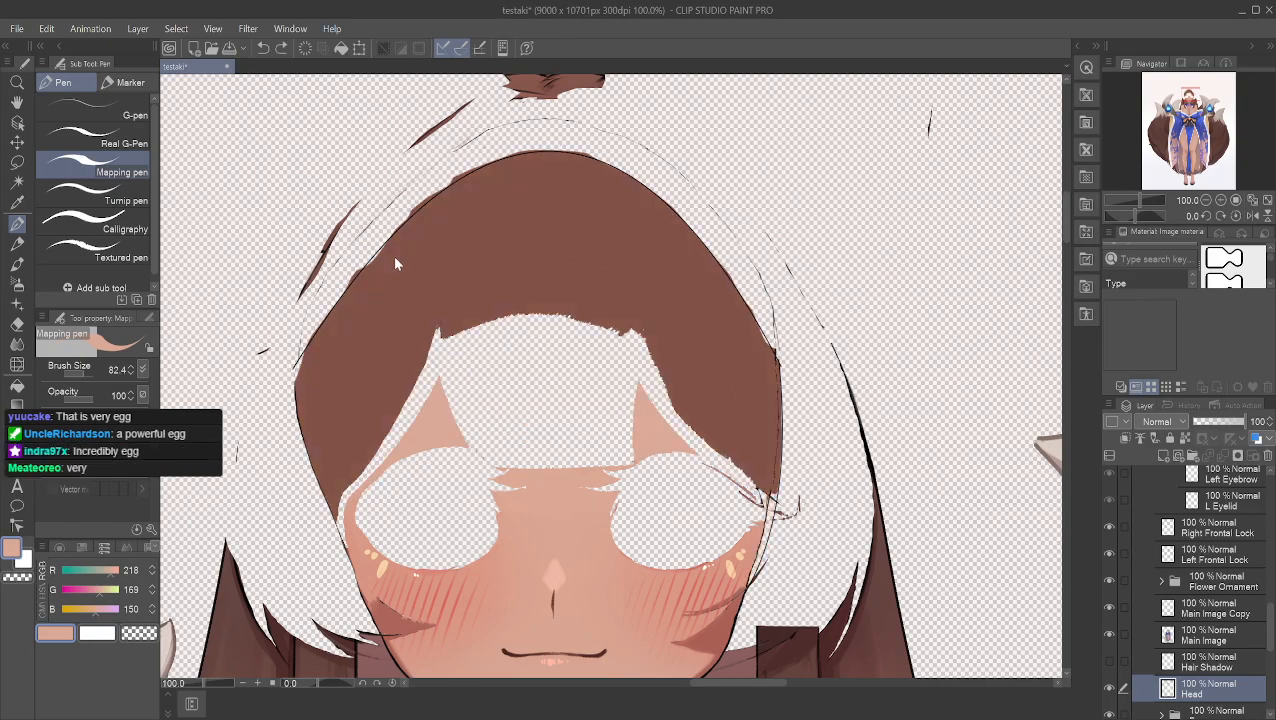
key("ctrl+z")
key("ctrl+z")
key("ctrl+z")
key("ctrl+z")
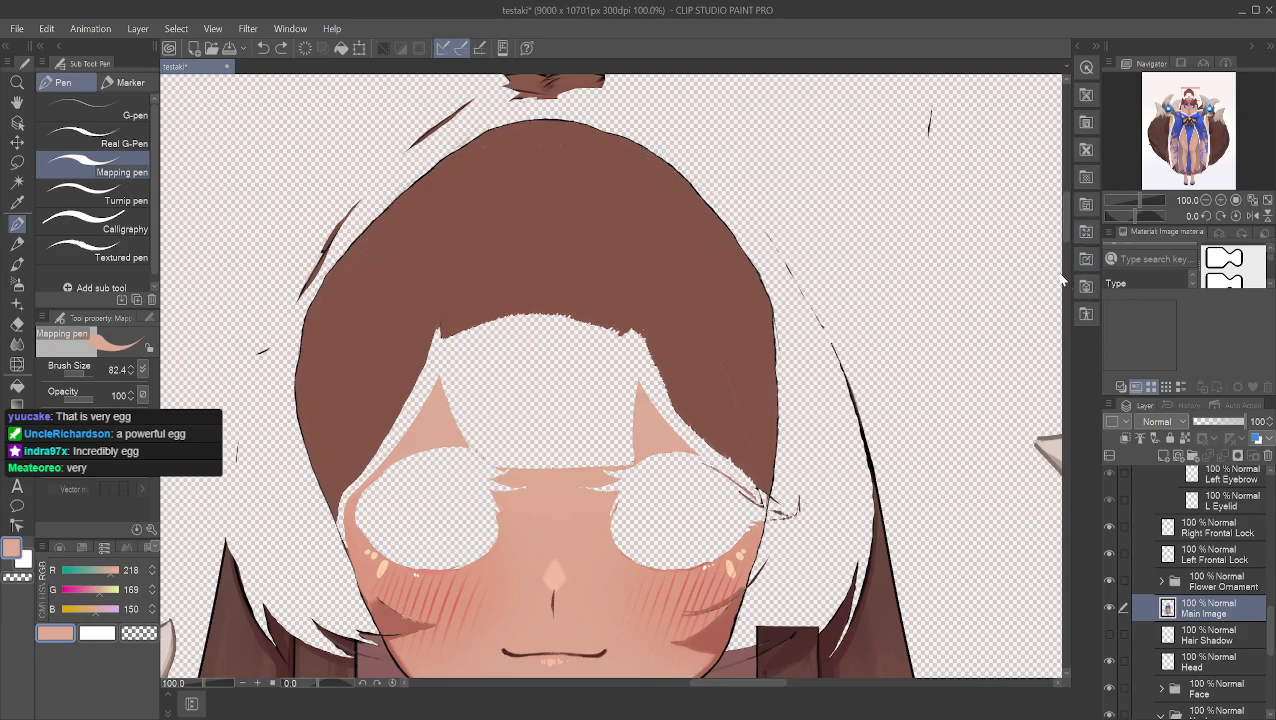
key("ctrl+y")
key("ctrl+y")
key("ctrl+y")
key("ctrl+y")
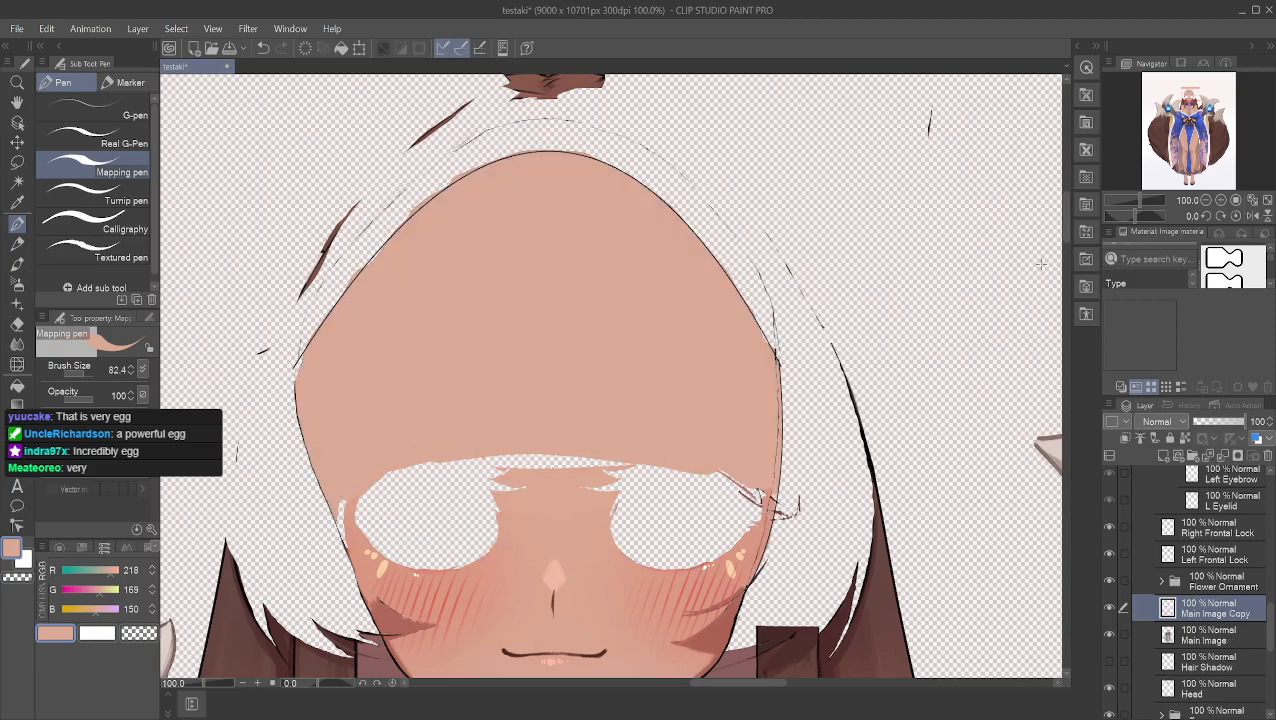
key("ctrl+z")
key("ctrl+z")
key("ctrl+z")
key("ctrl+z")
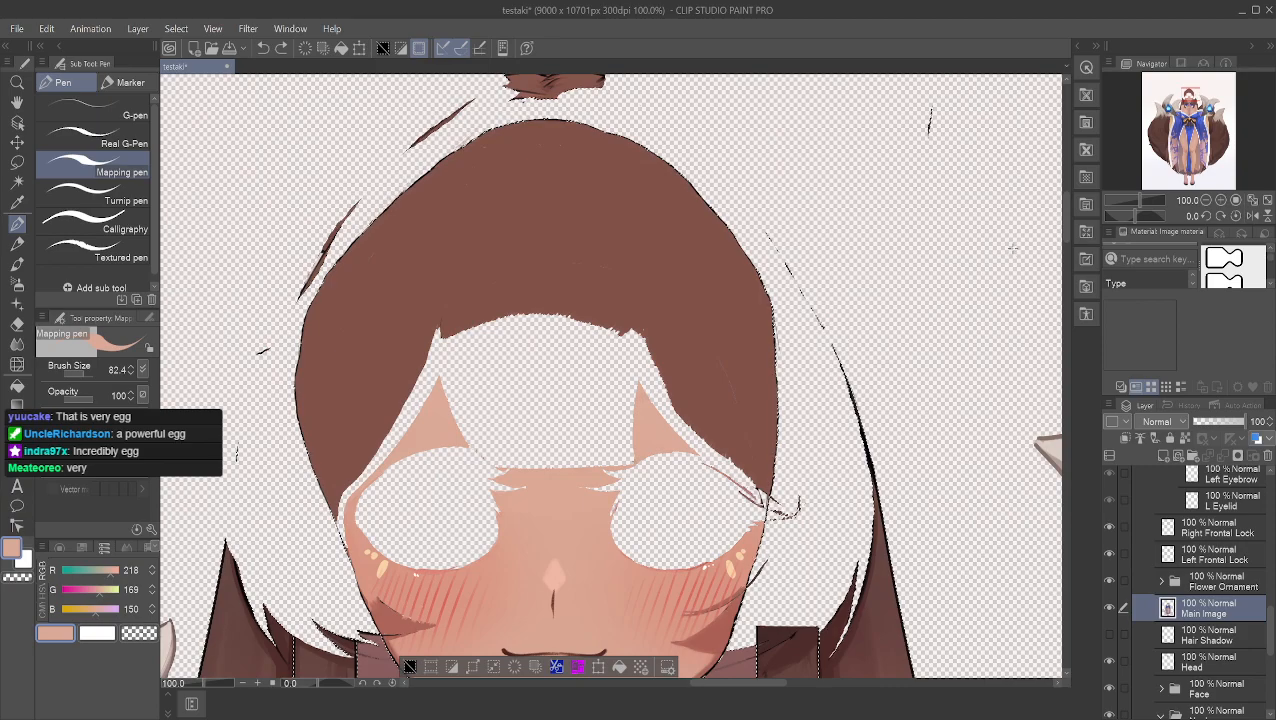
key("ctrl+z")
key("ctrl+z")
key("ctrl+y")
key("ctrl+y")
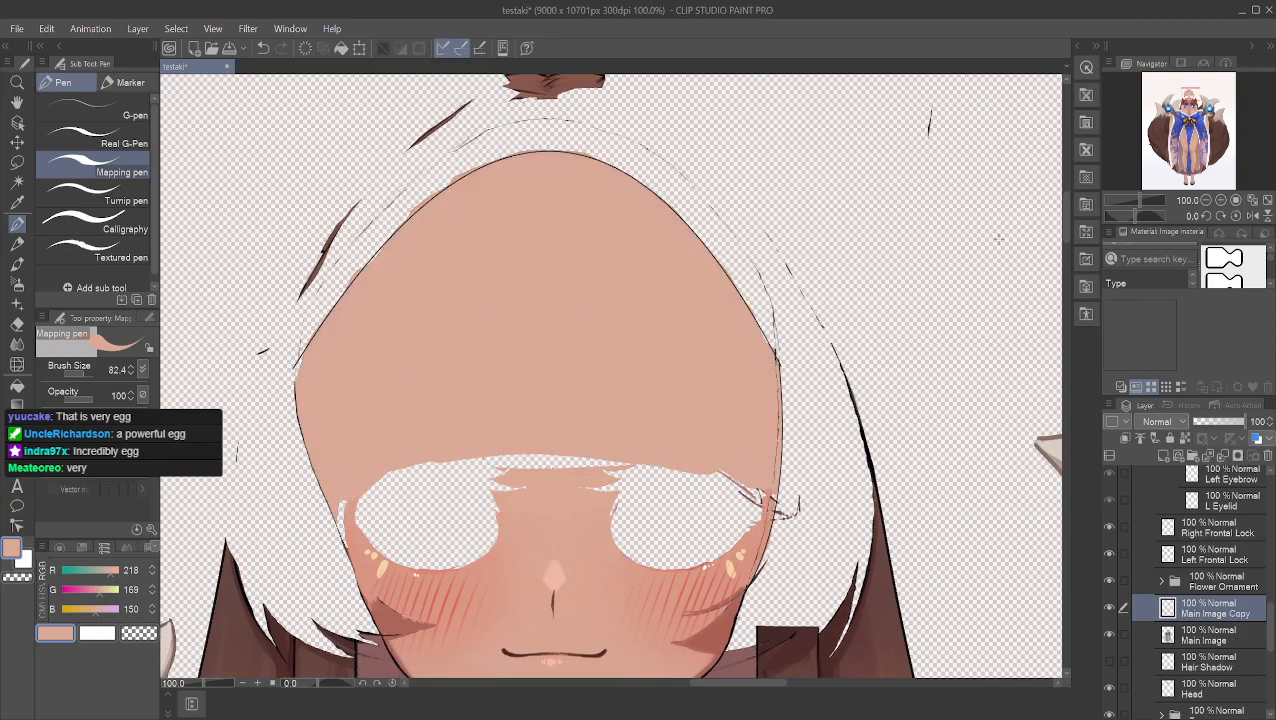
key("ctrl+z")
key("ctrl+z")
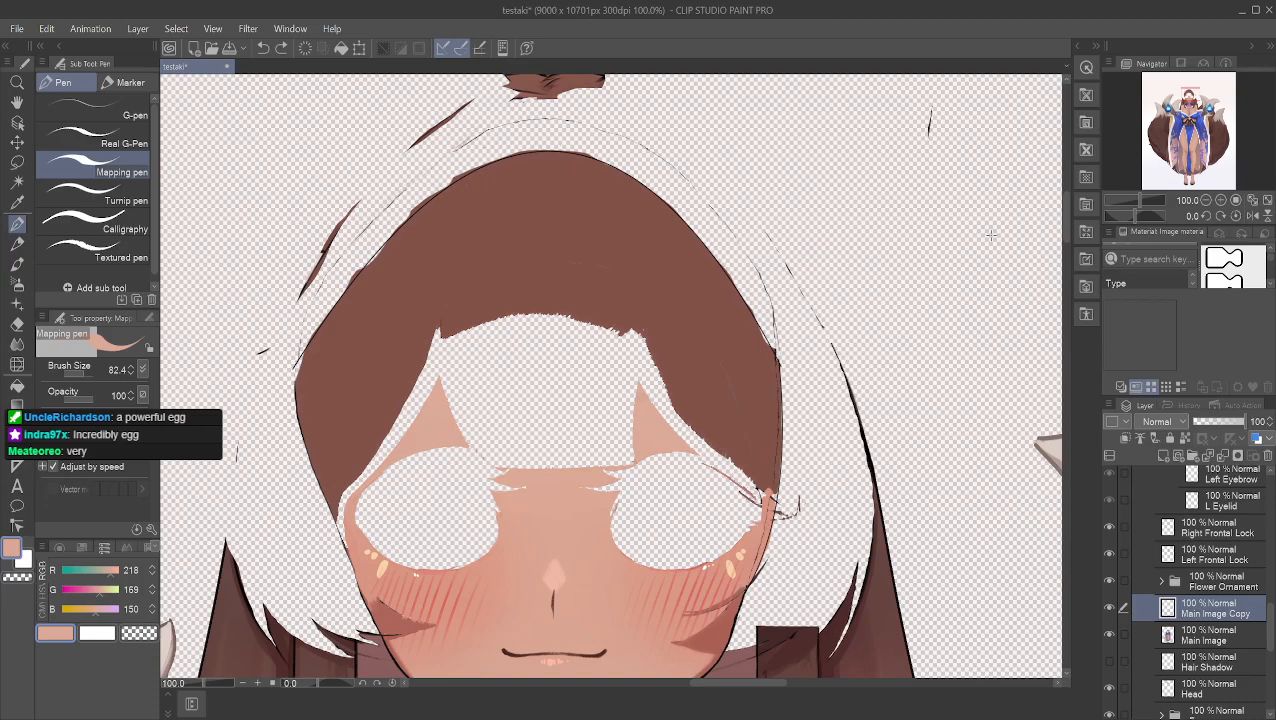
key("ctrl+y")
key("ctrl+y")
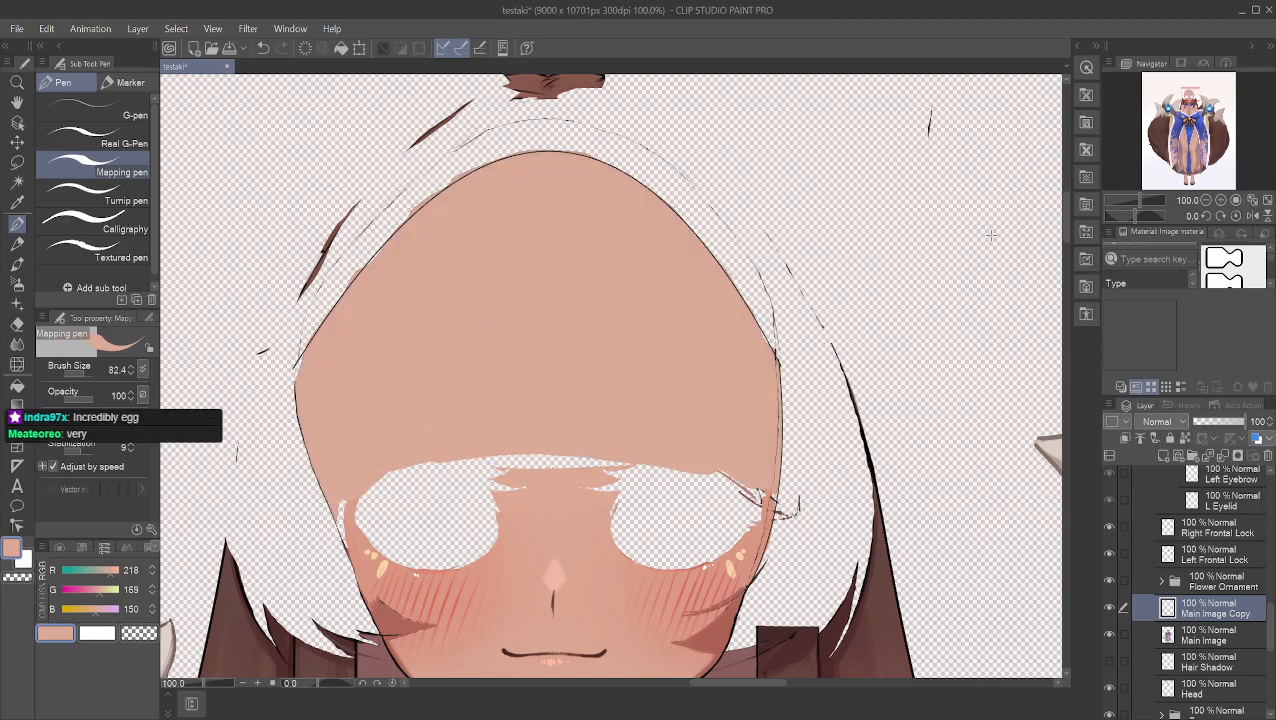
Step: Undo the skin painting, edge touch-ups, erasing and right-side curve, comparing the trimmed and untrimmed brown head shapes and keeping the top curve
key("ctrl+z")
key("ctrl+z")
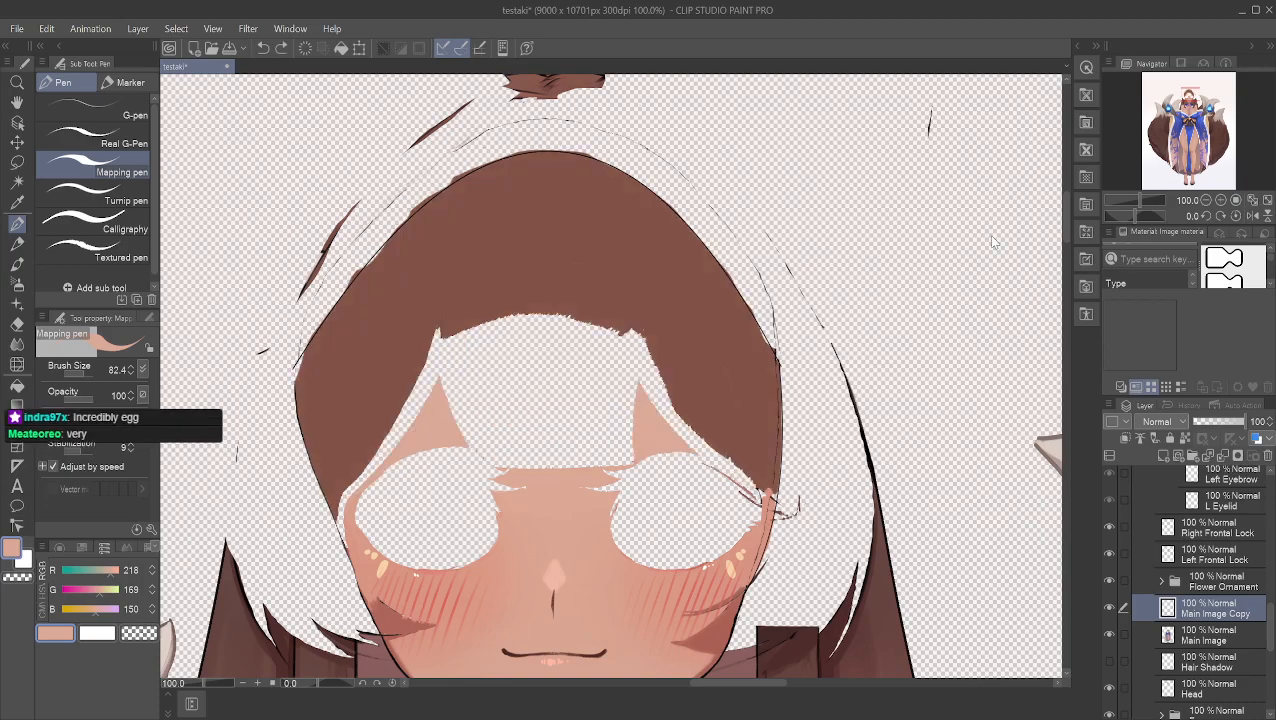
key("ctrl+z")
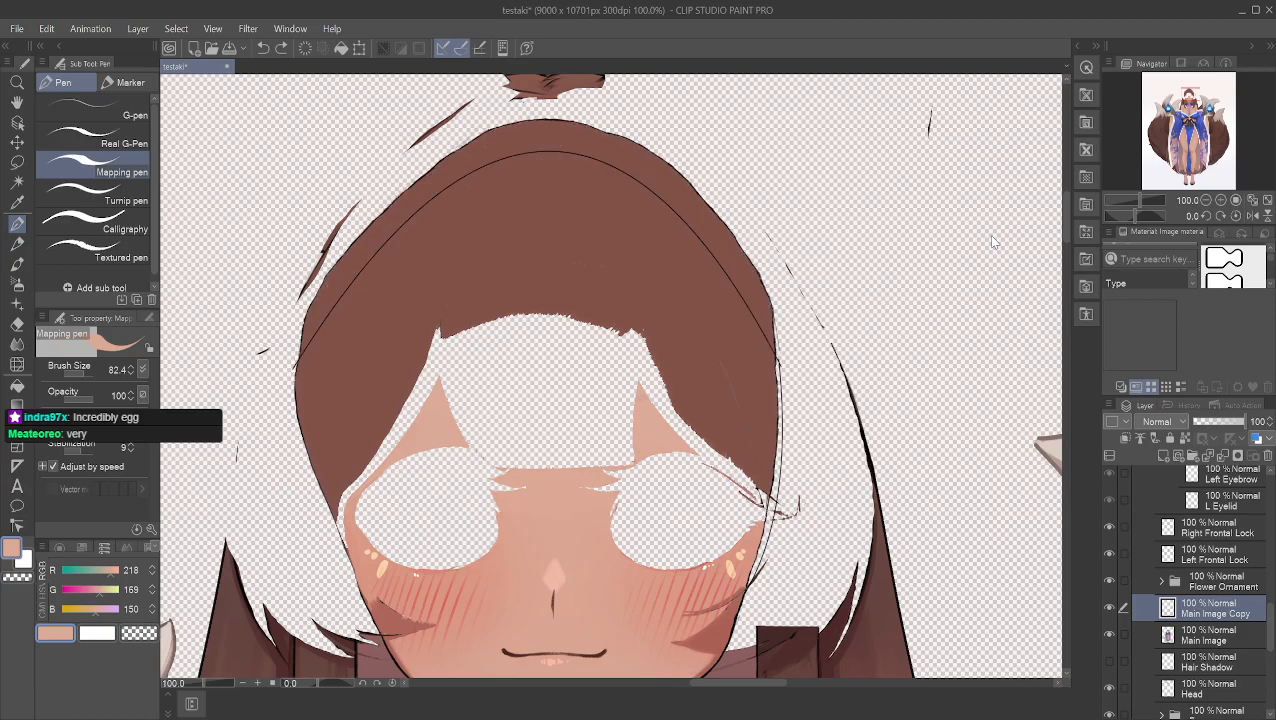
key("ctrl+z")
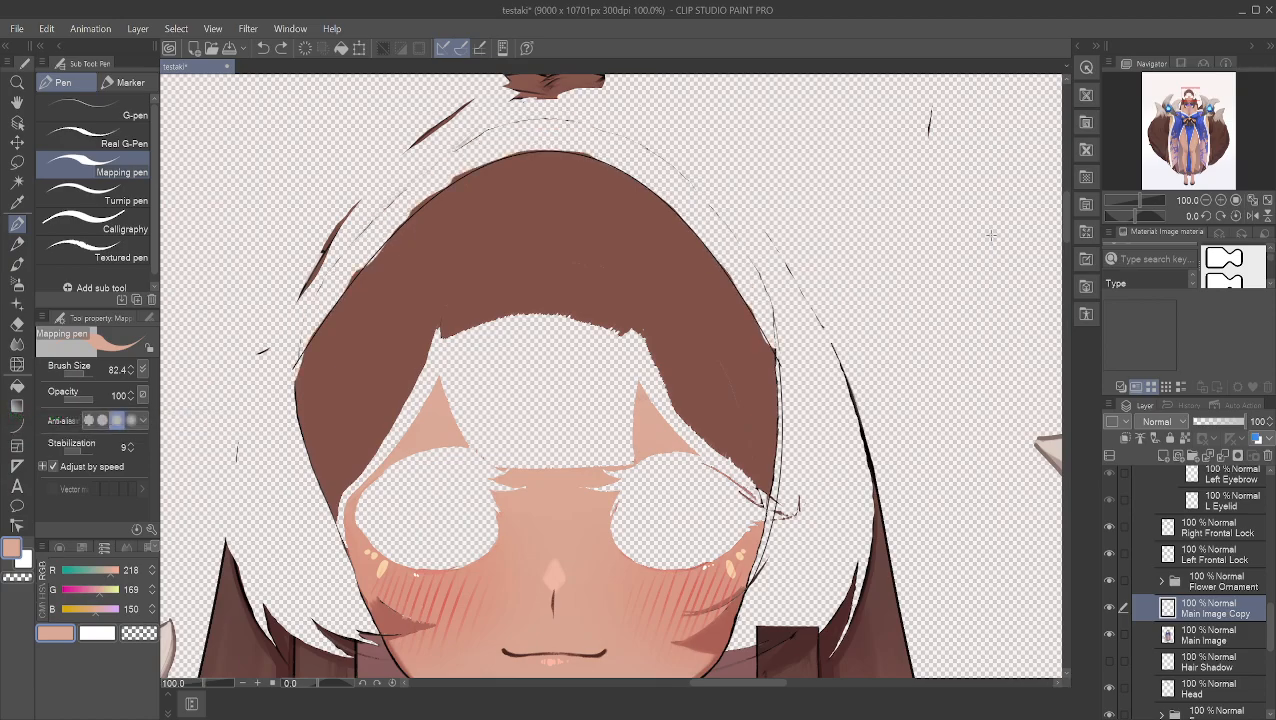
key("ctrl+y")
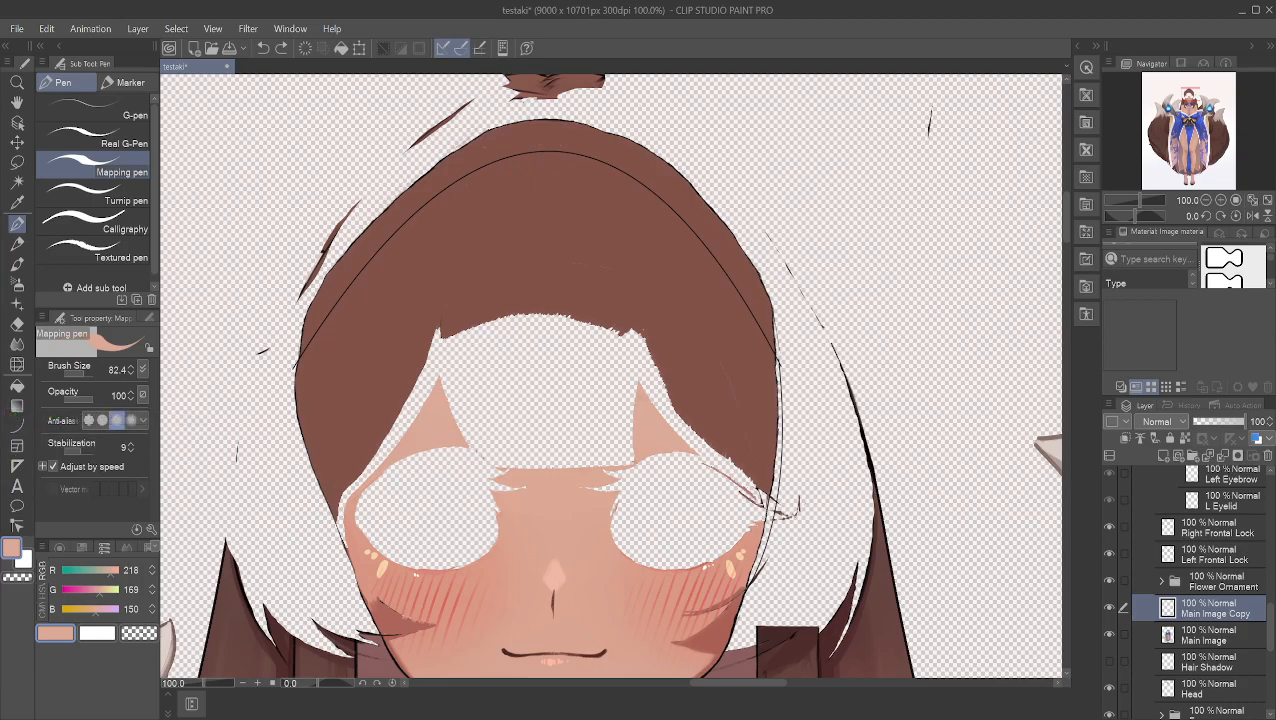
key("ctrl+z")
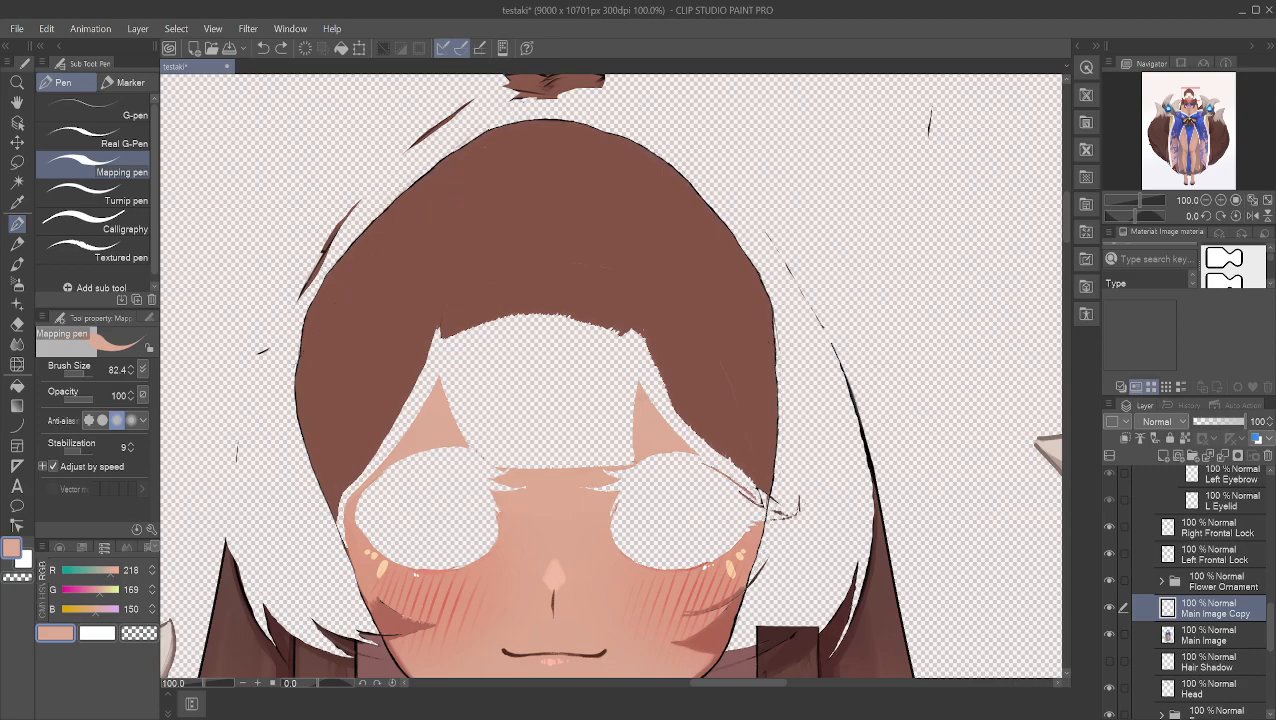
key("ctrl+y")
key("ctrl+y")
key("ctrl+y")
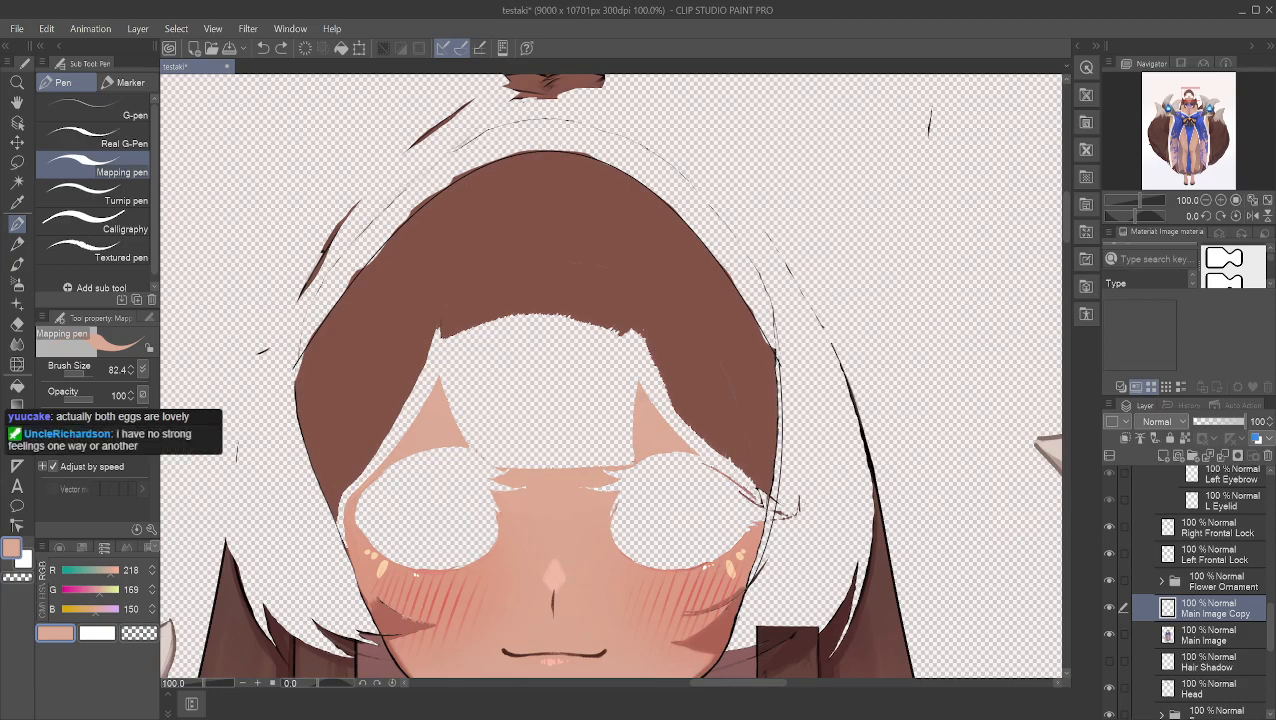
key("ctrl+z")
key("ctrl+z")
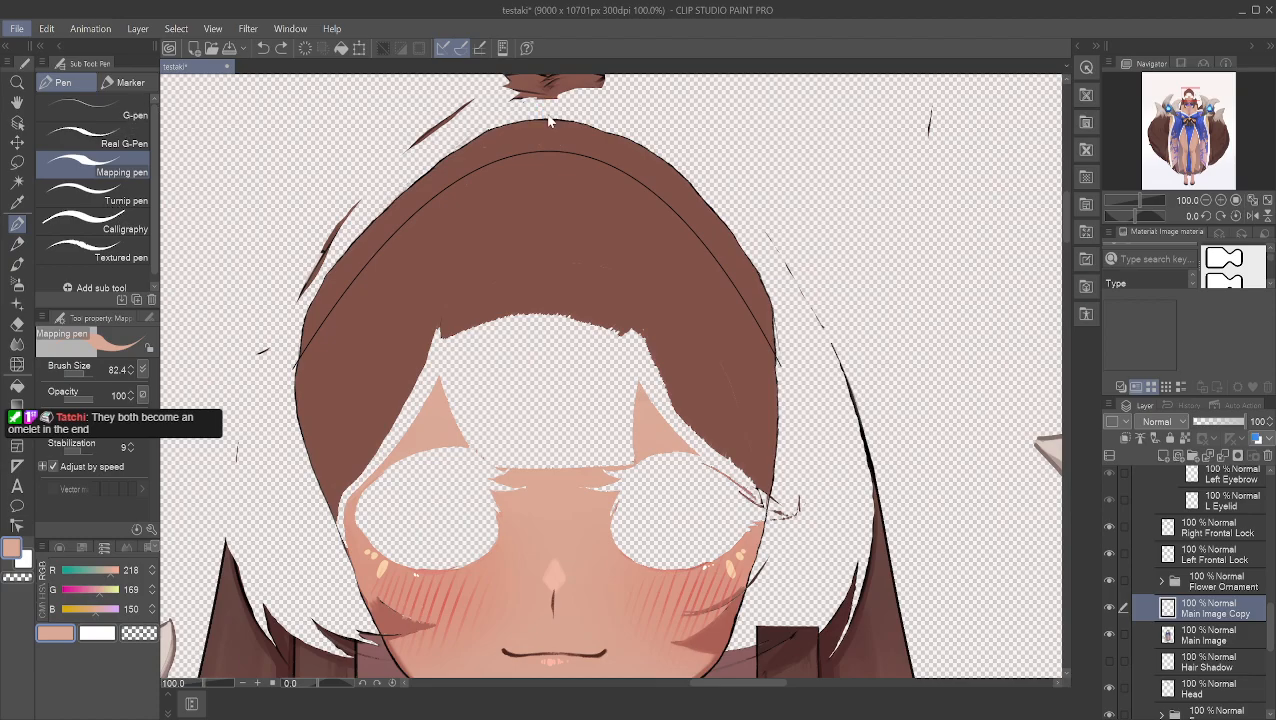
Step: Open the document Dreamslayer Ahri_Aki_Cutting_Start_March_RememberToFixEyes and examine the original head up close
left_click(16, 30)
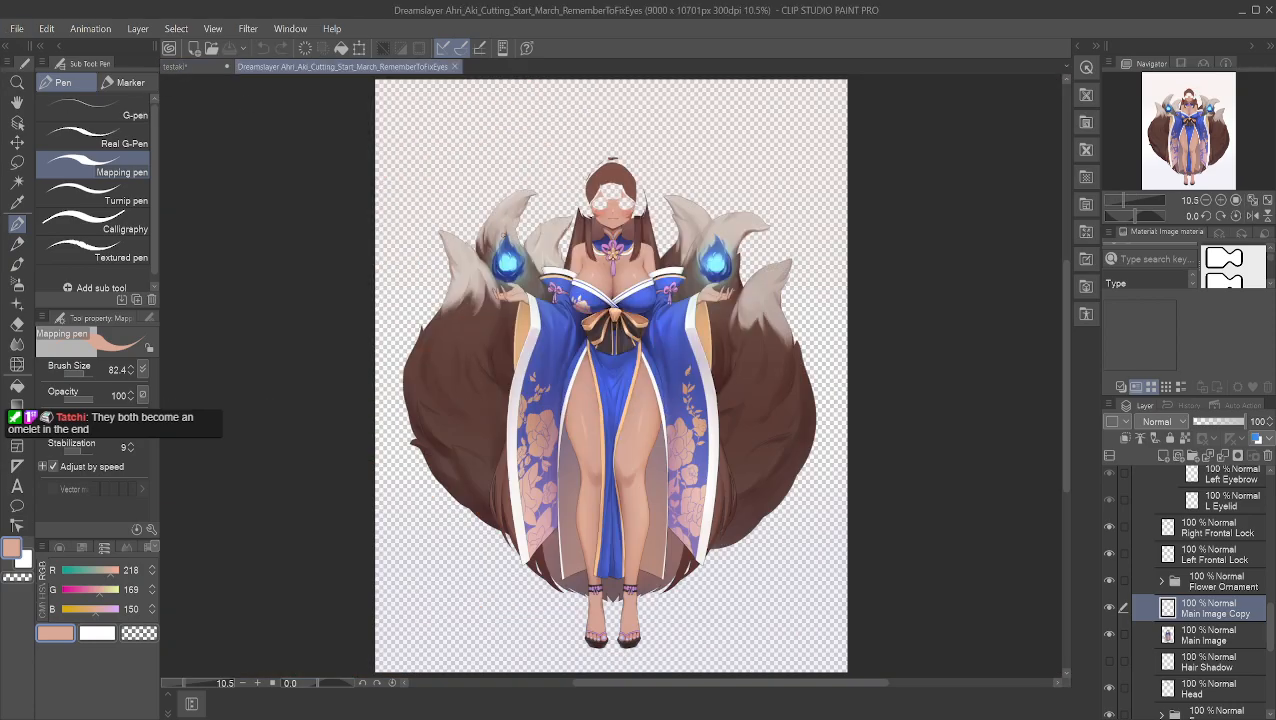
scroll(530, 238, "up", 4)
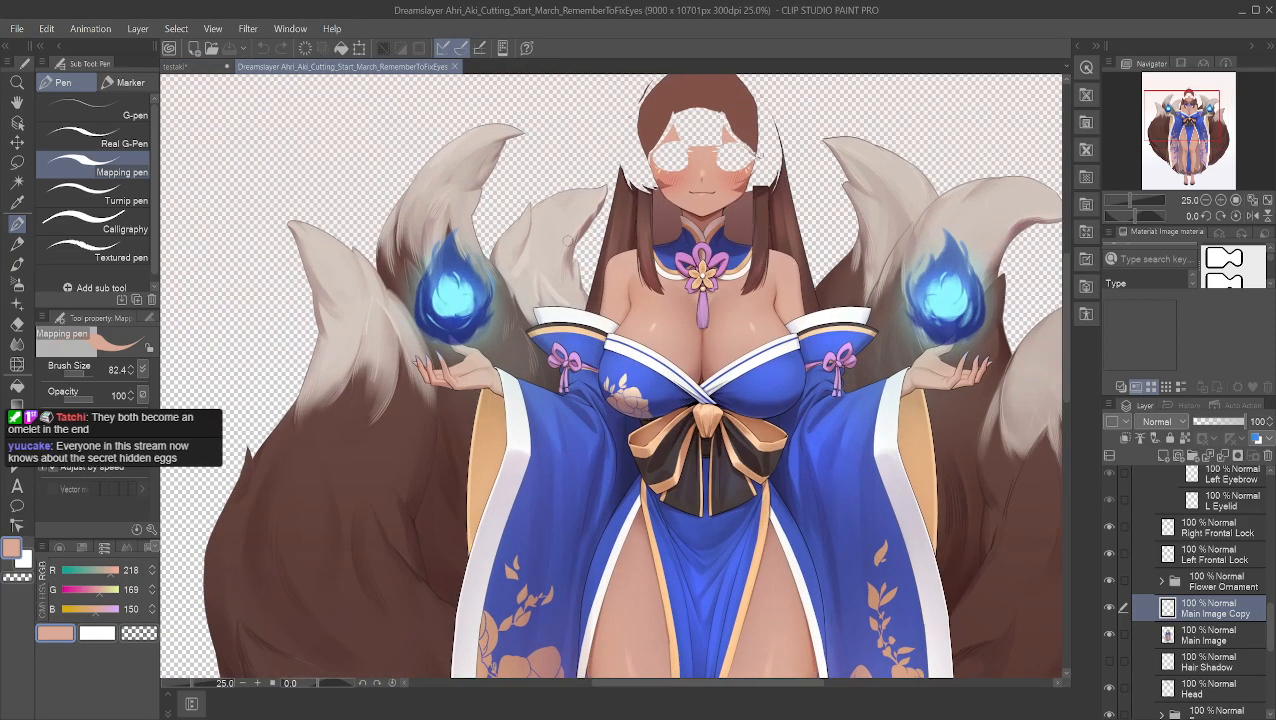
scroll(566, 240, "up", 3)
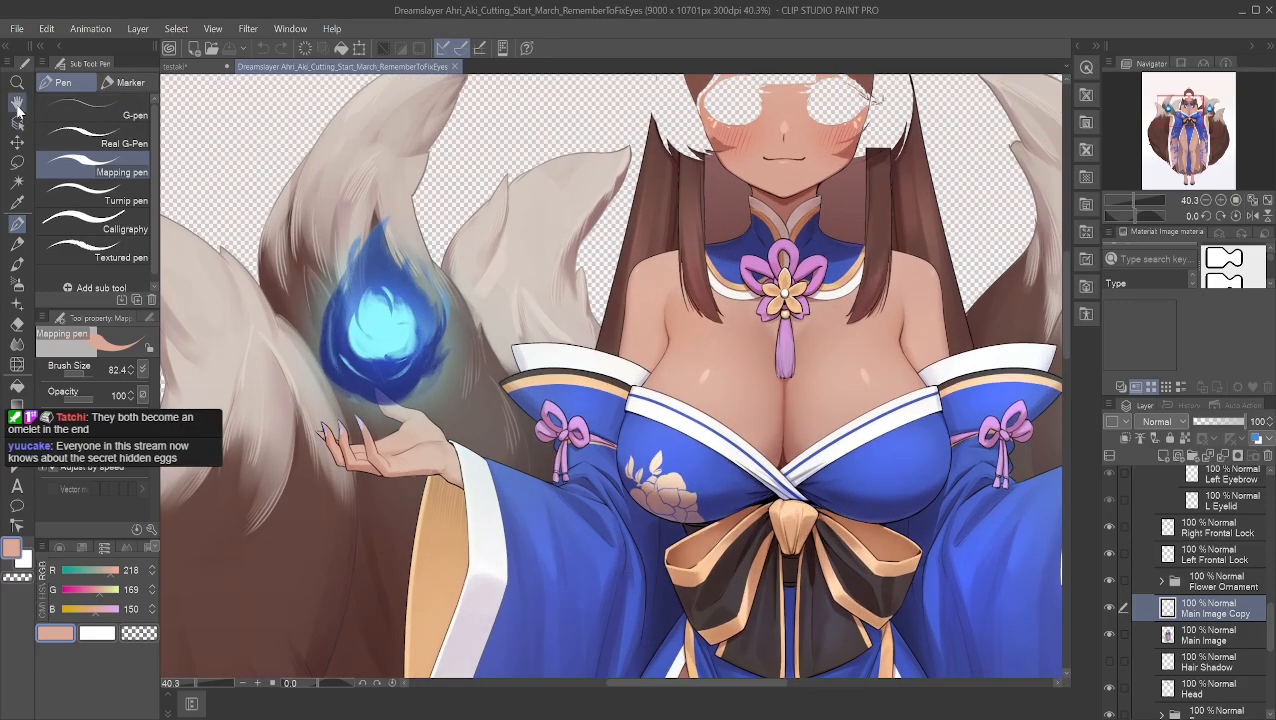
left_click(17, 105)
left_click_drag(618, 199, 550, 488)
scroll(533, 413, "up", 4)
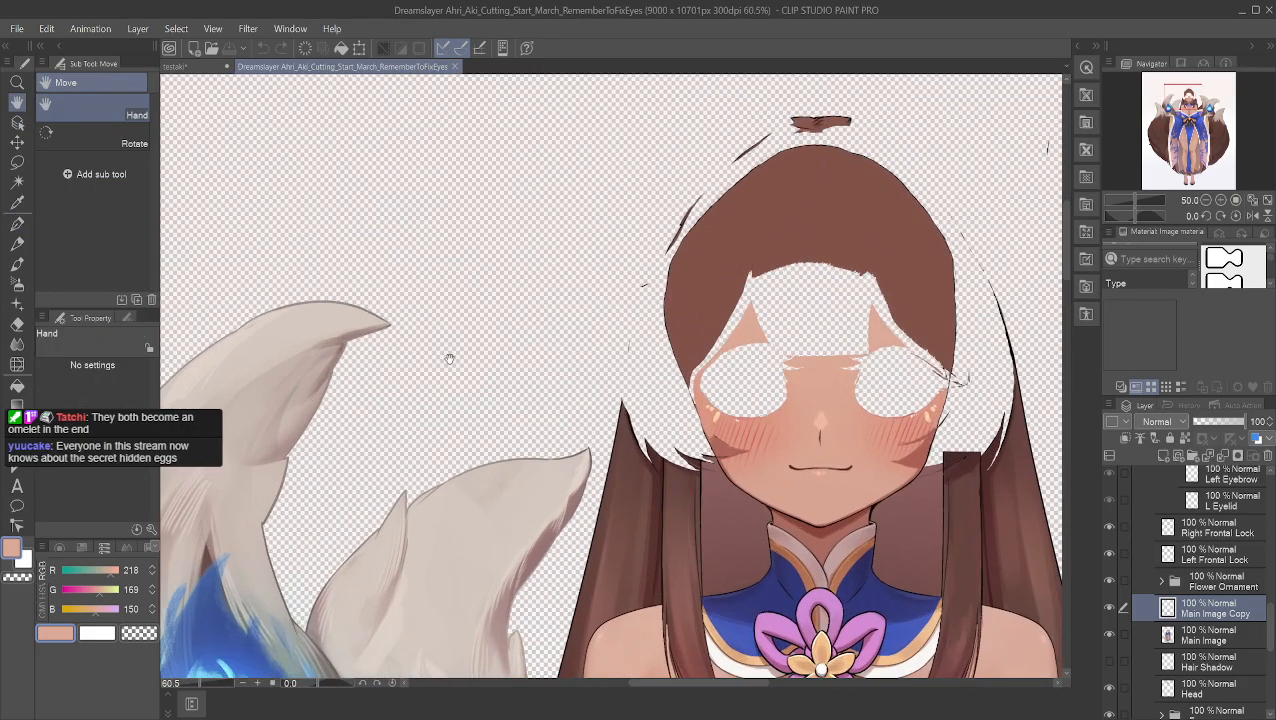
scroll(552, 352, "up", 2)
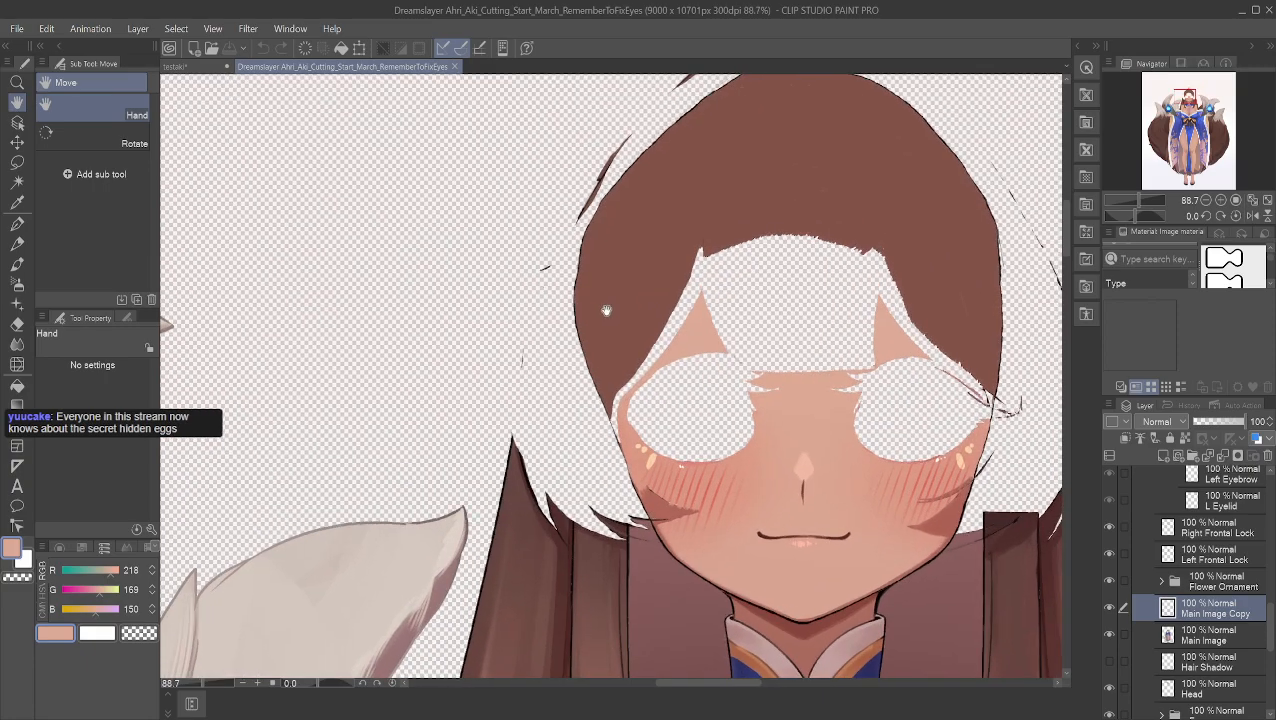
Step: Try to bucket-fill the transparent forehead gap with the skin tone on the Main Image Copy layer, using different gap-closing settings, and undo the fills
left_click_drag(645, 301, 515, 396)
scroll(590, 364, "up", 3)
left_click_drag(622, 328, 479, 334)
scroll(482, 319, "down", 2)
scroll(490, 330, "up", 4)
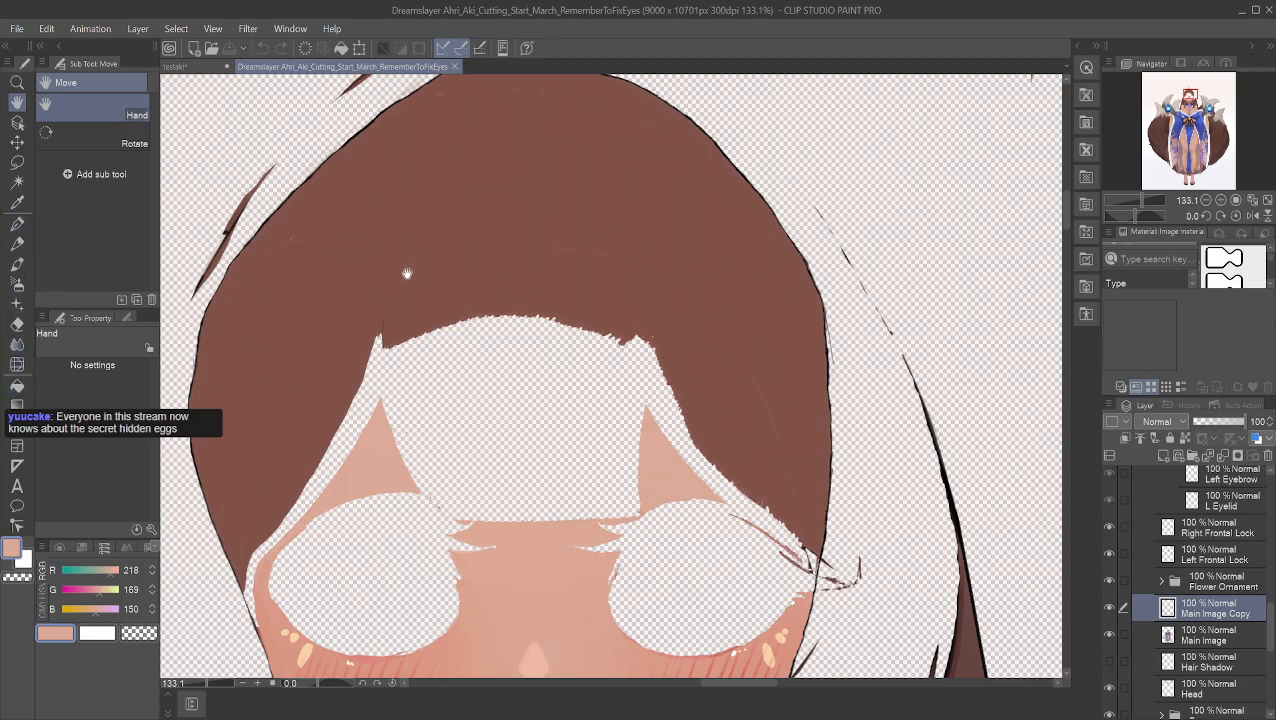
left_click(16, 385)
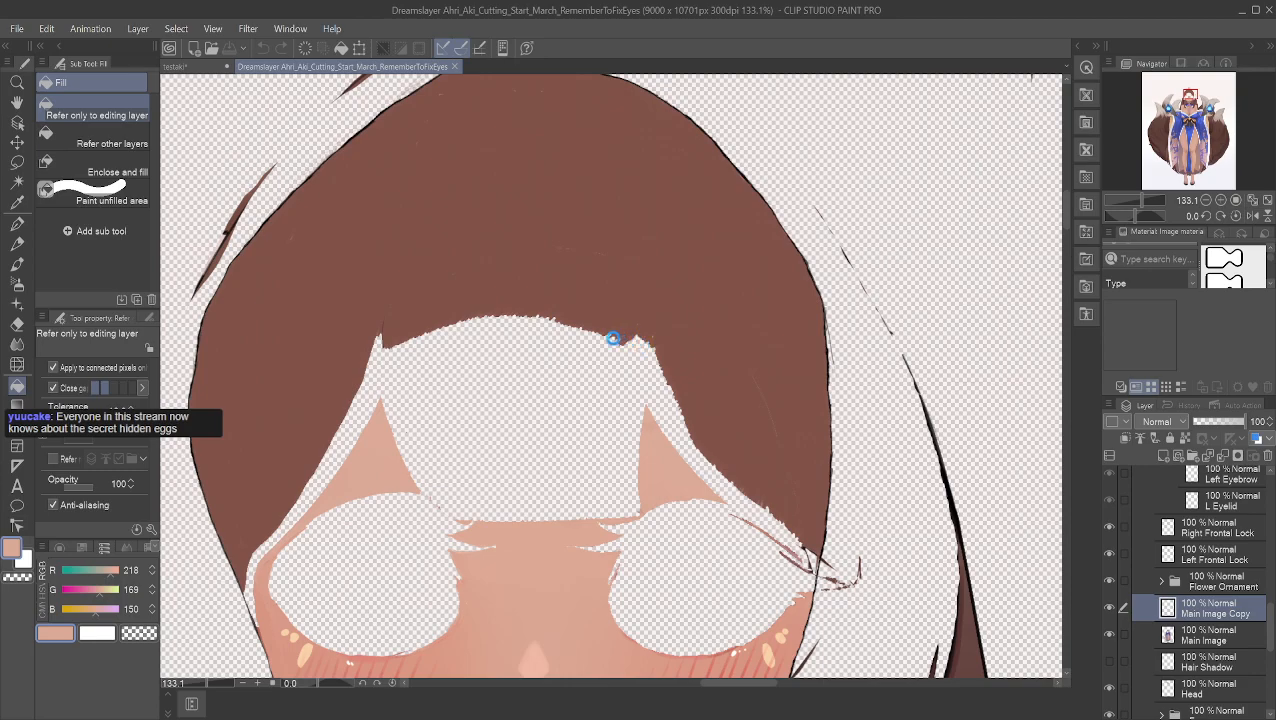
scroll(597, 336, "down", 6)
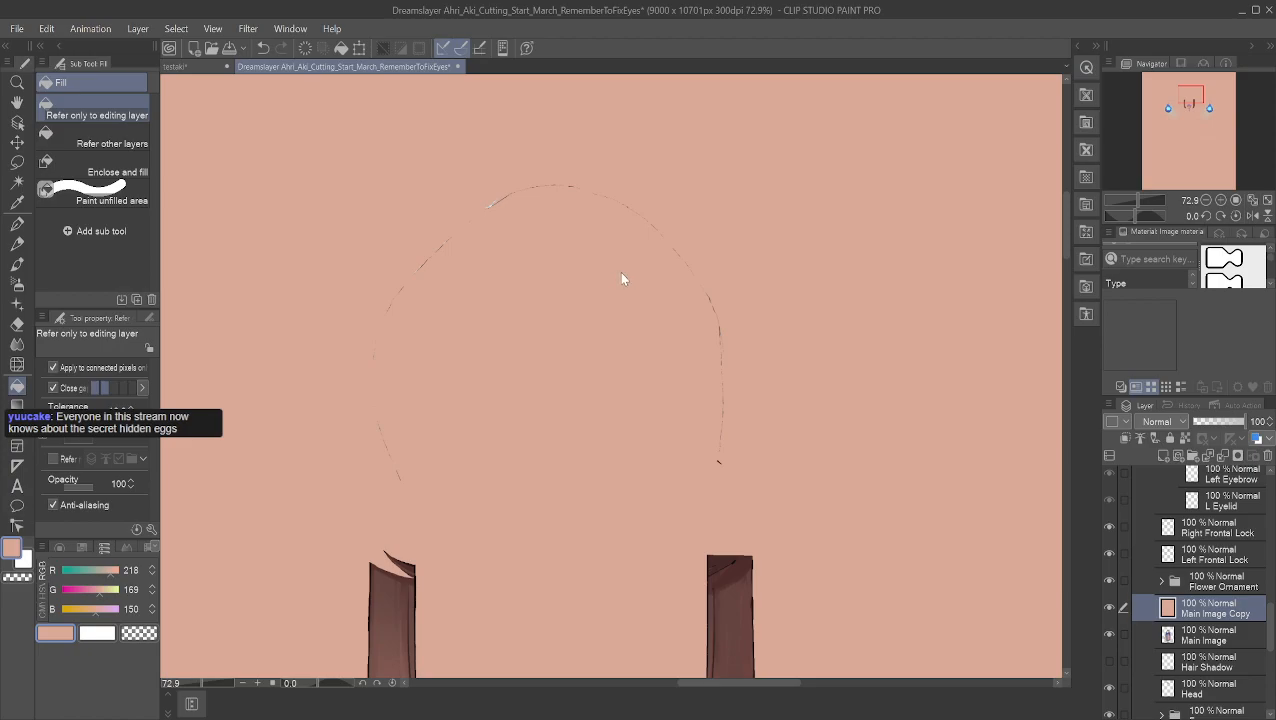
key("ctrl+z")
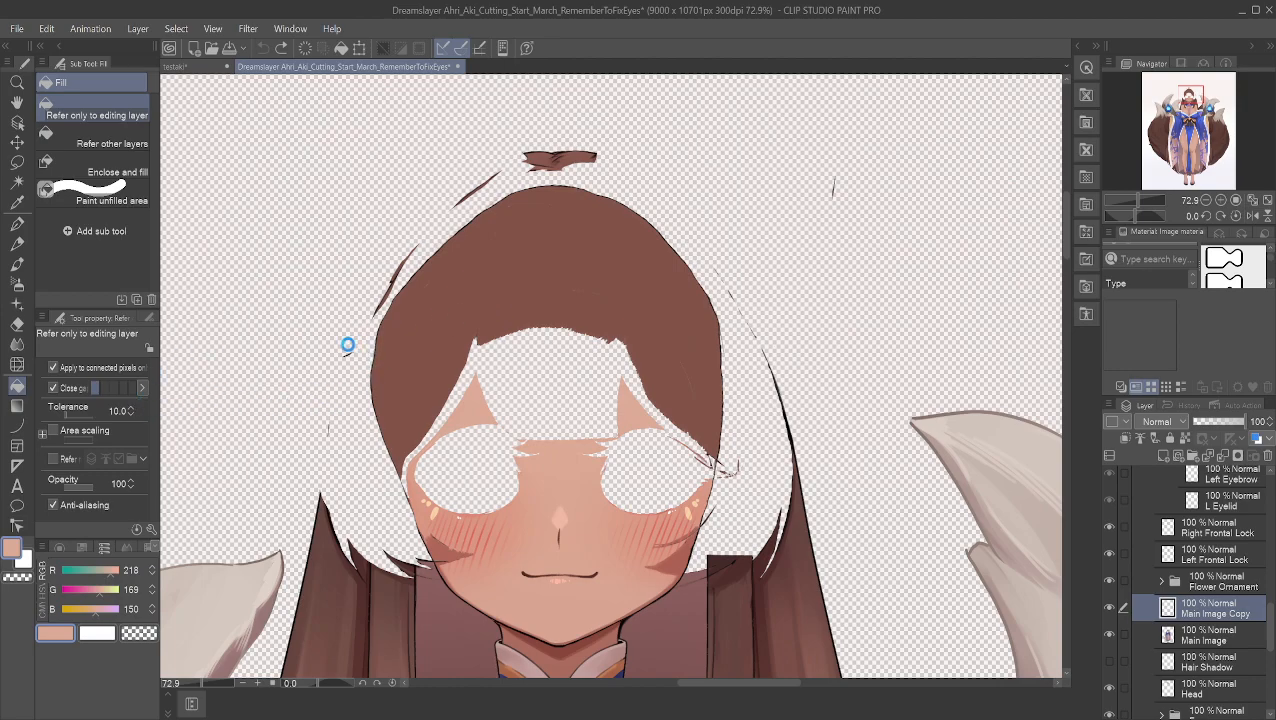
left_click(320, 344)
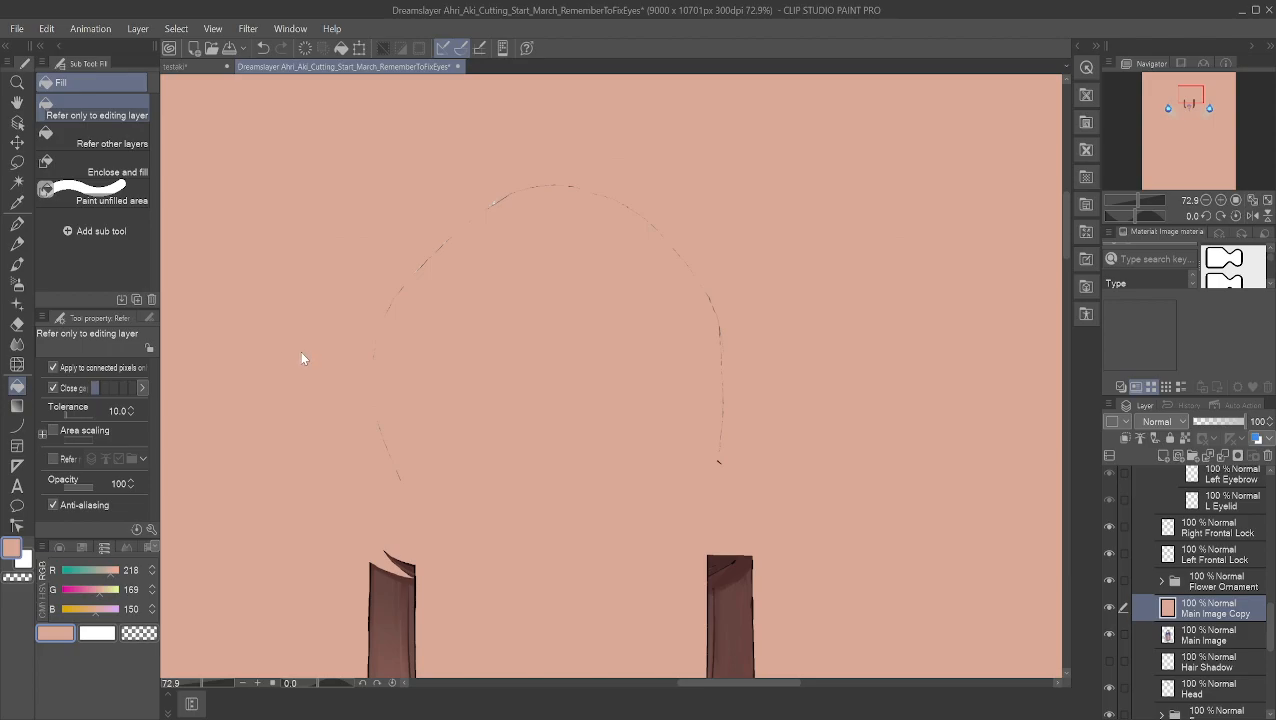
key("ctrl+z")
scroll(534, 414, "up", 2)
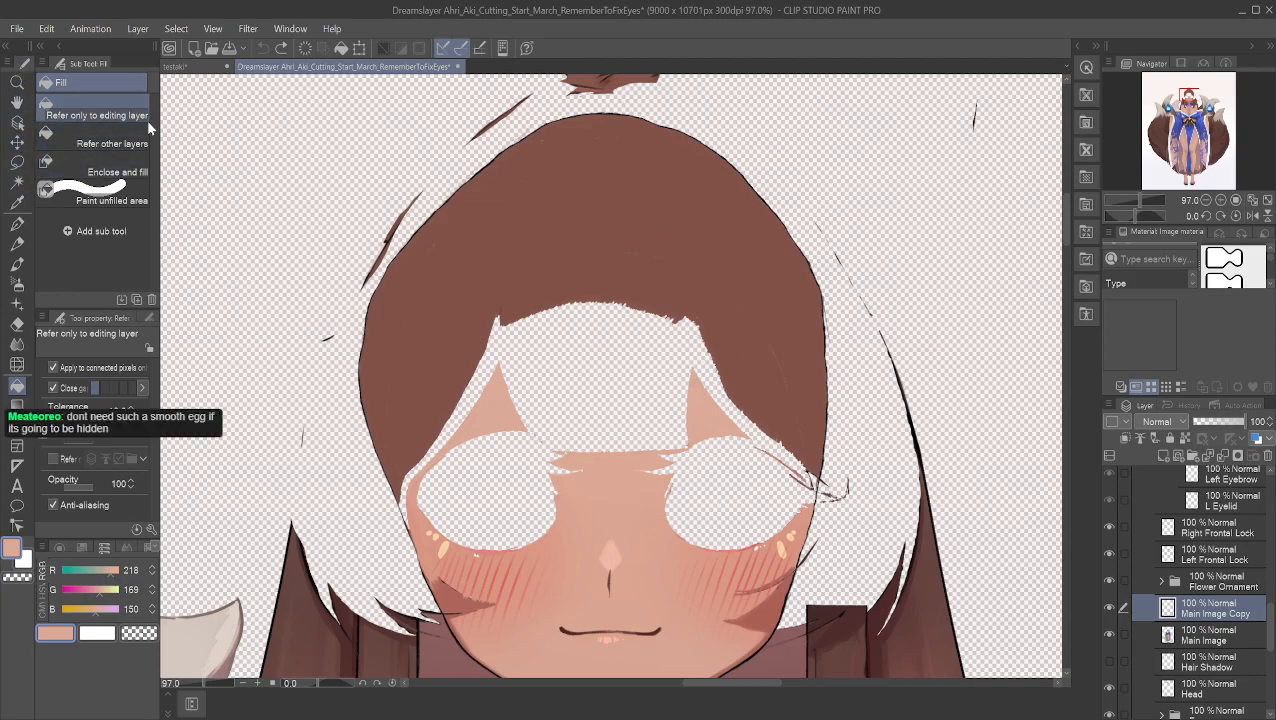
Step: Try to paint the forehead and left eye's upper edge in skin tone with the Mapping pen at size 82.4, and undo the strokes
left_click(17, 222)
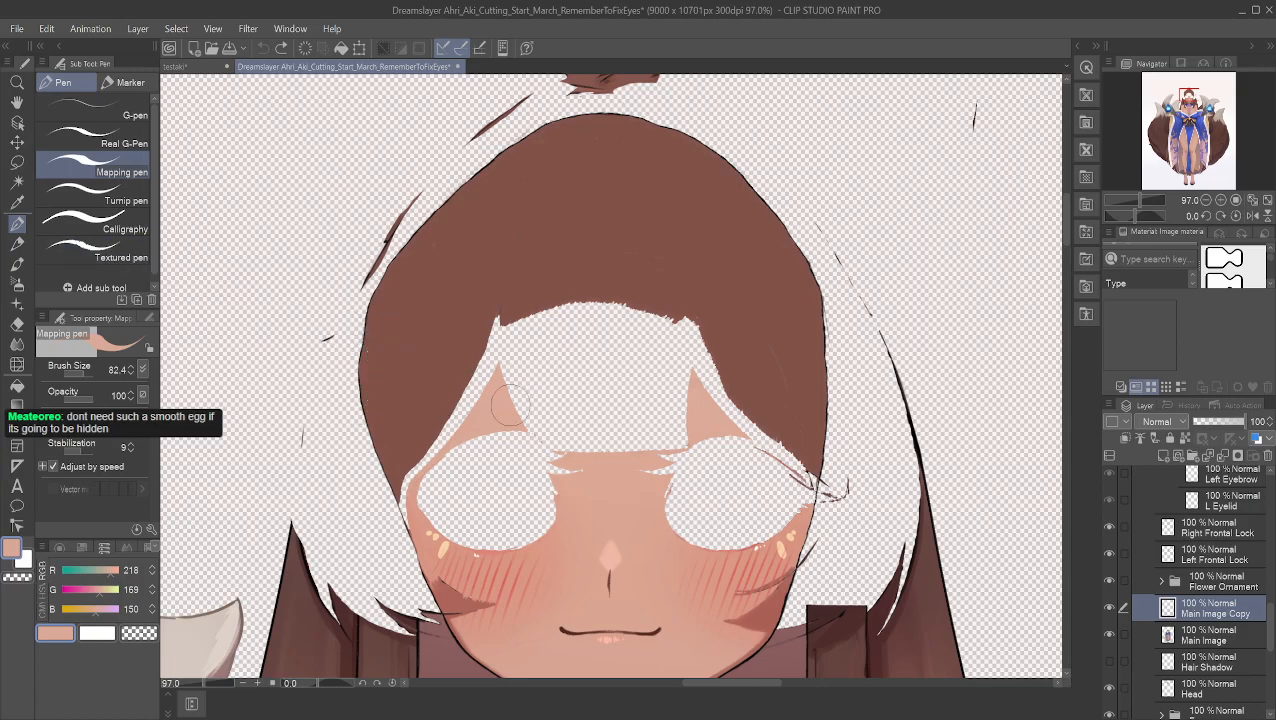
scroll(424, 413, "up", 3)
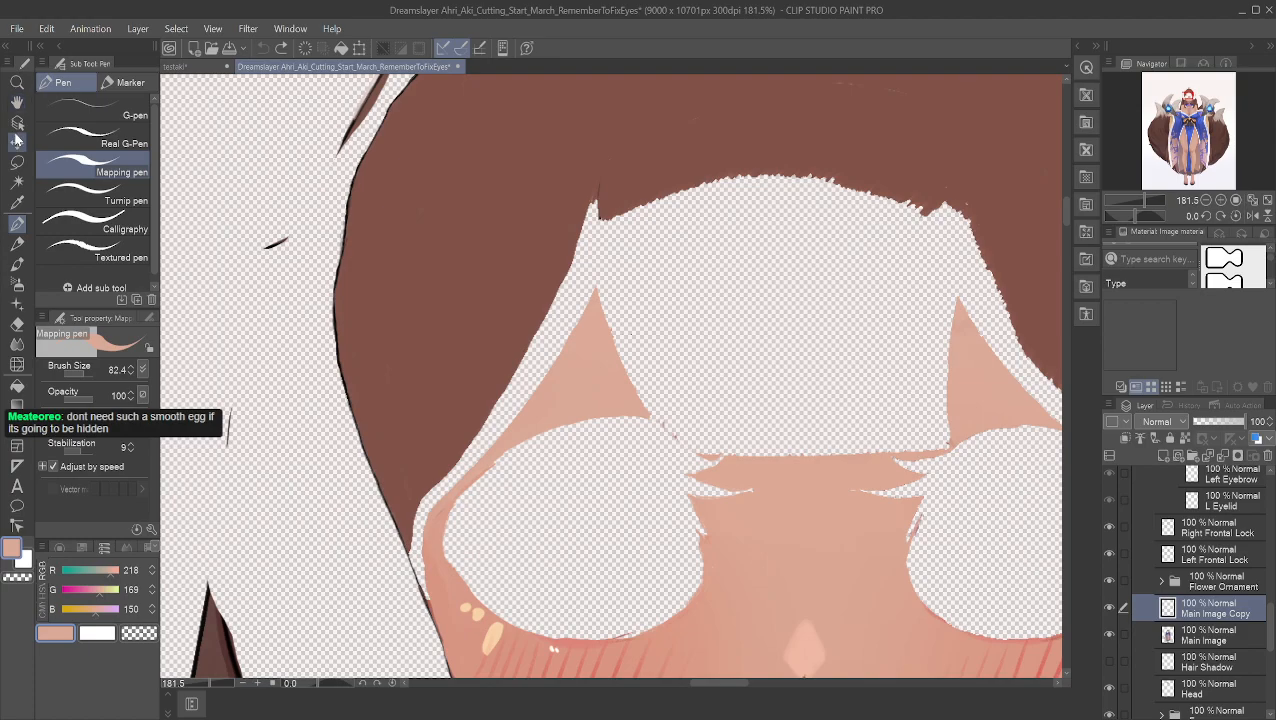
left_click(16, 104)
left_click_drag(422, 333, 351, 233)
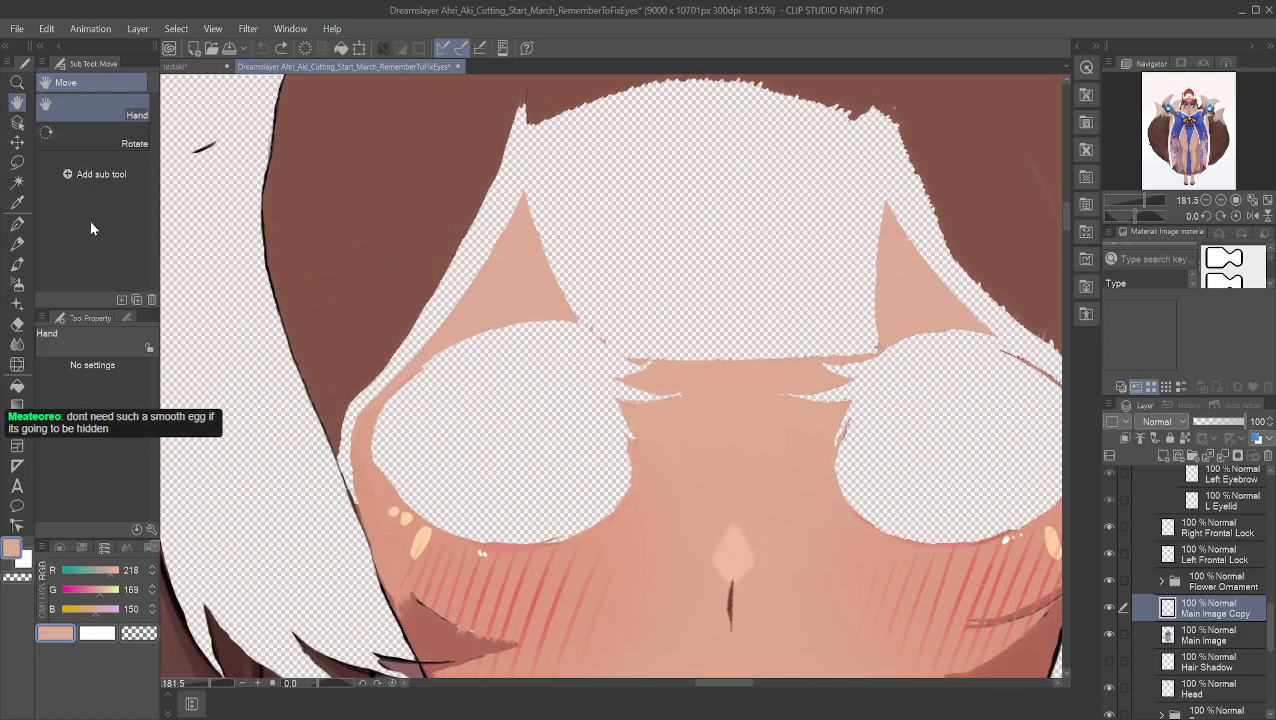
left_click(17, 226)
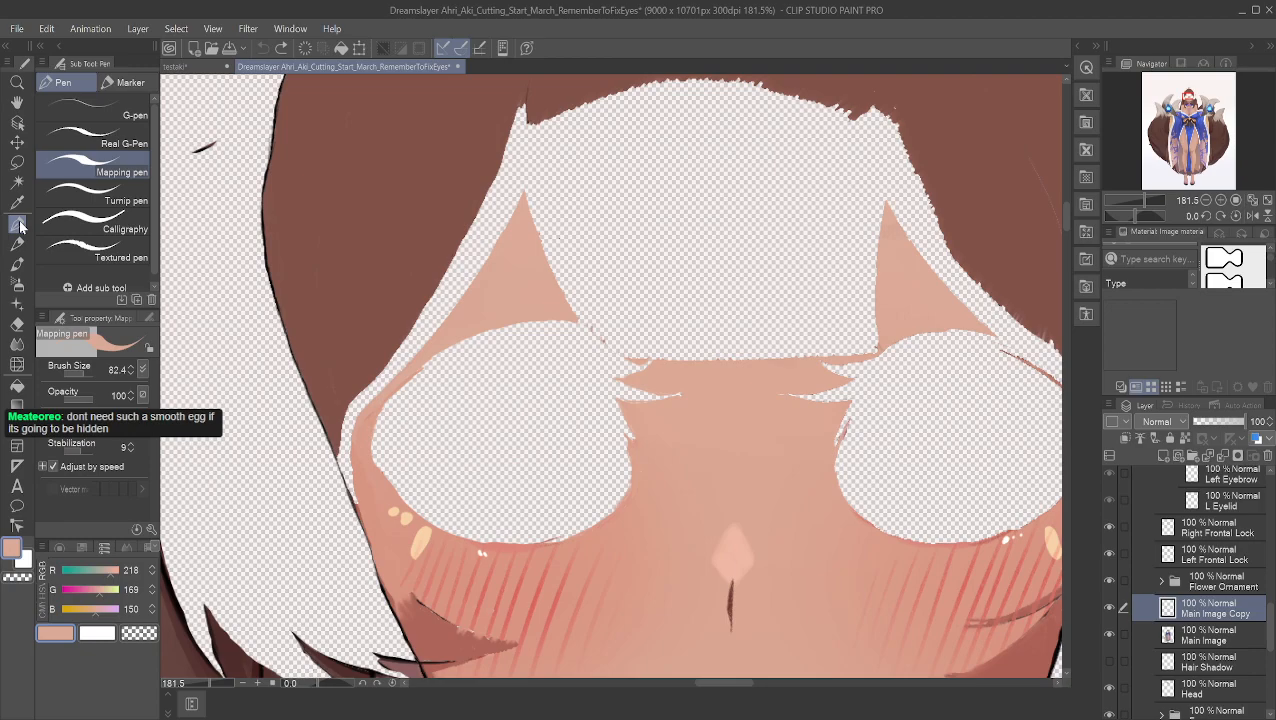
mouse_move(544, 180)
left_mouse_down()
mouse_move(522, 217)
mouse_move(550, 190)
mouse_move(581, 190)
mouse_move(553, 230)
mouse_move(670, 248)
mouse_move(680, 295)
mouse_move(662, 320)
mouse_move(611, 301)
mouse_move(659, 316)
mouse_move(650, 360)
mouse_move(604, 318)
mouse_move(638, 388)
mouse_move(594, 313)
mouse_move(750, 318)
mouse_move(758, 353)
mouse_move(831, 342)
mouse_move(806, 362)
mouse_move(818, 365)
mouse_move(865, 297)
mouse_move(872, 267)
mouse_move(811, 267)
mouse_move(691, 311)
mouse_move(695, 298)
mouse_move(627, 238)
mouse_move(736, 180)
mouse_move(726, 152)
mouse_move(619, 152)
mouse_move(563, 170)
mouse_move(533, 202)
mouse_move(453, 333)
mouse_move(457, 290)
mouse_move(410, 272)
mouse_move(366, 334)
mouse_move(459, 394)
mouse_move(430, 358)
mouse_move(439, 350)
mouse_move(364, 446)
mouse_move(427, 362)
left_mouse_up()
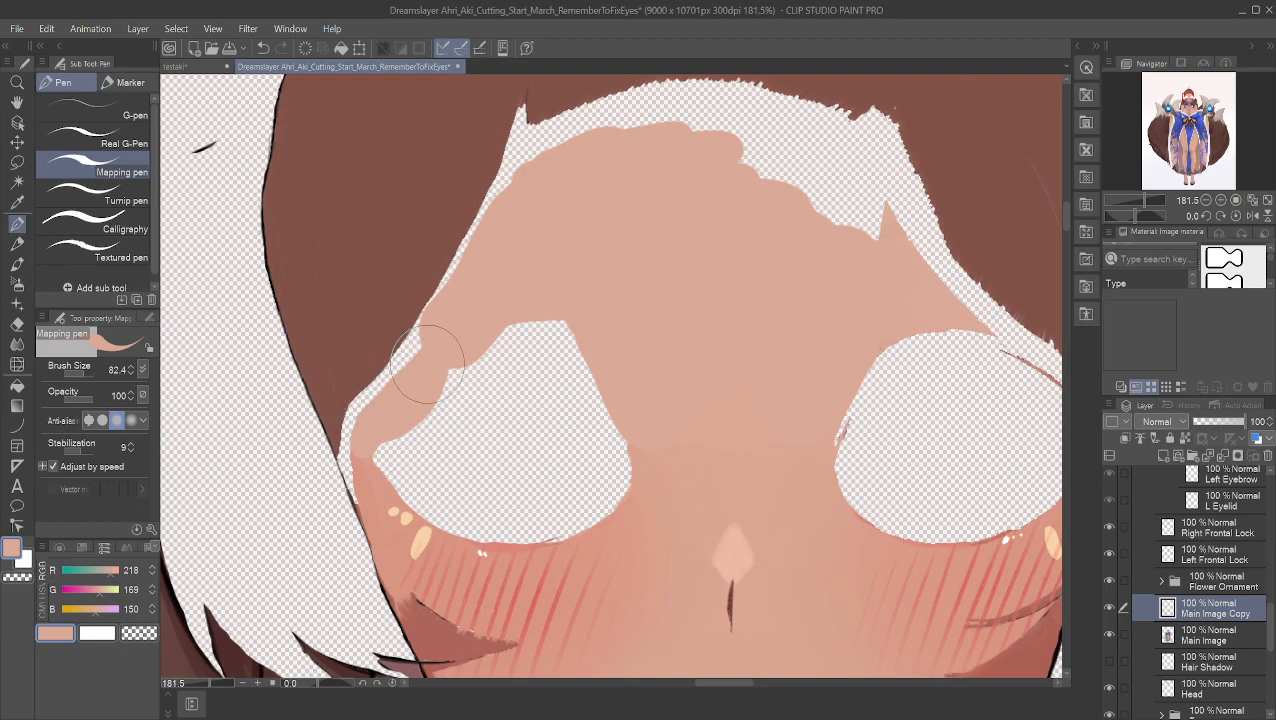
key("ctrl+z")
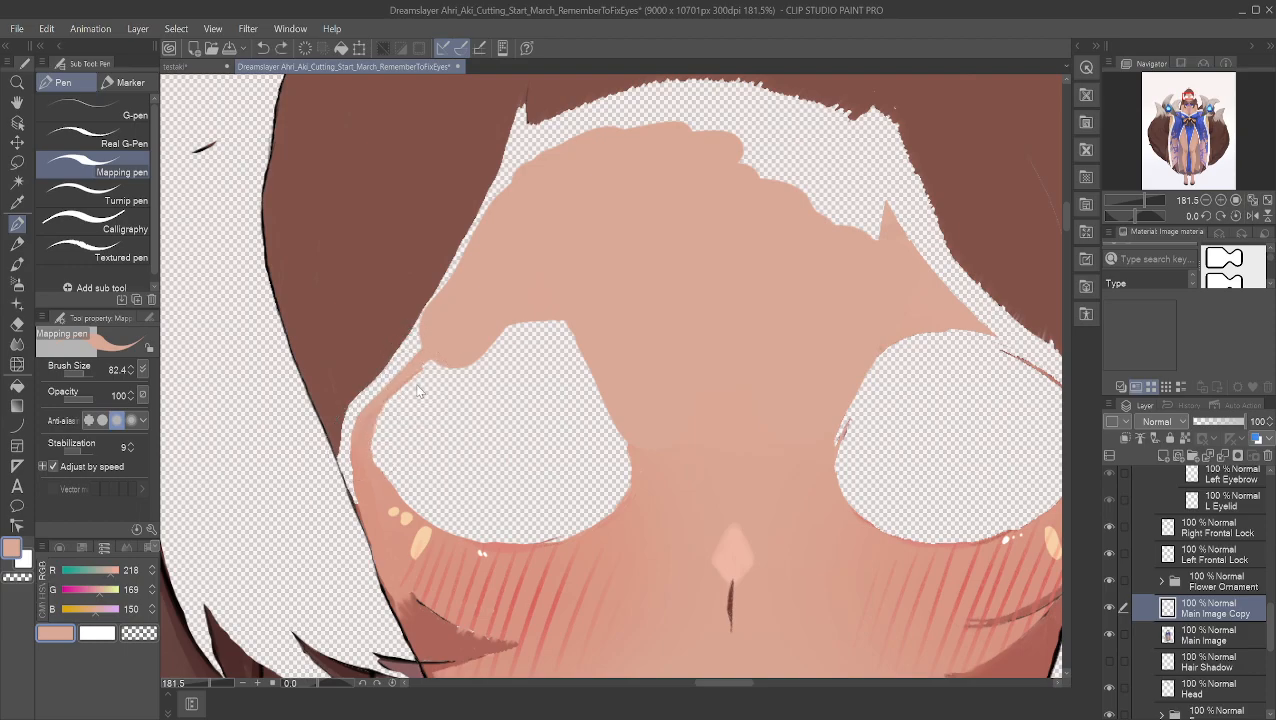
key("ctrl+z")
key("ctrl+z")
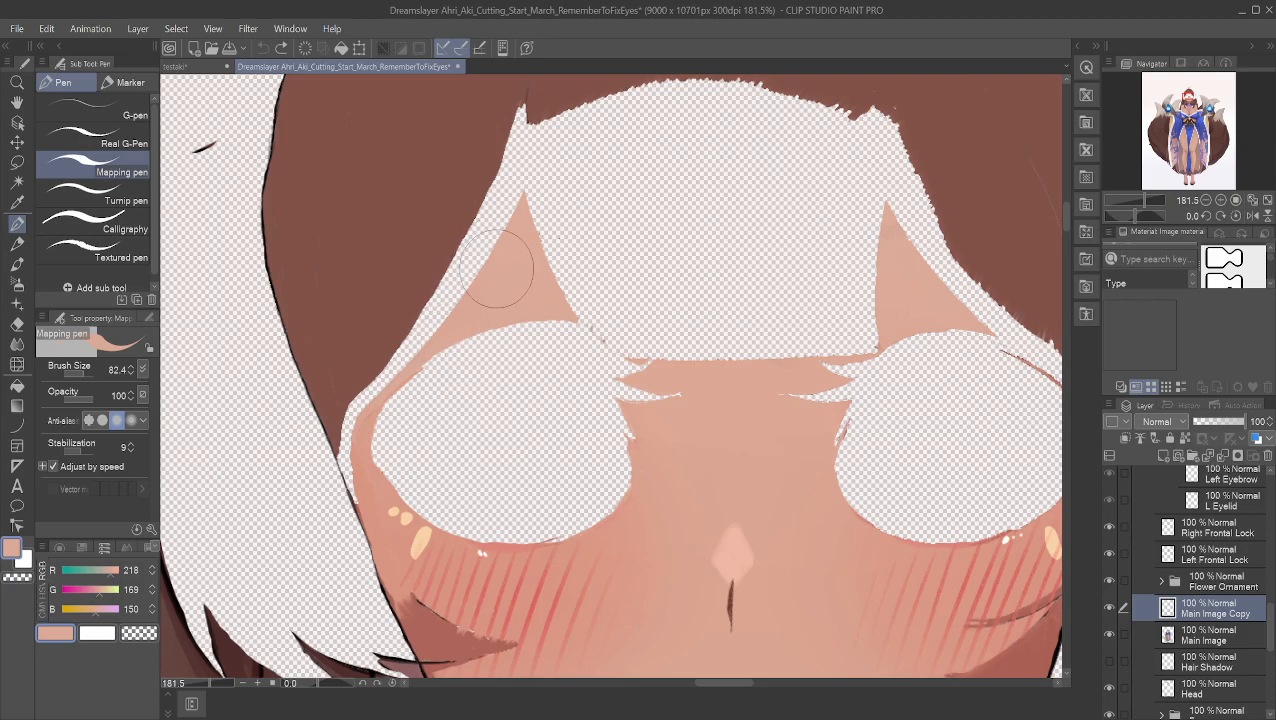
Step: Paint skin tone across the transparent forehead between the brow triangles and up toward the brown hairline with the size 82.4 Mapping pen
left_click(537, 270)
left_click(1173, 408)
left_click(1140, 406)
mouse_move(550, 285)
left_mouse_down()
mouse_move(896, 284)
mouse_move(535, 260)
mouse_move(715, 237)
mouse_move(847, 247)
mouse_move(870, 254)
mouse_move(875, 334)
mouse_move(811, 334)
left_mouse_up()
mouse_move(700, 357)
left_mouse_down()
mouse_move(652, 375)
mouse_move(604, 338)
mouse_move(651, 390)
mouse_move(597, 325)
mouse_move(741, 350)
mouse_move(686, 336)
left_mouse_up()
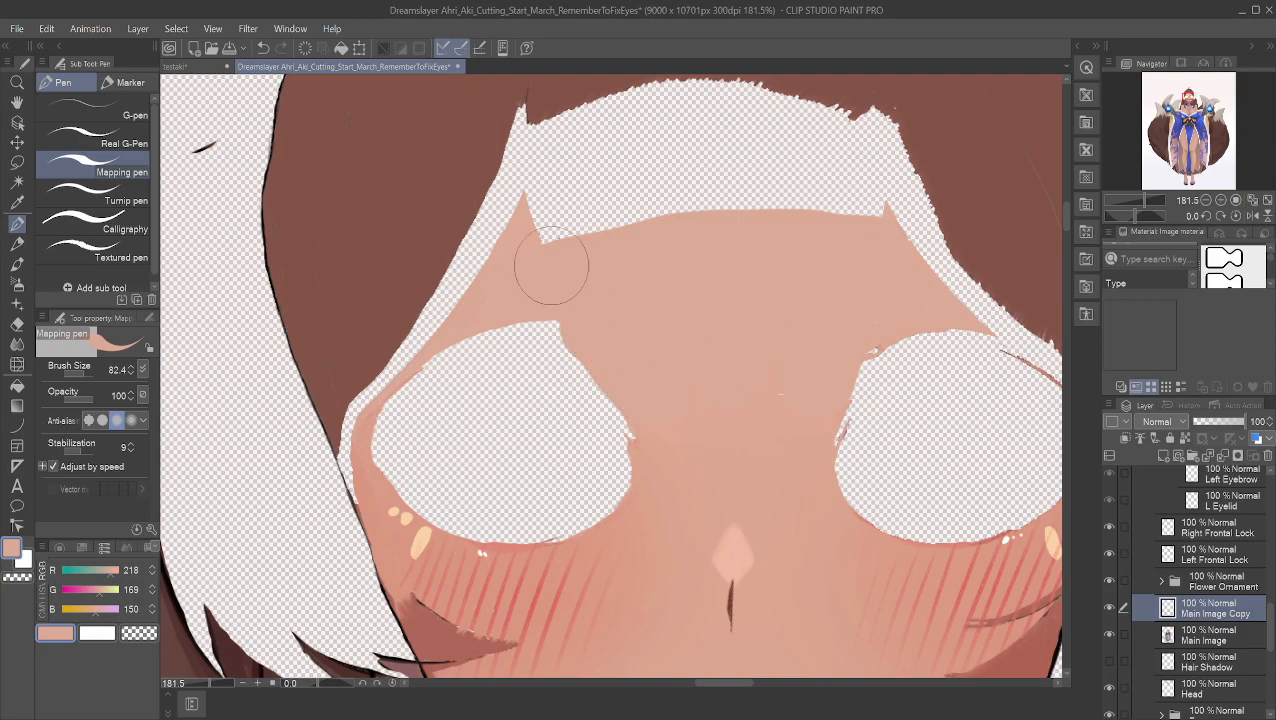
mouse_move(498, 285)
left_mouse_down()
mouse_move(535, 245)
mouse_move(601, 225)
mouse_move(695, 211)
mouse_move(859, 220)
mouse_move(866, 171)
mouse_move(673, 175)
mouse_move(560, 206)
mouse_move(479, 265)
mouse_move(577, 210)
mouse_move(701, 188)
mouse_move(865, 201)
mouse_move(777, 203)
mouse_move(560, 250)
left_mouse_up()
key("ctrl+z")
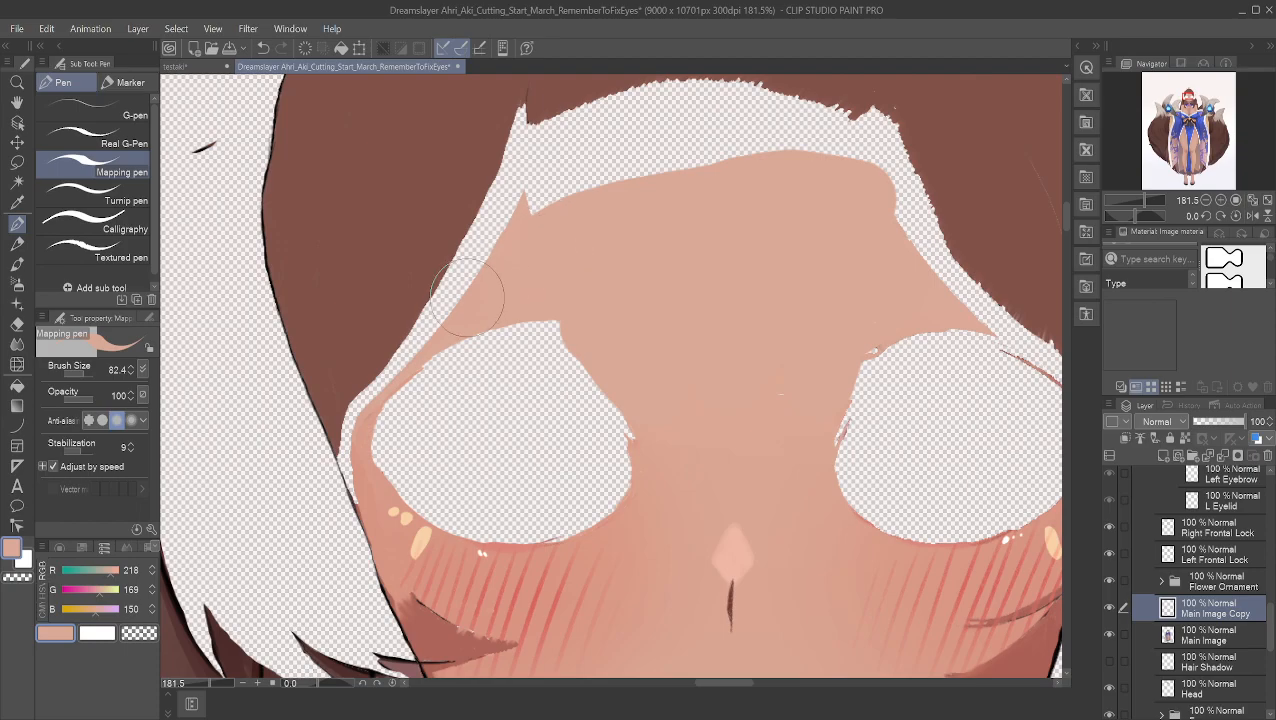
mouse_move(468, 290)
left_mouse_down()
mouse_move(535, 206)
mouse_move(595, 187)
mouse_move(722, 167)
mouse_move(842, 176)
mouse_move(870, 189)
mouse_move(921, 285)
mouse_move(970, 328)
mouse_move(577, 323)
mouse_move(632, 300)
mouse_move(839, 315)
mouse_move(937, 341)
mouse_move(829, 373)
left_mouse_up()
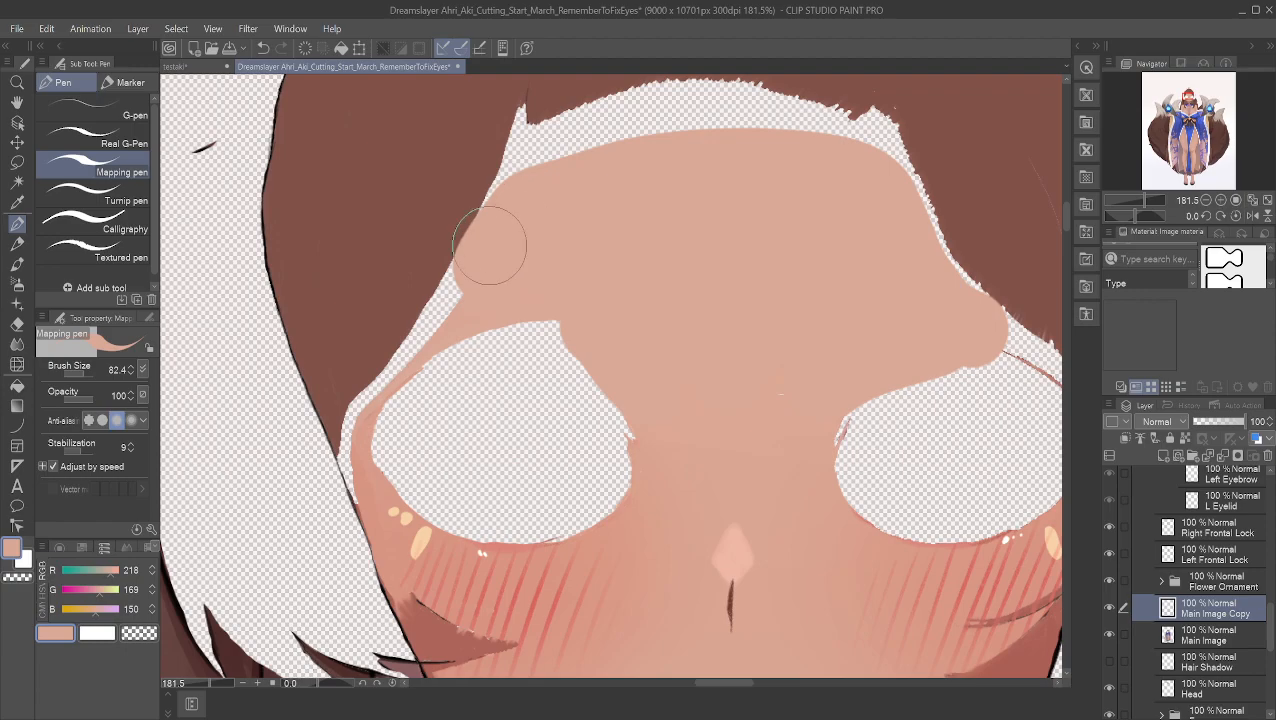
Step: Sample the skin beside the left eye, reduce the brush to 15.4, and paint a band across the upper part of the eye hole
left_click(374, 426, "alt")
mouse_move(357, 420)
left_mouse_down()
mouse_move(375, 405)
mouse_move(345, 455)
left_mouse_up()
left_click_drag(83, 375, 64, 374)
mouse_move(378, 424)
left_mouse_down()
mouse_move(472, 389)
mouse_move(621, 393)
left_mouse_up()
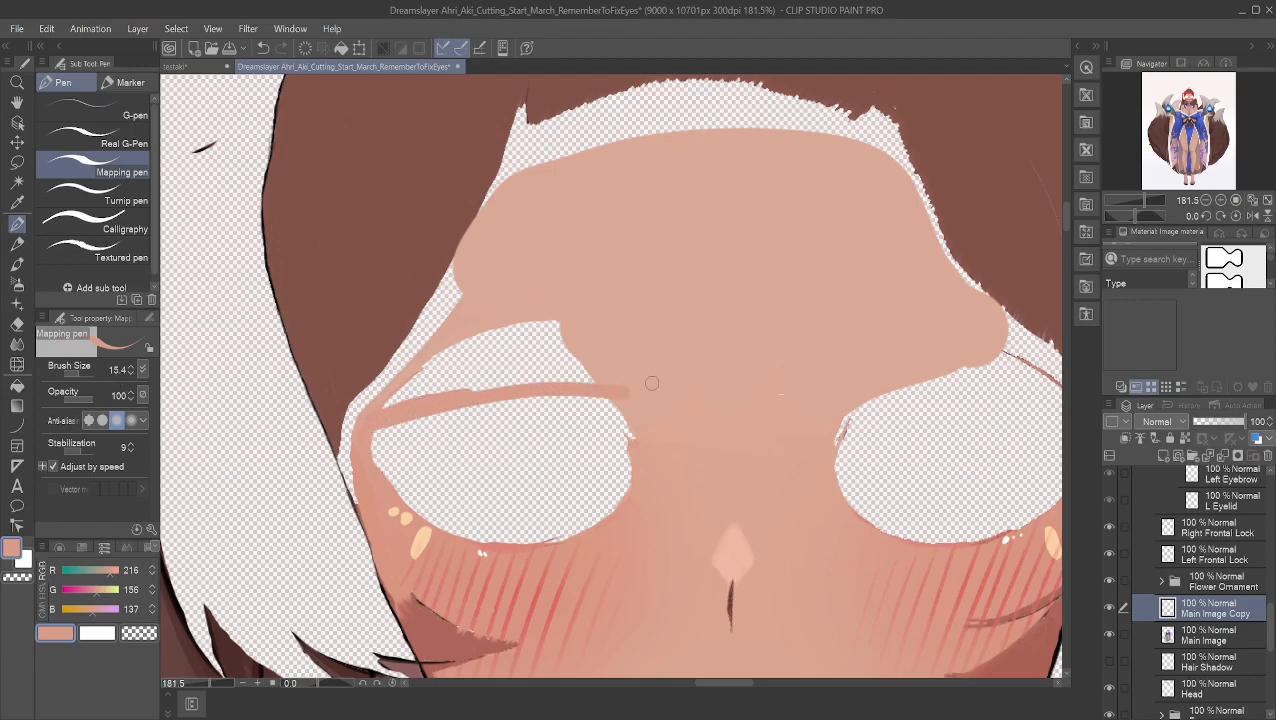
Step: Resample the cheek skin tone and fill the outer corner of the left eye hole, redoing the first attempt
left_click(377, 474, "alt")
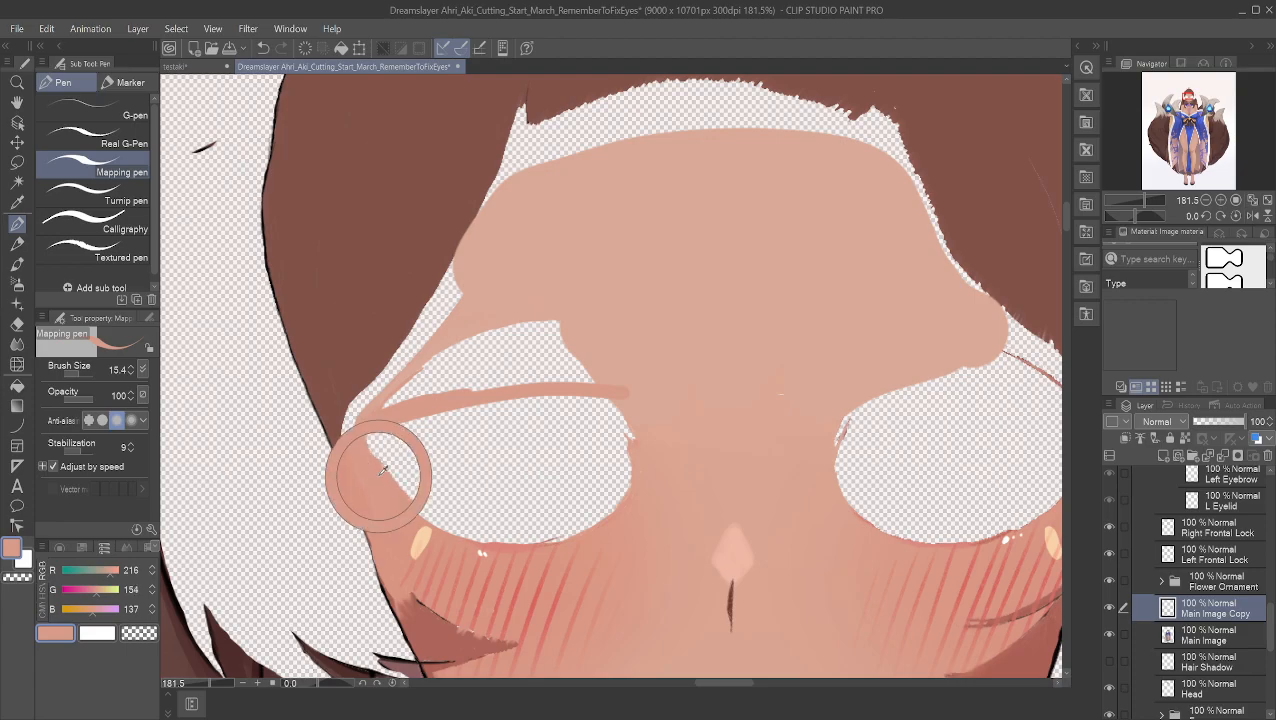
mouse_move(369, 466)
left_mouse_down()
mouse_move(425, 427)
mouse_move(374, 438)
mouse_move(385, 442)
mouse_move(374, 481)
mouse_move(465, 431)
mouse_move(396, 494)
mouse_move(423, 472)
left_mouse_up()
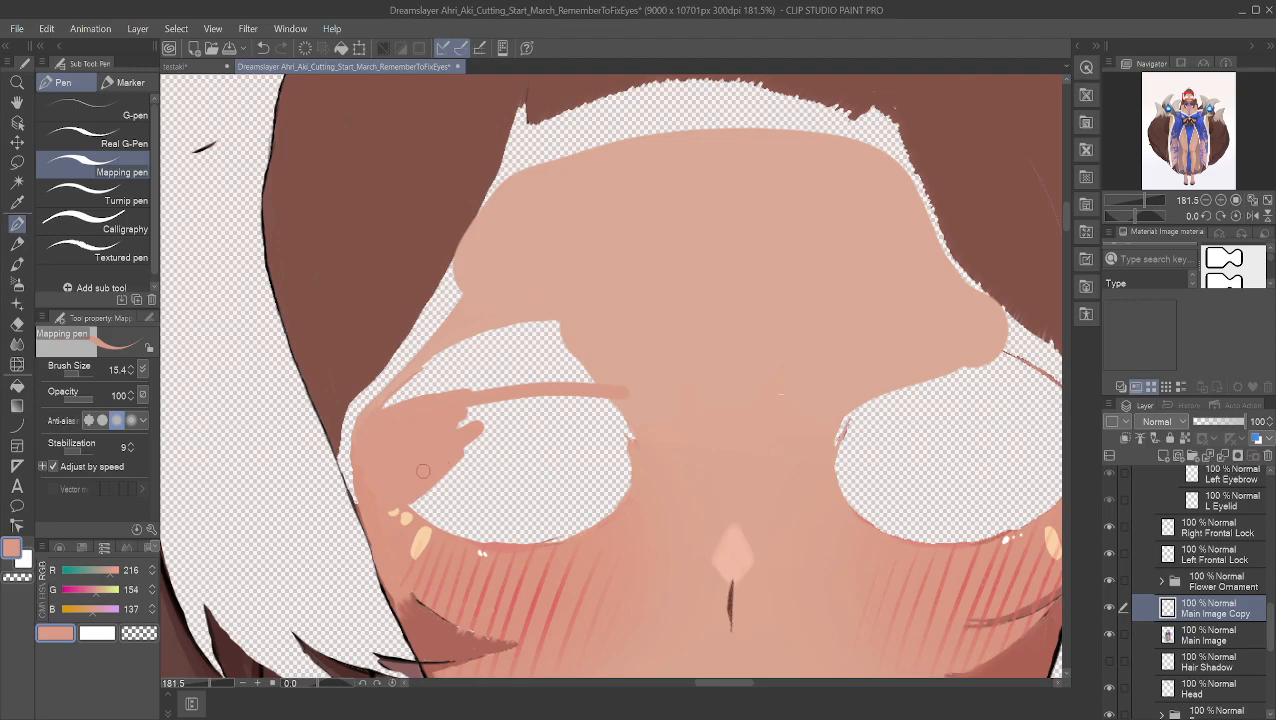
key("ctrl+z")
left_click(395, 501, "alt")
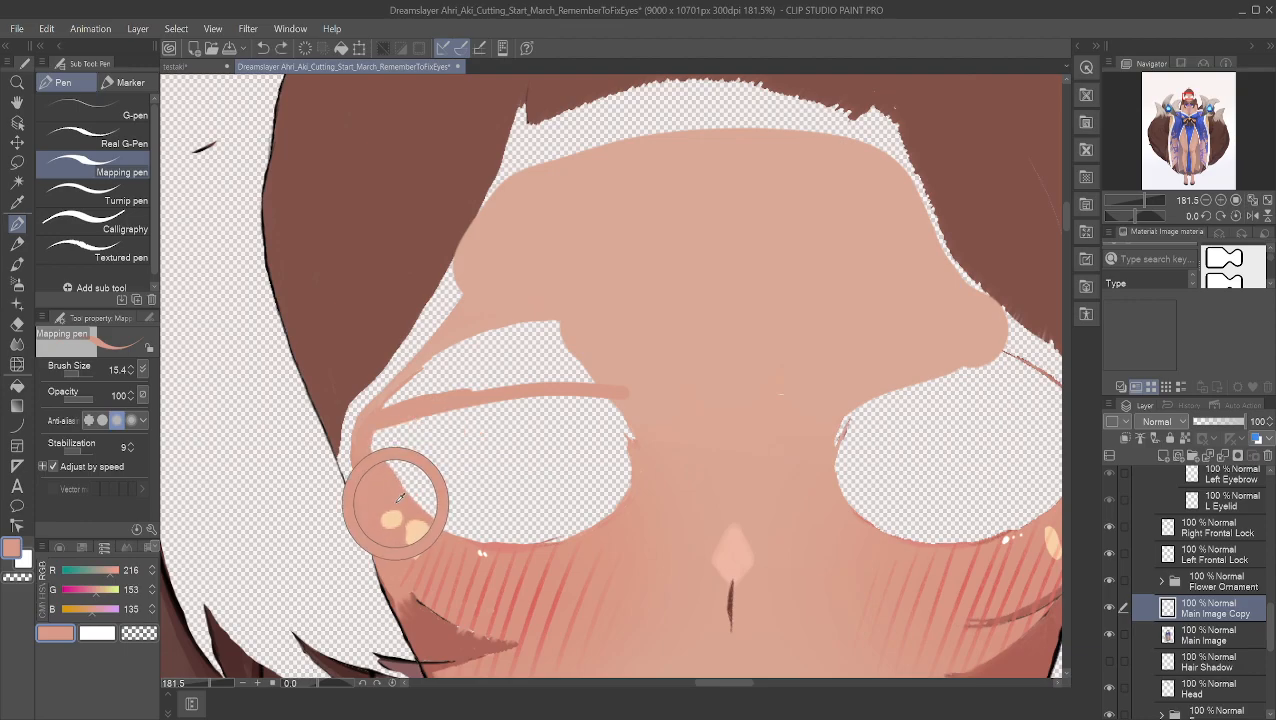
left_click_drag(396, 494, 462, 450)
mouse_move(376, 490)
left_mouse_down()
mouse_move(455, 450)
mouse_move(368, 494)
mouse_move(405, 450)
mouse_move(366, 464)
left_mouse_up()
left_click_drag(393, 420, 375, 477)
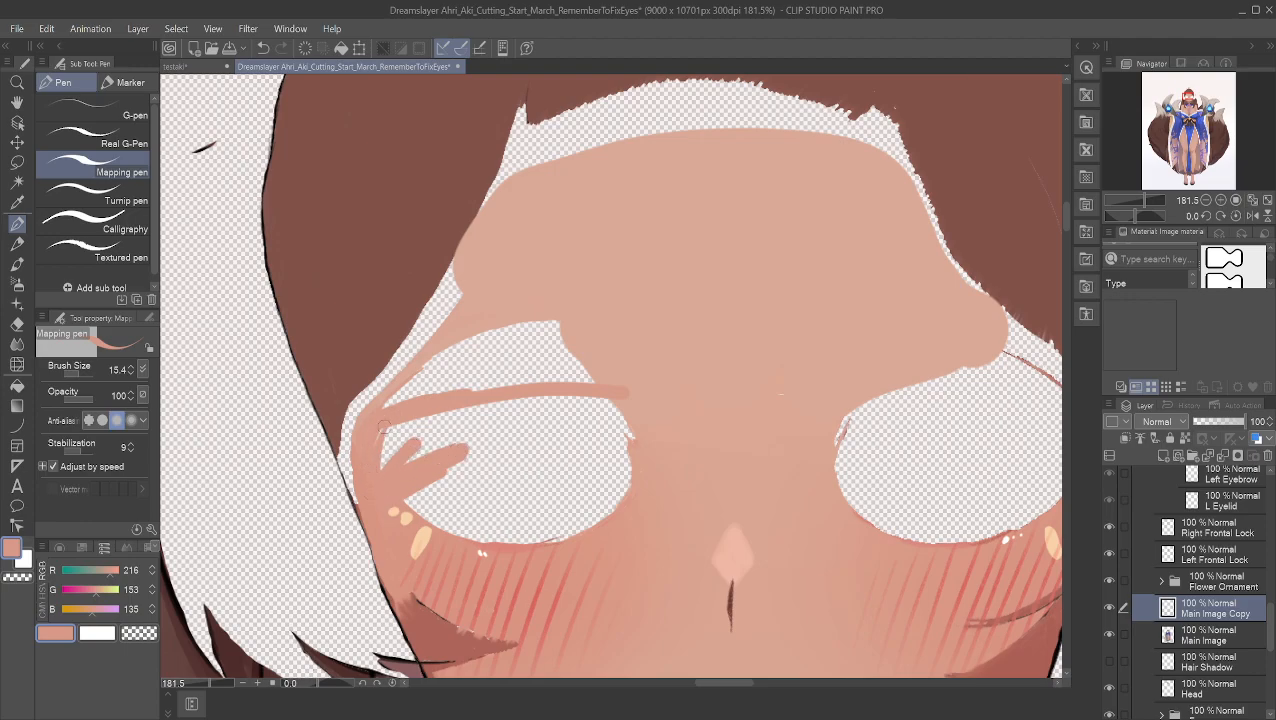
mouse_move(389, 432)
left_mouse_down()
mouse_move(379, 480)
mouse_move(394, 427)
mouse_move(406, 476)
mouse_move(420, 422)
mouse_move(435, 435)
mouse_move(434, 469)
mouse_move(447, 427)
mouse_move(456, 442)
mouse_move(453, 458)
mouse_move(422, 454)
mouse_move(423, 426)
mouse_move(448, 447)
mouse_move(443, 422)
mouse_move(456, 455)
mouse_move(456, 421)
mouse_move(455, 461)
left_mouse_up()
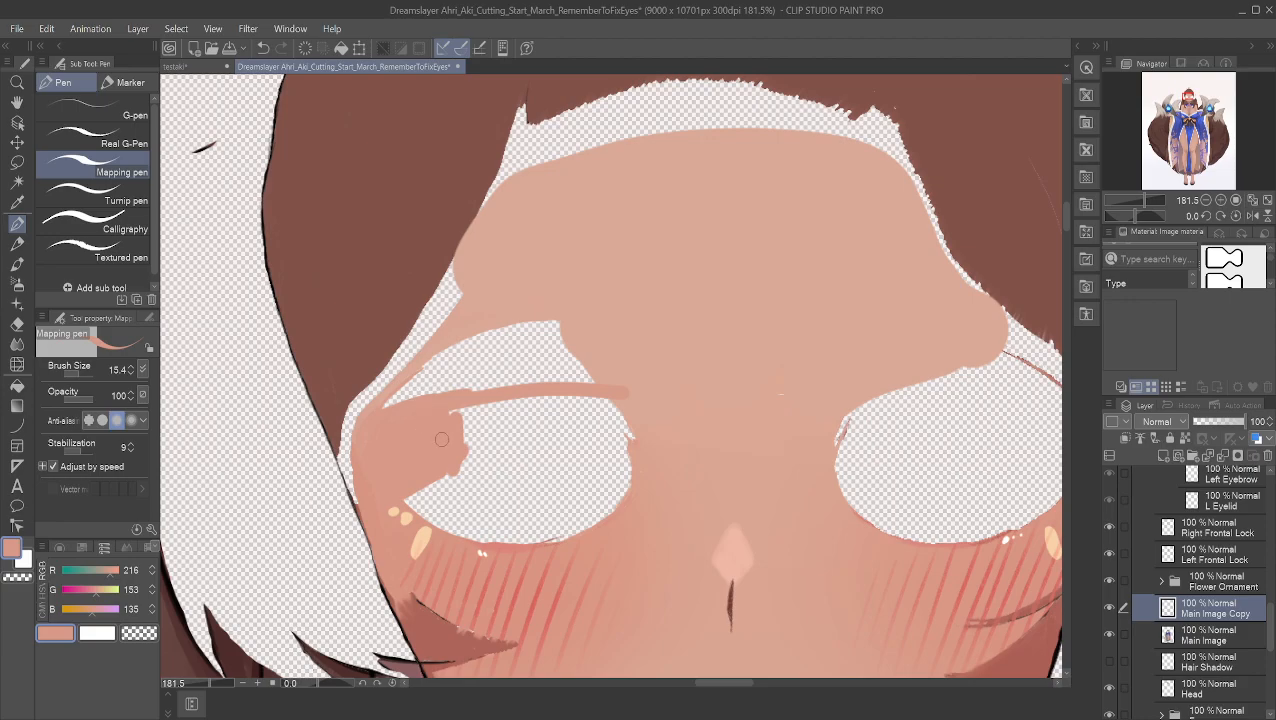
Step: Paint along the lower edge of the left eye hole, sampling the neighbouring pink blush and cheek tones between strokes
left_click(456, 530, "alt")
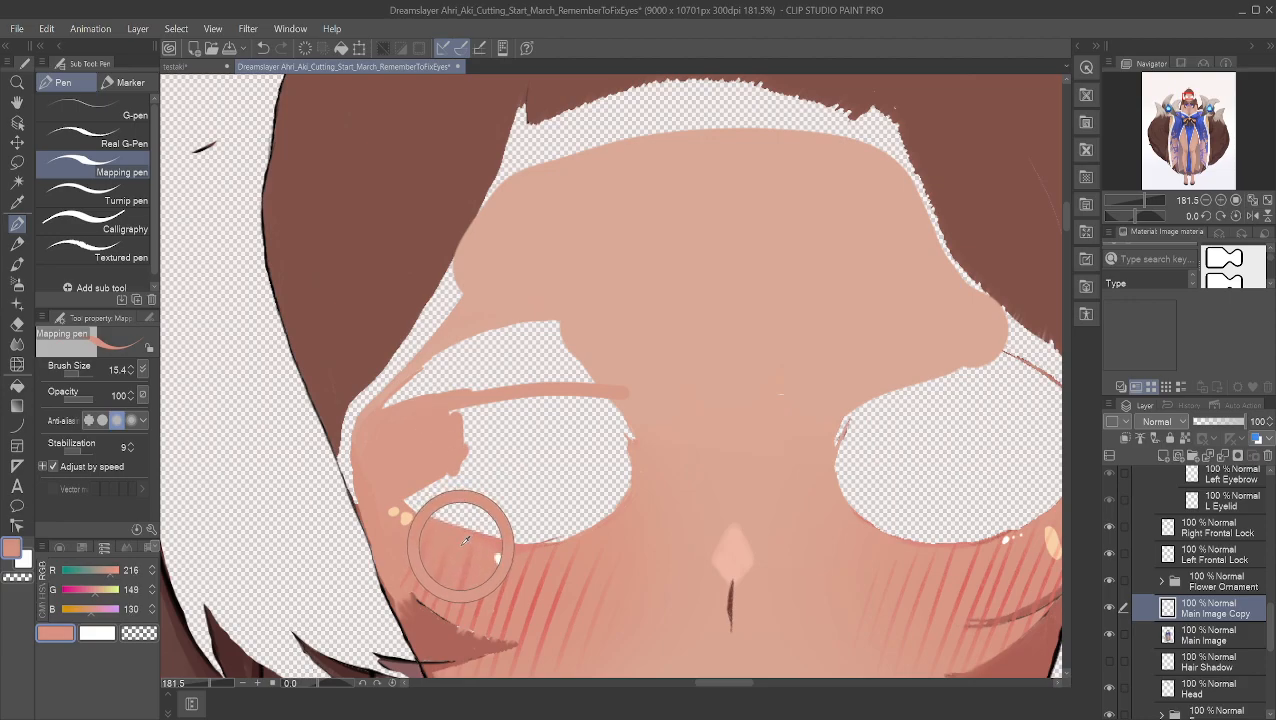
mouse_move(457, 528)
left_mouse_down()
mouse_move(460, 518)
mouse_move(413, 505)
mouse_move(483, 533)
left_mouse_up()
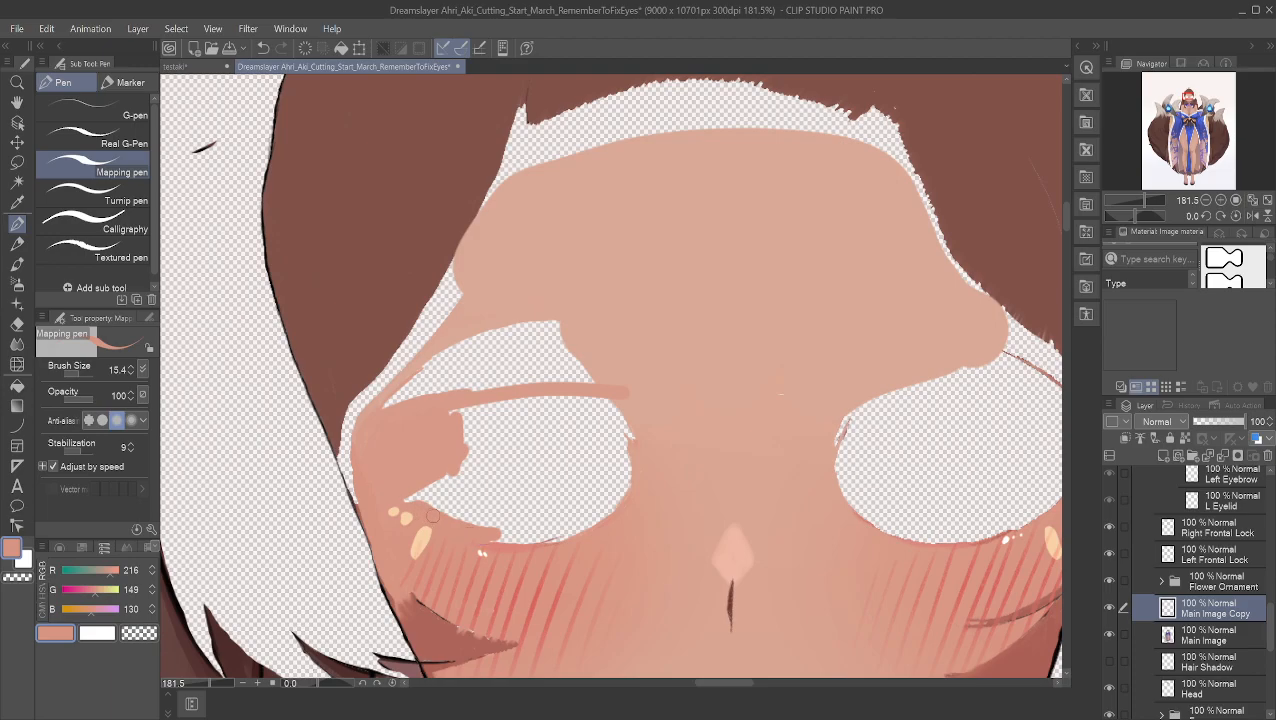
left_click(503, 537, "alt")
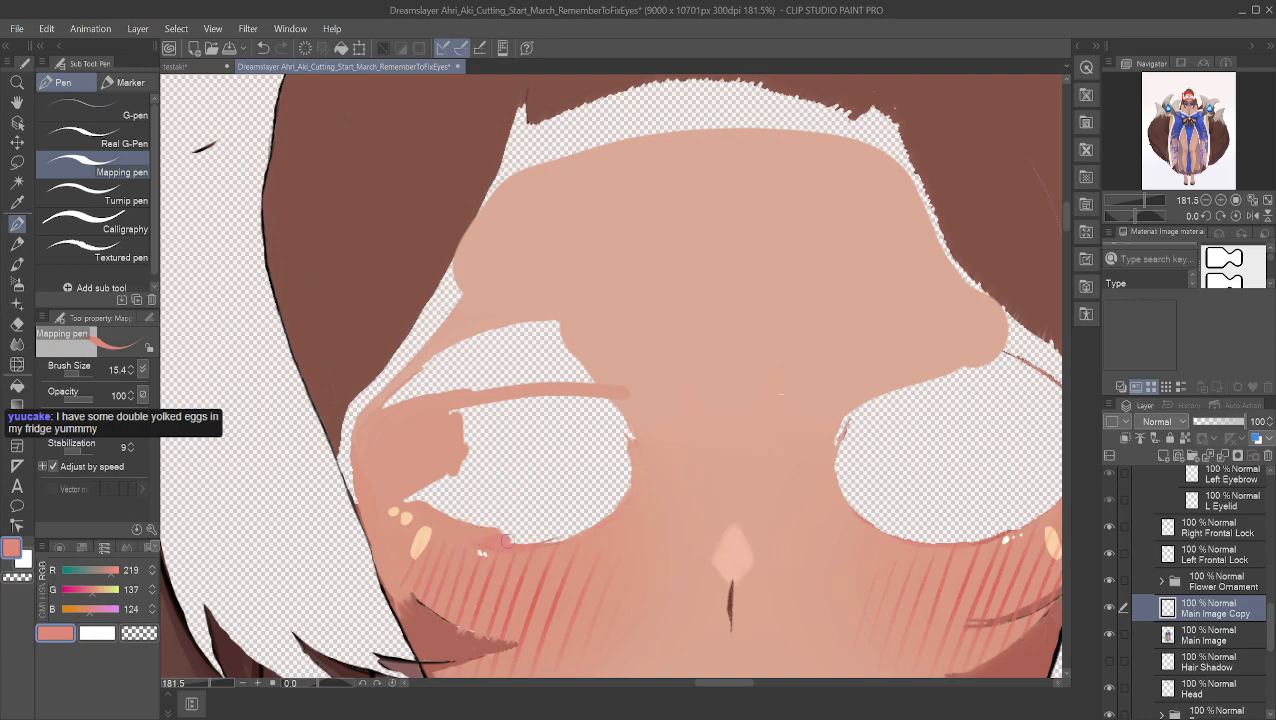
left_click_drag(519, 542, 535, 541)
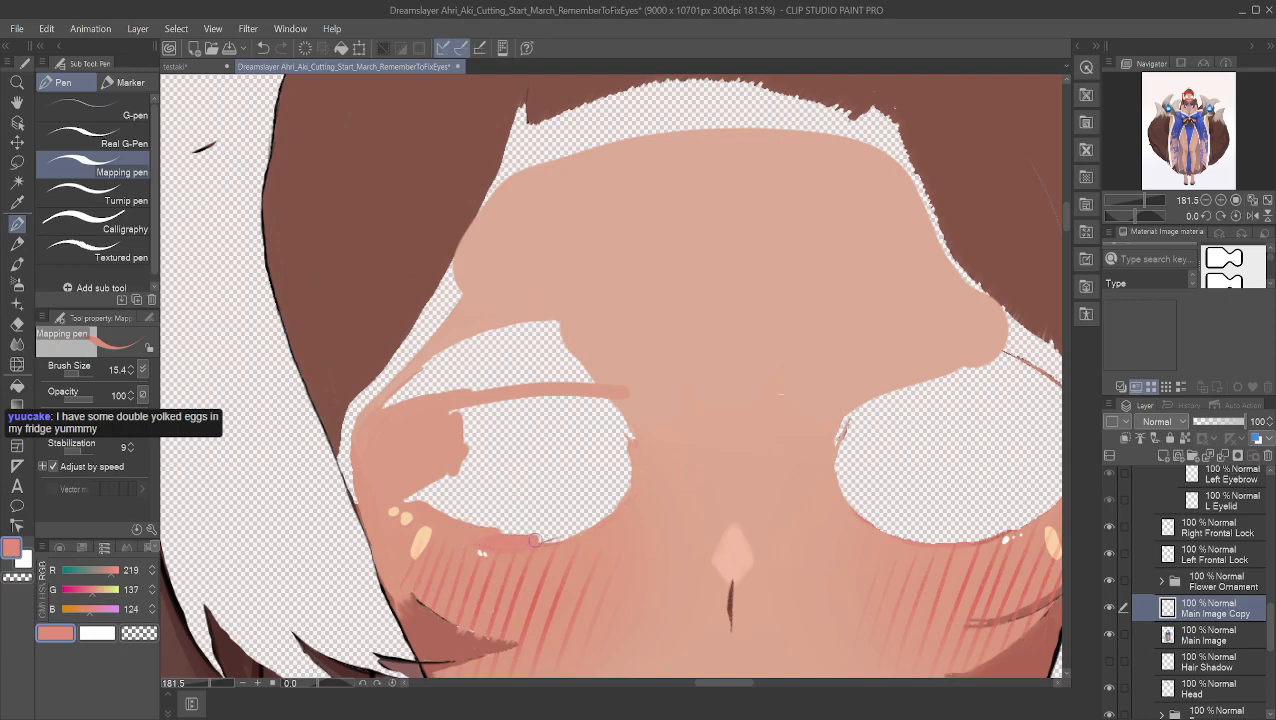
left_click(477, 531, "alt")
left_click_drag(507, 535, 566, 515)
left_click(584, 521, "alt")
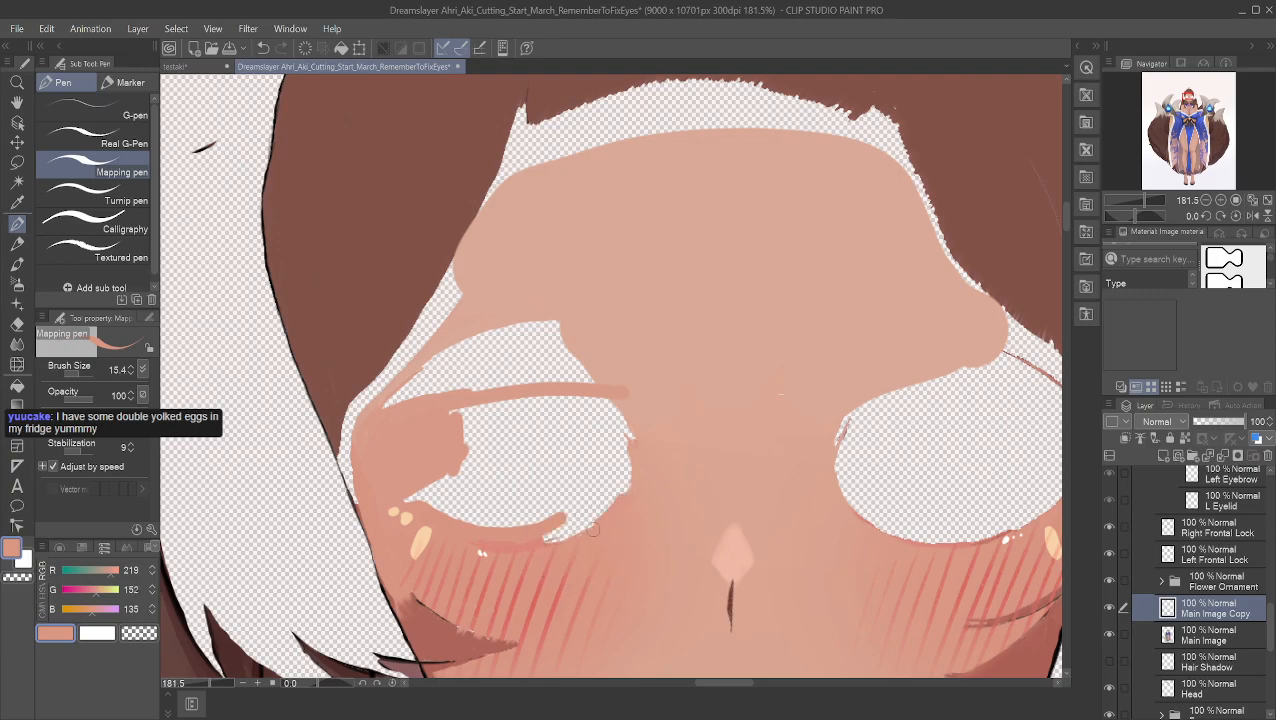
mouse_move(560, 538)
left_mouse_down()
mouse_move(621, 493)
mouse_move(548, 533)
left_mouse_up()
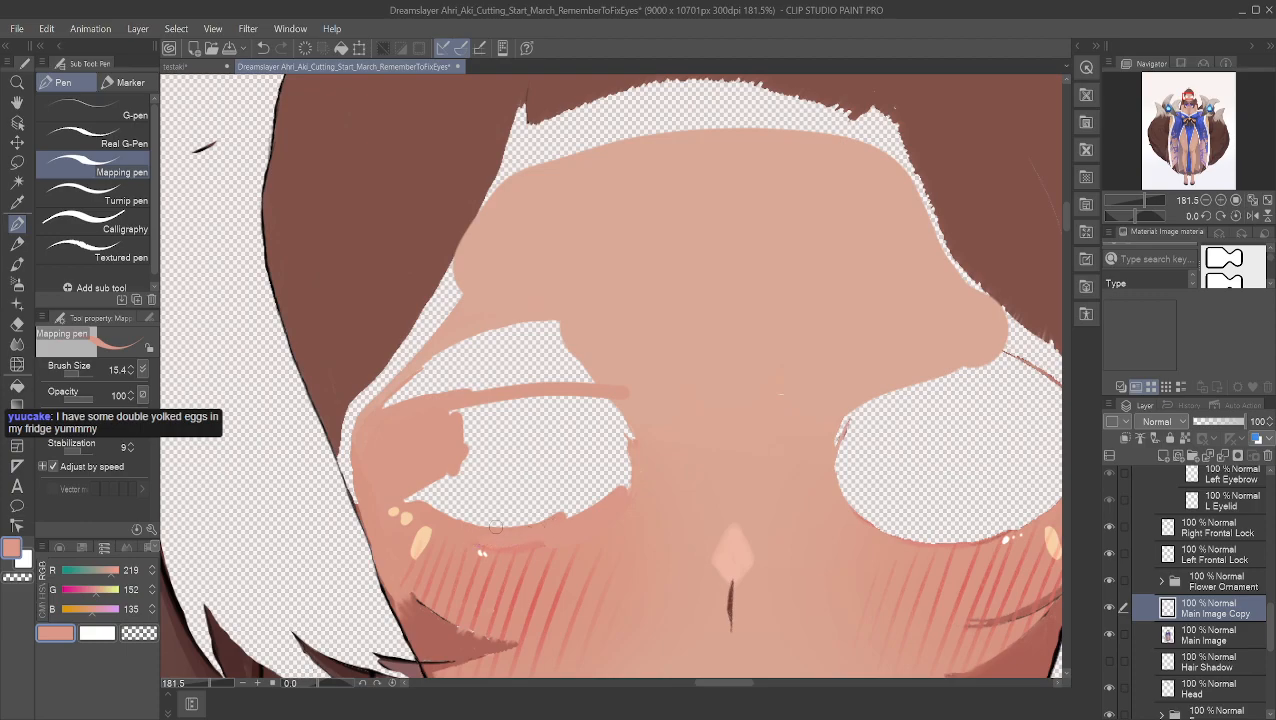
Step: Undo the last lower-edge strokes and repaint the left eye hole's lower edge toward the nose with resampled cheek tones
key("ctrl+z")
key("ctrl+z")
key("ctrl+z")
key("ctrl+z")
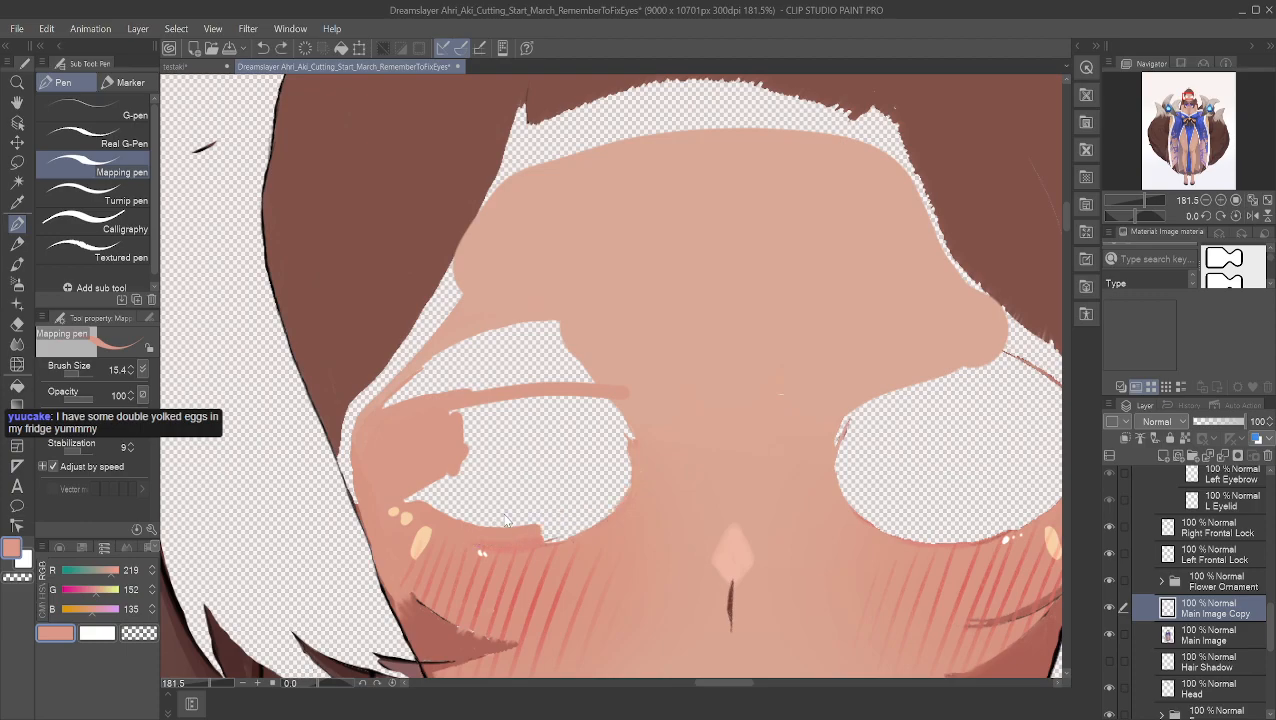
key("ctrl+z")
left_click(484, 527, "alt")
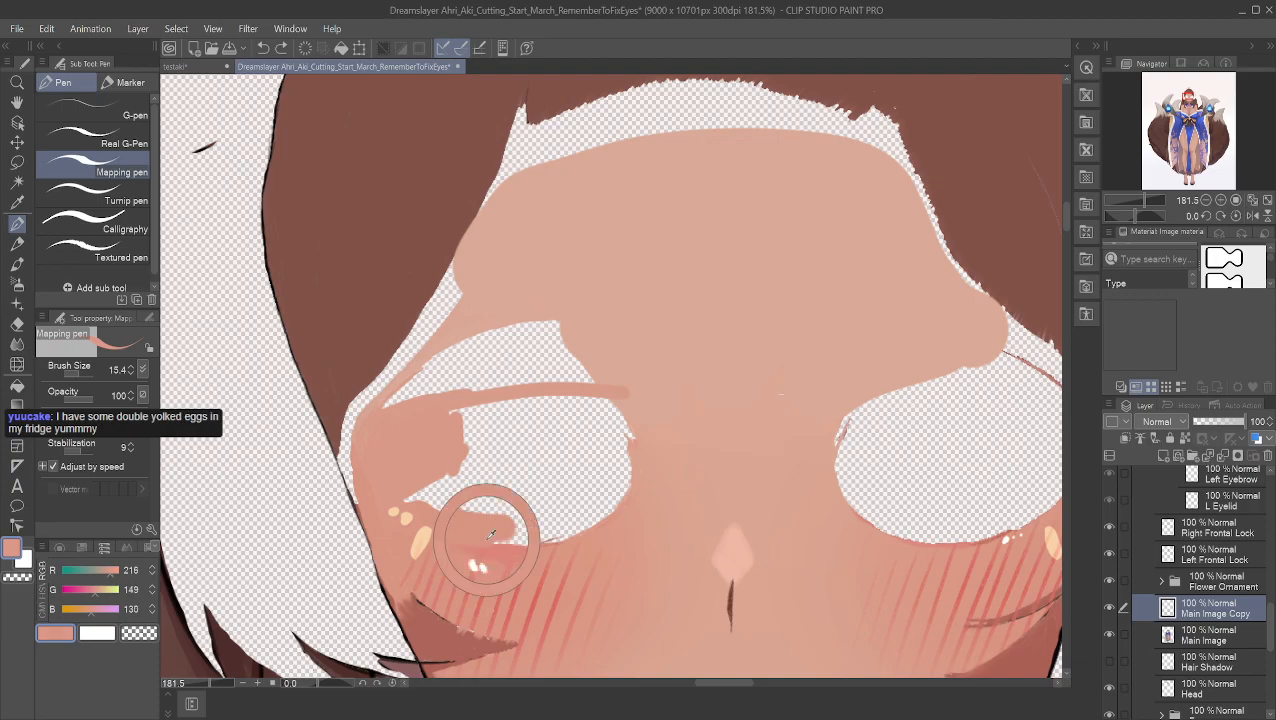
mouse_move(497, 533)
left_mouse_down()
mouse_move(544, 535)
mouse_move(485, 537)
mouse_move(551, 529)
mouse_move(570, 554)
mouse_move(557, 539)
mouse_move(621, 489)
left_mouse_up()
left_click(568, 550, "alt")
key("ctrl+z")
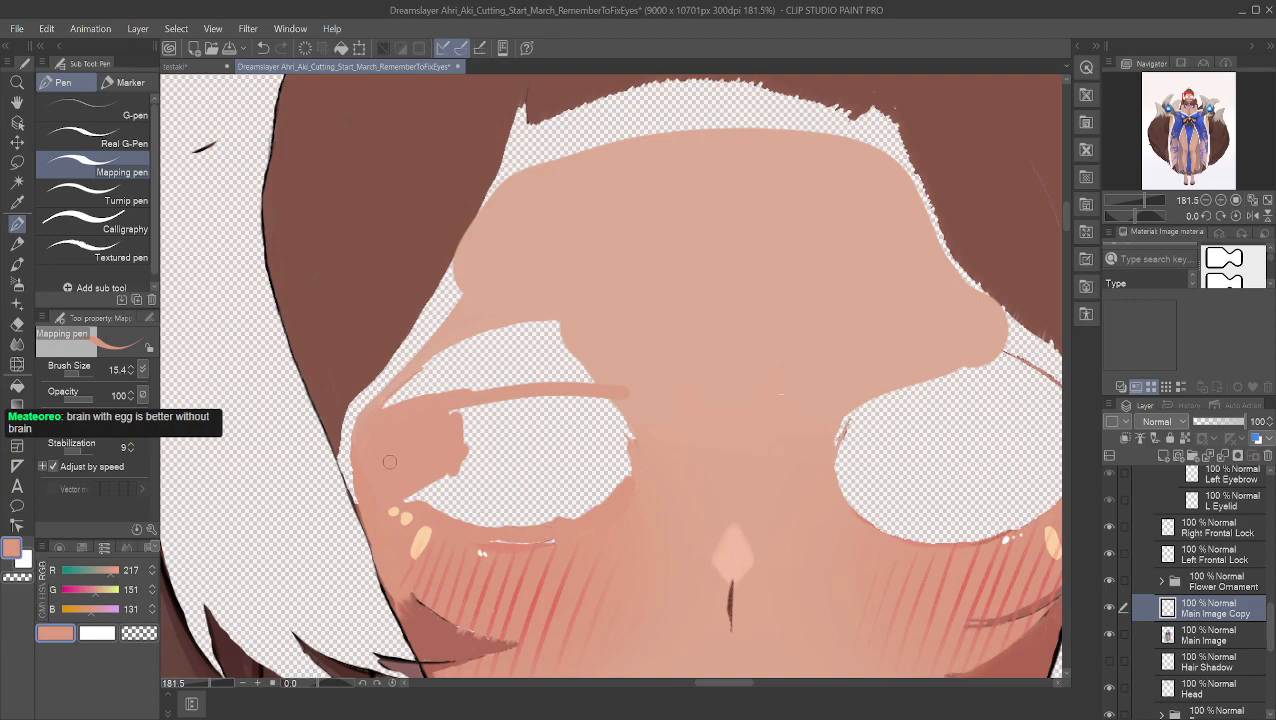
Step: Fill the lower part of the left eye hole with skin tones sampled from its outer corner
left_click(403, 498, "alt")
left_click_drag(408, 501, 432, 483)
left_click(400, 494, "alt")
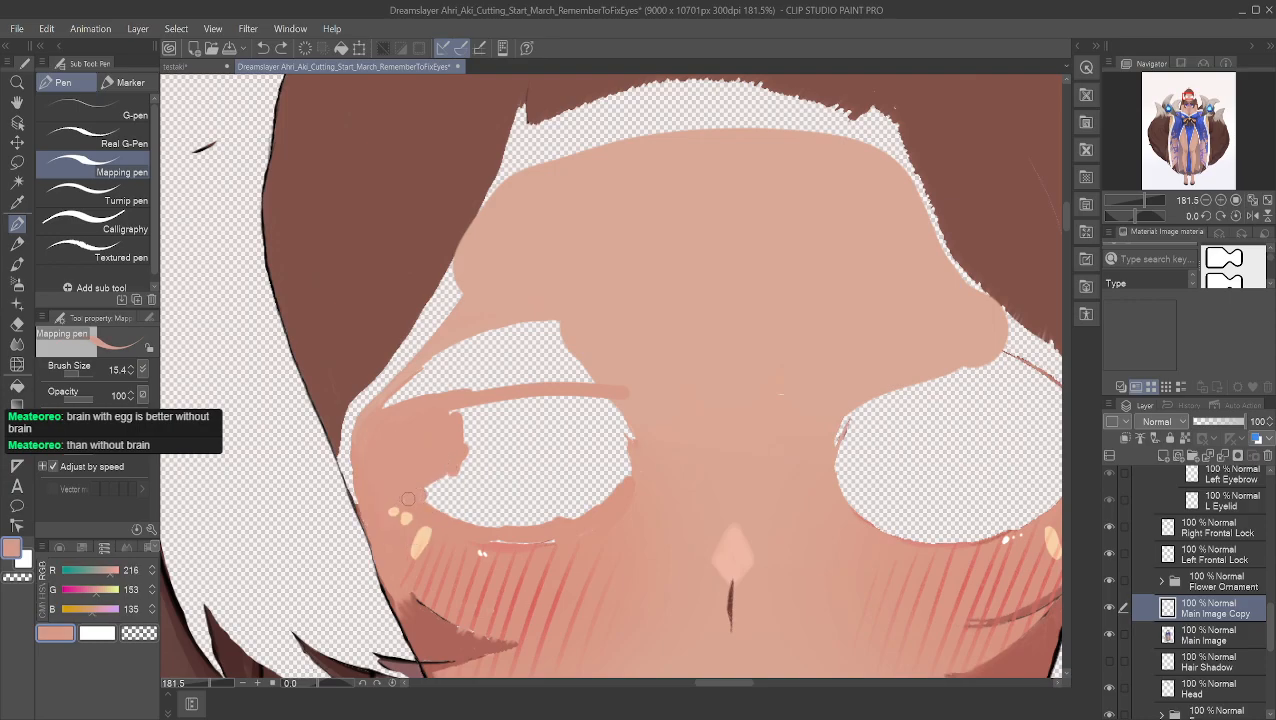
mouse_move(430, 481)
left_mouse_down()
mouse_move(525, 515)
mouse_move(594, 506)
mouse_move(486, 529)
mouse_move(541, 537)
mouse_move(570, 533)
mouse_move(495, 499)
mouse_move(458, 441)
mouse_move(497, 492)
mouse_move(637, 474)
mouse_move(607, 494)
mouse_move(427, 501)
mouse_move(533, 499)
mouse_move(435, 497)
mouse_move(513, 503)
mouse_move(444, 501)
mouse_move(461, 489)
mouse_move(437, 479)
mouse_move(452, 498)
mouse_move(496, 483)
mouse_move(531, 501)
left_mouse_up()
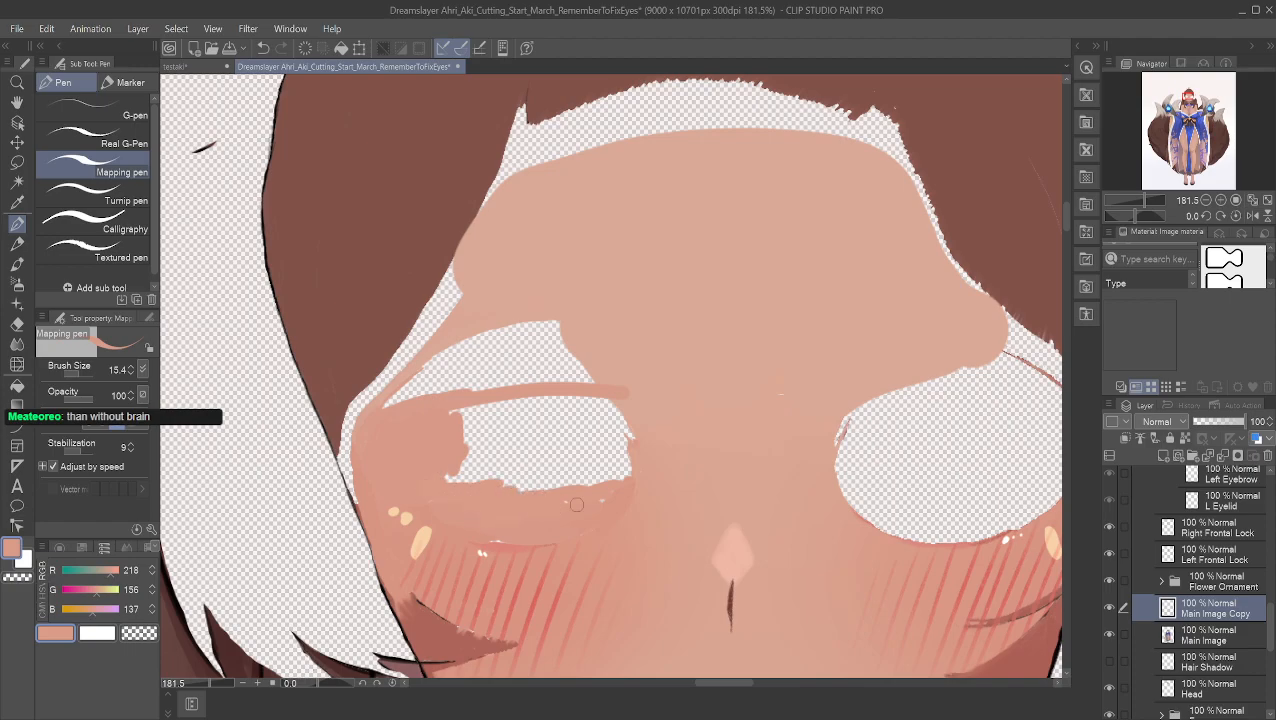
Step: Sample skin tones around the left eye hole and paint strokes along its upper edge and into its inner corner
left_click(500, 400, "alt")
left_click(510, 400, "alt")
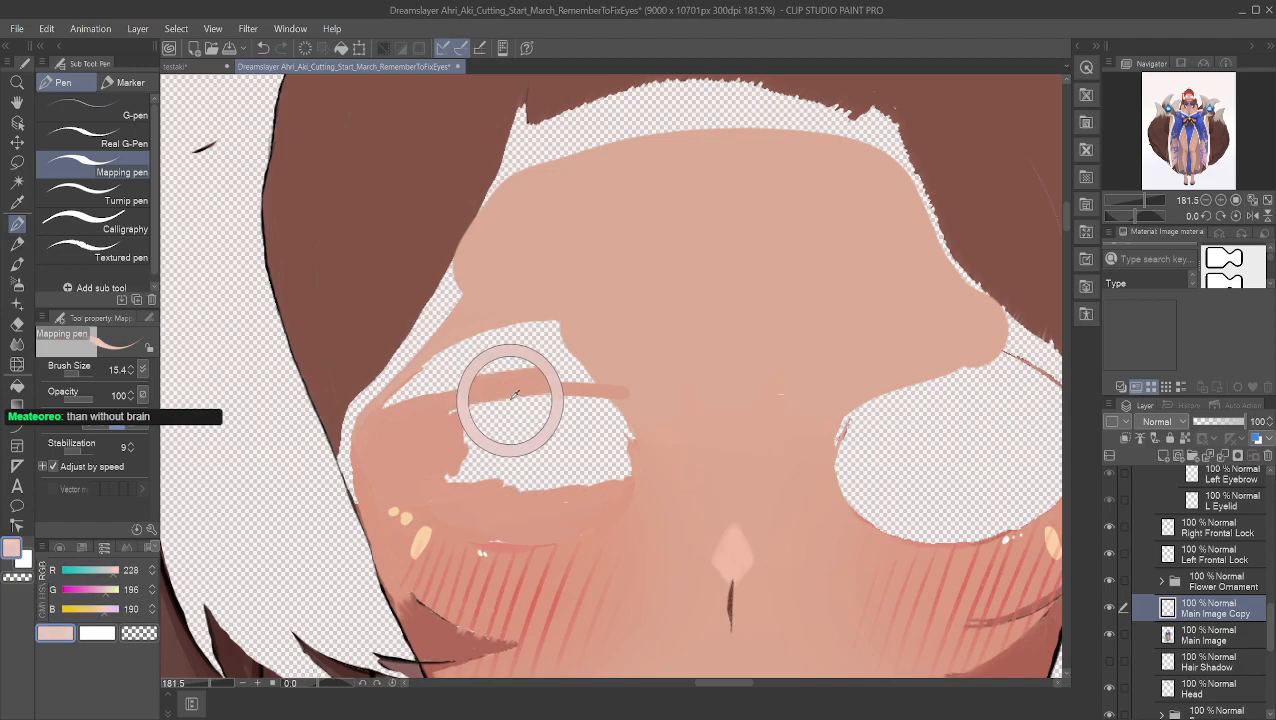
left_click(504, 397, "alt")
mouse_move(658, 404)
left_mouse_down()
mouse_move(596, 404)
mouse_move(624, 406)
left_mouse_up()
left_click(622, 390, "alt")
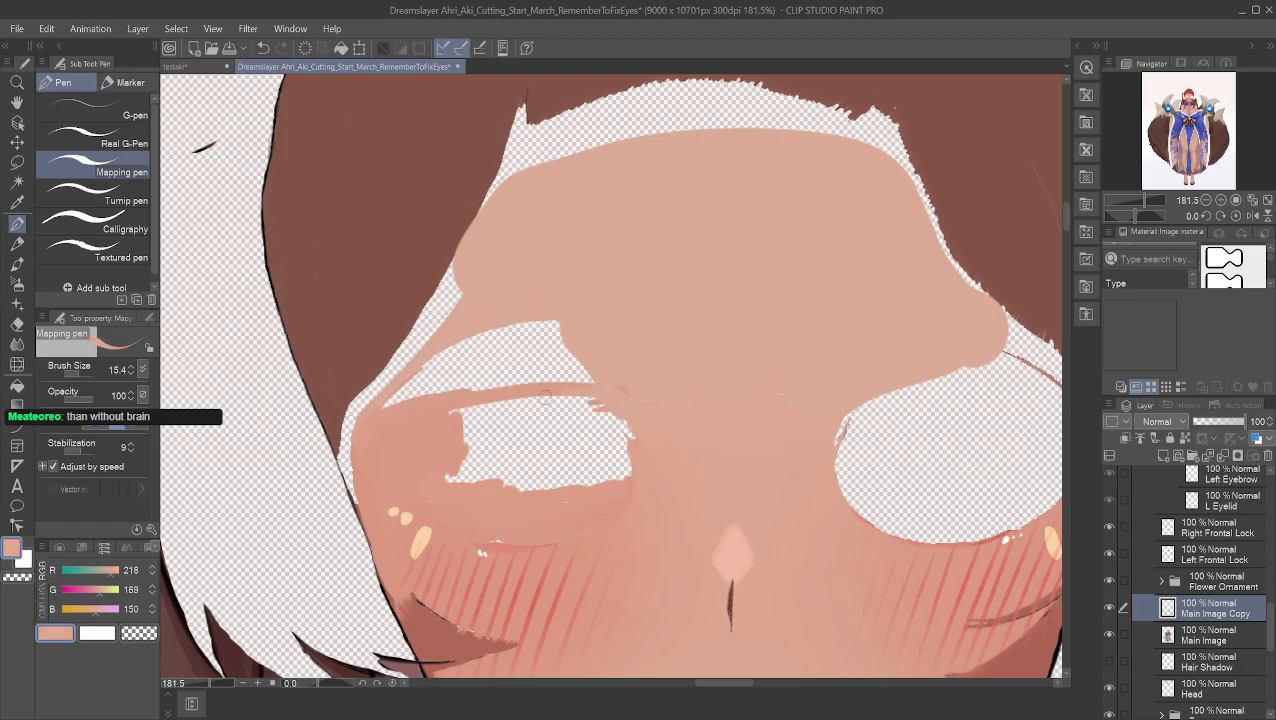
left_click_drag(548, 396, 590, 400)
mouse_move(508, 402)
left_mouse_down()
mouse_move(606, 403)
mouse_move(522, 422)
left_mouse_up()
mouse_move(632, 430)
left_mouse_down()
mouse_move(555, 462)
mouse_move(576, 476)
left_mouse_up()
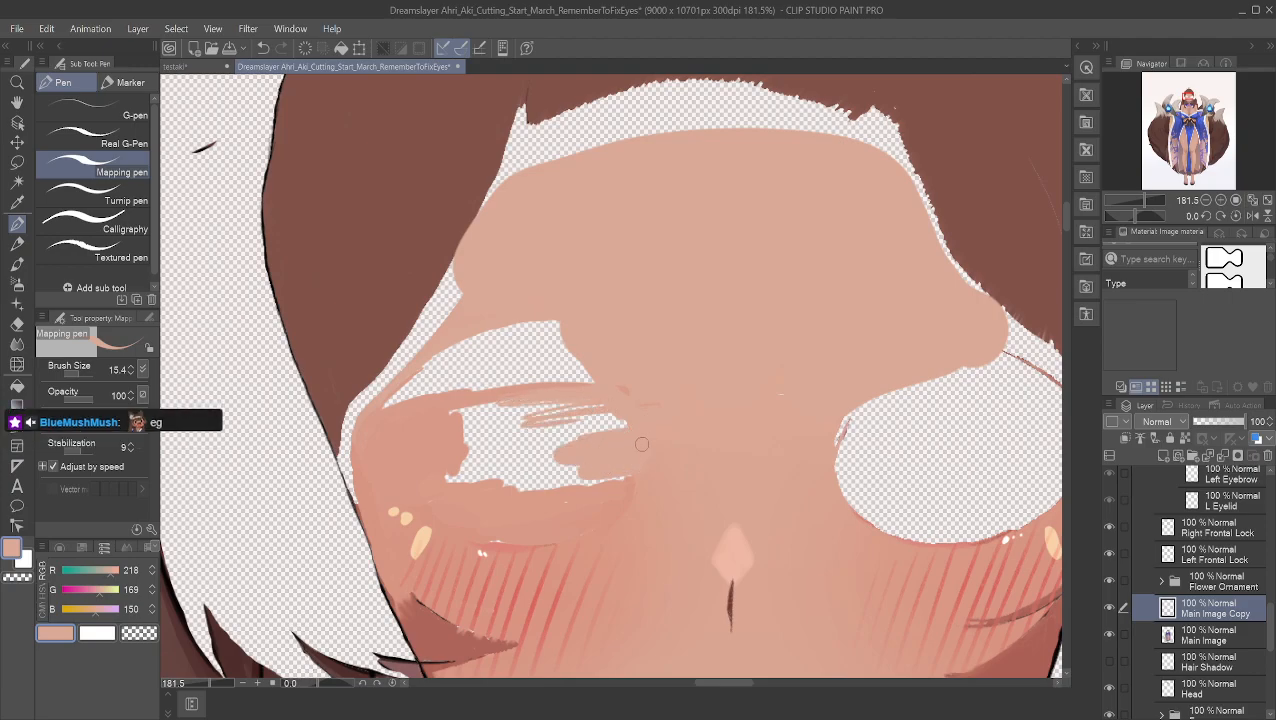
Step: Resample the skin tone beside the nose bridge and fill the lower inner part of the left eye hole
left_click(661, 438, "alt")
left_click_drag(638, 465, 566, 475)
left_click_drag(620, 440, 542, 452)
left_click_drag(590, 438, 531, 460)
mouse_move(646, 464)
left_mouse_down()
mouse_move(570, 470)
mouse_move(572, 484)
mouse_move(556, 479)
mouse_move(578, 473)
mouse_move(510, 483)
left_mouse_up()
mouse_move(577, 471)
left_mouse_down()
mouse_move(438, 483)
mouse_move(530, 468)
left_mouse_up()
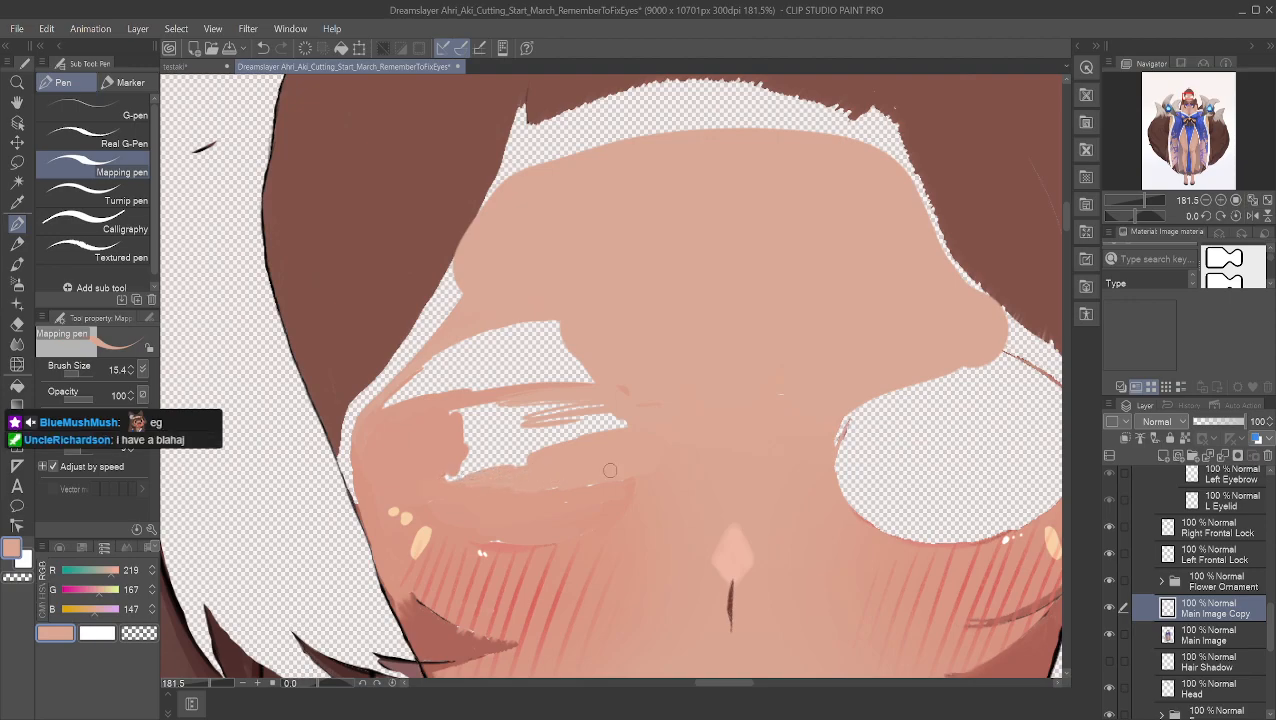
left_click_drag(604, 454, 505, 457)
Step: Fill the middle and upper part of the left eye hole with diagonal strokes of the same skin tone
mouse_move(617, 430)
left_mouse_down()
mouse_move(468, 473)
mouse_move(624, 412)
left_mouse_up()
mouse_move(559, 445)
left_mouse_down()
mouse_move(497, 454)
mouse_move(609, 383)
left_mouse_up()
left_click_drag(473, 451, 609, 376)
left_click_drag(498, 430, 602, 370)
mouse_move(472, 448)
left_mouse_down()
mouse_move(613, 379)
mouse_move(466, 438)
left_mouse_up()
left_click_drag(468, 424, 573, 362)
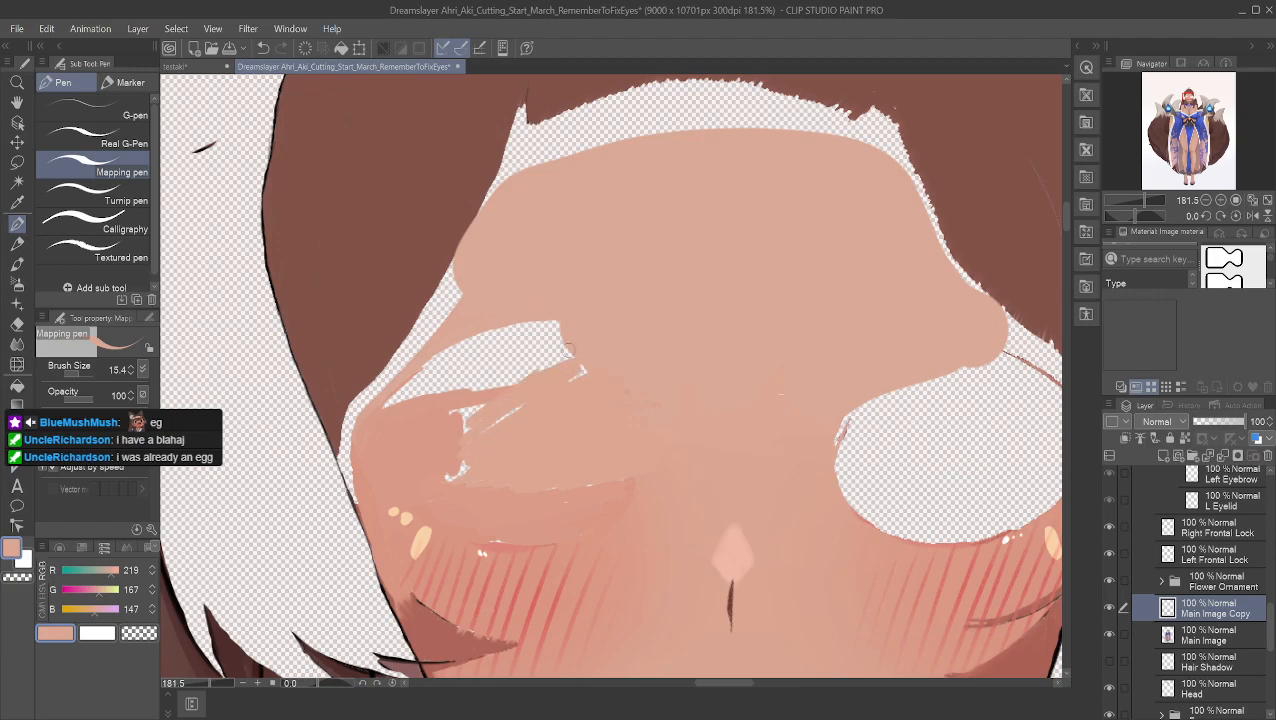
left_click_drag(480, 398, 572, 350)
mouse_move(490, 424)
left_mouse_down()
mouse_move(584, 360)
mouse_move(463, 429)
left_mouse_up()
Step: Paint over the transparent eyelid gap above the left eye hole up to the forehead fill
mouse_move(562, 338)
left_mouse_down()
mouse_move(473, 412)
mouse_move(556, 320)
mouse_move(486, 382)
left_mouse_up()
mouse_move(538, 306)
left_mouse_down()
mouse_move(476, 388)
mouse_move(539, 302)
mouse_move(450, 386)
left_mouse_up()
mouse_move(530, 312)
left_mouse_down()
mouse_move(420, 392)
mouse_move(424, 364)
left_mouse_up()
mouse_move(518, 320)
left_mouse_down()
mouse_move(388, 382)
mouse_move(426, 377)
left_mouse_up()
left_click_drag(484, 346, 400, 390)
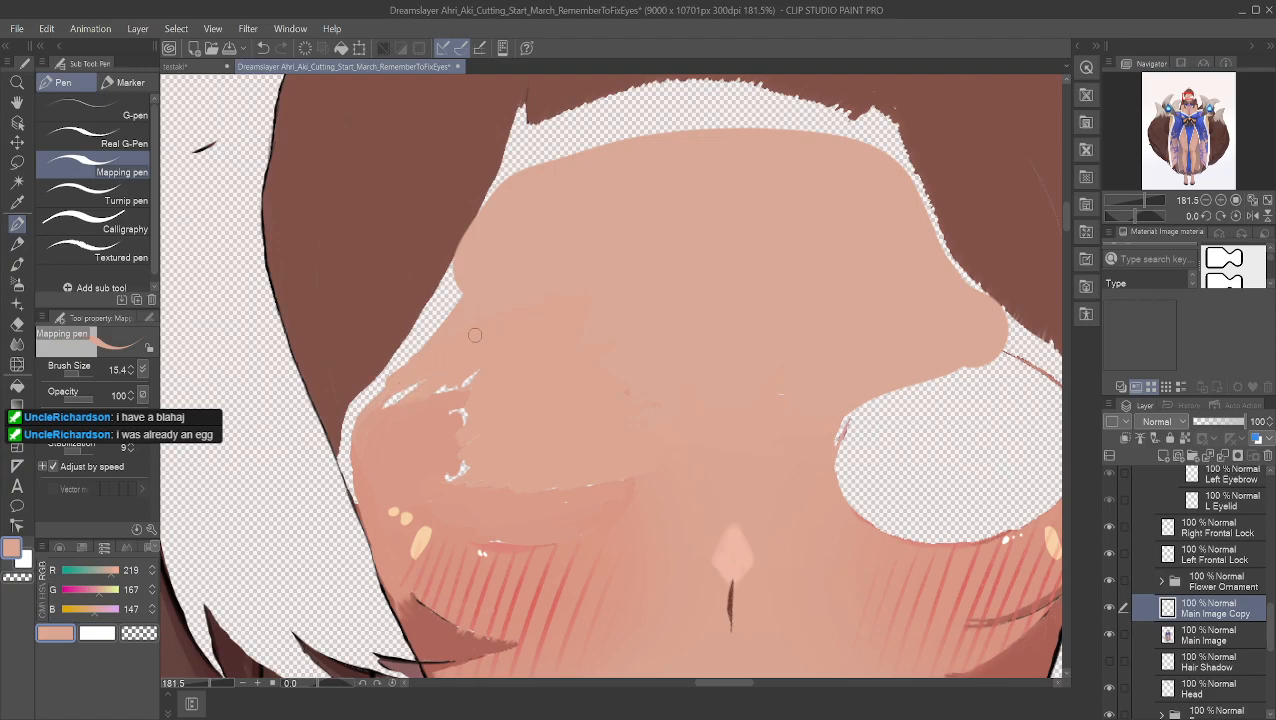
Step: Close the remaining slivers at the left eye's outer side, resampling cheek and eyelid tones between strokes
left_click(435, 421, "alt")
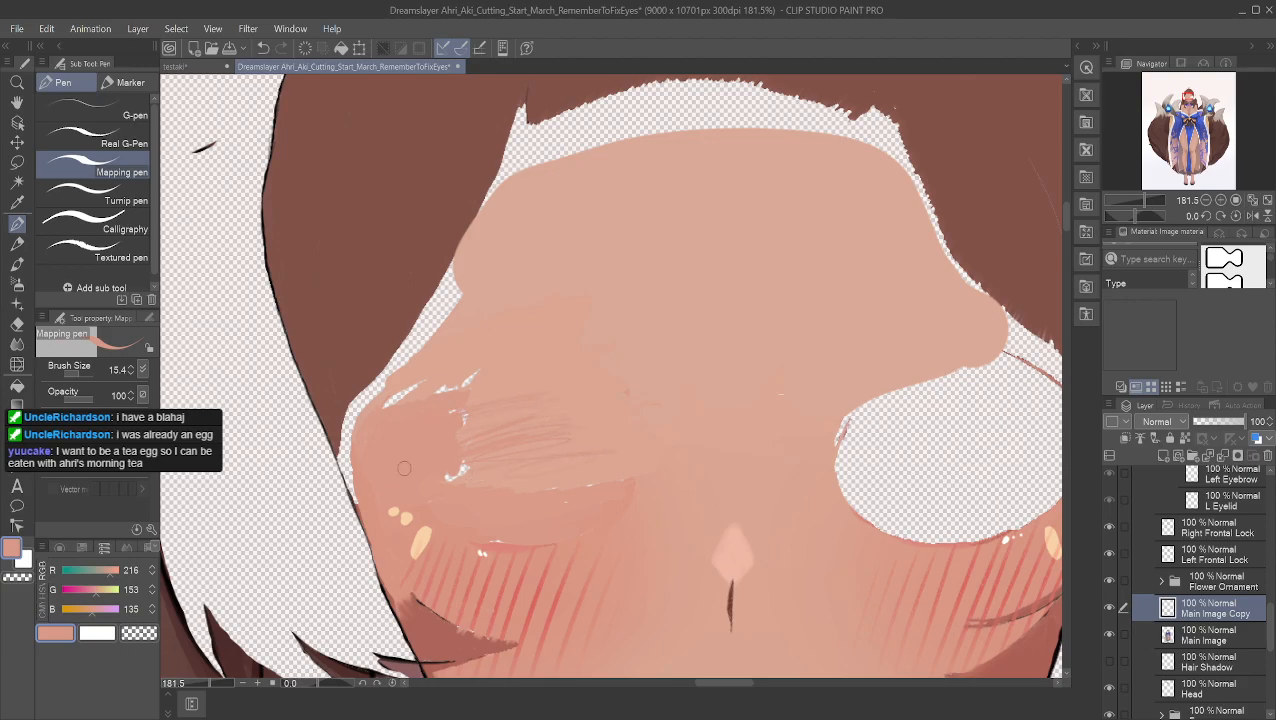
left_click(472, 457, "alt")
left_click_drag(466, 467, 448, 480)
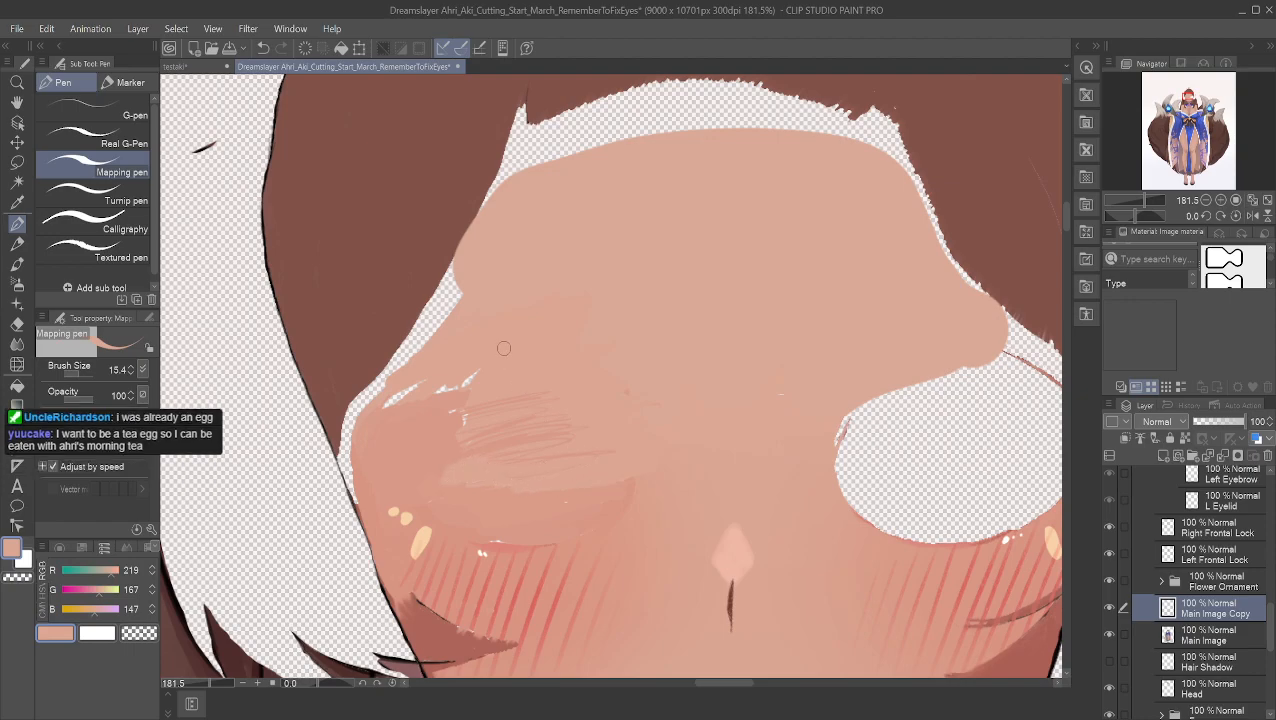
left_click(482, 364, "alt")
left_click_drag(500, 364, 390, 404)
left_click_drag(462, 377, 390, 397)
left_click(440, 406, "alt")
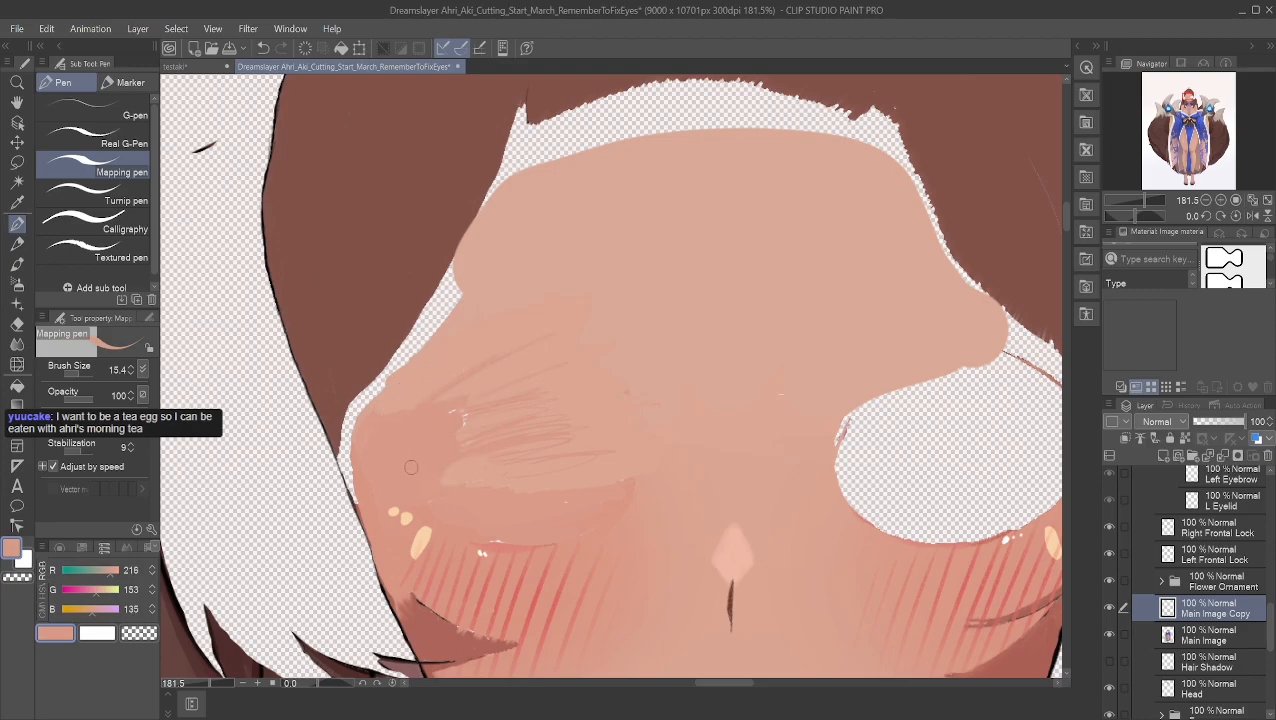
Step: Smooth the painted strokes over the left eye area using the Blend tool at brush size 25.4
left_click(17, 343)
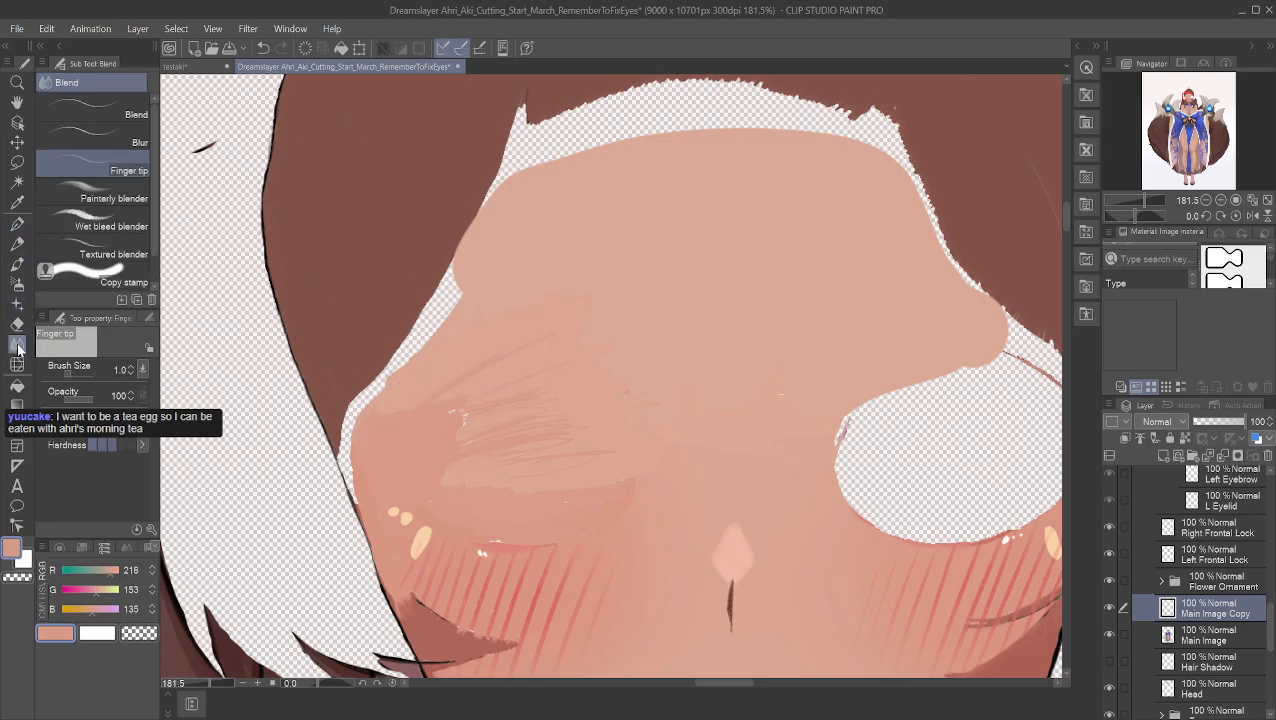
left_click(107, 119)
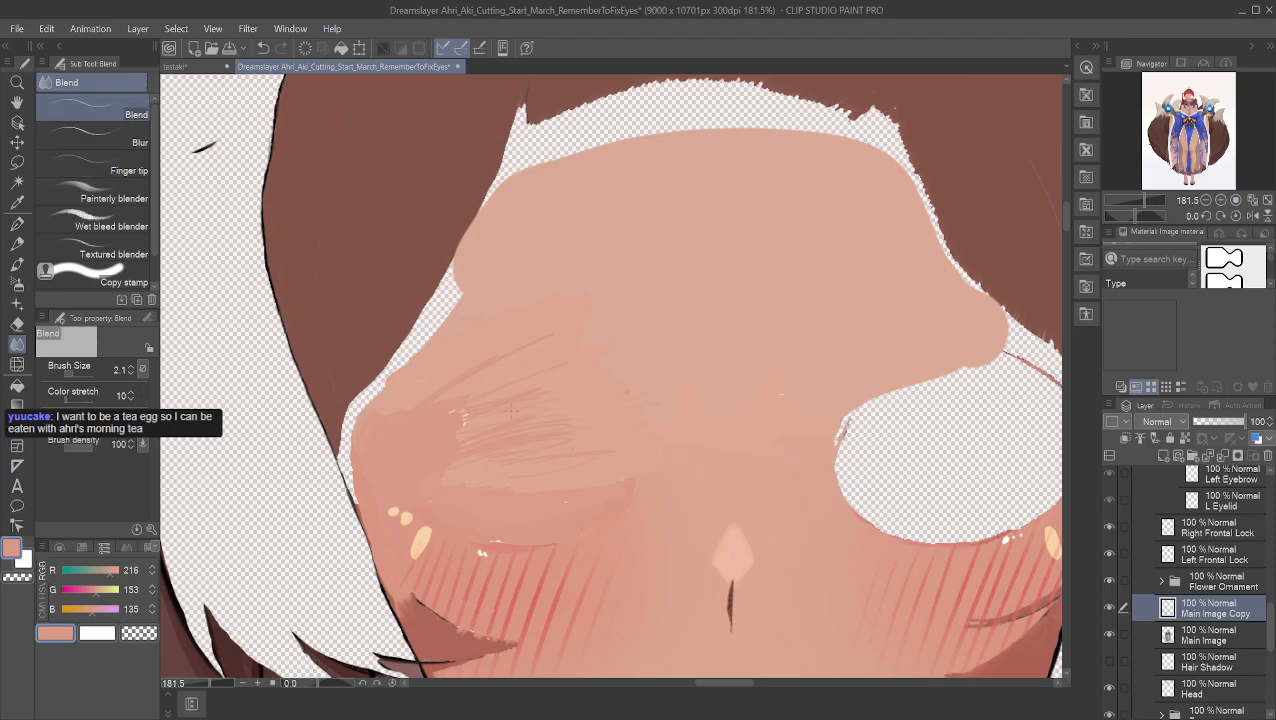
left_click_drag(59, 378, 88, 377)
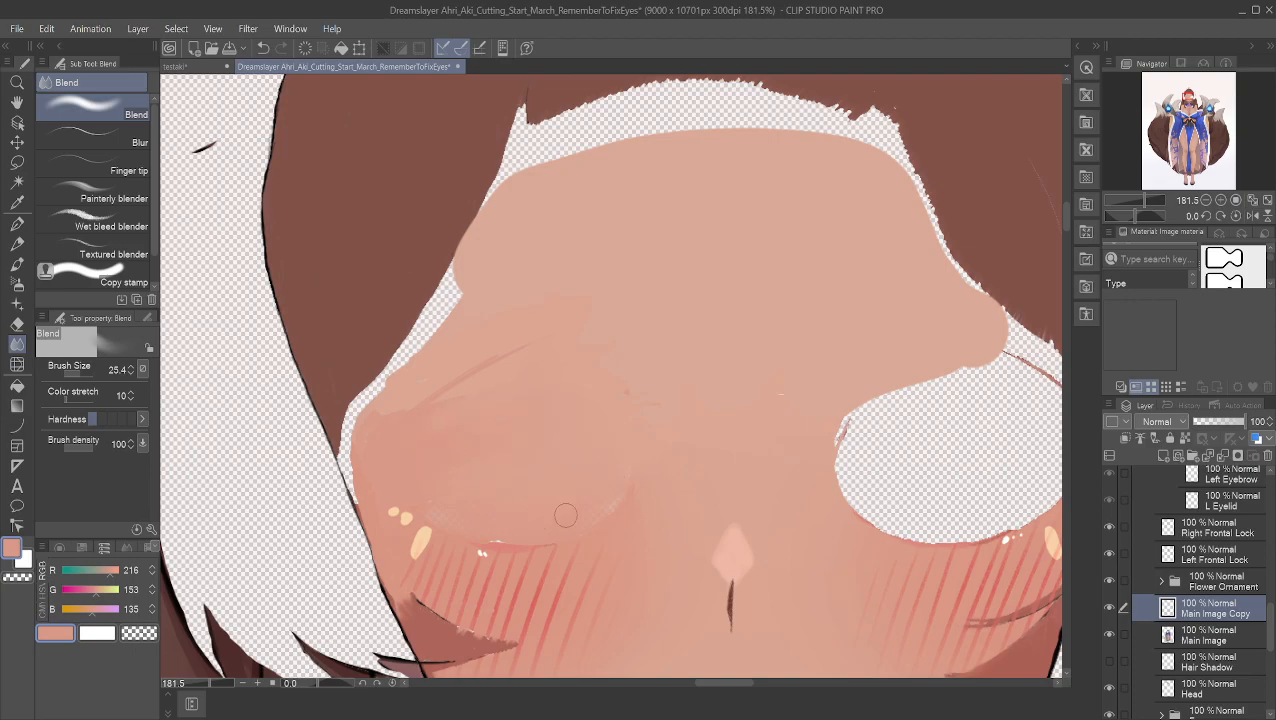
left_click_drag(594, 508, 620, 496)
left_click_drag(630, 506, 551, 491)
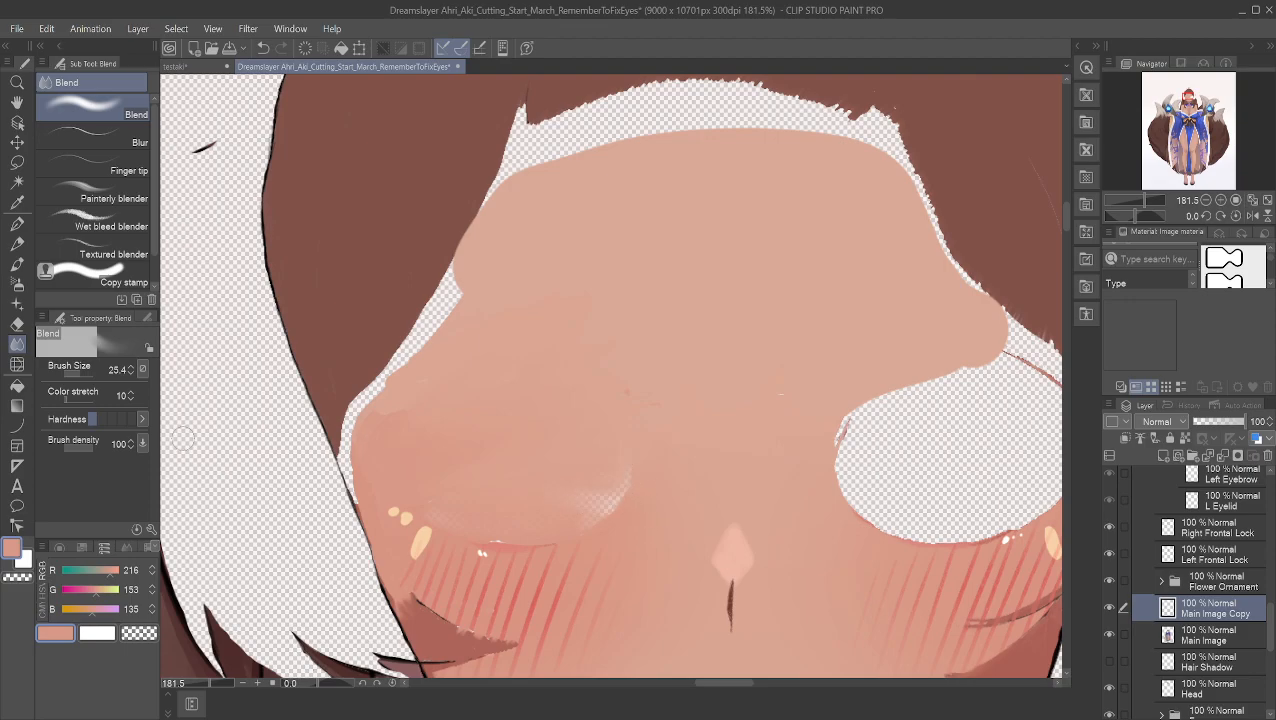
Step: Repaint the thinned patches below the left eye area with the Mapping pen in sampled cheek tones
left_click(139, 173)
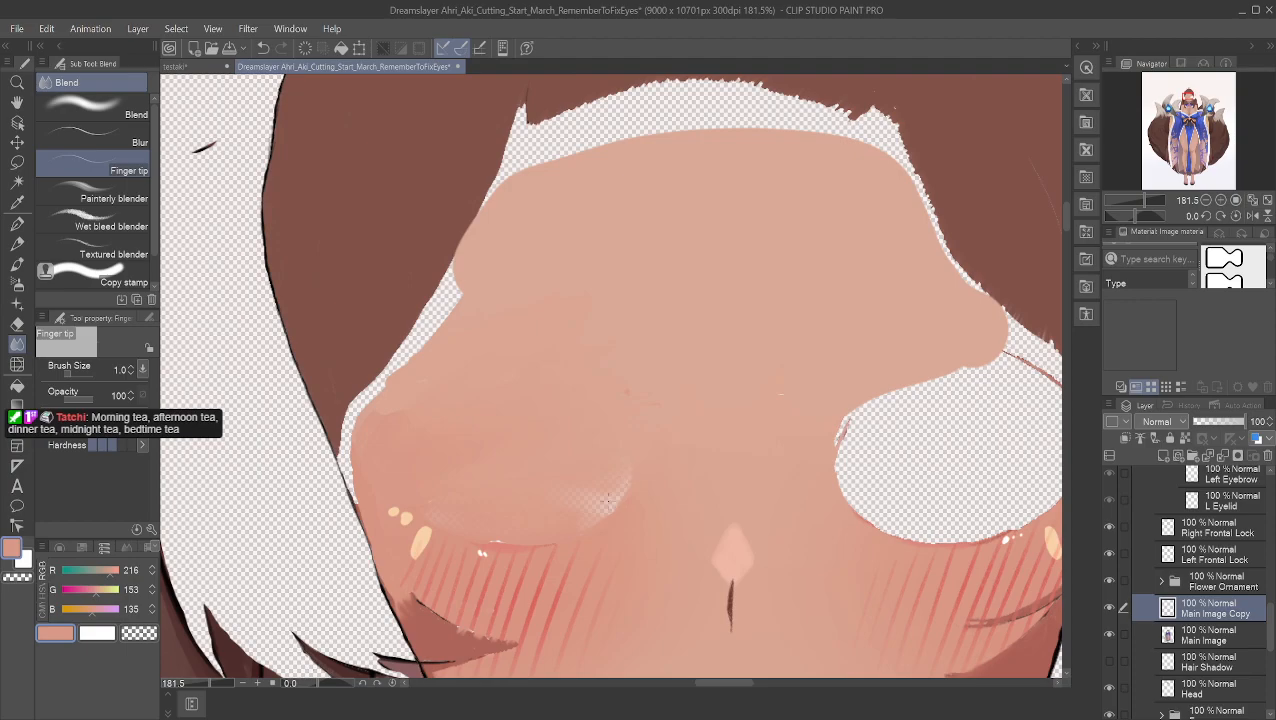
left_click(17, 223)
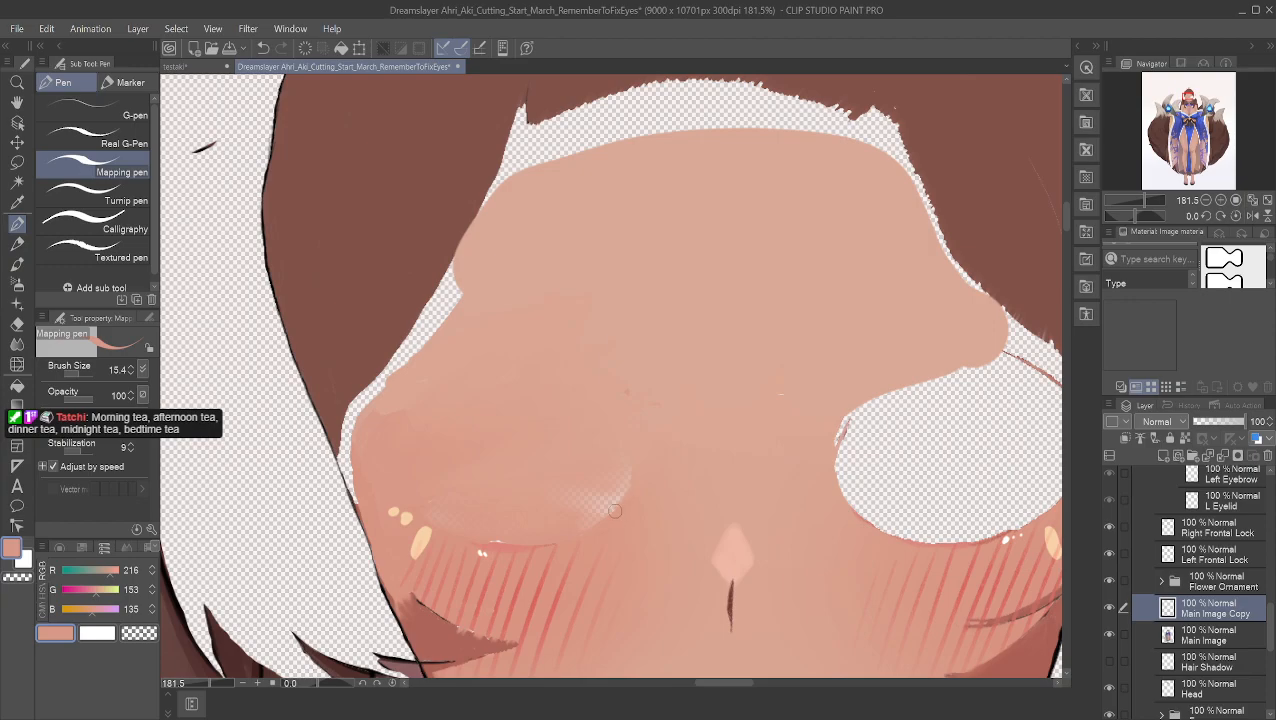
left_click(607, 509, "alt")
mouse_move(627, 480)
left_mouse_down()
mouse_move(595, 521)
mouse_move(612, 495)
mouse_move(572, 503)
mouse_move(628, 472)
mouse_move(607, 489)
mouse_move(617, 497)
mouse_move(555, 494)
mouse_move(594, 492)
mouse_move(629, 461)
mouse_move(601, 489)
left_mouse_up()
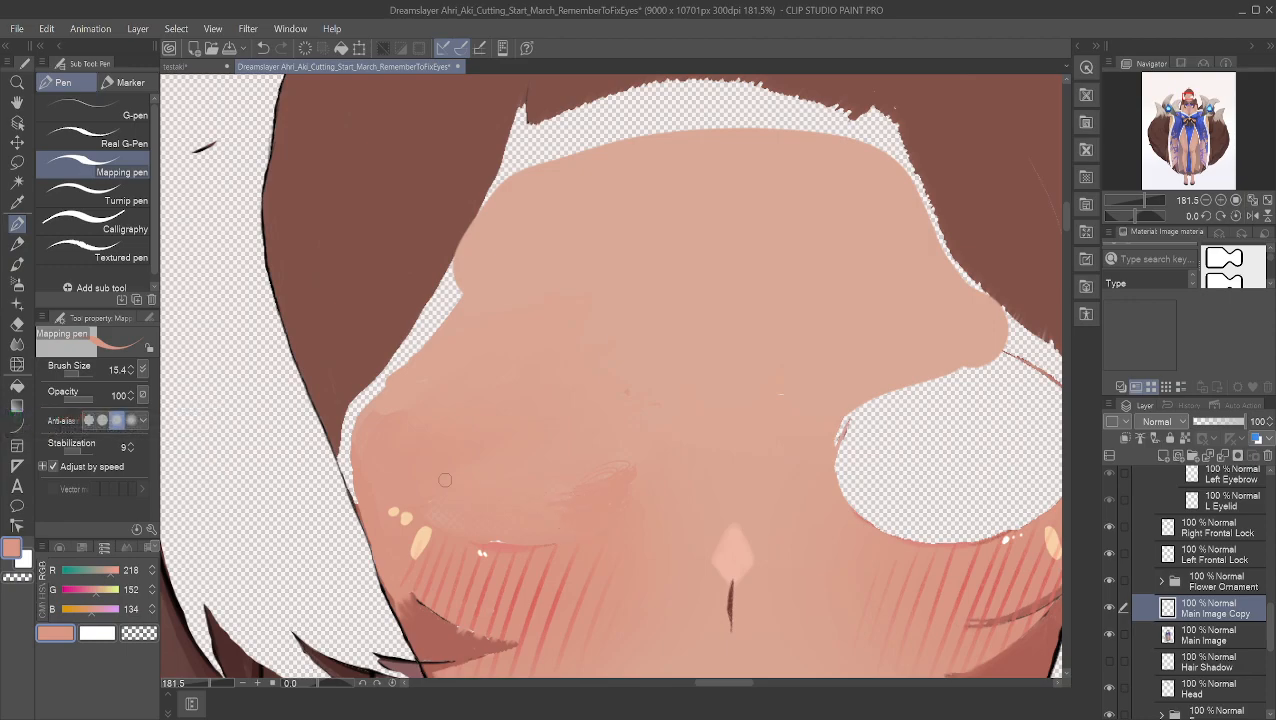
left_click(426, 503, "alt")
left_click_drag(436, 510, 438, 525)
Step: Set the Finger tip brush size to 5.6 and soften the repainted patches under the left eye with the Blend tool
left_click(17, 182)
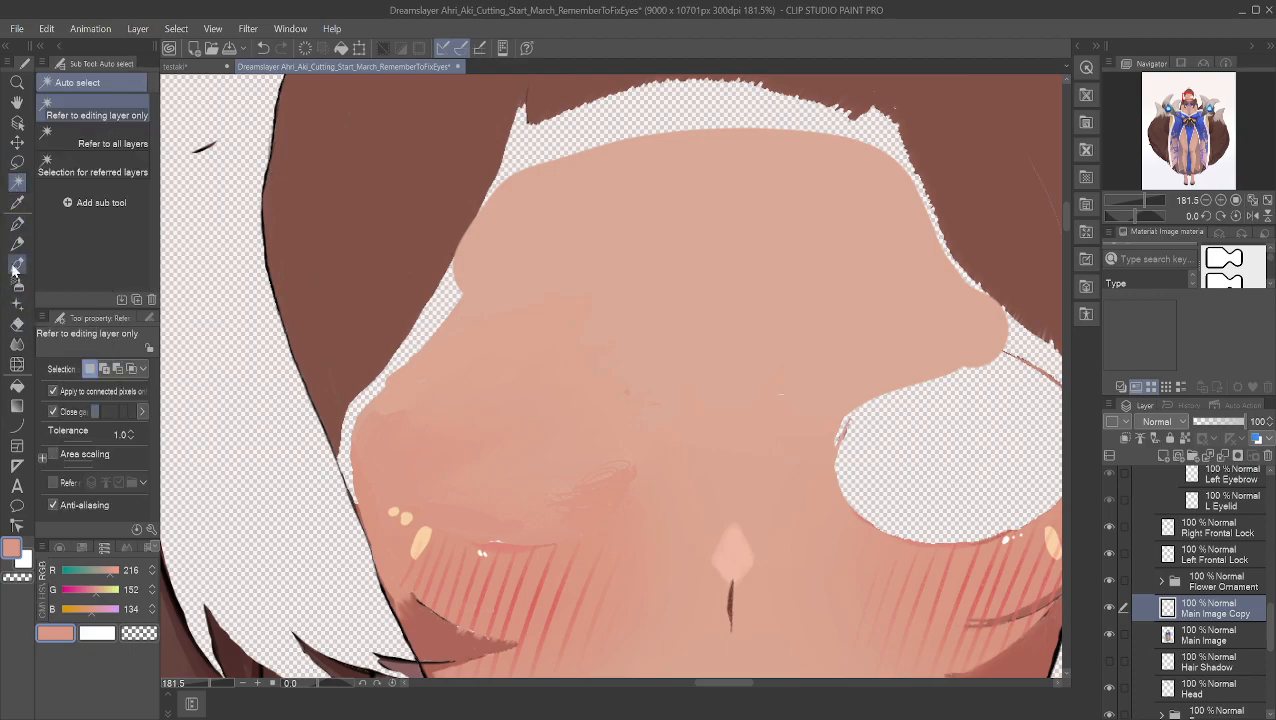
left_click(17, 344)
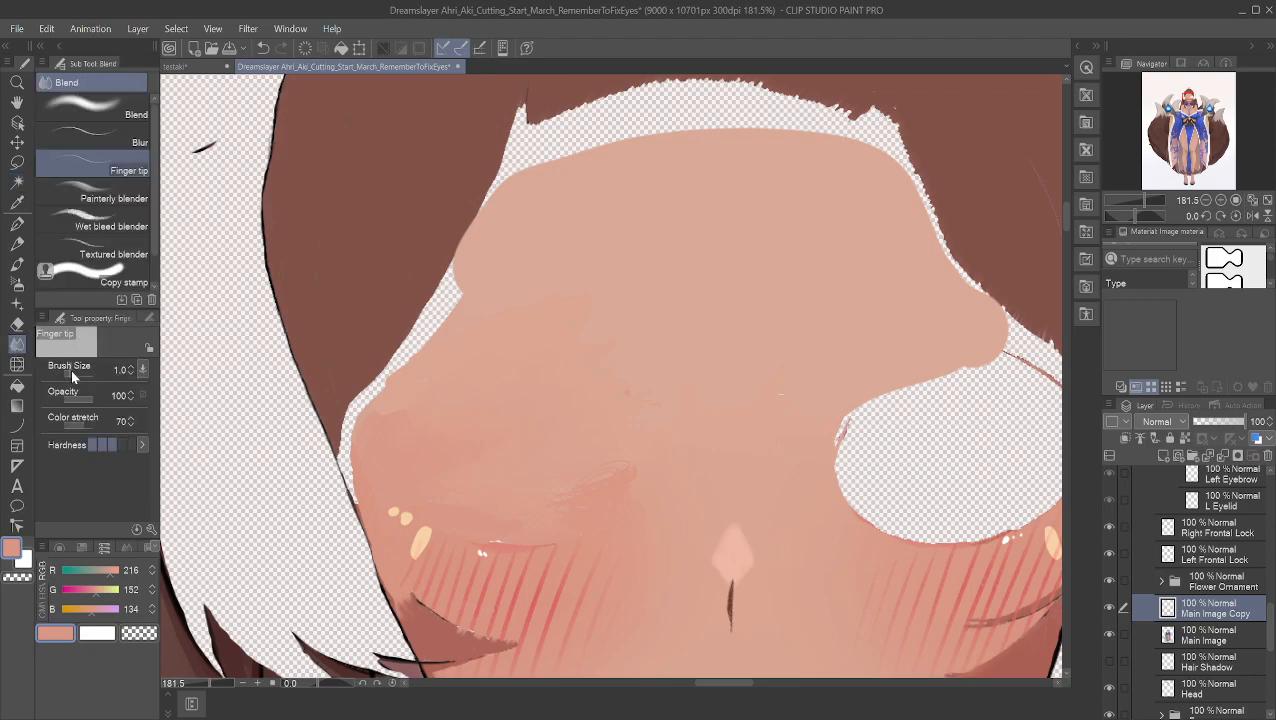
left_click_drag(72, 372, 75, 372)
left_click(100, 108)
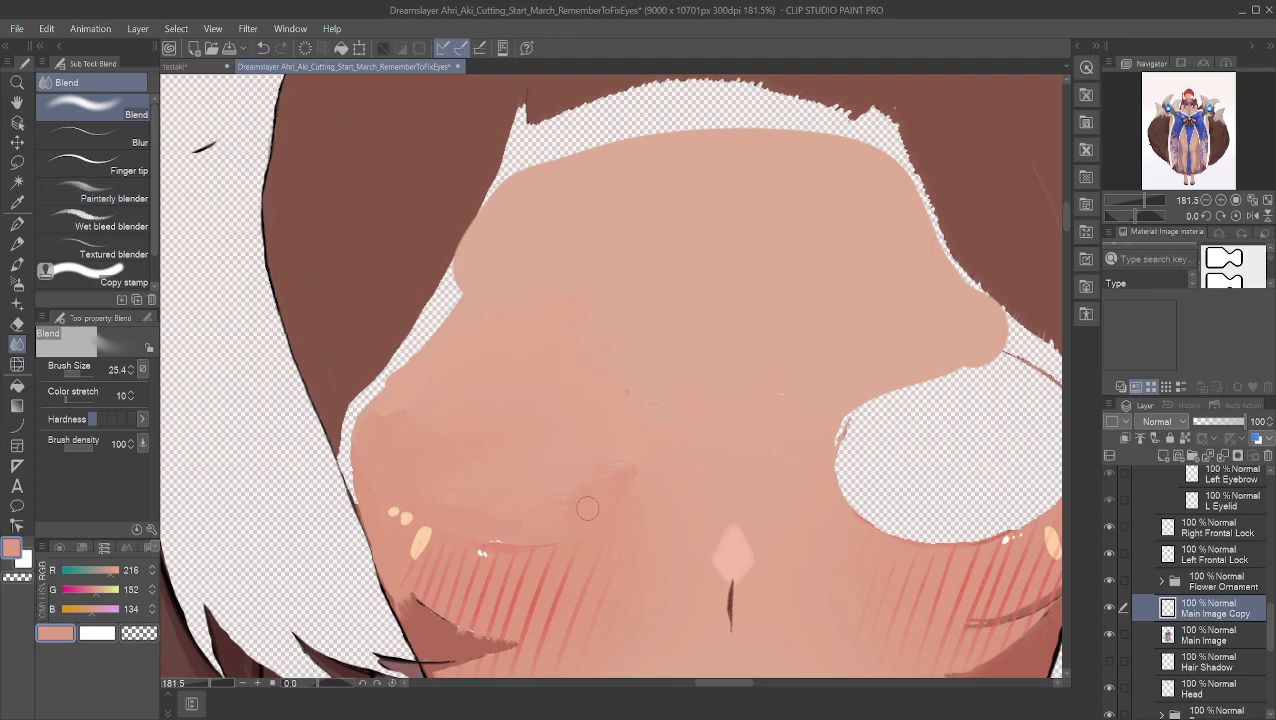
left_click_drag(648, 474, 540, 500)
mouse_move(660, 476)
left_mouse_down()
mouse_move(568, 492)
mouse_move(628, 491)
mouse_move(559, 507)
mouse_move(551, 493)
mouse_move(638, 485)
mouse_move(559, 510)
mouse_move(655, 470)
mouse_move(558, 498)
mouse_move(661, 466)
mouse_move(601, 487)
mouse_move(591, 497)
mouse_move(645, 488)
mouse_move(581, 516)
mouse_move(669, 455)
mouse_move(584, 479)
mouse_move(654, 460)
left_mouse_up()
mouse_move(491, 505)
left_mouse_down()
mouse_move(535, 520)
mouse_move(495, 532)
mouse_move(517, 505)
left_mouse_up()
Step: Reduce the Blend brush size to 2.4 and touch up the left eye's lower edge with the Mapping pen, resampling nearby skin tones
left_click(74, 379)
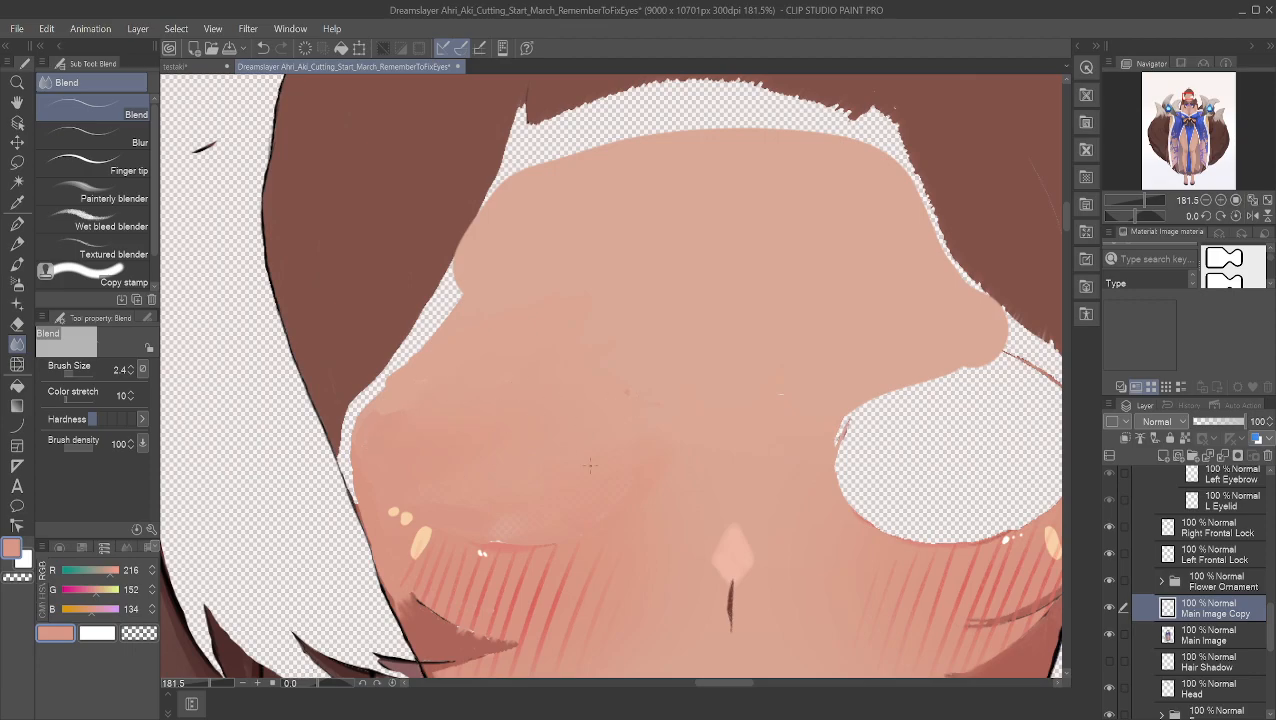
left_click(125, 170)
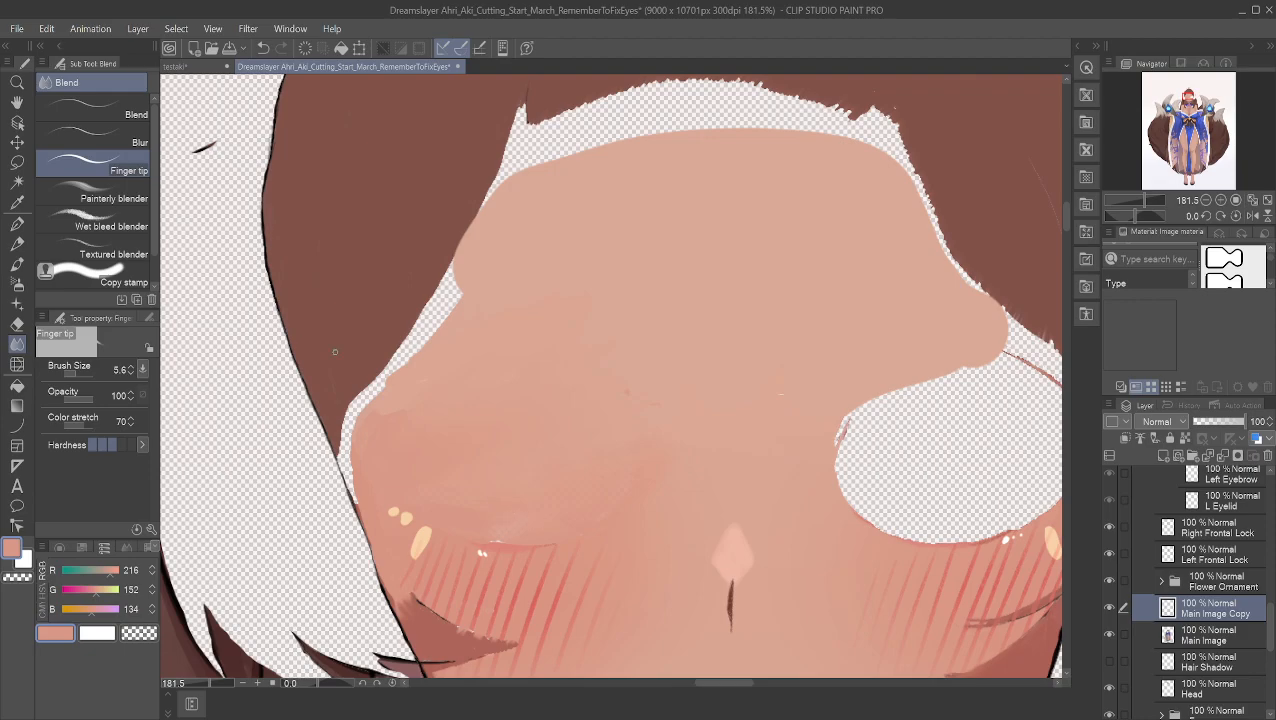
key("p")
mouse_move(480, 539)
left_mouse_down()
mouse_move(532, 529)
mouse_move(484, 527)
mouse_move(494, 519)
left_mouse_up()
left_click(516, 521, "alt")
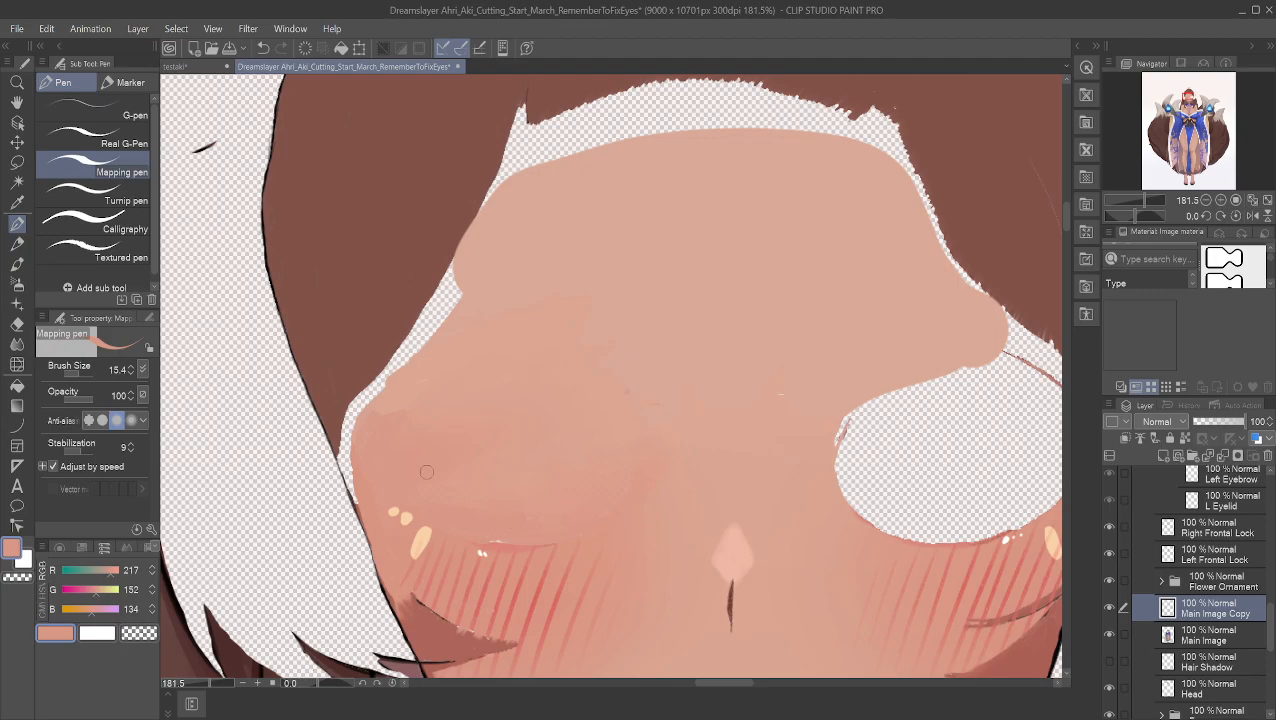
left_click(670, 406, "alt")
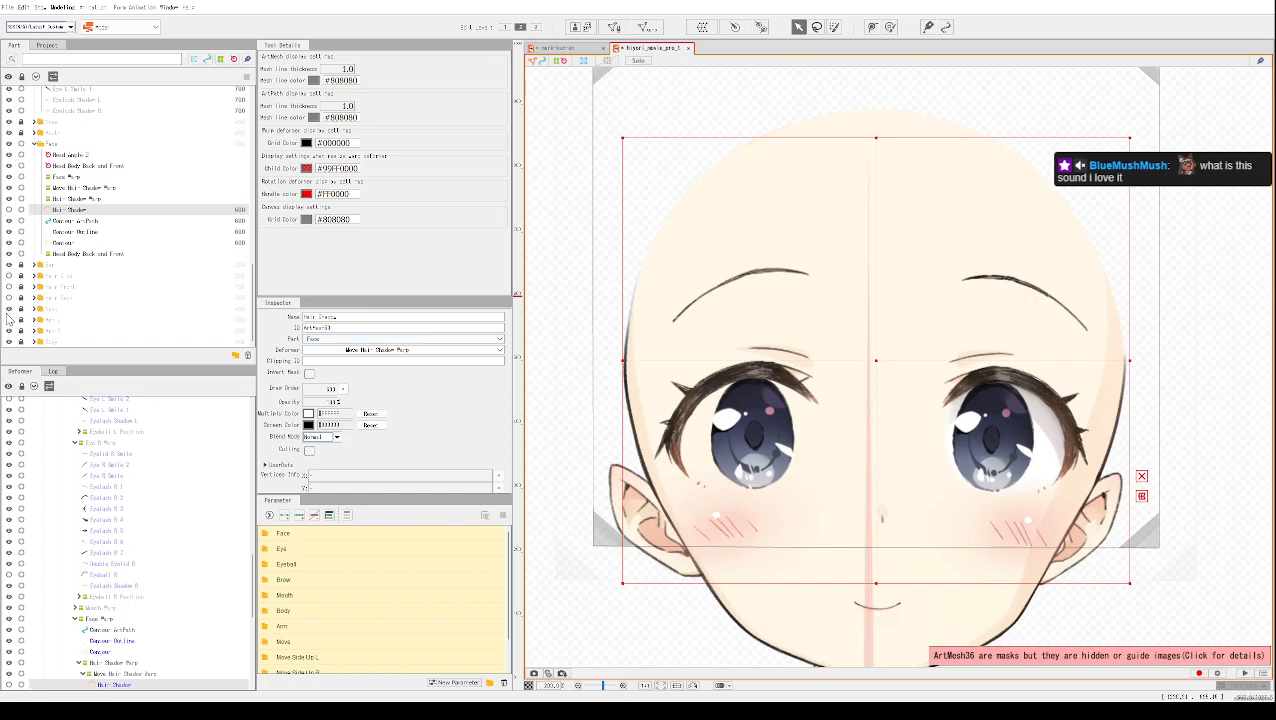
Step: Switch to Live2D Cubism, hide the sample model's eye folder and examine the face skin and blush underneath
scroll(42, 245, "up", 4)
scroll(42, 223, "up", 10)
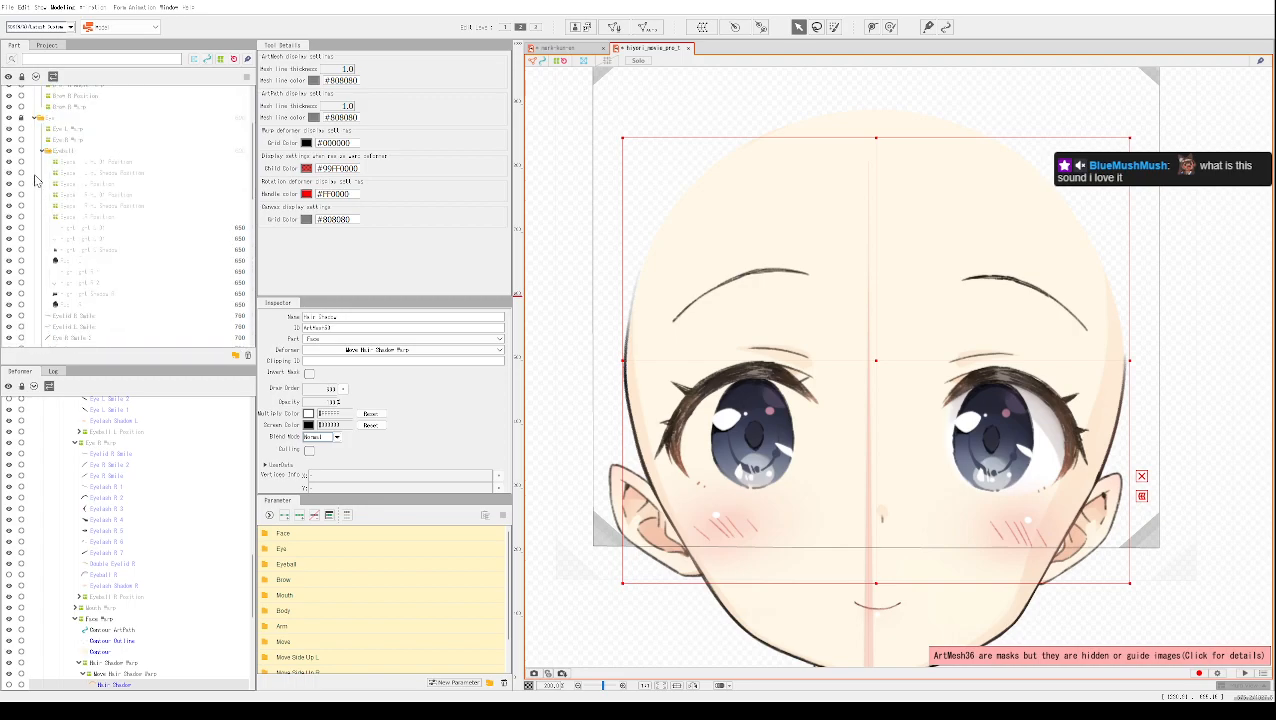
left_click(9, 118)
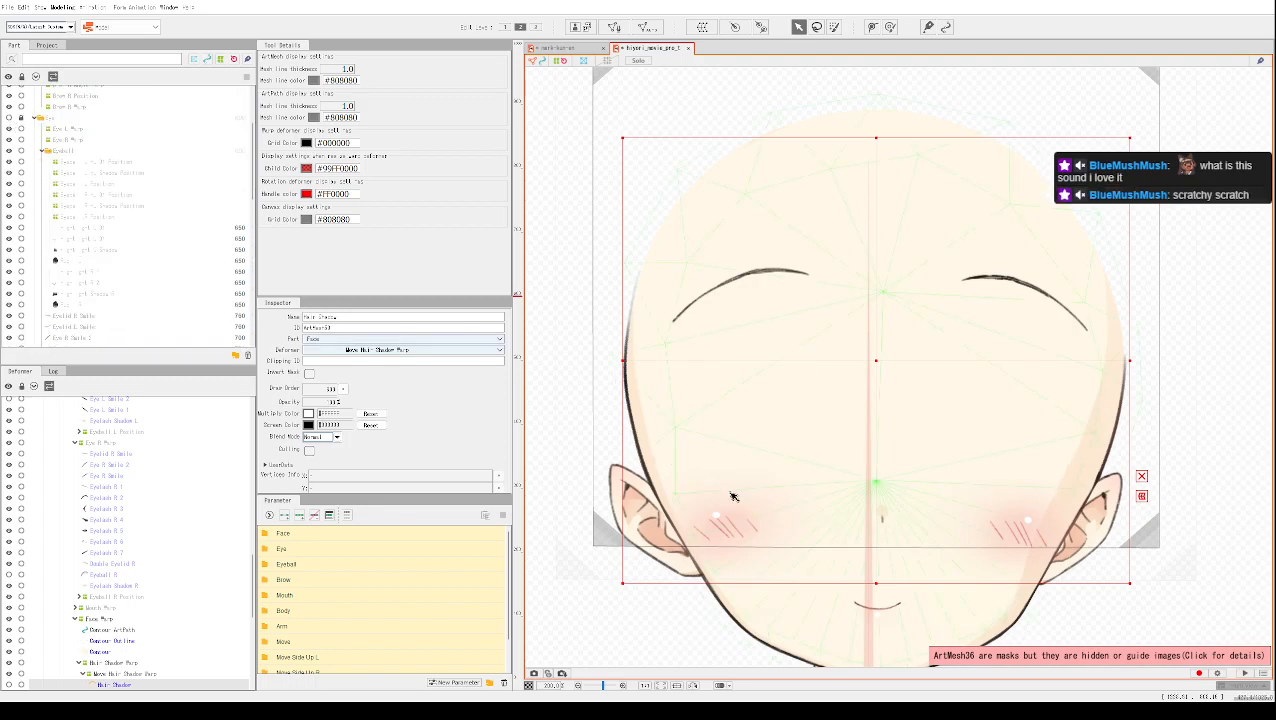
scroll(731, 461, "up", 5)
scroll(718, 450, "down", 4)
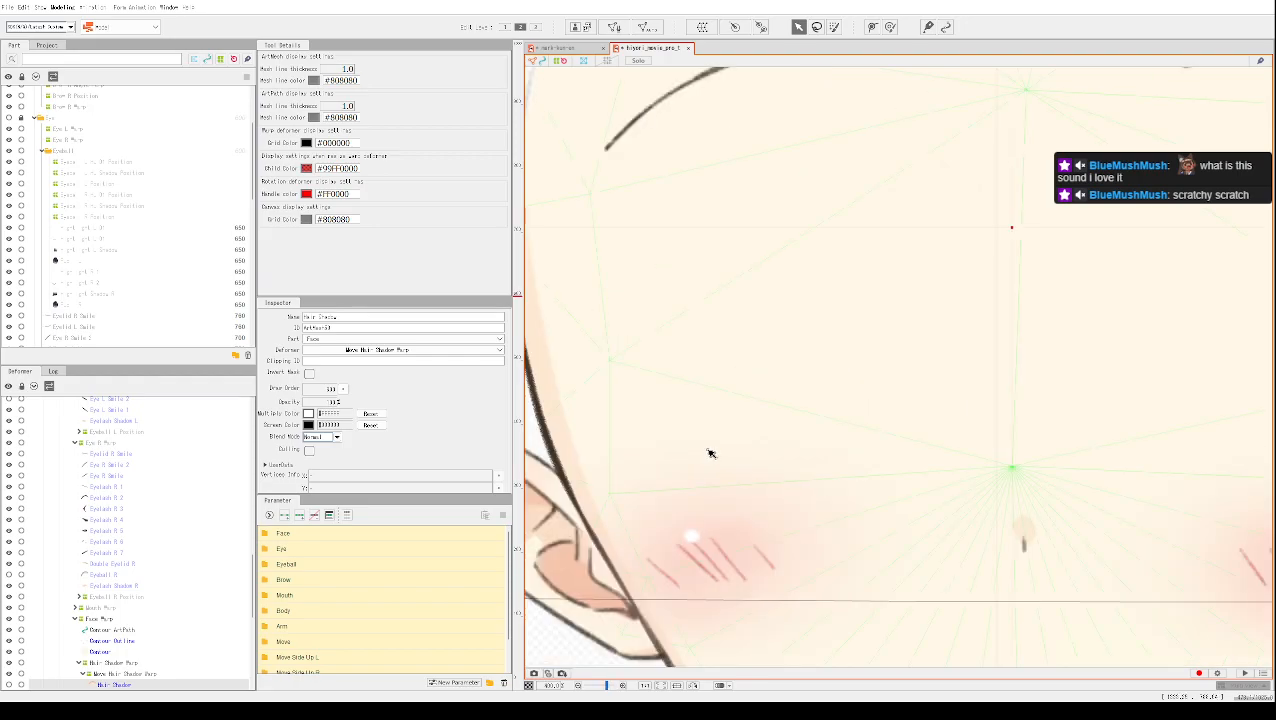
scroll(755, 403, "down", 3)
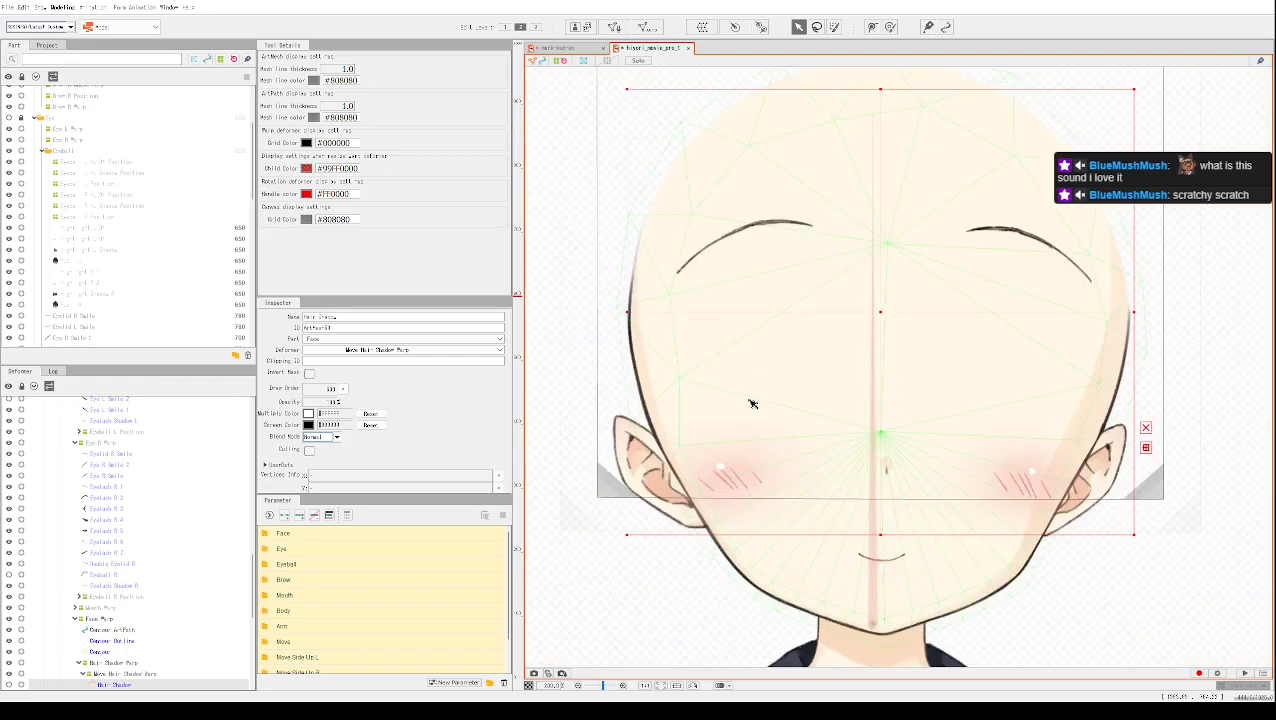
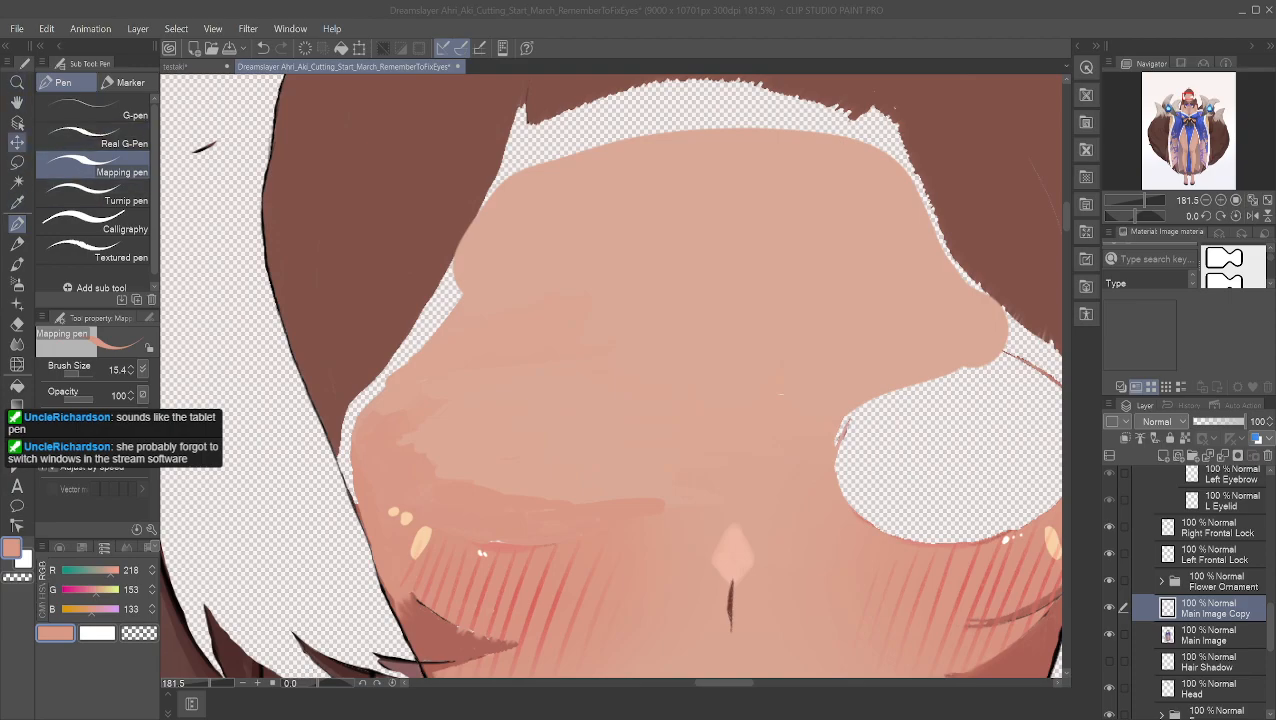
left_click(17, 161)
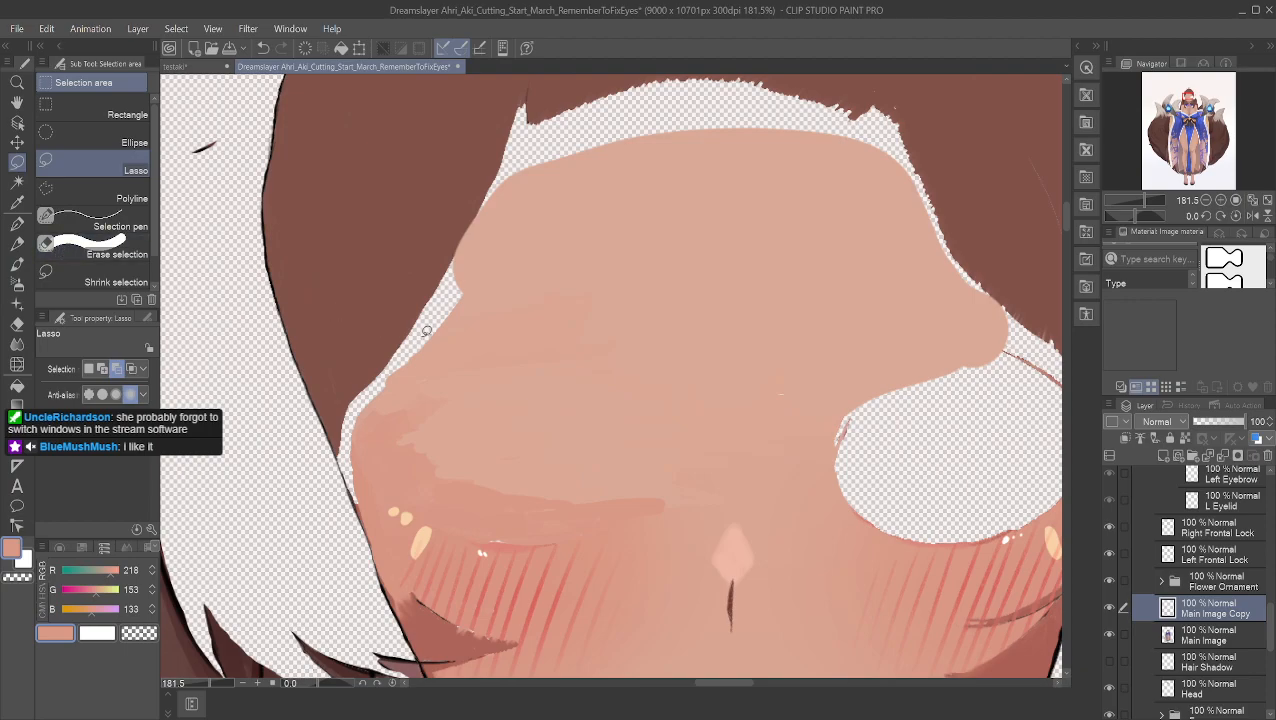
left_click(16, 326)
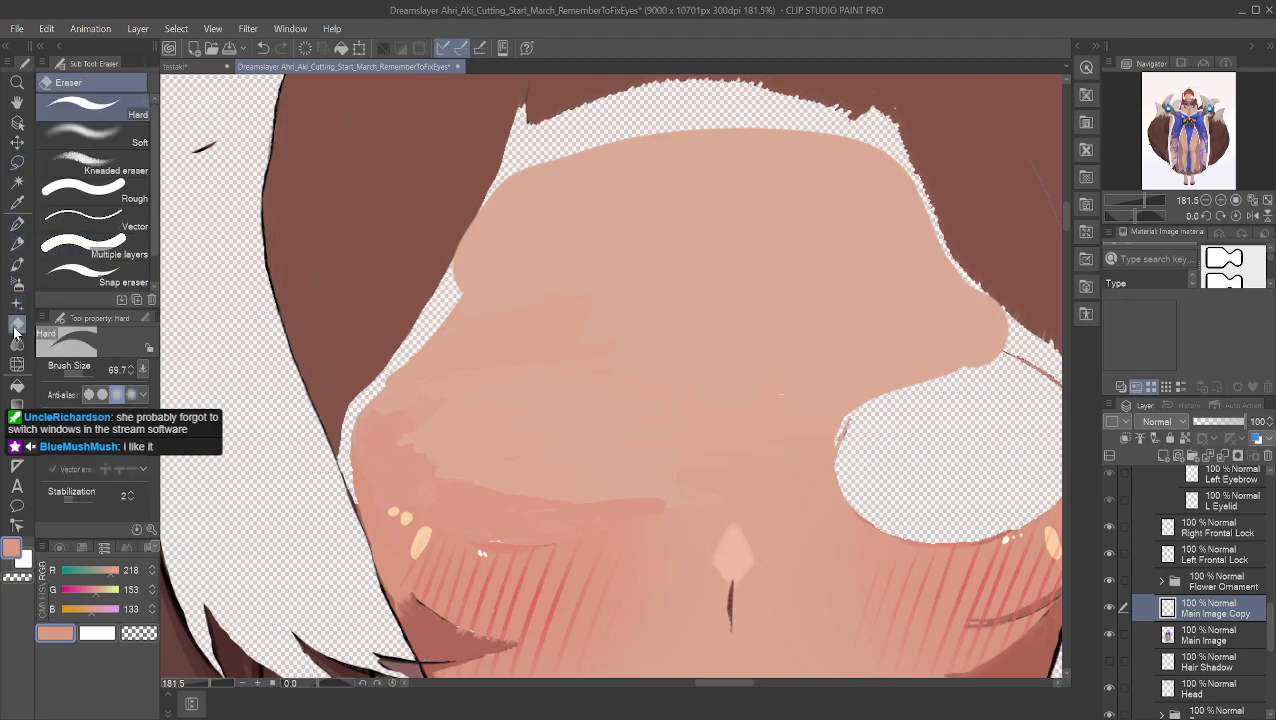
left_click(16, 343)
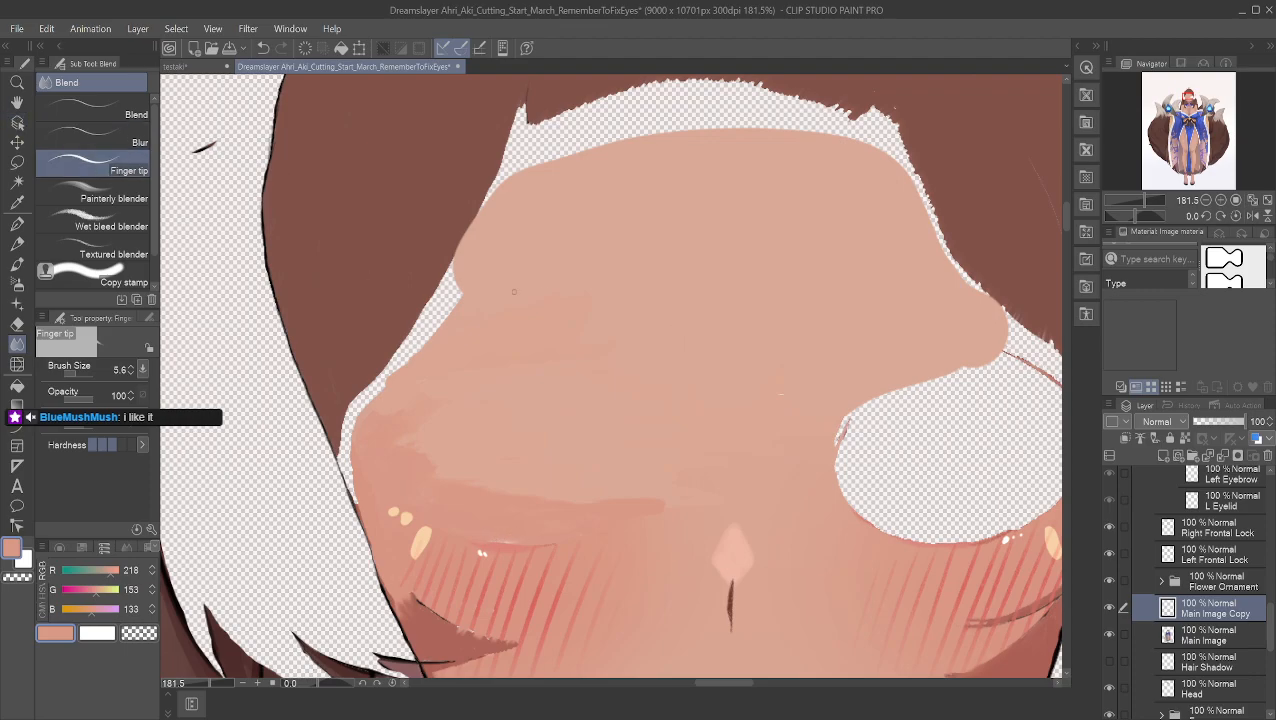
Step: Fill the transparent gap along the left edge of the face with the Mapping pen in sampled skin tones and soften the edge with the Blend tool
left_click(457, 278, "alt")
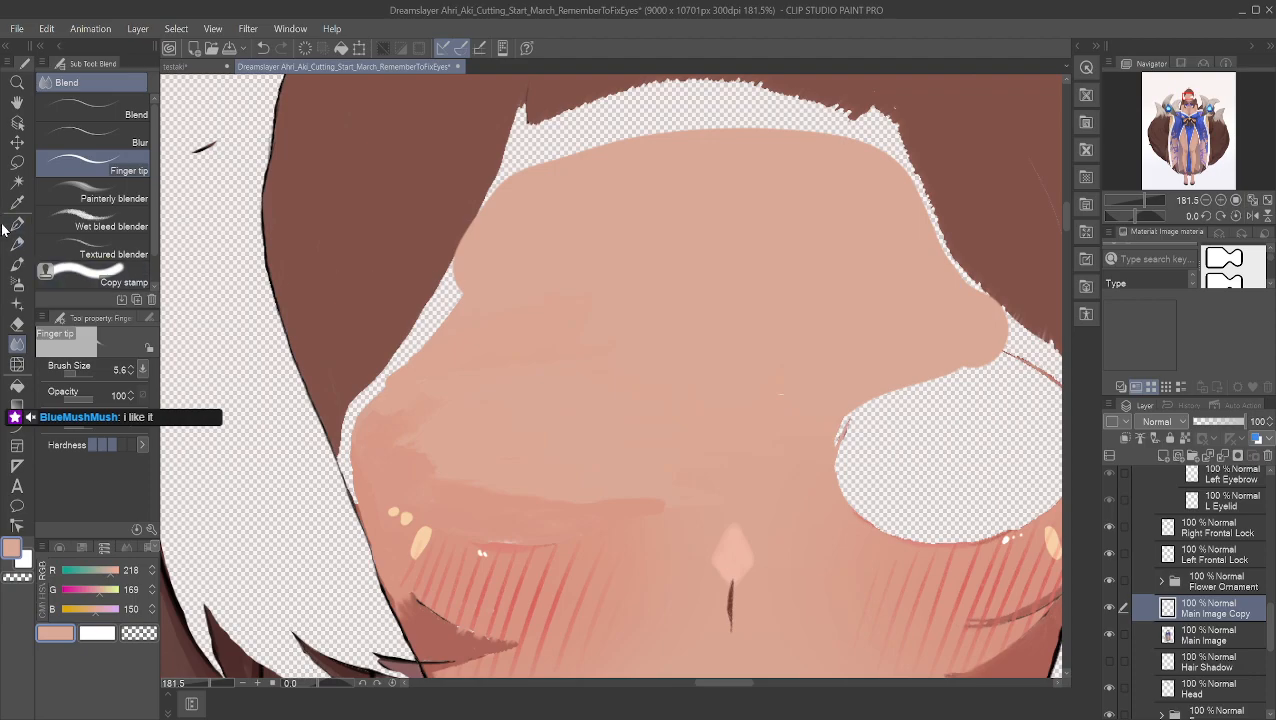
key("p")
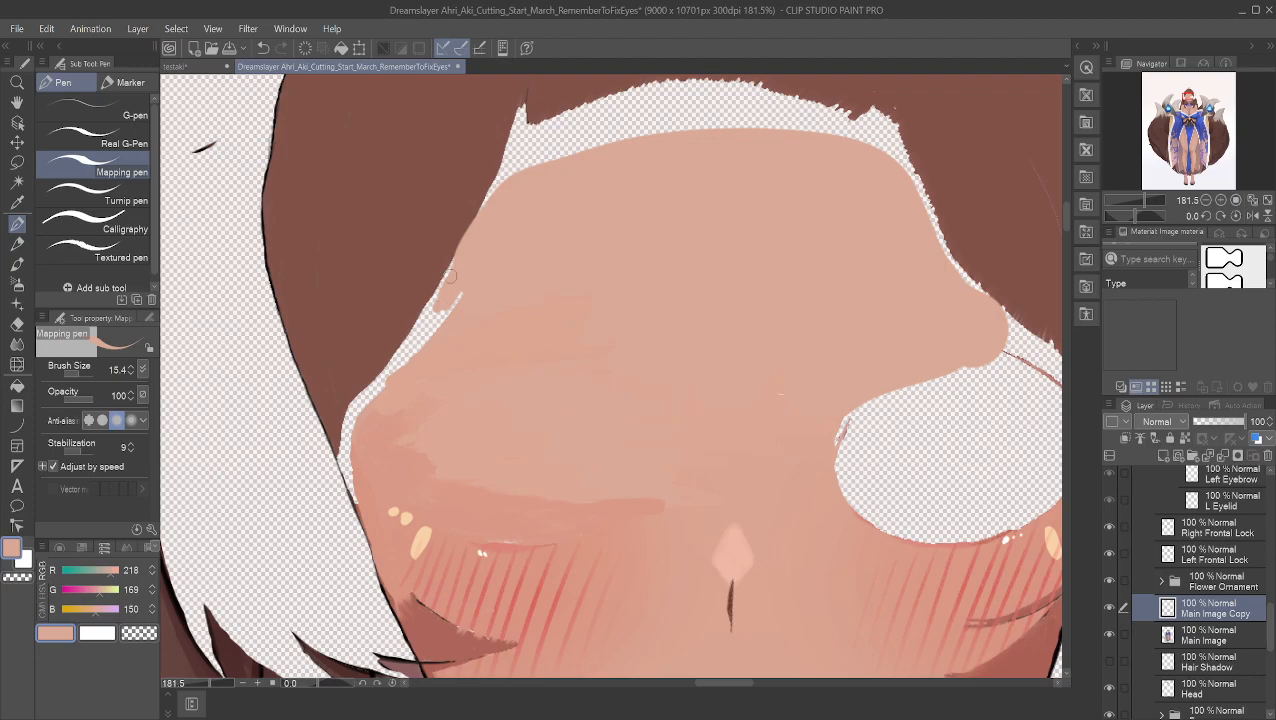
mouse_move(439, 300)
left_mouse_down()
mouse_move(426, 340)
mouse_move(382, 385)
left_mouse_up()
left_click(368, 404, "alt")
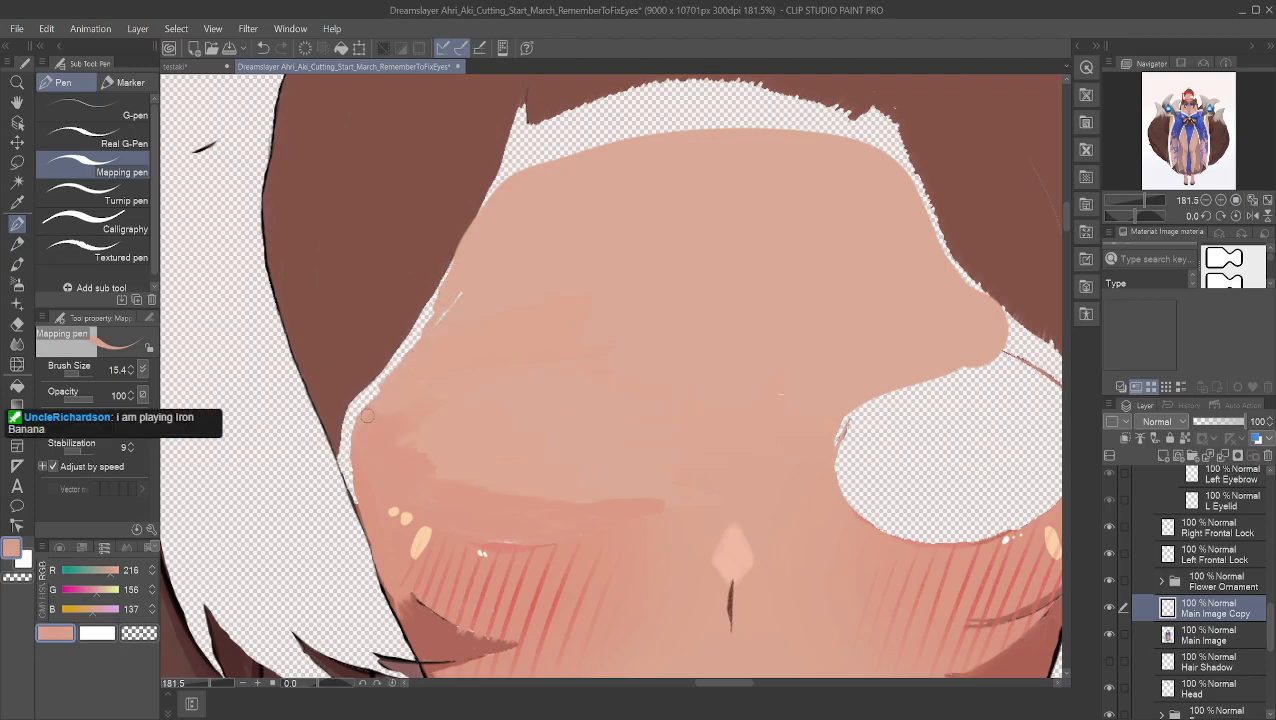
left_click_drag(353, 425, 357, 497)
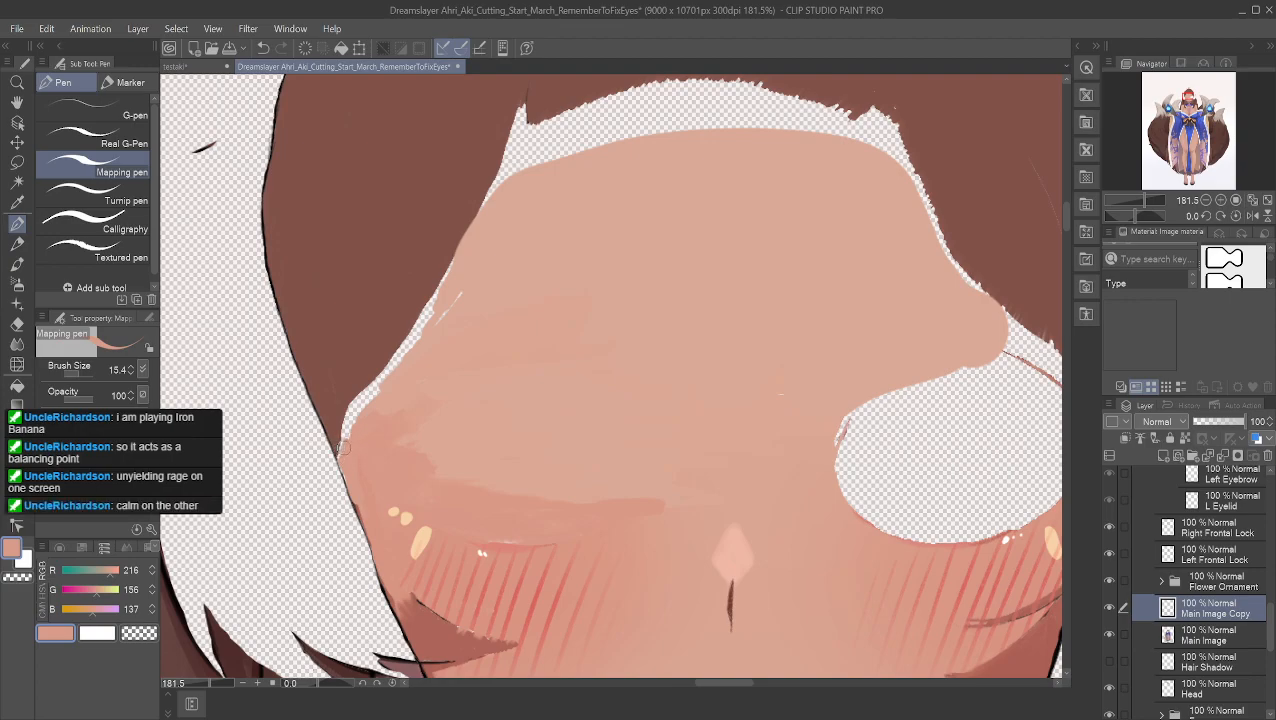
mouse_move(343, 455)
left_mouse_down()
mouse_move(351, 414)
mouse_move(400, 381)
mouse_move(347, 425)
left_mouse_up()
left_click(390, 373, "alt")
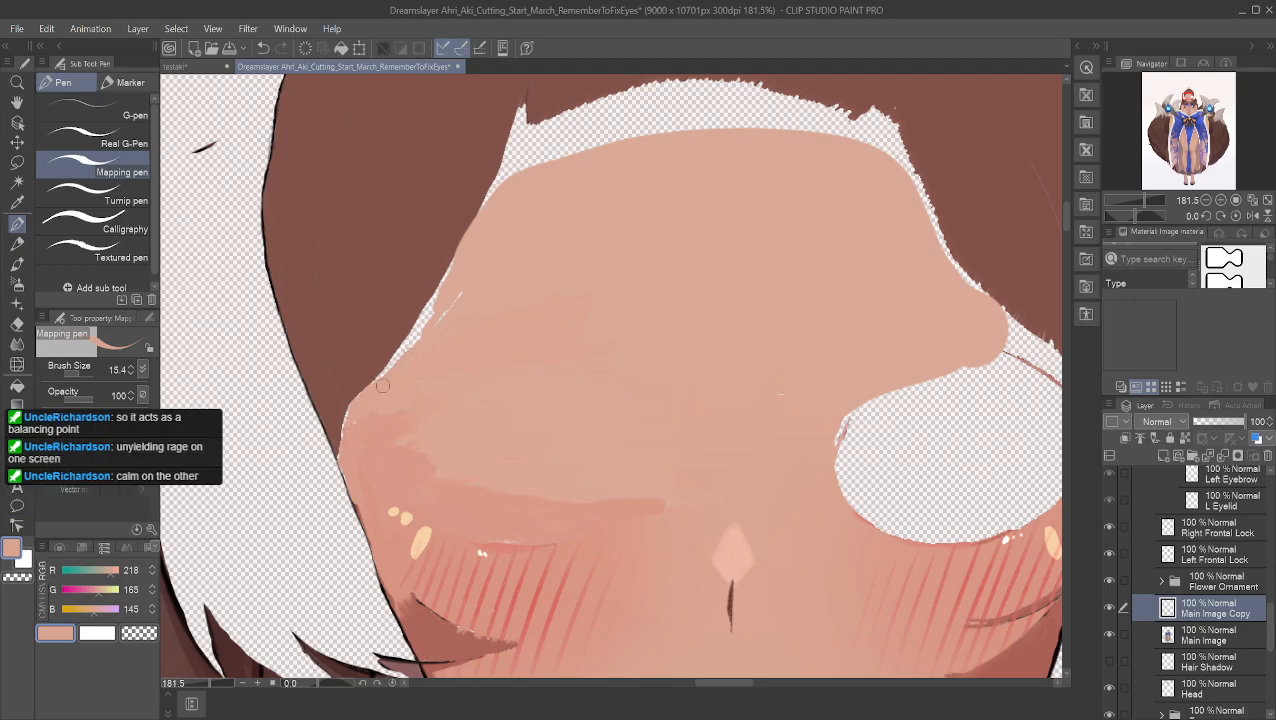
mouse_move(439, 299)
left_mouse_down()
mouse_move(383, 377)
mouse_move(436, 334)
mouse_move(417, 358)
mouse_move(442, 316)
left_mouse_up()
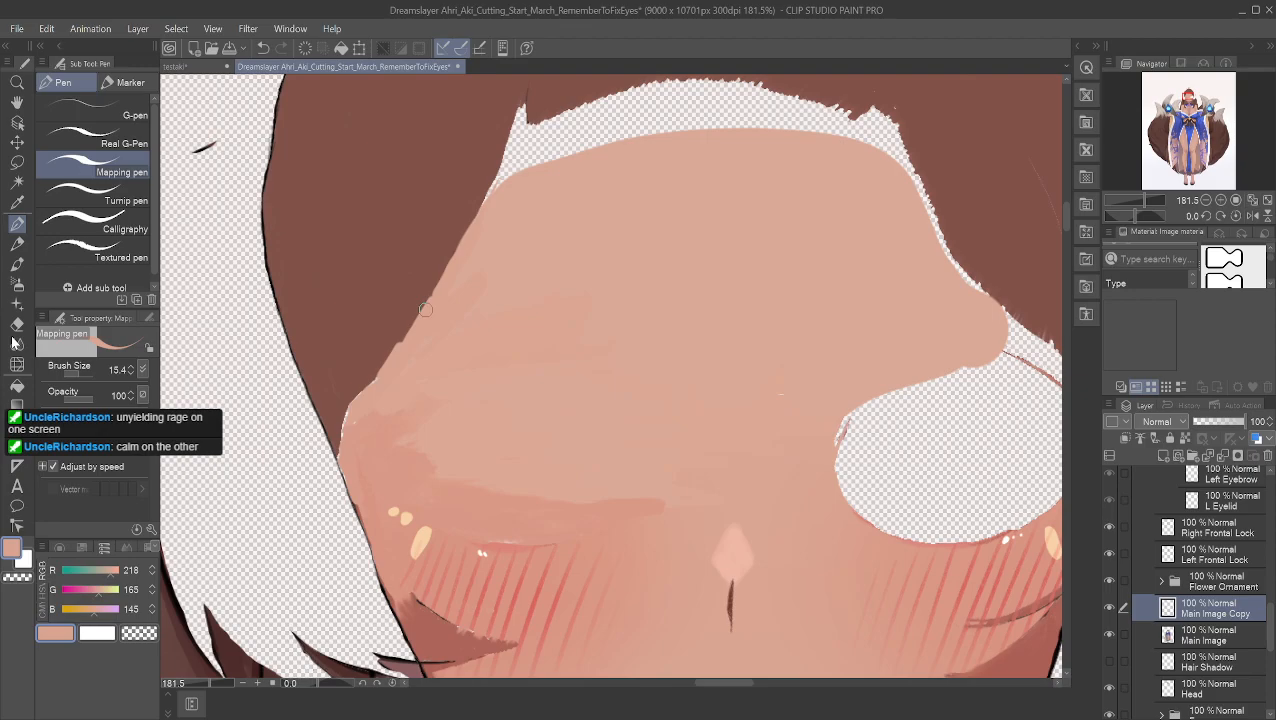
left_click(16, 343)
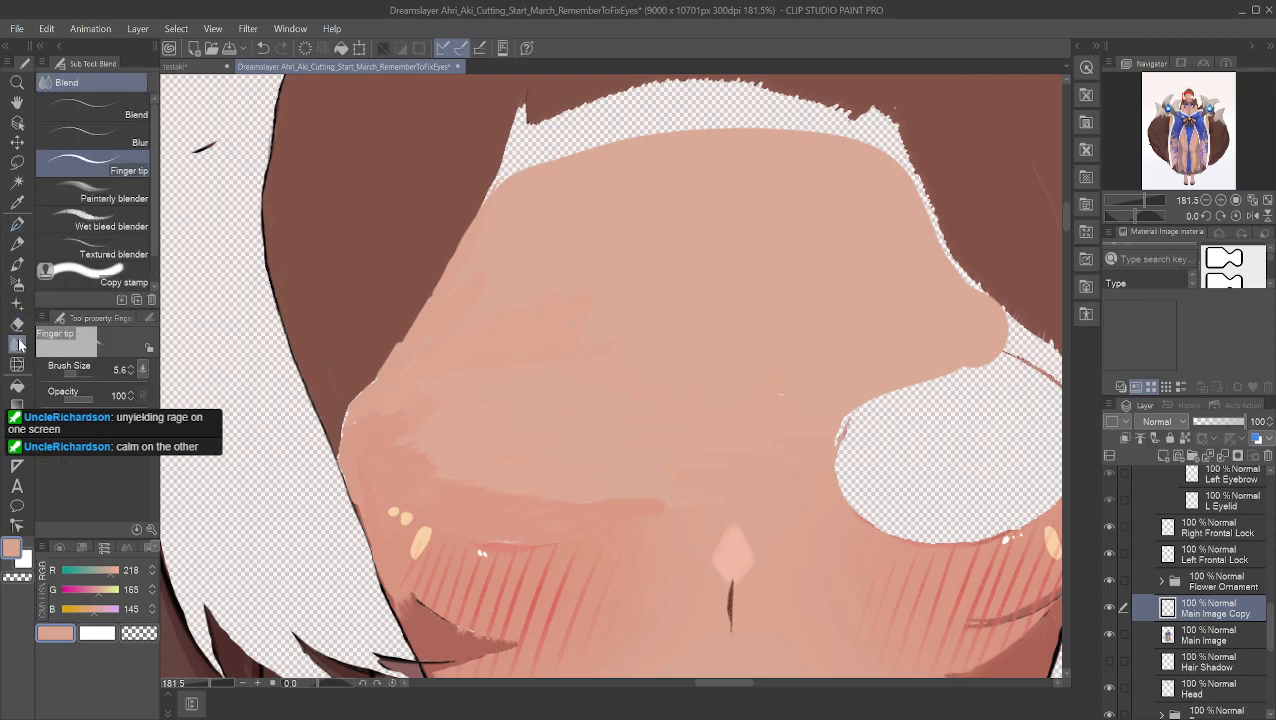
left_click(104, 118)
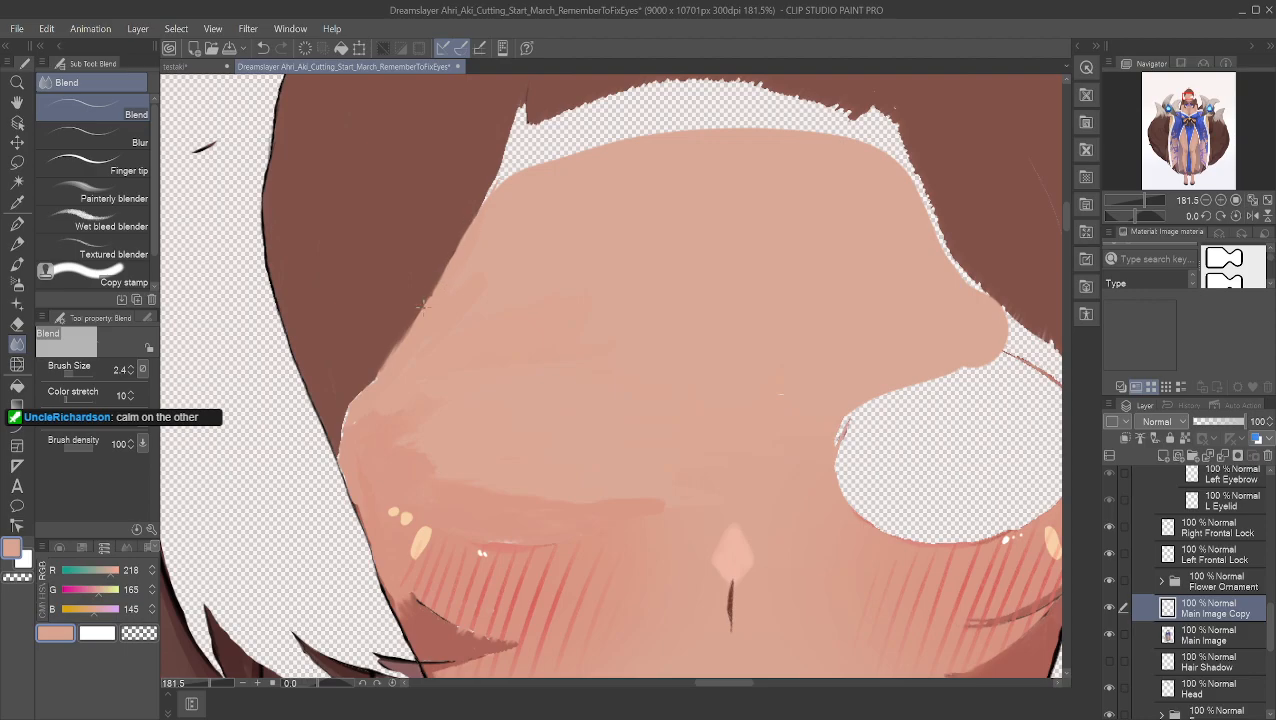
Step: Set the Mapping pen size to 0.7 and fill the small transparent speck and the upper pixel gap along the left temple edge
left_click(15, 226)
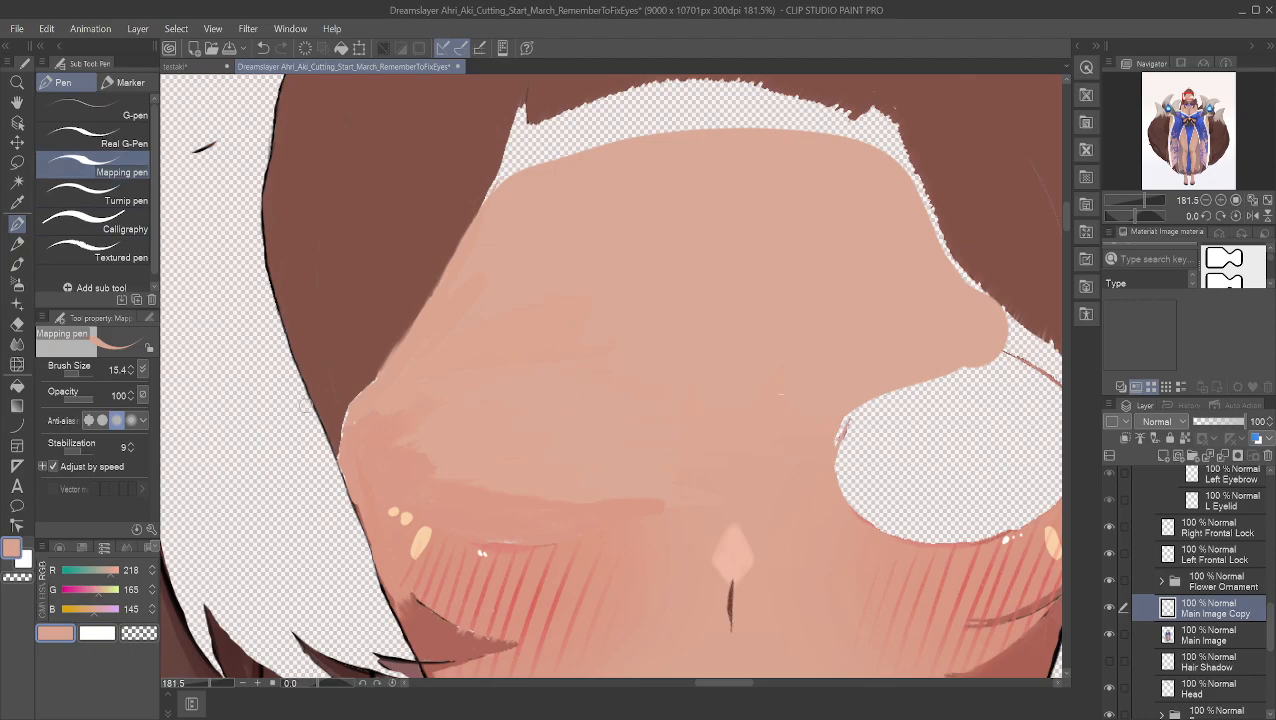
scroll(310, 400, "up", 10)
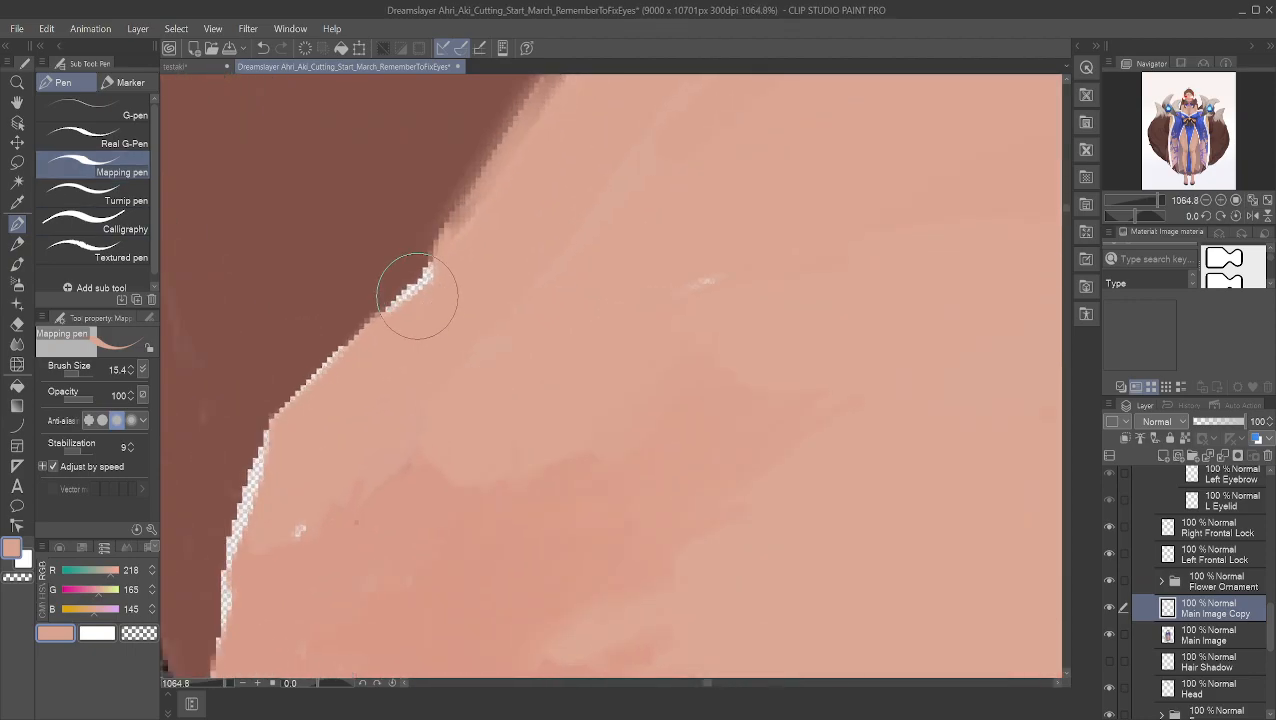
left_click(17, 102)
scroll(381, 328, "up", 2)
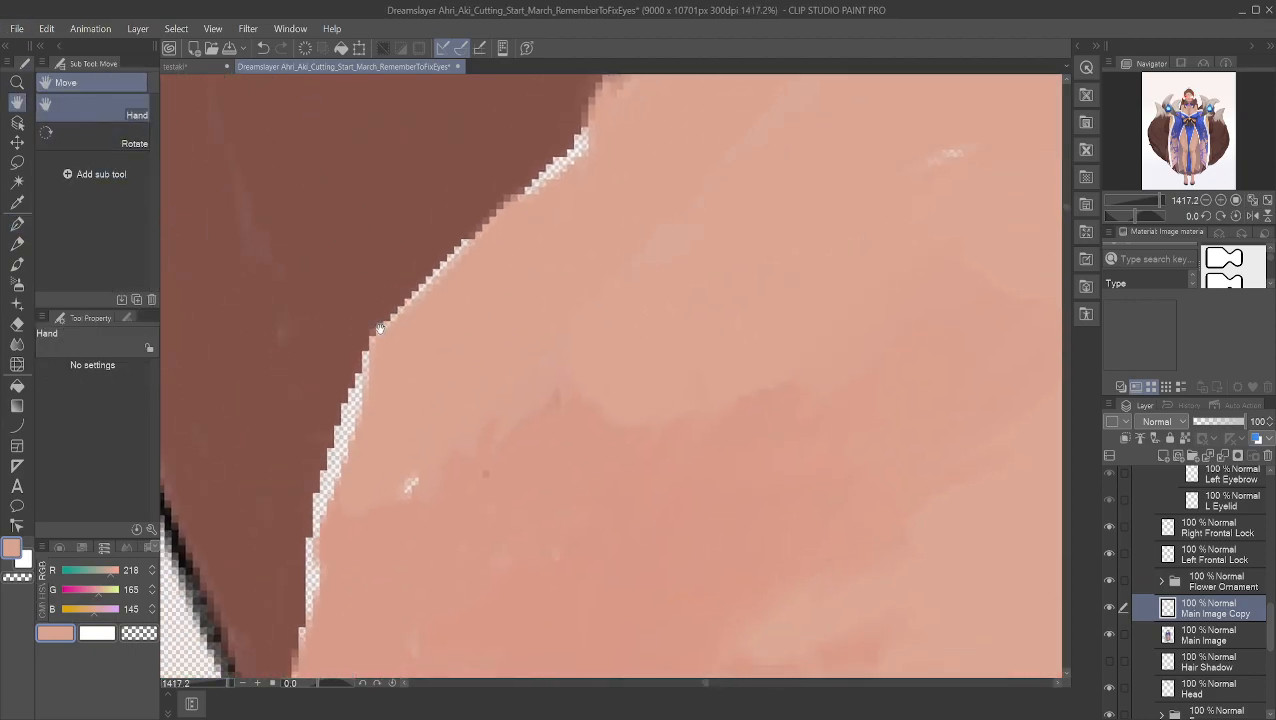
scroll(313, 211, "up", 2)
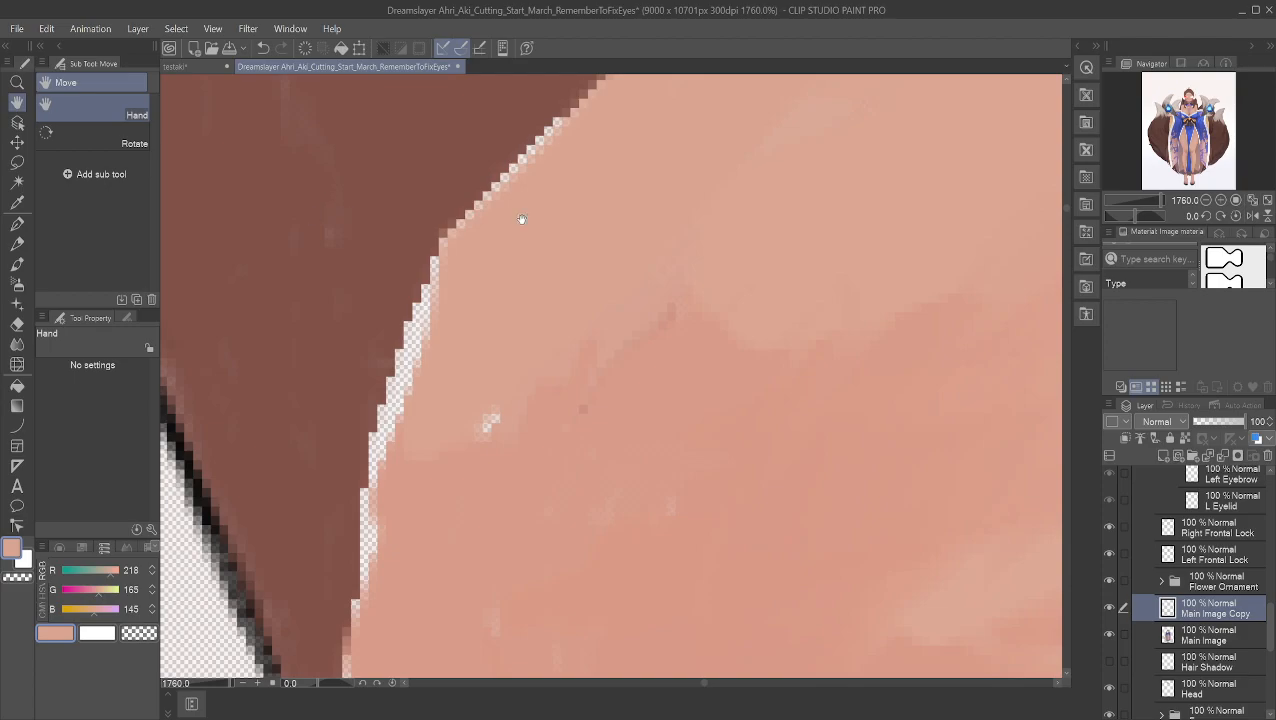
left_click(17, 223)
left_click_drag(72, 374, 52, 374)
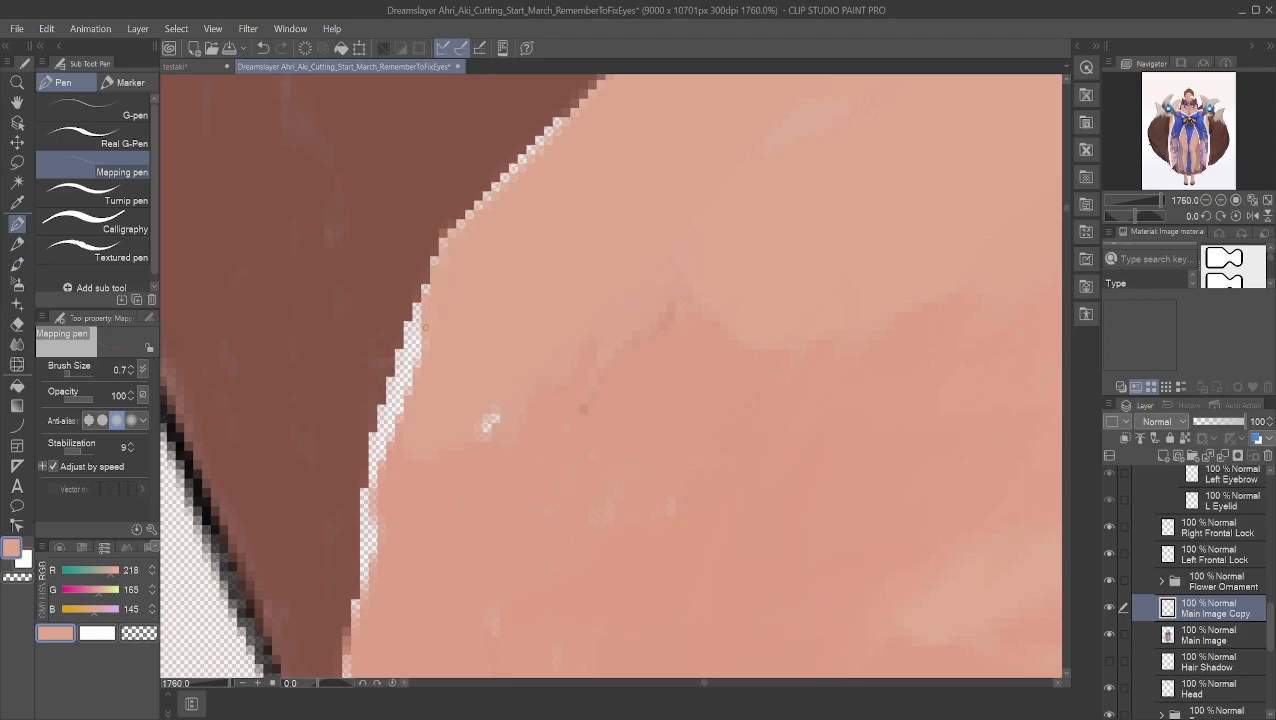
left_click_drag(484, 428, 495, 417)
mouse_move(418, 311)
left_mouse_down()
mouse_move(416, 364)
mouse_move(405, 374)
mouse_move(408, 336)
mouse_move(401, 400)
mouse_move(400, 356)
mouse_move(398, 390)
left_mouse_up()
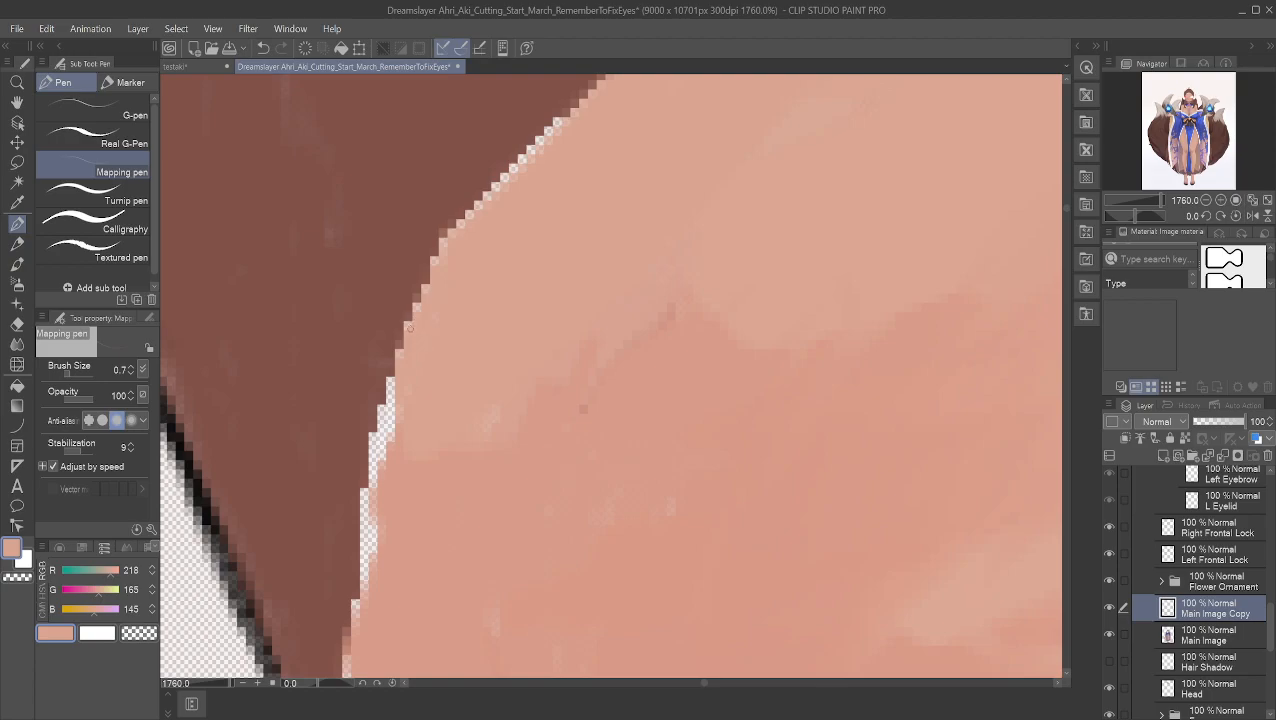
Step: Fill the remaining transparent pixels down the left temple edge and along its upper diagonal, resampling nearby skin tones
mouse_move(394, 392)
left_mouse_down()
mouse_move(392, 422)
mouse_move(390, 381)
mouse_move(390, 450)
mouse_move(380, 410)
mouse_move(383, 452)
mouse_move(370, 476)
mouse_move(372, 440)
mouse_move(366, 468)
left_mouse_up()
key("ctrl+z")
mouse_move(384, 420)
left_mouse_down()
mouse_move(392, 466)
mouse_move(373, 455)
mouse_move(367, 558)
mouse_move(366, 499)
left_mouse_up()
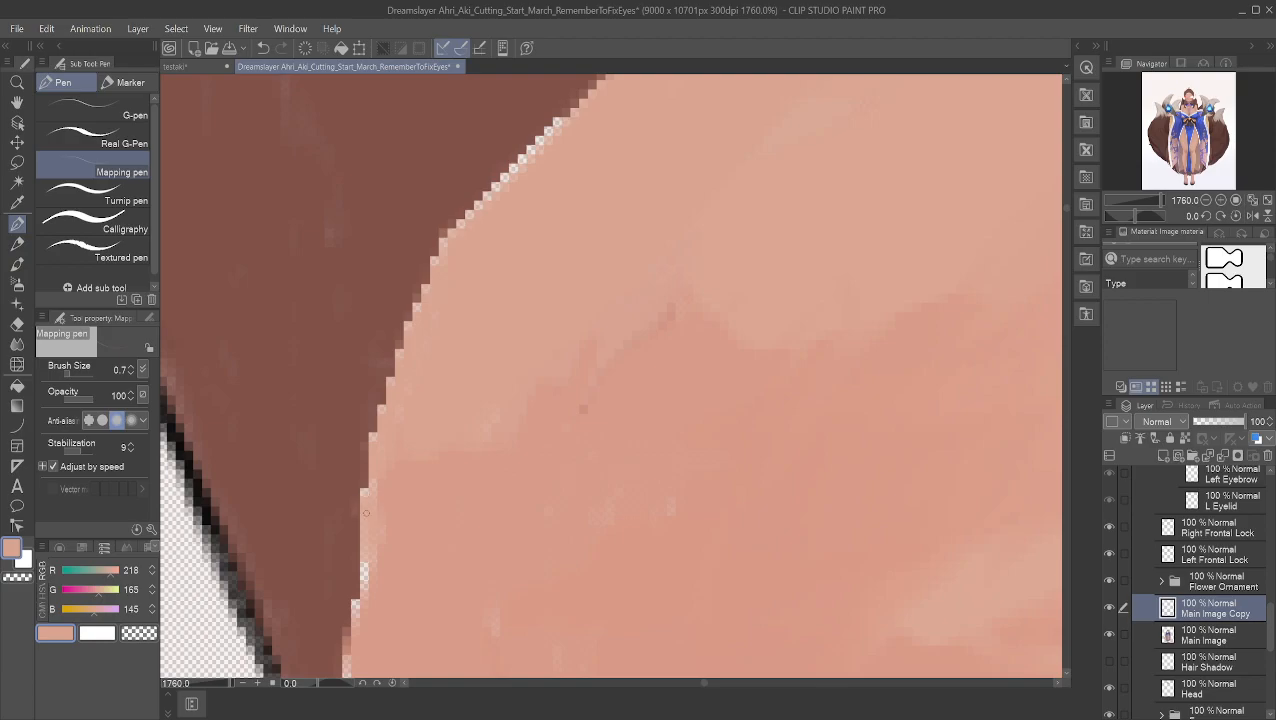
mouse_move(372, 549)
left_mouse_down()
mouse_move(364, 582)
mouse_move(367, 564)
left_mouse_up()
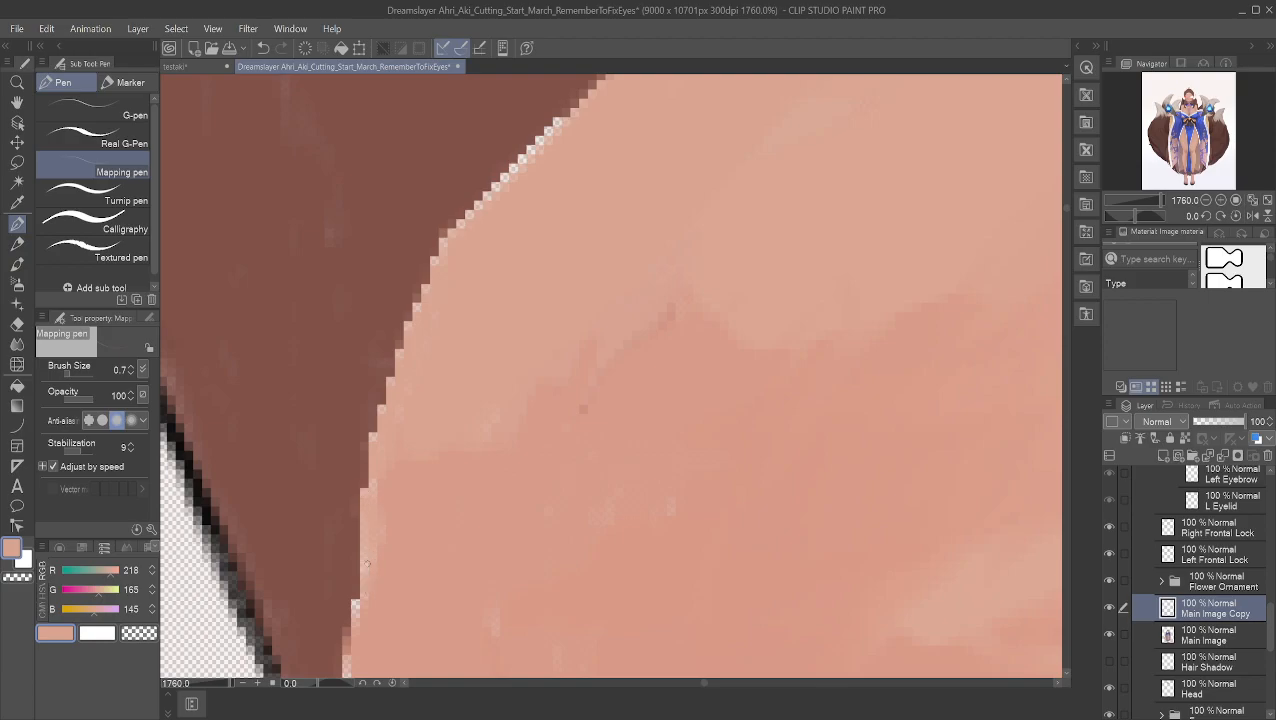
left_click(358, 626, "alt")
left_click(360, 613)
left_click(421, 303, "alt")
left_click_drag(450, 235, 560, 121)
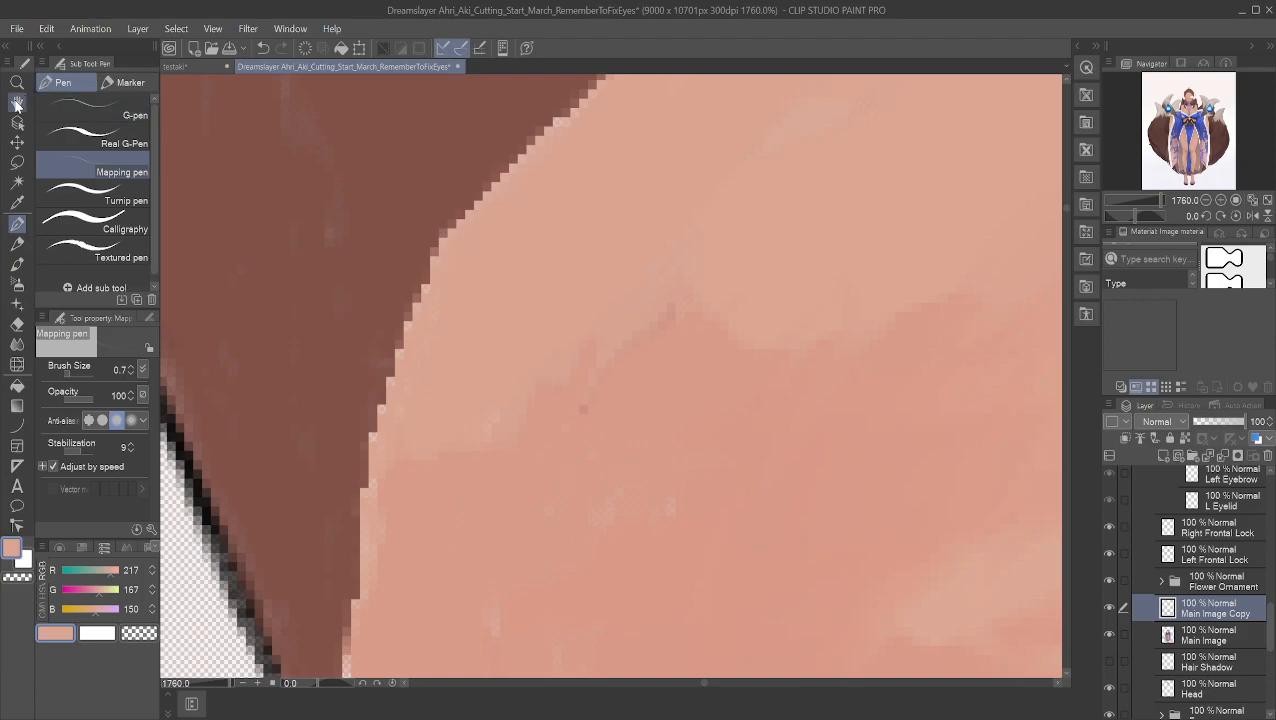
Step: Paint over the transparent notch farther up the left hairline and the faint speck beside it in skin tone
key("space")
left_click_drag(817, 194, 590, 491)
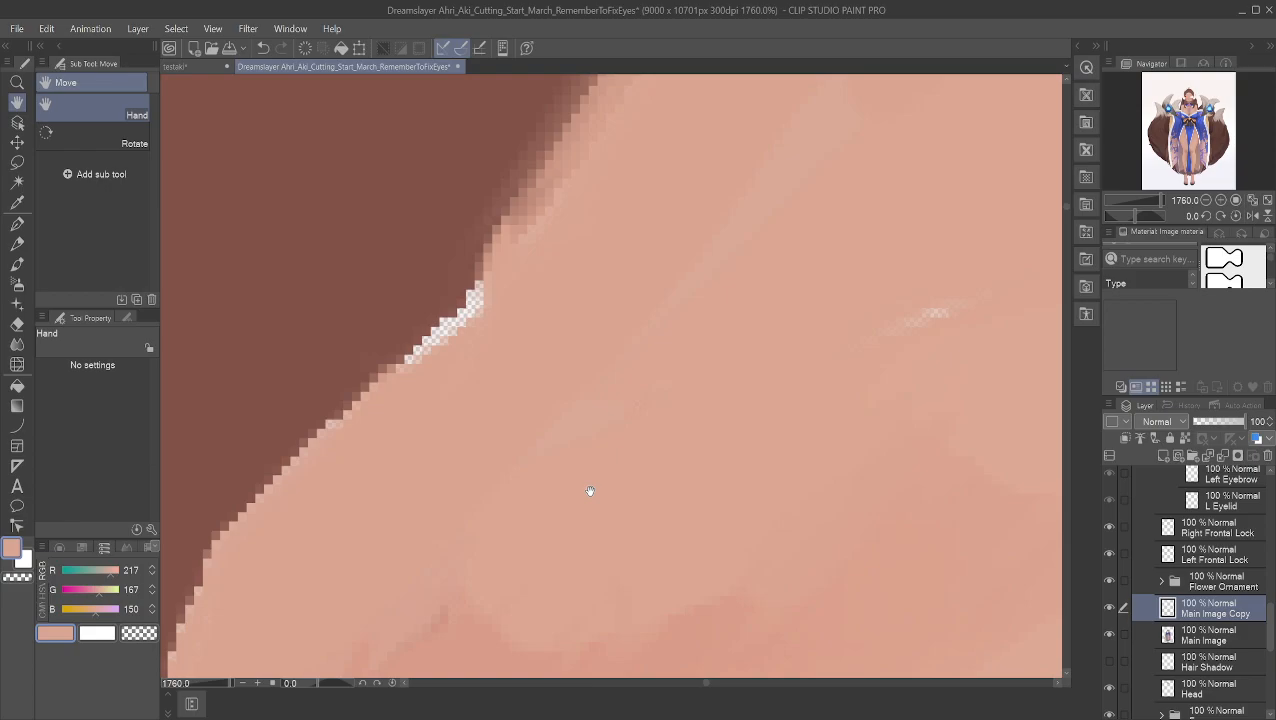
right_click(506, 297)
left_click(16, 224)
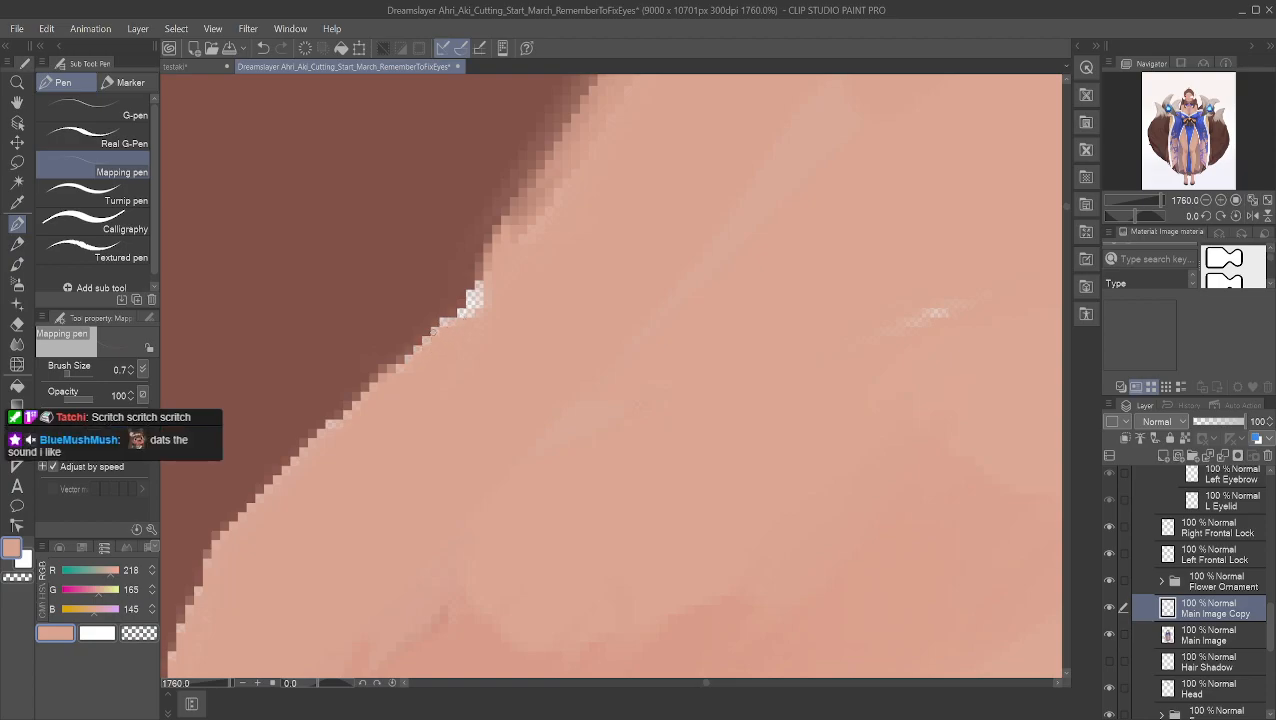
mouse_move(482, 302)
left_mouse_down()
mouse_move(464, 330)
mouse_move(473, 285)
left_mouse_up()
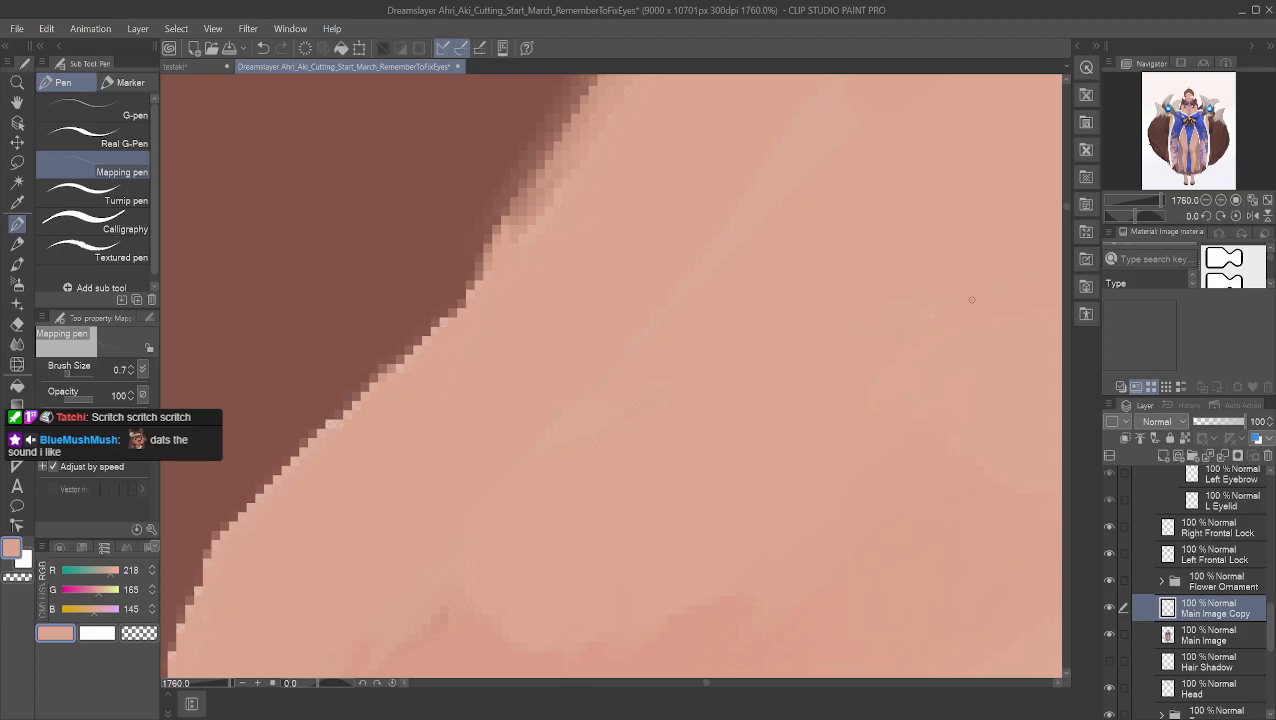
Step: Sample the forehead skin tone and paint the lower end of the transparent forehead gap along the left hairline with the Mapping pen
key("h")
left_click_drag(760, 233, 491, 222)
scroll(492, 223, "down", 5)
left_click_drag(661, 236, 500, 436)
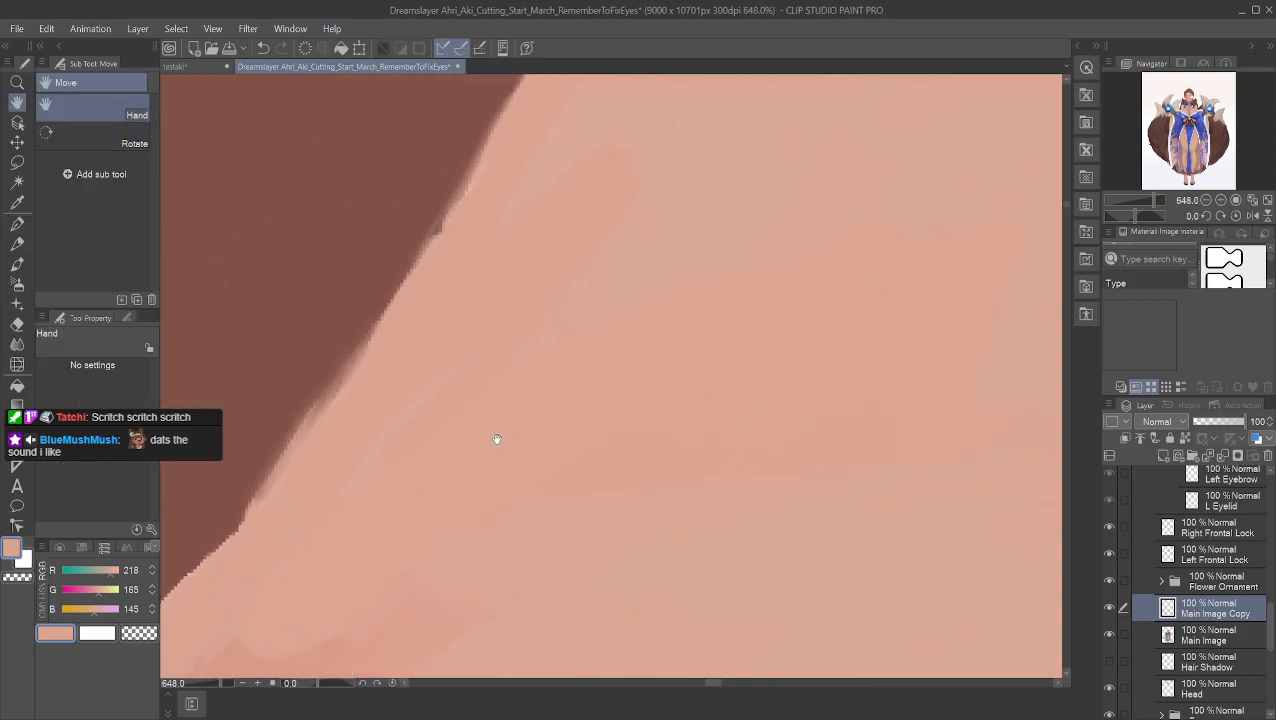
left_click_drag(660, 200, 555, 521)
left_click_drag(733, 284, 661, 391)
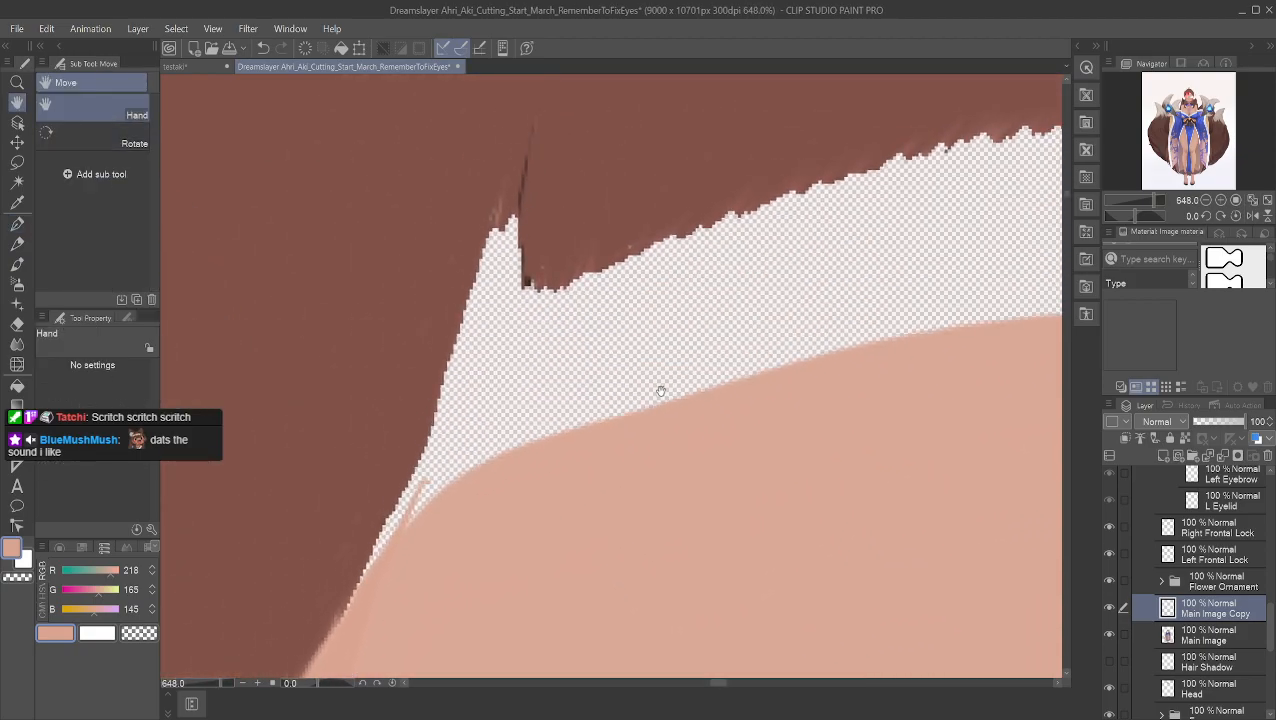
left_click(522, 461, "alt")
left_click(17, 223)
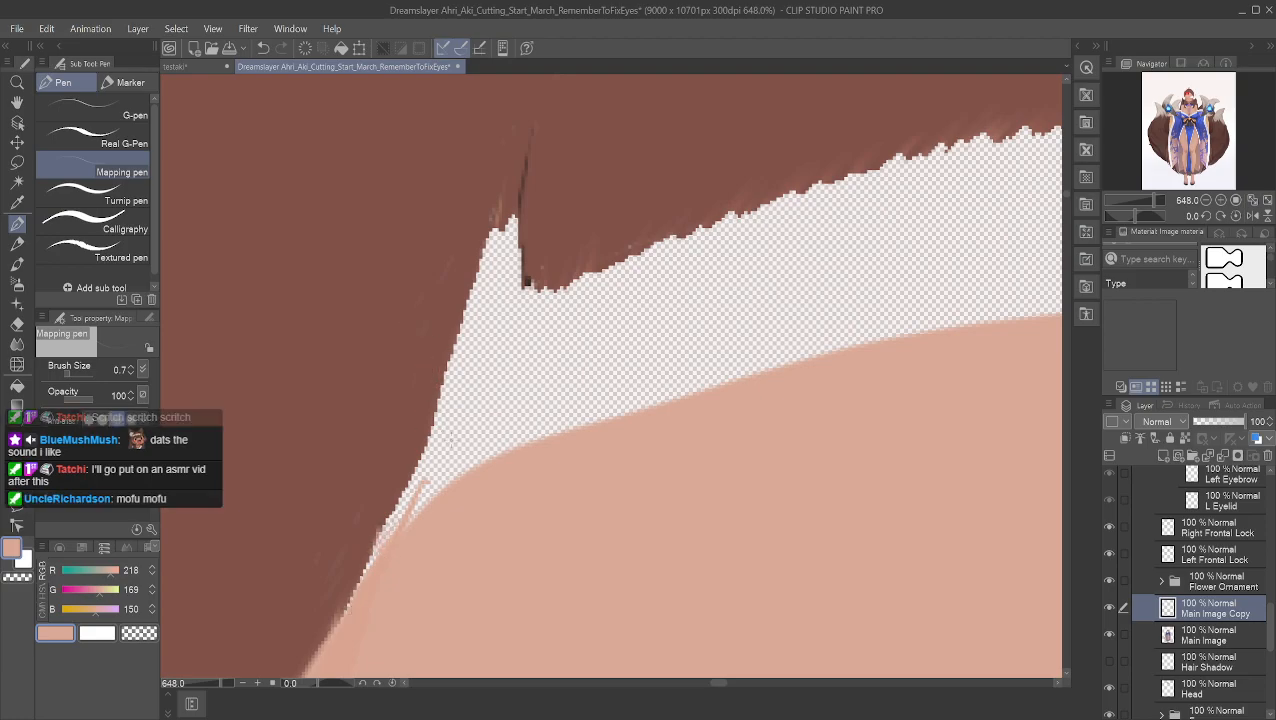
left_click_drag(438, 446, 405, 500)
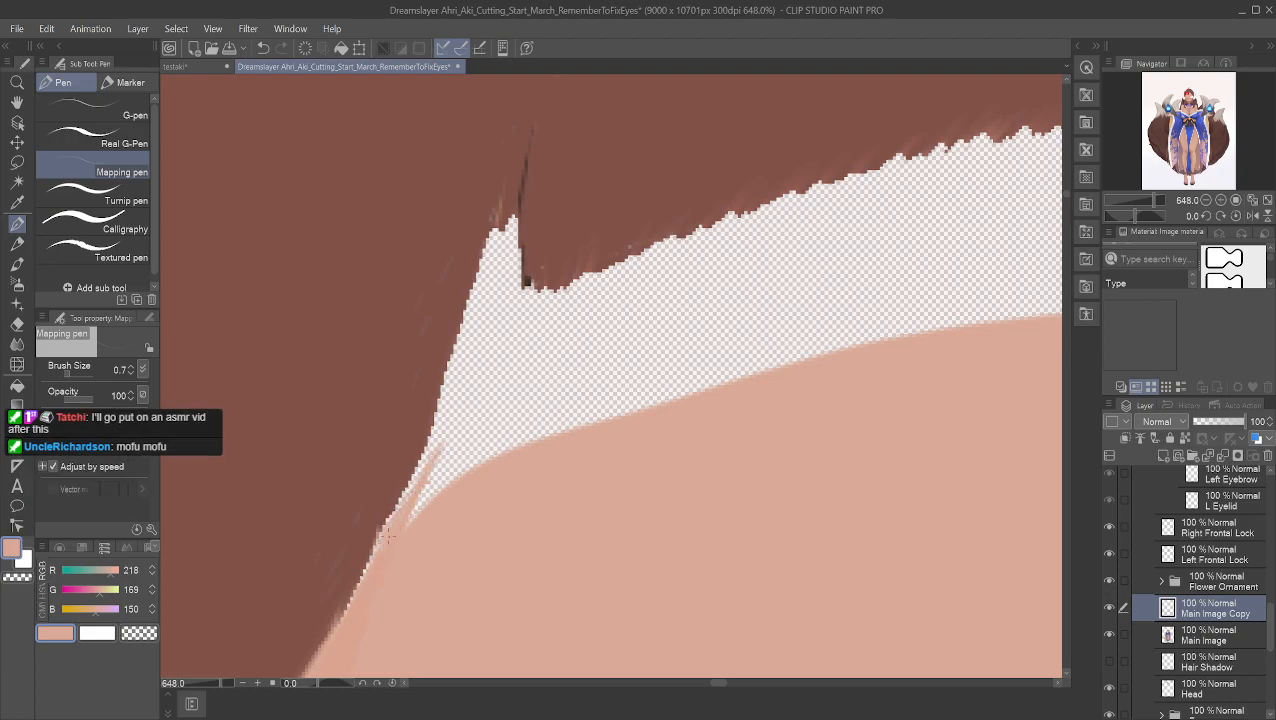
mouse_move(408, 495)
left_mouse_down()
mouse_move(436, 446)
mouse_move(437, 404)
left_mouse_up()
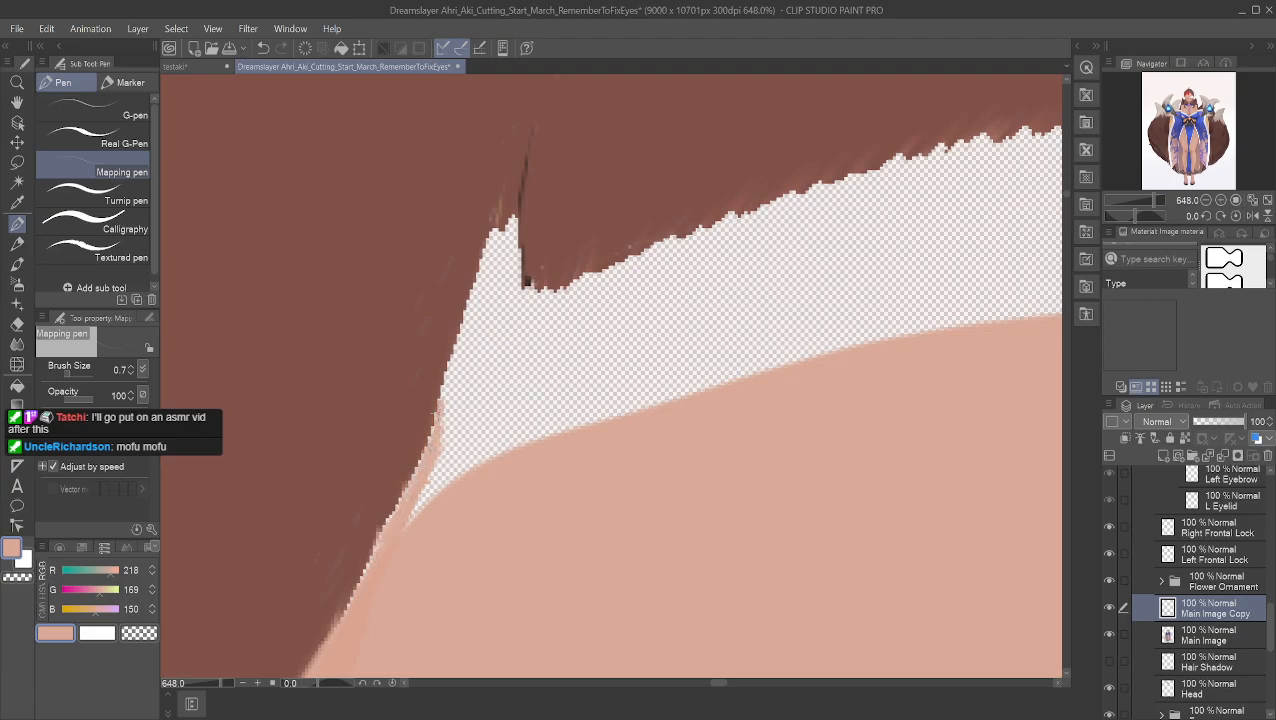
Step: Fill the leftover jagged pixels beside the left hairline and extend the thin skin-tone strip upward along the hair edge
left_click(17, 104)
left_click_drag(388, 236, 519, 391)
scroll(591, 339, "up", 1)
scroll(660, 468, "up", 6)
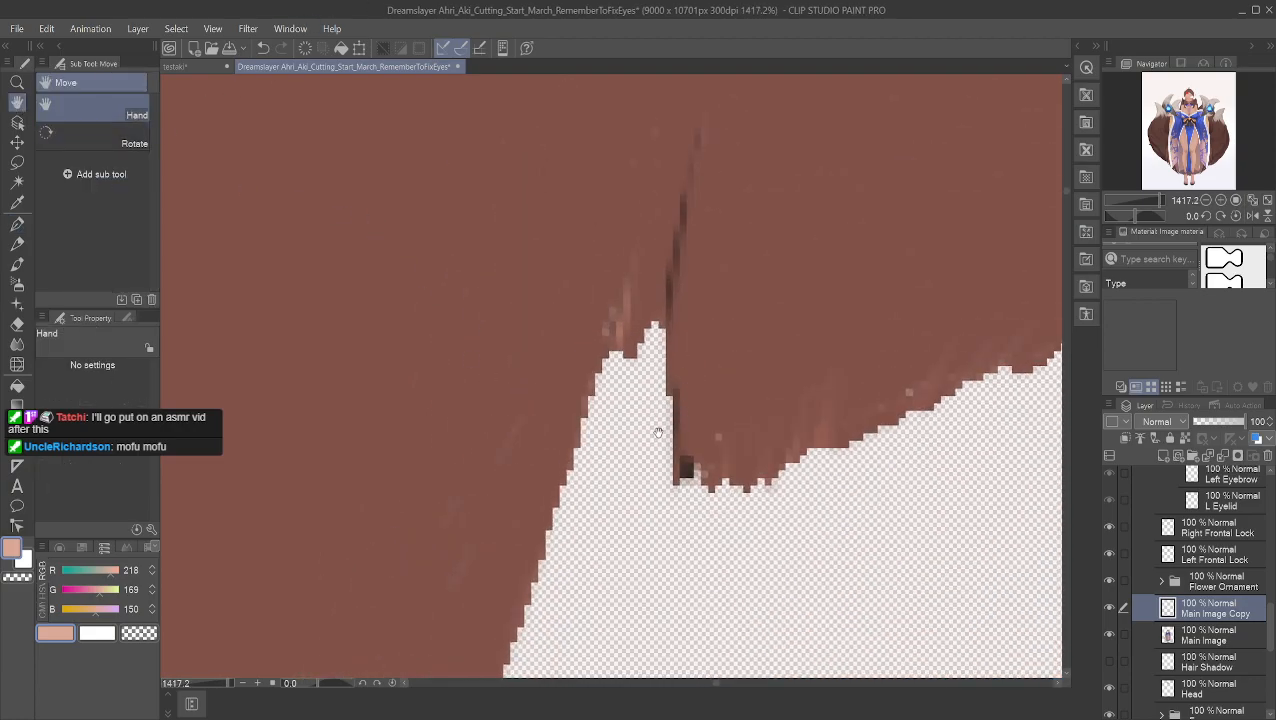
left_click_drag(657, 438, 705, 163)
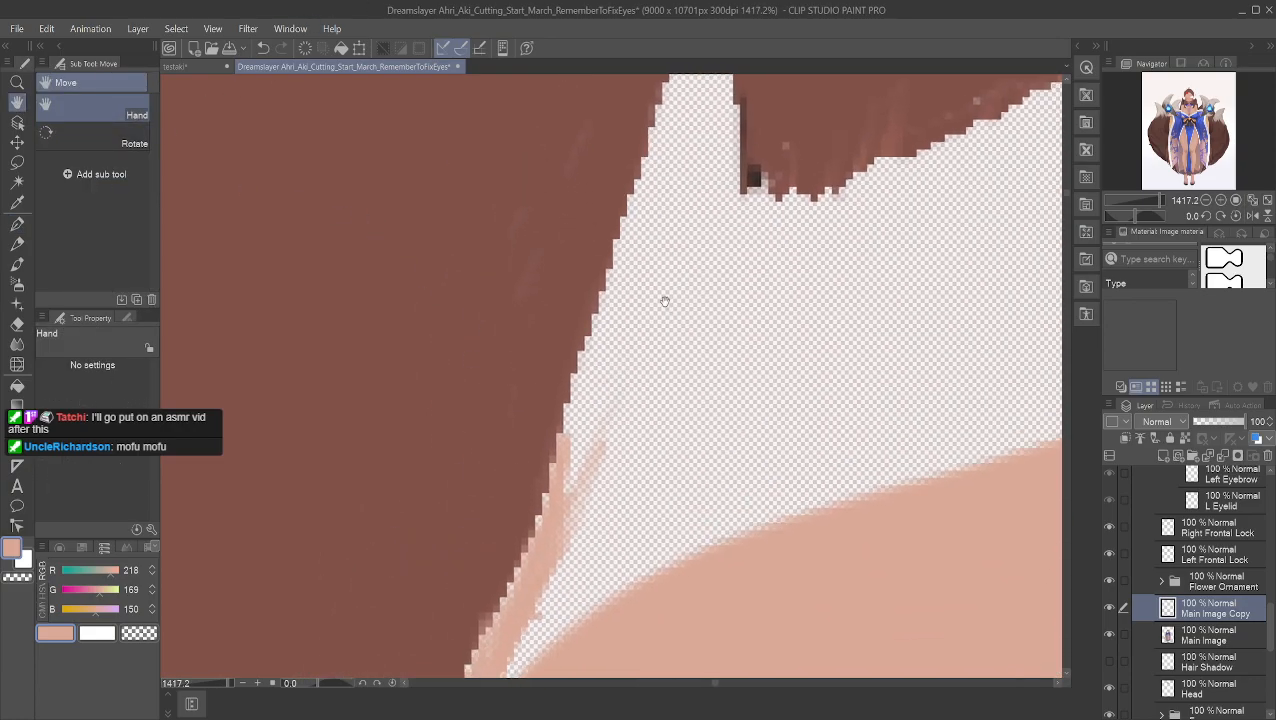
scroll(685, 675, "up", 1)
left_click_drag(419, 445, 505, 255)
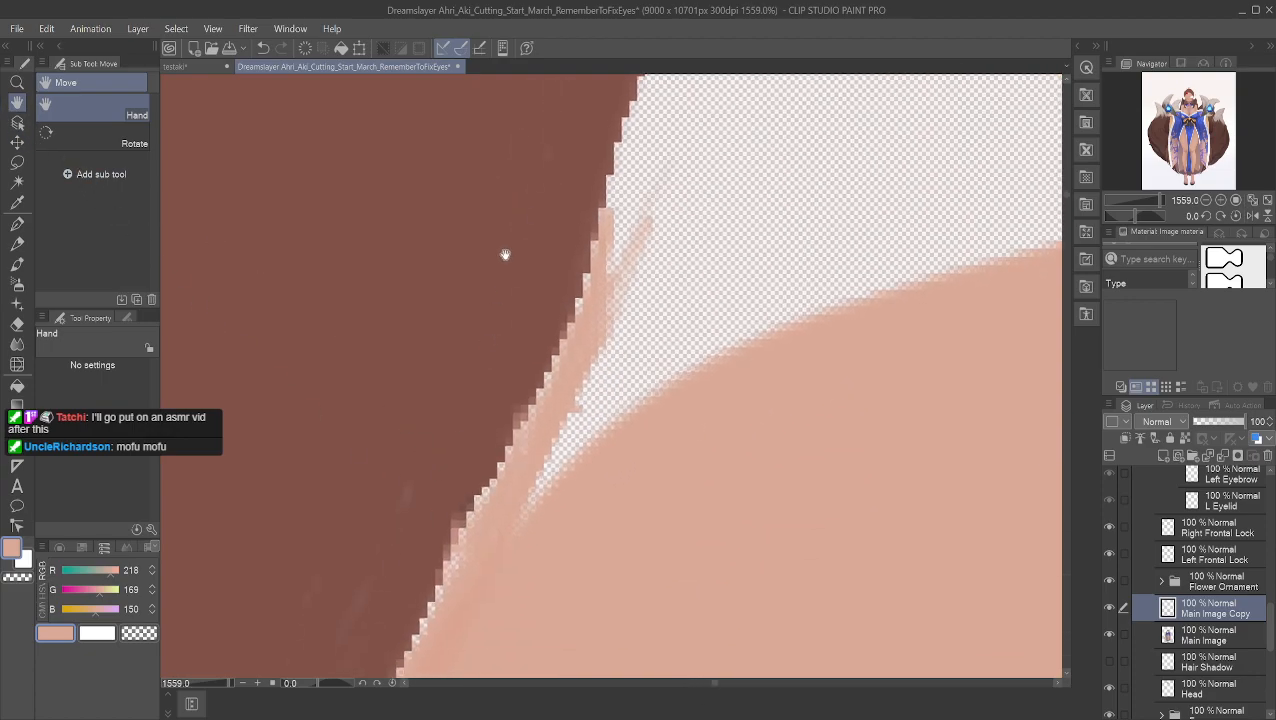
left_click(17, 223)
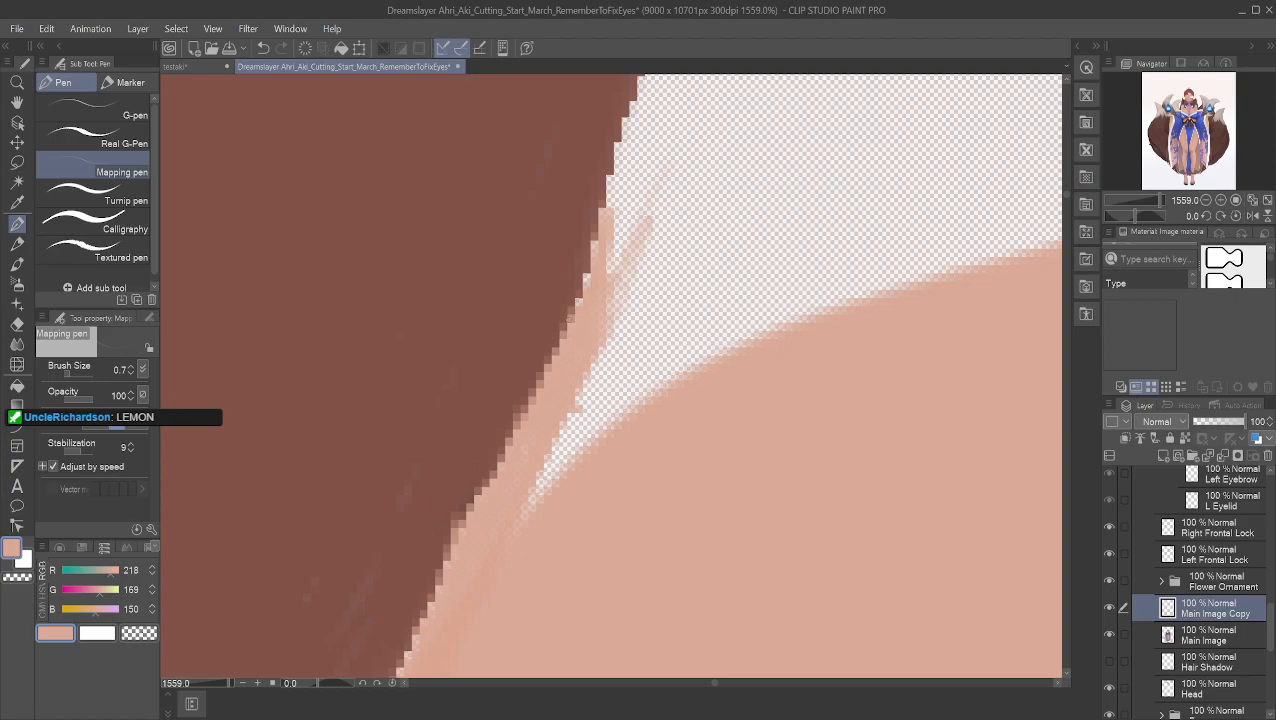
mouse_move(579, 280)
left_mouse_down()
mouse_move(631, 124)
mouse_move(610, 168)
mouse_move(638, 132)
mouse_move(622, 112)
left_mouse_up()
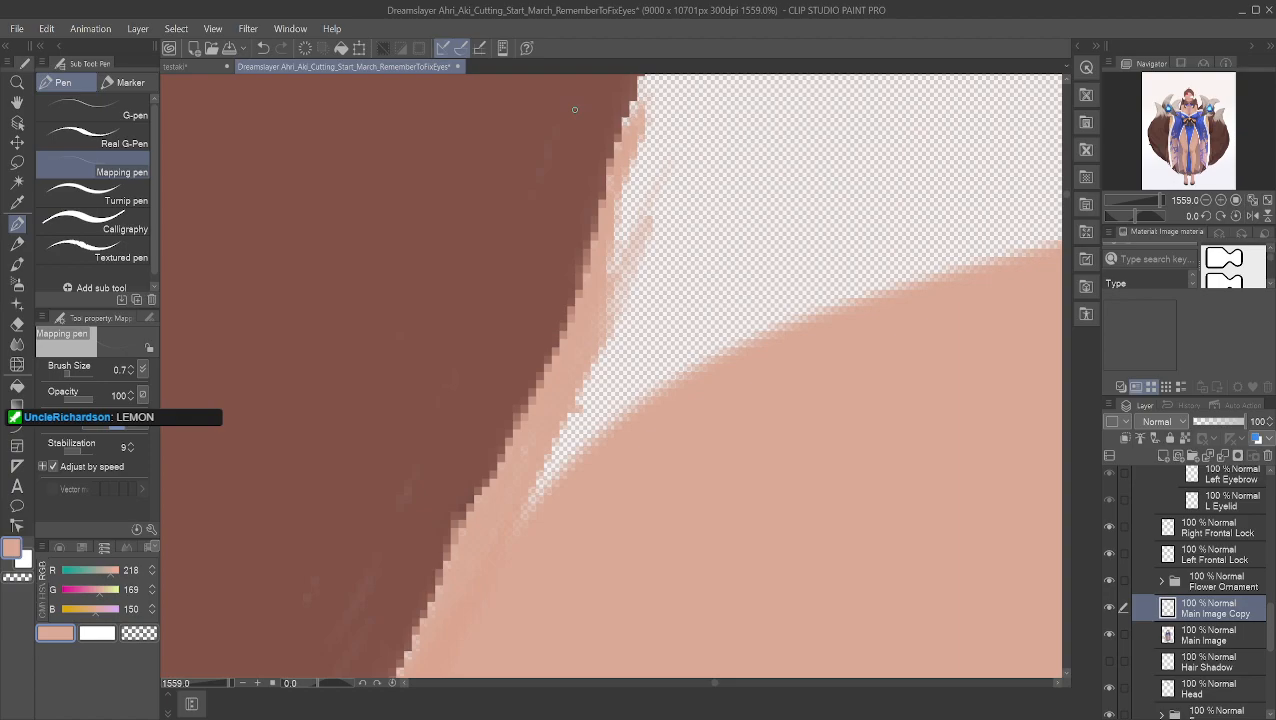
Step: Extend the thin skin-tone strip up the left hair edge to the top of the forehead gap
key("space")
left_click_drag(575, 109, 336, 305)
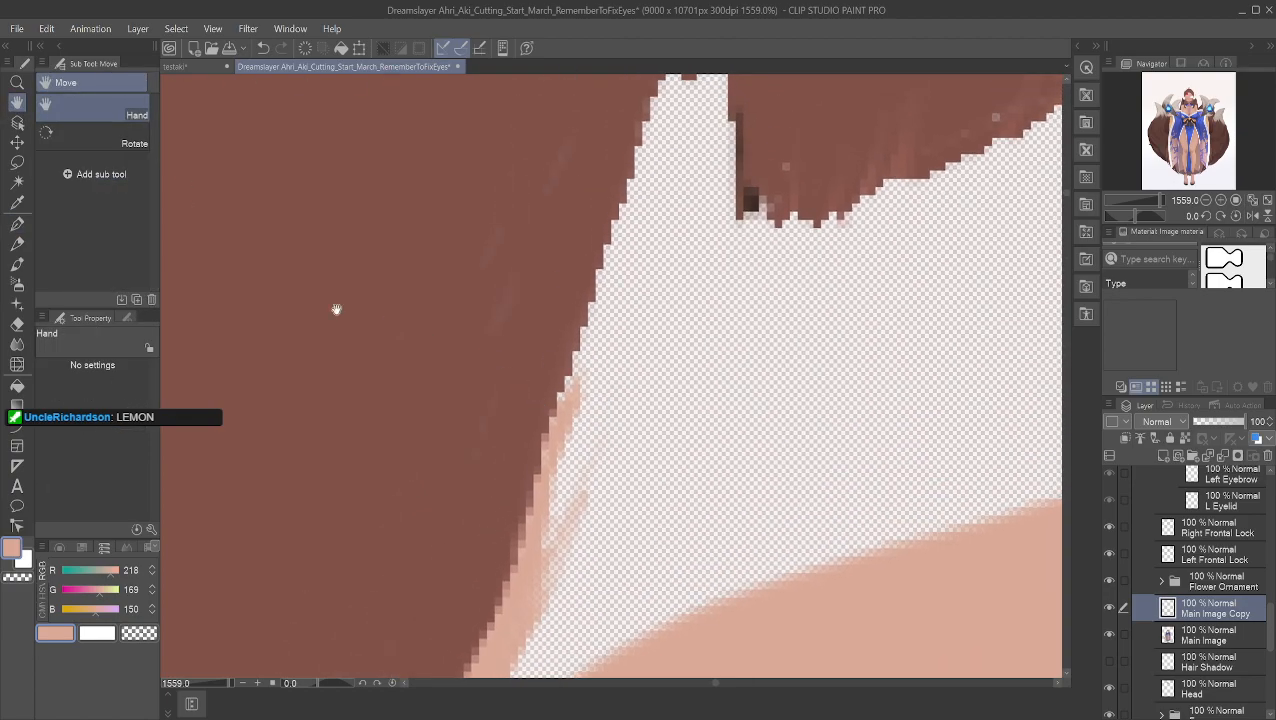
left_click(16, 224)
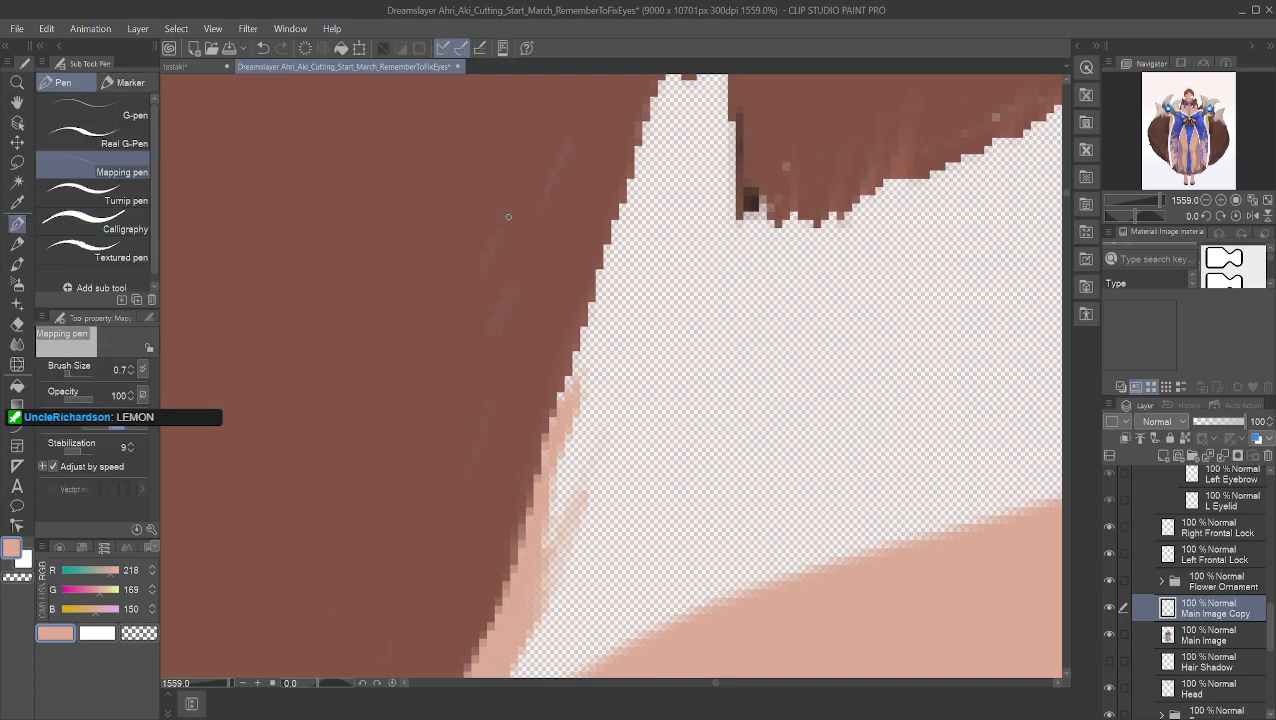
mouse_move(577, 371)
left_mouse_down()
mouse_move(668, 86)
mouse_move(661, 100)
left_mouse_up()
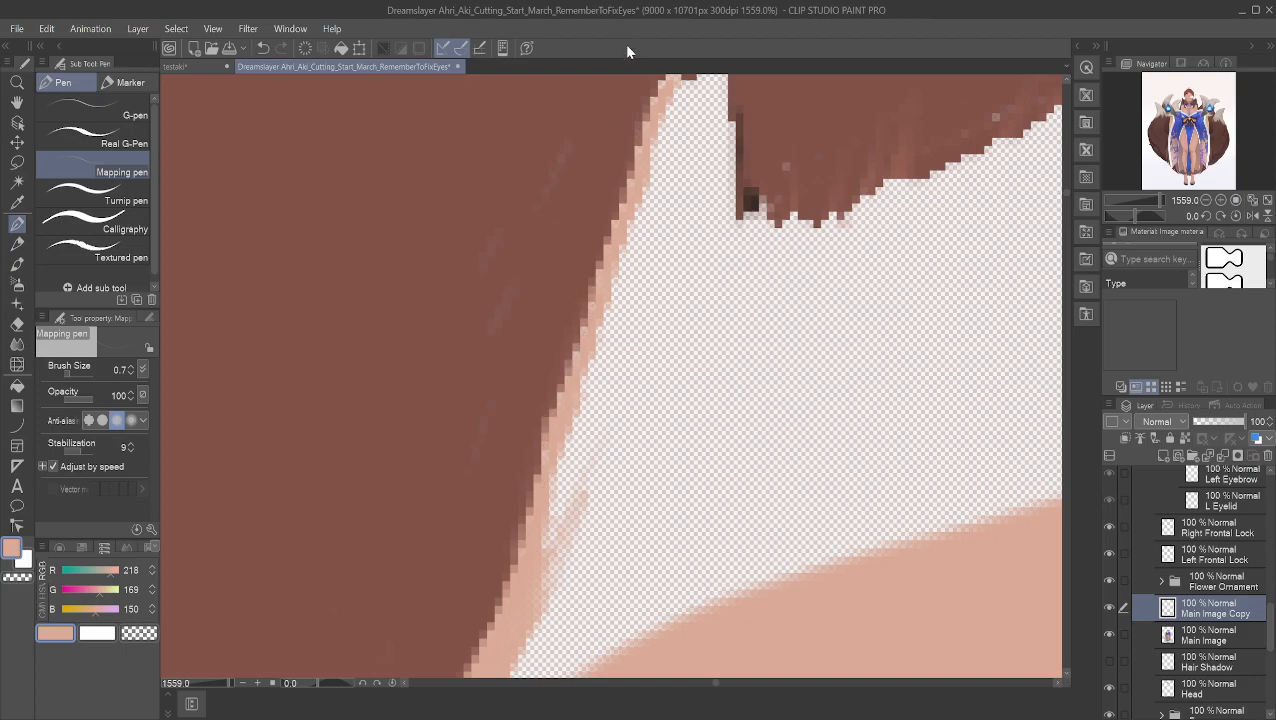
Step: Fill the narrow notch at the top of the left hairline and paint a skin-tone strip beneath the adjoining jagged hair edge
left_click(17, 102)
left_click_drag(558, 177, 486, 282)
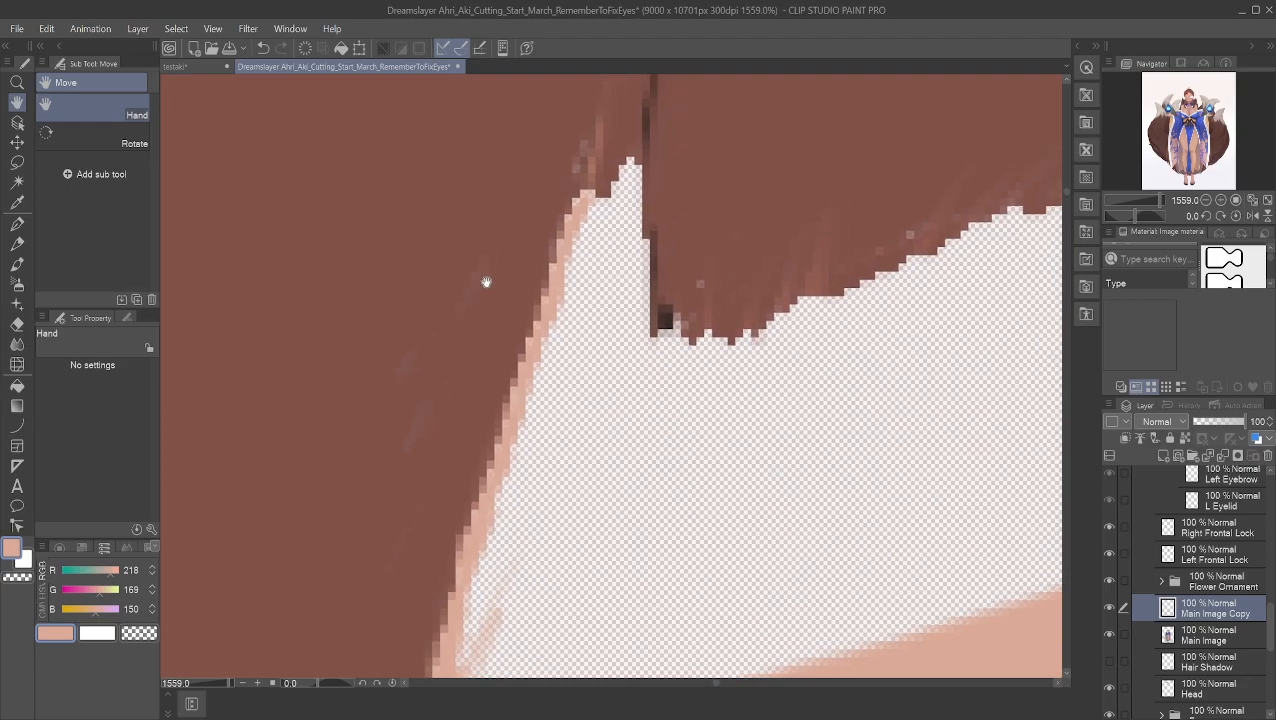
left_click(17, 223)
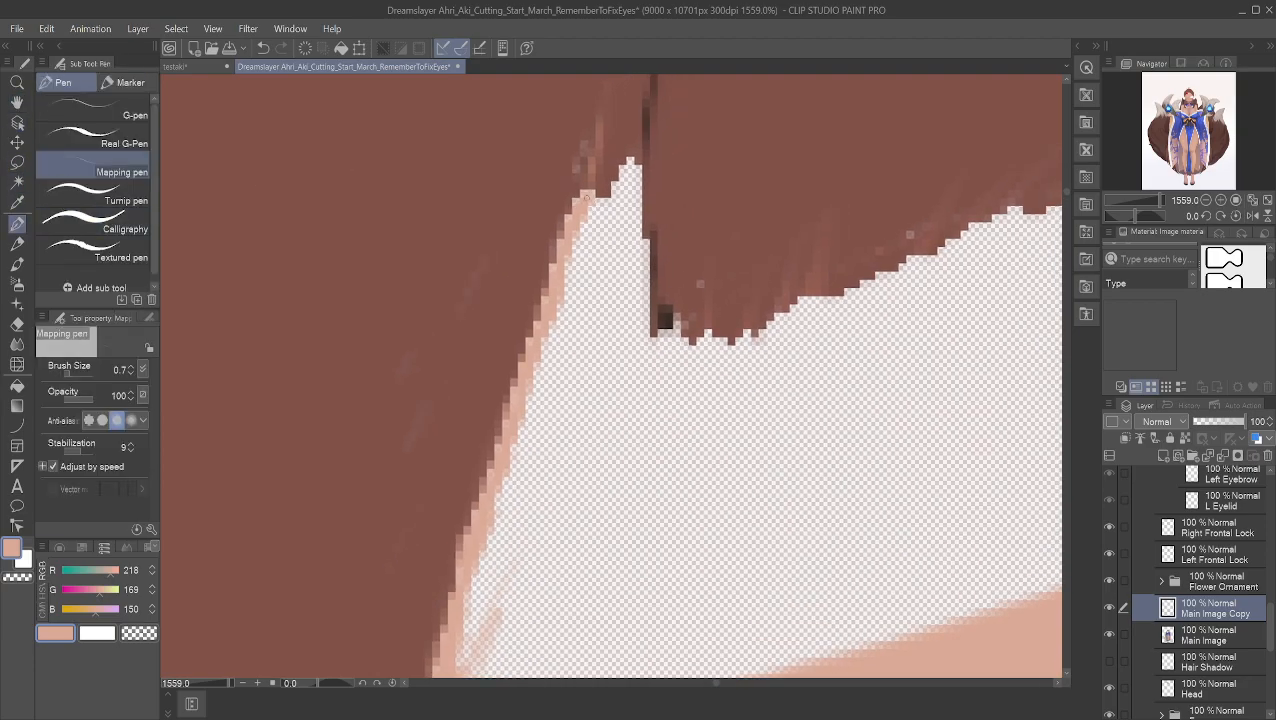
mouse_move(596, 197)
left_mouse_down()
mouse_move(628, 161)
mouse_move(607, 216)
mouse_move(575, 241)
mouse_move(620, 195)
mouse_move(635, 232)
mouse_move(602, 240)
mouse_move(576, 271)
mouse_move(615, 233)
left_mouse_up()
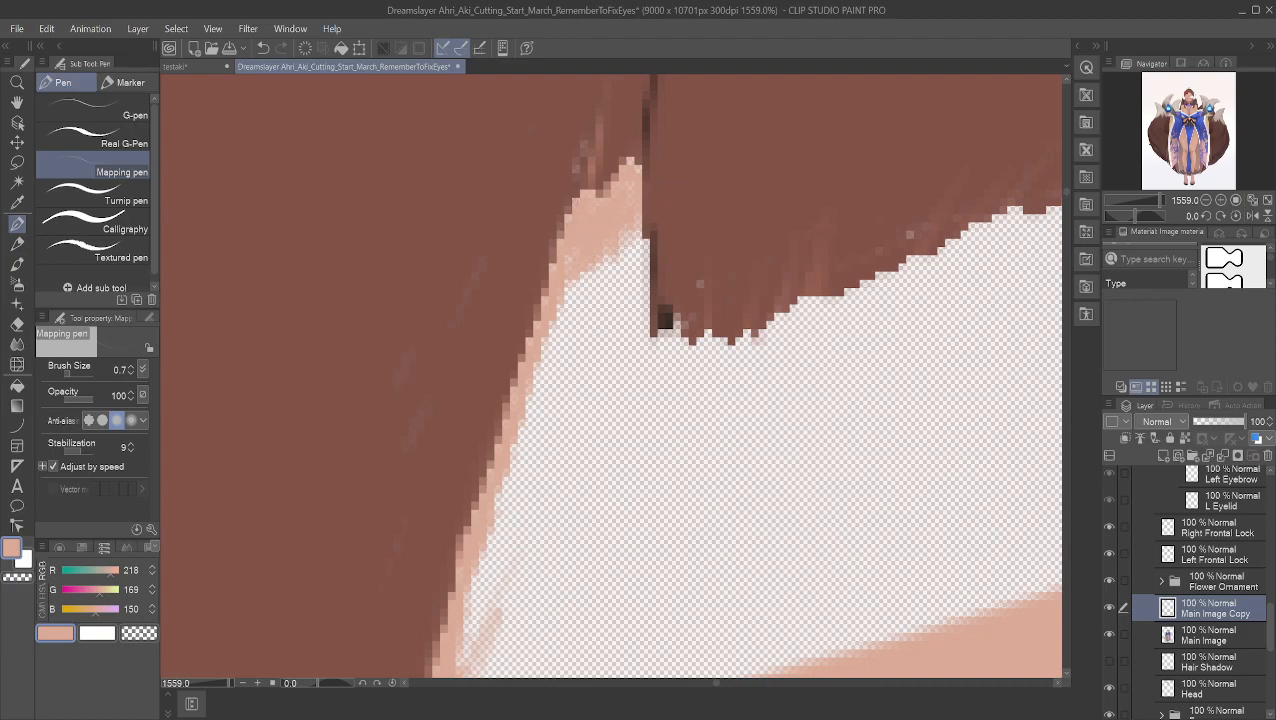
mouse_move(632, 230)
left_mouse_down()
mouse_move(646, 350)
mouse_move(669, 327)
mouse_move(662, 340)
mouse_move(732, 349)
mouse_move(800, 300)
mouse_move(827, 305)
mouse_move(862, 280)
mouse_move(874, 306)
mouse_move(892, 282)
mouse_move(825, 302)
mouse_move(865, 298)
mouse_move(974, 249)
mouse_move(970, 238)
mouse_move(934, 253)
mouse_move(1016, 228)
mouse_move(968, 231)
left_mouse_up()
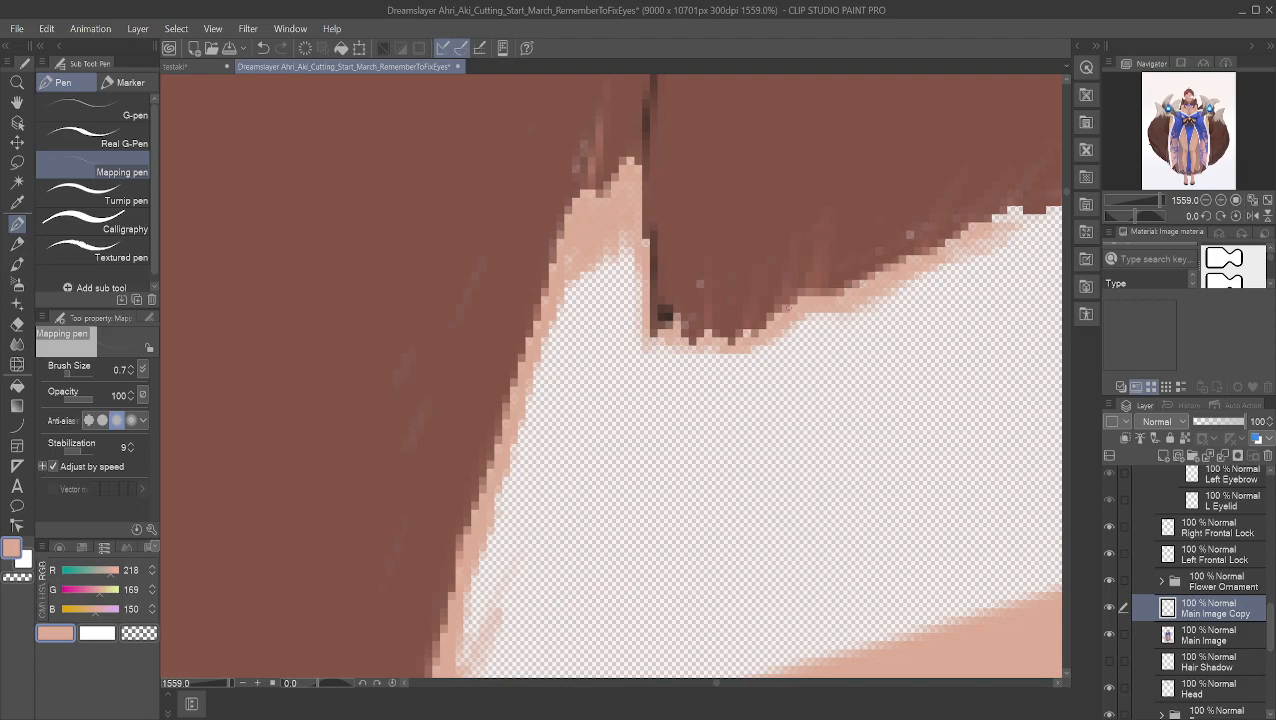
left_click_drag(733, 340, 715, 336)
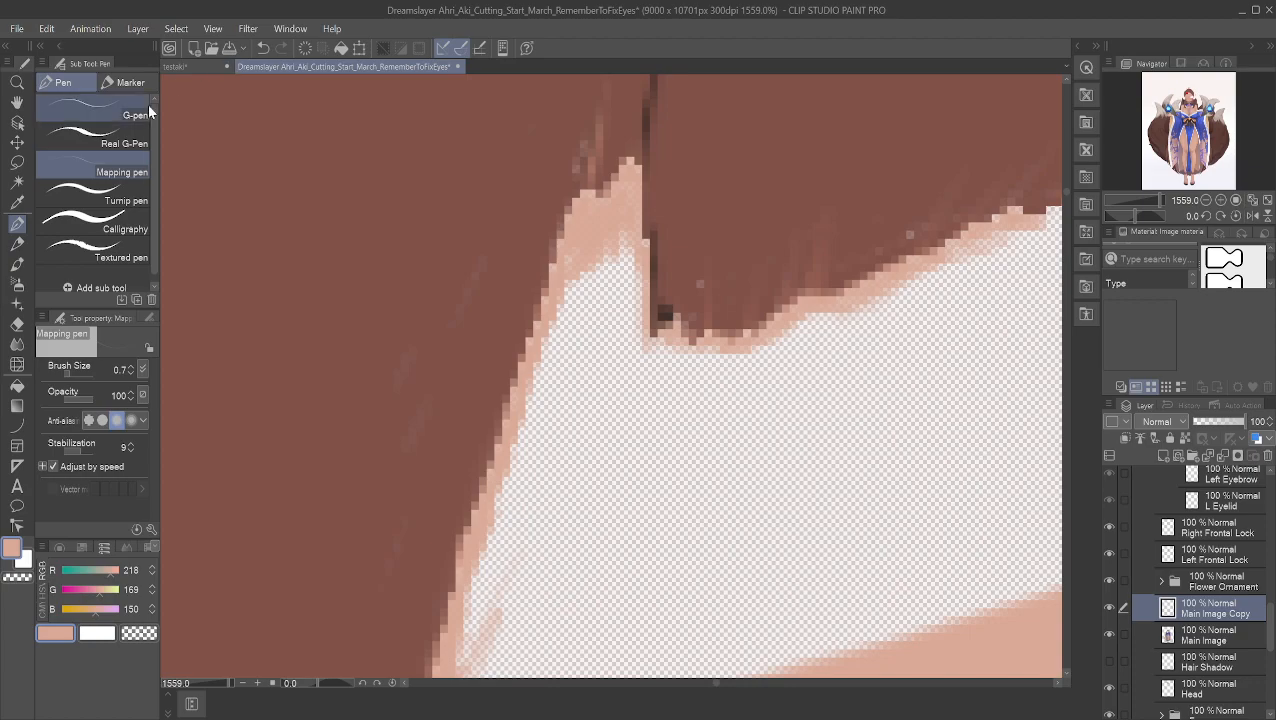
Step: Sample the lighter skin tone at the strip's end and continue the strip up along the jagged upper hairline with the Mapping pen
left_click(8, 105)
left_click_drag(661, 233, 54, 456)
scroll(634, 278, "down", 6)
left_click_drag(513, 296, 200, 300)
left_click_drag(777, 290, 813, 349)
left_click_drag(605, 302, 692, 258)
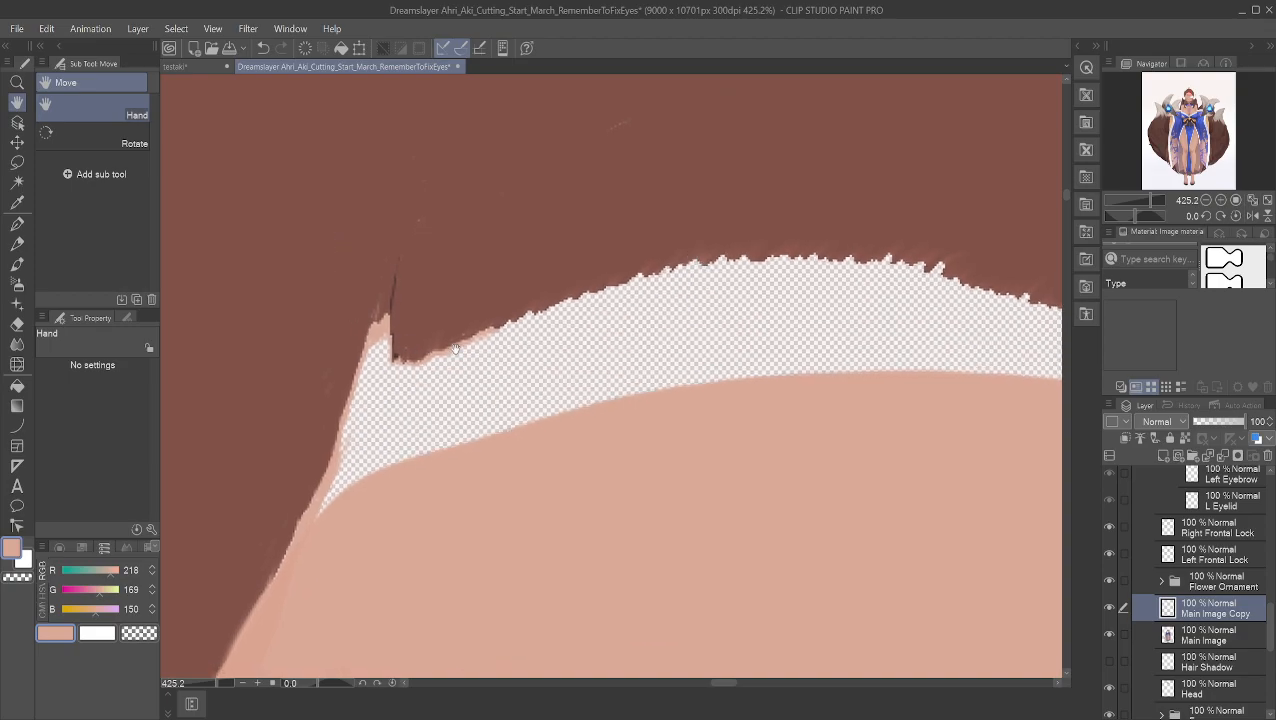
left_click(488, 331, "alt")
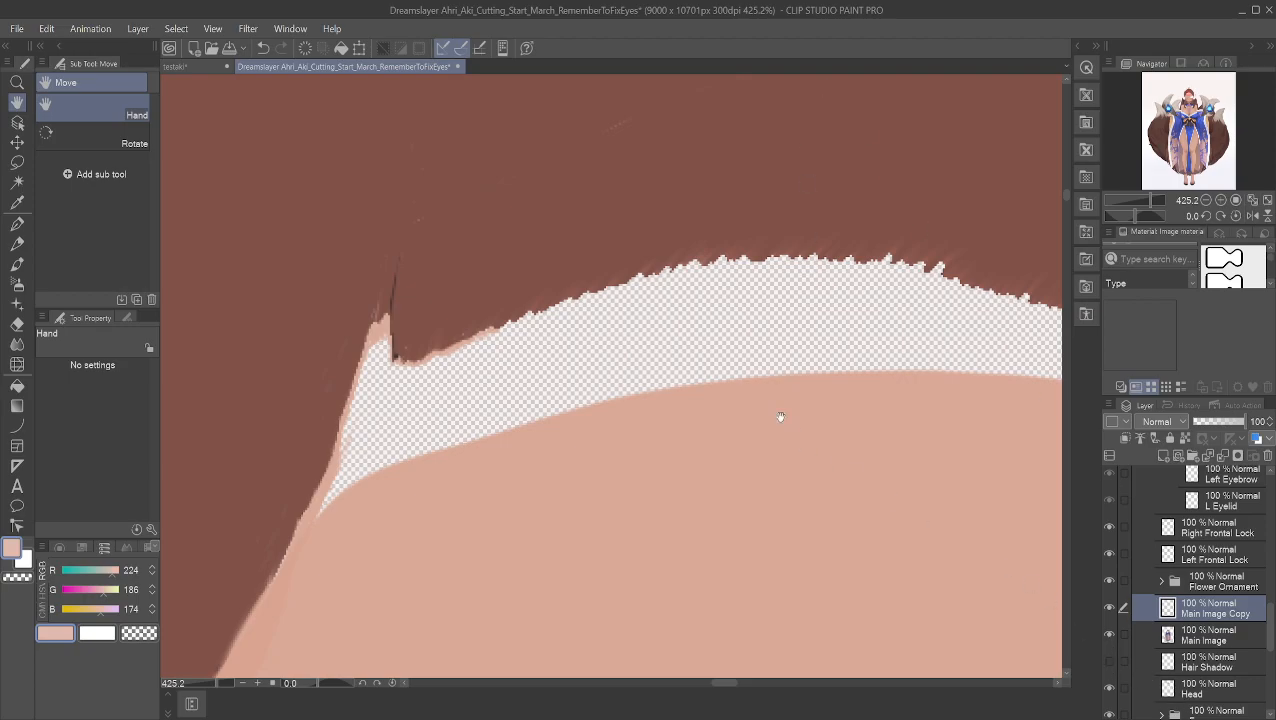
left_click(17, 222)
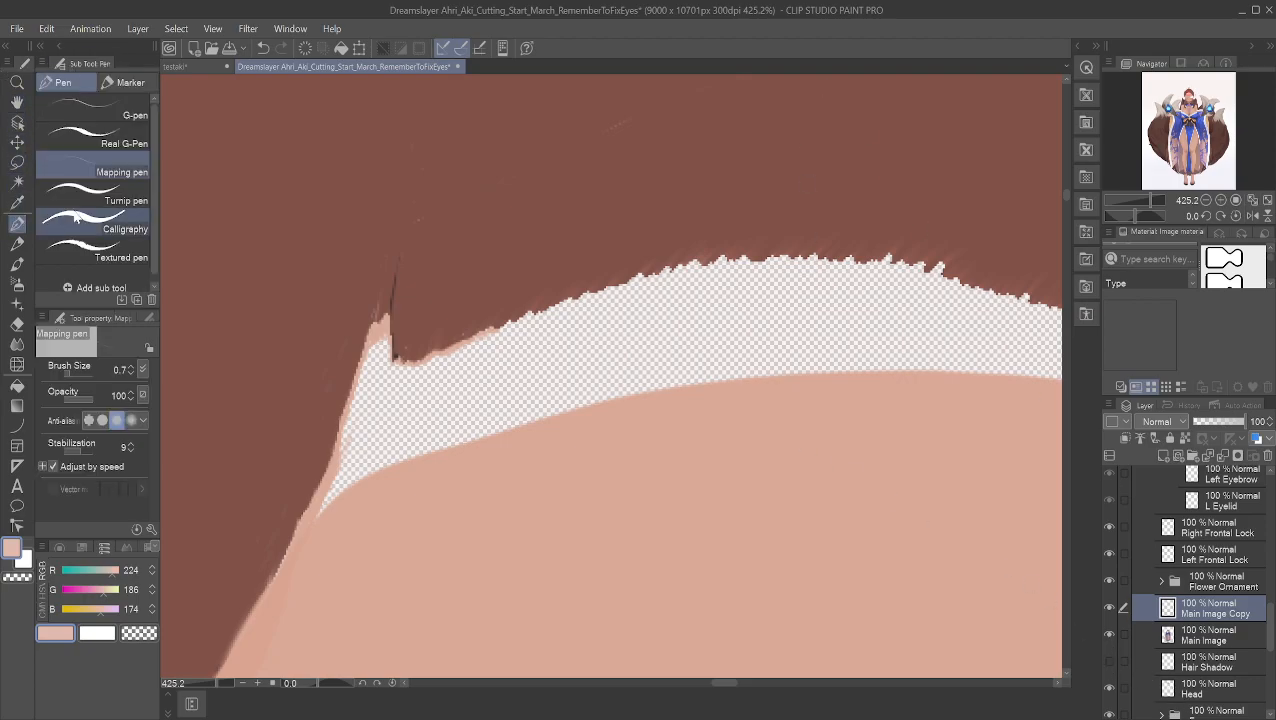
scroll(521, 321, "up", 6)
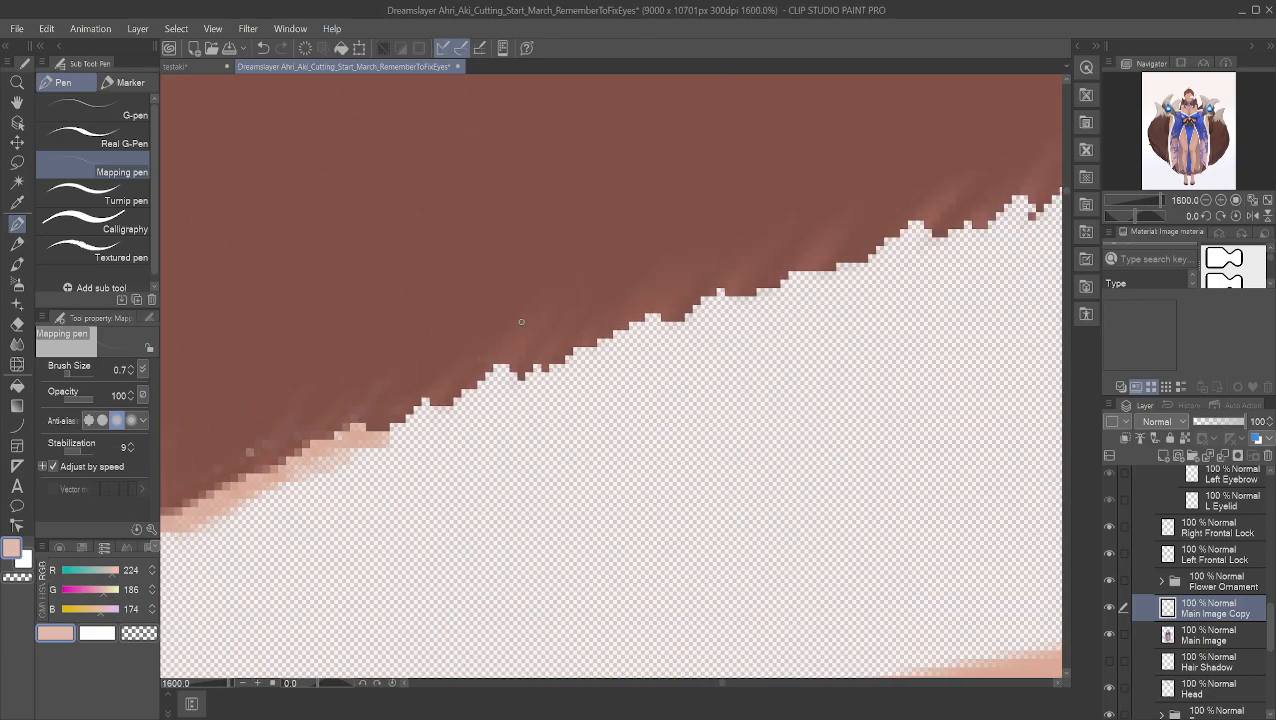
mouse_move(354, 439)
left_mouse_down()
mouse_move(428, 398)
mouse_move(422, 411)
mouse_move(483, 387)
left_mouse_up()
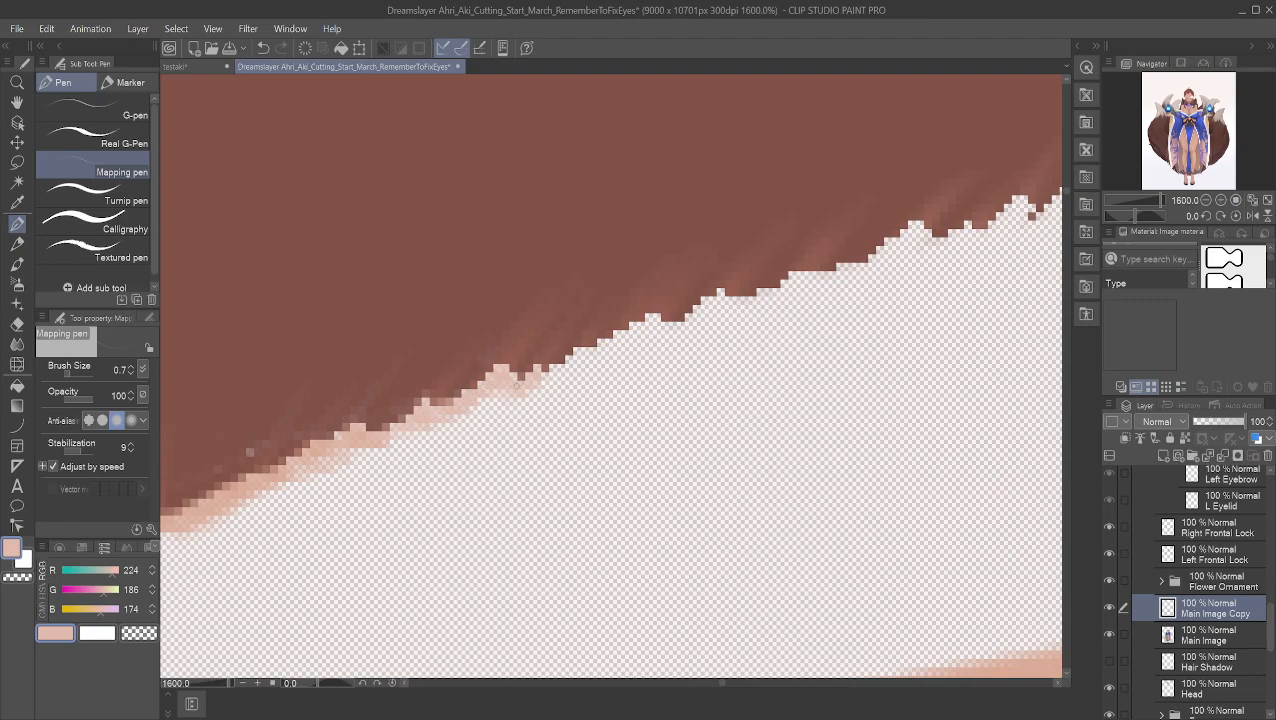
mouse_move(568, 366)
left_mouse_down()
mouse_move(636, 342)
mouse_move(590, 353)
left_mouse_up()
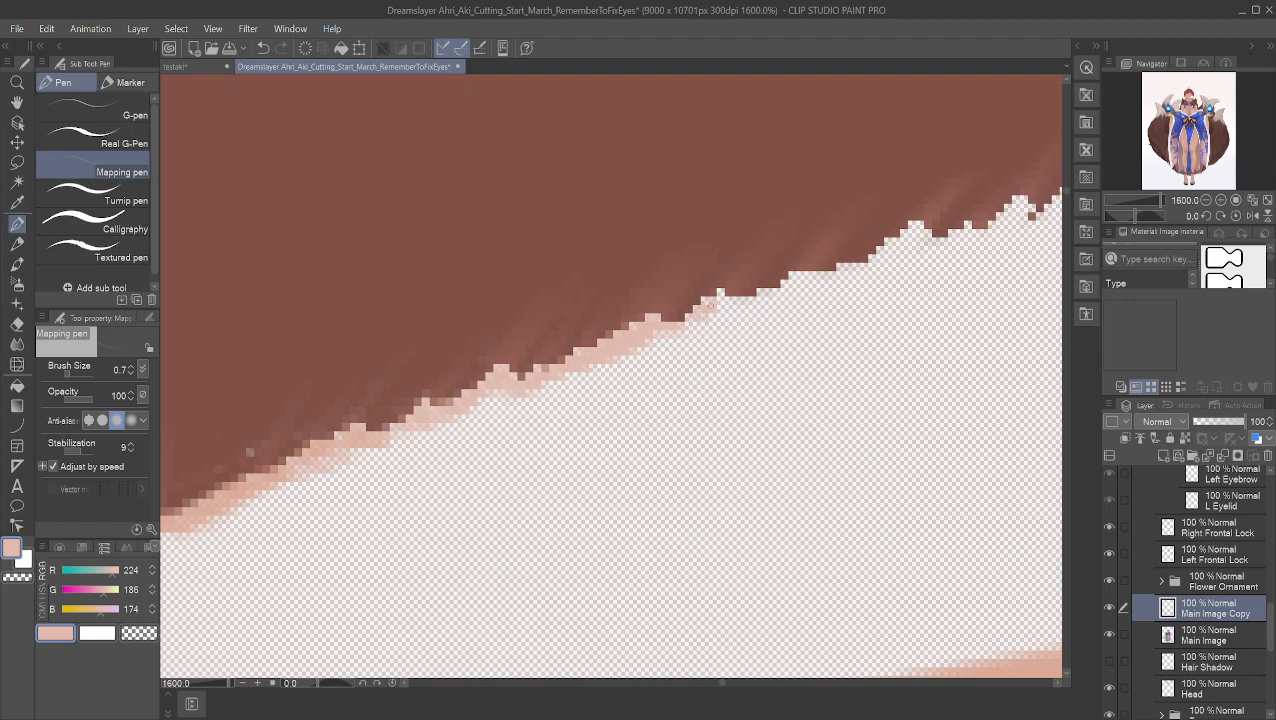
mouse_move(713, 304)
left_mouse_down()
mouse_move(756, 303)
mouse_move(713, 311)
mouse_move(775, 311)
mouse_move(798, 293)
mouse_move(772, 293)
mouse_move(826, 290)
mouse_move(783, 285)
mouse_move(813, 281)
mouse_move(800, 277)
mouse_move(874, 279)
mouse_move(880, 270)
mouse_move(853, 267)
mouse_move(914, 259)
mouse_move(873, 262)
mouse_move(911, 245)
left_mouse_up()
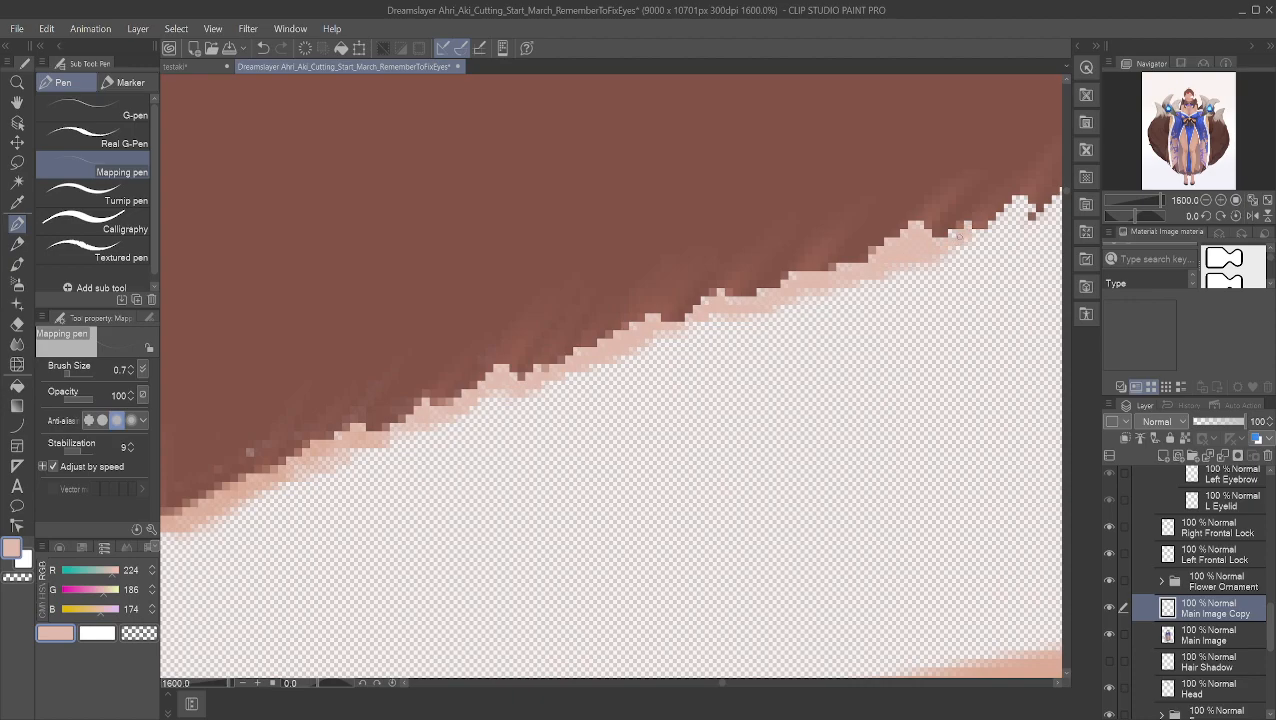
left_click_drag(968, 237, 1007, 213)
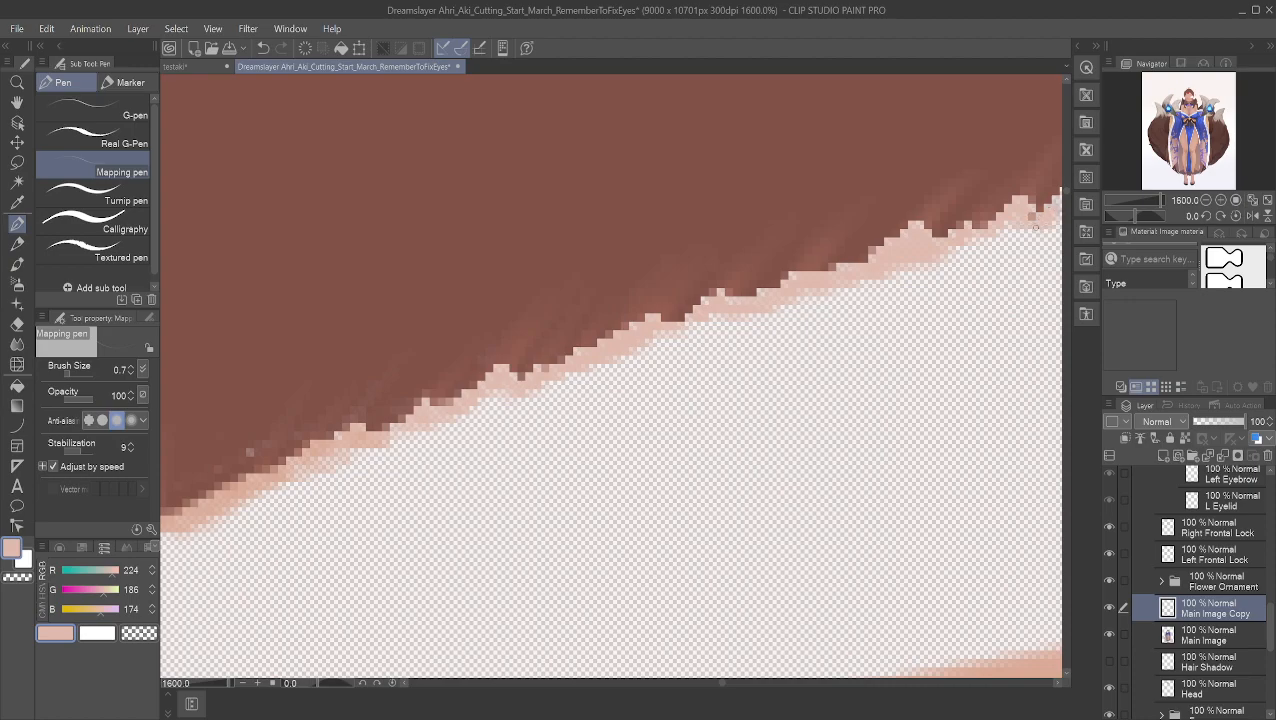
Step: Examine the remaining transparent gap along the top and right hairline and the face as a whole
scroll(628, 134, "down", 5)
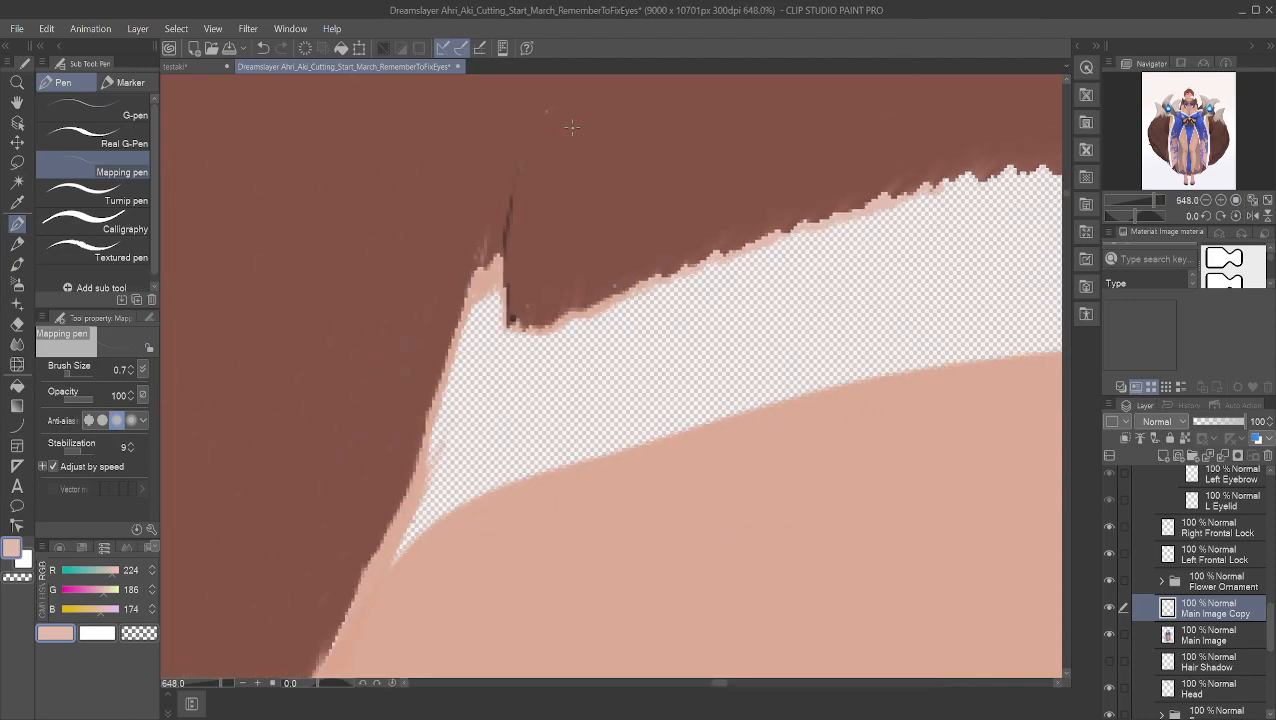
key("space")
left_click_drag(553, 160, 277, 403)
left_click_drag(882, 343, 722, 348)
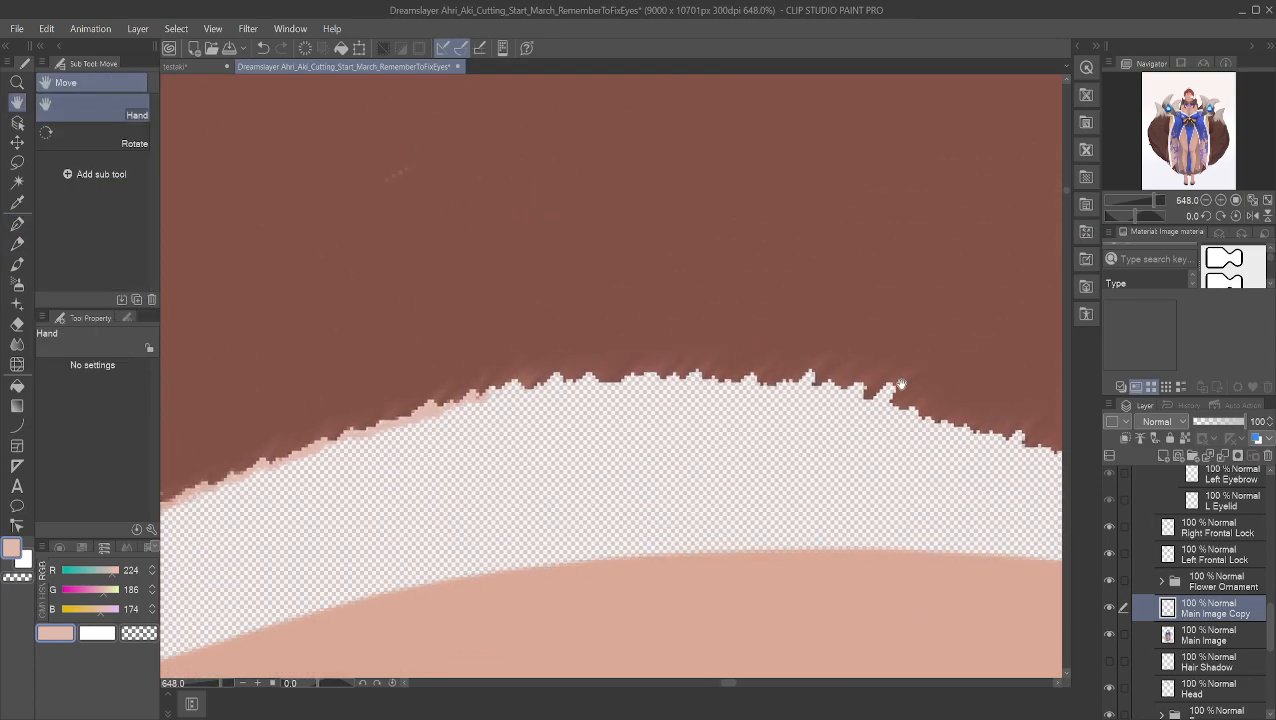
left_click_drag(900, 384, 698, 292)
left_click_drag(836, 323, 570, 311)
left_click_drag(826, 422, 601, 330)
left_click_drag(787, 567, 701, 407)
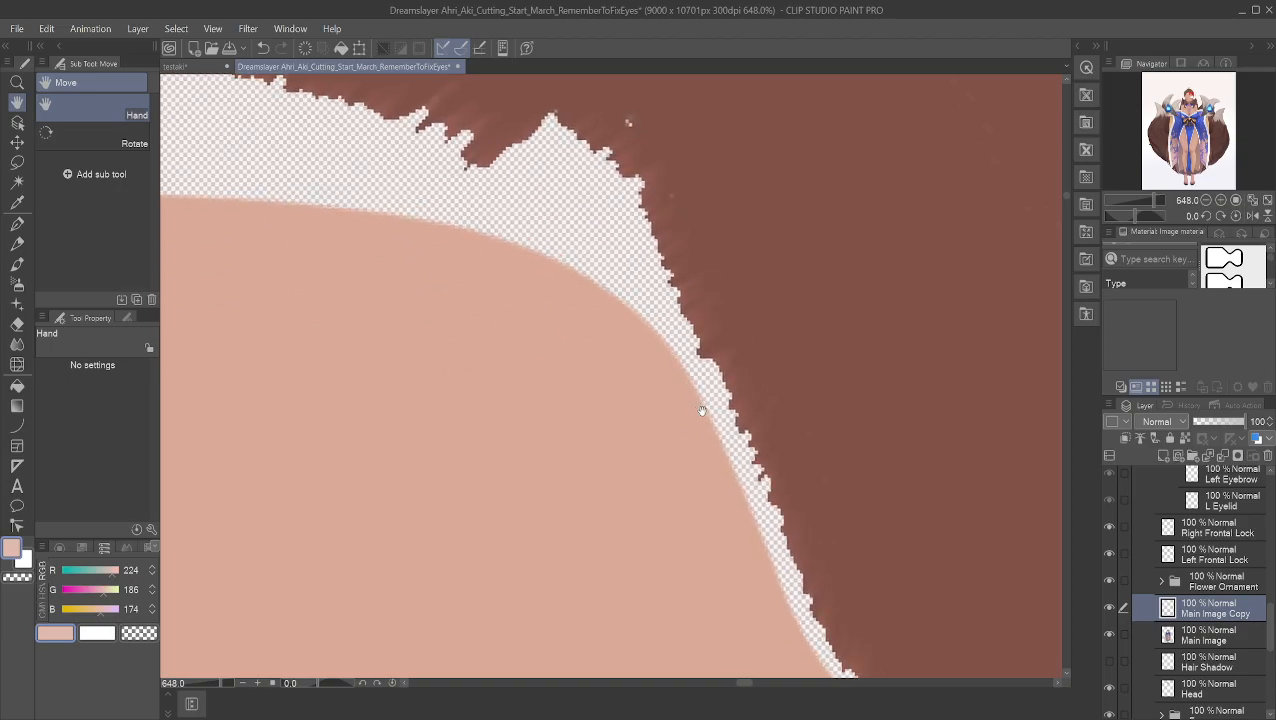
left_click_drag(905, 645, 684, 310)
scroll(681, 325, "down", 3)
left_click_drag(617, 339, 712, 307)
scroll(780, 588, "down", 6)
left_click_drag(664, 425, 800, 268)
scroll(775, 310, "down", 9)
left_click_drag(610, 202, 606, 351)
scroll(605, 353, "down", 1)
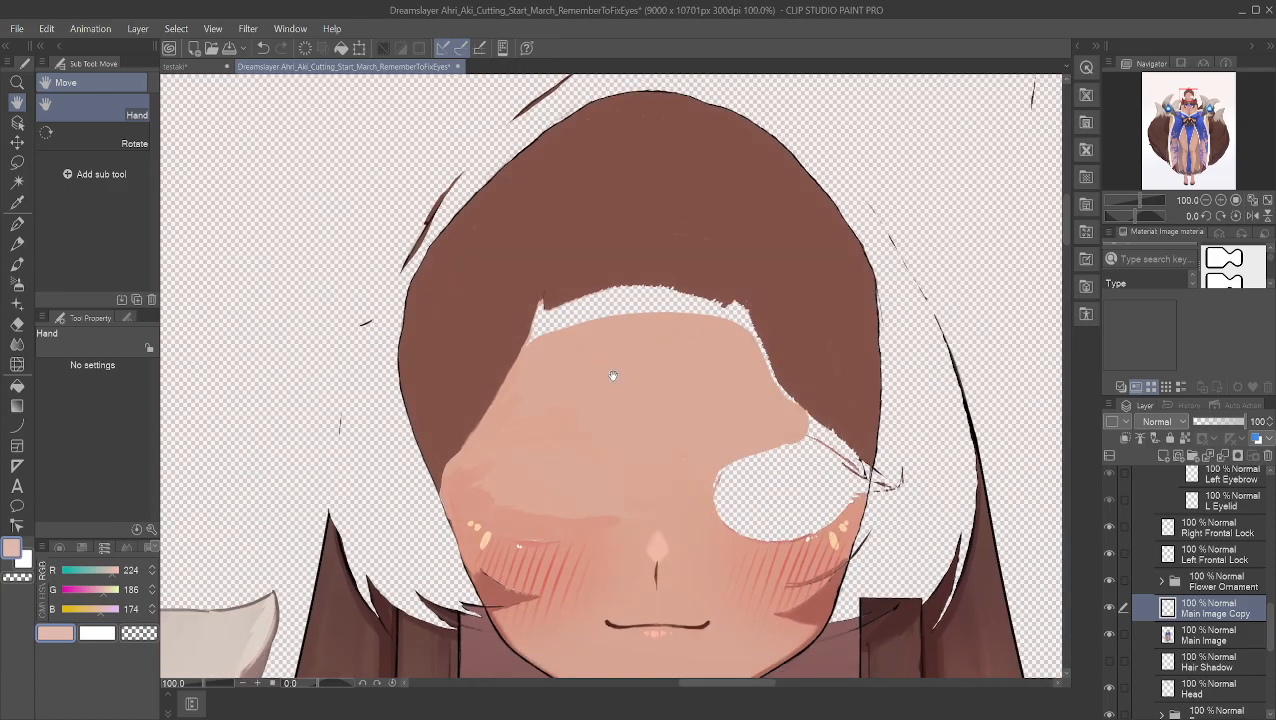
Step: Paint over the pale pixels above the left cheek blush with the surrounding skin tone, then sample the skin tone at the left temple edge
scroll(614, 377, "up", 3)
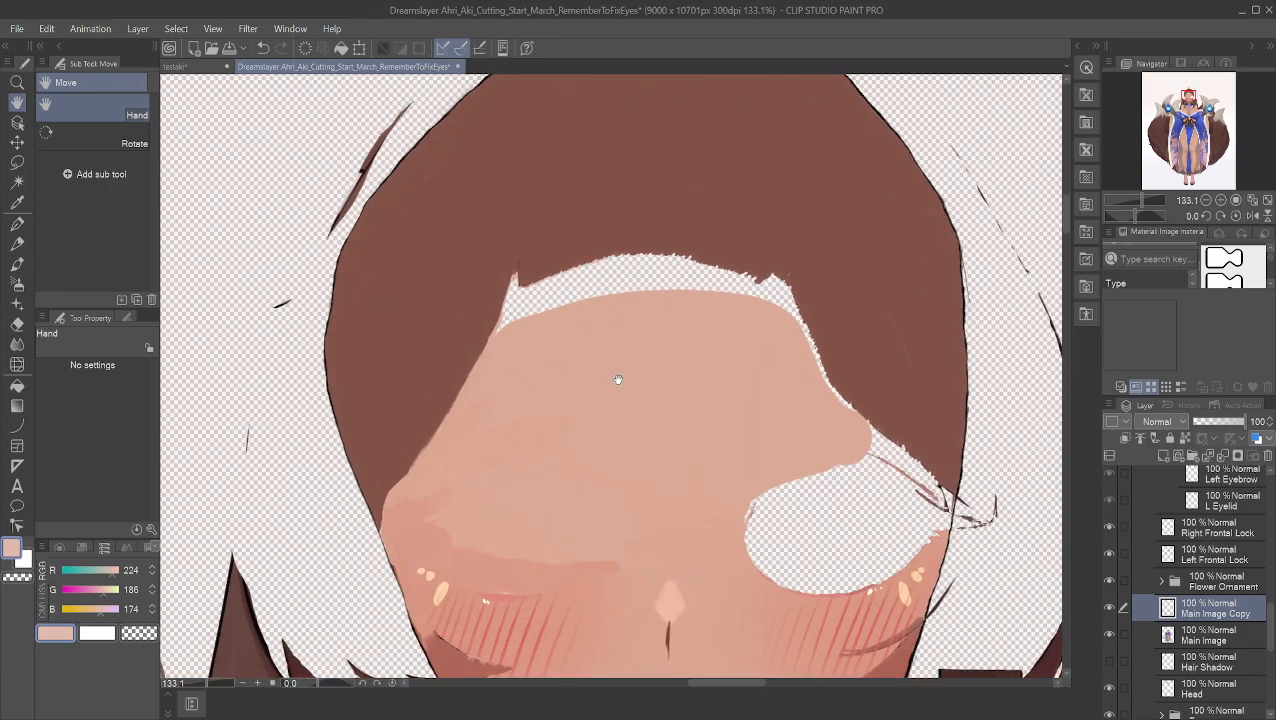
scroll(618, 382, "up", 1)
scroll(627, 390, "up", 13)
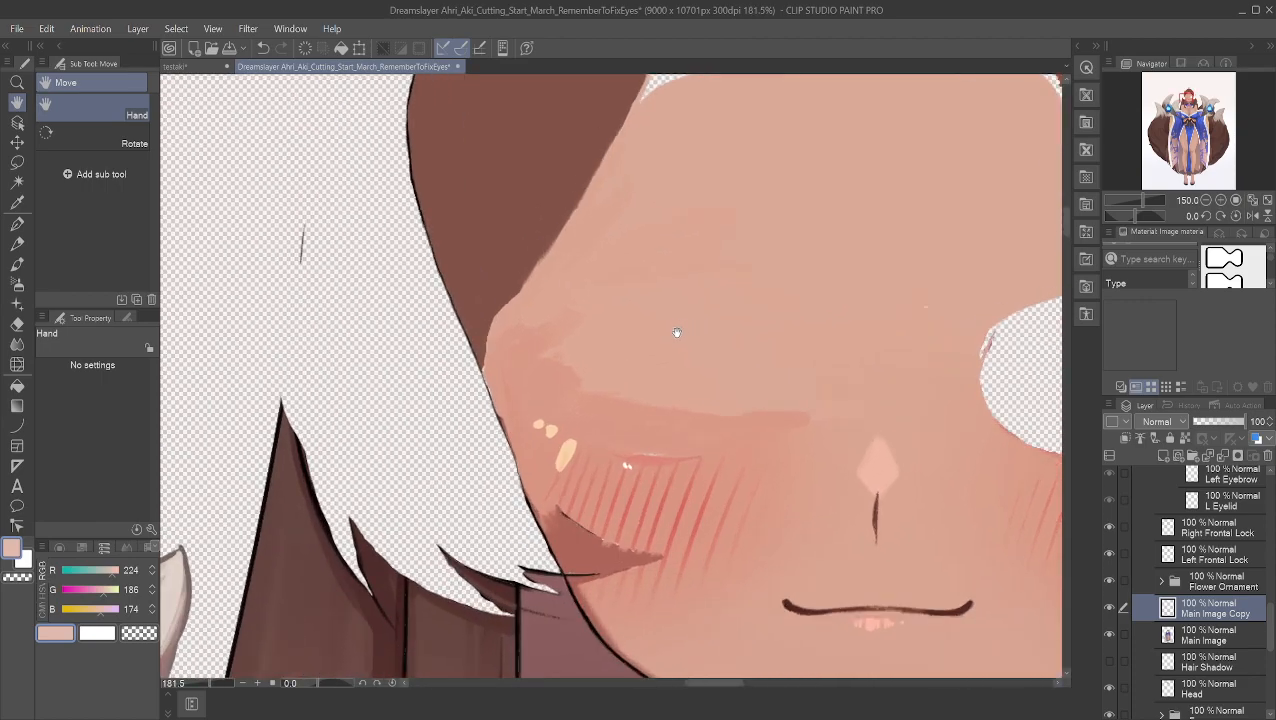
left_click_drag(658, 353, 768, 201)
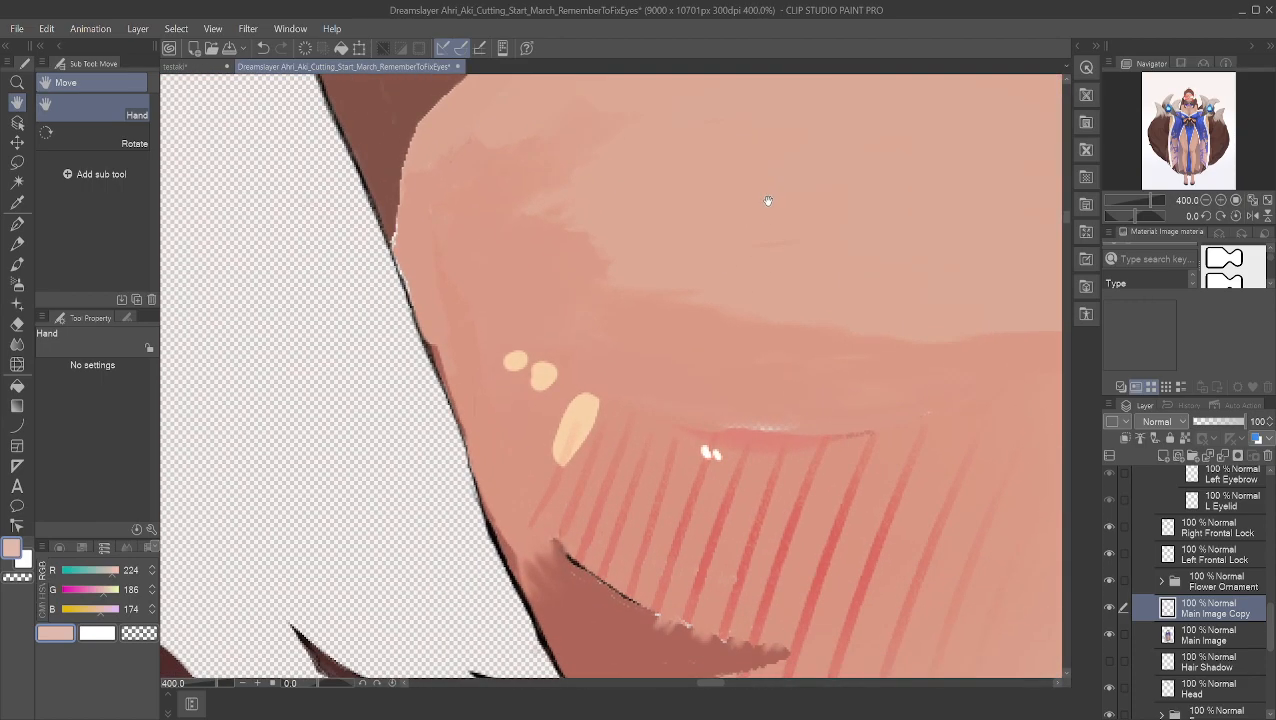
left_click(702, 432, "alt")
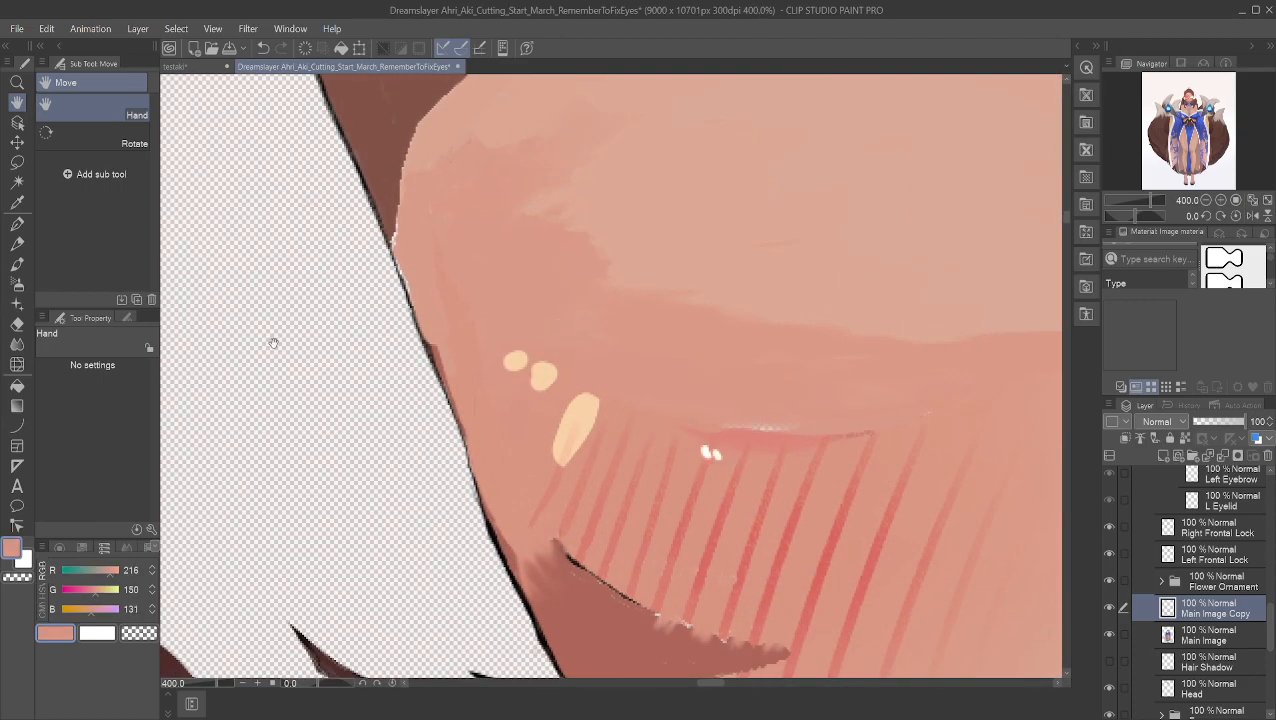
left_click(17, 223)
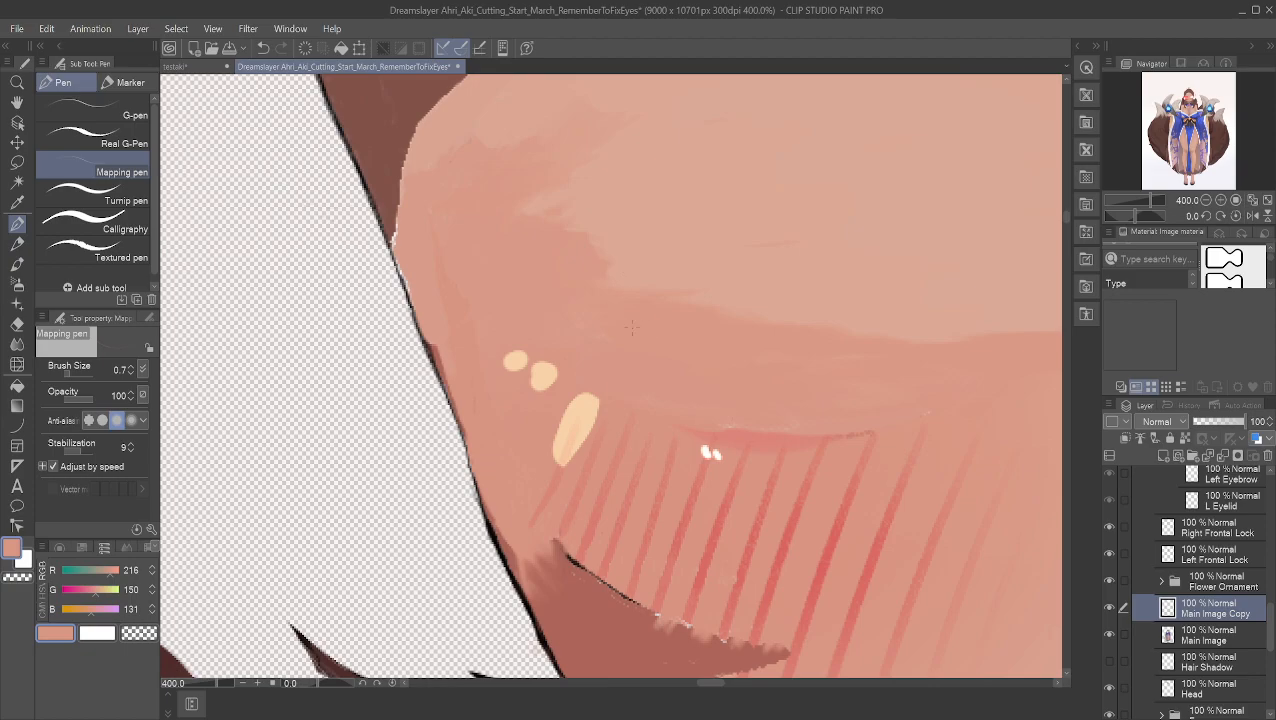
left_click(397, 250, "alt")
Step: Return to the forehead gap and set the Mapping pen's brush size to 13
left_click(17, 102)
left_click_drag(564, 83, 275, 676)
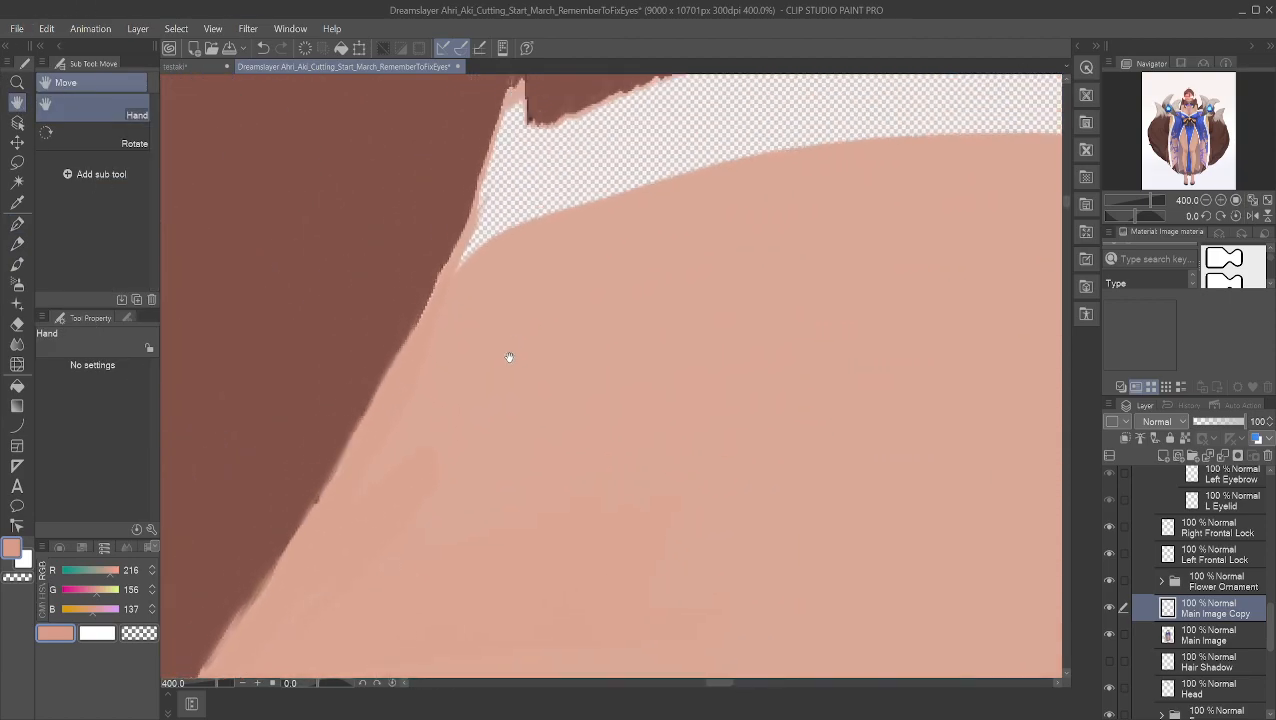
left_click_drag(518, 288, 387, 530)
scroll(464, 404, "down", 4)
left_click_drag(648, 453, 499, 366)
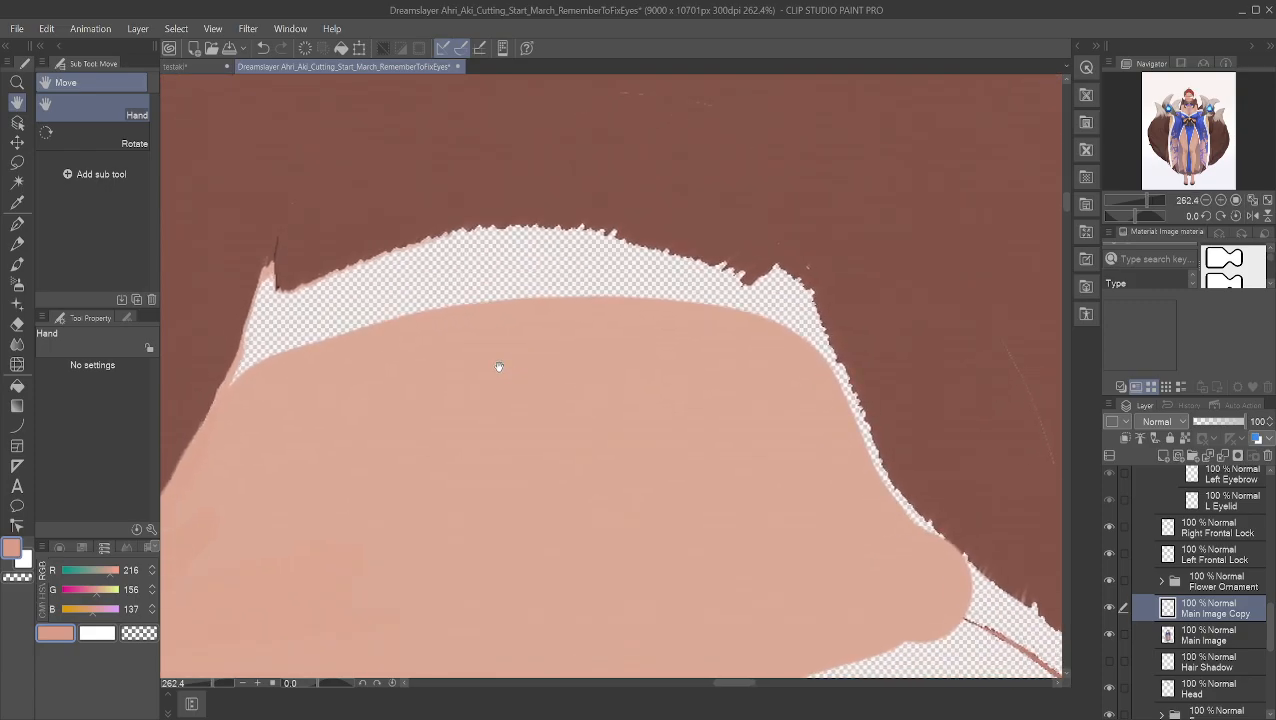
left_click(17, 223)
left_click(78, 373)
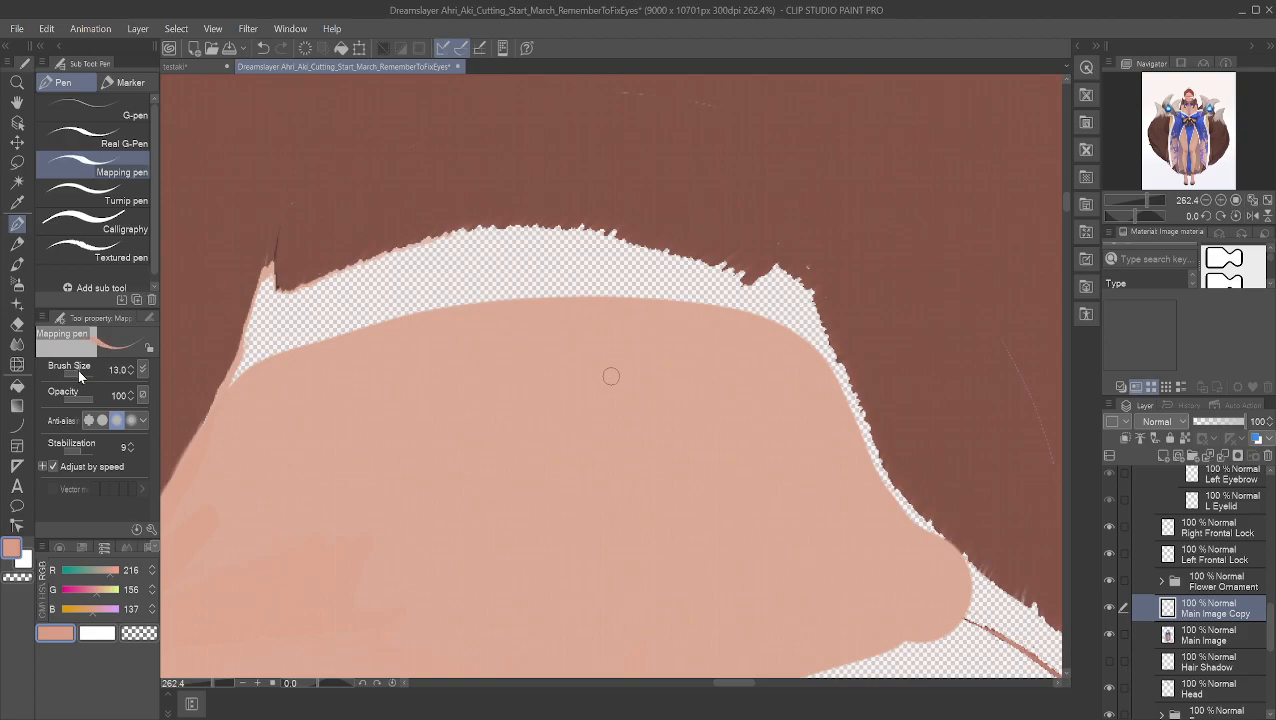
mouse_move(267, 274)
left_mouse_down()
mouse_move(253, 328)
mouse_move(259, 306)
left_mouse_up()
left_click(299, 332, "alt")
left_click(304, 370, "alt")
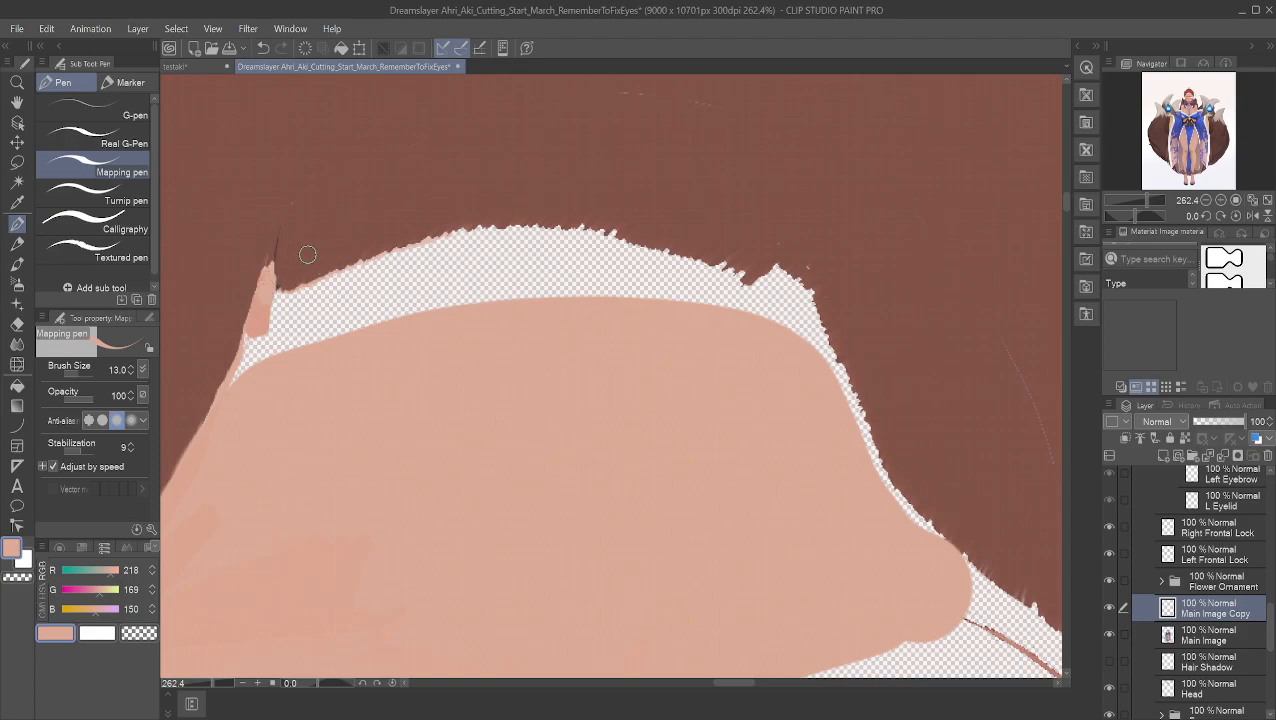
key("ctrl+z")
Step: Sample the skin tone at the left notch and fill most of the transparent forehead gap across to the right peak
left_click(264, 275, "alt")
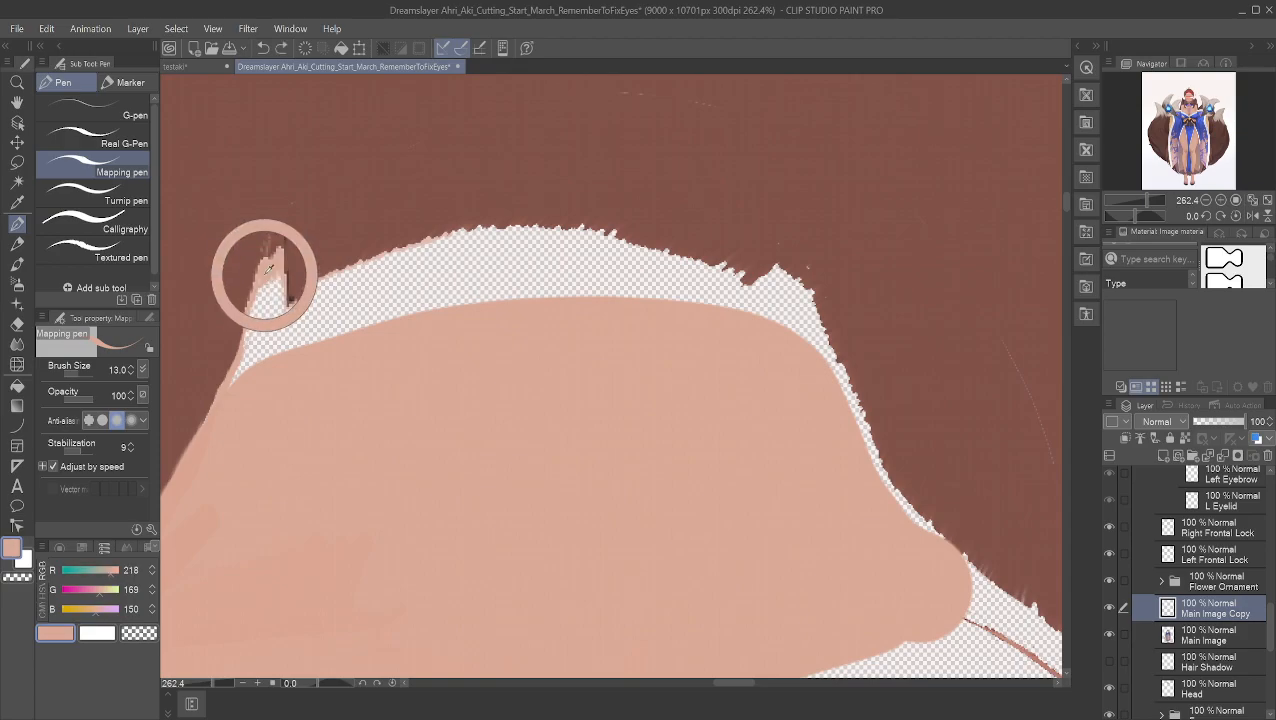
mouse_move(264, 276)
left_mouse_down()
mouse_move(234, 385)
mouse_move(249, 356)
mouse_move(256, 373)
mouse_move(271, 305)
mouse_move(350, 309)
mouse_move(279, 353)
mouse_move(459, 298)
mouse_move(321, 316)
mouse_move(299, 299)
mouse_move(267, 301)
mouse_move(357, 289)
mouse_move(307, 292)
mouse_move(391, 264)
mouse_move(525, 271)
mouse_move(530, 292)
mouse_move(443, 300)
mouse_move(740, 306)
mouse_move(565, 256)
mouse_move(468, 246)
mouse_move(413, 253)
mouse_move(597, 261)
mouse_move(808, 326)
left_mouse_up()
left_click_drag(856, 430, 919, 516)
left_click_drag(872, 457, 918, 529)
key("ctrl+z")
key("ctrl+z")
key("ctrl+z")
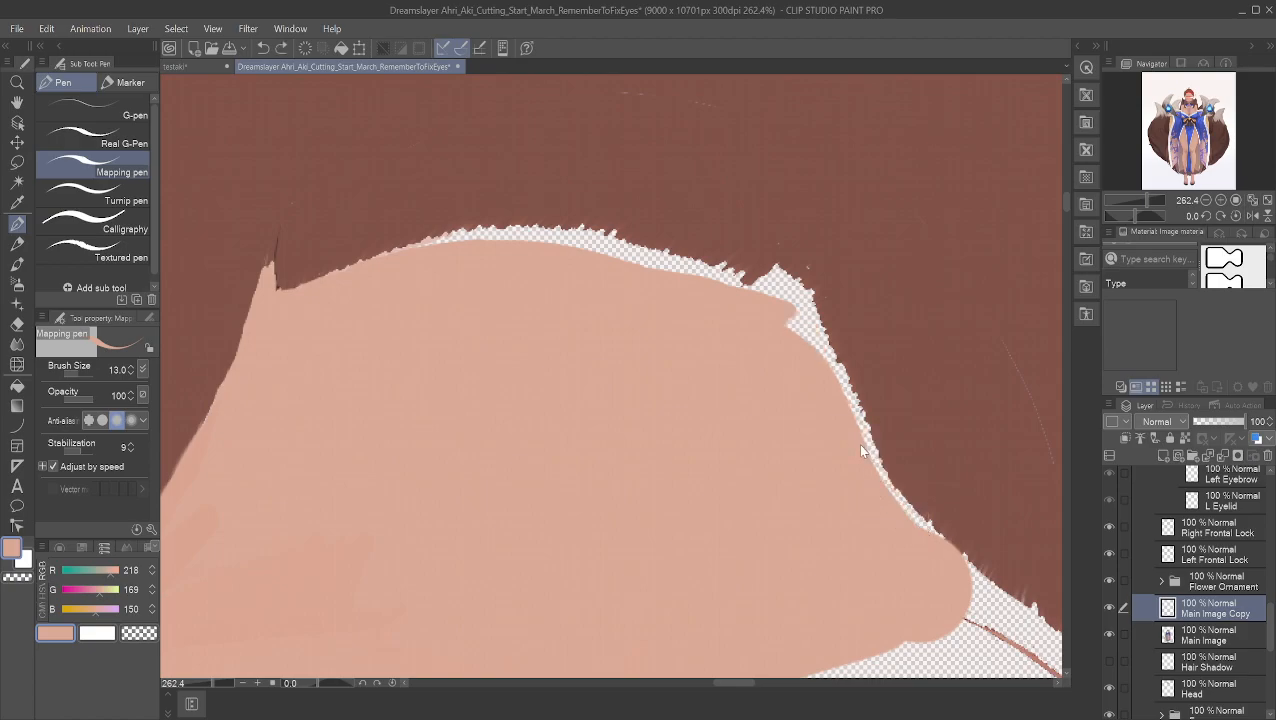
Step: Paint skin tone down the right hair edge toward the eye hole and across the leftover gap along the upper hairline
mouse_move(795, 321)
left_mouse_down()
mouse_move(905, 526)
mouse_move(929, 545)
mouse_move(892, 508)
mouse_move(924, 533)
mouse_move(904, 500)
mouse_move(890, 499)
mouse_move(920, 519)
mouse_move(913, 537)
mouse_move(951, 563)
mouse_move(926, 522)
mouse_move(966, 578)
left_mouse_up()
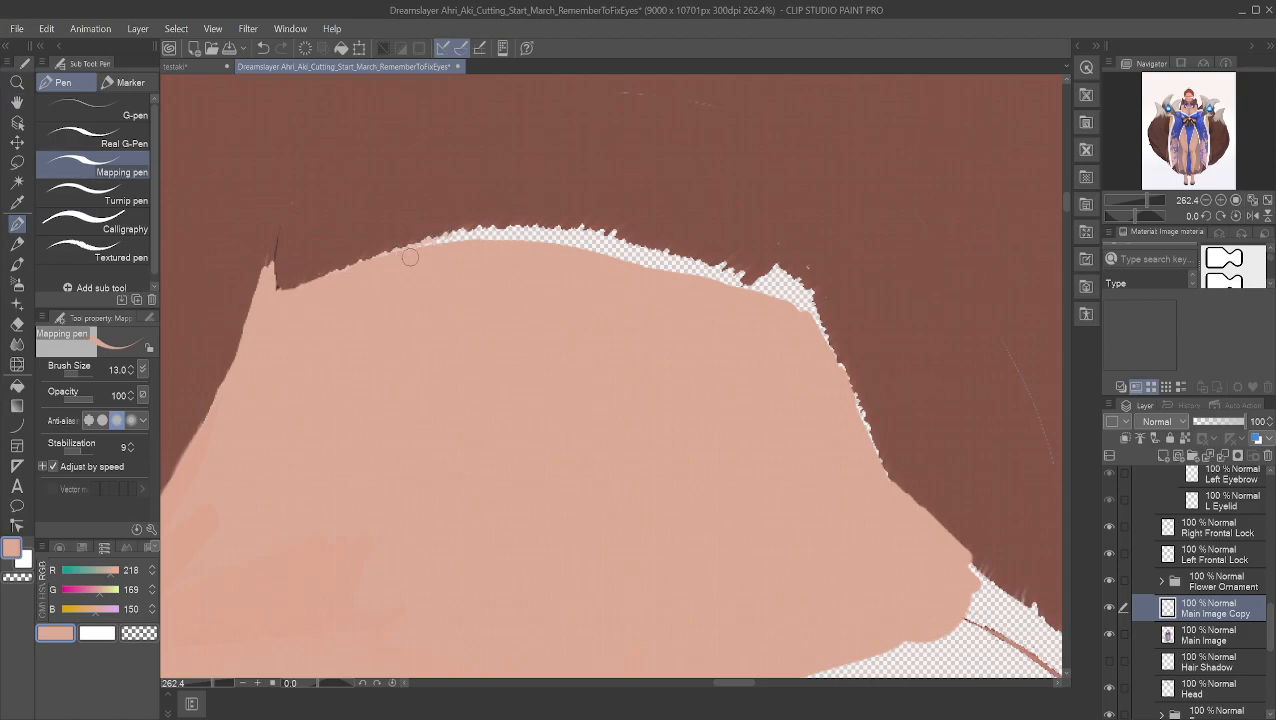
mouse_move(441, 250)
left_mouse_down()
mouse_move(558, 239)
mouse_move(483, 236)
mouse_move(602, 240)
mouse_move(616, 261)
mouse_move(591, 250)
mouse_move(725, 283)
mouse_move(573, 243)
left_mouse_up()
mouse_move(763, 312)
left_mouse_down()
mouse_move(781, 283)
mouse_move(779, 295)
mouse_move(805, 293)
mouse_move(805, 310)
mouse_move(731, 283)
left_mouse_up()
mouse_move(731, 273)
left_mouse_down()
mouse_move(539, 231)
mouse_move(416, 238)
mouse_move(335, 274)
left_mouse_up()
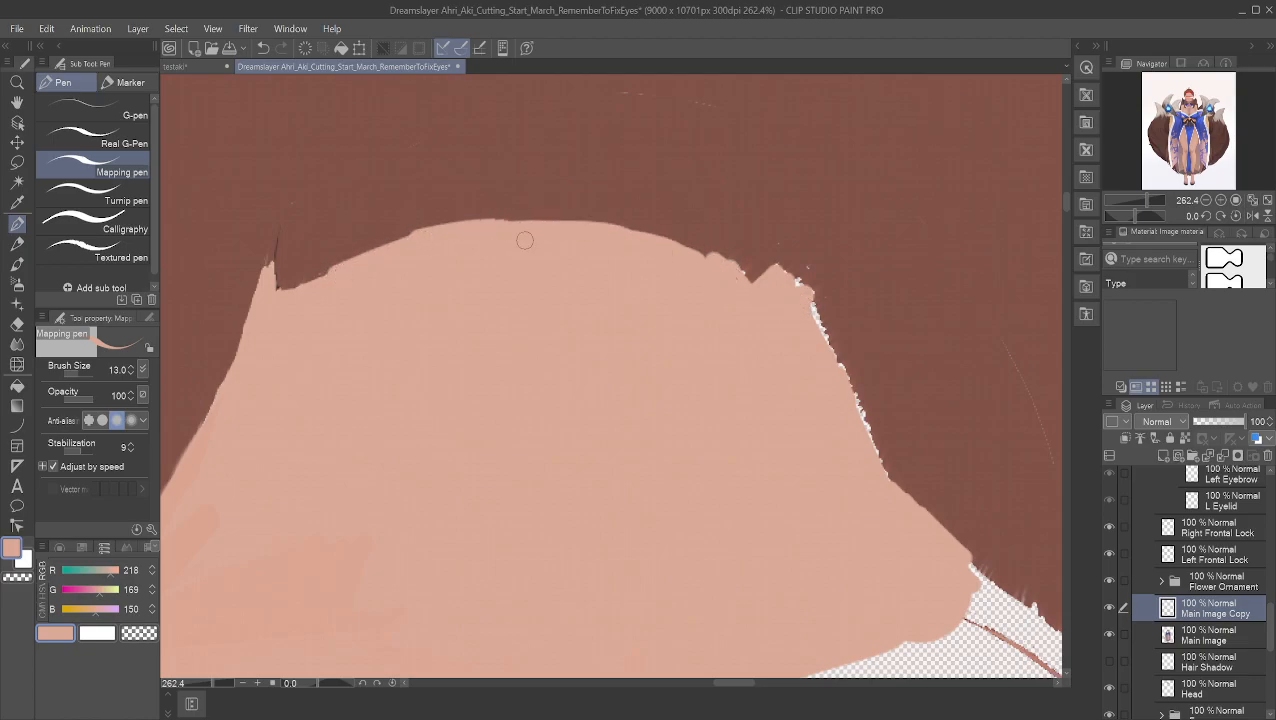
Step: Undo the last upper hairline stroke and paint skin tone into the right peak and along the right hair edge
key("ctrl+z")
mouse_move(508, 229)
left_mouse_down()
mouse_move(599, 232)
mouse_move(519, 228)
mouse_move(720, 263)
mouse_move(729, 279)
mouse_move(808, 305)
mouse_move(794, 282)
mouse_move(906, 496)
left_mouse_up()
key("ctrl+z")
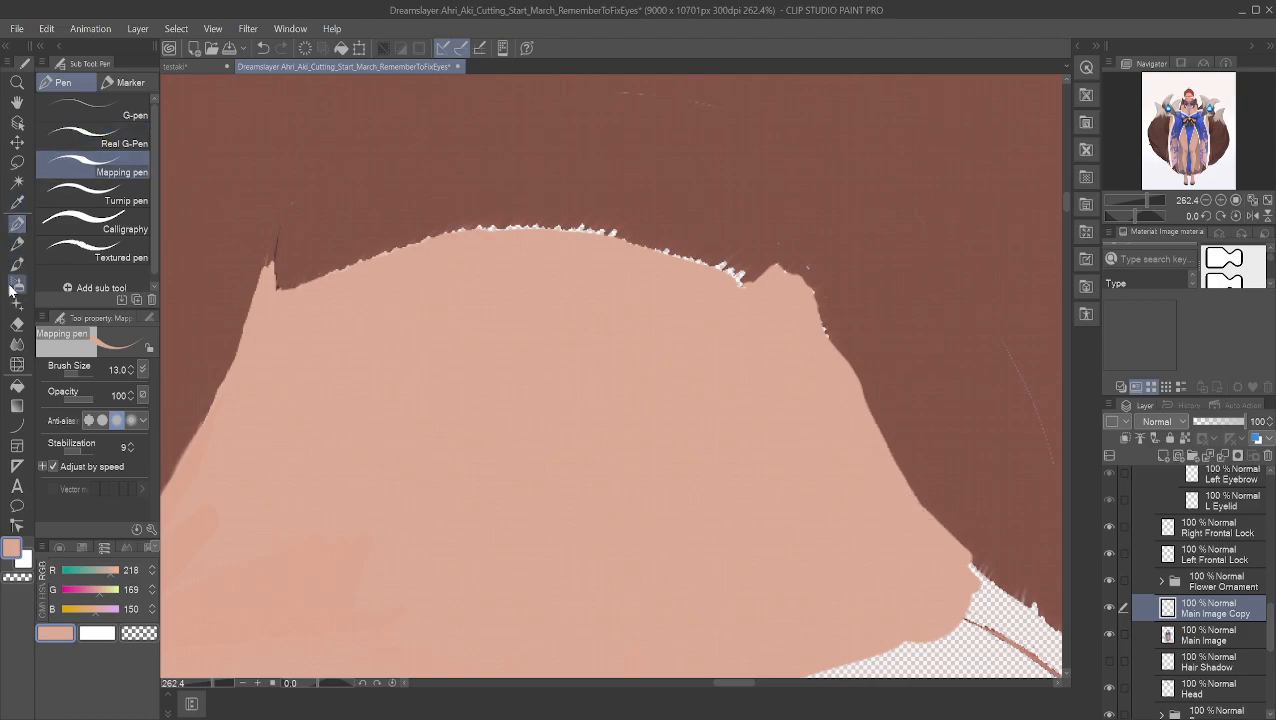
Step: Select the Finger tip blending tool and set its brush size to 1
left_click(17, 344)
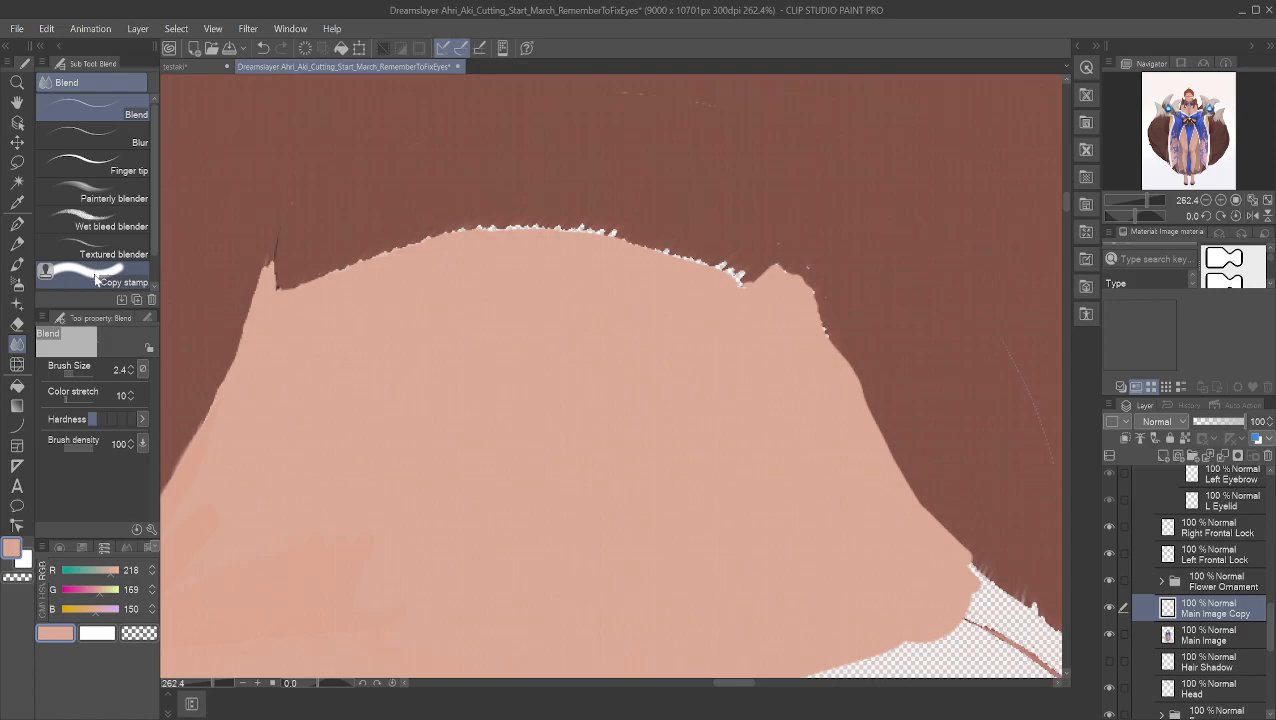
left_click(112, 168)
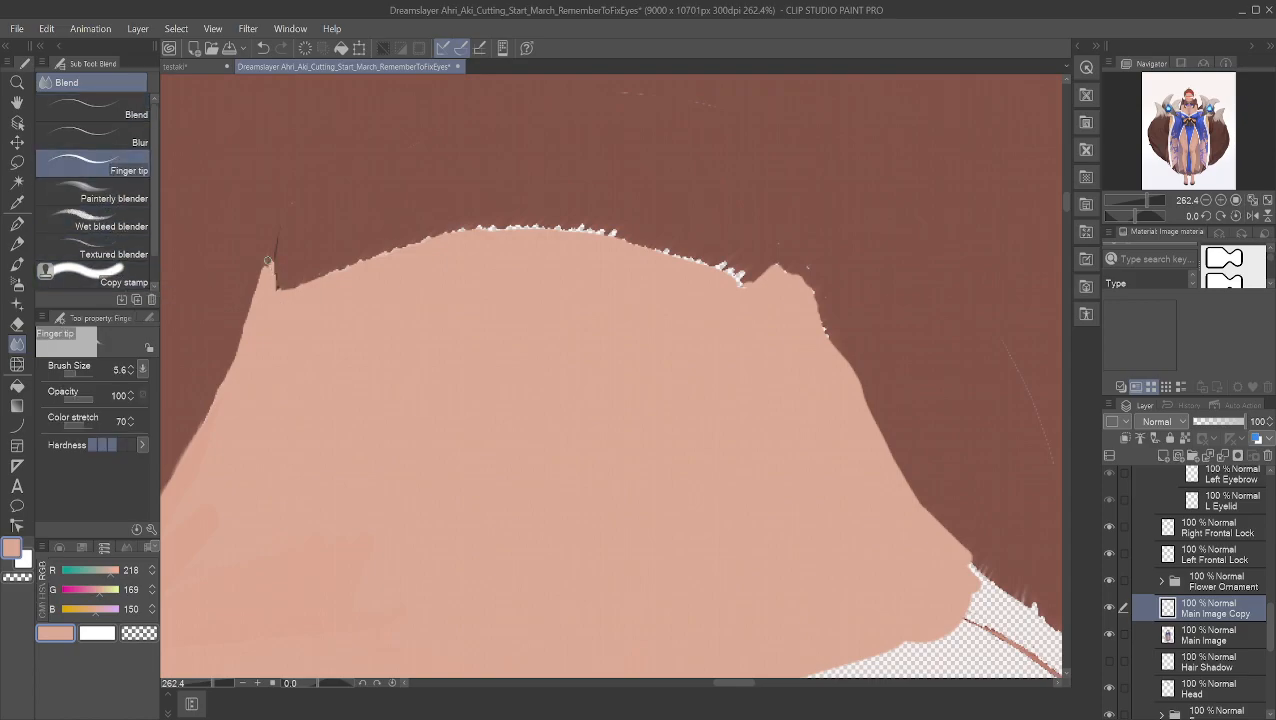
left_click(72, 370)
scroll(641, 202, "down", 3)
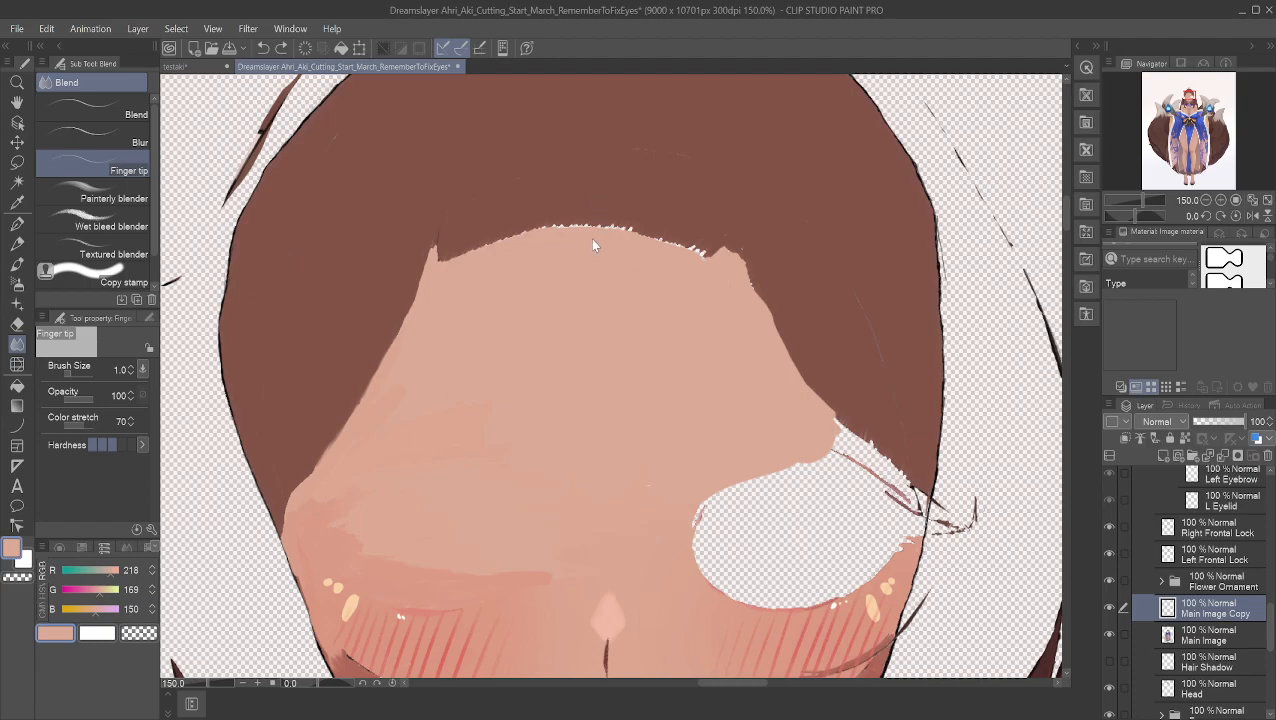
Step: Undo and restore the recent hairline strokes, and return to the Mapping pen
key("ctrl+z")
key("ctrl+z")
key("ctrl+z")
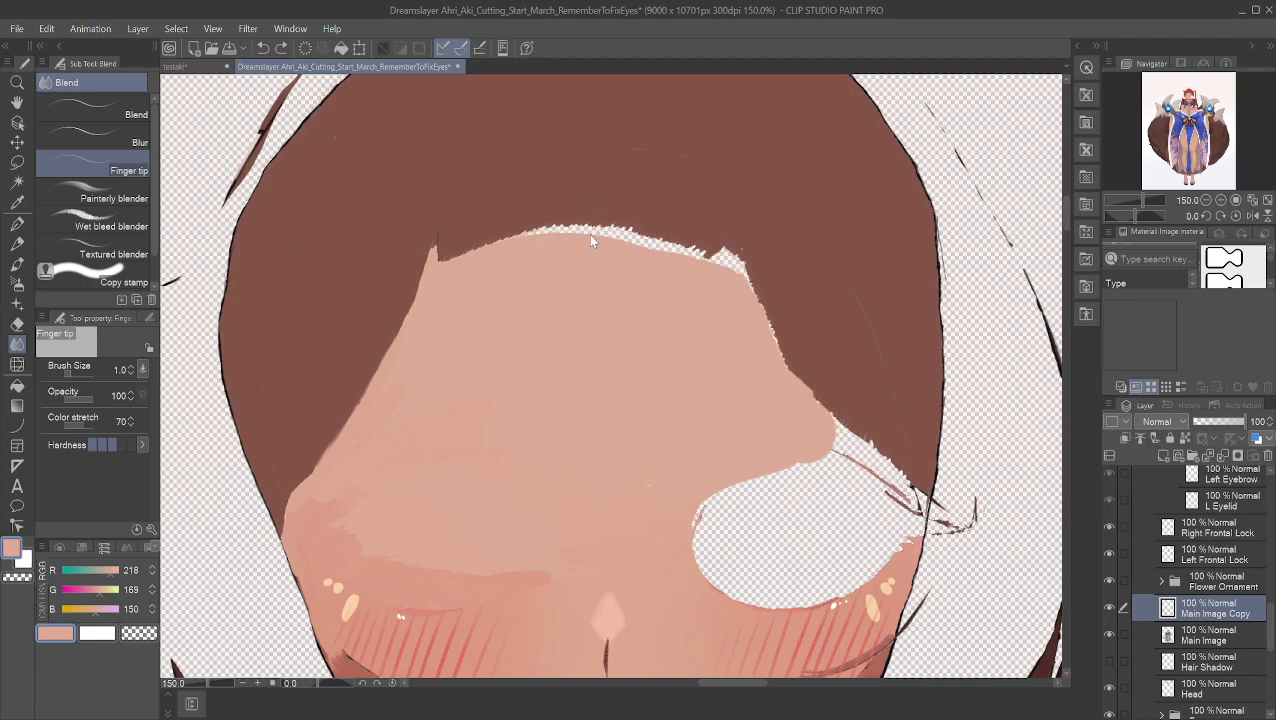
key("ctrl+y")
key("ctrl+y")
key("ctrl+y")
key("ctrl+y")
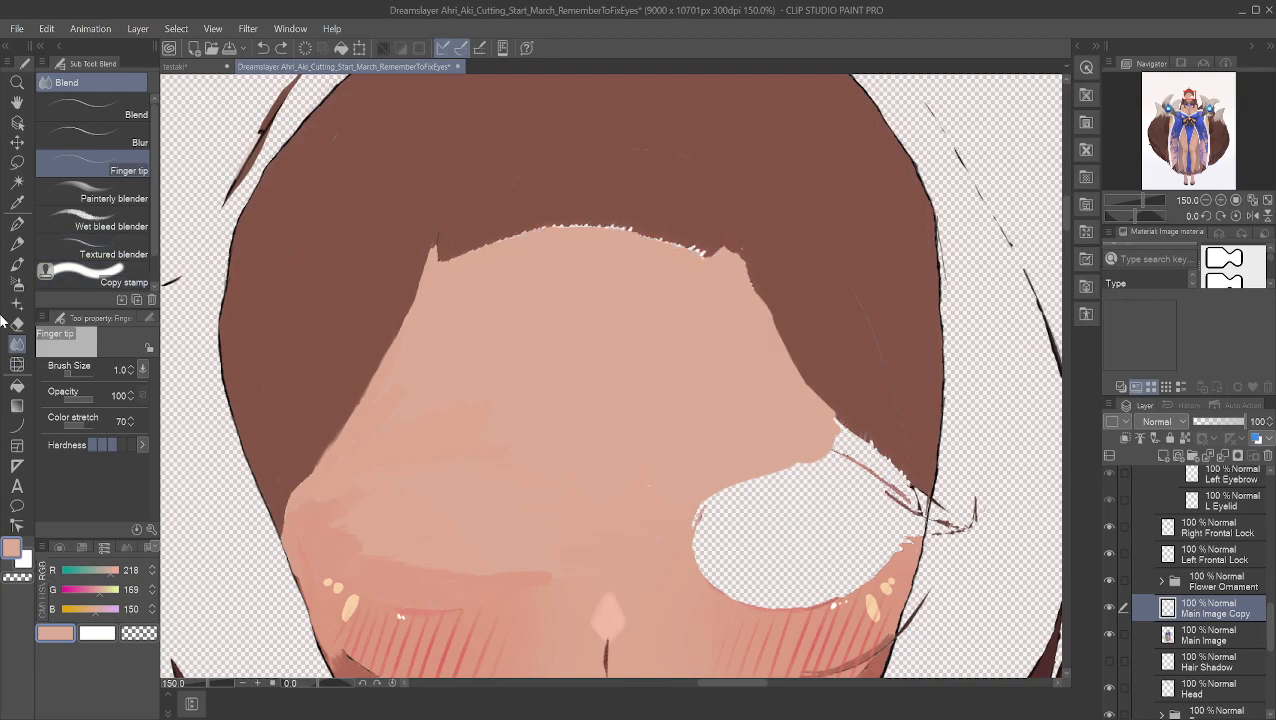
left_click(18, 224)
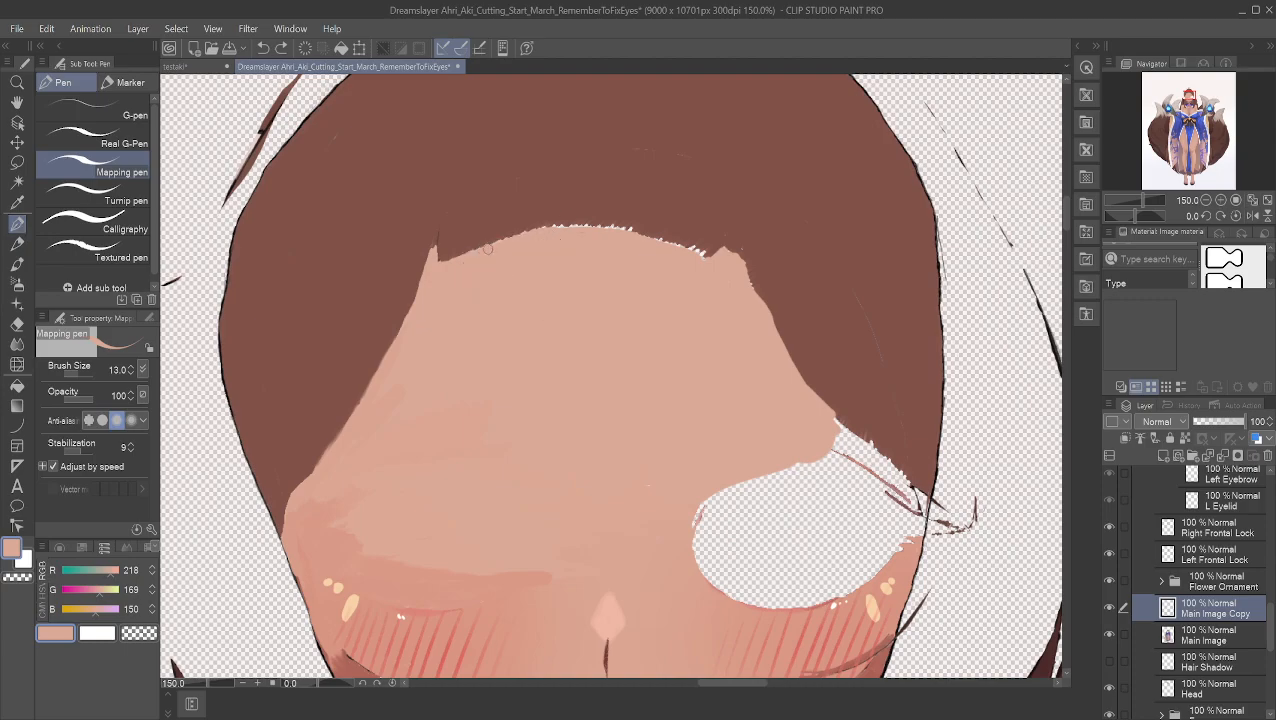
mouse_move(489, 244)
left_mouse_down()
mouse_move(566, 224)
mouse_move(646, 228)
mouse_move(712, 256)
left_mouse_up()
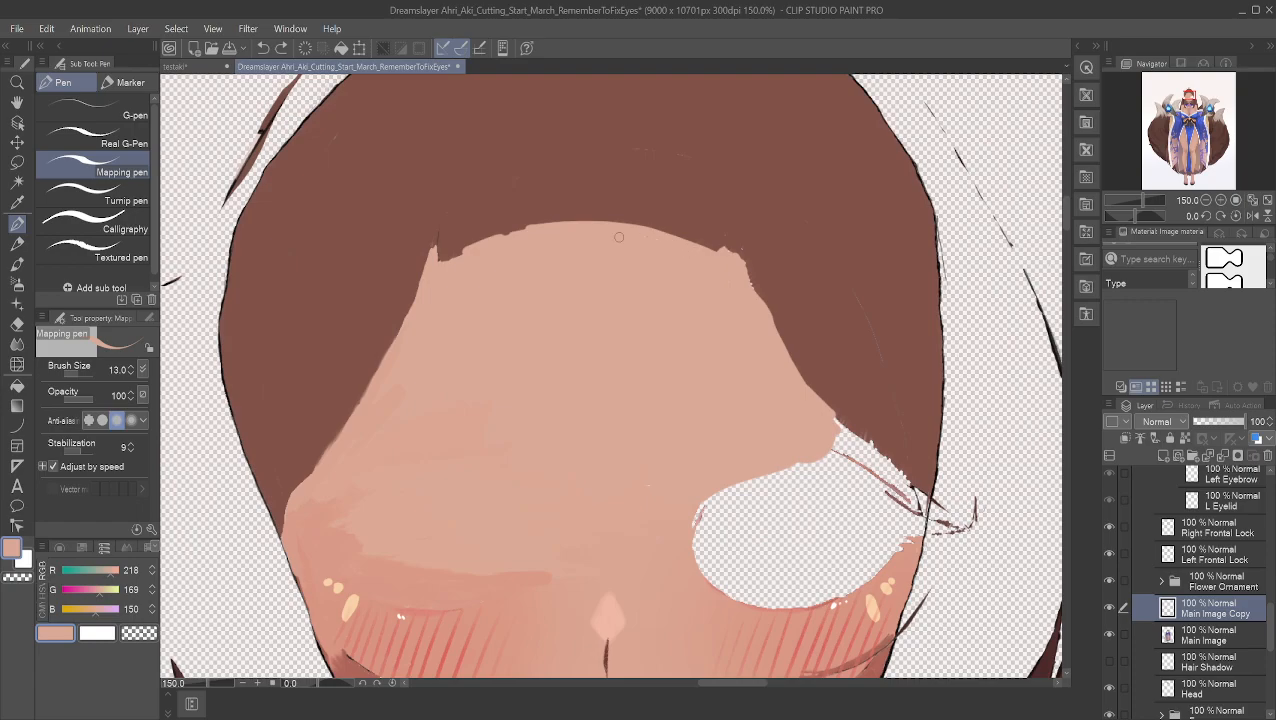
mouse_move(491, 245)
left_mouse_down()
mouse_move(422, 264)
mouse_move(543, 236)
left_mouse_up()
key("ctrl+z")
key("ctrl+z")
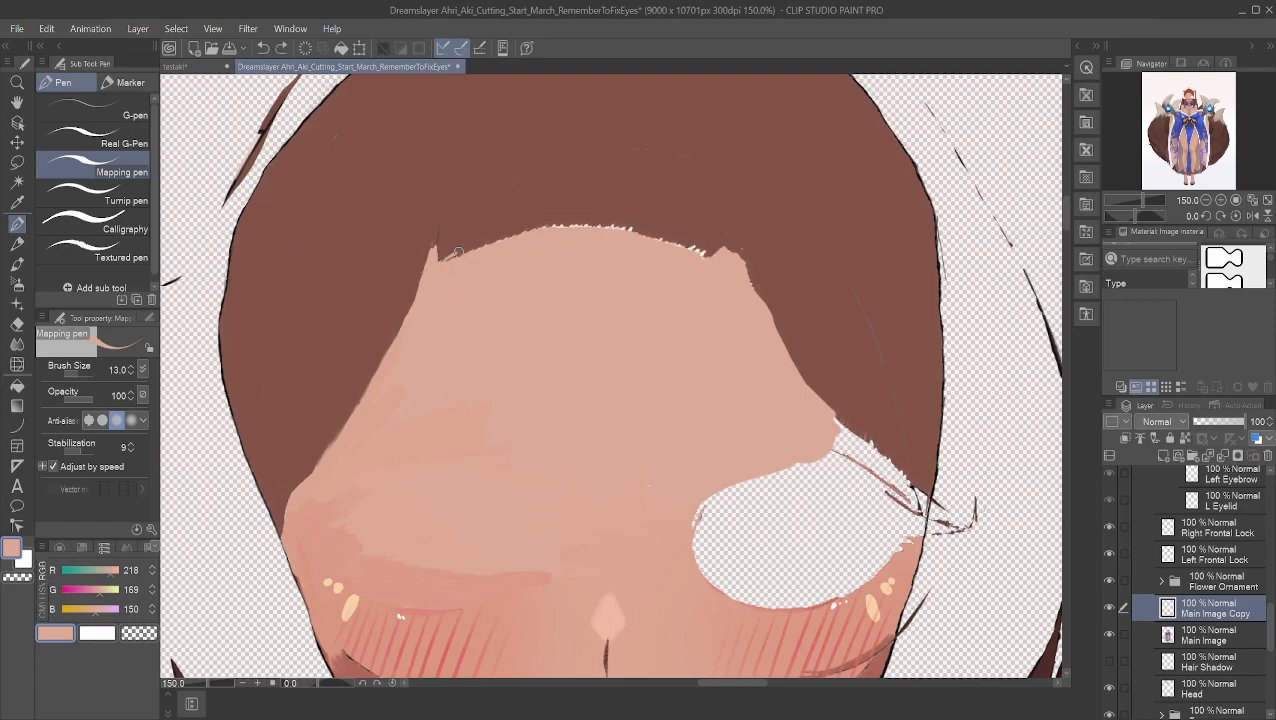
Step: Paint skin tone over the jagged gaps along the upper hairline and into the right hair edge
mouse_move(498, 237)
left_mouse_down()
mouse_move(616, 230)
mouse_move(720, 266)
left_mouse_up()
left_click_drag(621, 226, 721, 258)
key("ctrl+z")
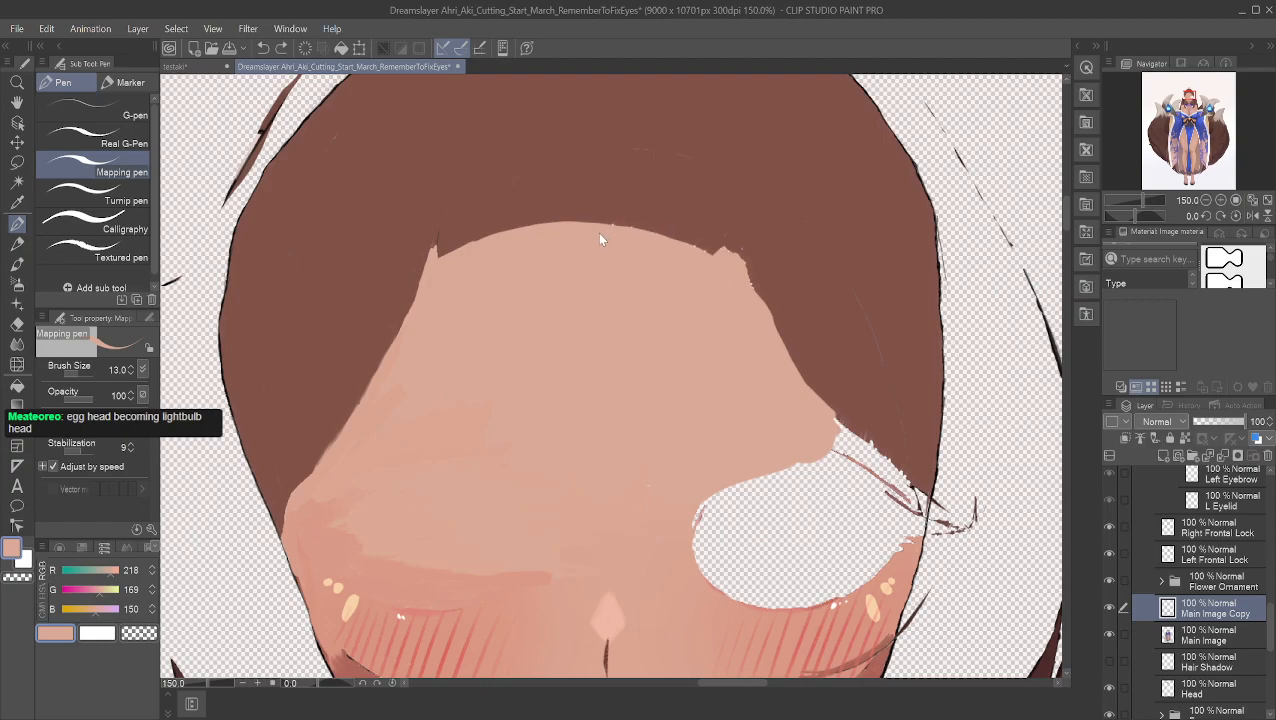
left_click_drag(704, 253, 763, 305)
Step: Paint forehead skin tone over the gap below the right hair edge and across the upper half of the right eye hole
mouse_move(836, 436)
left_mouse_down()
mouse_move(897, 497)
mouse_move(808, 465)
mouse_move(855, 447)
left_mouse_up()
mouse_move(717, 482)
left_mouse_down()
mouse_move(662, 520)
mouse_move(785, 506)
mouse_move(809, 499)
mouse_move(737, 510)
mouse_move(840, 478)
mouse_move(865, 480)
mouse_move(854, 489)
mouse_move(904, 501)
left_mouse_up()
mouse_move(772, 473)
left_mouse_down()
mouse_move(865, 477)
mouse_move(859, 462)
mouse_move(873, 453)
mouse_move(925, 499)
mouse_move(912, 483)
mouse_move(920, 528)
mouse_move(894, 504)
mouse_move(780, 503)
left_mouse_up()
mouse_move(882, 460)
left_mouse_down()
mouse_move(902, 472)
mouse_move(847, 432)
left_mouse_up()
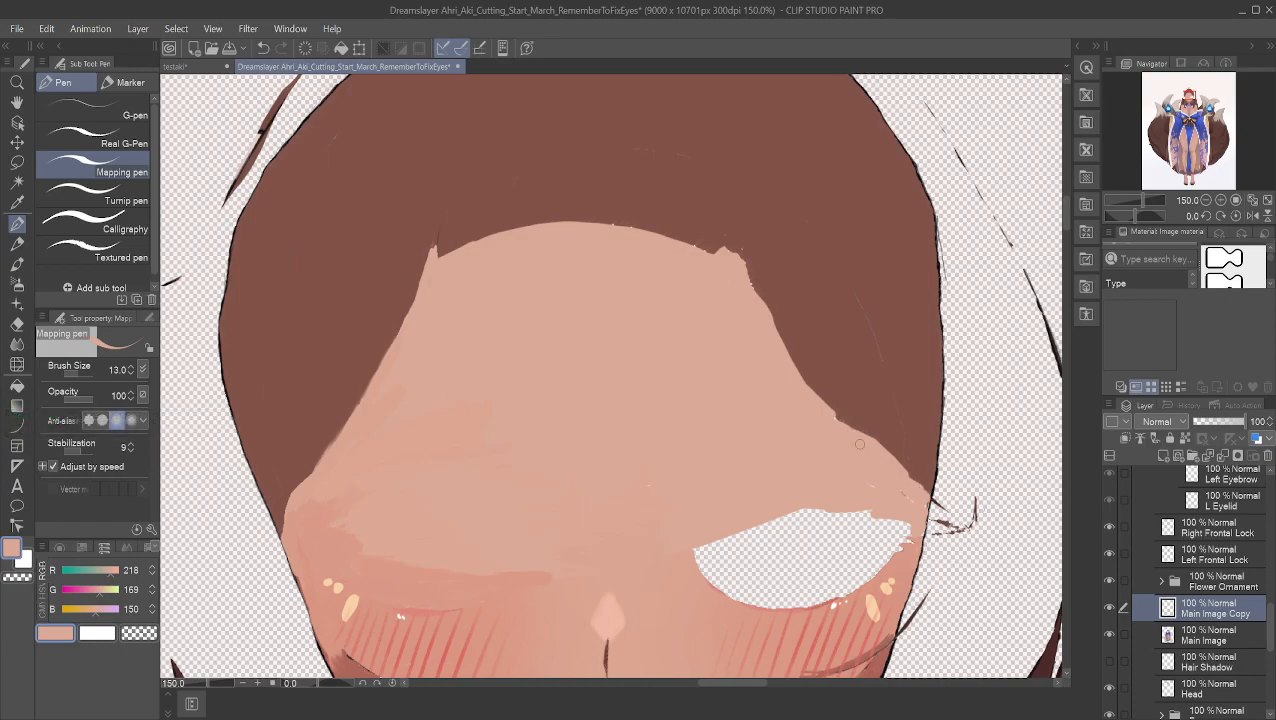
left_click_drag(806, 498, 890, 519)
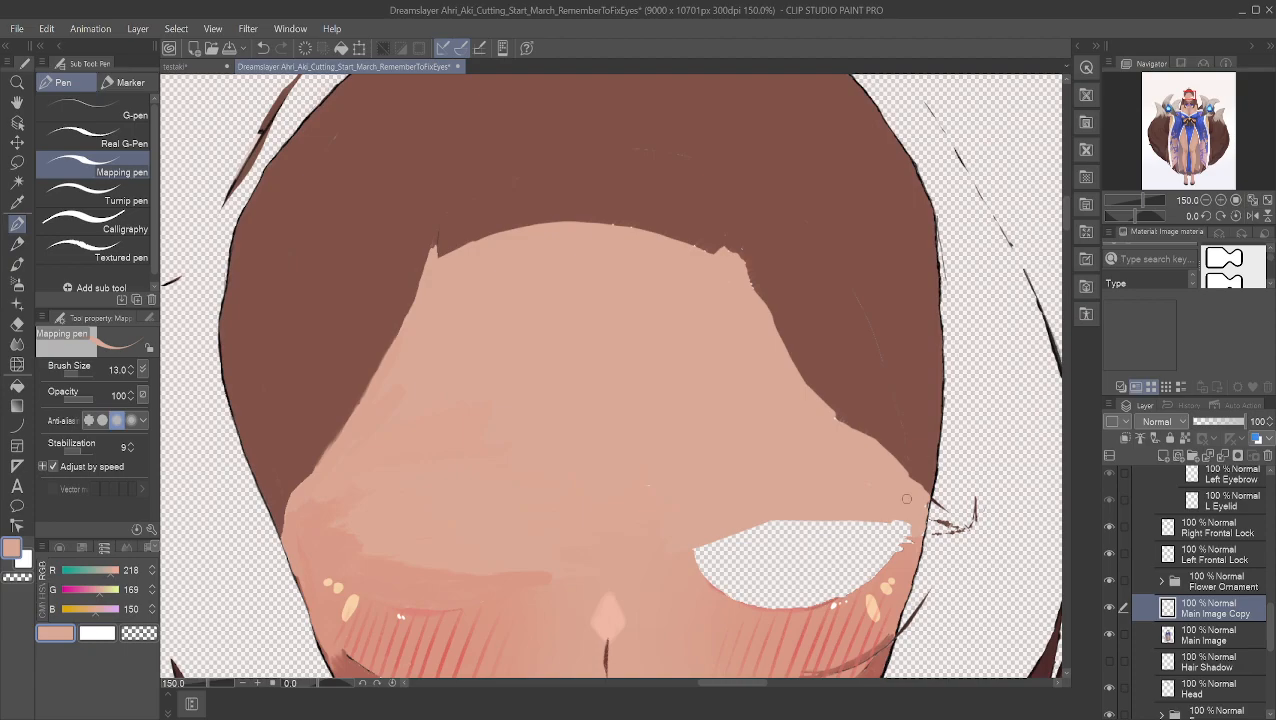
left_click_drag(705, 530, 775, 520)
mouse_move(686, 545)
left_mouse_down()
mouse_move(824, 523)
mouse_move(736, 541)
left_mouse_up()
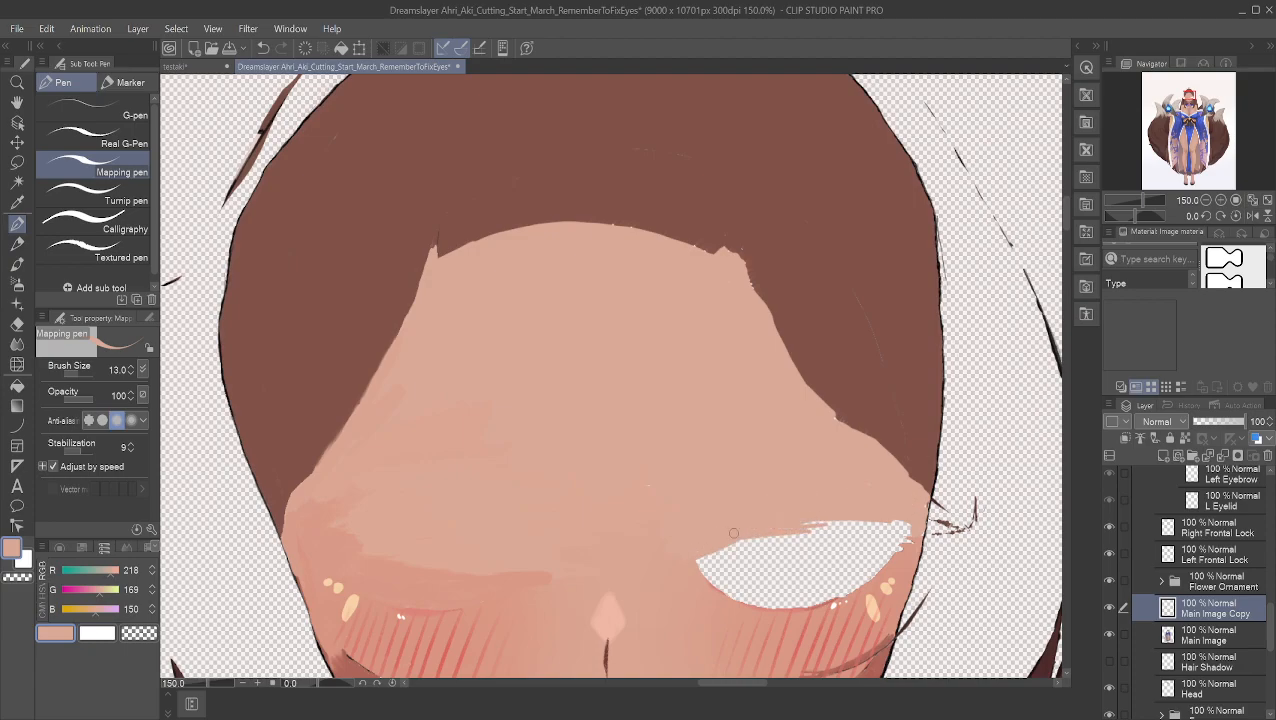
Step: Sample the darker skin tones beside the right eye hole and paint bands of them across its middle
left_click(687, 598, "alt")
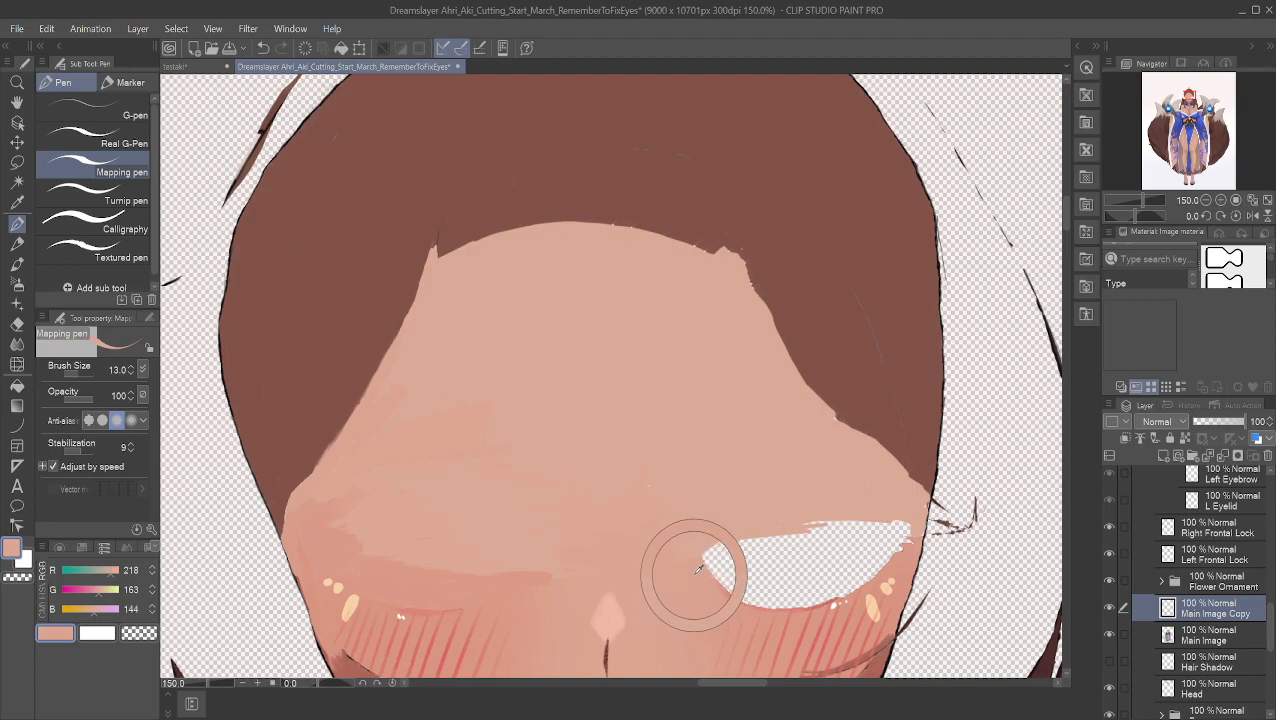
mouse_move(697, 566)
left_mouse_down()
mouse_move(912, 537)
mouse_move(786, 563)
left_mouse_up()
left_click(906, 541, "alt")
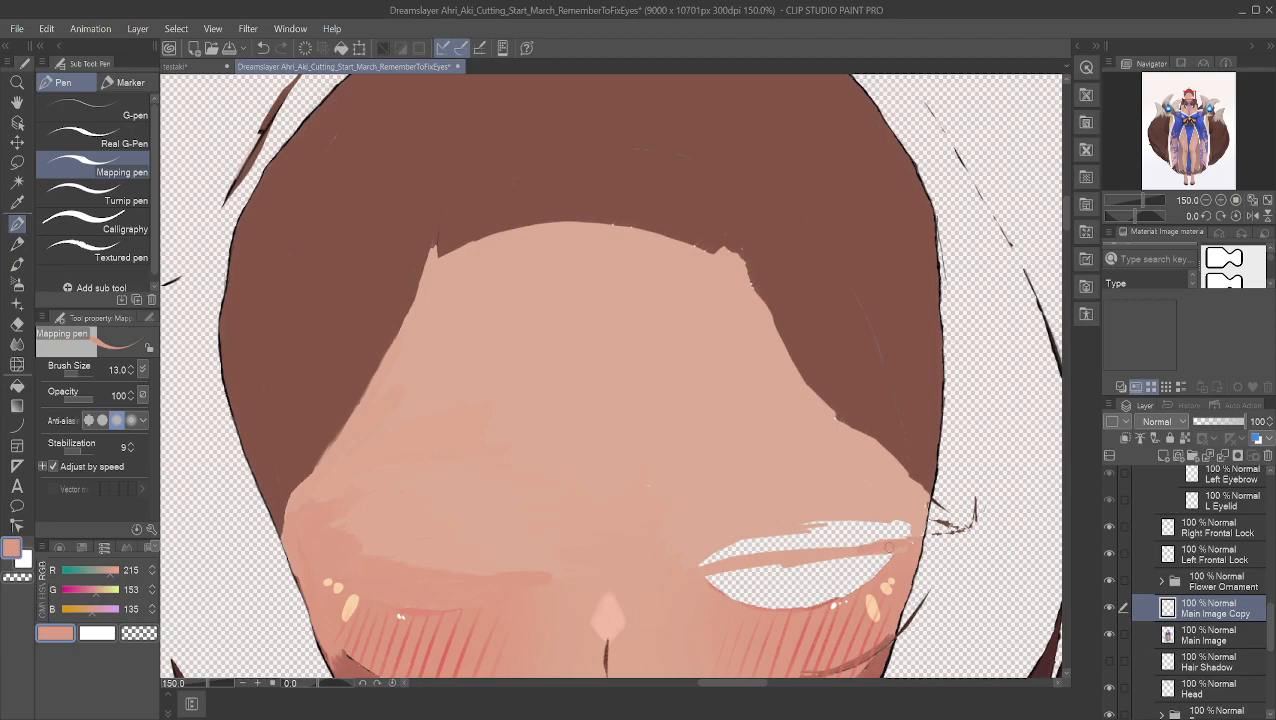
mouse_move(884, 548)
left_mouse_down()
mouse_move(853, 563)
mouse_move(882, 568)
mouse_move(710, 590)
mouse_move(790, 586)
mouse_move(723, 590)
mouse_move(751, 589)
mouse_move(729, 593)
mouse_move(737, 605)
mouse_move(881, 578)
left_mouse_up()
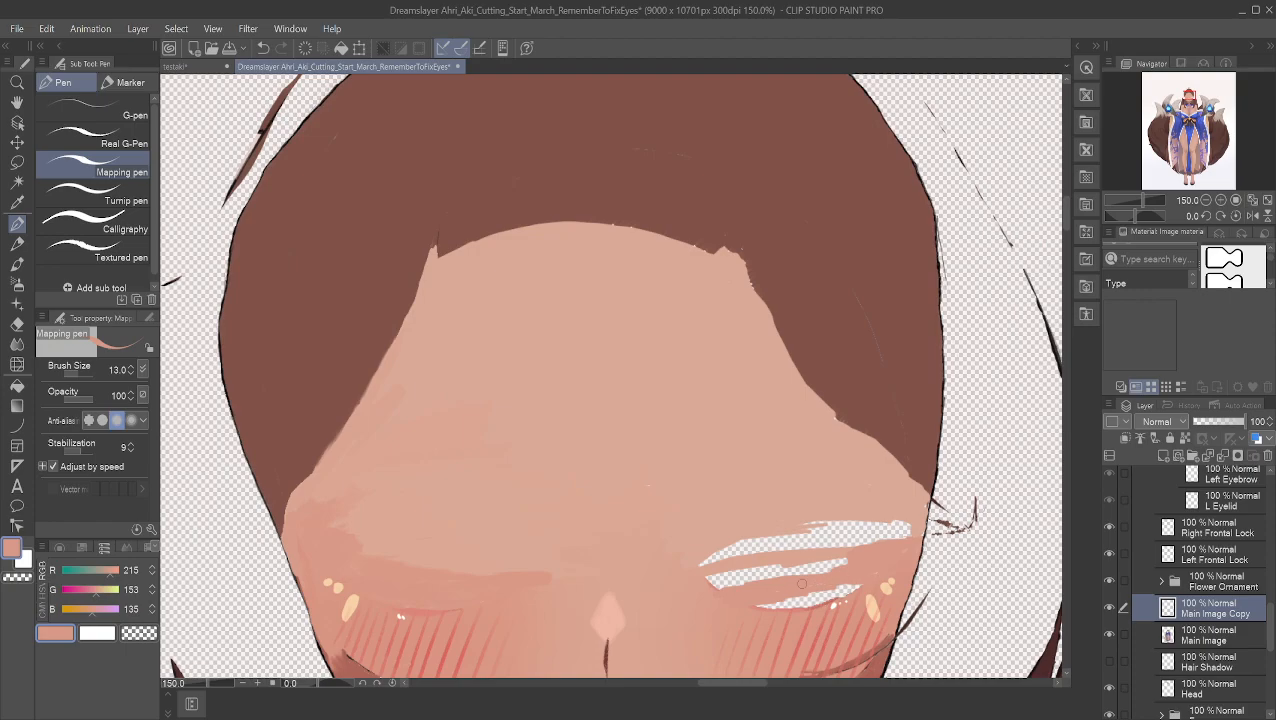
mouse_move(790, 578)
left_mouse_down()
mouse_move(765, 588)
mouse_move(810, 596)
mouse_move(852, 583)
mouse_move(758, 605)
mouse_move(830, 600)
left_mouse_up()
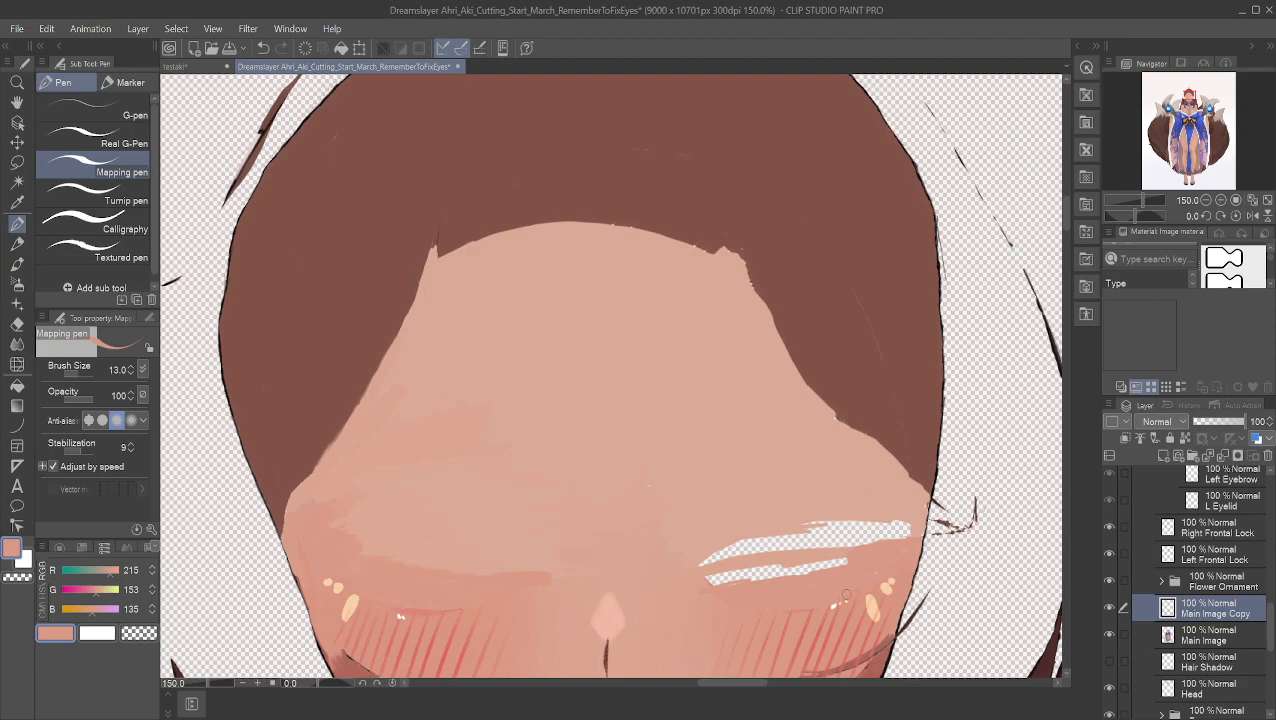
key("ctrl+z")
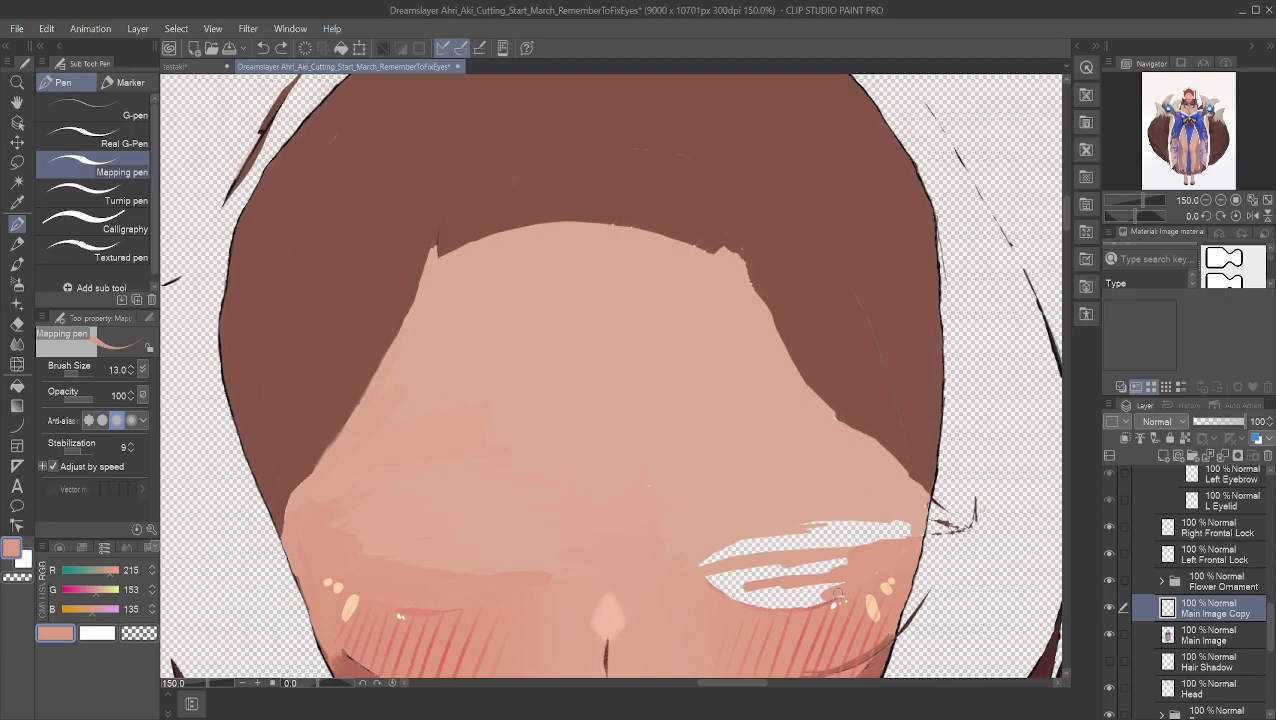
mouse_move(839, 588)
left_mouse_down()
mouse_move(737, 594)
mouse_move(792, 604)
mouse_move(838, 589)
mouse_move(745, 598)
left_mouse_up()
key("ctrl+z")
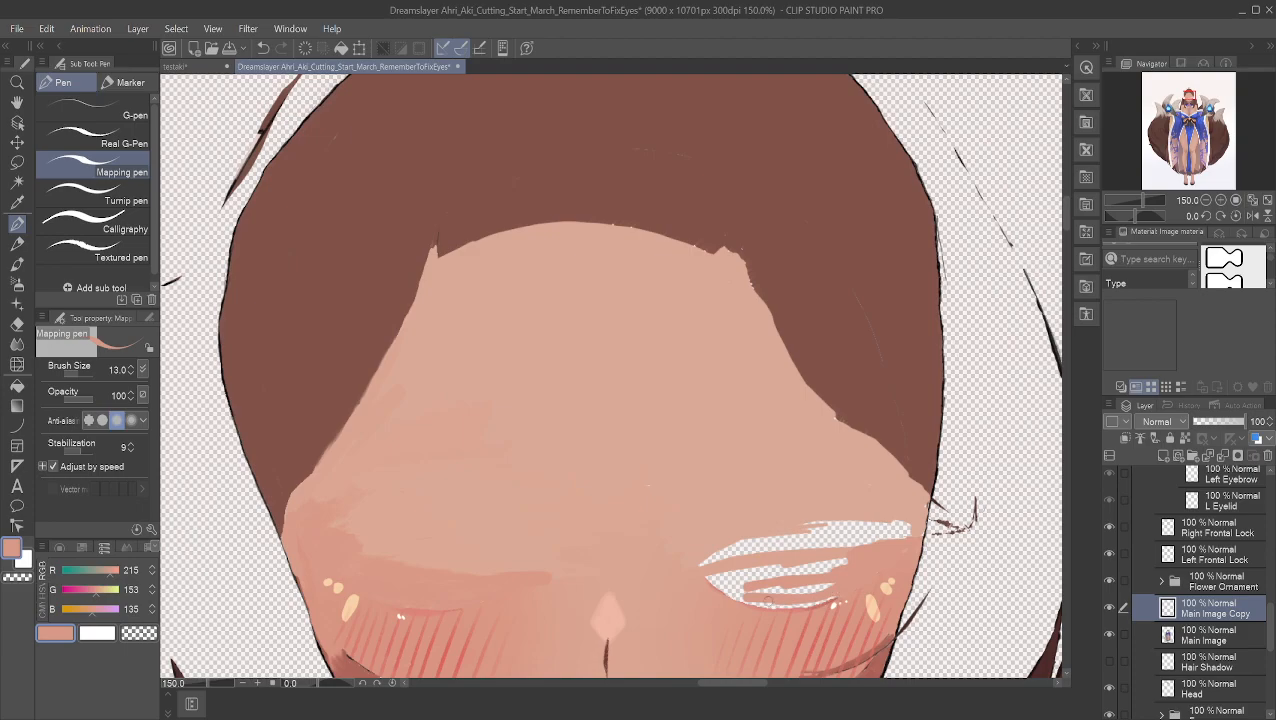
Step: Fill the lower bands of the right eye hole with the darker skin tone and the upper gap with a resampled lighter tone
mouse_move(748, 598)
left_mouse_down()
mouse_move(718, 596)
mouse_move(822, 585)
mouse_move(745, 586)
mouse_move(871, 564)
mouse_move(712, 584)
mouse_move(759, 575)
left_mouse_up()
mouse_move(857, 569)
left_mouse_down()
mouse_move(731, 573)
mouse_move(794, 556)
mouse_move(680, 568)
mouse_move(898, 520)
mouse_move(809, 526)
mouse_move(866, 530)
mouse_move(812, 540)
mouse_move(911, 536)
mouse_move(849, 532)
mouse_move(918, 534)
mouse_move(926, 503)
left_mouse_up()
left_click(702, 578, "alt")
key("ctrl+z")
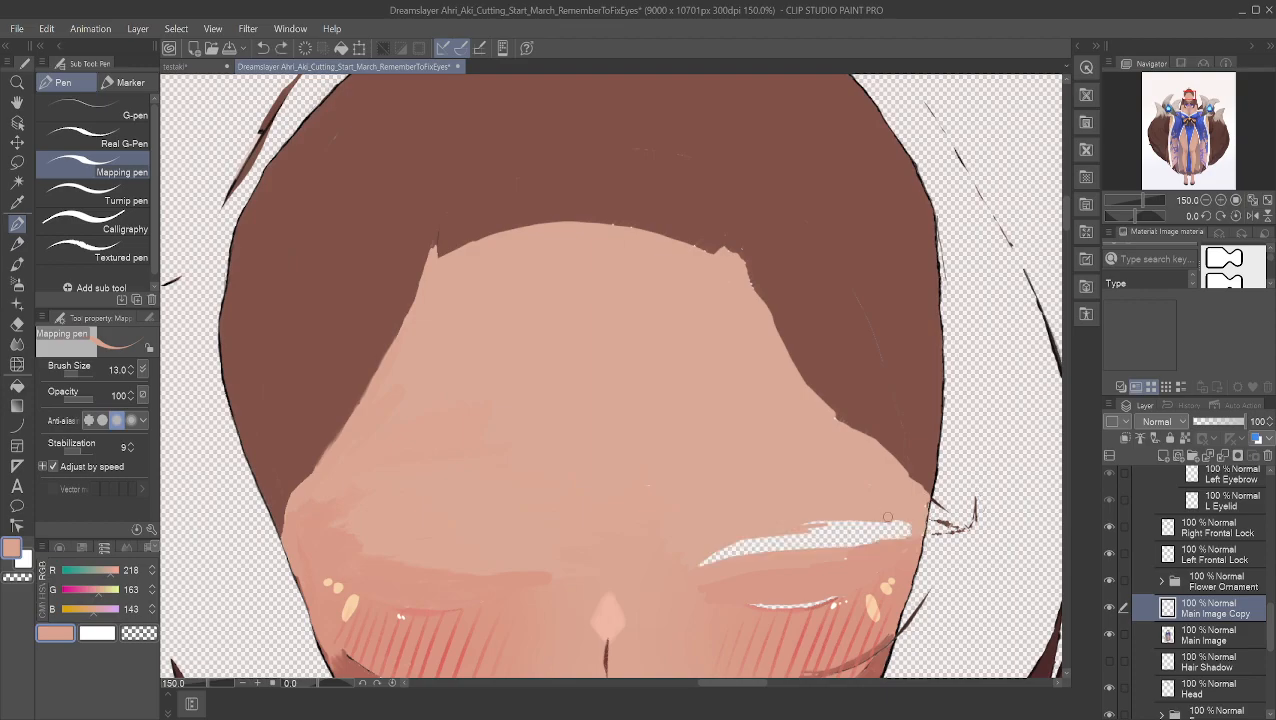
mouse_move(911, 521)
left_mouse_down()
mouse_move(880, 526)
mouse_move(916, 531)
mouse_move(812, 526)
mouse_move(865, 529)
mouse_move(780, 533)
mouse_move(886, 538)
mouse_move(765, 550)
mouse_move(799, 532)
mouse_move(727, 558)
left_mouse_up()
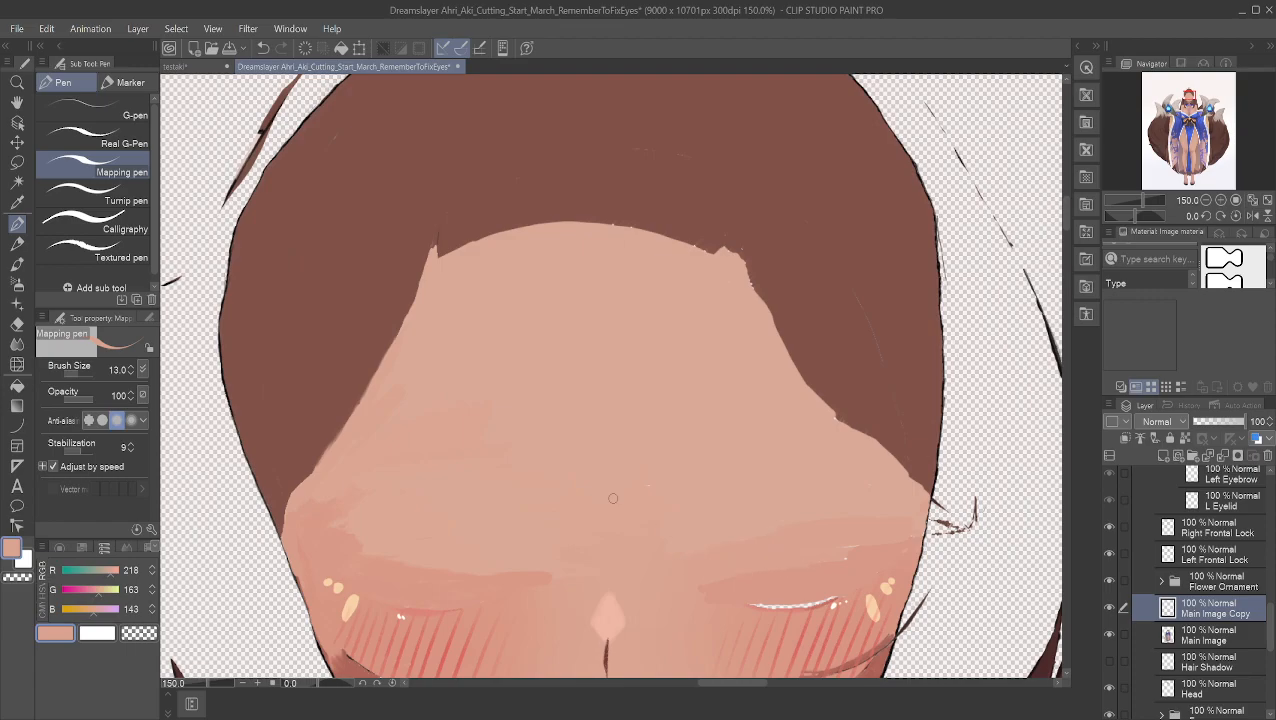
Step: Set the Mapping pen's brush size to 1.2 and paint skin tone into the left end of the sliver above the right lower eyelid line
left_click(17, 102)
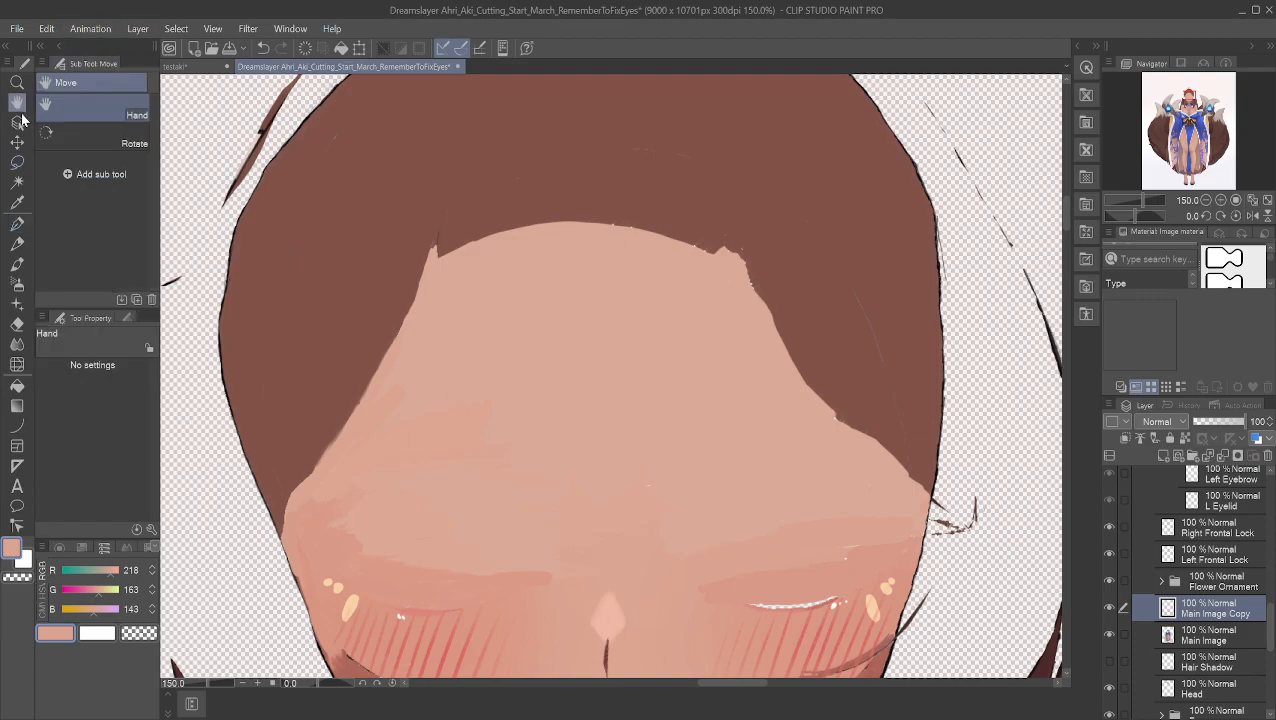
left_click_drag(850, 403, 746, 264)
scroll(740, 384, "up", 14)
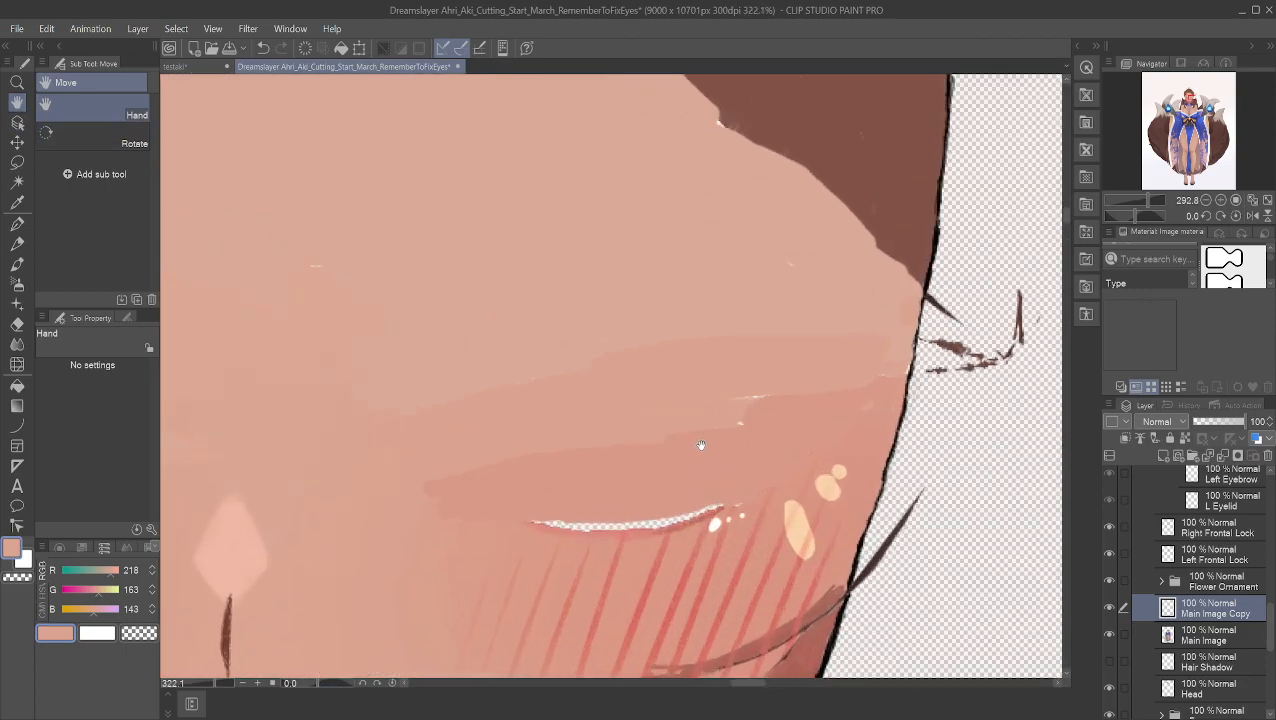
left_click_drag(669, 399, 682, 284)
scroll(693, 308, "up", 8)
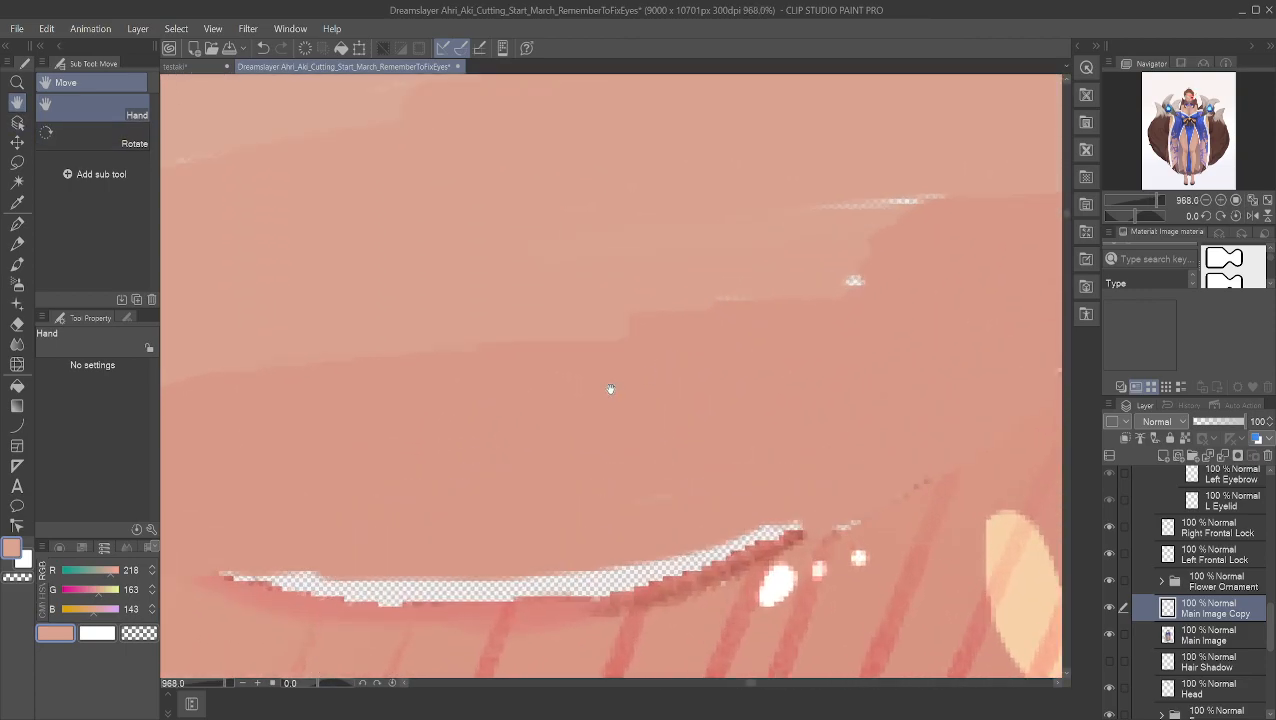
left_click_drag(611, 380, 651, 174)
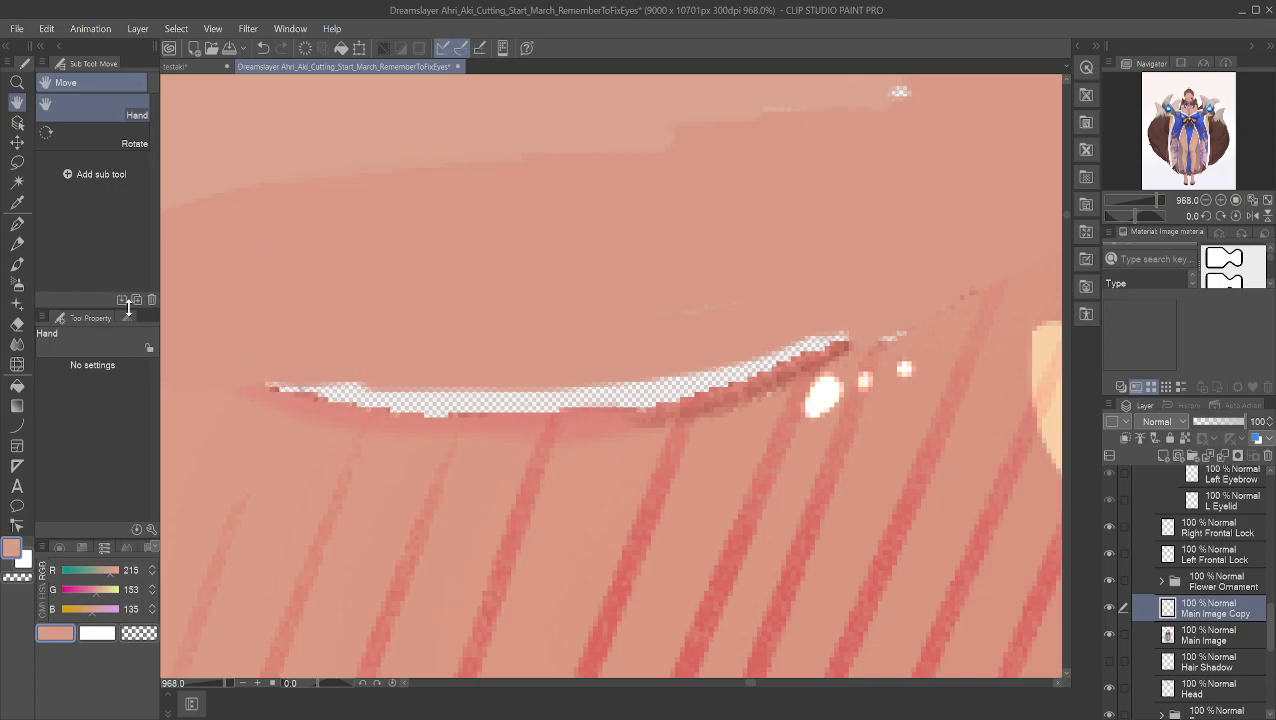
left_click(17, 223)
left_click(72, 372)
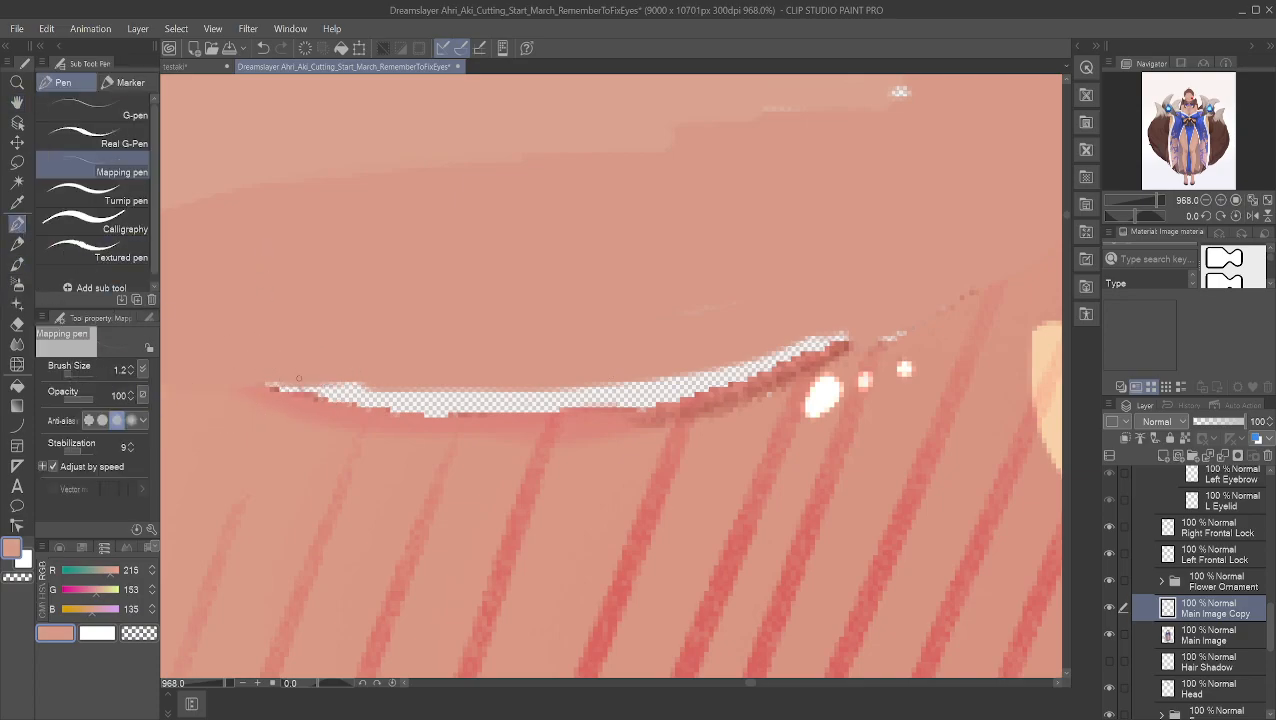
left_click_drag(304, 382, 392, 391)
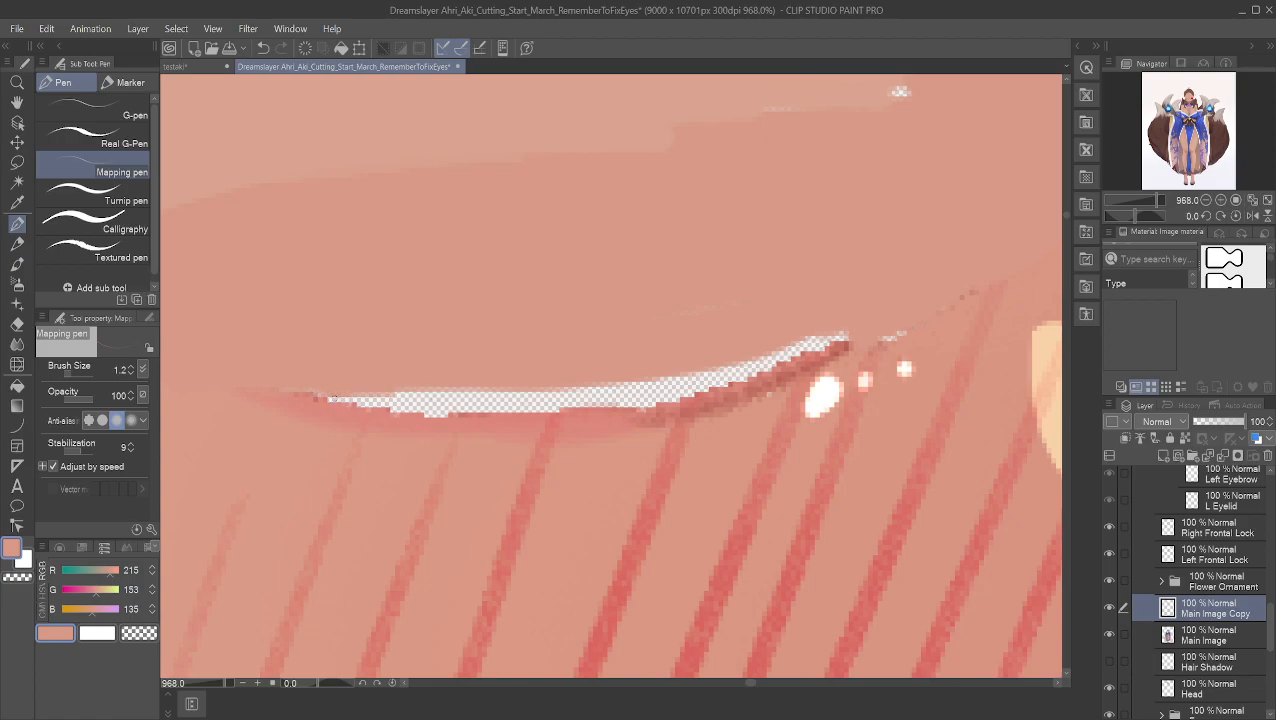
left_click_drag(330, 399, 537, 389)
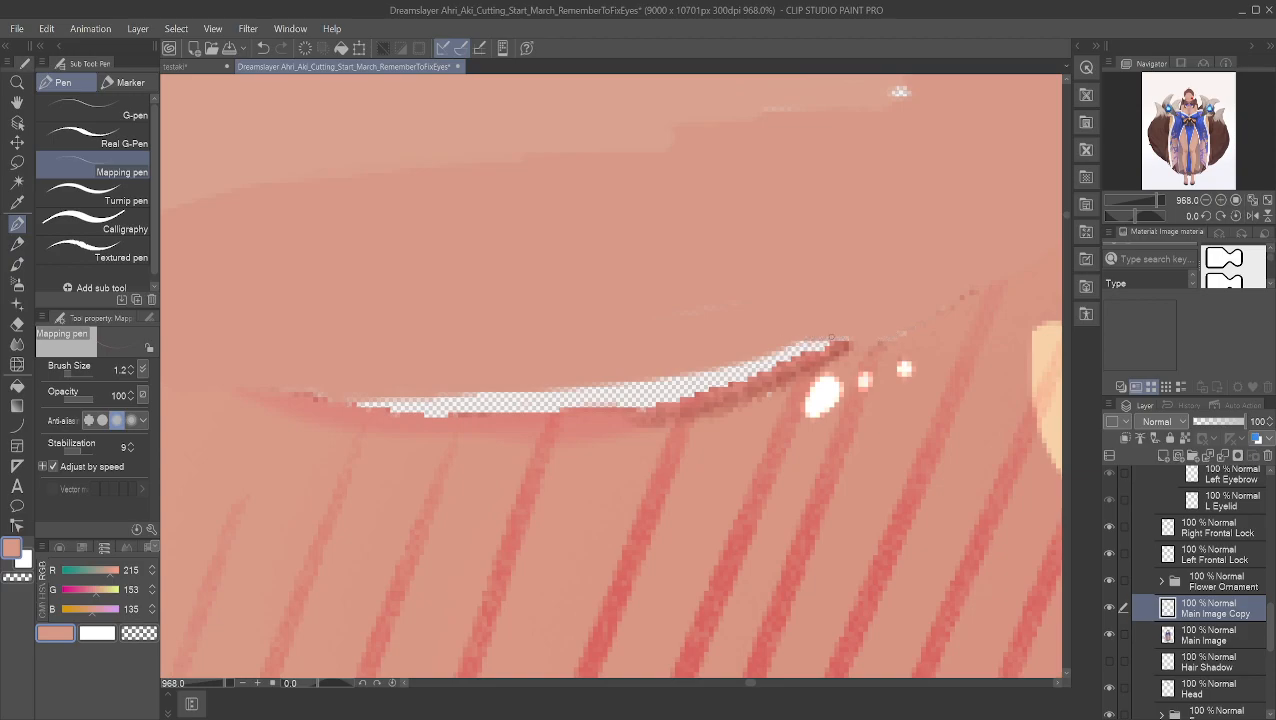
Step: Fill the rest of the transparent sliver along the right lower eyelid line with the darker skin tone
mouse_move(818, 340)
left_mouse_down()
mouse_move(699, 375)
mouse_move(751, 372)
mouse_move(768, 366)
mouse_move(630, 388)
mouse_move(704, 383)
mouse_move(668, 392)
mouse_move(680, 390)
mouse_move(598, 390)
mouse_move(688, 394)
mouse_move(362, 403)
left_mouse_up()
mouse_move(488, 395)
left_mouse_down()
mouse_move(676, 397)
mouse_move(514, 401)
left_mouse_up()
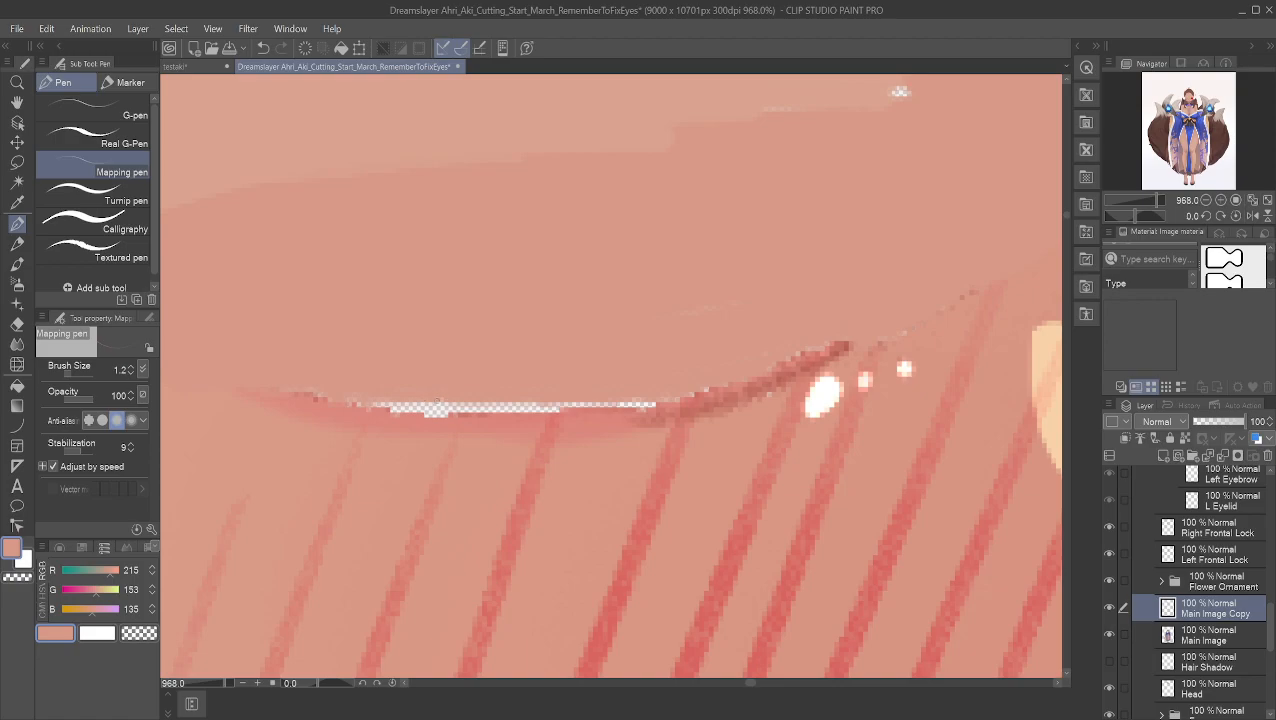
mouse_move(395, 403)
left_mouse_down()
mouse_move(504, 401)
mouse_move(491, 398)
left_mouse_up()
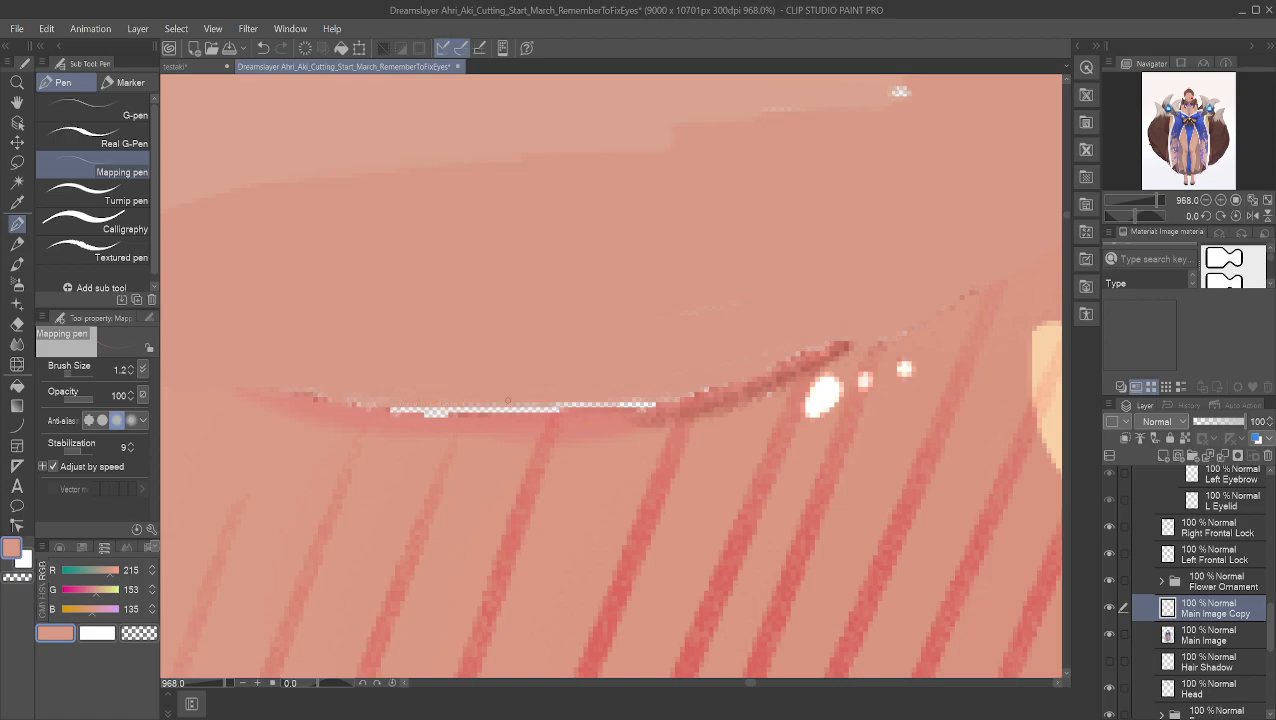
left_click_drag(576, 400, 648, 403)
left_click_drag(556, 409, 408, 409)
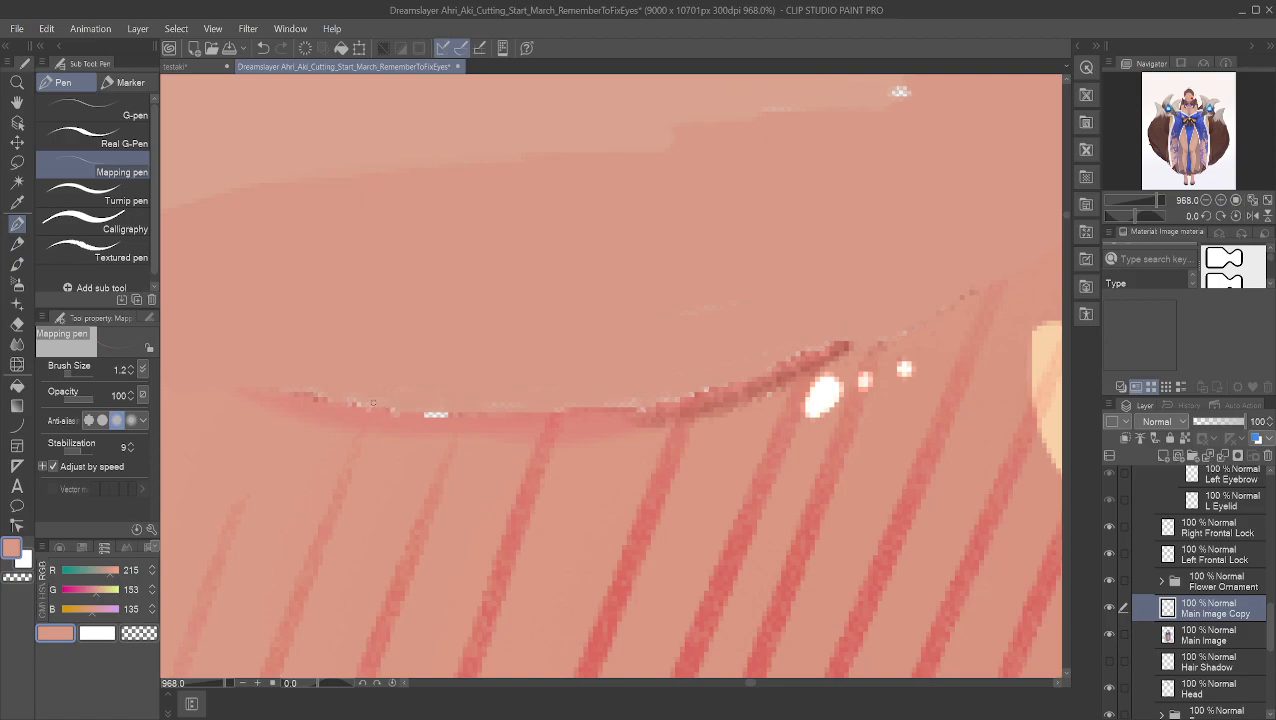
left_click_drag(435, 413, 446, 414)
left_click_drag(318, 395, 314, 390)
Step: Sample the lighter skin tone above the right eyelid line and cover the small white specks there
scroll(465, 287, "down", 5)
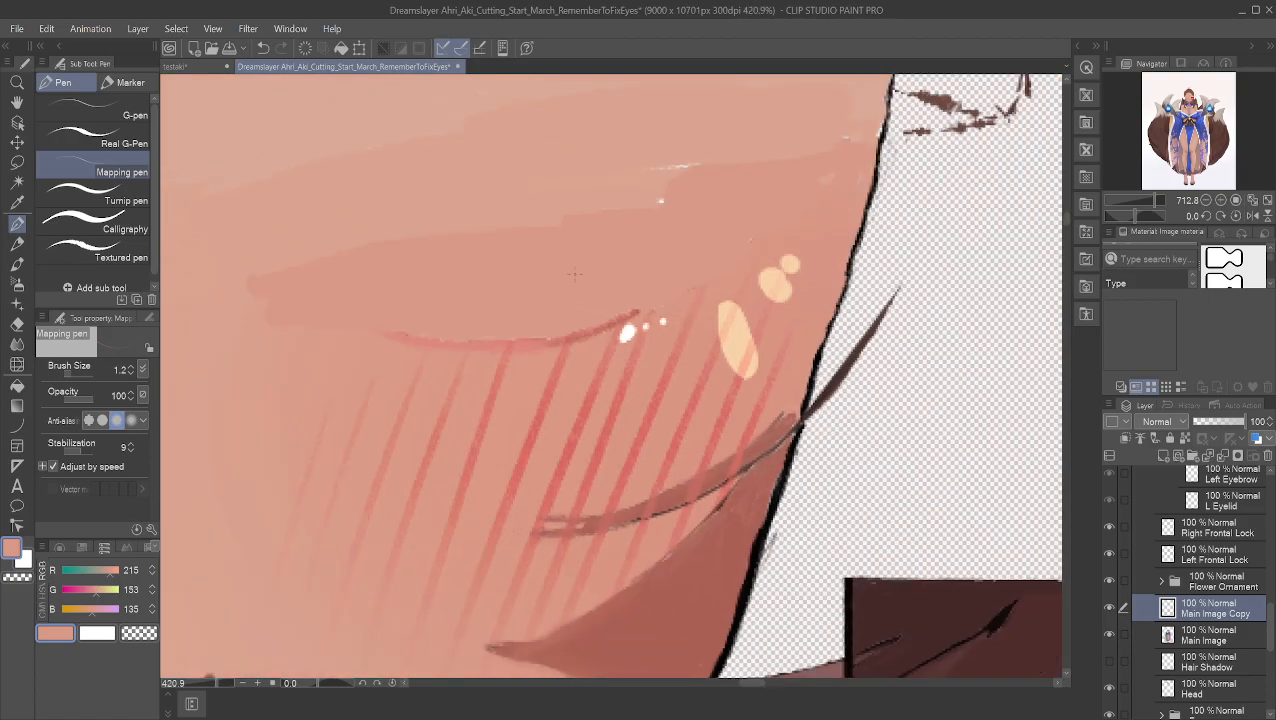
scroll(609, 245, "up", 3)
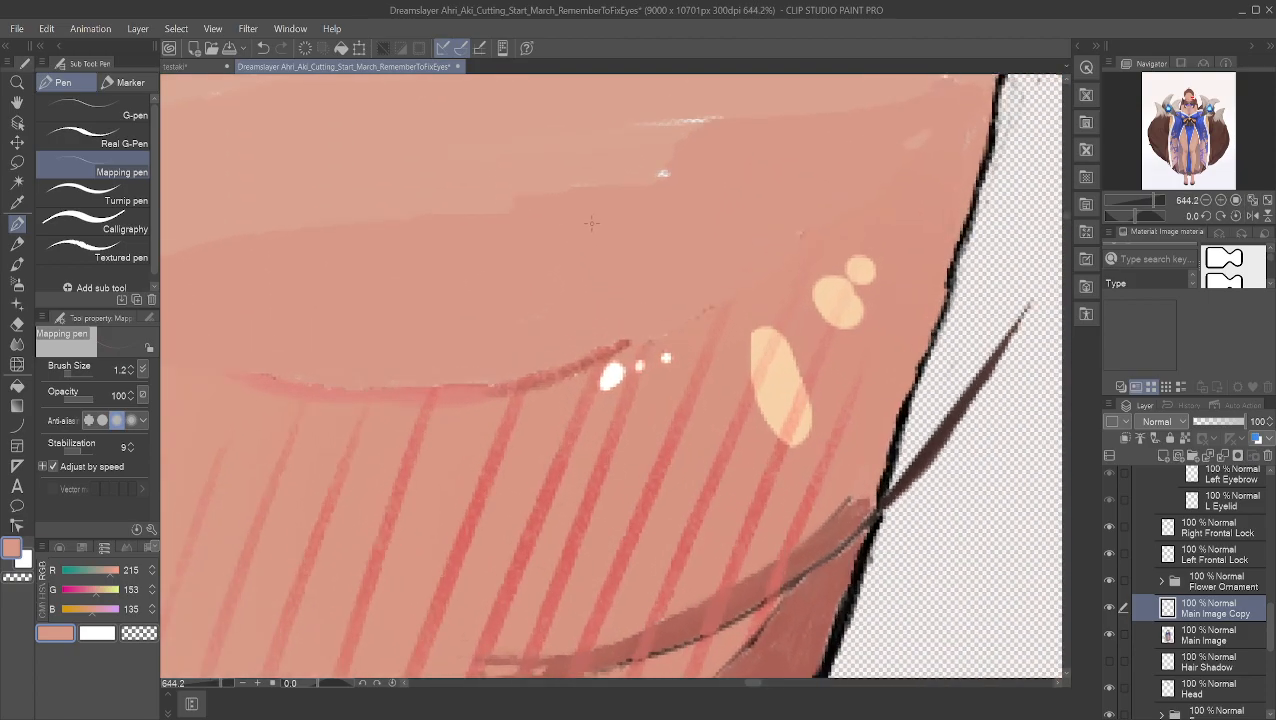
left_click(627, 128, "alt")
Step: Cover the small white specks beside the right face edge with sampled lighter and darker skin tones using the Mapping pen
left_click(17, 102)
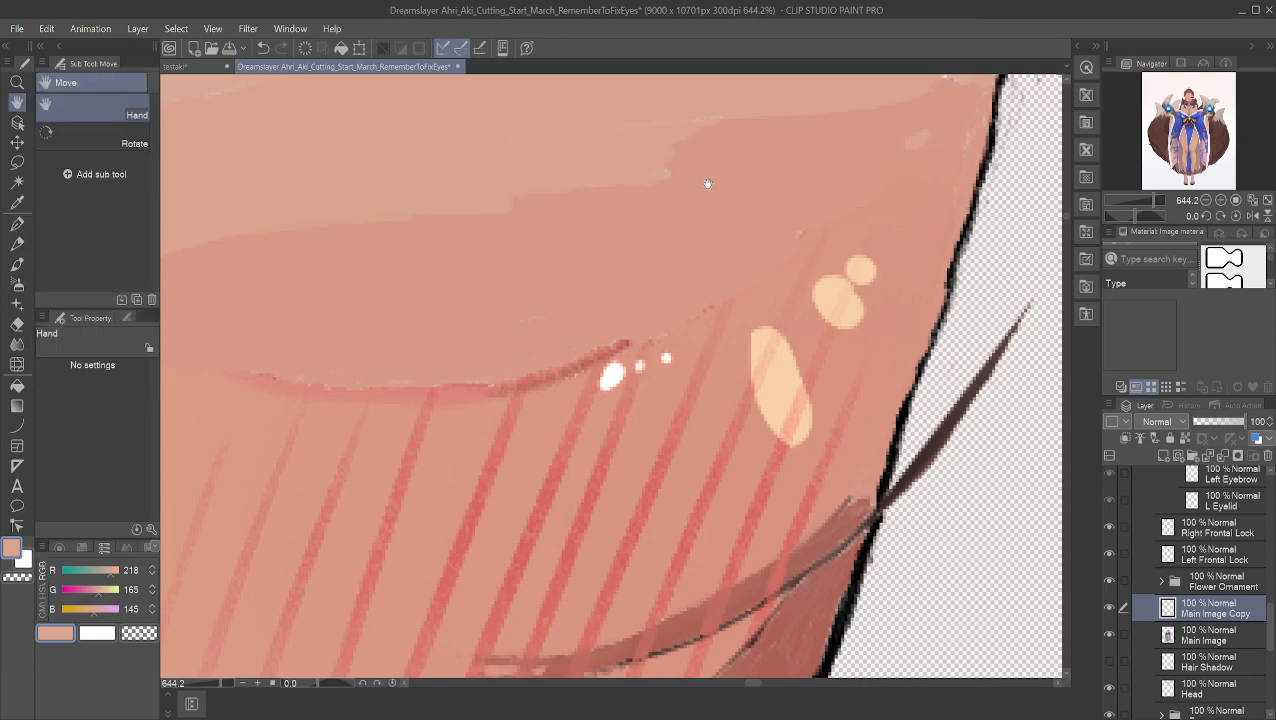
left_click_drag(695, 179, 539, 406)
left_click_drag(728, 238, 697, 280)
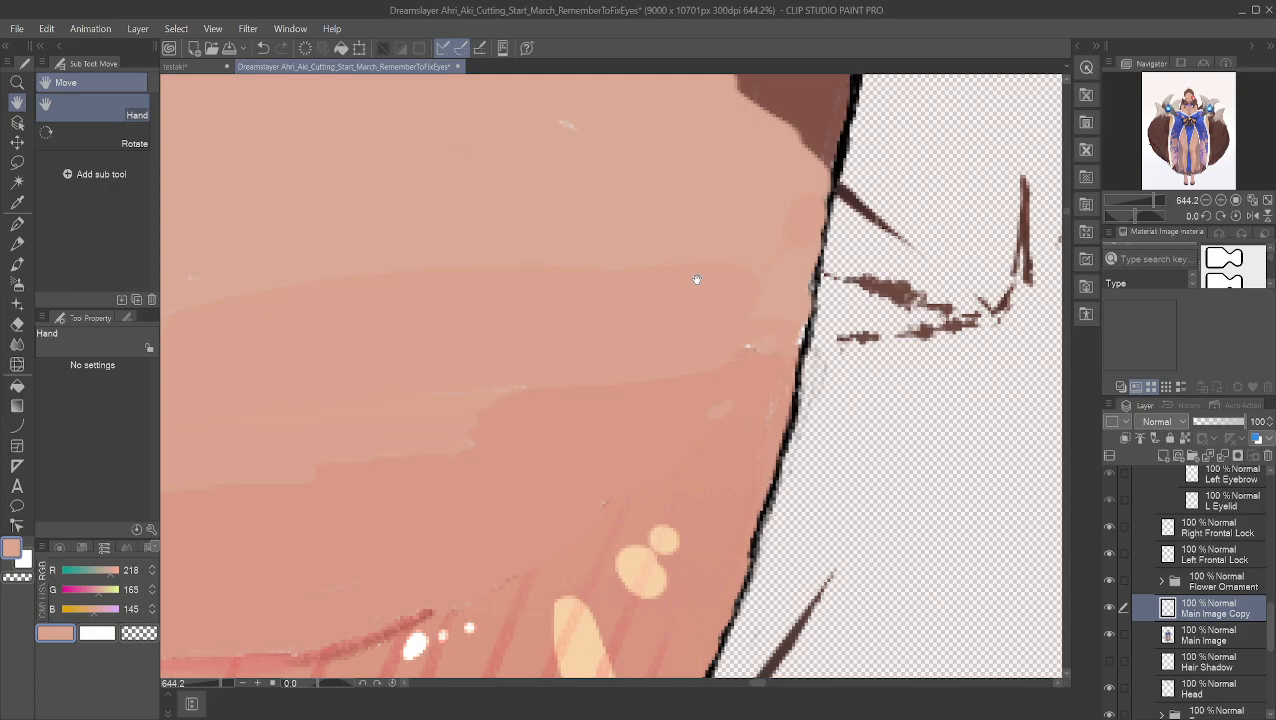
left_click(752, 285, "alt")
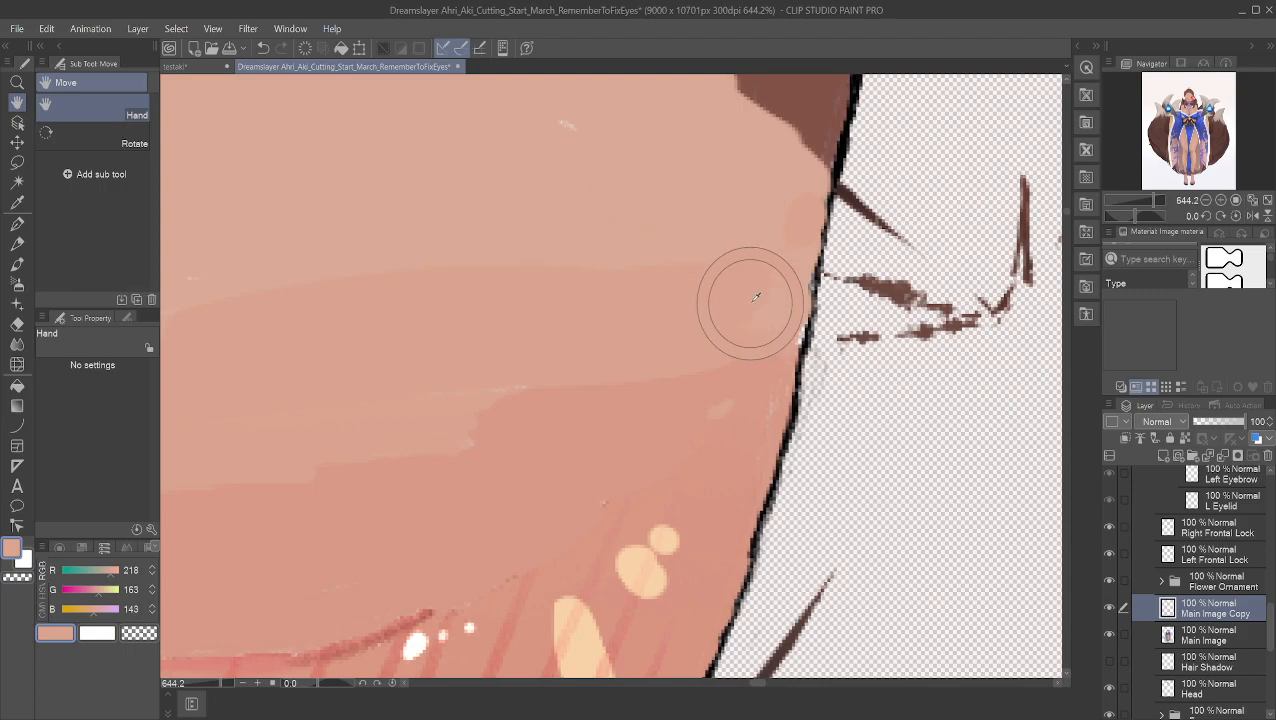
left_click(17, 223)
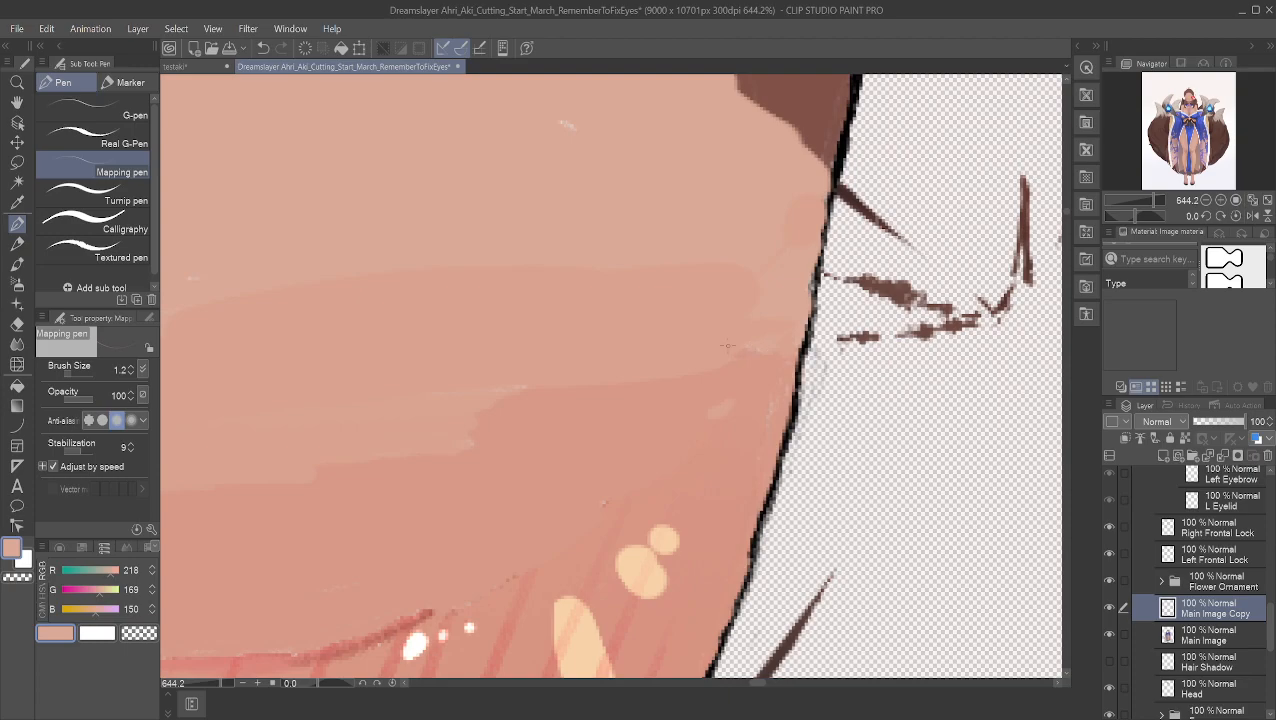
left_click(768, 390, "alt")
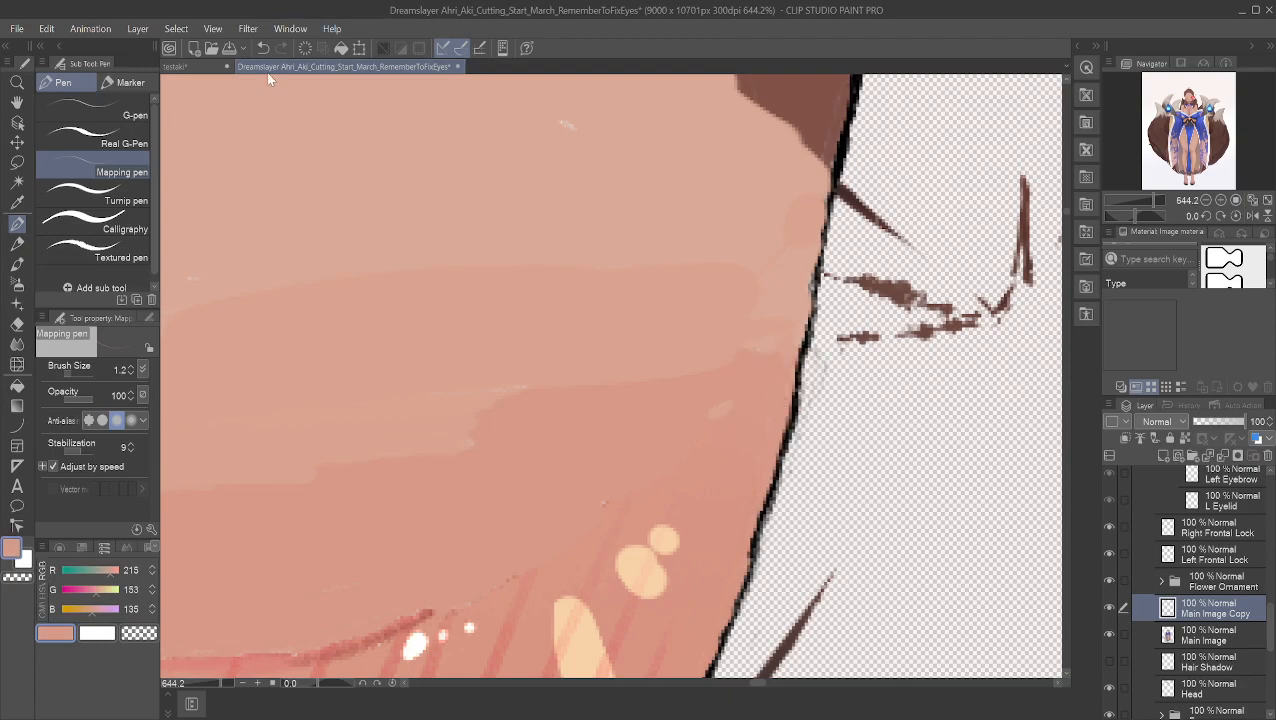
Step: Blend the boundary between the lighter and darker skin tones beside the right face edge
scroll(346, 425, "down", 1)
left_click(18, 324)
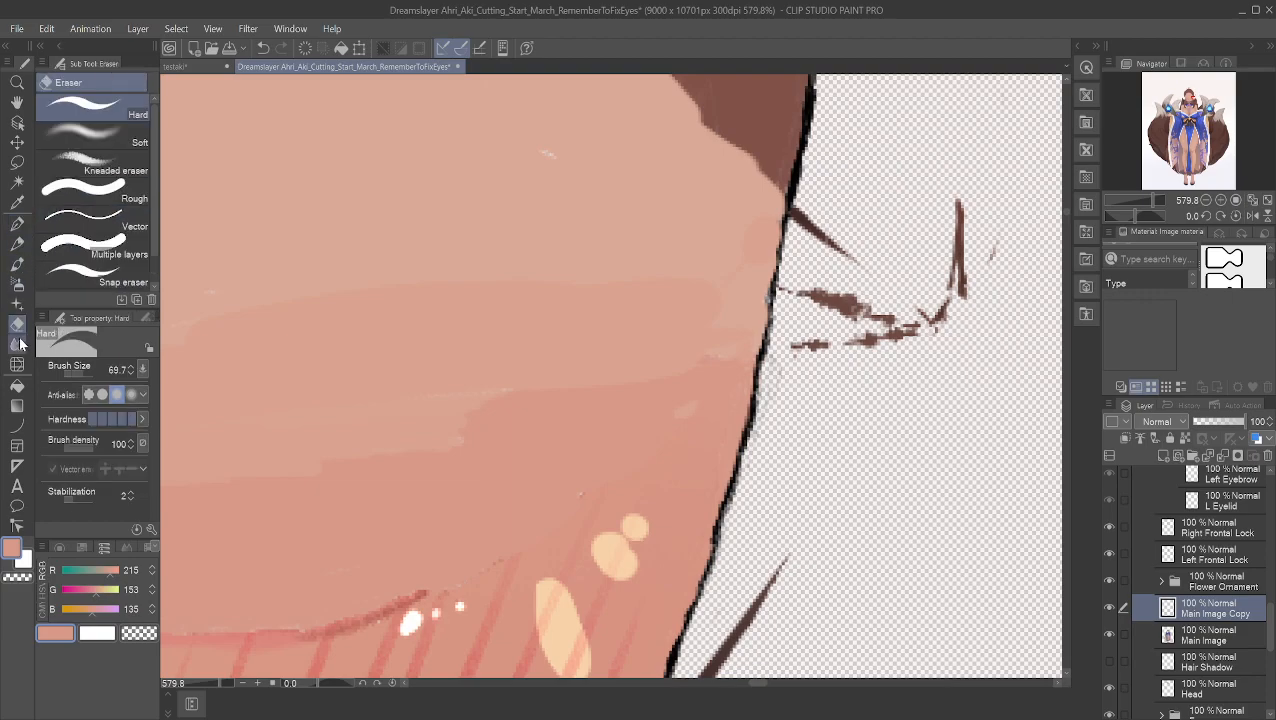
left_click(17, 343)
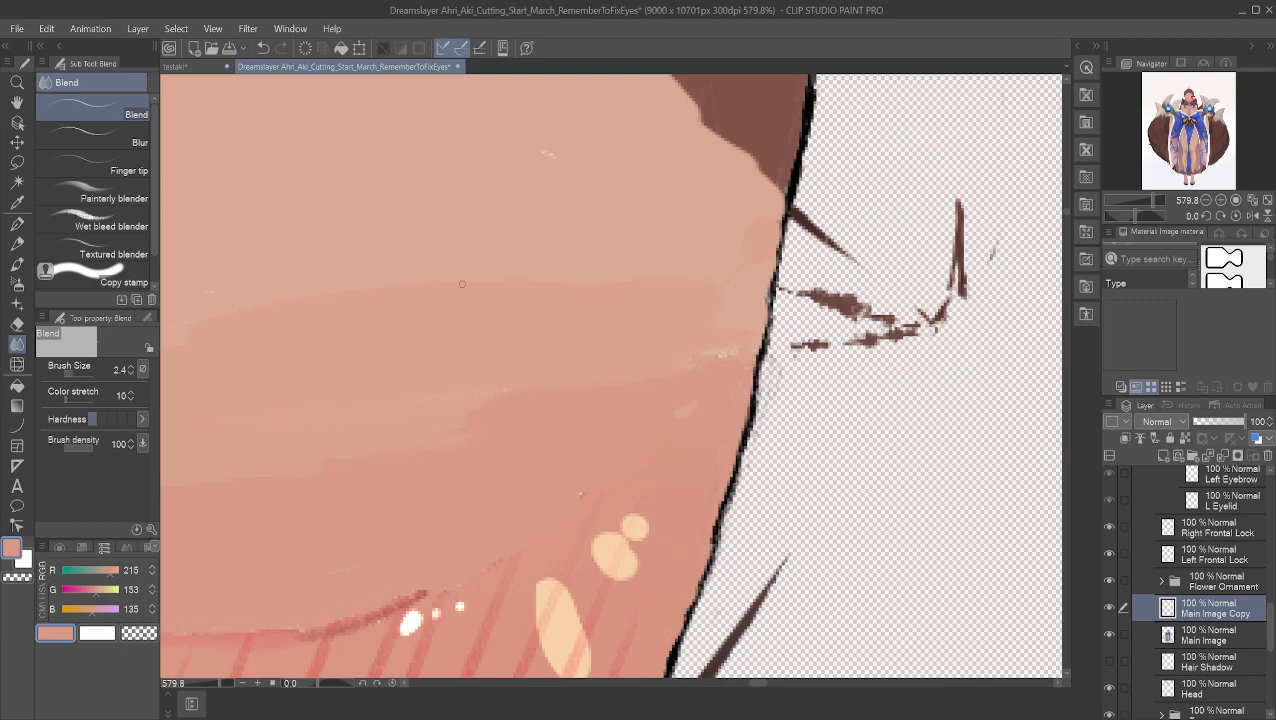
Step: Repaint the pale marks on the skin-tone boundary near the right face edge with resampled tones and smooth them with the Blend tool
left_click(722, 342, "alt")
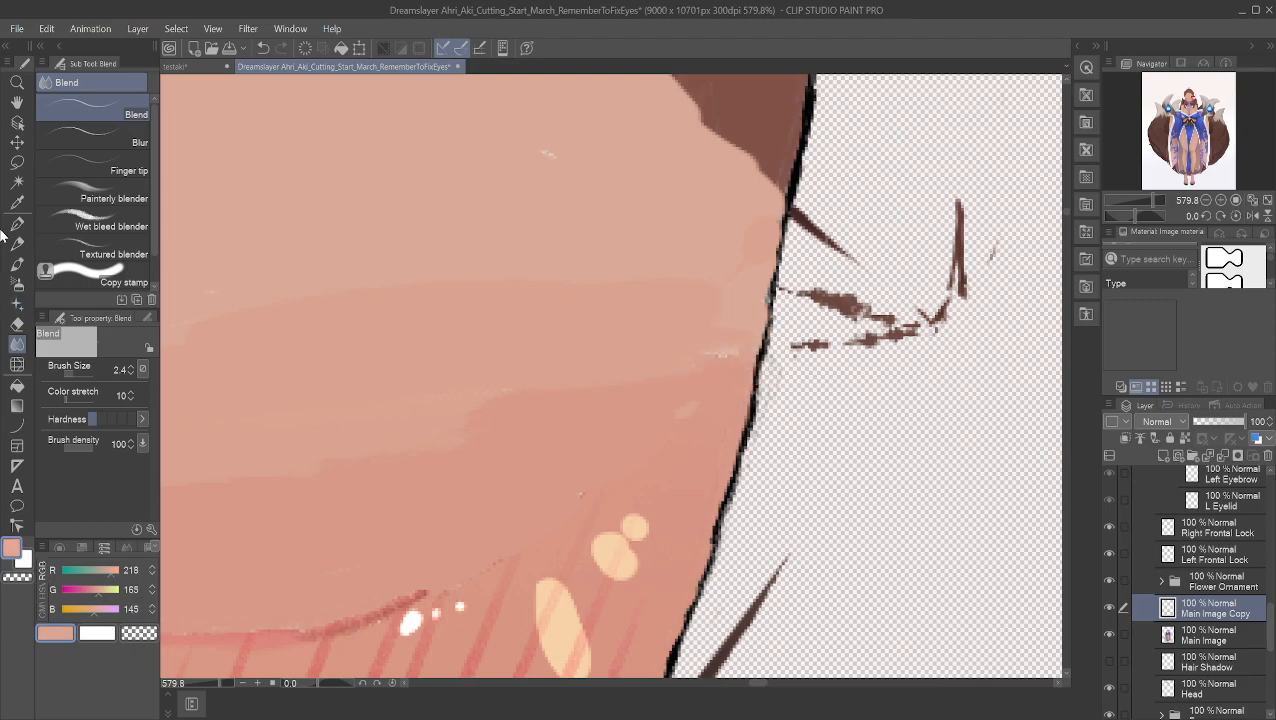
left_click(17, 224)
left_click(687, 367, "alt")
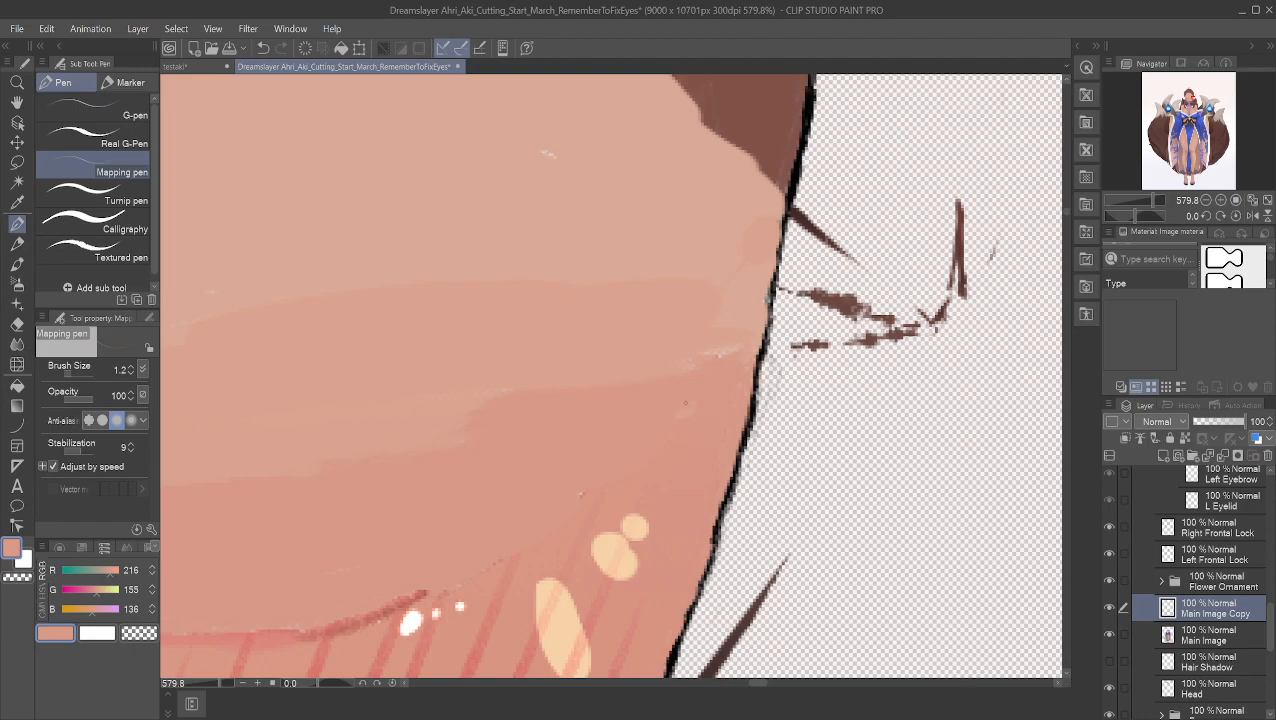
left_click(701, 343, "alt")
left_click(16, 390)
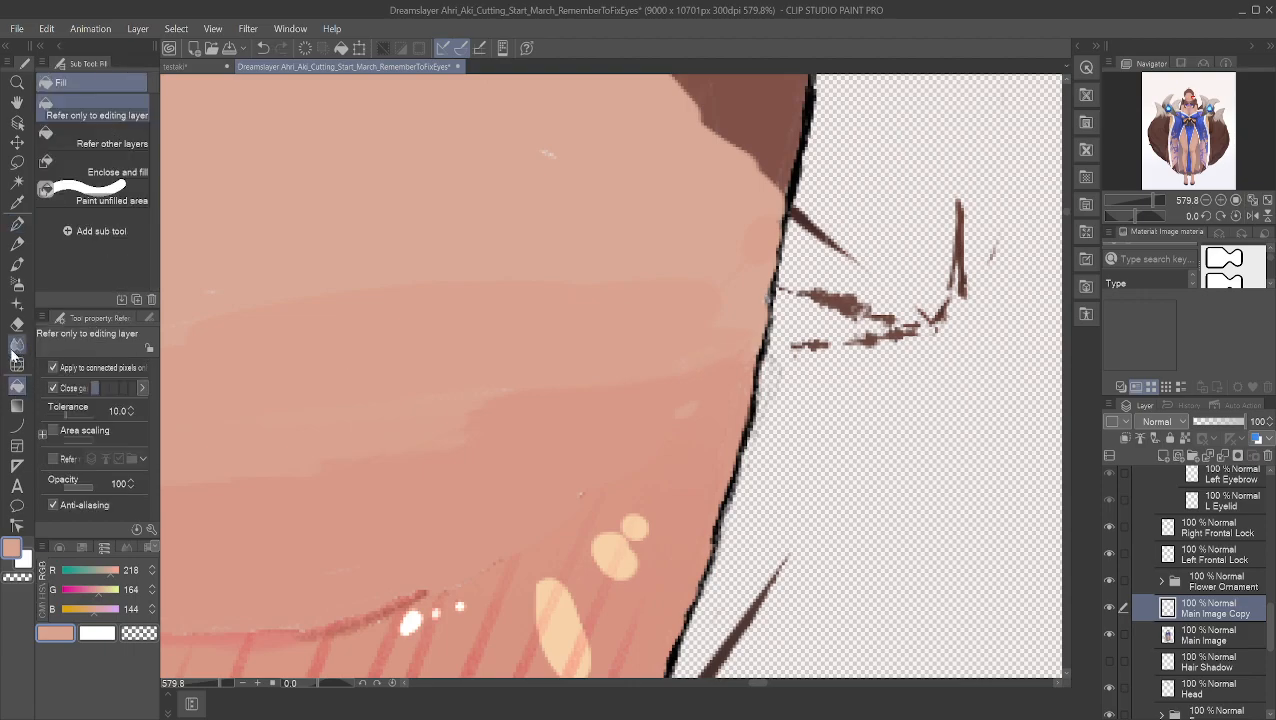
left_click(17, 344)
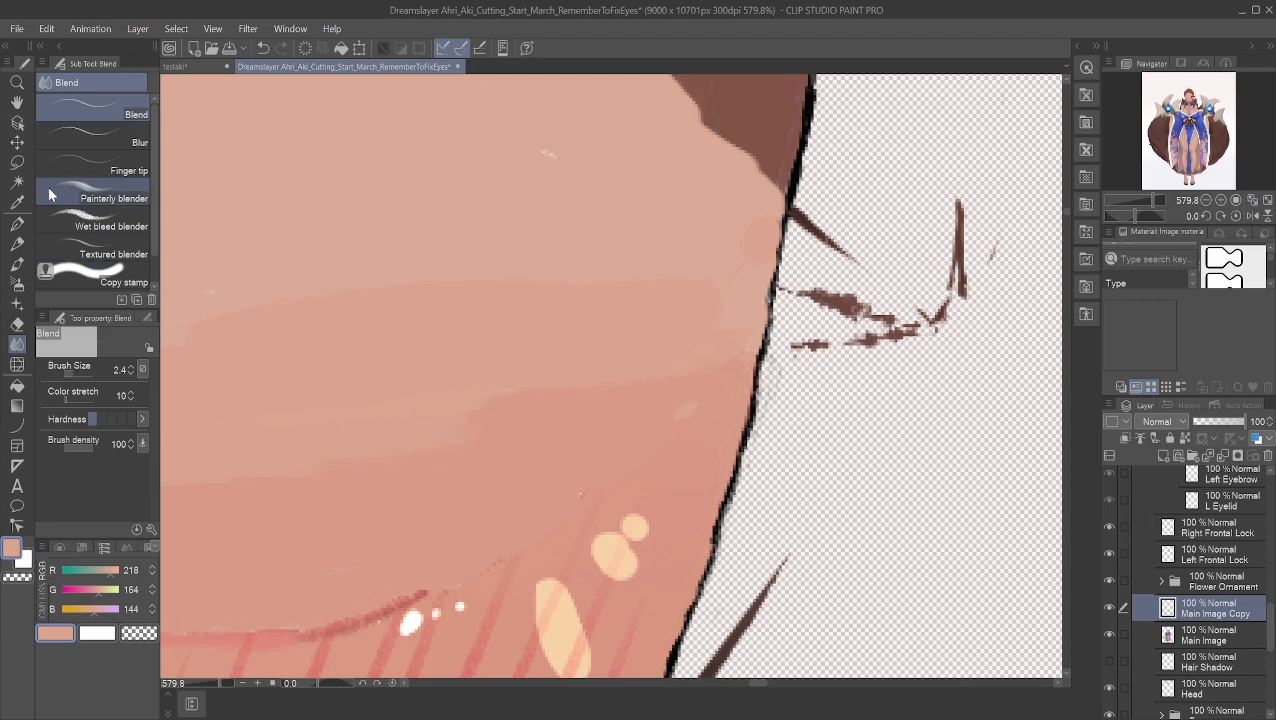
Step: Blend the skin-tone transitions across the forehead and right eye area, and sample the darker tone for the pale mark above the cheek dots
left_click(17, 102)
left_click_drag(399, 316, 919, 293)
scroll(718, 341, "down", 3)
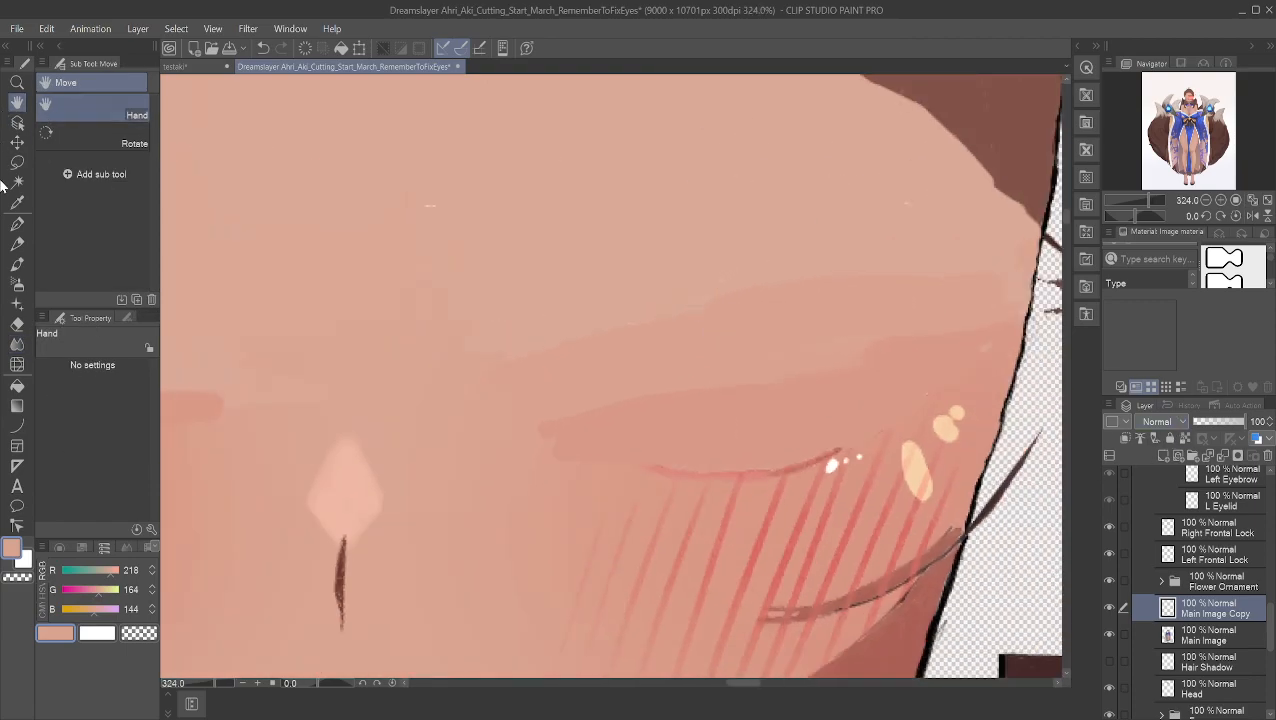
left_click(17, 344)
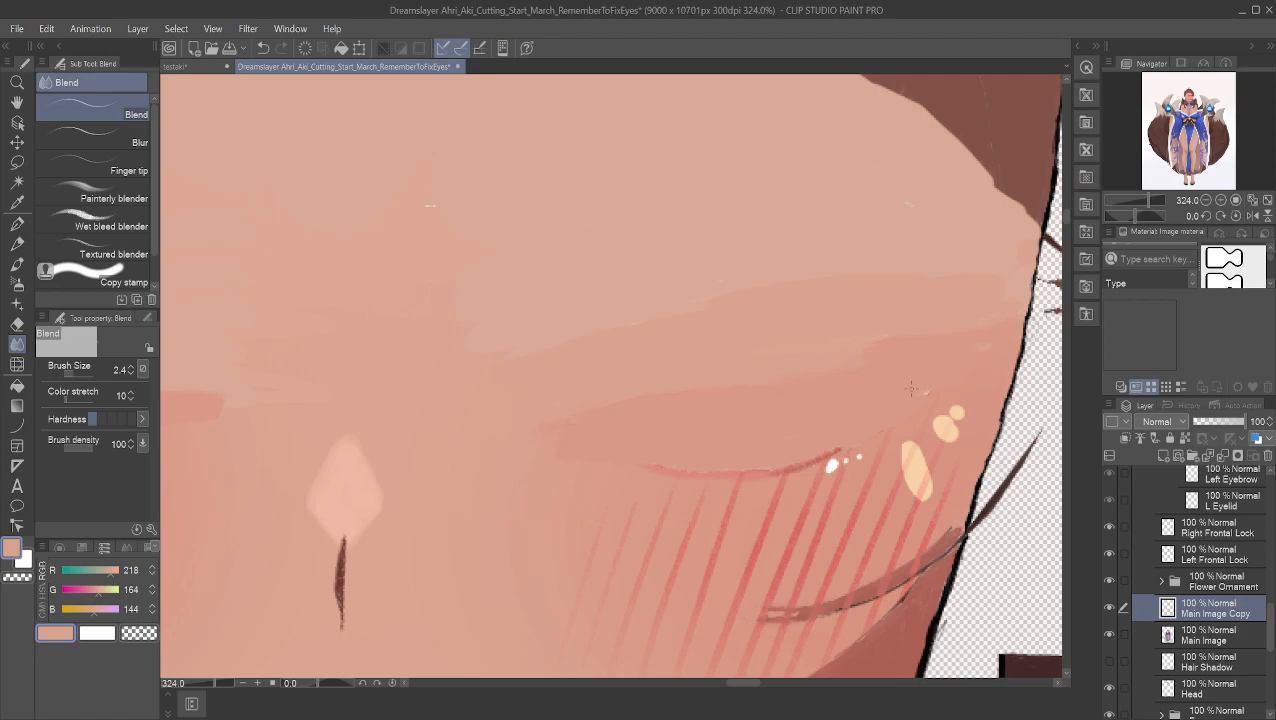
key("p")
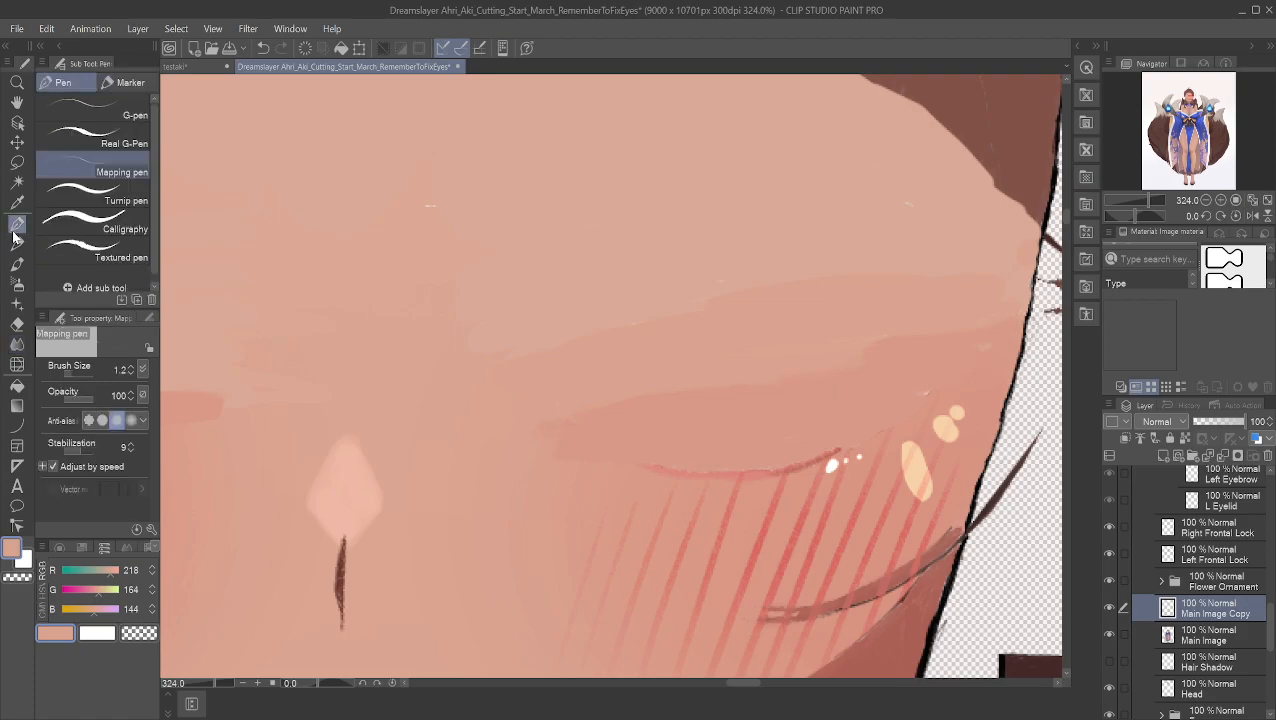
left_click(911, 399, "alt")
Step: Make the Right Eye and Left Eye layer folders visible over the repainted face
scroll(628, 482, "down", 5)
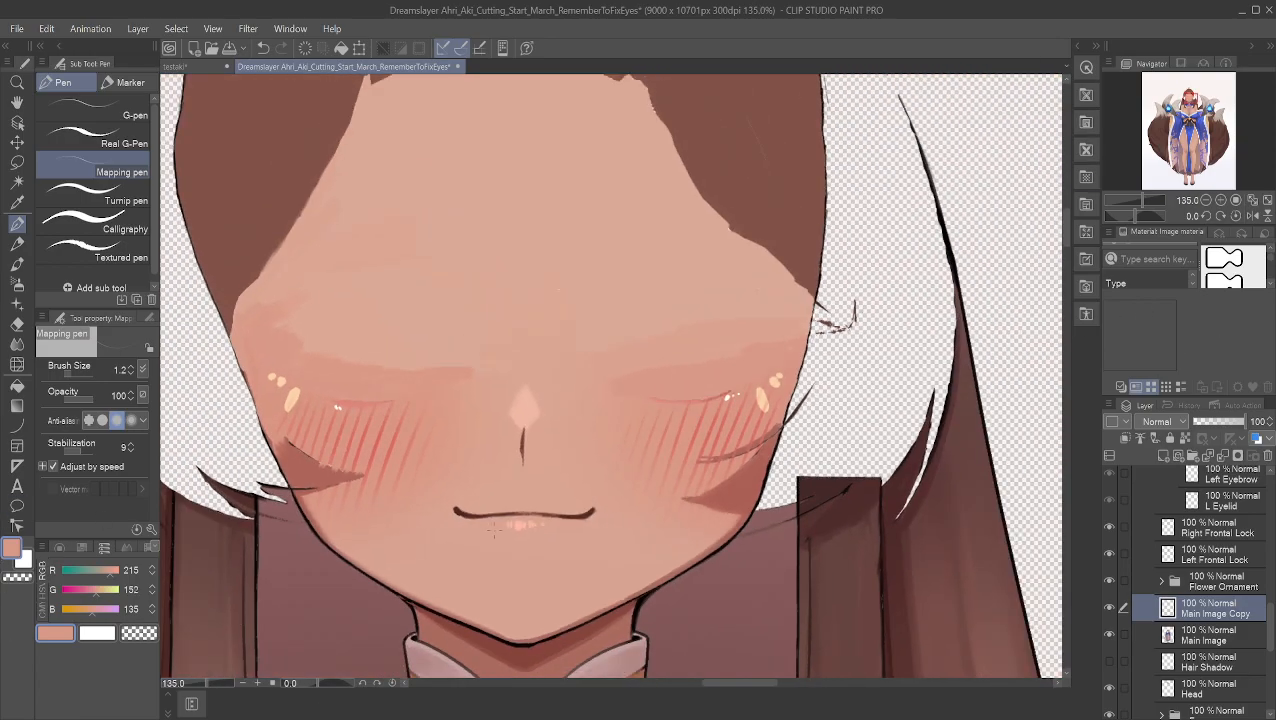
scroll(414, 338, "down", 2)
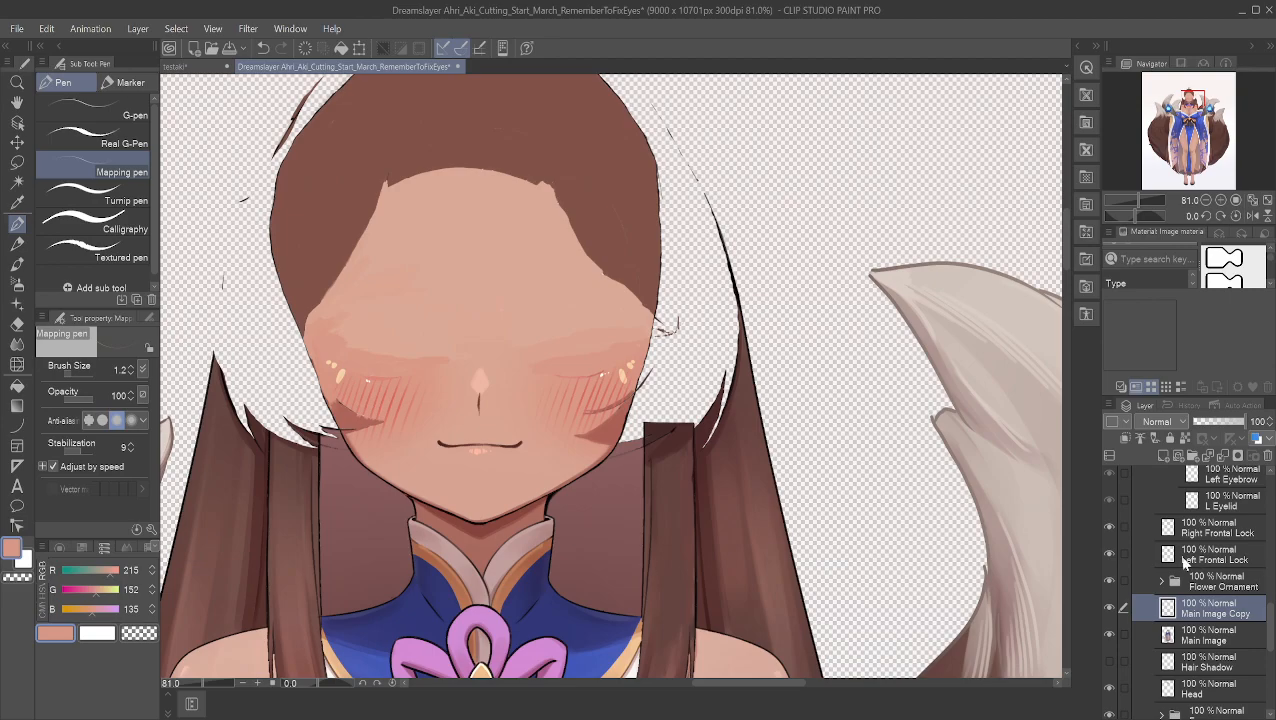
scroll(1188, 556, "up", 6)
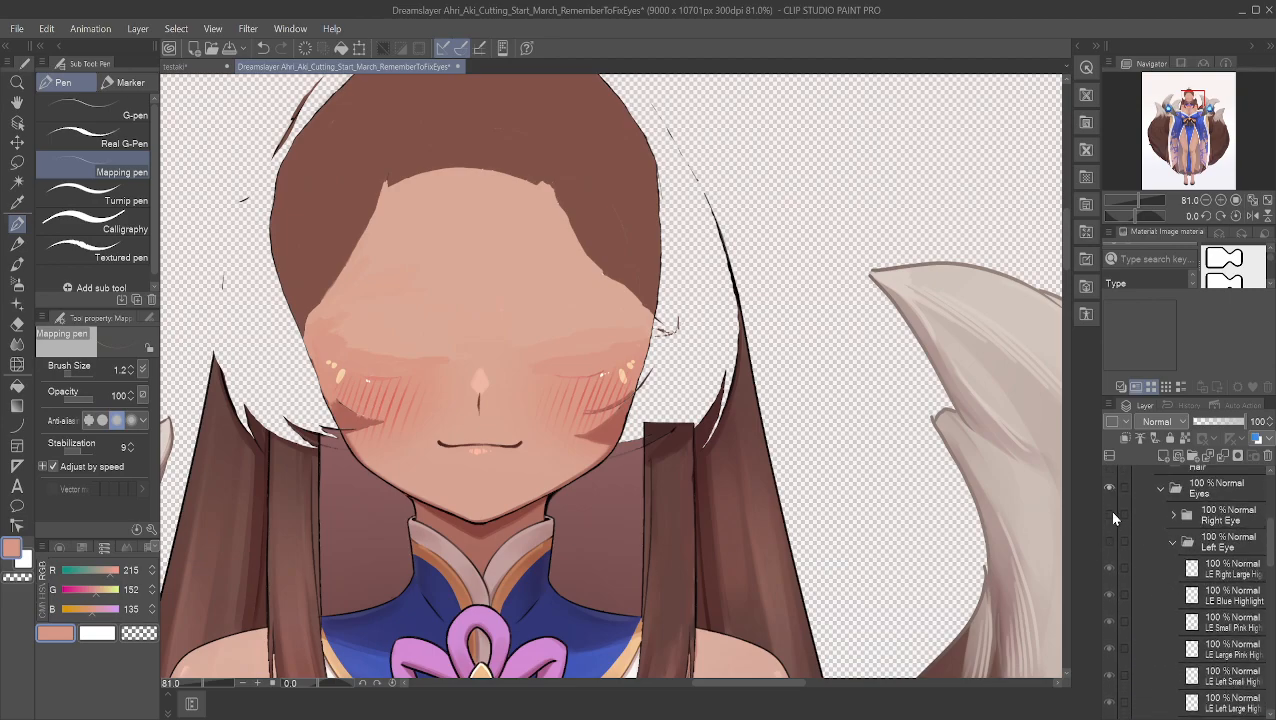
left_click(1108, 514)
left_click(1107, 541)
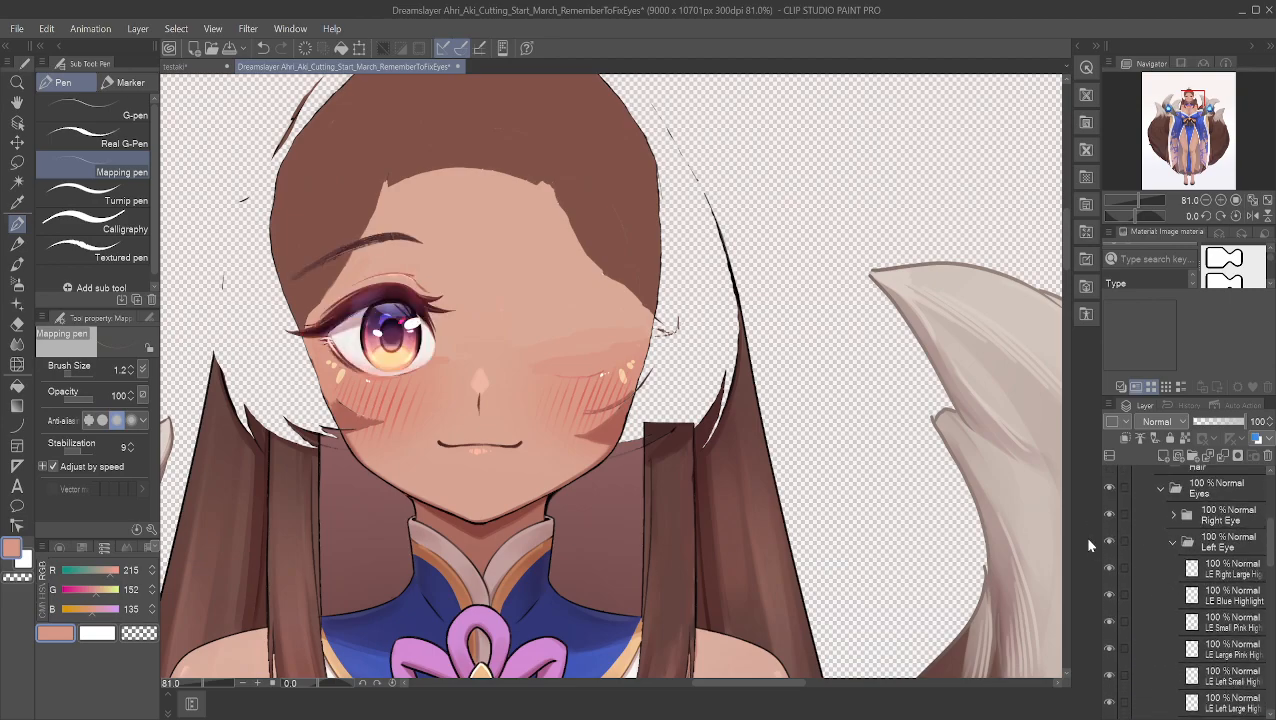
scroll(459, 278, "down", 1)
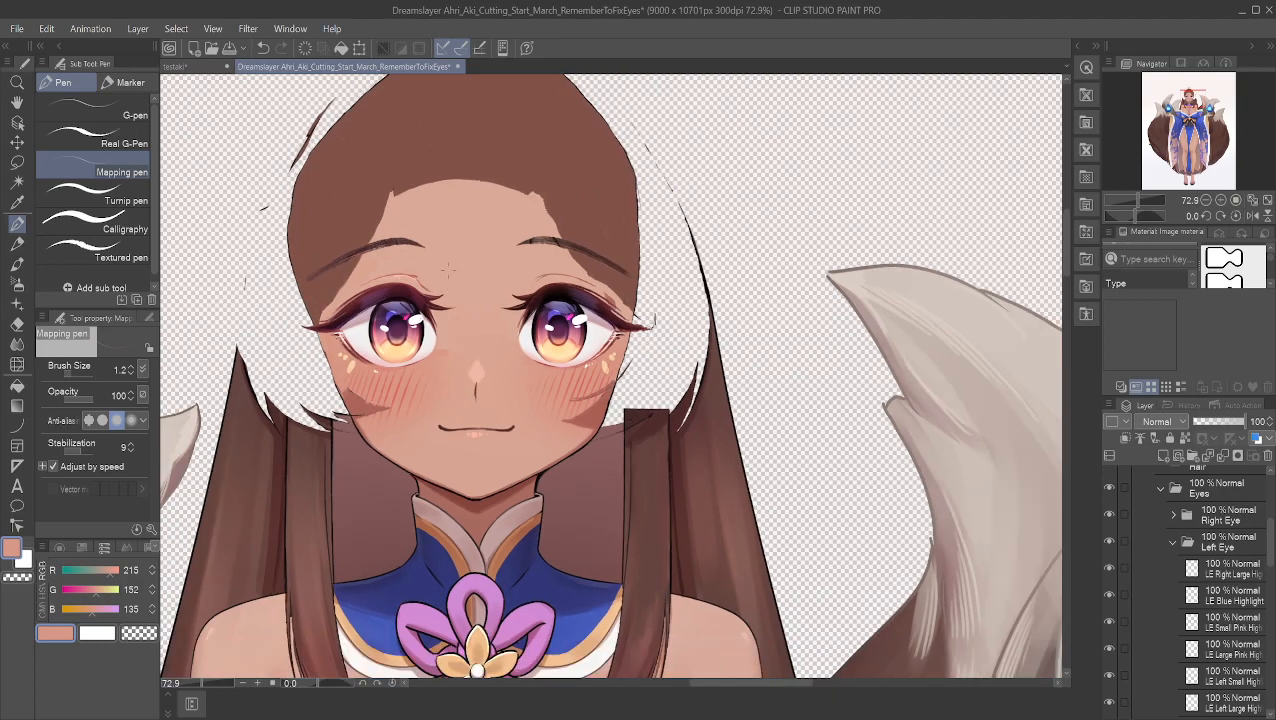
Step: Sample the lighter skin tone beside the nose bridge and paint over the darker patch at the left-hand eye's inner corner with the Mapping pen
scroll(474, 290, "up", 5)
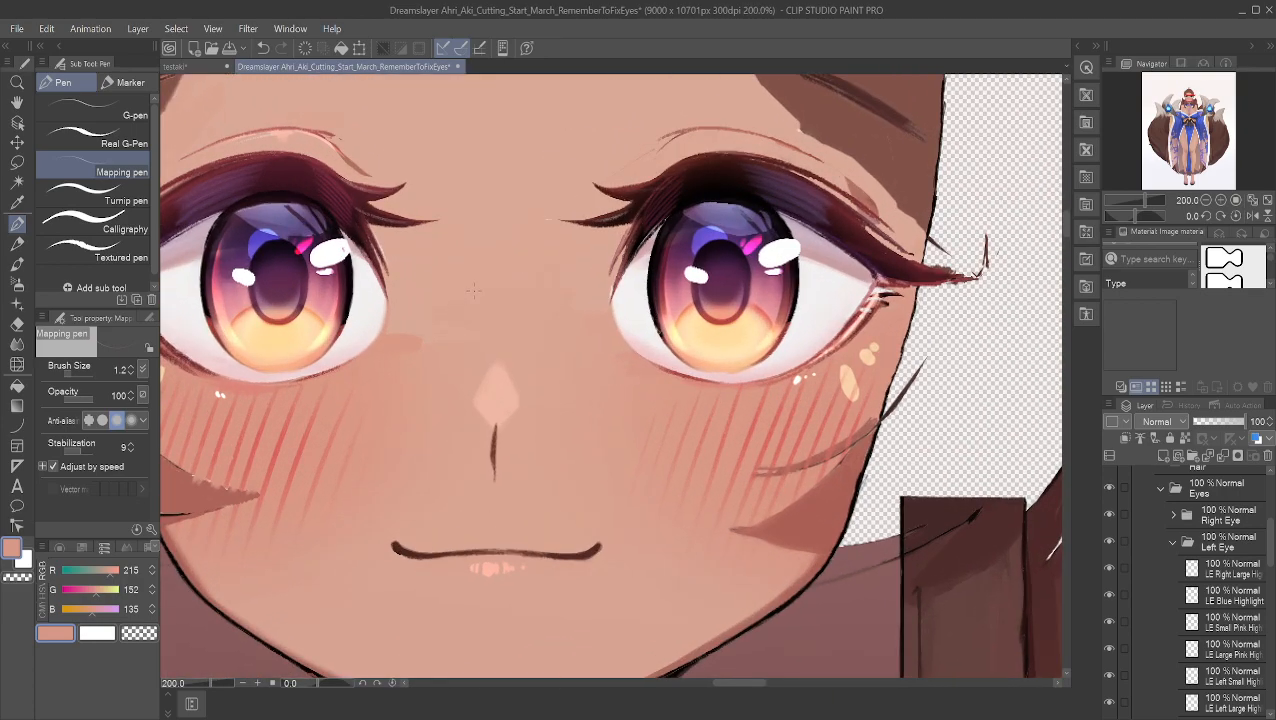
left_click(17, 102)
left_click_drag(478, 248, 584, 255)
left_click_drag(517, 284, 597, 257)
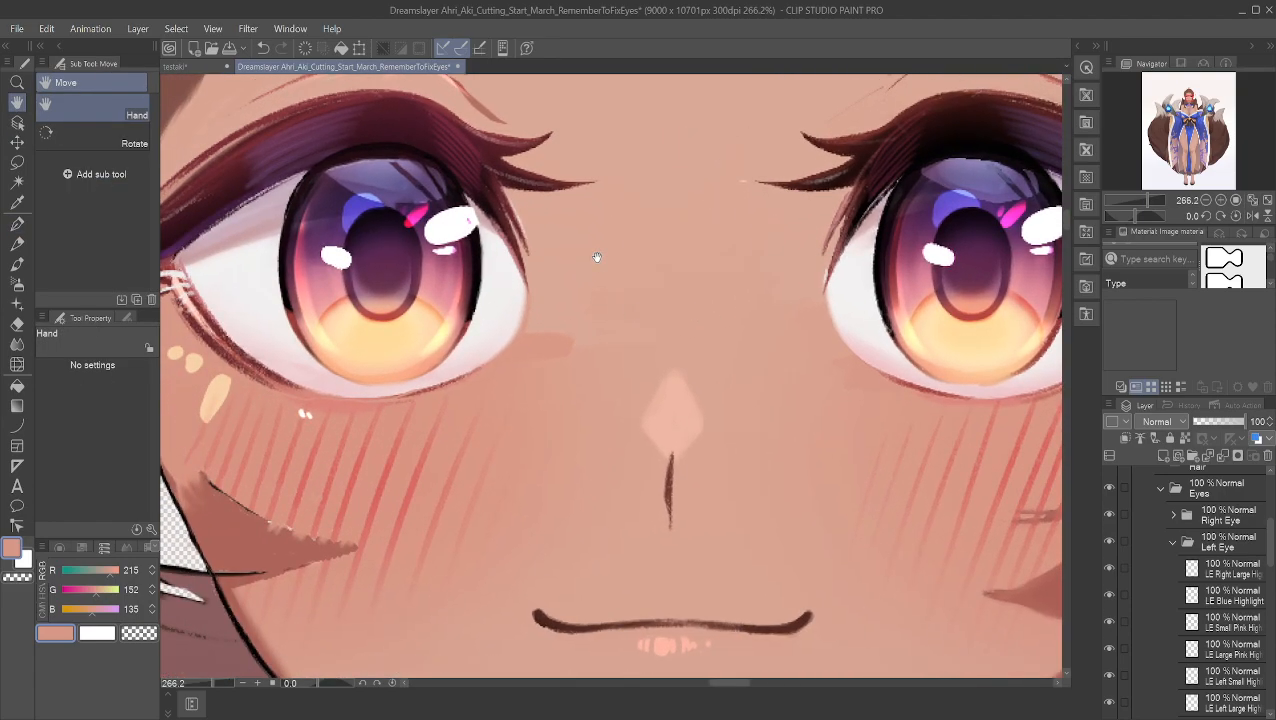
left_click(568, 292, "alt")
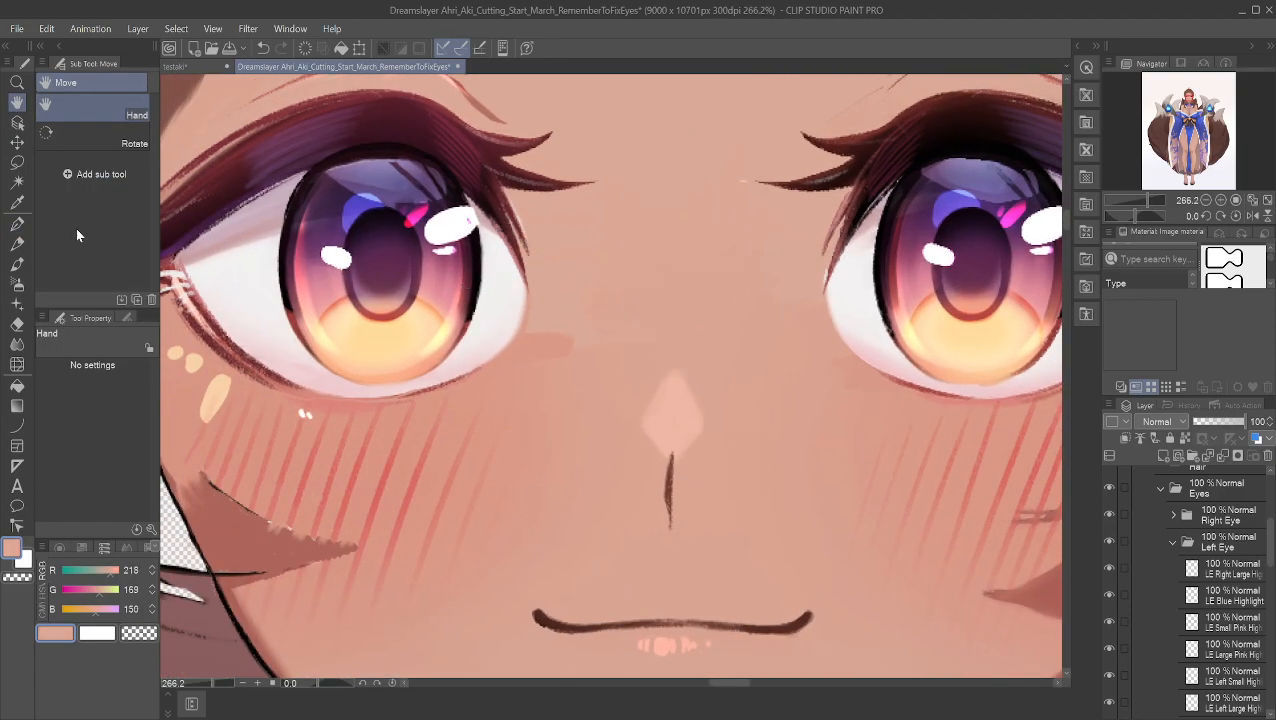
left_click(16, 227)
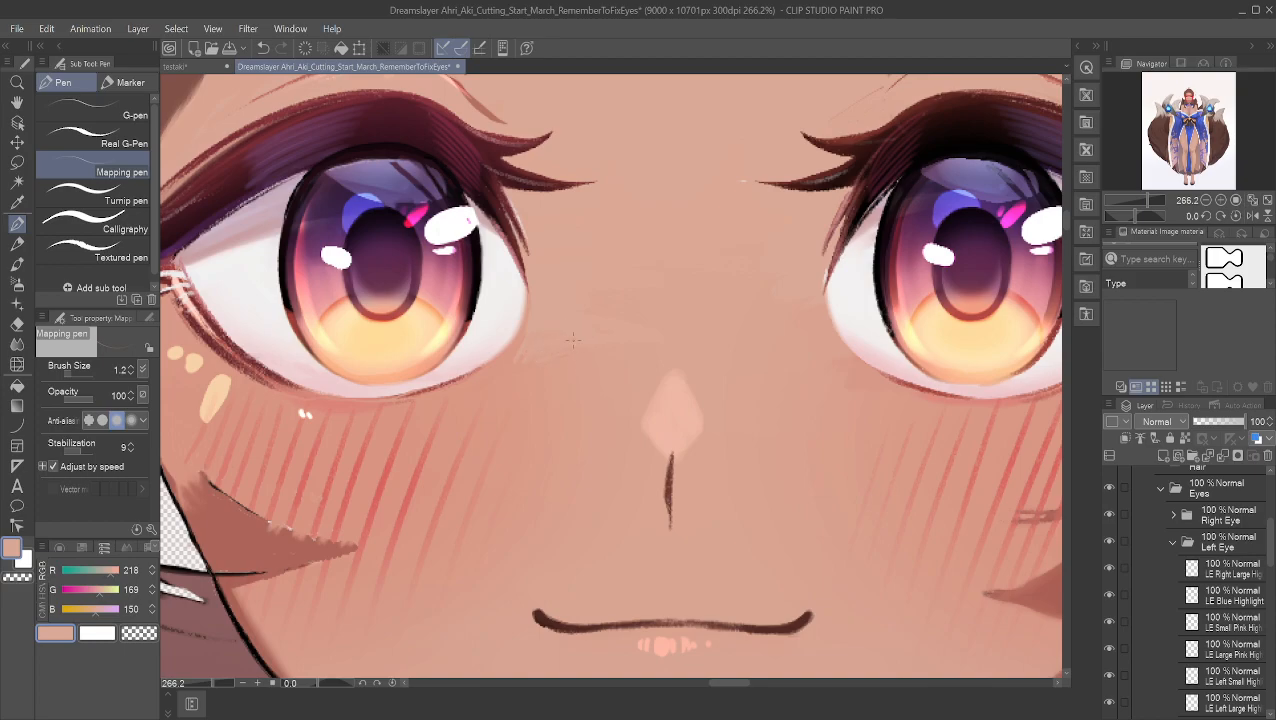
Step: Set the Mapping pen's brush size to 4.7, even out the skin between the left-hand eye and nose with resampled tones, and undo the last stroke
left_click(536, 381, "alt")
left_click(575, 313, "alt")
left_click_drag(85, 374, 73, 375)
scroll(745, 462, "up", 5)
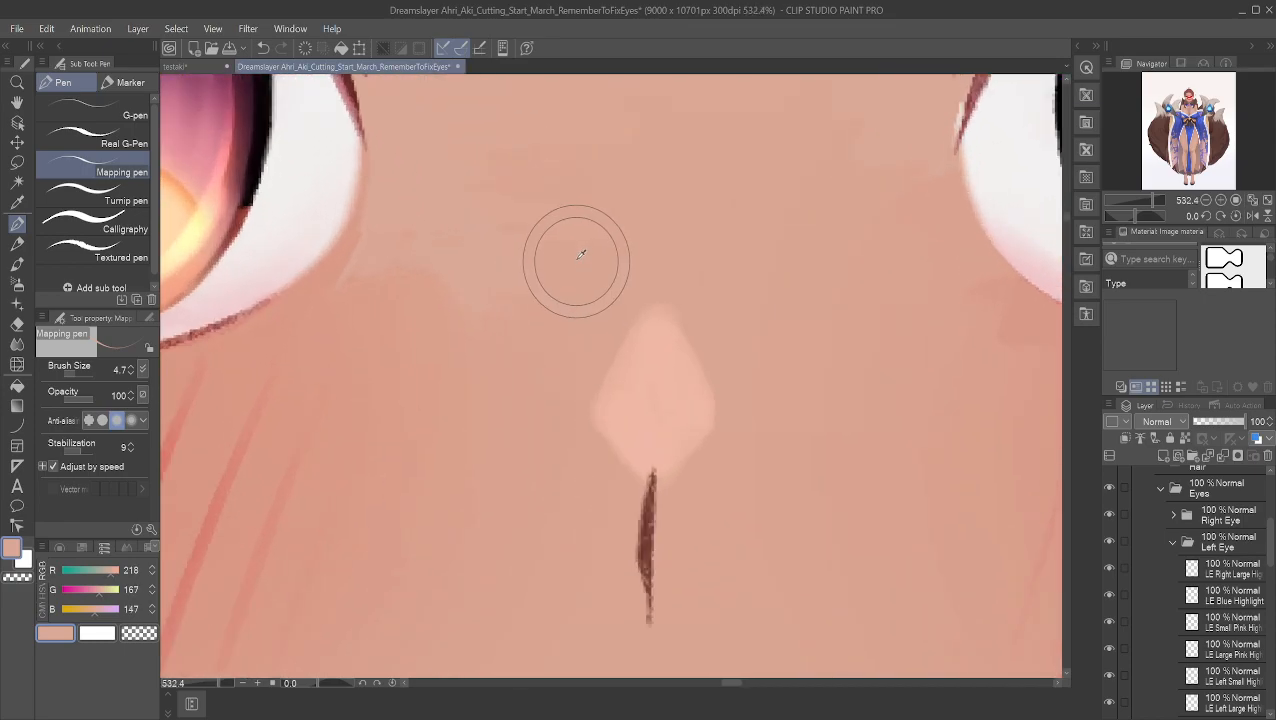
left_click(567, 248, "alt")
left_click(550, 395, "alt")
key("ctrl+z")
Step: Examine the repainted skin around both eyes, the forehead and the face edges, close up and from farther away
scroll(558, 162, "down", 11)
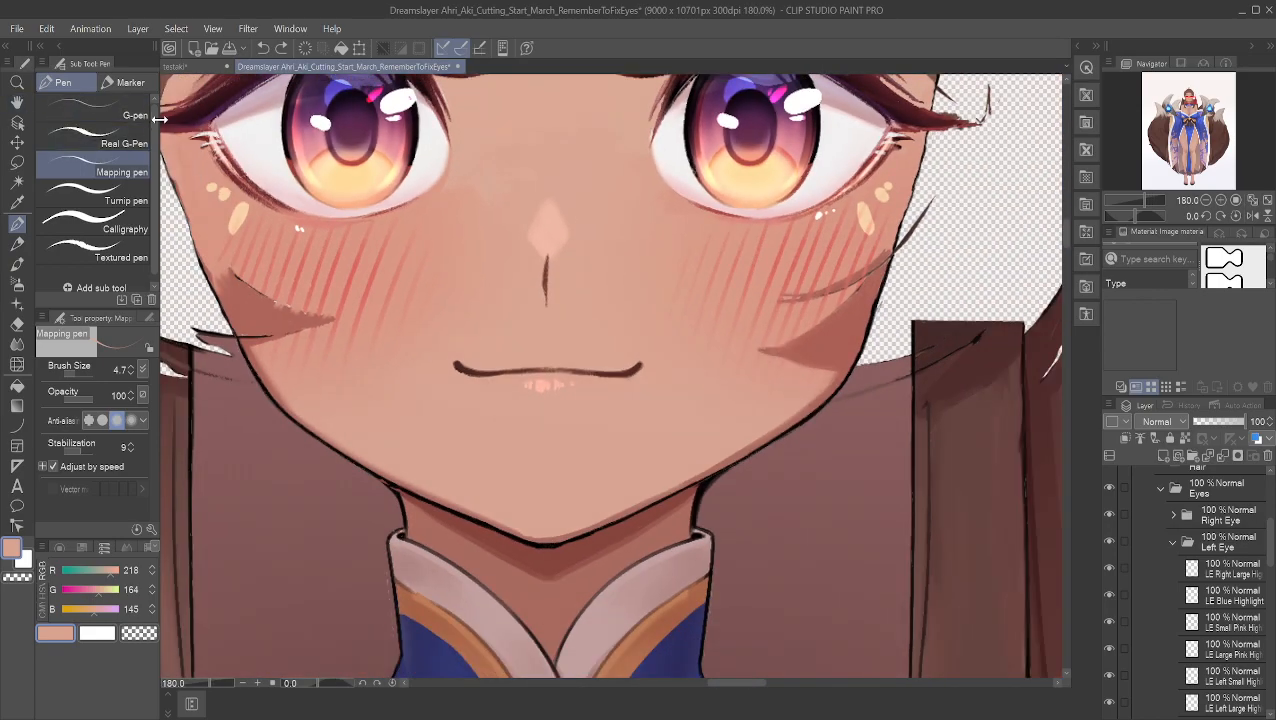
left_click(17, 102)
left_click_drag(875, 245, 857, 473)
left_click_drag(399, 373, 485, 377)
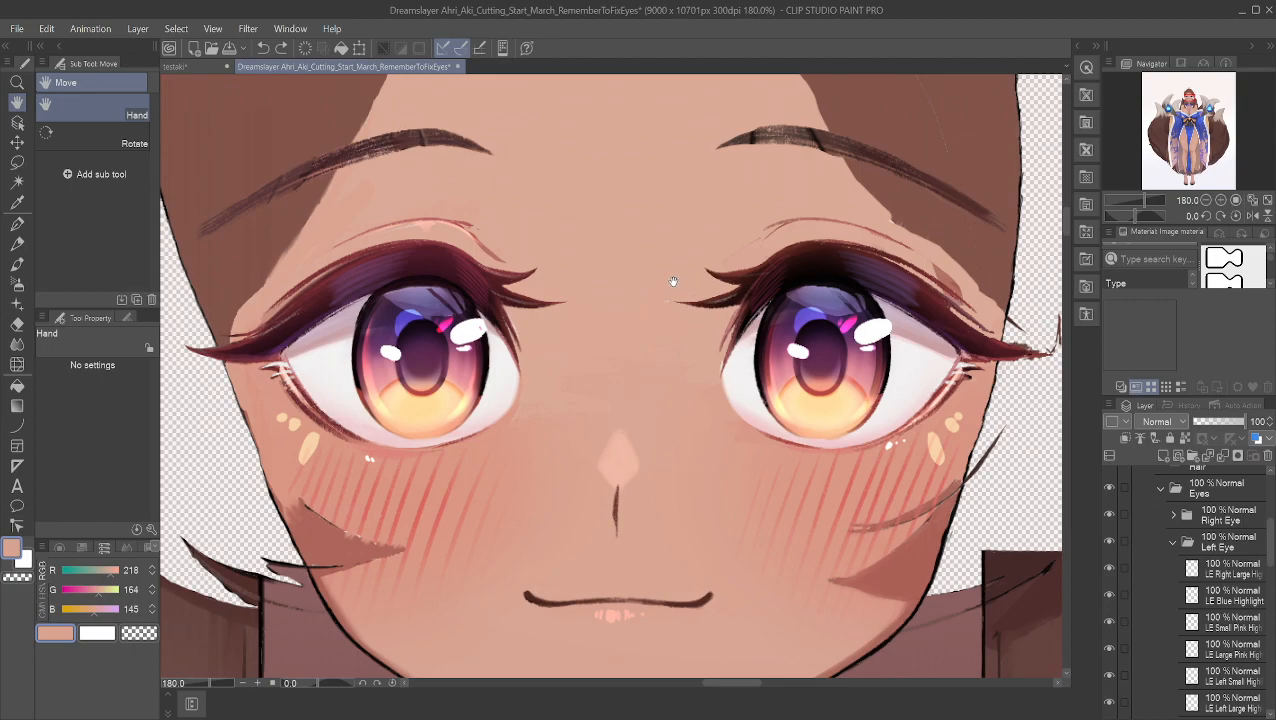
scroll(676, 227, "down", 5)
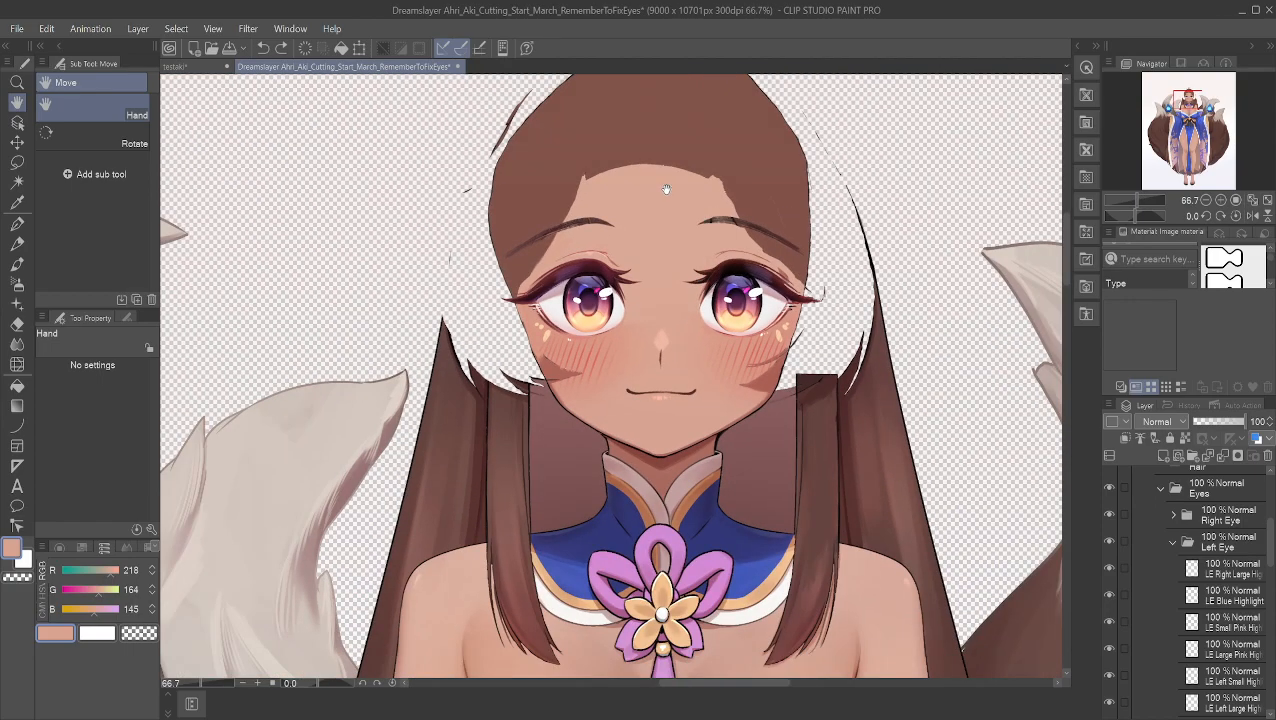
scroll(648, 212, "down", 1)
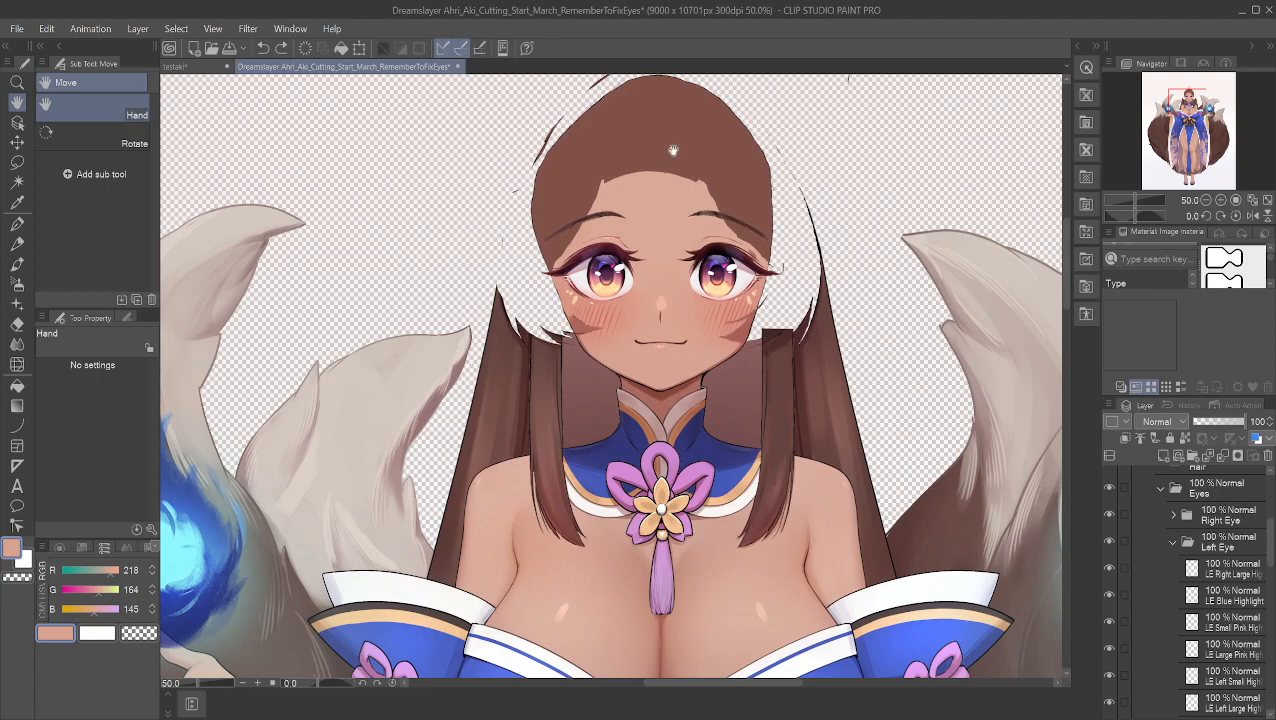
left_click_drag(672, 151, 642, 236)
scroll(727, 288, "up", 3)
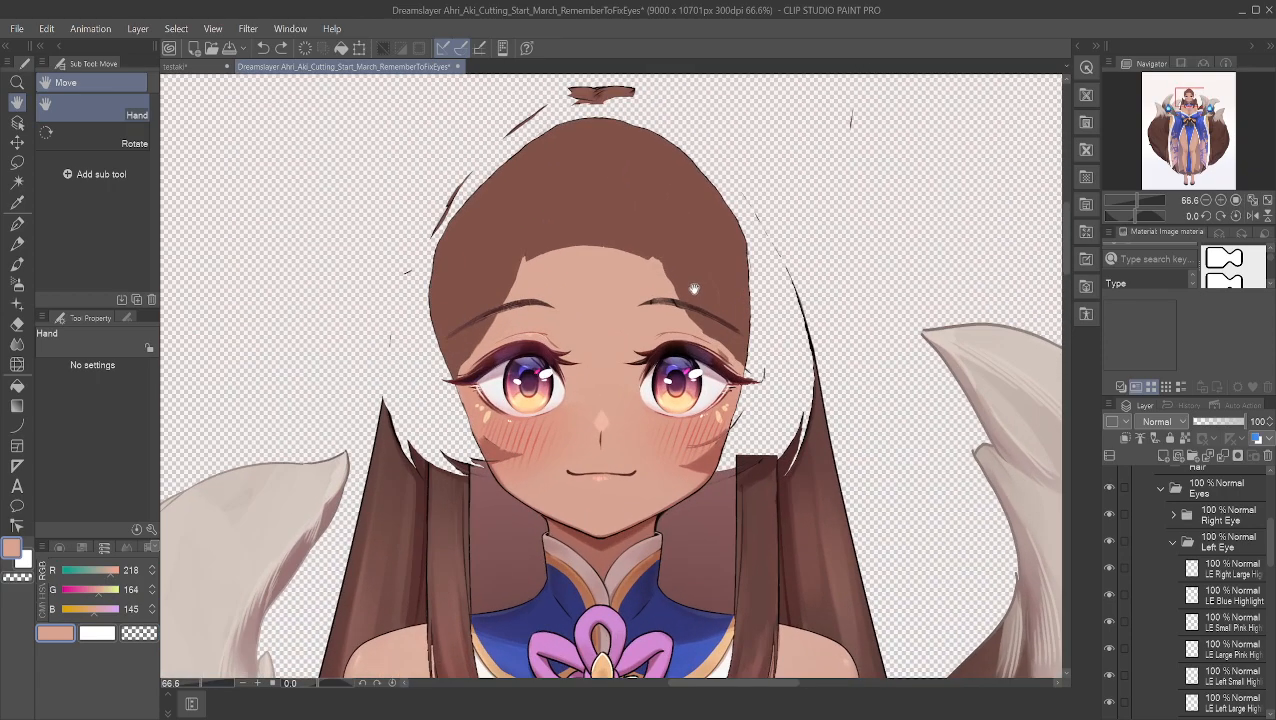
left_click_drag(680, 261, 748, 182)
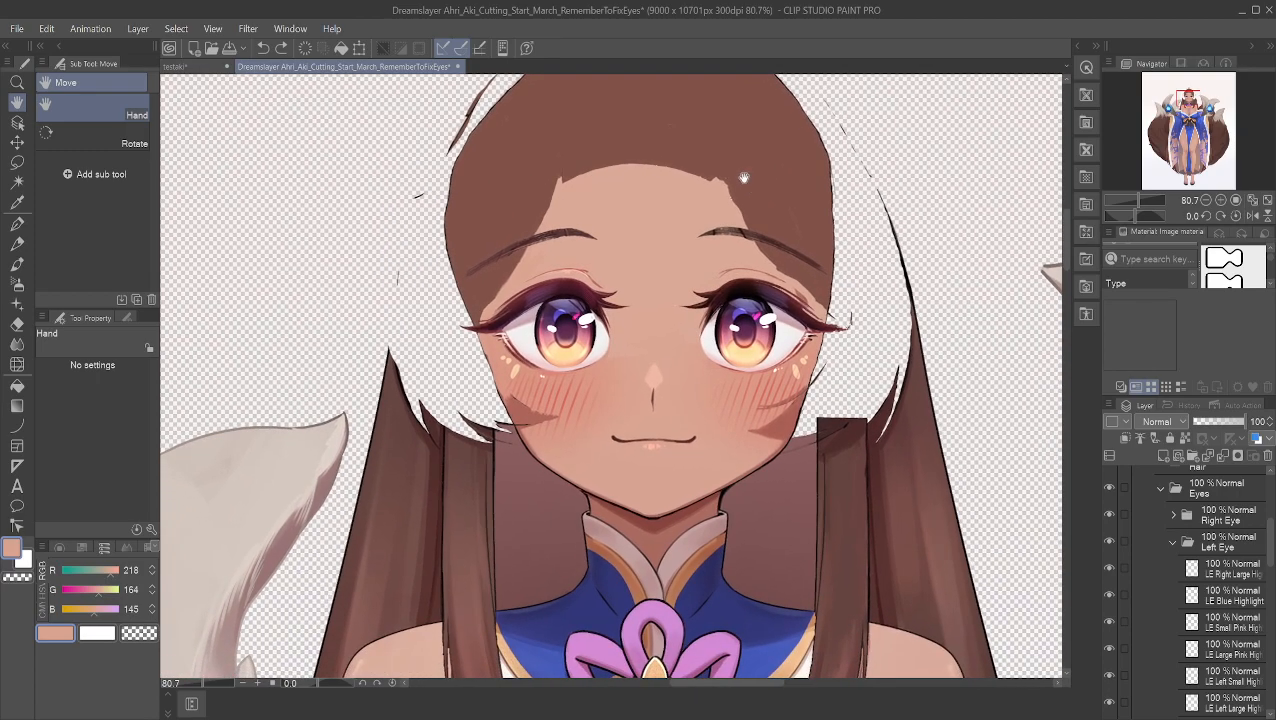
left_click_drag(796, 238, 786, 238)
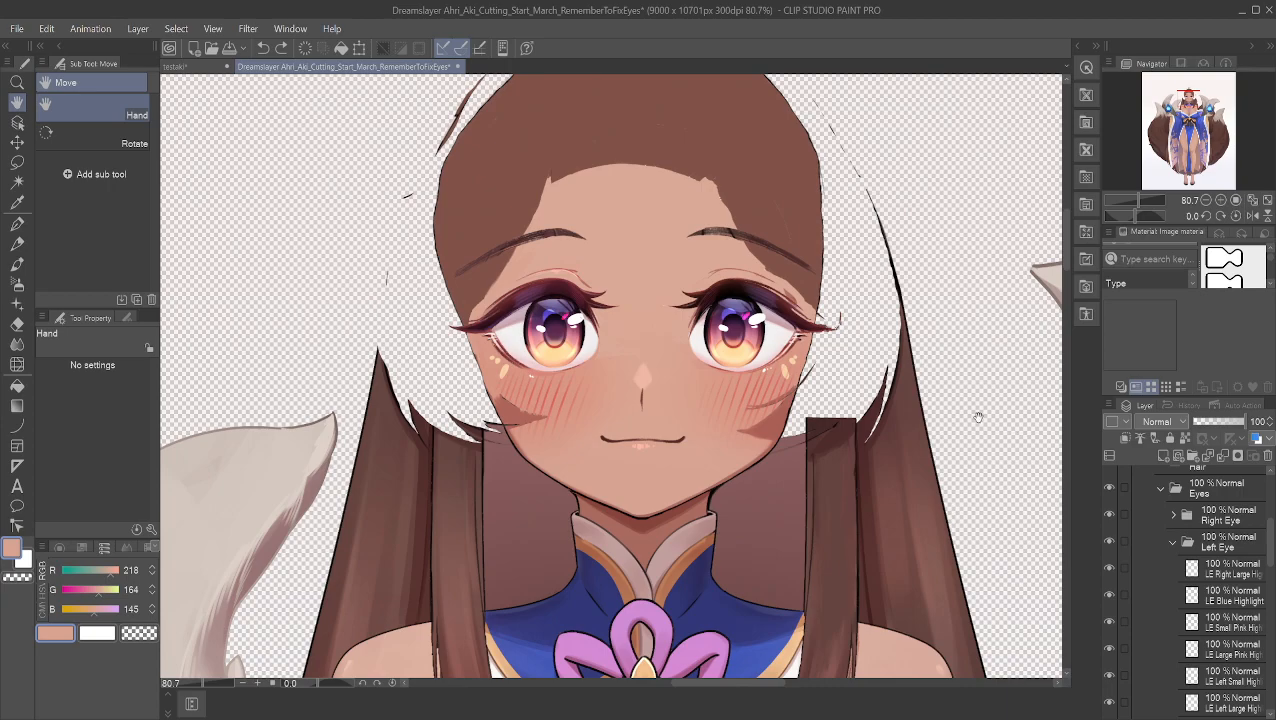
Step: Make the Hair, Ears and Ornament layer folders visible and return to the Main Image Copy layer in the layer list
scroll(1192, 522, "up", 3)
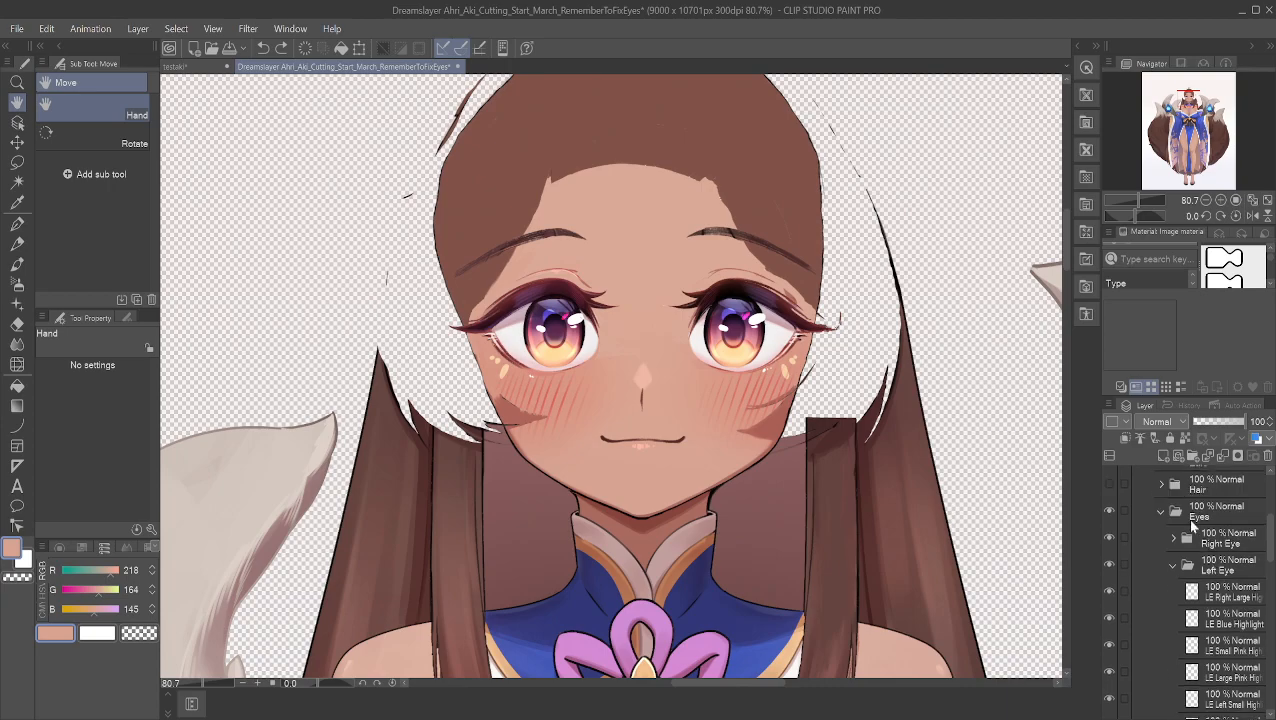
left_click(1108, 553)
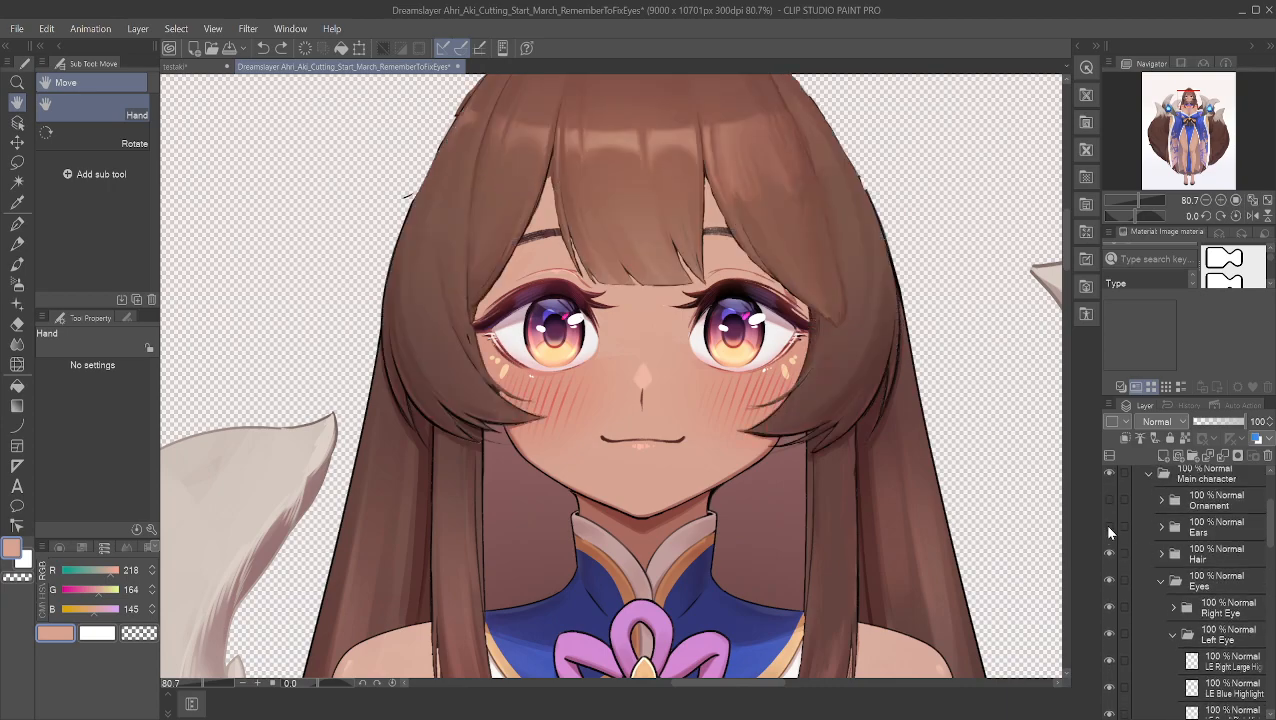
left_click(1108, 526)
left_click(1108, 499)
scroll(1129, 586, "down", 5)
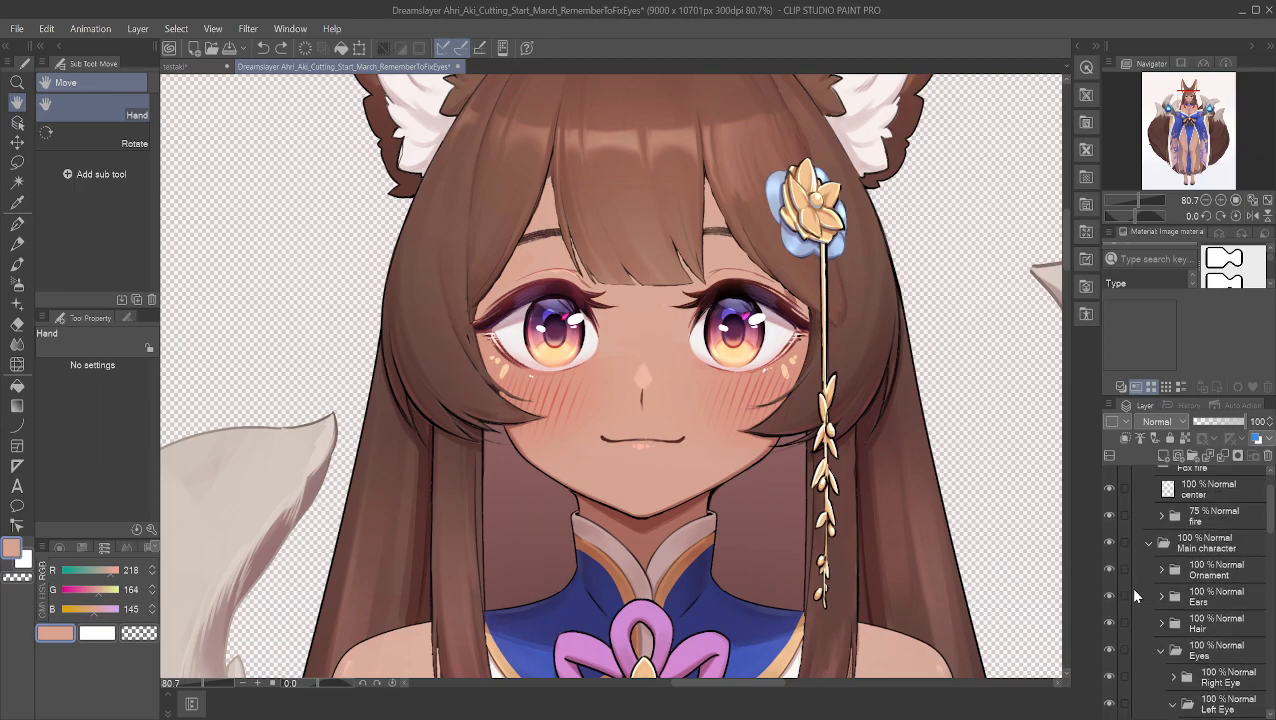
scroll(1192, 540, "down", 15)
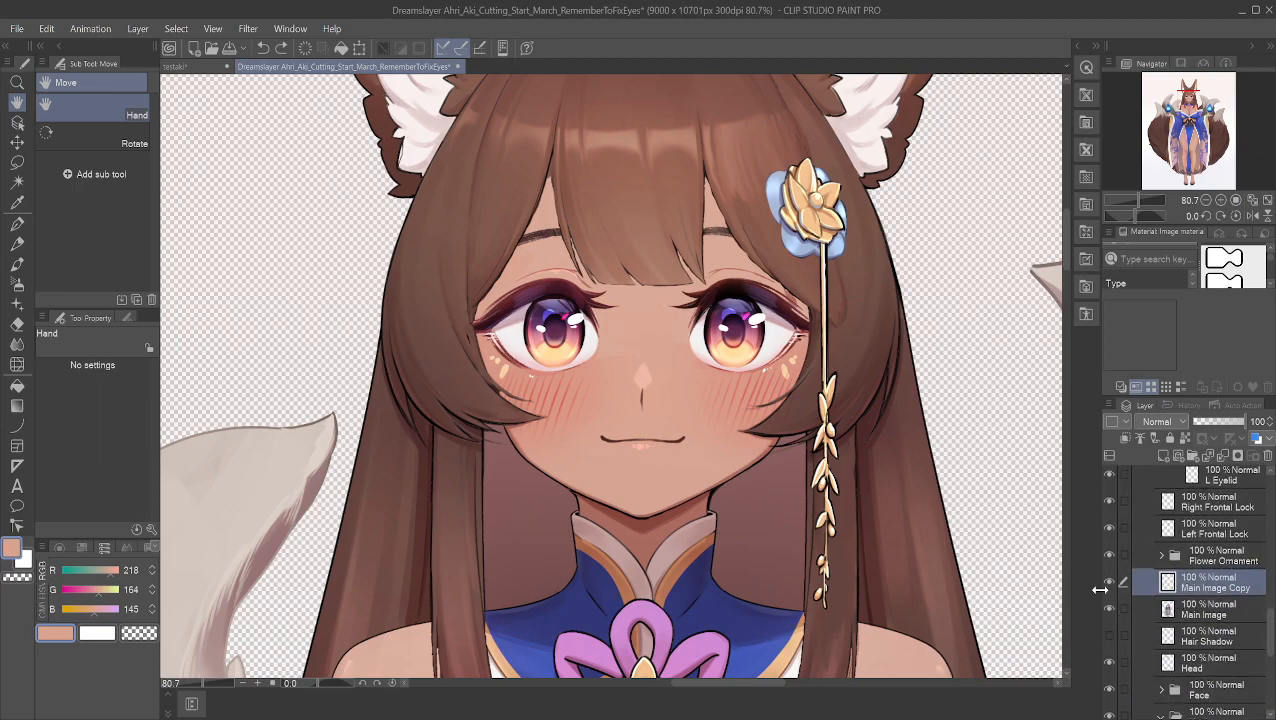
Step: Compare the forehead with and without the Main Image Copy layer, leave that layer hidden, and hide the Hair folder
left_click(1108, 581)
left_click(1105, 579)
left_click(1108, 582)
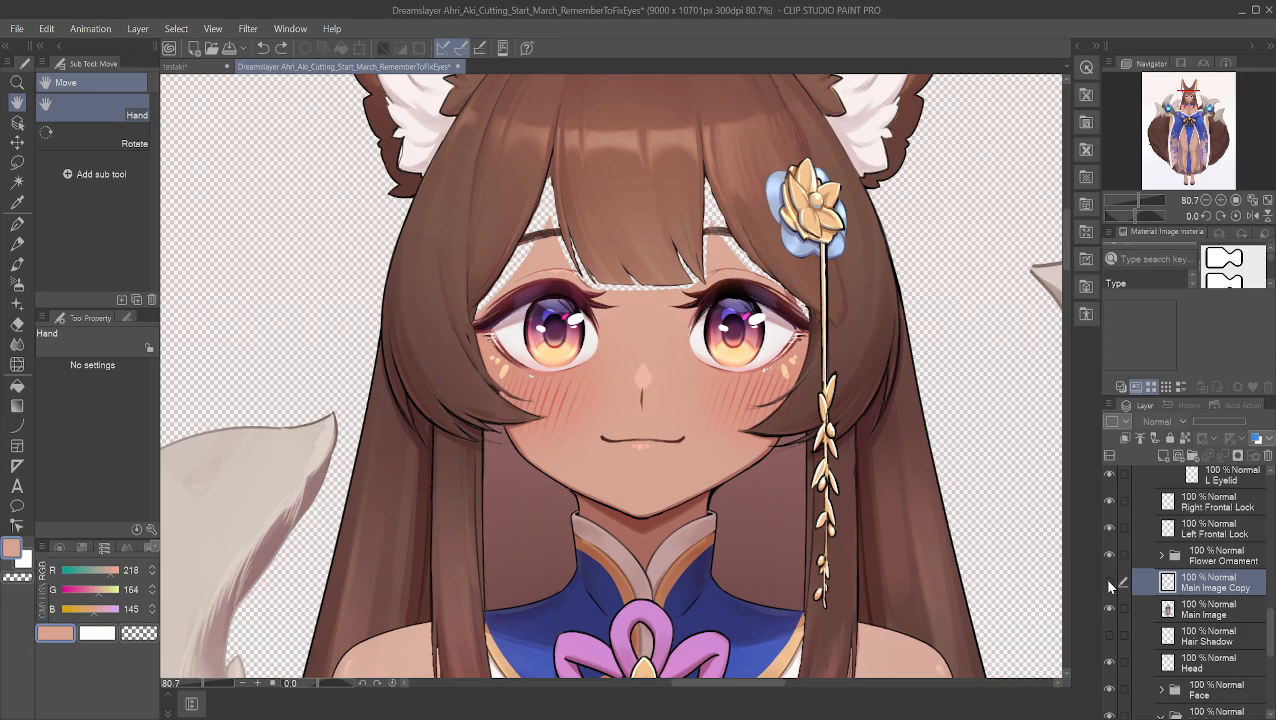
left_click(1108, 581)
left_click(1108, 581)
scroll(1104, 560, "up", 5)
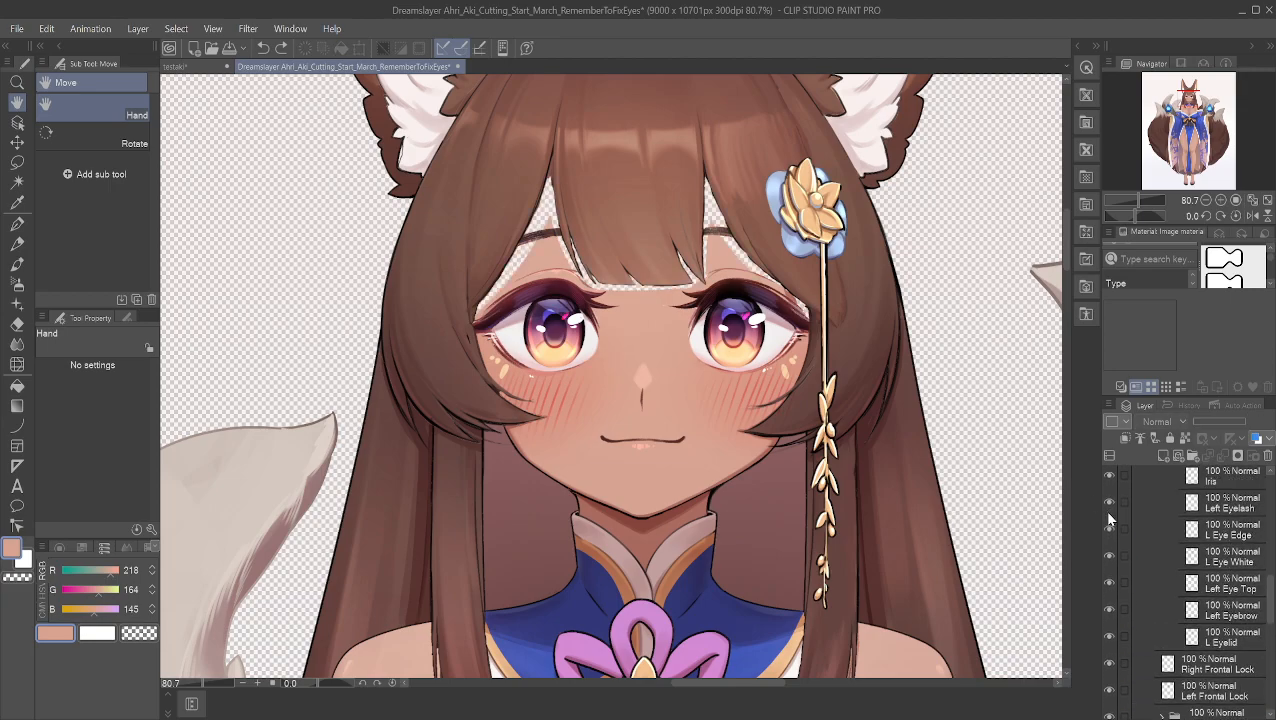
scroll(1150, 555, "up", 5)
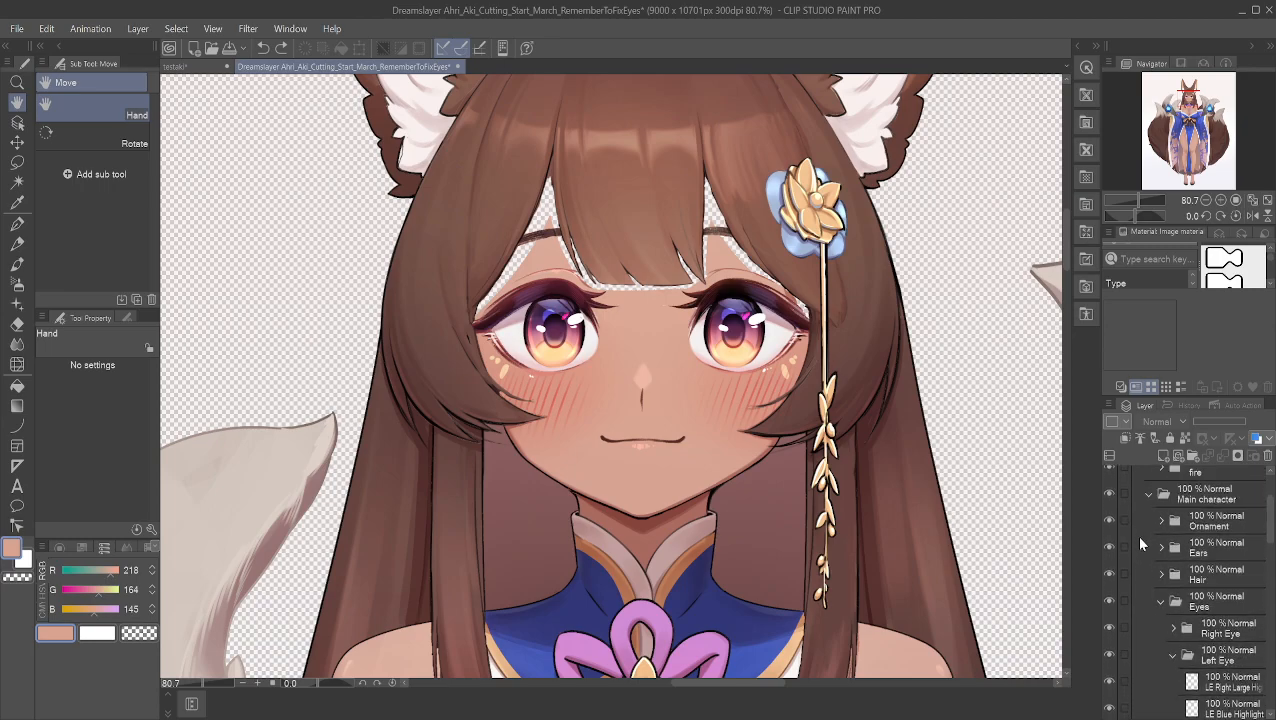
left_click(1108, 575)
scroll(1138, 600, "down", 6)
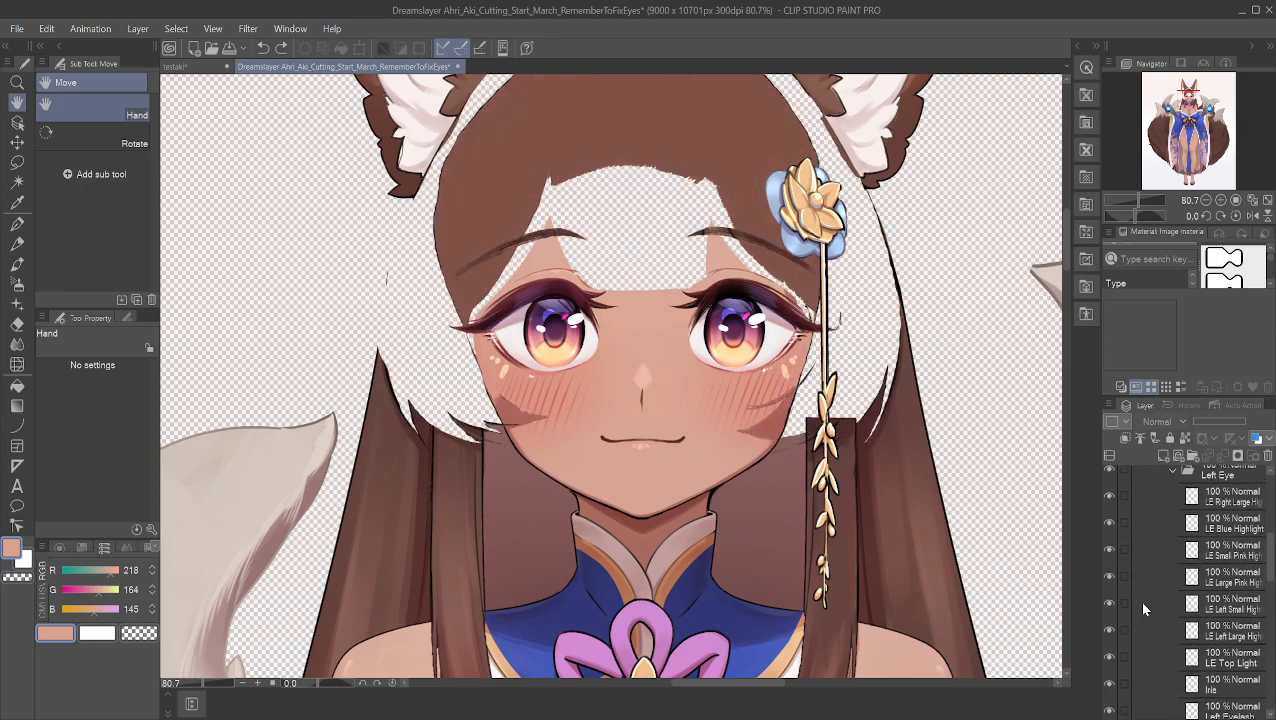
scroll(1125, 622, "down", 3)
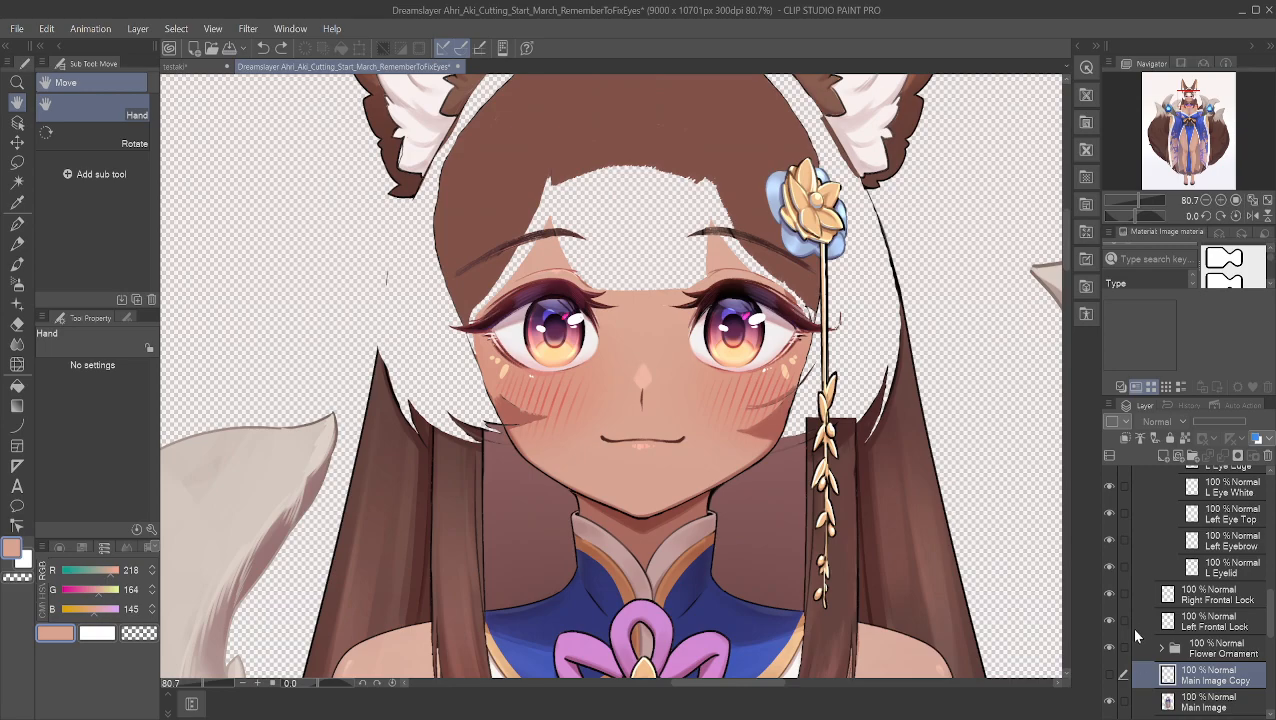
Step: Check what the Main Image and Head layers each contribute by toggling their visibility, and make Main Image Copy visible again
left_click(1109, 702)
left_click(1109, 702)
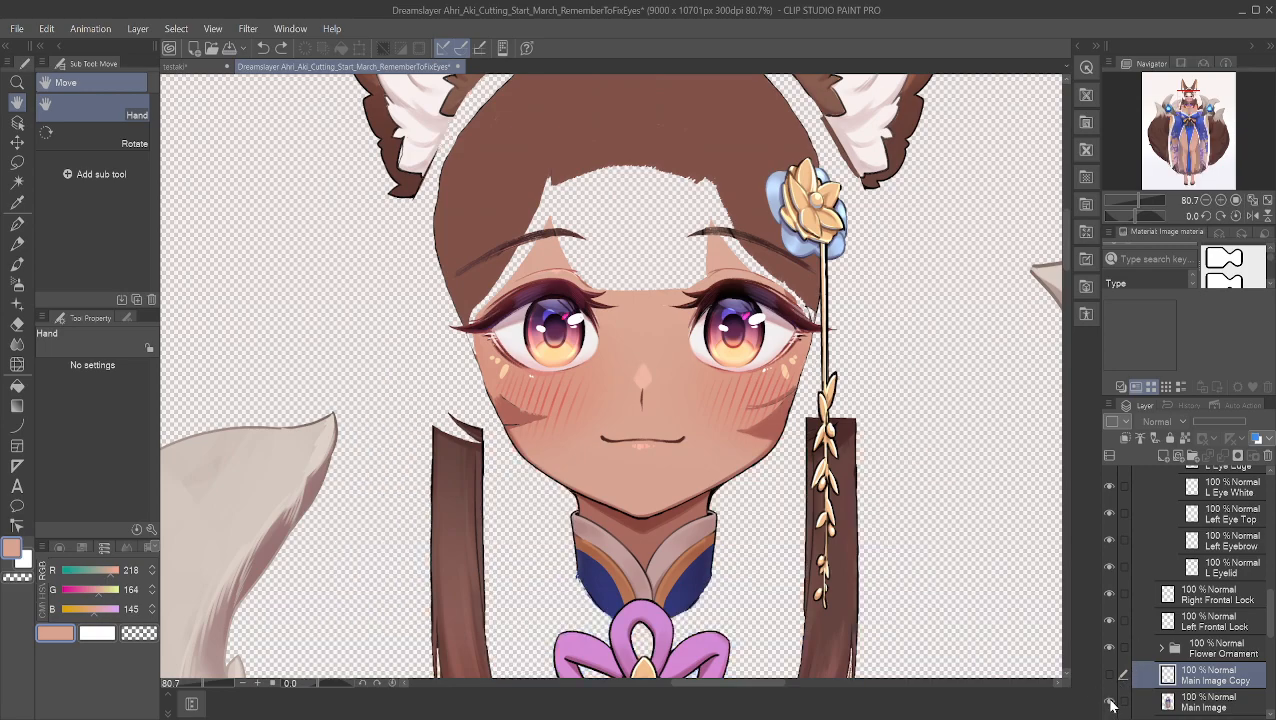
scroll(1129, 657, "down", 2)
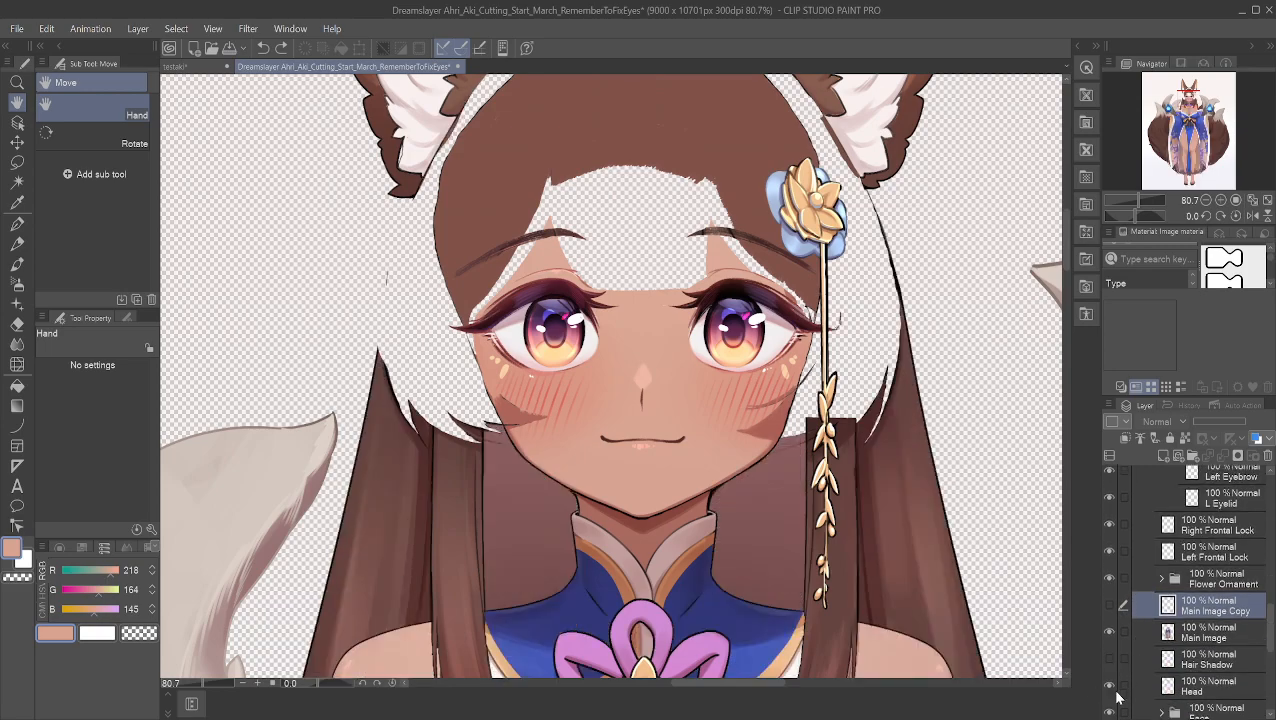
left_click(1109, 686)
left_click(1110, 688)
left_click(1109, 605)
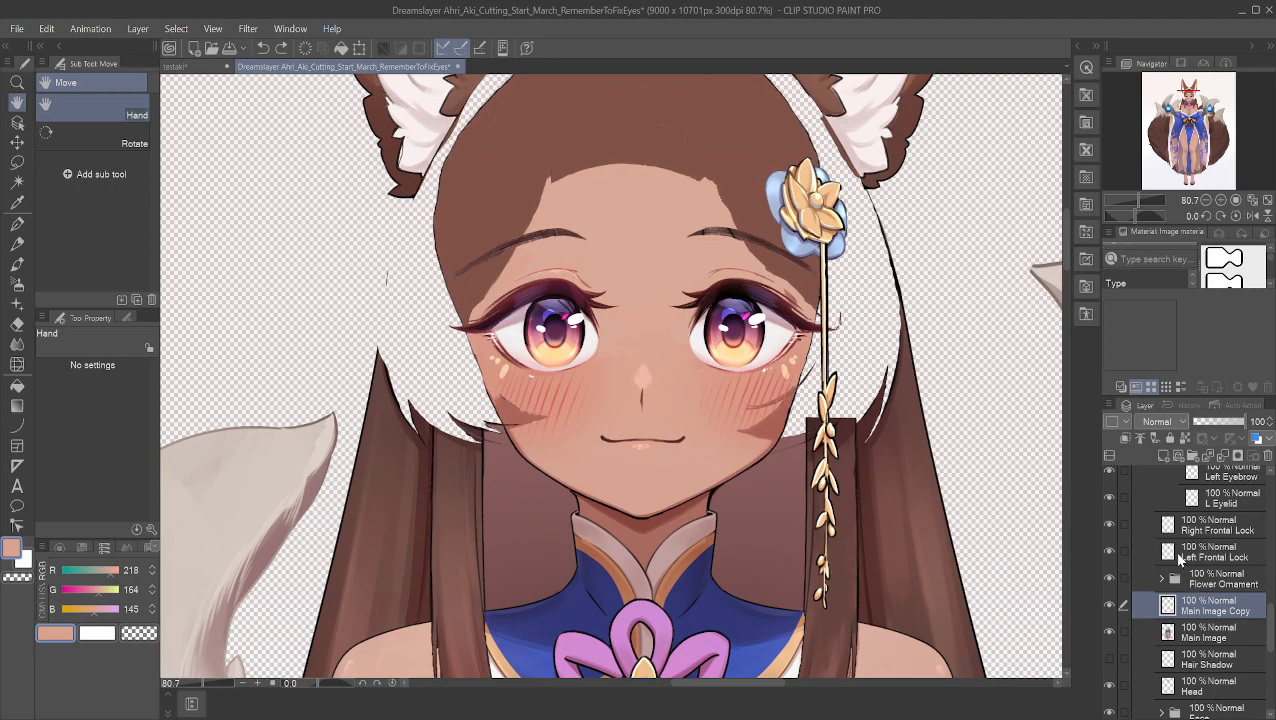
Step: Compare the face with and without the Head layer, select the Main Image Copy layer, and check its painted areas
left_click(1201, 660)
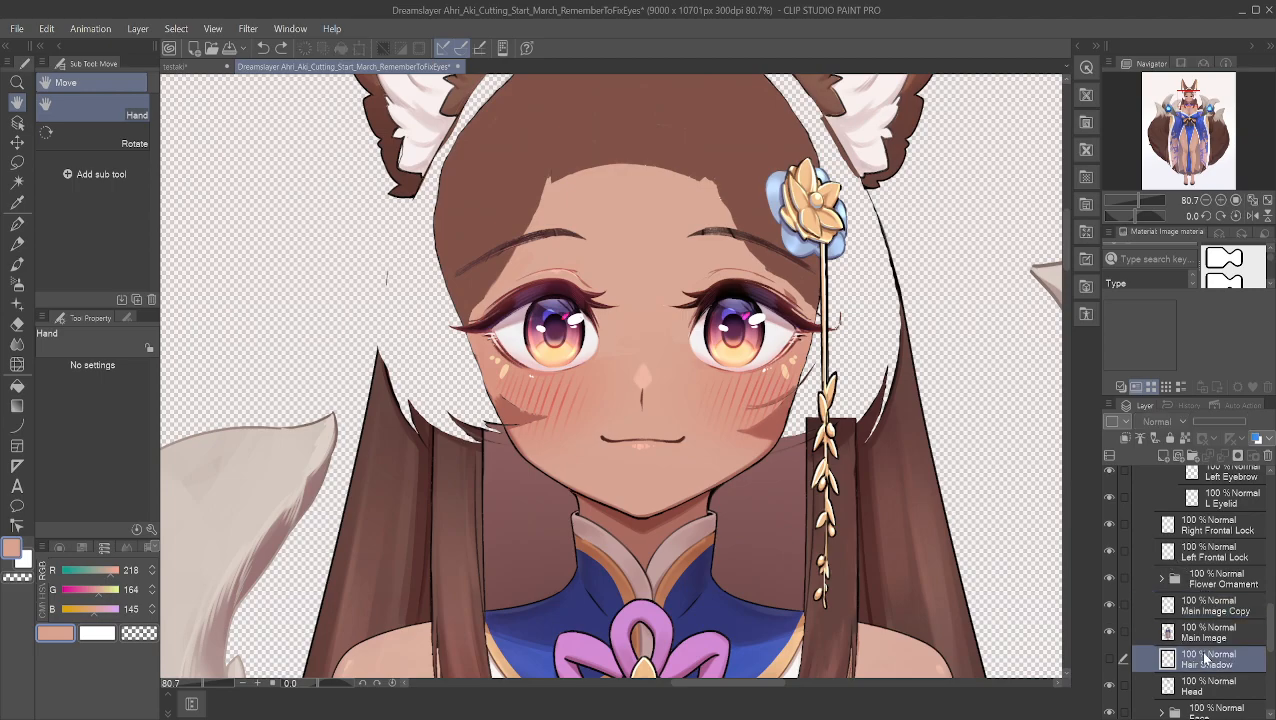
left_click(1207, 634)
left_click(1109, 688)
left_click(1109, 688)
left_click(1109, 687)
left_click(1108, 687)
left_click(1107, 686)
left_click(1106, 685)
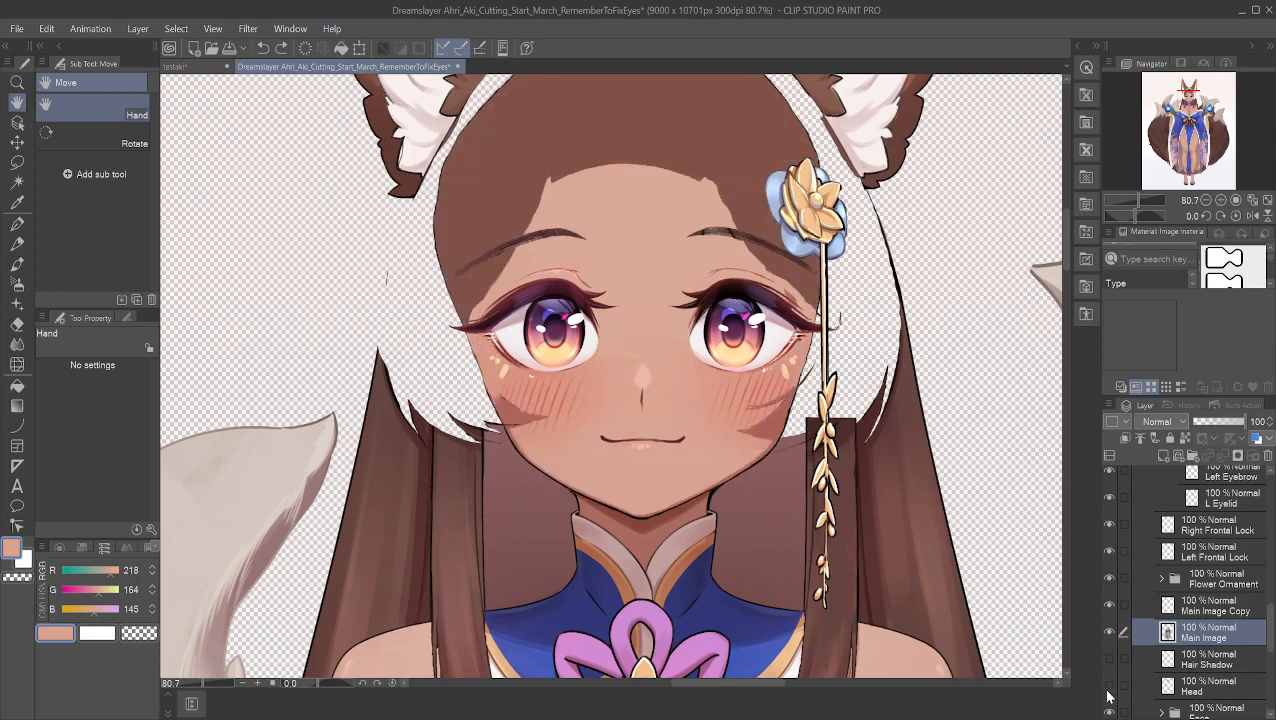
left_click(1108, 686)
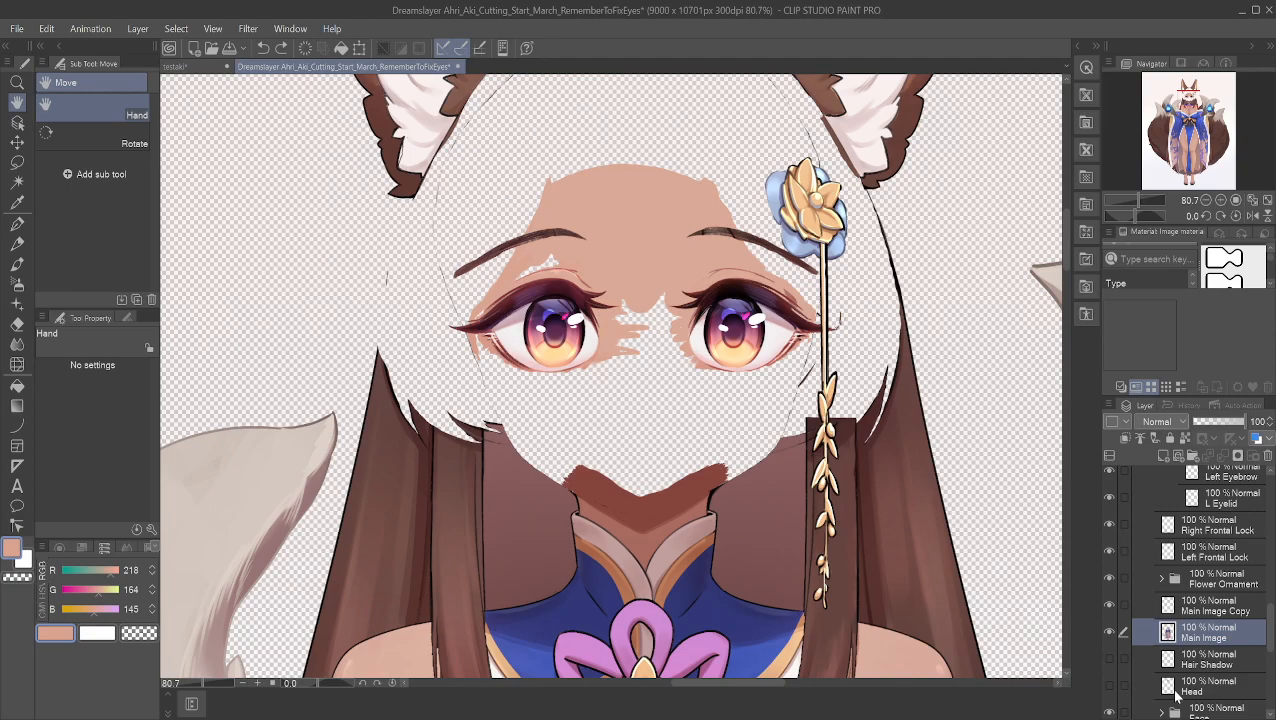
left_click(1108, 685)
left_click(1205, 614)
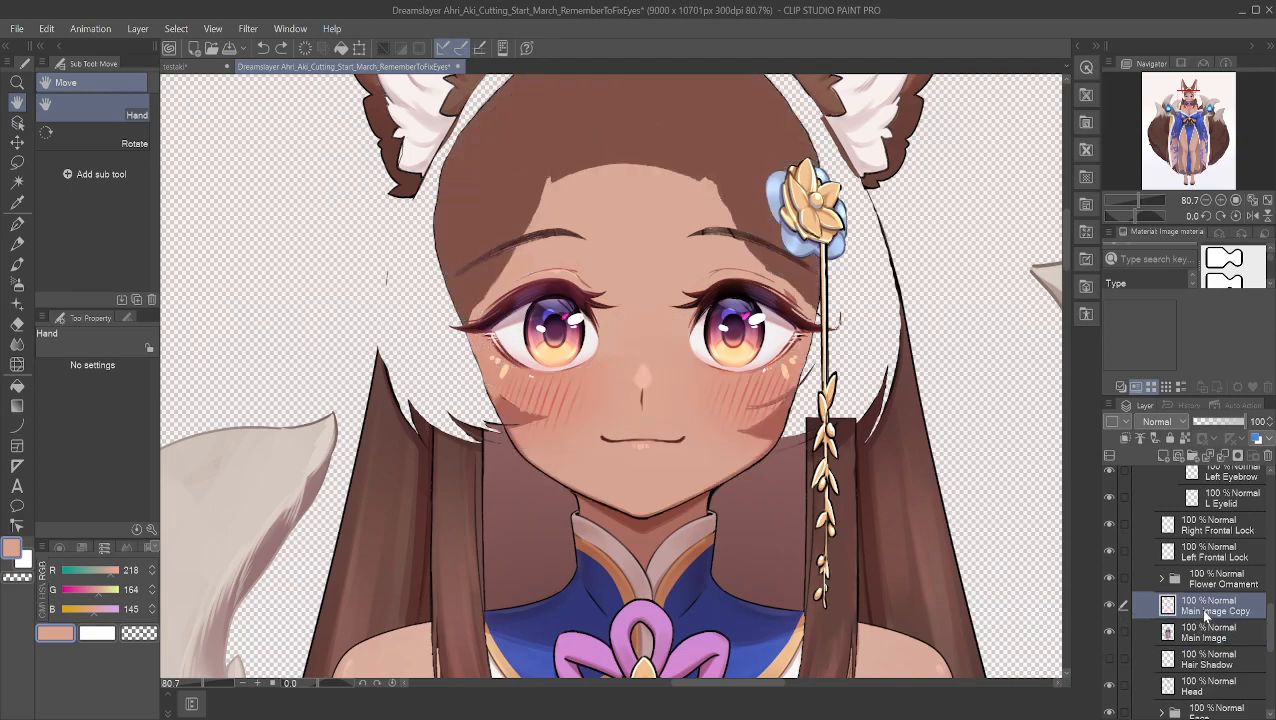
left_click(1109, 606)
left_click(1109, 606)
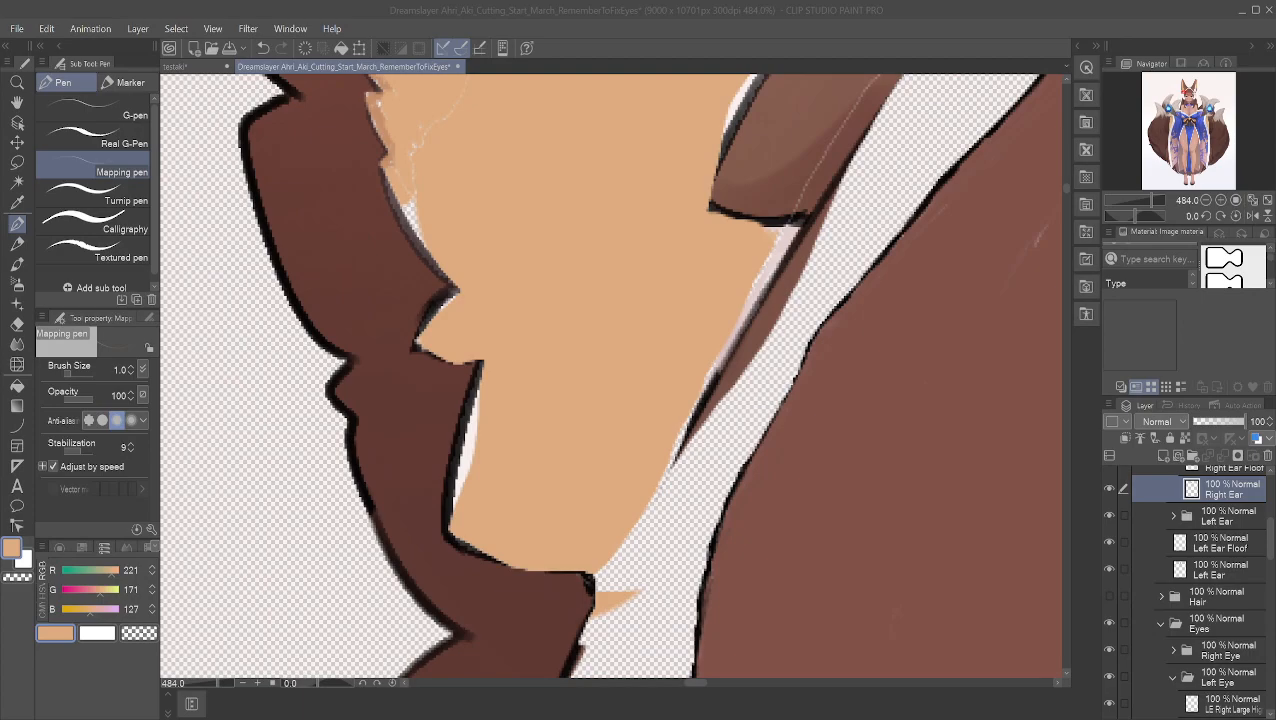
Step: Paint over the white gaps along the lower left-hand inner outline of the Right Ear and sample the darker tan edge tone
right_click(485, 414)
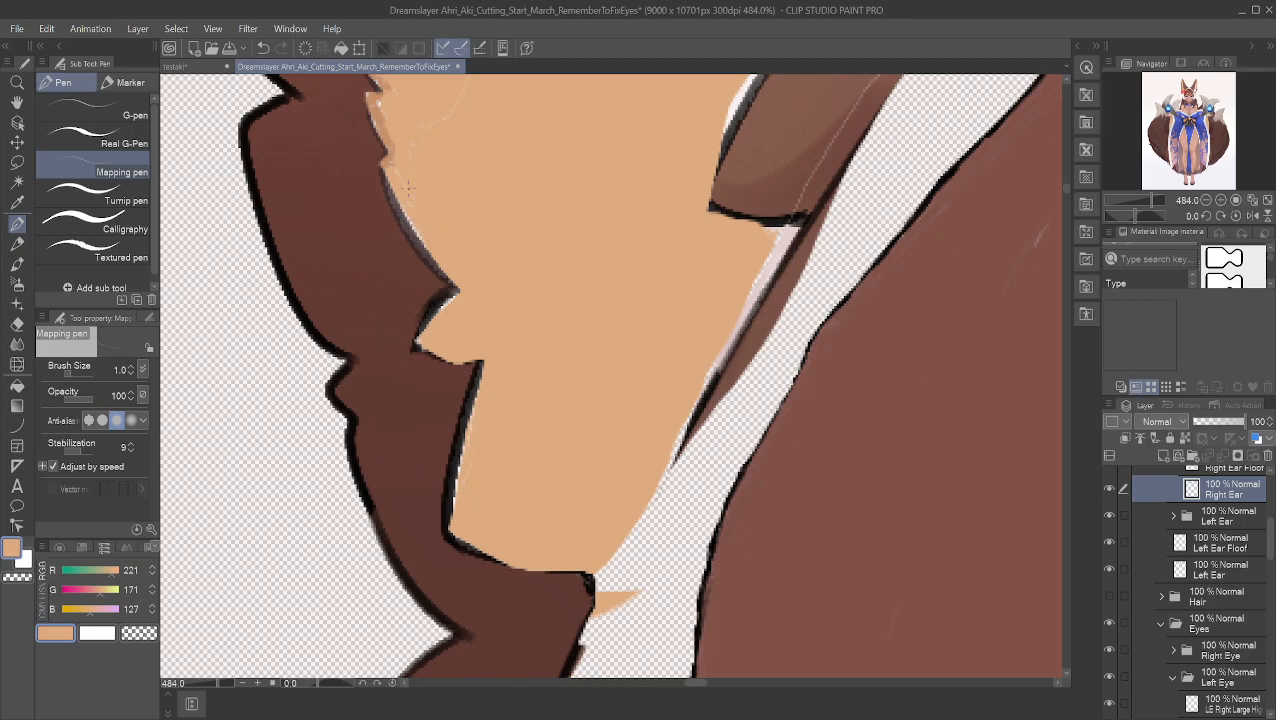
left_click(17, 102)
left_click_drag(418, 245, 438, 603)
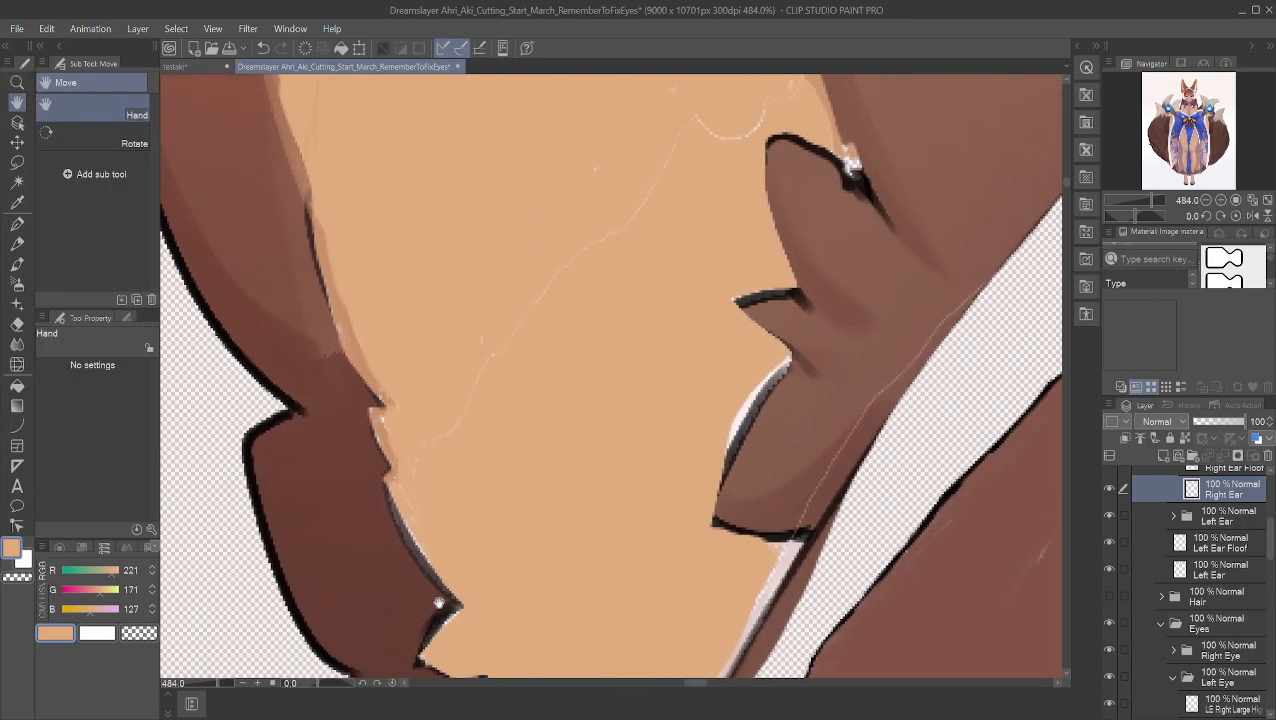
left_click(328, 288, "alt")
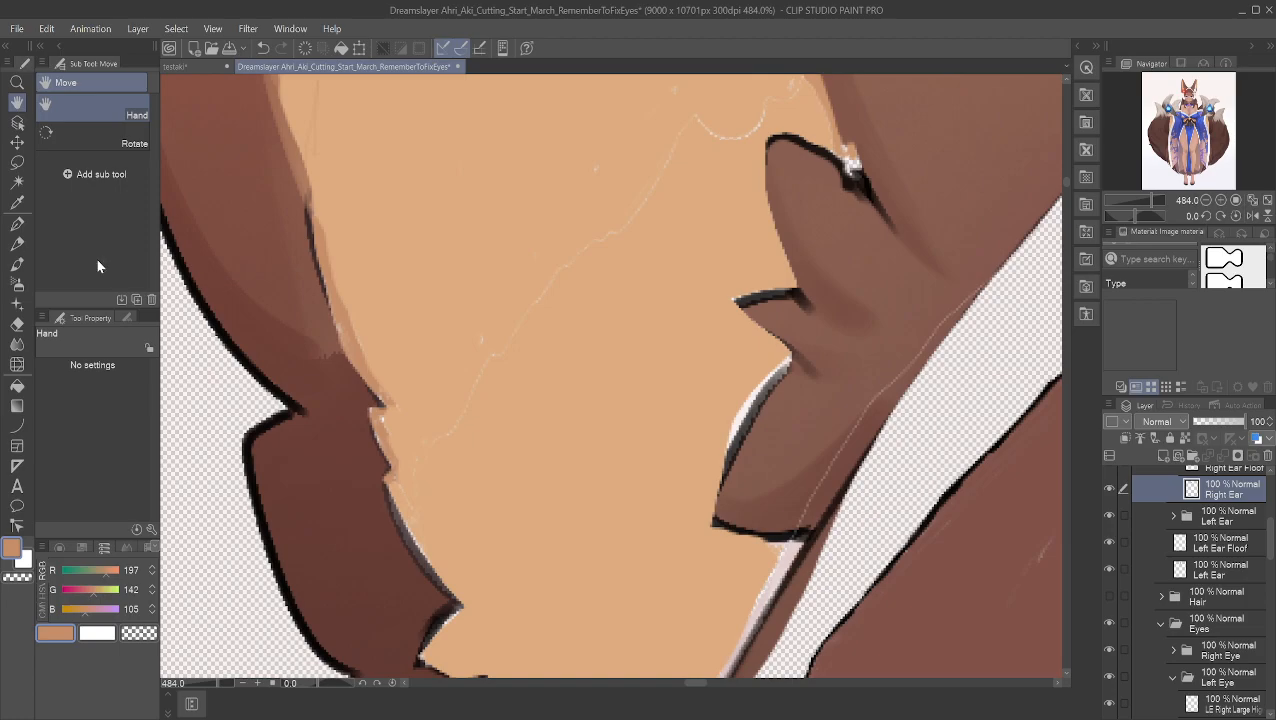
left_click(17, 224)
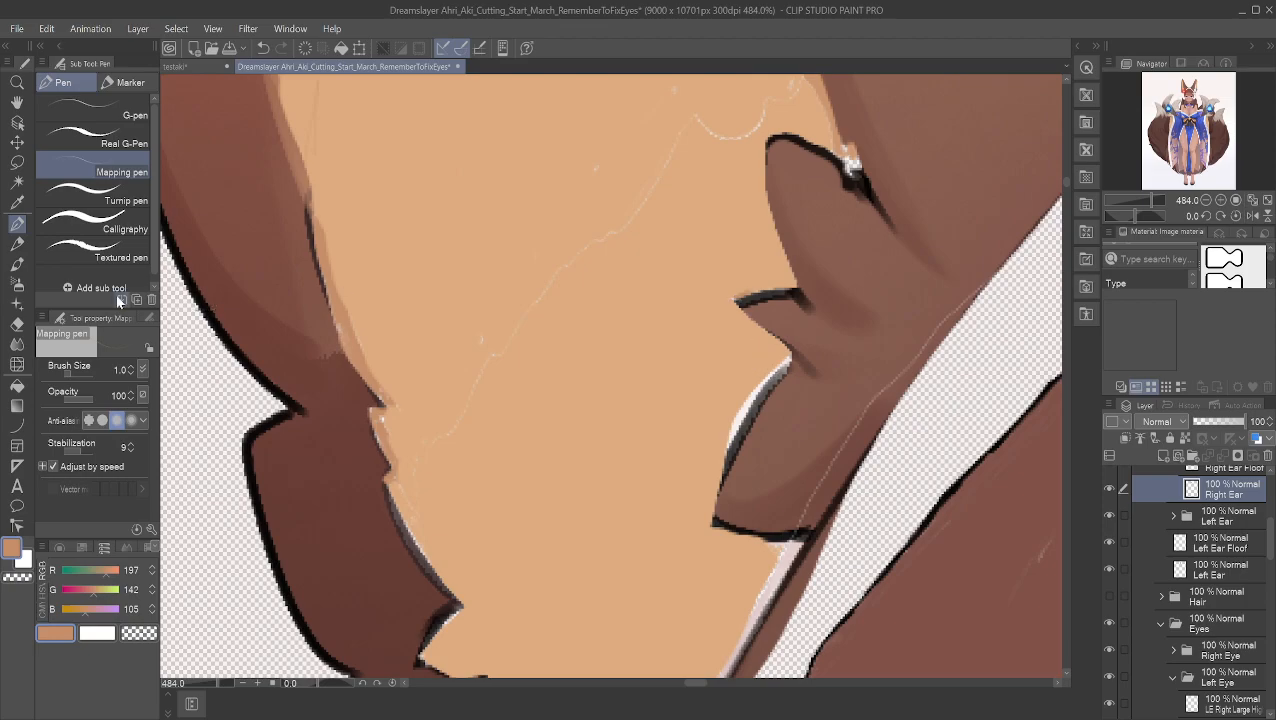
Step: Sample the light tan of the inner ear and cover the white gap along the brown tuft's curved edge with the Mapping pen
scroll(680, 477, "up", 4)
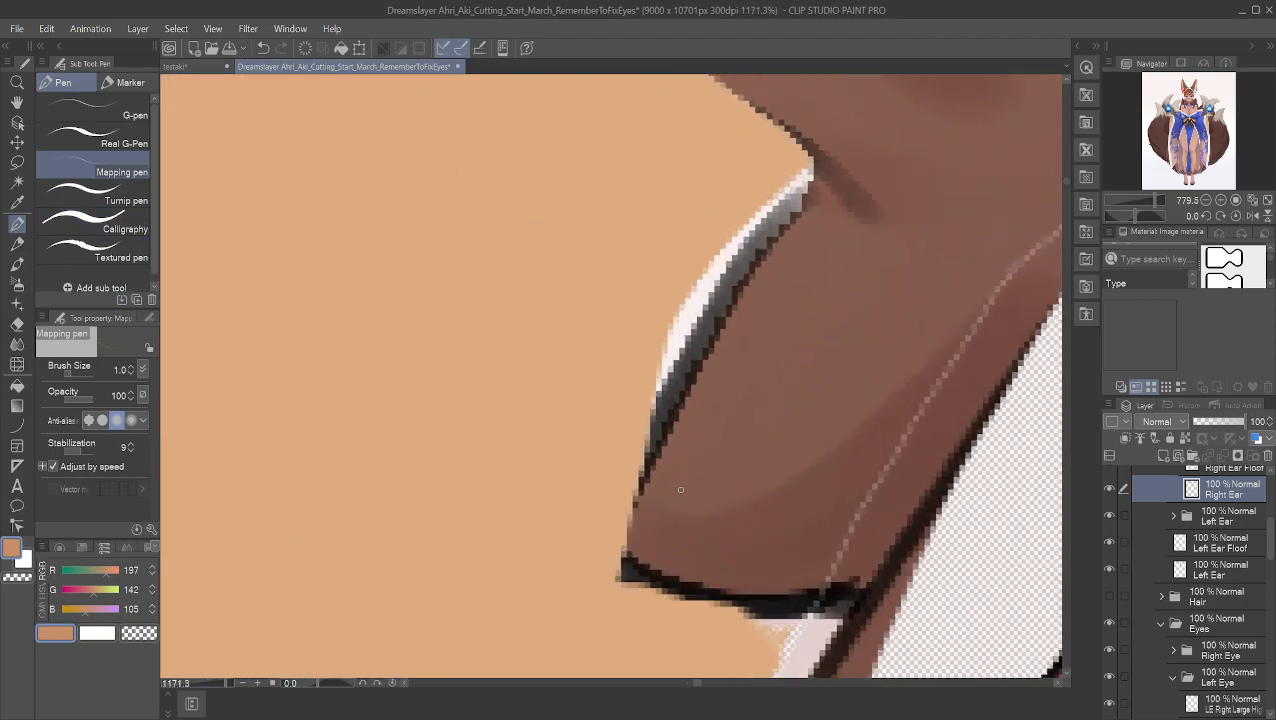
scroll(680, 477, "up", 1)
left_click(17, 102)
left_click_drag(233, 152, 232, 378)
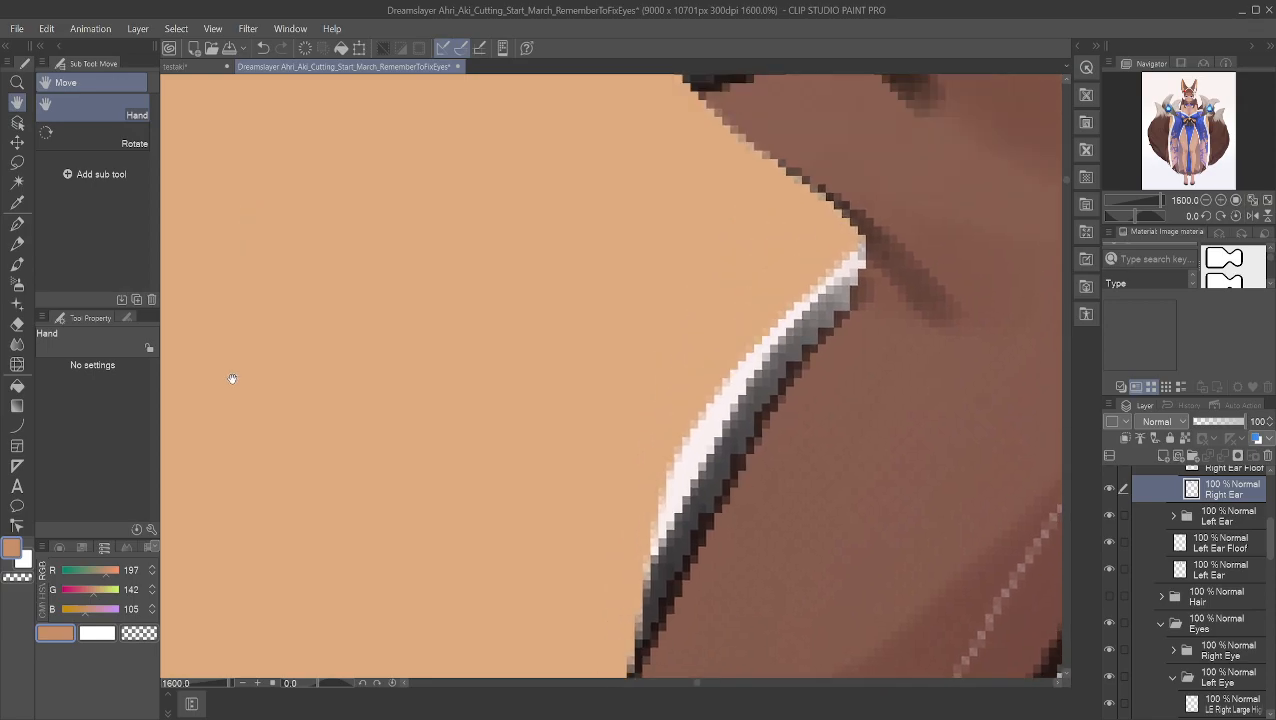
left_click(17, 223)
left_click(672, 262, "alt")
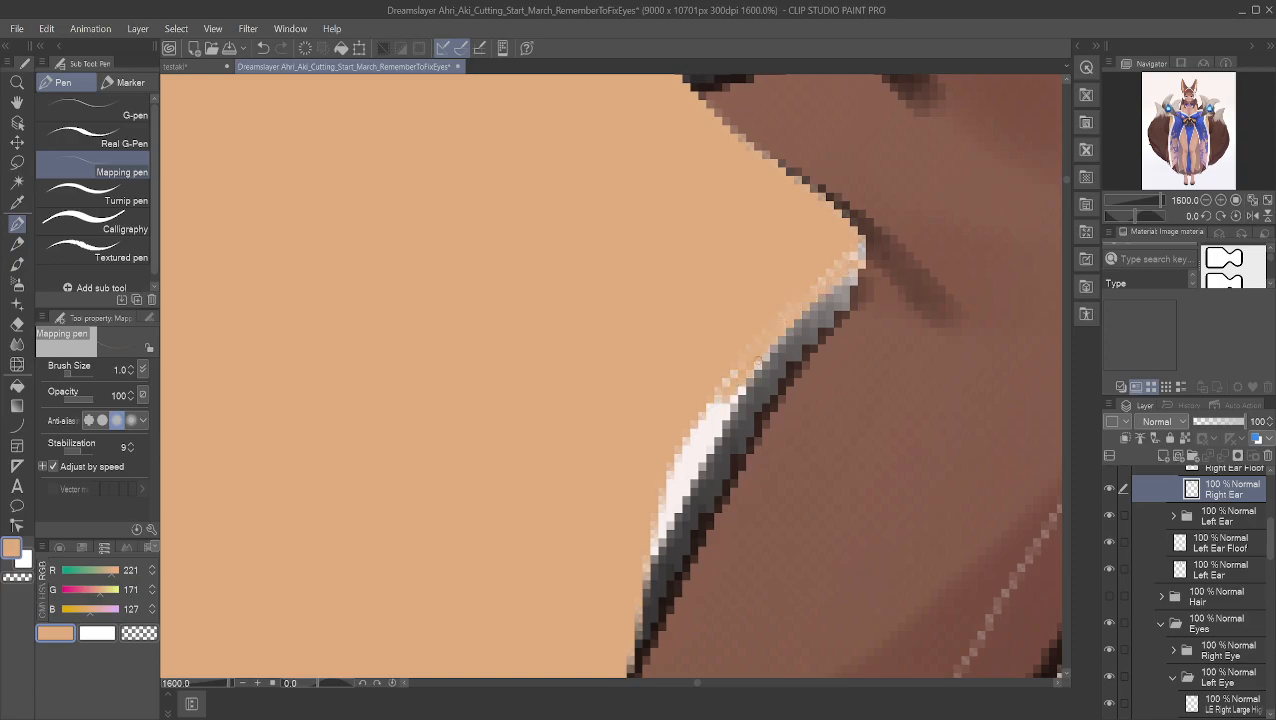
left_click_drag(733, 382, 716, 424)
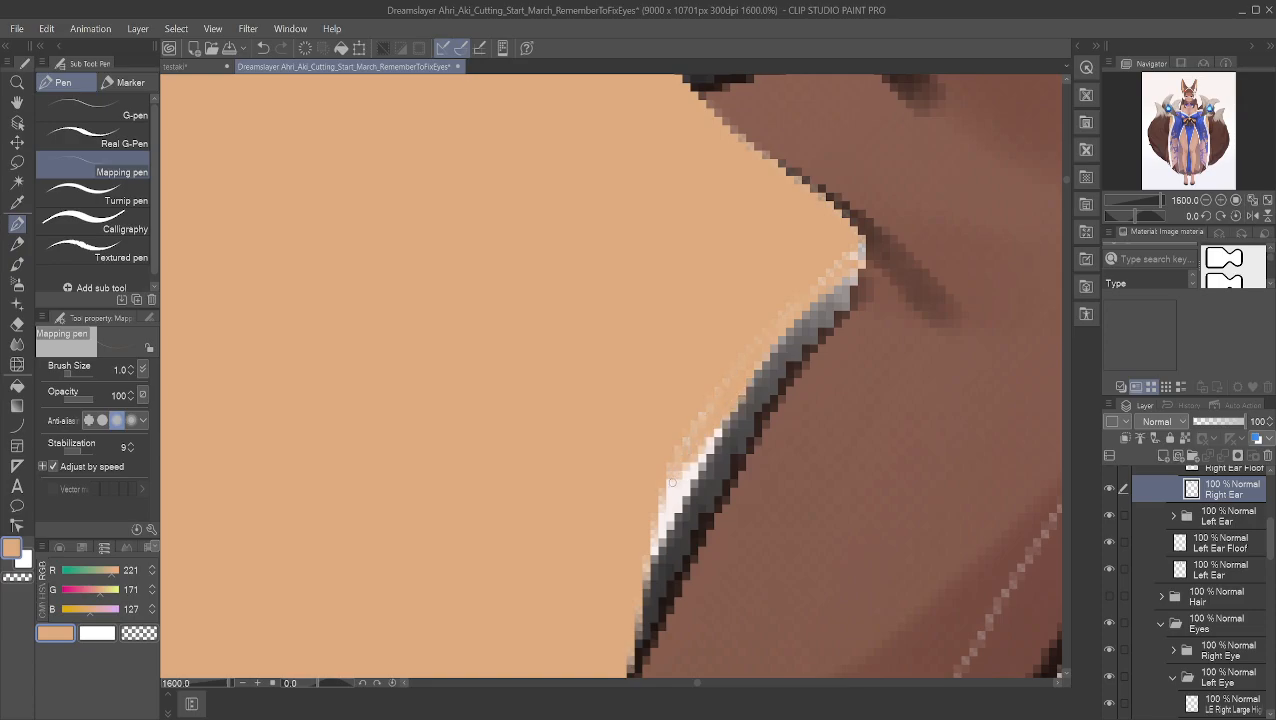
left_click_drag(662, 519, 663, 521)
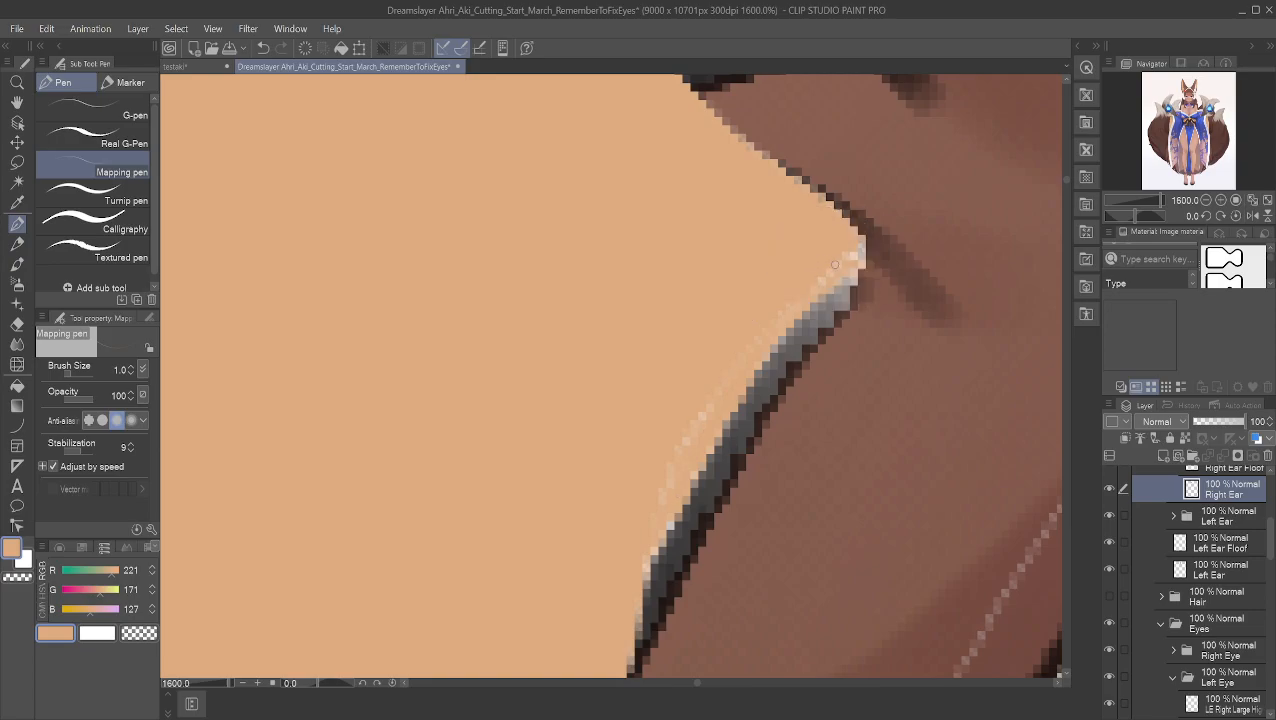
left_click_drag(821, 274, 773, 321)
Step: Sample the darker tan on the inner ear's left-hand edge and paint over the pale specks along the jagged fur outline
left_click(17, 103)
left_click_drag(360, 315, 1275, 348)
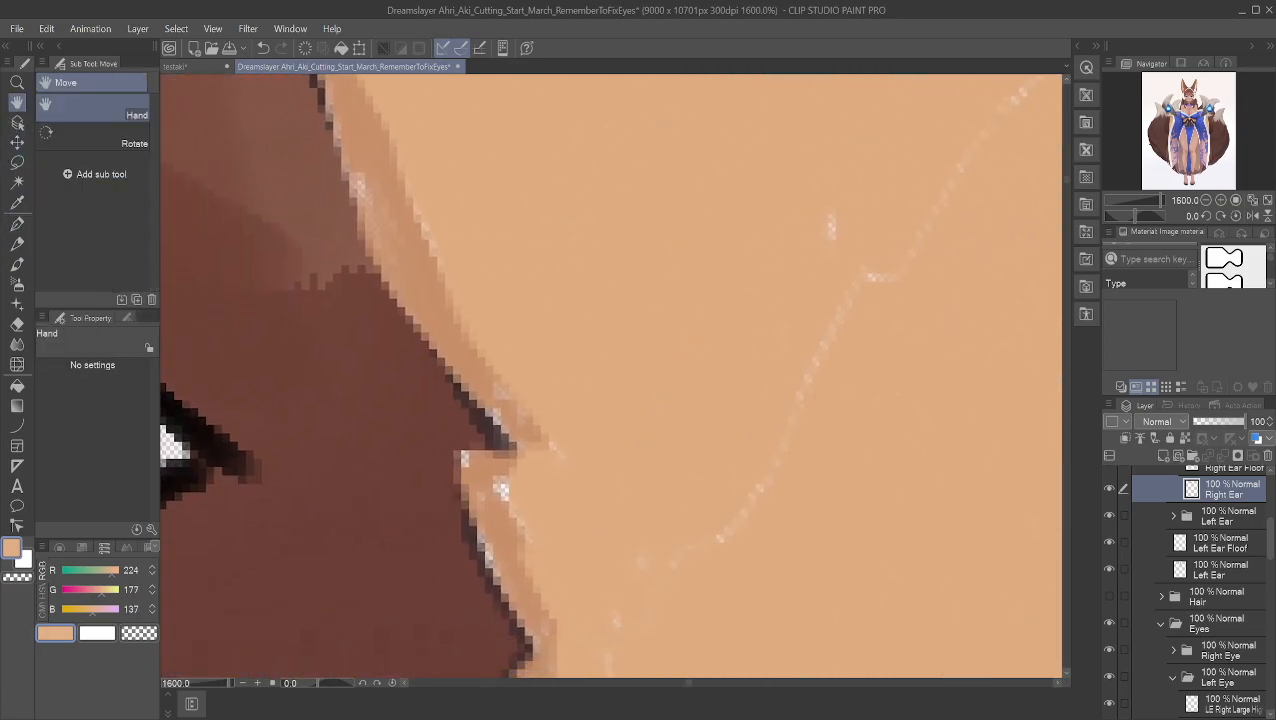
left_click(395, 205, "alt")
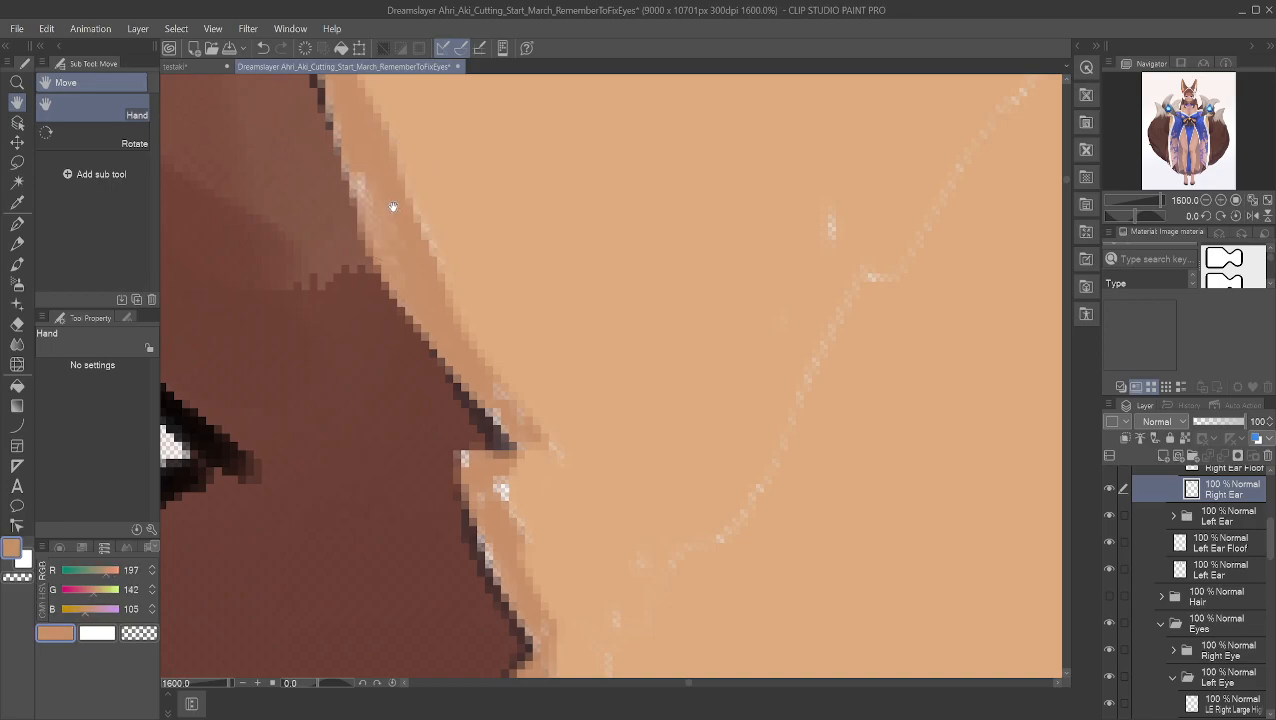
left_click(17, 223)
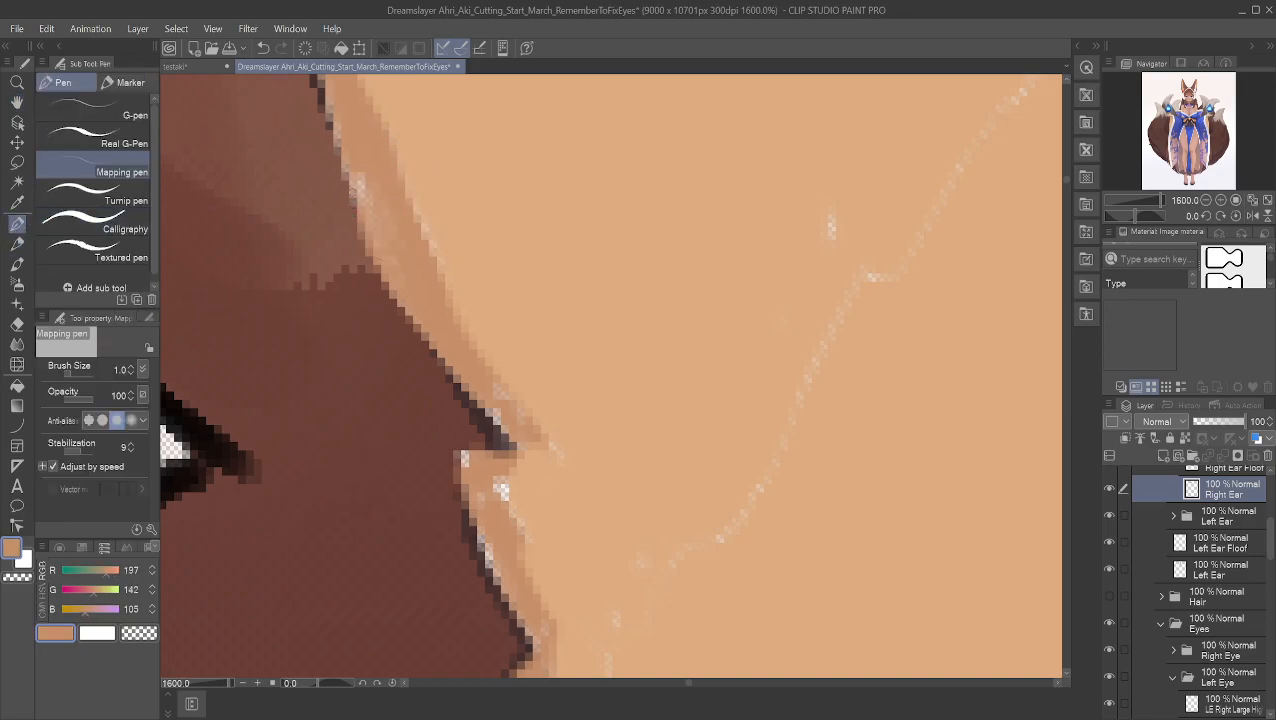
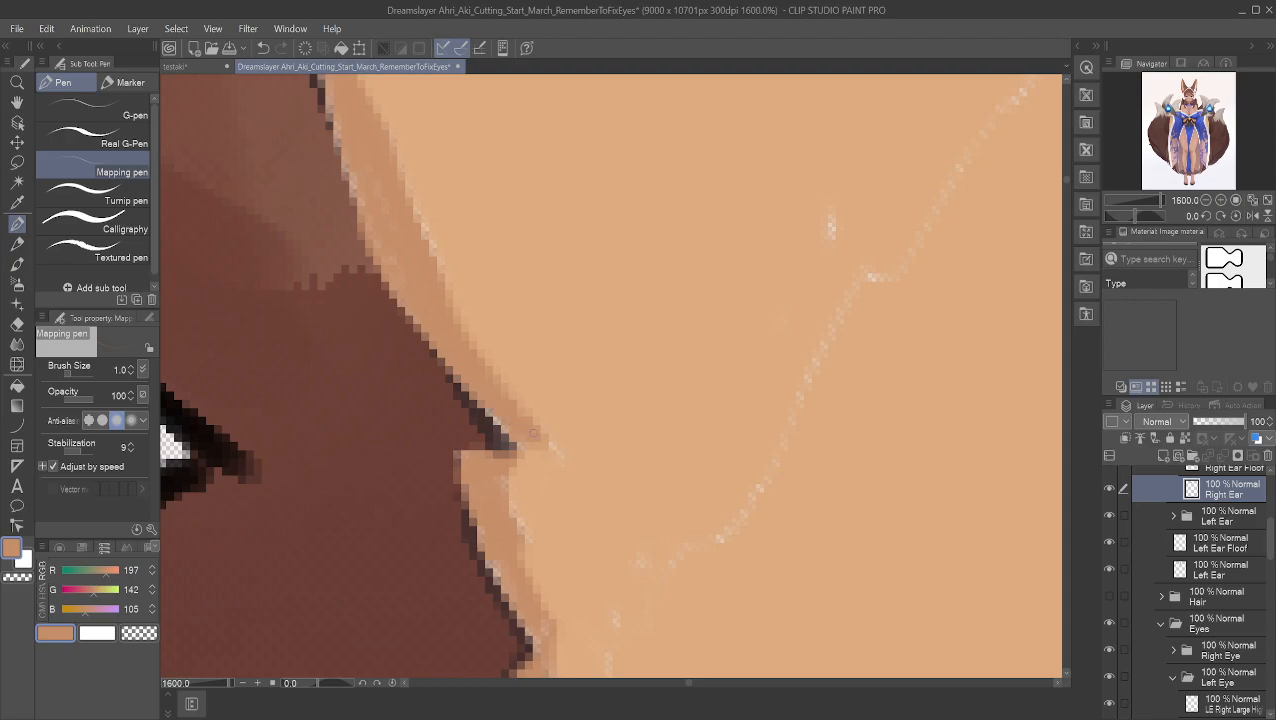
left_click(17, 102)
left_click_drag(300, 364, 568, 135)
left_click(17, 225)
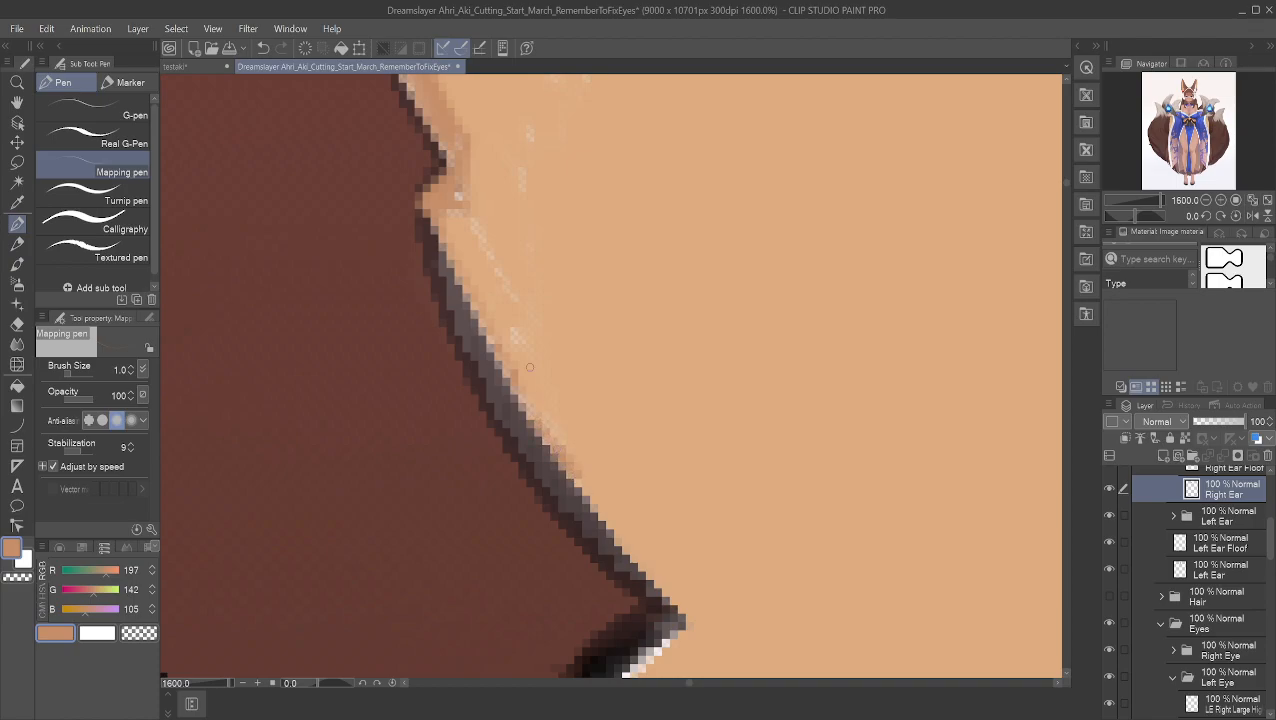
Step: Cover the white pixels around the fur notch and the upper part of the slanted outline below it, and undo the stray stroke
left_click(17, 102)
left_click_drag(595, 344, 604, 117)
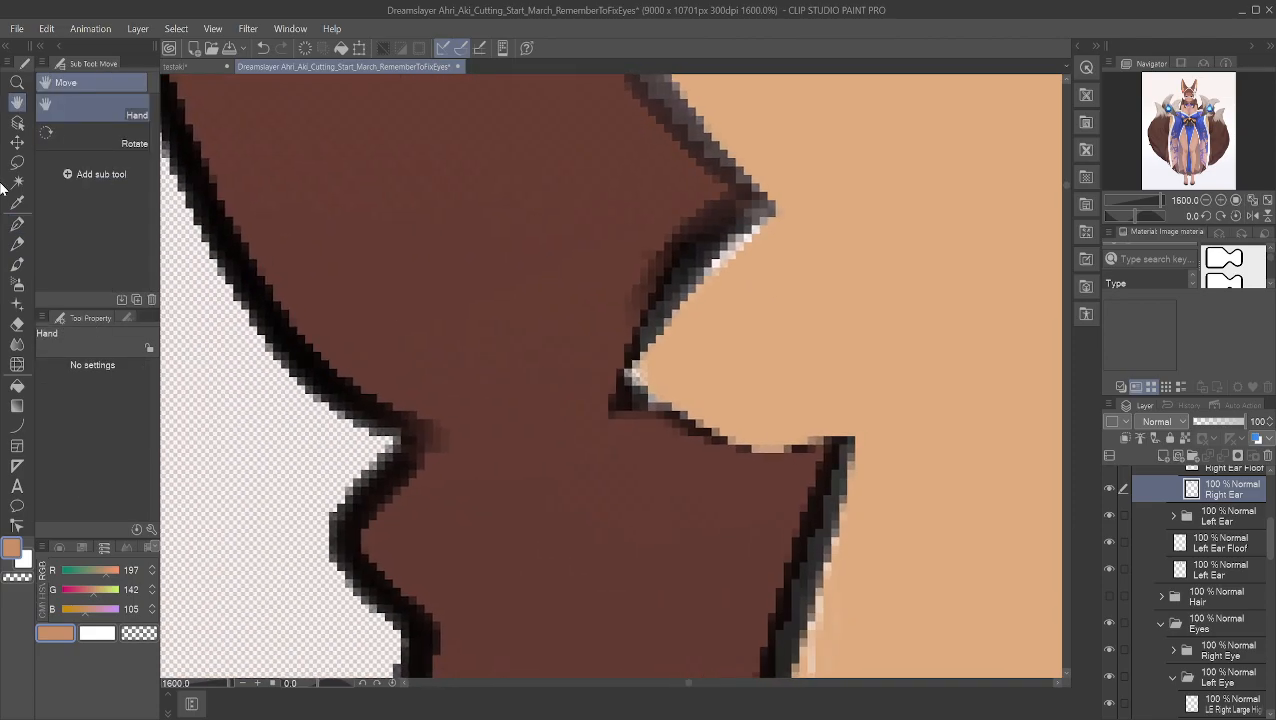
left_click(17, 223)
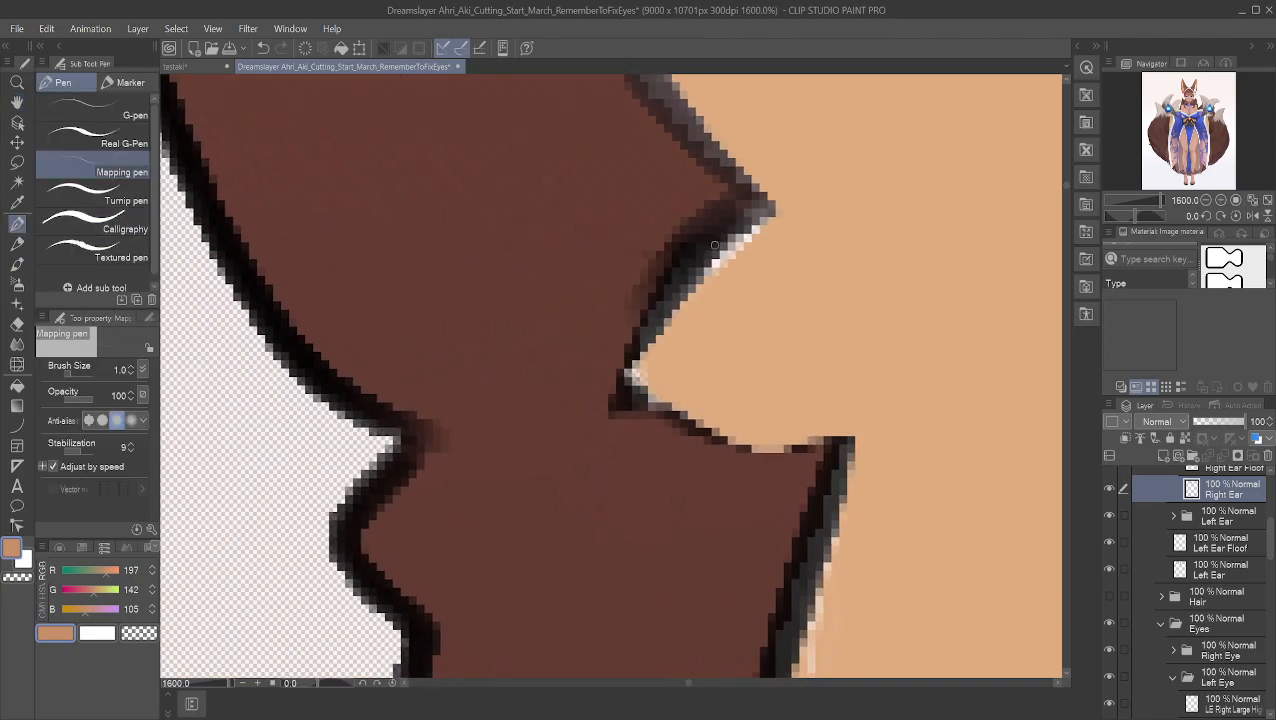
left_click_drag(742, 243, 714, 270)
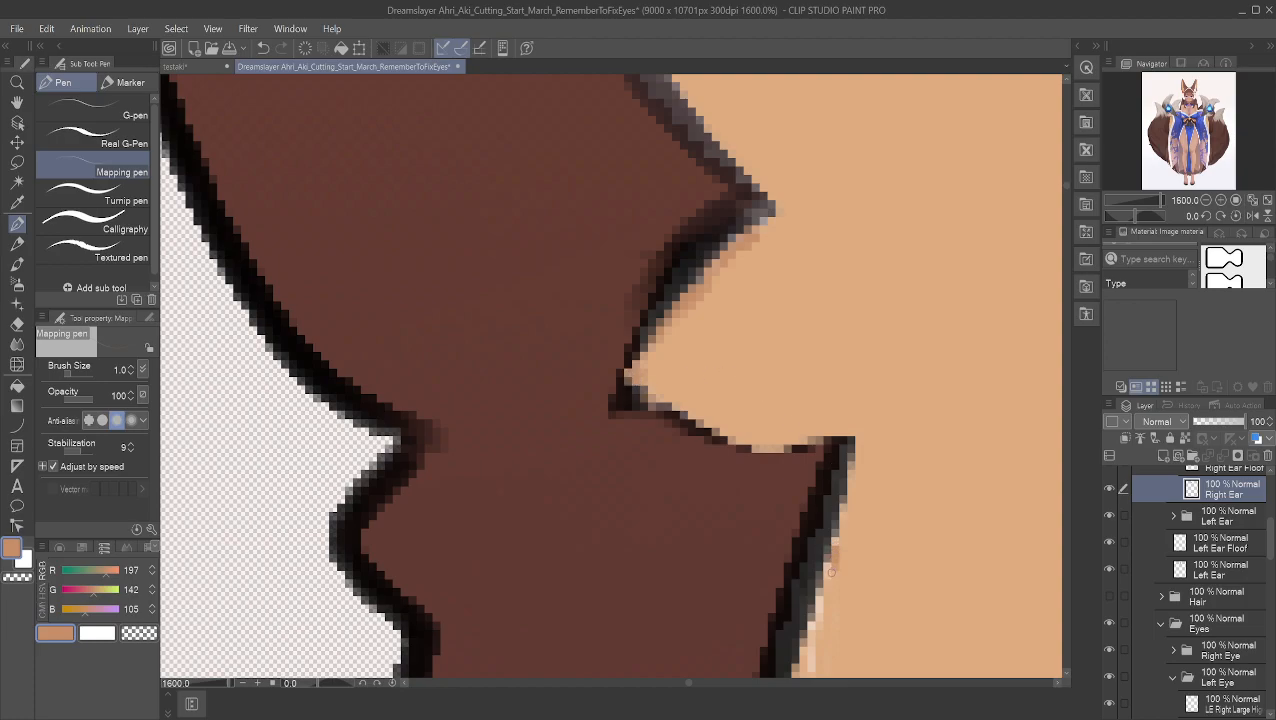
left_click_drag(828, 566, 809, 669)
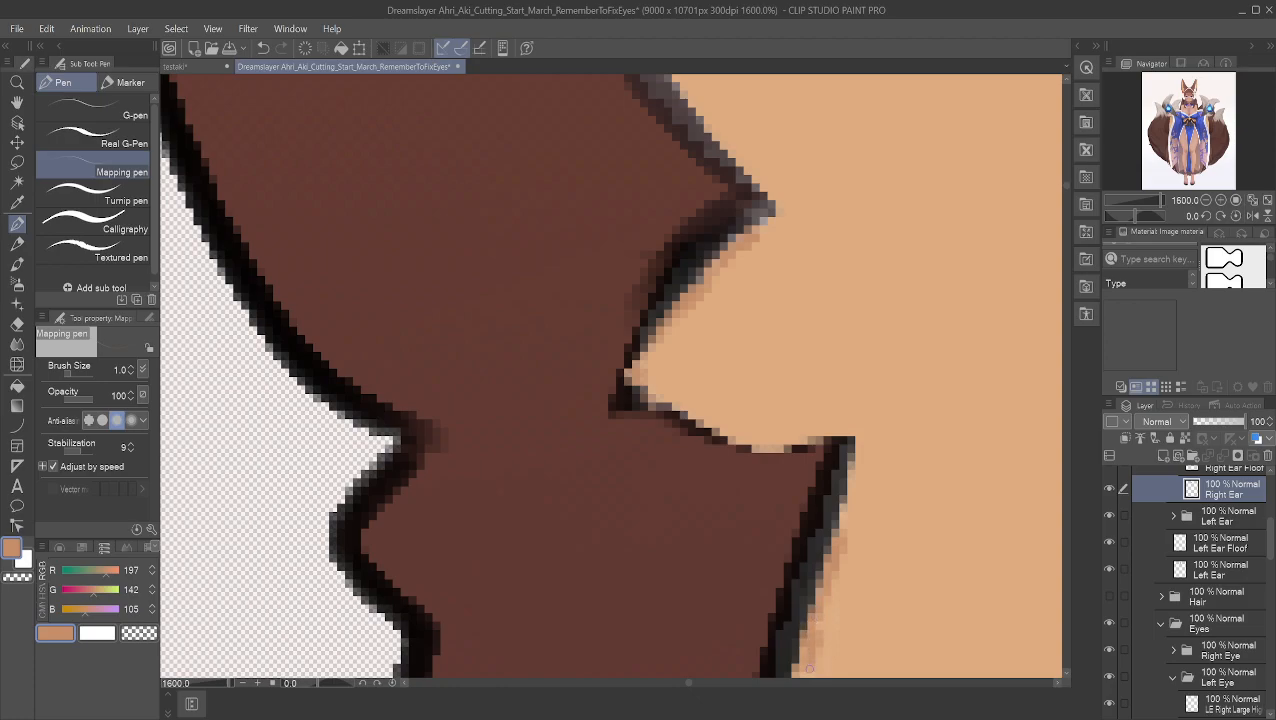
left_click_drag(165, 145, 598, 119)
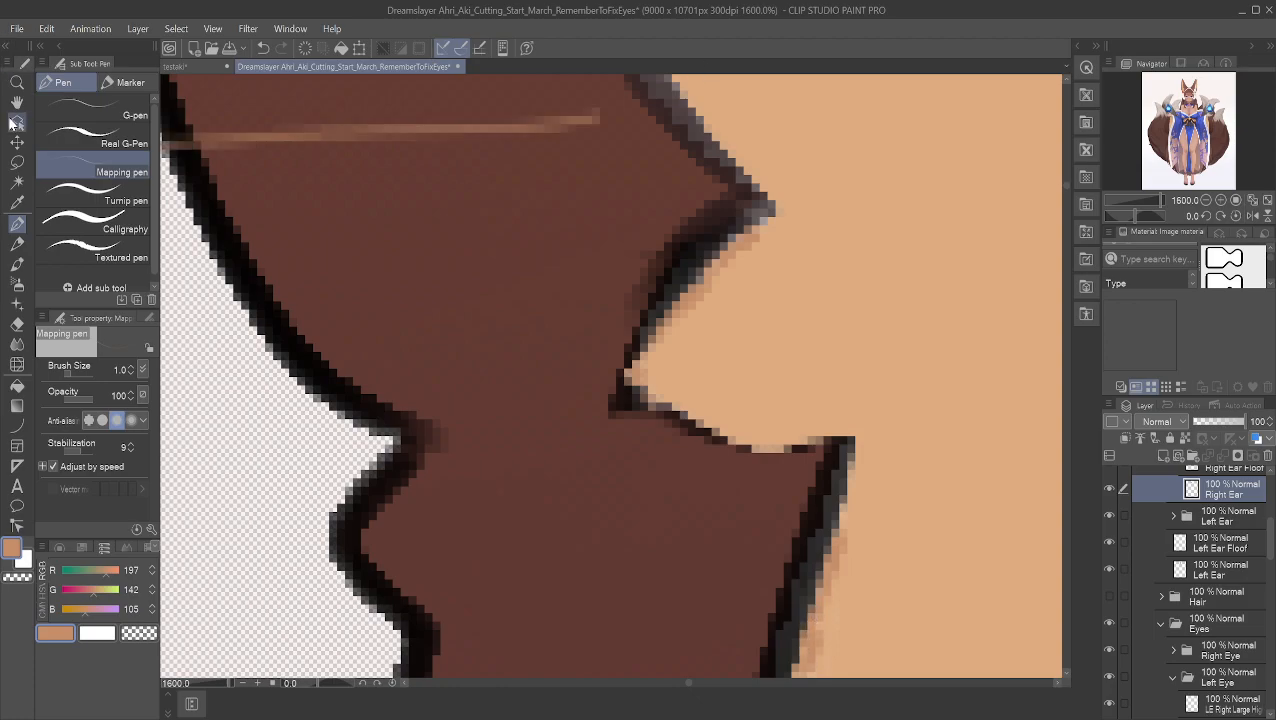
key("ctrl+z")
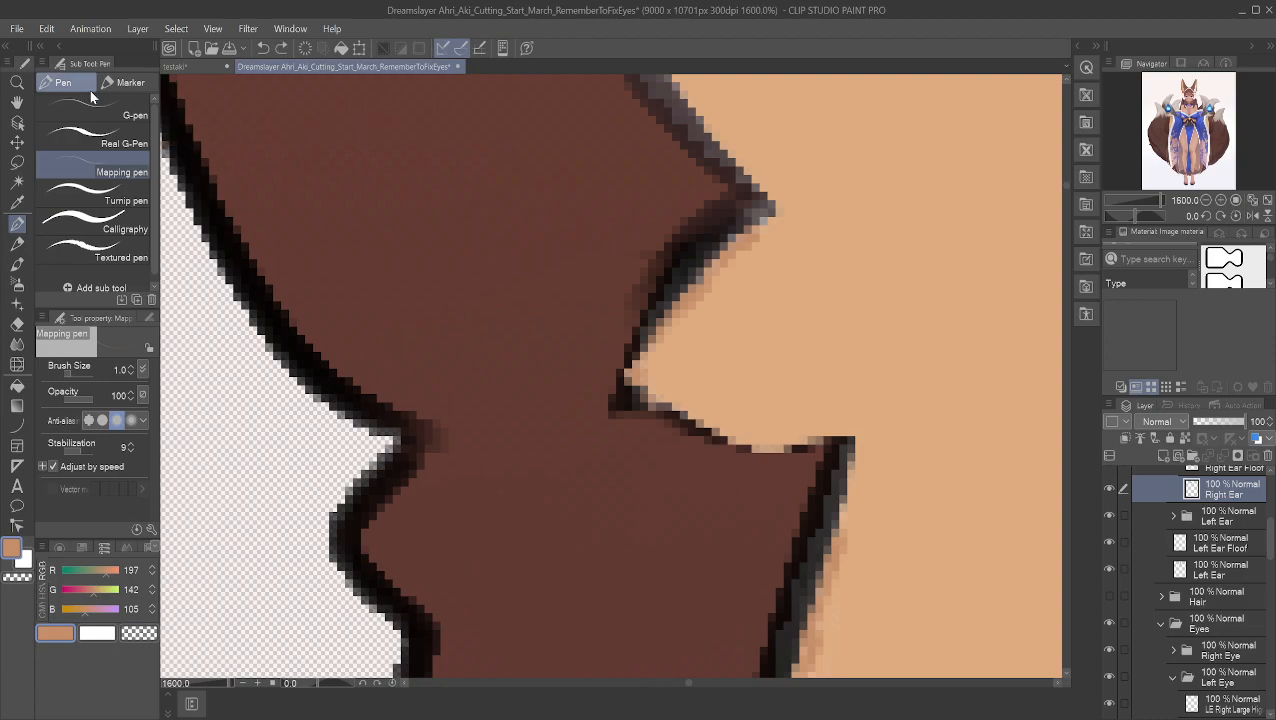
Step: Paint darker tan over the remaining white gap down the lower stretch of the slanted inner-ear outline
left_click(17, 102)
left_click_drag(742, 555, 657, 121)
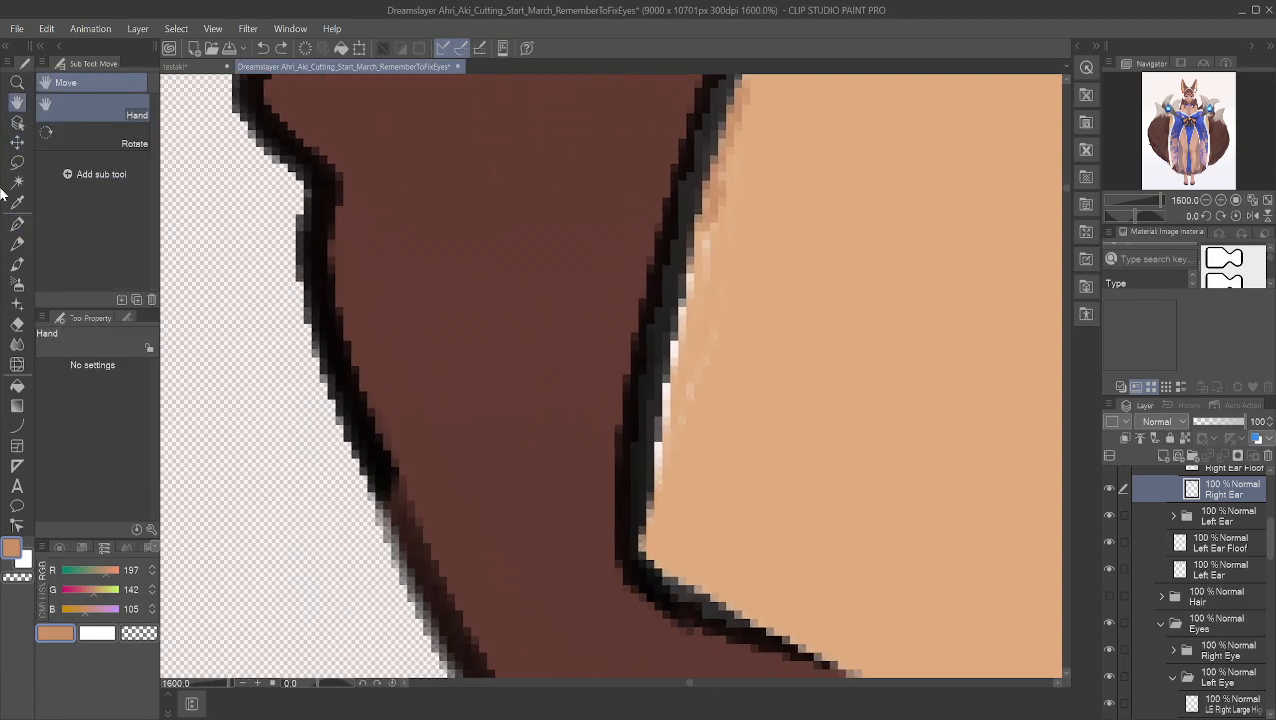
left_click(17, 223)
mouse_move(705, 238)
left_mouse_down()
mouse_move(671, 350)
mouse_move(656, 484)
mouse_move(660, 448)
left_mouse_up()
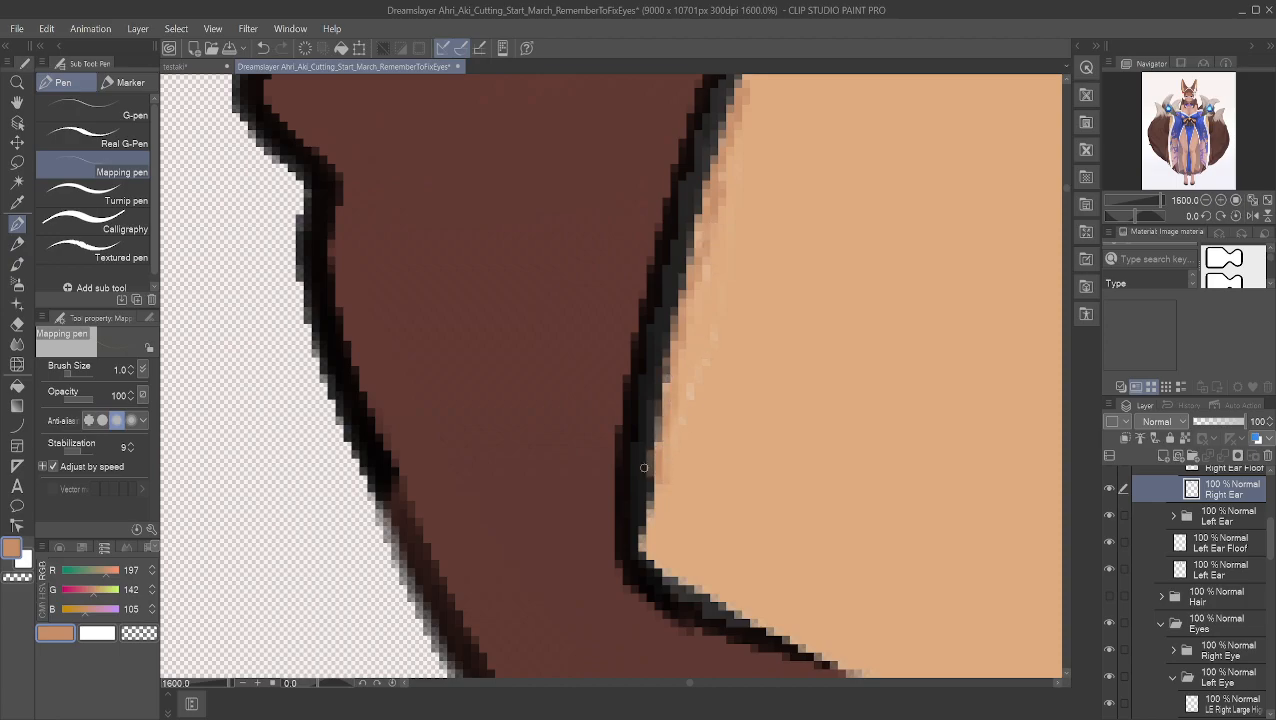
Step: Cover the pale pixels beneath the brown tuft's lower edge with darker tan, and blend the corner with sampled light tan
left_click(17, 102)
left_click_drag(963, 285, 390, 324)
scroll(390, 324, "down", 1)
scroll(644, 393, "down", 1)
left_click_drag(738, 275, 636, 578)
scroll(658, 403, "up", 3)
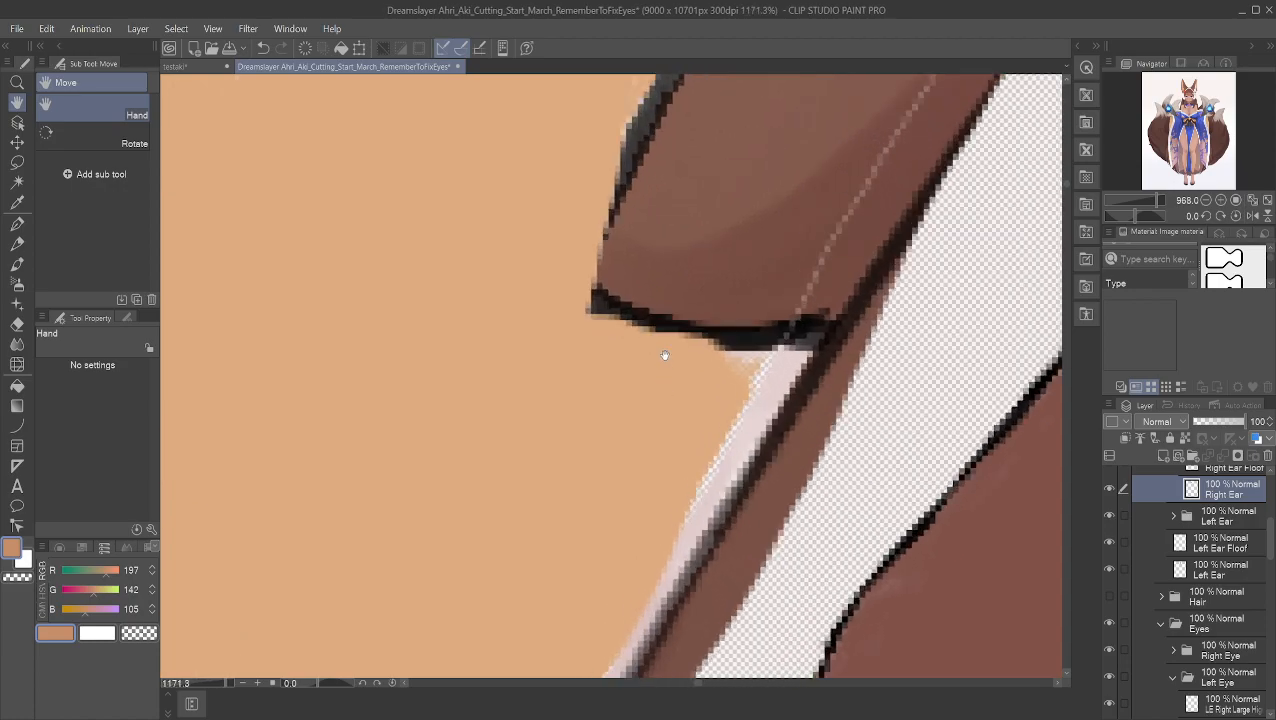
left_click(17, 223)
mouse_move(640, 313)
left_mouse_down()
mouse_move(695, 334)
mouse_move(786, 338)
mouse_move(784, 353)
mouse_move(792, 343)
mouse_move(684, 550)
left_mouse_up()
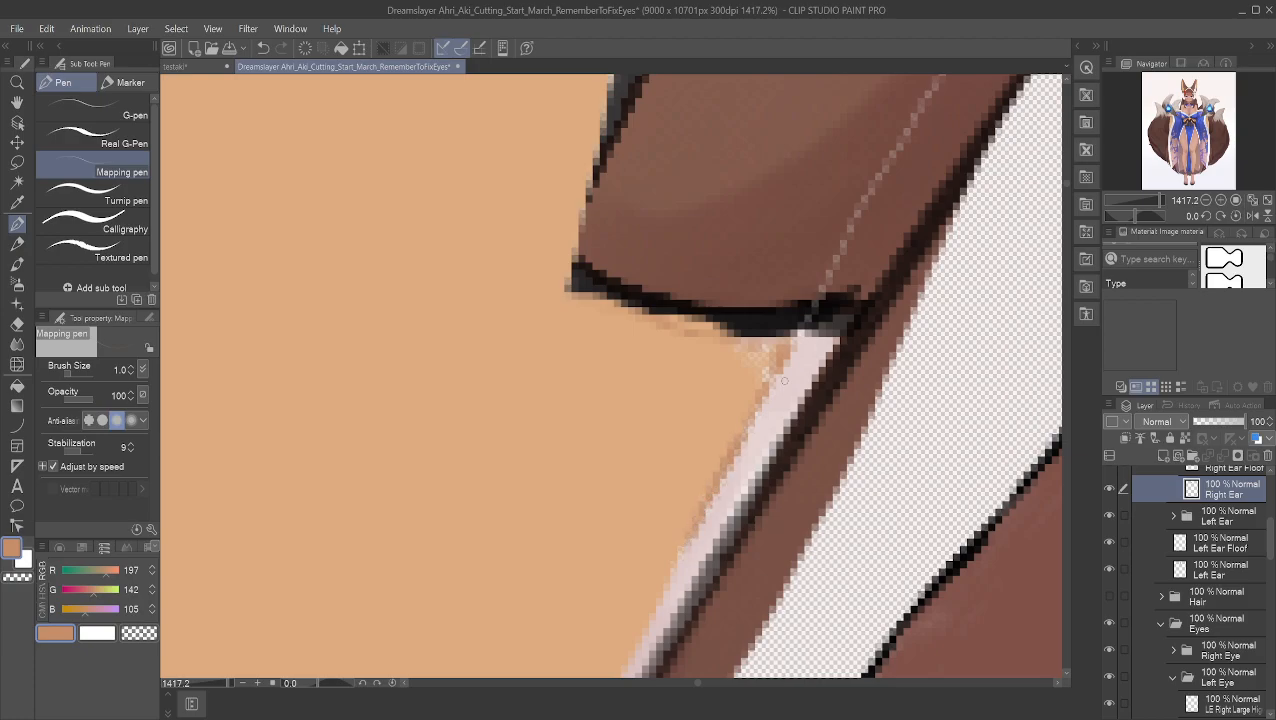
left_click_drag(775, 374, 795, 339)
left_click(680, 392, "alt")
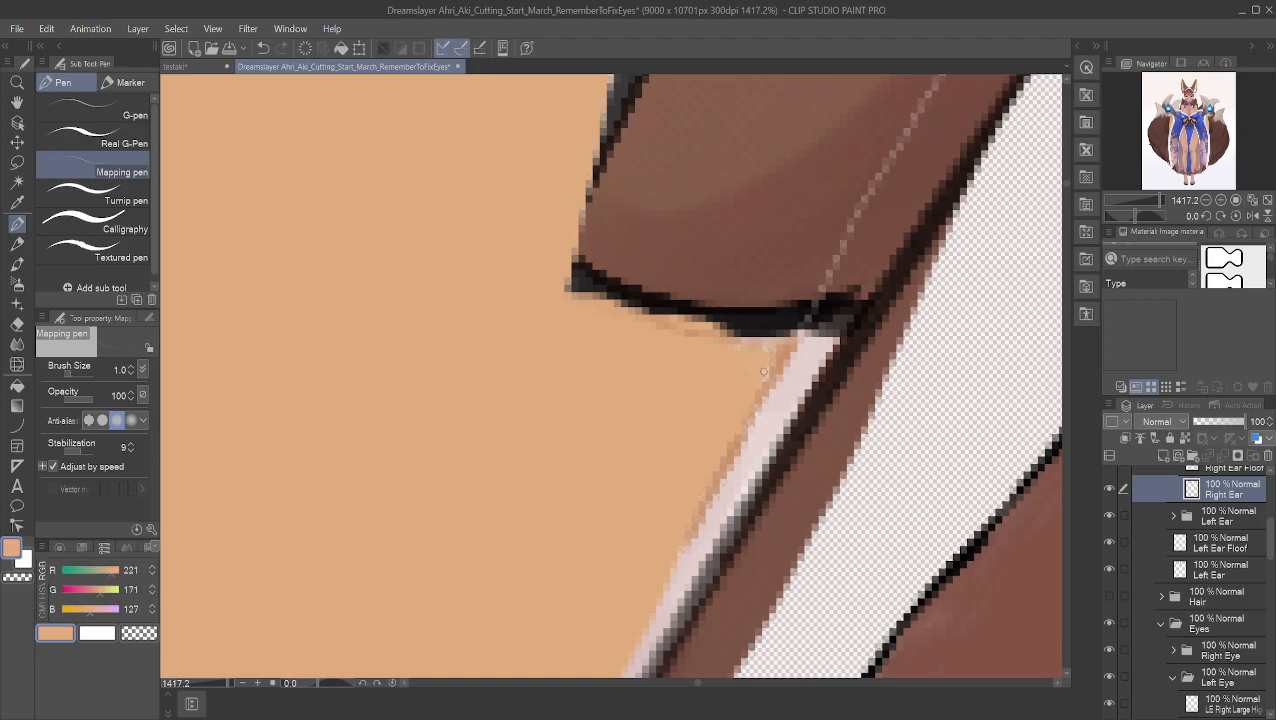
Step: Sample the darker tan below the tuft and paint over the pale seam along its curved outline, touching up with light tan
left_click(17, 102)
left_click_drag(480, 130, 478, 570)
scroll(589, 376, "down", 4)
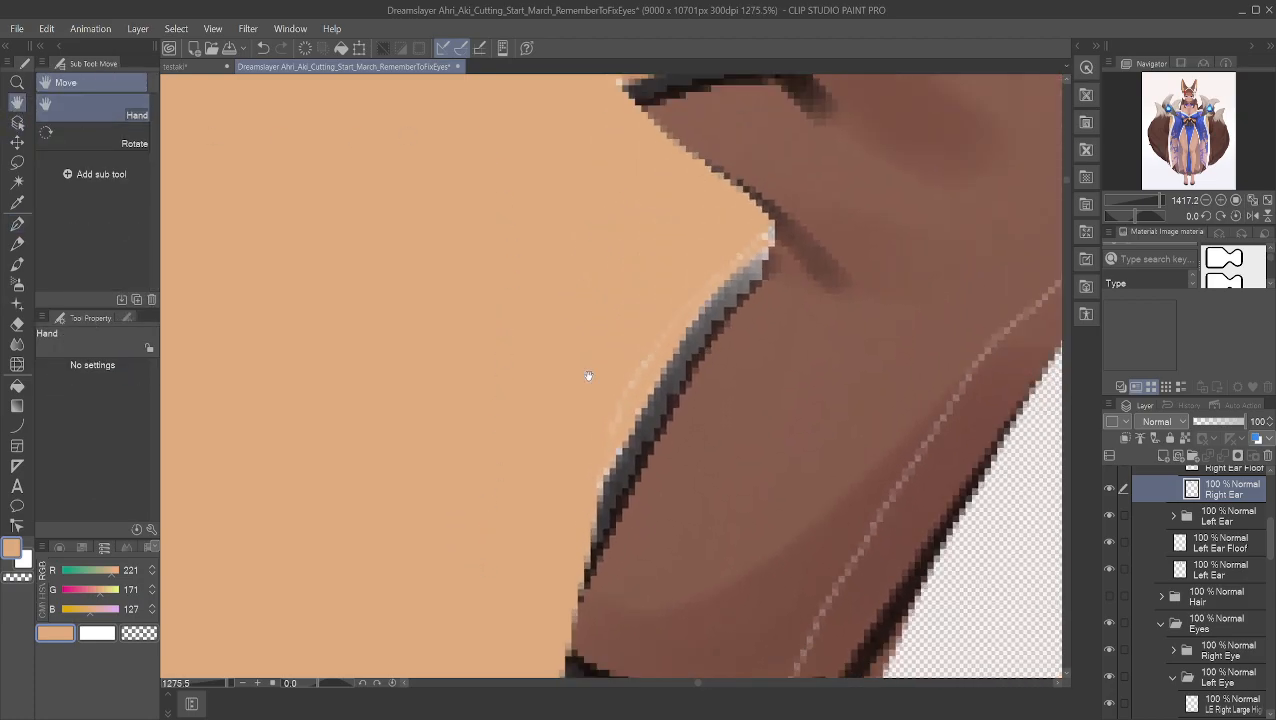
scroll(683, 453, "up", 2)
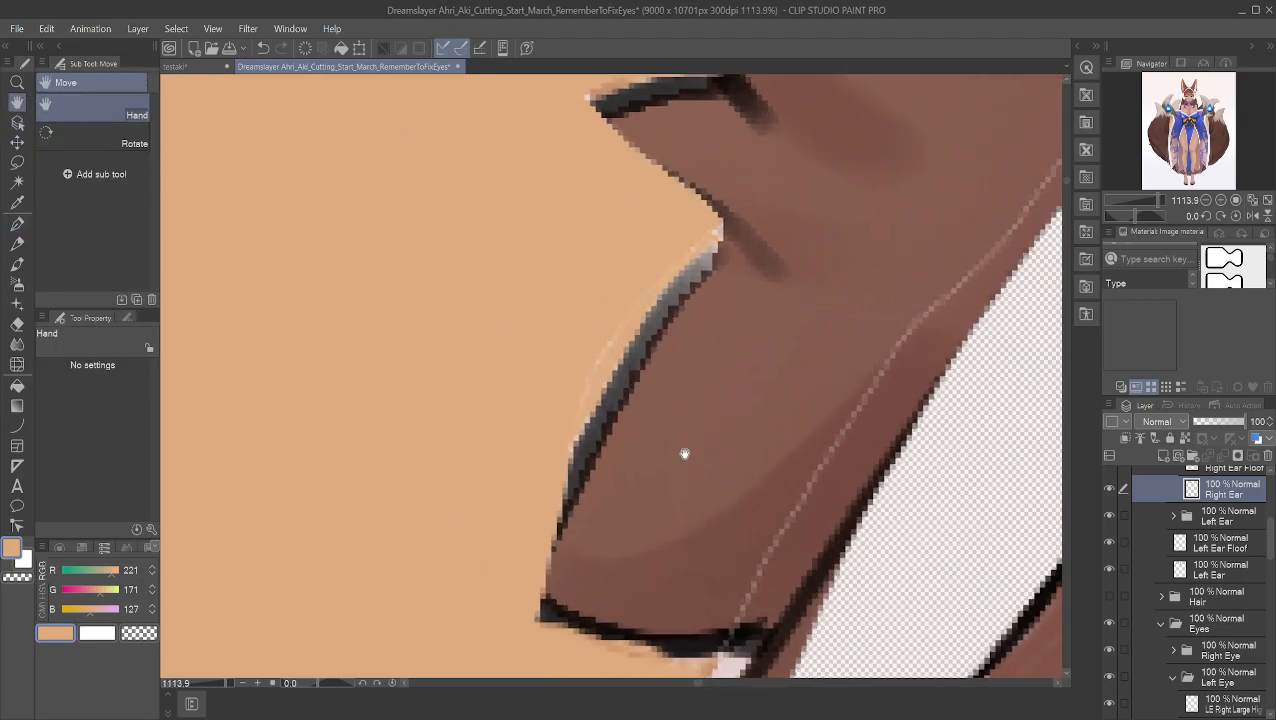
left_click(707, 656, "alt")
left_click_drag(707, 658, 705, 667)
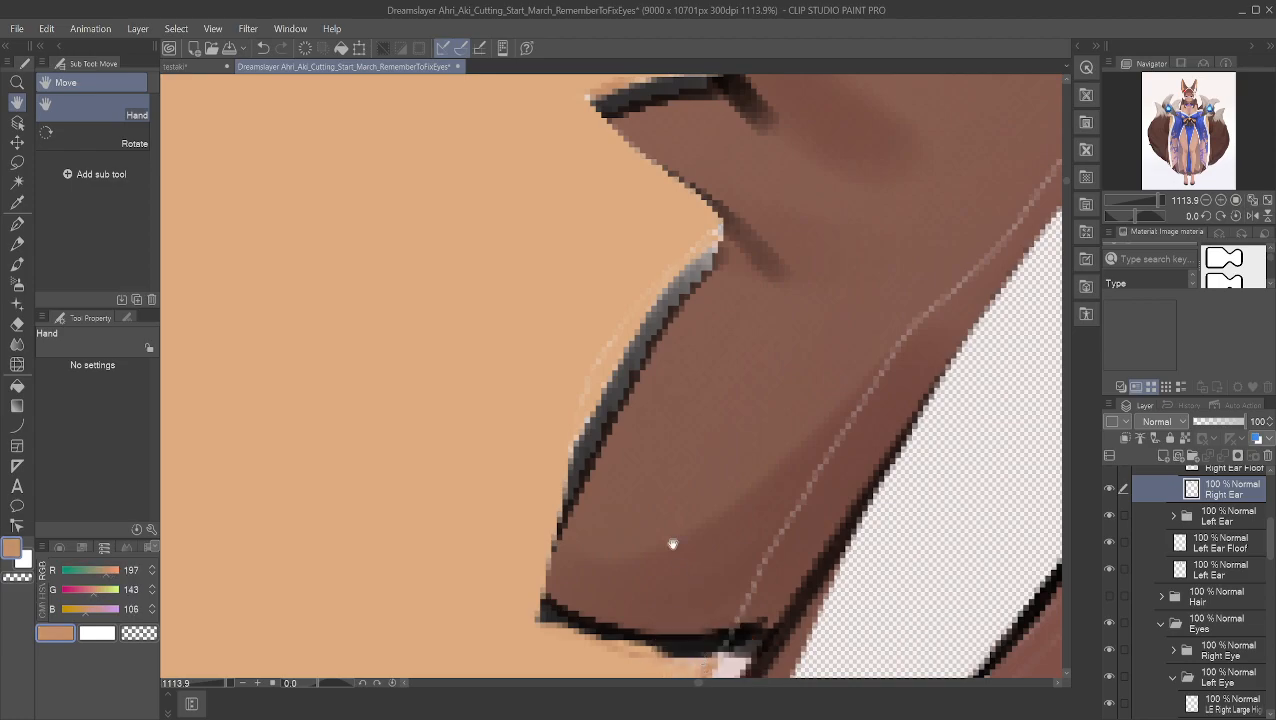
left_click(17, 223)
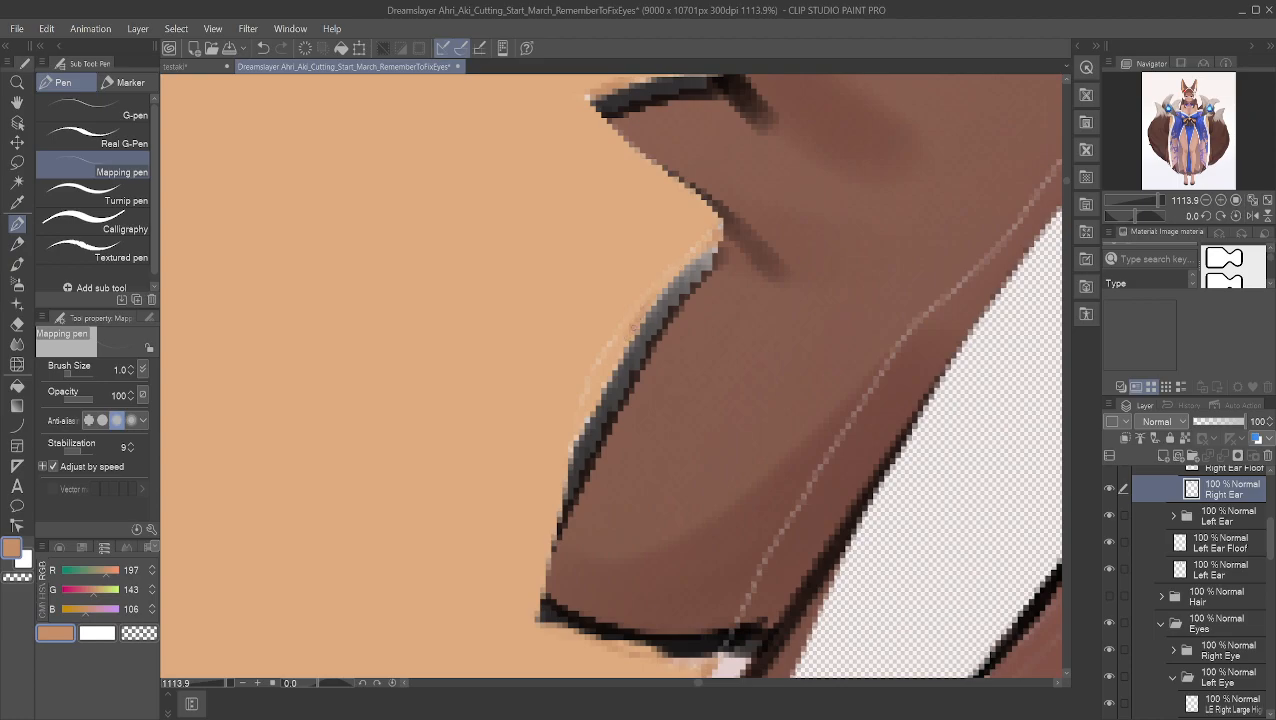
left_click_drag(595, 398, 575, 456)
left_click(613, 288, "alt")
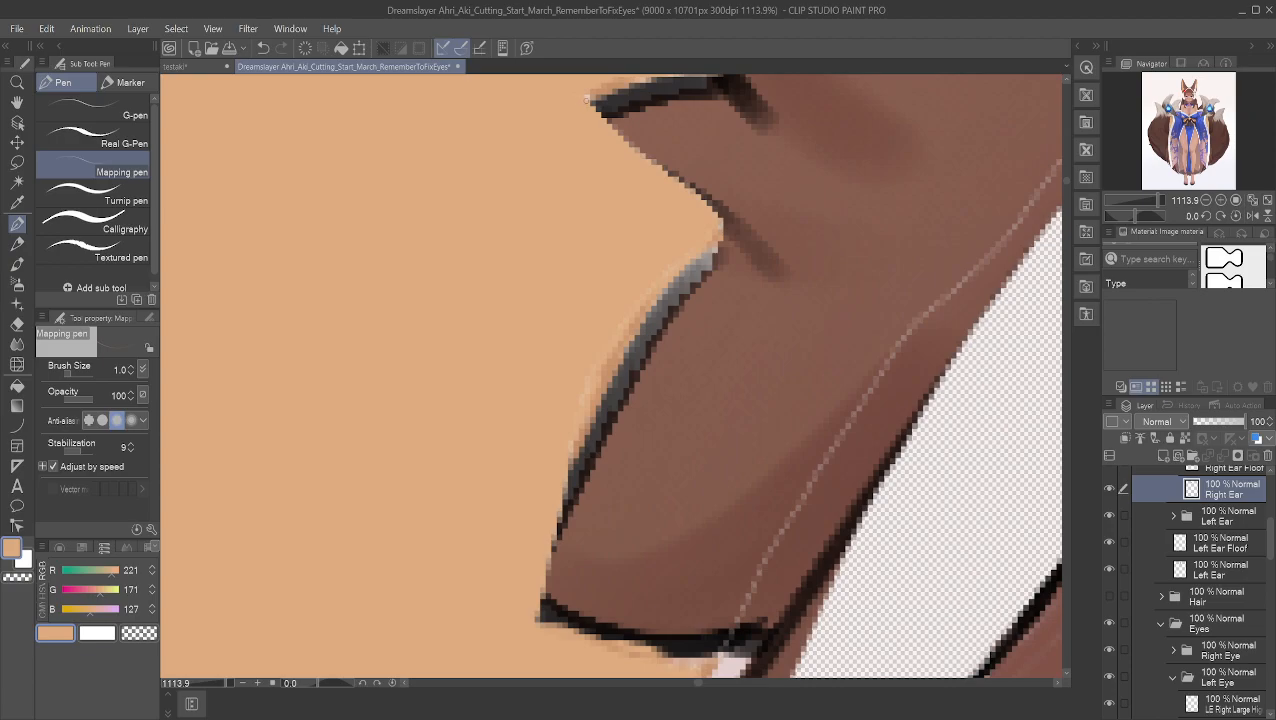
Step: Sample the darker tan beside the dark notch above the large tuft and fill the transparent gap and white pixels there
left_click(17, 102)
left_click_drag(609, 157, 569, 490)
scroll(648, 259, "down", 2)
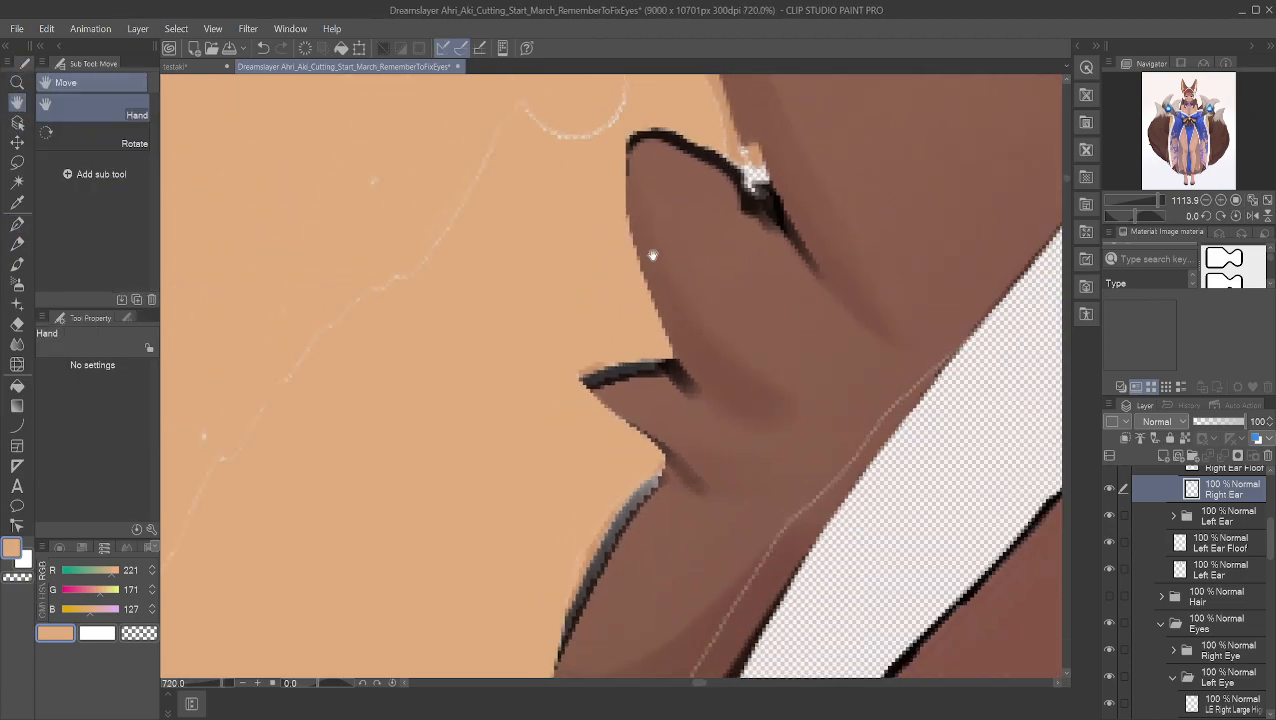
left_click_drag(628, 168, 564, 316)
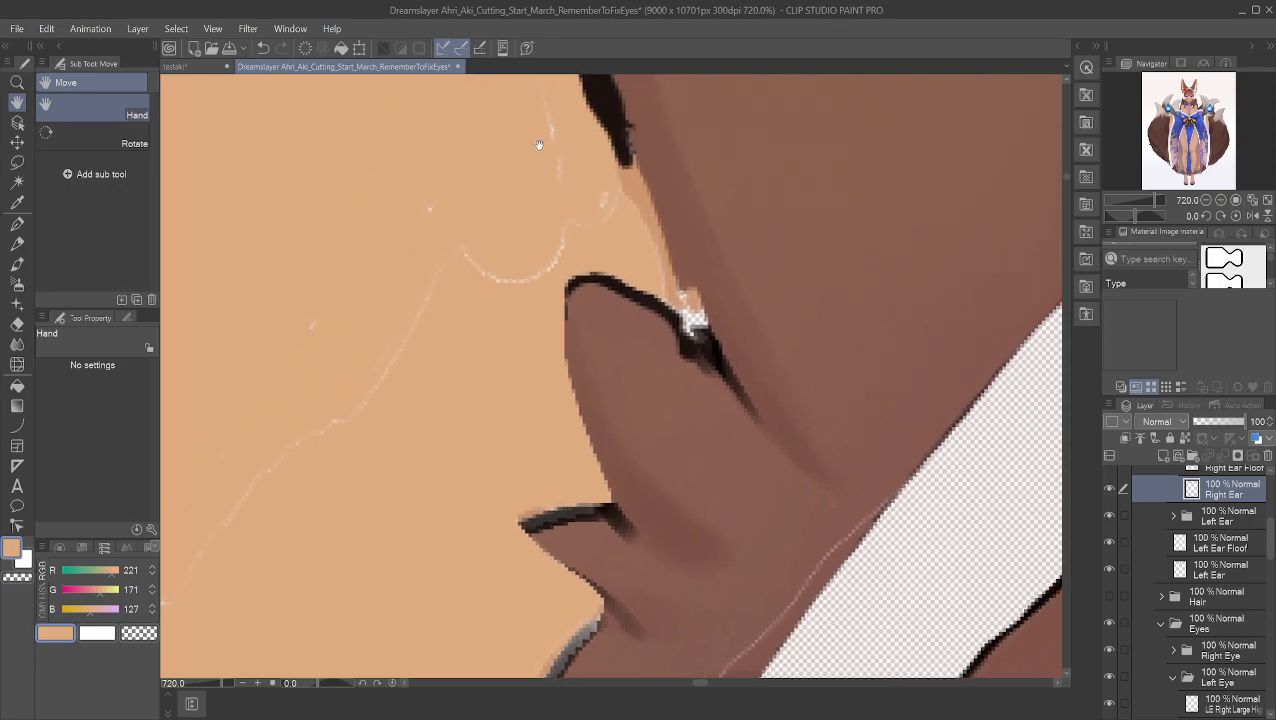
left_click(673, 297, "alt")
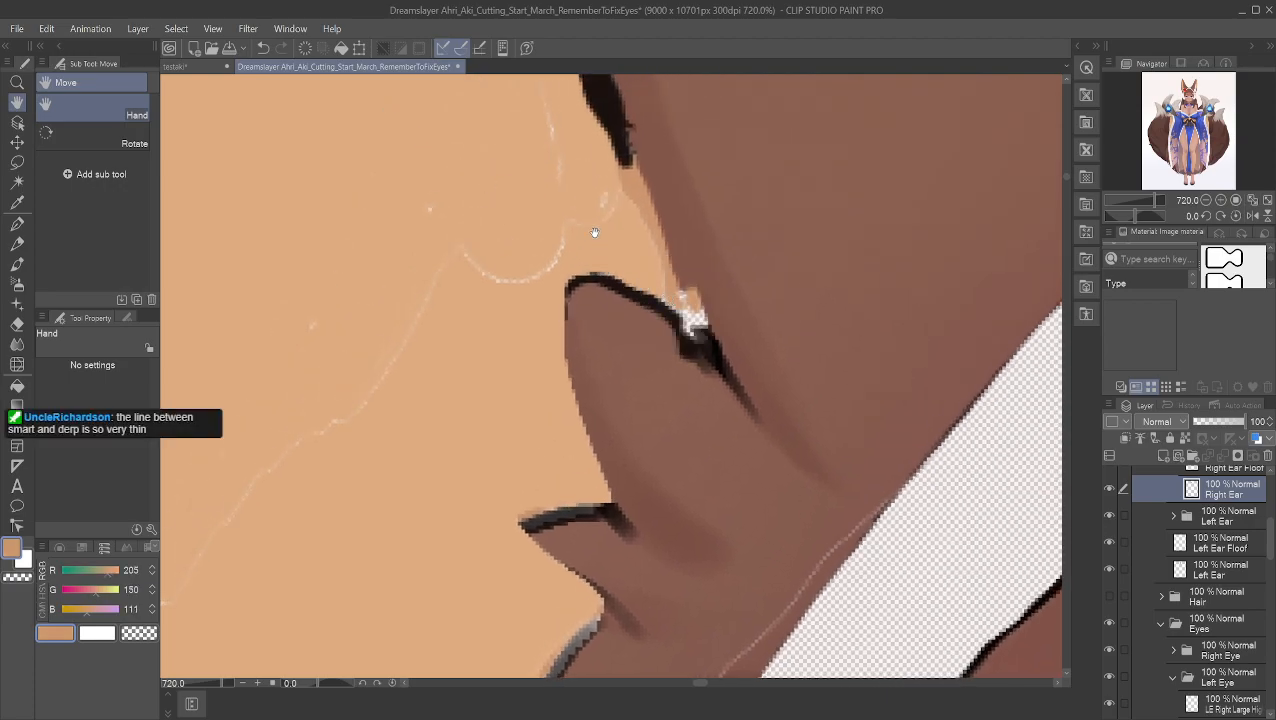
left_click(17, 222)
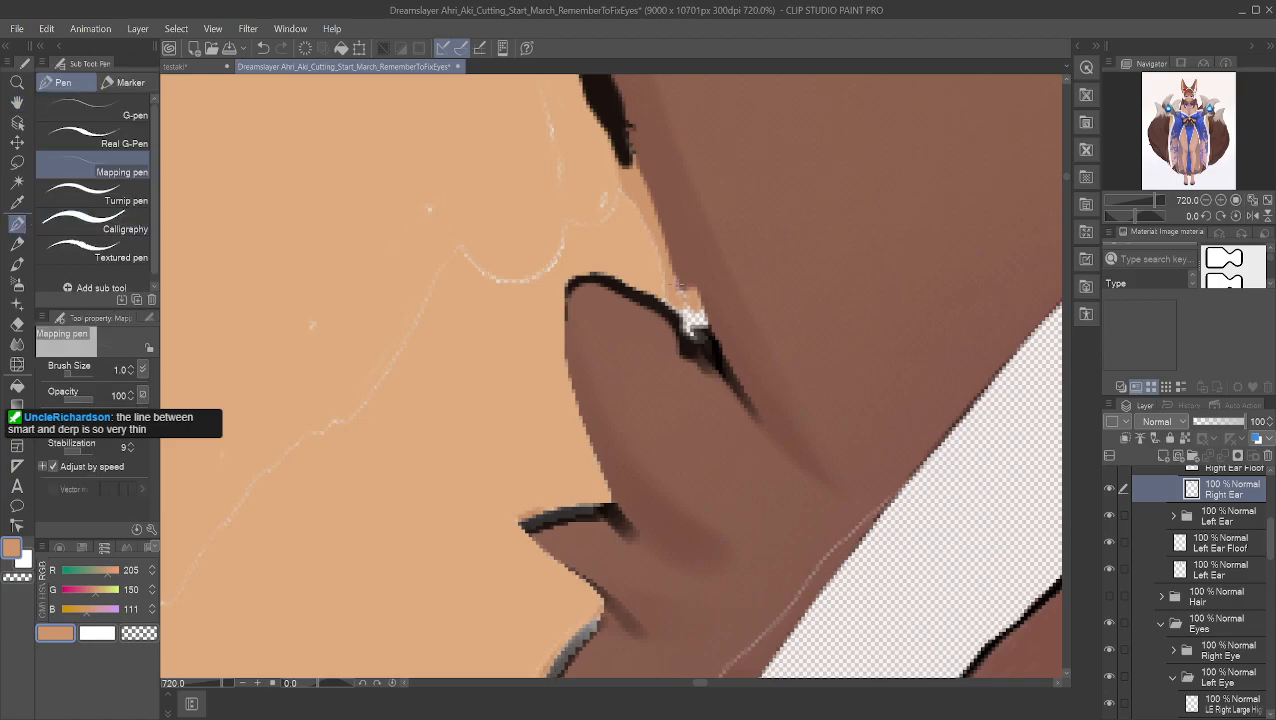
scroll(753, 458, "up", 3)
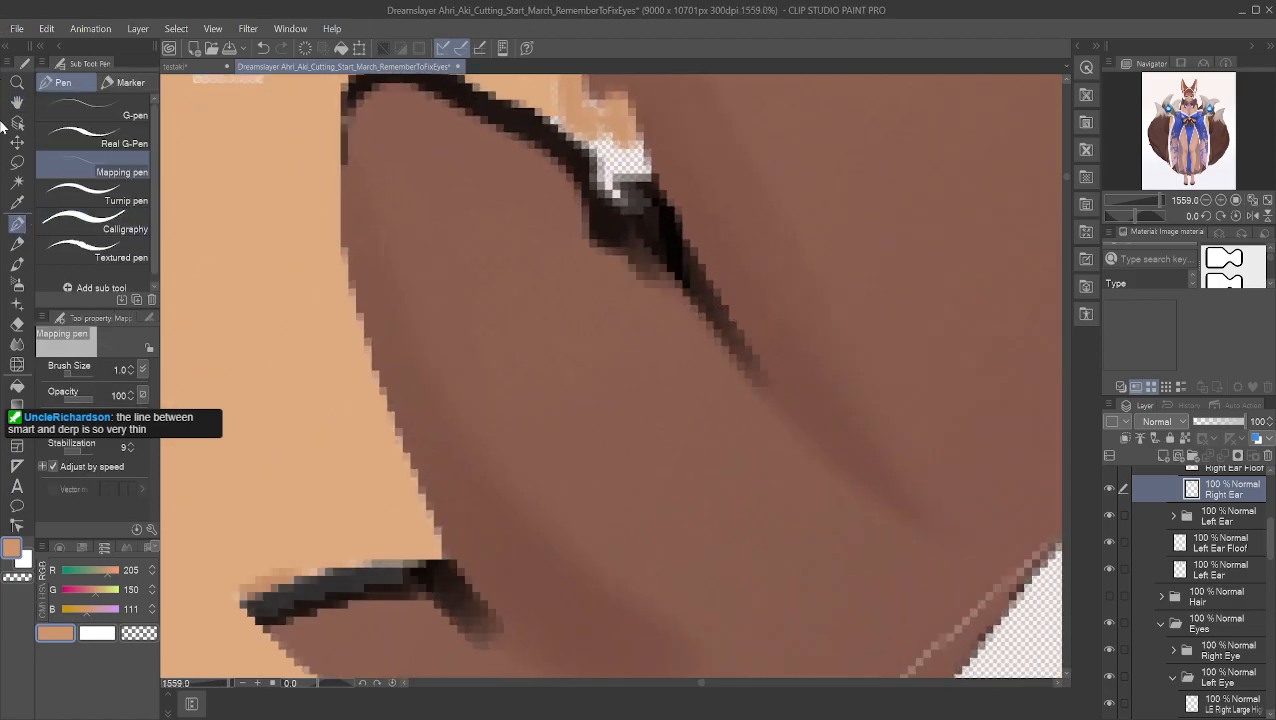
key("space")
left_click_drag(586, 180, 738, 438)
scroll(733, 415, "up", 3)
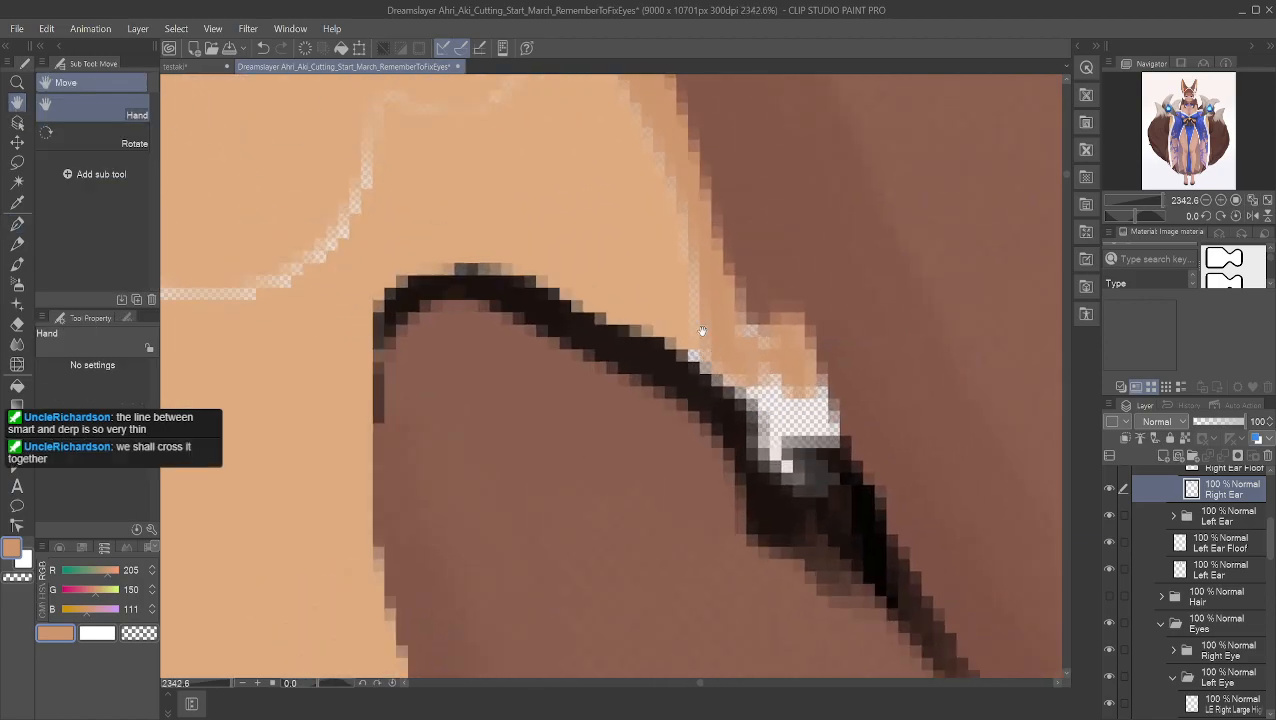
left_click_drag(671, 312, 546, 274)
left_click(18, 224)
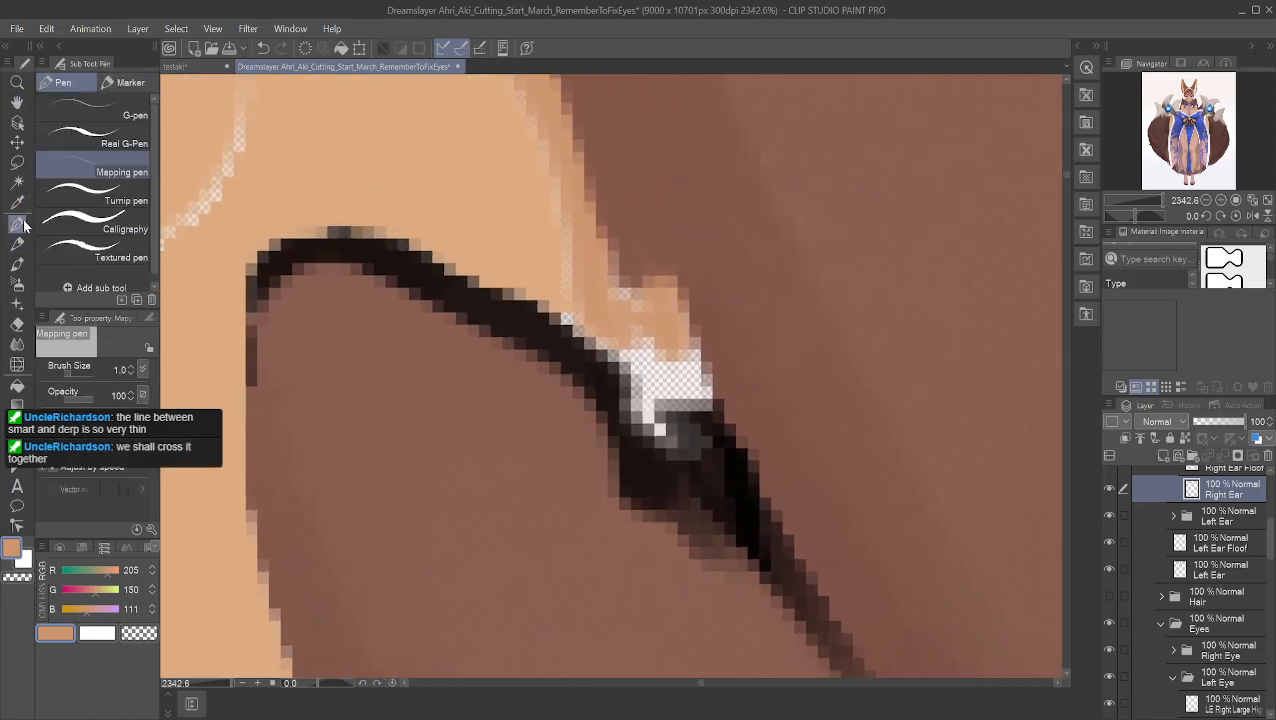
mouse_move(668, 337)
left_mouse_down()
mouse_move(707, 383)
mouse_move(655, 393)
mouse_move(645, 410)
mouse_move(659, 434)
mouse_move(633, 402)
mouse_move(642, 356)
mouse_move(628, 355)
mouse_move(649, 383)
mouse_move(648, 352)
mouse_move(675, 323)
mouse_move(669, 369)
mouse_move(658, 373)
mouse_move(648, 341)
mouse_move(671, 380)
mouse_move(690, 379)
mouse_move(659, 376)
left_mouse_up()
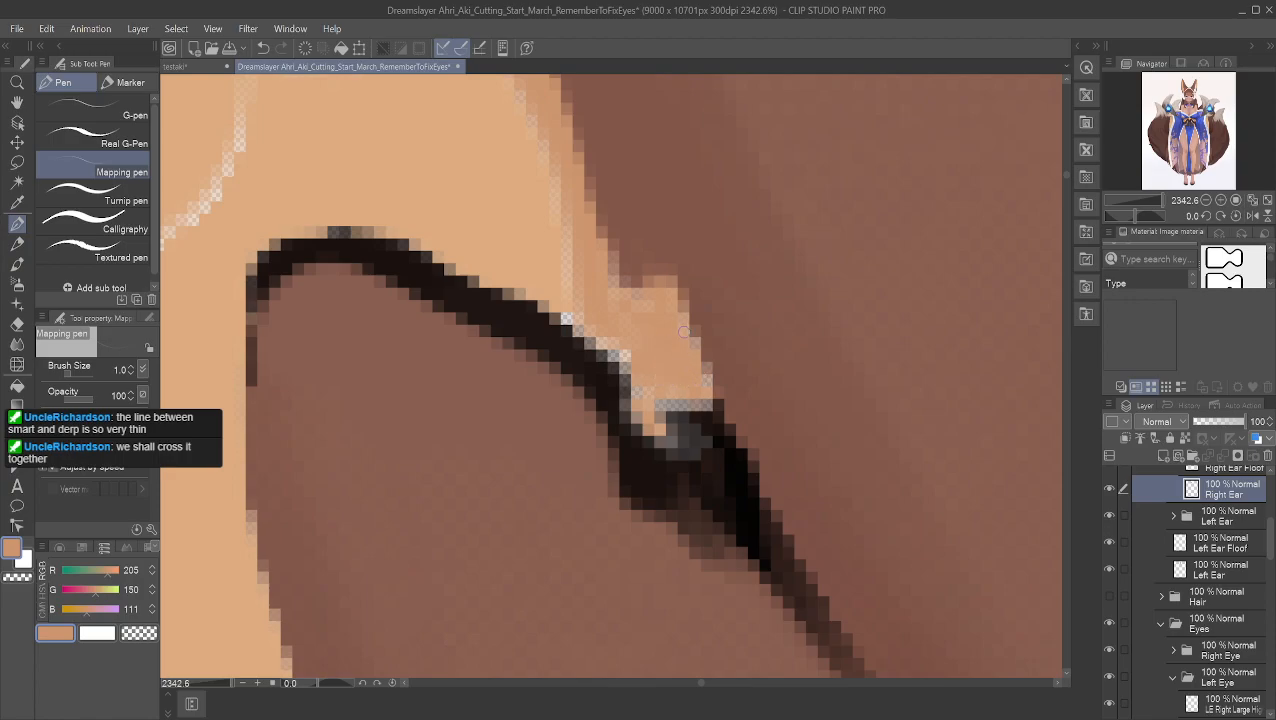
left_click_drag(585, 322, 568, 304)
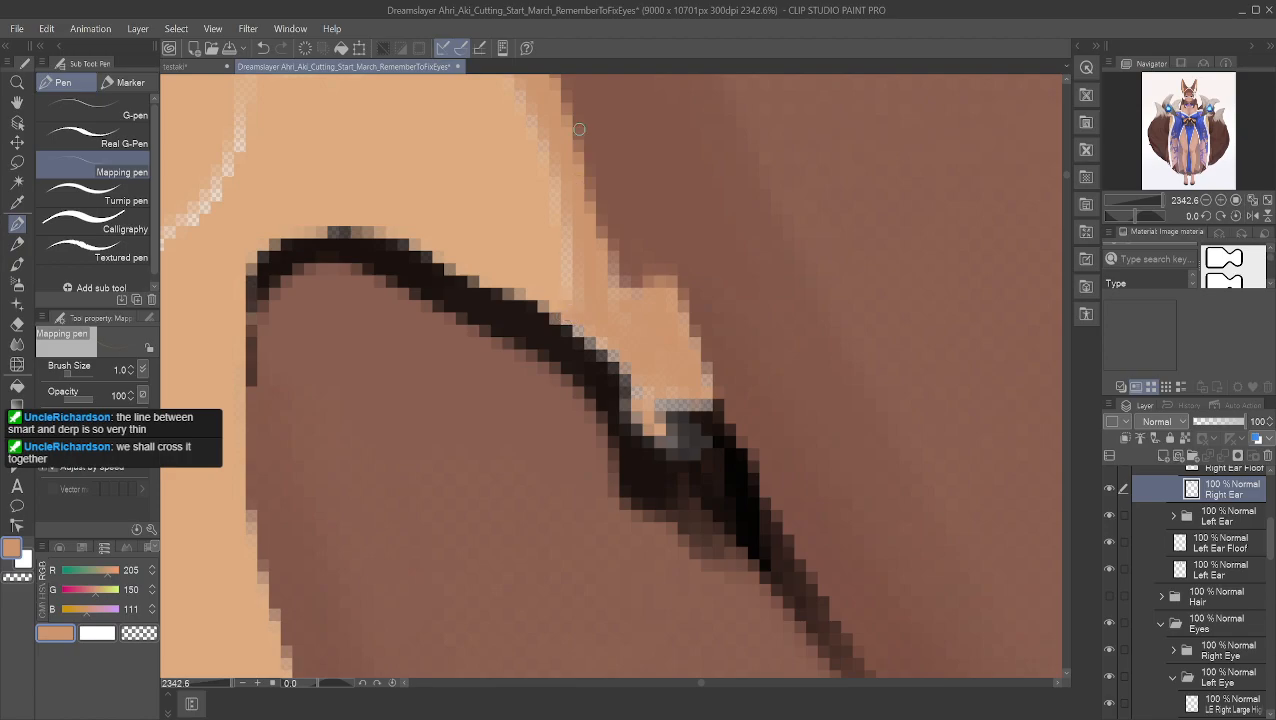
Step: Sample the light tan, enlarge the Mapping pen to 15.4, and paint over the pale seams and specks above the large tuft
left_click(16, 104)
left_click_drag(468, 86, 675, 558)
scroll(682, 438, "down", 1)
scroll(592, 389, "down", 1)
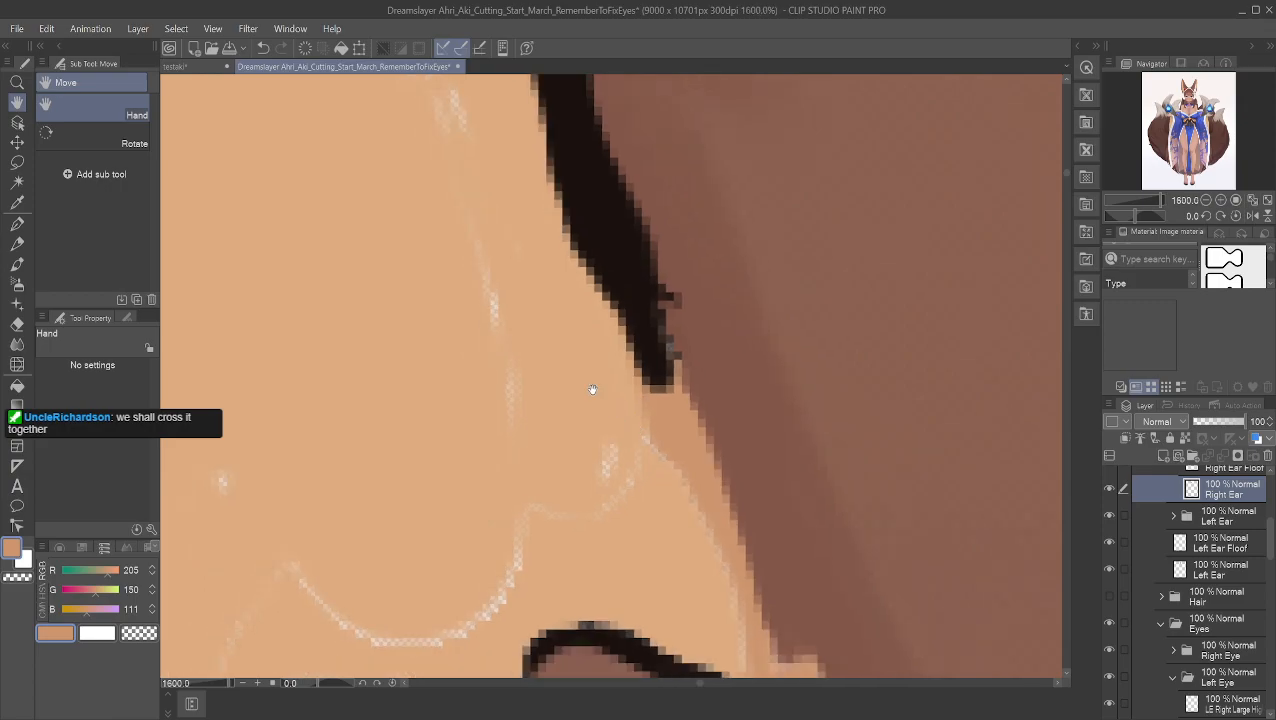
left_click(441, 347, "alt")
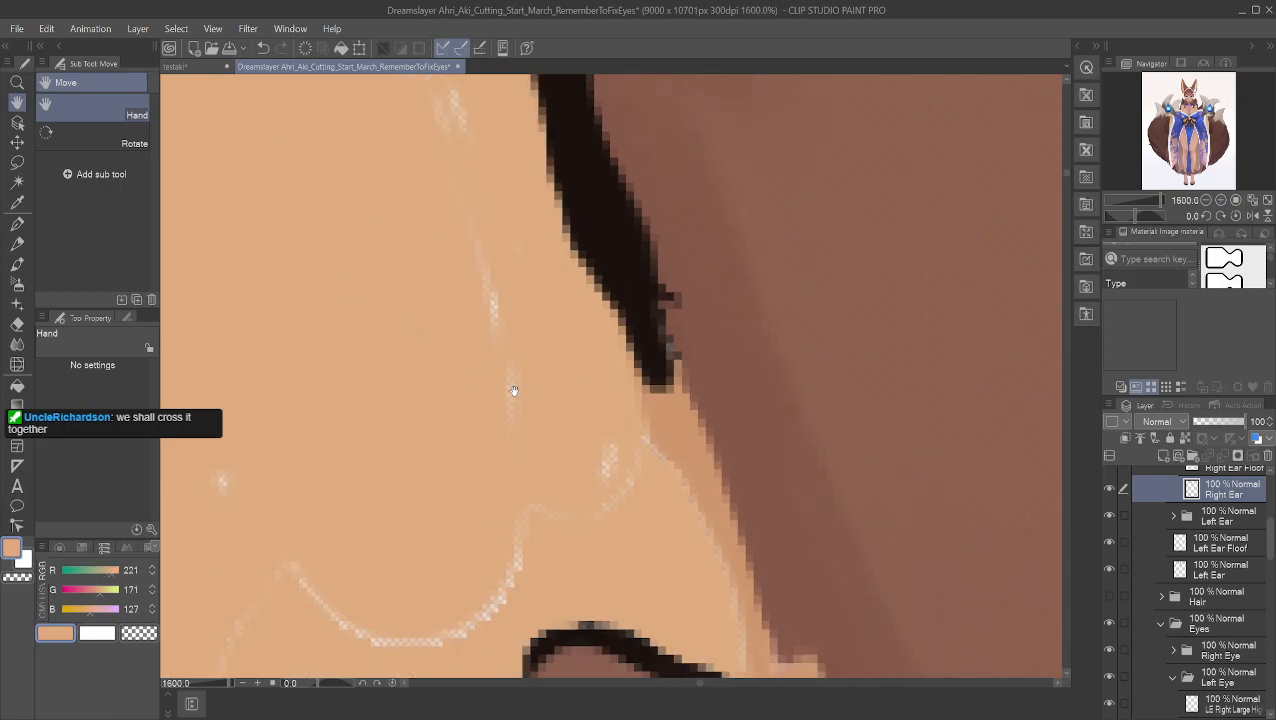
left_click(14, 226)
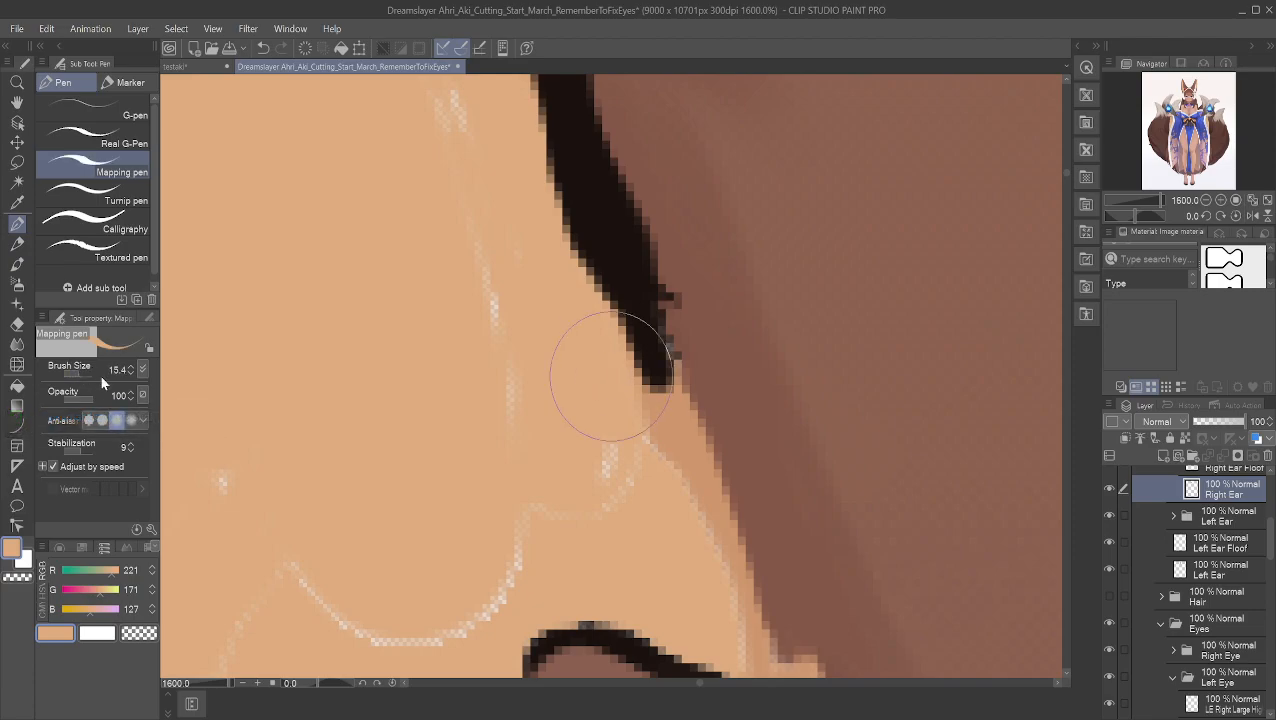
mouse_move(495, 590)
left_mouse_down()
mouse_move(321, 605)
mouse_move(228, 441)
left_mouse_up()
left_click_drag(511, 375, 427, 114)
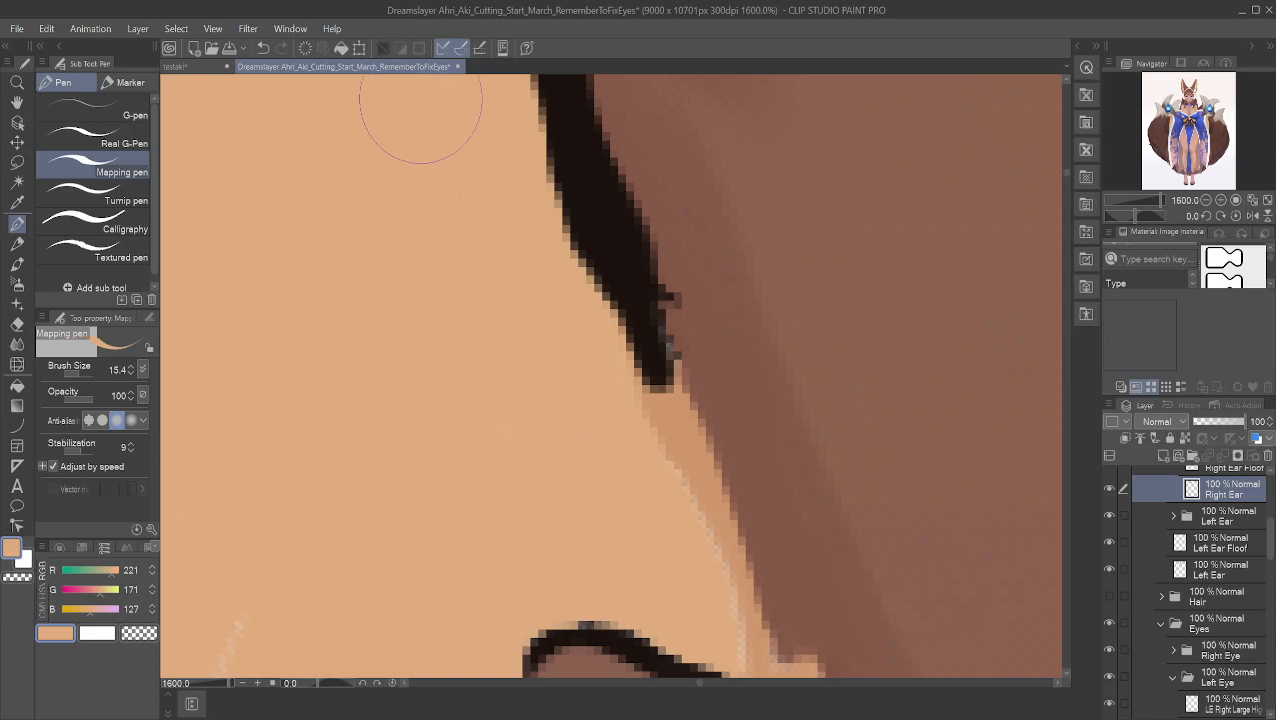
Step: Paint light tan over the thin diagonal seam and stray specks across the middle of the inner ear
left_click(17, 102)
scroll(609, 418, "down", 4)
left_click_drag(654, 340, 619, 345)
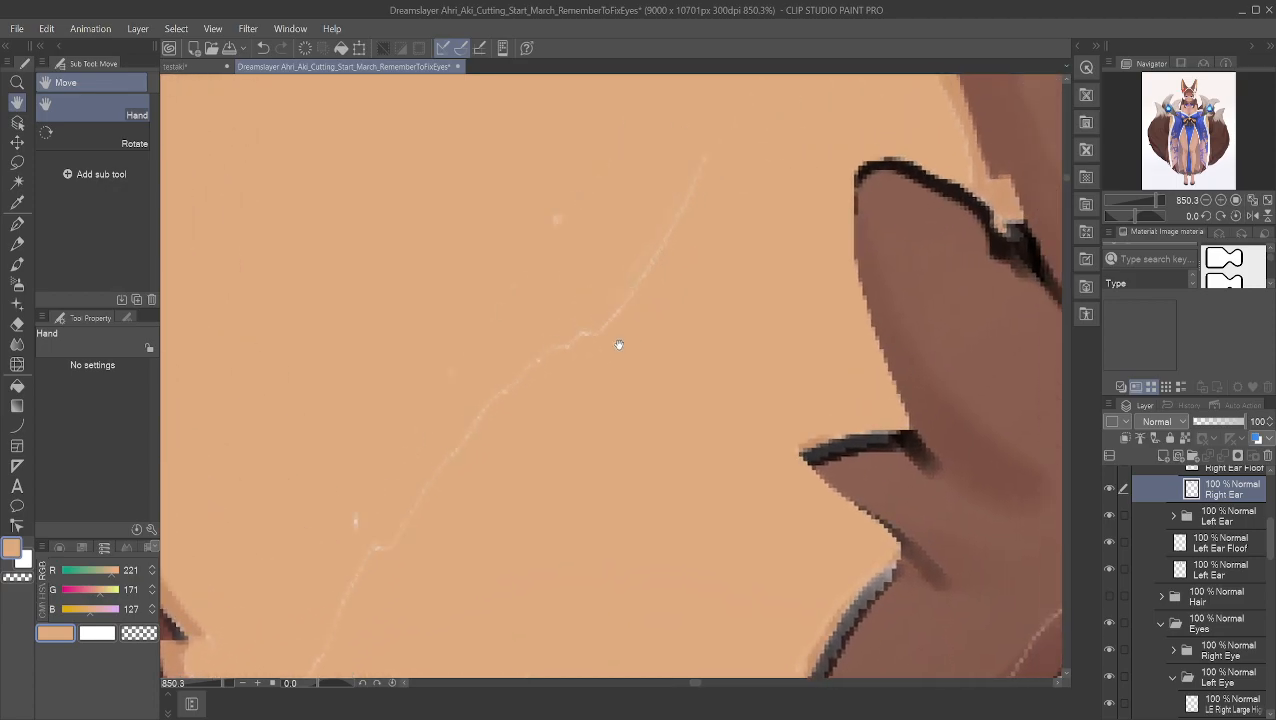
left_click(17, 223)
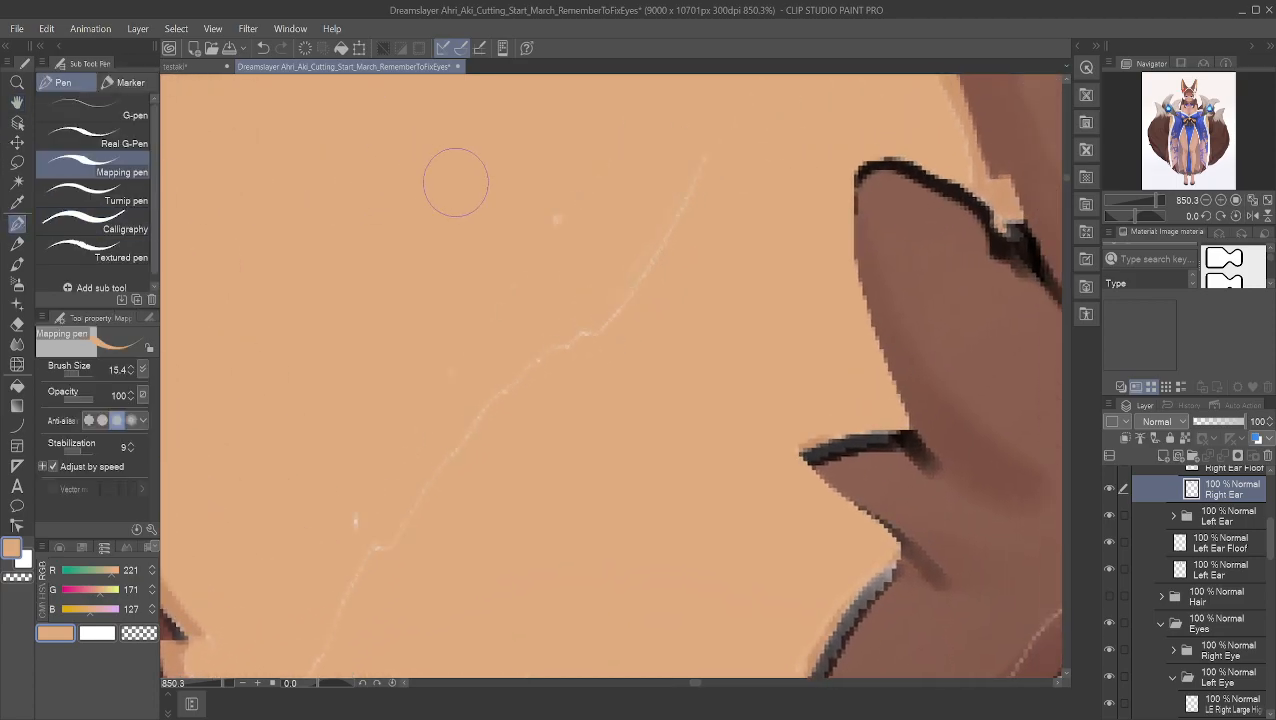
mouse_move(703, 185)
left_mouse_down()
mouse_move(615, 305)
mouse_move(471, 379)
mouse_move(522, 362)
mouse_move(410, 536)
mouse_move(394, 499)
mouse_move(372, 510)
mouse_move(326, 662)
mouse_move(319, 632)
left_mouse_up()
Step: Cover the remaining pale specks beside the jagged fur outline on the inner ear's left-hand edge with light tan
left_click(17, 103)
left_click_drag(585, 533, 709, 27)
left_click_drag(656, 206, 717, 343)
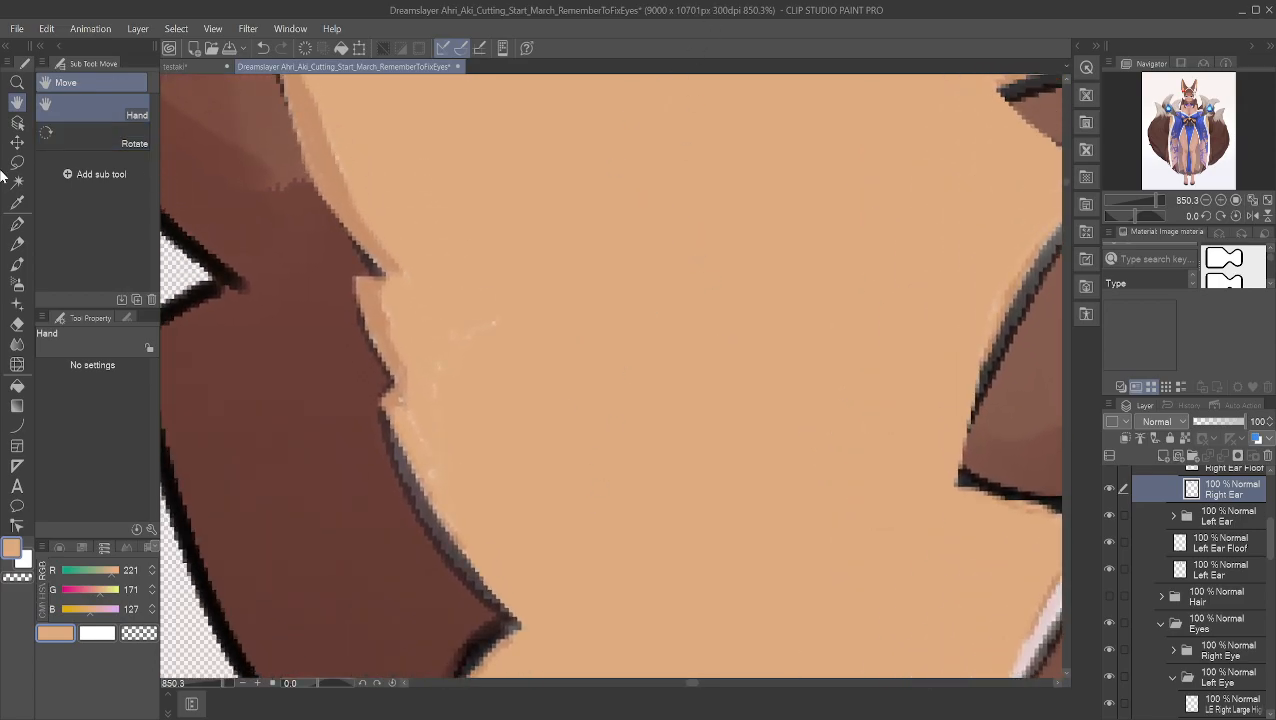
left_click(17, 223)
mouse_move(475, 343)
left_mouse_down()
mouse_move(444, 415)
mouse_move(451, 482)
mouse_move(428, 418)
left_mouse_up()
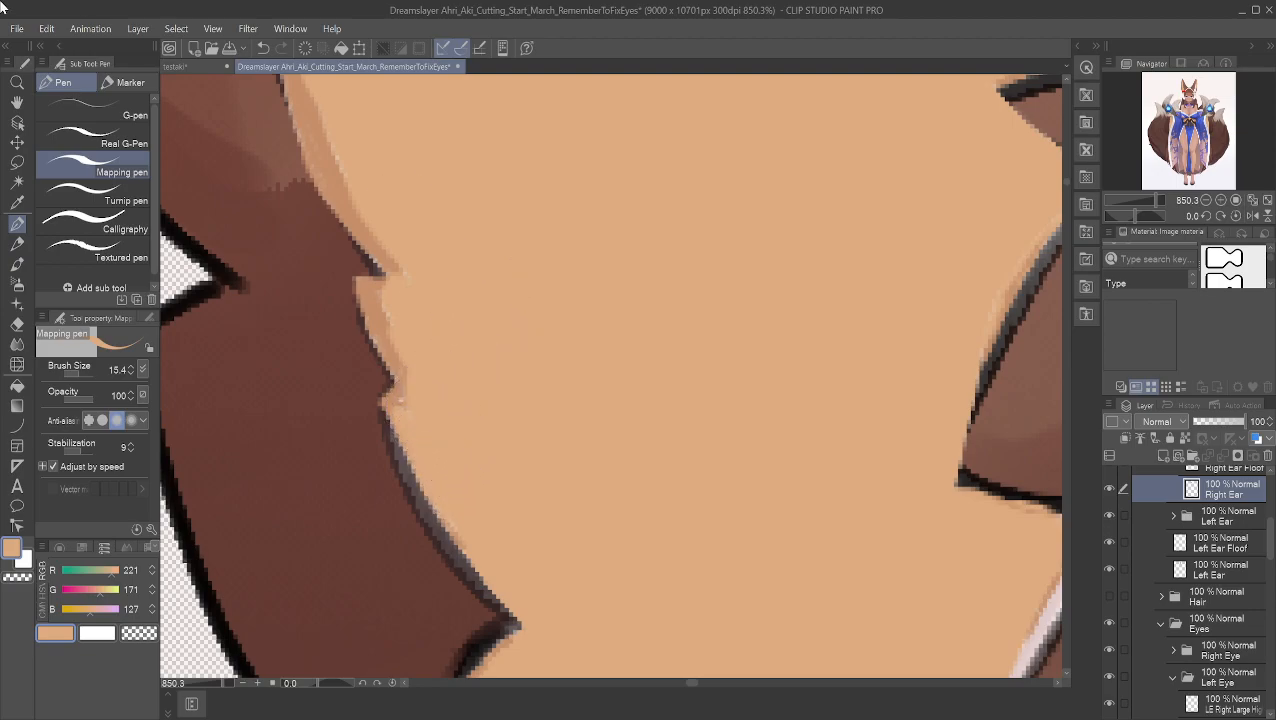
Step: Sample the darker tan, reduce the Mapping pen to 1.0, and cover the pale pixels along the thin upper part of the dark outline
left_click(17, 101)
left_click_drag(649, 273, 735, 675)
left_click_drag(762, 304, 674, 608)
scroll(730, 250, "down", 2)
left_click_drag(746, 319, 699, 628)
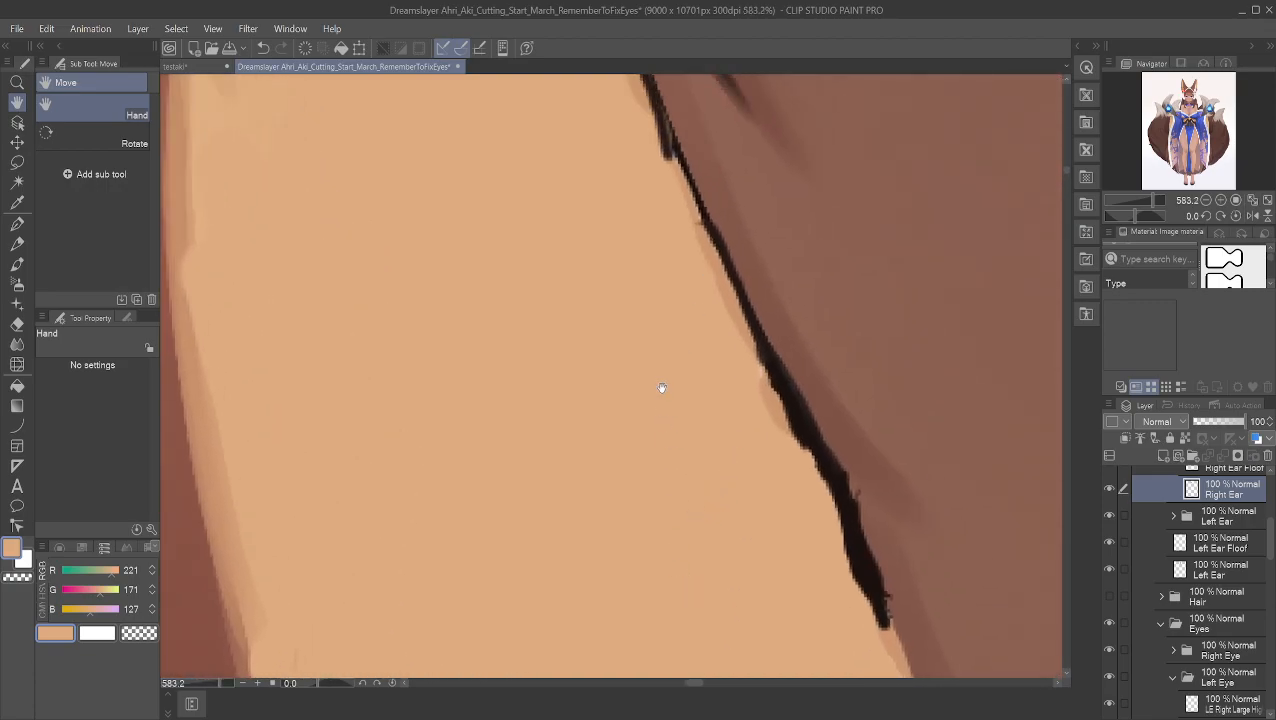
scroll(662, 389, "up", 7)
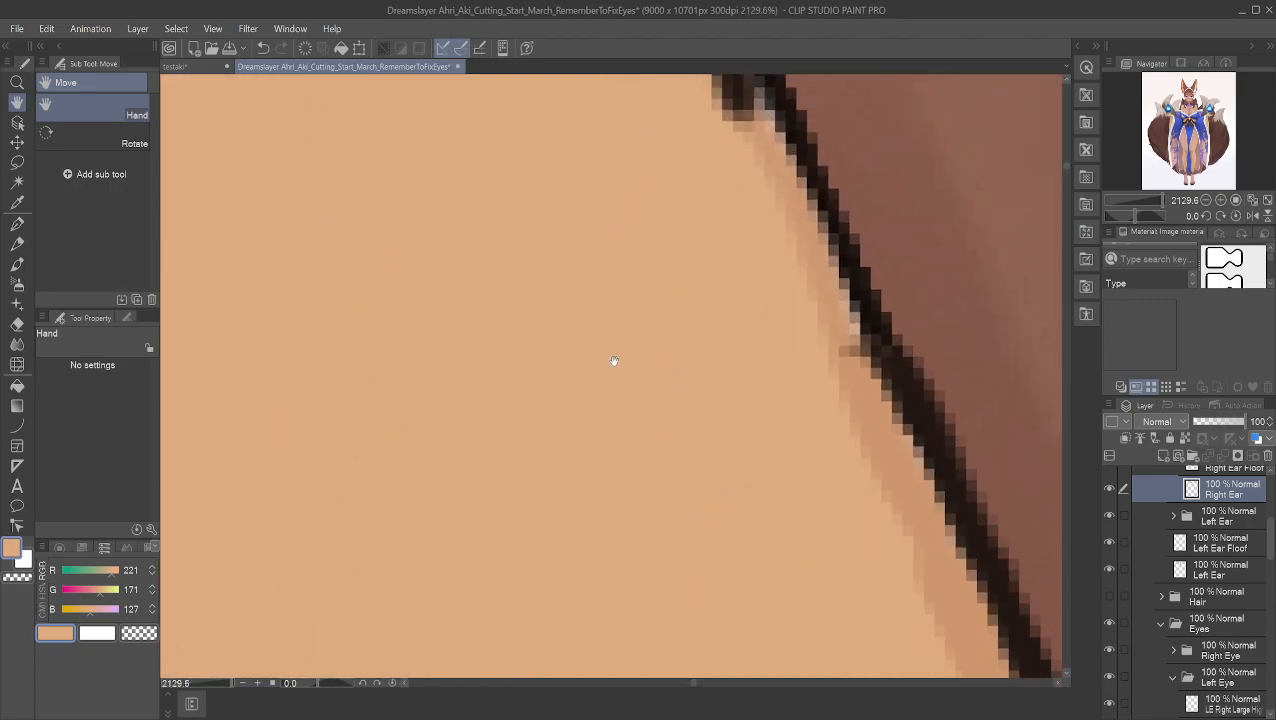
left_click_drag(624, 352, 555, 403)
left_click_drag(739, 343, 770, 347)
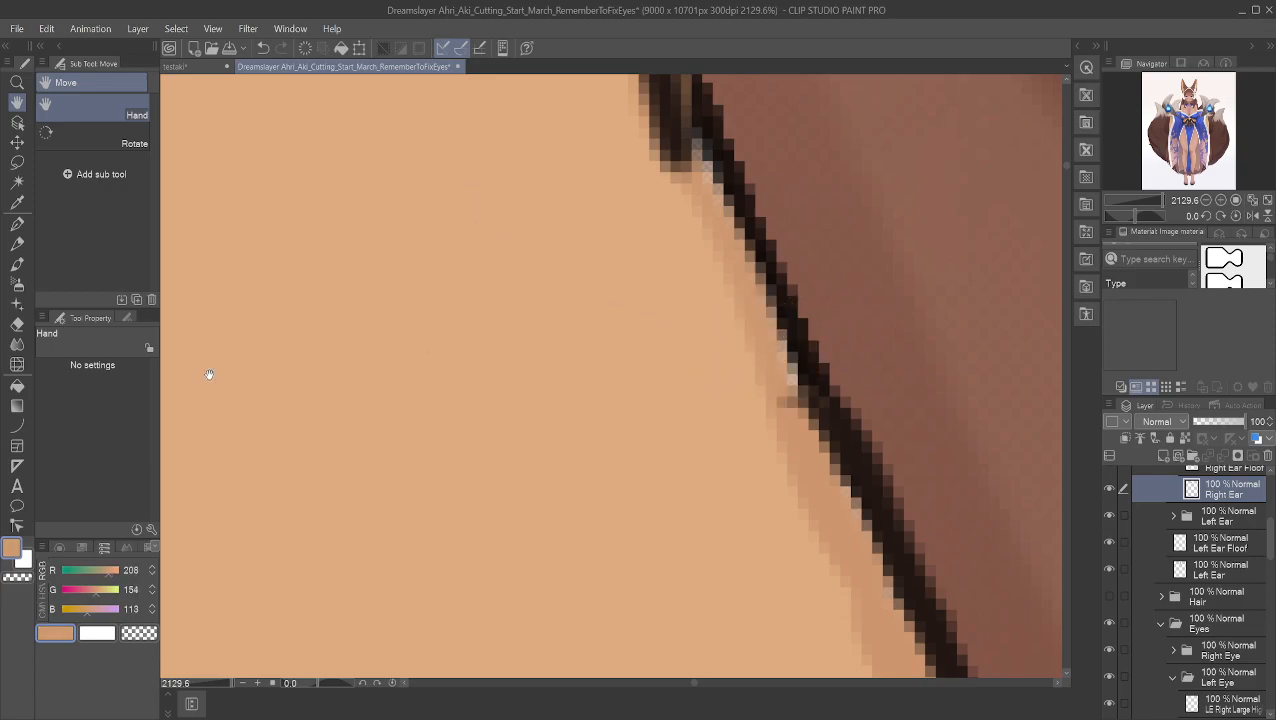
left_click(17, 223)
left_click_drag(85, 371, 74, 370)
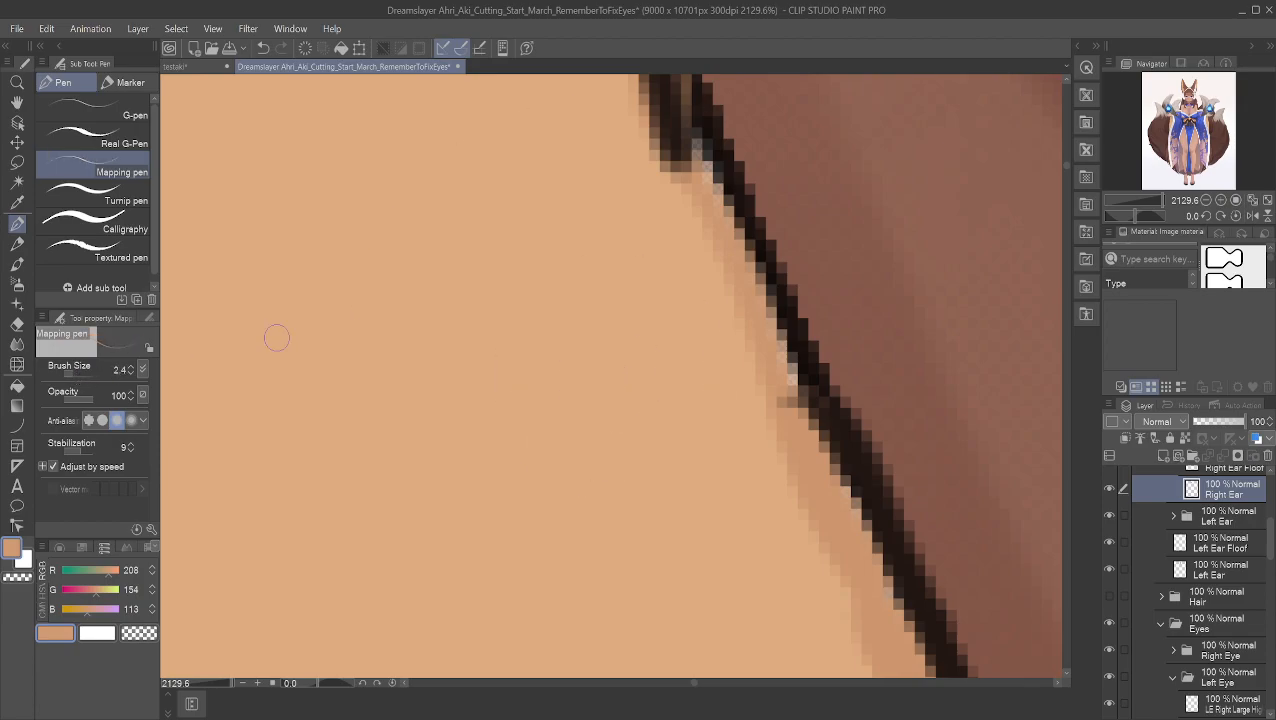
left_click(66, 367)
left_click(131, 366)
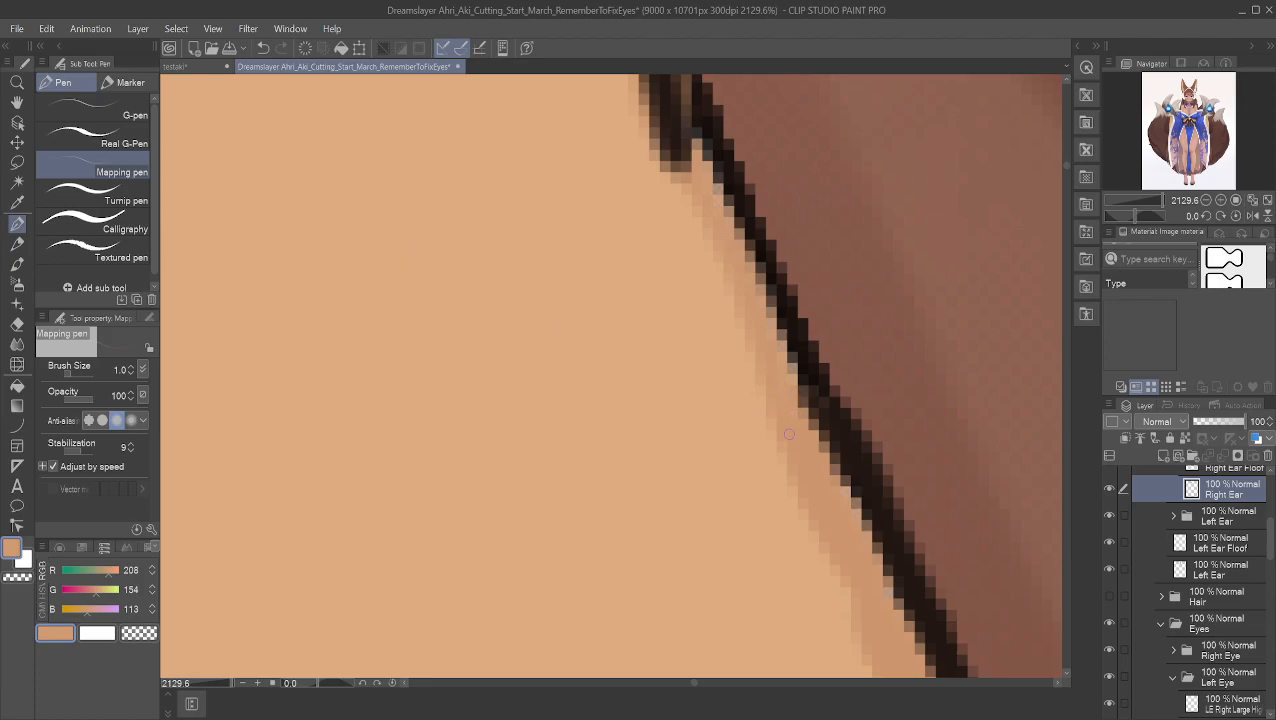
Step: Fill the transparent gap beside the thickening dark outline with darker tan, and soften its inner edge with sampled light tan
scroll(744, 321, "down", 3)
scroll(696, 369, "up", 5)
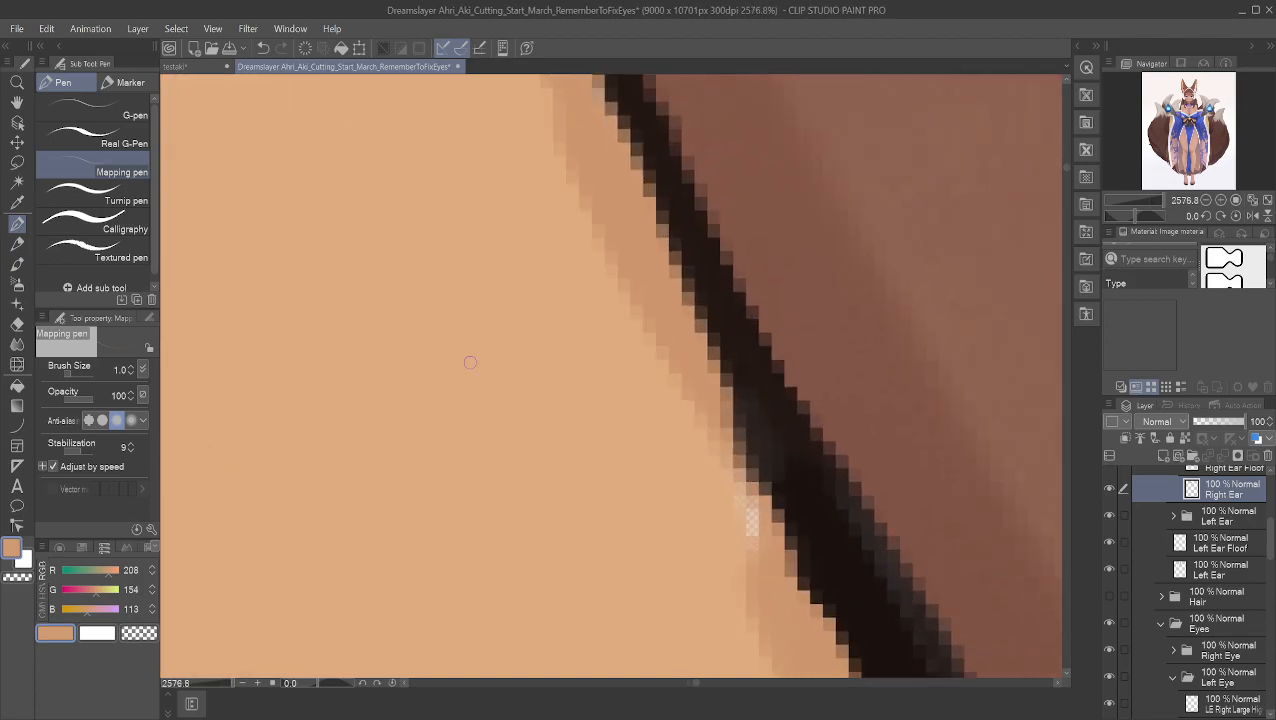
left_click_drag(722, 456, 753, 557)
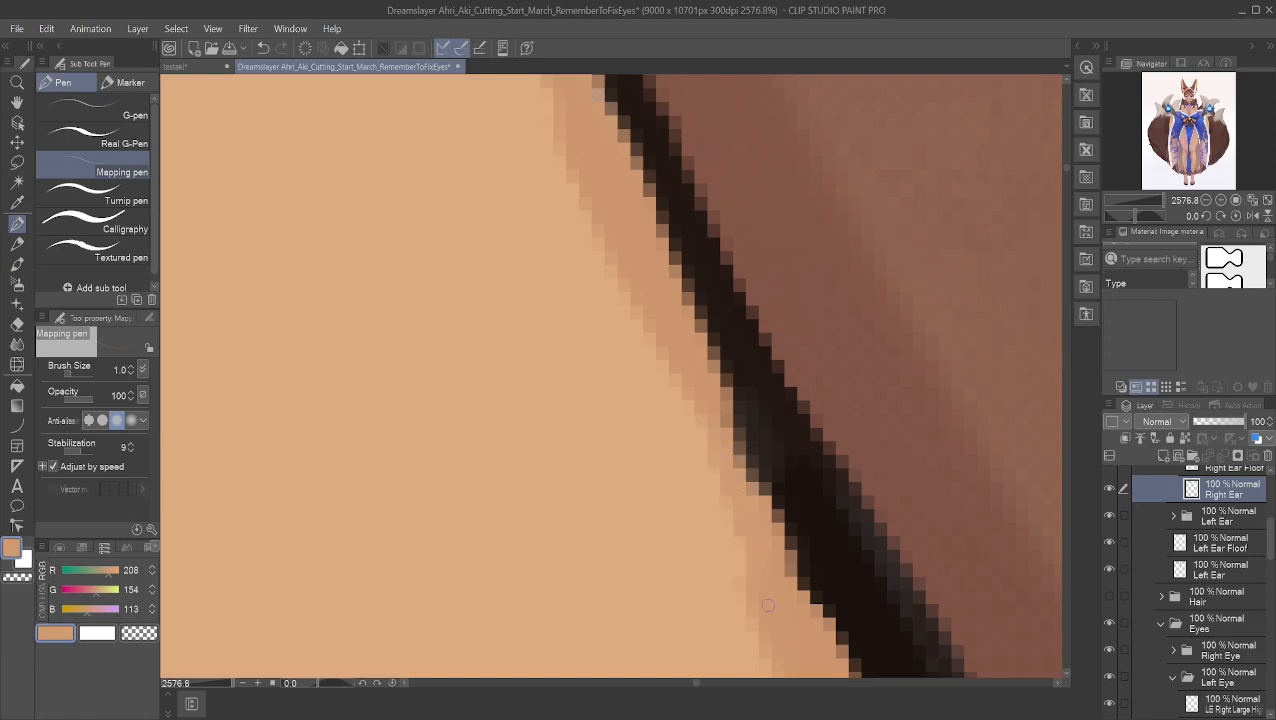
left_click(707, 582, "alt")
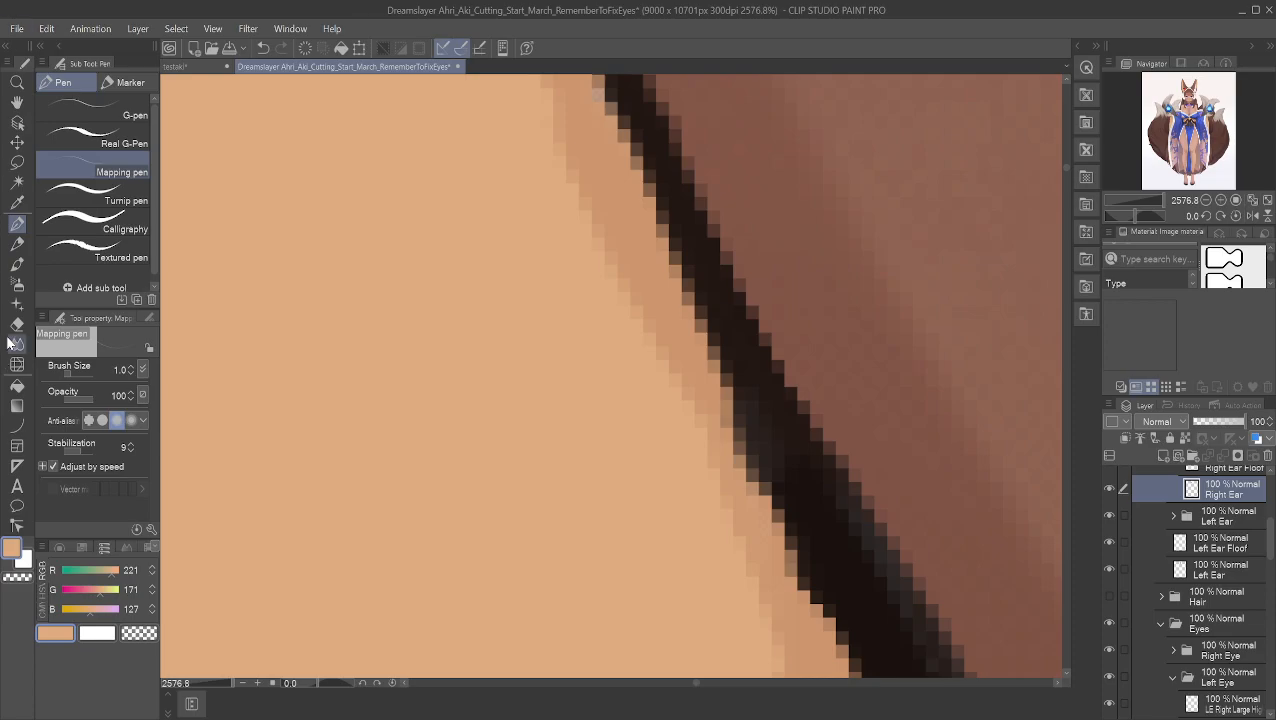
Step: Review the whole repainted inner ear and compare both ears above the head for leftover gaps
key("h")
scroll(644, 373, "down", 5)
scroll(790, 414, "down", 5)
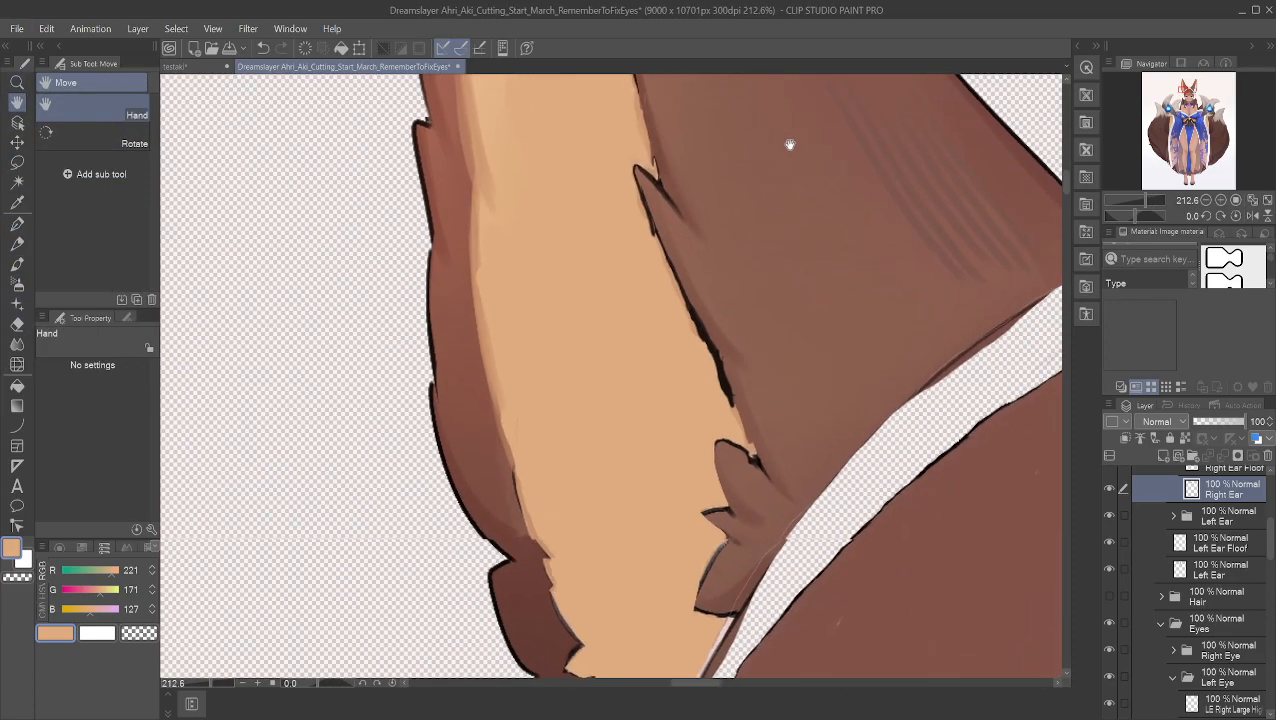
left_click_drag(790, 145, 518, 422)
scroll(738, 421, "down", 1)
left_click_drag(736, 341, 512, 354)
scroll(749, 347, "down", 4)
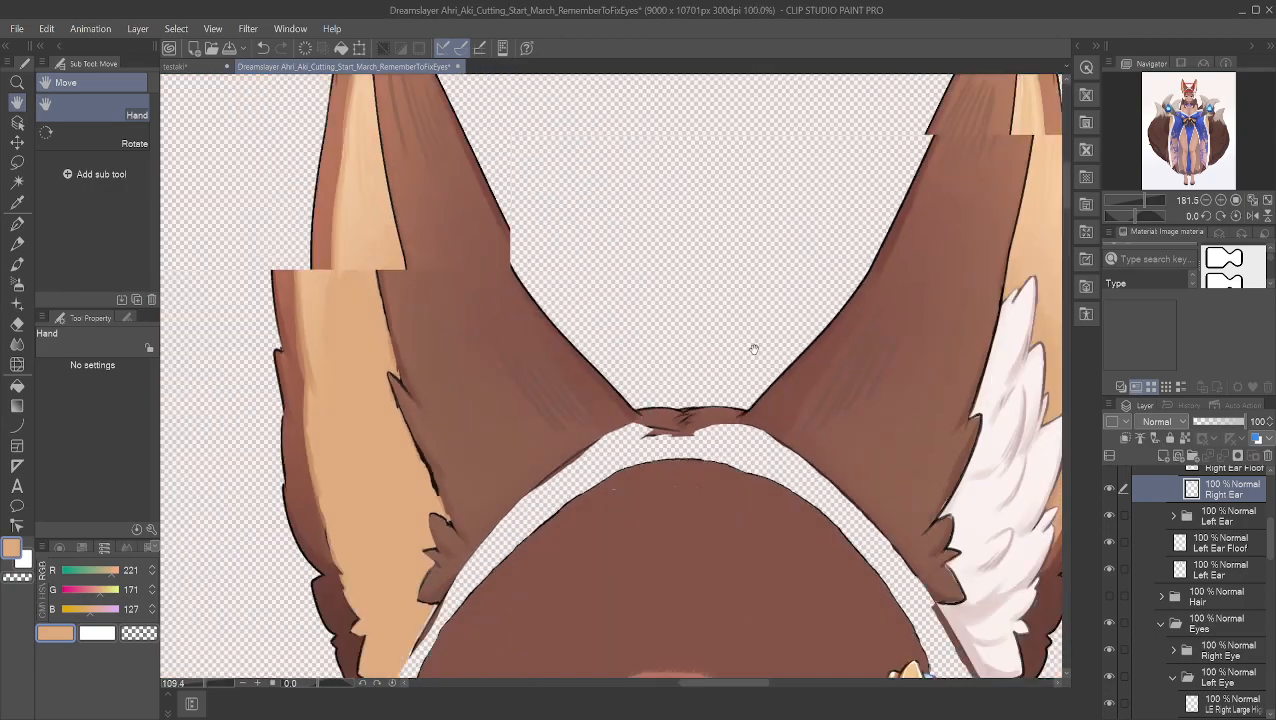
Step: Show the Hair folder and the Right Ear Floof layer above the head
left_click_drag(749, 308, 689, 306)
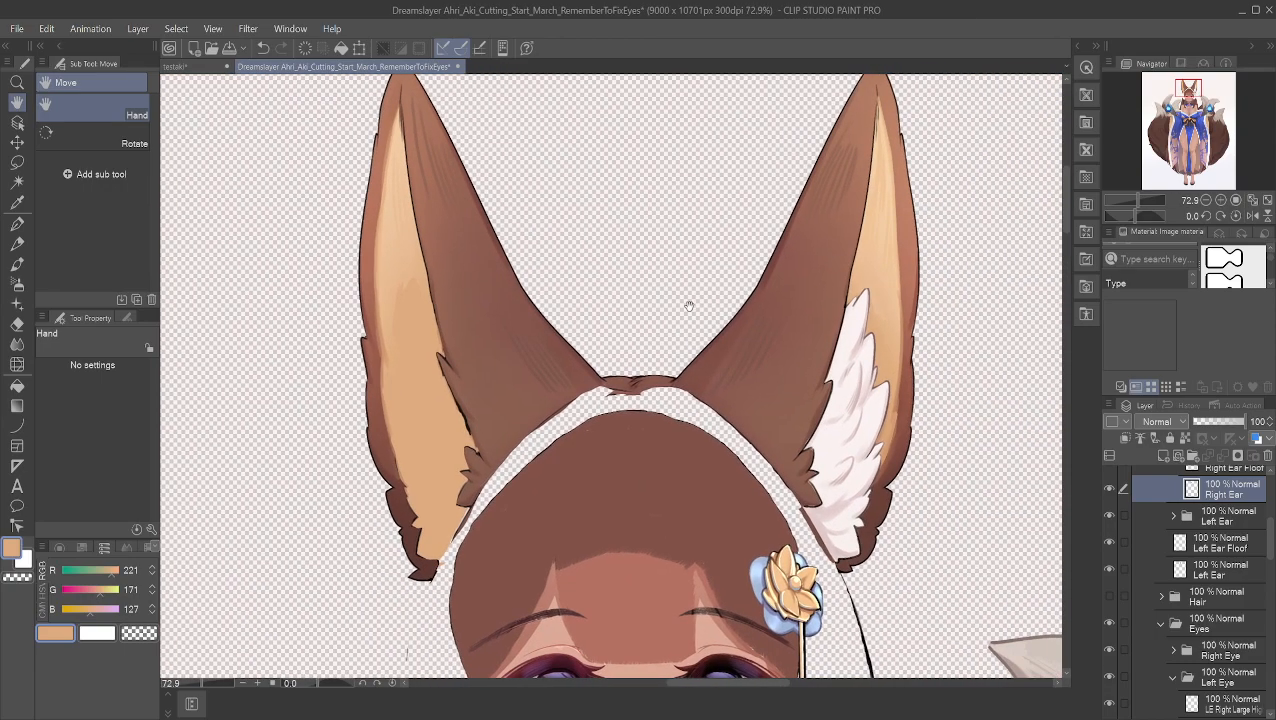
left_click(1107, 598)
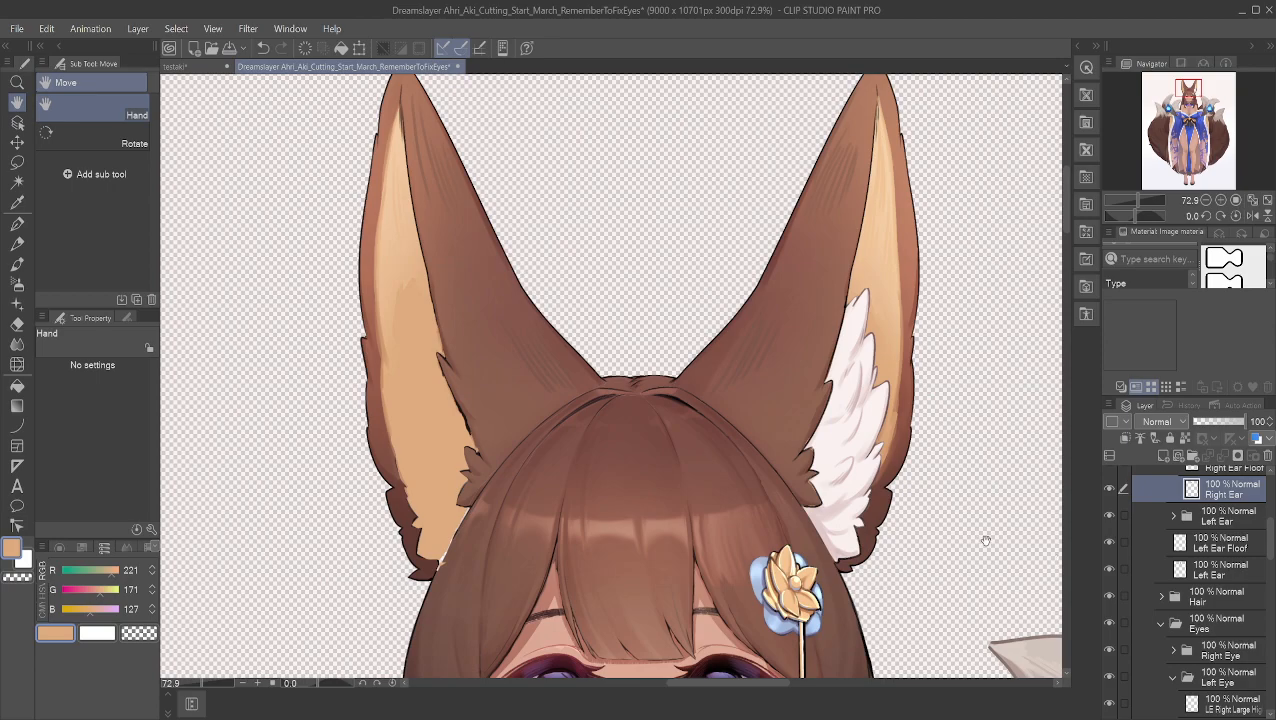
scroll(1131, 549, "up", 1)
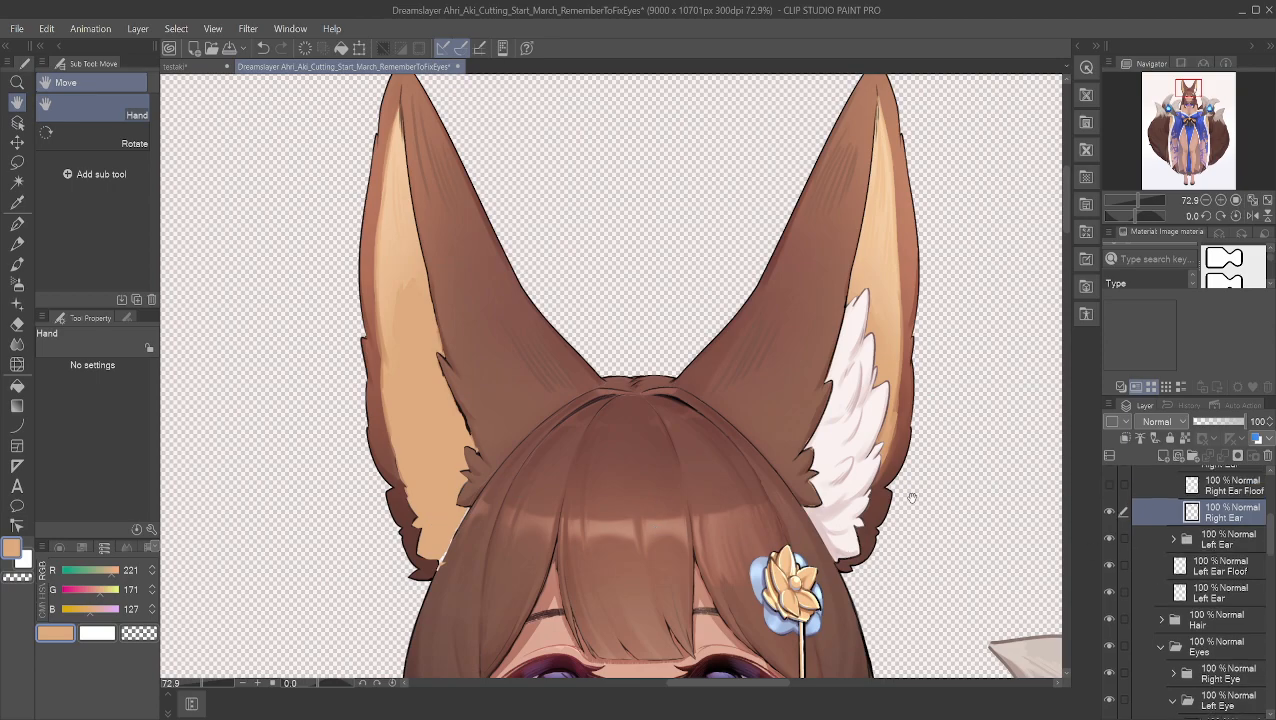
scroll(1139, 577, "up", 1)
left_click(1108, 509)
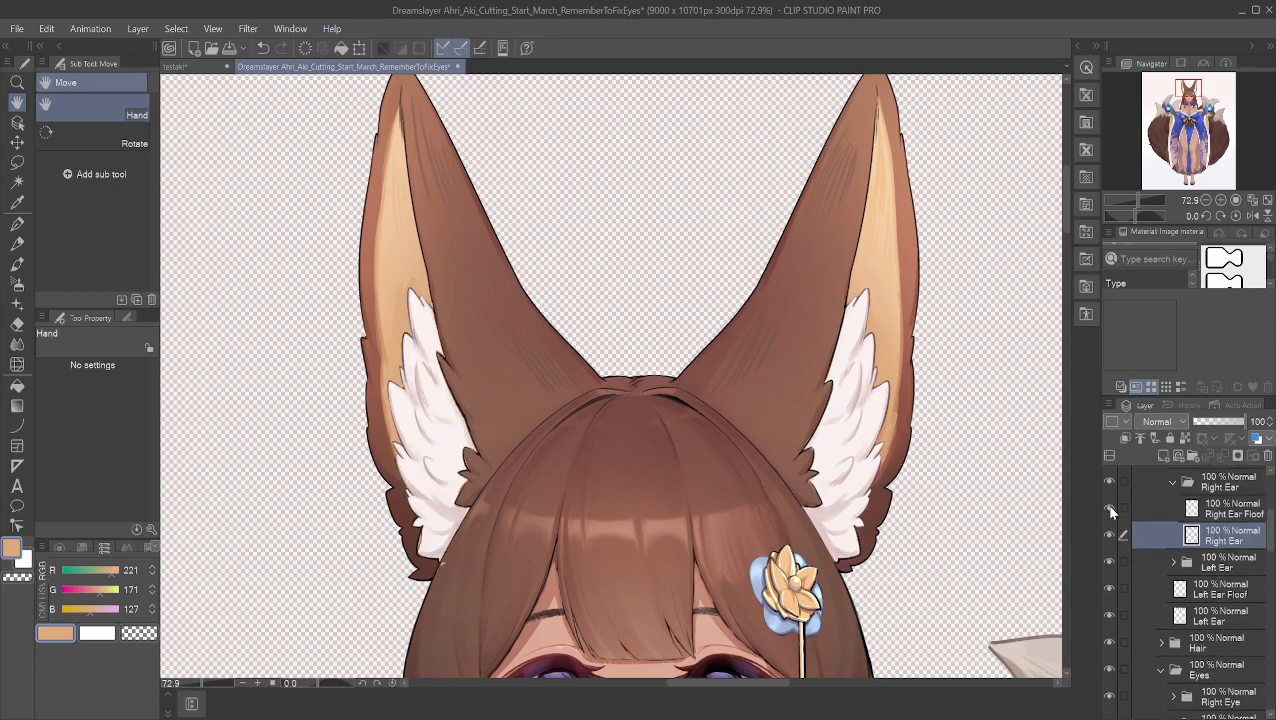
Step: Toggle the Right Ear Floof layer, hide Left Ear Floof, and compare the painted inner areas of both ears
left_click(1108, 508)
scroll(621, 516, "up", 2)
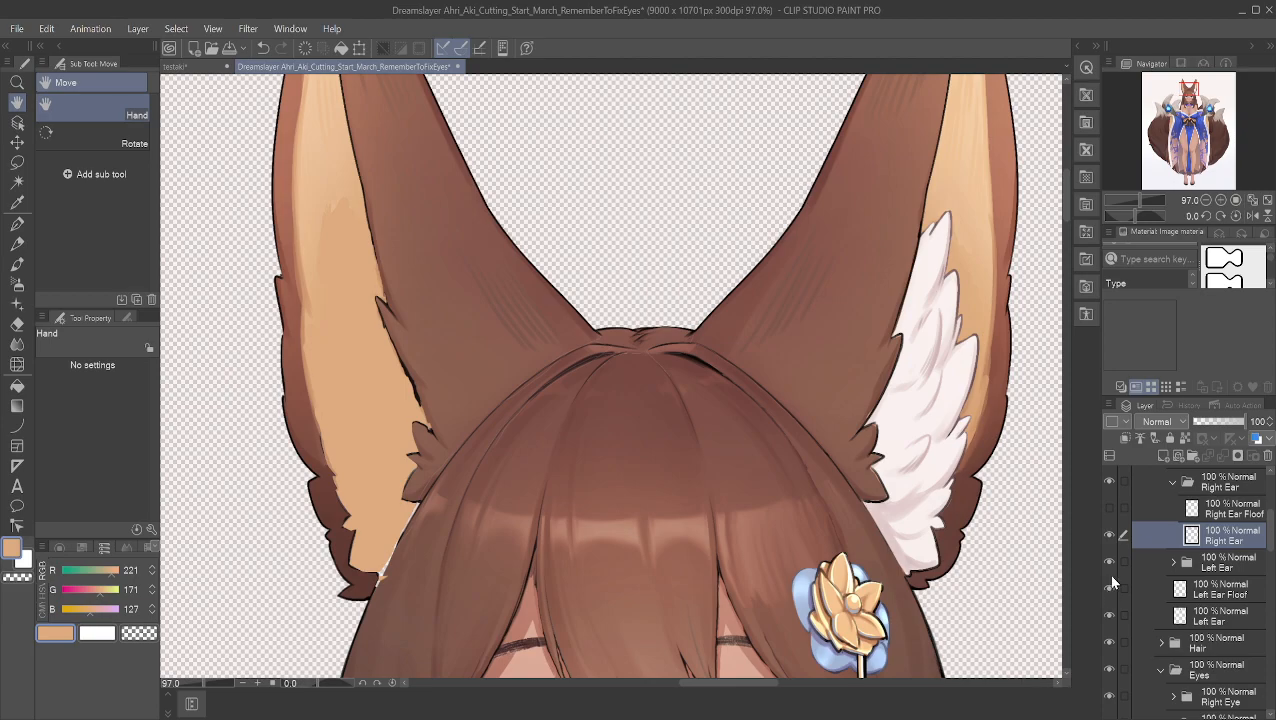
left_click(1109, 508)
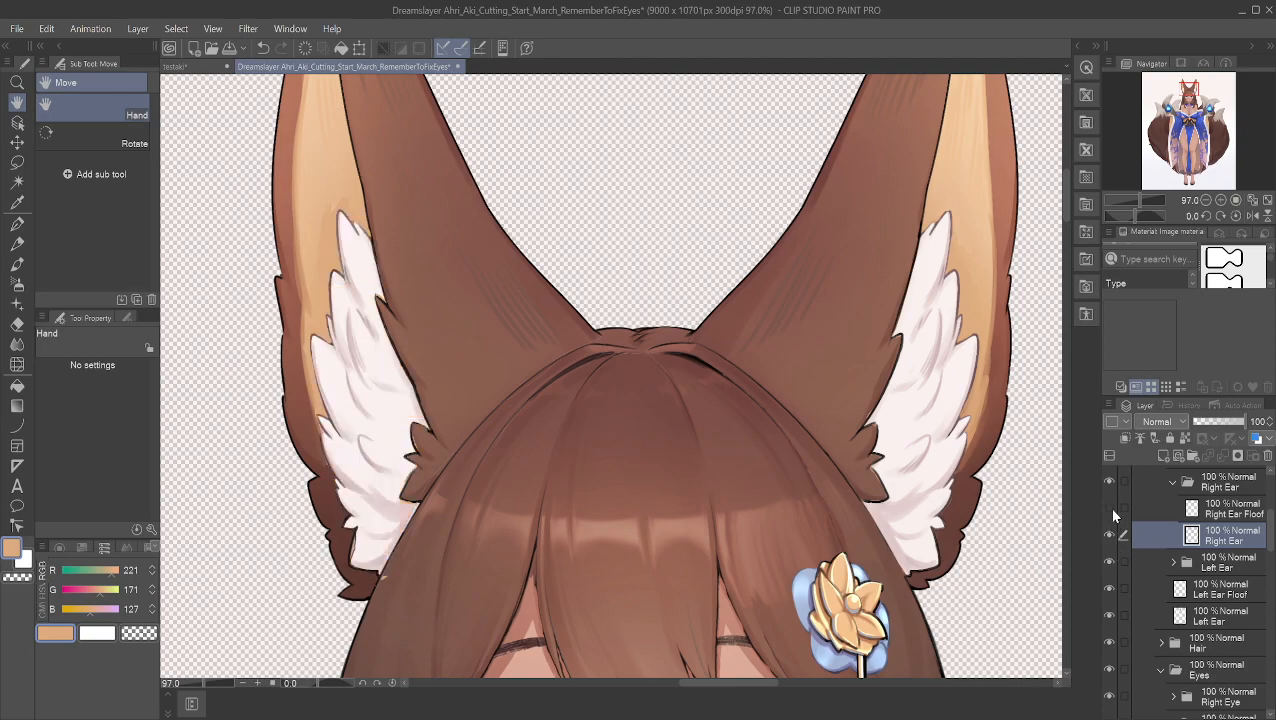
left_click(1109, 508)
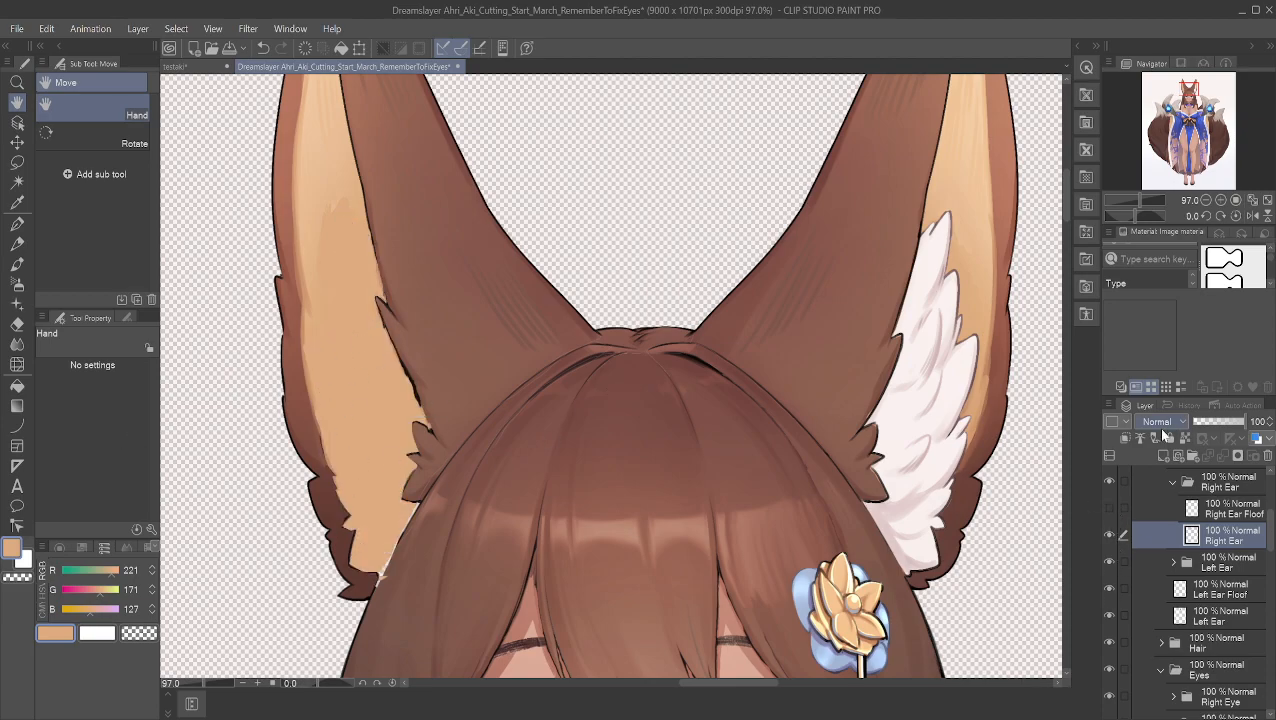
left_click(1109, 589)
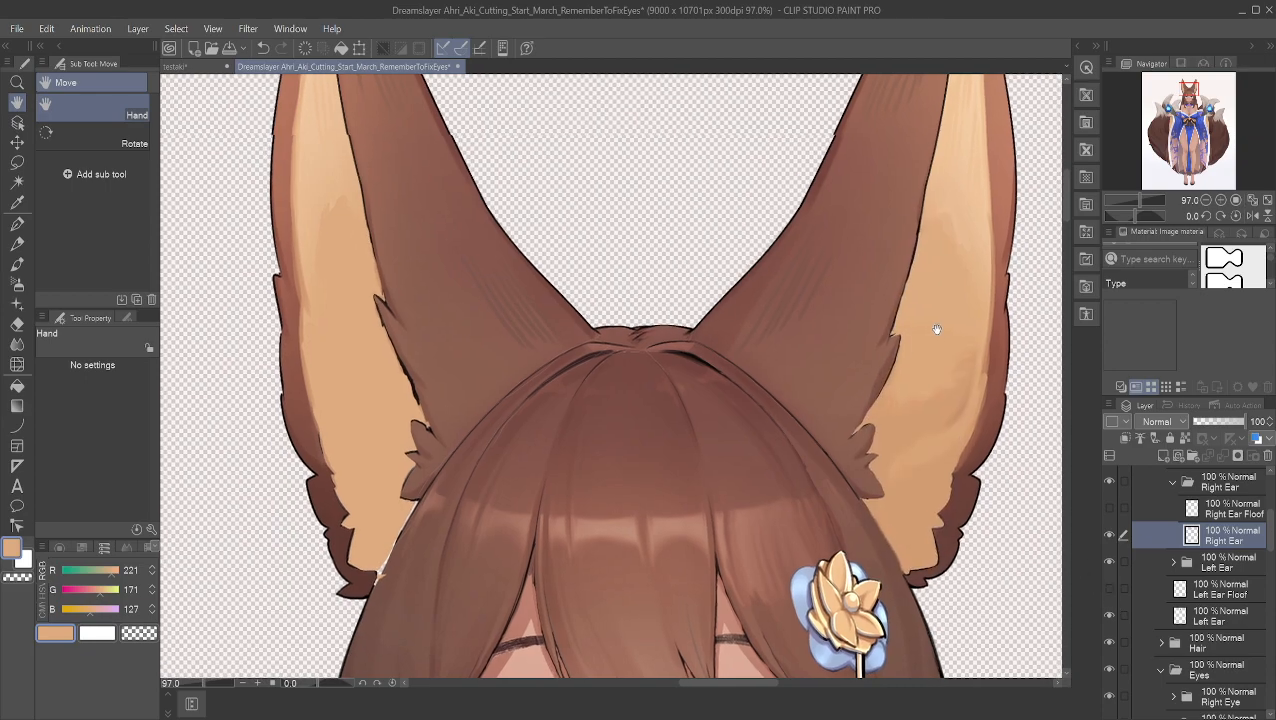
left_click_drag(940, 331, 768, 352)
scroll(835, 370, "up", 3)
left_click_drag(817, 405, 760, 378)
scroll(840, 264, "up", 4)
left_click_drag(557, 467, 581, 320)
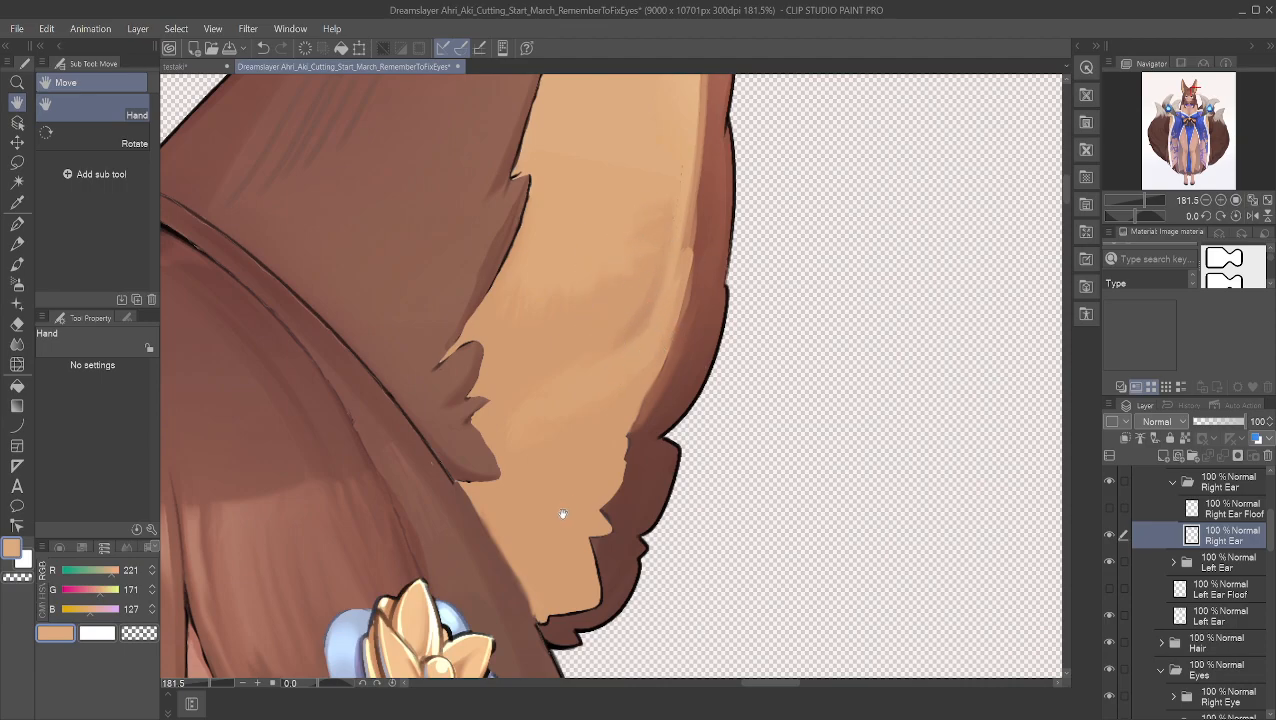
left_click_drag(617, 140, 797, 302)
scroll(686, 325, "down", 3)
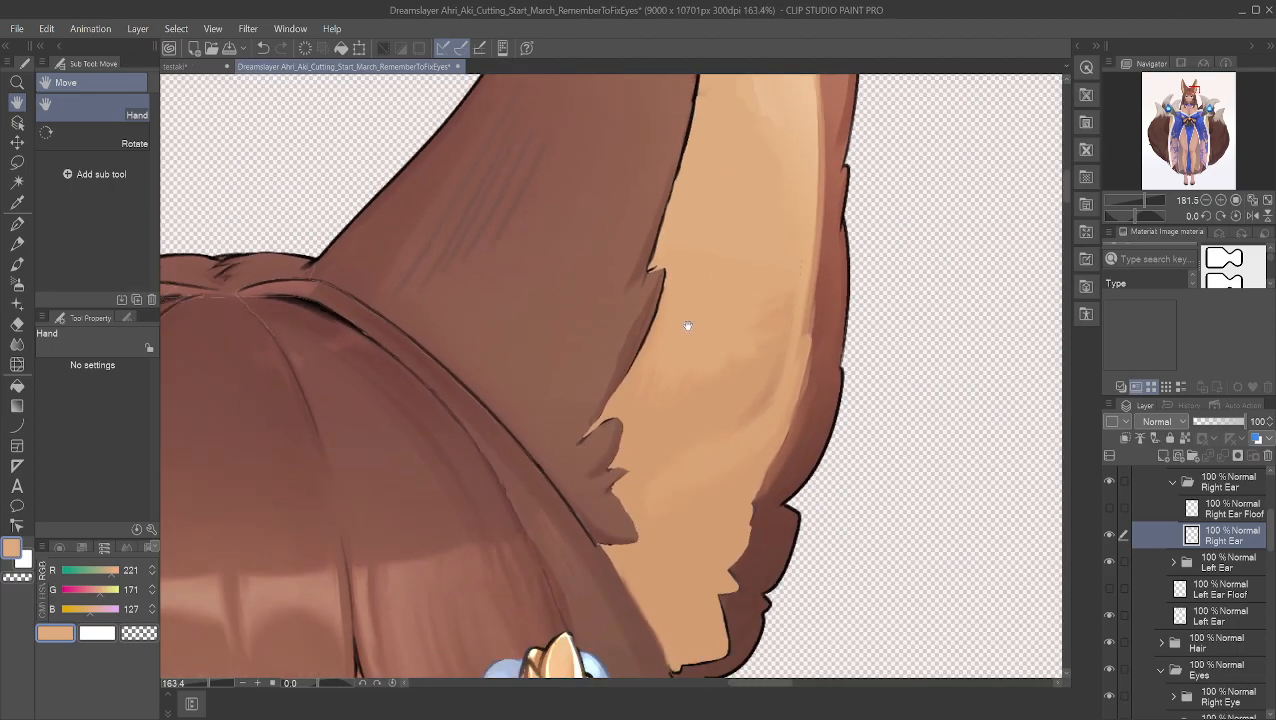
left_click_drag(322, 290, 594, 270)
scroll(594, 270, "down", 2)
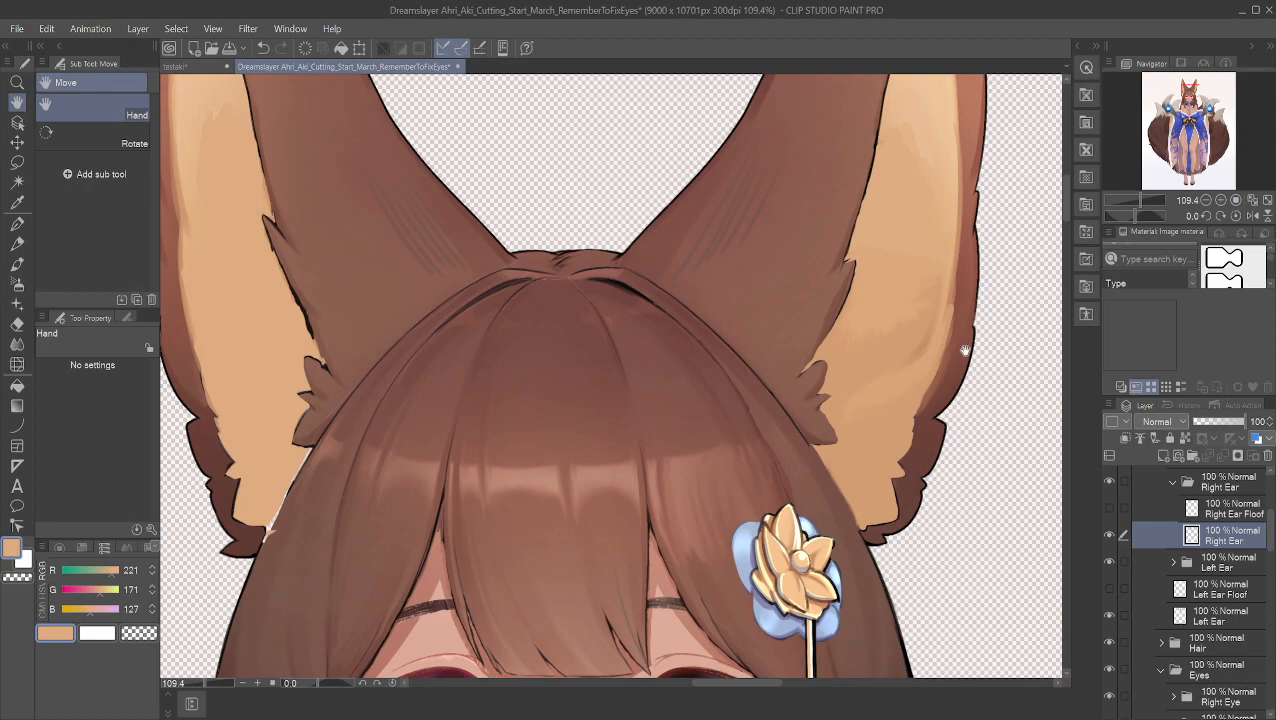
Step: Show the Right Ear Floof and Left Ear Floof layers again
left_click(1108, 508)
left_click(1108, 588)
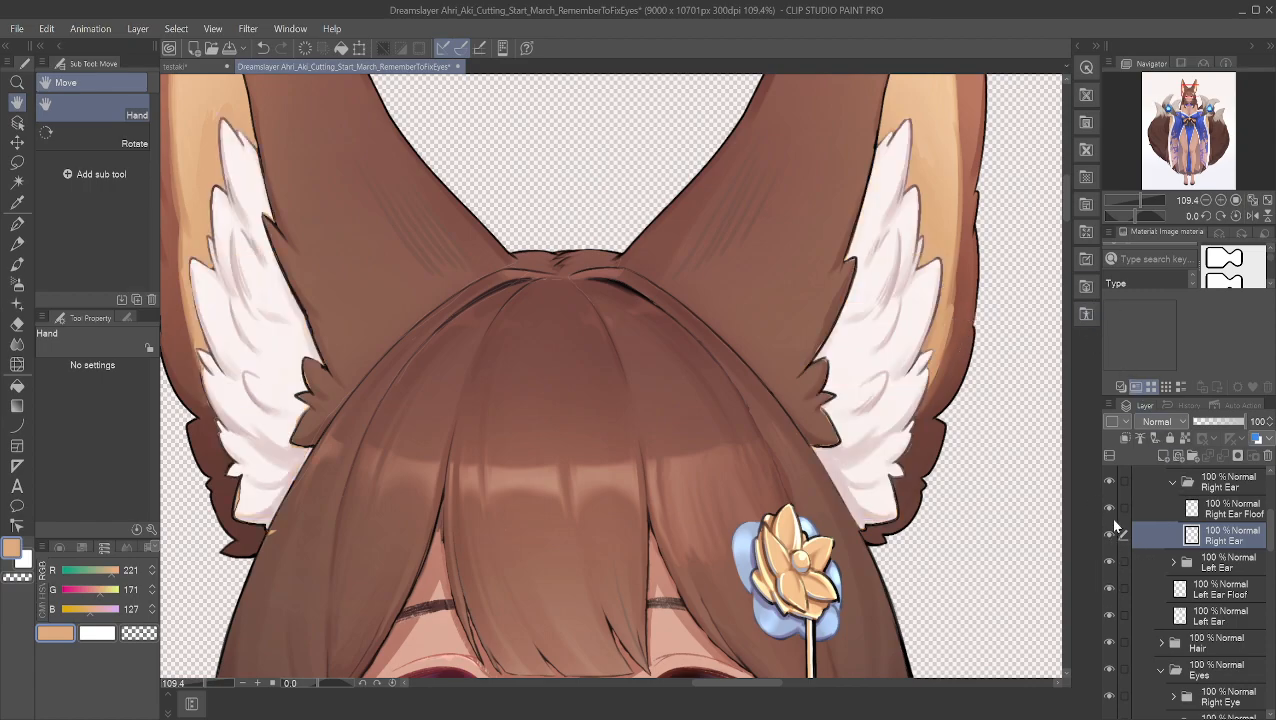
scroll(1111, 525, "down", 1)
scroll(1020, 467, "up", 2)
scroll(852, 363, "down", 2)
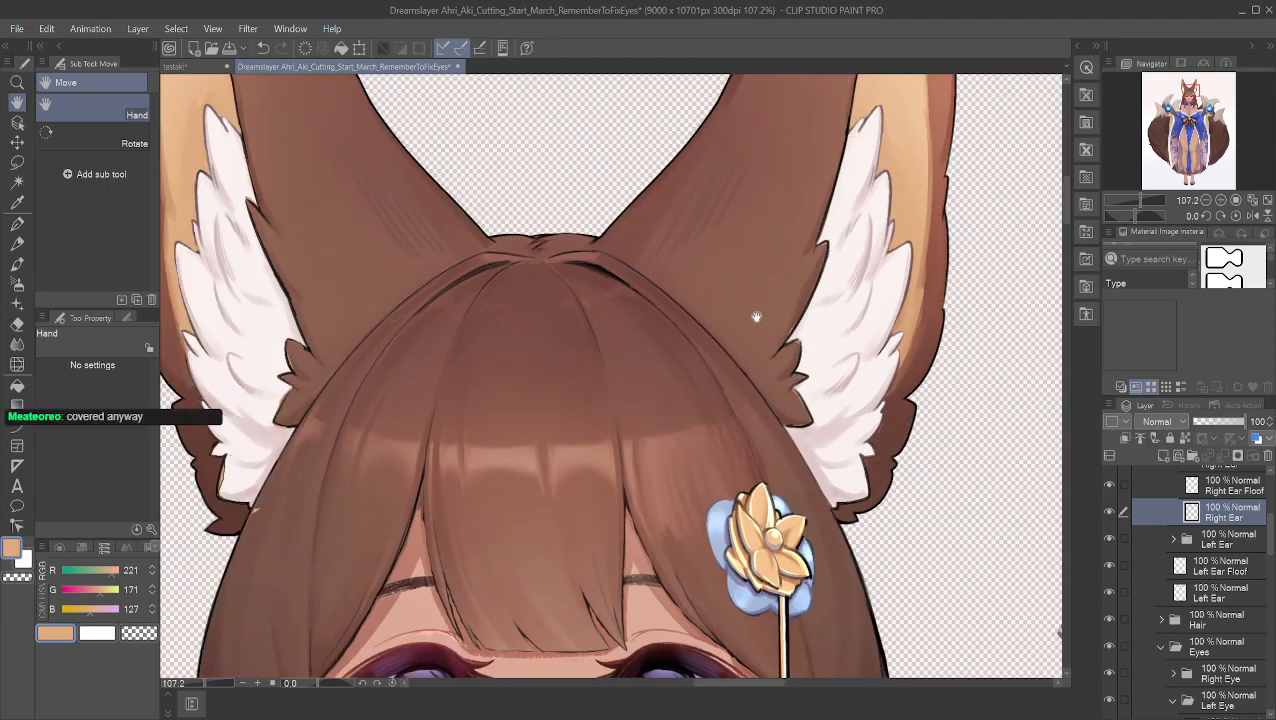
scroll(745, 365, "down", 2)
Step: Find the Main Image Copy layer further down the layer stack and hide it
scroll(1118, 553, "up", 5)
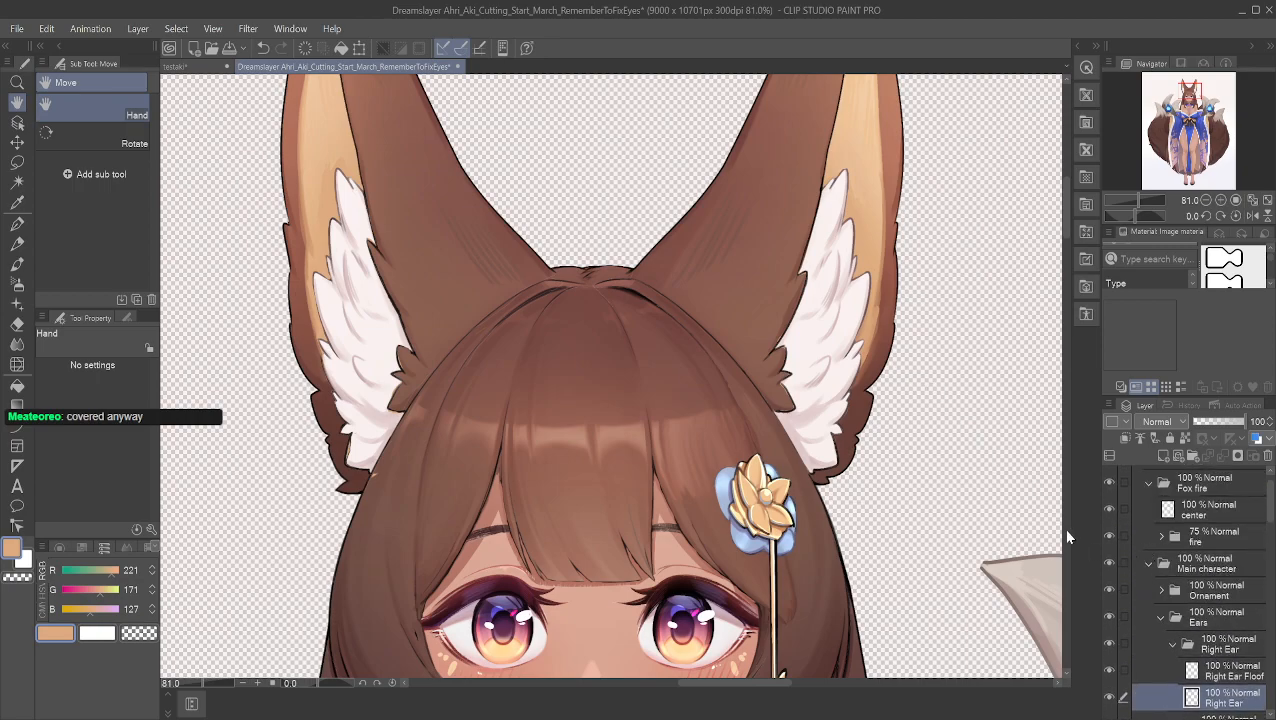
scroll(1120, 575, "up", 1)
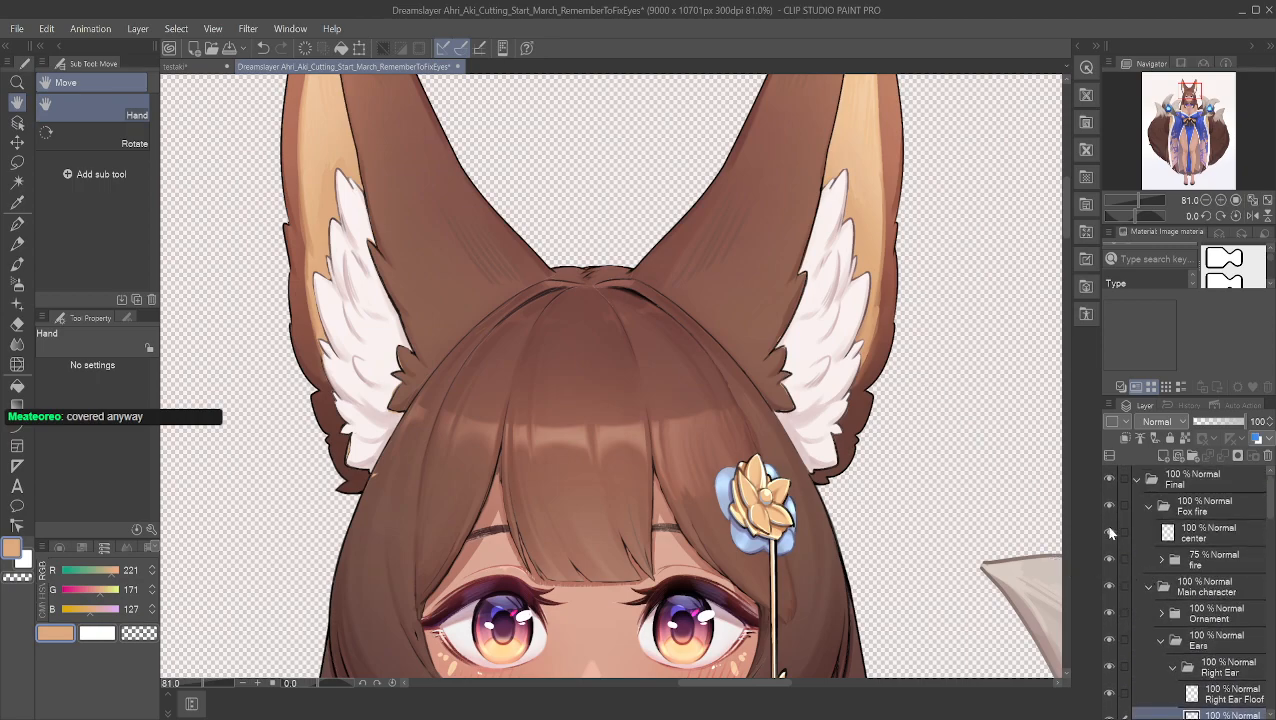
scroll(1121, 511, "down", 5)
scroll(1136, 586, "down", 10)
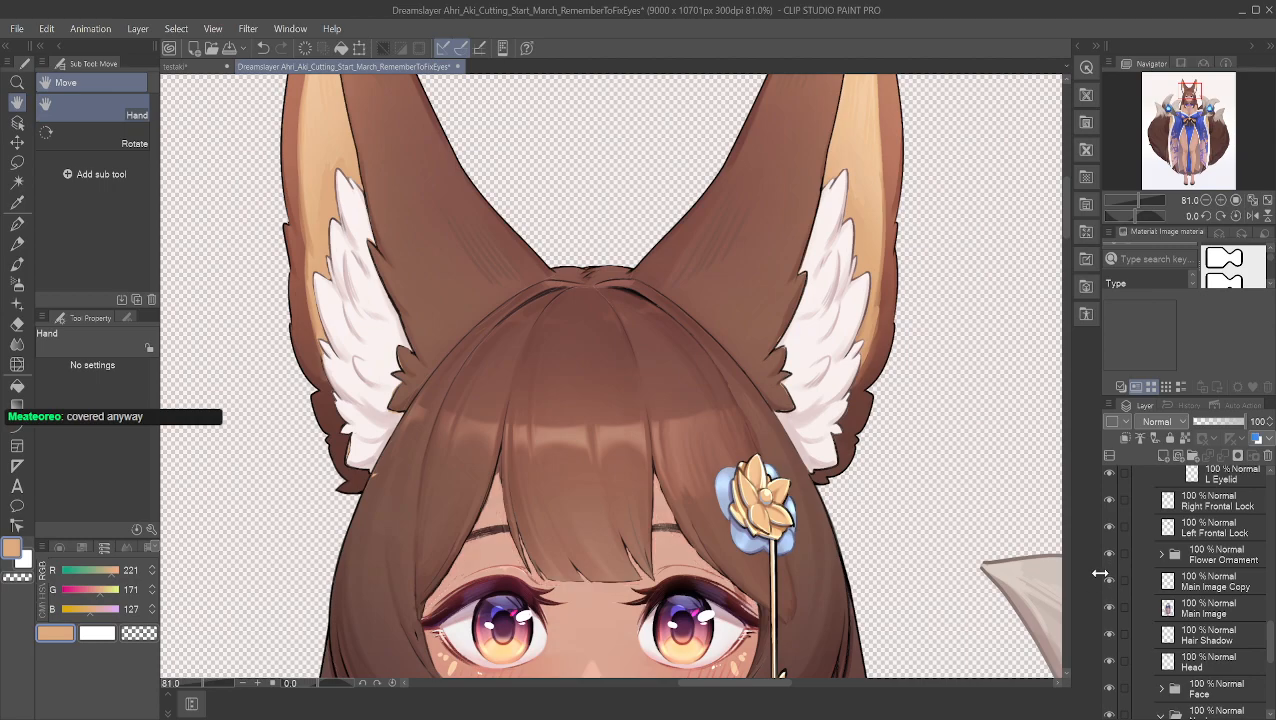
scroll(960, 560, "down", 2)
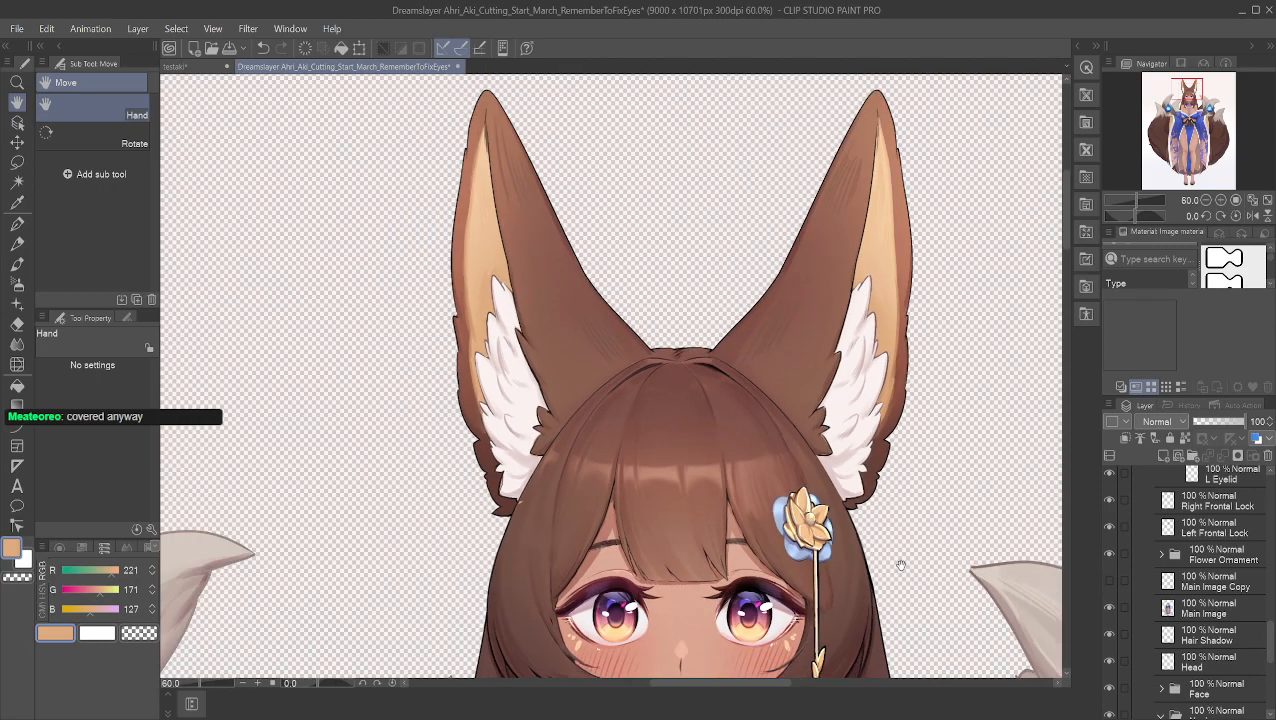
Step: Review the whole character and her face up close, and save the document
scroll(901, 565, "down", 2)
left_click_drag(977, 520, 871, 302)
scroll(868, 304, "down", 2)
left_click_drag(887, 430, 732, 356)
scroll(790, 294, "down", 2)
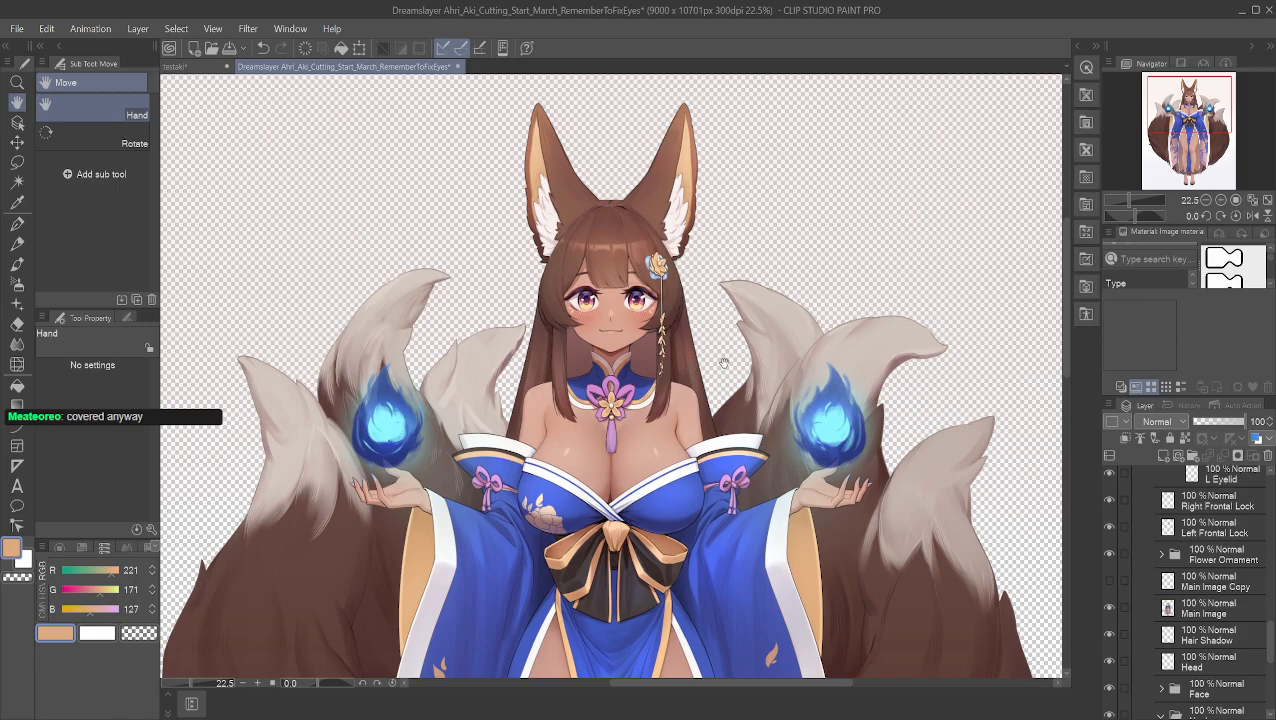
scroll(690, 357, "up", 6)
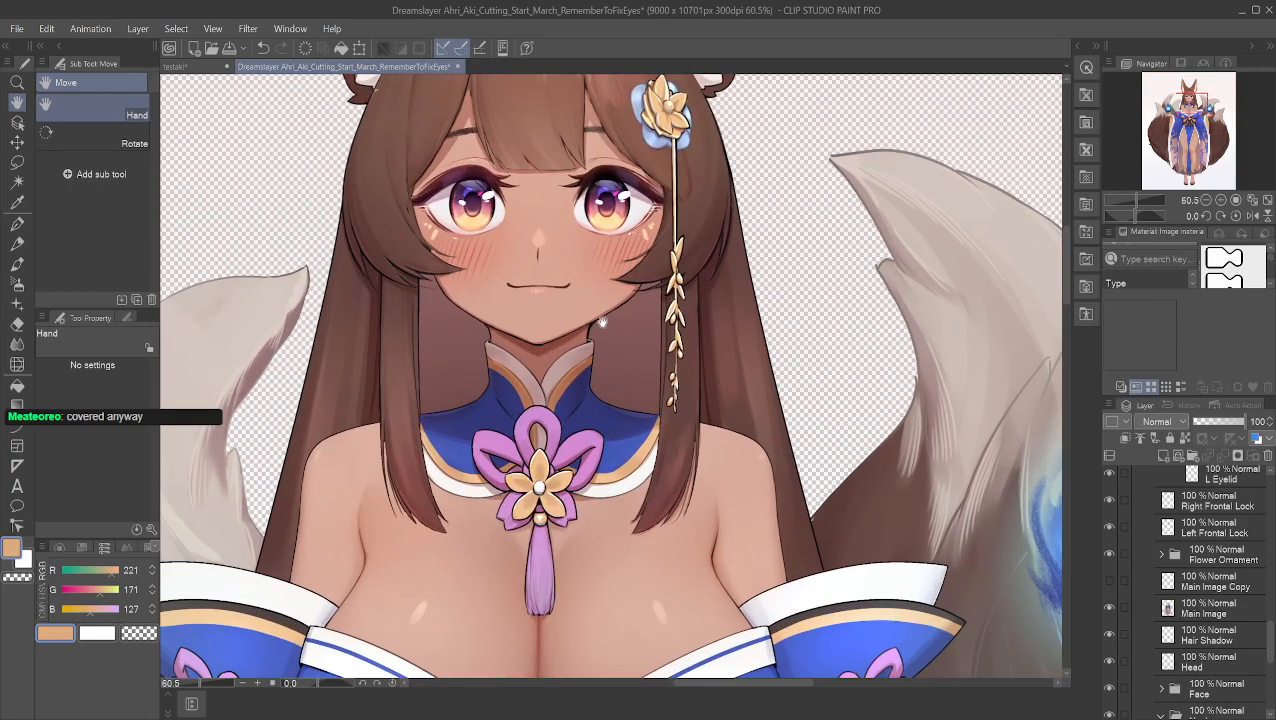
left_click_drag(578, 132, 612, 257)
scroll(584, 255, "up", 2)
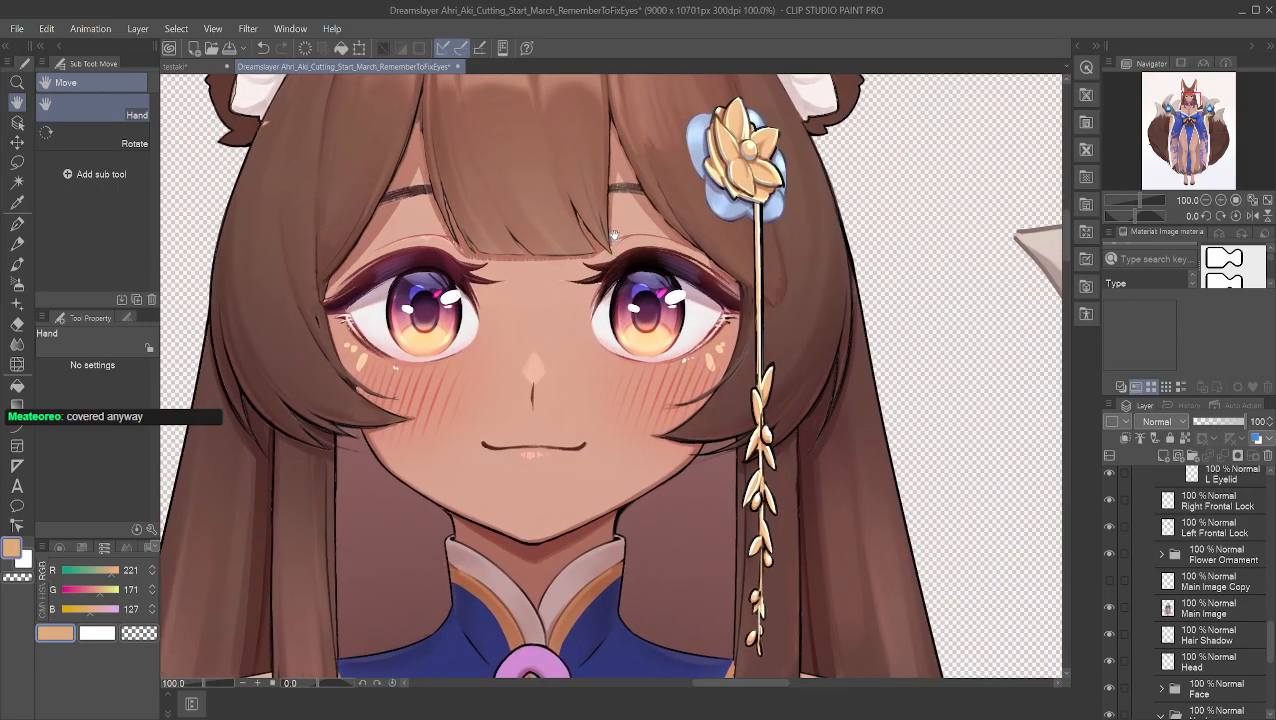
left_click_drag(482, 197, 518, 168)
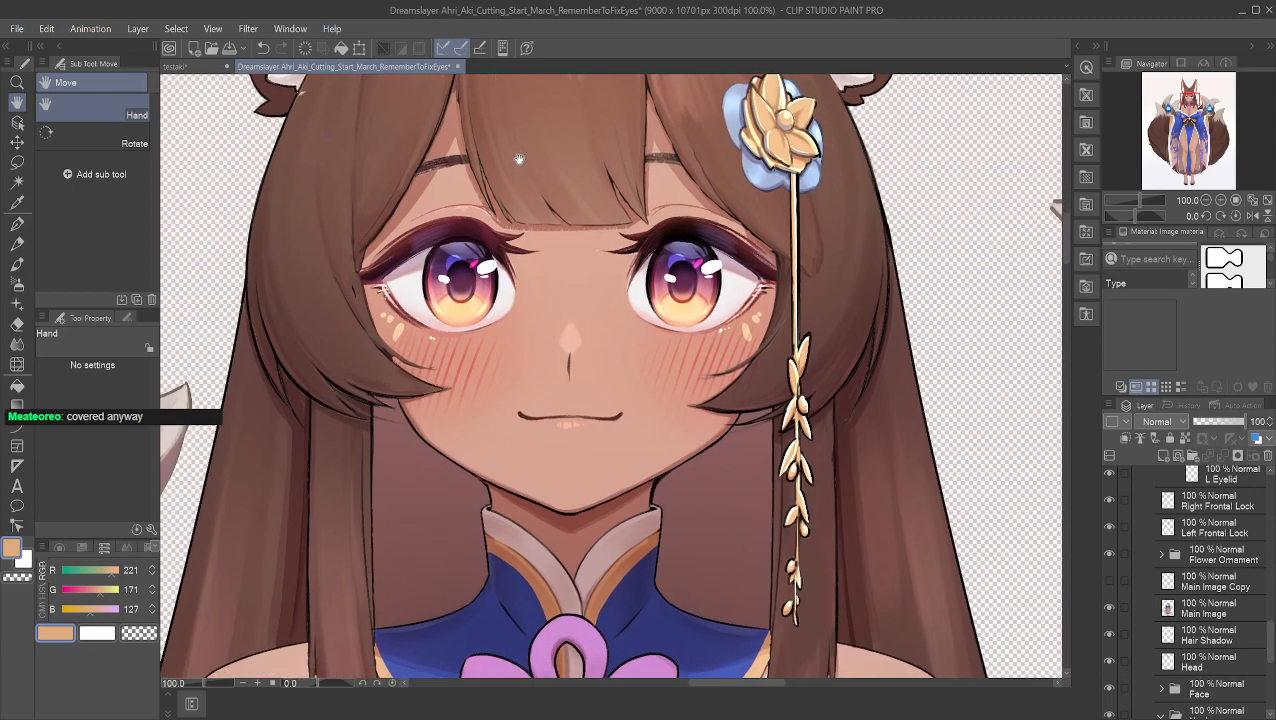
scroll(650, 347, "down", 1)
left_click_drag(688, 266, 700, 374)
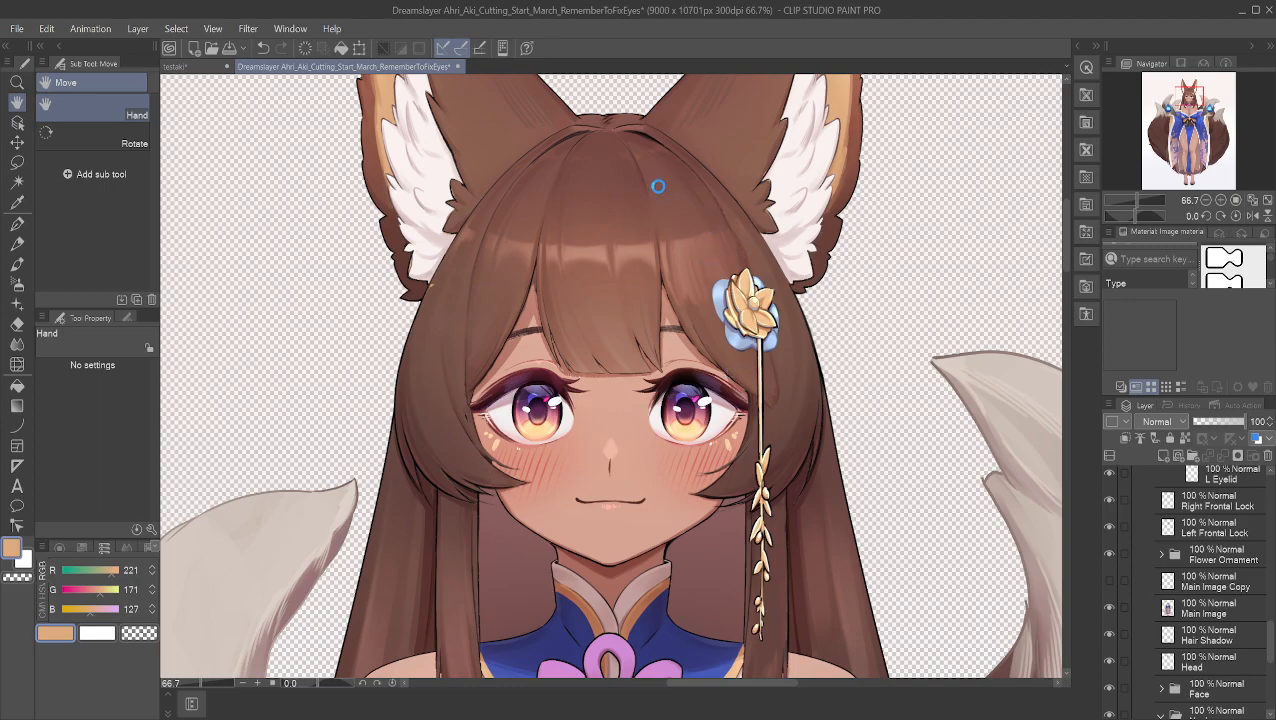
Step: Examine the stray tan sliver beside the left-hand ear's lower tip, toggling the Right Ear layer to check its source
scroll(625, 182, "up", 5)
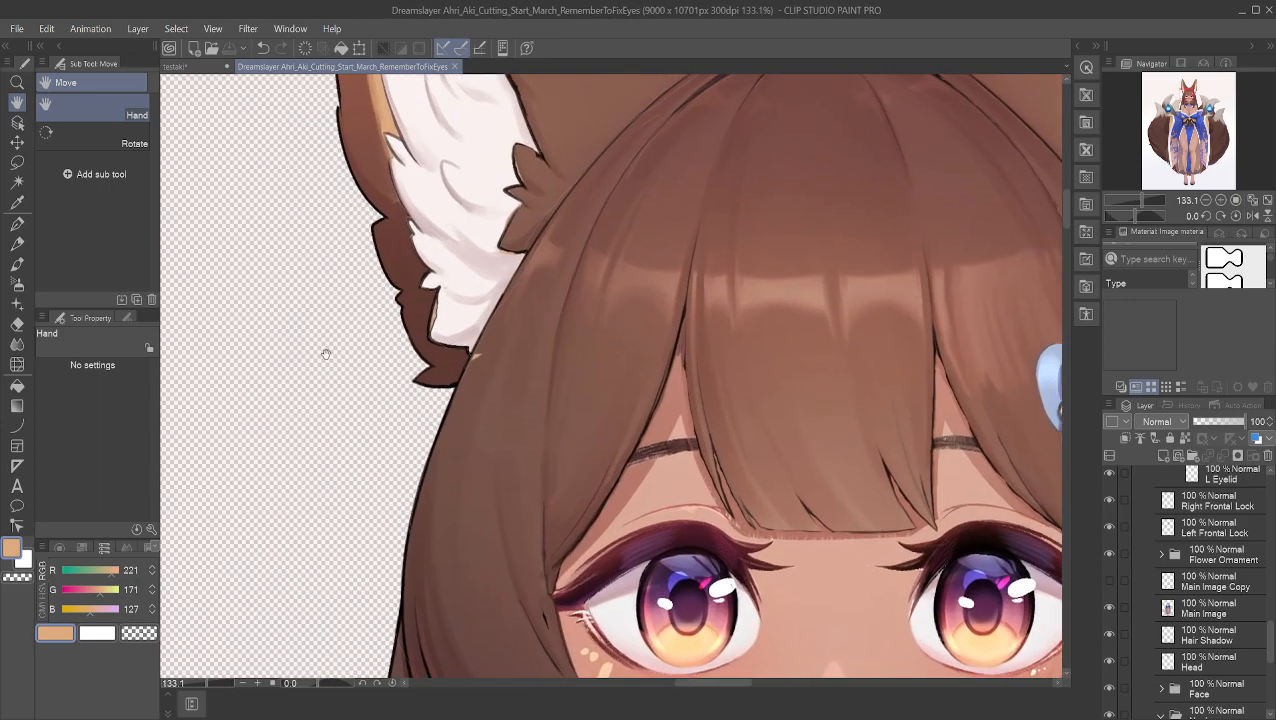
scroll(550, 381, "up", 5)
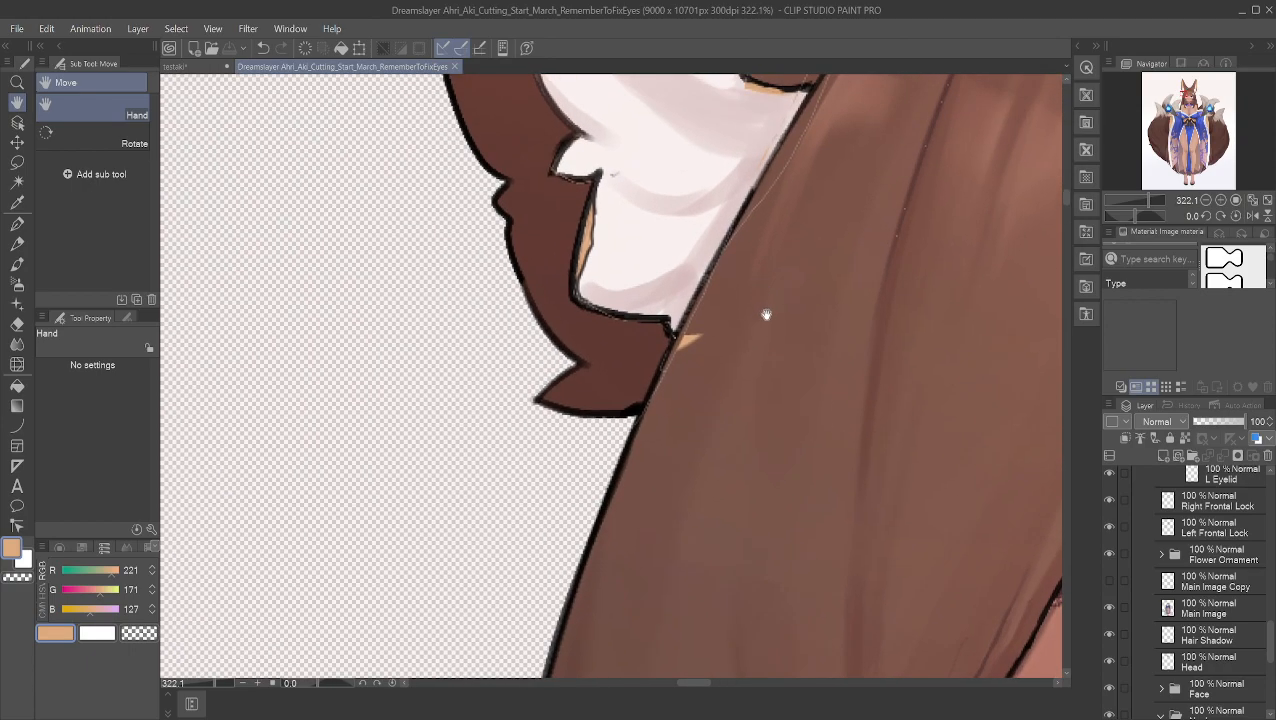
scroll(780, 293, "up", 1)
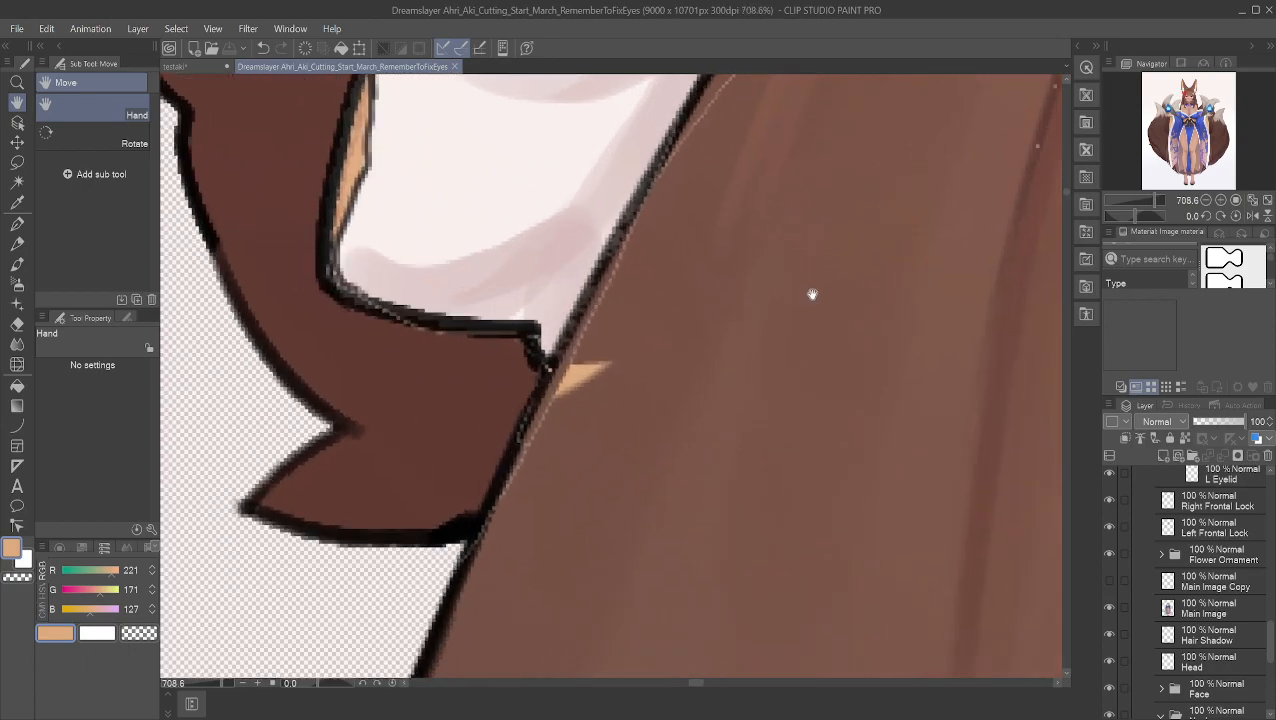
scroll(1142, 594, "up", 8)
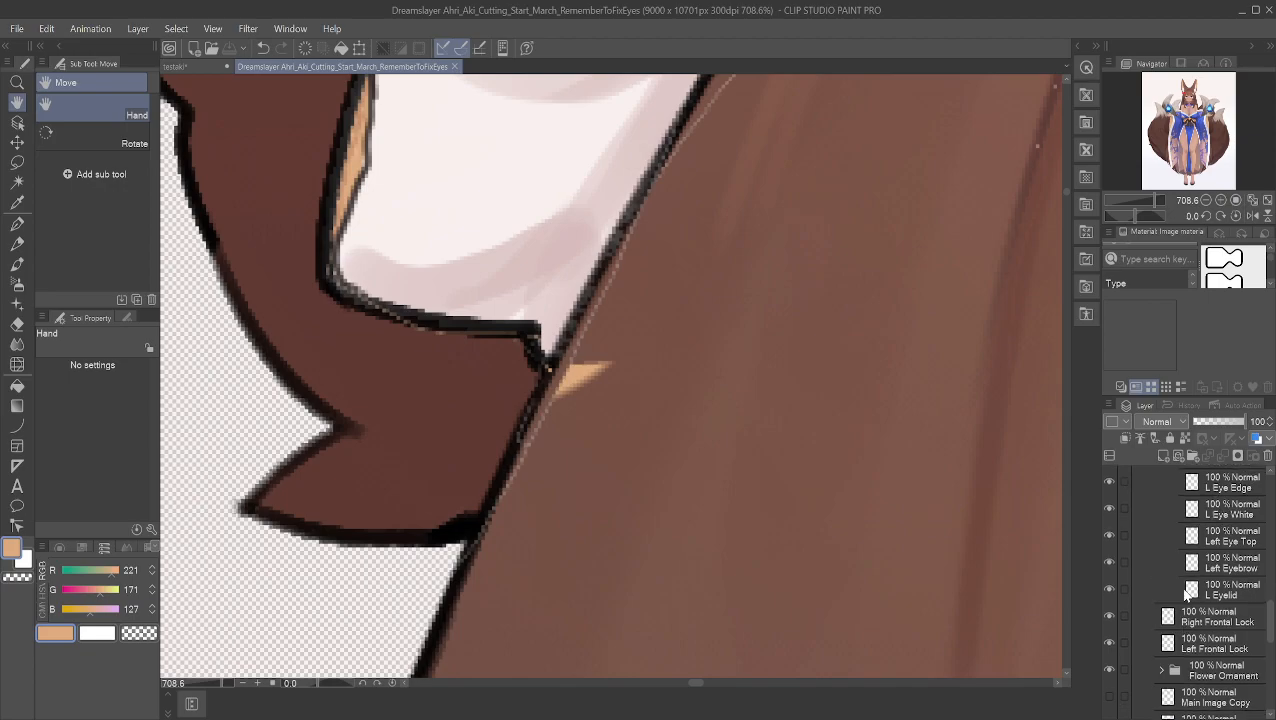
left_click(1188, 559)
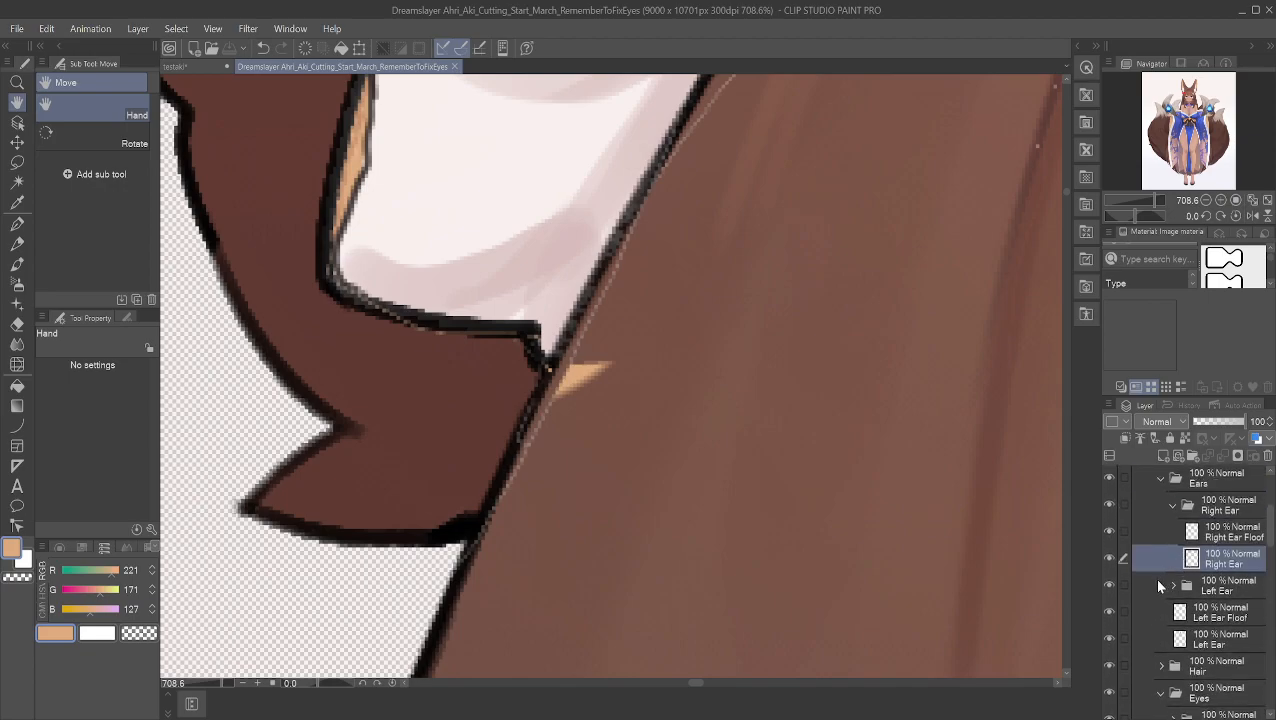
left_click(1108, 558)
left_click(1108, 558)
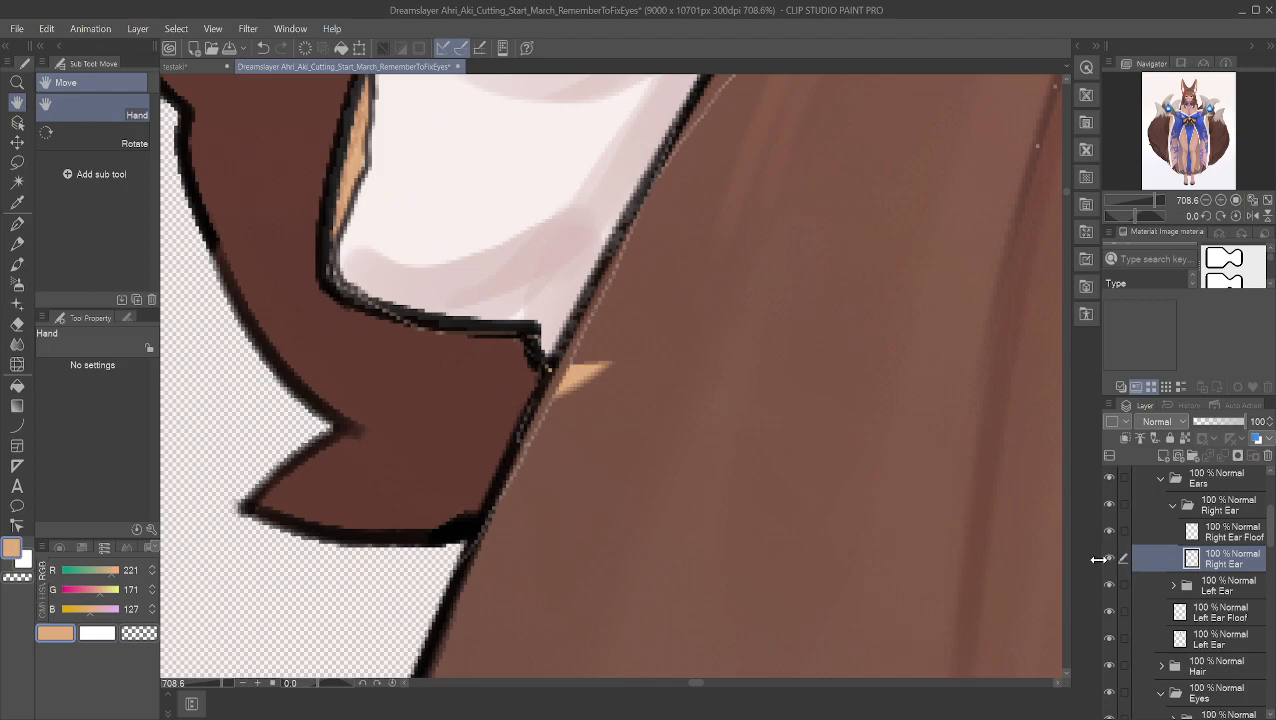
Step: Hide the Hair folder to isolate the tan sliver beside the ear's lower tip
scroll(1113, 580, "down", 6)
scroll(1121, 620, "down", 8)
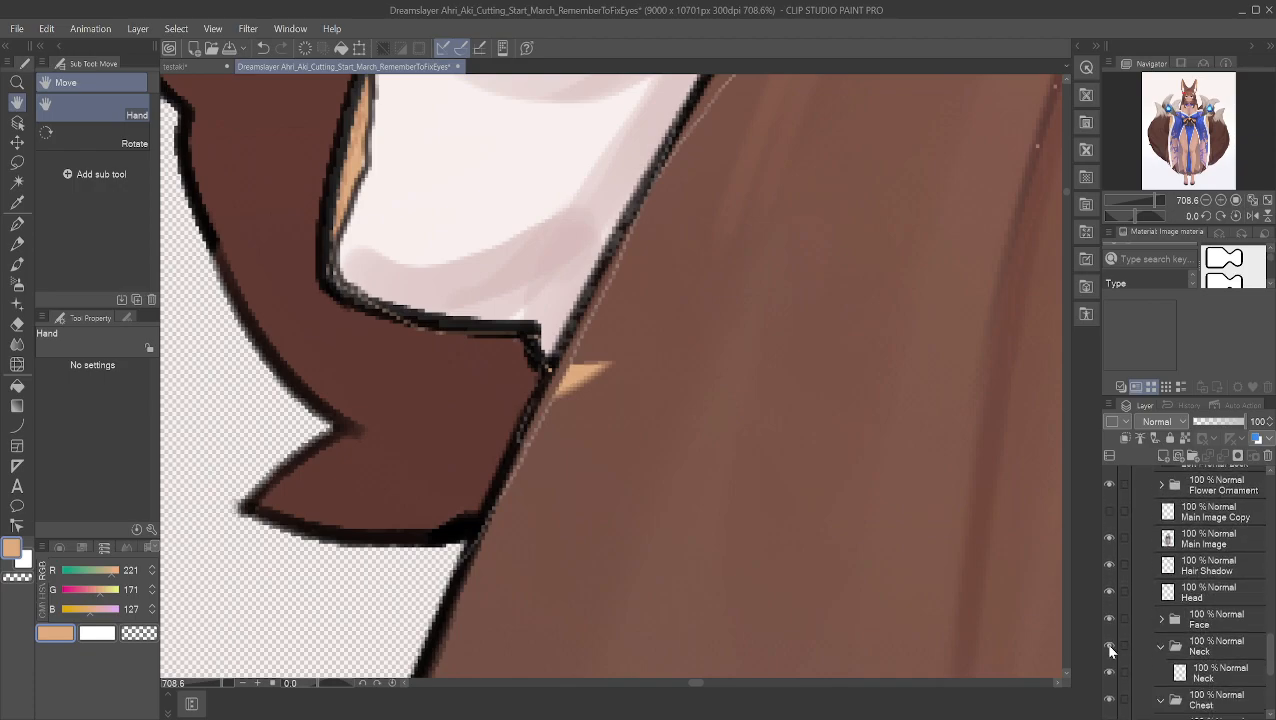
scroll(1116, 610, "up", 7)
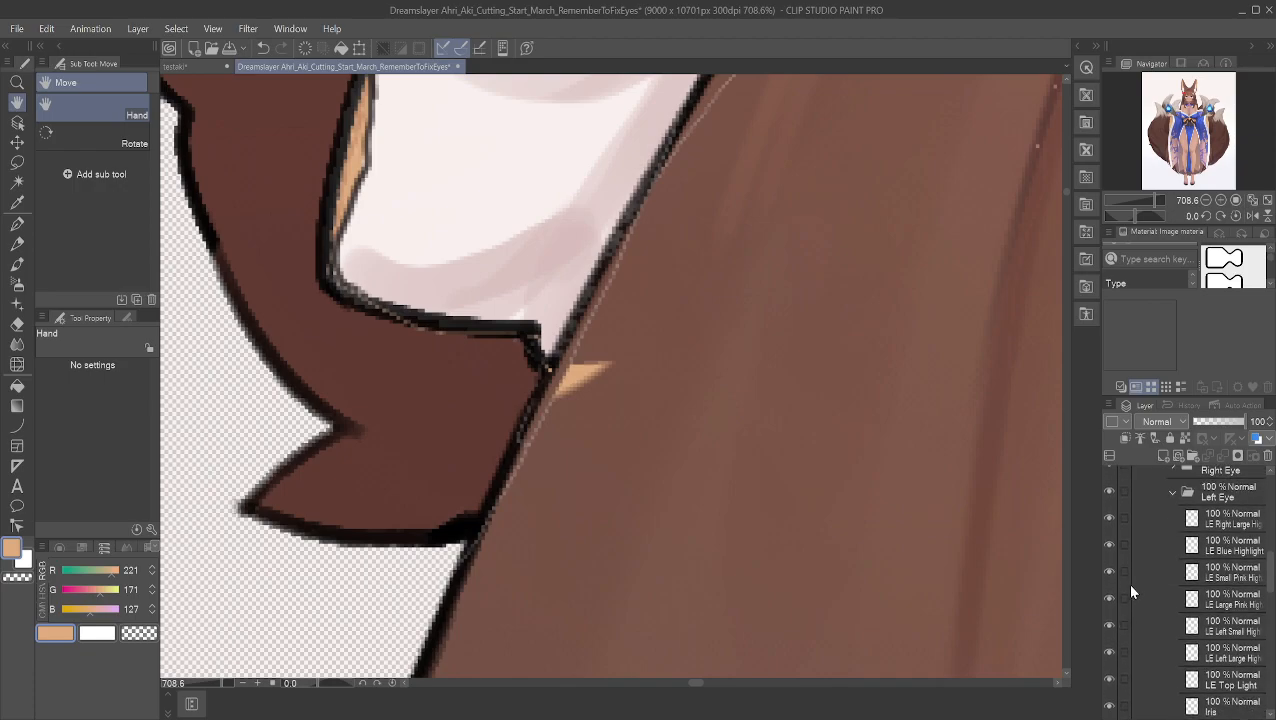
scroll(1133, 590, "up", 3)
left_click(1114, 571)
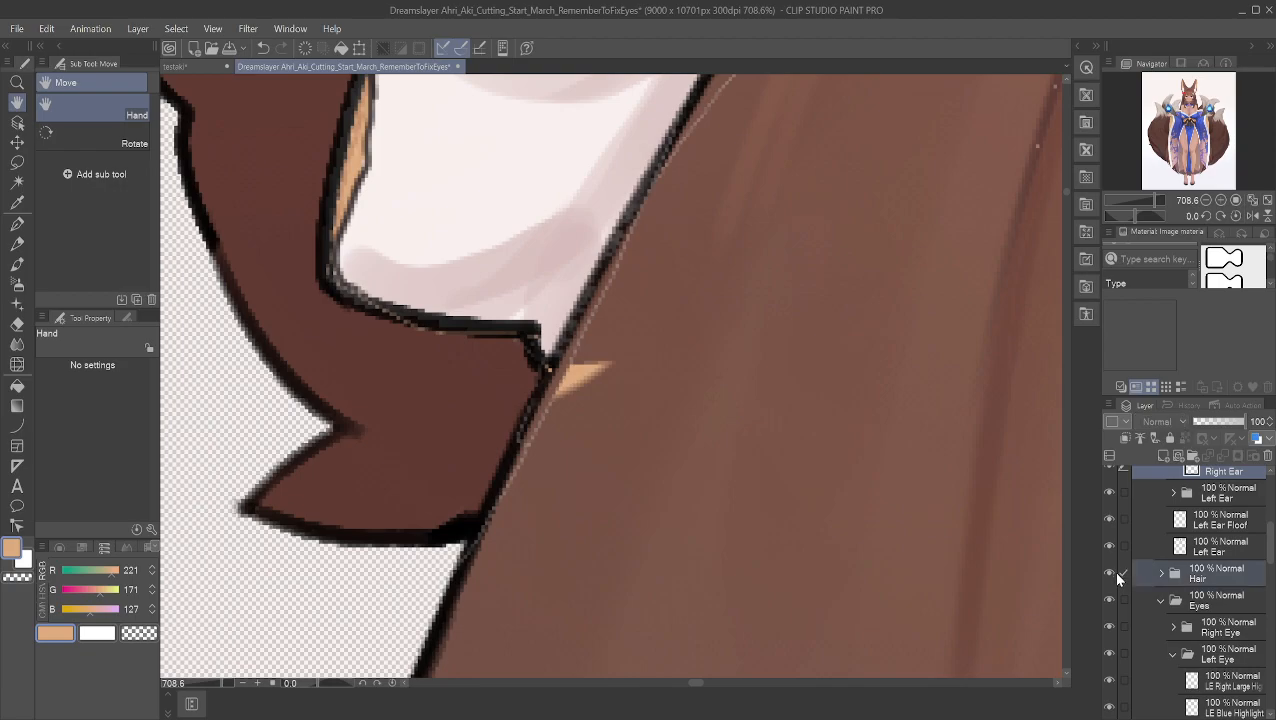
left_click(1107, 574)
scroll(1110, 550, "up", 4)
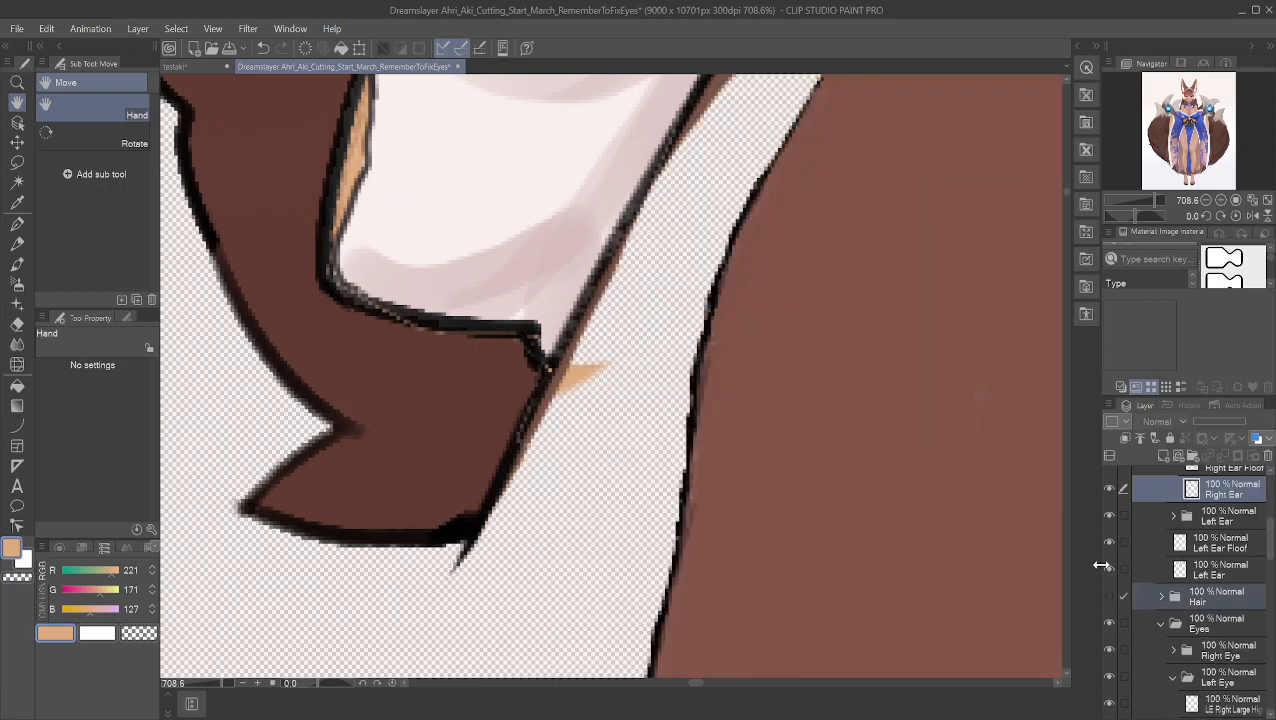
scroll(1124, 530, "up", 3)
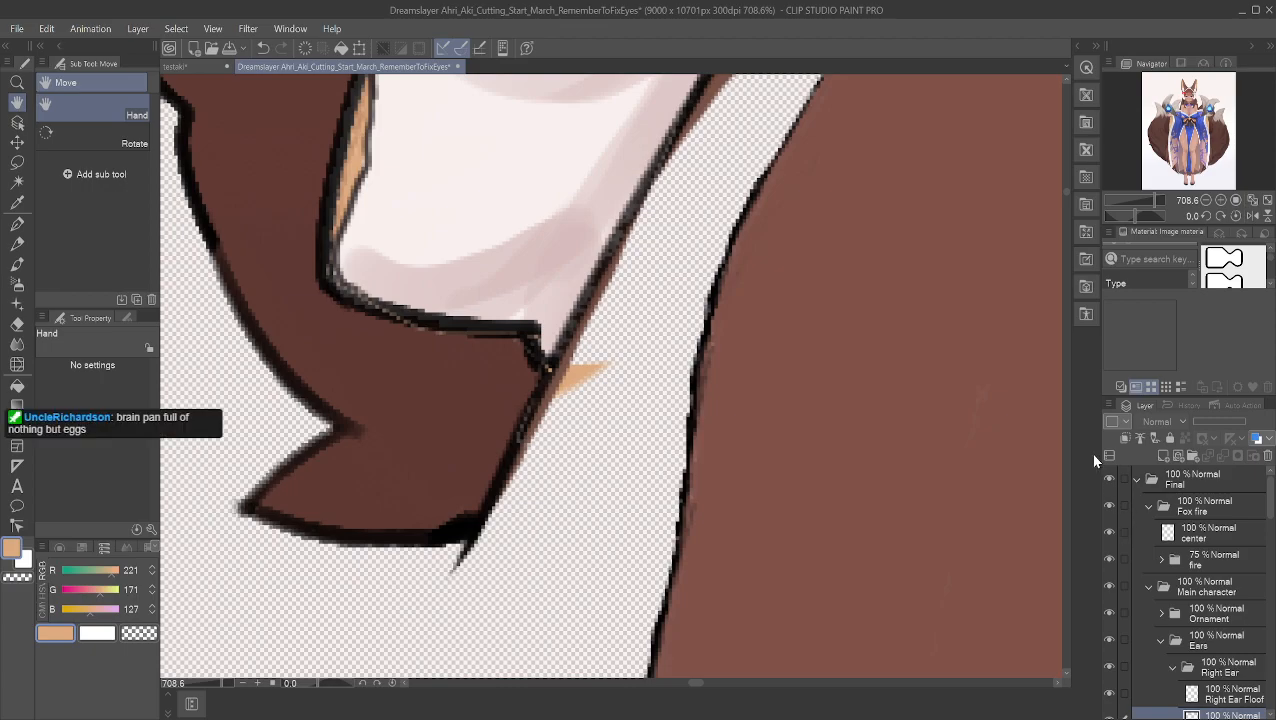
Step: Paint over the tan sliver beside the left-hand ear's lower tip with sampled brown, using the Mapping pen
left_click_drag(365, 370, 450, 412)
left_click(17, 225)
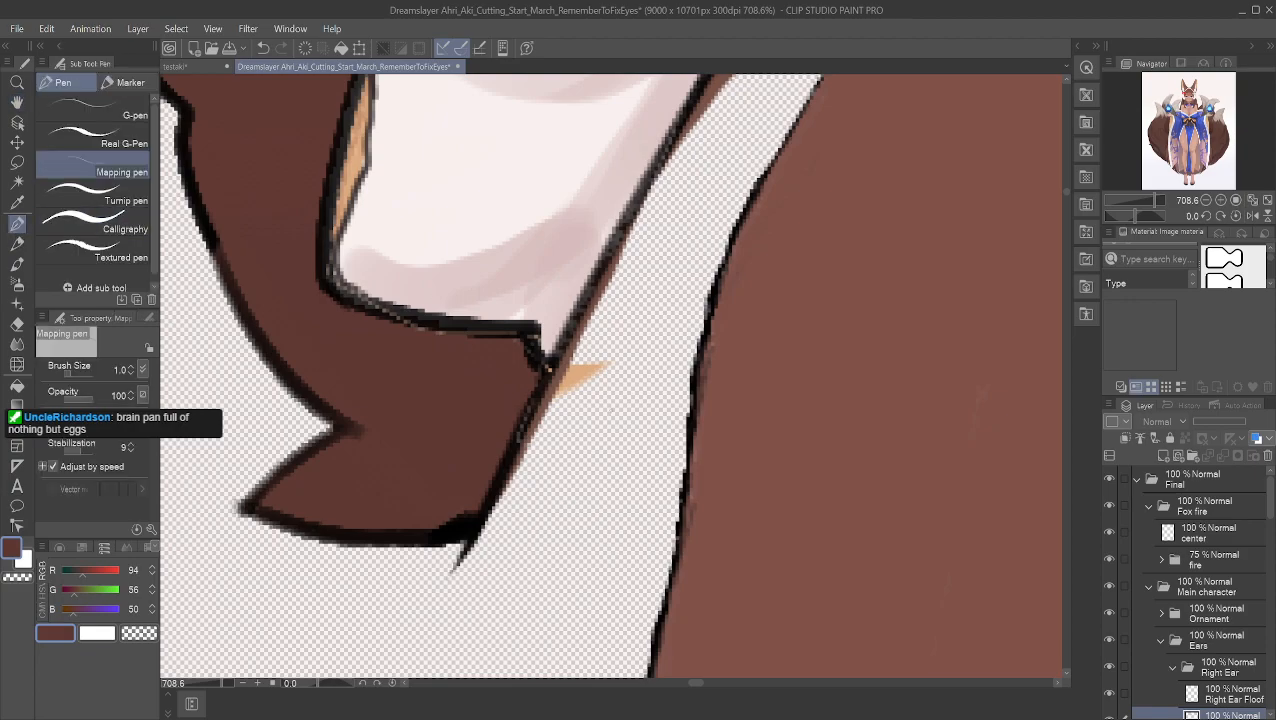
mouse_move(582, 375)
left_mouse_down()
mouse_move(563, 378)
mouse_move(566, 391)
mouse_move(588, 366)
left_mouse_up()
left_click(555, 370, "alt")
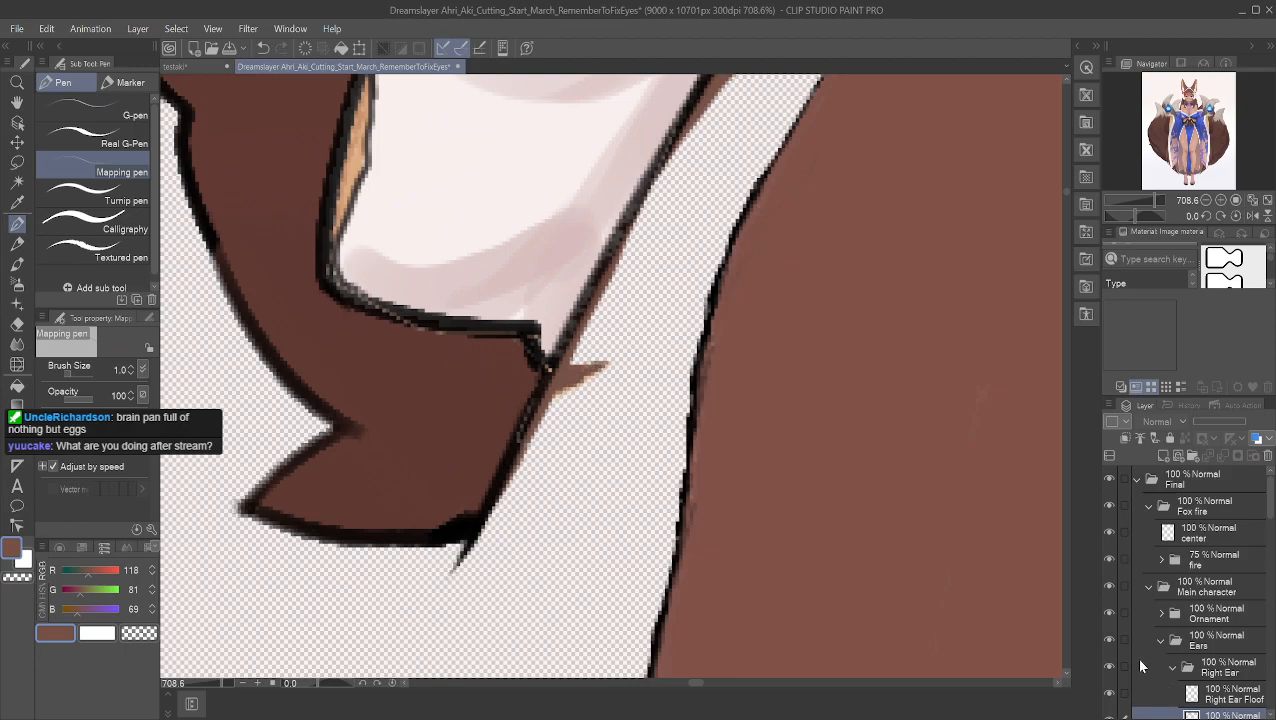
Step: Show the Hair folder again and cover the remaining tan traces beside the ear tip with brown sampled from the hair area
scroll(1148, 678, "down", 3)
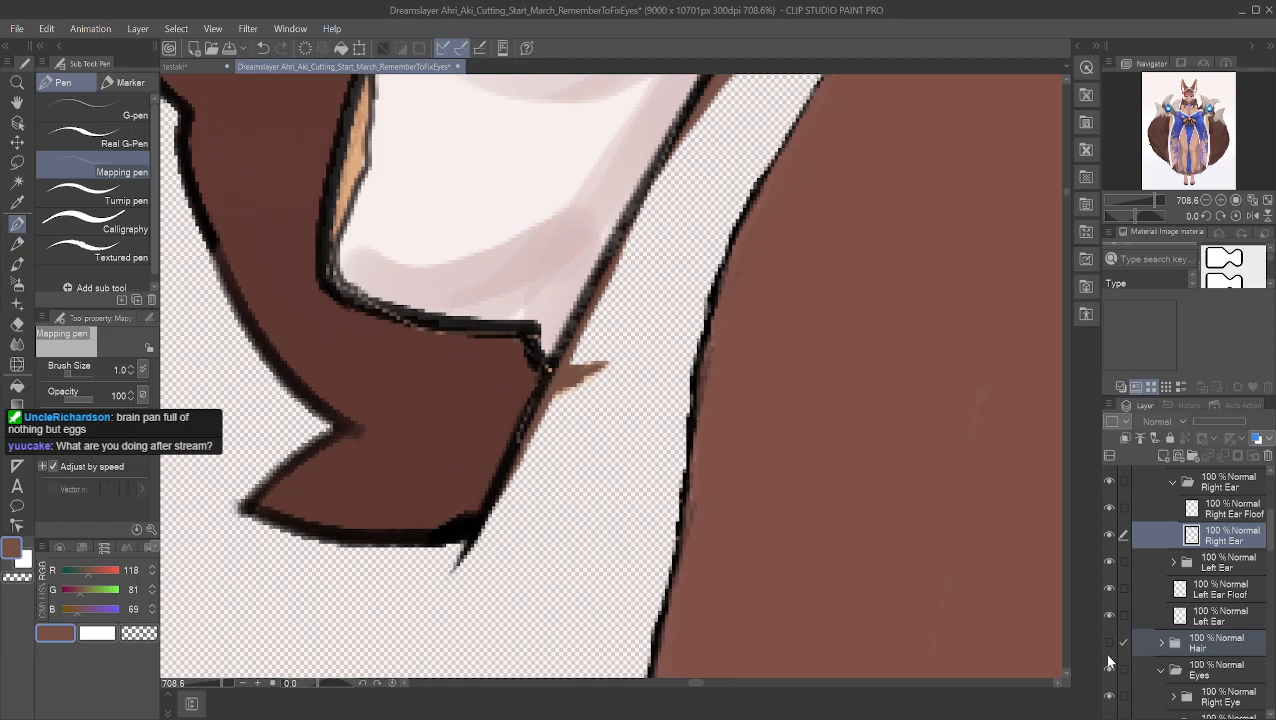
left_click(1108, 641)
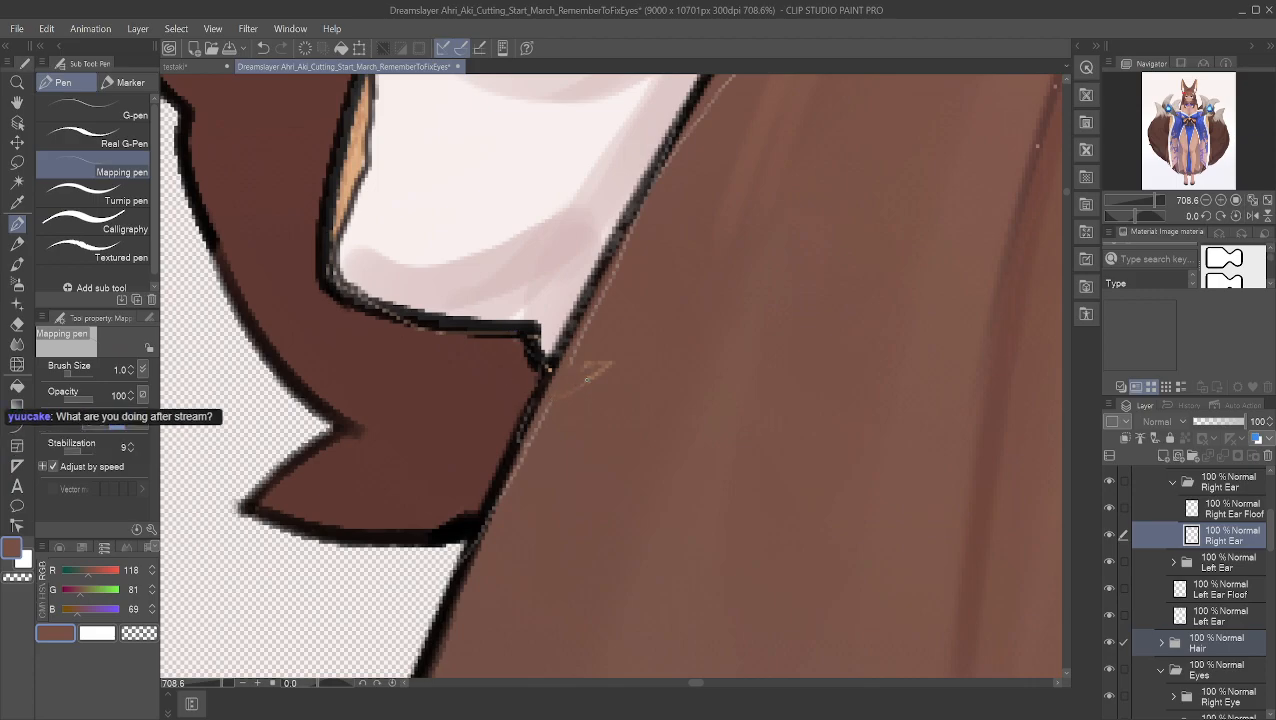
left_click(611, 332, "alt")
scroll(800, 421, "down", 6)
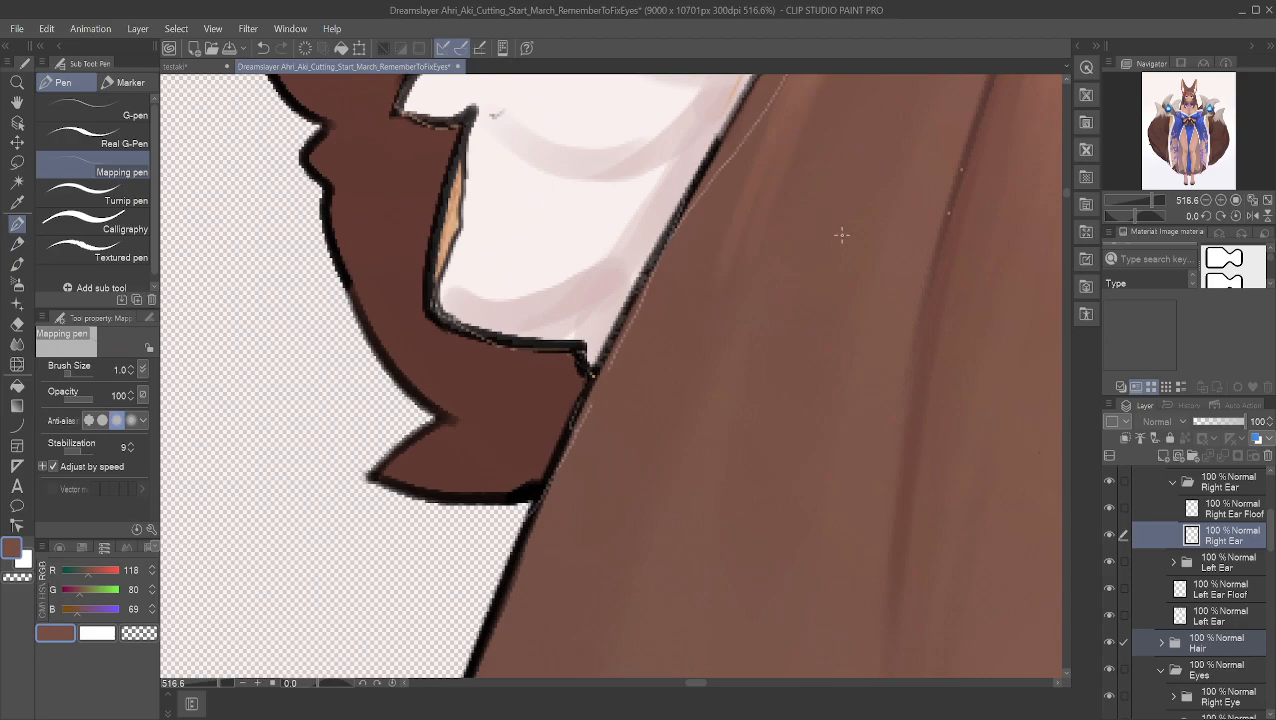
Step: Examine the ears, hair, face and upper body at several magnifications for leftover gaps or stray specks
left_click(16, 102)
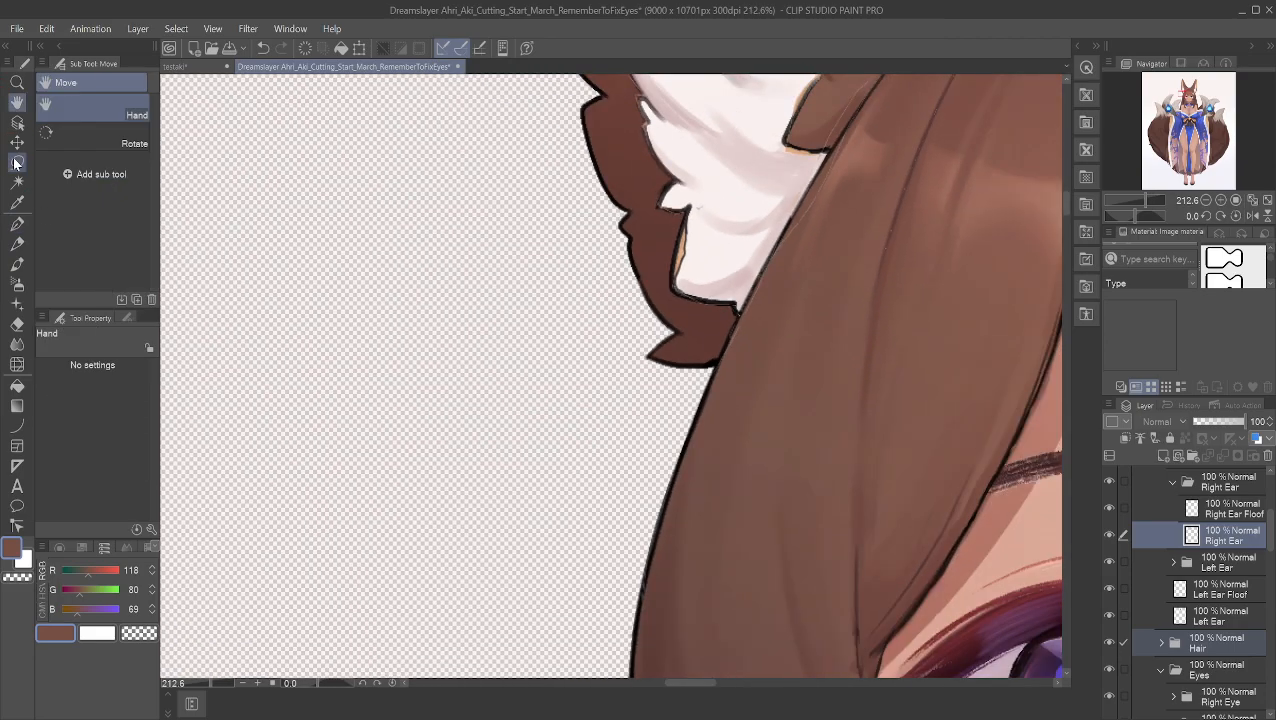
left_click(22, 226)
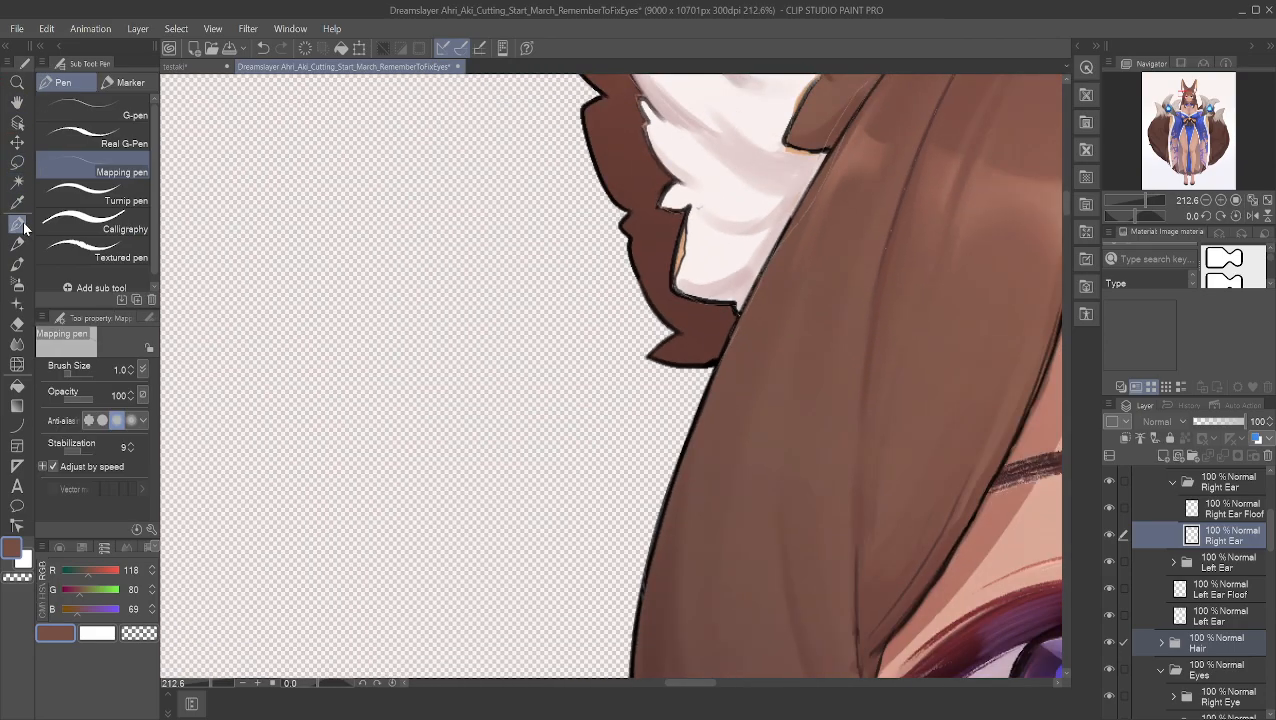
left_click(16, 102)
left_click_drag(968, 432, 702, 299)
scroll(702, 299, "down", 5)
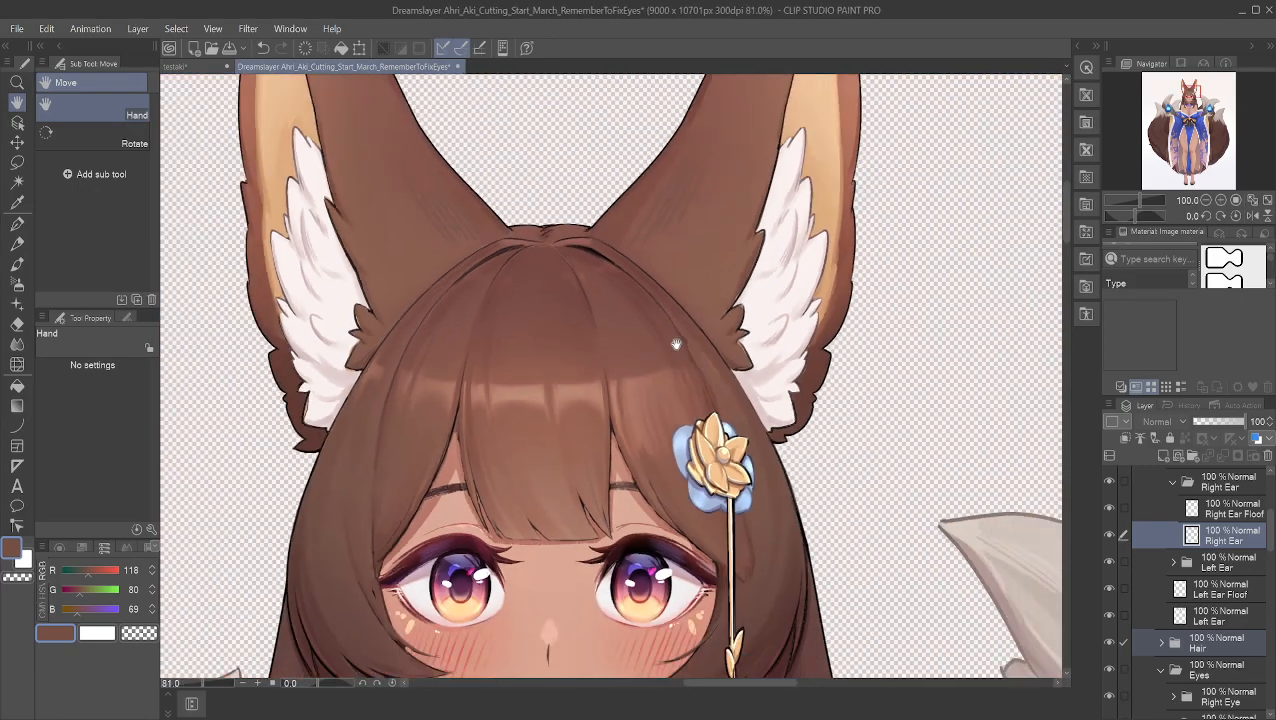
left_click_drag(640, 363, 658, 313)
scroll(650, 303, "down", 1)
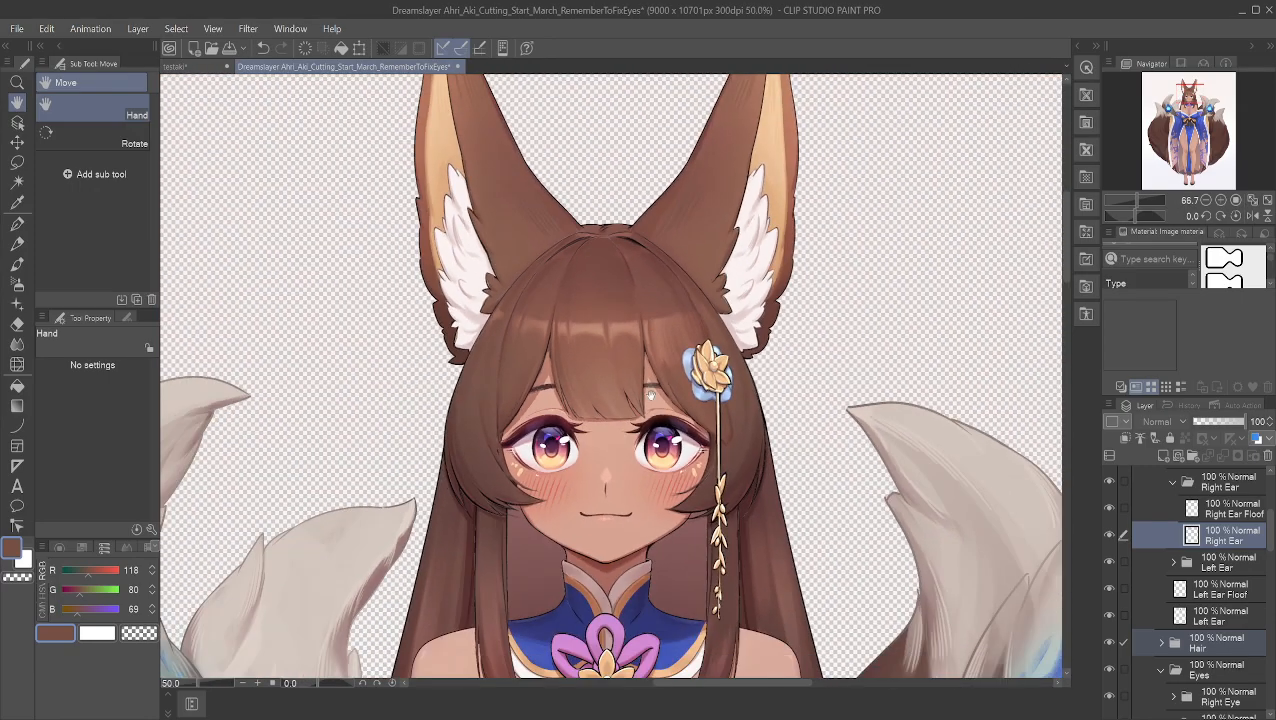
left_click_drag(641, 595, 650, 518)
scroll(650, 518, "up", 1)
scroll(650, 518, "up", 1)
left_click_drag(650, 229, 662, 309)
scroll(662, 309, "up", 1)
scroll(662, 289, "down", 1)
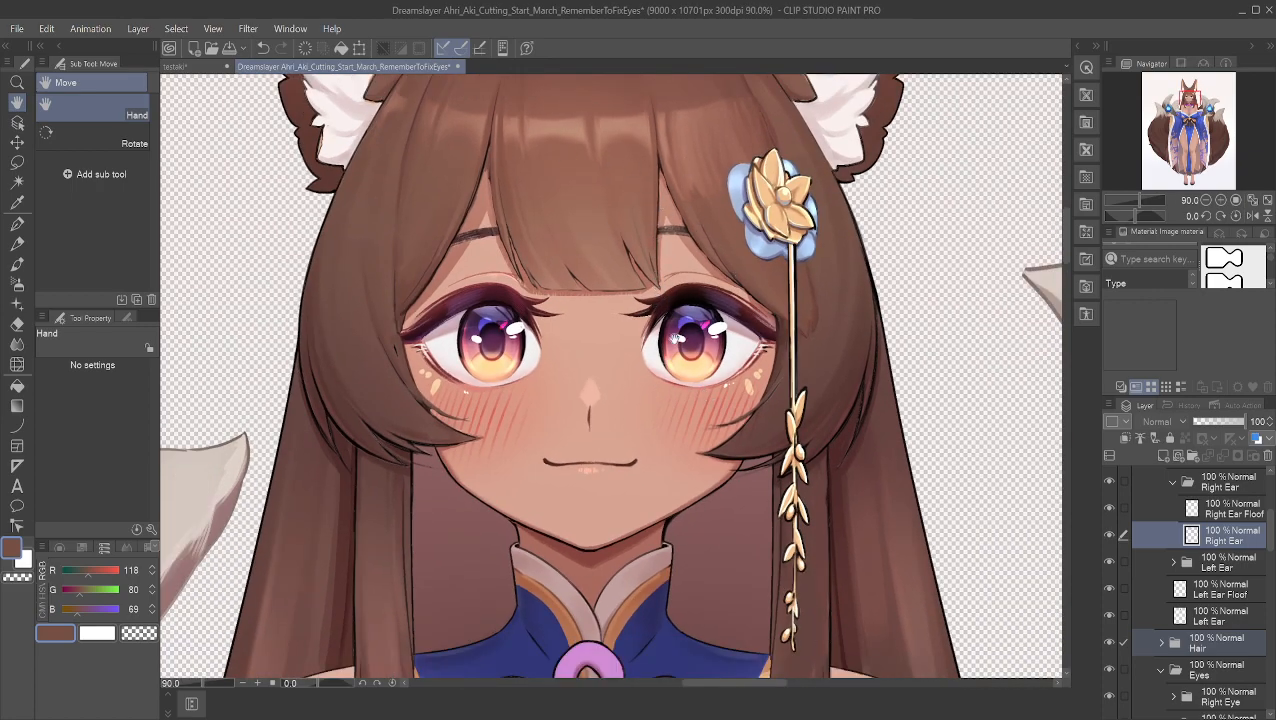
scroll(637, 293, "down", 5)
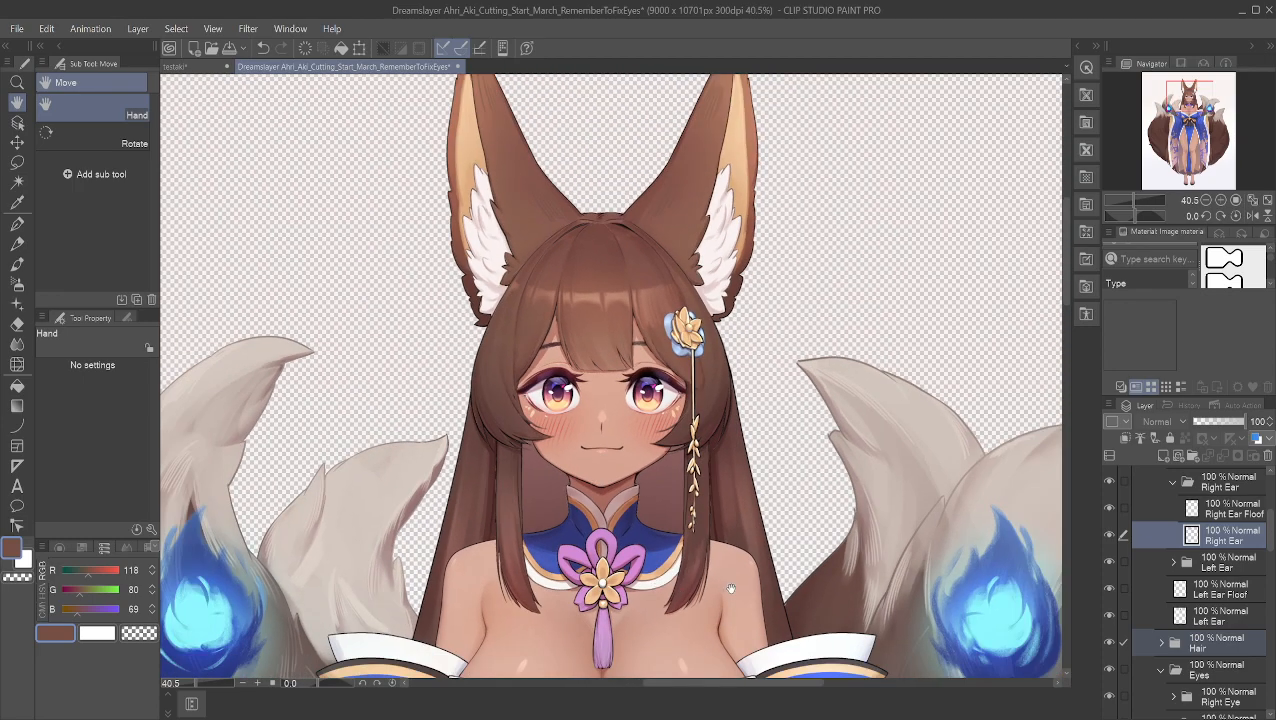
scroll(729, 586, "up", 1)
scroll(747, 505, "up", 1)
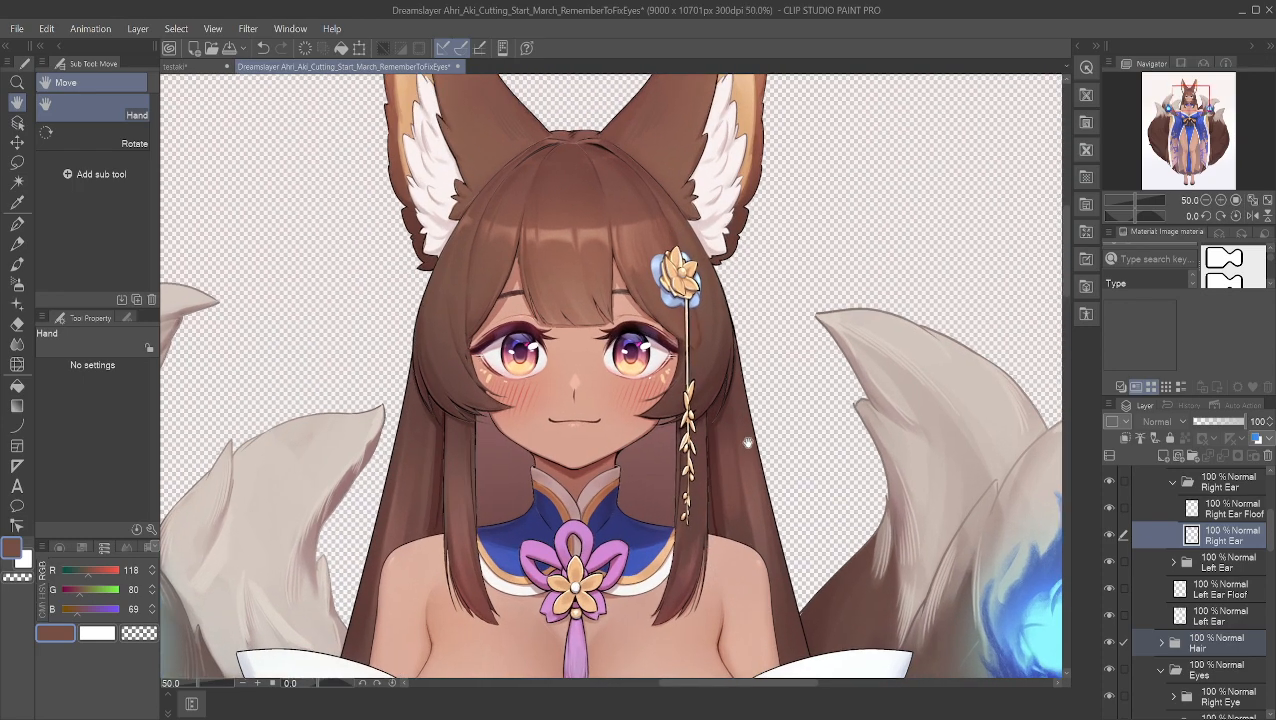